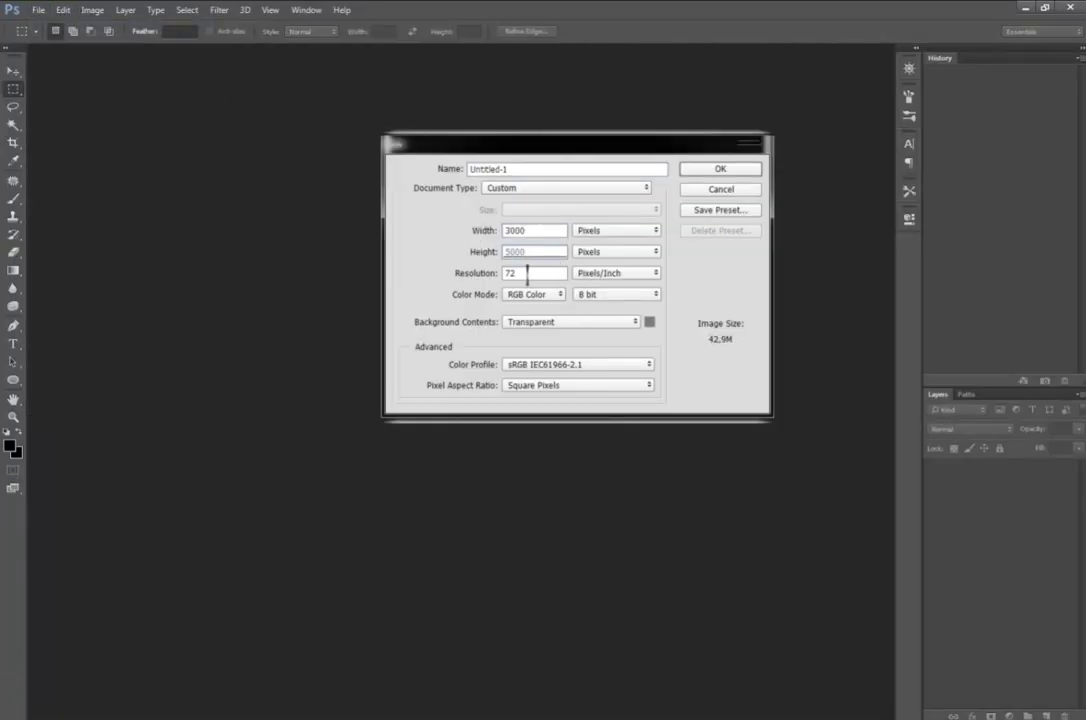
Step: Create a transparent 3000×5000 document and confirm a Canvas Size adjustment
key(Return)
click(93, 12)
click(150, 121)
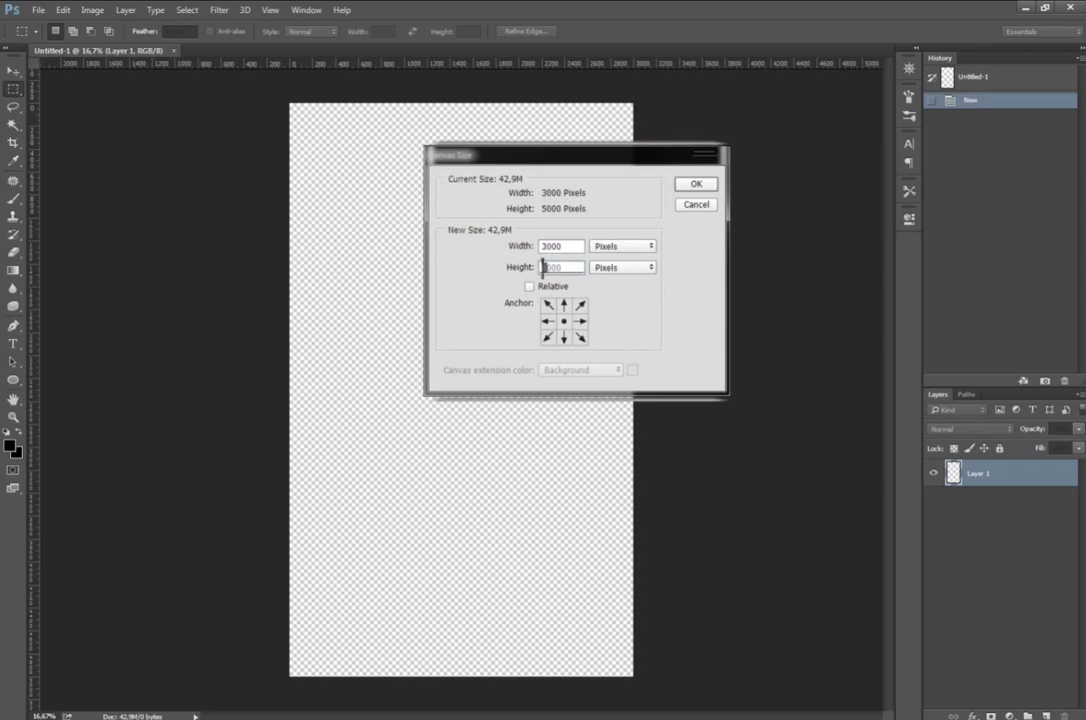
key(Return)
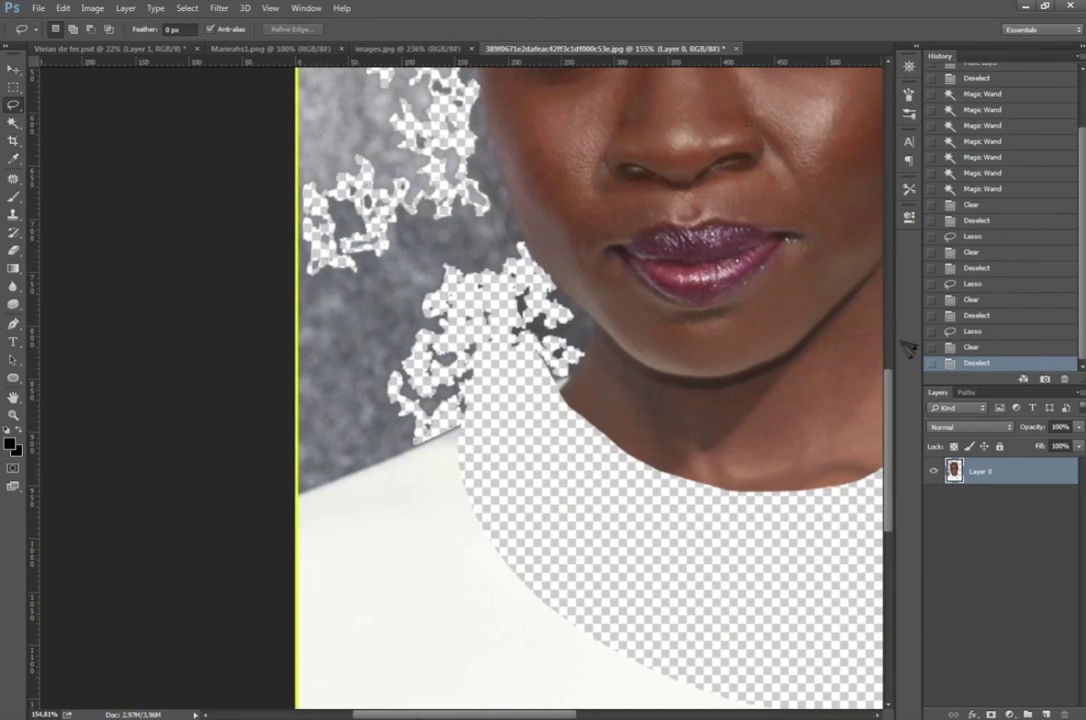
scroll(597, 203, up, 5)
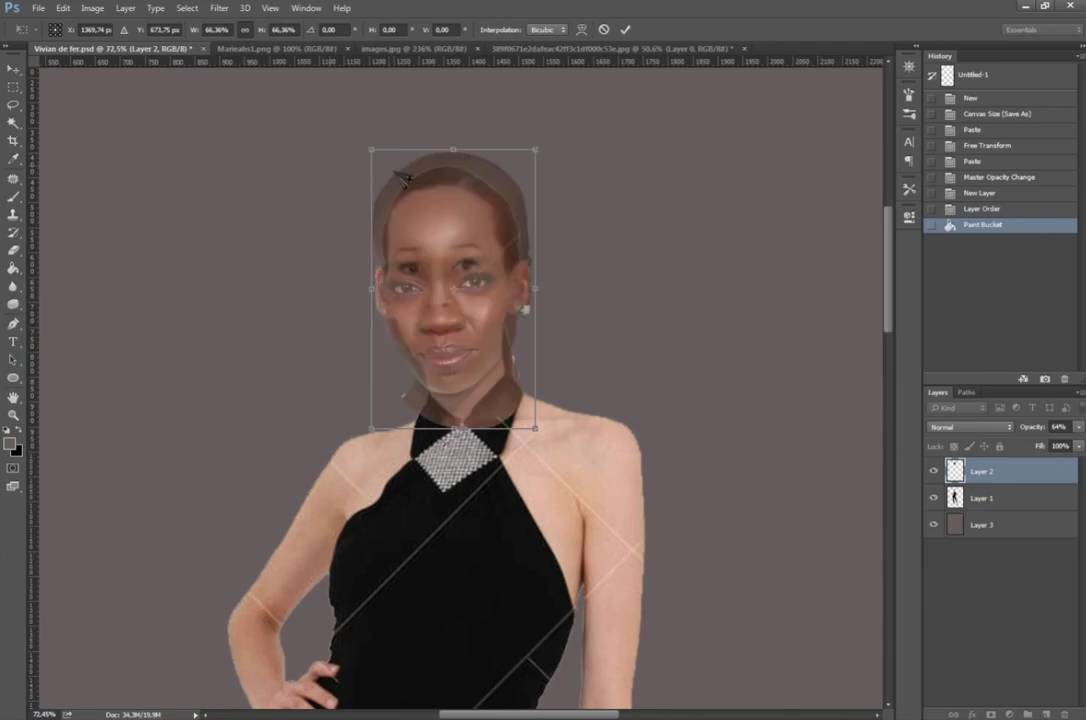
Step: Scale and reposition the pasted face over the head, lowering its opacity for alignment
drag(403, 177, 490, 253)
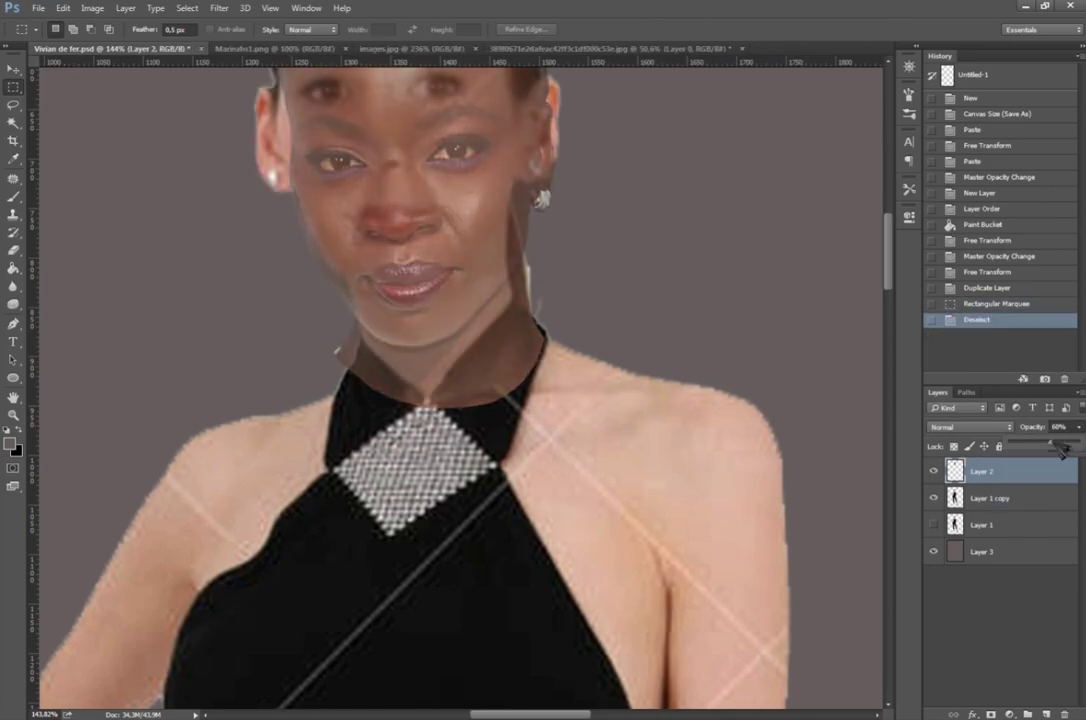
drag(1062, 450, 1038, 445)
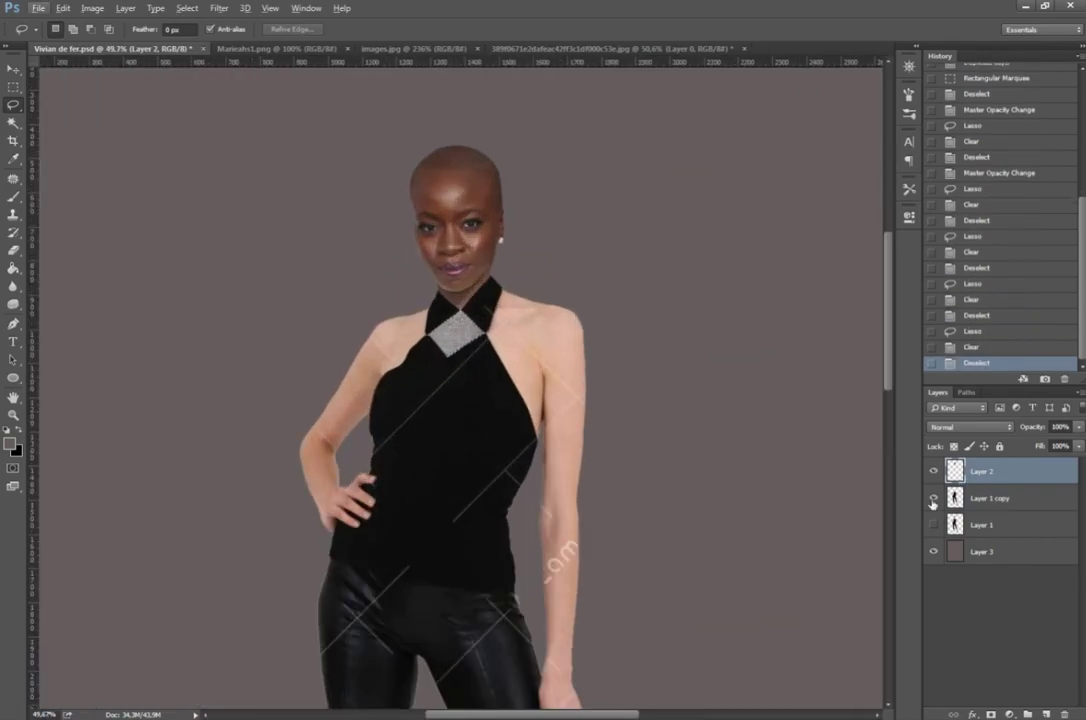
Step: Select the skin via Color Range, invert it, and darken it with Hue/Saturation
click(187, 8)
click(205, 125)
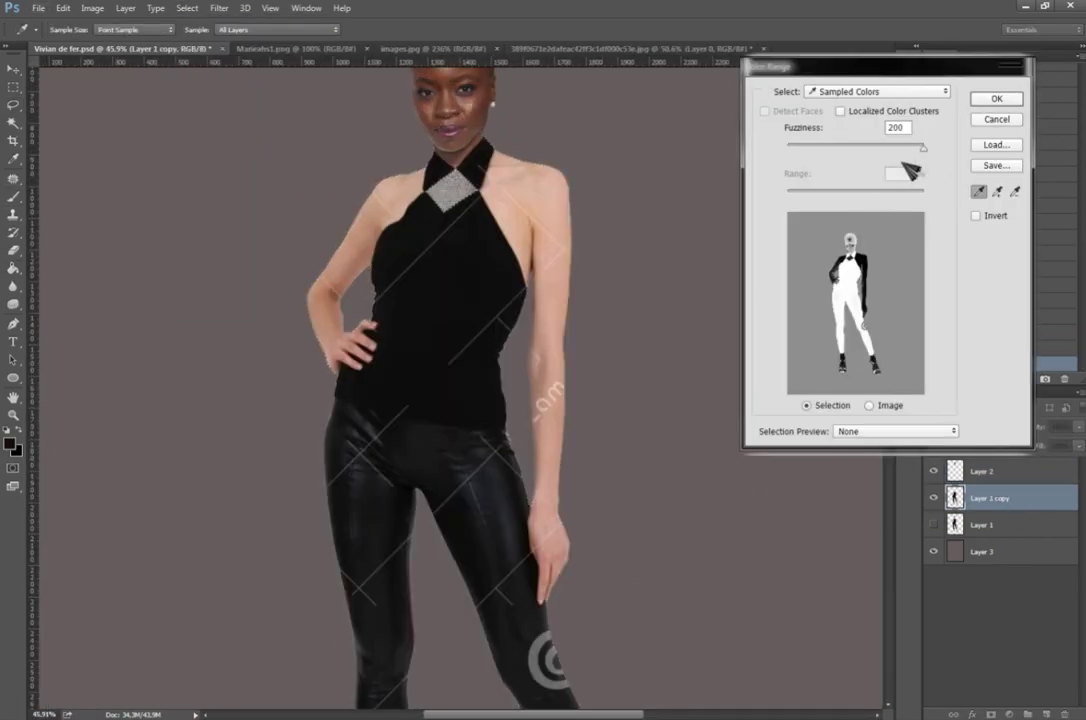
key(Return)
key(ctrl+shift+i)
click(92, 8)
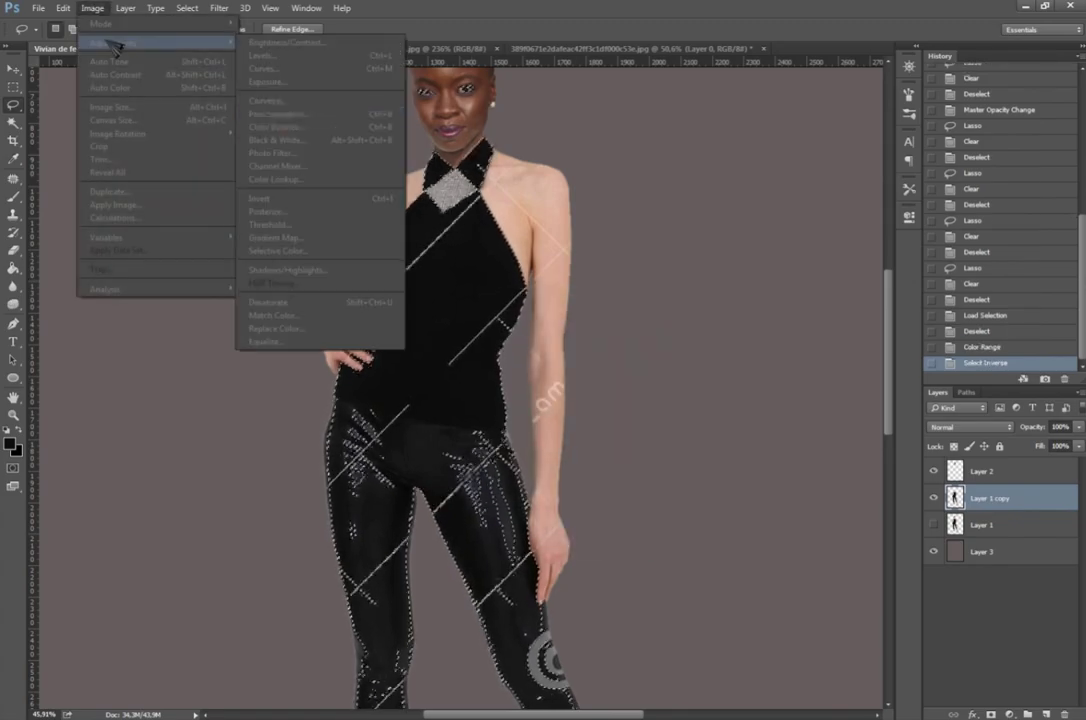
click(290, 121)
drag(812, 223, 788, 223)
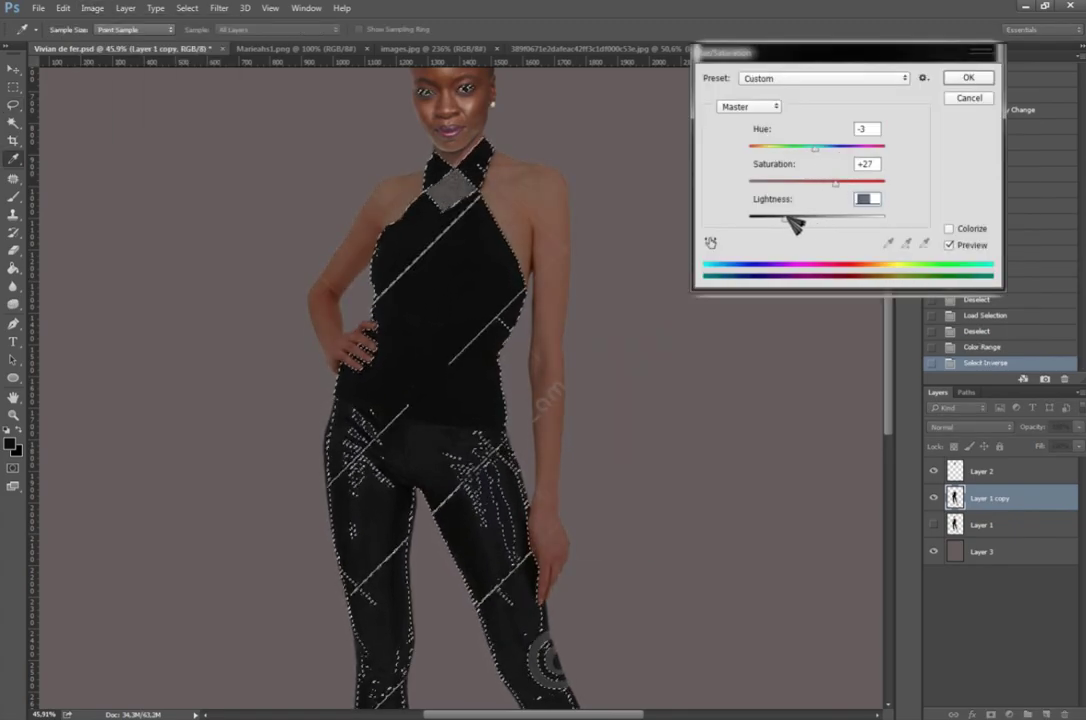
key(Return)
Step: Copy the selected body area onto its own new layer
key(l)
scroll(735, 222, down, 2)
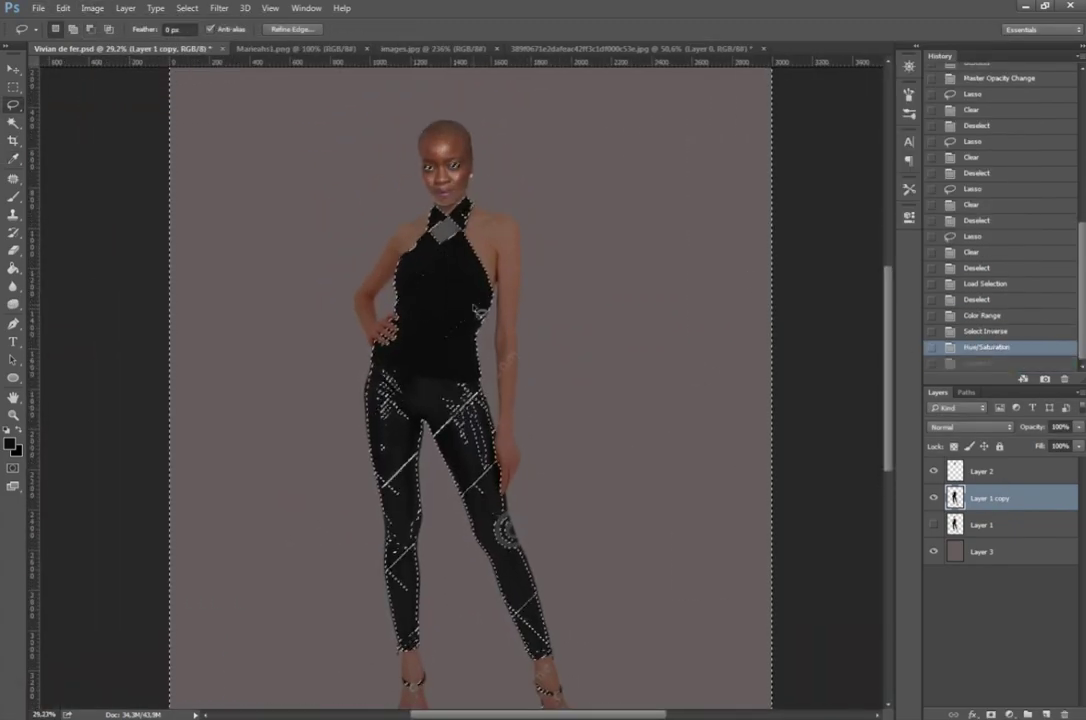
key(ctrl+c)
key(ctrl+v)
key(ctrl+t)
key(Return)
Step: Open the new layer in the Camera Raw filter and review its Detail settings
key(ctrl+shift+a)
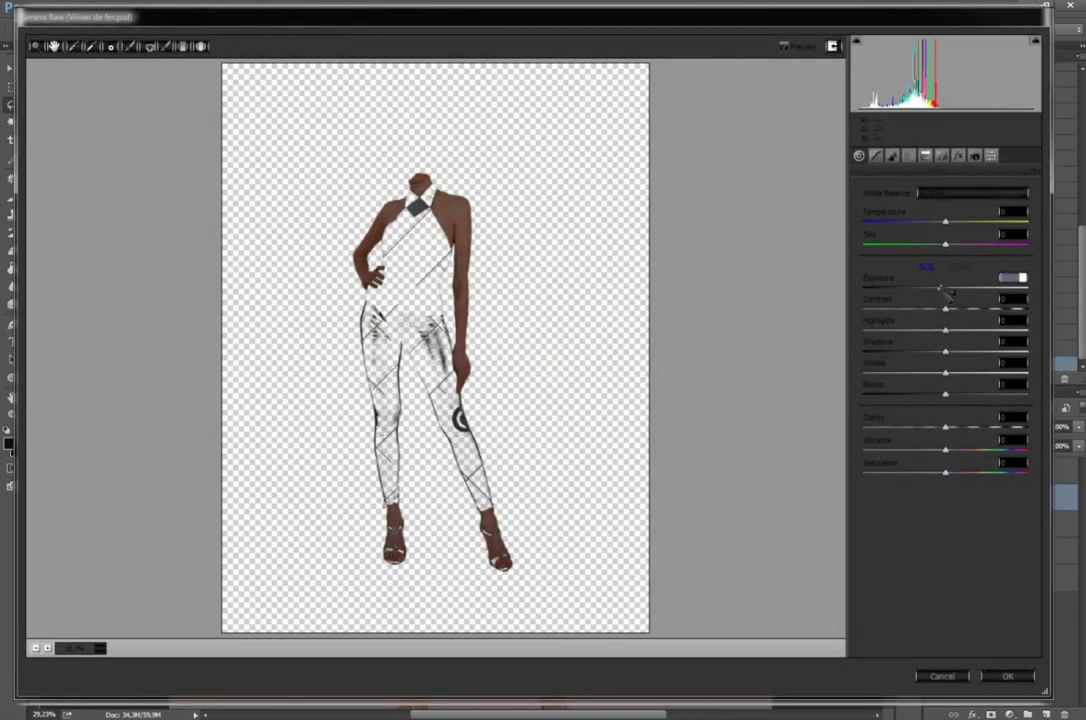
click(892, 155)
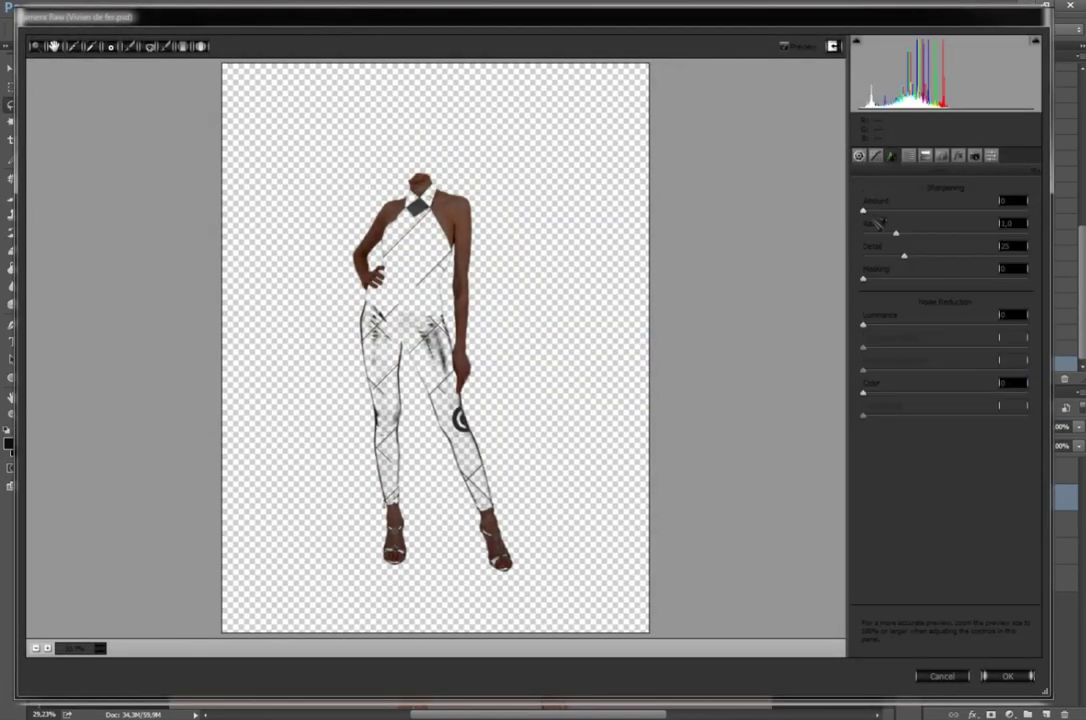
key(ctrl+alt+1)
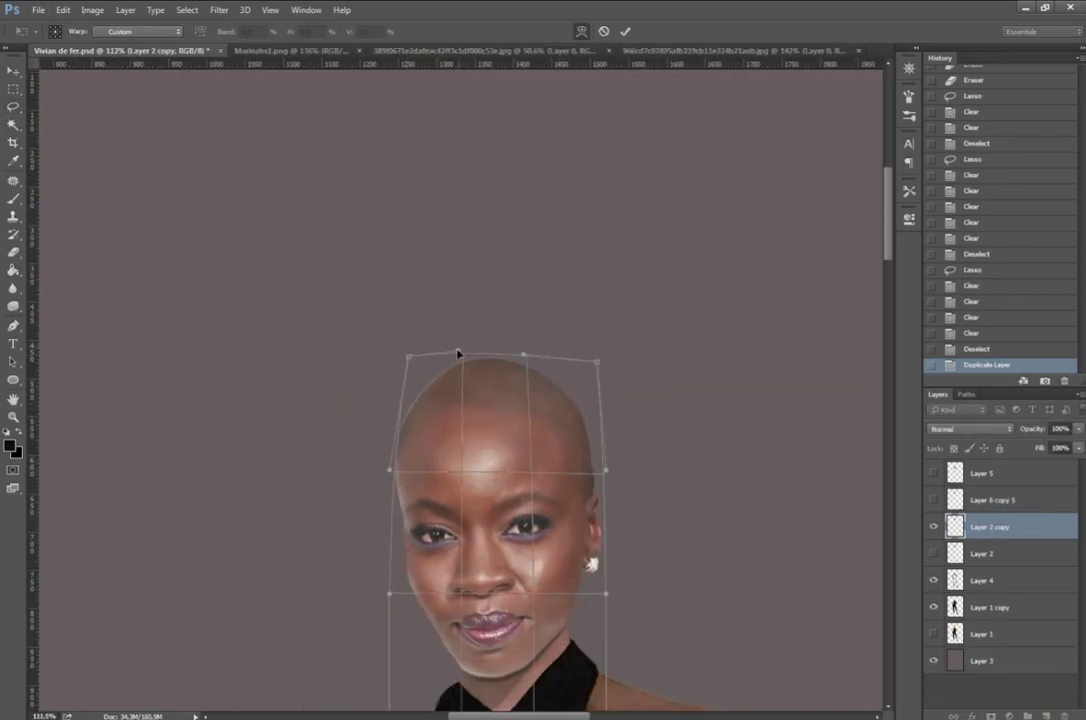
Step: Commit the warp that reshapes the duplicated face to fit the head
key(Return)
scroll(517, 205, down, 5)
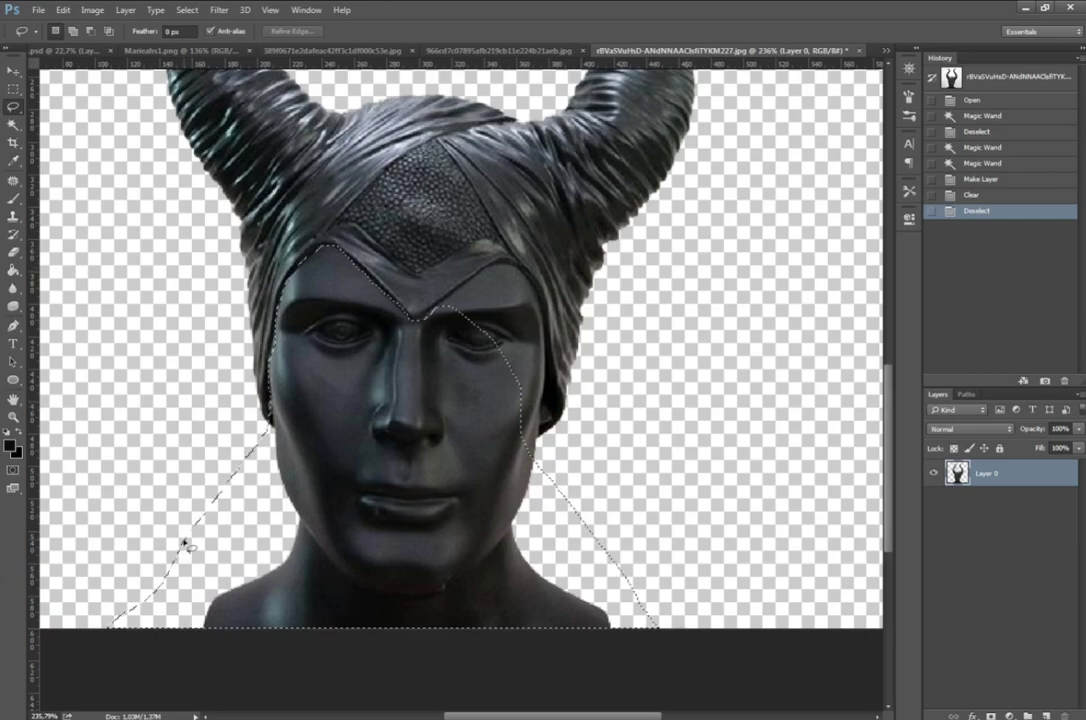
Step: Delete the mannequin's face and neck from the headpiece and nudge the bronze mask under the horns
drag(185, 545, 110, 627)
key(Delete)
key(ctrl+d)
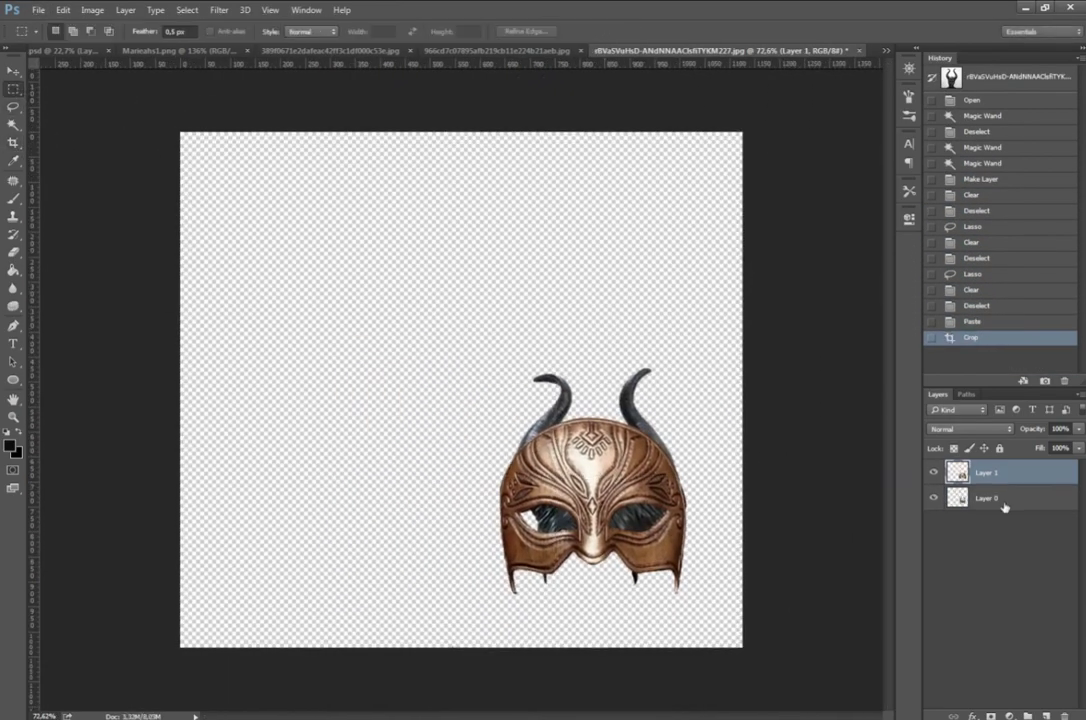
drag(500, 497, 511, 489)
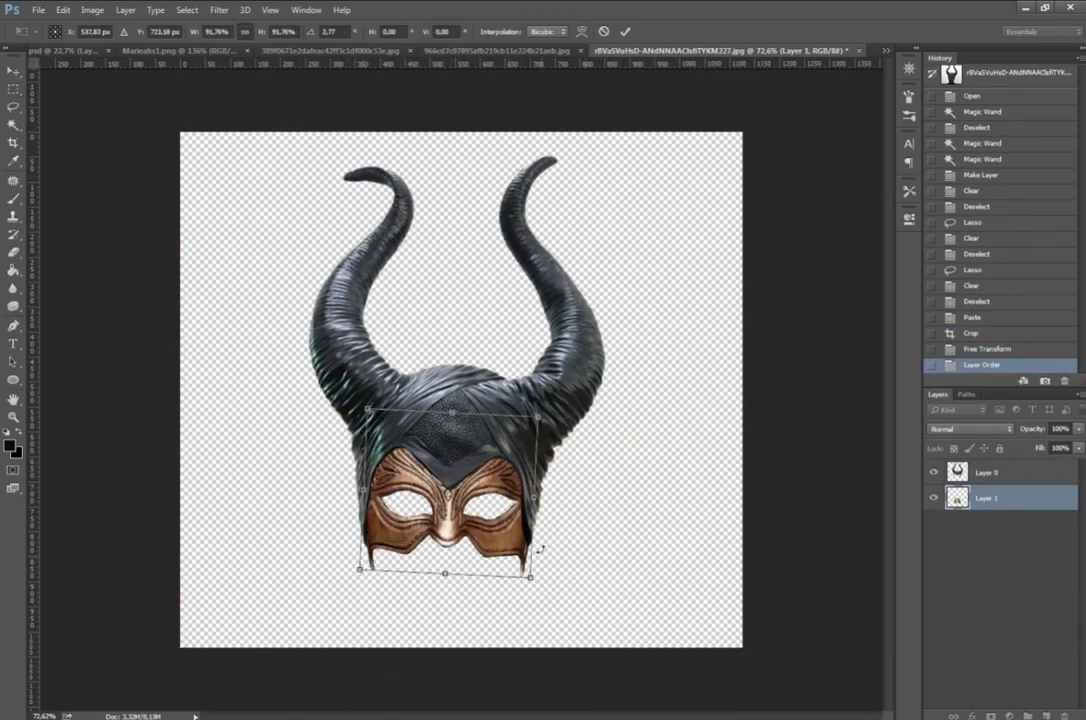
drag(520, 516, 505, 538)
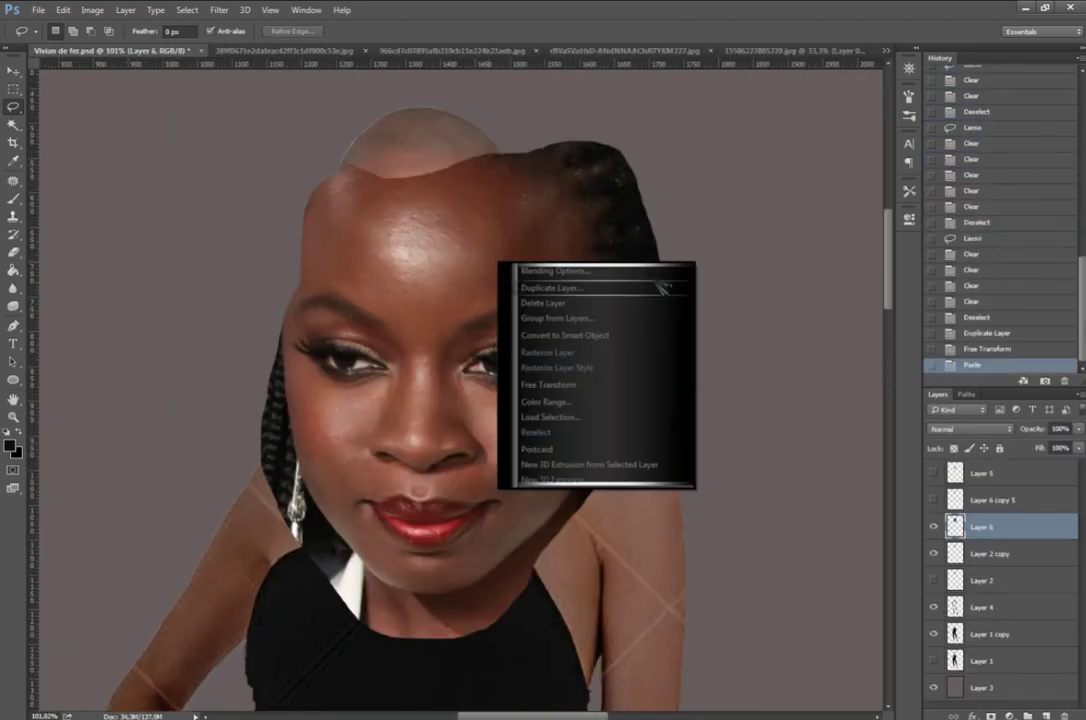
Step: Shrink and rotate the pasted braided face, setting its layer to 65% opacity
drag(328, 198, 705, 168)
drag(775, 185, 800, 200)
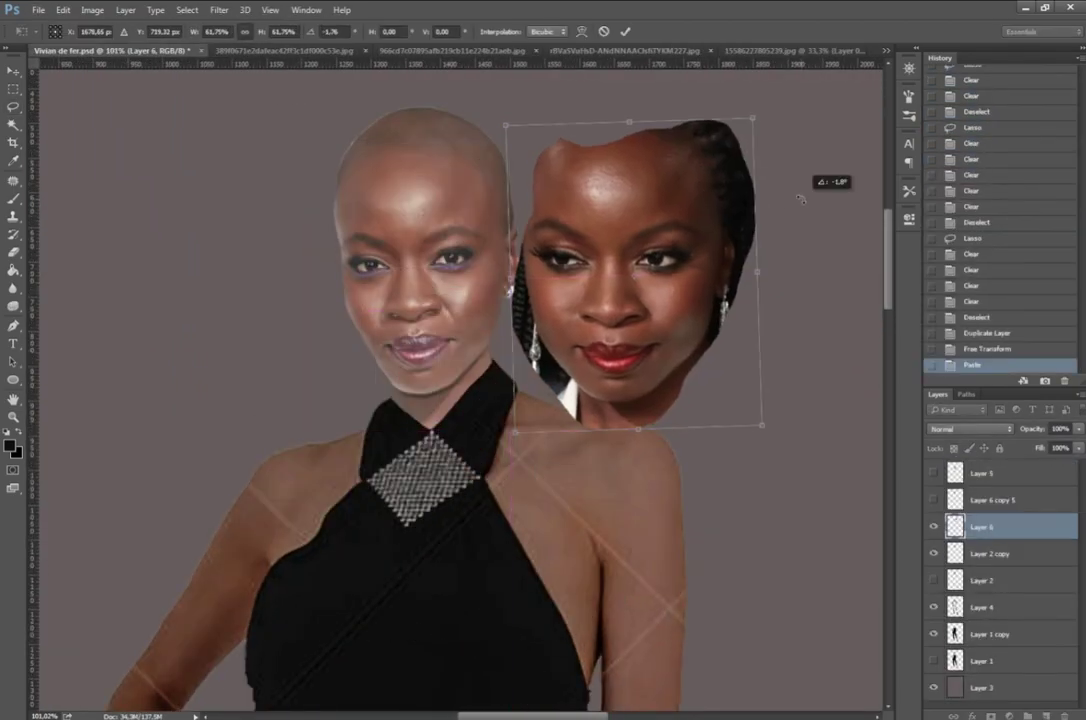
key(Return)
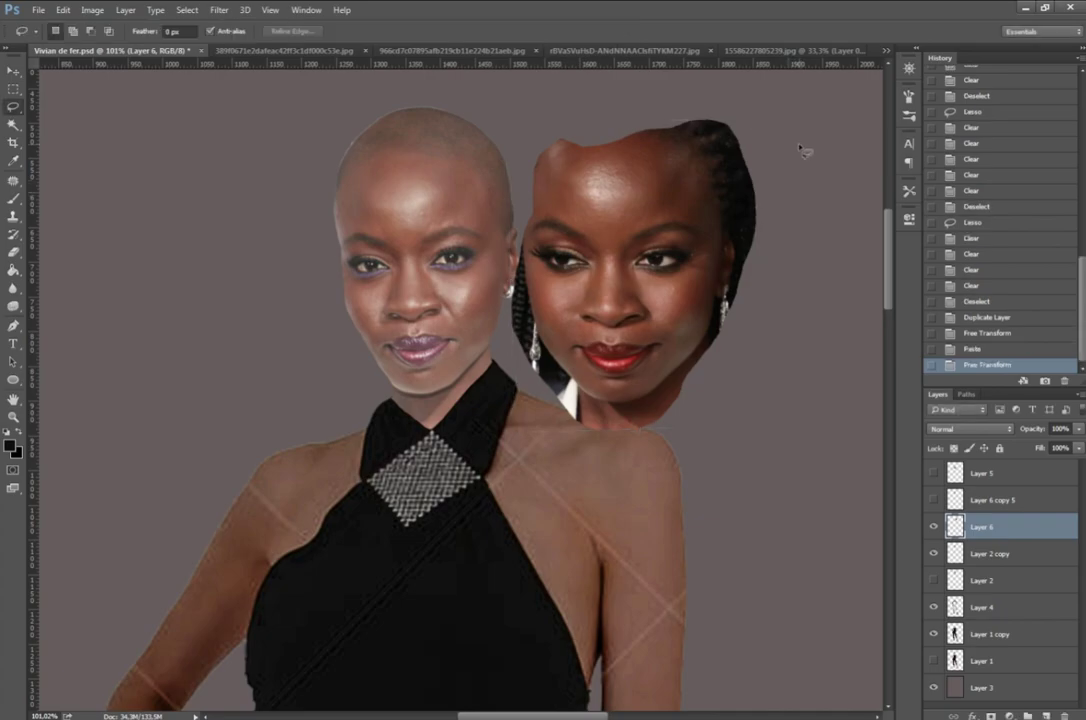
drag(1064, 452, 1062, 452)
Step: Move, scale and rotate the braided face onto the bald head, restoring full opacity
key(ctrl+t)
drag(640, 260, 430, 260)
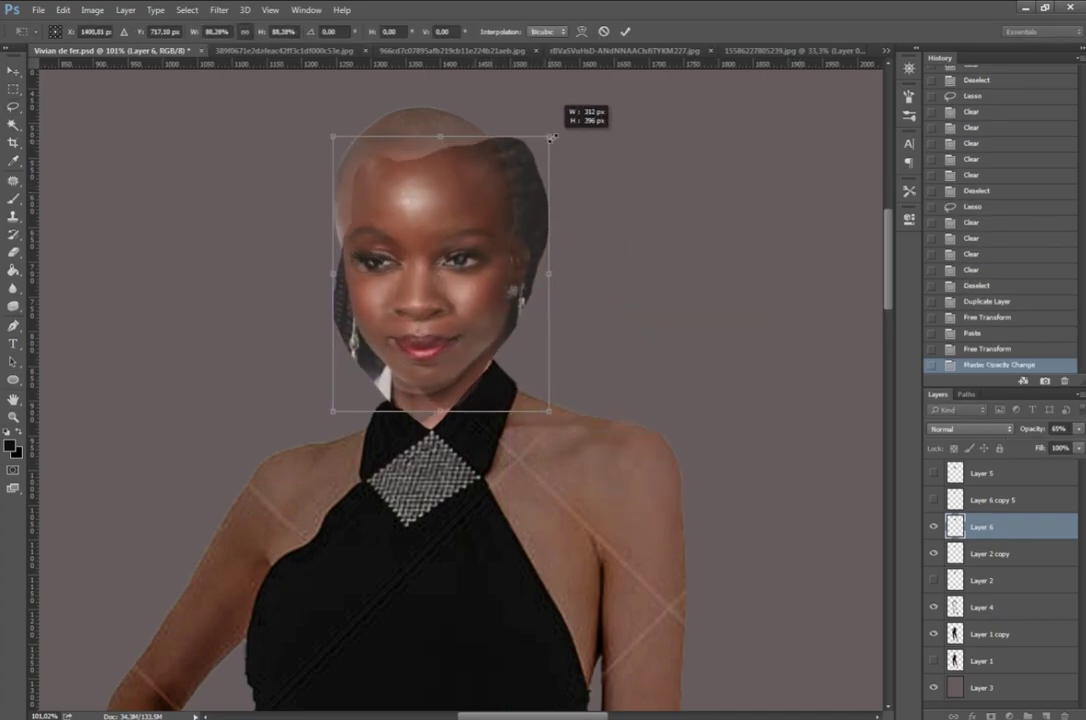
drag(580, 125, 603, 212)
mouse_move(540, 175)
mouse_down()
mouse_move(700, 165)
mouse_move(505, 170)
mouse_move(488, 160)
mouse_up()
key(Return)
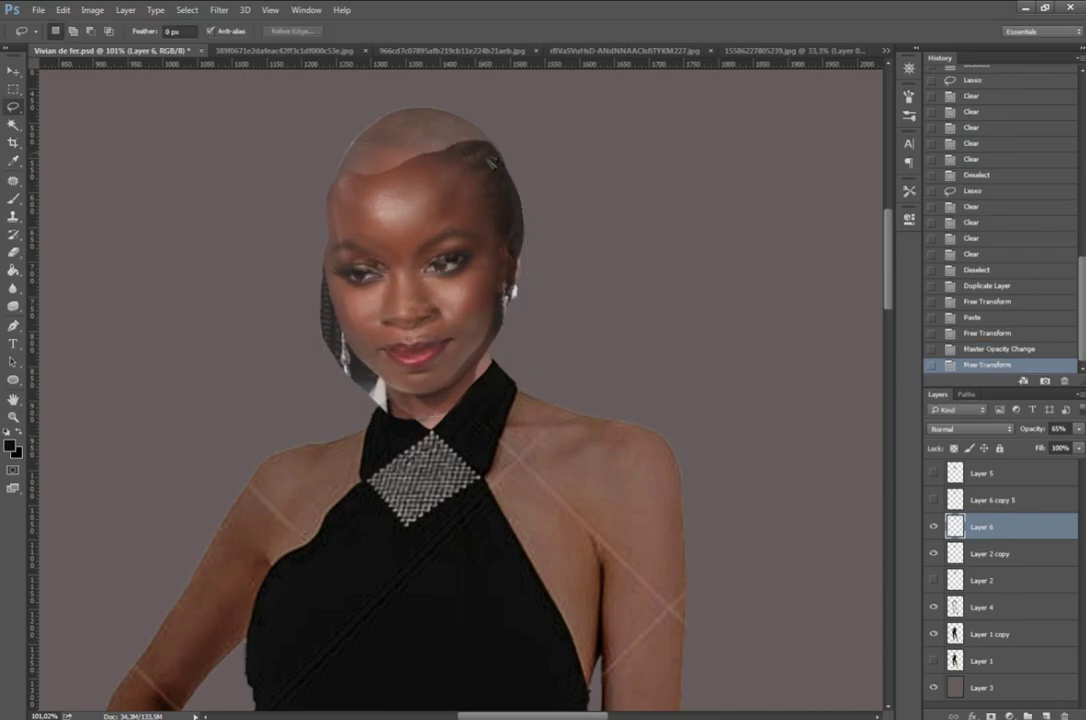
key(0)
scroll(490, 200, down, 3)
scroll(490, 220, up, 1)
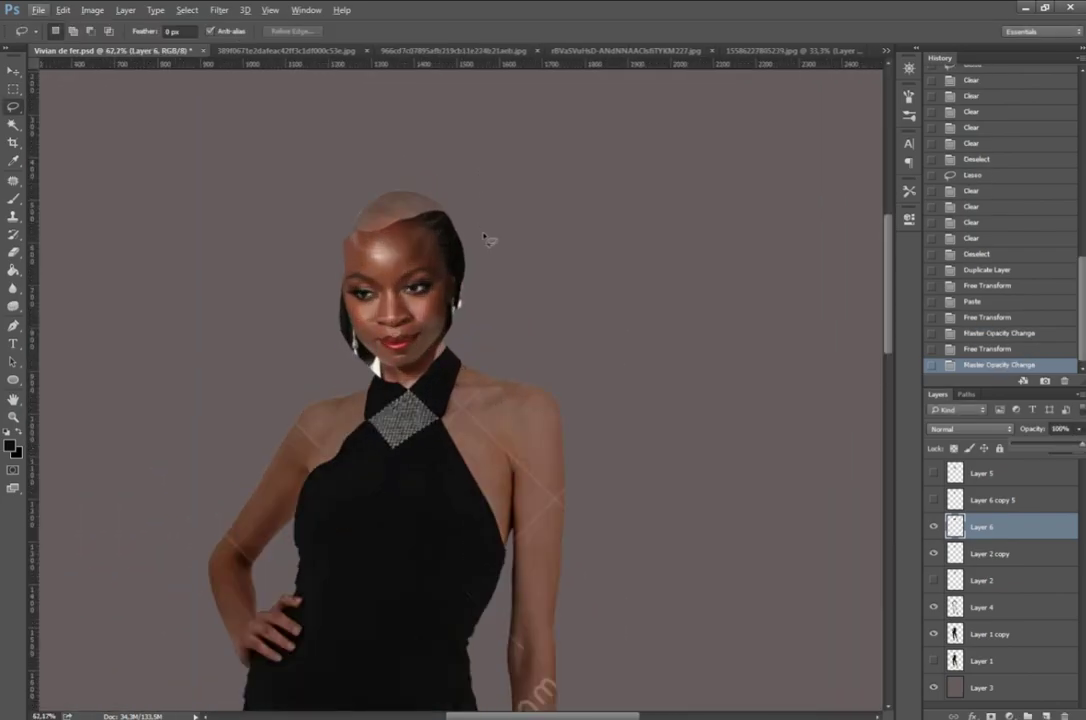
key(Return)
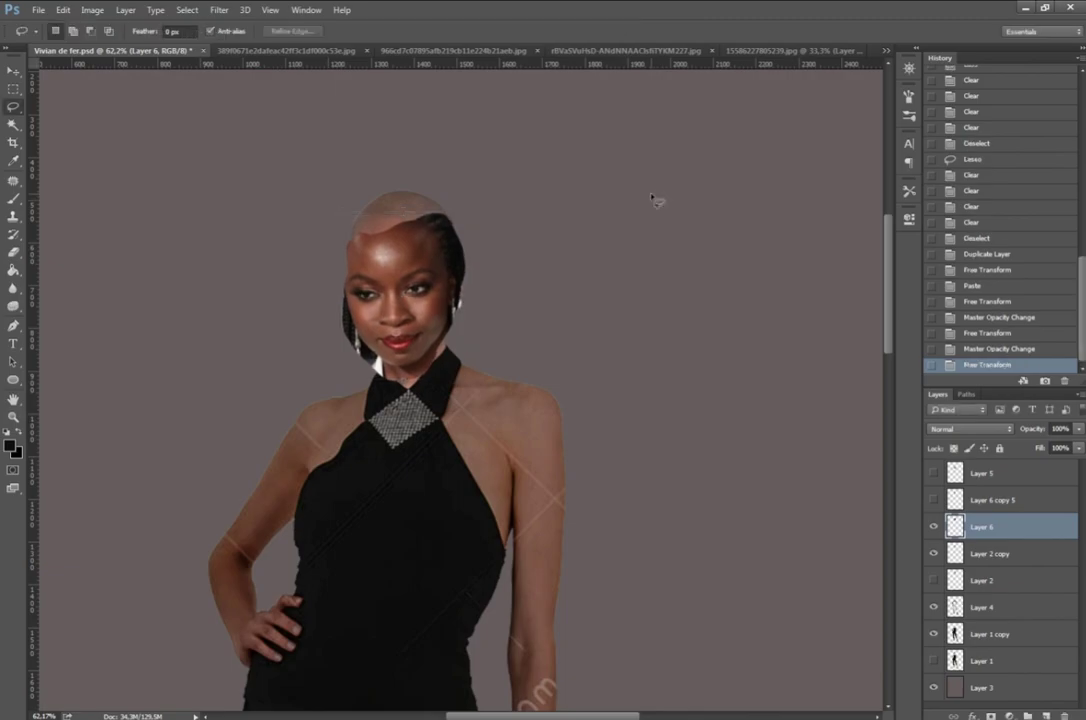
Step: Trim stray edges from the braided face layer, including near the chin
ctrl+click(955, 526)
scroll(384, 226, up, 3)
key(l)
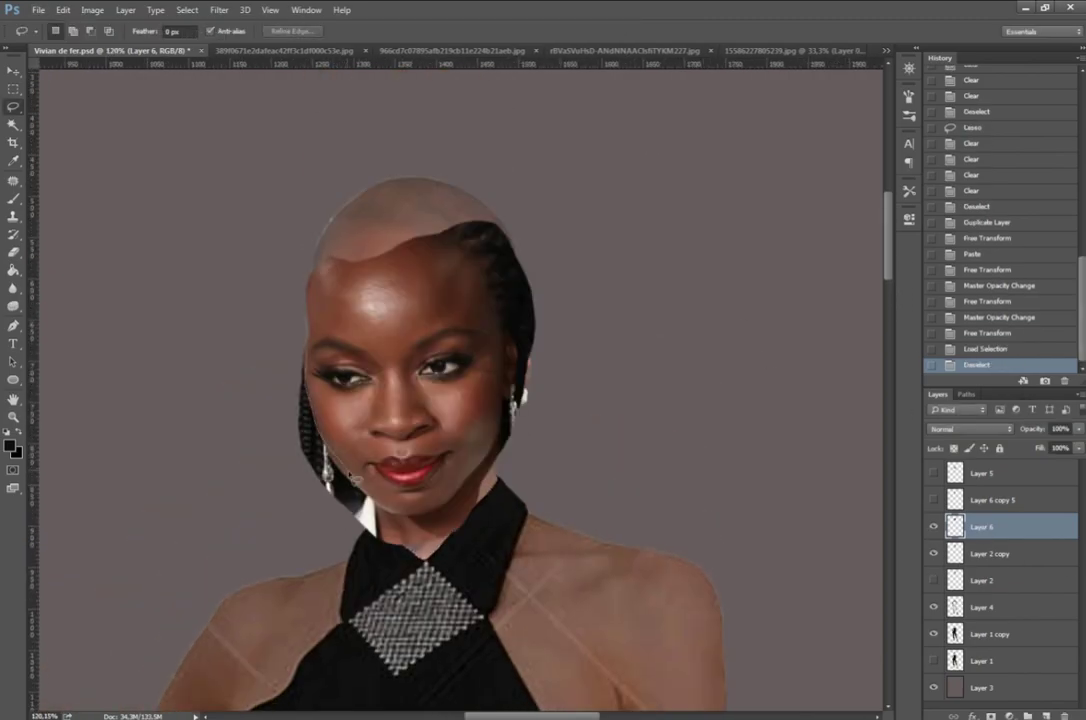
key(ctrl+d)
scroll(316, 240, up, 5)
key(Delete)
key(ctrl+d)
scroll(497, 346, up, 2)
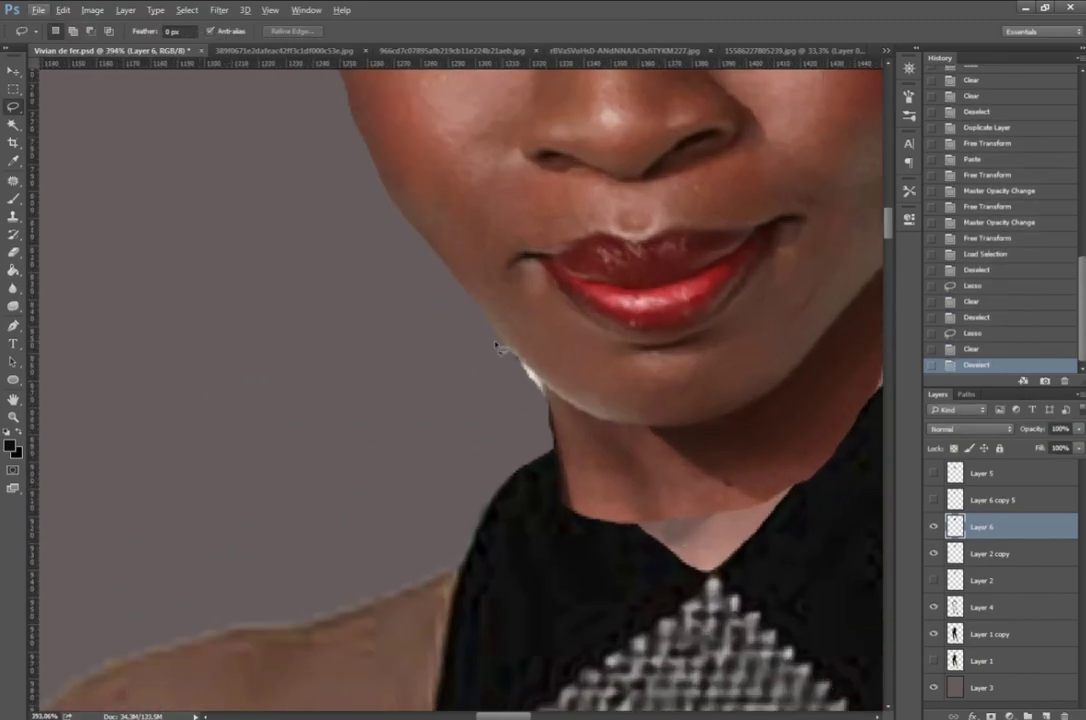
scroll(303, 487, down, 5)
ctrl+click(955, 526)
scroll(502, 271, up, 5)
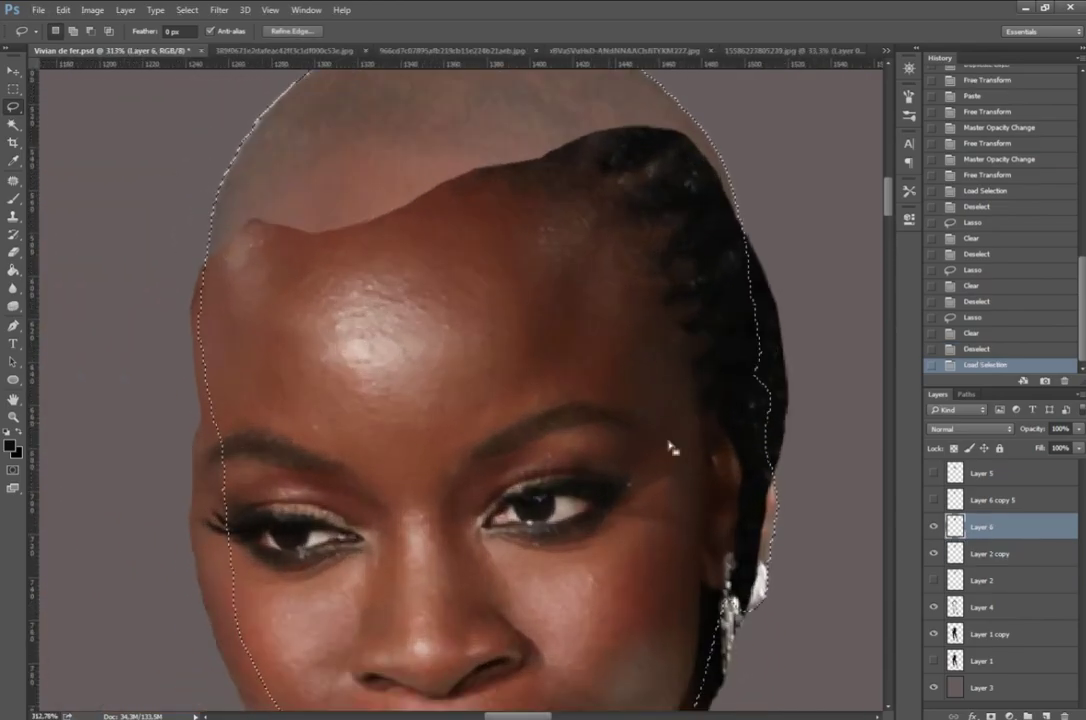
key(ctrl+d)
scroll(600, 330, down, 10)
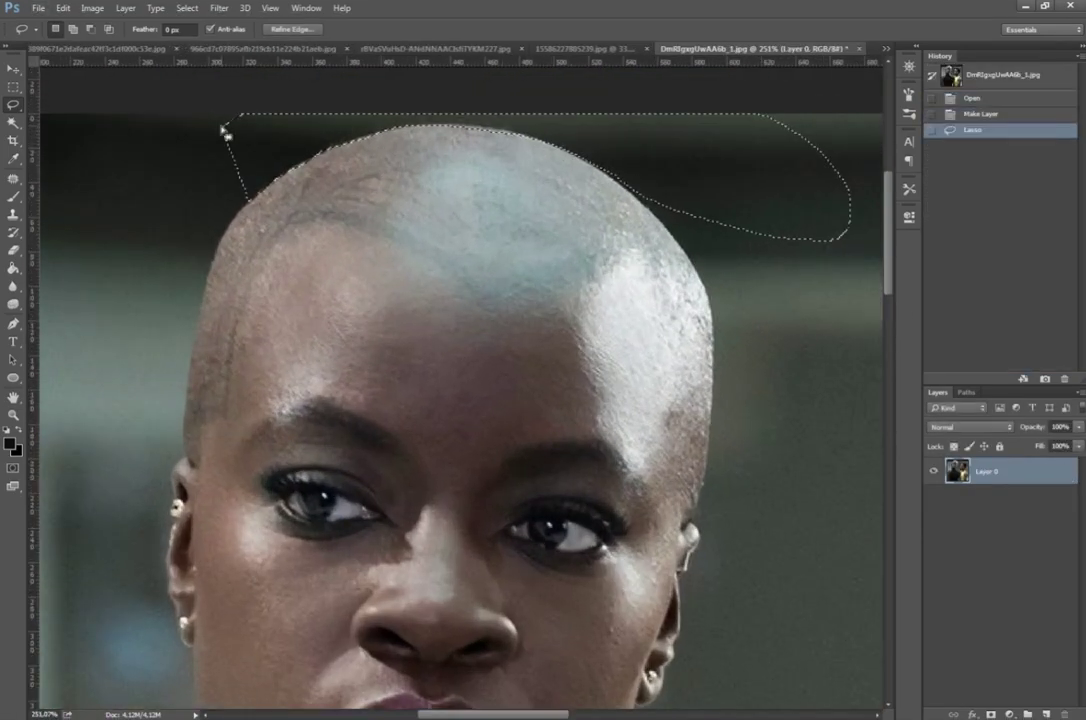
Step: Delete the background above, beside, left and right of the bald head in DmRlgxgUwAA6b_1.jpg
key(Delete)
key(ctrl+d)
drag(845, 302, 842, 220)
key(Delete)
key(ctrl+d)
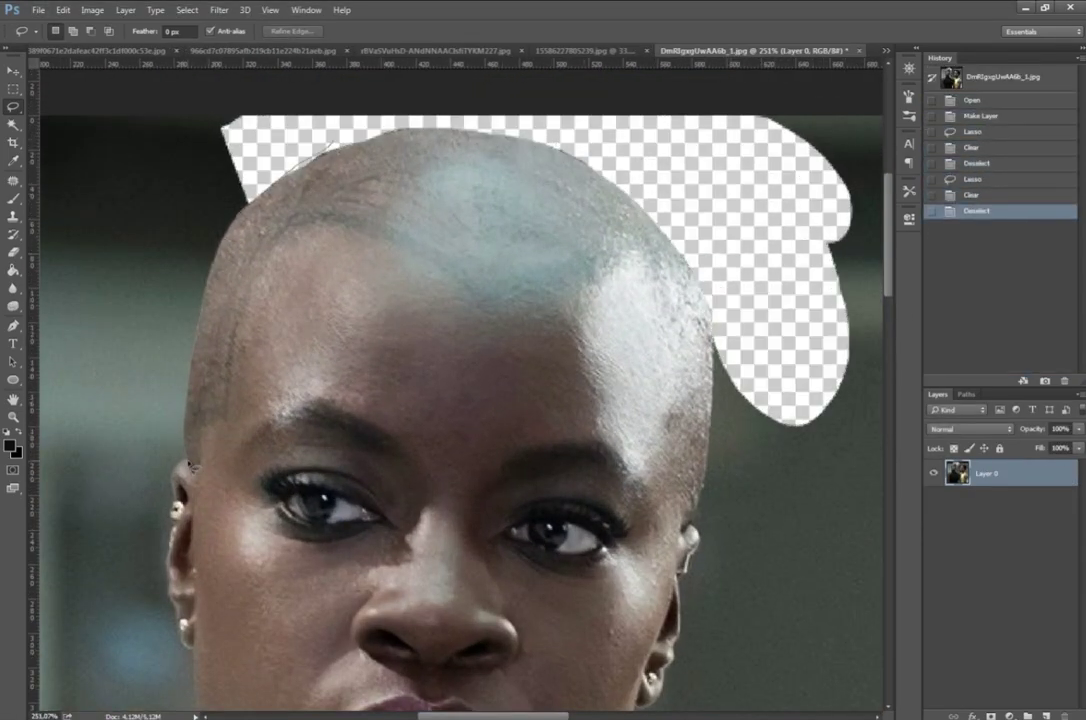
drag(164, 395, 40, 130)
key(Delete)
key(ctrl+d)
scroll(713, 160, down, 5)
drag(688, 375, 690, 180)
key(Delete)
key(ctrl+d)
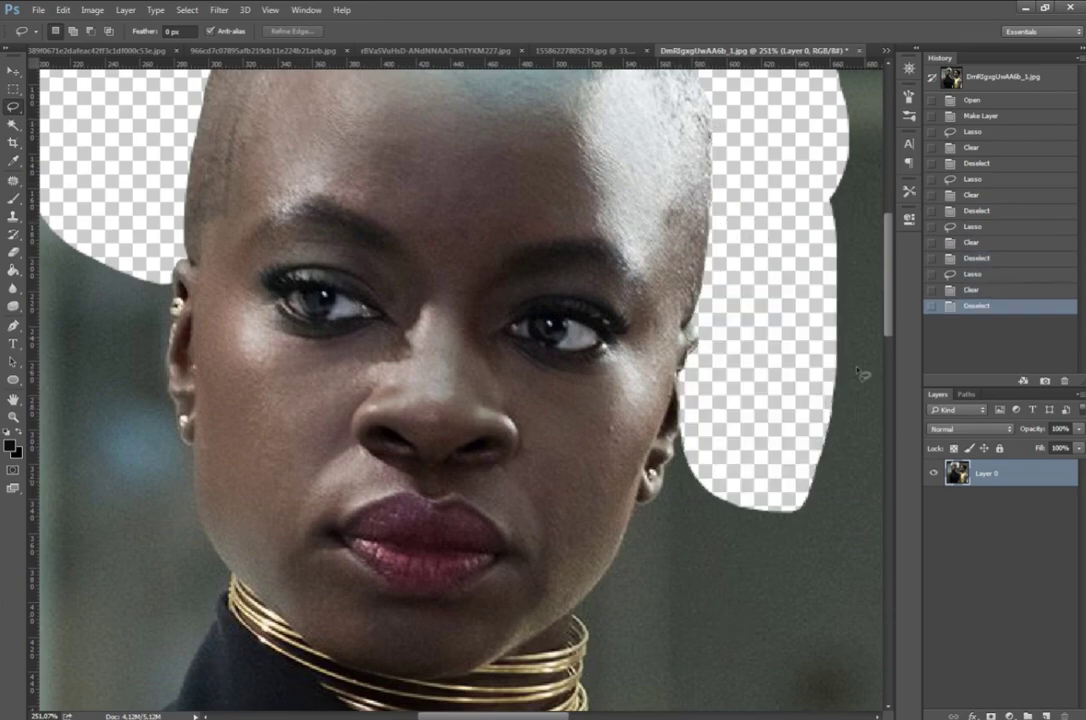
Step: Delete the remaining background beside the neck and left of the ear, then close a source photo
scroll(668, 343, down, 3)
drag(595, 572, 690, 250)
key(Delete)
key(ctrl+d)
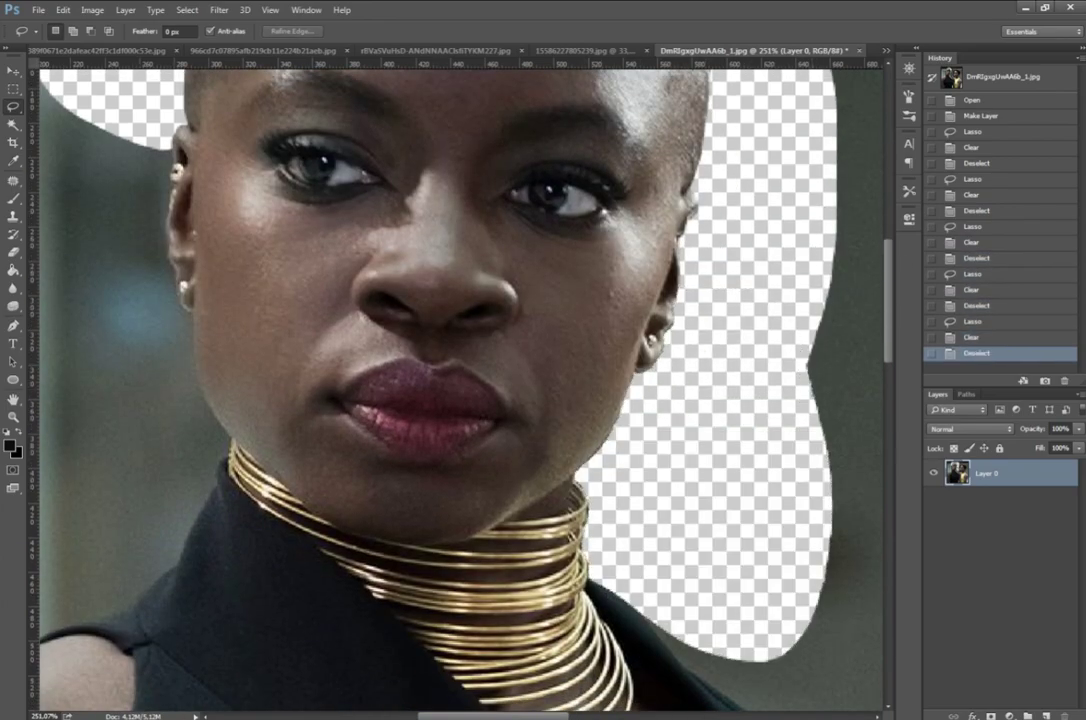
scroll(516, 183, left, 5)
drag(480, 400, 240, 100)
key(Delete)
key(ctrl+d)
scroll(430, 388, down, 5)
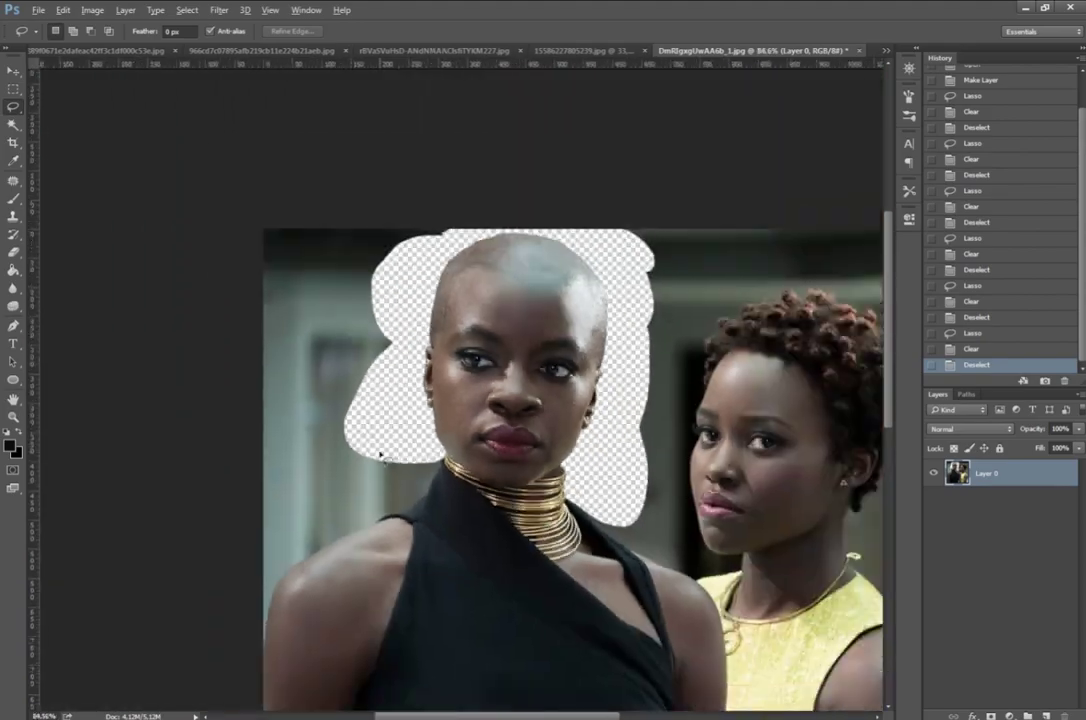
scroll(430, 388, up, 5)
scroll(851, 425, down, 5)
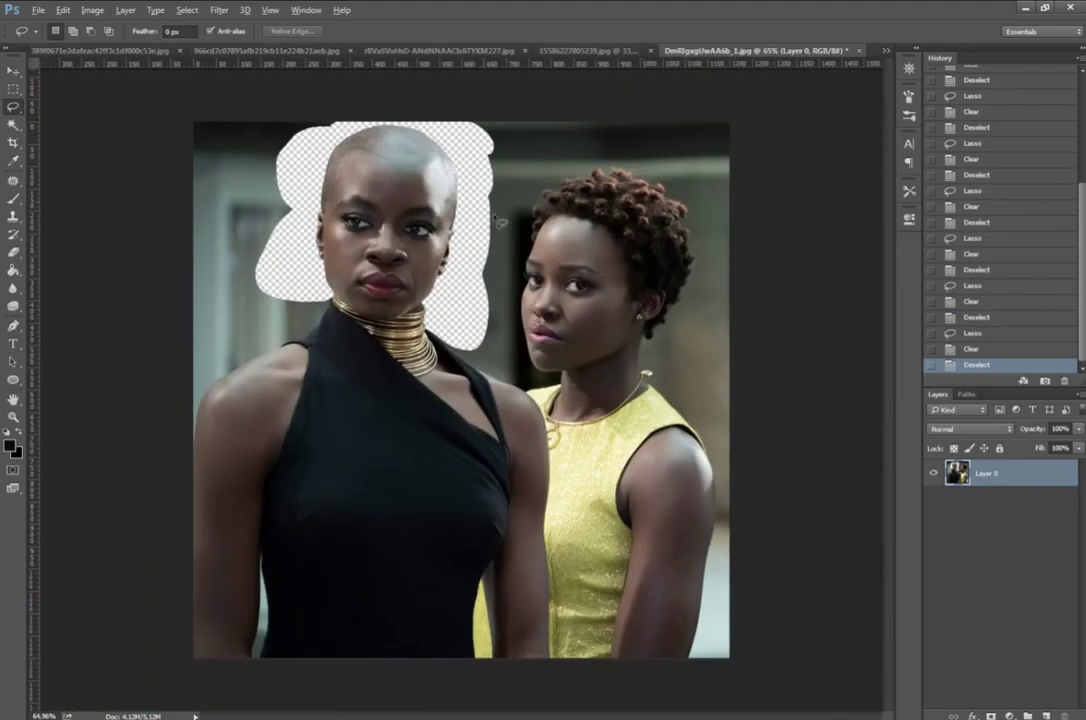
click(788, 51)
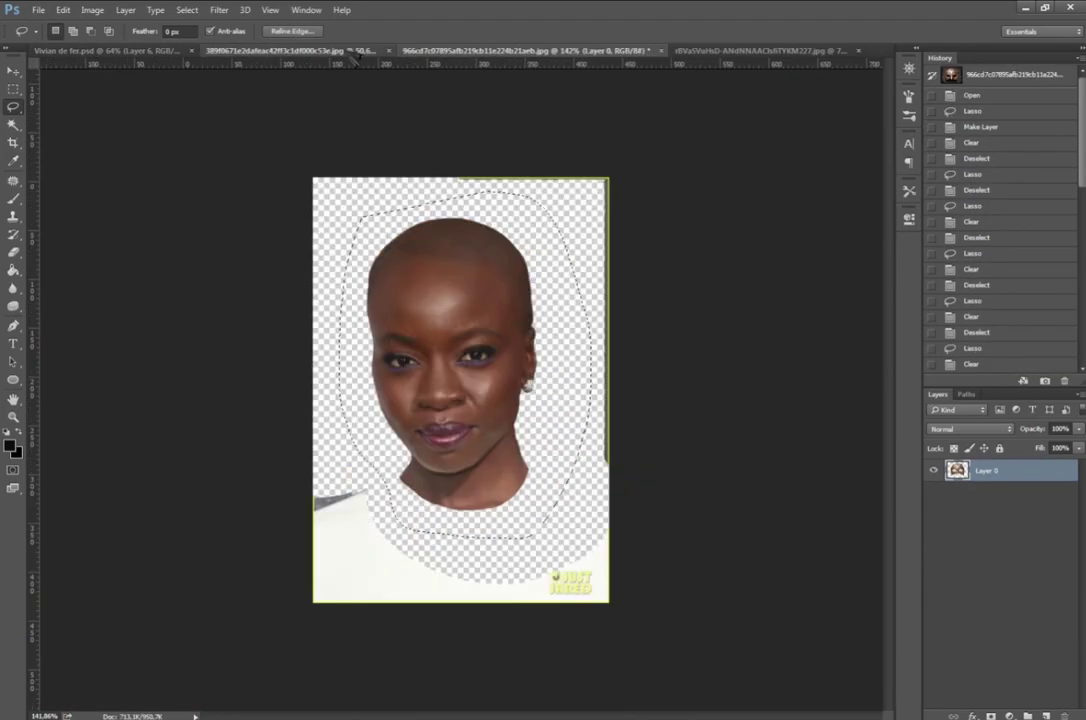
Step: Close the white-suit photo unsaved, then scale the pasted head onto the neck and hide Layer 6
key(ctrl+w)
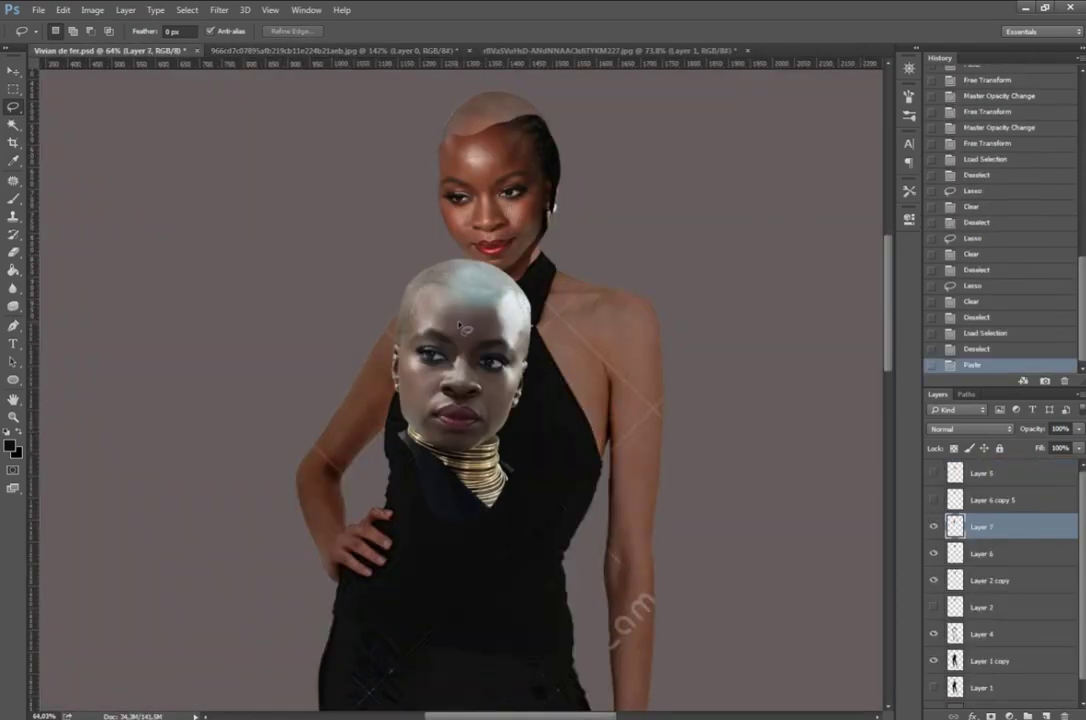
key(ctrl+t)
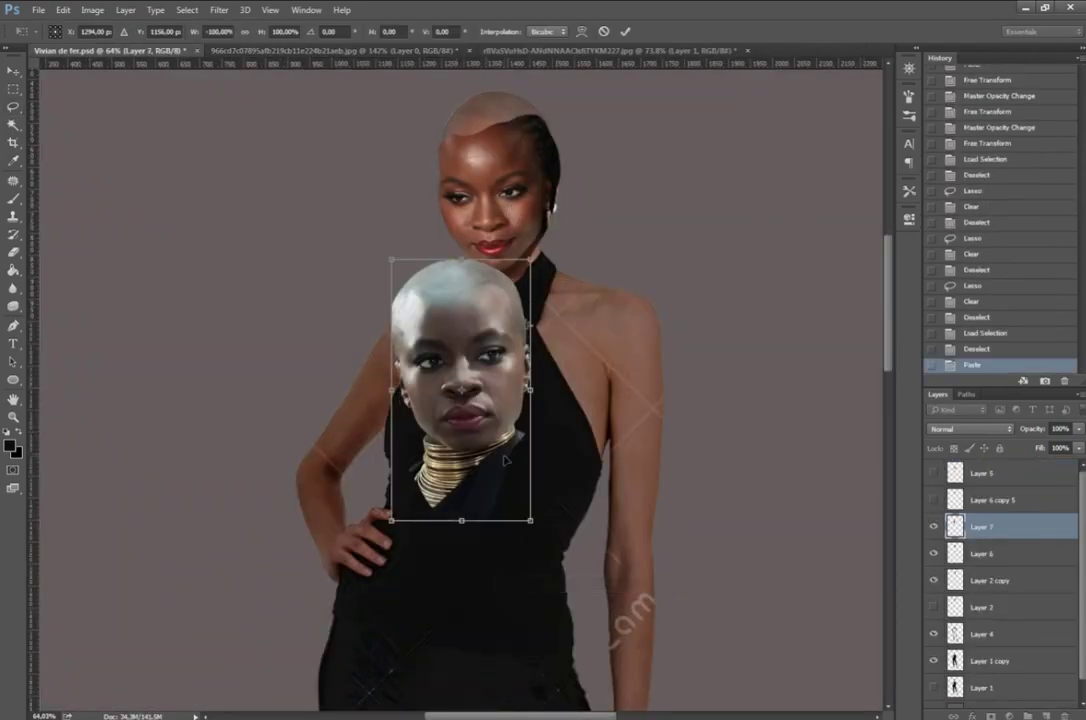
drag(458, 385, 515, 230)
drag(448, 109, 468, 193)
drag(535, 300, 528, 279)
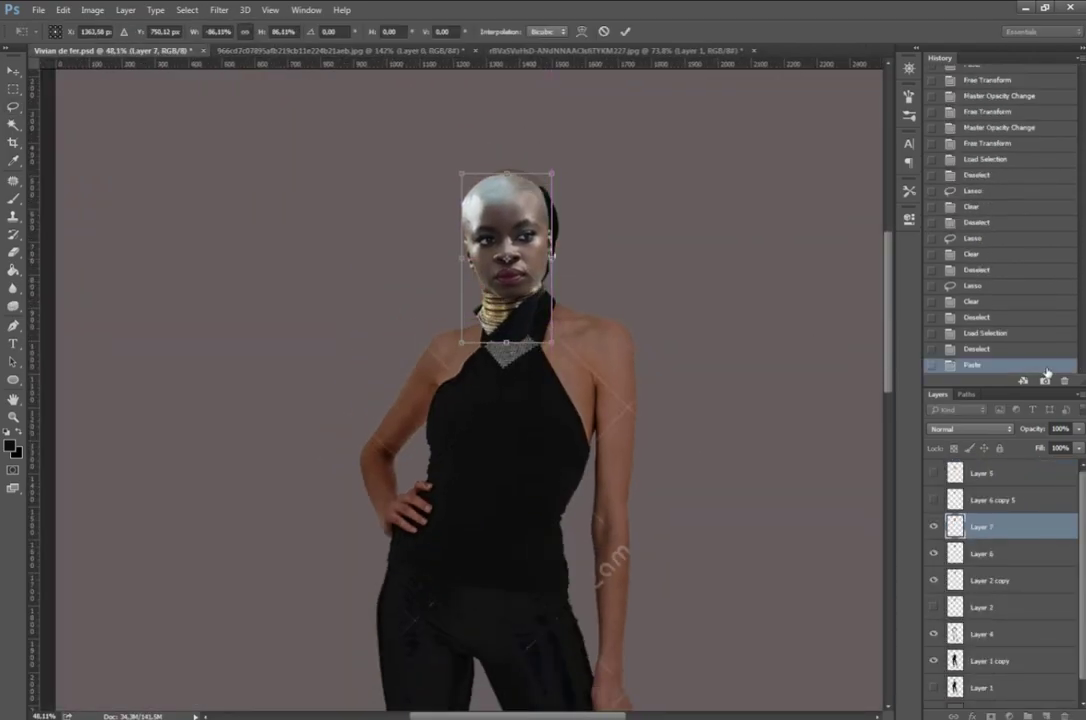
click(934, 553)
key(ctrl+plus)
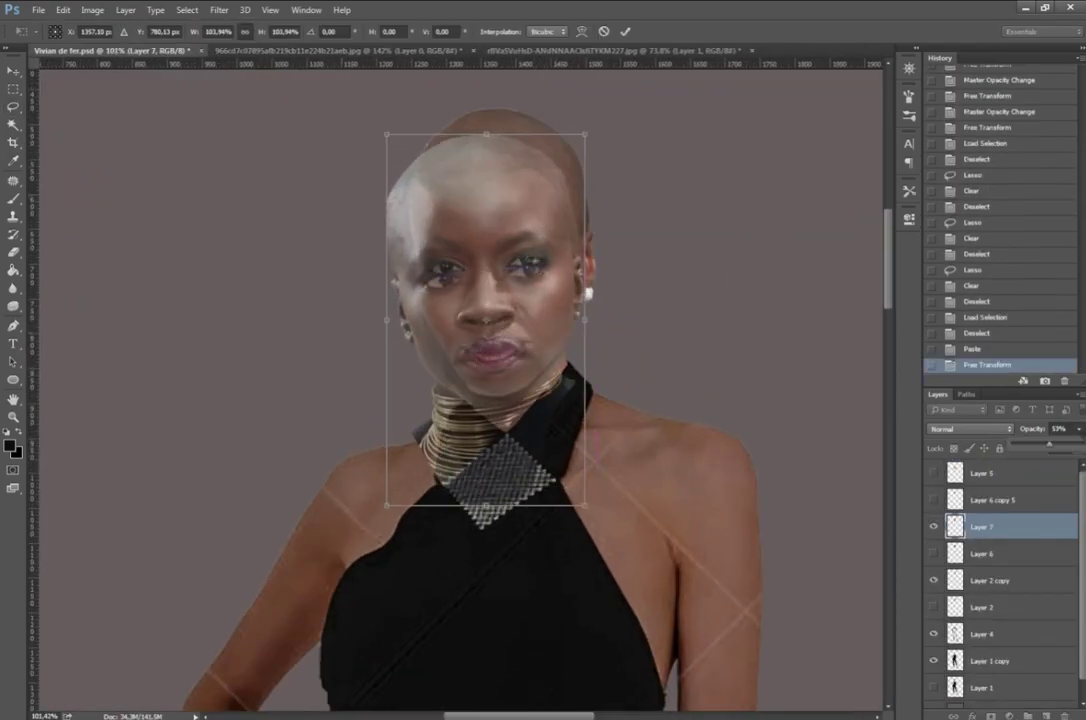
drag(503, 368, 516, 356)
Step: Align the pasted head at reduced opacity, stretching and tilting it over the face, and apply
key(3)
key(4)
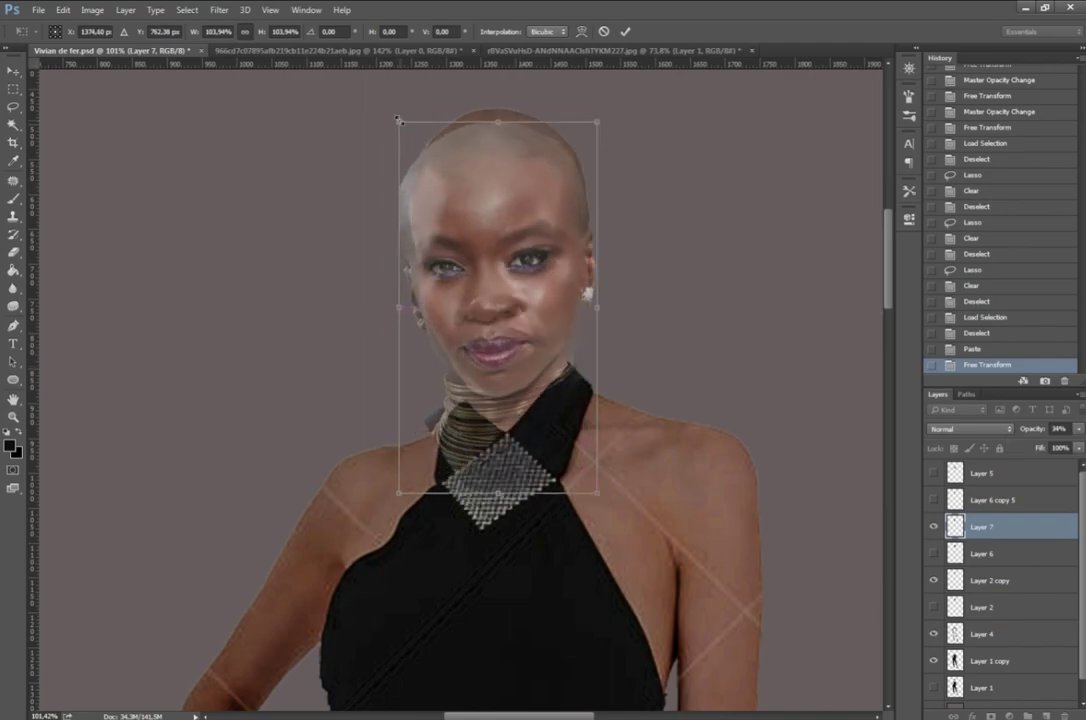
drag(398, 120, 410, 115)
drag(393, 298, 393, 302)
key(8)
key(8)
scroll(708, 407, down, 5)
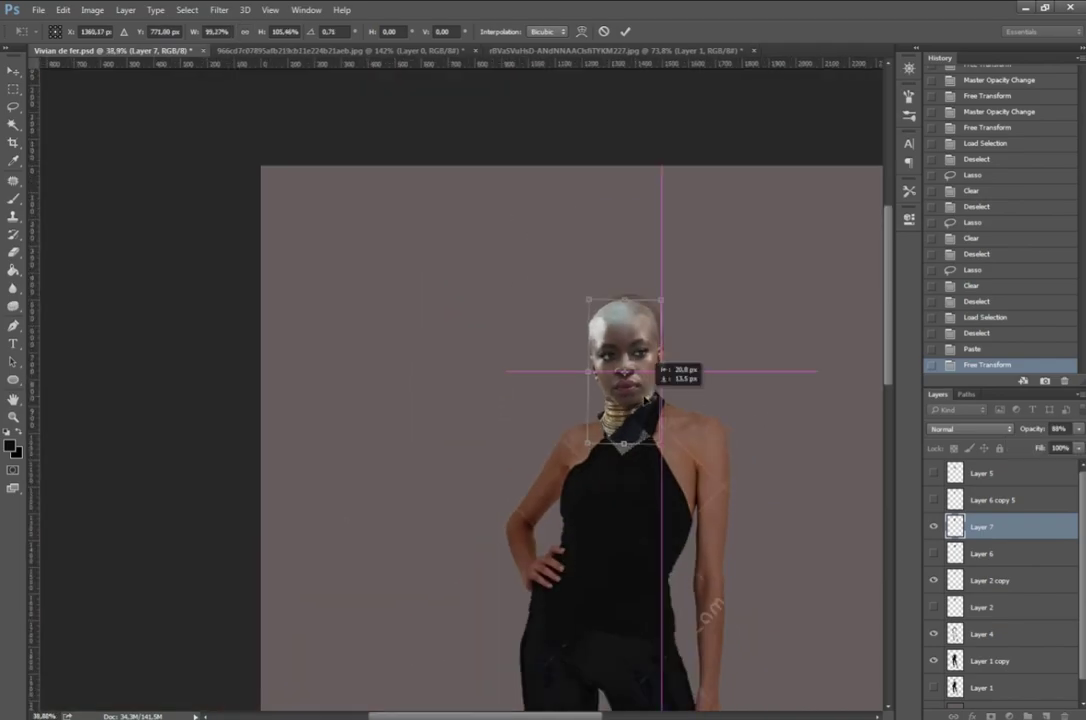
drag(658, 365, 594, 370)
right_click(575, 417)
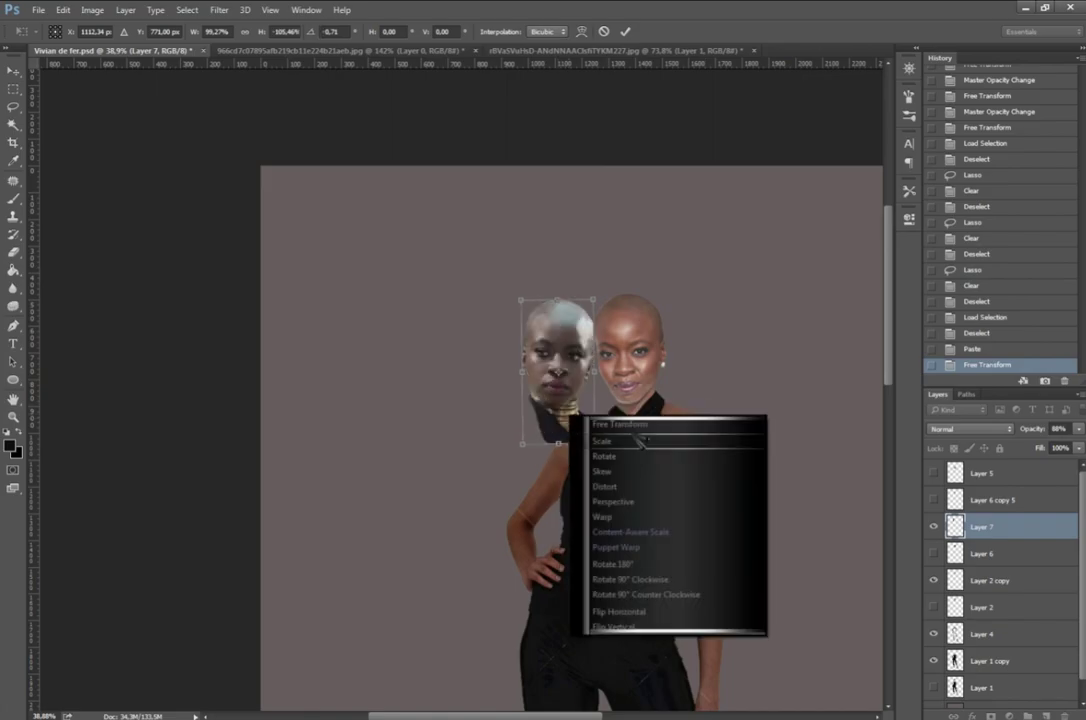
drag(575, 417, 645, 397)
key(Return)
Step: Hide the pasted Layer 7 head, leaving the earlier bald face visible
key(l)
scroll(715, 512, up, 3)
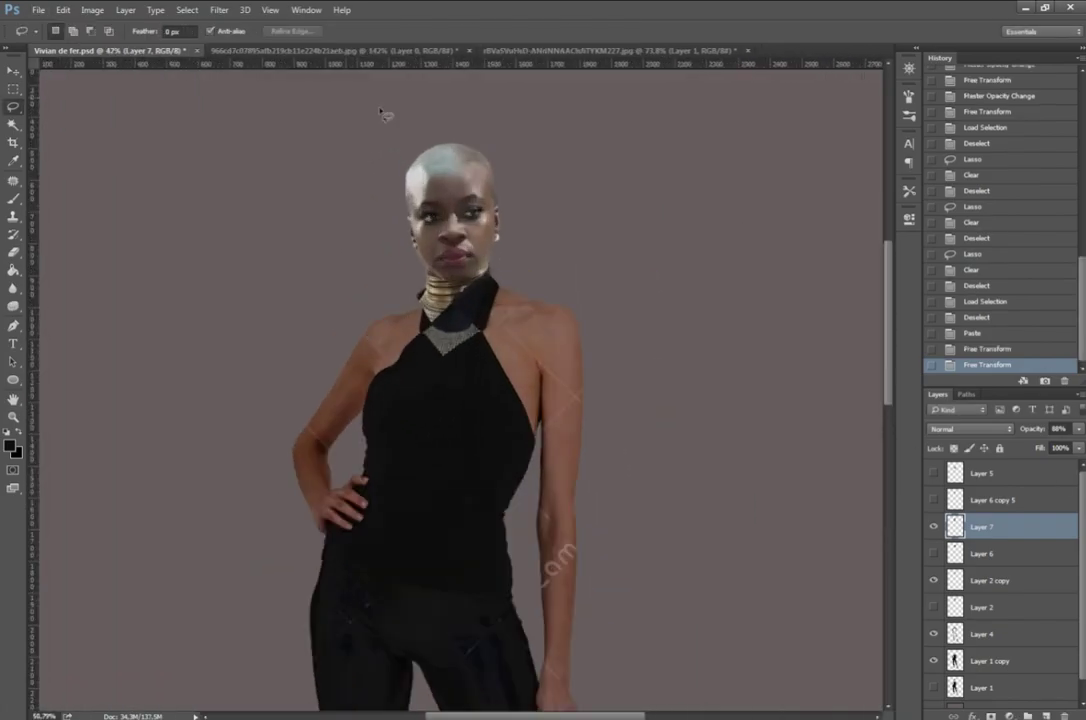
click(933, 527)
scroll(431, 109, down, 2)
drag(933, 527, 933, 553)
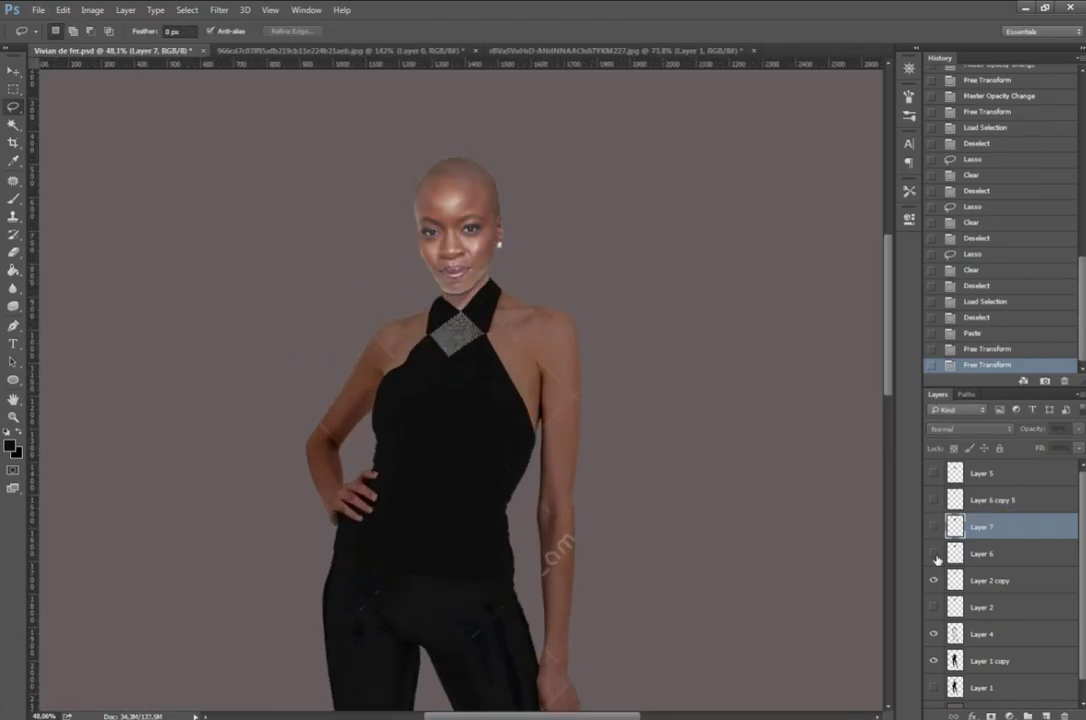
scroll(294, 109, up, 4)
Step: Duplicate the Layer 2 copy face layer and patch skin blemishes
click(990, 580)
key(ctrl+j)
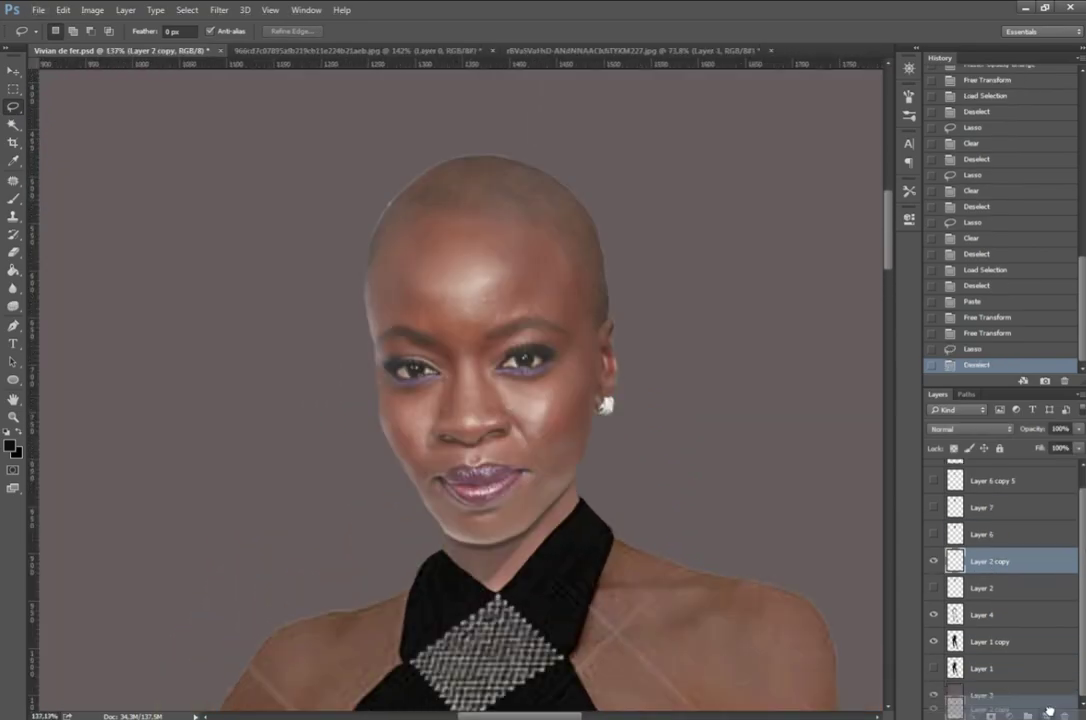
key(j)
scroll(609, 563, up, 5)
scroll(605, 560, down, 3)
scroll(574, 342, up, 2)
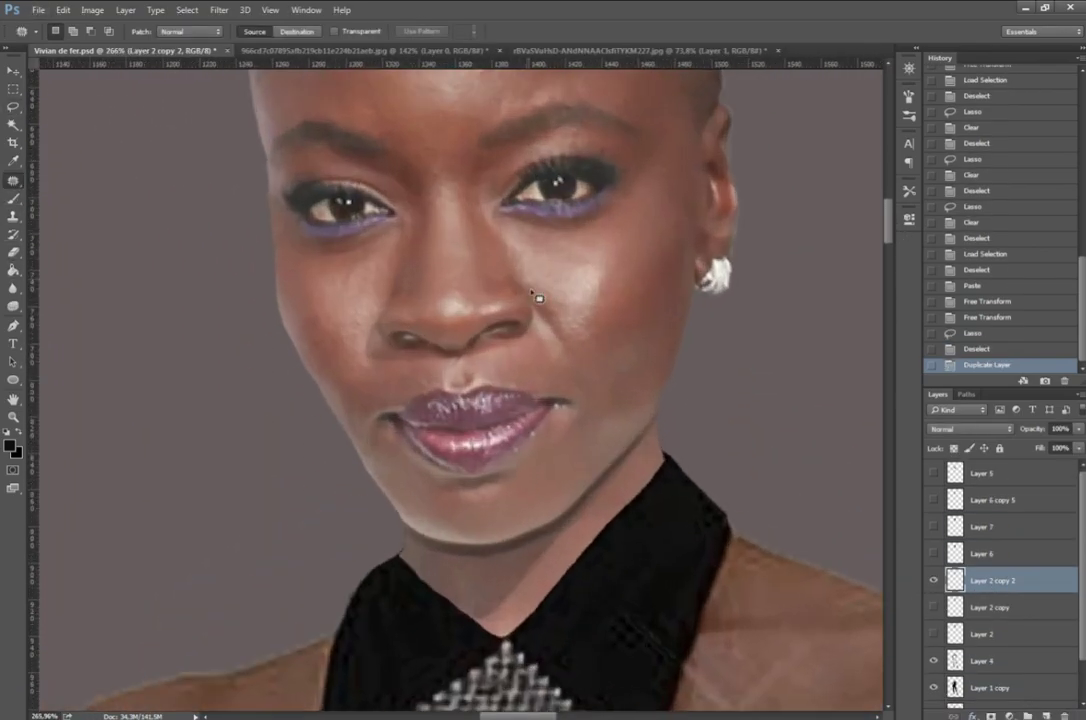
scroll(562, 421, up, 2)
Step: Smooth the bald face's skin with the Smudge tool, undoing unwanted strokes
right_click(13, 288)
click(60, 291)
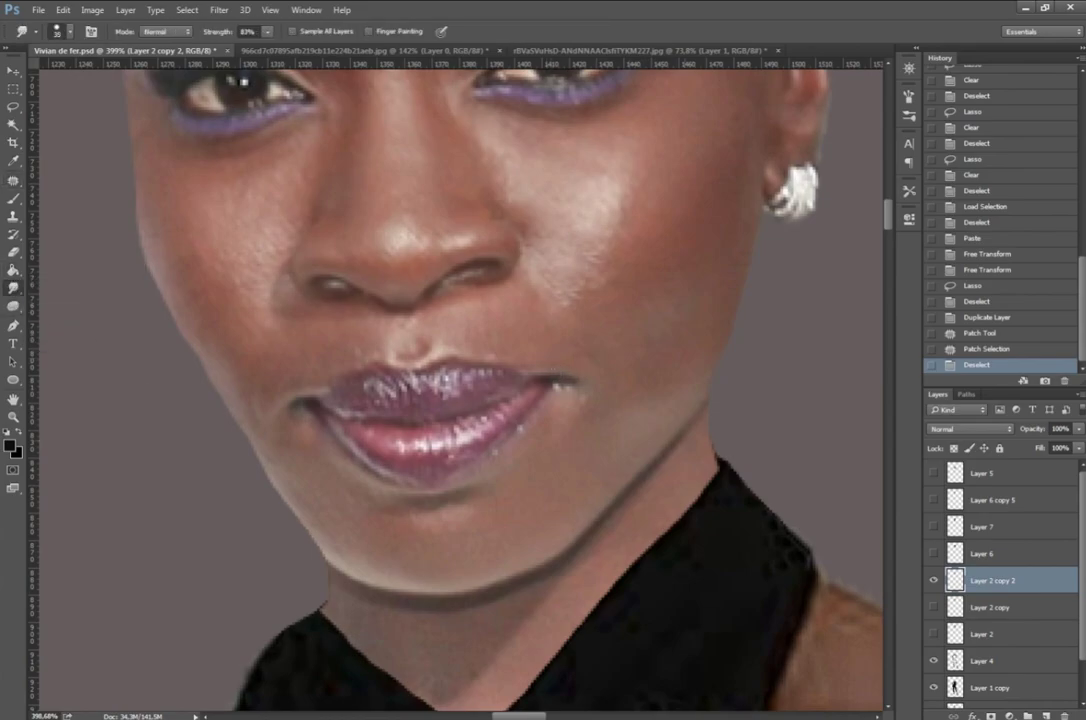
click(294, 411)
scroll(294, 411, down, 5)
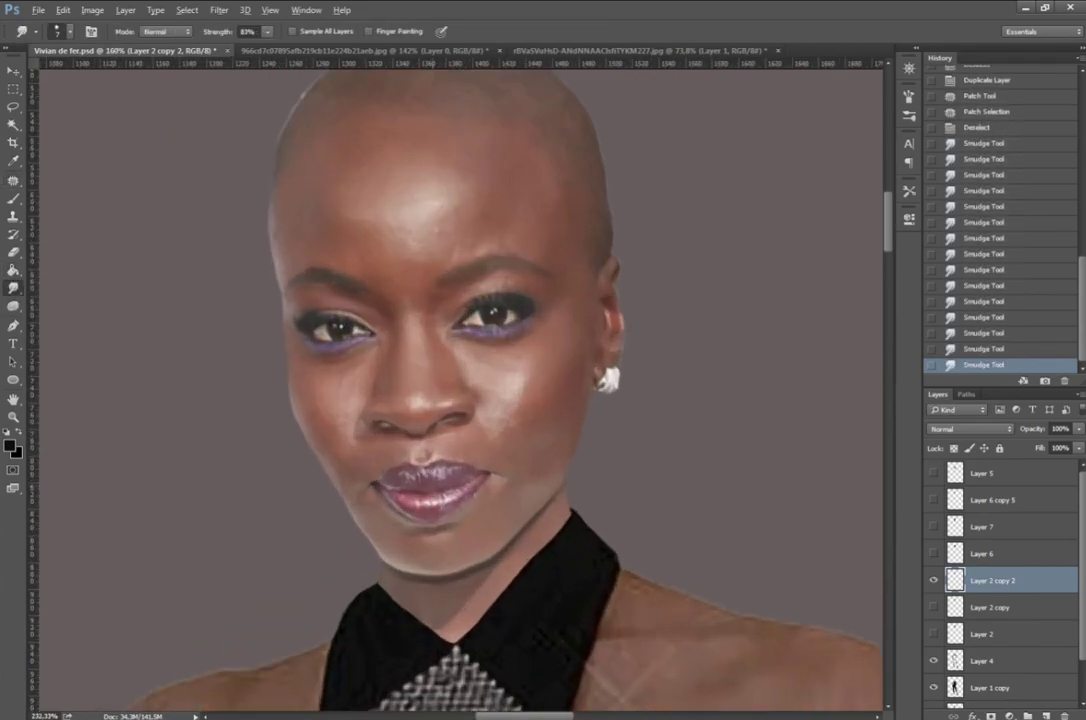
scroll(420, 450, up, 4)
scroll(465, 581, down, 4)
key(ctrl+z)
scroll(465, 581, up, 6)
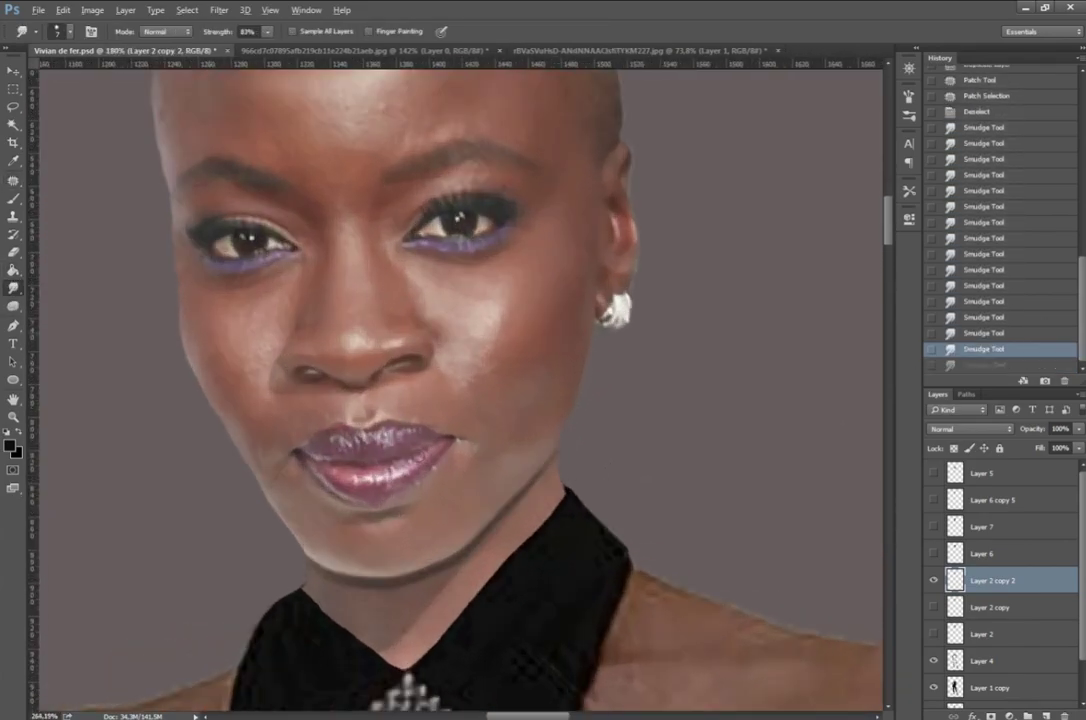
scroll(240, 431, down, 6)
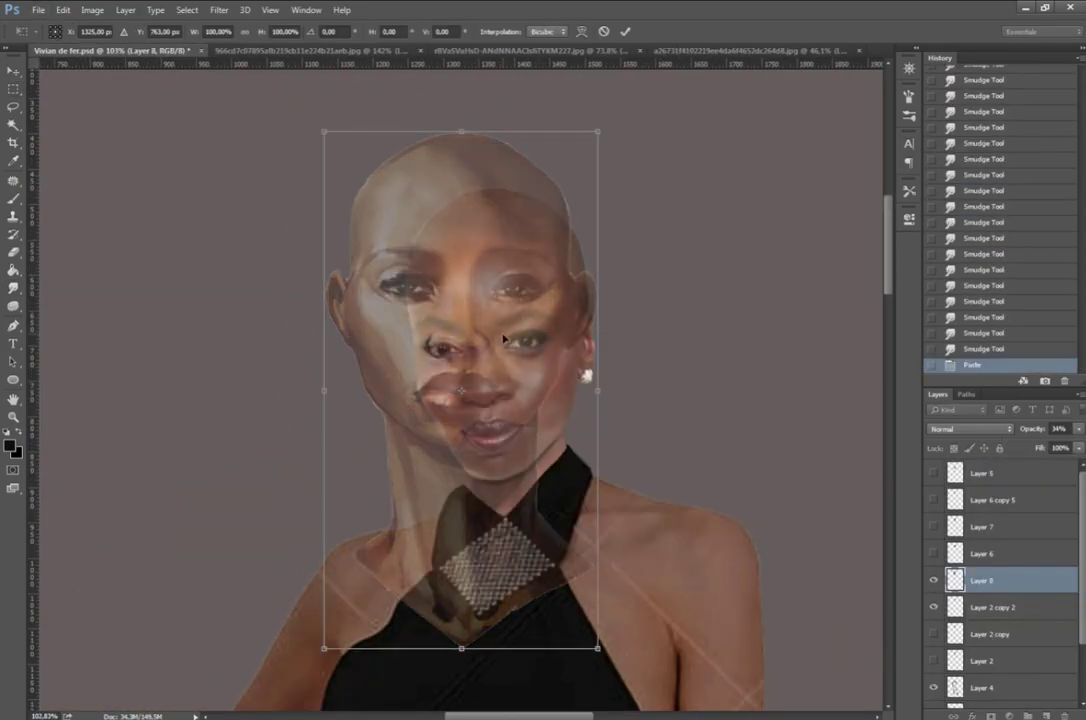
Step: Shrink the painted face reference and place it to the figure's right
drag(589, 126, 572, 218)
drag(558, 341, 800, 215)
key(Return)
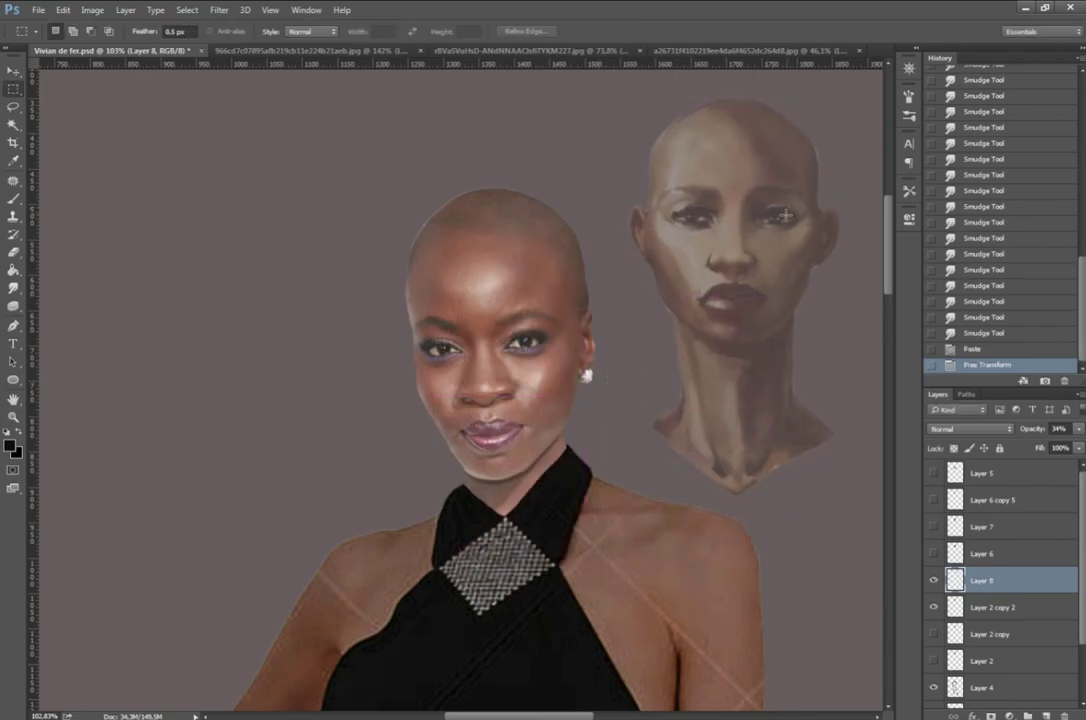
Step: Open the Camera Raw filter on the smoothed face layer
click(990, 607)
click(244, 10)
click(276, 90)
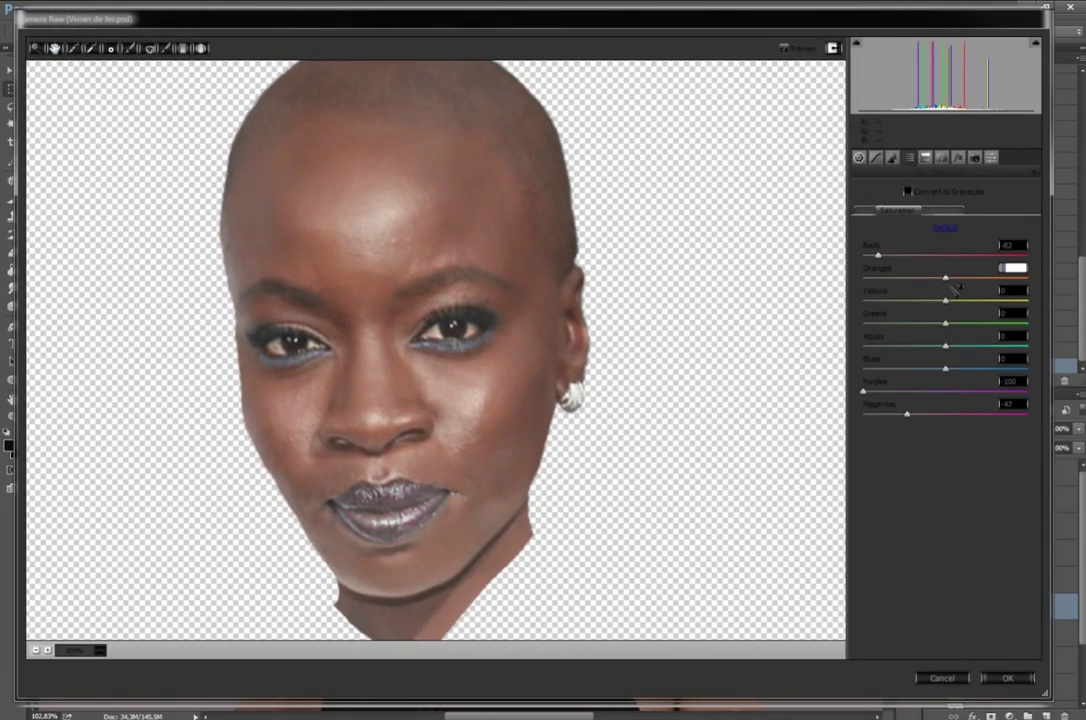
Step: Desaturate the face's reds, purples and magentas in Camera Raw HSL, adjust luminance, and apply
click(932, 212)
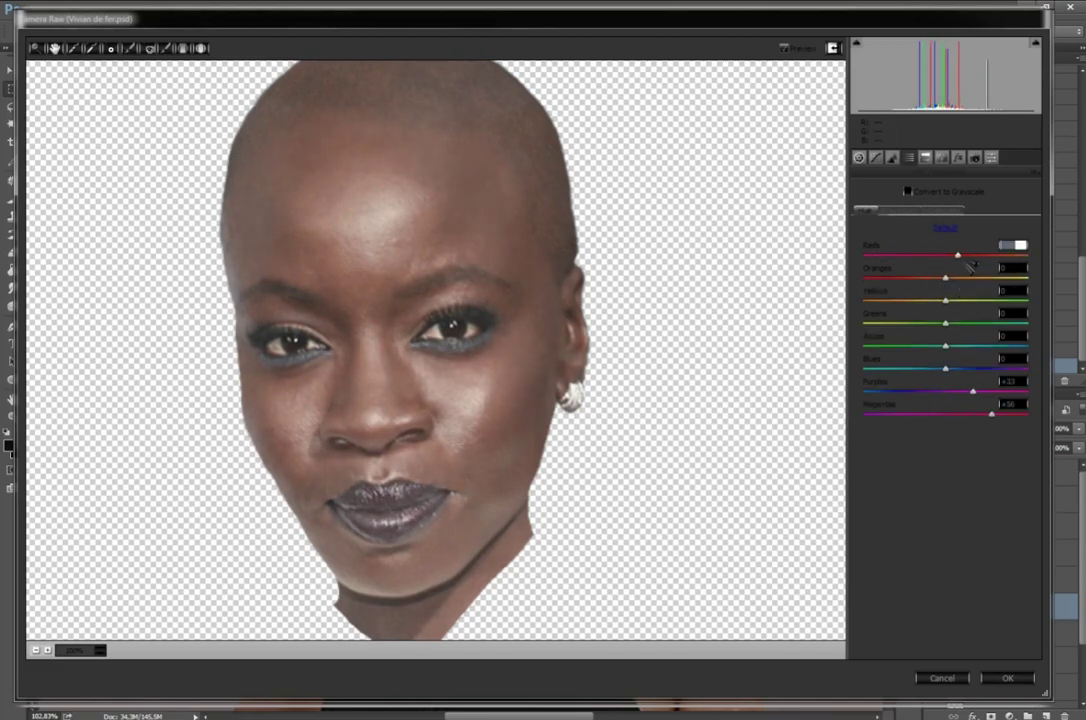
key(Return)
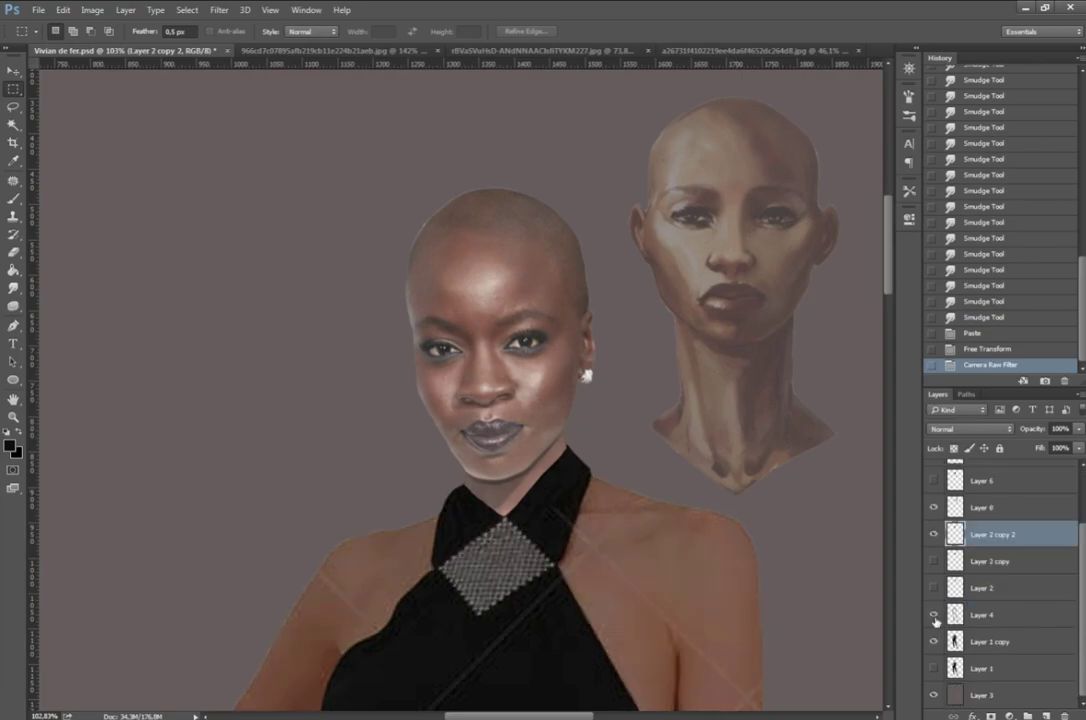
scroll(669, 106, down, 5)
scroll(610, 281, up, 4)
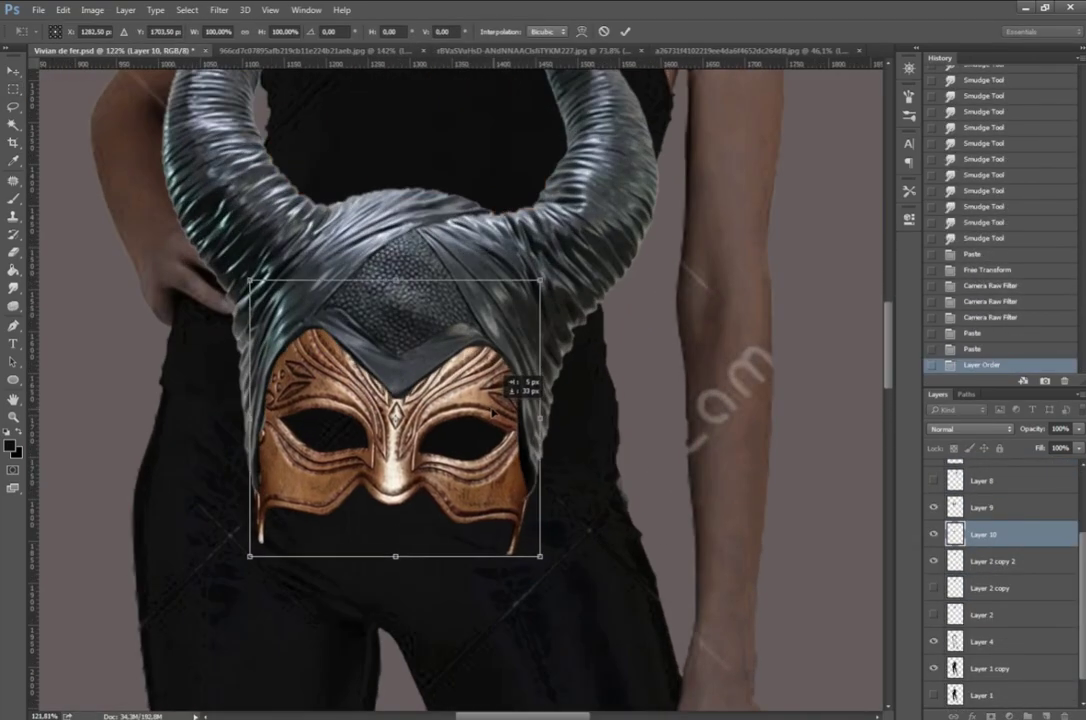
Step: Lower the headpiece and mask slightly, then zoom out to see the whole figure
drag(494, 412, 494, 417)
key(Return)
key(ctrl+0)
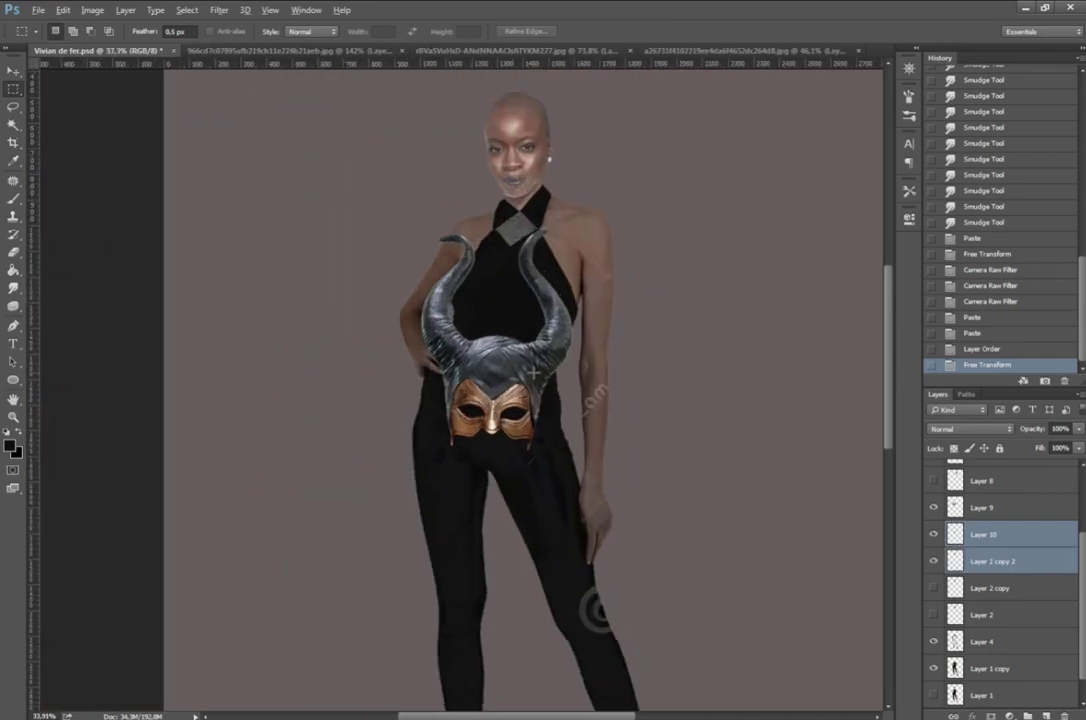
shift+click(990, 561)
key(ctrl+t)
key(v)
Step: Move, enlarge and tilt the horns and mask together onto the woman's head
click(660, 284)
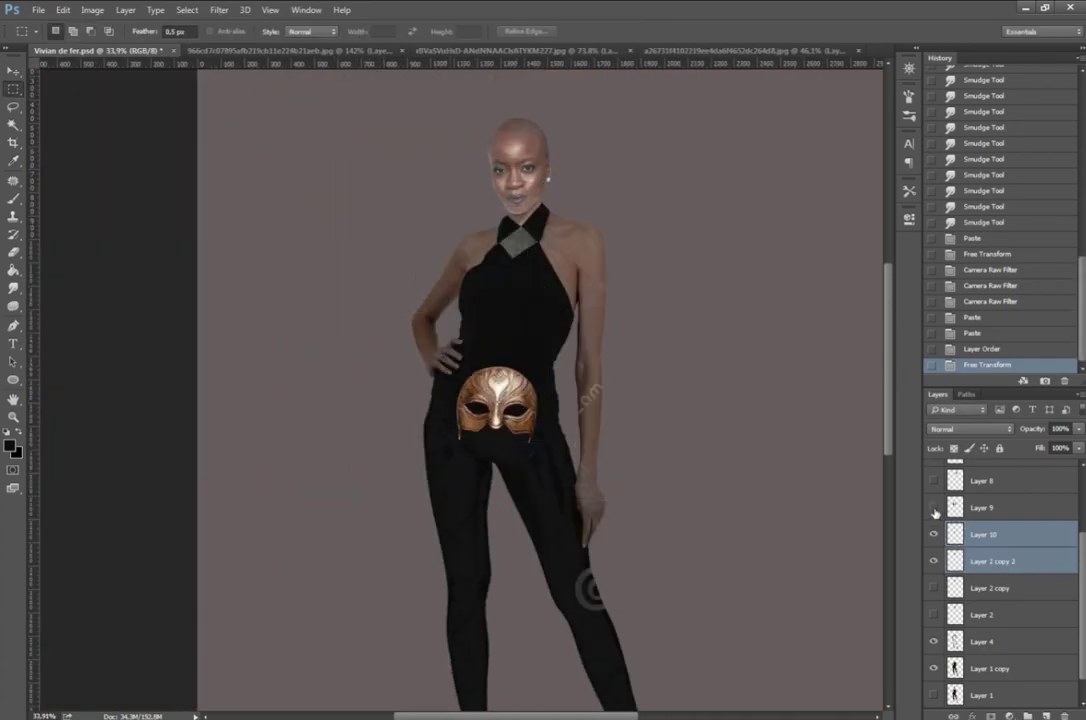
shift+click(982, 507)
key(ctrl+t)
drag(505, 390, 548, 298)
scroll(548, 298, up, 5)
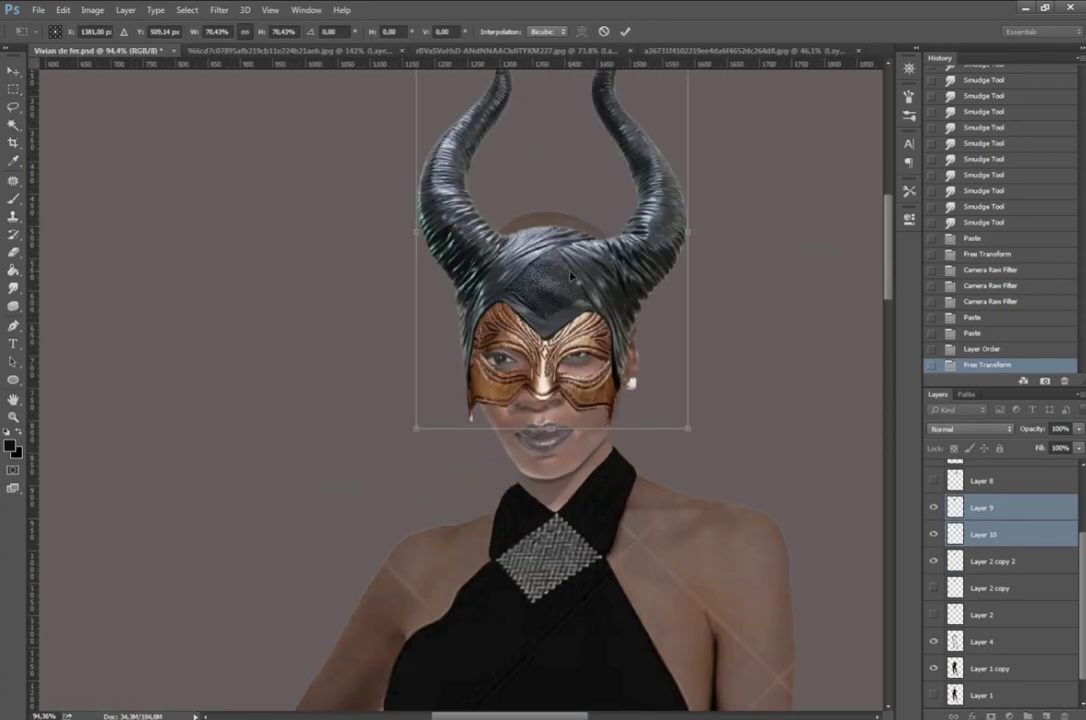
mouse_move(705, 445)
mouse_down()
mouse_move(676, 334)
mouse_move(765, 289)
mouse_up()
drag(700, 300, 712, 294)
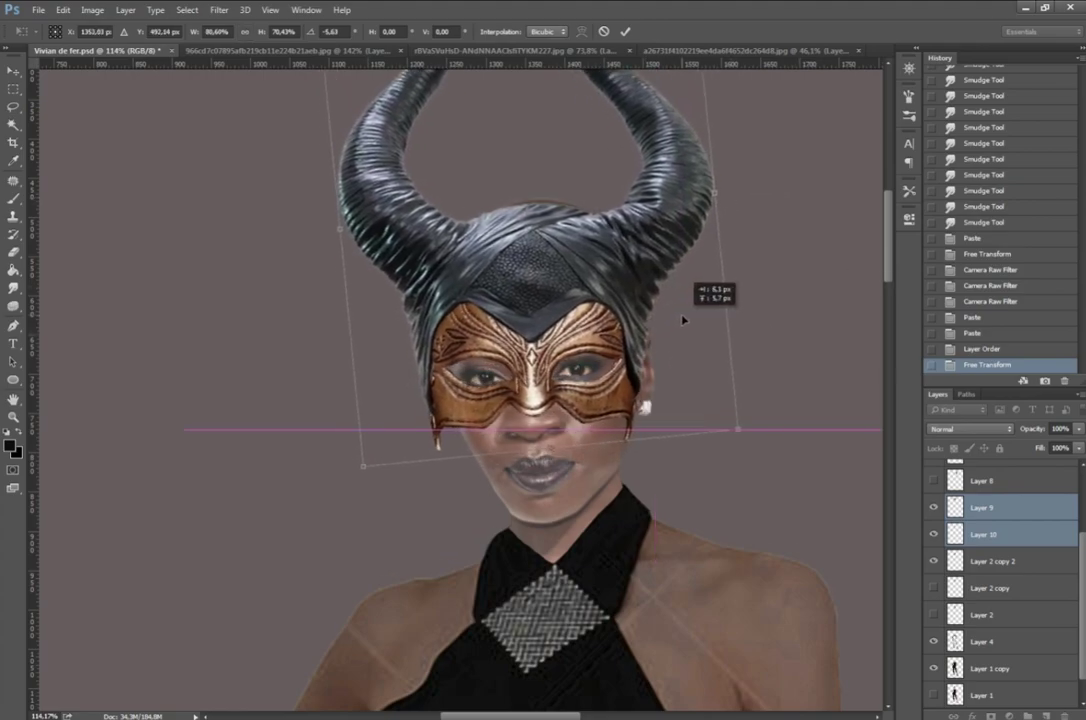
mouse_move(780, 300)
mouse_down()
mouse_move(841, 249)
mouse_move(696, 300)
mouse_move(601, 315)
mouse_up()
scroll(696, 300, down, 3)
scroll(699, 455, up, 4)
key(Return)
click(933, 534)
Step: Hide the bronze mask, then tilt, enlarge, widen and skew the horns alone
click(980, 507)
key(ctrl+t)
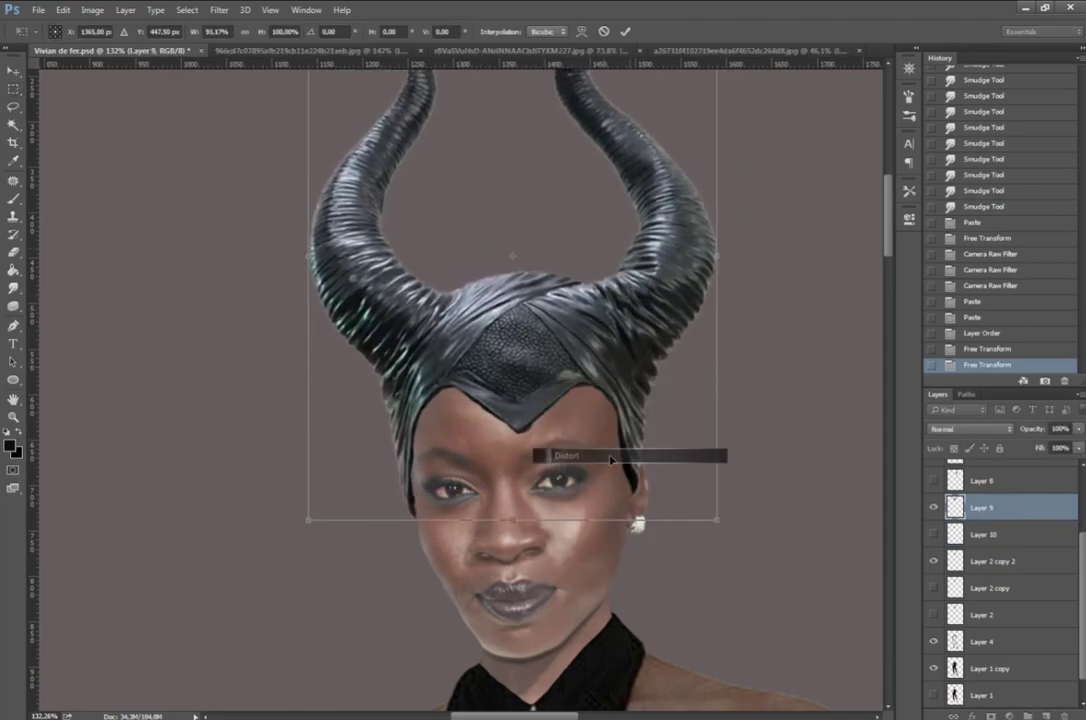
drag(720, 525, 715, 562)
scroll(853, 322, up, 3)
drag(760, 125, 754, 117)
scroll(754, 117, down, 3)
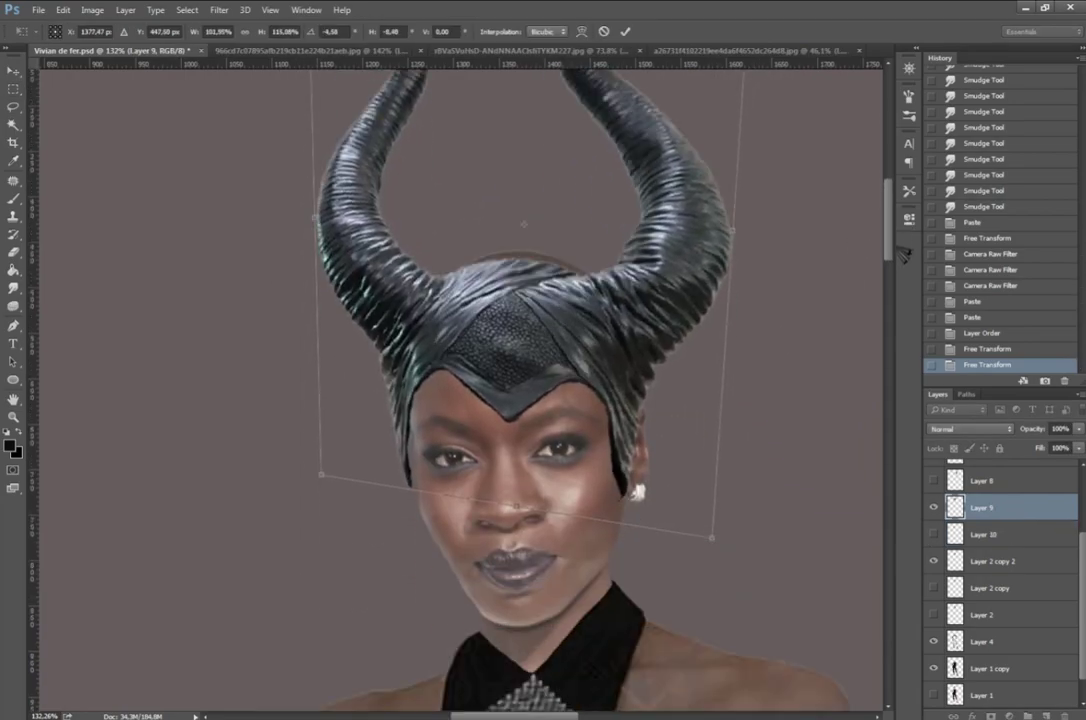
drag(731, 204, 751, 211)
key(Return)
Step: Warp the horns' lower corners and top right so they sit snugly on the head
scroll(462, 381, down, 3)
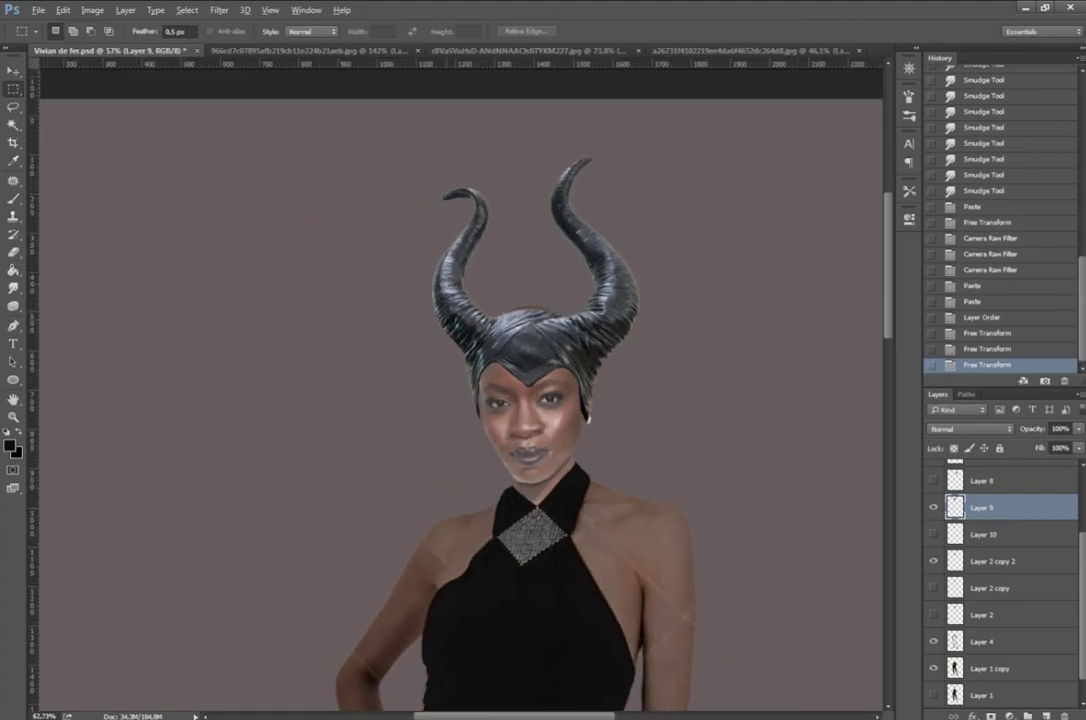
scroll(462, 381, up, 3)
key(ctrl+t)
right_click(462, 381)
click(500, 484)
drag(669, 610, 660, 615)
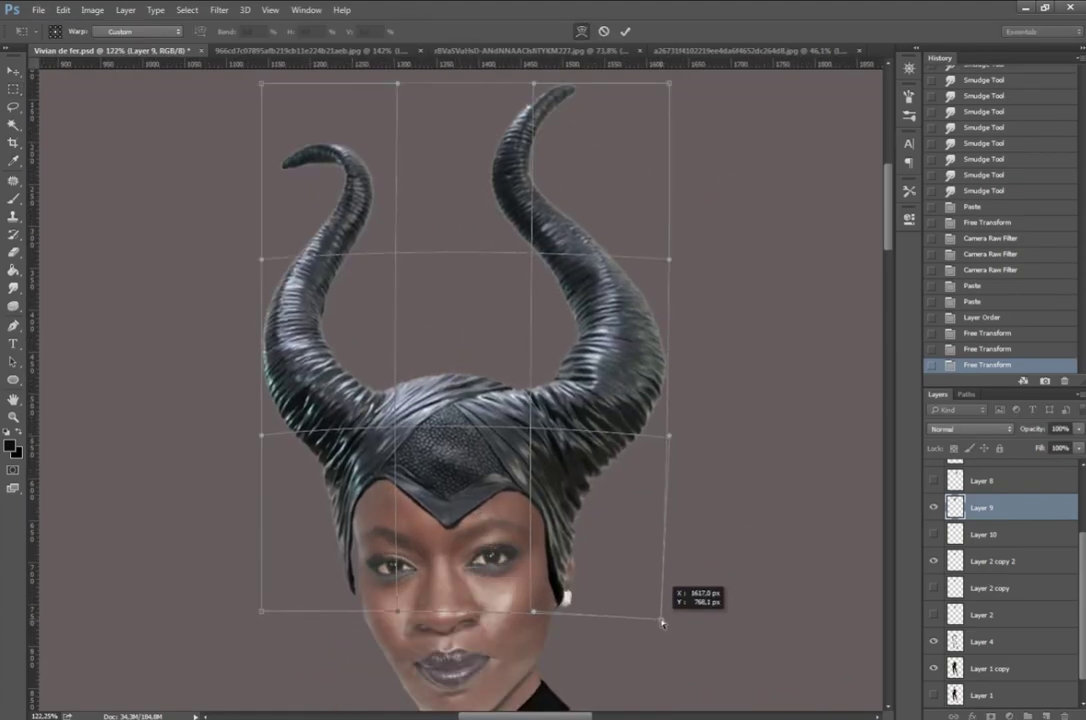
drag(261, 610, 272, 605)
drag(669, 83, 690, 105)
key(Return)
Step: Lasso and delete a stray piece of the forehead band
scroll(610, 542, down, 3)
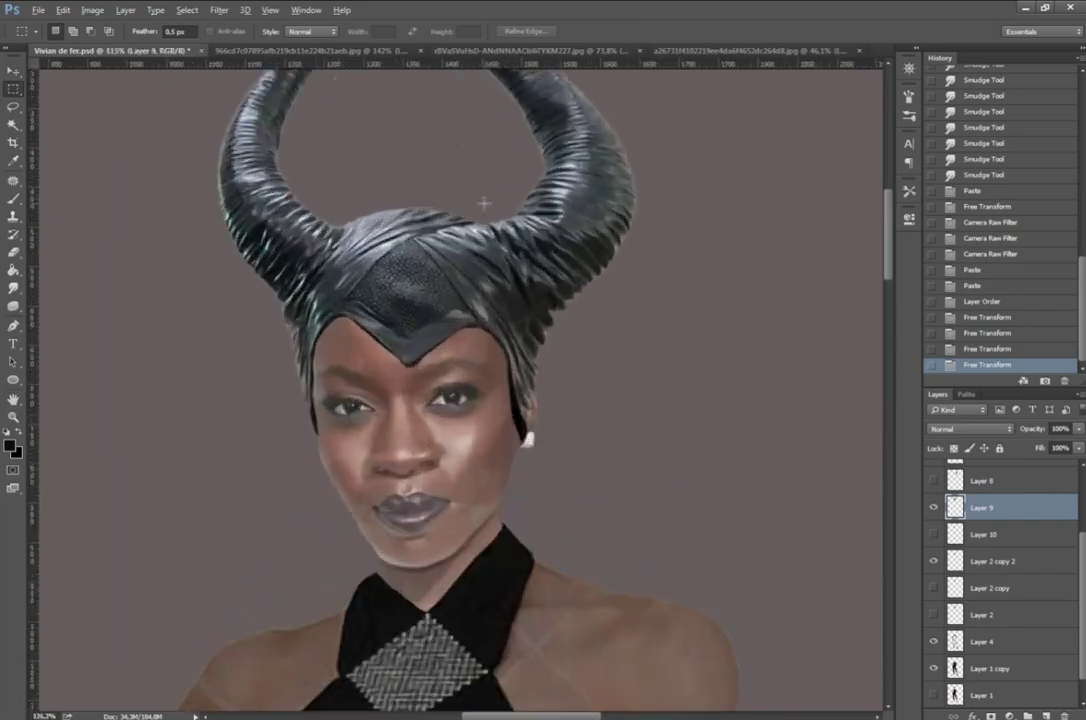
scroll(485, 206, up, 5)
key(l)
drag(350, 560, 335, 472)
key(Delete)
key(ctrl+d)
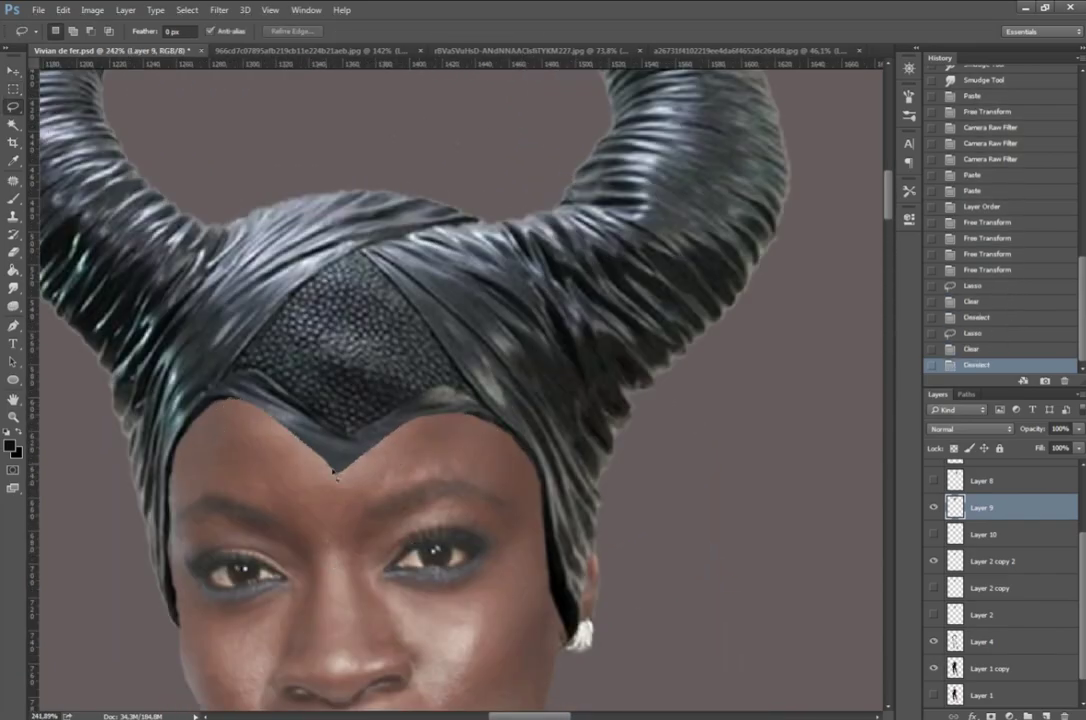
Step: Warp the band's left side so its edge fits over the forehead
scroll(335, 477, down, 5)
scroll(237, 393, up, 3)
scroll(237, 393, up, 2)
drag(350, 283, 355, 285)
right_click(354, 271)
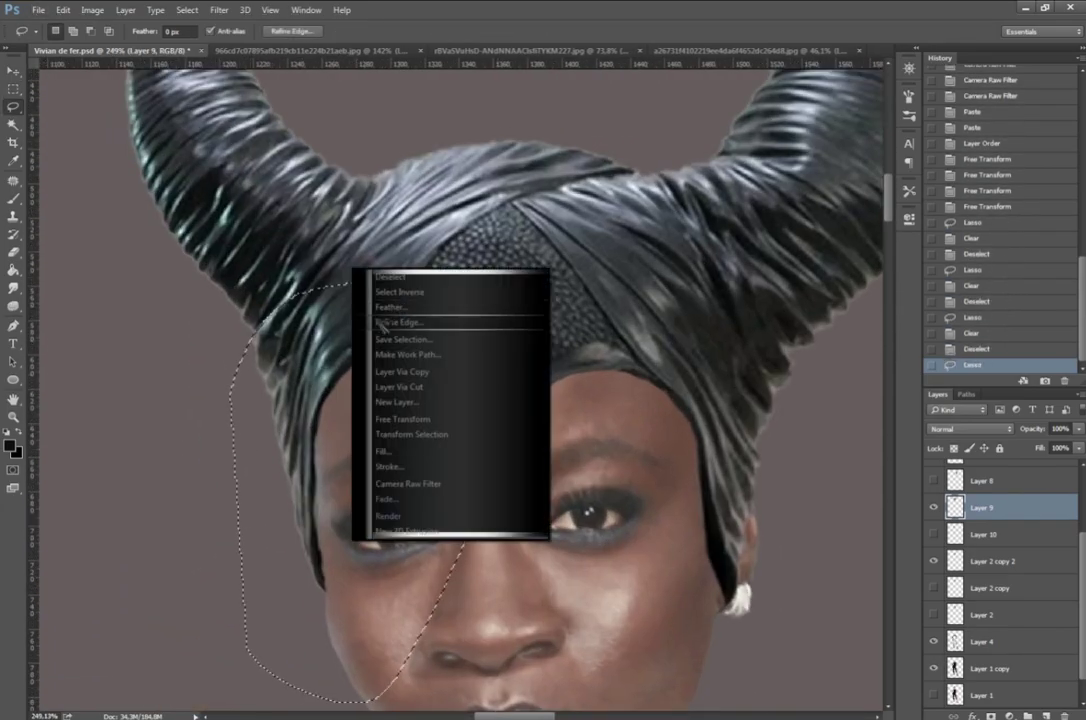
click(402, 418)
right_click(362, 422)
click(400, 512)
mouse_move(380, 330)
mouse_down()
mouse_move(398, 393)
mouse_move(480, 440)
mouse_up()
key(Return)
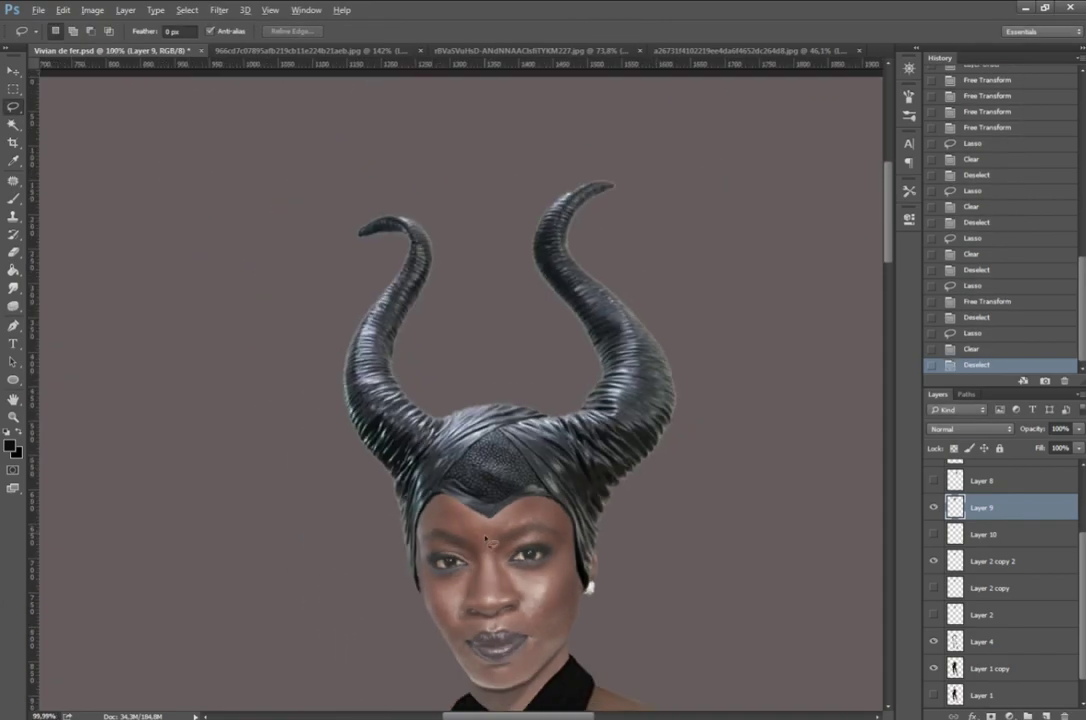
Step: Outline another band section, then return to the smudged face state and deselect
scroll(489, 541, up, 5)
drag(495, 590, 610, 548)
scroll(540, 450, down, 6)
scroll(540, 450, up, 4)
scroll(476, 427, up, 3)
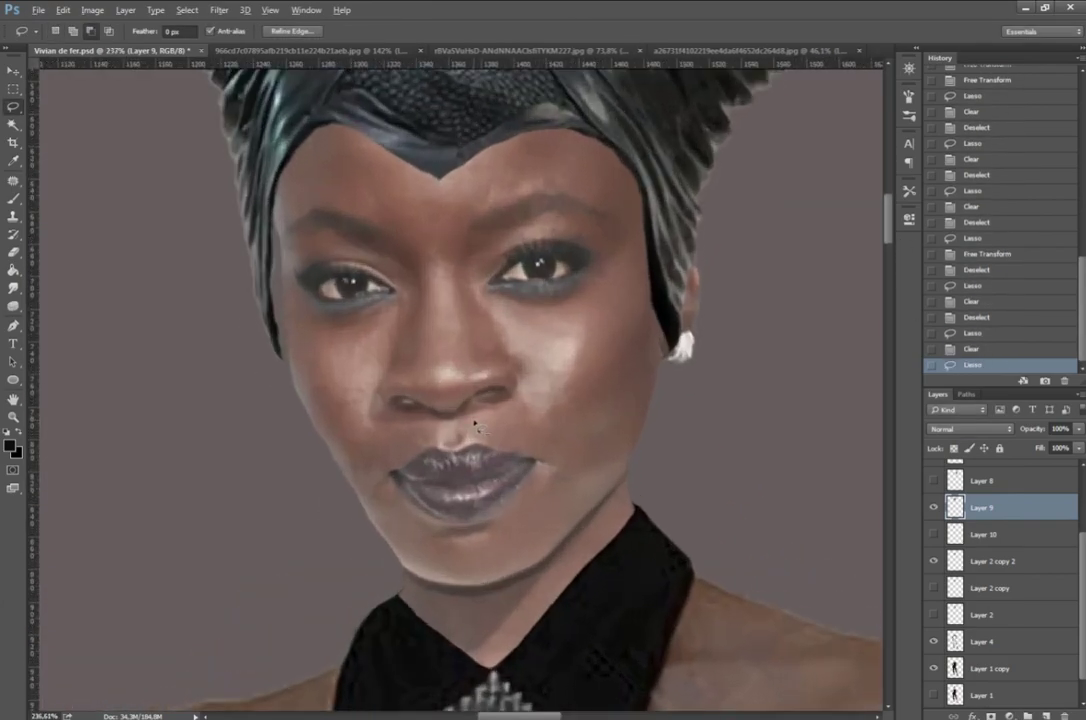
scroll(476, 427, down, 1)
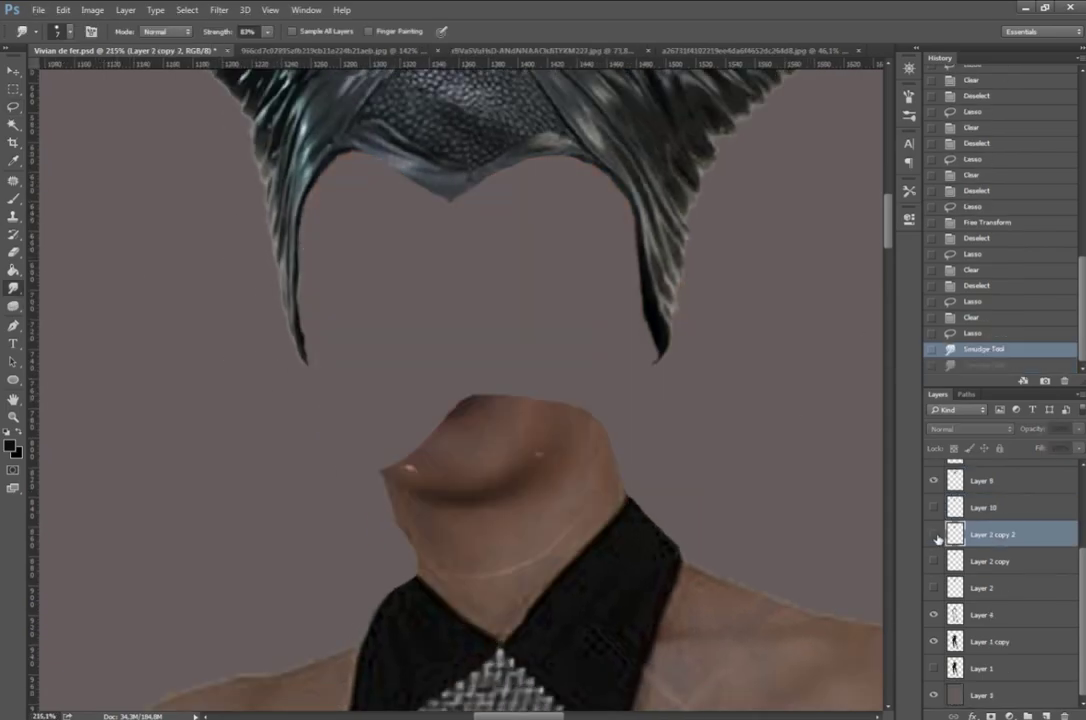
click(985, 314)
click(985, 302)
key(ctrl+d)
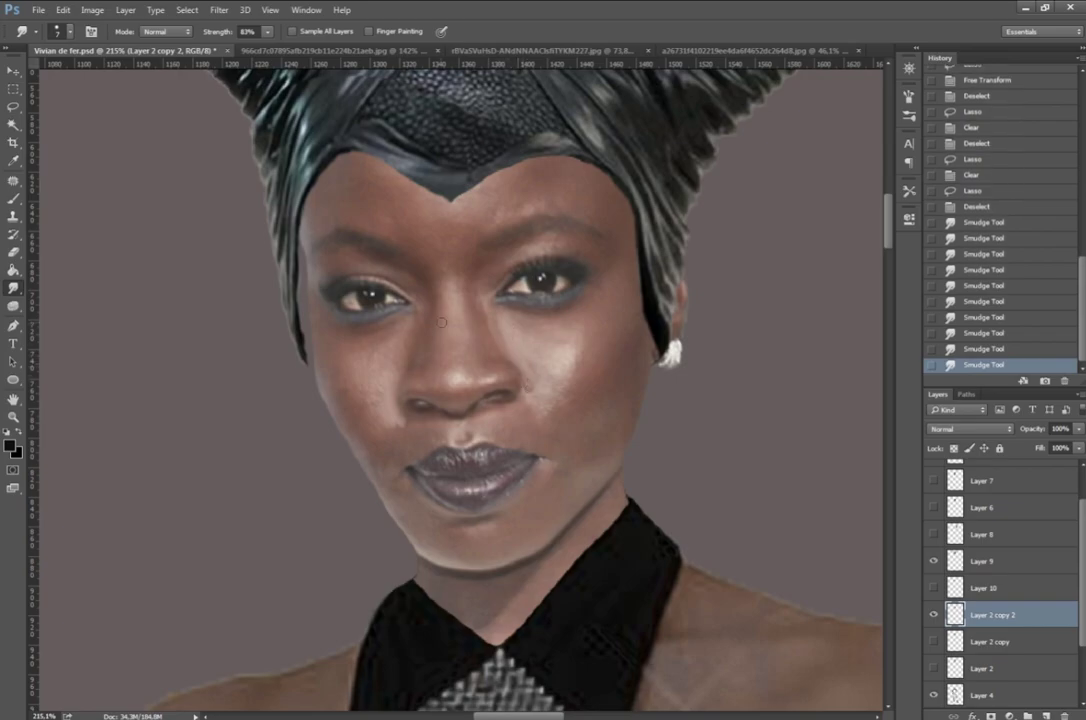
scroll(412, 474, down, 2)
scroll(581, 298, up, 1)
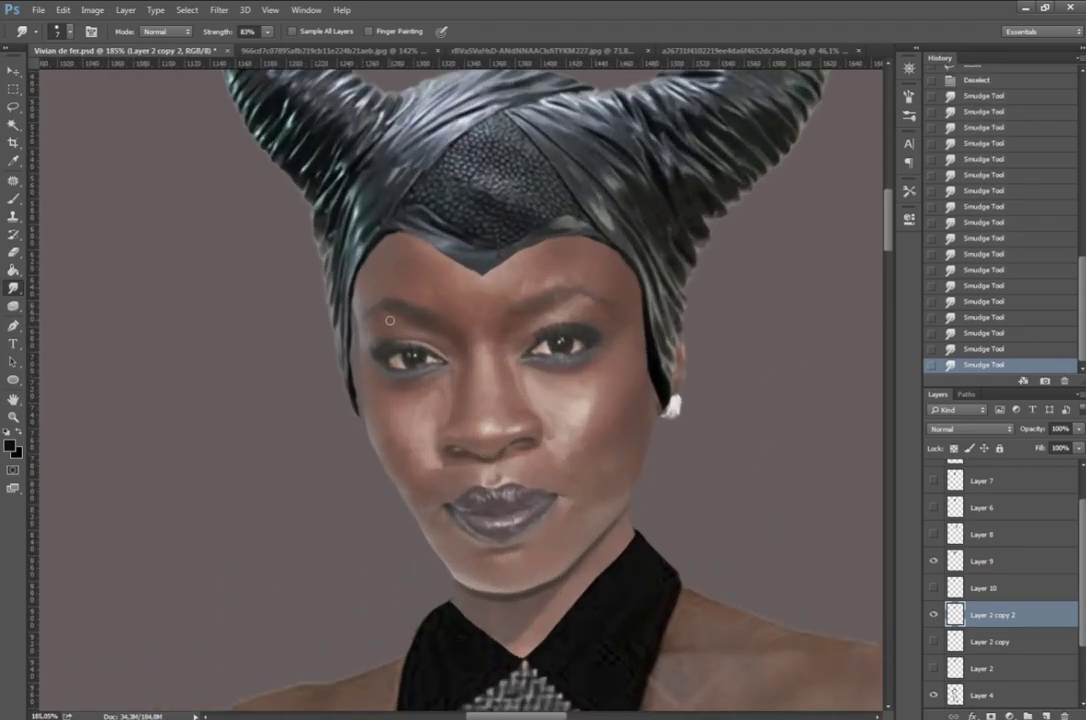
scroll(559, 286, down, 3)
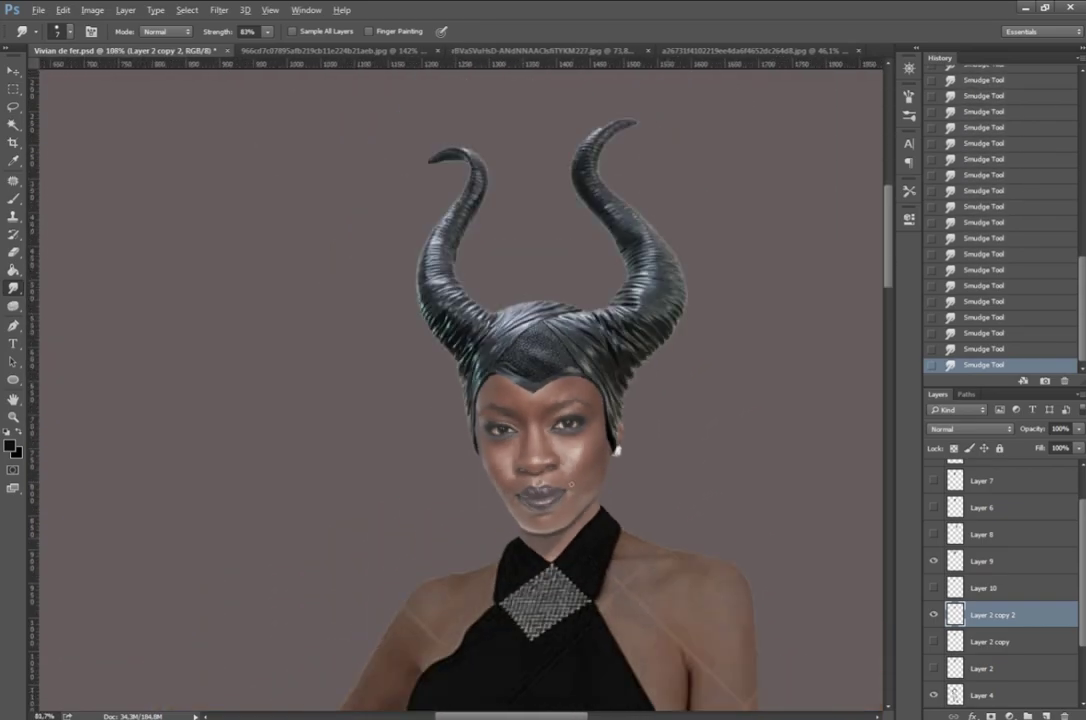
scroll(670, 582, up, 3)
scroll(437, 299, up, 2)
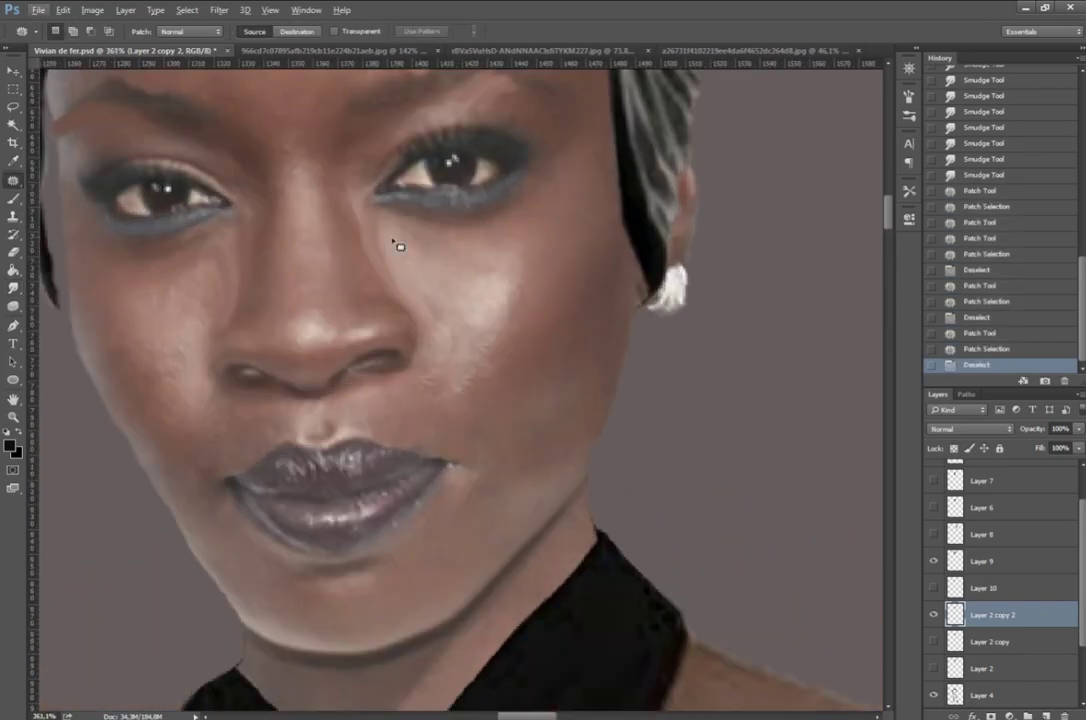
Step: Add an empty layer below the face layer and outline the left-cheek gap
key(ctrl+d)
scroll(453, 467, down, 4)
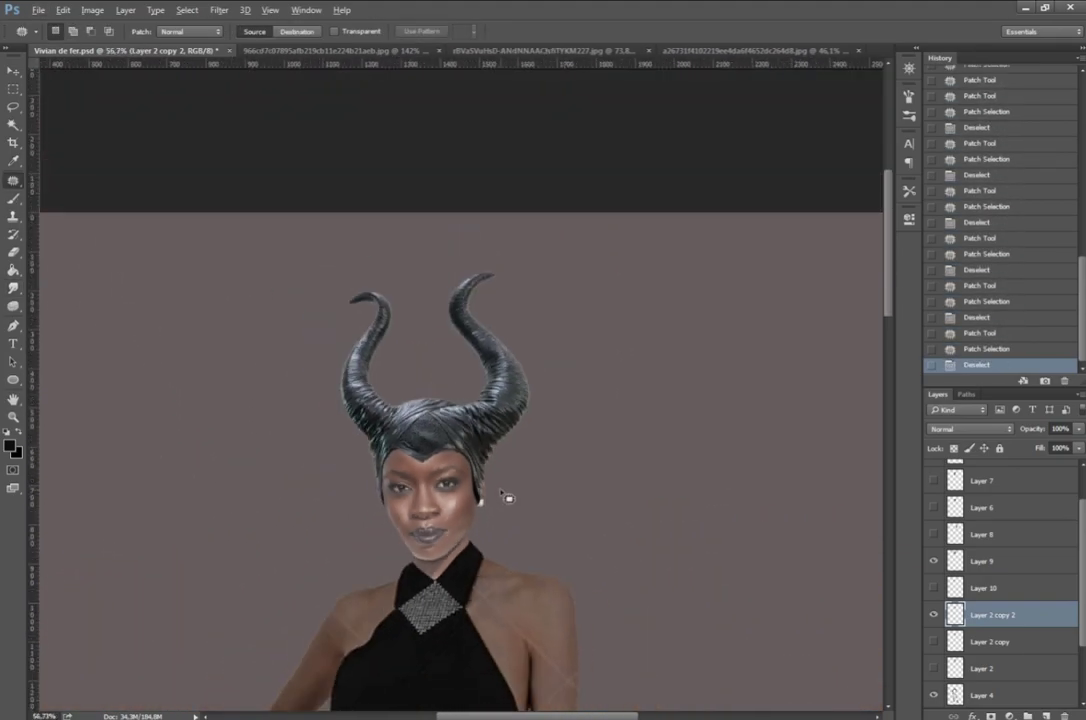
scroll(158, 306, up, 4)
key(ctrl+shift+alt+n)
key(ctrl+bracketleft)
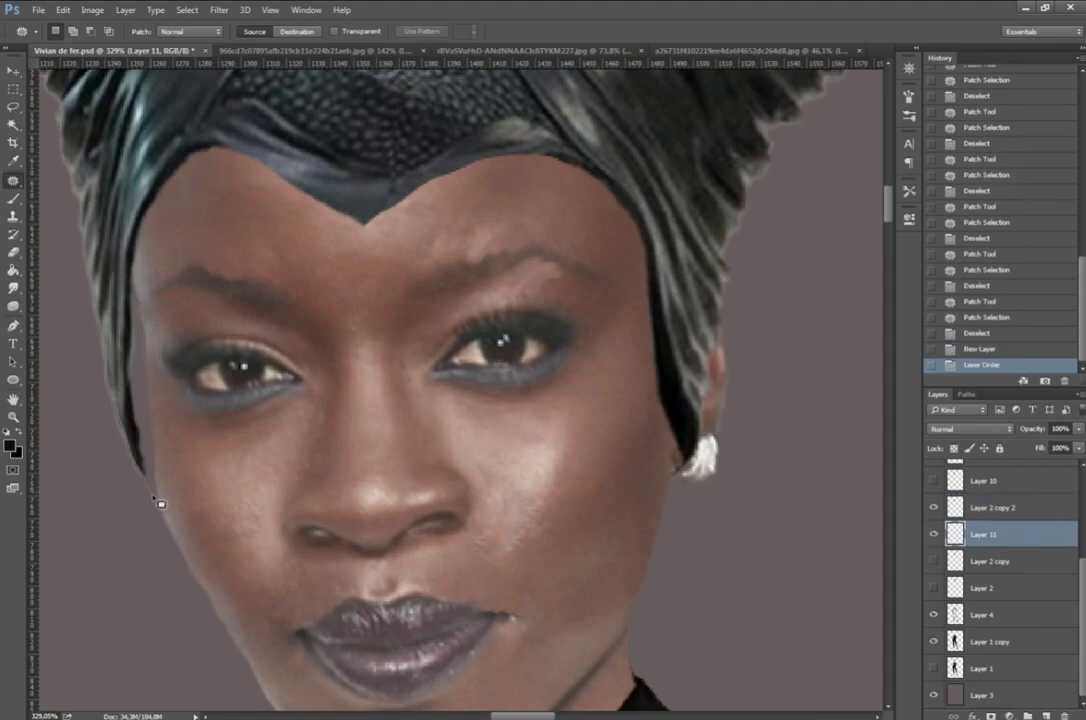
scroll(160, 503, down, 4)
scroll(160, 503, up, 4)
drag(155, 345, 165, 620)
Step: Fill the cheek gap with a brown skin tone and merge it into the face
key(g)
alt+click(148, 497)
click(148, 497)
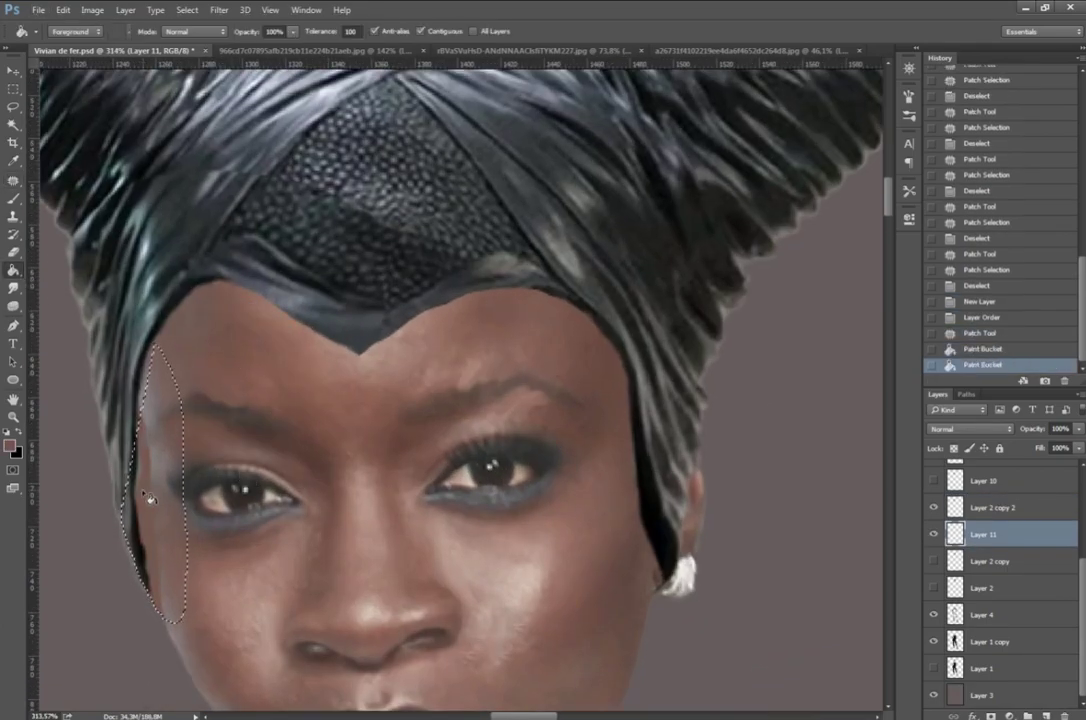
click(148, 497)
key(ctrl+e)
key(ctrl+d)
key(m)
Step: Toggle the face layer's visibility to inspect the cheek fill
scroll(800, 279, down, 5)
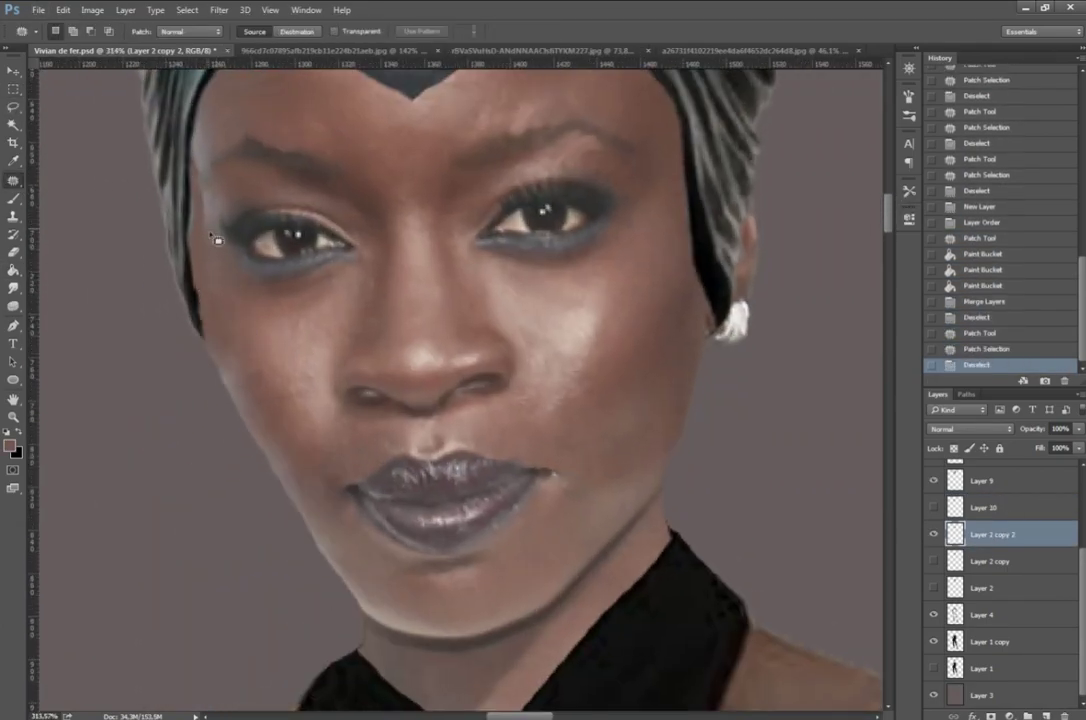
scroll(214, 167, down, 2)
scroll(700, 300, up, 3)
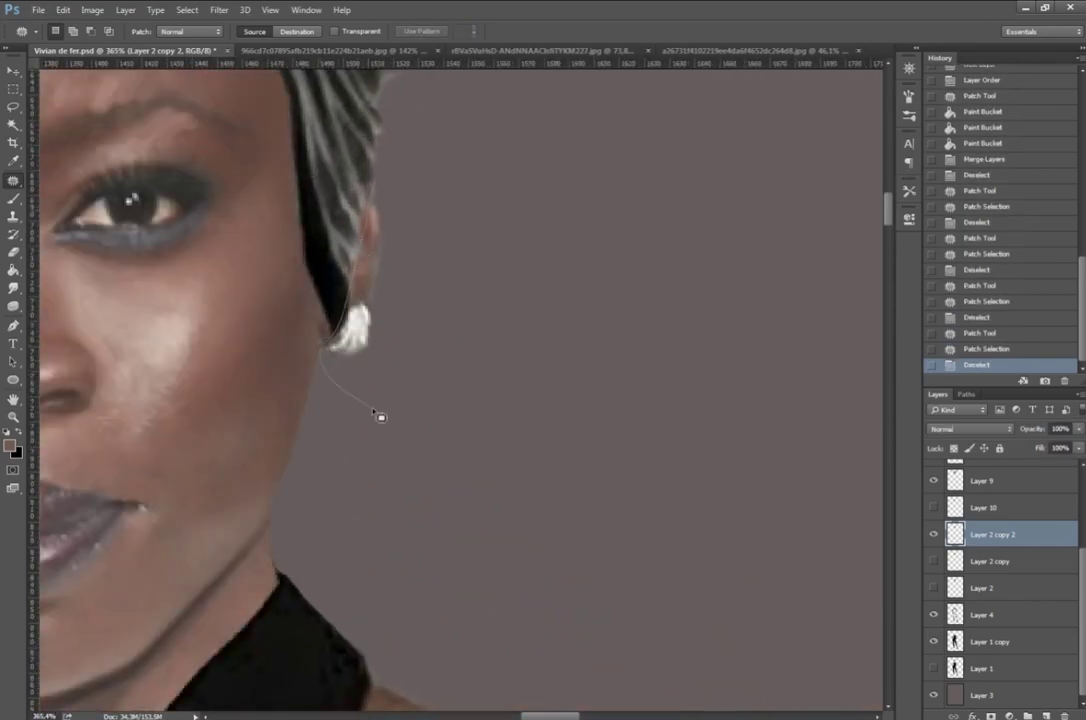
scroll(352, 322, down, 2)
scroll(262, 507, down, 3)
scroll(262, 507, up, 3)
click(933, 535)
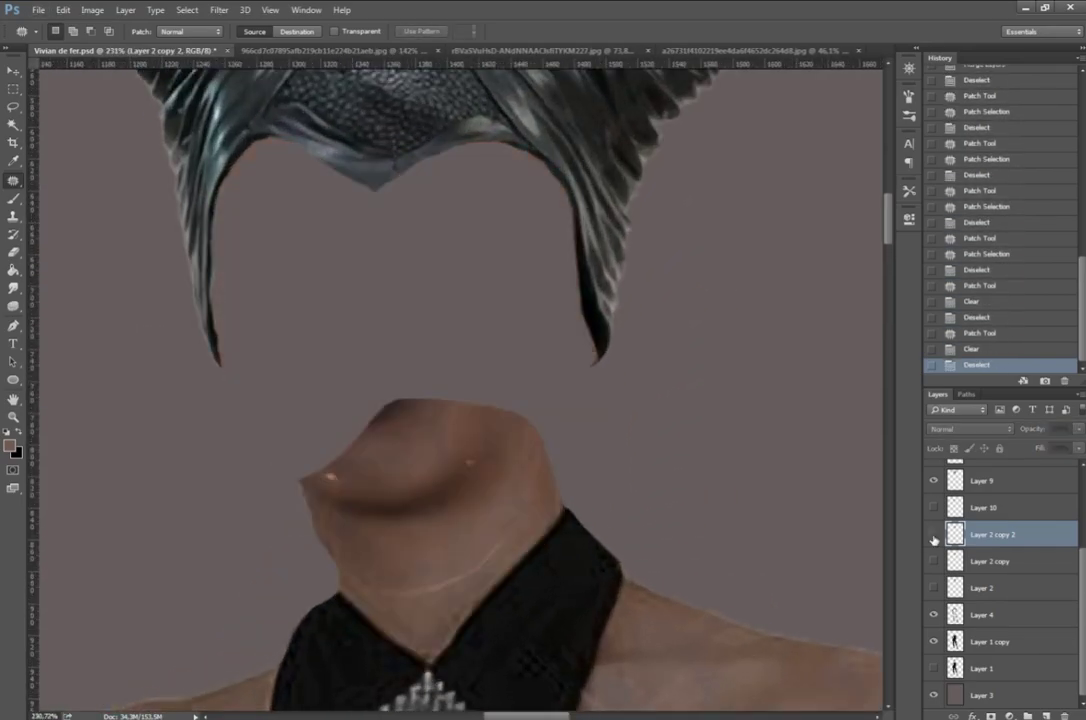
click(933, 540)
scroll(368, 332, up, 2)
Step: Burn the eyes, eye sockets and lips to deepen their shadows
key(o)
mouse_move(466, 225)
mouse_down()
mouse_move(451, 291)
mouse_move(218, 320)
mouse_move(450, 260)
mouse_up()
drag(330, 500, 417, 582)
scroll(600, 516, down, 2)
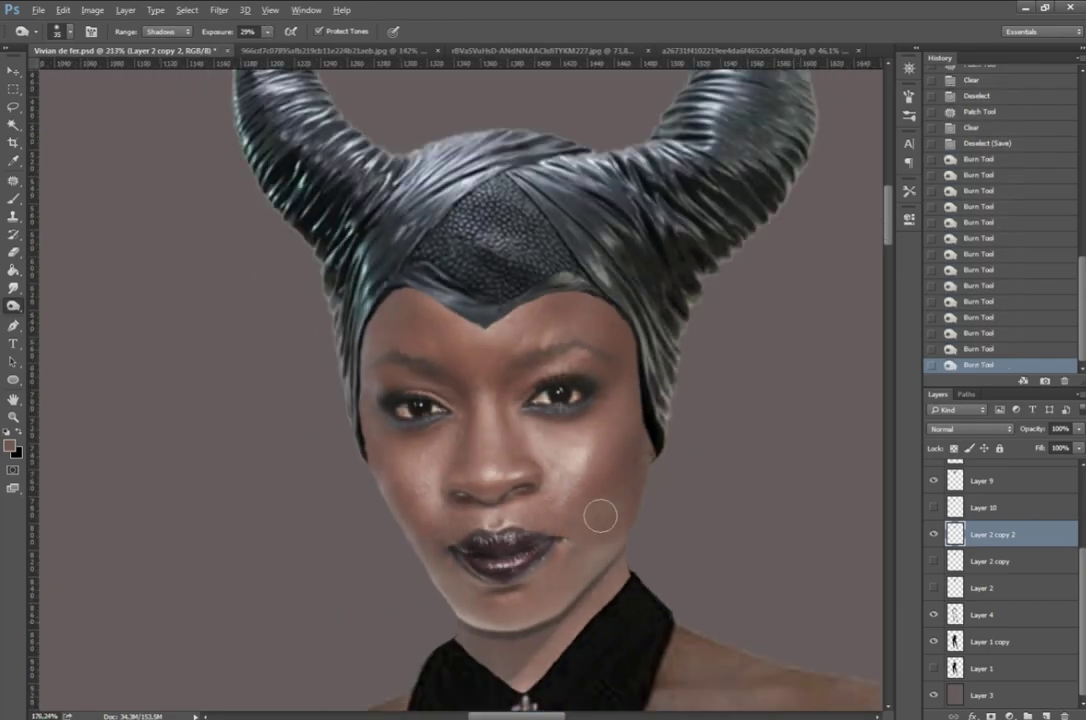
scroll(600, 516, down, 1)
drag(380, 480, 322, 436)
drag(530, 470, 580, 470)
Step: Lower the Burn Tool exposure to 11%
click(960, 303)
click(960, 365)
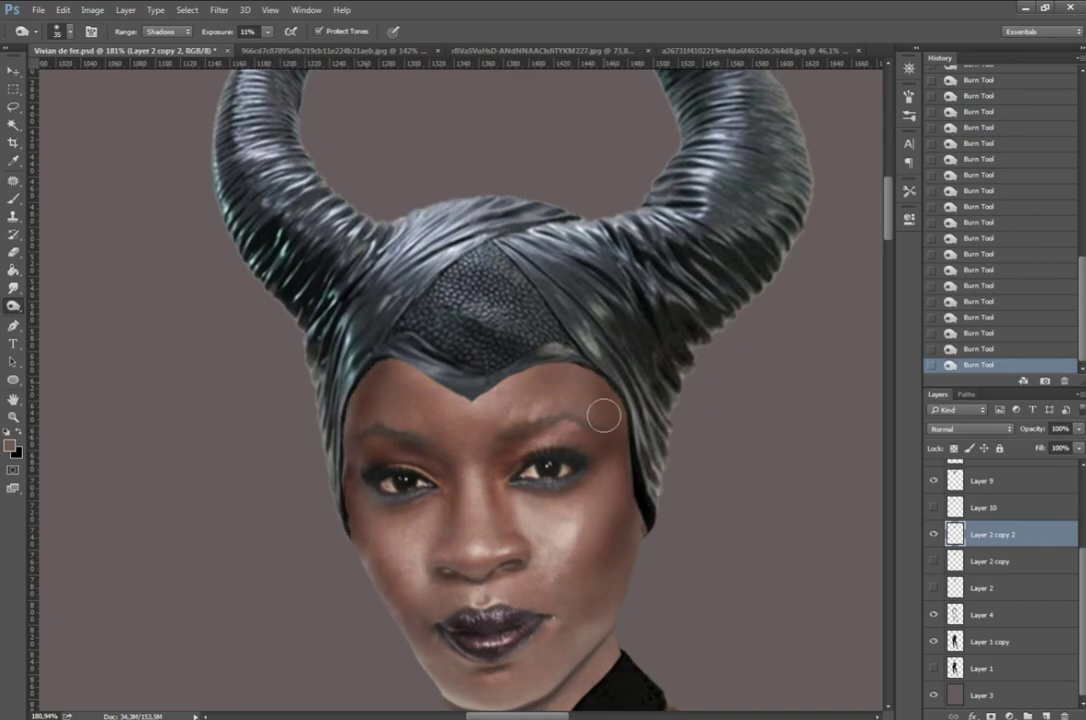
scroll(604, 414, down, 1)
scroll(395, 625, down, 1)
scroll(395, 625, down, 5)
scroll(462, 268, up, 8)
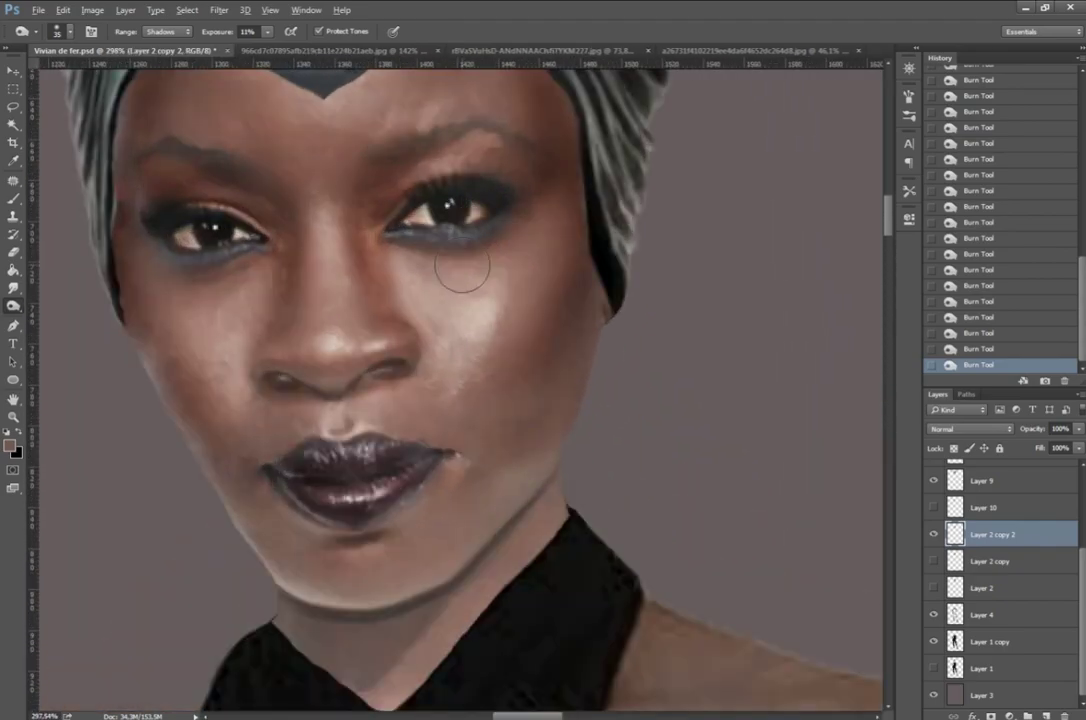
scroll(362, 398, up, 1)
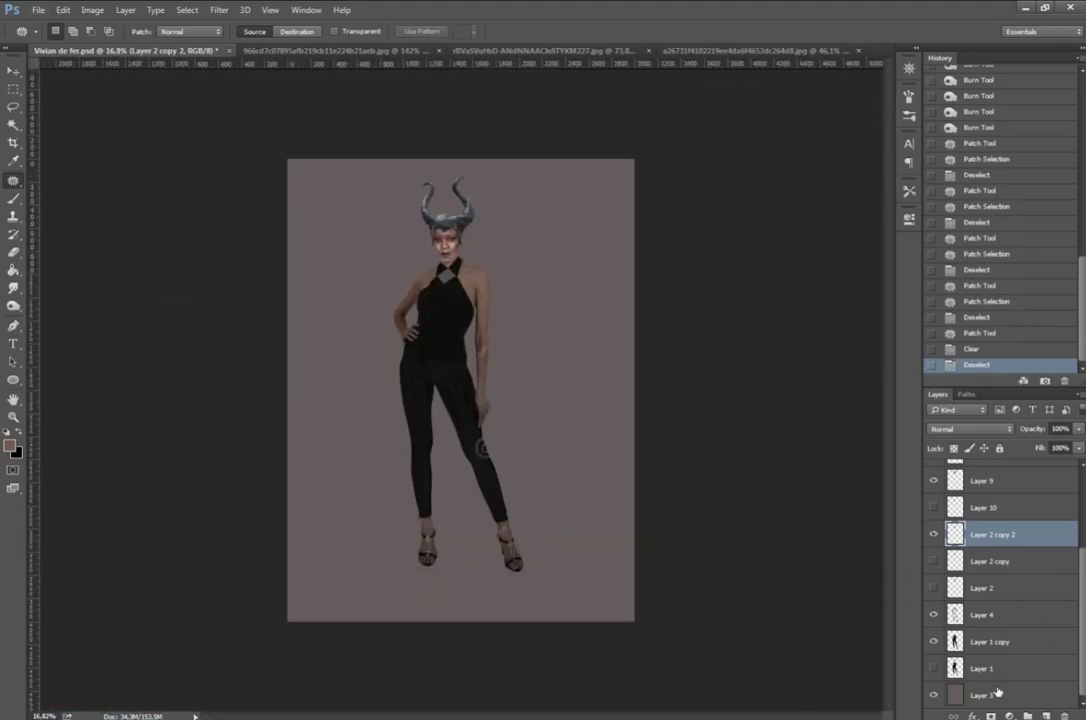
Step: Raise saturation to +13, then undo a test black stroke near the eye
drag(816, 184, 841, 185)
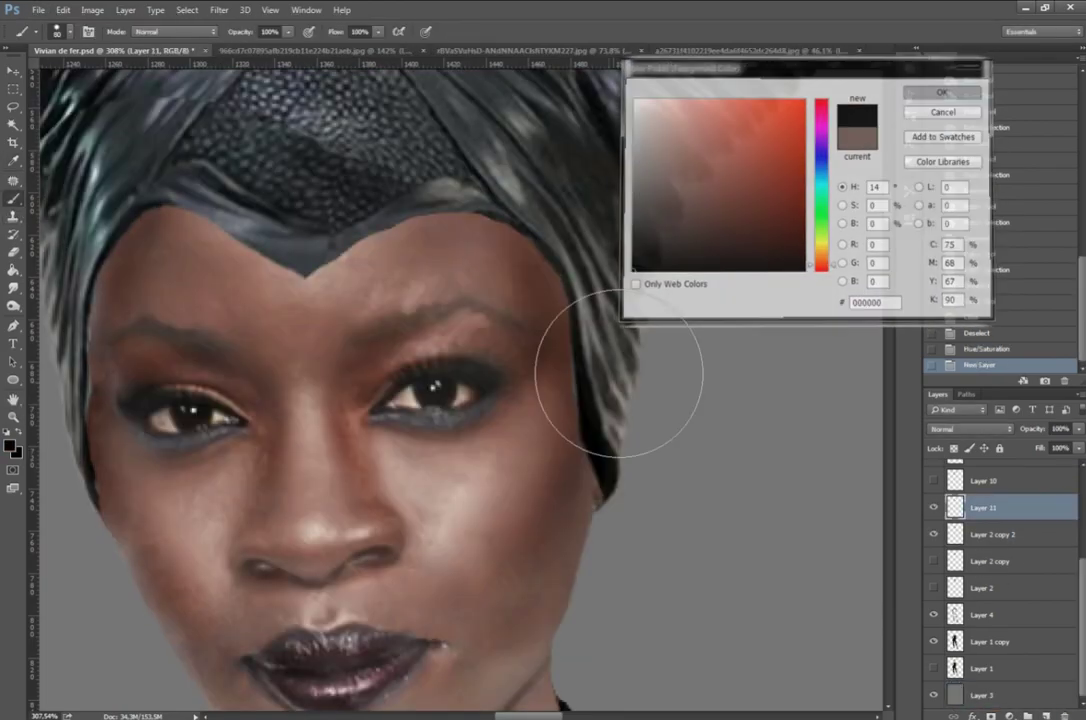
mouse_move(475, 383)
mouse_down()
mouse_move(530, 383)
mouse_move(375, 421)
mouse_up()
key(ctrl+z)
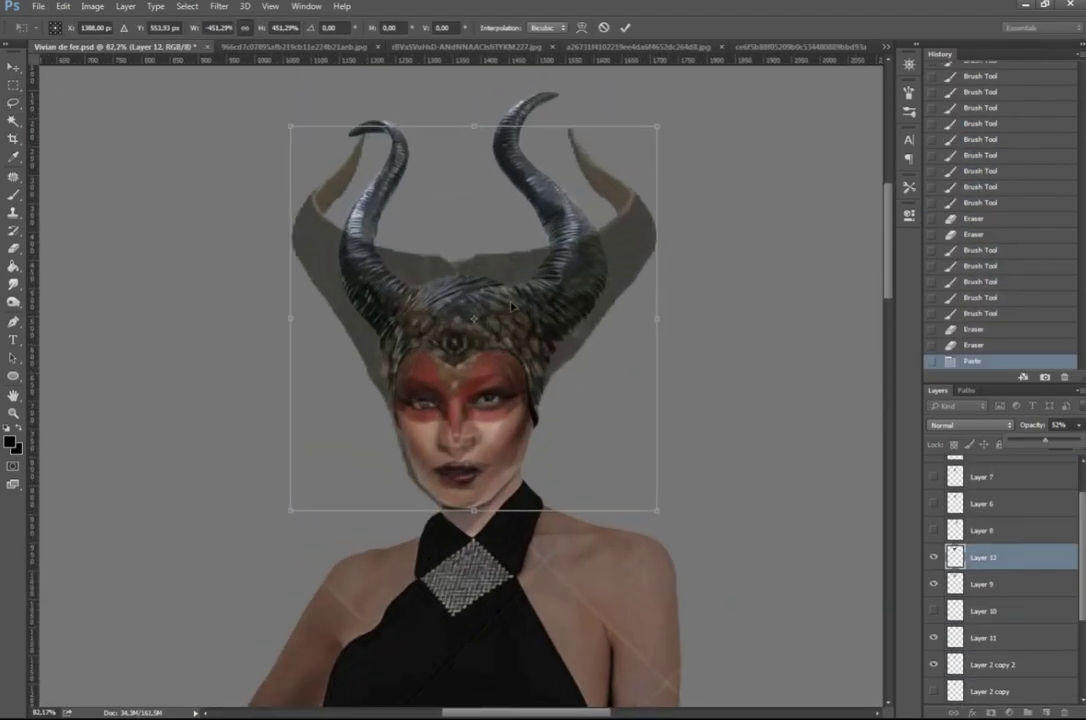
Step: Enlarge the pasted headdress over the head and tilt it about -3.5 degrees
drag(510, 305, 502, 359)
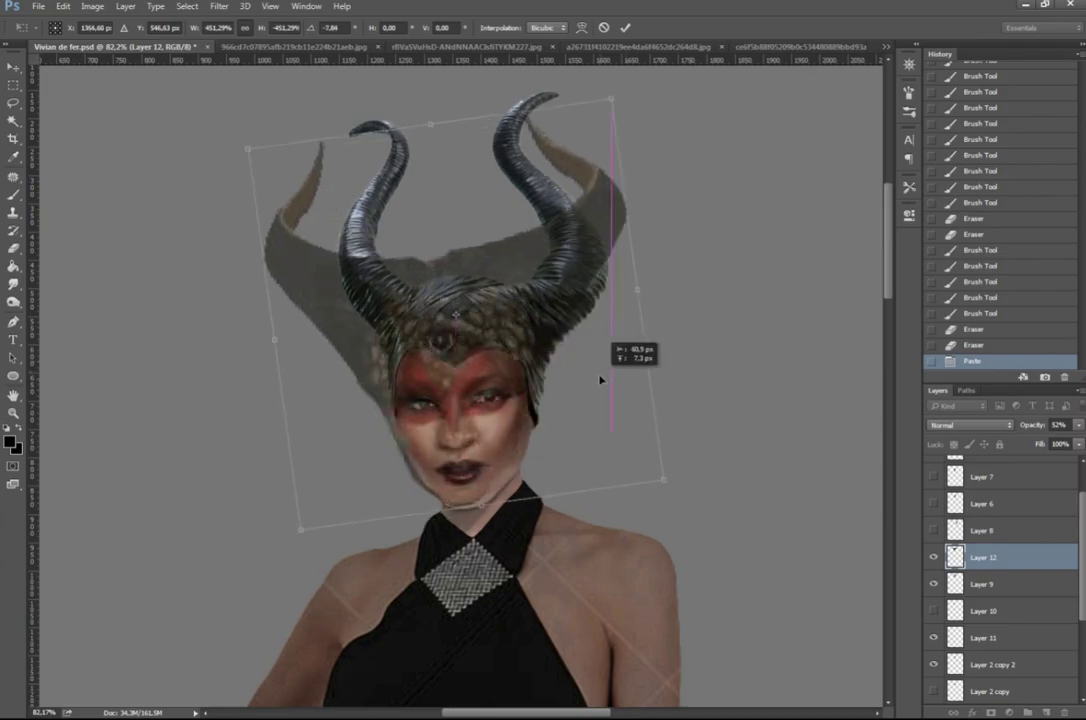
drag(601, 376, 627, 364)
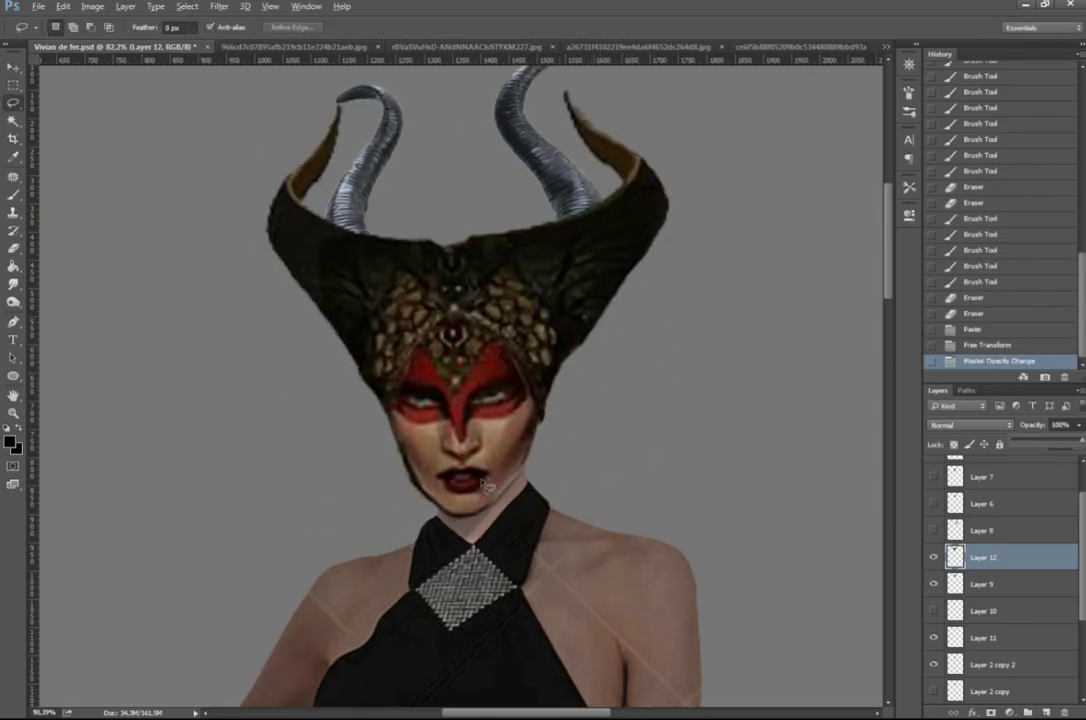
scroll(485, 485, up, 4)
Step: Outline the headdress's painted face and erase its forehead jewel to reveal the cap
drag(308, 345, 385, 222)
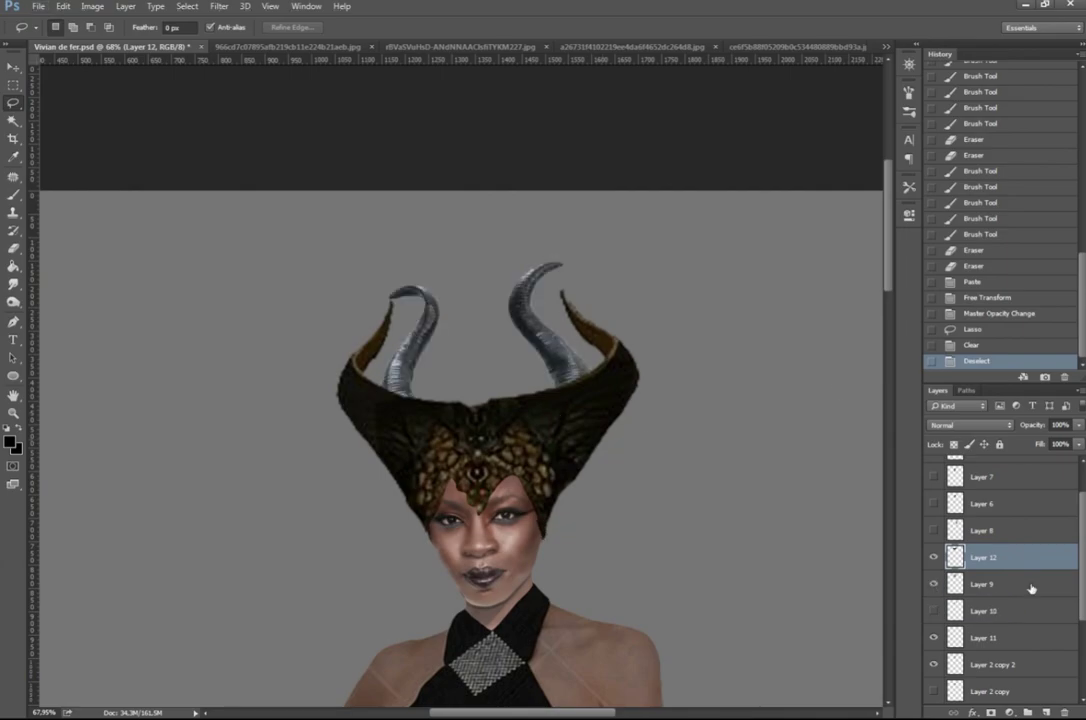
click(1031, 589)
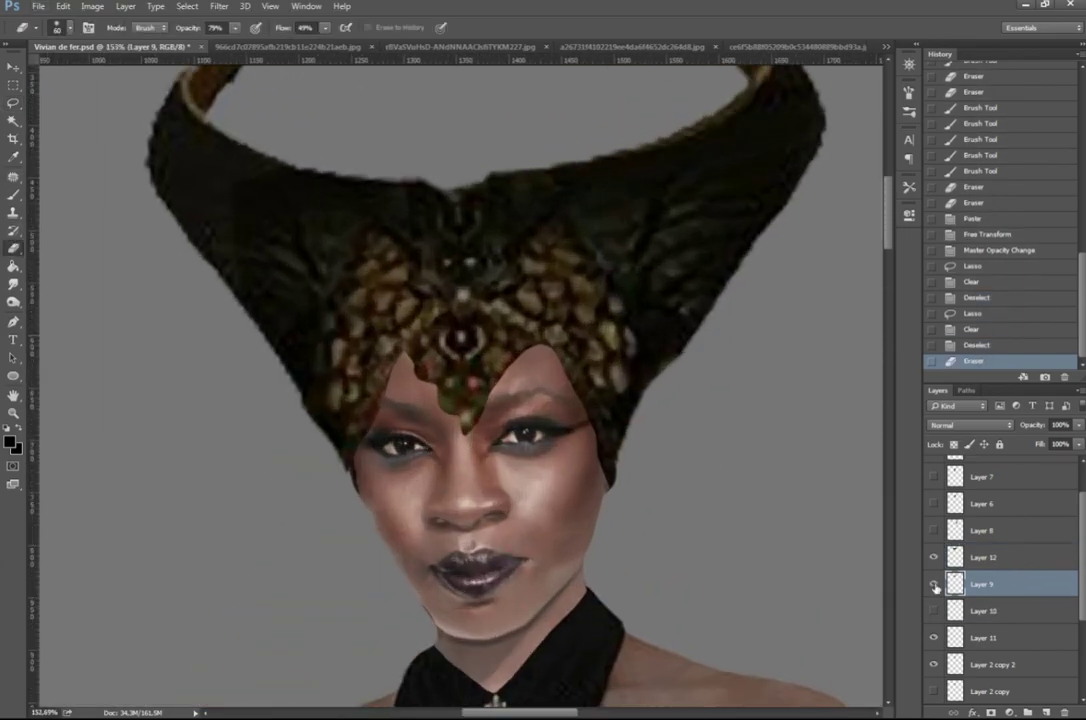
click(1000, 557)
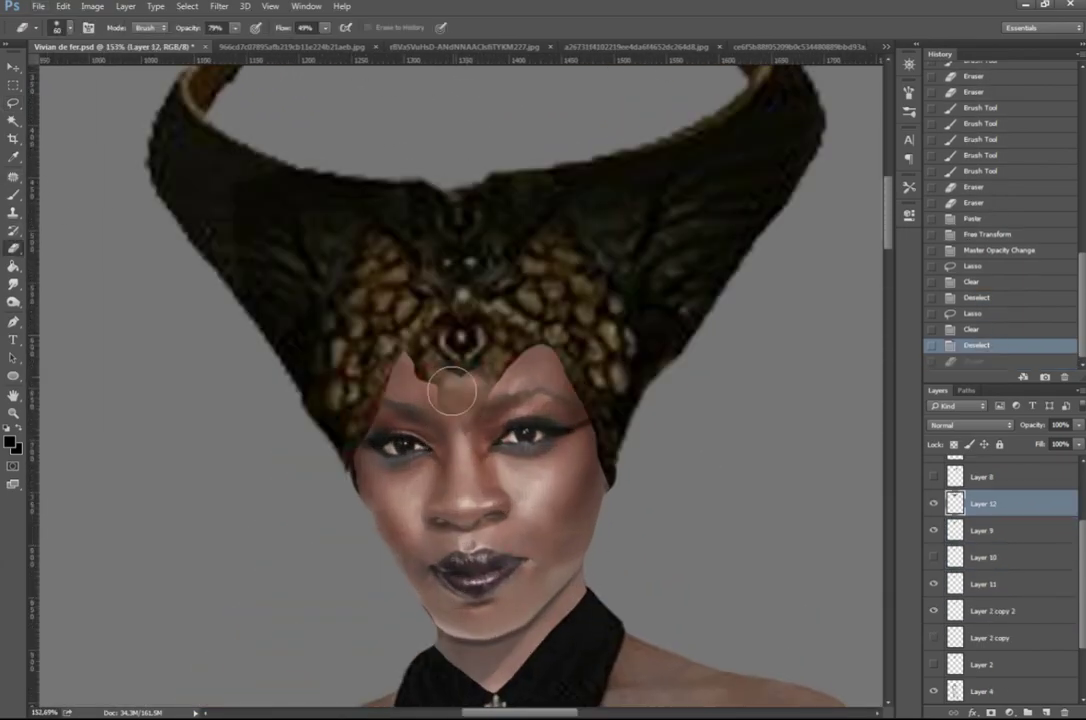
drag(448, 388, 525, 348)
drag(369, 456, 475, 268)
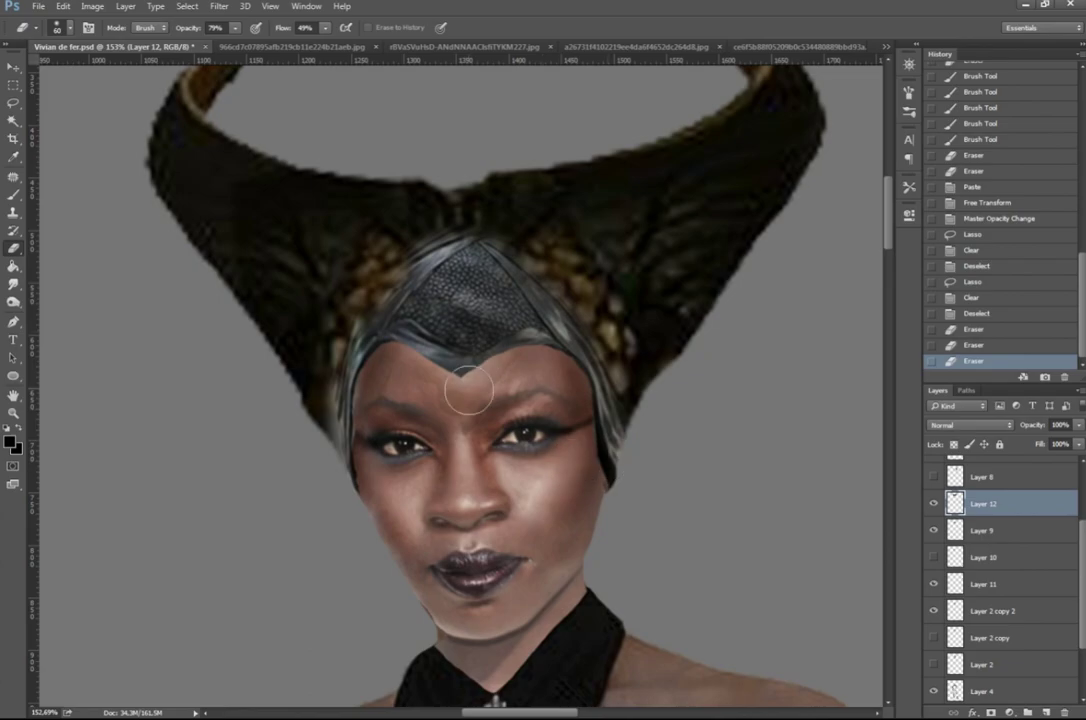
Step: Lasso-delete leftover pieces, then review Layer 9 and zoom out to the whole figure
key(l)
drag(490, 500, 630, 455)
key(Delete)
key(ctrl+d)
scroll(543, 400, down, 3)
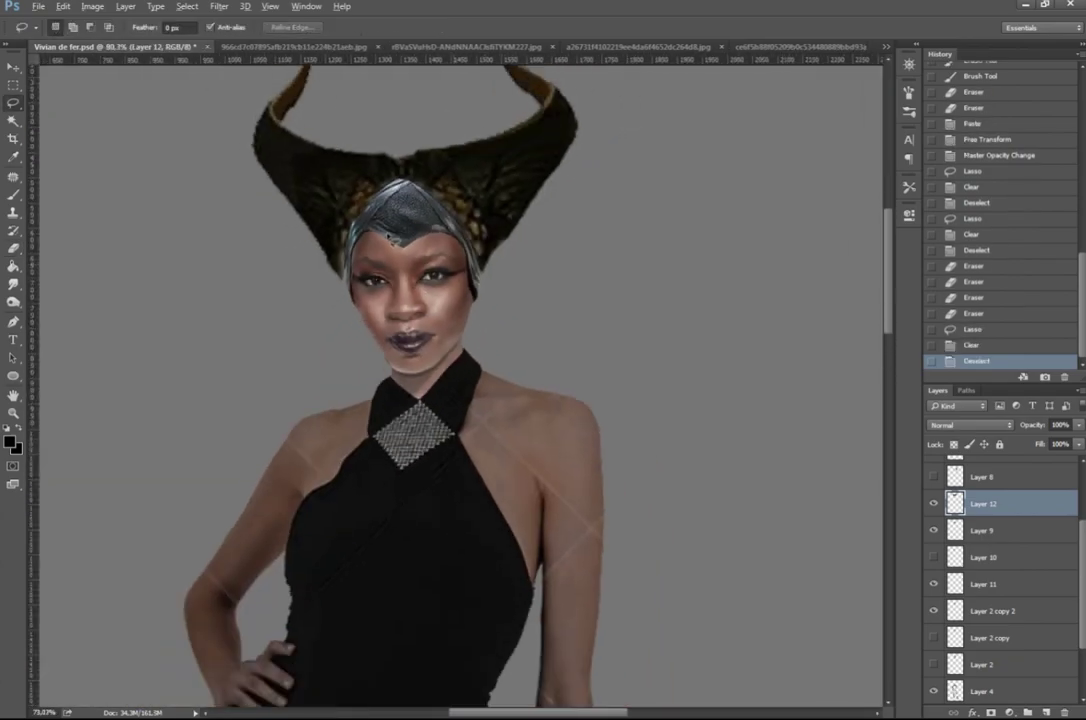
click(983, 530)
key(ctrl+t)
key(Return)
key(ctrl+minus)
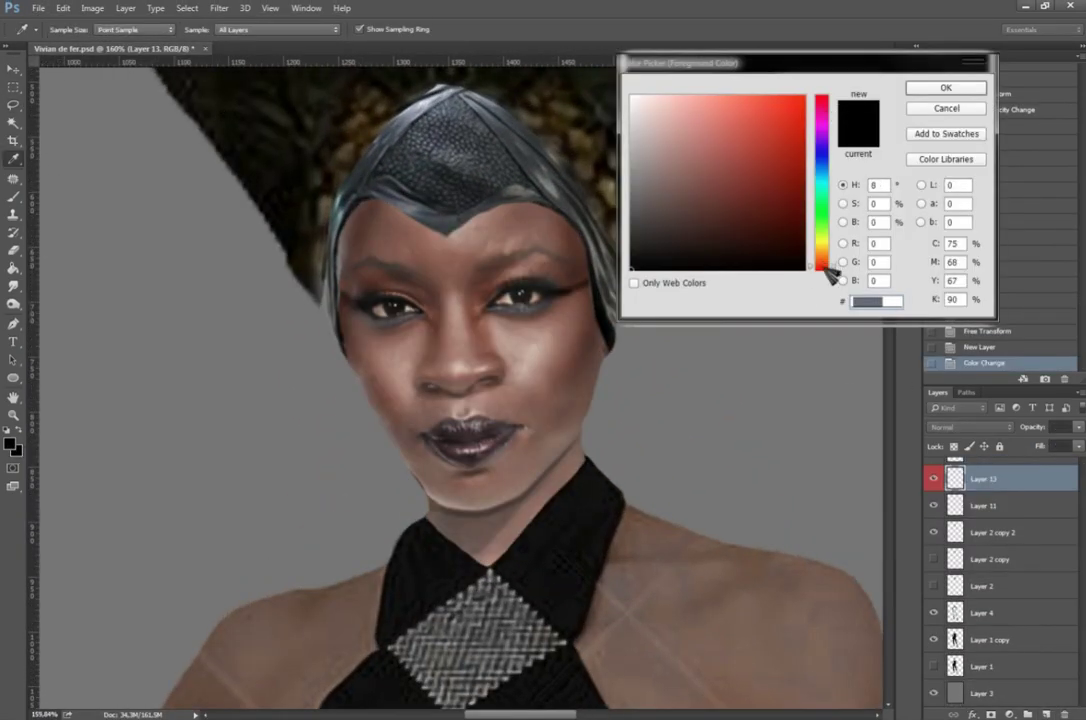
Step: Brush a red band across the forehead and eyes on Layer 13, blended as Overlay
click(800, 100)
click(945, 88)
key(b)
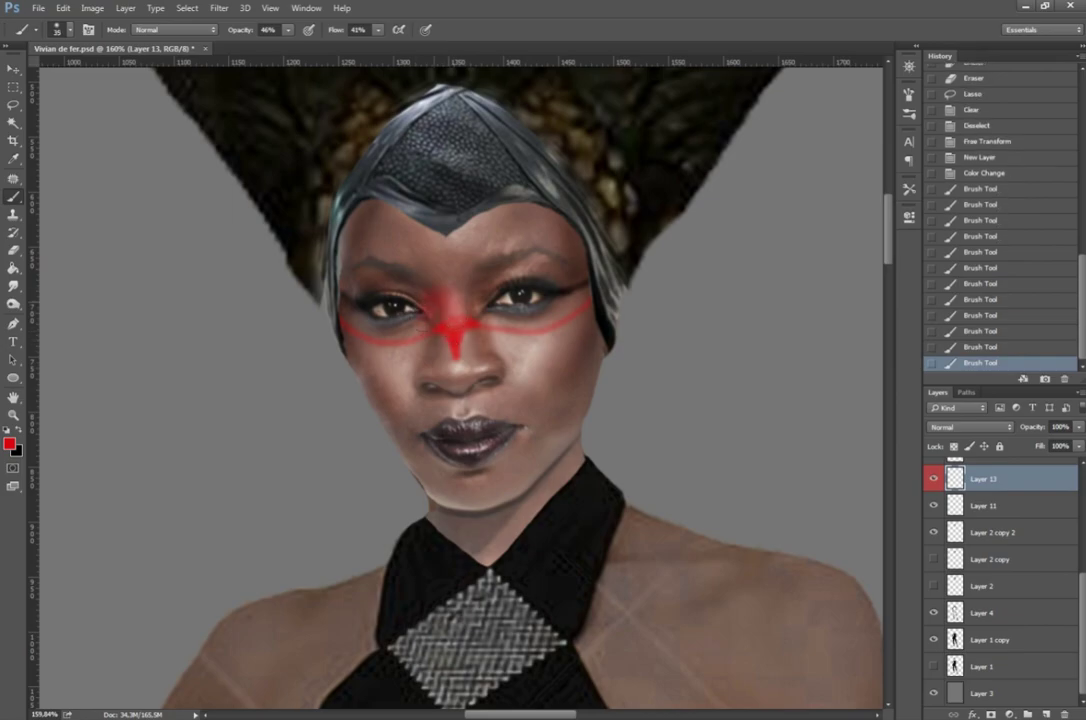
drag(355, 208, 476, 310)
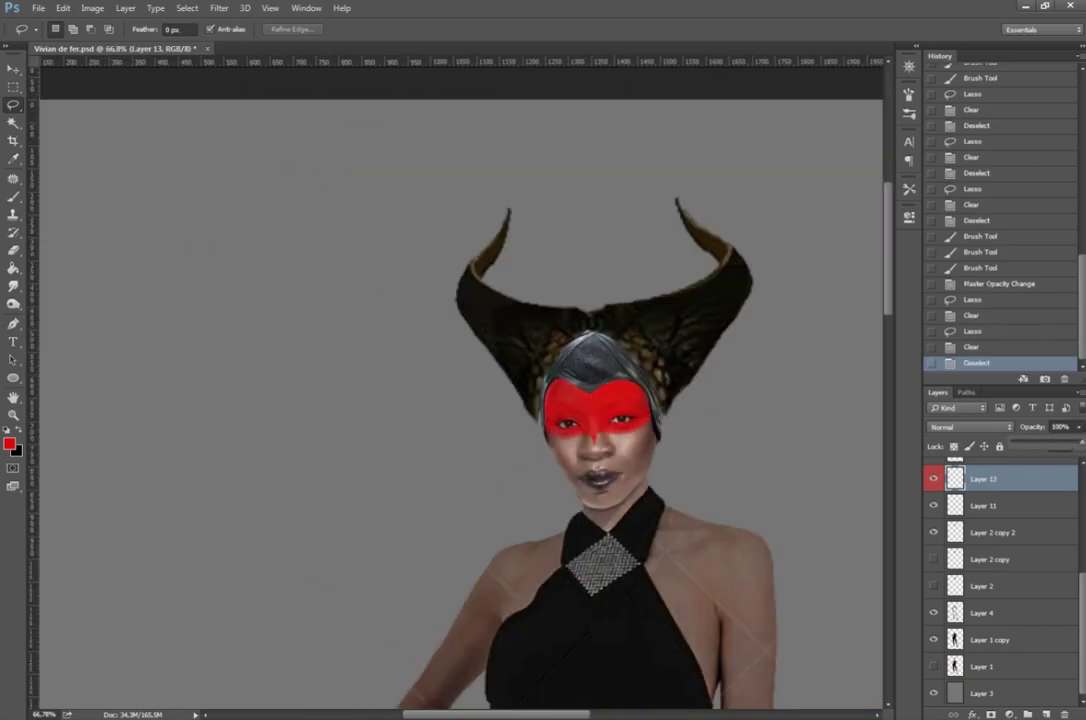
key(shift+plus)
key(shift+plus)
key(shift+plus)
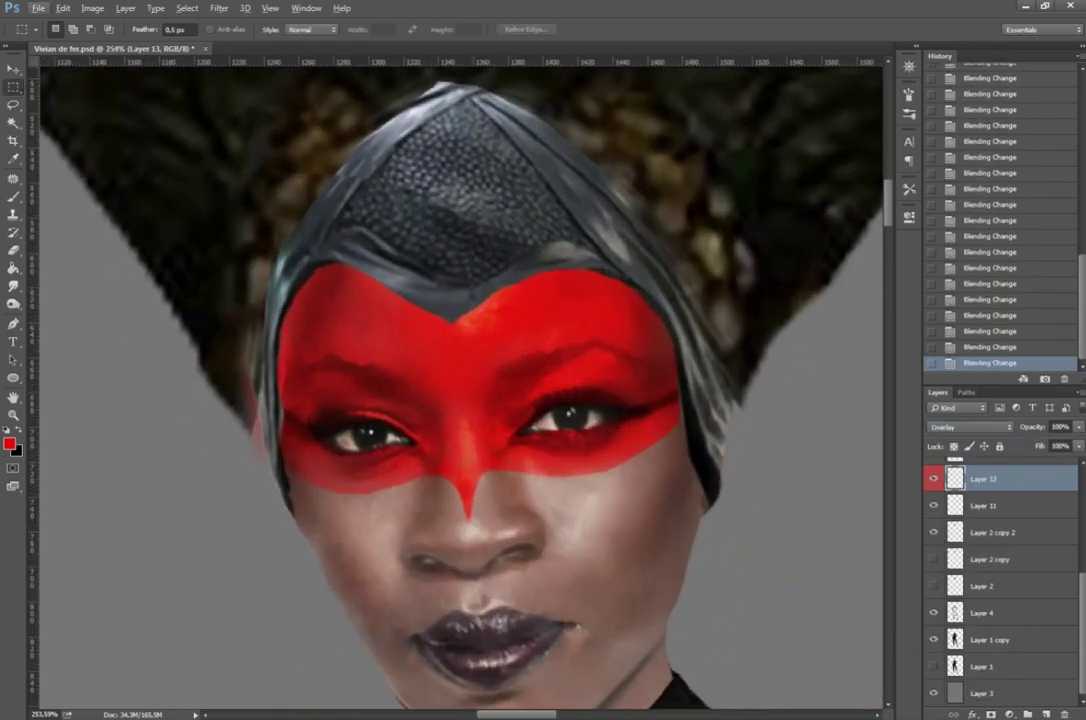
Step: Lower the red mask's opacity and select Layer 11
drag(1078, 445, 1050, 450)
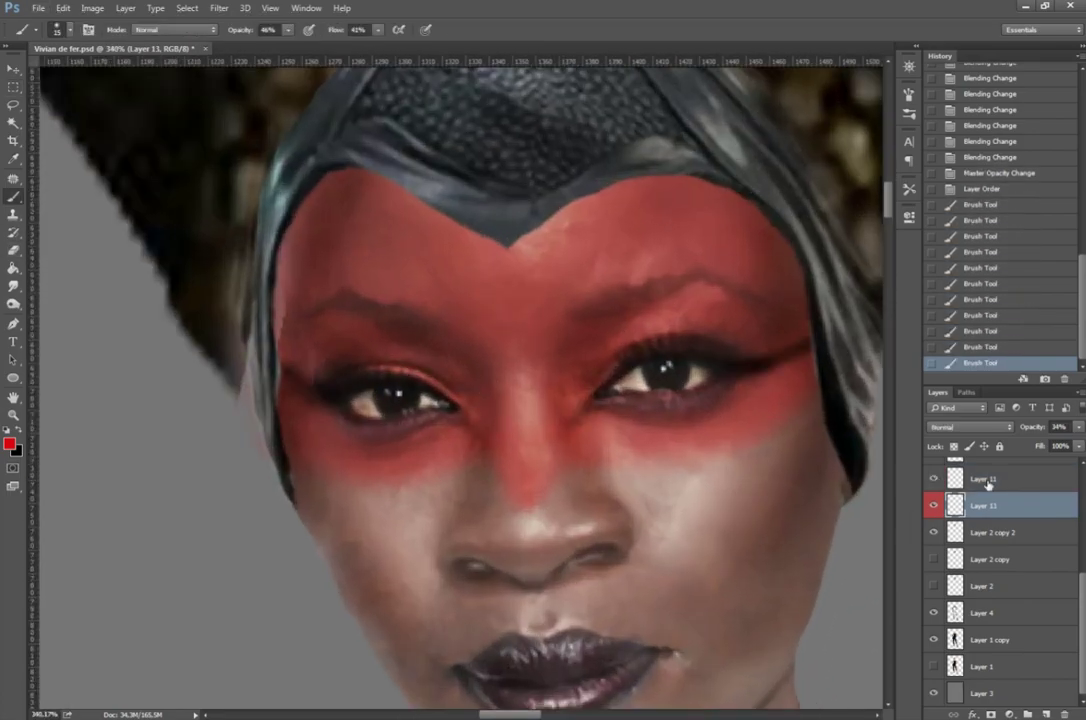
click(985, 479)
scroll(640, 318, down, 2)
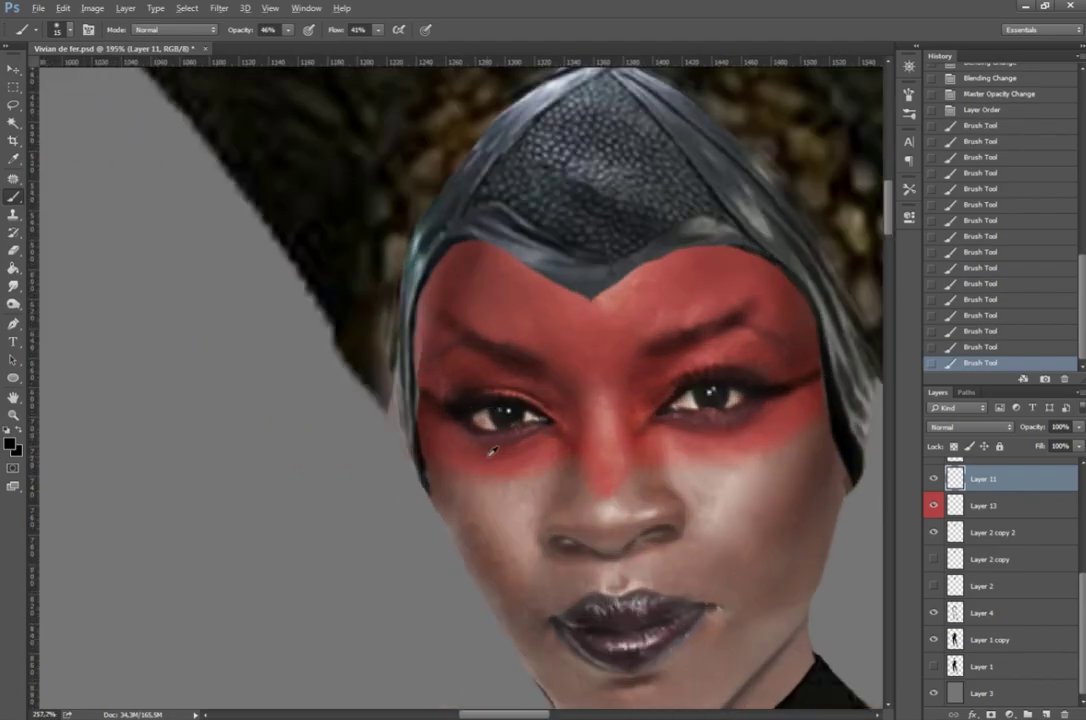
scroll(360, 323, up, 2)
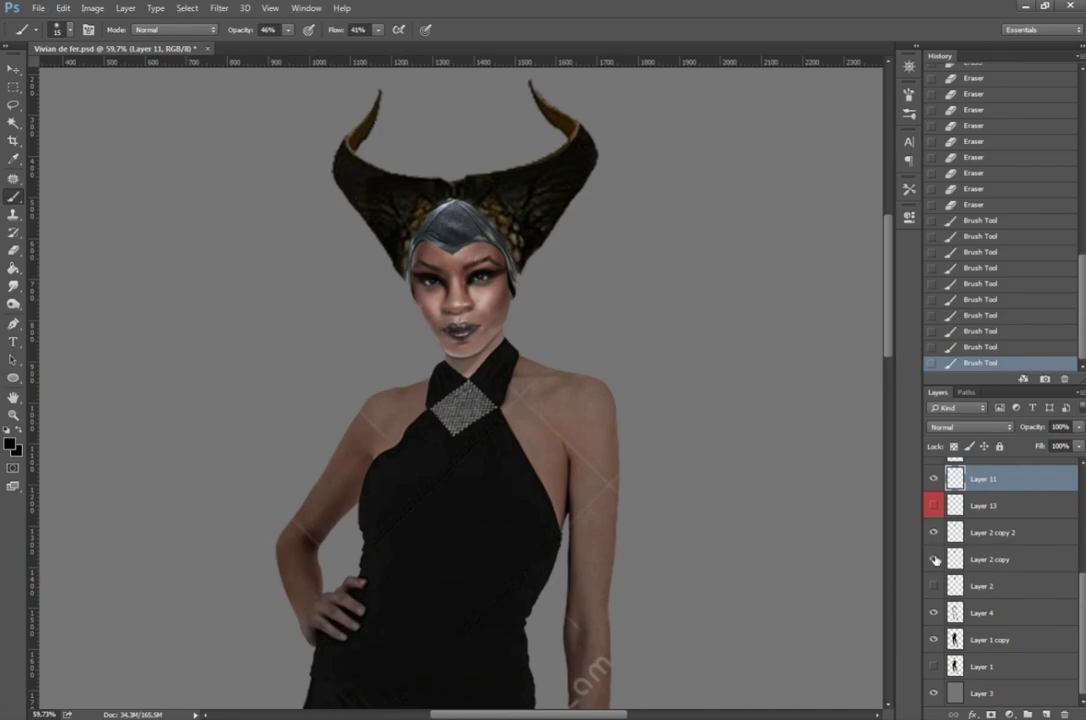
Step: Show the gold mask on Layer 10 and warp it onto the face, toggling it to compare
scroll(934, 507, up, 3)
click(935, 588)
click(985, 586)
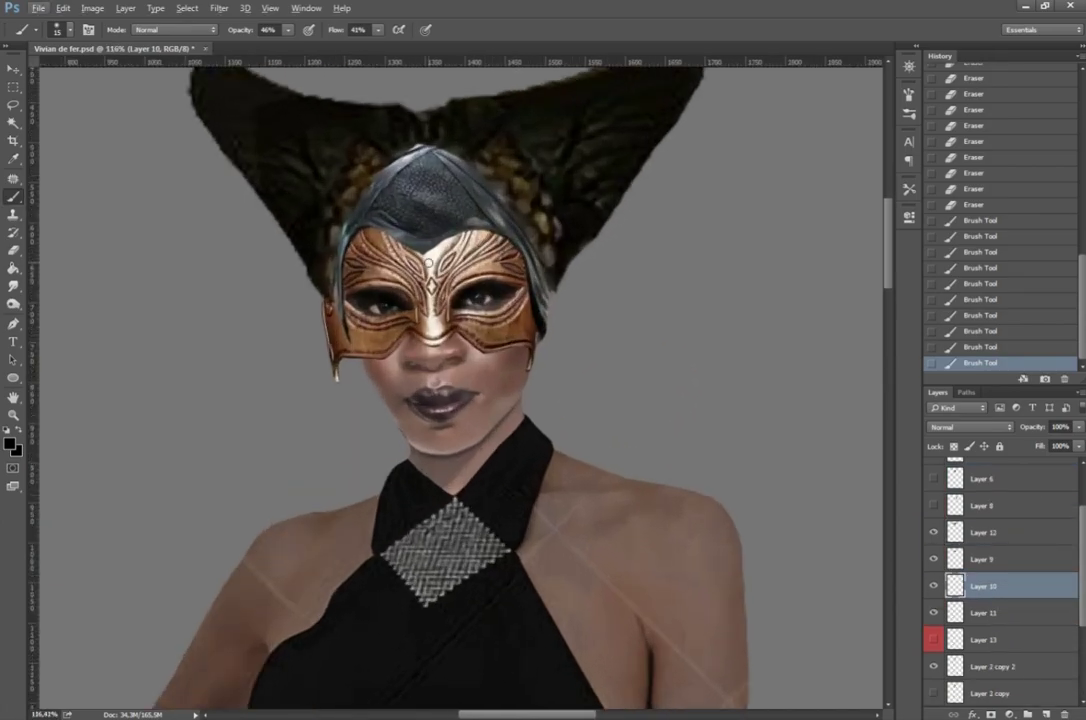
scroll(470, 252, up, 3)
key(ctrl+t)
click(582, 29)
drag(300, 300, 432, 300)
drag(382, 172, 364, 173)
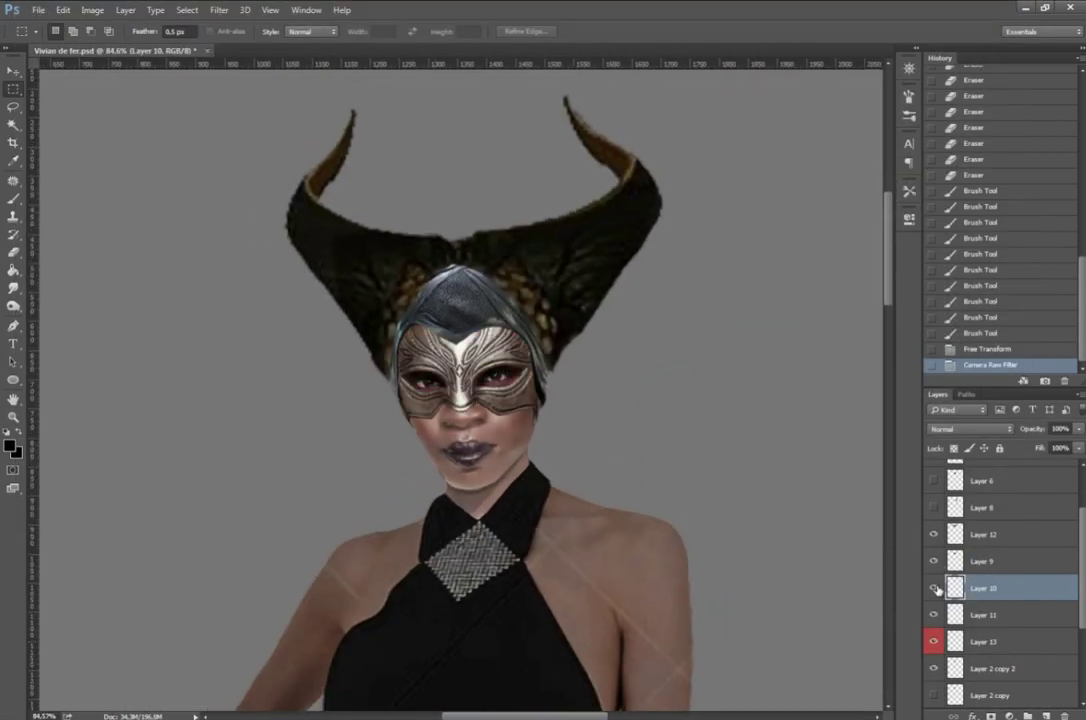
click(936, 589)
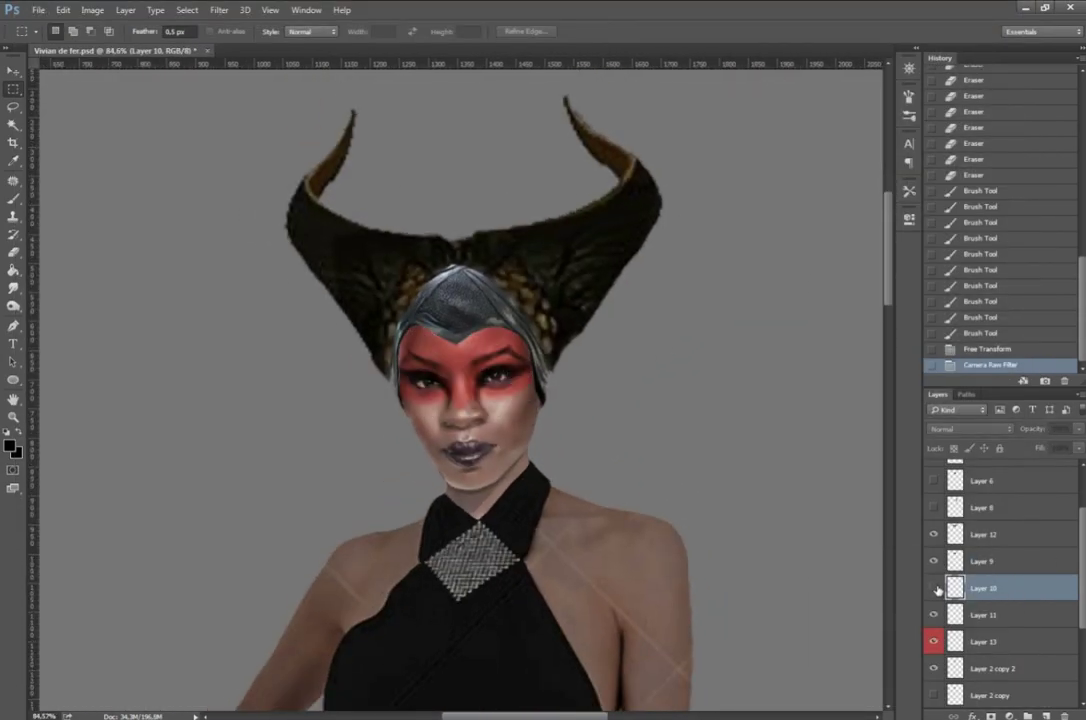
click(936, 589)
Step: Recheck the mask's visibility, then enlarge the staff image to 1000 px wide and inspect it
click(936, 589)
click(936, 589)
click(92, 10)
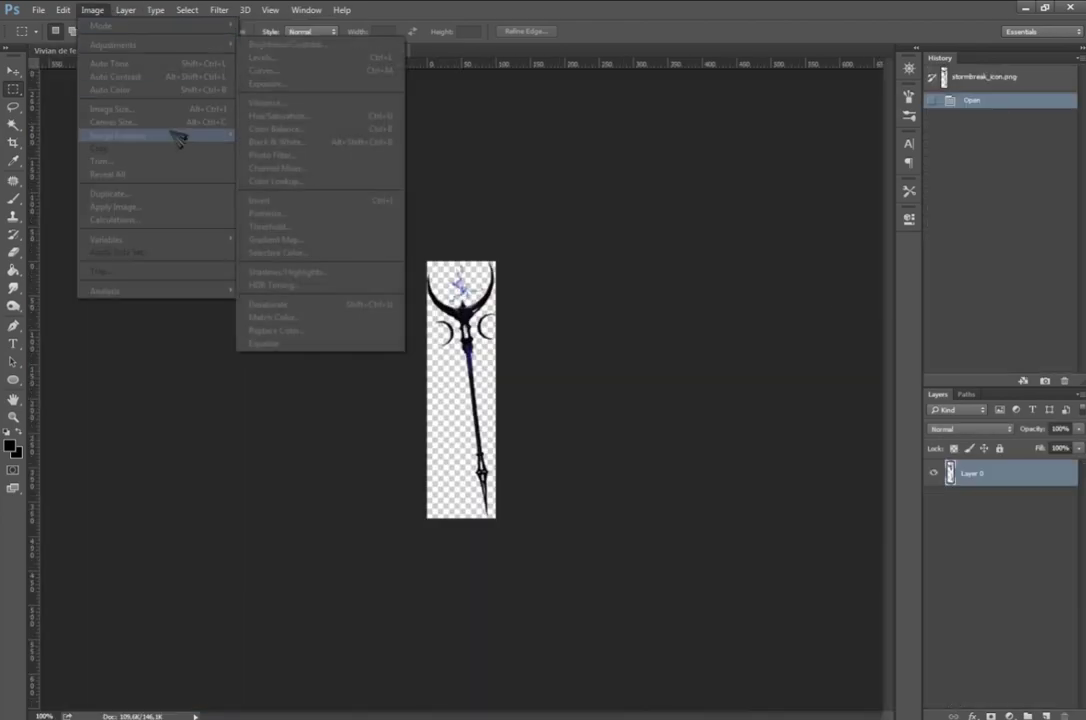
click(176, 137)
text(1000)
key(Return)
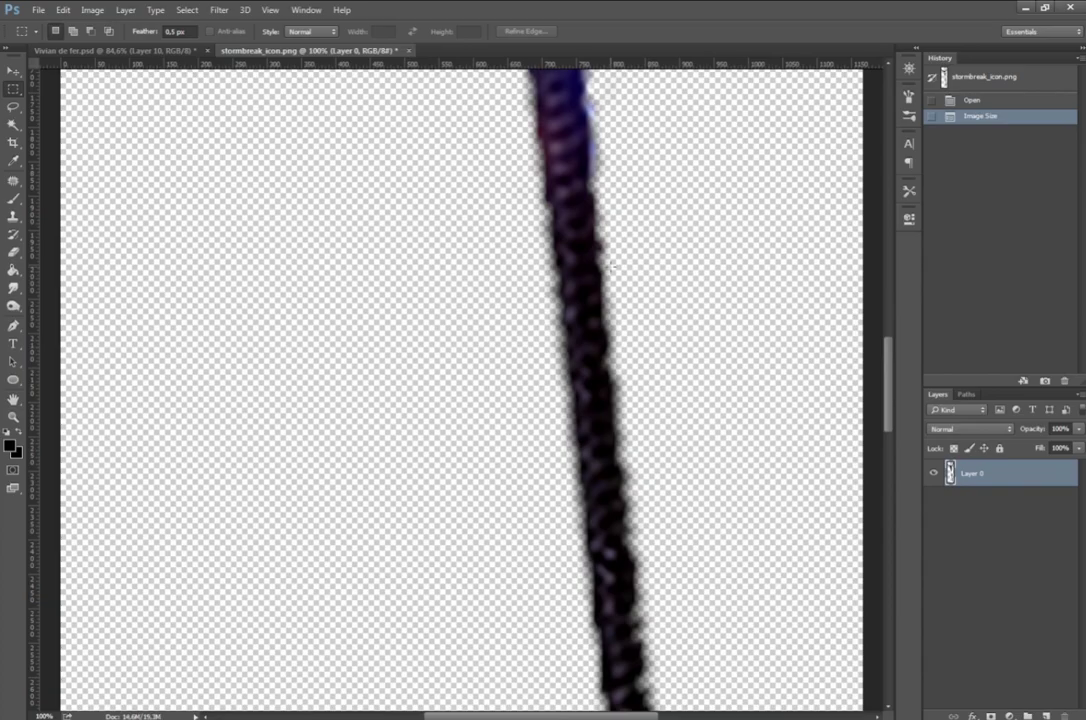
key(ctrl+0)
key(ctrl+plus)
key(ctrl+plus)
key(ctrl+plus)
key(ctrl+minus)
key(ctrl+minus)
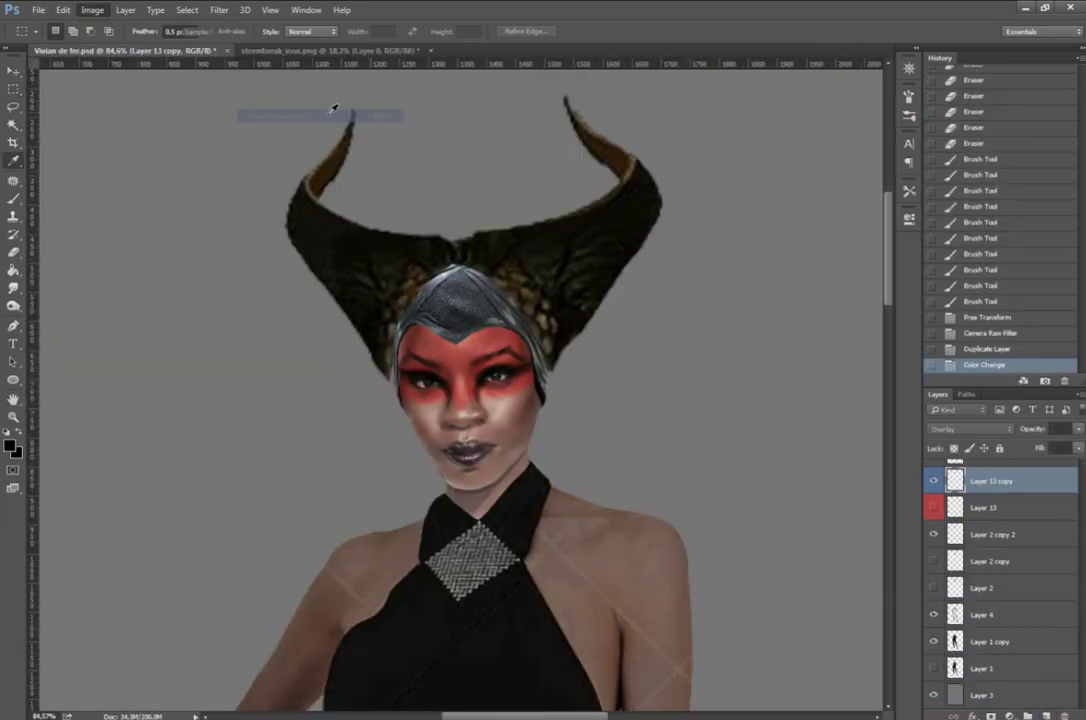
Step: Shift the face paint copy's hue to teal and adjust its opacity
drag(884, 148, 703, 150)
click(968, 80)
click(1079, 428)
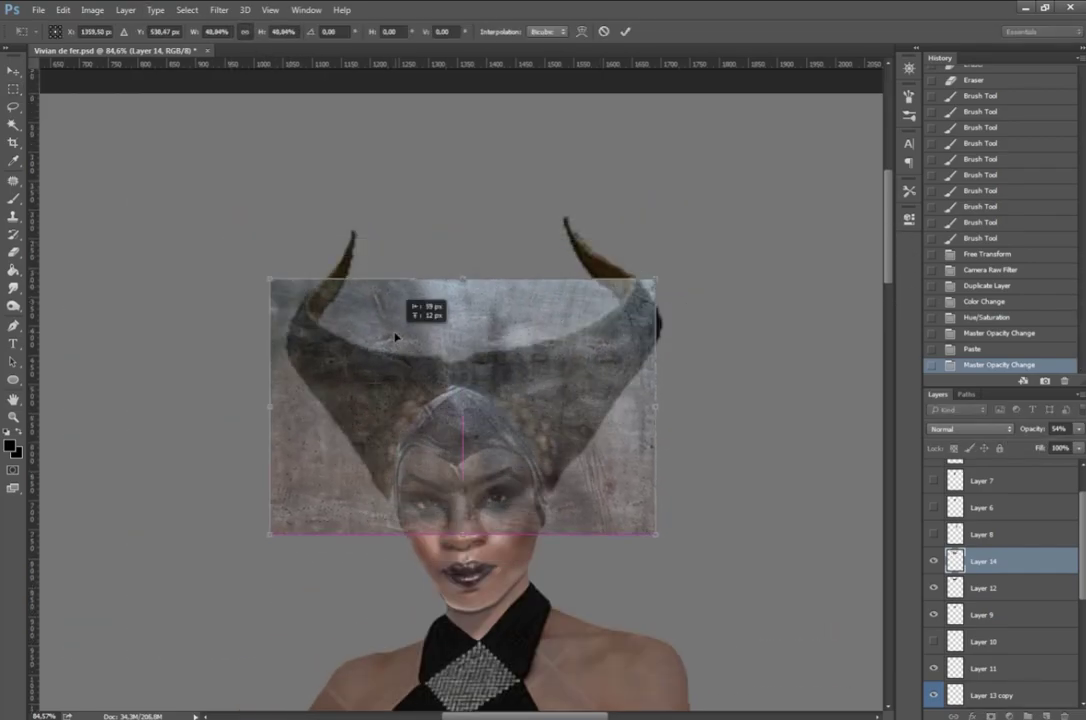
Step: Commit the metal texture over the horns, then duplicate it and flip the copy vertically
key(Return)
key(ctrl+j)
key(ctrl+t)
right_click(606, 412)
click(655, 620)
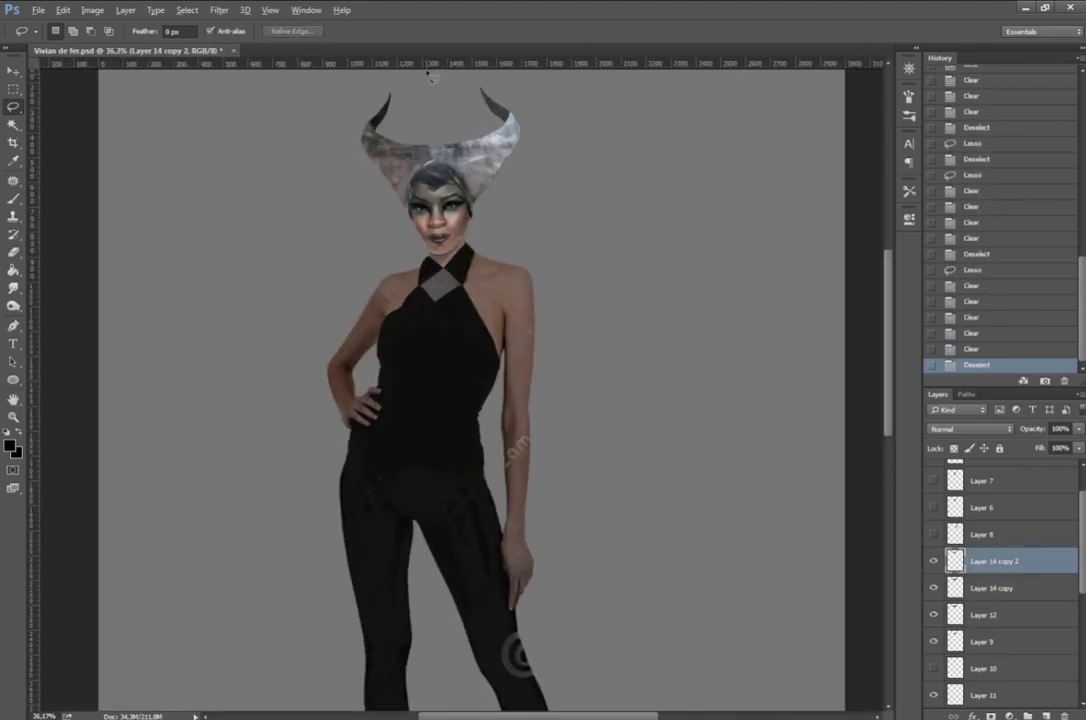
Step: Limit burning to Shadows and darken the central horn area
scroll(430, 77, up, 5)
click(13, 305)
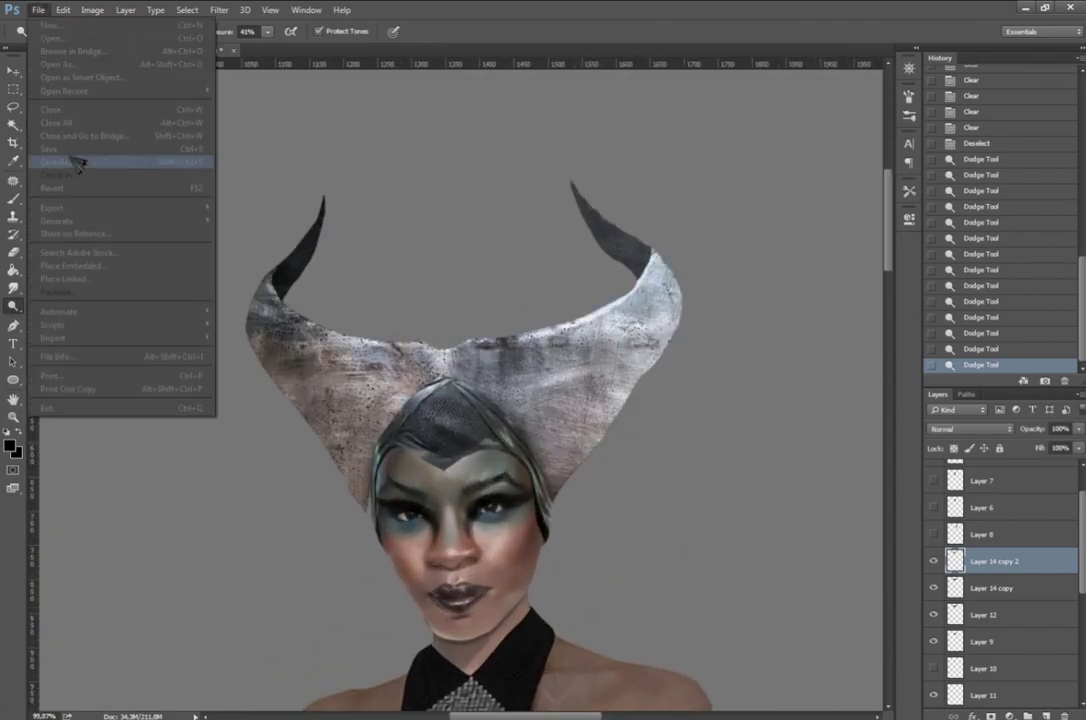
click(77, 163)
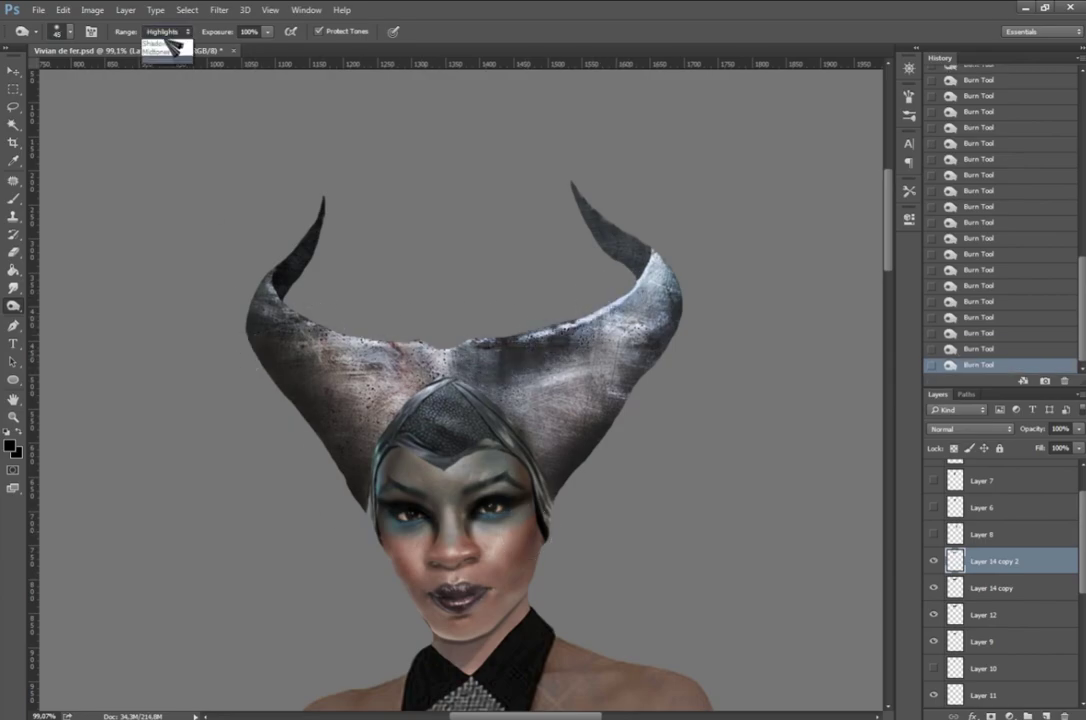
click(160, 43)
key(ctrl+z)
drag(252, 360, 737, 312)
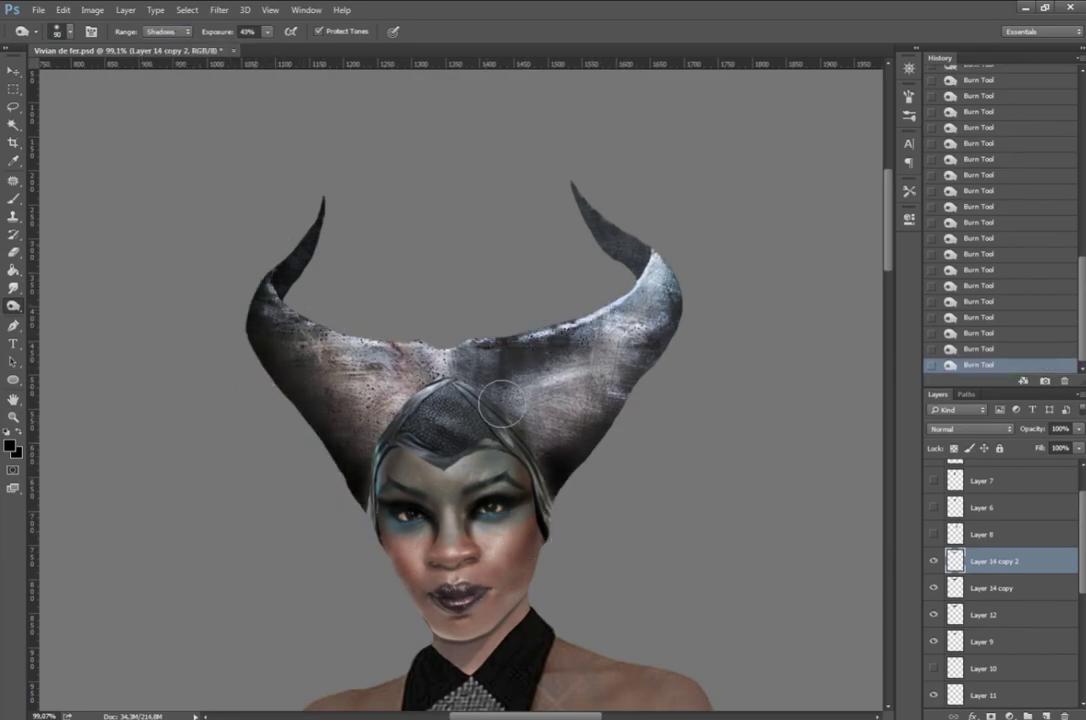
Step: On the Layer 14 copy horn texture, lighten the dark horn tips
key(ctrl+0)
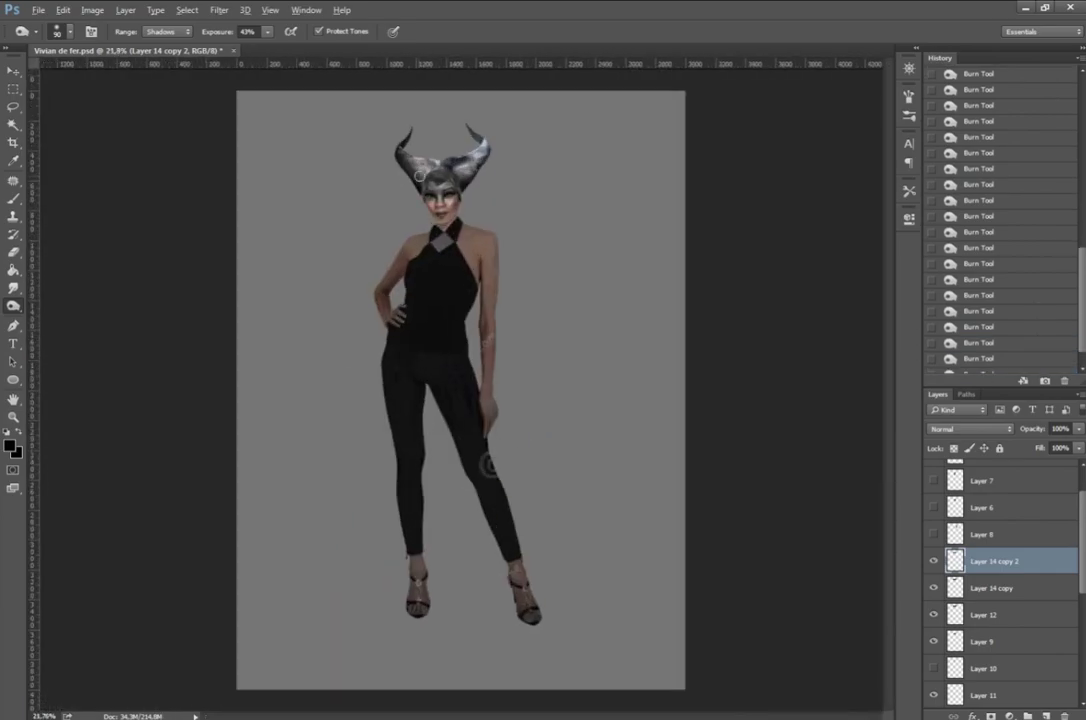
scroll(528, 265, up, 3)
click(980, 641)
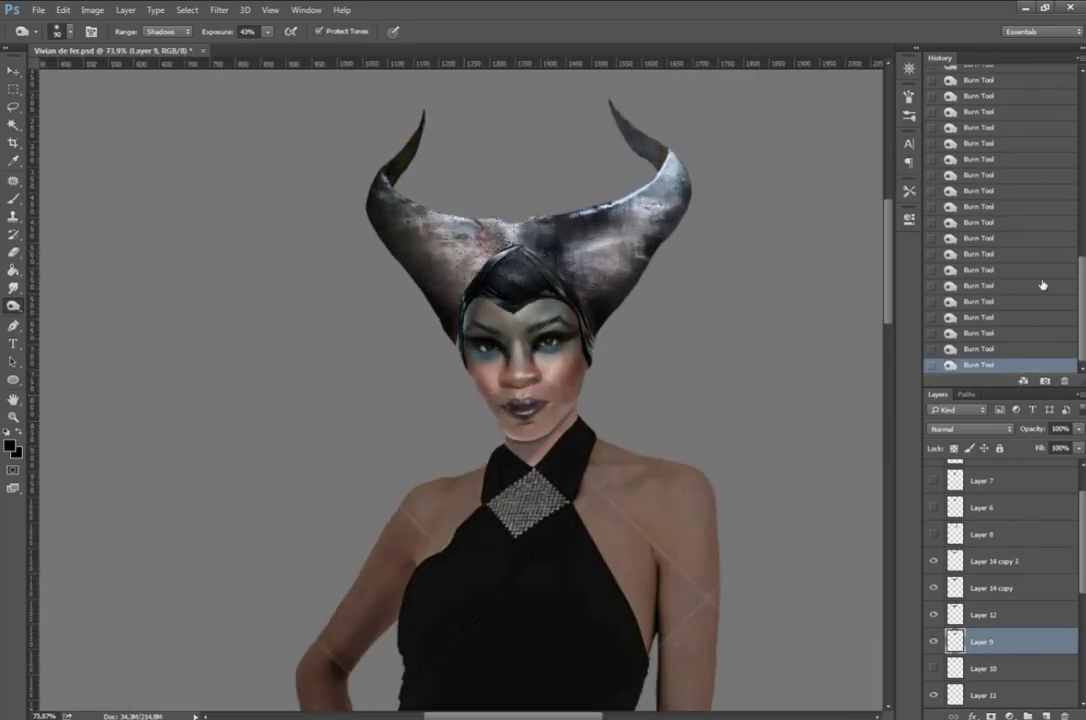
click(990, 561)
key(ctrl+0)
scroll(527, 226, up, 3)
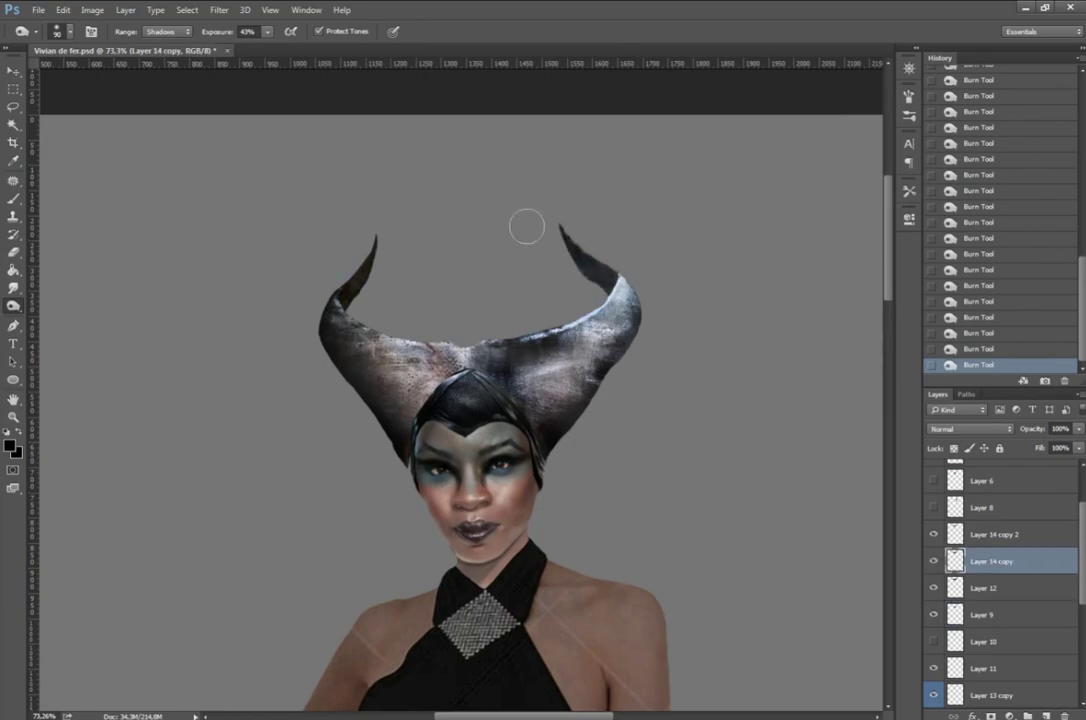
scroll(527, 226, up, 5)
drag(555, 284, 600, 340)
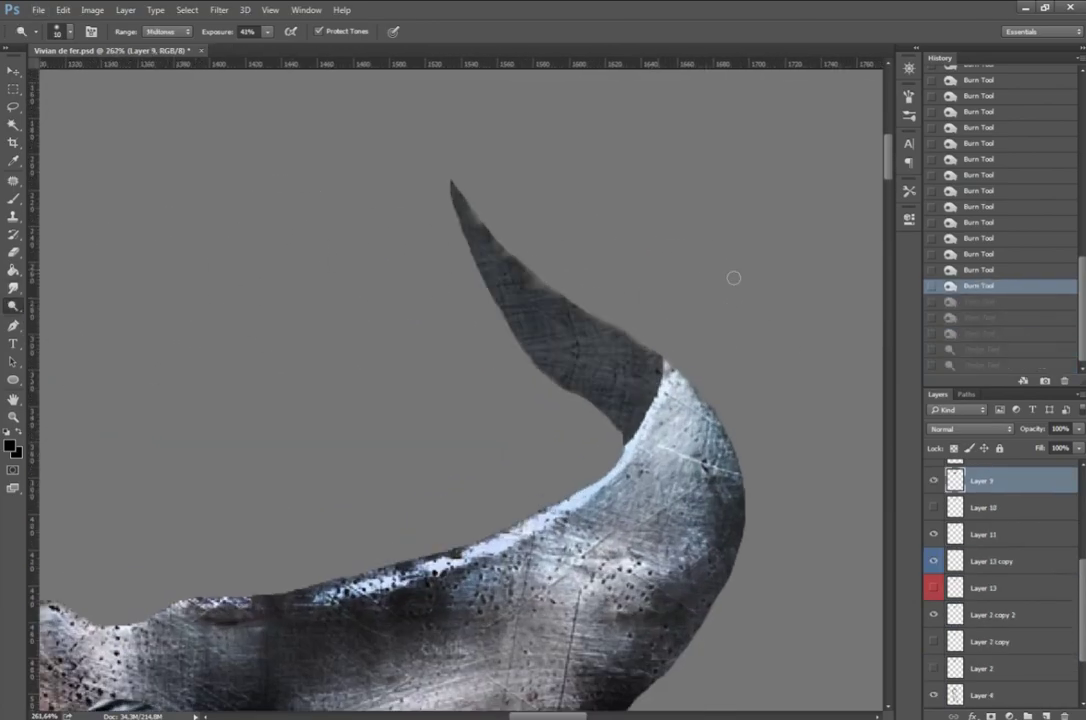
mouse_move(480, 220)
mouse_down()
mouse_move(620, 380)
mouse_move(513, 263)
mouse_up()
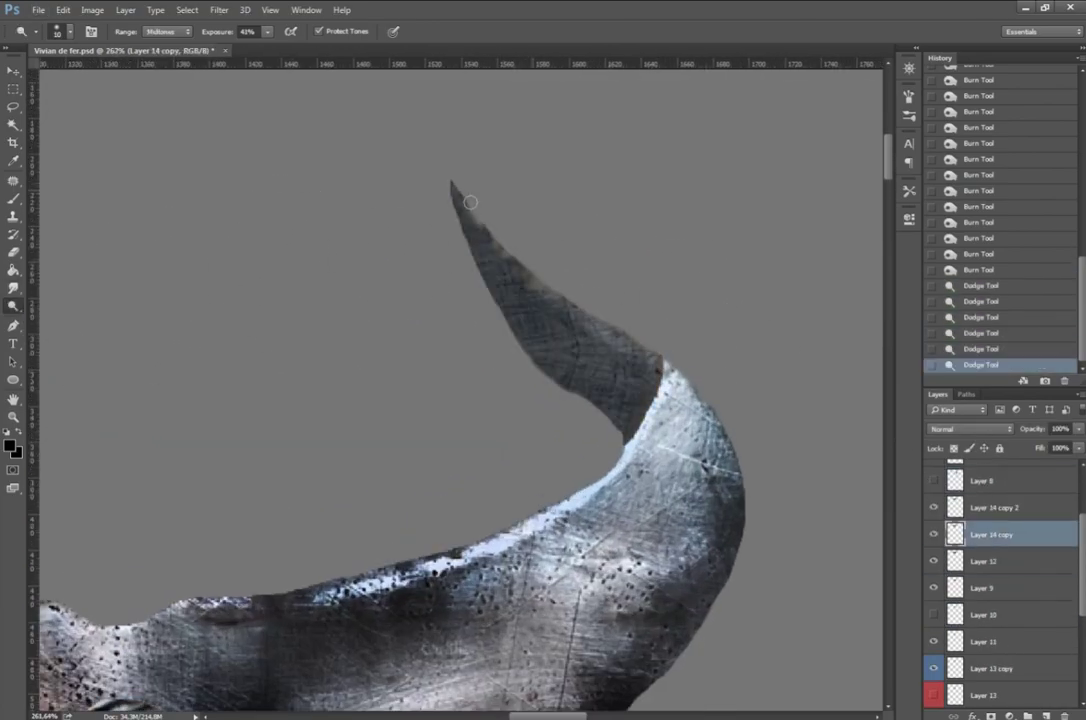
Step: Switch to the Burn tool and darken the right horn's shading and inner curve
scroll(500, 480, left, 5)
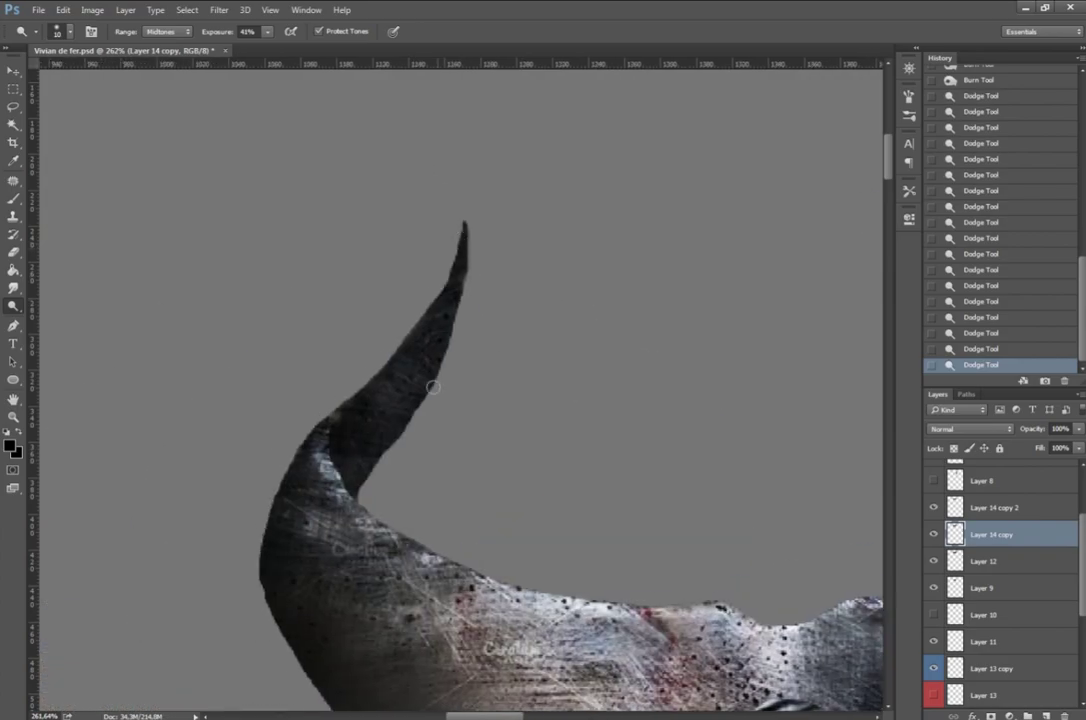
scroll(461, 223, down, 3)
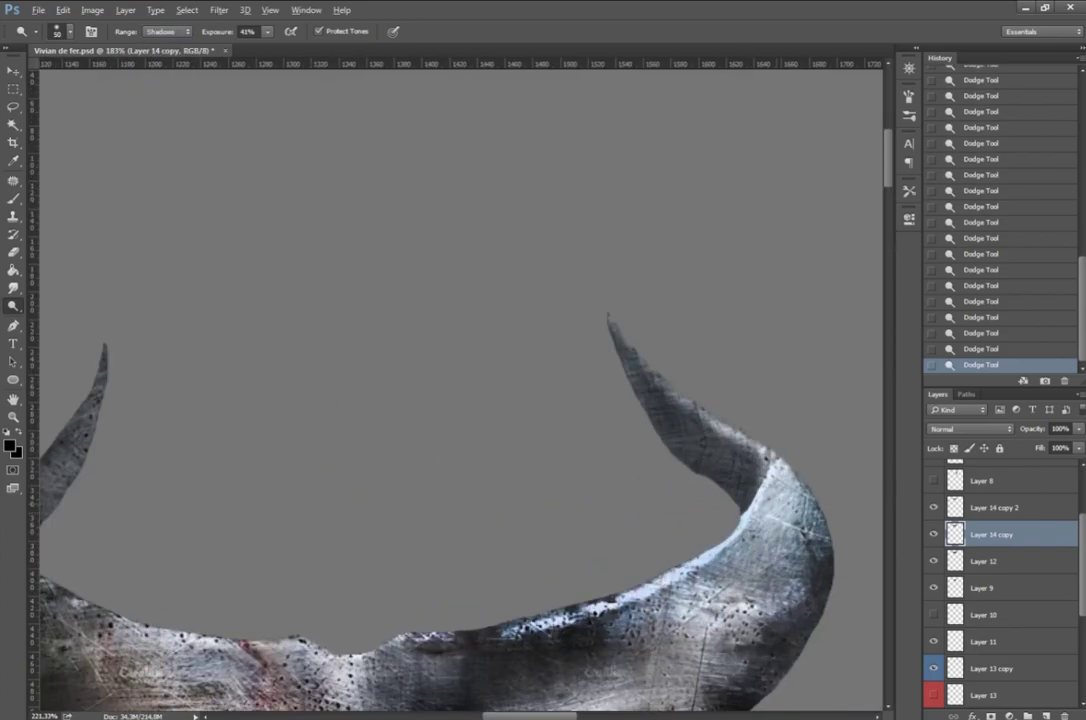
scroll(600, 350, up, 2)
right_click(13, 305)
click(90, 318)
drag(580, 290, 640, 420)
drag(590, 305, 647, 440)
drag(505, 280, 610, 384)
drag(602, 398, 647, 432)
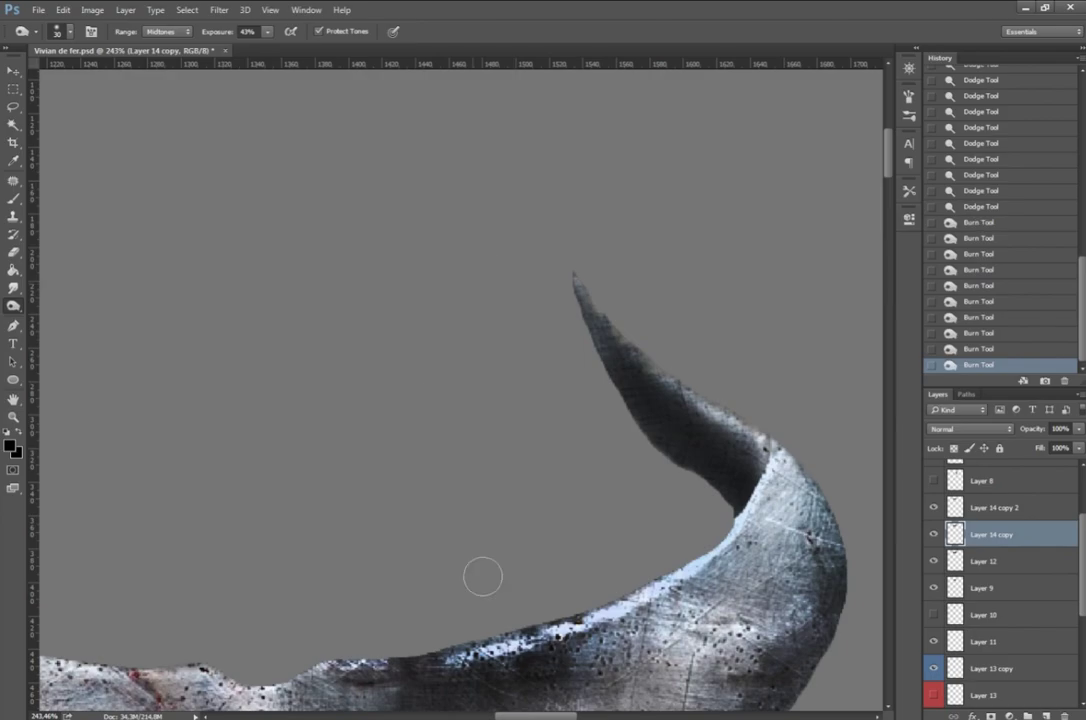
Step: Lighten part of the horn and select the Layer 14 copy 2 texture
scroll(480, 574, left, 5)
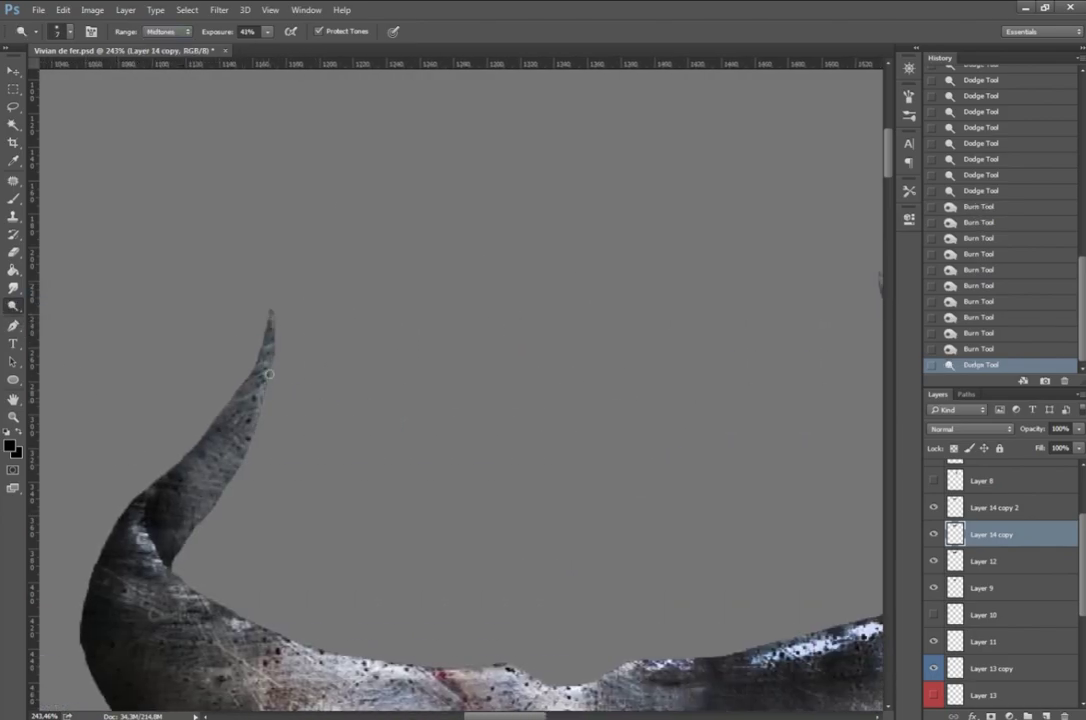
click(175, 559)
click(165, 567)
key(alt+bracketright)
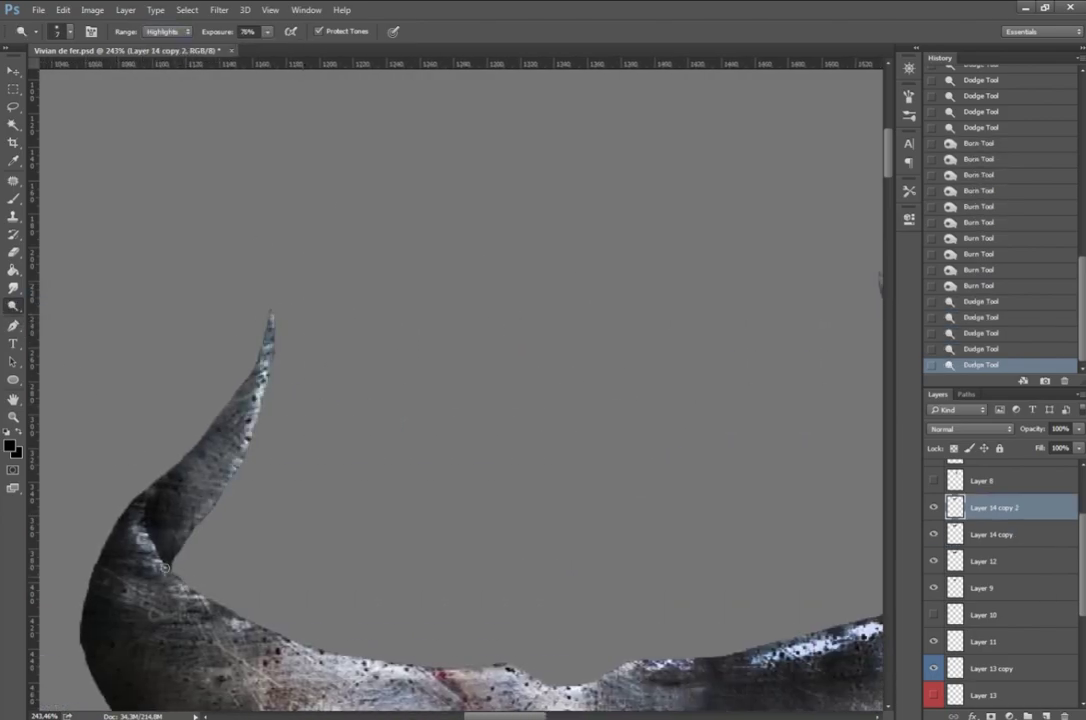
scroll(203, 436, down, 7)
scroll(477, 407, up, 8)
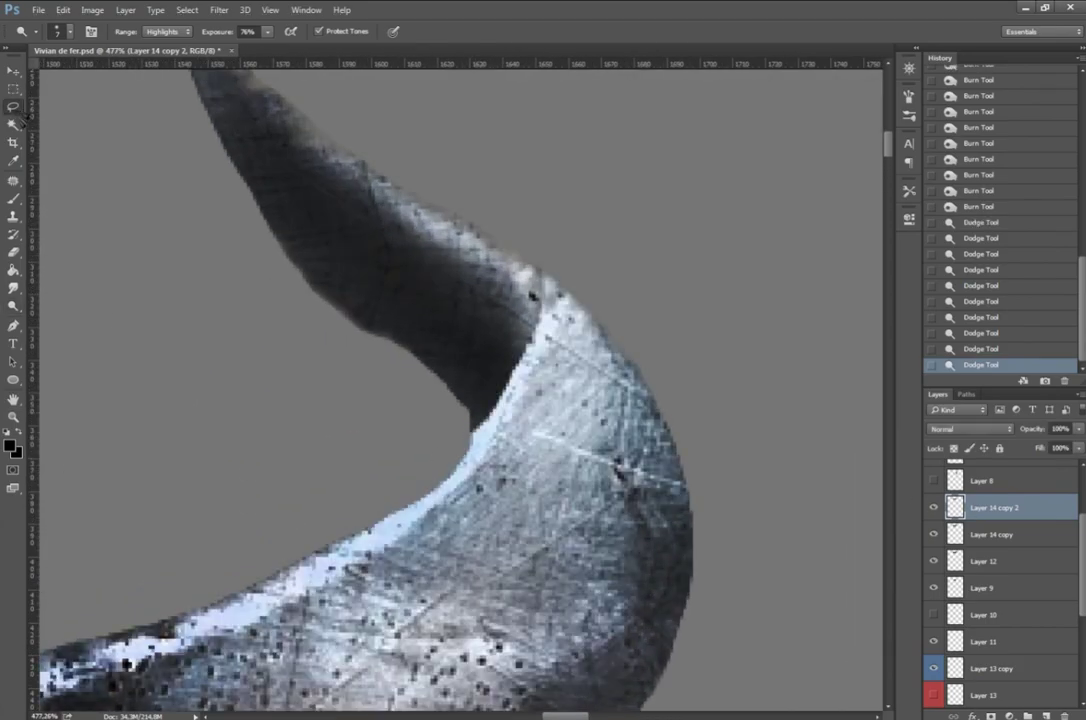
Step: Lasso and delete the excess texture at the horn's edge
key(l)
drag(340, 315, 460, 400)
key(Delete)
scroll(480, 400, down, 6)
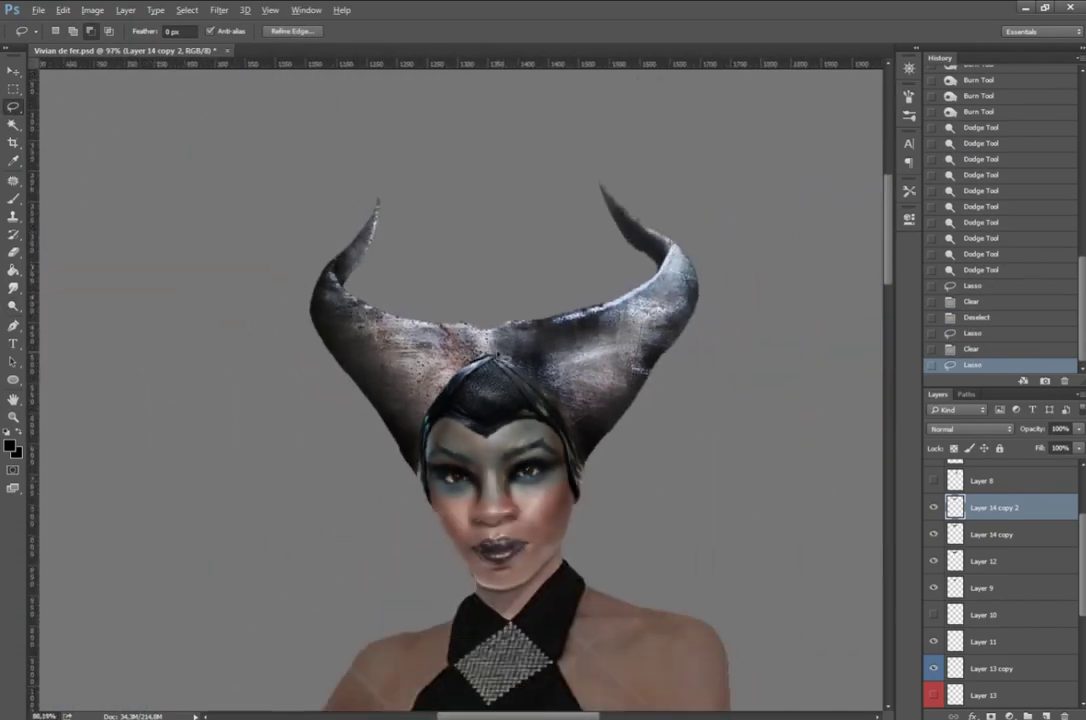
Step: Duplicate the face paint layer, apply a Hue/Saturation change, and lower the copy's opacity
scroll(497, 355, down, 5)
scroll(490, 432, up, 5)
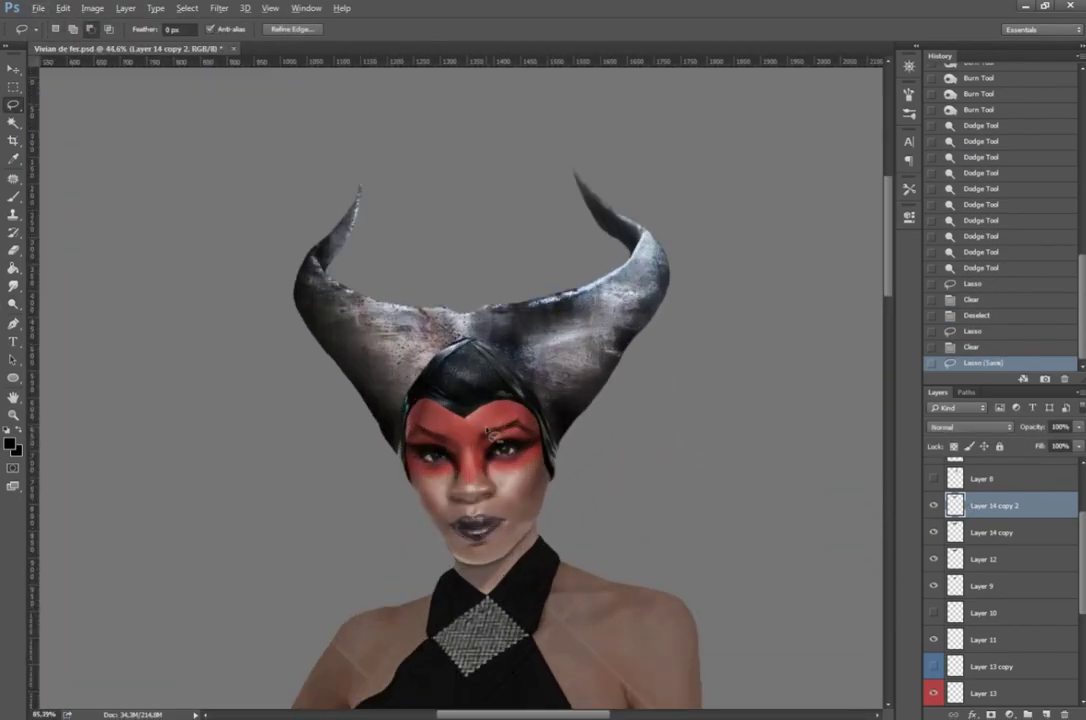
key(ctrl+j)
key(Return)
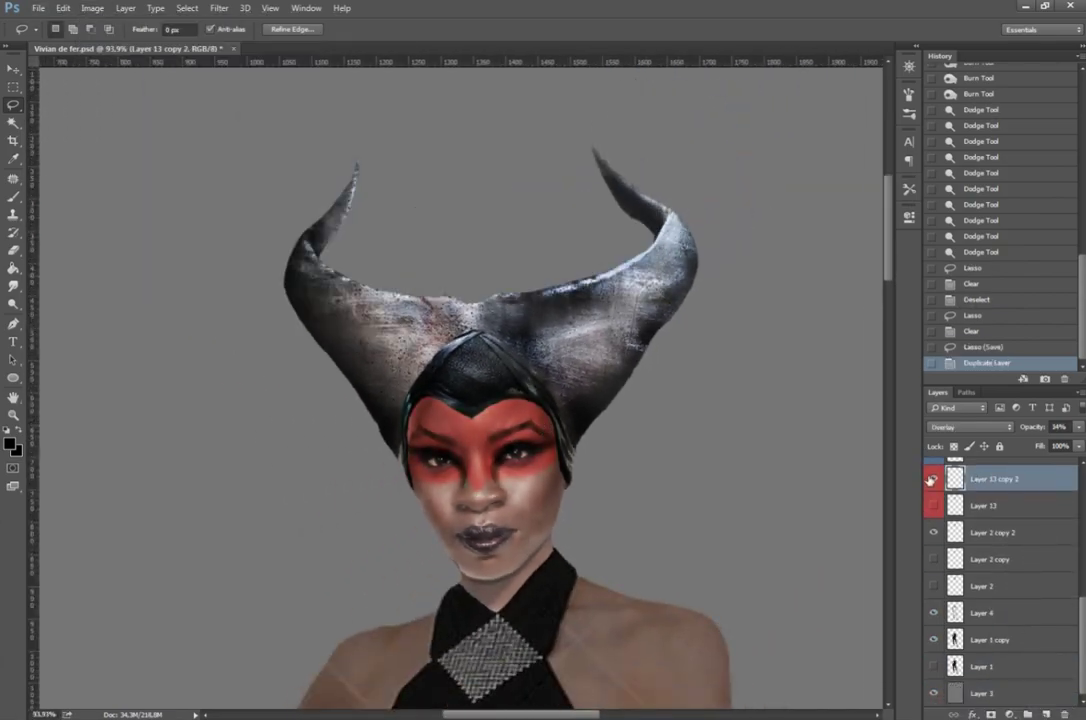
key(ctrl+d)
click(92, 8)
click(250, 149)
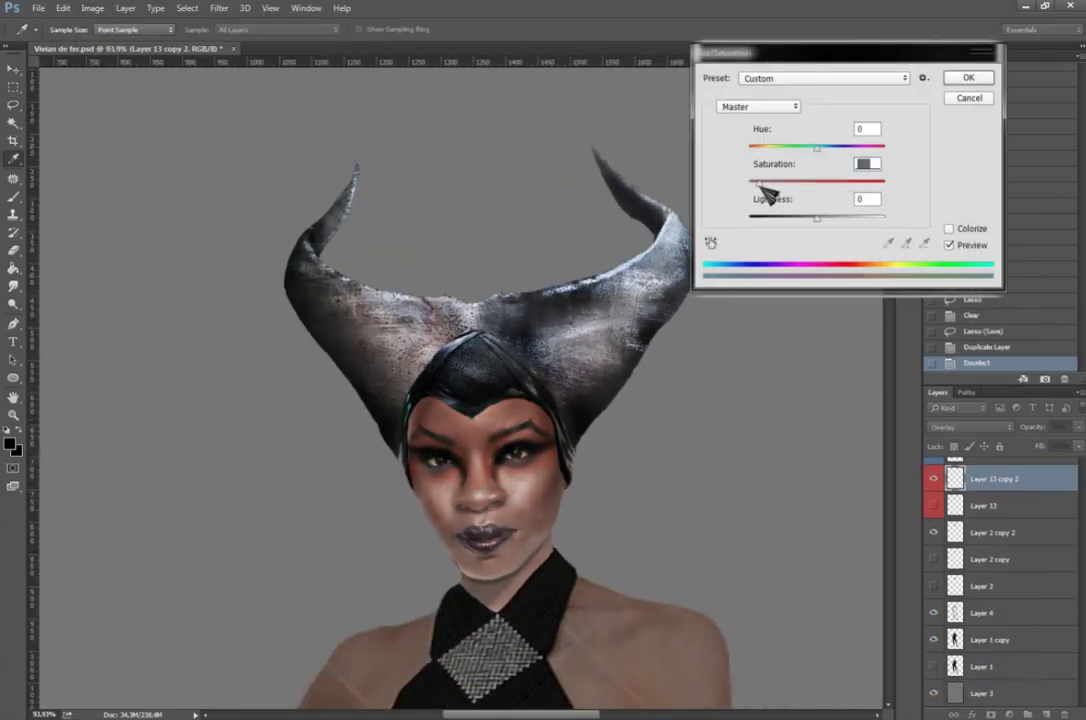
key(Return)
mouse_move(1078, 427)
mouse_down()
mouse_move(1068, 450)
mouse_move(1055, 448)
mouse_up()
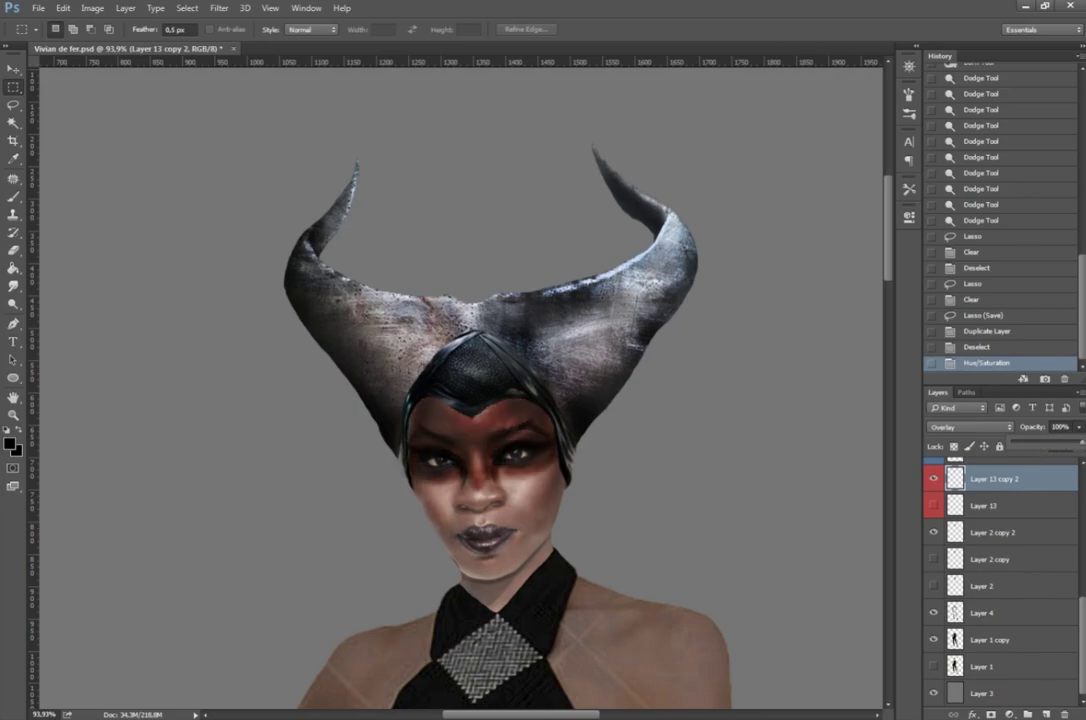
Step: Whiten the copy, try Normal at 25%, Screen and Overlay blending, then hide it
key(ctrl+u)
drag(808, 210, 885, 210)
key(Return)
key(shift+alt+n)
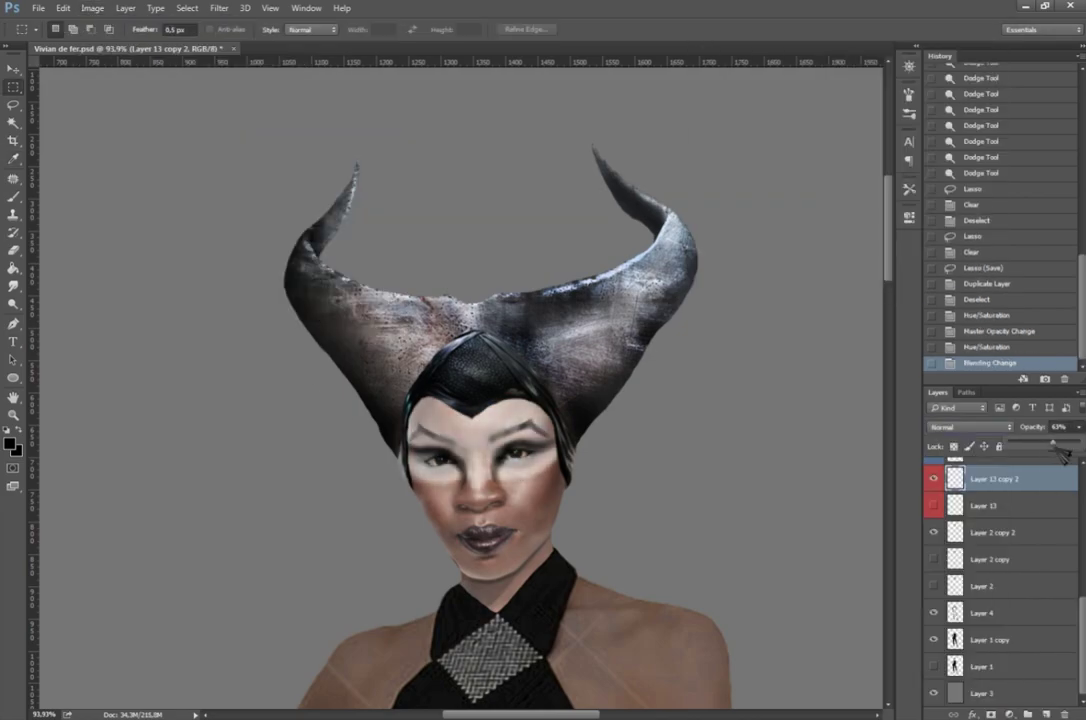
drag(1059, 444, 1030, 450)
key(shift+alt+s)
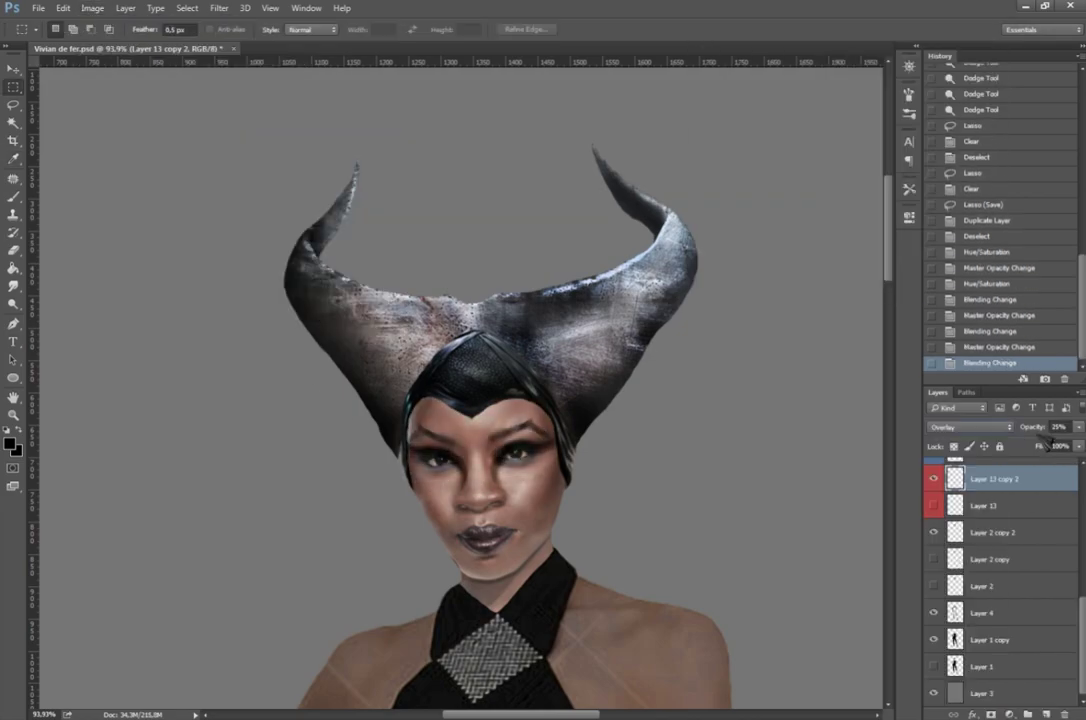
key(shift+alt+o)
key(ctrl+minus)
click(934, 479)
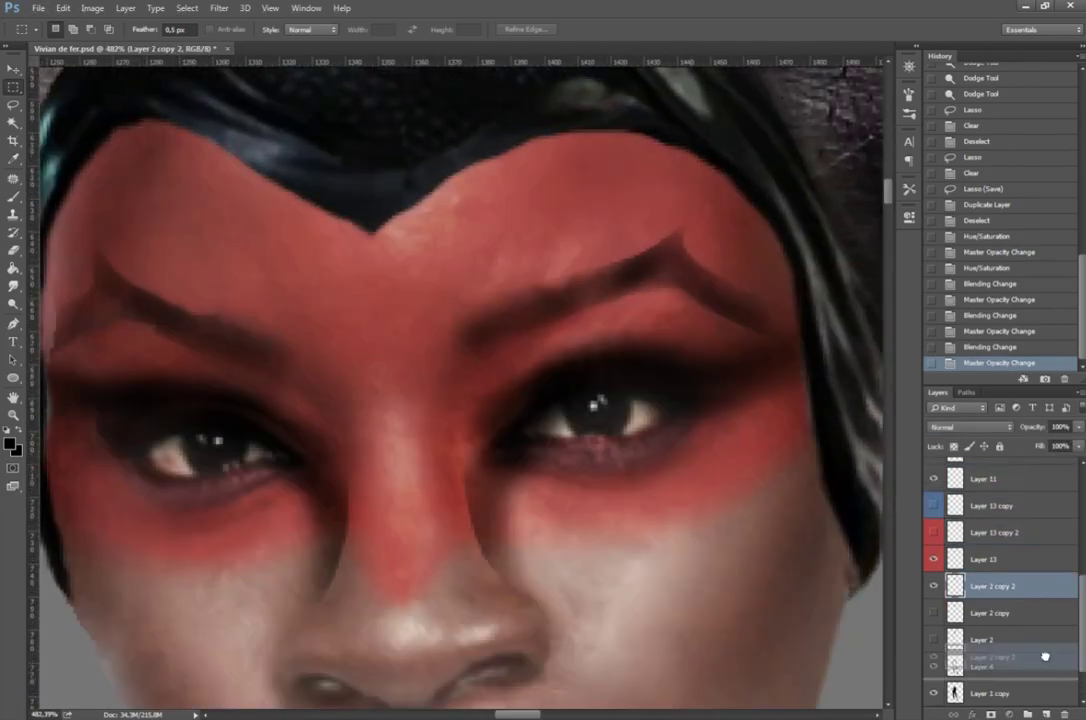
Step: Colour-label the new layer and paint over the right eye's iris until it is blank
right_click(960, 506)
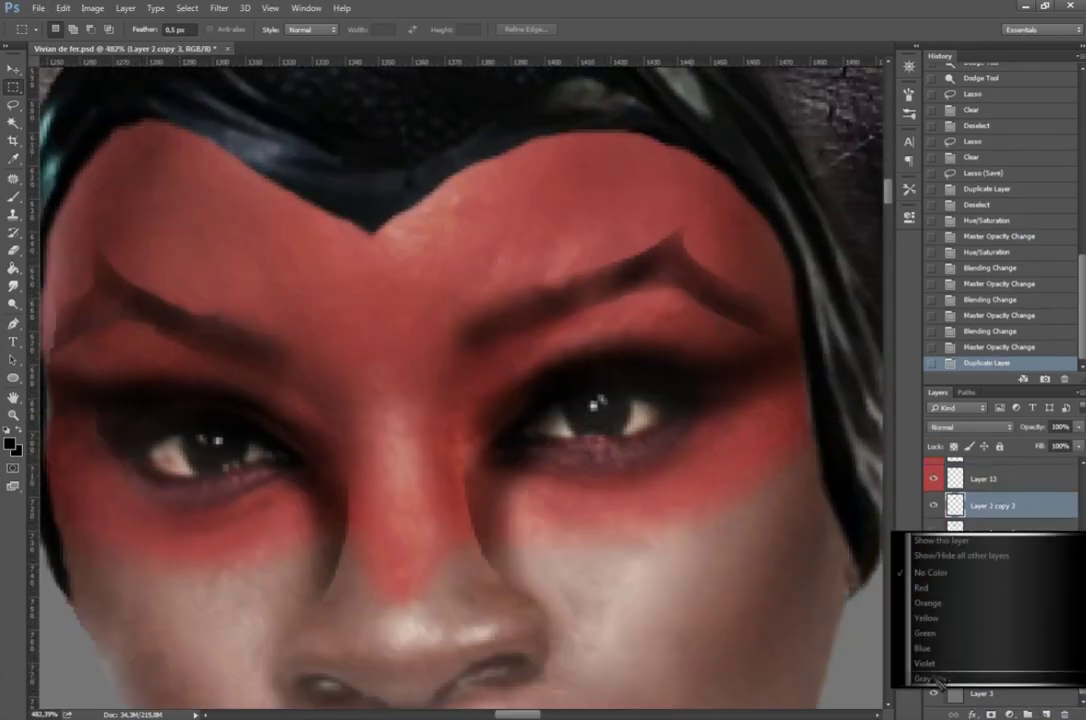
click(945, 608)
mouse_move(560, 400)
mouse_down()
mouse_move(635, 425)
mouse_move(630, 410)
mouse_up()
key(b)
drag(585, 420, 630, 420)
drag(600, 405, 635, 410)
drag(595, 418, 630, 422)
key(ctrl+d)
key(bracketleft)
key(bracketleft)
drag(572, 400, 640, 415)
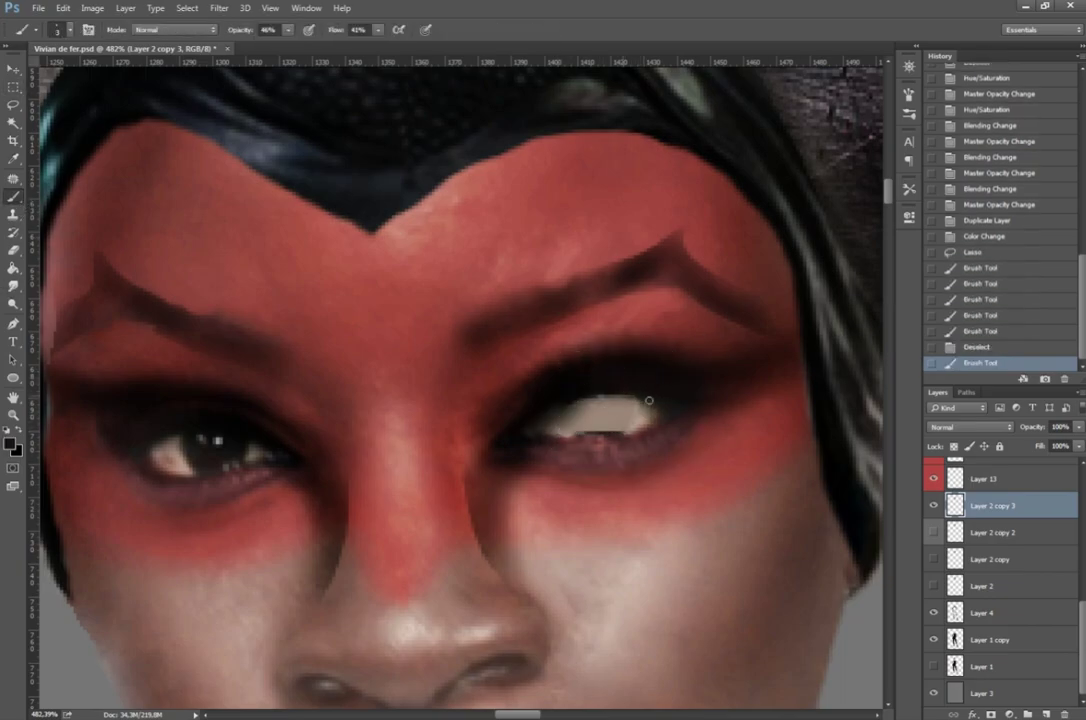
drag(565, 425, 637, 434)
Step: Lasso the left eye and paint it with a sampled pale skin tone
scroll(688, 410, left, 5)
key(l)
drag(495, 436, 567, 472)
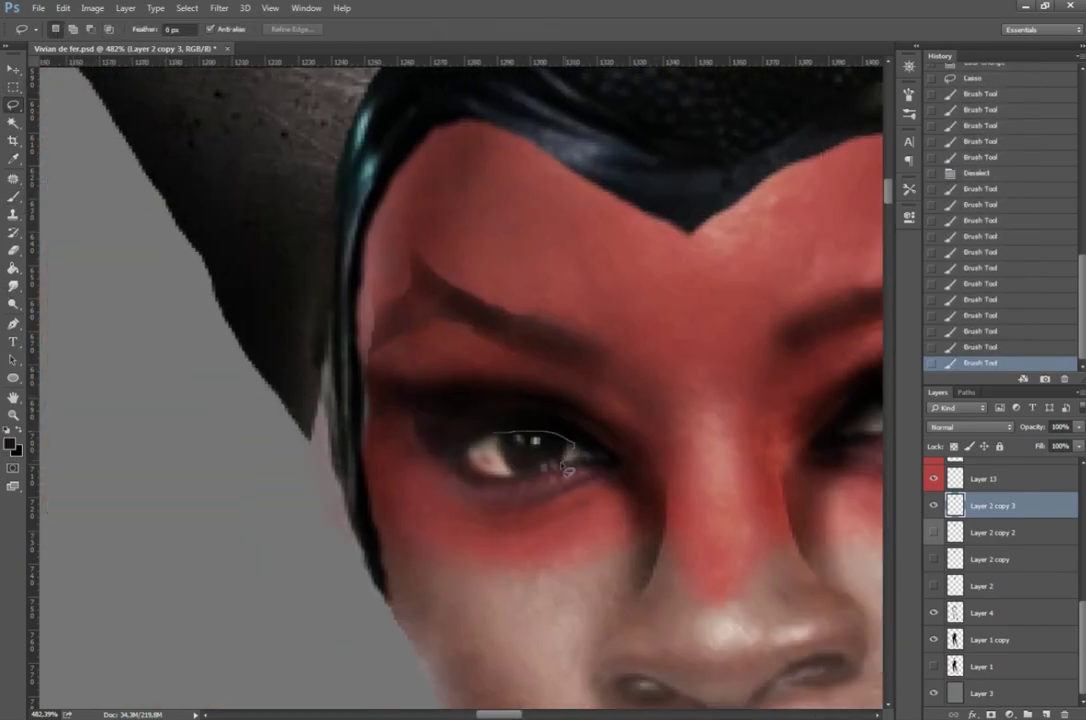
click(14, 196)
alt+click(487, 443)
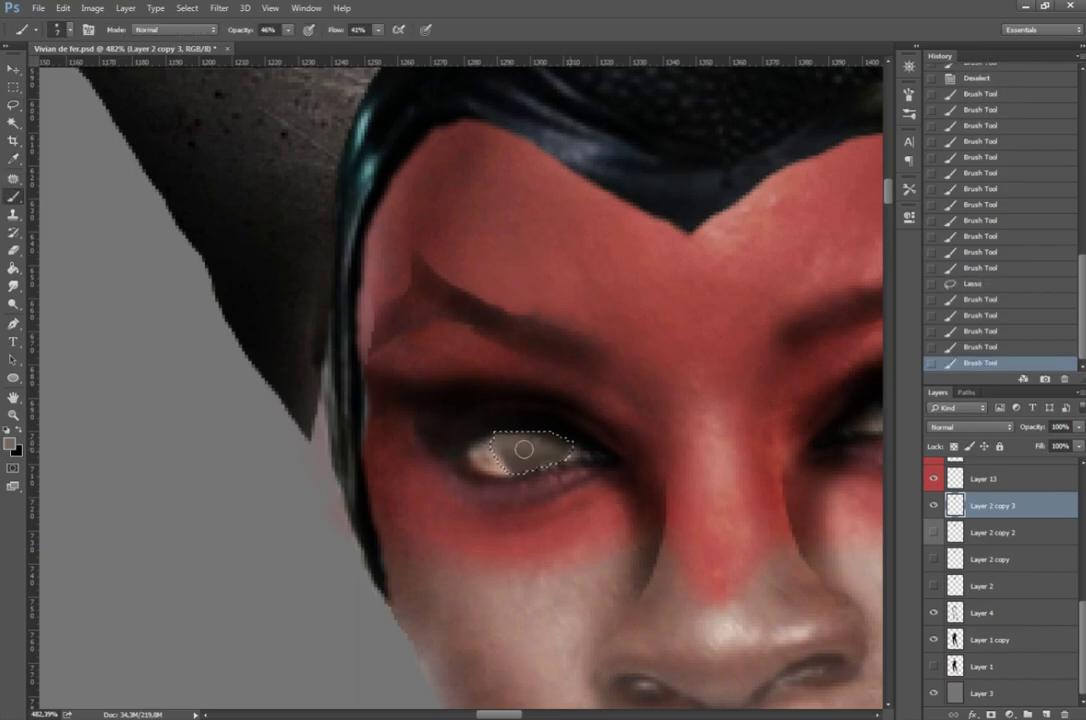
key(ctrl+d)
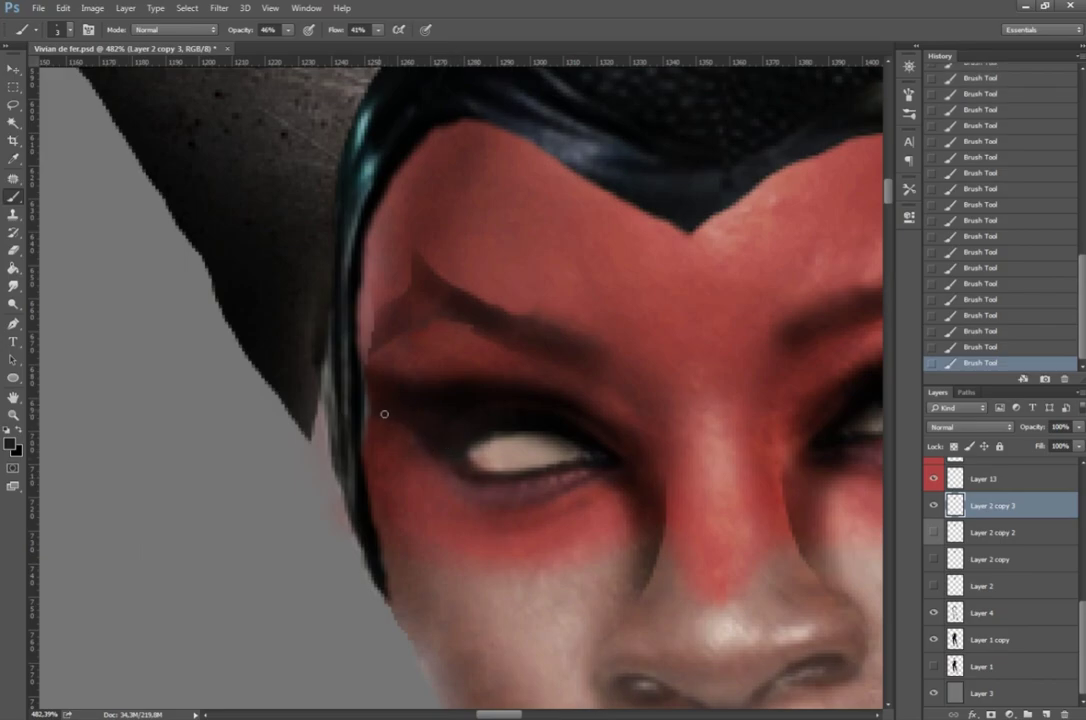
Step: Compare the eyes before and after the strokes, restore them, and add a new empty layer
scroll(634, 517, right, 5)
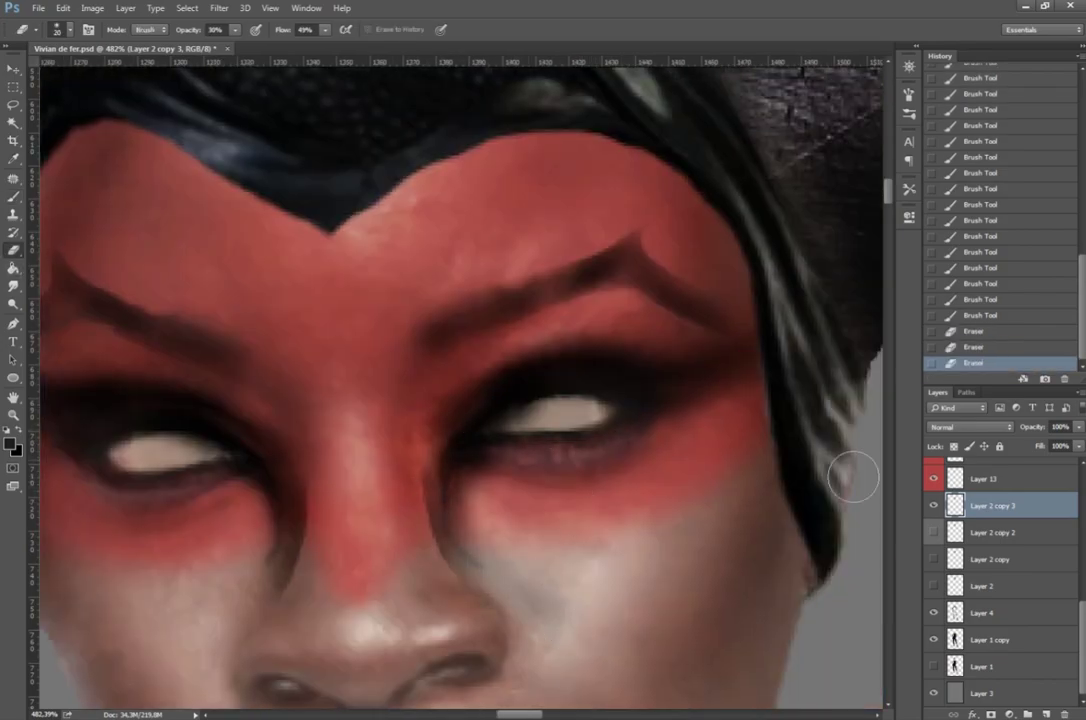
key(ctrl+alt+z)
key(ctrl+alt+z)
key(ctrl+alt+z)
key(ctrl+alt+z)
key(ctrl+alt+z)
key(ctrl+alt+z)
key(shift+ctrl+z)
key(shift+ctrl+z)
key(shift+ctrl+z)
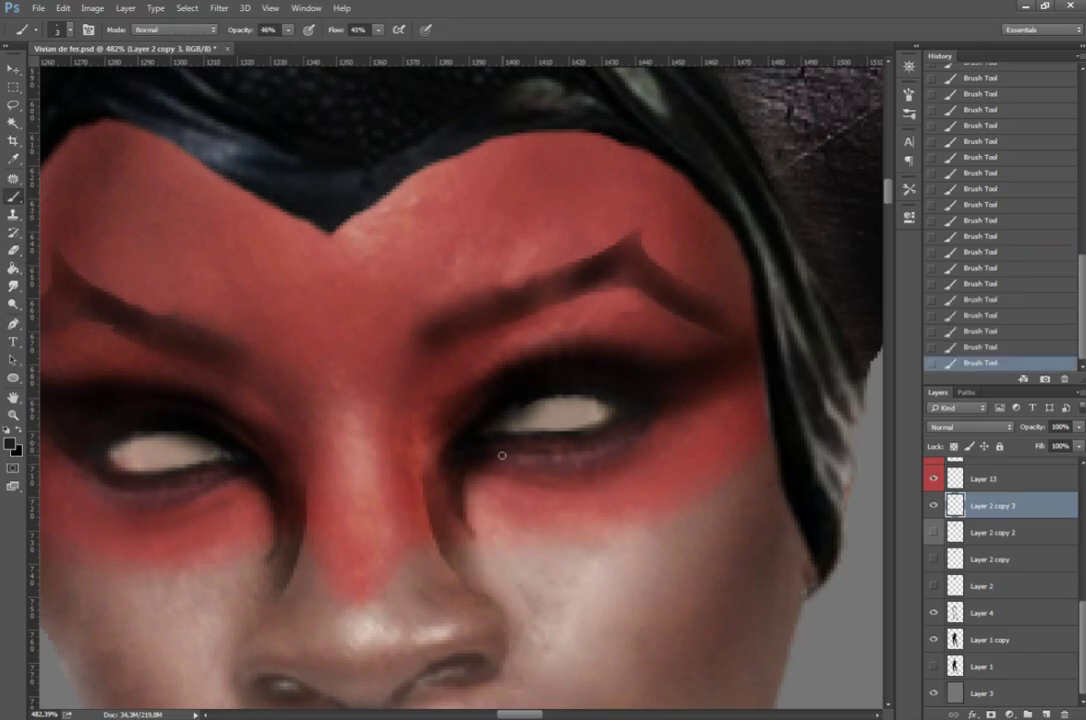
scroll(502, 456, down, 10)
scroll(350, 493, up, 3)
scroll(350, 493, up, 3)
scroll(350, 493, up, 2)
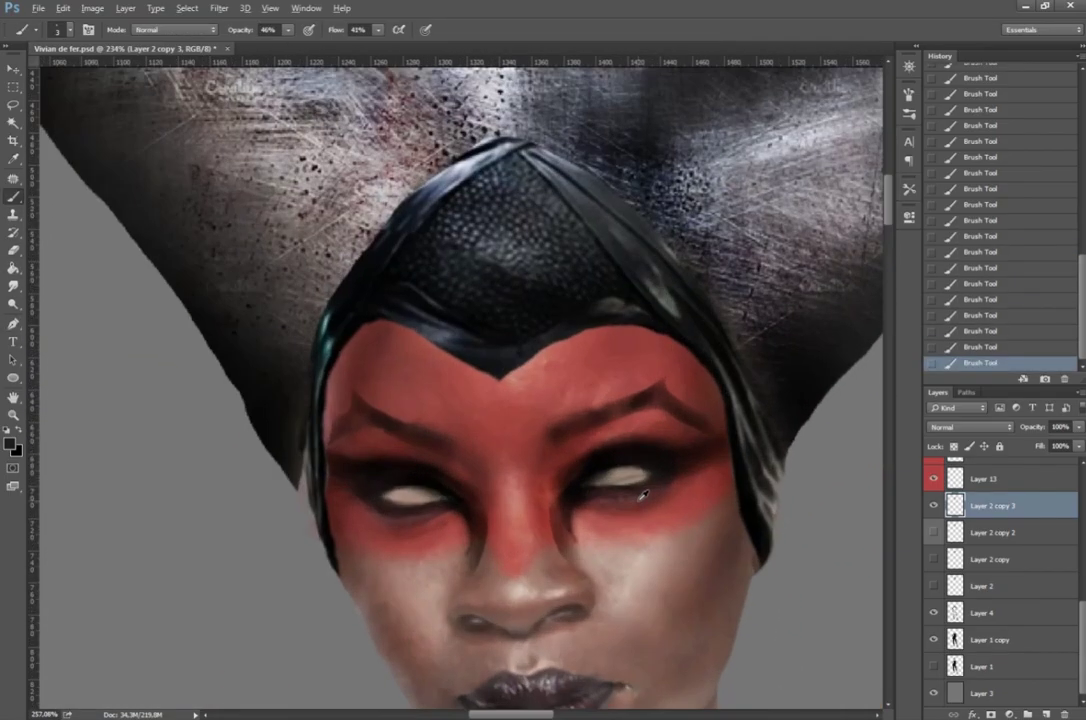
scroll(630, 490, up, 3)
key(ctrl+shift+alt+n)
Step: Choose a near-black foreground colour and begin the right eye's slit pupil
click(606, 448)
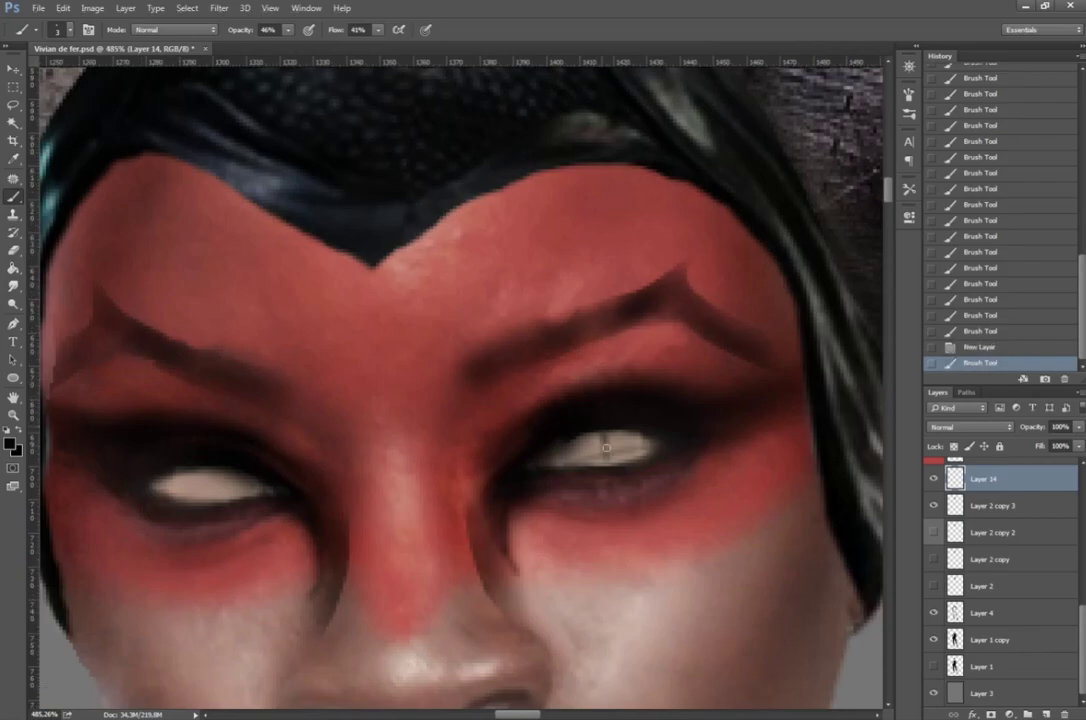
click(10, 443)
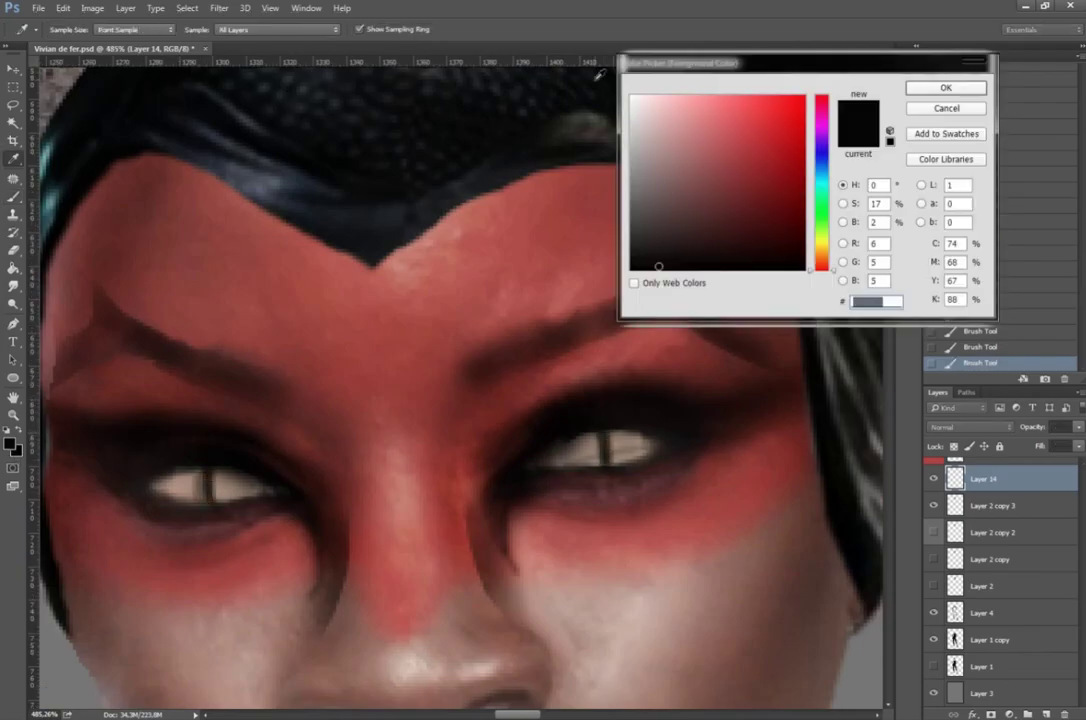
click(637, 80)
click(945, 87)
click(196, 484)
Step: Redo the slit pupil marks in the eyes and adjust the pupil layer's opacity
scroll(502, 374, down, 5)
scroll(300, 480, up, 5)
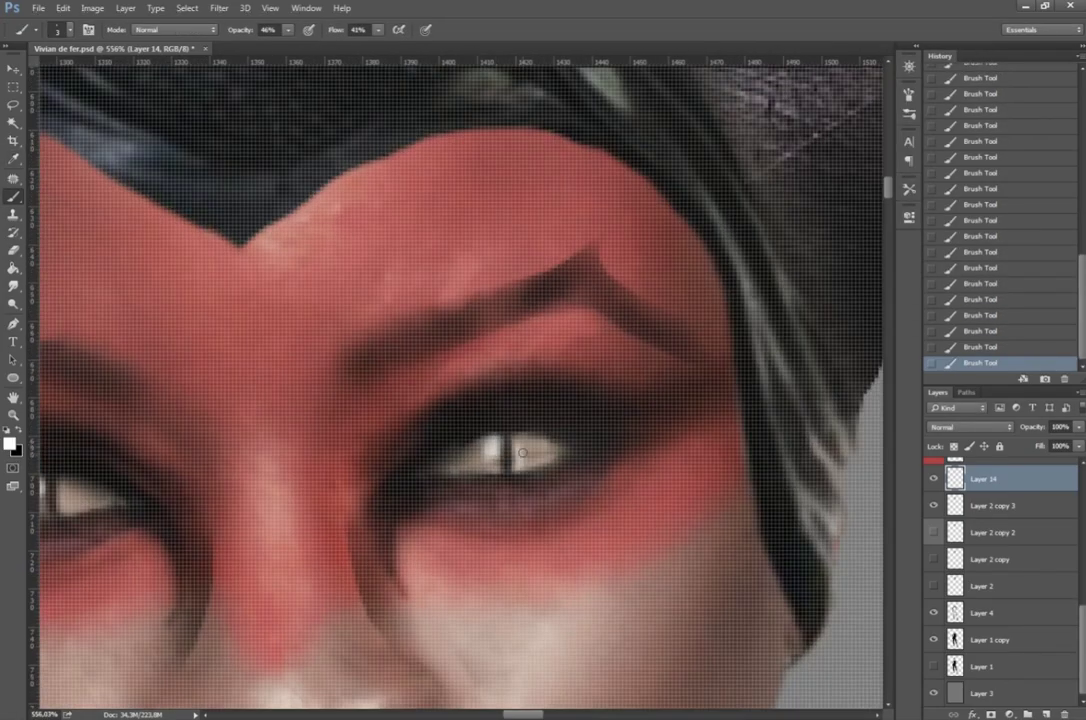
scroll(300, 480, down, 2)
key(ctrl+z)
scroll(290, 487, up, 2)
click(577, 470)
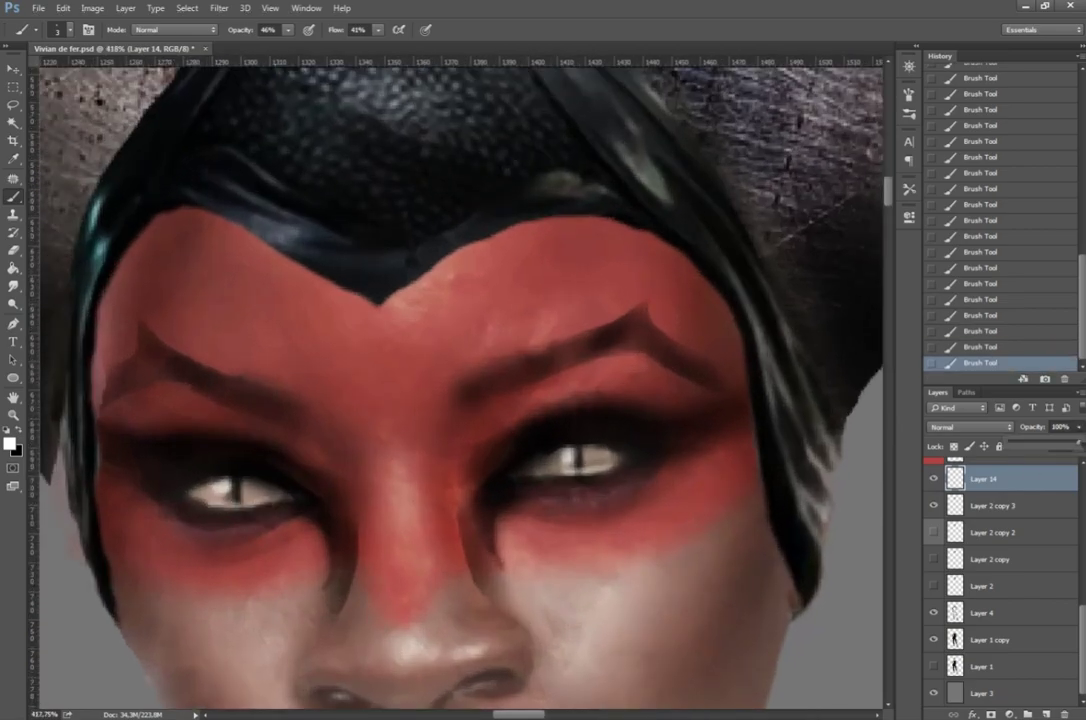
scroll(502, 374, down, 10)
scroll(570, 500, up, 10)
click(482, 400)
scroll(444, 73, down, 10)
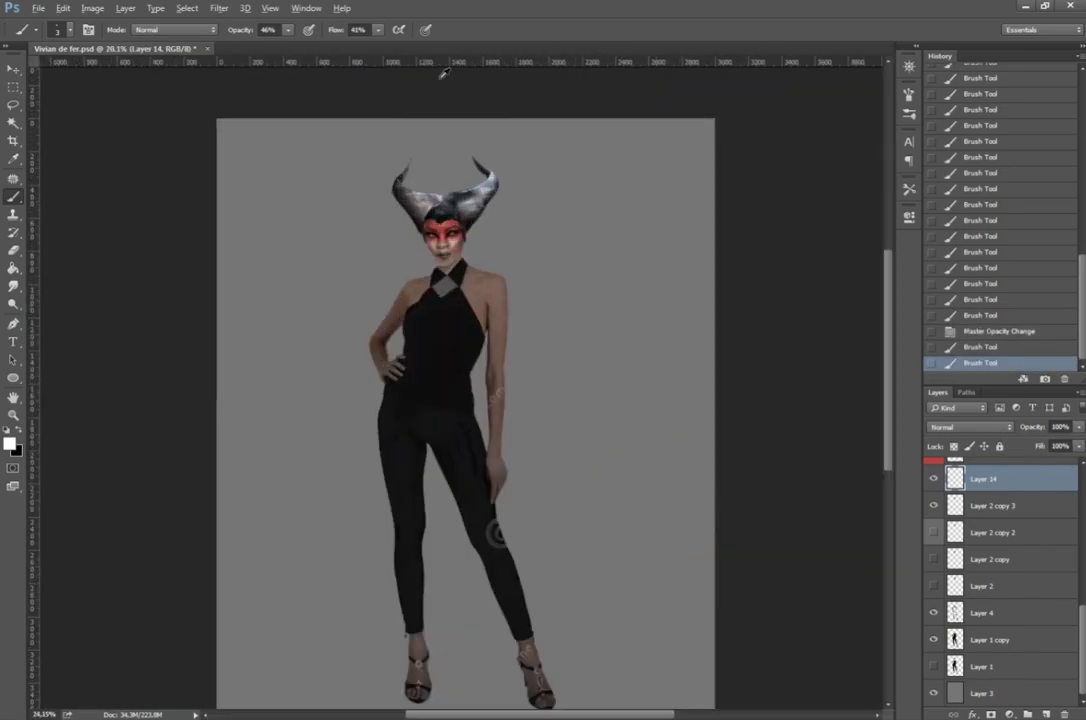
scroll(444, 73, up, 3)
click(37, 8)
Step: Hide the blank-eye and pupil layers and add a new empty layer for the irises
click(80, 145)
key(m)
key(ctrl+shift+alt+n)
drag(985, 480, 934, 508)
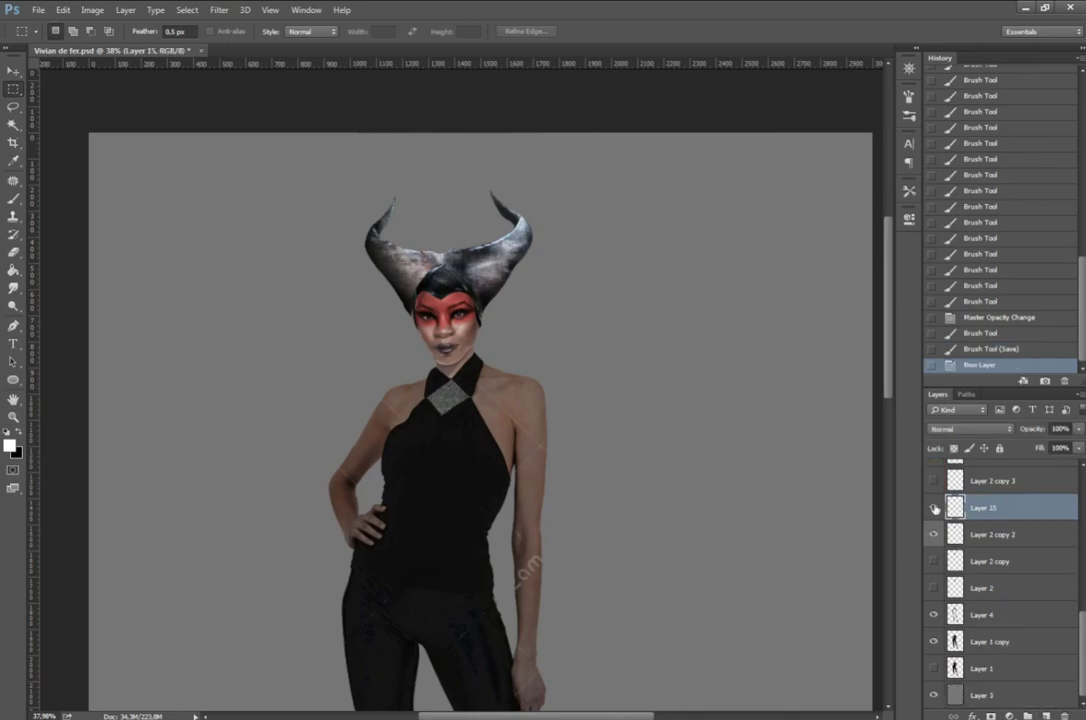
scroll(445, 315, up, 10)
Step: Choose a teal paint colour and brush a teal iris into the eye
key(i)
click(10, 445)
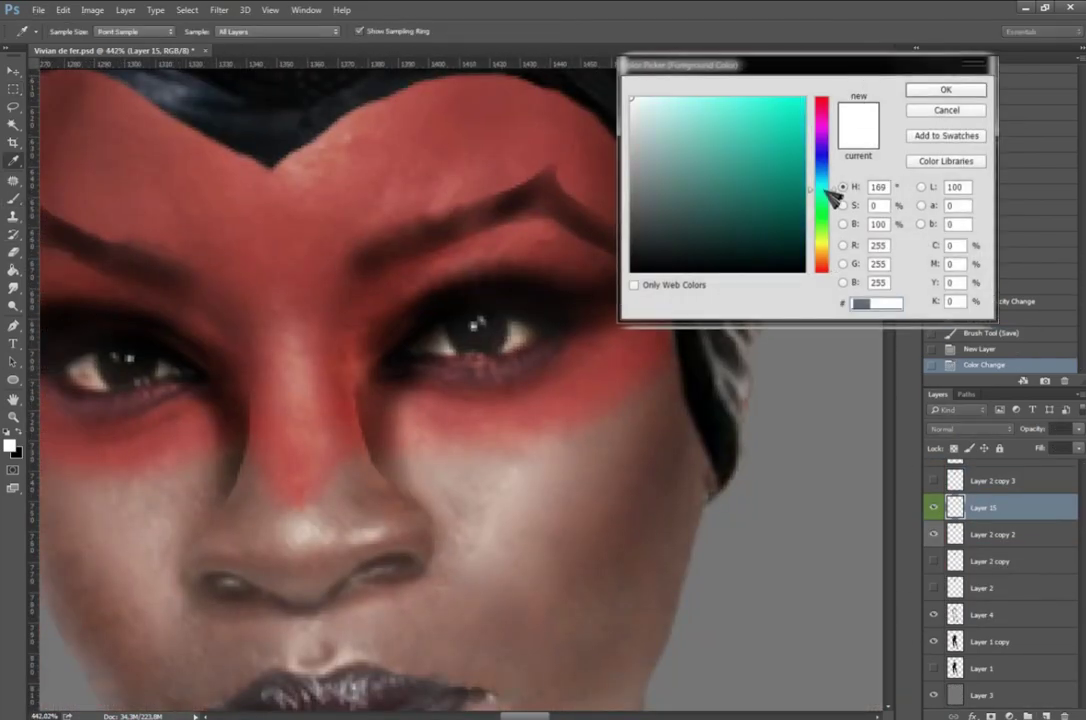
key(Return)
key(b)
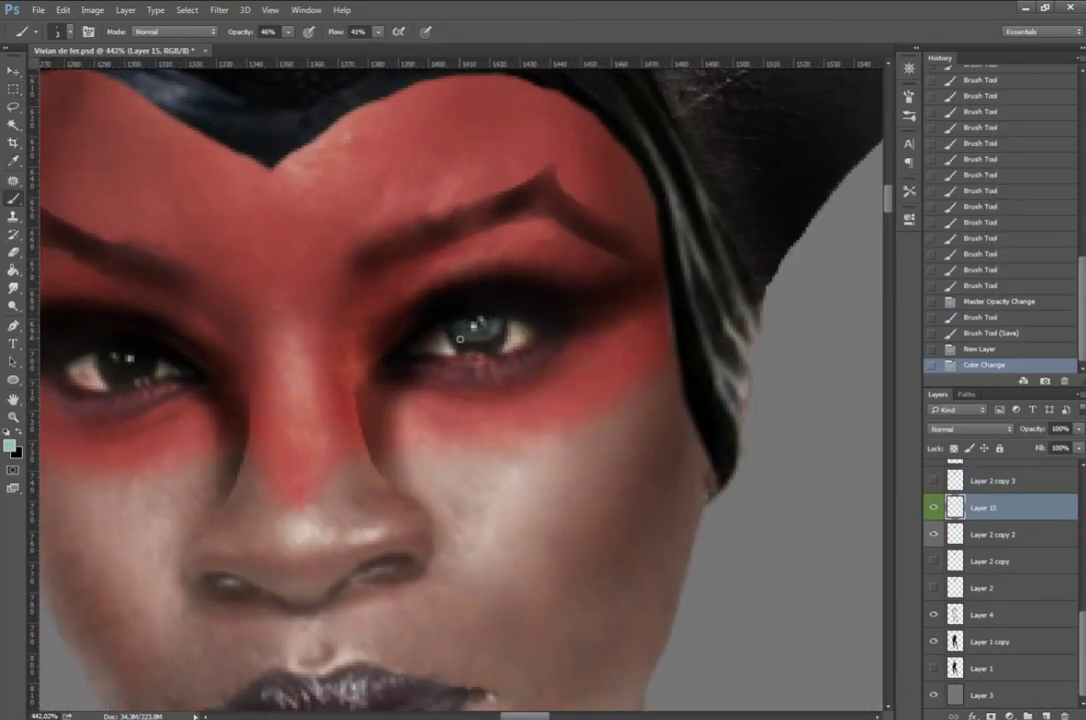
click(487, 342)
scroll(487, 342, down, 5)
scroll(808, 405, up, 5)
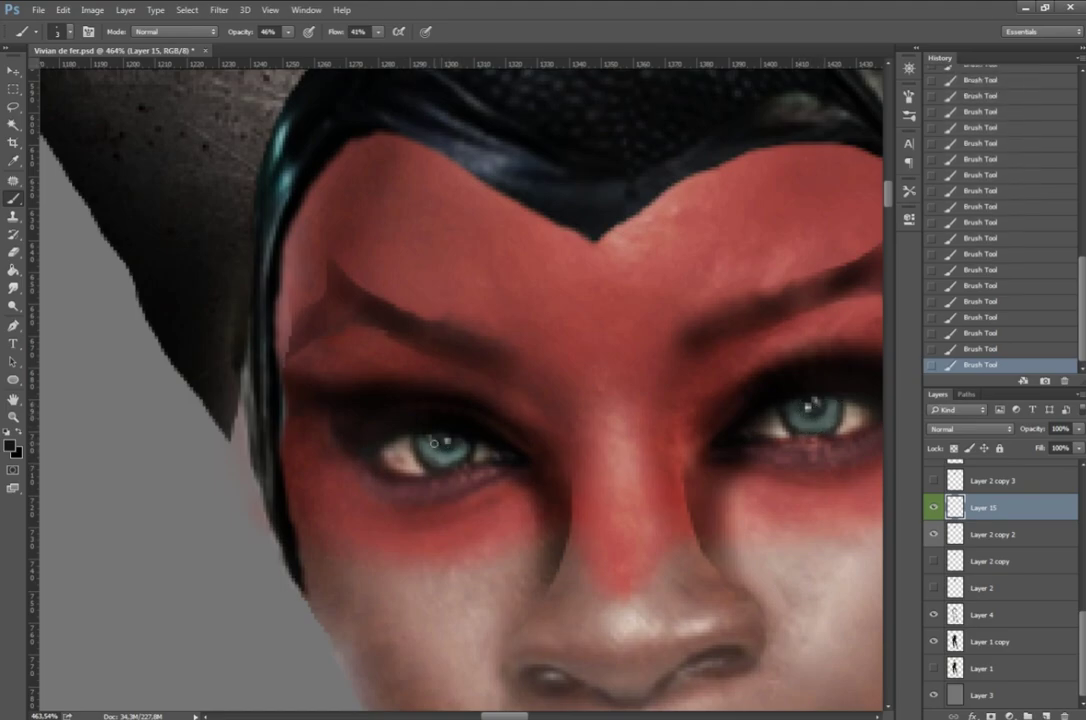
scroll(433, 441, down, 5)
scroll(451, 482, up, 5)
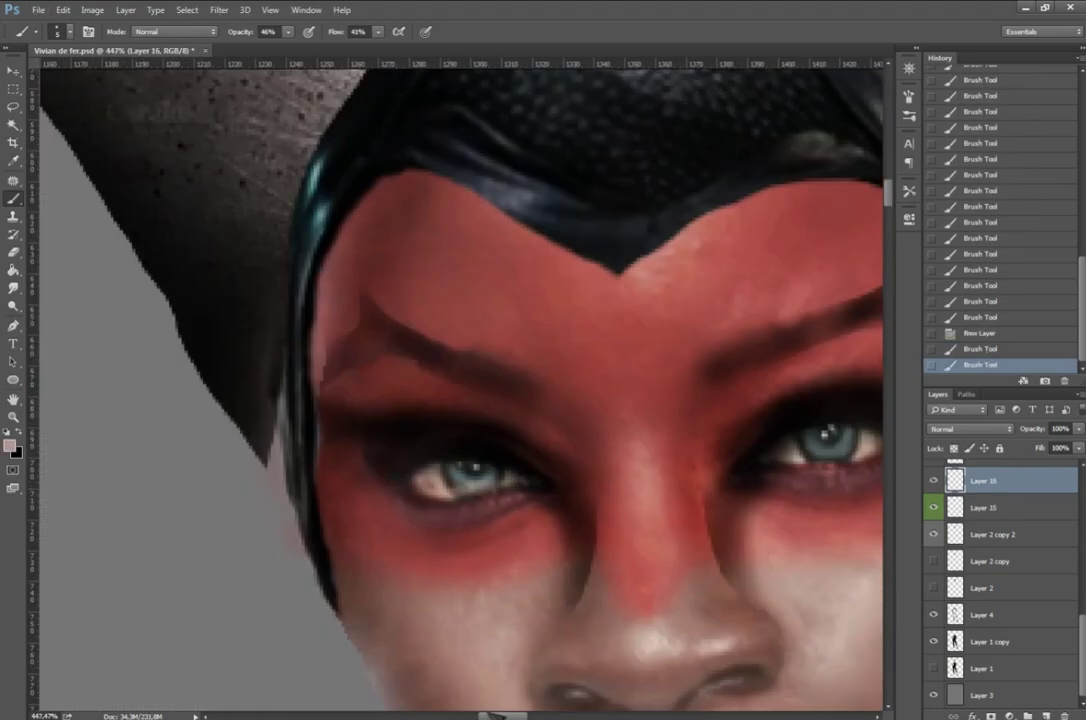
scroll(341, 60, up, 5)
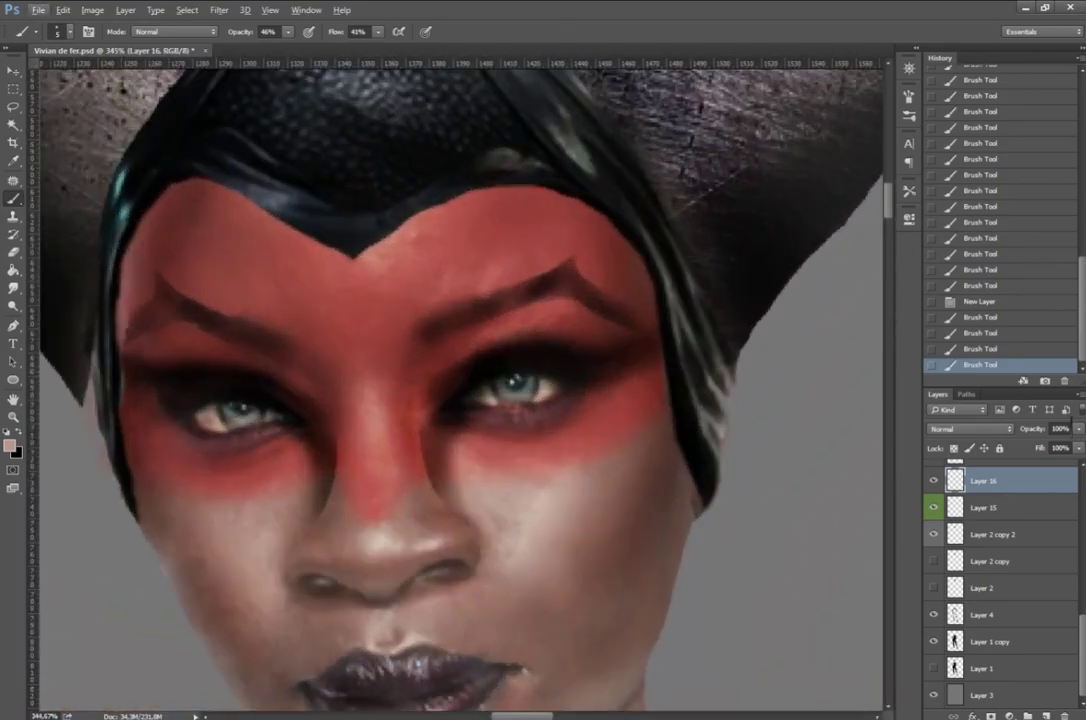
Step: Add a bright highlight to the iris, then reset the paint colour to black
click(517, 378)
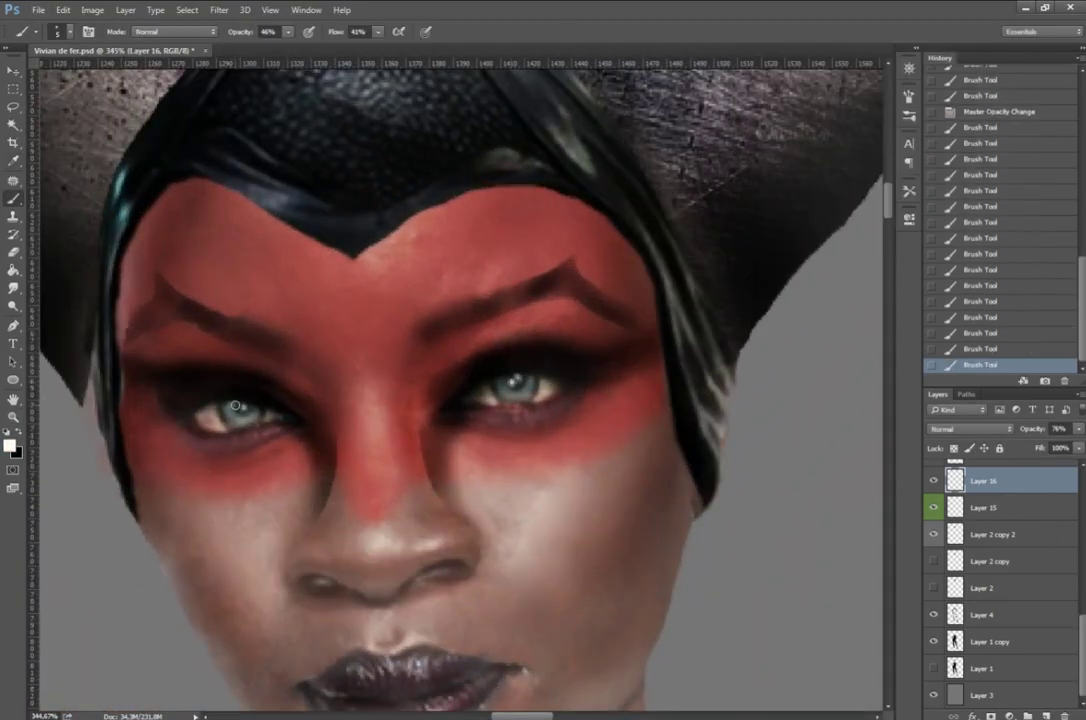
drag(235, 405, 353, 405)
key(alt+bracketleft)
scroll(367, 410, down, 5)
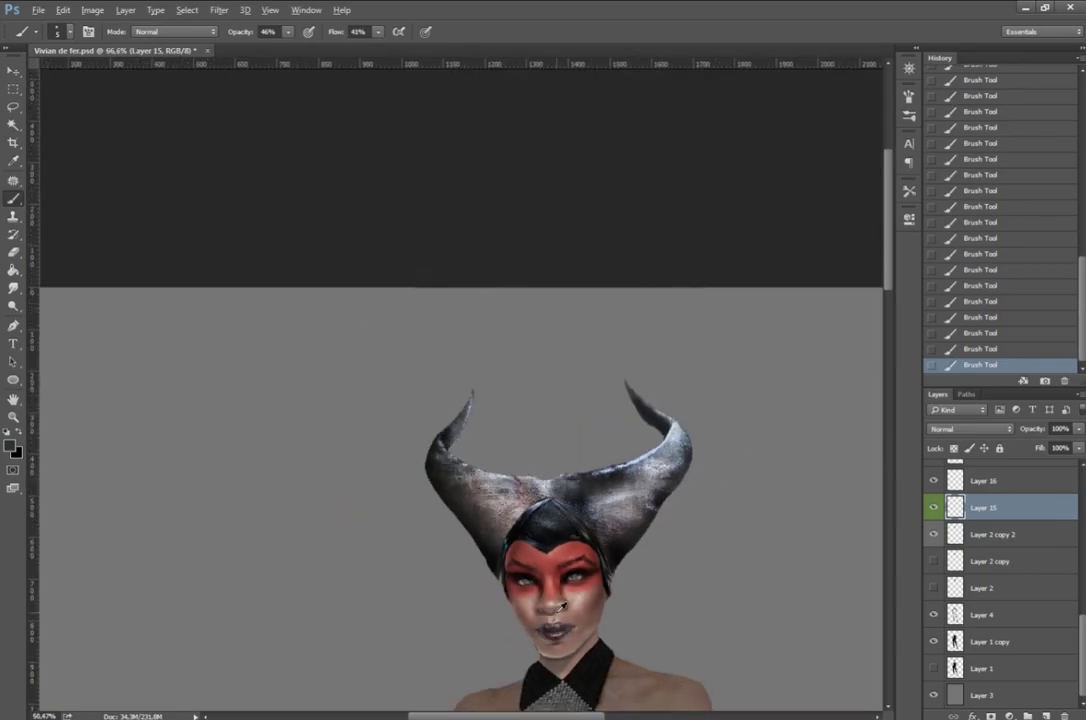
scroll(400, 360, up, 3)
scroll(400, 360, up, 3)
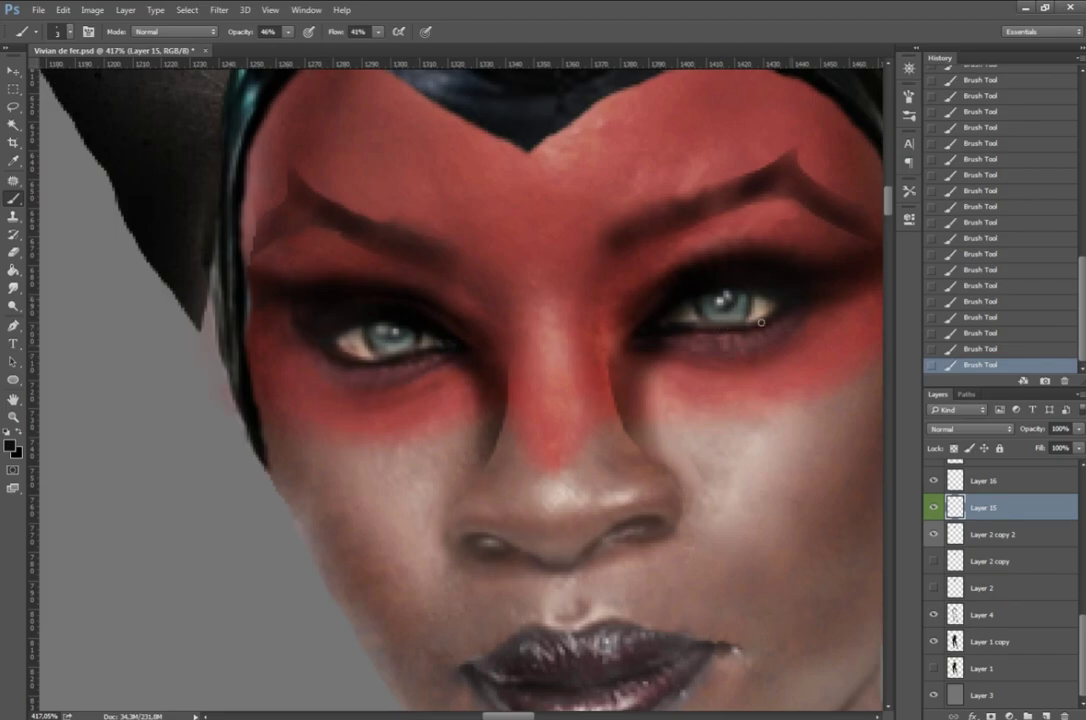
Step: Hide the red face makeup layer
scroll(686, 304, right, 3)
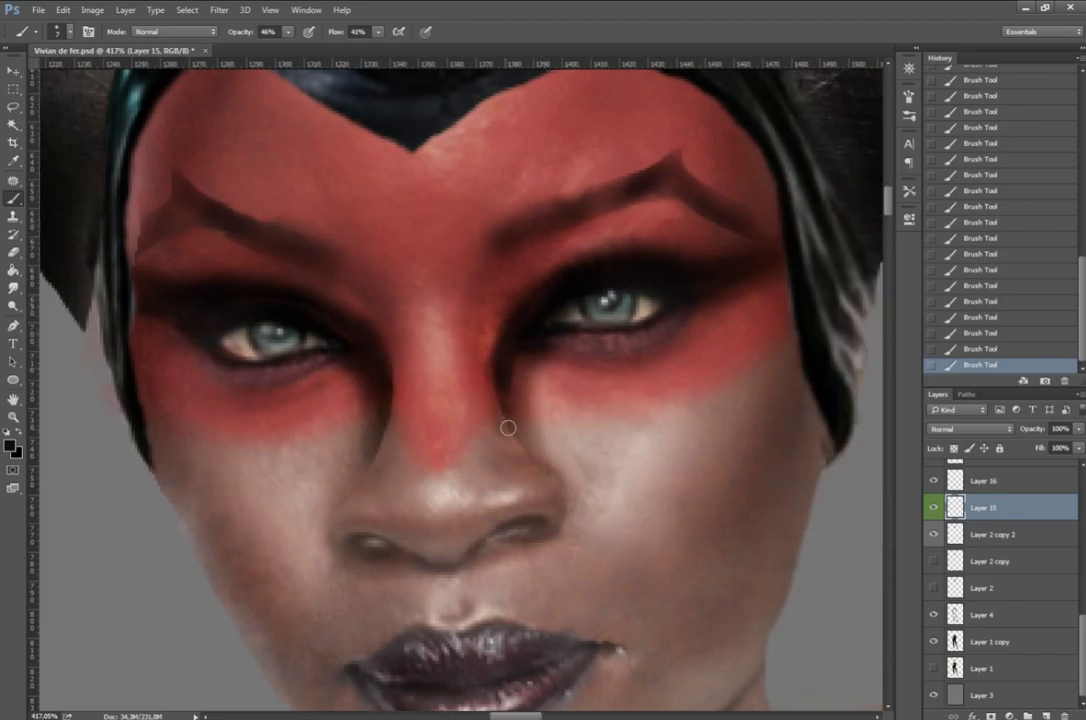
scroll(334, 606, down, 5)
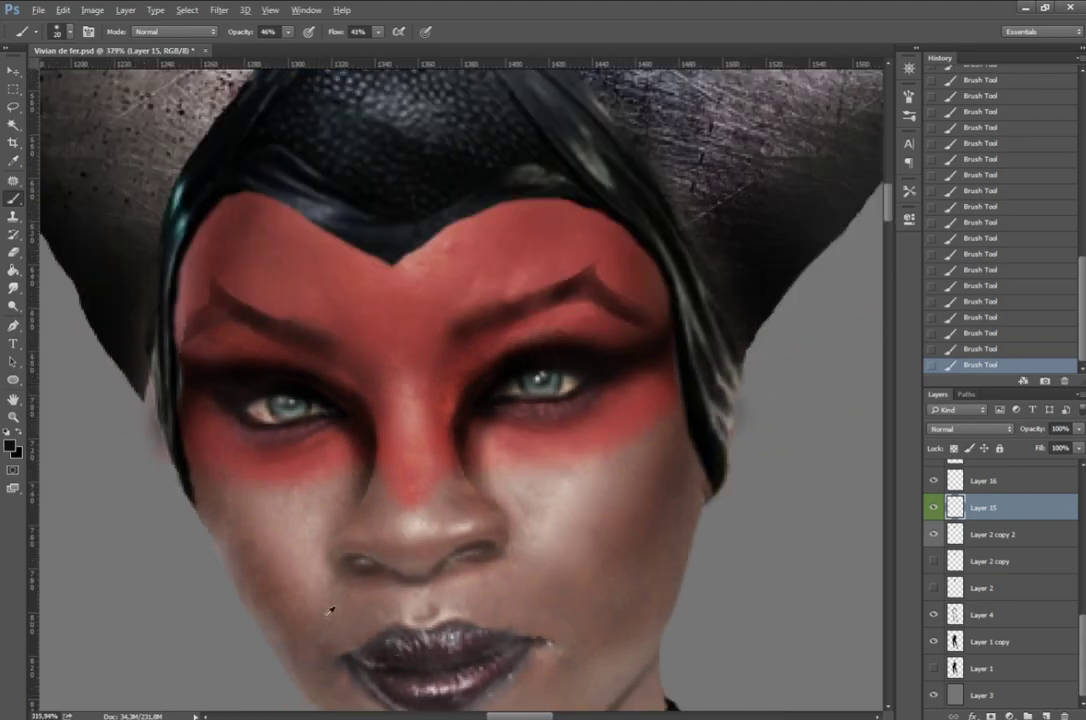
scroll(1000, 560, up, 3)
click(933, 561)
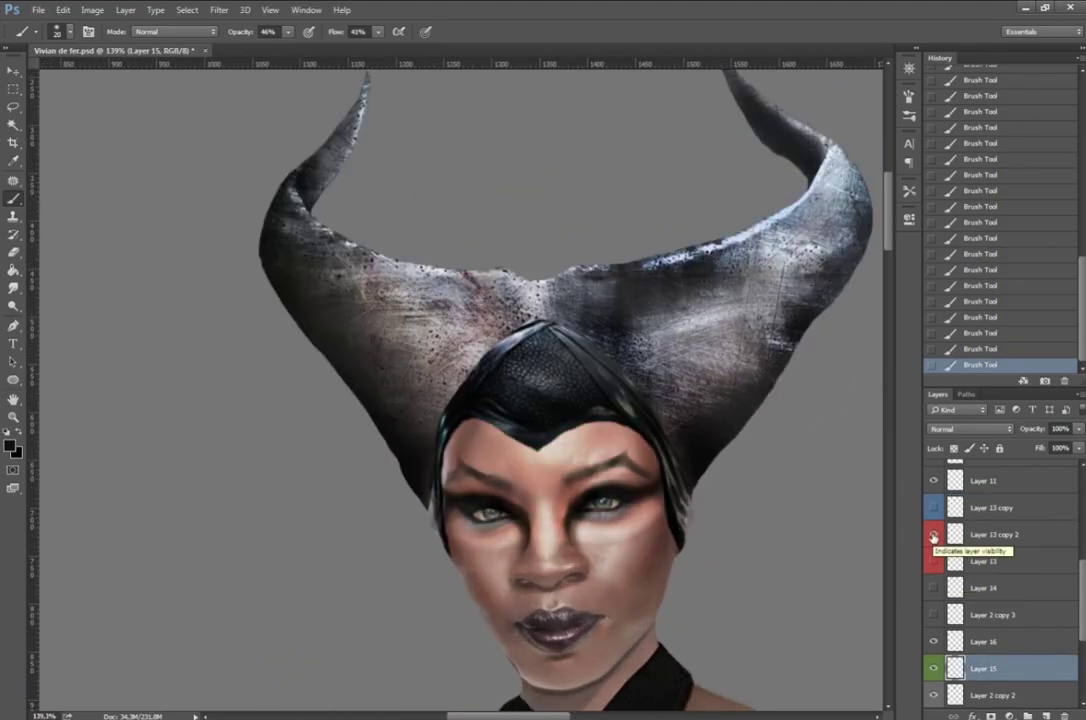
scroll(260, 120, down, 1)
scroll(1000, 560, down, 2)
click(92, 10)
Step: Lasso around the shoulder pauldron in the knight armour image to cut it out
click(314, 117)
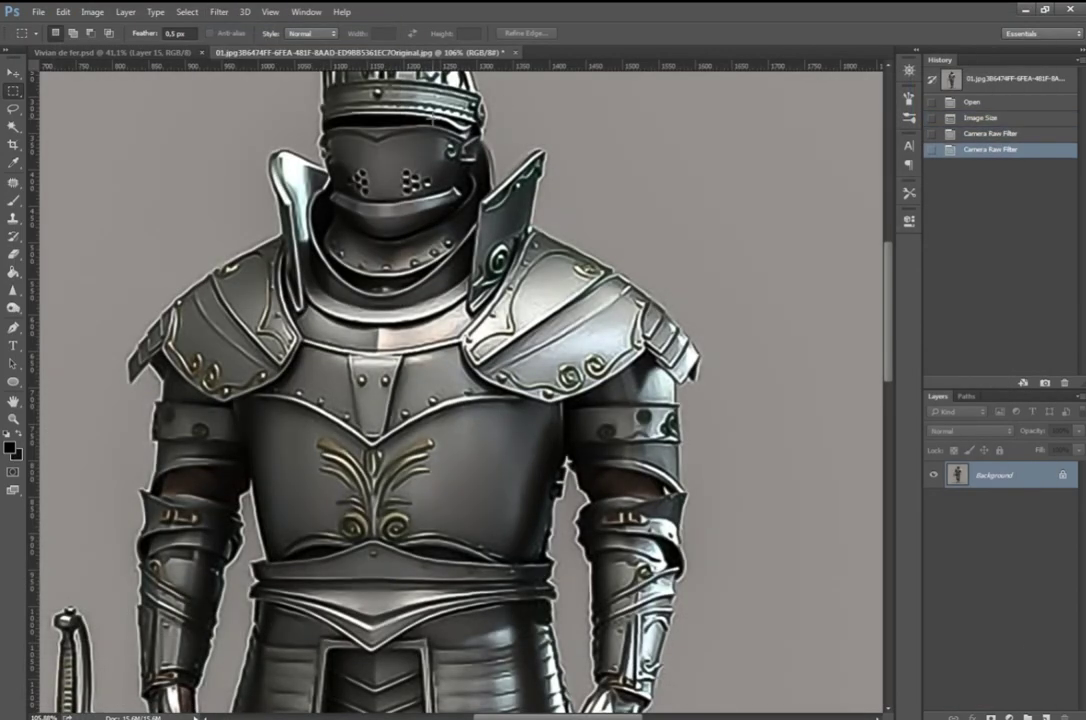
scroll(641, 324, up, 1)
key(l)
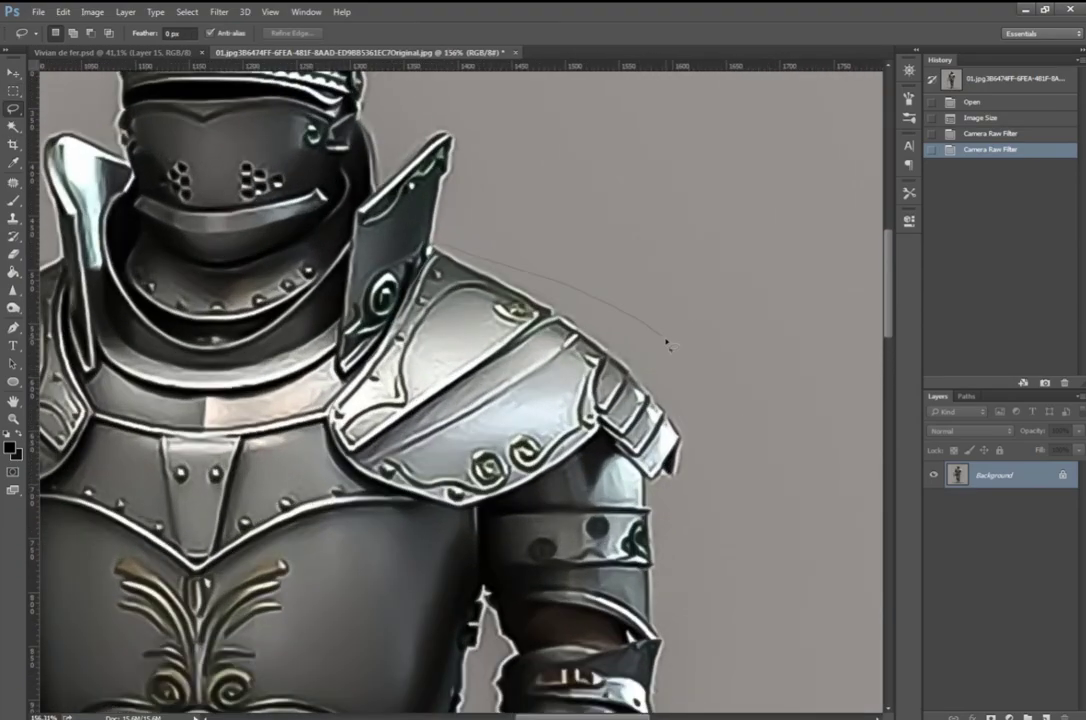
drag(667, 344, 430, 515)
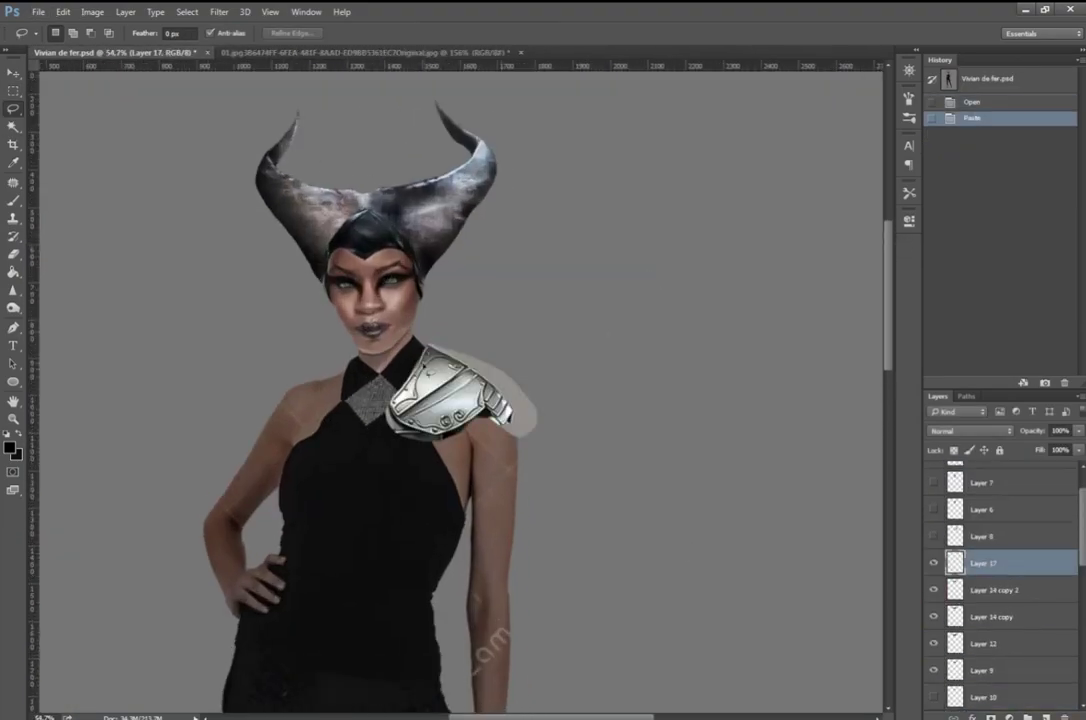
Step: Rotate and slightly shrink the pasted pauldron so it sits on the shoulder
key(6)
key(ctrl+t)
right_click(514, 374)
click(535, 414)
drag(562, 296, 533, 352)
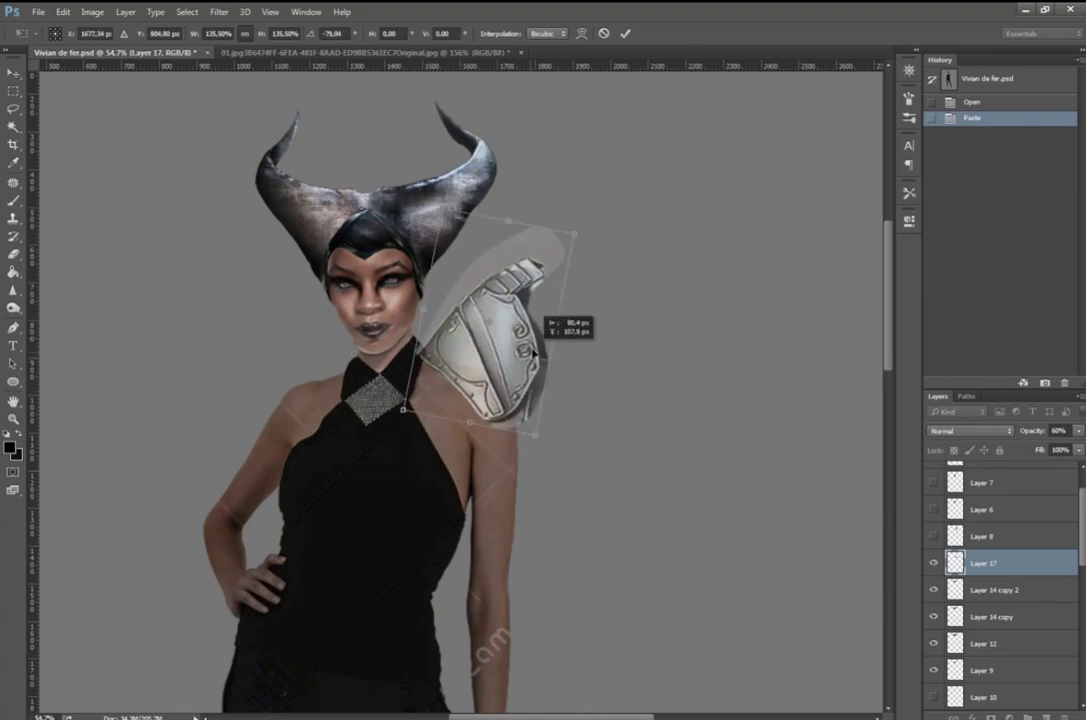
drag(535, 435, 537, 425)
key(Return)
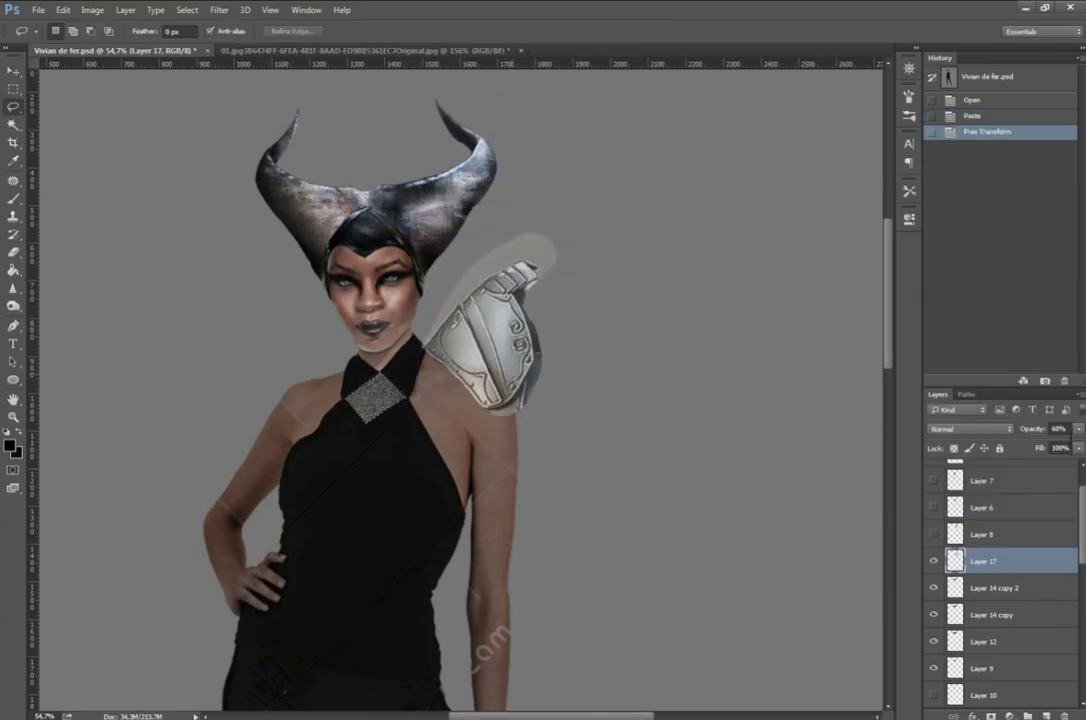
key(0)
Step: Lasso and delete the leftover background around the pauldron in two passes
key(l)
scroll(553, 545, up, 4)
scroll(492, 541, up, 2)
drag(478, 256, 376, 666)
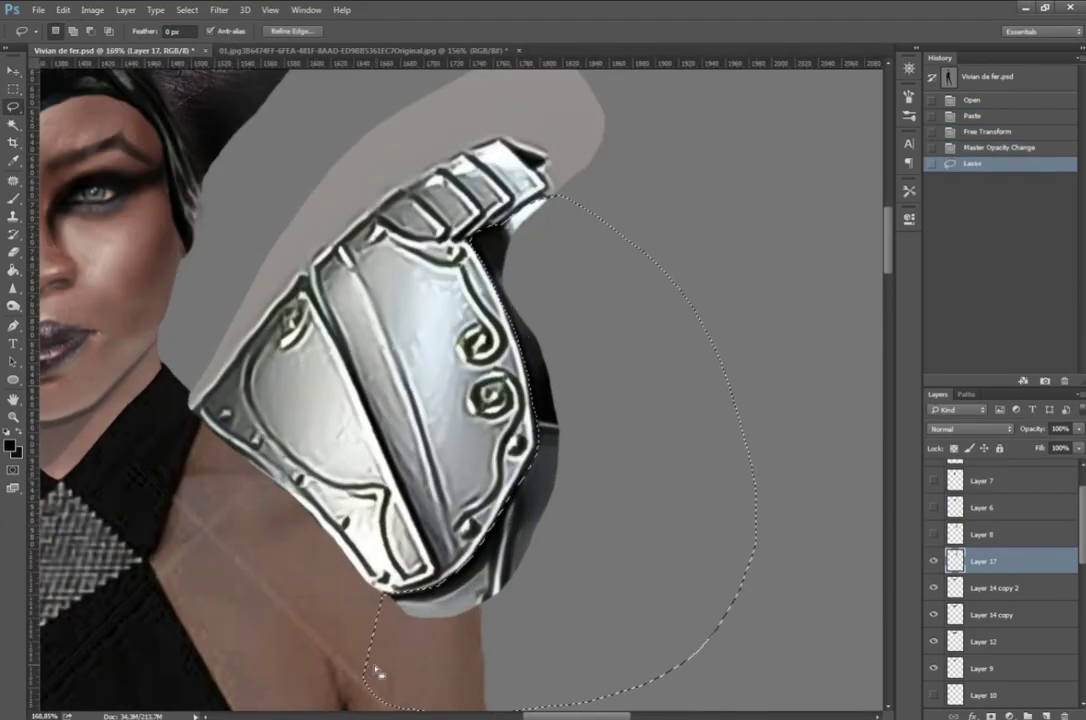
key(Delete)
key(ctrl+d)
scroll(581, 412, up, 3)
drag(581, 412, 506, 348)
key(Delete)
key(ctrl+d)
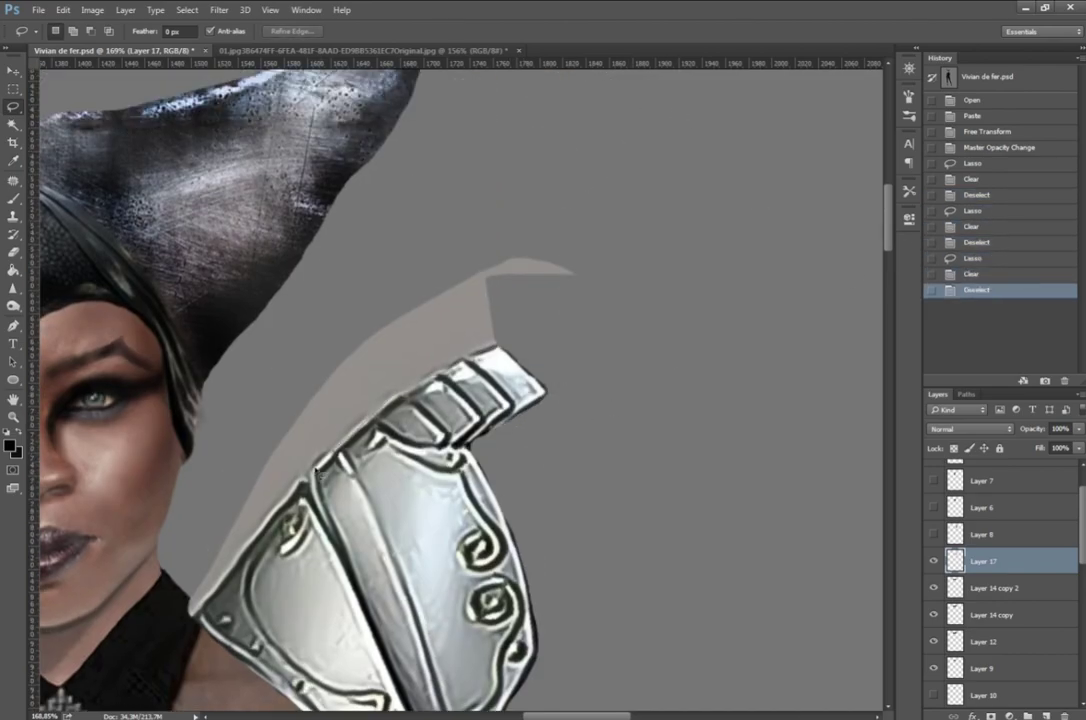
alt+scroll(204, 610, down, 5)
Step: Duplicate the pauldron below the original, offsetting, stretching and rotating it up and right
key(ctrl+j)
key(ctrl+bracketleft)
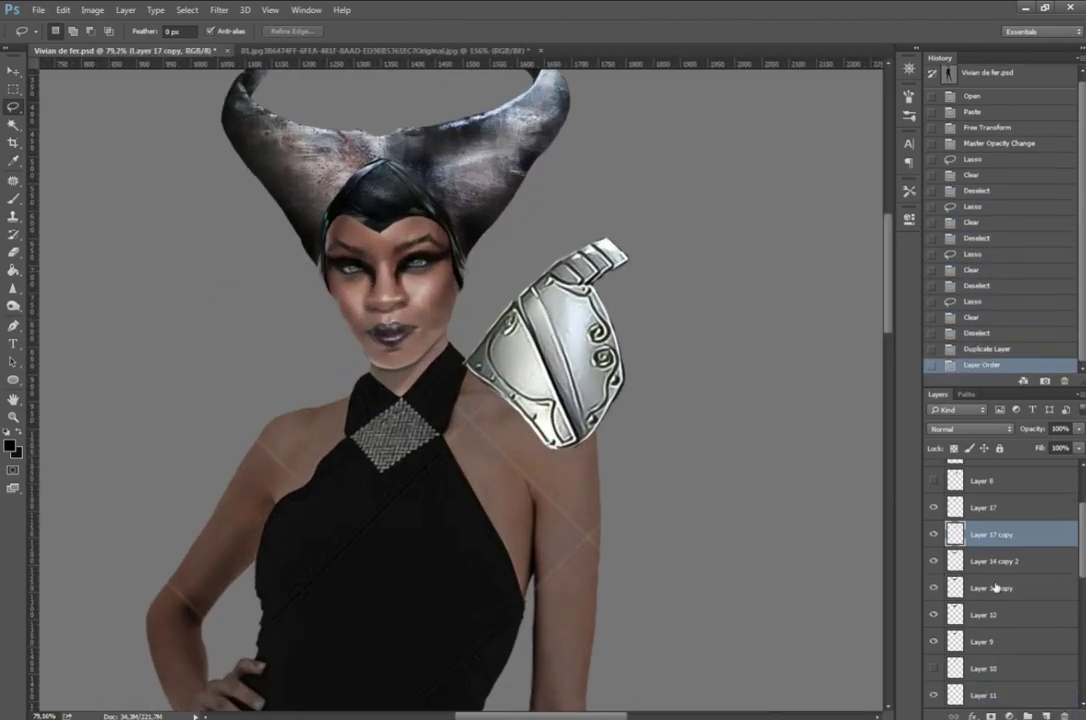
key(ctrl+t)
drag(580, 400, 537, 452)
mouse_move(596, 296)
mouse_down()
mouse_move(695, 281)
mouse_move(345, 190)
mouse_up()
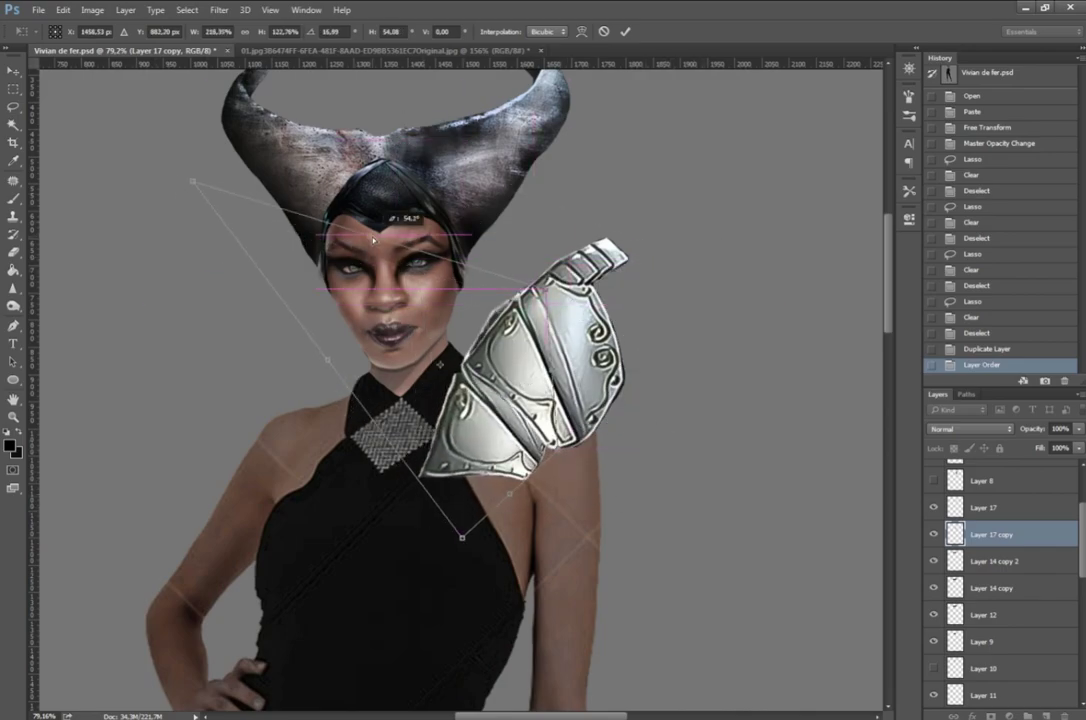
key(Return)
Step: Trim the stray bits and upper edge off the armour plates
drag(545, 270, 558, 470)
key(Delete)
key(ctrl+d)
scroll(467, 352, up, 5)
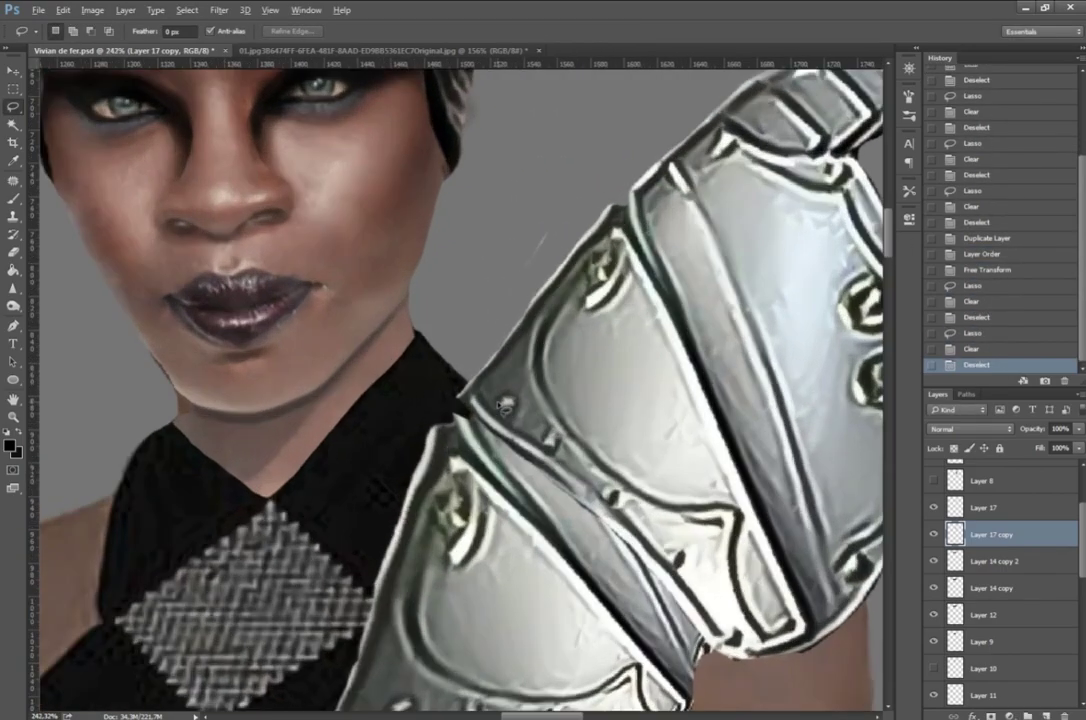
click(975, 285)
drag(455, 385, 558, 137)
key(Delete)
key(ctrl+d)
scroll(600, 300, down, 5)
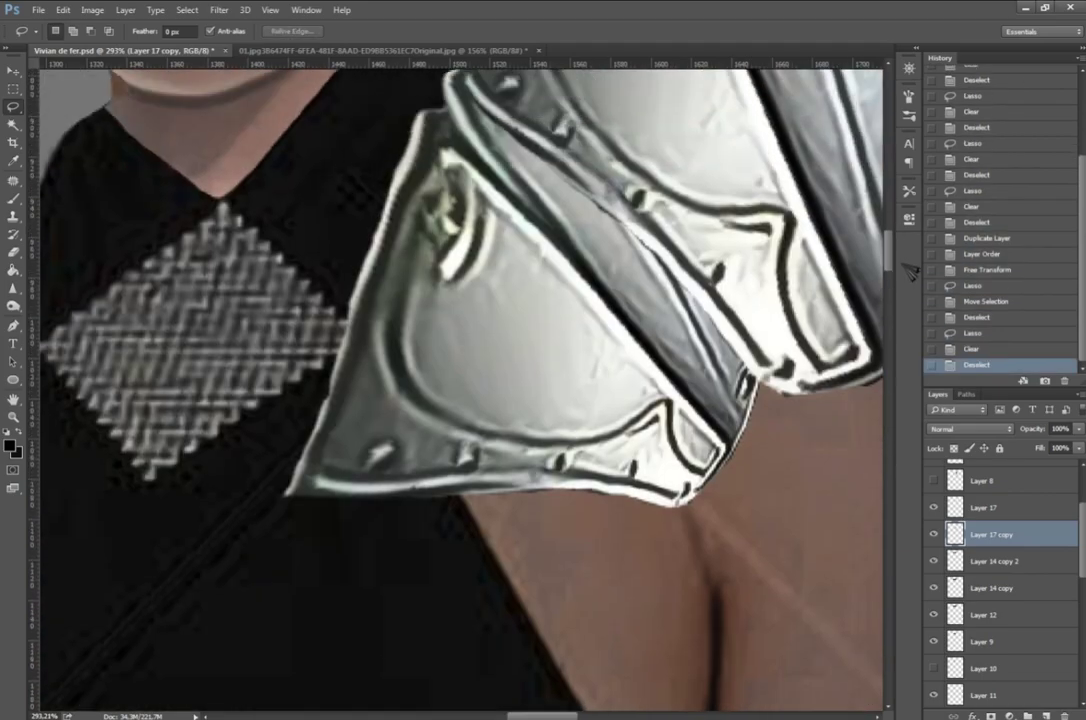
Step: Merge the armour layers into Layer 17
click(975, 508)
scroll(455, 287, up, 3)
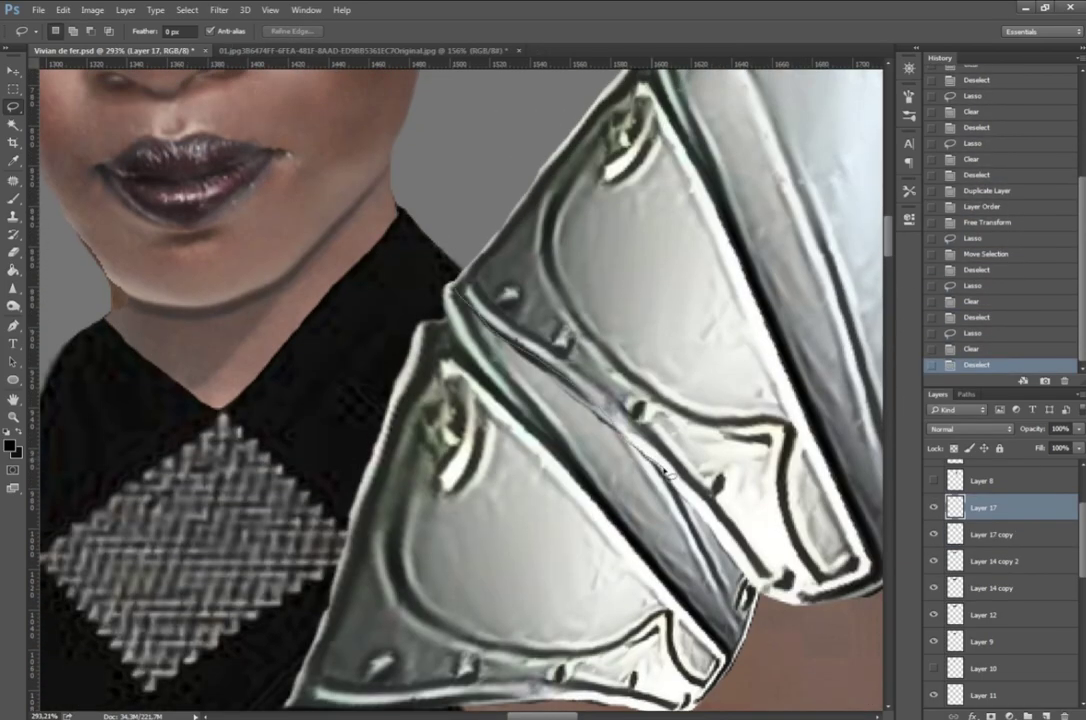
key(ctrl+e)
scroll(663, 471, down, 5)
scroll(600, 420, up, 2)
Step: Duplicate the merged armour, flip it horizontally, and fit it onto the left shoulder
key(ctrl+j)
key(ctrl+t)
right_click(693, 452)
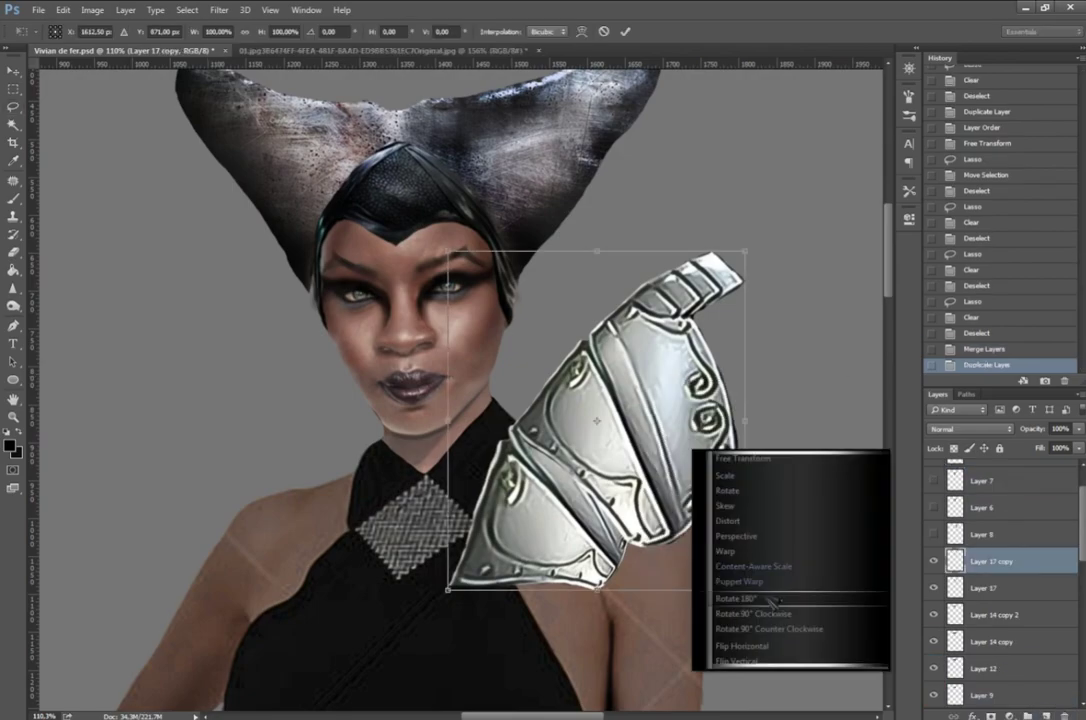
click(741, 646)
drag(596, 420, 245, 421)
mouse_move(100, 421)
mouse_down()
mouse_move(118, 423)
mouse_move(130, 390)
mouse_up()
drag(262, 230, 276, 219)
drag(327, 392, 337, 398)
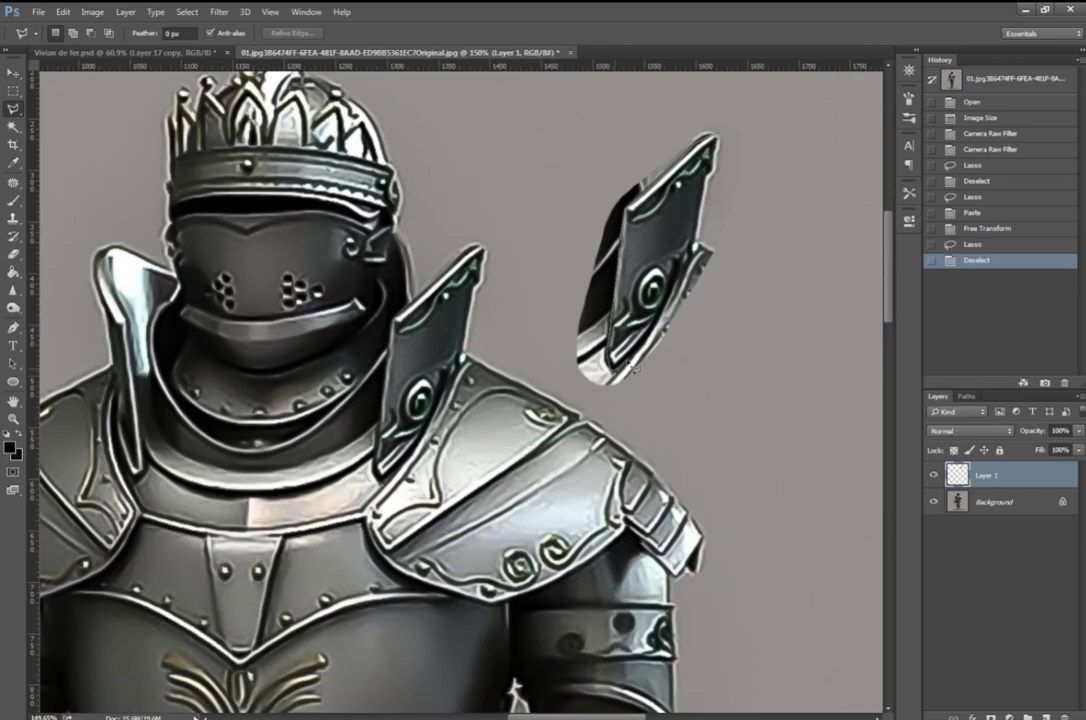
Step: Erase the unwanted part of the dark plate, then enlarge and tilt the pasted plate
double_click(697, 436)
key(Delete)
key(ctrl+d)
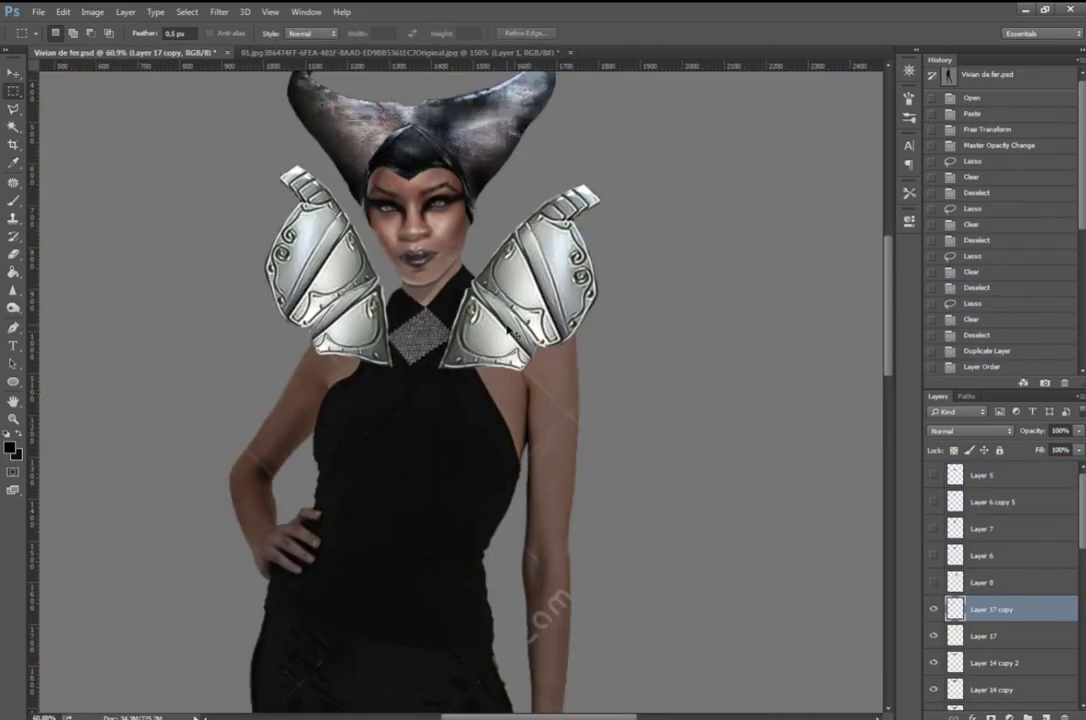
drag(525, 245, 517, 289)
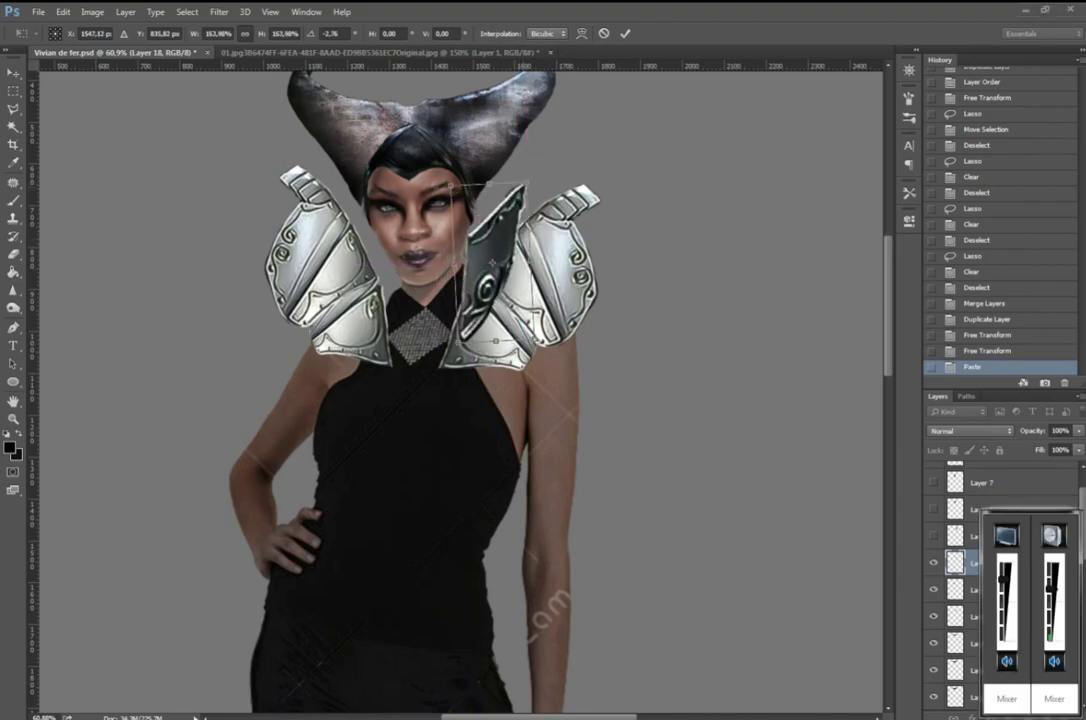
key(Return)
Step: Mirror a duplicate dark plate onto the left side and send both plates behind the figure
key(ctrl+j)
key(ctrl+t)
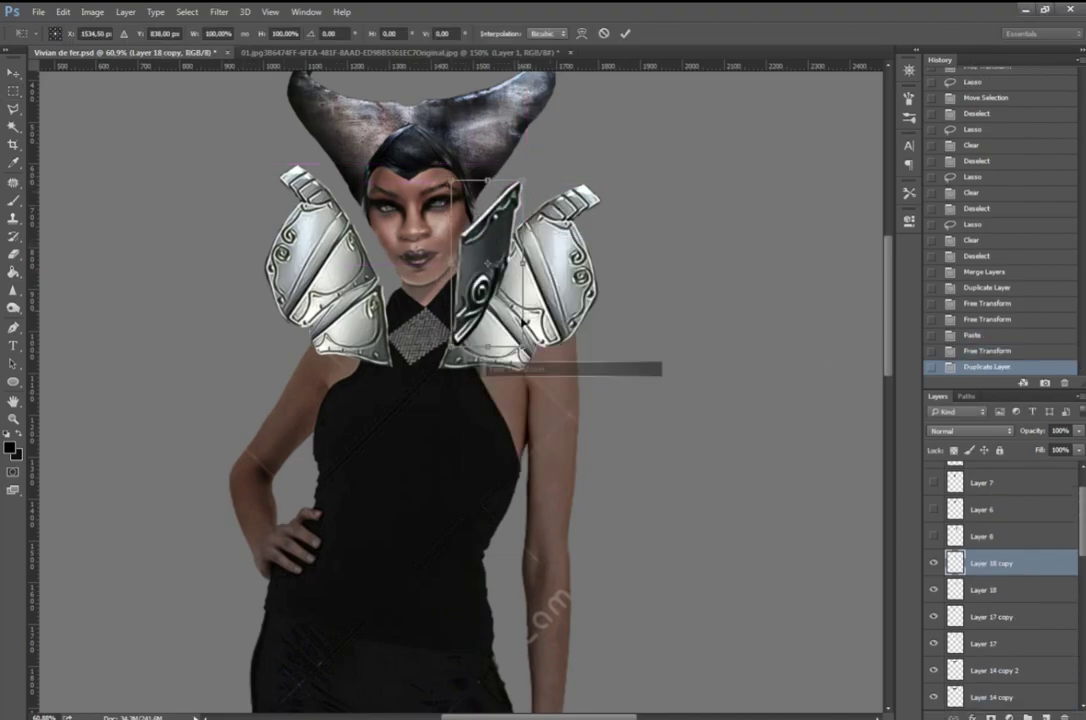
right_click(396, 244)
click(440, 415)
drag(498, 292, 398, 296)
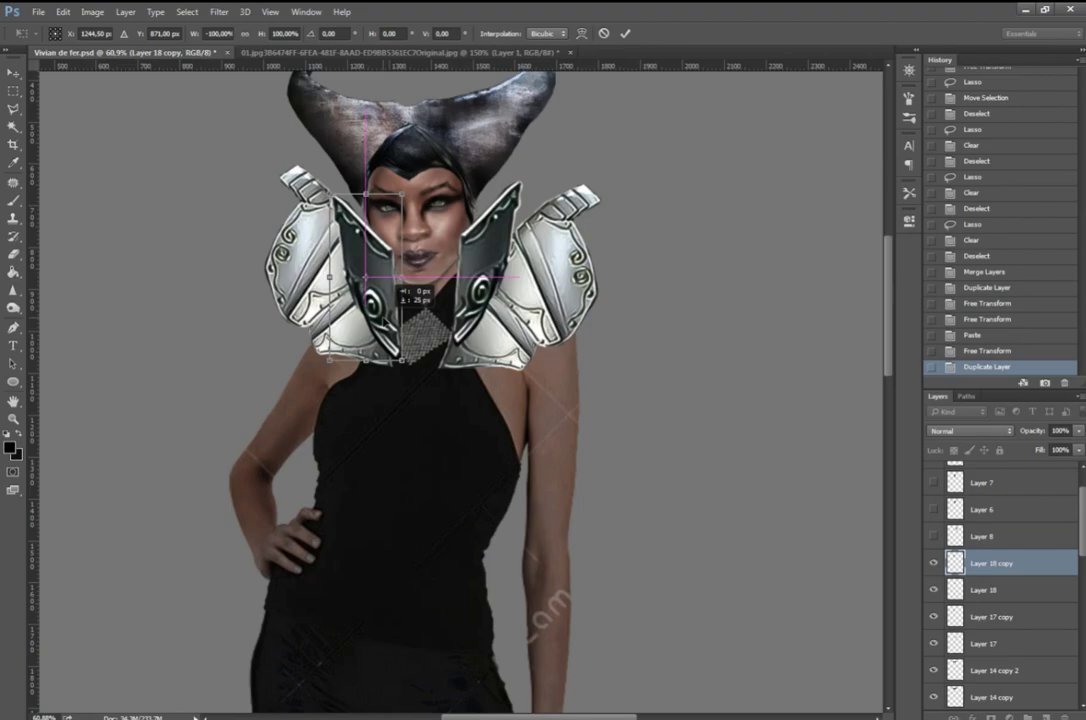
key(Return)
scroll(1042, 545, down, 5)
key(ctrl+bracketleft)
key(ctrl+bracketleft)
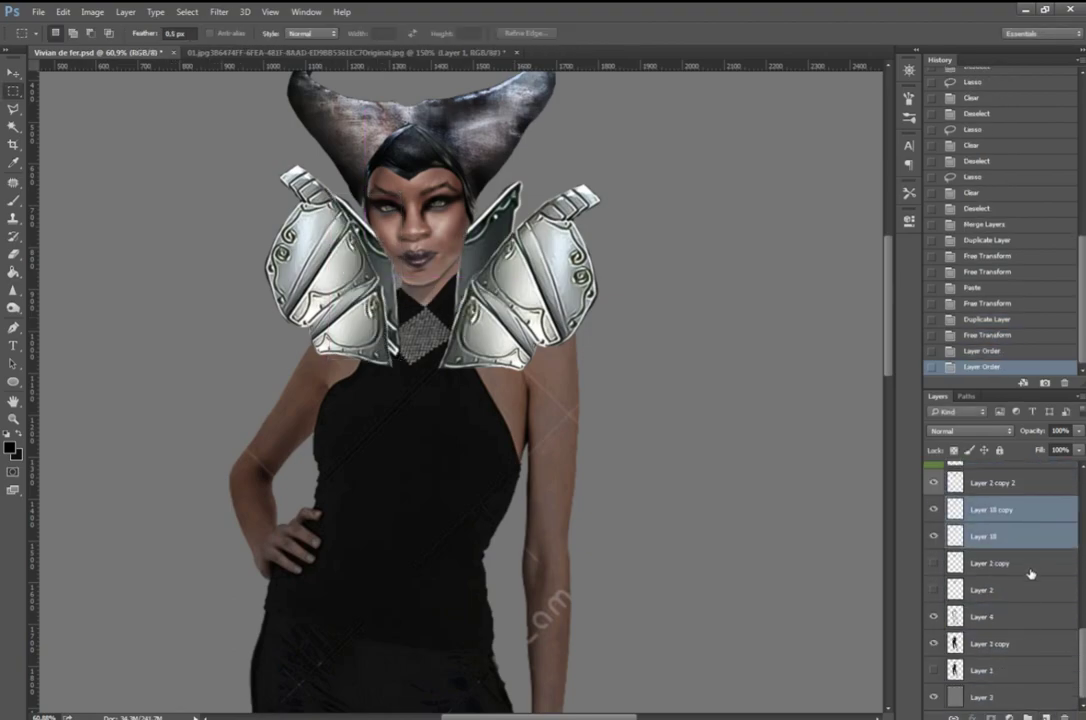
key(ctrl+bracketleft)
Step: Duplicate Layer 18, rotate the copy beside the right shoulder, and place it below
ctrl+click(1002, 648)
ctrl+click(972, 612)
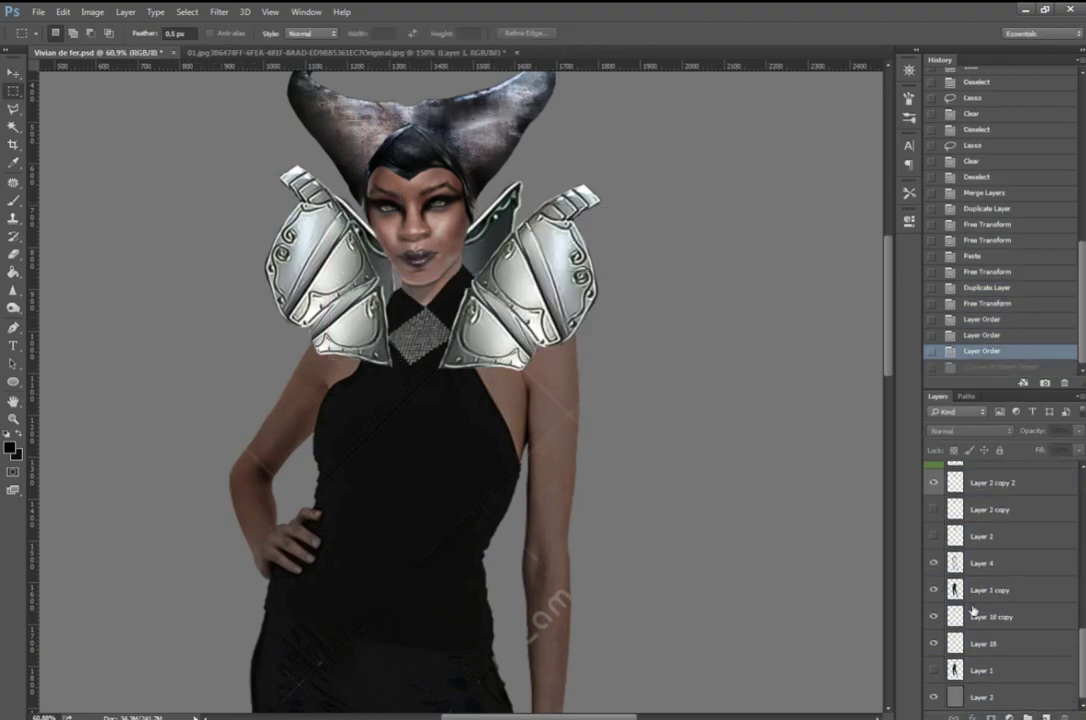
click(990, 643)
key(ctrl+j)
key(ctrl+t)
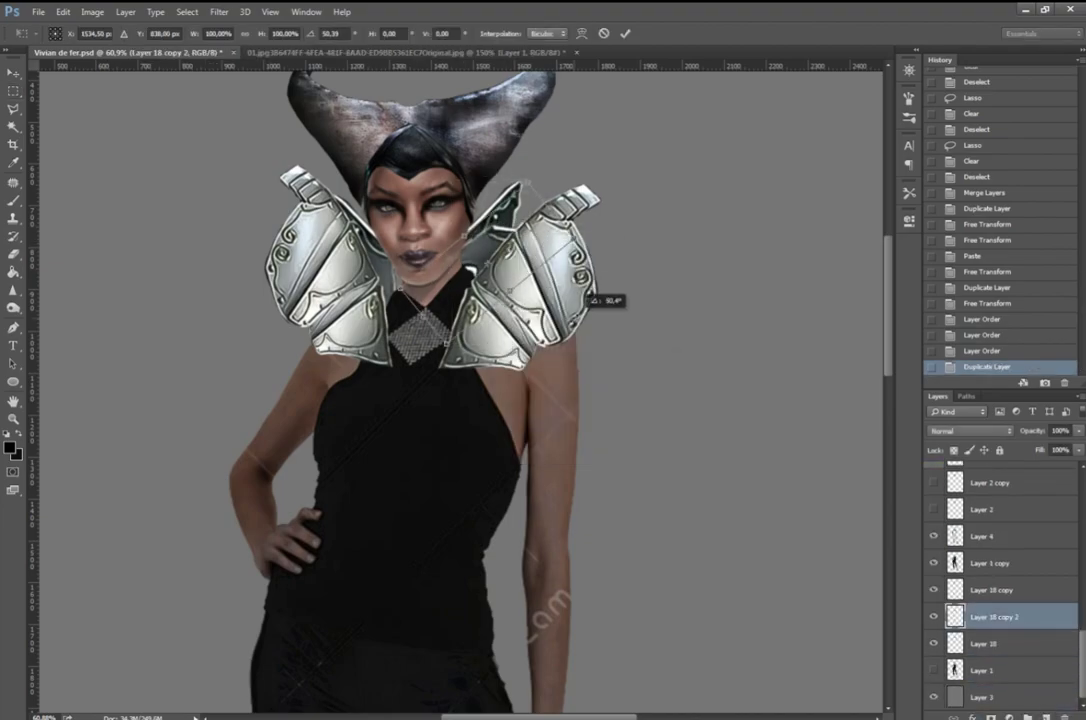
mouse_move(590, 292)
mouse_down()
mouse_move(557, 200)
mouse_move(564, 189)
mouse_move(600, 250)
mouse_move(620, 232)
mouse_up()
key(Return)
key(ctrl+bracketleft)
Step: Erase two outlined edge bits from the plate
key(Delete)
key(ctrl+d)
key(Delete)
key(ctrl+d)
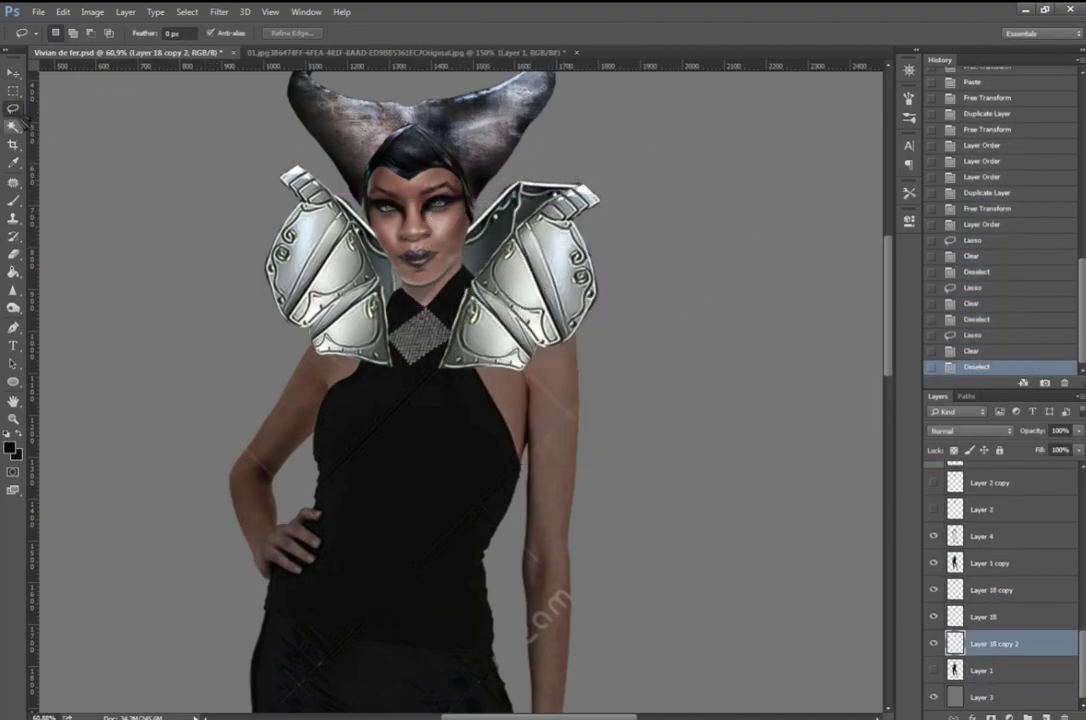
click(13, 90)
scroll(450, 400, down, 3)
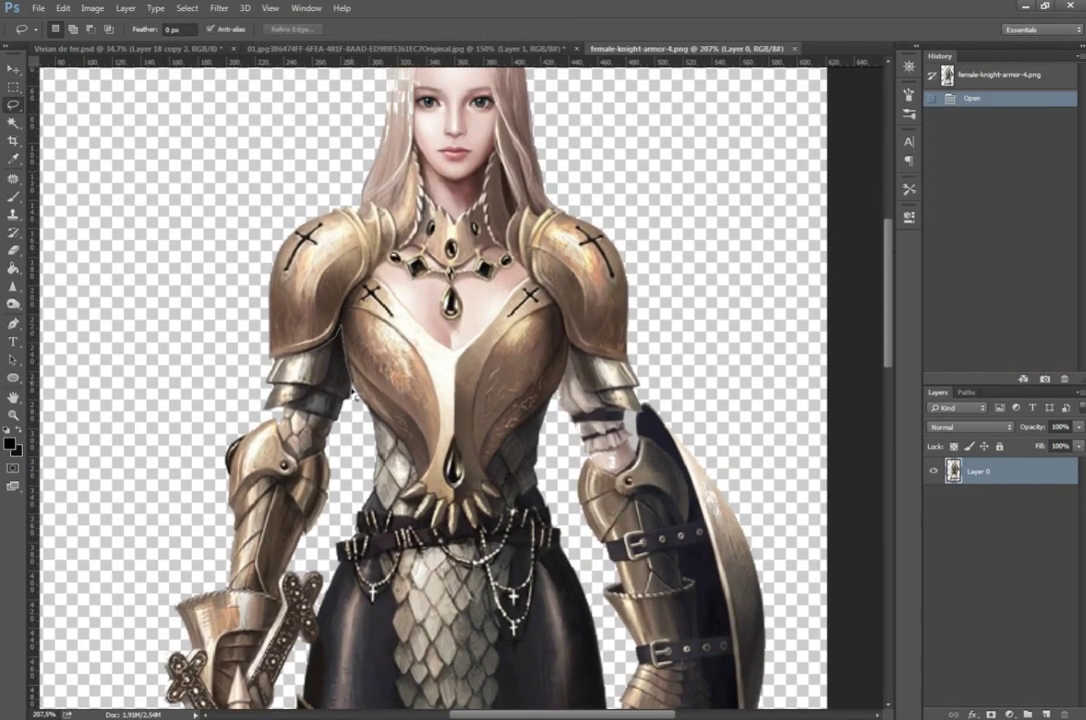
Step: Erase both armoured arms and the scales left of the torso
drag(354, 396, 345, 585)
key(Delete)
key(ctrl+d)
drag(573, 347, 744, 388)
key(Delete)
key(ctrl+d)
scroll(744, 388, down, 5)
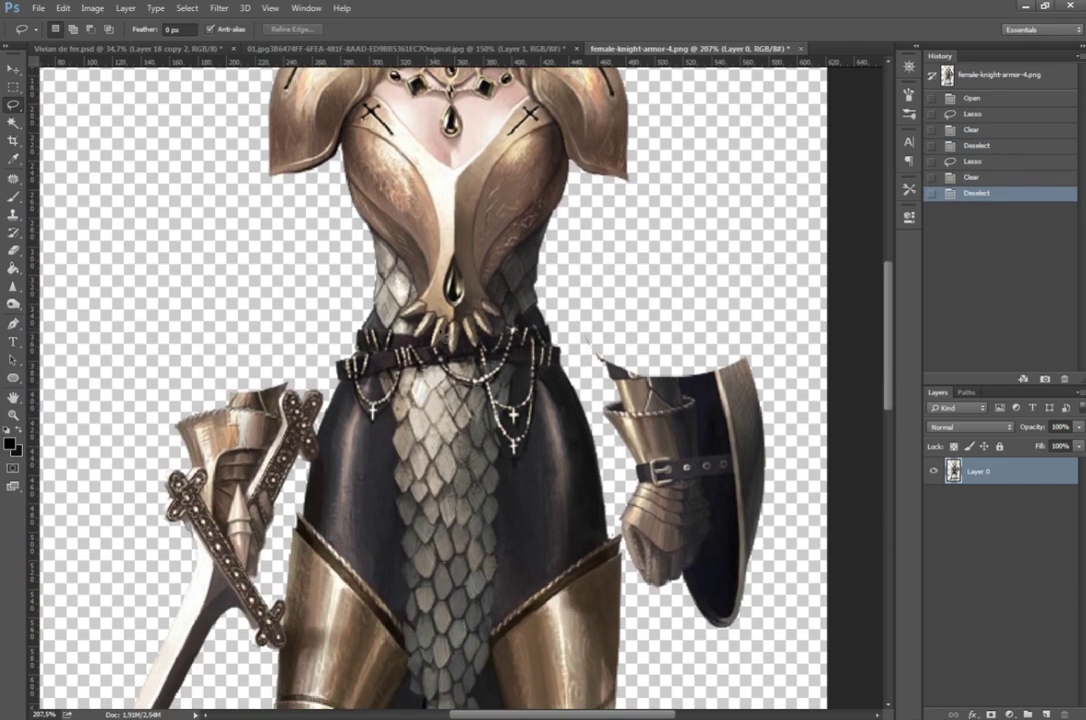
drag(385, 283, 380, 290)
key(Delete)
key(ctrl+d)
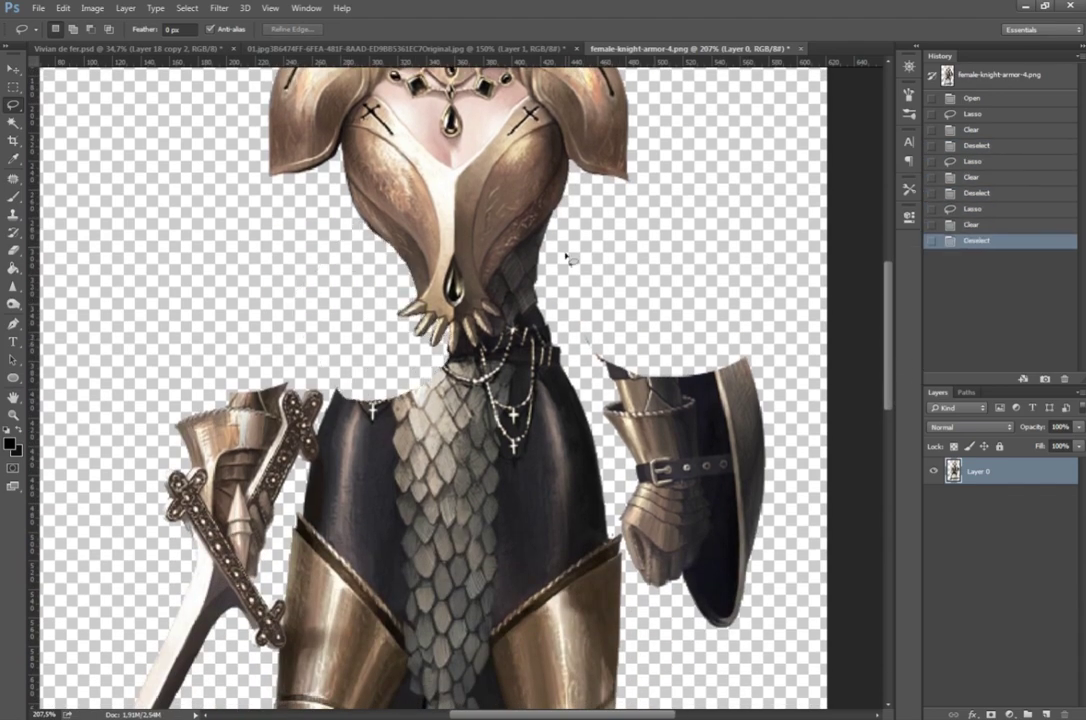
Step: Erase the belt section and skirt areas below the breastplate
drag(569, 250, 527, 250)
key(ctrl+d)
drag(600, 345, 740, 300)
key(Delete)
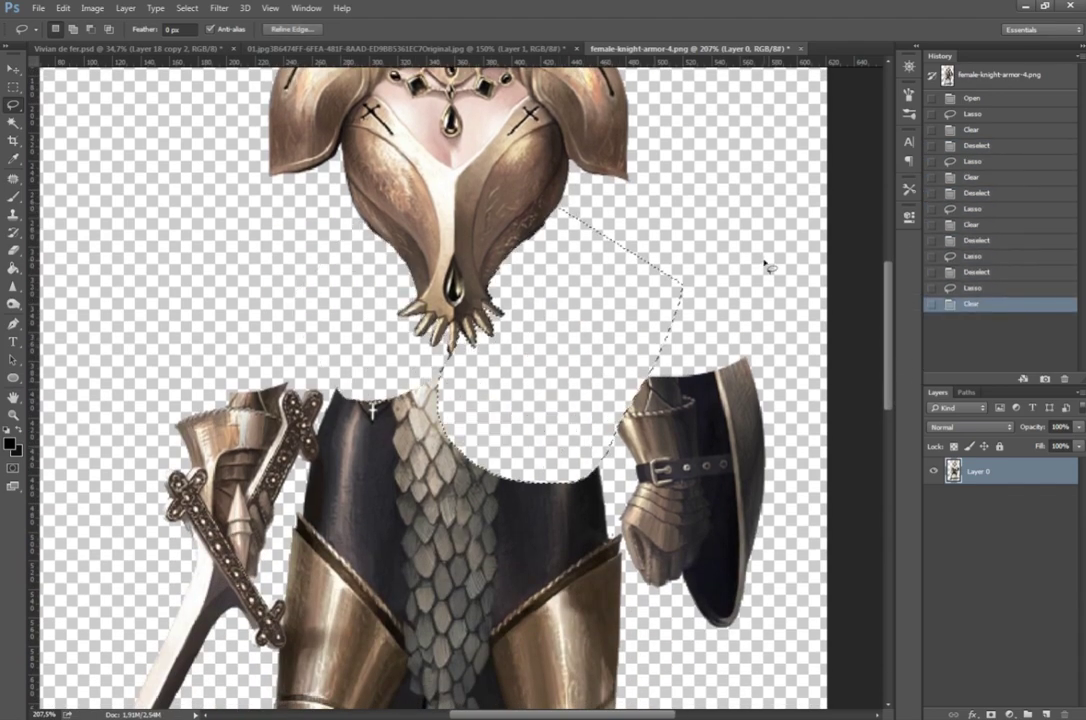
key(ctrl+d)
drag(764, 259, 720, 272)
key(Delete)
key(ctrl+d)
scroll(468, 162, up, 3)
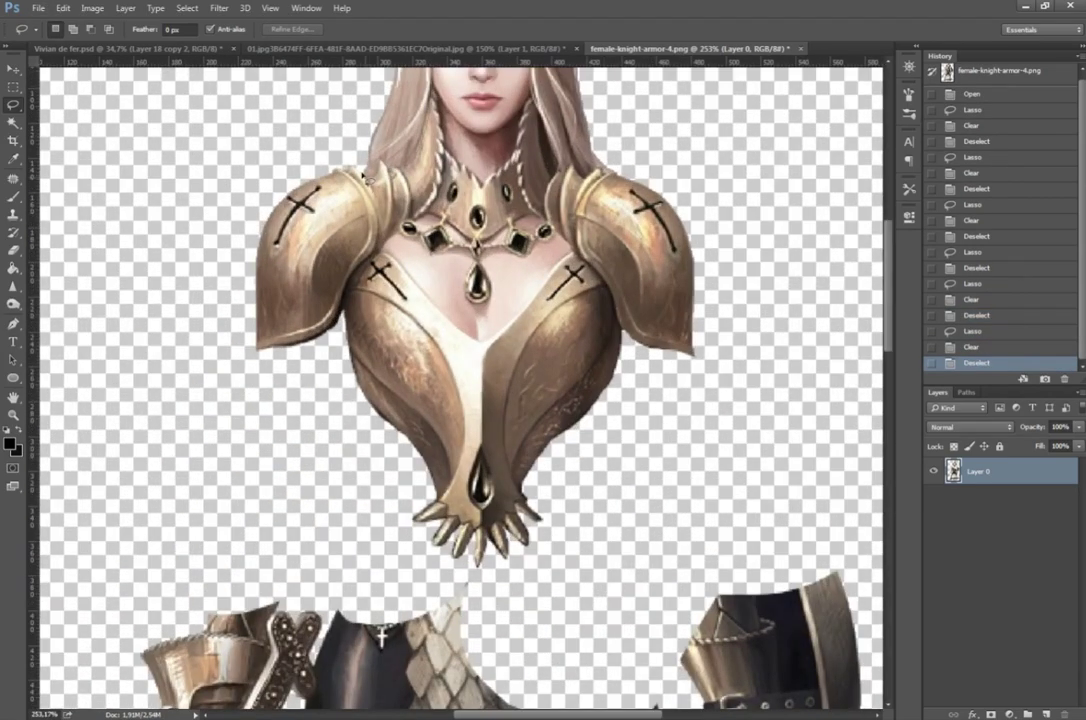
scroll(363, 175, up, 4)
Step: Erase the woman's head and hair, then select the remaining gold breastplate
key(Delete)
key(ctrl+d)
drag(548, 325, 560, 300)
key(Delete)
key(ctrl+d)
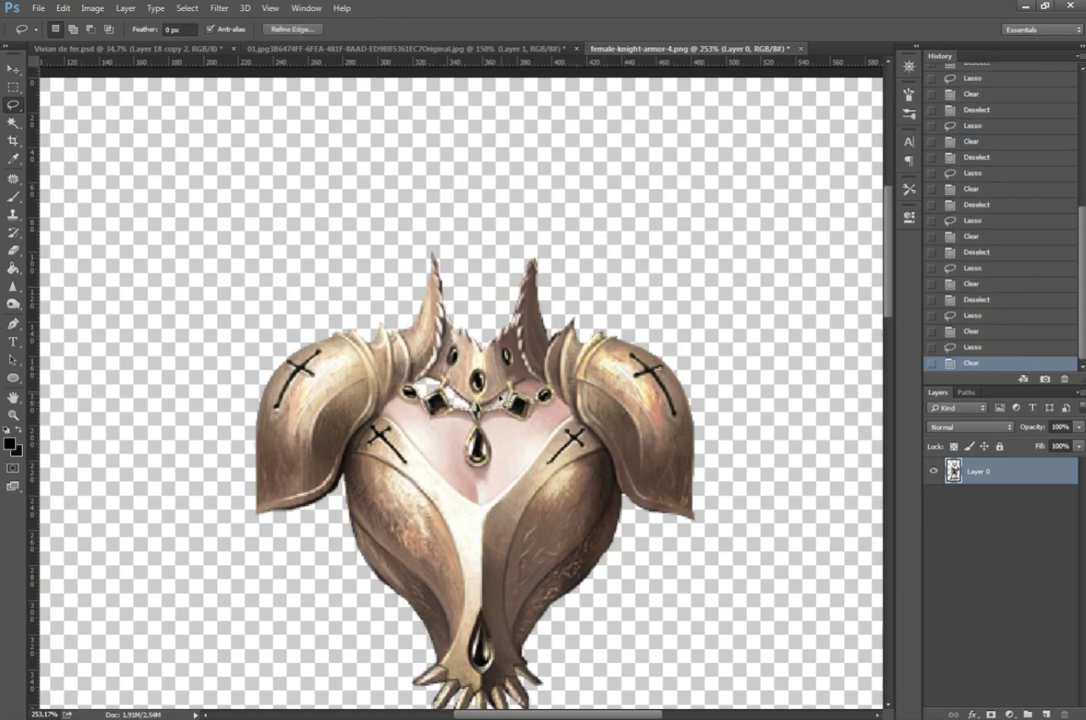
key(ctrl+d)
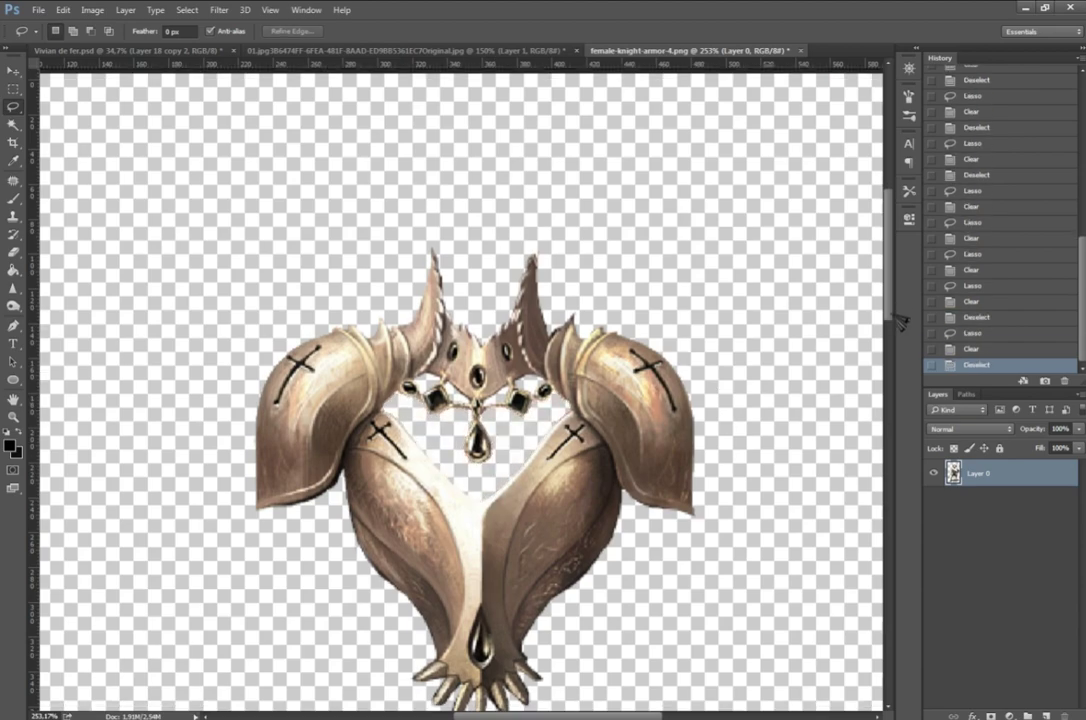
scroll(460, 380, down, 3)
drag(360, 92, 225, 190)
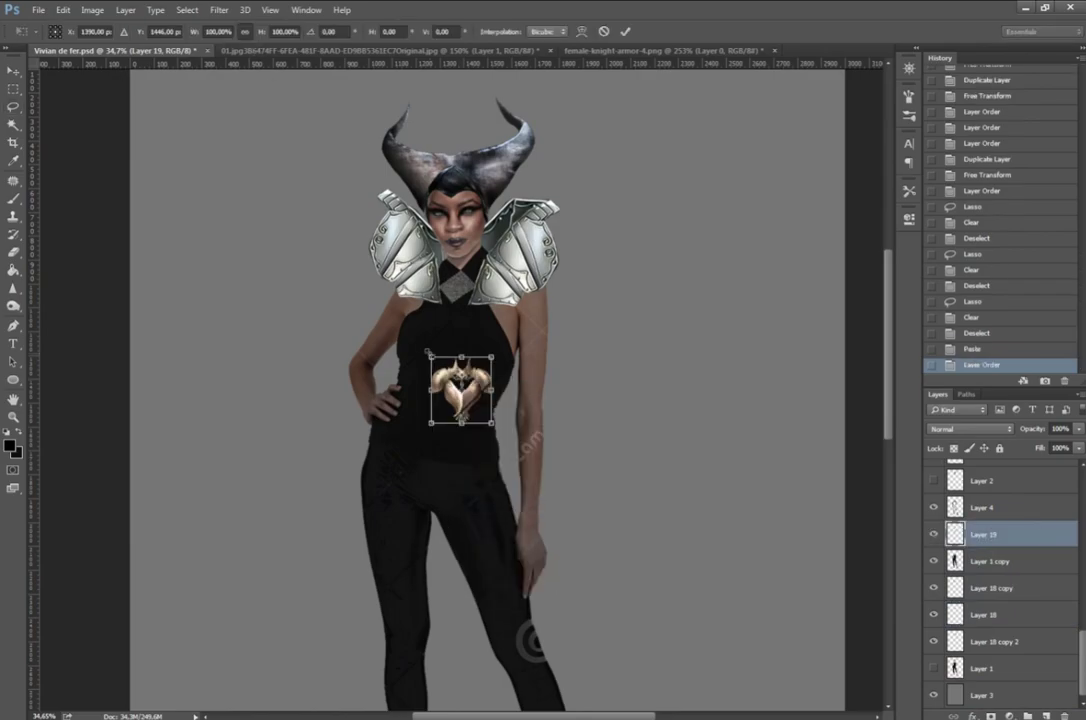
Step: Bring the pasted gold armour layer to the top, enlarge it to about 130%, and skew it onto the torso
right_click(448, 352)
key(ctrl+shift+bracketright)
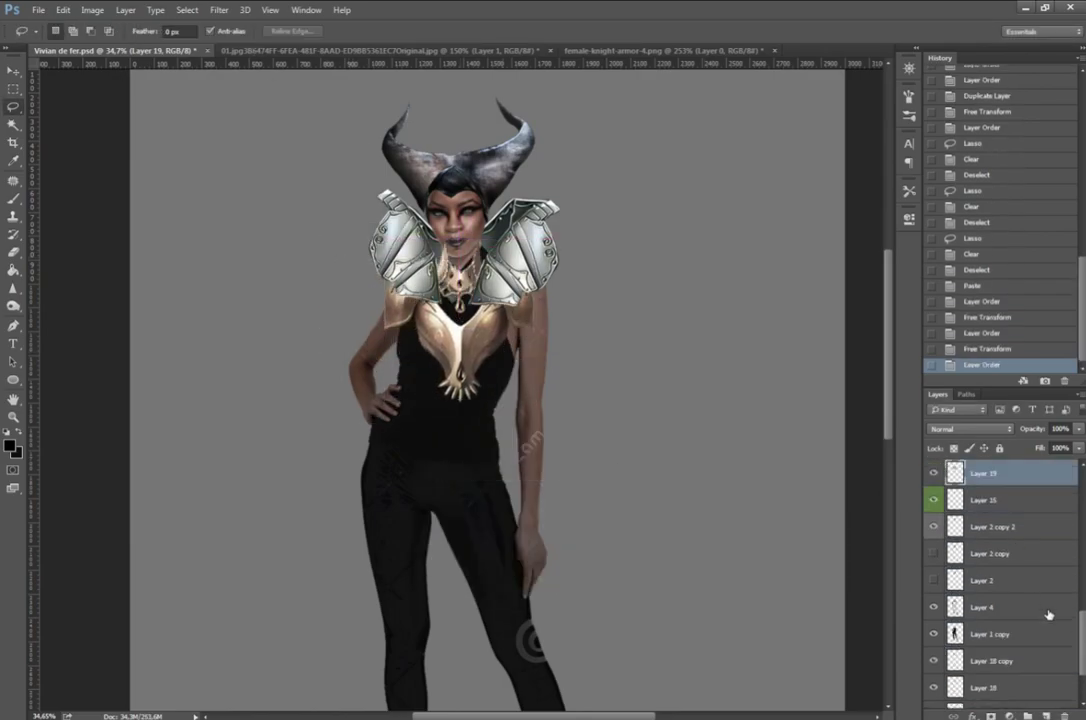
key(ctrl+t)
drag(385, 240, 346, 215)
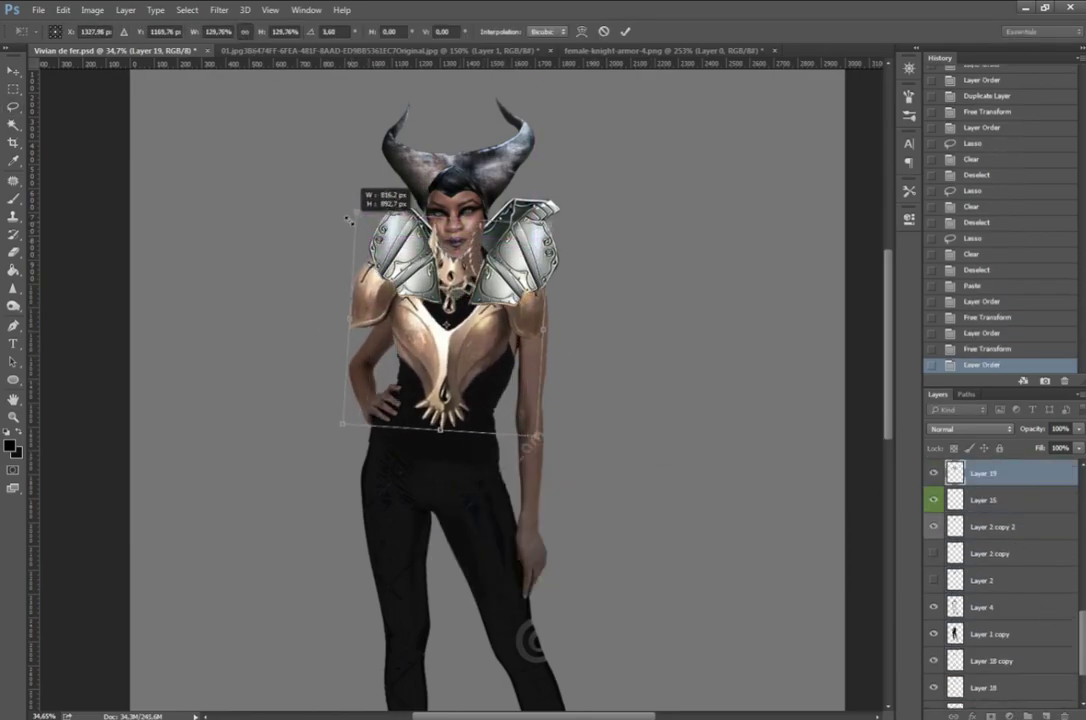
drag(465, 315, 485, 338)
drag(346, 430, 349, 432)
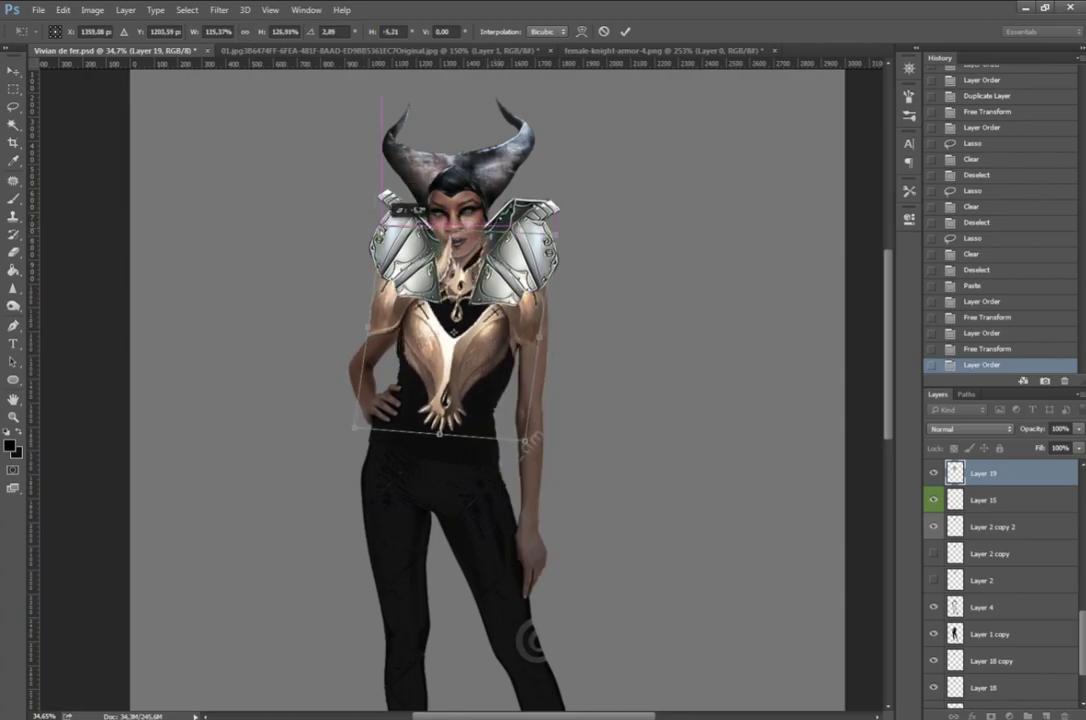
Step: Enlarge the gold armour to about 133% and set the transform to Warp mode
right_click(424, 262)
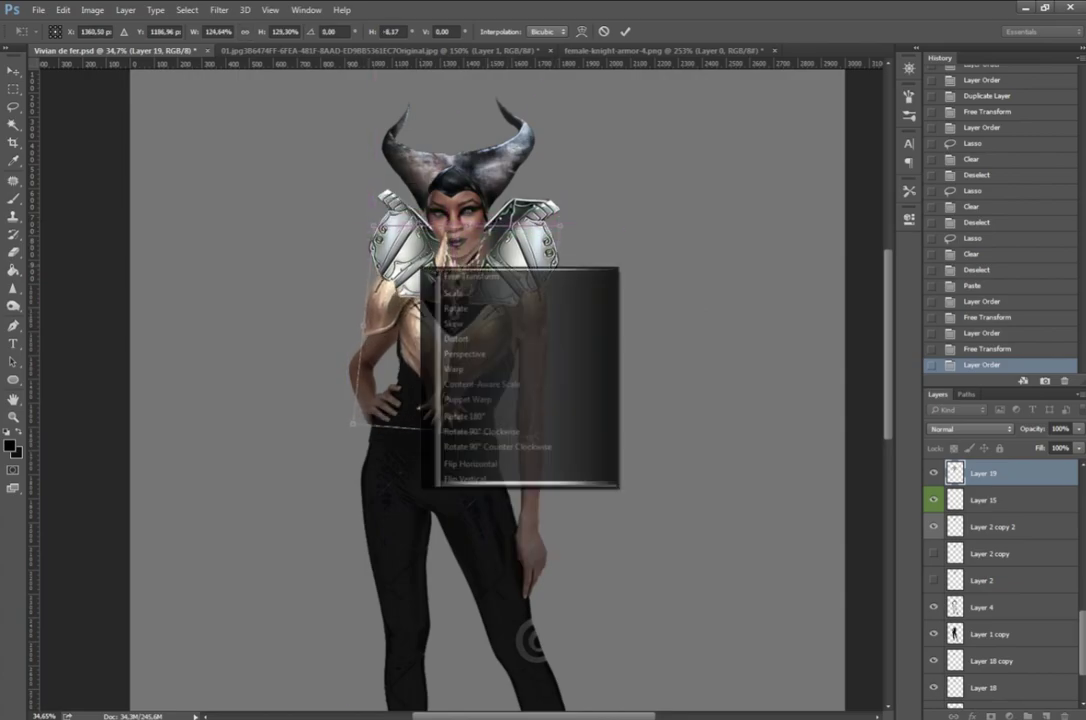
click(450, 285)
drag(372, 205, 362, 215)
right_click(408, 328)
click(430, 408)
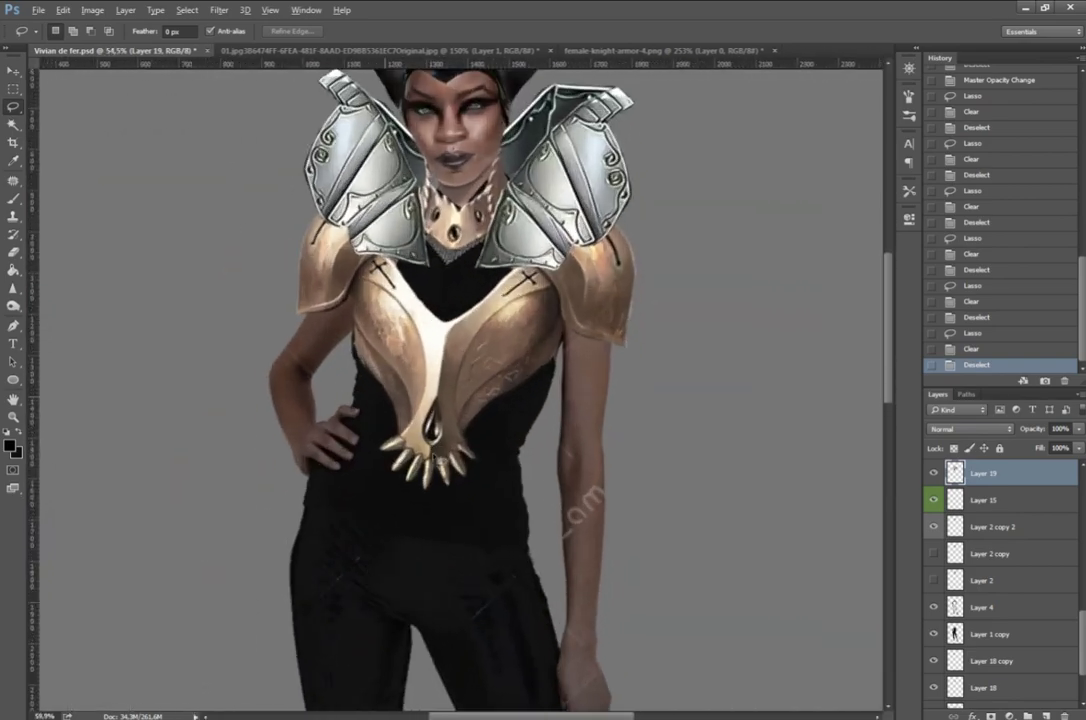
Step: Merge Layer 1 copy into Layer 4 and delete the dark sliver beside the torso
click(982, 634)
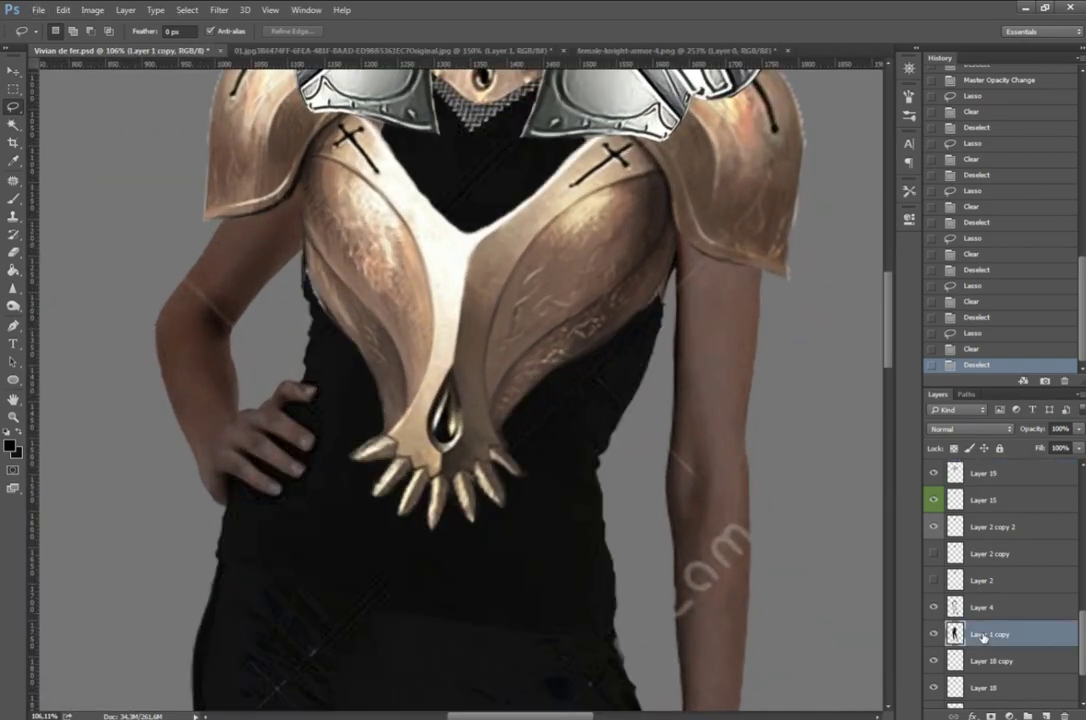
key(ctrl+e)
drag(318, 358, 305, 250)
key(Delete)
key(ctrl+d)
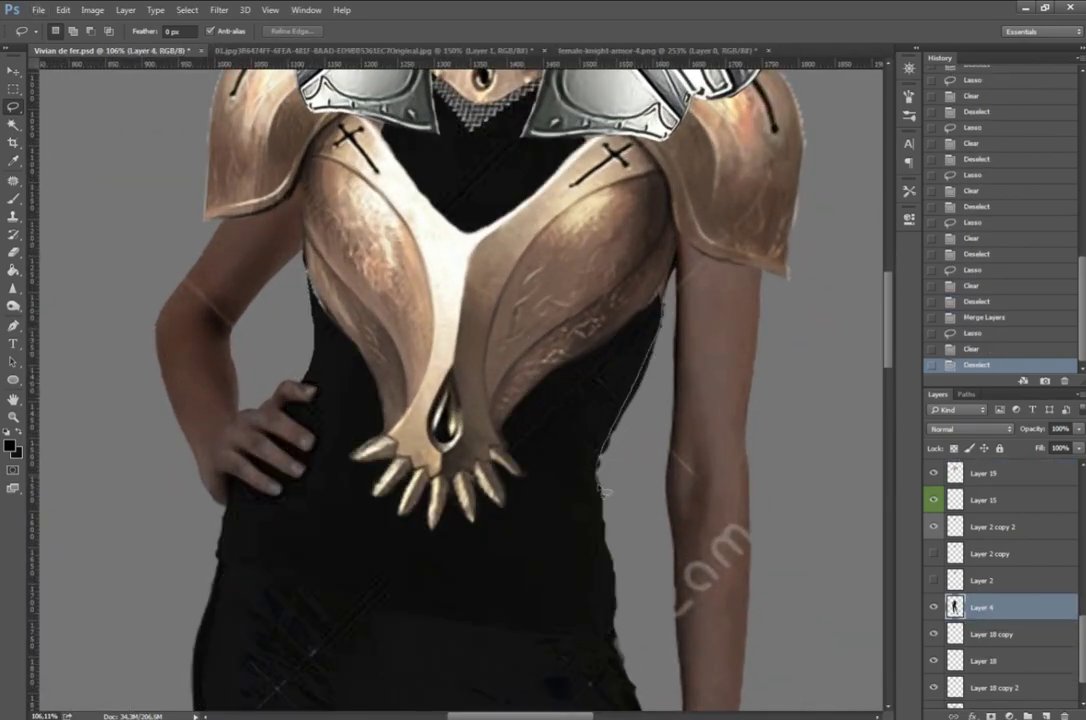
Step: Rewarp the left and right silver shoulder pieces to bend over the breastplate
ctrl+click(315, 276)
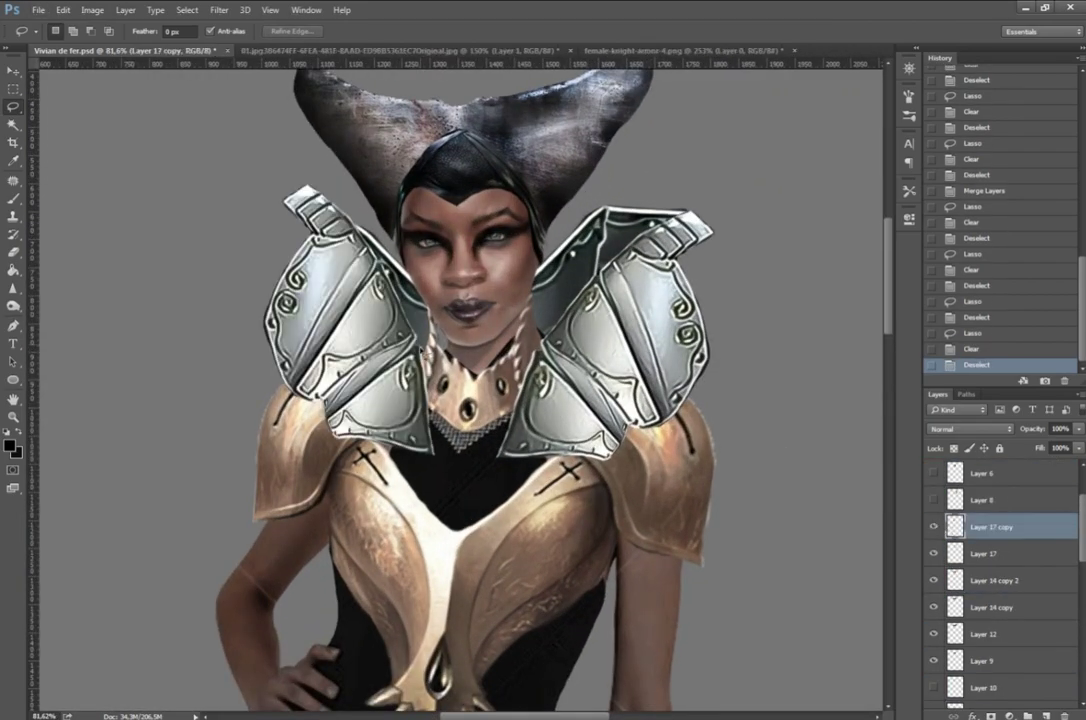
key(ctrl+t)
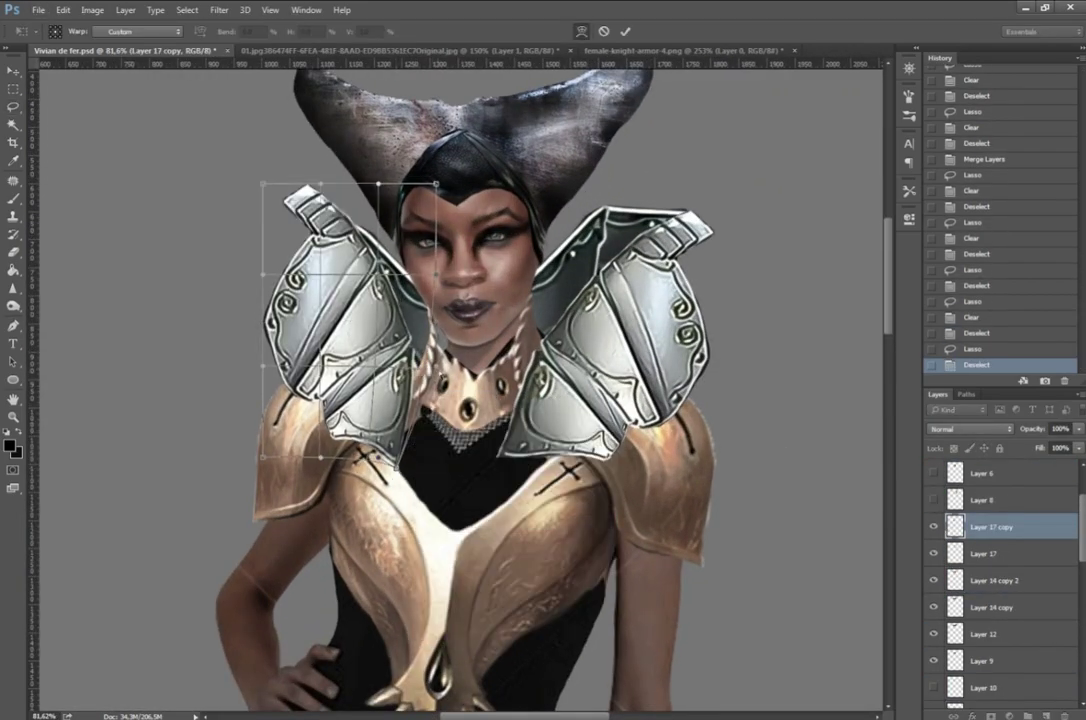
key(Return)
click(984, 553)
key(ctrl+t)
drag(497, 462, 528, 487)
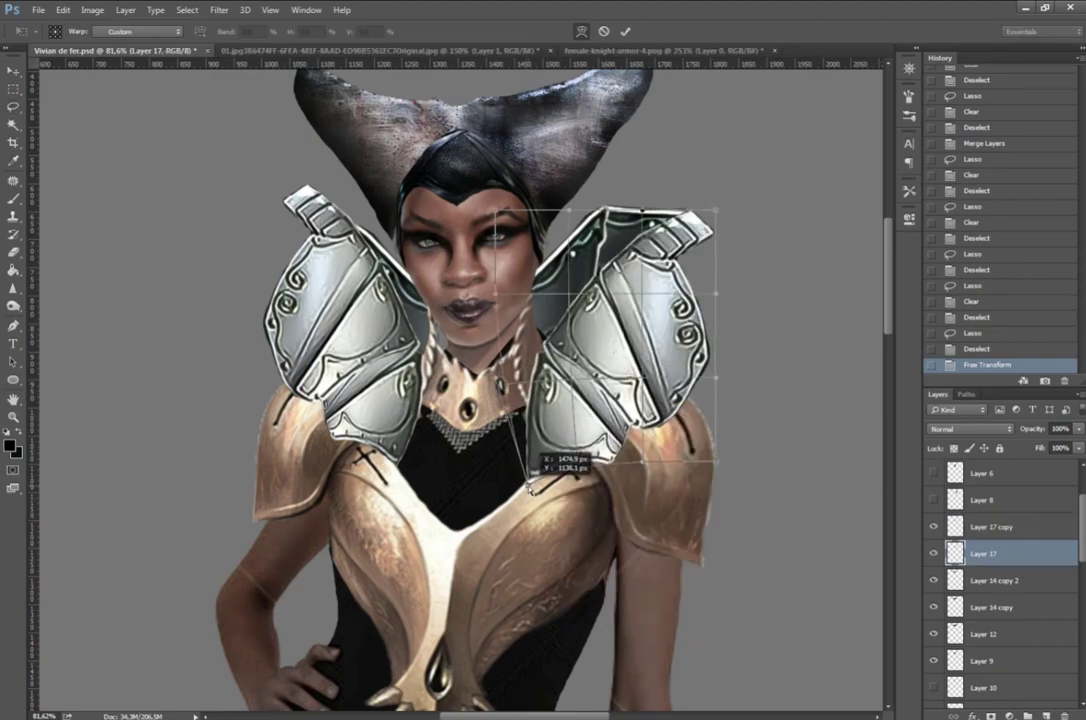
key(Return)
Step: Patch over a flaw on the chest armour with the Patch tool
key(l)
scroll(1013, 640, down, 5)
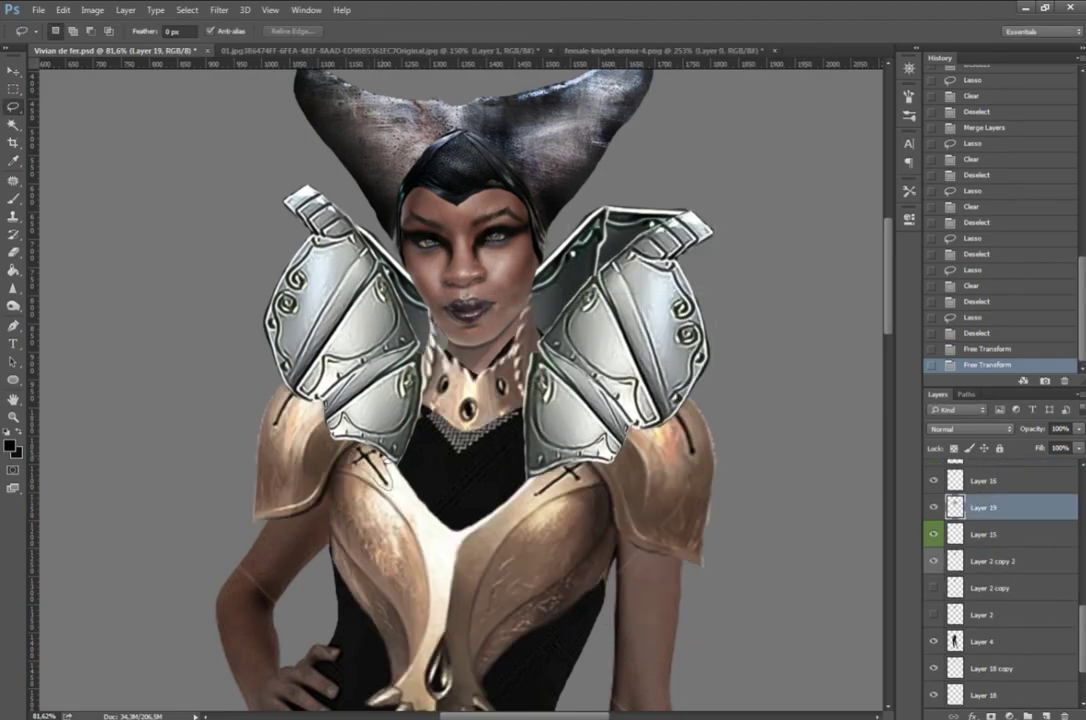
key(j)
drag(380, 470, 410, 497)
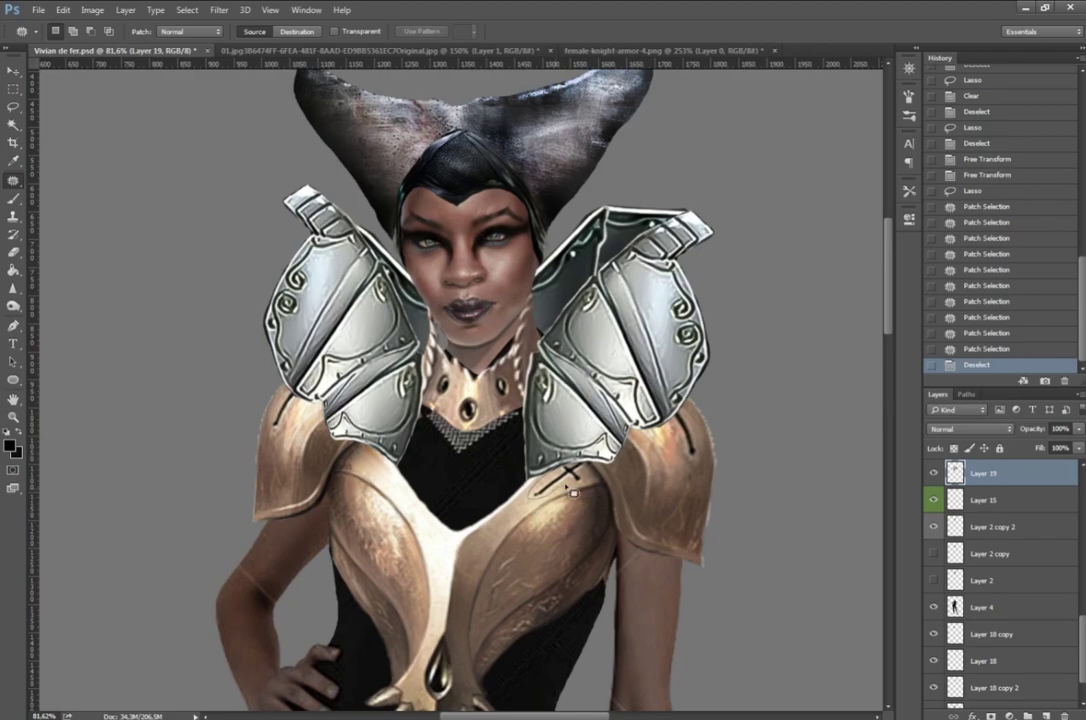
Step: Drain the colour from Layer 19's gold breastplate in Camera Raw Filter to make it silver-grey
scroll(690, 430, down, 5)
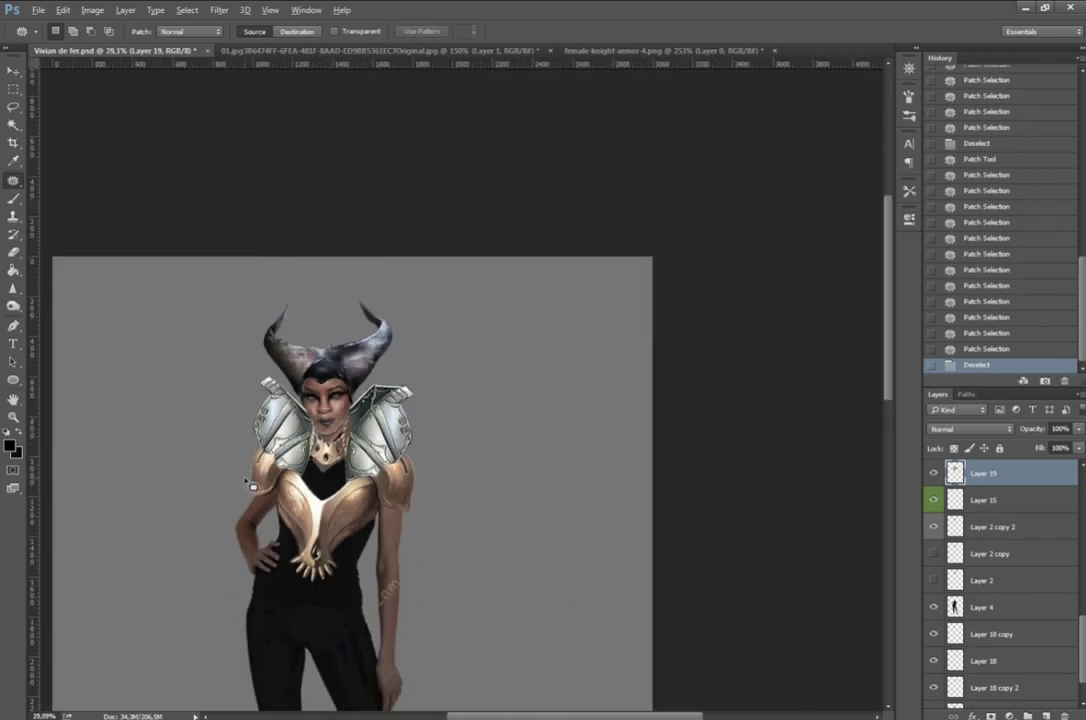
scroll(690, 430, up, 3)
scroll(1000, 550, up, 2)
key(ctrl+shift+a)
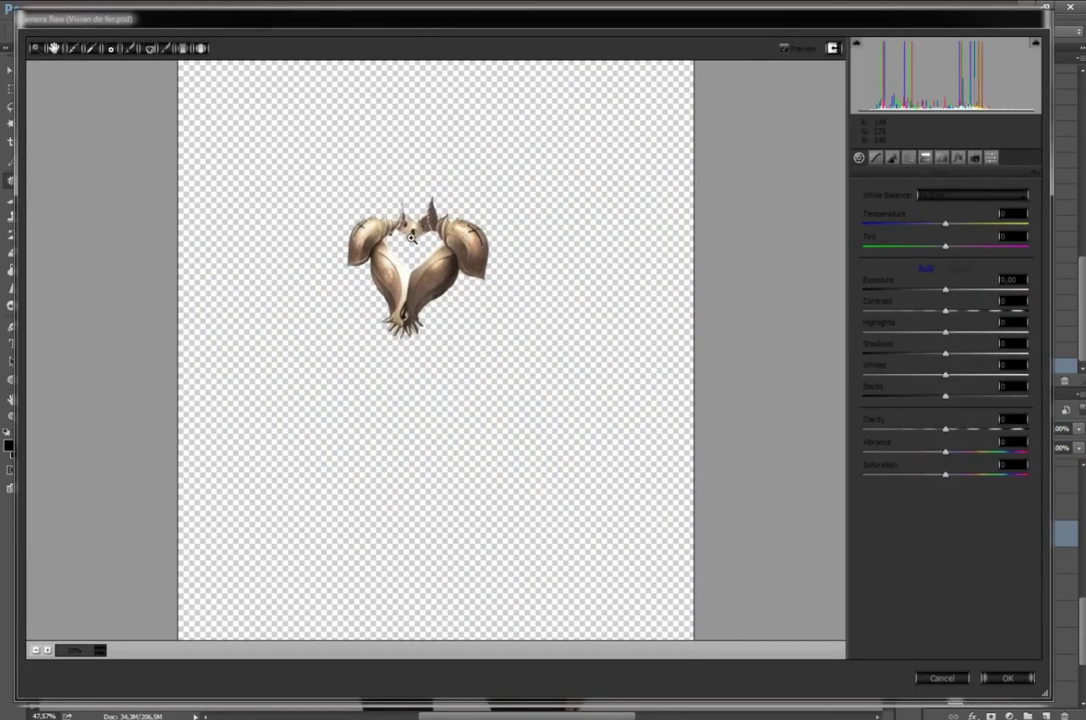
drag(946, 451, 876, 453)
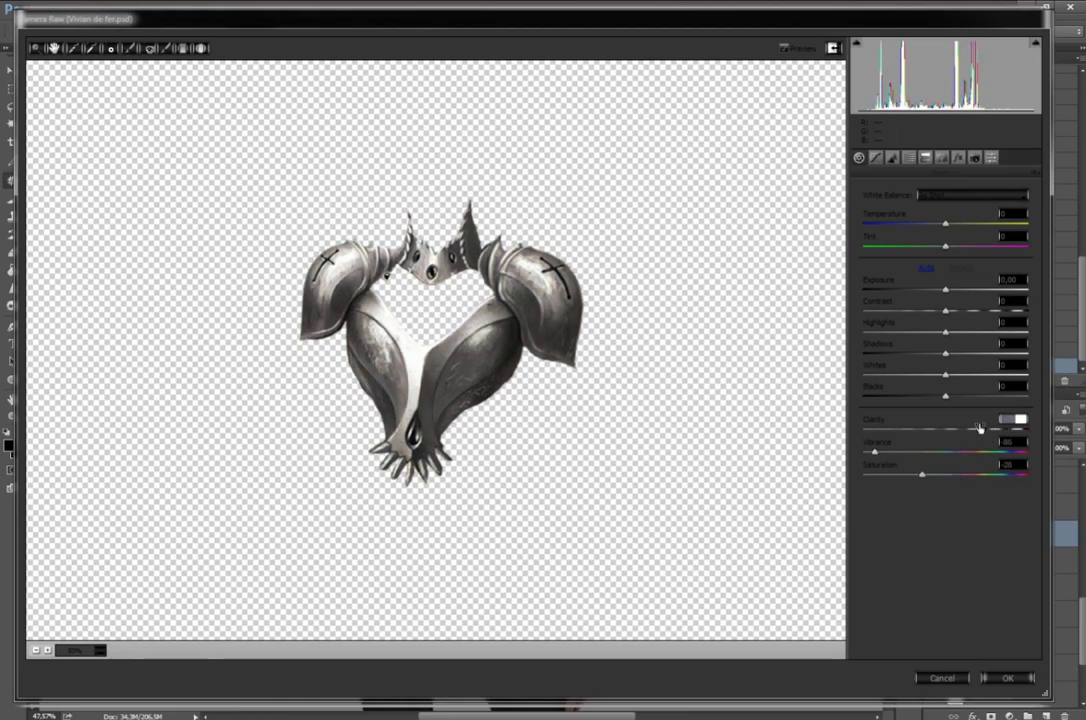
key(Return)
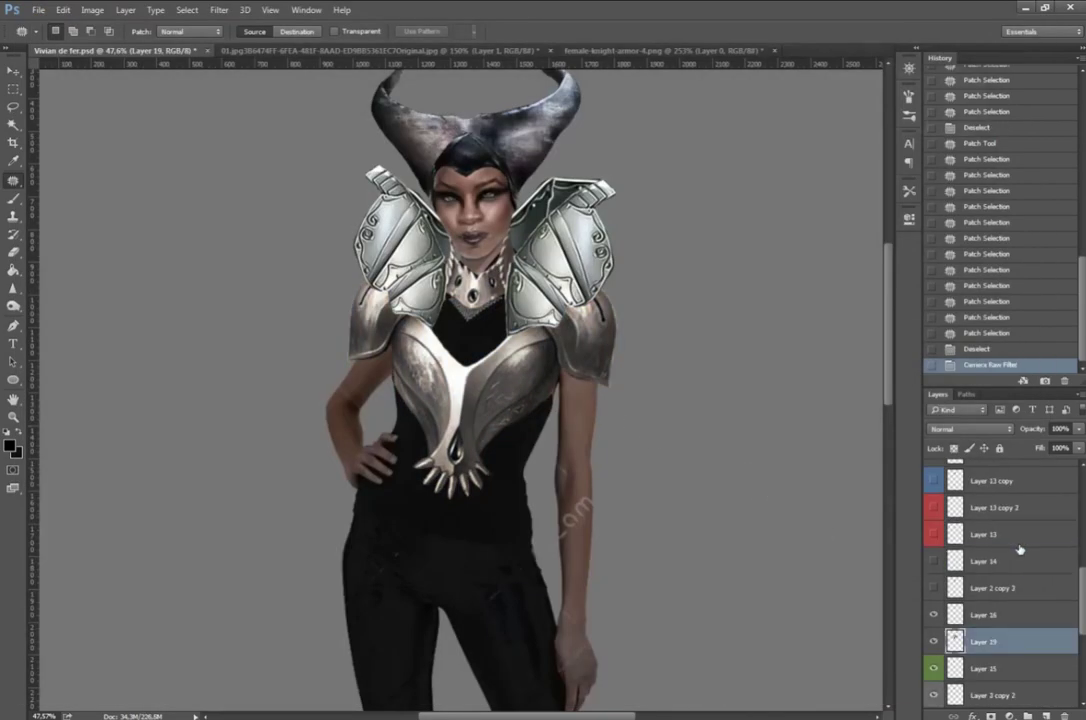
scroll(1000, 560, up, 2)
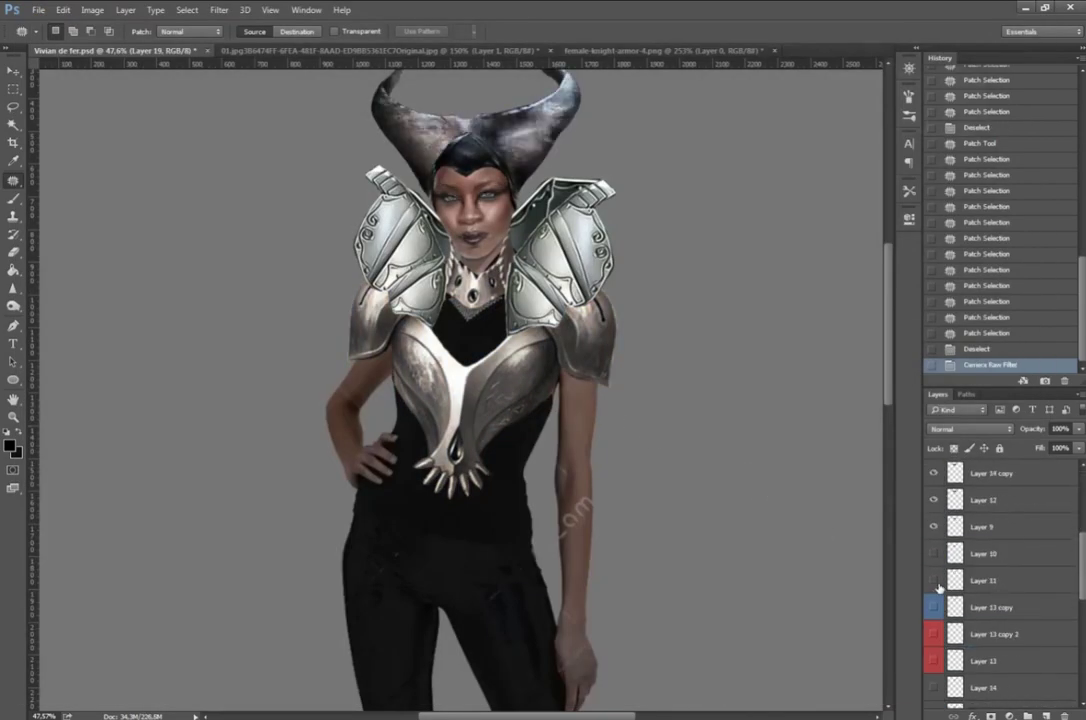
scroll(1000, 560, down, 4)
Step: On Layer 2 copy 2, outline patch areas on the neck and along the jaw
click(940, 606)
scroll(531, 240, up, 5)
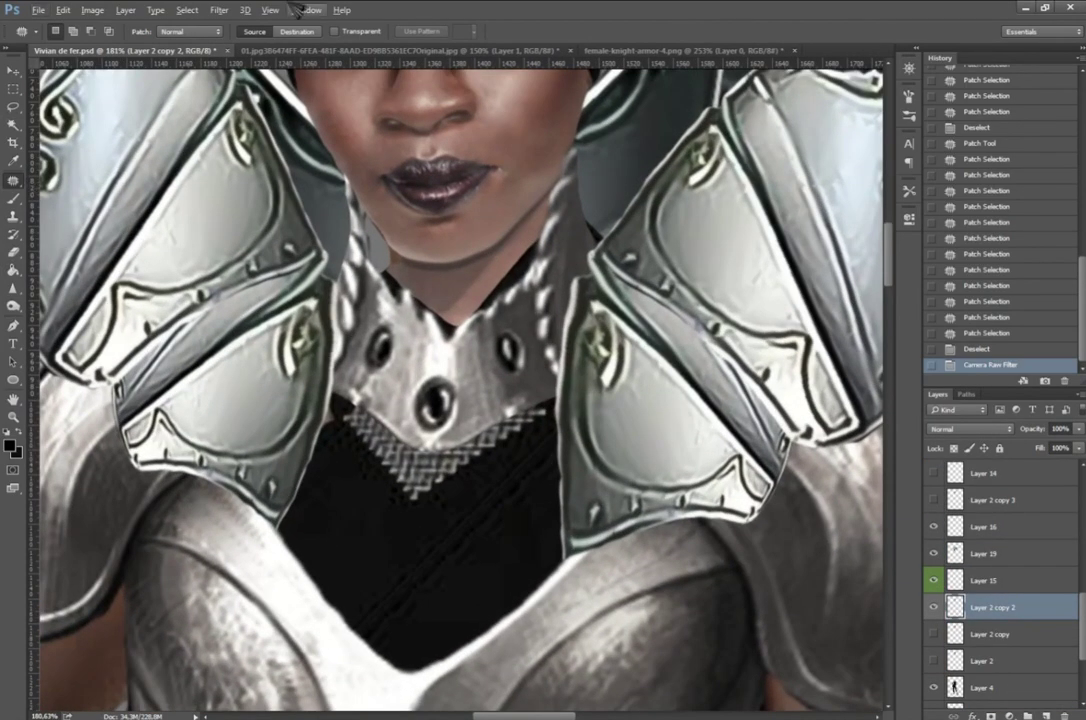
drag(538, 243, 549, 286)
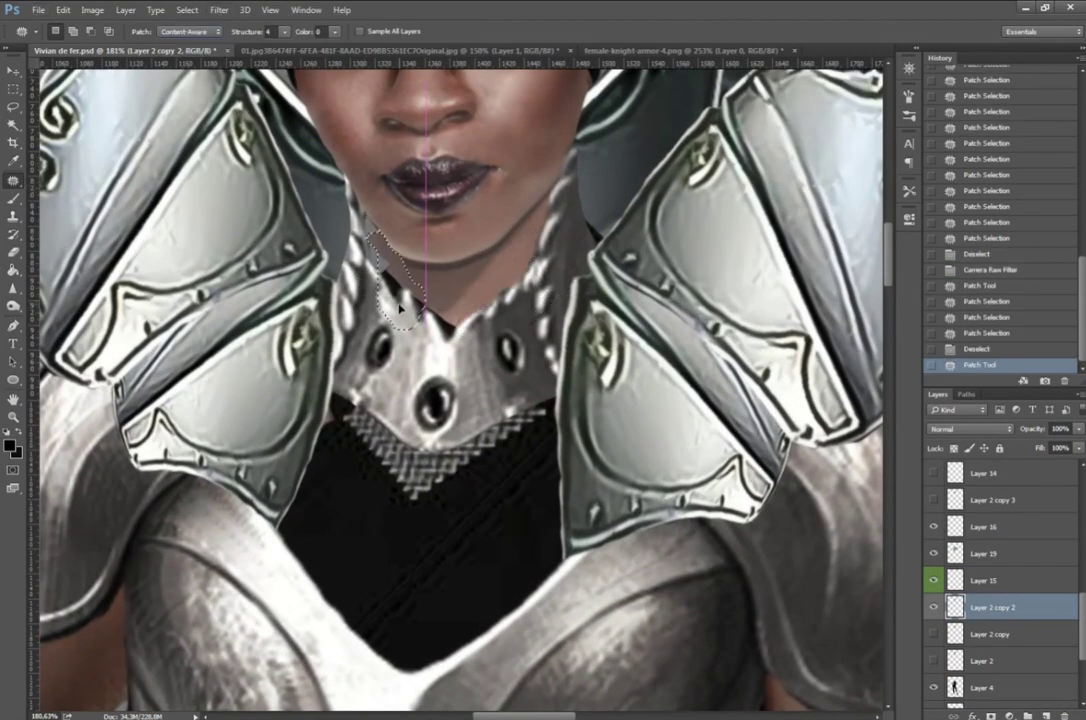
scroll(527, 302, up, 2)
drag(358, 225, 479, 423)
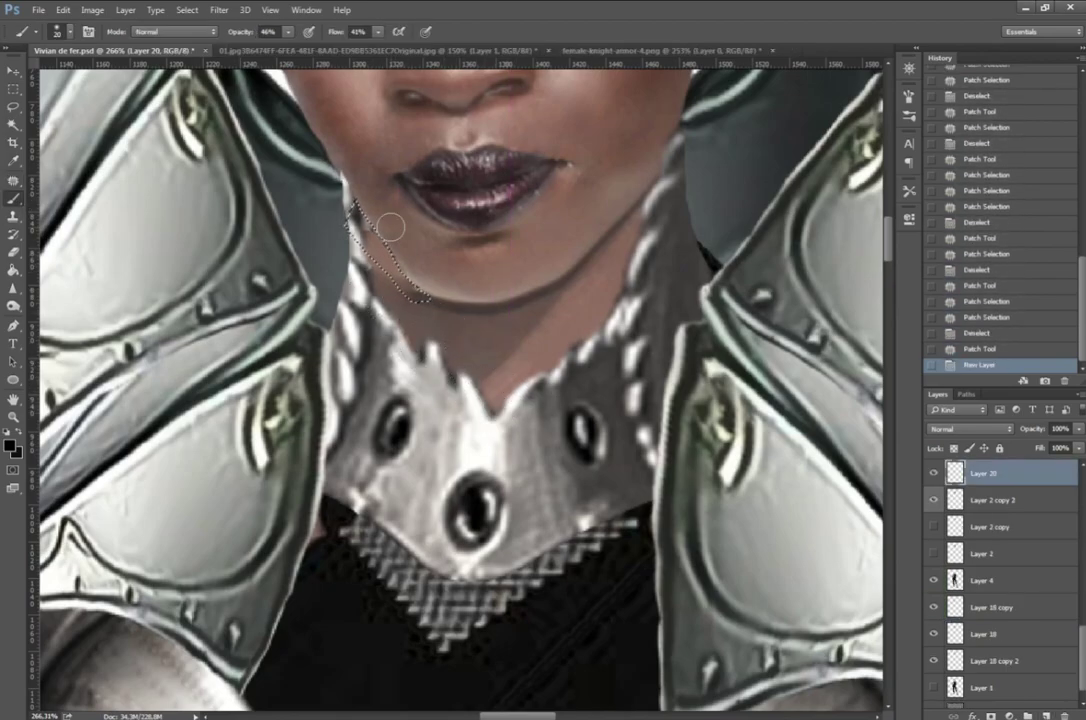
Step: Try a small-brush line along the jaw, then undo those strokes
key(bracketleft)
key(bracketleft)
mouse_move(405, 265)
mouse_down()
mouse_move(398, 272)
mouse_move(395, 255)
mouse_up()
key(ctrl+d)
key(e)
scroll(360, 192, up, 2)
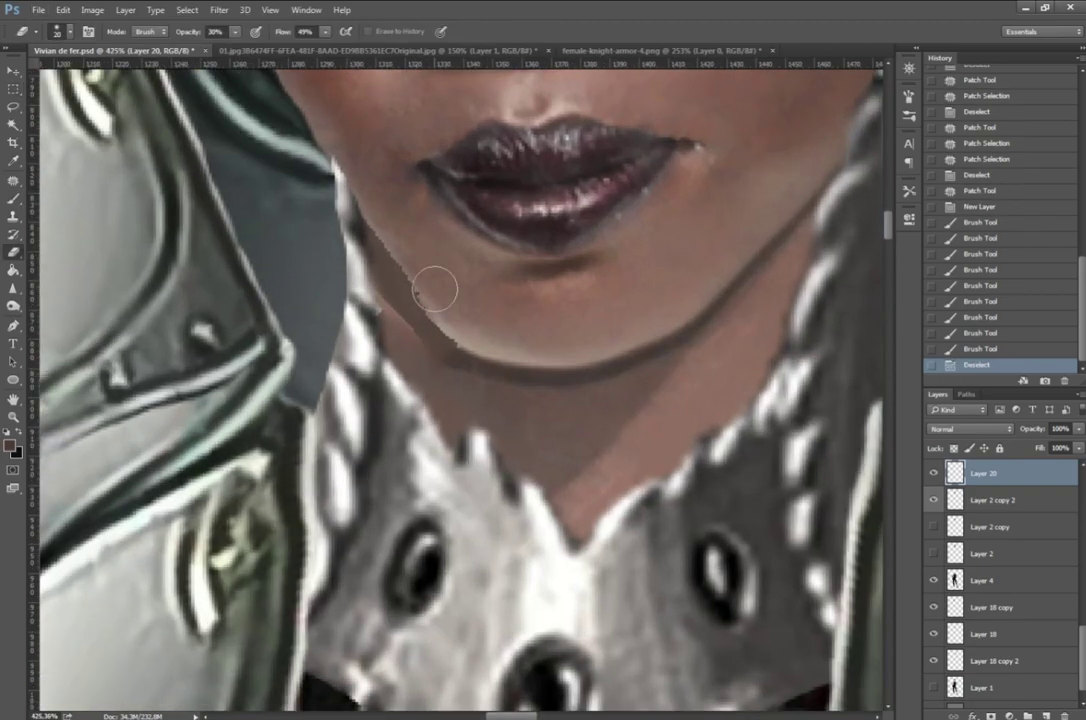
key(ctrl+alt+z)
key(ctrl+alt+z)
key(ctrl+alt+z)
key(b)
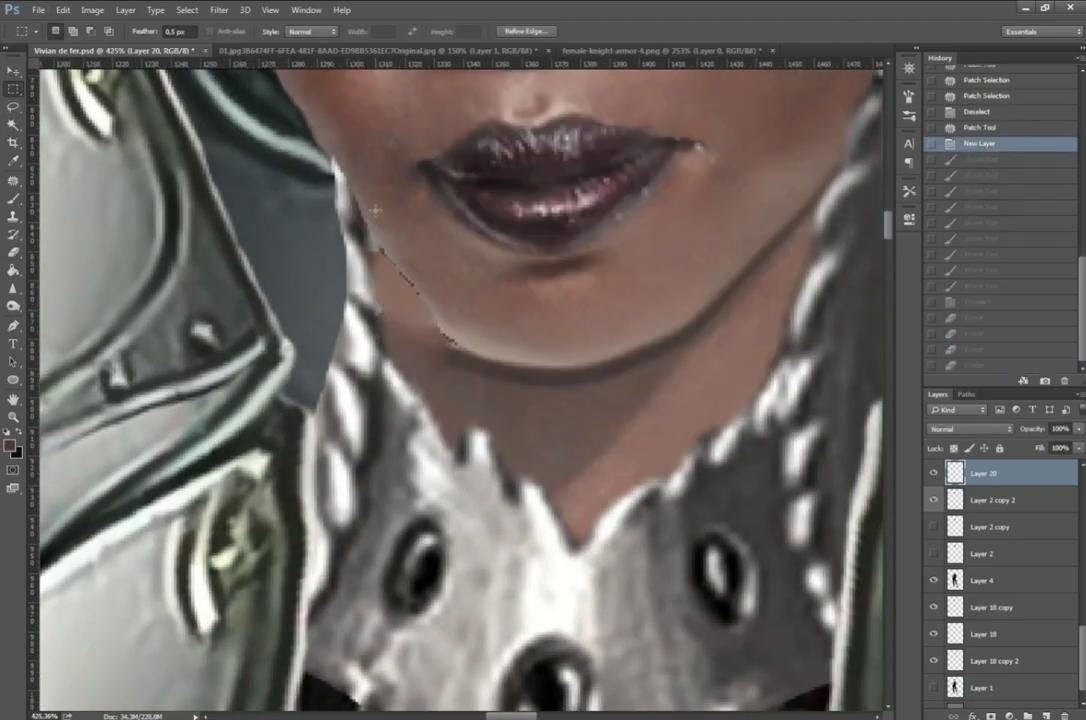
Step: Paint a dark shadow line along the jawline with a small brush
mouse_move(440, 335)
mouse_down()
mouse_move(359, 205)
mouse_move(366, 224)
mouse_up()
drag(364, 220, 374, 240)
drag(372, 236, 394, 268)
drag(392, 265, 402, 279)
drag(400, 276, 409, 288)
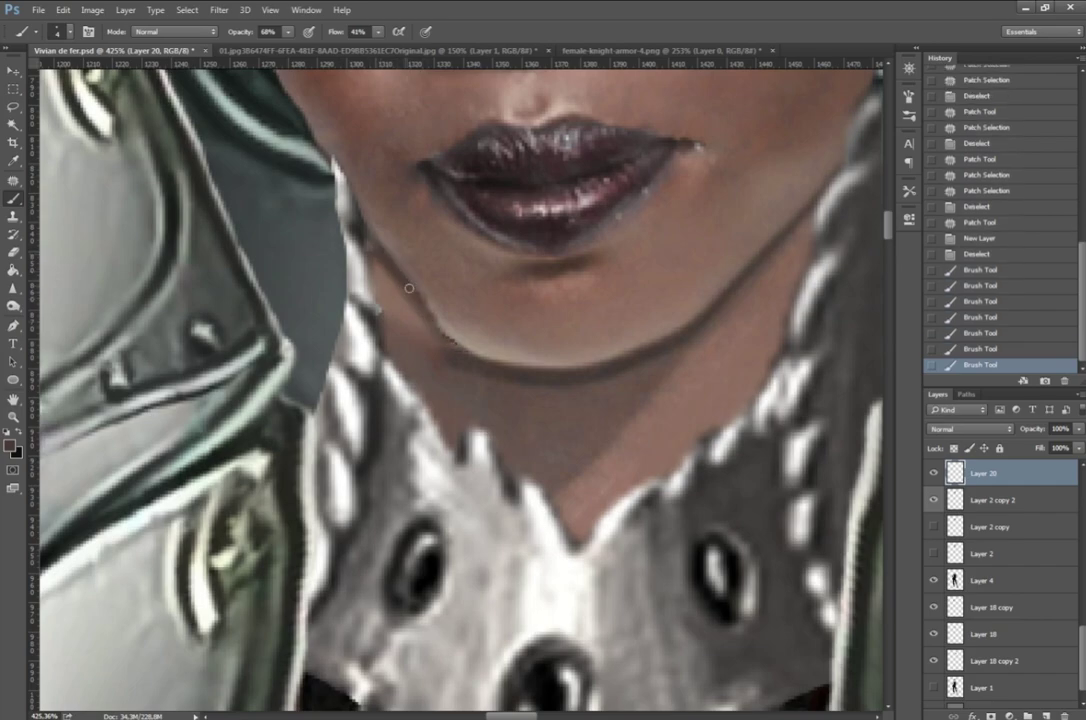
Step: With a larger brush, darken the skin tone across the jaw and neck
key(bracketright)
key(bracketright)
key(bracketright)
mouse_move(362, 243)
mouse_down()
mouse_move(478, 393)
mouse_move(490, 440)
mouse_move(843, 223)
mouse_move(843, 281)
mouse_up()
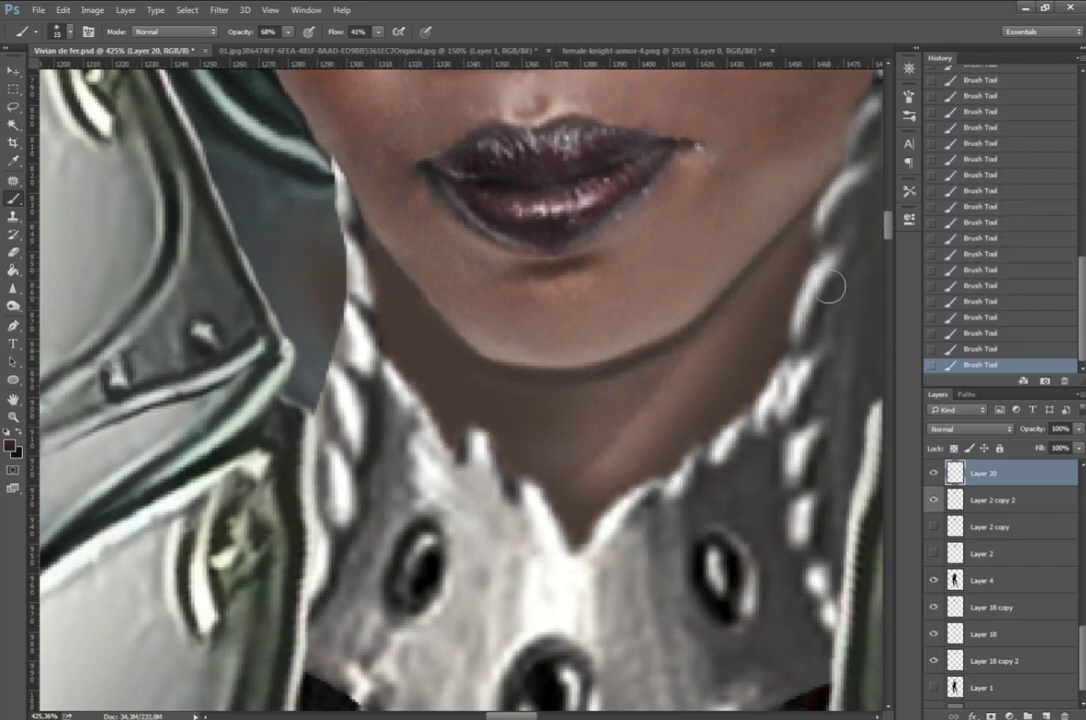
scroll(468, 463, down, 5)
scroll(497, 363, up, 5)
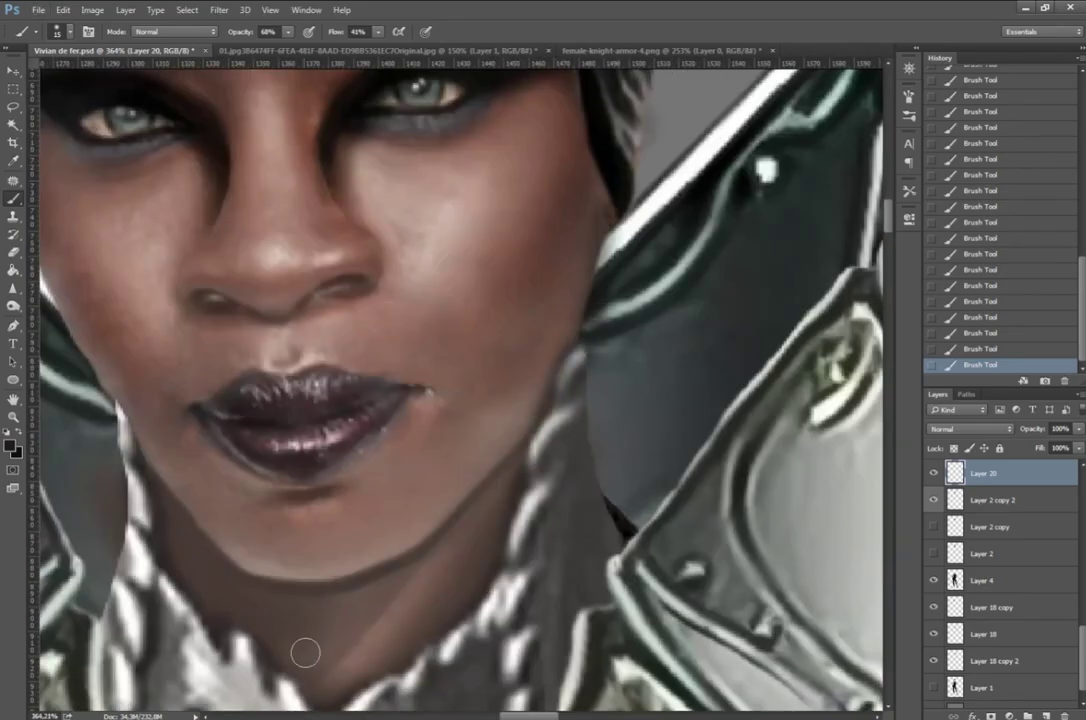
scroll(329, 313, up, 1)
scroll(376, 388, down, 4)
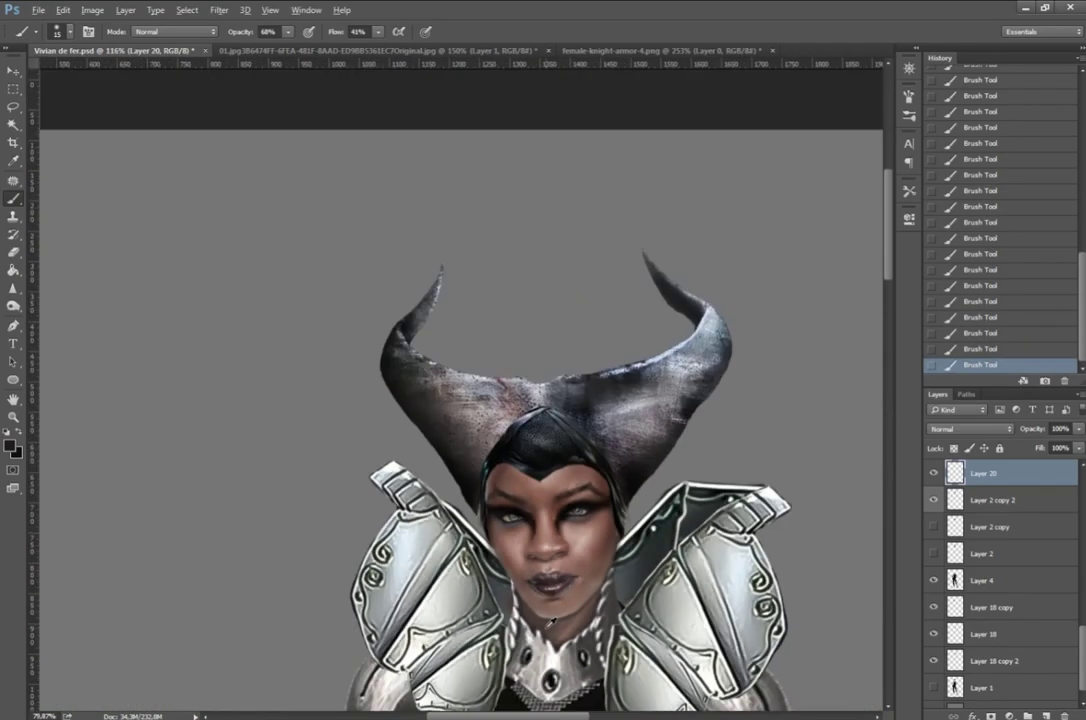
scroll(460, 475, down, 5)
scroll(460, 475, down, 1)
scroll(538, 557, down, 4)
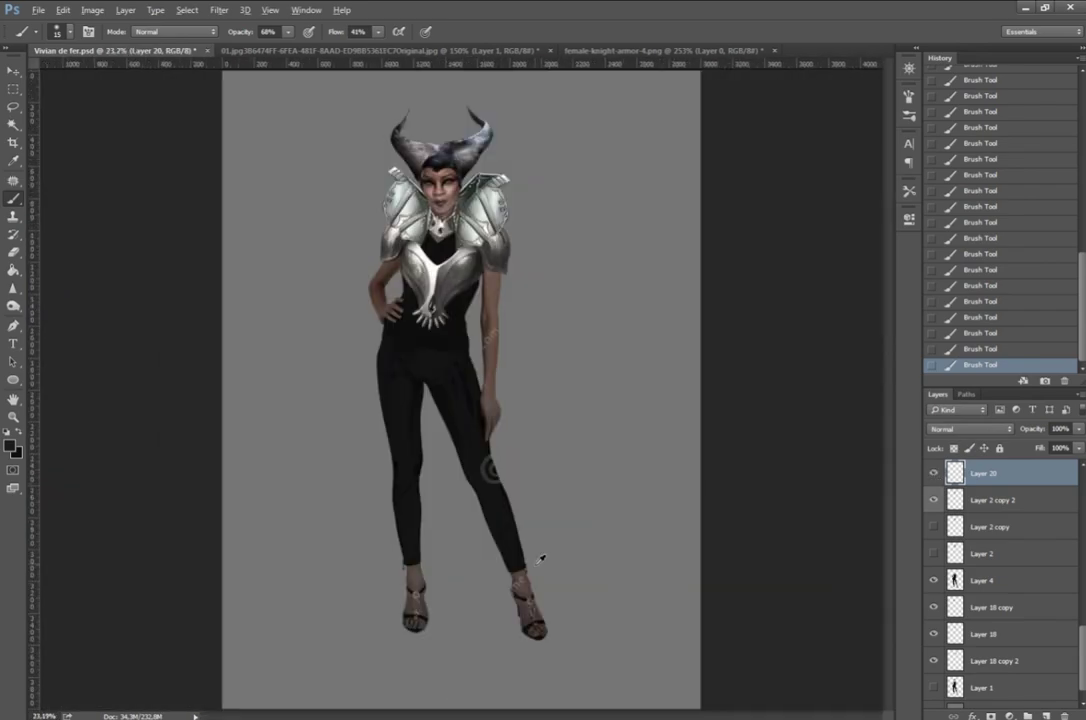
scroll(500, 300, up, 4)
scroll(1000, 580, down, 5)
Step: Duplicate Layer 11, hide the original, and erase part of the copy
click(990, 607)
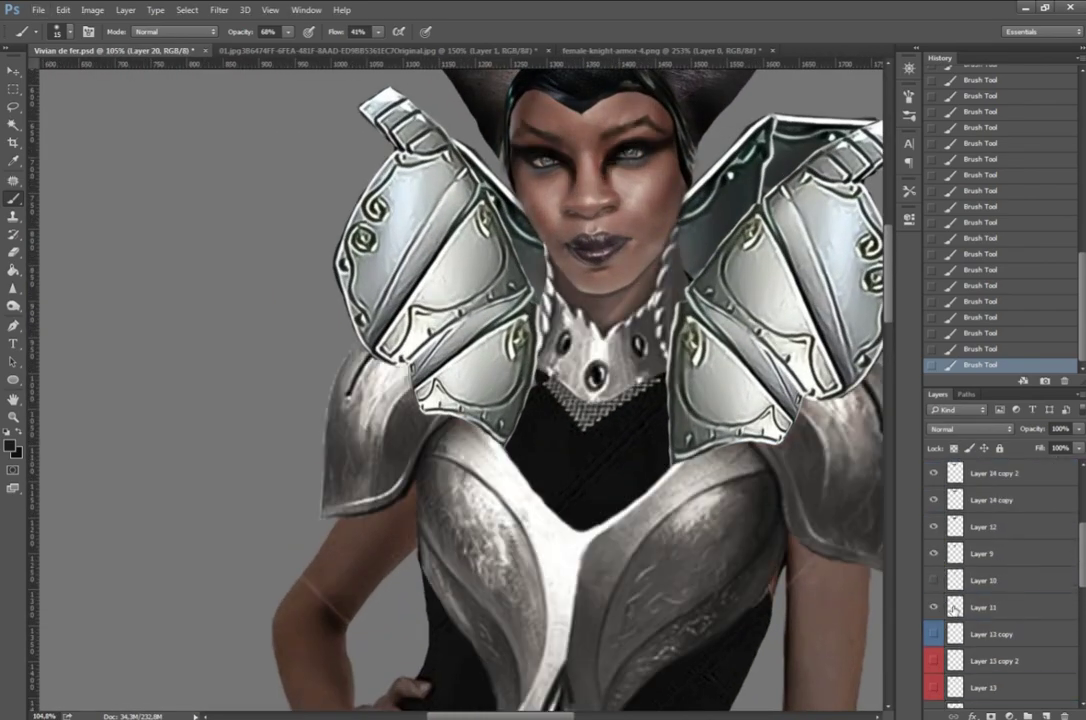
key(ctrl+j)
click(933, 607)
key(e)
click(594, 127)
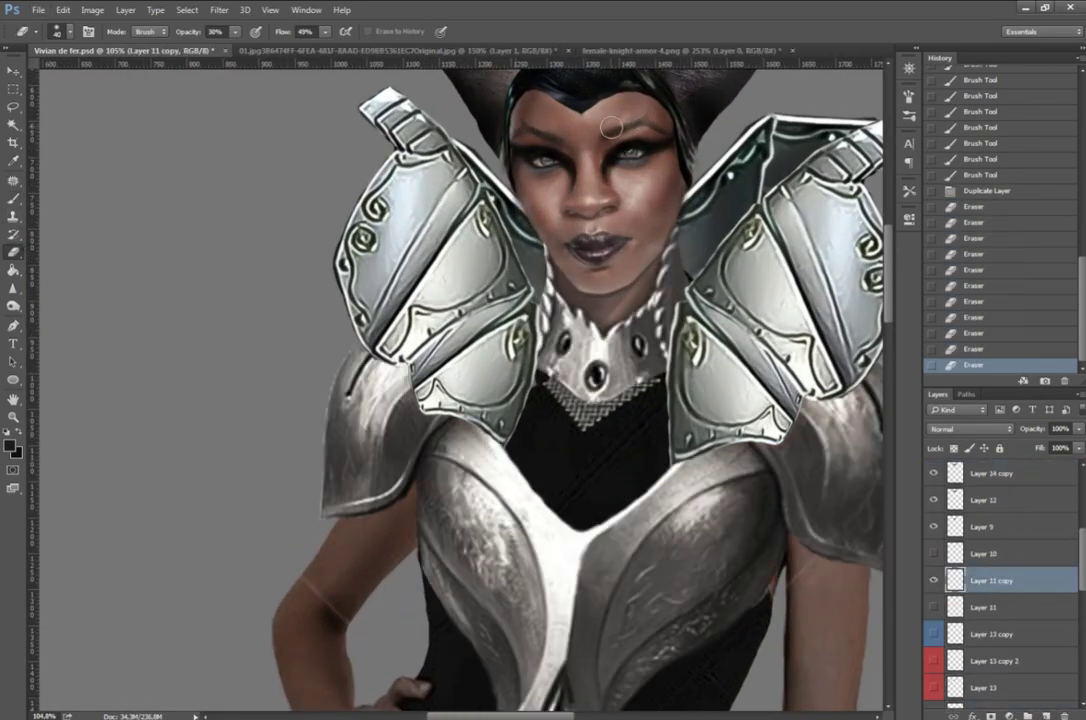
scroll(903, 340, up, 3)
scroll(551, 397, up, 2)
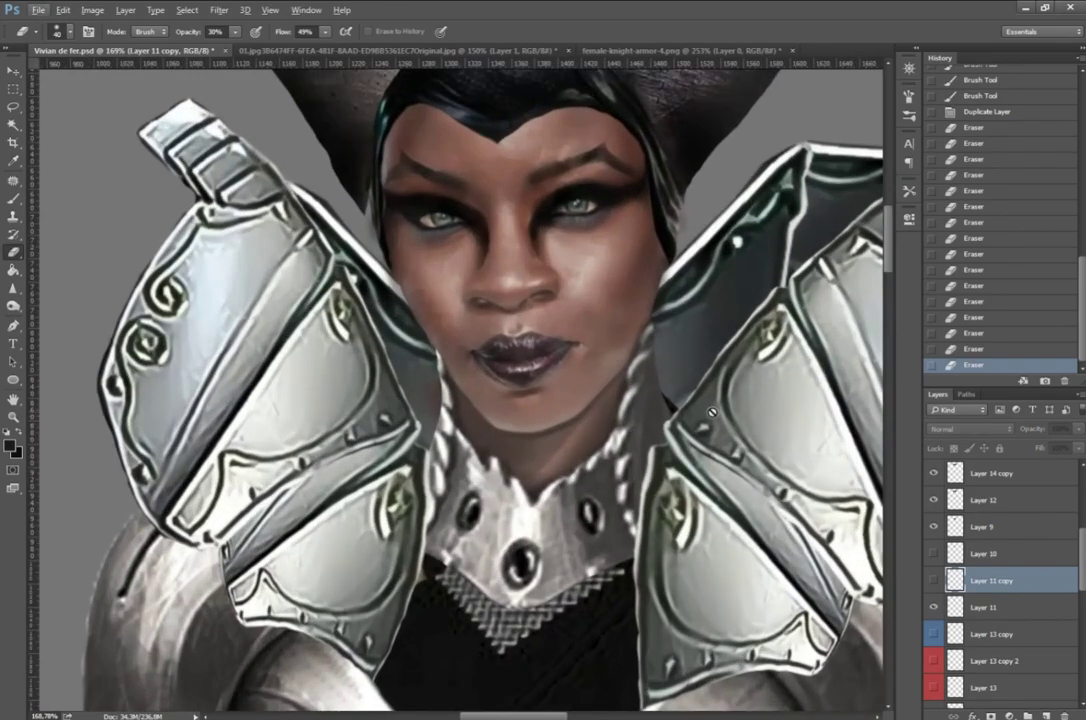
scroll(551, 397, down, 4)
scroll(1000, 580, down, 5)
scroll(438, 416, up, 6)
Step: Save the document and toggle the shoulder-plate layers' visibility to compare
key(ctrl+0)
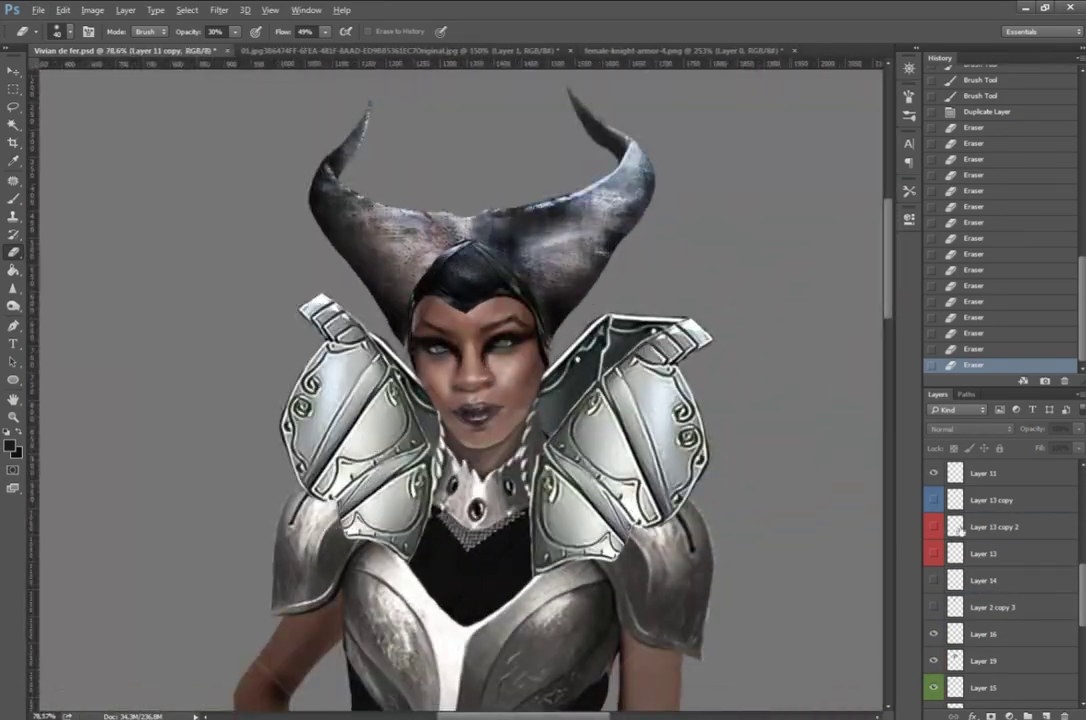
scroll(1000, 580, down, 5)
key(ctrl+s)
click(933, 607)
click(935, 634)
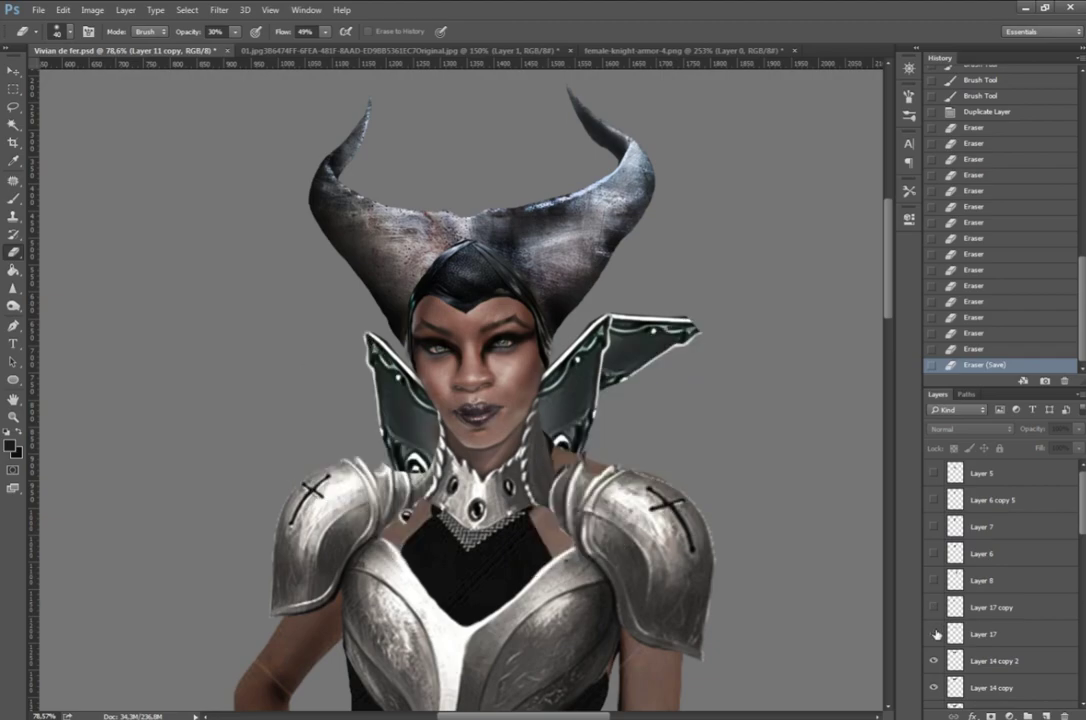
click(934, 634)
click(933, 607)
Step: Lasso and delete the right shoulder tip on Layer 17 copy
click(990, 607)
key(l)
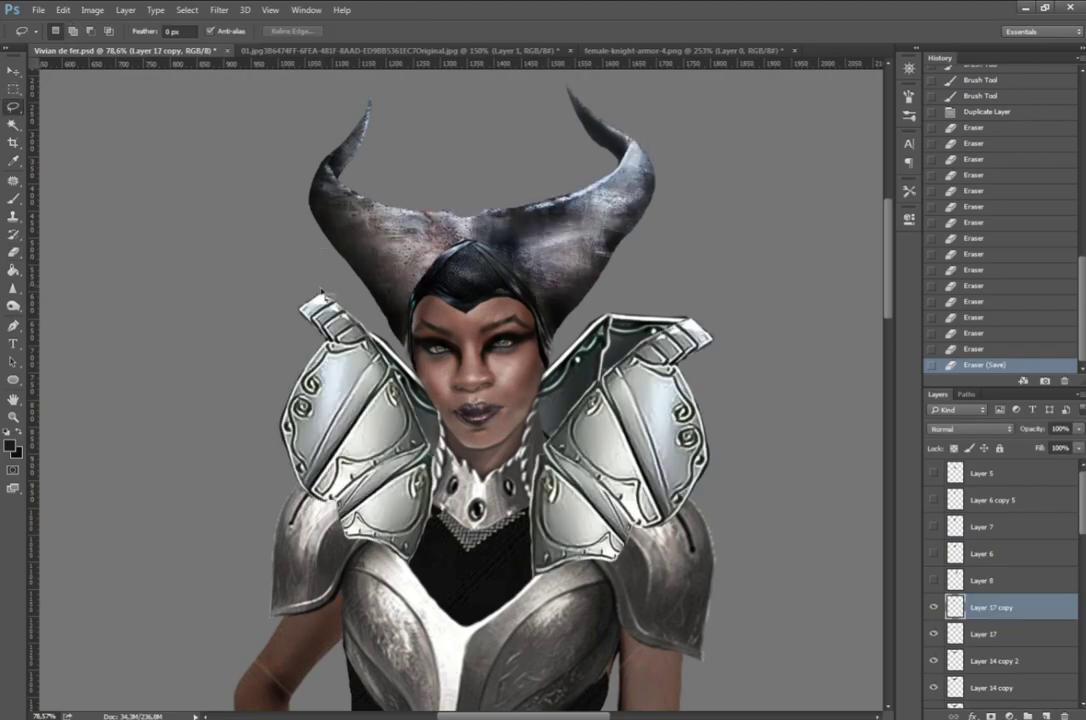
drag(780, 305, 690, 335)
key(Delete)
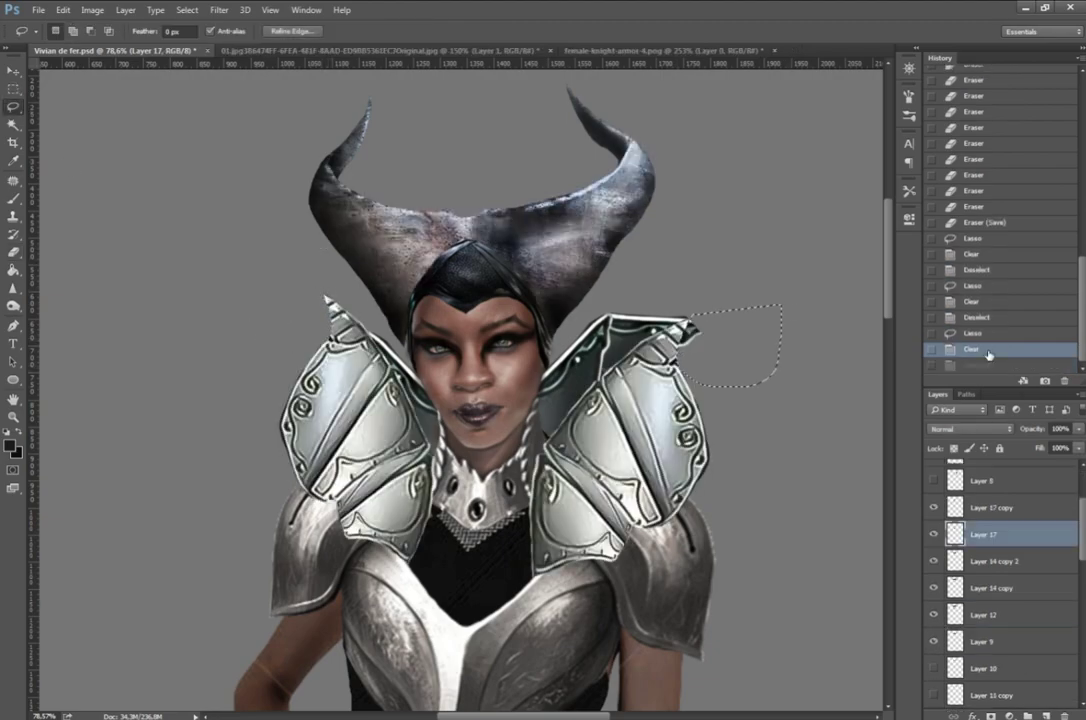
scroll(1000, 614, down, 5)
click(968, 641)
key(ctrl+d)
Step: Hide the large shoulder plates and move Layer 18 copy 2 up above Layer 4
key(ctrl+0)
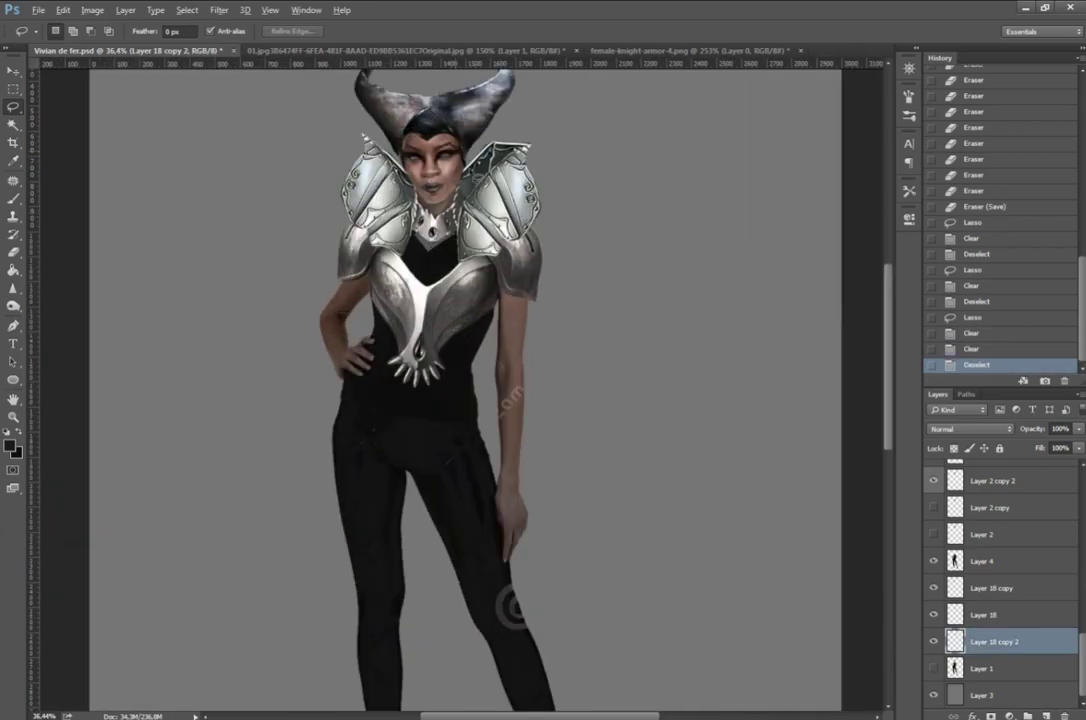
key(ctrl+plus)
click(934, 641)
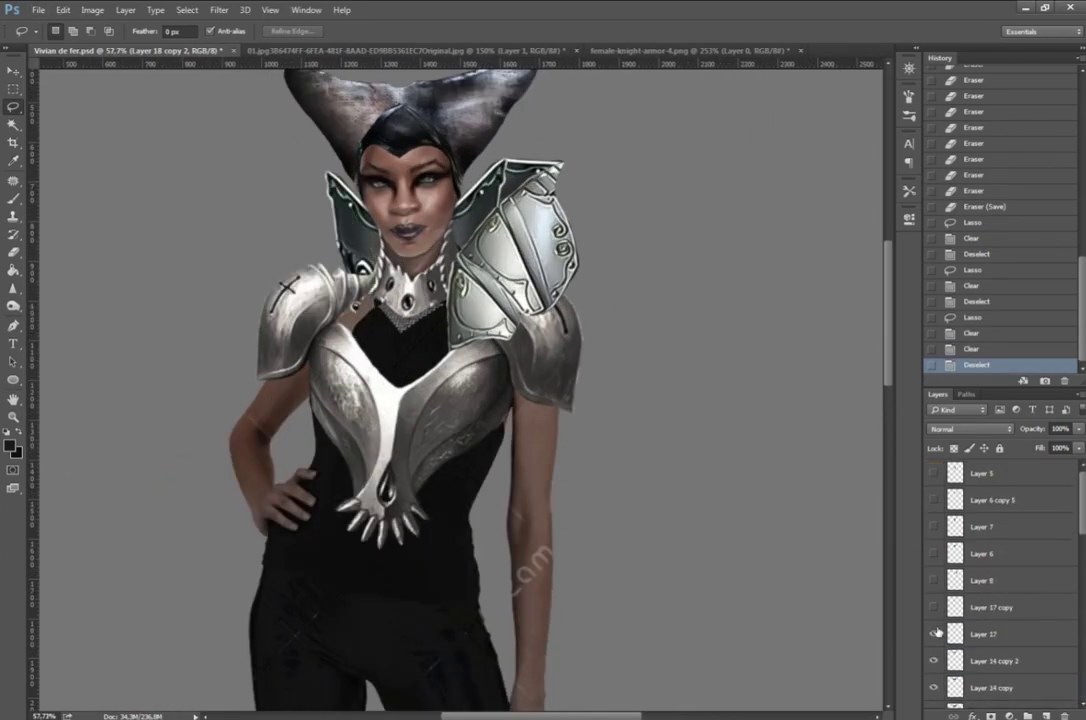
key(ctrl+bracketright)
key(ctrl+bracketright)
key(ctrl+bracketright)
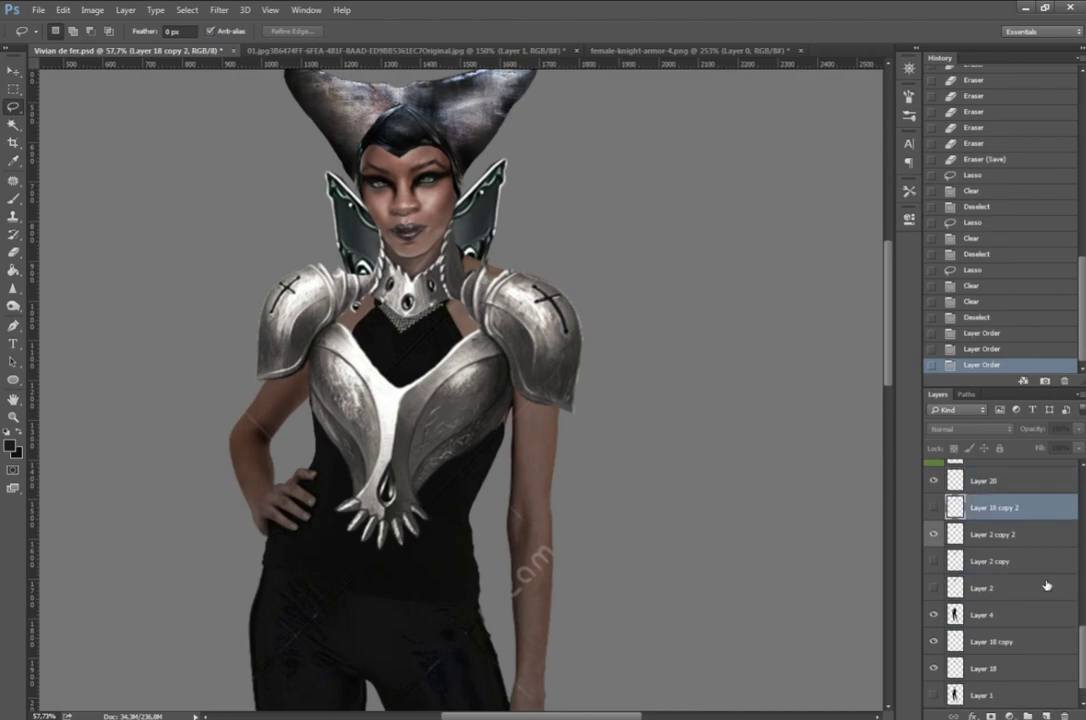
key(ctrl+bracketright)
ctrl+click(957, 478)
key(ctrl+d)
drag(985, 641, 985, 575)
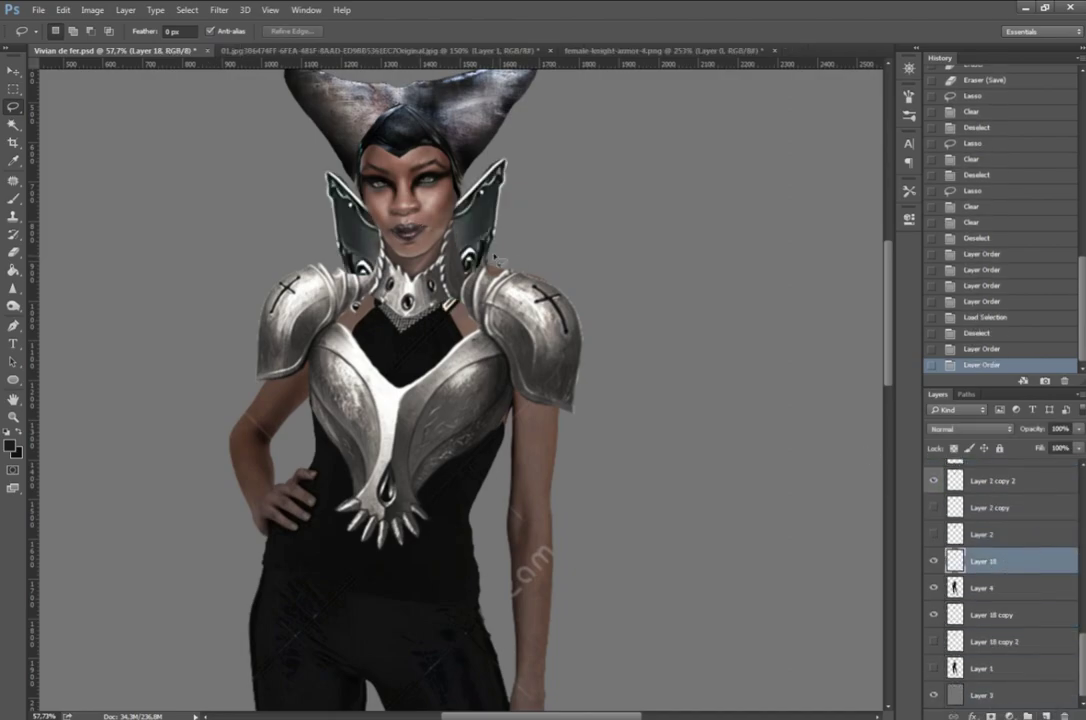
key(ctrl+d)
Step: Close the 01.jpg reference image so female-knight-armor-4.png is shown
scroll(1014, 605, up, 5)
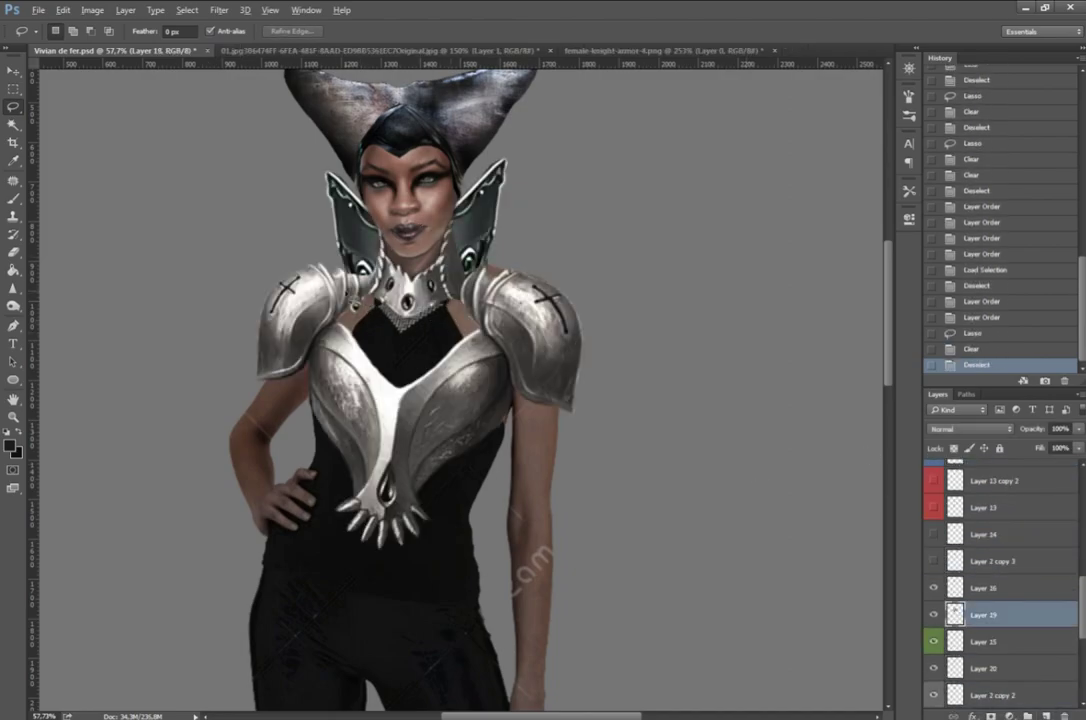
scroll(330, 305, up, 5)
scroll(460, 385, down, 5)
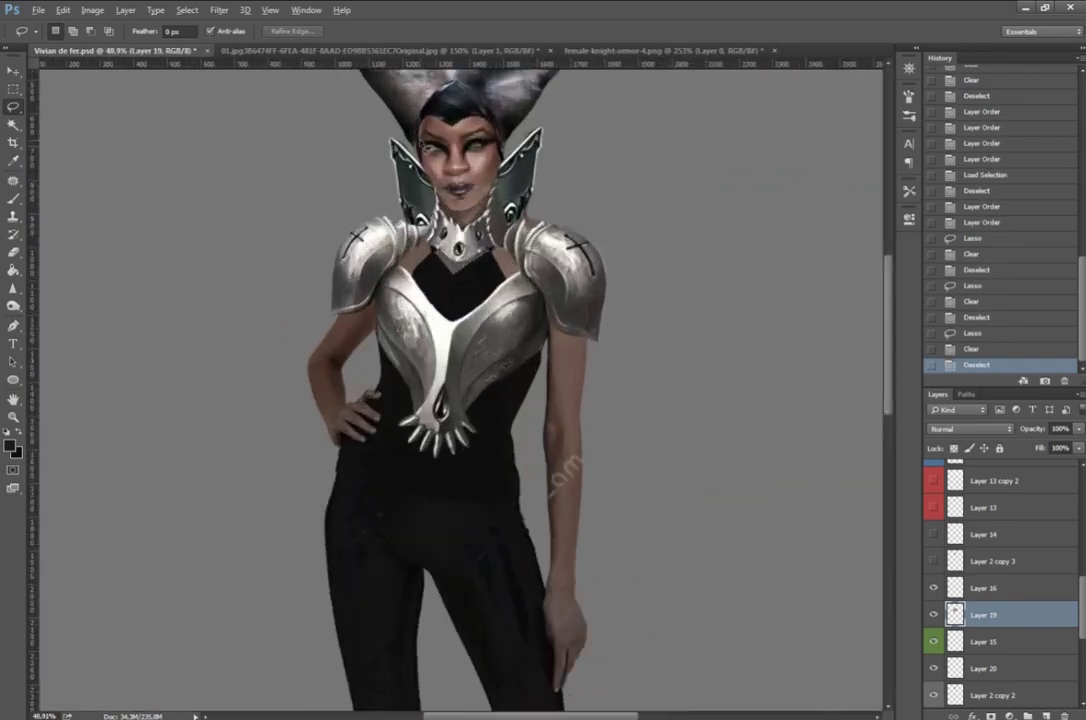
click(370, 50)
key(ctrl+w)
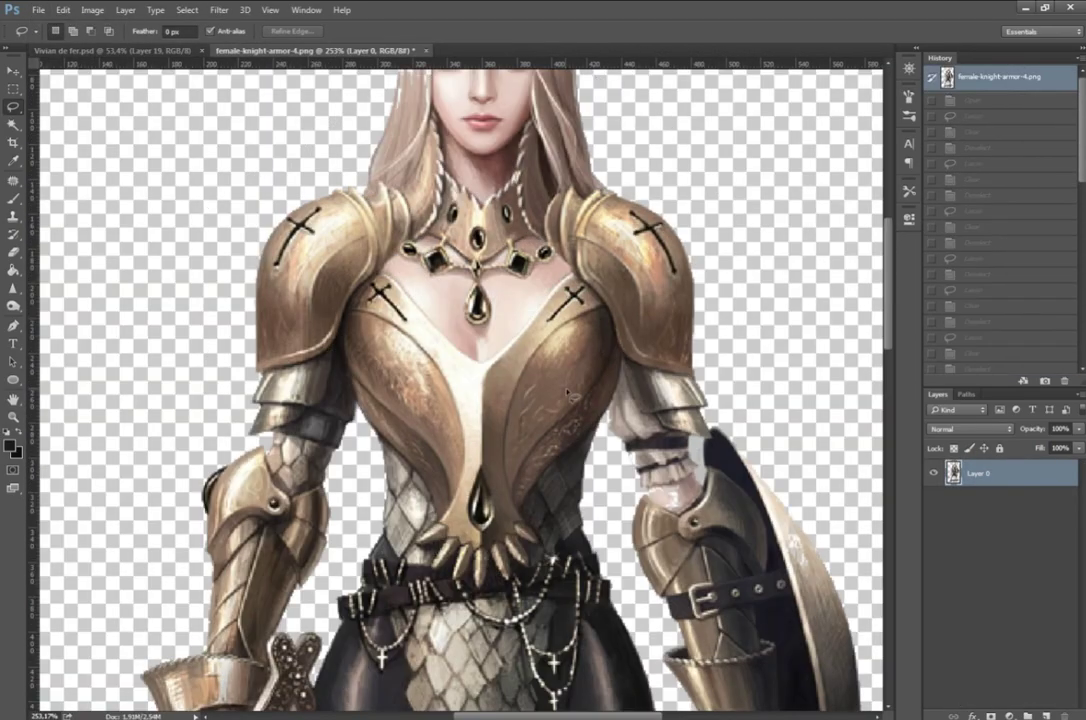
Step: Return to Vivian de fer.psd and mark a rectangle around the cobra using the Select menu
click(112, 50)
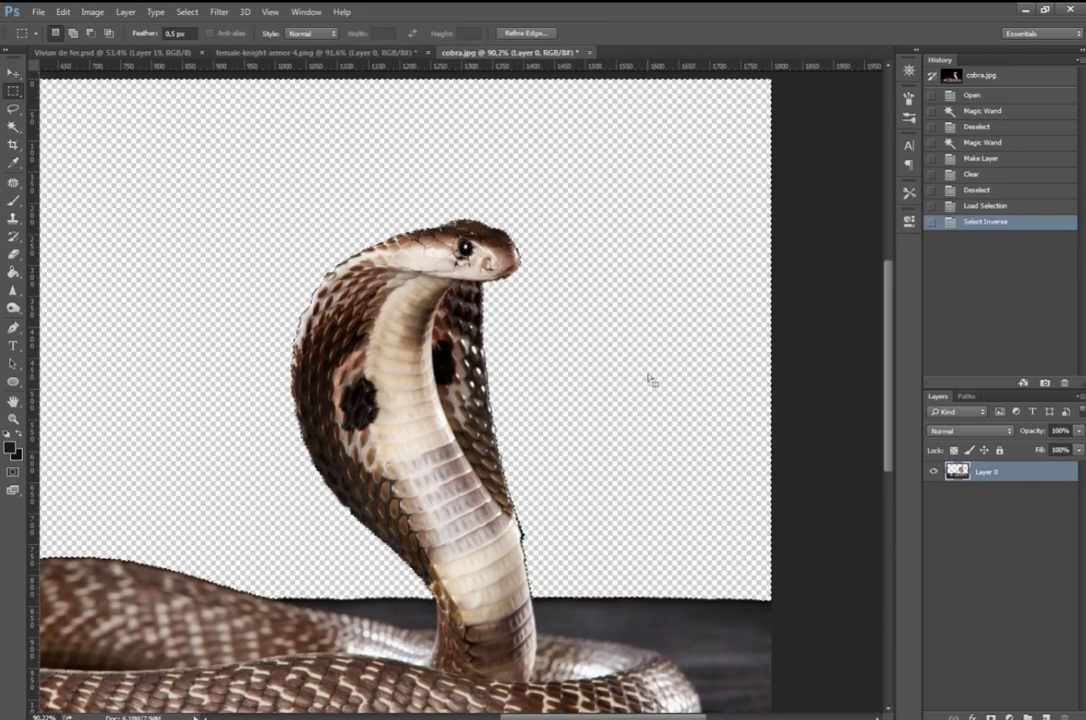
click(187, 12)
click(225, 155)
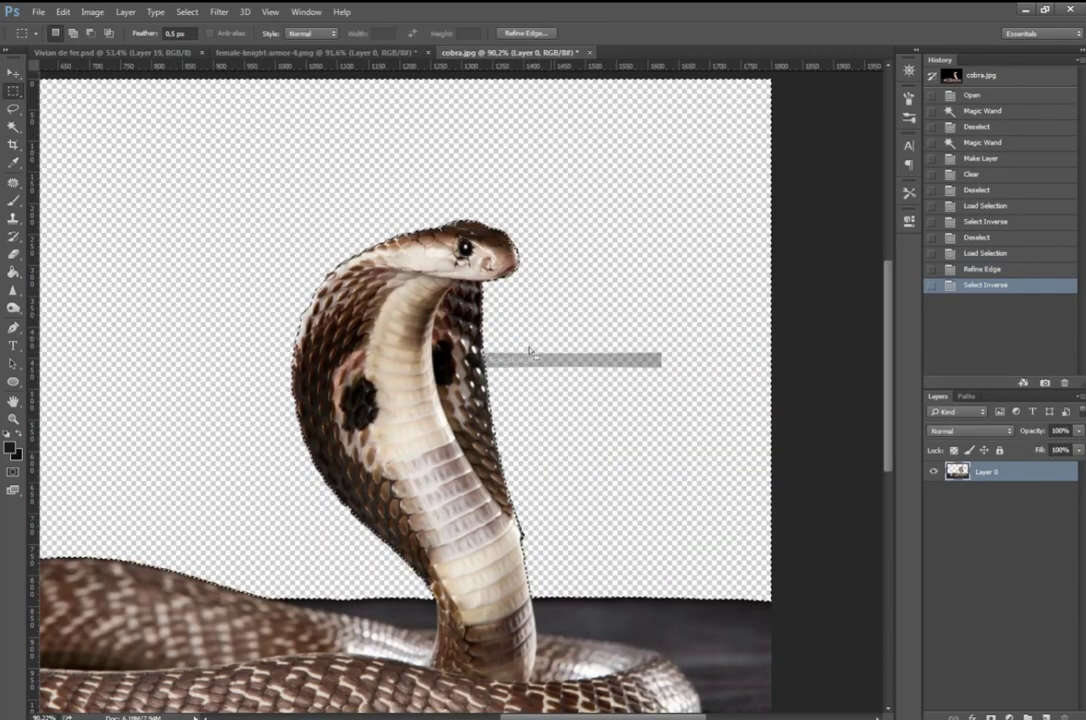
drag(242, 174, 626, 562)
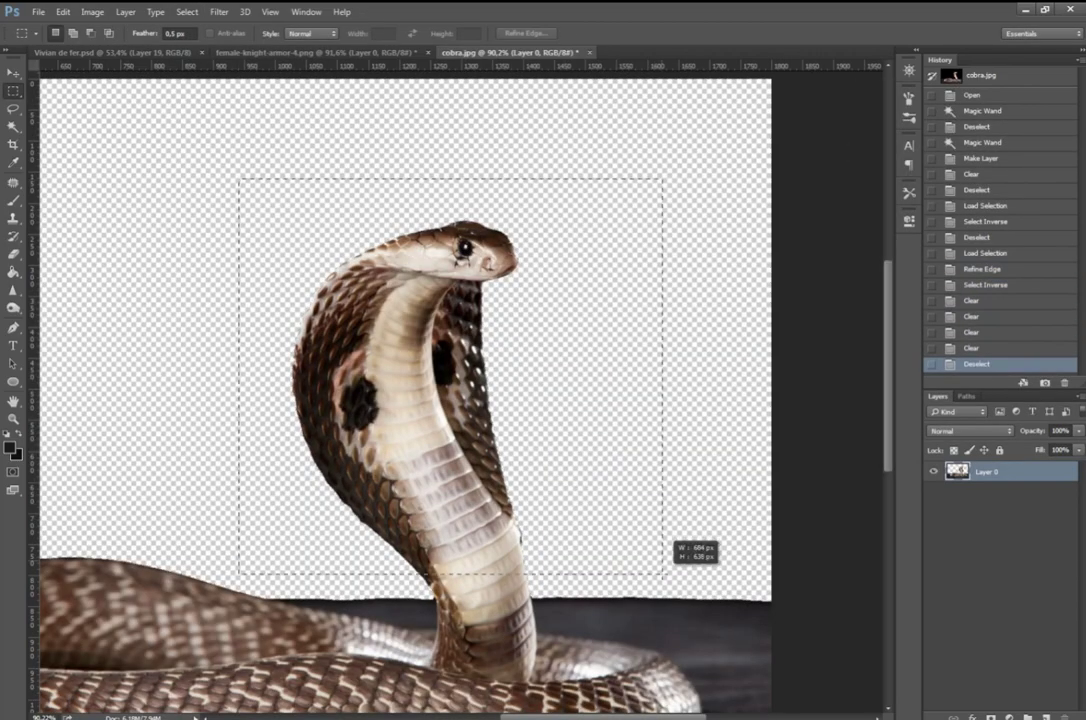
key(ctrl+d)
scroll(626, 562, down, 2)
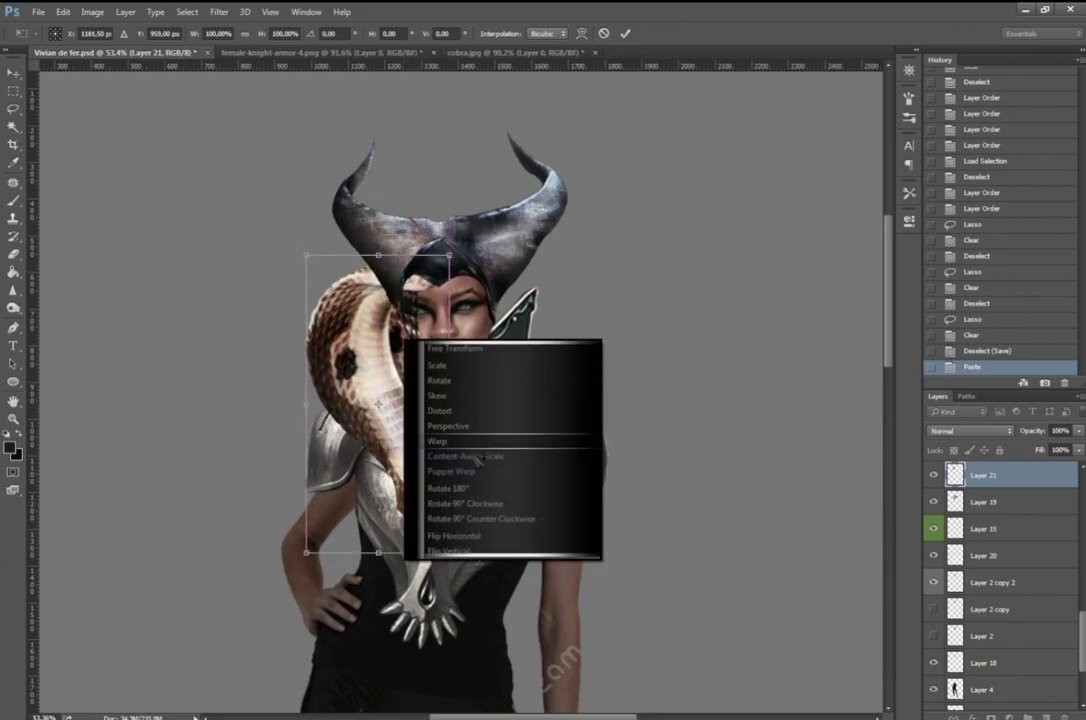
Step: Distort the cobra to curve beside her head, scale it to about 89%, and place it over the left shoulder
click(441, 410)
drag(396, 279, 420, 345)
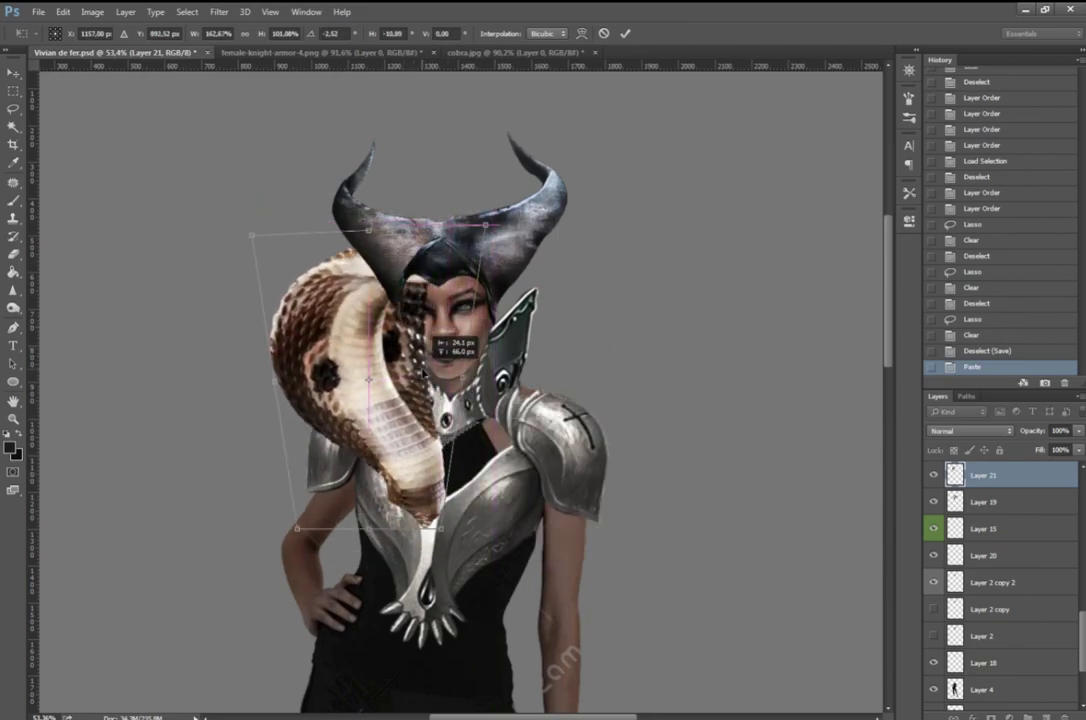
key(Return)
key(ctrl+t)
mouse_move(480, 250)
mouse_down()
mouse_move(463, 248)
mouse_move(440, 280)
mouse_up()
drag(370, 380, 380, 360)
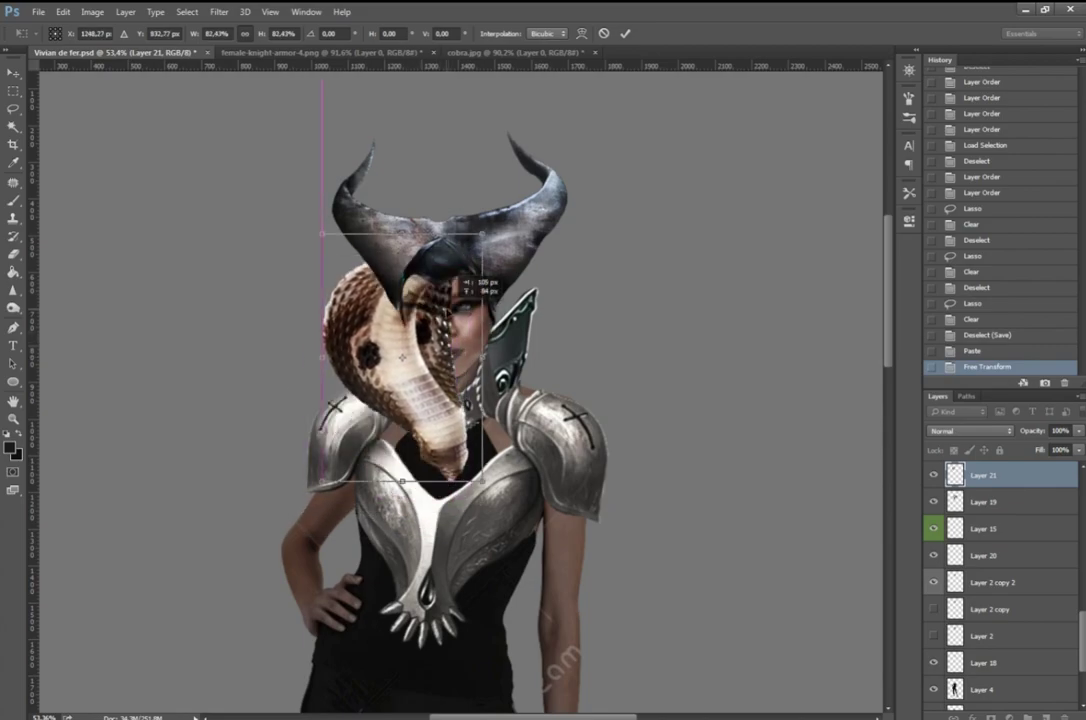
key(Return)
drag(1072, 453, 1041, 456)
key(ctrl+plus)
key(ctrl+plus)
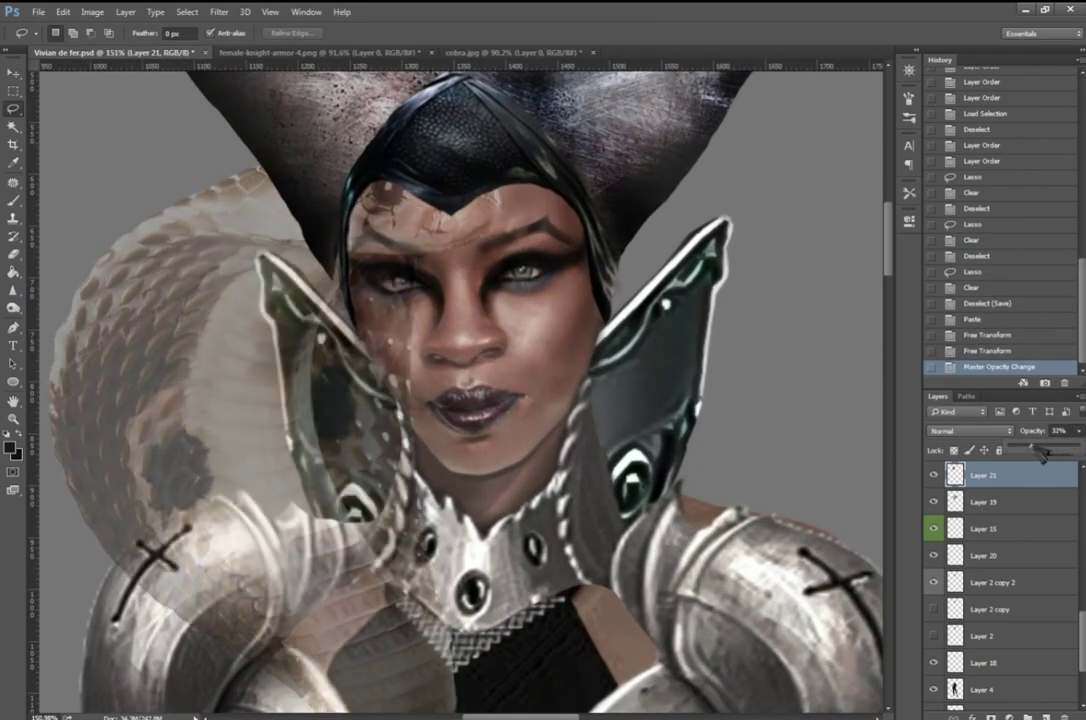
key(ctrl+0)
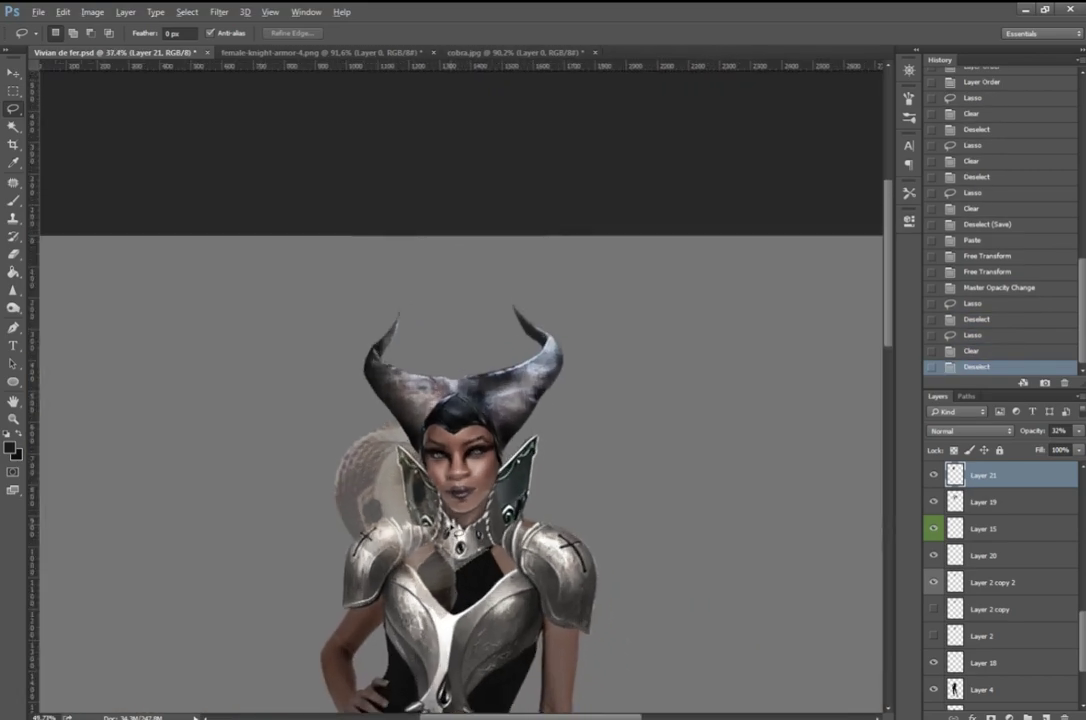
key(0)
Step: Duplicate the cobra, flip the copy horizontally, and rotate it into place right of her neck
key(ctrl+j)
key(ctrl+t)
right_click(435, 495)
click(470, 478)
drag(420, 540, 556, 545)
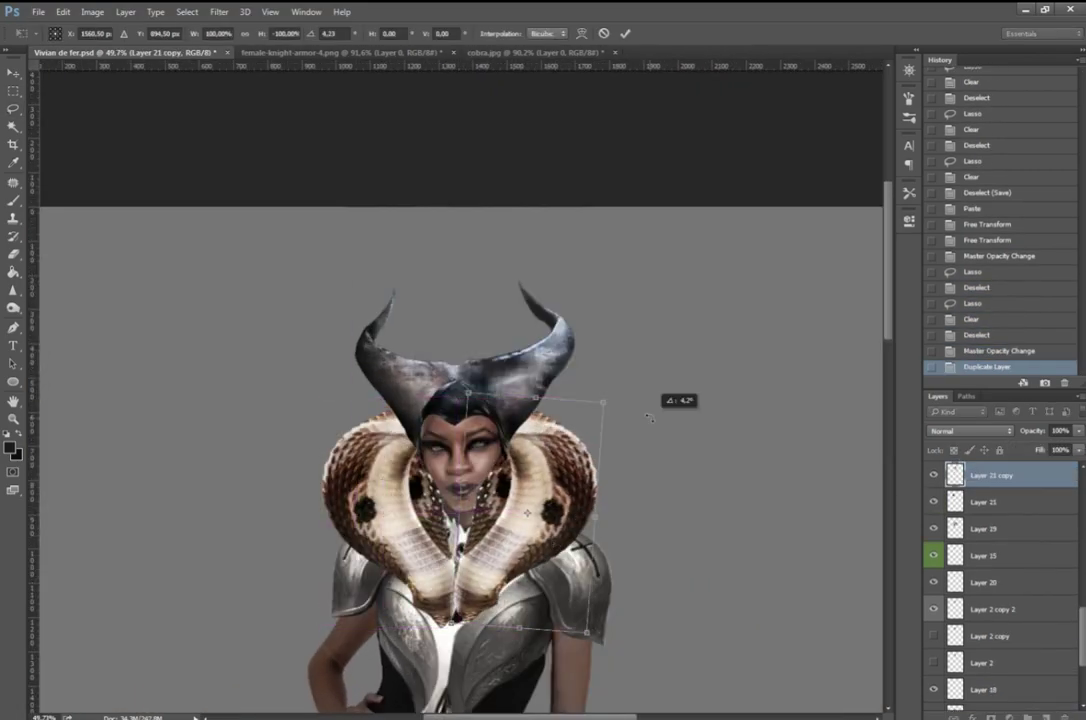
drag(640, 400, 595, 467)
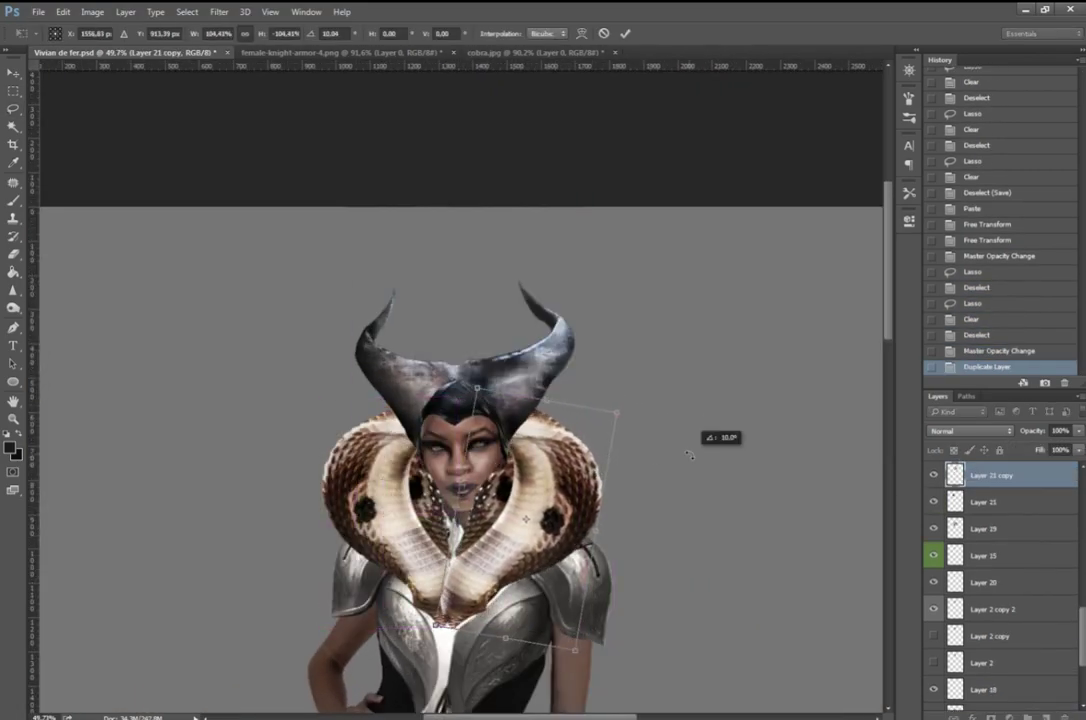
drag(690, 440, 675, 465)
drag(590, 450, 600, 458)
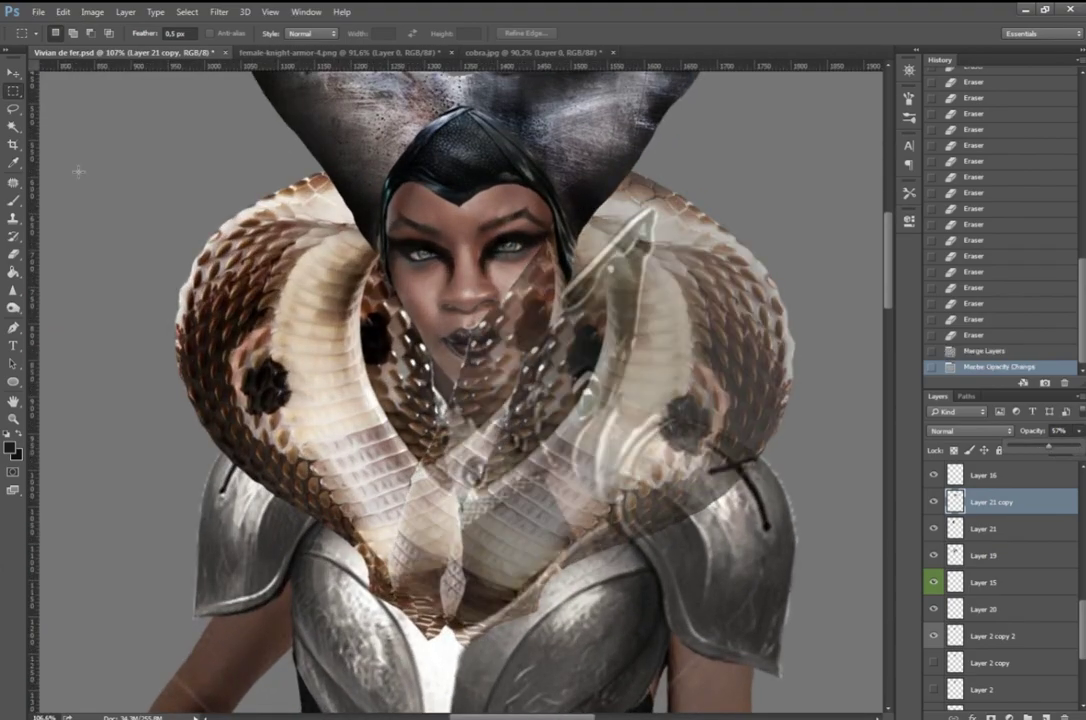
Step: Delete the parts of both cobras that overlap the chest armor
drag(465, 499, 585, 210)
key(Delete)
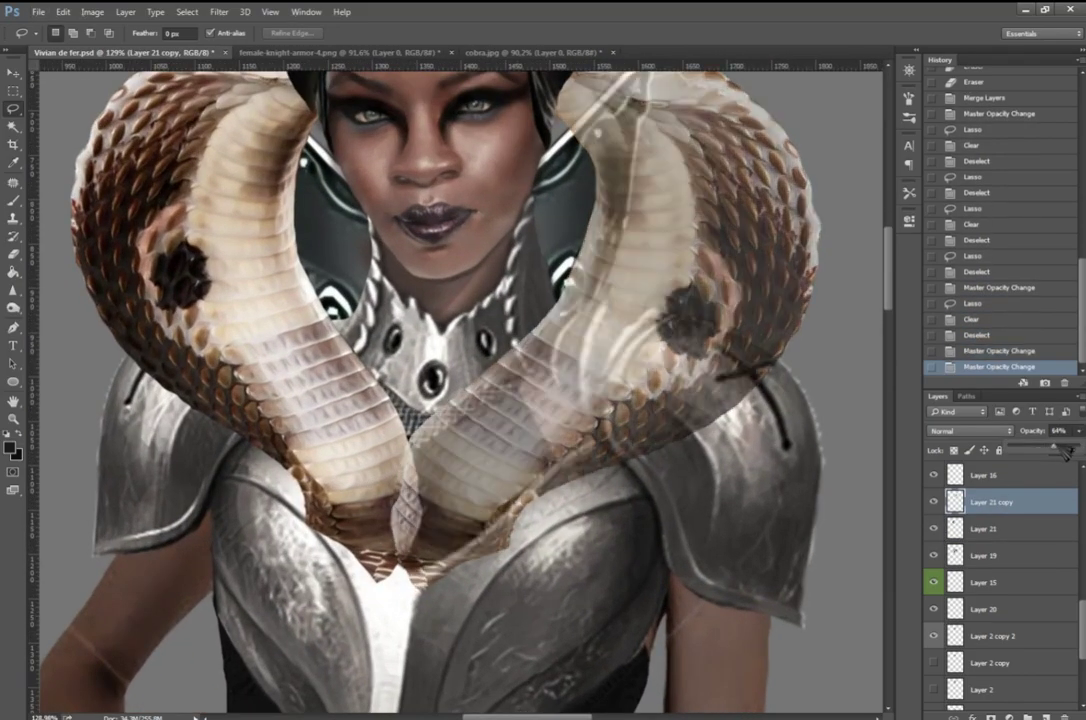
mouse_move(1066, 452)
mouse_down()
mouse_move(1033, 450)
mouse_move(1040, 460)
mouse_move(1050, 447)
mouse_up()
click(1079, 430)
click(990, 528)
click(1079, 430)
drag(372, 545, 384, 308)
key(Delete)
key(ctrl+d)
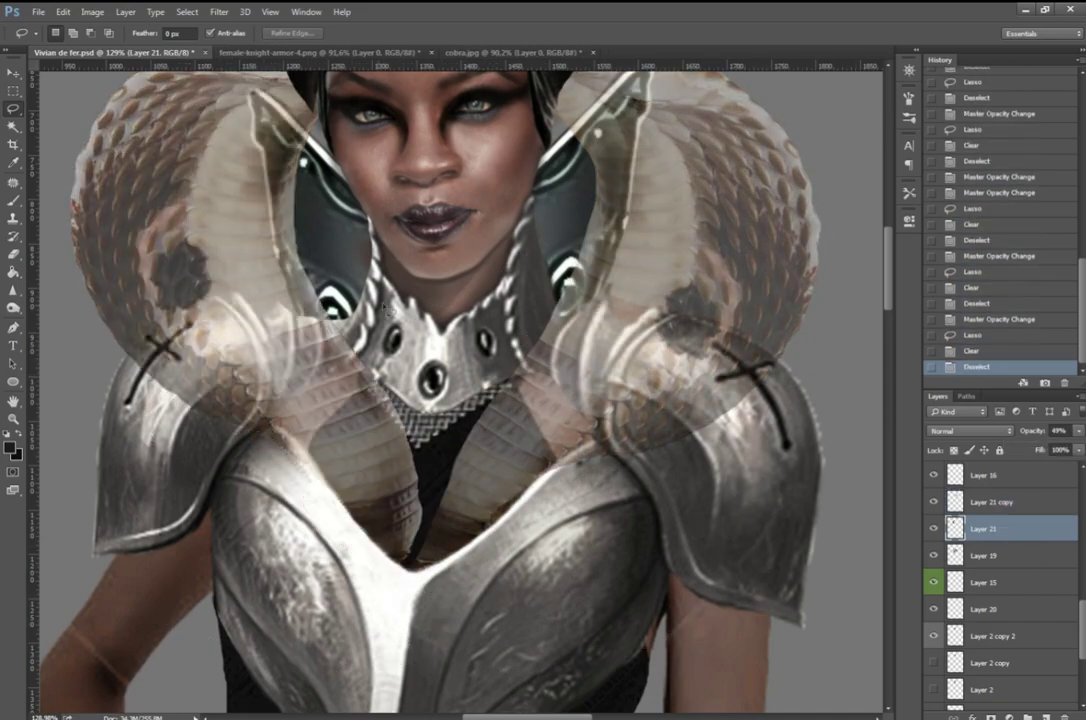
drag(488, 415, 380, 470)
key(Delete)
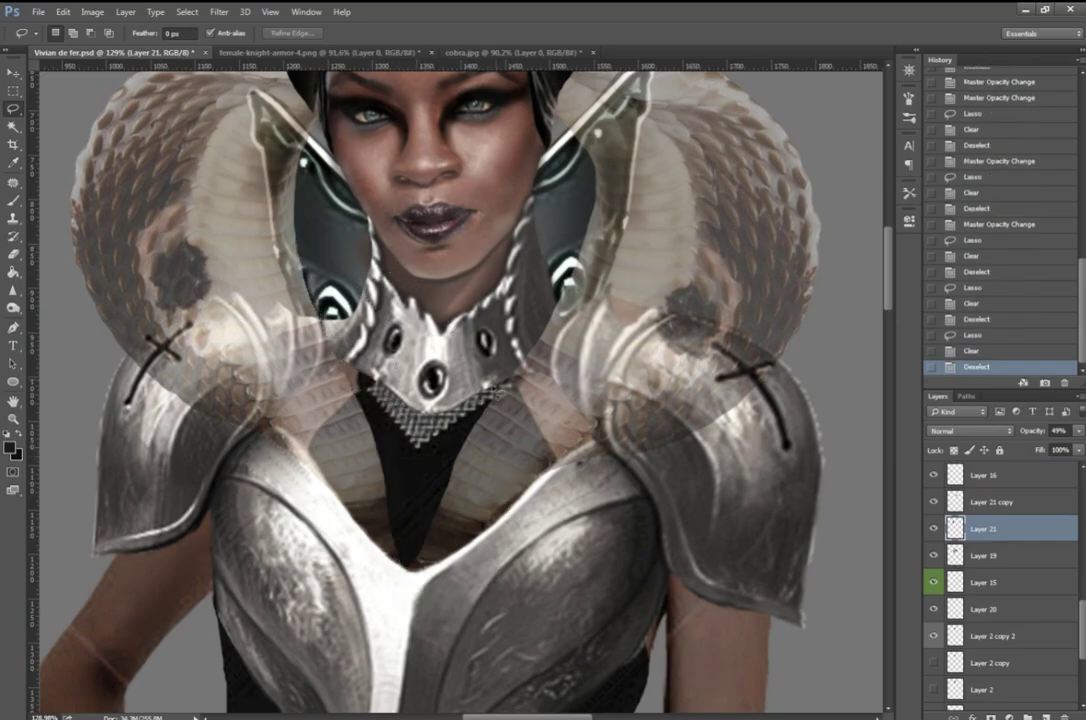
key(ctrl+d)
Step: Trim the right cobra's chest overlap and restore both cobras to full opacity
click(990, 501)
drag(410, 568, 555, 282)
key(Delete)
key(ctrl+d)
key(0)
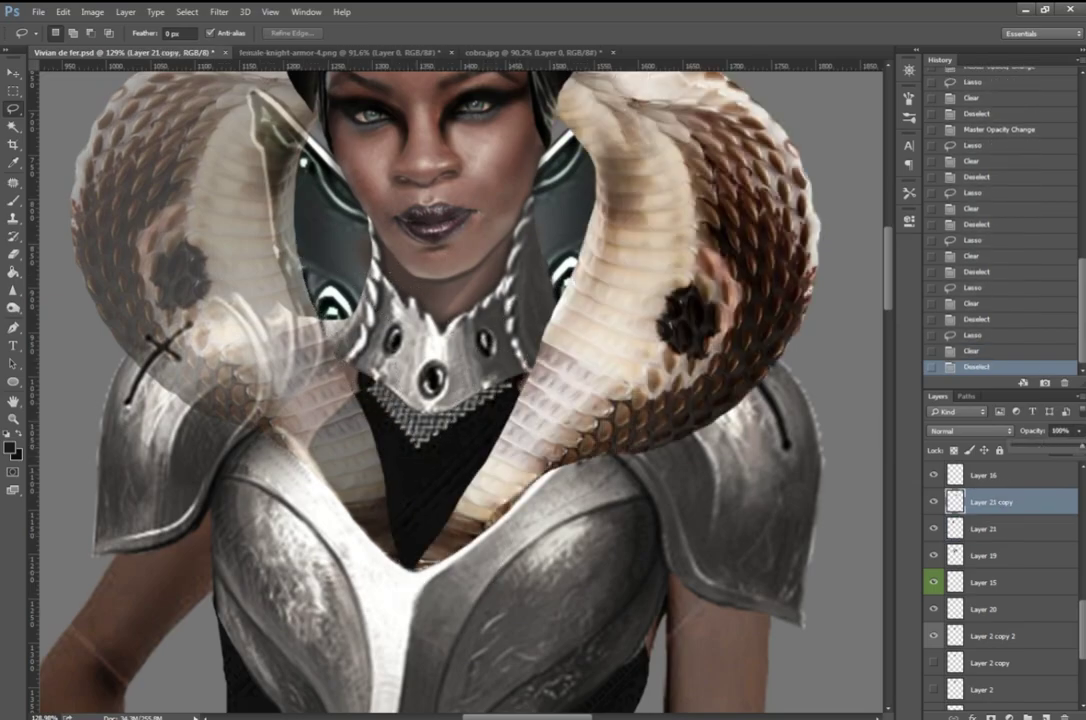
key(alt+bracketleft)
key(0)
drag(888, 307, 901, 284)
Step: Merge the cobra copies into one layer and delete the part beside the neck
key(ctrl+minus)
key(ctrl+plus)
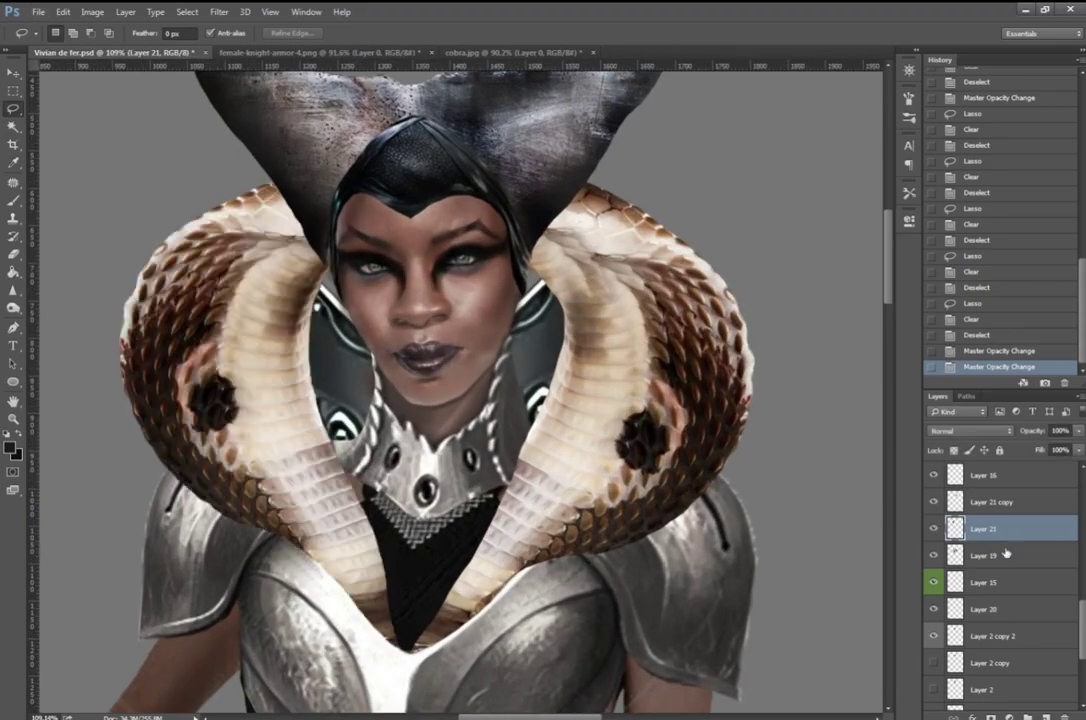
shift+click(990, 501)
key(ctrl+j)
key(ctrl+e)
key(ctrl+plus)
drag(505, 350, 470, 440)
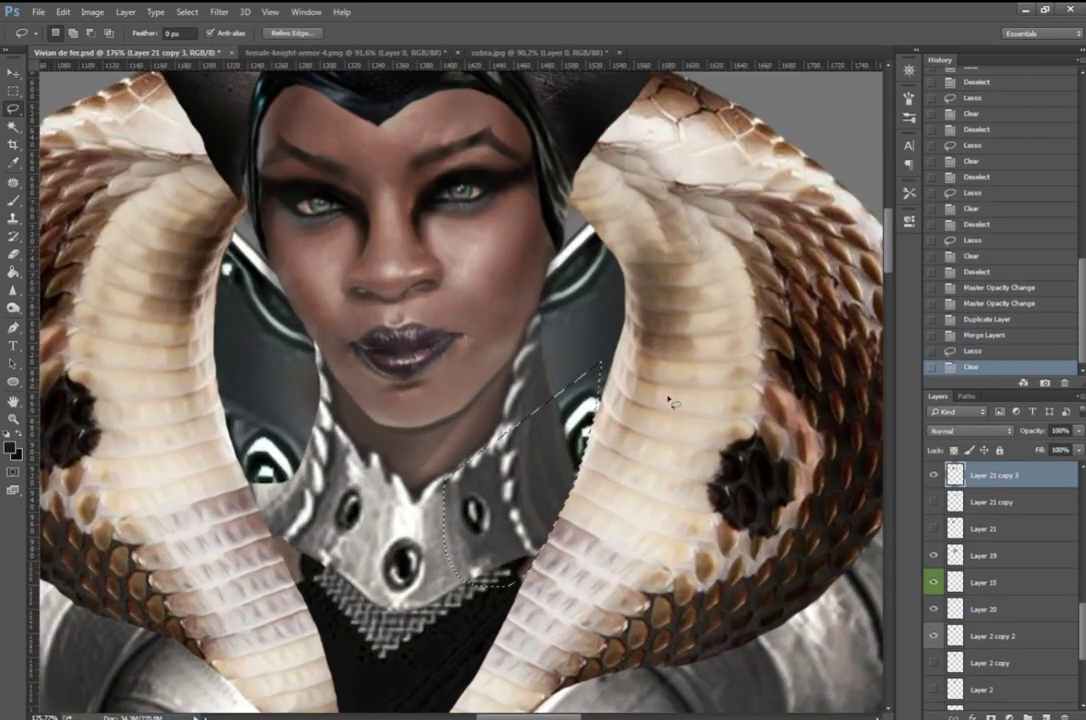
key(Delete)
key(ctrl+d)
key(ctrl+0)
scroll(338, 199, up, 3)
scroll(339, 199, down, 2)
Step: Desaturate the merged cobras in Camera Raw and boost their contrast
key(ctrl+shift+a)
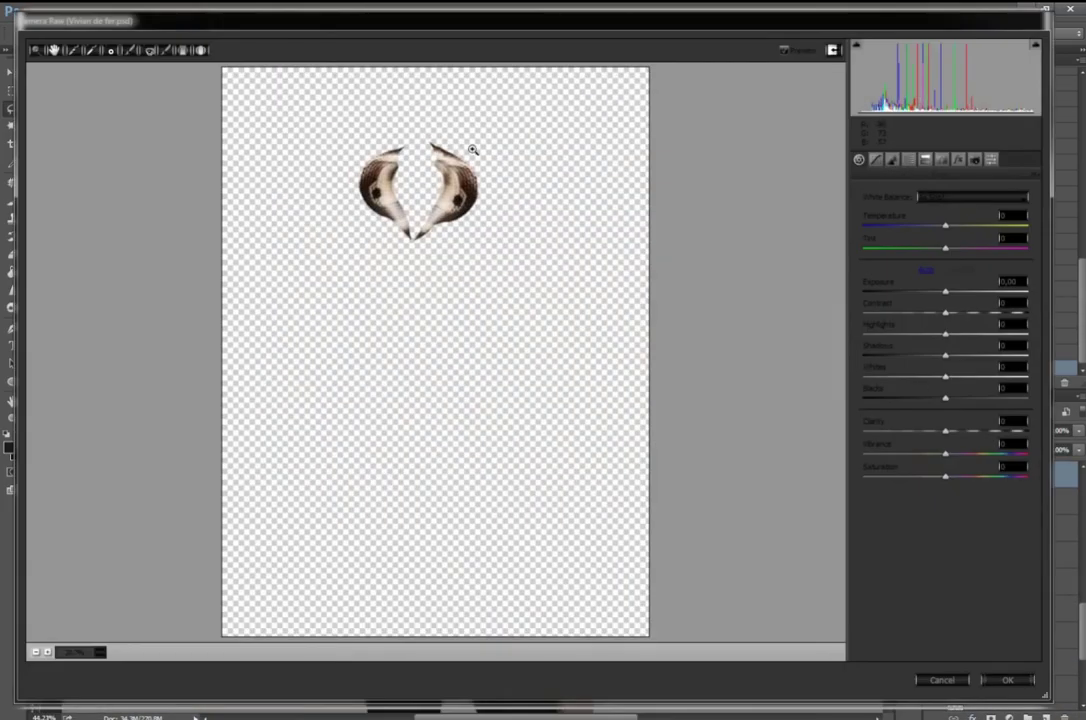
drag(945, 476, 884, 478)
shift+double_click(945, 313)
Step: Adjust the cobras' highlights, shadows and blacks in Camera Raw and apply the grey look
shift+double_click(945, 334)
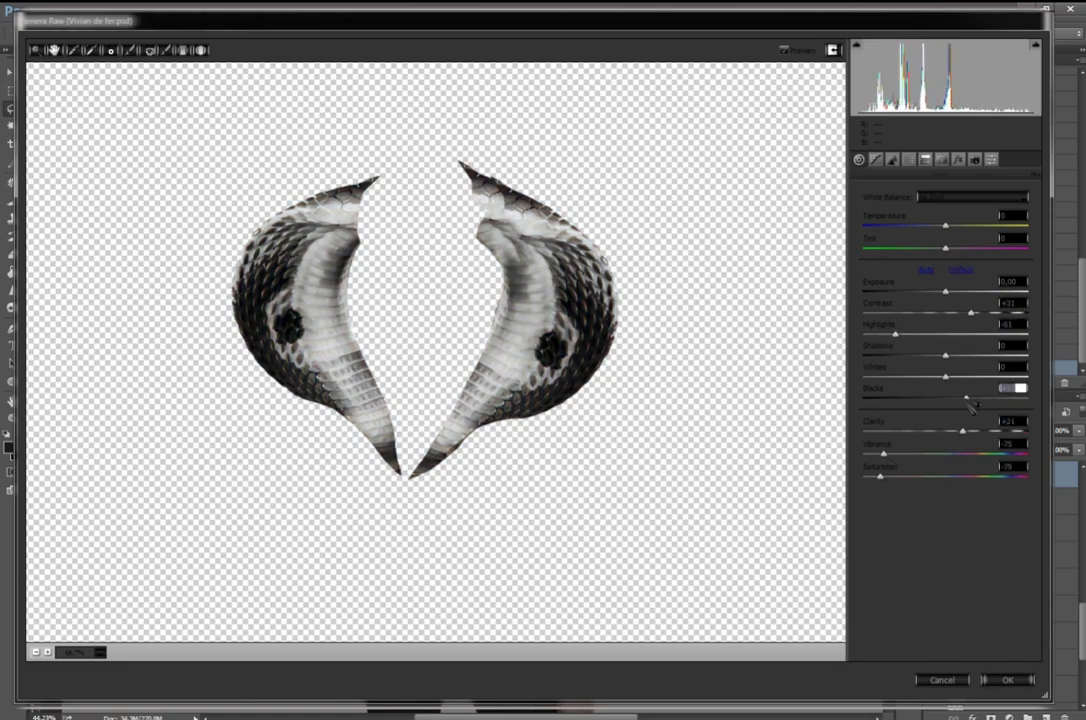
shift+double_click(945, 355)
shift+double_click(945, 398)
click(893, 159)
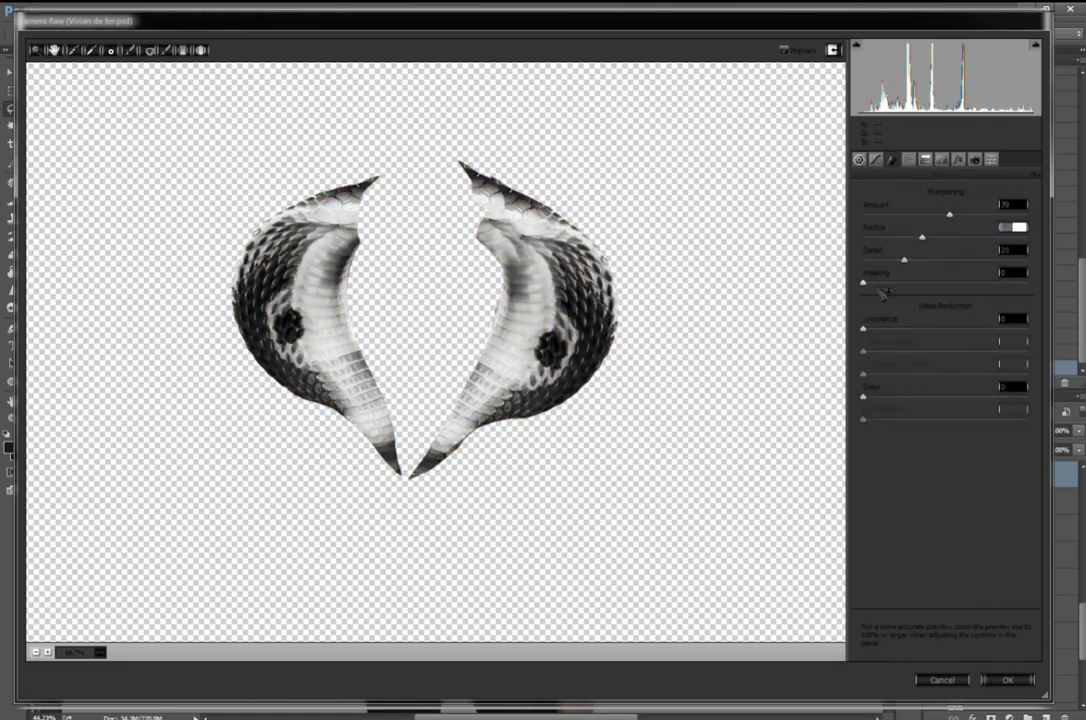
click(995, 682)
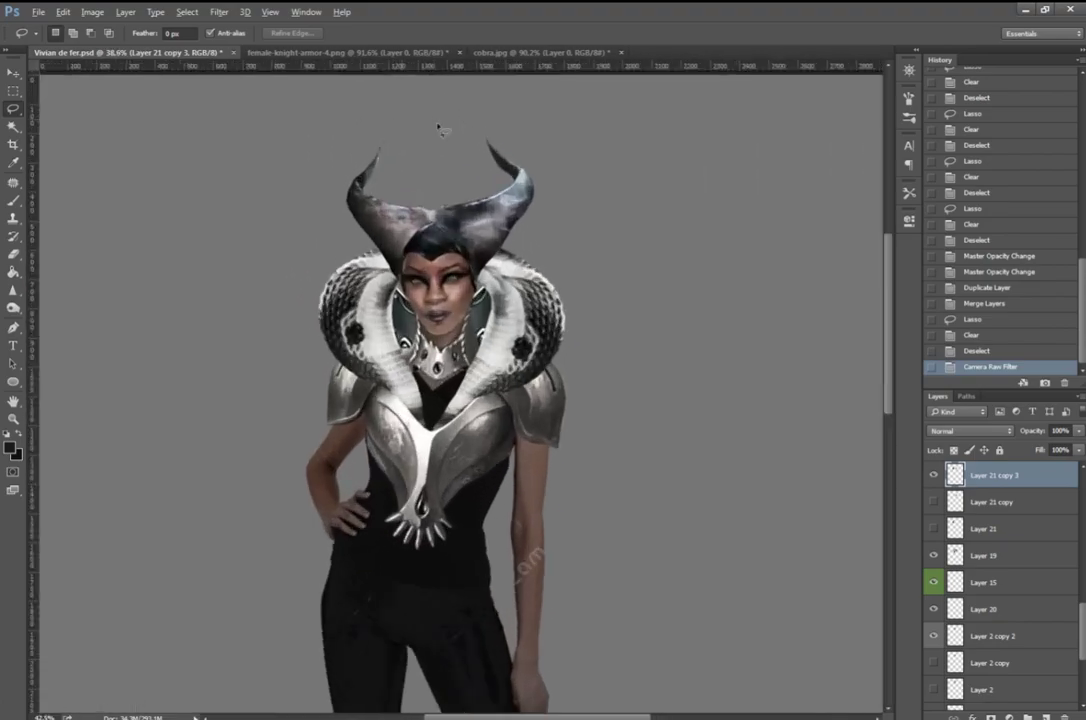
Step: Duplicate the grey cobra layer and delete a stray part of the copy
key(ctrl+j)
alt+scroll(594, 407, up, 3)
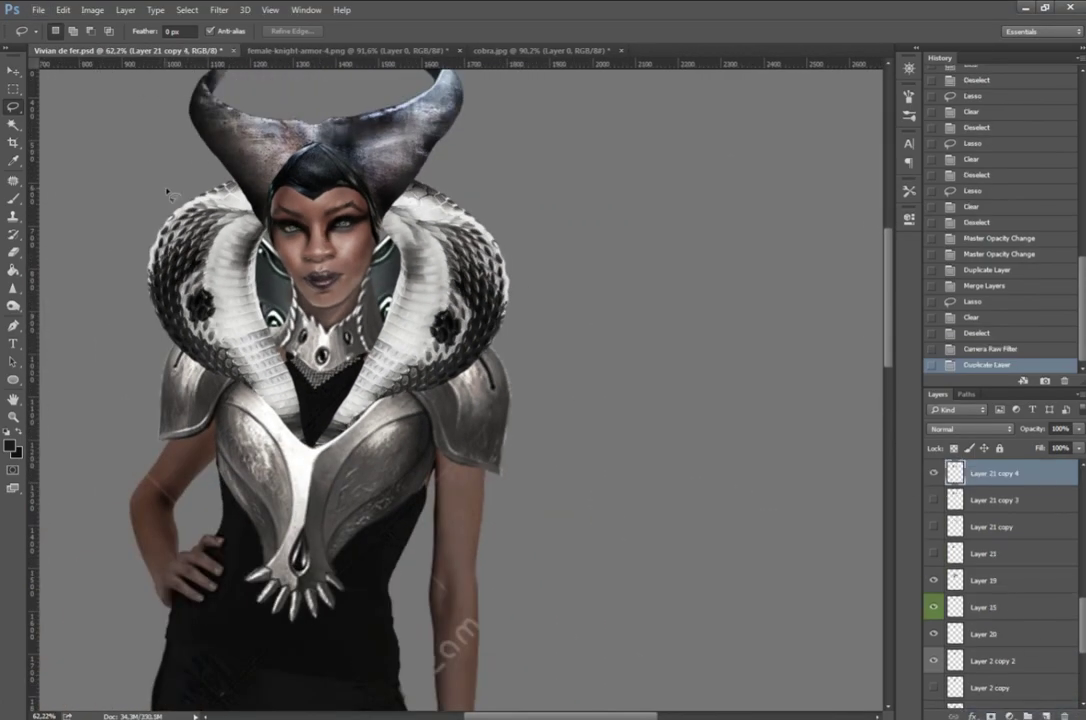
drag(447, 118, 410, 215)
key(Delete)
key(ctrl+d)
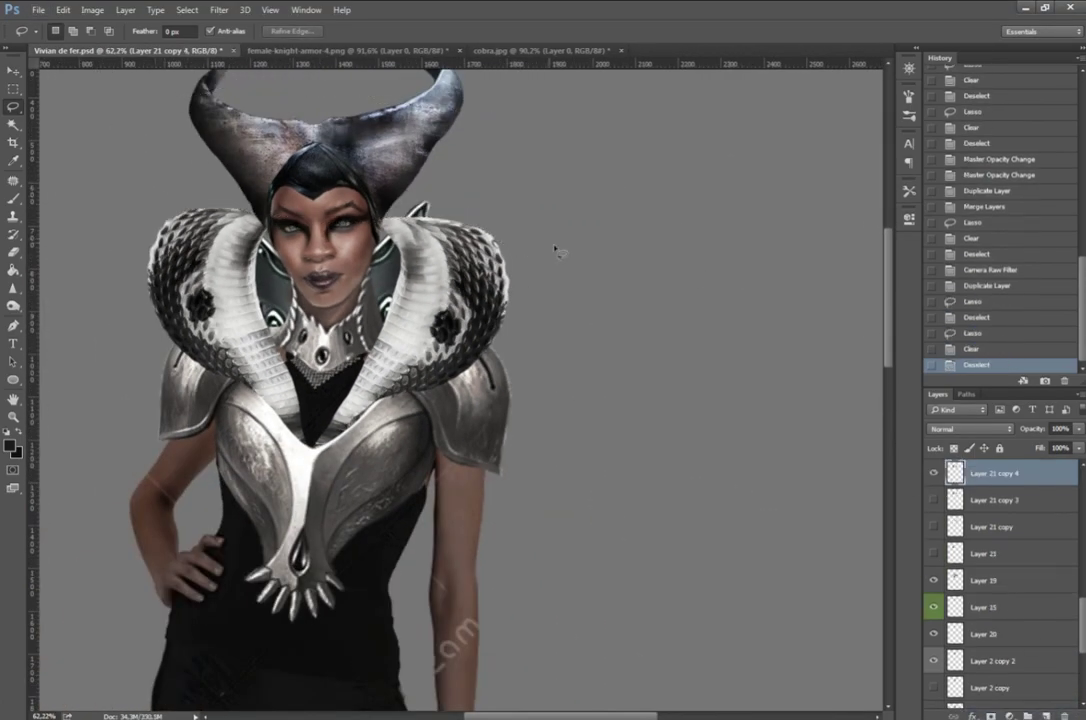
scroll(936, 615, down, 3)
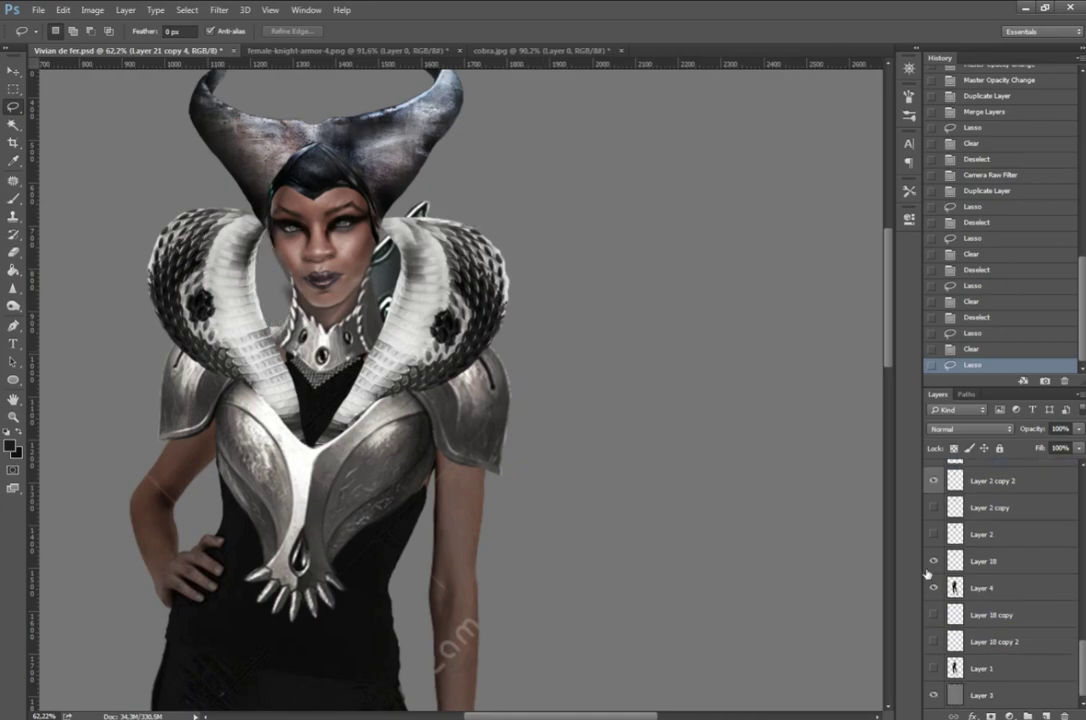
Step: On a new layer, fill the gap behind her head with black
key(ctrl+shift+alt+n)
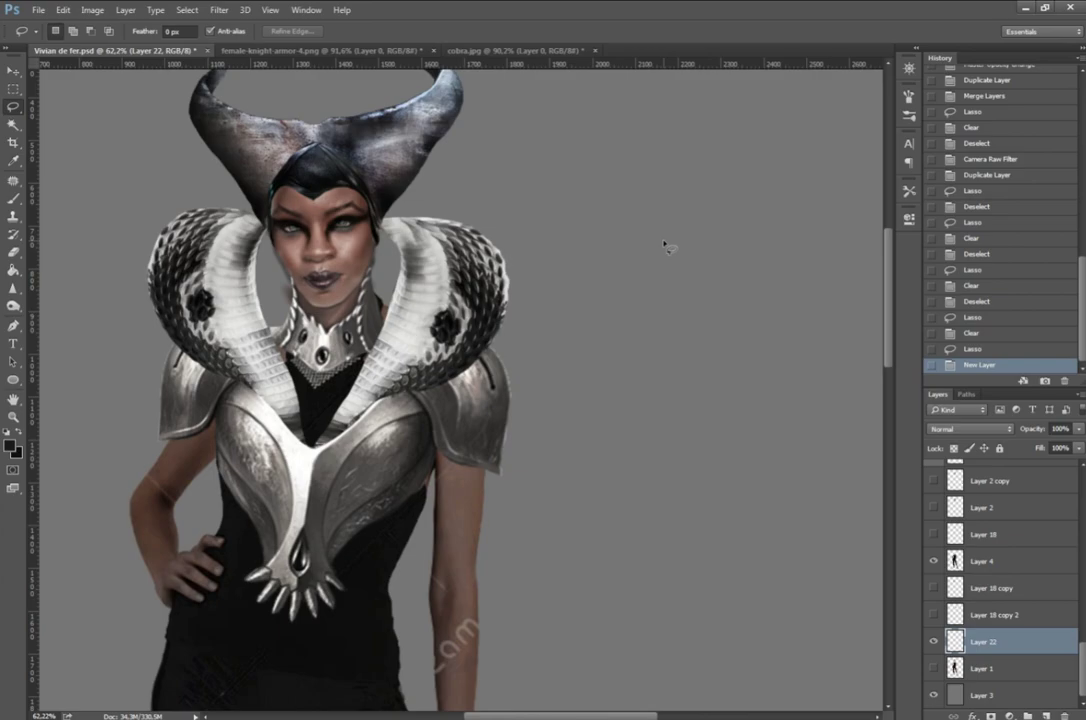
scroll(190, 218, up, 3)
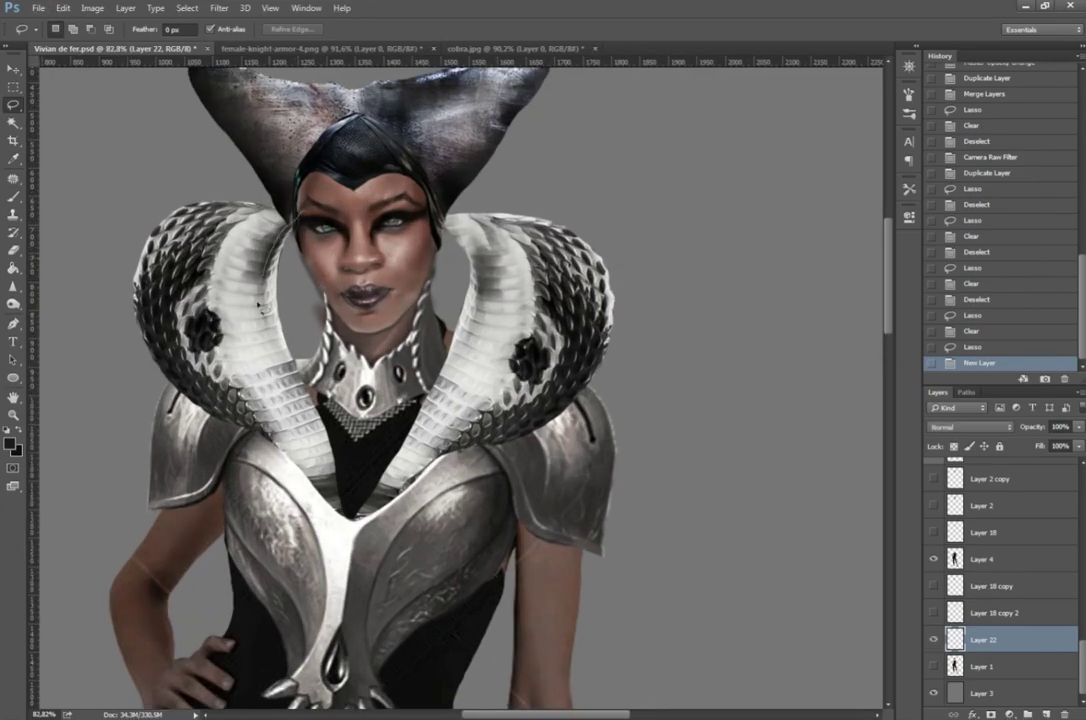
key(g)
click(290, 300)
click(450, 270)
click(440, 320)
key(ctrl+d)
Step: Delete the stray area beside the neck on the figure's body layer
key(m)
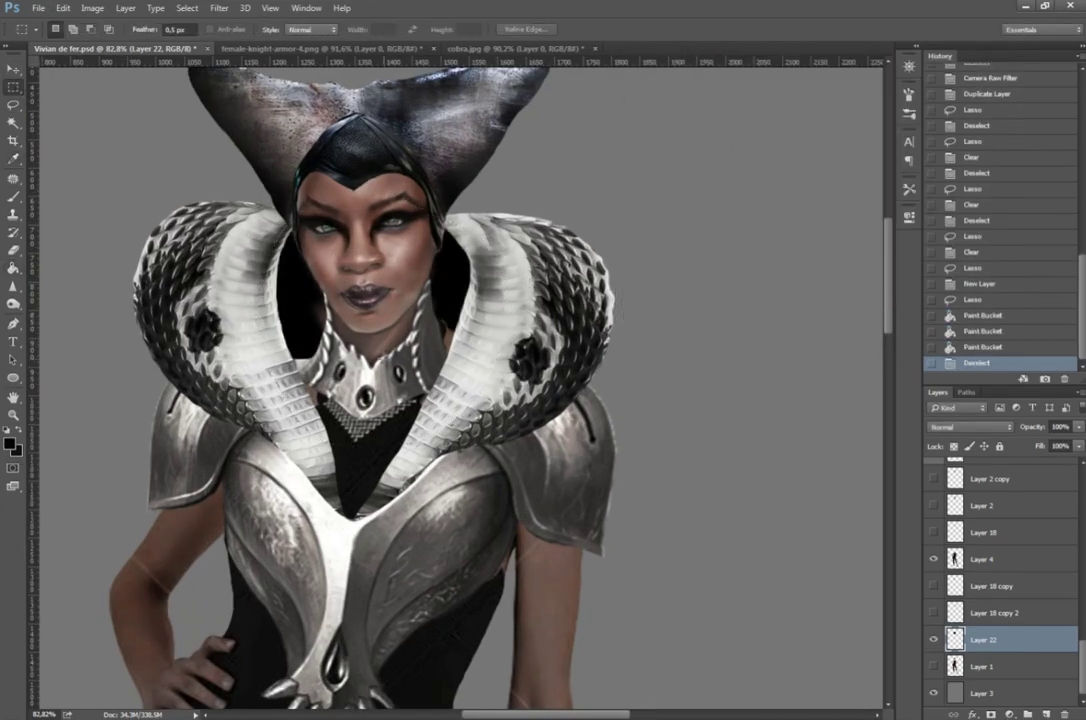
scroll(335, 316, up, 5)
scroll(1005, 600, up, 2)
click(1005, 665)
drag(600, 330, 597, 318)
key(Delete)
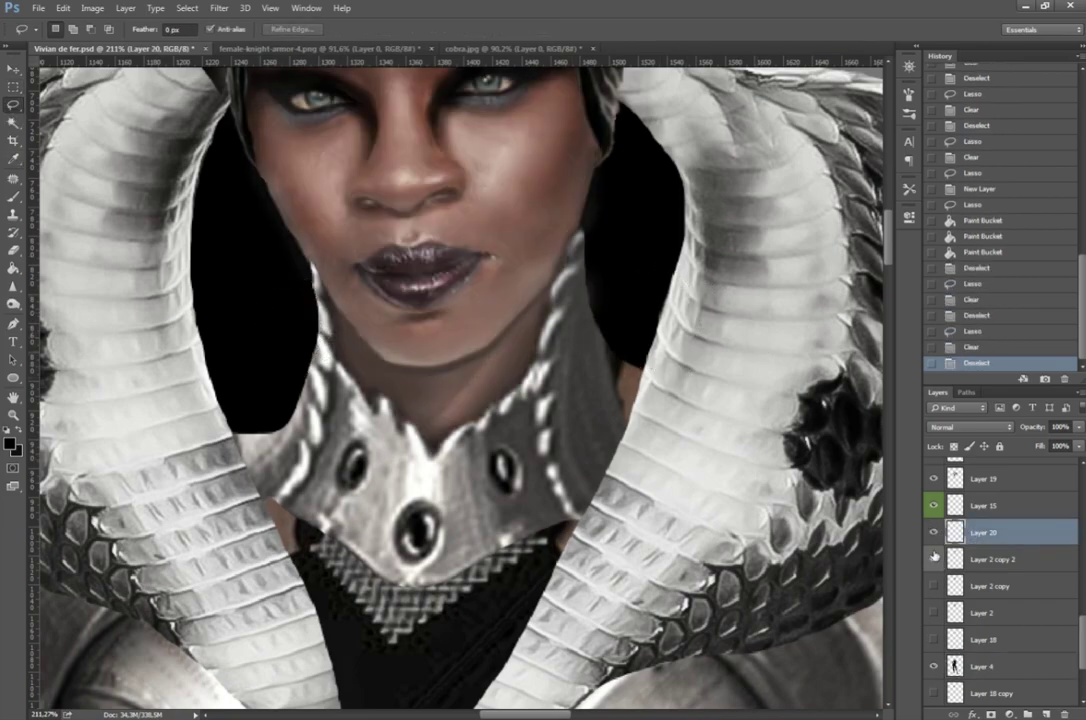
Step: Patch the collar's rough left edge on Layer 19
scroll(1000, 560, up, 3)
click(990, 612)
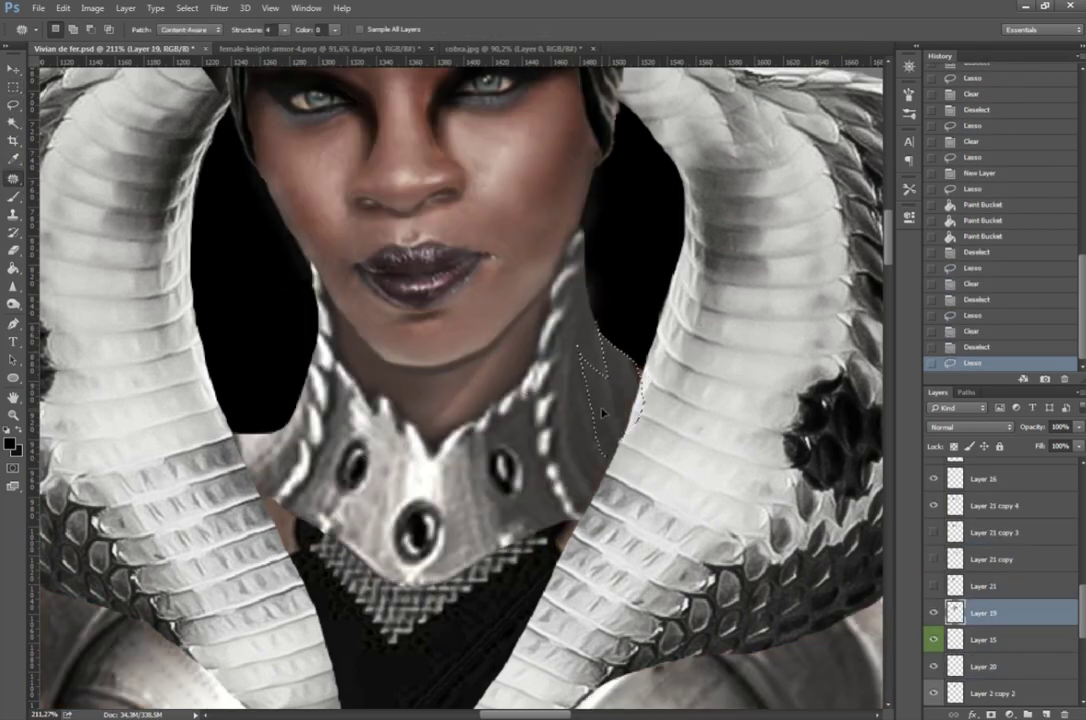
scroll(549, 338, down, 3)
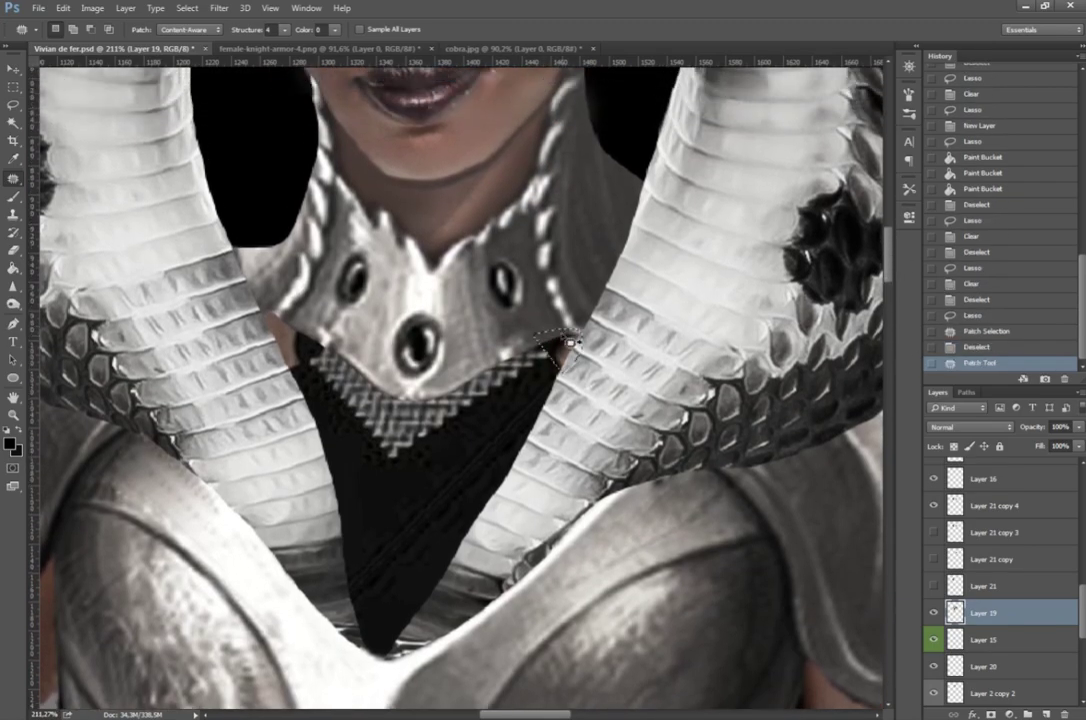
drag(330, 354, 326, 350)
drag(300, 335, 308, 341)
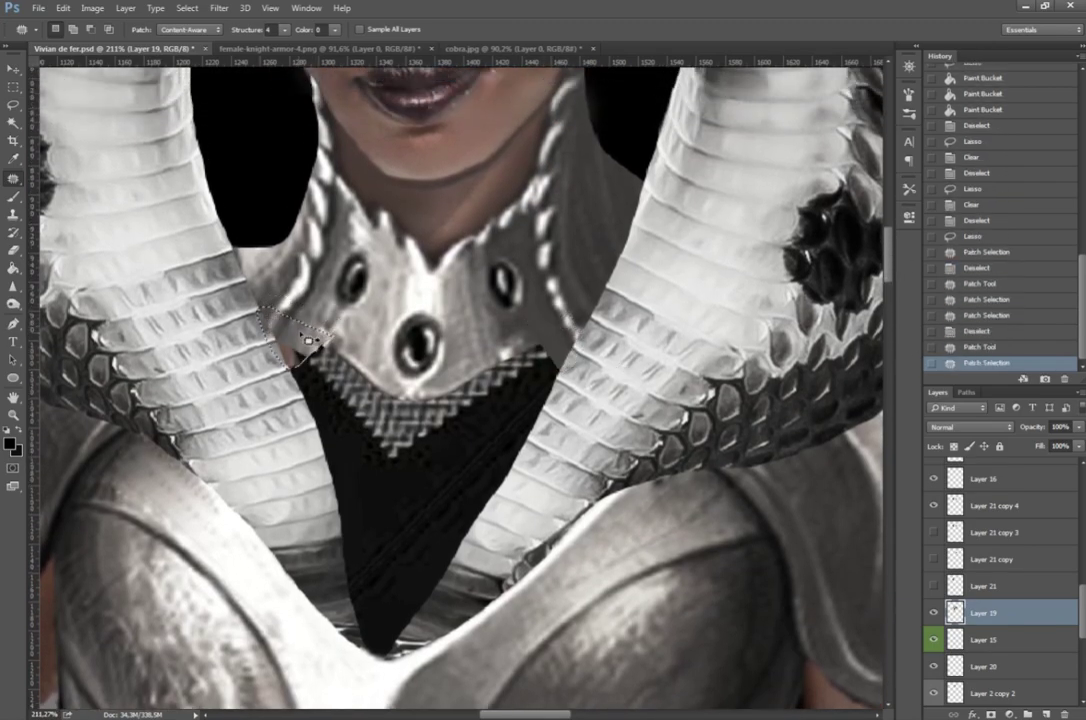
key(ctrl+d)
Step: Patch the remaining rough spots along the collar
scroll(328, 324, down, 5)
scroll(342, 410, up, 5)
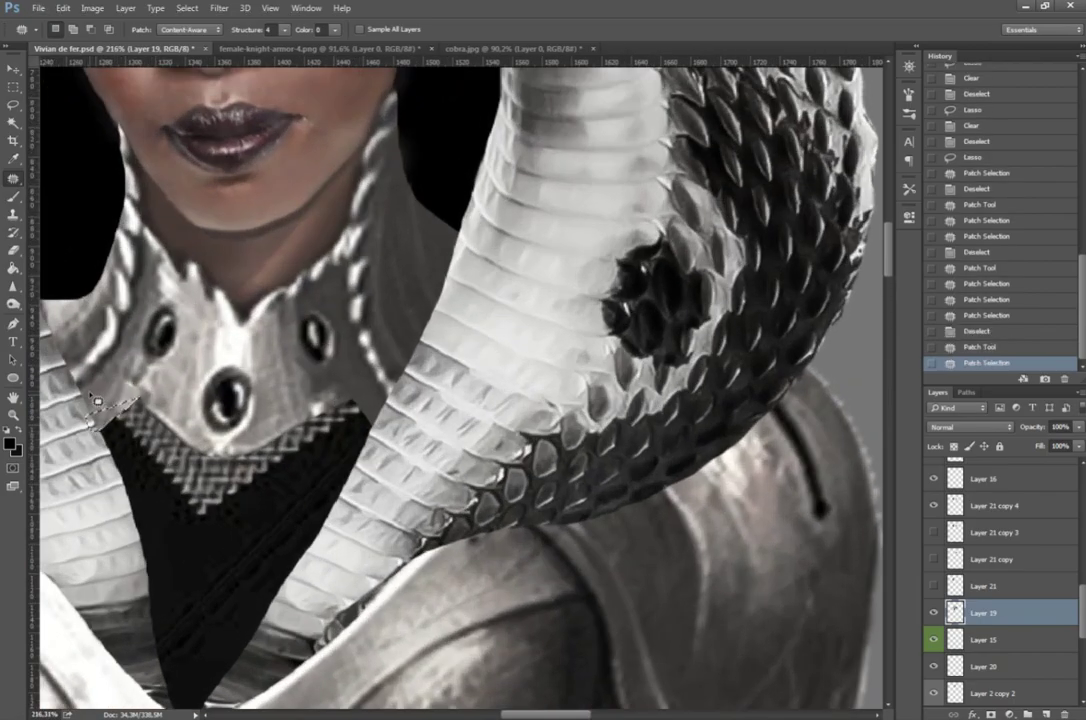
scroll(267, 421, down, 5)
scroll(267, 421, up, 6)
drag(90, 330, 107, 396)
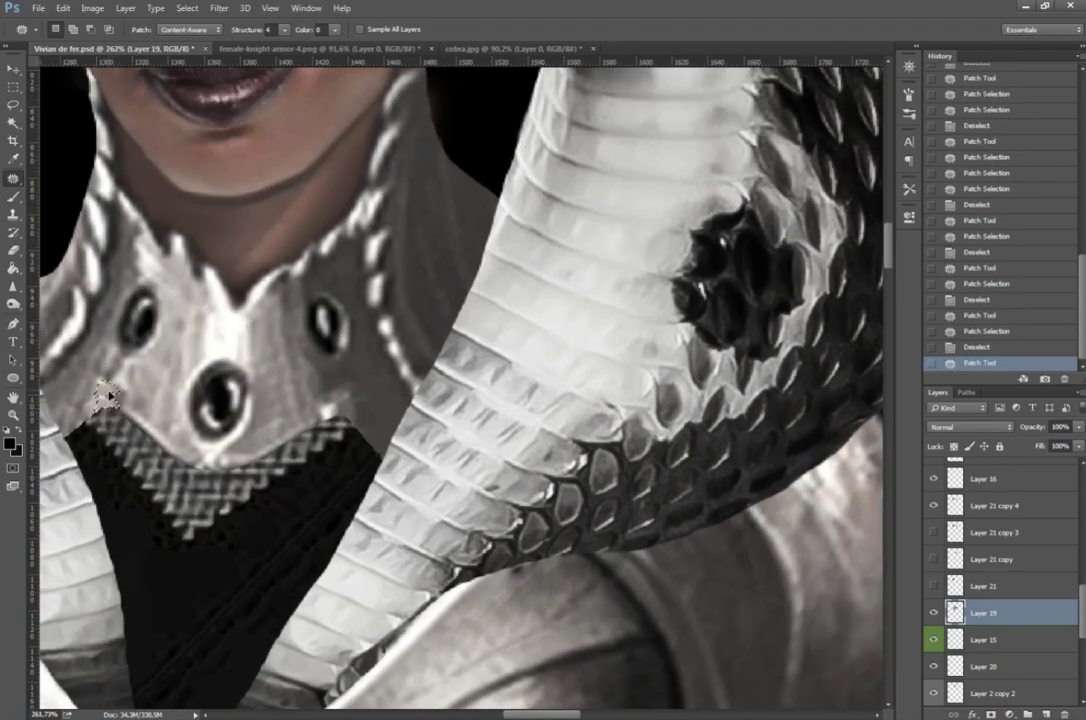
drag(343, 395, 340, 382)
key(ctrl+d)
scroll(340, 382, down, 7)
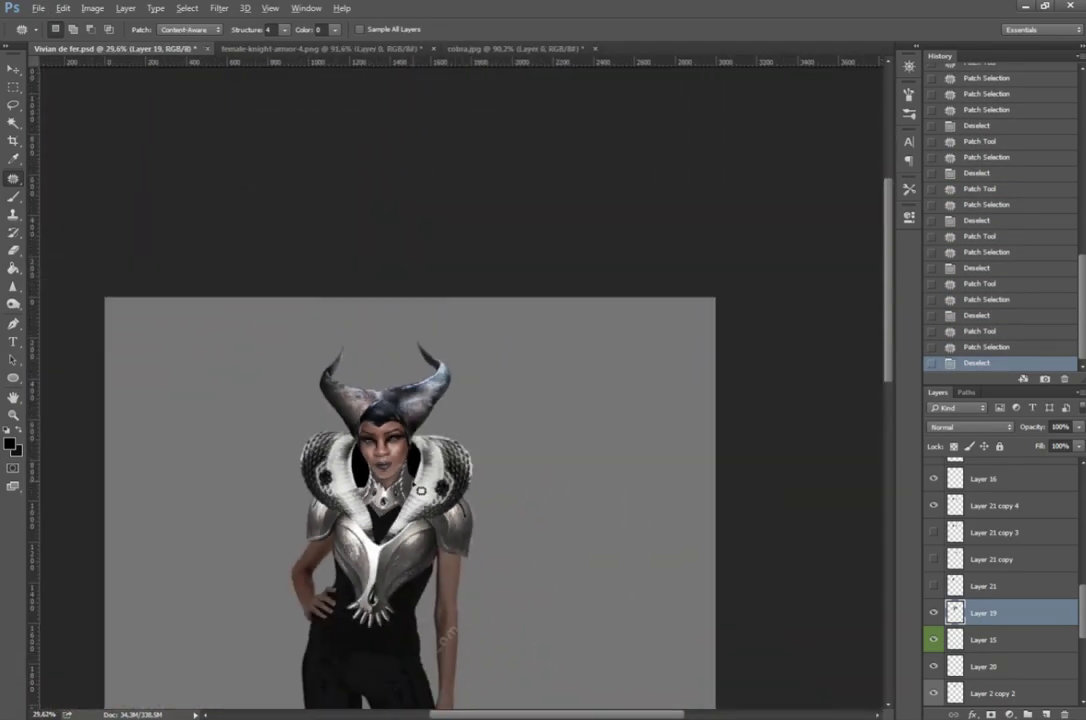
scroll(300, 400, up, 3)
scroll(958, 577, down, 3)
Step: Apply a Camera Raw tone adjustment to the horns layer
click(933, 661)
click(219, 8)
click(260, 86)
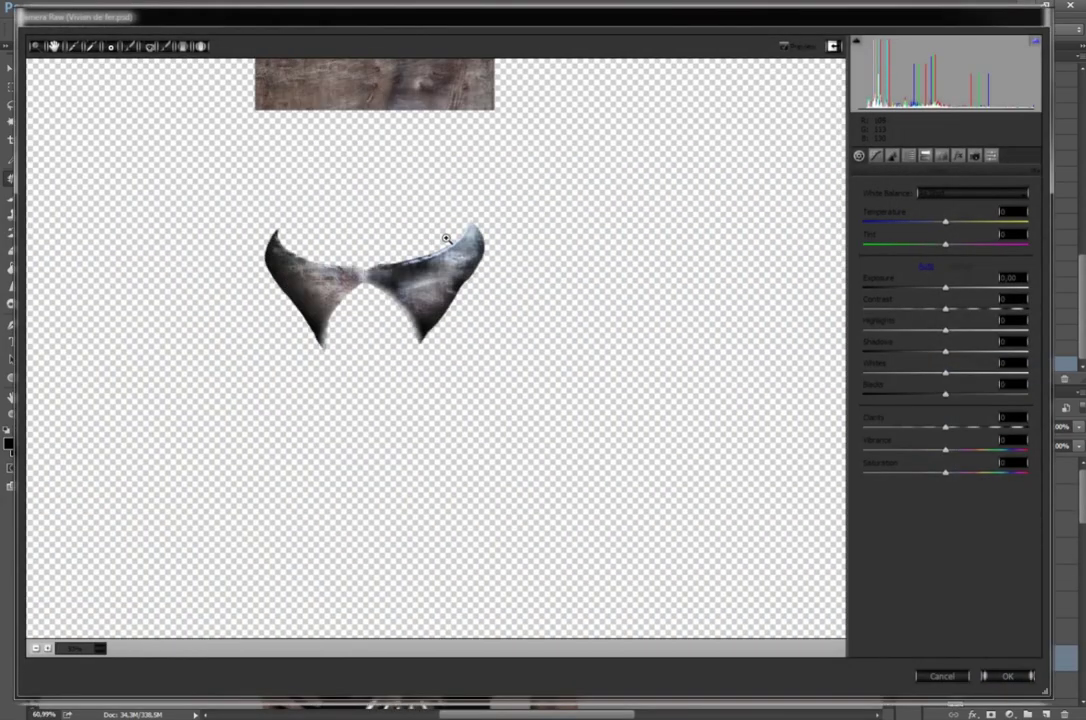
drag(905, 440, 911, 461)
click(1006, 671)
scroll(397, 426, down, 2)
key(ctrl+alt+f)
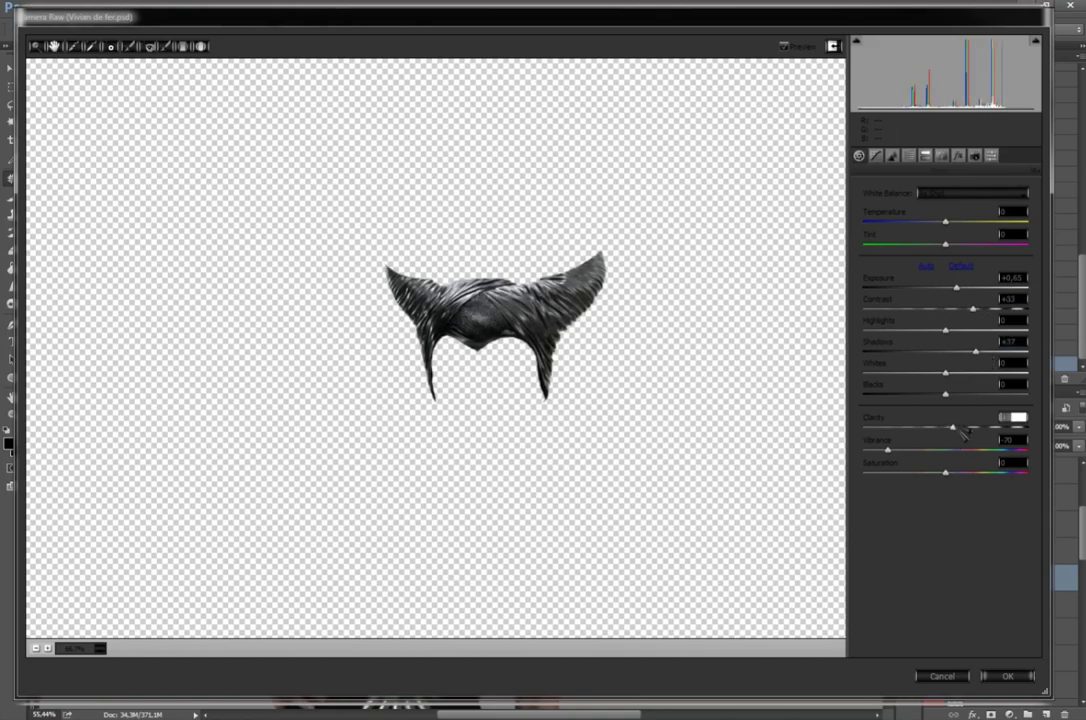
key(Return)
Step: Patch rough areas along the bodysuit's edge with clean fabric
scroll(476, 327, down, 3)
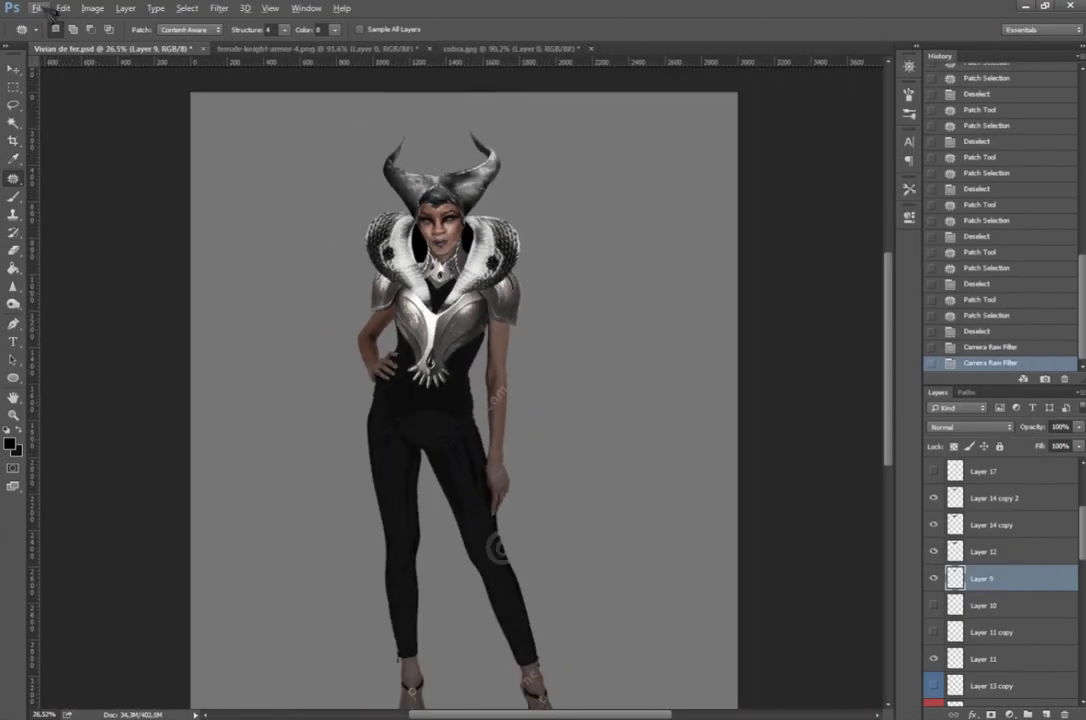
scroll(410, 428, up, 3)
scroll(1004, 628, down, 5)
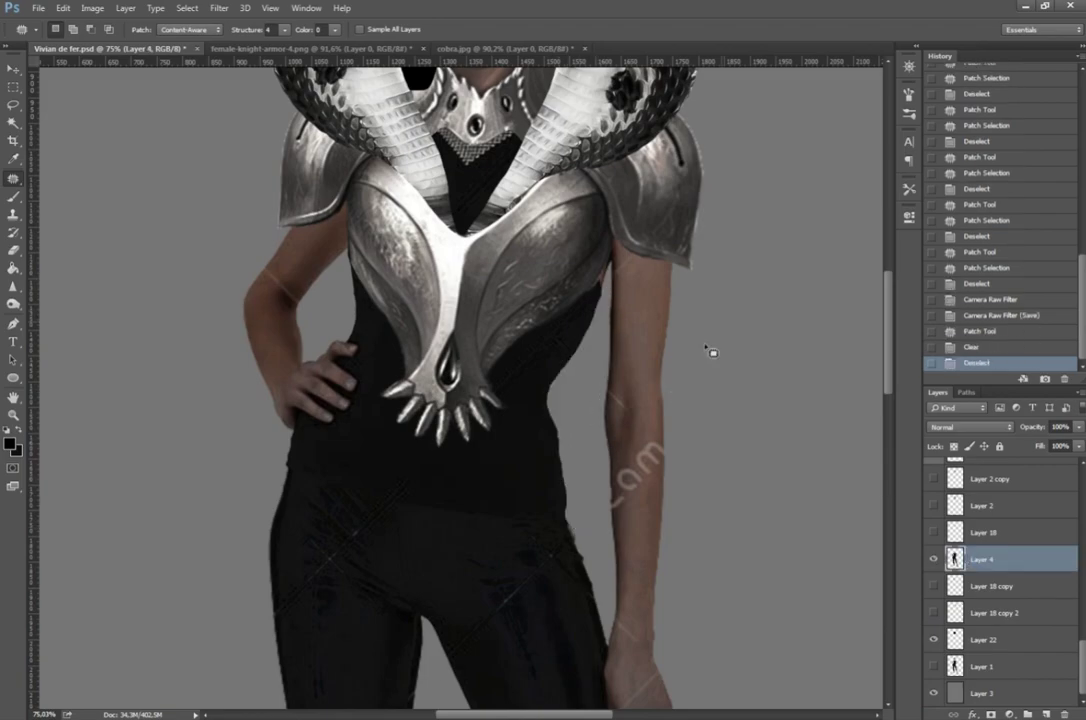
scroll(711, 352, up, 1)
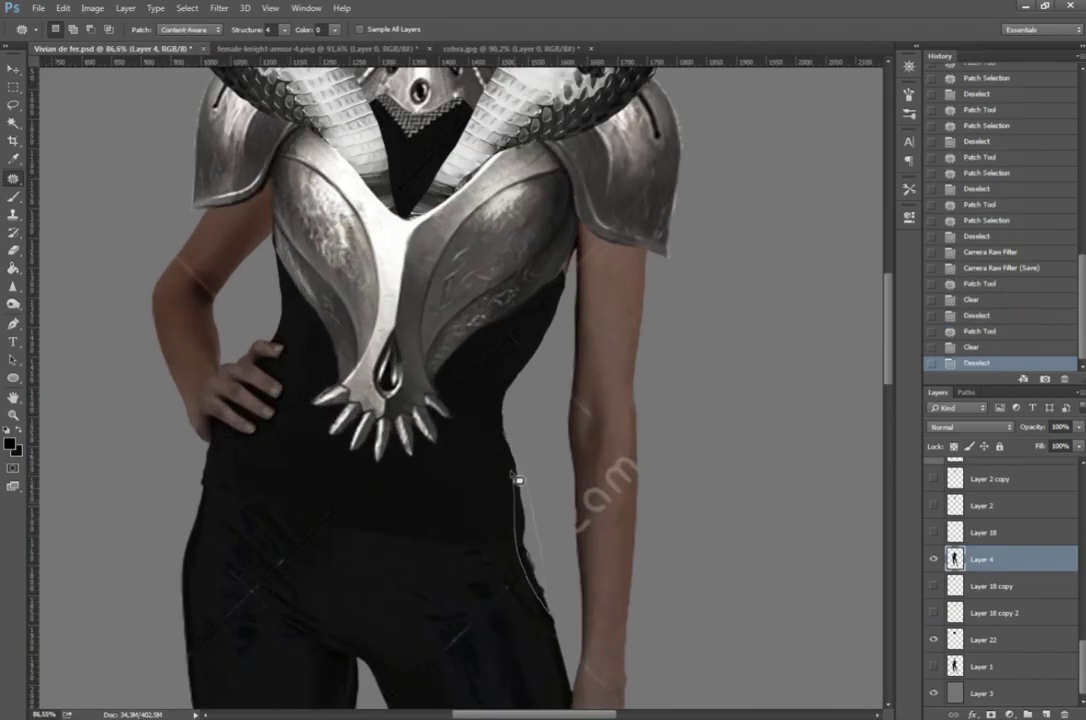
drag(518, 481, 512, 472)
scroll(439, 591, down, 2)
scroll(374, 343, up, 2)
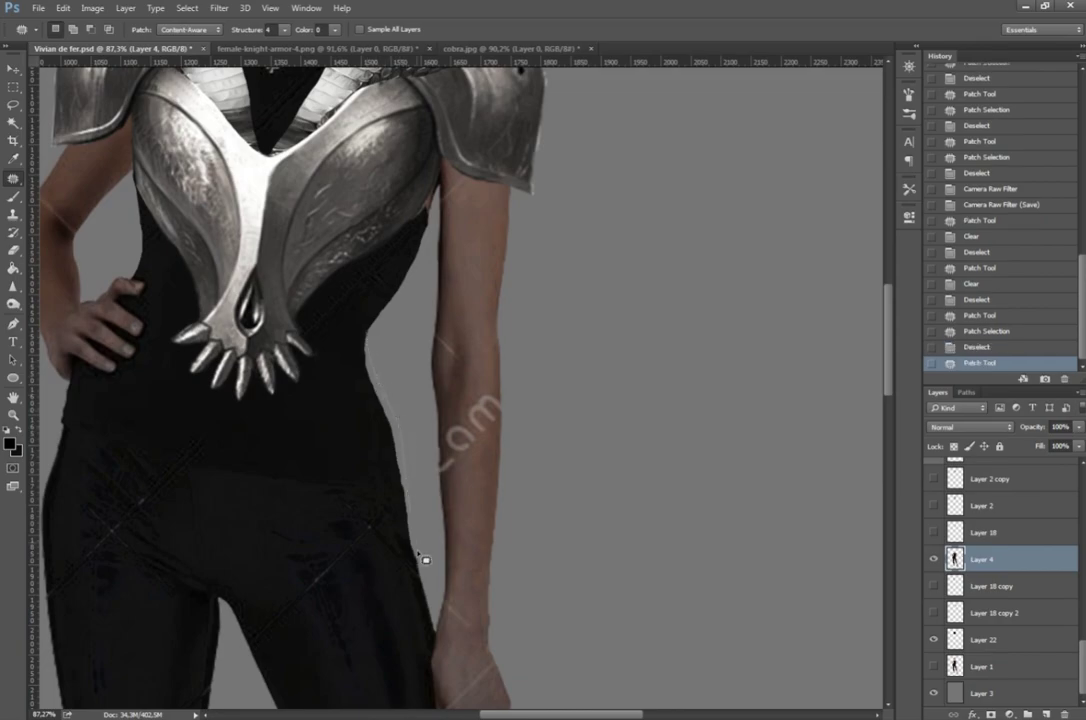
drag(425, 559, 388, 417)
key(ctrl+d)
scroll(388, 417, down, 2)
scroll(194, 448, up, 3)
mouse_move(228, 355)
mouse_down()
mouse_move(230, 415)
mouse_move(232, 380)
mouse_up()
key(ctrl+d)
Step: Patch another stray area on the bodysuit edge using nearby fabric
scroll(232, 380, down, 3)
scroll(459, 298, up, 3)
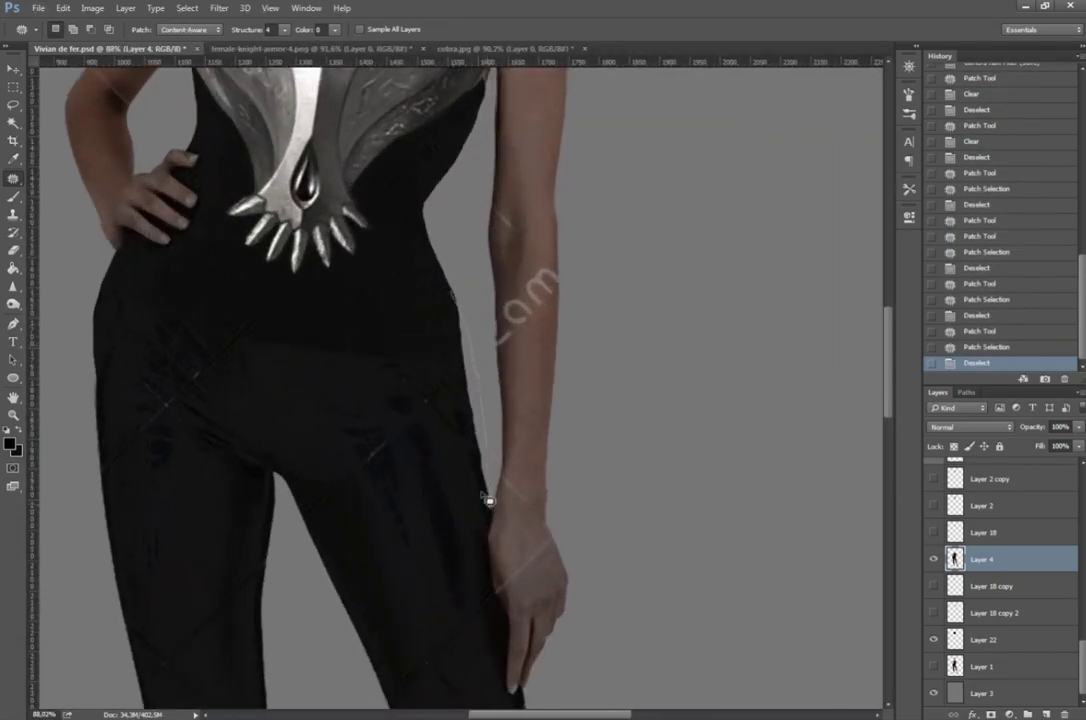
drag(489, 500, 455, 300)
drag(470, 400, 145, 456)
key(ctrl+d)
scroll(145, 456, down, 2)
scroll(163, 259, up, 3)
Step: Delete the stray area beside the body
drag(171, 270, 168, 265)
scroll(377, 430, down, 3)
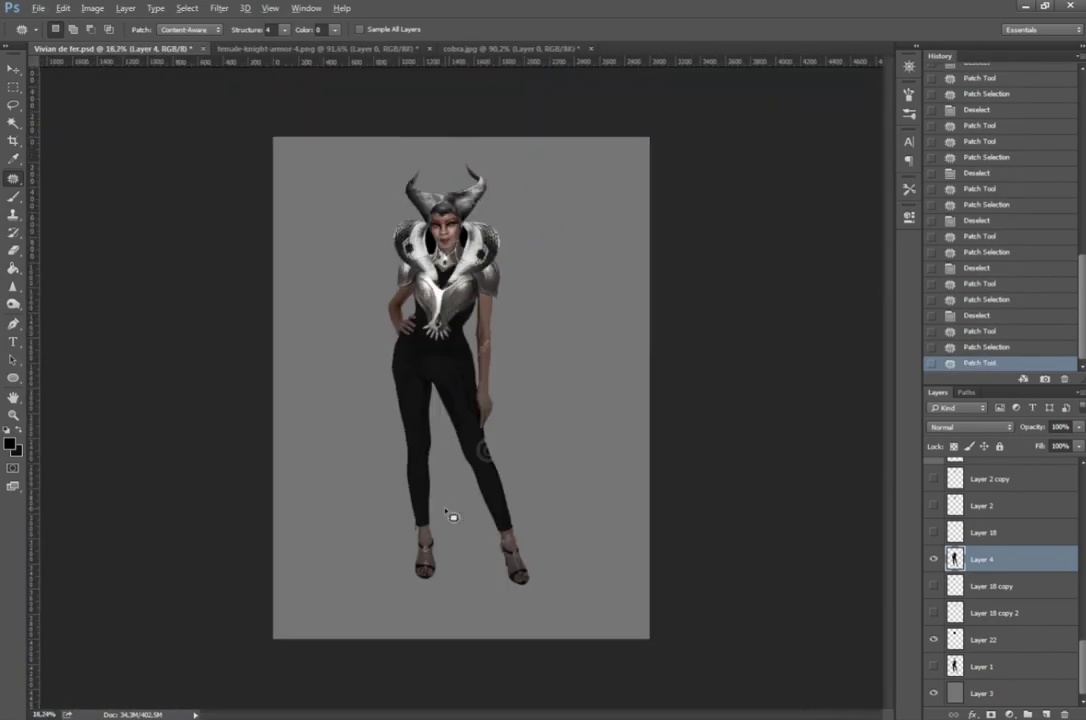
scroll(376, 400, up, 3)
scroll(380, 245, up, 1)
scroll(392, 259, down, 3)
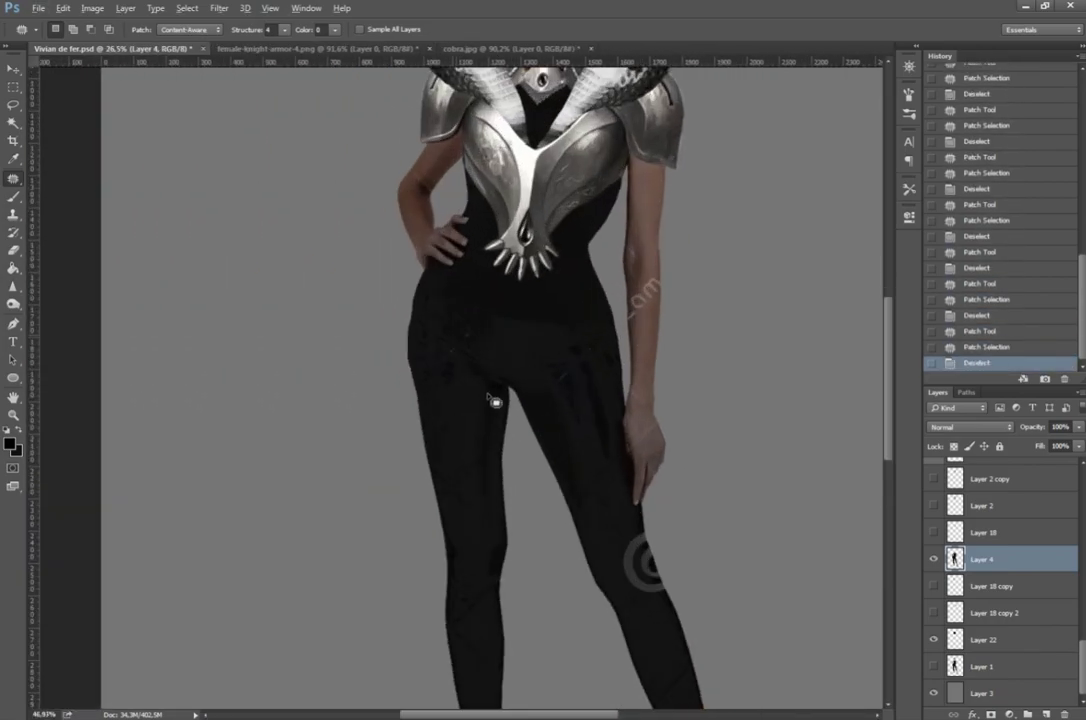
scroll(383, 330, up, 4)
key(Delete)
key(ctrl+d)
Step: Cover the lower-leg logo with clean leg fabric
scroll(387, 337, down, 3)
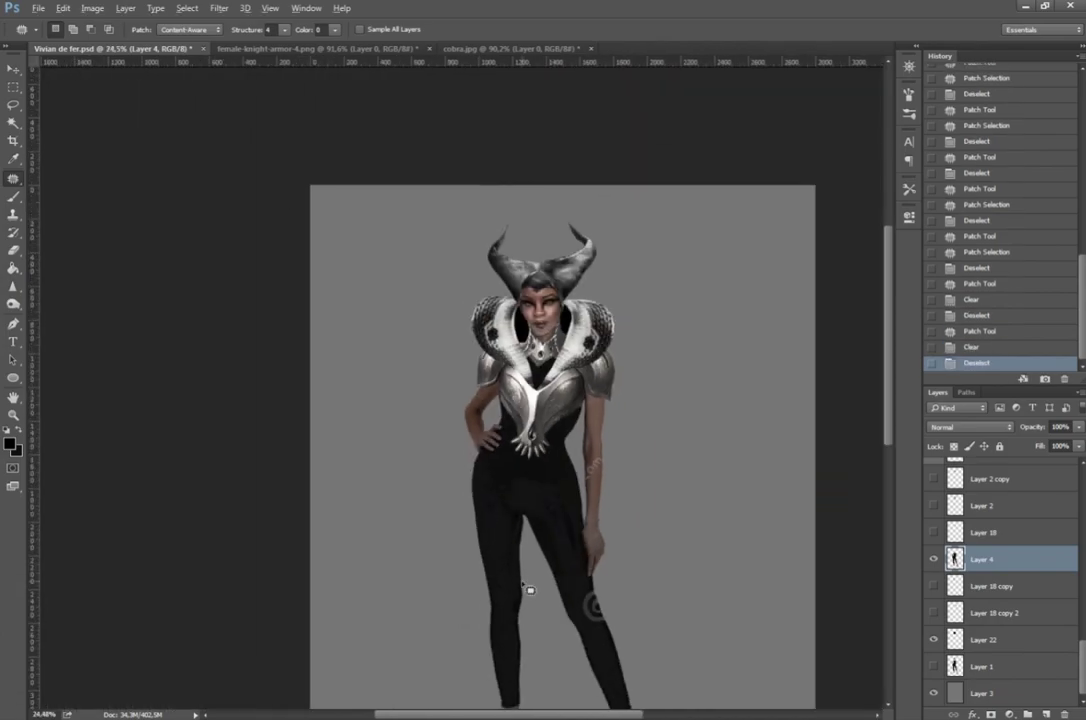
scroll(514, 400, up, 3)
scroll(417, 359, up, 1)
drag(440, 345, 487, 462)
drag(435, 430, 520, 430)
key(ctrl+d)
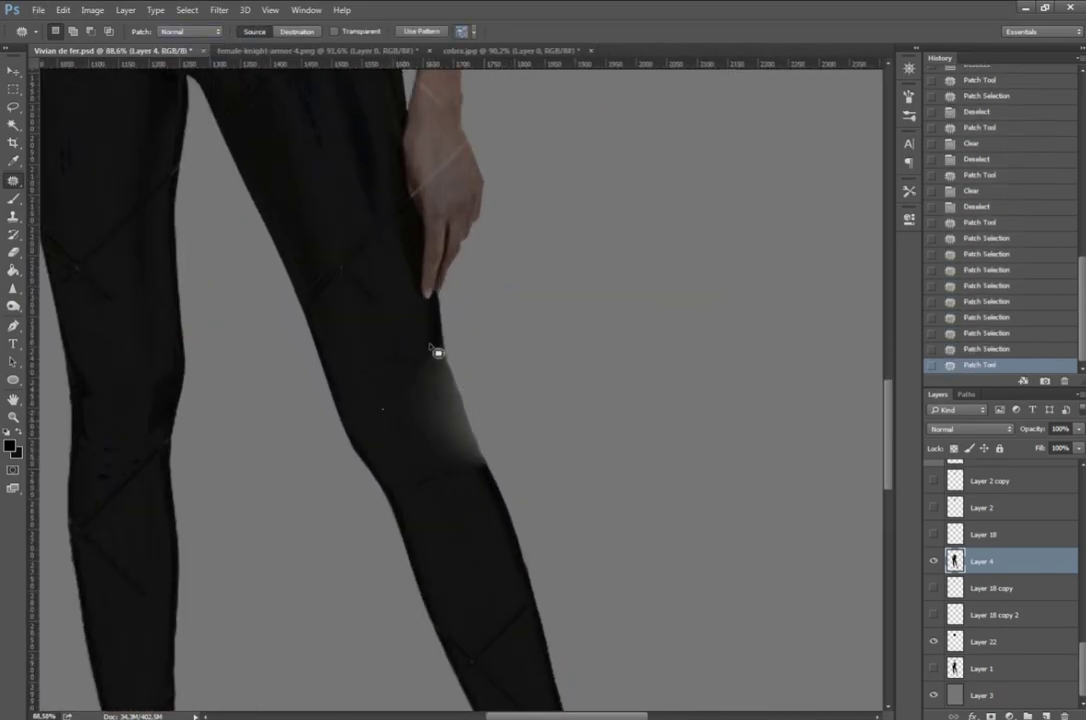
Step: Burn the light areas of the legs darker
key(o)
drag(436, 351, 315, 274)
scroll(250, 502, down, 5)
Step: Burn the light patches on the legs darker and patch the light spot near the knee
scroll(250, 502, up, 2)
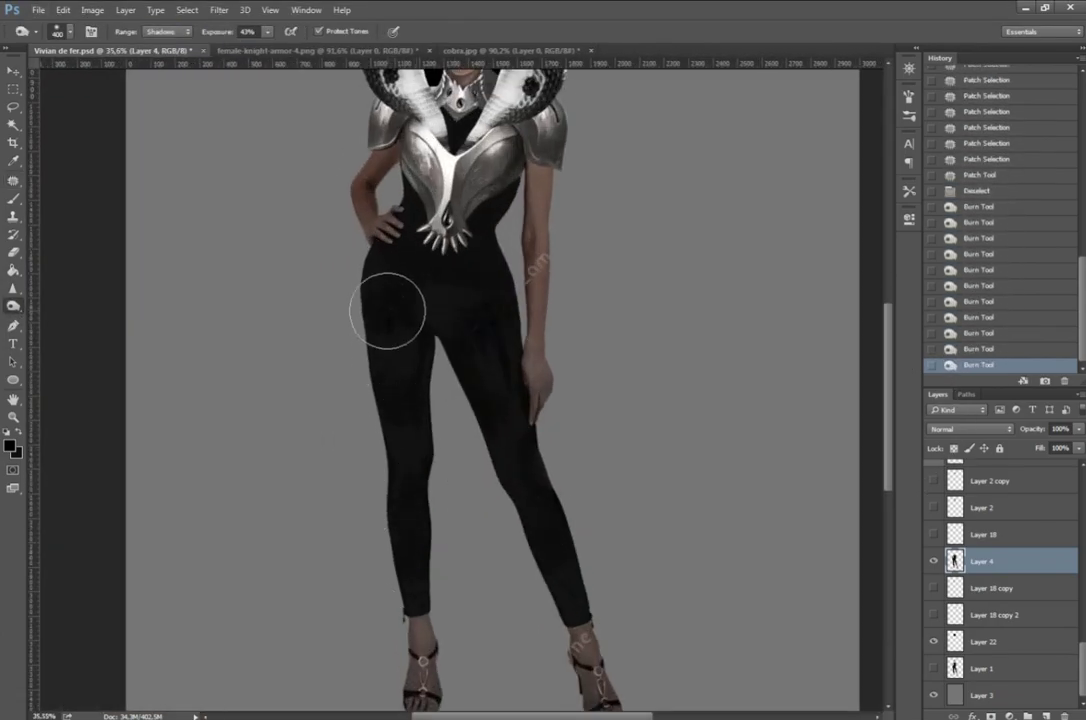
mouse_move(388, 308)
mouse_down()
mouse_move(412, 582)
mouse_move(520, 566)
mouse_up()
scroll(748, 363, up, 2)
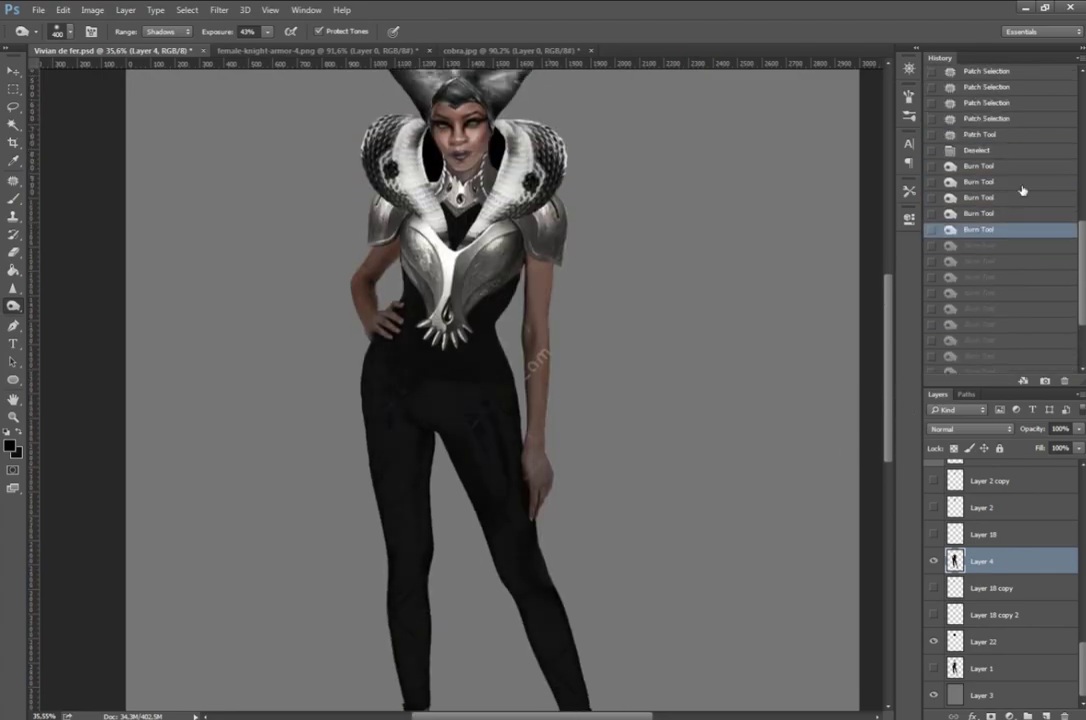
key(j)
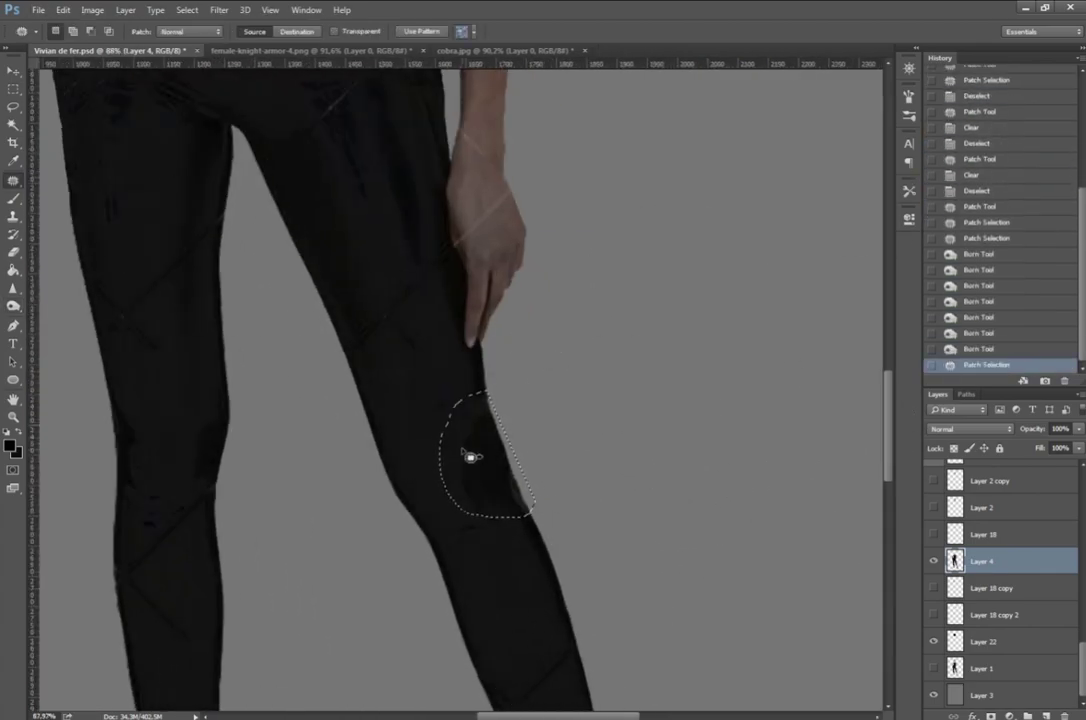
mouse_move(468, 451)
mouse_down()
mouse_move(497, 465)
mouse_move(557, 553)
mouse_up()
key(ctrl+d)
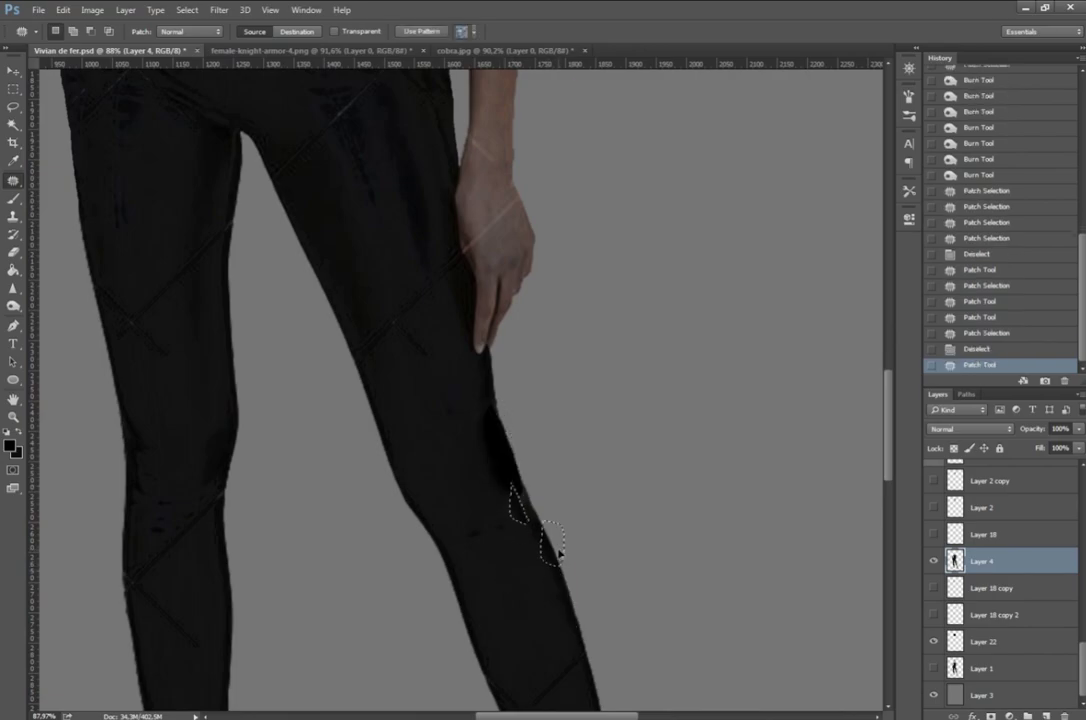
key(ctrl+d)
key(ctrl+0)
Step: Patch the two light streaks on the thigh
scroll(460, 444, up, 3)
drag(515, 295, 509, 352)
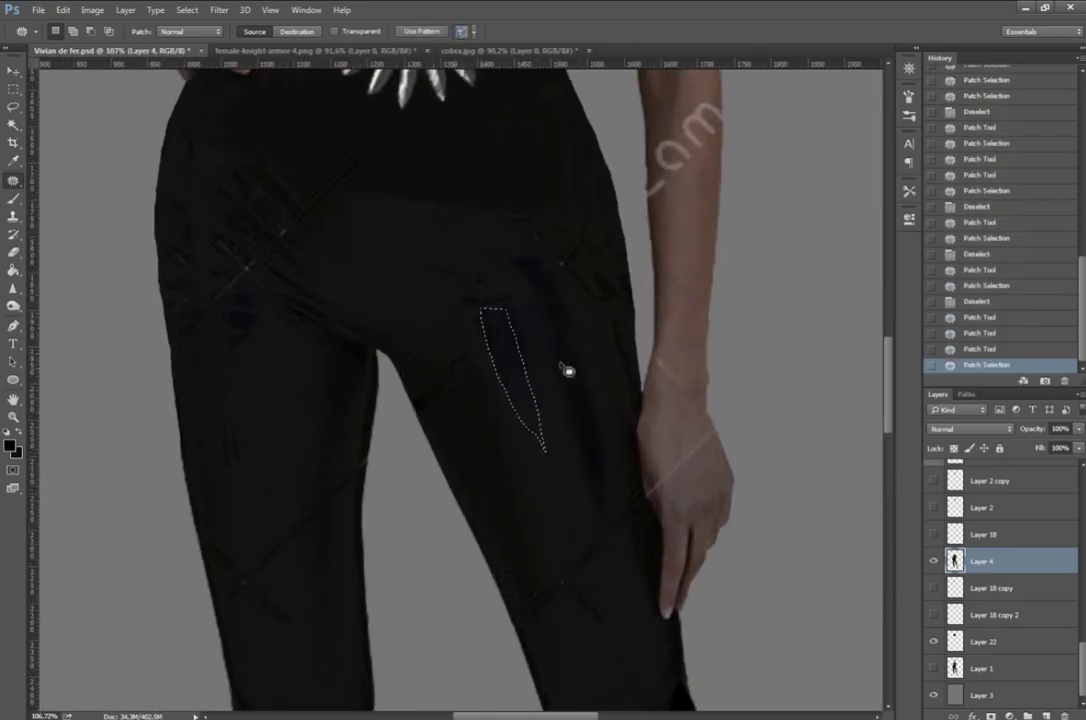
scroll(490, 205, up, 3)
drag(490, 205, 511, 208)
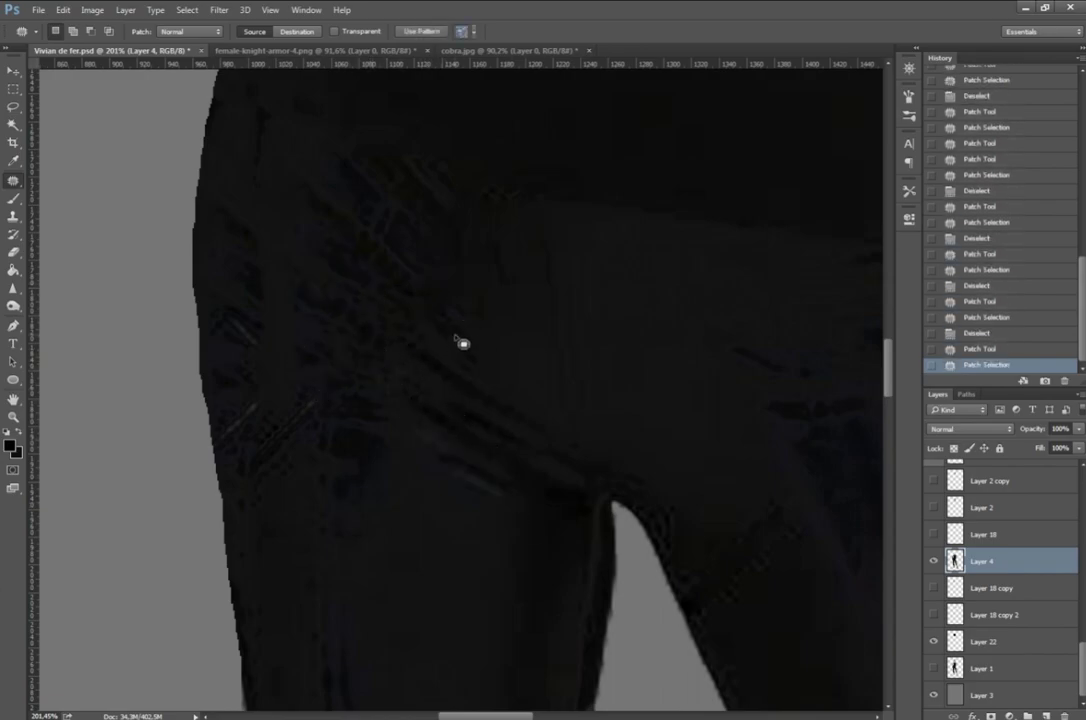
scroll(462, 342, down, 2)
key(ctrl+d)
scroll(385, 460, down, 3)
scroll(504, 439, up, 5)
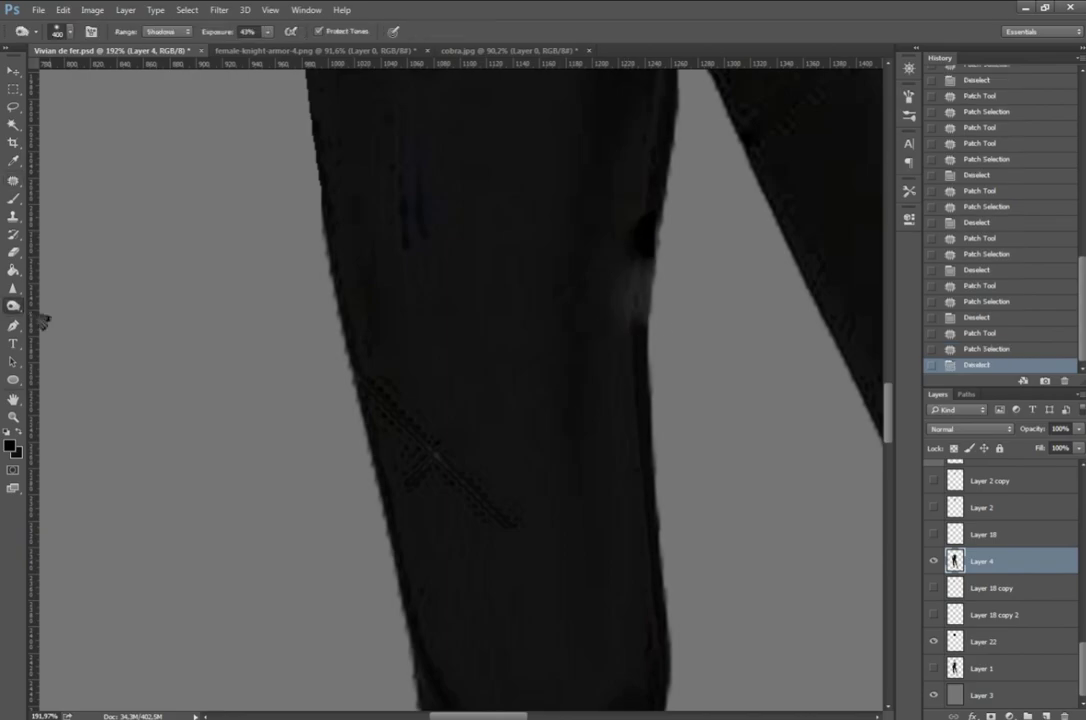
Step: Darken the remaining light spot on the leg with the Burn tool
key(o)
drag(360, 330, 320, 380)
scroll(567, 477, down, 2)
scroll(600, 470, up, 2)
Step: Patch the watermark letters off the forearm, starting with the 'm'
key(j)
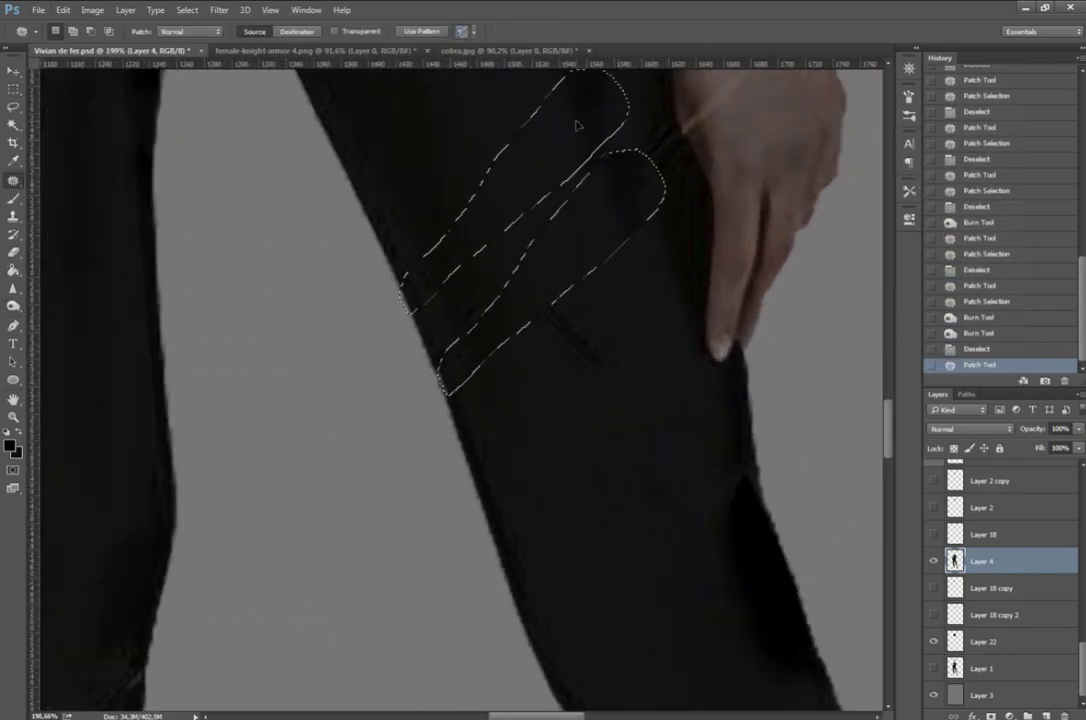
scroll(676, 529, down, 3)
scroll(582, 453, up, 2)
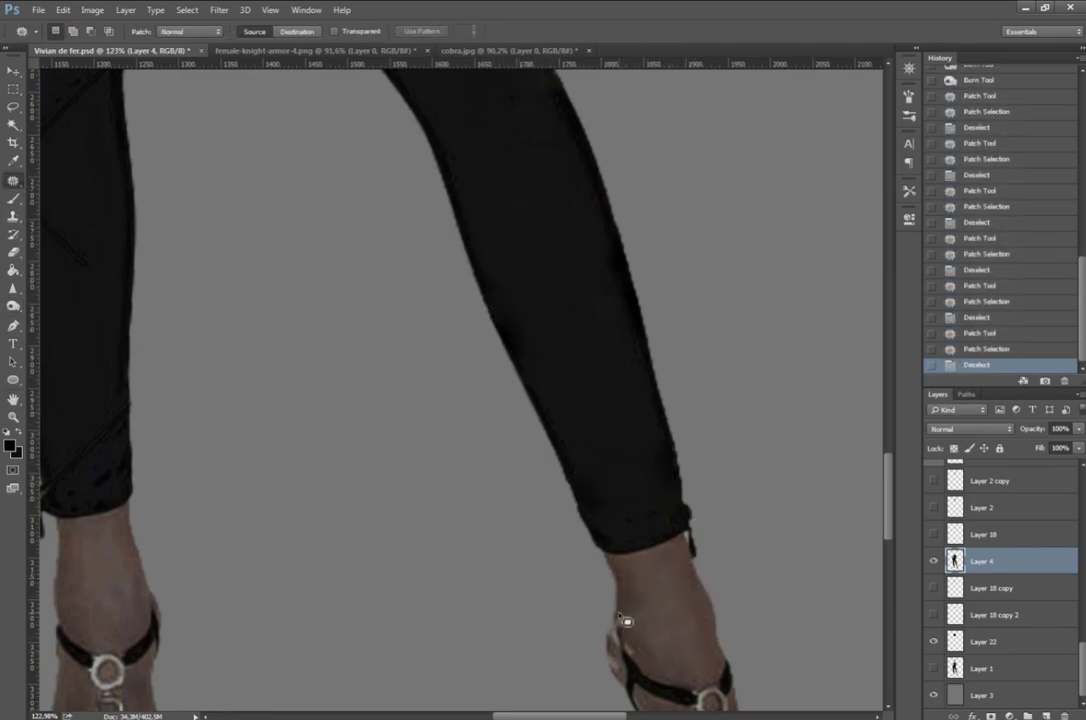
scroll(745, 698, up, 3)
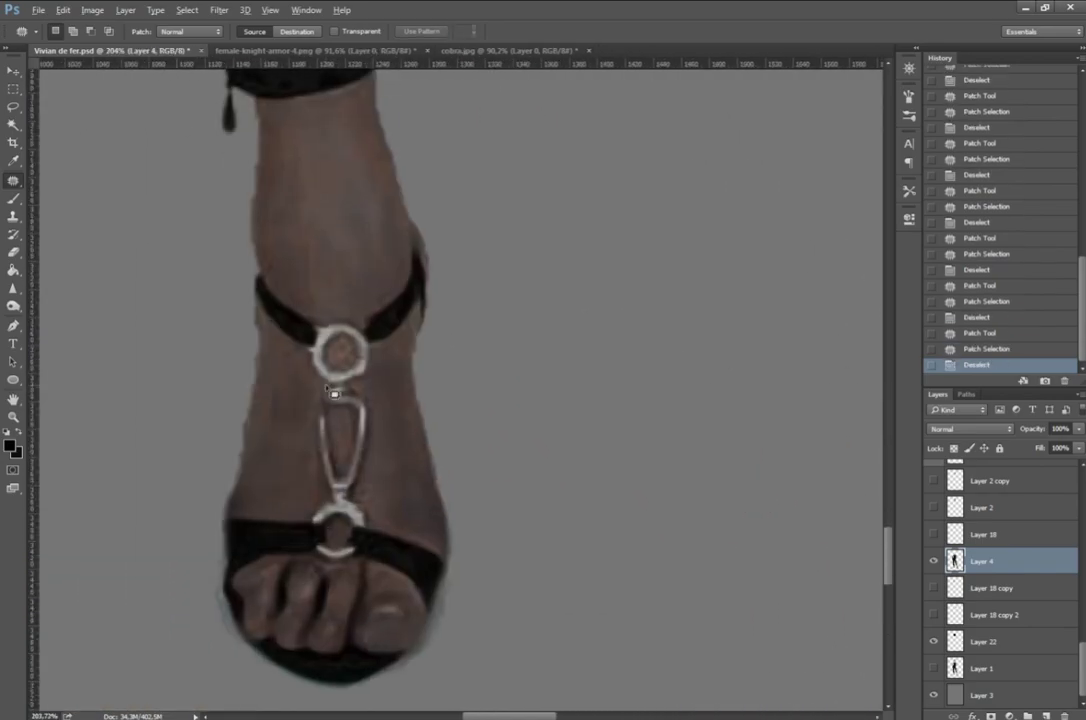
scroll(407, 563, down, 2)
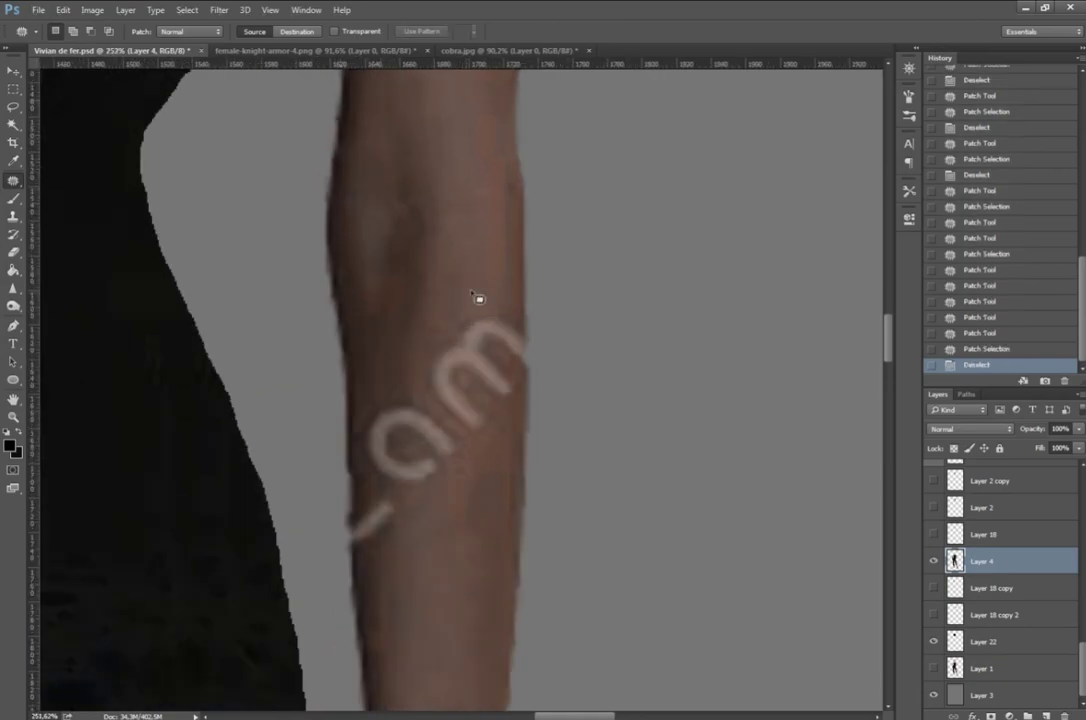
drag(479, 299, 492, 255)
key(ctrl+d)
drag(380, 396, 472, 441)
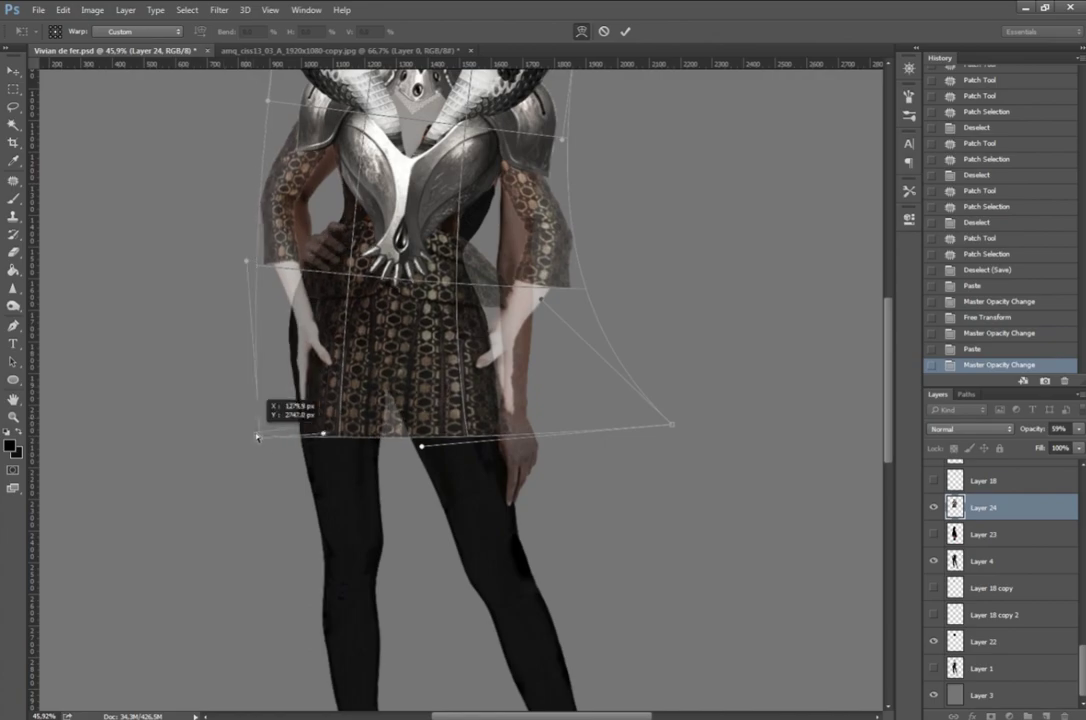
Step: Warp the patterned garment's hem and sleeves to the arms, then scale the striped coat over the figure
drag(257, 437, 247, 427)
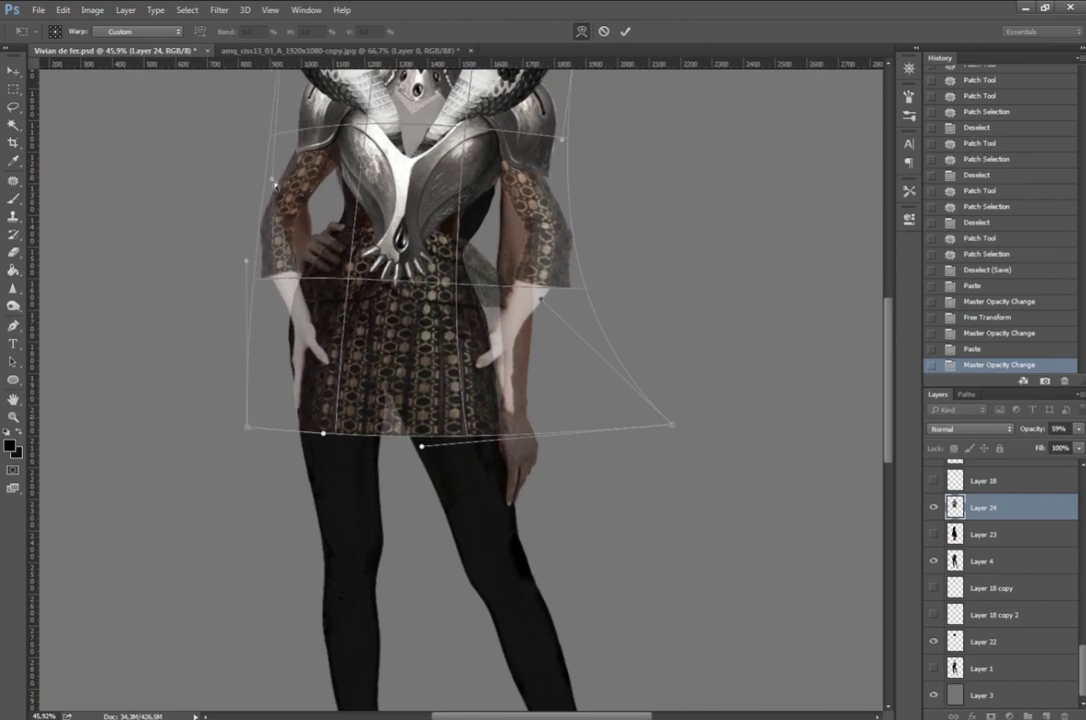
drag(508, 310, 570, 286)
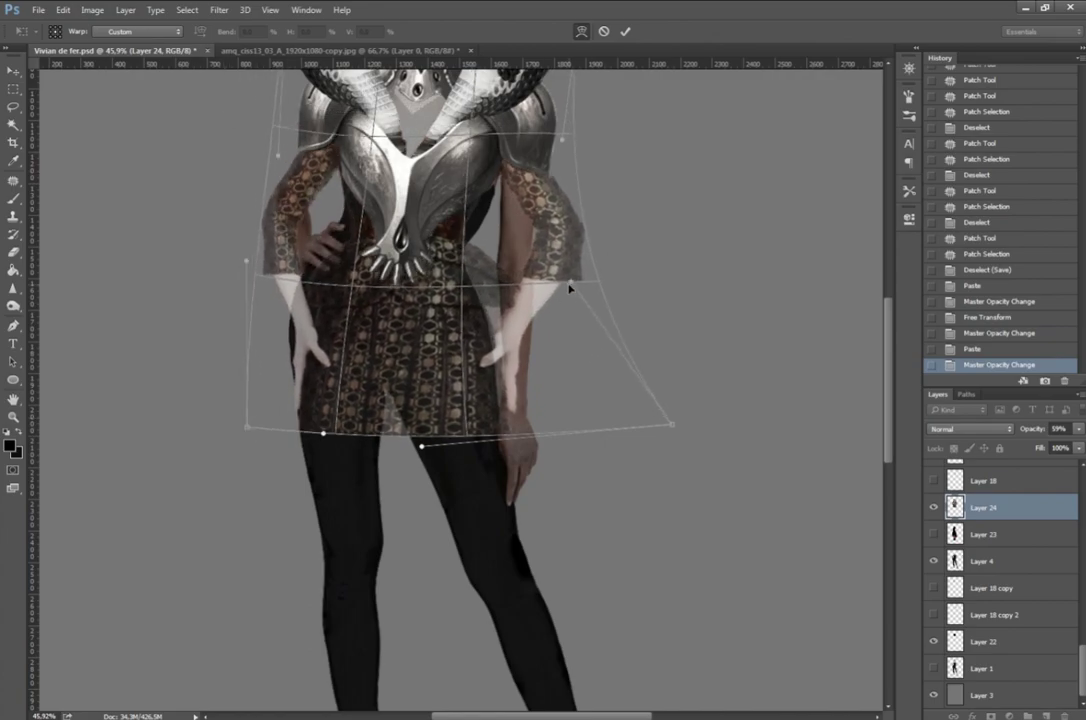
drag(247, 262, 194, 303)
key(Return)
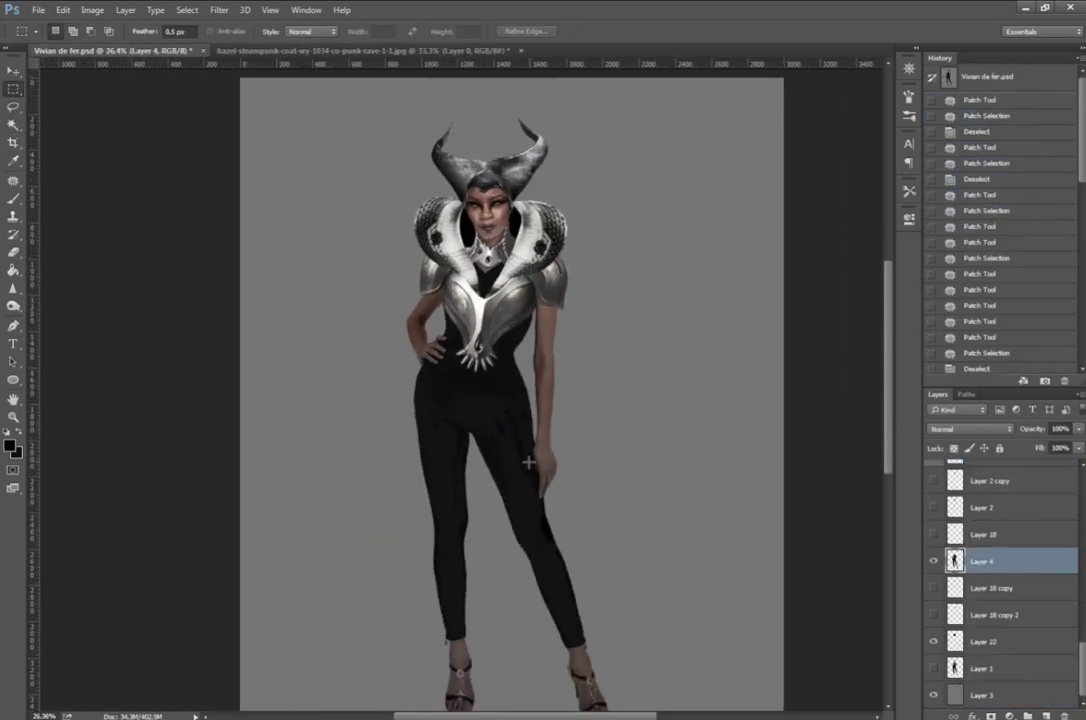
drag(536, 388, 556, 360)
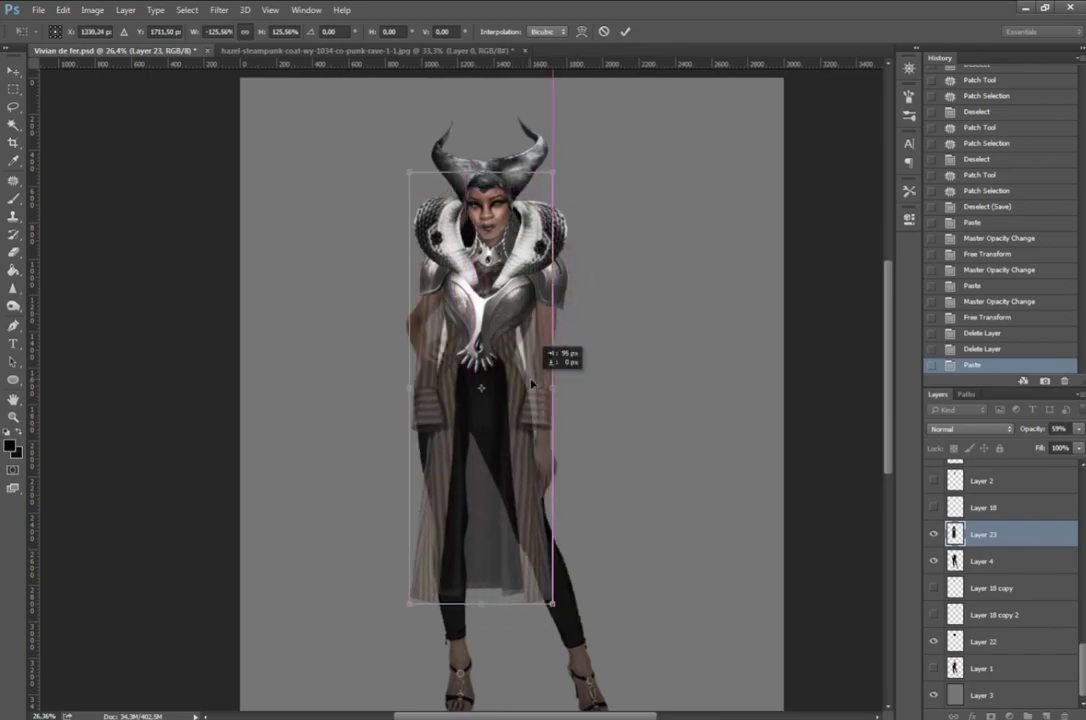
key(ctrl+plus)
key(ctrl+plus)
key(ctrl+plus)
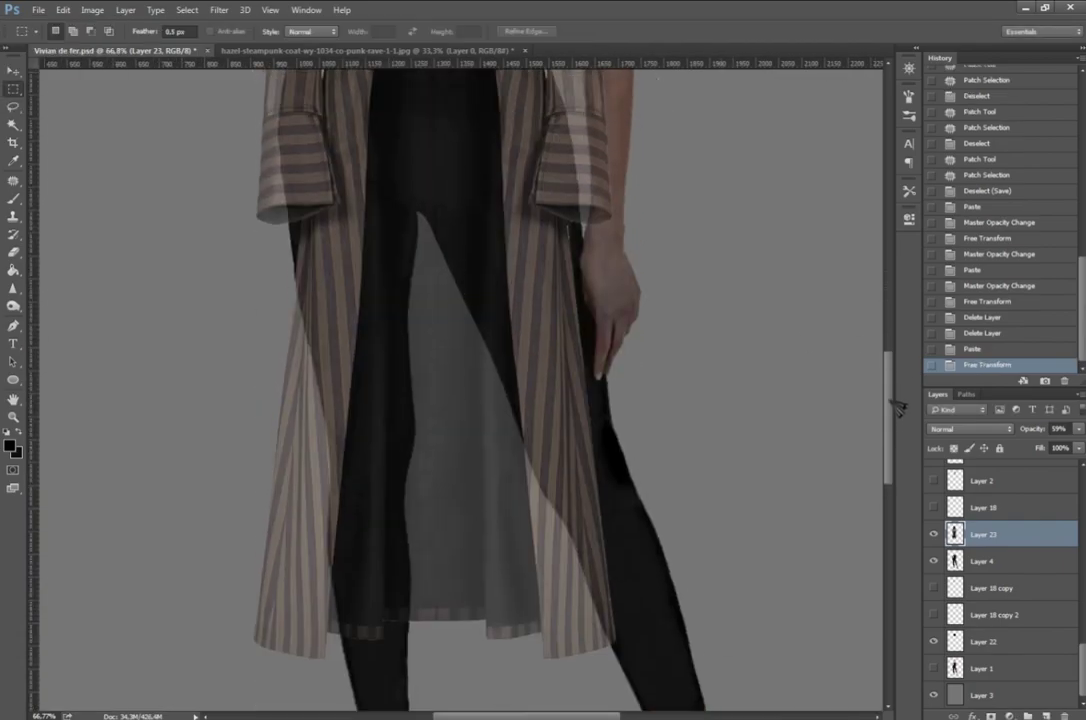
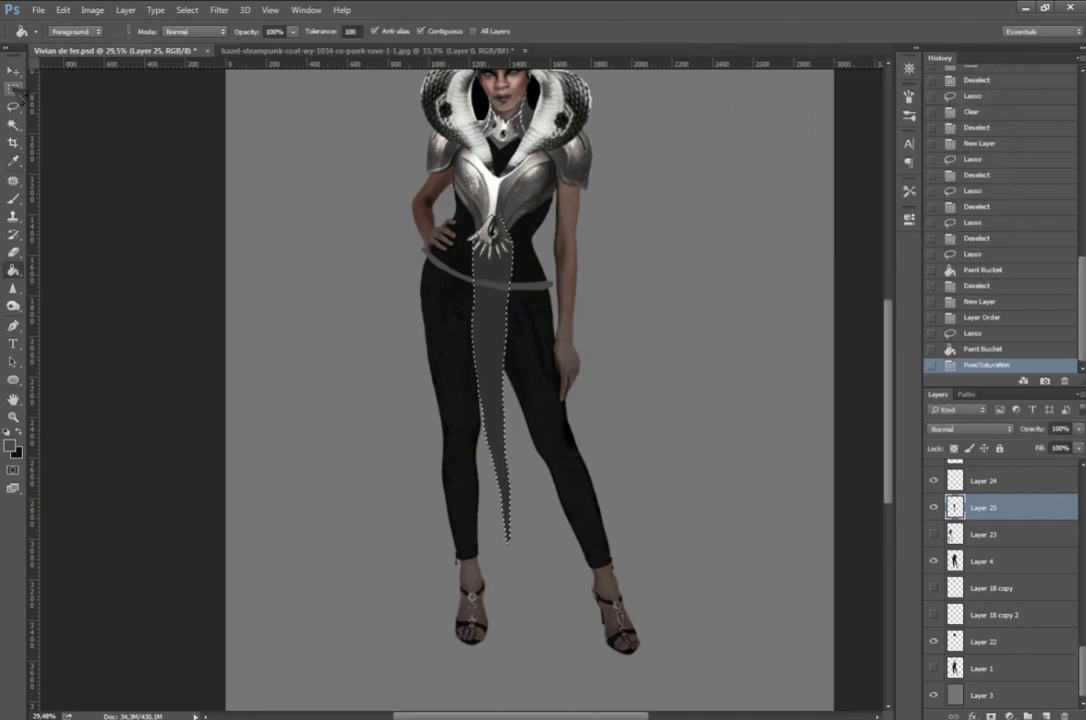
Step: Move the dress layer below Layer 25 and fill the dress gap with black
key(ctrl+bracketleft)
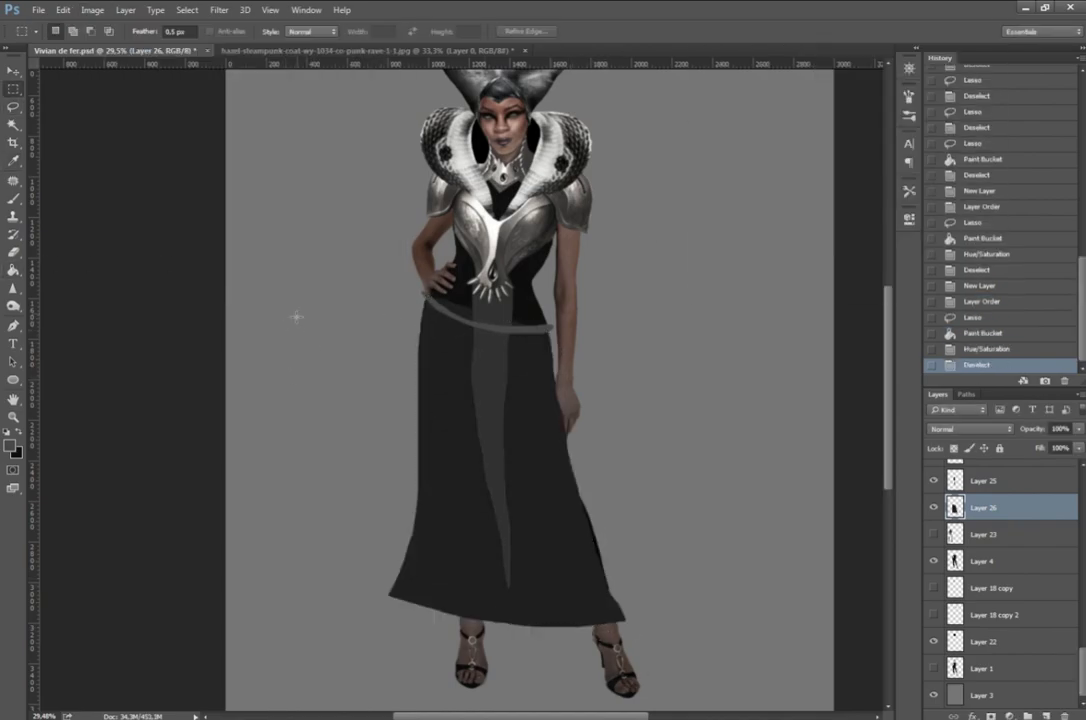
scroll(636, 468, up, 2)
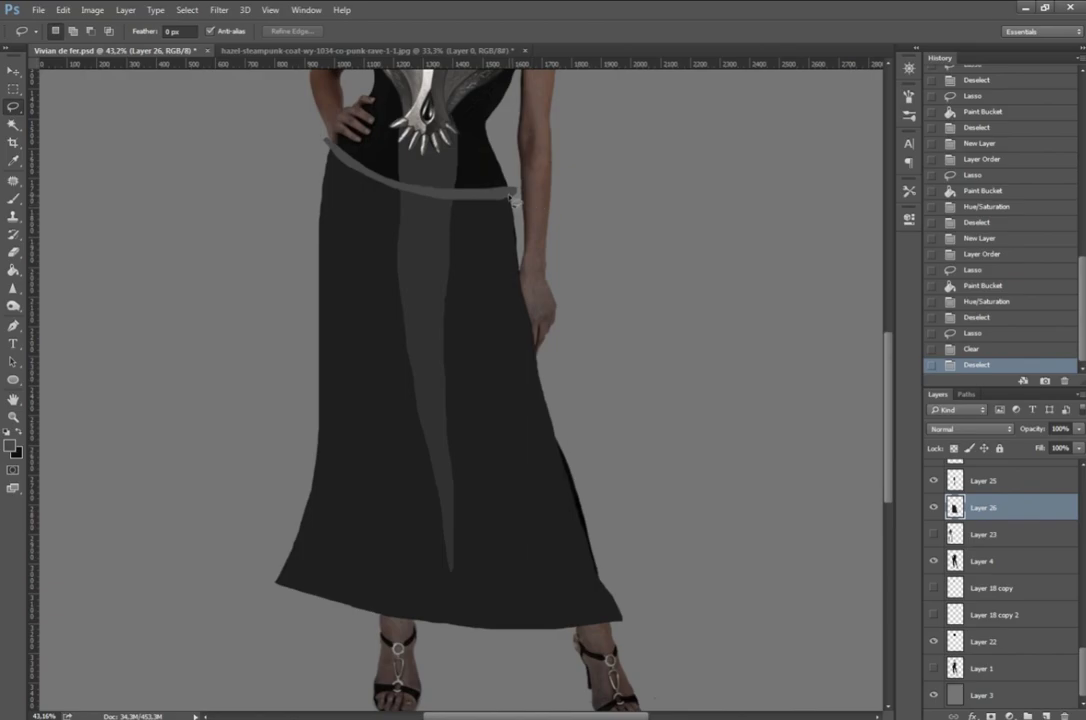
click(551, 467)
key(m)
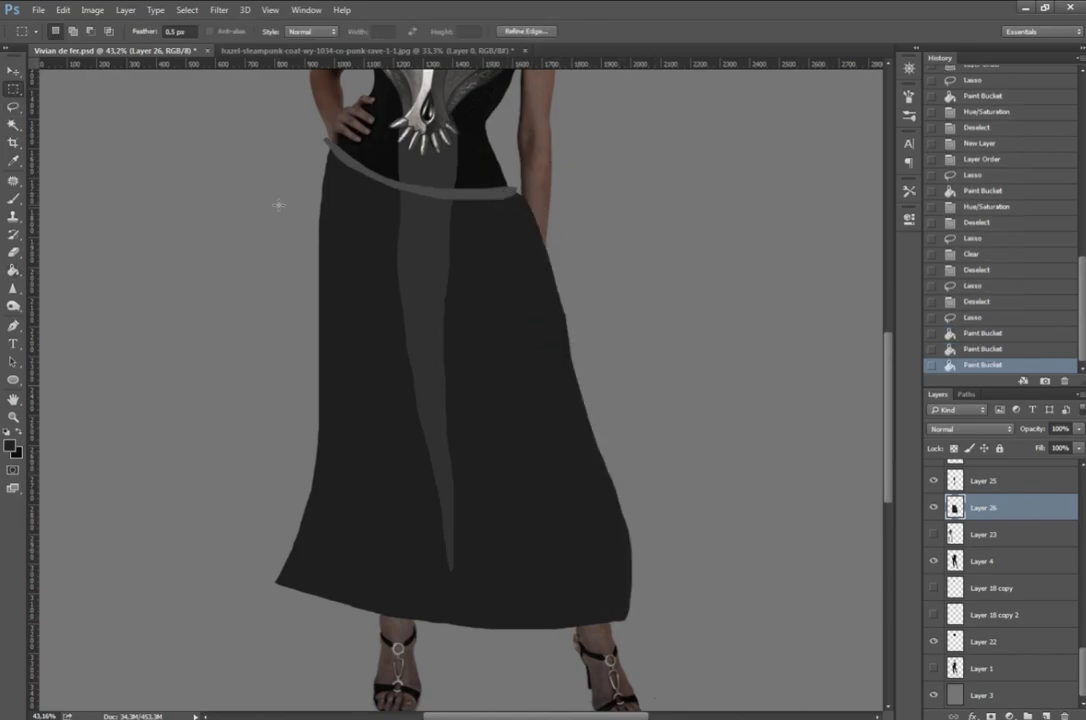
Step: Erase the dress edges beside the hand and past the figure's right side
key(e)
click(60, 31)
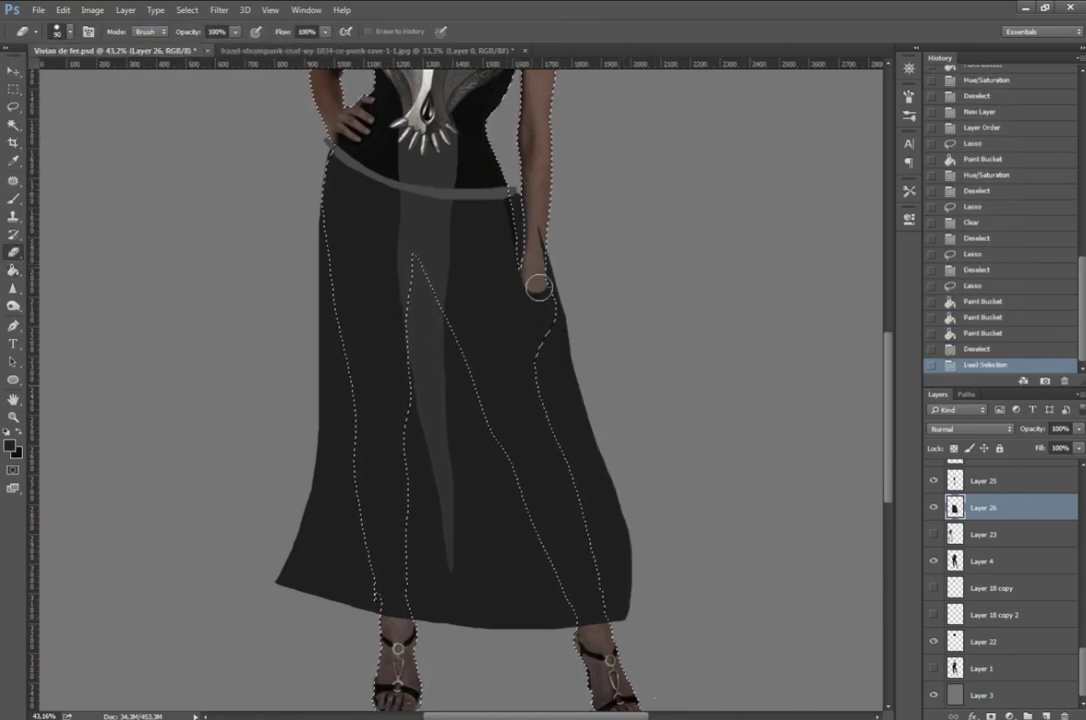
drag(455, 170, 455, 268)
key(ctrl+shift+i)
drag(540, 220, 581, 496)
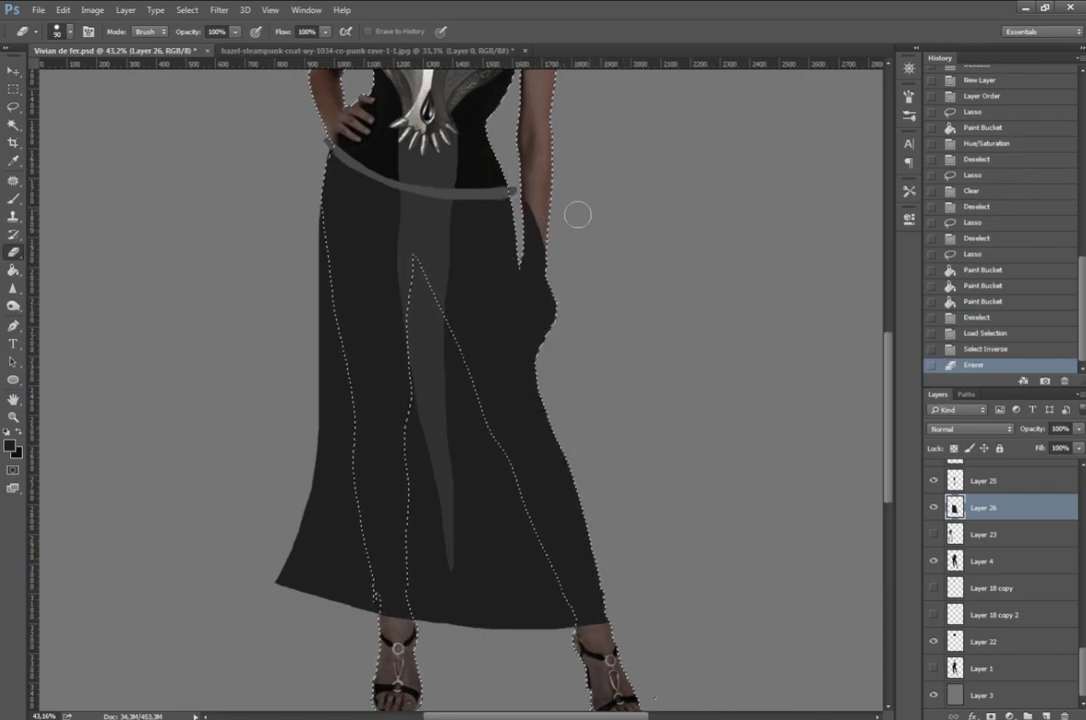
key(ctrl+d)
Step: Clear the dress covering the hand and make the dress layer semi-transparent
key(l)
scroll(523, 271, up, 3)
drag(490, 338, 463, 170)
key(Delete)
key(ctrl+d)
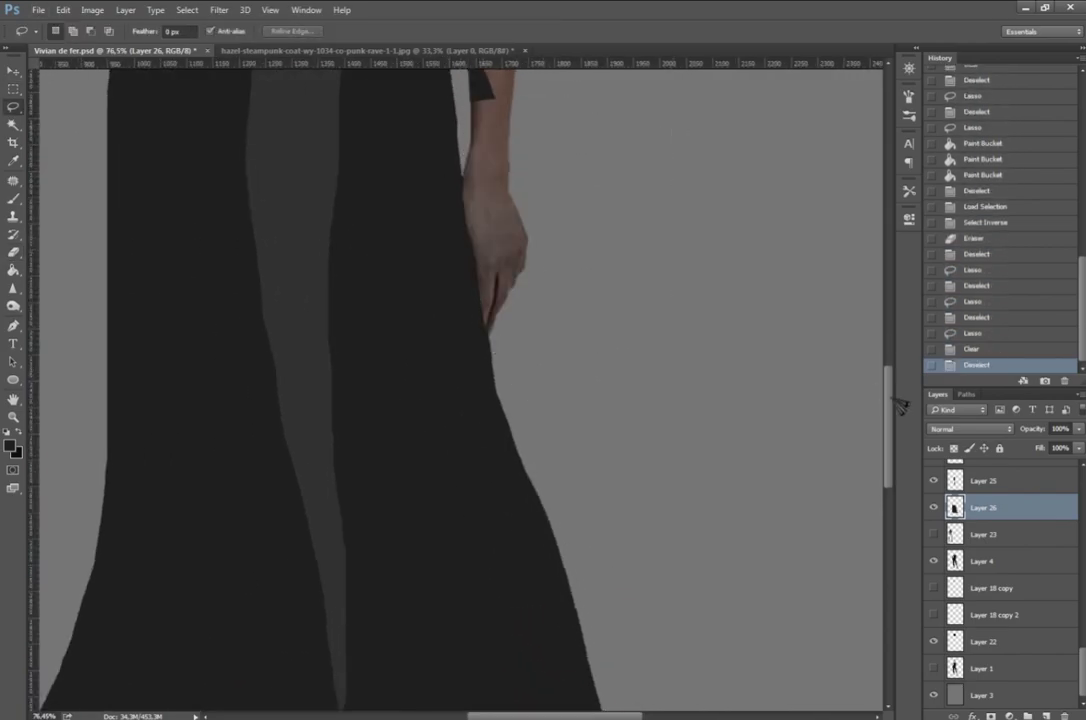
key(5)
key(7)
scroll(457, 190, up, 3)
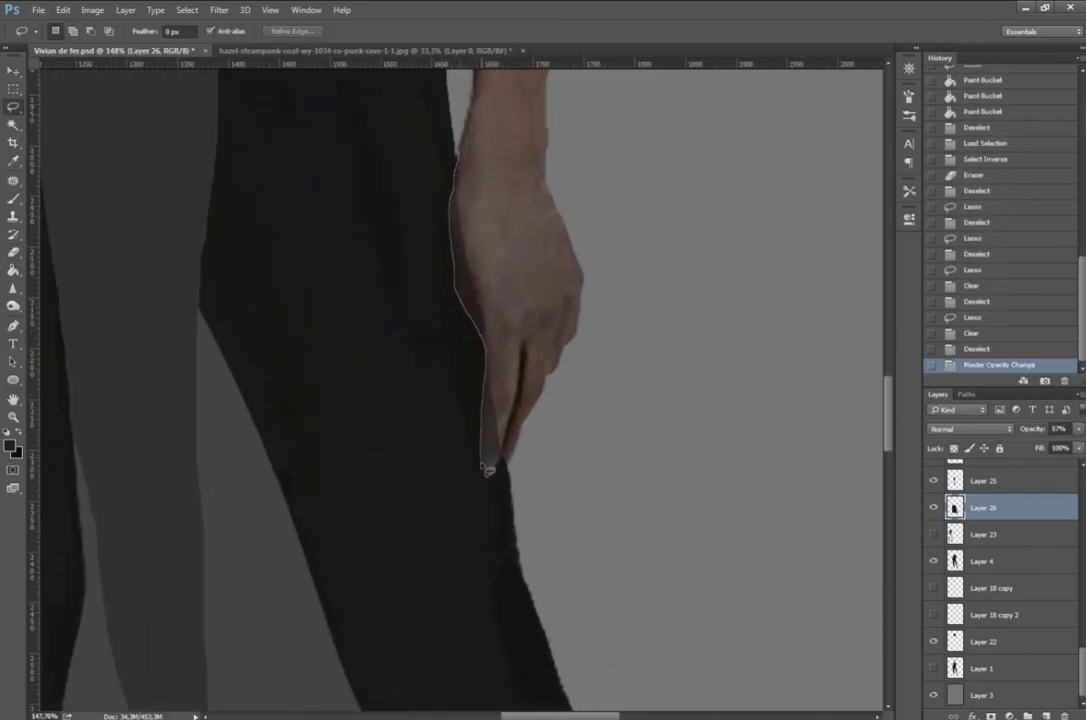
scroll(455, 638, down, 5)
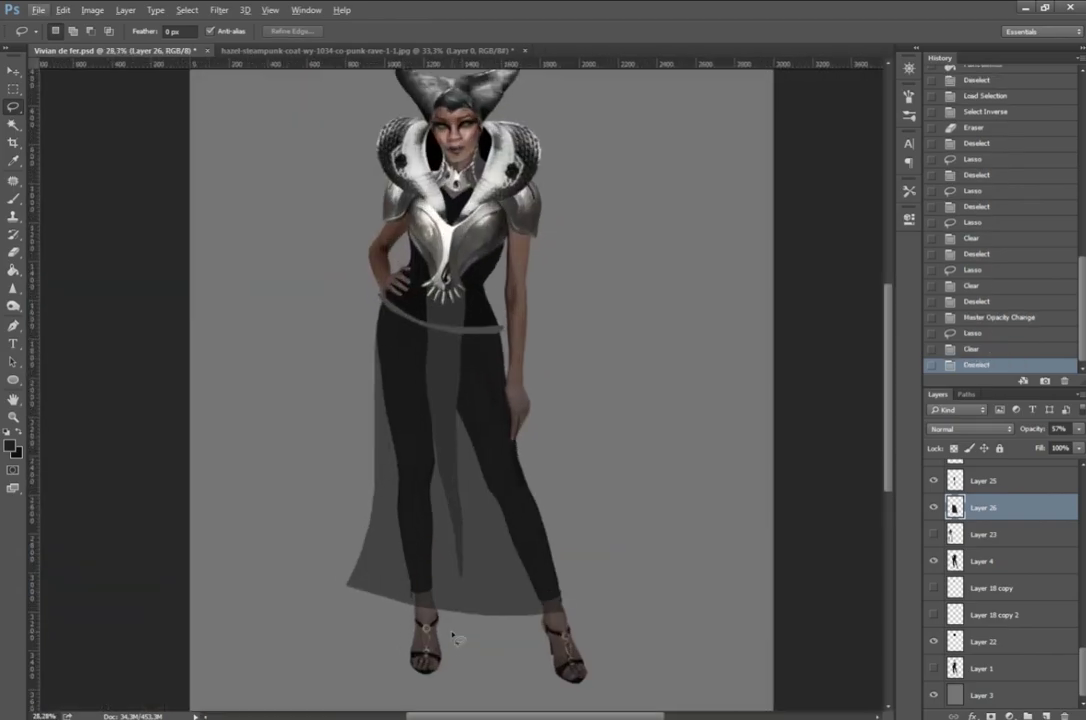
Step: Cut pointed tail panels by deleting skirt sections left of, right of and between the legs
double_click(305, 637)
key(Delete)
key(ctrl+d)
scroll(419, 509, up, 1)
key(m)
drag(1078, 428, 1058, 455)
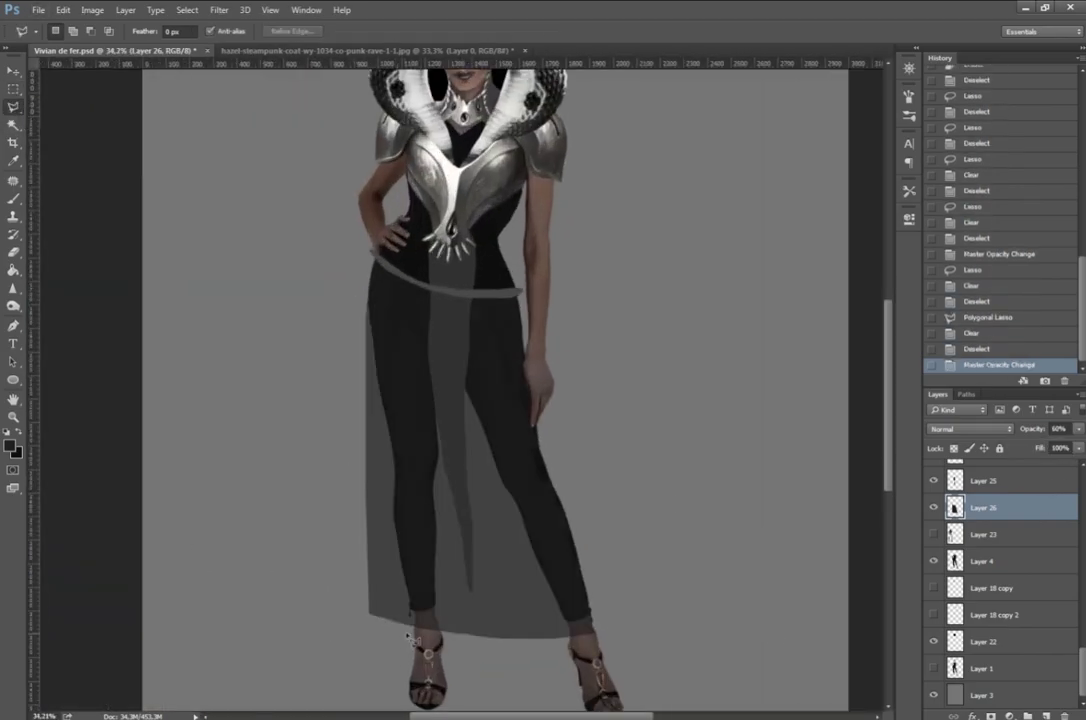
double_click(674, 381)
key(Delete)
double_click(502, 659)
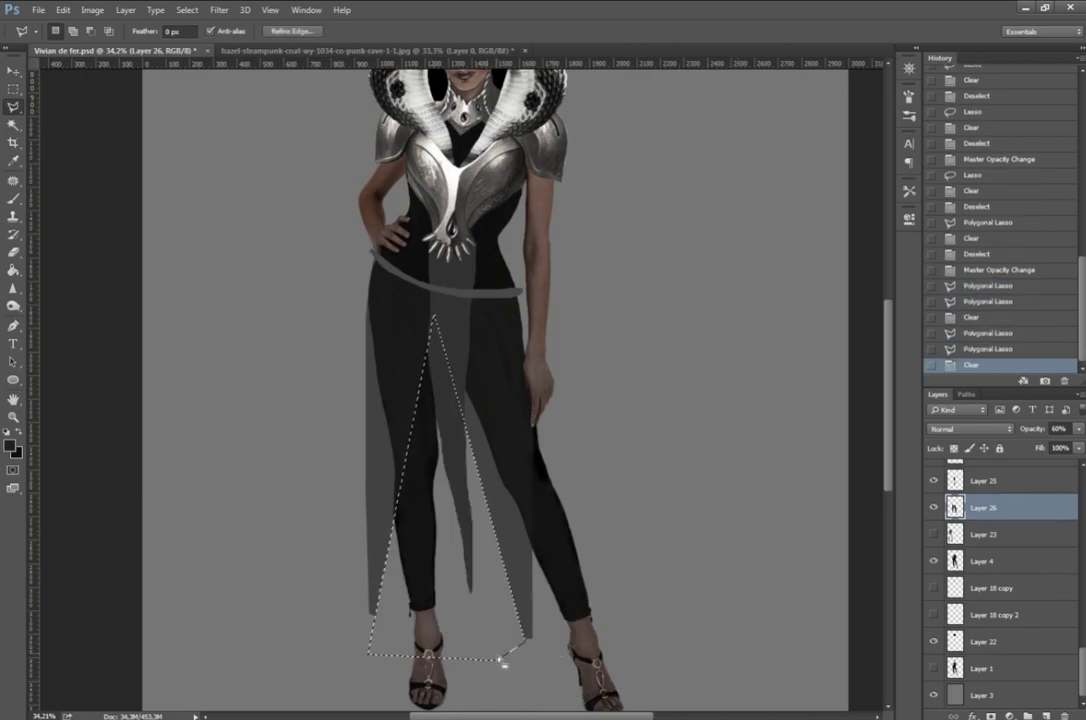
key(Delete)
key(ctrl+d)
Step: Move the dress layer below Layer 4 and restore it to full opacity
key(m)
scroll(487, 431, up, 1)
drag(1078, 428, 1062, 455)
scroll(625, 647, down, 1)
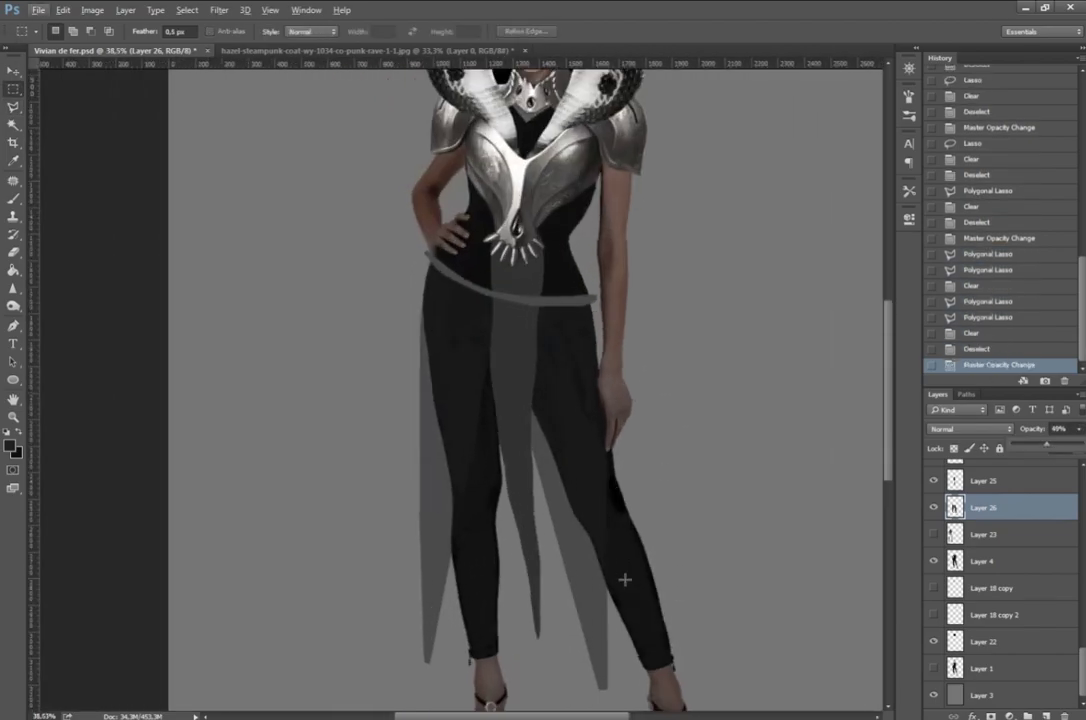
drag(985, 507, 1010, 572)
key(0)
Step: Refine the figure's outline selection and clear everything outside it
scroll(394, 431, down, 1)
scroll(394, 431, down, 1)
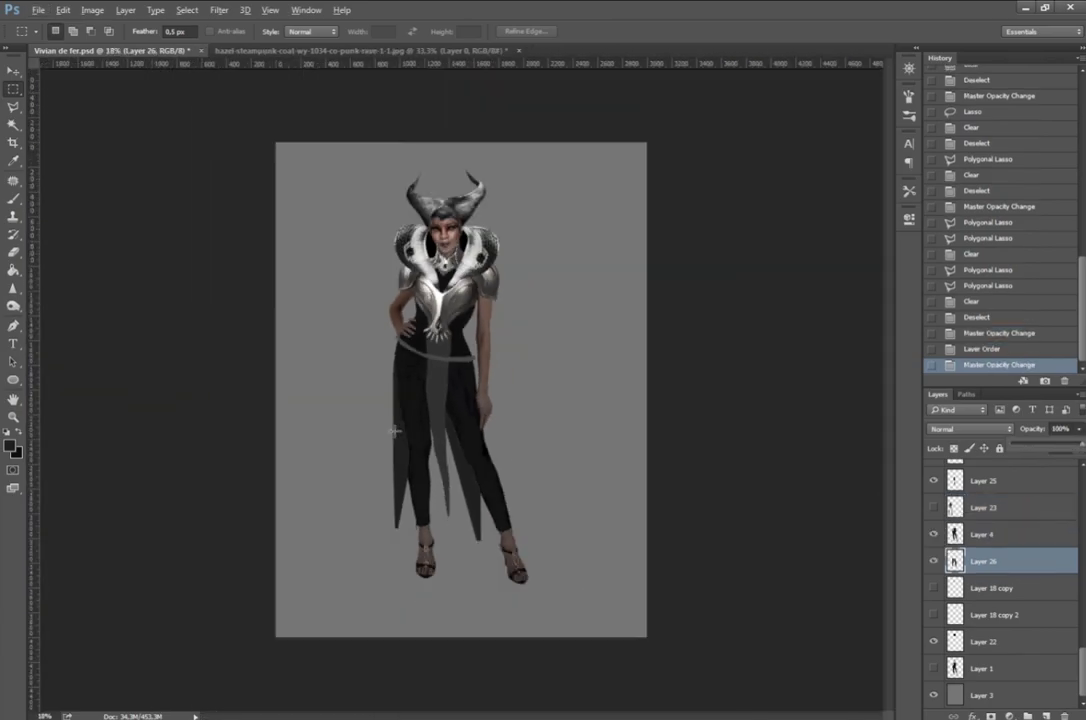
scroll(1000, 560, up, 2)
ctrl+click(955, 641)
scroll(505, 210, up, 1)
scroll(505, 210, up, 1)
key(ctrl+alt+r)
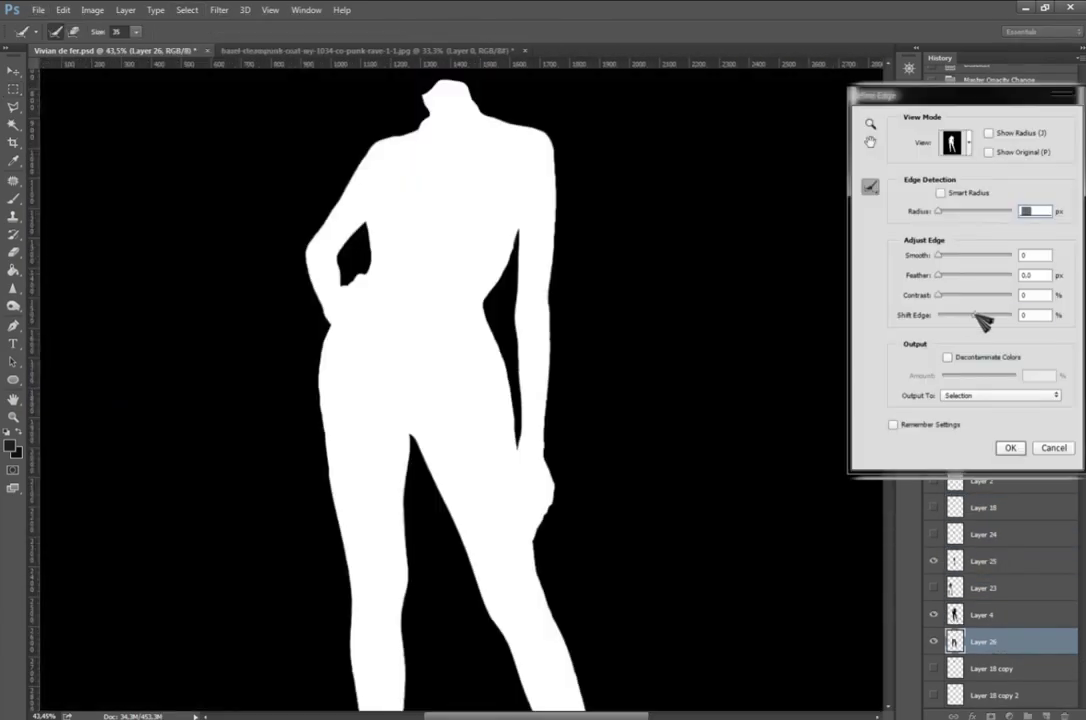
key(Return)
key(ctrl+shift+i)
key(Delete)
key(alt+bracketright)
key(ctrl+d)
scroll(665, 221, down, 1)
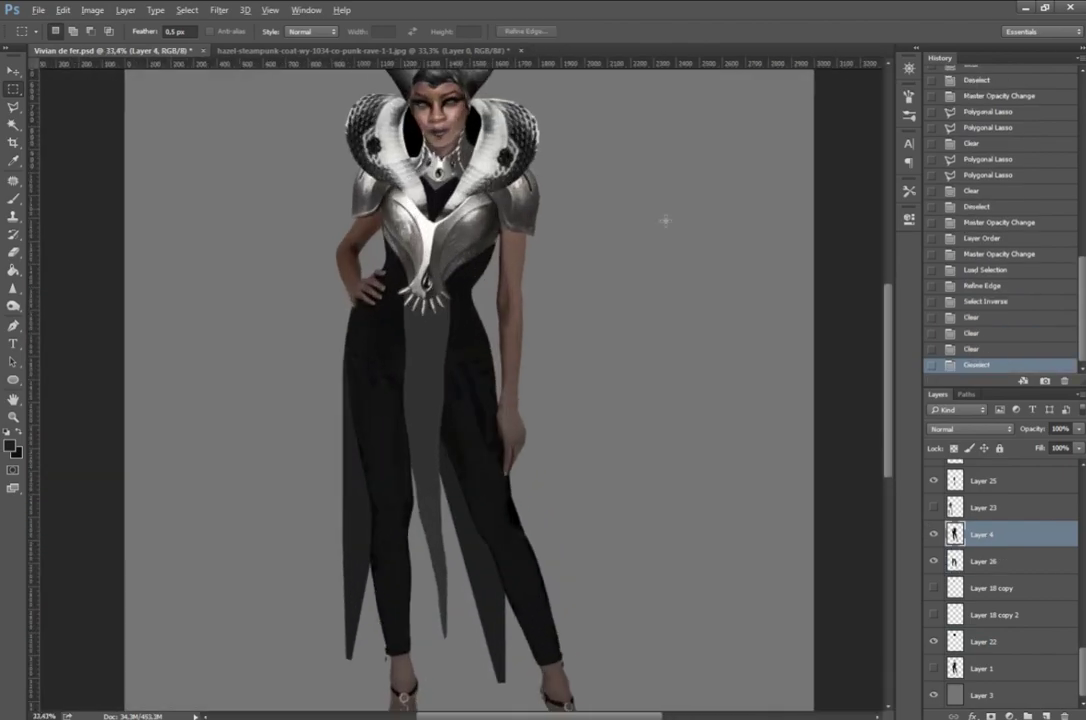
scroll(451, 388, down, 1)
scroll(390, 380, up, 1)
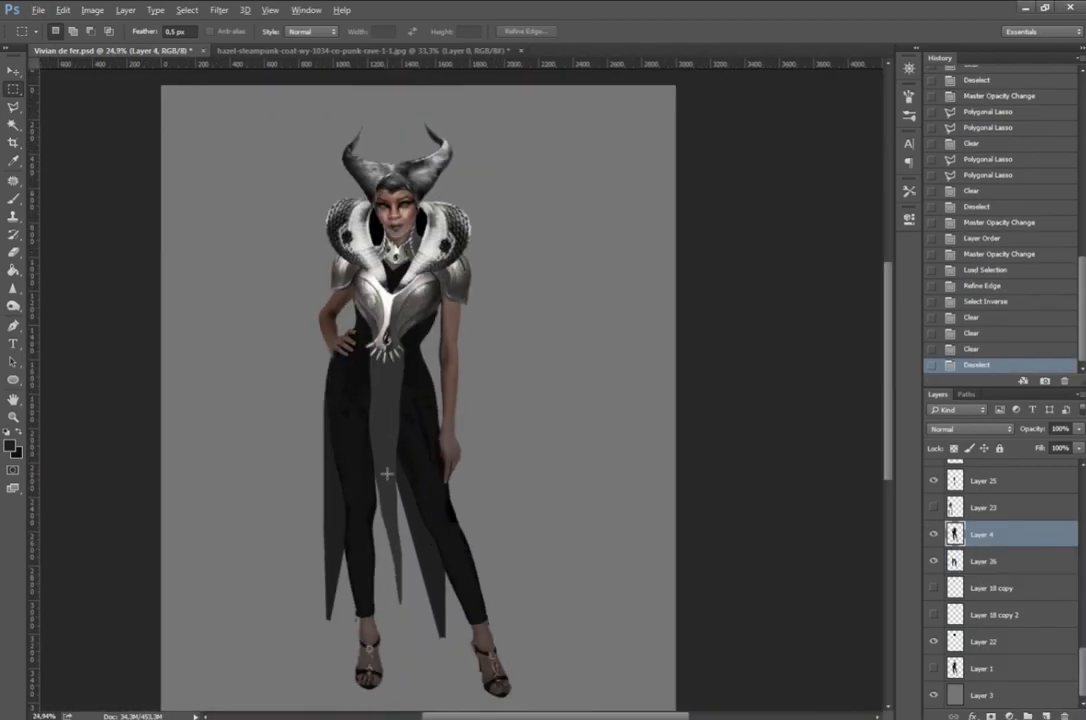
scroll(382, 372, up, 1)
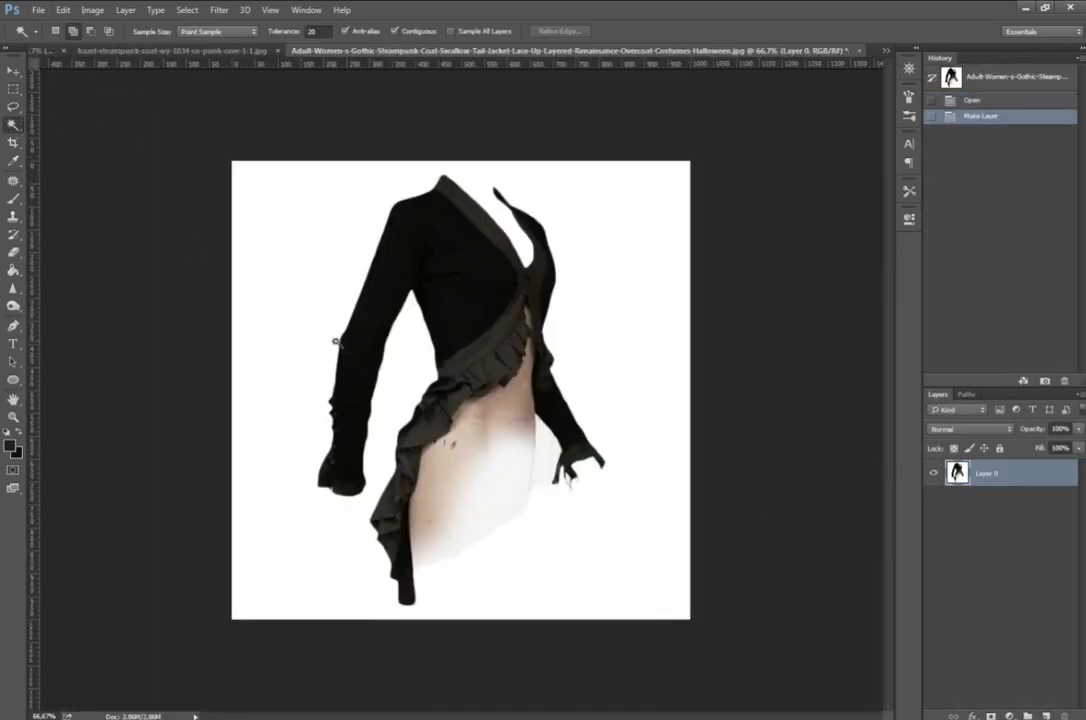
Step: Delete the white background and skin around the gothic coat
click(466, 409)
shift+click(516, 451)
shift+click(480, 500)
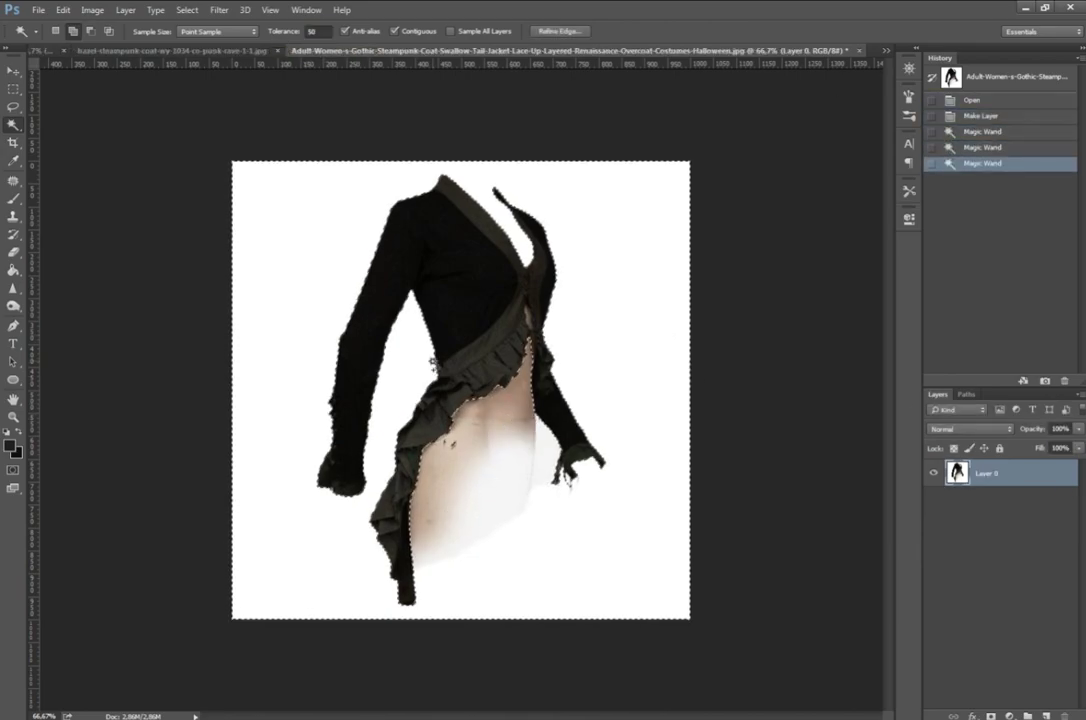
key(Delete)
key(l)
key(ctrl+d)
Step: Lasso away a leftover patch and the jacket body, keeping only the ruffle trim
drag(446, 441, 532, 366)
key(Delete)
key(ctrl+d)
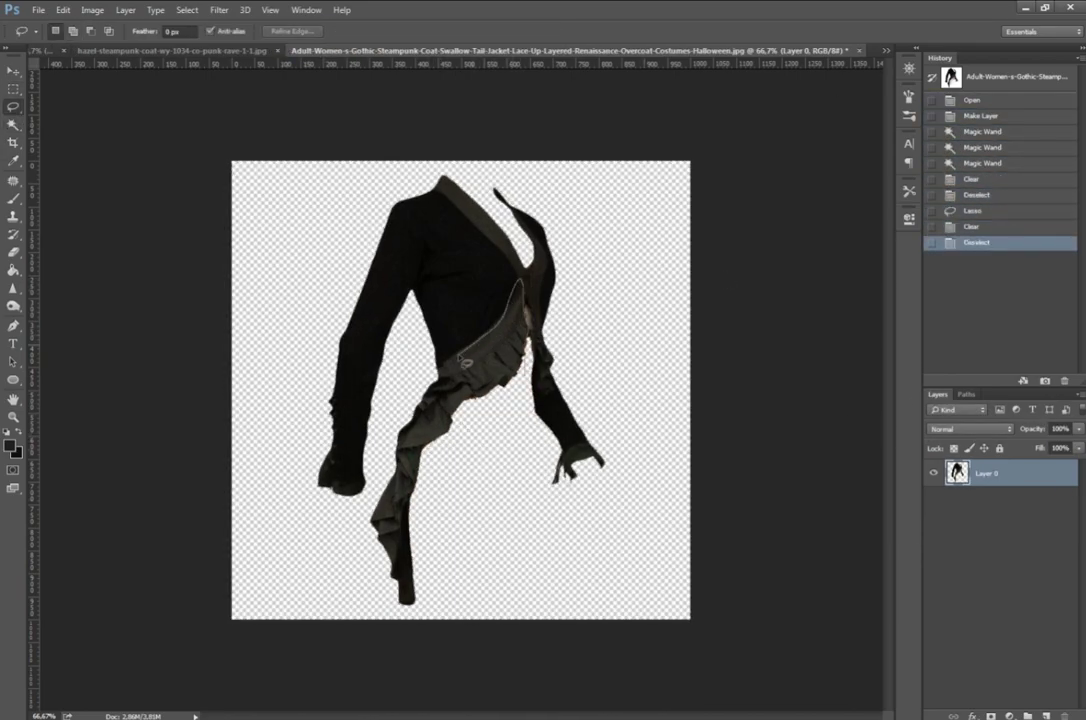
drag(462, 360, 707, 494)
key(Delete)
Step: Refine the trim edge, clear around it, and paste the trim into Vivian de fer
click(527, 31)
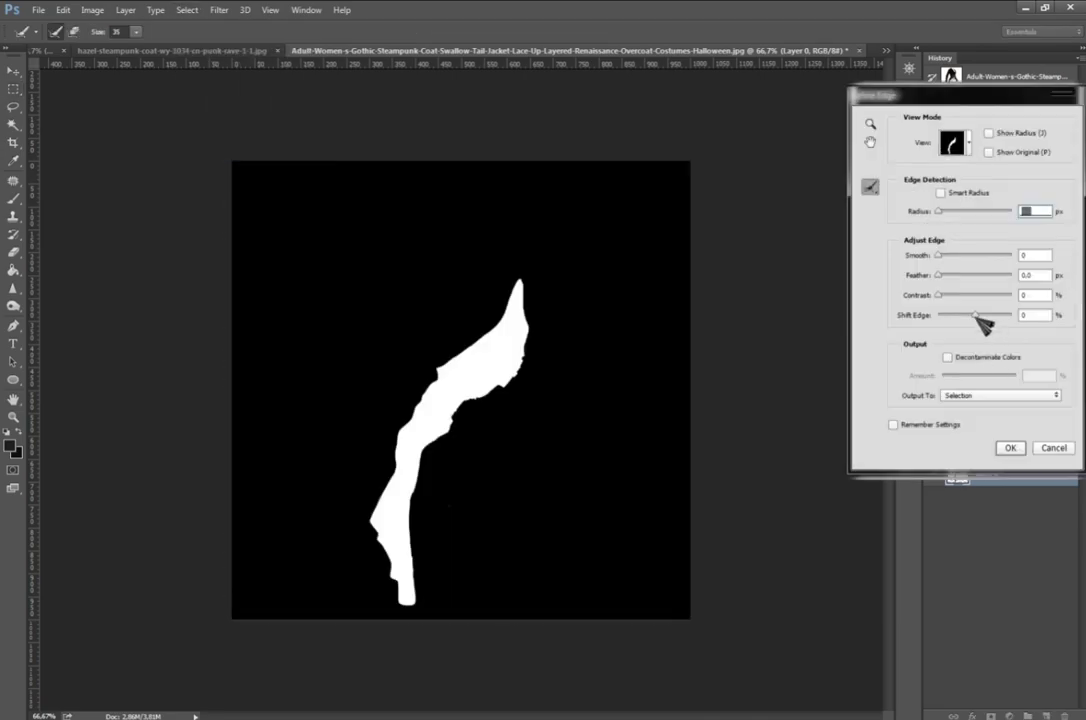
key(Return)
key(ctrl+shift+i)
key(Delete)
key(Delete)
key(Delete)
key(Delete)
key(ctrl+d)
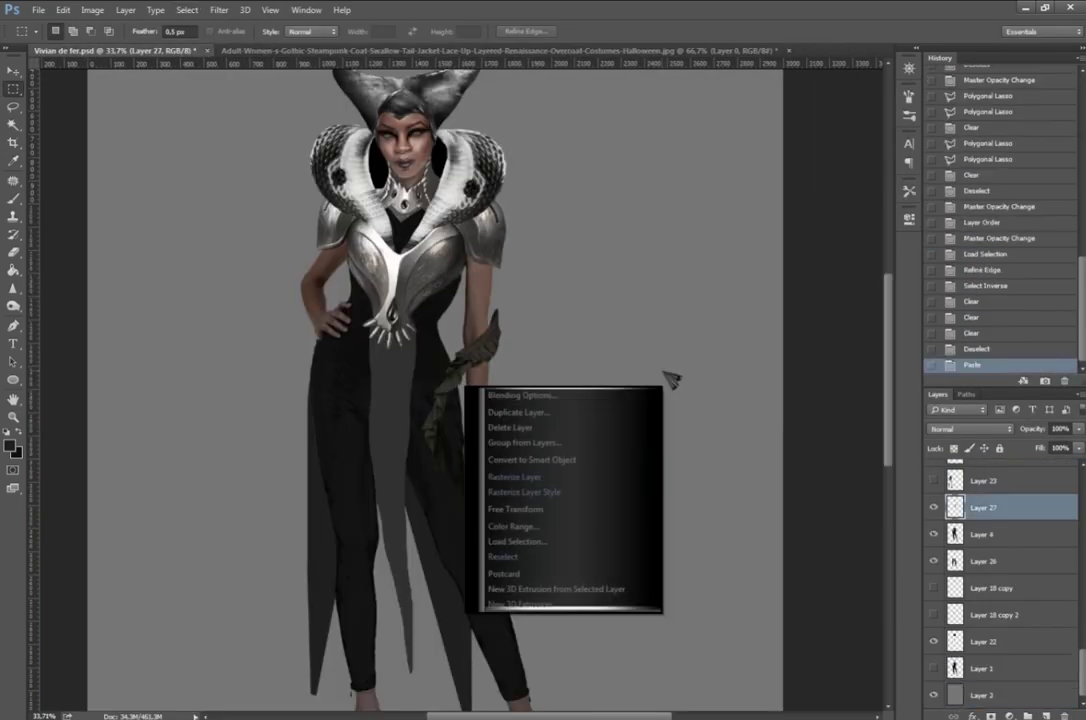
click(500, 470)
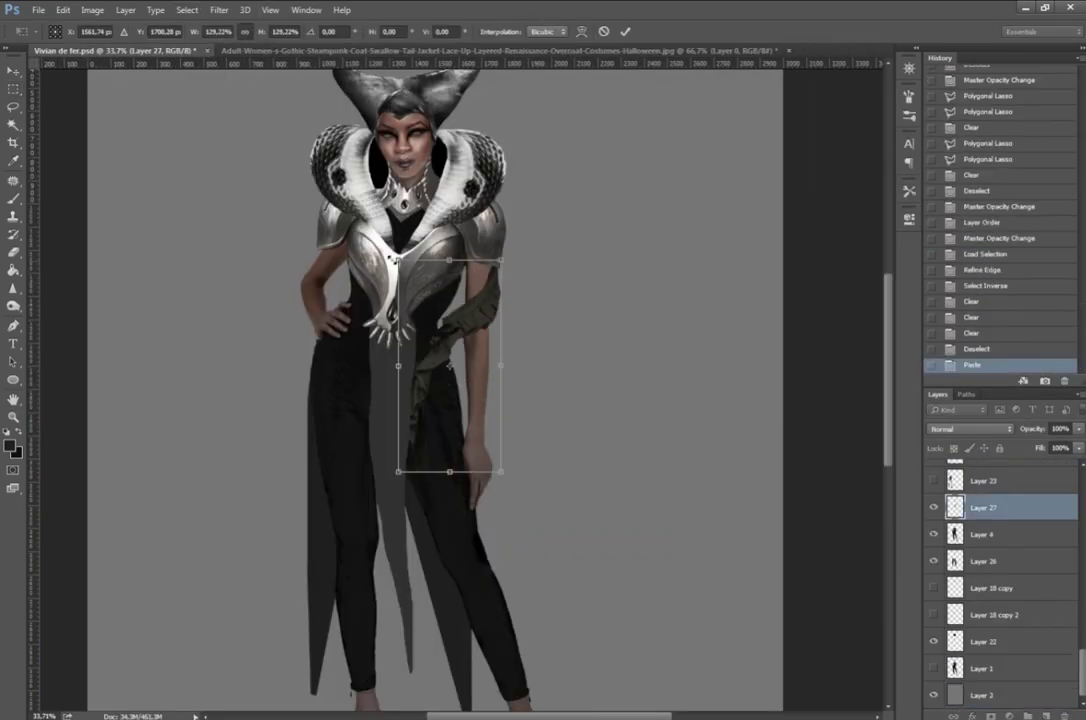
Step: Bring the pasted trim layer to the top and position it on the chest
drag(450, 368, 418, 285)
key(Return)
key(ctrl+shift+bracketright)
drag(611, 327, 519, 312)
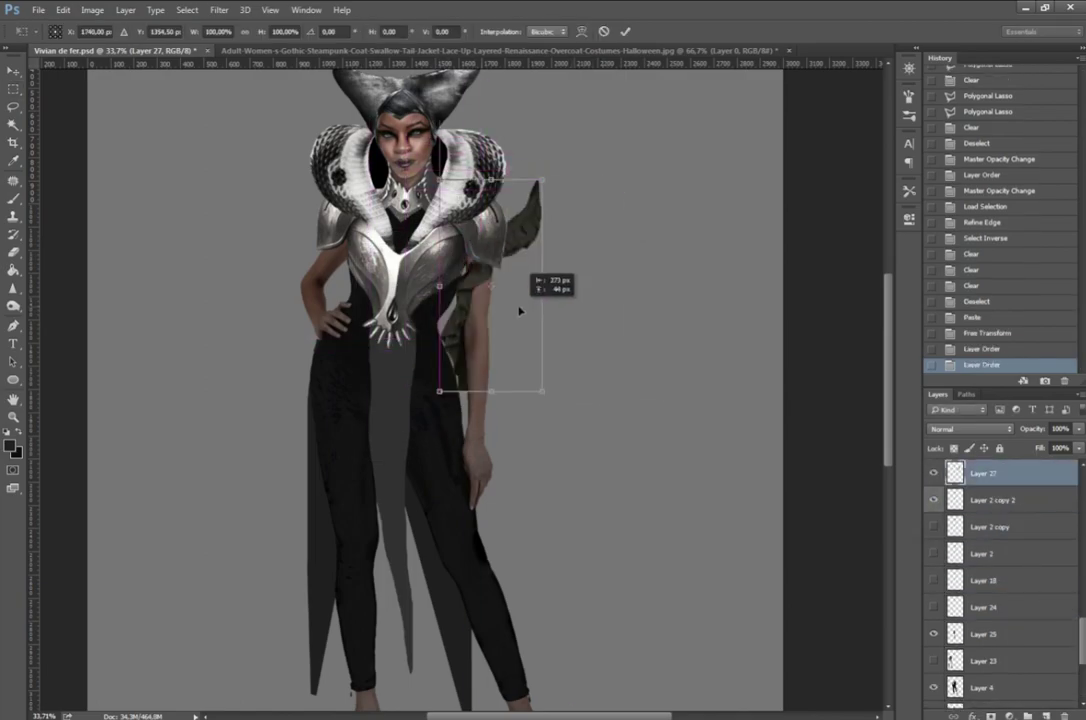
key(Return)
drag(1000, 473, 1000, 521)
Step: Transform and rotate the trim so it angles up into the collar
right_click(490, 268)
click(520, 280)
mouse_move(459, 302)
mouse_down()
mouse_move(477, 330)
mouse_move(464, 350)
mouse_up()
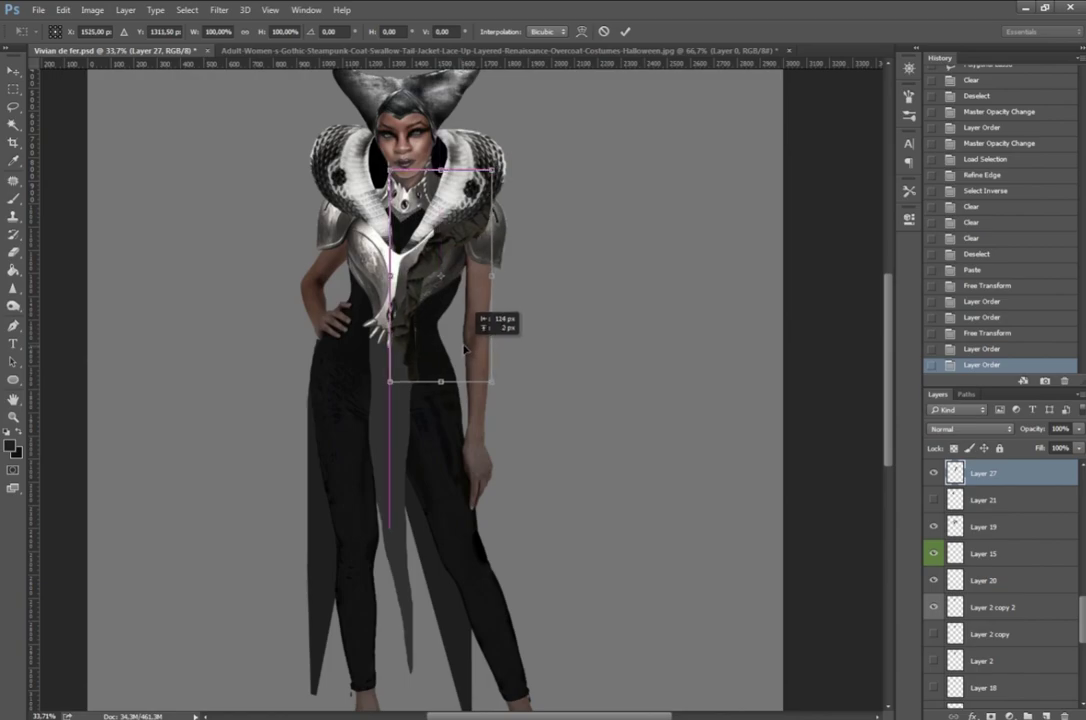
drag(573, 481, 480, 272)
drag(505, 210, 450, 270)
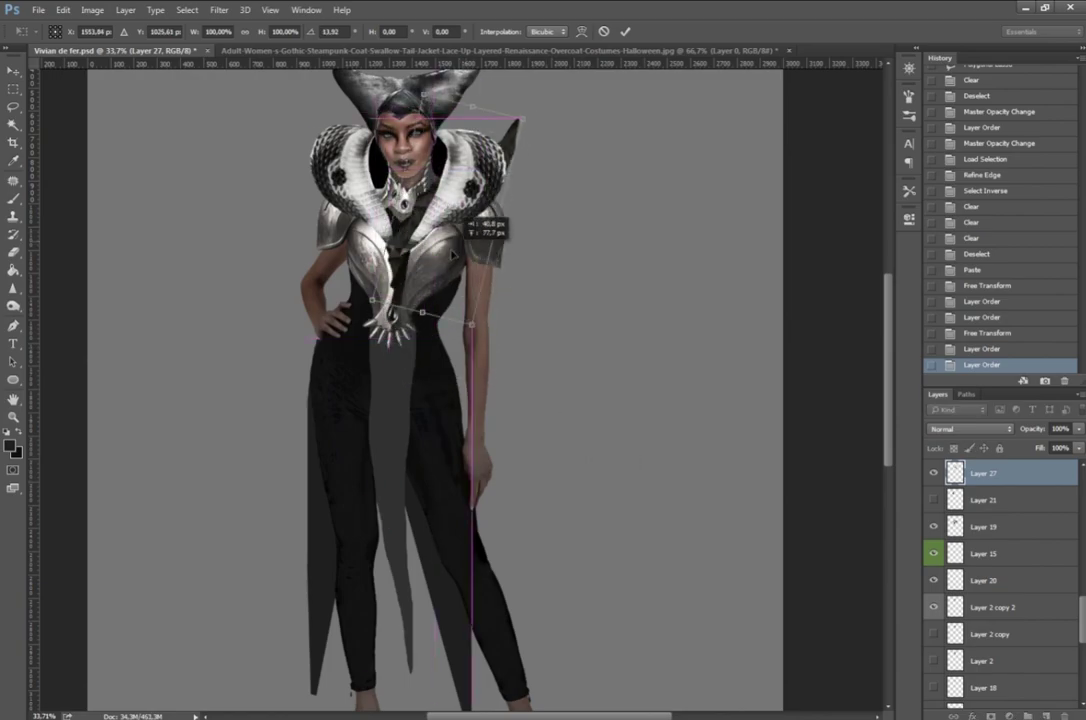
key(Return)
Step: Colour-code the trim, mirror a copy onto the other chest side, and merge both
key(ctrl+j)
right_click(905, 475)
click(930, 585)
key(ctrl+j)
key(ctrl+t)
right_click(470, 276)
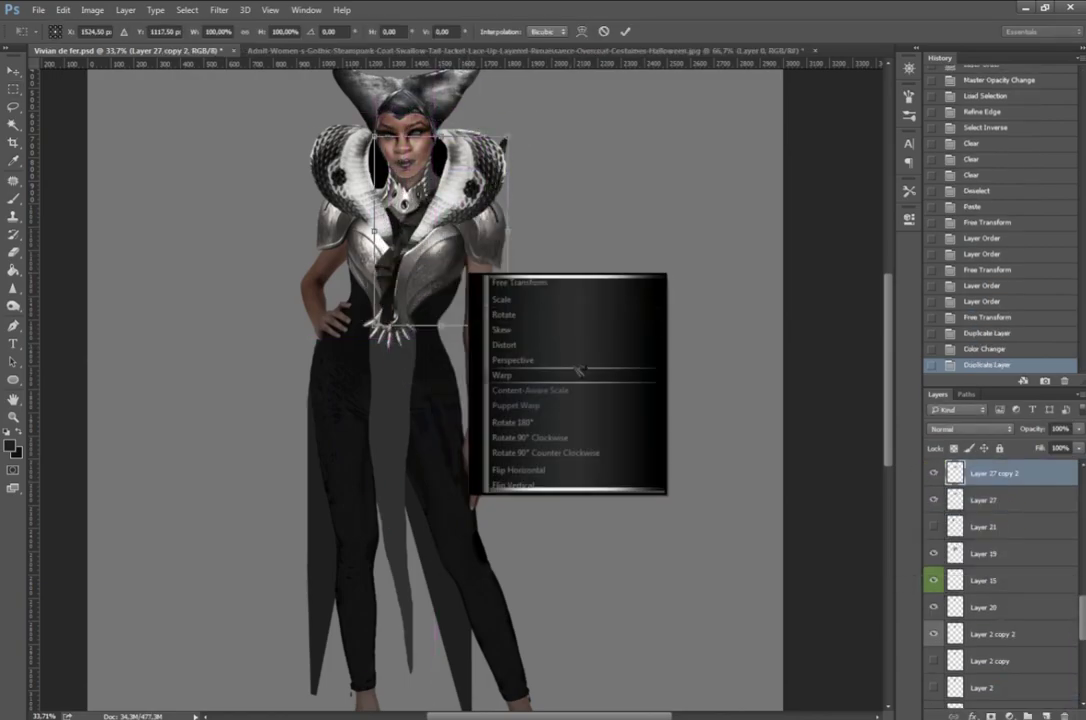
click(520, 474)
mouse_move(445, 253)
mouse_down()
mouse_move(396, 293)
mouse_move(390, 285)
mouse_up()
key(Return)
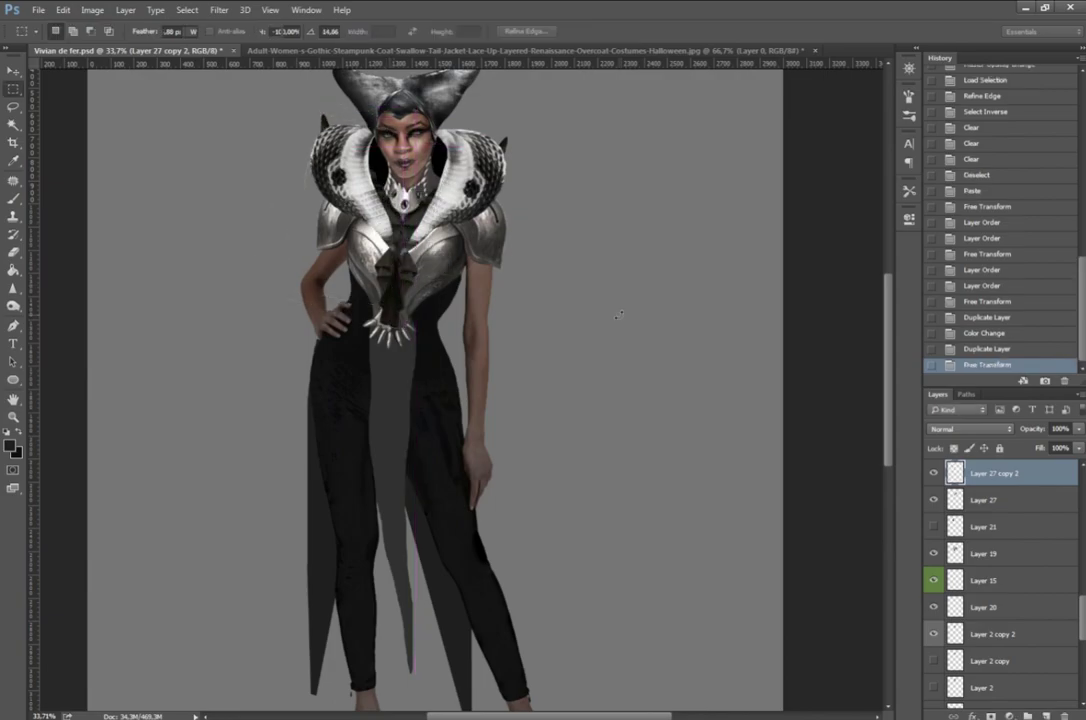
key(ctrl+e)
Step: Clear the trim overlapping the armour, then restore the layer to full opacity
key(l)
scroll(400, 350, up, 3)
drag(1079, 428, 1048, 443)
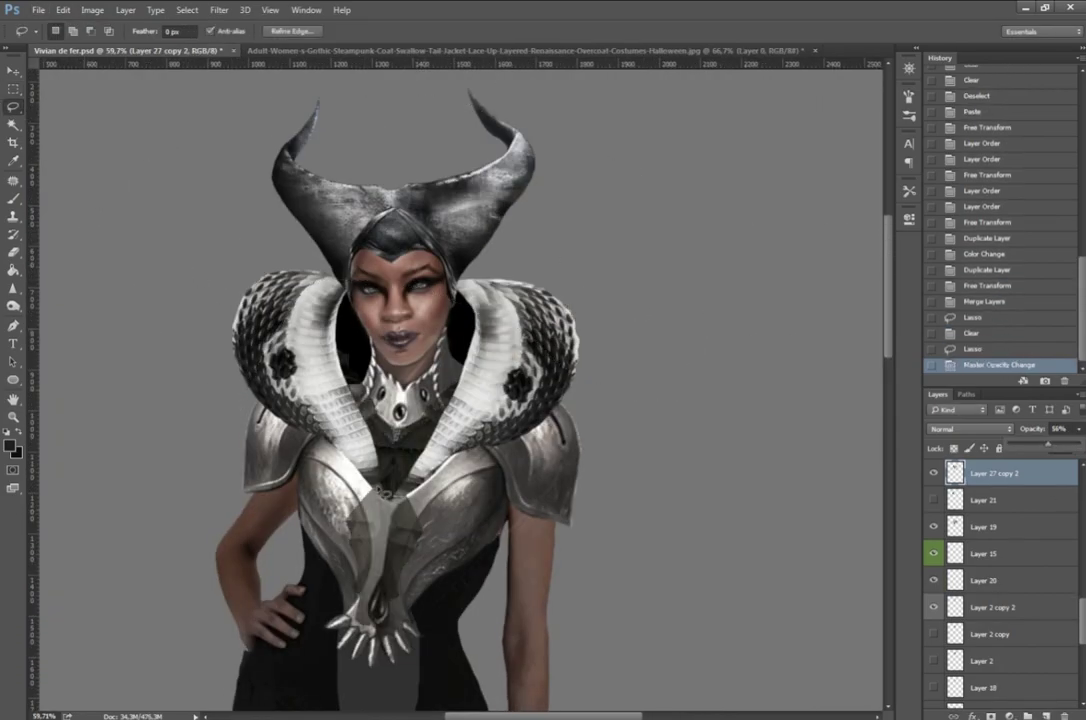
drag(510, 692, 500, 700)
key(Delete)
key(ctrl+d)
key(0)
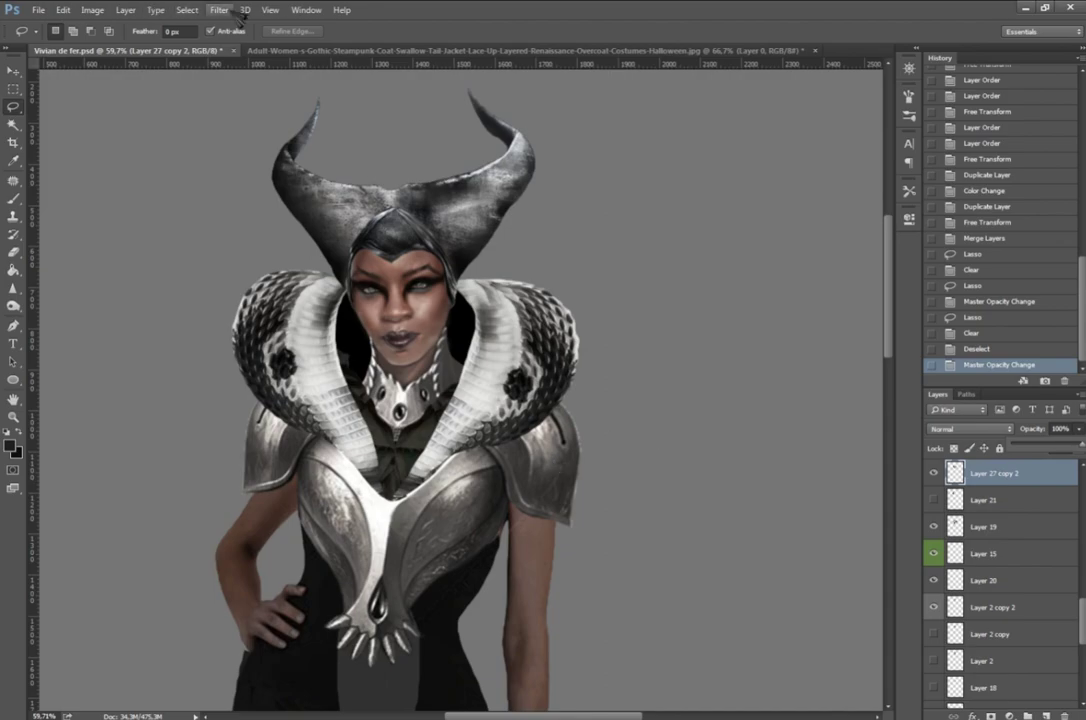
Step: Duplicate the chest armour plate, move the copy across the chest and reorder it
key(ctrl+minus)
key(ctrl+j)
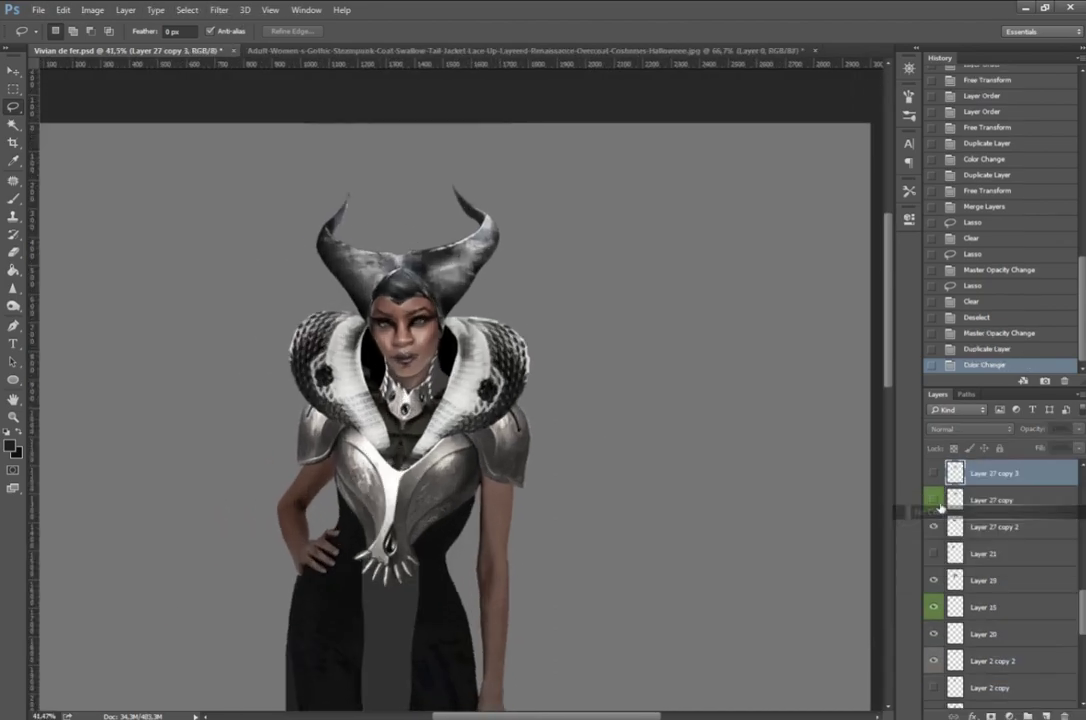
key(ctrl+t)
mouse_move(475, 570)
mouse_down()
mouse_move(508, 578)
mouse_move(528, 546)
mouse_move(538, 356)
mouse_move(517, 372)
mouse_up()
key(Return)
key(ctrl+bracketleft)
key(ctrl+bracketleft)
key(l)
right_click(476, 296)
click(510, 417)
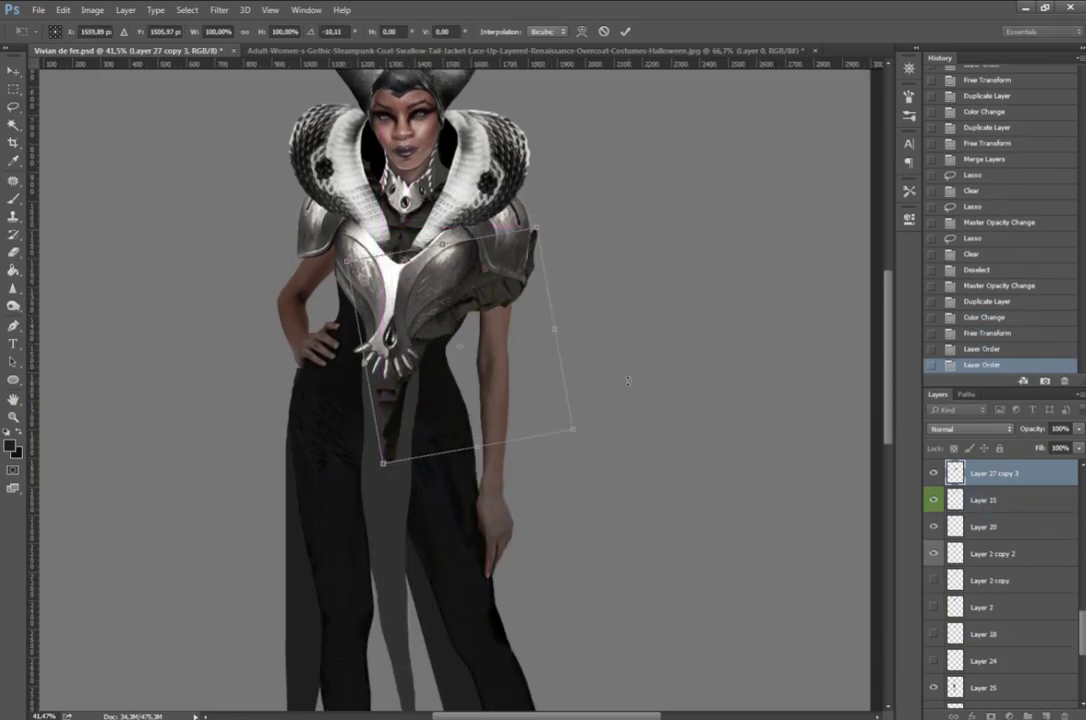
key(Return)
Step: Warp the armour plate copy to bend it to the chest
drag(422, 358, 348, 507)
scroll(587, 398, up, 2)
key(ctrl+t)
right_click(532, 300)
click(587, 411)
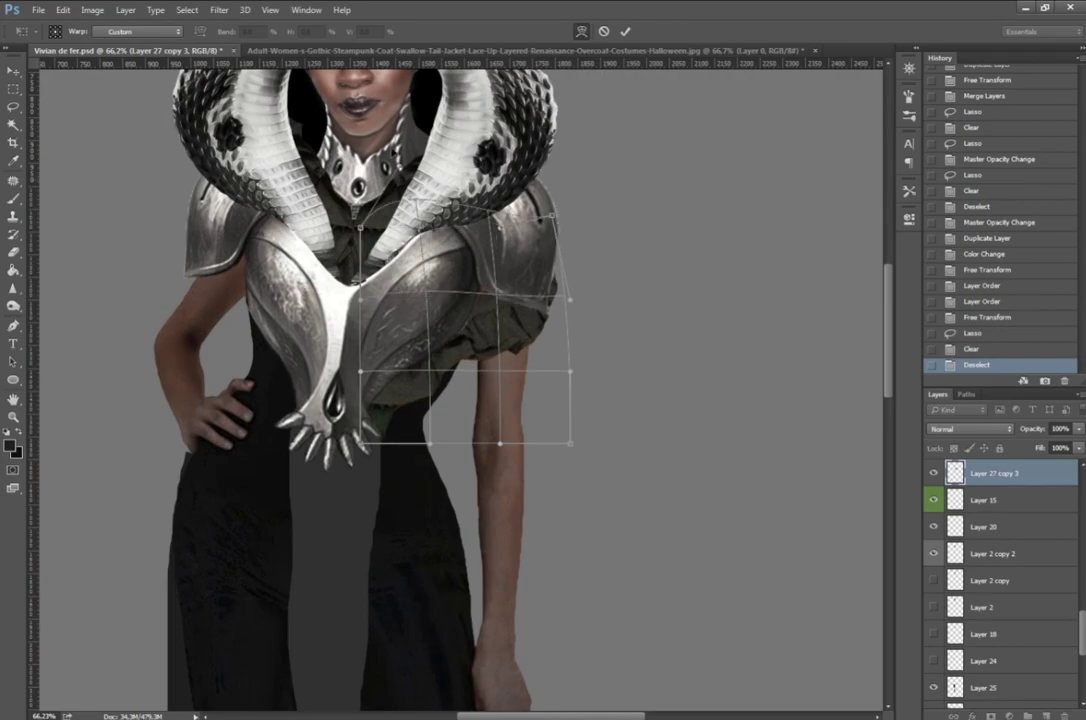
key(Return)
Step: Mirror a copy of the warped plate and rotate it onto the left chest
key(ctrl+0)
scroll(575, 428, up, 3)
key(ctrl+j)
key(ctrl+t)
right_click(575, 428)
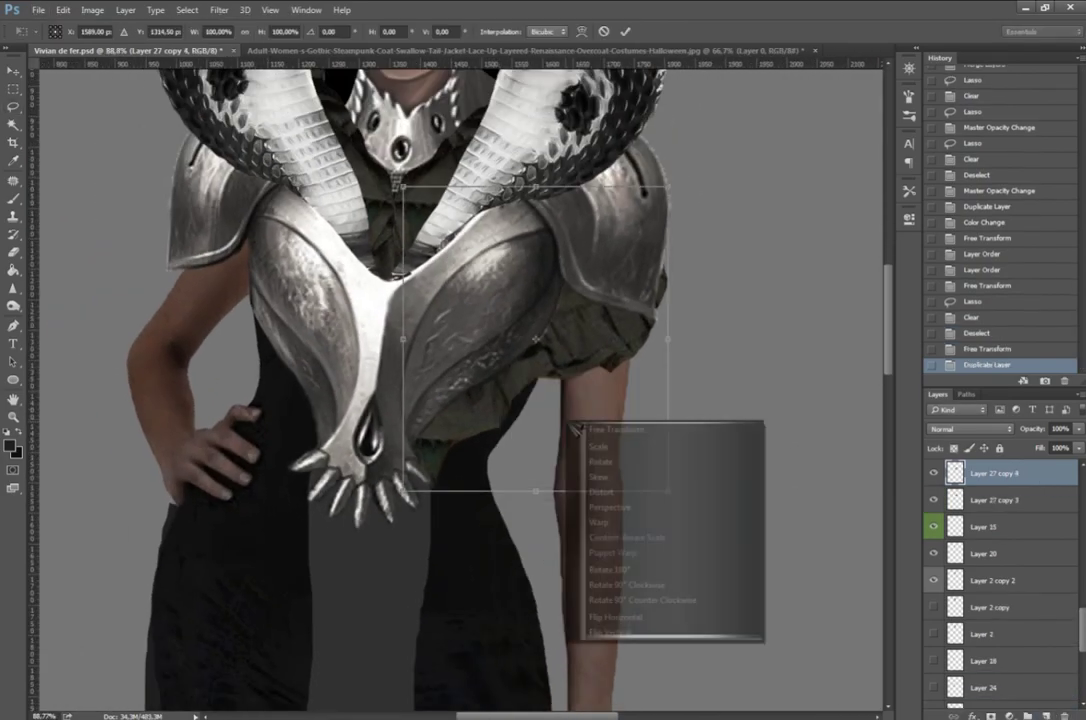
click(612, 616)
drag(521, 485, 335, 373)
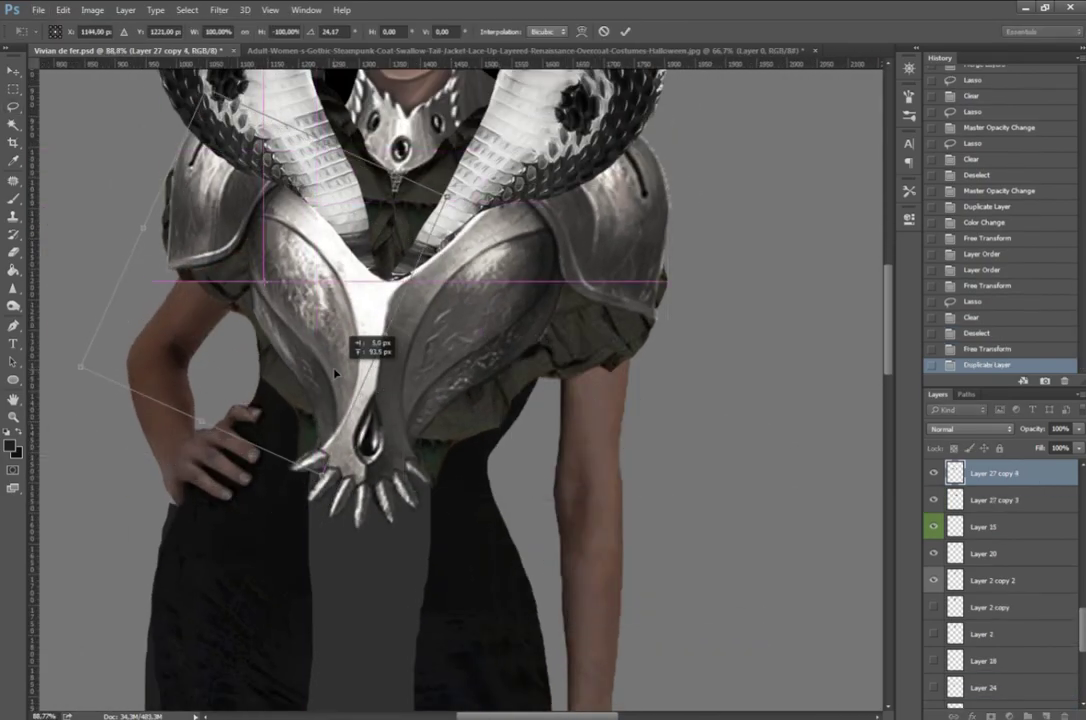
key(Return)
Step: Merge the two armour halves into one layer and fit the figure in view
key(l)
key(ctrl+0)
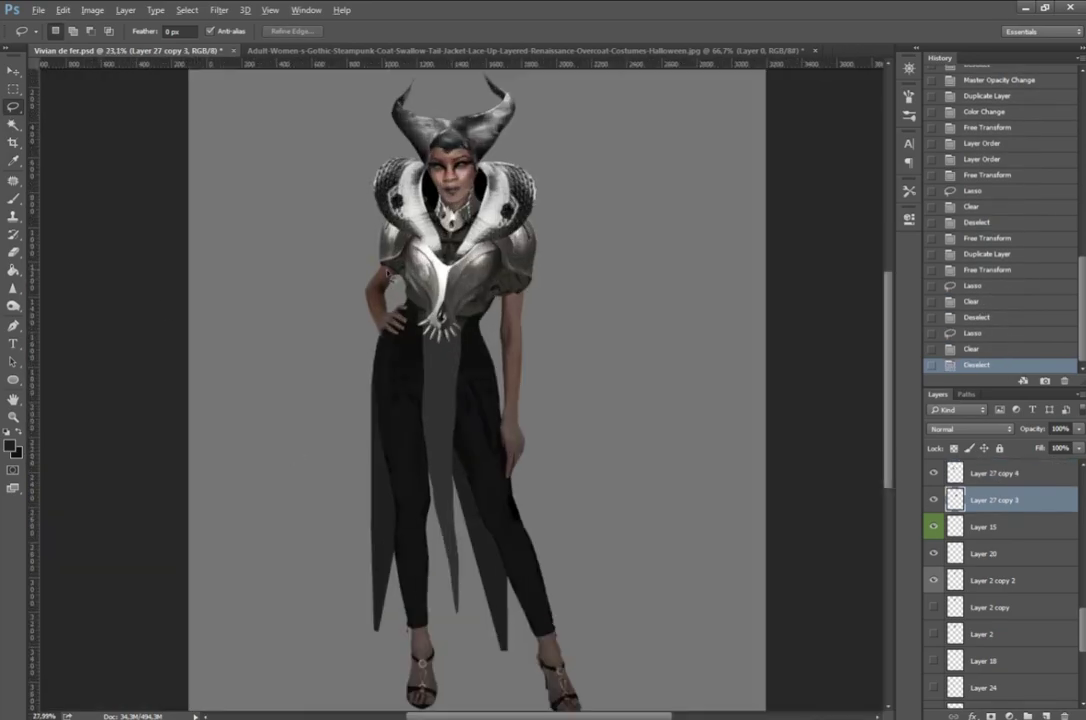
key(ctrl+e)
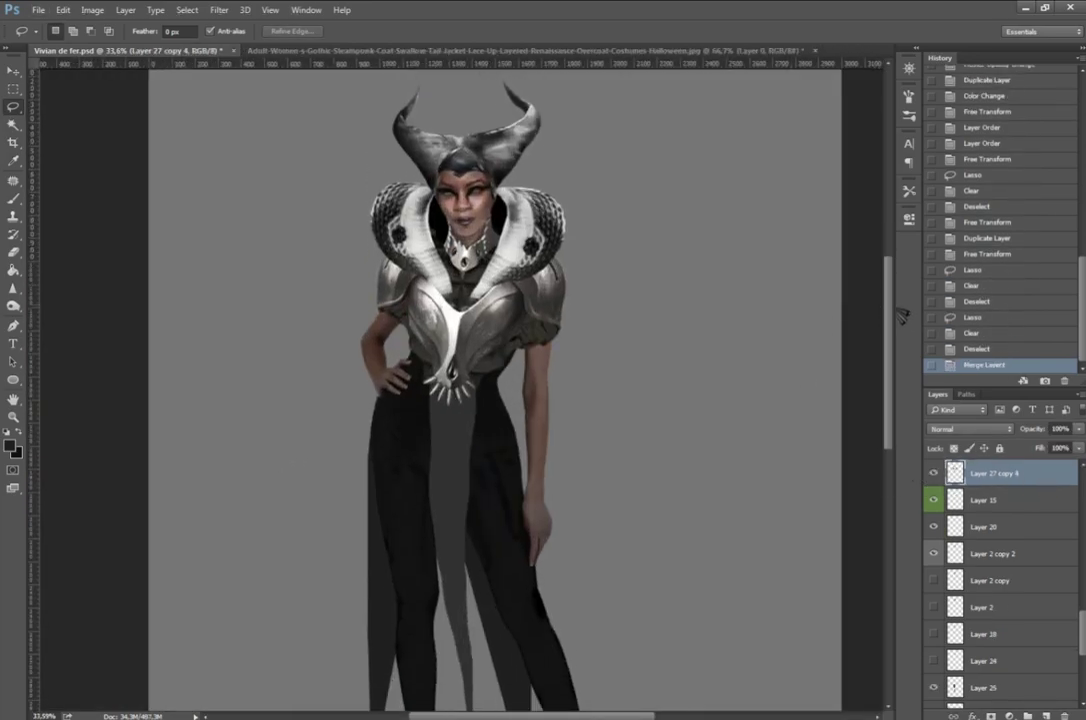
scroll(465, 322, up, 3)
scroll(465, 322, down, 1)
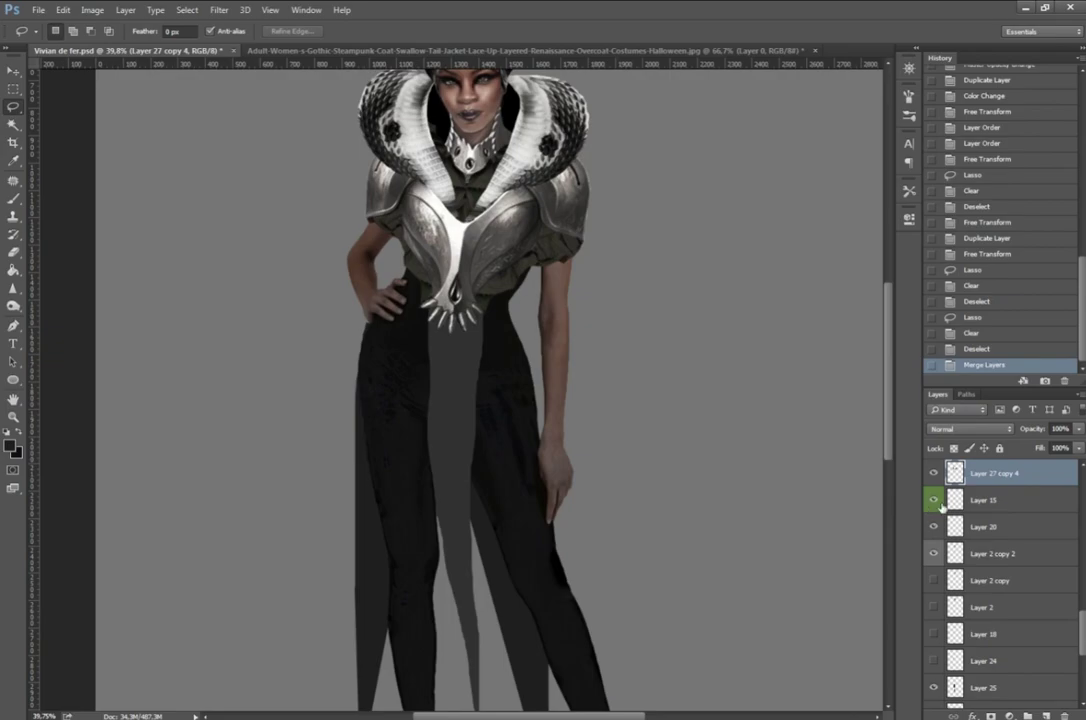
Step: Fill a grey hip band on a new layer and tone the fabric panels with Camera Raw
click(1046, 716)
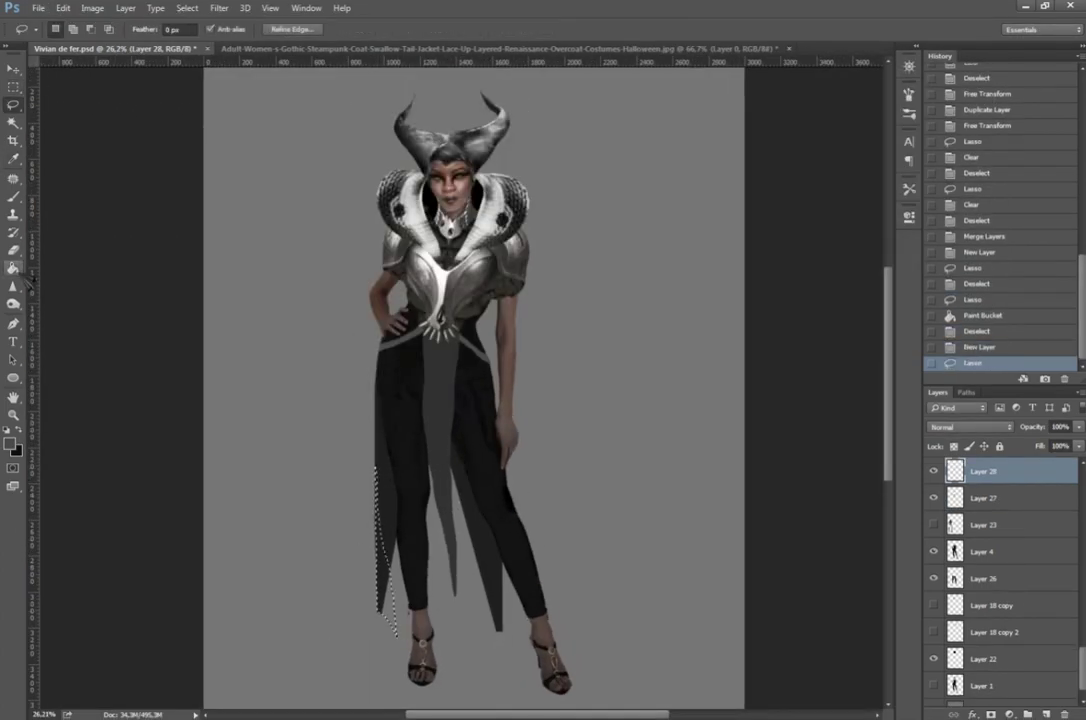
click(13, 268)
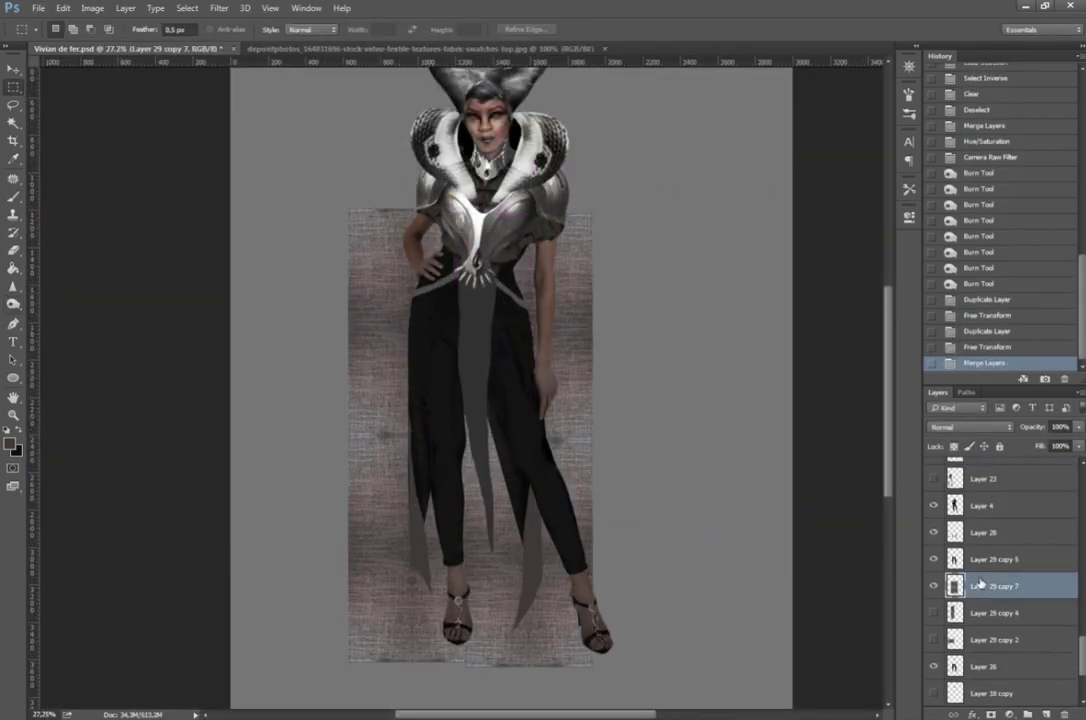
click(218, 8)
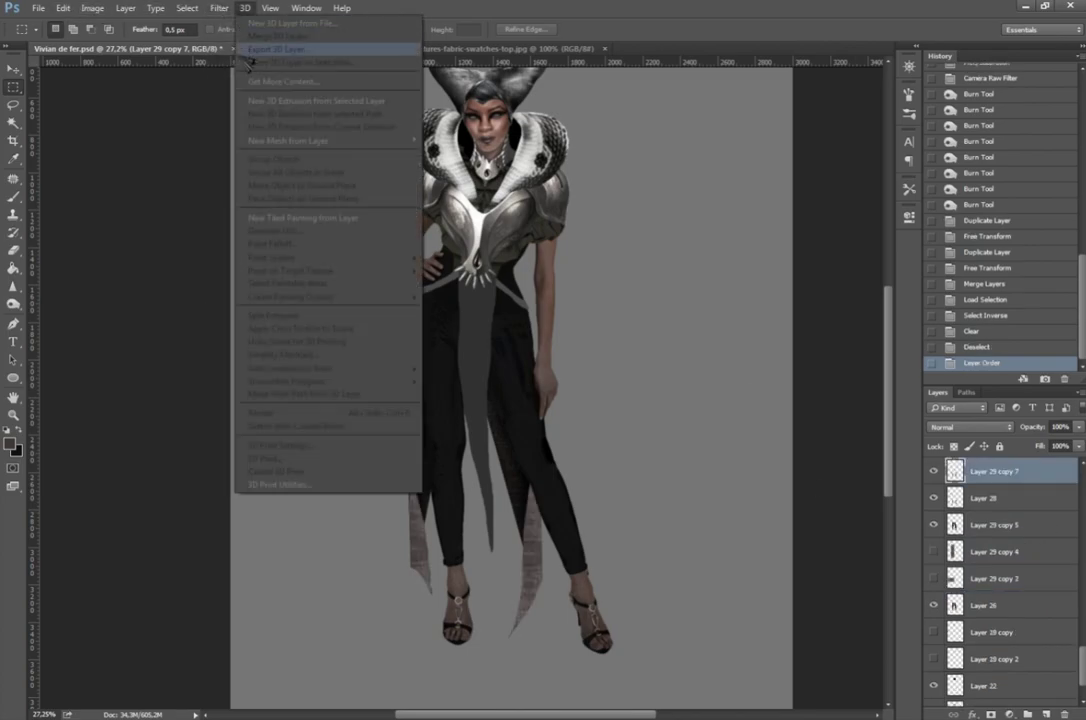
click(250, 25)
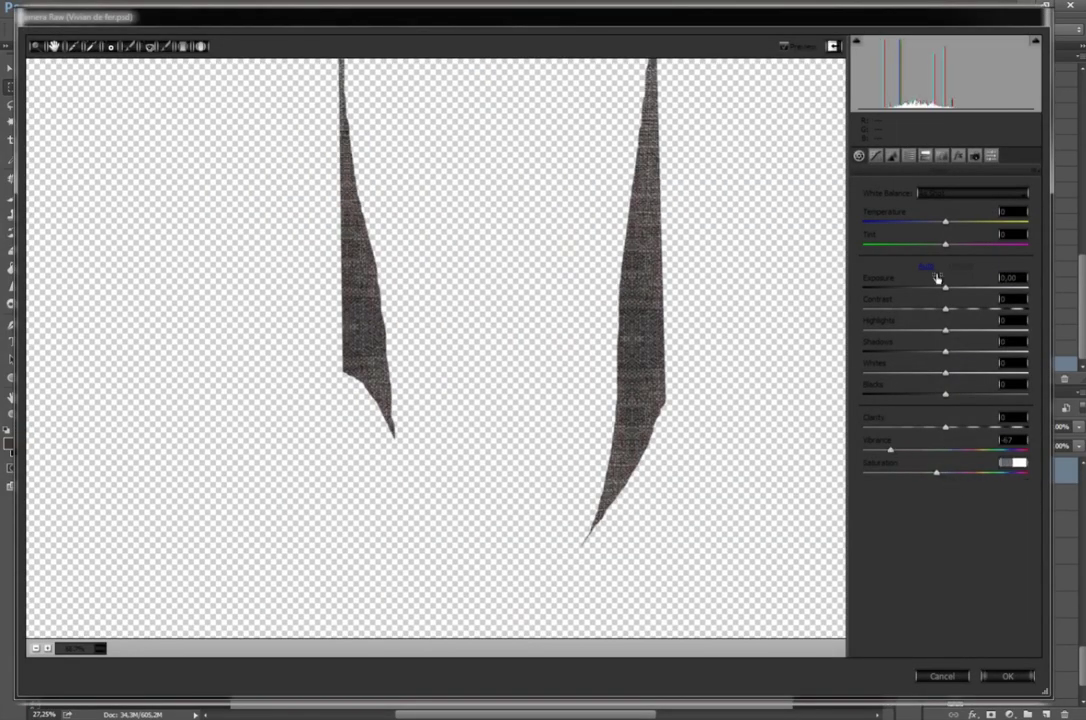
click(928, 267)
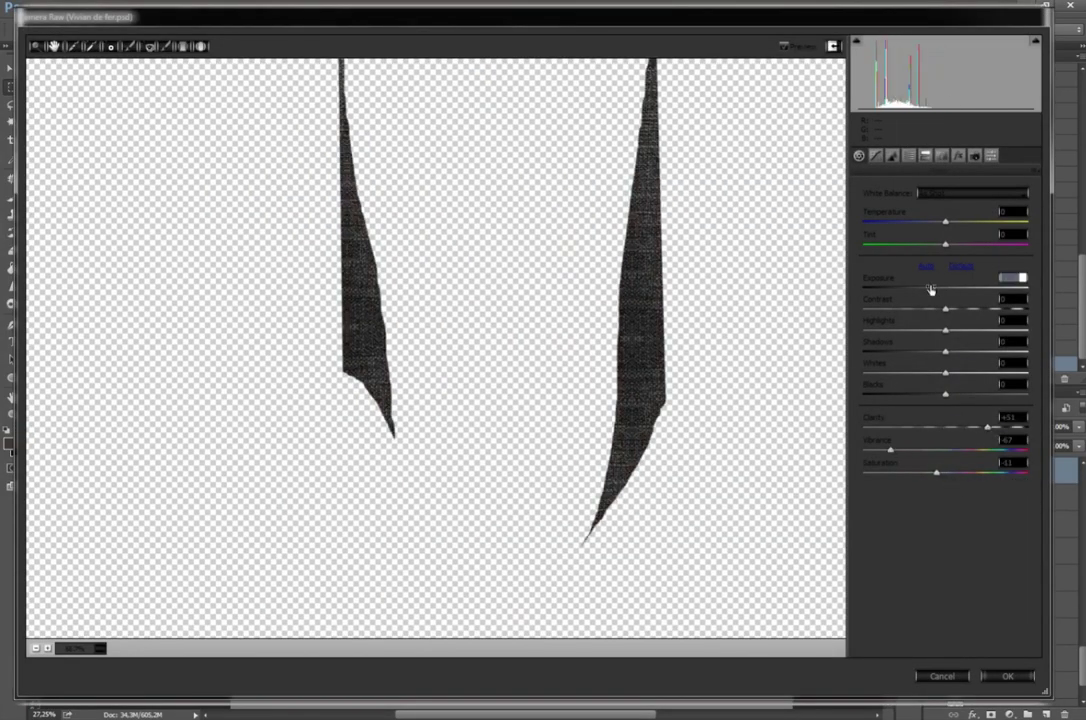
click(1007, 676)
Step: Burn the edges of the textured fabric strips darker, including the left strip near the ankle
scroll(633, 413, up, 3)
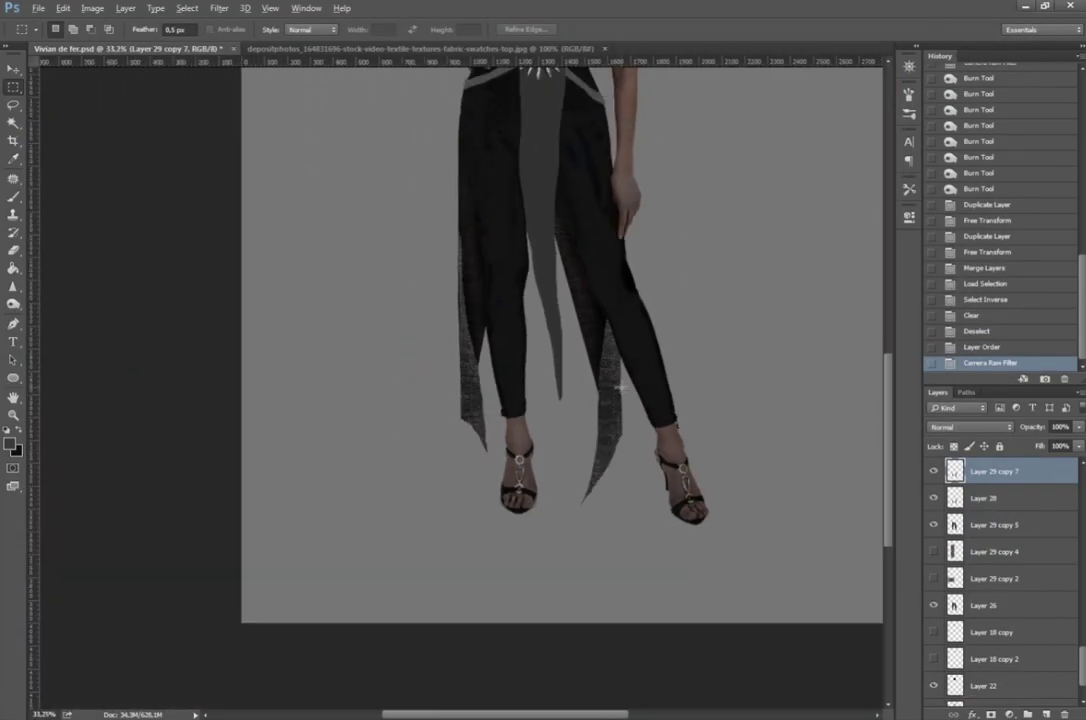
scroll(633, 413, up, 5)
drag(545, 538, 479, 386)
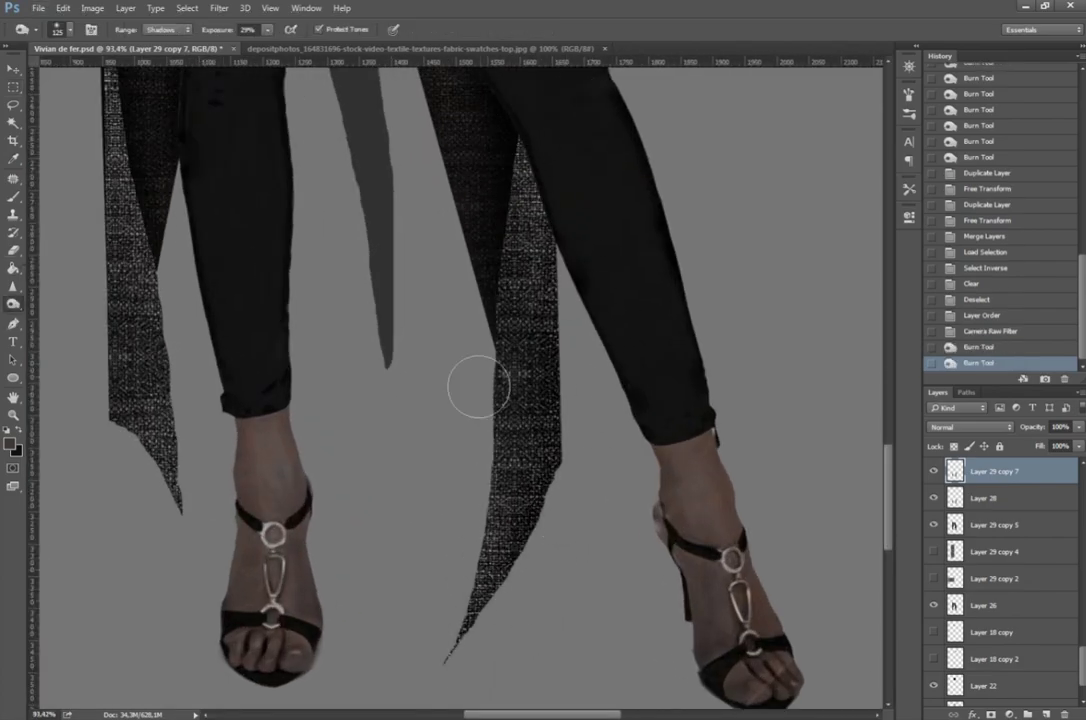
drag(86, 424, 130, 260)
scroll(375, 528, down, 2)
scroll(358, 416, up, 3)
drag(305, 120, 305, 500)
scroll(416, 368, down, 1)
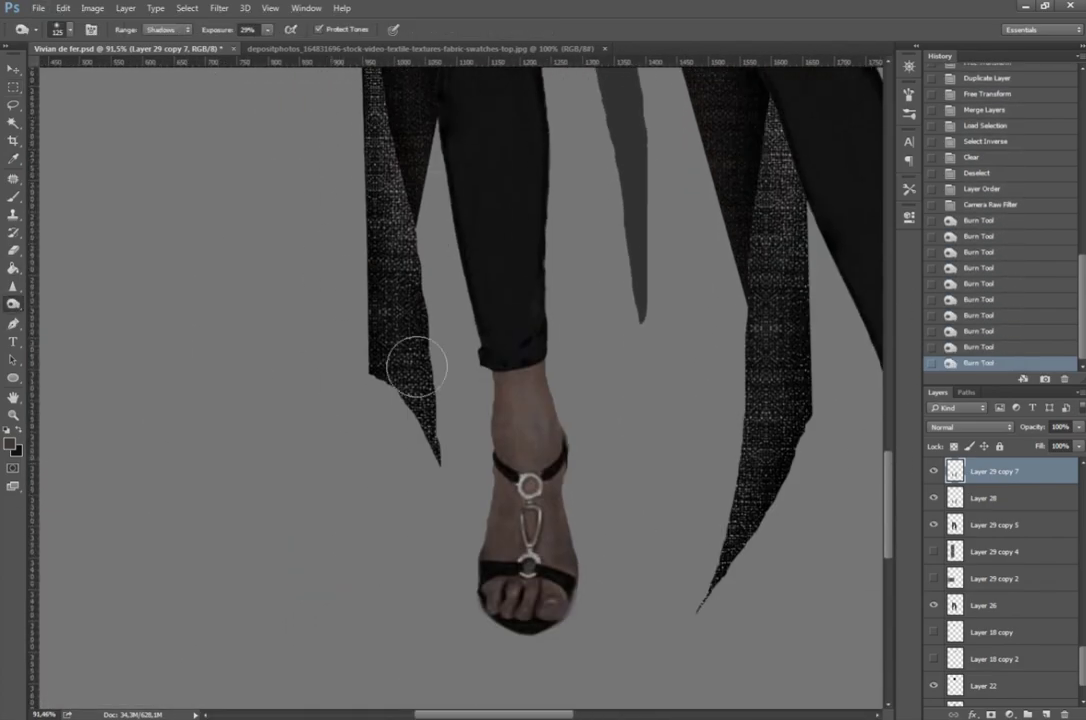
Step: Lasso the excess beside the left strip and delete it from the fabric layers
drag(202, 193, 201, 193)
key(Delete)
click(985, 498)
key(Delete)
scroll(956, 575, down, 1)
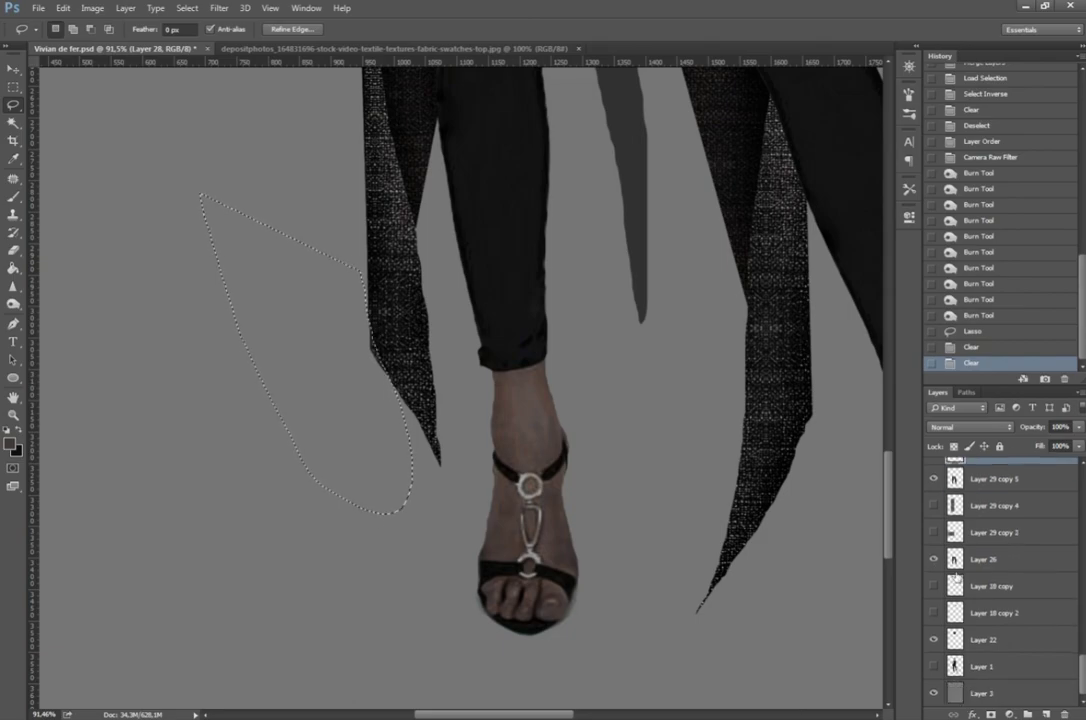
scroll(950, 540, up, 3)
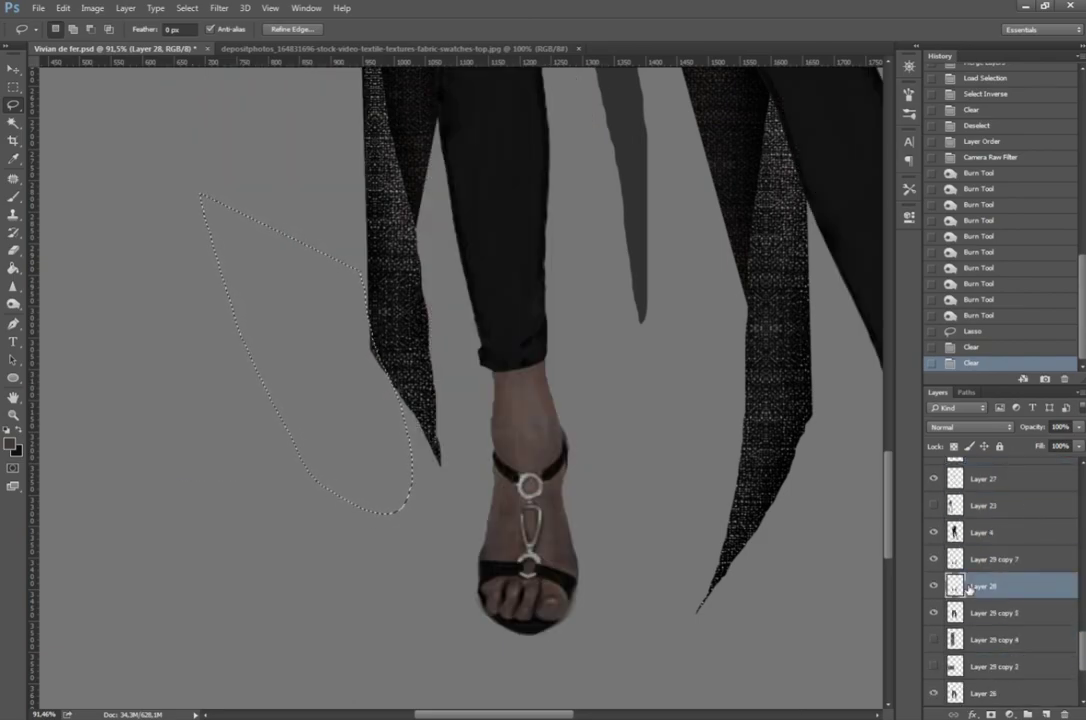
Step: Trim the outlined excess from Layer 28 and neighbouring layers, then deselect
click(934, 506)
key(alt+bracketleft)
key(Delete)
key(alt+bracketleft)
key(Delete)
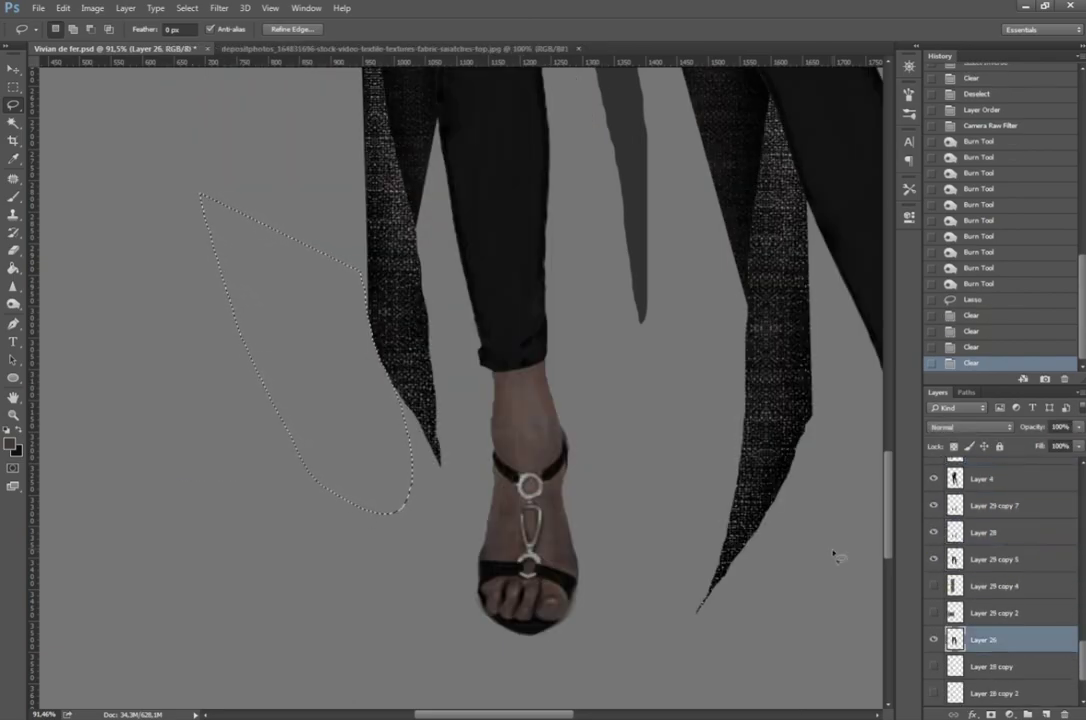
key(ctrl+d)
scroll(607, 358, down, 1)
key(alt+bracketright)
key(Delete)
key(alt+bracketright)
key(Delete)
key(alt+bracketright)
key(Delete)
key(alt+bracketright)
key(Delete)
key(alt+bracketright)
key(Delete)
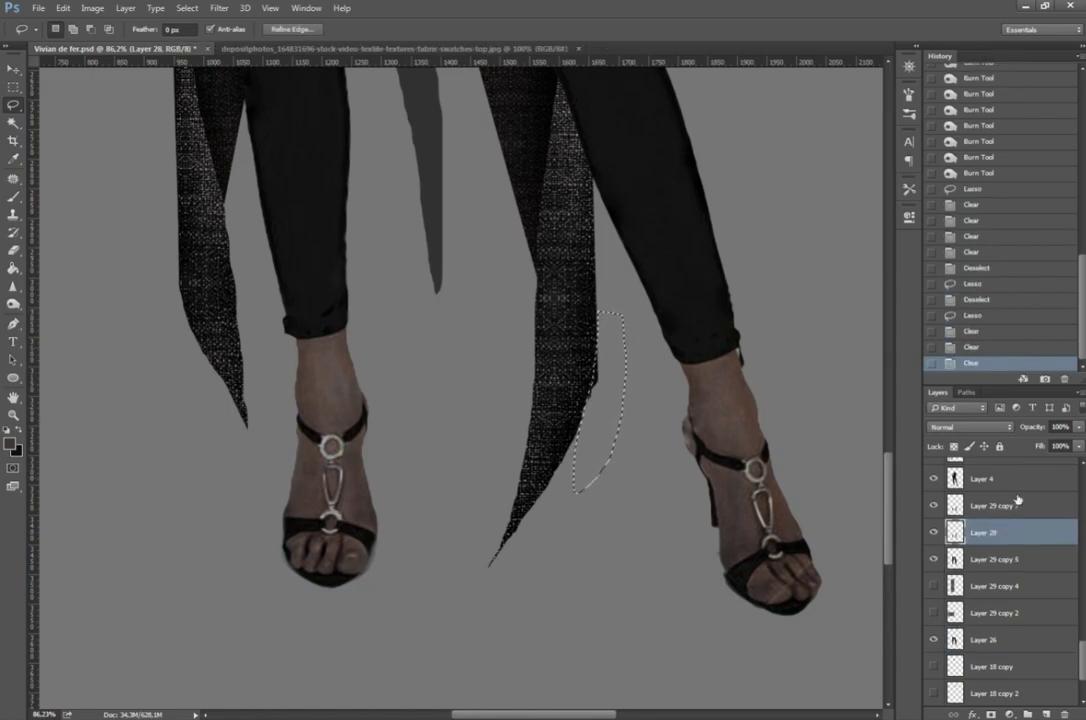
key(ctrl+d)
scroll(432, 434, up, 3)
scroll(938, 615, up, 3)
Step: Paint stripes along the grey hip band on a new layer with the brush
key(ctrl+shift+alt+n)
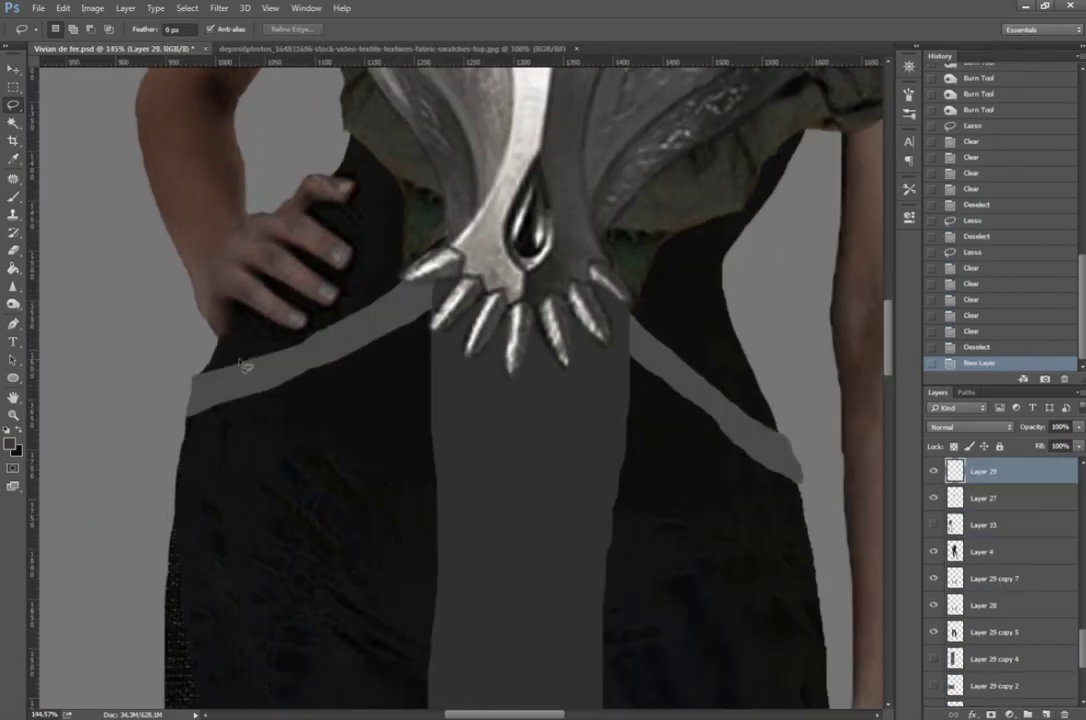
scroll(145, 284, up, 1)
key(b)
click(10, 443)
key(Return)
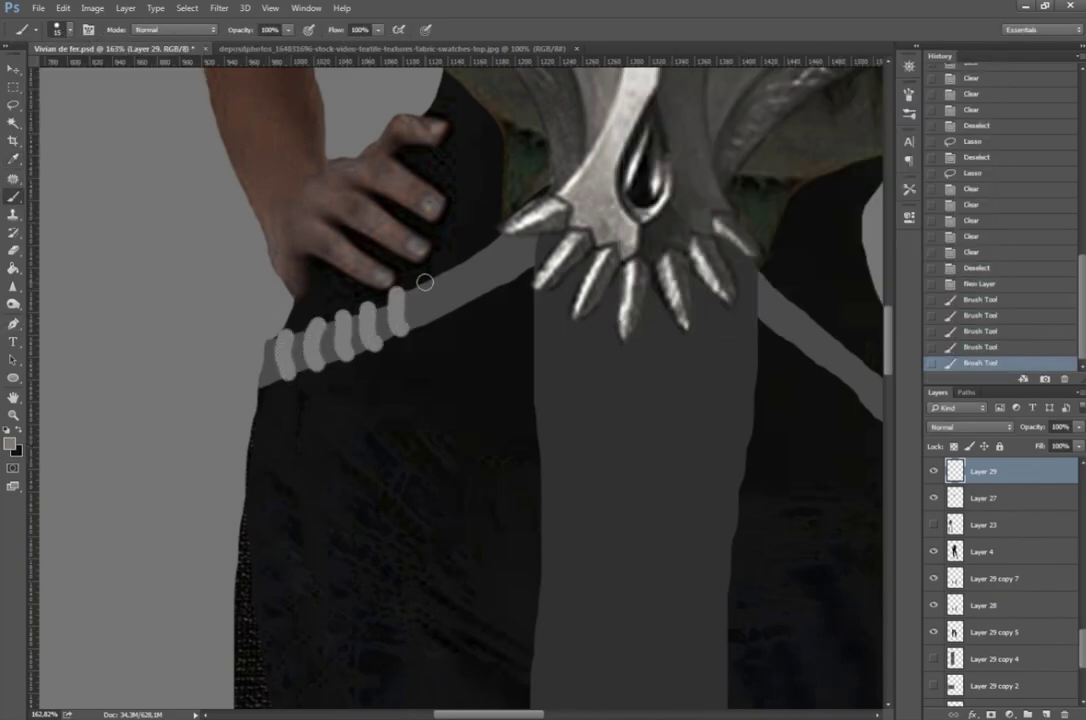
drag(493, 272, 298, 270)
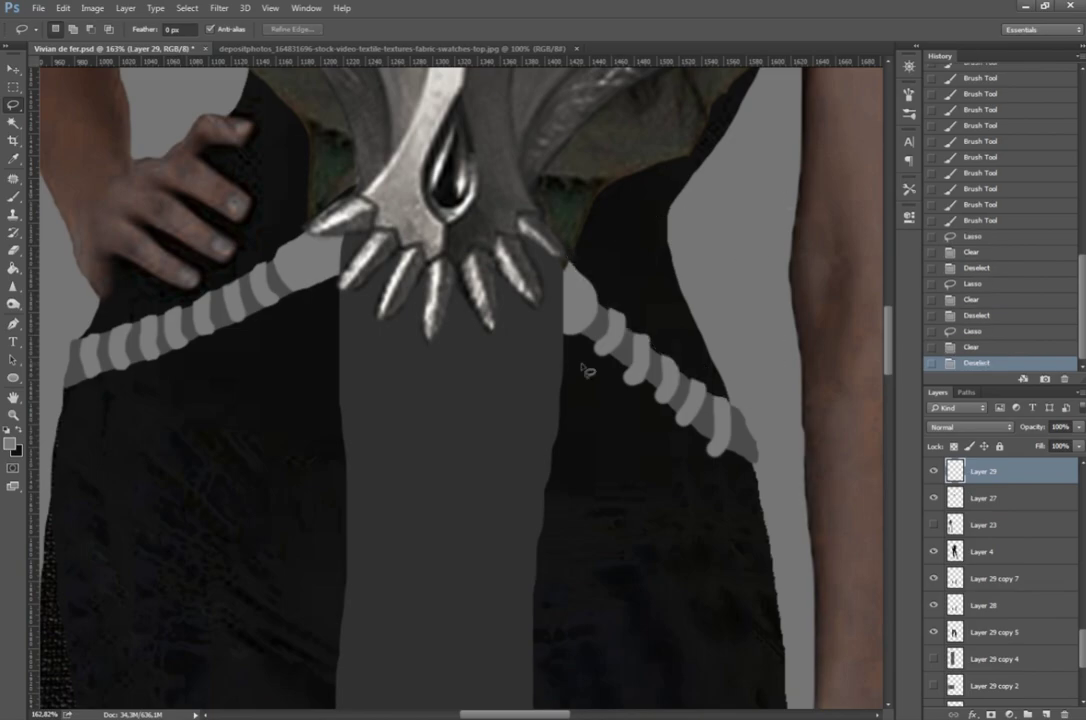
scroll(313, 499, down, 3)
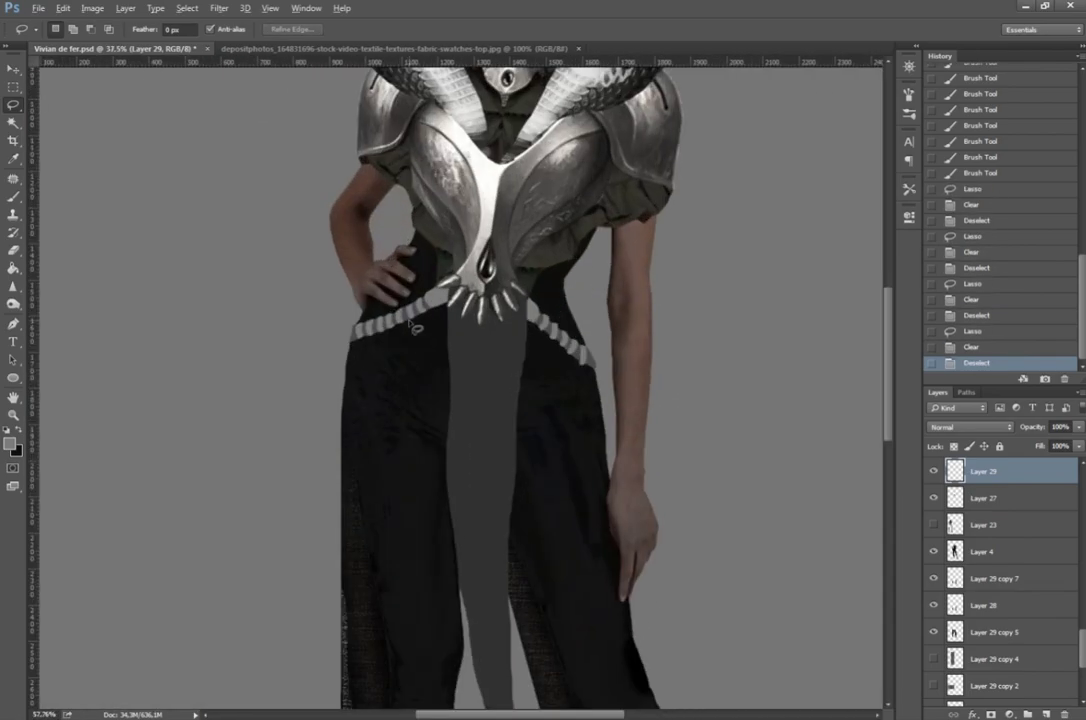
scroll(364, 364, up, 5)
Step: Burn darker shadows into the belt stripes beside the ornament with a smaller burn brush
key(o)
click(60, 29)
key(Return)
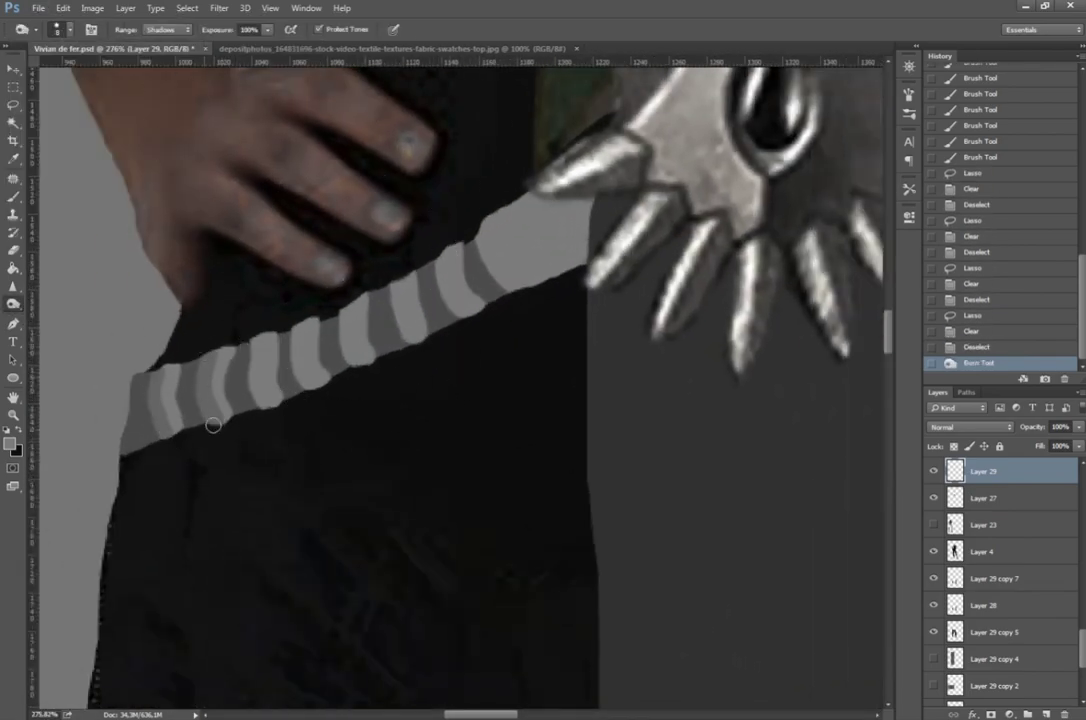
scroll(457, 366, right, 5)
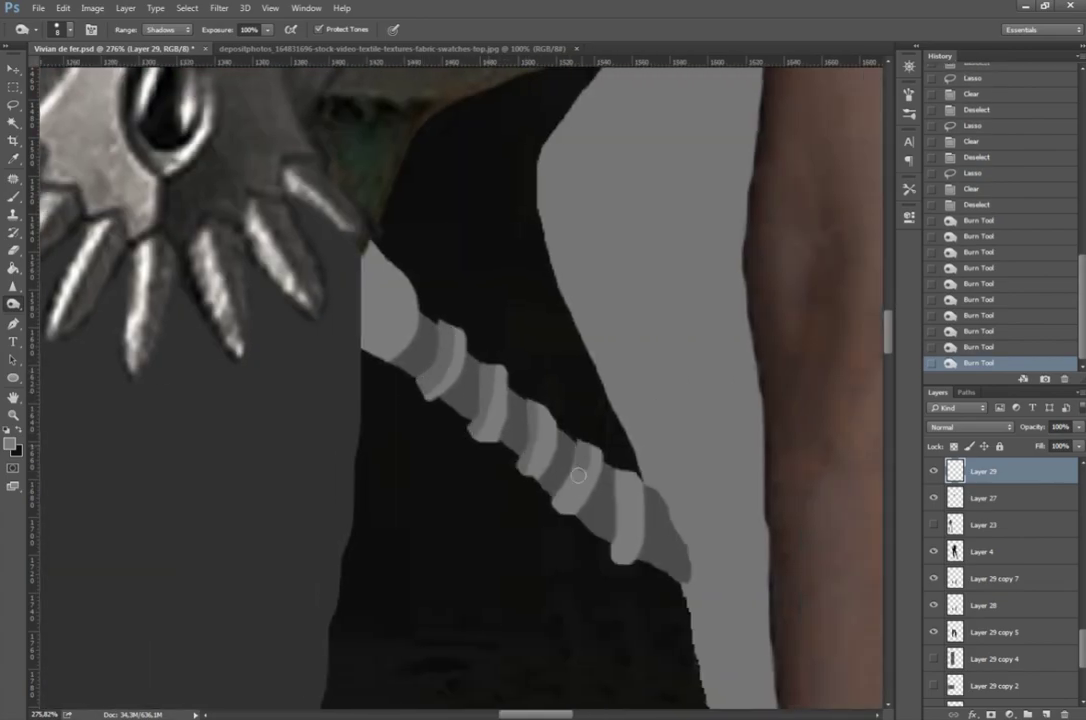
scroll(391, 345, left, 3)
scroll(428, 174, left, 2)
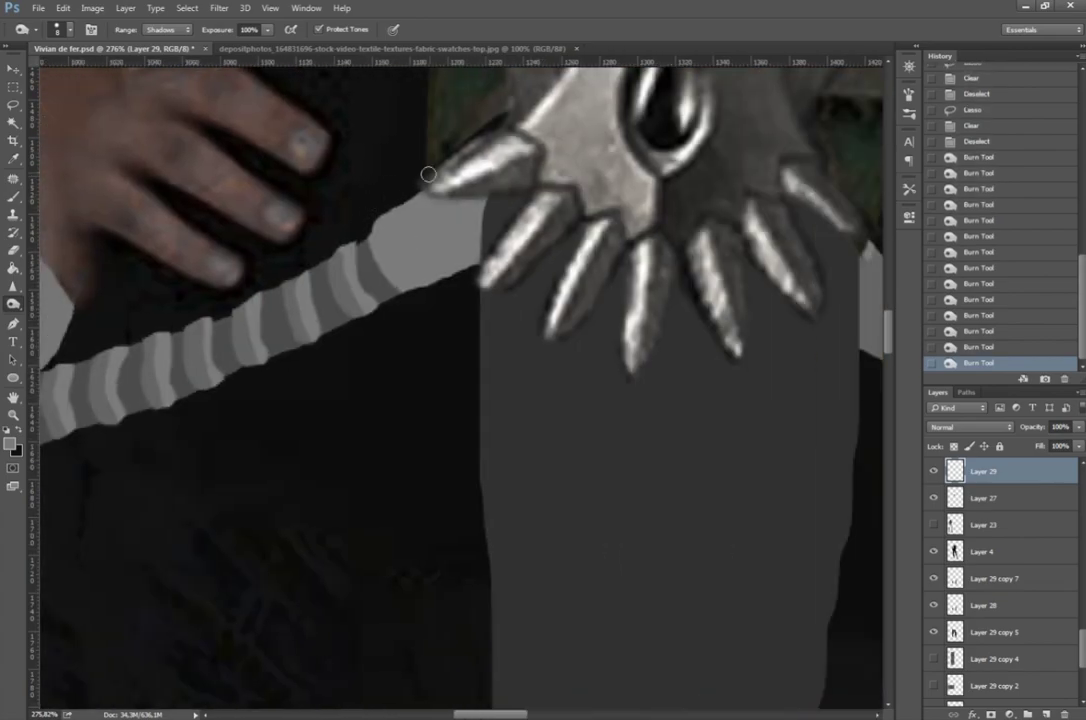
click(975, 315)
scroll(759, 470, right, 2)
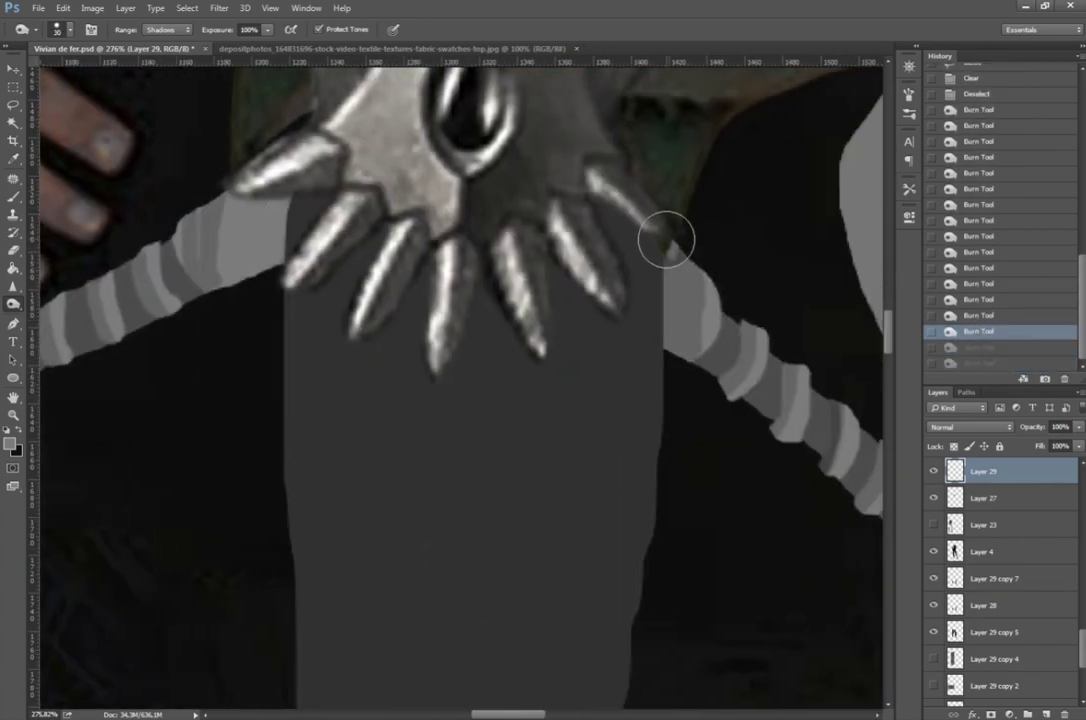
drag(667, 235, 297, 257)
scroll(120, 352, down, 5)
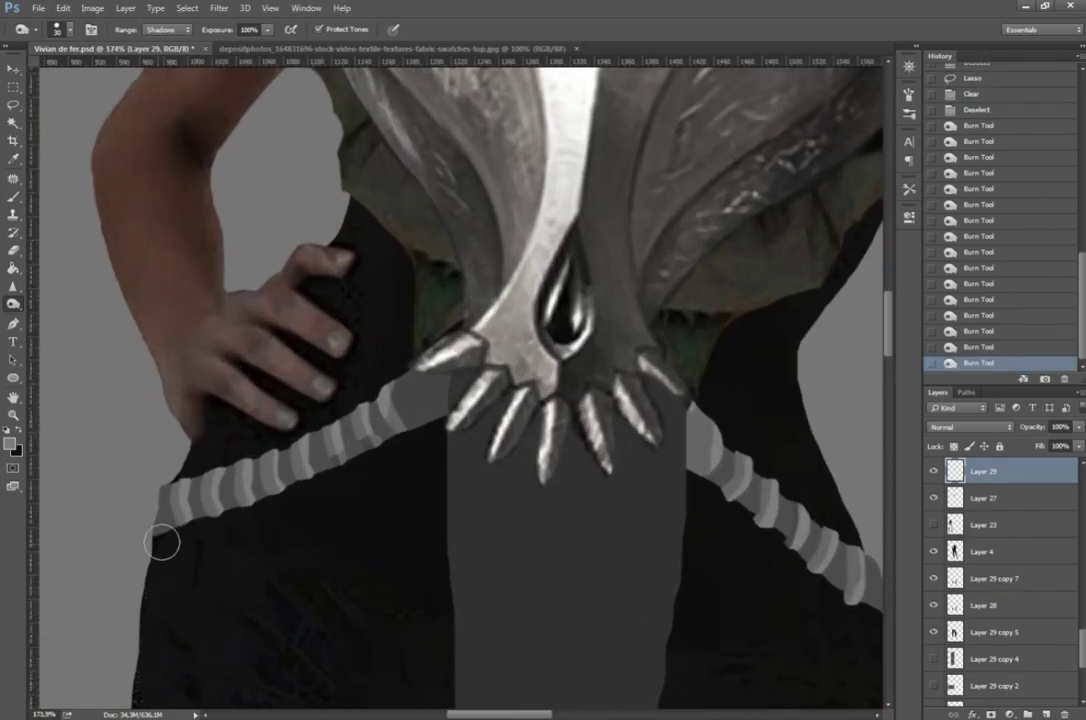
Step: Move Layer 25 below Layer 29 in the Layers panel
scroll(424, 521, right, 4)
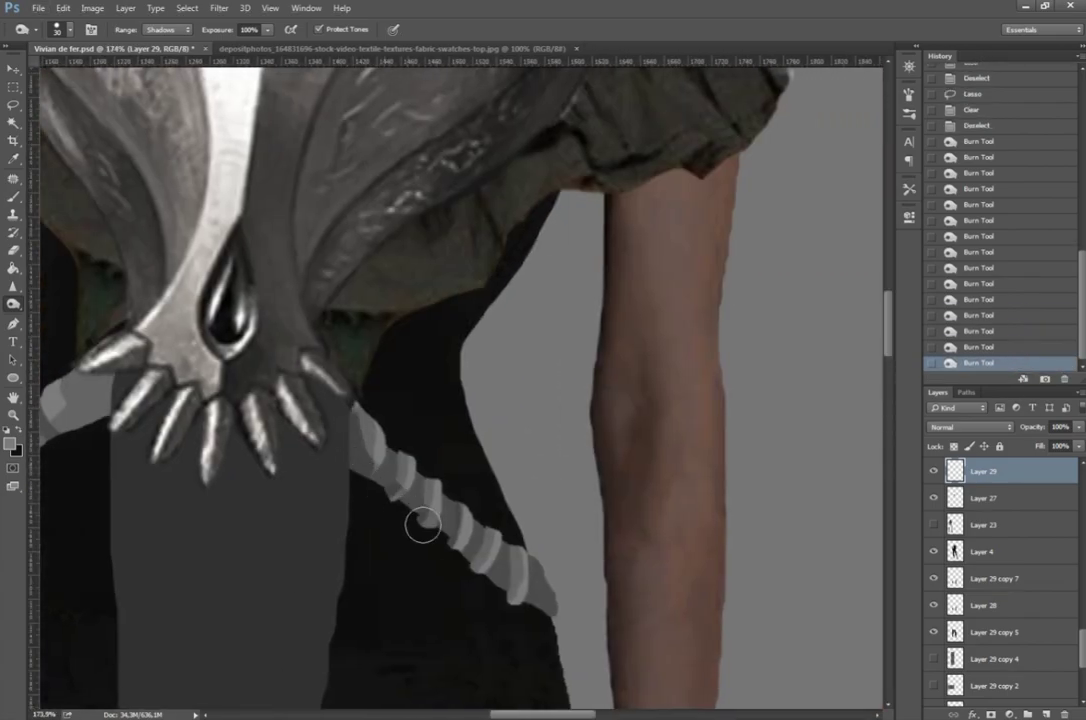
scroll(317, 569, down, 8)
scroll(317, 569, up, 4)
scroll(317, 569, down, 4)
scroll(350, 450, up, 6)
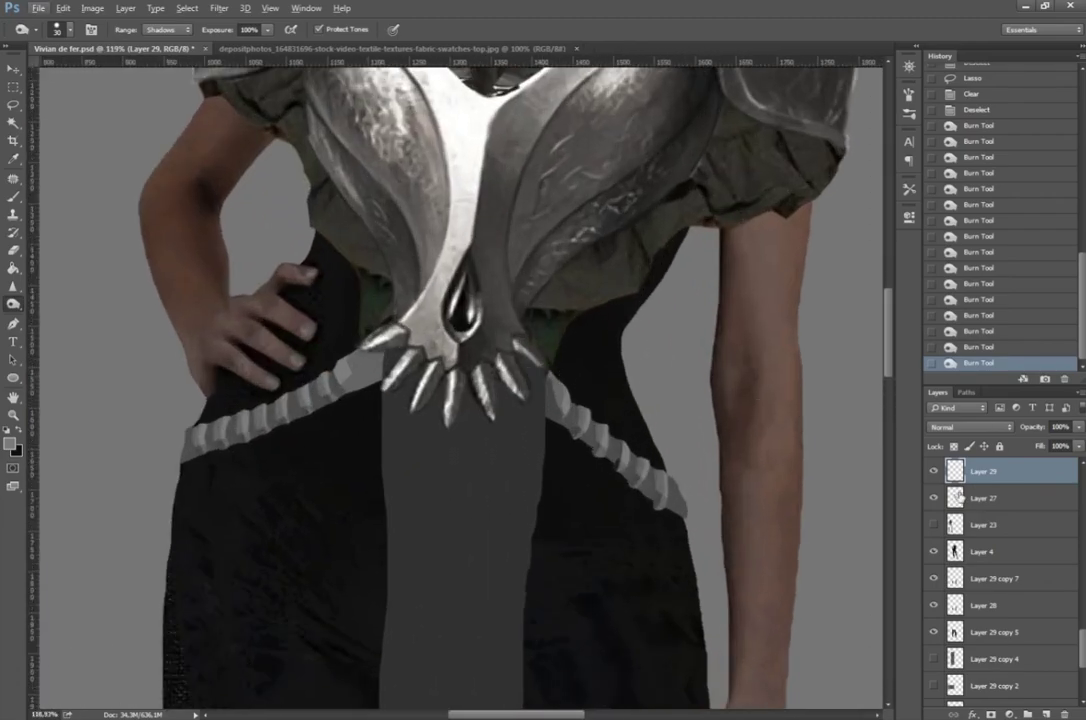
scroll(936, 583, up, 2)
drag(980, 579, 1032, 560)
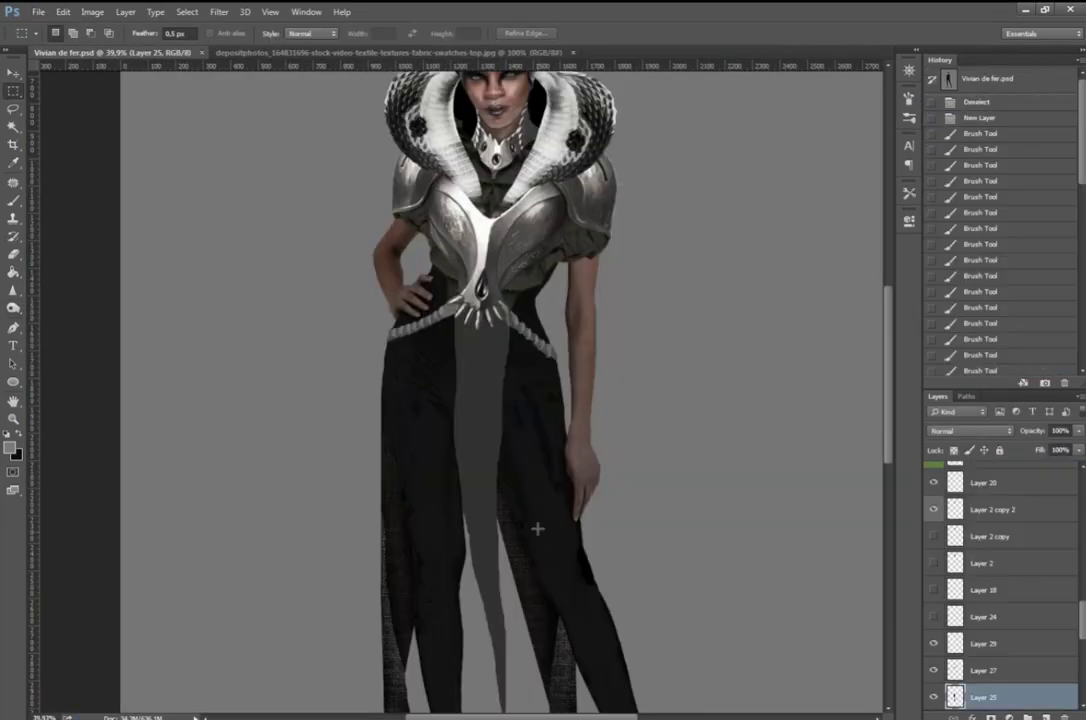
Step: Shrink the pasted fabric texture and move it up over the waist
drag(887, 375, 896, 424)
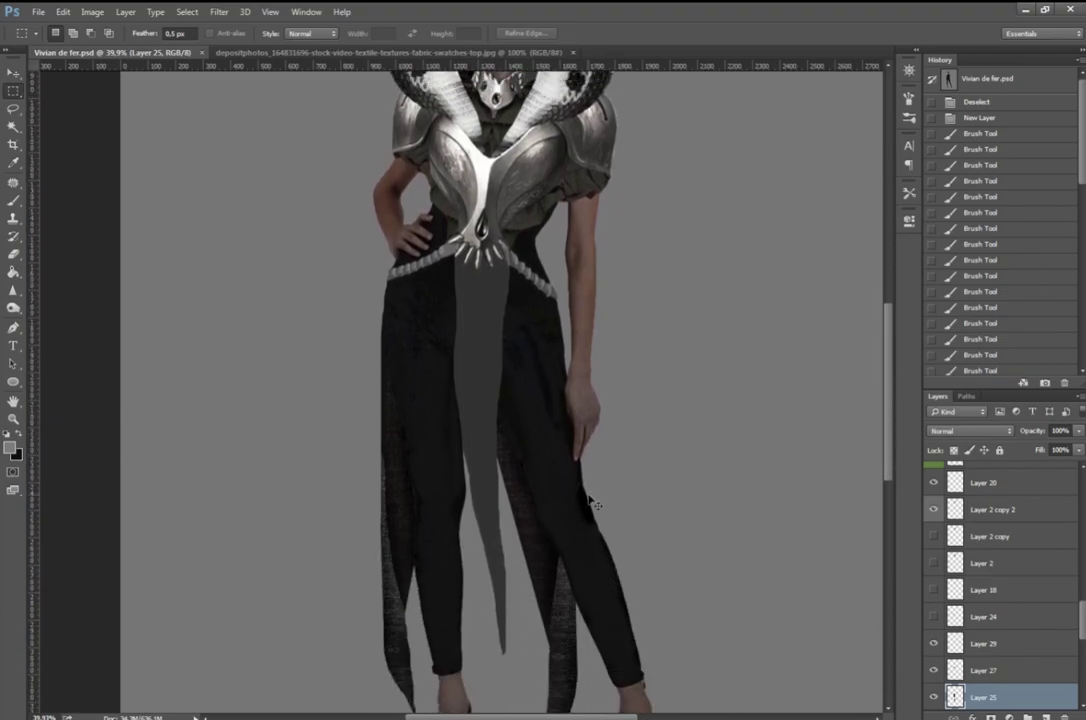
drag(296, 225, 441, 376)
drag(538, 402, 518, 255)
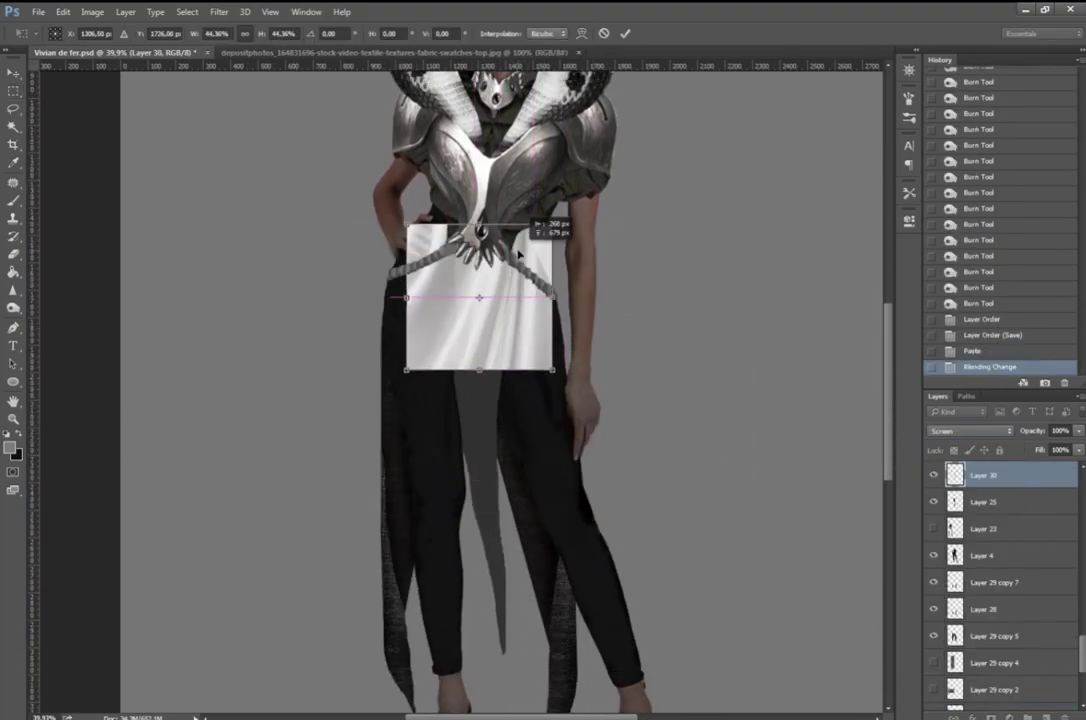
key(Return)
Step: Duplicate the fabric texture, line the copy up below the first swatch, and merge them
key(ctrl+j)
key(ctrl+t)
drag(516, 448, 538, 516)
key(Return)
key(m)
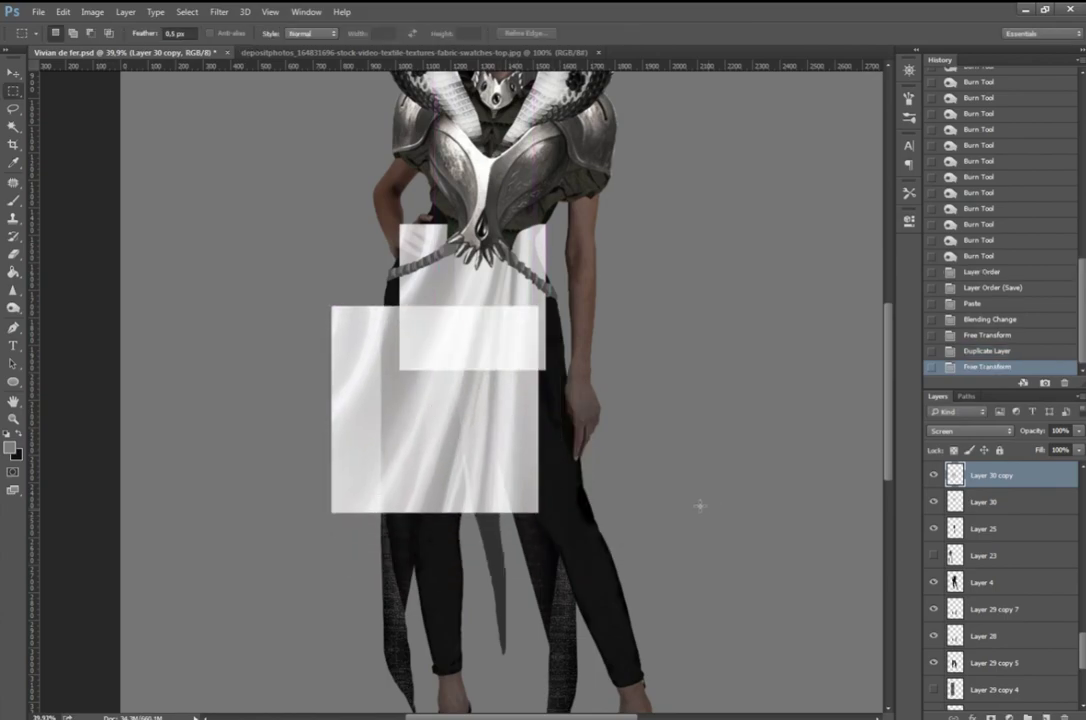
scroll(990, 550, up, 2)
click(985, 502)
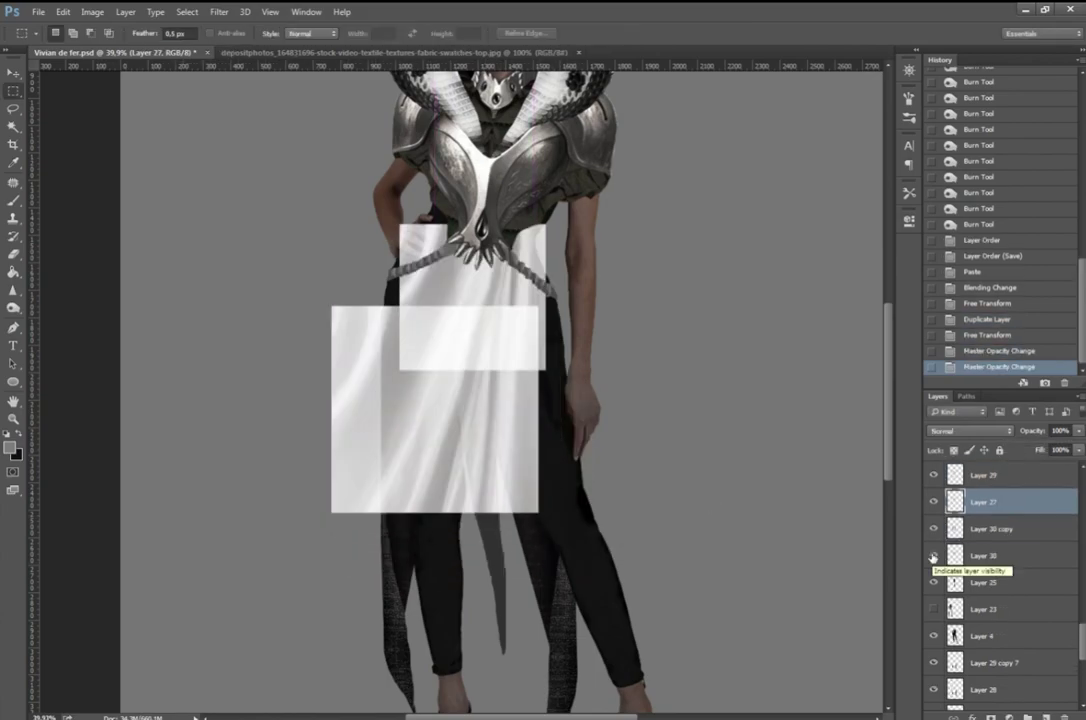
click(1008, 531)
drag(521, 471, 582, 471)
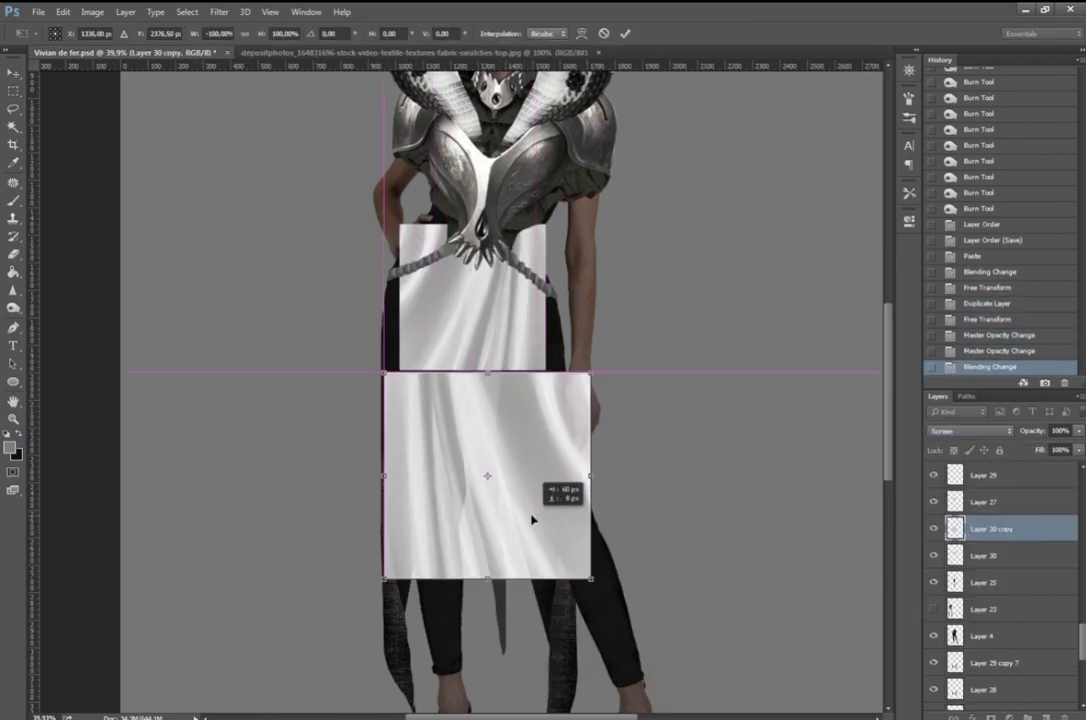
key(Return)
key(ctrl+e)
Step: Invert the merged fabric, set it to Overlay, then remove that overlay layer
click(970, 431)
click(984, 500)
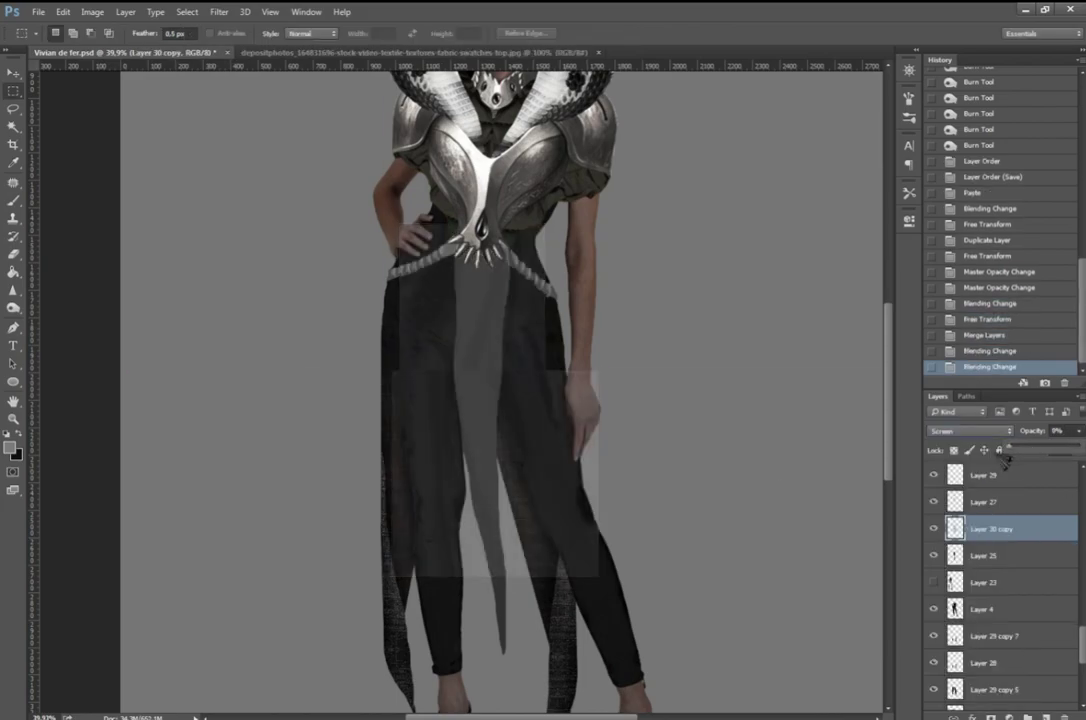
key(ctrl+i)
click(970, 431)
click(938, 566)
right_click(568, 380)
click(711, 499)
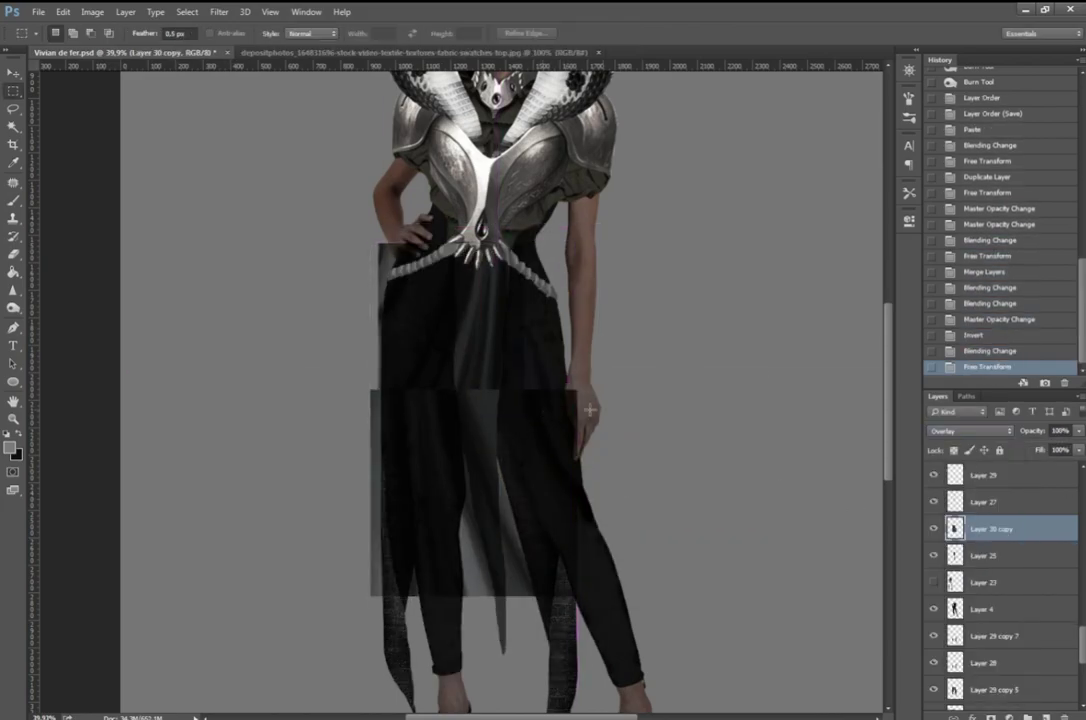
Step: Paste a fabric swatch over the torso and hips, invert it, and blend it with Overlay
key(Delete)
key(ctrl+v)
key(ctrl+t)
drag(739, 680, 551, 448)
key(Return)
key(ctrl+i)
key(shift+alt+o)
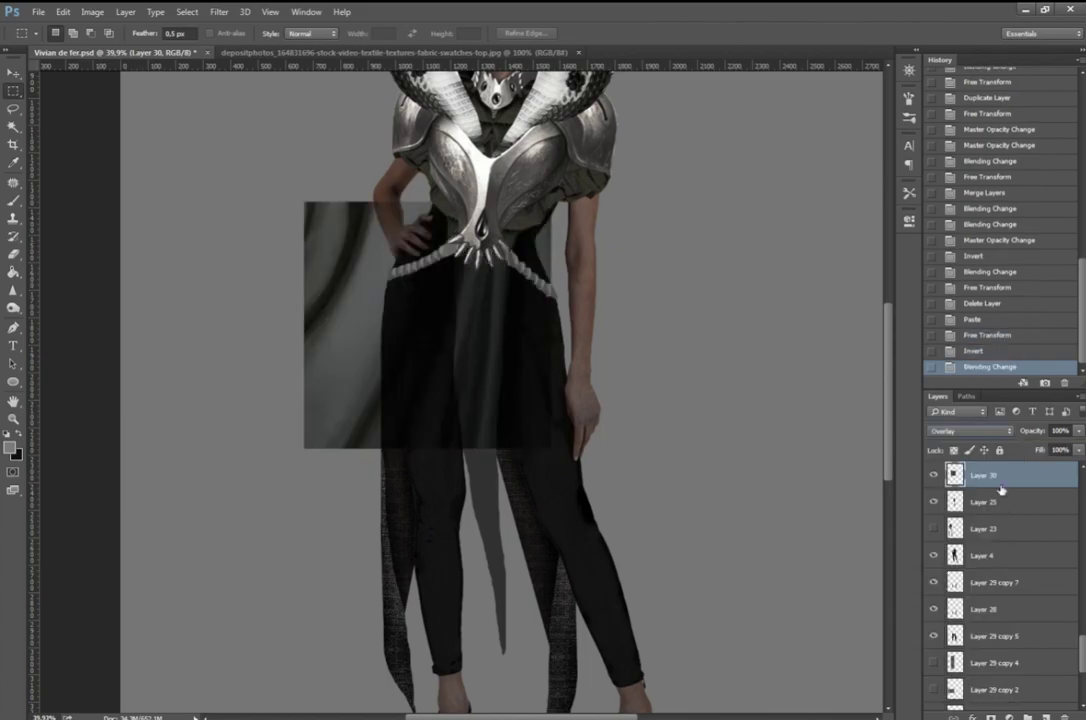
Step: Smudge the centre strip into downward streaks and clear fabric outside the figure
click(13, 290)
drag(480, 460, 420, 600)
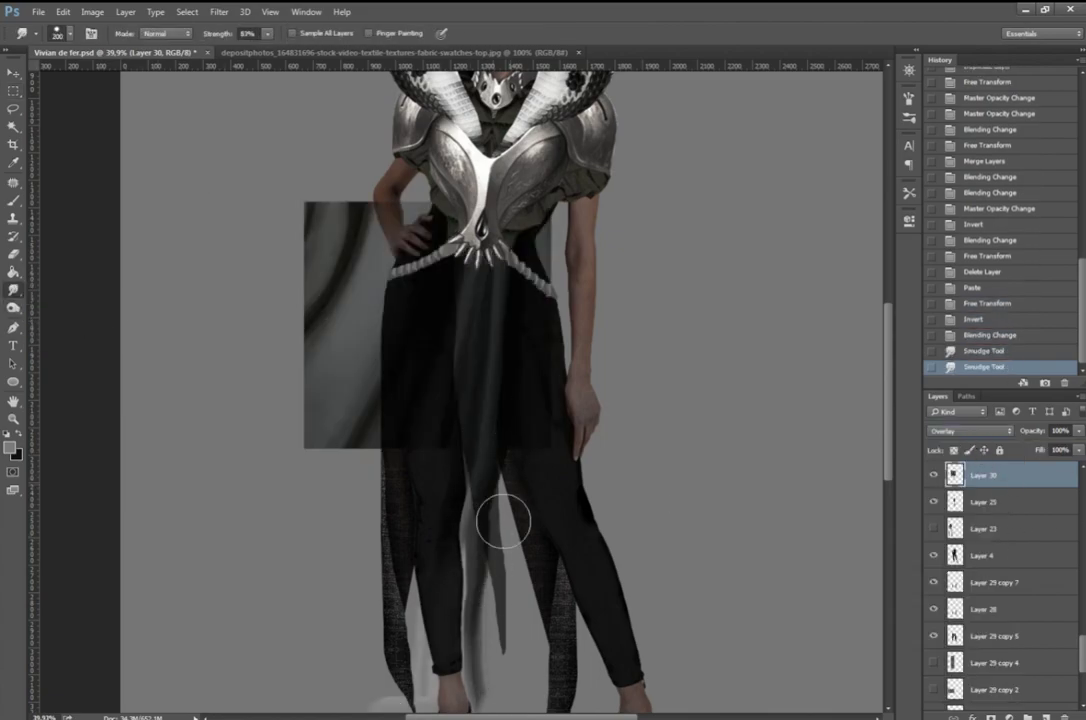
drag(440, 420, 430, 600)
key(ctrl+shift+i)
key(Delete)
key(ctrl+d)
click(985, 502)
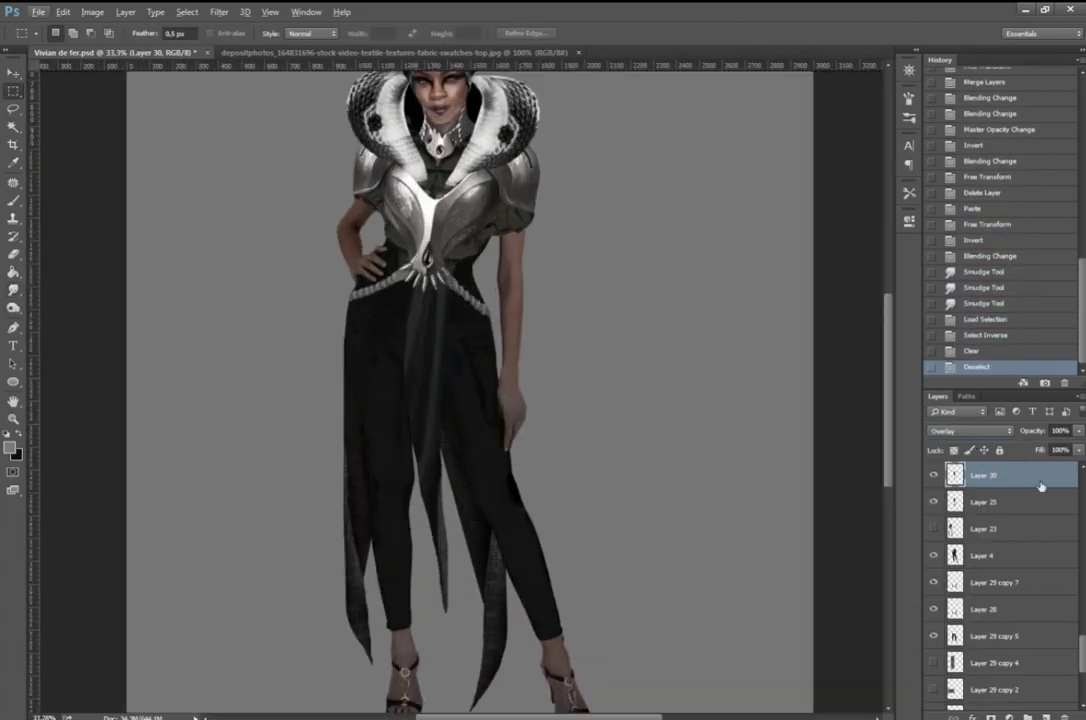
click(92, 12)
Step: Colorize the centre strip on Layer 25 green with Hue/Saturation
drag(816, 220, 832, 230)
key(alt+o)
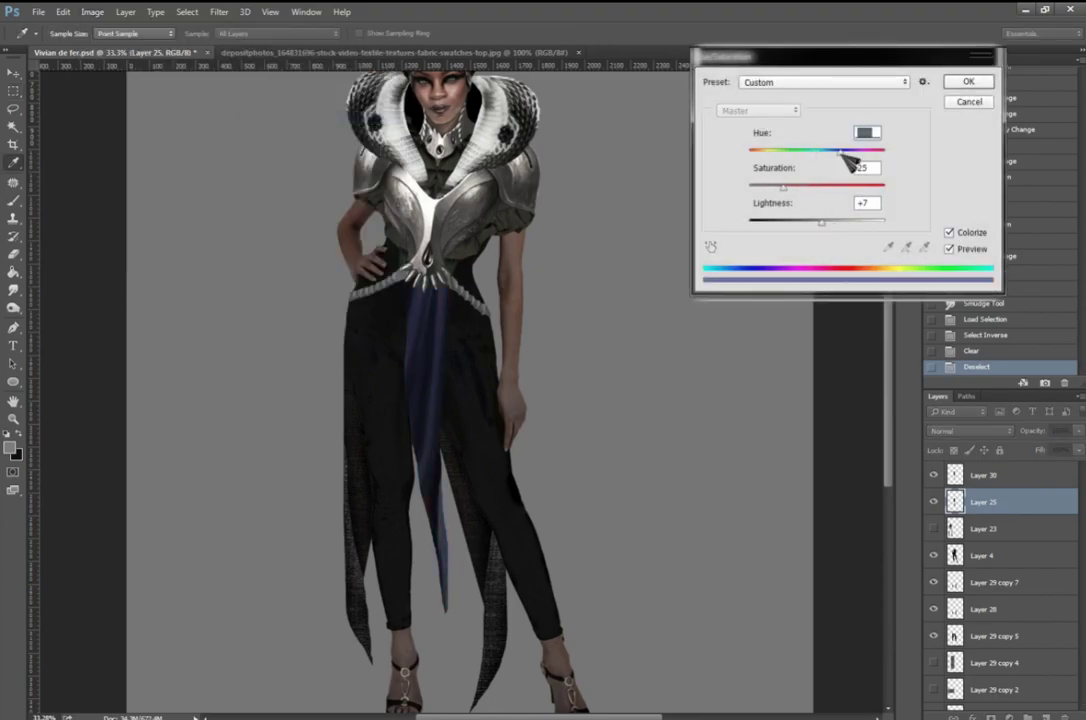
key(Return)
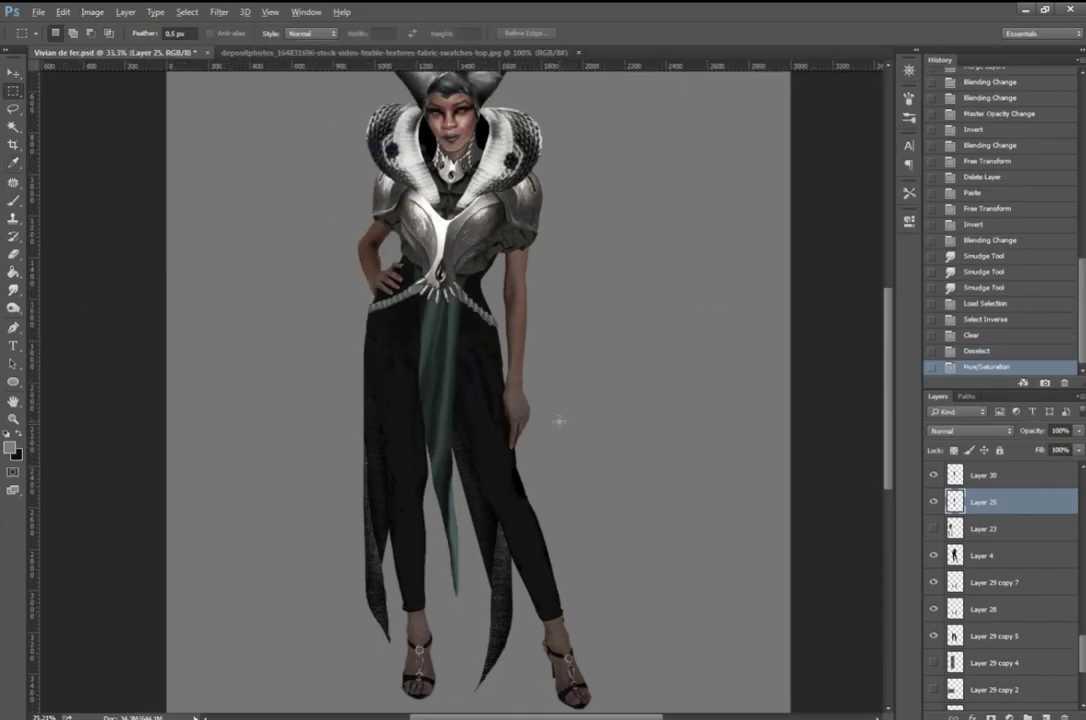
scroll(430, 450, up, 3)
Step: Try burning the fabric around the left leg with a larger brush, then undo it
key(m)
click(60, 33)
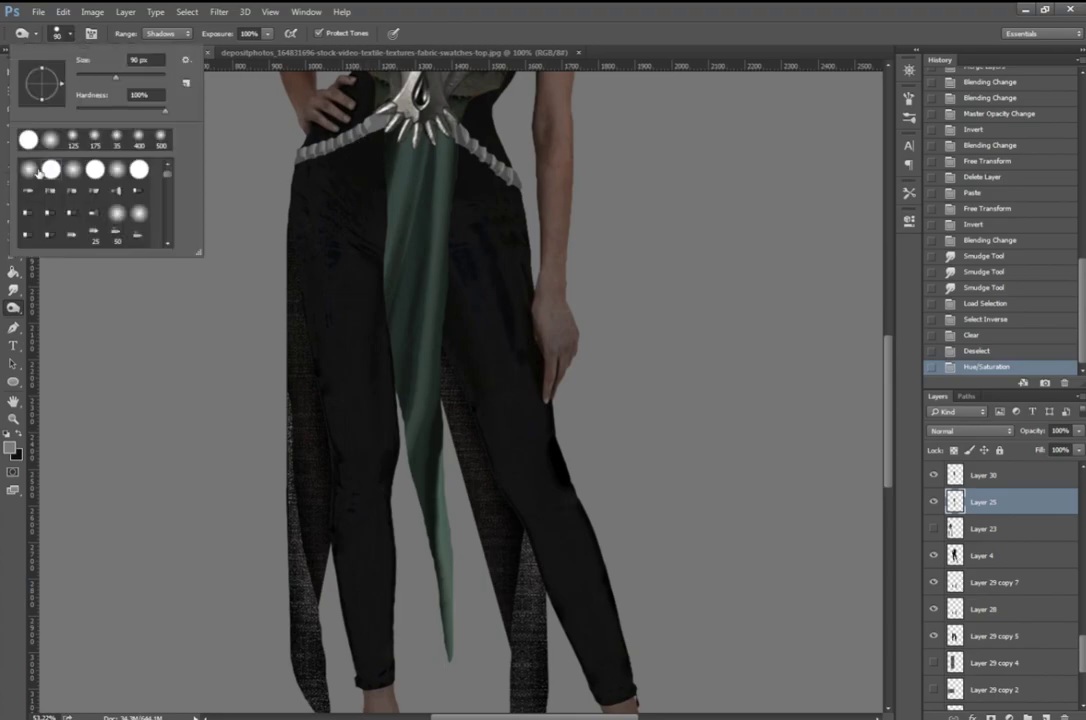
key(Return)
key(alt+shift+m)
key(5)
key(6)
drag(390, 247, 470, 317)
key(ctrl+alt+z)
key(ctrl+alt+z)
scroll(380, 415, down, 3)
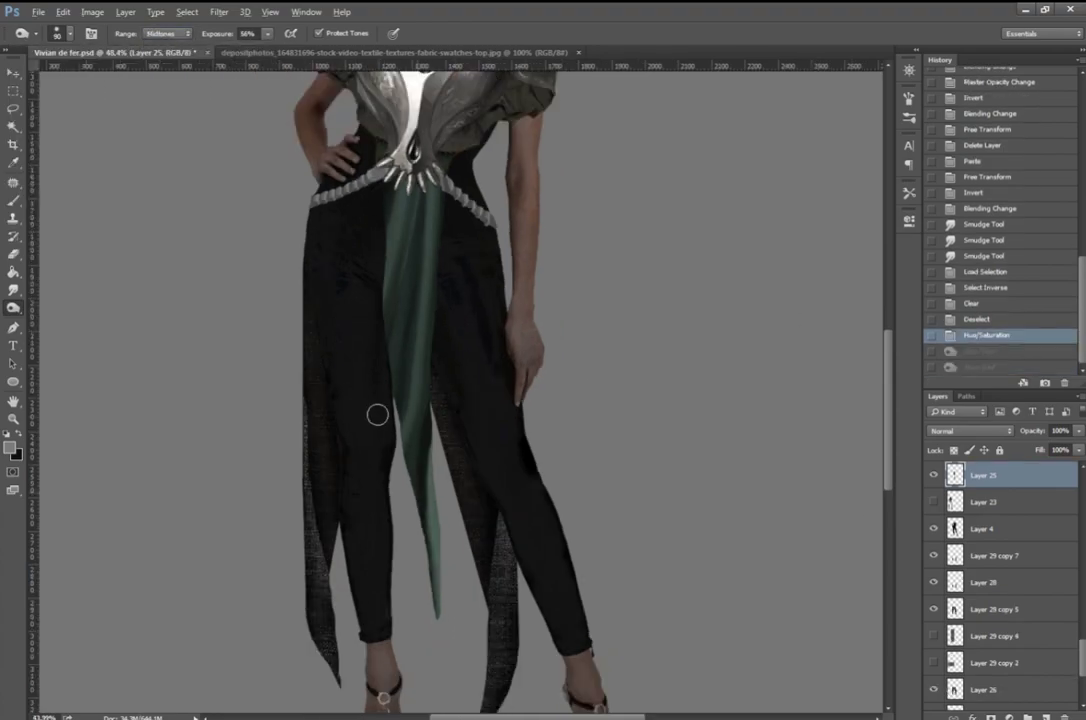
Step: Select the outfit's dark colours on Layer 4 by Color Range and shift their hue slightly
click(962, 528)
click(187, 12)
click(205, 135)
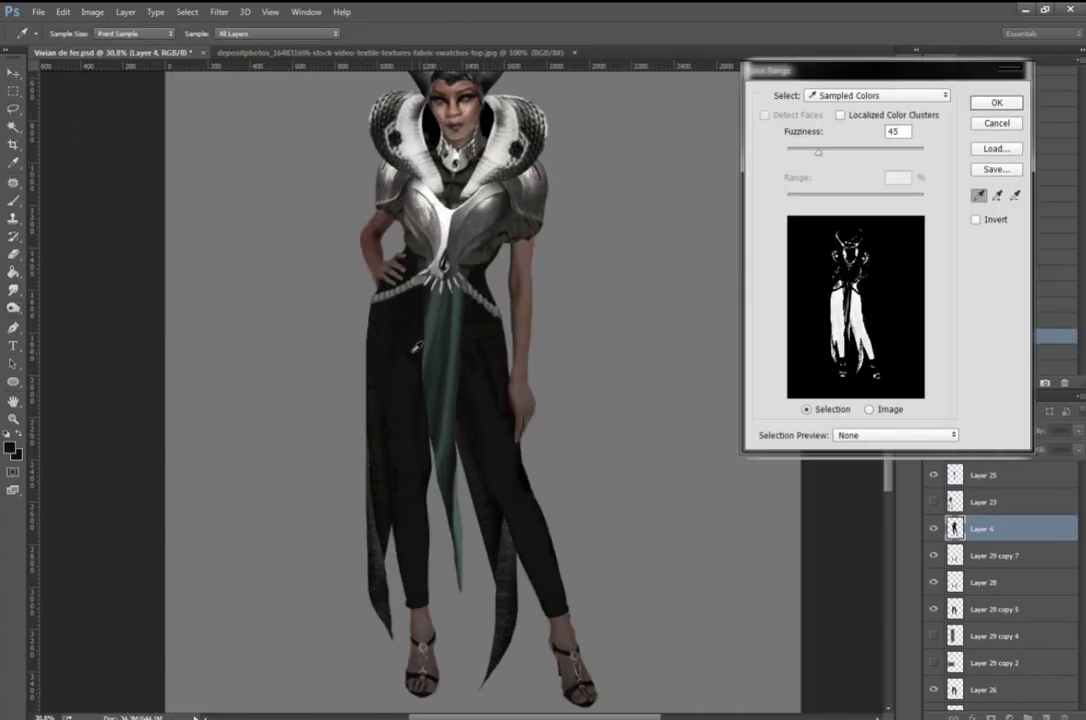
key(Return)
click(92, 12)
click(315, 114)
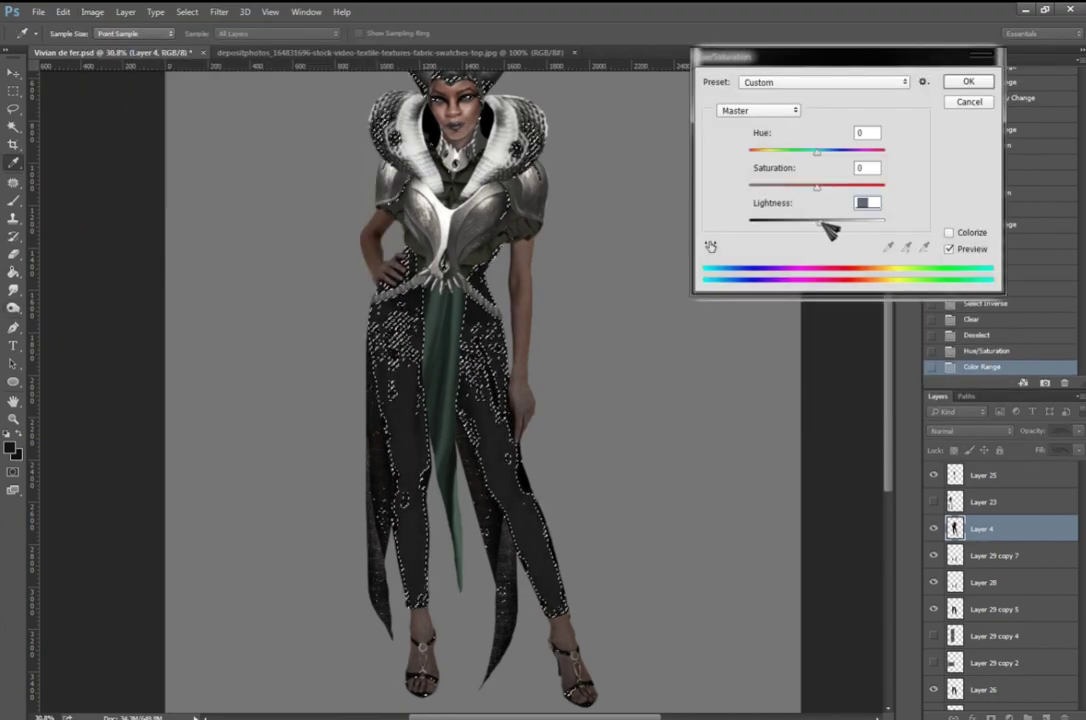
drag(752, 152, 768, 190)
key(Return)
key(m)
key(ctrl+d)
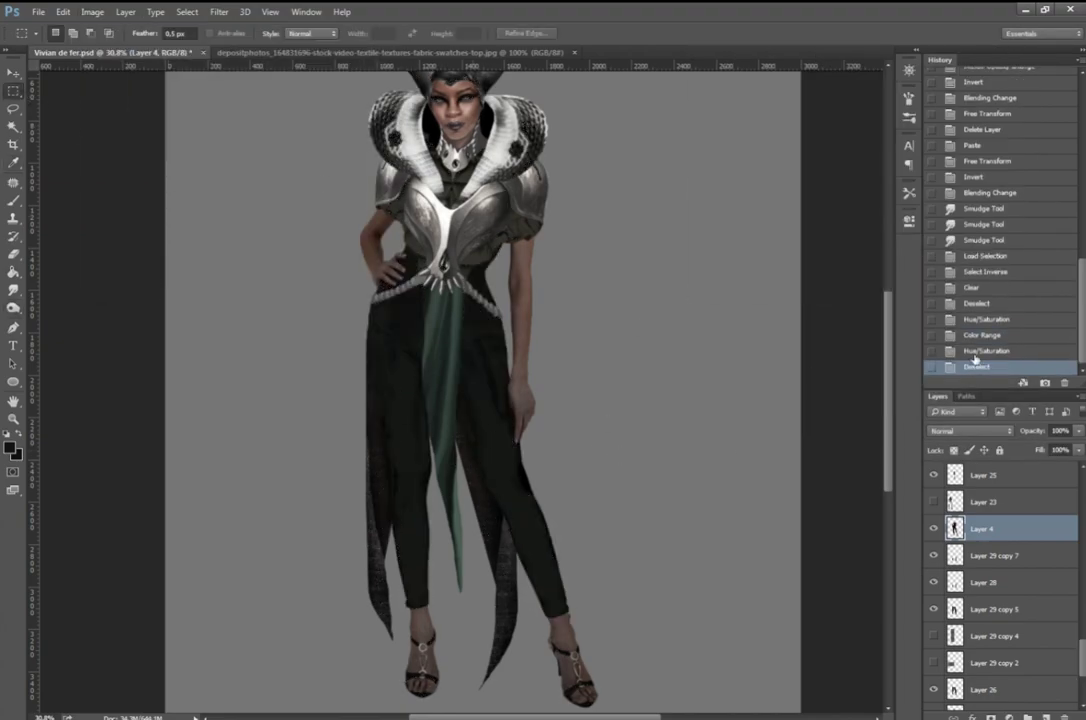
Step: Move the pasted snake left, then duplicate and invert the collar layer
scroll(480, 420, up, 3)
scroll(480, 420, down, 4)
scroll(990, 560, down, 5)
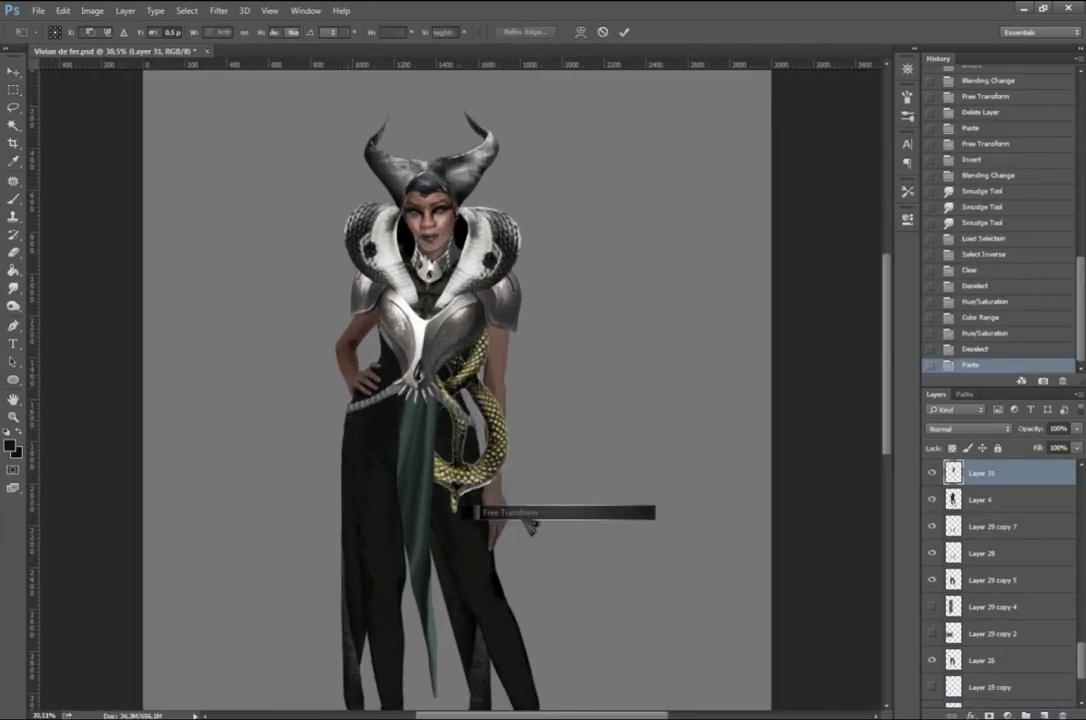
drag(350, 482, 254, 473)
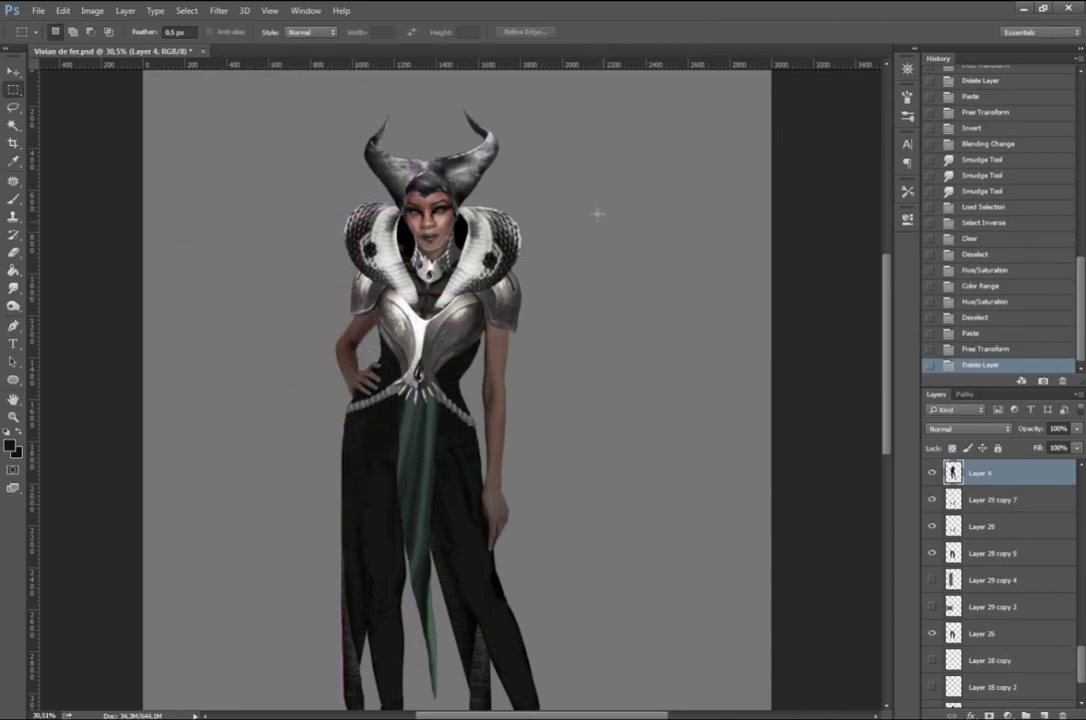
key(ctrl+i)
key(ctrl+i)
key(ctrl+i)
key(ctrl+i)
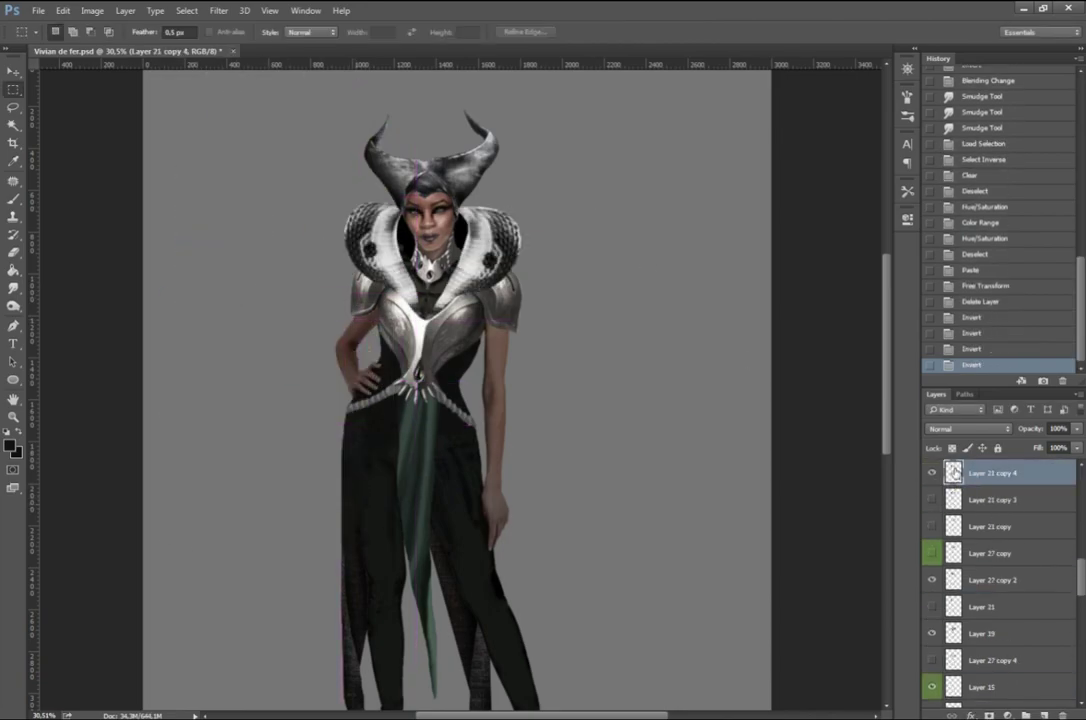
key(ctrl+j)
key(ctrl+i)
Step: Raise the collar copy's contrast and clarity with Camera Raw, comparing before and after
click(218, 10)
click(245, 36)
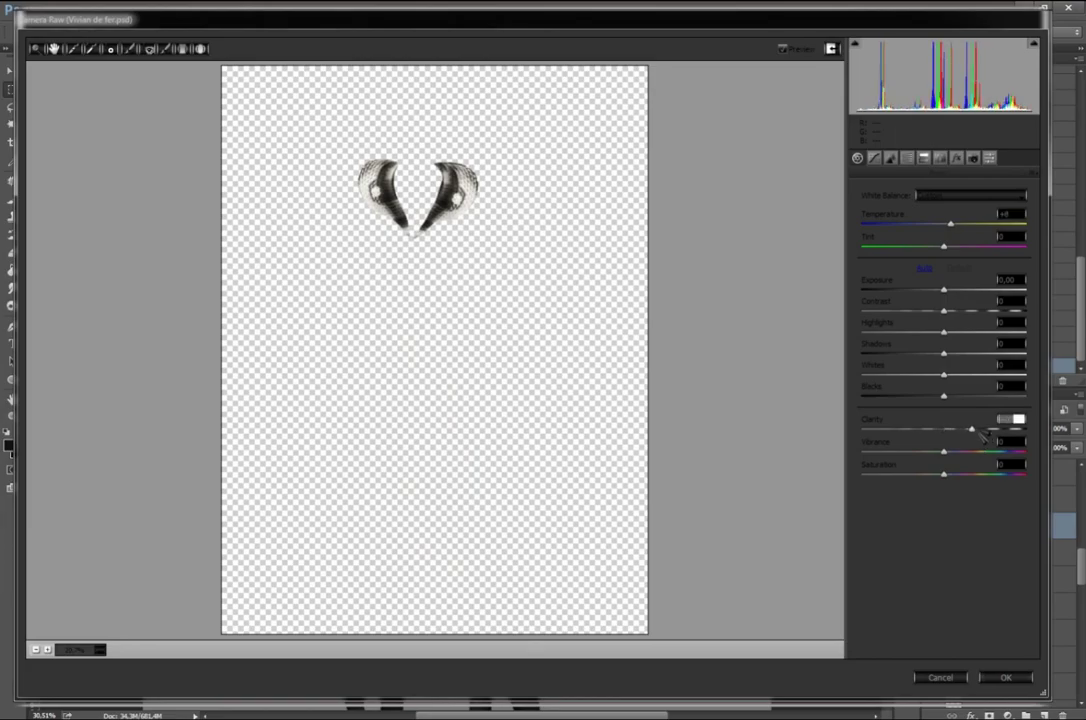
drag(943, 311, 970, 311)
drag(943, 290, 936, 290)
key(Return)
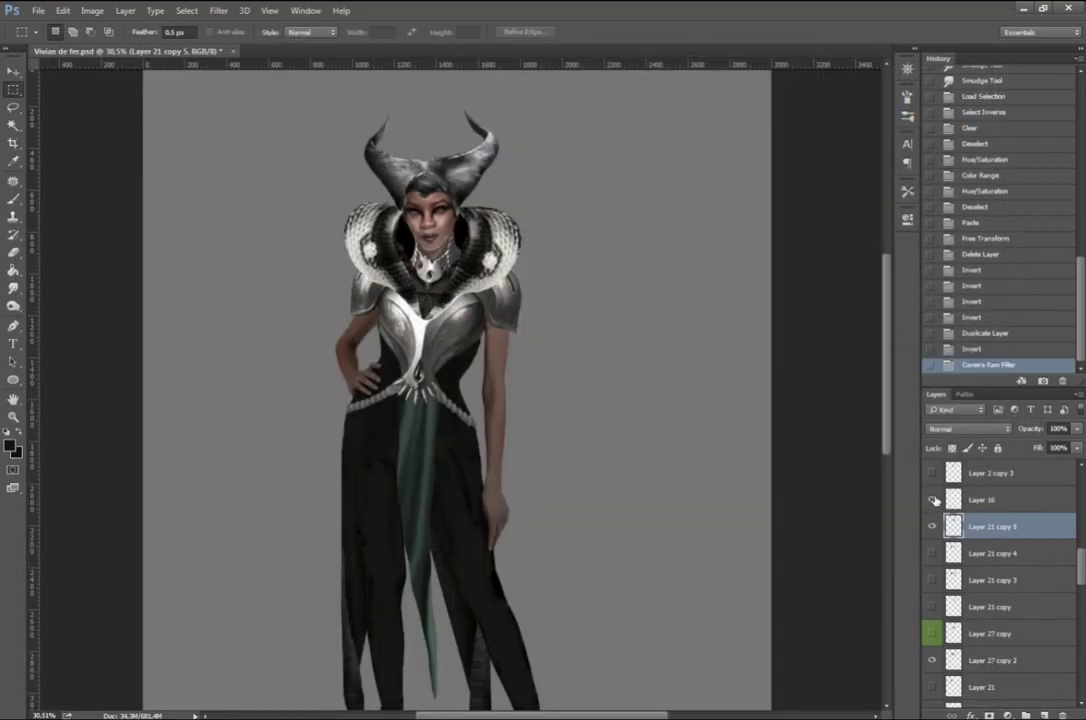
click(932, 527)
click(932, 527)
click(930, 527)
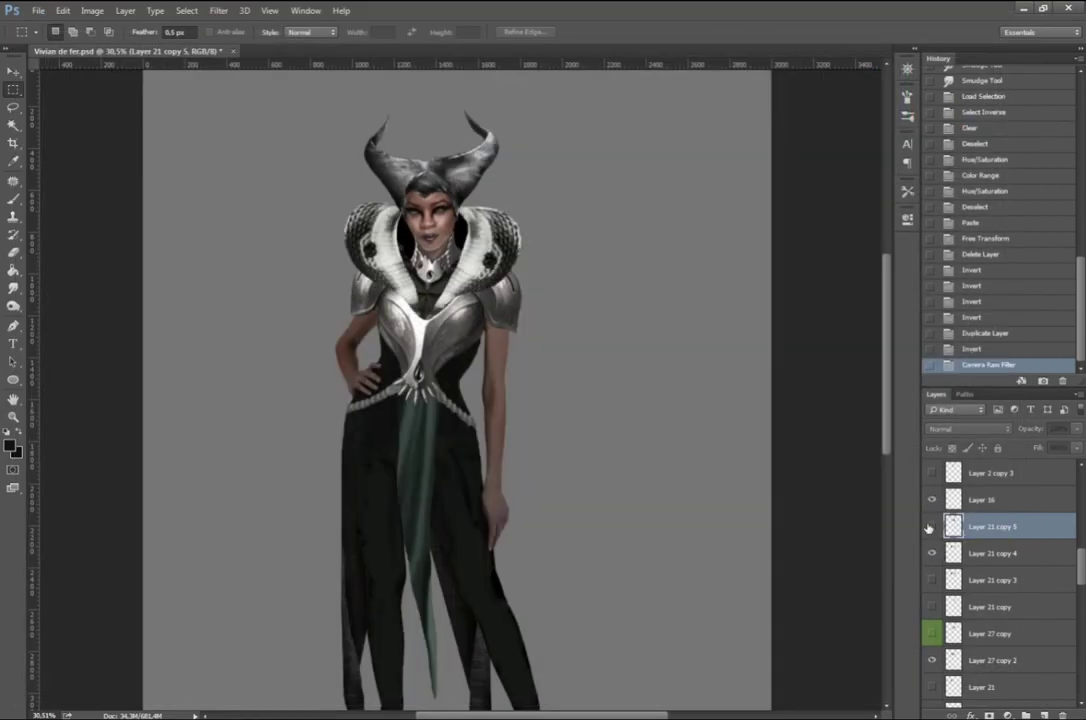
Step: Save the document
scroll(859, 433, down, 3)
click(38, 10)
click(80, 182)
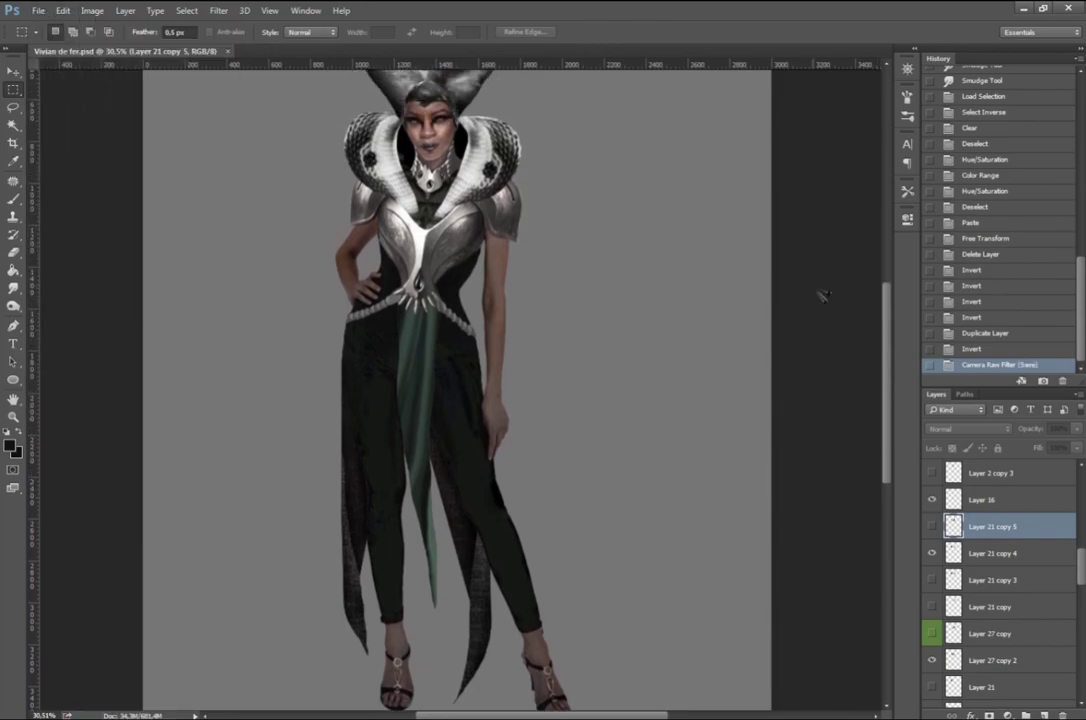
Step: Add a new orange-tagged layer and thicken the painted staff stroke with a larger brush
key(ctrl+shift+alt+n)
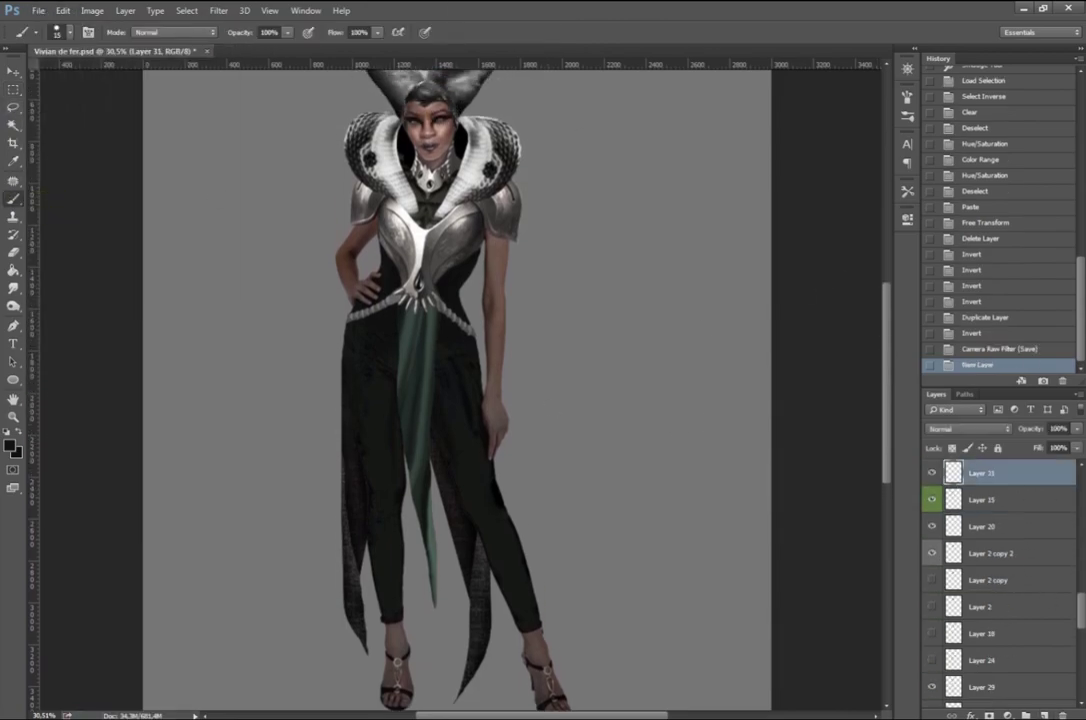
text(skiptur)
right_click(985, 472)
click(945, 550)
click(68, 31)
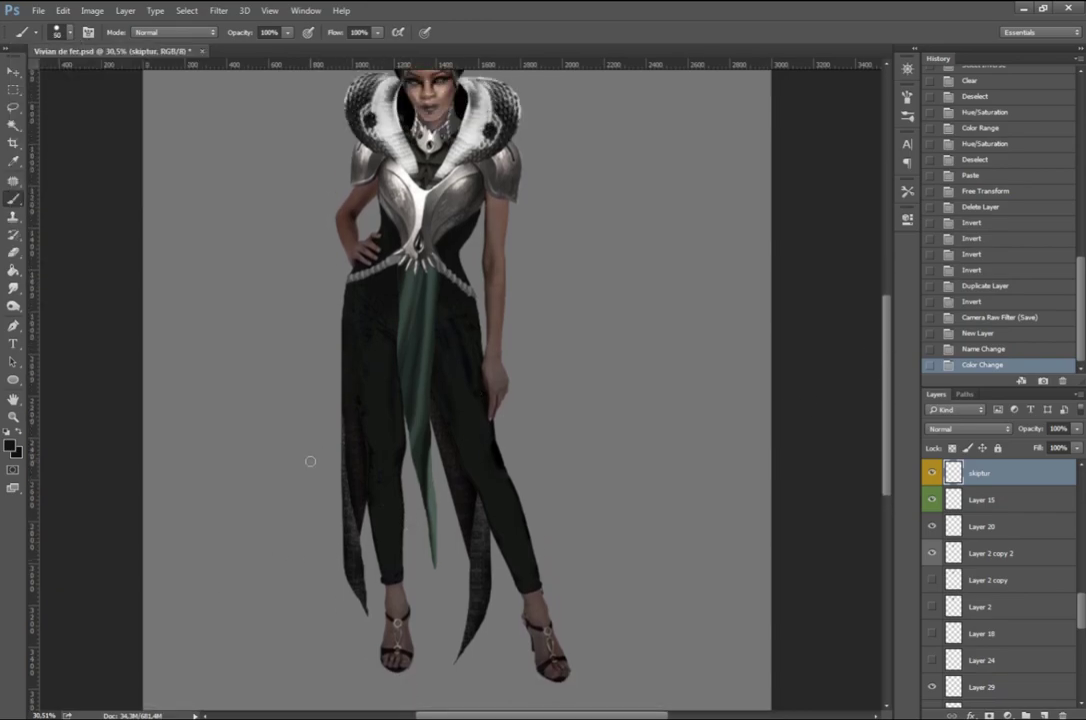
shift+click(310, 632)
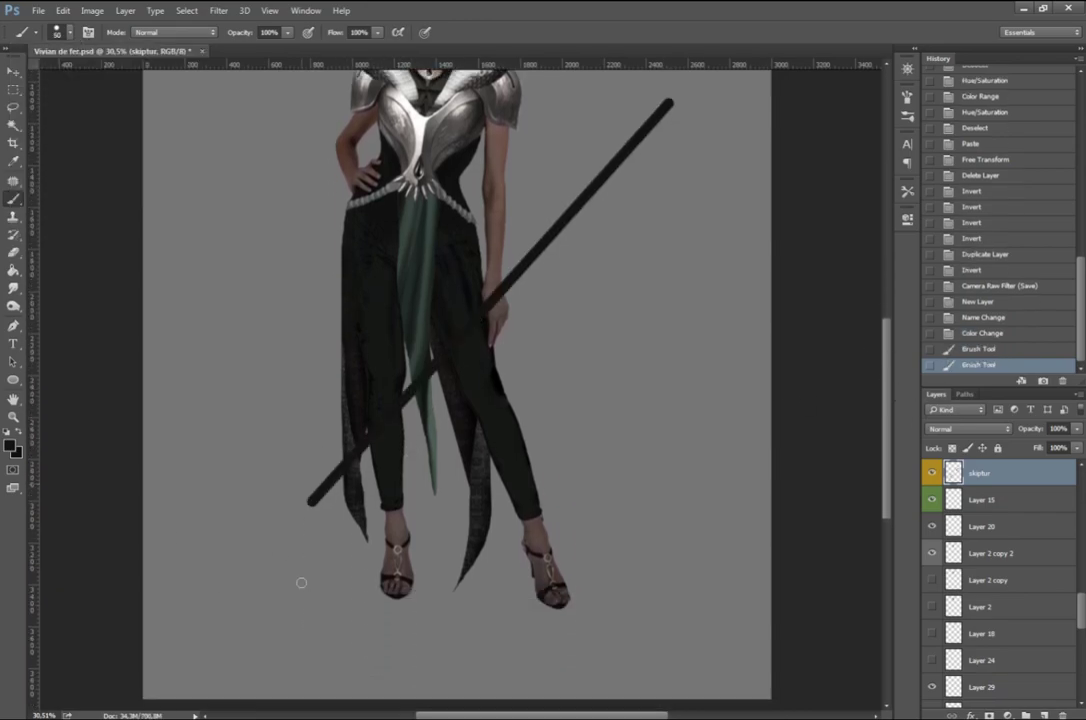
Step: Rotate and move the diagonal staff so it stands right of the figure
key(ctrl+t)
drag(590, 362, 595, 378)
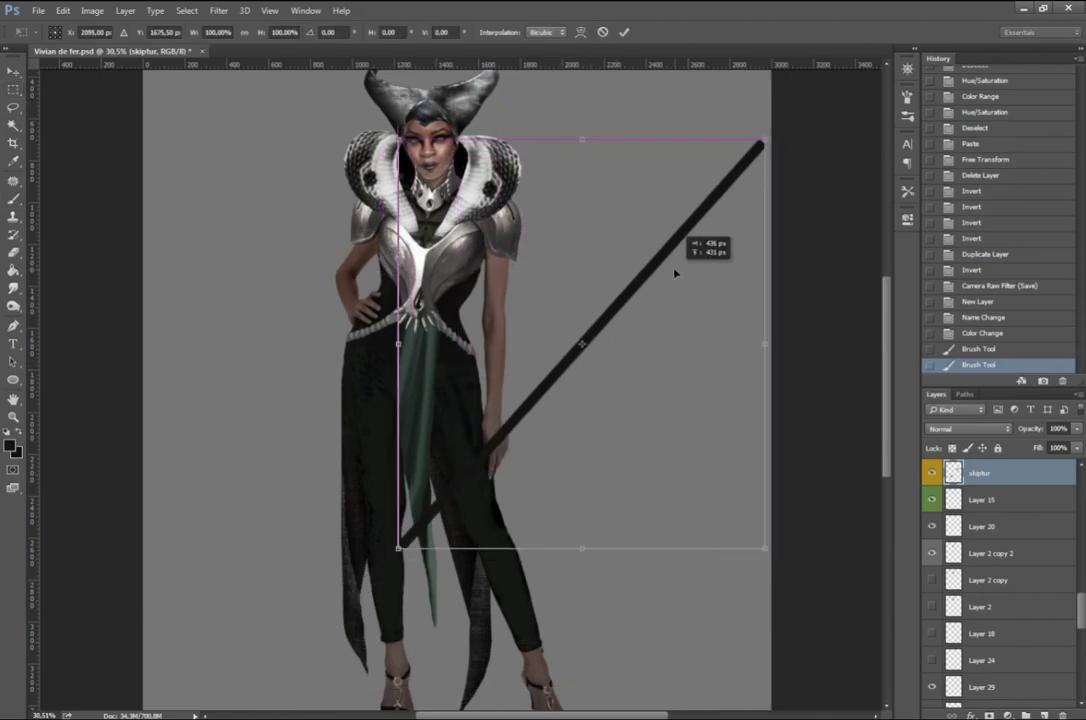
mouse_move(692, 337)
mouse_down()
mouse_move(585, 356)
mouse_move(634, 399)
mouse_up()
key(Return)
key(m)
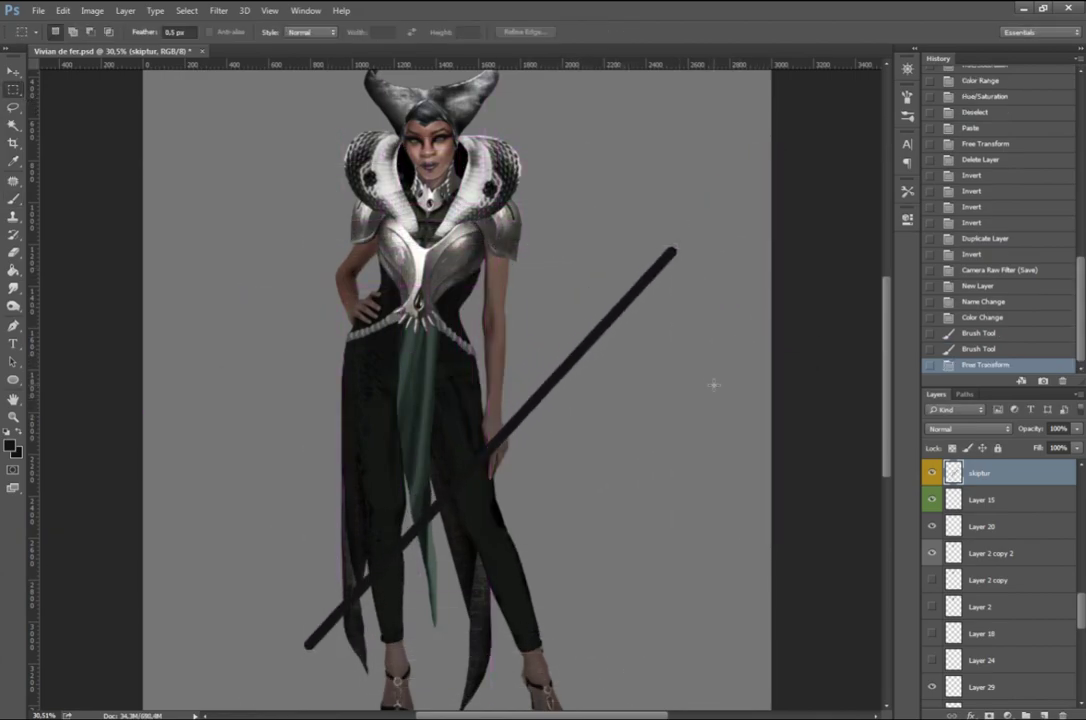
scroll(742, 424, up, 2)
scroll(648, 392, down, 2)
scroll(648, 392, down, 3)
Step: Erase the old staff, fill a tall thin black strip as the shaft, and bring in the staff icon
key(Delete)
key(ctrl+d)
mouse_move(320, 700)
mouse_down()
mouse_move(651, 133)
mouse_move(650, 577)
mouse_up()
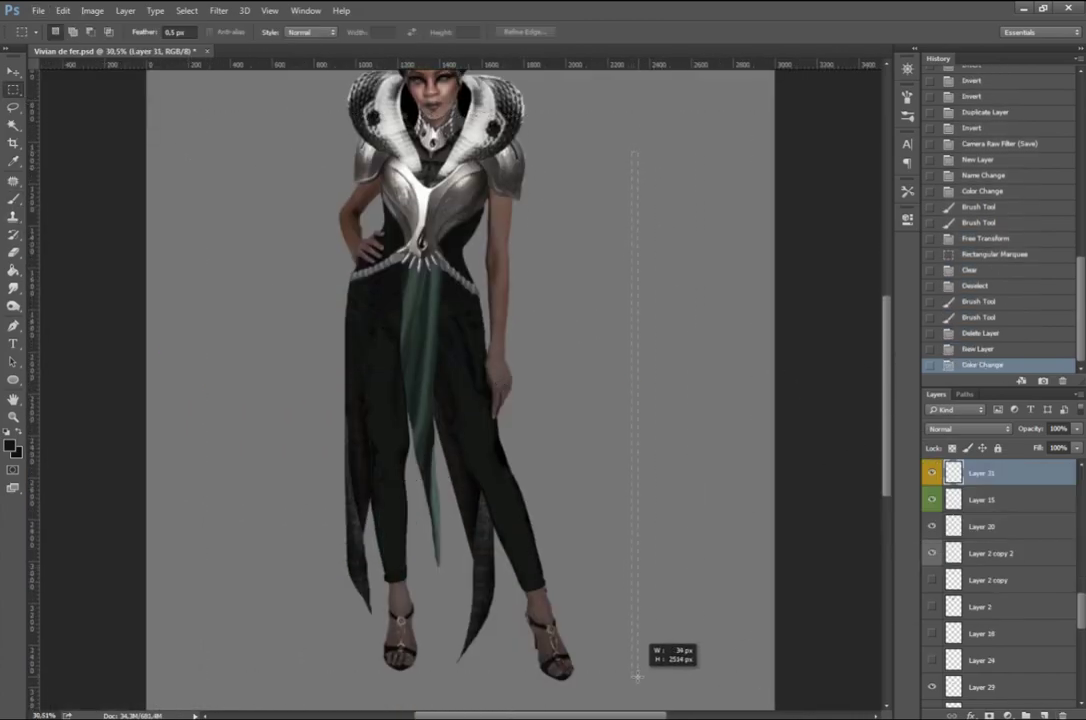
key(alt+BackSpace)
key(ctrl+d)
key(ctrl+Tab)
key(ctrl+v)
Step: Enlarge the staff icon, tilt it about 6°, and place it beside the figure beneath the shaft
key(ctrl+t)
mouse_move(636, 300)
mouse_down()
mouse_move(636, 380)
mouse_move(718, 628)
mouse_up()
drag(666, 431, 811, 315)
drag(665, 380, 670, 356)
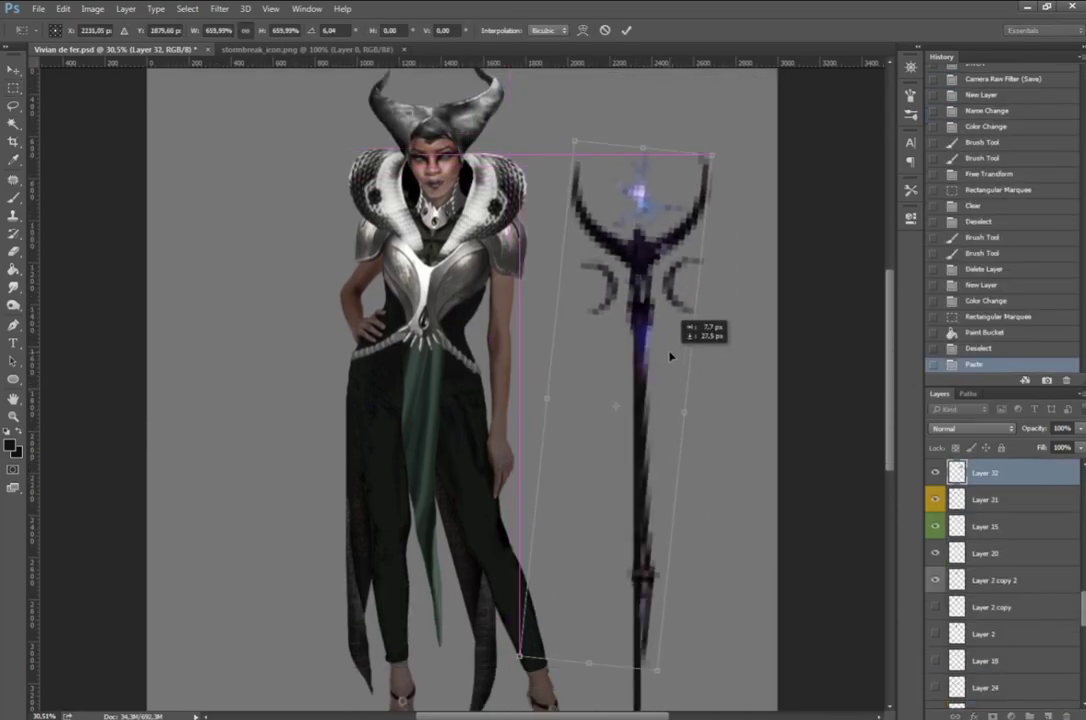
key(Return)
key(ctrl+bracketleft)
key(m)
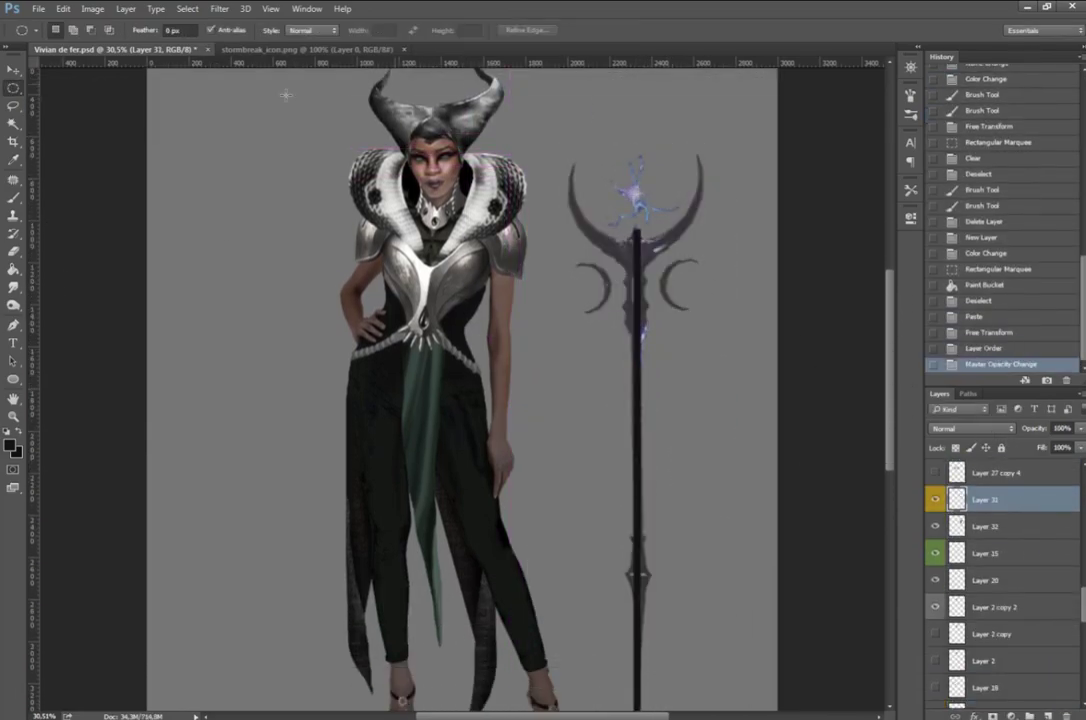
Step: Cut a warped black crescent for the staff head from two offset ovals on a new layer
drag(706, 260, 706, 262)
key(ctrl+shift+alt+n)
key(g)
click(670, 120)
key(m)
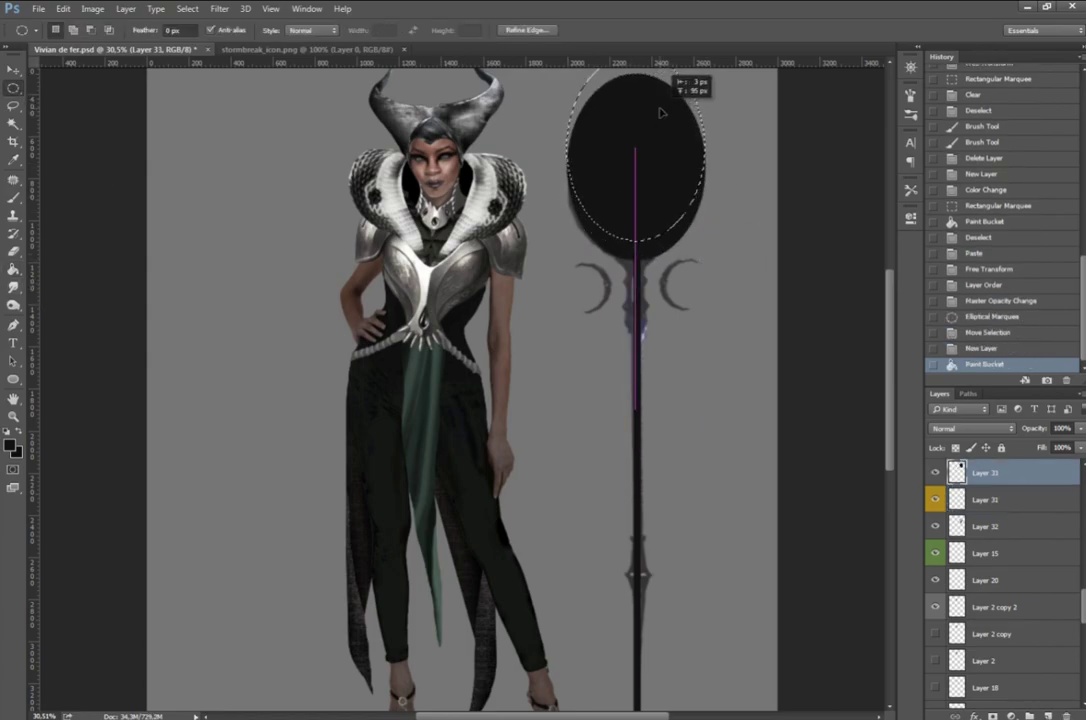
drag(660, 111, 660, 131)
key(Delete)
key(ctrl+d)
key(ctrl+t)
right_click(648, 160)
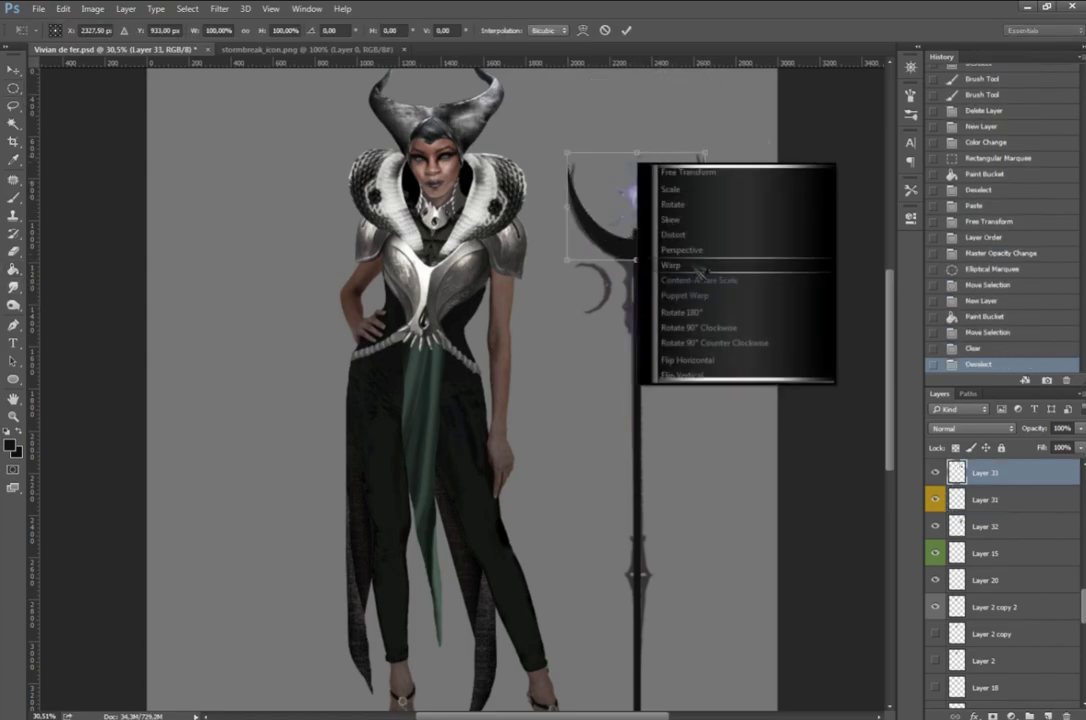
click(680, 285)
key(Return)
Step: Make a small black crescent left of the shaft, scaled to about 68% and tilted 14°
key(m)
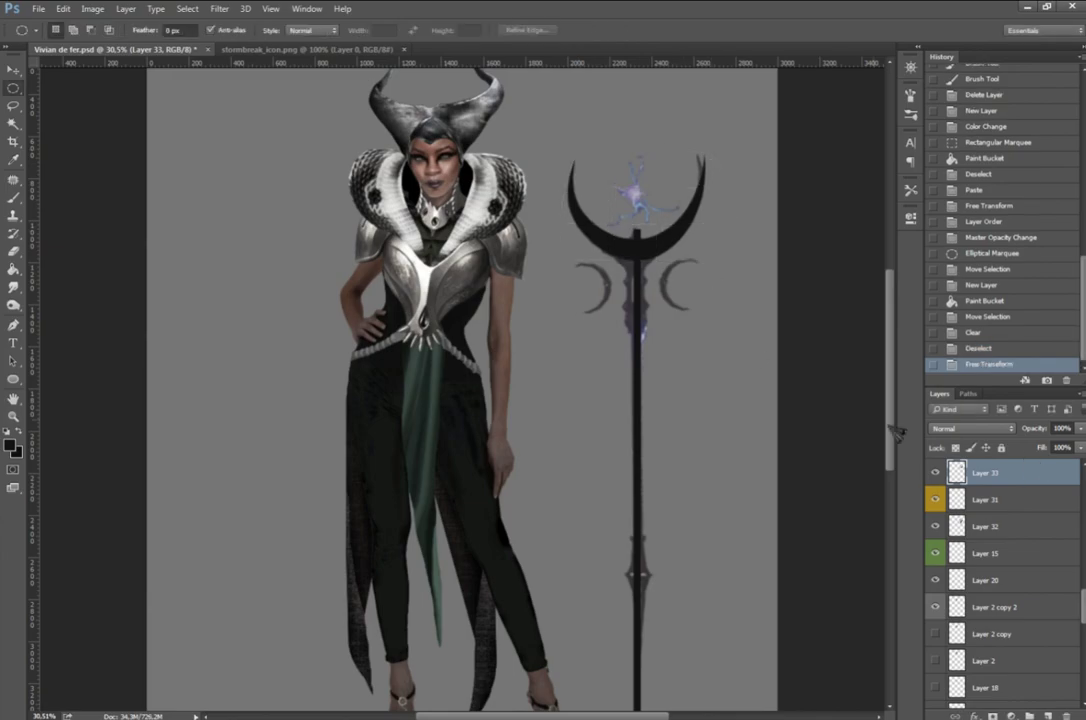
drag(297, 373, 297, 373)
key(ctrl+shift+alt+n)
key(alt+BackSpace)
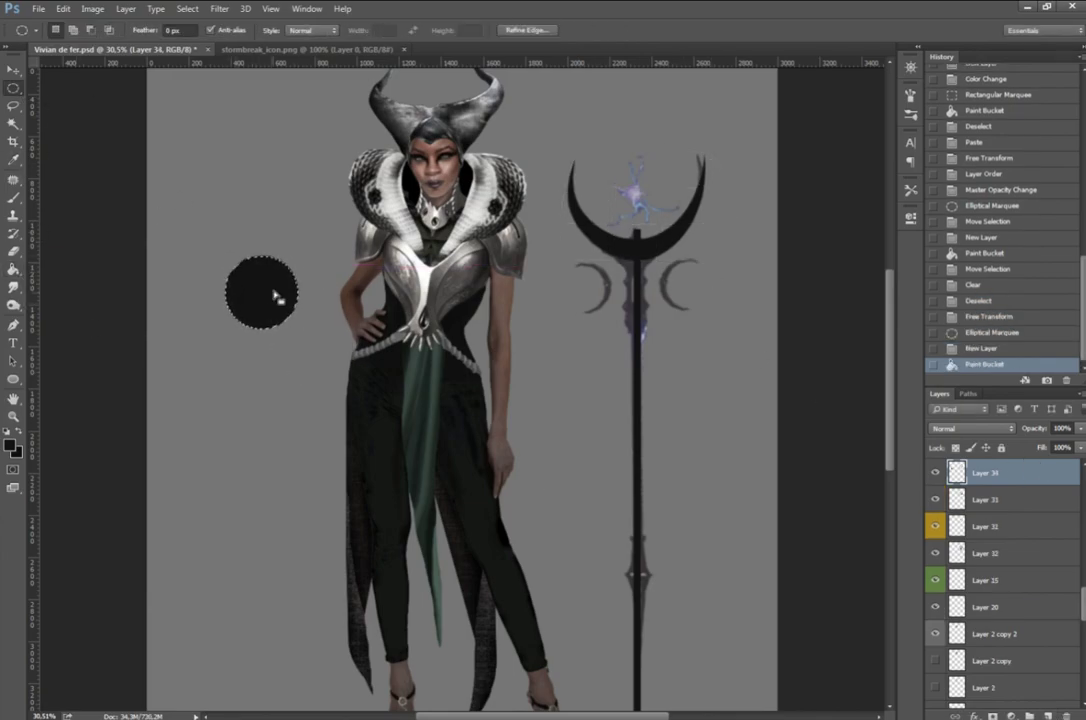
mouse_move(273, 231)
mouse_down()
mouse_move(258, 291)
mouse_move(585, 291)
mouse_up()
key(Delete)
key(ctrl+d)
key(ctrl+t)
scroll(606, 312, up, 5)
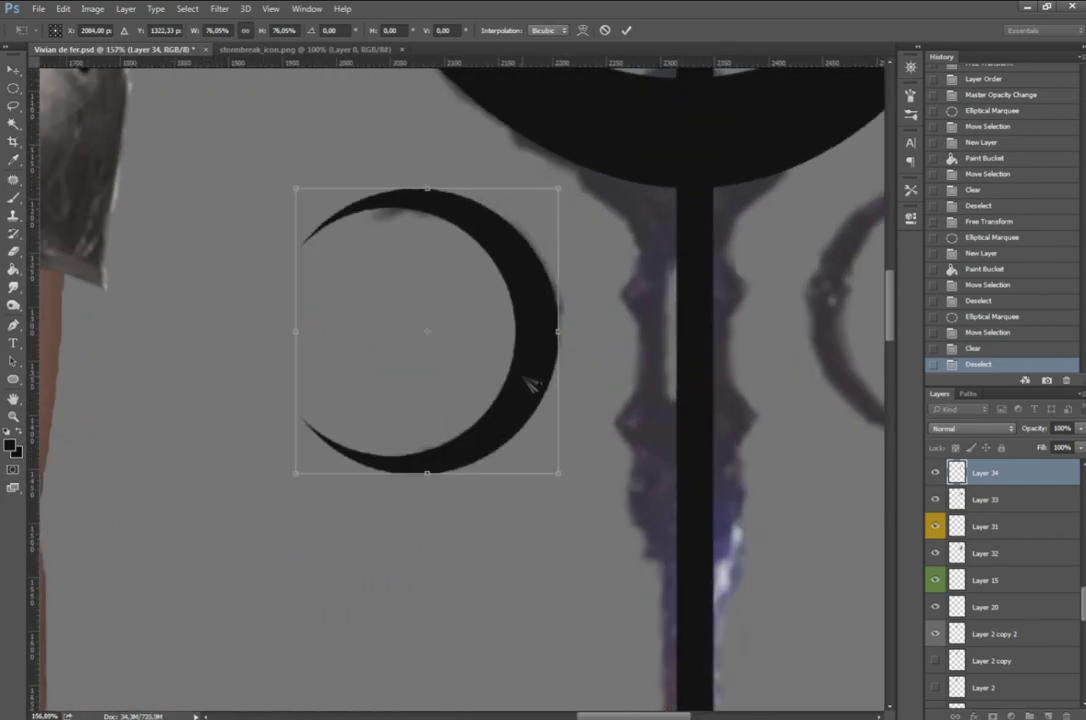
drag(296, 187, 333, 196)
drag(585, 465, 588, 407)
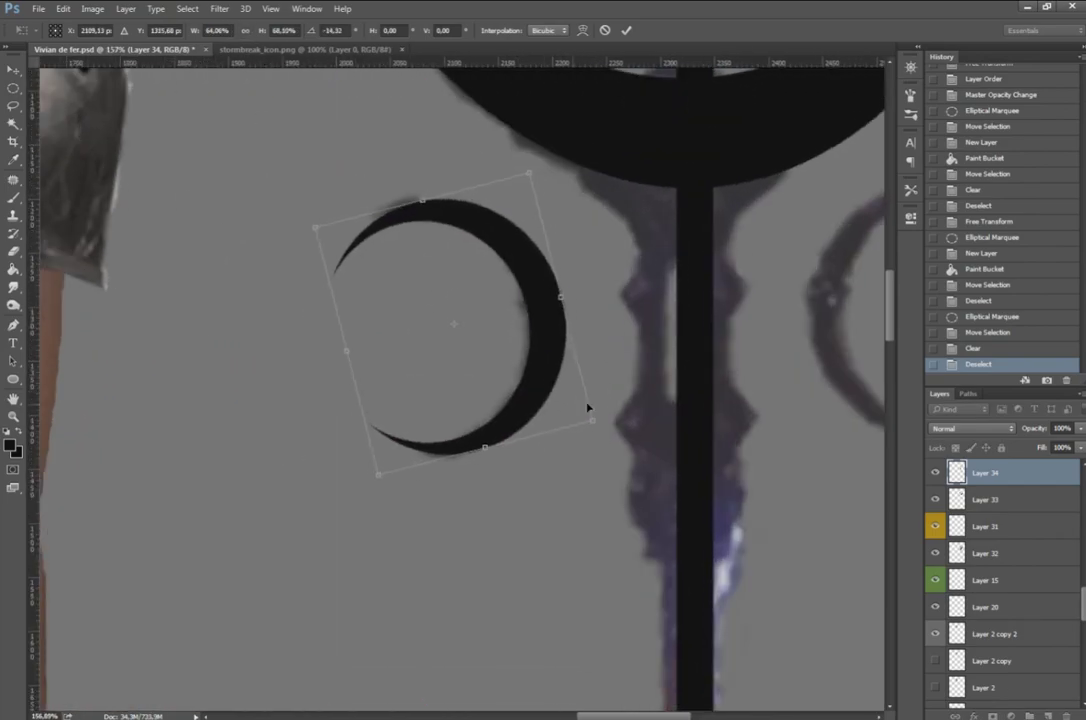
drag(330, 355, 364, 370)
key(Return)
Step: Show the large crescent's layer and fill the staff neck black on a new layer
scroll(600, 380, down, 5)
scroll(600, 380, up, 2)
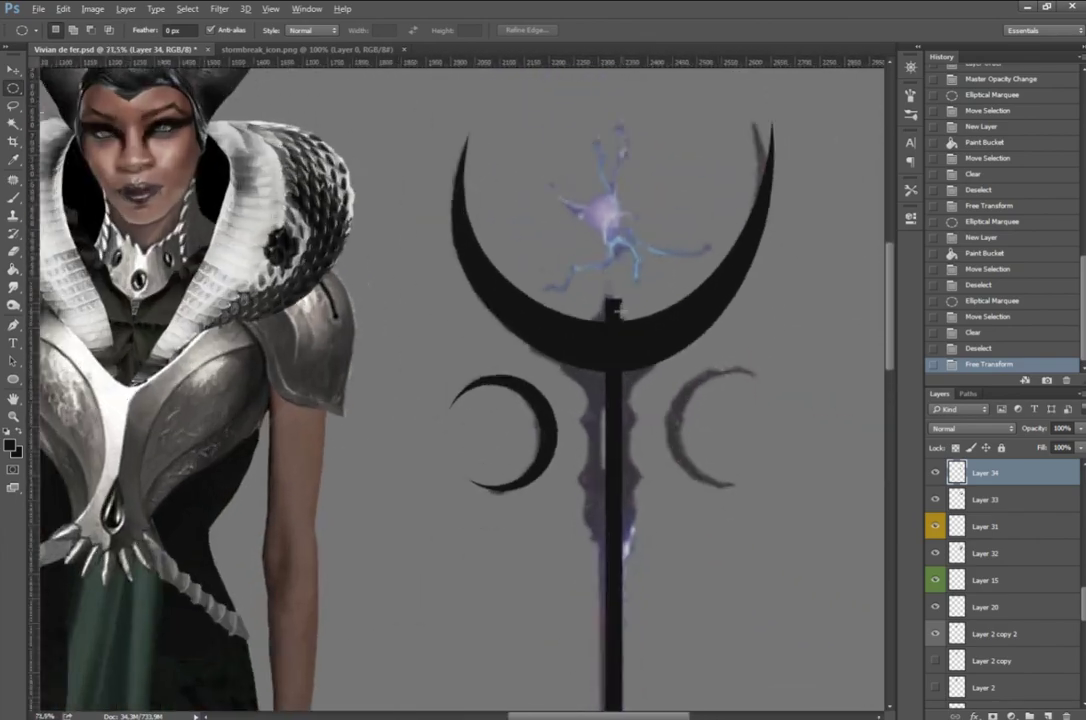
click(935, 499)
click(985, 499)
key(ctrl+t)
key(Return)
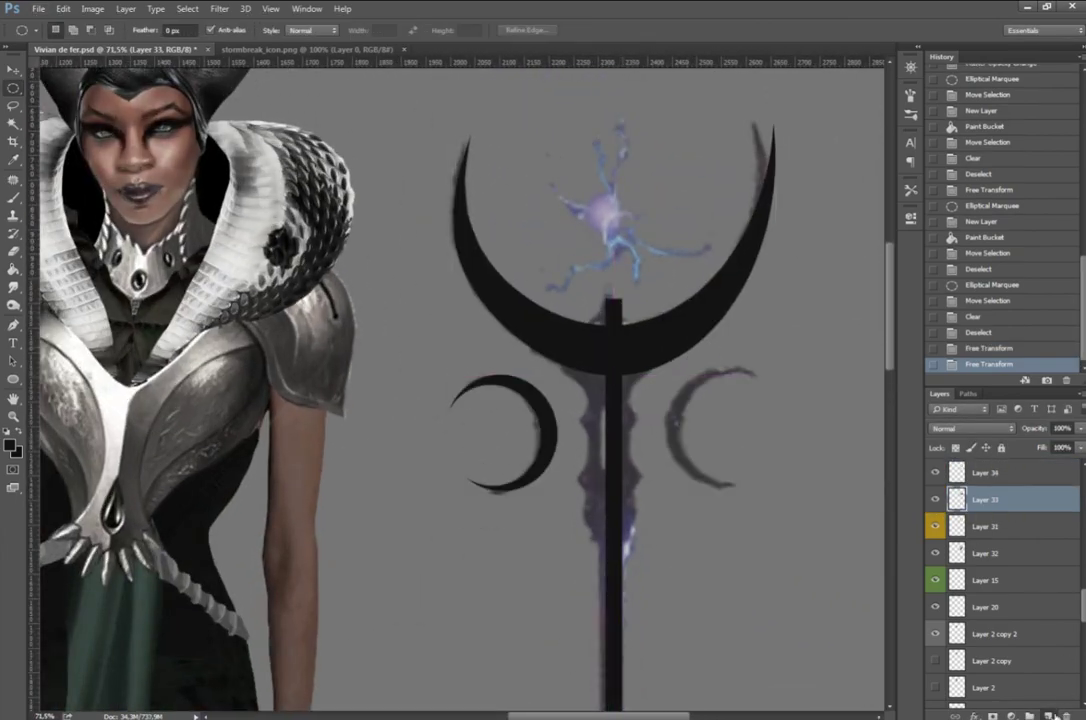
key(ctrl+shift+alt+n)
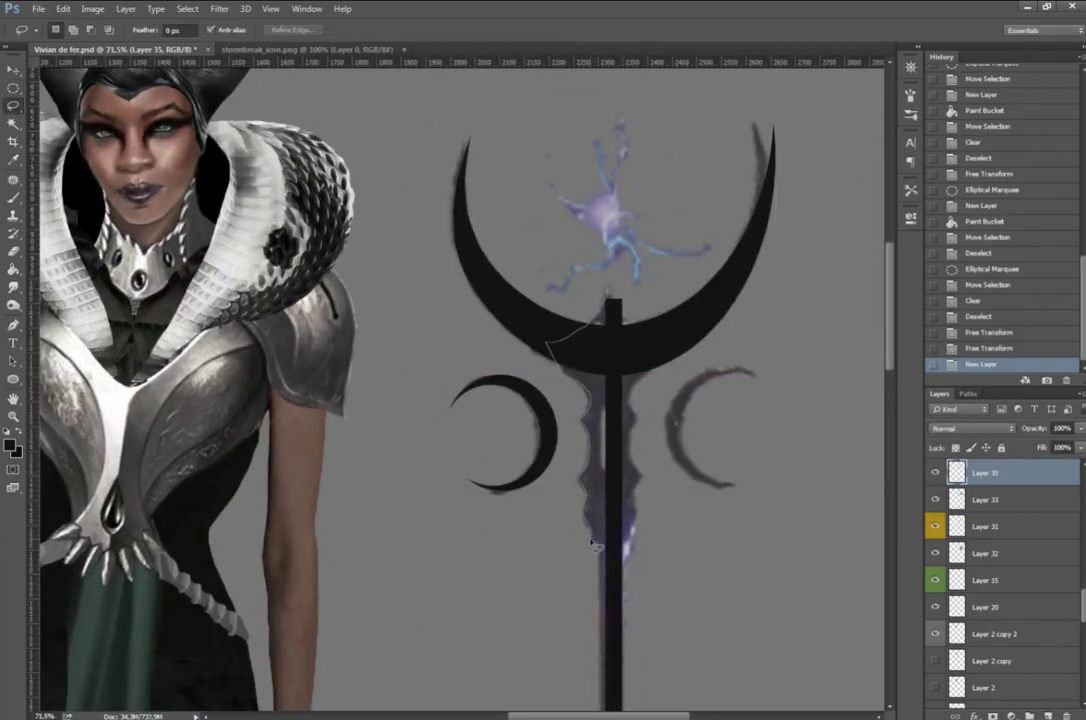
key(g)
click(614, 330)
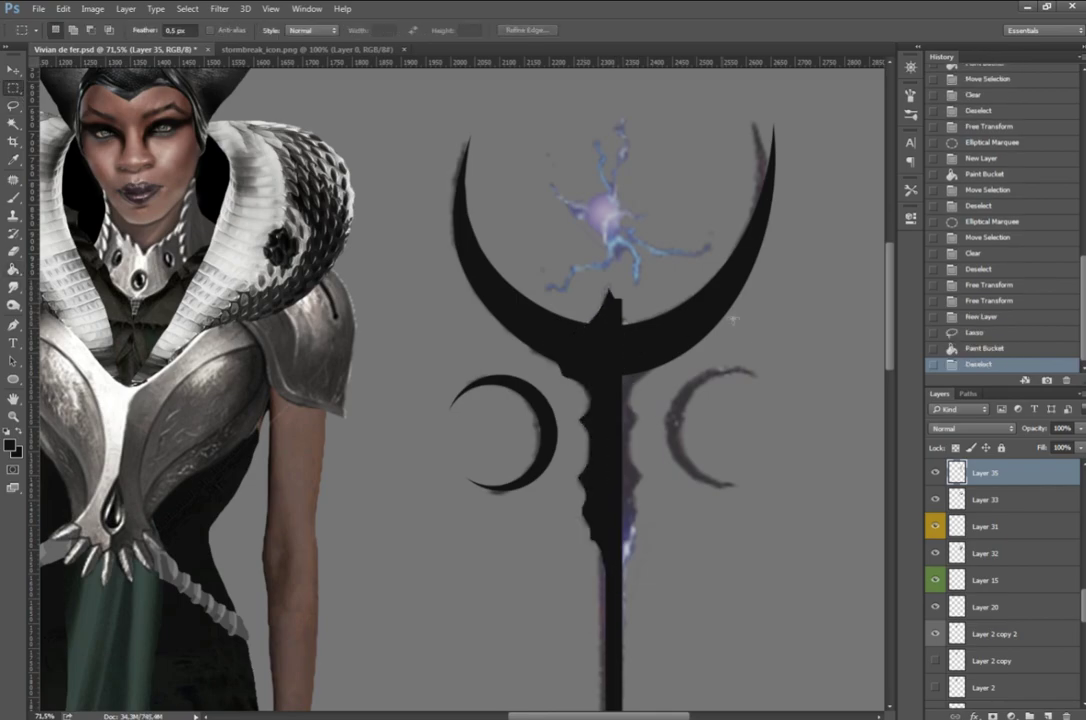
scroll(733, 320, down, 5)
scroll(564, 651, down, 5)
Step: Trim the lower staff section and erase part of the shaft, now at 72% opacity
drag(424, 705, 764, 417)
key(Delete)
key(ctrl+d)
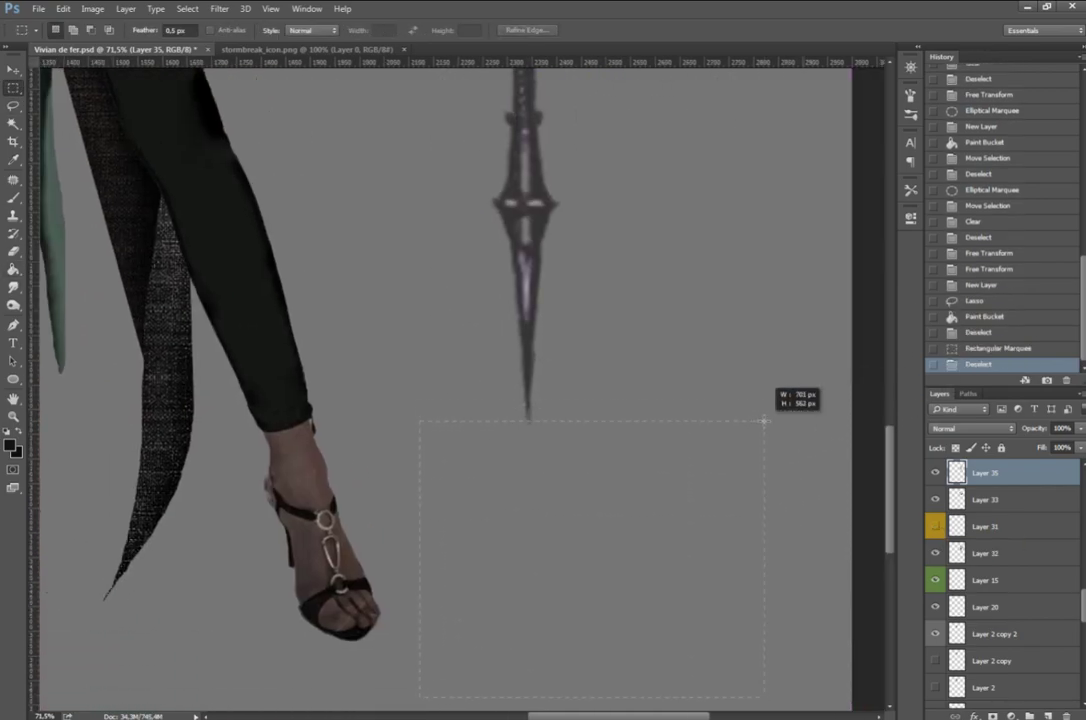
click(985, 526)
key(7)
key(2)
scroll(522, 433, up, 3)
key(l)
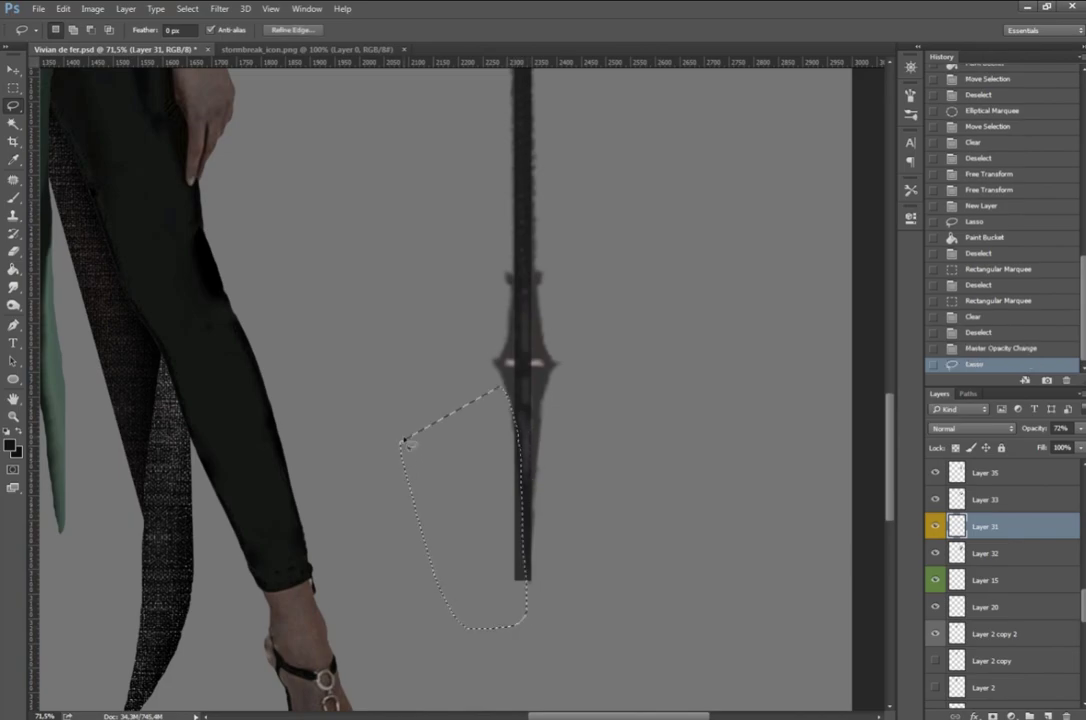
key(Delete)
key(ctrl+d)
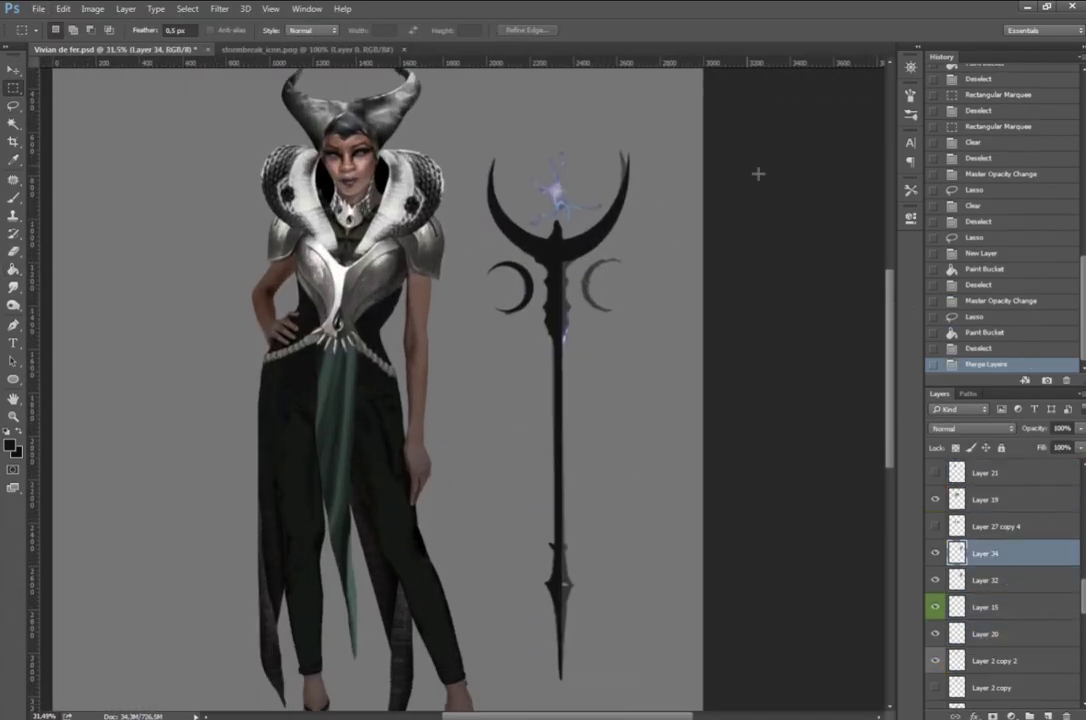
Step: Clear the staff's right half and mirror a duplicate of the left half horizontally
drag(758, 174, 560, 693)
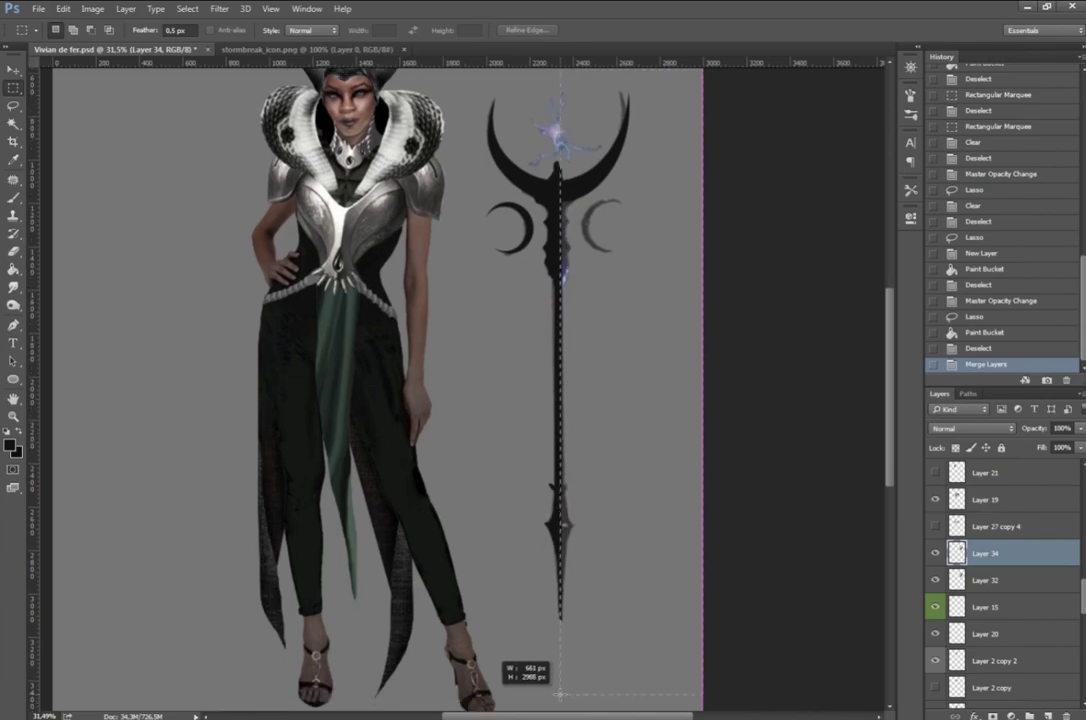
key(Delete)
key(ctrl+d)
key(ctrl+j)
right_click(596, 274)
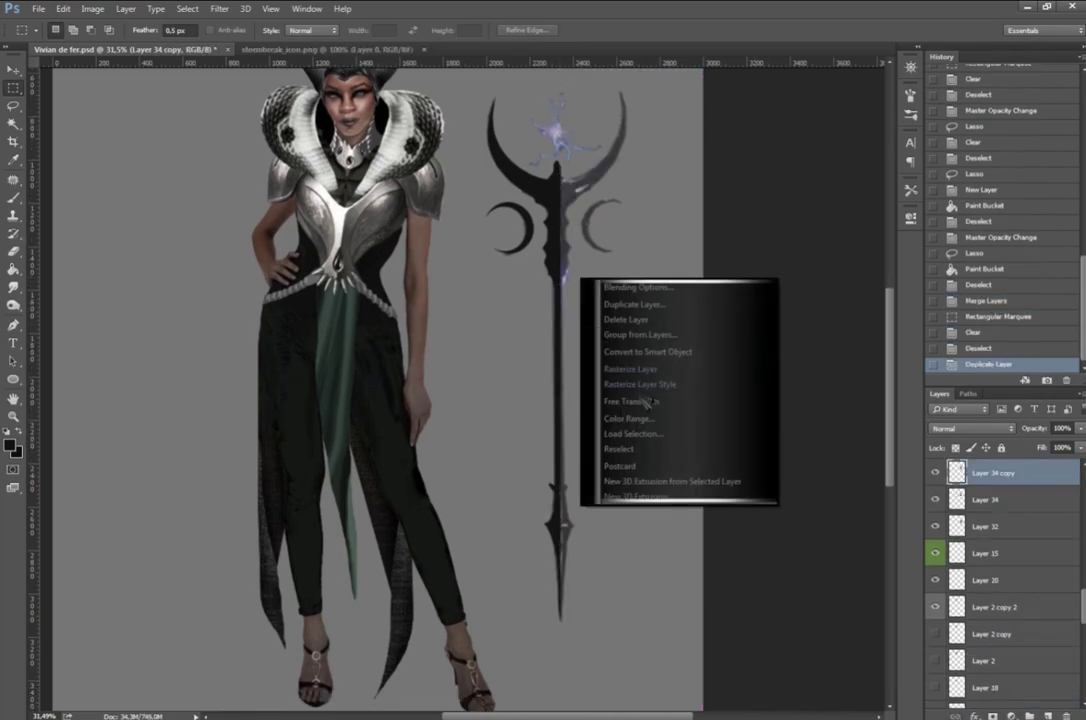
click(640, 520)
drag(601, 444, 594, 444)
key(Return)
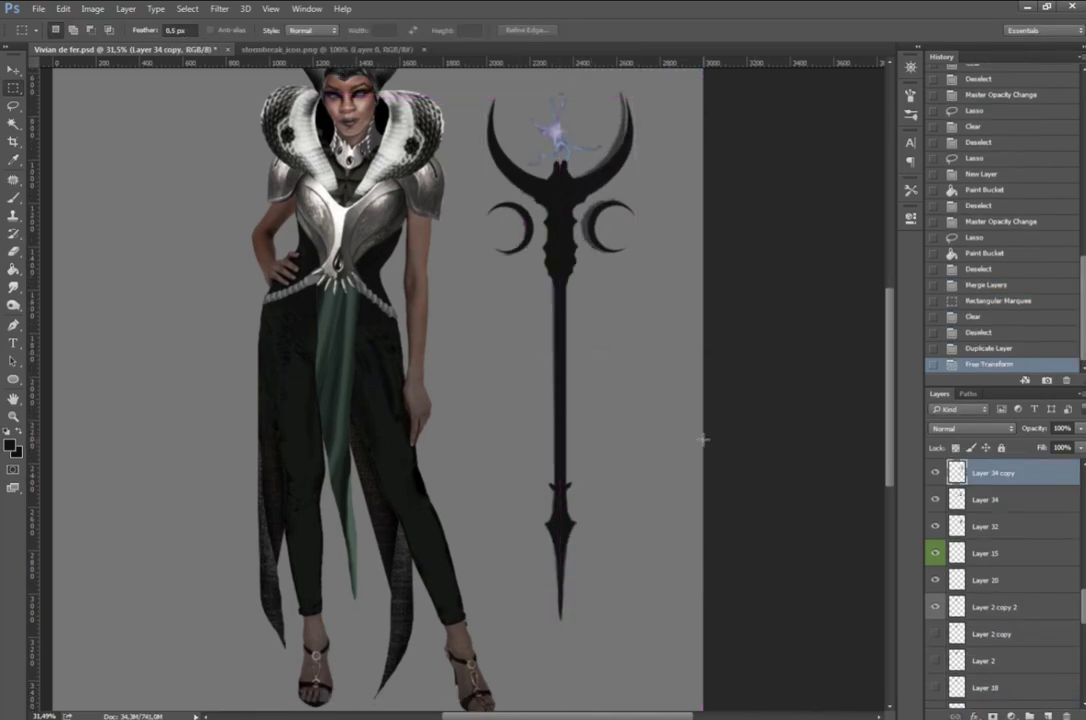
Step: Align the mirrored half with the original and fill the centre gaps with black
key(ctrl+t)
key(Return)
key(ctrl+t)
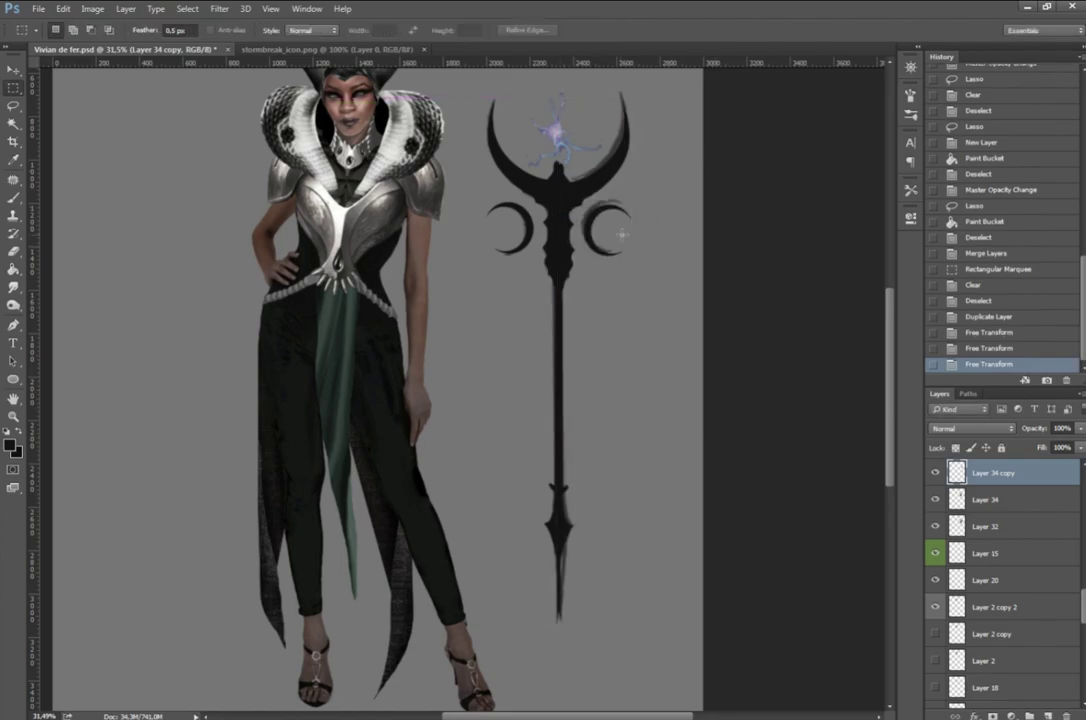
drag(598, 245, 608, 259)
scroll(577, 155, up, 5)
key(Return)
key(l)
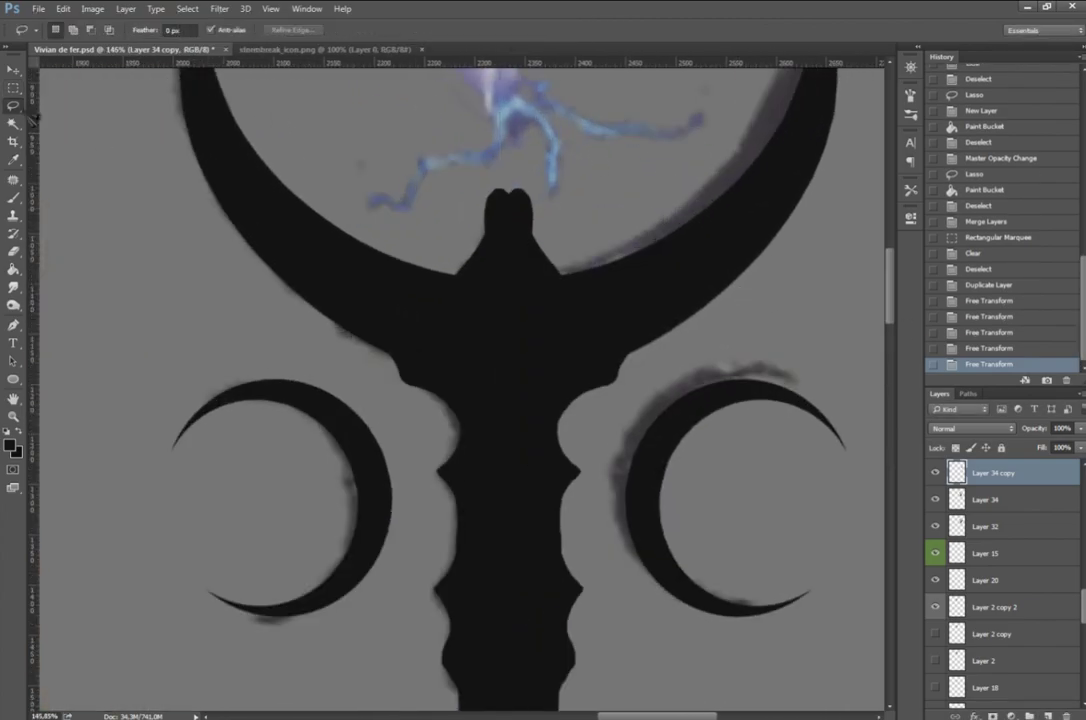
drag(514, 181, 562, 262)
key(alt+BackSpace)
key(alt+BackSpace)
key(alt+BackSpace)
key(ctrl+d)
key(m)
key(ctrl+0)
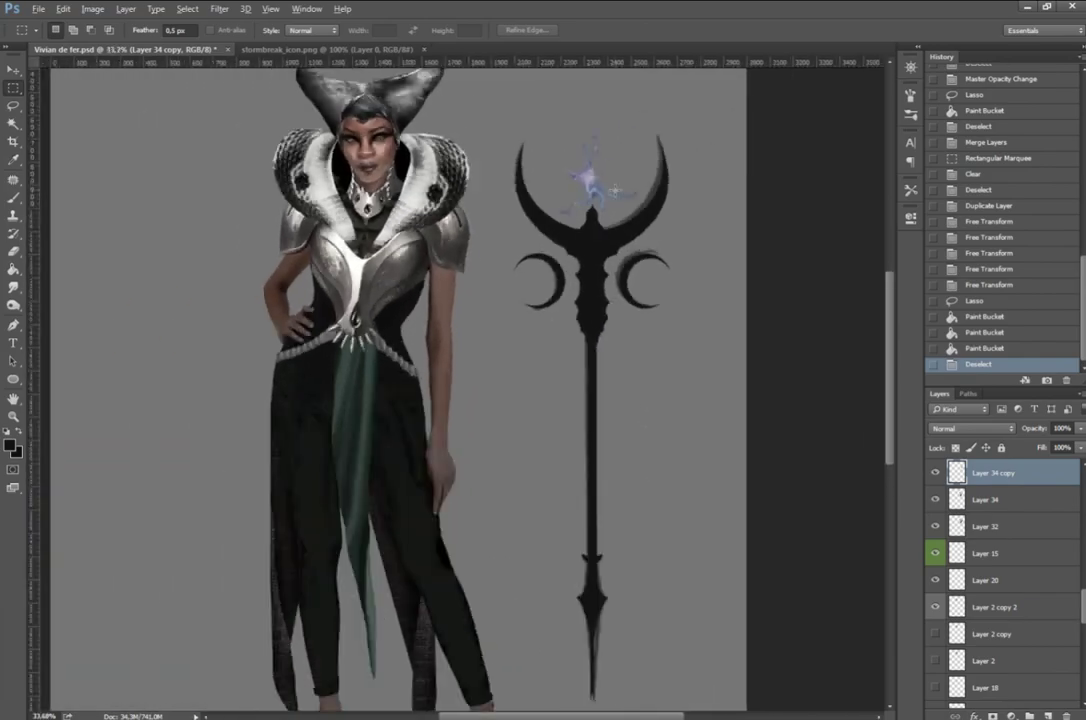
Step: Merge the two staff halves, hide the icon layer, and recut the lower tip
key(ctrl+e)
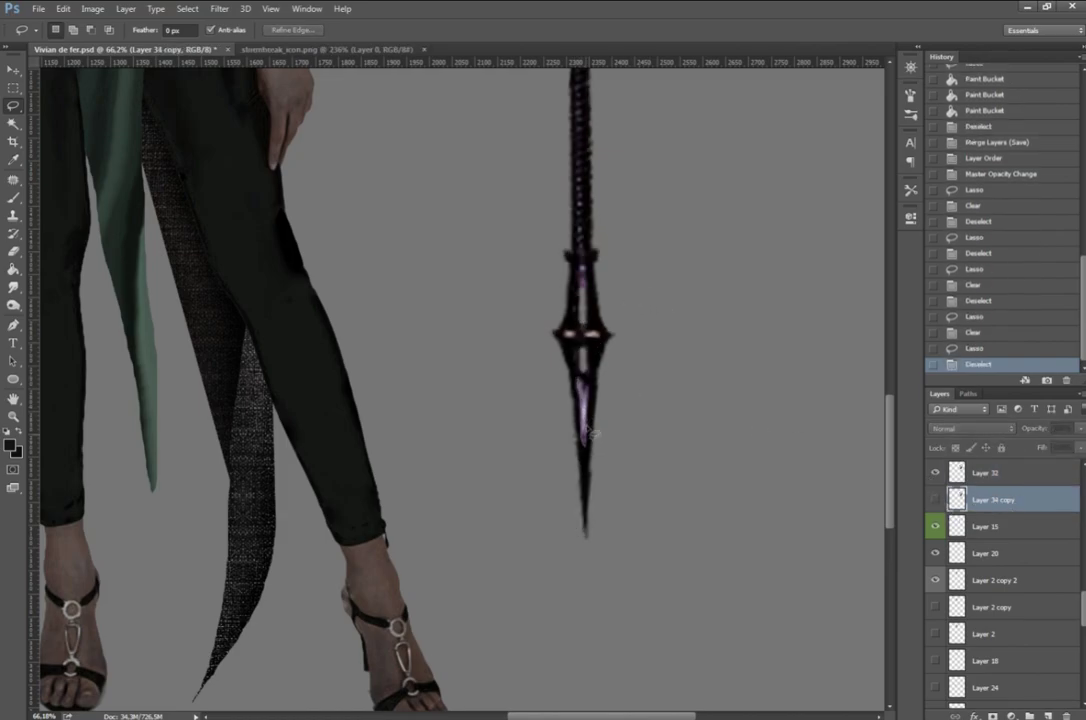
key(ctrl+alt+z)
key(ctrl+alt+z)
click(937, 473)
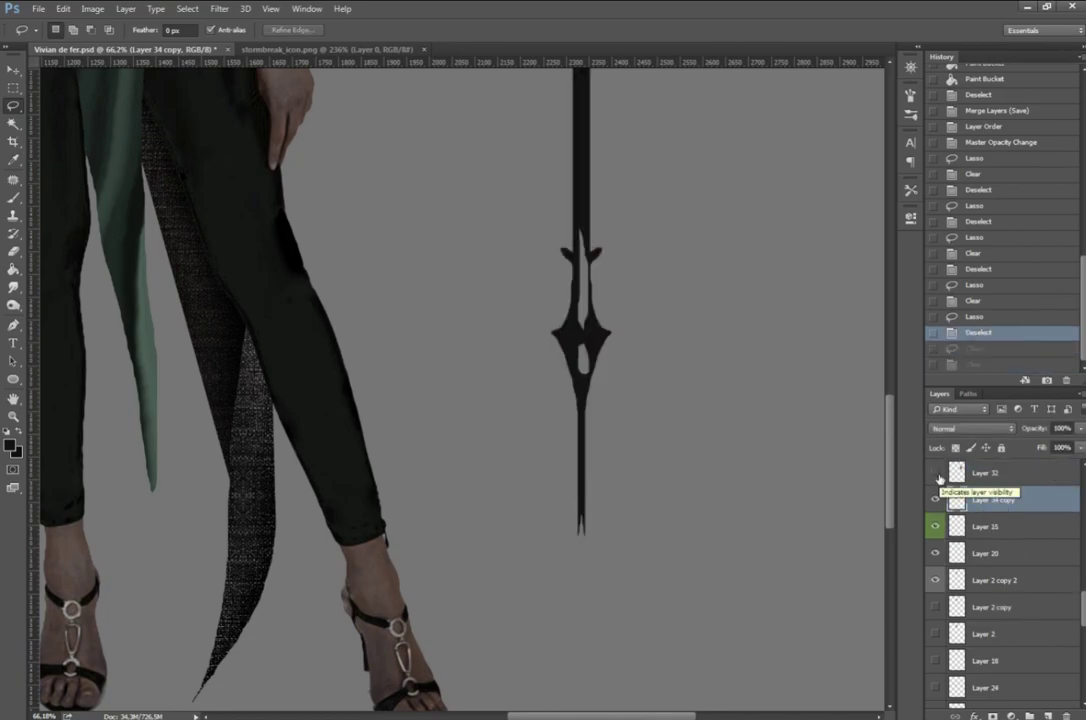
key(ctrl+shift+z)
key(ctrl+shift+z)
key(ctrl+d)
scroll(583, 521, up, 4)
scroll(600, 450, down, 2)
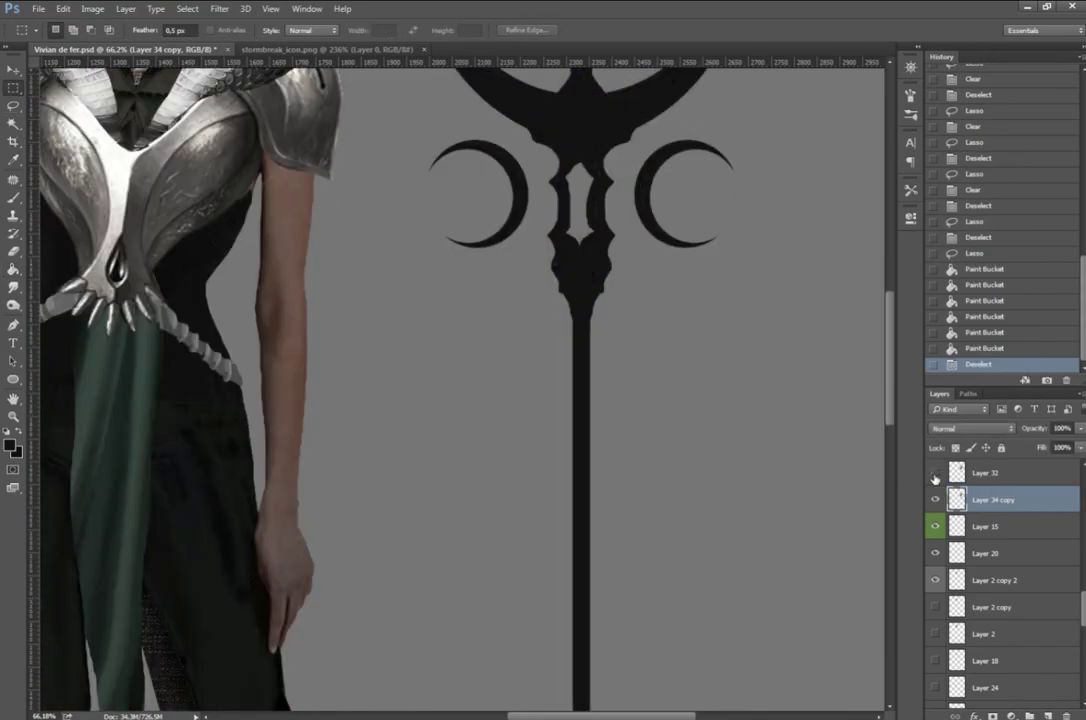
Step: Zoom in on the staff and toggle the icon layer to compare the silhouette
key(ctrl+0)
key(ctrl+plus)
click(936, 473)
click(936, 473)
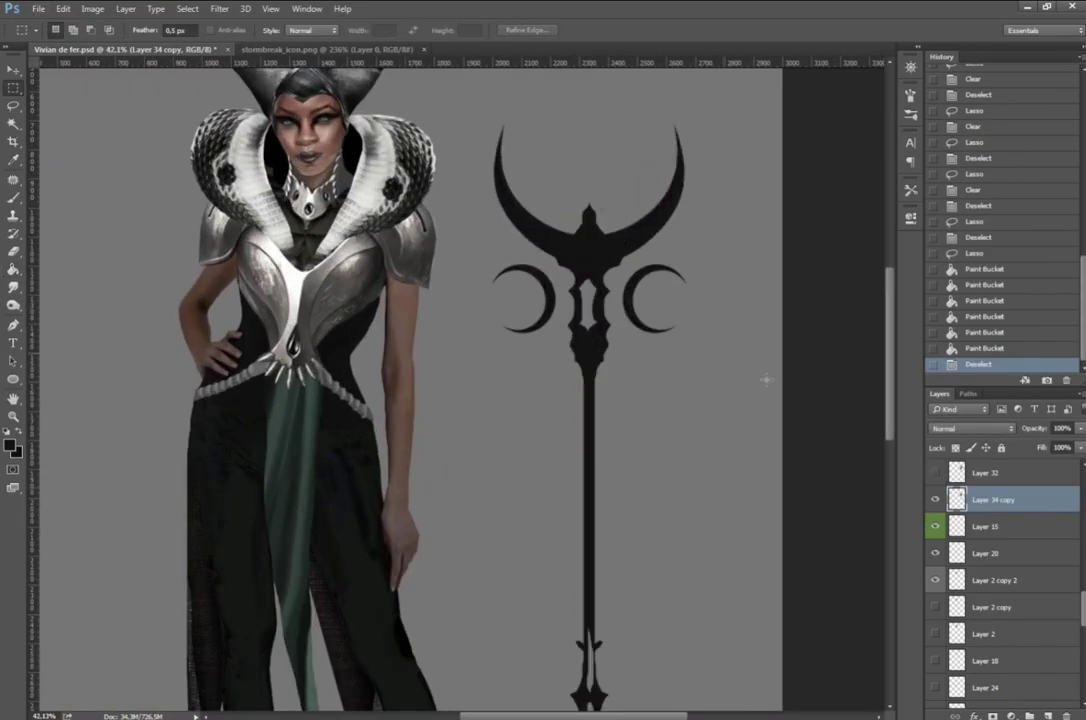
scroll(546, 104, up, 3)
key(shift+m)
Step: Select an oval inside the crescent head on a new layer and pick a teal brush colour
drag(668, 213, 668, 213)
key(ctrl+shift+alt+n)
key(b)
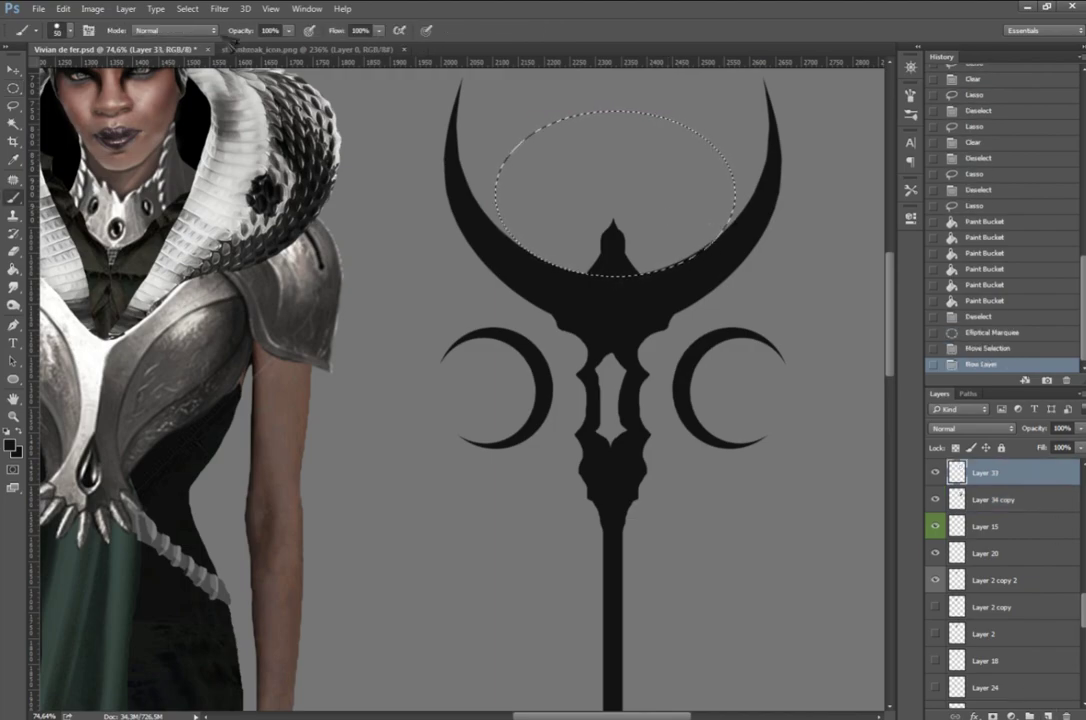
click(10, 445)
click(819, 180)
click(949, 87)
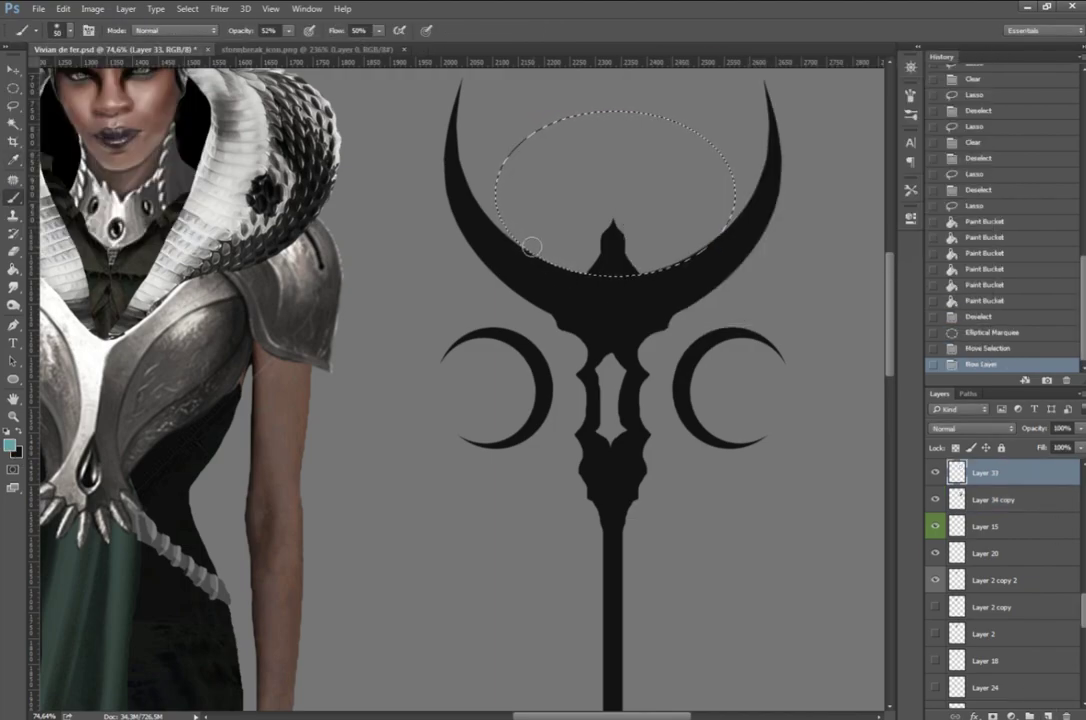
Step: Invert the oval selection and dab teal glow inside the two side crescents
key(ctrl+shift+i)
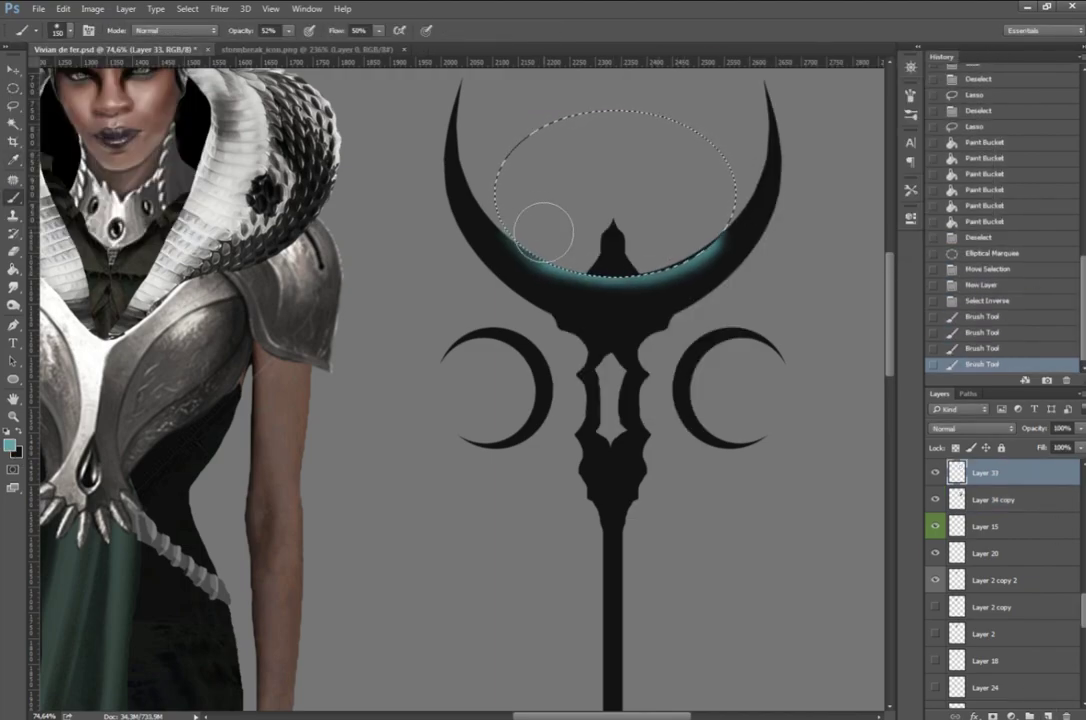
click(491, 387)
click(726, 390)
scroll(938, 480, up, 1)
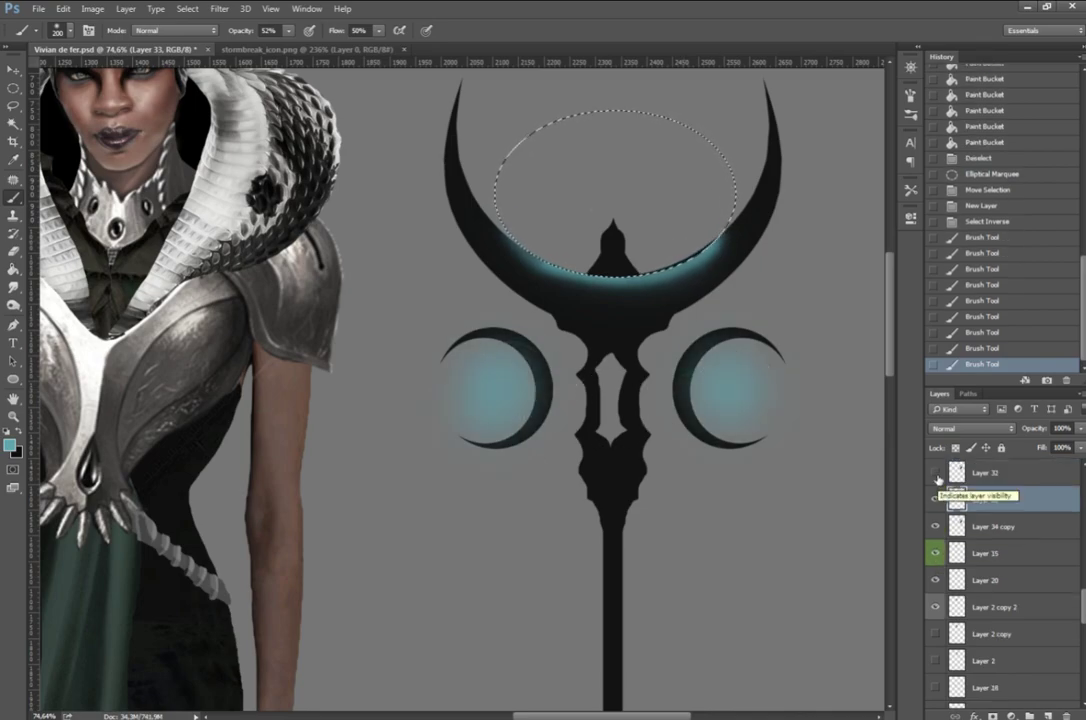
key(ctrl+d)
scroll(862, 577, up, 2)
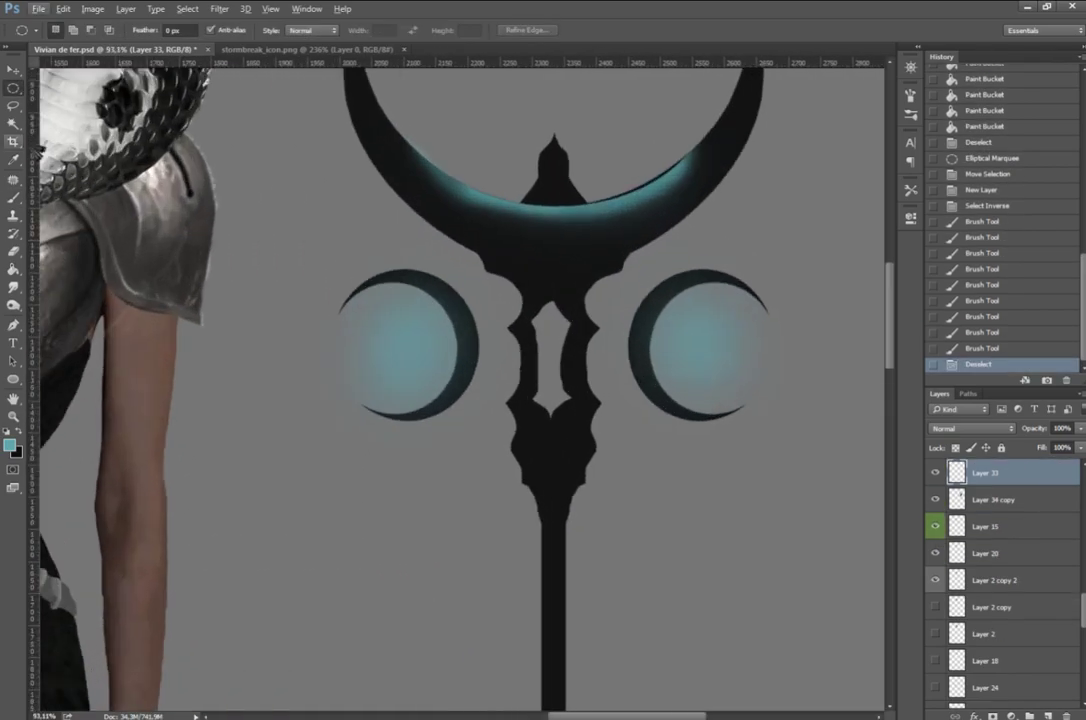
key(e)
drag(330, 235, 362, 401)
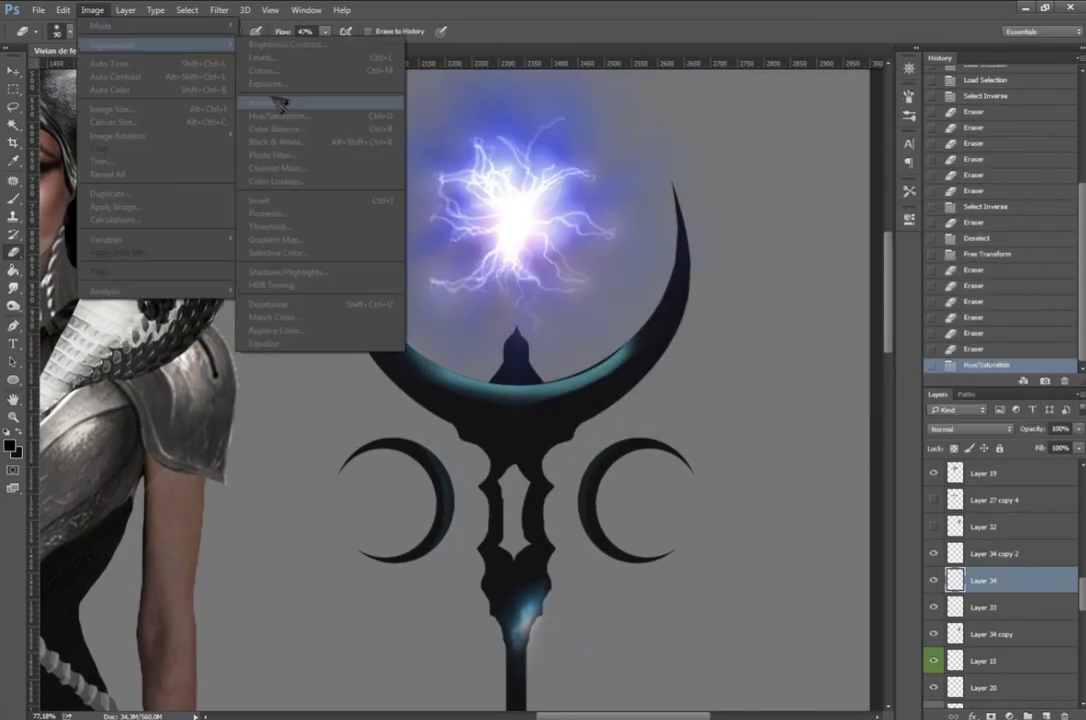
Step: Shift the orb glow from purple to cyan with Hue/Saturation and pick a cyan brush colour
click(280, 103)
drag(795, 160, 808, 160)
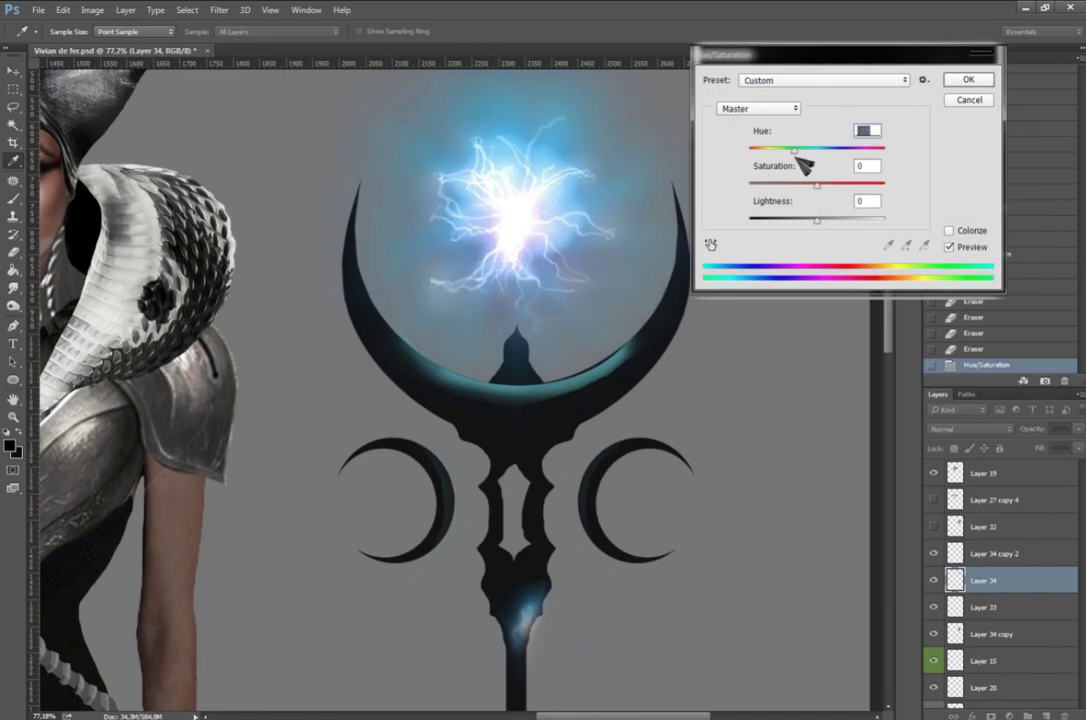
key(Return)
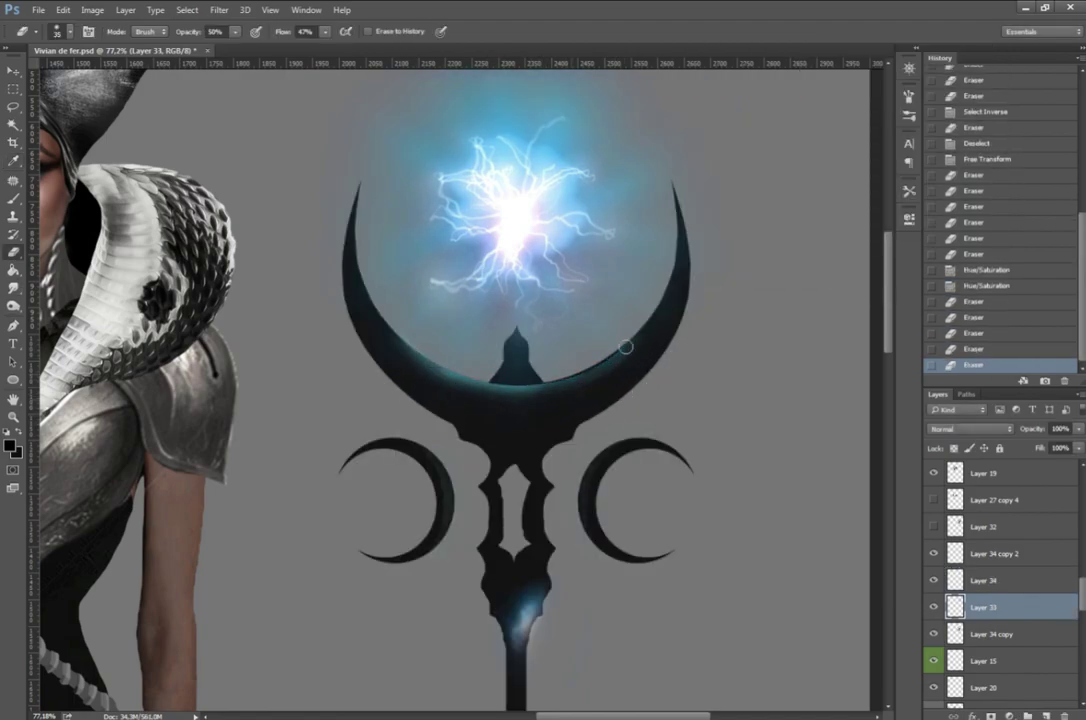
key(b)
click(9, 445)
click(926, 87)
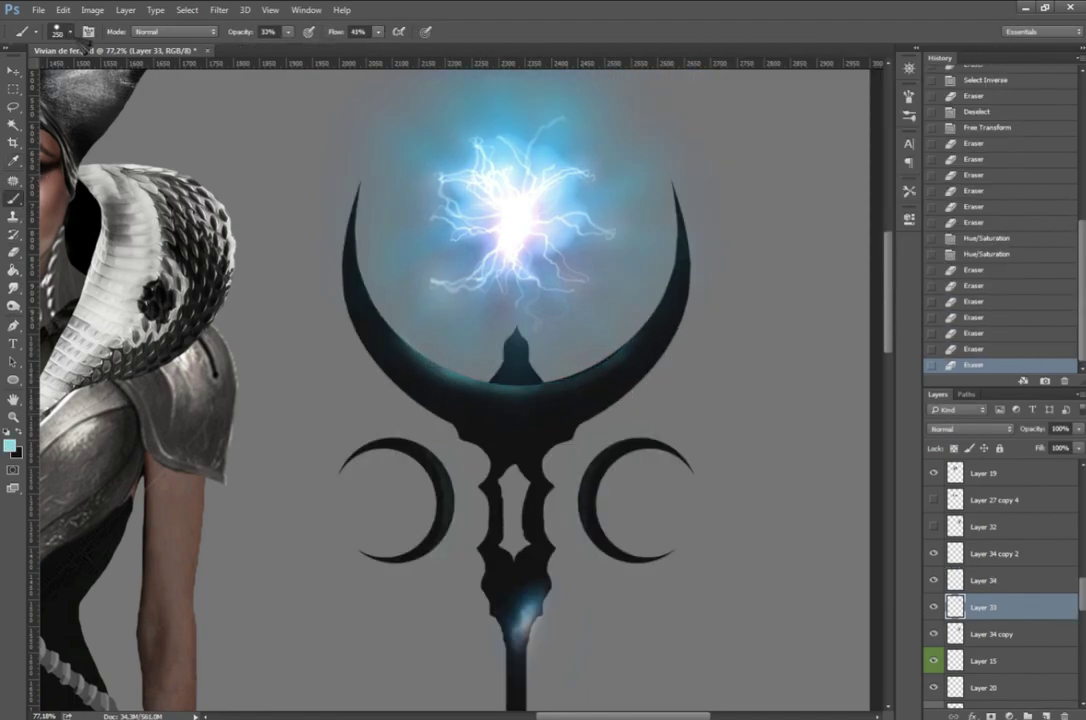
Step: Step back to the last erase state and open the staff layer's style settings
click(980, 333)
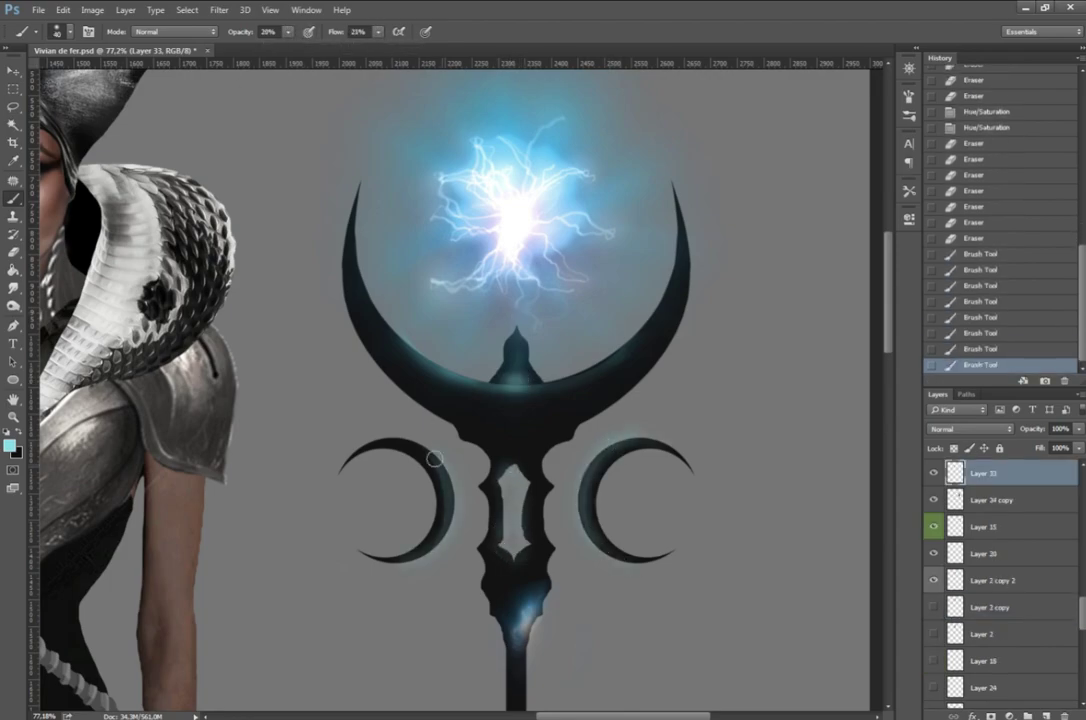
scroll(434, 458, down, 5)
scroll(572, 524, up, 5)
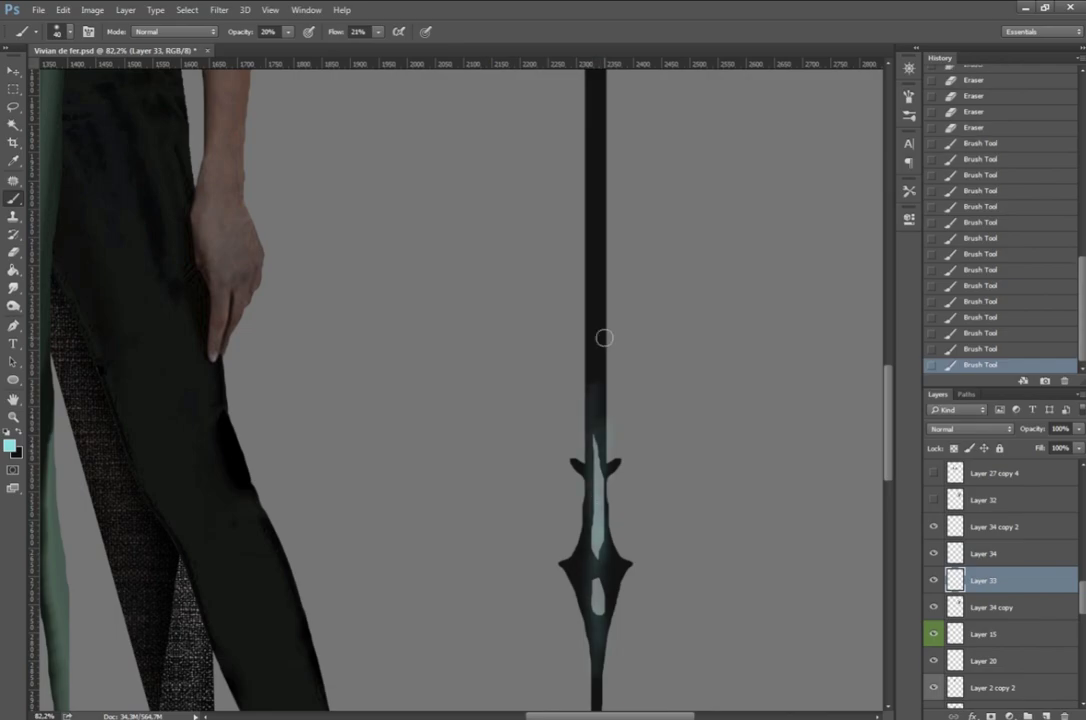
scroll(742, 537, down, 5)
double_click(1040, 607)
Step: Give the staff a Chisel Hard Bevel & Emboss and hide its dark purple overlay
click(590, 353)
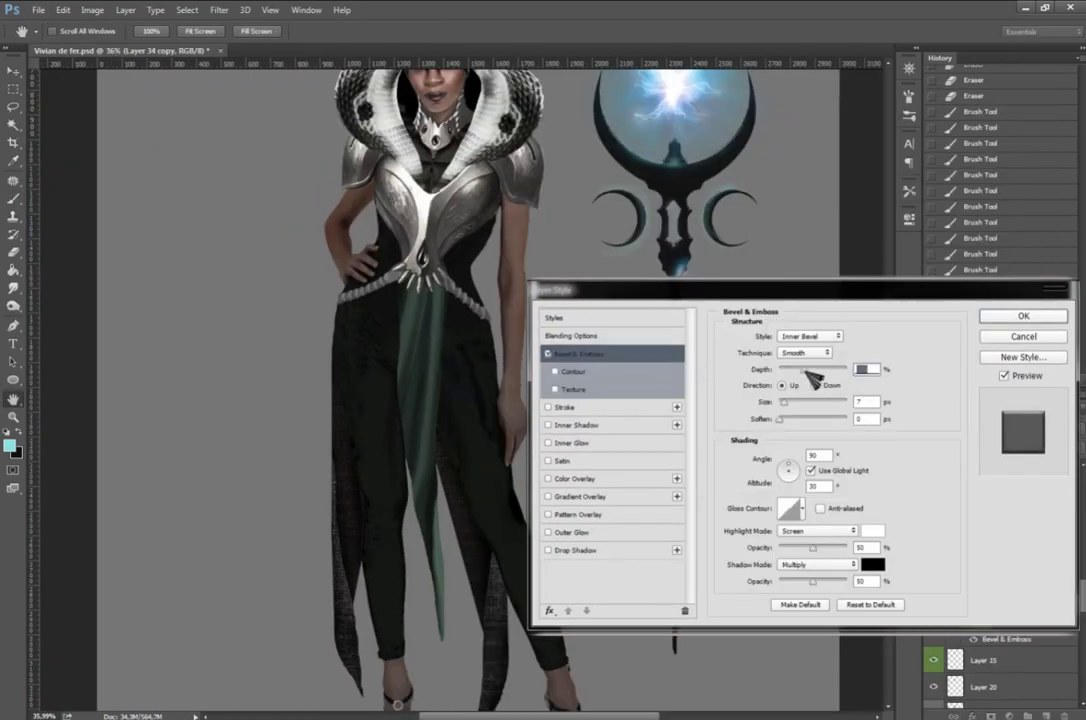
drag(700, 289, 518, 285)
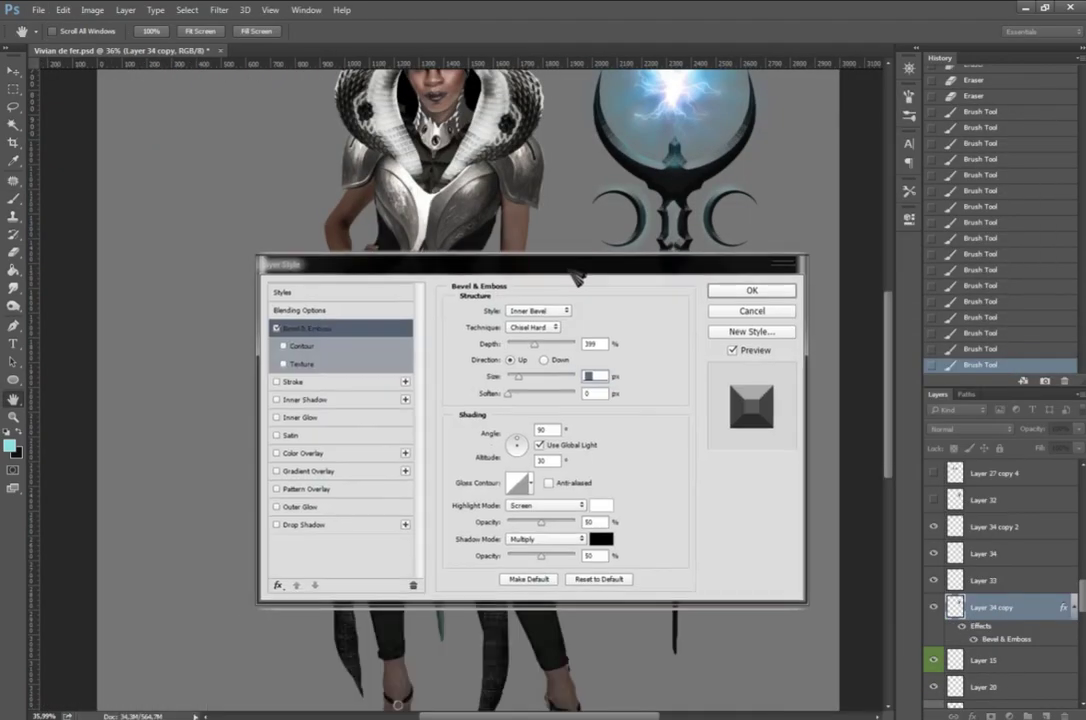
key(Return)
scroll(540, 400, up, 2)
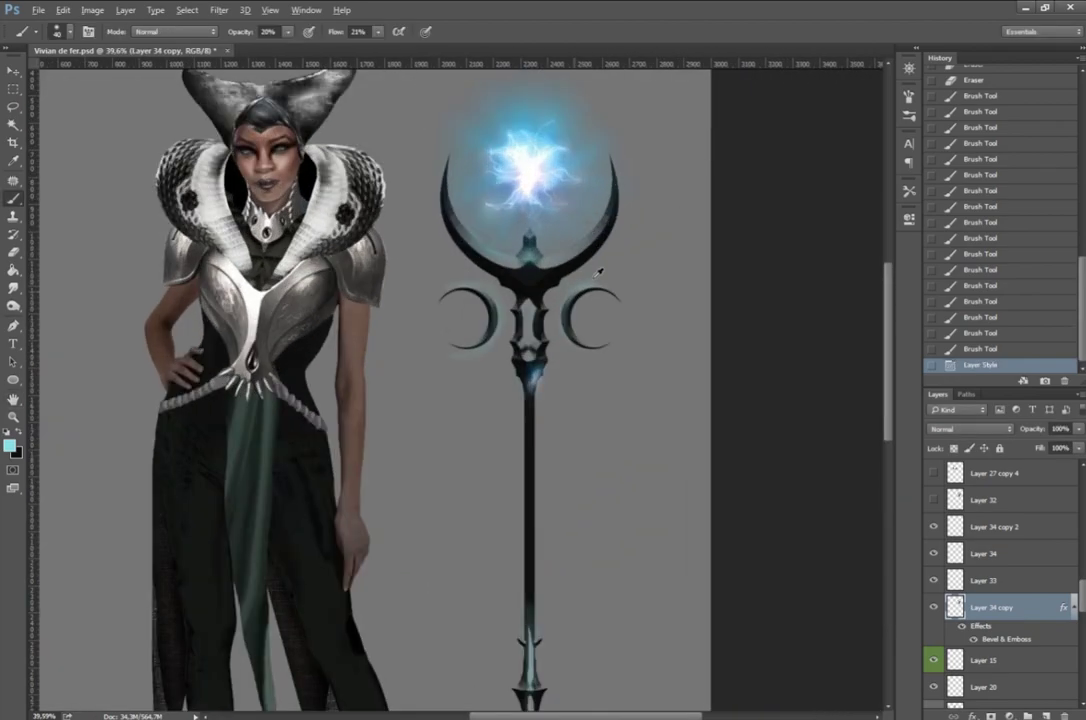
scroll(540, 400, up, 2)
scroll(540, 400, down, 2)
scroll(540, 400, down, 2)
click(935, 500)
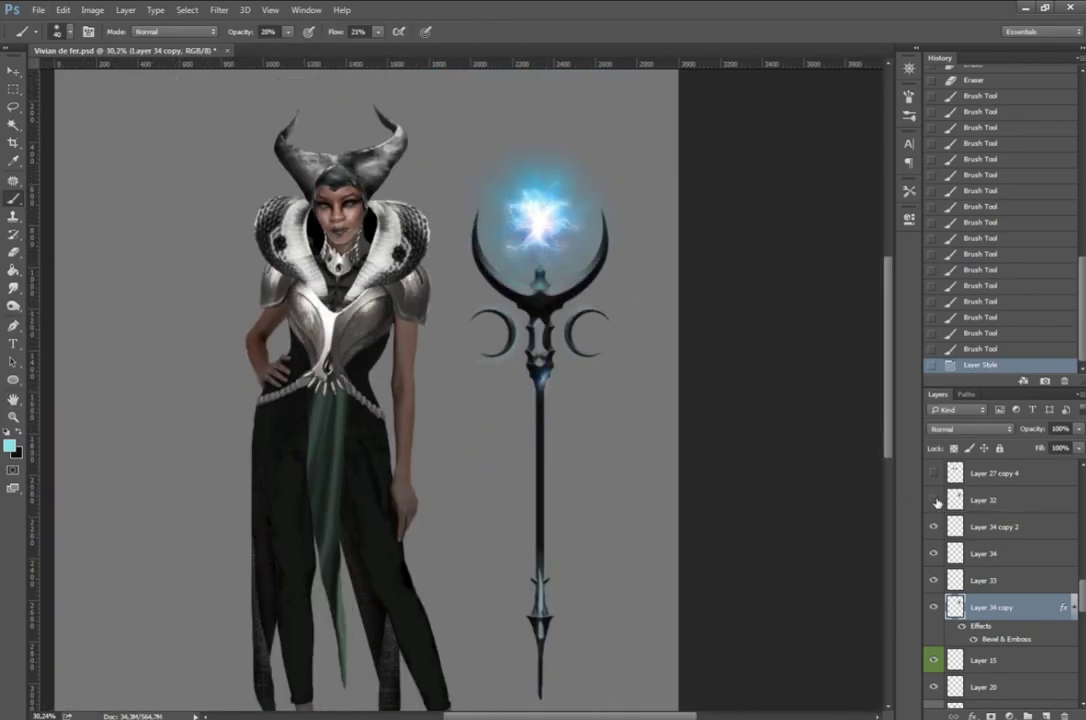
Step: Merge the staff copies into one layer, rotate it upright and place it left of the woman
shift+click(1018, 526)
key(ctrl+j)
key(ctrl+e)
key(ctrl+t)
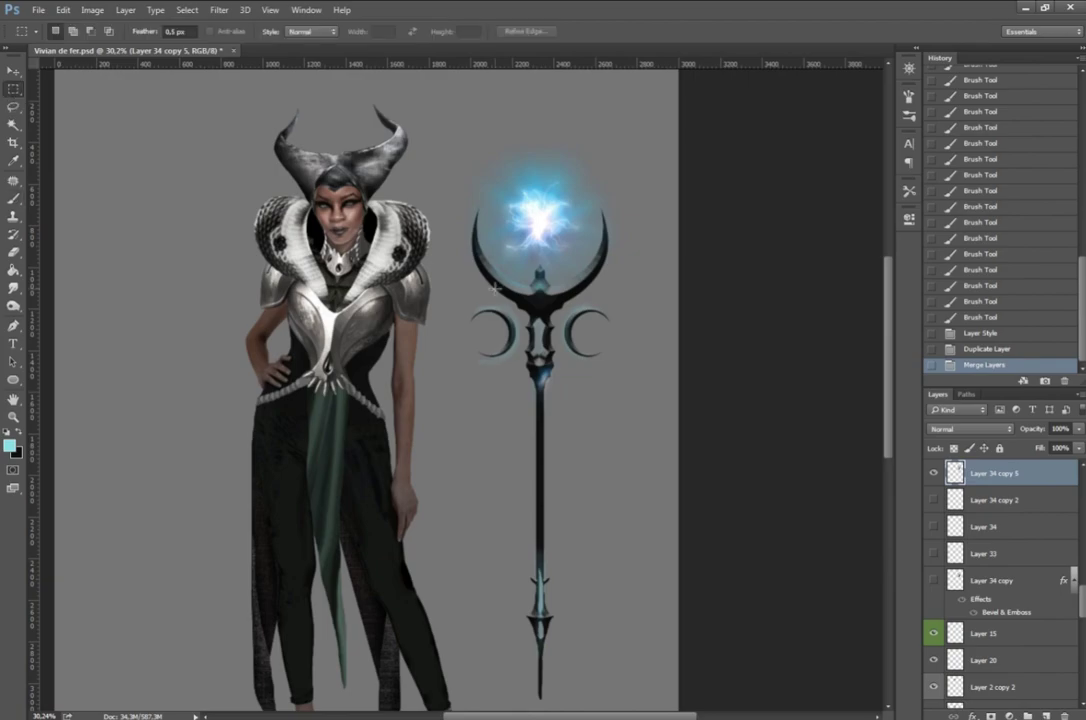
mouse_move(565, 135)
mouse_down()
mouse_move(415, 487)
mouse_move(503, 427)
mouse_up()
scroll(415, 487, down, 2)
mouse_move(517, 415)
mouse_down()
mouse_move(532, 433)
mouse_move(372, 433)
mouse_up()
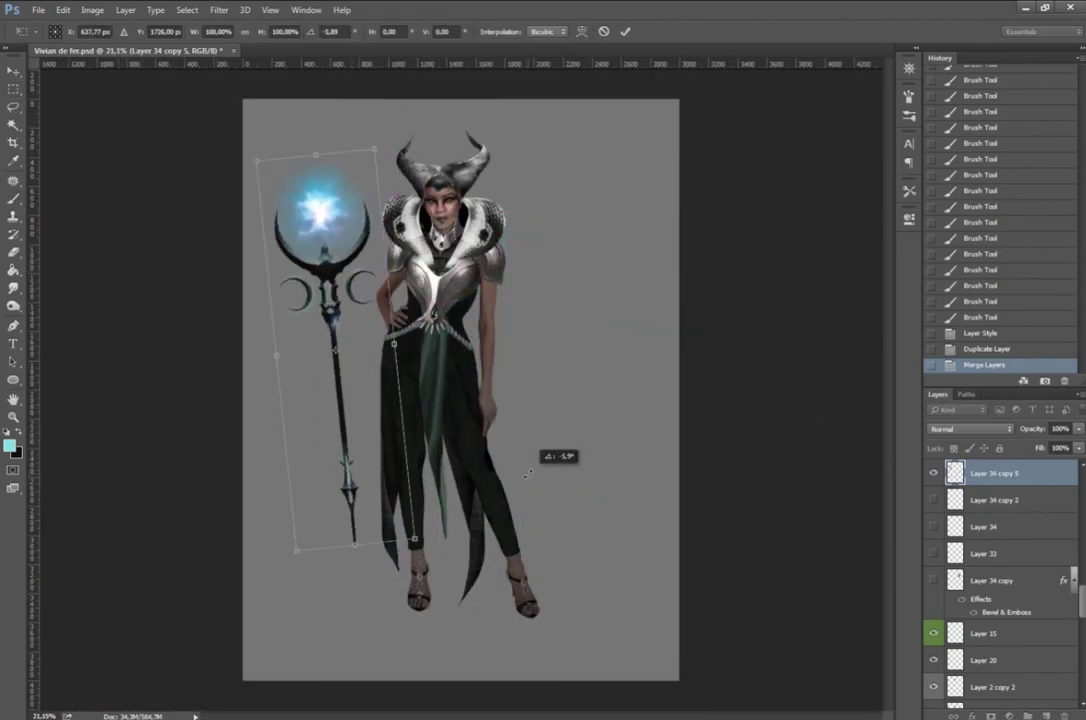
key(Return)
click(38, 10)
Step: Open a reference photo of a hand gripping a golden staff
click(73, 157)
key(m)
scroll(450, 380, up, 2)
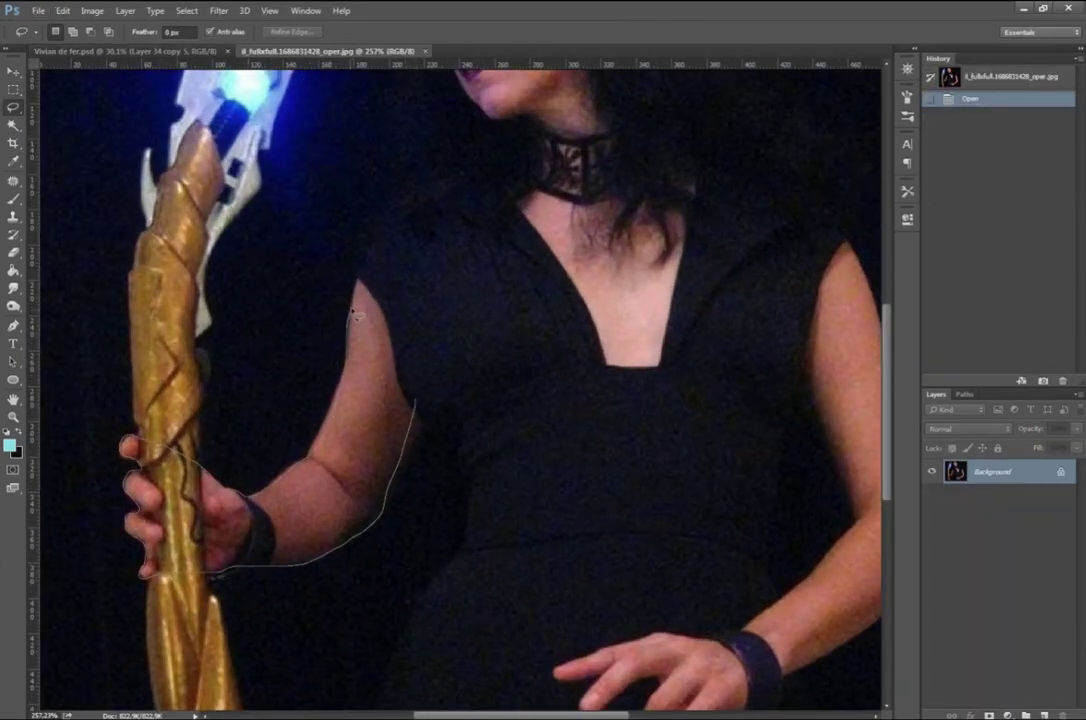
Step: Copy the staff-gripping arm from the photo into the painting, scale and tilt it at her side, and duplicate it
drag(355, 317, 359, 453)
key(ctrl+c)
key(ctrl+Tab)
key(ctrl+v)
key(ctrl+t)
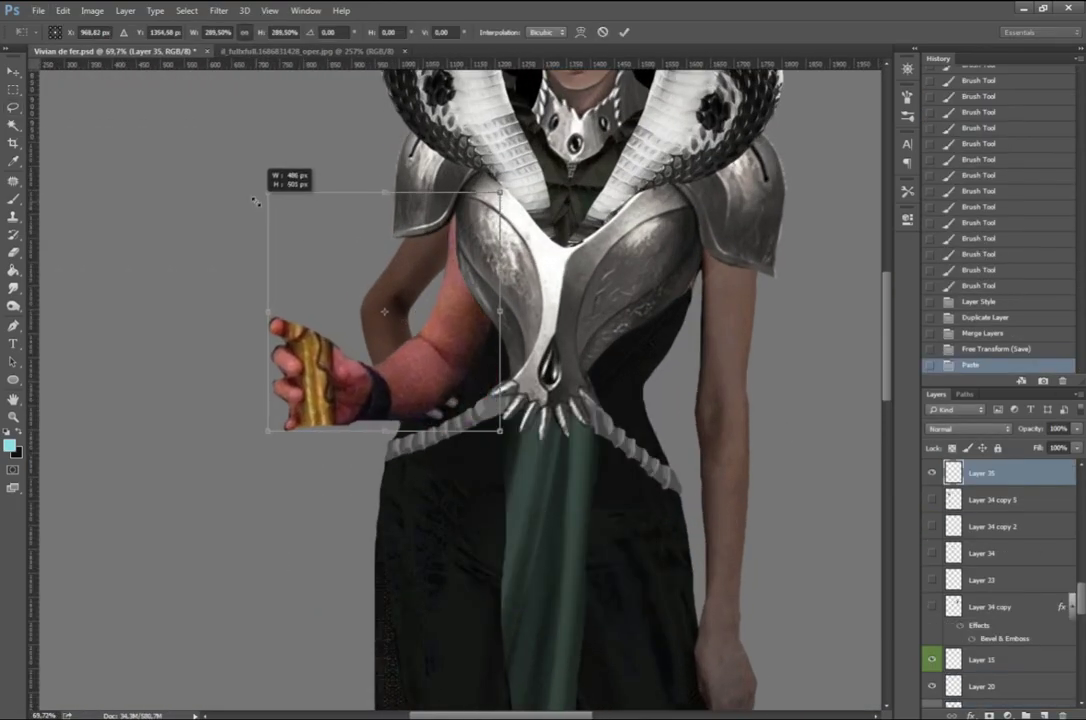
mouse_move(384, 330)
mouse_down()
mouse_move(486, 455)
mouse_move(308, 175)
mouse_move(250, 150)
mouse_up()
drag(420, 316, 443, 318)
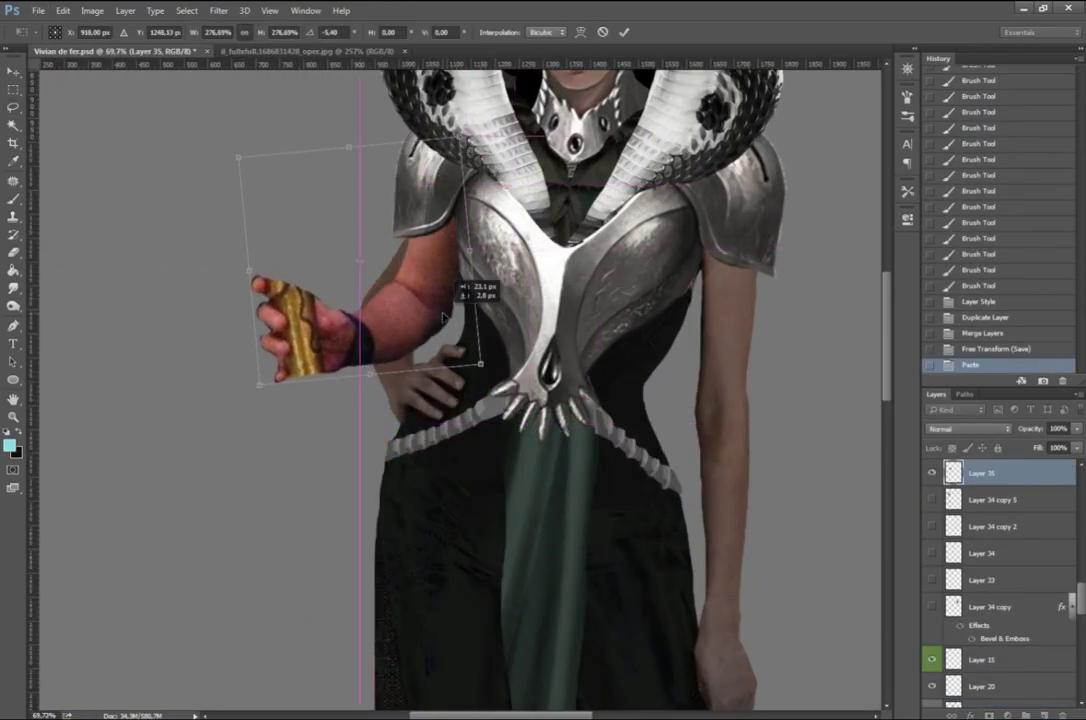
key(Return)
key(ctrl+j)
Step: Cut away the hand resting on her hip
scroll(986, 592, up, 2)
scroll(986, 592, up, 2)
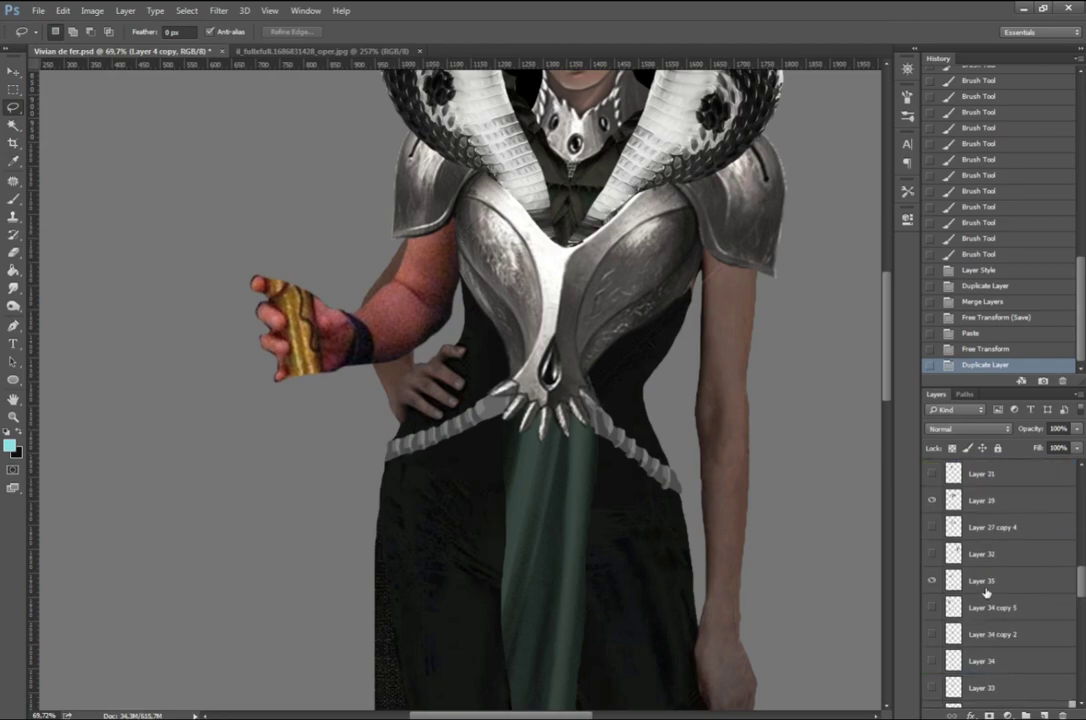
scroll(980, 580, down, 2)
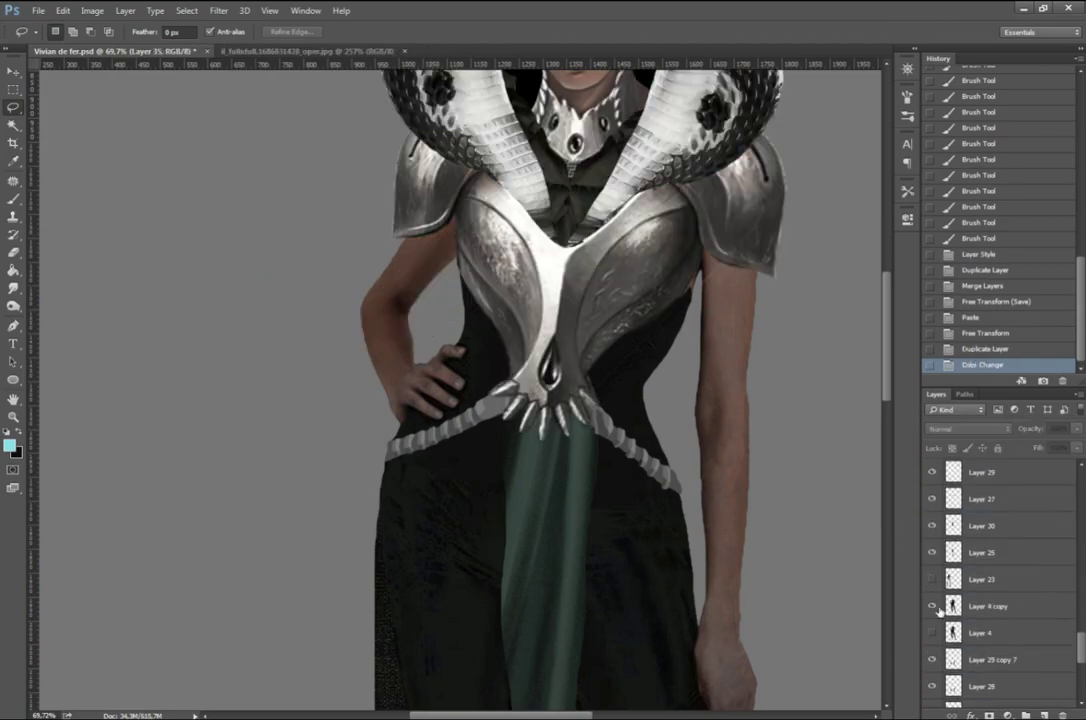
scroll(410, 388, up, 5)
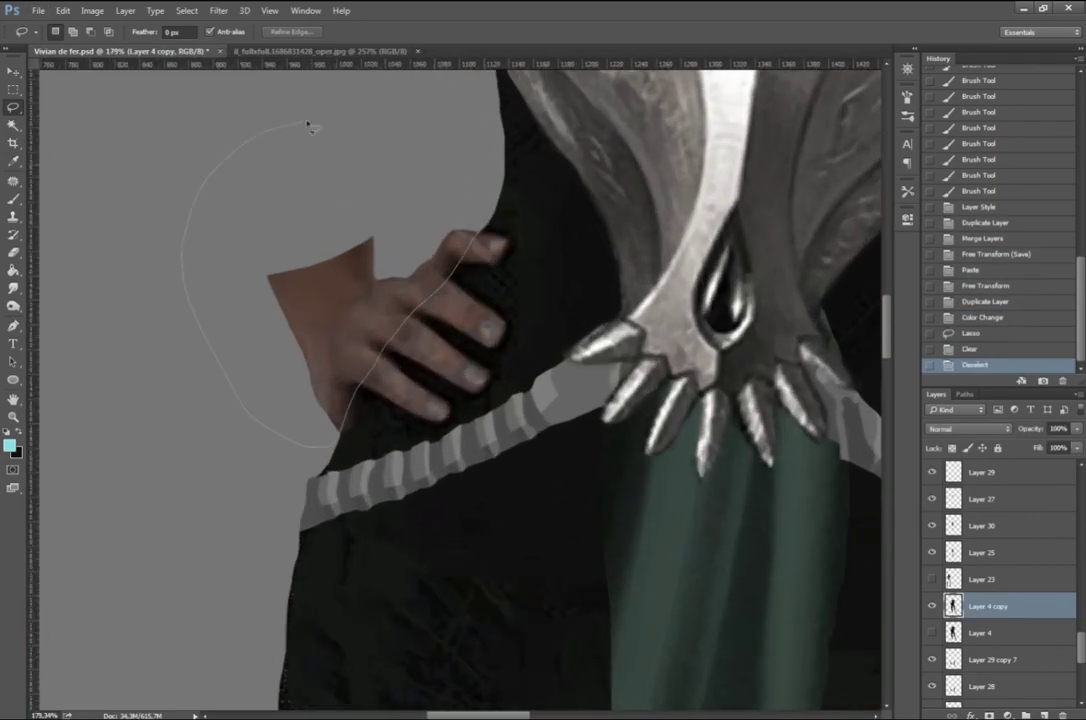
drag(308, 125, 470, 245)
key(Delete)
key(ctrl+d)
Step: Patch over the leftover finger marks with dress fabric
key(j)
drag(390, 200, 425, 230)
drag(400, 290, 398, 292)
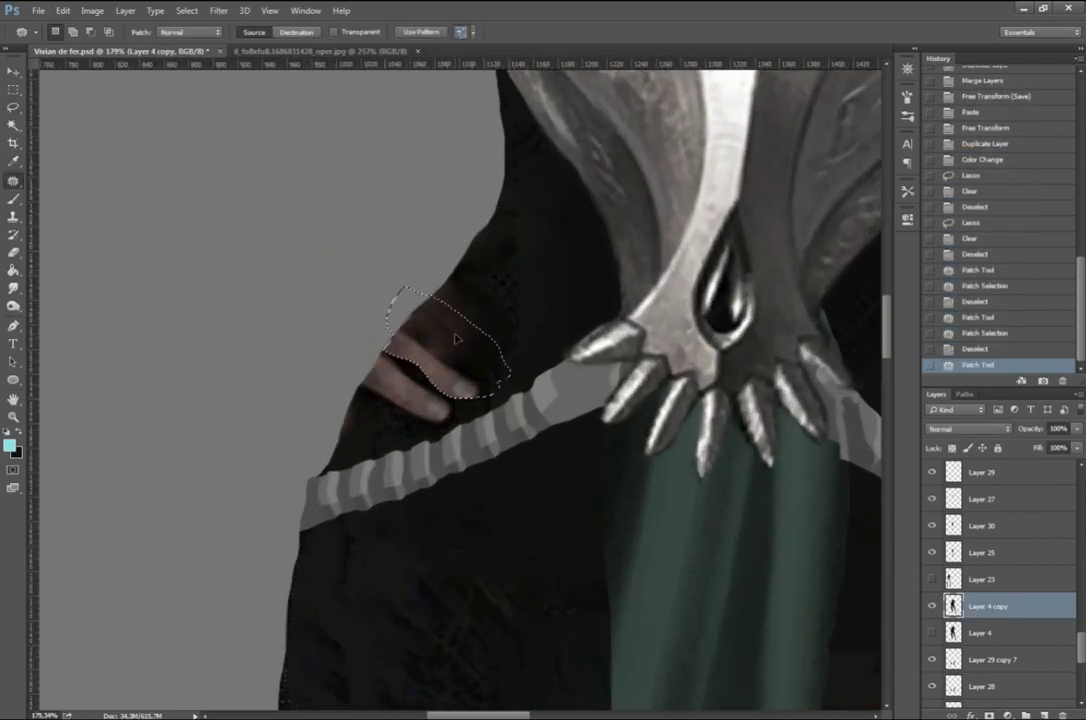
drag(455, 338, 296, 348)
key(ctrl+d)
key(o)
key(m)
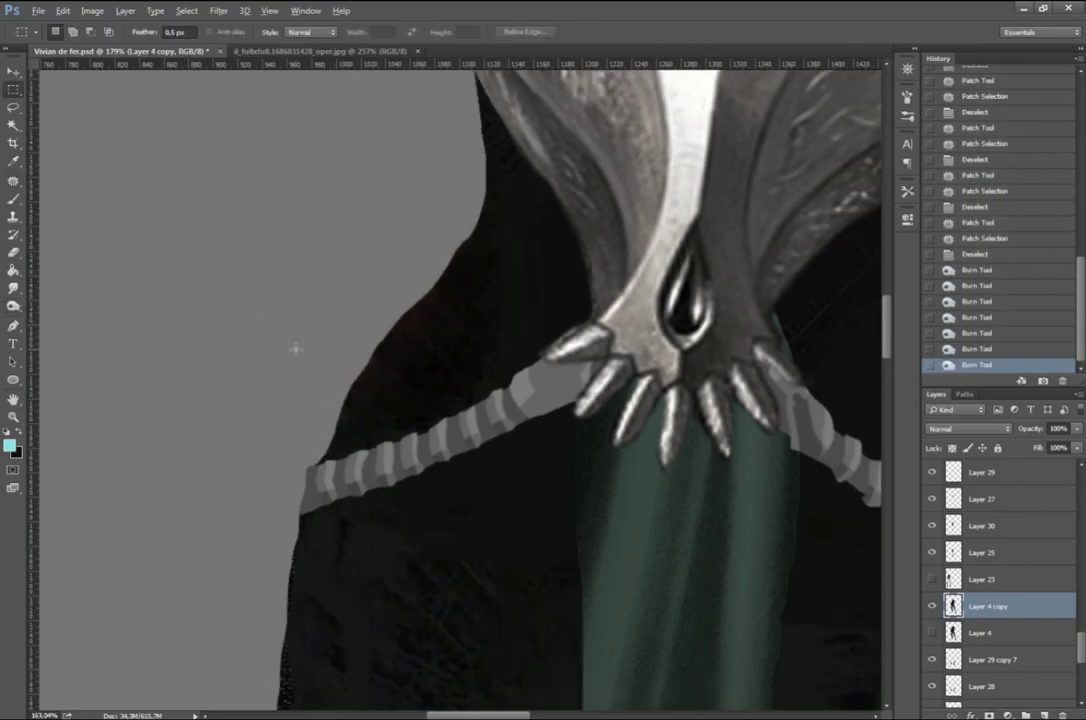
scroll(296, 348, down, 5)
scroll(446, 407, up, 2)
scroll(230, 296, up, 2)
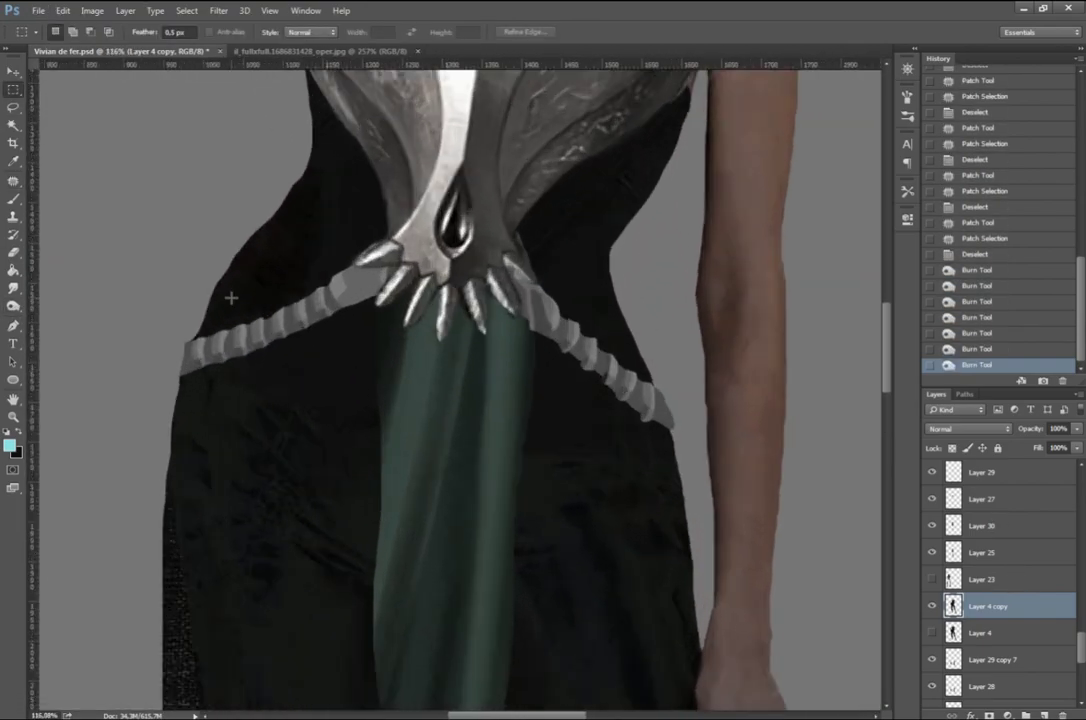
Step: Patch rough spots along the dress edge and beside the arm
key(j)
drag(363, 308, 400, 407)
key(ctrl+d)
mouse_move(525, 343)
mouse_down()
mouse_move(632, 490)
mouse_move(581, 557)
mouse_up()
scroll(581, 557, down, 5)
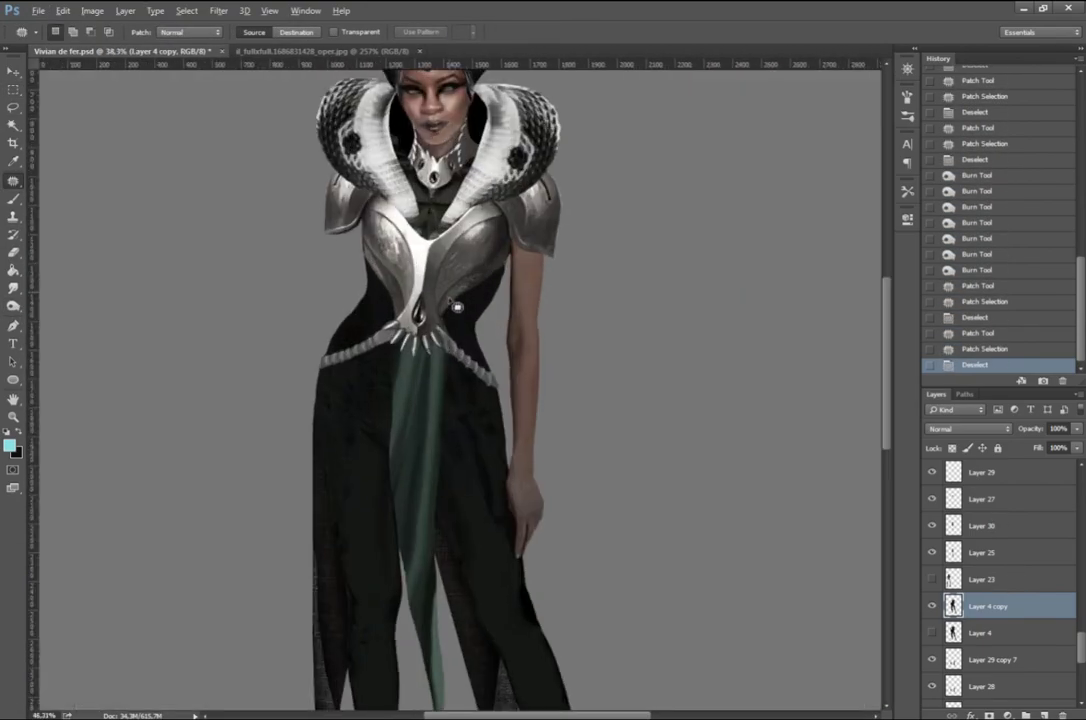
scroll(642, 133, up, 5)
mouse_move(642, 133)
mouse_down()
mouse_move(632, 130)
mouse_move(660, 200)
mouse_up()
key(ctrl+d)
scroll(376, 490, down, 5)
scroll(376, 490, up, 4)
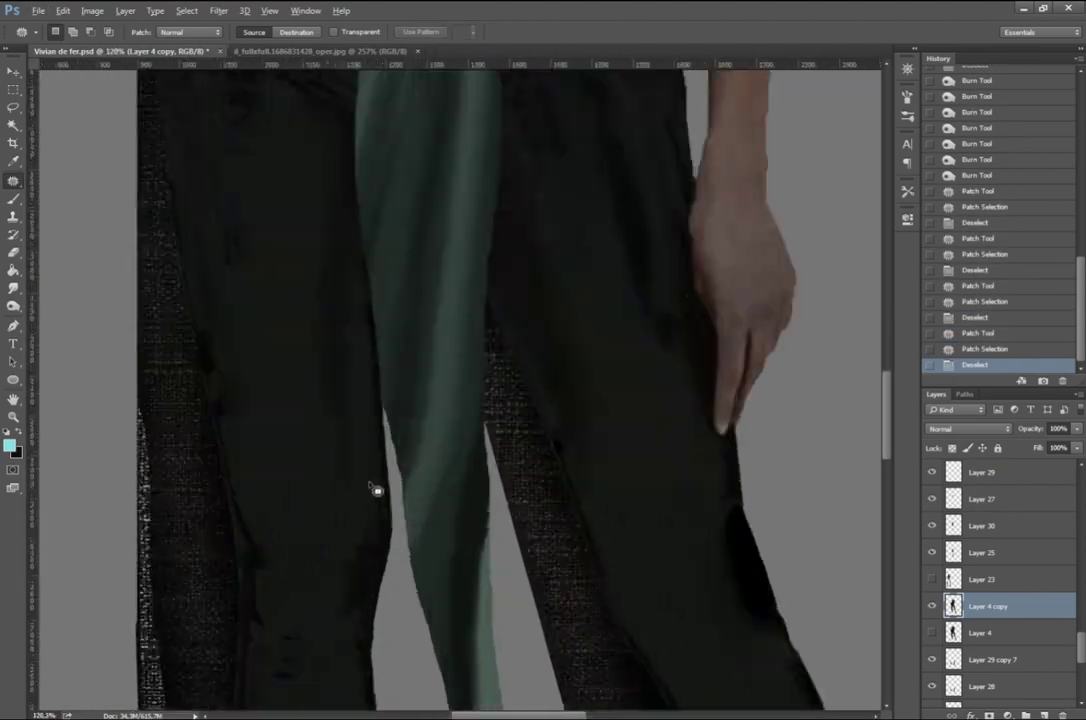
scroll(356, 468, down, 2)
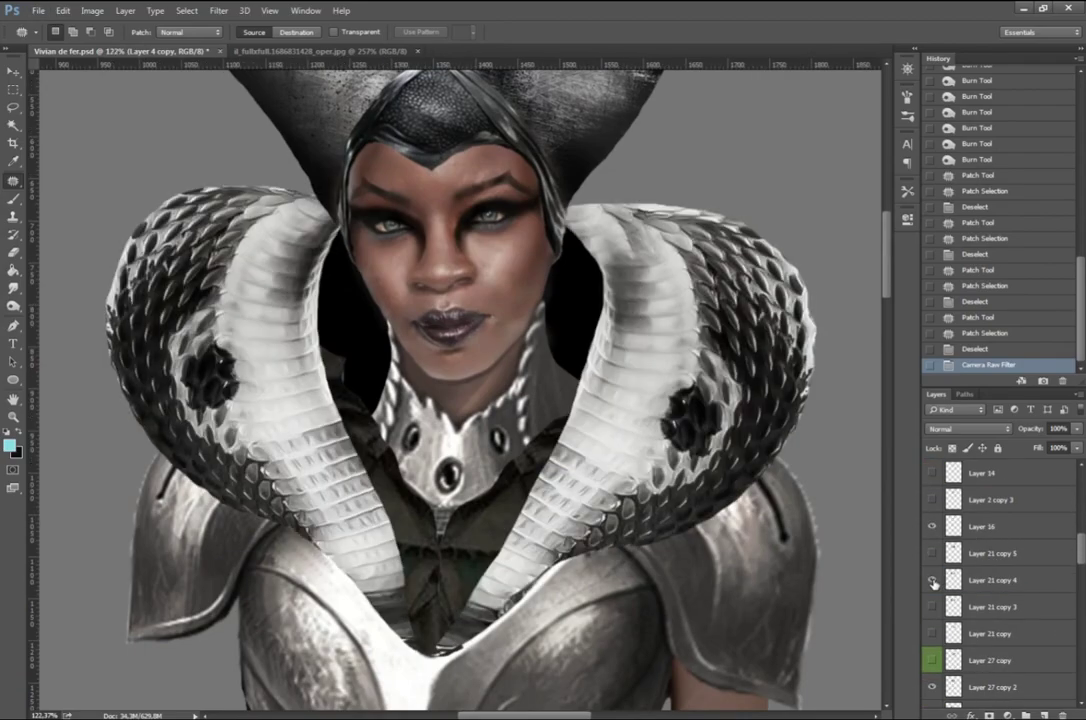
Step: Reapply Camera Raw to Layer 2 copy 2 with lower exposure, highlights and vibrance
click(990, 553)
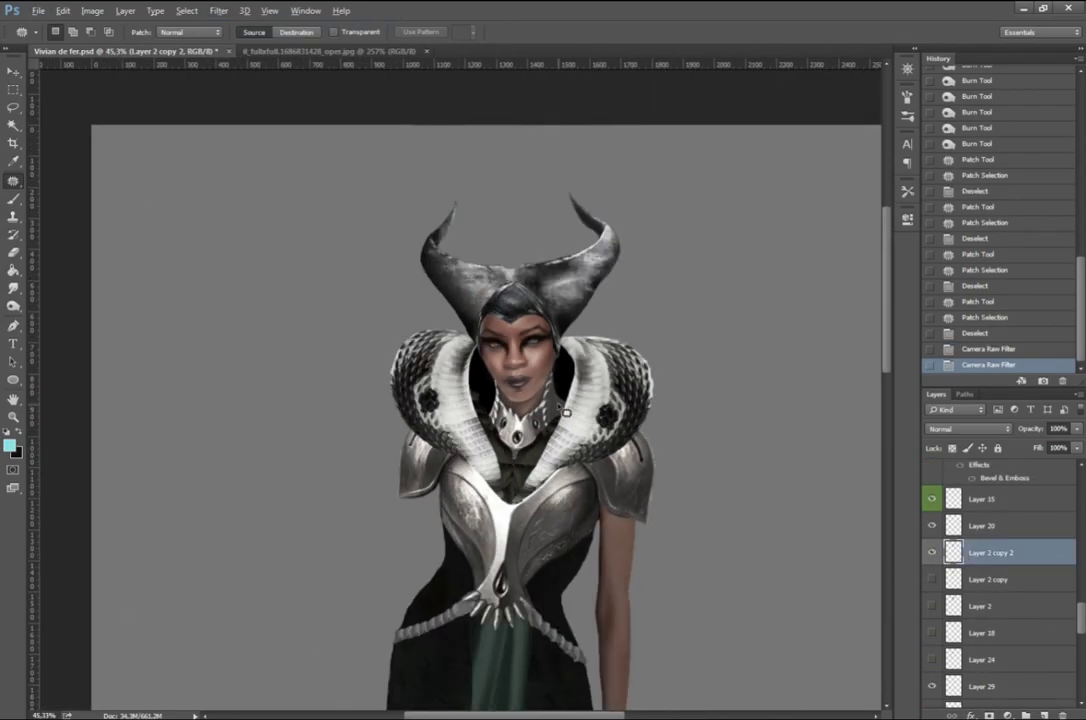
scroll(566, 412, up, 5)
key(ctrl+z)
scroll(933, 617, up, 2)
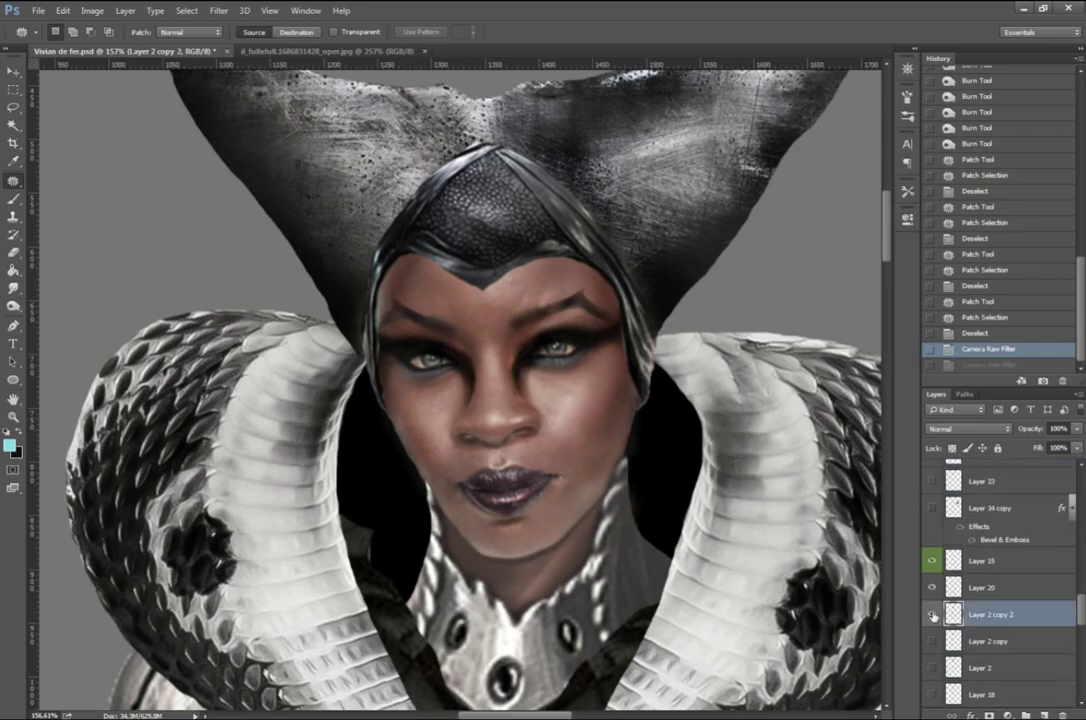
key(ctrl+shift+a)
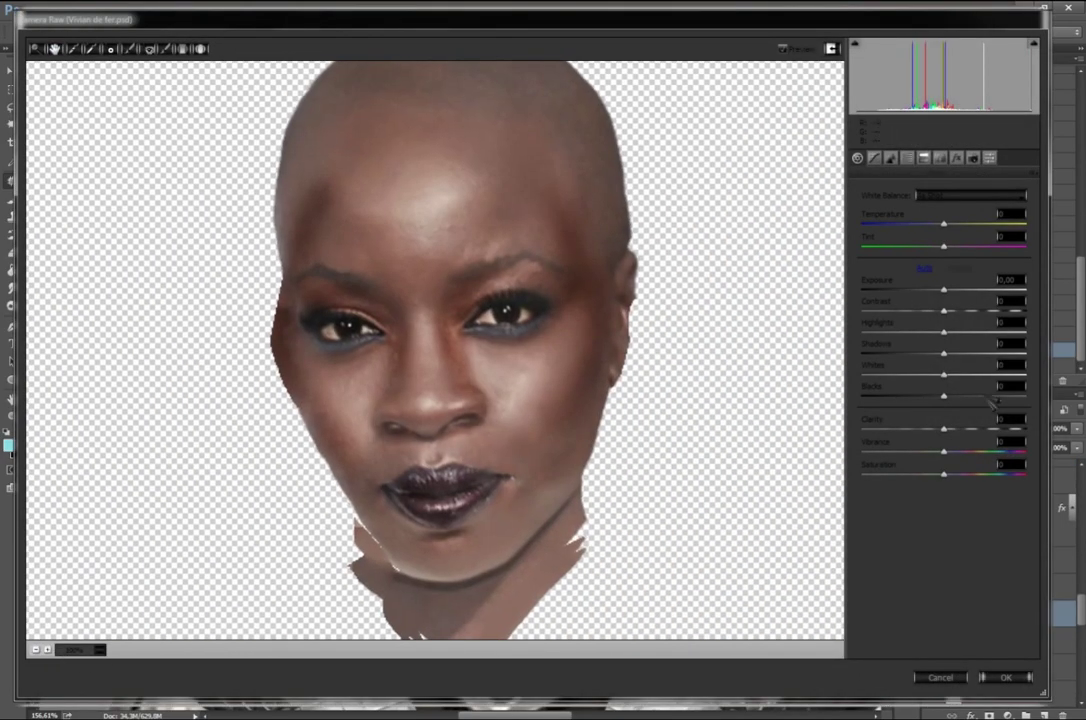
key(ctrl+alt+4)
key(ctrl+alt+1)
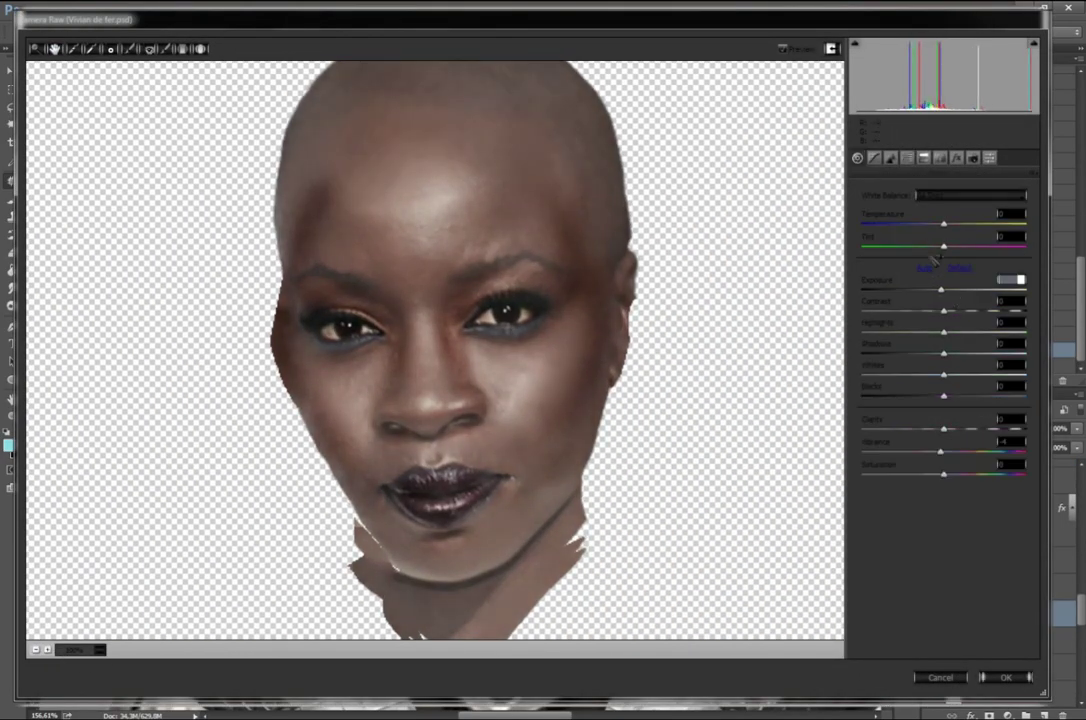
key(ctrl+alt+5)
key(ctrl+alt+1)
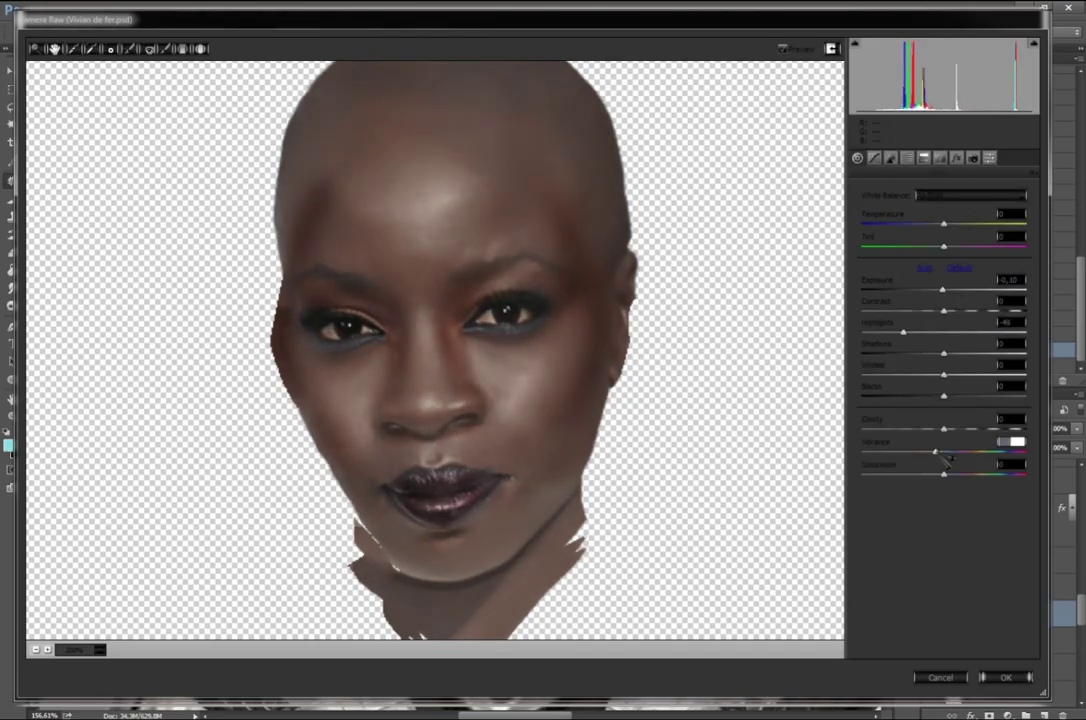
click(1001, 678)
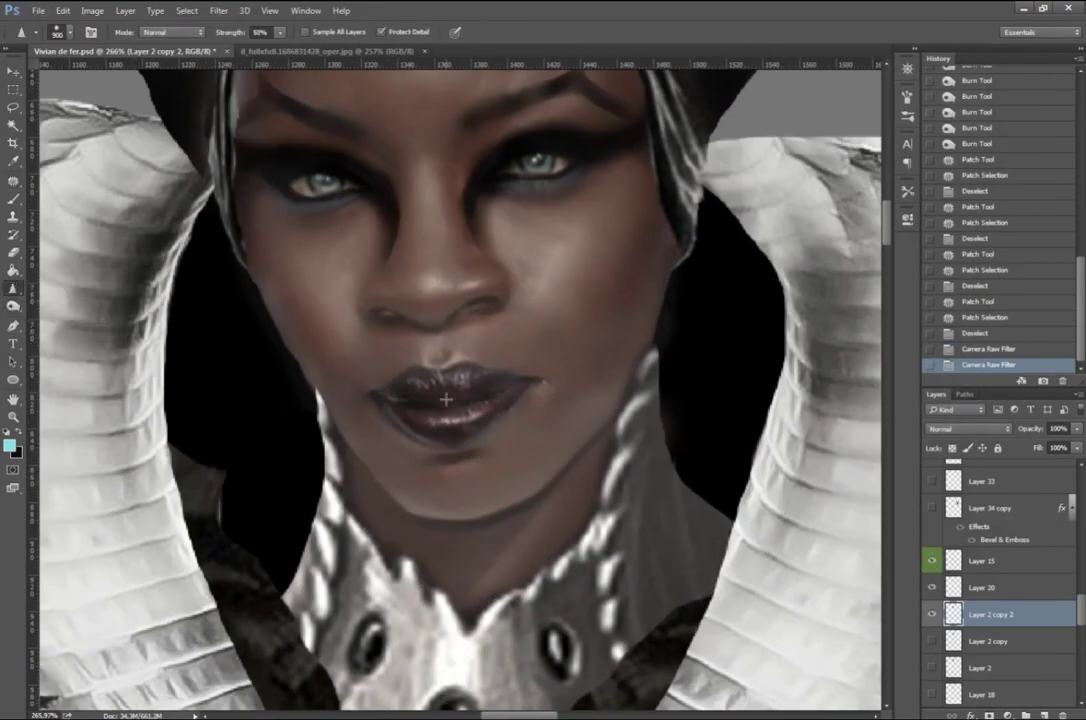
Step: Sharpen the lips and burn darker shadows around the eyes
drag(364, 393, 589, 165)
key(ctrl+0)
scroll(439, 482, up, 5)
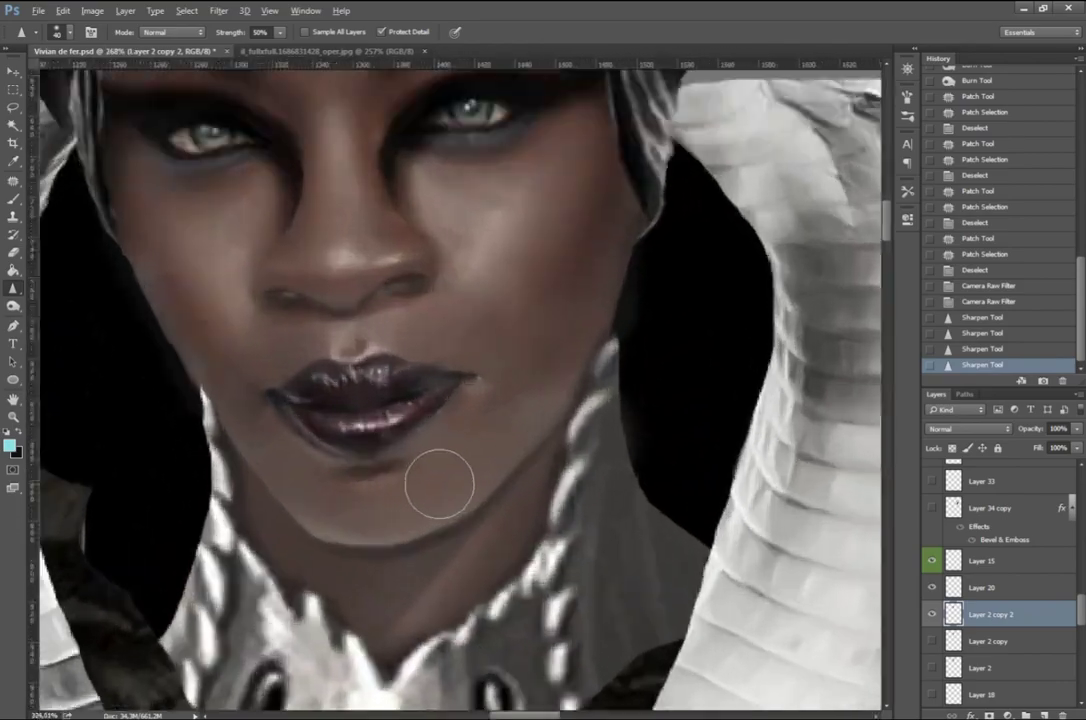
key(o)
key(ctrl+0)
scroll(284, 267, up, 5)
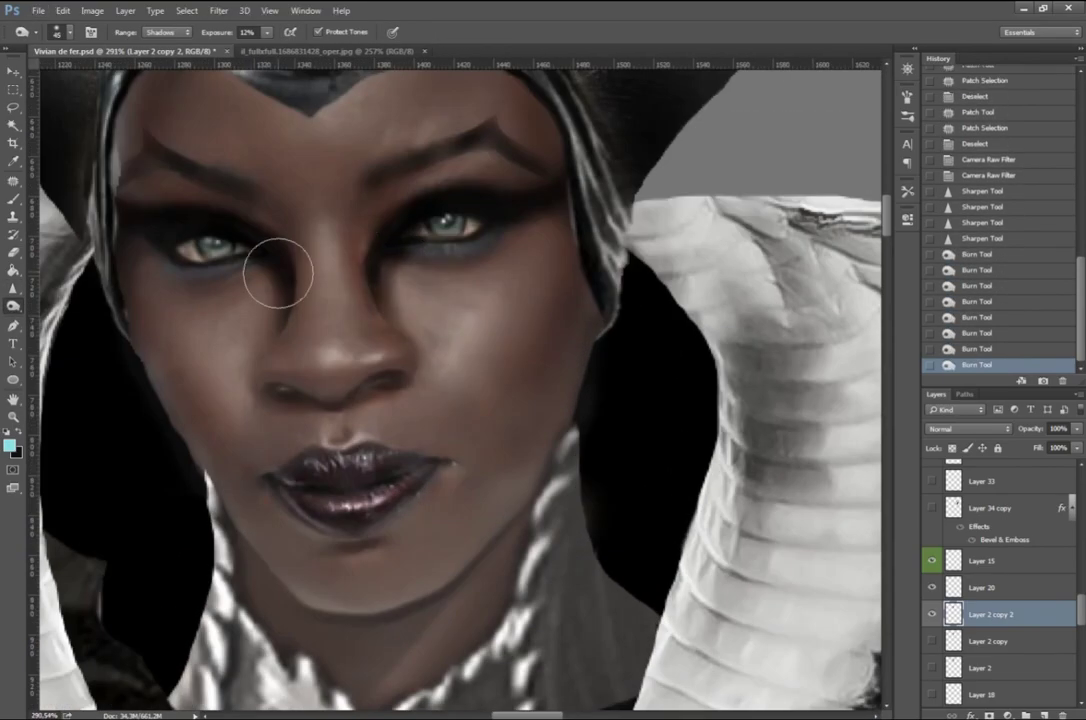
mouse_move(284, 267)
mouse_down()
mouse_move(339, 225)
mouse_move(290, 480)
mouse_up()
scroll(290, 480, down, 3)
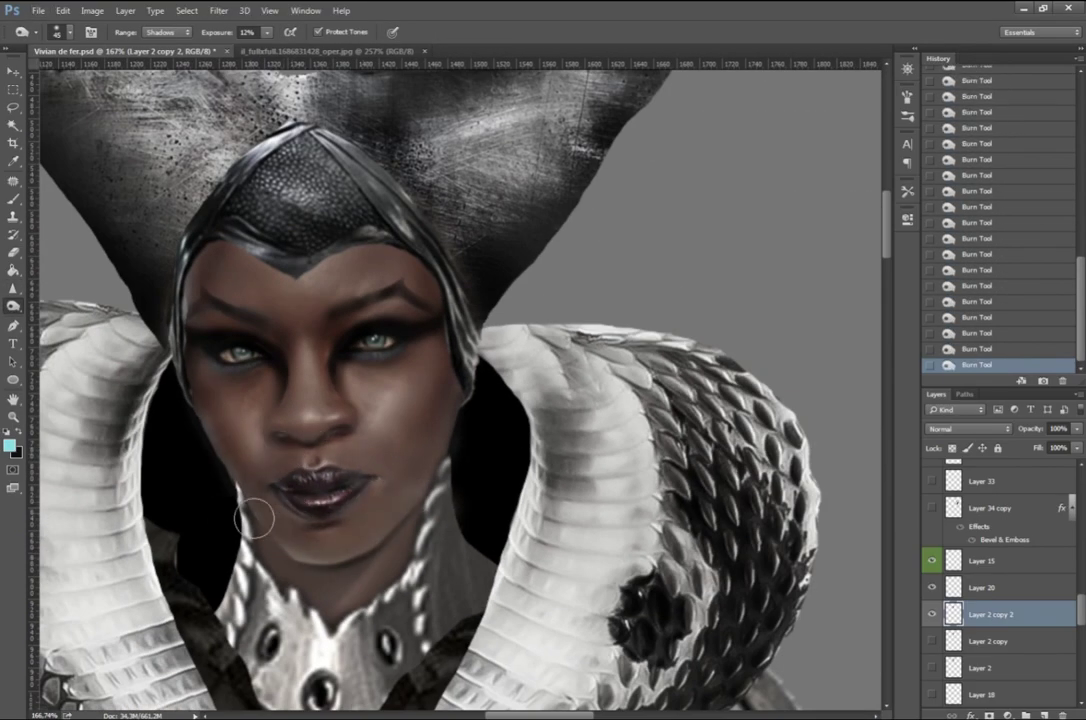
scroll(254, 514, down, 5)
key(ctrl+alt+z)
key(ctrl+alt+z)
key(ctrl+alt+z)
key(ctrl+alt+z)
key(ctrl+alt+z)
key(ctrl+alt+z)
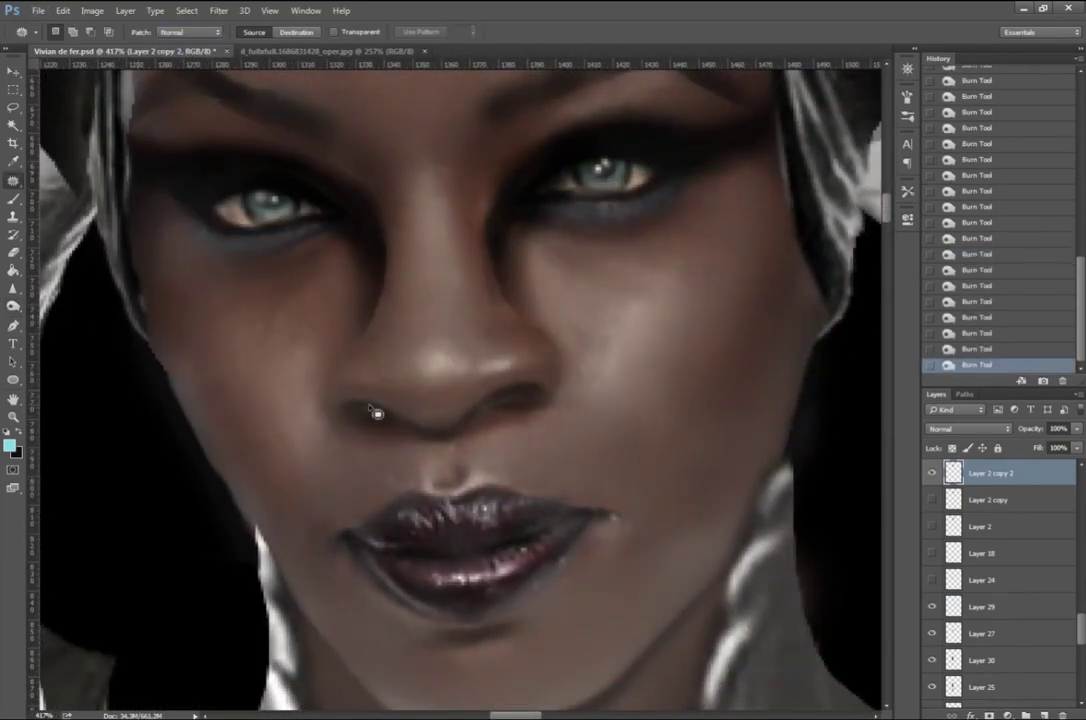
scroll(496, 409, down, 5)
scroll(456, 647, up, 3)
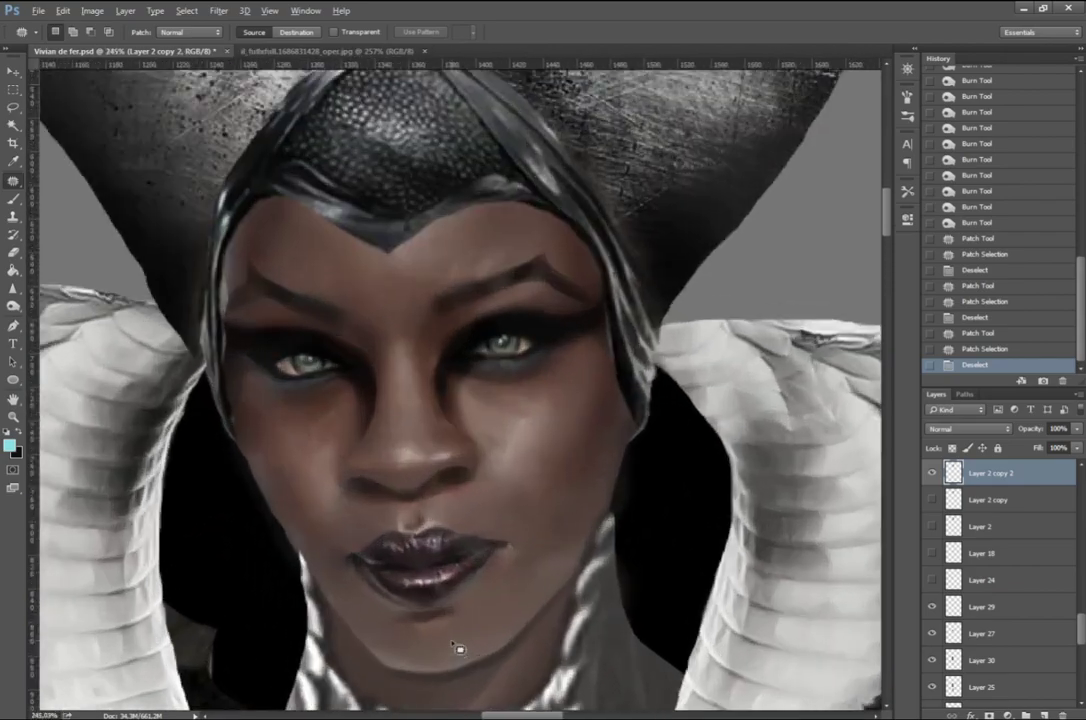
scroll(550, 508, up, 2)
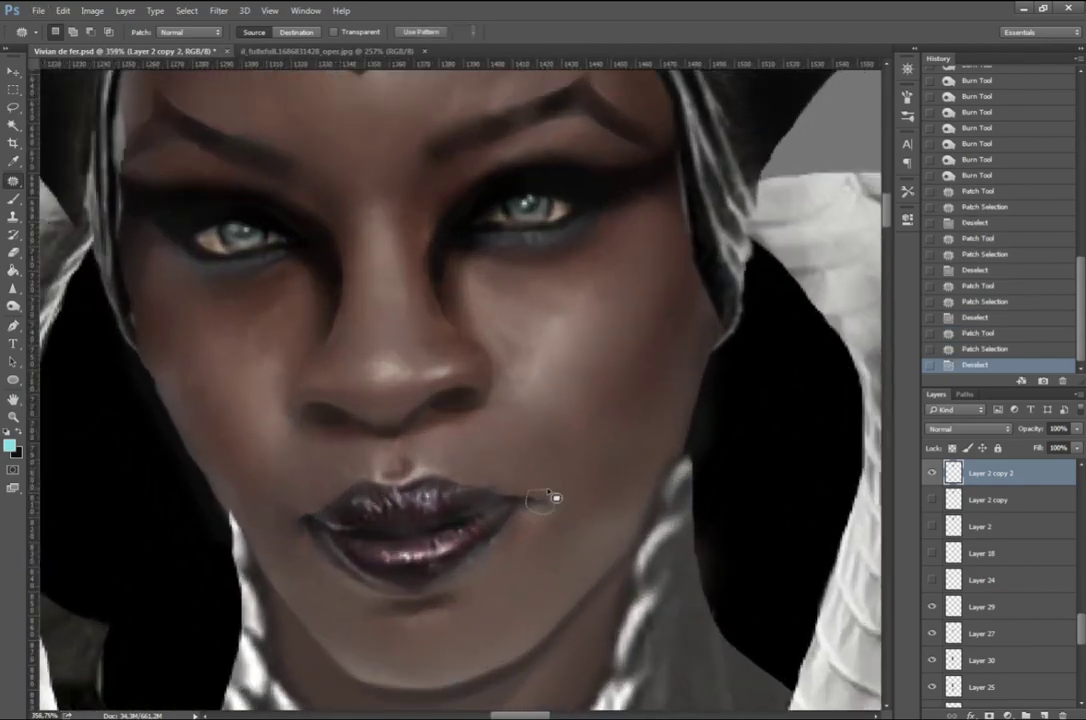
Step: Smudge the skin beside the lip corner to smooth it
click(13, 288)
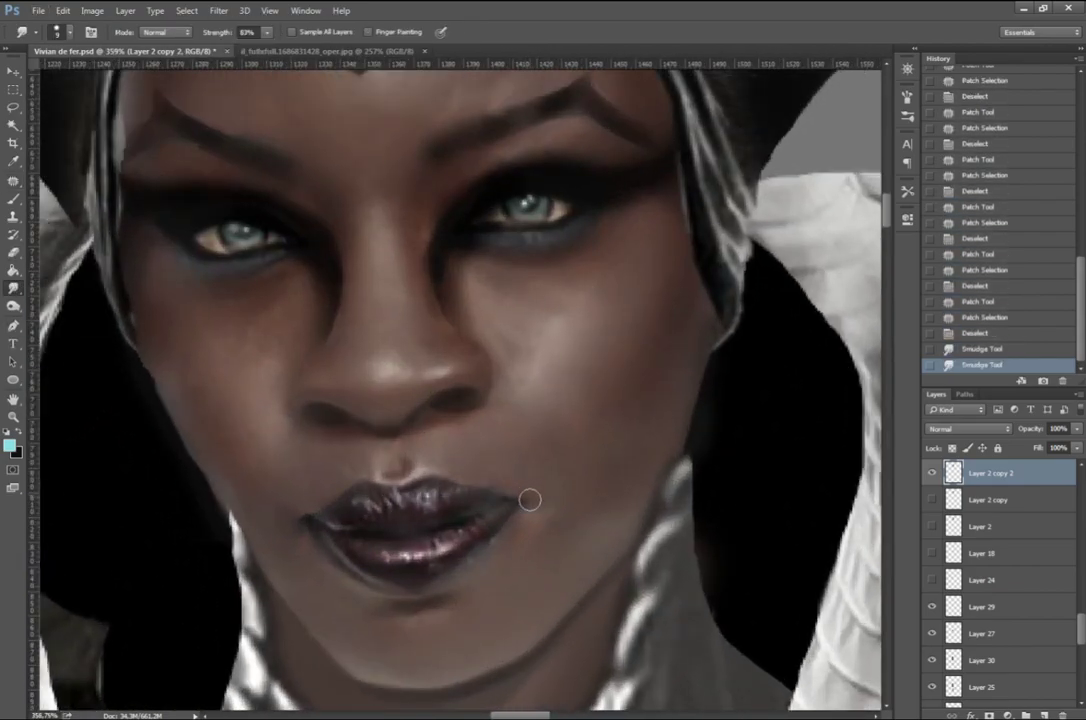
drag(528, 499, 498, 484)
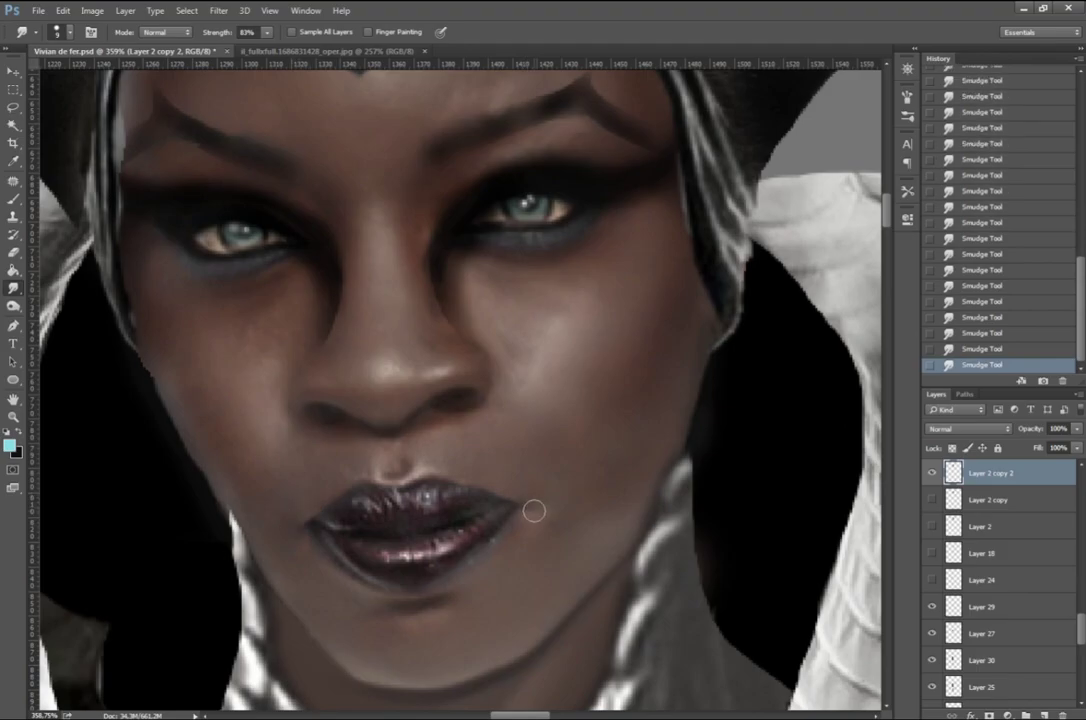
scroll(533, 511, down, 5)
scroll(577, 550, up, 4)
scroll(577, 550, down, 4)
scroll(278, 323, up, 3)
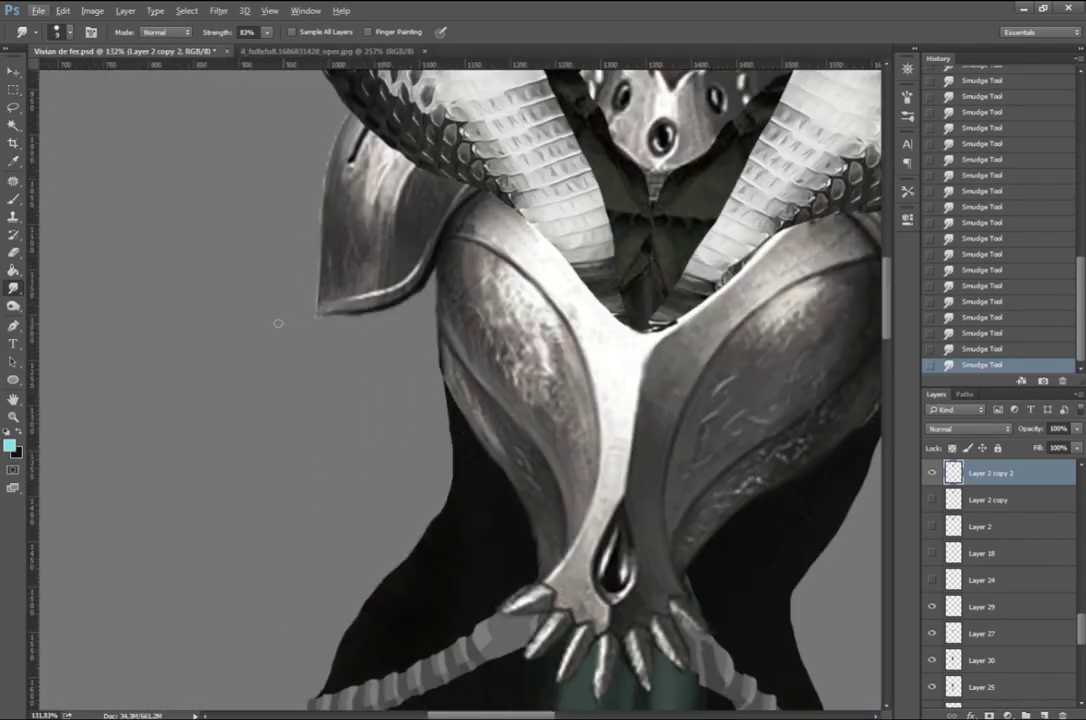
scroll(990, 560, down, 5)
Step: Show Layer 35 and erase an unwanted part of the pasted arm
key(ctrl+minus)
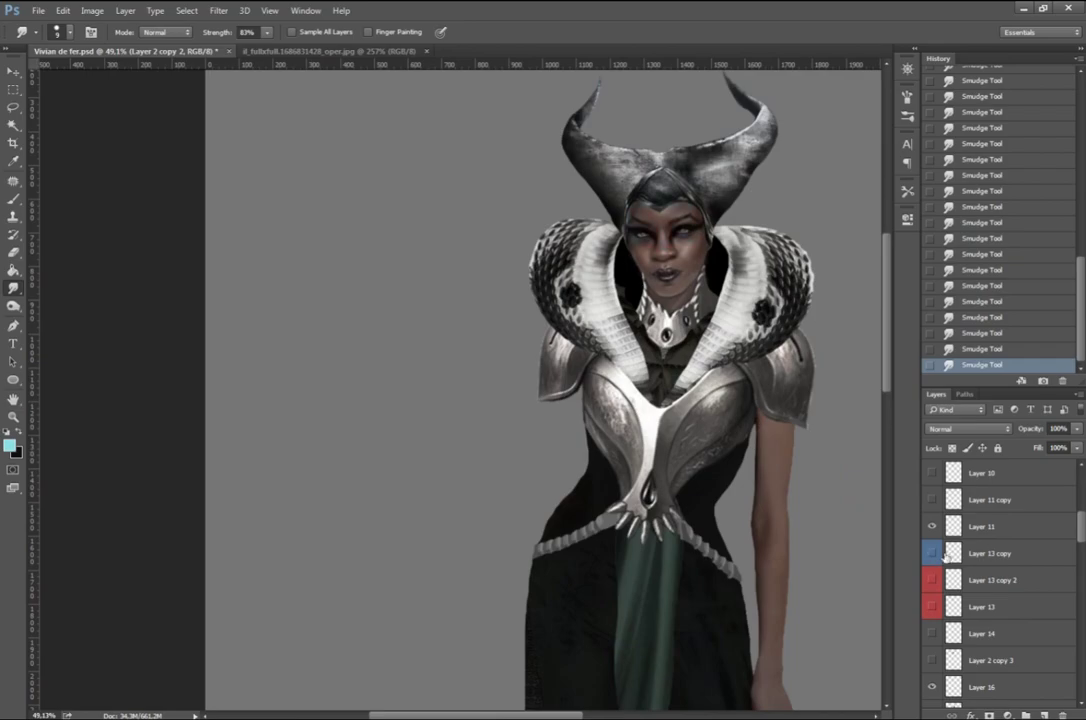
click(932, 633)
click(985, 633)
key(l)
scroll(581, 420, up, 5)
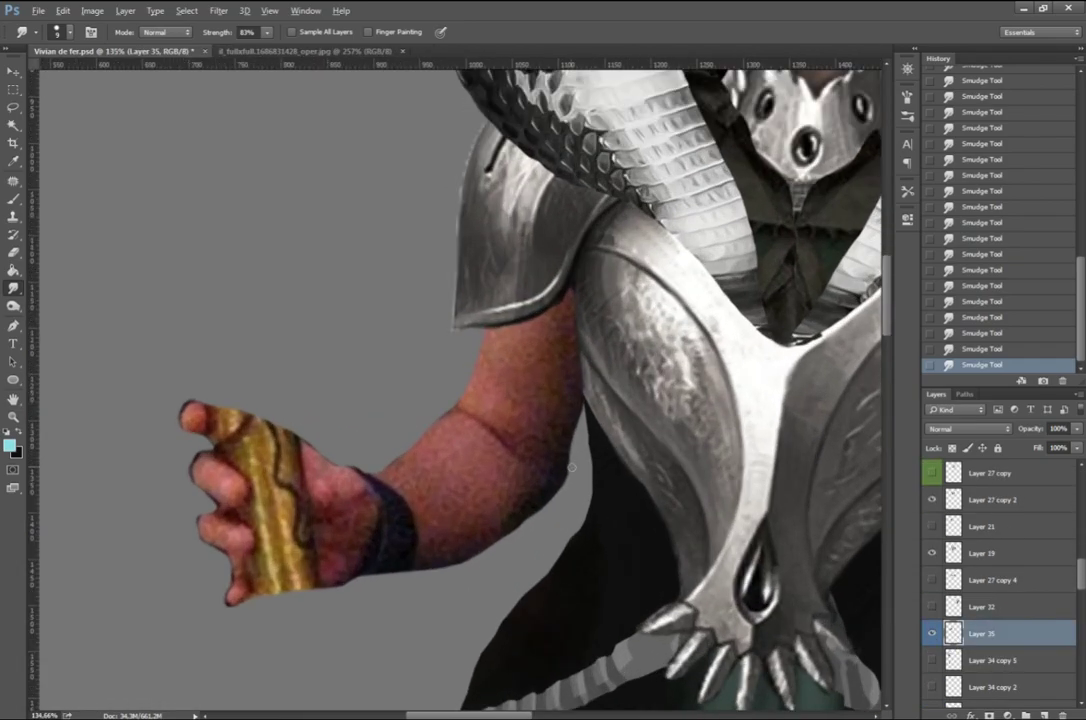
drag(438, 578, 592, 290)
key(Delete)
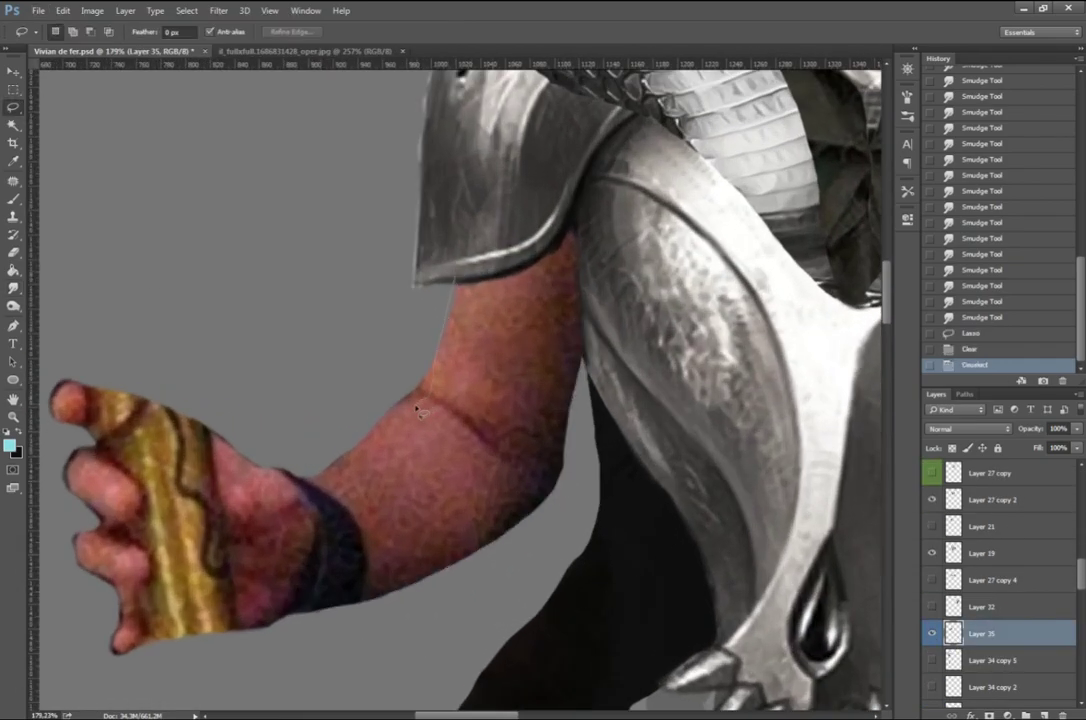
key(Delete)
key(ctrl+d)
Step: Select another part of the arm and apply a Camera Raw colour correction
scroll(313, 286, down, 5)
scroll(487, 425, up, 2)
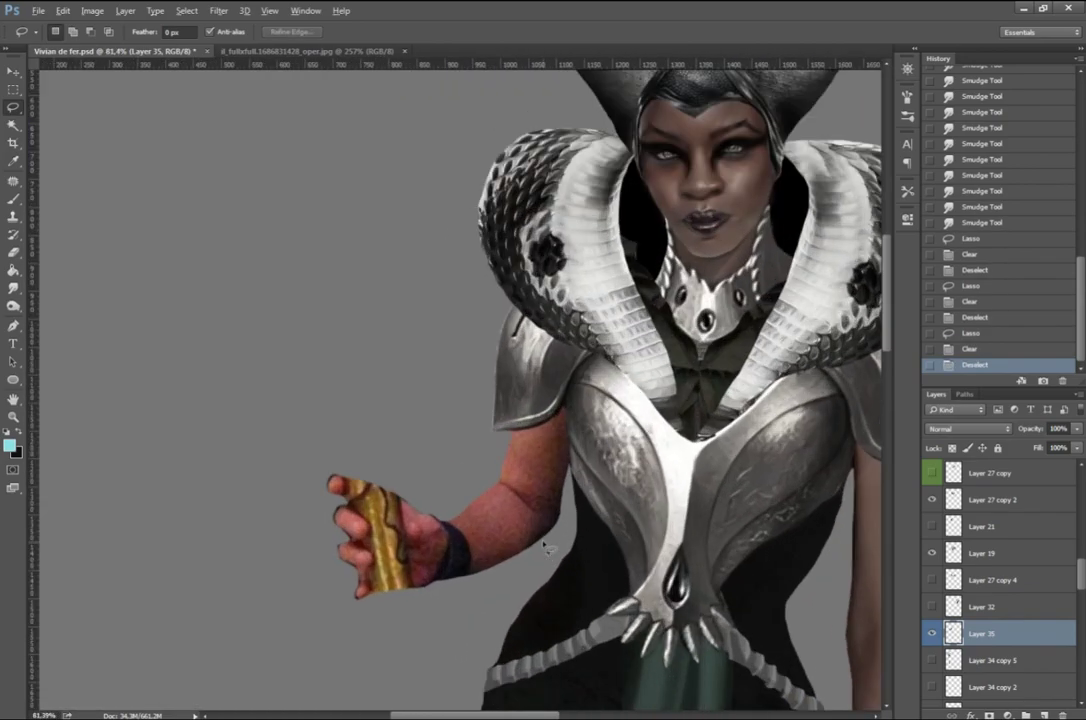
scroll(487, 425, up, 2)
drag(488, 427, 627, 494)
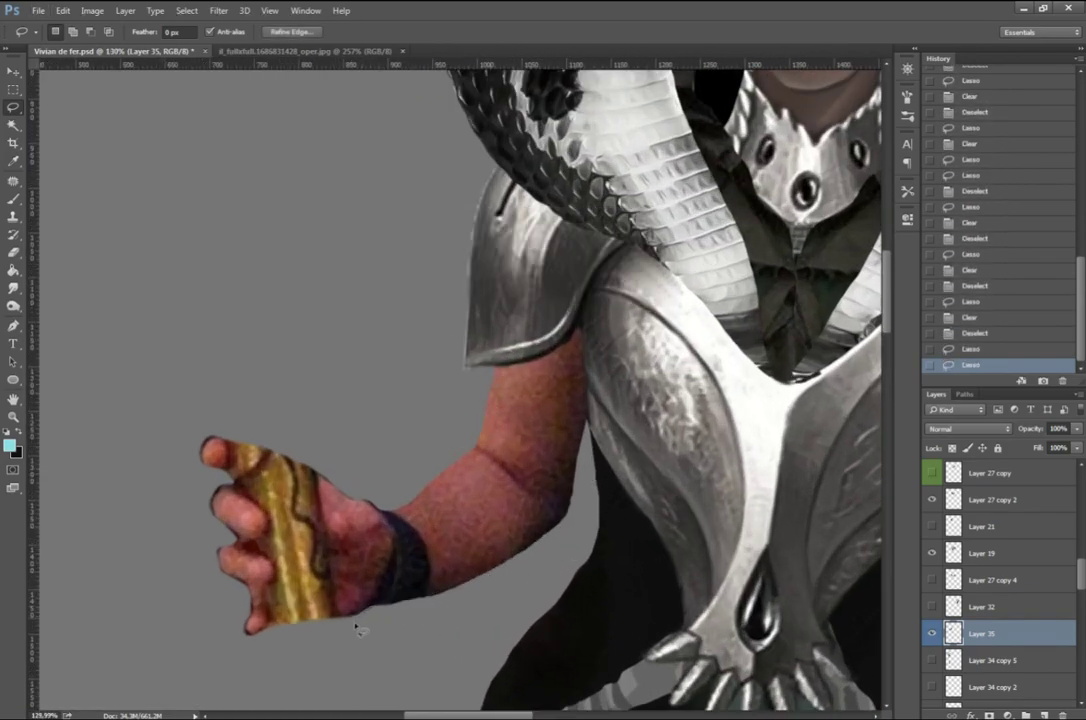
click(218, 10)
click(240, 79)
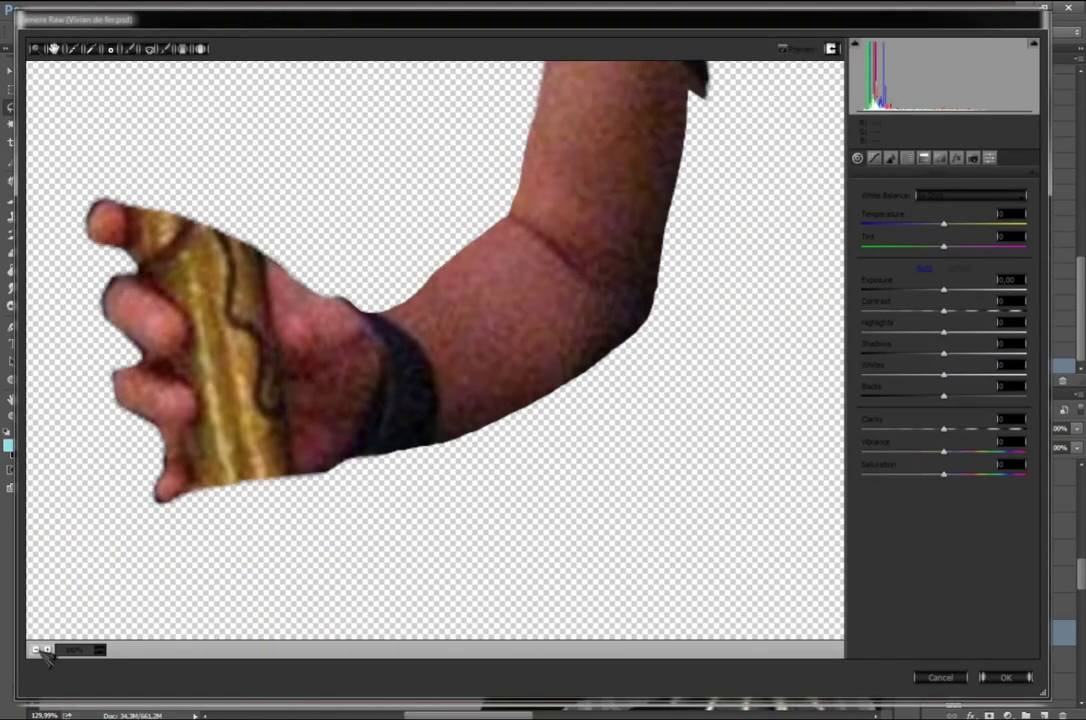
click(36, 650)
click(890, 158)
key(ctrl+alt+1)
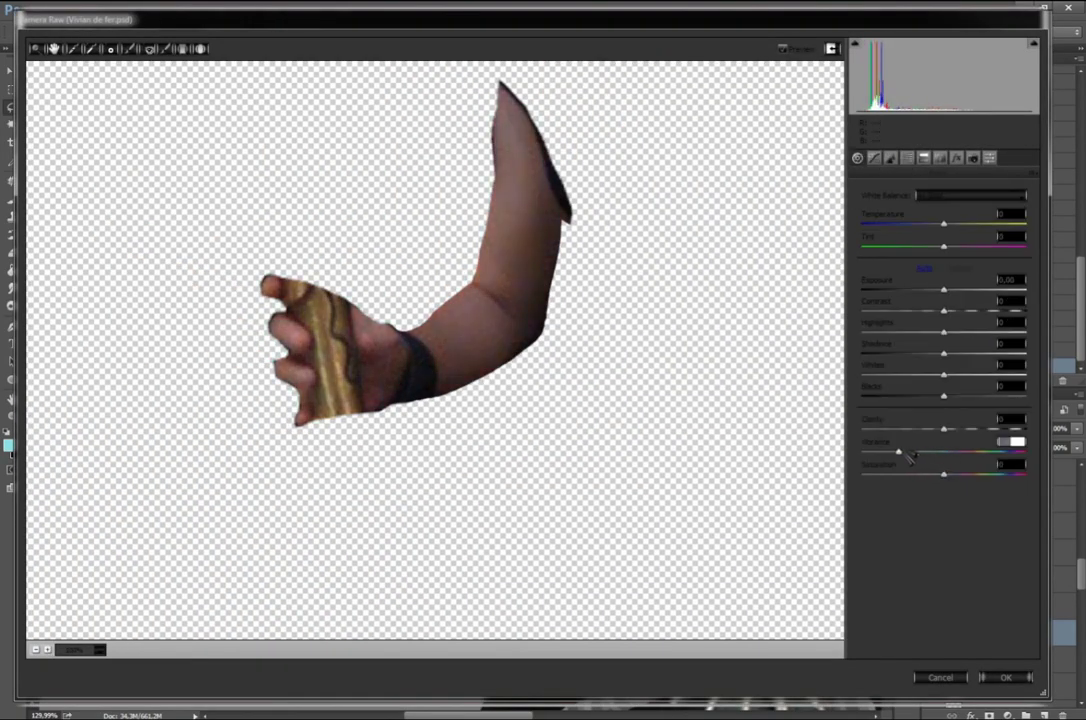
key(Return)
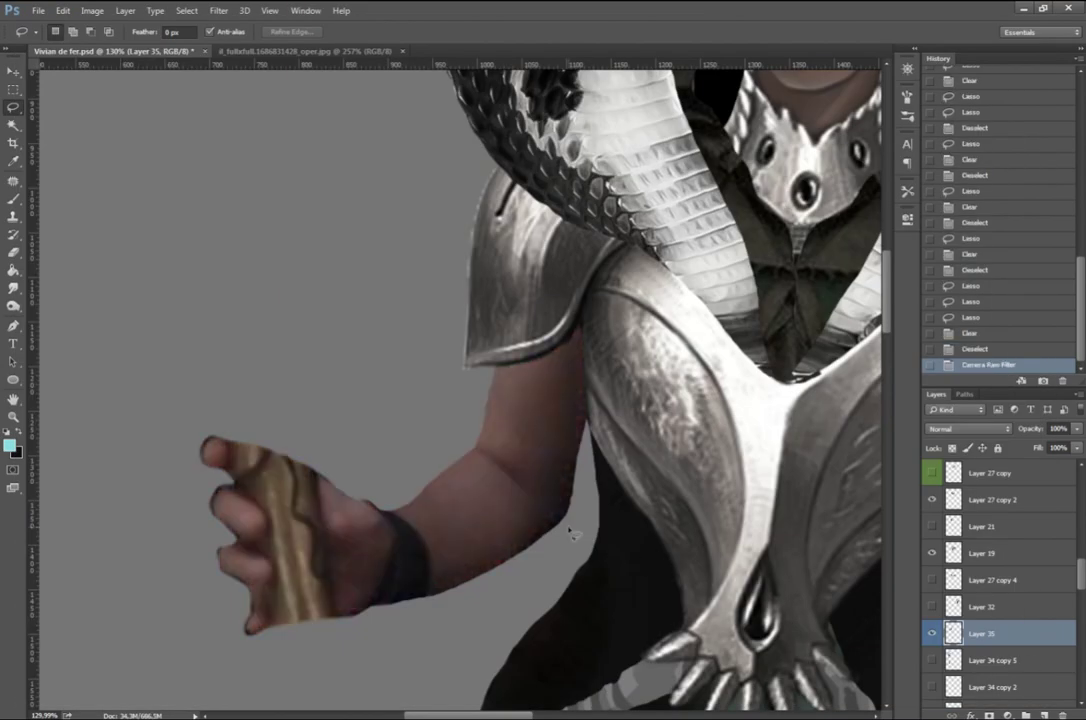
Step: Reapply Camera Raw to the arm with Temperature +12 and Exposure +0.35
click(218, 10)
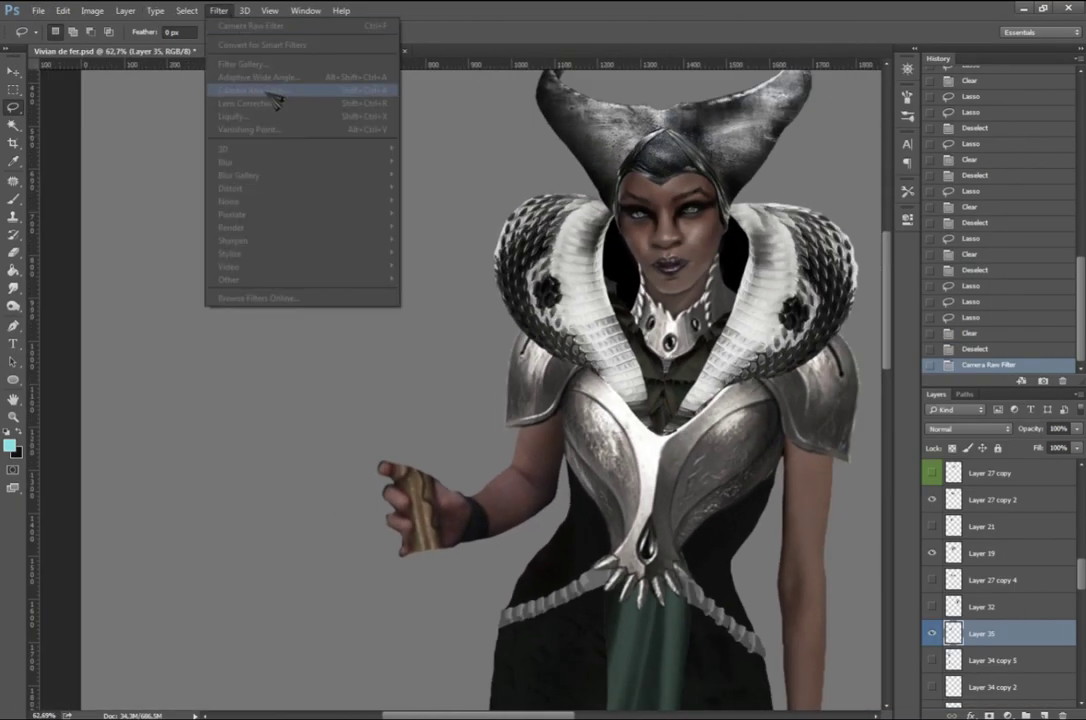
click(268, 91)
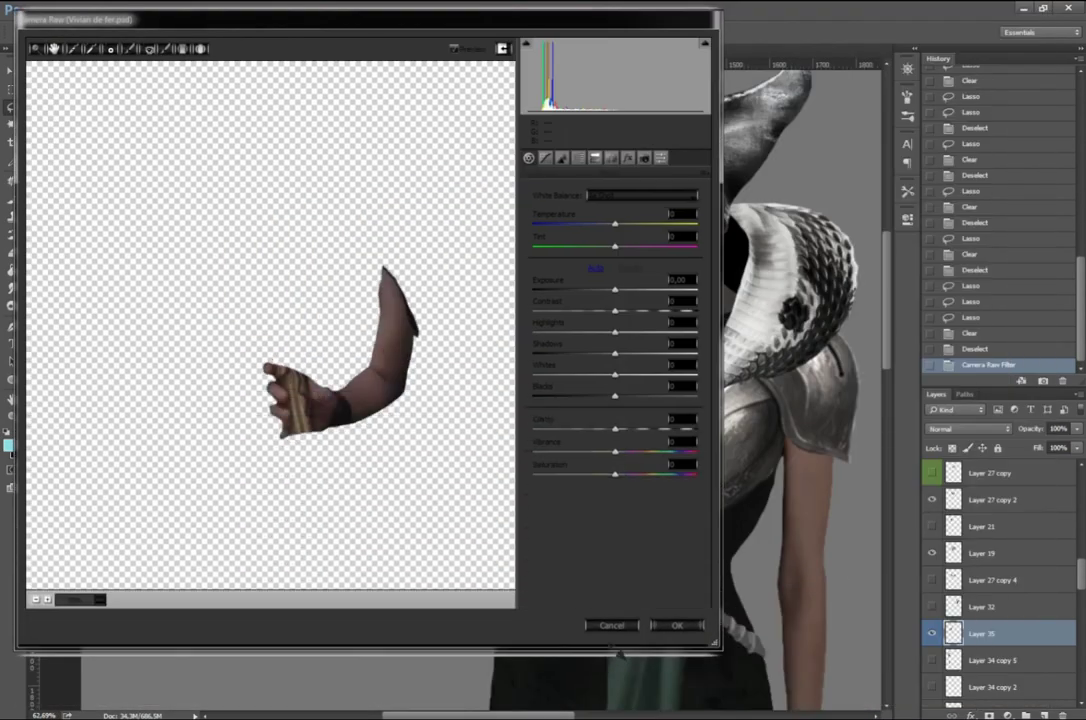
key(ctrl+alt+3)
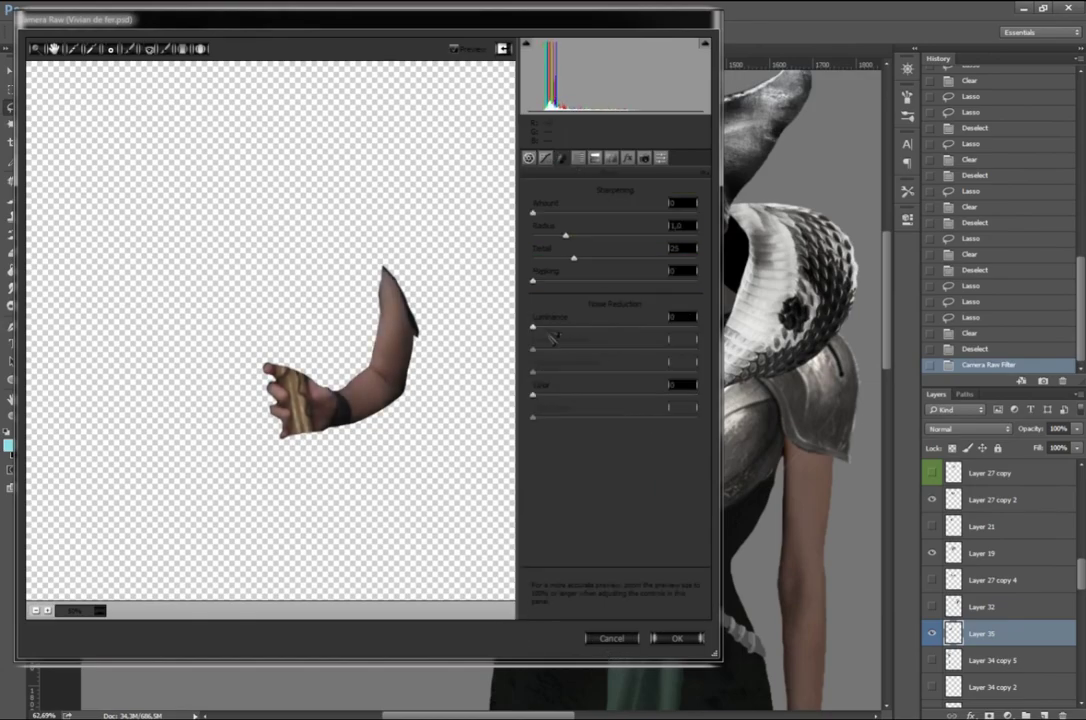
key(ctrl+alt+1)
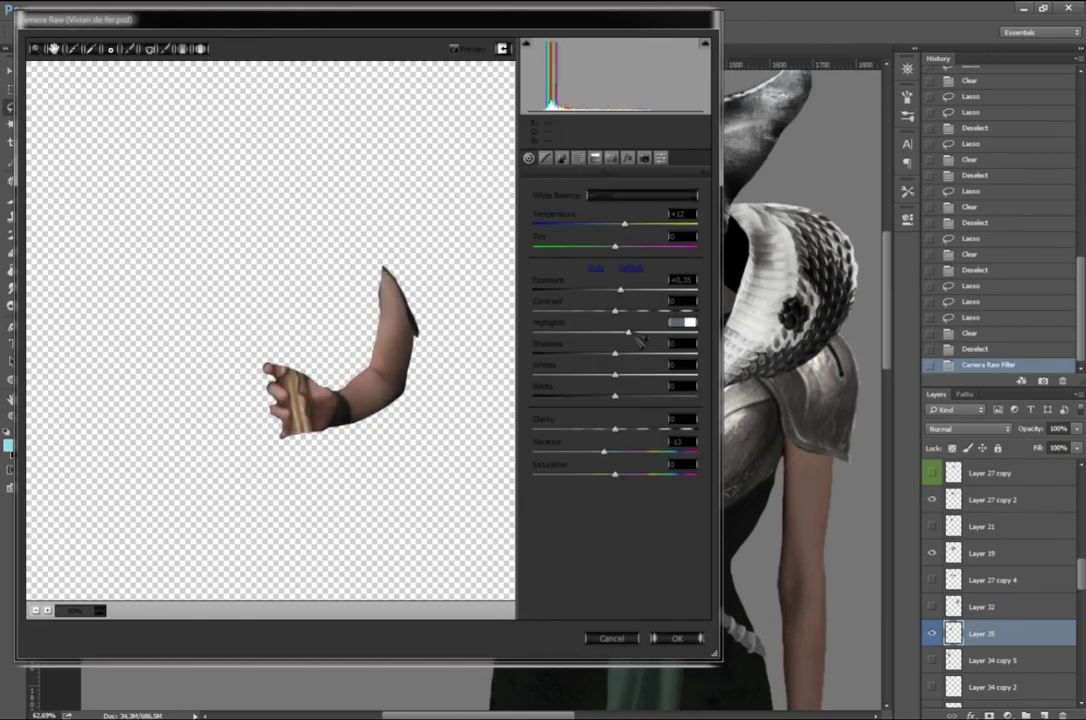
click(677, 638)
scroll(1012, 606, down, 5)
scroll(1012, 606, up, 5)
Step: Repeat the Camera Raw adjustment on the face layer, Layer 2 copy 2
click(990, 525)
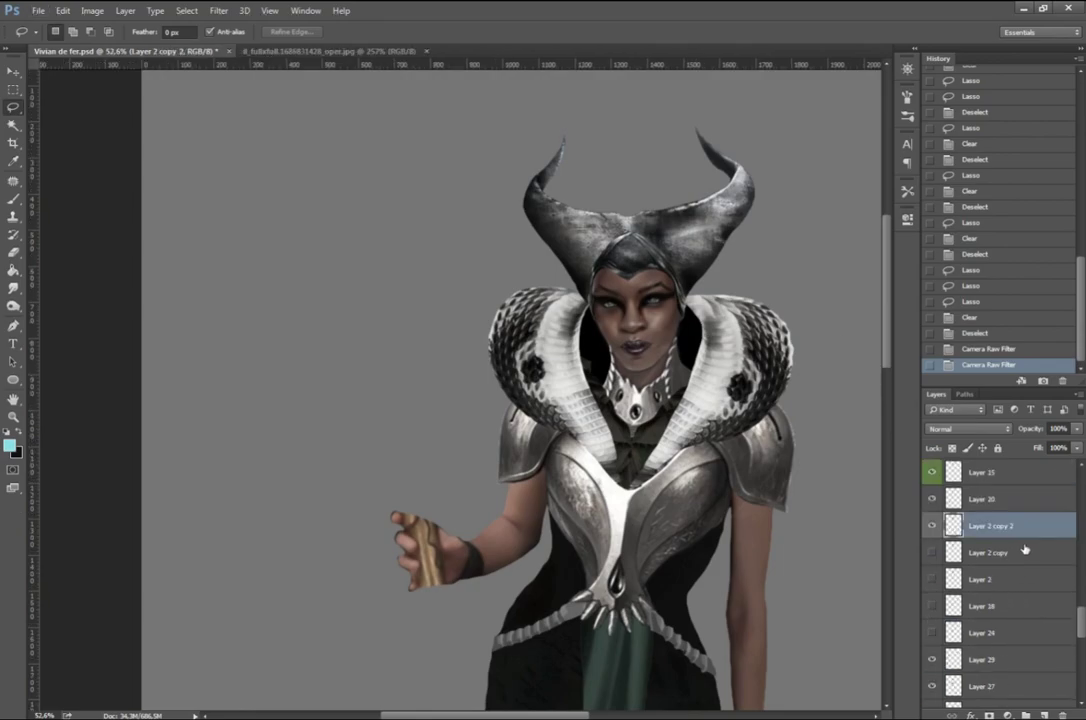
key(ctrl+f)
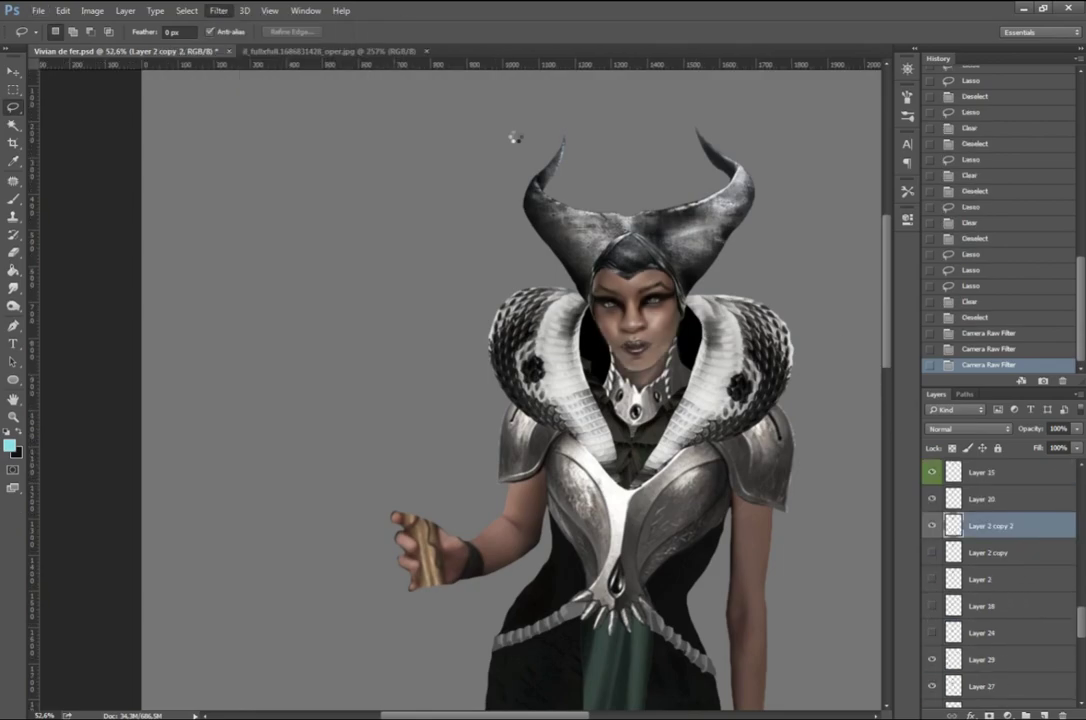
key(ctrl+alt+f)
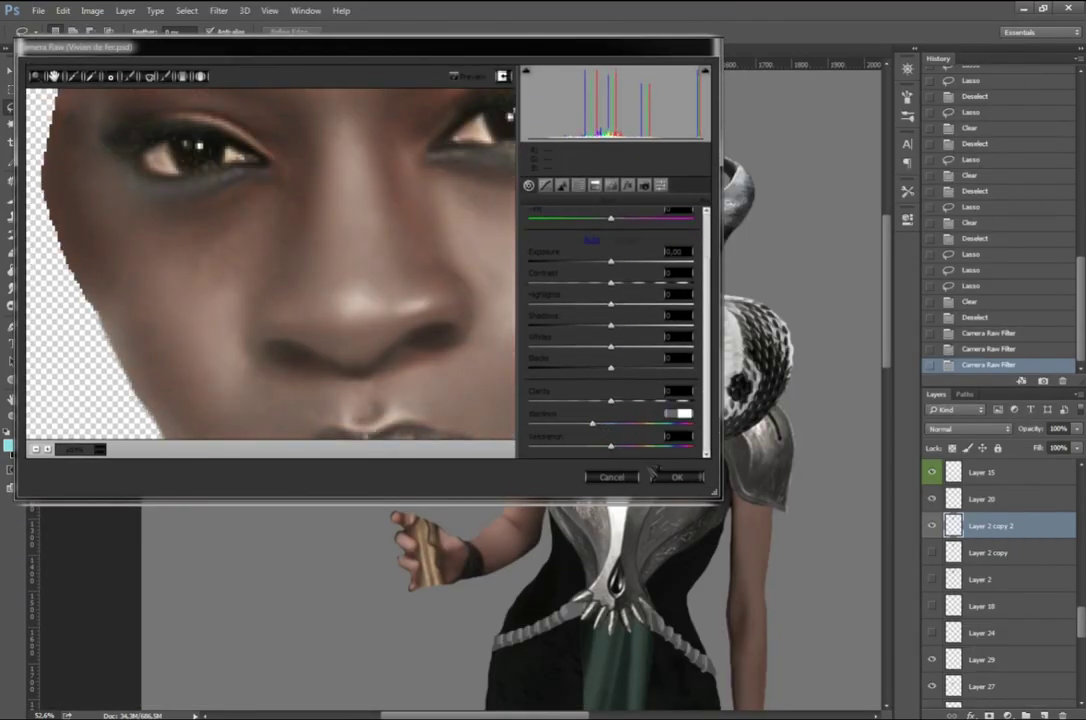
click(665, 476)
scroll(1000, 560, down, 3)
Step: Select the chest armour layer and delete a small stray area from it
click(990, 606)
scroll(405, 262, down, 3)
scroll(405, 262, up, 5)
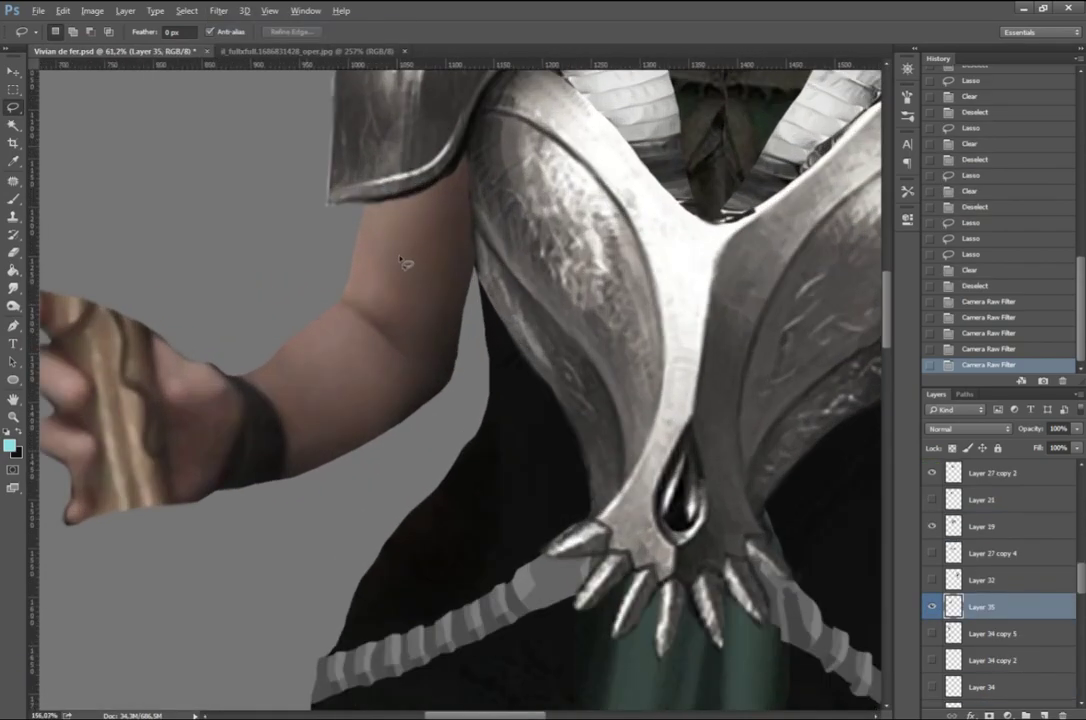
drag(232, 245, 326, 206)
key(Delete)
key(ctrl+d)
scroll(440, 300, down, 5)
Step: Add a new layer above the face and load a black brush for shading
scroll(440, 300, down, 2)
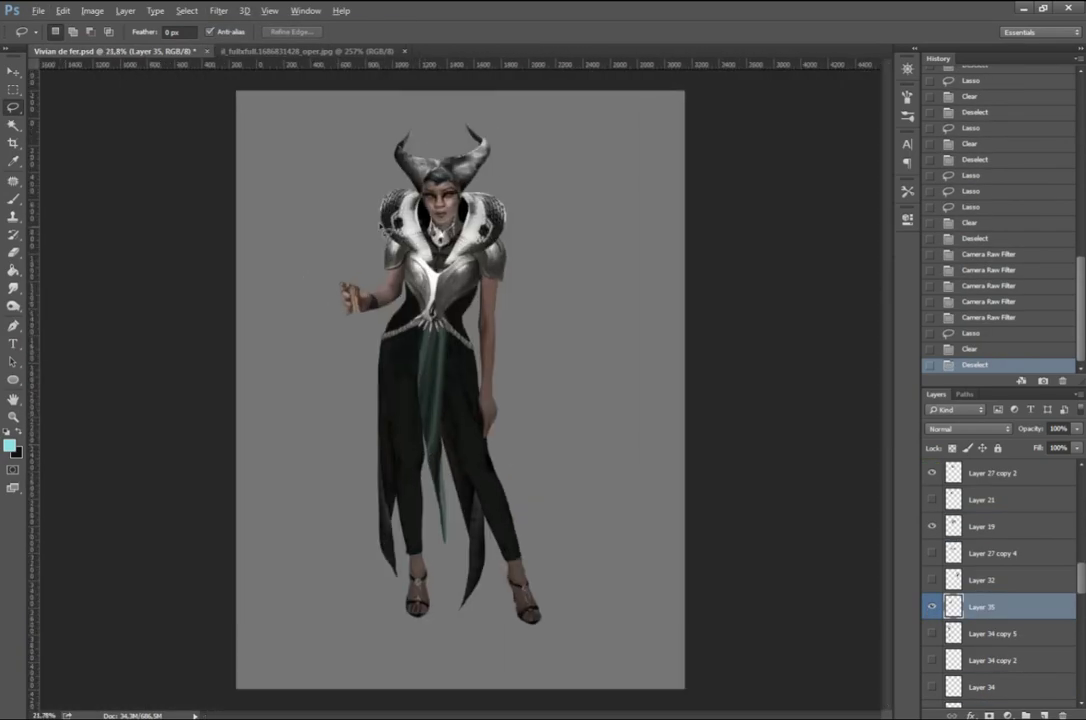
scroll(433, 209, up, 6)
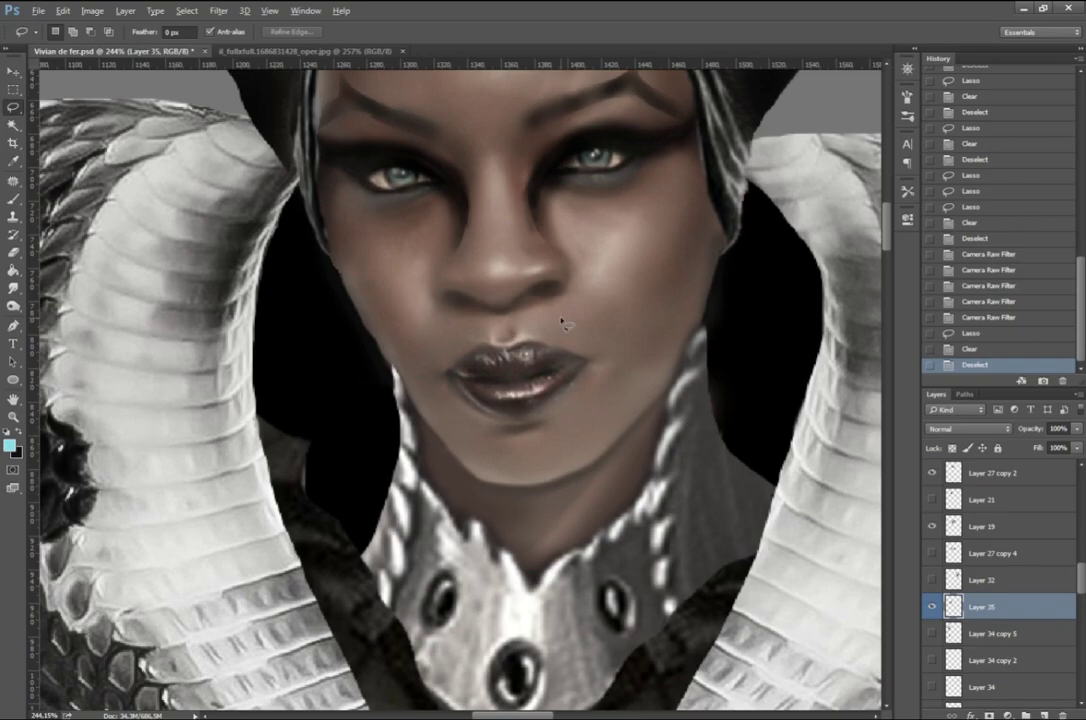
key(ctrl+shift+alt+n)
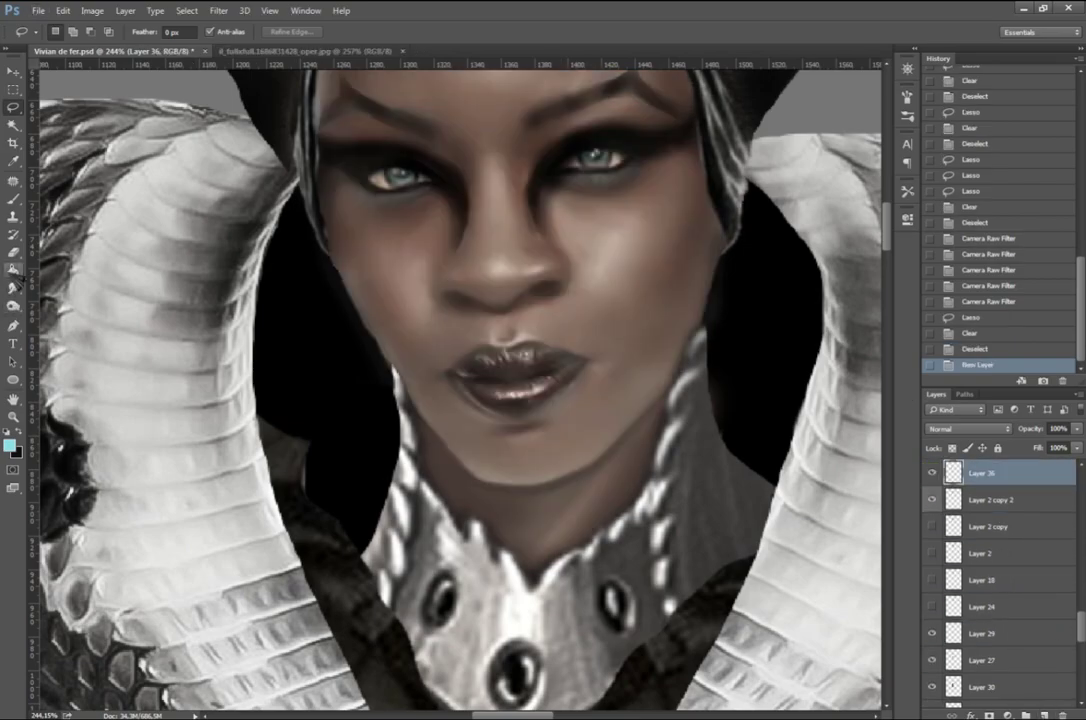
key(b)
click(10, 444)
click(932, 90)
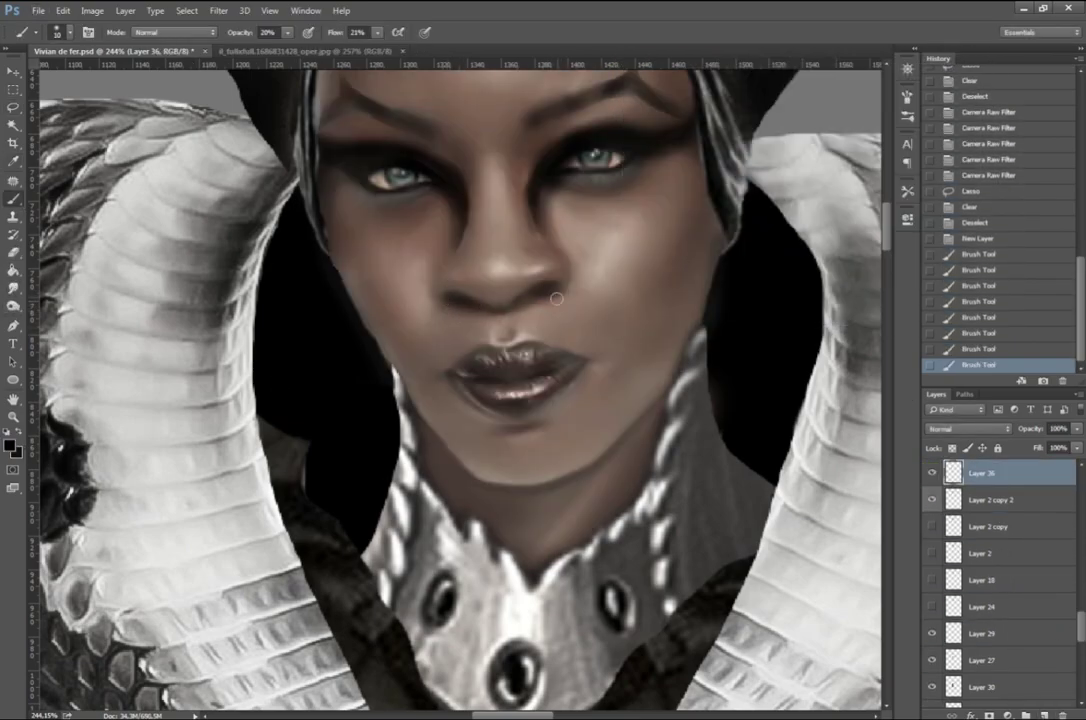
scroll(556, 298, up, 3)
Step: Lasso and delete the excess paint beneath the nose
key(l)
drag(398, 186, 511, 212)
drag(481, 103, 400, 185)
key(Delete)
key(ctrl+d)
key(b)
key(ctrl+0)
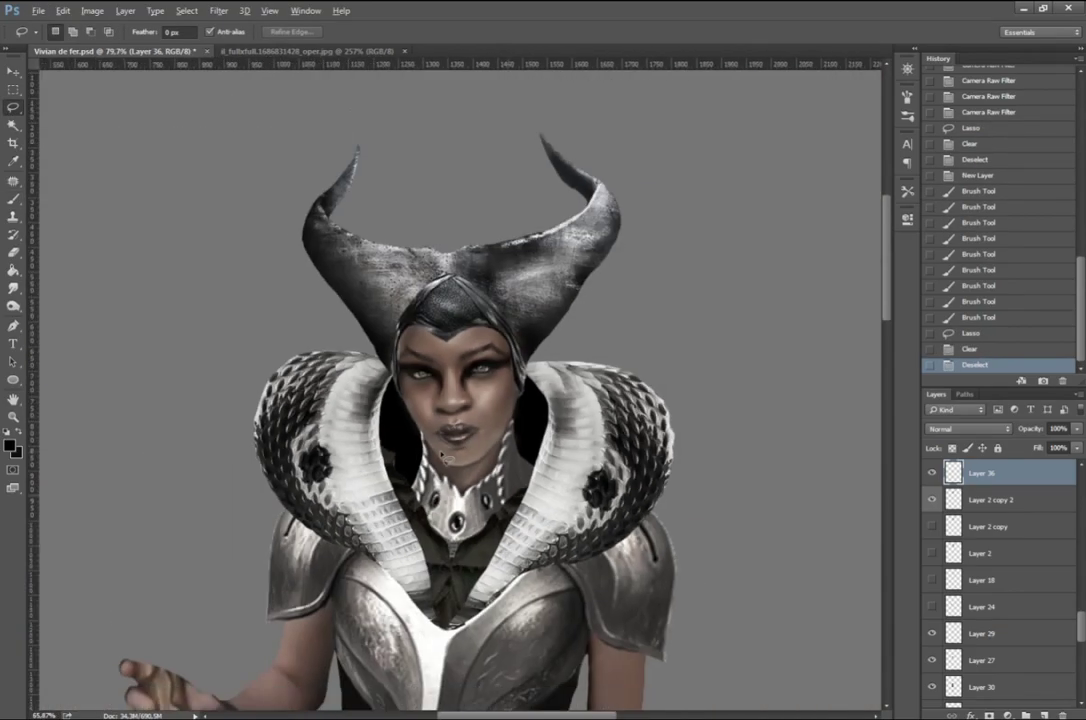
scroll(474, 377, up, 10)
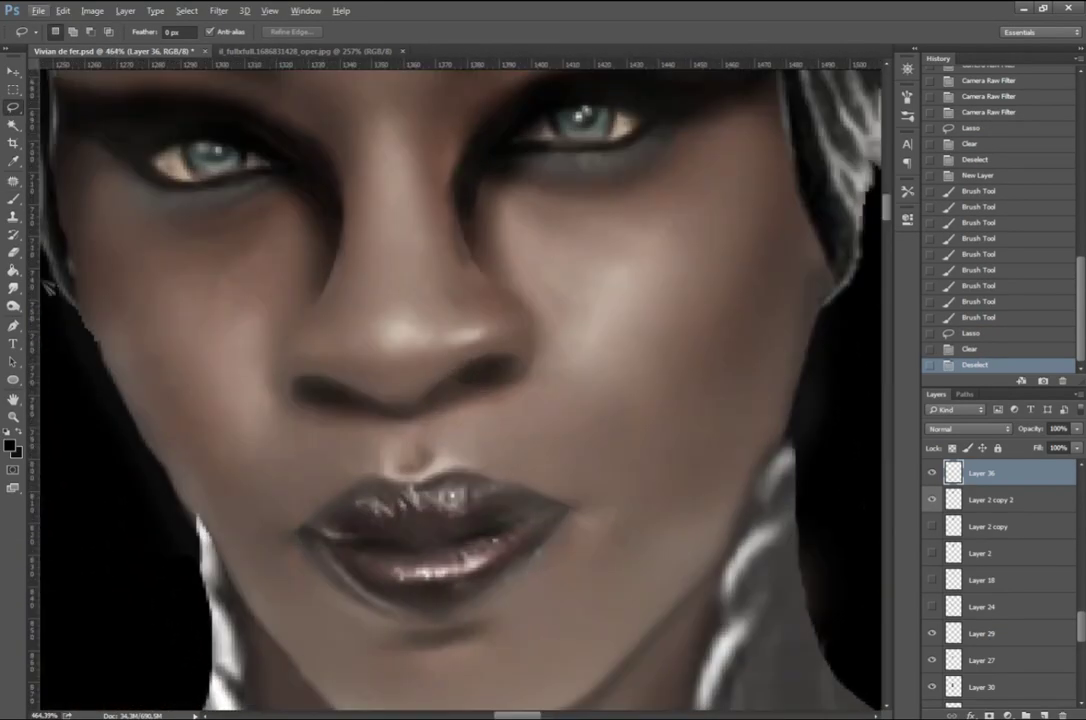
Step: Dab shading above the upper lip at 76% brush opacity
click(545, 418)
key(l)
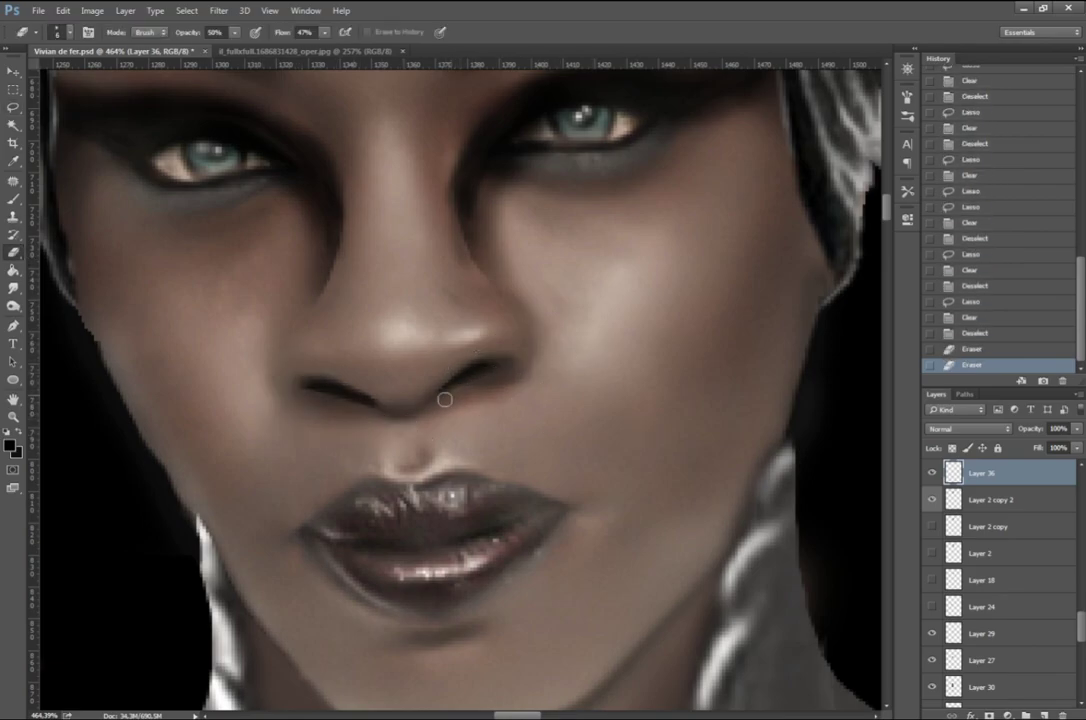
key(b)
key(ctrl+0)
scroll(330, 400, up, 8)
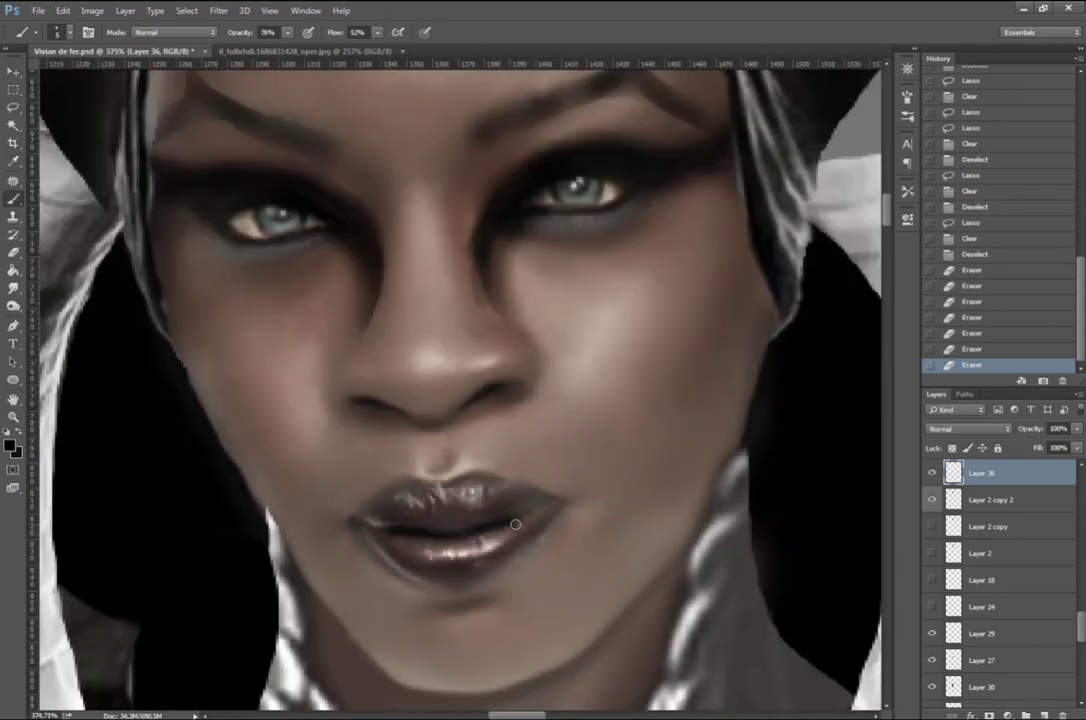
Step: Try lasso-deleting the stroke between the lips, then restore it with undo
key(l)
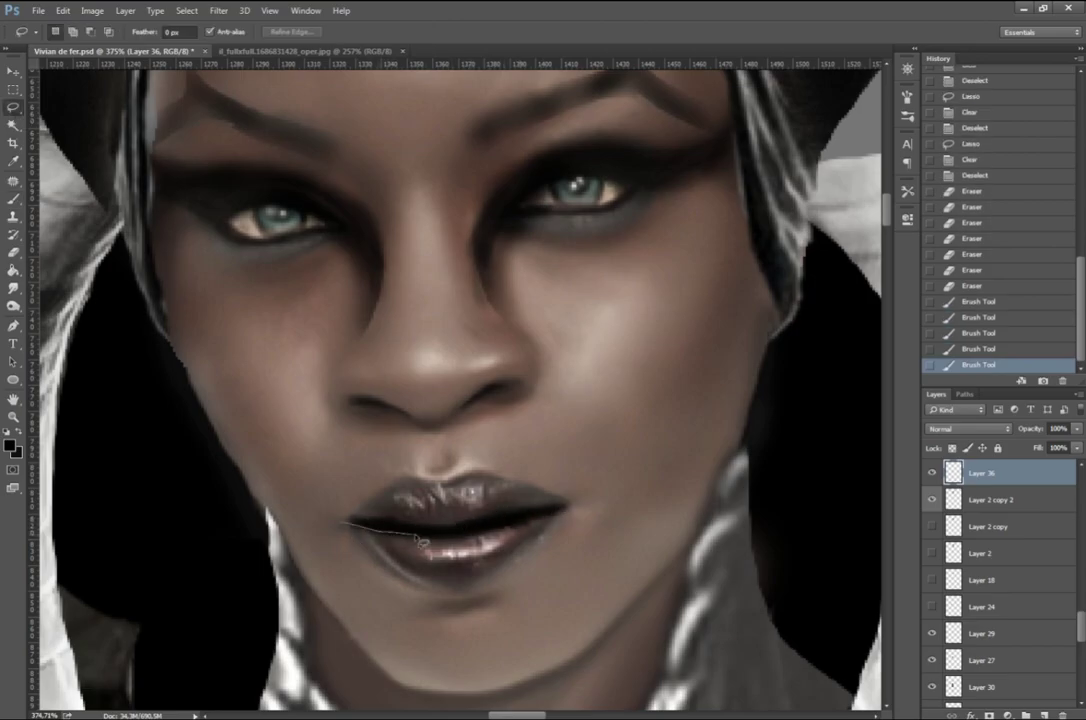
drag(553, 508, 360, 460)
key(Delete)
key(ctrl+z)
scroll(364, 444, down, 8)
scroll(462, 163, up, 8)
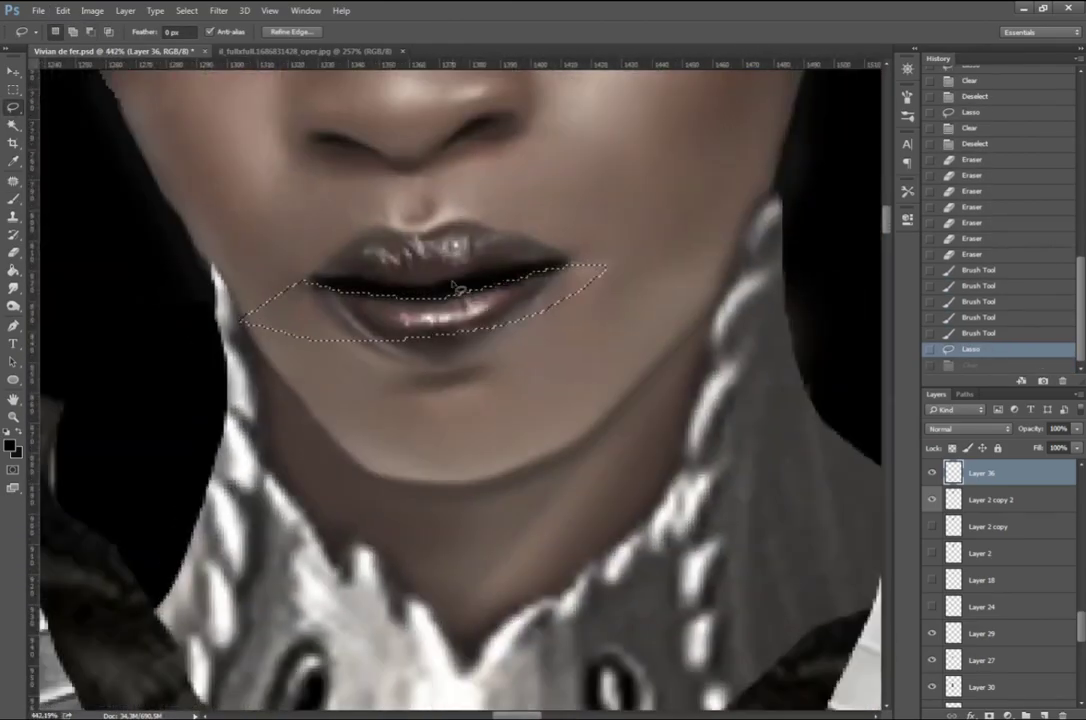
key(ctrl+d)
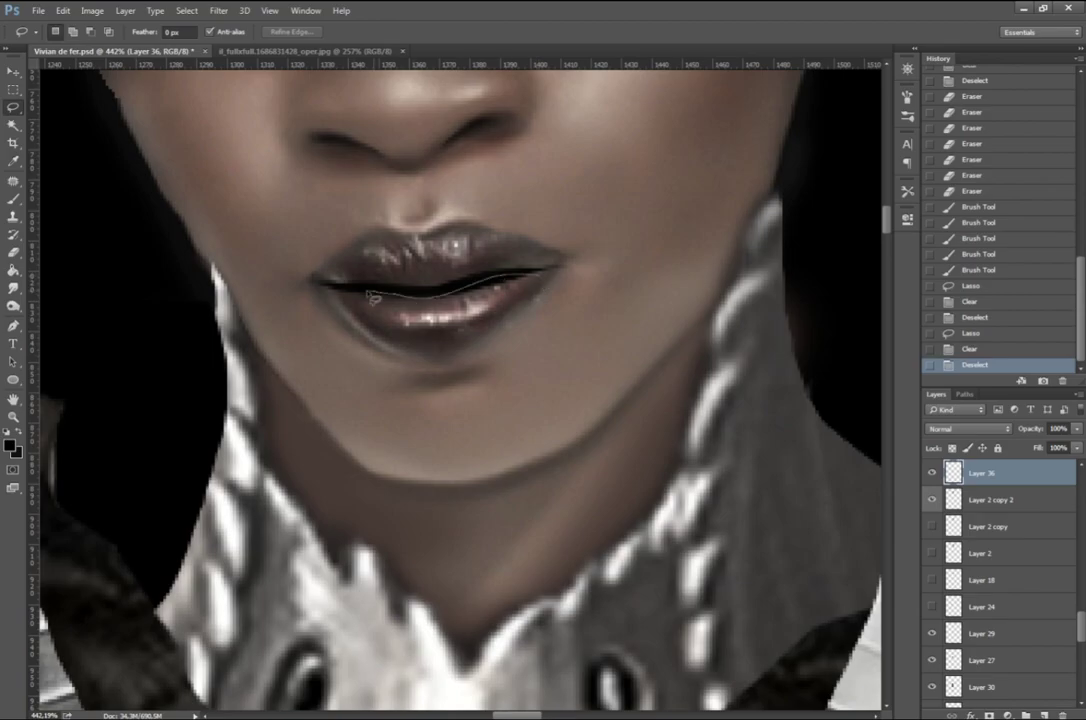
Step: Erase part of the lip shading to soften the lower lip
key(e)
scroll(365, 293, down, 5)
scroll(480, 320, up, 5)
click(470, 325)
drag(480, 328, 501, 331)
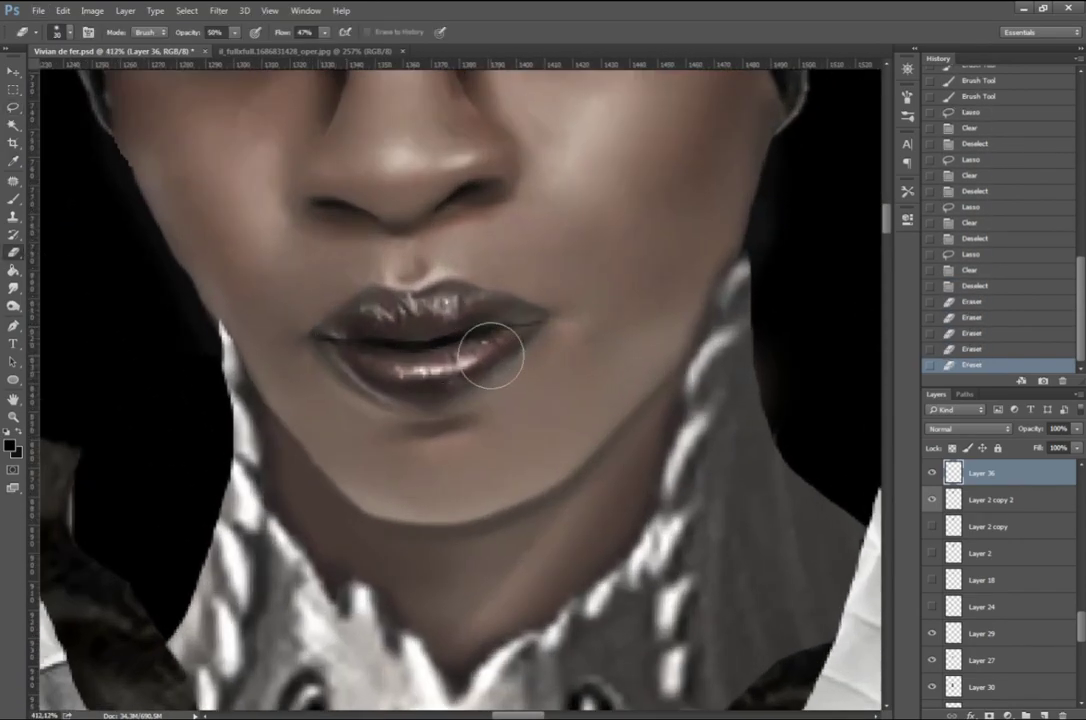
scroll(450, 340, down, 3)
scroll(381, 381, down, 2)
scroll(347, 461, up, 3)
scroll(364, 420, up, 2)
Step: Paint shading strokes beside the nose and down the face
key(b)
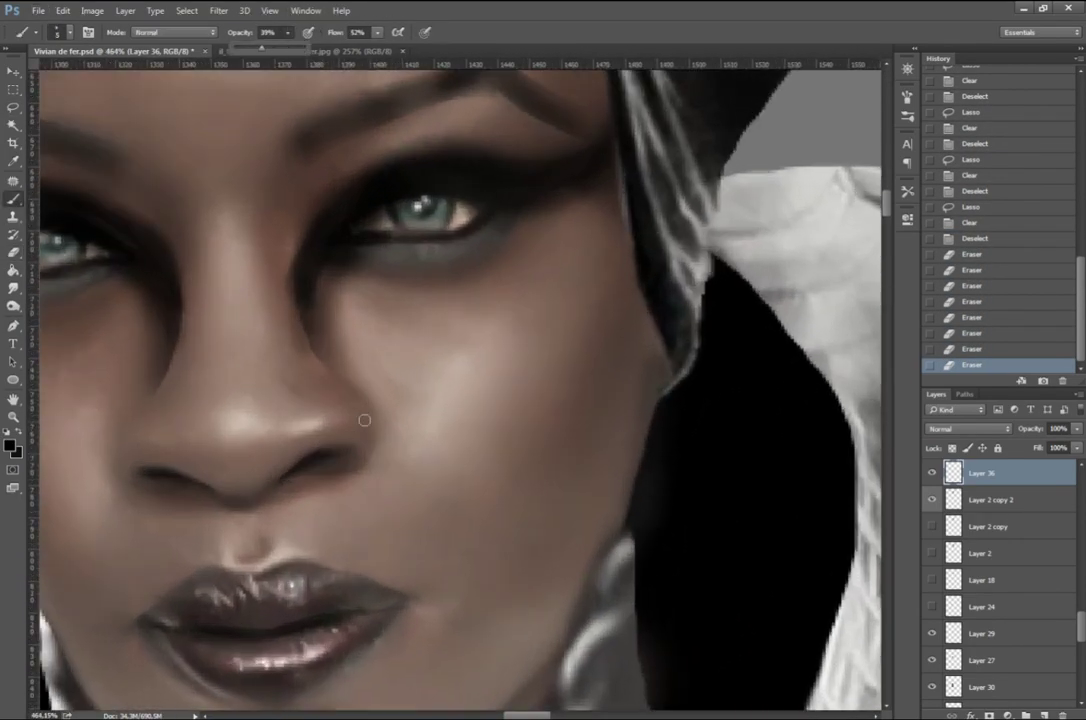
drag(300, 310, 320, 400)
scroll(364, 420, left, 5)
drag(430, 320, 460, 425)
Step: Delete stray paint along the side of the nose and revert a cheek stroke
key(l)
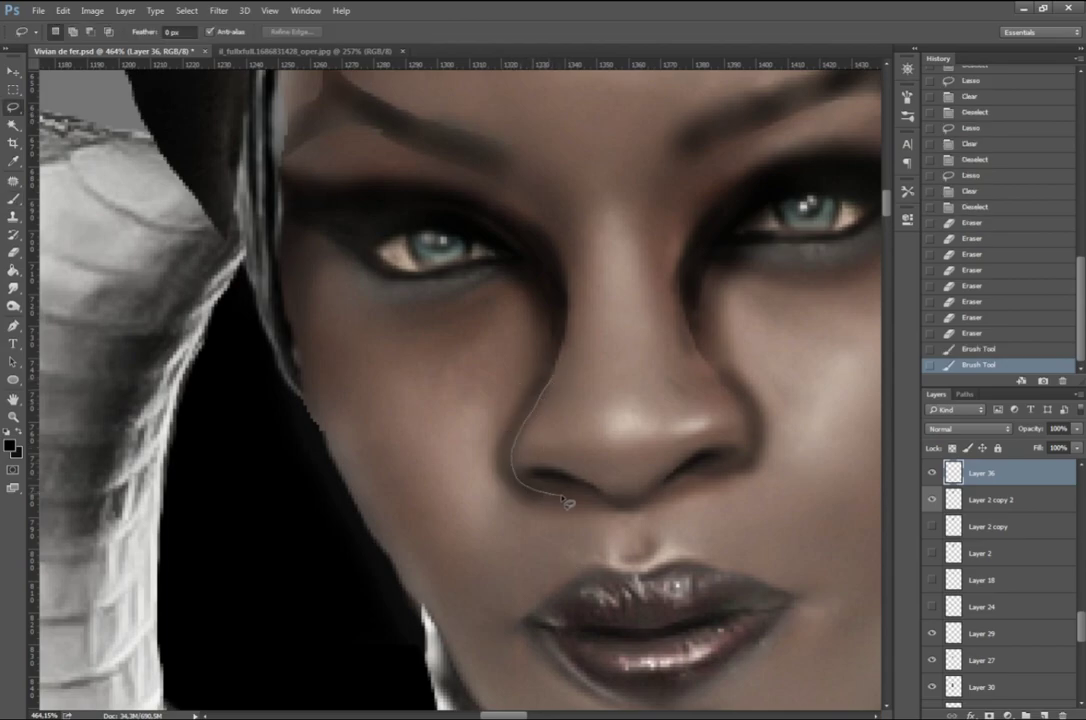
drag(567, 503, 590, 372)
key(Delete)
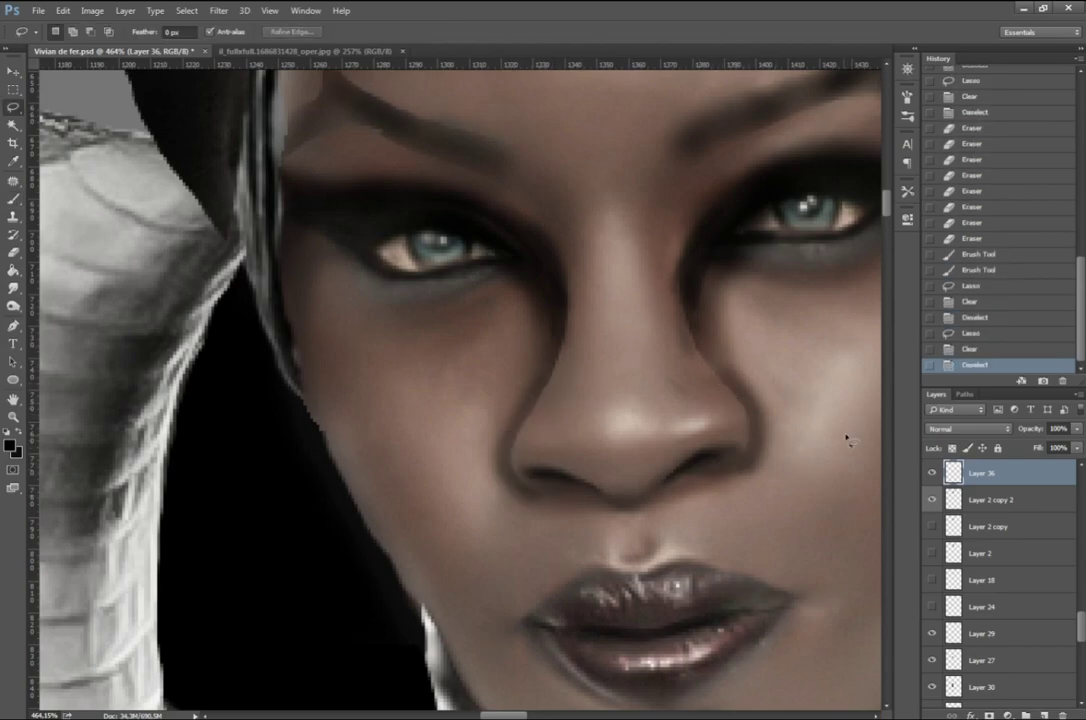
key(e)
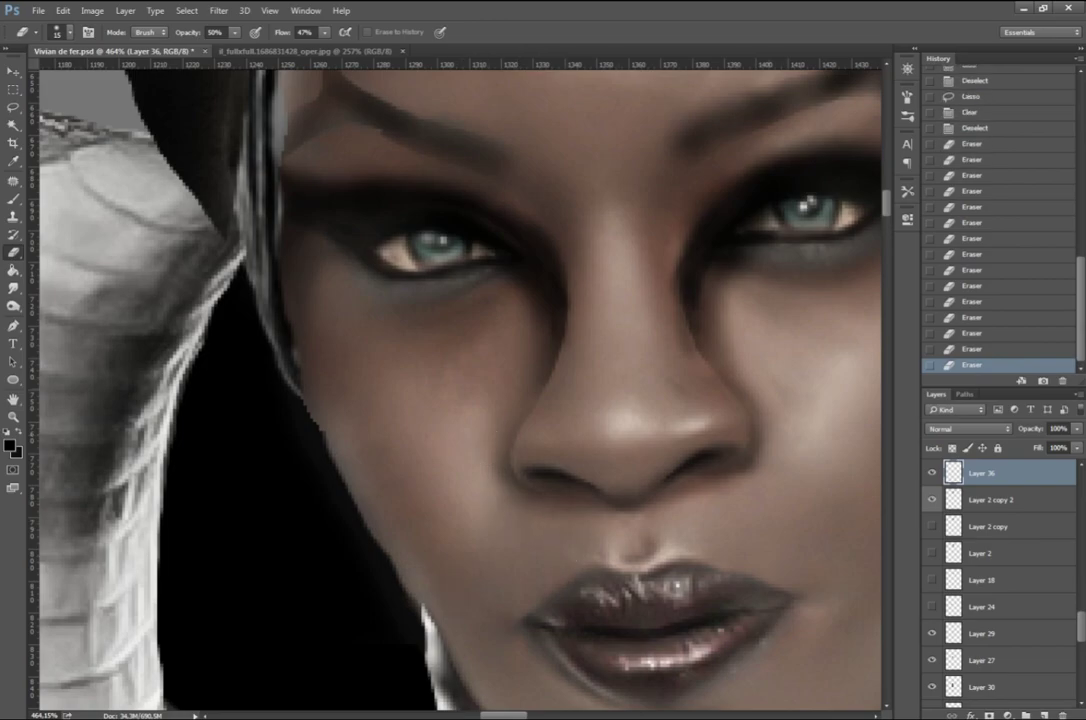
key(b)
scroll(572, 625, down, 2)
drag(521, 497, 414, 417)
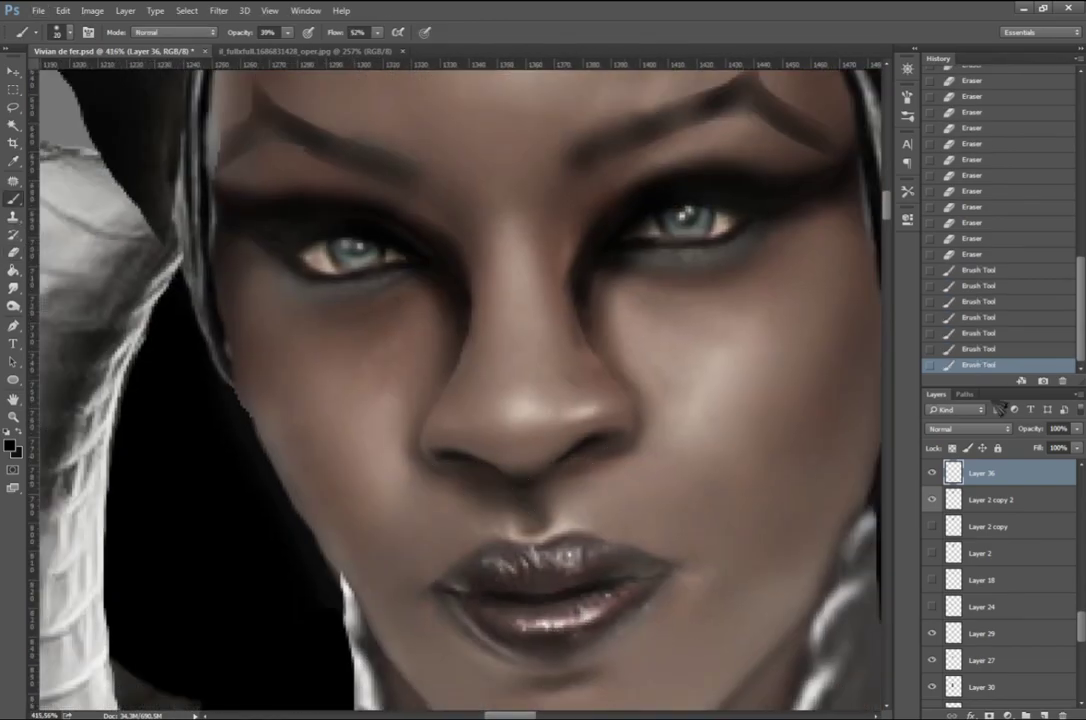
click(975, 286)
Step: Paint shading above the upper lip on another new layer
key(ctrl+shift+alt+n)
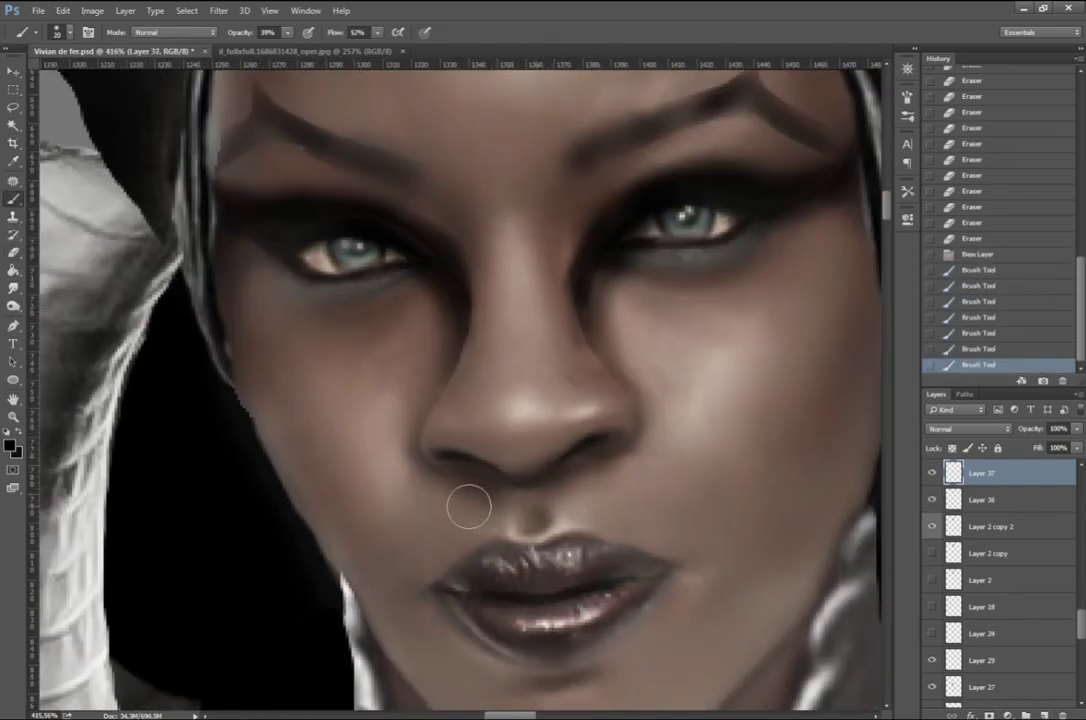
mouse_move(503, 430)
mouse_down()
mouse_move(392, 437)
mouse_move(507, 422)
mouse_up()
key(e)
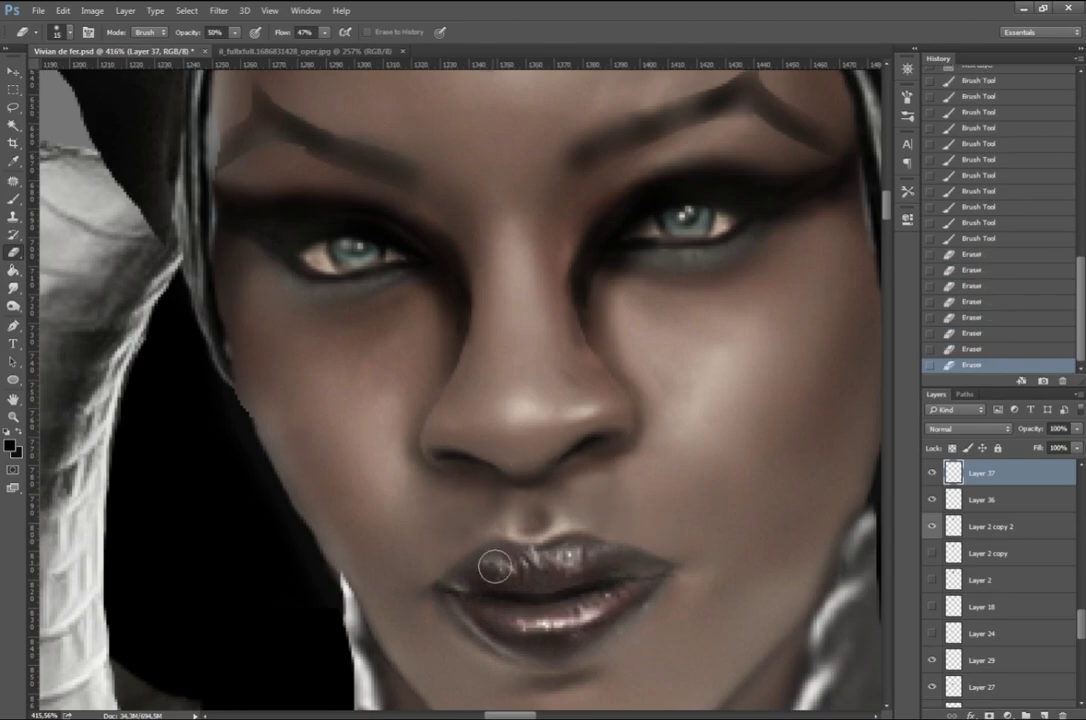
scroll(494, 567, down, 2)
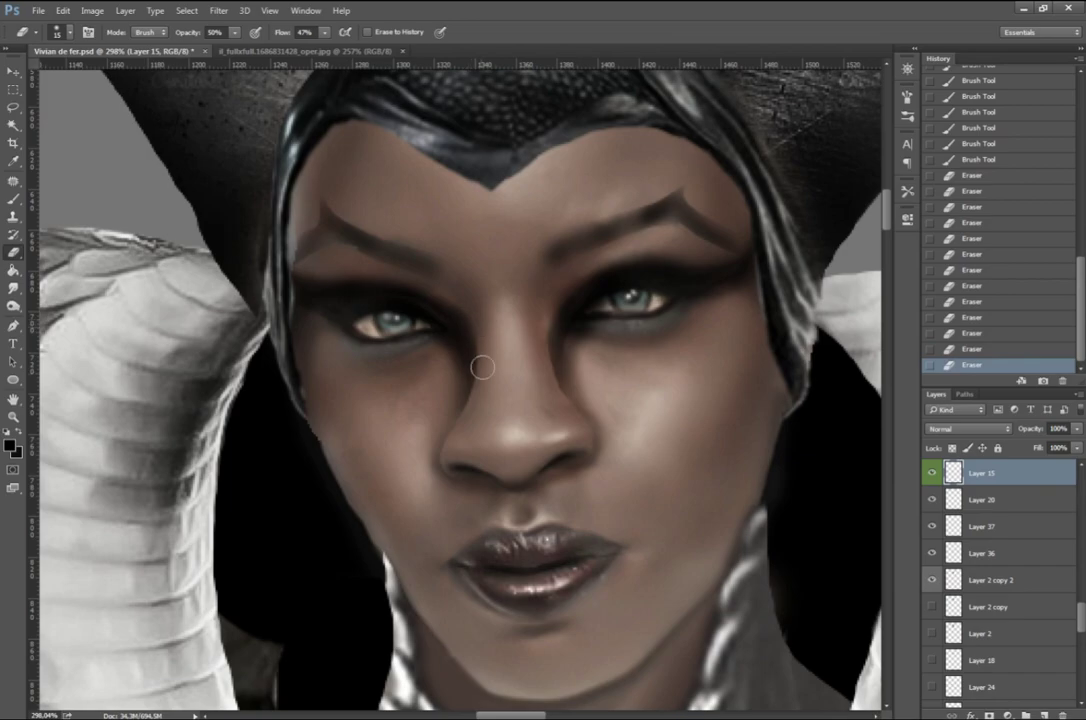
scroll(929, 560, up, 3)
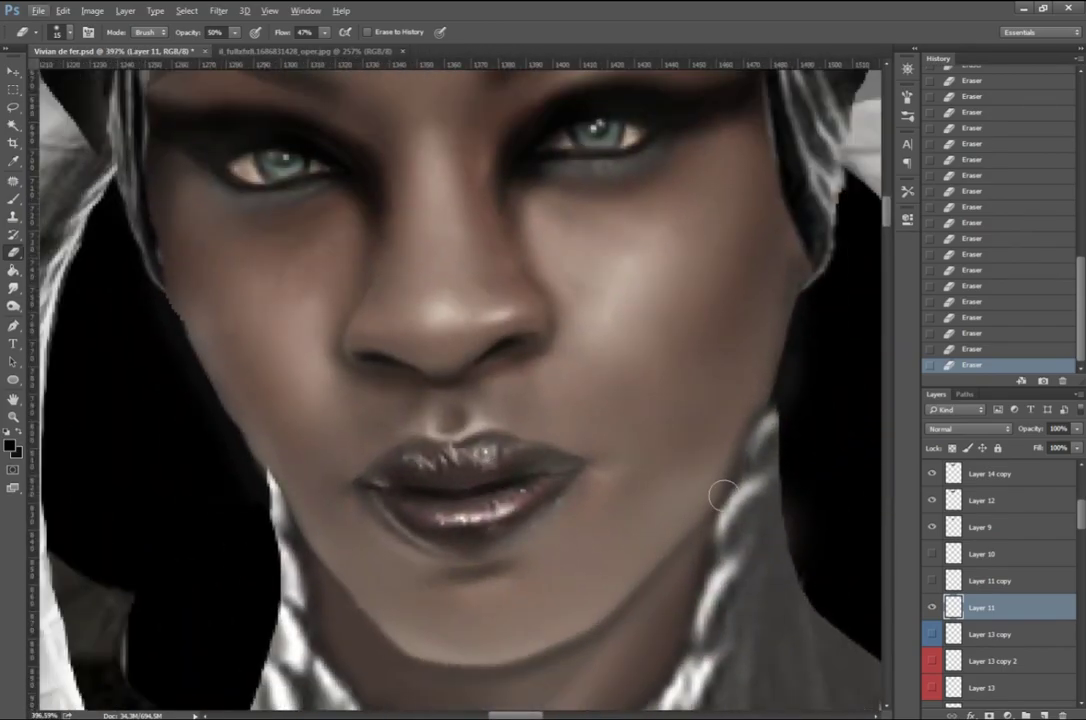
Step: Brush over the lips, then set Hue 0, Saturation 32 and darken the tint
click(15, 198)
mouse_move(475, 470)
mouse_down()
mouse_move(451, 497)
mouse_move(538, 456)
mouse_move(527, 469)
mouse_up()
drag(411, 453, 453, 502)
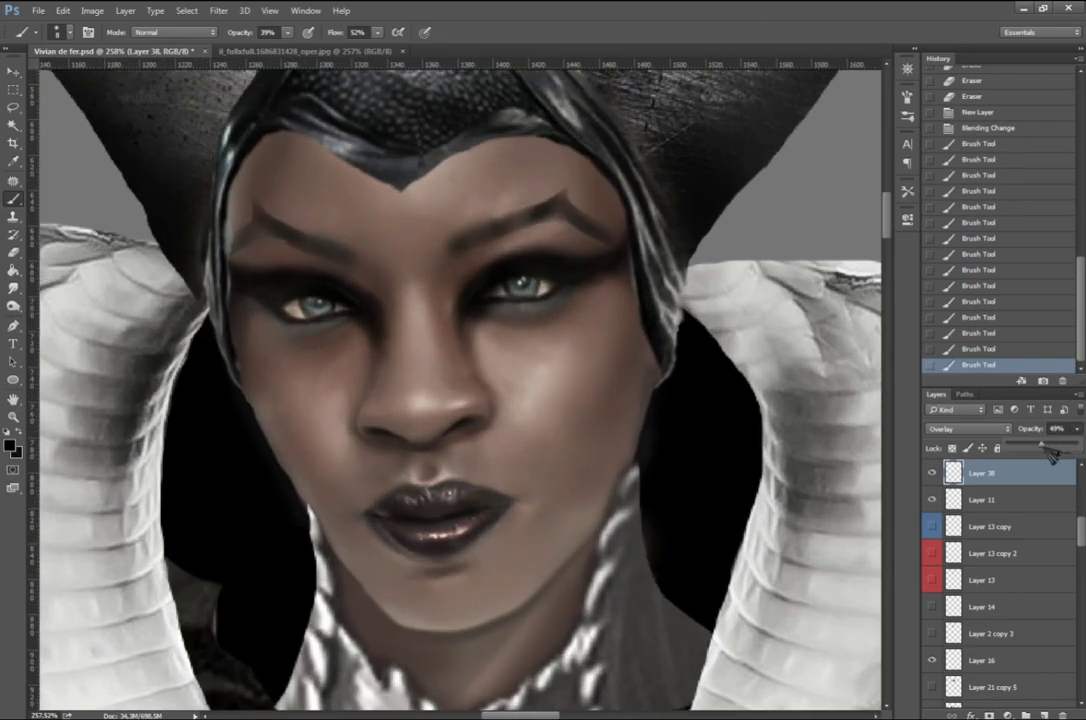
drag(817, 150, 747, 150)
drag(883, 184, 791, 184)
drag(838, 219, 773, 219)
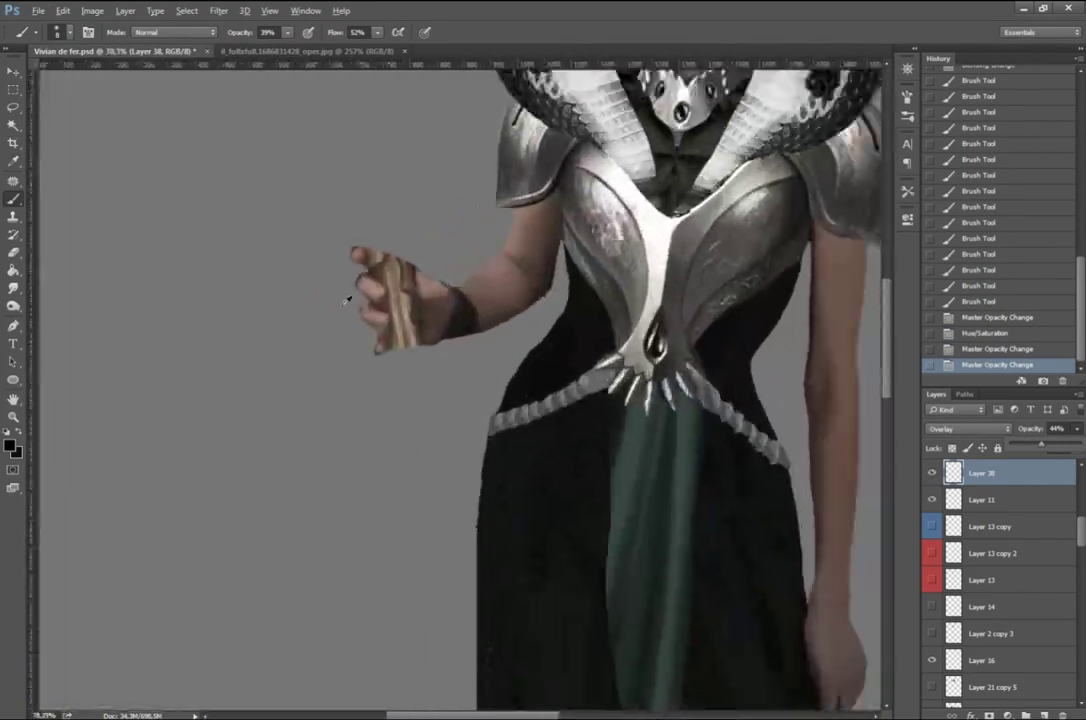
scroll(1010, 600, down, 5)
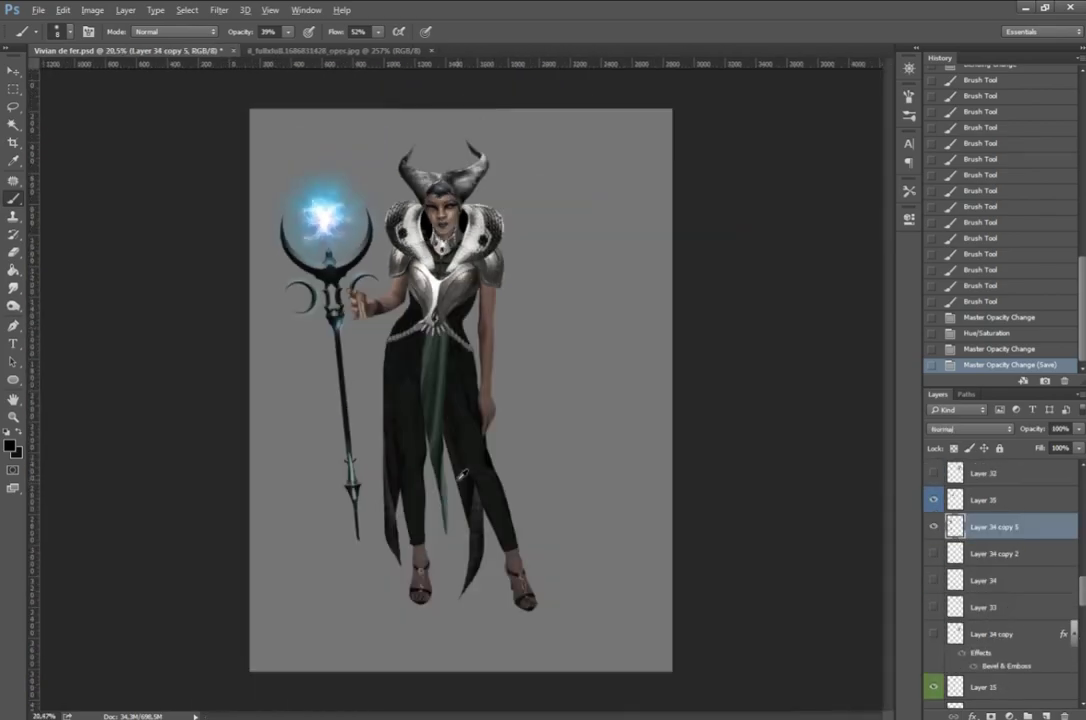
Step: Free Transform the staff, resizing, rotating and repositioning it
key(ctrl+t)
drag(330, 475, 395, 487)
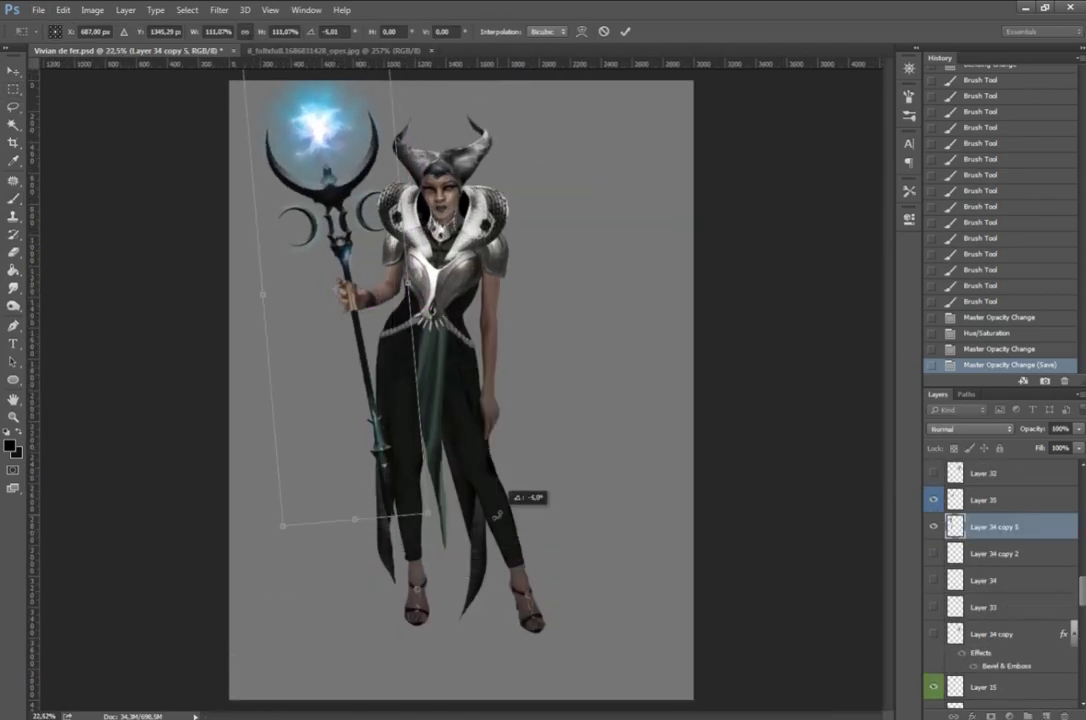
drag(441, 579, 360, 425)
drag(440, 470, 484, 478)
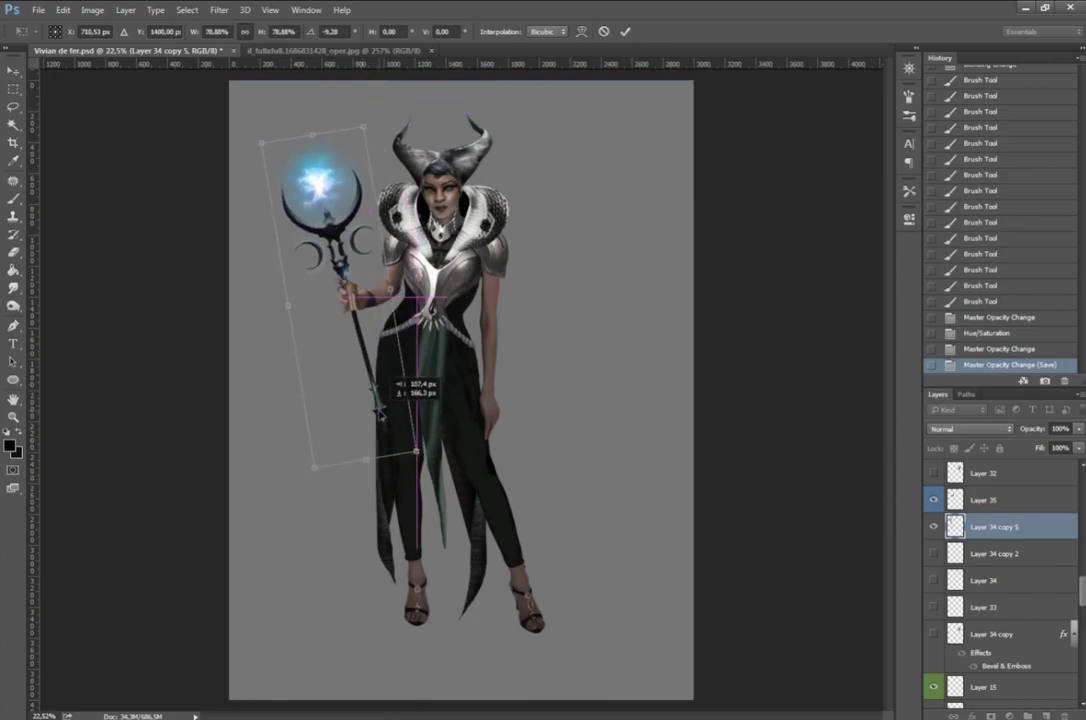
drag(389, 406, 392, 418)
drag(434, 470, 430, 465)
key(Return)
Step: Copy the lower shaft of the staff onto a new layer
scroll(392, 420, up, 3)
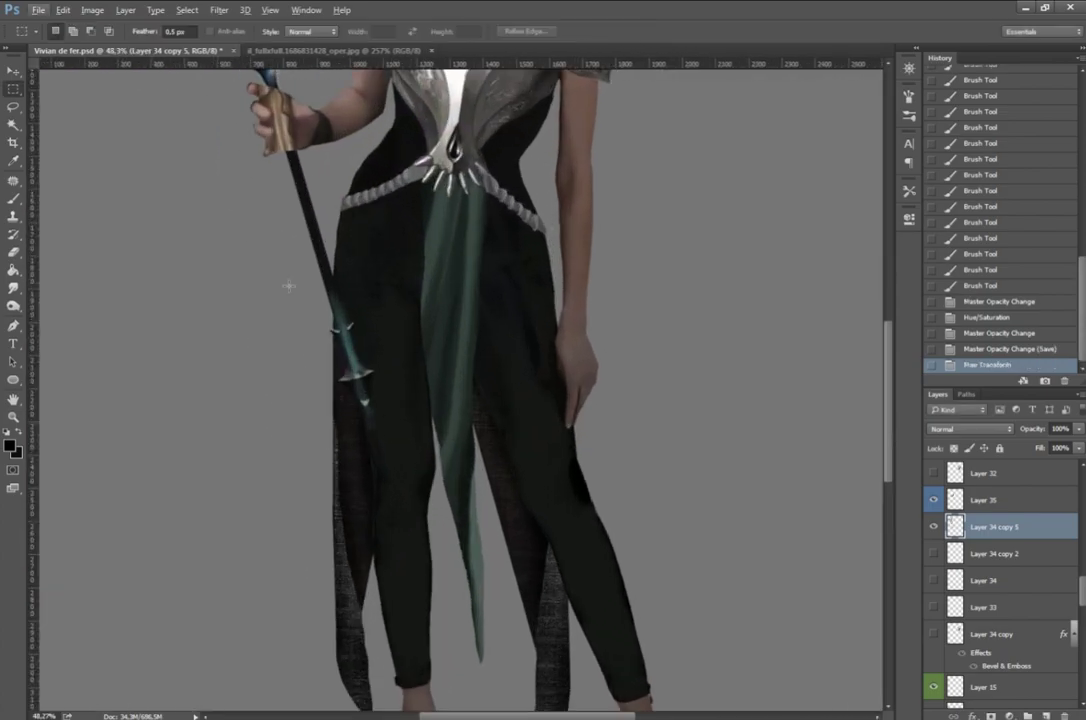
drag(264, 236, 483, 483)
key(ctrl+c)
key(ctrl+v)
key(ctrl+t)
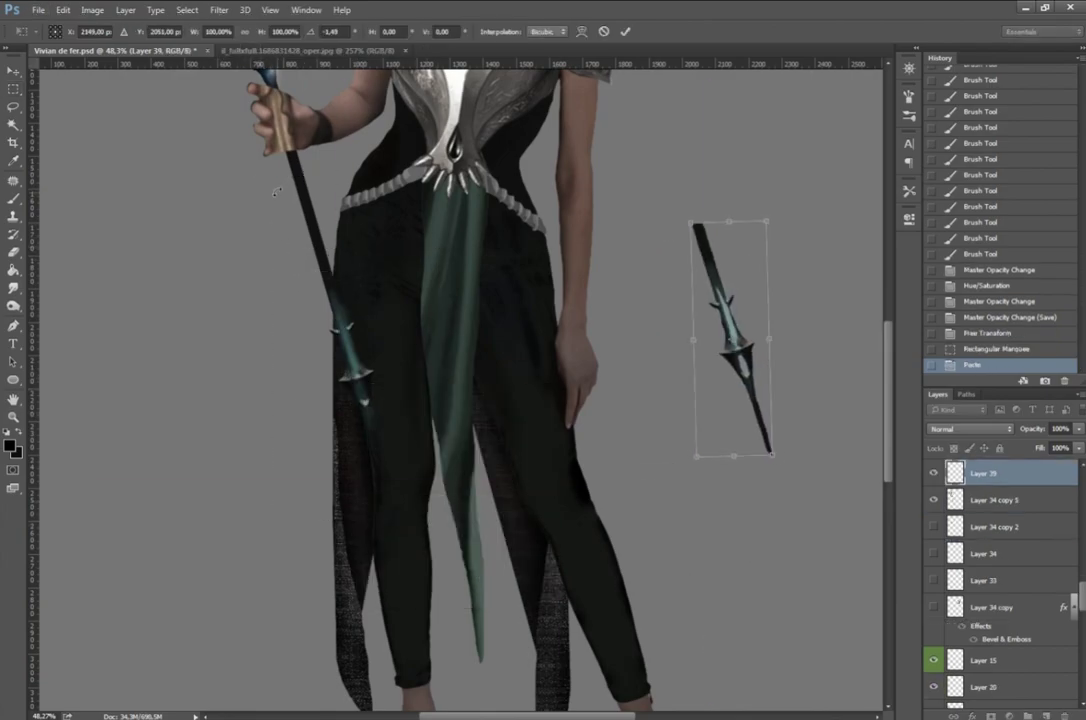
key(Return)
click(990, 500)
Step: Delete the unwanted lower part of the staff
drag(280, 275, 420, 520)
key(Delete)
key(ctrl+d)
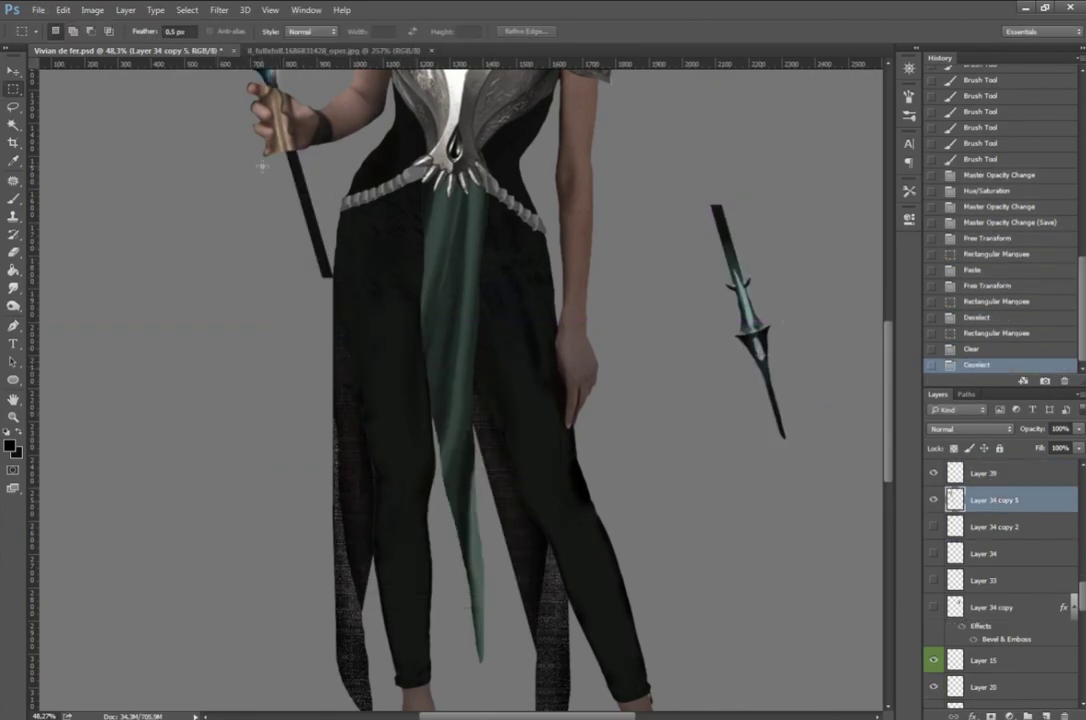
right_click(315, 218)
Step: Paste another staff section as a new layer and nudge it down into line
drag(322, 262, 368, 388)
key(ctrl+c)
key(ctrl+v)
key(ctrl+plus)
key(Down)
key(Down)
key(Down)
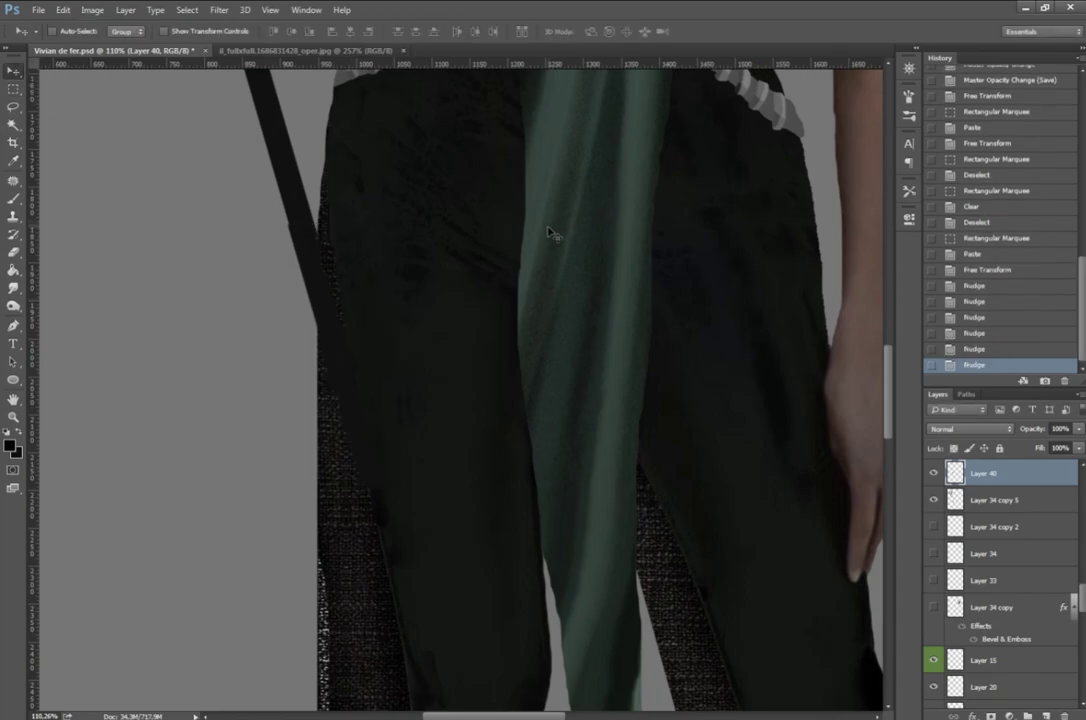
key(Down)
key(Down)
key(m)
key(alt+shift+bracketleft)
Step: Merge the staff pieces and clear the unwanted section
key(Escape)
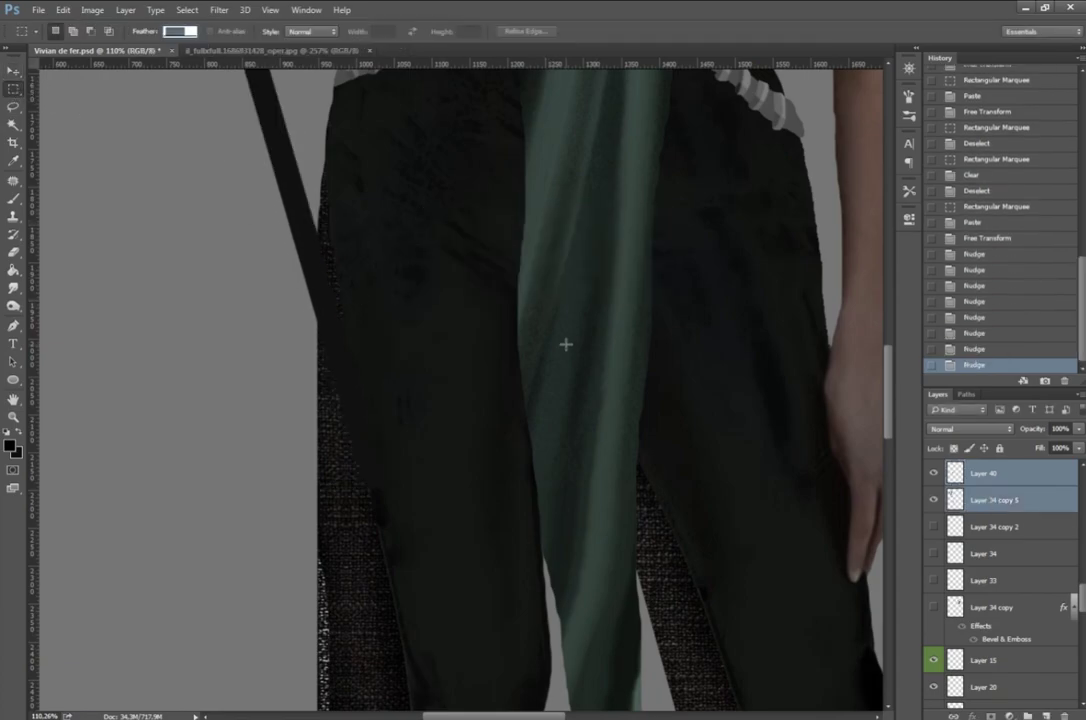
key(ctrl+e)
key(Delete)
key(ctrl+d)
Step: Paste a spear piece and slide it along the staff
key(ctrl+minus)
drag(485, 287, 509, 497)
key(ctrl+v)
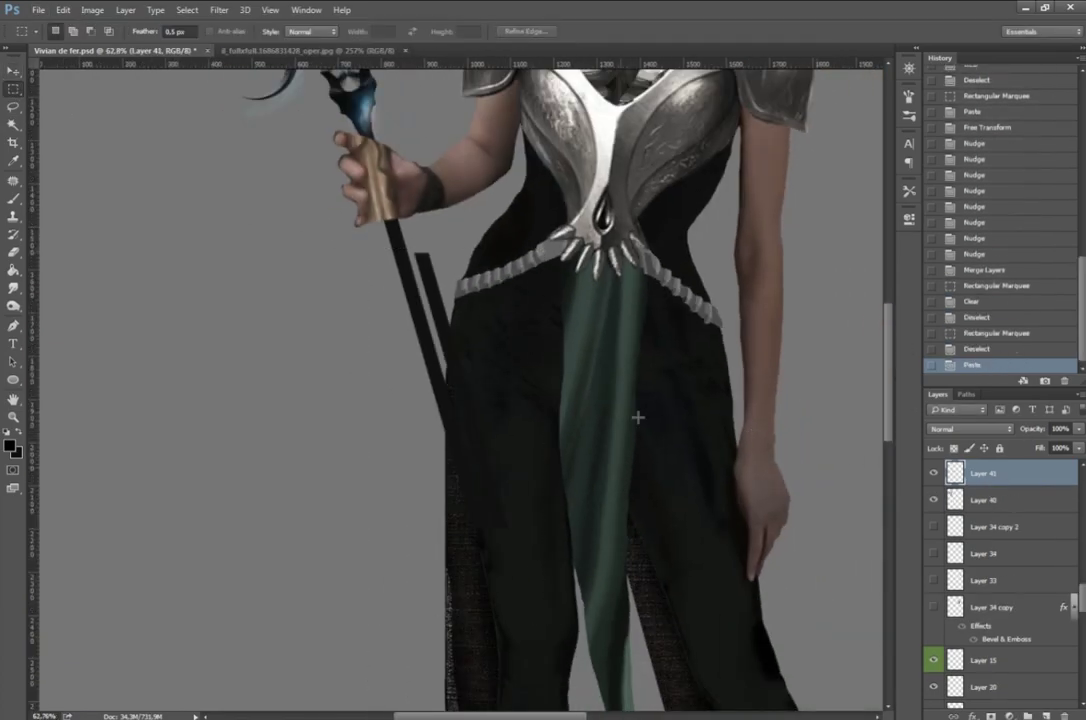
scroll(638, 417, down, 5)
key(ctrl+t)
drag(485, 279, 538, 502)
key(Return)
Step: Merge Layer 41 into Layer 40
key(ctrl+plus)
key(ctrl+plus)
ctrl+click(955, 473)
key(ctrl+e)
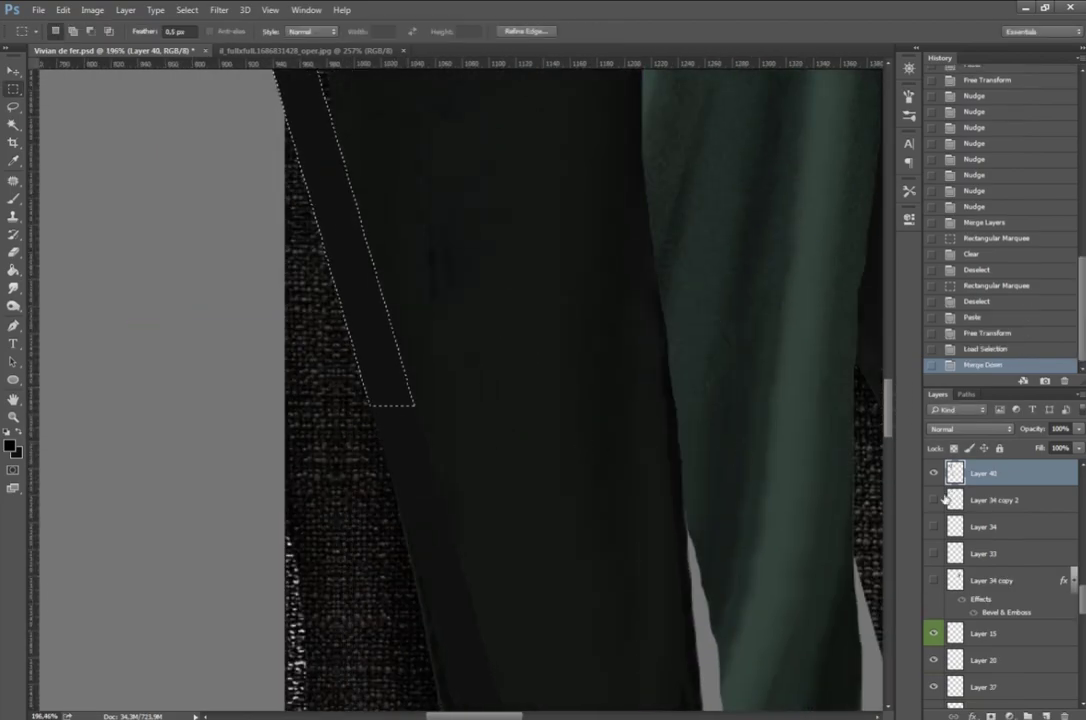
key(ctrl+d)
key(ctrl+0)
Step: Place a copy of the spear tip beside the left foot and merge it with Layer 40
drag(535, 315, 595, 455)
key(ctrl+c)
key(ctrl+d)
key(ctrl+v)
scroll(471, 272, up, 3)
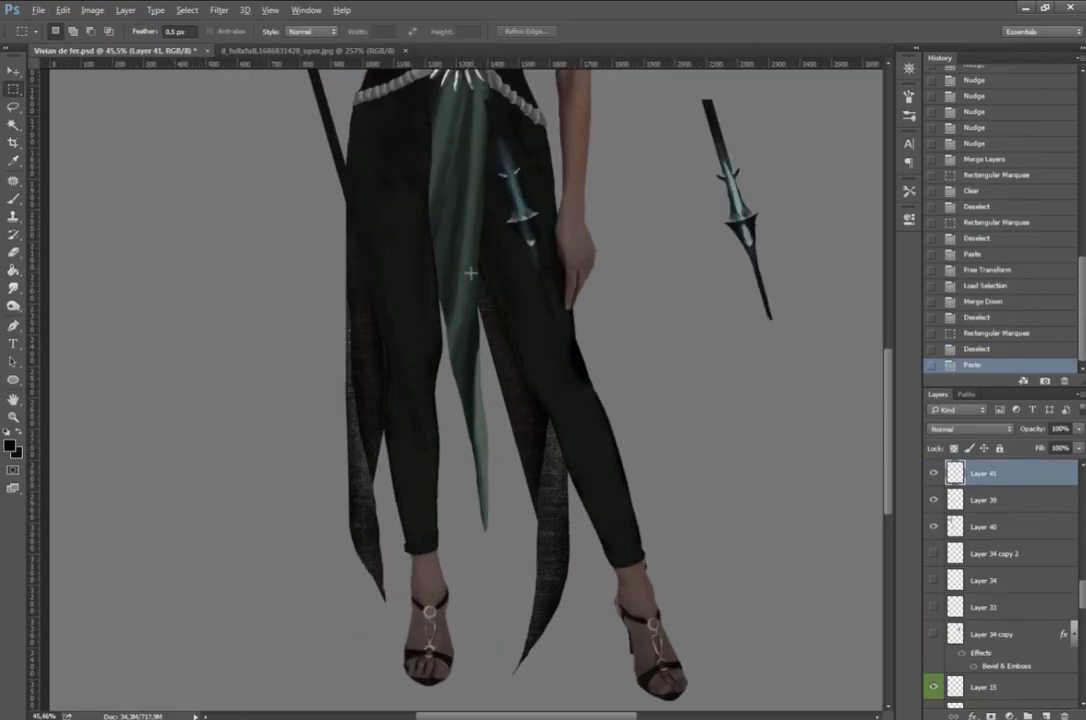
key(ctrl+t)
drag(471, 272, 417, 630)
scroll(487, 417, up, 5)
ctrl+click(1010, 530)
key(Return)
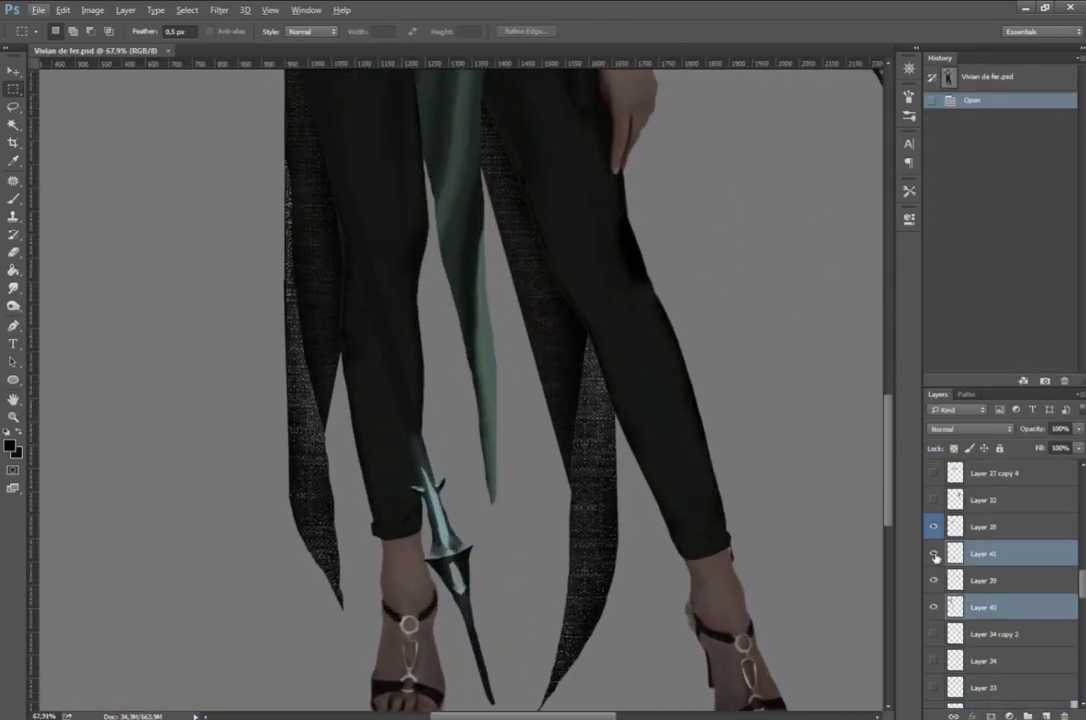
key(ctrl+e)
Step: Send Layer 41 three levels down the stack and duplicate Layer 35
key(ctrl+0)
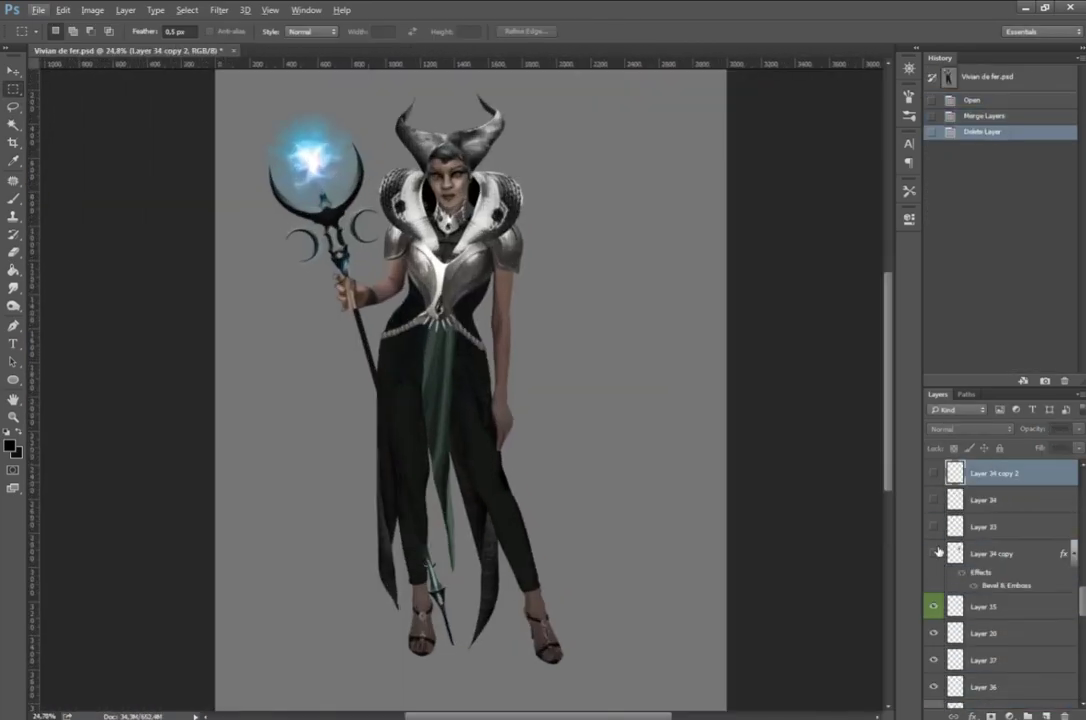
scroll(1034, 479, up, 3)
click(1031, 527)
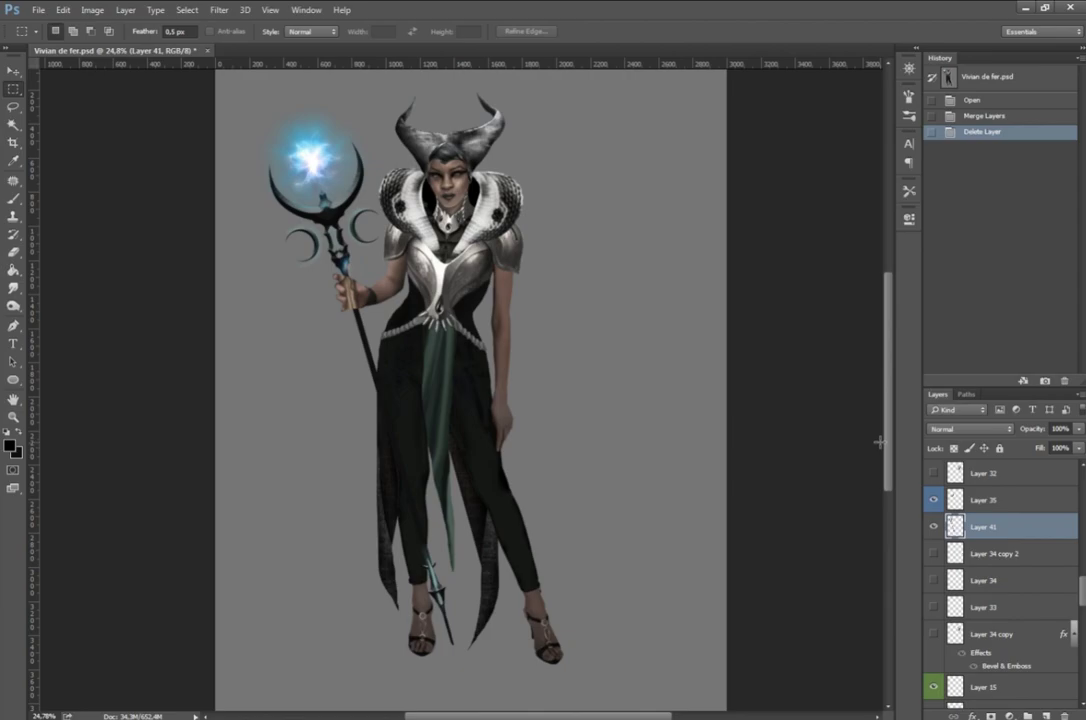
key(ctrl+bracketleft)
key(ctrl+bracketleft)
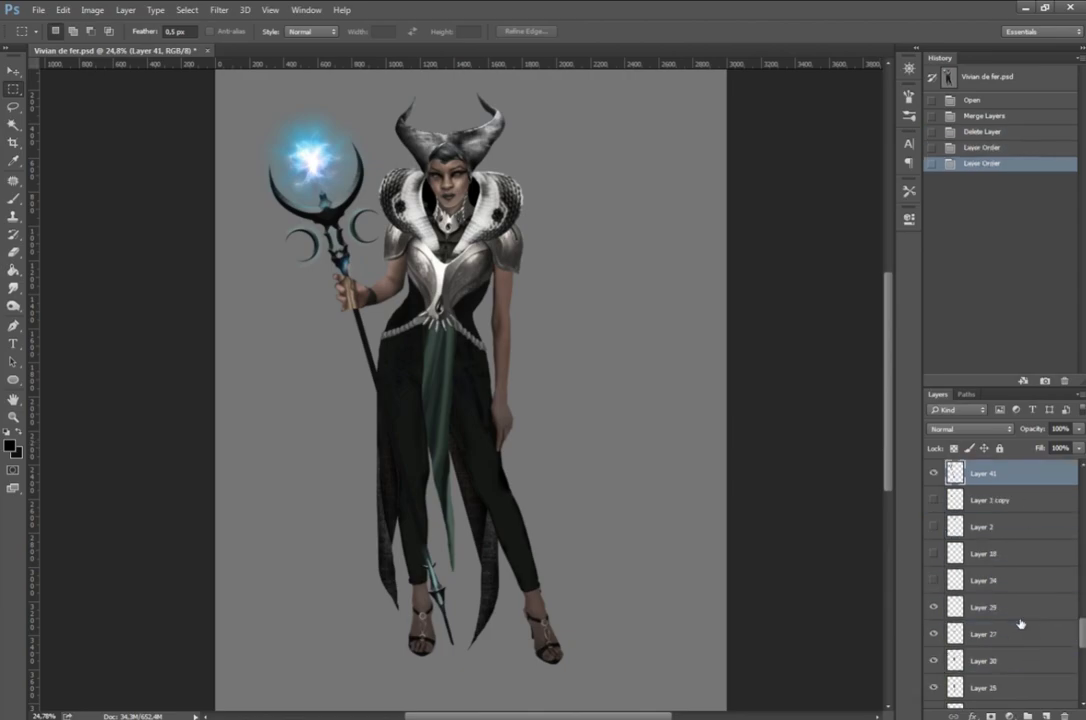
key(ctrl+bracketleft)
key(ctrl+bracketleft)
key(ctrl+bracketleft)
key(ctrl+bracketleft)
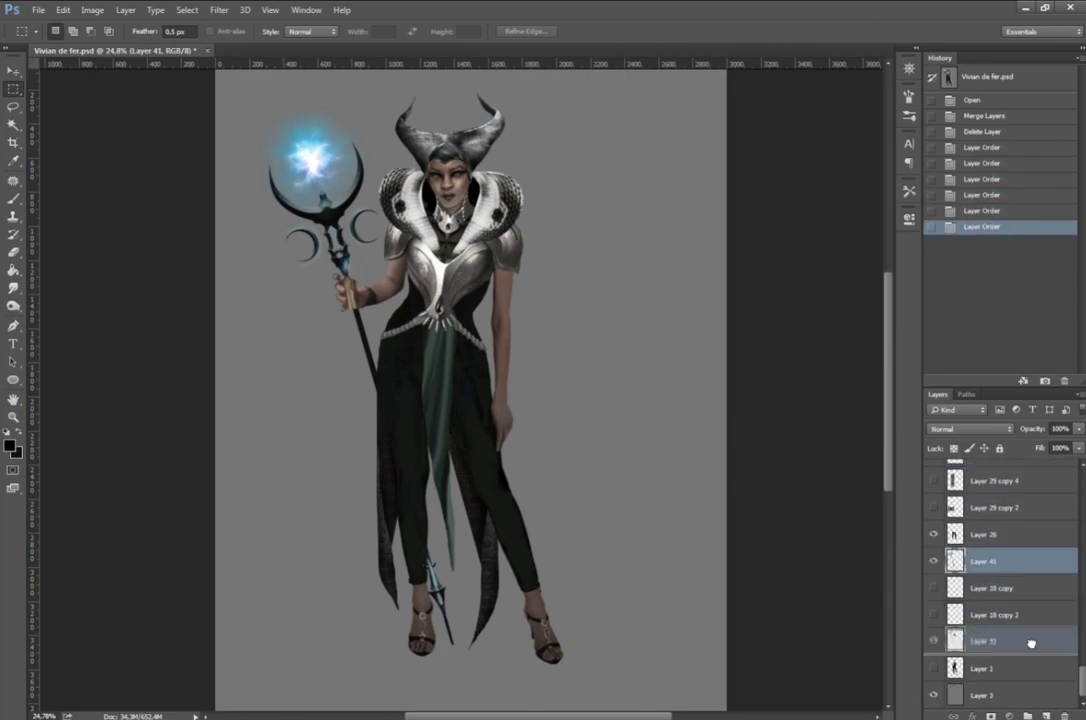
key(ctrl+bracketleft)
key(ctrl+bracketleft)
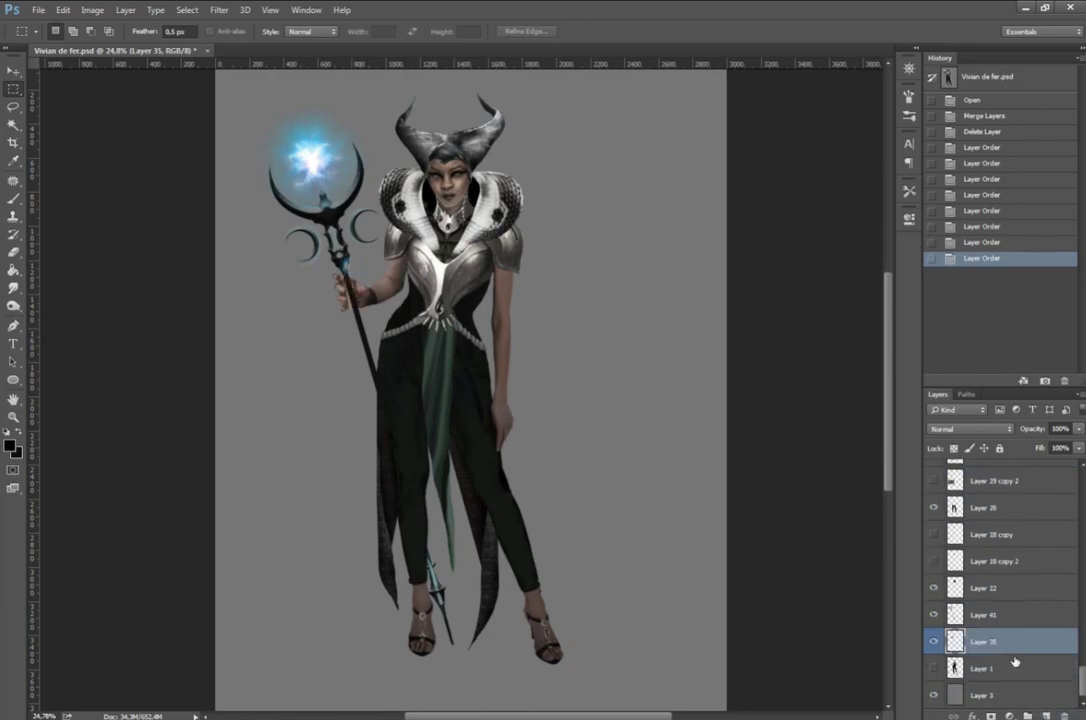
key(ctrl+j)
Step: Copy the lassoed fingers onto a new layer and transform them over the staff
scroll(341, 296, up, 8)
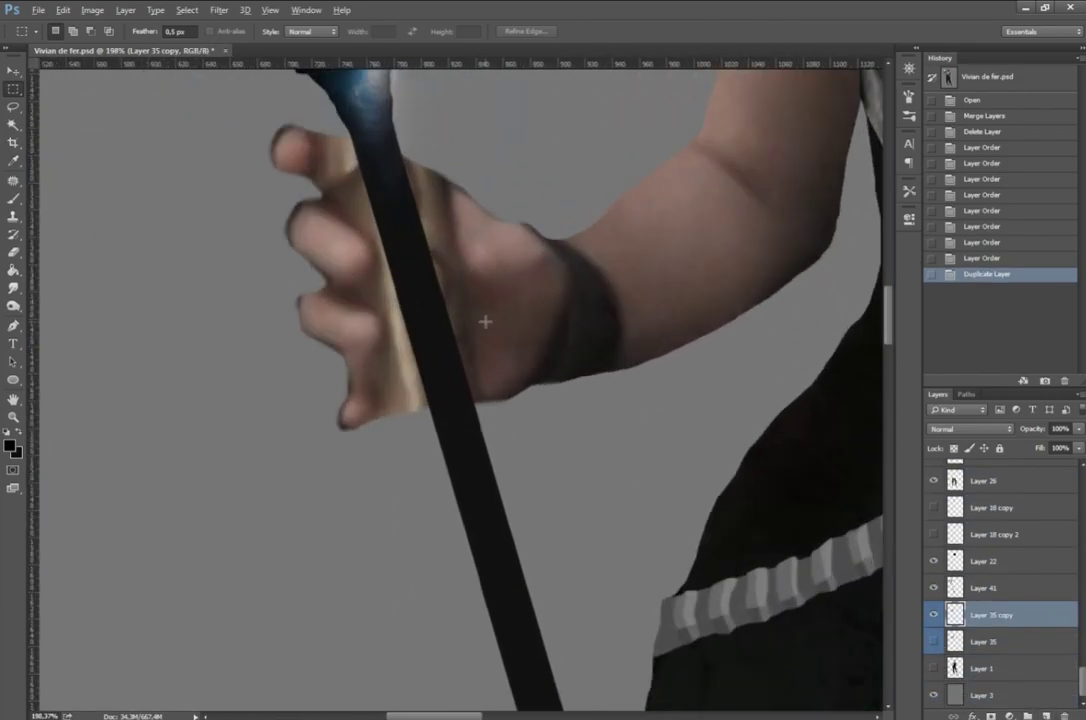
key(l)
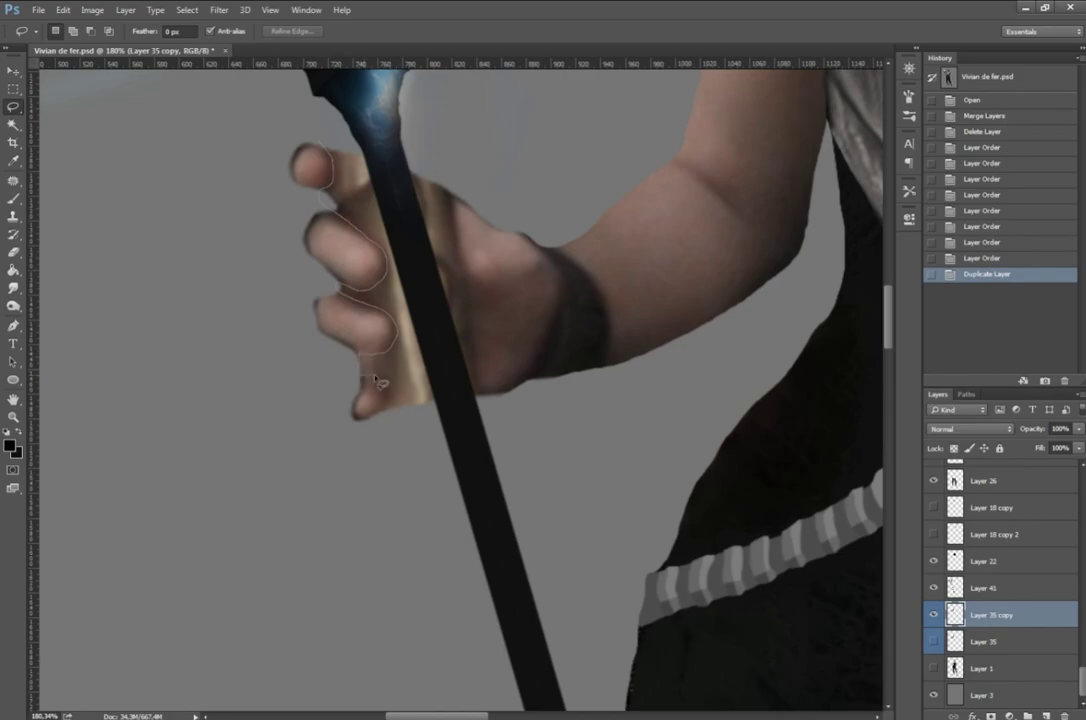
key(ctrl+c)
key(ctrl+v)
key(ctrl+t)
mouse_move(330, 245)
mouse_down()
mouse_move(412, 364)
mouse_move(401, 344)
mouse_move(443, 315)
mouse_up()
key(Return)
key(ctrl+bracketright)
key(ctrl+t)
key(Return)
key(Delete)
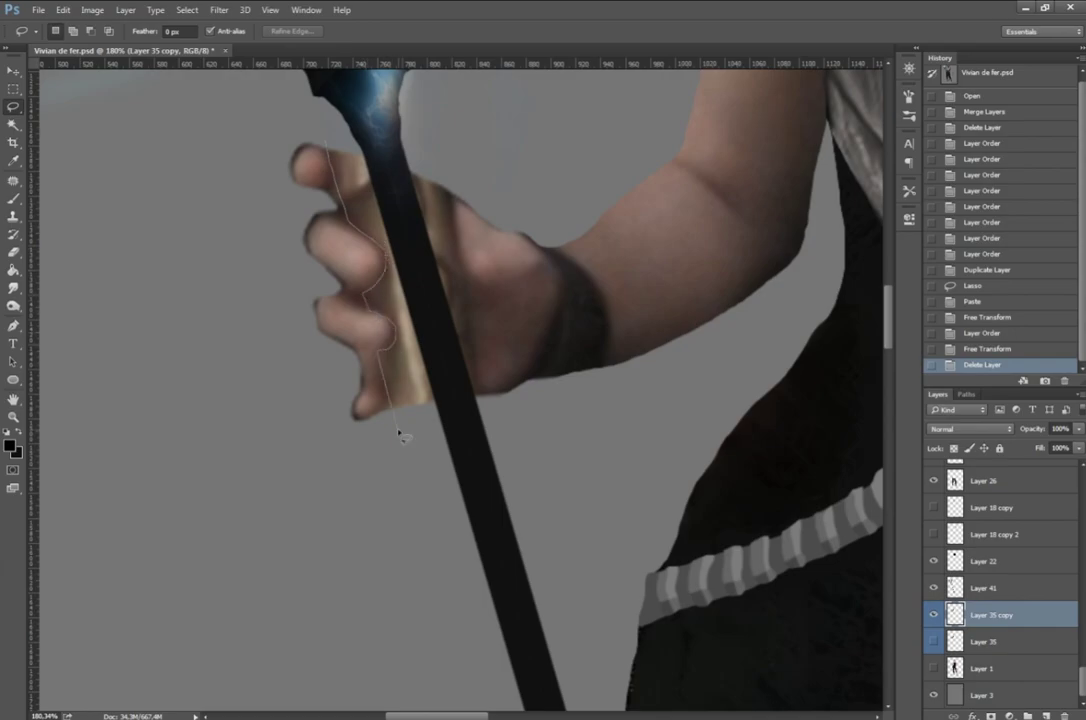
Step: Remove the gold grip strip beside the fingers
mouse_move(398, 432)
mouse_down()
mouse_move(330, 145)
mouse_move(393, 250)
mouse_move(285, 210)
mouse_up()
key(Delete)
key(ctrl+d)
key(ctrl+t)
key(Escape)
right_click(351, 242)
key(Escape)
Step: Paste the thumb on a higher layer and trim the excess pixels around the fingertip
key(Delete)
key(ctrl+v)
key(ctrl+t)
key(ctrl+bracketright)
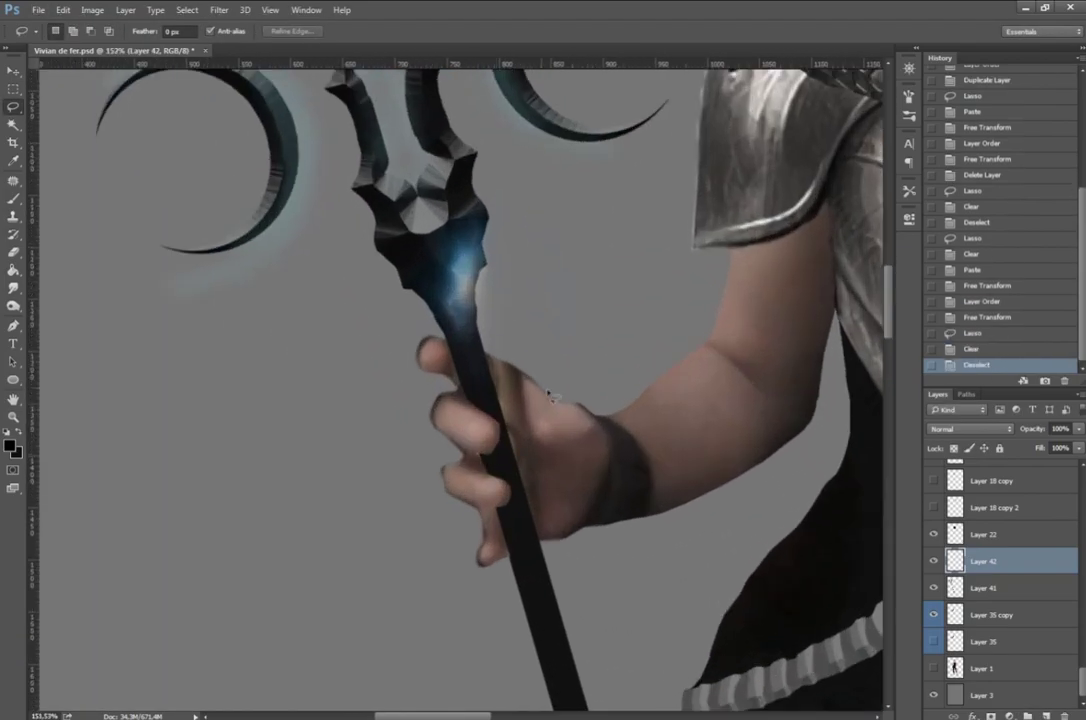
key(Delete)
key(ctrl+d)
mouse_move(505, 428)
mouse_down()
mouse_move(440, 360)
mouse_move(430, 365)
mouse_up()
key(Delete)
key(ctrl+d)
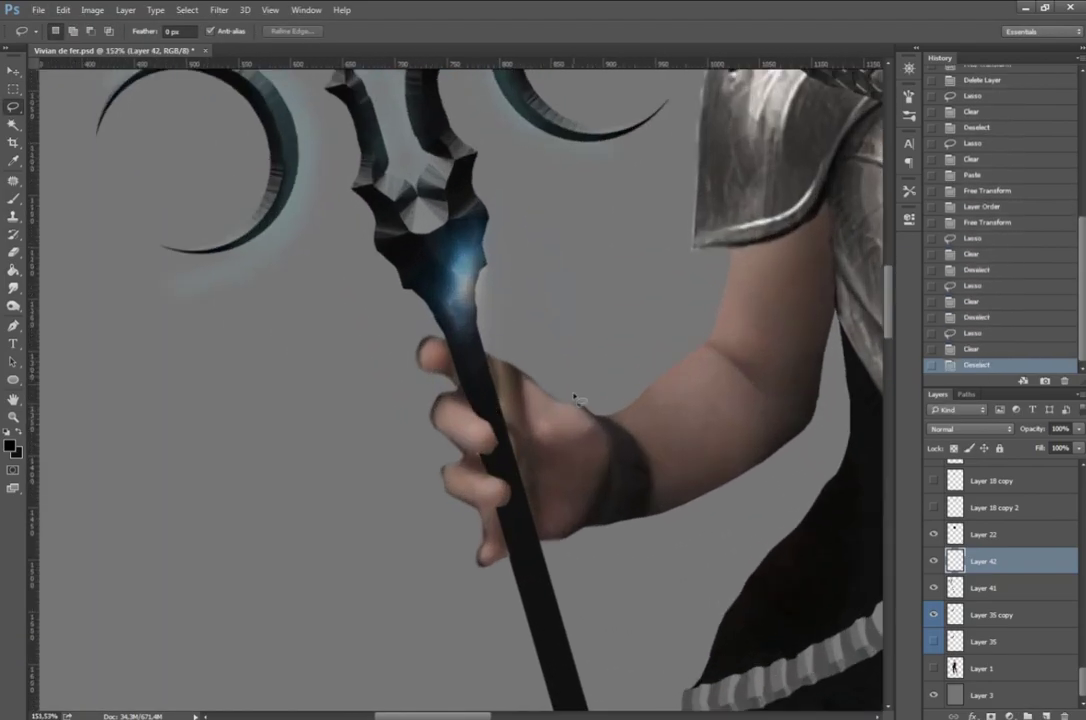
Step: Copy a hand patch below Layer 42 and rotate it to cover the palm over the staff
drag(594, 420, 565, 436)
key(ctrl+c)
key(ctrl+v)
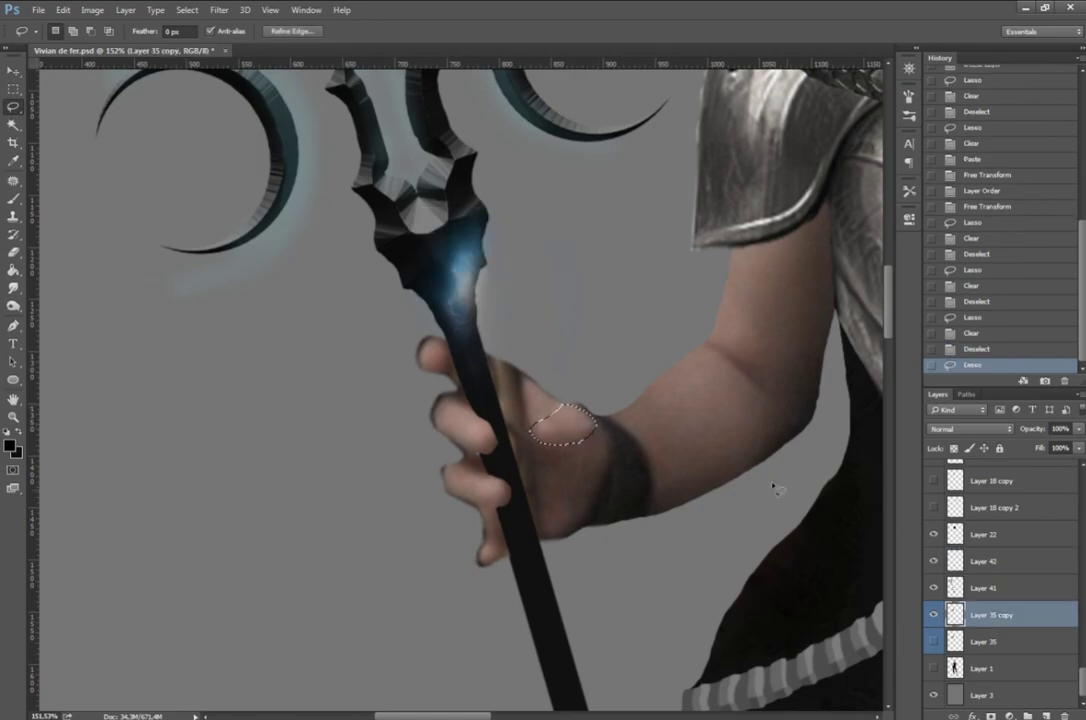
key(ctrl+bracketleft)
key(ctrl+t)
drag(500, 440, 576, 427)
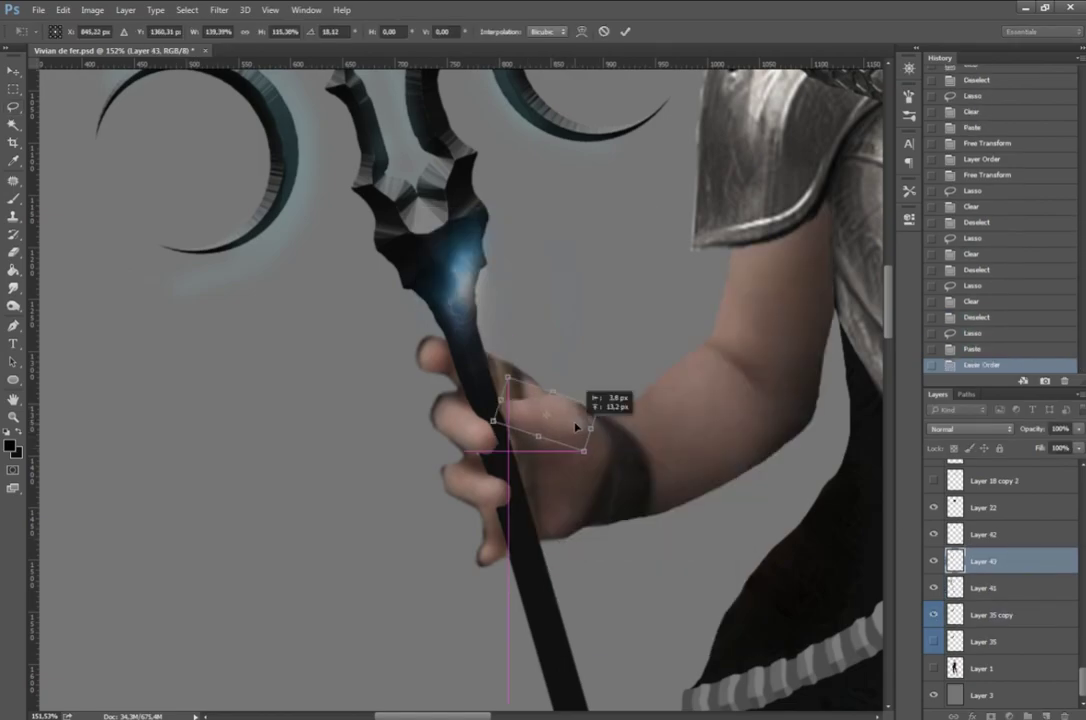
key(Return)
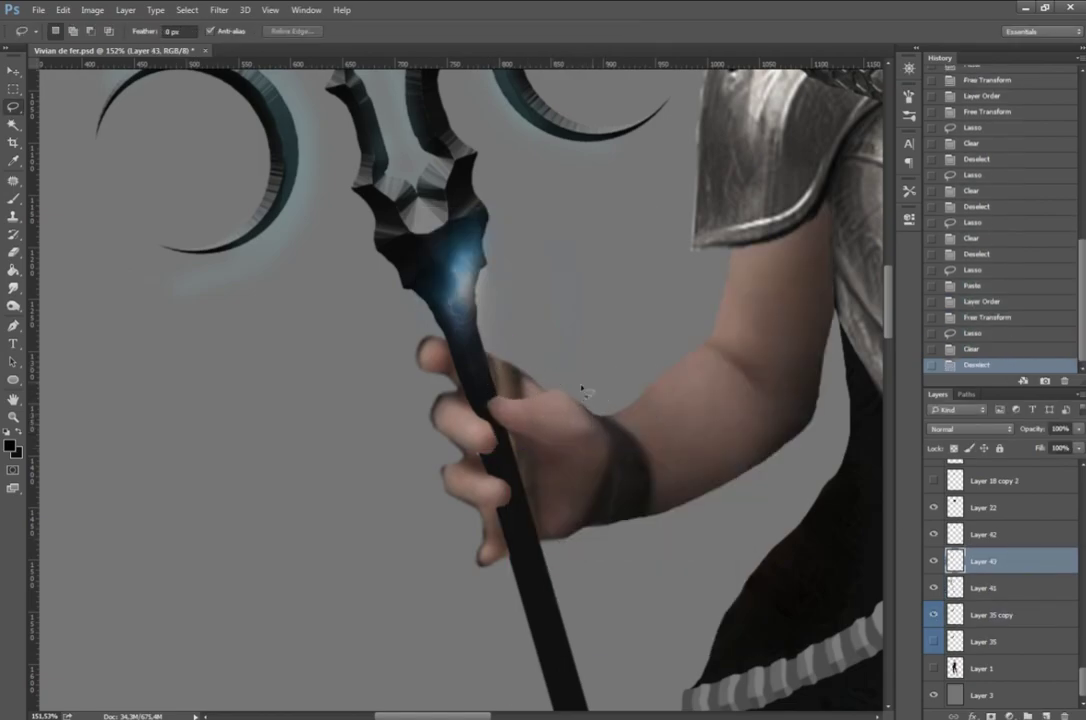
drag(585, 390, 655, 393)
key(ctrl+d)
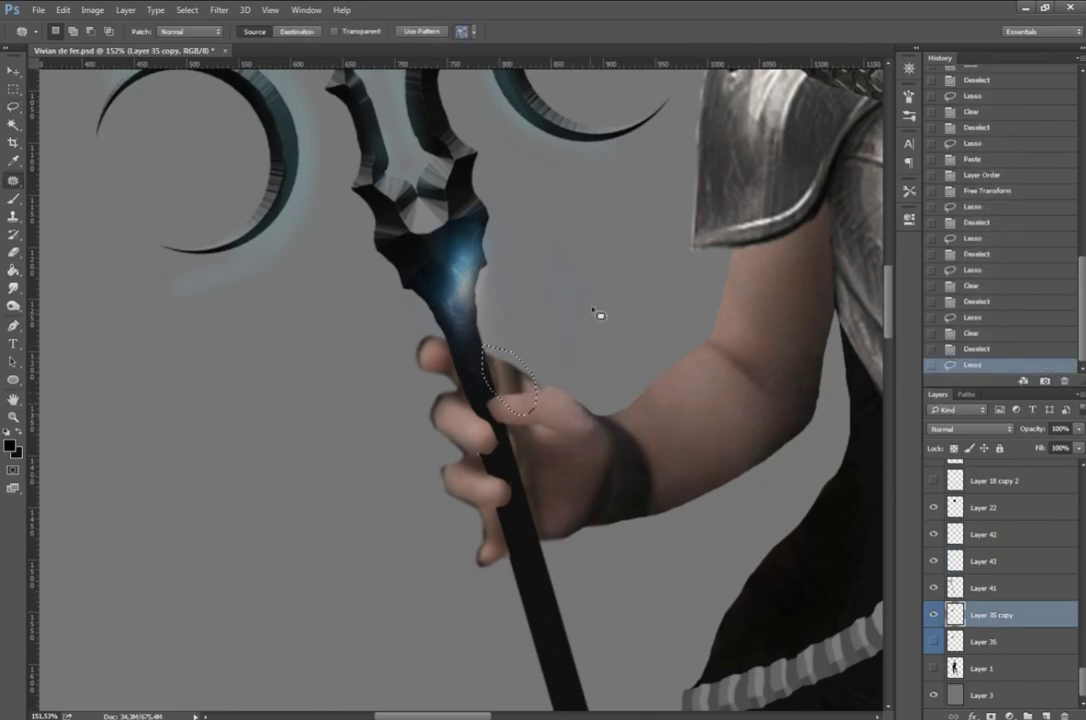
Step: Fit the whole image in view and save the file from the File menu
key(ctrl+0)
scroll(523, 417, up, 3)
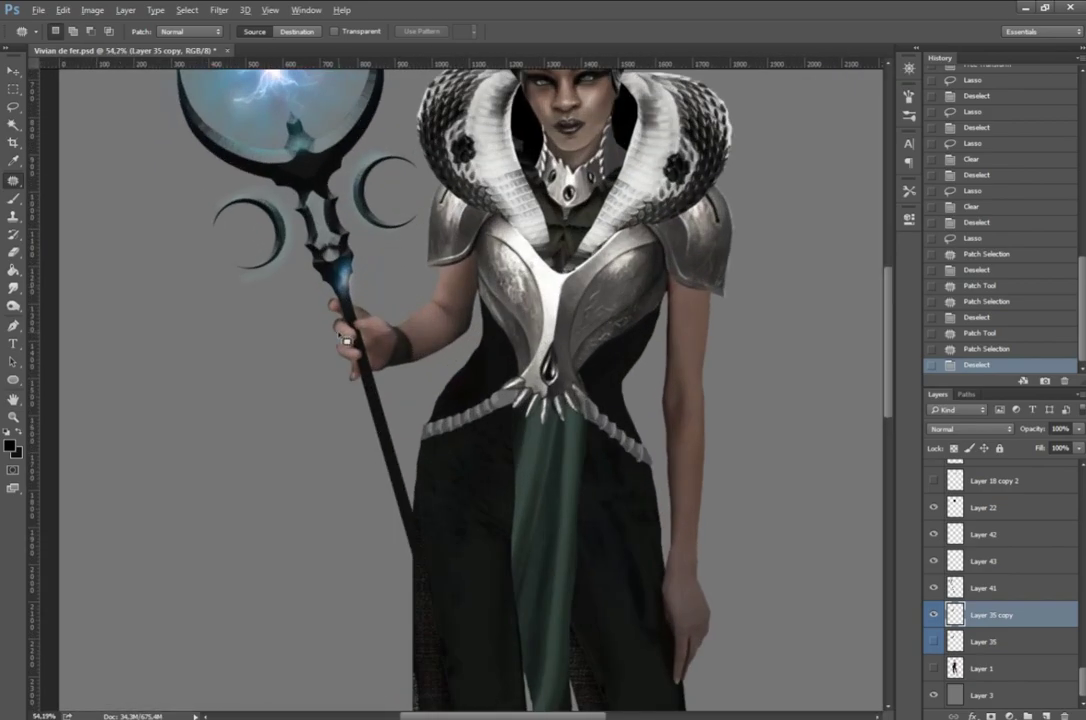
scroll(523, 417, down, 2)
scroll(523, 417, down, 2)
click(40, 10)
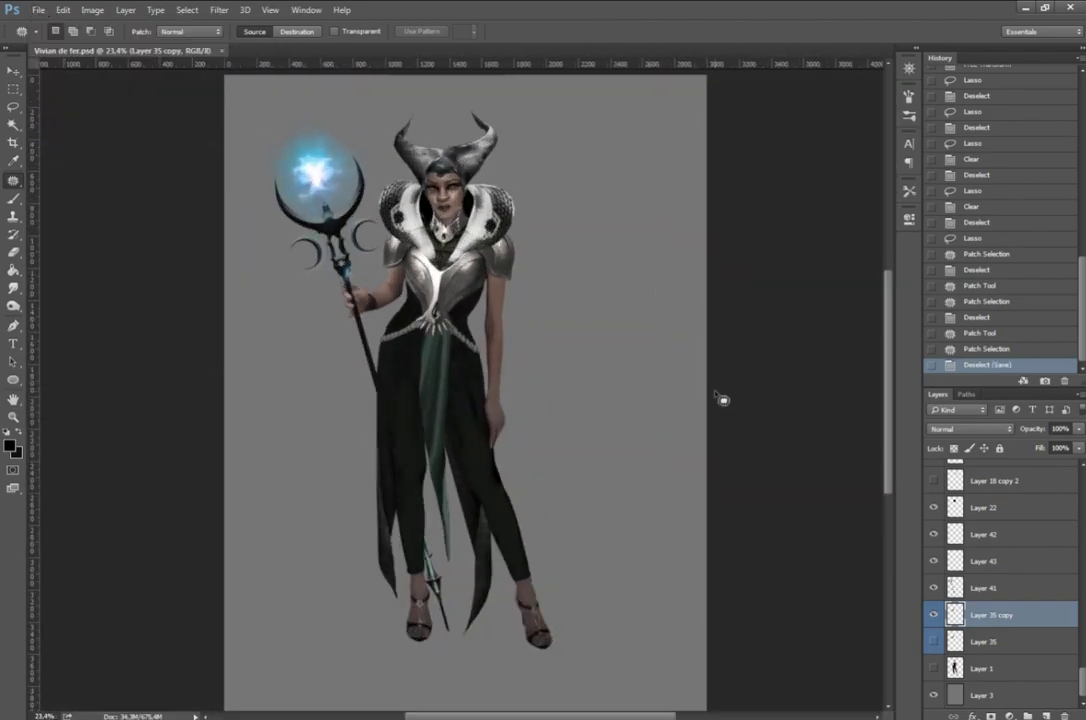
scroll(1028, 600, up, 5)
Step: Move the selected figure layers together slightly up and to the right
shift+click(1028, 485)
key(ctrl+t)
mouse_move(480, 372)
mouse_down()
mouse_move(510, 425)
mouse_move(517, 408)
mouse_up()
scroll(538, 371, down, 1)
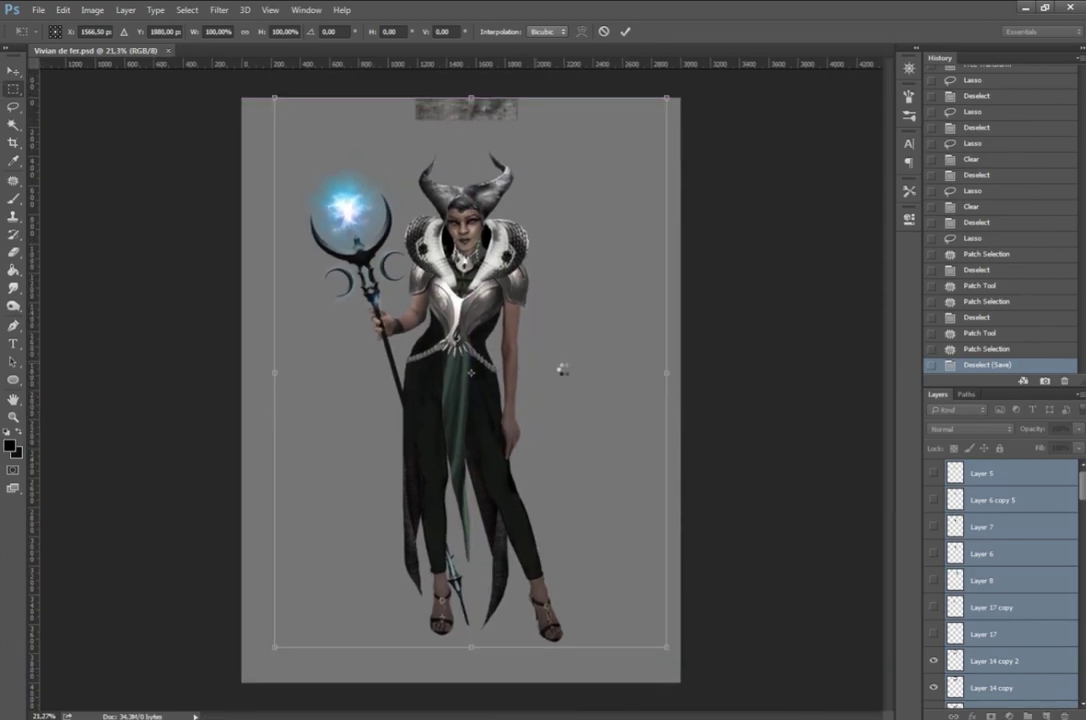
key(Return)
scroll(1000, 560, up, 3)
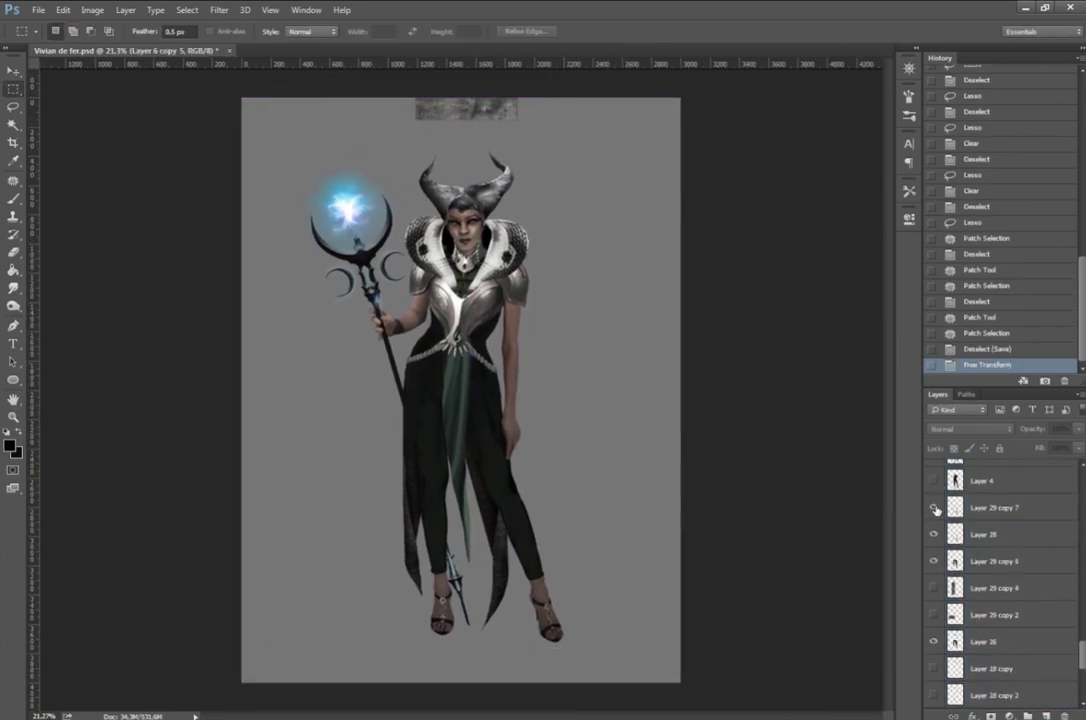
Step: Delete the stray texture strip above her head on Layer 14 copy and save
scroll(931, 513, up, 5)
click(1000, 634)
drag(412, 95, 533, 126)
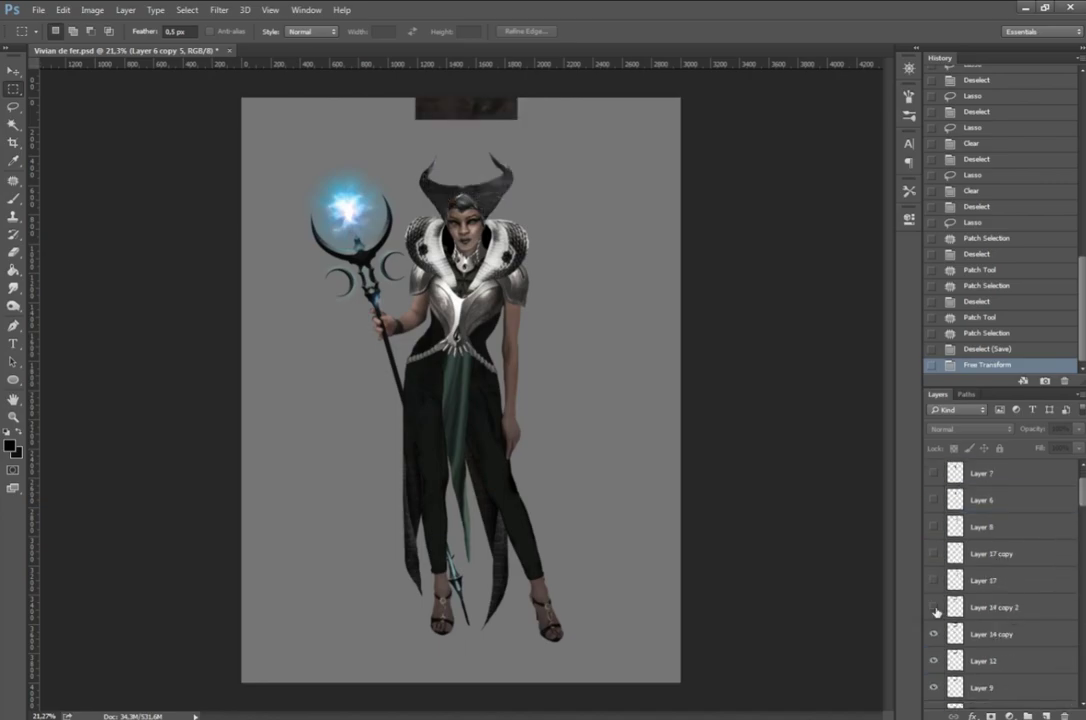
key(Delete)
key(Delete)
key(ctrl+d)
key(ctrl+s)
scroll(1010, 620, down, 5)
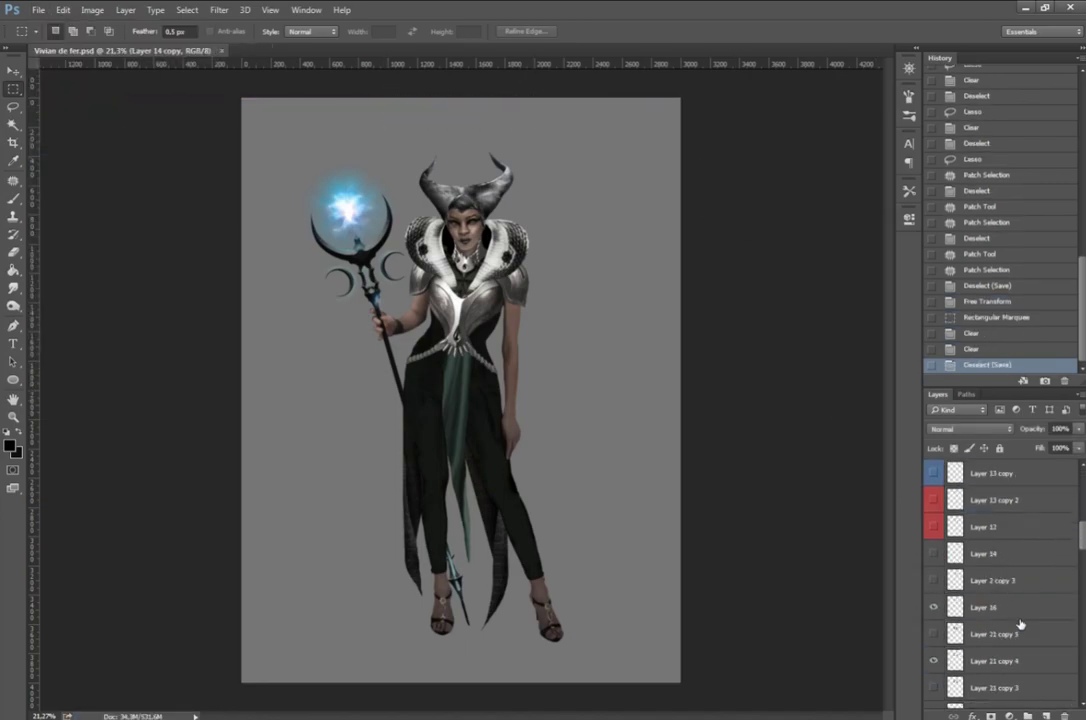
scroll(940, 617, down, 5)
scroll(1017, 564, up, 2)
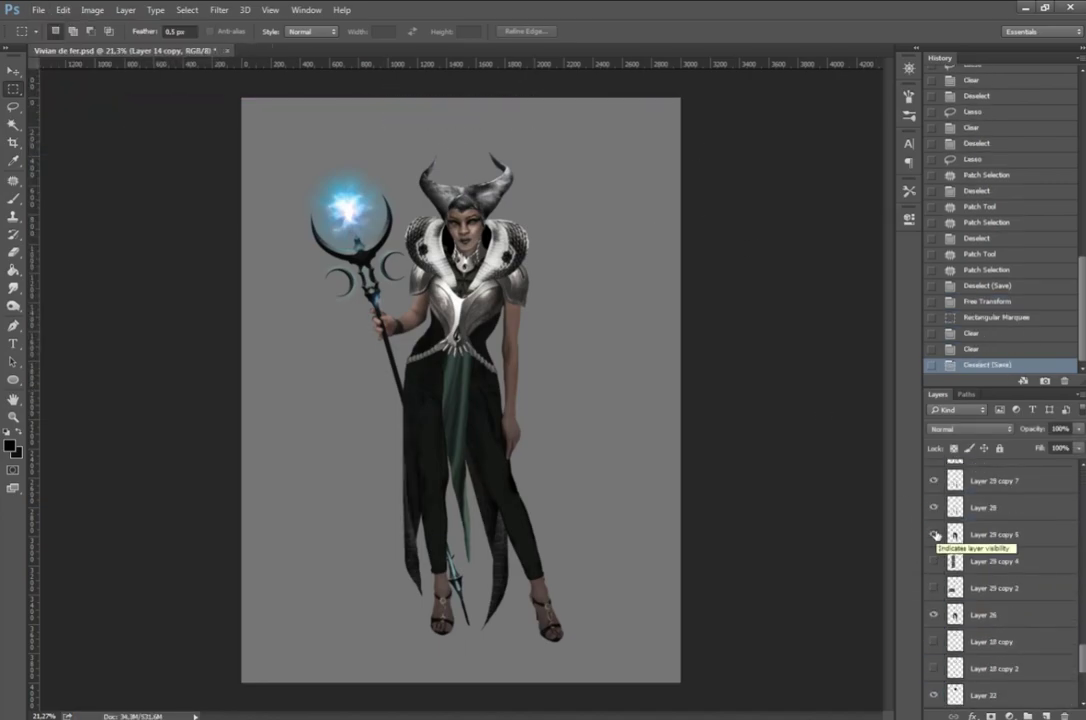
Step: Shift the leggings' aqua and green tones toward blue with Camera Raw HSL sliders
key(ctrl+shift+a)
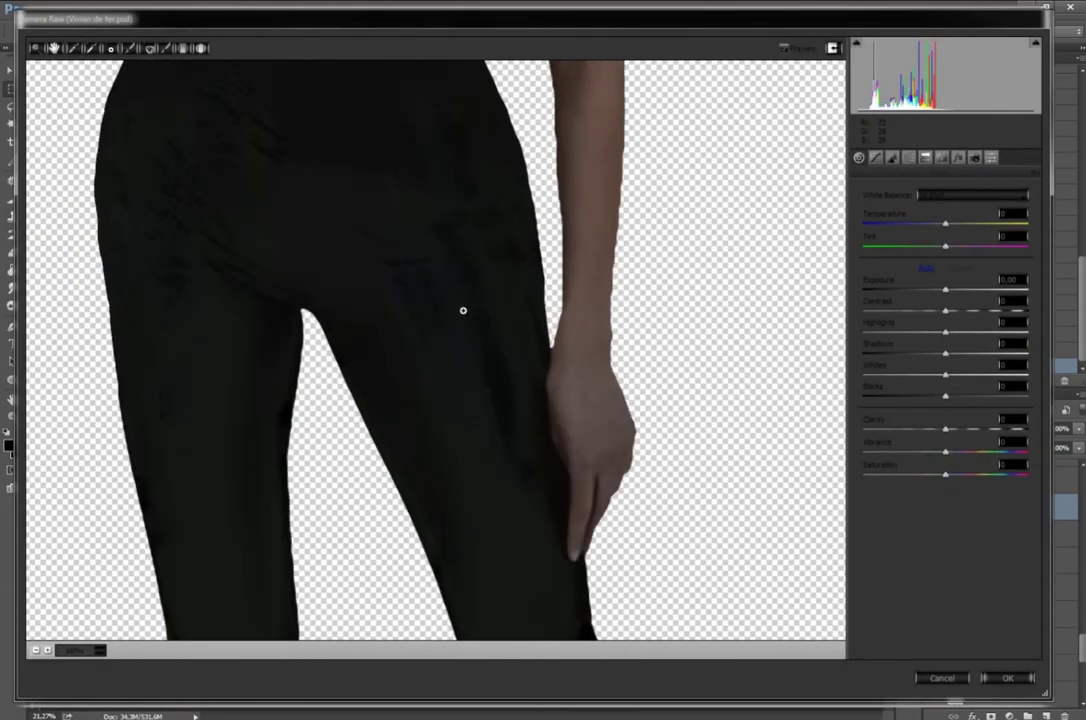
click(925, 157)
drag(945, 346, 985, 350)
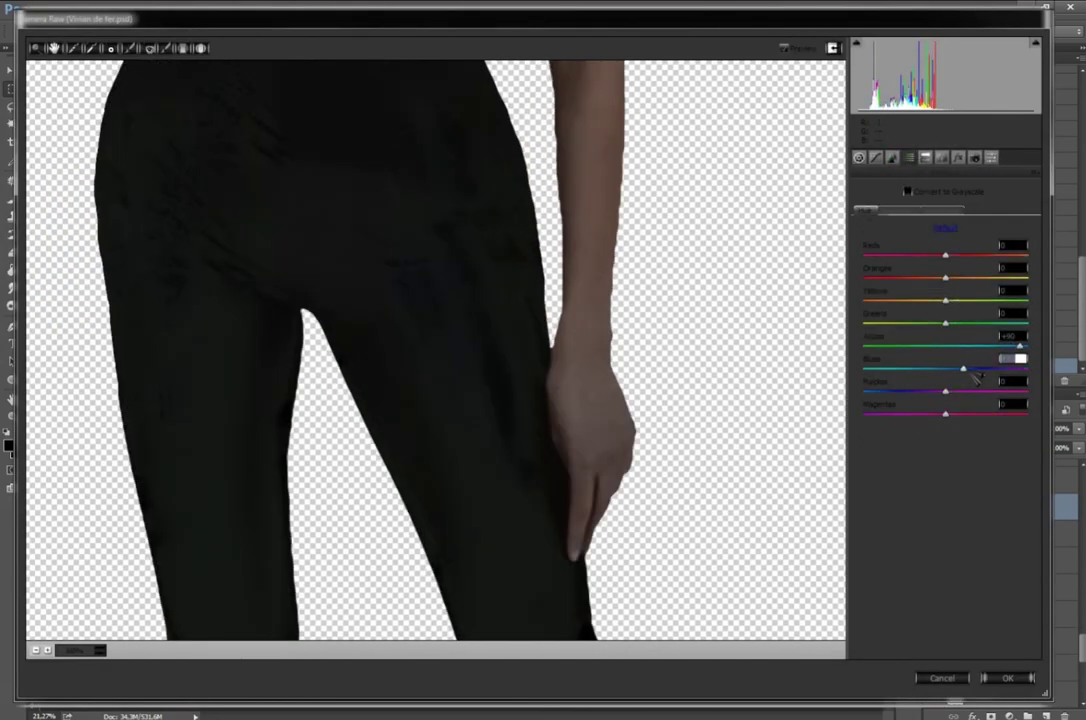
key(Return)
click(223, 8)
click(250, 100)
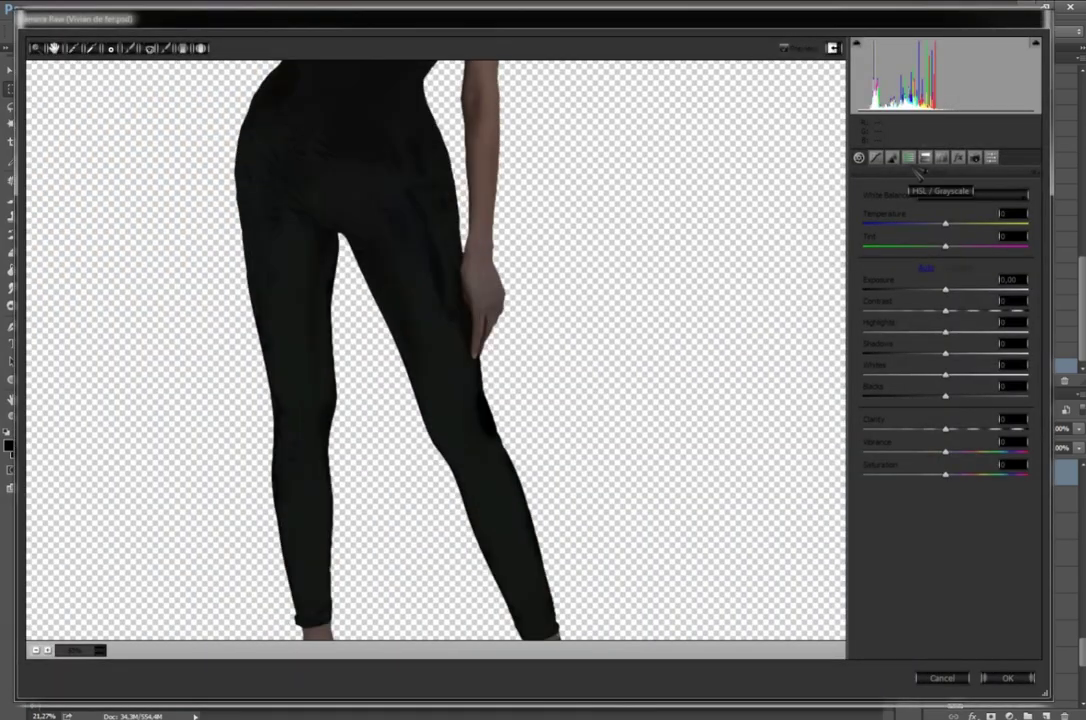
click(909, 160)
drag(945, 324, 968, 324)
key(Return)
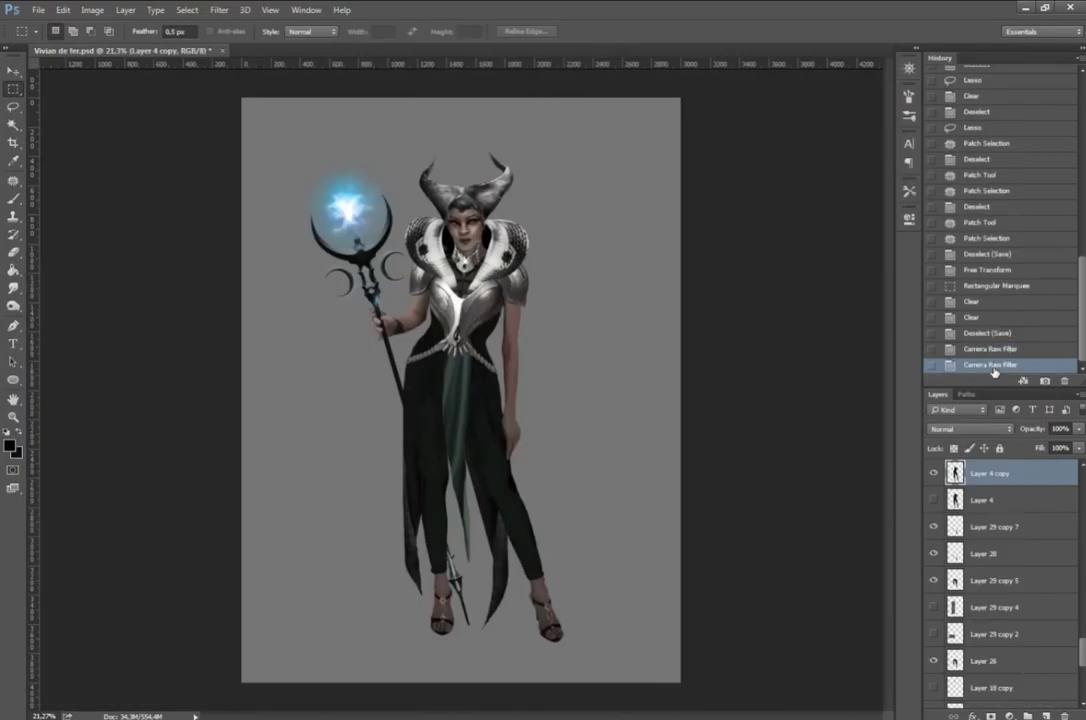
Step: Apply Hue/Saturation to the green tones and shift Layer 25's front drape blue (Hue +56)
click(92, 10)
key(ctrl+u)
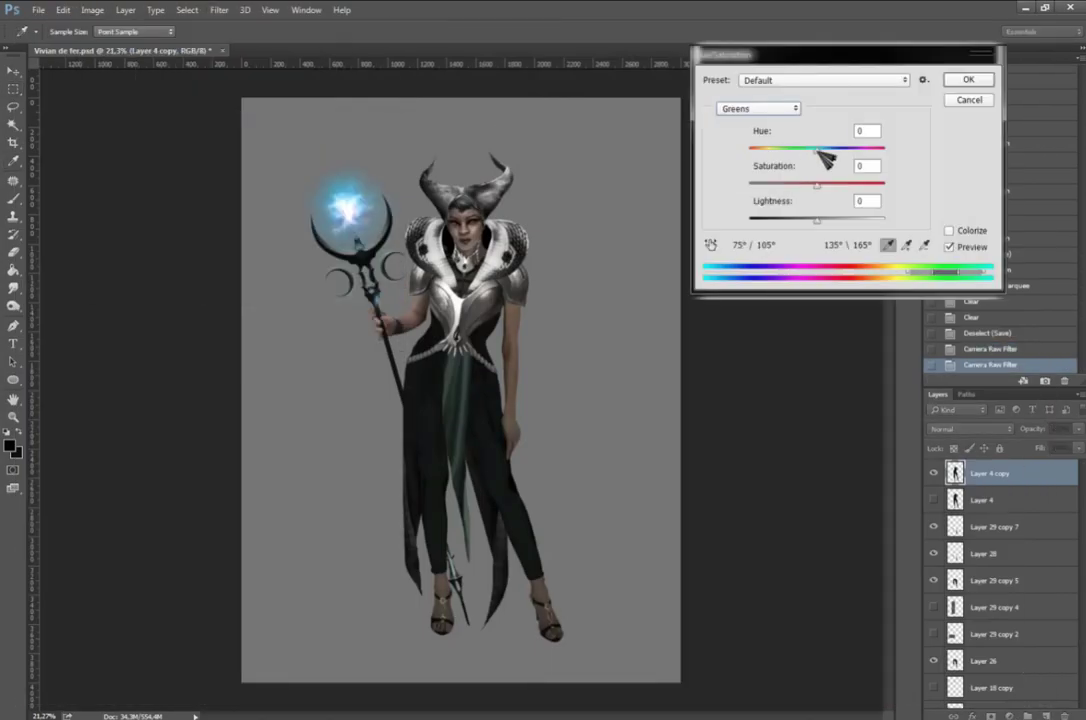
key(Return)
scroll(1000, 580, up, 2)
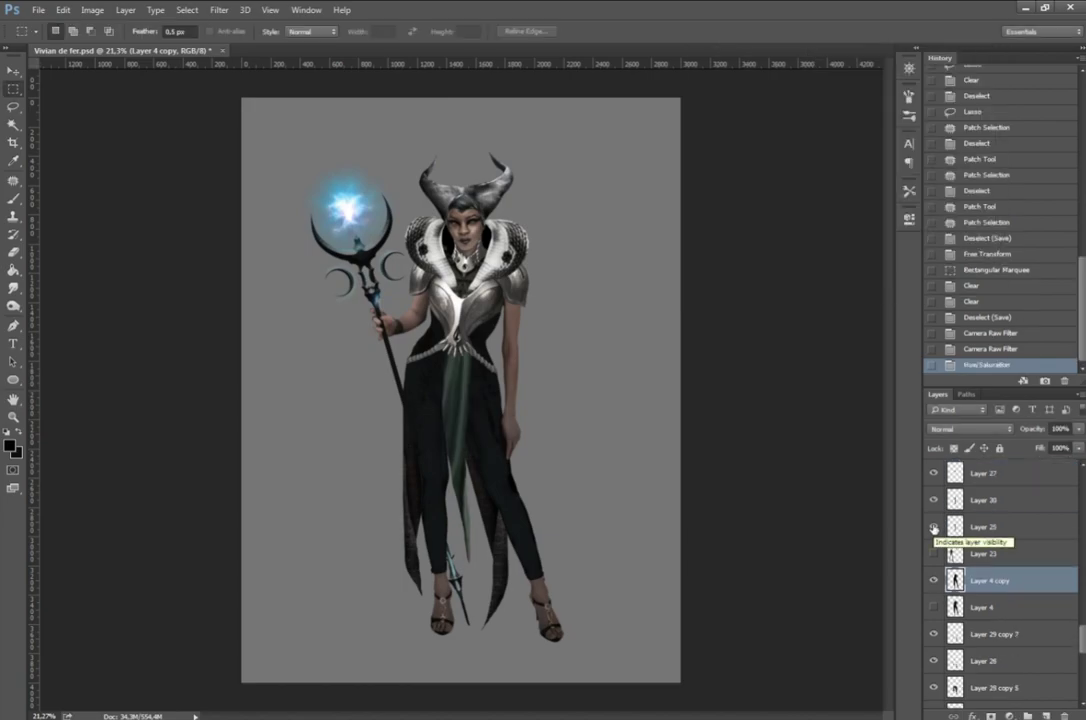
click(980, 526)
key(ctrl+u)
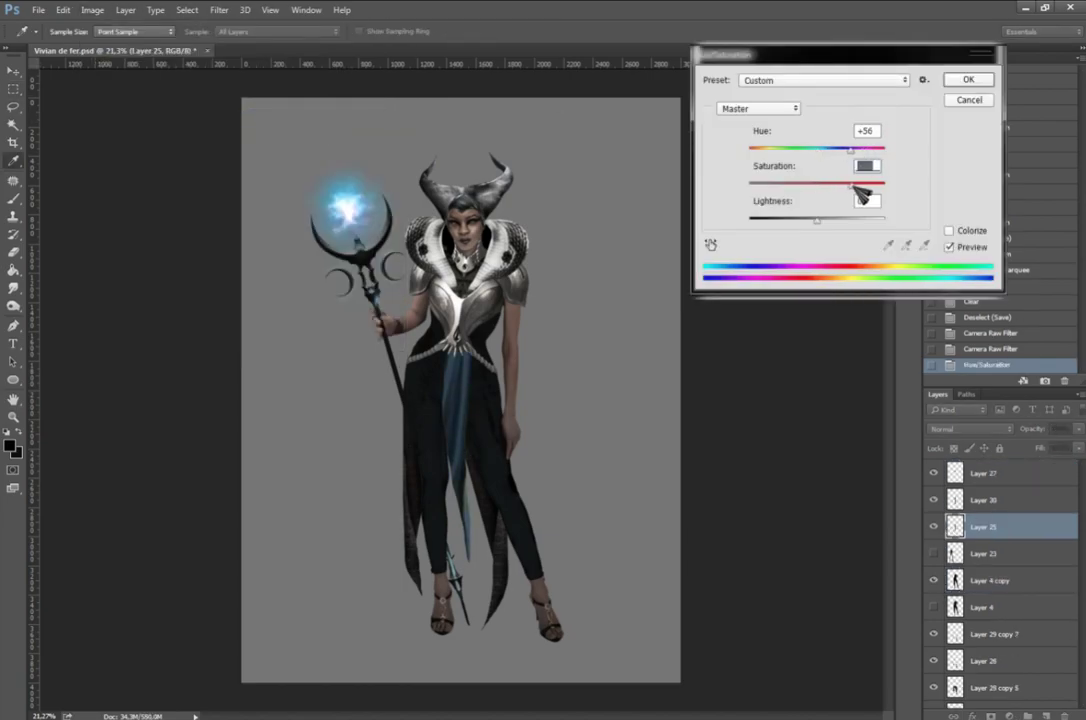
key(Return)
Step: Colorize Layer 16 at Hue 186, Saturation 25 to tint the eyes teal
scroll(975, 622, up, 5)
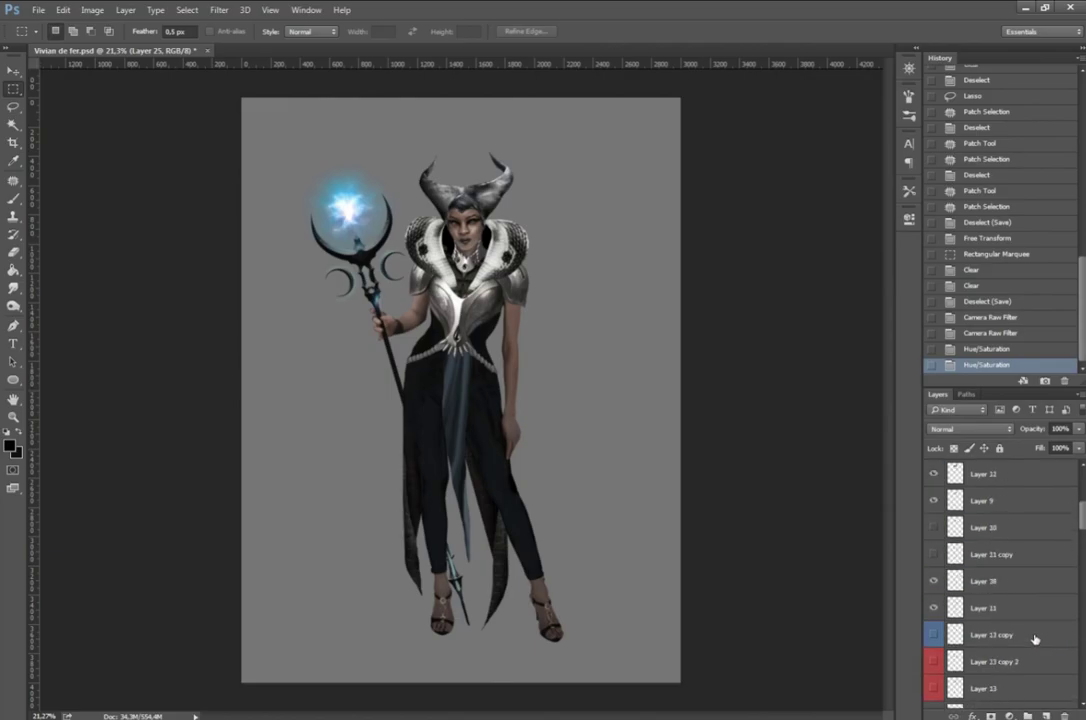
click(980, 526)
scroll(465, 133, up, 3)
scroll(430, 215, up, 5)
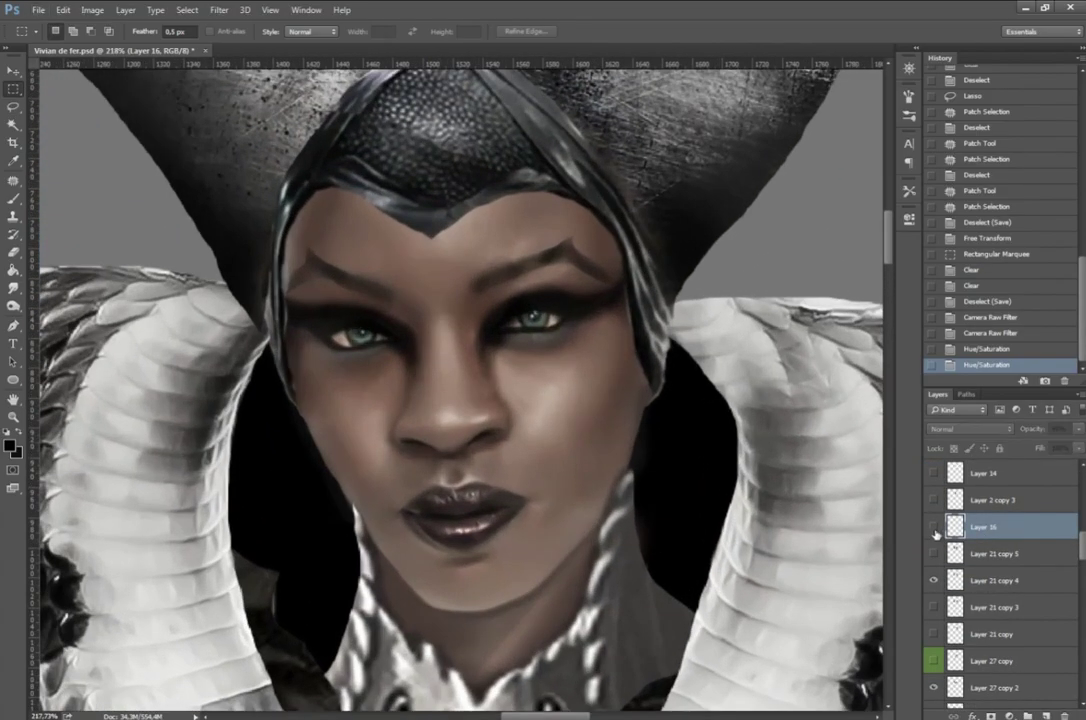
click(92, 10)
click(291, 114)
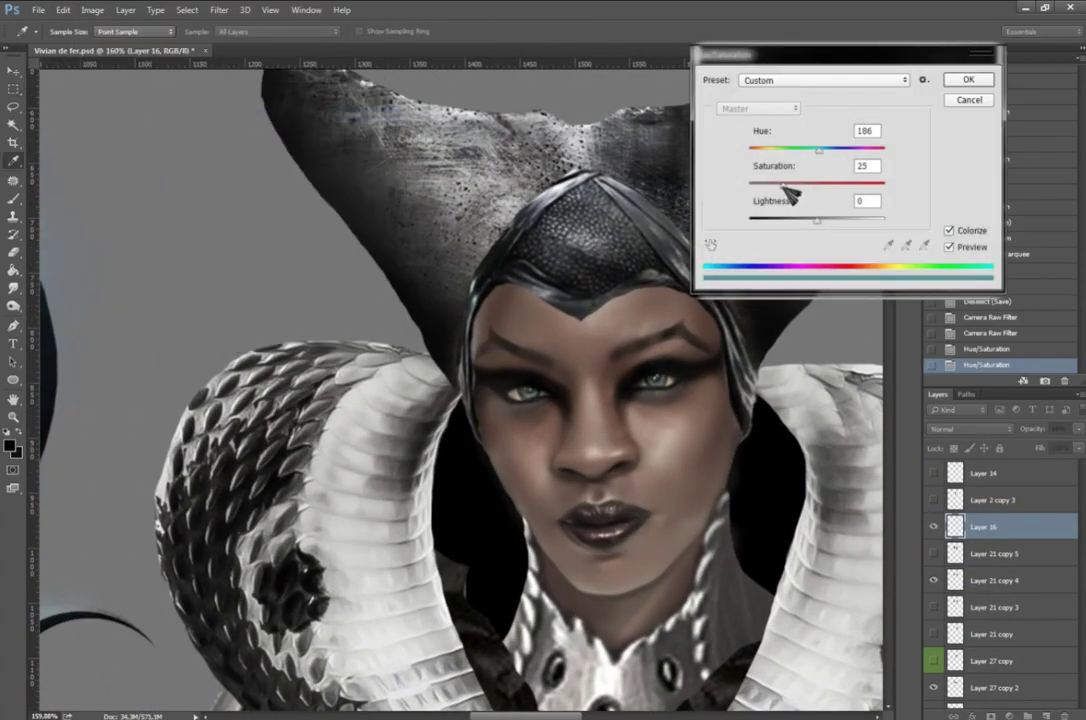
click(967, 80)
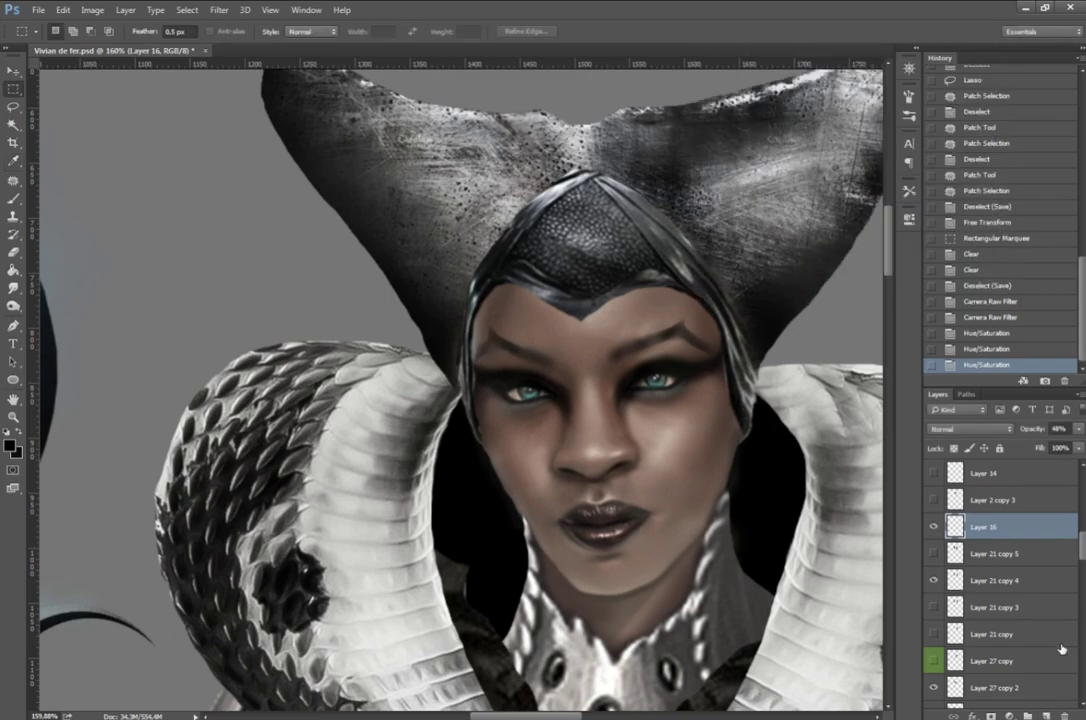
scroll(975, 560, up, 5)
Step: Brush bright highlights into the irises and around the eyes on Layer 15
click(955, 526)
key(b)
scroll(540, 390, up, 5)
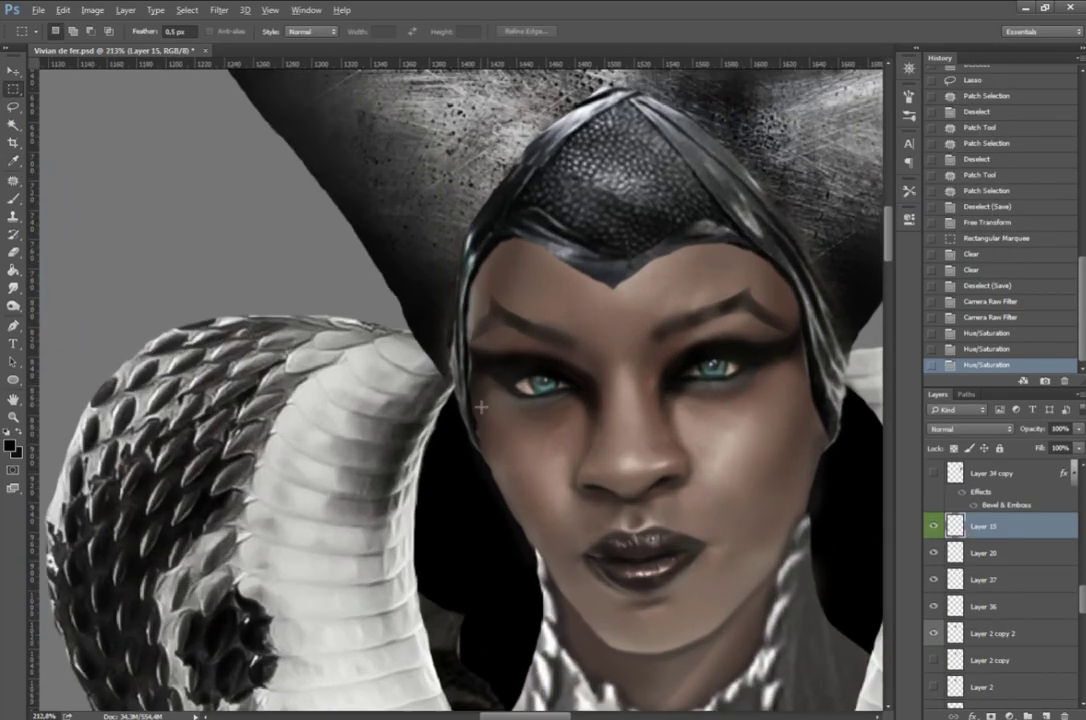
alt+click(545, 400)
mouse_move(540, 388)
mouse_down()
mouse_move(523, 394)
mouse_move(470, 335)
mouse_up()
drag(470, 335, 440, 330)
drag(450, 340, 530, 395)
scroll(520, 390, right, 5)
drag(266, 393, 679, 368)
scroll(990, 560, down, 3)
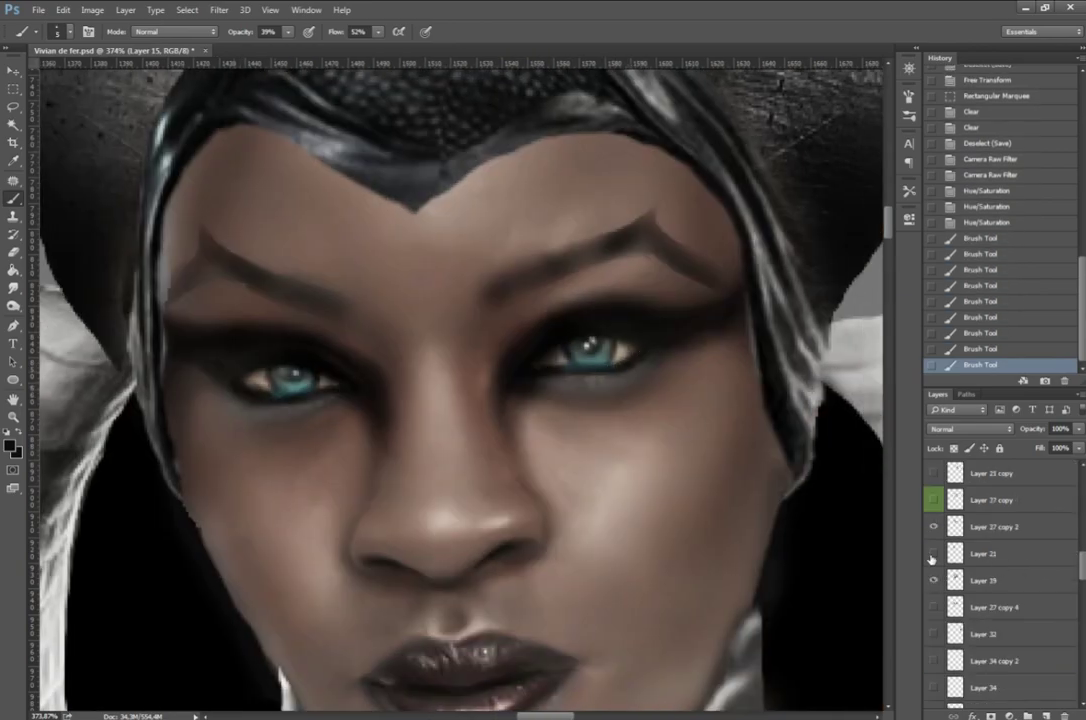
Step: Erase the excess teal tint around the eyes on Layer 16
click(985, 471)
key(e)
drag(250, 385, 271, 402)
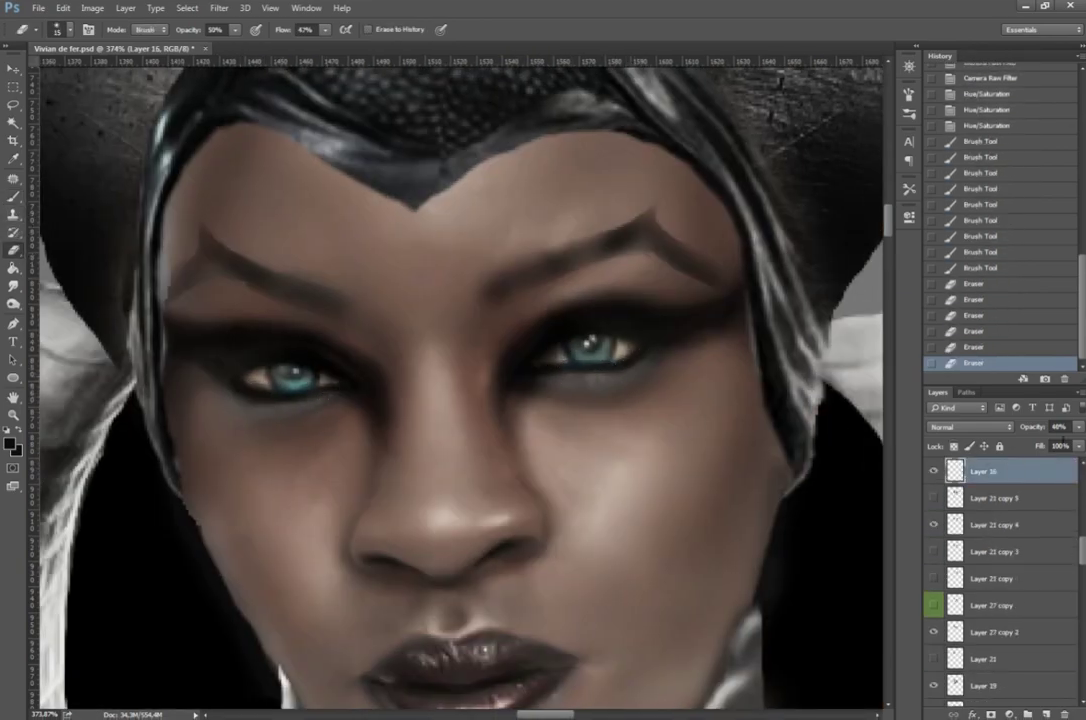
scroll(990, 580, down, 3)
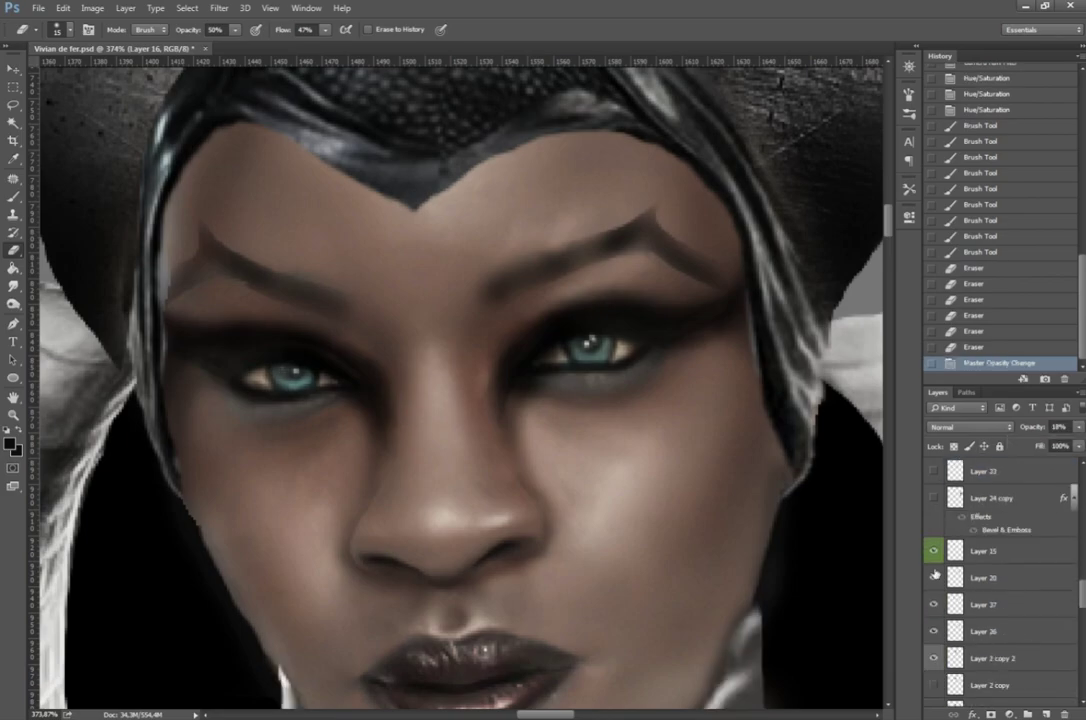
click(985, 551)
key(b)
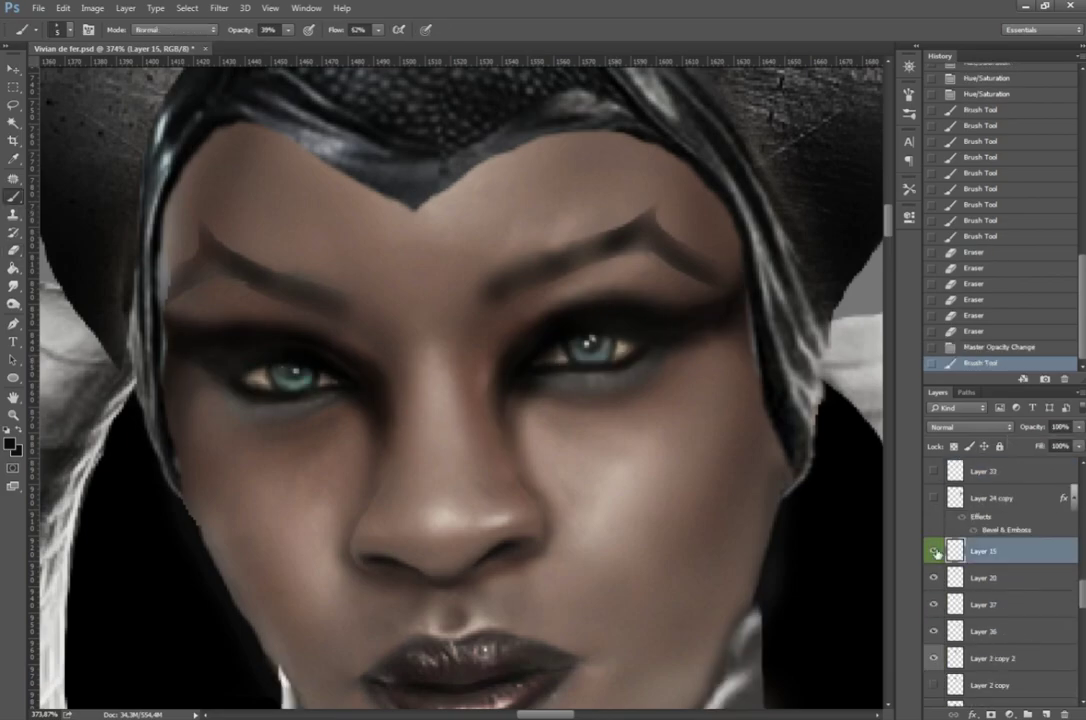
scroll(990, 580, down, 3)
Step: Dodge and sponge the eyes on Layer 2 copy 2, comparing with the layer hidden
click(990, 497)
key(o)
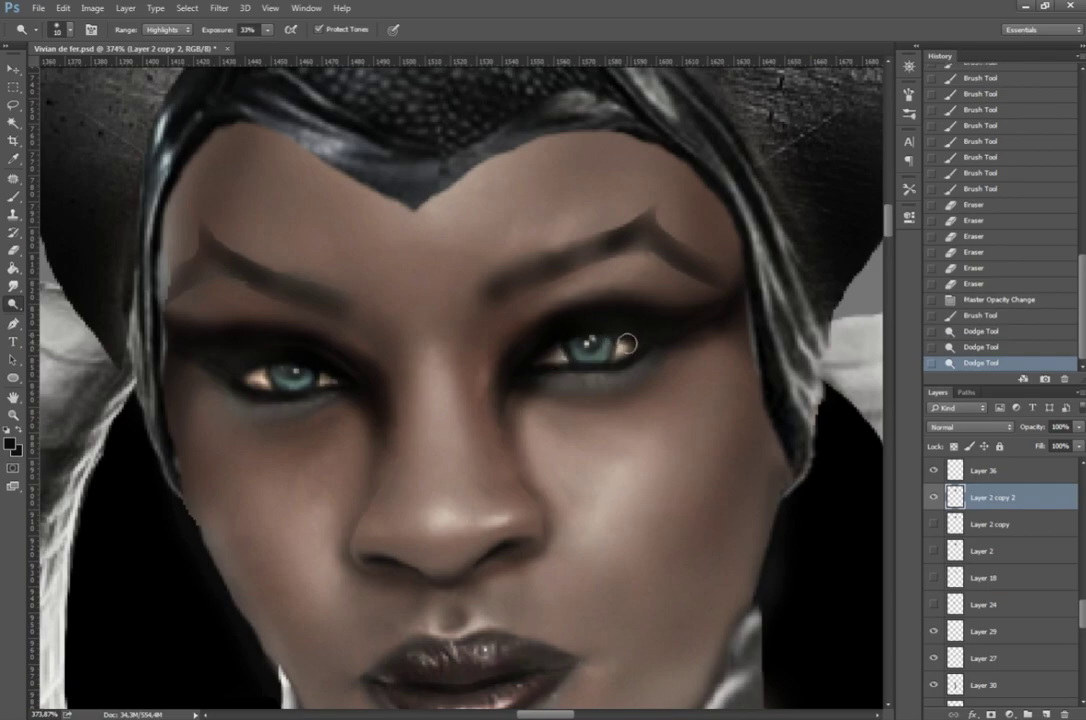
key(shift+o)
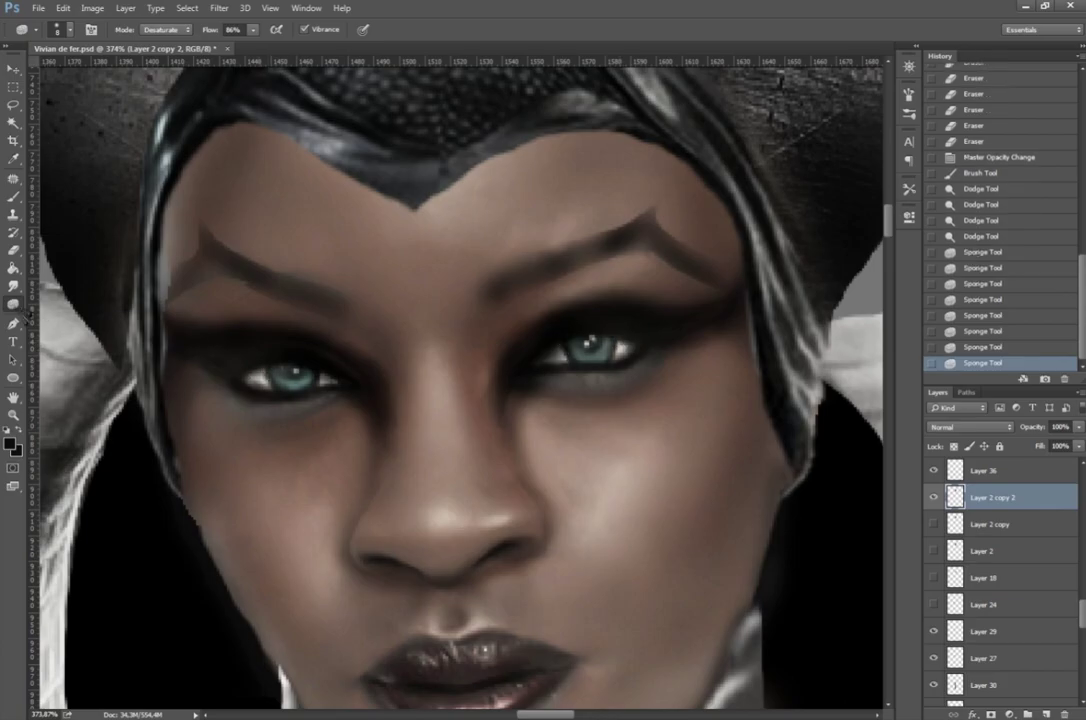
key(ctrl+0)
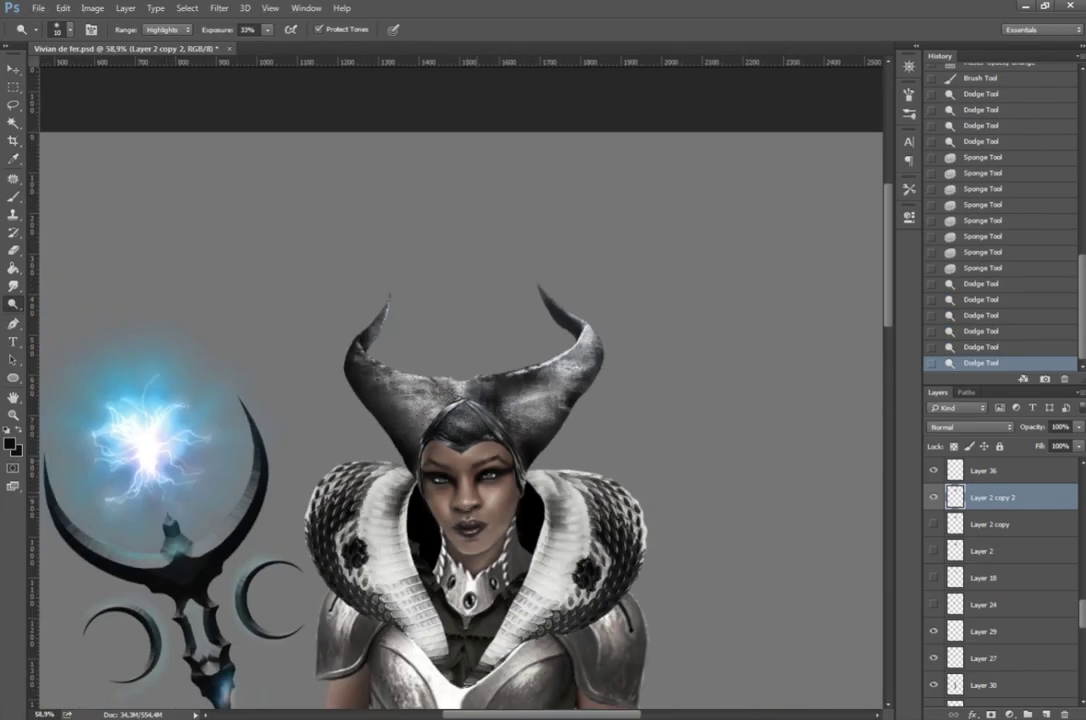
key(ctrl+plus)
key(ctrl+plus)
key(ctrl+0)
key(ctrl+plus)
key(ctrl+plus)
click(933, 497)
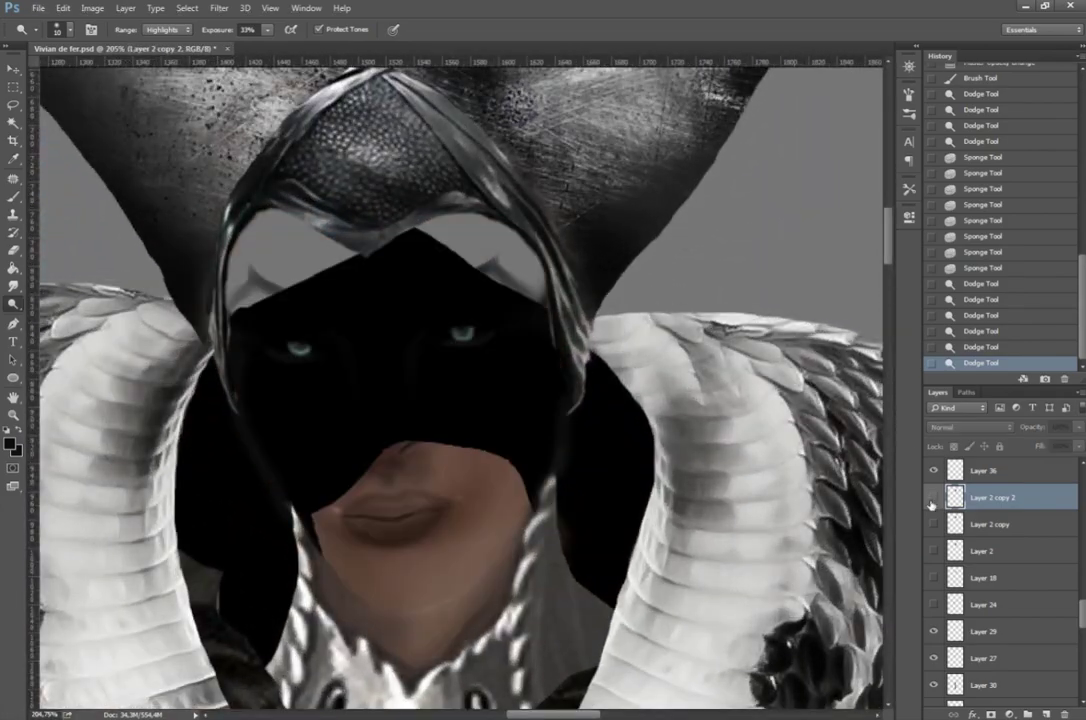
click(933, 497)
Step: Save the document with File > Save
click(37, 8)
click(60, 190)
scroll(450, 380, up, 1)
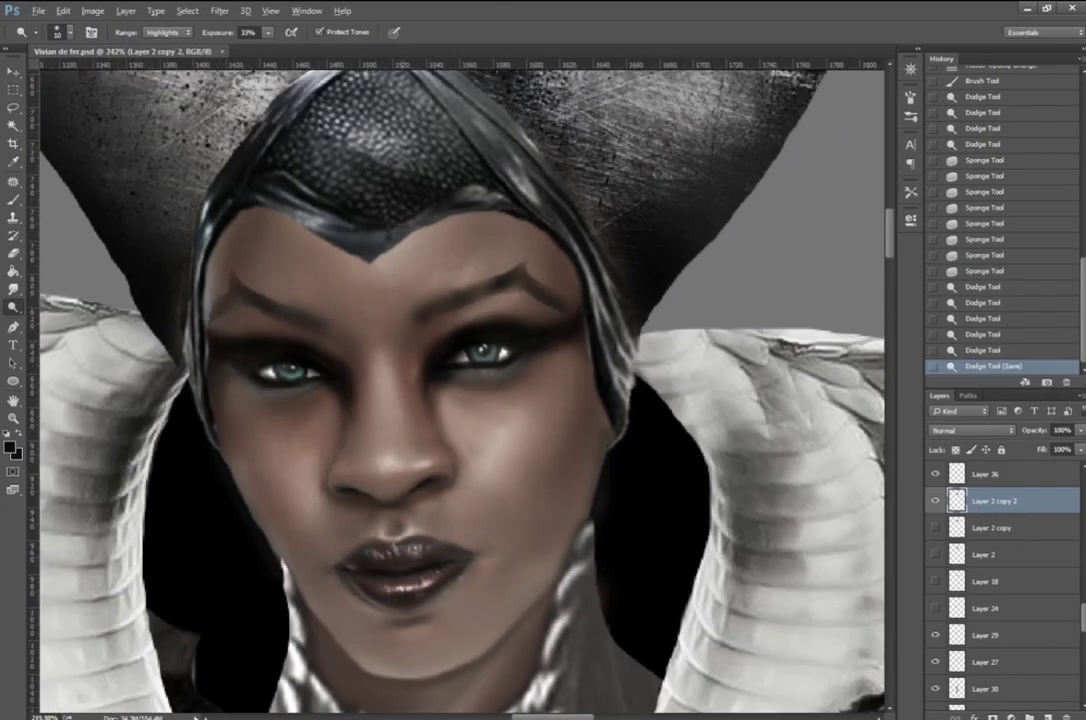
scroll(450, 390, down, 5)
scroll(330, 300, up, 3)
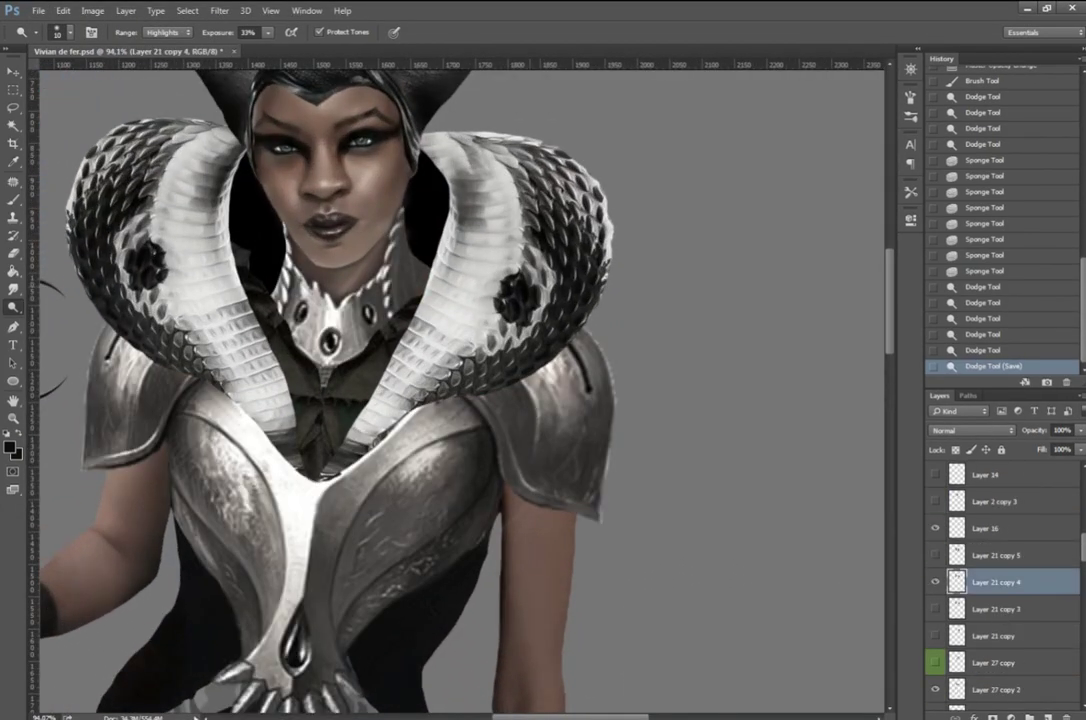
Step: Patch out the dark spots on the left and right cobra hoods
key(j)
drag(515, 290, 470, 250)
key(ctrl+d)
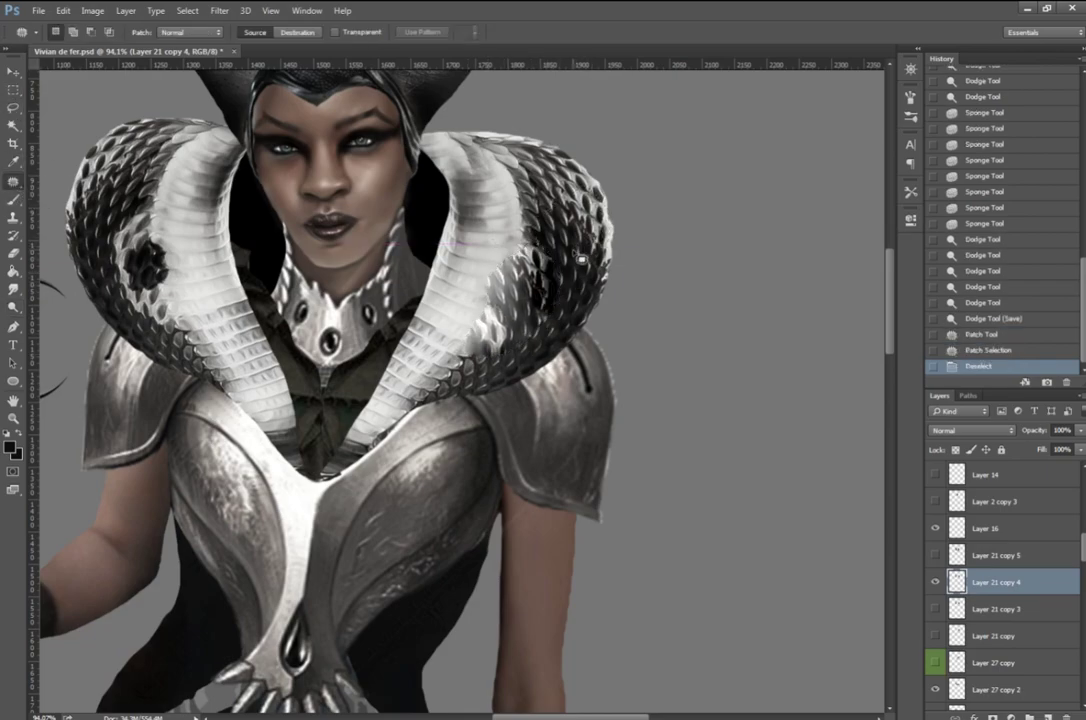
key(ctrl+d)
mouse_move(178, 249)
mouse_down()
mouse_move(160, 200)
mouse_move(140, 280)
mouse_up()
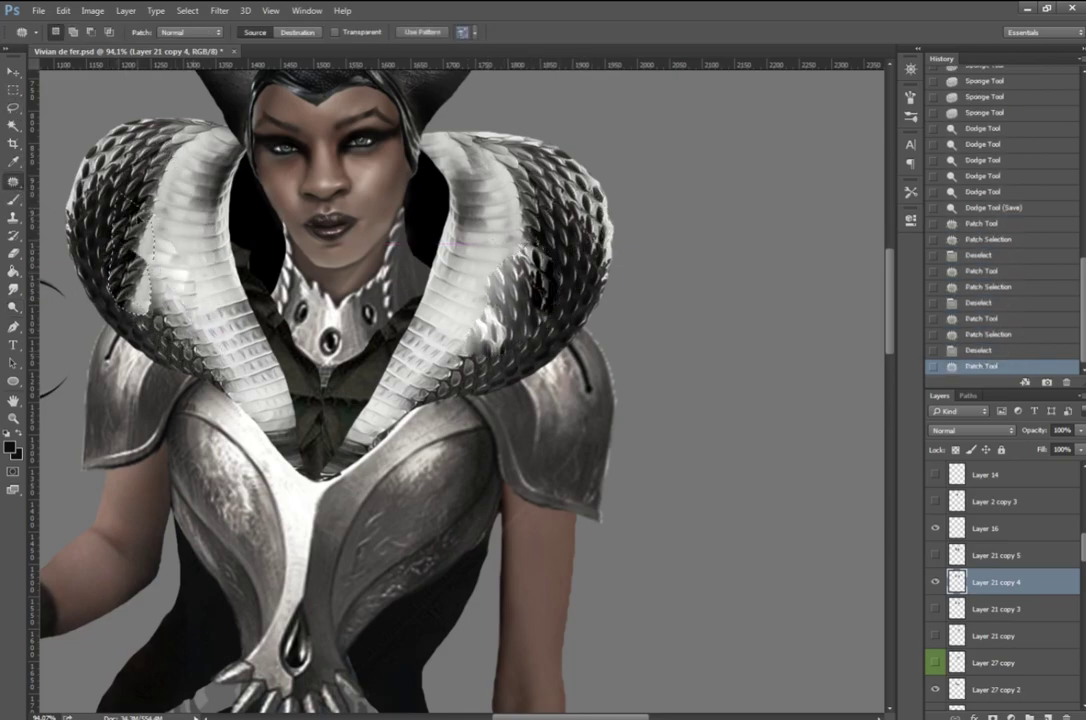
key(ctrl+d)
key(ctrl+d)
mouse_move(430, 240)
mouse_down()
mouse_move(466, 368)
mouse_move(548, 284)
mouse_up()
key(ctrl+d)
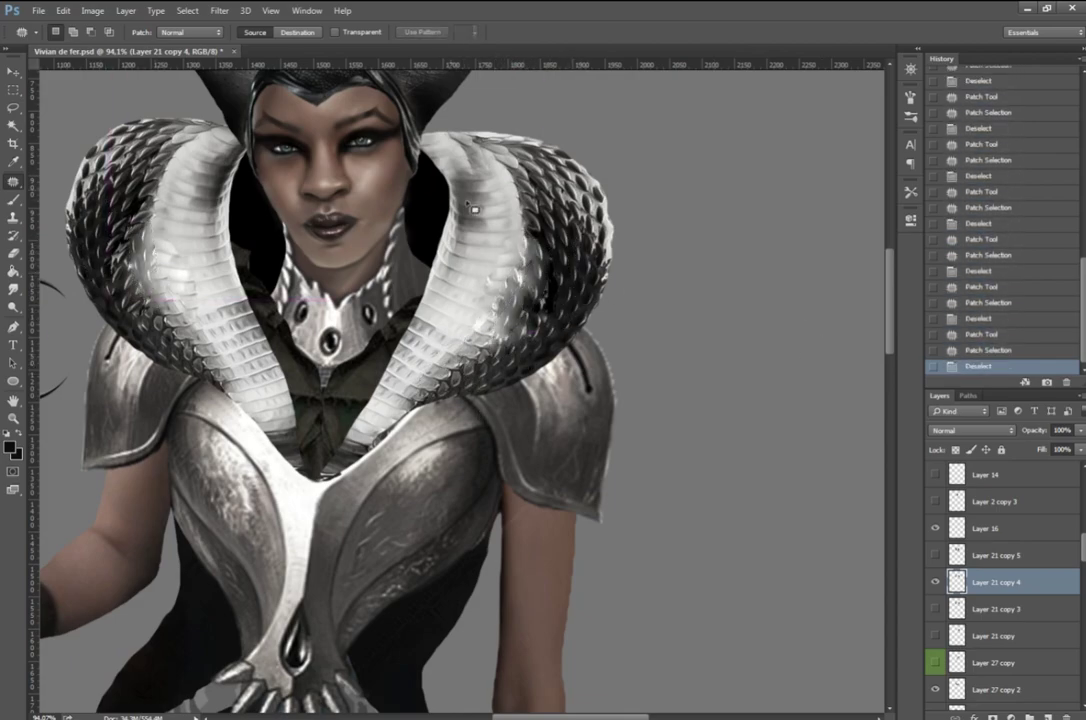
Step: Lower the hoods' highlights to a cooler grey with a Camera Raw Filter pass
click(219, 10)
click(240, 92)
drag(947, 333, 878, 333)
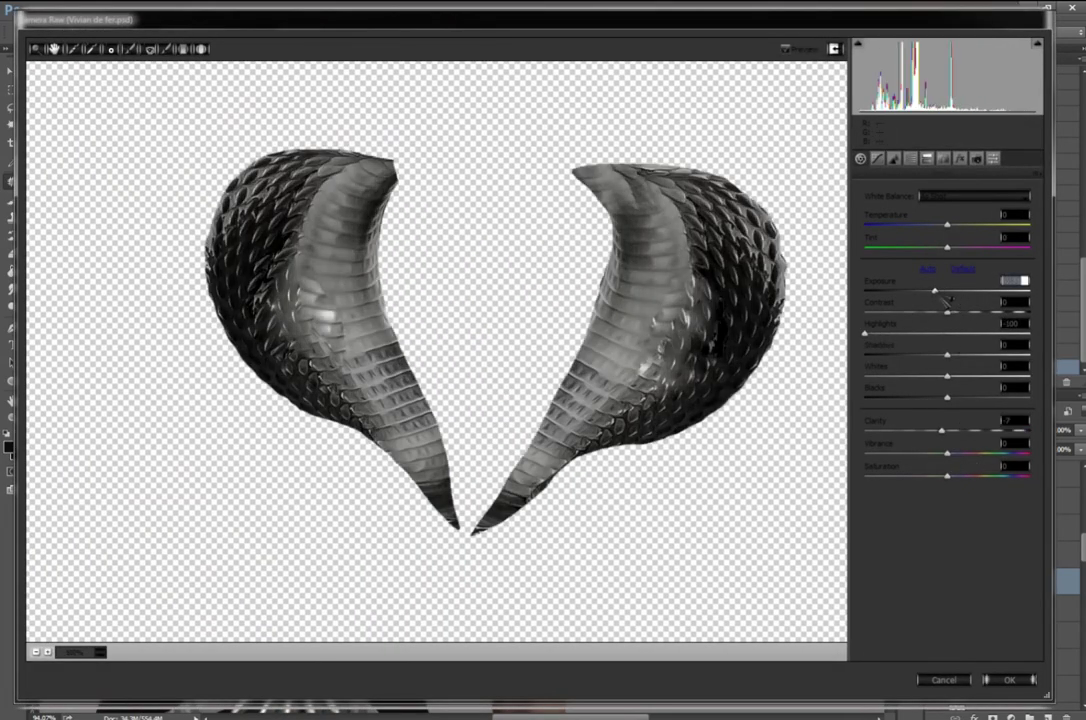
key(ctrl+alt+3)
key(ctrl+alt+1)
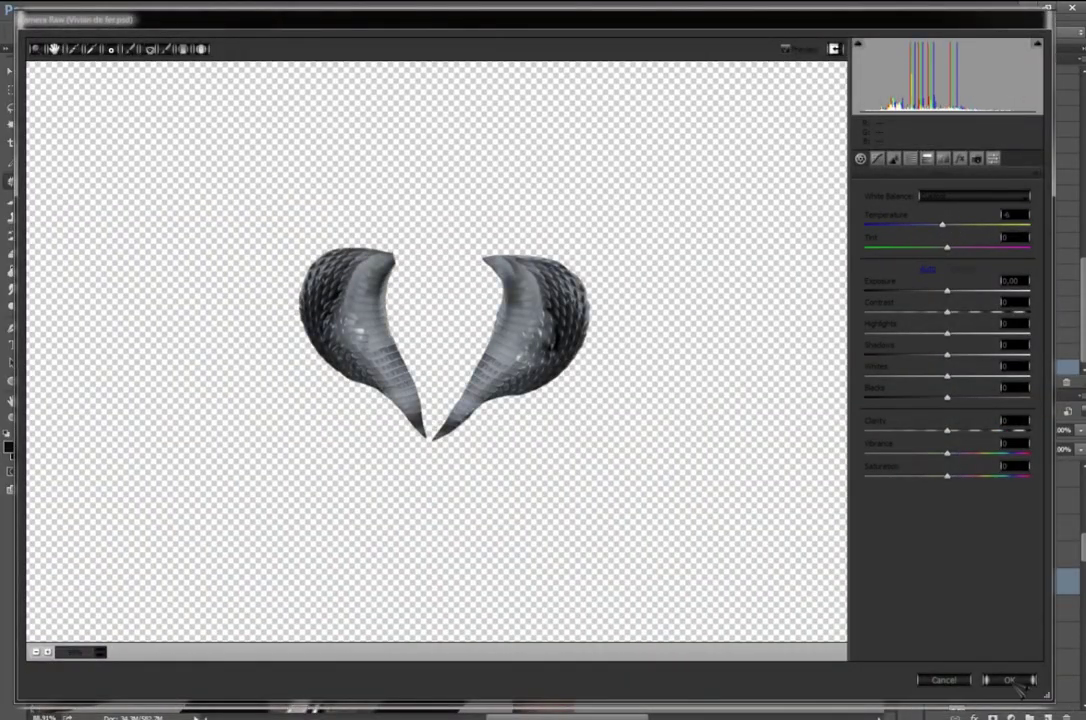
click(1012, 680)
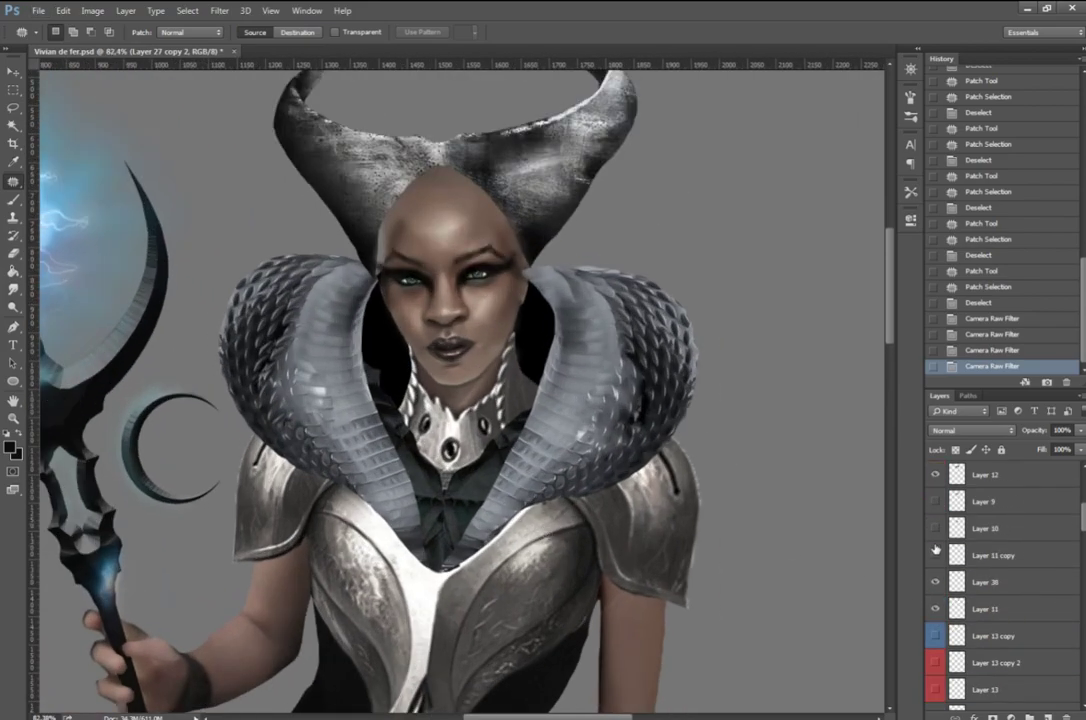
Step: Show Layer 9, delete the stray dark brow stroke, and soften the brow area with the eraser
click(936, 502)
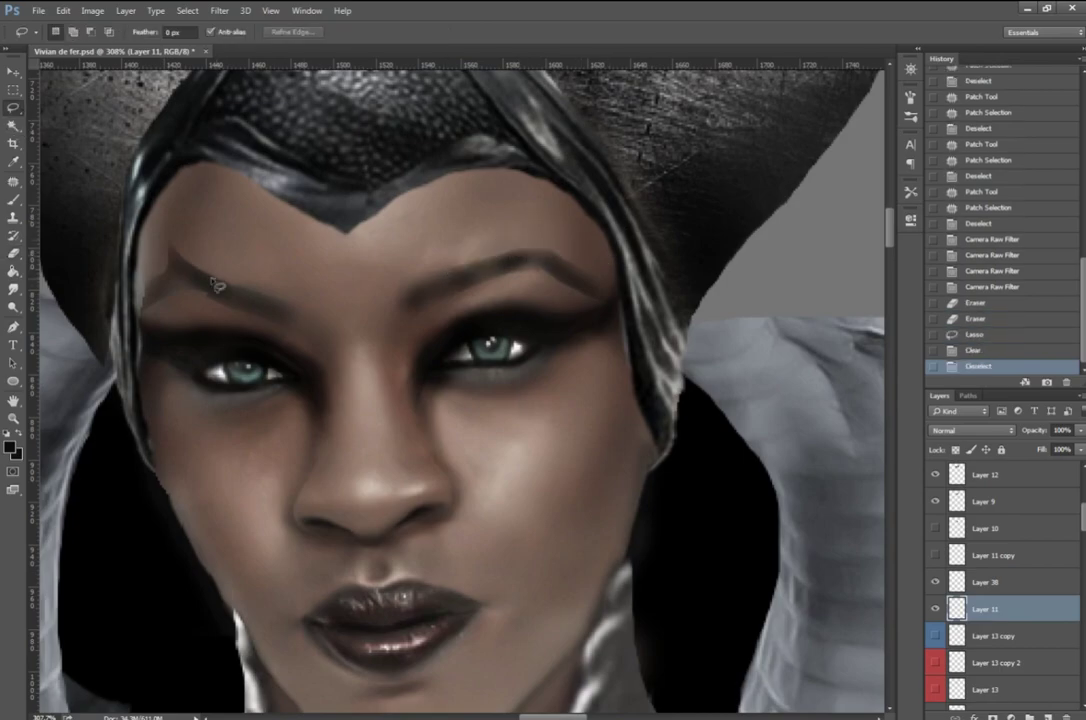
drag(215, 285, 267, 325)
key(Delete)
key(ctrl+d)
key(e)
drag(440, 250, 500, 245)
drag(180, 250, 230, 280)
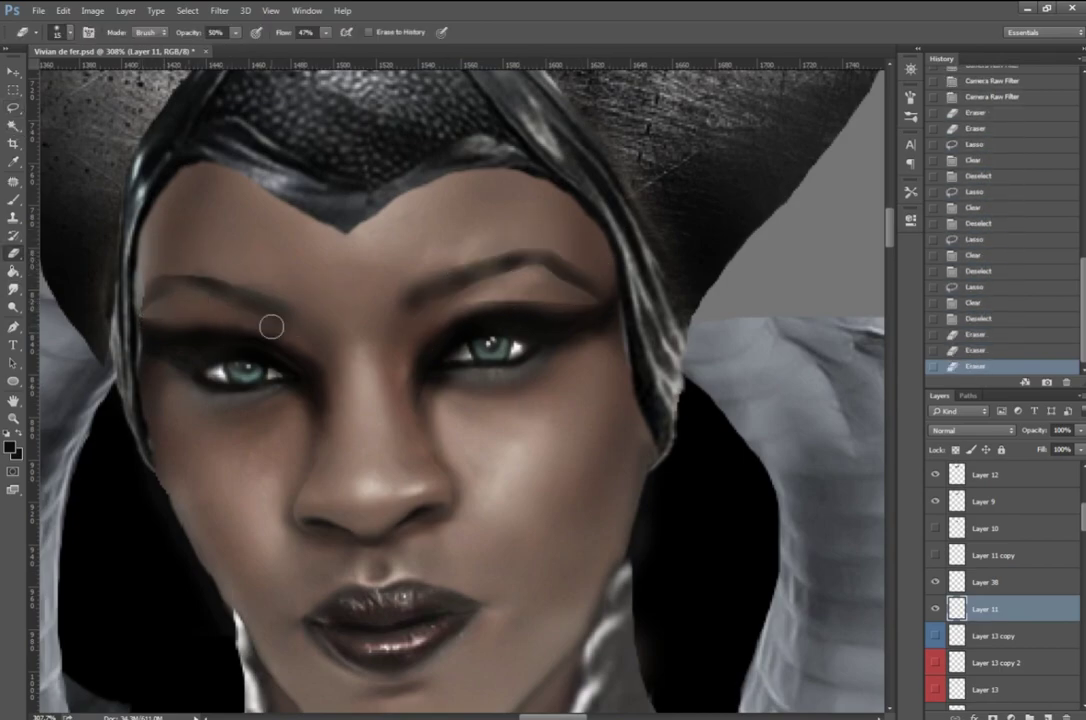
Step: Smudge-blend the rough edge on the face and collar layer
scroll(1000, 560, down, 5)
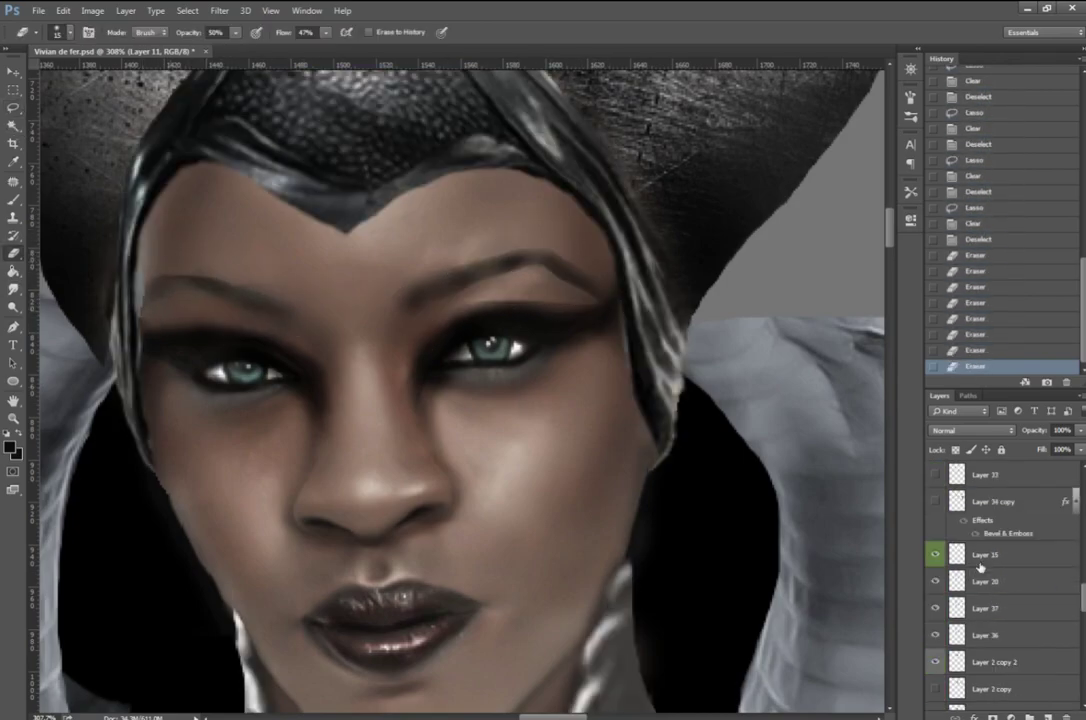
click(1000, 608)
key(r)
drag(120, 300, 138, 344)
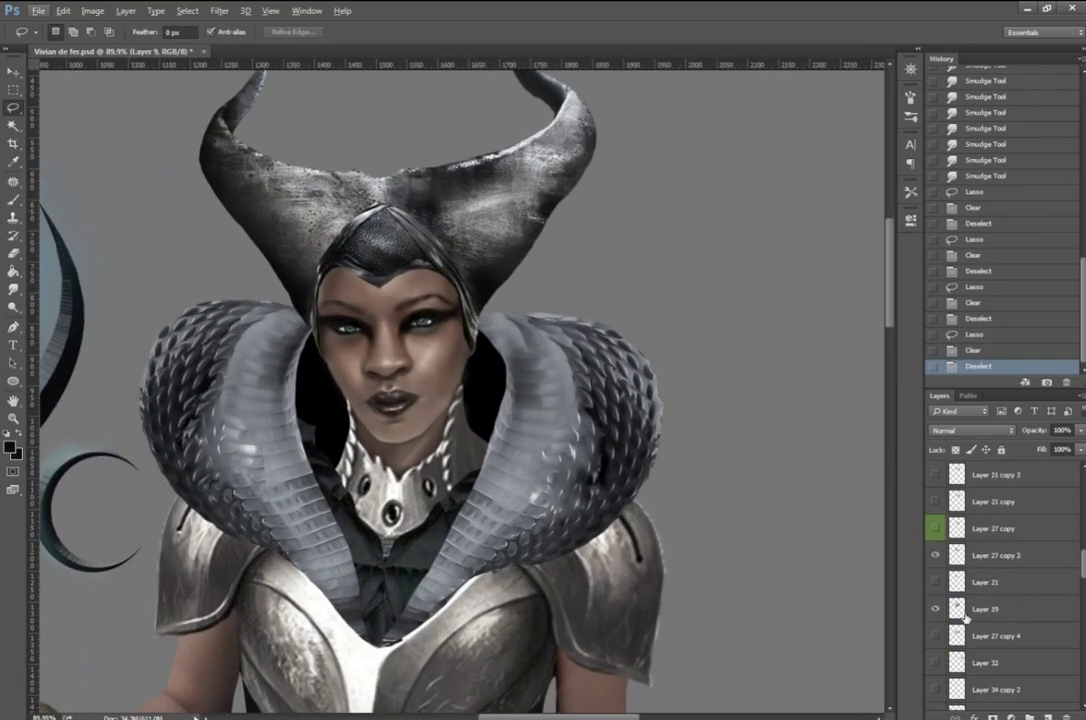
Step: Patch the small armor blemish on Layer 19 with nearby clean texture
click(985, 608)
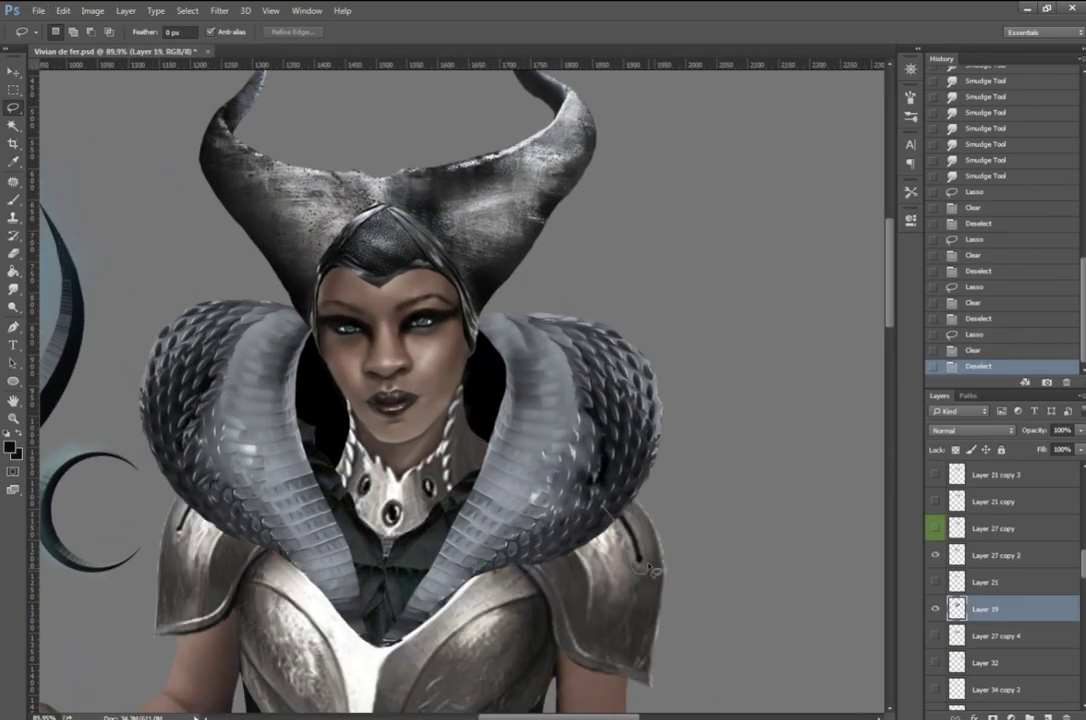
key(j)
mouse_move(540, 440)
mouse_down()
mouse_move(555, 450)
mouse_move(545, 480)
mouse_up()
key(ctrl+d)
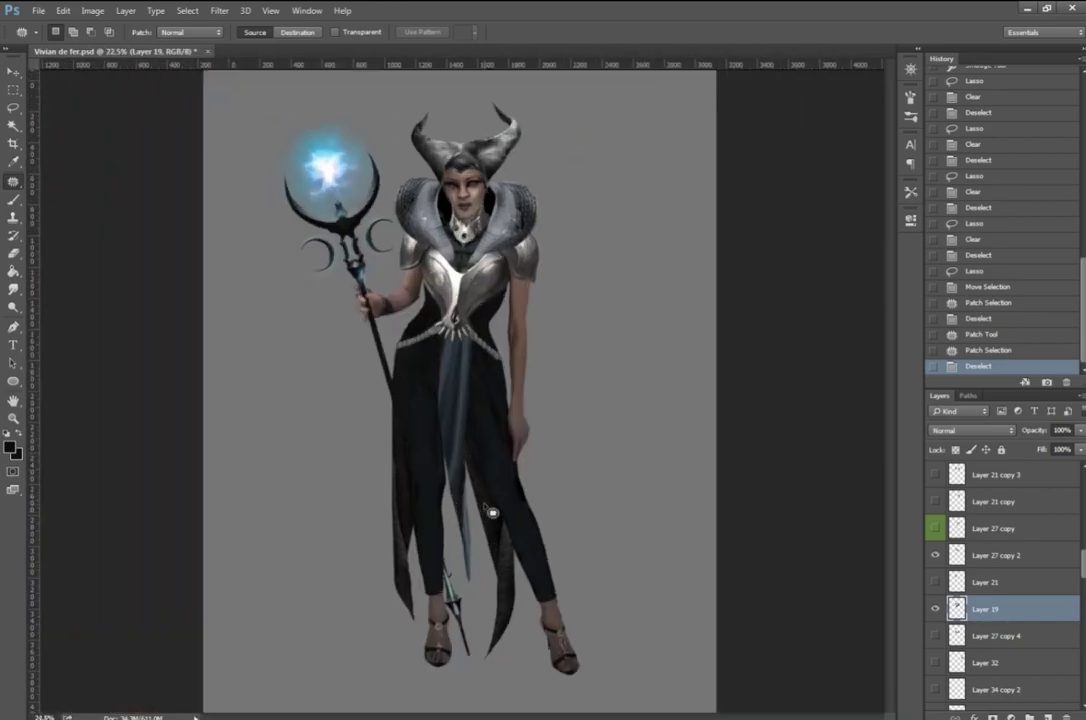
Step: Save the file and scale the pasted gem onto the breastplate centre
key(ctrl+s)
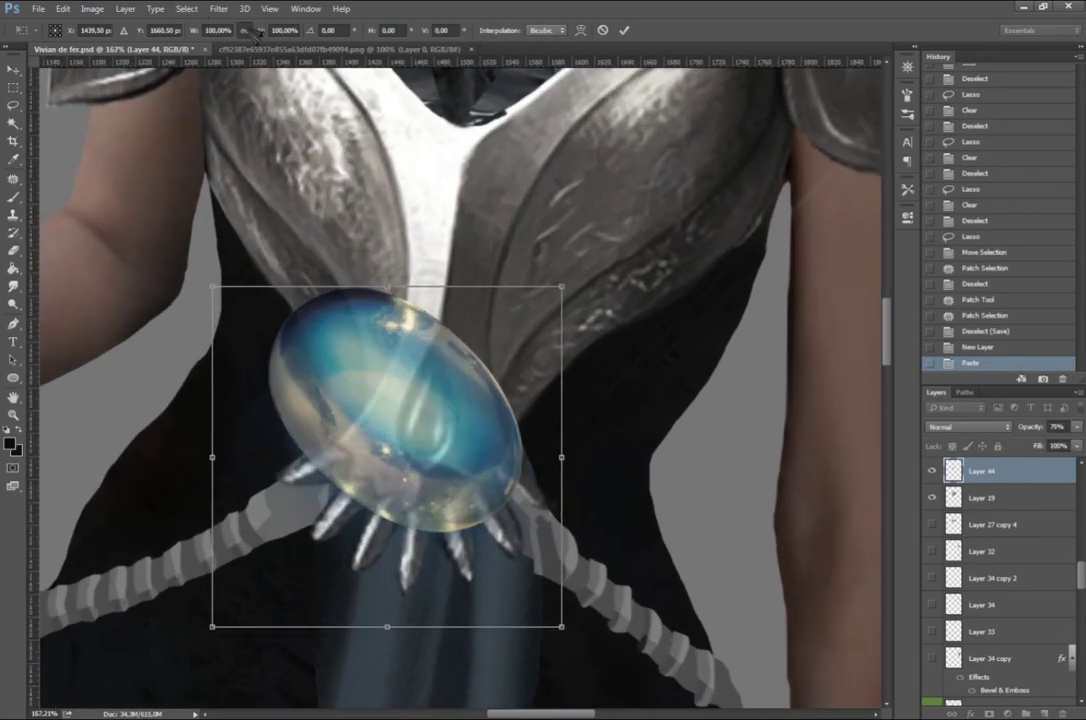
right_click(533, 332)
mouse_move(481, 550)
mouse_down()
mouse_move(481, 384)
mouse_move(468, 402)
mouse_move(428, 186)
mouse_move(430, 320)
mouse_up()
key(Return)
Step: Trim the gem to the teardrop socket by deleting everything outside it
click(932, 470)
scroll(440, 420, up, 5)
click(428, 186)
right_click(429, 320)
click(460, 351)
key(Delete)
key(ctrl+d)
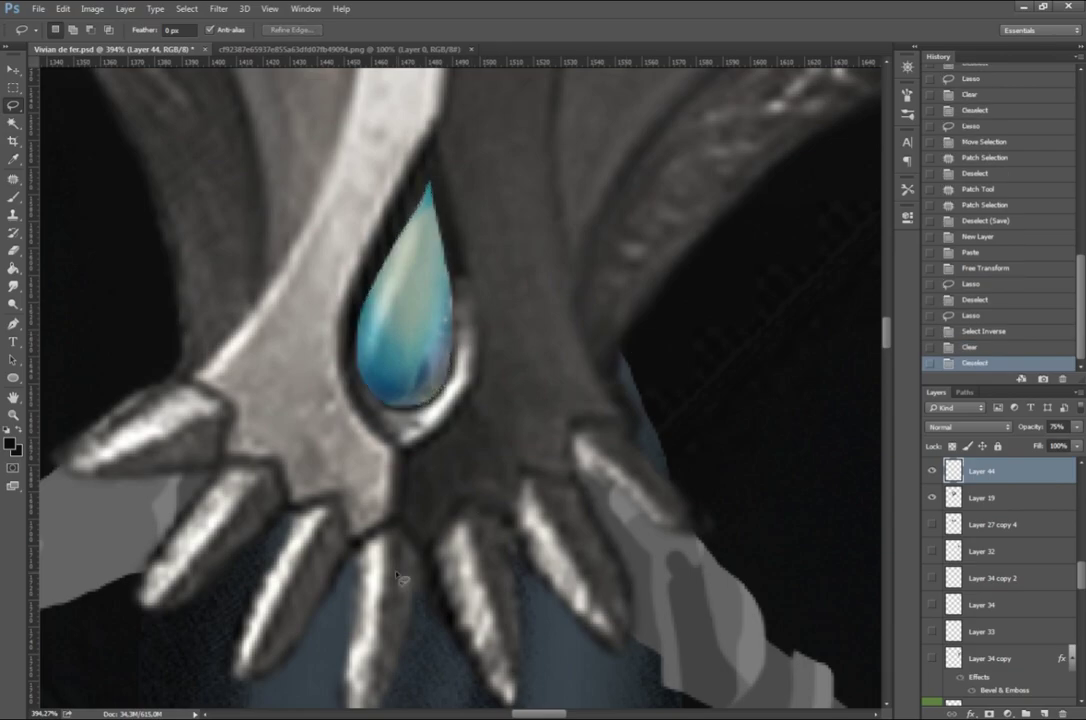
scroll(429, 320, down, 3)
scroll(429, 320, up, 4)
Step: Burn shading into the teardrop gem at 69% exposure, toning down its highlights
key(o)
drag(424, 441, 388, 380)
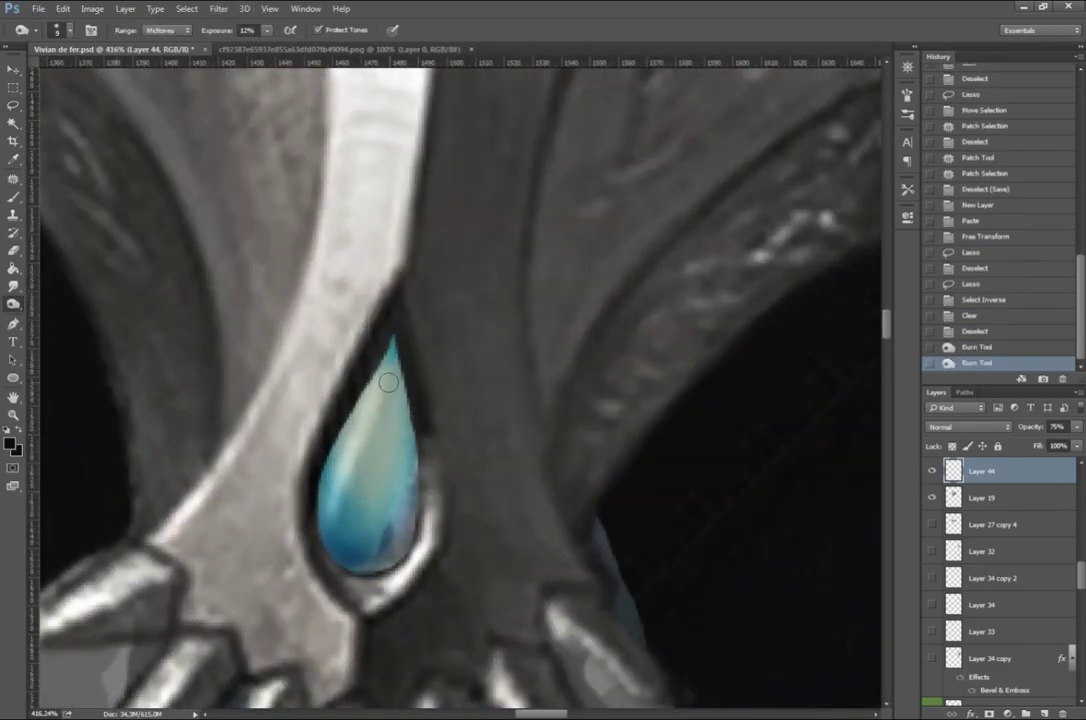
drag(330, 322, 345, 410)
click(267, 30)
drag(407, 489, 313, 521)
click(166, 30)
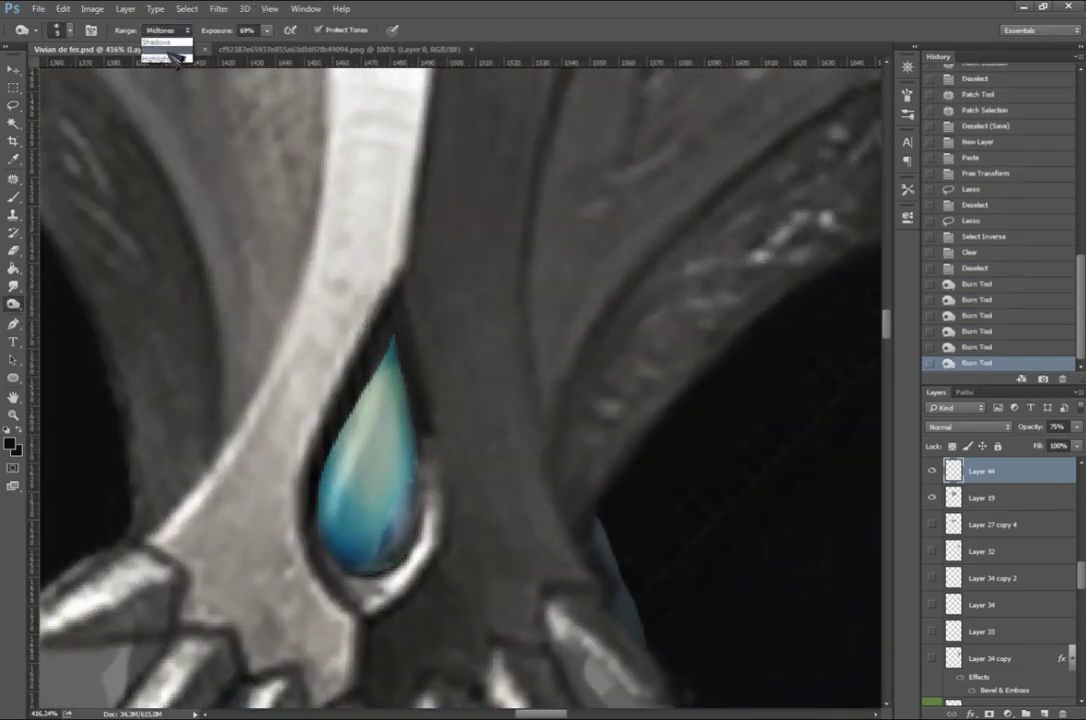
click(166, 30)
click(160, 56)
drag(304, 352, 373, 372)
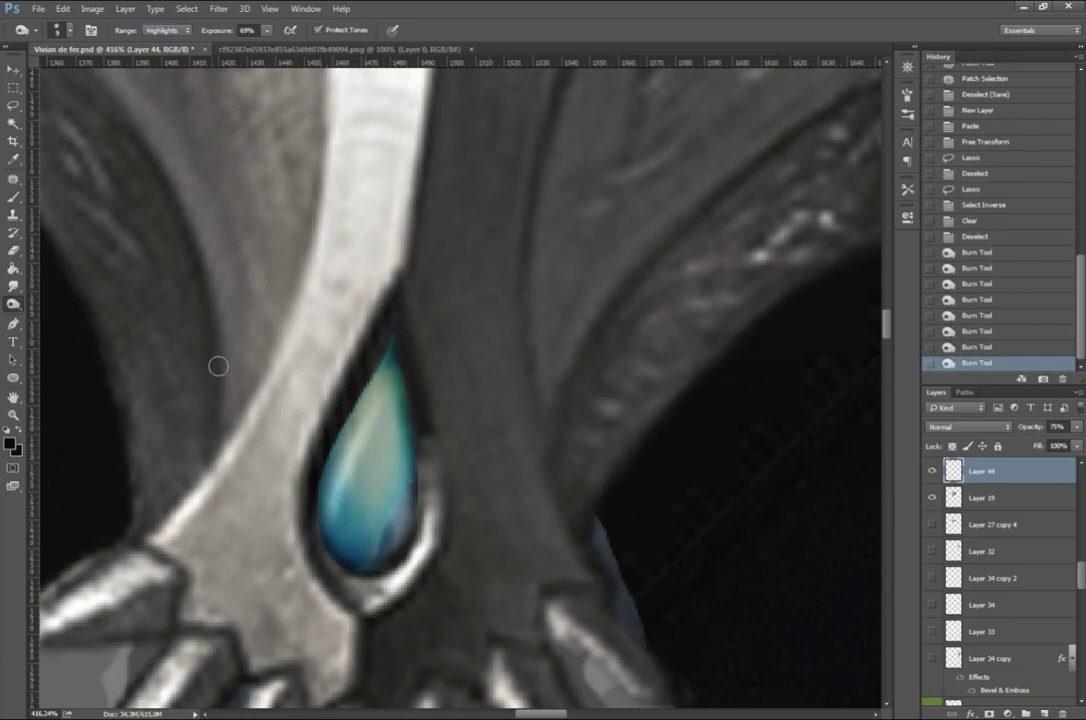
Step: Paste a second gem as a new layer at 65% opacity
key(ctrl+0)
scroll(490, 344, up, 5)
key(m)
scroll(768, 343, up, 3)
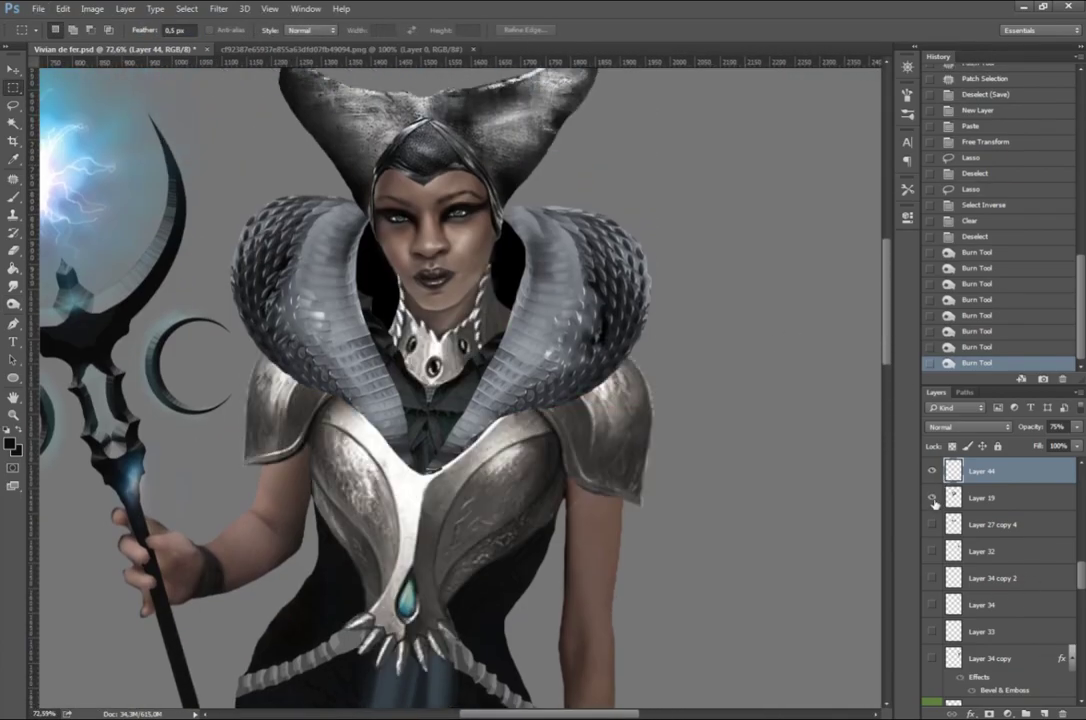
key(ctrl+v)
key(6)
key(5)
key(ctrl+t)
Step: Shrink and rotate the pasted gem to fit over the collar pendant
drag(700, 350, 777, 390)
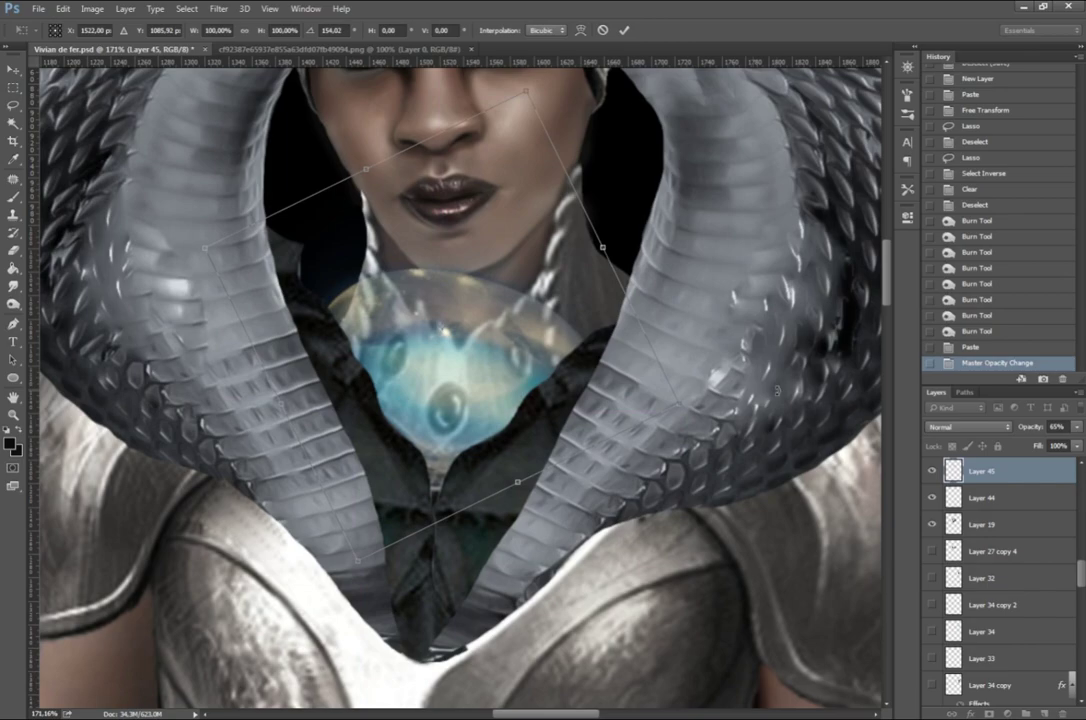
mouse_move(525, 91)
mouse_down()
mouse_move(477, 200)
mouse_move(490, 280)
mouse_up()
key(Return)
click(932, 470)
scroll(465, 375, up, 4)
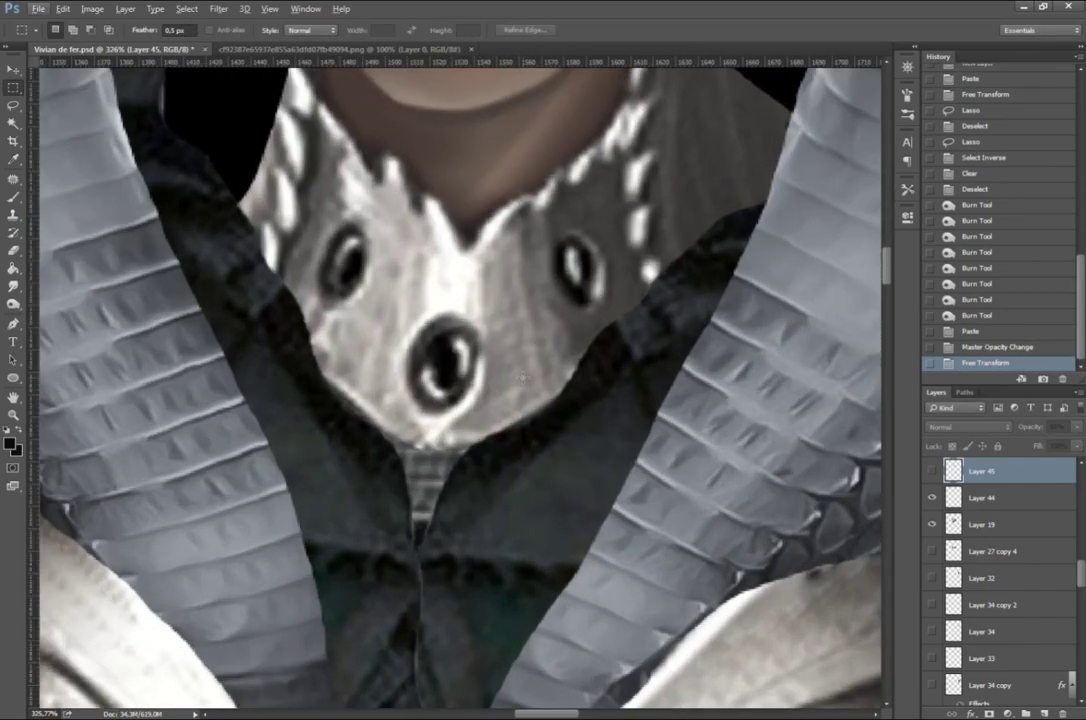
Step: Duplicate the gem layer and clear it outside the left pendant socket
key(ctrl+j)
key(ctrl+shift+i)
key(Delete)
key(ctrl+d)
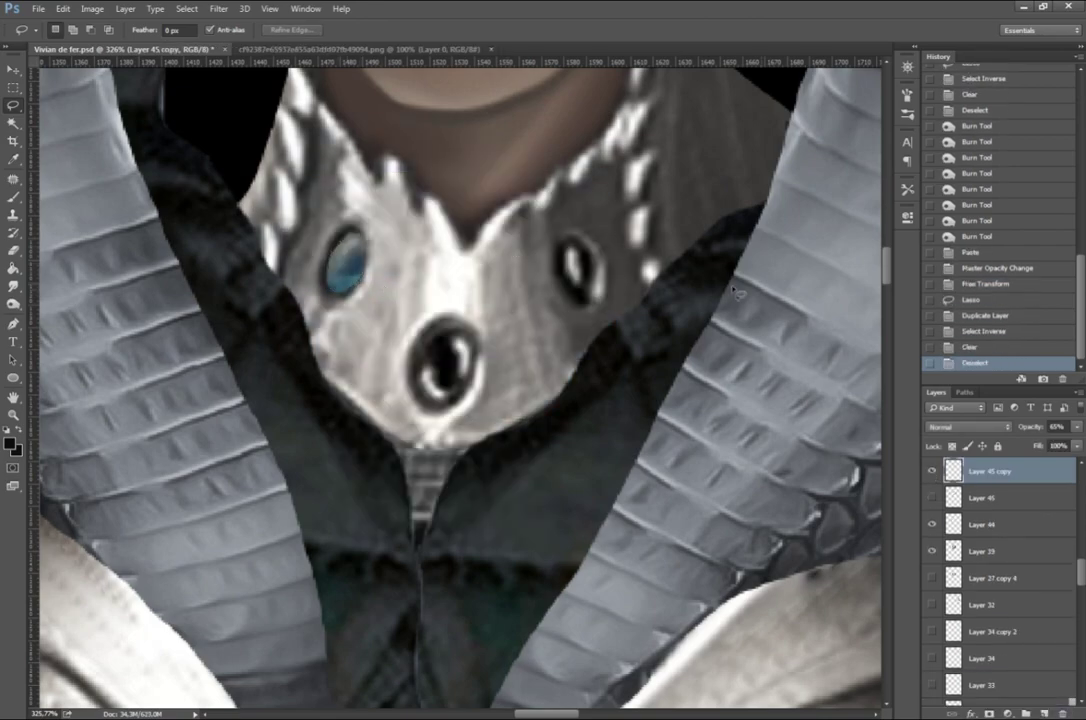
key(ctrl+j)
click(932, 470)
click(932, 470)
click(932, 470)
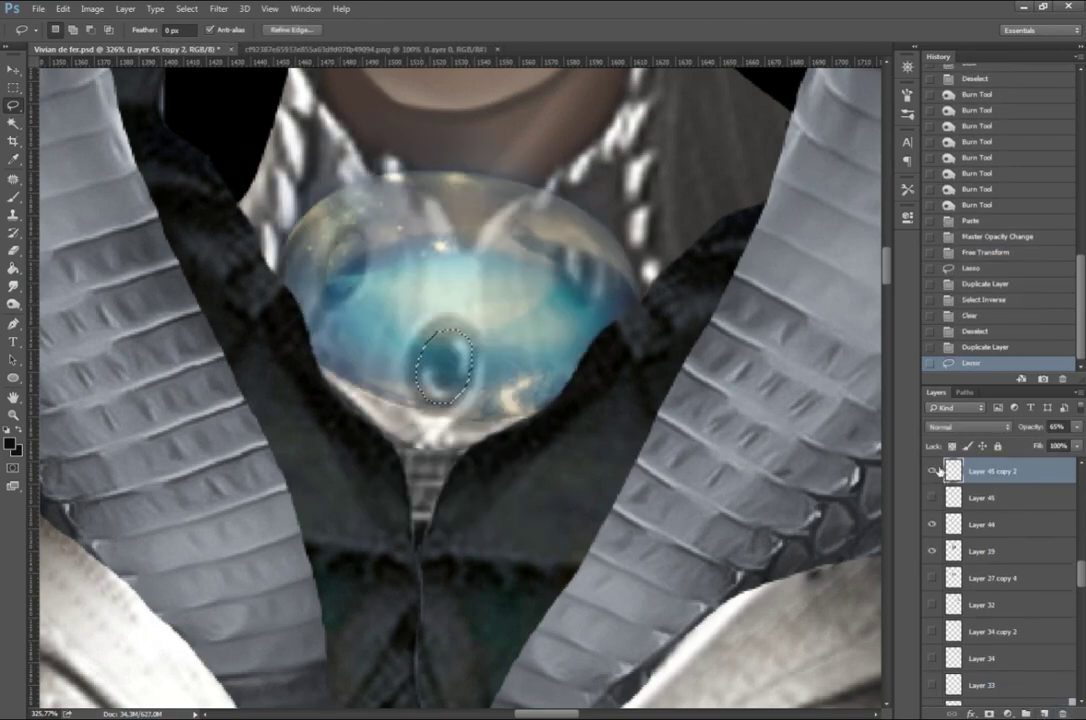
click(932, 497)
click(950, 497)
Step: Clear gem pixels outside the central socket and a stray patch by the right gem
key(Delete)
mouse_move(300, 200)
mouse_down()
mouse_move(598, 272)
mouse_move(569, 317)
mouse_up()
key(ctrl+z)
key(ctrl+z)
key(ctrl+d)
key(Delete)
key(ctrl+d)
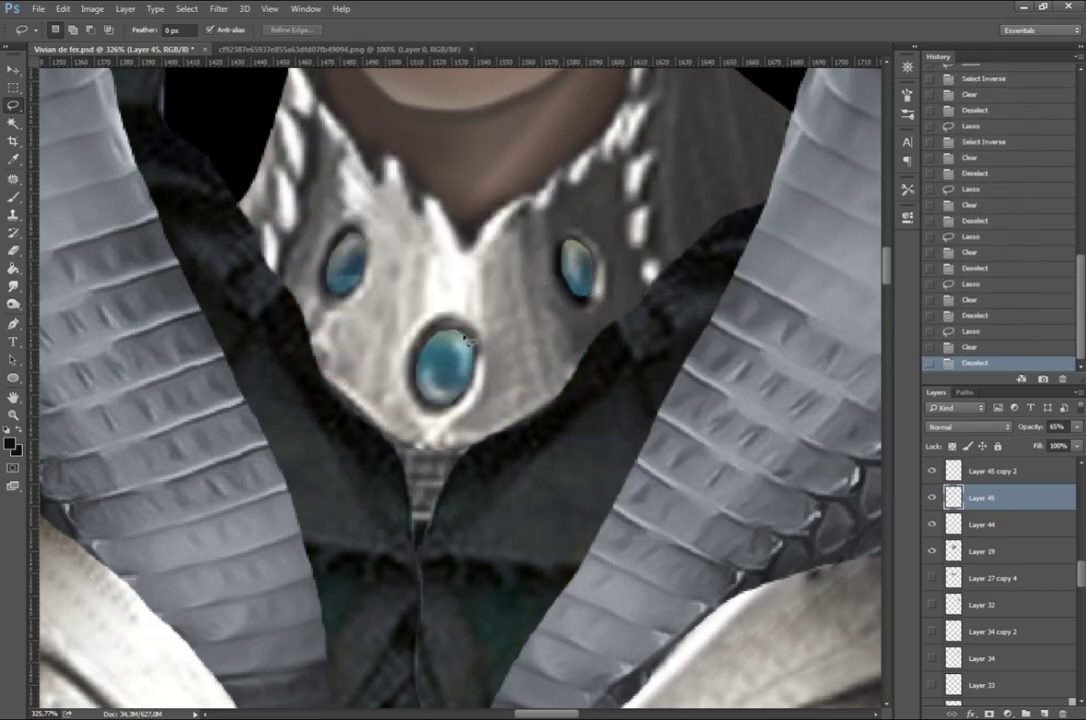
scroll(400, 415, down, 5)
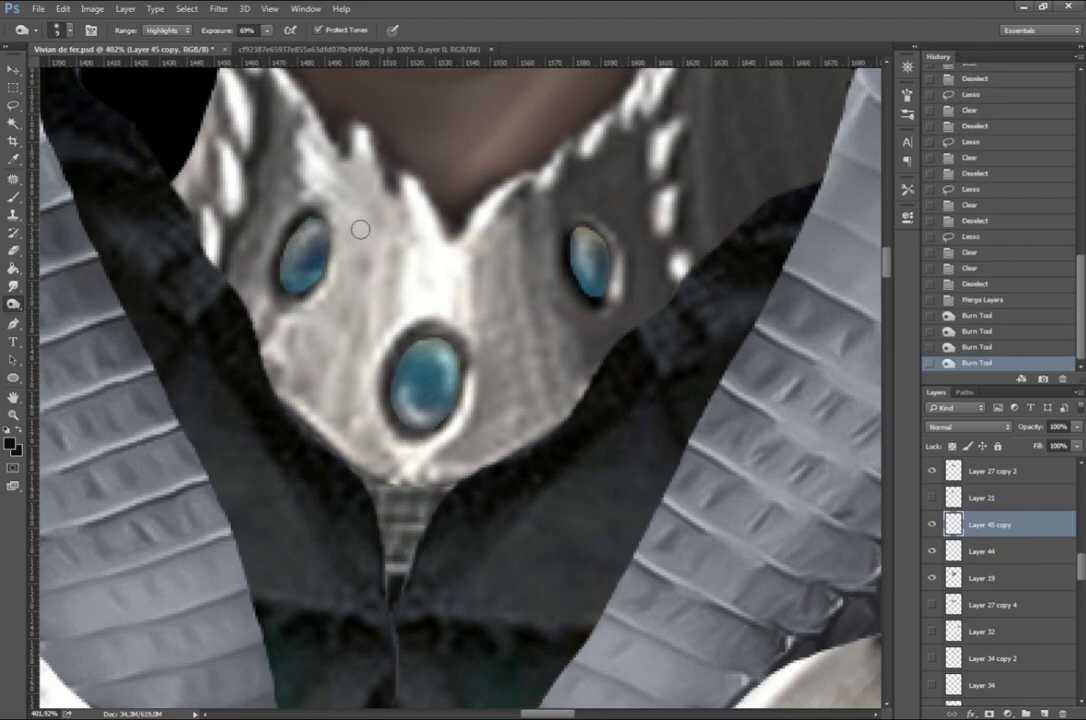
Step: Burn with the Shadows range to darken the collar metal around the central gem
click(360, 230)
click(167, 30)
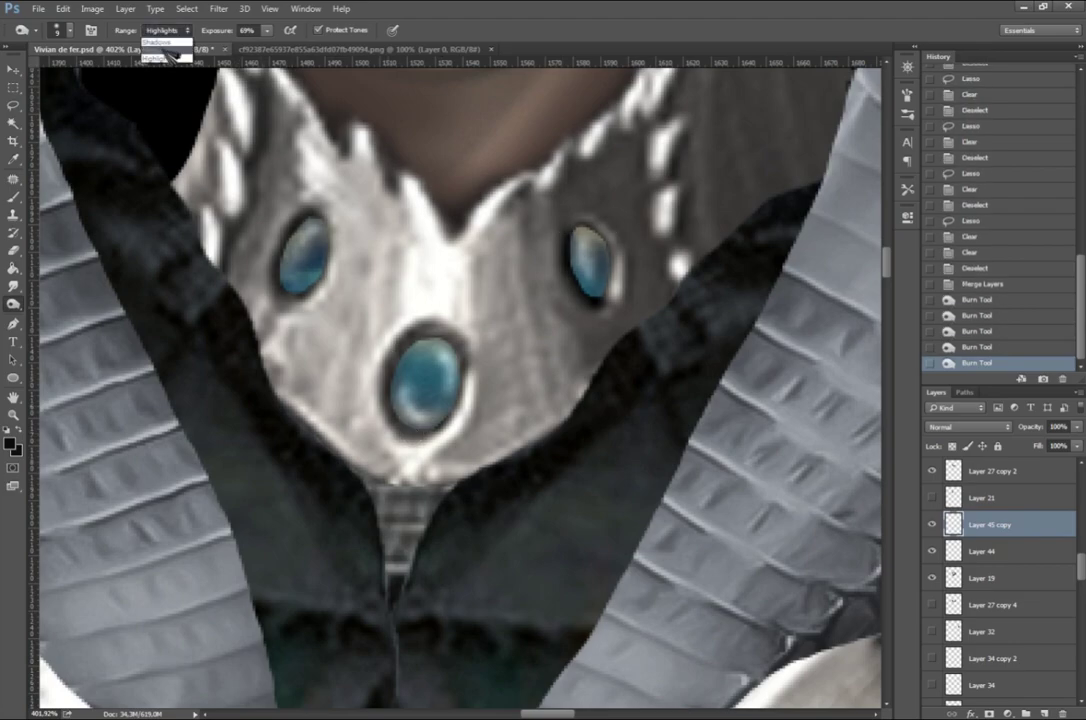
key(alt+shift+s)
drag(388, 371, 392, 417)
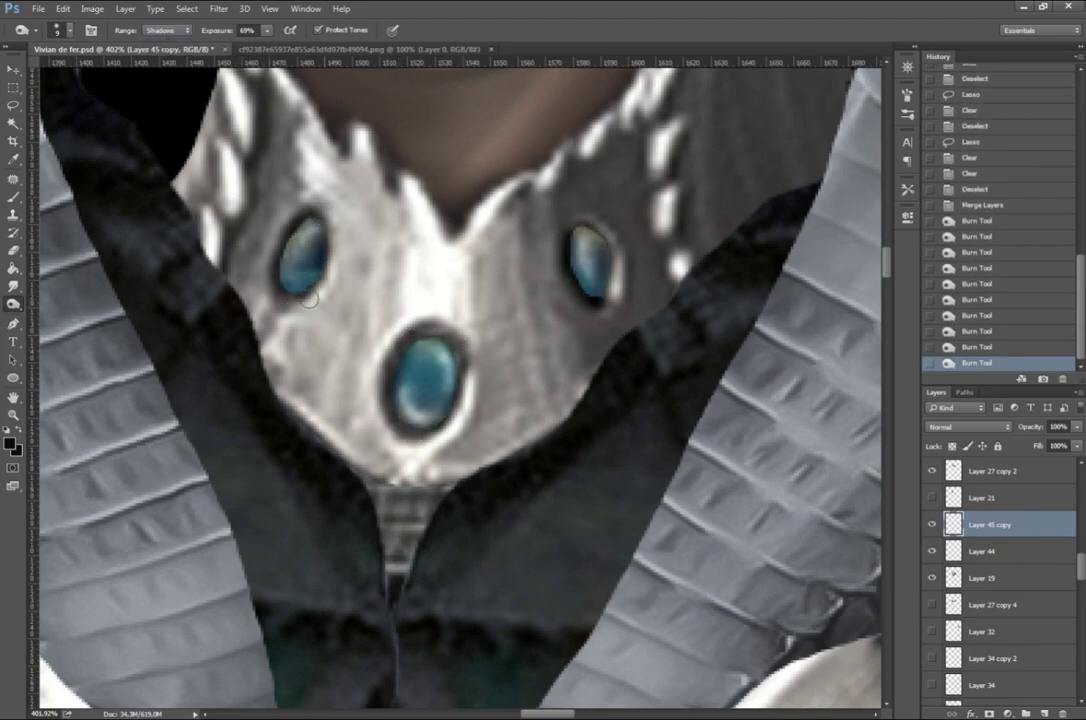
click(948, 583)
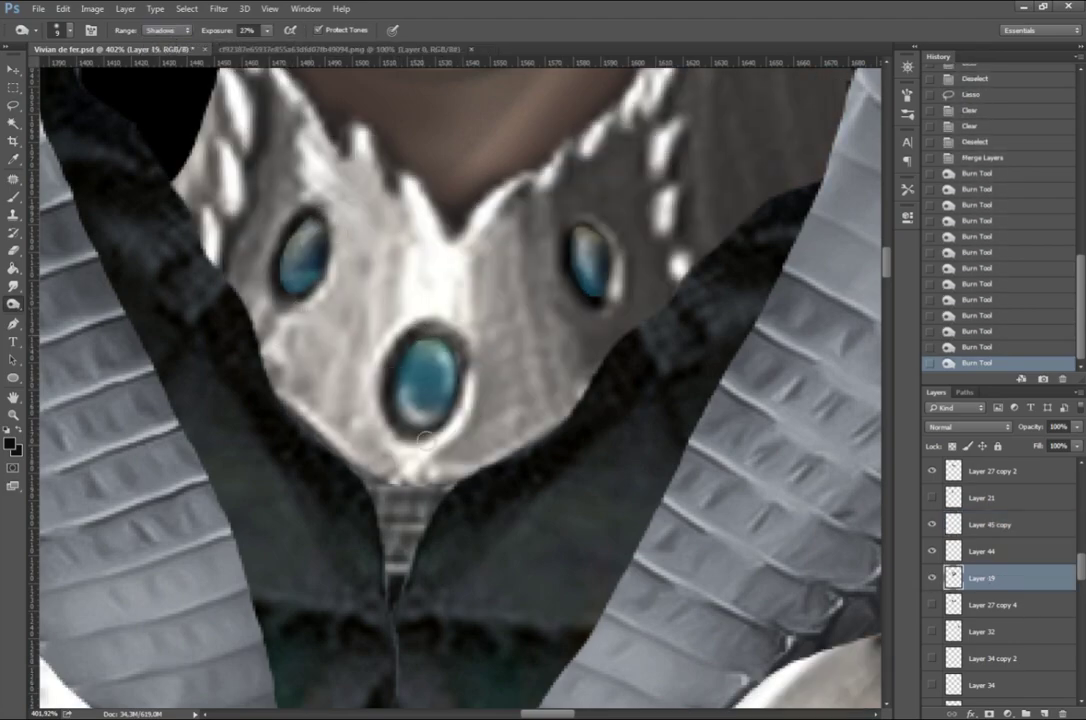
drag(525, 225, 513, 260)
key(ctrl+0)
Step: Lasso the stray area on the horn and delete it from Layer 14 copy 2 and Layer 12
scroll(430, 260, up, 4)
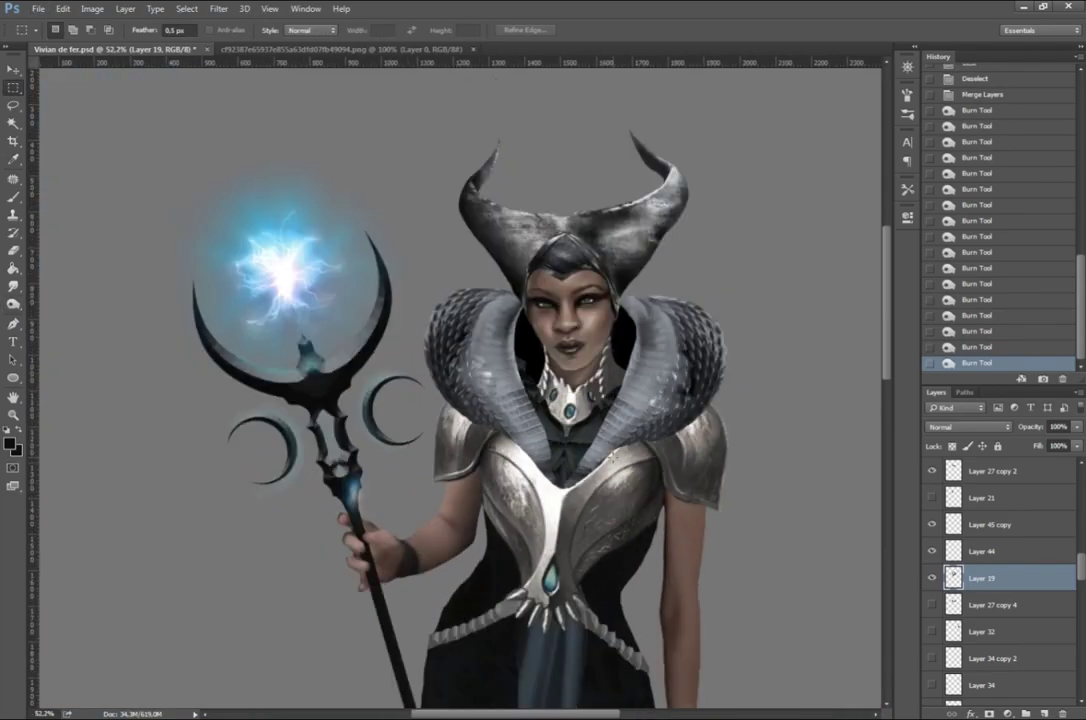
scroll(430, 260, up, 2)
scroll(500, 350, up, 5)
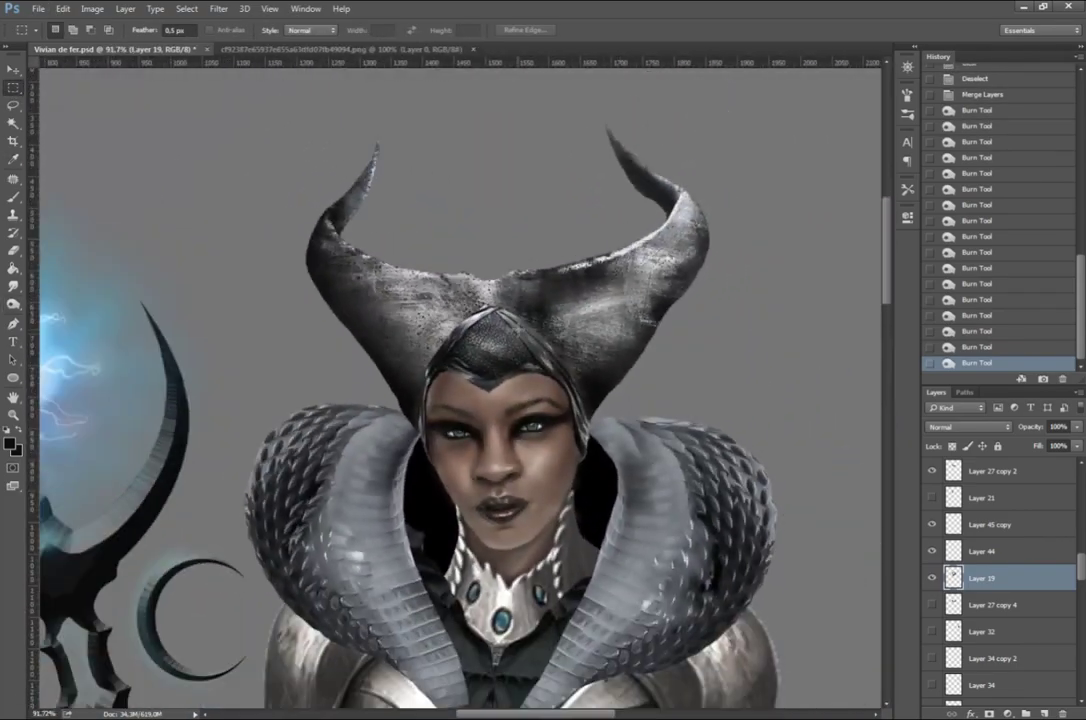
scroll(1000, 560, down, 3)
scroll(433, 455, up, 2)
scroll(433, 455, down, 5)
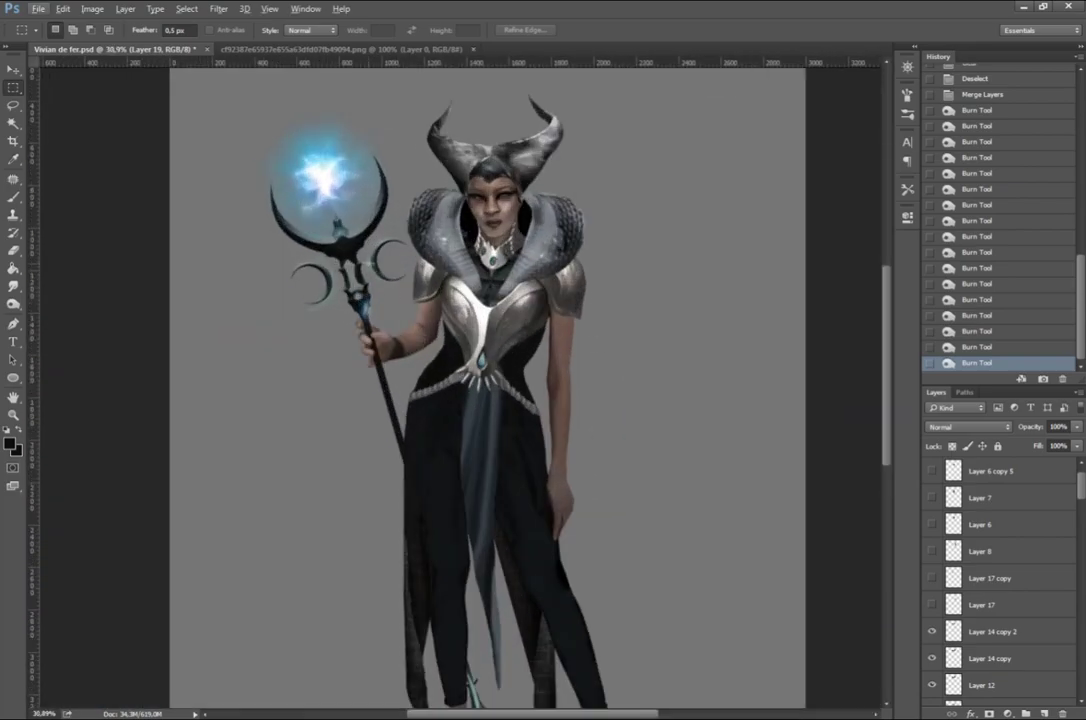
scroll(490, 220, up, 5)
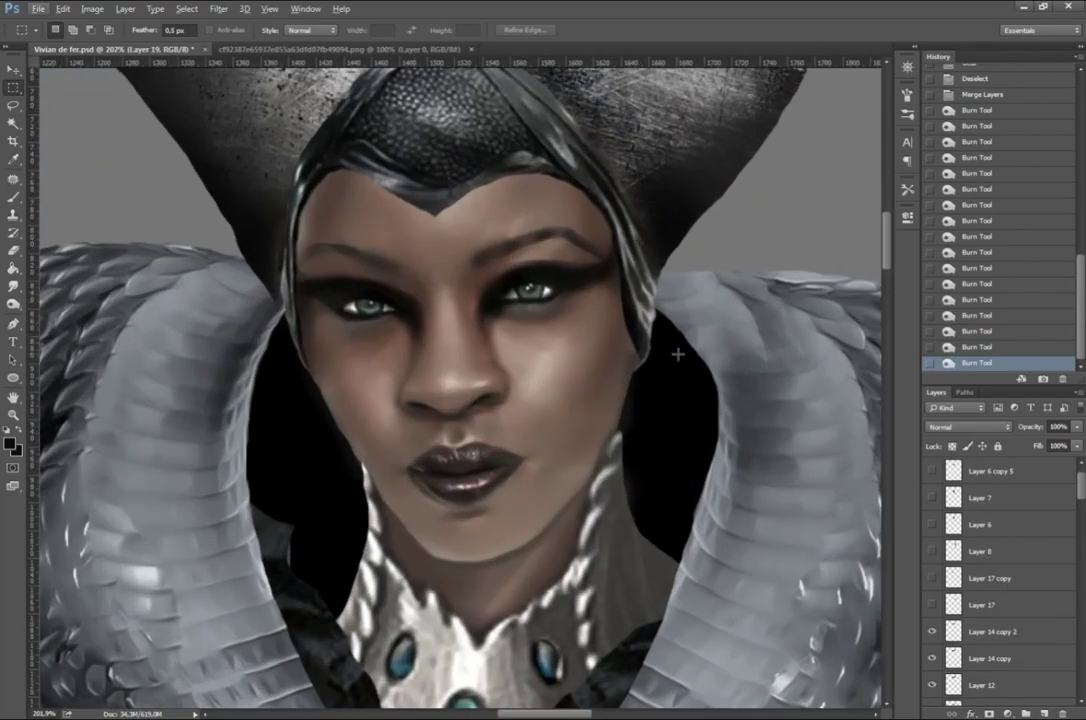
scroll(490, 220, down, 3)
scroll(490, 220, up, 2)
scroll(490, 220, down, 4)
scroll(613, 316, up, 4)
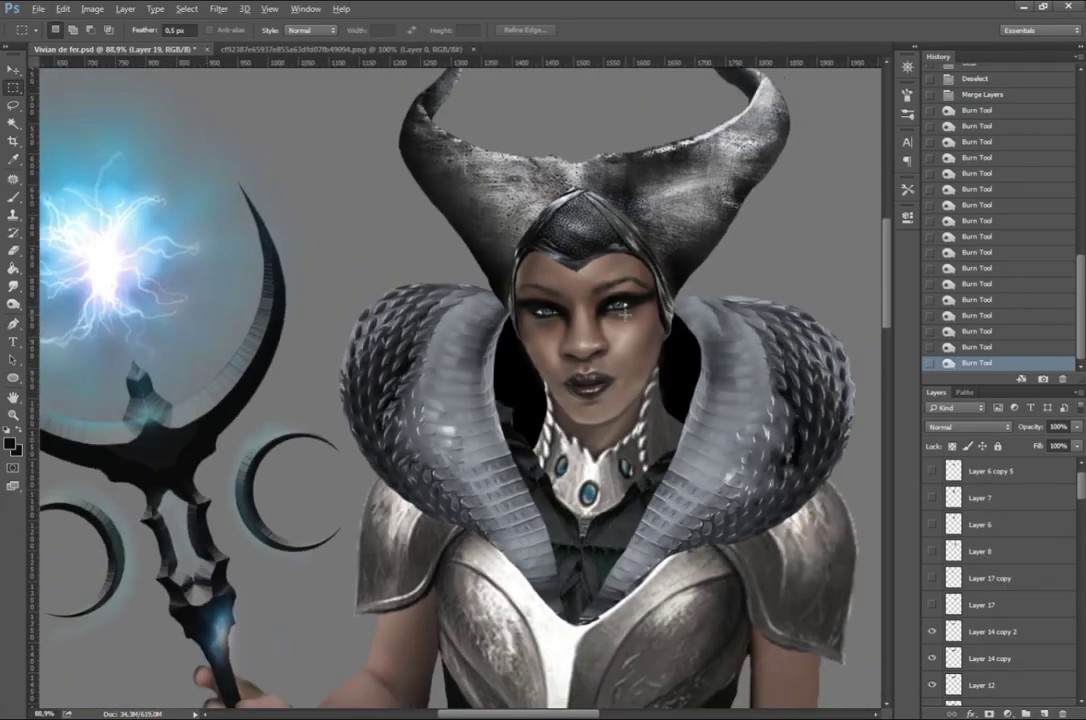
scroll(575, 210, up, 4)
click(990, 578)
key(l)
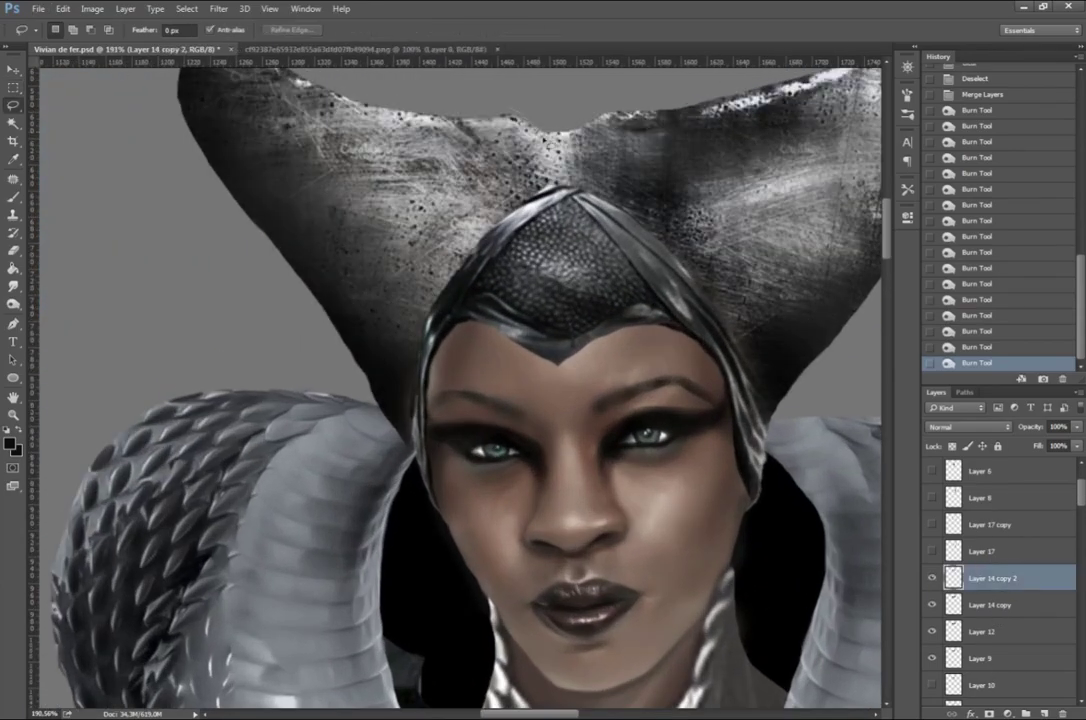
drag(515, 118, 575, 126)
click(982, 632)
key(Delete)
key(Delete)
key(Delete)
key(ctrl+d)
Step: Scroll through the Layers panel to review the cleaned headpiece layers
scroll(459, 449, down, 5)
scroll(459, 449, up, 1)
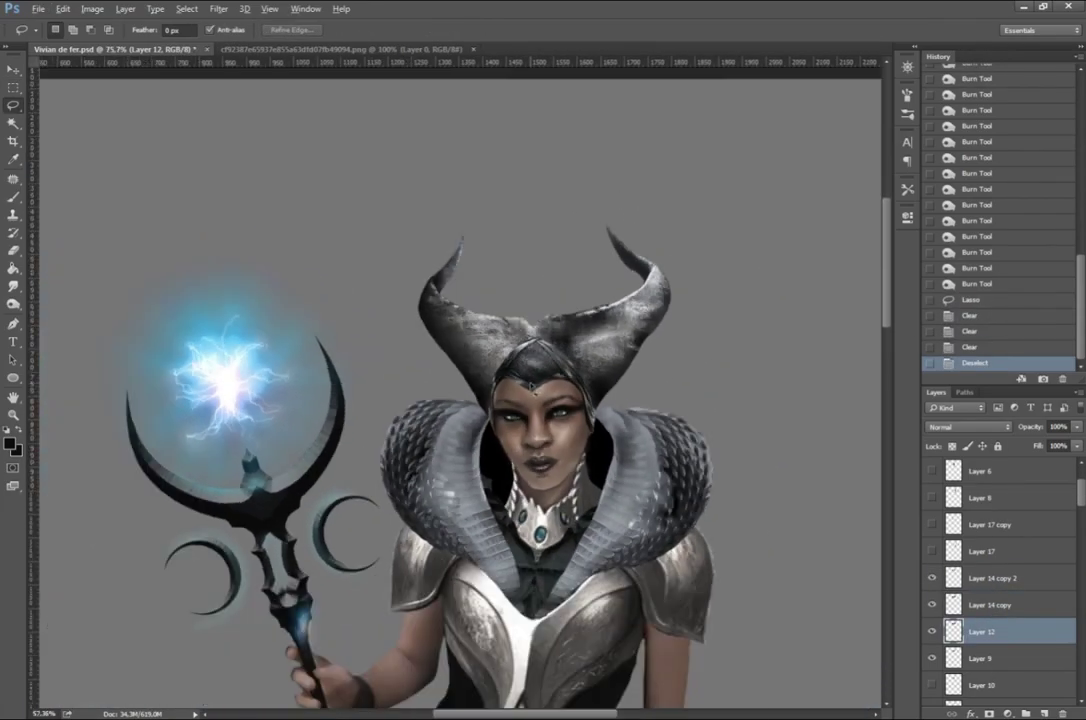
scroll(459, 449, up, 4)
scroll(457, 447, down, 4)
scroll(457, 447, down, 1)
scroll(563, 477, up, 2)
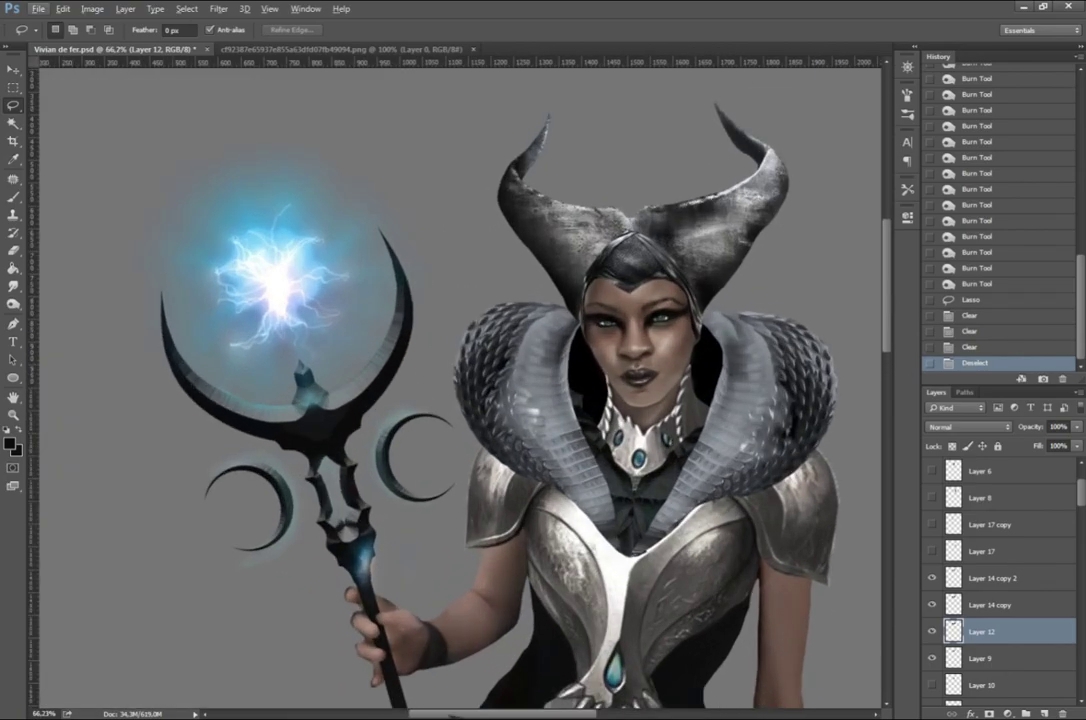
scroll(563, 477, up, 1)
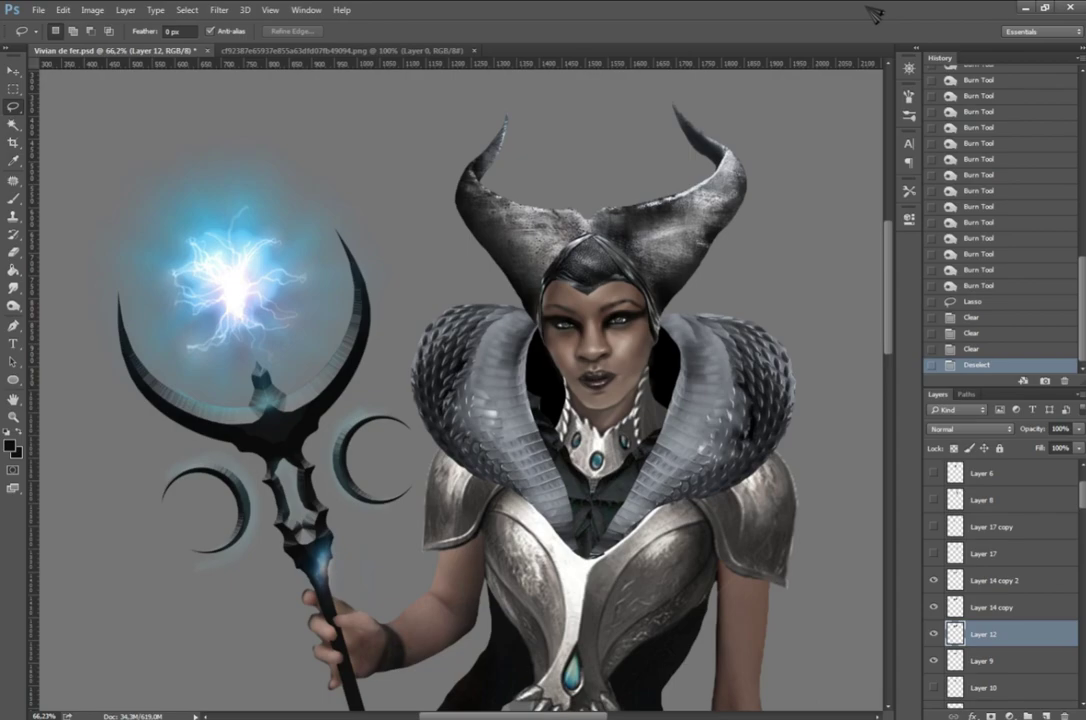
Step: Zoom into the face and clear the old eyebrow tail on Layer 11 with a lasso
drag(886, 344, 878, 444)
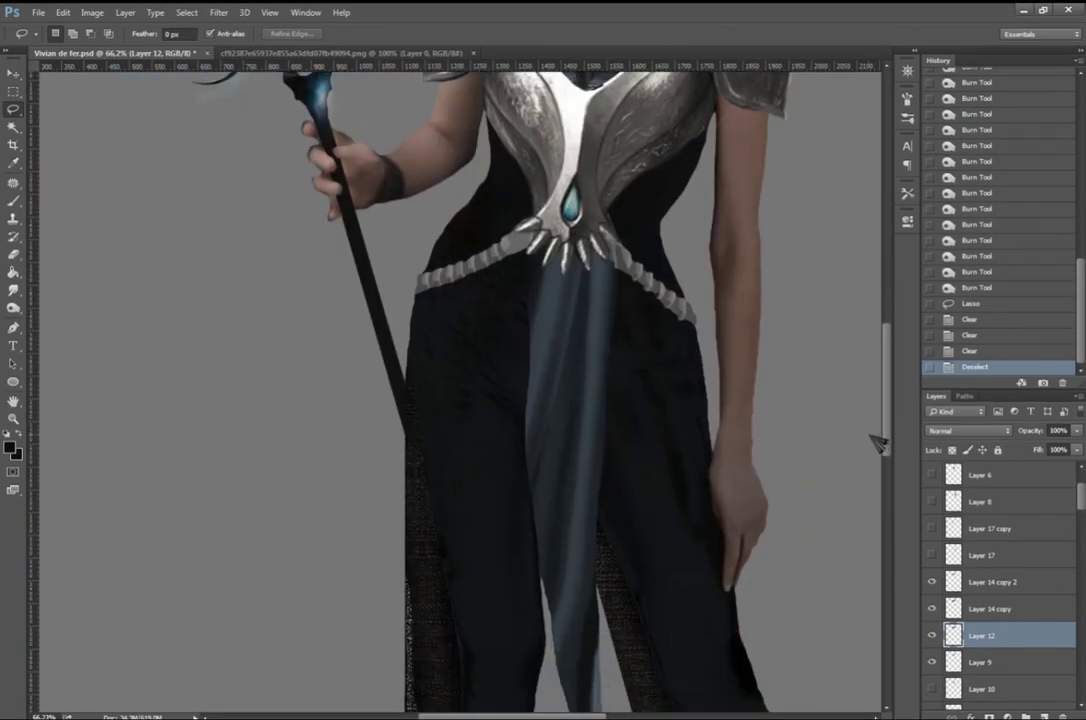
scroll(600, 400, down, 3)
scroll(470, 280, up, 8)
scroll(975, 632, down, 2)
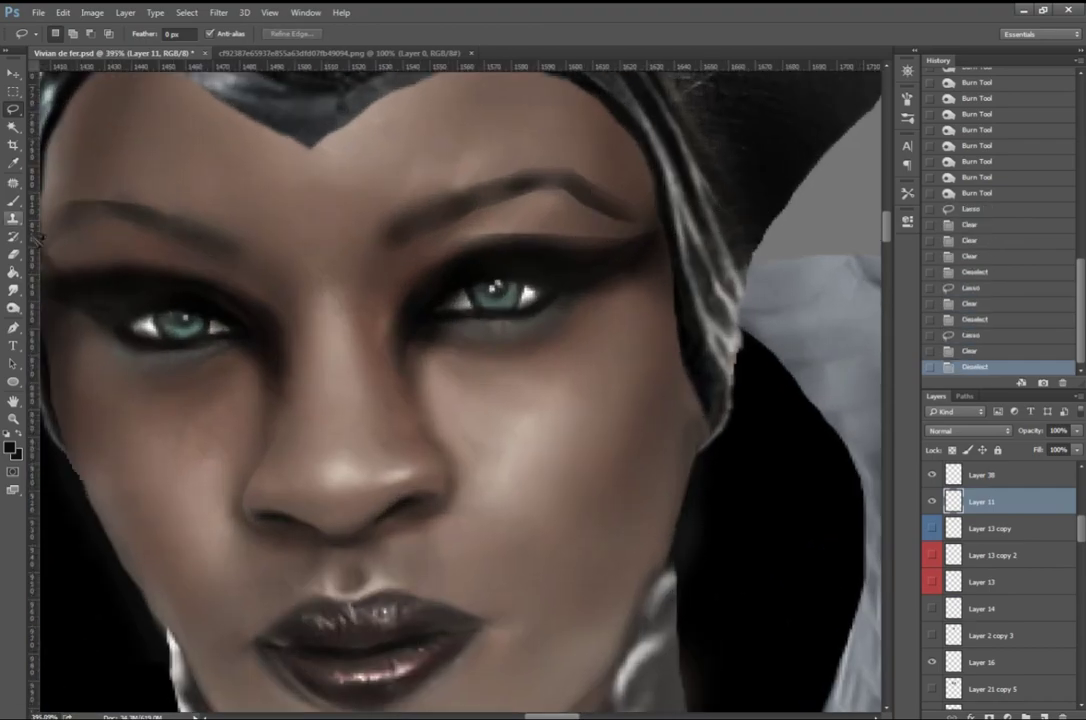
drag(565, 214, 748, 182)
key(Delete)
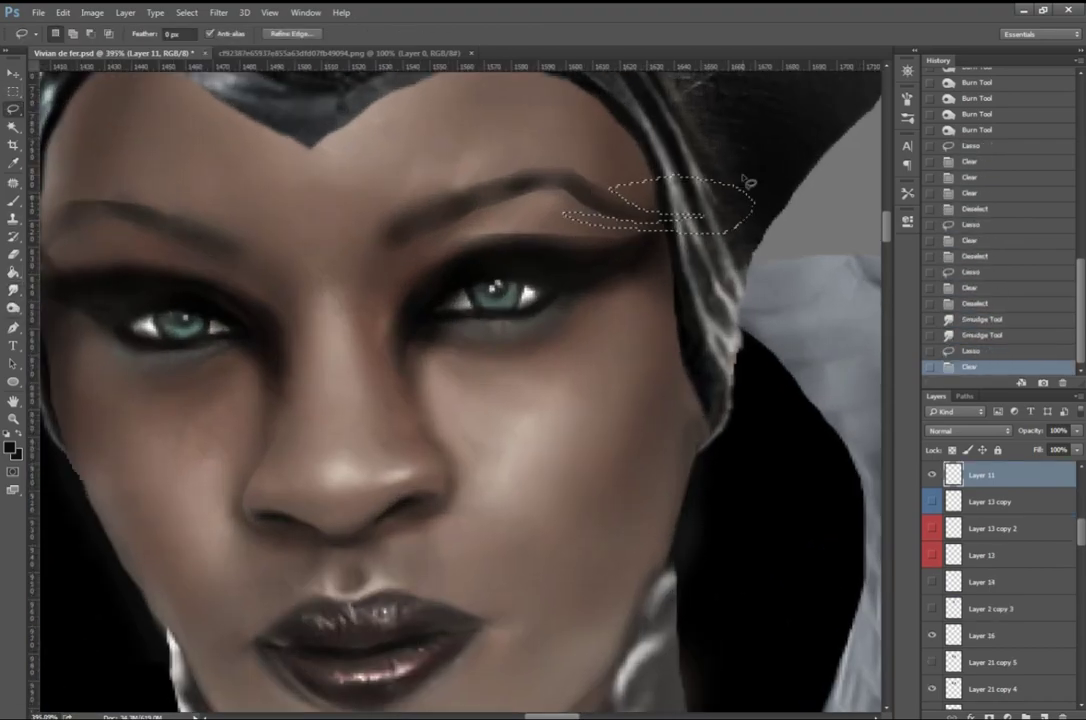
key(ctrl+d)
Step: Clear the stray tip of the left eyebrow as well
mouse_move(560, 215)
mouse_down()
mouse_move(720, 200)
mouse_move(530, 213)
mouse_up()
key(Delete)
key(ctrl+d)
drag(45, 255, 113, 245)
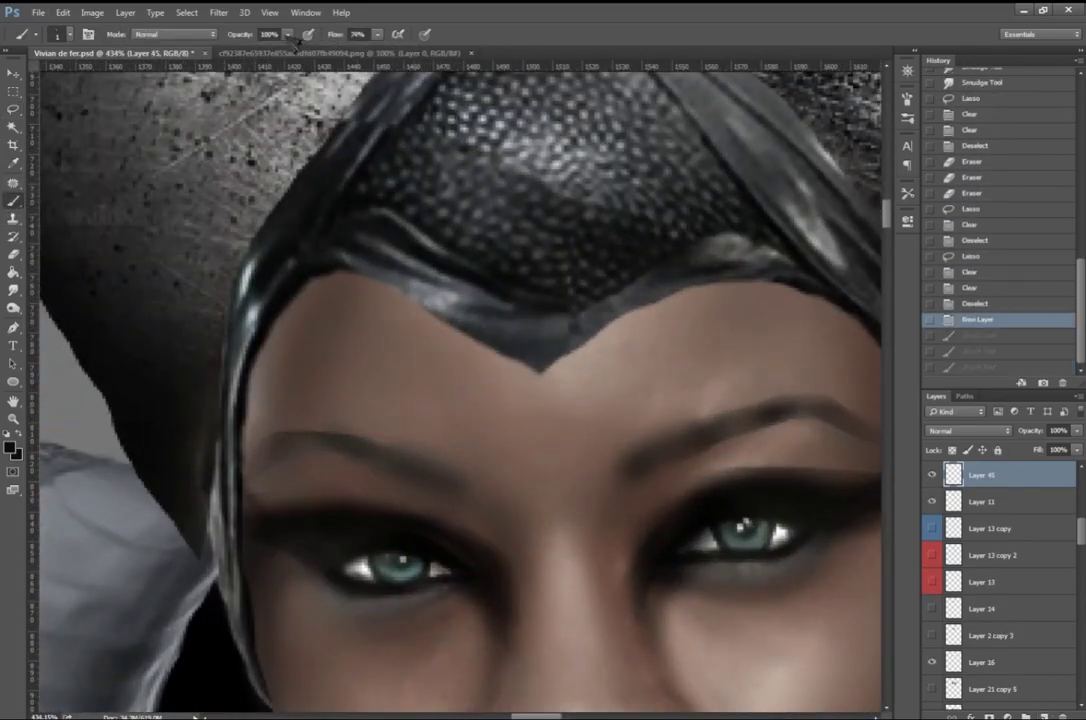
Step: Paint short dark hair strokes for the right eyebrow at low brush flow
mouse_move(690, 452)
mouse_down()
mouse_move(712, 428)
mouse_move(790, 405)
mouse_up()
drag(636, 474, 655, 452)
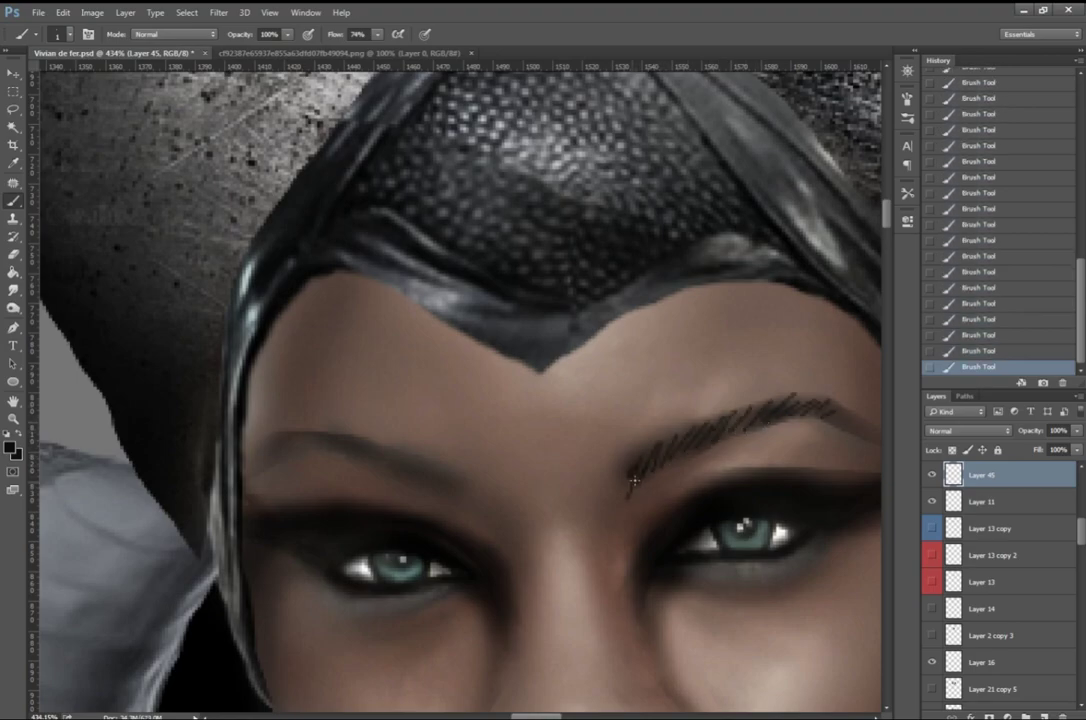
scroll(660, 481, down, 2)
scroll(684, 444, left, 3)
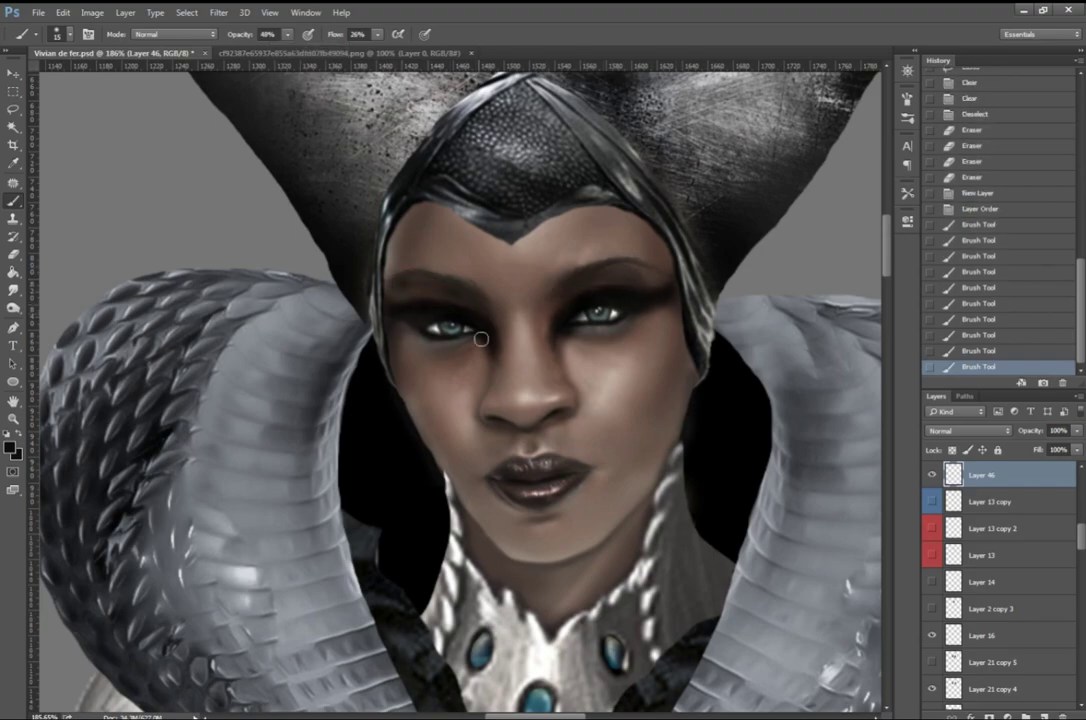
Step: Shade under the left eye and across the brow at 27% opacity, erasing excess
drag(410, 285, 395, 345)
mouse_move(375, 290)
mouse_down()
mouse_move(400, 362)
mouse_move(458, 351)
mouse_up()
key(e)
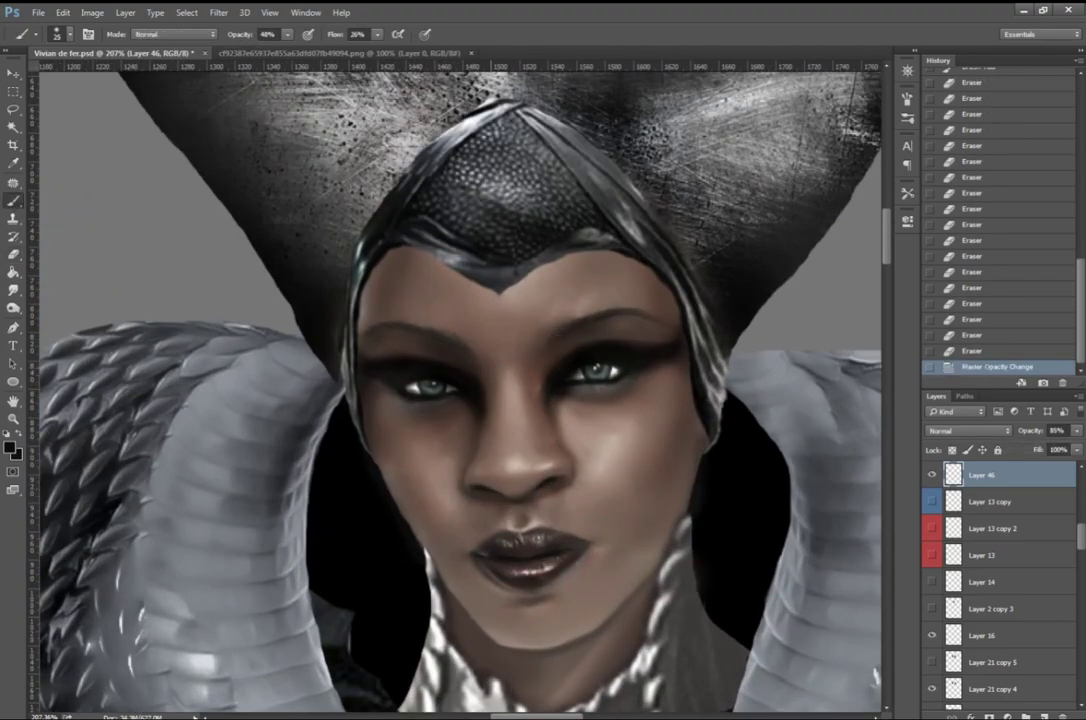
key(2)
key(7)
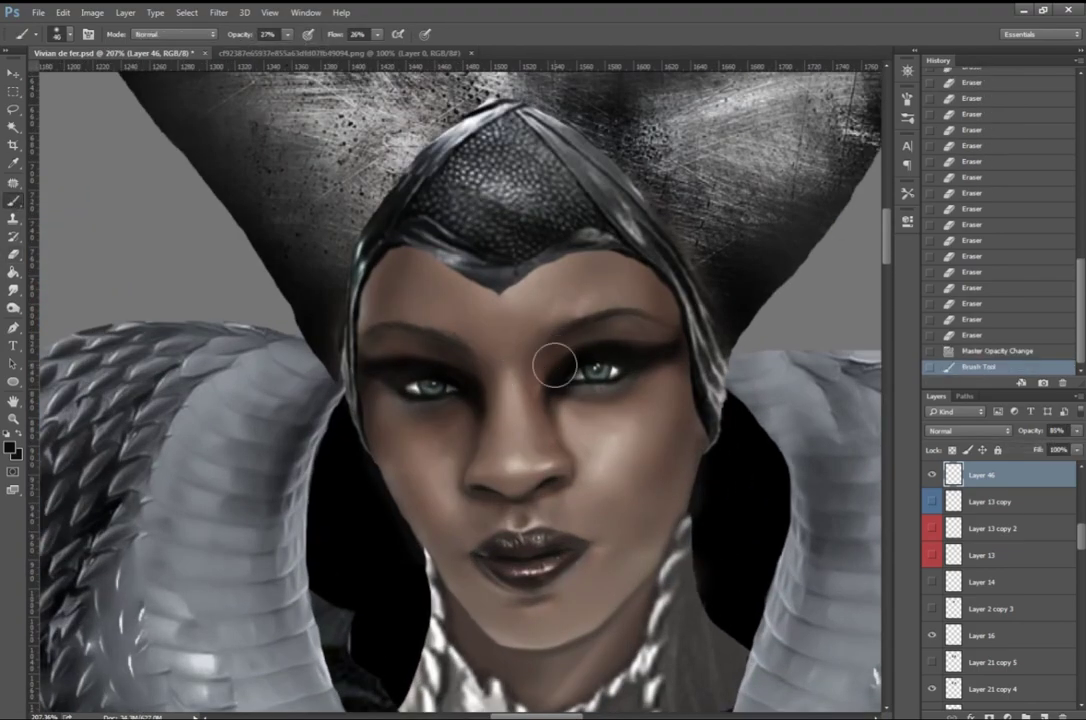
mouse_move(553, 364)
mouse_down()
mouse_move(502, 380)
mouse_move(473, 378)
mouse_move(455, 361)
mouse_up()
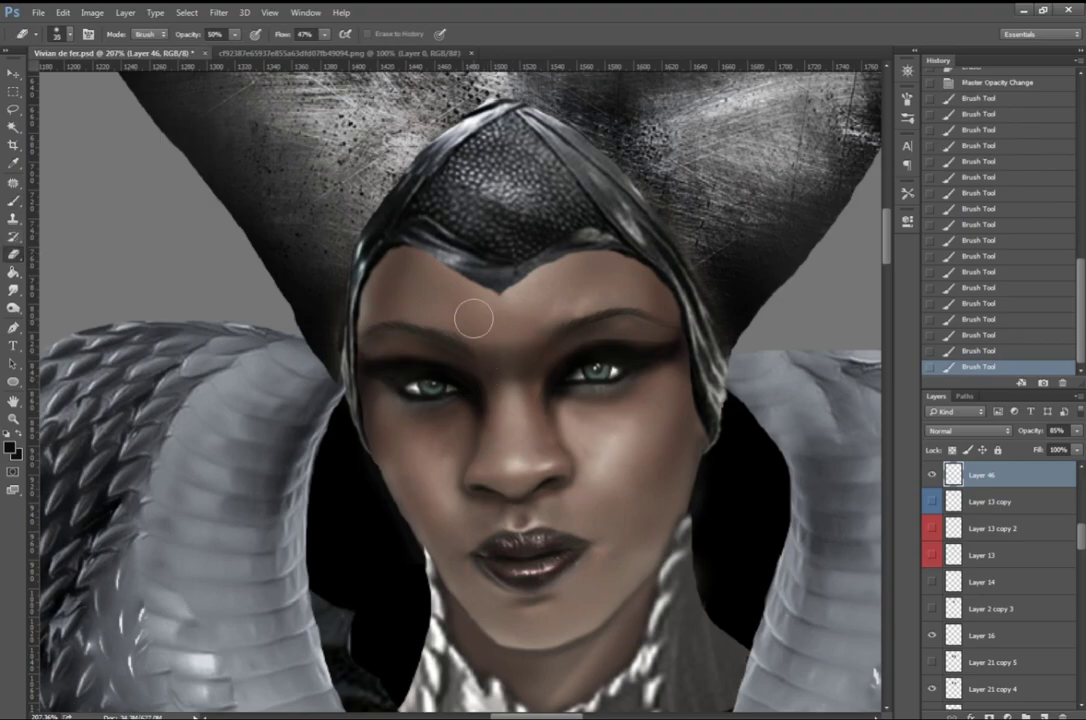
key(e)
drag(473, 315, 645, 417)
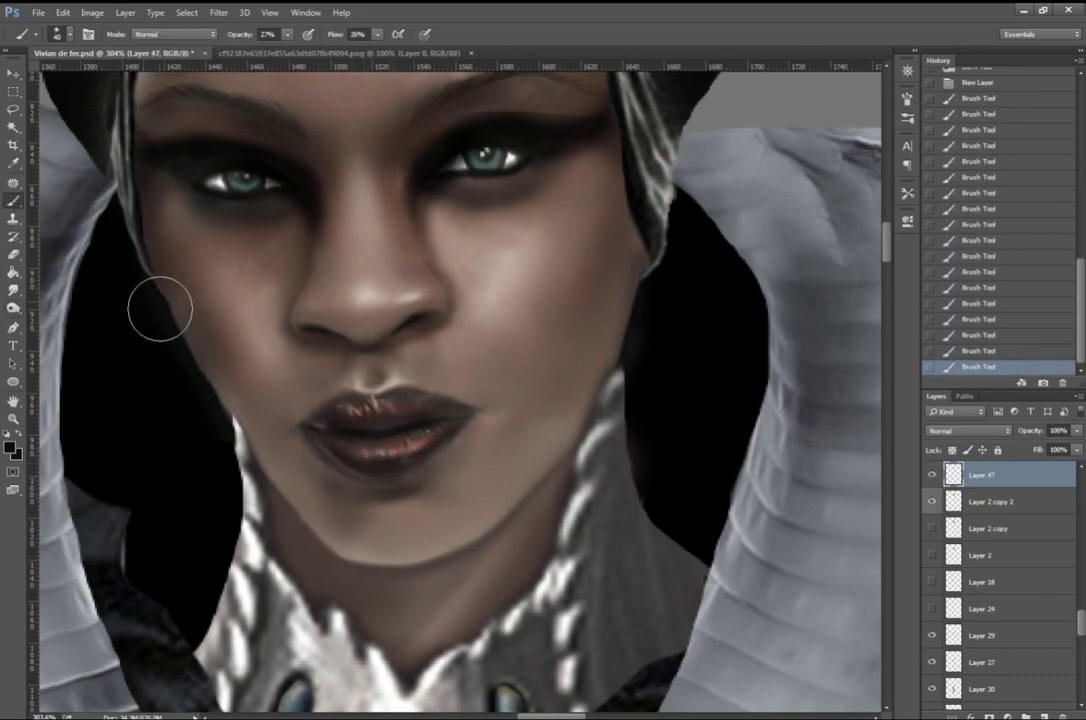
Step: Darken the cheek and jaw shading, then drop brush flow to 12%
mouse_move(160, 309)
mouse_down()
mouse_move(267, 480)
mouse_move(311, 363)
mouse_up()
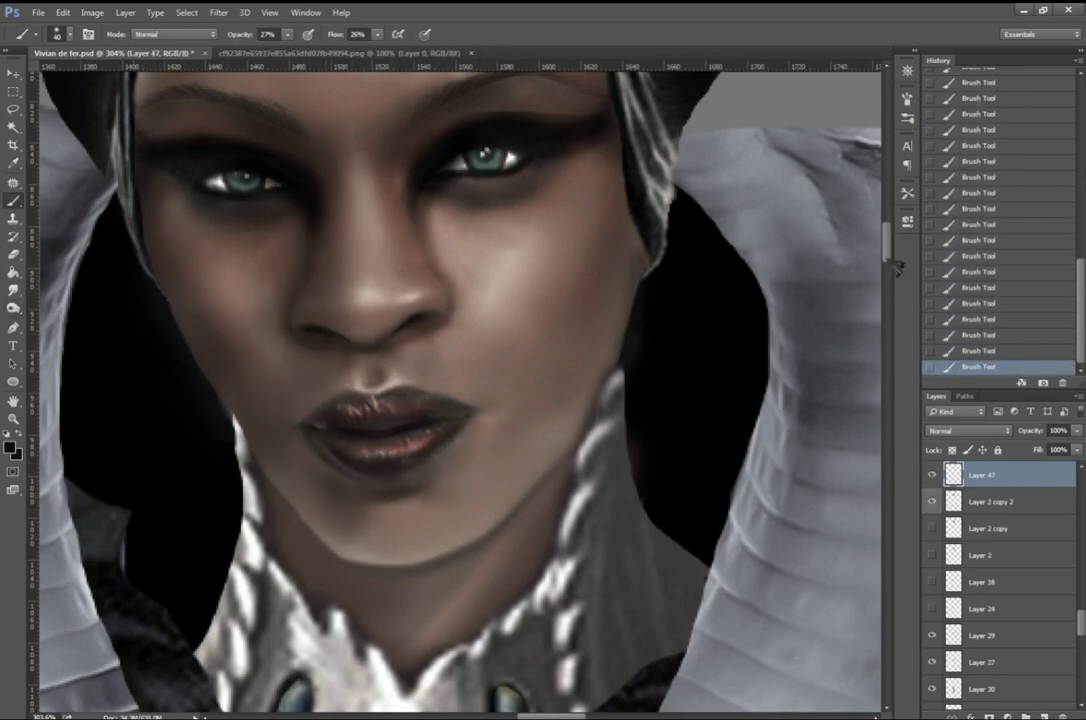
scroll(170, 150, up, 3)
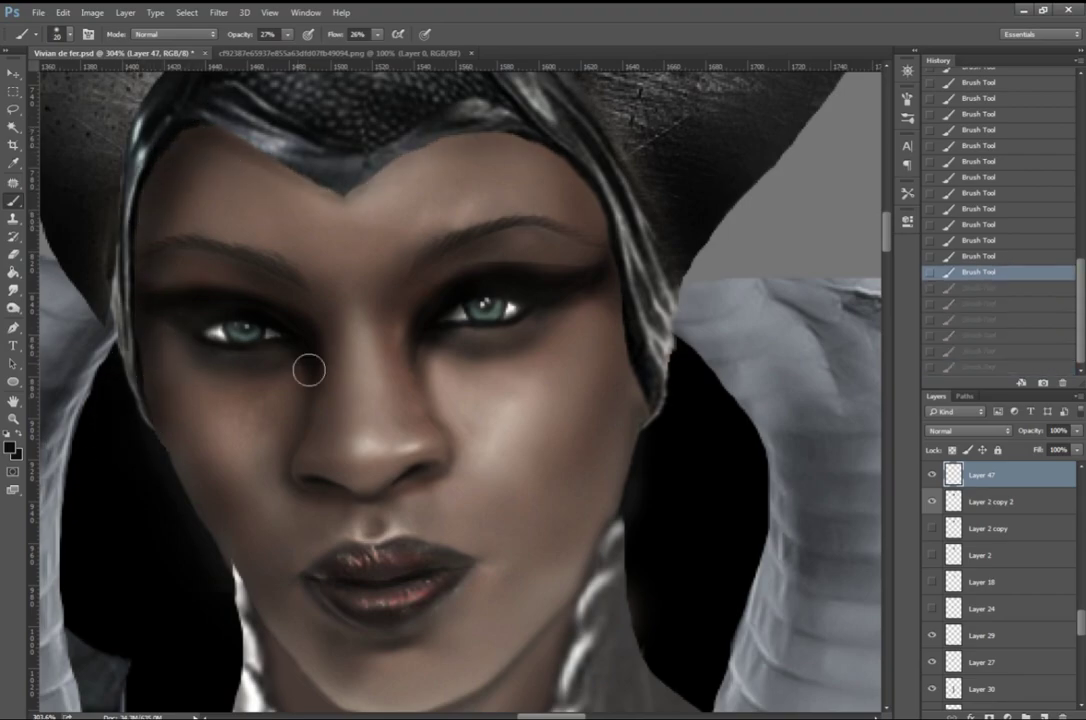
scroll(220, 530, down, 2)
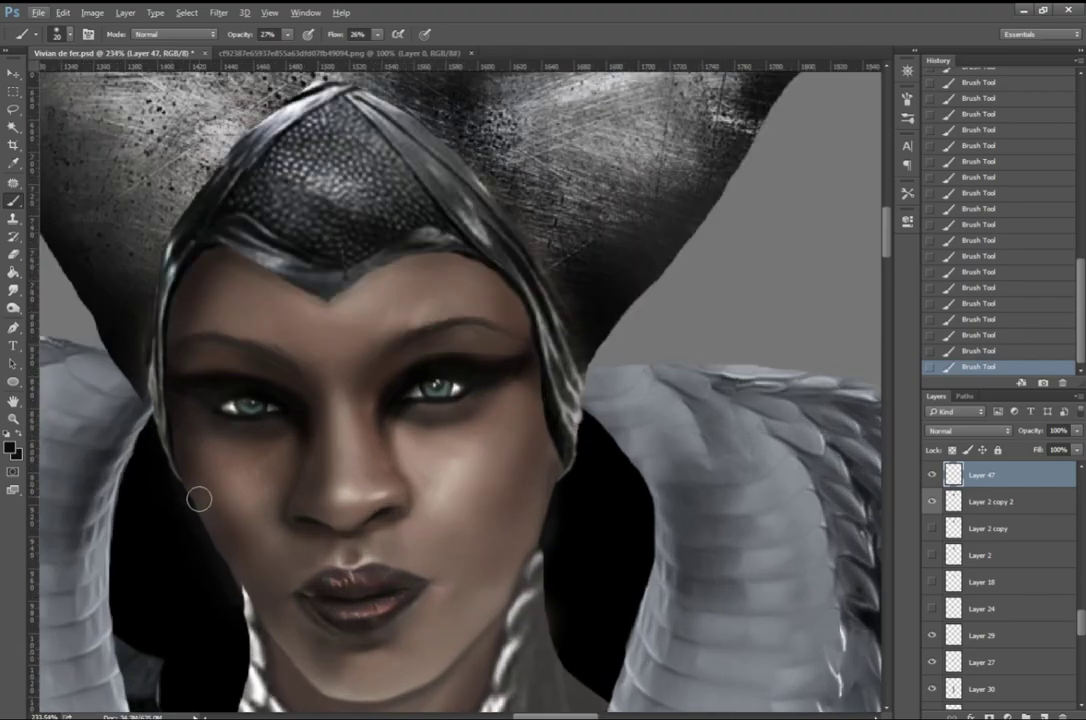
scroll(199, 497, down, 2)
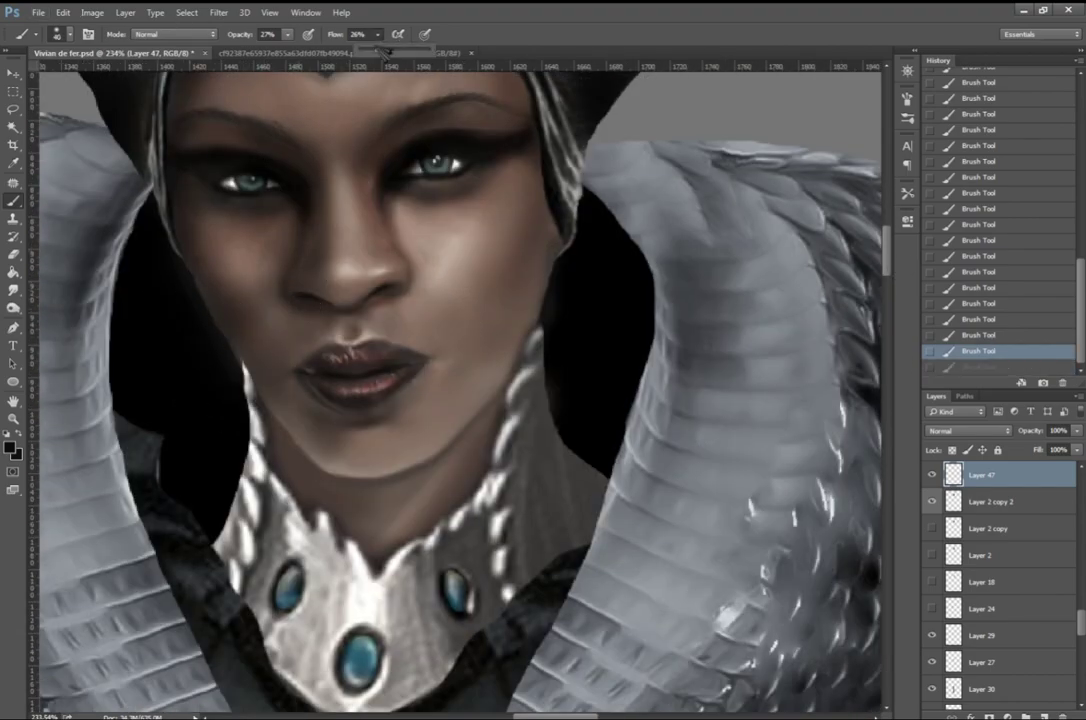
key(shift+1)
key(shift+2)
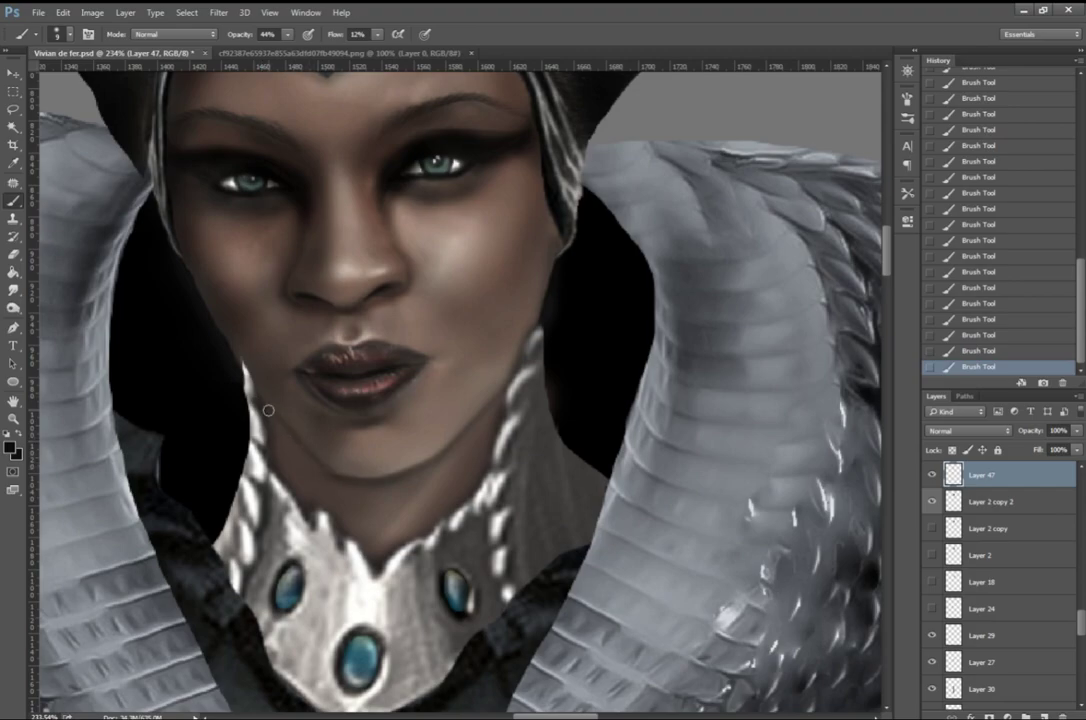
scroll(990, 580, down, 5)
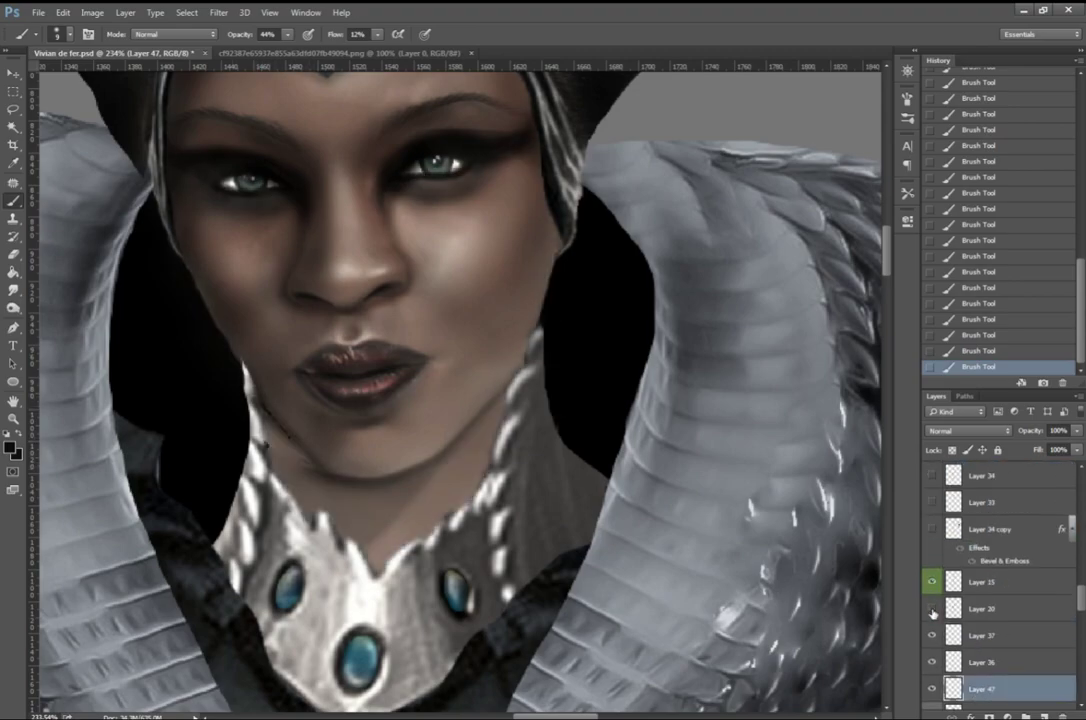
scroll(990, 580, down, 5)
Step: Clear a stray patch near the chin on the necklace layer with the Lasso
click(953, 580)
key(l)
key(2)
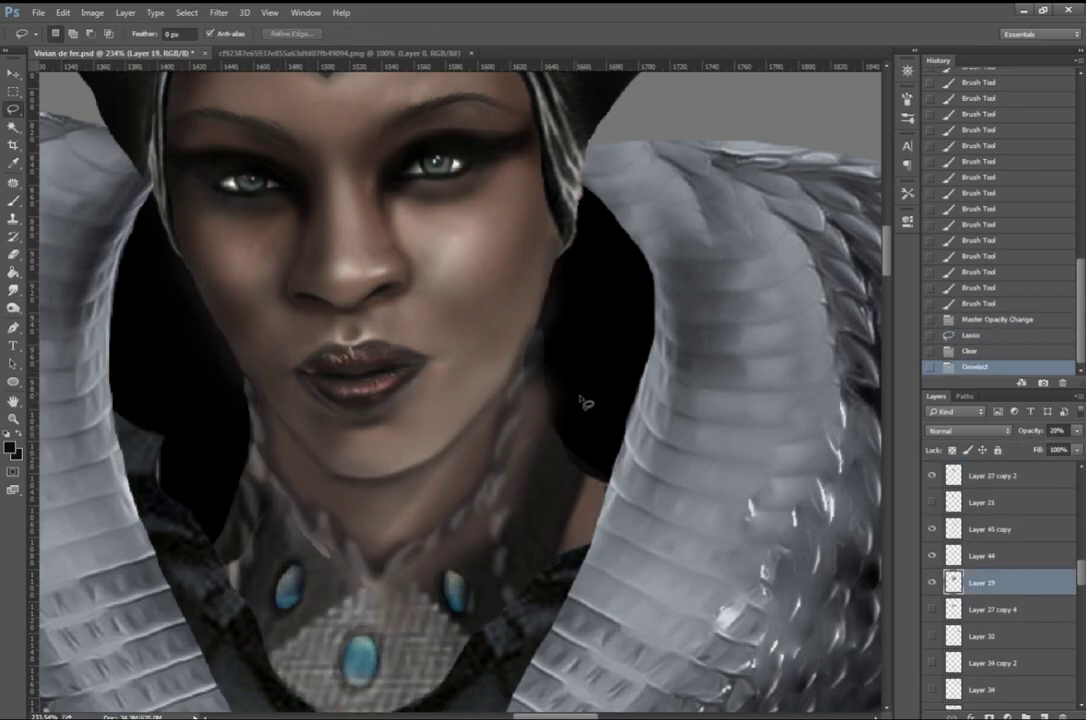
key(0)
mouse_move(228, 350)
mouse_down()
mouse_move(250, 385)
mouse_move(212, 368)
mouse_up()
click(990, 581)
key(Delete)
Step: Hide the dark face-shadow layer, make Layer 20 active, and deselect
scroll(960, 560, down, 5)
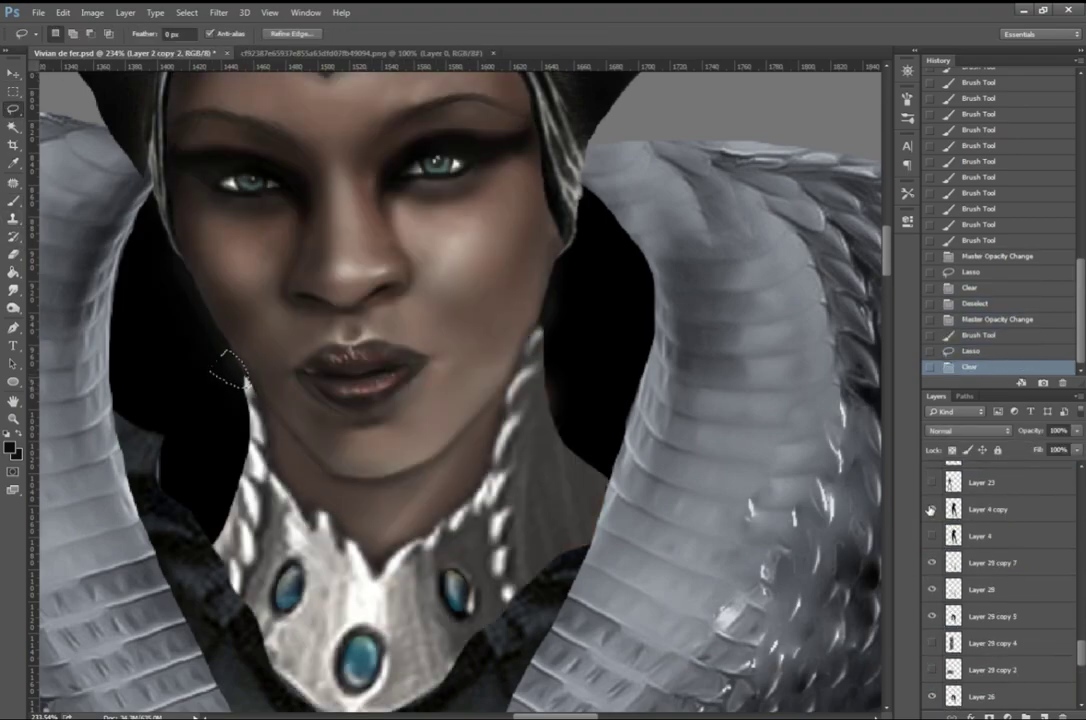
scroll(991, 600, up, 3)
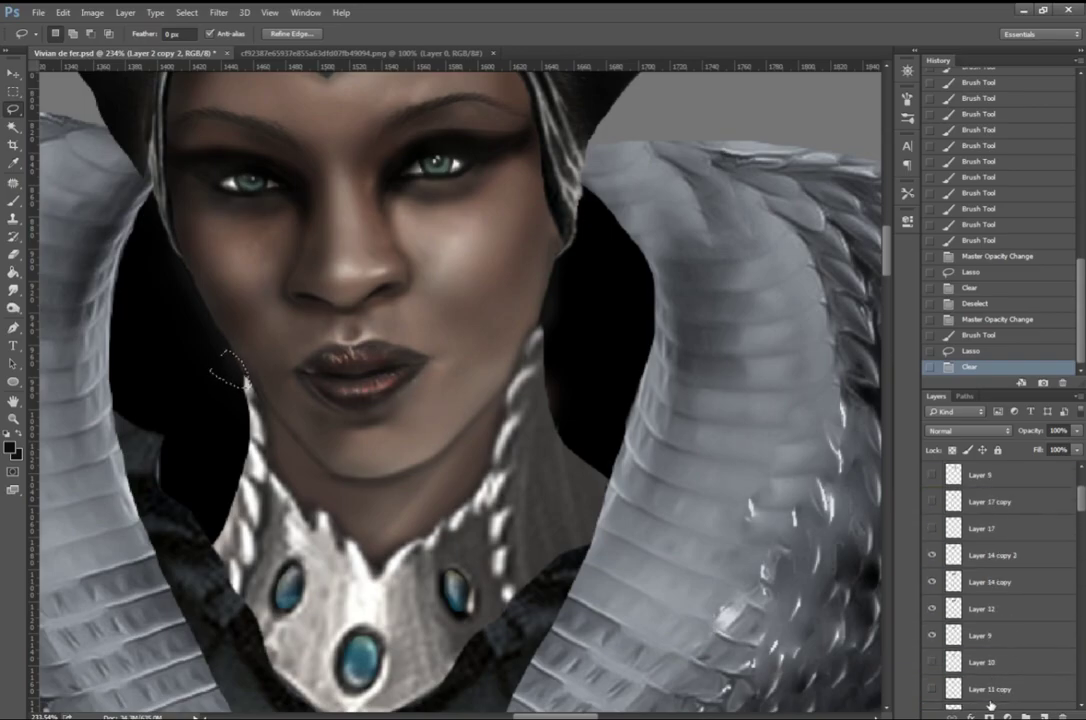
click(932, 636)
click(932, 636)
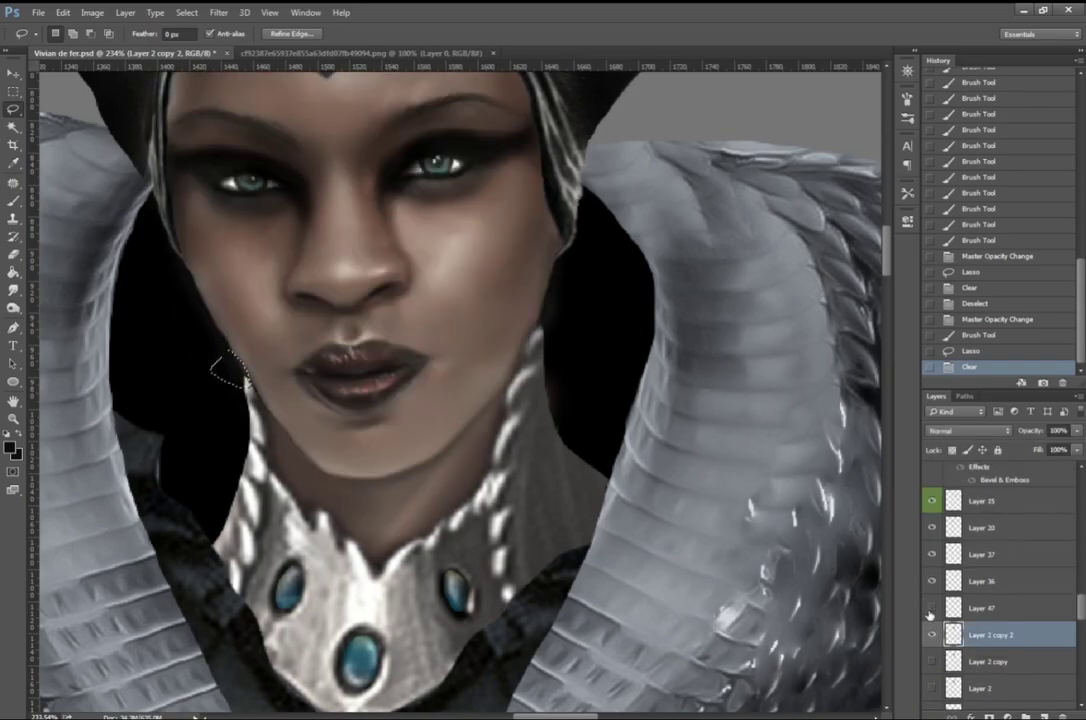
click(990, 527)
key(ctrl+d)
scroll(413, 533, down, 2)
scroll(413, 533, up, 2)
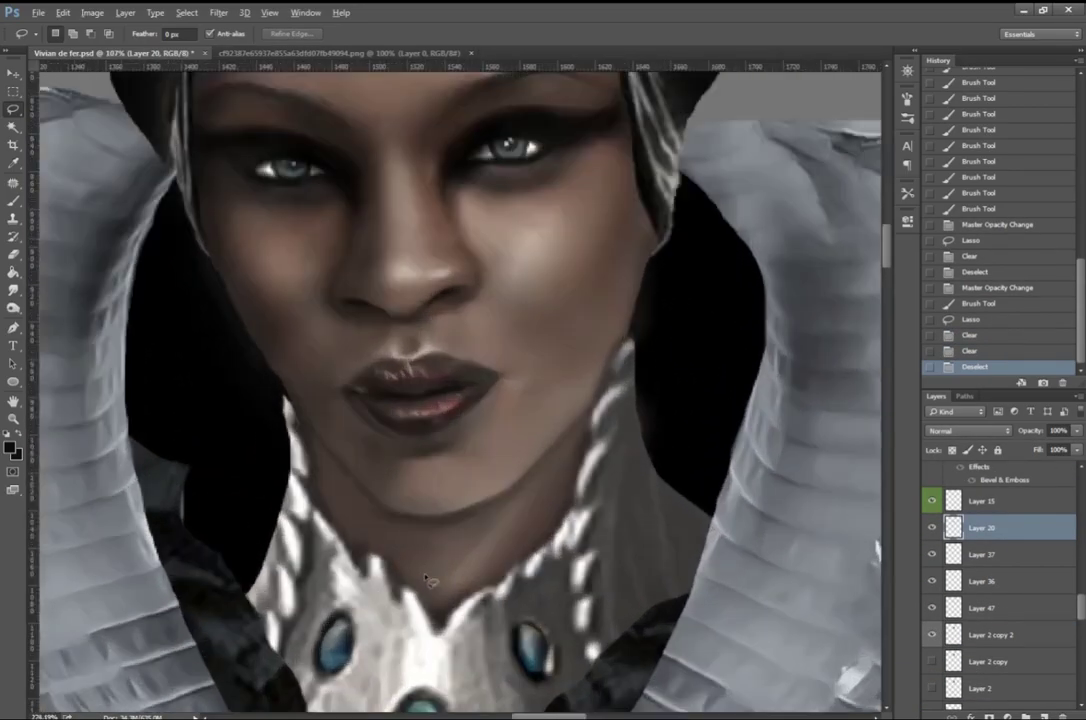
Step: Paint neck shading with a larger brush, then undo the extra strokes
key(b)
key(alt+bracketleft)
key(alt+bracketleft)
key(alt+bracketleft)
drag(271, 376, 333, 440)
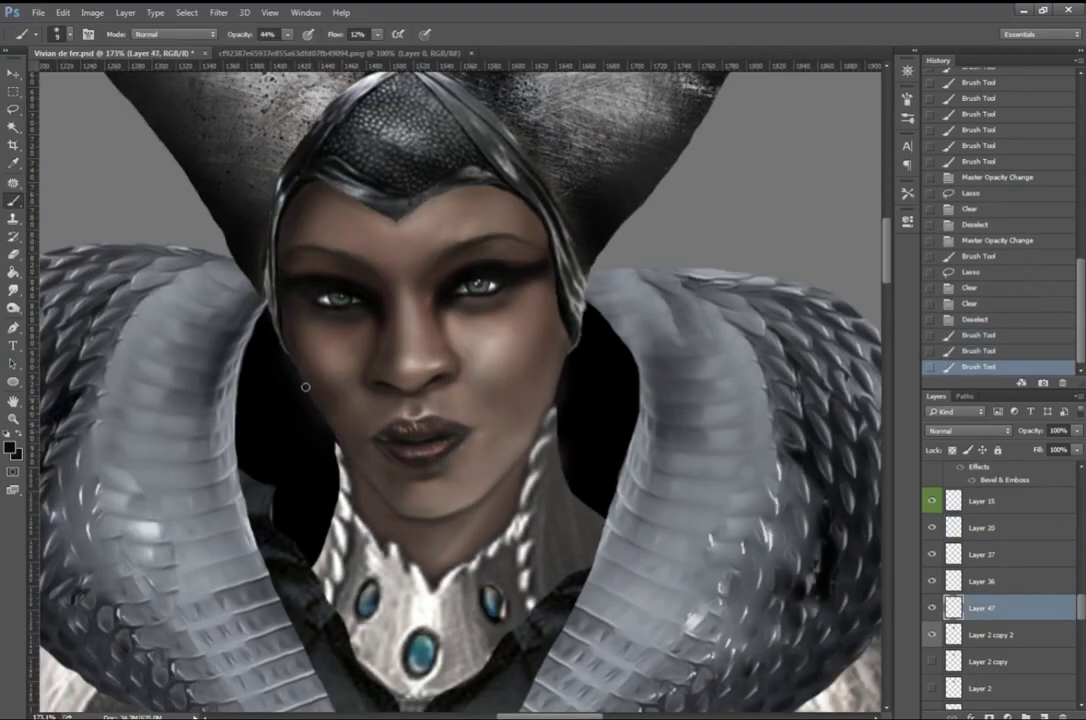
drag(305, 386, 383, 543)
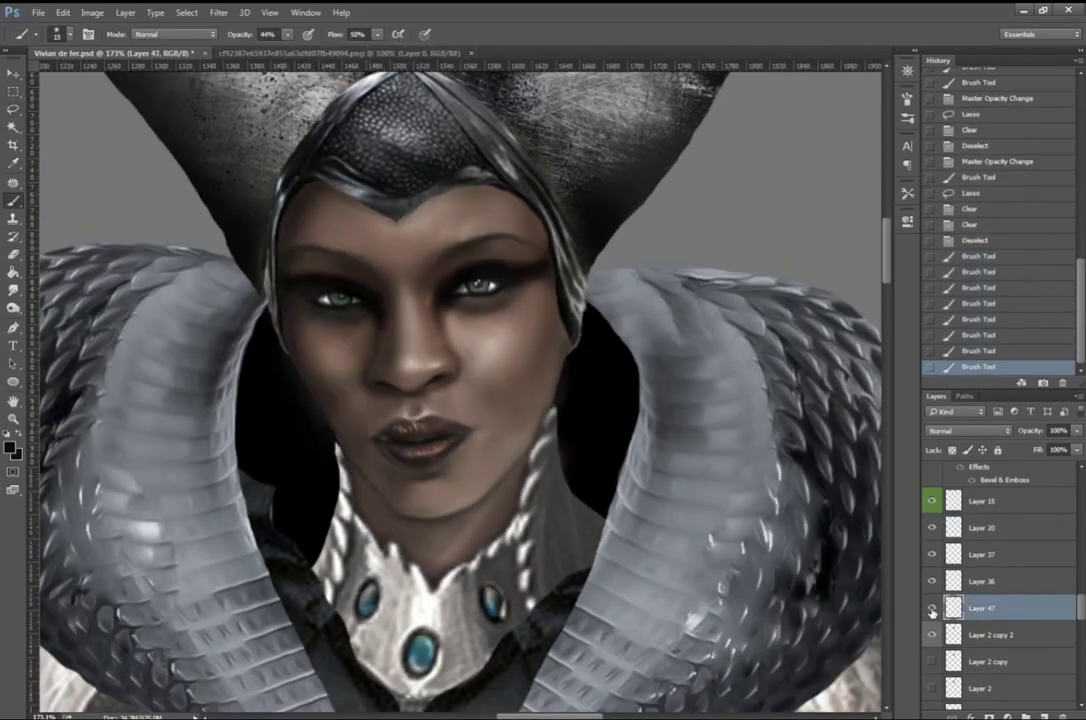
click(362, 493)
key(ctrl+alt+z)
key(ctrl+alt+z)
key(ctrl+alt+z)
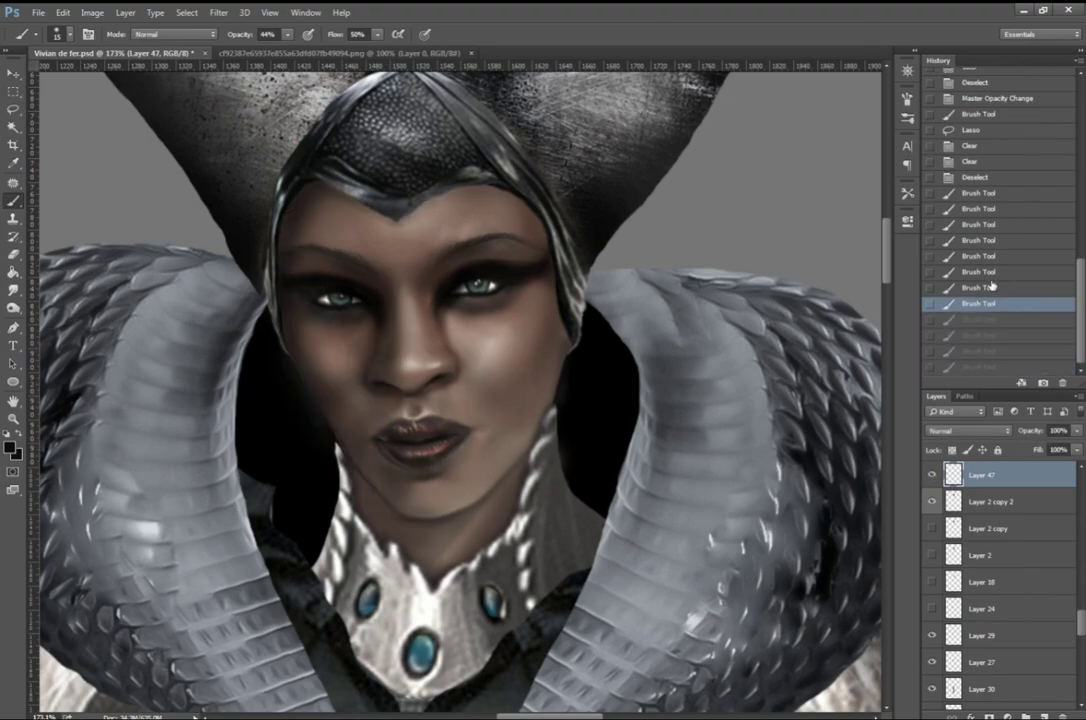
Step: Compare layers around the horns, show Layer 14 copy, and fit the figure on screen
scroll(934, 560, down, 3)
scroll(934, 570, down, 3)
scroll(934, 584, down, 2)
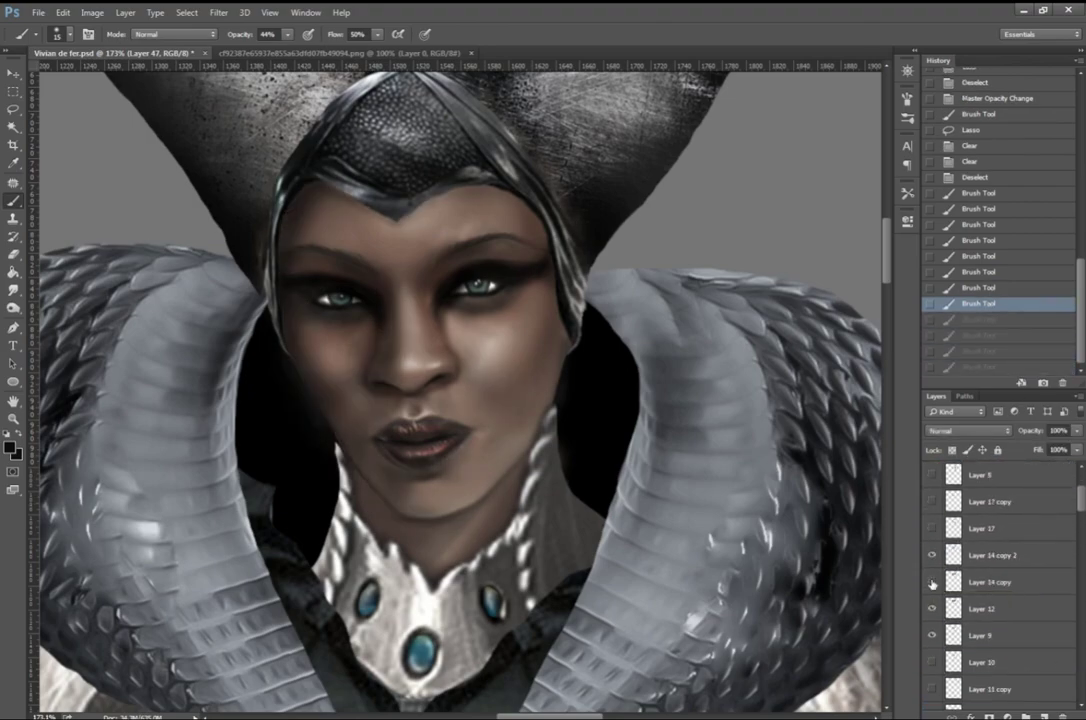
click(936, 609)
click(934, 610)
click(932, 556)
click(936, 582)
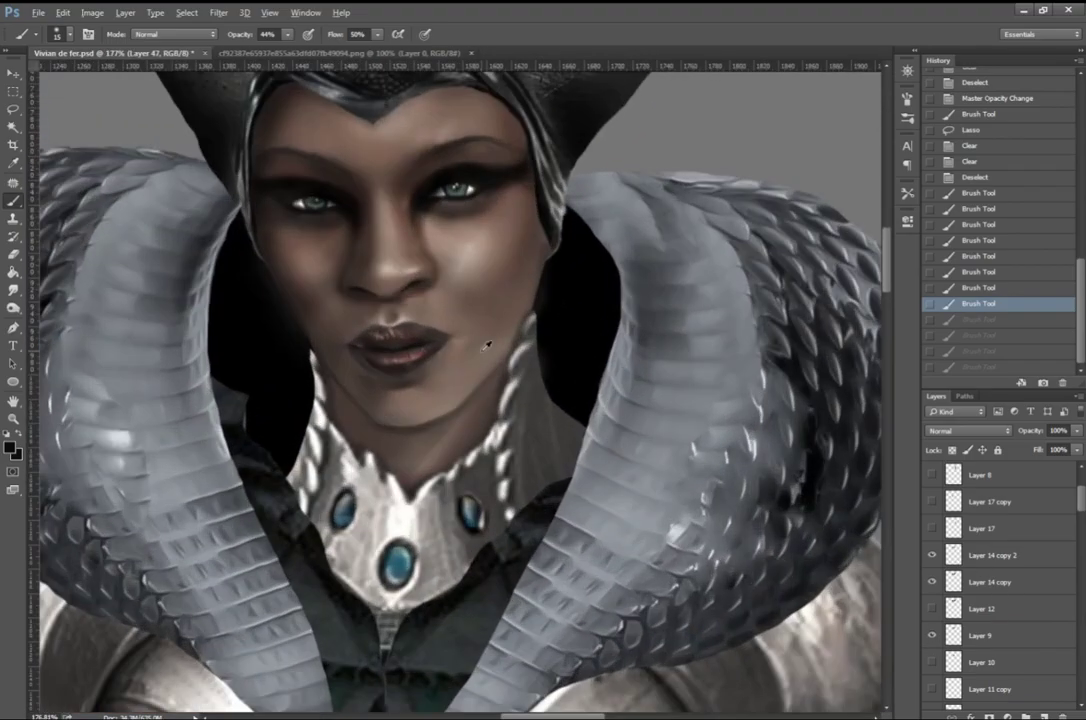
key(ctrl+0)
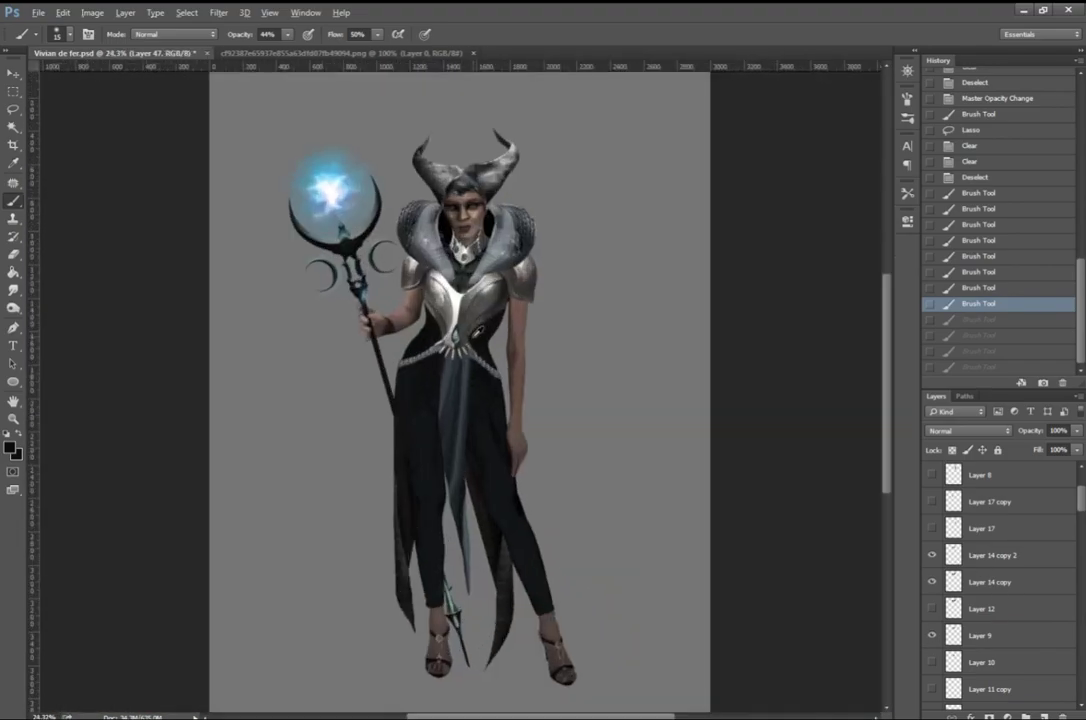
Step: Apply the Camera Raw Filter adjustment to the armor layer (Layer 19)
key(ctrl+shift+a)
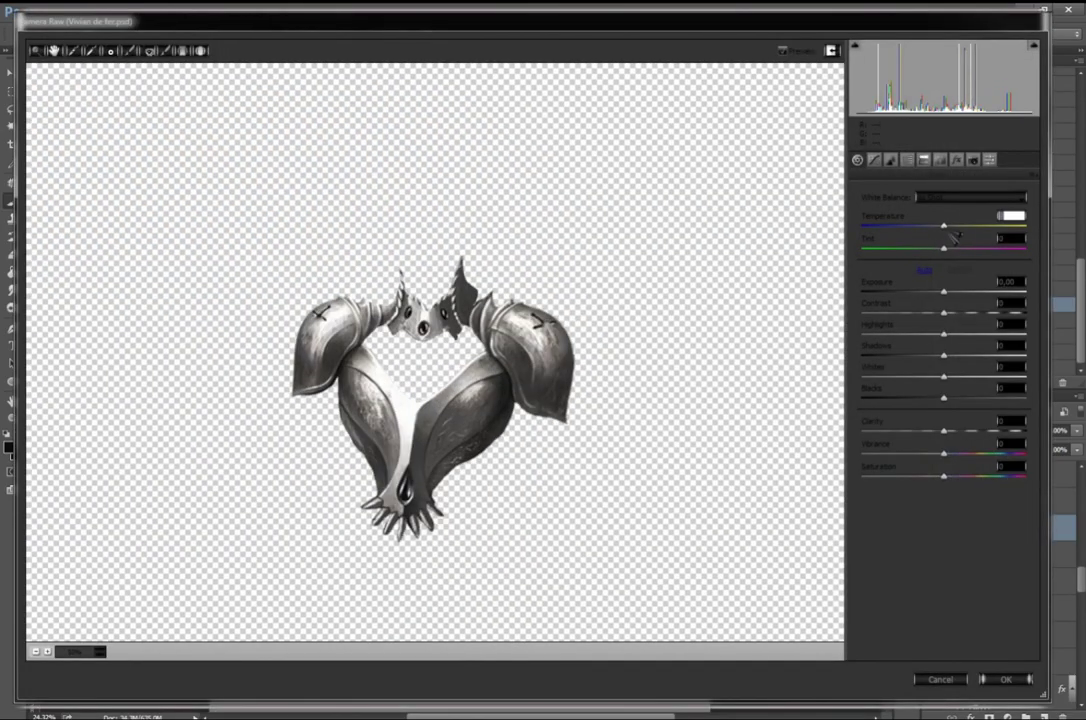
key(Return)
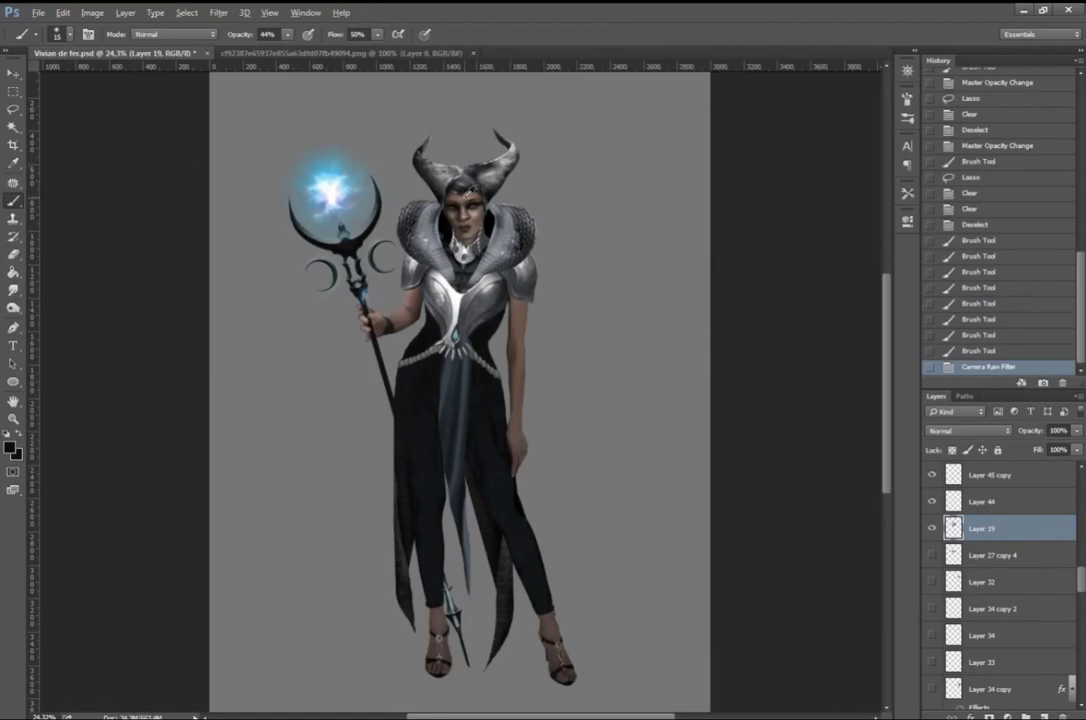
scroll(455, 215, up, 5)
scroll(453, 388, up, 5)
Step: Select the lips layer and patch out a spot on the lips
ctrl+click(453, 388)
key(j)
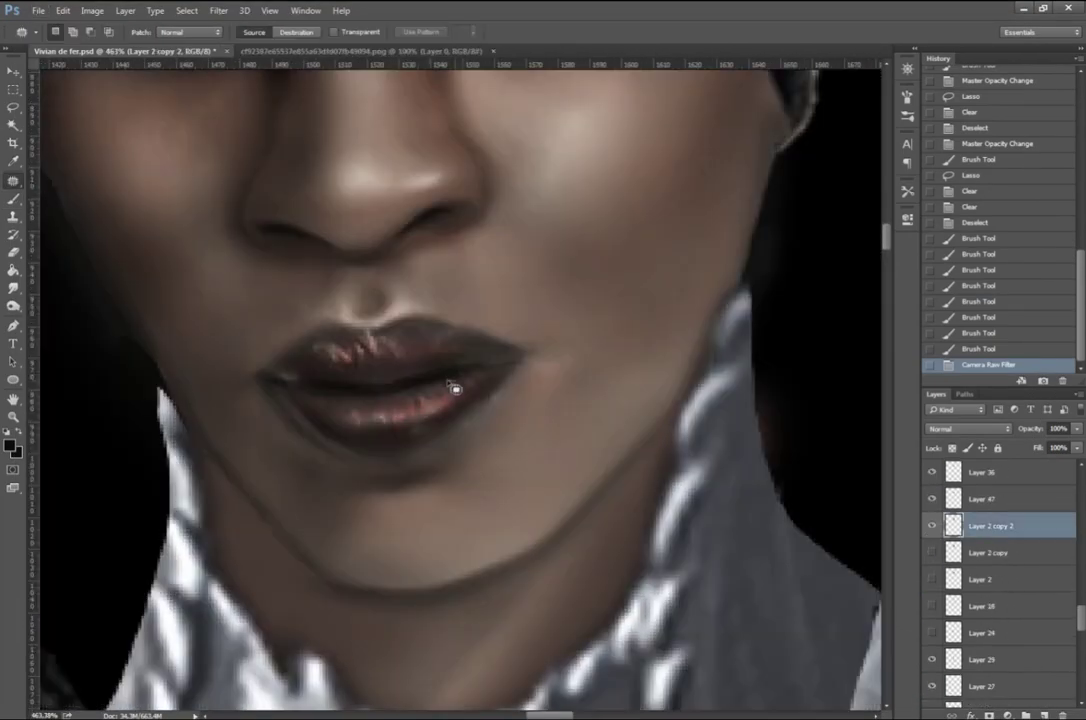
scroll(453, 388, down, 5)
scroll(538, 347, down, 3)
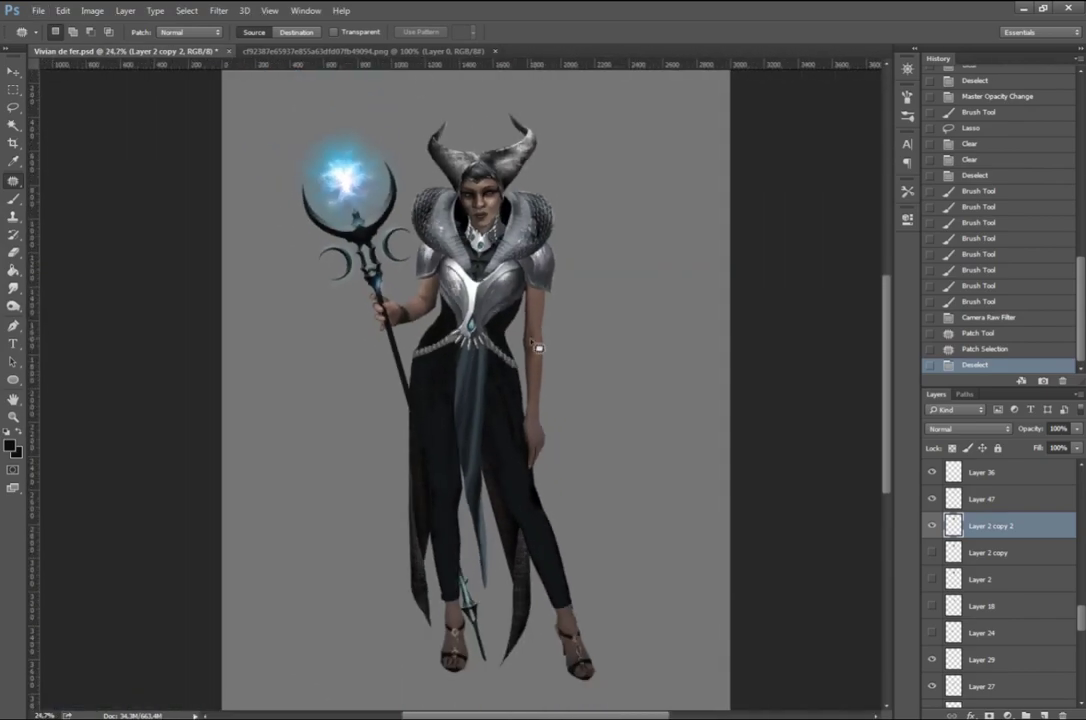
key(m)
scroll(538, 347, up, 2)
scroll(538, 347, down, 2)
Step: Save the painting as 'Vivian de fer 2.psd'
click(38, 10)
click(92, 175)
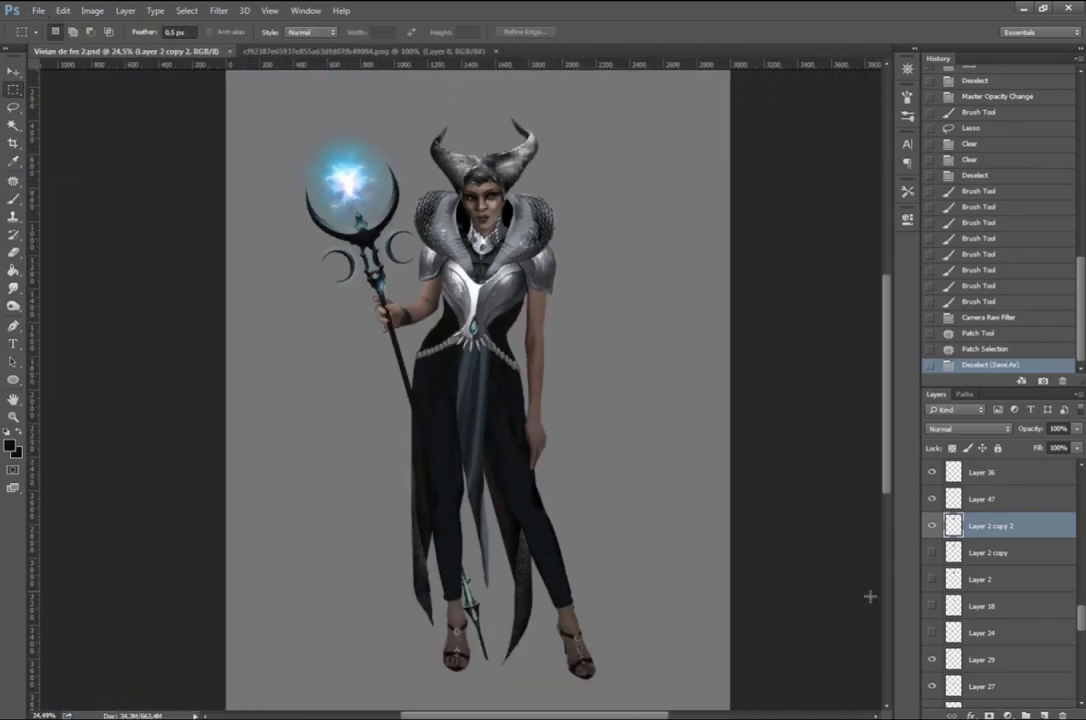
scroll(932, 561, up, 1)
Step: Select the face layers together, turning on the green-eyes layer and Layer 45
scroll(601, 221, up, 5)
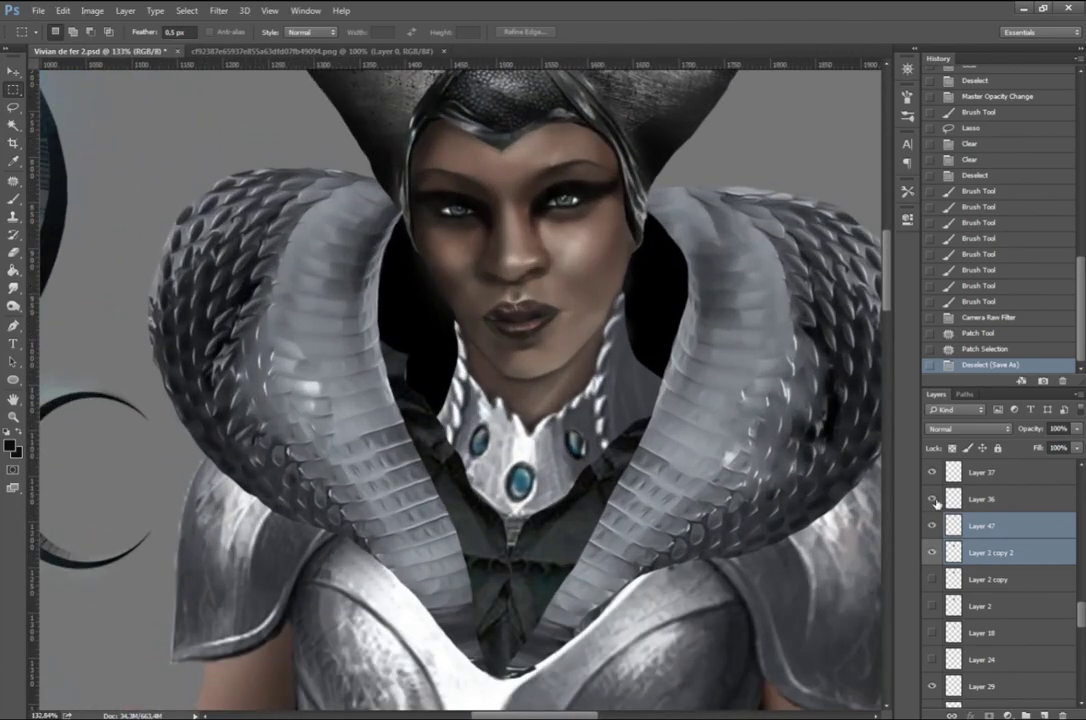
scroll(935, 500, up, 3)
shift+click(985, 525)
click(935, 500)
scroll(996, 558, up, 3)
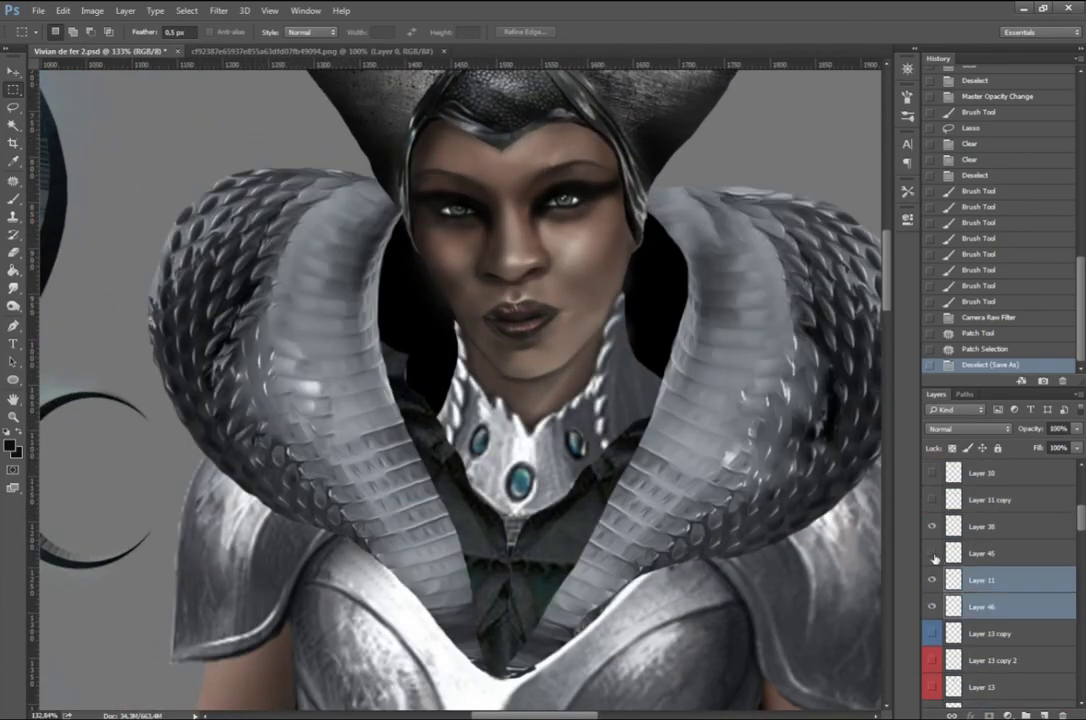
click(935, 553)
scroll(934, 565, up, 4)
Step: Merge the face layers into Layer 38 and raise it to the top of the stack
key(ctrl+e)
key(ctrl+bracketright)
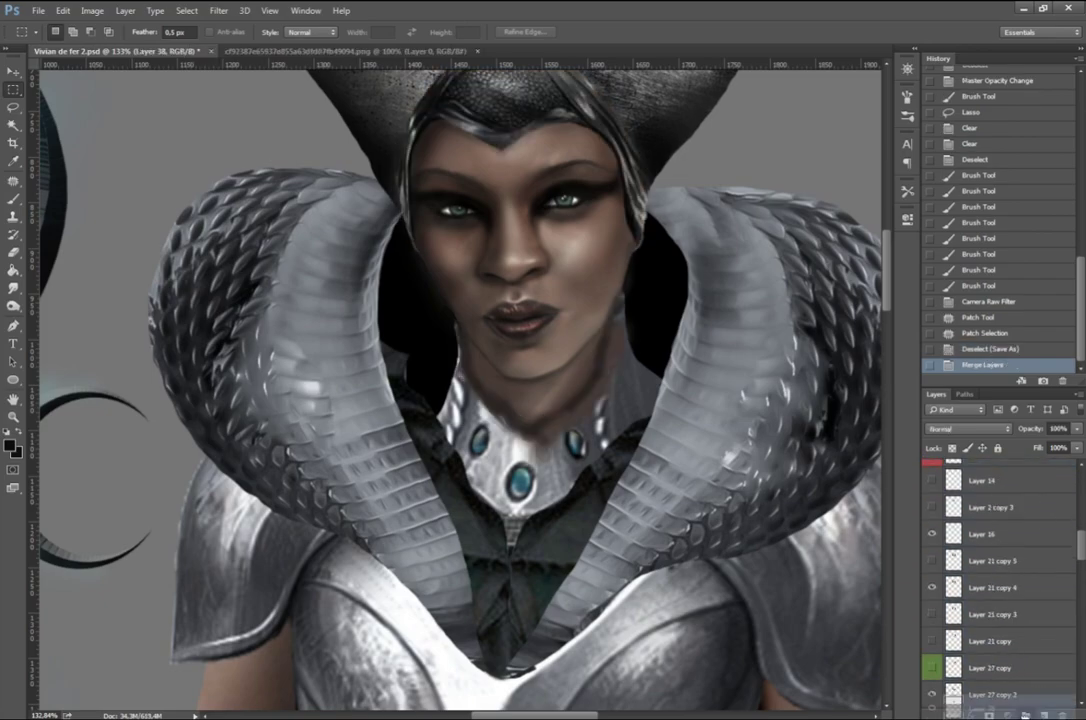
key(ctrl+bracketleft)
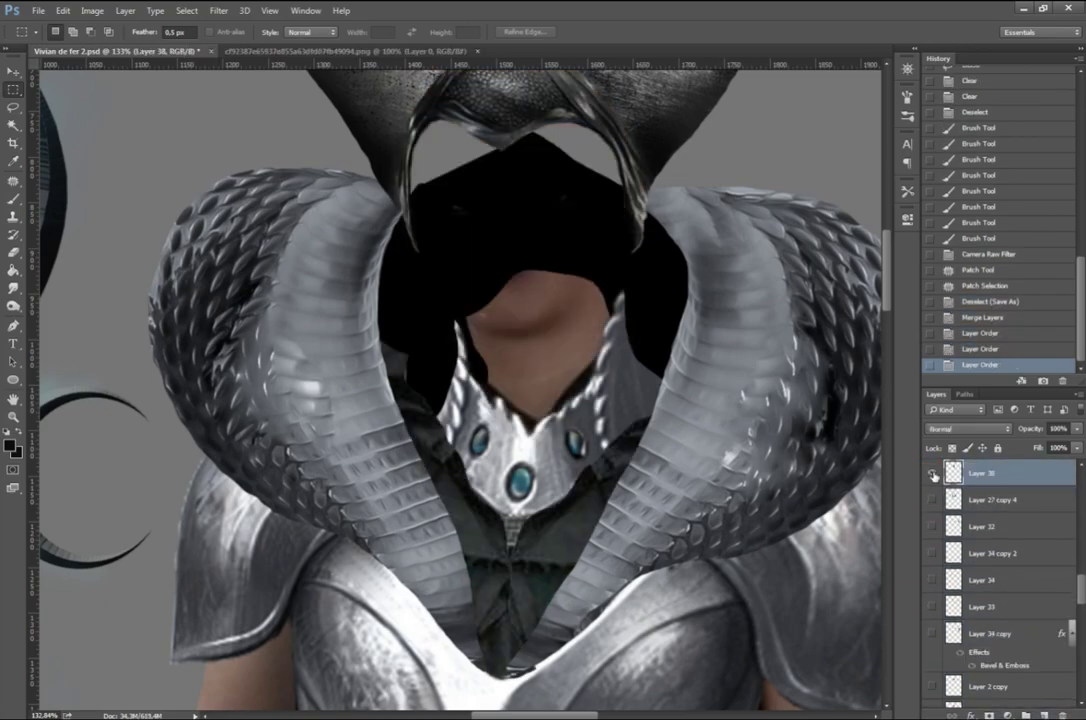
key(ctrl+bracketright)
scroll(880, 263, up, 3)
Step: Try warping the face on Layer 38, adjusting the grid around the jaw and horns
key(ctrl+t)
right_click(565, 293)
click(590, 395)
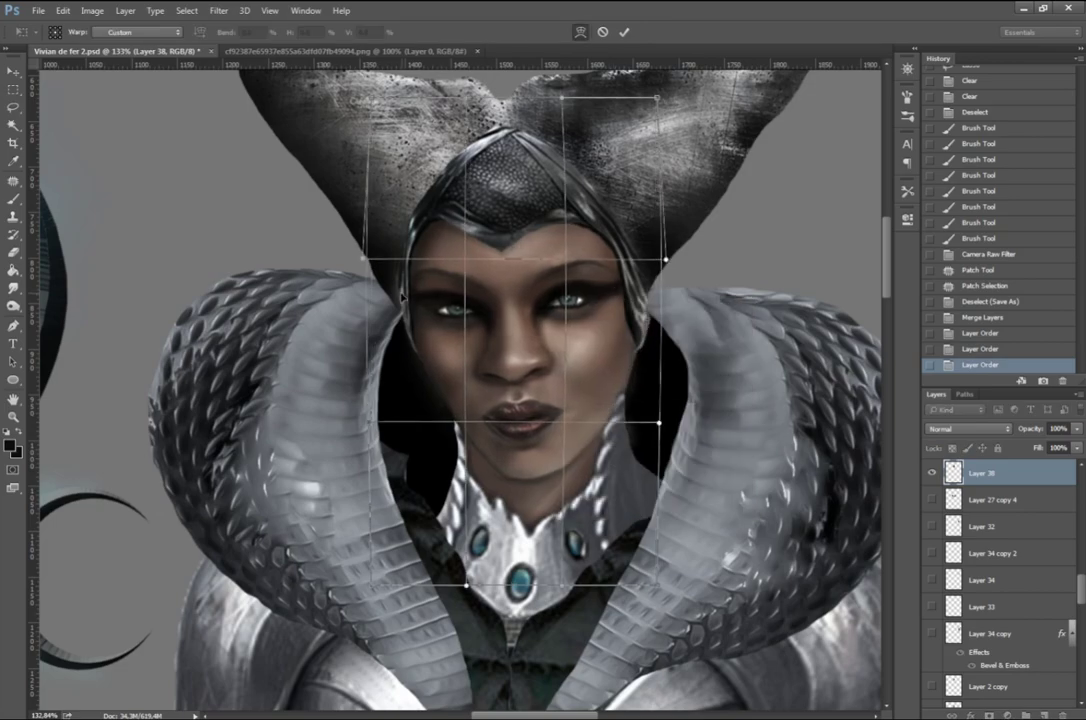
drag(395, 420, 394, 578)
drag(620, 540, 650, 478)
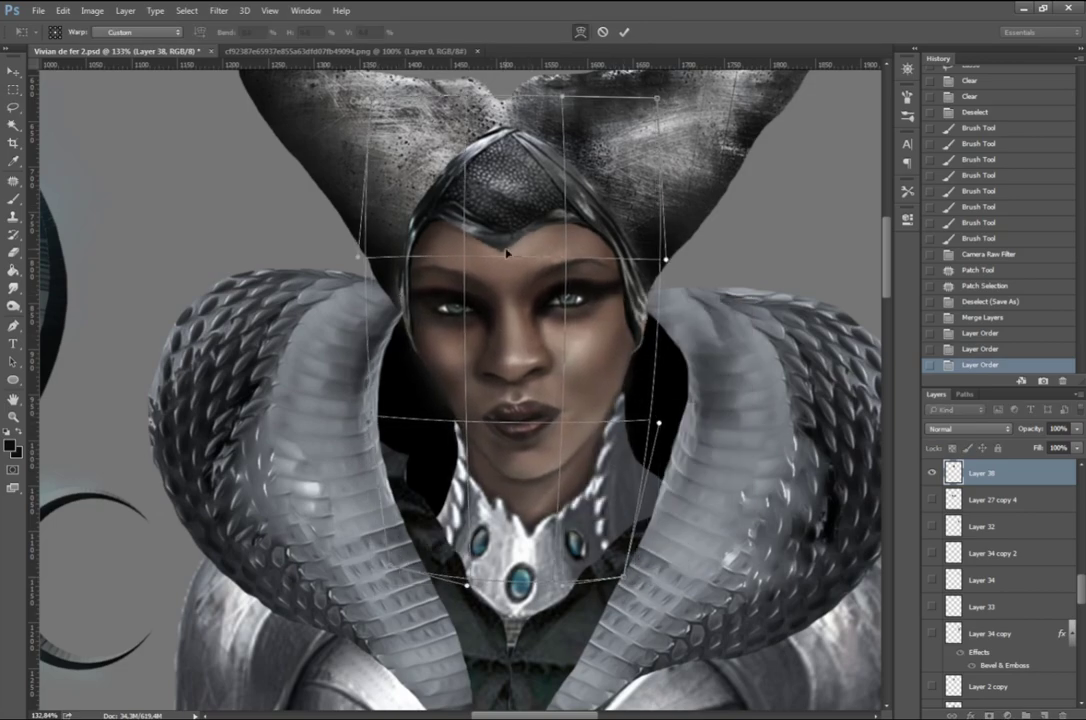
drag(450, 340, 440, 300)
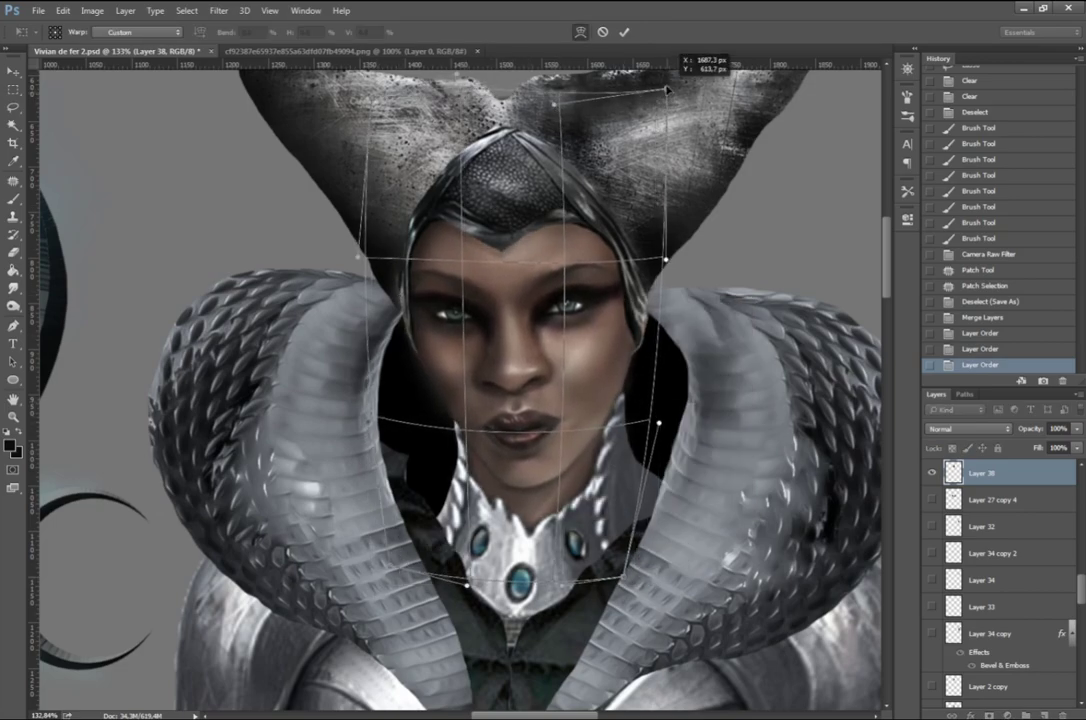
drag(556, 117, 300, 95)
scroll(601, 403, down, 3)
Step: Commit the trial warp, then revert it in History to keep the face unwarped
key(Return)
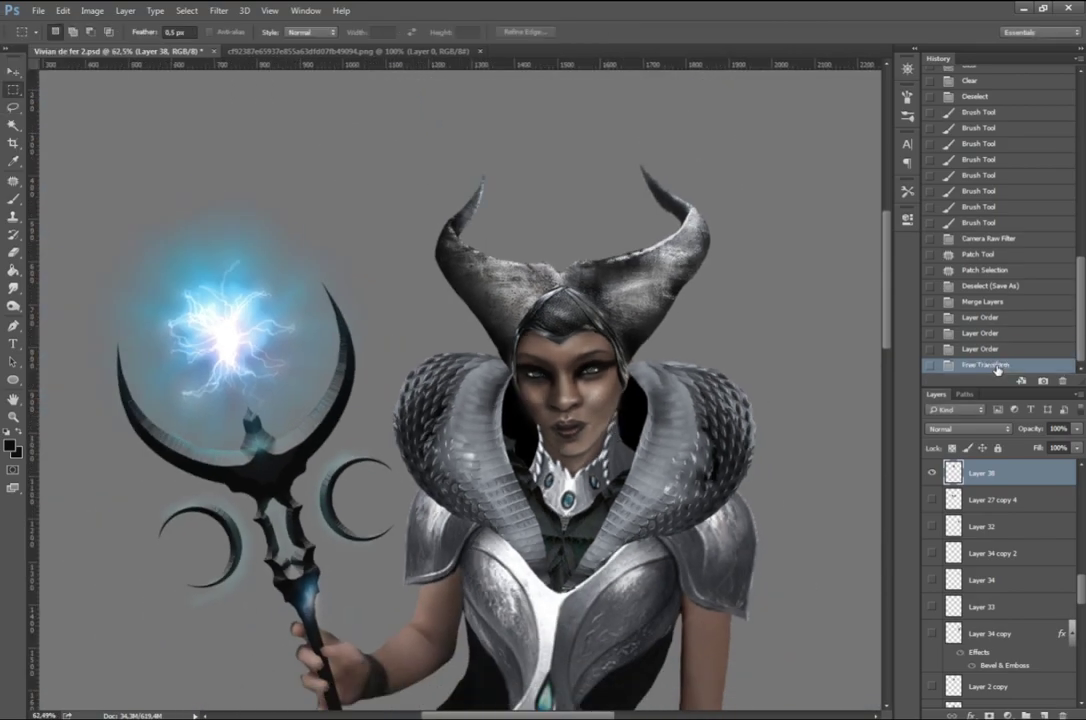
scroll(845, 310, down, 3)
scroll(845, 310, up, 2)
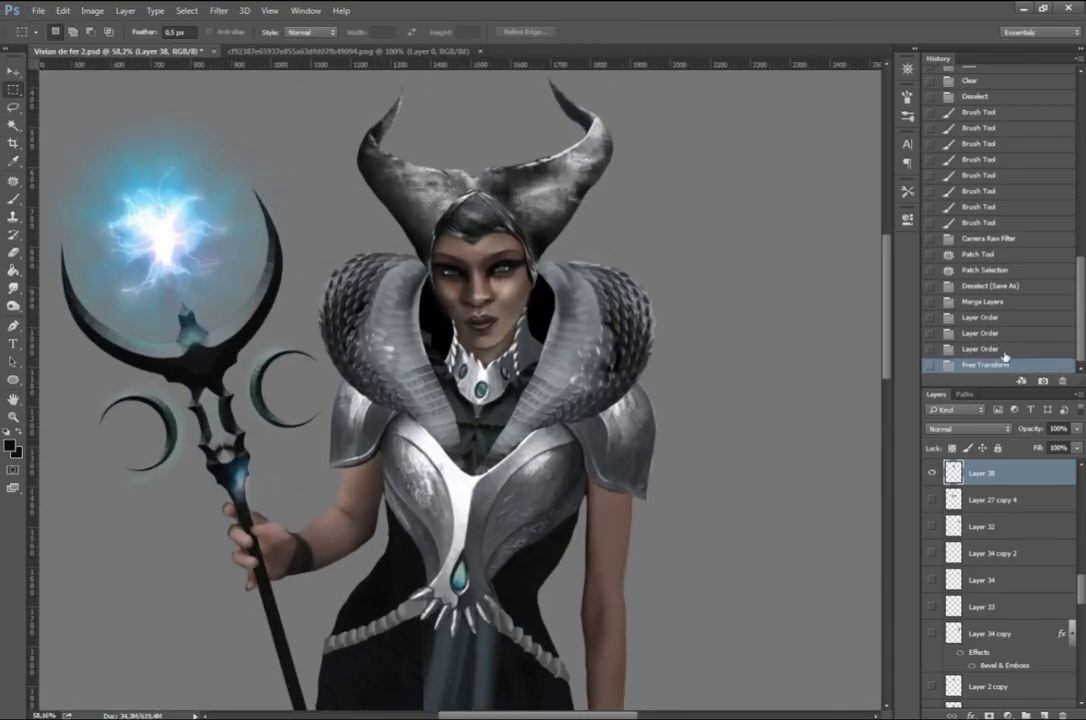
click(1004, 349)
scroll(497, 265, up, 5)
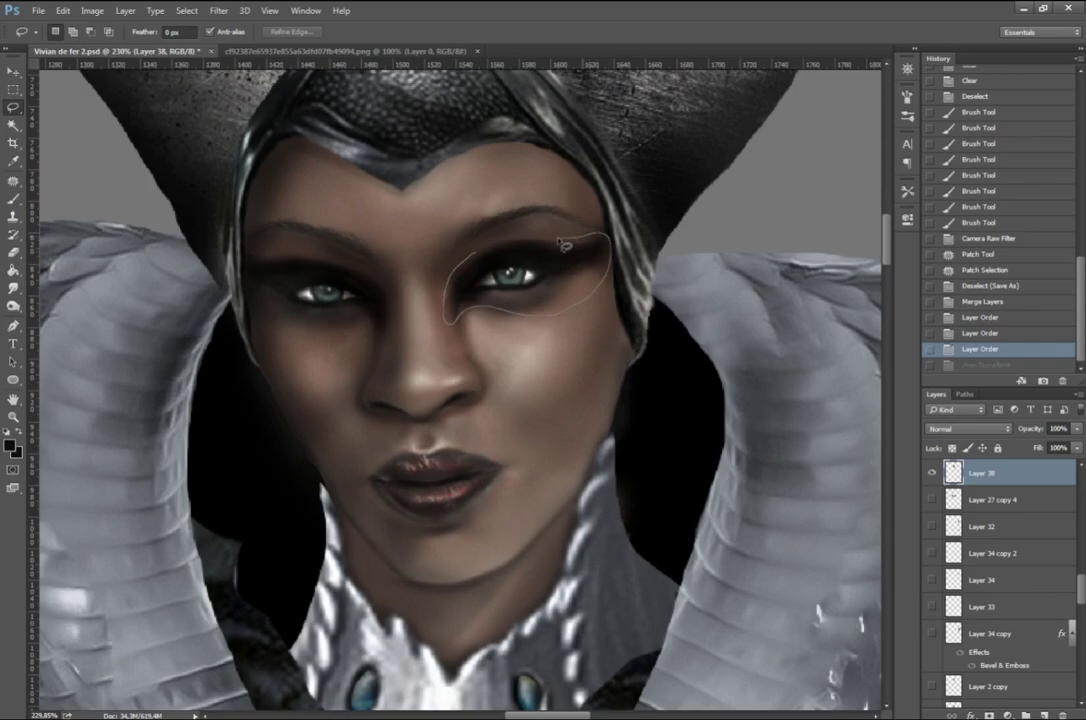
Step: Copy and paste each eye onto its own new layer
drag(563, 244, 565, 246)
key(ctrl+c)
key(ctrl+v)
drag(320, 338, 245, 255)
key(ctrl+c)
key(ctrl+v)
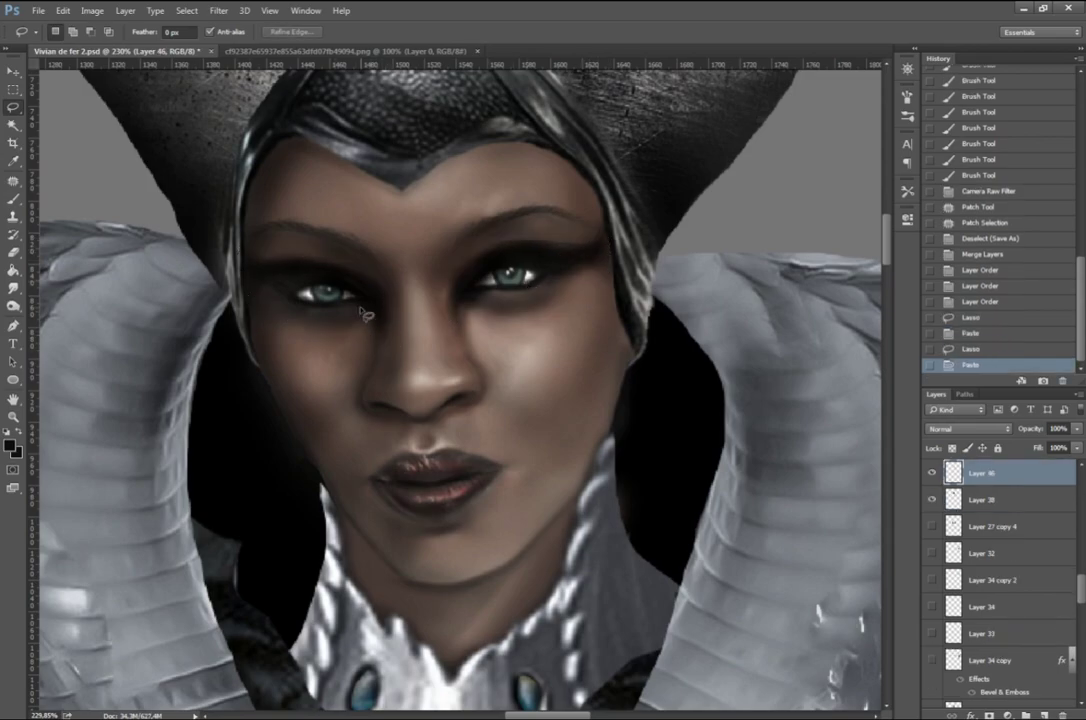
Step: Enlarge the right-eye copy slightly with a free transform
key(ctrl+t)
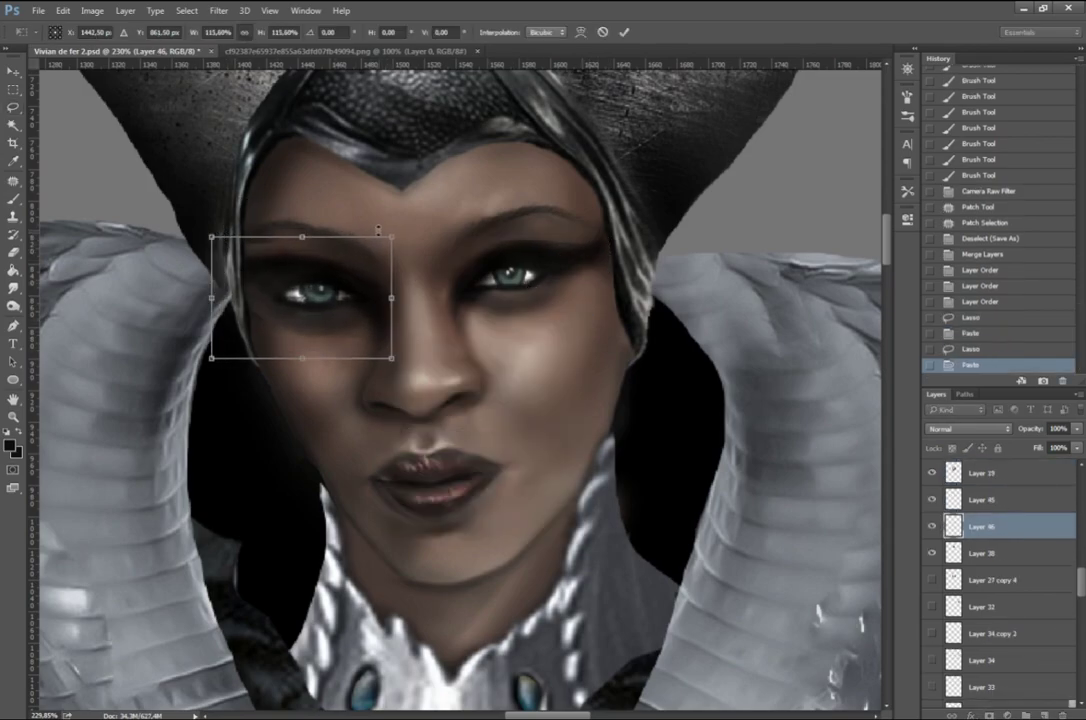
key(Return)
key(alt+])
right_click(520, 272)
click(550, 389)
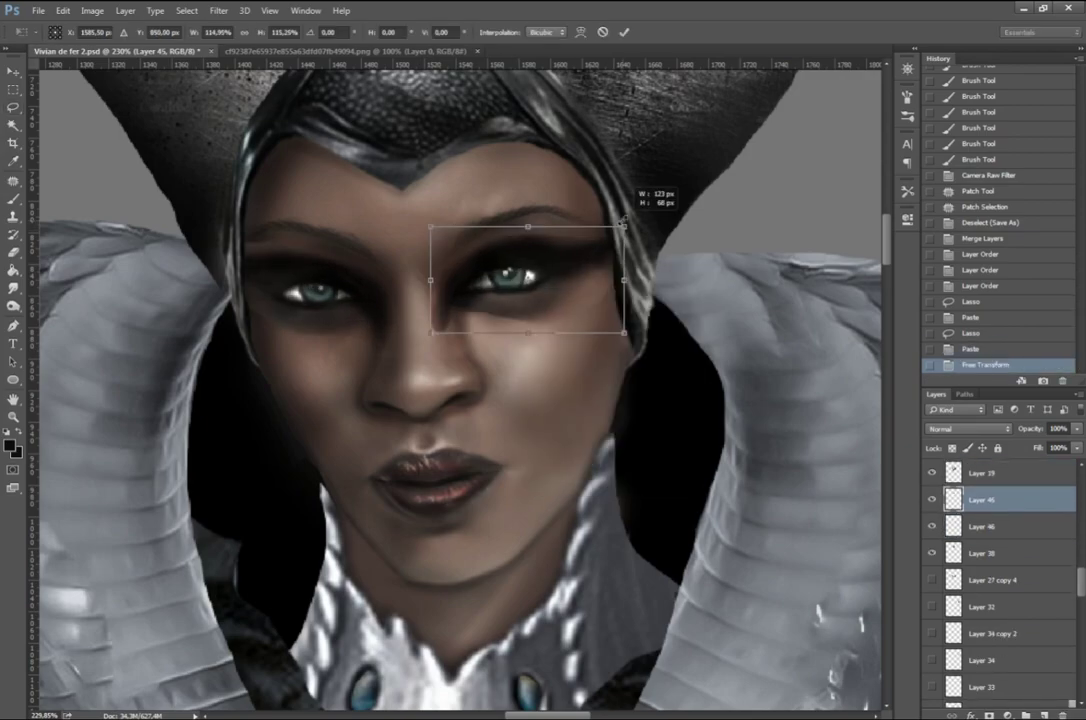
drag(579, 277, 588, 277)
key(Return)
Step: Scale the left-eye copy up to match the right eye
key(alt+[)
key(ctrl+t)
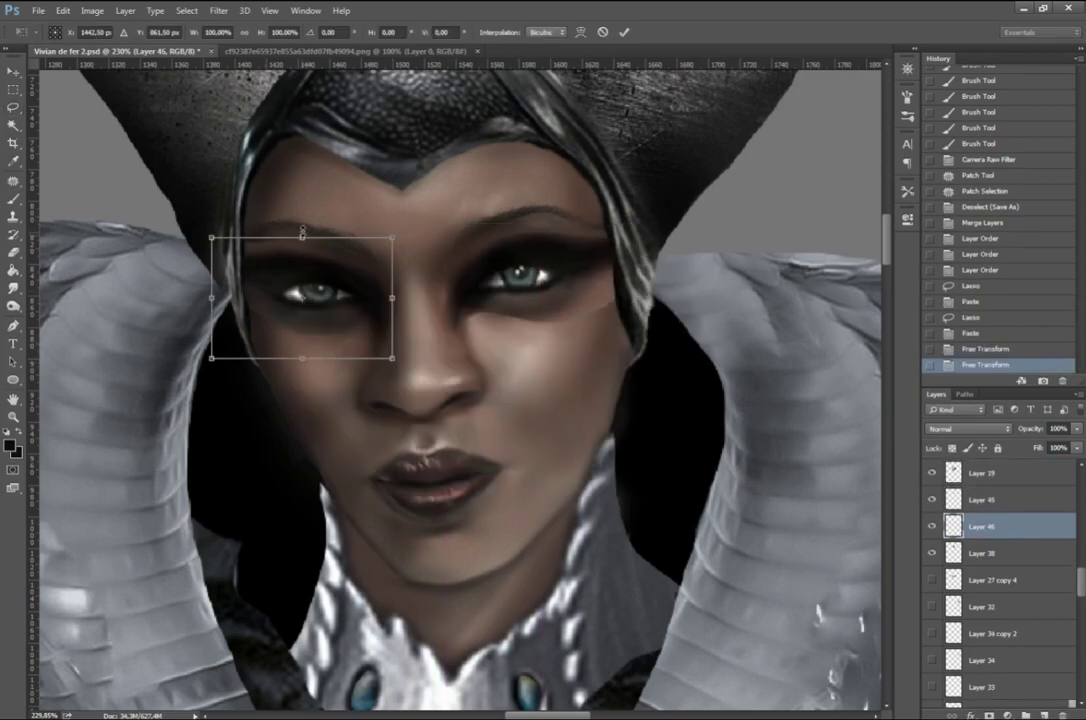
drag(298, 332, 302, 334)
key(Return)
scroll(422, 410, down, 5)
scroll(300, 430, up, 5)
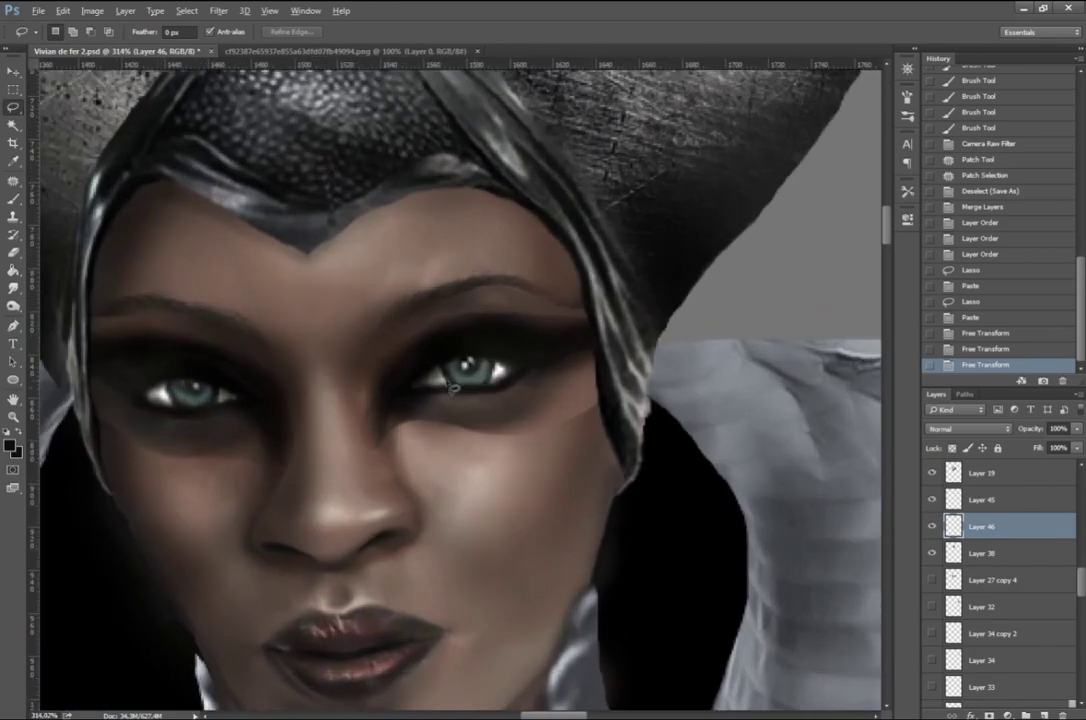
Step: Erase the enlarged eye patch edges on Layers 45 and 46 so they blend smoothly
key(b)
drag(273, 455, 344, 453)
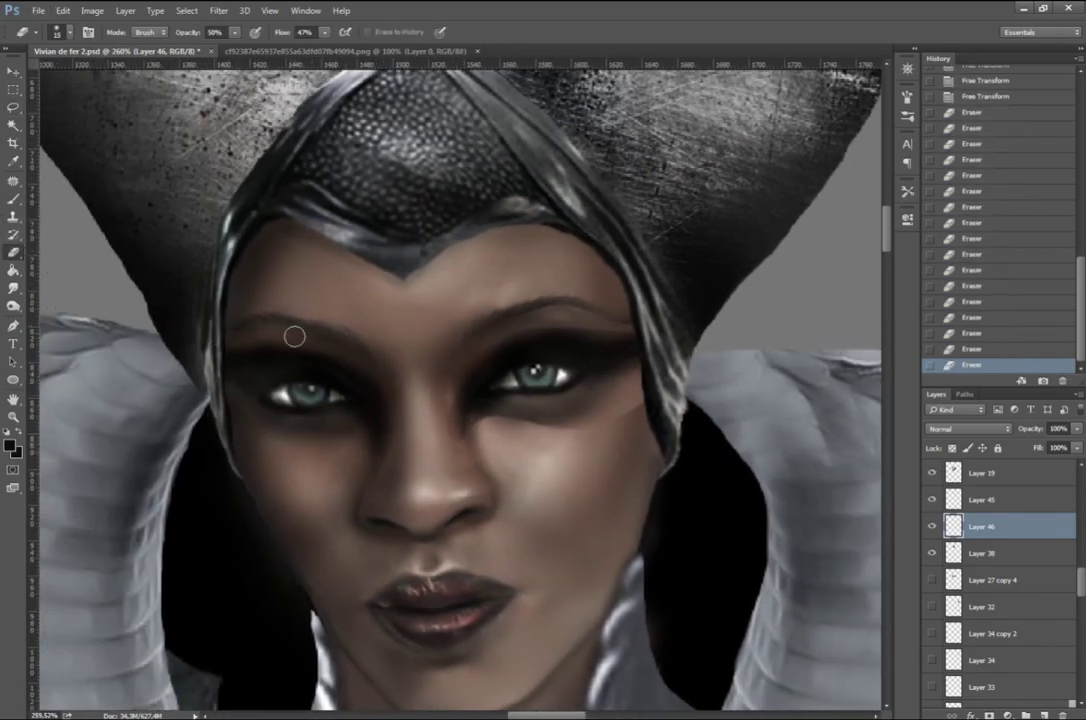
key(alt+])
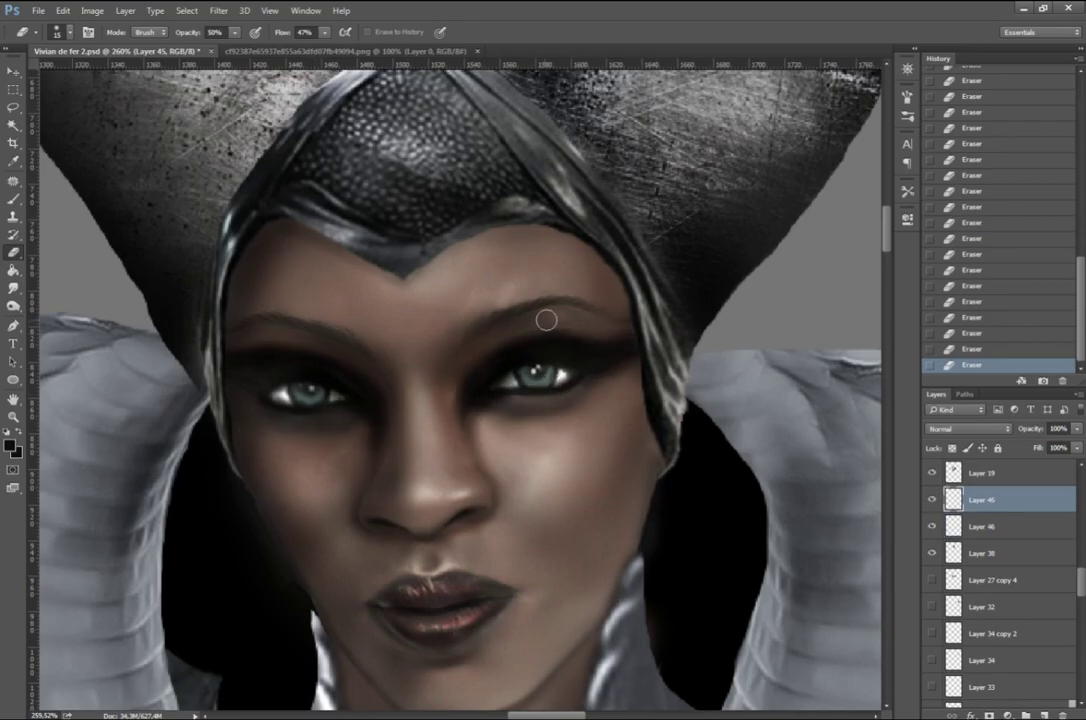
key(alt+[)
scroll(396, 449, down, 5)
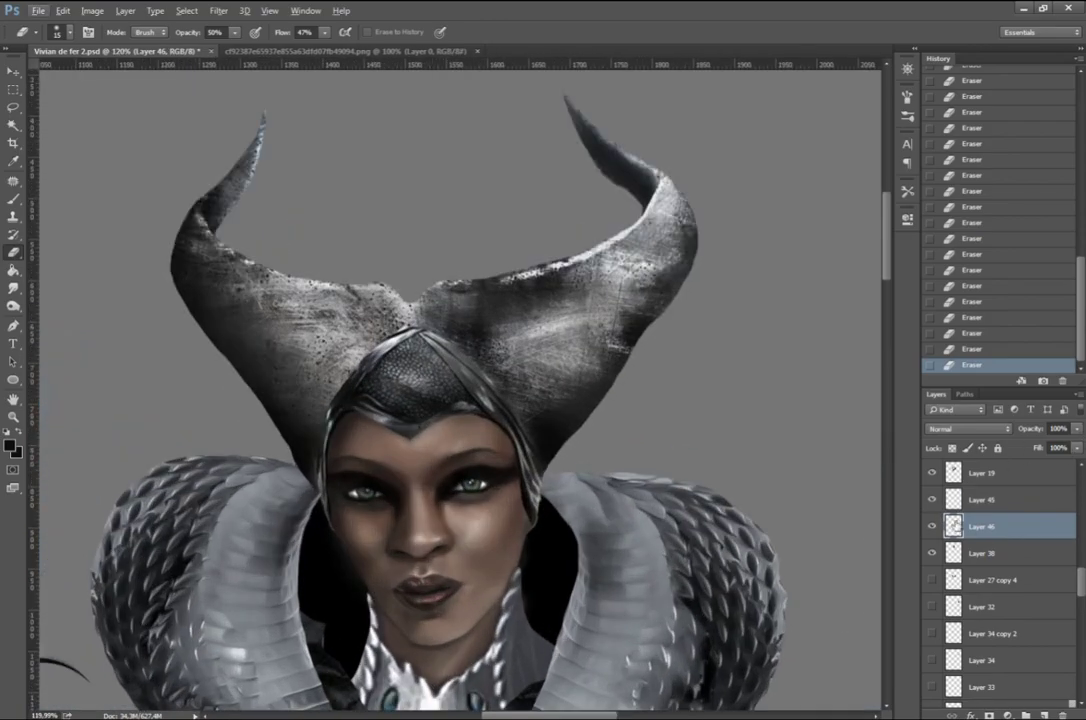
scroll(420, 420, up, 5)
scroll(281, 415, down, 3)
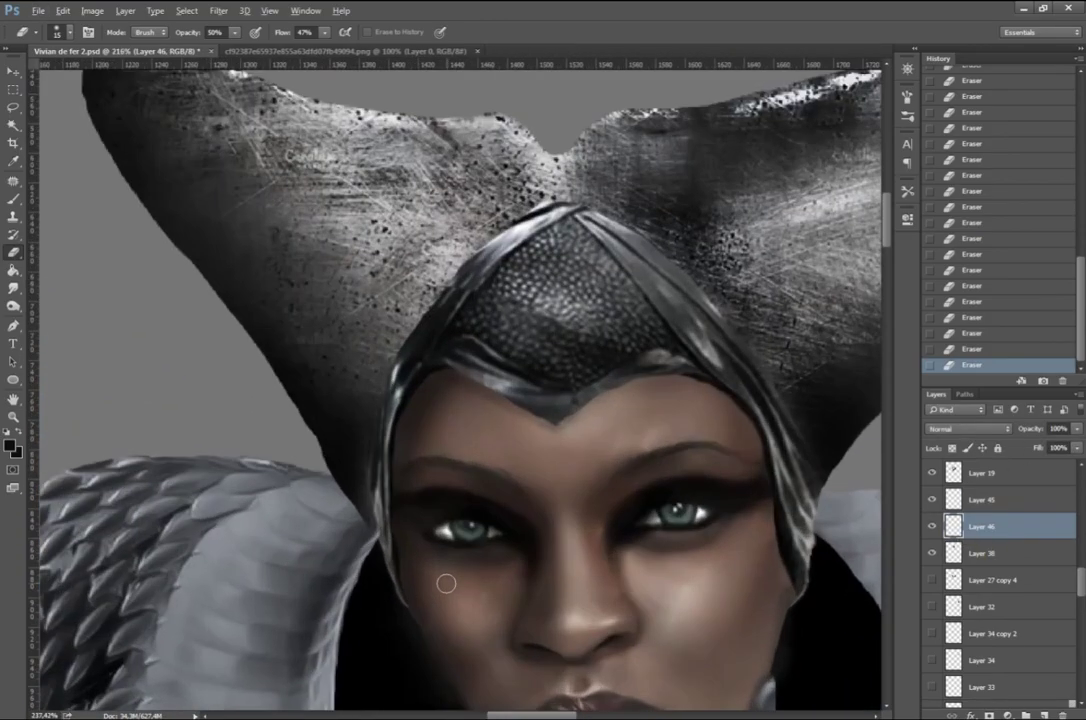
scroll(446, 582, up, 3)
Step: Create Layer 47 at the top of the stack and set the Brush to 26% opacity
key(ctrl+shift+alt+n)
key(ctrl+shift+bracketright)
key(b)
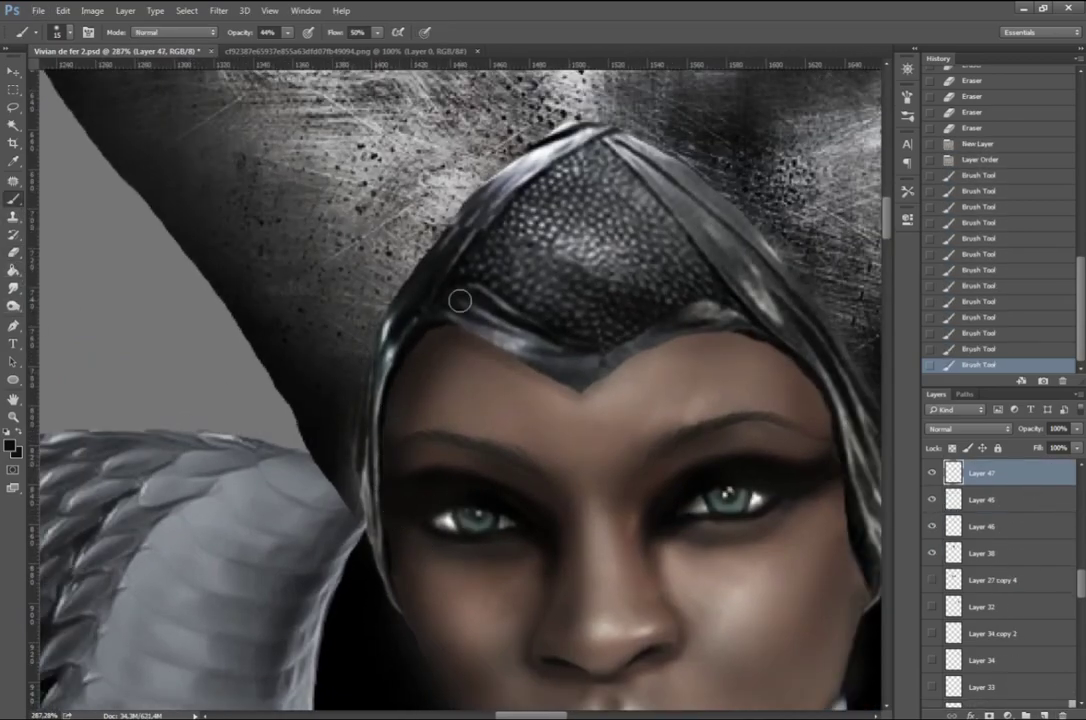
key(ctrl+alt+z)
key(ctrl+alt+z)
key(ctrl+alt+z)
key(2)
key(6)
key(shift+2)
key(shift+0)
Step: Paint soft shading strokes around the face on Layer 47
drag(400, 385, 418, 361)
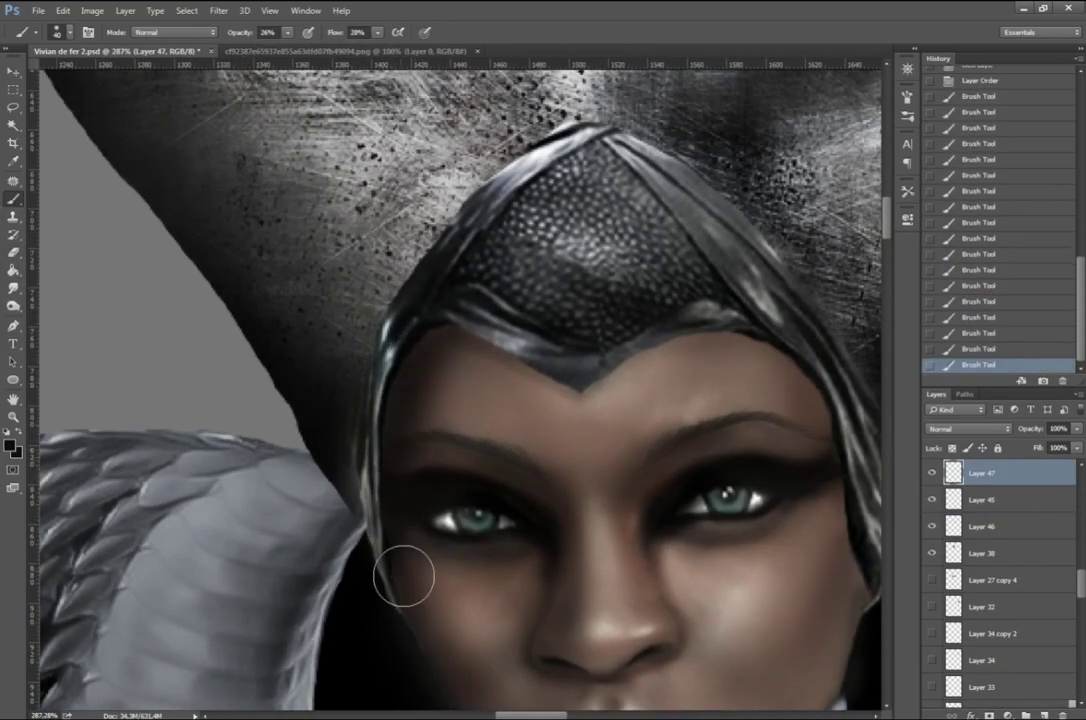
scroll(405, 577, down, 5)
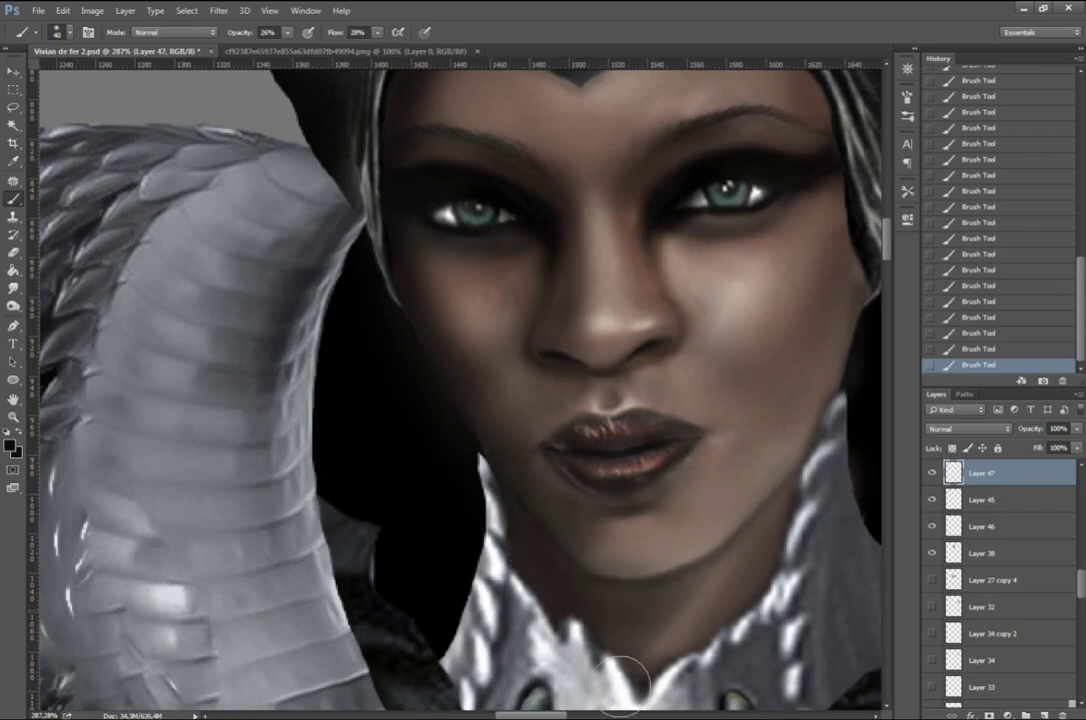
scroll(515, 665, down, 3)
scroll(444, 511, left, 3)
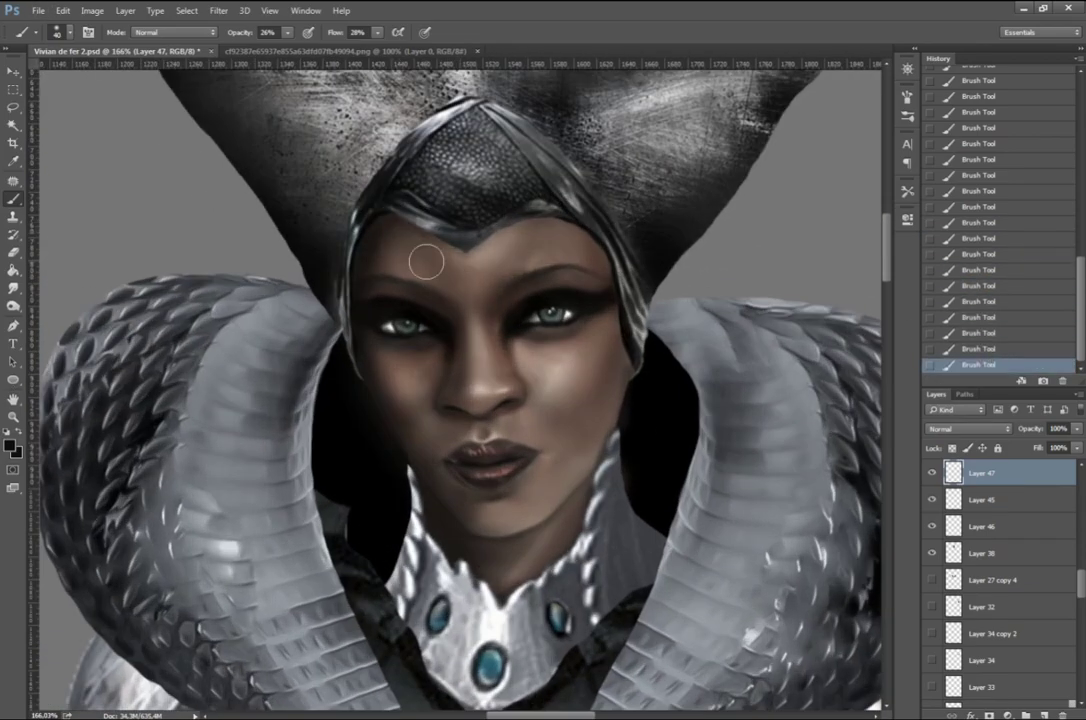
scroll(615, 491, down, 1)
scroll(594, 479, down, 5)
scroll(500, 450, up, 7)
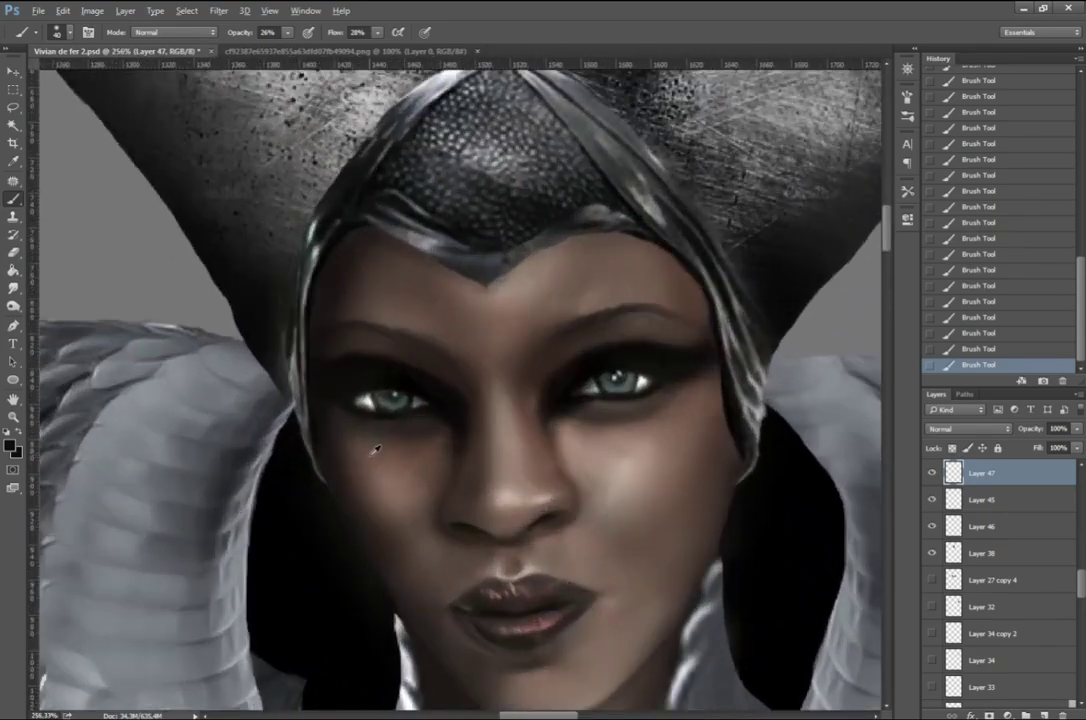
Step: Smudge the left-eye patch edges into the face with the Smudge tool
ctrl+click(251, 404)
key(r)
drag(300, 343, 288, 358)
drag(305, 348, 292, 361)
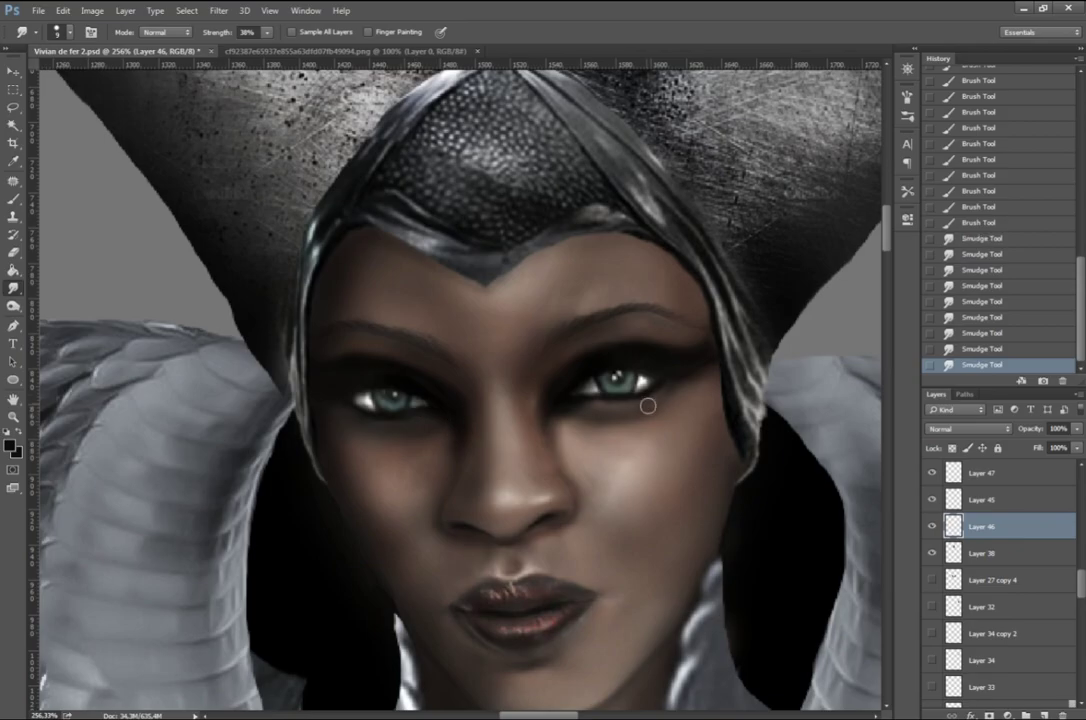
scroll(670, 640, down, 5)
scroll(700, 550, up, 2)
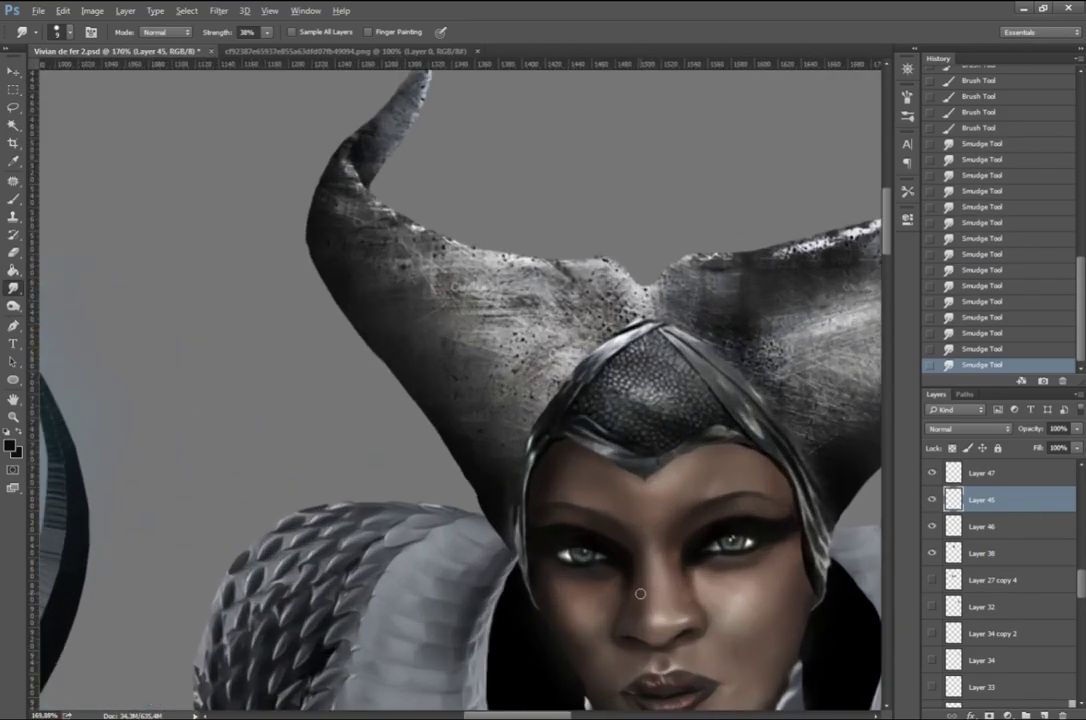
scroll(640, 560, up, 2)
Step: Switch between Layers 46 and 45 to continue smudging the eye makeup
click(934, 476)
scroll(543, 514, up, 3)
ctrl+click(543, 514)
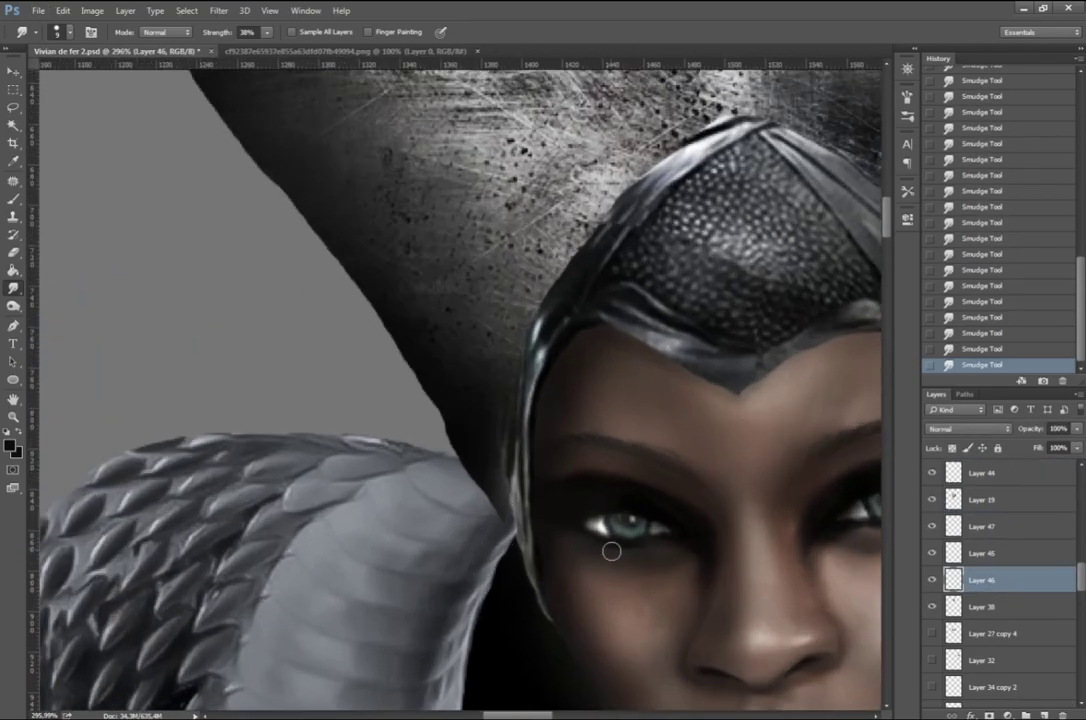
scroll(608, 549, right, 3)
ctrl+click(831, 541)
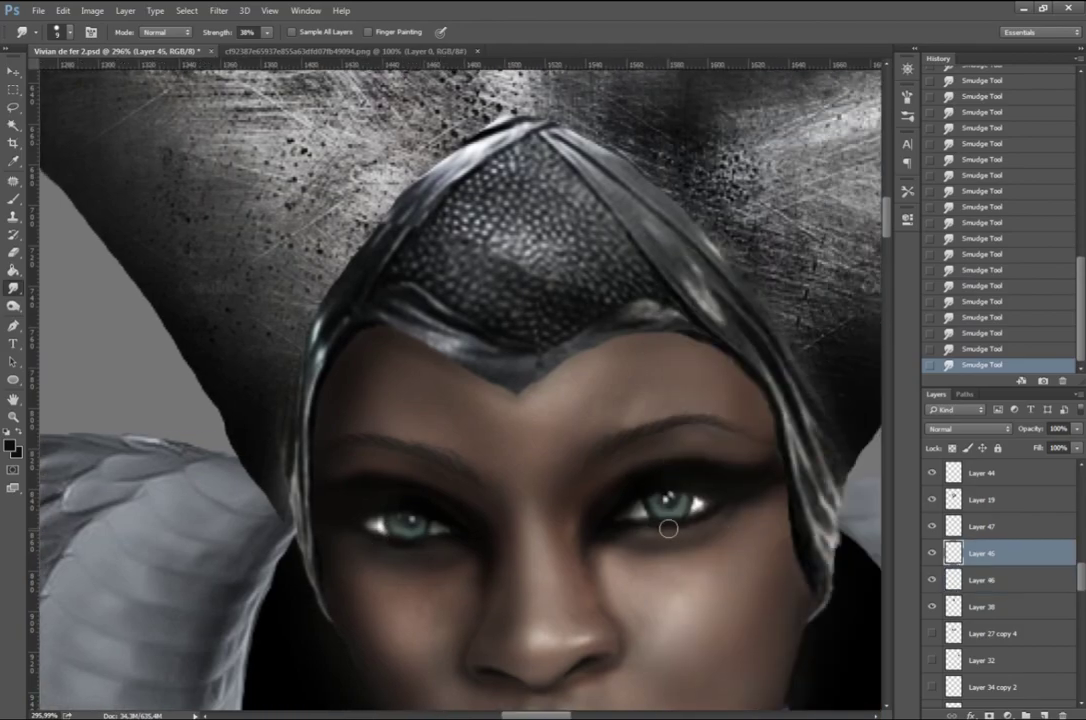
scroll(692, 525, down, 3)
scroll(600, 450, down, 2)
scroll(490, 361, up, 4)
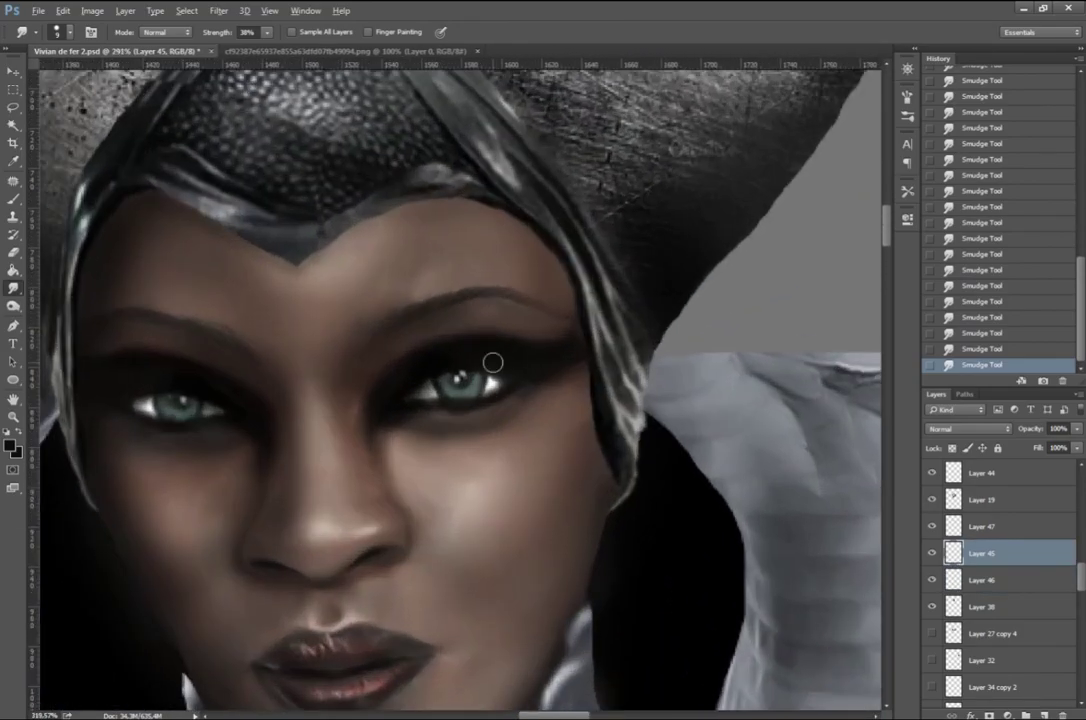
scroll(430, 377, up, 2)
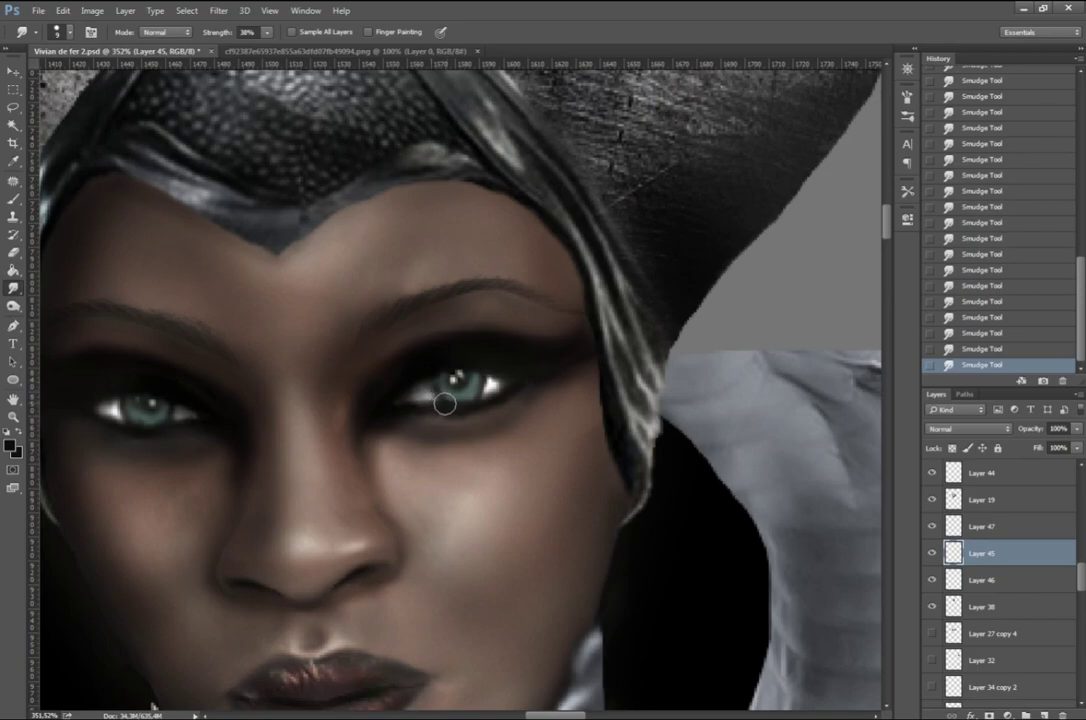
Step: Paint subtle brush highlights onto the sorceress's lips
key(b)
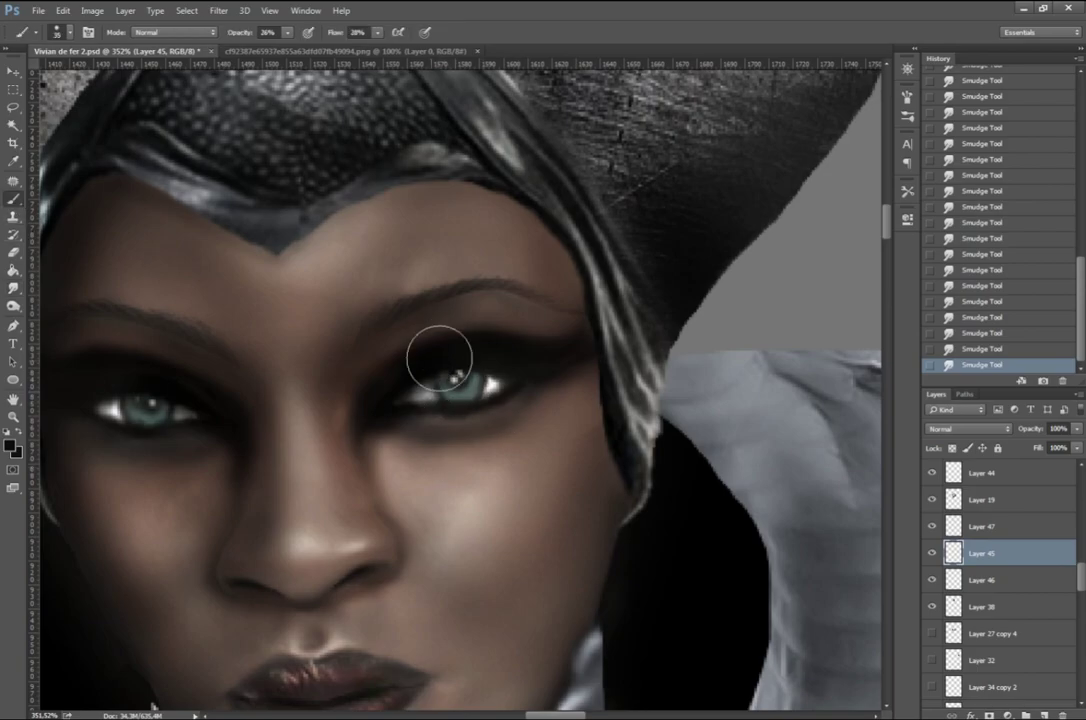
scroll(497, 553, down, 2)
scroll(424, 456, up, 2)
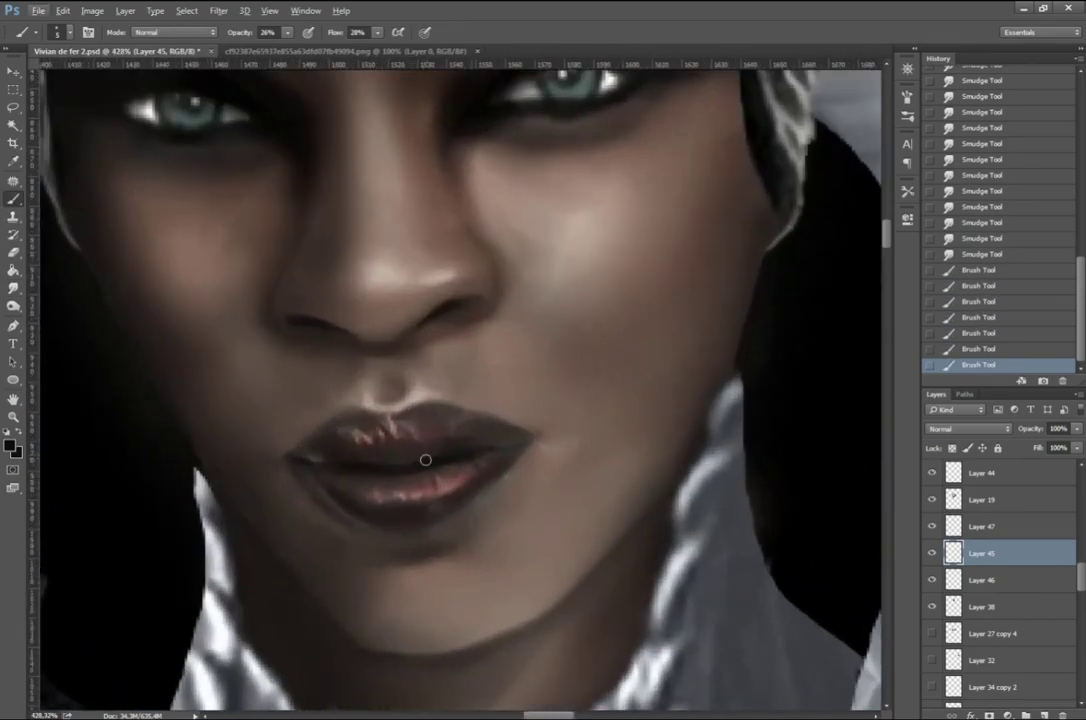
scroll(424, 456, down, 2)
scroll(460, 400, down, 4)
scroll(498, 250, up, 1)
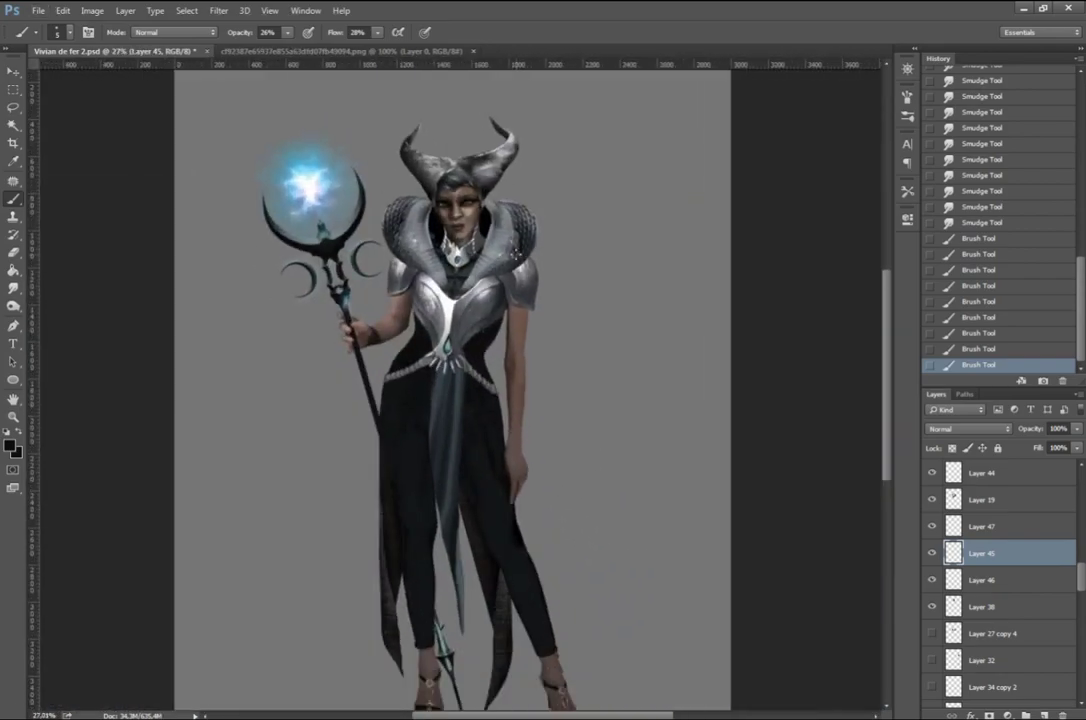
Step: Select the neckline area in the red-dress reference photo
scroll(440, 215, up, 2)
scroll(440, 215, down, 3)
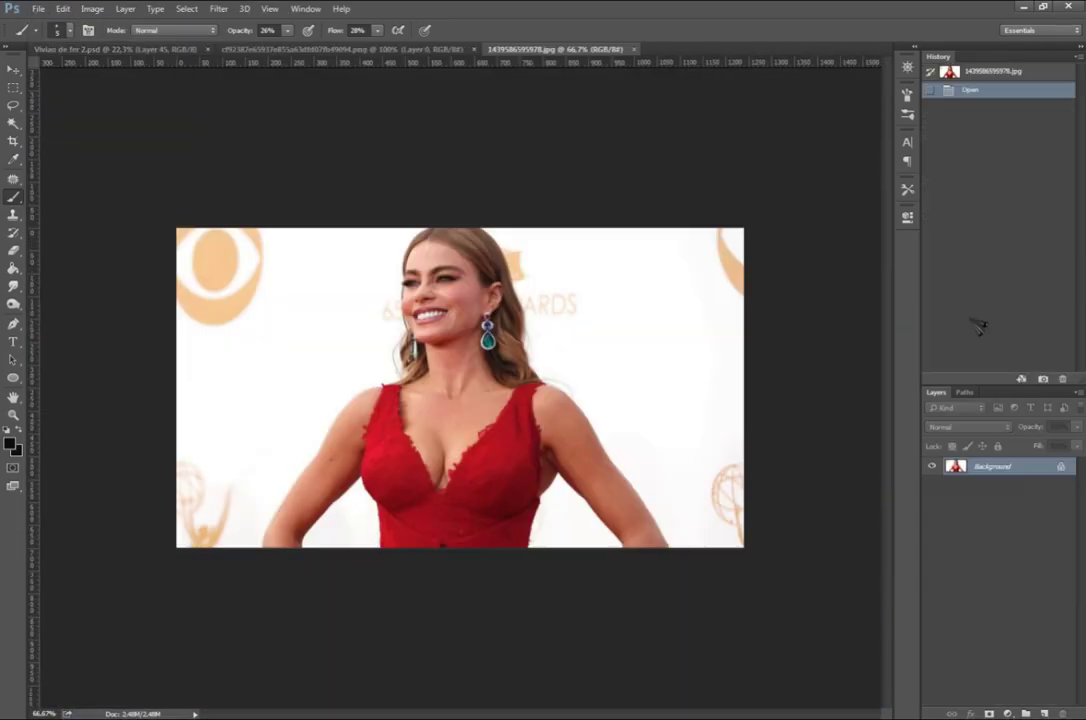
click(178, 50)
click(560, 49)
key(m)
scroll(358, 352, up, 4)
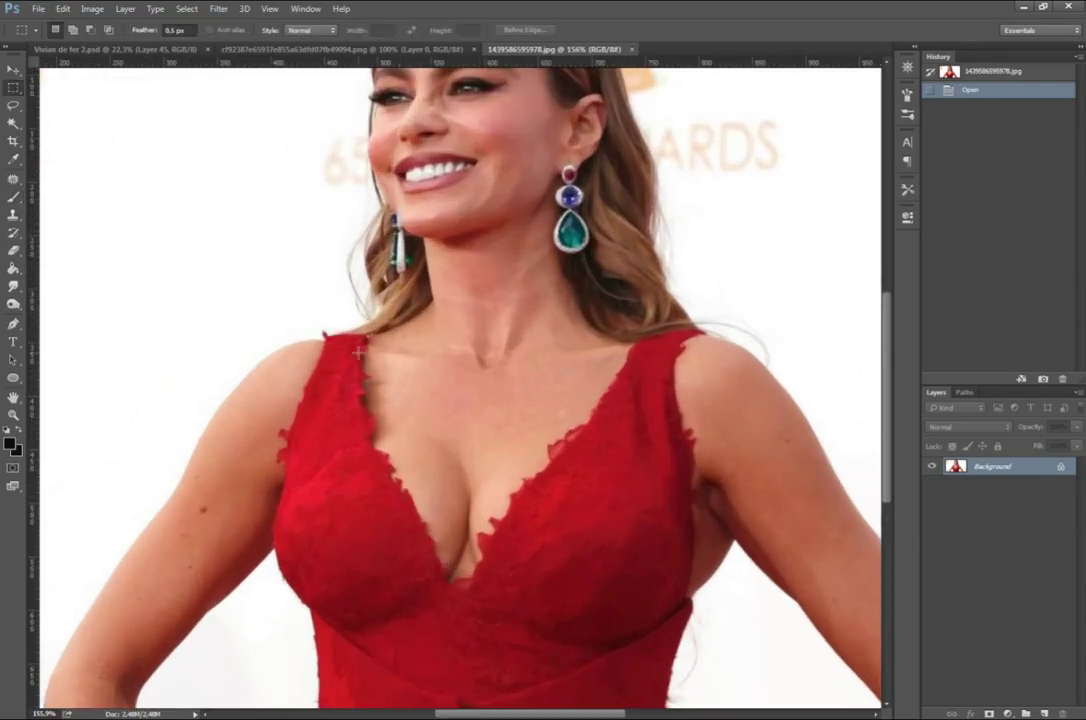
drag(480, 625, 690, 340)
Step: Paste the neckline into the painting and free-transform it to cover the chest
click(115, 49)
scroll(440, 300, up, 5)
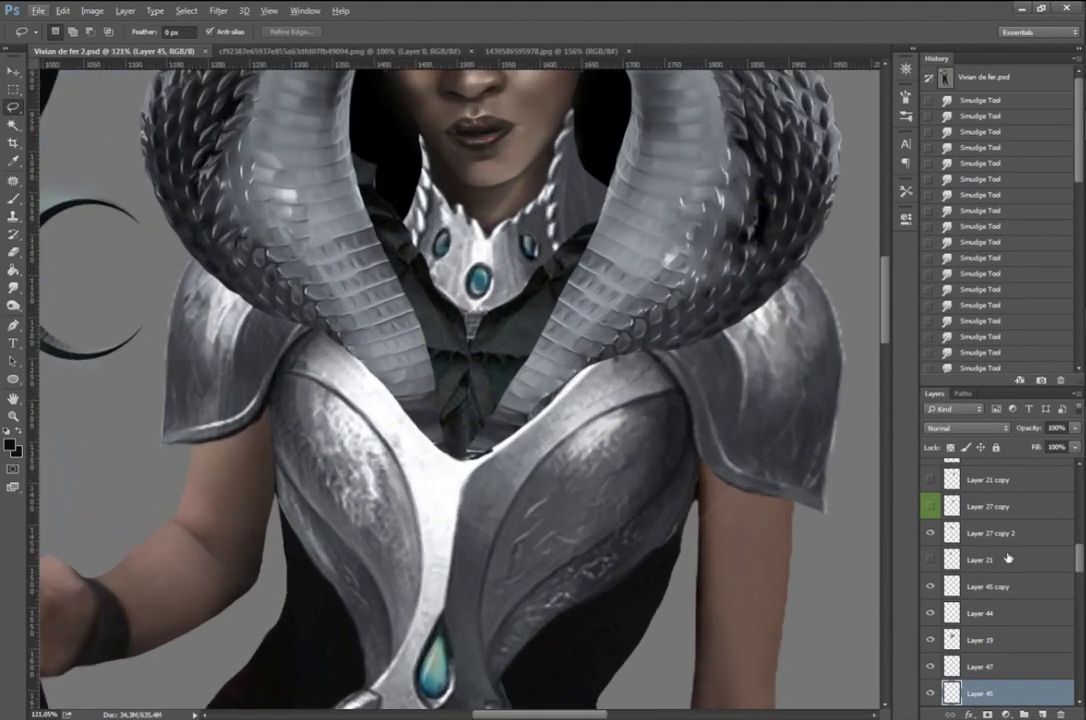
key(ctrl+v)
right_click(497, 371)
click(520, 470)
scroll(520, 400, down, 3)
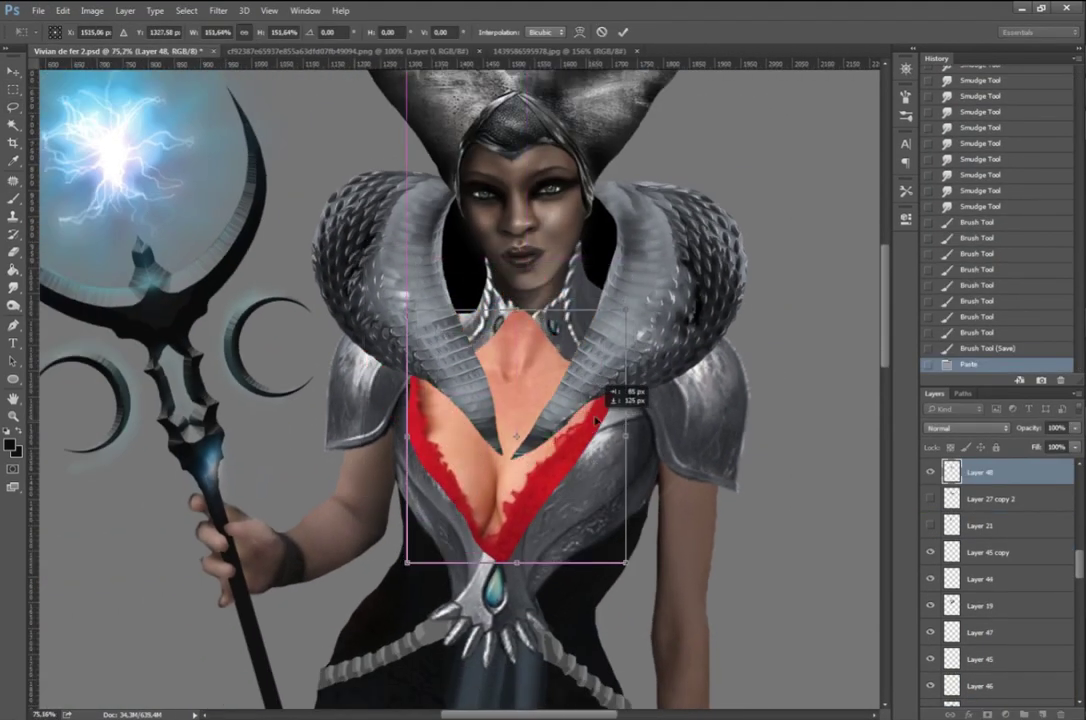
mouse_move(580, 460)
mouse_down()
mouse_move(592, 398)
mouse_move(558, 352)
mouse_up()
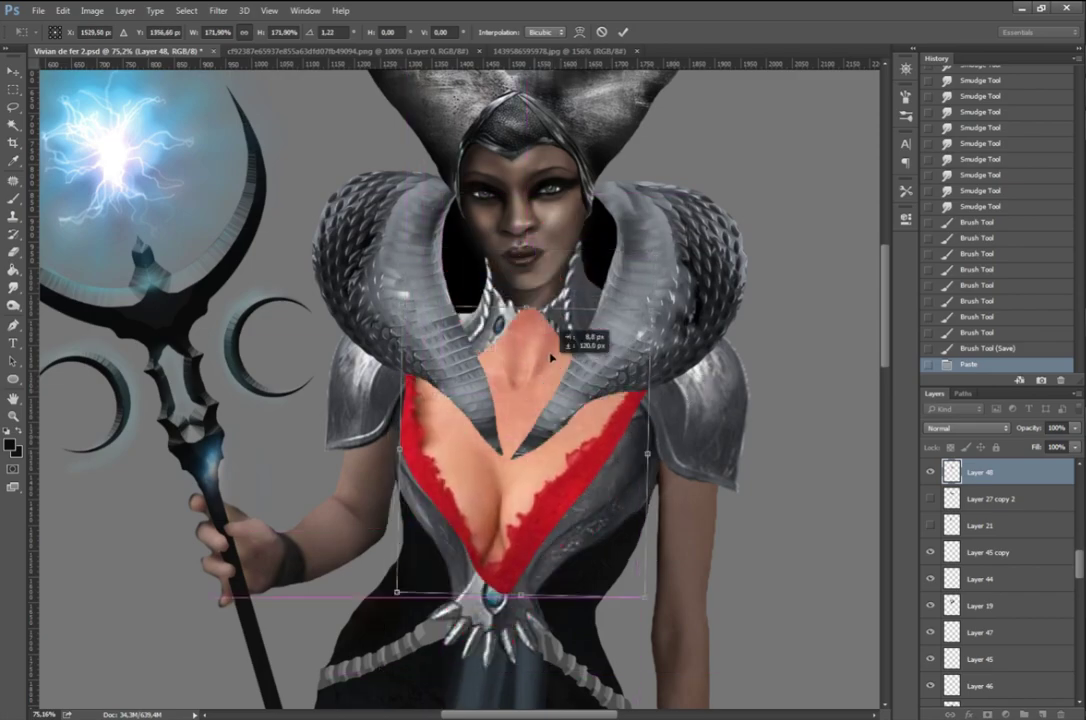
mouse_move(1075, 428)
mouse_down()
mouse_move(1050, 450)
mouse_move(1060, 447)
mouse_up()
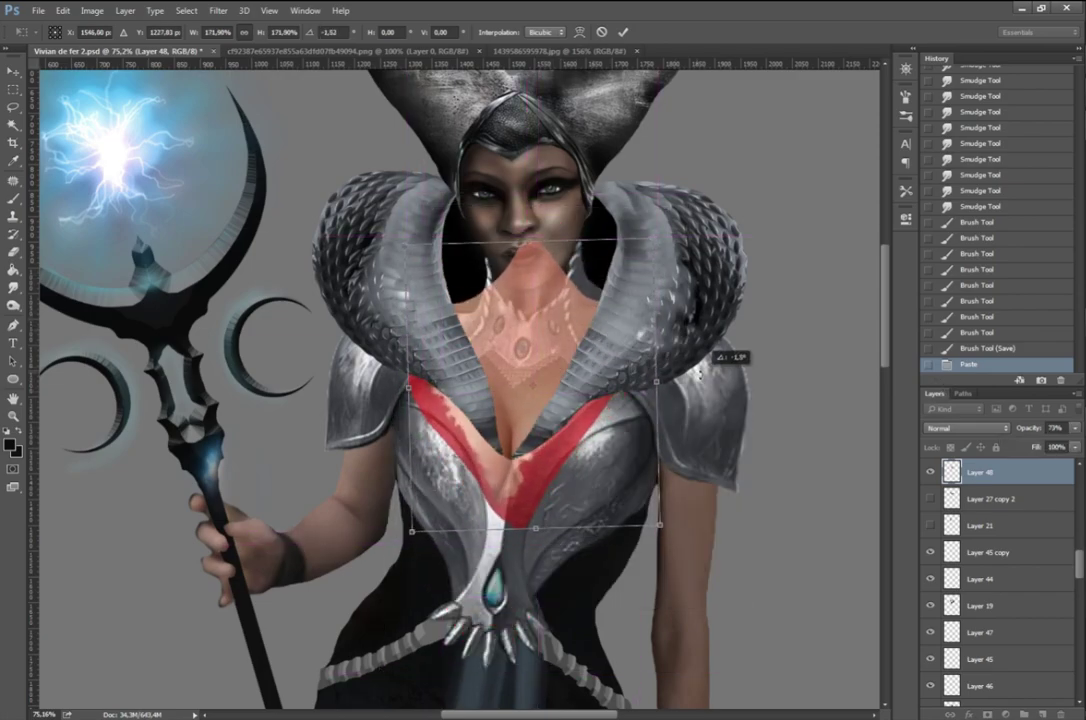
drag(700, 364, 595, 368)
key(Return)
Step: Move the neckline layer behind the collar and trim its excess, discarding a trial horizontal flip
drag(990, 472, 1025, 615)
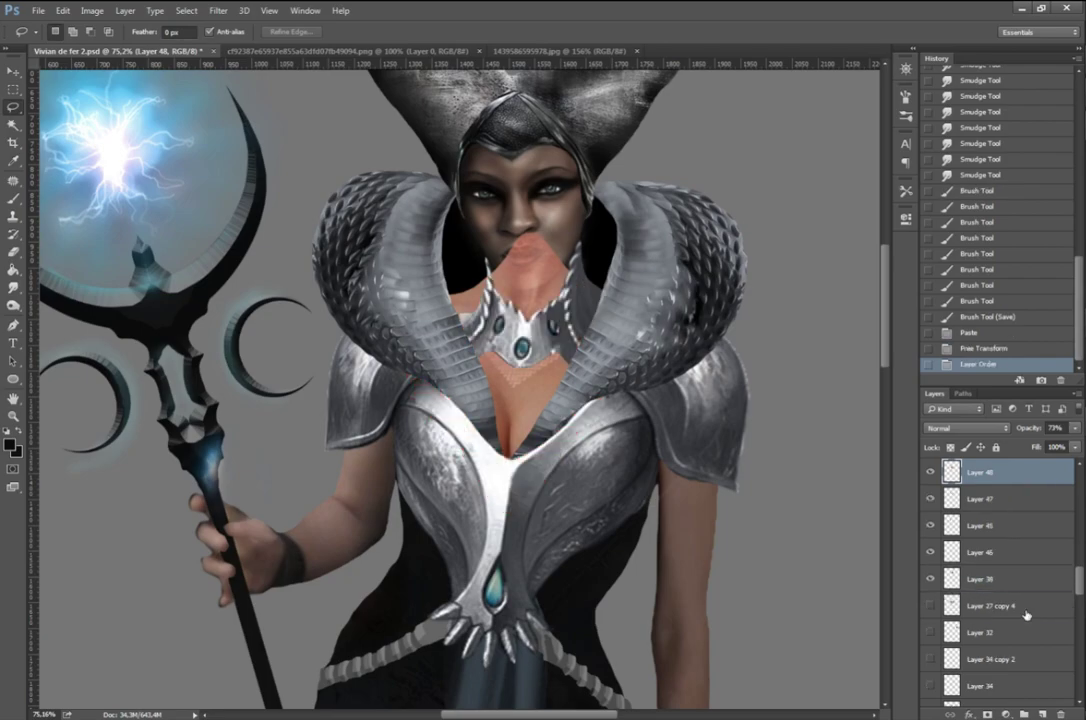
key(Delete)
key(ctrl+d)
key(ctrl+0)
key(ctrl+t)
right_click(523, 367)
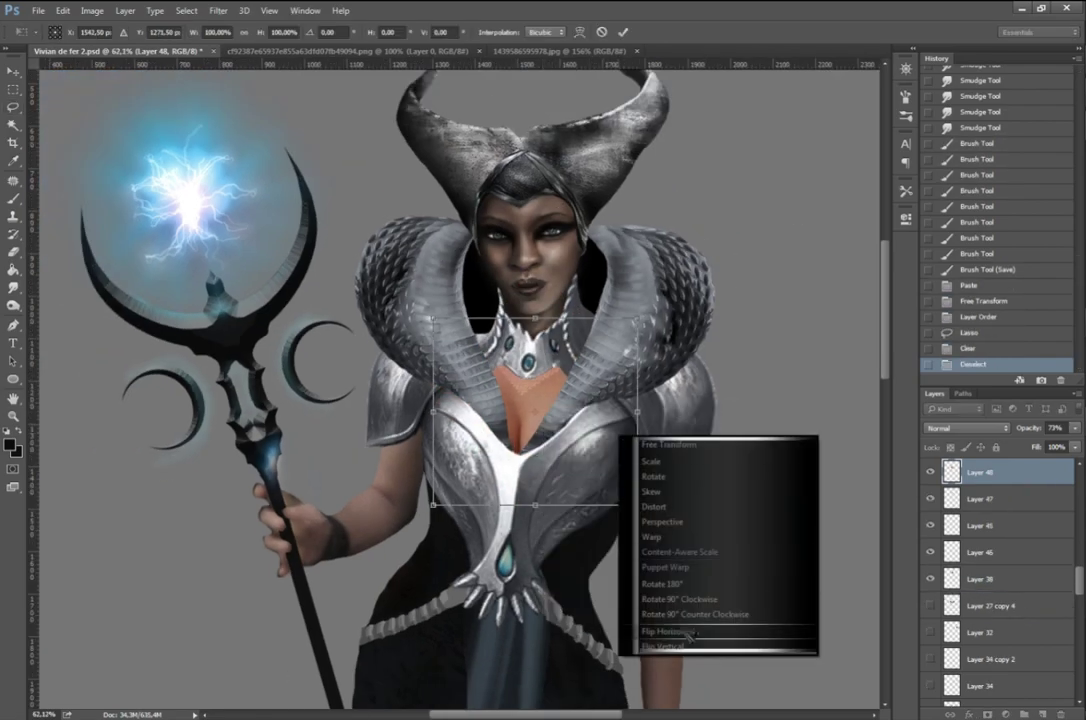
click(560, 530)
key(Return)
key(ctrl+z)
Step: Set the scaly collar layer Layer 21 copy 4 to 72% opacity, then reselect Layer 48
scroll(1000, 580, up, 5)
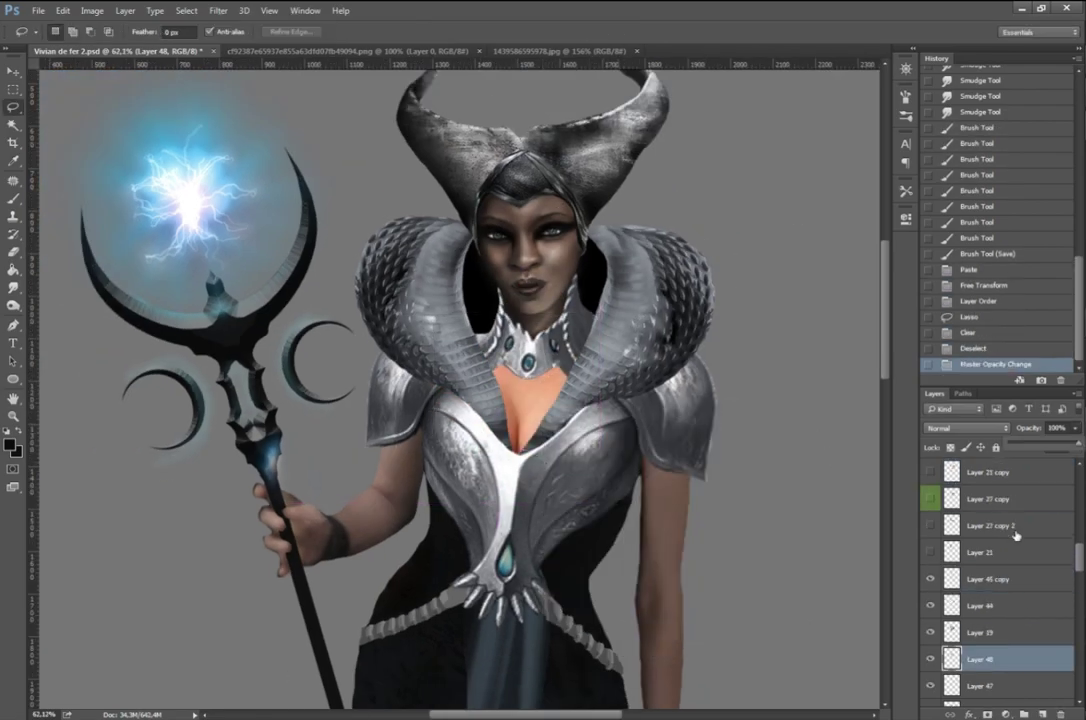
click(990, 552)
key(7)
key(2)
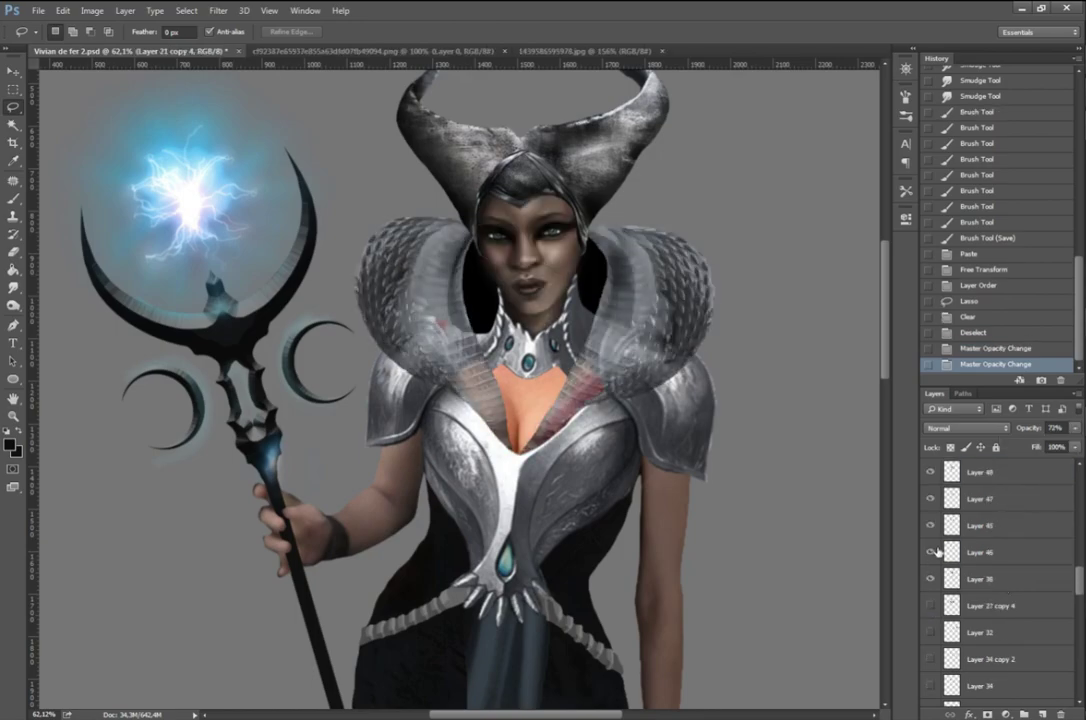
scroll(1004, 588, down, 10)
scroll(990, 600, up, 3)
click(932, 500)
scroll(958, 537, up, 3)
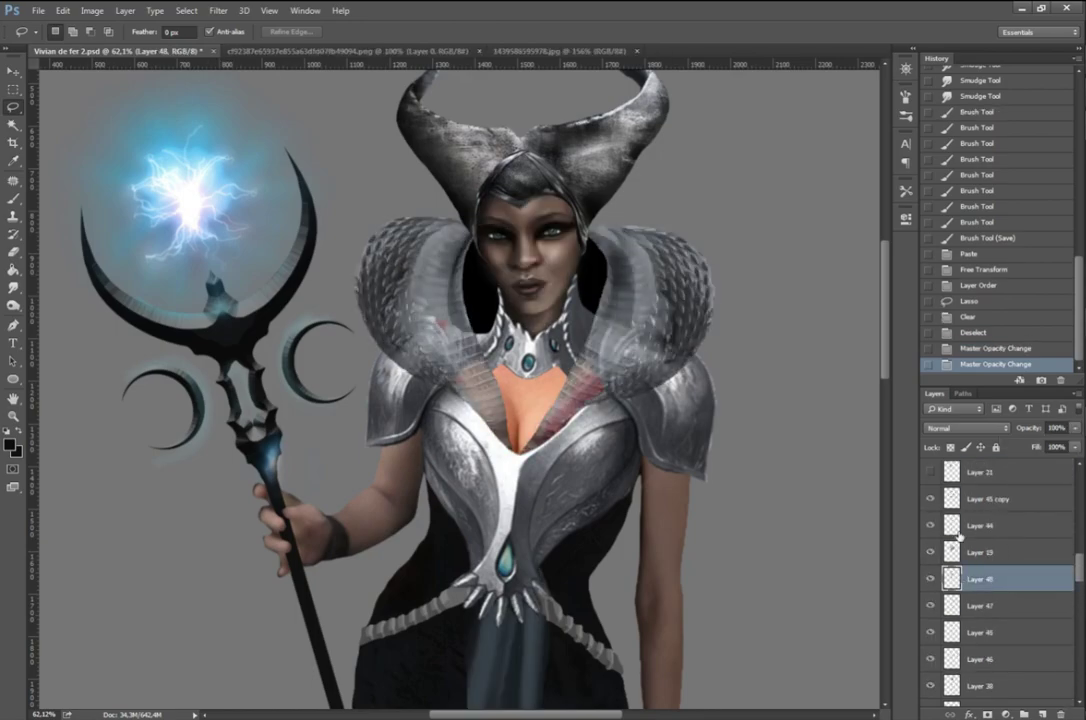
Step: Apply a Camera Raw Filter to Layer 48, lowering Vibrance and Exposure to match her skin
key(ctrl+shift+a)
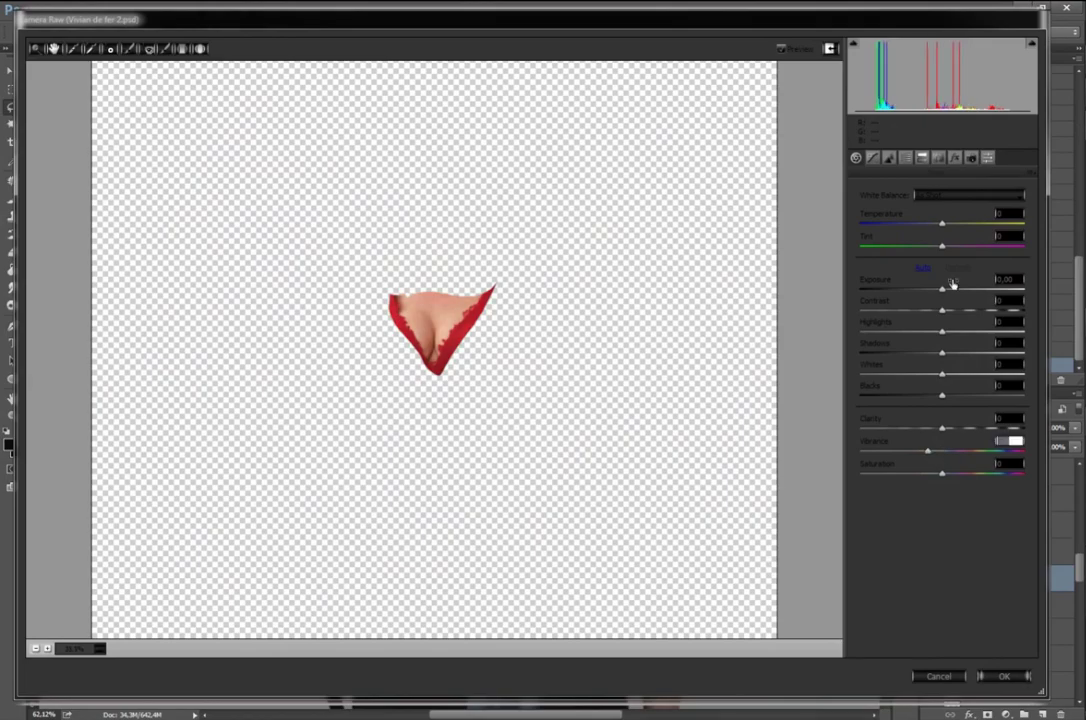
drag(940, 457, 921, 457)
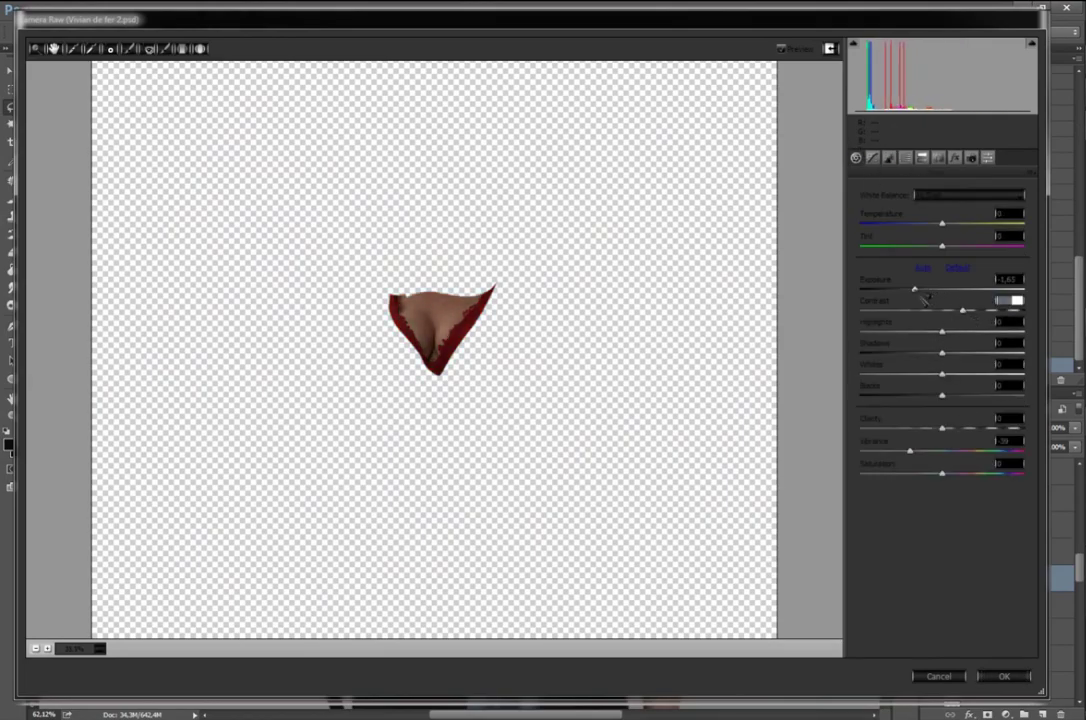
key(f)
click(560, 157)
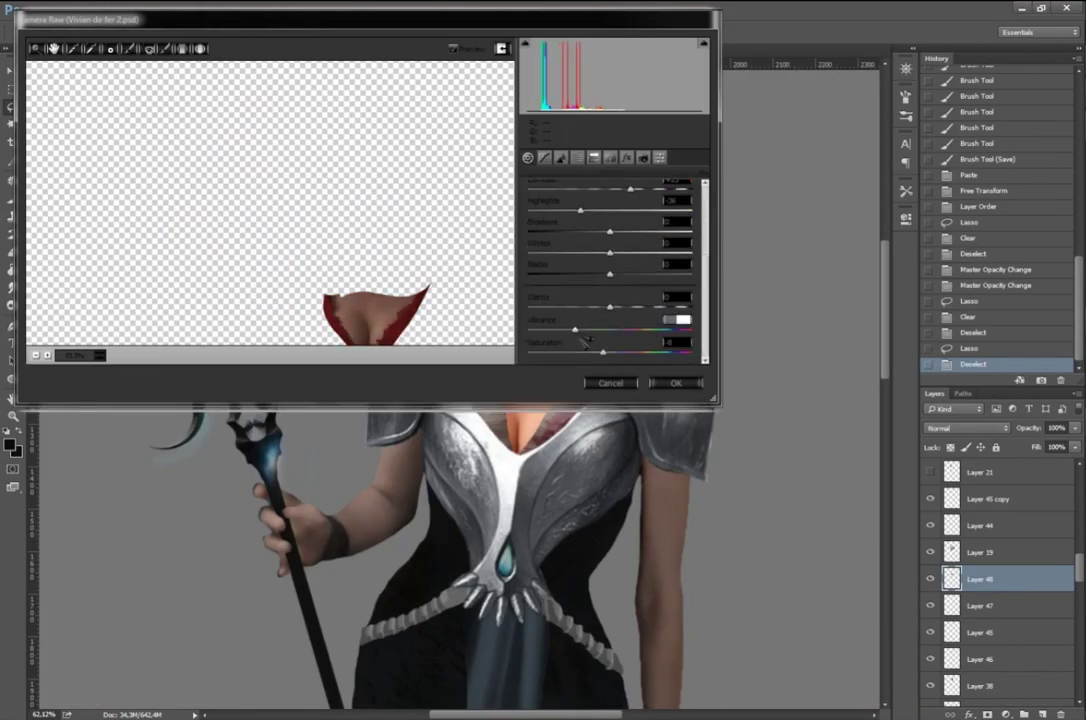
scroll(631, 287, down, 2)
scroll(631, 287, down, 1)
drag(610, 231, 550, 232)
scroll(627, 208, up, 2)
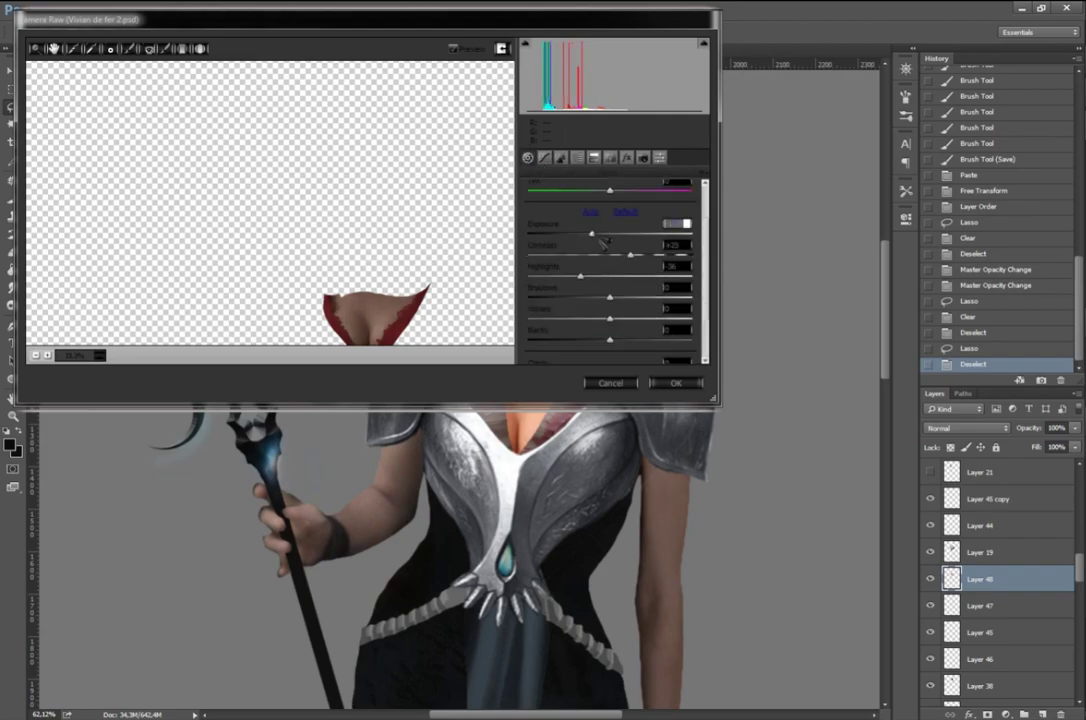
click(676, 383)
scroll(1000, 550, up, 5)
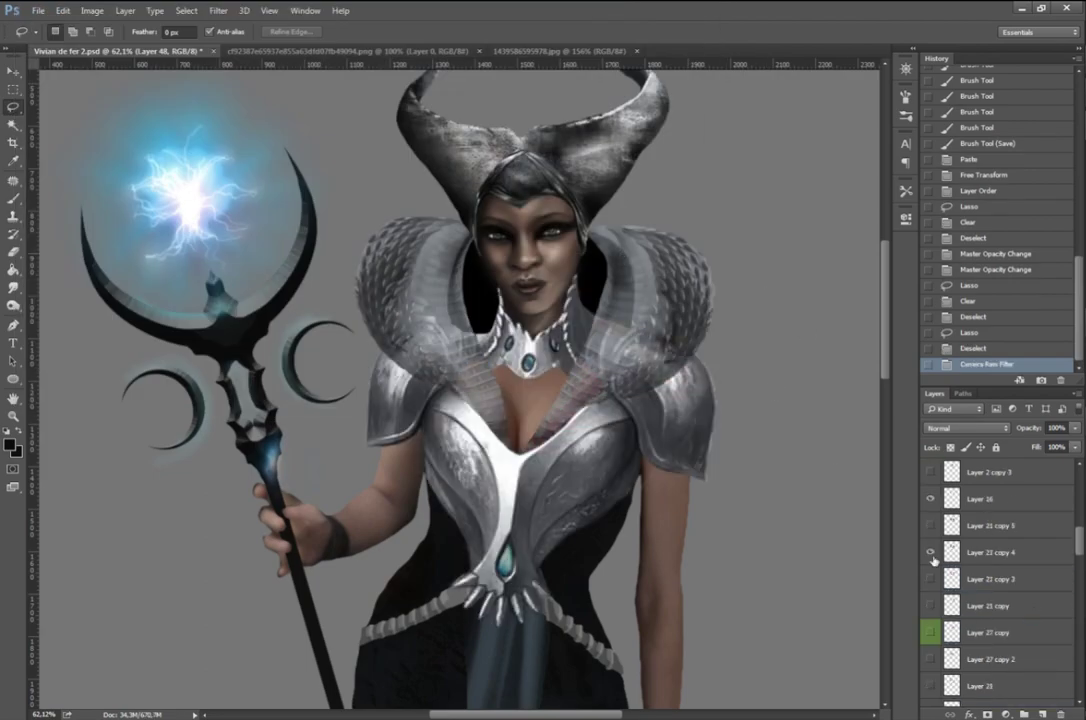
Step: Duplicate the scaly collar layer at 72% opacity and delete a collar area around the neck
click(990, 472)
key(ctrl+j)
key(7)
key(2)
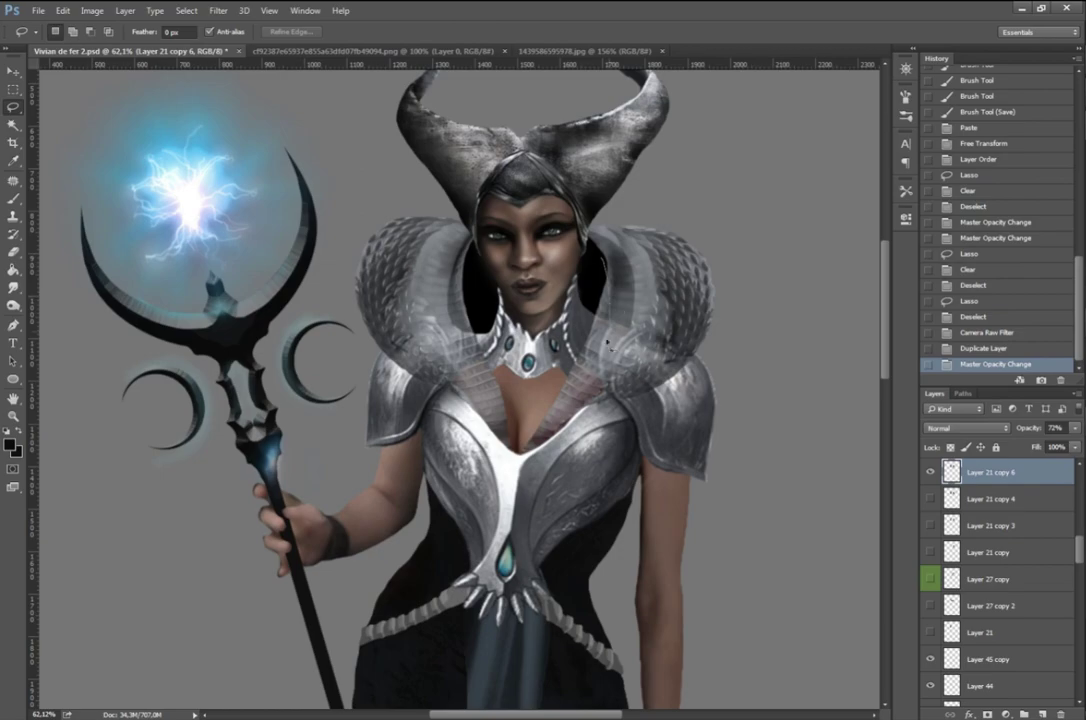
drag(478, 279, 470, 370)
key(Delete)
key(ctrl+d)
Step: Delete two more collar areas near the neck and return the copy to 100% opacity
drag(395, 215, 390, 325)
key(Delete)
key(ctrl+d)
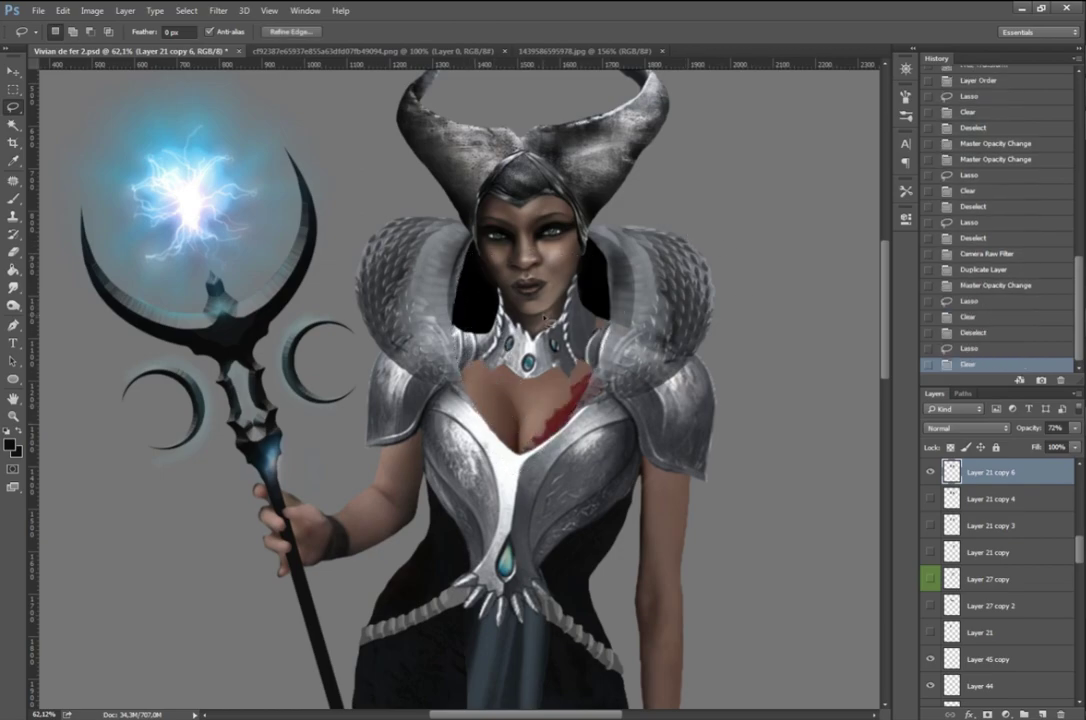
drag(510, 306, 470, 370)
key(Delete)
key(0)
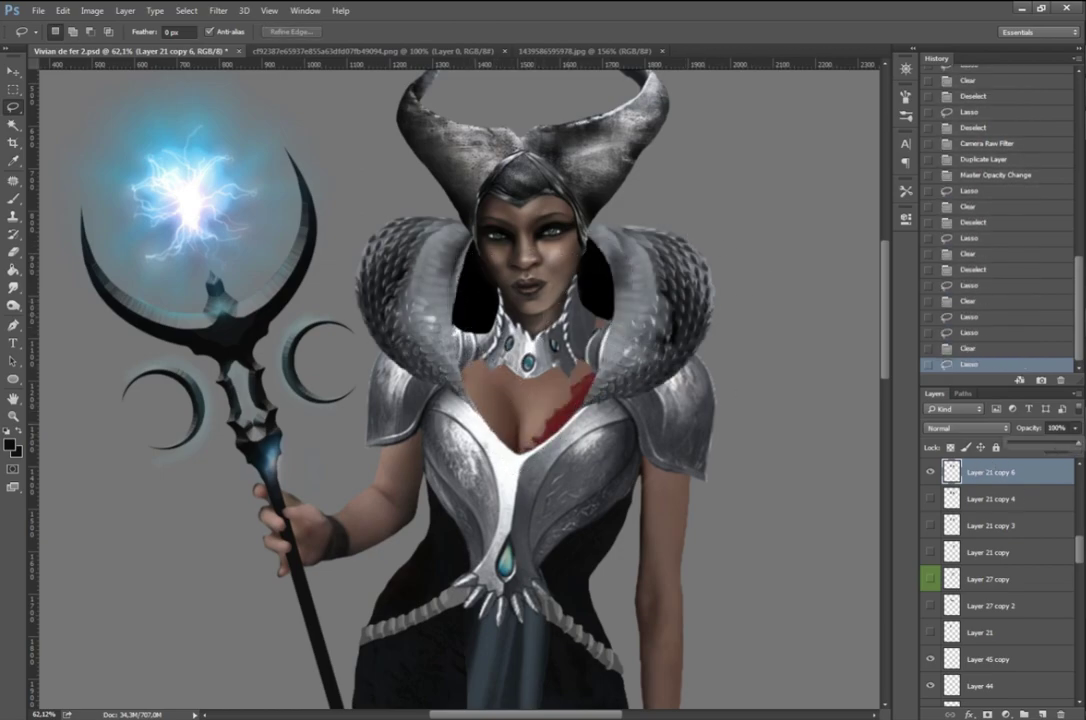
drag(563, 408, 712, 498)
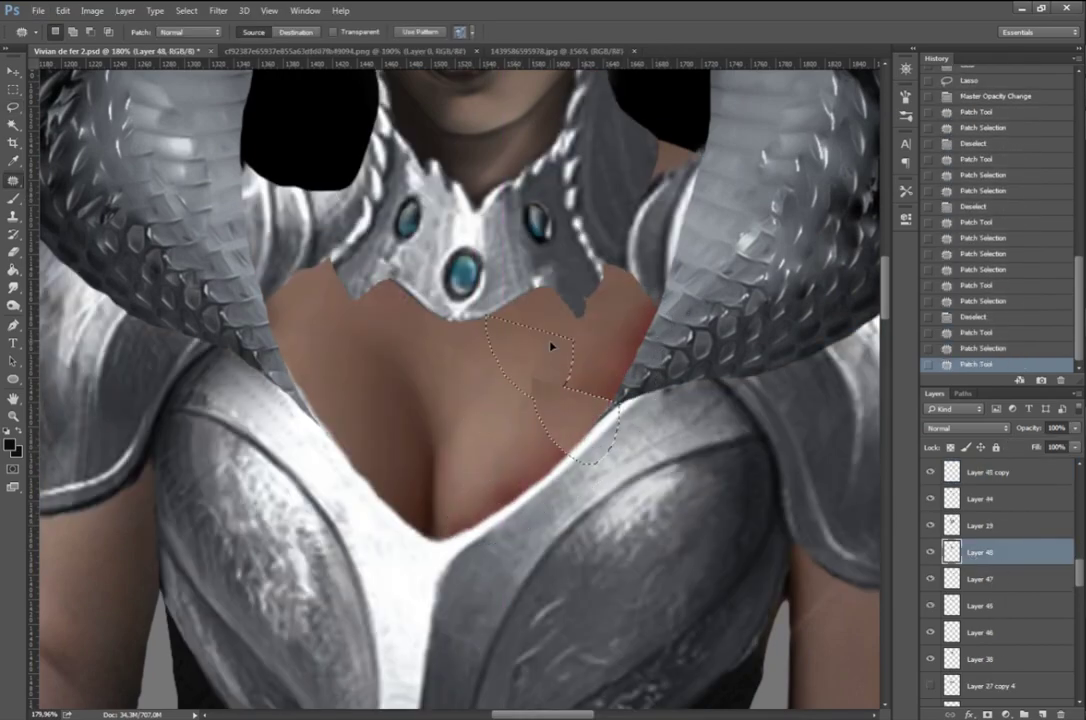
Step: Lower the Layer 19 copy armor opacity to 52%
click(217, 10)
click(255, 94)
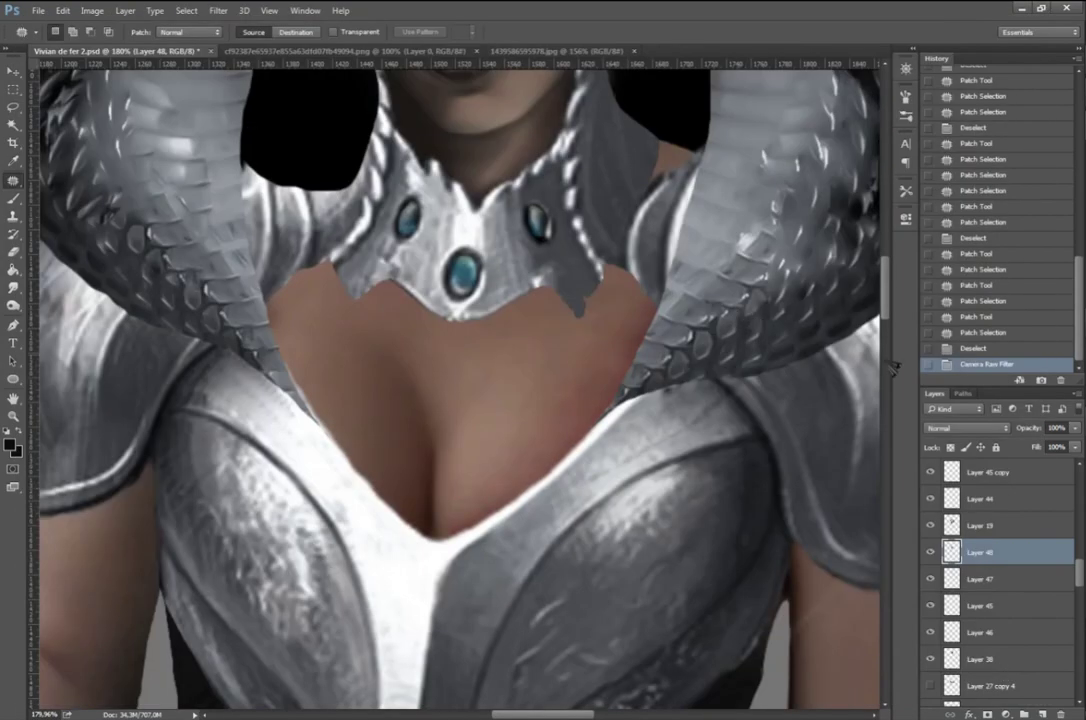
key(5)
key(2)
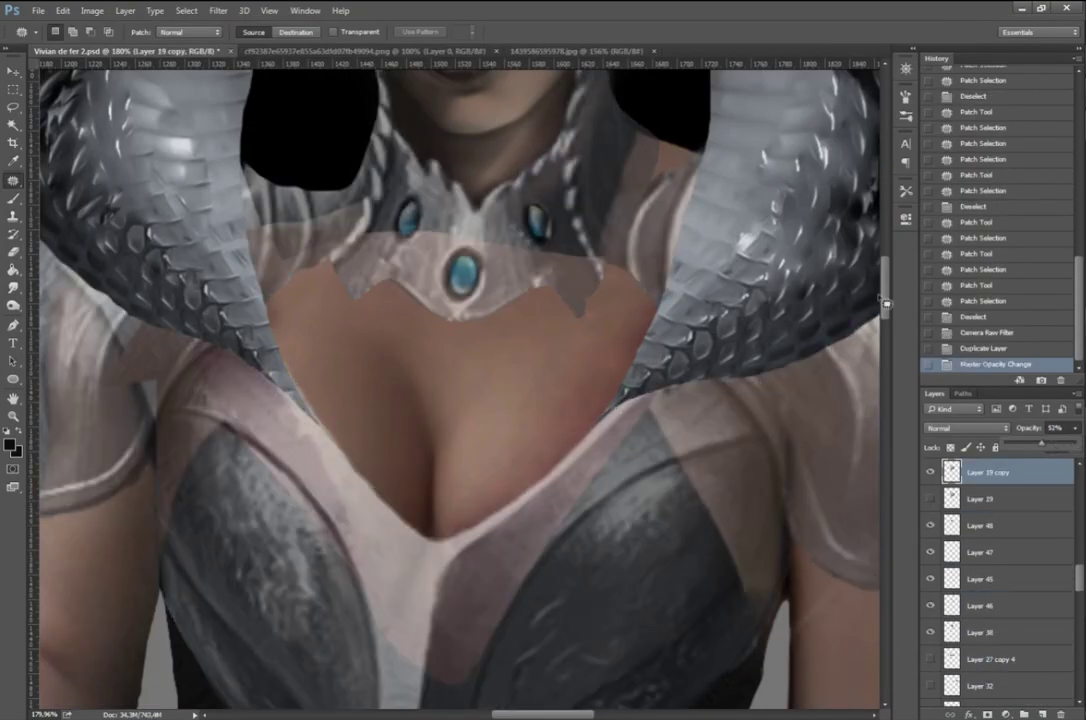
scroll(369, 321, down, 5)
Step: Cut away both sides of the breastplate neckline to form a clean V
drag(447, 378, 611, 145)
key(Delete)
key(ctrl+d)
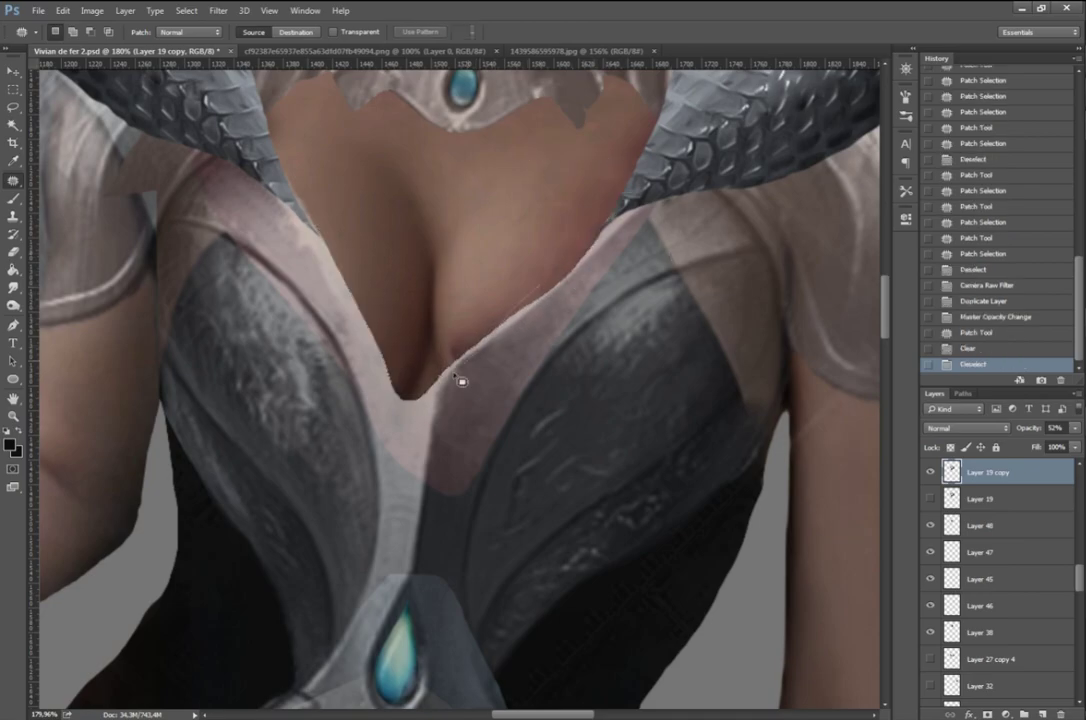
drag(460, 380, 548, 290)
key(Delete)
key(ctrl+d)
Step: Compare against the earlier neckline, restore the finished version, and patch-smooth a chest skin area
key(ctrl+0)
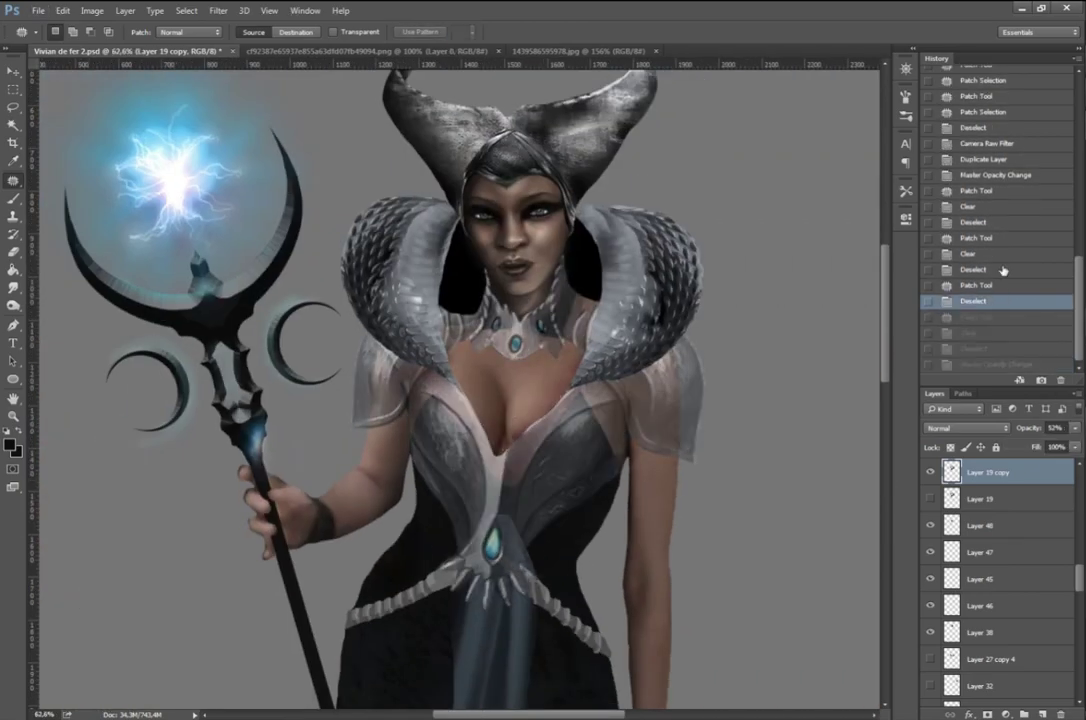
click(990, 256)
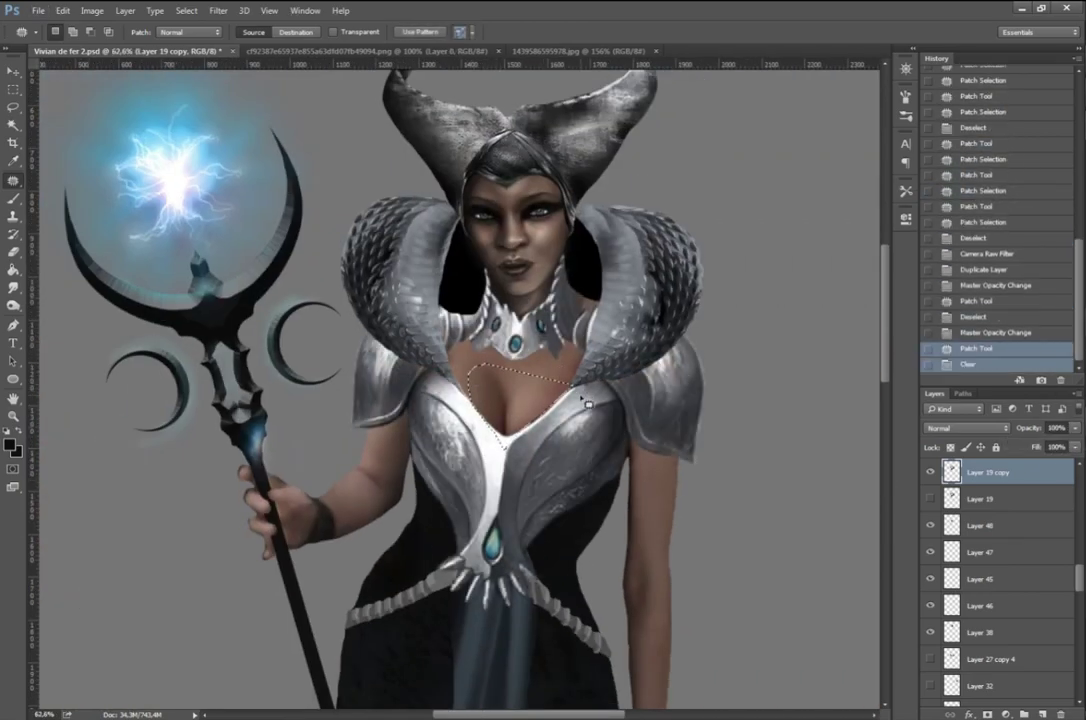
key(ctrl+shift+z)
key(ctrl+shift+z)
key(ctrl+shift+z)
scroll(440, 505, up, 3)
scroll(445, 505, up, 2)
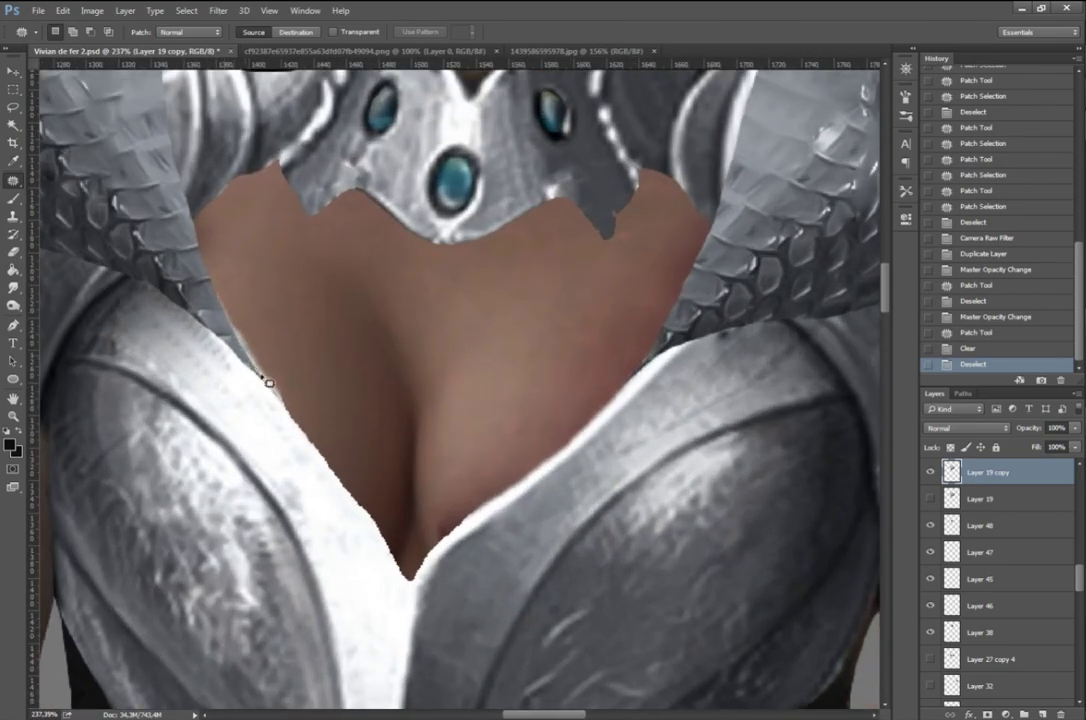
mouse_move(225, 320)
mouse_down()
mouse_move(566, 447)
mouse_move(308, 342)
mouse_up()
key(ctrl+d)
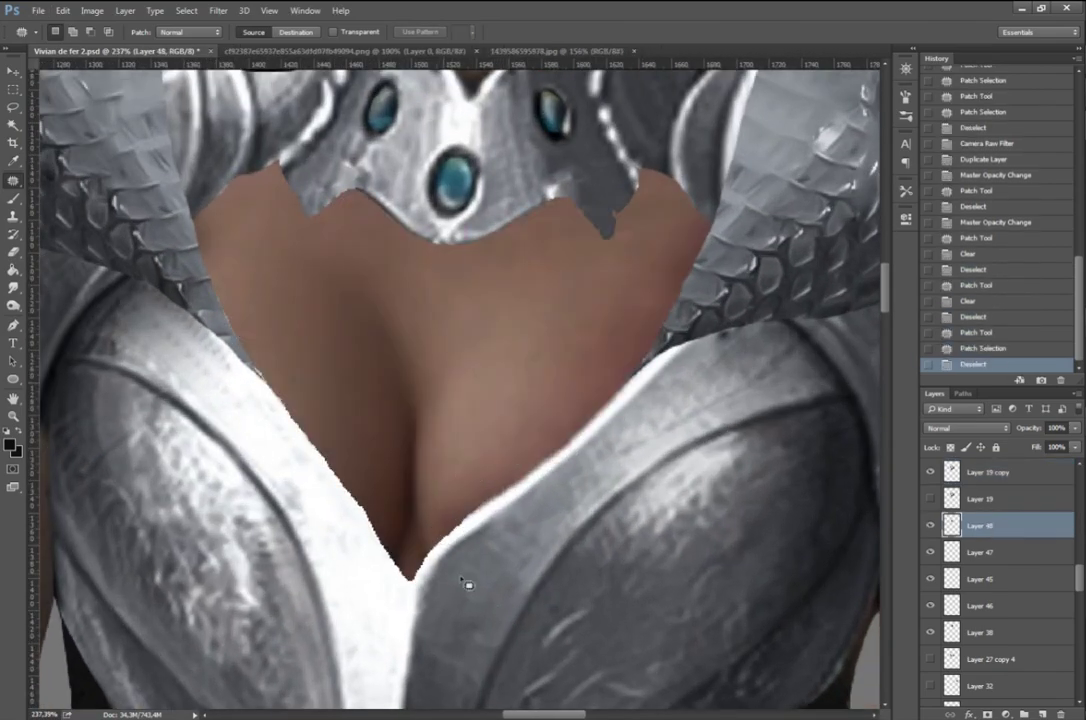
Step: Rotate and scale the Layer 48 armor piece with Free Transform
key(o)
click(167, 32)
click(186, 58)
alt+scroll(460, 400, down, 3)
alt+scroll(460, 400, down, 2)
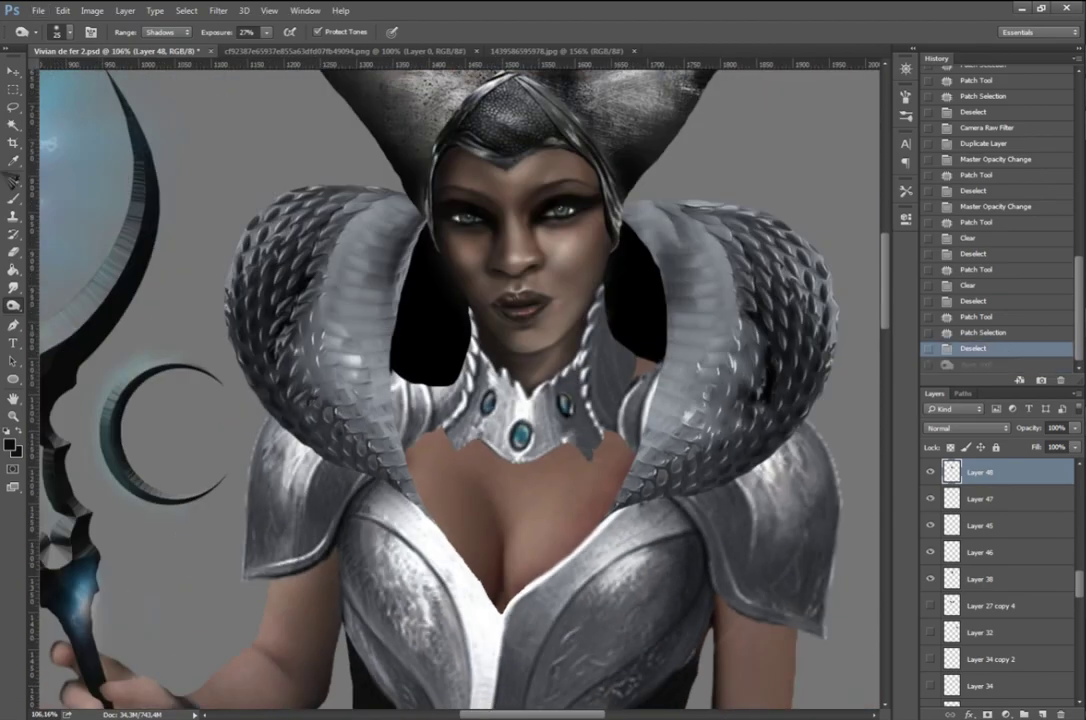
key(ctrl+t)
mouse_move(810, 400)
mouse_down()
mouse_move(815, 425)
mouse_move(690, 465)
mouse_up()
alt+scroll(690, 470, down, 5)
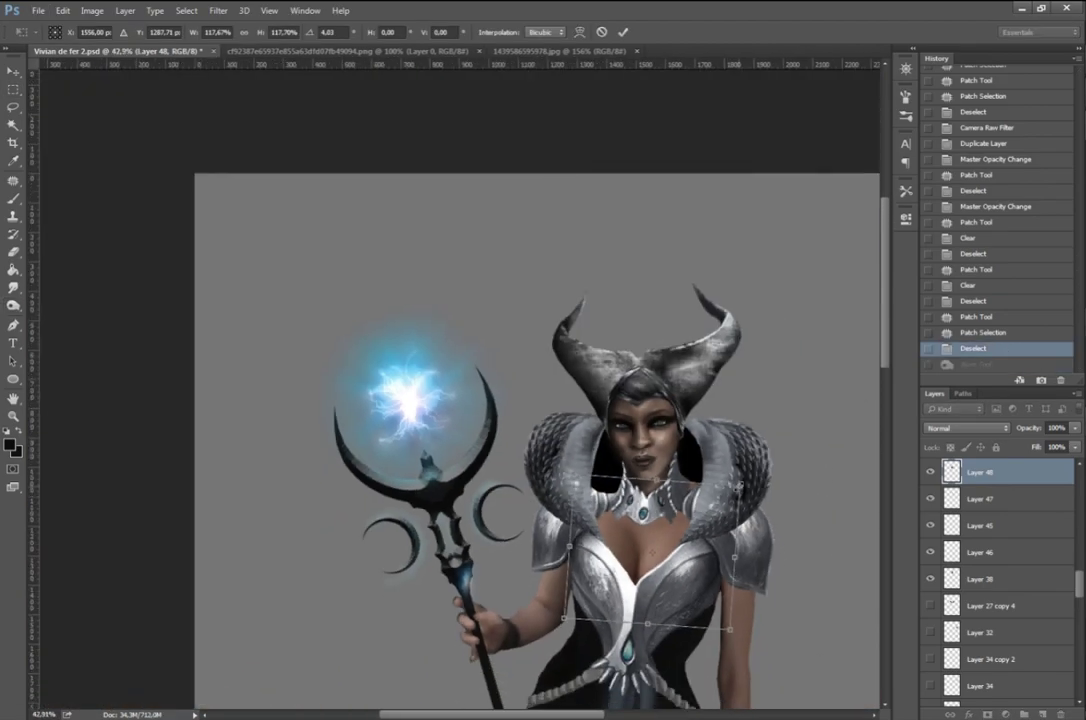
drag(716, 509, 716, 513)
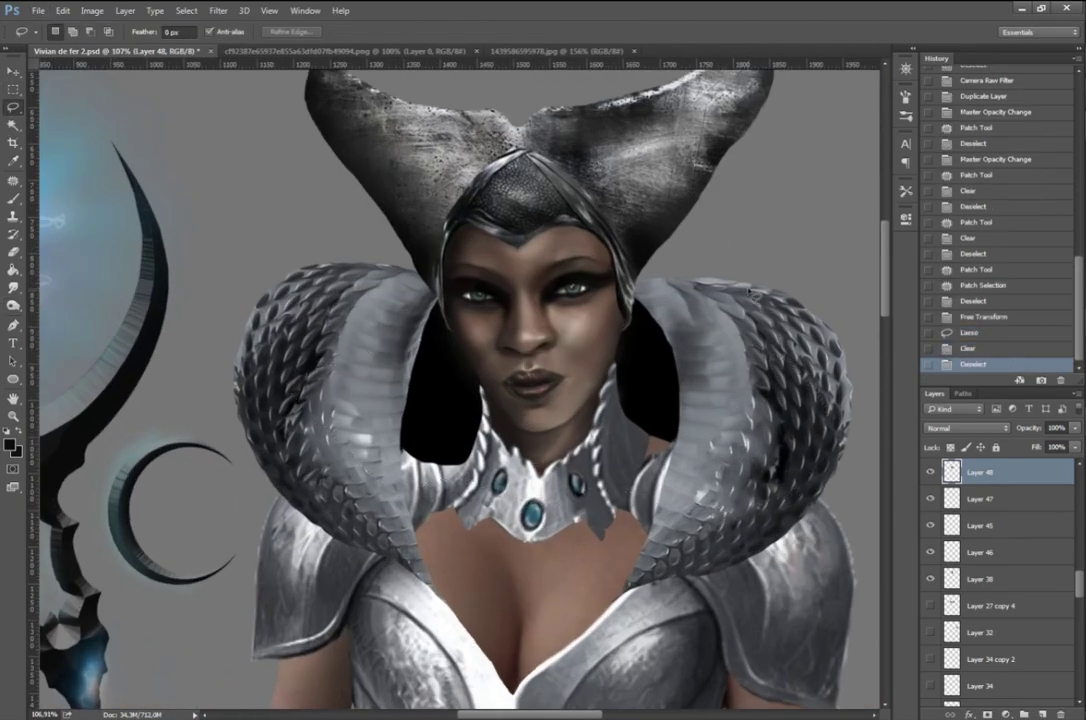
Step: Smooth the chin, smudge the collar edge, and clear lassoed fin areas beside the neck
drag(555, 385, 562, 402)
mouse_move(618, 476)
mouse_down()
mouse_move(674, 447)
mouse_move(650, 350)
mouse_up()
key(l)
key(Delete)
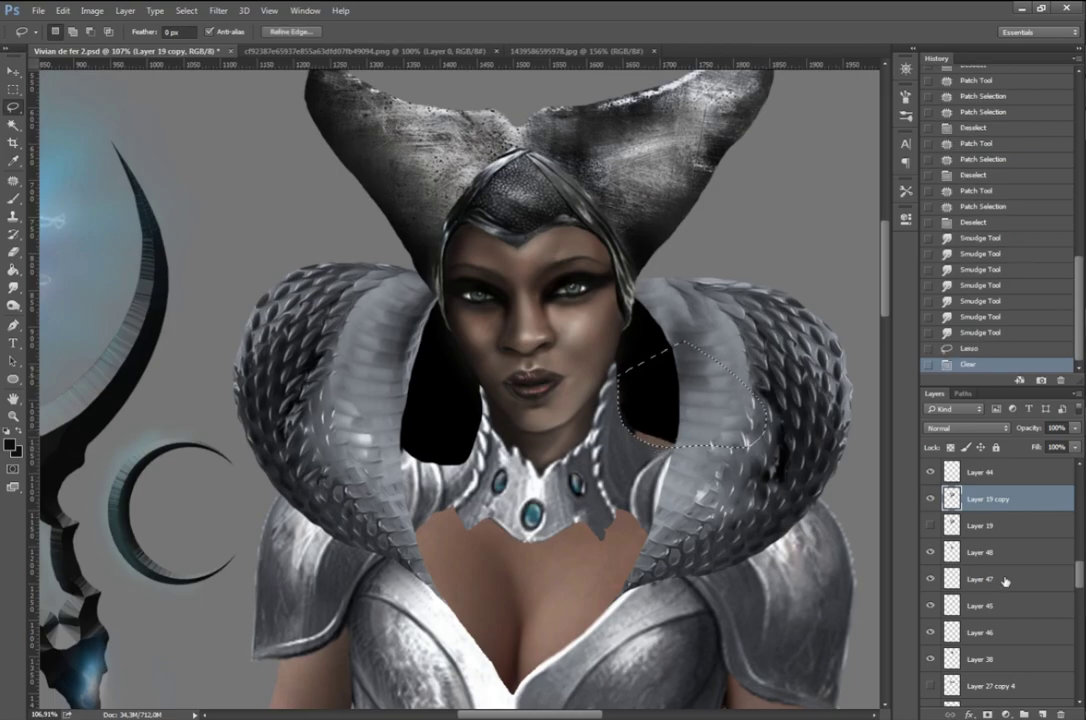
click(985, 525)
key(Delete)
key(ctrl+d)
key(ctrl+0)
Step: Save the painting
key(m)
click(38, 10)
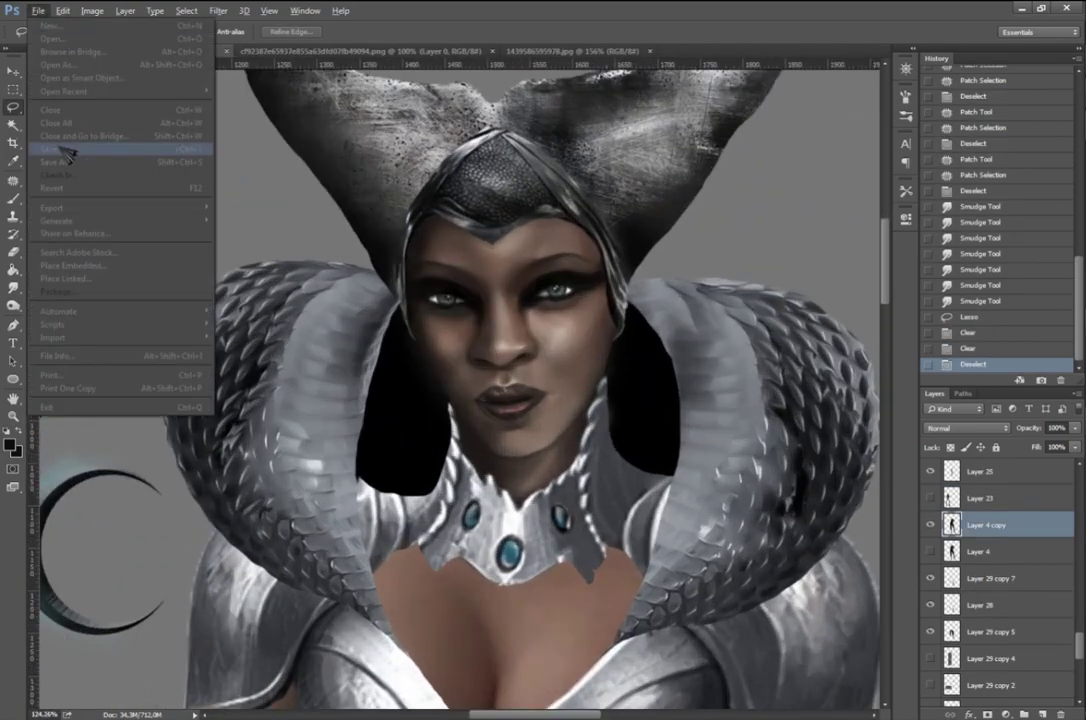
click(65, 150)
Step: Show Layer 21 copy 6 and duplicate Layer 38
scroll(1034, 601, up, 3)
scroll(1034, 601, up, 5)
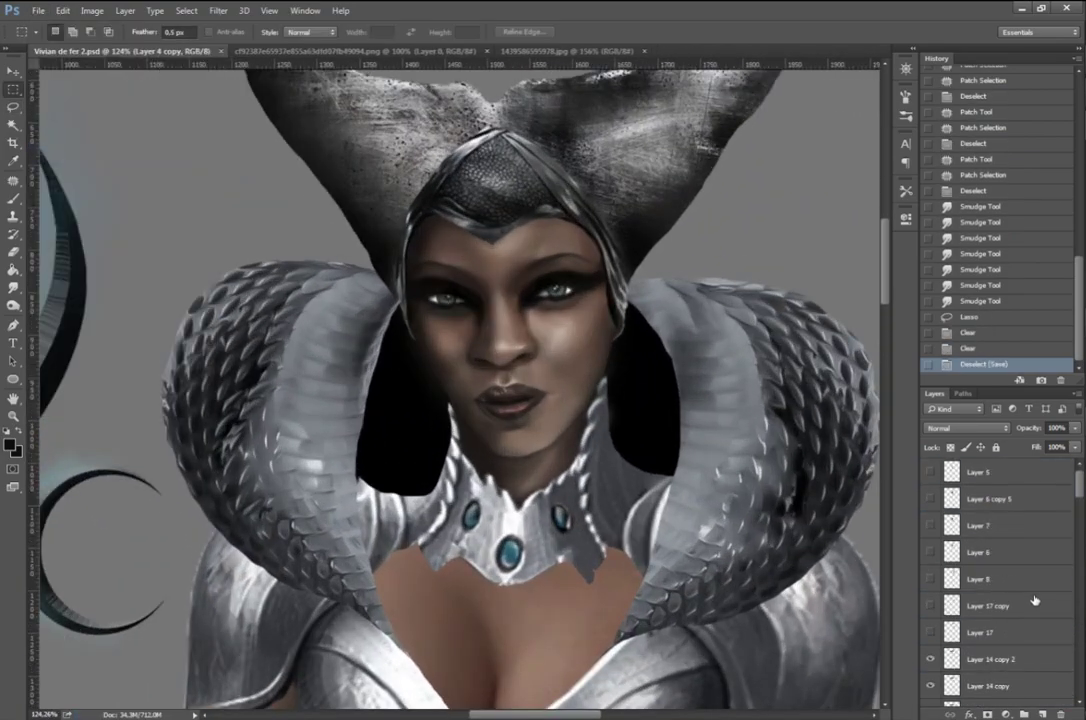
click(931, 578)
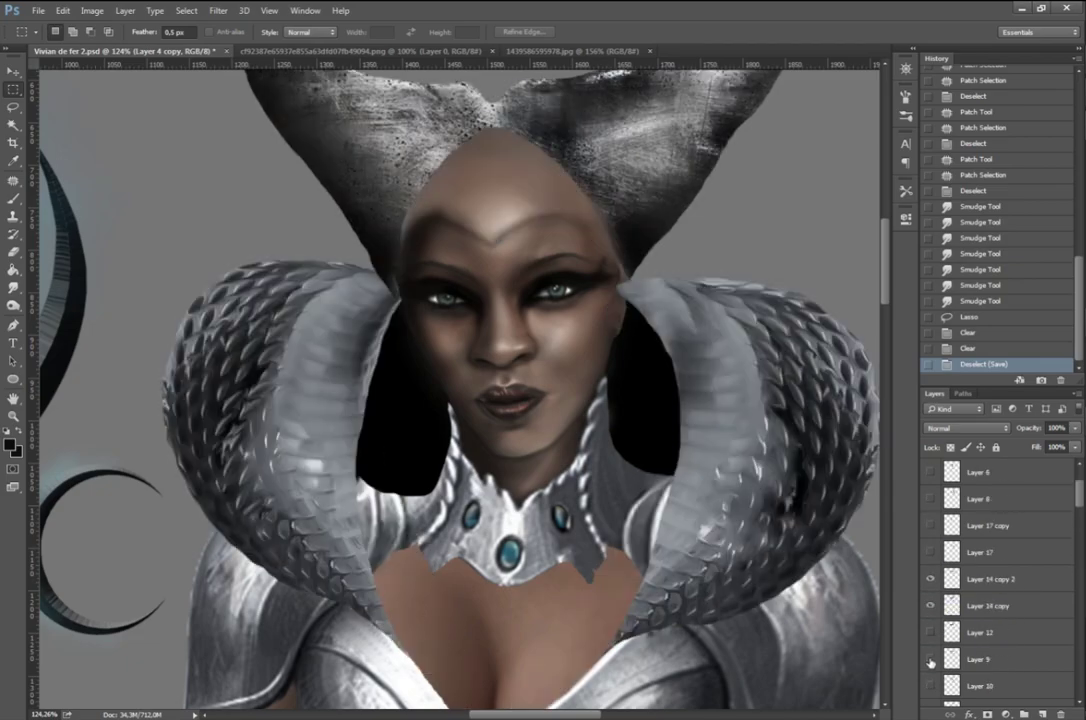
scroll(938, 600, down, 5)
click(968, 527)
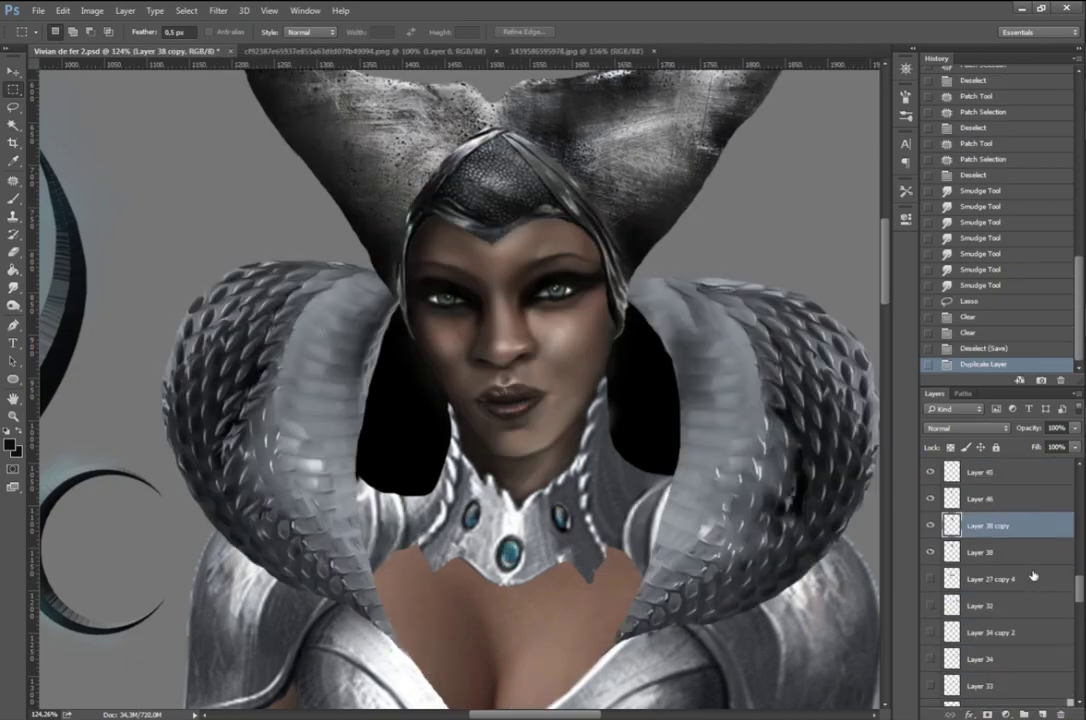
key(ctrl+j)
Step: Revert the history to the Paste state and narrow the pasted nose to about 86% width
scroll(567, 348, up, 3)
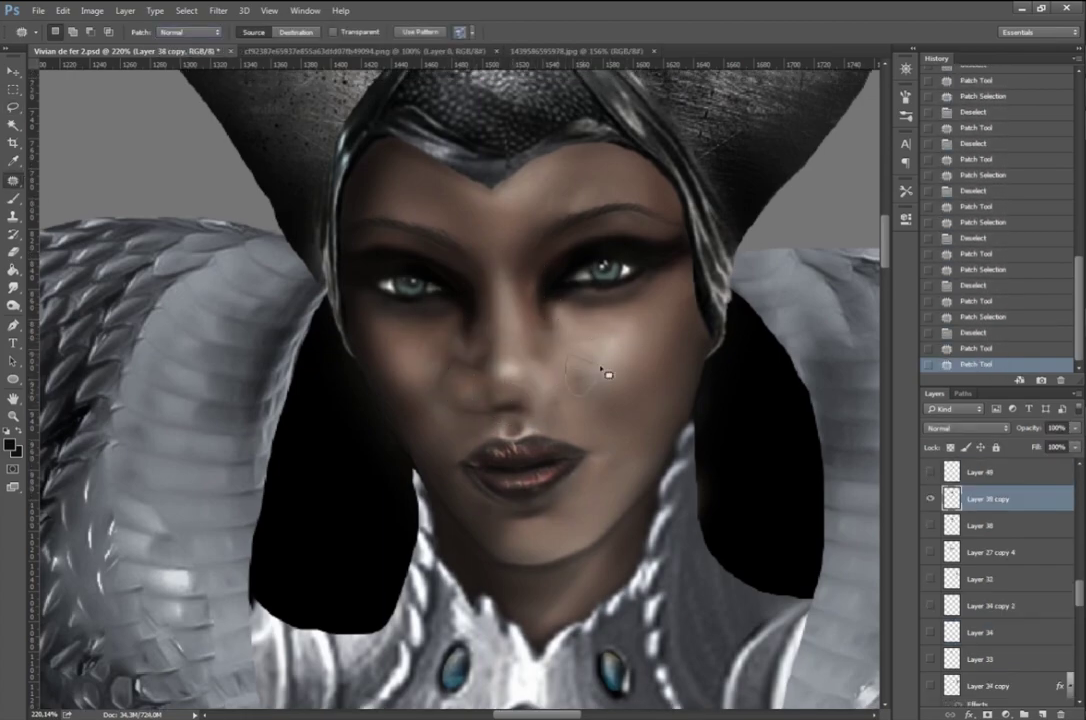
click(975, 129)
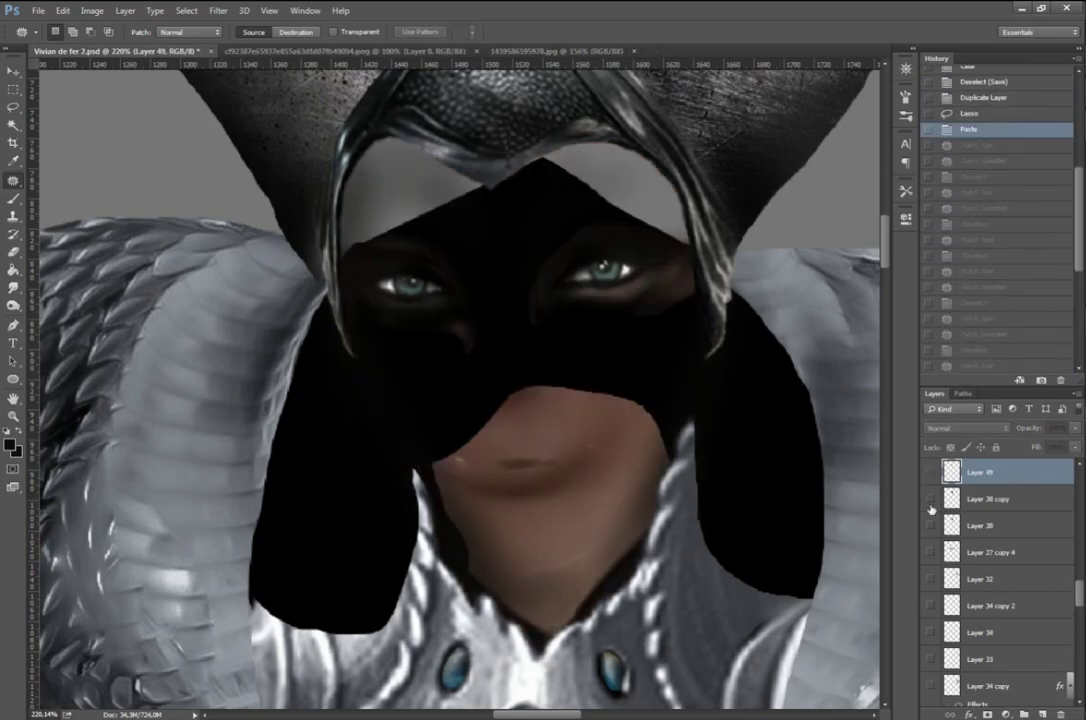
right_click(500, 345)
click(545, 460)
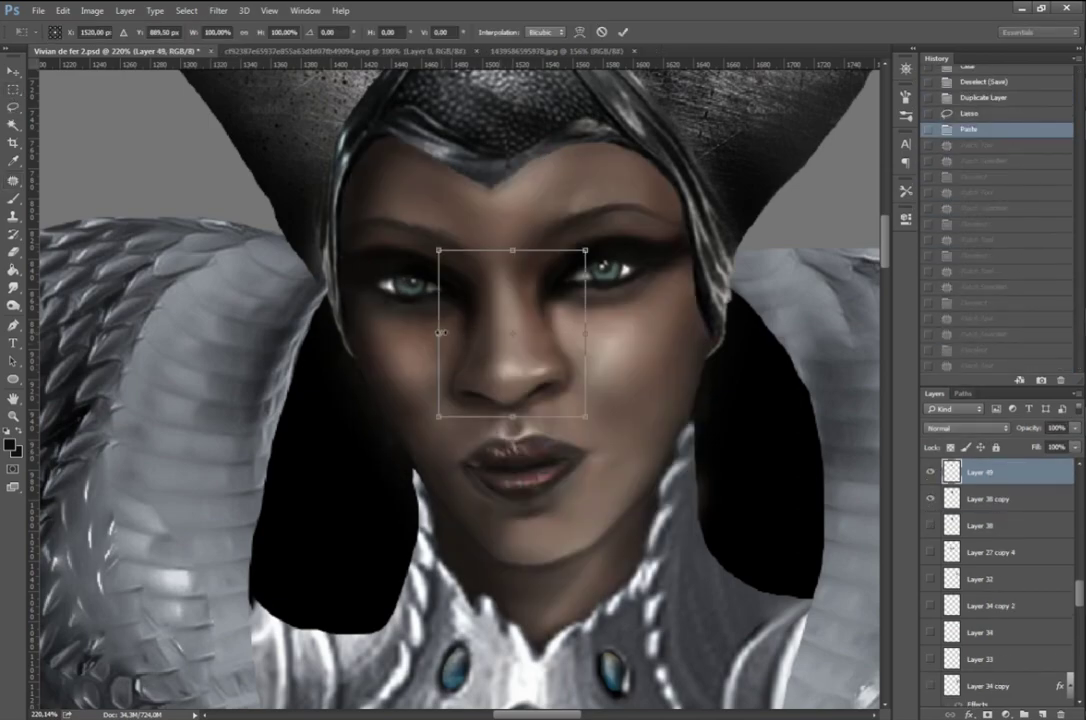
drag(436, 321, 453, 331)
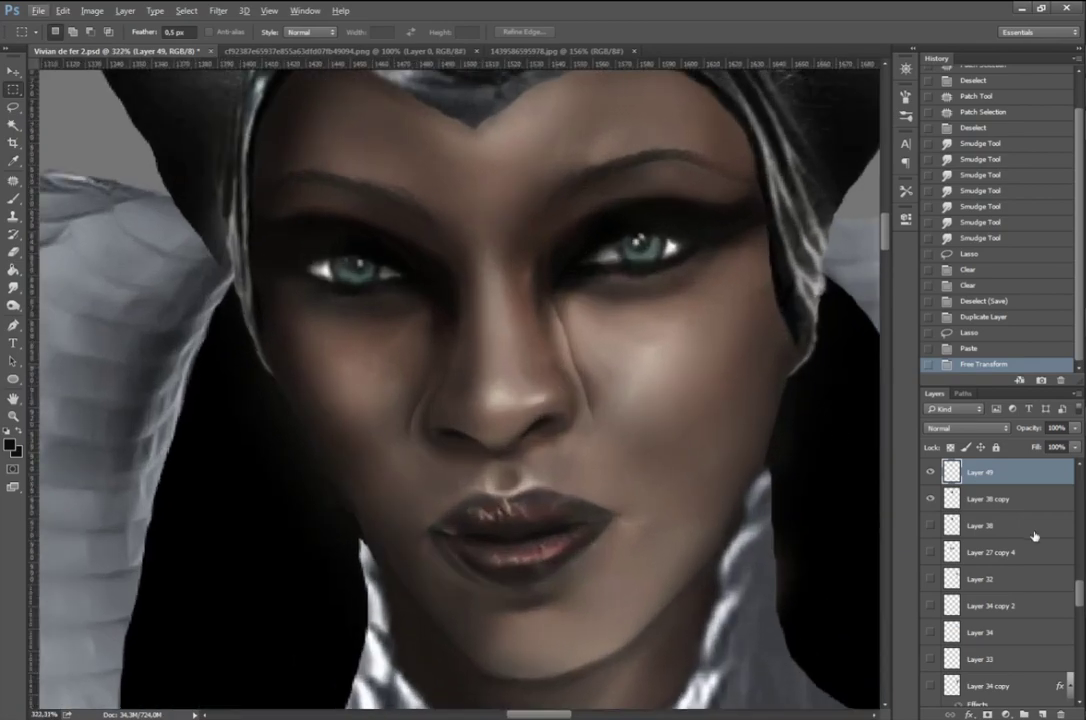
Step: Smudge the cheek and nose, then shade the nose bridge on a new layer above Layer 49
key(r)
drag(562, 315, 592, 419)
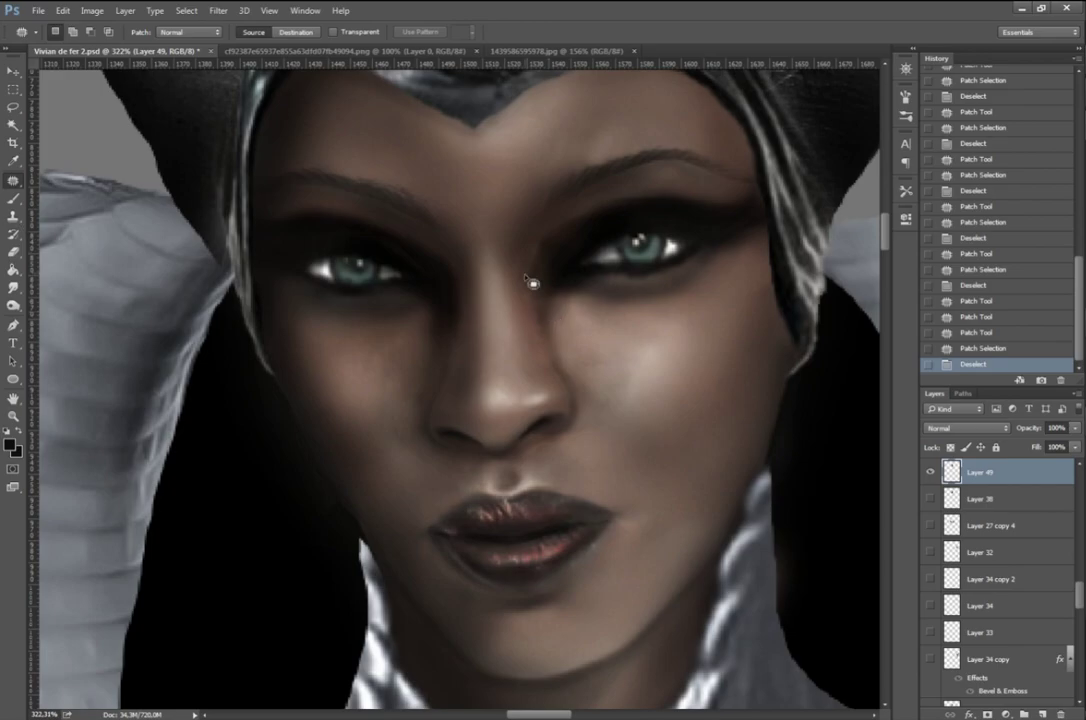
click(1040, 712)
key(b)
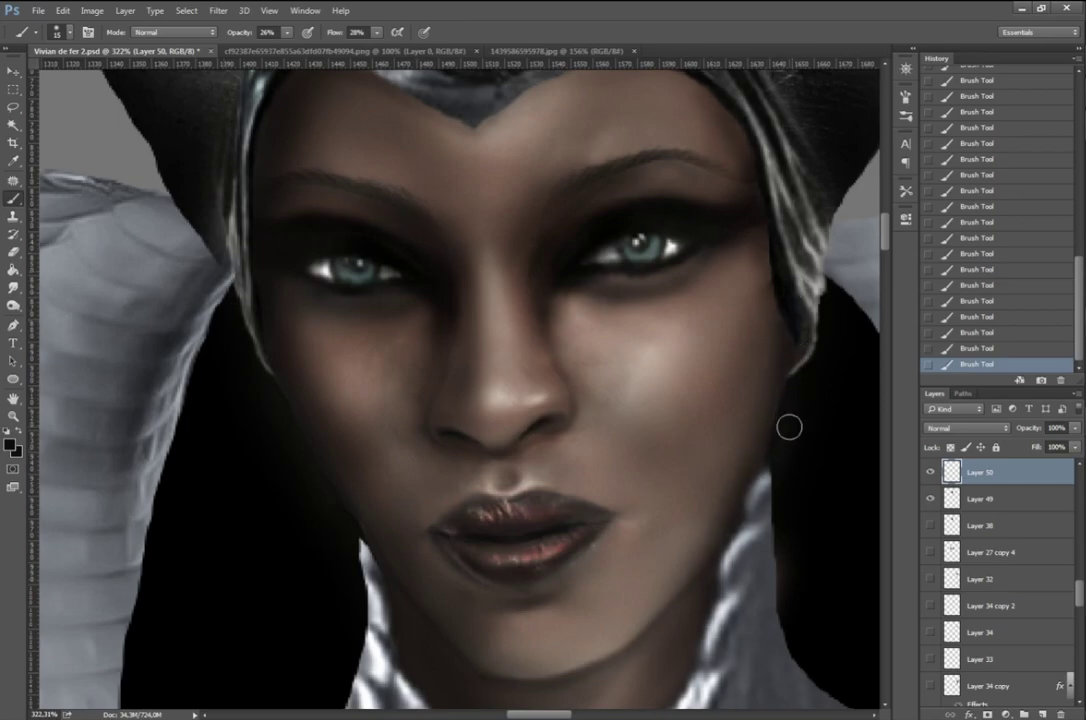
key(o)
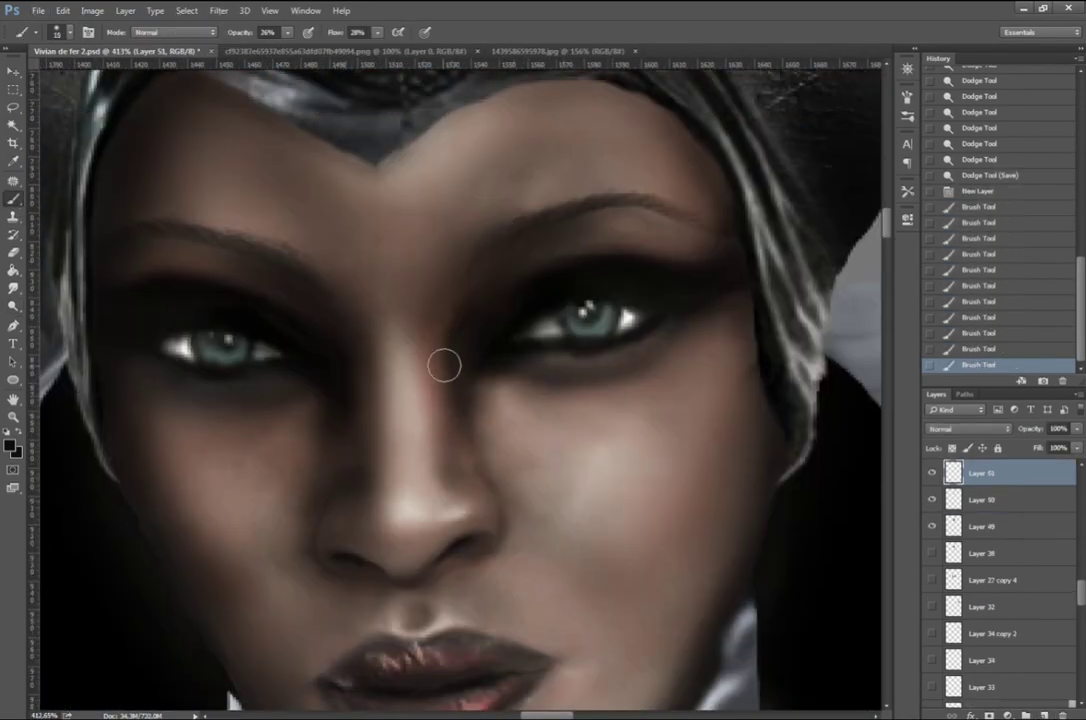
drag(385, 310, 405, 410)
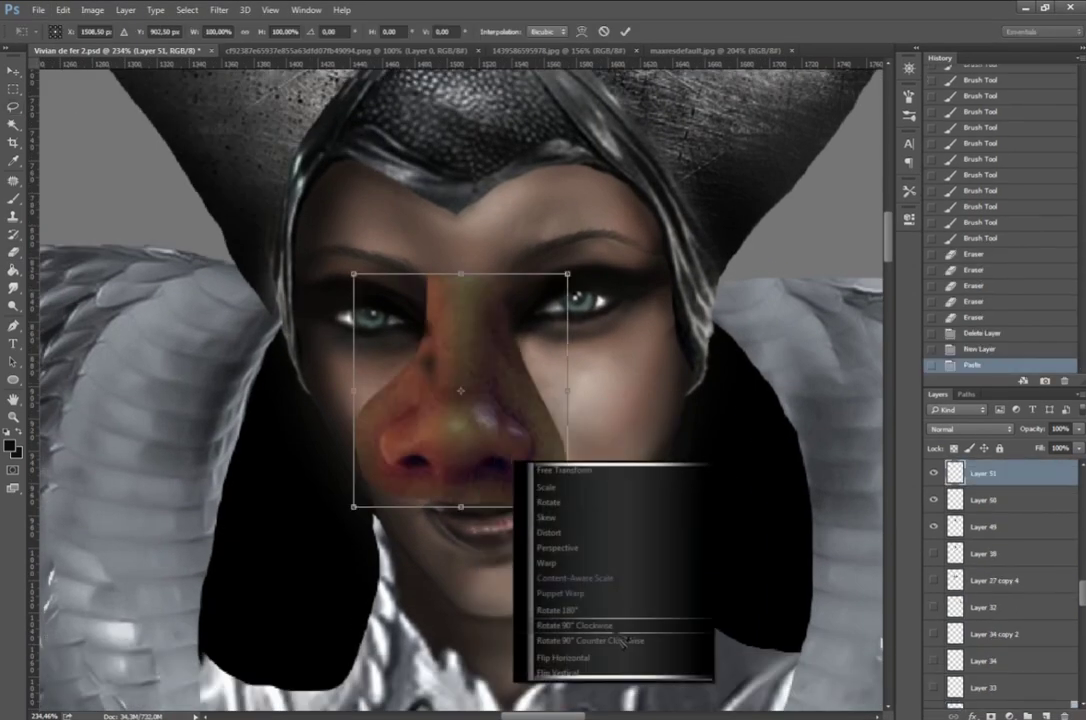
Step: Flip, shrink and move the nose copy onto the face, restore full opacity, and warp it
click(600, 657)
drag(364, 286, 412, 315)
drag(534, 370, 463, 297)
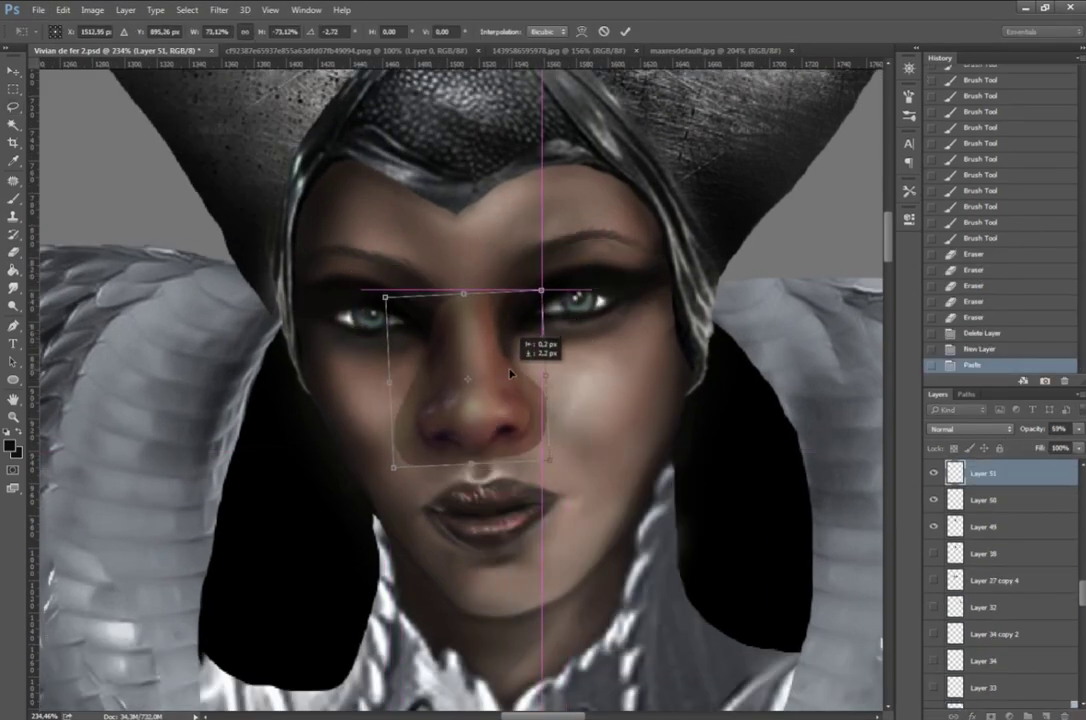
key(Return)
key(0)
key(ctrl+t)
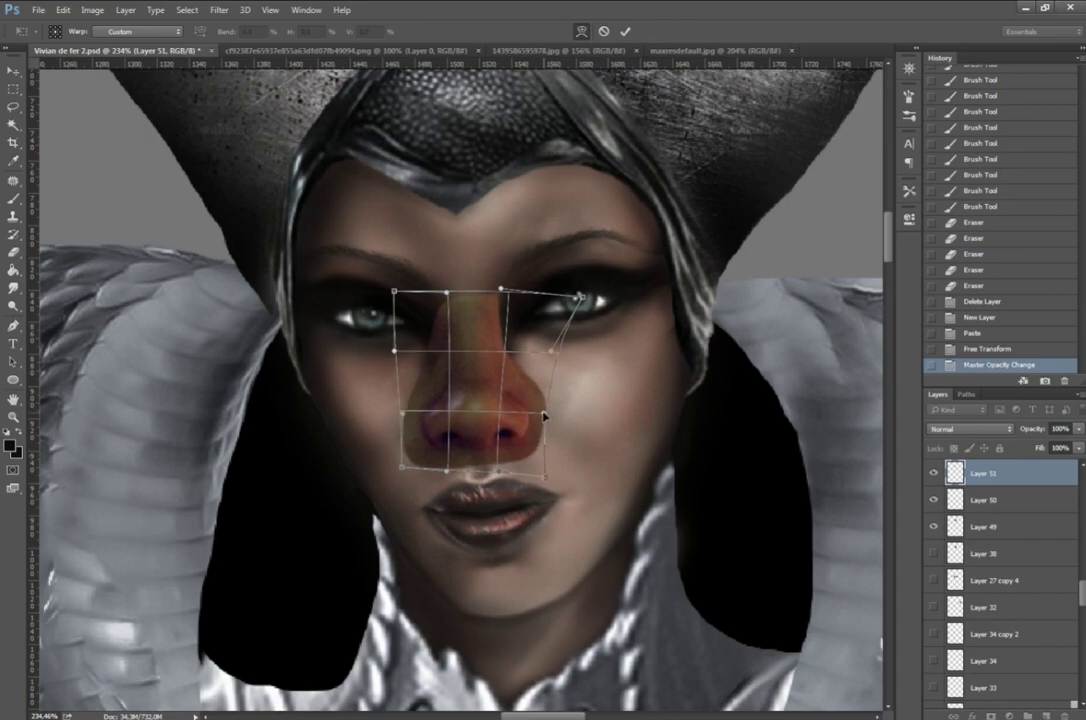
key(Return)
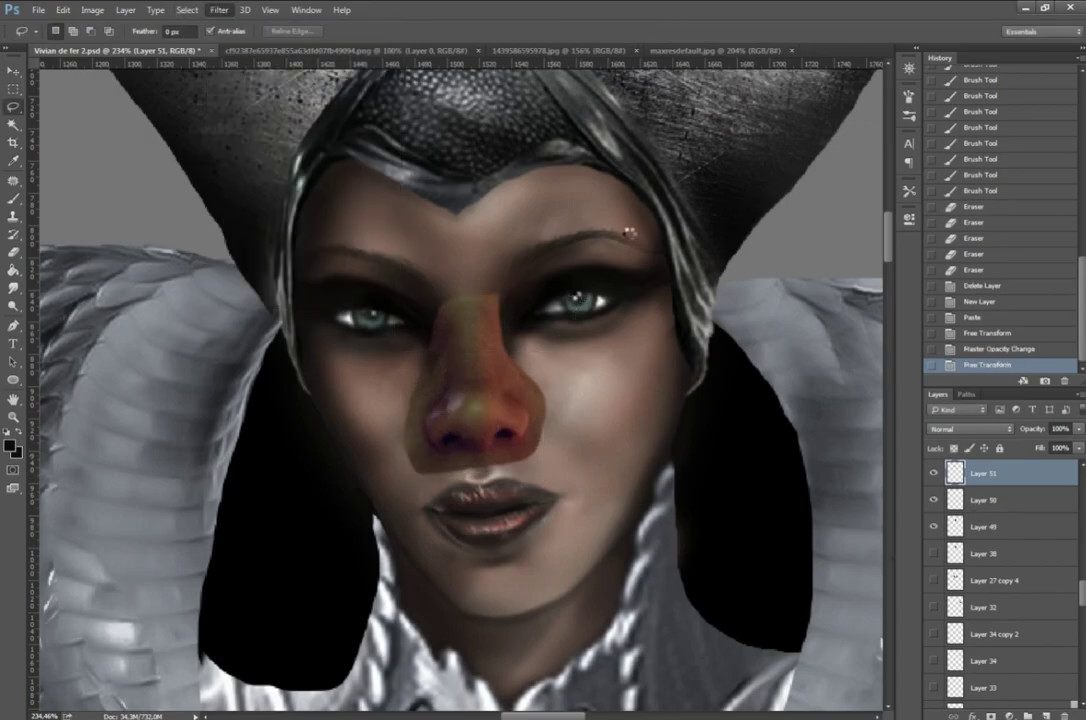
Step: In Camera Raw, lower the nose's vibrance and saturation and raise its exposure and contrast
key(ctrl+shift+a)
drag(945, 452, 899, 456)
drag(945, 289, 952, 289)
drag(945, 310, 973, 310)
drag(945, 474, 934, 476)
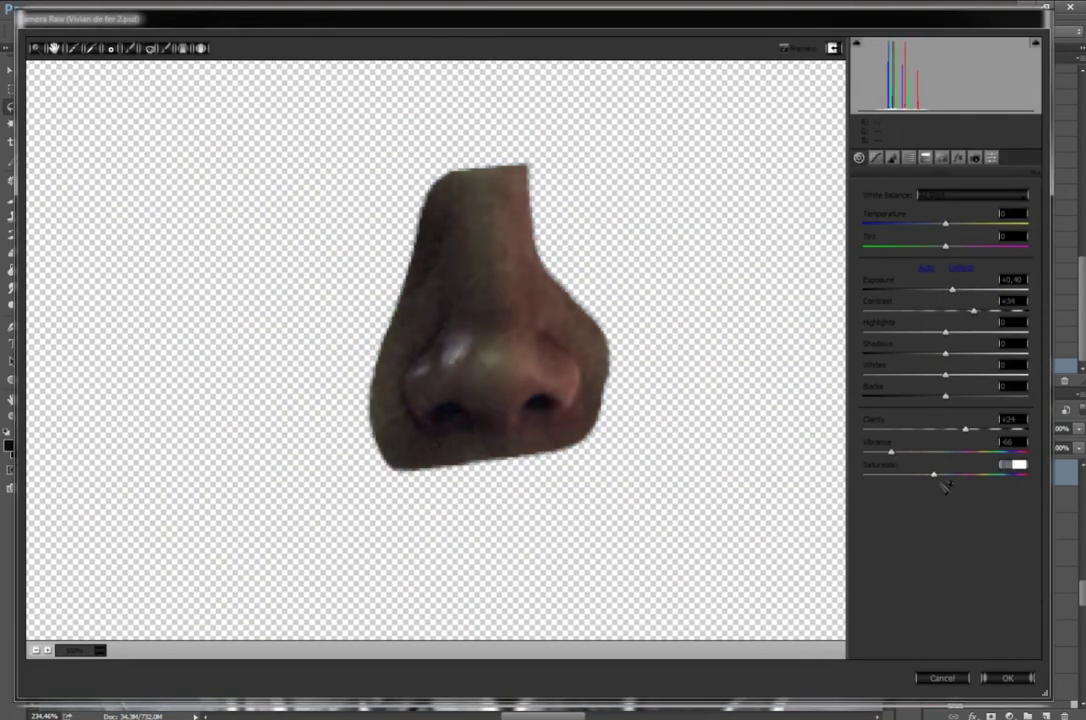
key(ctrl+alt+3)
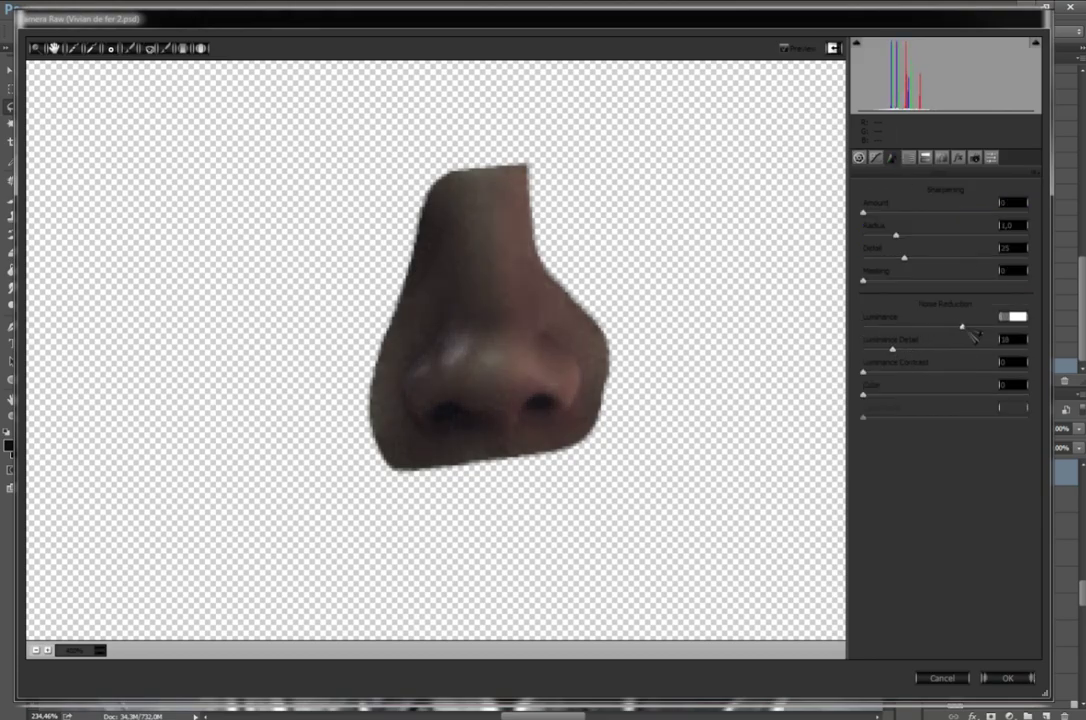
click(1006, 678)
Step: Reapply Camera Raw with split toning highlight saturation 9 and a shifted balance
key(ctrl+alt+f)
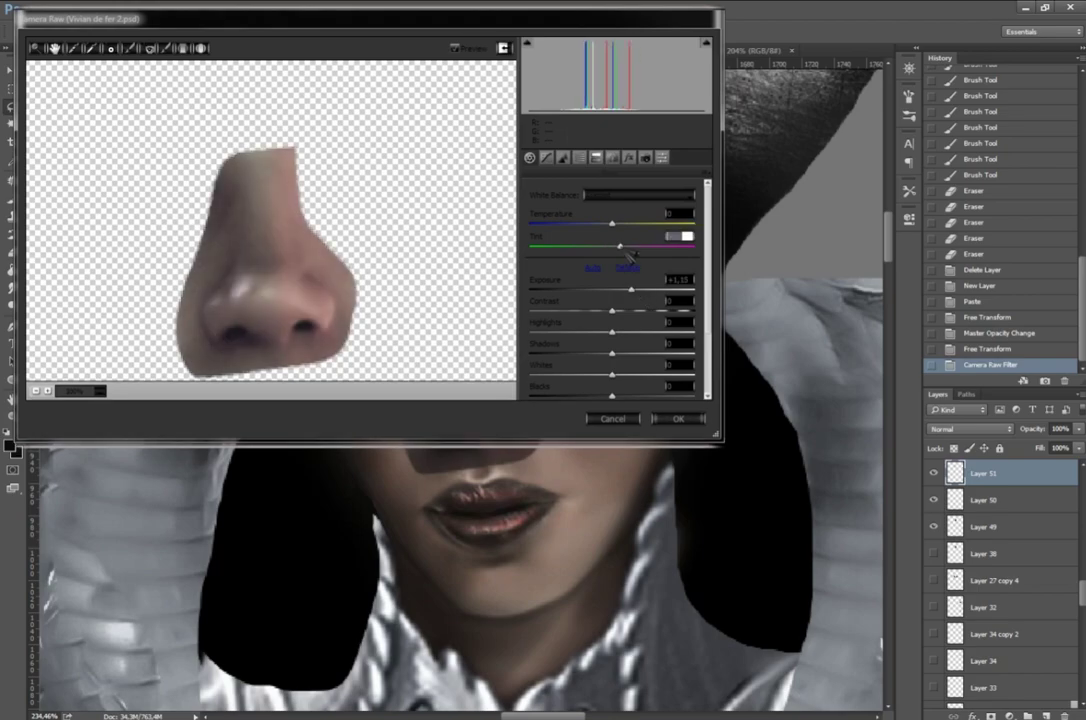
scroll(630, 320, down, 3)
click(596, 157)
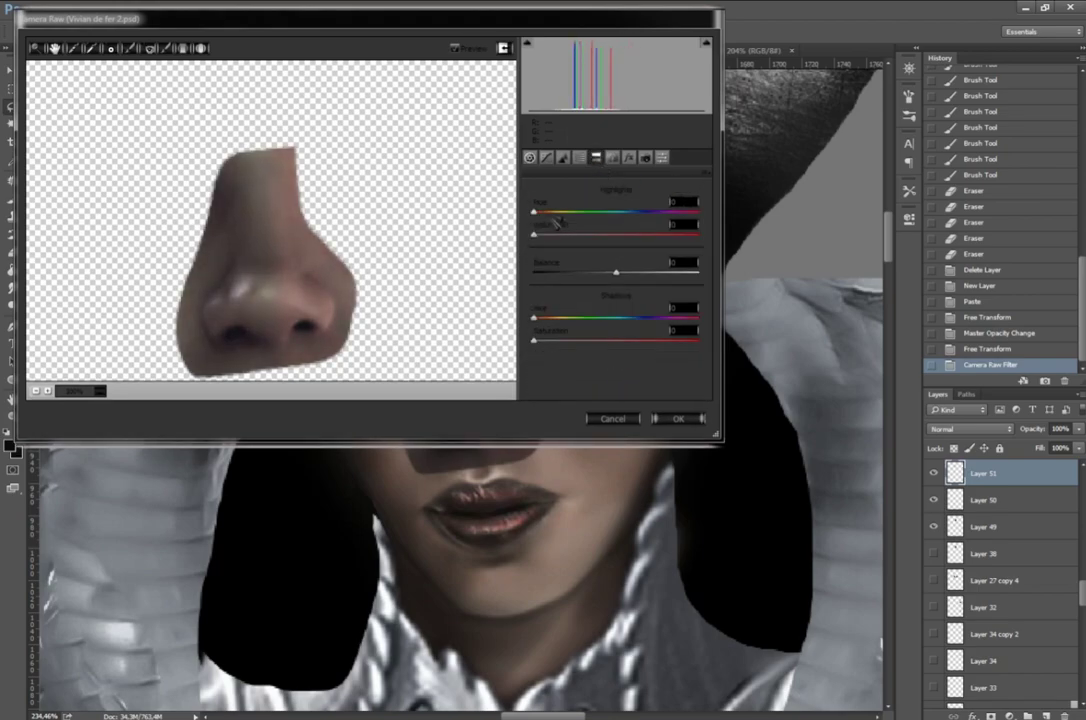
drag(568, 244, 549, 235)
drag(616, 272, 630, 283)
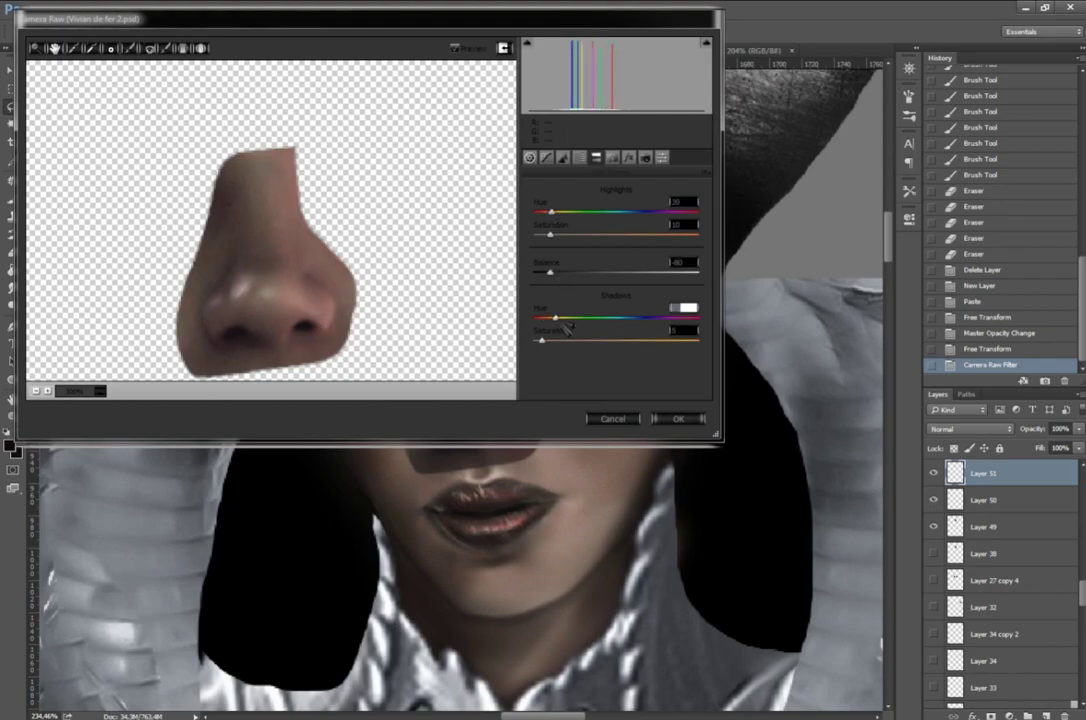
click(530, 157)
click(678, 418)
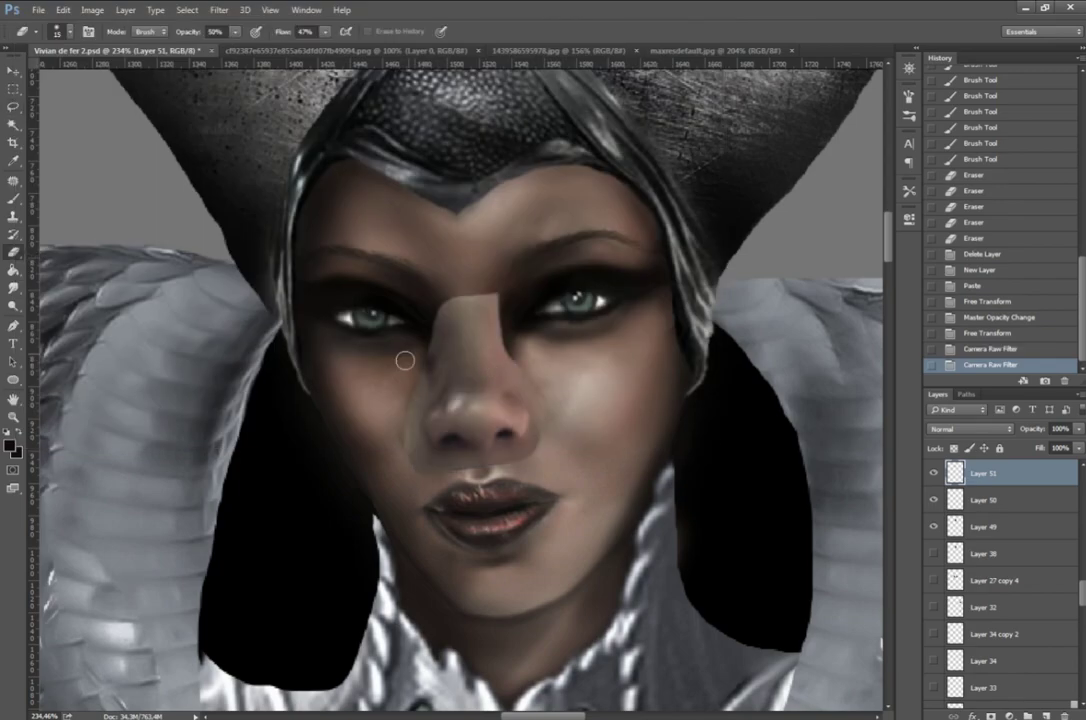
Step: Erase the nose patch's hard edges with a larger eraser at 50% opacity and higher flow
mouse_move(404, 360)
mouse_down()
mouse_move(365, 300)
mouse_move(420, 319)
mouse_move(360, 370)
mouse_move(400, 424)
mouse_move(478, 466)
mouse_move(537, 461)
mouse_up()
click(55, 31)
key(5)
key(shift+6)
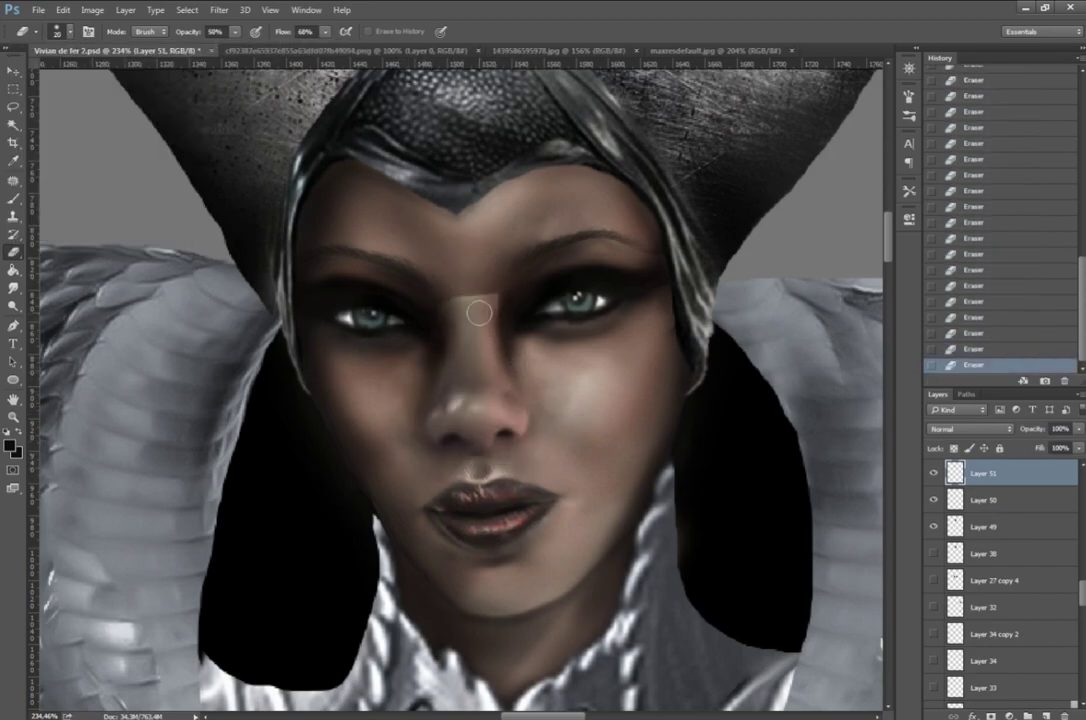
scroll(484, 613, down, 5)
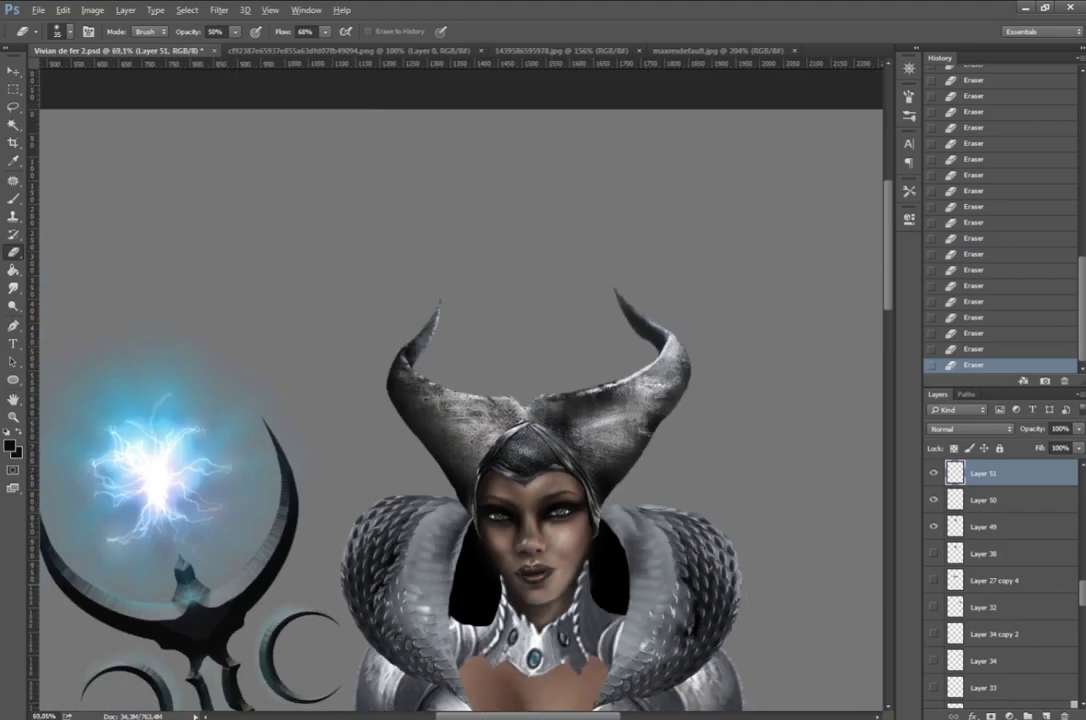
scroll(345, 534, up, 6)
scroll(497, 460, up, 1)
scroll(490, 540, up, 2)
Step: Warp the nose piece's lower corner into shape and smudge the skin above the lips
key(ctrl+t)
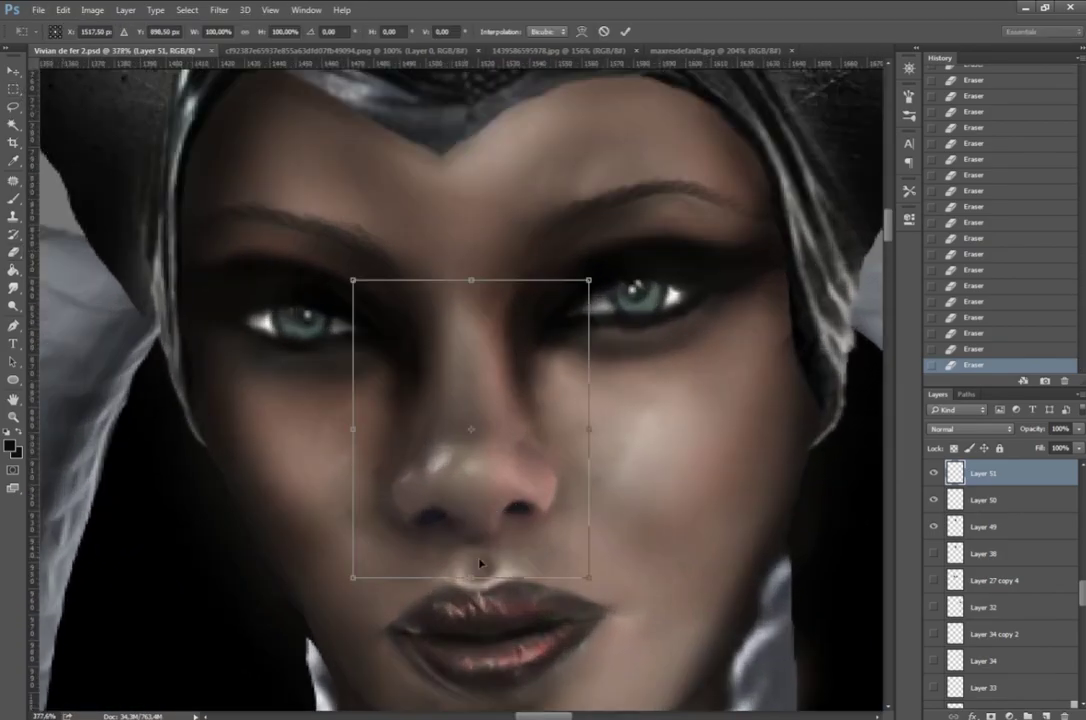
drag(378, 572, 385, 558)
key(Return)
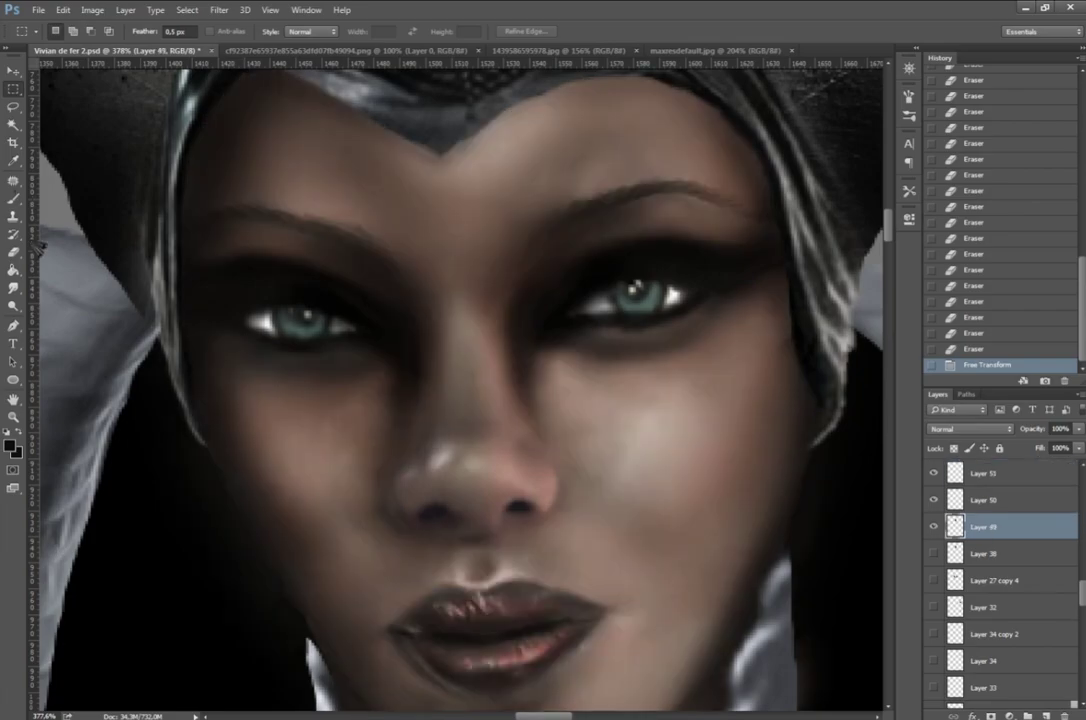
key(r)
drag(555, 595, 580, 600)
Step: Pick the Patch tool and adjust the view around the lips
key(j)
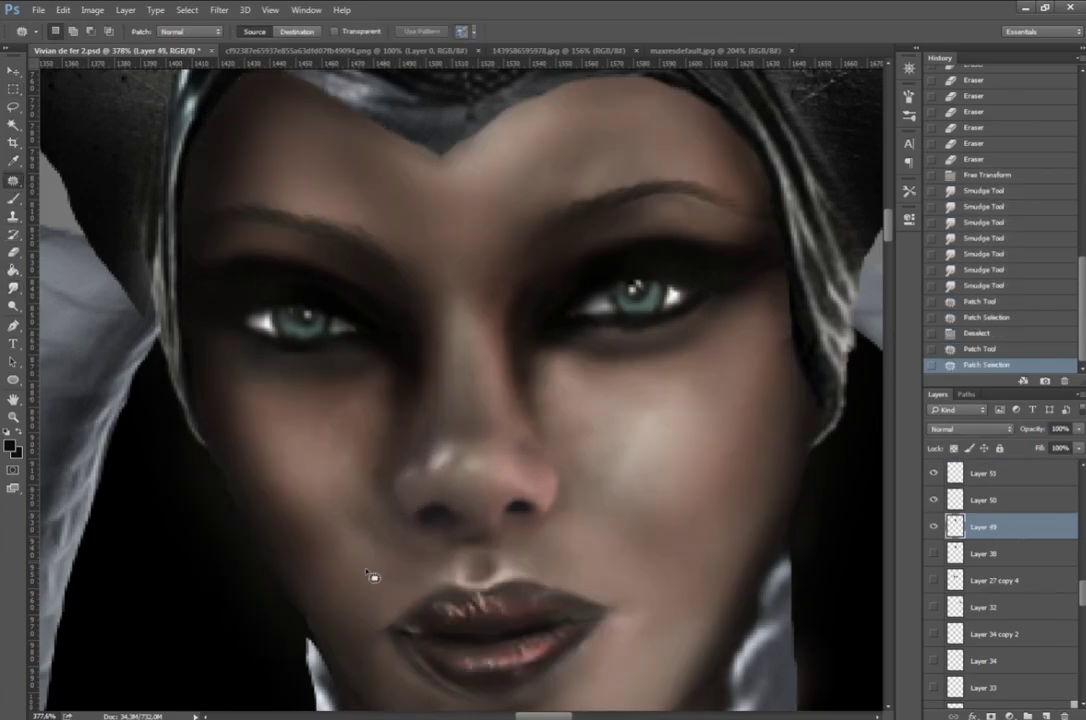
scroll(556, 528, down, 5)
scroll(550, 420, up, 3)
scroll(540, 400, down, 3)
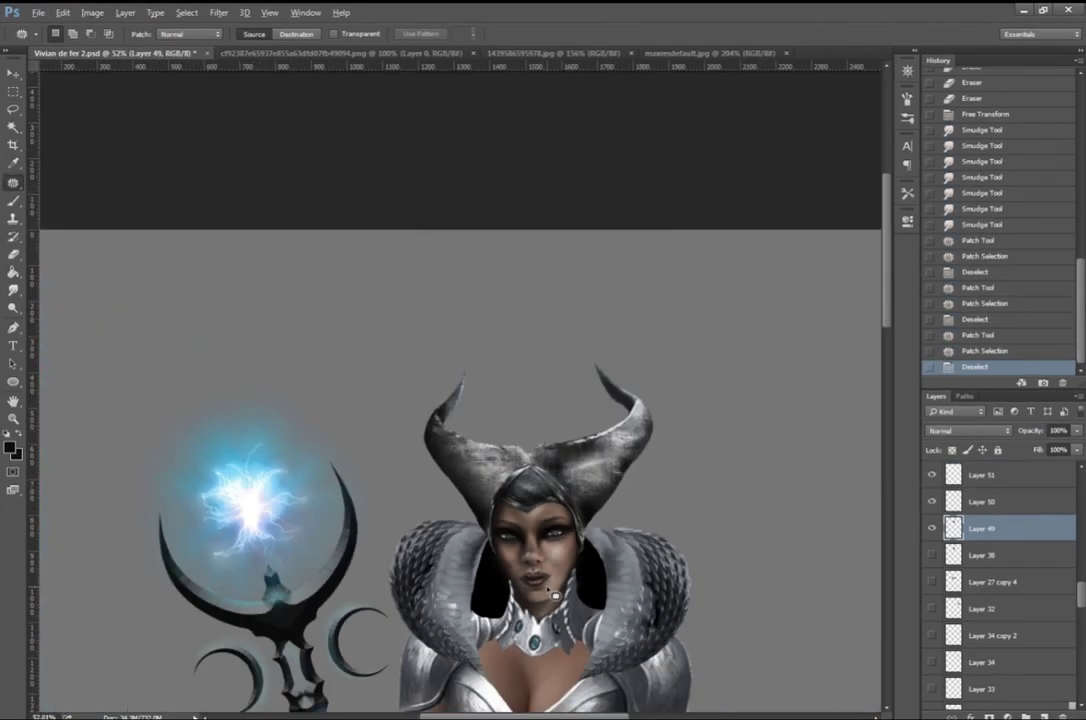
scroll(518, 360, up, 3)
scroll(1000, 580, up, 4)
Step: Check beneath the chest armour, add a new layer, and paint shading strokes near the left horn
click(932, 582)
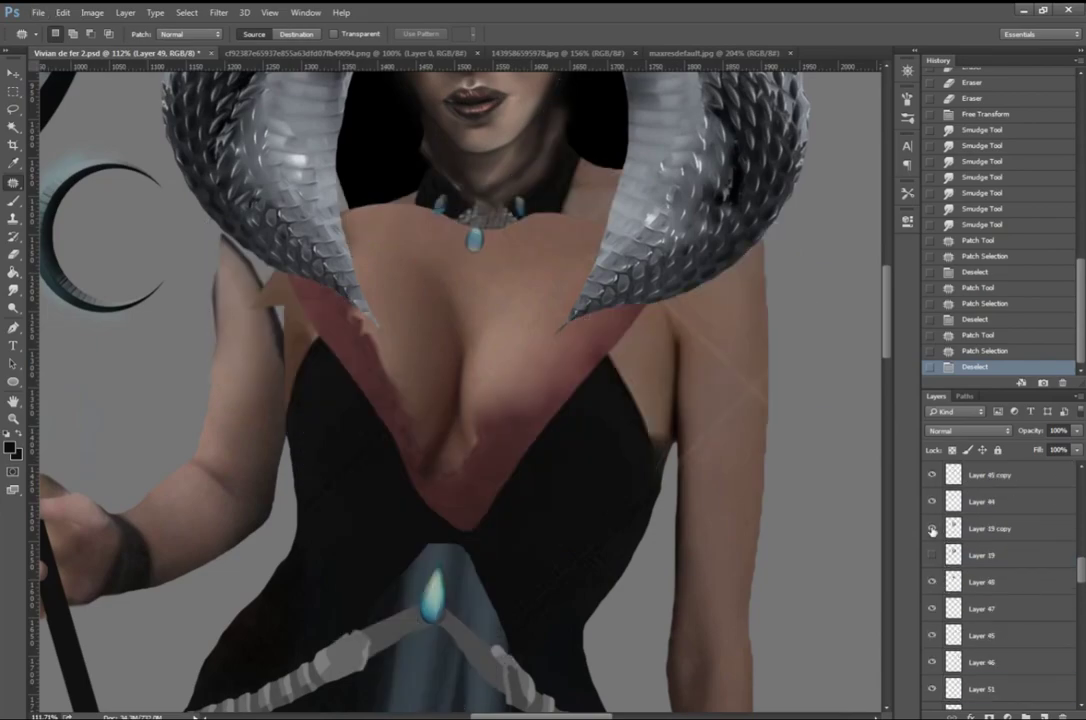
click(932, 582)
click(1043, 716)
key(b)
drag(300, 215, 335, 290)
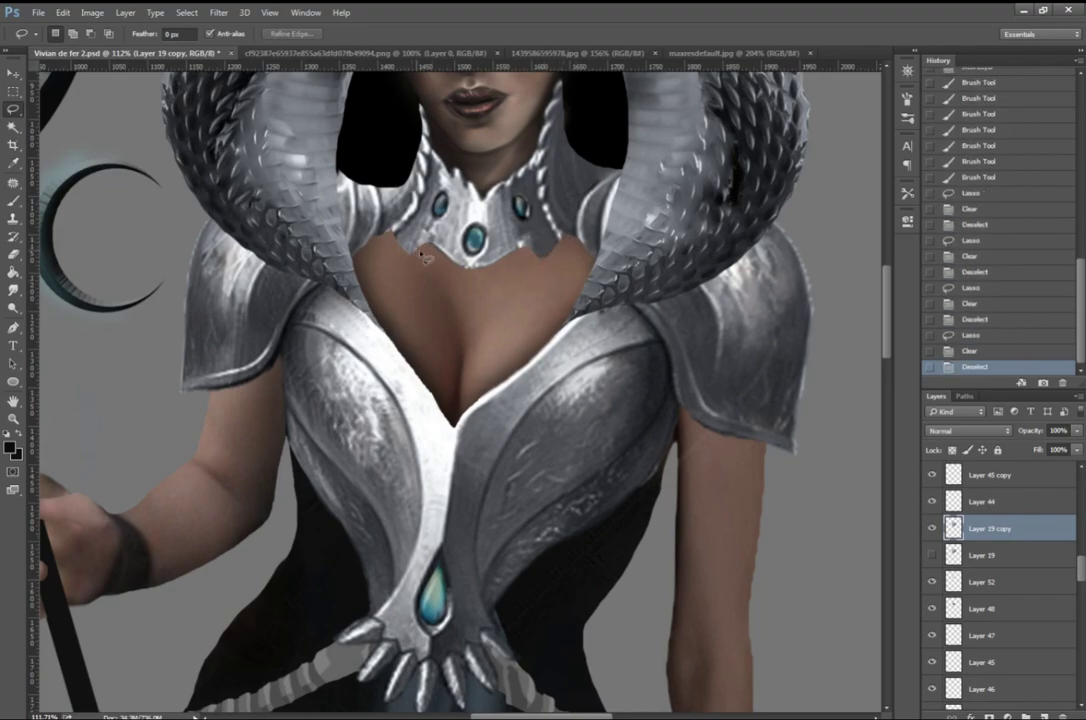
Step: On Layer 52, paint 32%-opacity shadows around the neckline, under the collar and along the arm
click(985, 581)
key(b)
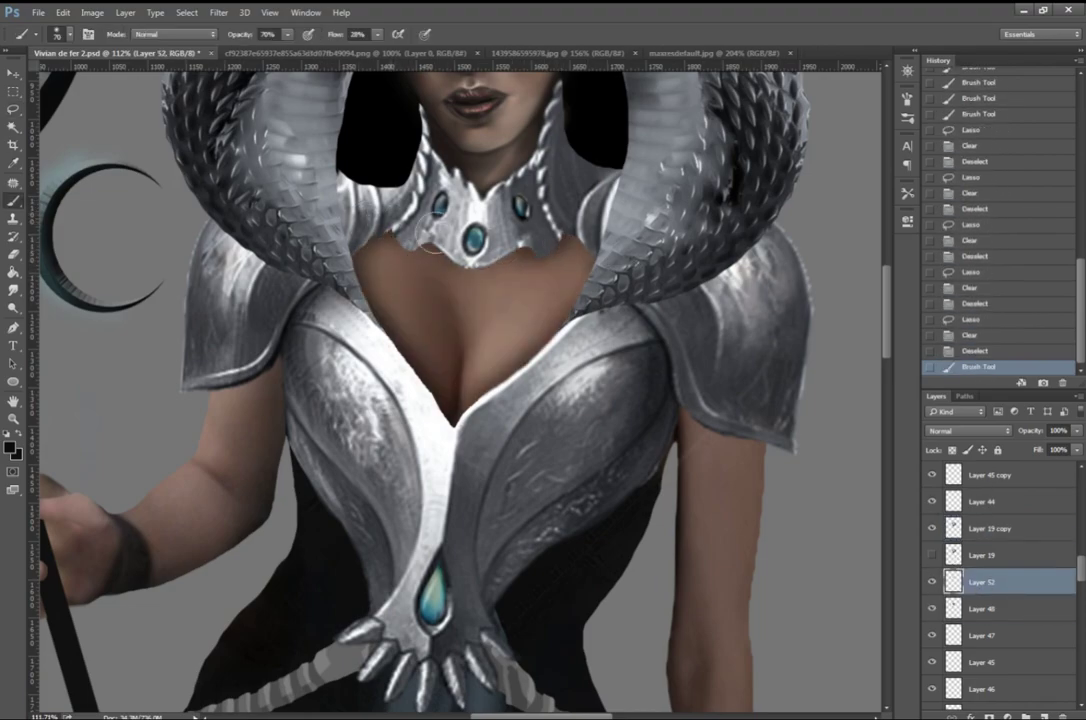
key(3)
key(2)
mouse_move(500, 200)
mouse_down()
mouse_move(495, 265)
mouse_move(450, 300)
mouse_up()
drag(440, 225, 380, 275)
drag(470, 195, 395, 245)
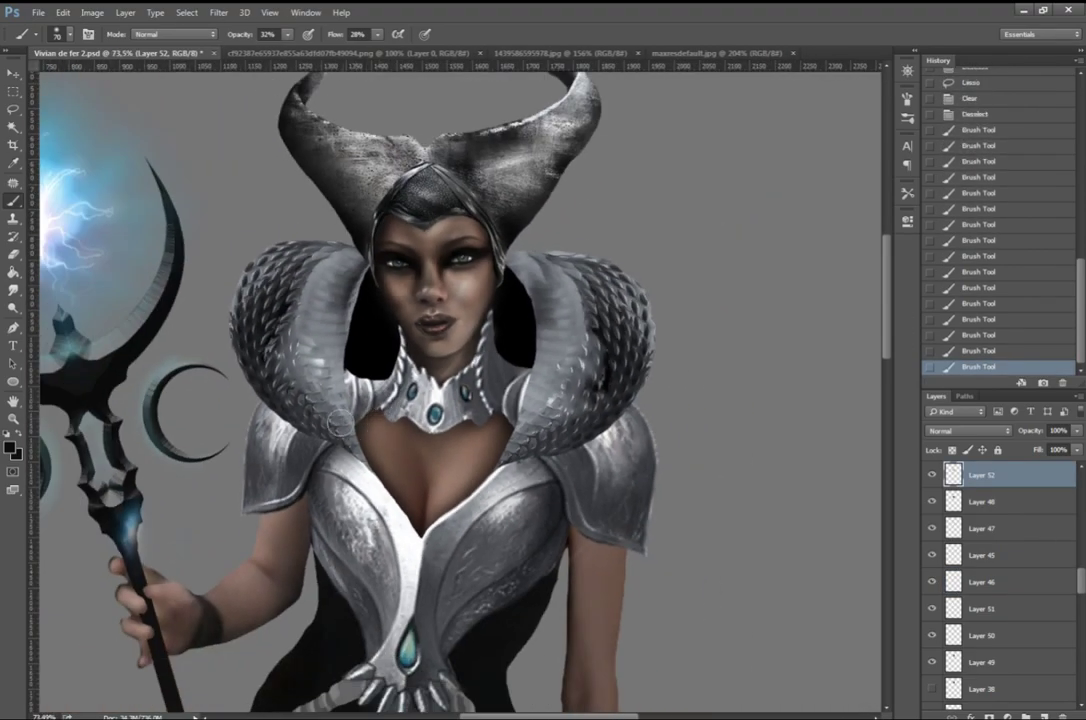
drag(614, 546, 551, 705)
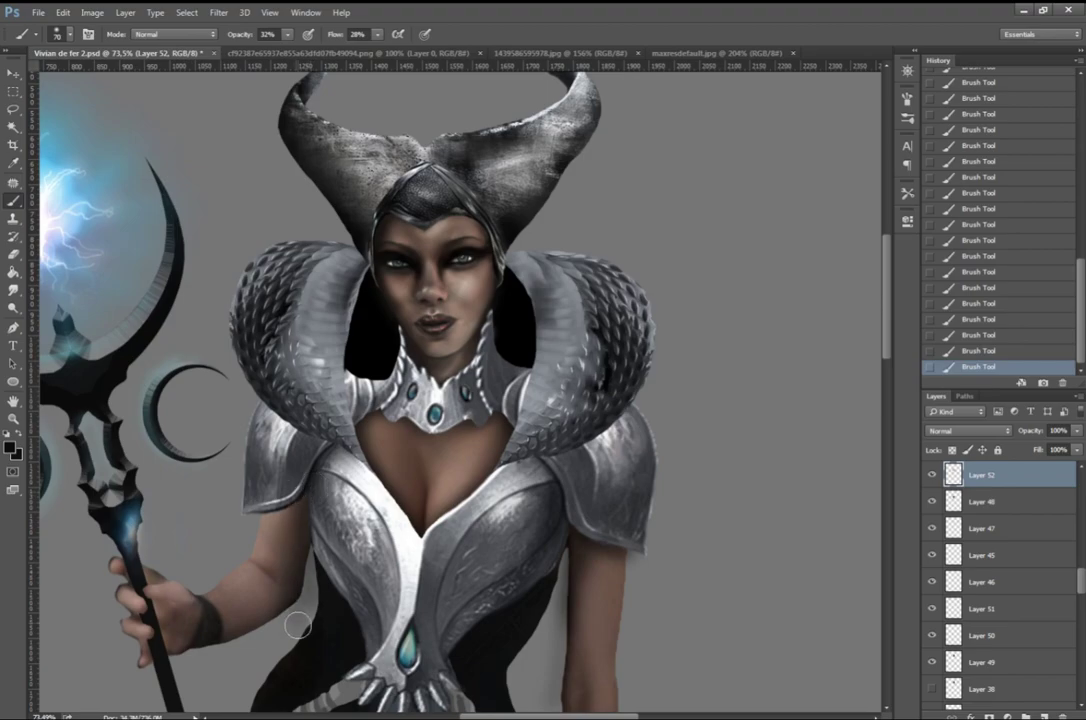
Step: Load the figure's outline, invert it, and erase the stray shadow outside the figure
ctrl+click(953, 528)
key(e)
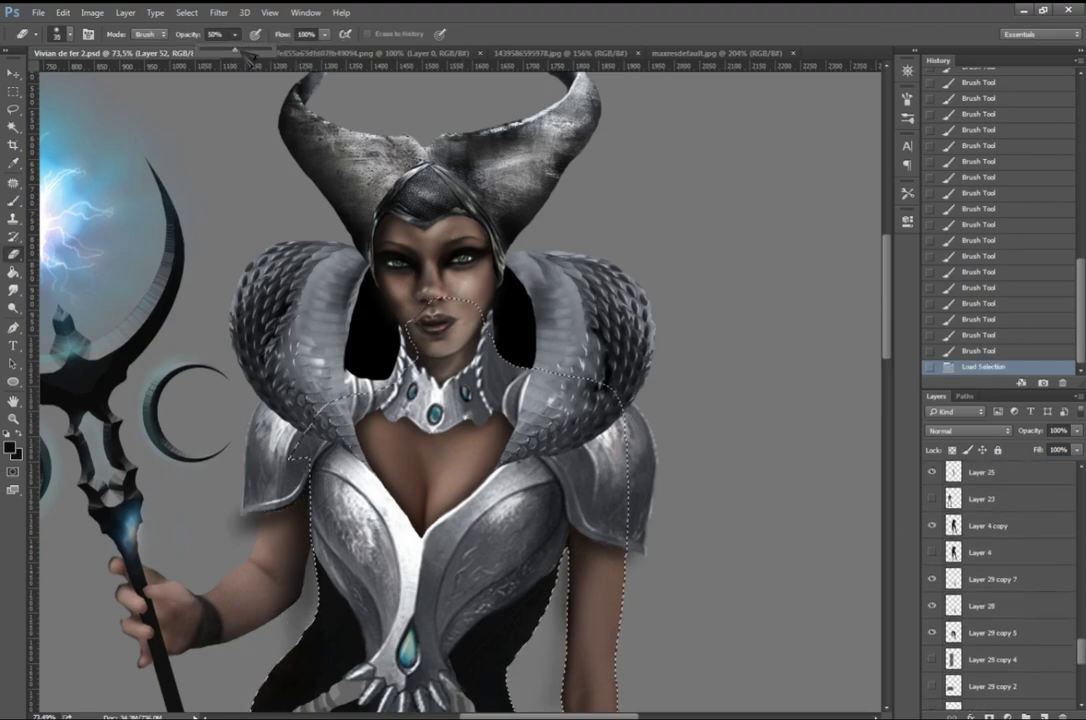
mouse_move(526, 495)
mouse_down()
mouse_move(526, 560)
mouse_move(528, 520)
mouse_up()
click(970, 351)
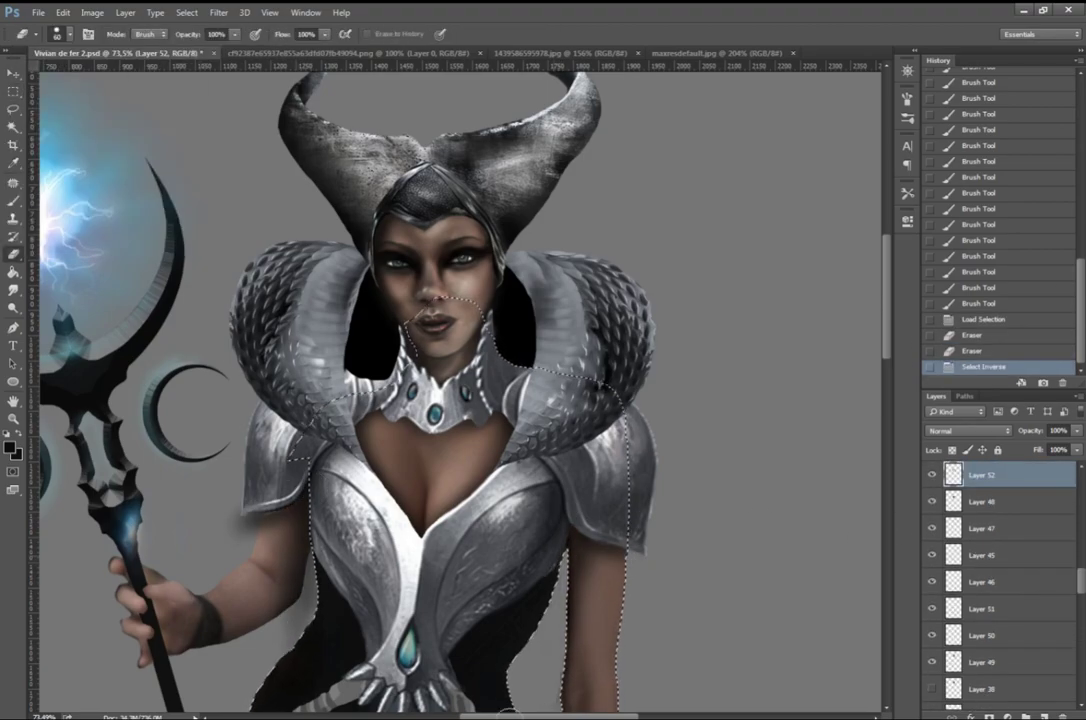
key(ctrl+alt+z)
key(ctrl+shift+i)
scroll(561, 263, down, 5)
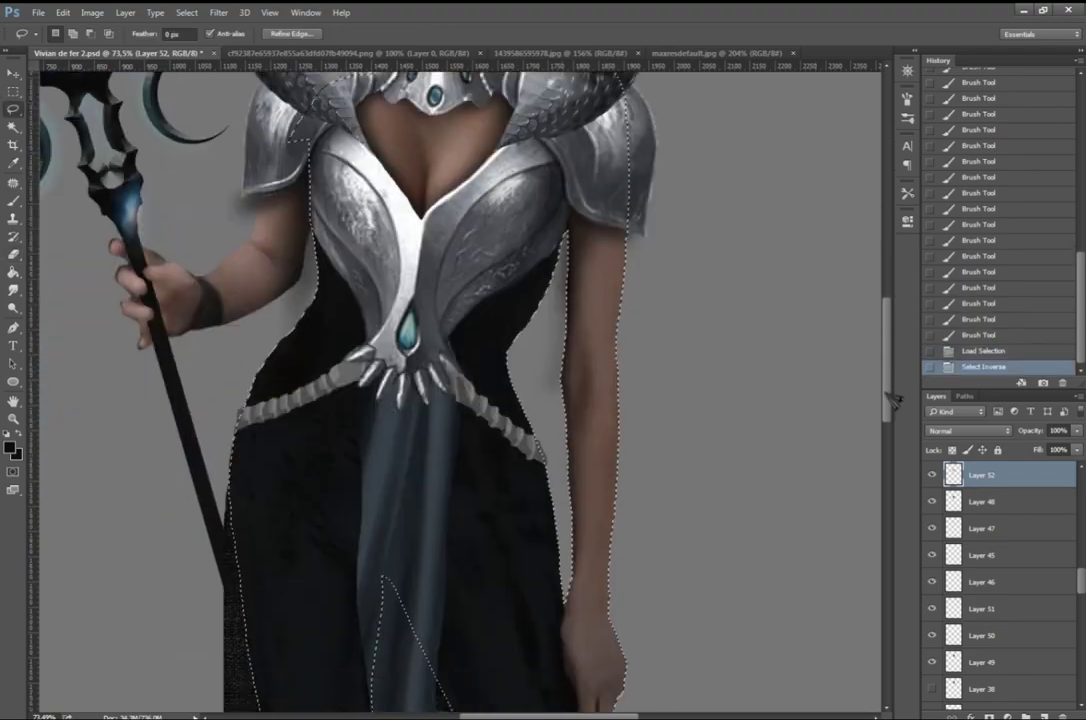
click(519, 520)
scroll(519, 520, up, 5)
scroll(983, 577, down, 5)
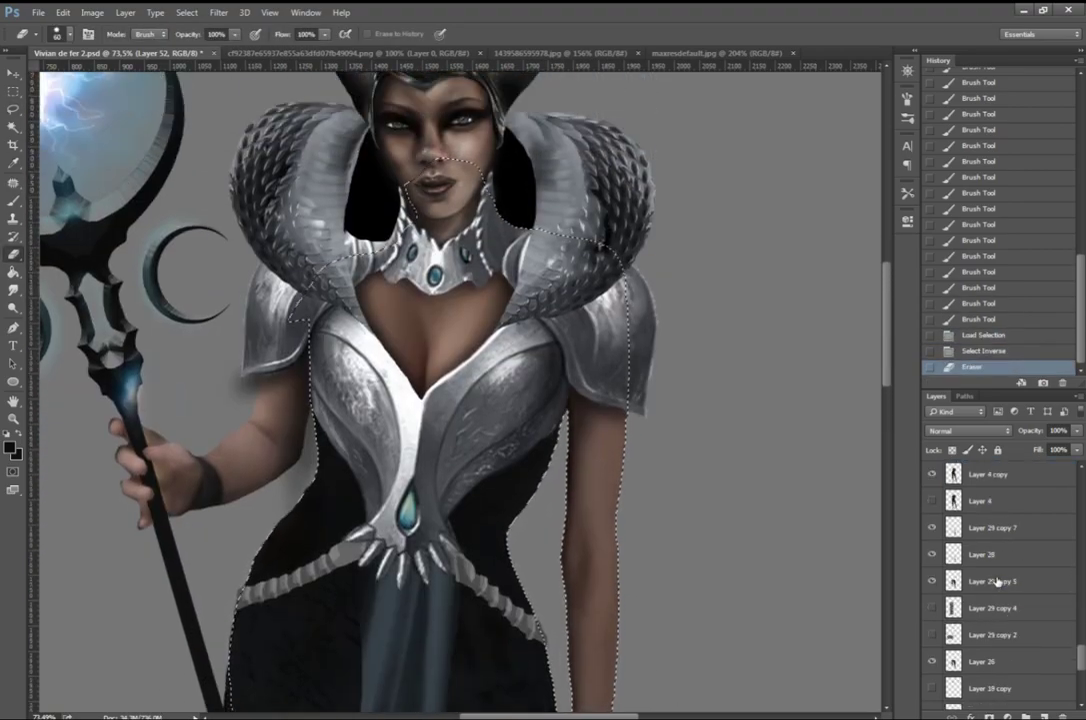
scroll(934, 634, down, 5)
scroll(933, 650, down, 3)
Step: Reload and invert the figure outline, erase the shadow spilling past the arm, then deselect
ctrl+click(953, 618)
click(13, 90)
right_click(288, 378)
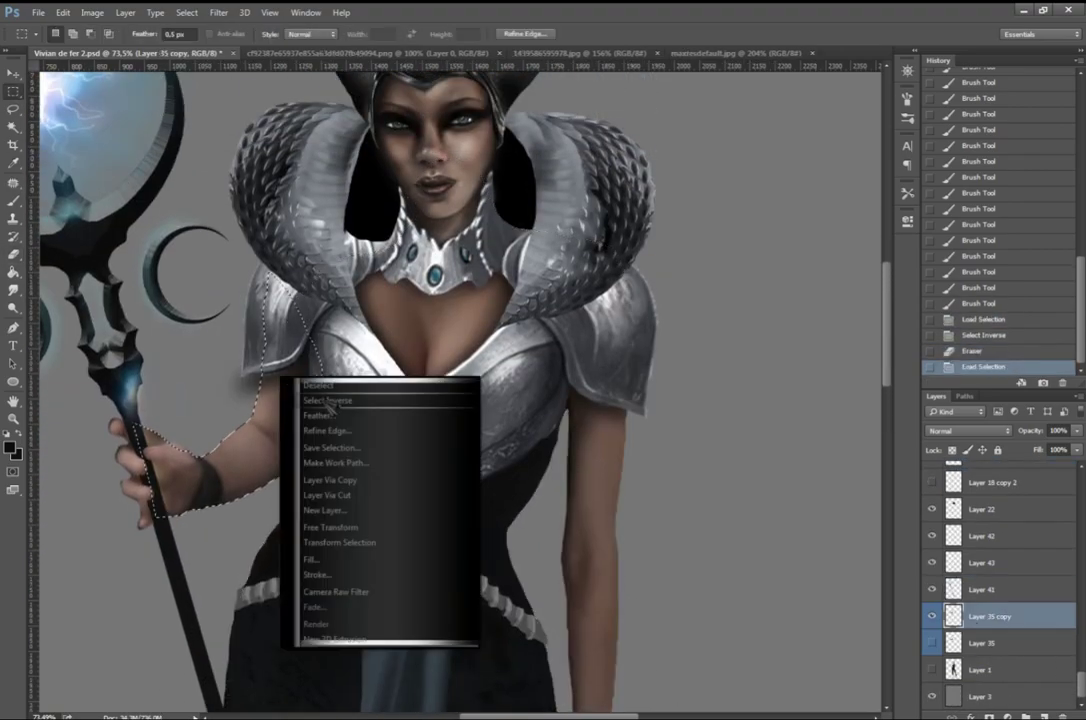
click(320, 410)
key(e)
drag(258, 352, 267, 430)
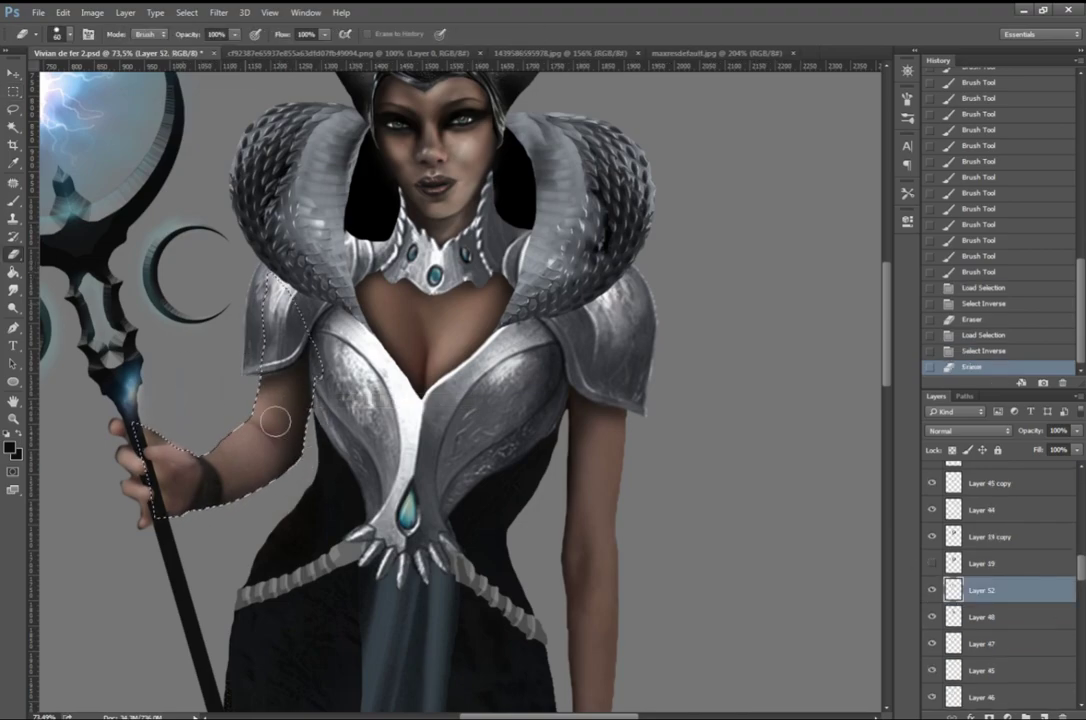
drag(234, 358, 240, 366)
key(ctrl+d)
key(m)
scroll(430, 200, up, 4)
scroll(973, 612, up, 1)
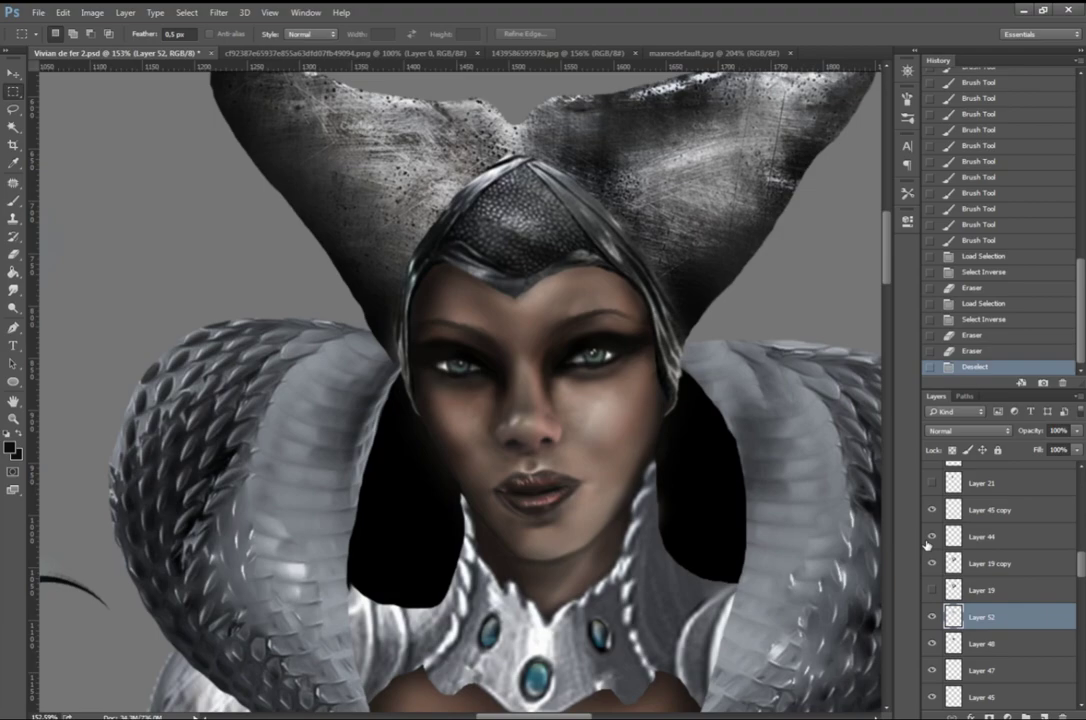
scroll(952, 580, down, 3)
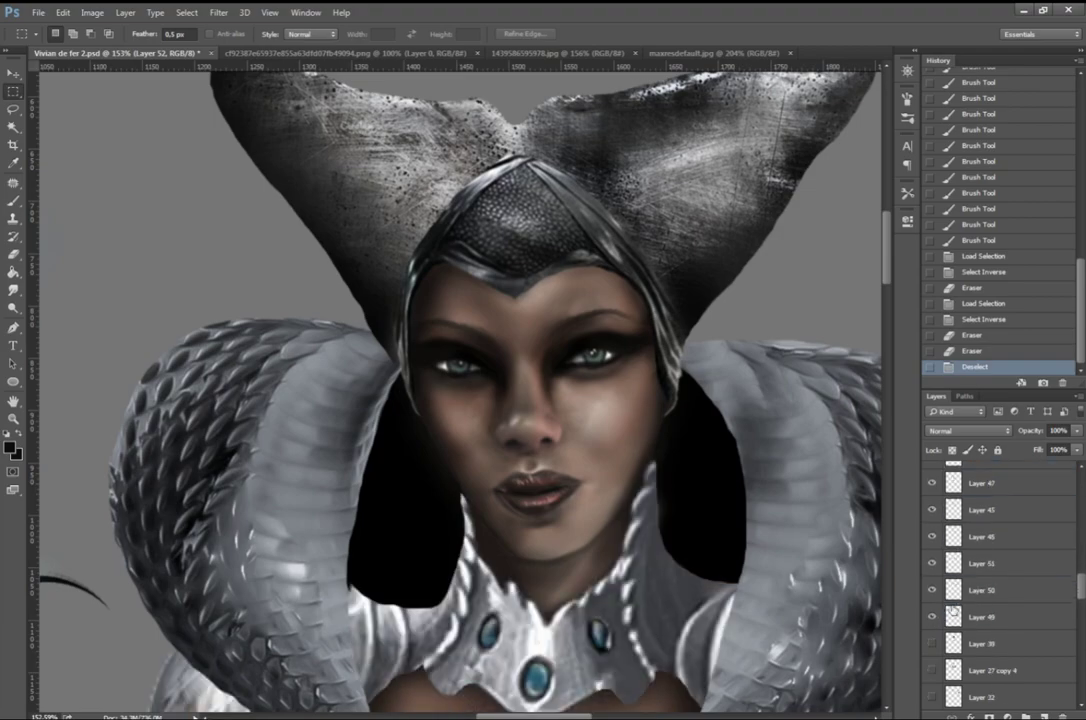
Step: Show Layer 50 again and paint soft skin shading over the nose bridge on a new layer
click(932, 590)
scroll(410, 390, up, 2)
key(ctrl+shift+alt+n)
key(b)
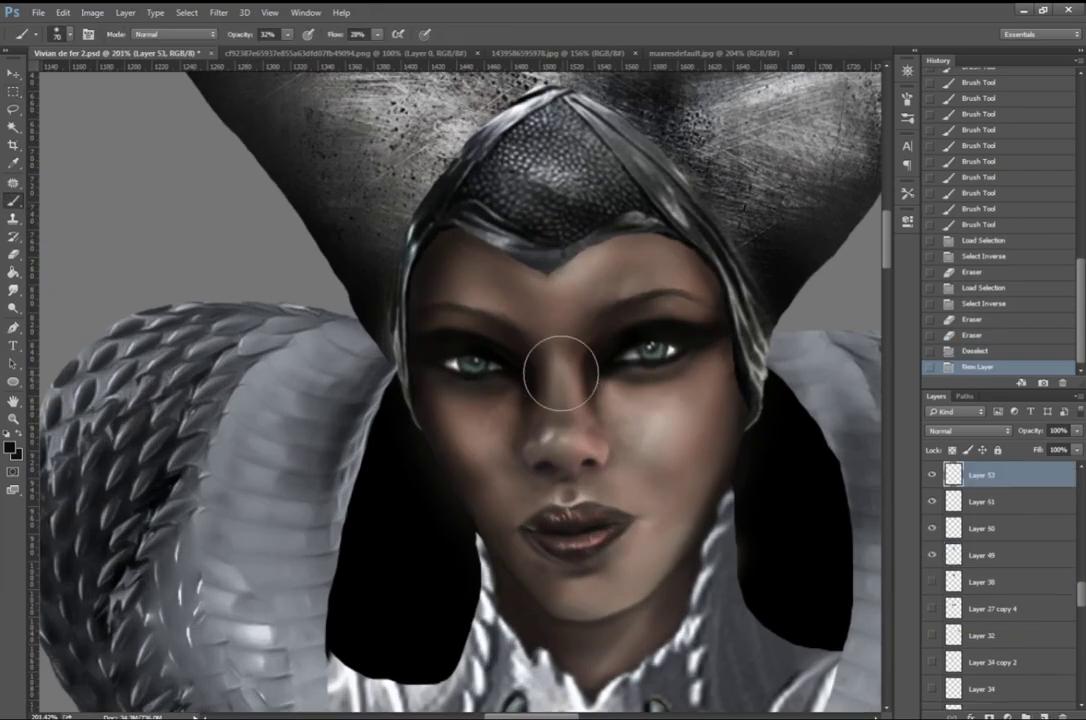
alt+click(580, 383)
mouse_move(470, 300)
mouse_down()
mouse_move(500, 340)
mouse_move(478, 370)
mouse_move(486, 366)
mouse_up()
key(ctrl+alt+z)
key(ctrl+alt+z)
key(ctrl+alt+z)
alt+click(559, 395)
drag(468, 322, 480, 364)
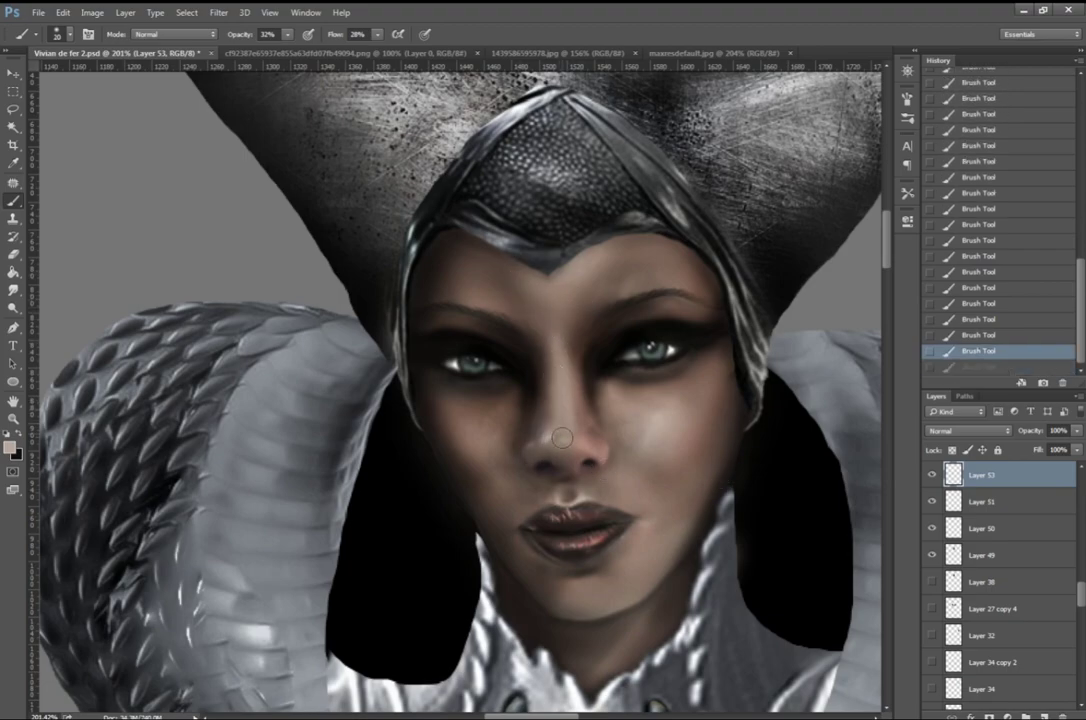
key(e)
drag(580, 400, 606, 412)
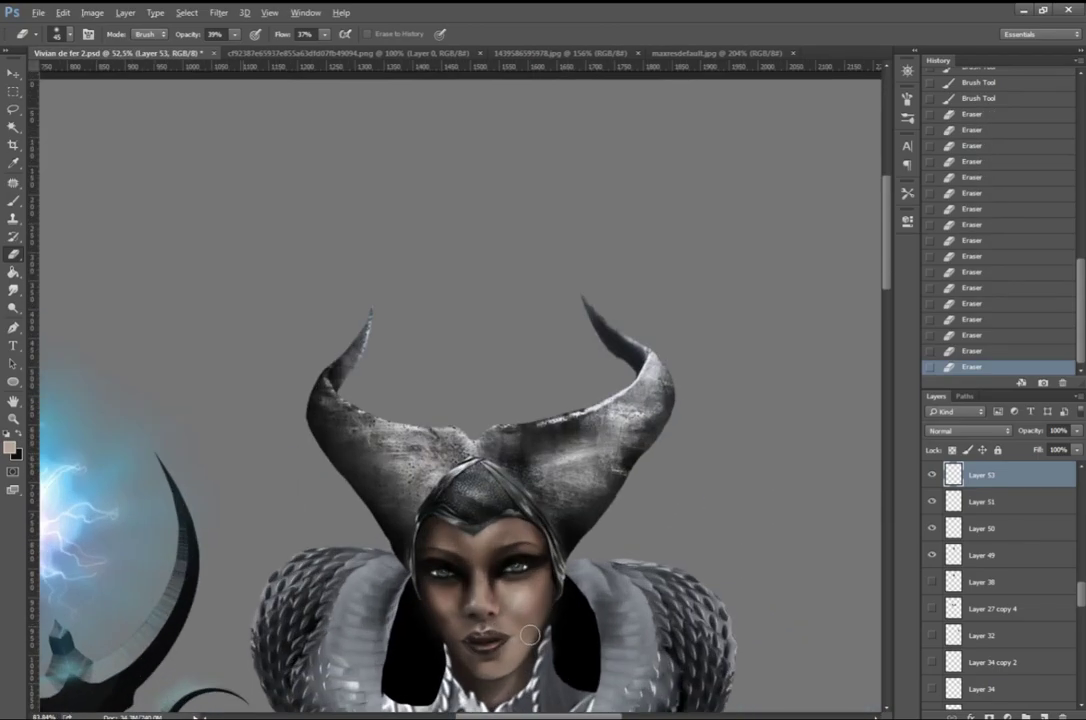
Step: Save the painting from the File menu and select Layer 4 copy
click(38, 12)
click(80, 114)
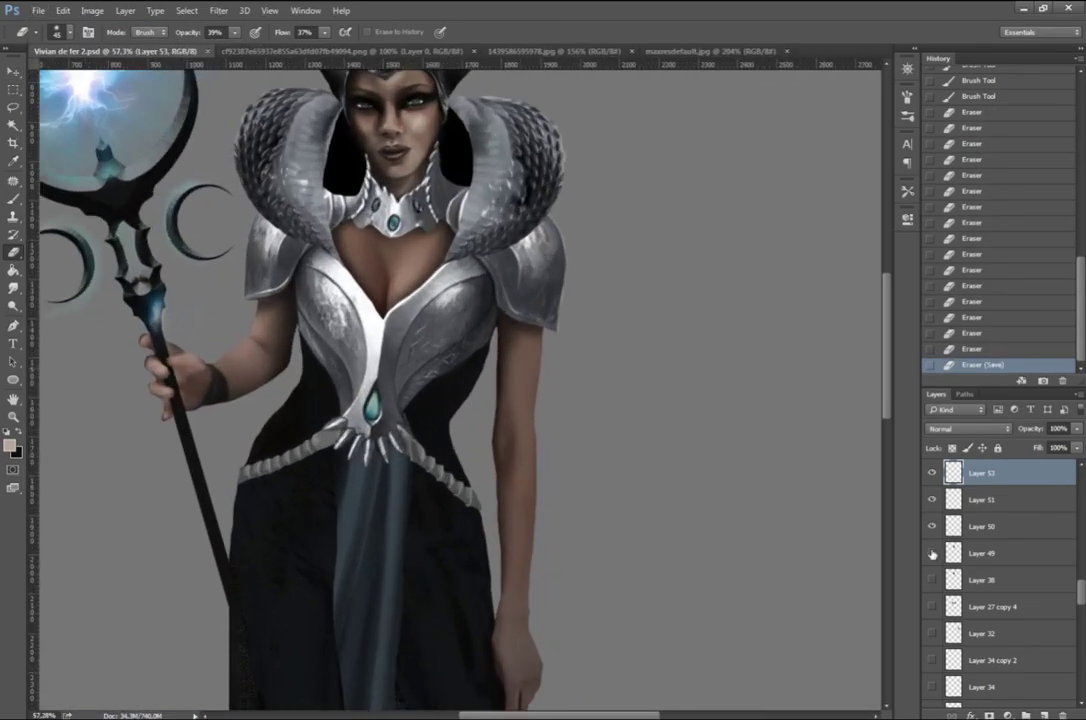
scroll(990, 580, down, 5)
click(990, 526)
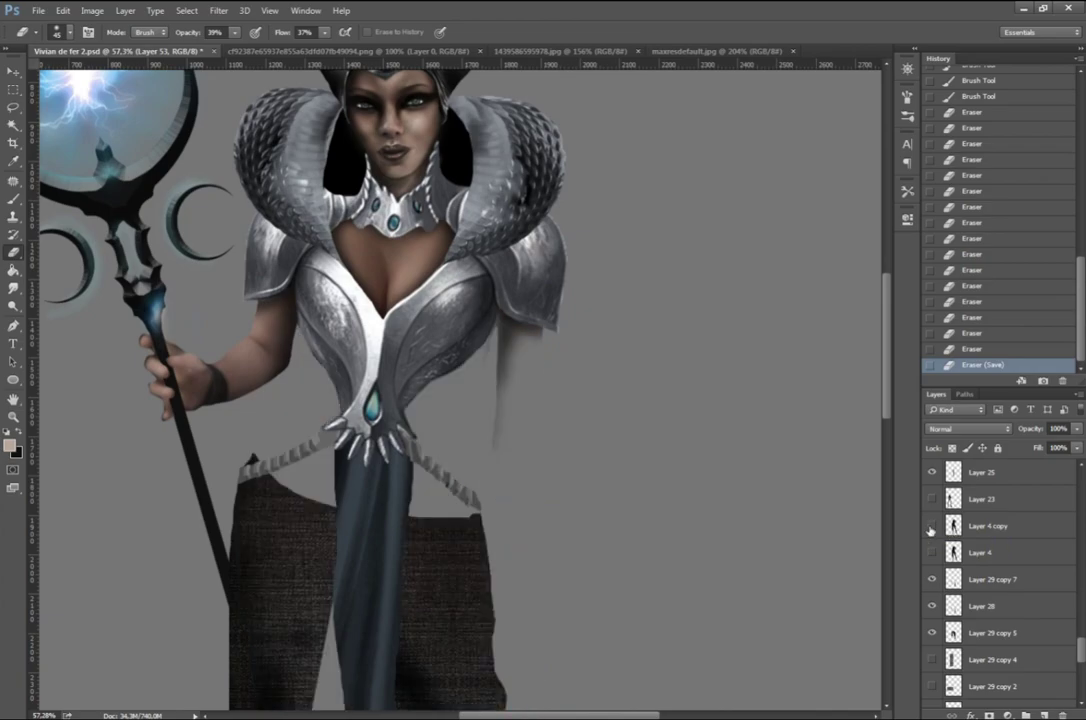
Step: Paint along the right arm's edge inside a lasso selection on a new top layer
key(l)
scroll(521, 411, up, 2)
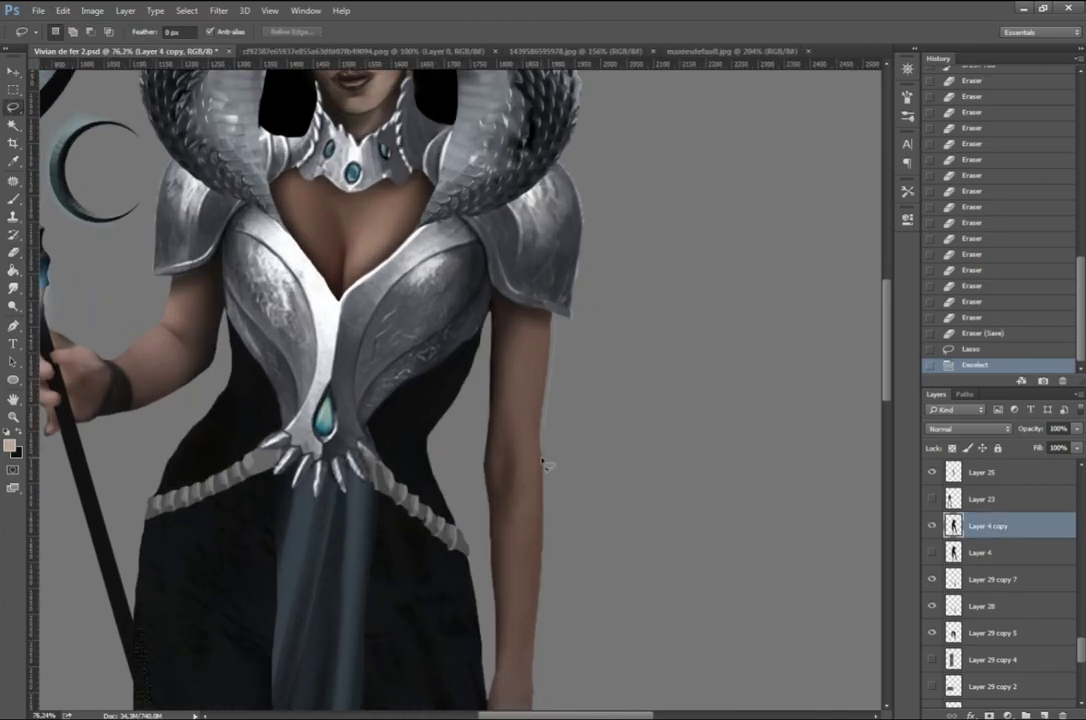
drag(545, 463, 541, 455)
key(ctrl+shift+alt+n)
key(ctrl+shift+bracketright)
key(b)
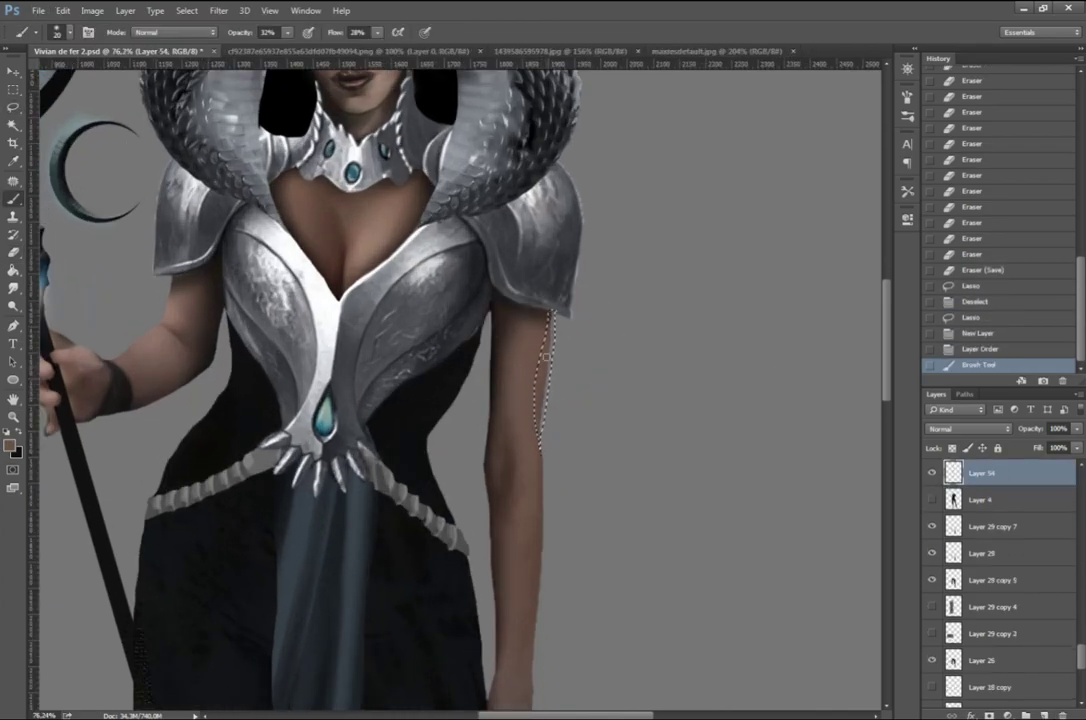
drag(556, 345, 562, 322)
key(ctrl+d)
key(l)
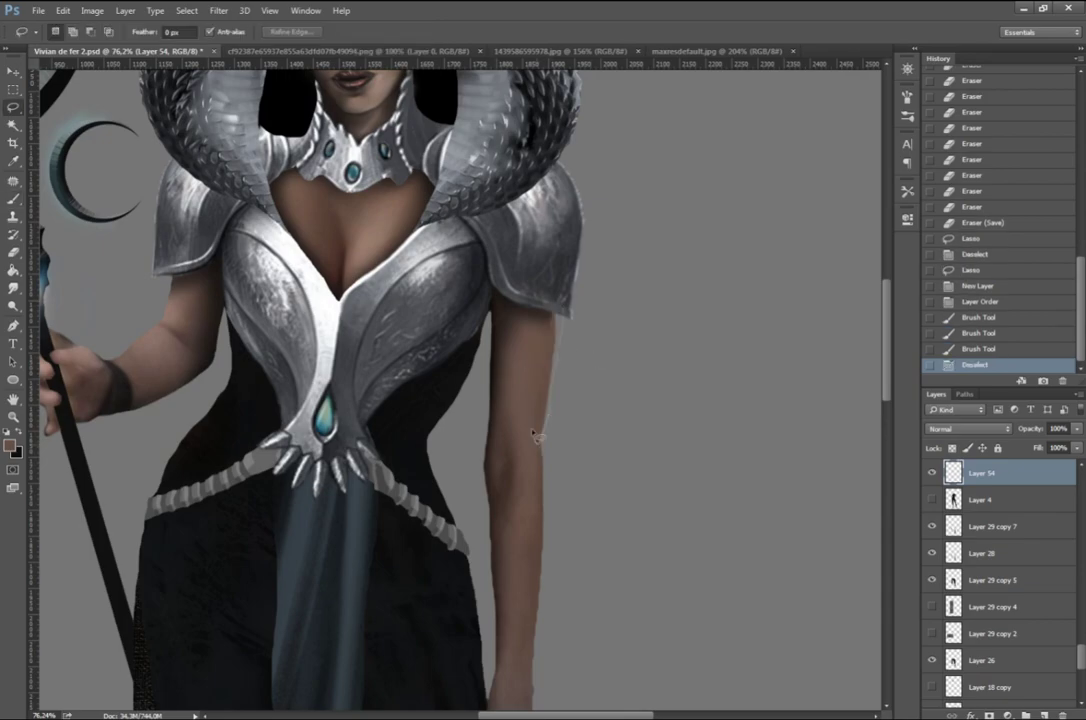
drag(535, 435, 547, 418)
key(b)
key(ctrl+d)
key(m)
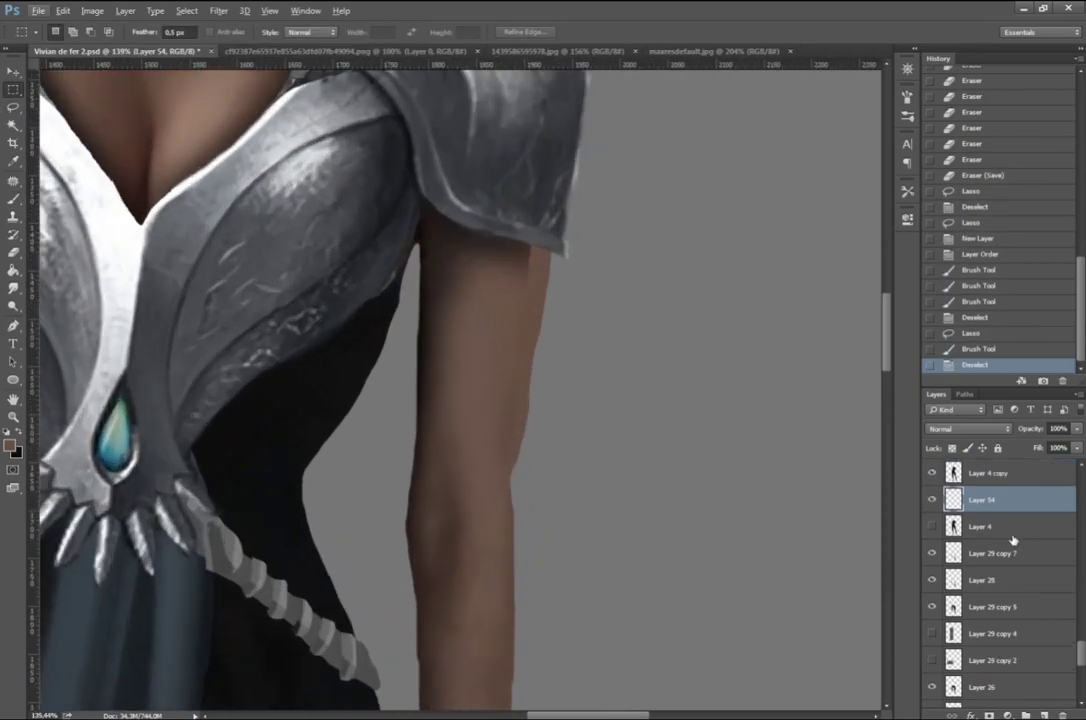
Step: Smudge the arm edge under the shoulder plate on Layer 52
scroll(1022, 566, down, 5)
scroll(1000, 560, up, 5)
click(960, 553)
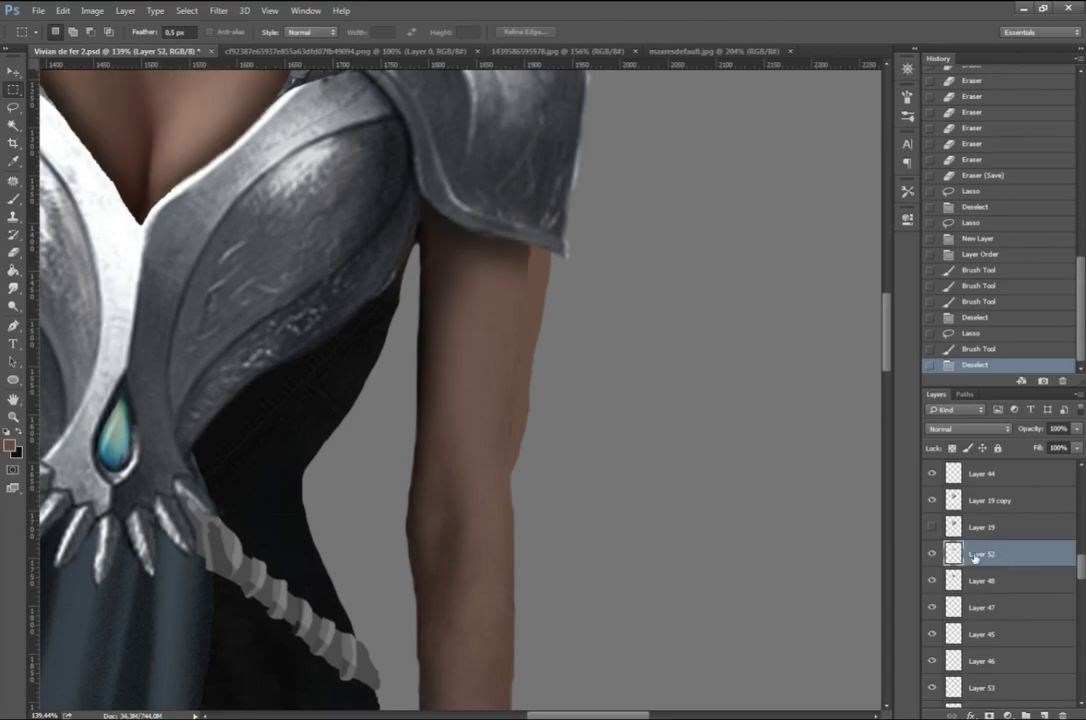
key(r)
drag(519, 259, 541, 259)
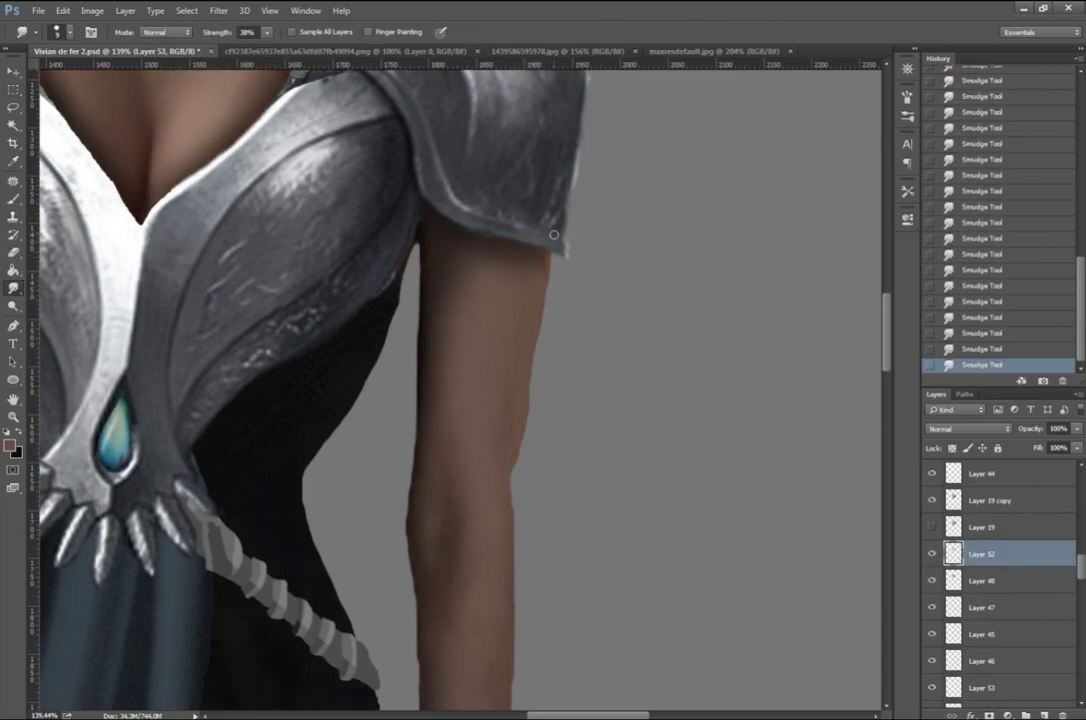
Step: Lasso and delete the stray pixels beside the arm on Layer 54, then view the whole figure
key(l)
scroll(966, 597, down, 5)
click(990, 538)
click(553, 284)
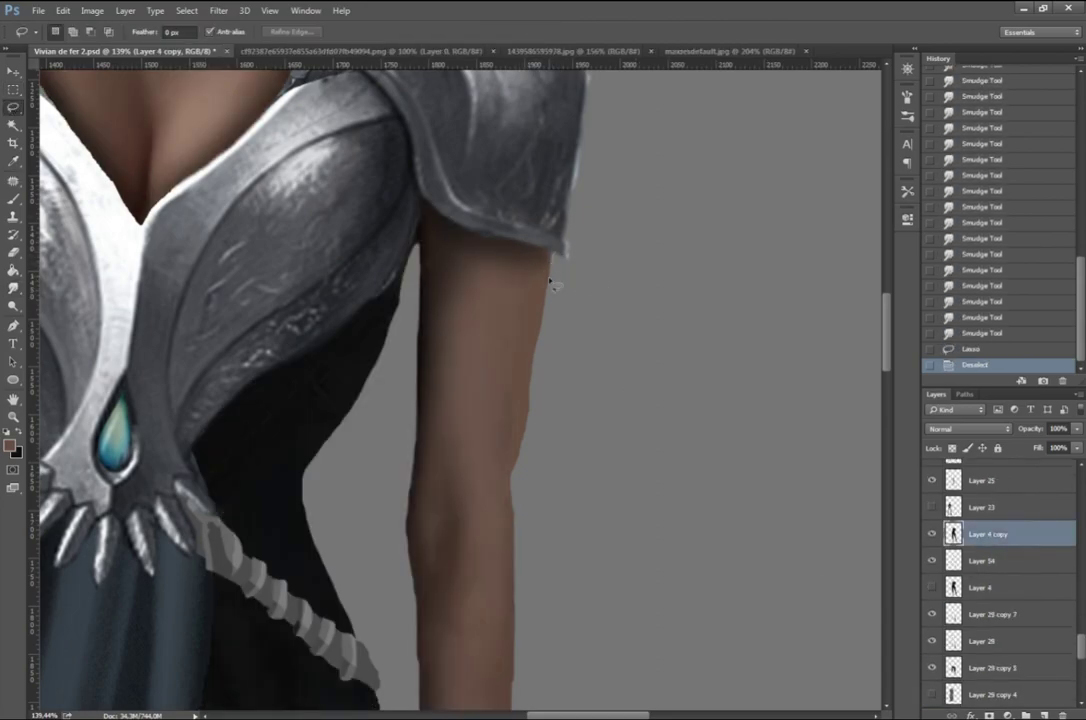
click(962, 560)
key(Delete)
key(ctrl+d)
key(ctrl+0)
scroll(608, 538, up, 2)
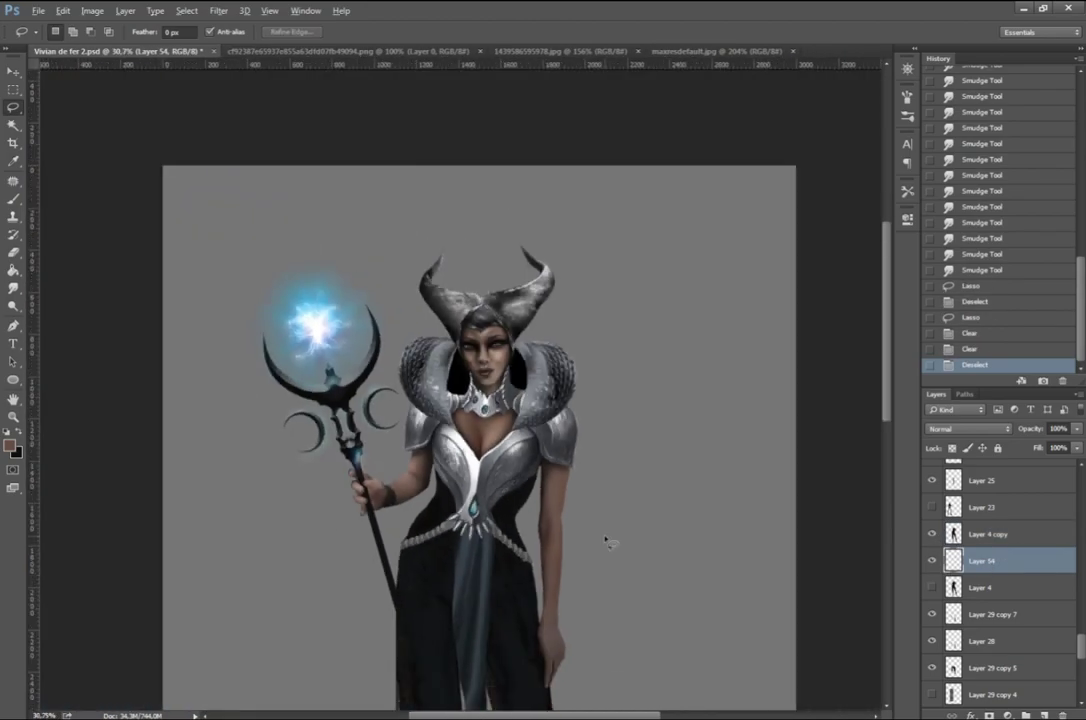
scroll(608, 538, up, 3)
scroll(950, 563, down, 3)
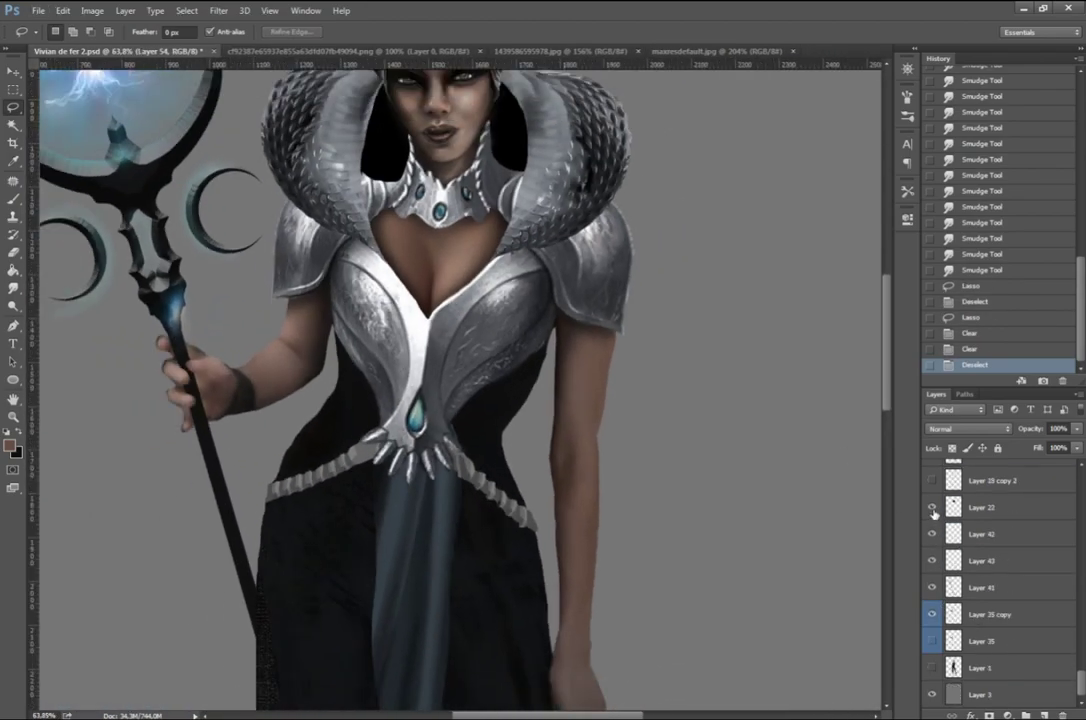
key(ctrl+0)
scroll(764, 453, up, 3)
Step: Paste the snakeskin texture and shrink it up onto the shoulder area
key(ctrl+shift+Tab)
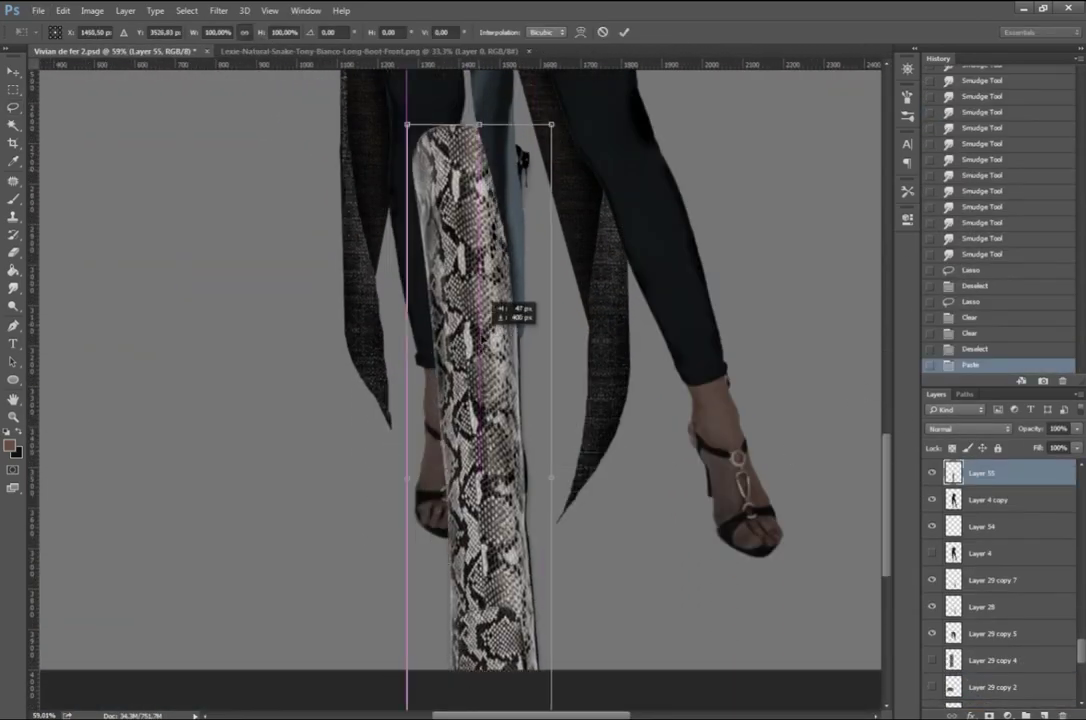
drag(494, 302, 462, 168)
key(ctrl+0)
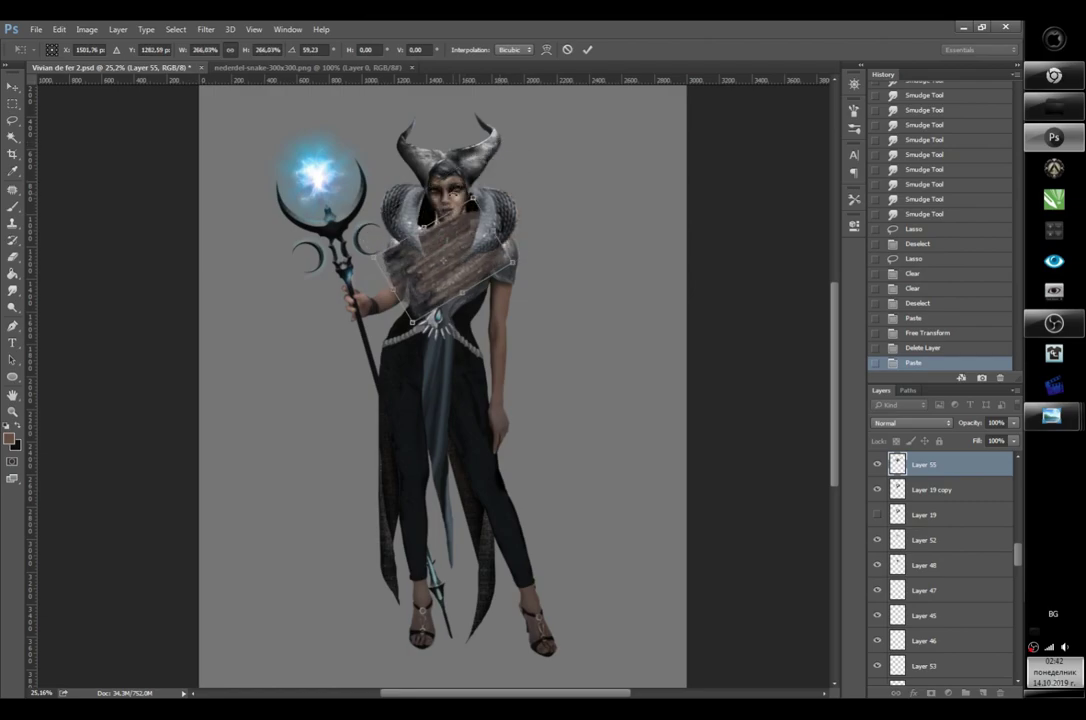
scroll(460, 280, up, 5)
Step: Warp the snakeskin lace so it bulges over and hugs the left shoulder
right_click(521, 194)
click(612, 350)
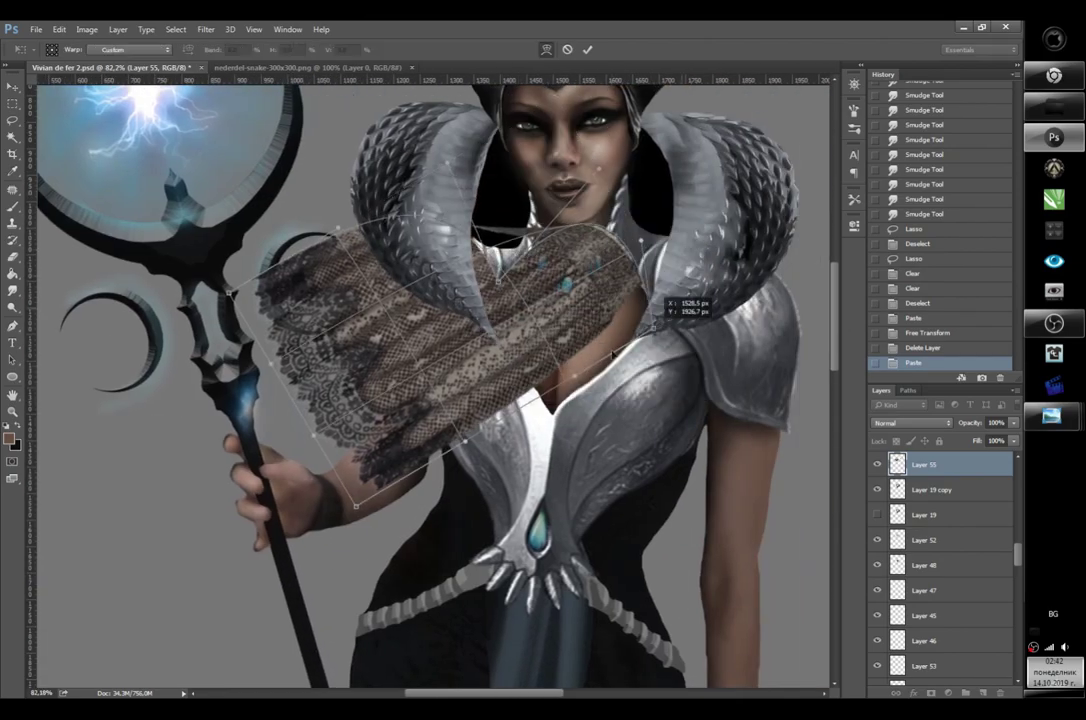
mouse_move(612, 352)
mouse_down()
mouse_move(318, 233)
mouse_move(505, 395)
mouse_move(540, 310)
mouse_up()
mouse_move(300, 300)
mouse_down()
mouse_move(270, 370)
mouse_move(362, 157)
mouse_move(269, 301)
mouse_move(372, 160)
mouse_up()
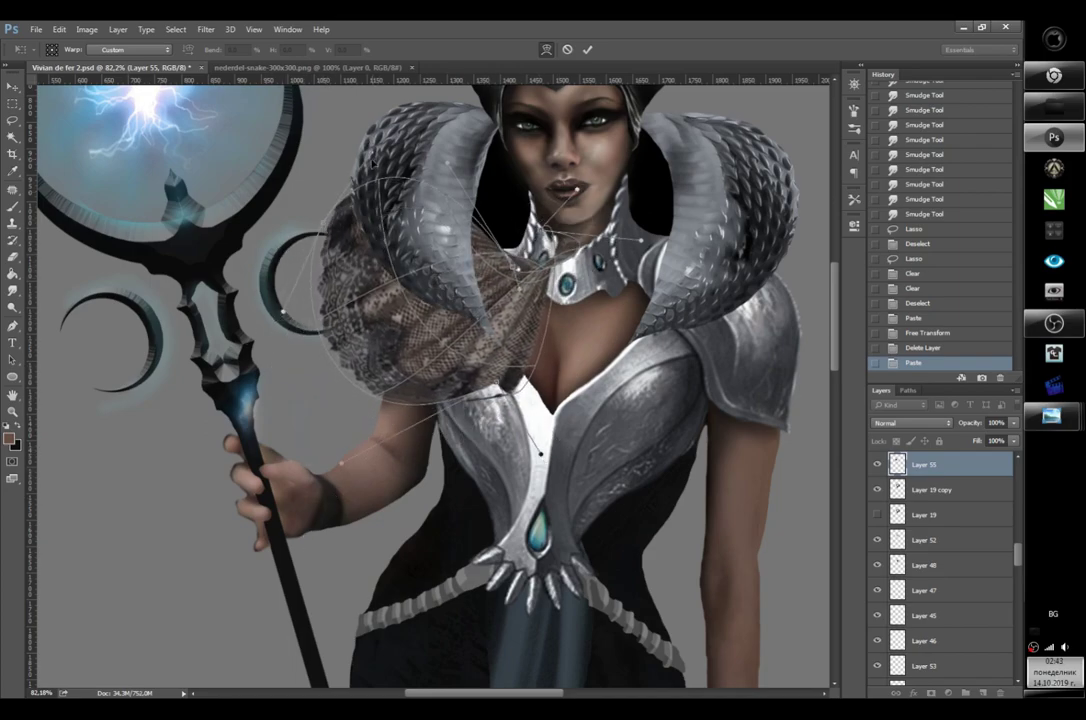
scroll(356, 265, down, 3)
scroll(356, 265, up, 1)
mouse_move(300, 290)
mouse_down()
mouse_move(455, 398)
mouse_move(484, 375)
mouse_up()
Step: Lower the lace to 61% opacity and fit a vertically flipped copy on the right shoulder
drag(1005, 442, 996, 442)
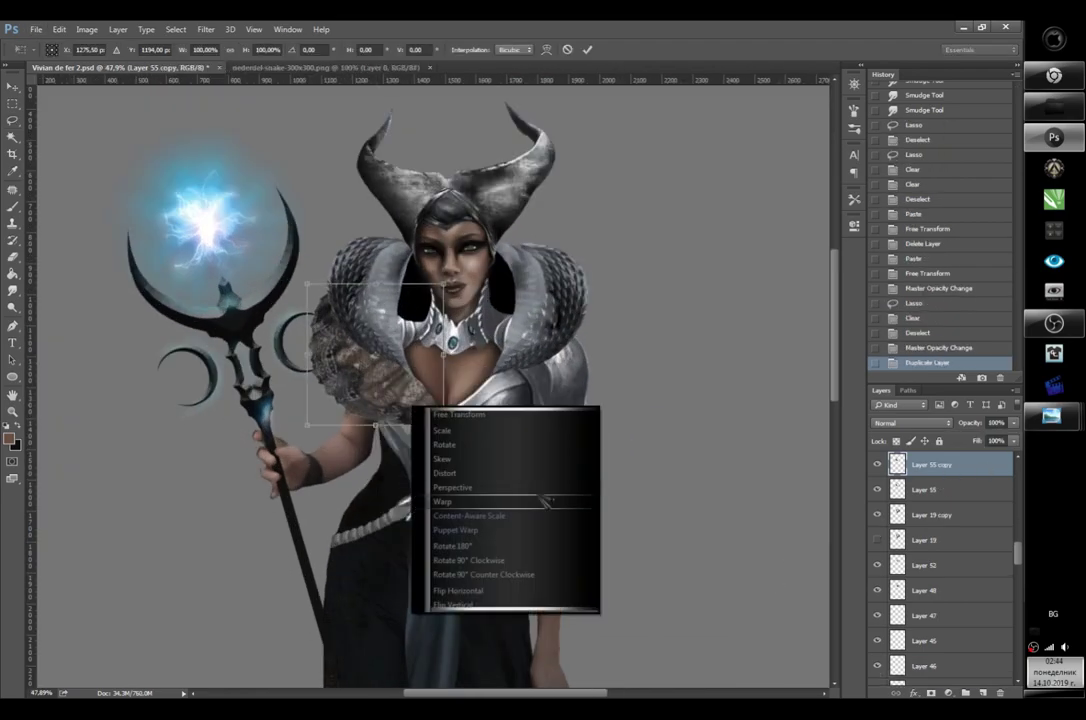
click(453, 604)
drag(543, 387, 560, 400)
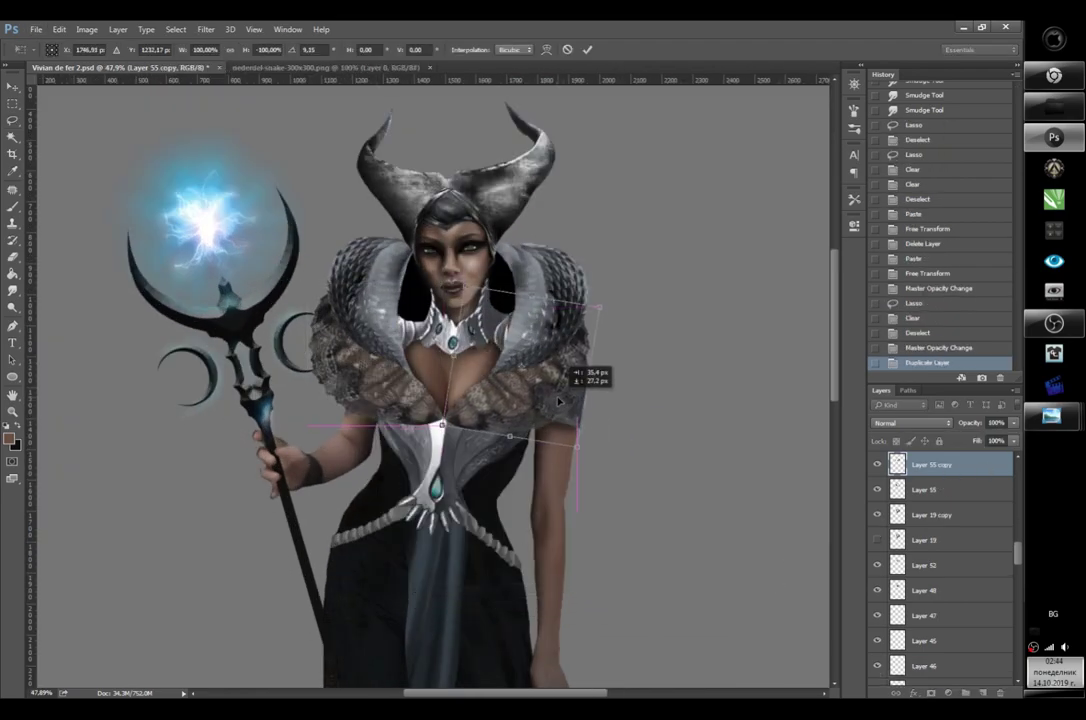
scroll(562, 392, up, 5)
drag(605, 437, 690, 335)
key(Return)
scroll(237, 504, down, 3)
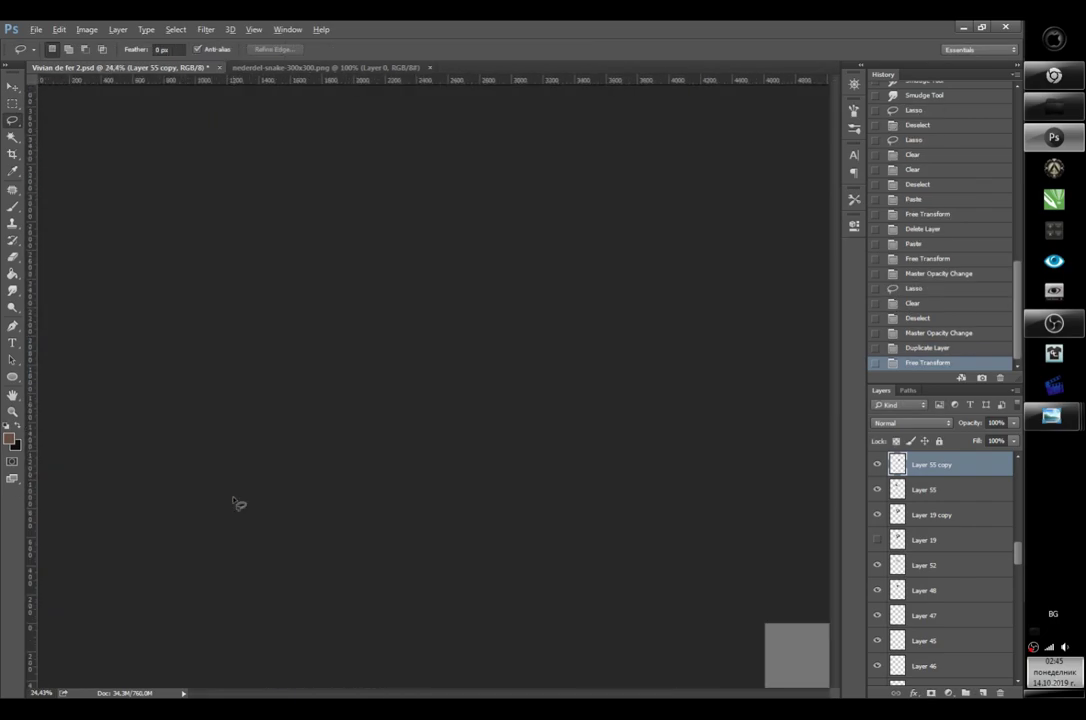
scroll(430, 390, down, 3)
Step: Hide the Layer 55 copy lace and toggle the reference face layers, including Layer 9, to compare
click(877, 464)
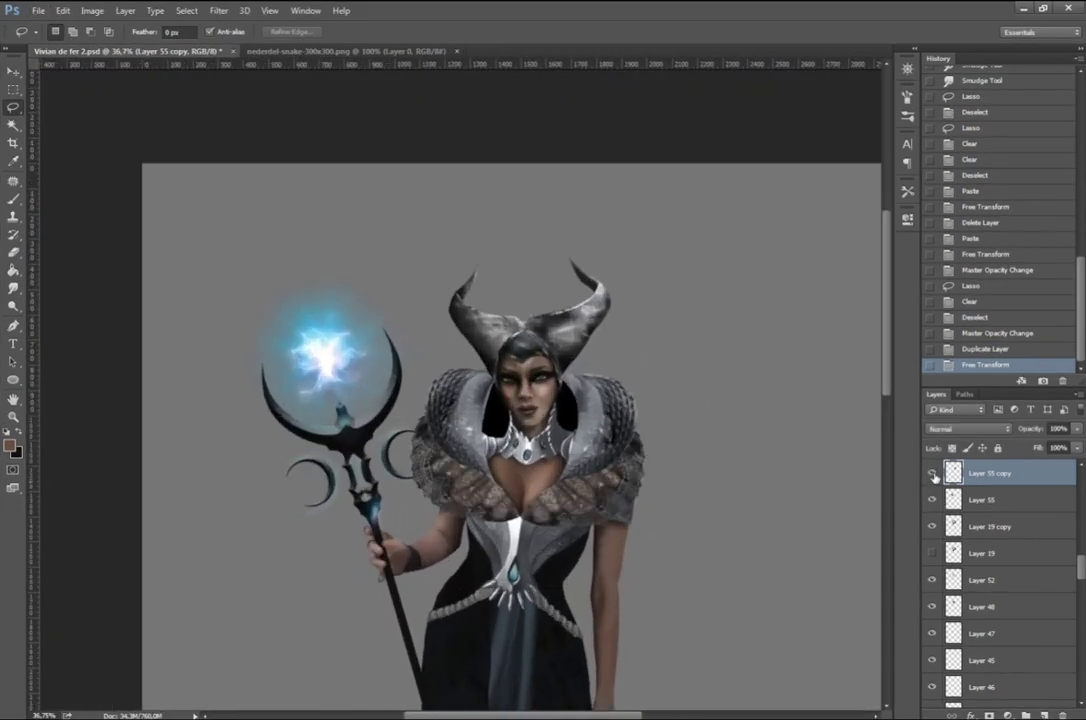
scroll(560, 560, up, 5)
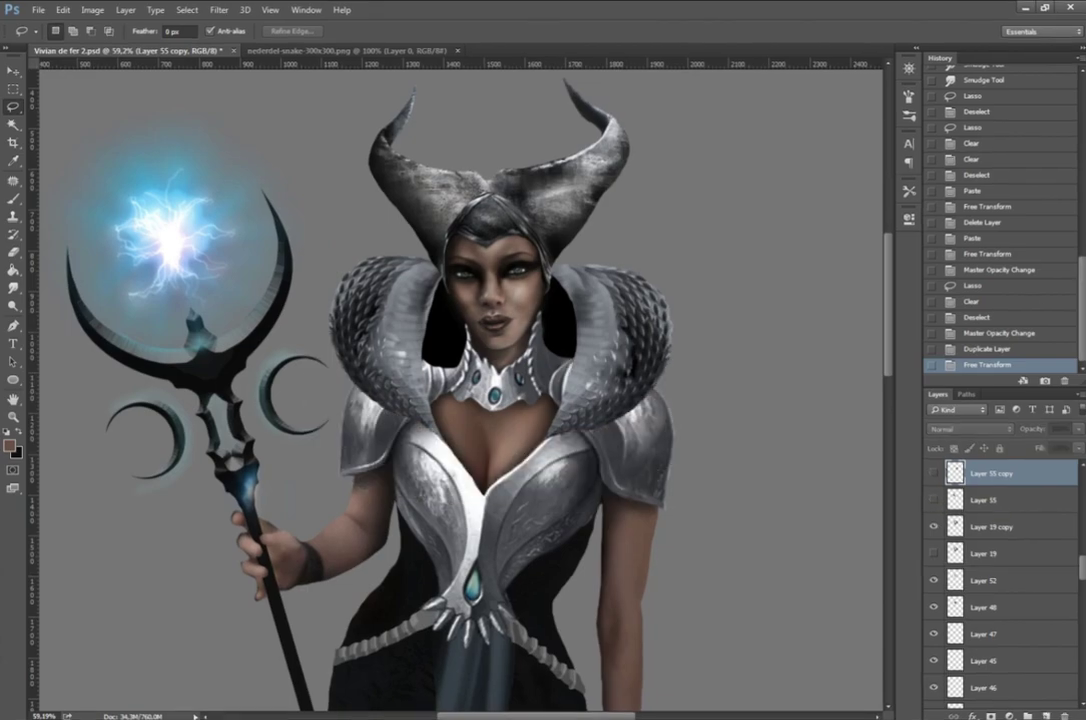
click(933, 500)
click(933, 500)
click(933, 526)
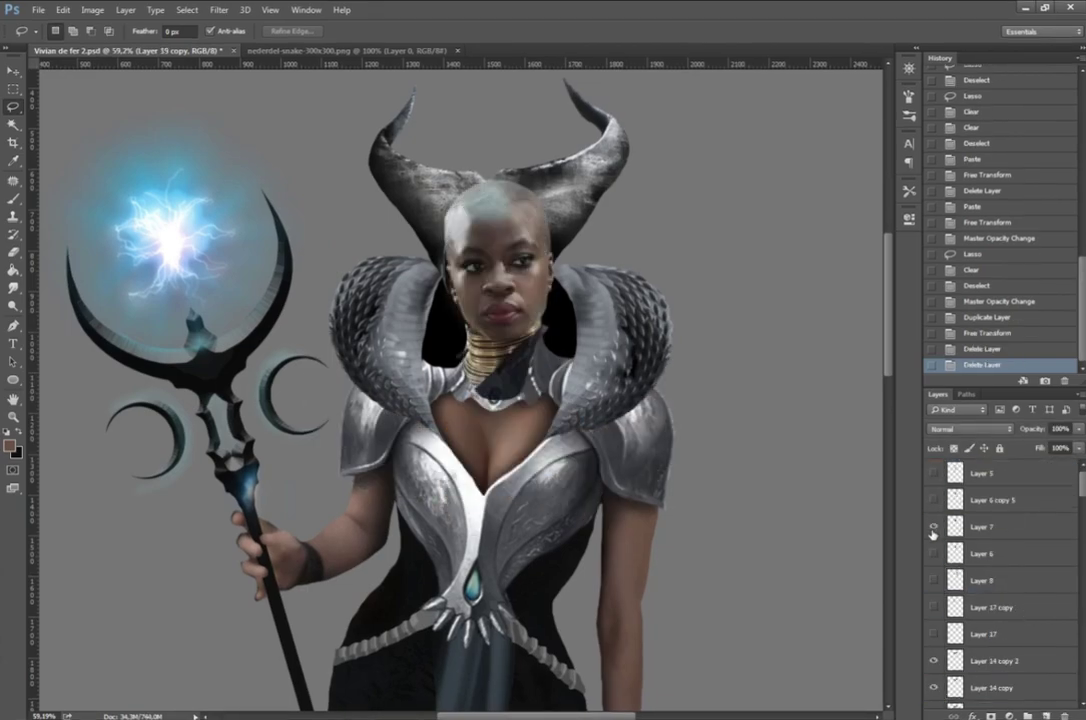
click(933, 526)
click(934, 580)
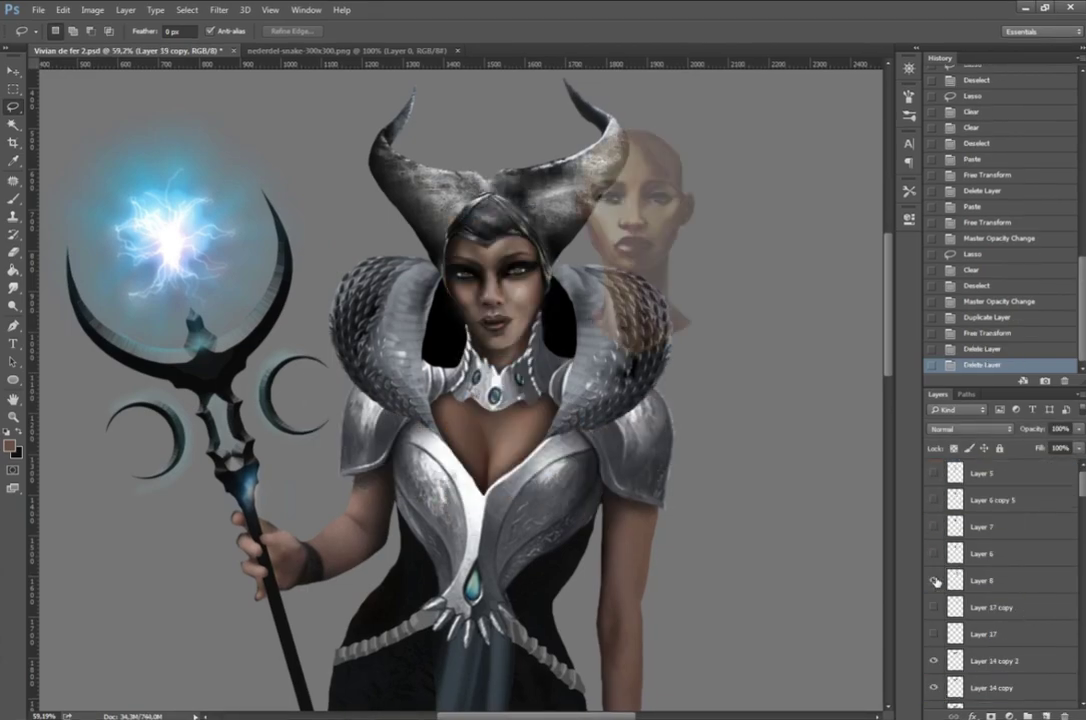
click(934, 580)
scroll(936, 582, down, 1)
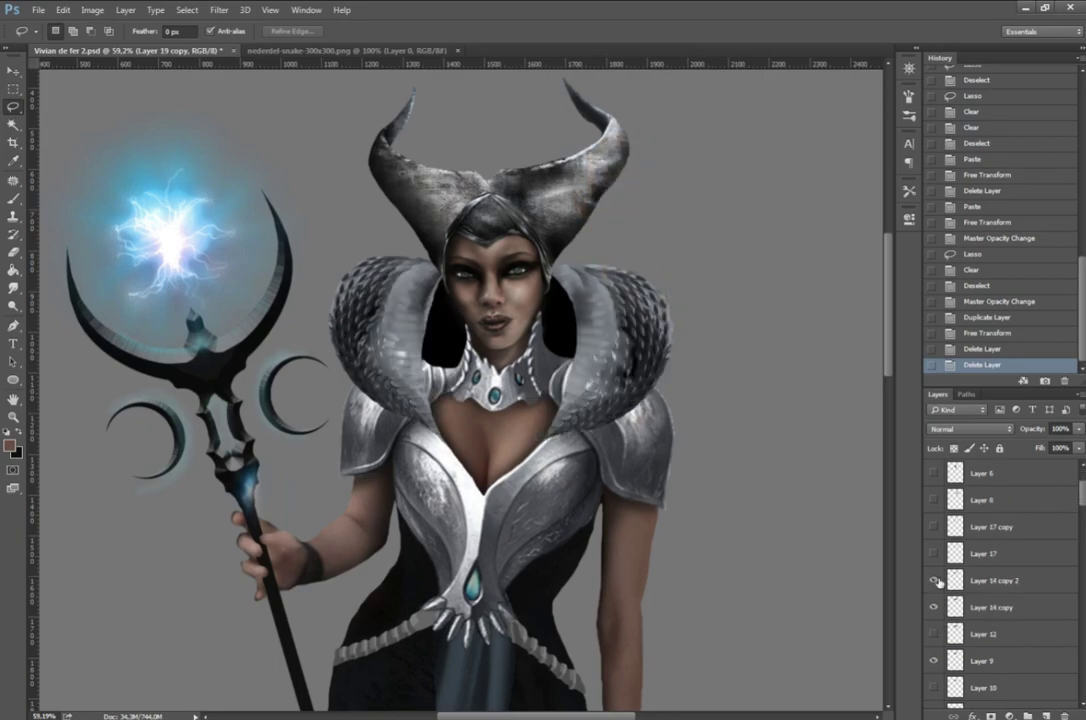
Step: Toggle the shoulder pad, Layer 10, lighter face and snake collar layers, leaving the collar visible
click(933, 526)
click(933, 526)
scroll(935, 527, down, 2)
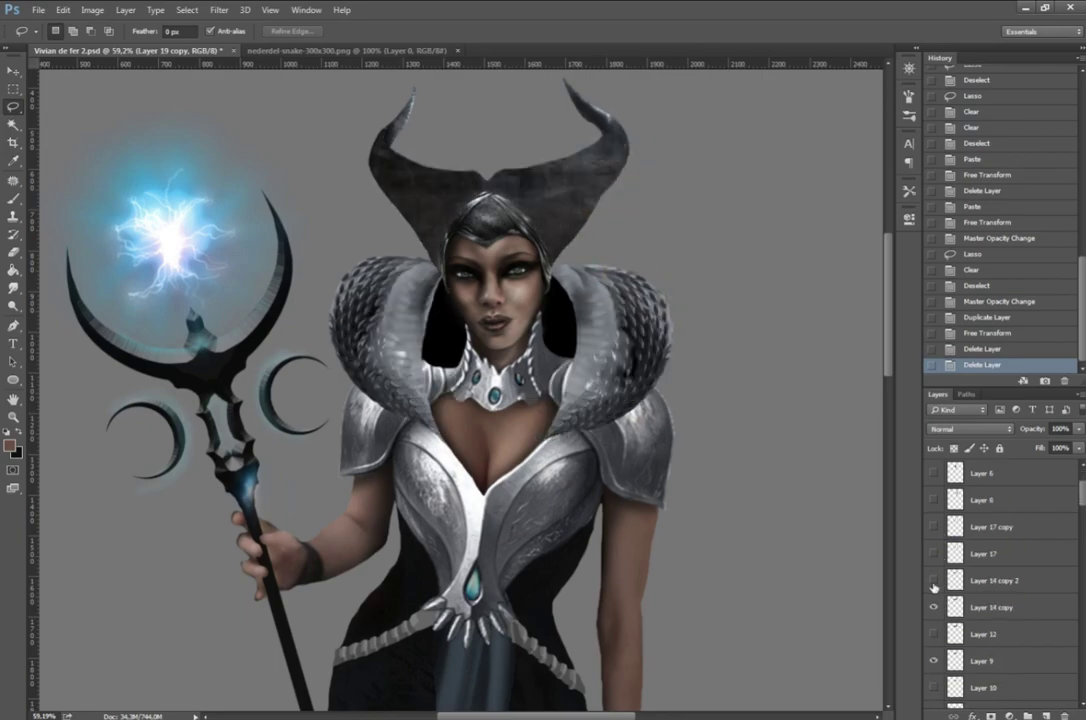
click(933, 526)
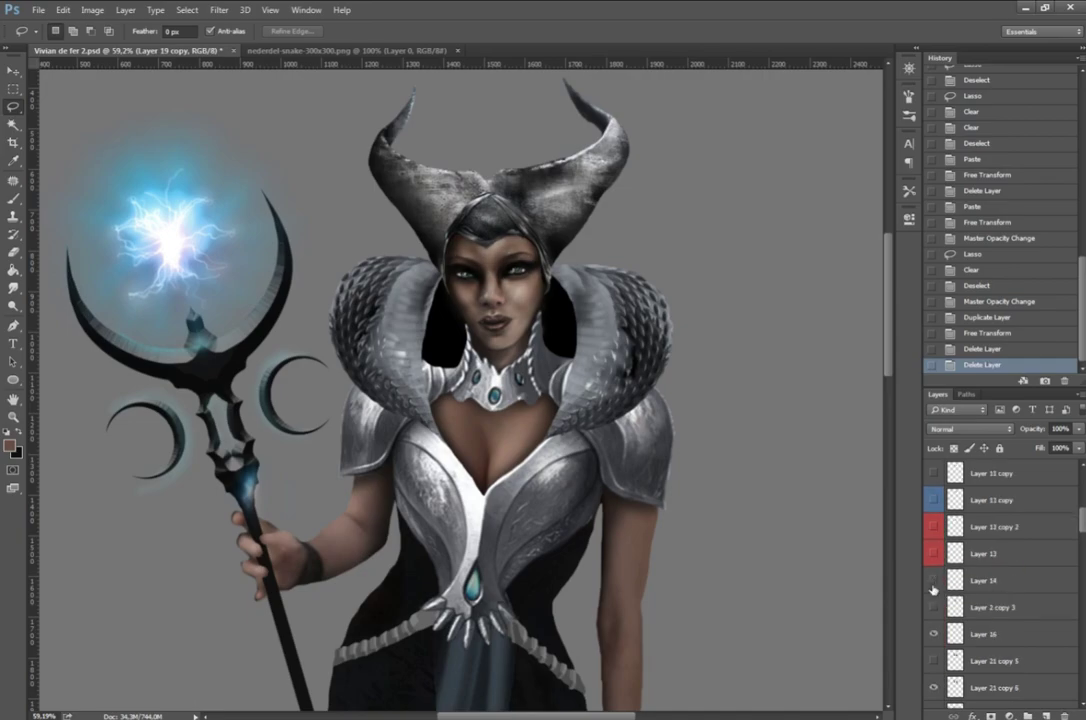
click(932, 607)
click(932, 607)
click(932, 607)
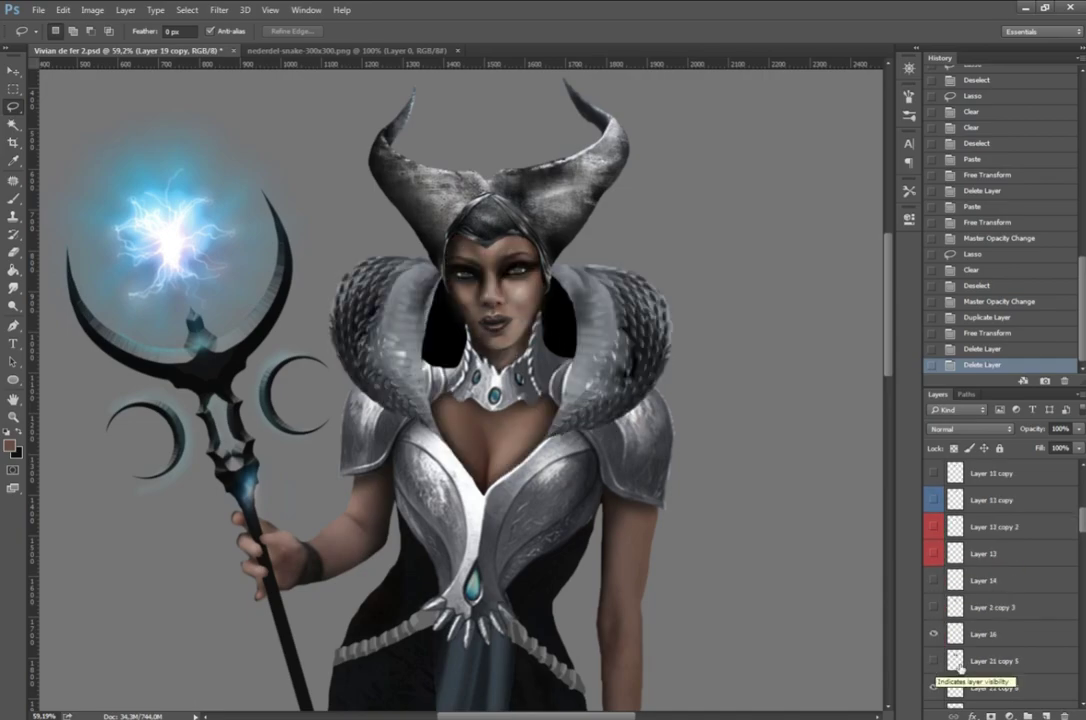
scroll(934, 640, down, 3)
click(933, 526)
click(933, 526)
click(933, 526)
click(933, 526)
click(933, 526)
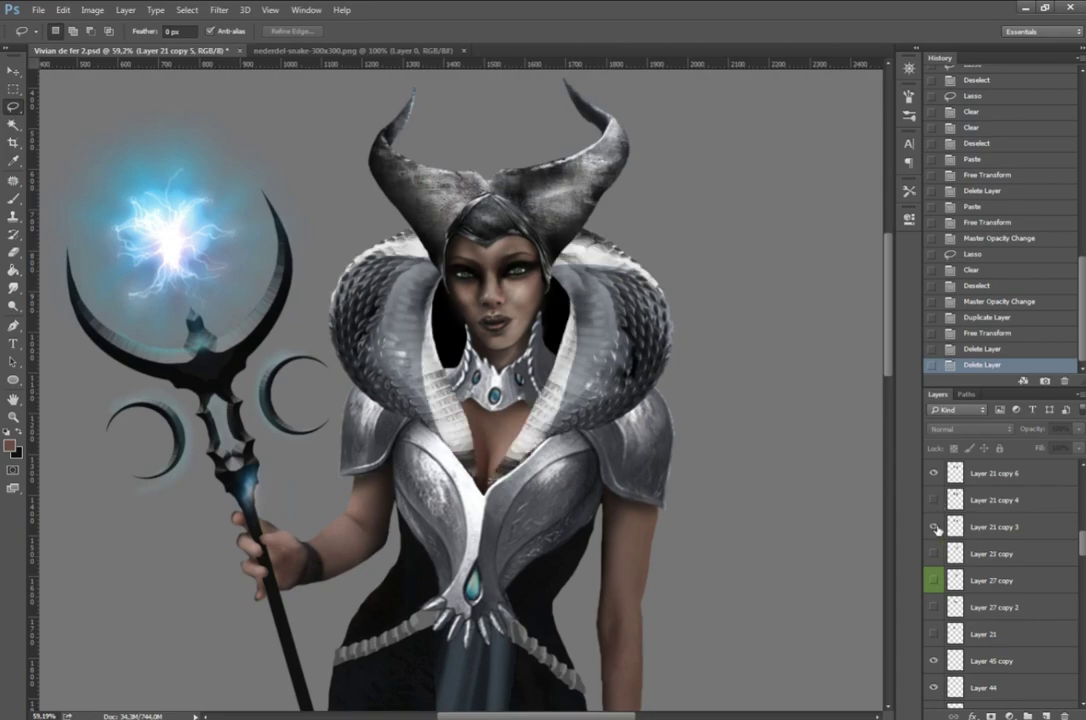
click(933, 526)
scroll(933, 560, down, 5)
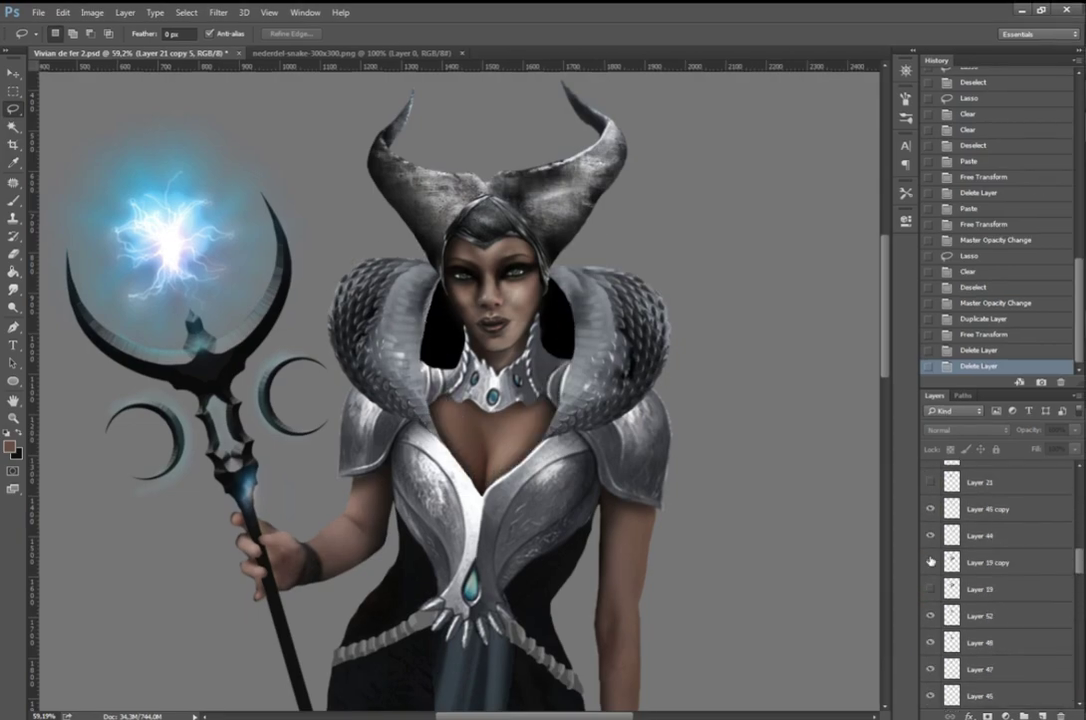
Step: Duplicate the collar layer, move it up the stack, and rotate it below the face
key(ctrl+j)
drag(990, 616, 1010, 645)
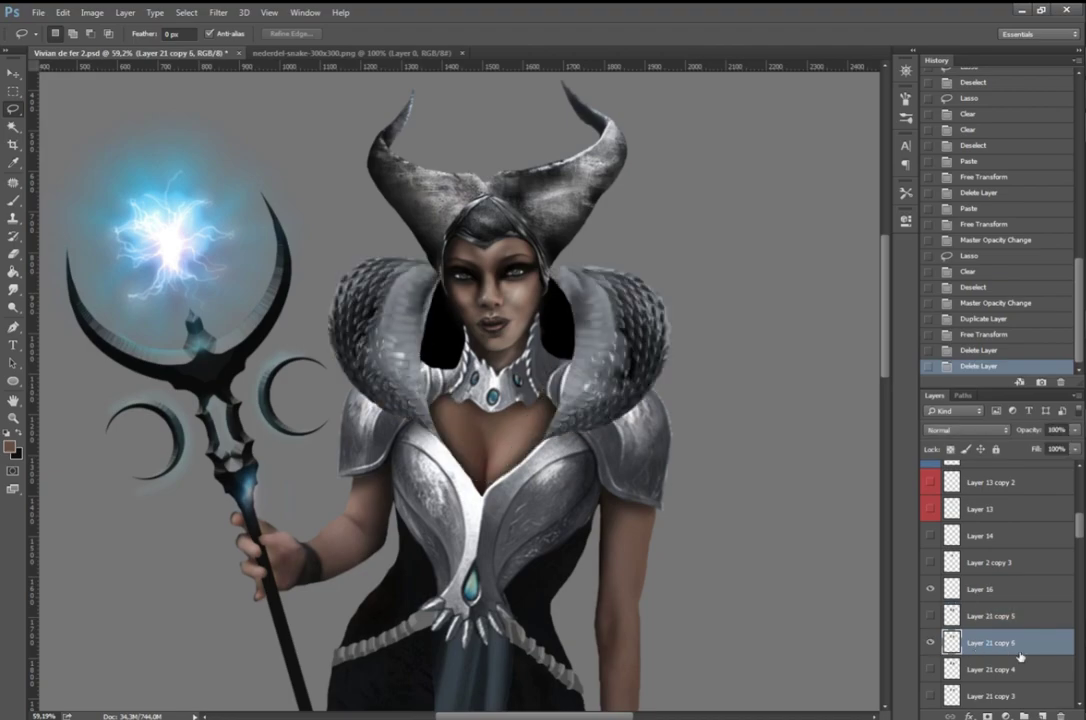
key(ctrl+t)
mouse_move(582, 333)
mouse_down()
mouse_move(581, 300)
mouse_move(553, 291)
mouse_up()
right_click(490, 118)
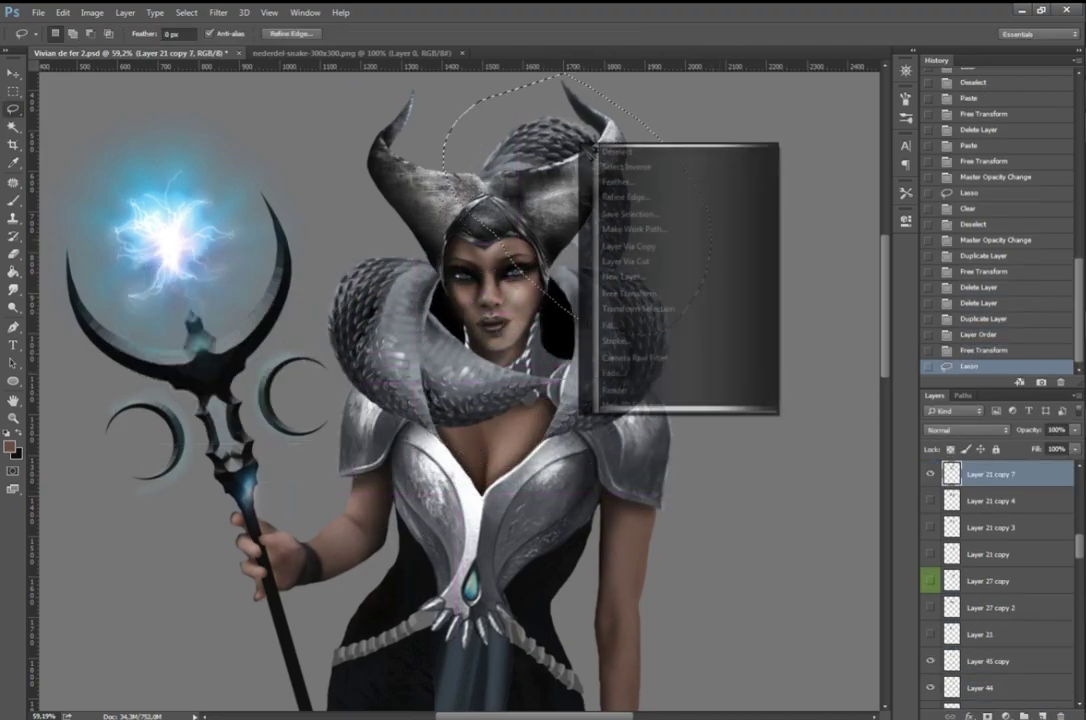
click(530, 200)
drag(610, 345, 618, 376)
key(Return)
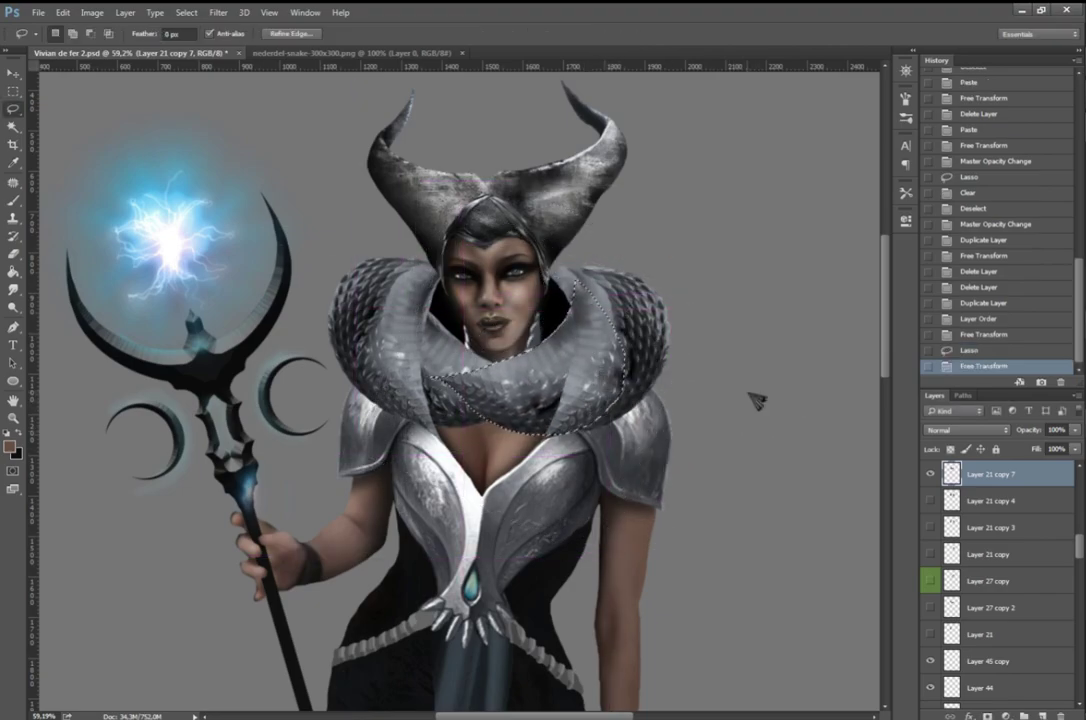
Step: Duplicate the collar again, give the new layer a red label, and clear the selection
key(ctrl+j)
right_click(930, 527)
click(960, 560)
ctrl+click(950, 527)
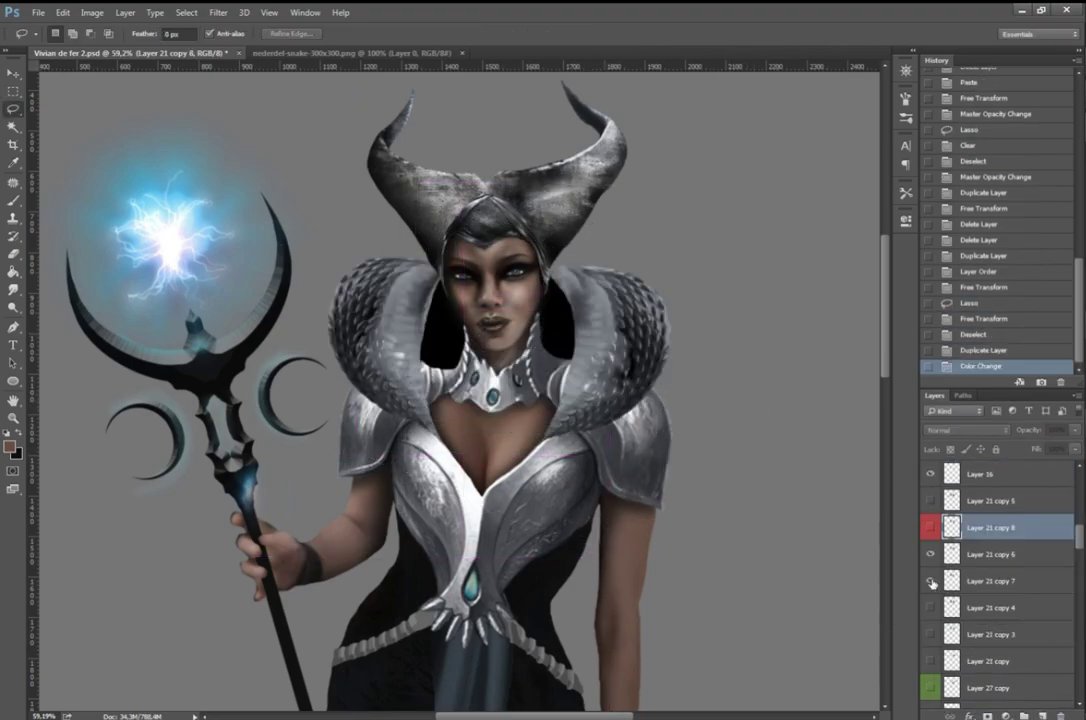
right_click(628, 368)
click(655, 383)
Step: Fade the collar copies to 49% and 60% opacity and add a new empty backdrop layer
click(990, 580)
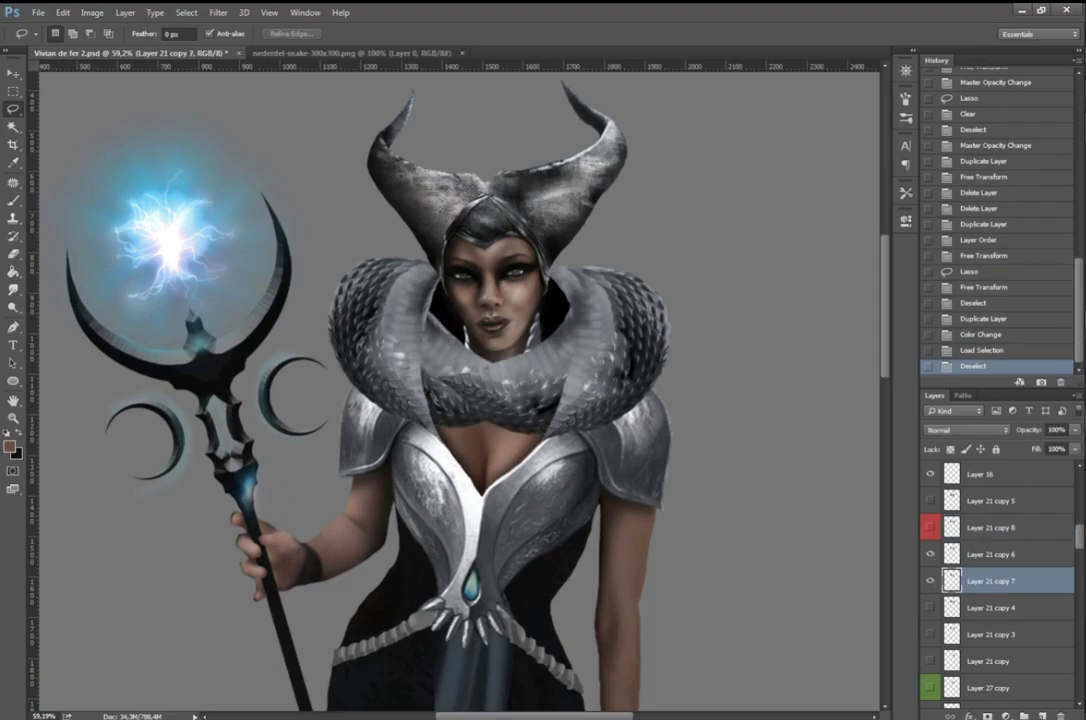
drag(1075, 430, 1035, 445)
key(alt+bracketright)
key(6)
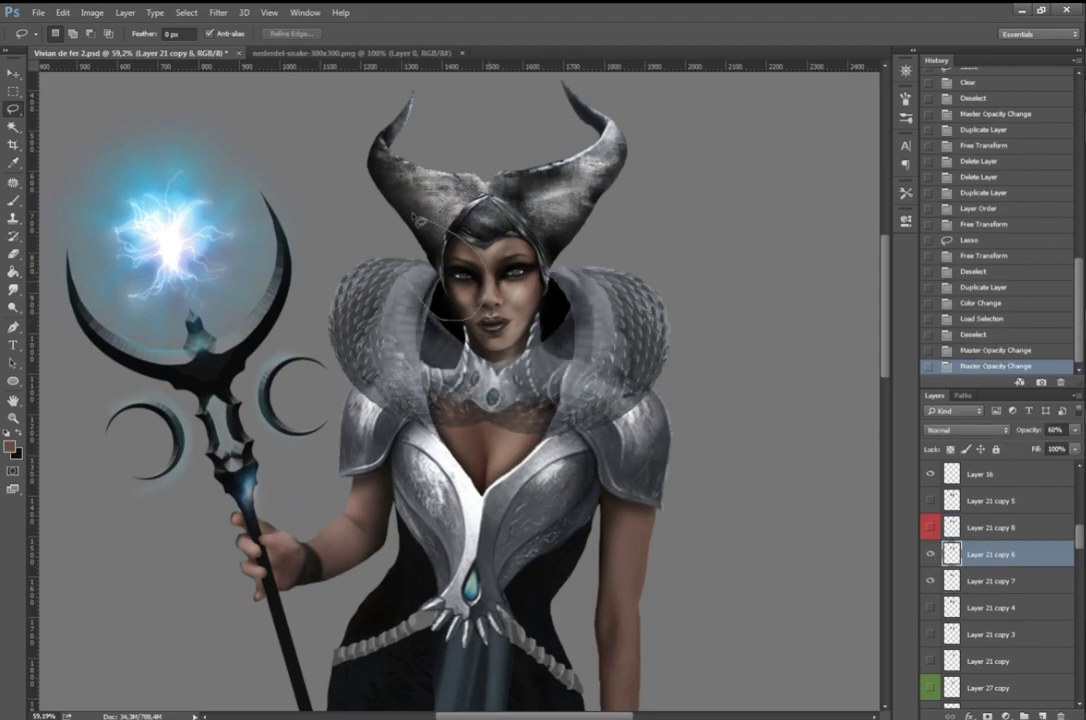
click(973, 583)
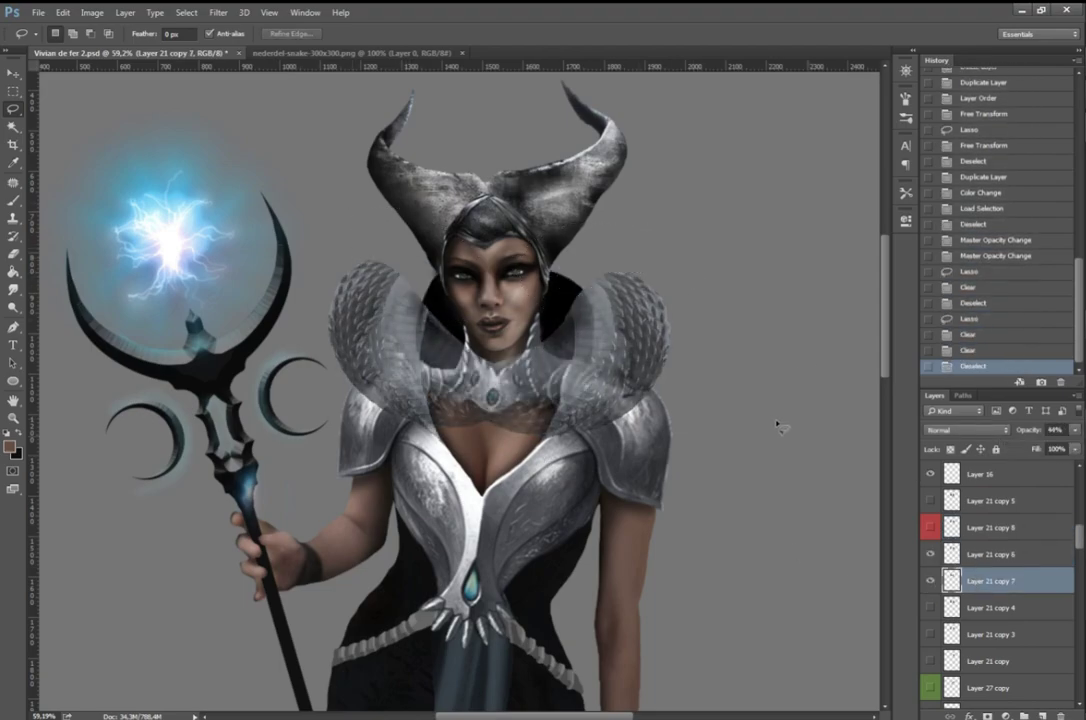
key(ctrl+j)
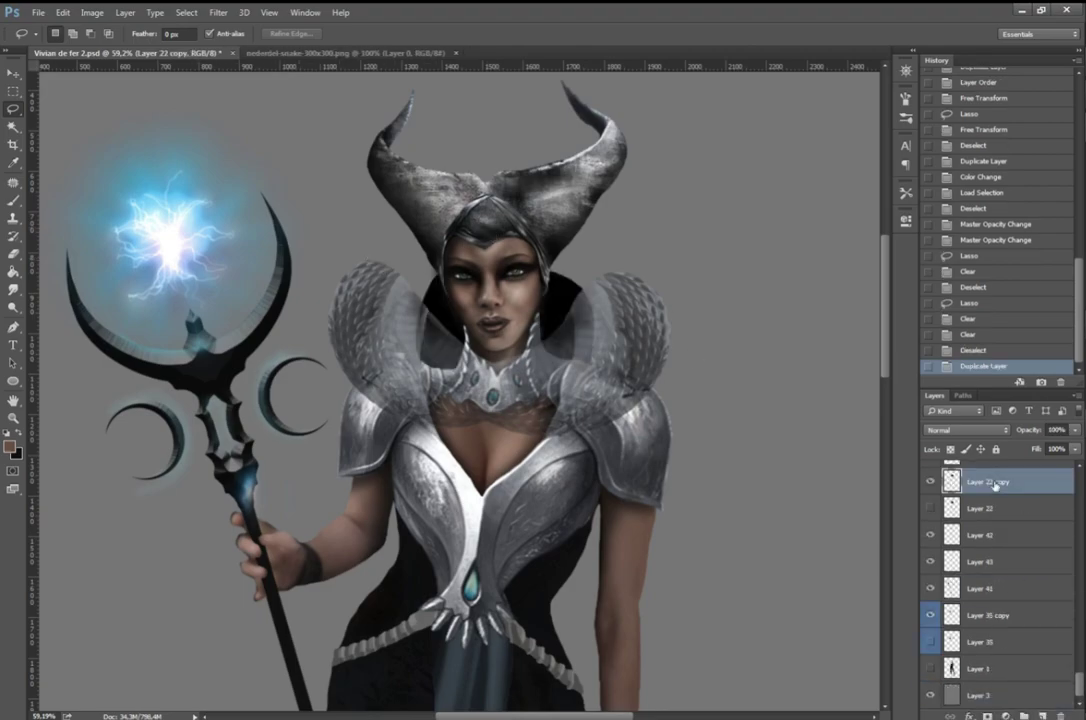
key(Delete)
key(ctrl+shift+alt+n)
Step: Fill a freehand-outlined area behind the head and collar with black
drag(628, 341, 560, 330)
click(10, 446)
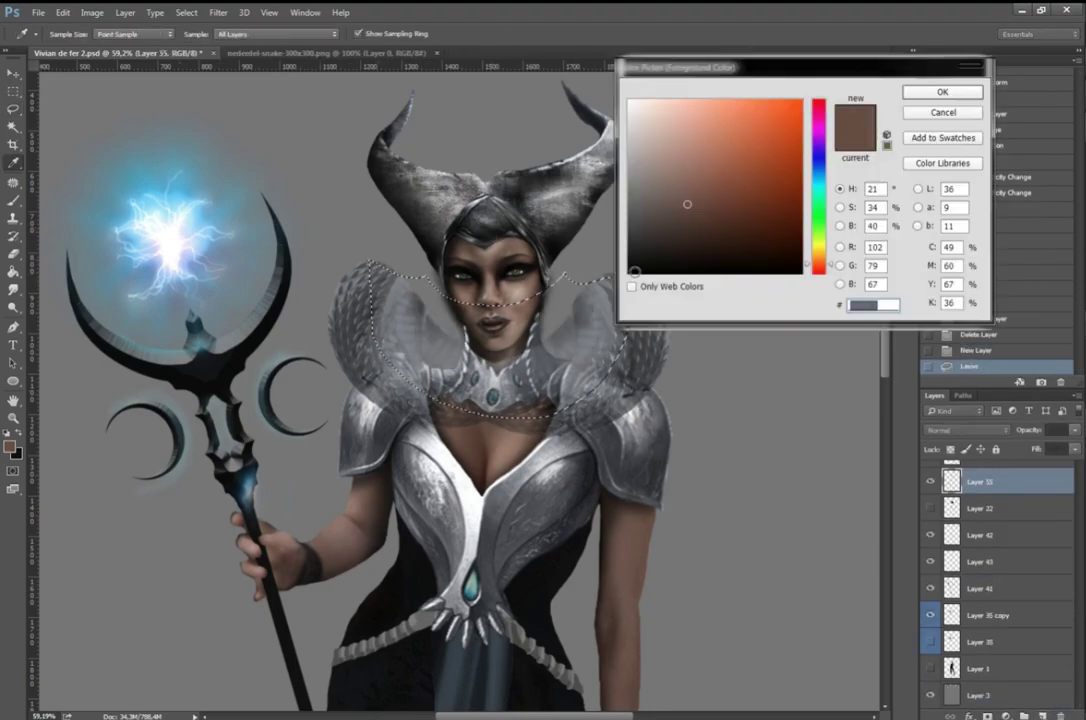
click(924, 90)
click(500, 300)
key(ctrl+d)
scroll(990, 560, up, 5)
Step: Trim part of the Layer 21 copy 7 collar shell, viewing it at 48% opacity
click(930, 536)
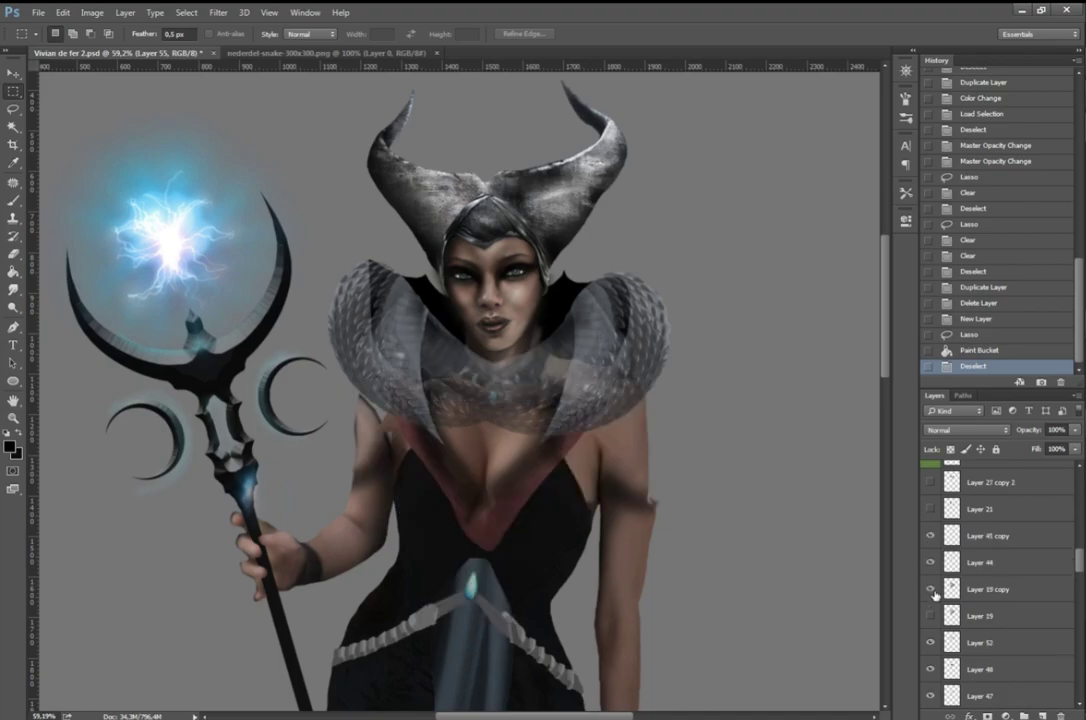
click(930, 536)
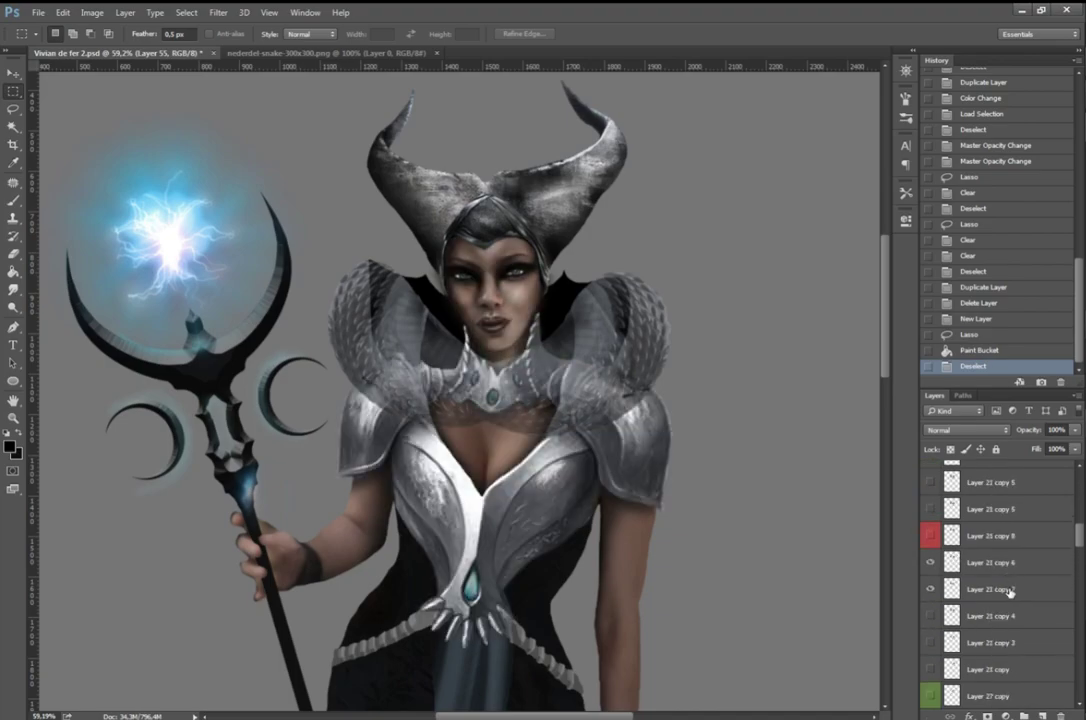
click(955, 616)
key(4)
key(8)
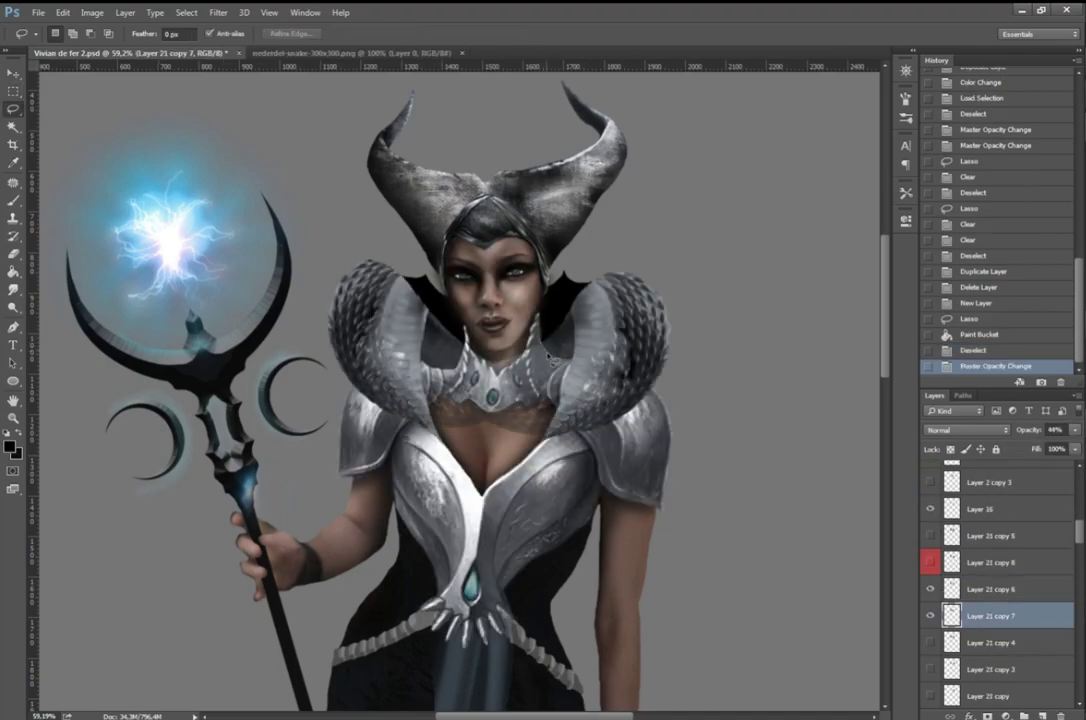
key(Delete)
key(ctrl+d)
key(0)
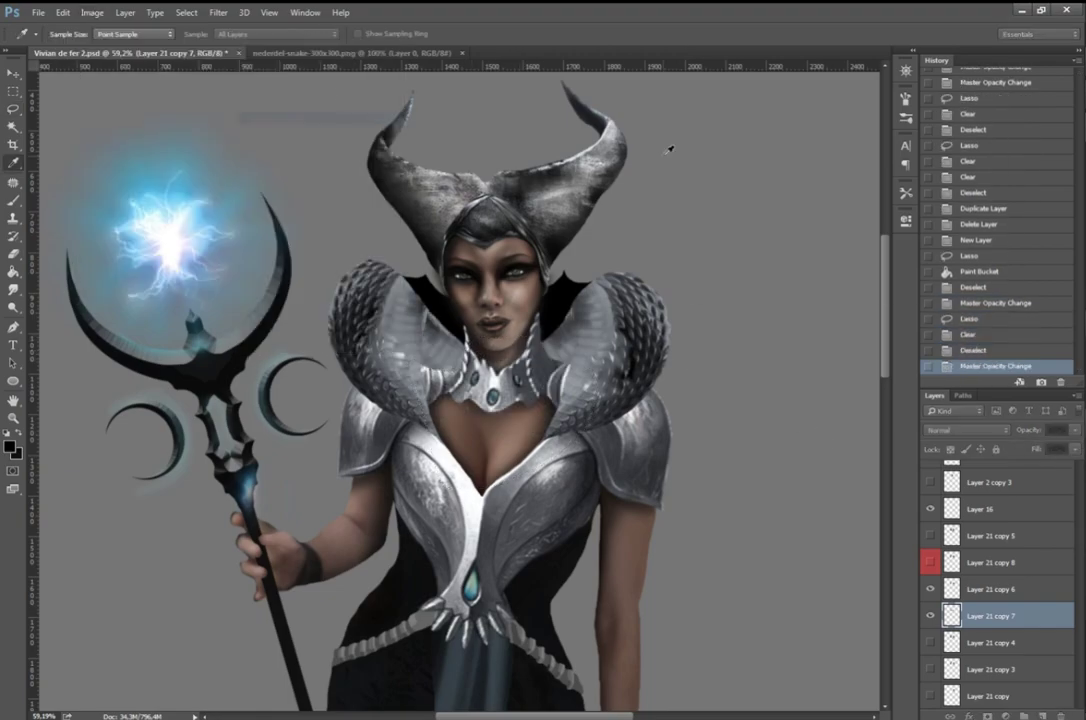
Step: Recolour the shell with Hue/Saturation, then reselect the Layer 21 copy 7 shell
key(ctrl+u)
key(Return)
click(987, 589)
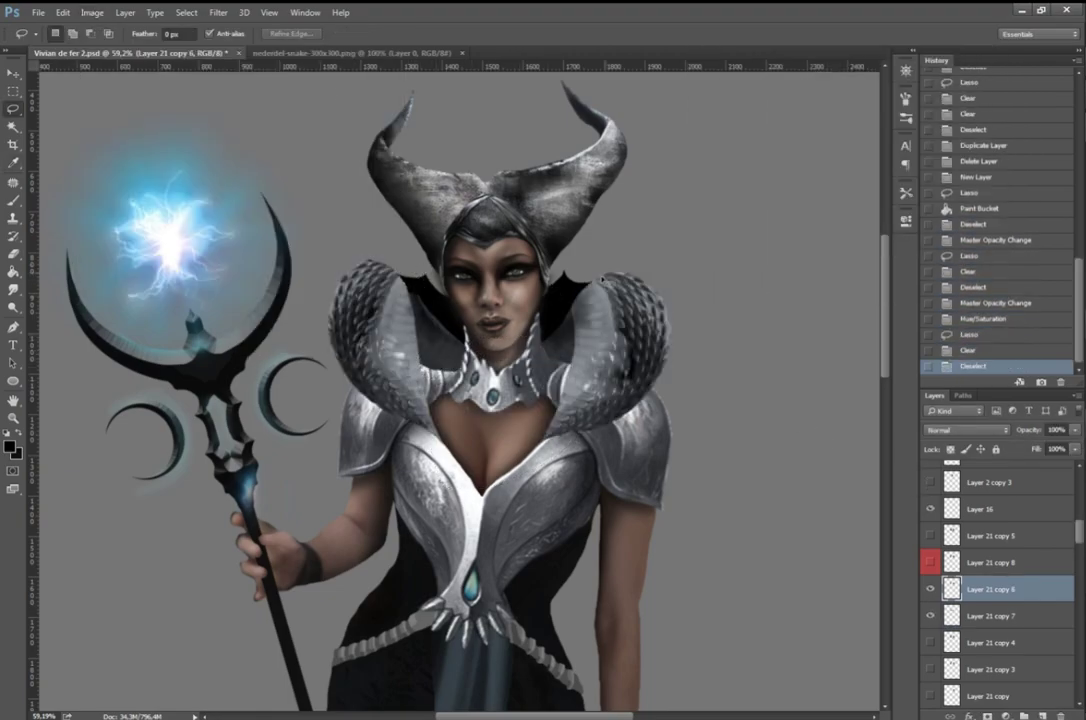
key(ctrl+z)
scroll(929, 585, down, 1)
key(ctrl+d)
click(979, 586)
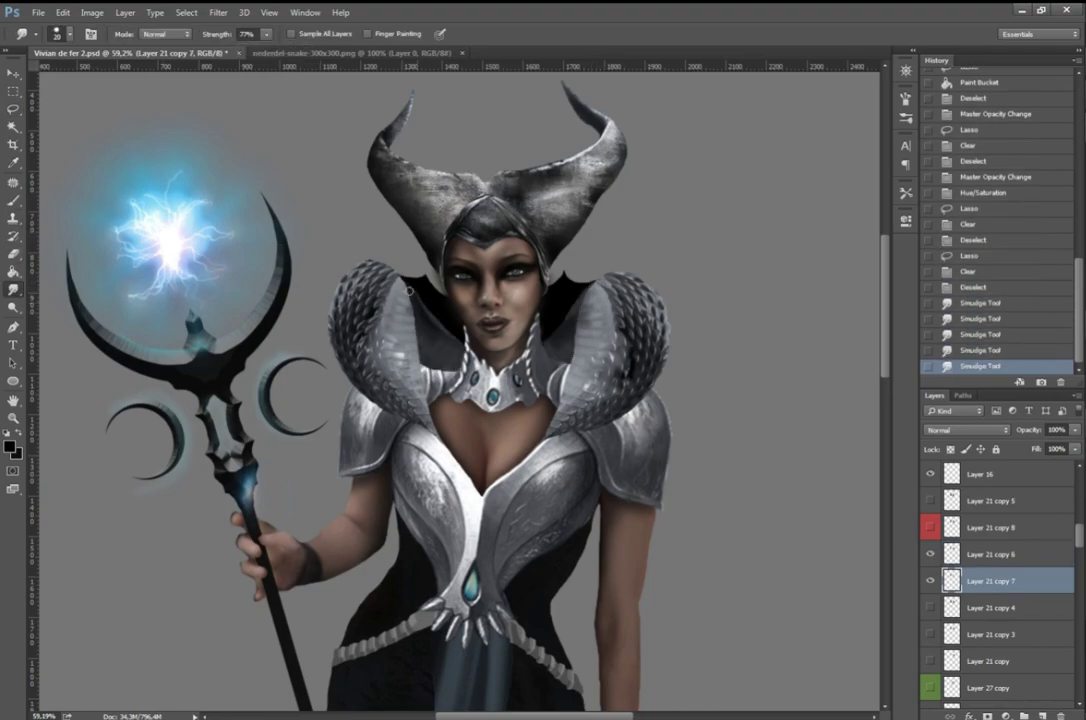
scroll(545, 363, up, 5)
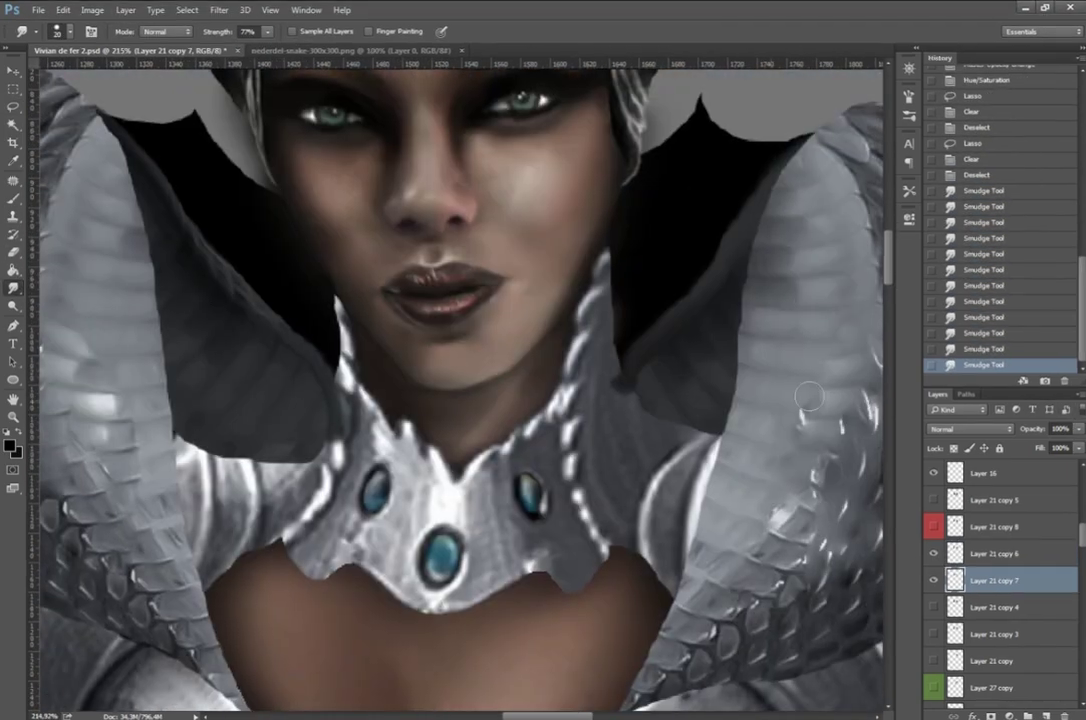
Step: Erase the lower part of the black backdrop, with the shell layer at 62% opacity
key(l)
key(6)
key(2)
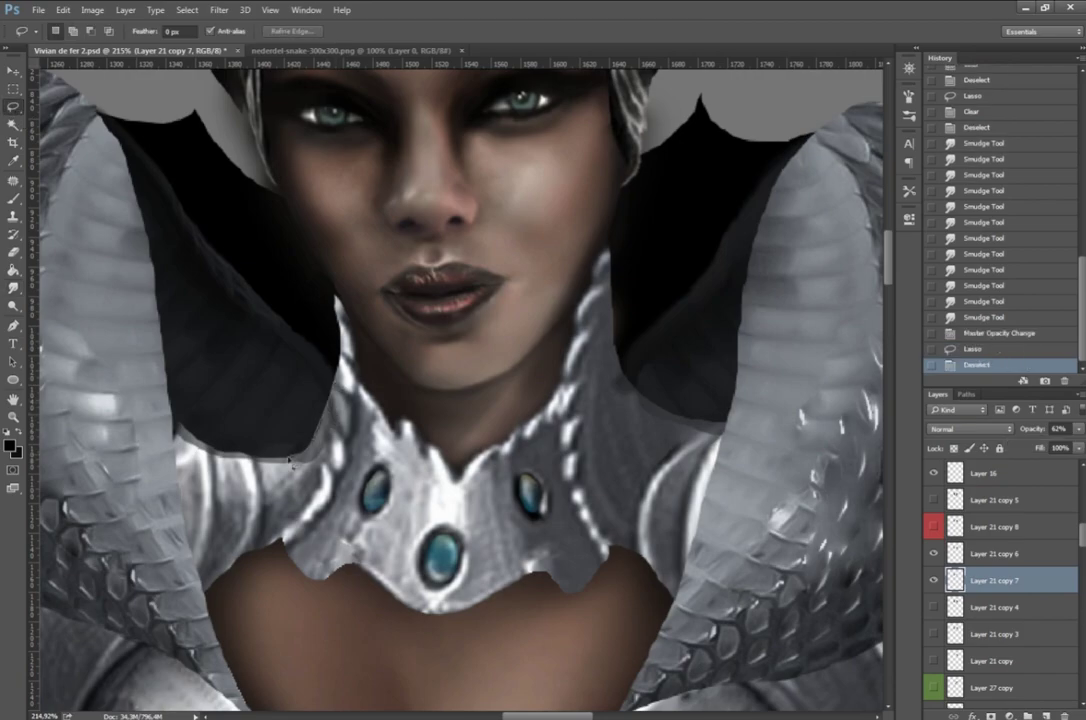
drag(181, 428, 345, 380)
key(Delete)
key(ctrl+d)
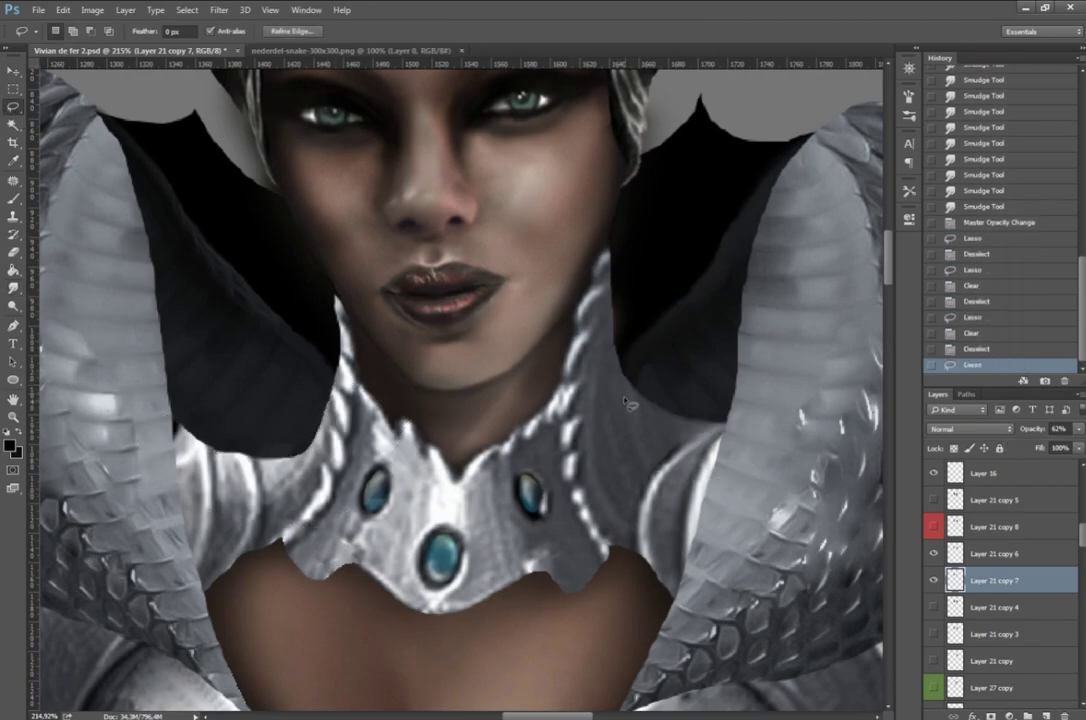
key(ctrl+d)
scroll(612, 507, down, 5)
key(0)
scroll(290, 470, up, 1)
scroll(290, 470, up, 3)
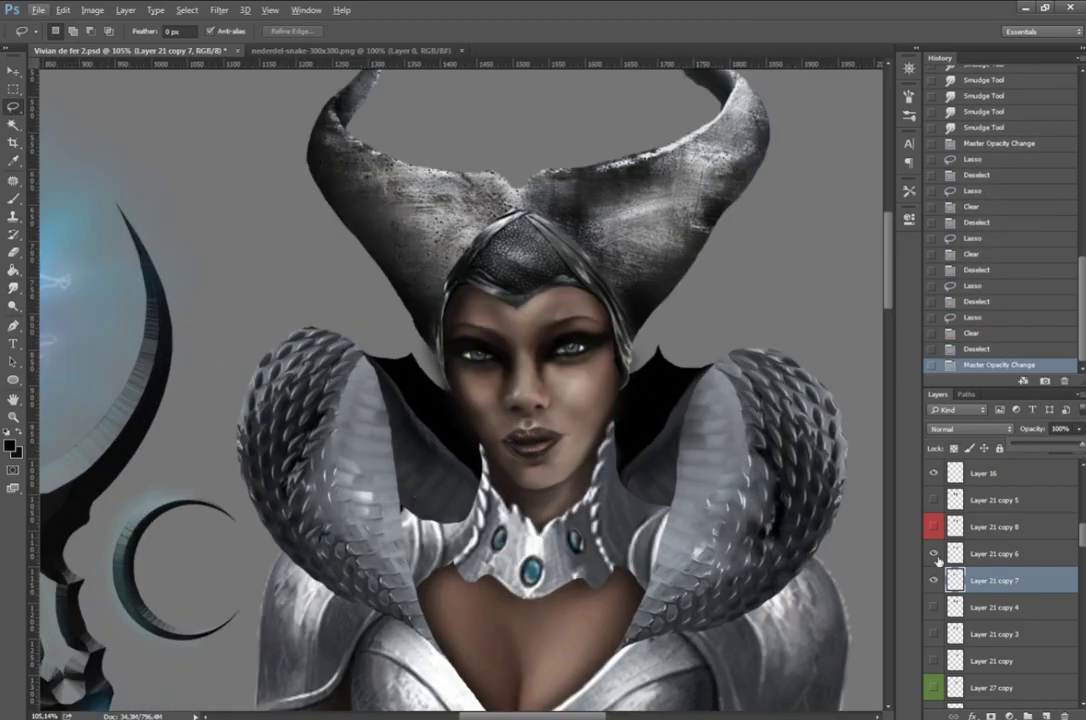
Step: Duplicate the shell and transform the copy into a rotated fin on the image-left shoulder
key(ctrl+j)
click(934, 500)
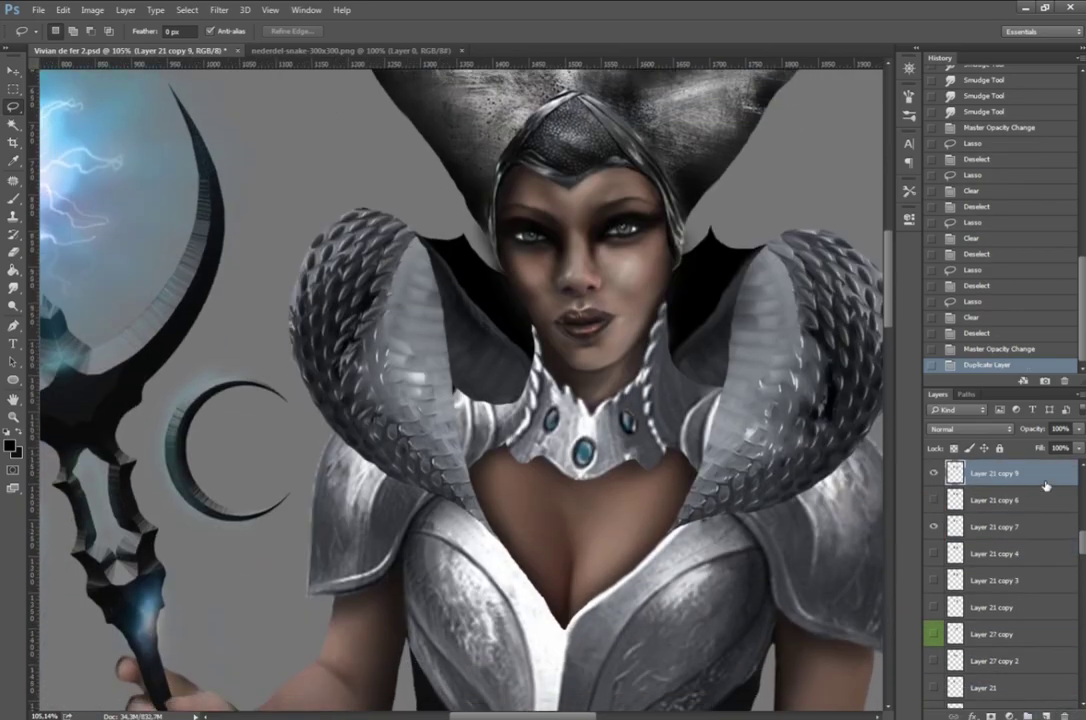
key(ctrl+j)
key(ctrl+t)
mouse_move(412, 285)
mouse_down()
mouse_move(385, 370)
mouse_move(493, 381)
mouse_up()
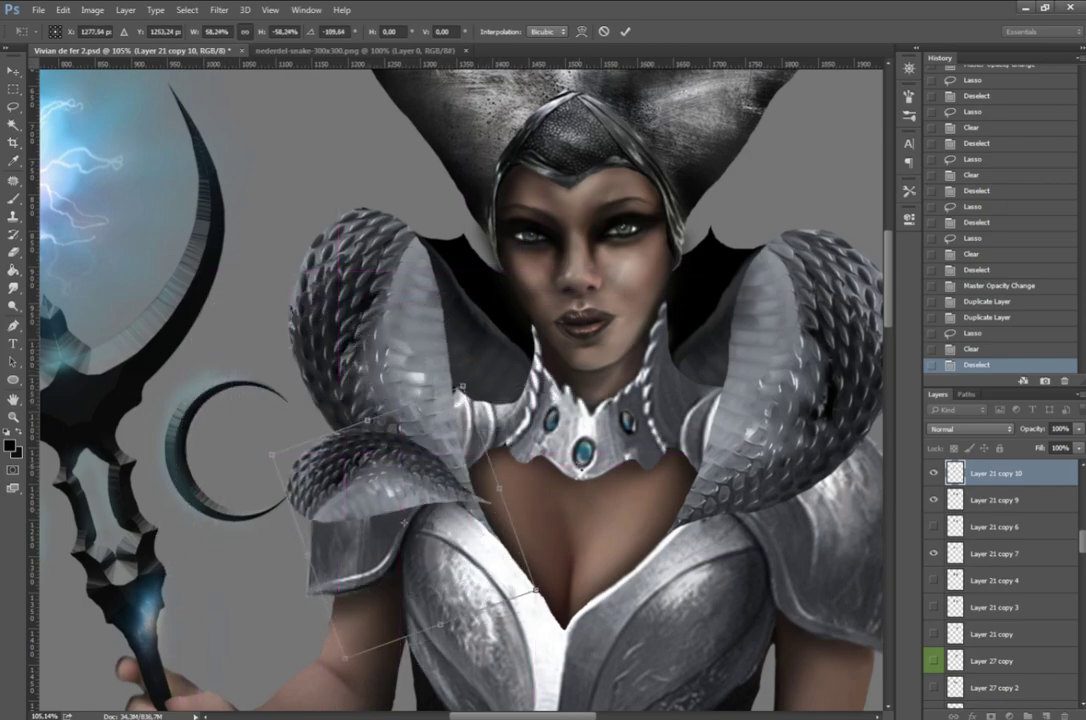
drag(493, 381, 280, 523)
key(Return)
Step: Mirror a copy of the fin horizontally onto the image-right shoulder
key(ctrl+j)
scroll(460, 390, right, 5)
key(ctrl+t)
right_click(215, 285)
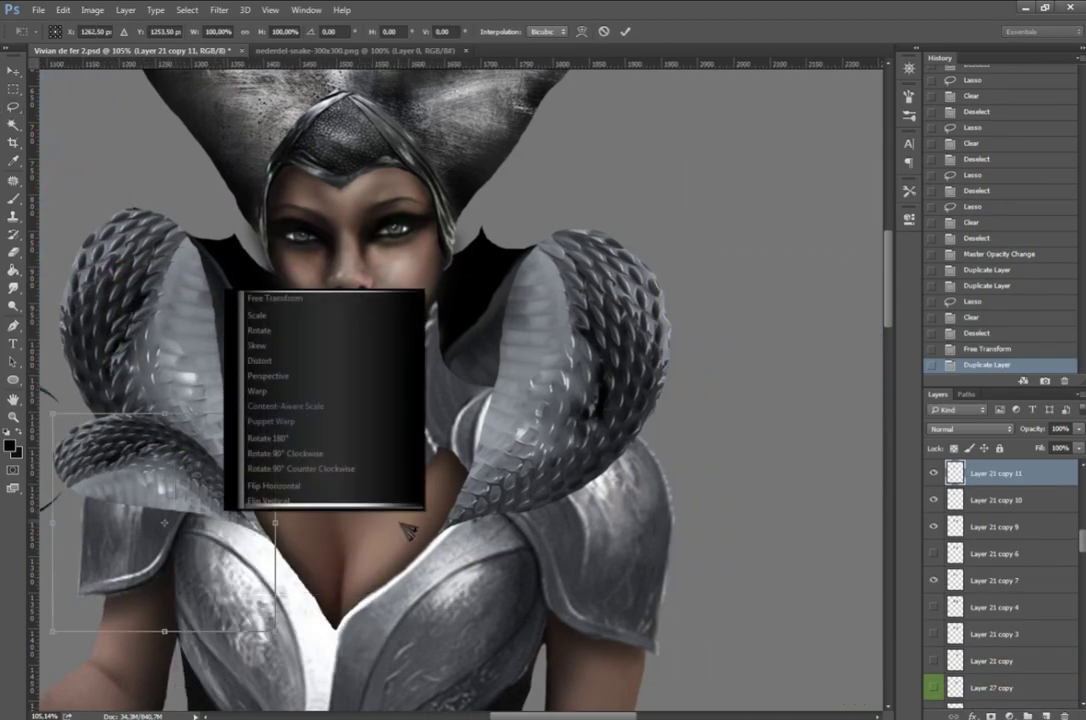
click(265, 460)
drag(600, 531, 530, 454)
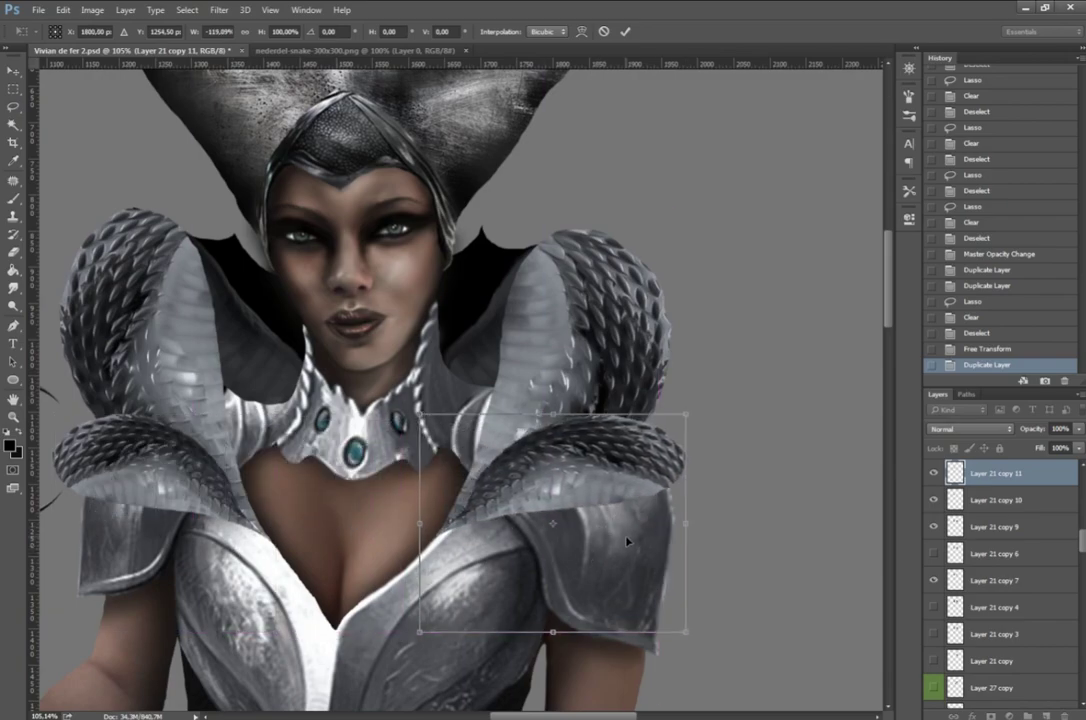
key(Return)
key(l)
right_click(240, 534)
click(240, 533)
Step: Show Layer 21 copy 11 and fill the outlined fin shape with black
scroll(240, 533, down, 3)
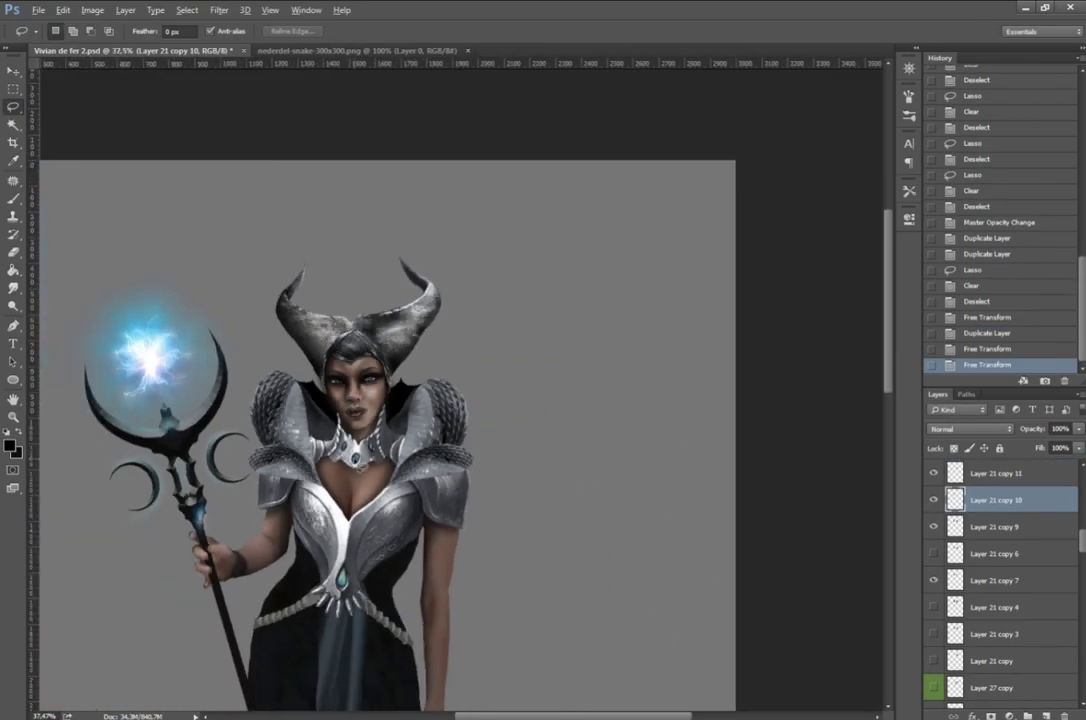
scroll(240, 533, up, 3)
click(933, 473)
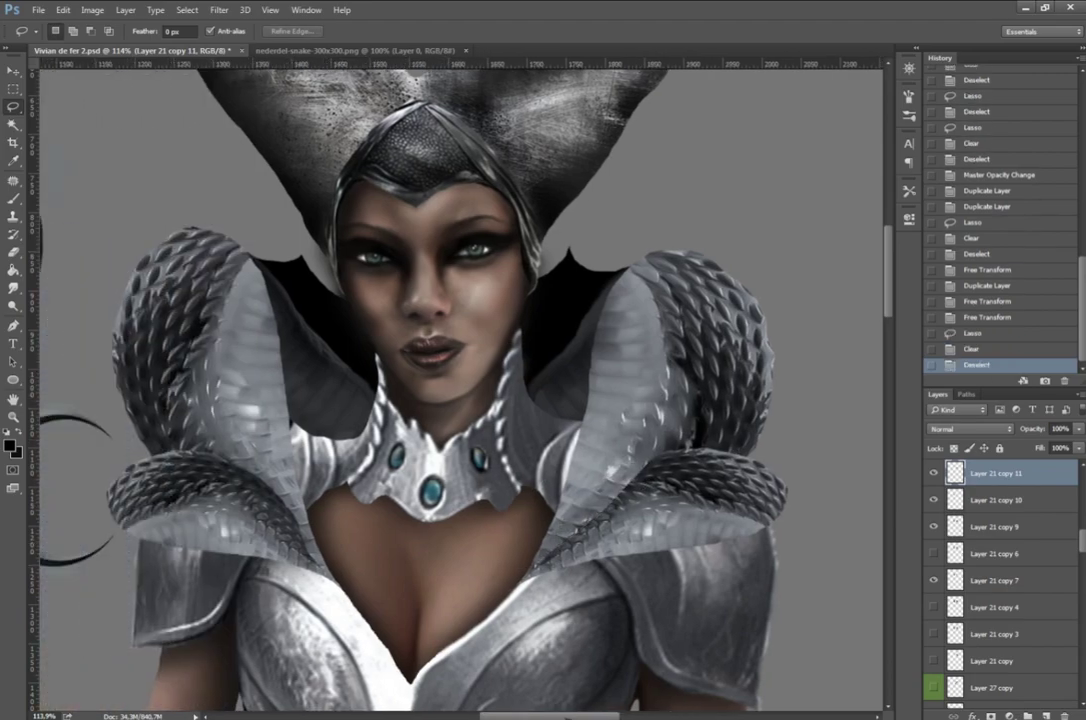
scroll(460, 390, left, 5)
scroll(548, 392, right, 3)
key(e)
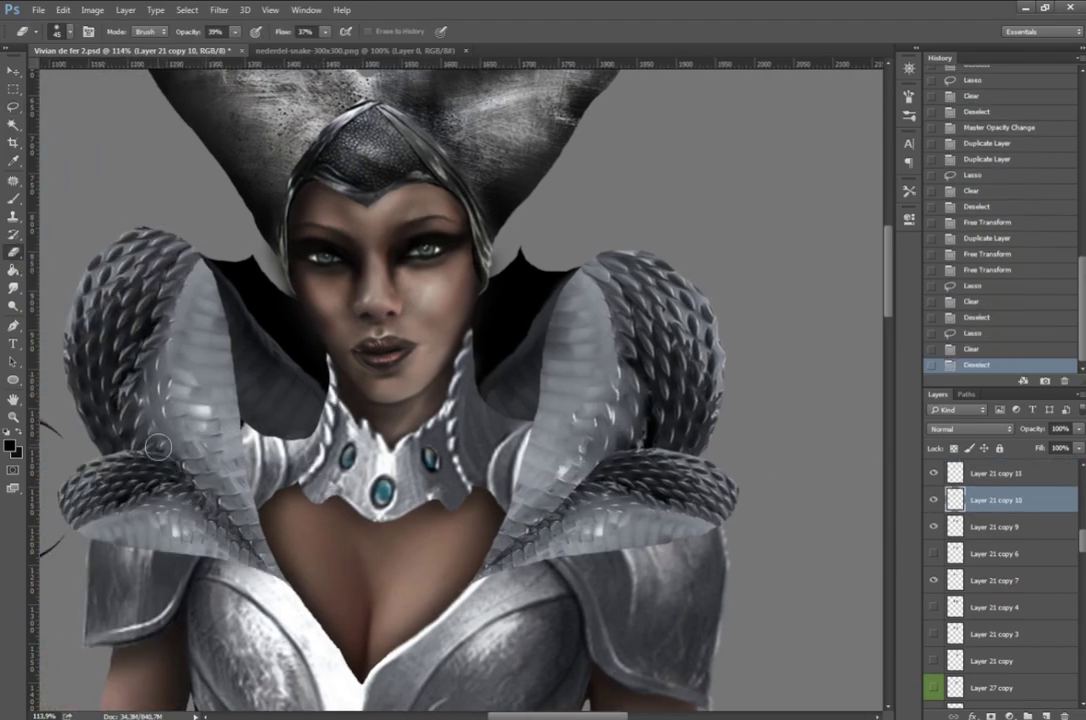
click(995, 473)
scroll(100, 318, down, 3)
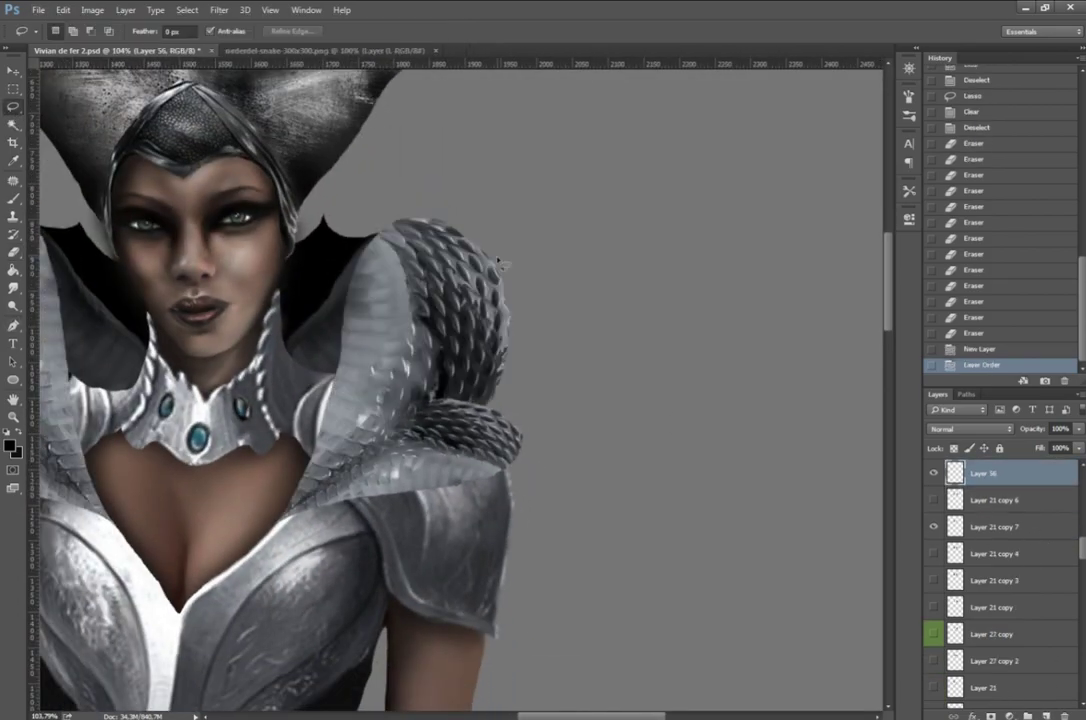
click(470, 400)
key(ctrl+d)
Step: Duplicate the black fin, flip it horizontally and tilt it into place
key(ctrl+j)
key(ctrl+t)
right_click(460, 365)
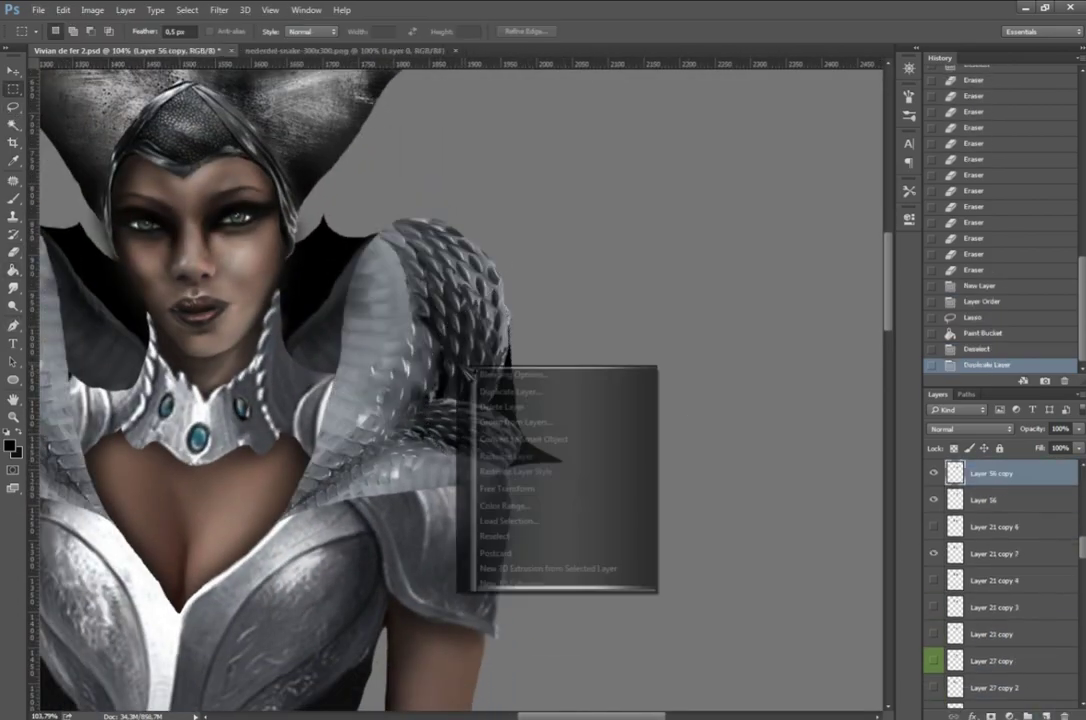
click(510, 500)
drag(280, 419, 303, 416)
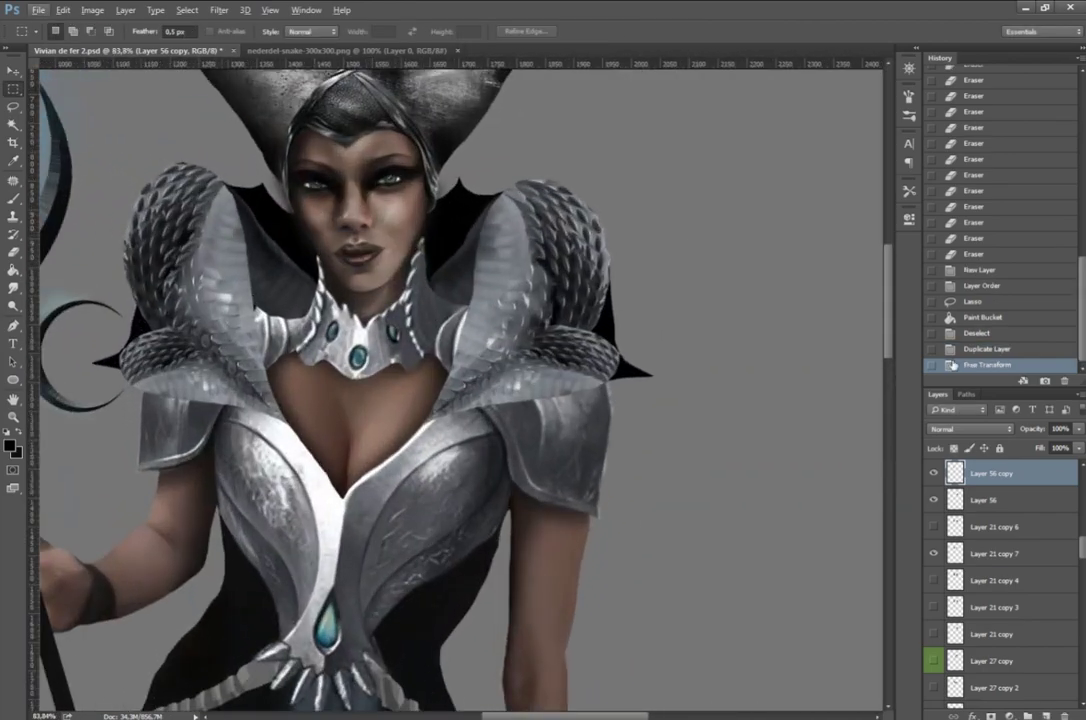
Step: Delete excess fin and shell areas on Layer 56, Layer 21 copy 10 and other layers
drag(672, 265, 570, 183)
key(Delete)
click(978, 588)
key(Delete)
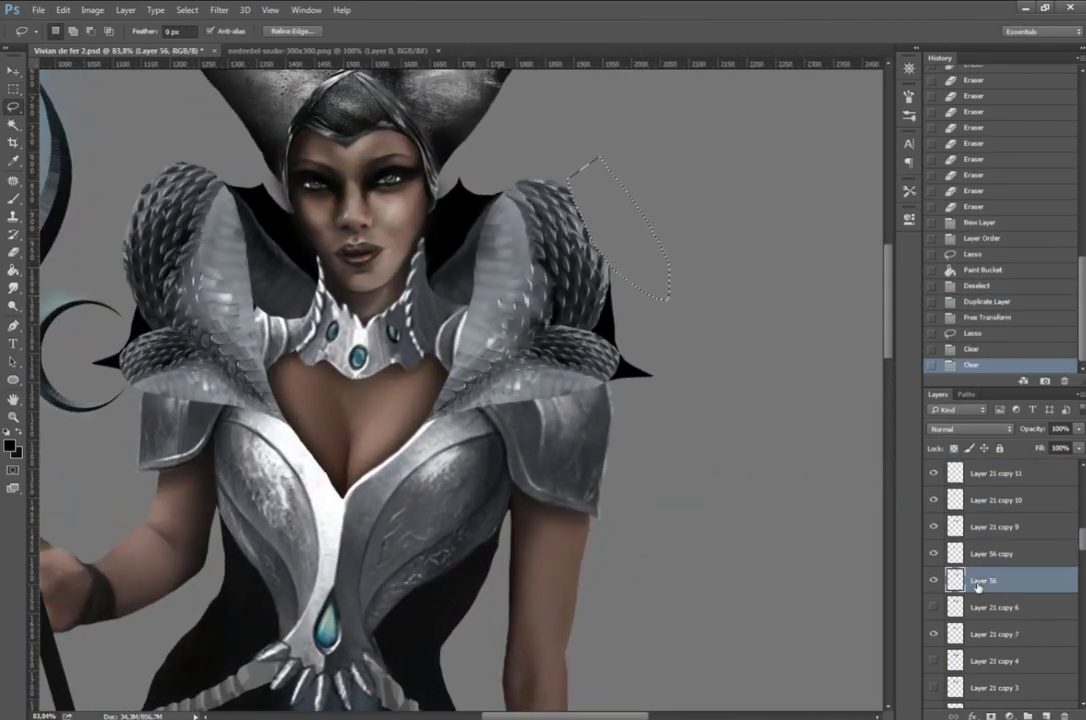
drag(103, 258, 188, 165)
key(Delete)
click(1005, 526)
key(Delete)
click(1017, 500)
key(Delete)
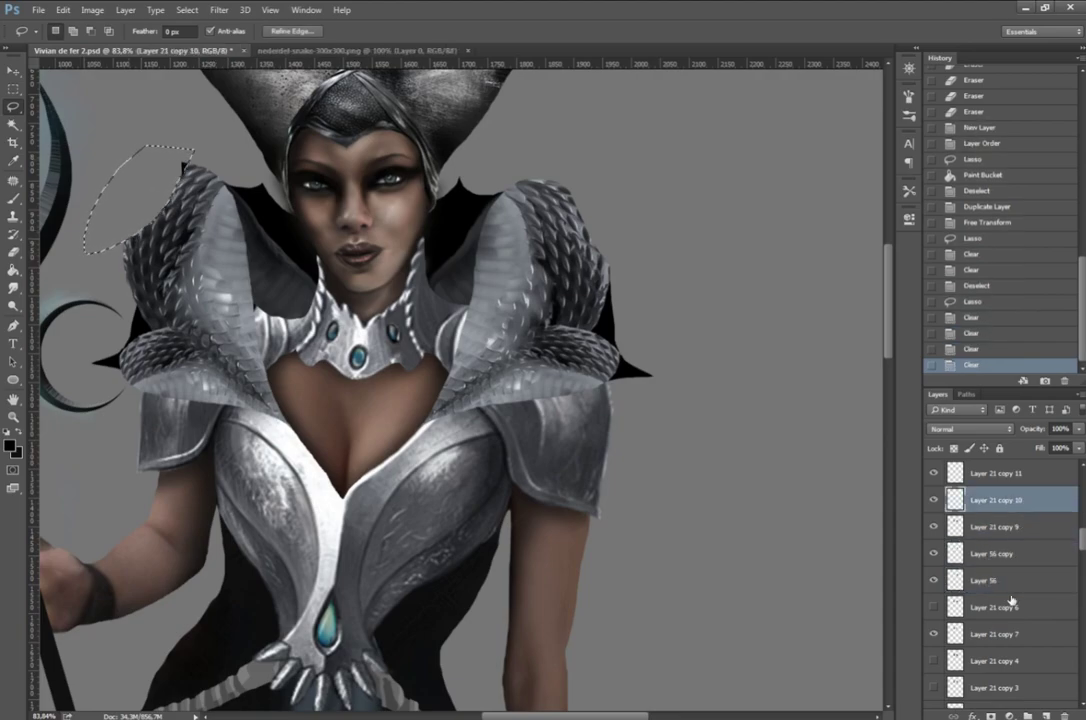
click(1012, 600)
key(Delete)
key(ctrl+d)
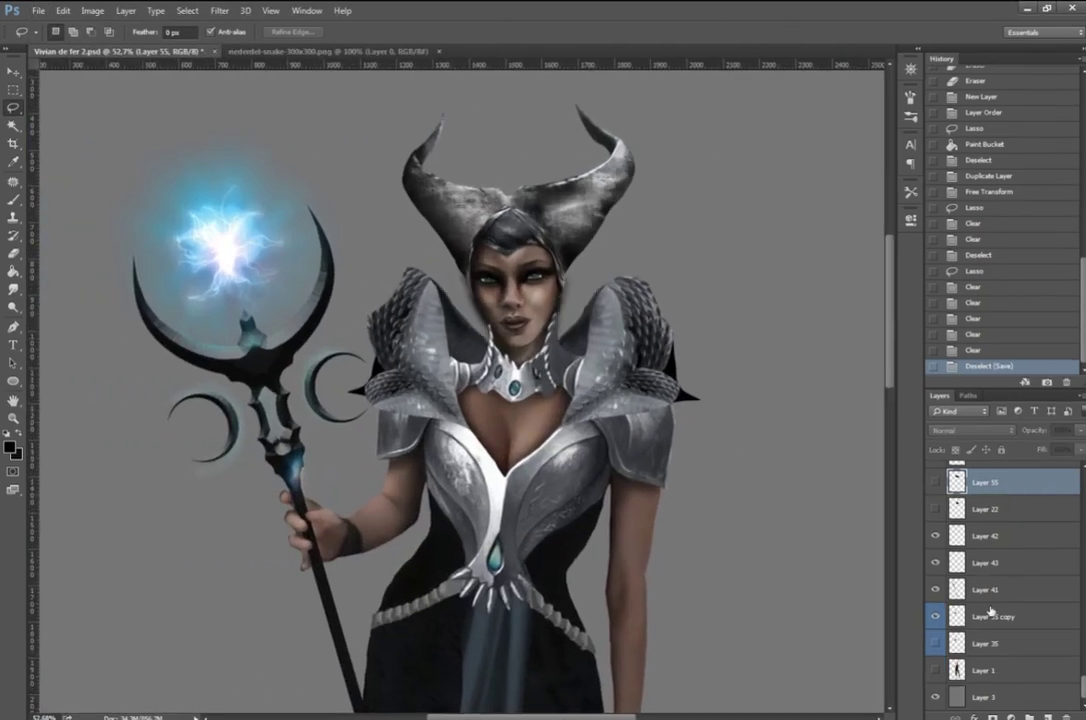
scroll(990, 612, up, 5)
Step: Show the black fins, hide the shell fins, and add a new layer with a soft round brush
click(936, 538)
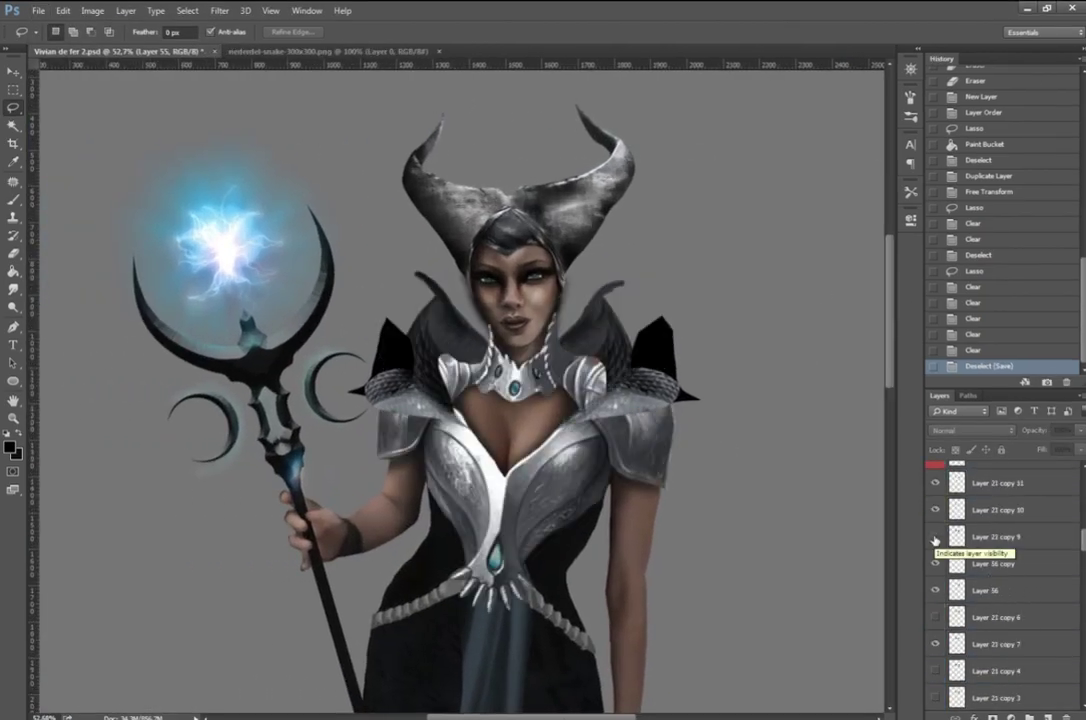
drag(937, 514, 939, 495)
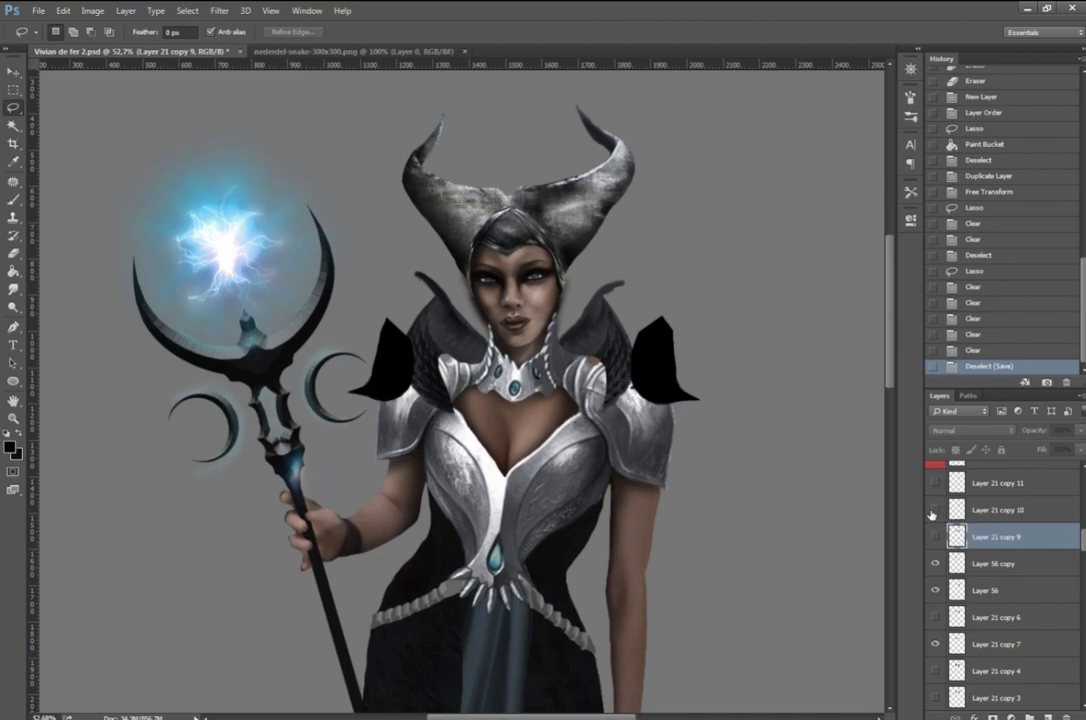
key(ctrl+shift+alt+n)
key(b)
click(67, 32)
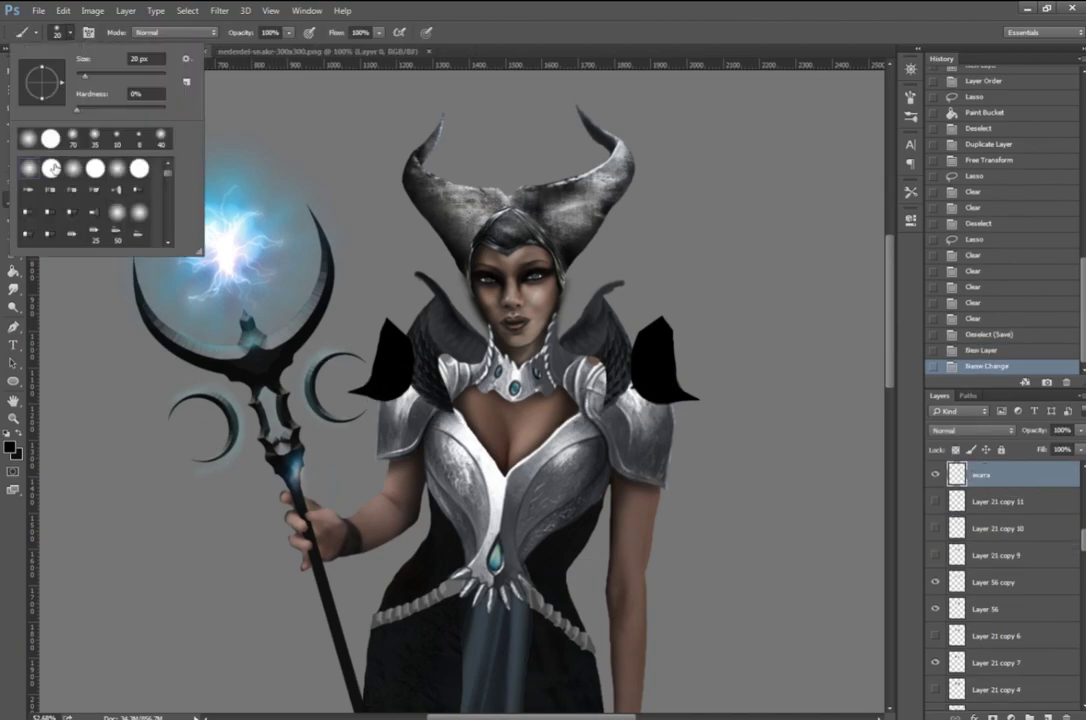
Step: Sketch orange fin lines and ribs over the collar and right shoulder
drag(563, 370, 567, 382)
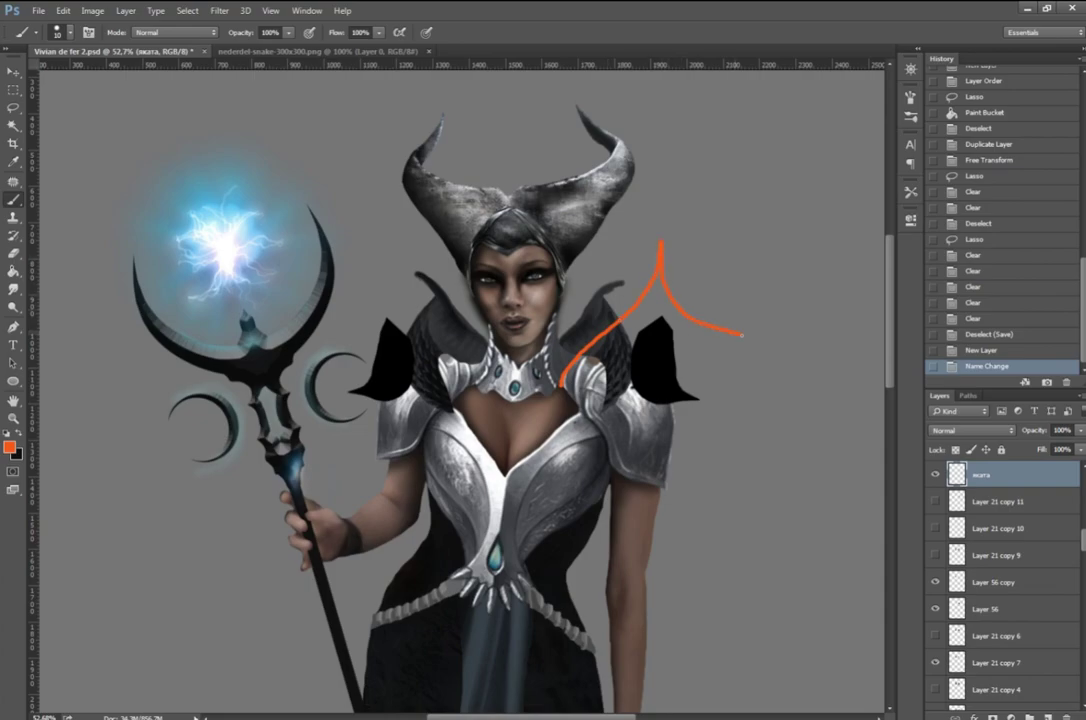
click(990, 318)
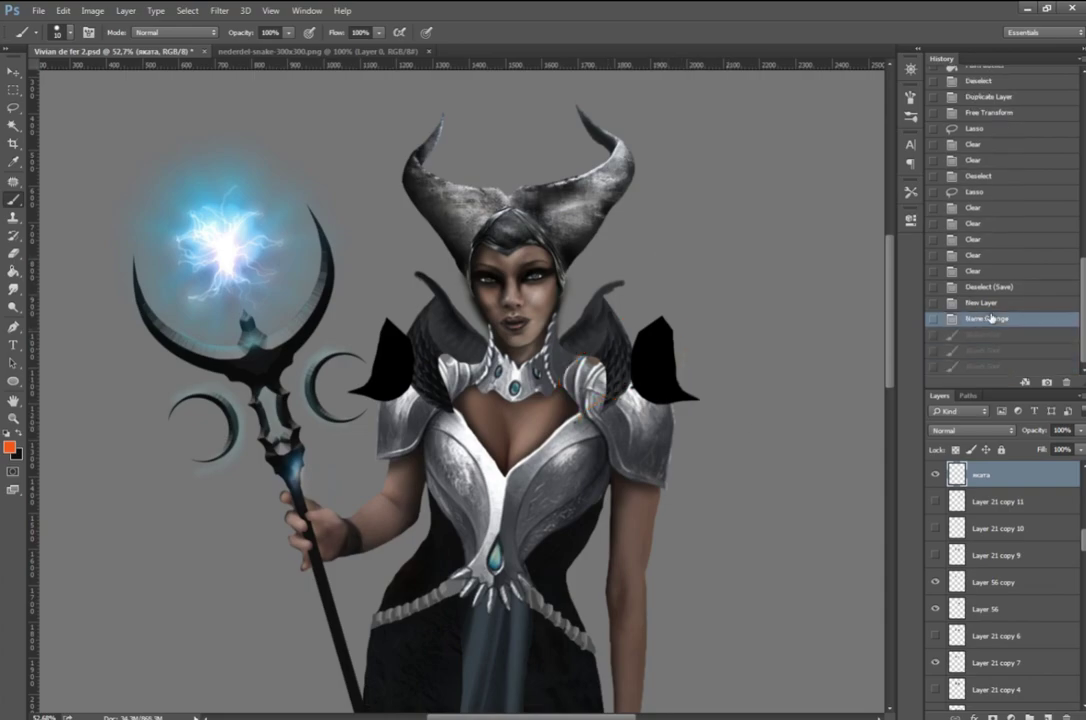
drag(611, 260, 555, 385)
drag(578, 405, 660, 460)
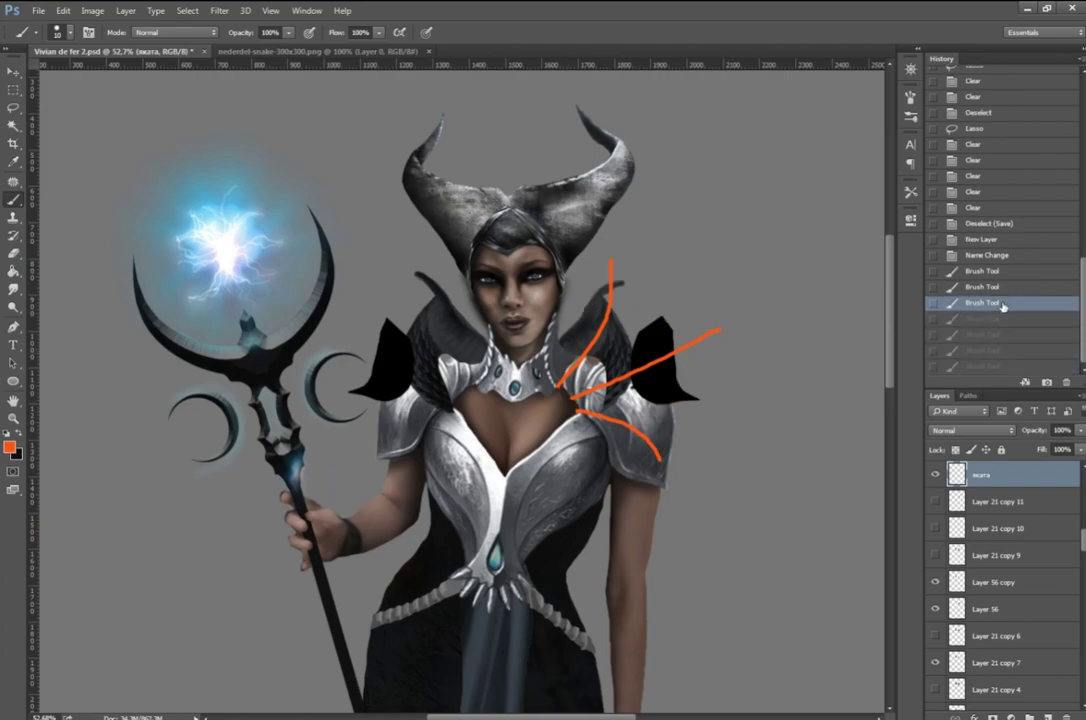
drag(572, 386, 661, 323)
drag(574, 397, 690, 379)
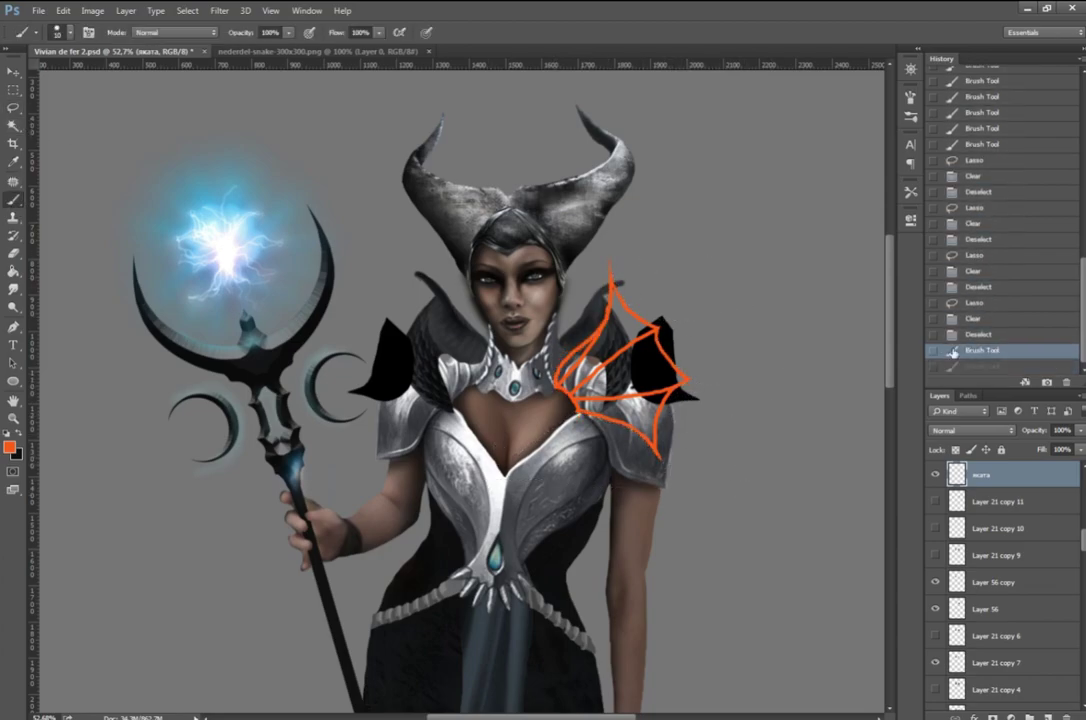
Step: Remove stray orange marks and touch up the fin outline
key(l)
scroll(592, 349, up, 5)
drag(620, 115, 645, 140)
key(Delete)
key(ctrl+d)
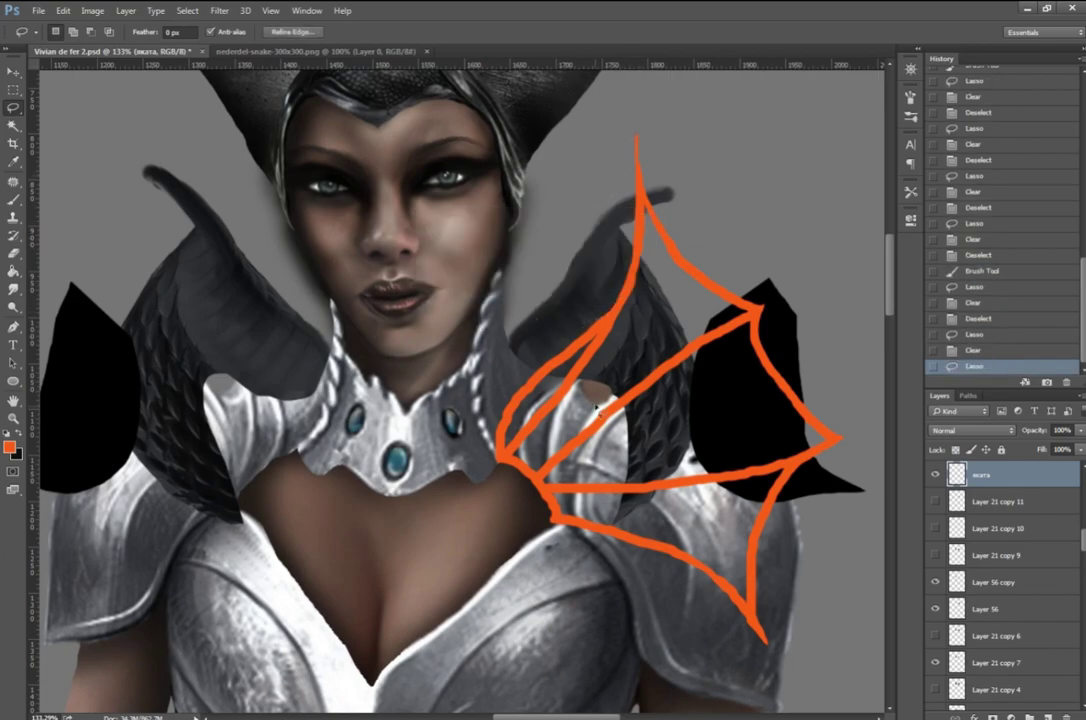
drag(540, 225, 560, 300)
key(Delete)
key(ctrl+d)
key(b)
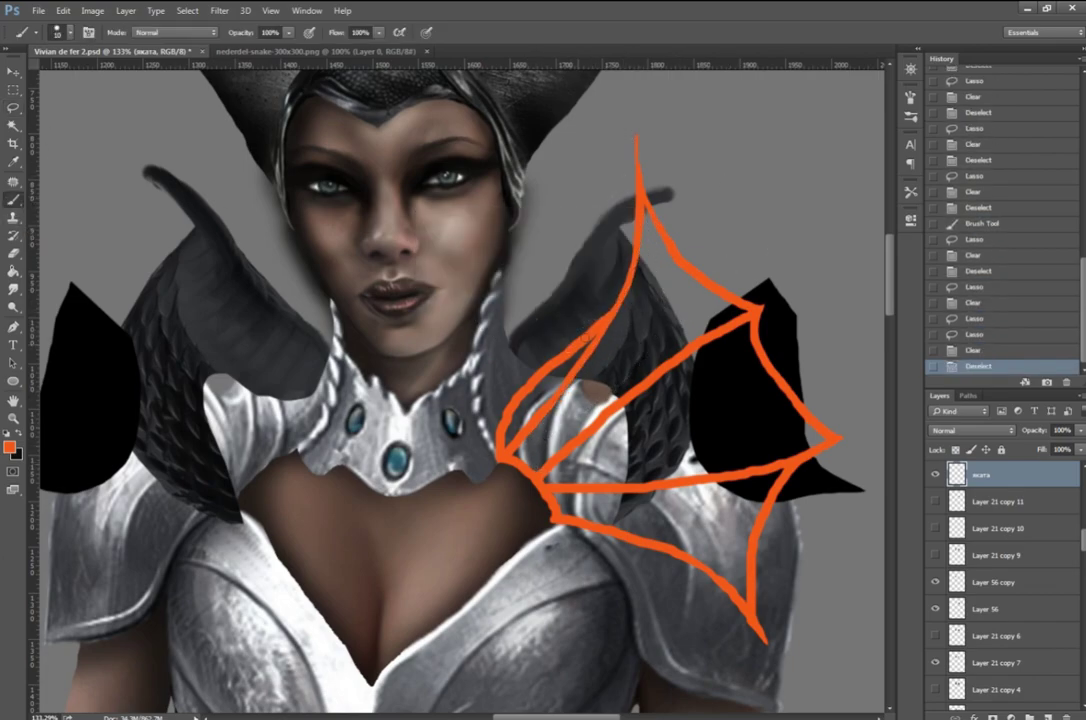
click(596, 236)
key(l)
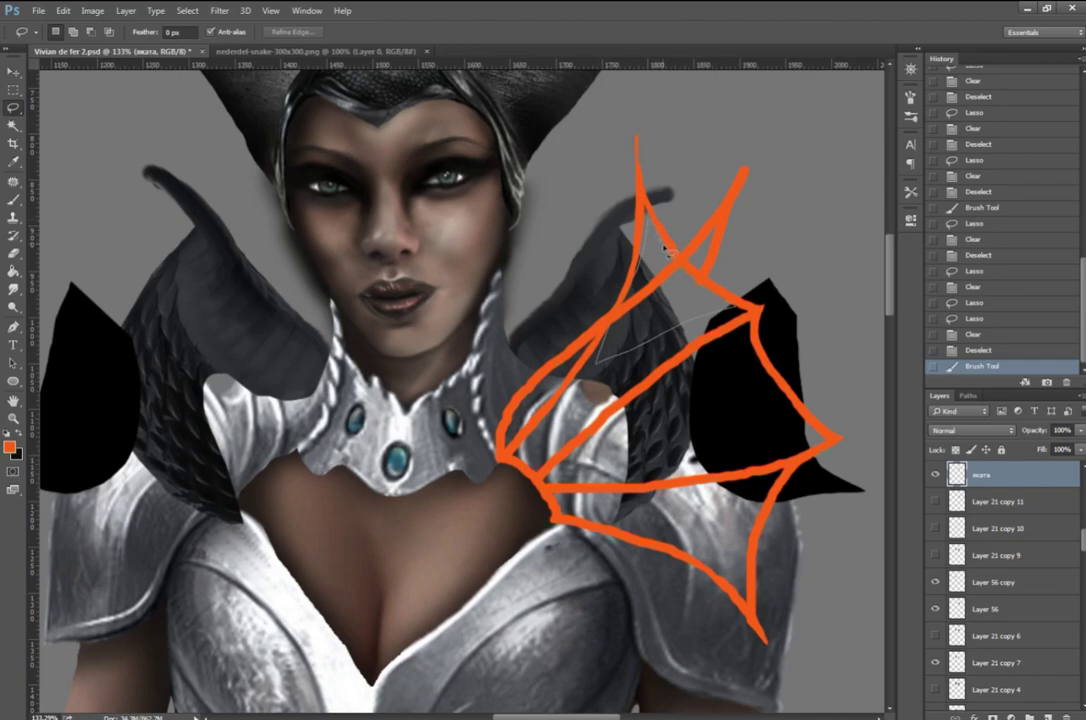
scroll(670, 251, down, 5)
Step: Mirror a copy of the orange fin sketch onto the left shoulder and resize it to fit
key(ctrl+j)
key(ctrl+t)
right_click(570, 303)
click(630, 599)
drag(558, 470, 248, 470)
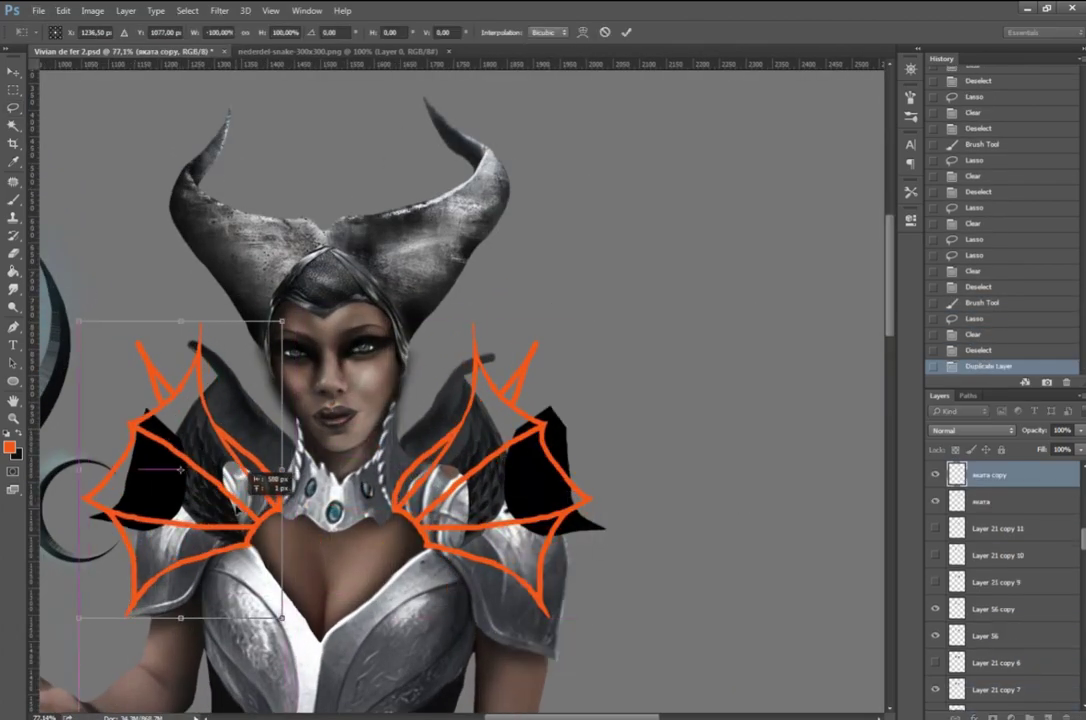
drag(181, 618, 181, 598)
drag(188, 321, 200, 305)
key(Return)
scroll(527, 290, down, 5)
scroll(527, 290, up, 3)
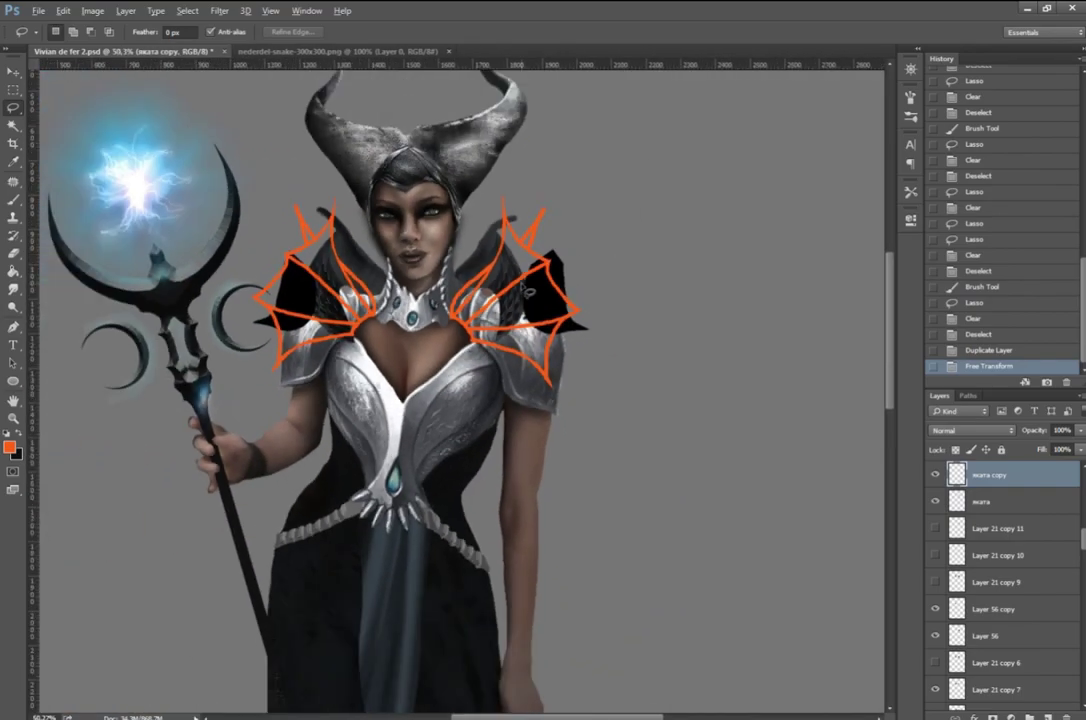
scroll(527, 290, down, 4)
scroll(527, 290, up, 6)
scroll(527, 290, down, 6)
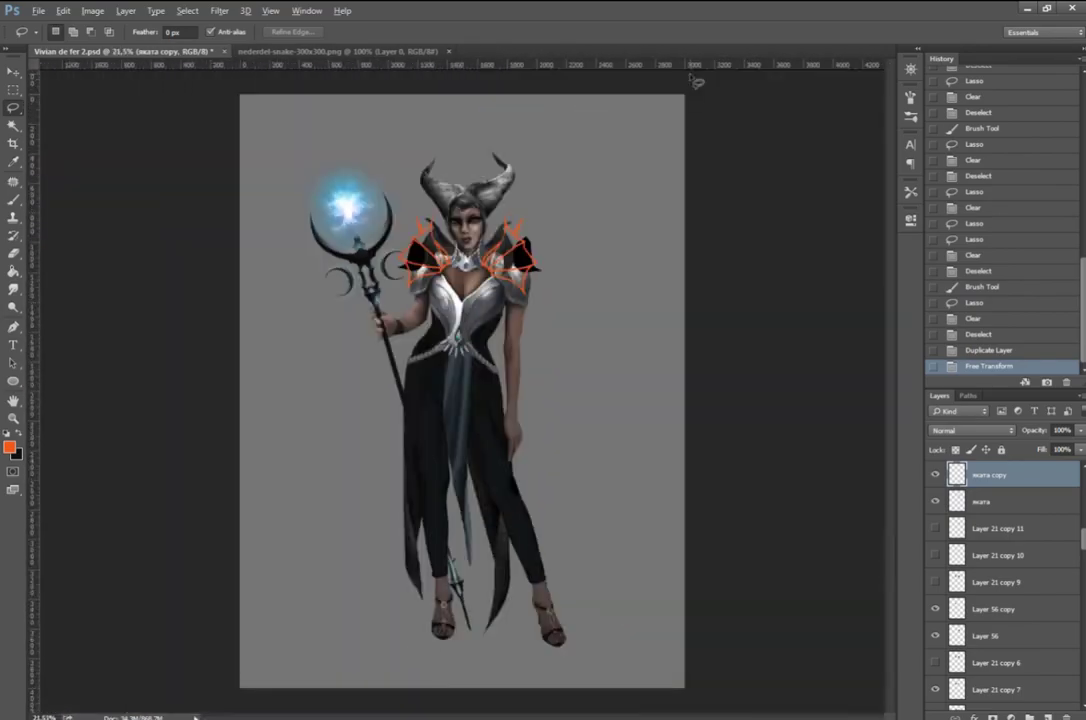
scroll(528, 322, up, 4)
scroll(528, 322, down, 2)
Step: Rotate the pasted brushed-metal texture diagonally and position a duplicate over the right fin
scroll(528, 322, up, 1)
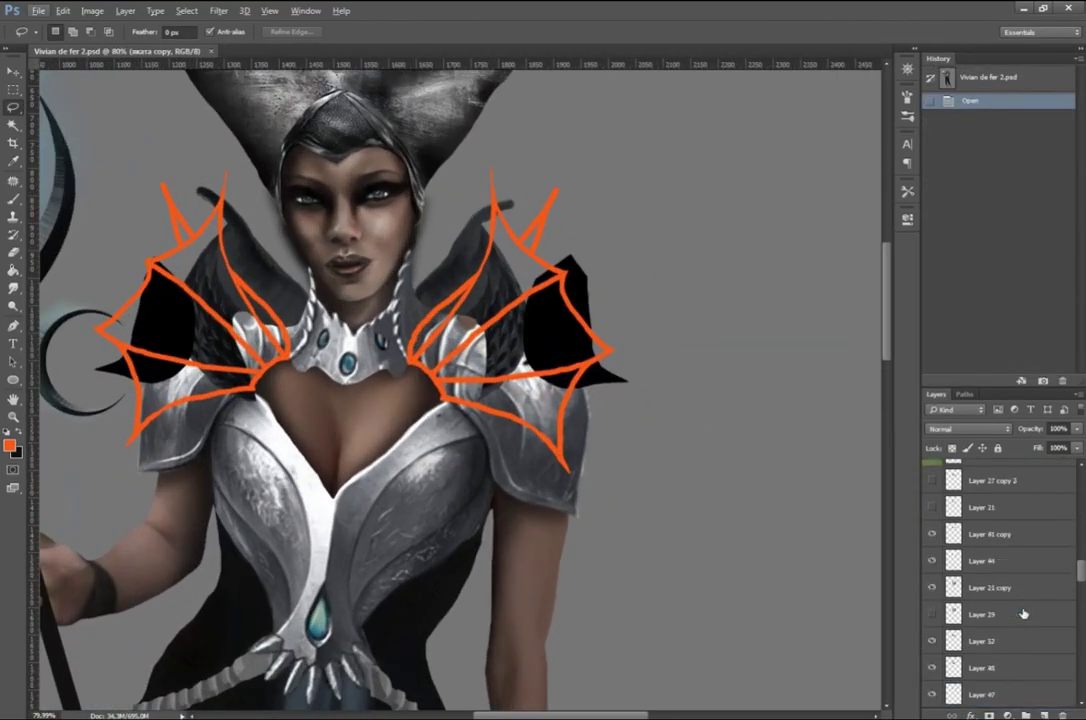
scroll(935, 553, up, 10)
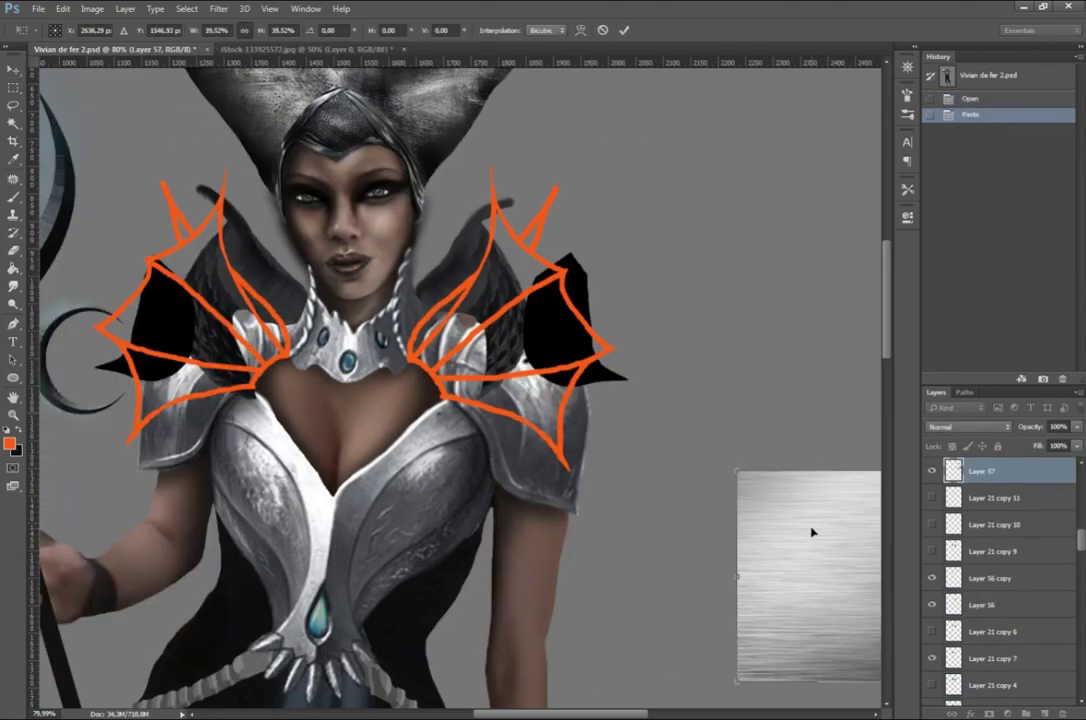
drag(626, 231, 654, 426)
key(Return)
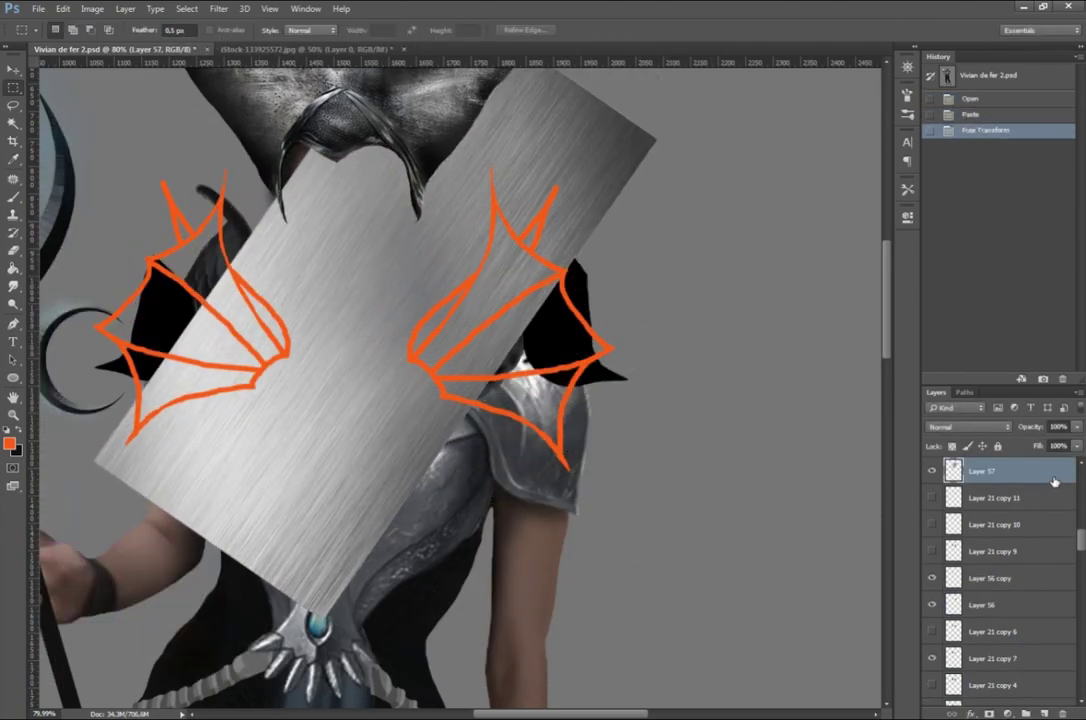
key(ctrl+j)
key(ctrl+t)
drag(787, 404, 736, 480)
key(Return)
Step: Add a second metal texture copy, scaled to cover the fin
key(ctrl+j)
key(ctrl+t)
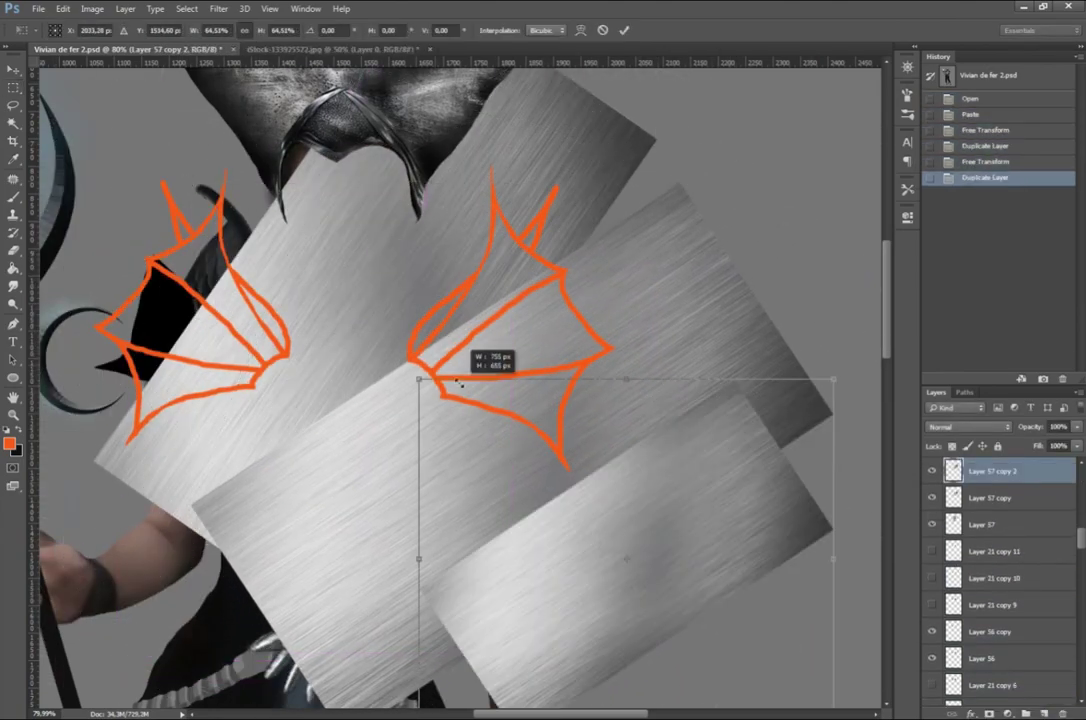
drag(485, 370, 654, 410)
key(Return)
Step: Trim the texture copies so metal remains only inside the fin shape
key(m)
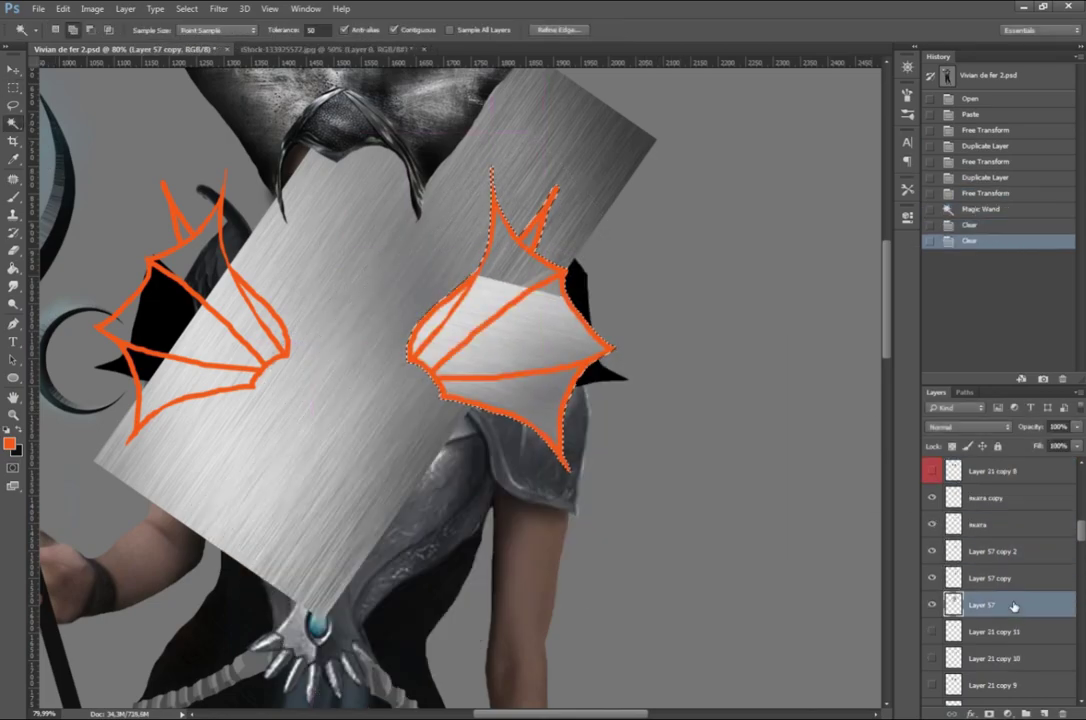
click(953, 551)
key(l)
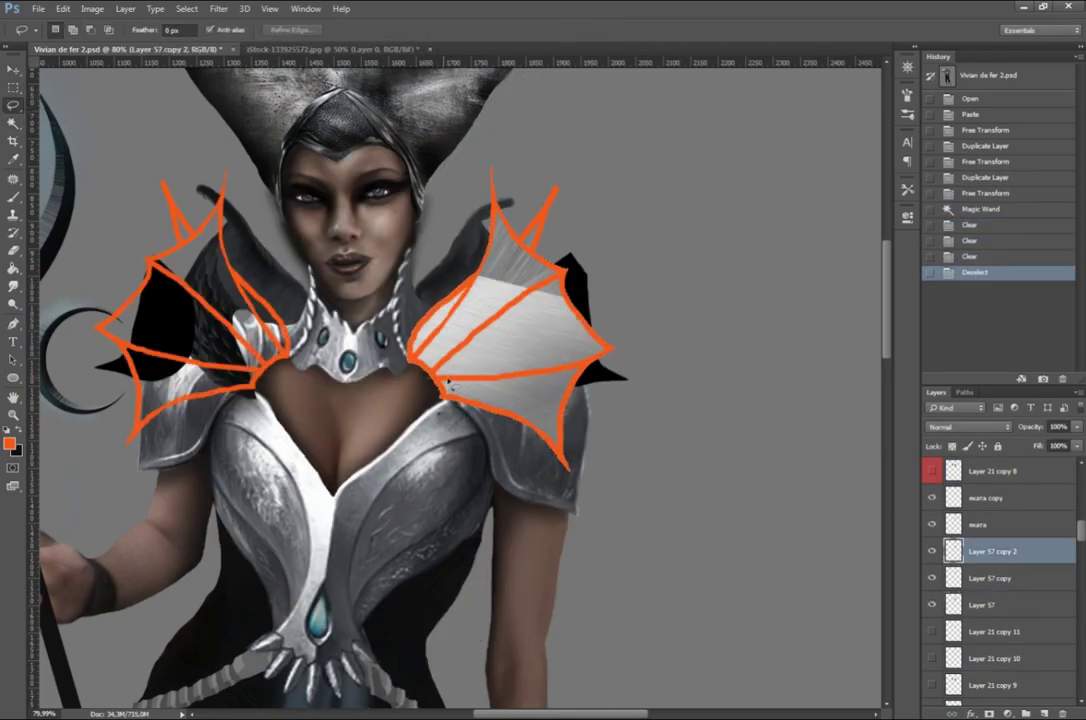
key(ctrl+shift+i)
key(Delete)
key(ctrl+d)
key(alt+bracketleft)
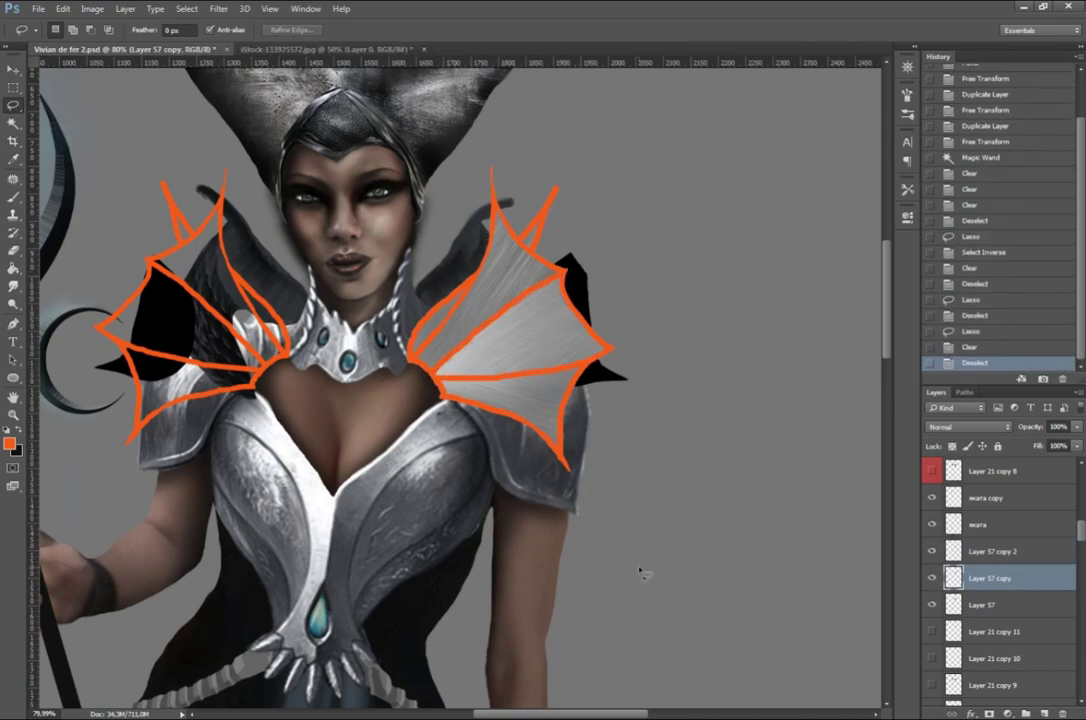
Step: Merge the metal into the fin sketch layer and darken its orange lines to near black with Hue/Saturation
ctrl+click(953, 524)
key(ctrl+e)
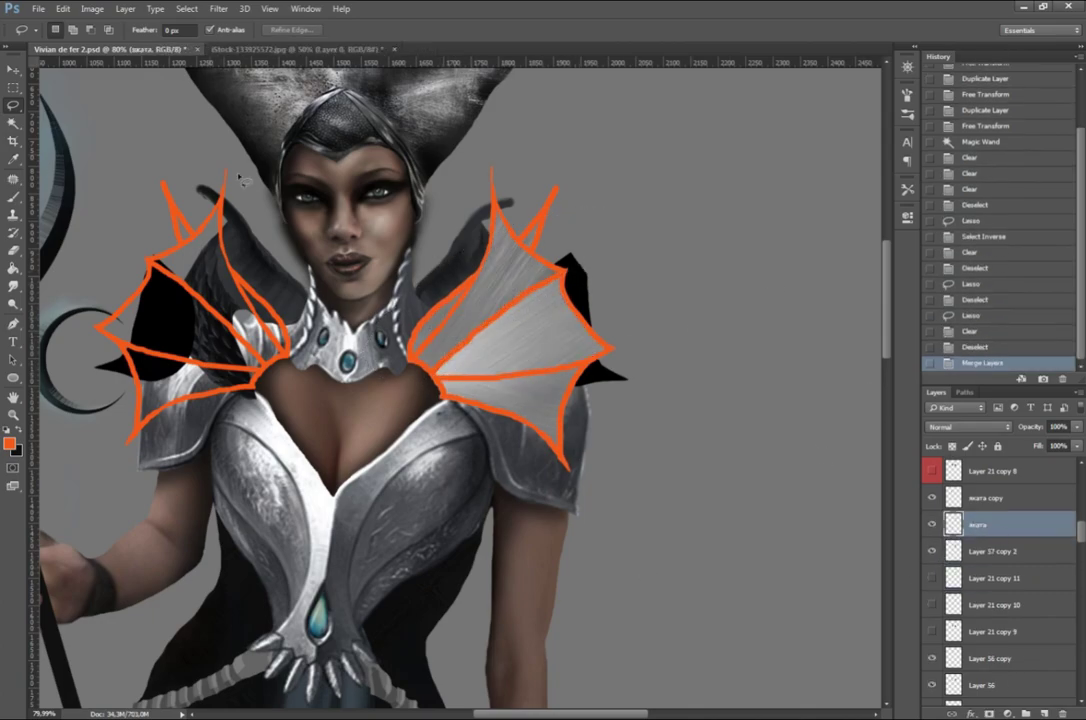
key(ctrl+u)
drag(815, 217, 756, 223)
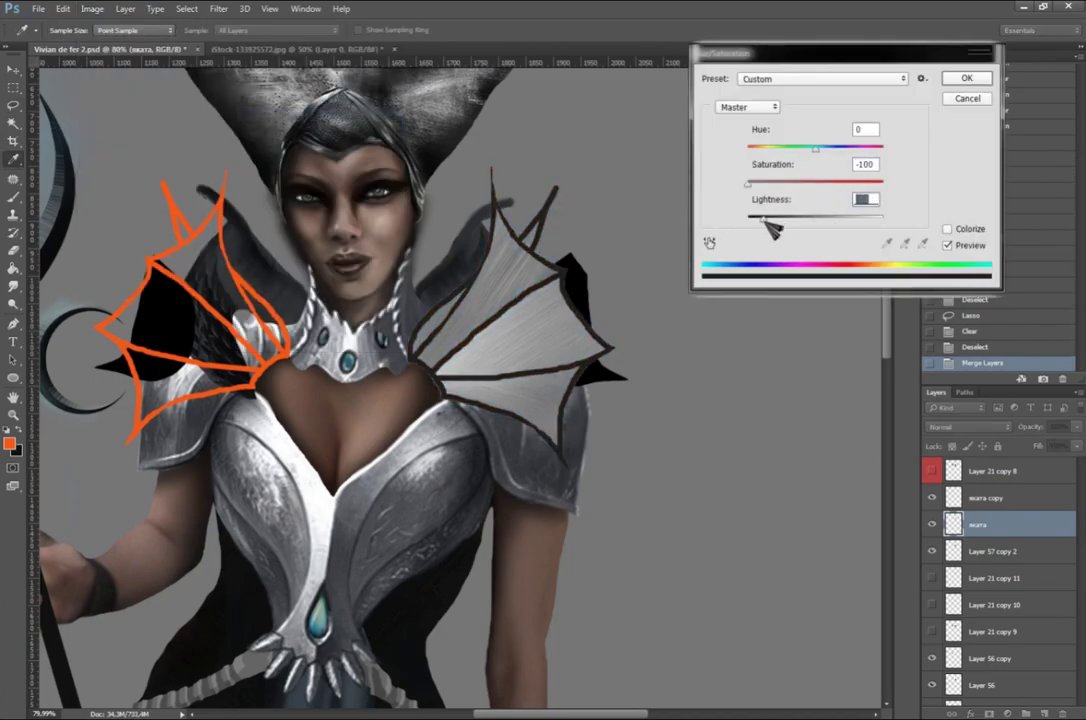
key(Return)
Step: Select the fin area by colour, add a new shading layer, and set black paint
scroll(423, 370, up, 5)
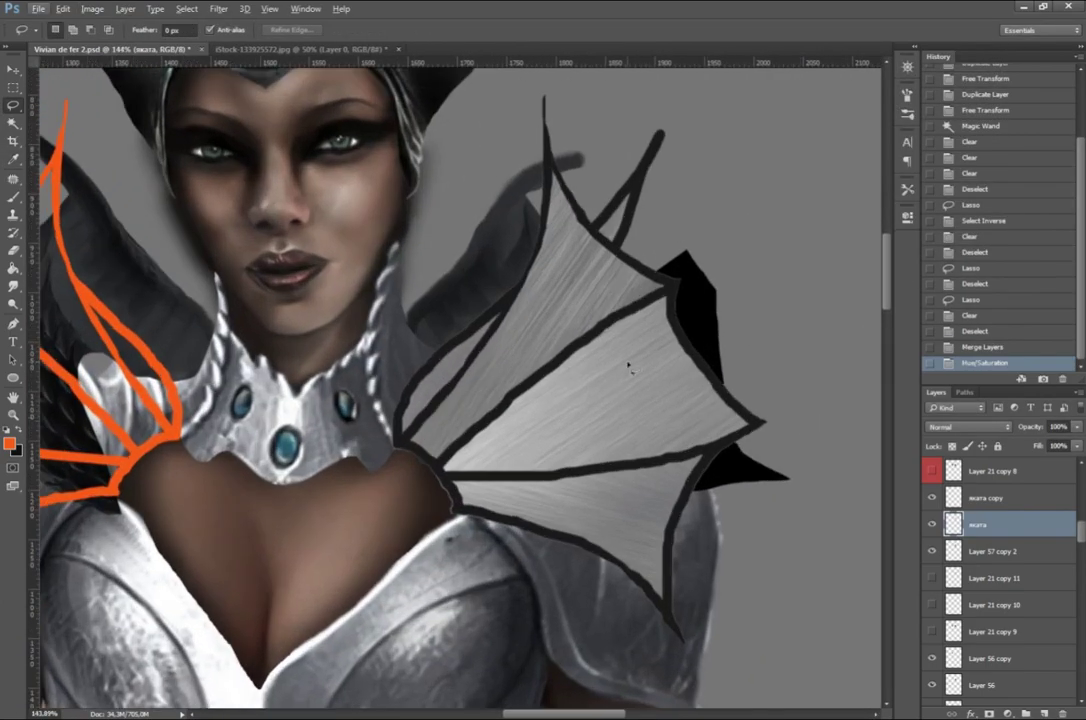
key(w)
click(575, 250)
key(ctrl+shift+i)
key(ctrl+shift+alt+n)
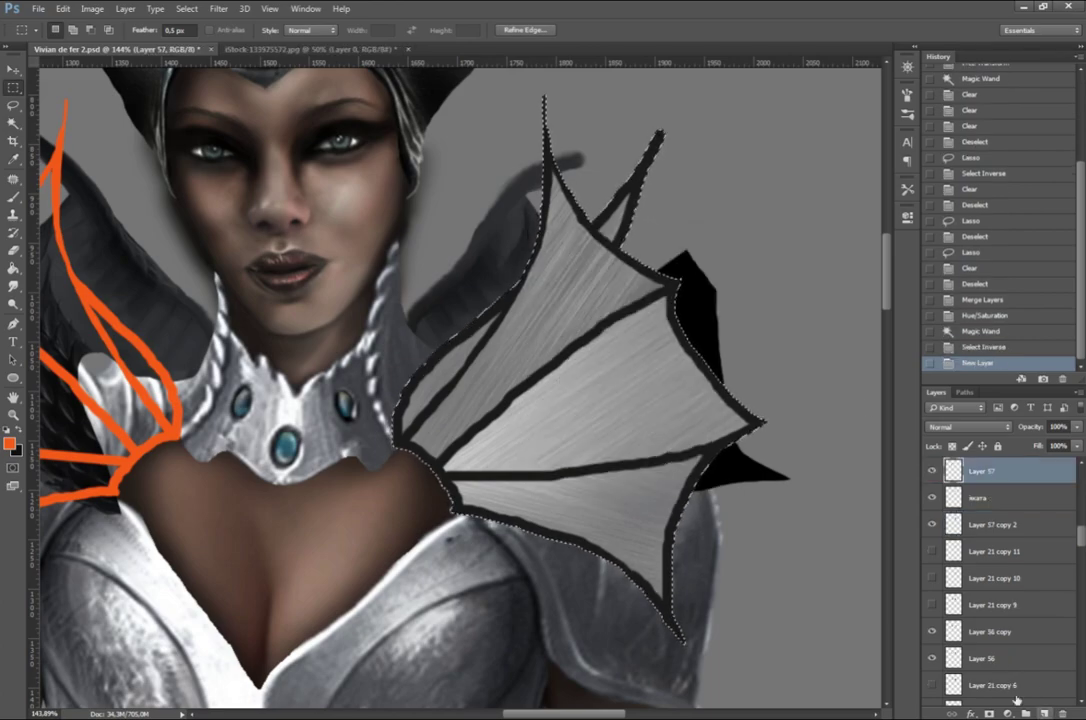
click(9, 443)
click(632, 269)
click(944, 90)
key(b)
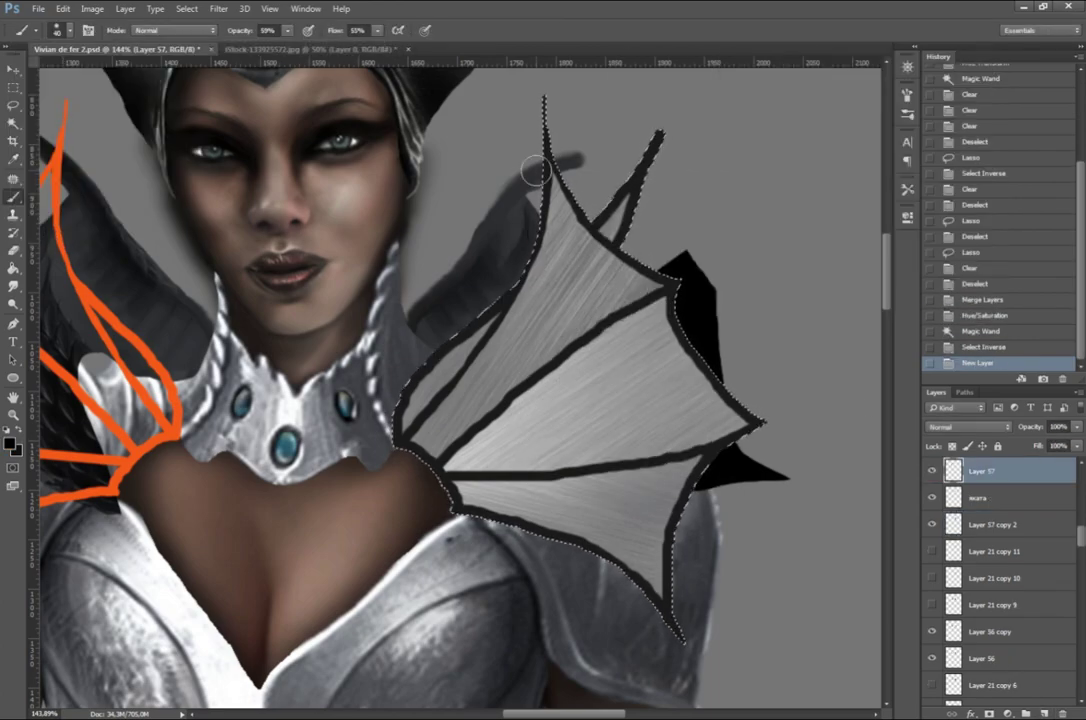
Step: Shade the fin's edges and upper panels darker on an Overlay blending layer
drag(535, 172, 430, 430)
drag(400, 330, 424, 453)
key(alt+shift+o)
key(bracketright)
key(bracketright)
key(bracketright)
mouse_move(470, 100)
mouse_down()
mouse_move(551, 145)
mouse_move(420, 380)
mouse_up()
mouse_move(370, 330)
mouse_down()
mouse_move(450, 400)
mouse_move(650, 290)
mouse_up()
key(bracketleft)
key(bracketleft)
drag(450, 420, 640, 250)
mouse_move(400, 420)
mouse_down()
mouse_move(528, 507)
mouse_move(437, 478)
mouse_up()
drag(563, 203, 643, 303)
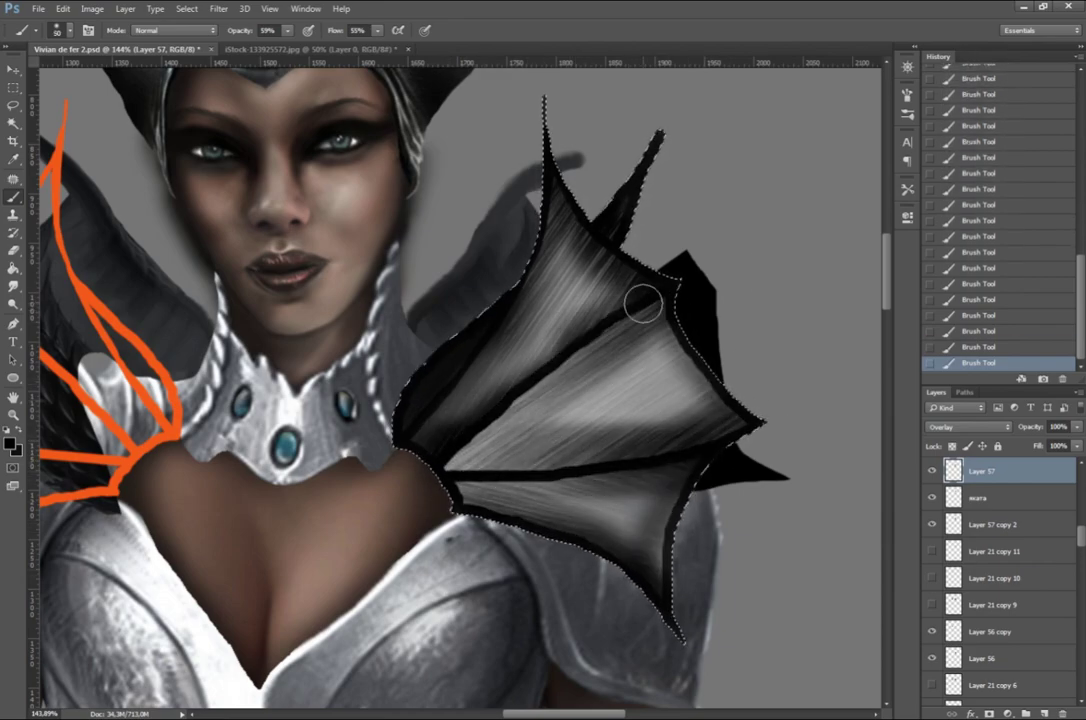
scroll(297, 562, down, 3)
scroll(399, 528, down, 2)
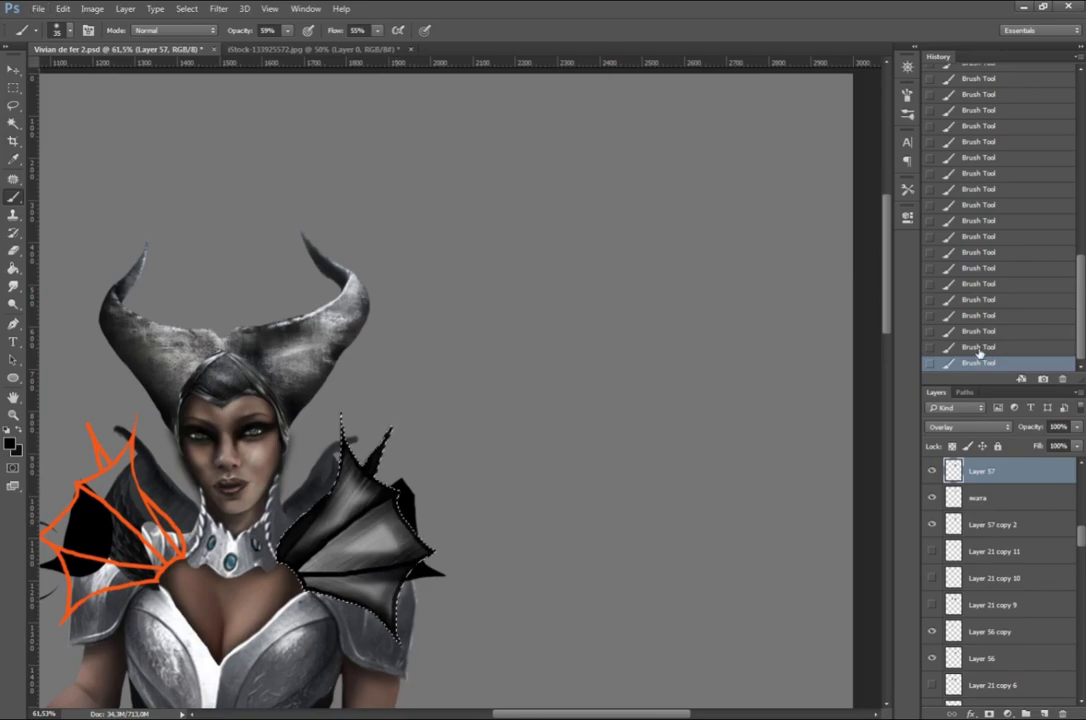
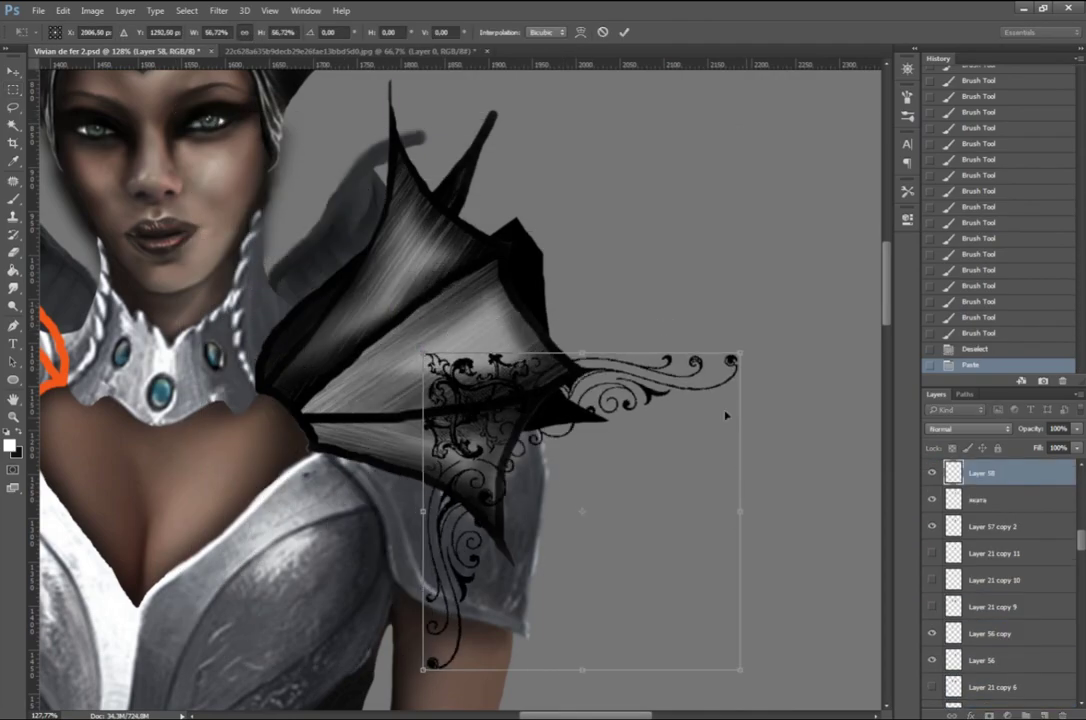
Step: Rotate the ornament to about -35°, scale it and position it over the shoulder wing
drag(726, 415, 476, 316)
key(Return)
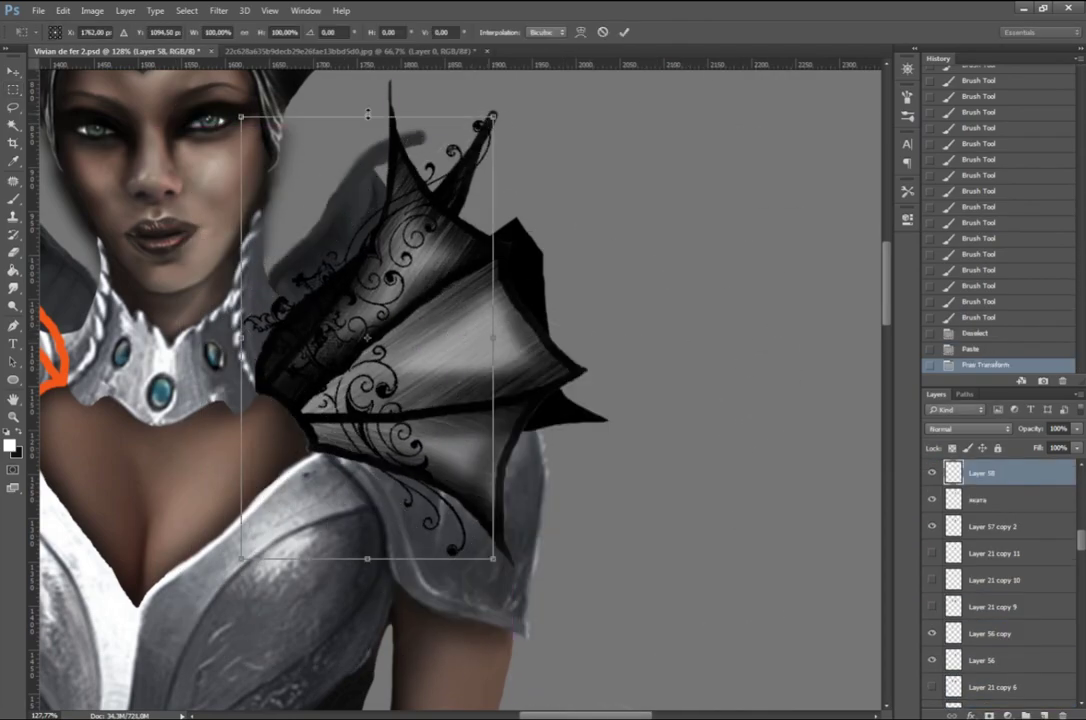
key(ctrl+t)
drag(683, 260, 726, 332)
mouse_move(420, 187)
mouse_down()
mouse_move(370, 240)
mouse_move(316, 177)
mouse_up()
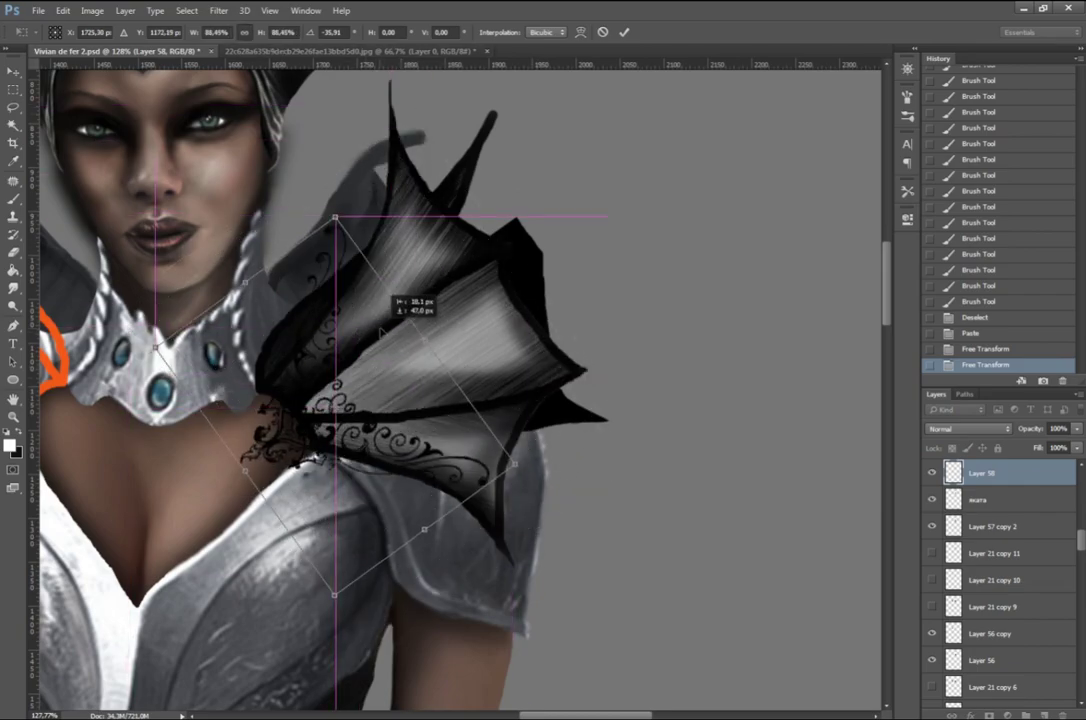
drag(361, 292, 378, 325)
key(Return)
Step: Magic Wand the wing shape and clear the ornament parts outside it
key(w)
click(430, 330)
click(1007, 499)
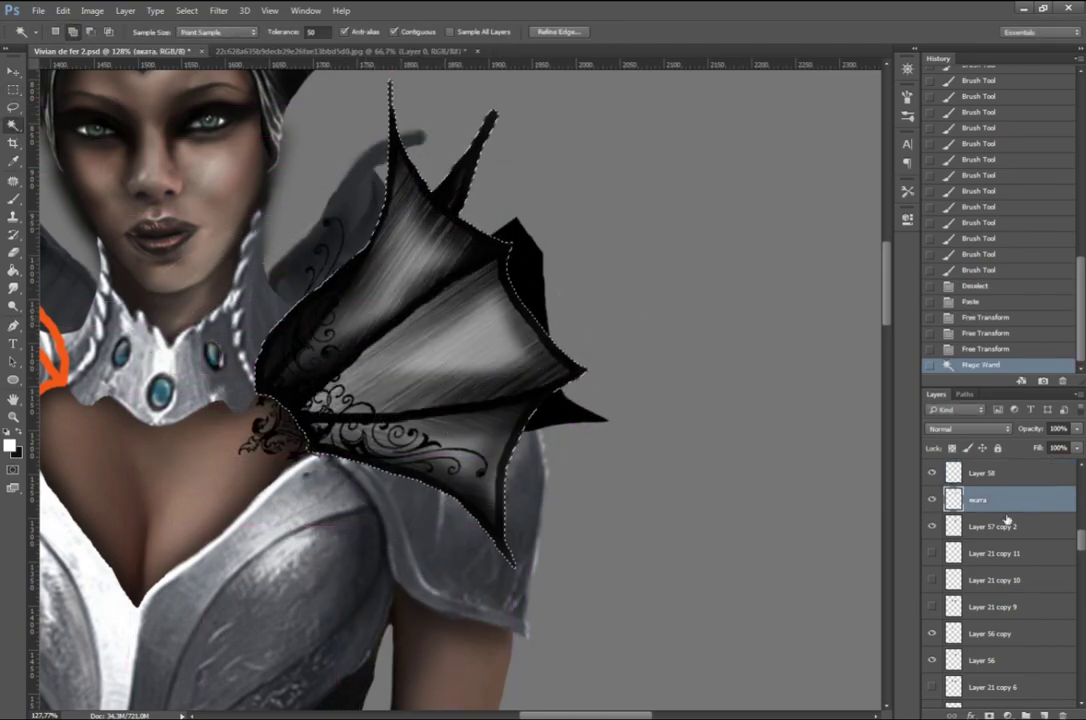
key(ctrl+z)
key(ctrl+d)
key(m)
Step: Set the ornament to Overlay at low opacity with Bevel & Emboss and Outer Glow
click(968, 428)
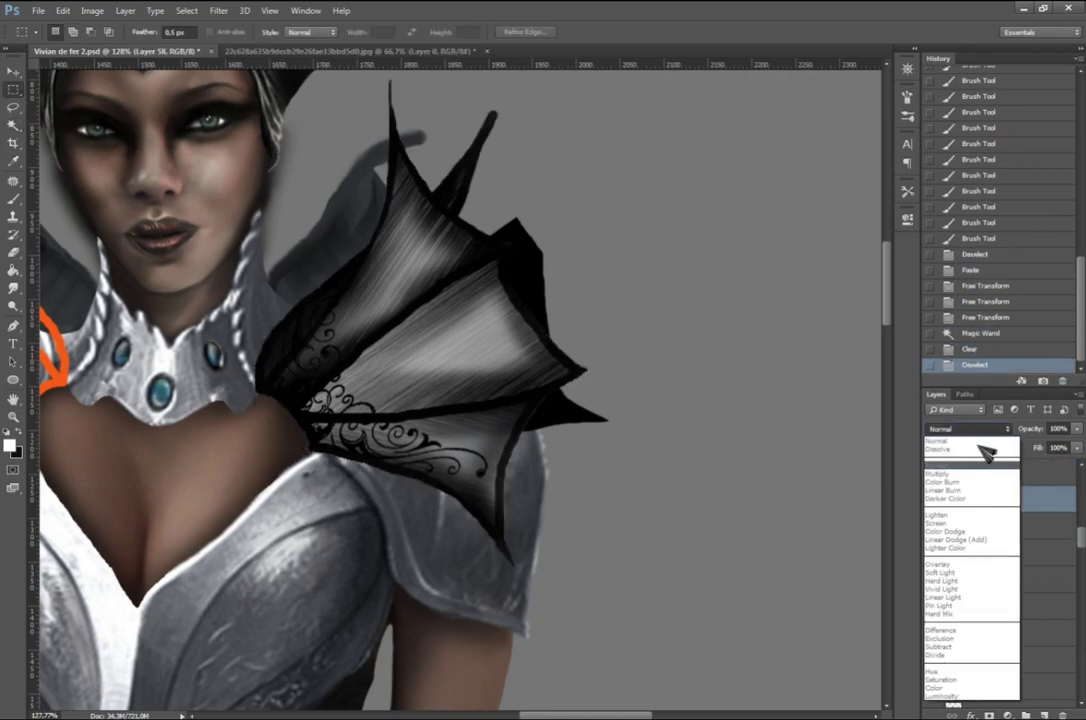
click(960, 540)
drag(1077, 428, 1025, 455)
double_click(965, 500)
click(668, 203)
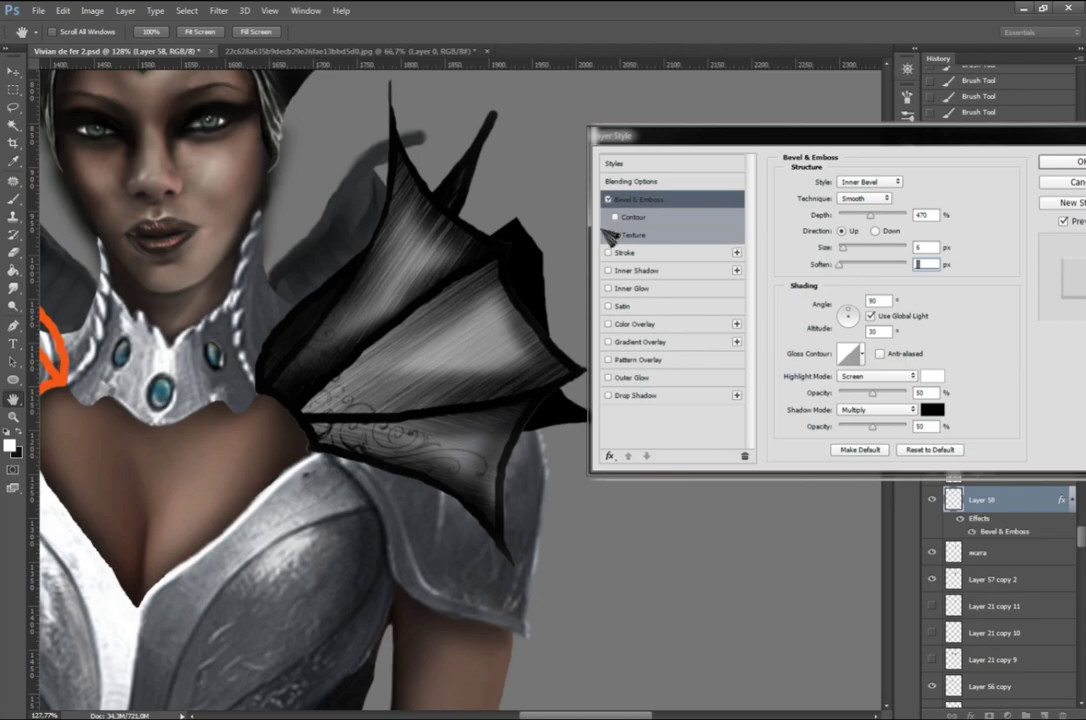
click(658, 378)
key(Return)
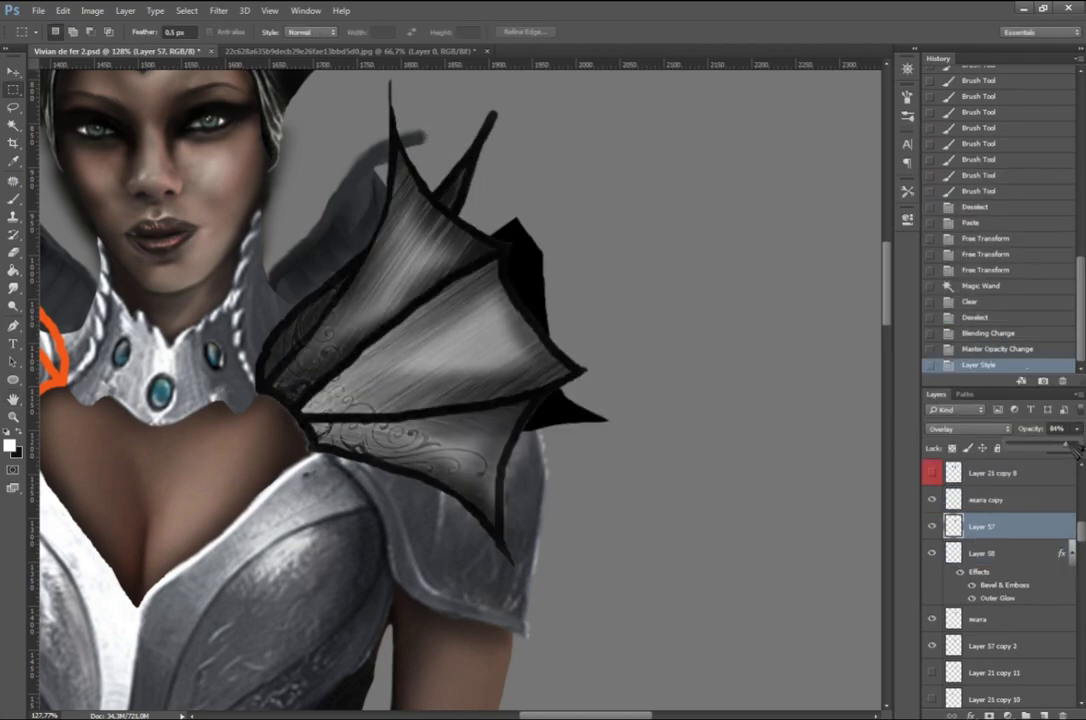
Step: Lasso and delete the first two thin slivers from the wing plate edges
click(978, 619)
key(l)
key(ctrl+plus)
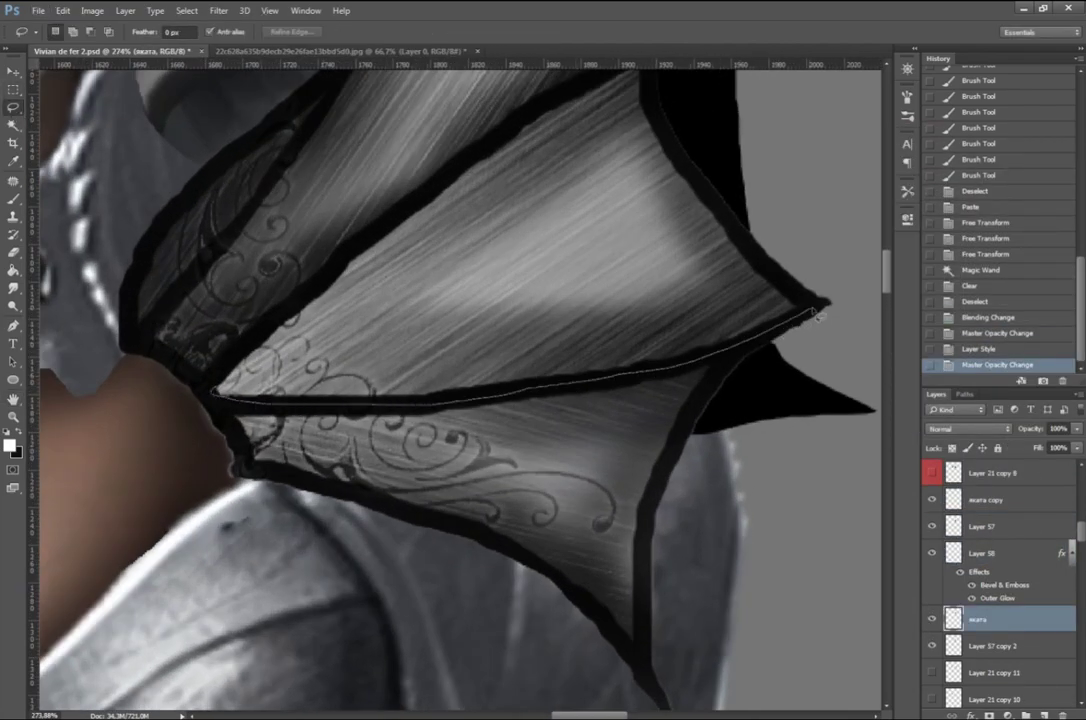
drag(815, 314, 817, 312)
key(Delete)
key(ctrl+d)
scroll(460, 390, up, 5)
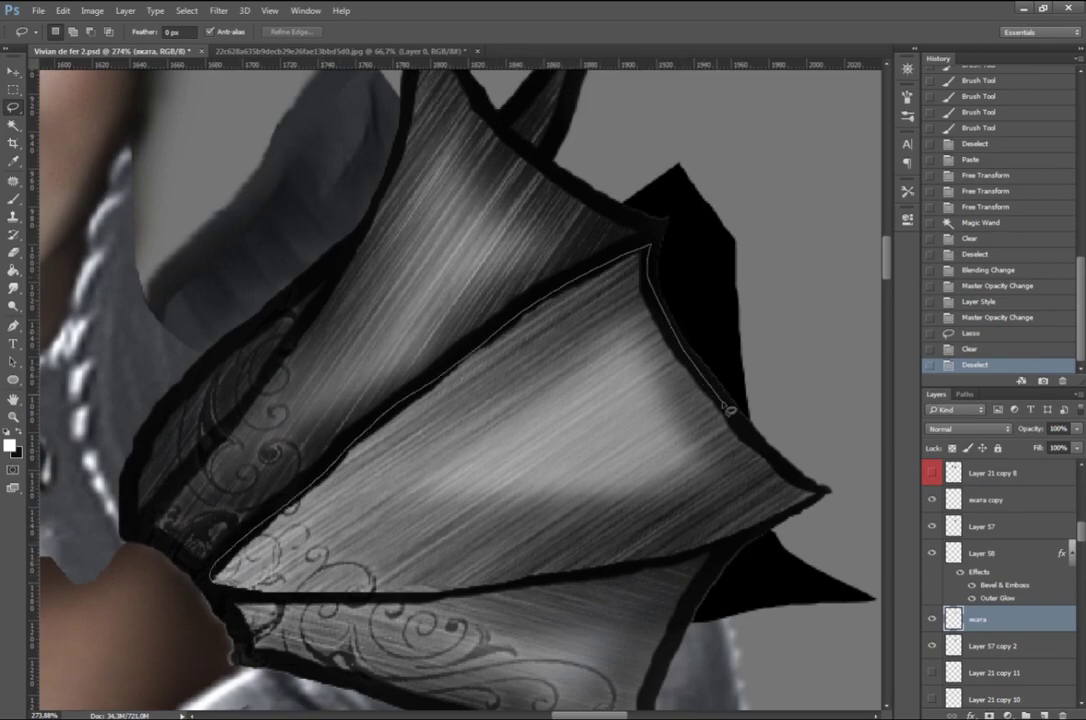
drag(730, 410, 728, 408)
key(Delete)
key(ctrl+d)
Step: Trim three more slivers along the upper and lower wing plate edges
scroll(897, 262, up, 3)
drag(310, 466, 308, 464)
key(Delete)
key(ctrl+d)
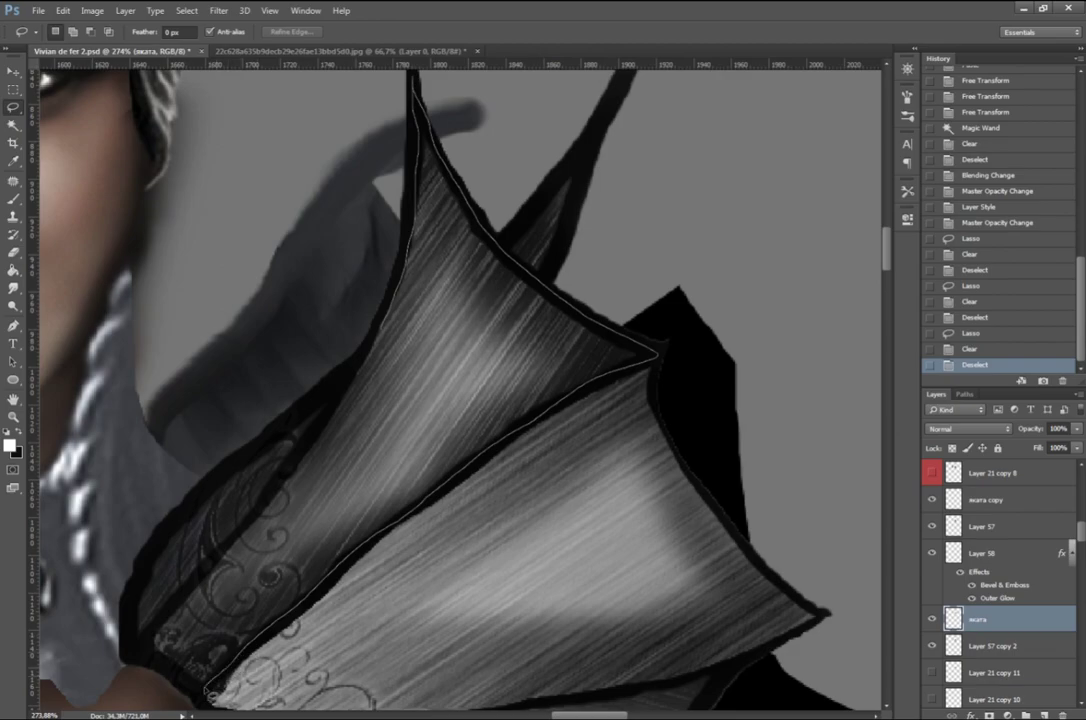
drag(497, 364, 495, 362)
key(Delete)
key(ctrl+d)
scroll(519, 494, down, 5)
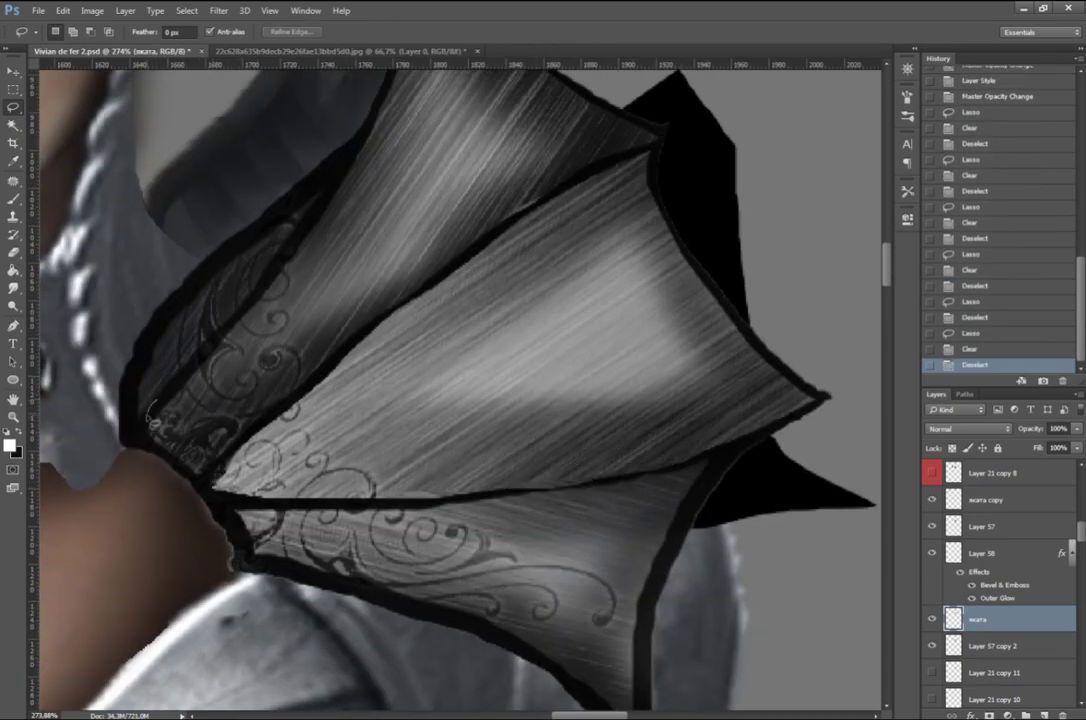
drag(287, 266, 300, 245)
key(Delete)
scroll(413, 290, up, 8)
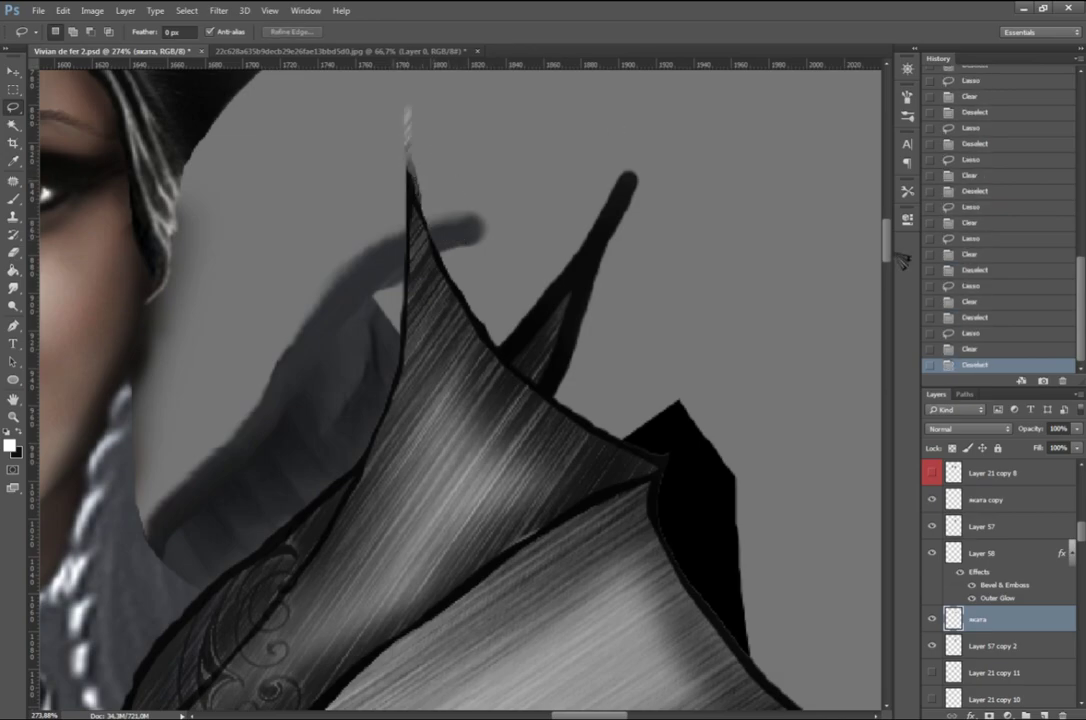
scroll(875, 531, down, 6)
Step: Duplicate Layer 57 copy 2 to create Layer 57 copy 3
key(alt+bracketright)
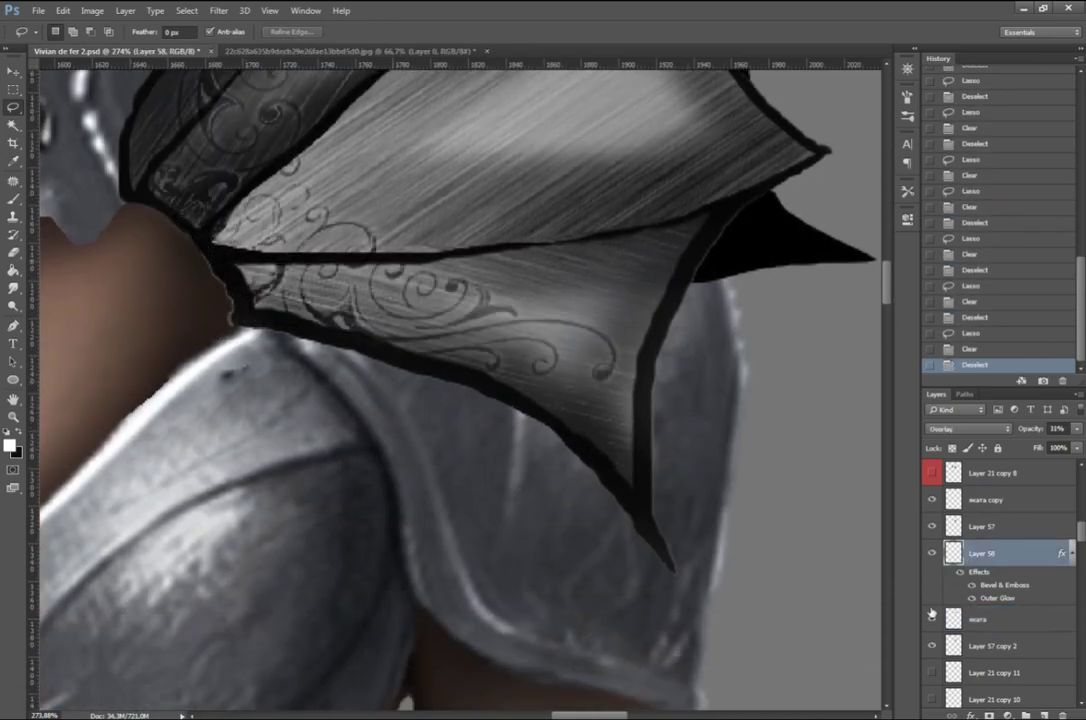
key(alt+bracketleft)
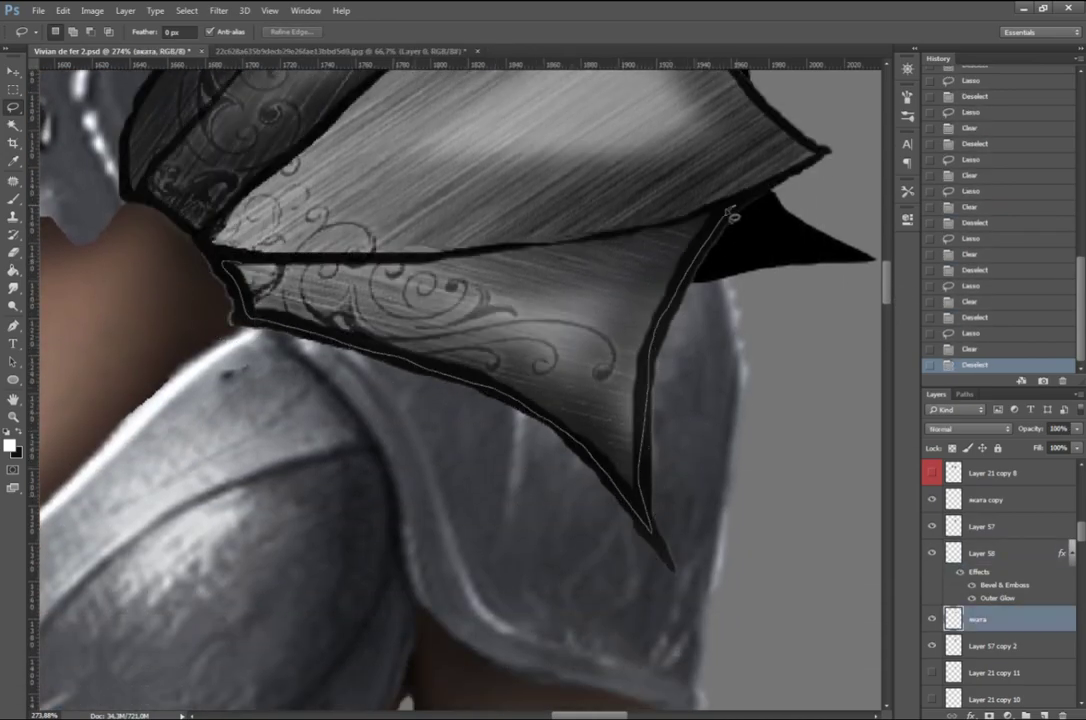
scroll(731, 216, up, 3)
scroll(731, 216, up, 4)
scroll(731, 216, up, 3)
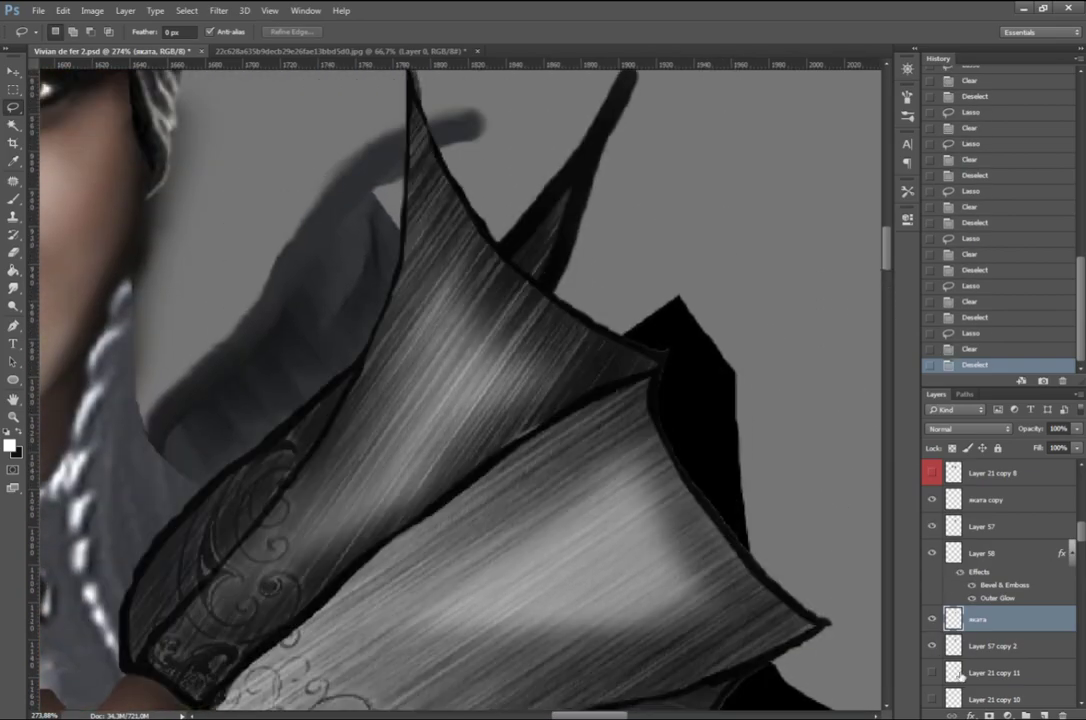
key(alt+bracketleft)
key(ctrl+j)
scroll(175, 197, down, 5)
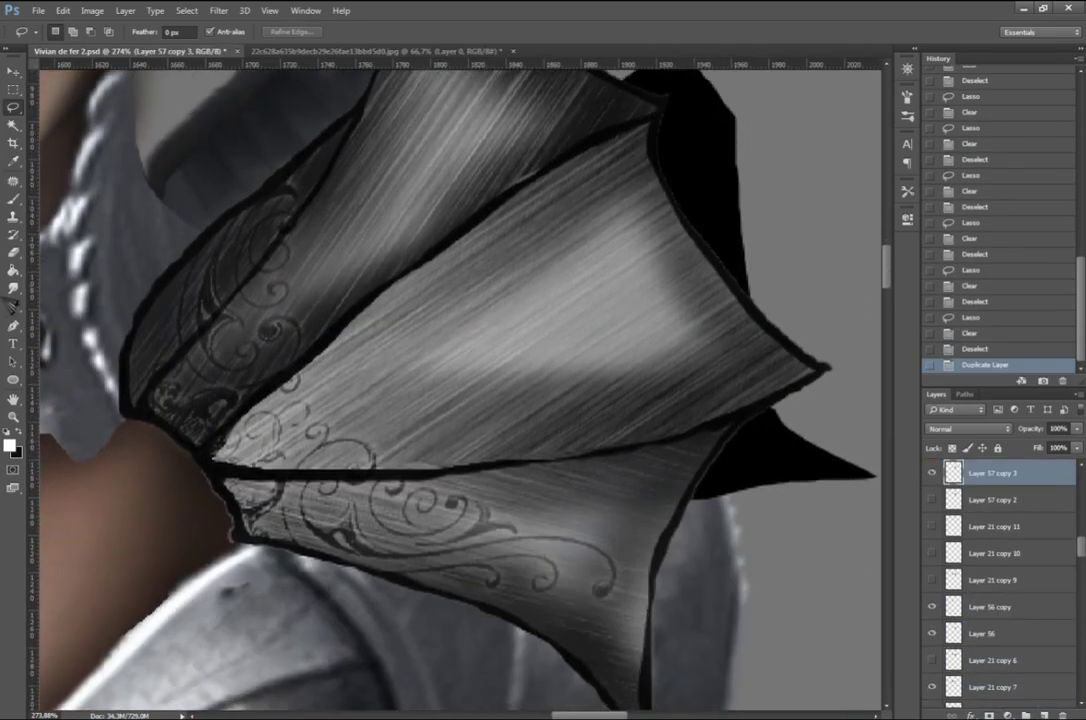
Step: Magic Wand the middle wing plate and warp its top and right edges outward
key(w)
click(586, 391)
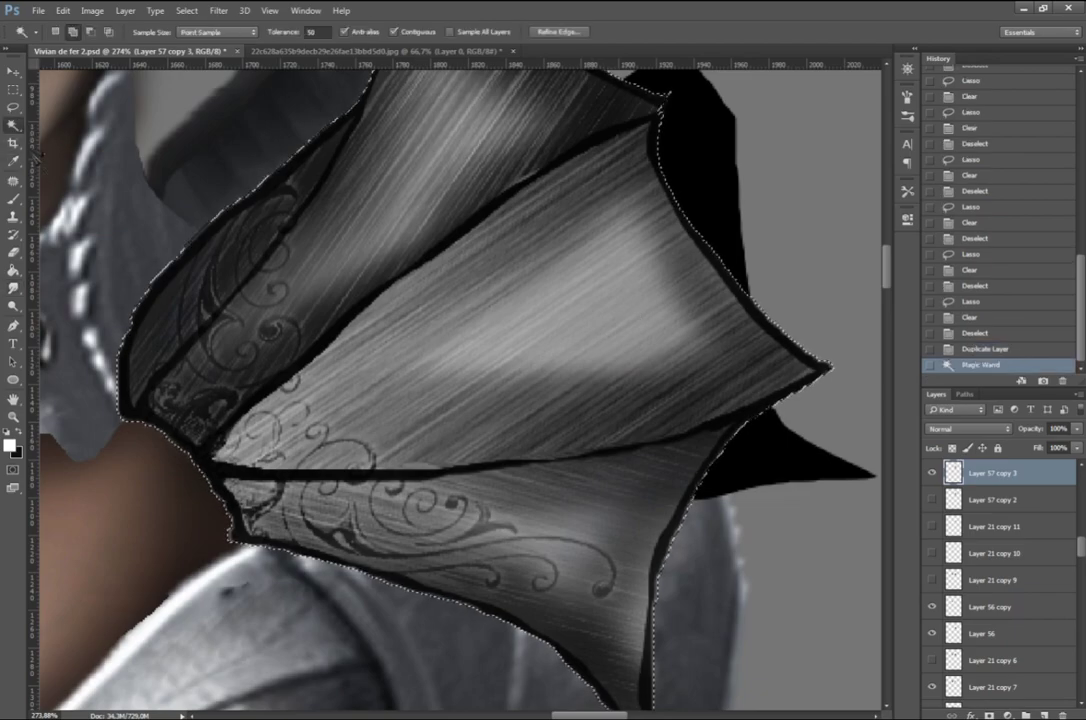
key(ctrl+d)
scroll(937, 517, up, 1)
click(600, 290)
key(ctrl+t)
right_click(516, 312)
click(545, 445)
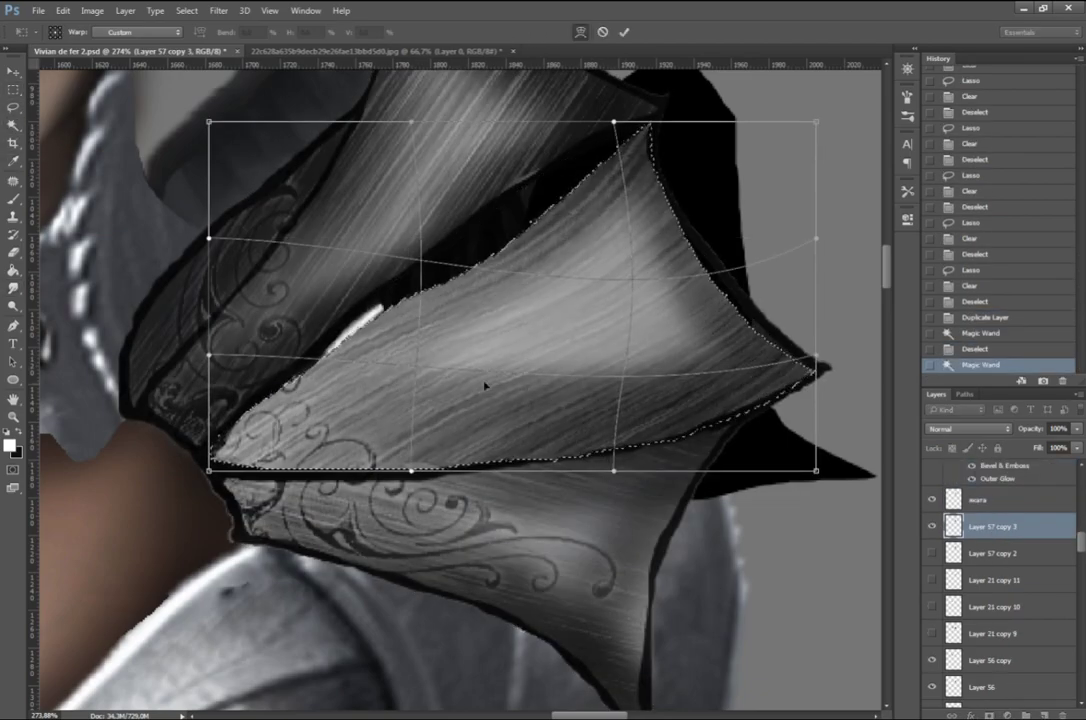
drag(614, 121, 558, 100)
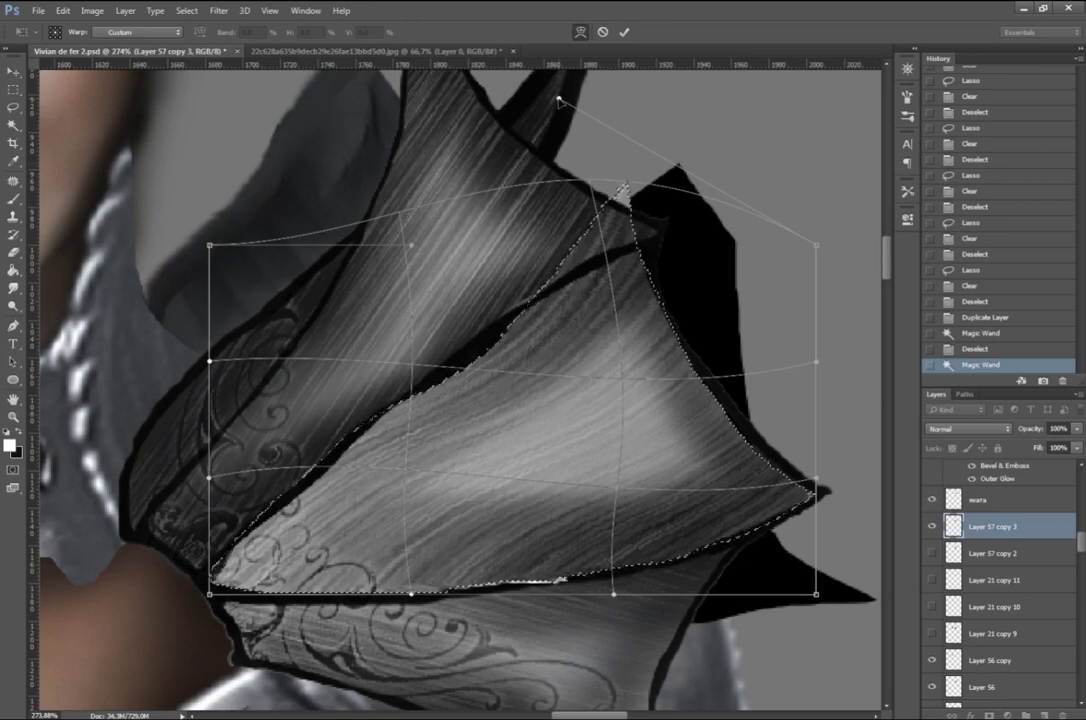
drag(558, 100, 580, 194)
drag(817, 478, 868, 478)
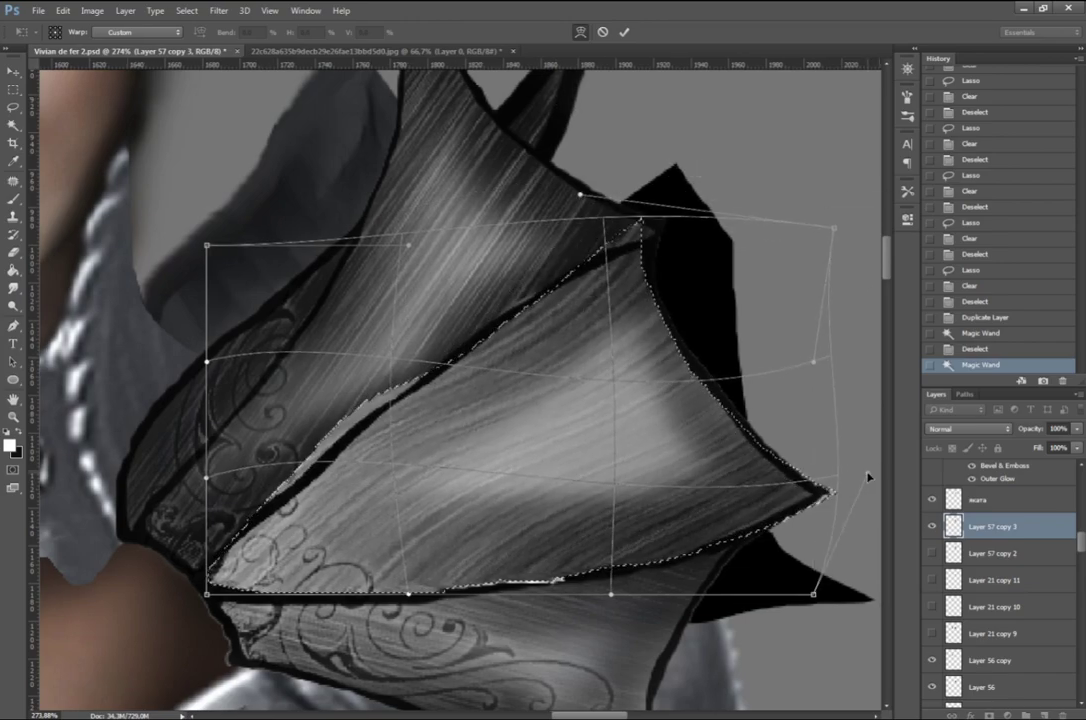
key(Return)
key(ctrl+d)
Step: Set the wing layer to 31% opacity, duplicate it and Gaussian Blur the copy
key(ctrl+0)
click(990, 499)
drag(1075, 446, 1040, 452)
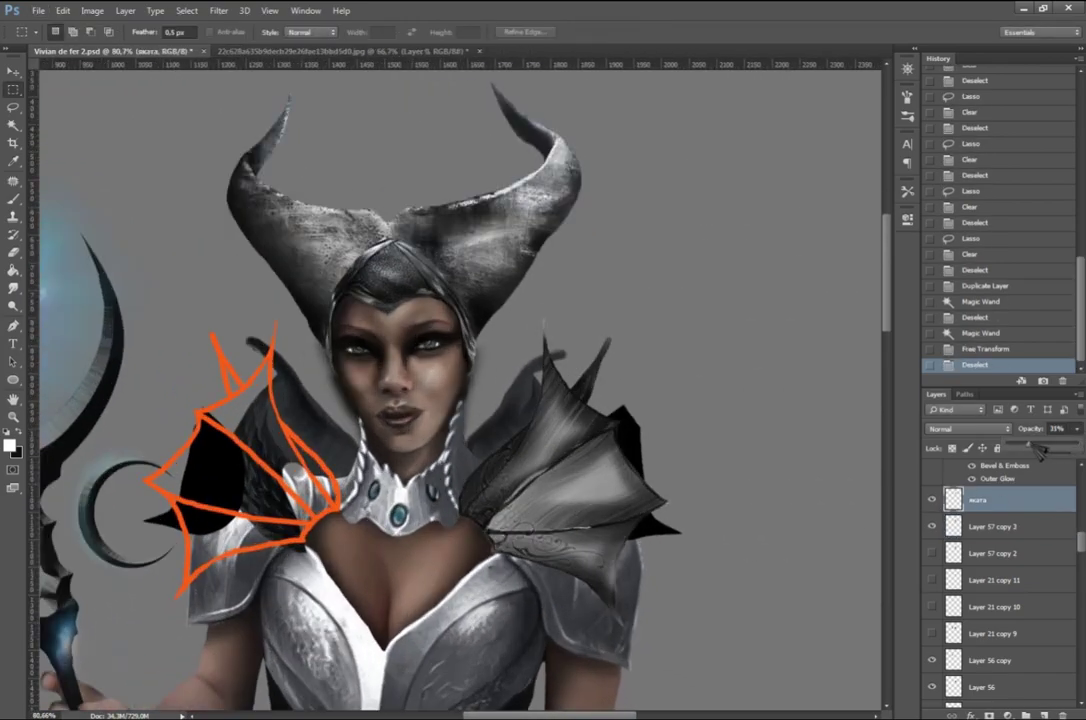
key(ctrl+j)
click(218, 10)
click(440, 318)
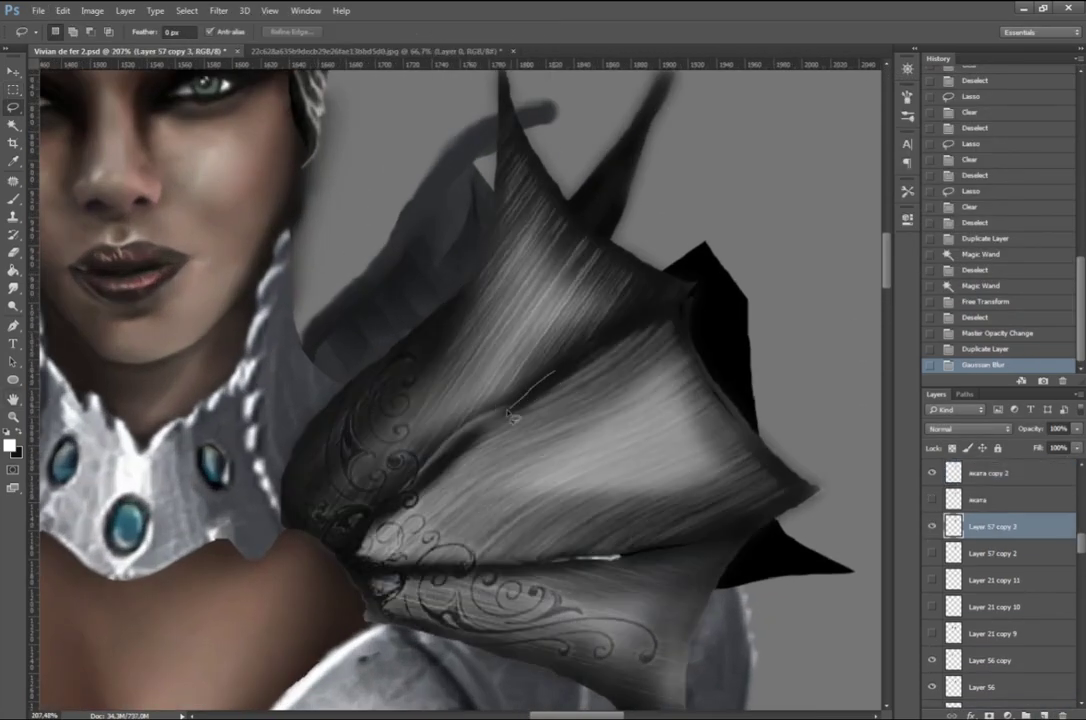
Step: Patch a rough area of the lower plate and warp the ornament layer Layer 58
key(j)
drag(520, 565, 645, 578)
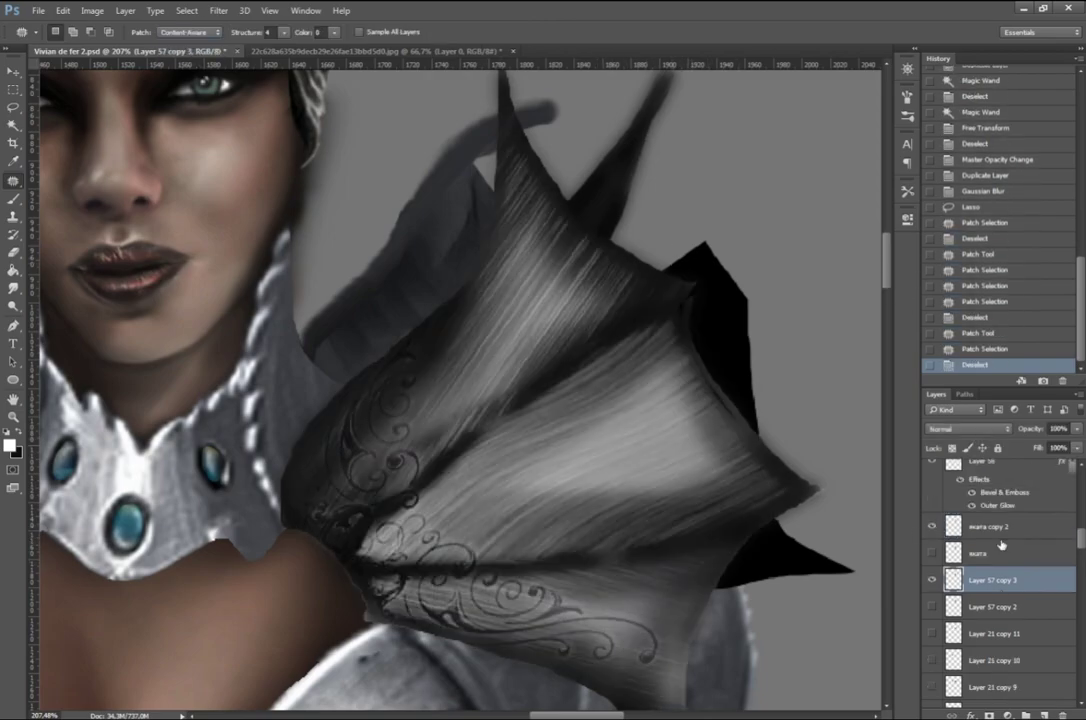
click(985, 487)
key(ctrl+t)
right_click(324, 360)
click(370, 455)
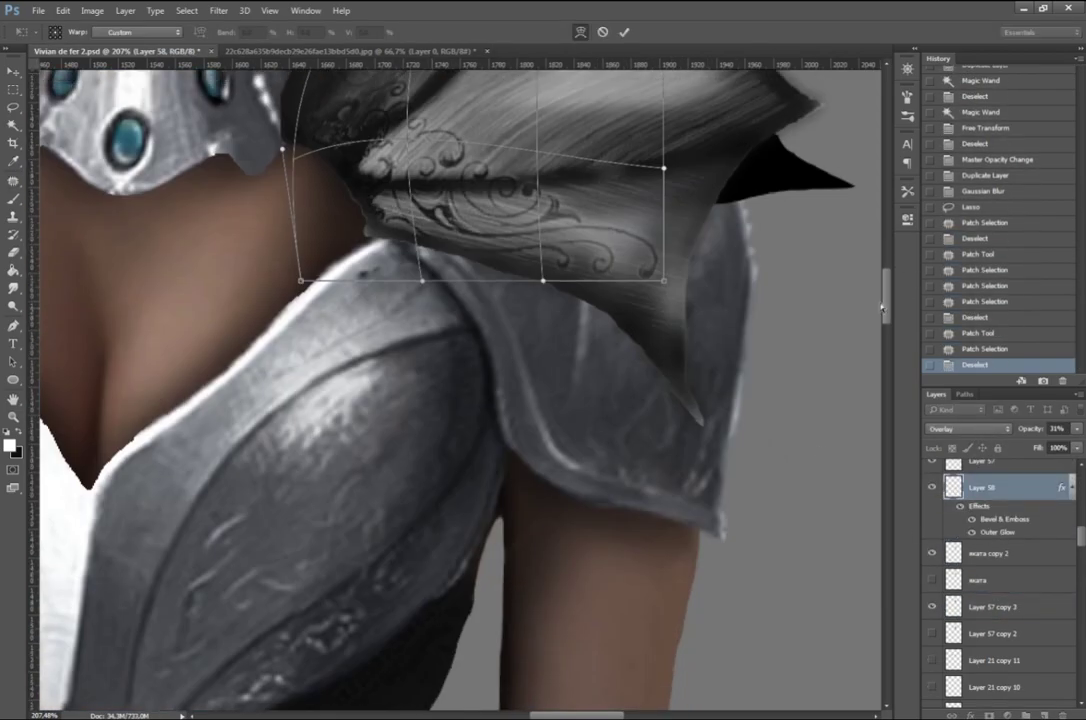
key(Return)
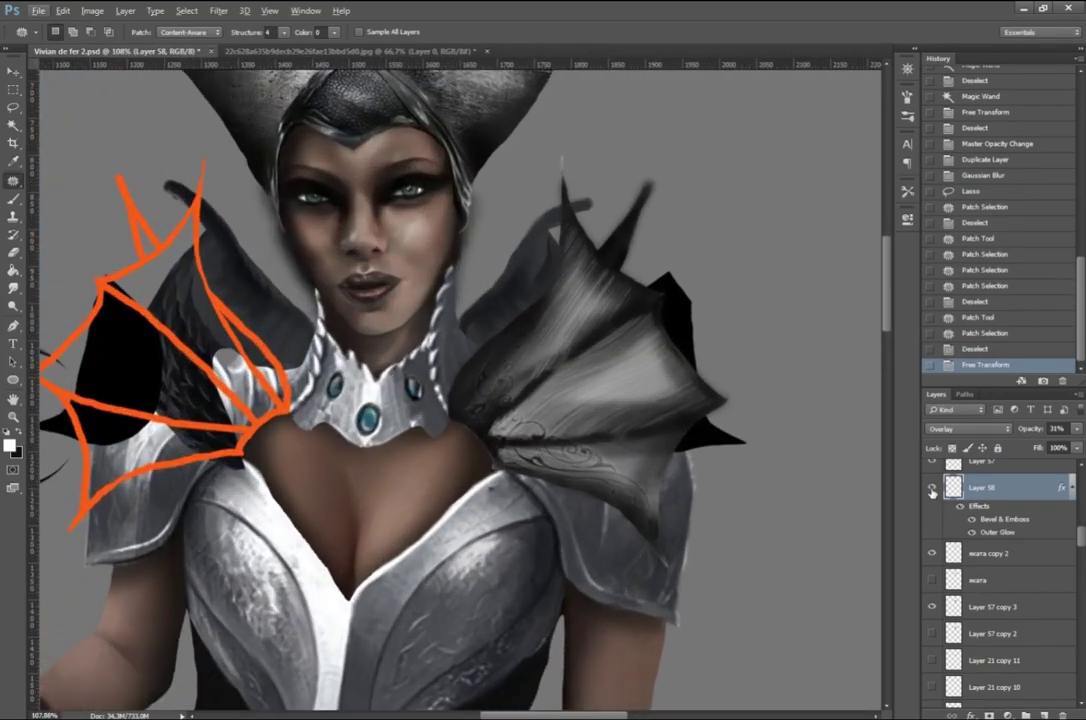
Step: Tone the wing with a Camera Raw Filter (Clarity +100) and Hue/Saturation
click(219, 10)
click(240, 108)
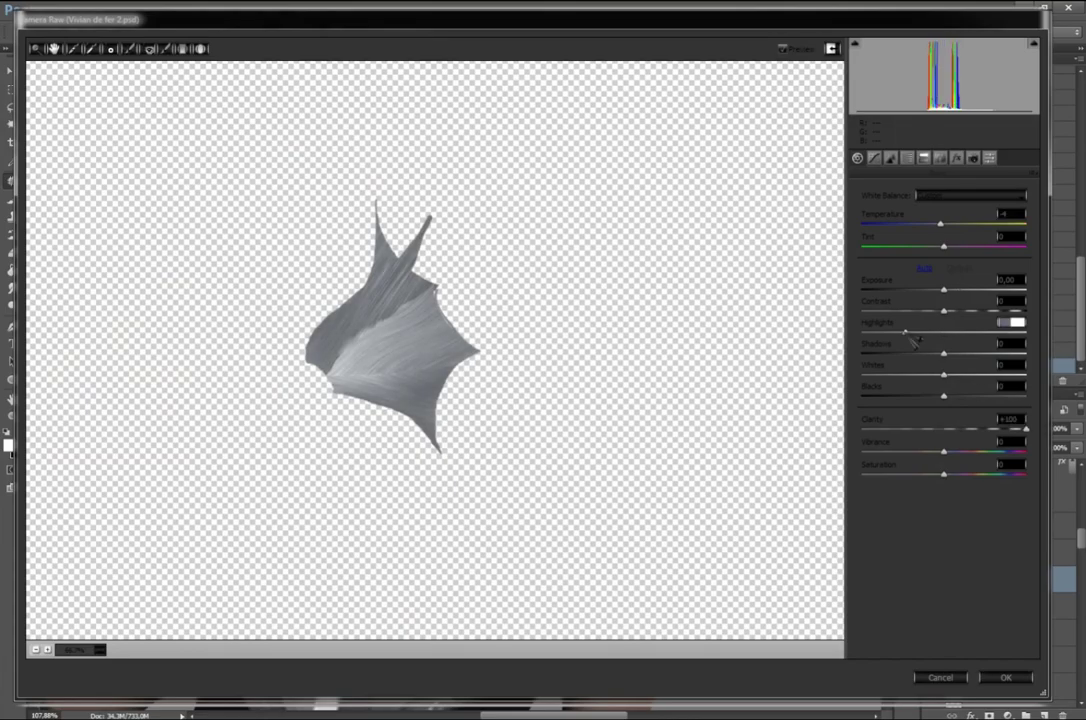
drag(913, 340, 926, 333)
click(1005, 677)
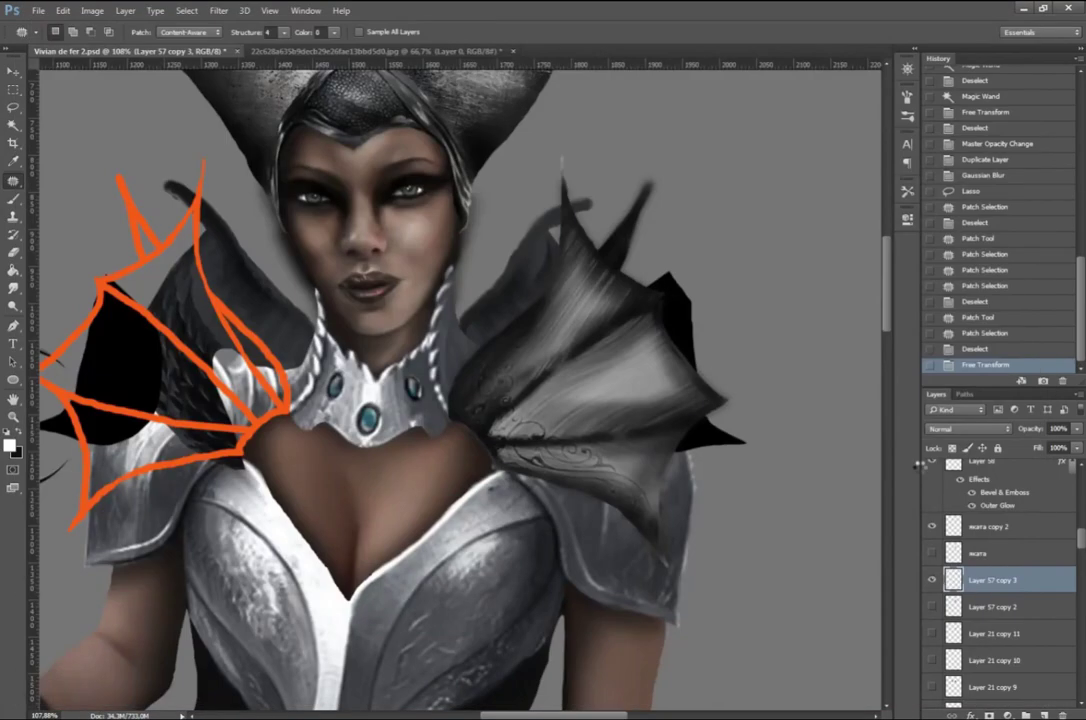
click(92, 10)
key(ctrl+u)
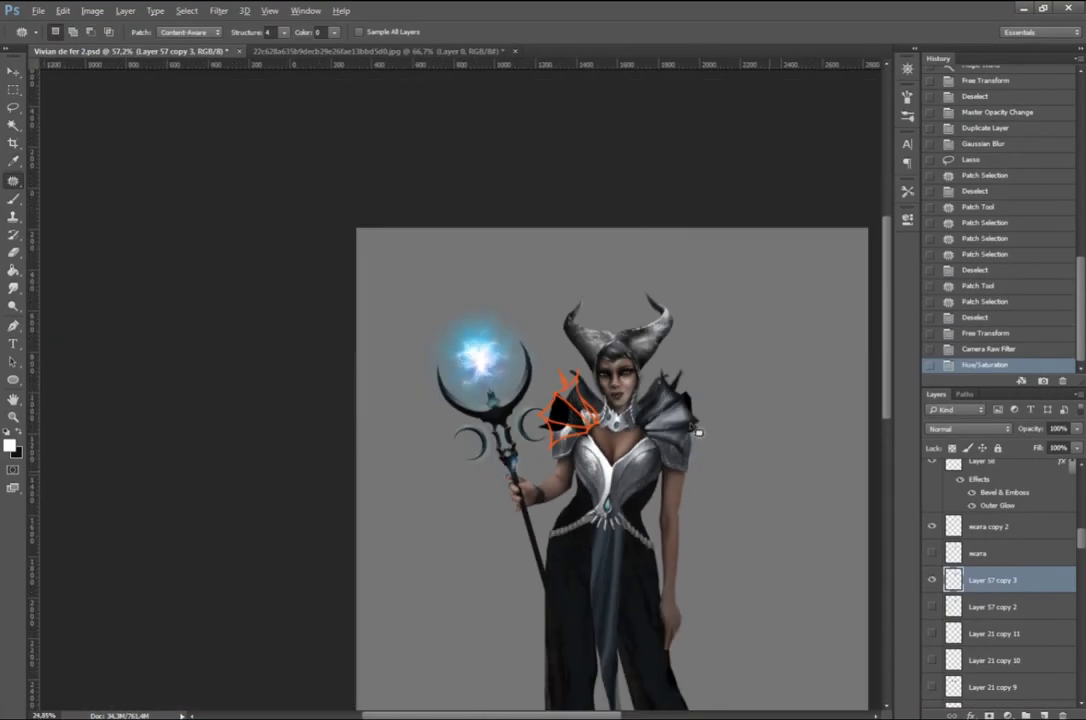
Step: Inspect the shoulder layers, including Layer 42, Layer 44, Layer 29 copy 5 and Layer 4 copy
scroll(960, 615, down, 5)
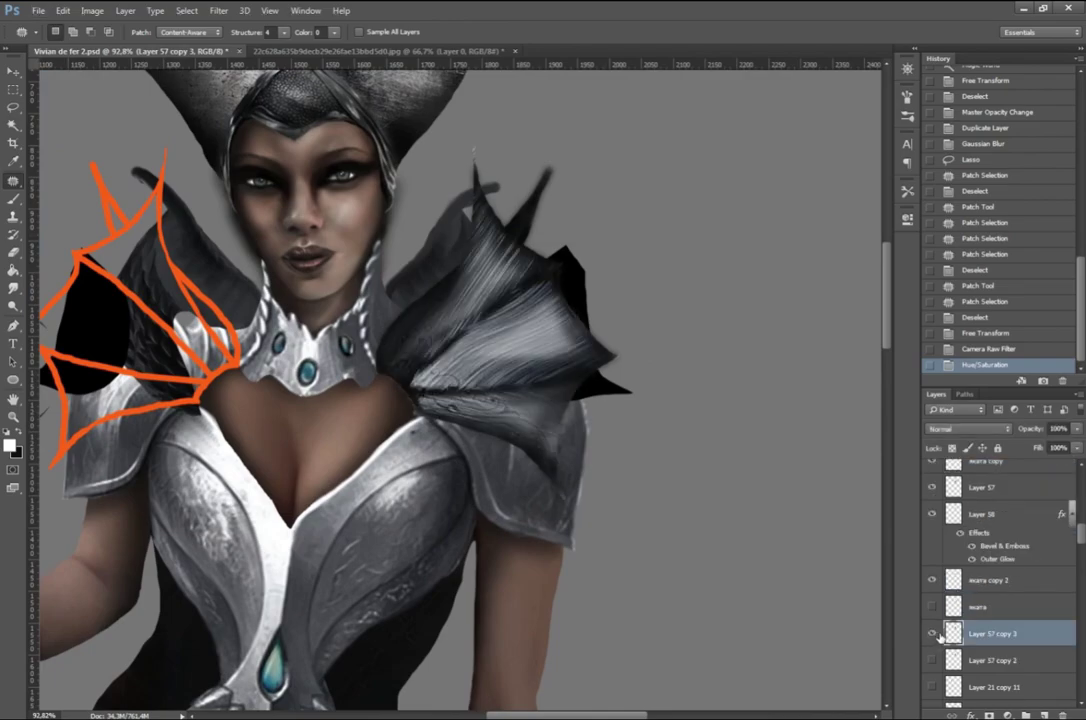
scroll(938, 625, down, 5)
click(945, 535)
scroll(991, 630, up, 3)
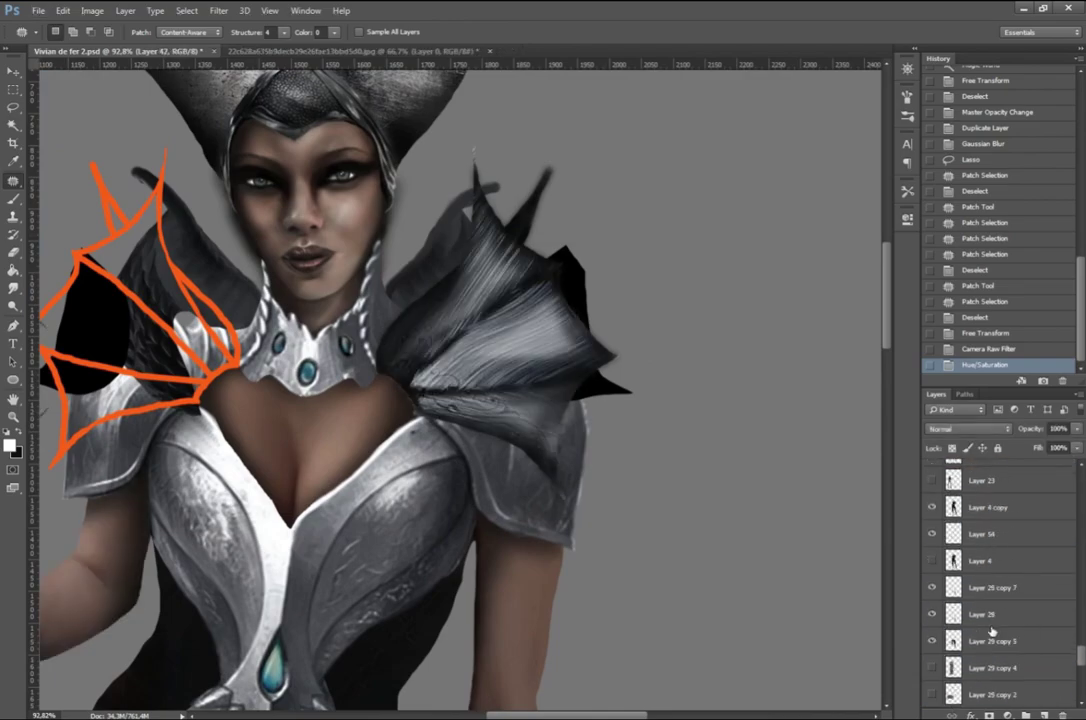
scroll(1009, 630, up, 3)
scroll(1012, 612, up, 3)
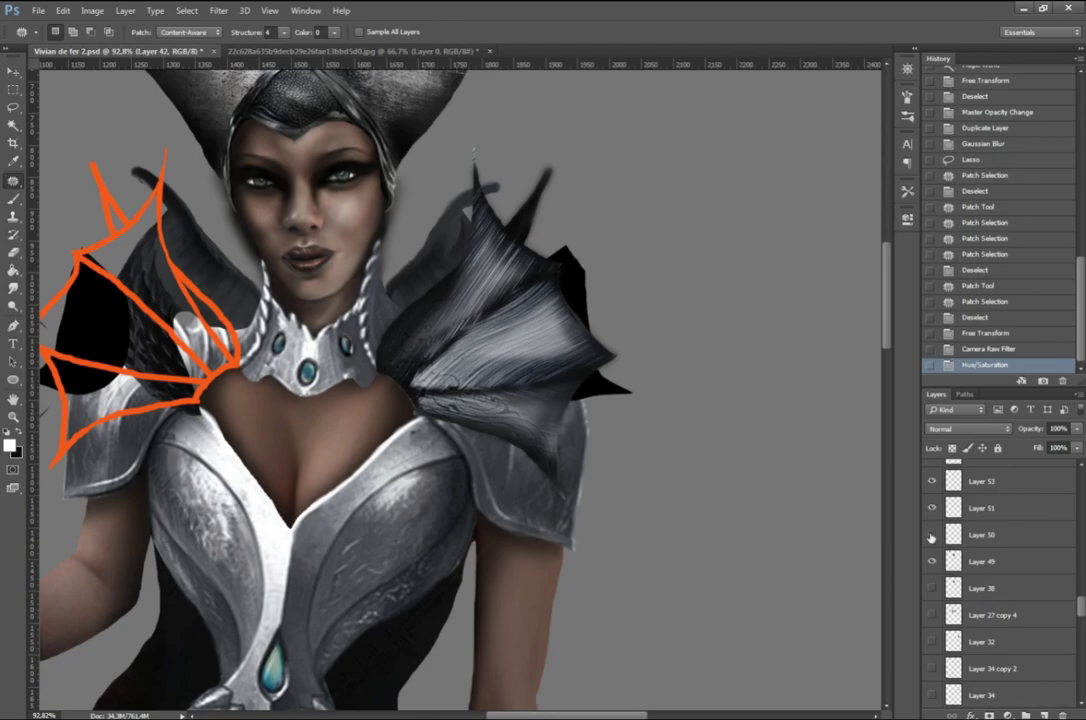
scroll(990, 560, up, 3)
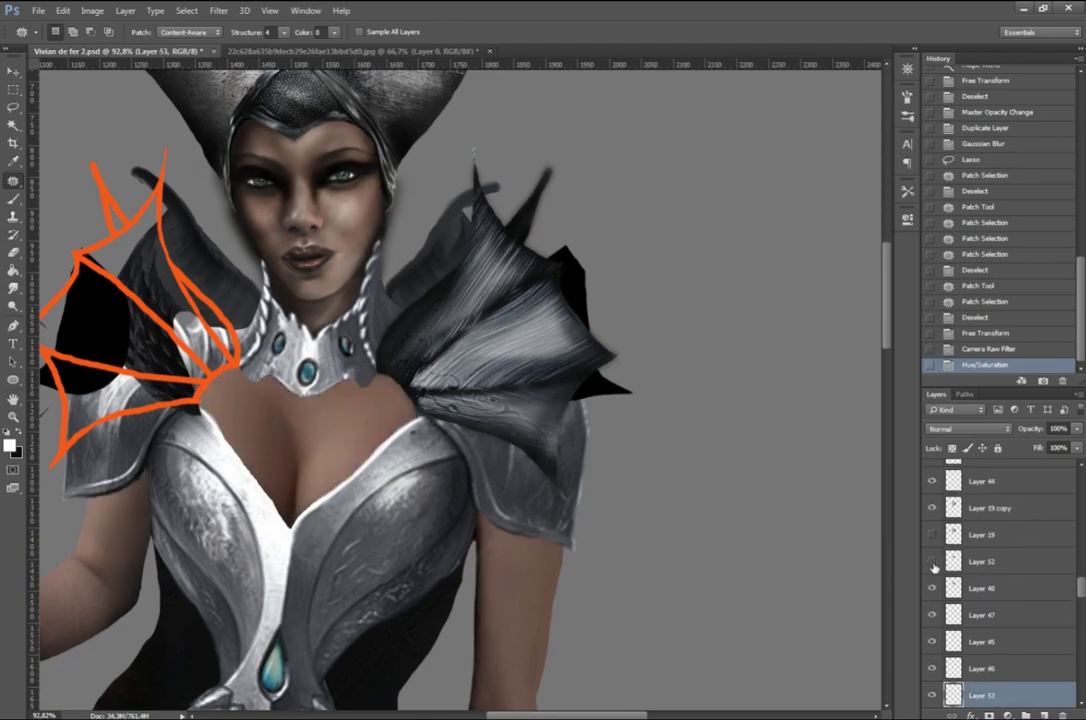
click(990, 668)
scroll(1000, 642, down, 5)
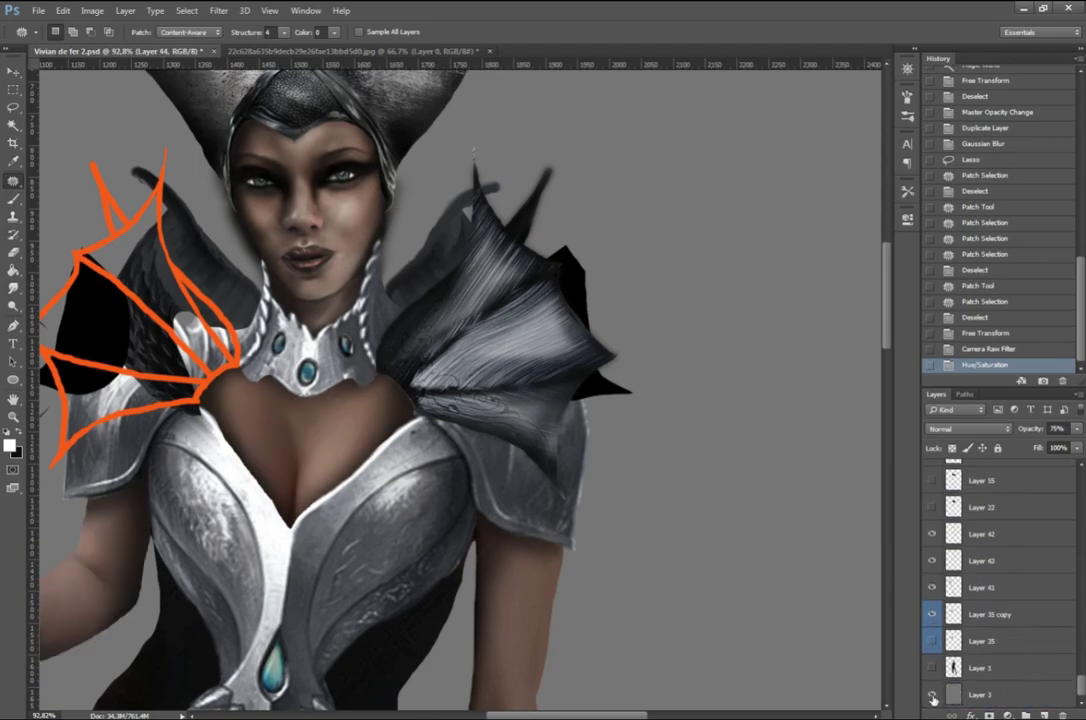
scroll(1000, 600, down, 3)
click(1000, 618)
scroll(1000, 640, up, 1)
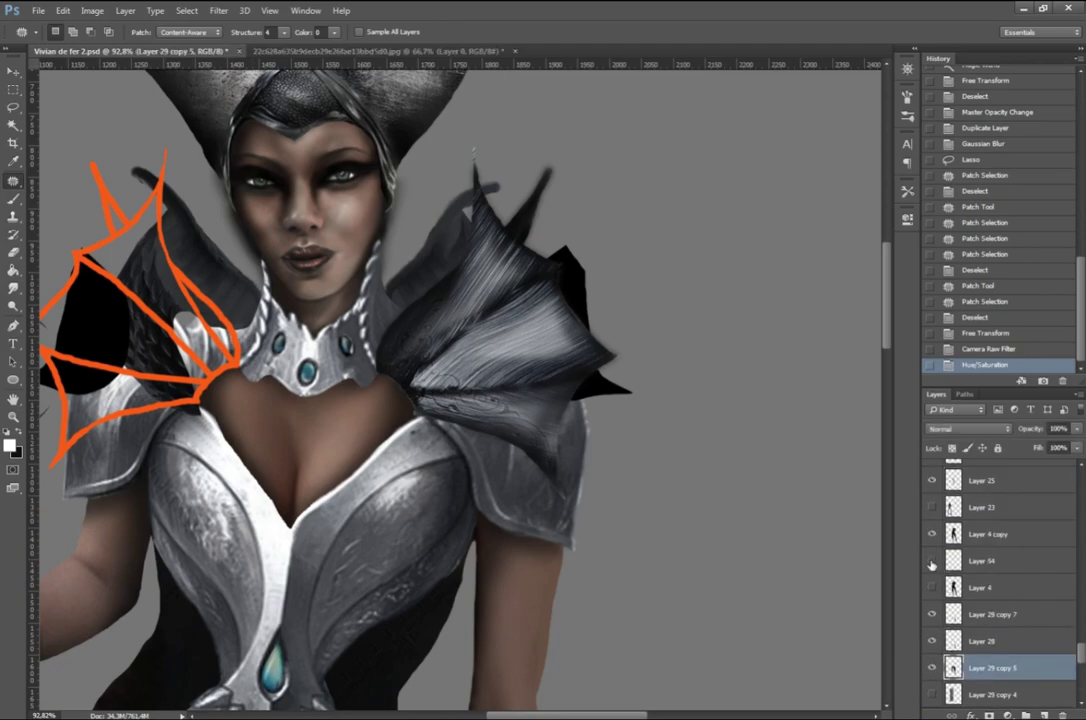
click(985, 534)
scroll(930, 580, up, 4)
click(985, 587)
scroll(1036, 657, up, 5)
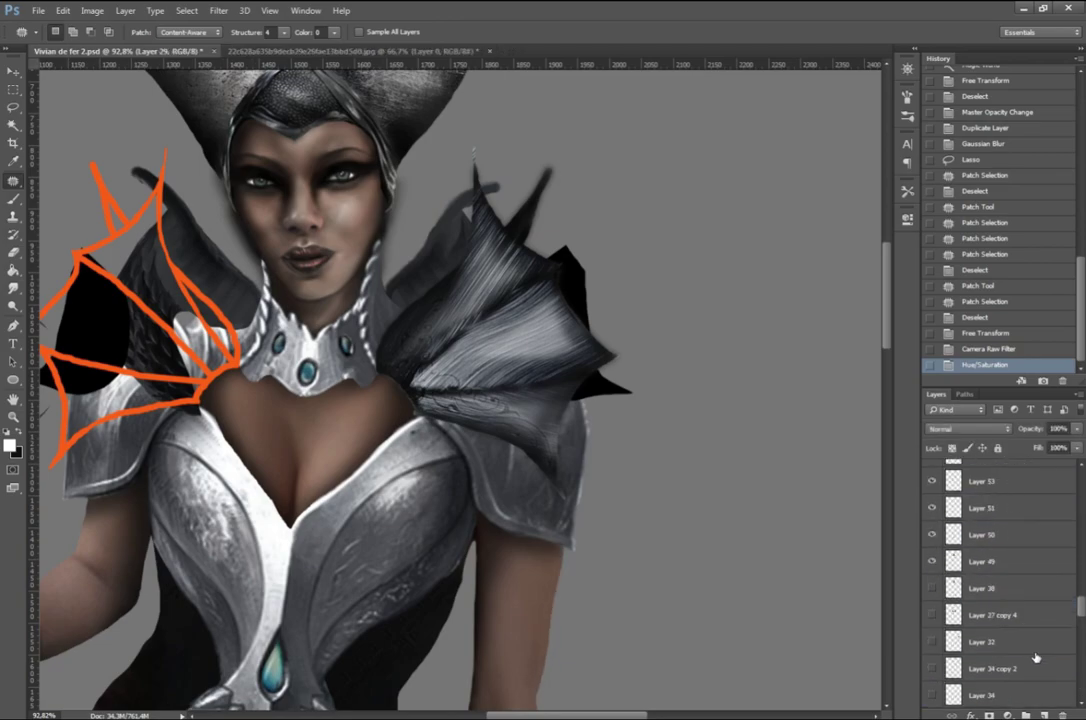
scroll(960, 500, up, 6)
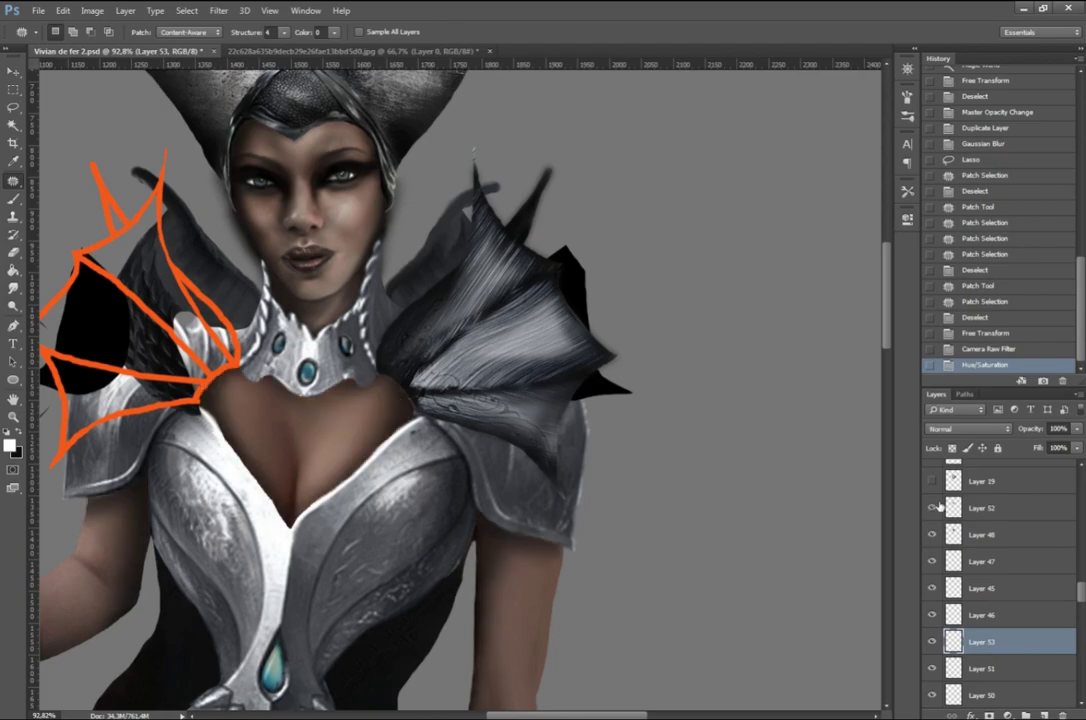
Step: Hide the old dark wing shapes and the black left-shoulder shape
click(930, 562)
click(930, 562)
click(930, 562)
scroll(932, 600, down, 3)
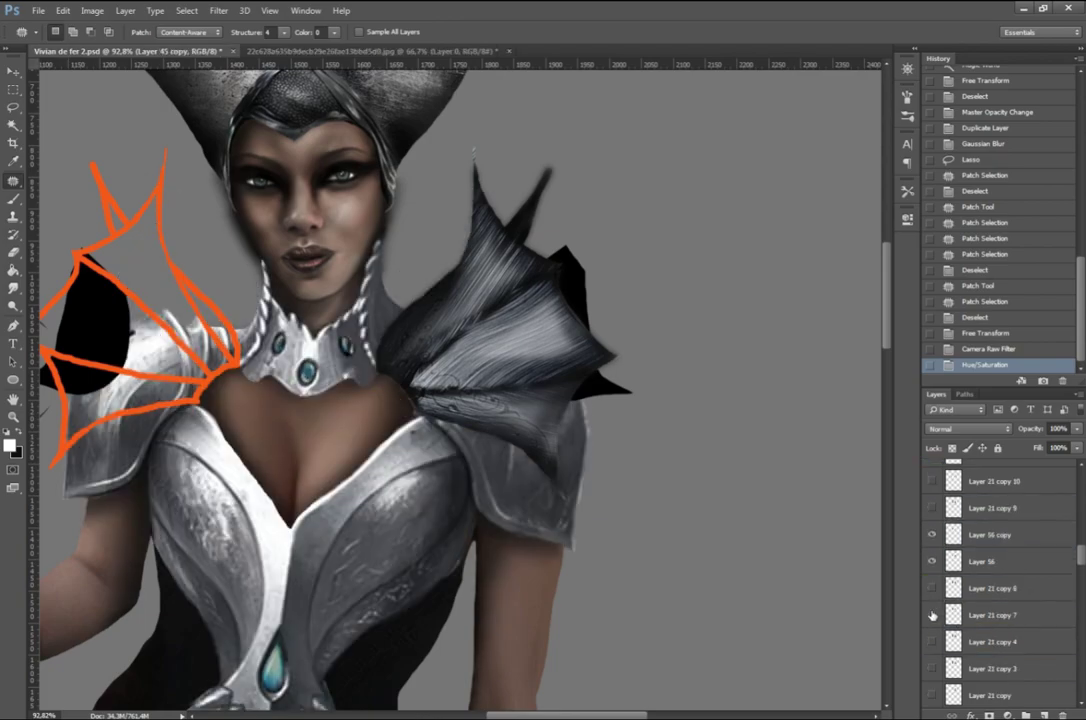
click(931, 535)
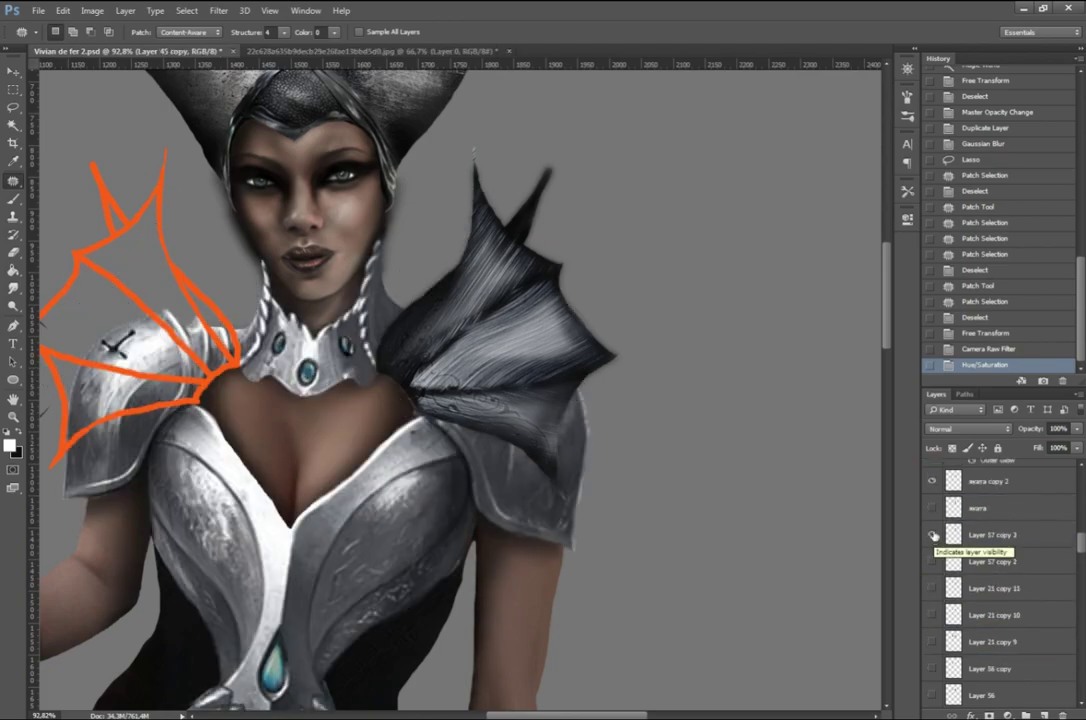
click(933, 535)
click(933, 535)
scroll(933, 535, up, 3)
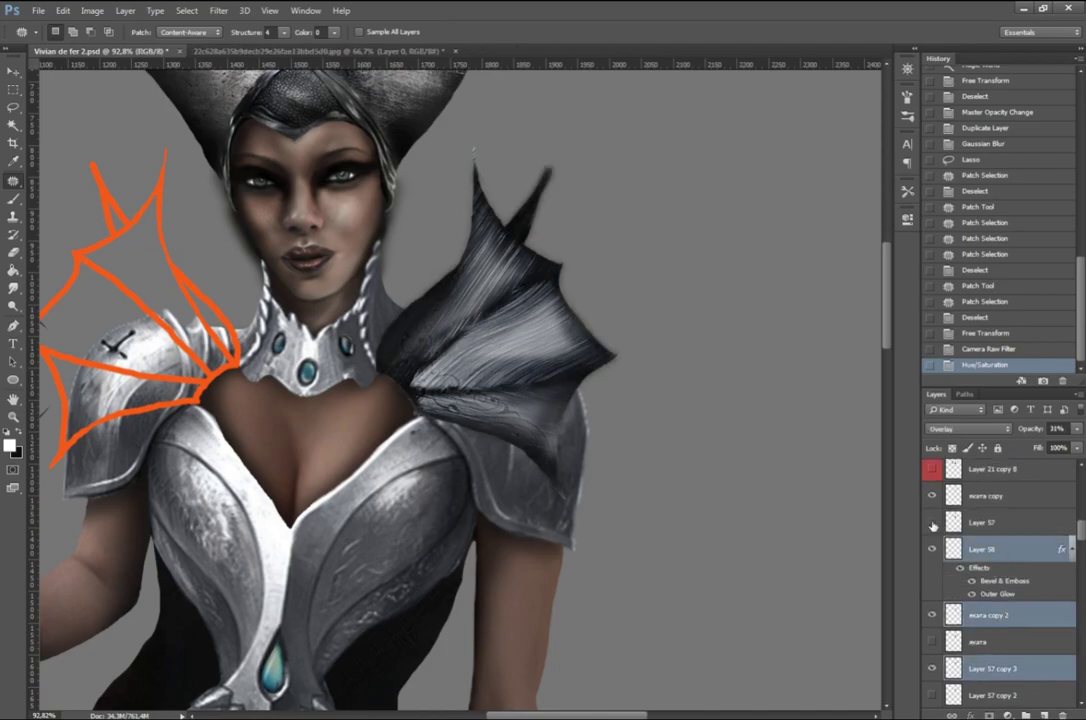
Step: Stamp-merge the pauldron layers into a new yellow-labelled layer at 62% opacity
key(ctrl+alt+e)
right_click(932, 470)
click(960, 500)
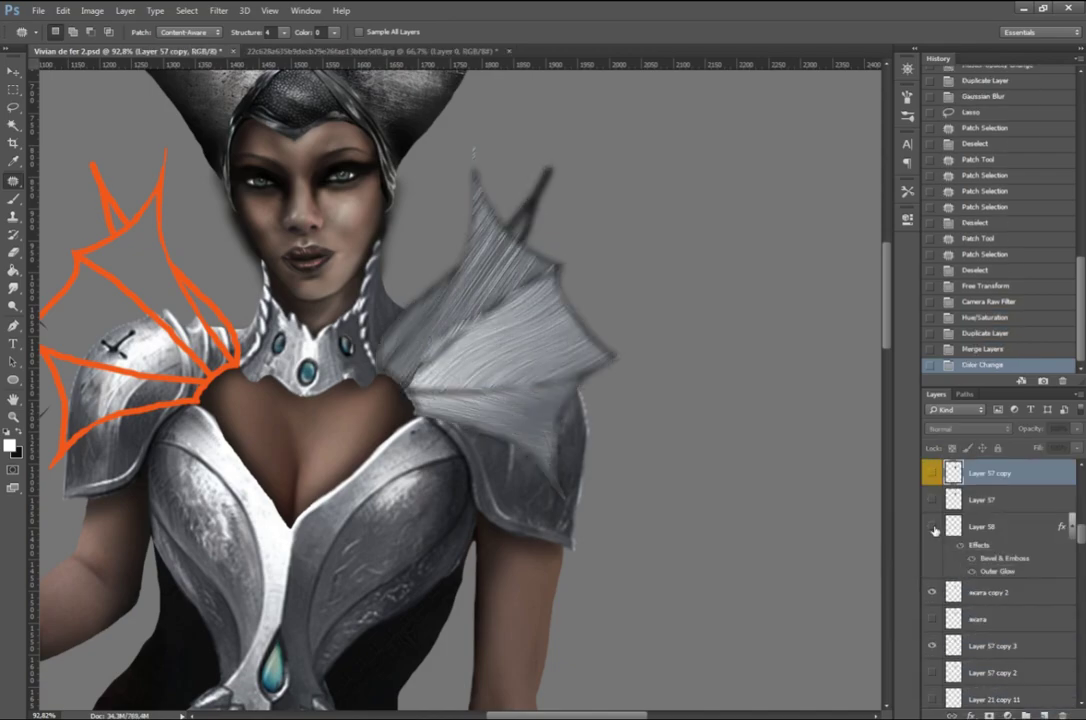
scroll(997, 627, down, 3)
scroll(997, 627, up, 3)
key(6)
key(2)
scroll(437, 393, up, 3)
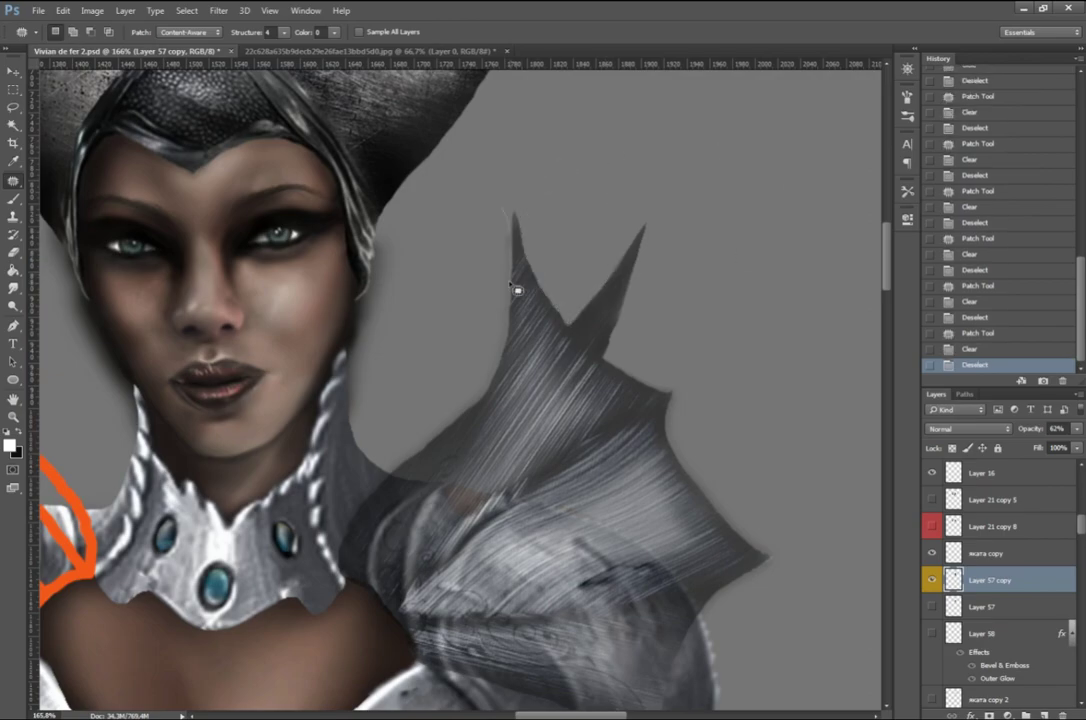
scroll(795, 223, down, 5)
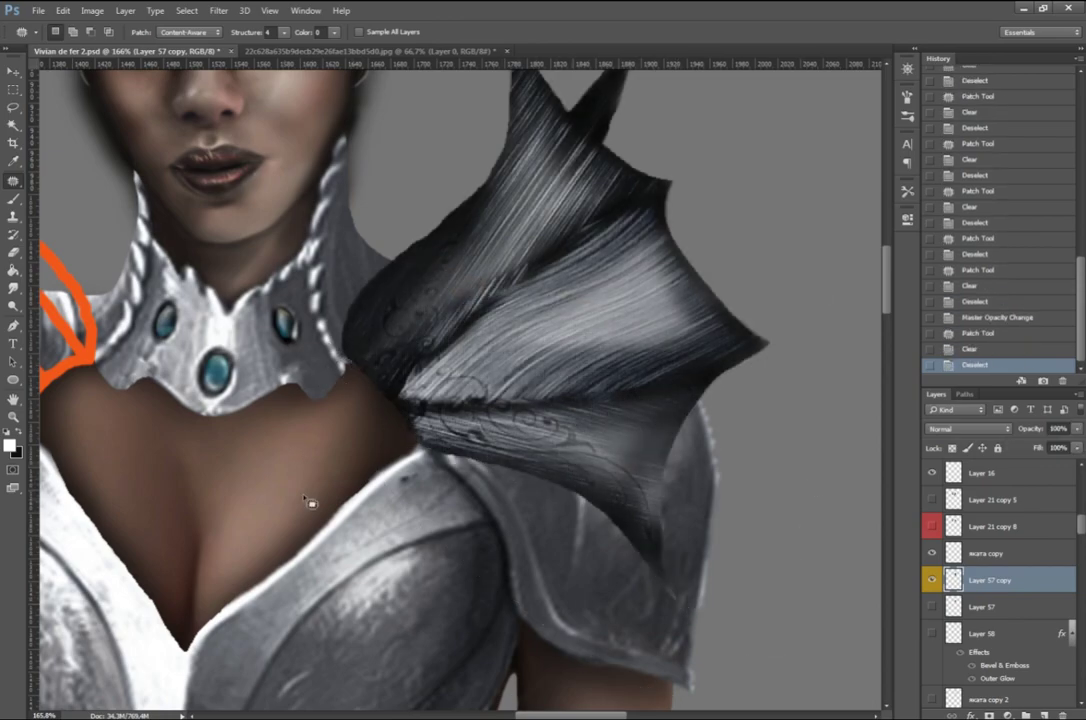
scroll(310, 503, down, 3)
Step: Duplicate the pauldron as Layer 57 copy 4, move it to the top and transform it
key(ctrl+j)
key(ctrl+shift+bracketright)
key(ctrl+t)
Step: Rotate the copied pauldron about 20 degrees, flip it and apply the transform
mouse_move(708, 463)
mouse_down()
mouse_move(700, 373)
mouse_move(638, 187)
mouse_up()
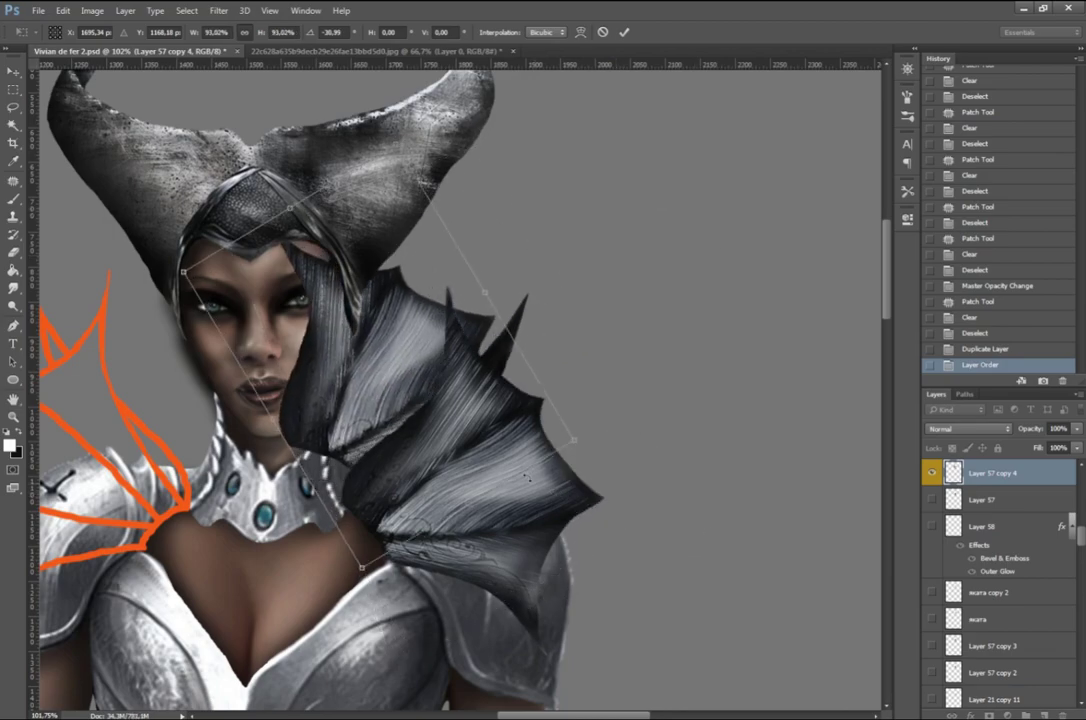
right_click(462, 478)
click(500, 664)
mouse_move(480, 430)
mouse_down()
mouse_move(754, 448)
mouse_move(740, 470)
mouse_up()
key(Return)
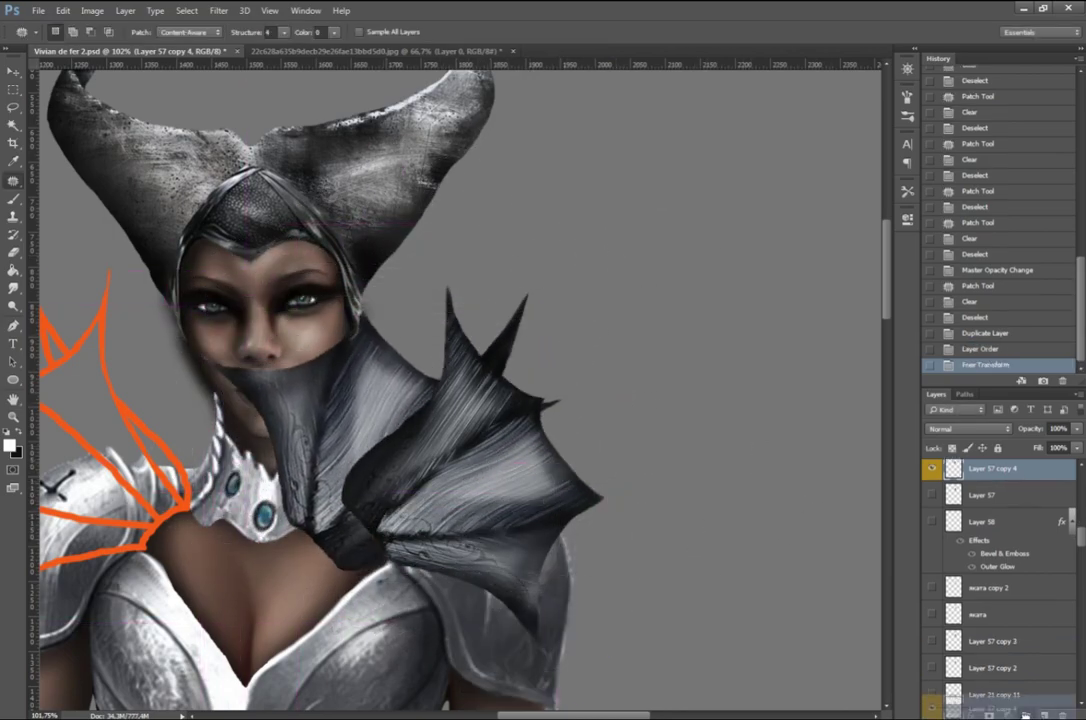
mouse_move(1025, 714)
mouse_down()
mouse_move(1050, 710)
mouse_move(1065, 478)
mouse_move(1042, 664)
mouse_up()
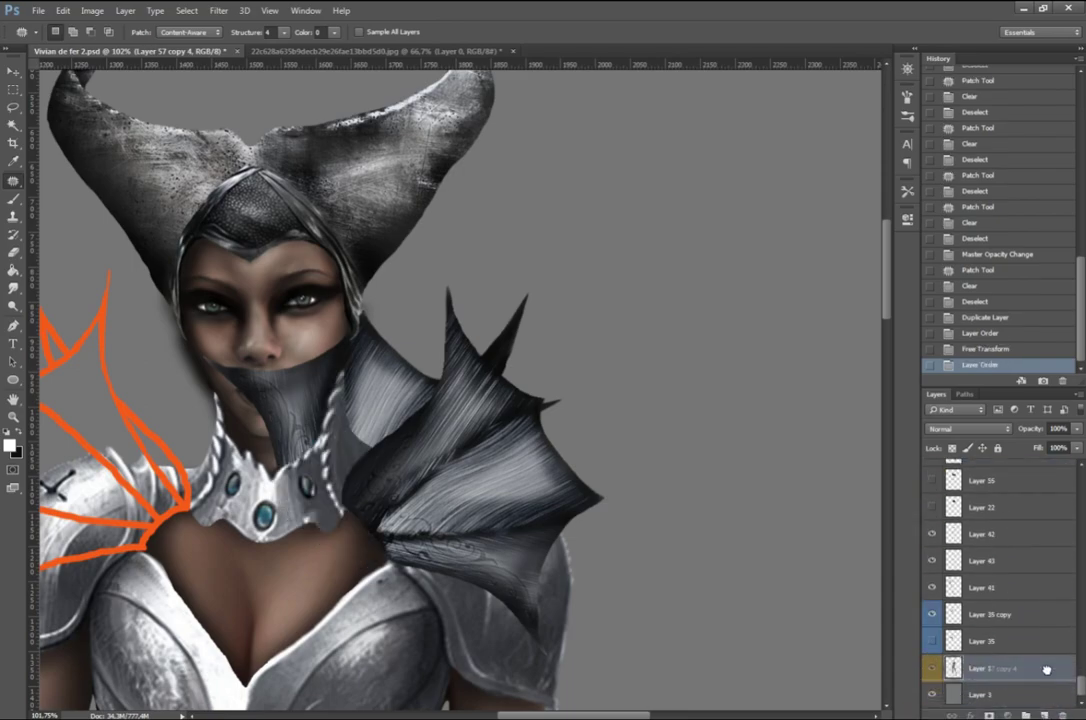
scroll(686, 338, left, 5)
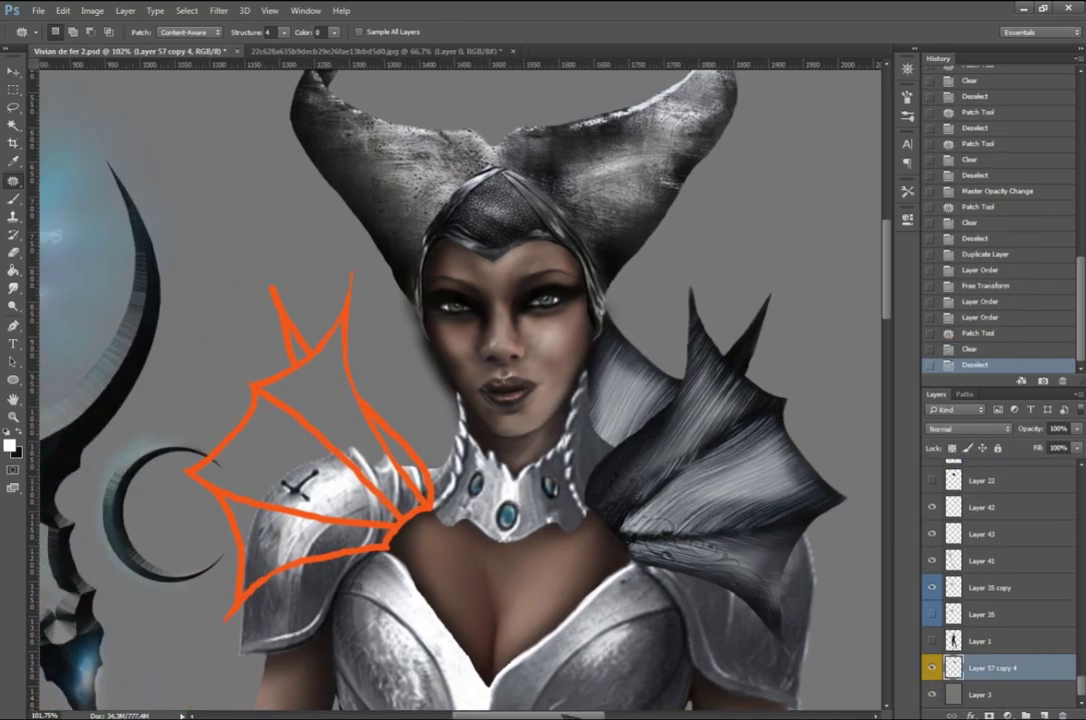
Step: Duplicate the pauldron, flip it horizontally toward the left shoulder, and move the layer lower
key(ctrl+j)
key(ctrl+t)
right_click(665, 428)
click(700, 610)
drag(830, 500, 525, 515)
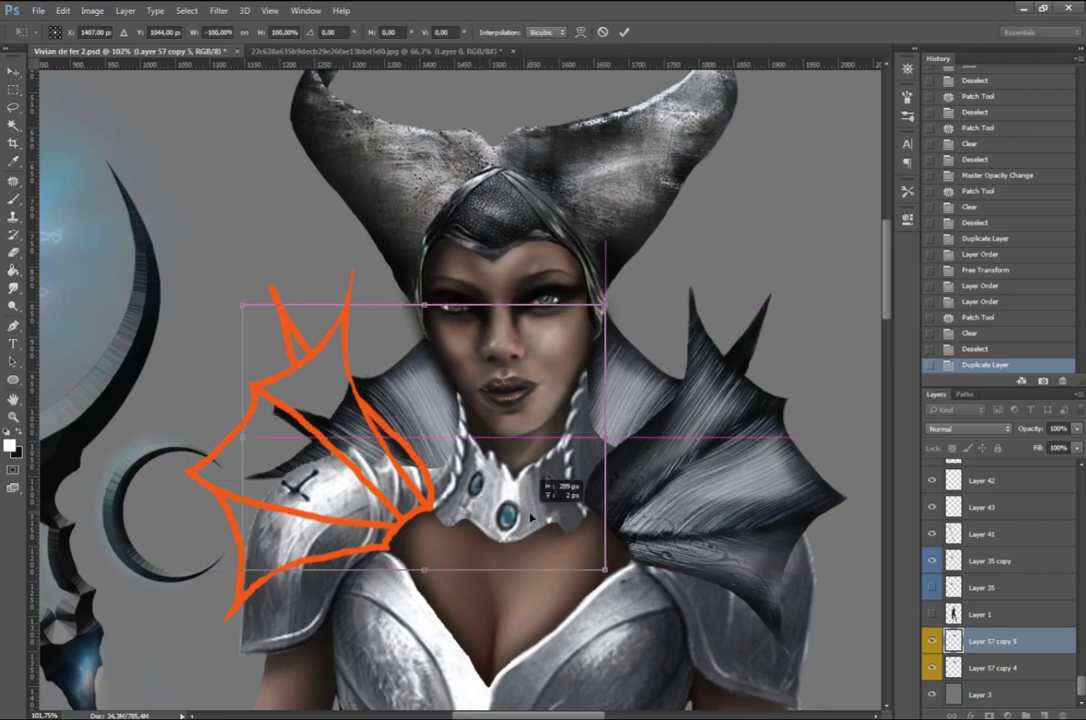
key(Return)
drag(1000, 641, 1015, 690)
Step: Make another horizontally flipped pauldron copy, placed and shrunk onto the left shoulder
key(ctrl+j)
key(ctrl+t)
right_click(766, 303)
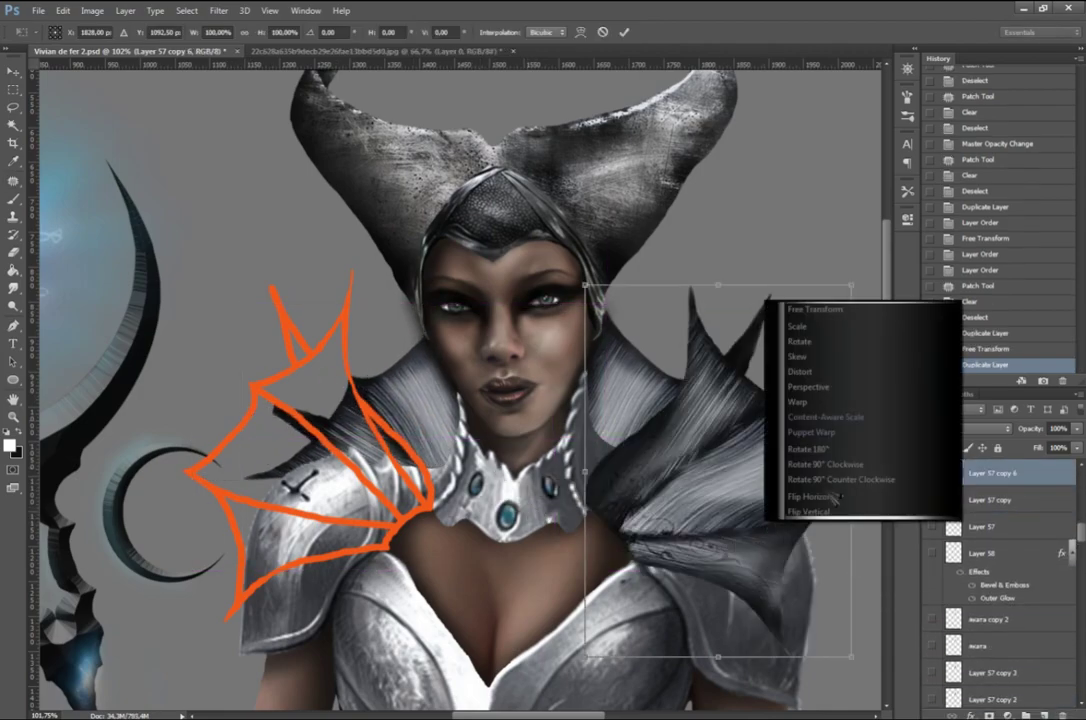
click(800, 492)
drag(780, 450, 410, 480)
drag(157, 627, 199, 607)
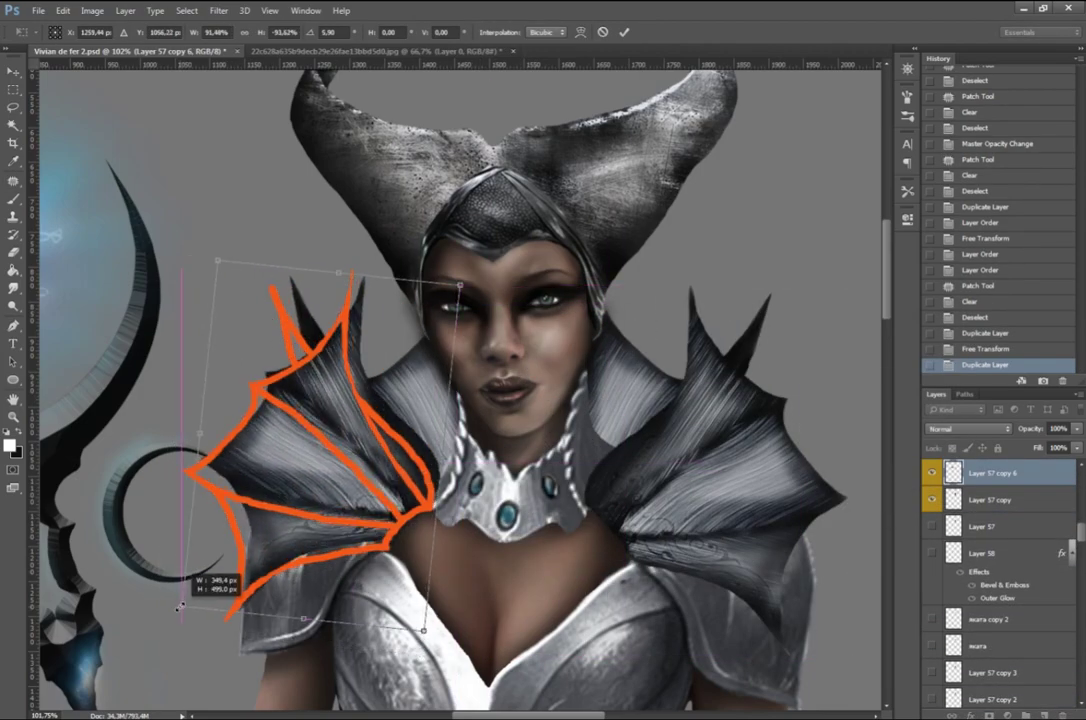
Step: Skew and resize the left pauldron to fit the shoulder, patch near the spike, set full opacity
right_click(414, 397)
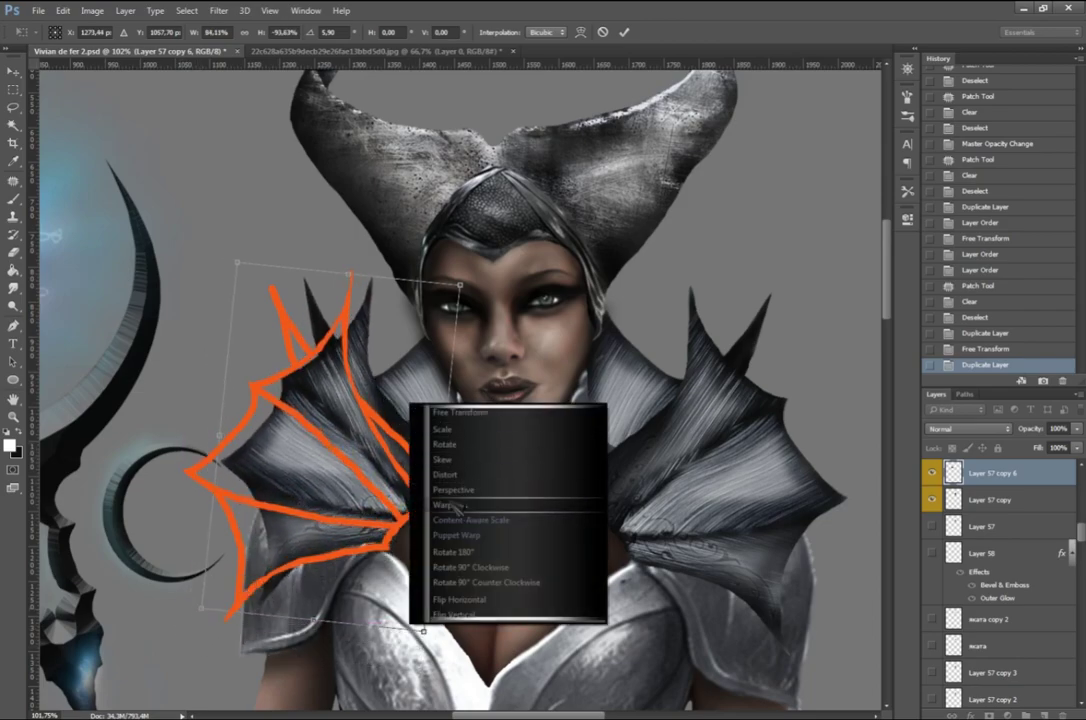
drag(423, 630, 400, 645)
drag(247, 262, 250, 255)
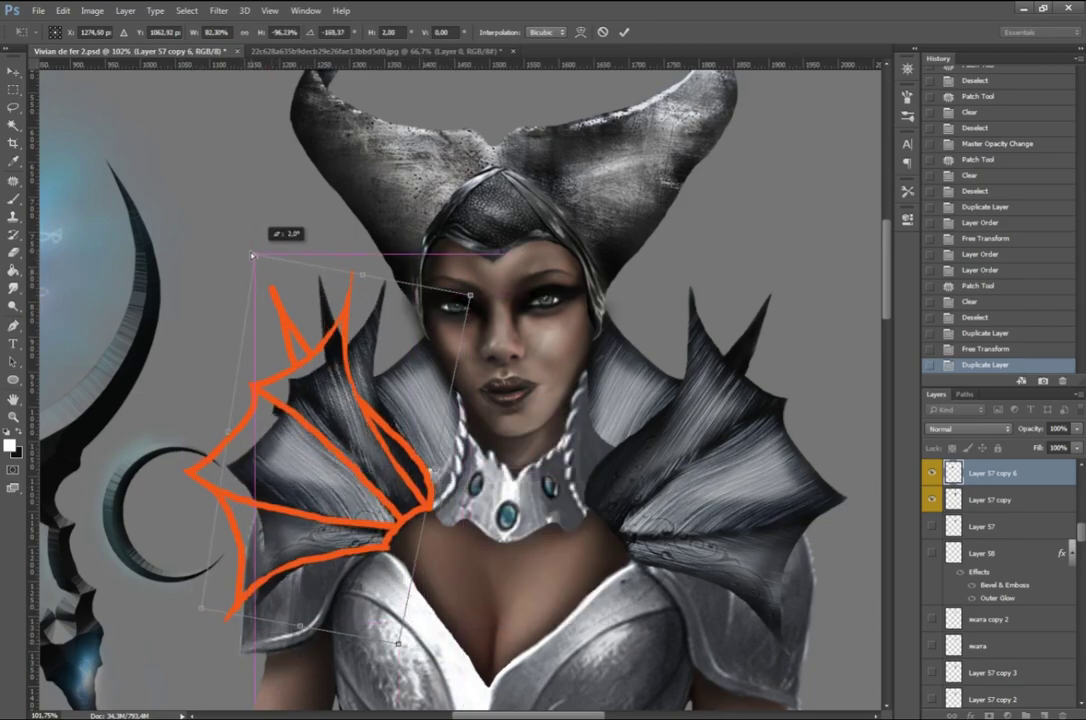
drag(224, 436, 199, 584)
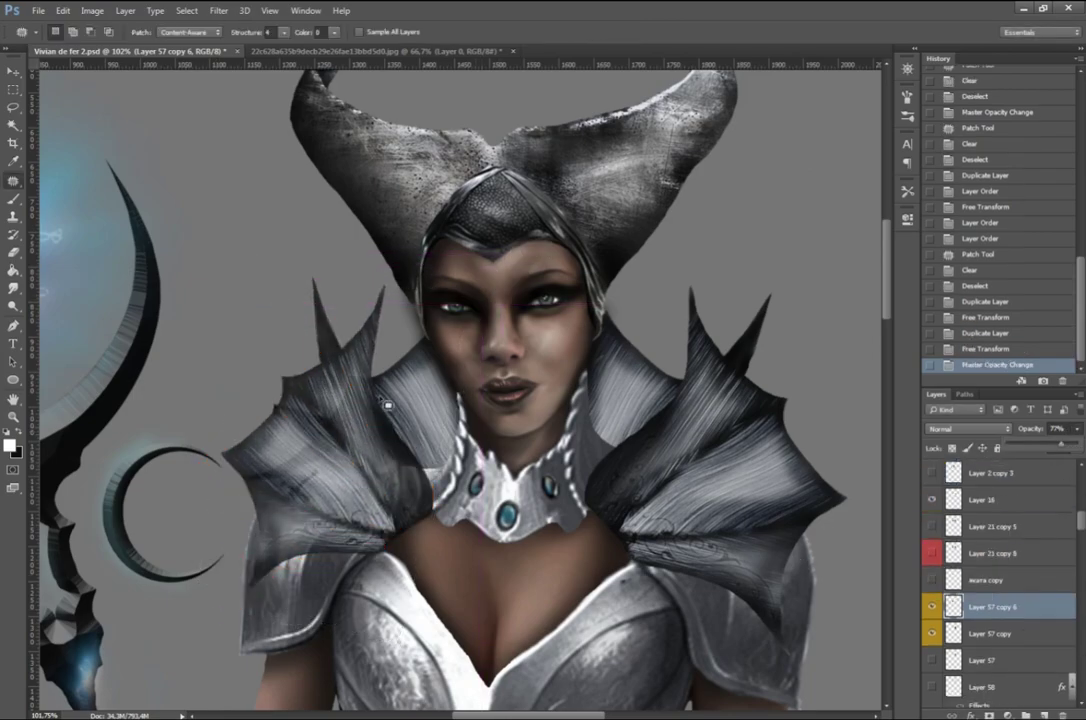
drag(387, 404, 396, 440)
key(ctrl+d)
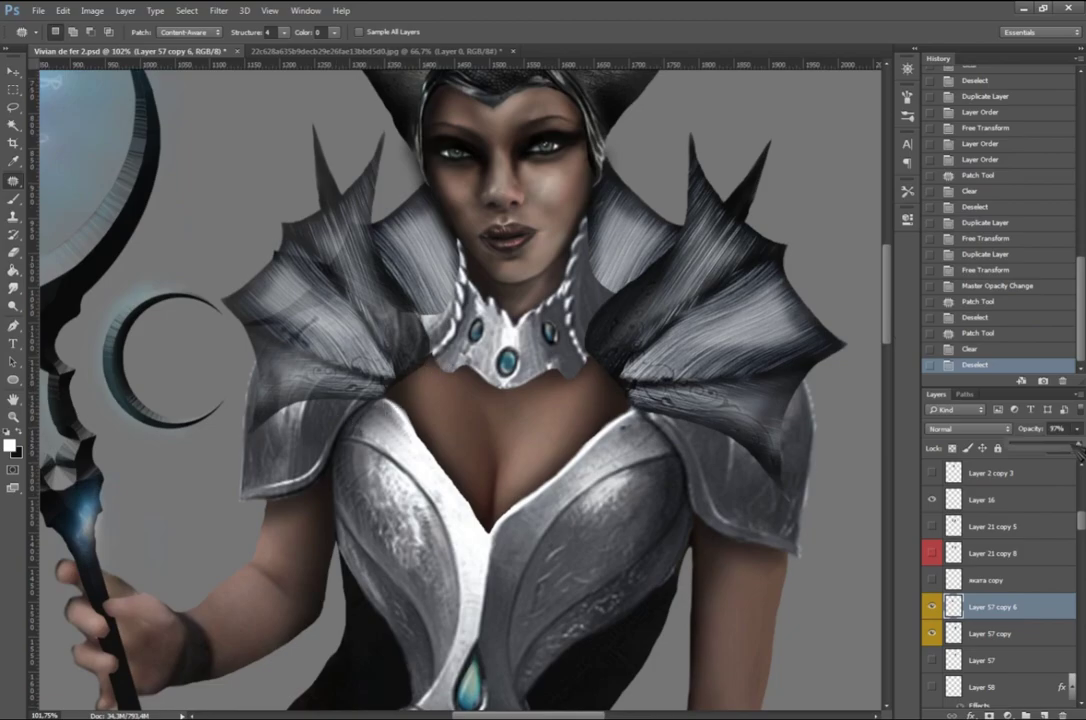
key(0)
Step: Select Layer 57 copy 5 and lower its opacity to 80%
click(973, 641)
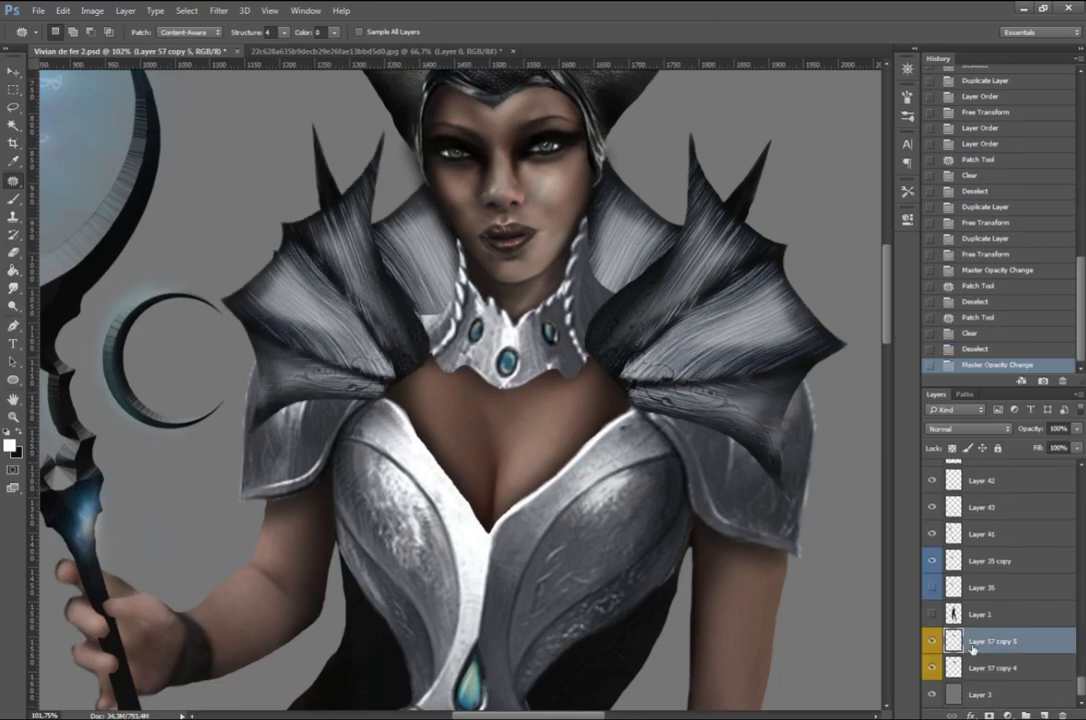
key(ctrl+0)
key(ctrl+1)
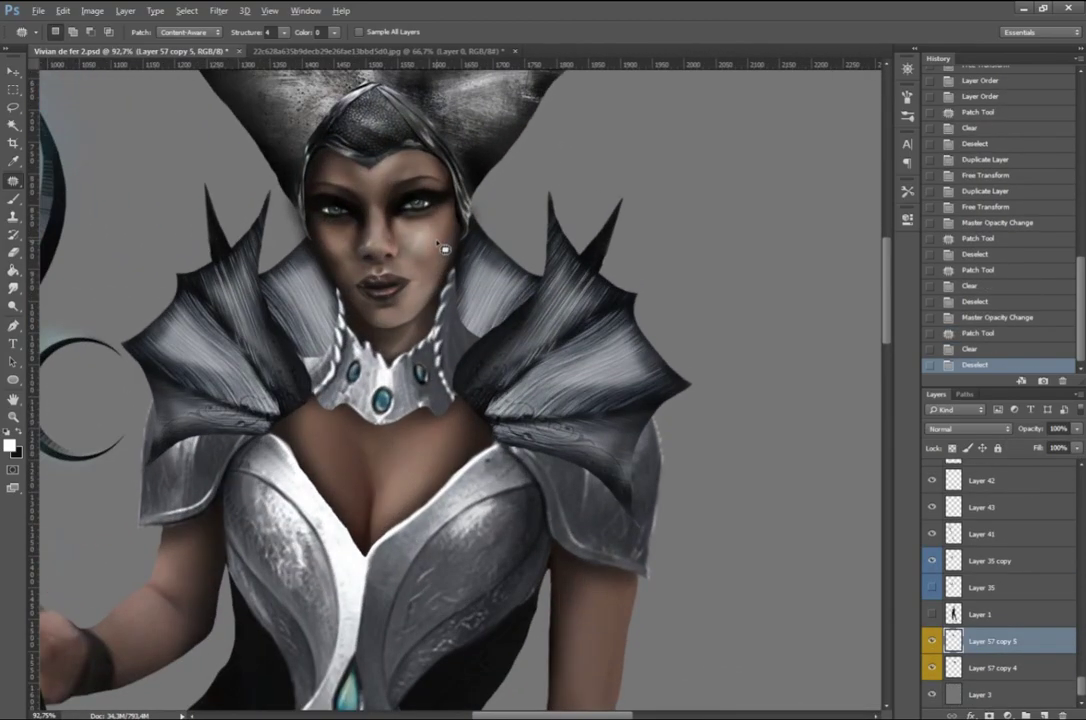
key(ctrl+0)
scroll(441, 246, up, 5)
scroll(1028, 524, down, 3)
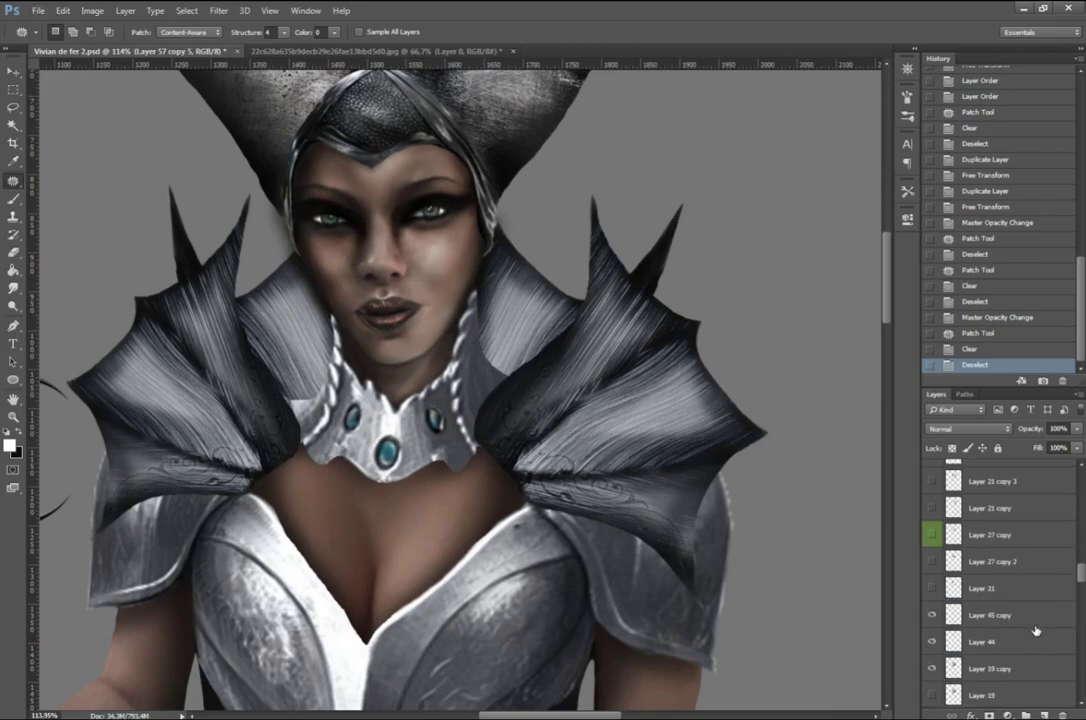
key(ctrl+plus)
key(8)
Step: Clear two hair areas beside the collar and save the painting
drag(655, 256, 530, 593)
key(Delete)
key(ctrl+d)
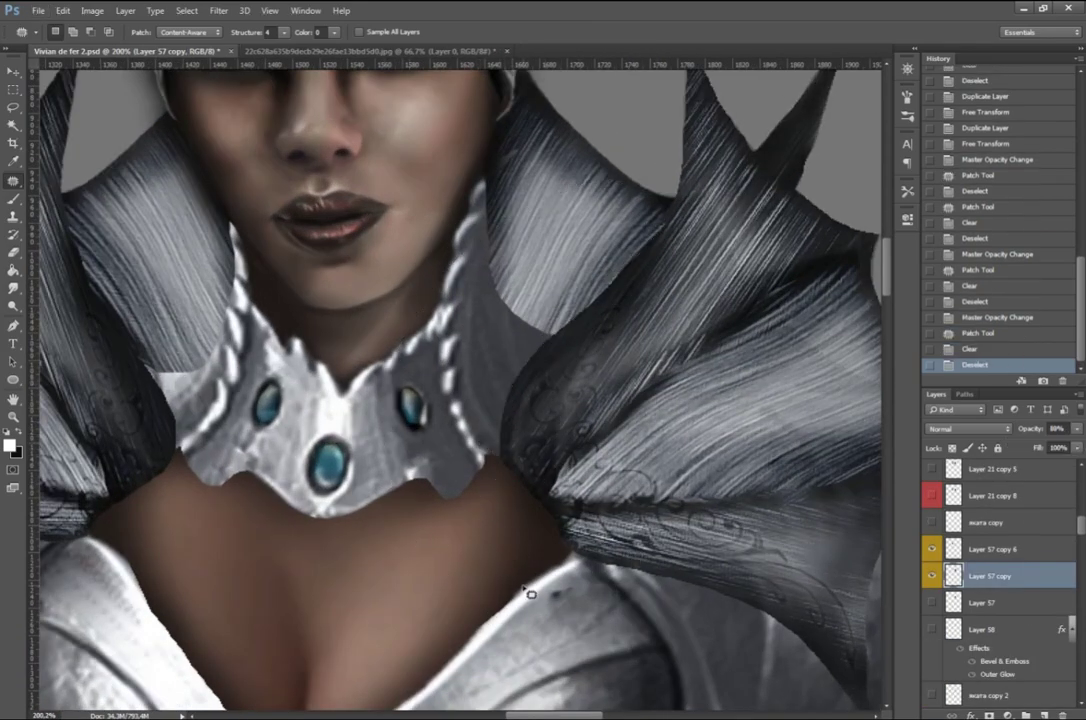
drag(535, 199, 640, 400)
key(alt+bracketright)
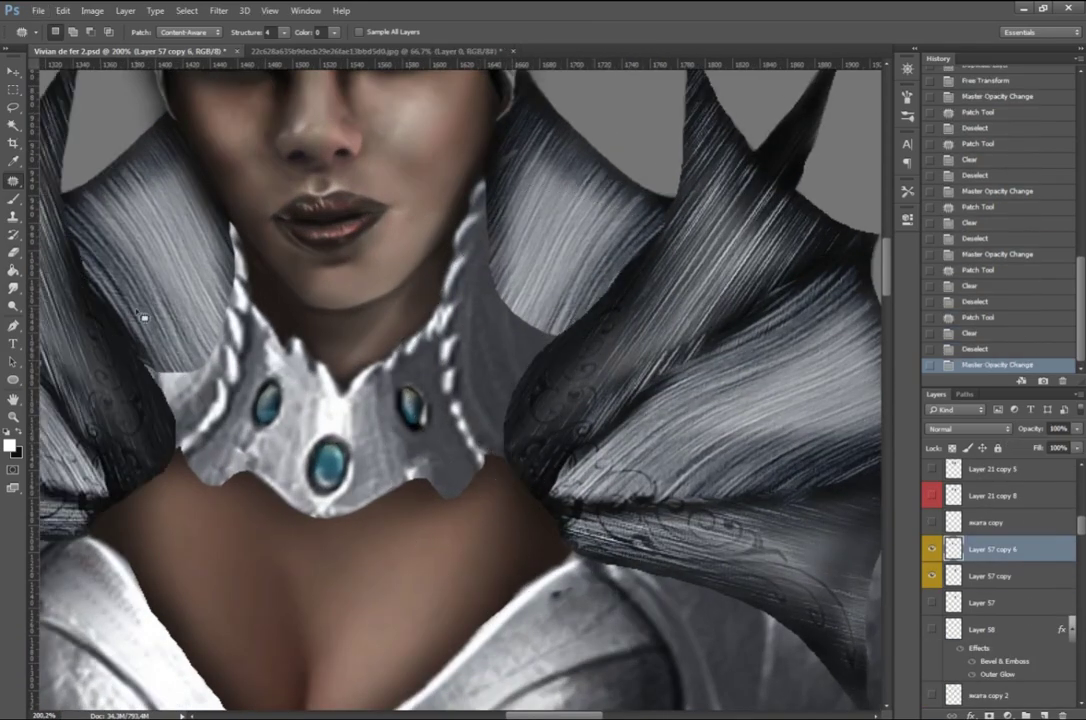
key(Delete)
key(ctrl+d)
key(ctrl+0)
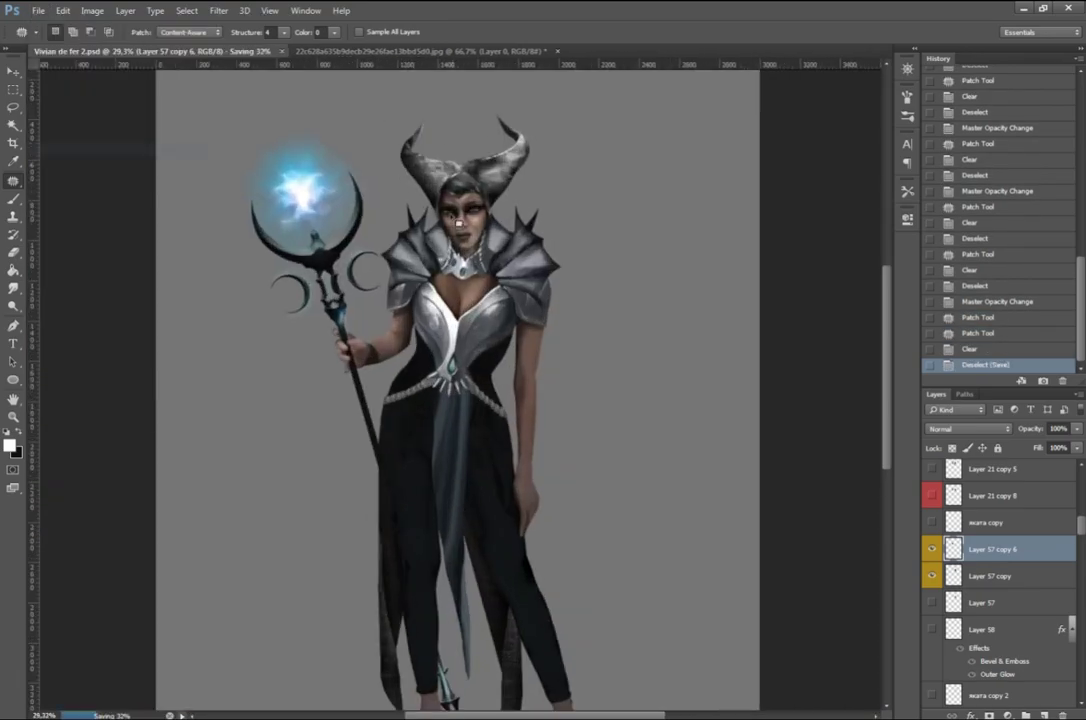
scroll(640, 222, up, 3)
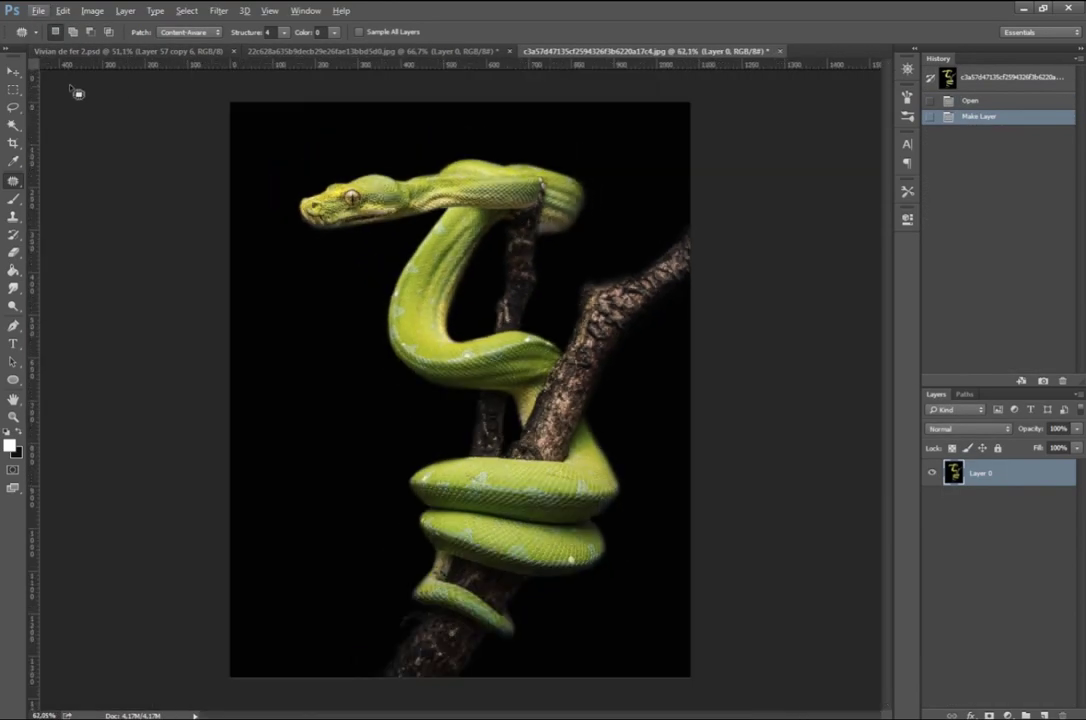
Step: Select the black background at tolerance 10 and delete it
click(659, 308)
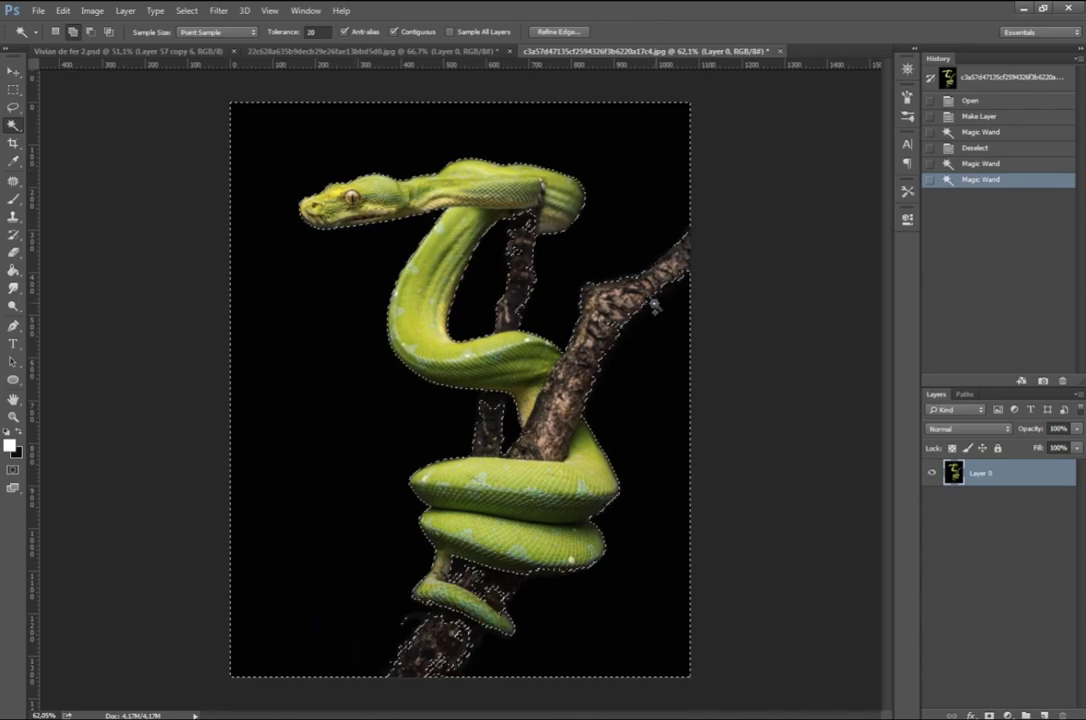
double_click(311, 32)
text(10)
click(92, 109)
click(300, 300)
click(516, 427)
key(Delete)
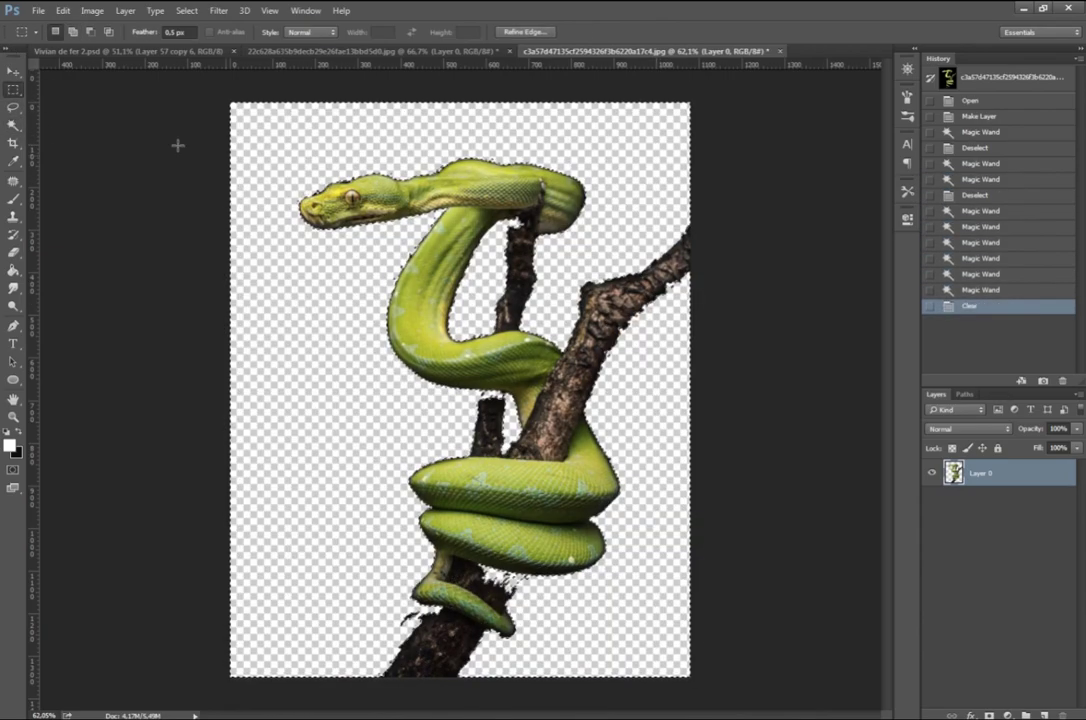
Step: Refine the snake edge with Smooth 13 and Shift Edge -100, then clear the inverted background
key(ctrl+shift+i)
key(ctrl+alt+r)
drag(973, 315, 937, 315)
drag(937, 255, 945, 255)
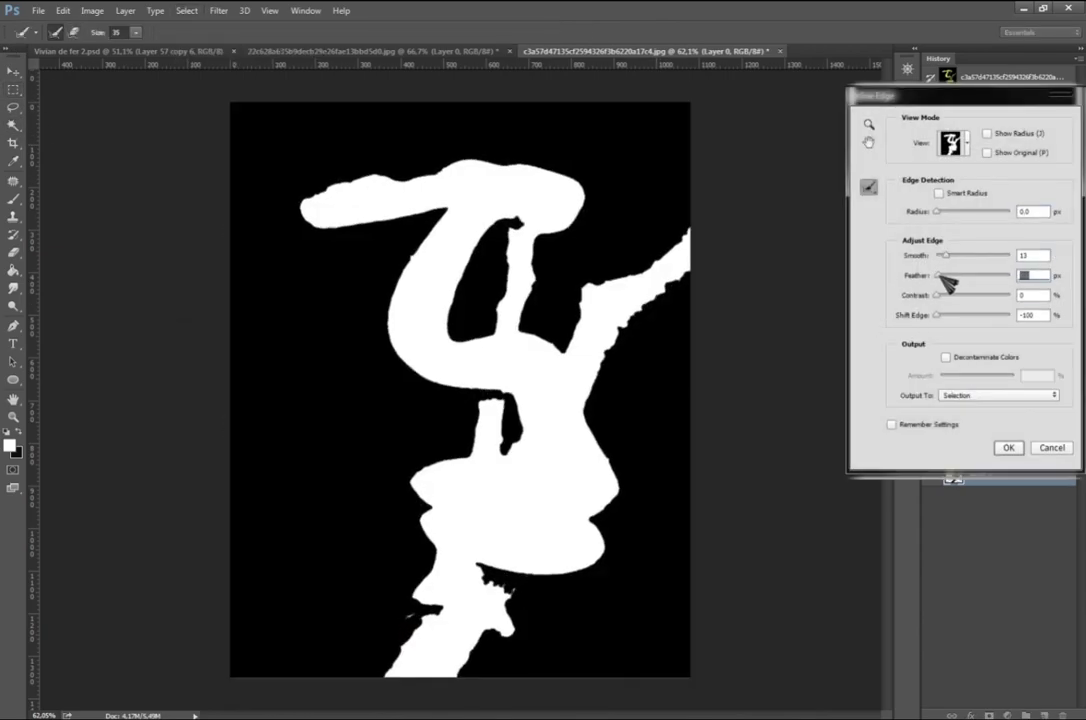
key(Return)
key(ctrl+shift+i)
key(Delete)
key(Delete)
key(Delete)
key(ctrl+d)
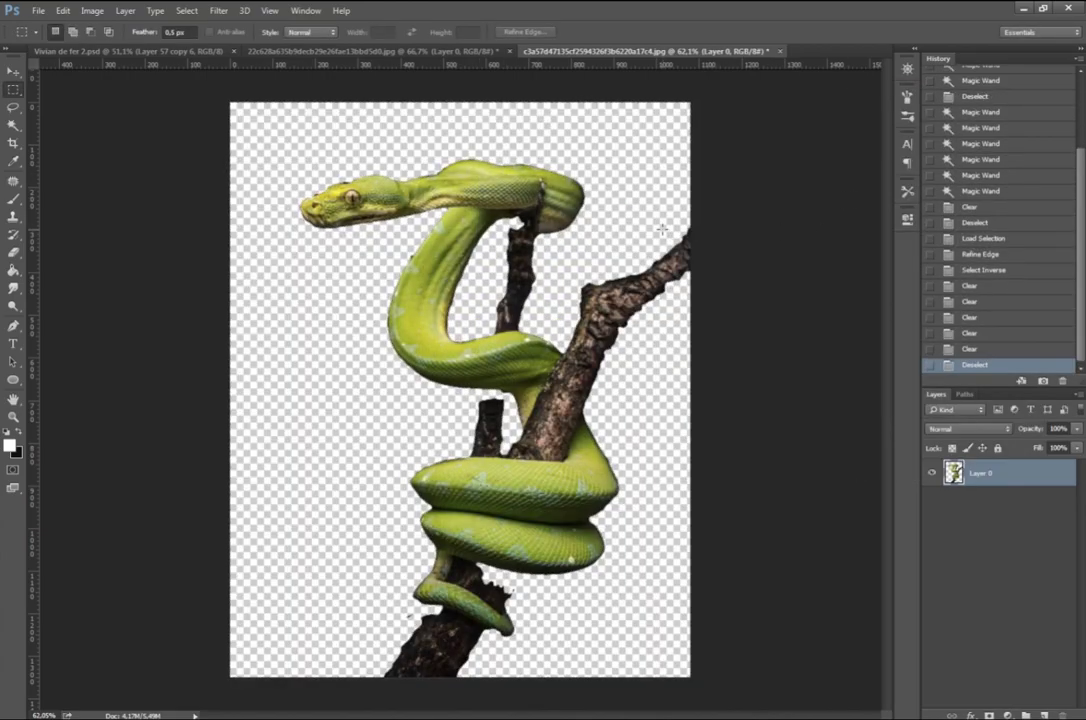
key(ctrl+plus)
Step: Lasso and delete three small branch pieces around the snake
drag(383, 570, 390, 566)
key(Delete)
key(ctrl+d)
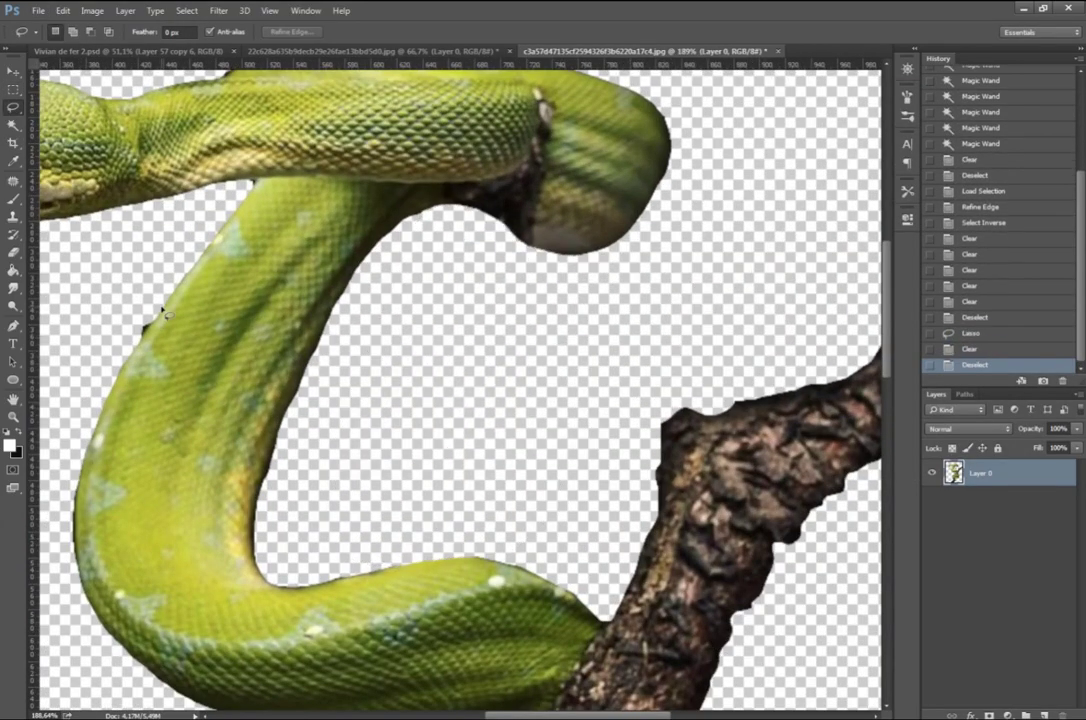
scroll(893, 268, down, 5)
drag(630, 112, 628, 114)
key(Delete)
key(ctrl+d)
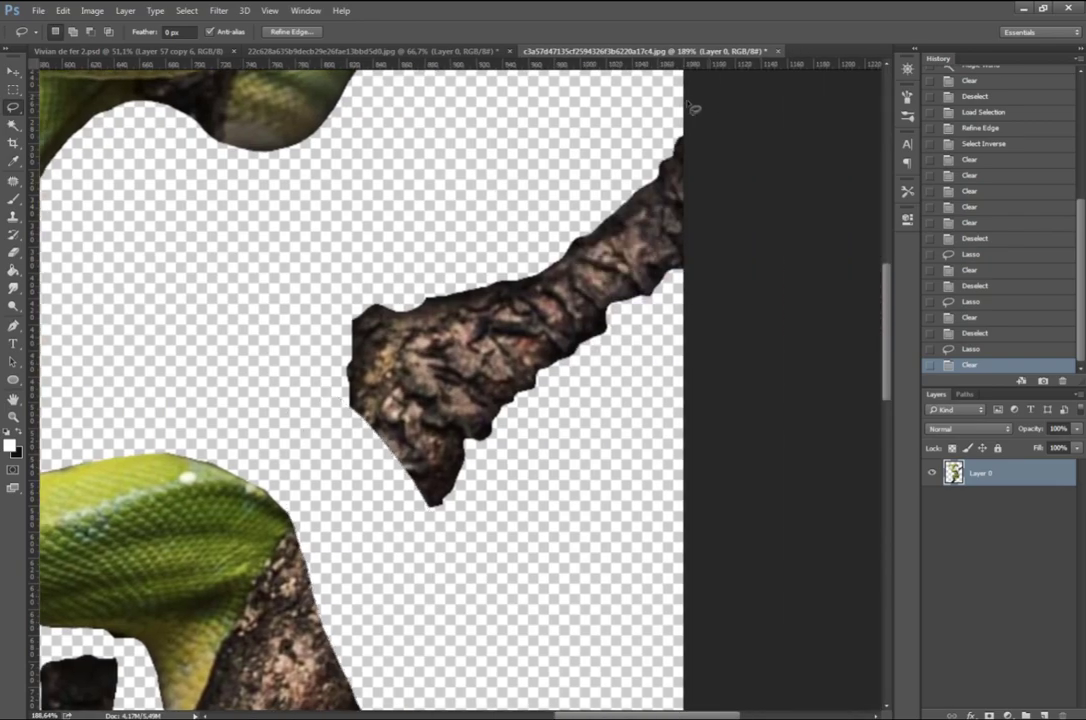
scroll(495, 178, down, 5)
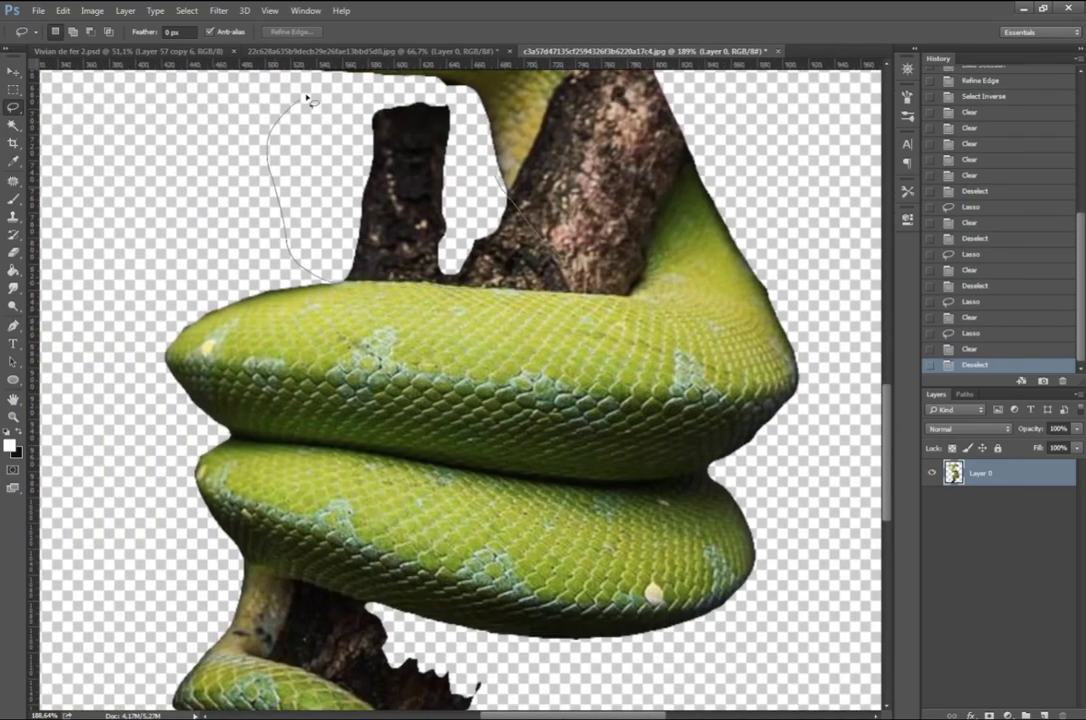
drag(309, 100, 308, 100)
key(Delete)
key(ctrl+d)
Step: Delete the branch between the snake coils and fit the whole image in view
scroll(308, 100, down, 5)
drag(360, 219, 300, 253)
drag(418, 364, 365, 222)
key(Delete)
key(ctrl+d)
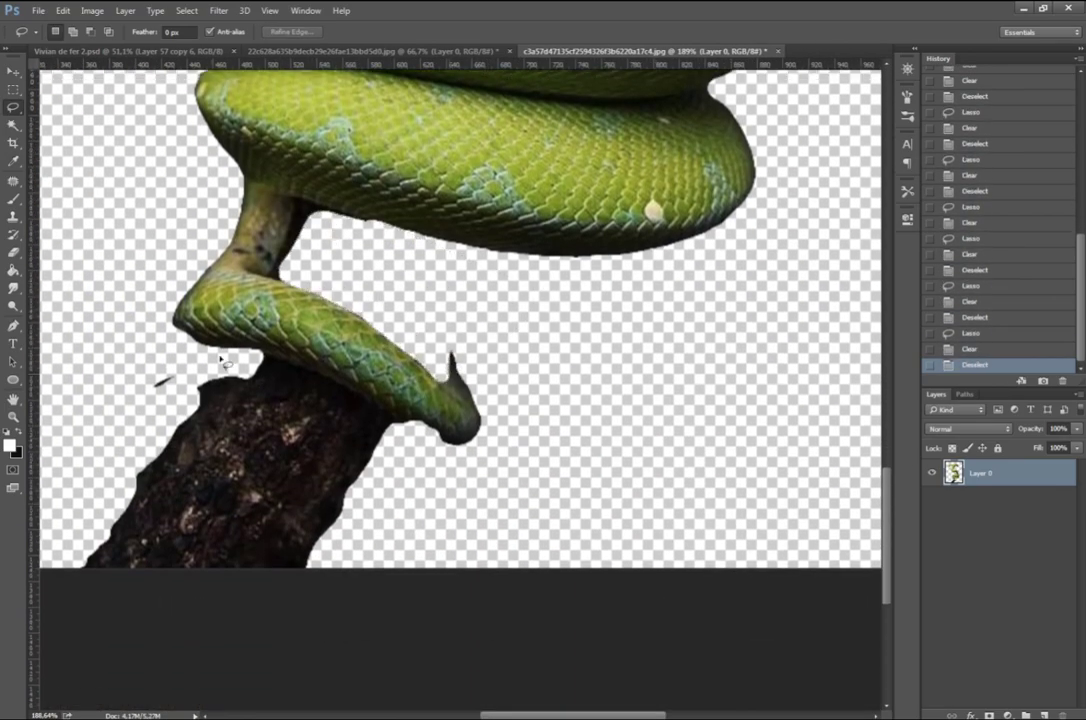
scroll(548, 388, down, 10)
scroll(328, 355, up, 10)
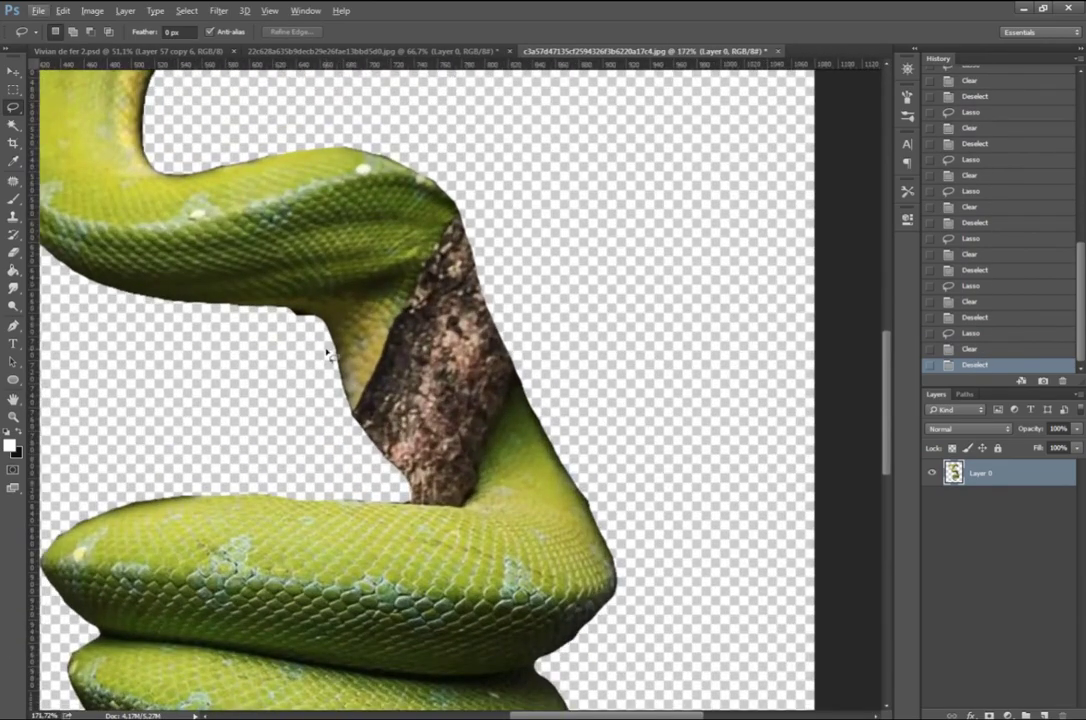
scroll(437, 465, left, 2)
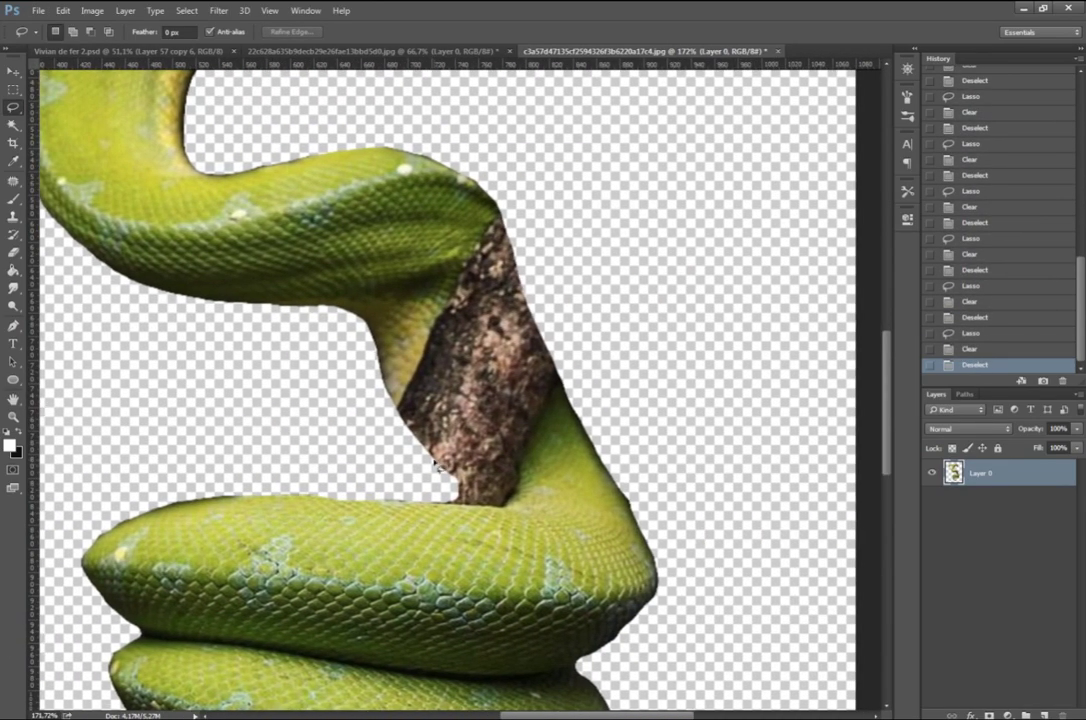
key(m)
key(ctrl+0)
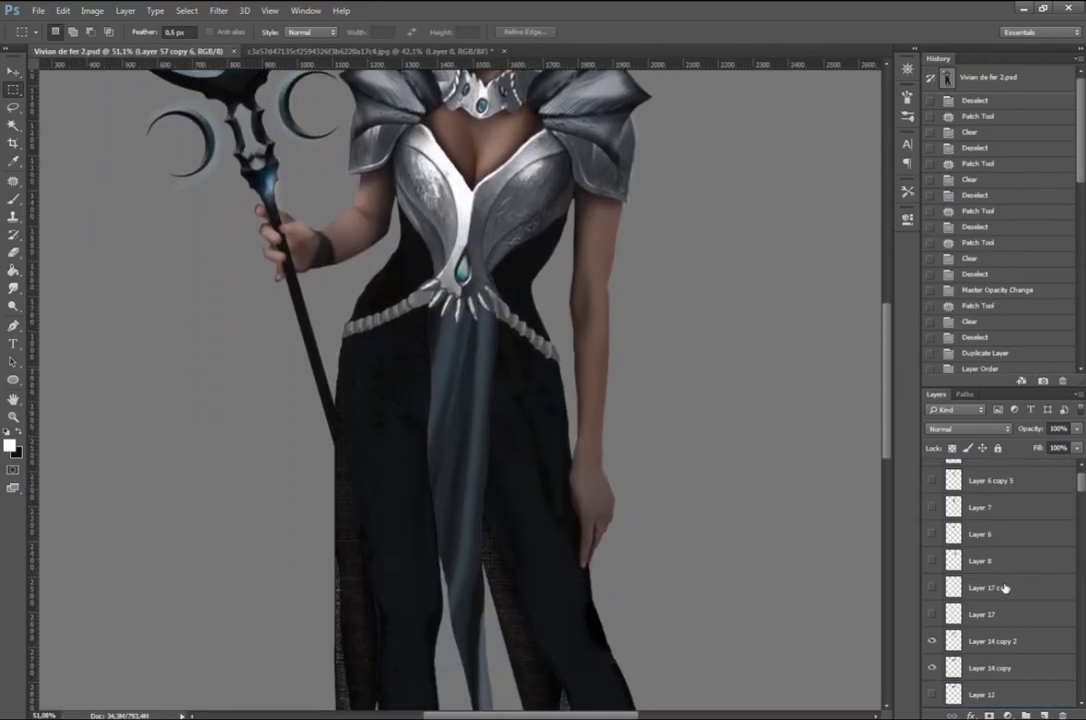
Step: Scale the pasted snake to about 62% and place it against the sorceress's forearm
click(560, 427)
drag(327, 194, 429, 339)
mouse_move(560, 404)
mouse_down()
mouse_move(657, 345)
mouse_move(651, 317)
mouse_move(610, 336)
mouse_up()
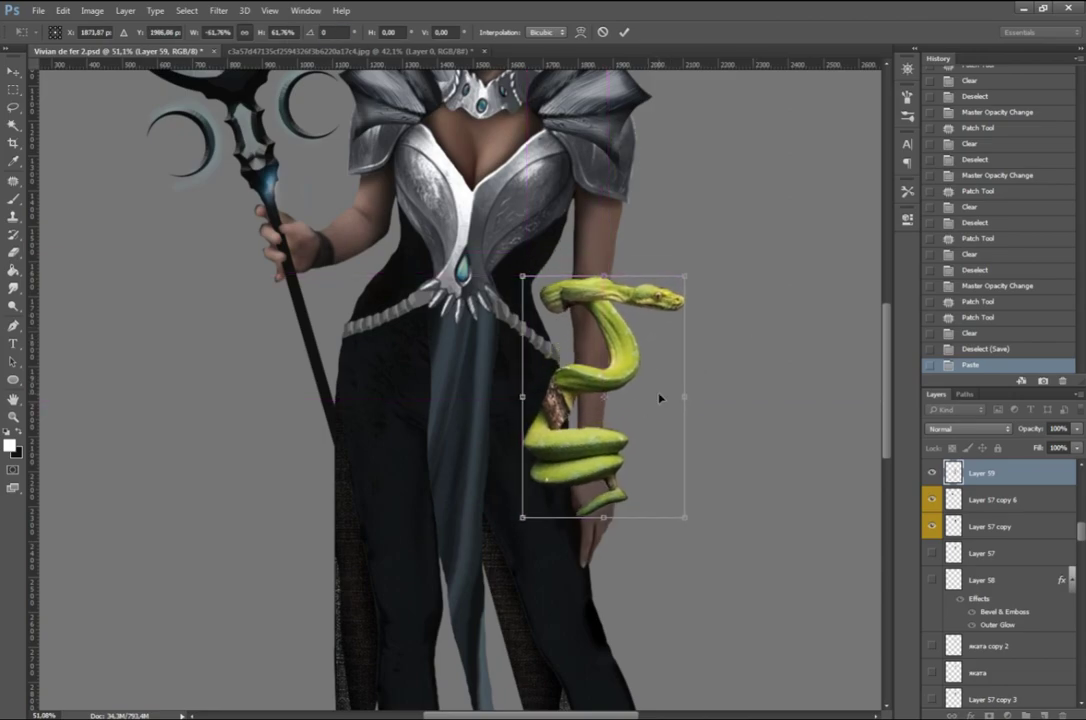
key(Return)
Step: Copy a piece of the snake body onto its own layer and flip it horizontally
drag(527, 381, 578, 432)
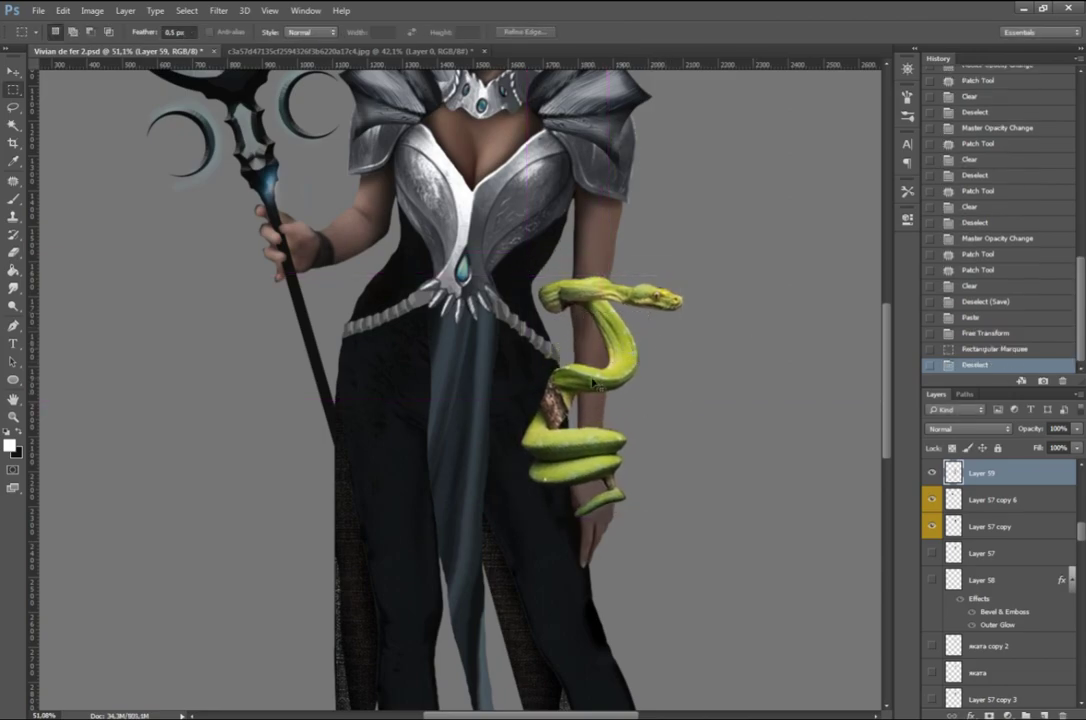
key(ctrl+c)
key(ctrl+d)
key(ctrl+v)
key(ctrl+t)
right_click(462, 410)
click(520, 599)
Step: Rotate and flip the piece to bridge the branch gap, at 53% opacity
scroll(584, 456, up, 5)
drag(538, 305, 557, 291)
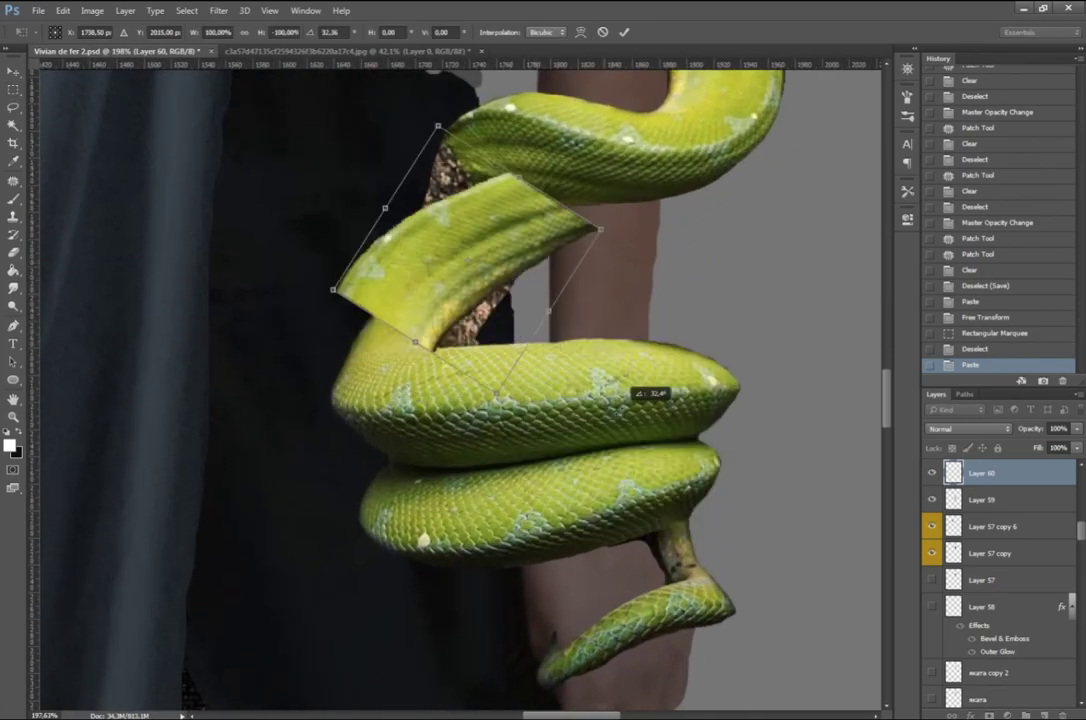
right_click(512, 318)
click(587, 511)
drag(620, 420, 545, 305)
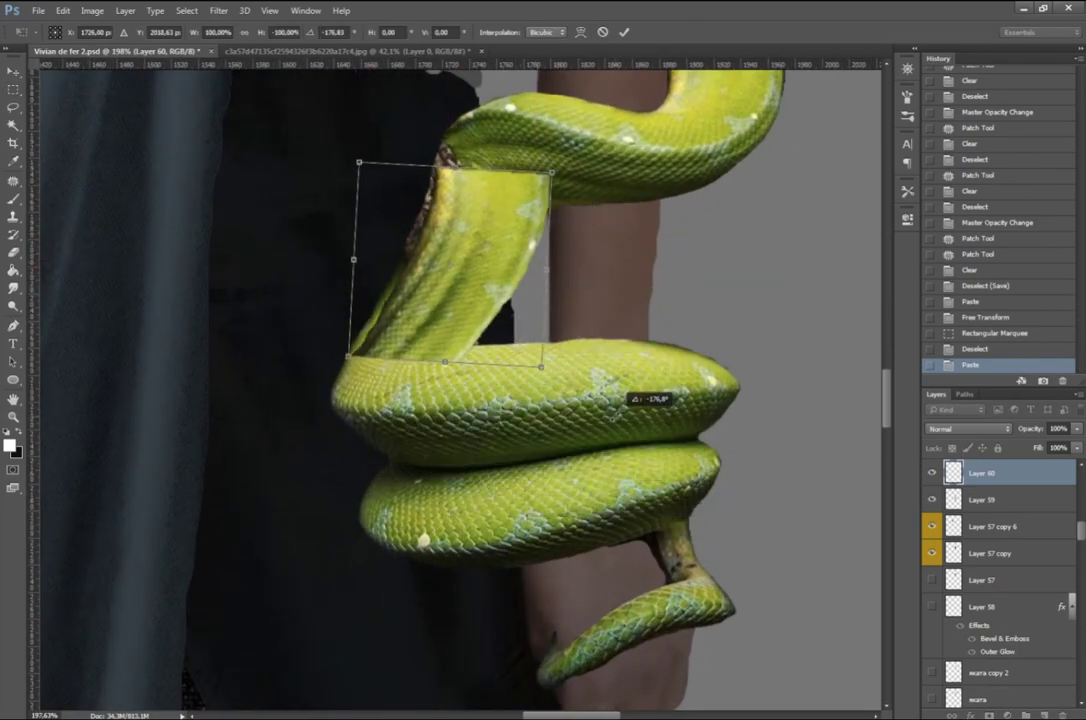
key(5)
key(3)
Step: Warp the piece so it follows the snake body and meets the upper coil
right_click(380, 204)
click(460, 298)
drag(358, 215, 281, 199)
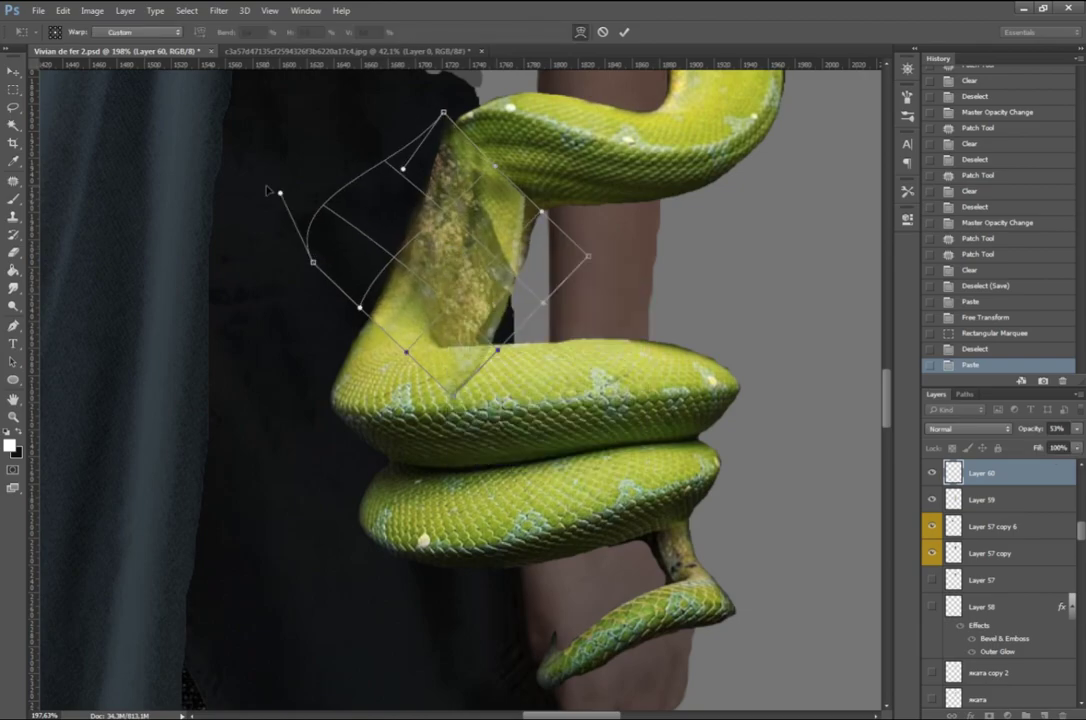
mouse_move(541, 211)
mouse_down()
mouse_move(617, 221)
mouse_move(606, 196)
mouse_up()
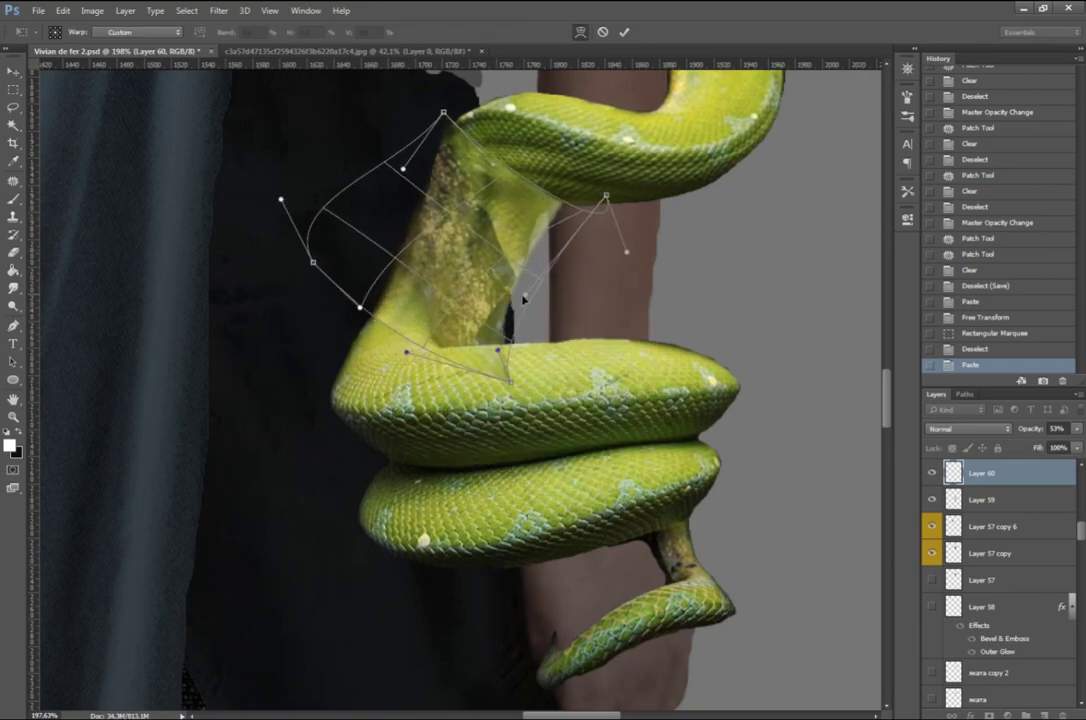
key(Return)
Step: Clear the patch piece's overflow outside the snake and erase its seam smooth
key(ctrl+shift+i)
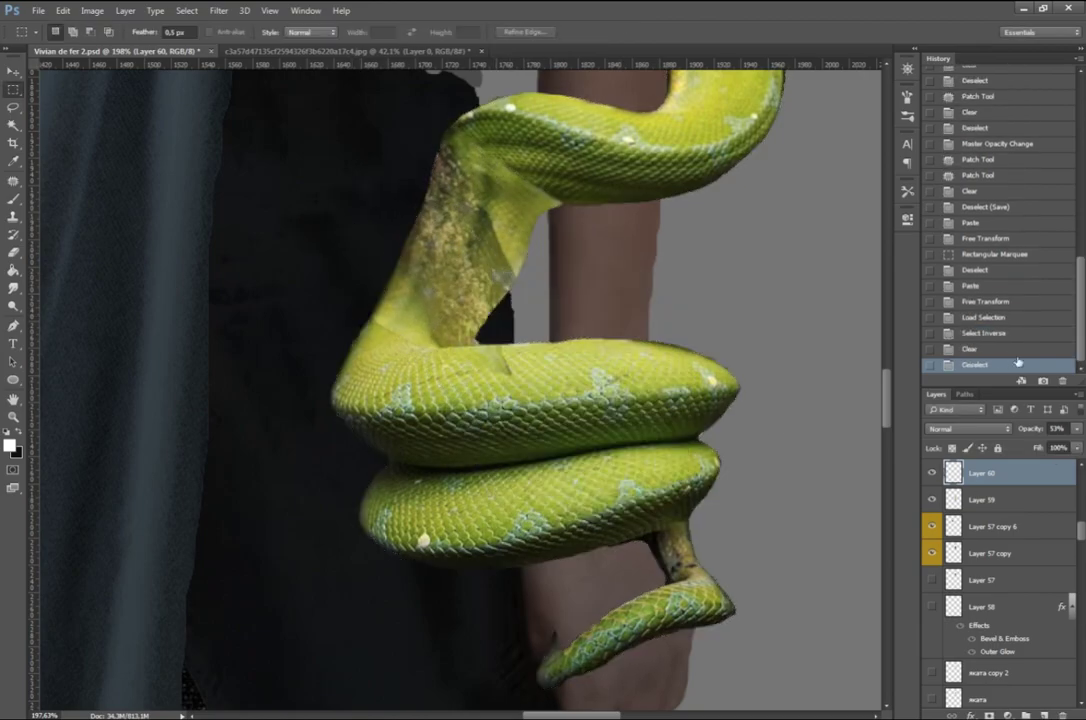
key(Delete)
key(ctrl+d)
key(e)
mouse_move(430, 310)
mouse_down()
mouse_move(561, 366)
mouse_move(364, 318)
mouse_up()
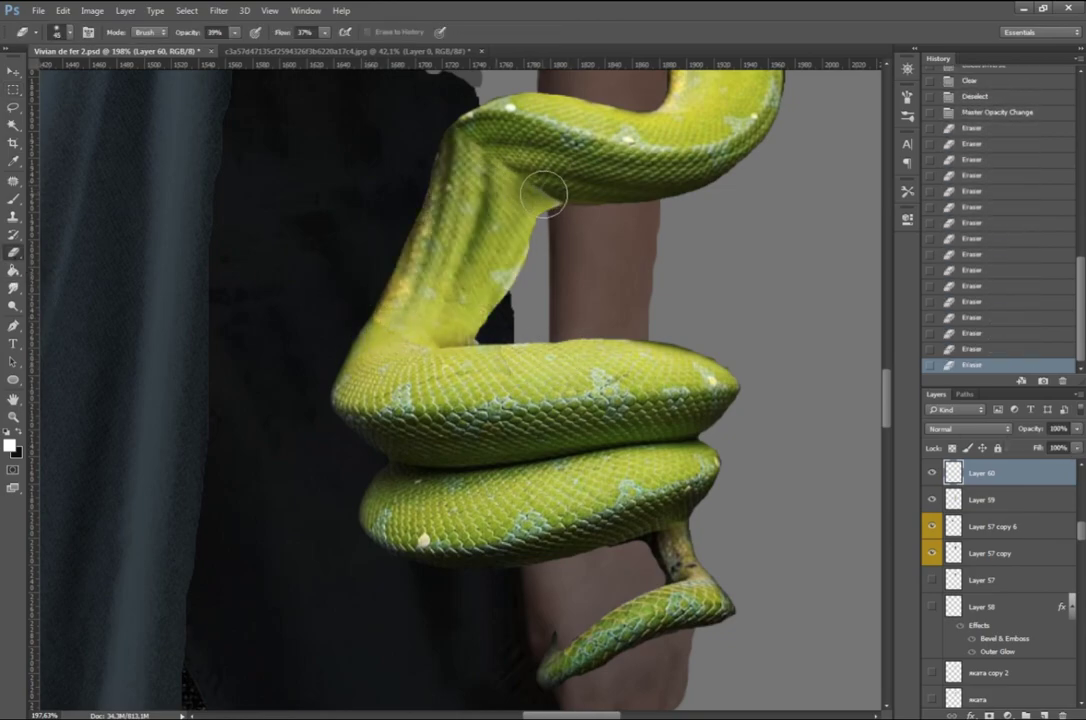
Step: Burn the midtones of the patched section darker and merge the two snake layers
drag(13, 306, 65, 325)
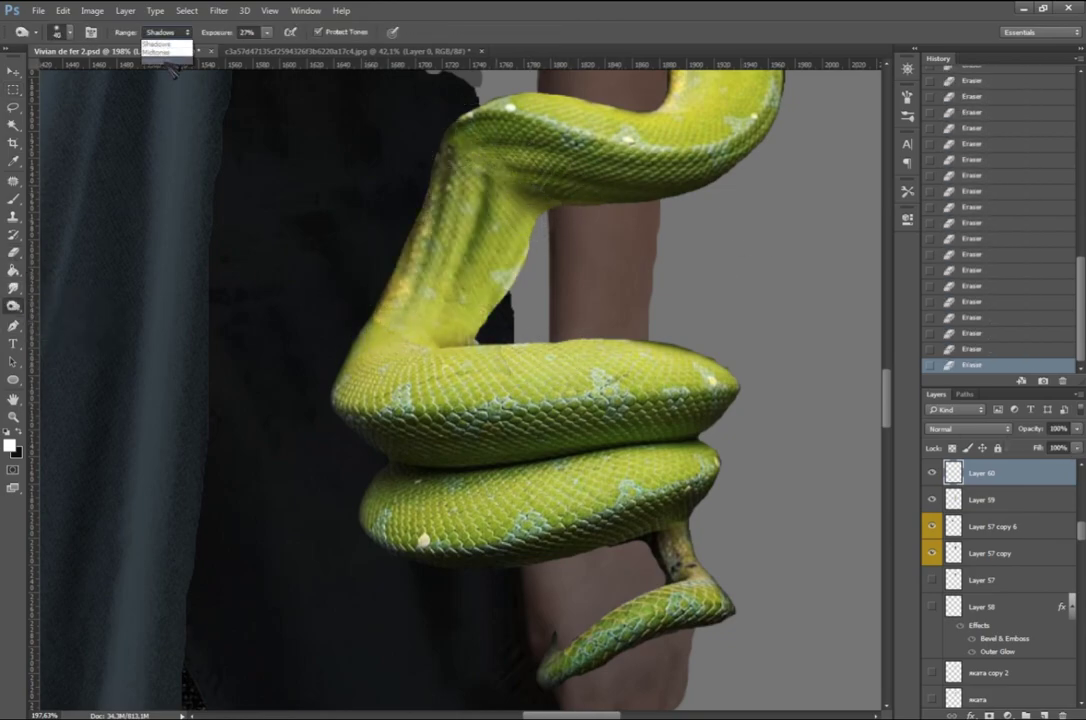
click(157, 52)
drag(430, 160, 400, 275)
drag(360, 135, 340, 295)
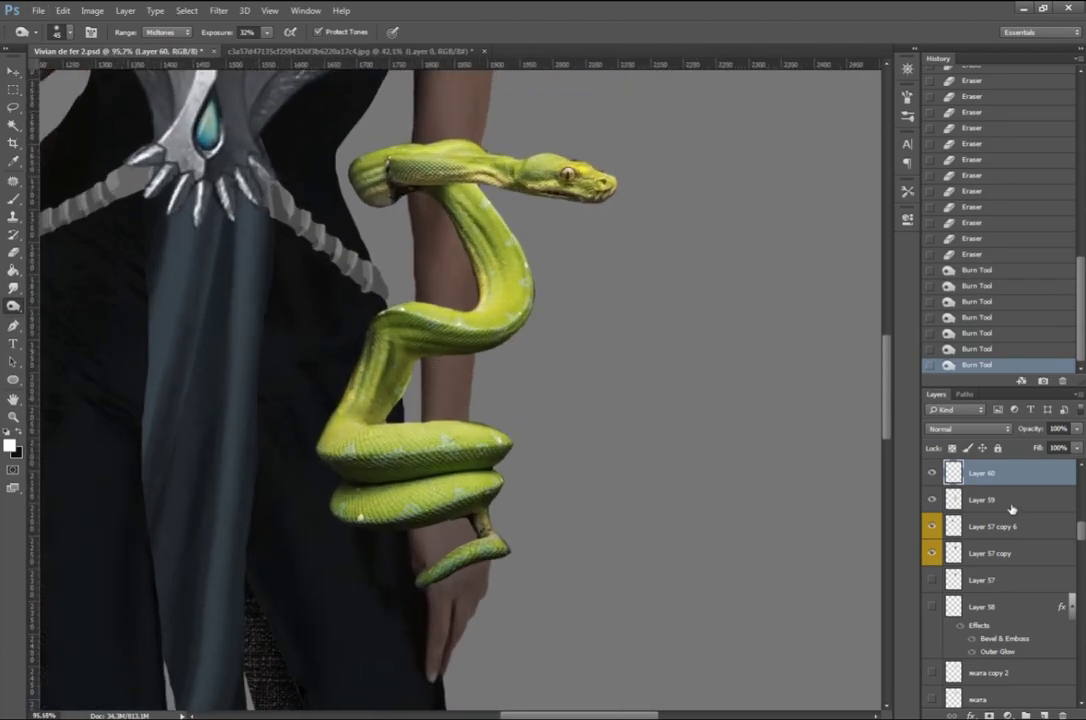
key(ctrl+e)
Step: Duplicate the snake layer and set the copy to 70% opacity
scroll(418, 357, up, 5)
key(l)
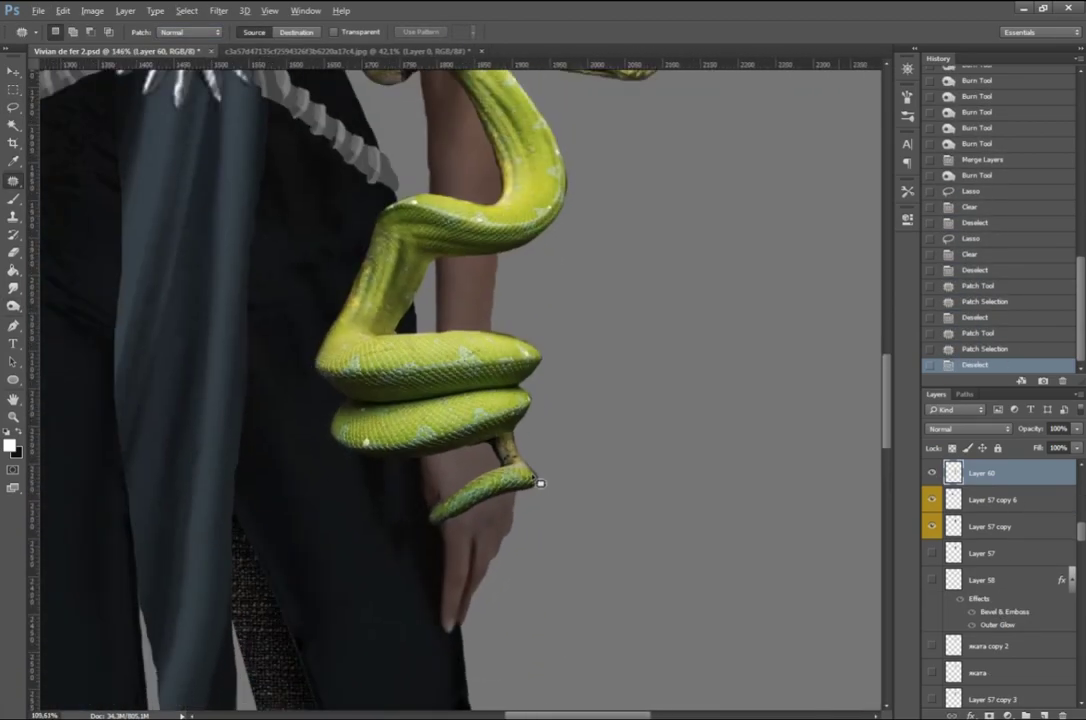
scroll(540, 483, up, 5)
key(ctrl+j)
key(7)
scroll(455, 370, up, 3)
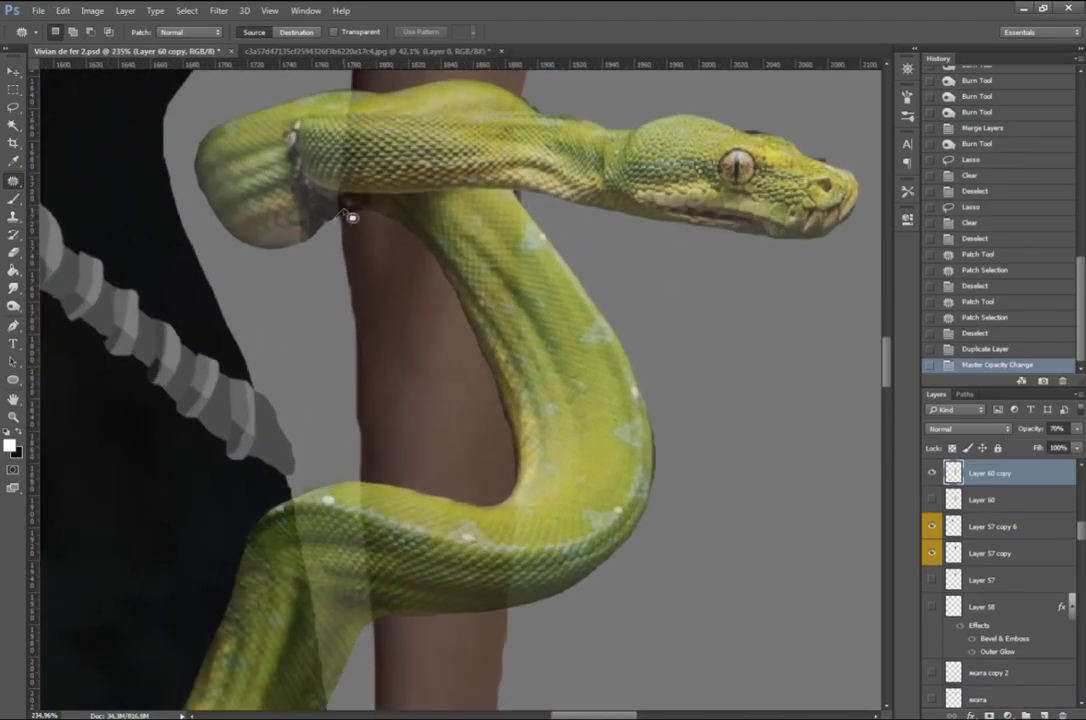
scroll(1024, 654, down, 5)
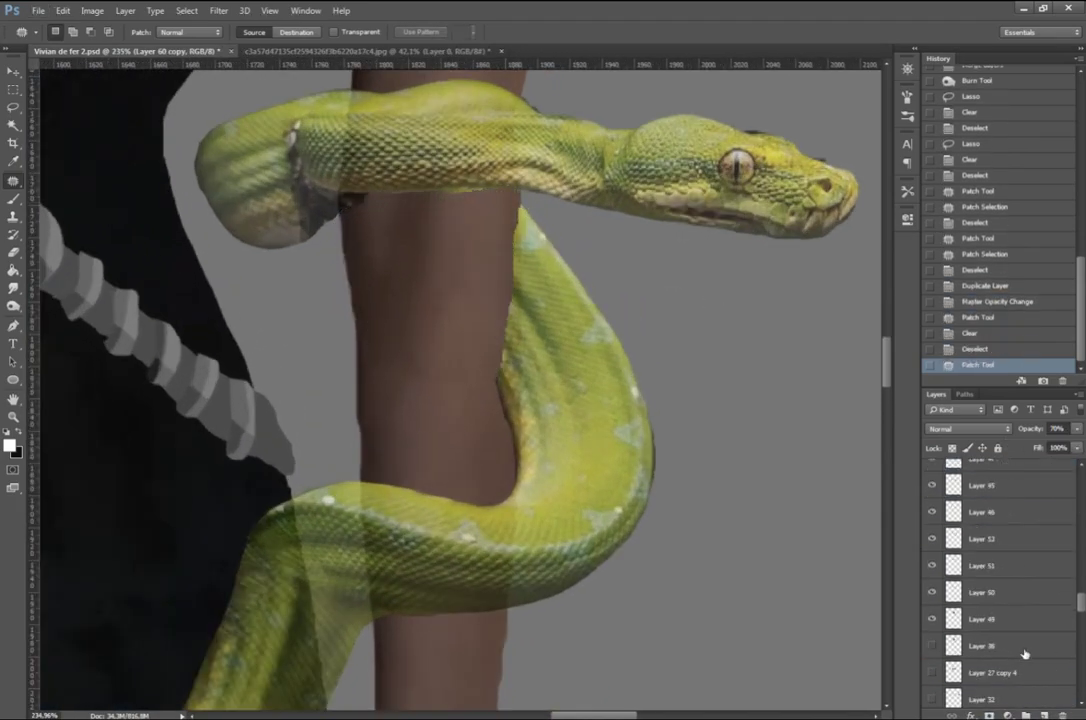
Step: Using the arm's shape as a selection, erase the snake where it passes behind the arm
ctrl+click(952, 592)
scroll(1000, 590, up, 5)
key(e)
click(60, 32)
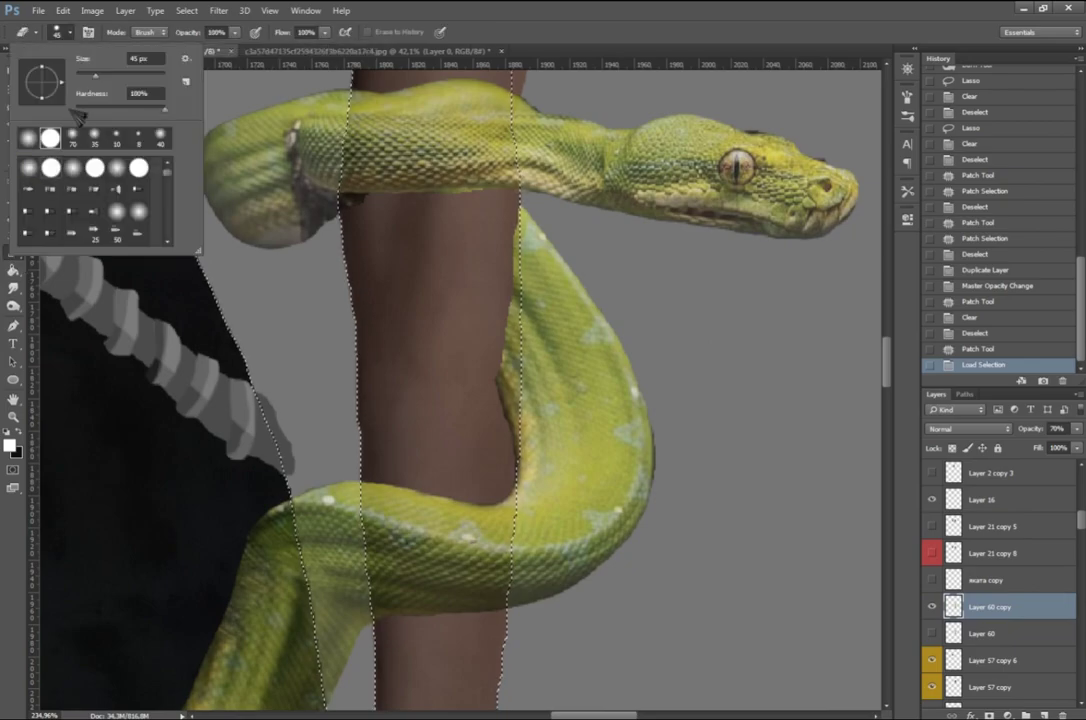
mouse_move(500, 447)
mouse_down()
mouse_move(427, 259)
mouse_move(368, 199)
mouse_up()
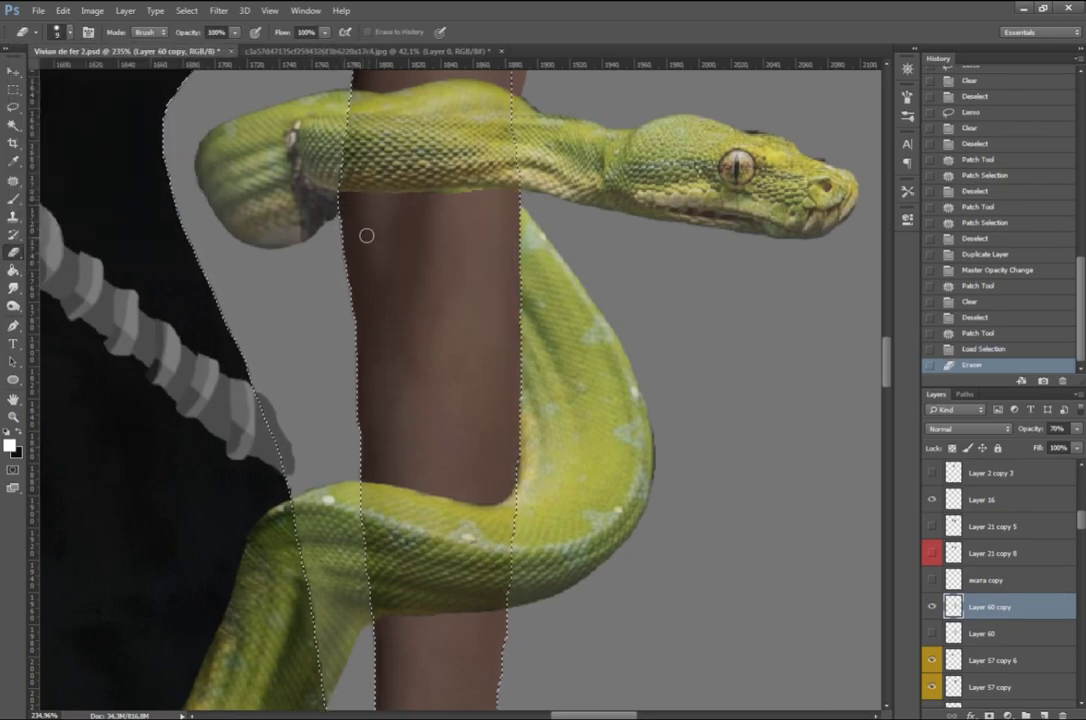
key(ctrl+d)
Step: Restore the snake copy to full opacity and patch the light stripe and spots at its mouth
key(m)
scroll(295, 274, up, 3)
key(0)
key(j)
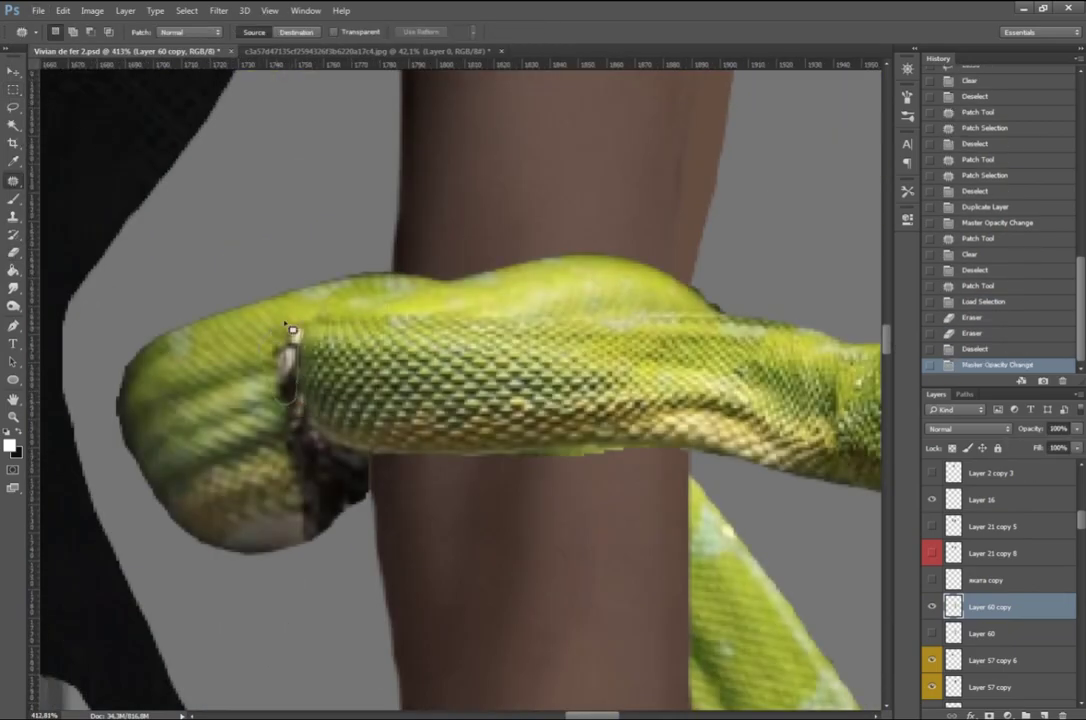
drag(292, 330, 282, 400)
mouse_move(285, 365)
mouse_down()
mouse_move(250, 360)
mouse_move(250, 345)
mouse_up()
key(ctrl+d)
key(ctrl+d)
drag(305, 435, 417, 509)
key(ctrl+d)
Step: Close the snake photo's document tab
key(o)
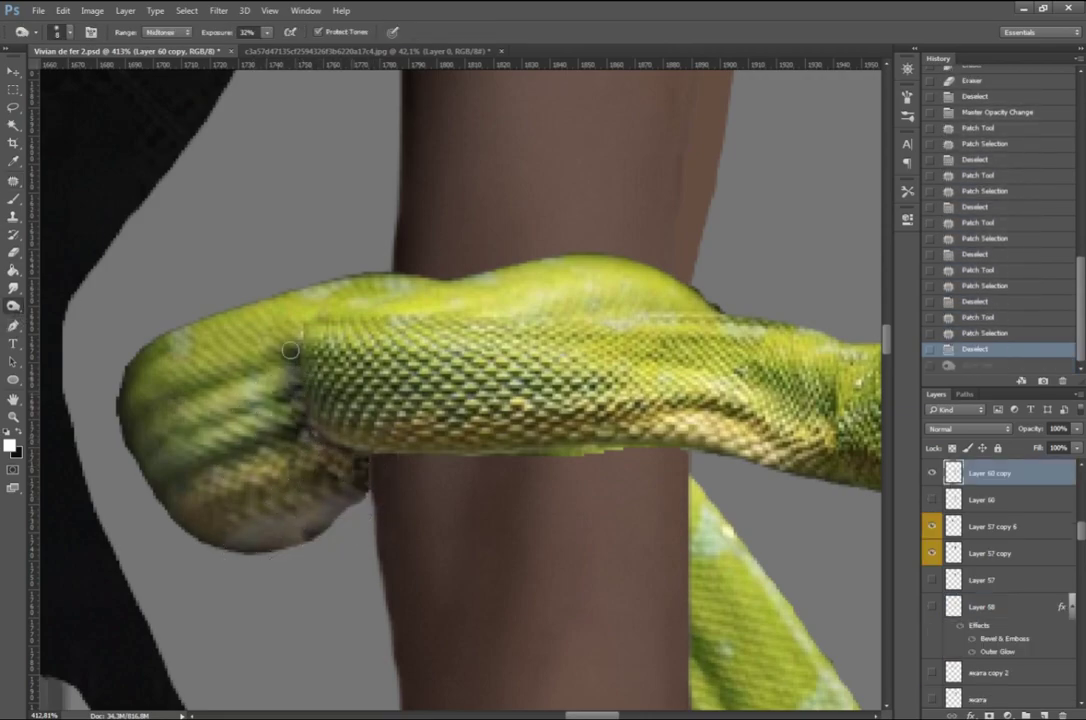
scroll(290, 350, down, 5)
scroll(500, 620, up, 3)
scroll(490, 620, up, 2)
click(470, 50)
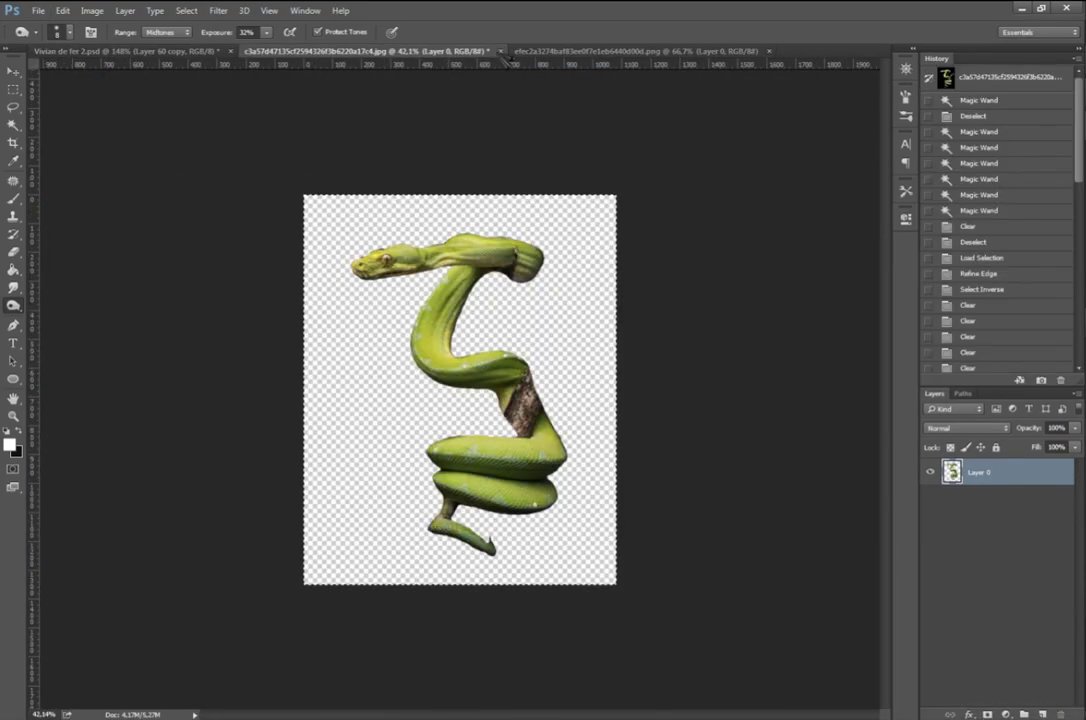
click(501, 50)
scroll(422, 326, down, 2)
scroll(422, 326, up, 2)
Step: On a duplicate snake layer, move the lower coils up and right and warp them
scroll(422, 326, up, 1)
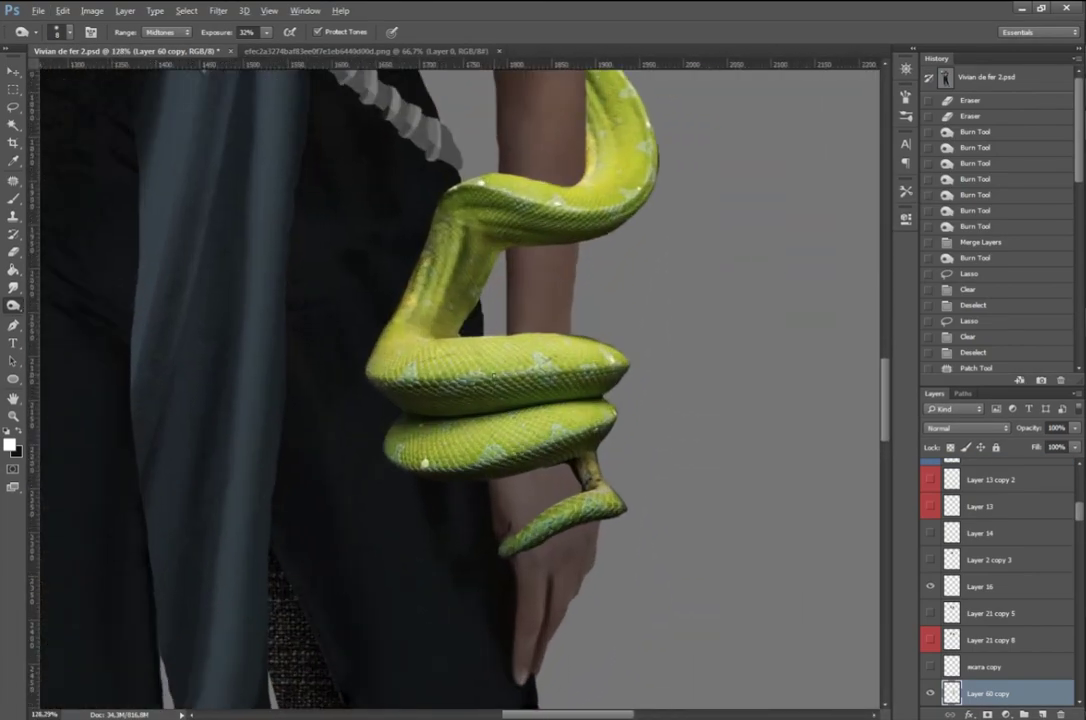
drag(1040, 697, 1041, 714)
drag(362, 430, 410, 330)
key(ctrl+t)
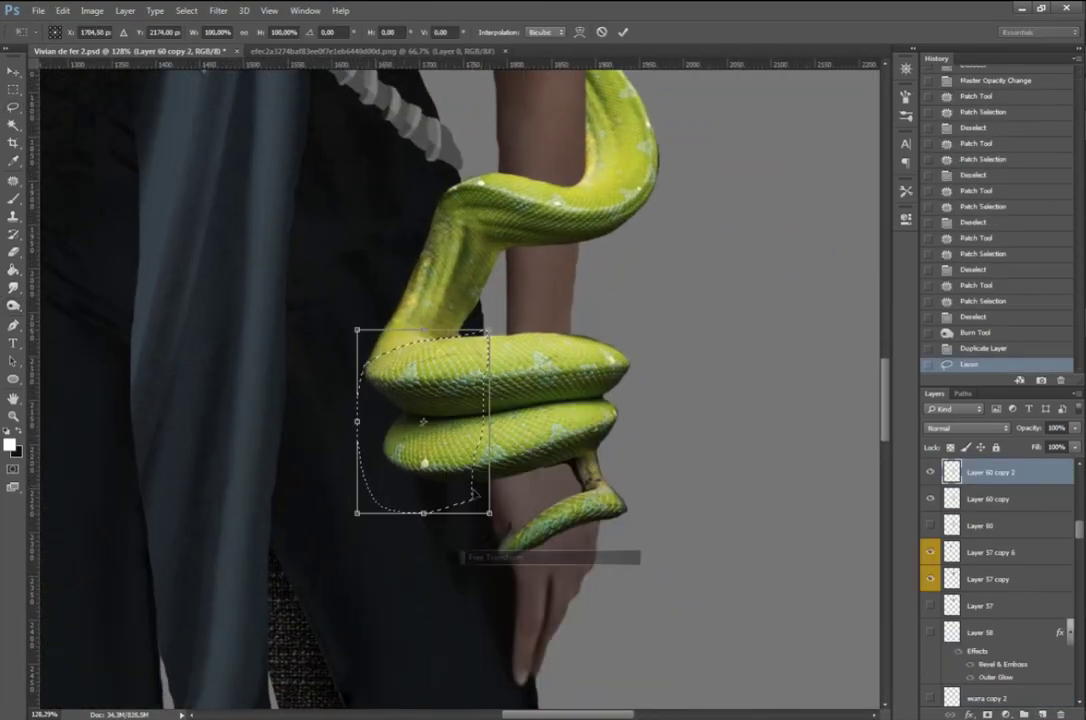
drag(450, 430, 520, 400)
right_click(525, 388)
click(556, 486)
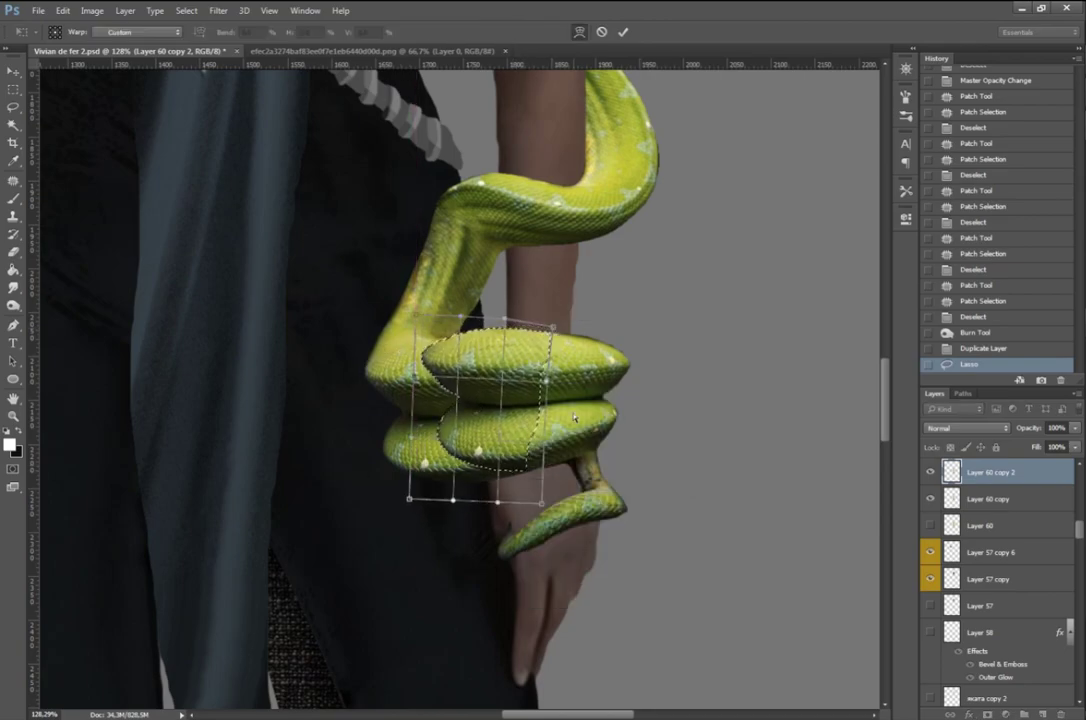
key(Return)
key(ctrl+d)
Step: Toggle the earlier snake copy to compare, then select the Layer 60 copy layer
click(931, 499)
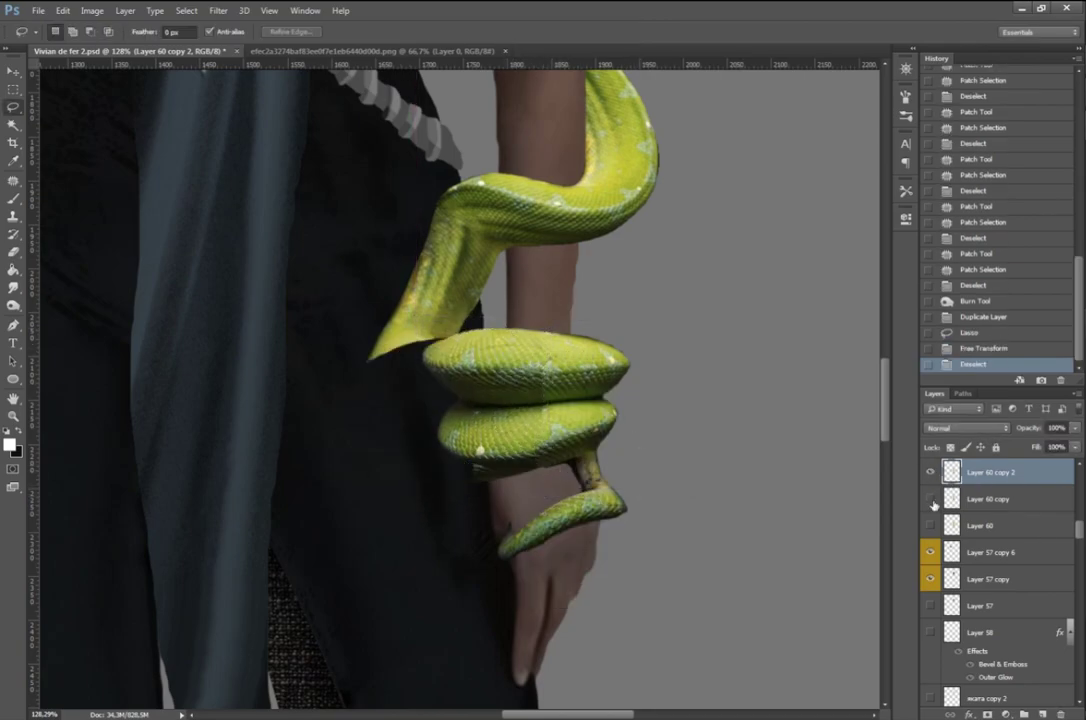
click(931, 499)
click(931, 499)
click(931, 499)
click(990, 499)
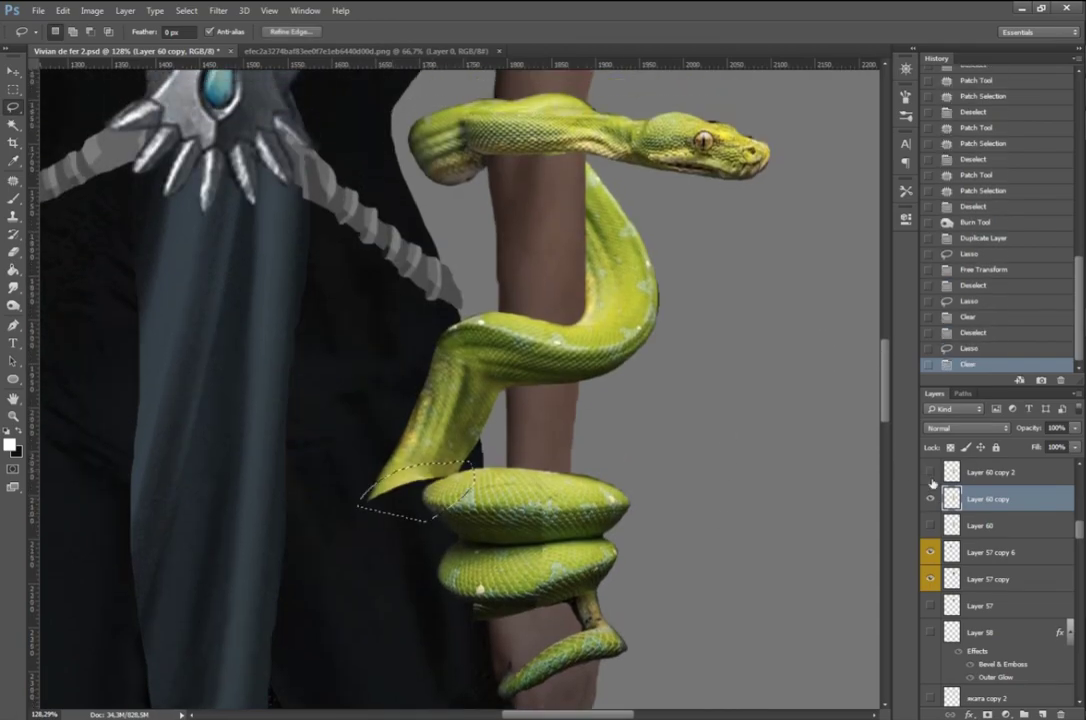
Step: Warp the hanging snake section, bending its lower corner outward along the grid
drag(447, 352, 455, 480)
right_click(468, 395)
click(521, 599)
right_click(456, 439)
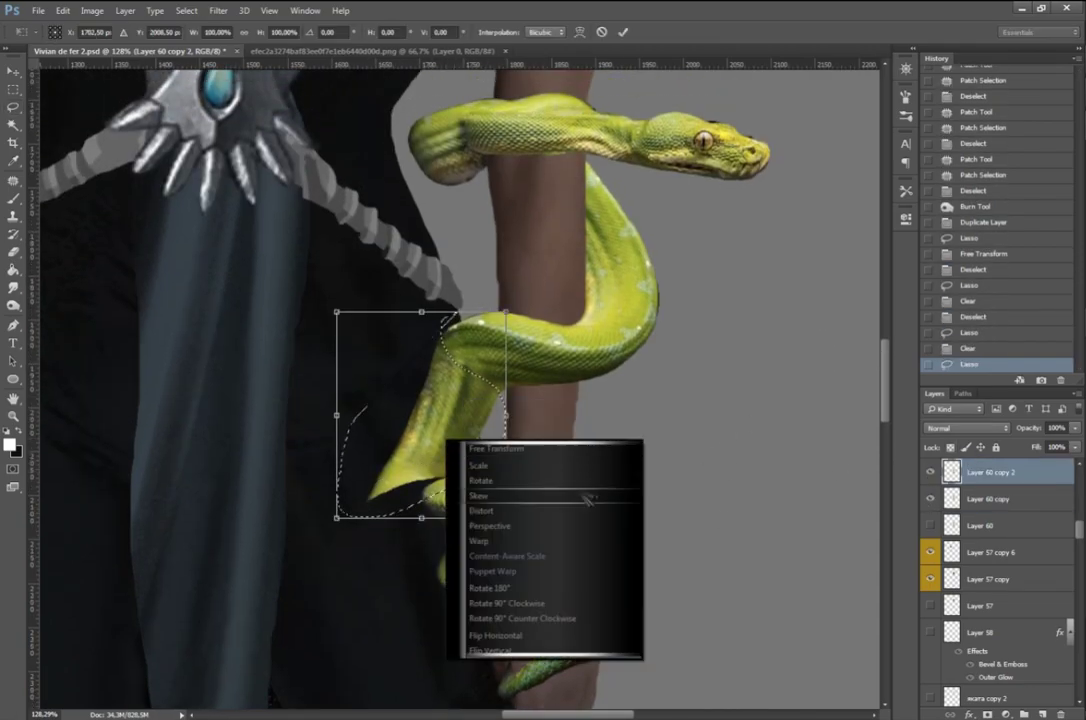
click(497, 545)
drag(507, 520, 688, 524)
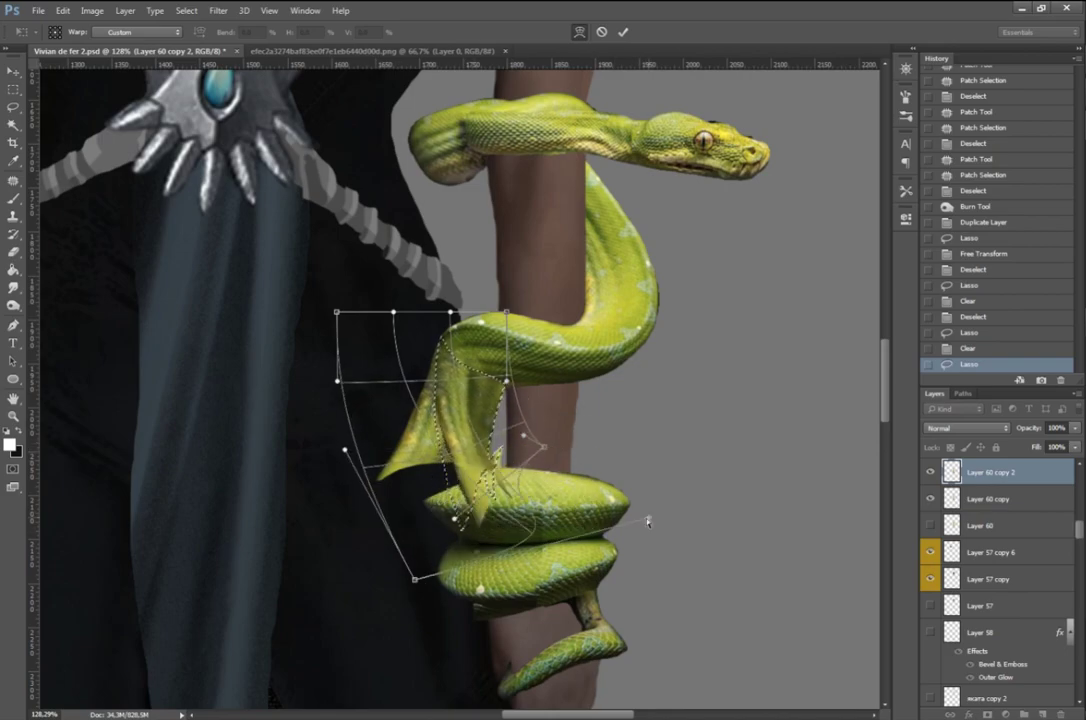
drag(361, 519, 414, 578)
key(Return)
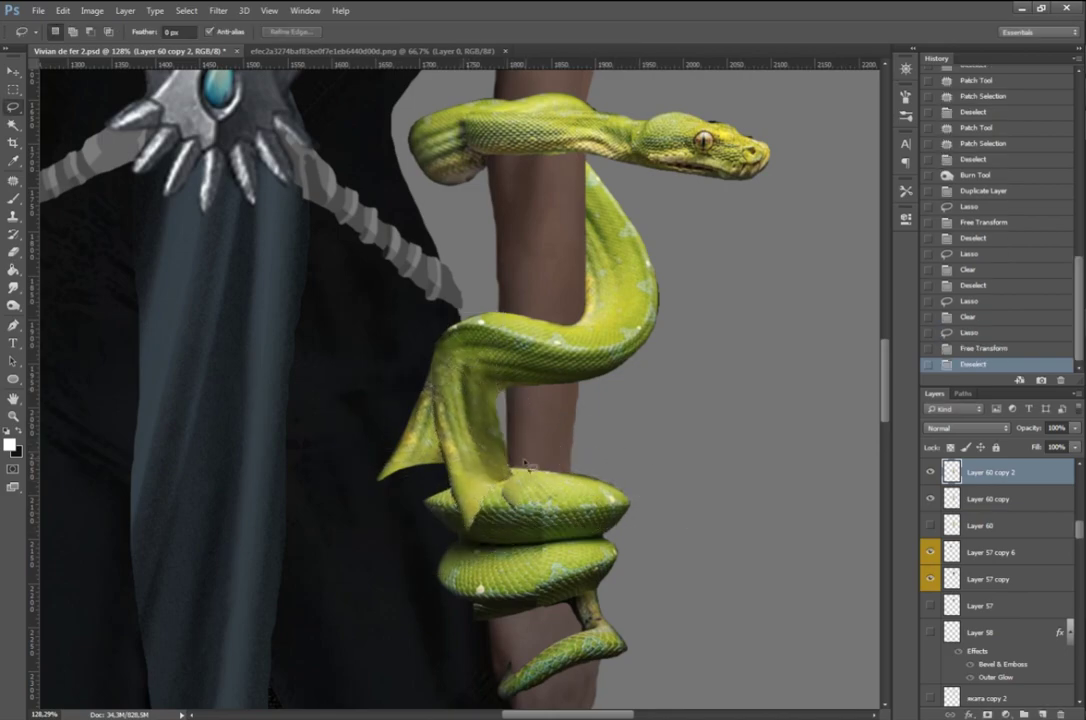
key(ctrl+d)
Step: Delete part of a snake coil, then undo back to an earlier history state
drag(456, 532, 448, 515)
key(Delete)
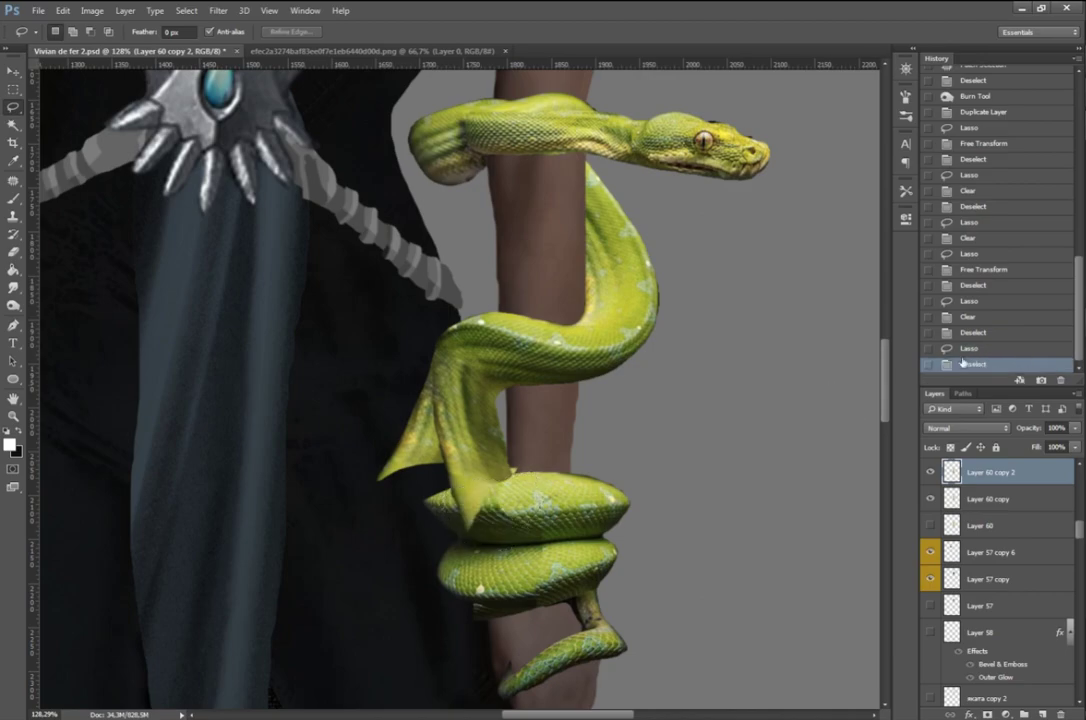
key(ctrl+alt+z)
key(ctrl+alt+z)
key(ctrl+alt+z)
key(e)
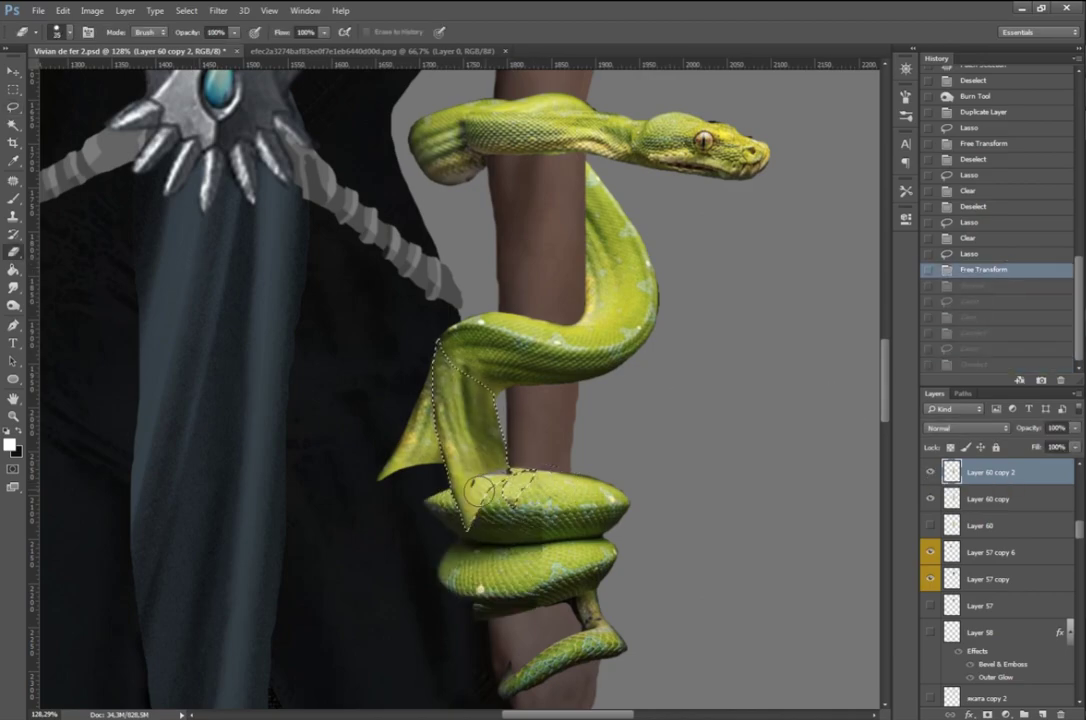
click(960, 348)
Step: Copy a snake piece to a new top layer and rotate it into place
key(l)
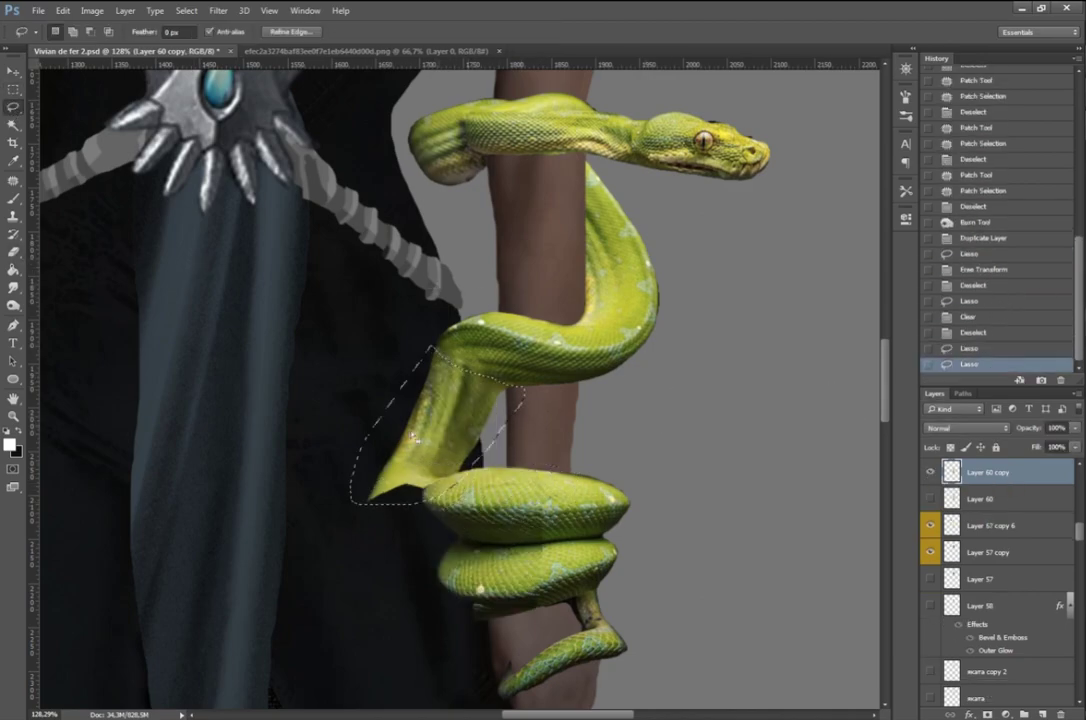
key(ctrl+c)
key(ctrl+v)
key(ctrl+shift+bracketright)
key(ctrl+t)
drag(520, 450, 550, 438)
key(Return)
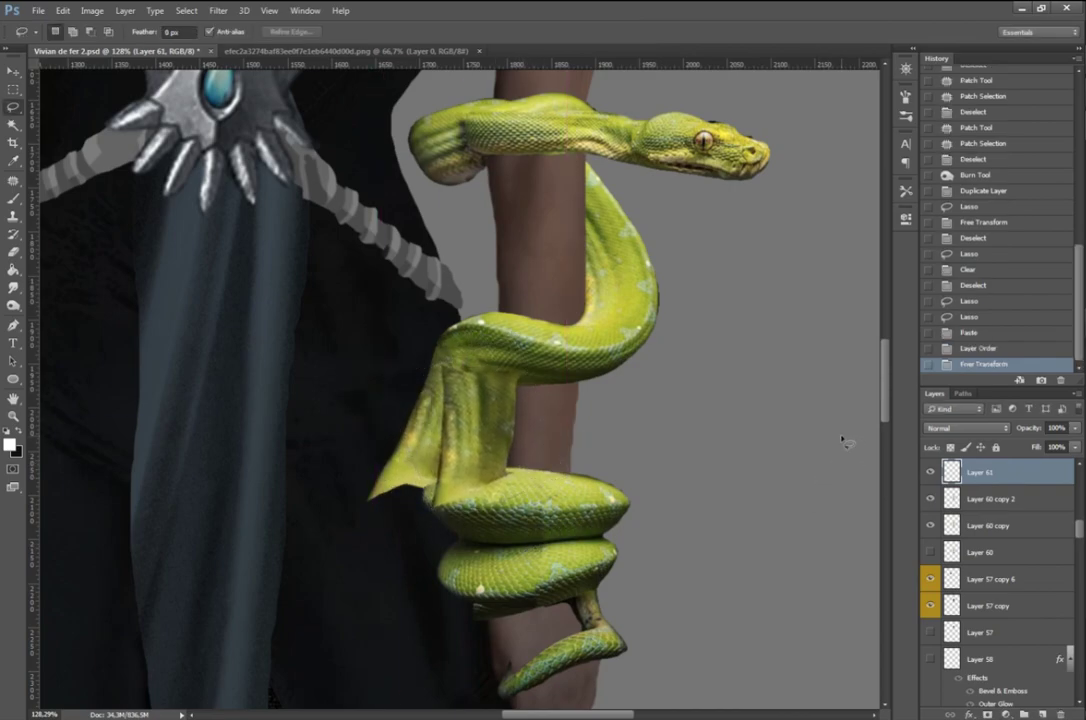
Step: Lower the new piece to 52% opacity and delete its excess and the flared body section
drag(1075, 427, 1061, 450)
drag(503, 452, 500, 385)
key(Delete)
key(ctrl+d)
drag(440, 330, 430, 390)
key(ctrl+d)
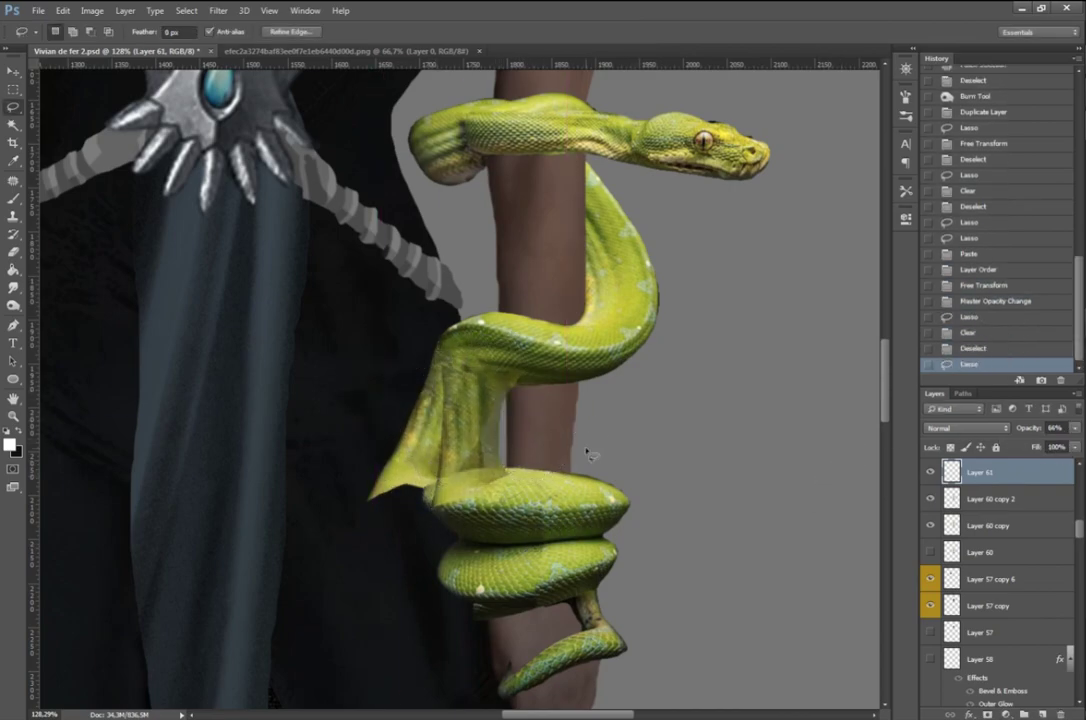
drag(1075, 427, 1045, 443)
drag(385, 553, 458, 313)
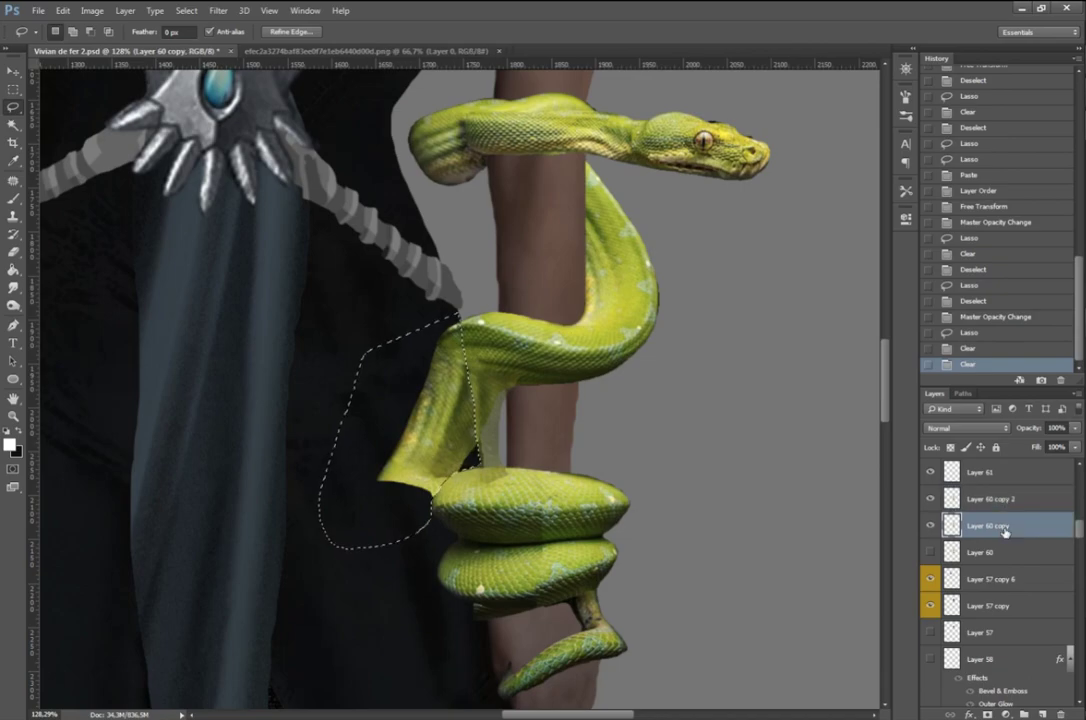
key(Delete)
key(Delete)
key(Delete)
Step: Erase the stray edges and small spots along the snake's lower coil
key(0)
key(ctrl+d)
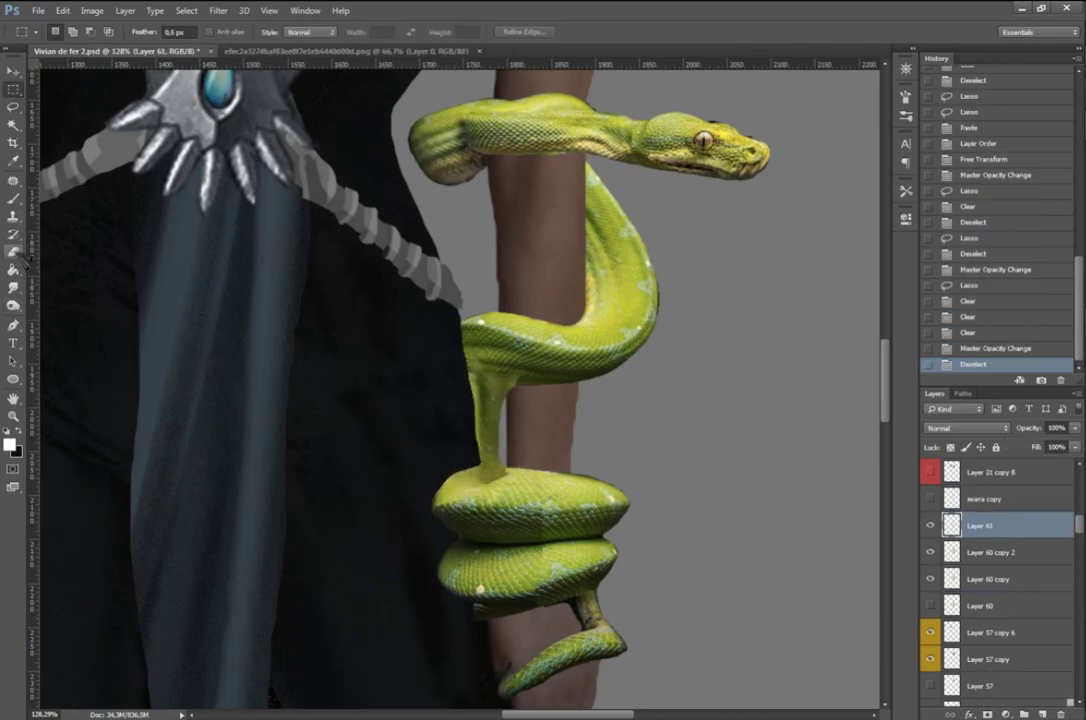
key(e)
drag(490, 470, 505, 480)
click(505, 497)
scroll(505, 497, down, 5)
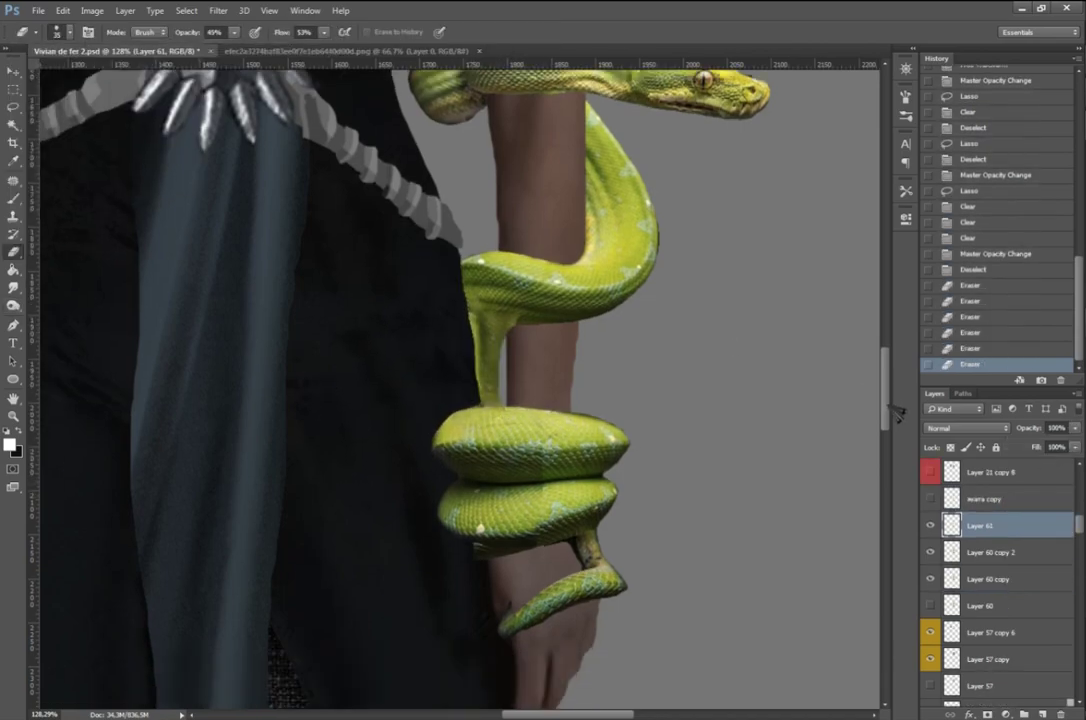
Step: Lasso and delete the snake area just below the coils
key(alt+bracketleft)
drag(480, 421, 437, 454)
key(Delete)
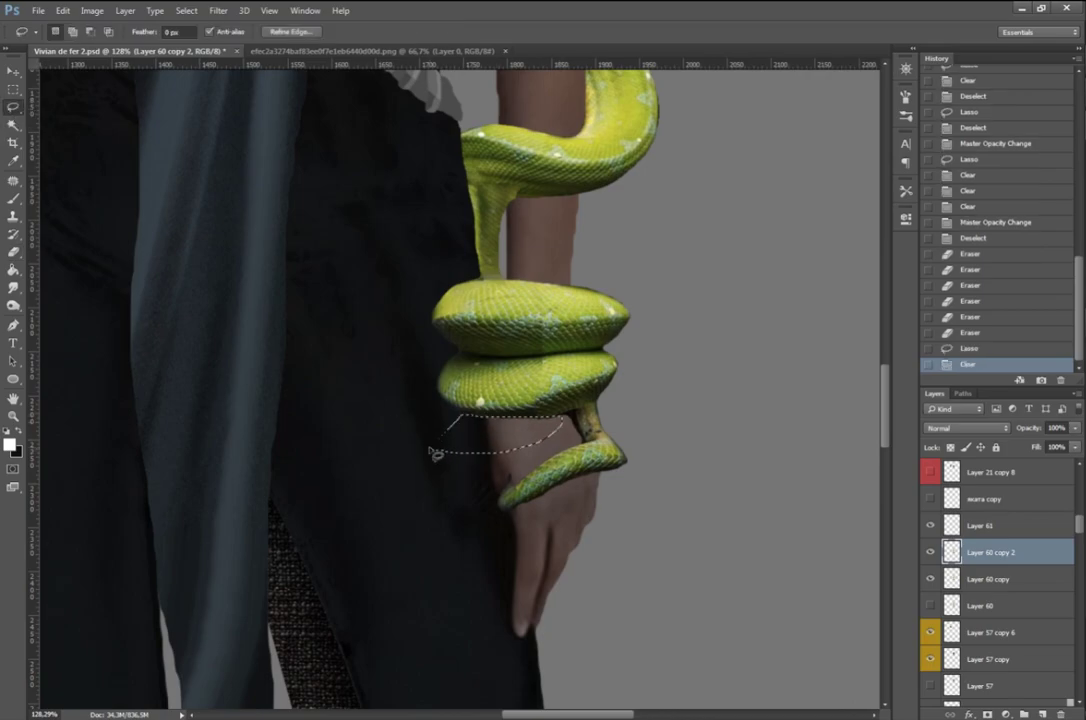
key(0)
key(e)
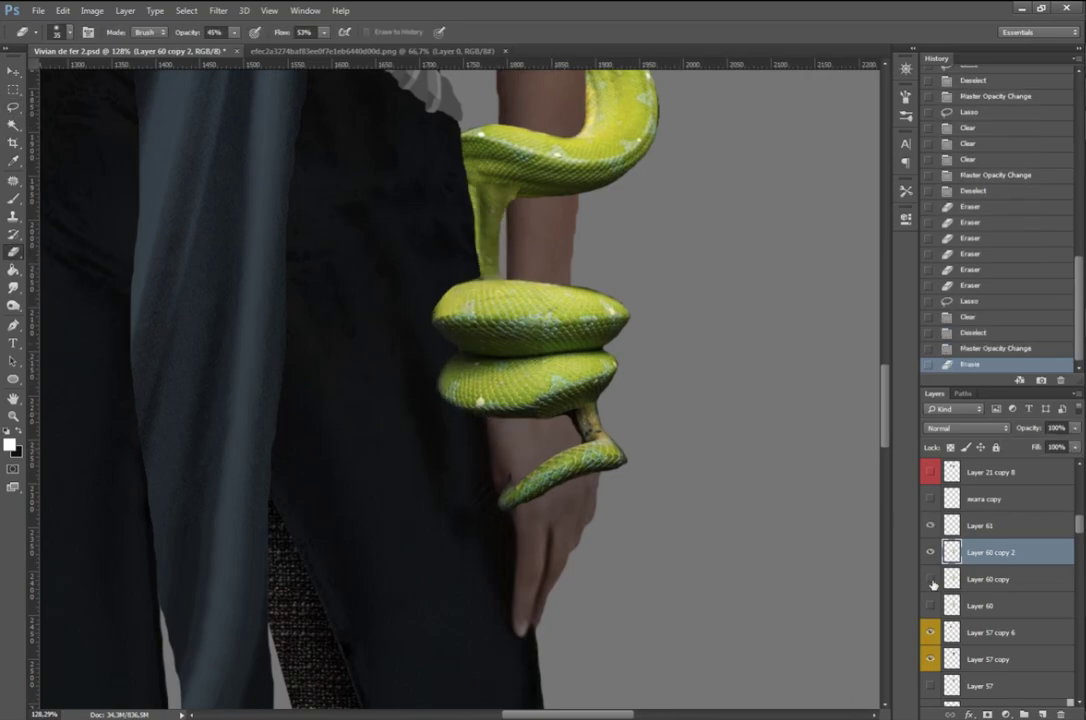
Step: Compare snake layers by toggling visibility, hiding Layer 60 copy 2 and activating Layer 60 copy
click(988, 525)
scroll(988, 530, up, 2)
scroll(988, 530, down, 2)
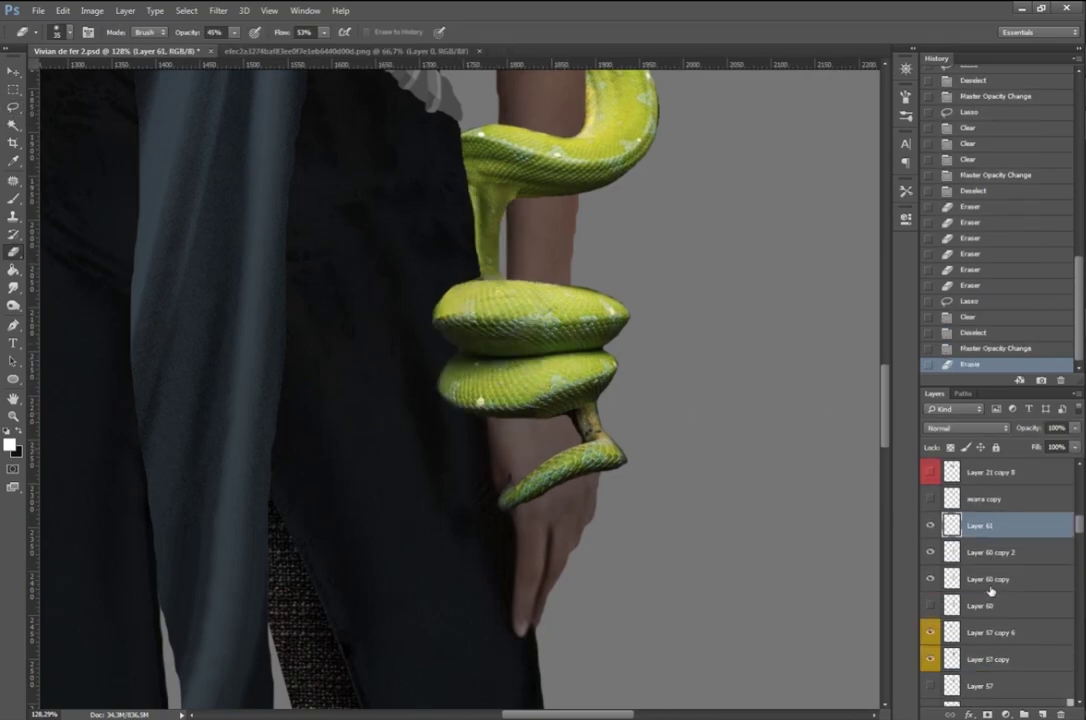
scroll(960, 533, down, 4)
scroll(940, 540, up, 1)
scroll(945, 550, up, 5)
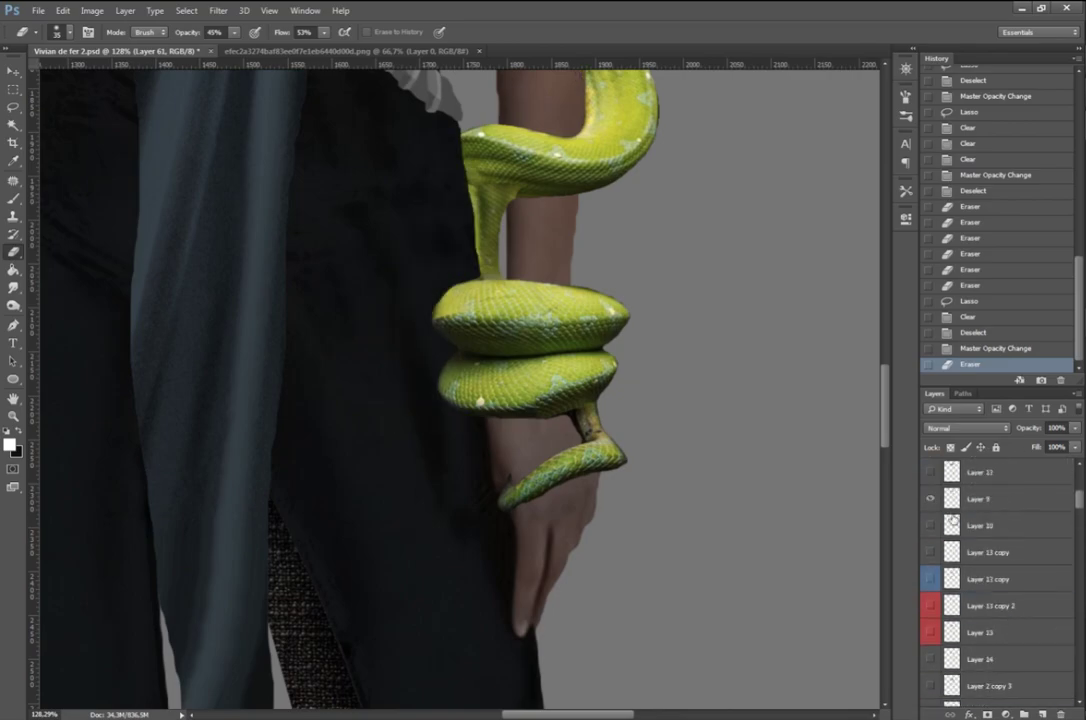
scroll(930, 530, down, 3)
click(932, 579)
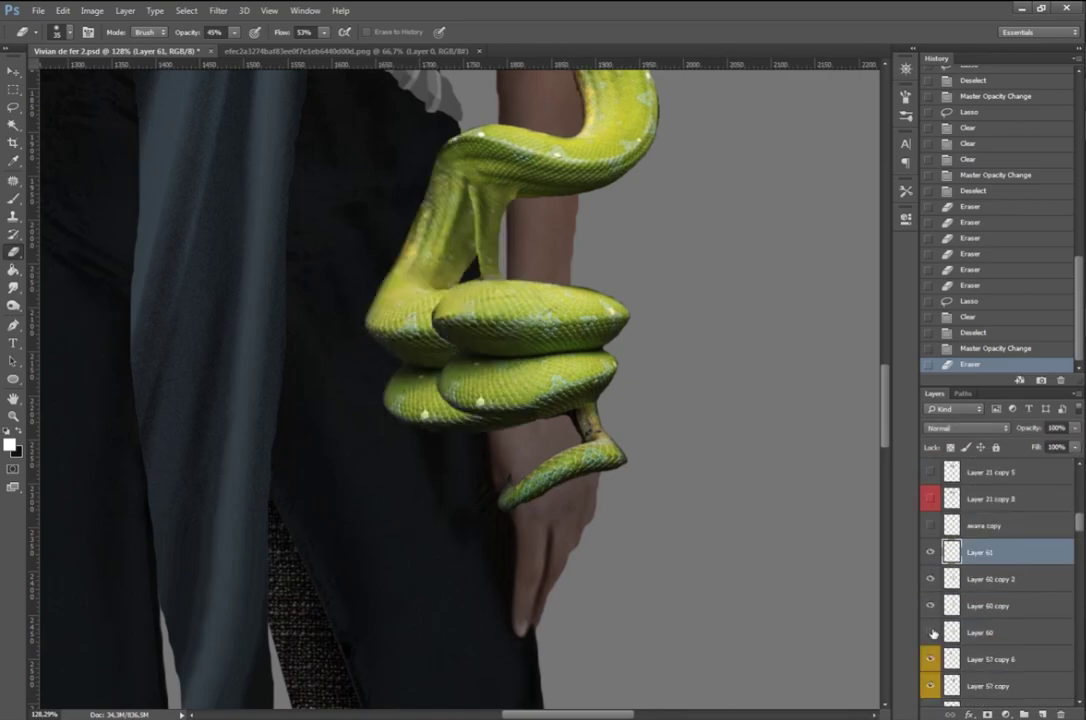
click(932, 579)
click(932, 579)
click(932, 606)
click(990, 606)
Step: Lasso and delete the snake segment near the wrist on each snake layer
key(l)
key(4)
key(8)
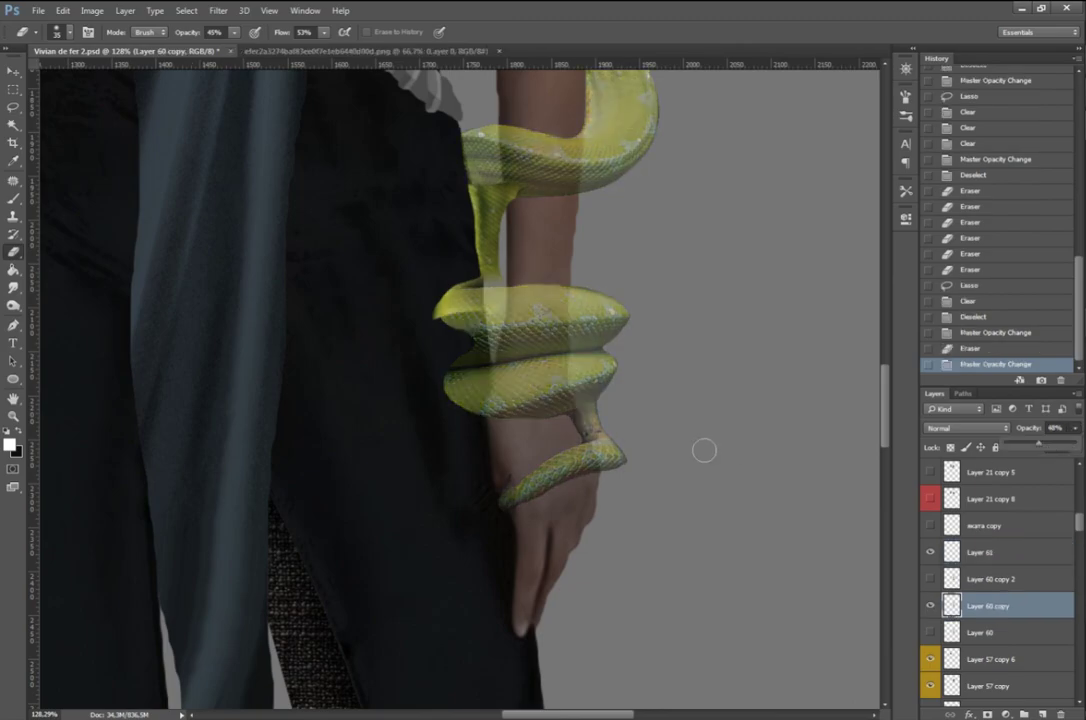
scroll(380, 332, up, 5)
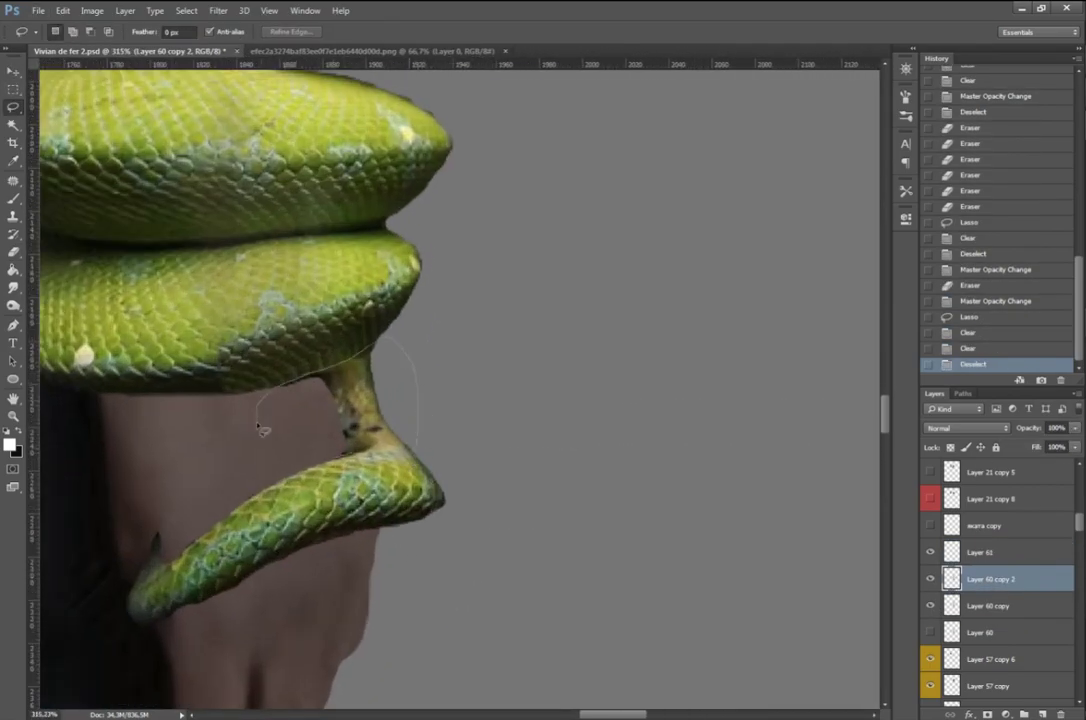
drag(262, 430, 256, 410)
key(Delete)
key(alt+bracketleft)
key(Delete)
key(0)
key(ctrl+d)
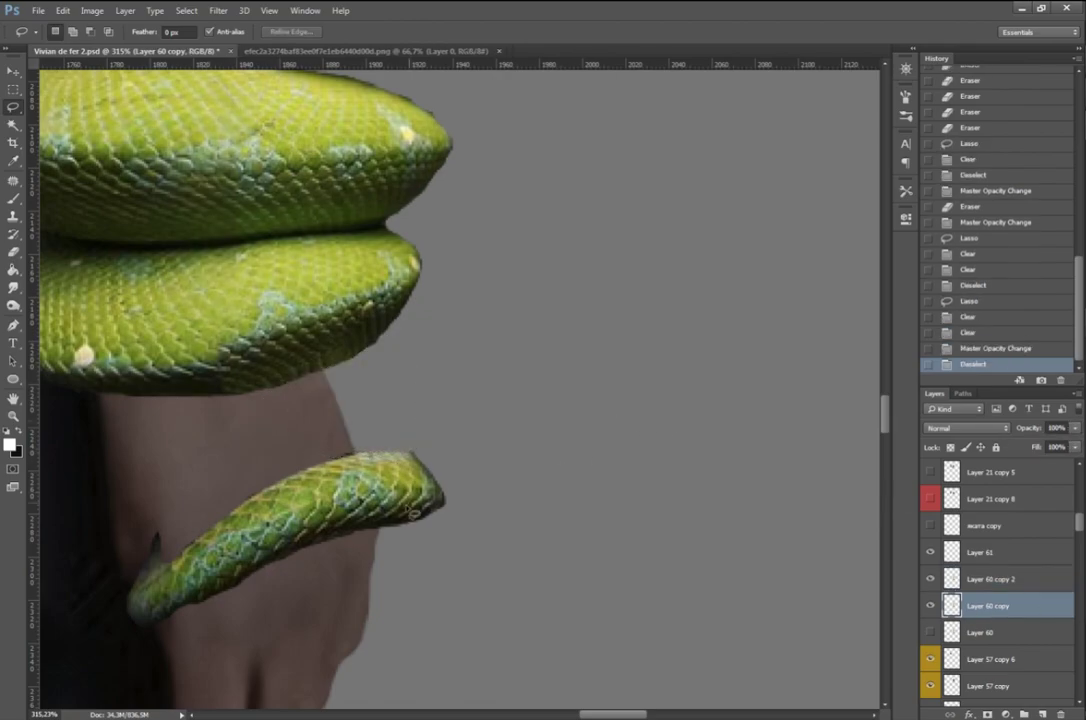
Step: Delete the stray piece joining the lower coil to the tail by the hand
drag(413, 515, 485, 521)
key(Delete)
key(alt+bracketright)
key(Delete)
key(ctrl+d)
scroll(485, 521, down, 10)
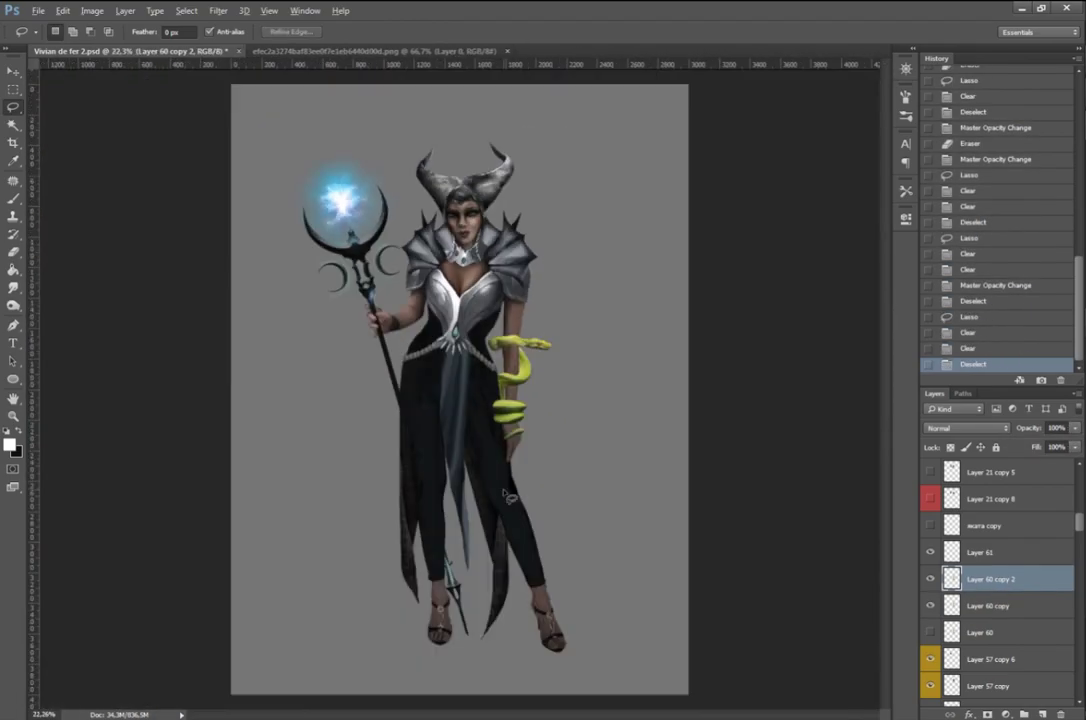
Step: Merge Layer 60 copy and Layer 60 copy 2 into a single snake layer
scroll(542, 378, up, 2)
shift+click(990, 606)
shift+click(990, 552)
key(ctrl+e)
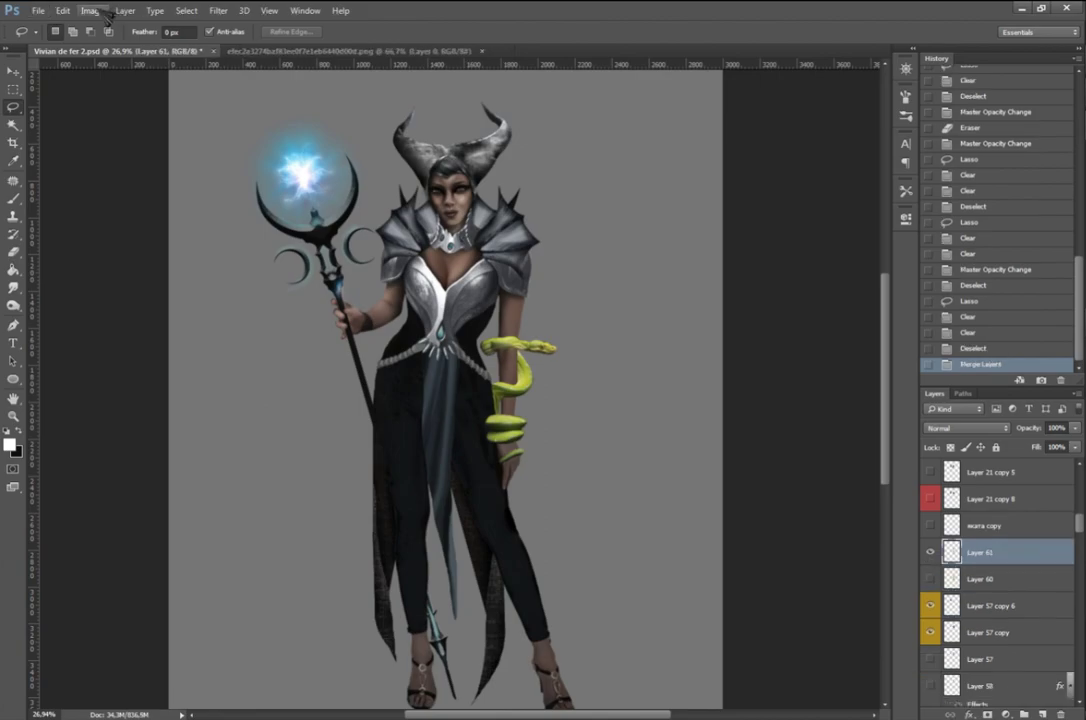
Step: Recolour the snake to dark teal using Camera Raw HSL and then Hue/Saturation
key(ctrl+shift+a)
click(906, 157)
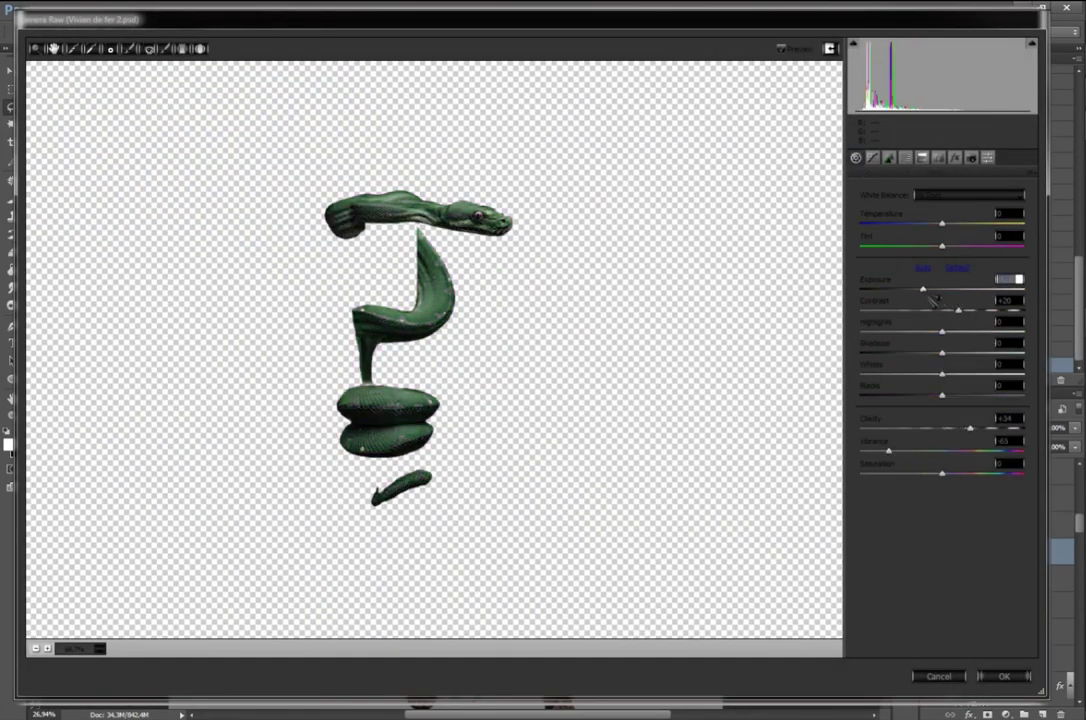
key(Return)
click(92, 10)
key(ctrl+u)
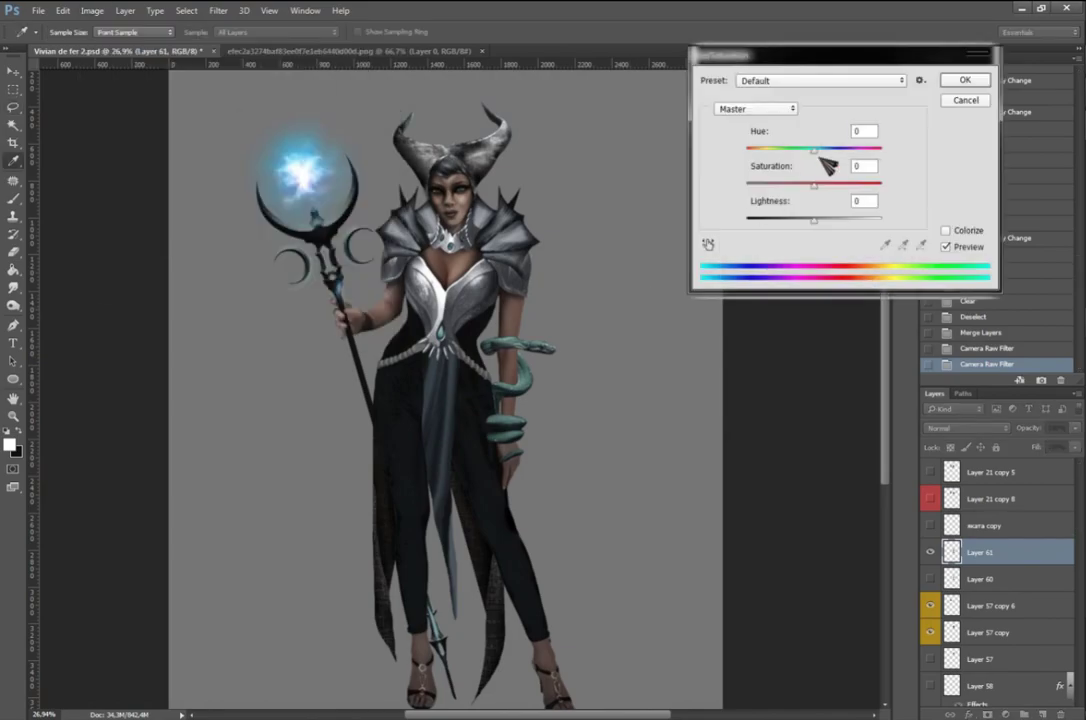
click(968, 86)
Step: Patch a light highlight spot on the snake's coil
scroll(520, 400, up, 10)
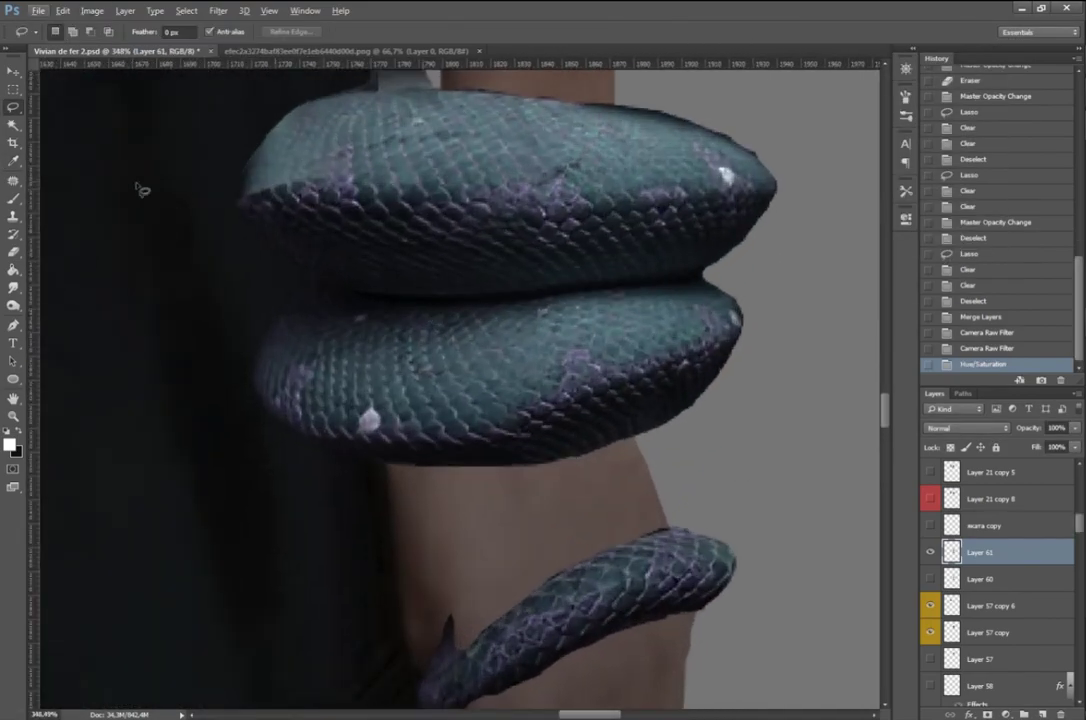
key(j)
drag(428, 405, 430, 404)
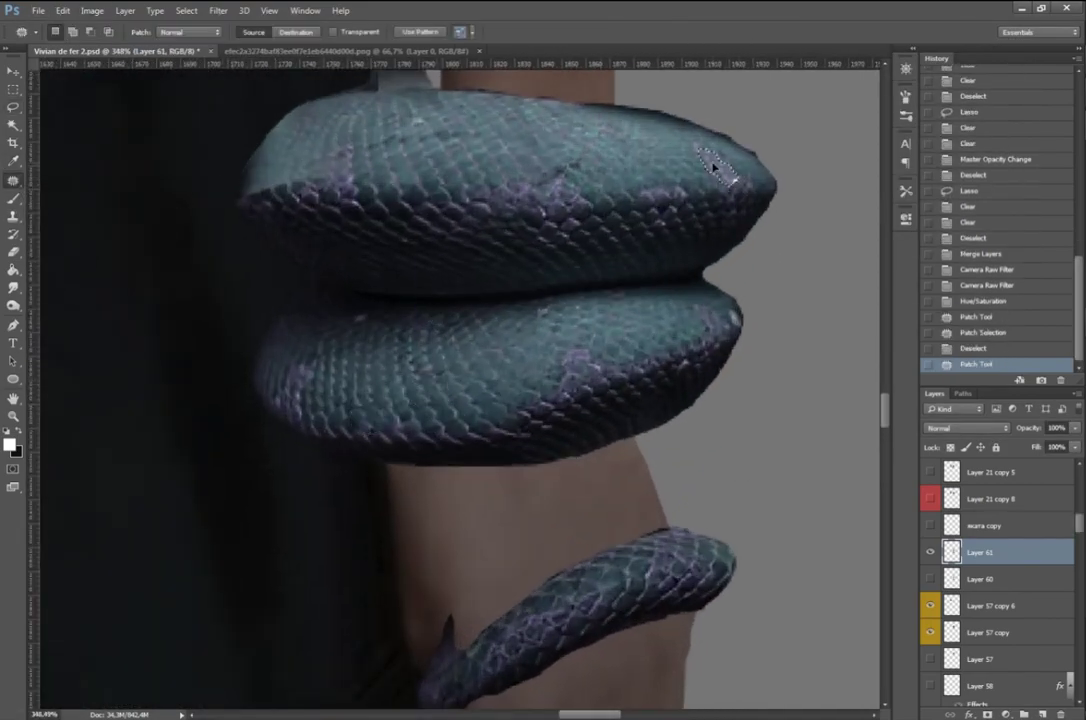
Step: Patch two scale blemishes on the snake's upper coil
drag(712, 165, 690, 180)
key(ctrl+d)
drag(666, 335, 676, 345)
key(ctrl+d)
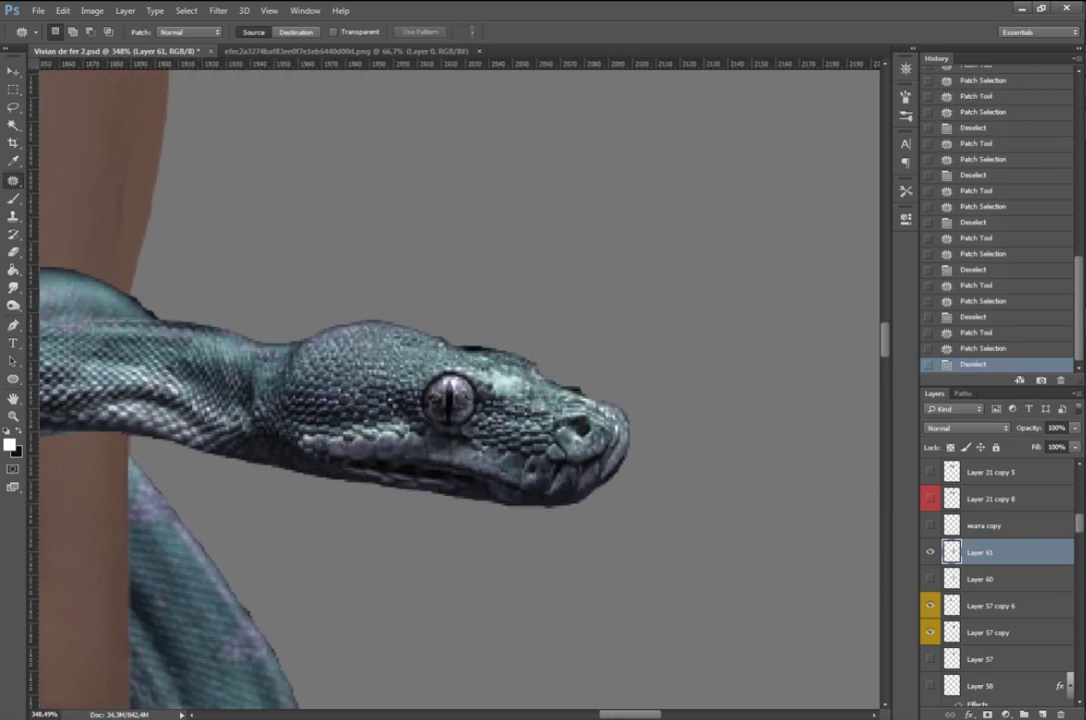
Step: Colorize the selected snake eye gold with Hue/Saturation
key(ctrl+u)
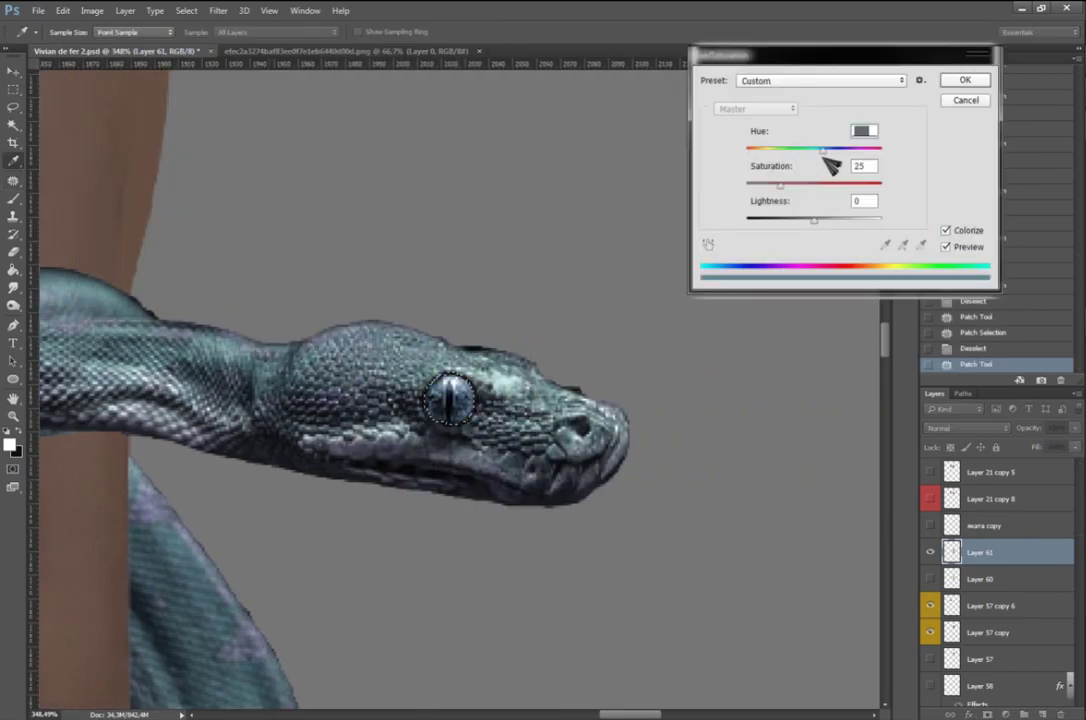
key(Return)
key(ctrl+d)
key(j)
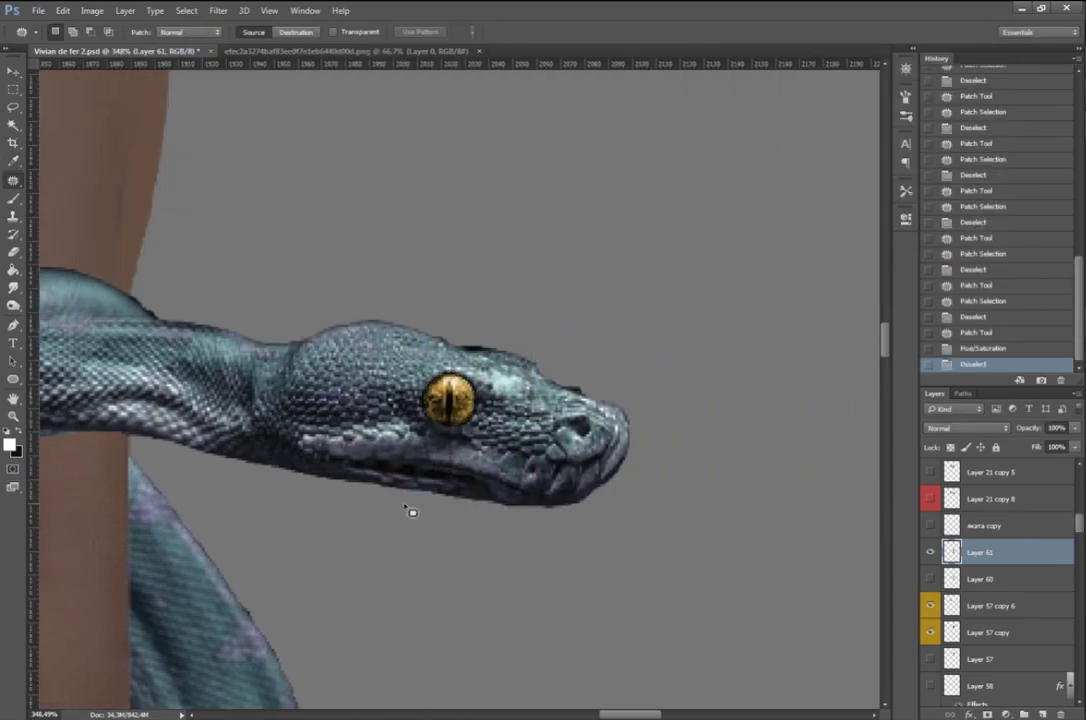
Step: Paint a gold glow around the eye on a new layer set to Overlay at 76%
key(ctrl+shift+alt+n)
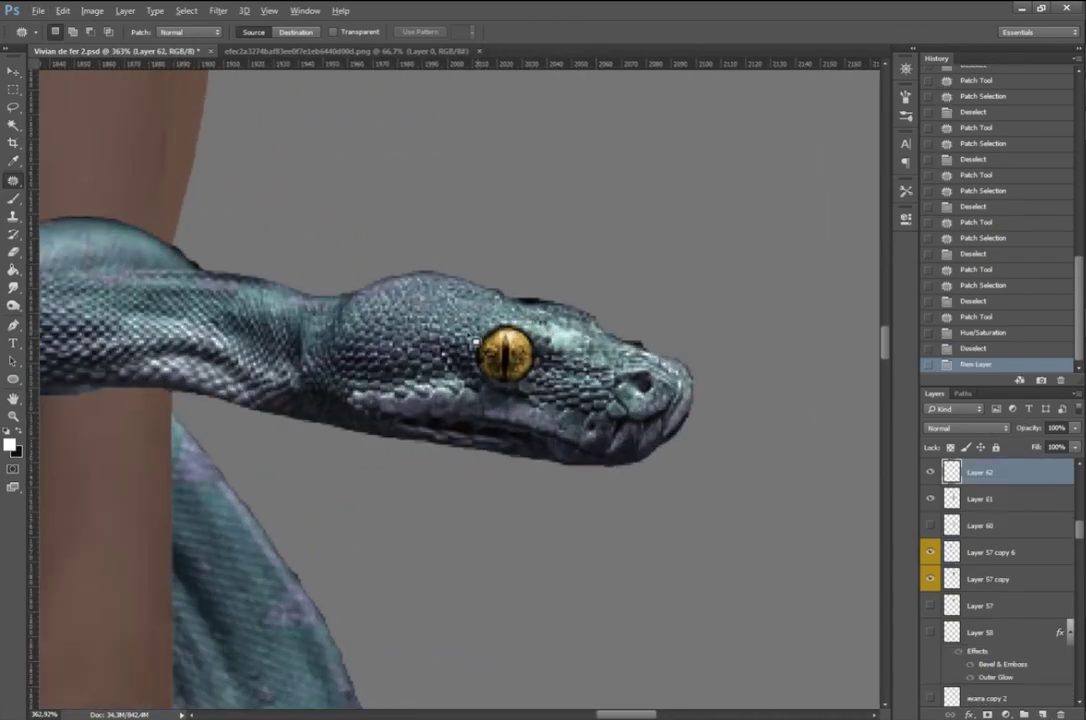
key(b)
drag(480, 330, 530, 365)
click(965, 428)
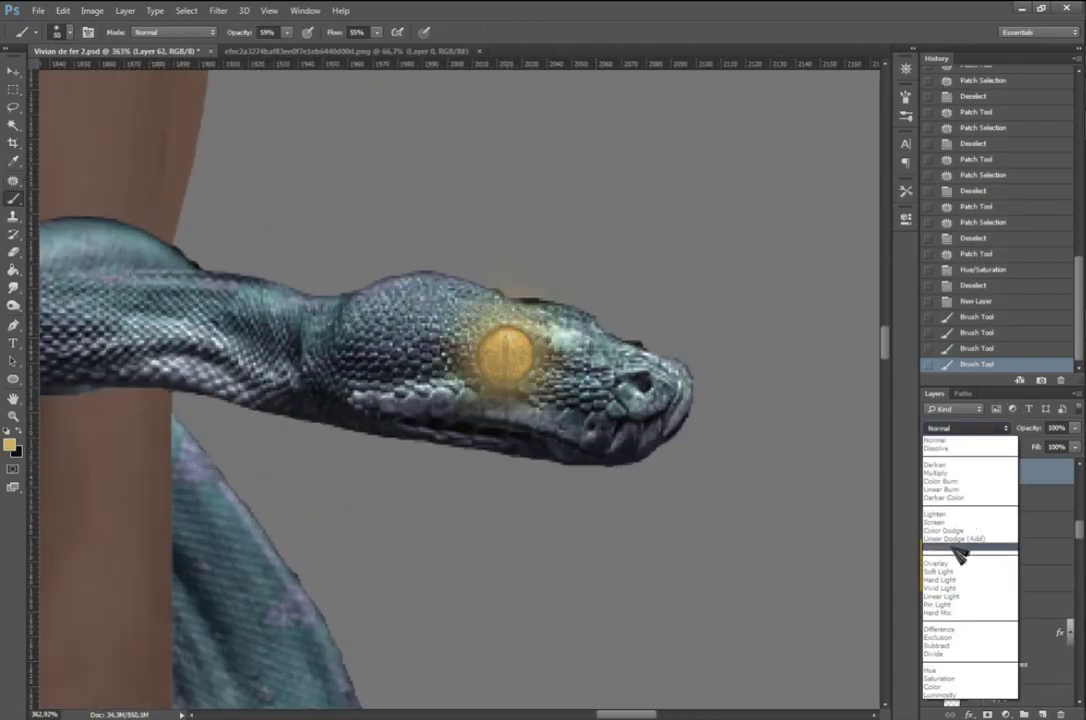
click(963, 555)
drag(1075, 428, 1050, 443)
key(ctrl+0)
scroll(511, 410, up, 2)
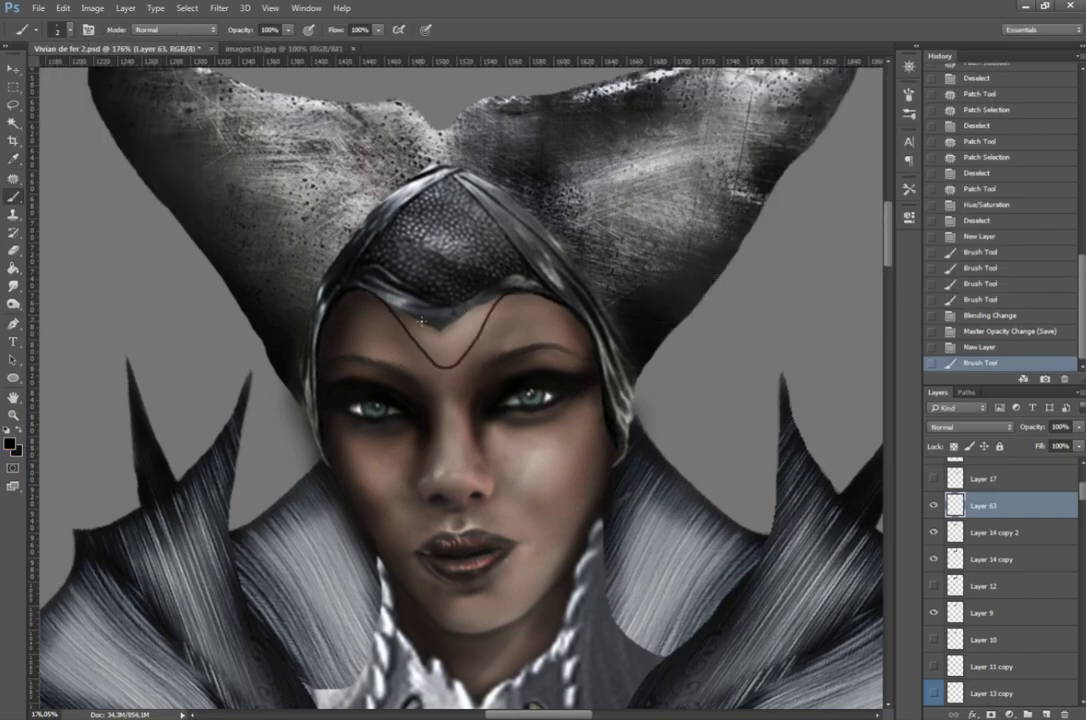
Step: Draw a second forehead curve, mirror a copy onto the other side, and merge them
drag(430, 288, 488, 298)
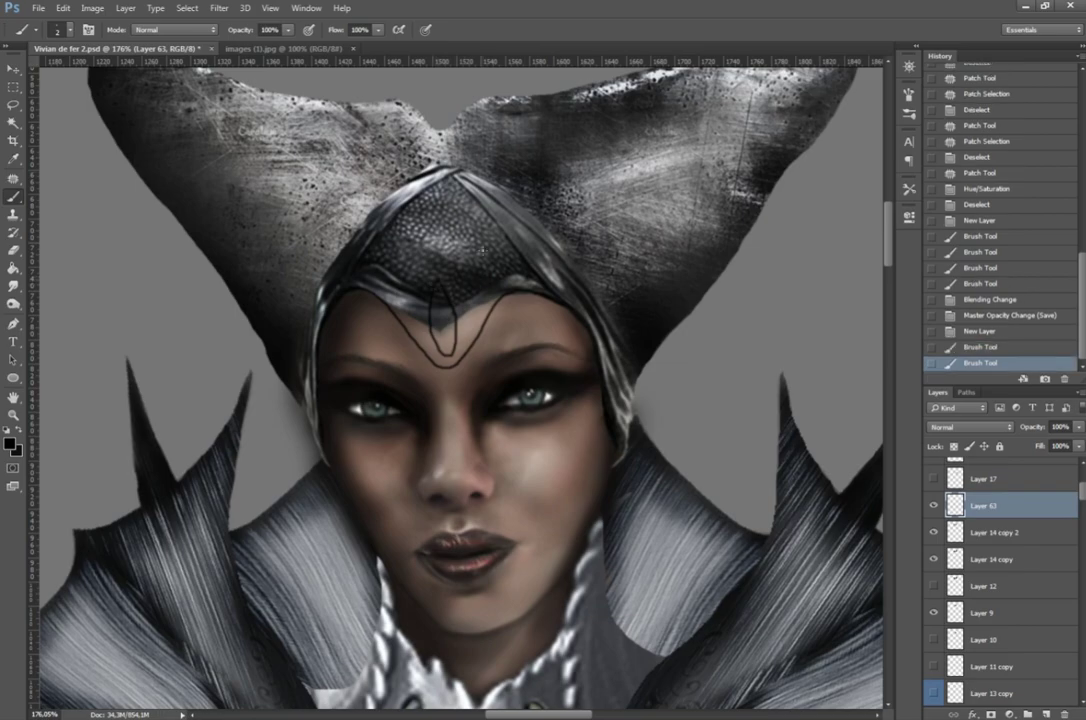
key(ctrl+c)
key(ctrl+v)
key(ctrl+t)
mouse_move(499, 296)
mouse_down()
mouse_move(440, 270)
mouse_move(445, 280)
mouse_up()
key(Return)
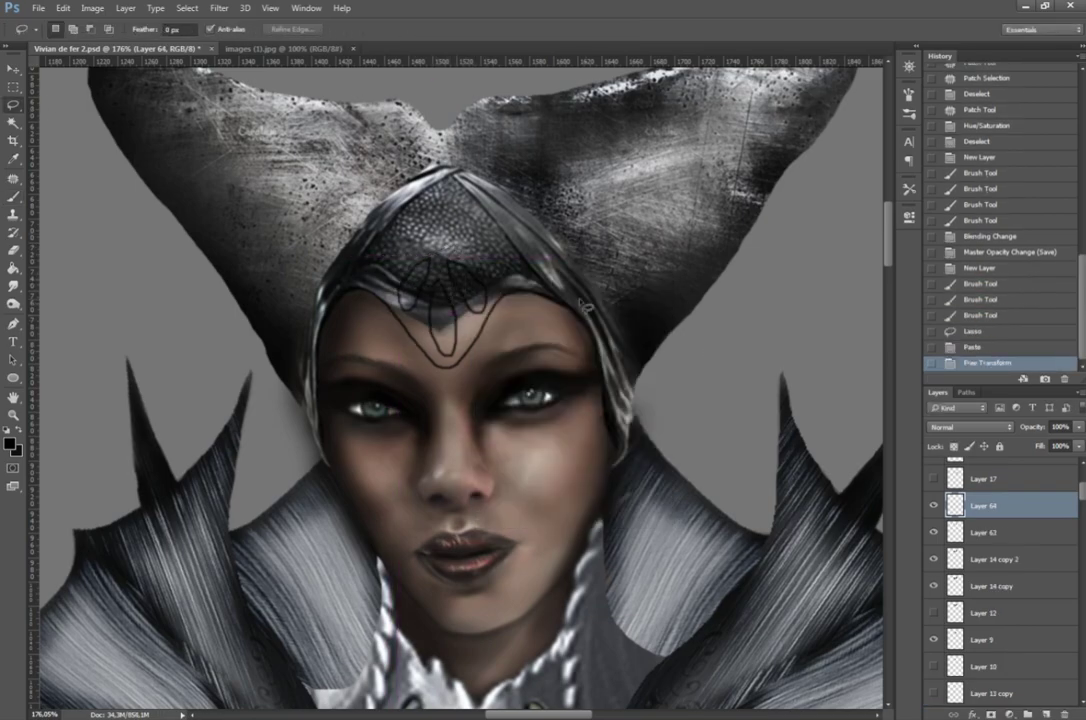
shift+click(1018, 543)
key(b)
key(ctrl+e)
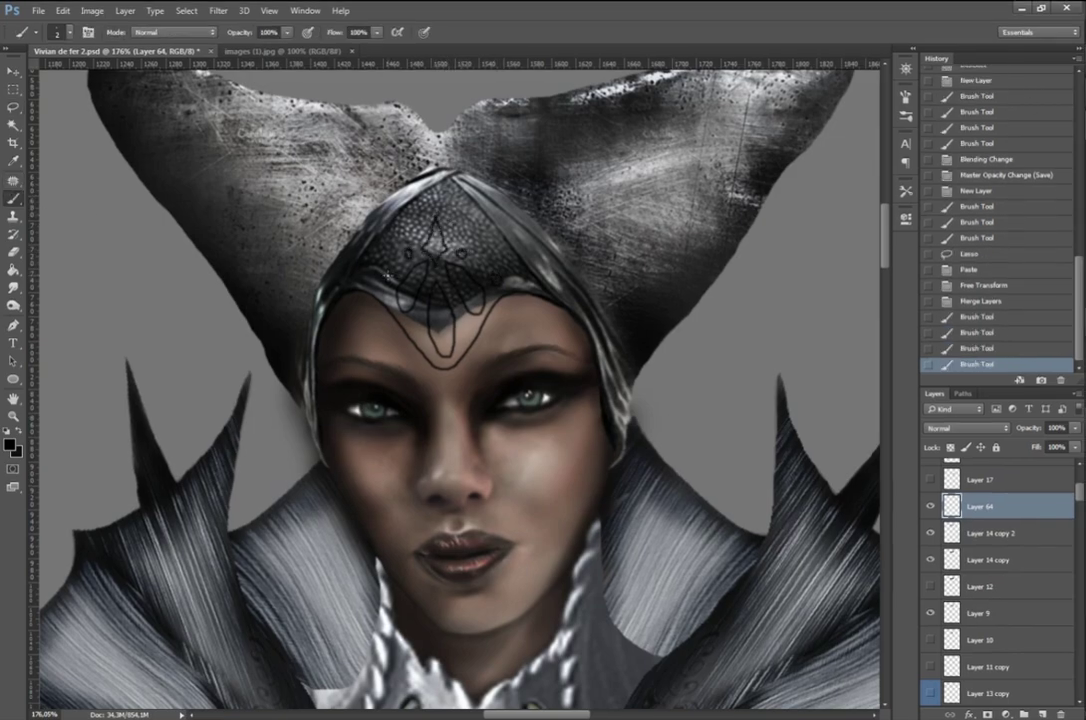
Step: Touch up a forehead stroke and turn the ornament line art white with Hue/Saturation
key(ctrl+z)
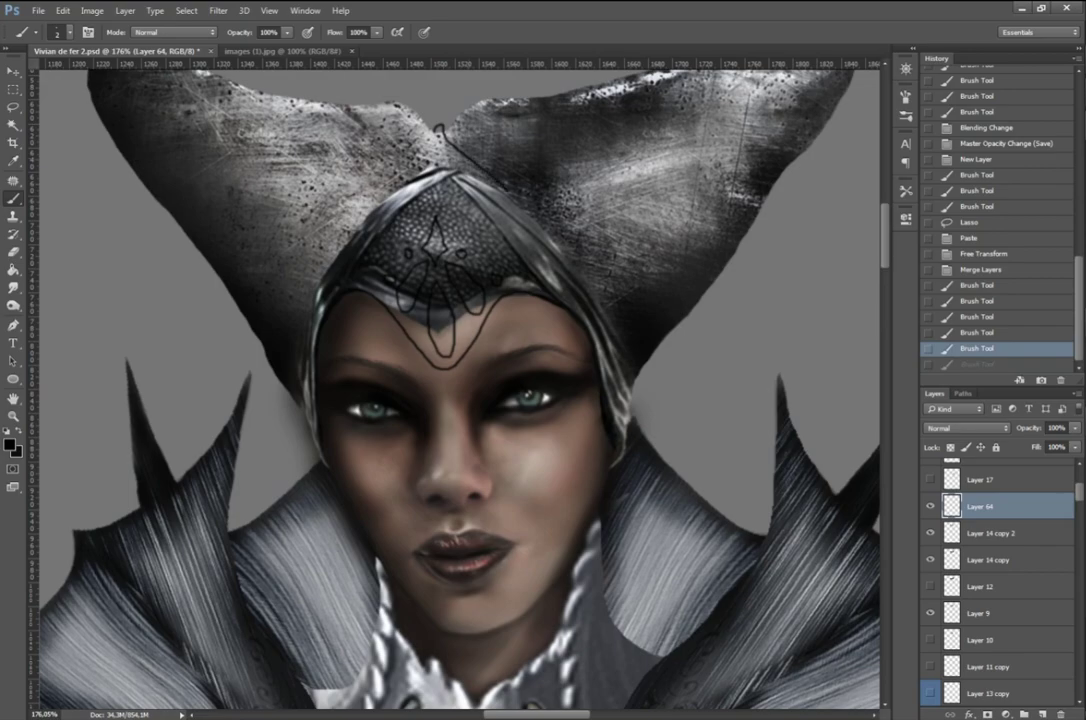
drag(471, 252, 478, 258)
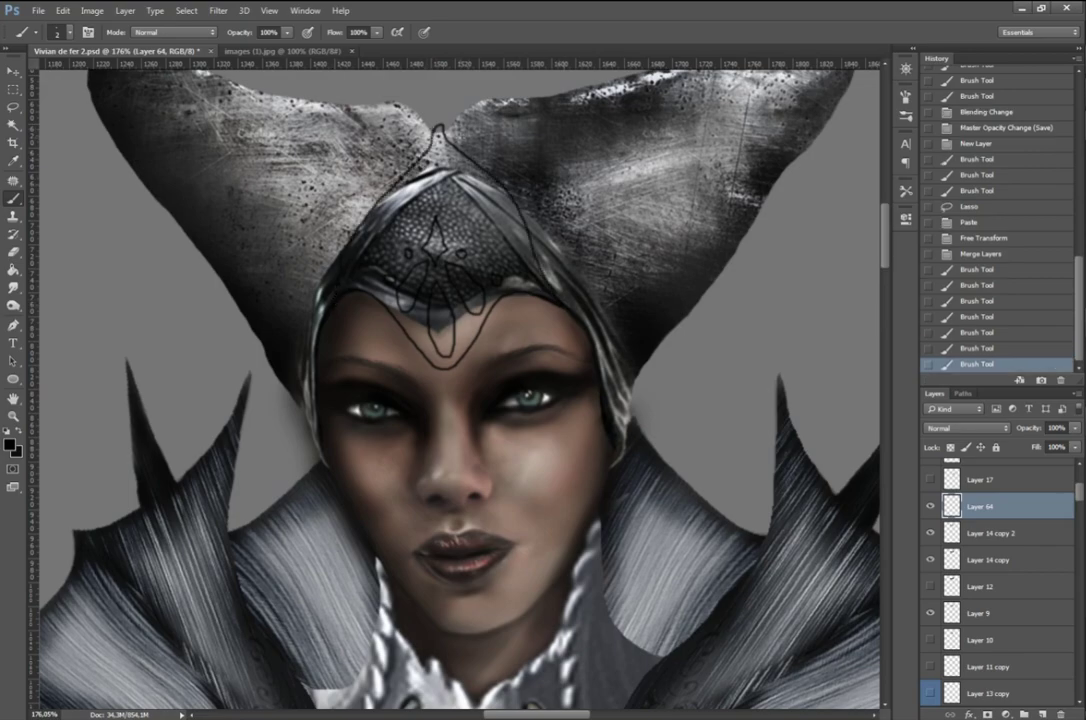
key(ctrl+z)
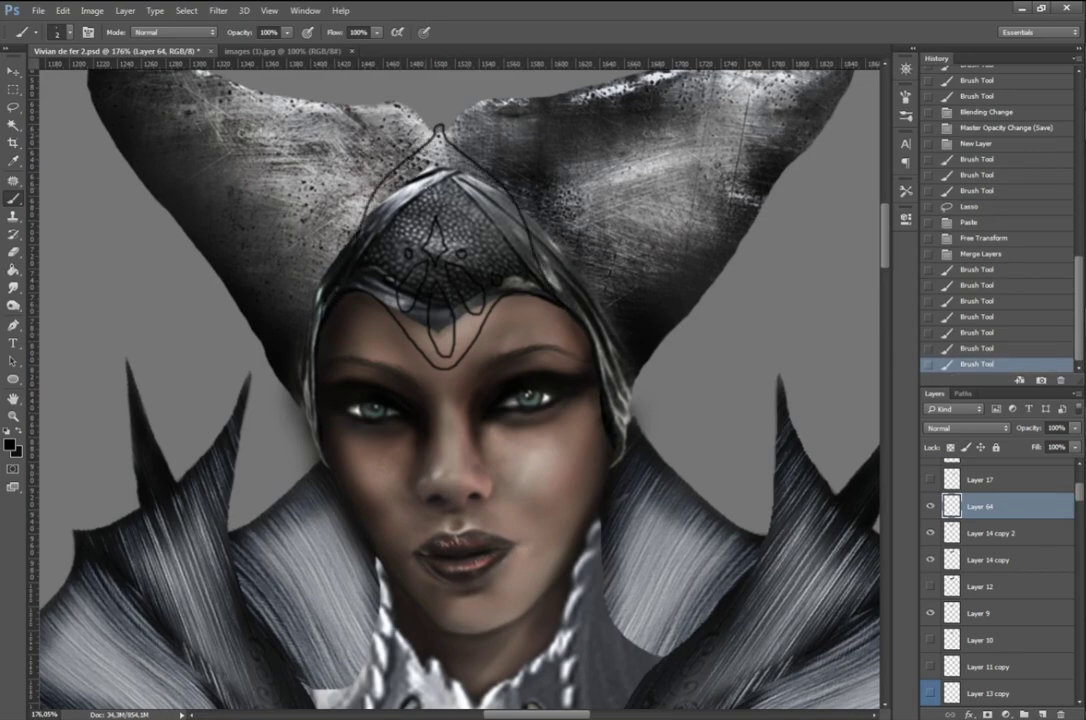
key(w)
click(420, 230)
key(ctrl+d)
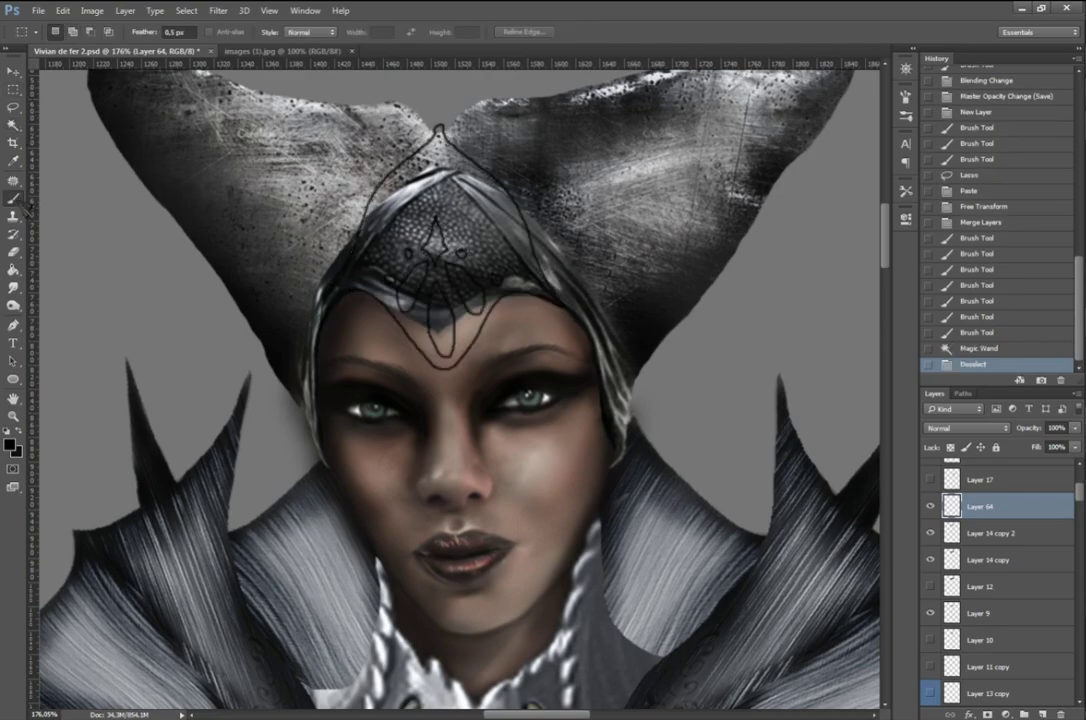
click(92, 10)
key(ctrl+u)
Step: Set white as the paint colour and select outside the helmet outline on a new layer
click(9, 444)
click(638, 98)
key(Return)
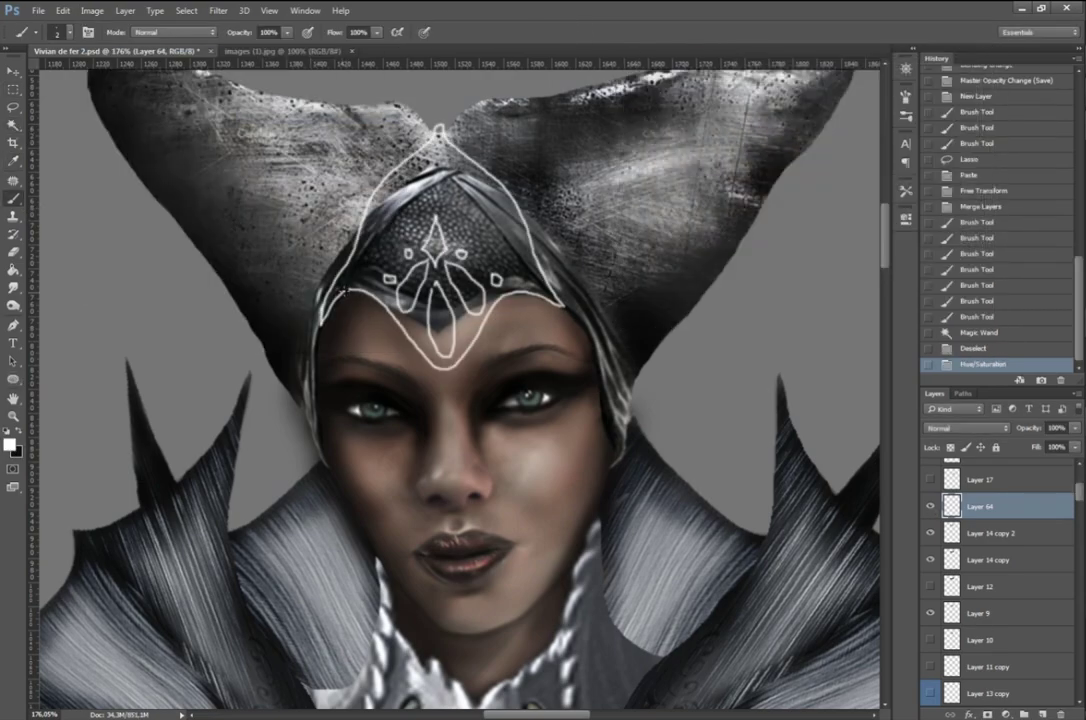
key(w)
click(440, 200)
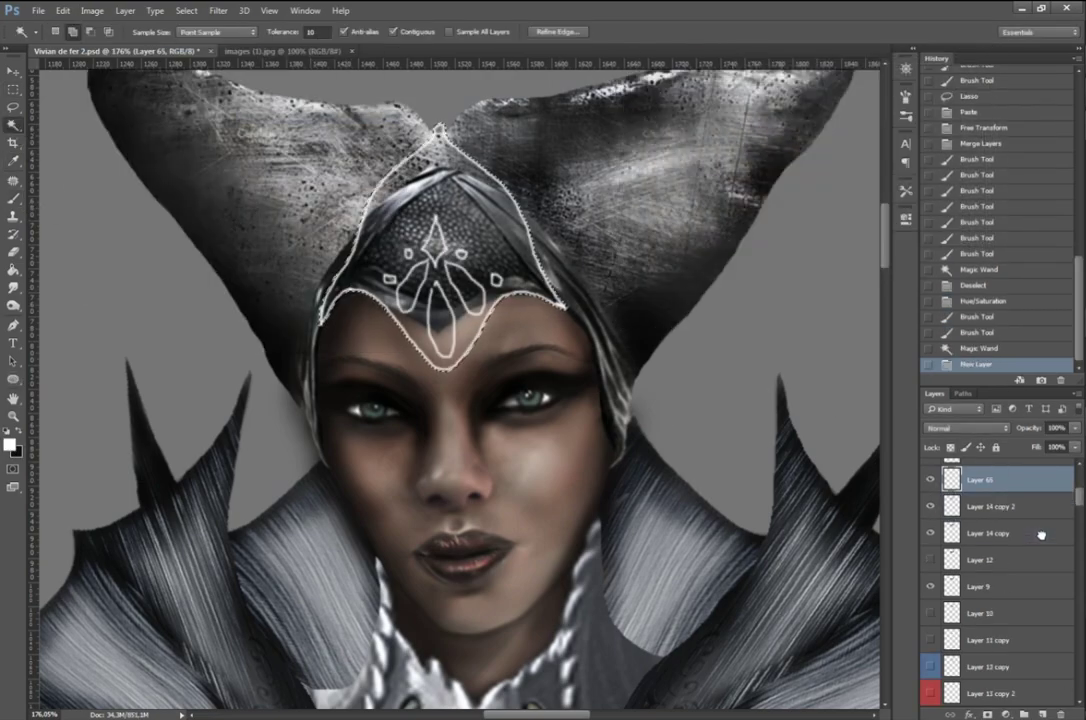
key(ctrl+shift+n)
Step: Fit the scratched metal texture over the helmet selection and hide the ornament line art
key(m)
right_click(497, 276)
click(497, 268)
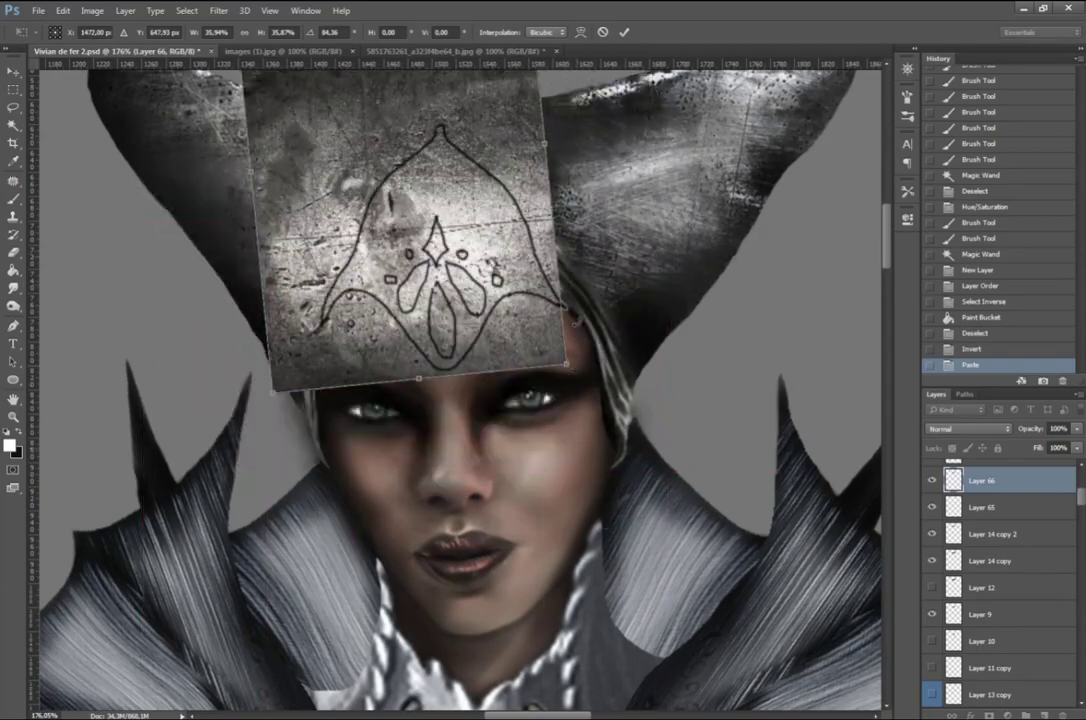
drag(500, 515, 563, 465)
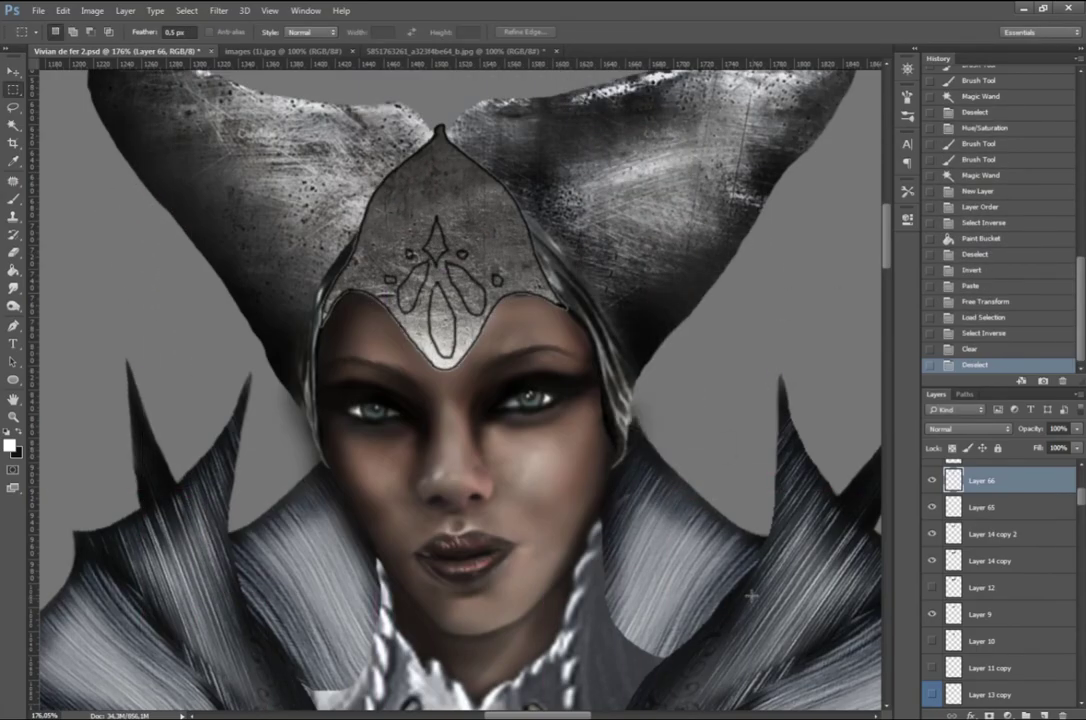
click(933, 508)
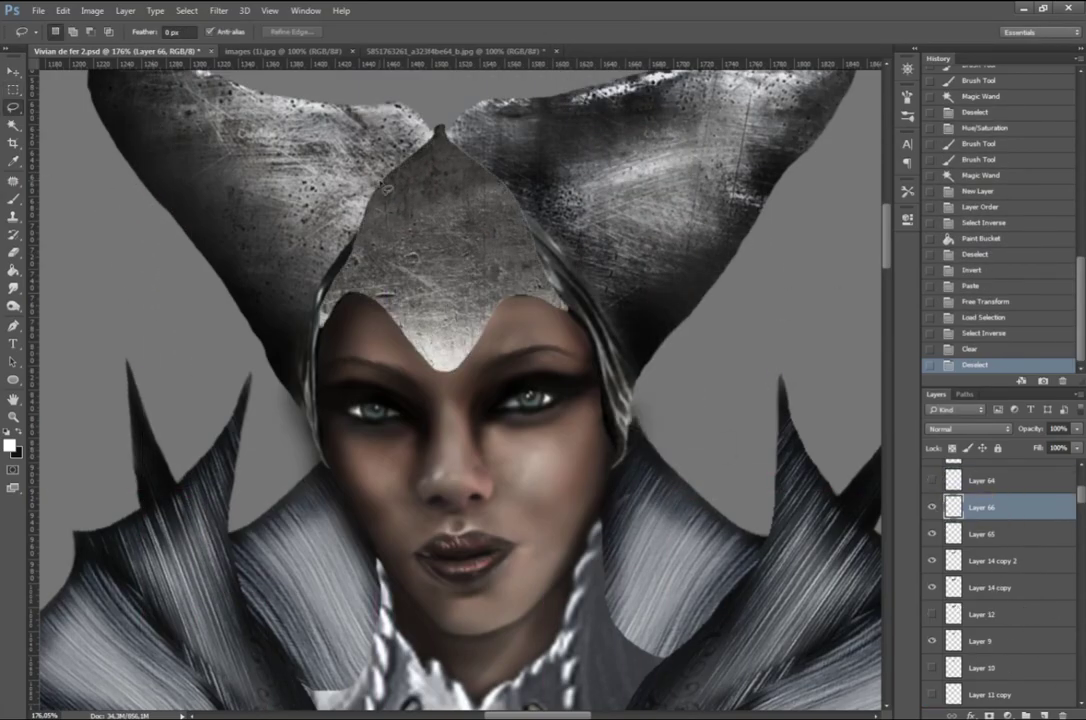
Step: Try warping the helmet texture, then cancel the warp
key(ctrl+t)
right_click(478, 286)
click(509, 383)
drag(284, 281, 383, 292)
key(Escape)
Step: Burn the helmet's left edge darker with a larger brush at 15% exposure
drag(303, 264, 340, 200)
mouse_move(330, 150)
mouse_down()
mouse_move(300, 250)
mouse_move(399, 213)
mouse_up()
key(bracketright)
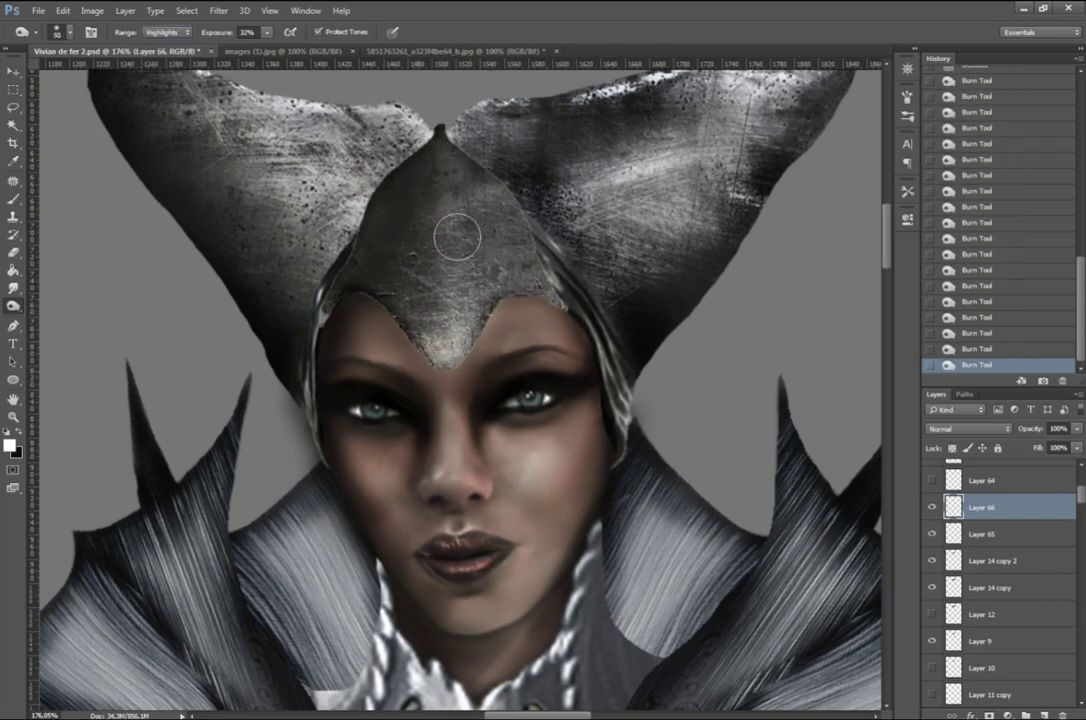
scroll(400, 385, down, 5)
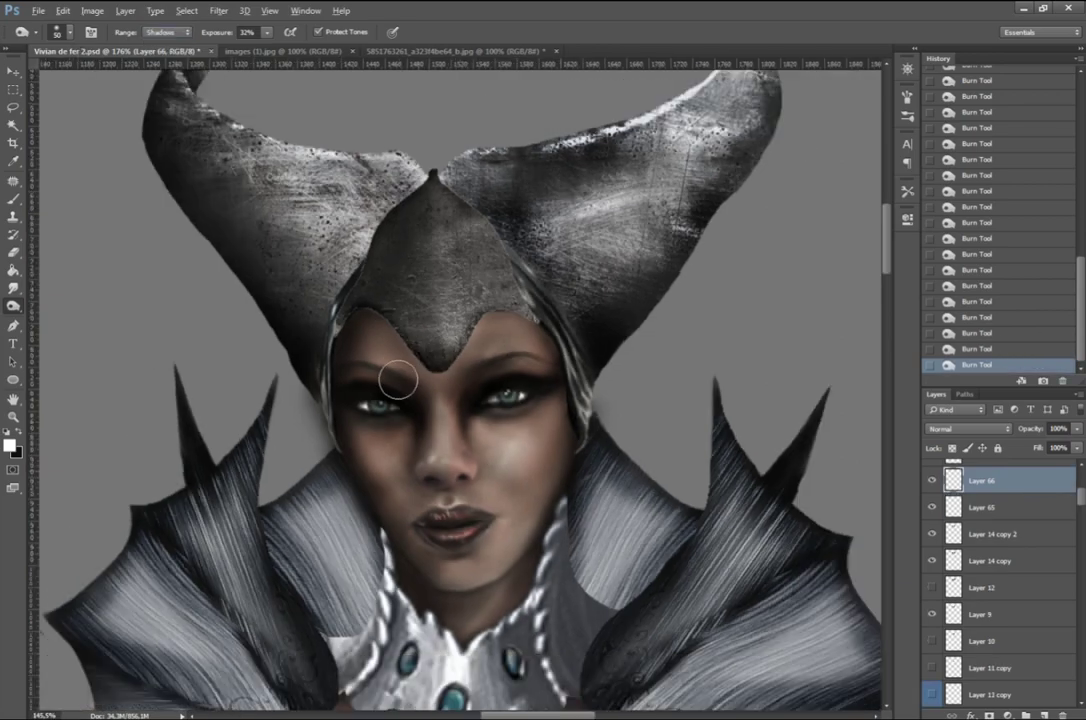
key(1)
key(5)
Step: Set black as the paint colour, delete the unused Layer 67, and activate the line art layer
key(ctrl+shift+alt+n)
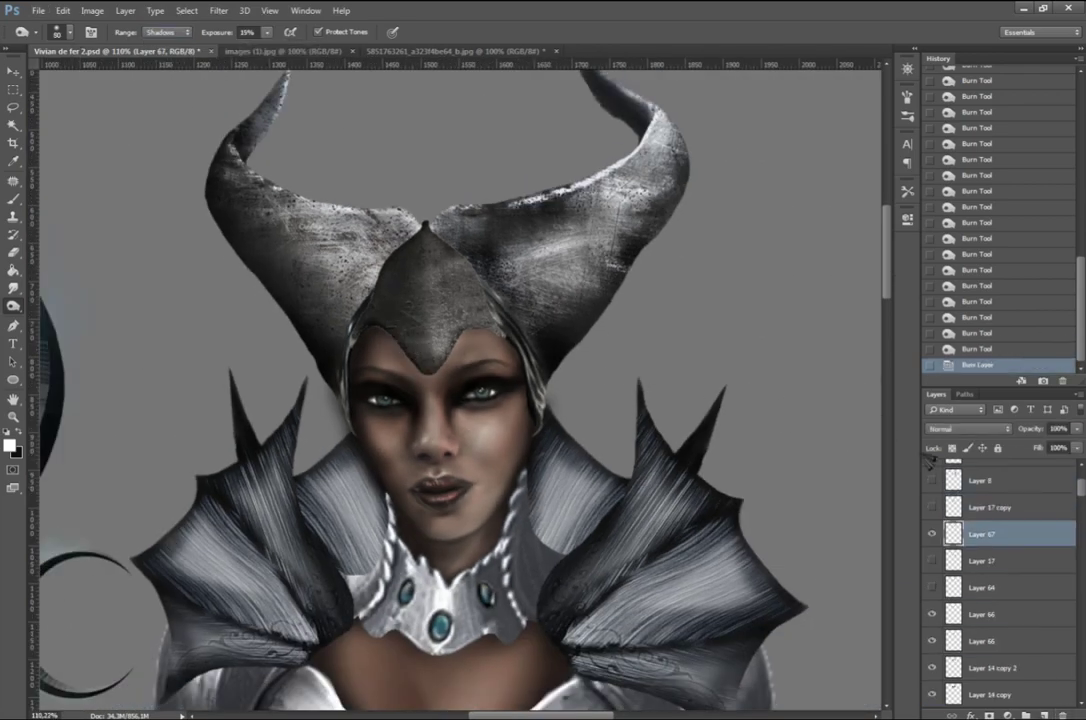
key(b)
click(9, 446)
key(Return)
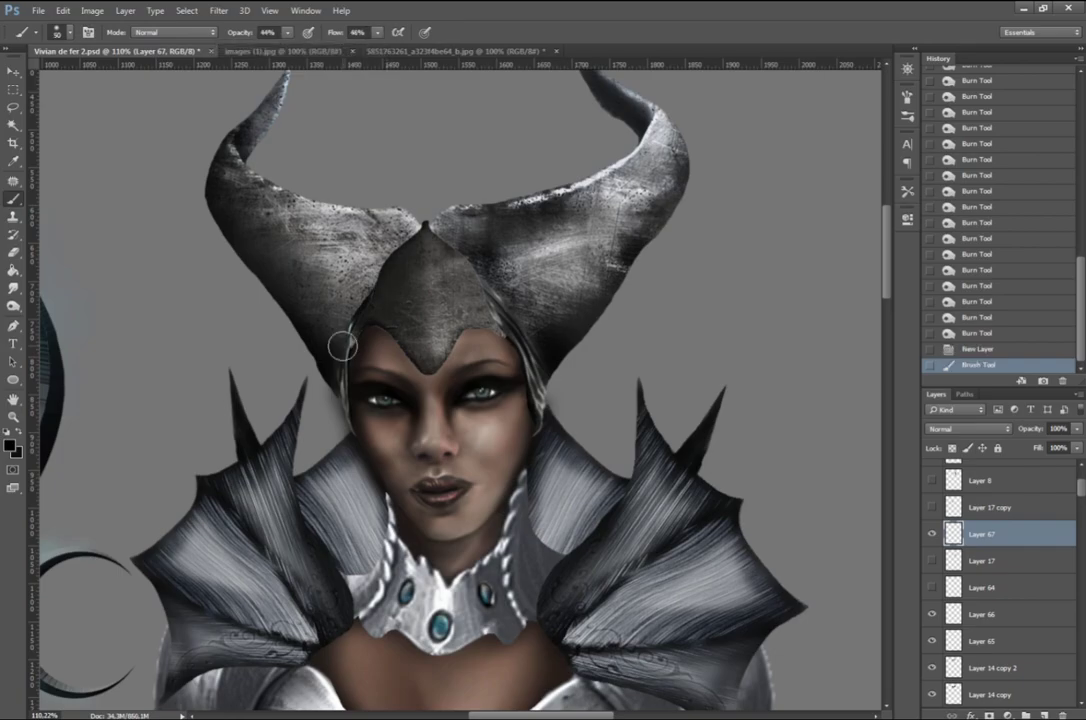
drag(985, 534, 1062, 716)
click(985, 534)
Step: Draw an oval right of the central diamond and a thin line above it
scroll(430, 320, up, 8)
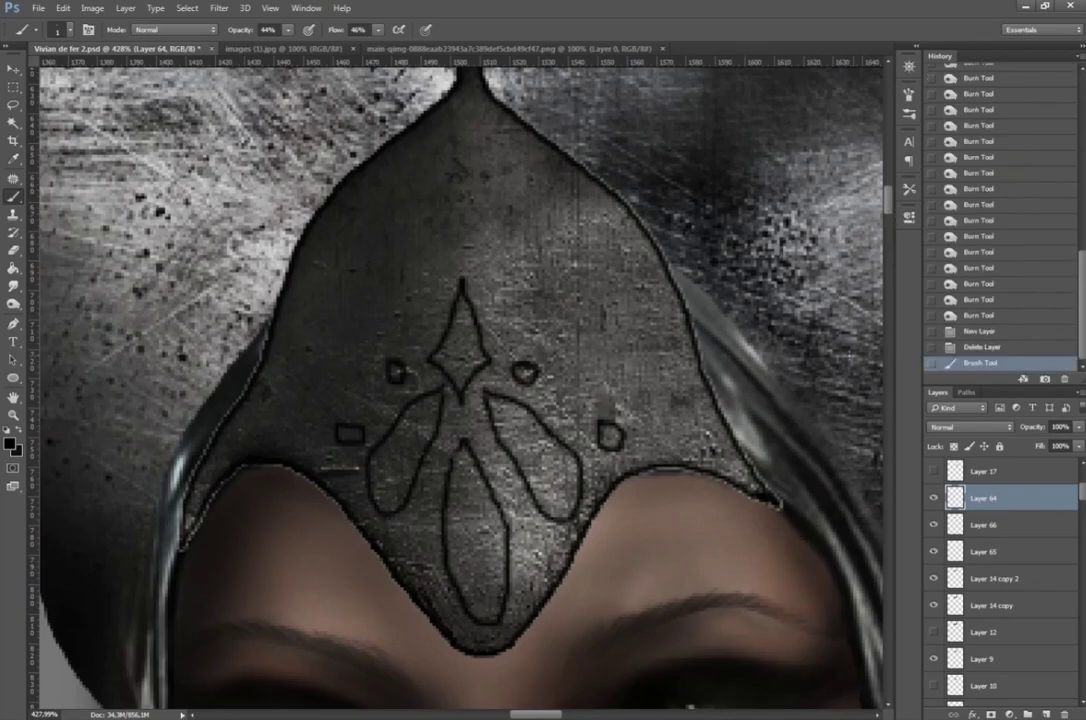
key(ctrl+z)
drag(507, 313, 505, 314)
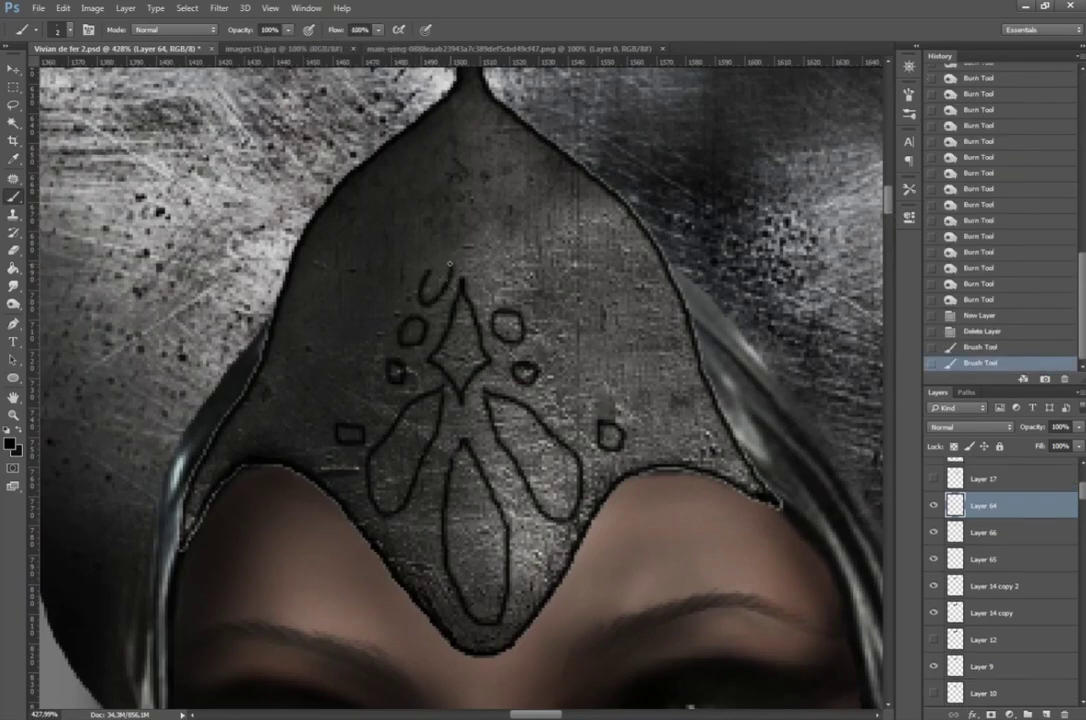
scroll(462, 240, up, 1)
drag(468, 163, 446, 246)
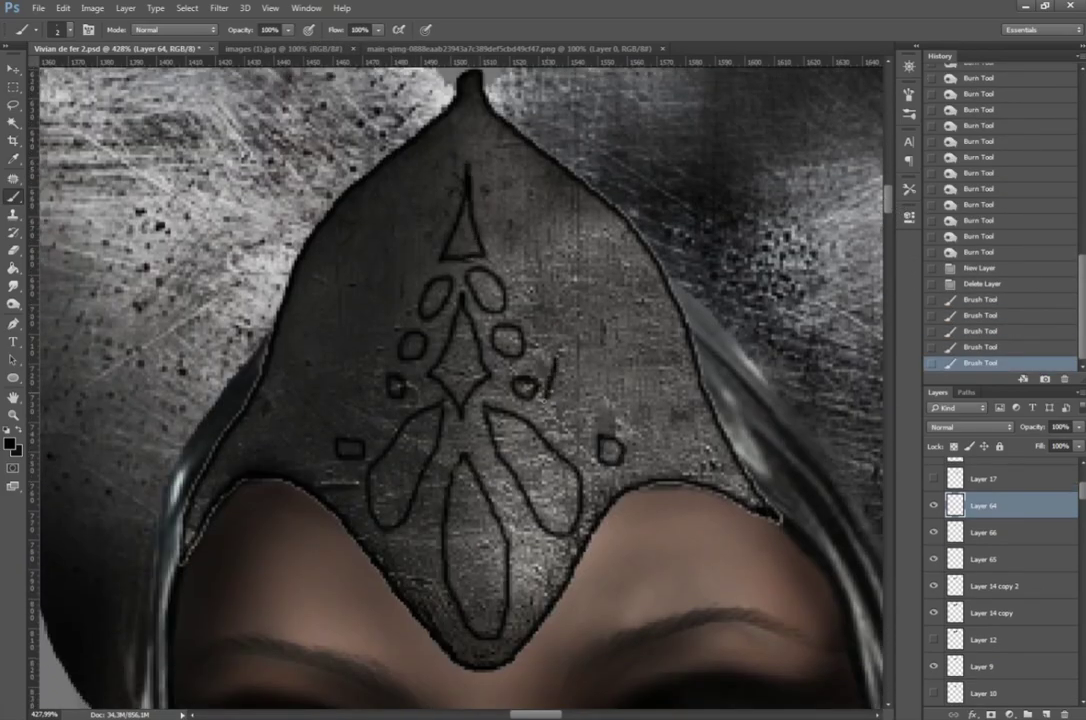
key(ctrl+z)
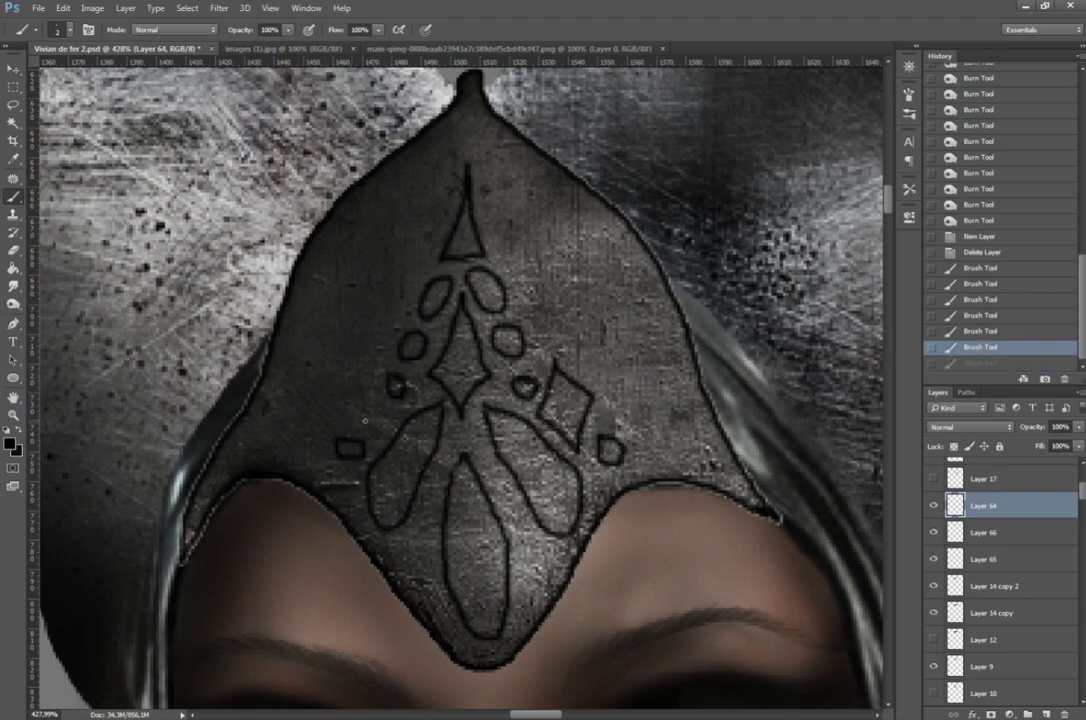
key(ctrl+z)
Step: Add an oval setting on the left side and a small curved setting on the right
drag(314, 404, 312, 404)
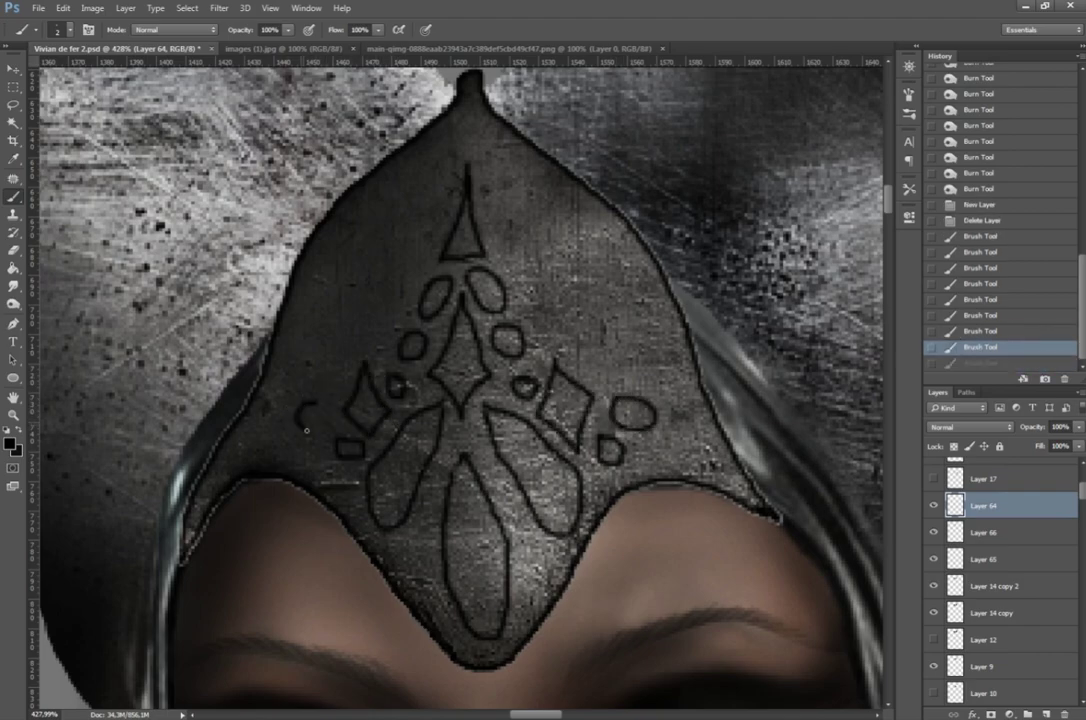
drag(665, 439, 664, 456)
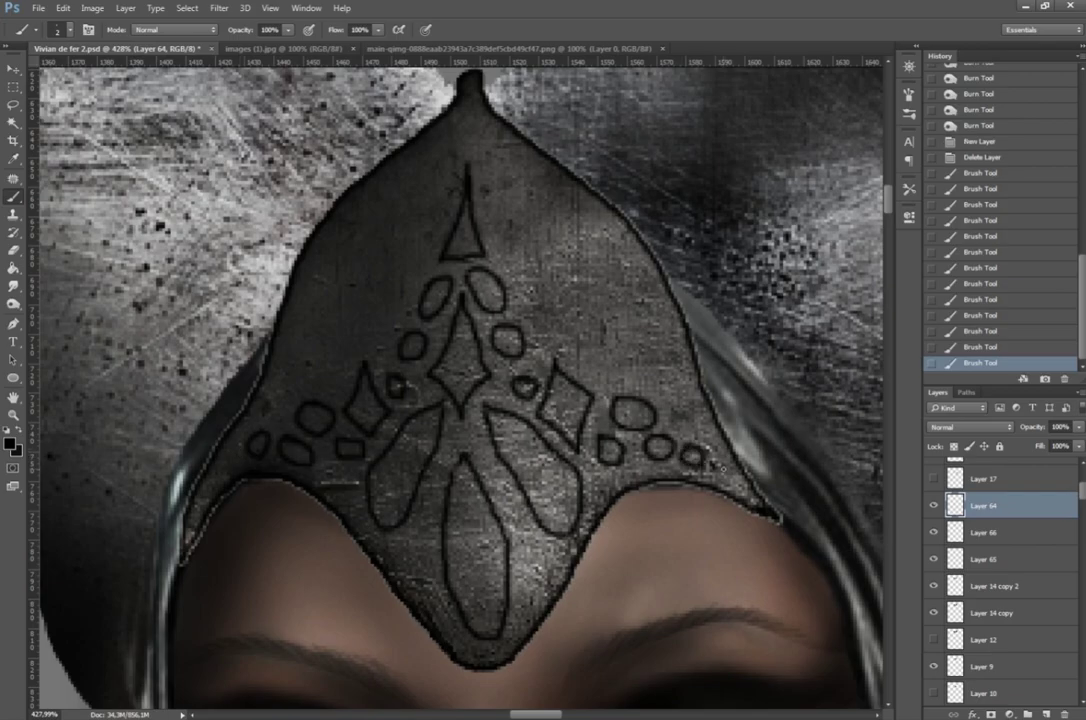
scroll(236, 462, down, 1)
scroll(300, 350, down, 3)
scroll(349, 170, up, 2)
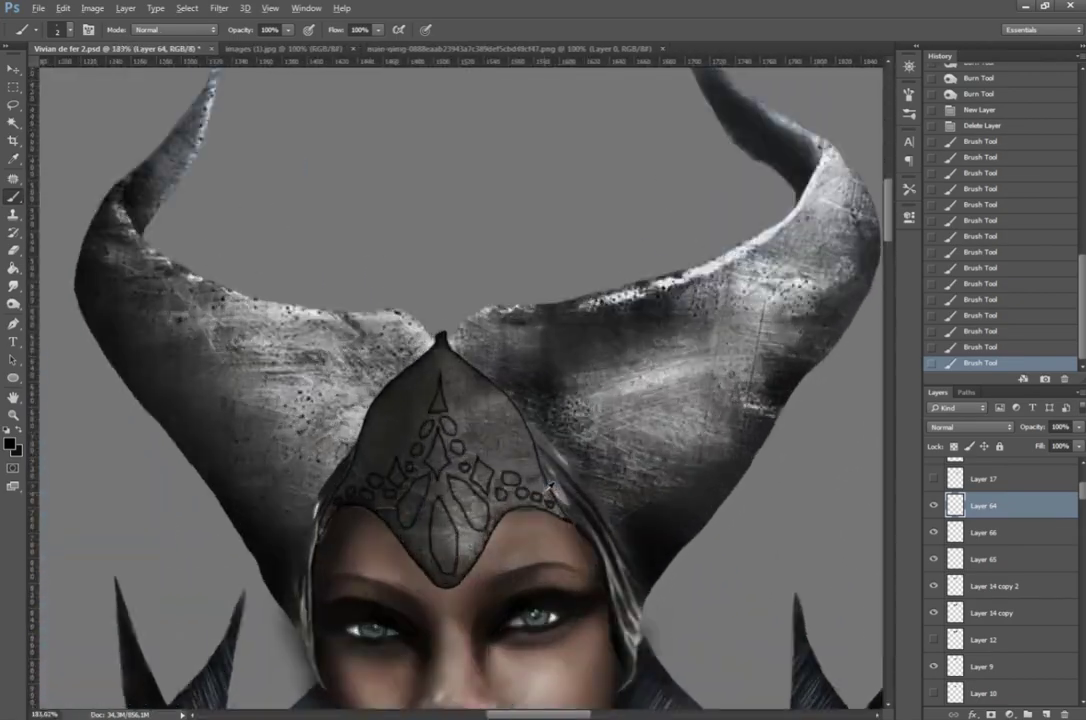
scroll(349, 170, up, 2)
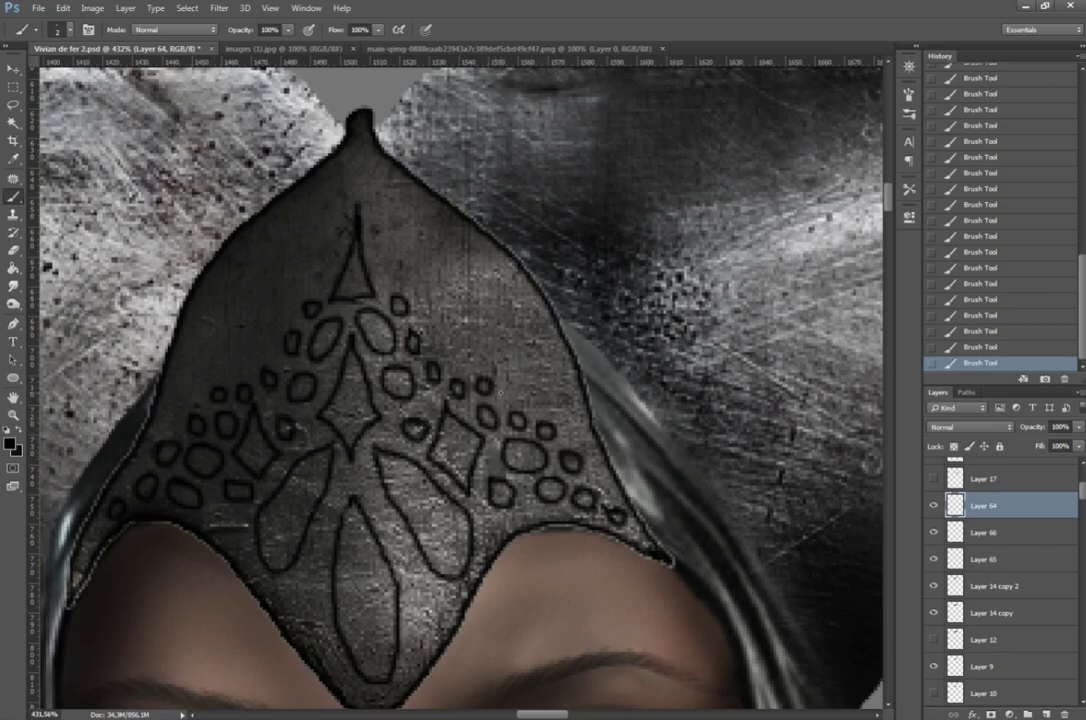
scroll(275, 349, down, 1)
scroll(275, 349, down, 2)
Step: Paste the copied jewel into the sorceress painting, then rotate and shrink it over the headpiece
scroll(275, 349, up, 2)
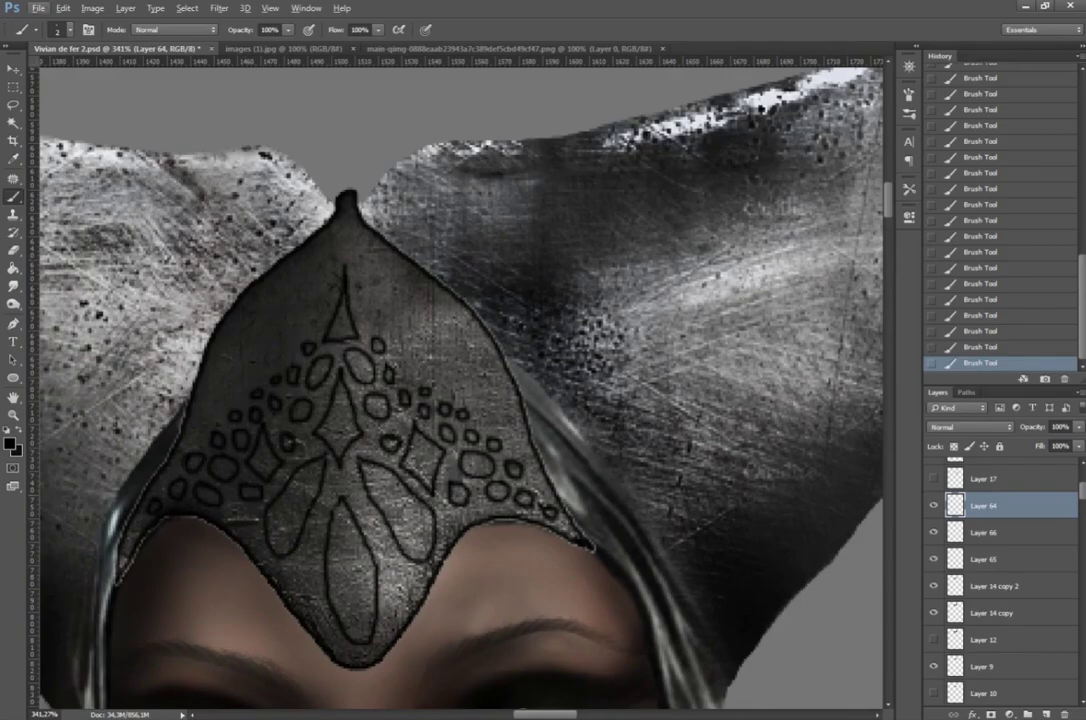
click(720, 50)
click(115, 50)
key(ctrl+v)
key(ctrl+t)
right_click(424, 322)
click(460, 340)
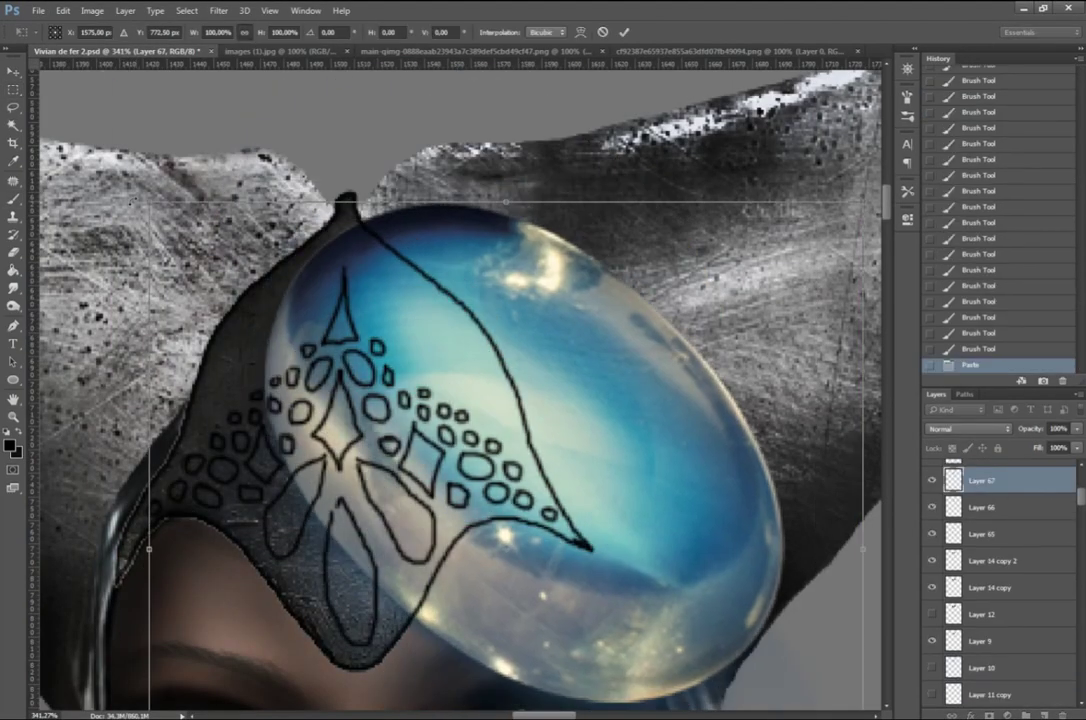
mouse_move(600, 600)
mouse_down()
mouse_move(545, 578)
mouse_move(465, 425)
mouse_up()
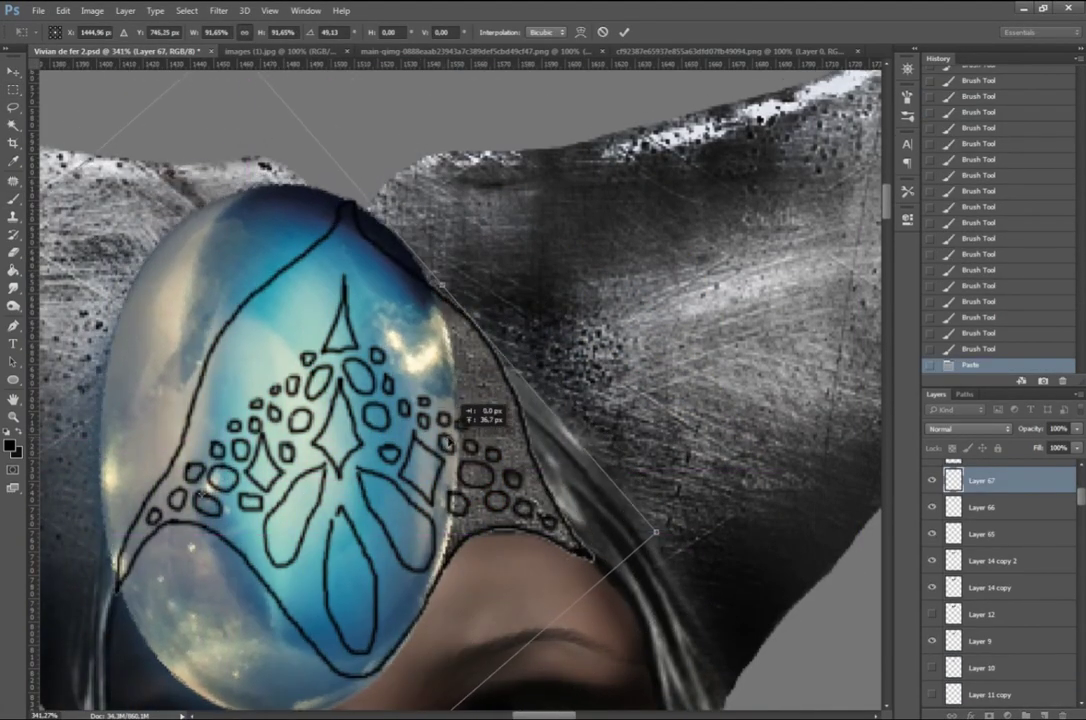
key(Return)
Step: Duplicate the jewel, move the copy right, erase the overlap, and merge both jewel layers
key(ctrl+j)
right_click(347, 447)
click(424, 568)
drag(343, 568, 613, 553)
key(Return)
key(e)
drag(300, 300, 320, 470)
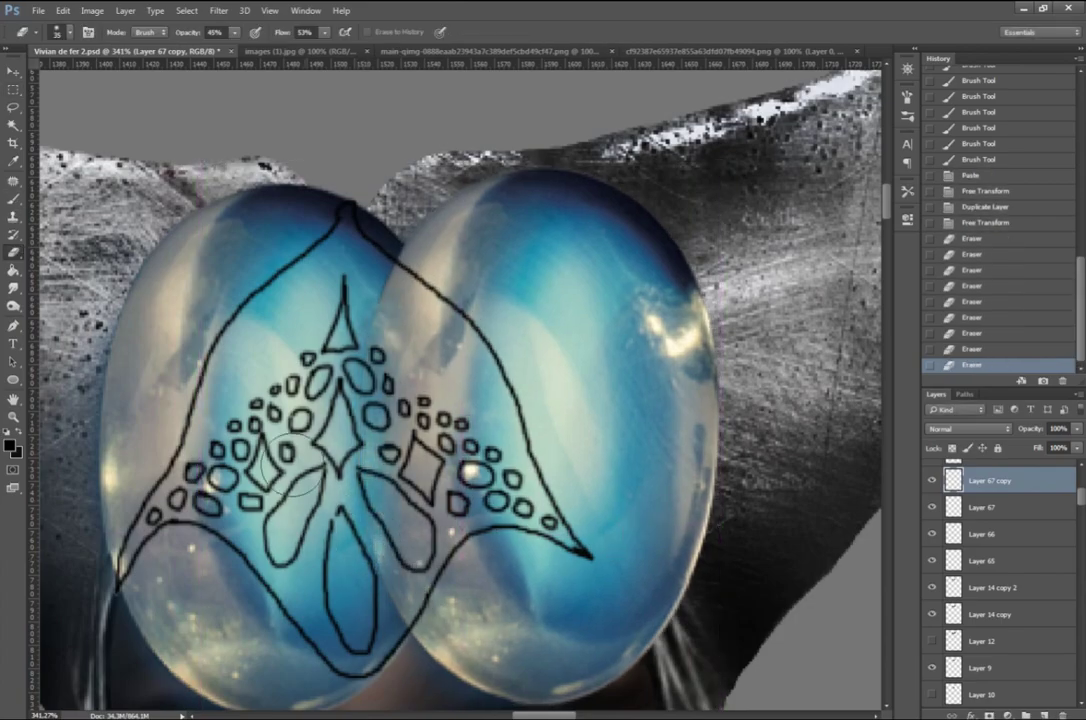
shift+click(1000, 510)
key(ctrl+e)
Step: Use the Magic Wand to clear the jewel outside the headpiece outline
key(w)
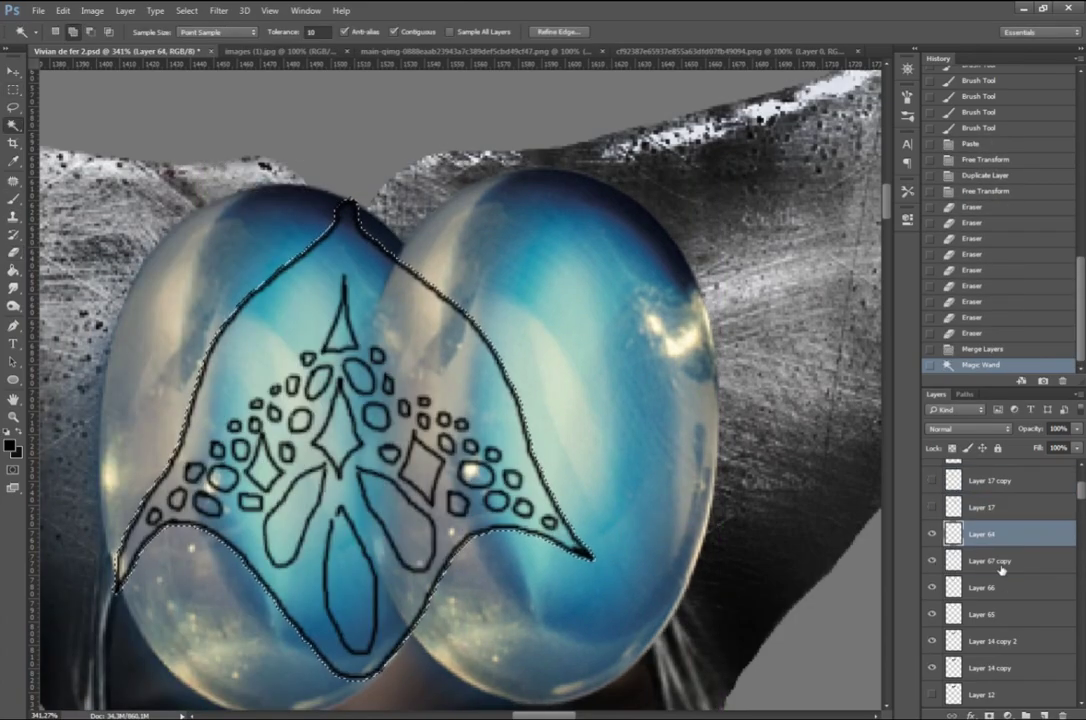
key(Delete)
key(ctrl+d)
click(443, 363)
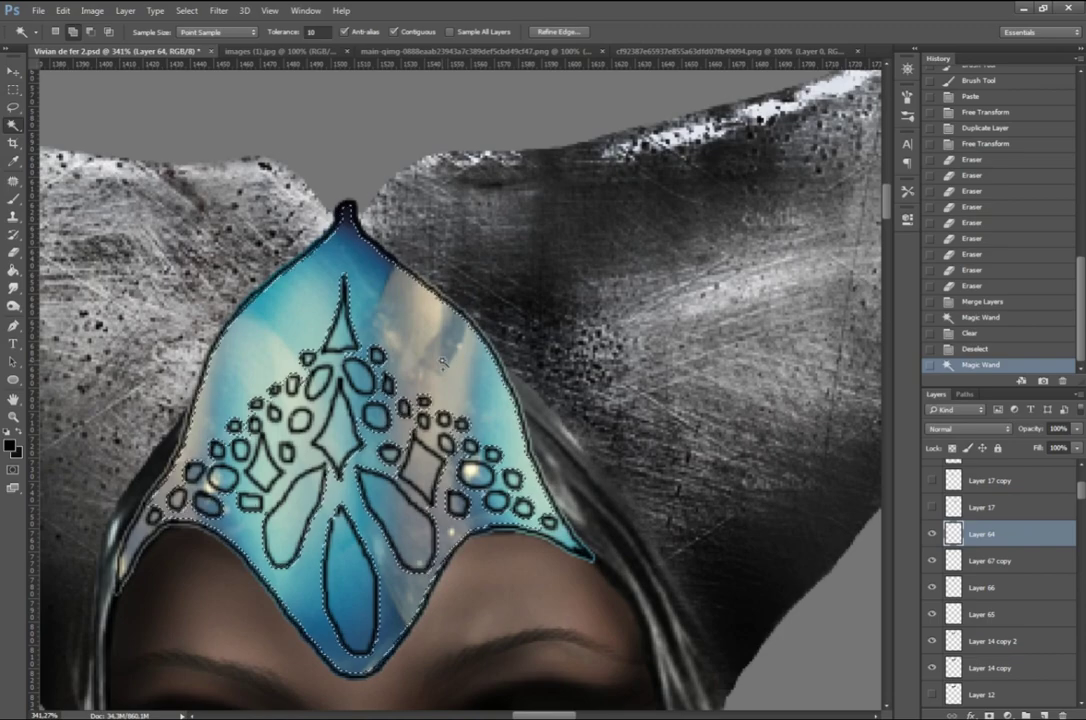
key(ctrl+d)
Step: Retry the Magic Wand jewel selection at Tolerance 50, then 100, and deselect
double_click(313, 31)
text(50)
click(417, 349)
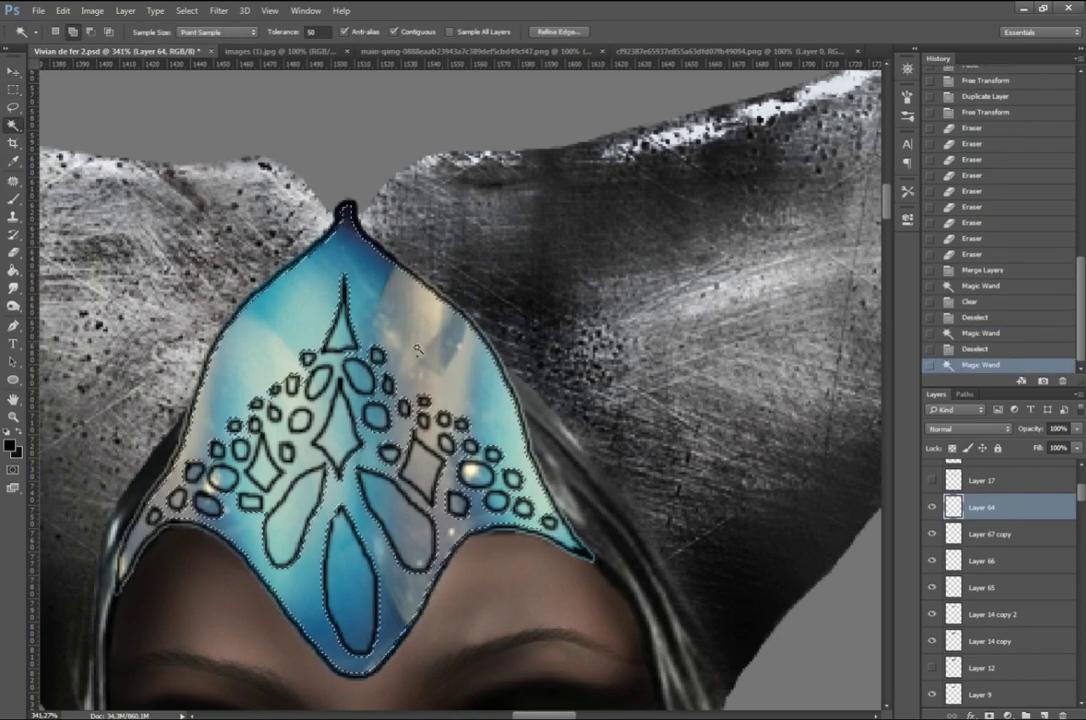
double_click(313, 31)
text(100)
click(317, 463)
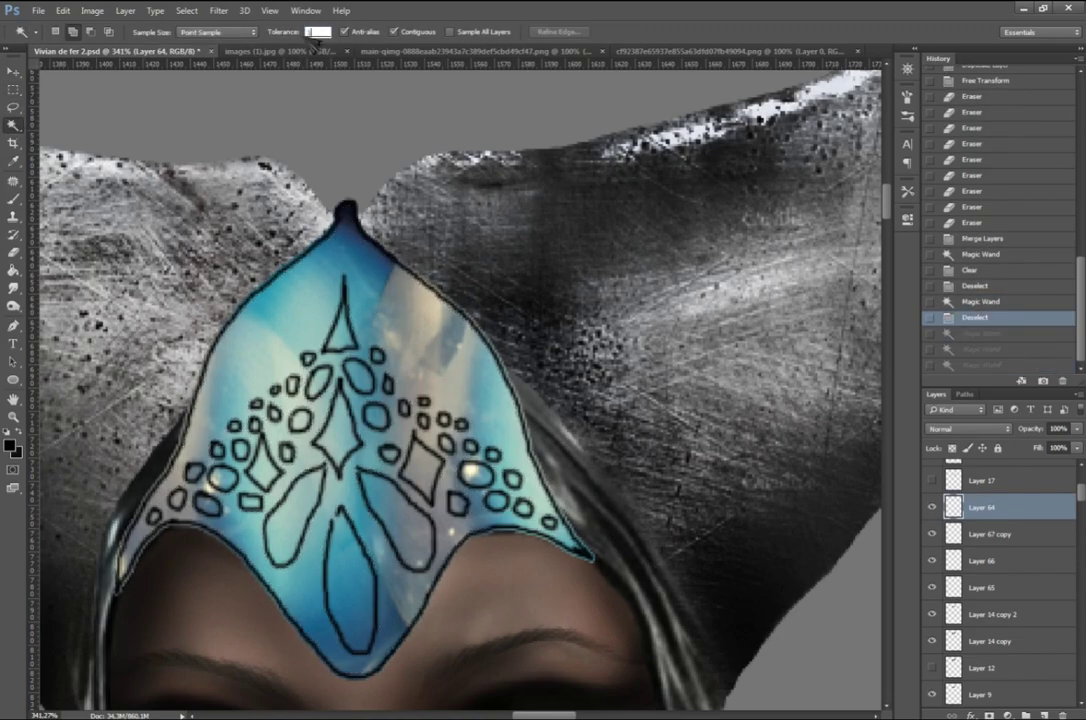
click(955, 334)
key(ctrl+d)
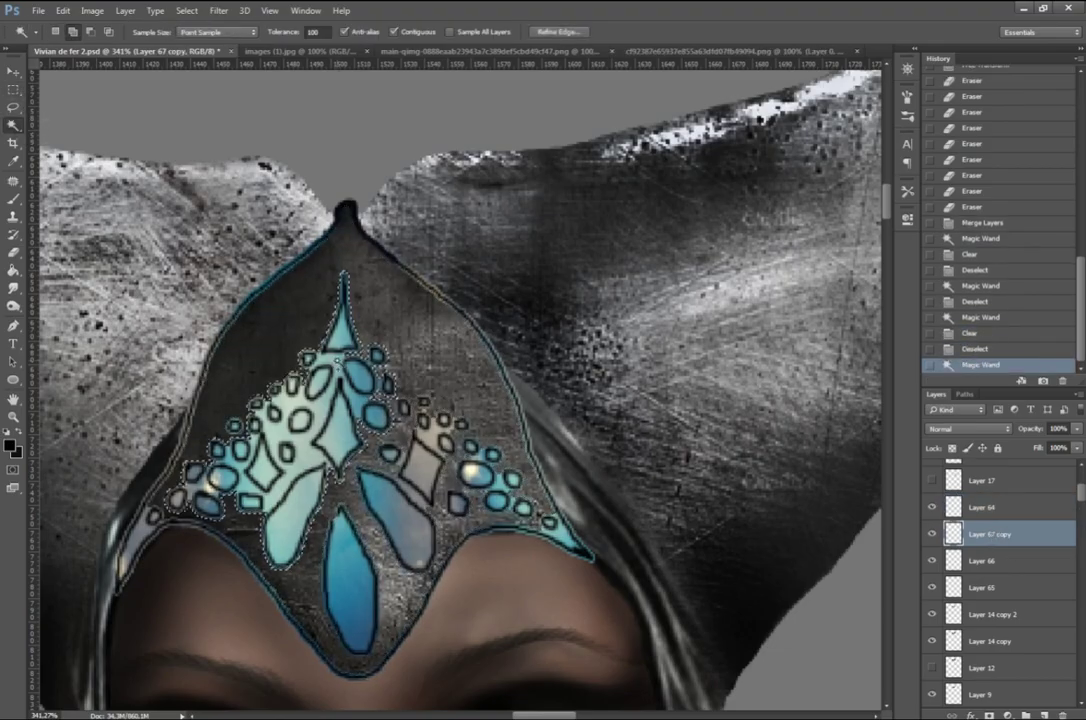
Step: Select the gem shapes on Layer 64, load the selection, and invert it
click(985, 507)
click(842, 430)
click(235, 380)
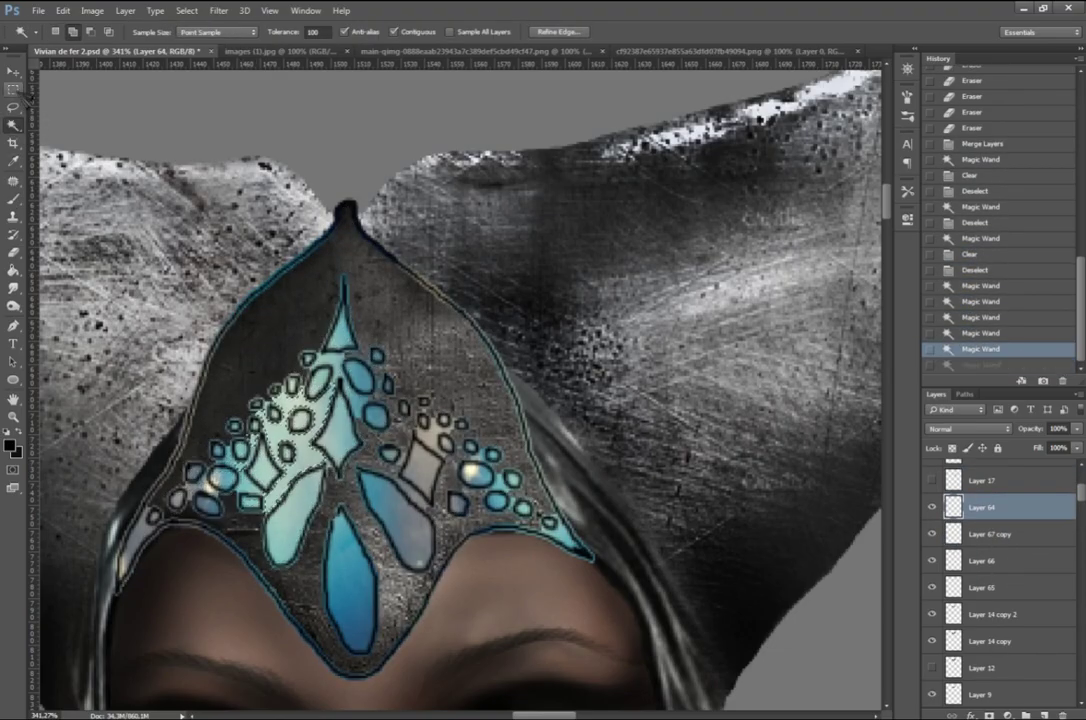
key(m)
ctrl+click(953, 507)
key(ctrl+shift+i)
key(ctrl+plus)
key(ctrl+plus)
Step: With a small eraser on Layer 67 copy, erase the pale fill around the left gems
key(e)
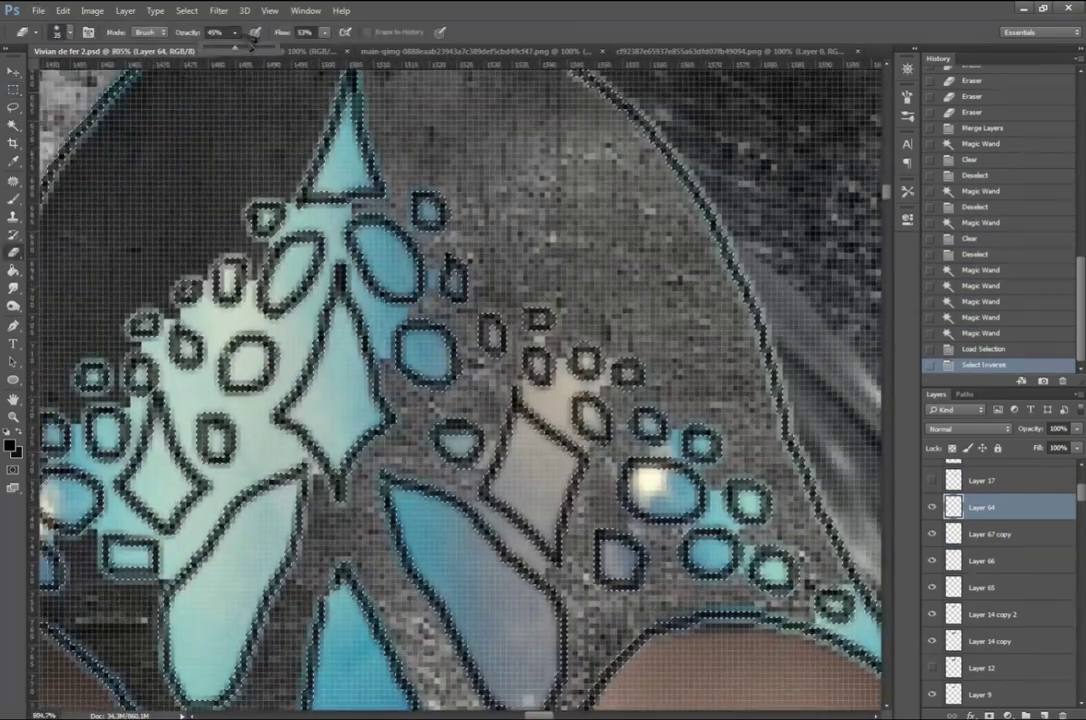
click(60, 32)
click(530, 560)
click(985, 534)
key(ctrl+z)
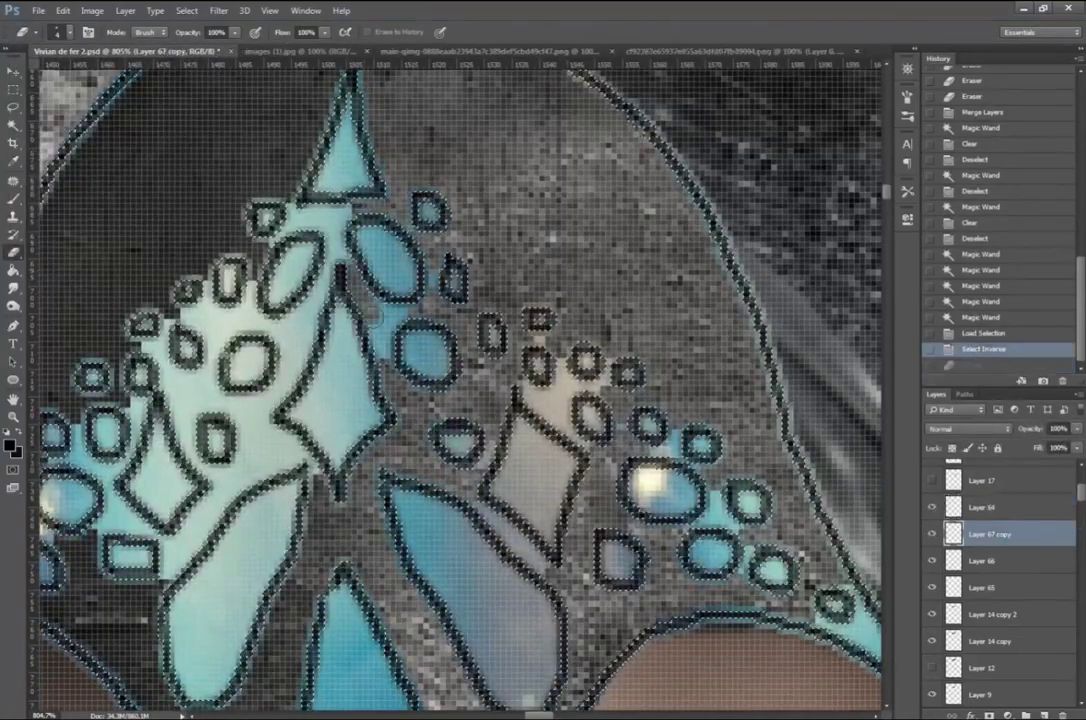
mouse_move(165, 388)
mouse_down()
mouse_move(185, 330)
mouse_move(150, 370)
mouse_move(240, 380)
mouse_move(167, 446)
mouse_up()
drag(300, 400, 570, 400)
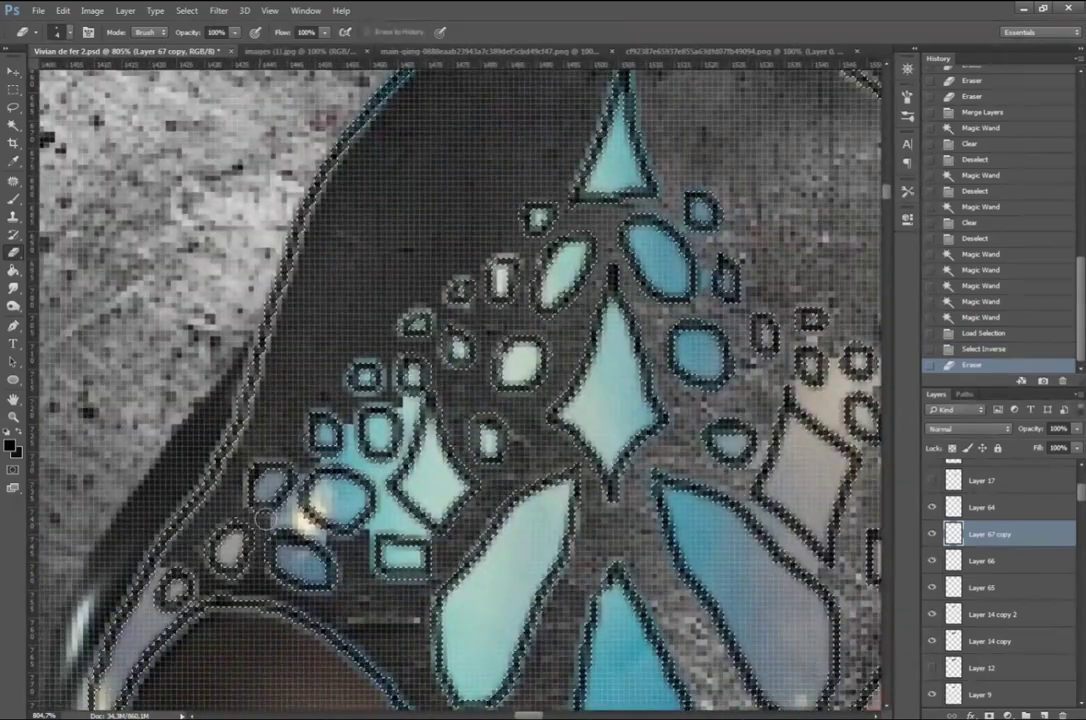
drag(330, 440, 340, 380)
drag(400, 500, 580, 240)
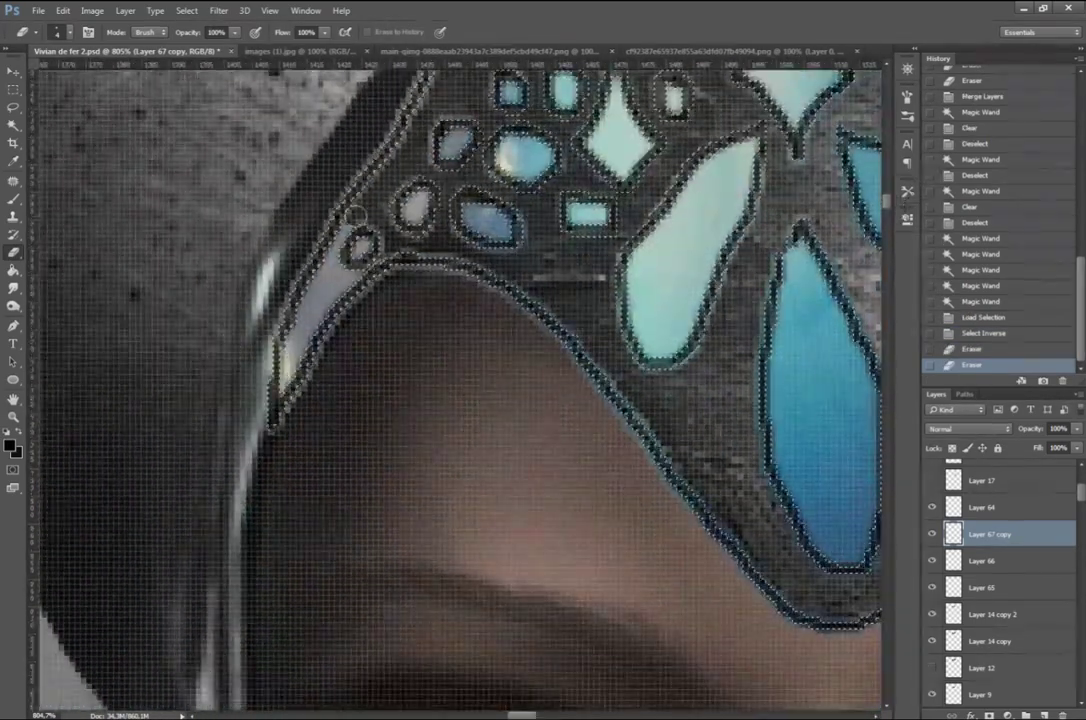
drag(330, 160, 260, 290)
Step: Erase the remaining pale fill around the right and upper gems
drag(800, 400, 50, 400)
drag(400, 300, 400, 480)
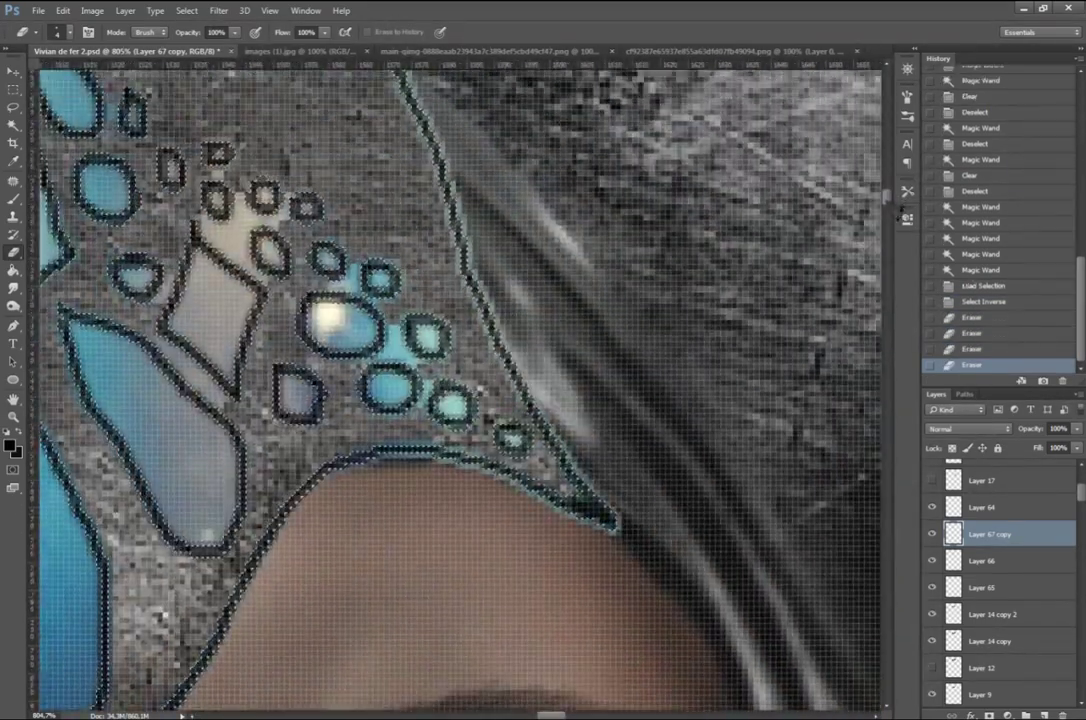
drag(260, 220, 380, 370)
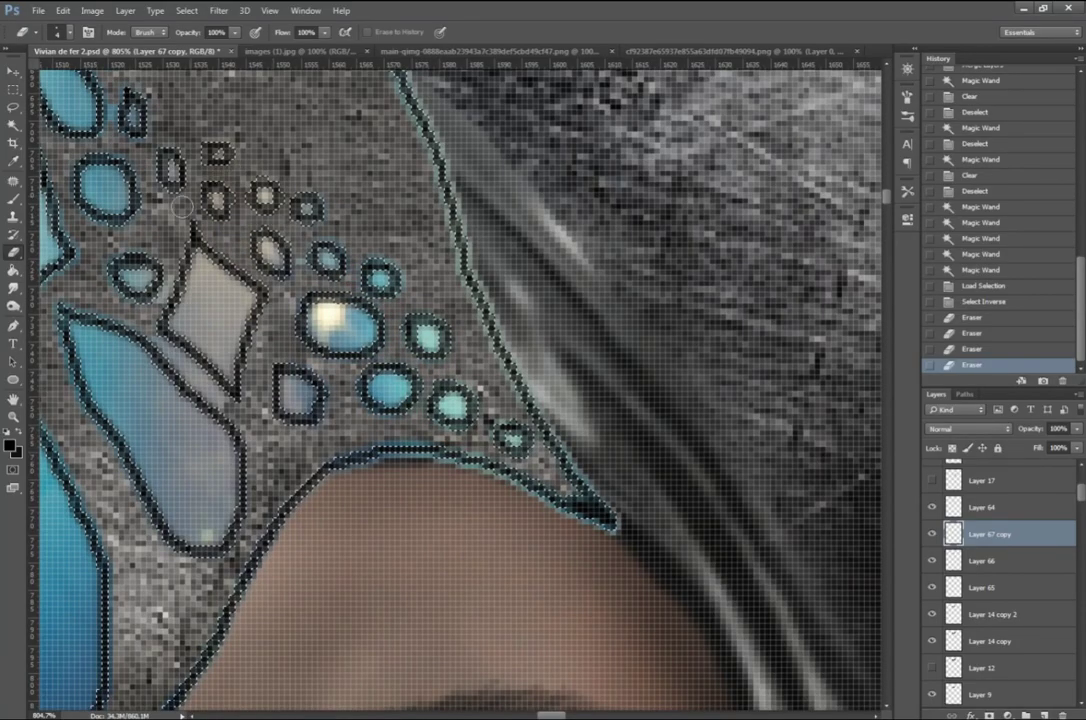
mouse_move(140, 210)
mouse_down()
mouse_move(180, 350)
mouse_move(530, 480)
mouse_up()
scroll(462, 289, down, 3)
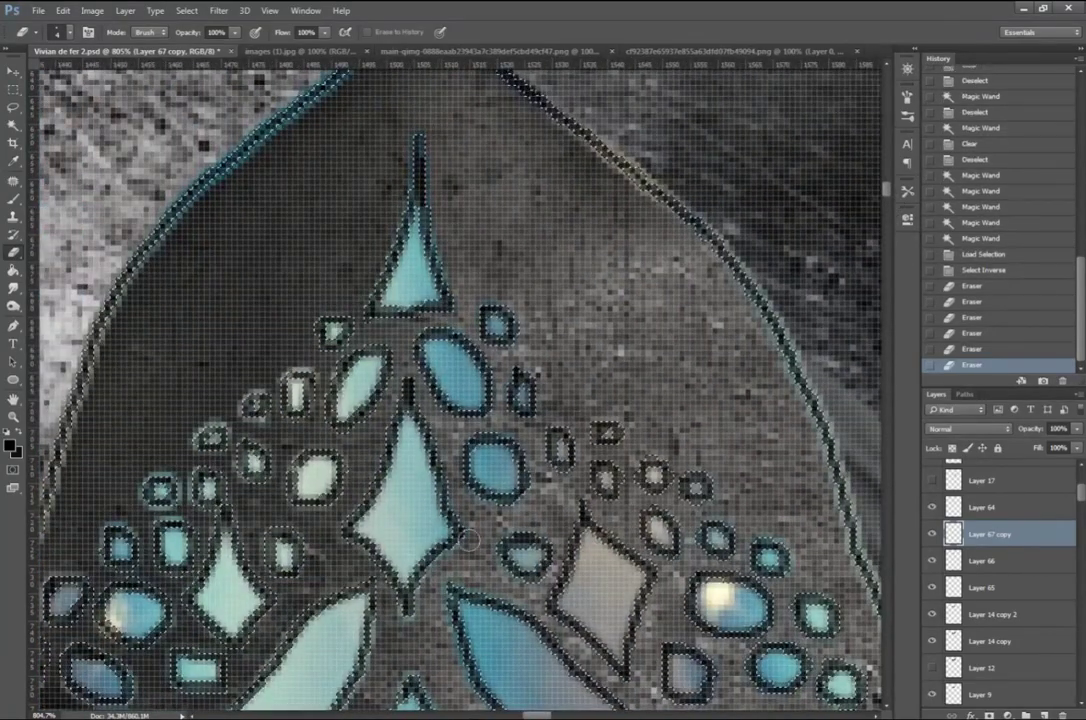
scroll(462, 289, down, 6)
Step: Lasso the headpiece shape and delete stray pixels outside it
key(ctrl+d)
key(l)
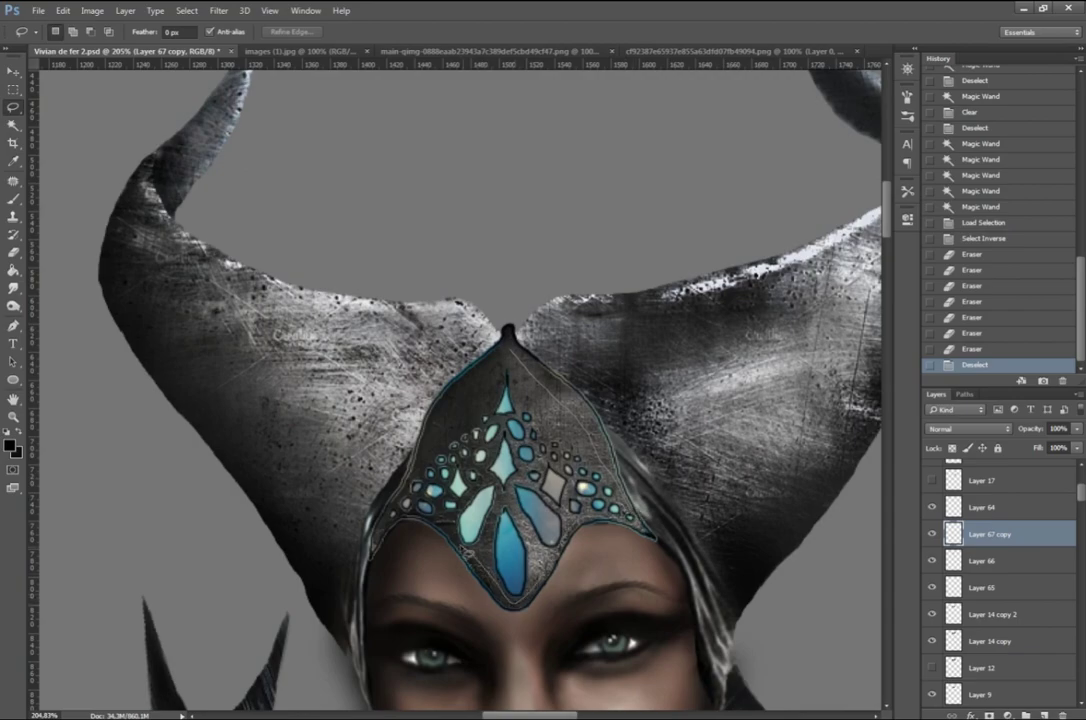
drag(370, 450, 330, 395)
key(ctrl+shift+i)
key(Delete)
key(ctrl+d)
scroll(500, 400, down, 2)
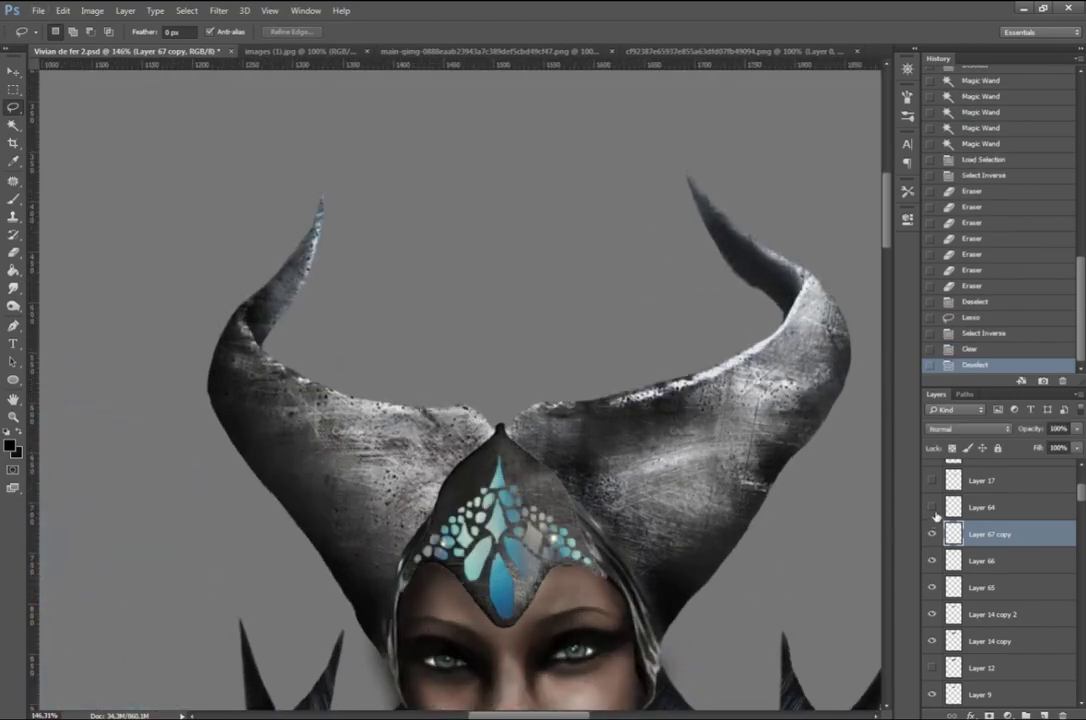
scroll(460, 380, down, 4)
scroll(460, 380, up, 3)
double_click(1040, 534)
Step: Give Layer 67 copy a Stroke, a black Overlay Drop Shadow, and Bevel & Emboss
click(620, 195)
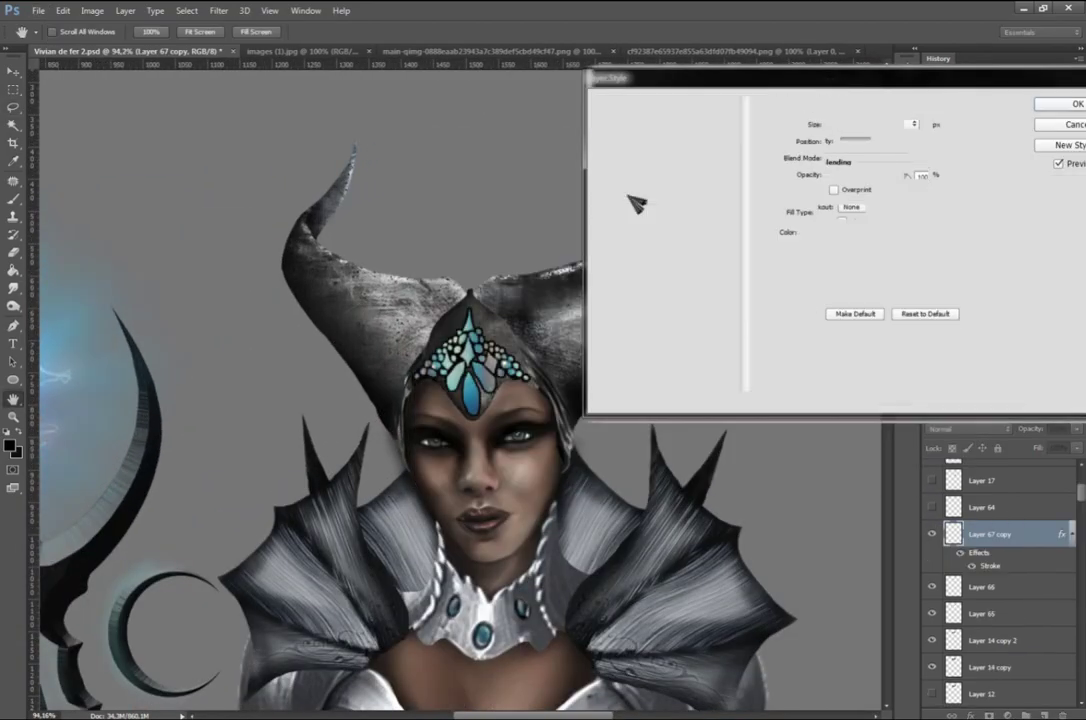
click(915, 124)
click(703, 338)
click(922, 124)
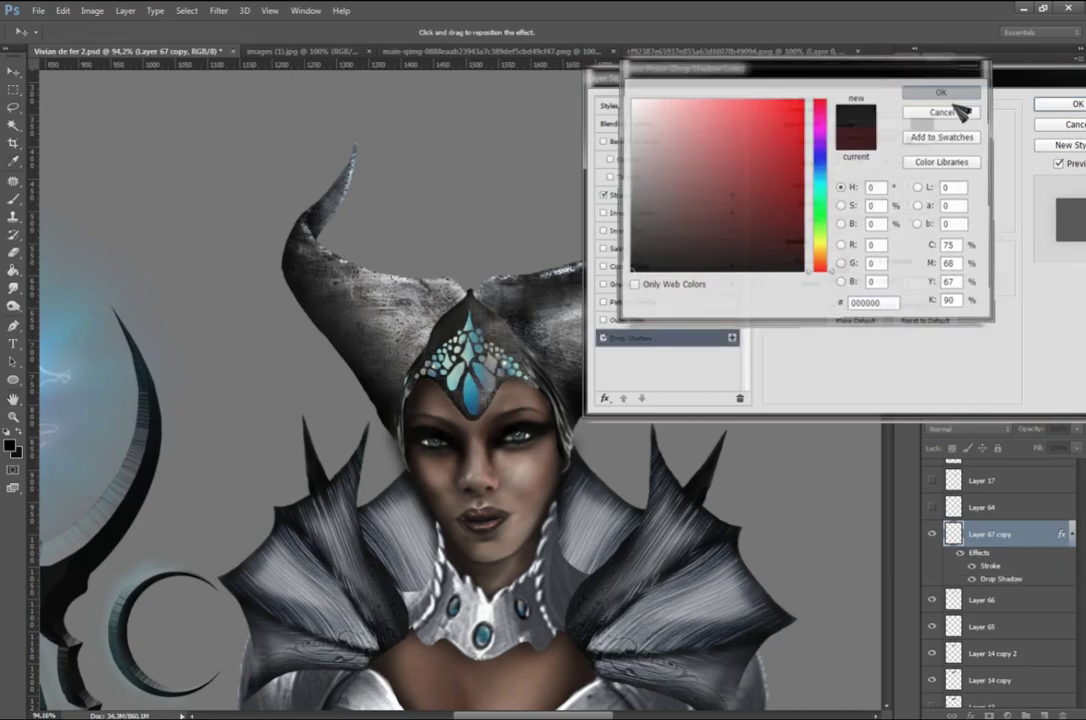
click(935, 90)
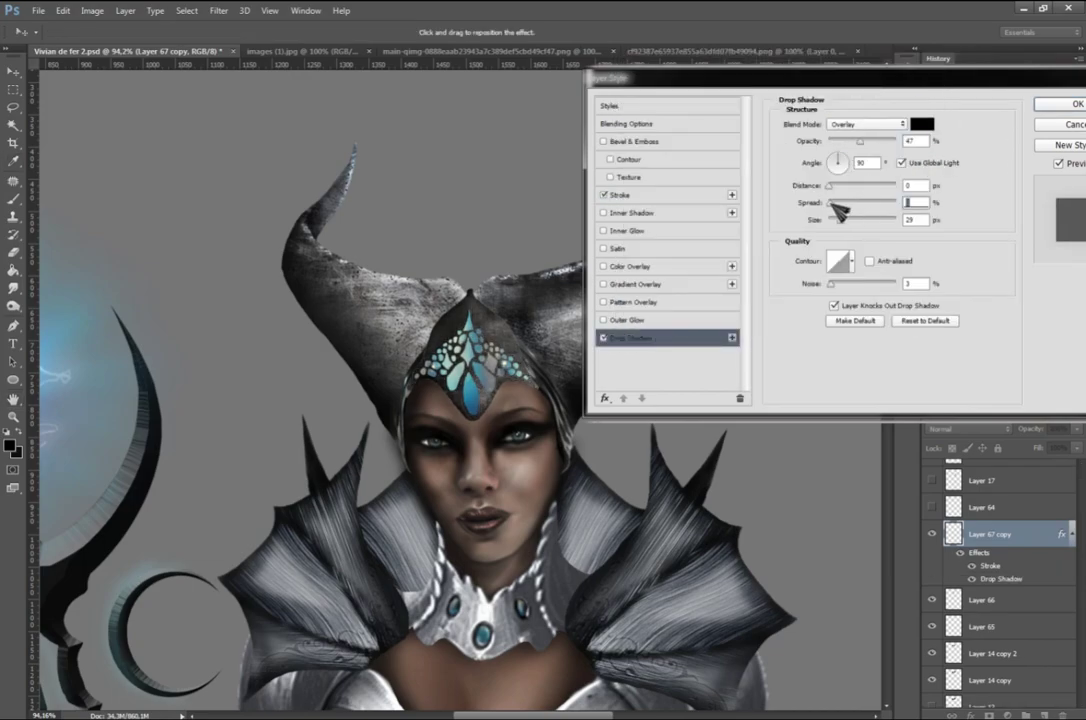
click(645, 141)
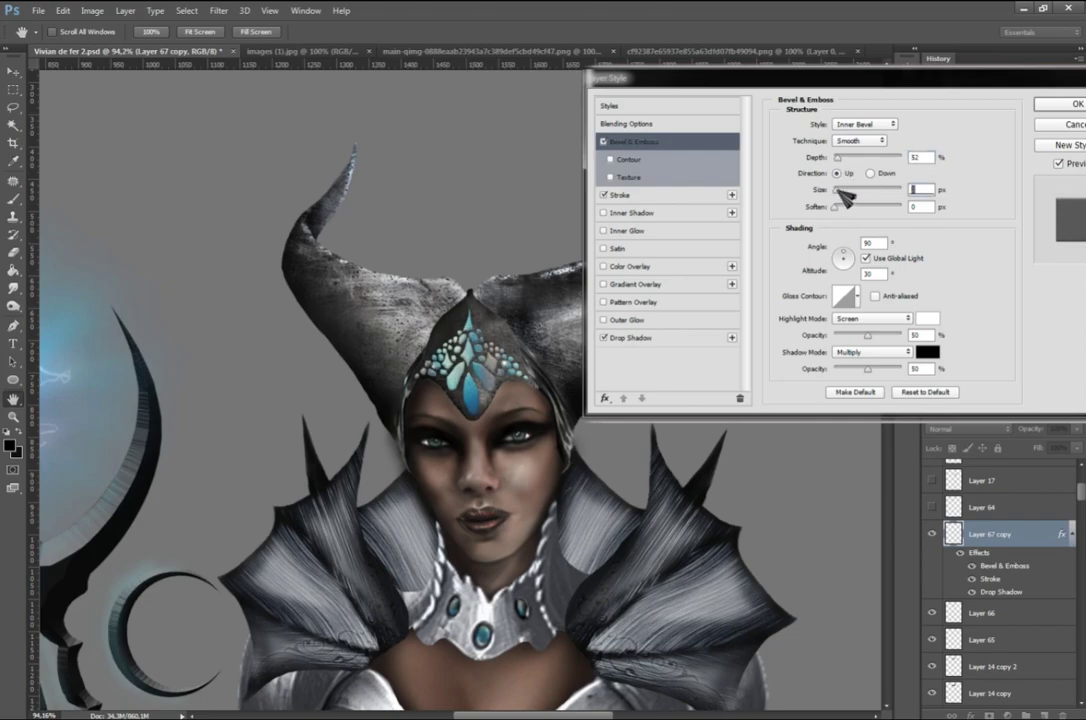
click(620, 195)
click(631, 338)
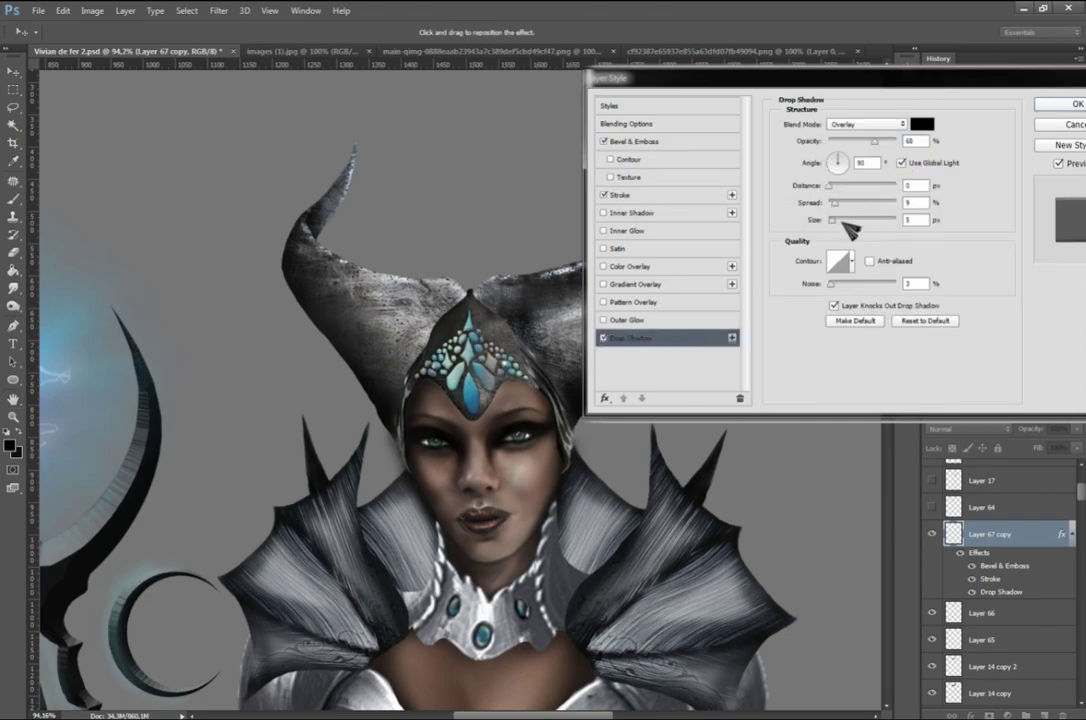
Step: Reduce the gems' saturation to -26 with Hue/Saturation
key(Return)
click(92, 10)
click(277, 116)
drag(802, 194, 810, 223)
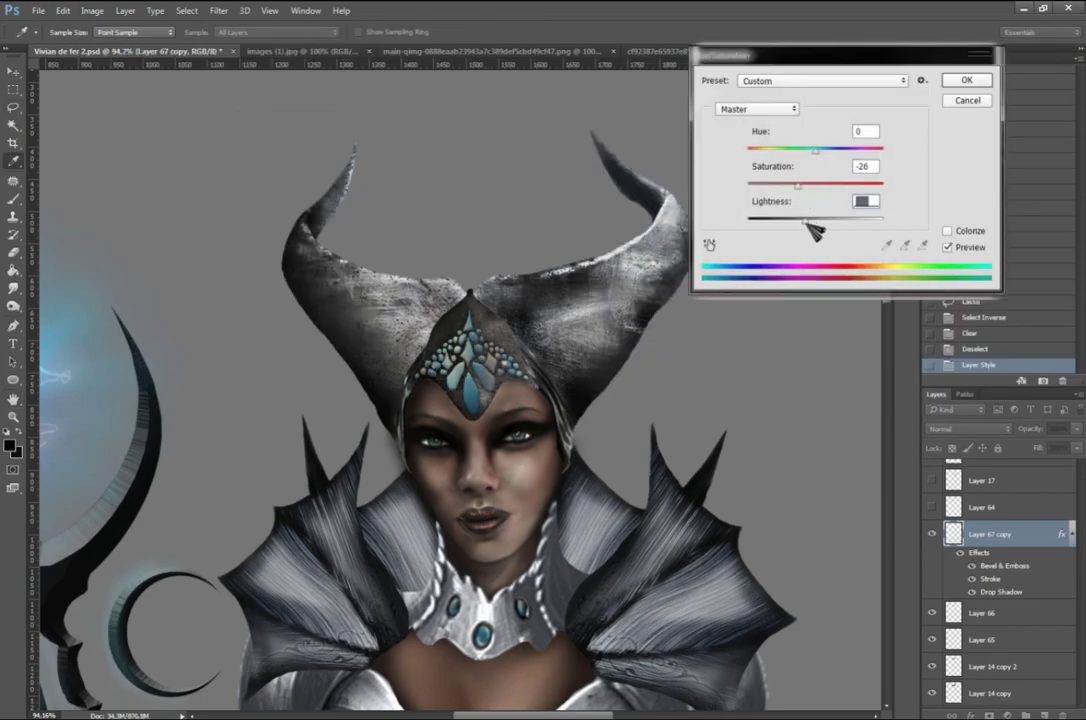
key(Return)
key(ctrl+0)
scroll(343, 398, up, 3)
scroll(342, 398, up, 3)
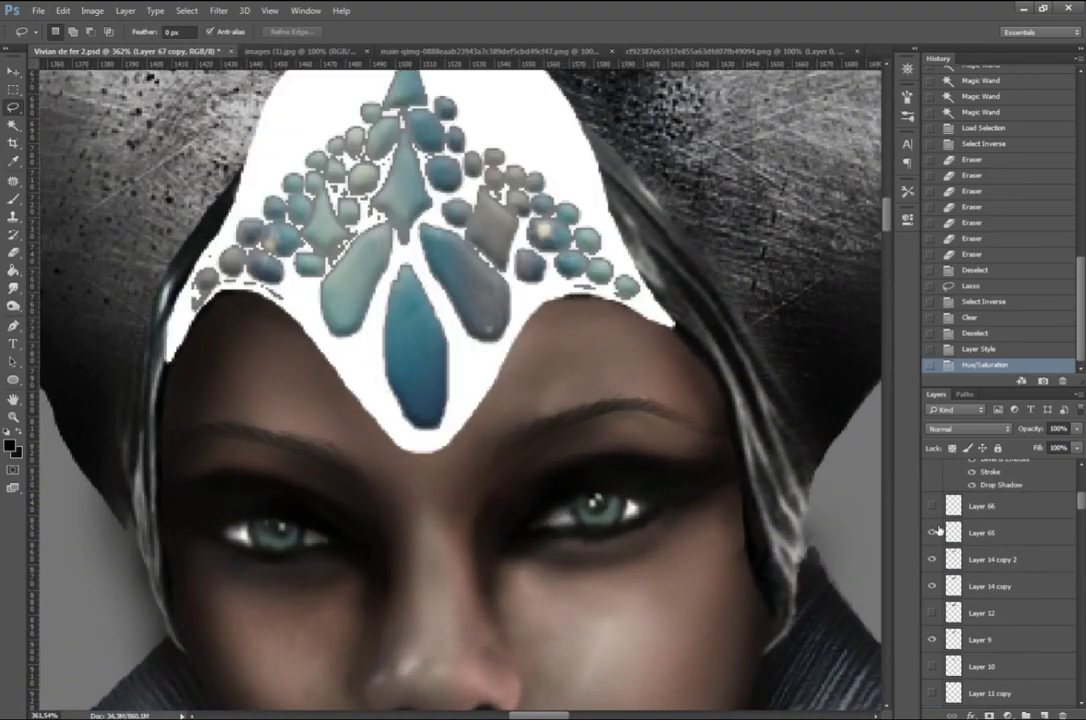
Step: Duplicate hood Layer 9, move the copy above Layer 67 copy, and clear it over the crown
scroll(670, 452, down, 5)
scroll(565, 365, up, 2)
scroll(565, 365, up, 2)
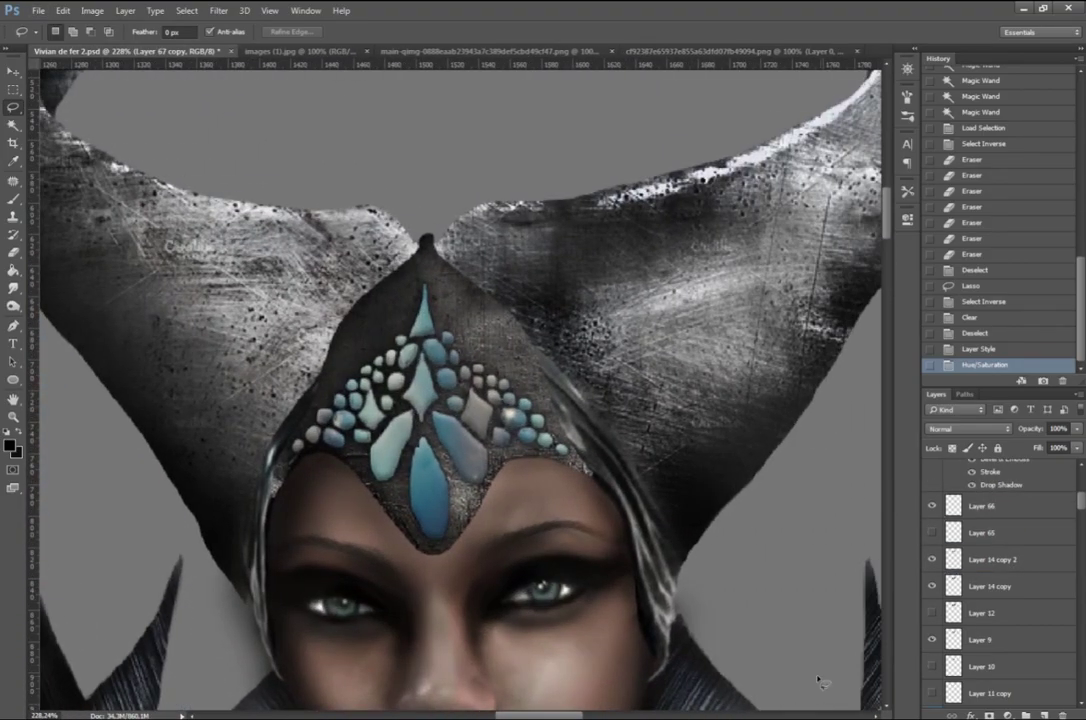
click(1000, 640)
key(ctrl+j)
drag(1030, 635, 1034, 581)
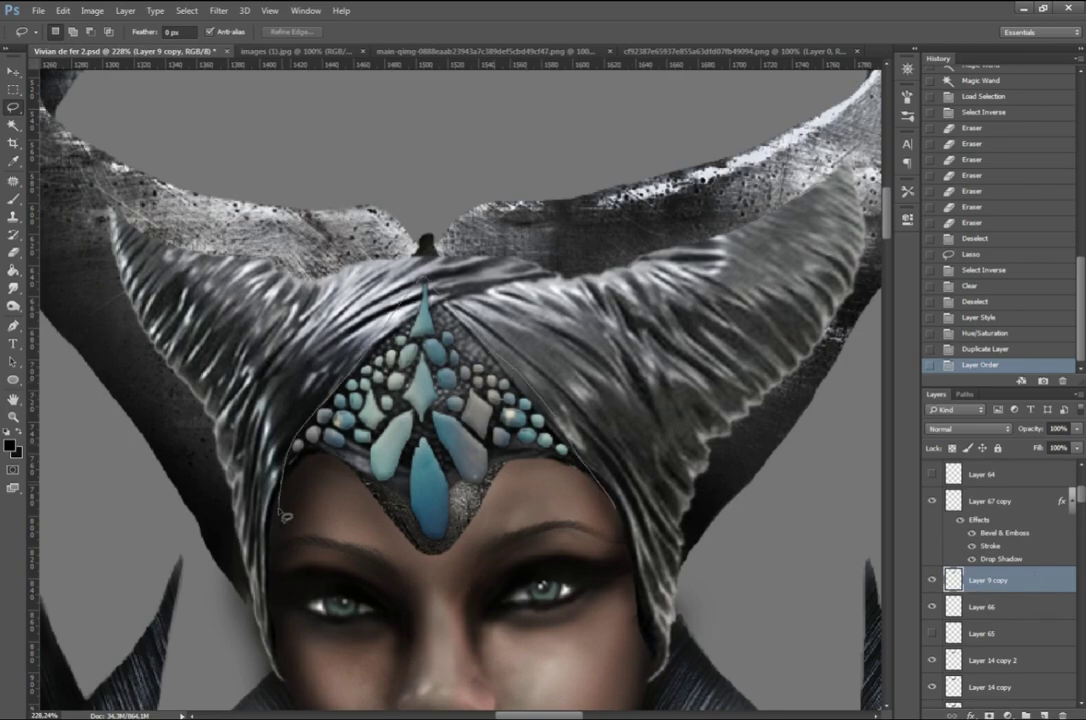
drag(284, 515, 425, 287)
key(Delete)
key(ctrl+d)
Step: Trim more of the hood copy around the crown, checking beneath at reduced opacity
drag(270, 514, 445, 315)
key(Delete)
key(ctrl+d)
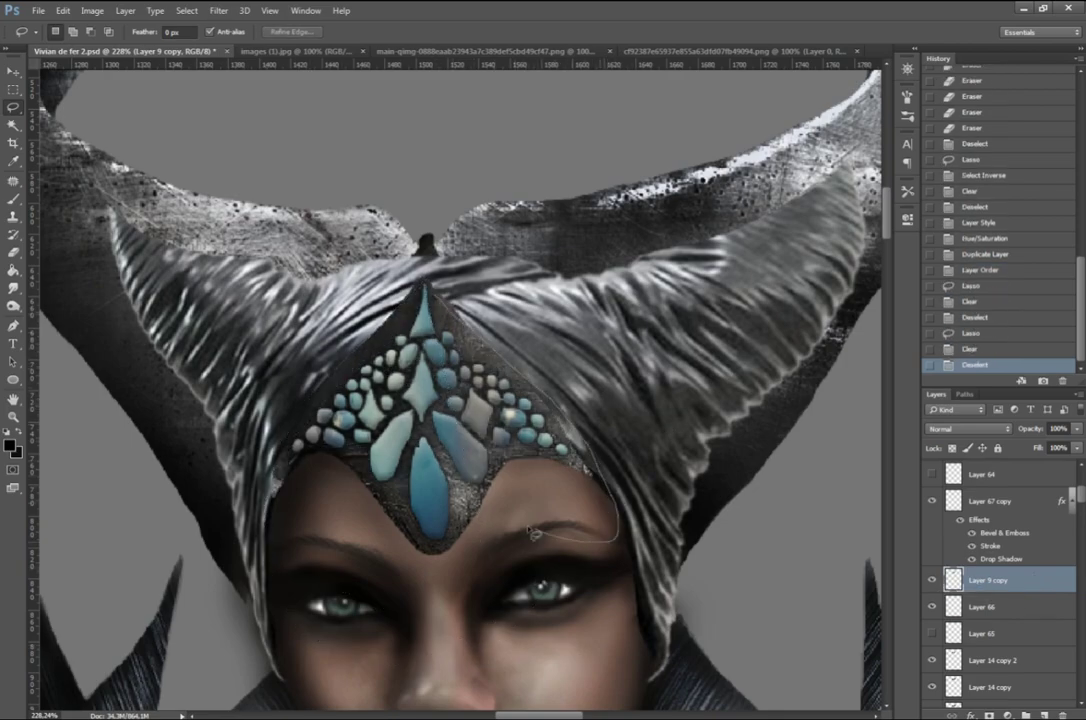
click(988, 319)
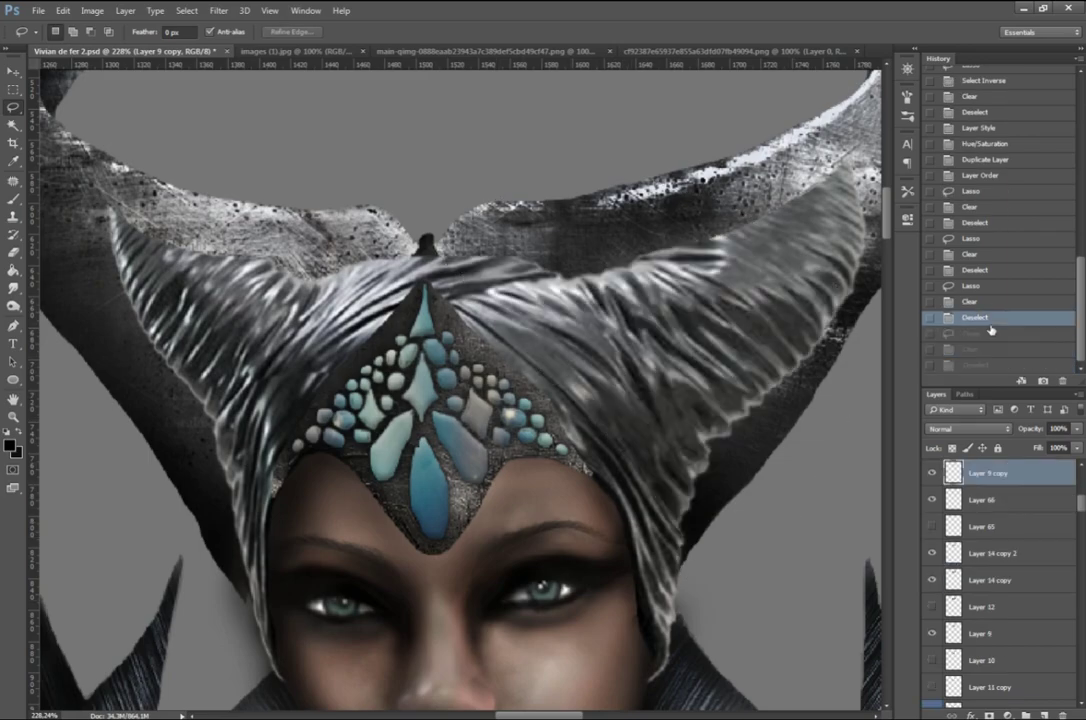
key(0)
key(9)
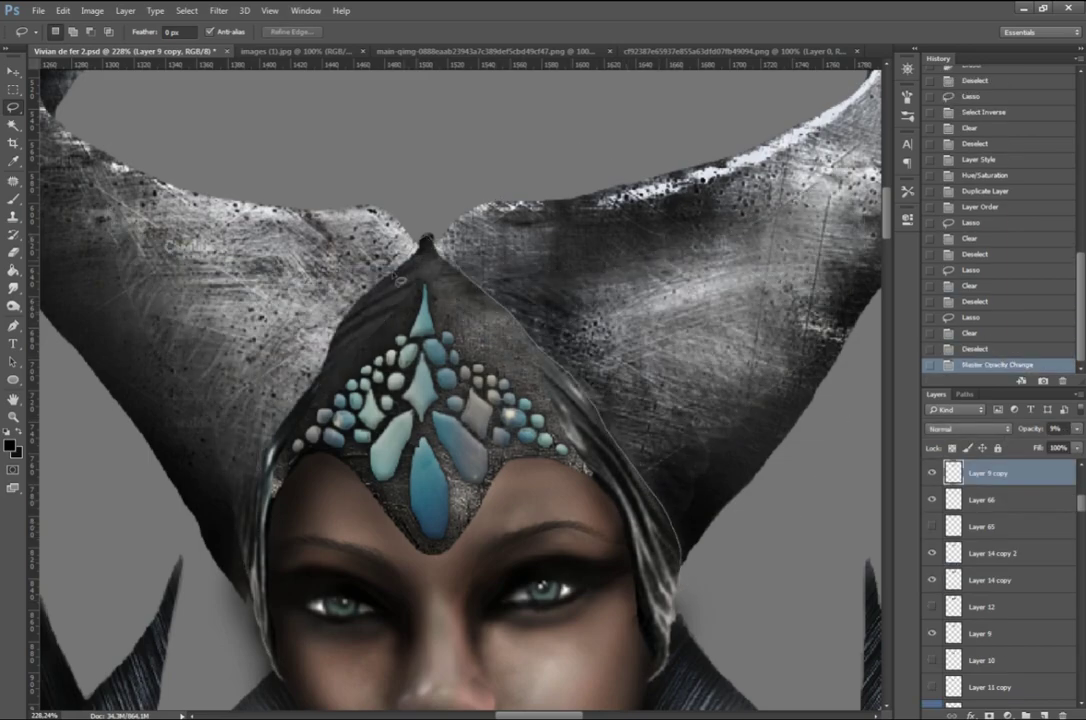
drag(252, 605, 90, 240)
key(0)
key(Delete)
key(ctrl+d)
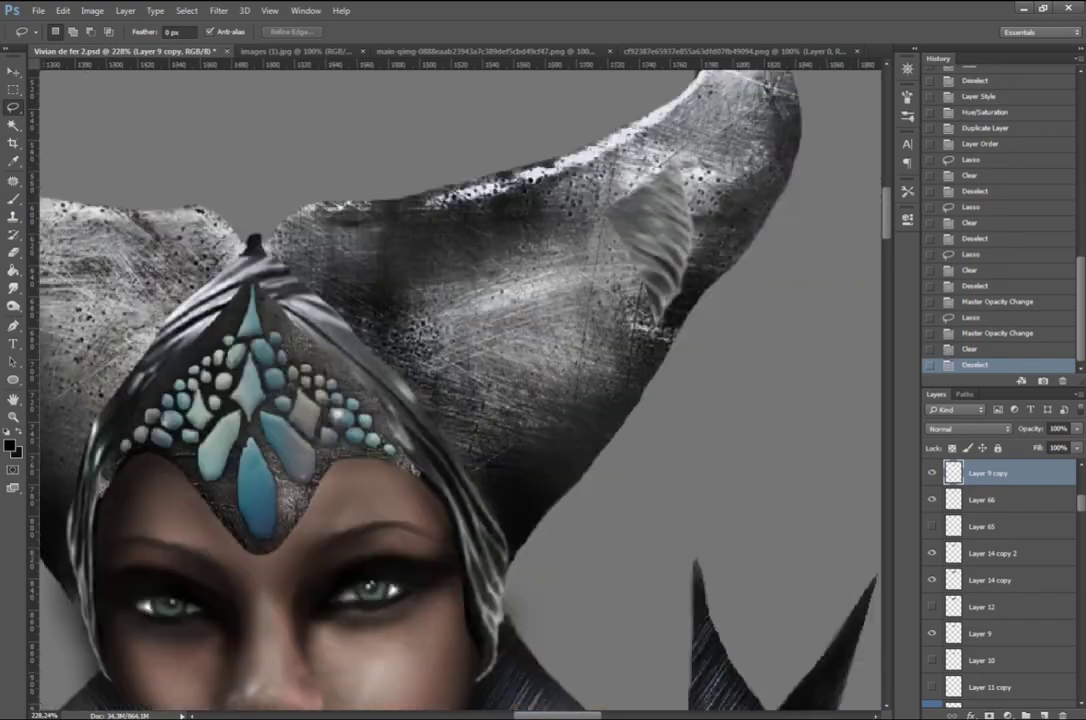
Step: Delete the extra hood band lying over the horns
scroll(508, 600, down, 3)
scroll(400, 615, up, 3)
scroll(400, 615, down, 1)
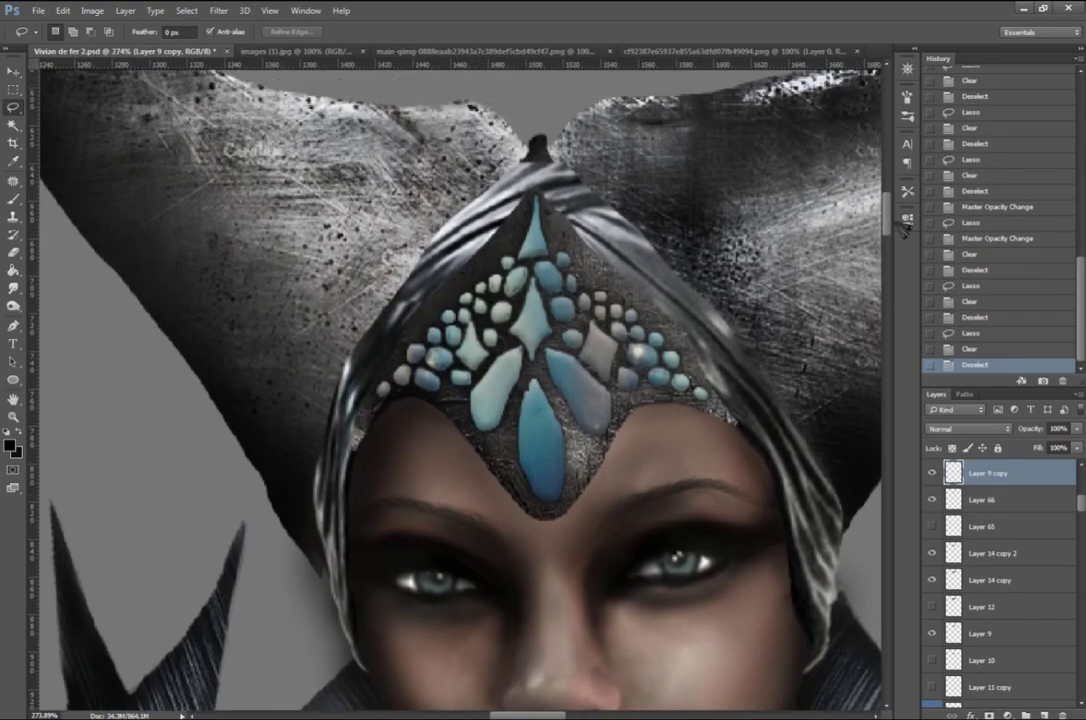
drag(375, 300, 755, 320)
key(Delete)
key(ctrl+d)
Step: Smudge the crown's left edge and apply a Hue/Saturation adjustment to the hood copy
key(r)
mouse_move(520, 160)
mouse_down()
mouse_move(320, 300)
mouse_move(440, 140)
mouse_up()
click(92, 10)
click(290, 110)
click(958, 82)
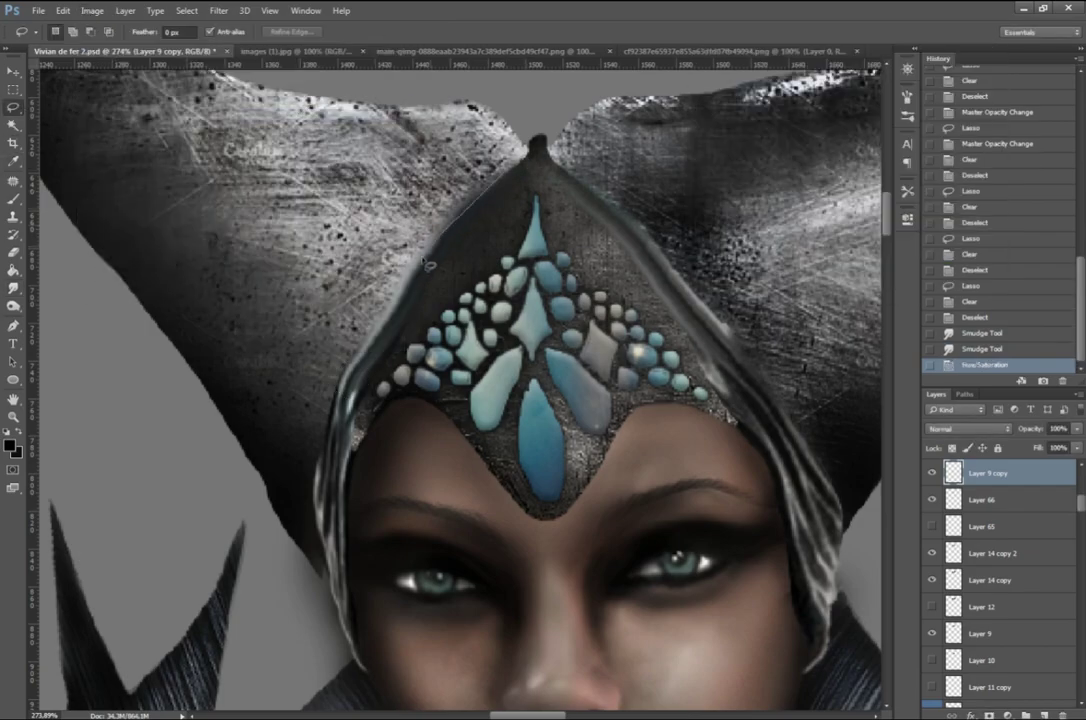
Step: Lasso and delete leftover hood bits and the thin light line on the crown edge
key(l)
drag(360, 140, 440, 230)
key(Delete)
key(ctrl+d)
drag(362, 402, 355, 412)
key(Delete)
key(ctrl+d)
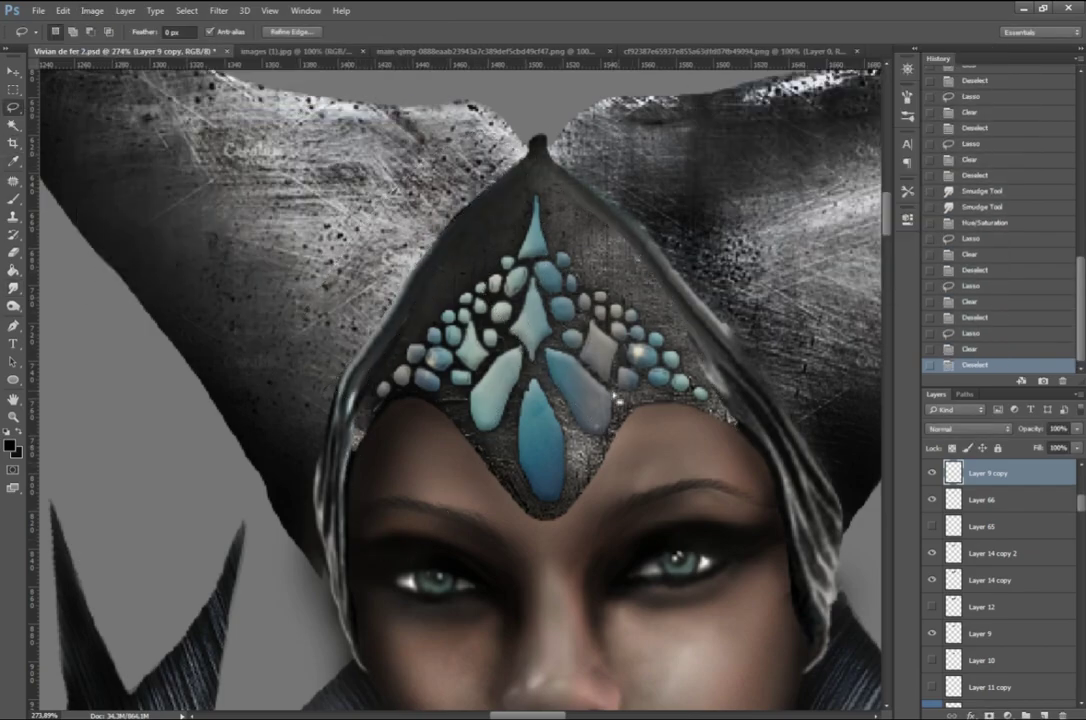
Step: Burn the shadows around the eyes darker and save the document
key(o)
drag(600, 200, 640, 260)
drag(380, 580, 420, 600)
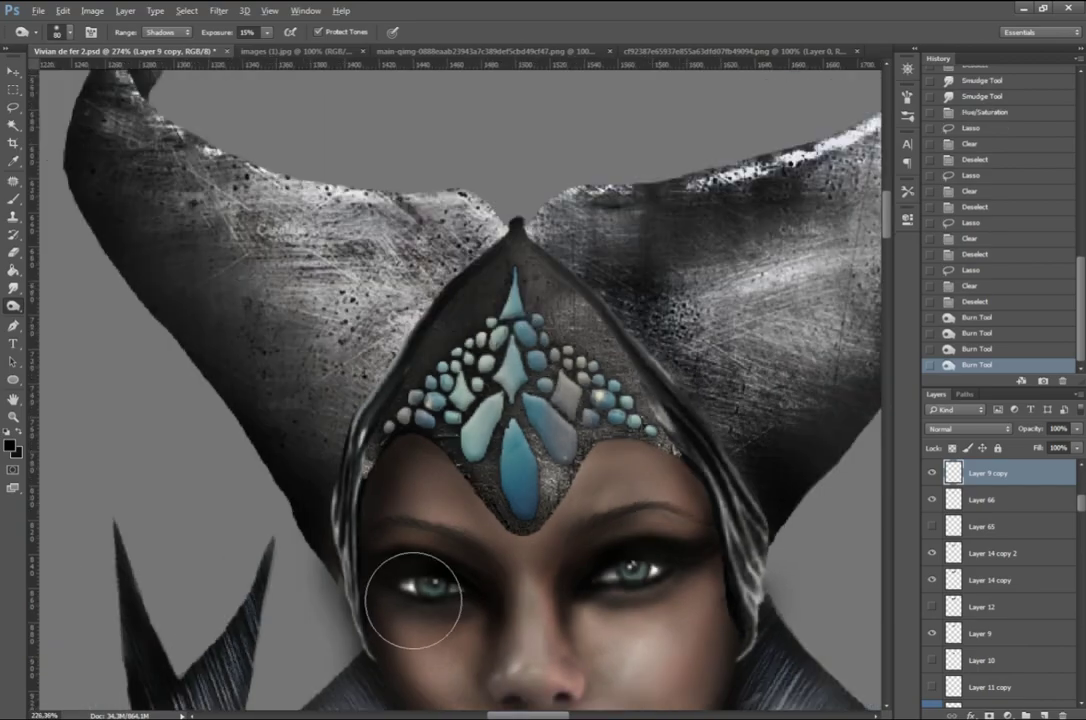
key(ctrl+minus)
key(ctrl+minus)
key(ctrl+minus)
key(ctrl+minus)
key(ctrl+minus)
key(ctrl+plus)
key(ctrl+plus)
key(ctrl+s)
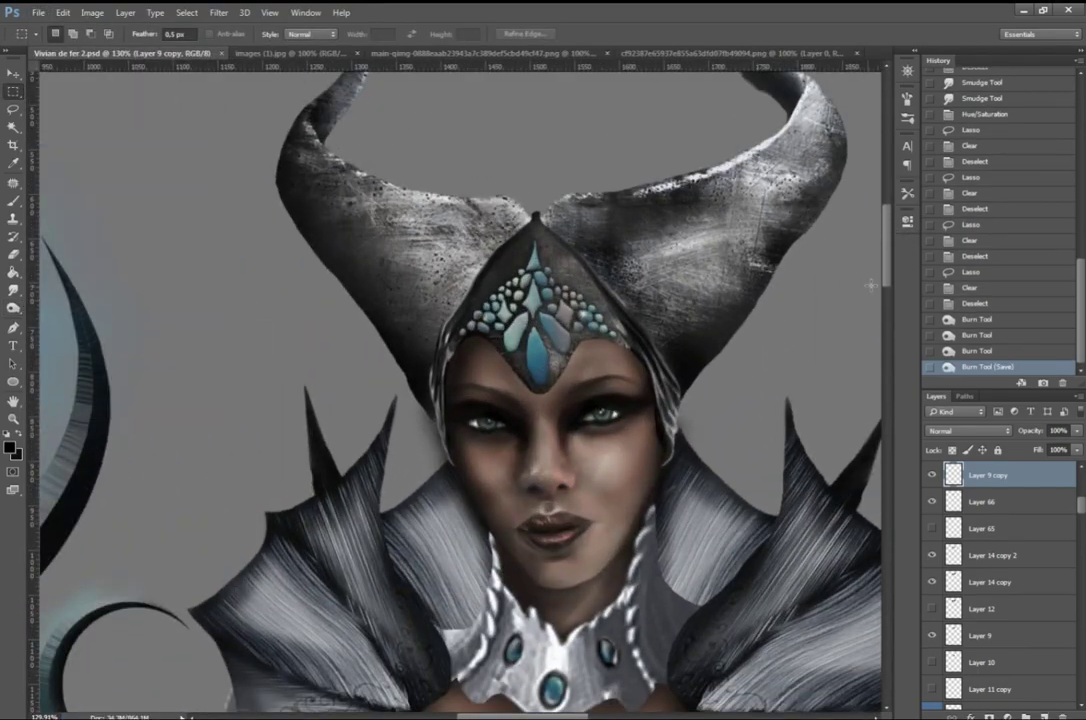
key(ctrl+minus)
key(ctrl+minus)
key(m)
scroll(421, 211, down, 2)
scroll(421, 211, up, 4)
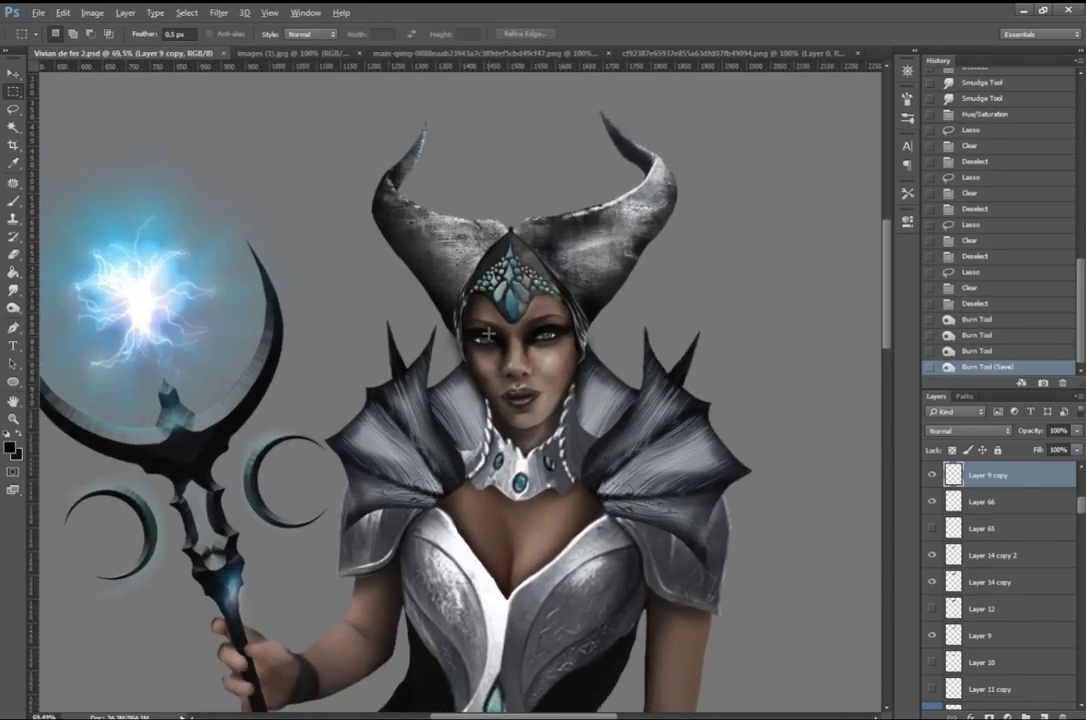
scroll(421, 211, down, 2)
scroll(421, 211, up, 1)
scroll(460, 390, right, 3)
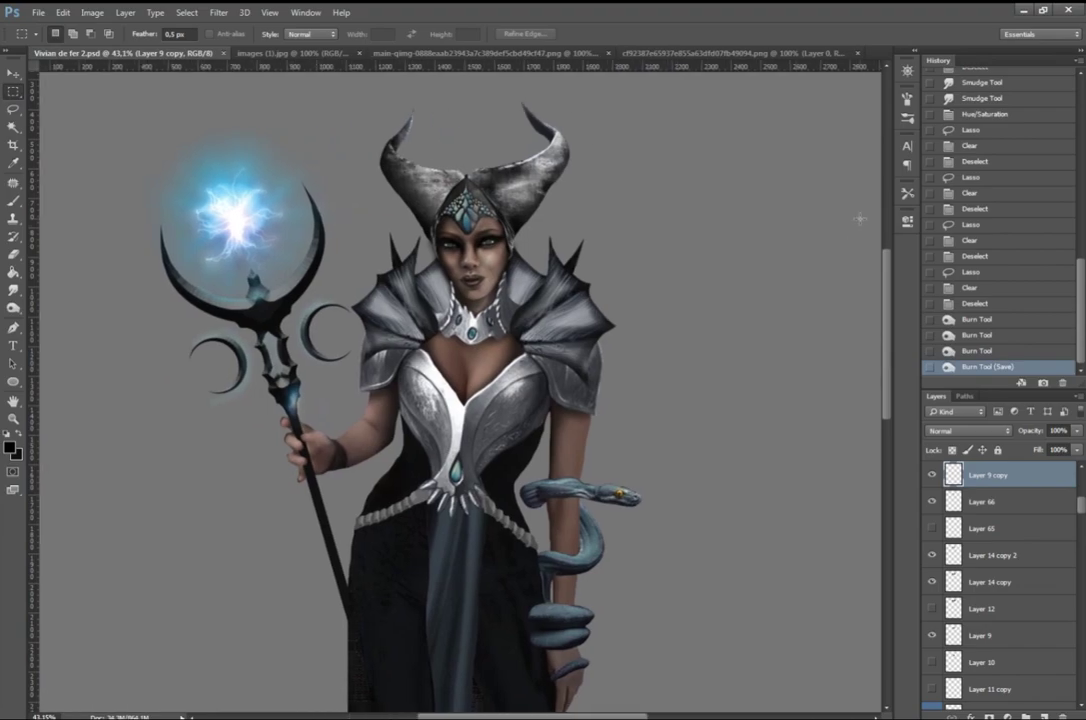
scroll(860, 218, down, 5)
scroll(778, 226, up, 5)
scroll(860, 250, down, 1)
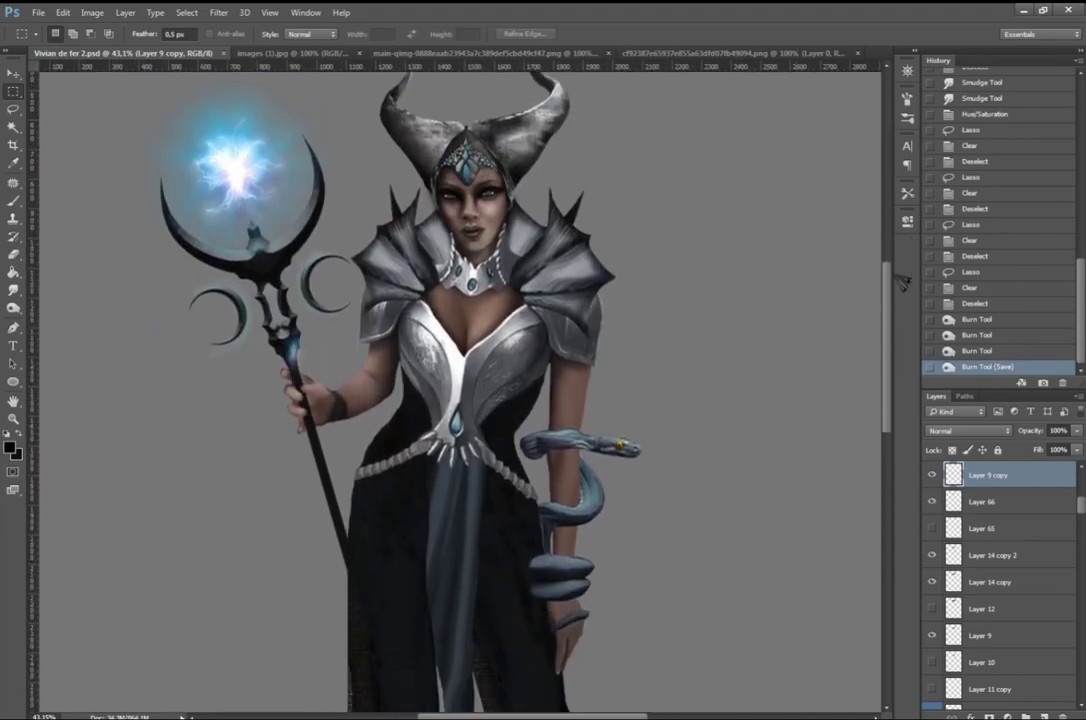
scroll(890, 278, up, 1)
scroll(888, 275, up, 2)
scroll(887, 273, down, 5)
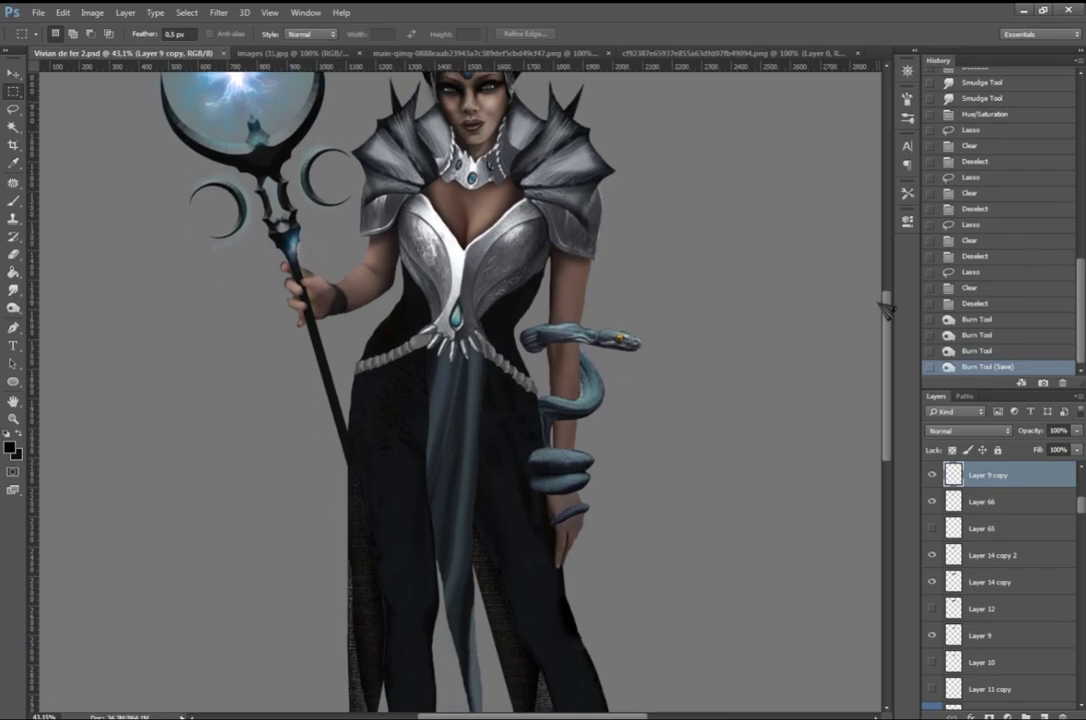
scroll(886, 272, up, 4)
scroll(886, 272, up, 1)
scroll(886, 272, down, 5)
scroll(886, 272, down, 3)
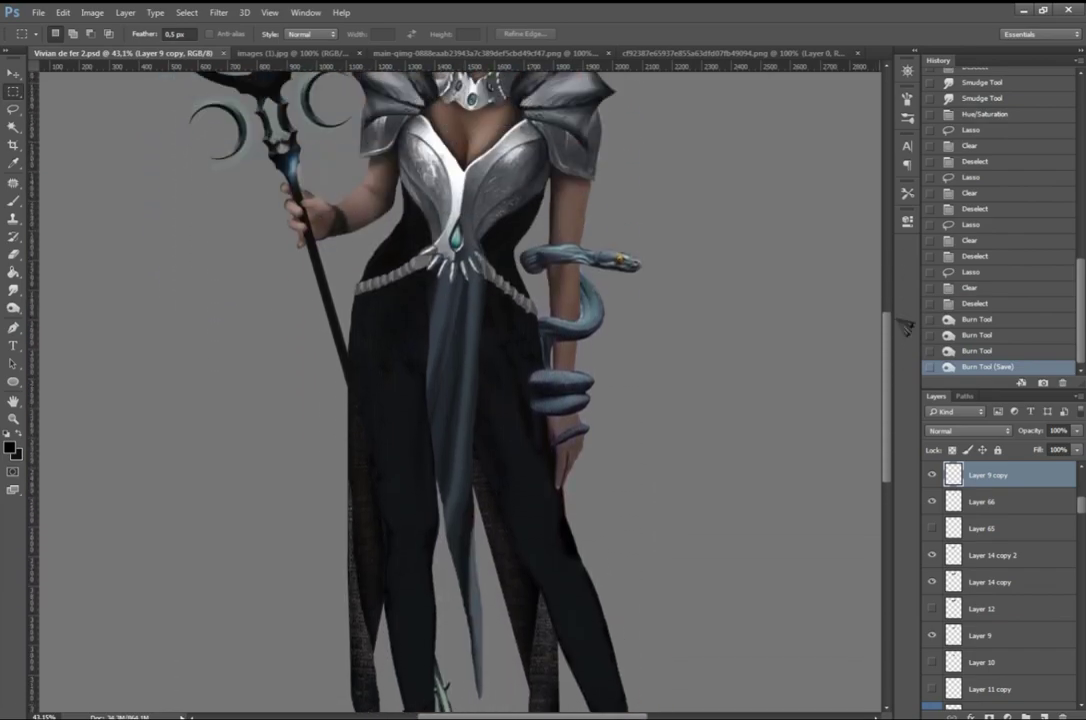
scroll(905, 270, up, 7)
scroll(739, 332, up, 1)
scroll(623, 497, up, 5)
scroll(995, 579, down, 3)
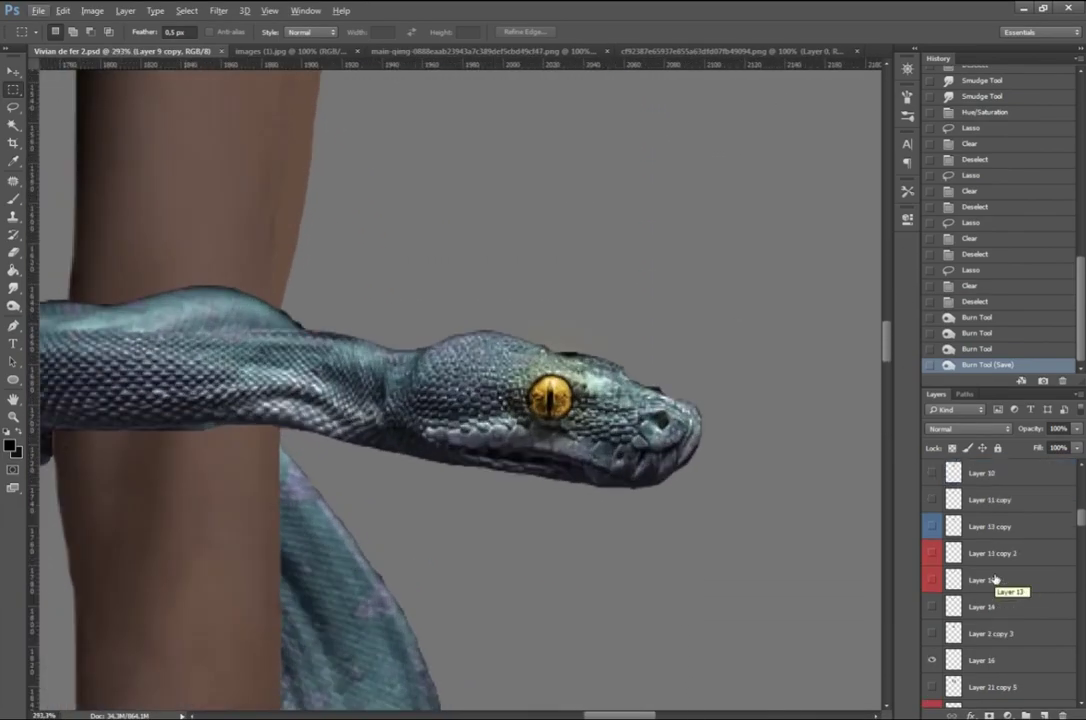
scroll(935, 510, up, 2)
scroll(935, 520, down, 3)
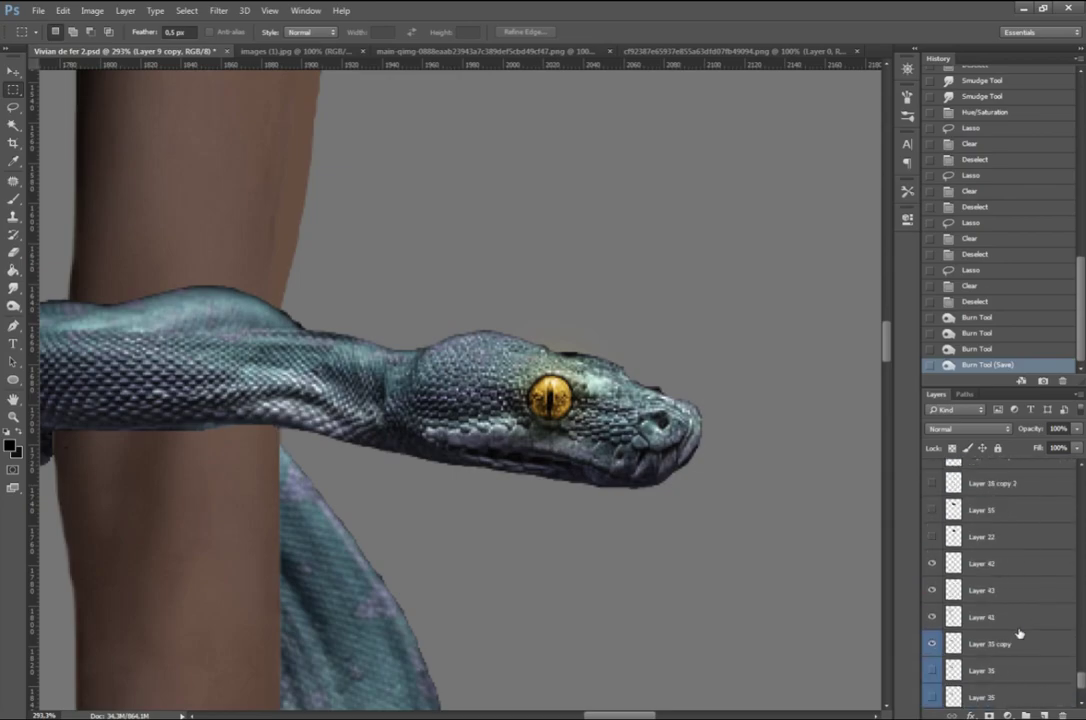
scroll(935, 535, down, 5)
scroll(936, 590, up, 3)
click(933, 483)
scroll(933, 500, up, 3)
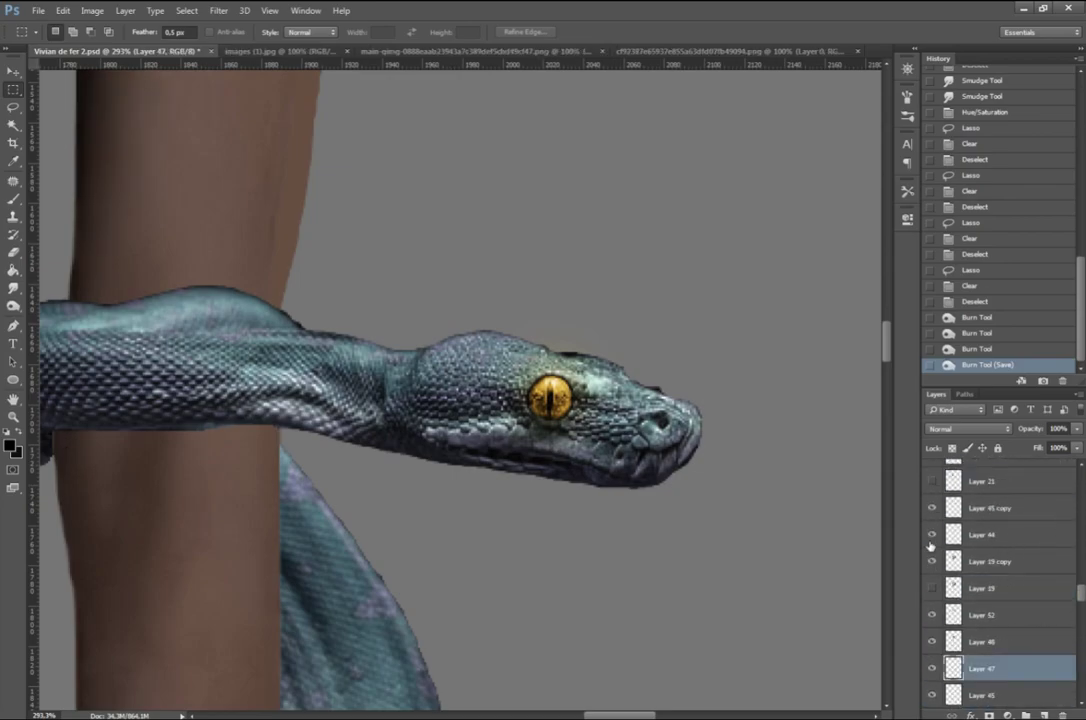
scroll(933, 510, up, 4)
scroll(932, 520, up, 3)
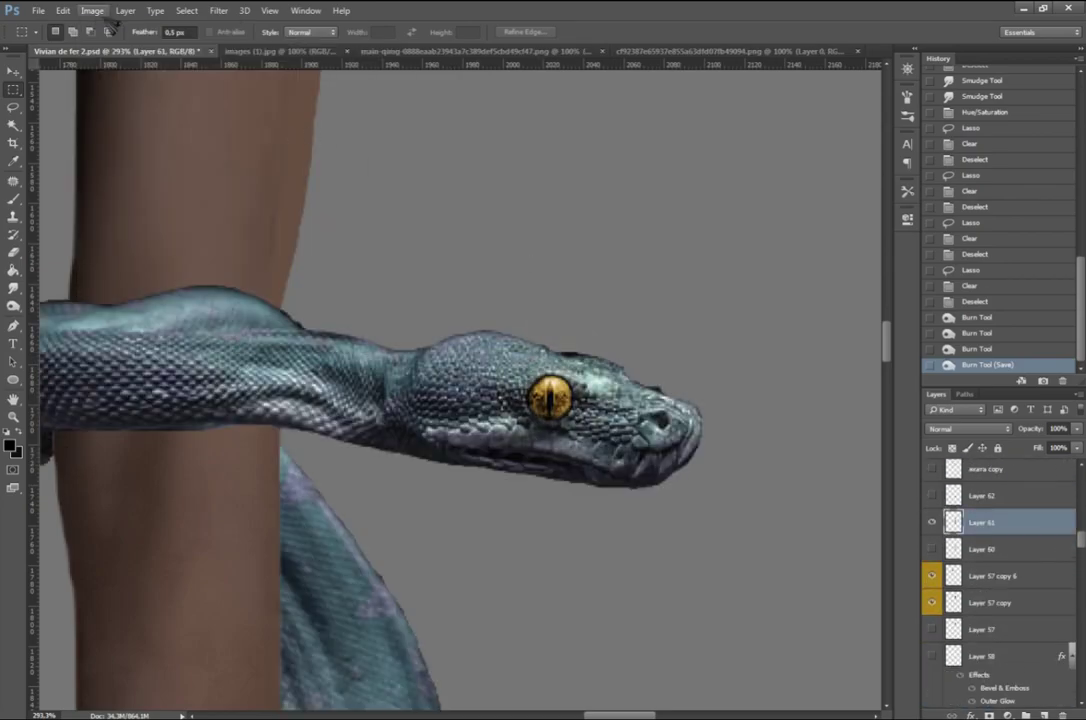
Step: Shift the yellows of the snake's eye on Layer 61 toward cyan with Hue/Saturation
key(ctrl+u)
key(alt+4)
drag(815, 148, 823, 149)
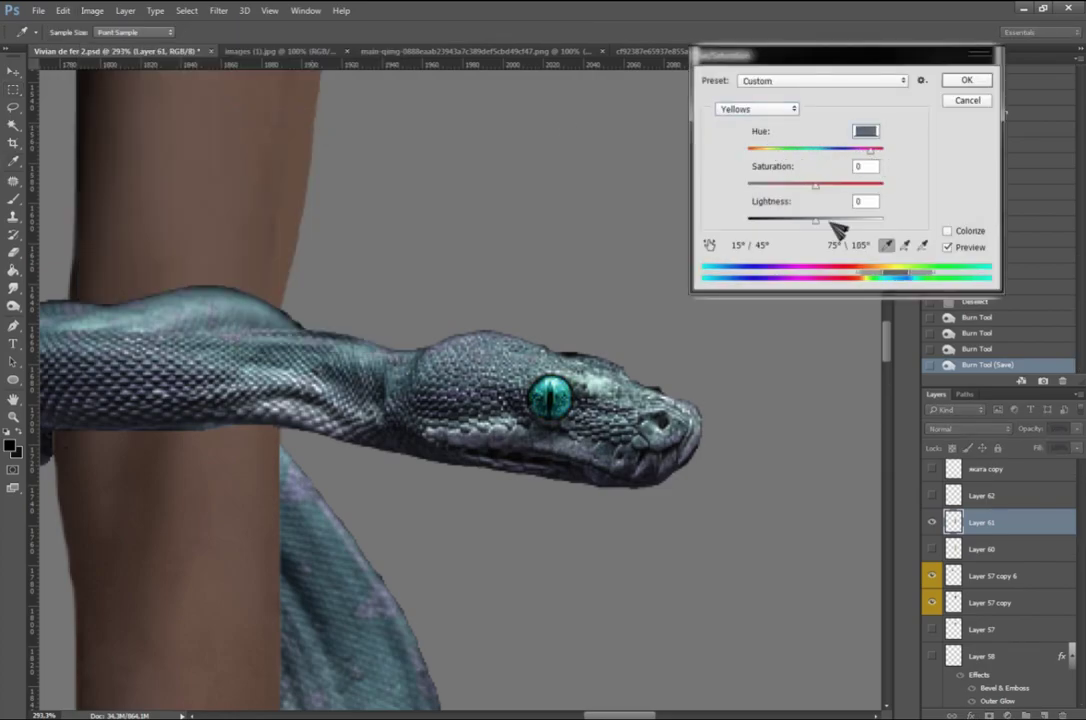
key(Return)
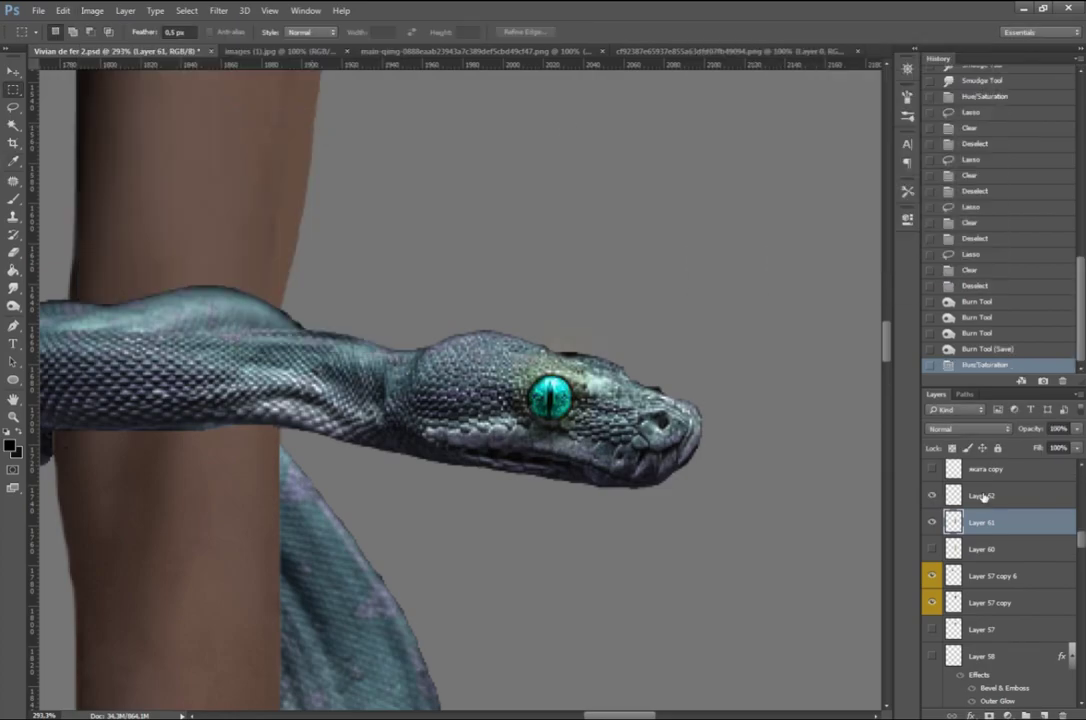
key(ctrl+u)
key(Return)
key(alt+bracketright)
key(m)
Step: Recolour the Layer 62 Overlay glow to cyan, enlarge it and lower its opacity to 68%
key(ctrl+0)
scroll(538, 340, up, 5)
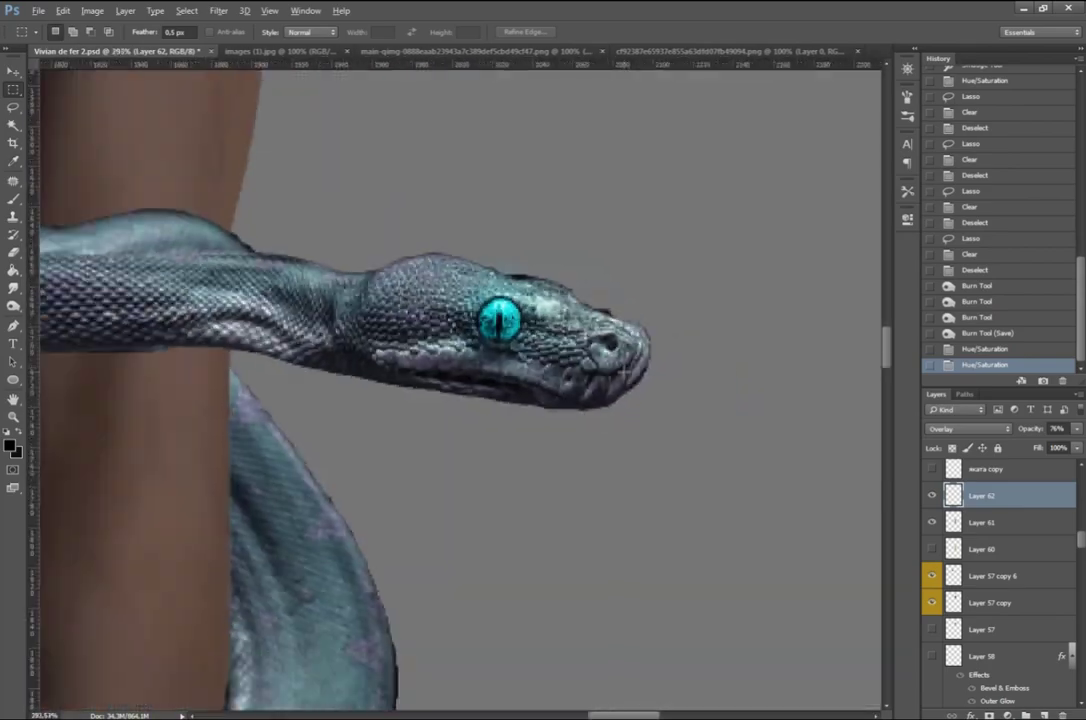
key(alt+bracketleft)
click(92, 10)
key(ctrl+u)
click(757, 108)
click(760, 150)
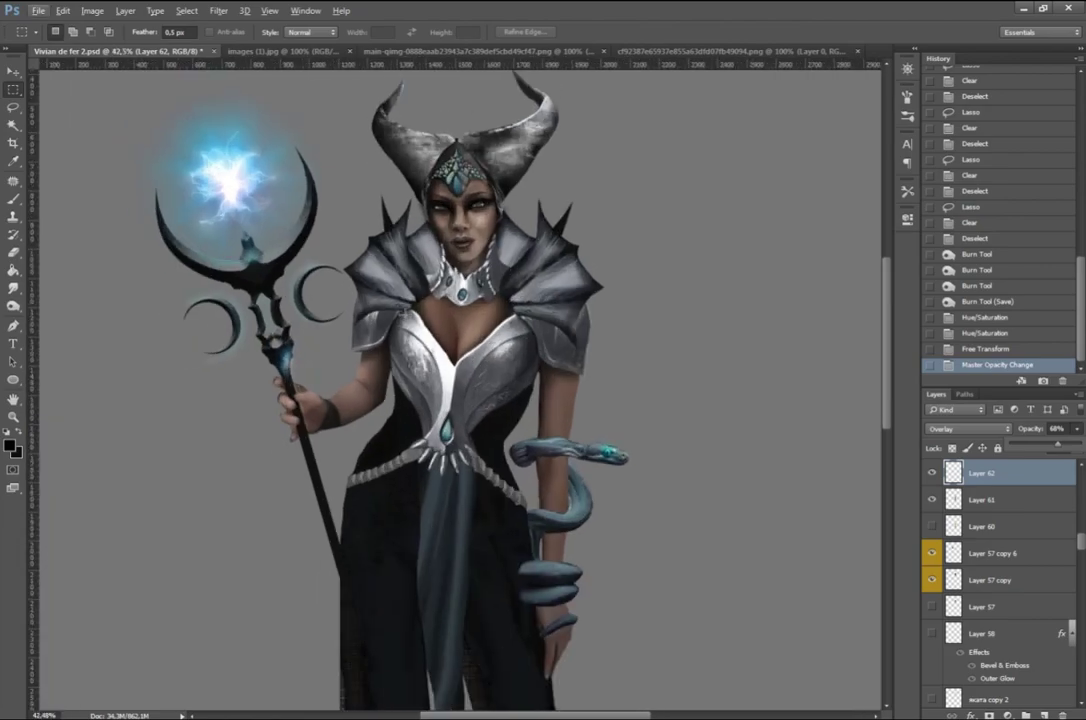
scroll(565, 431, down, 5)
scroll(629, 427, down, 3)
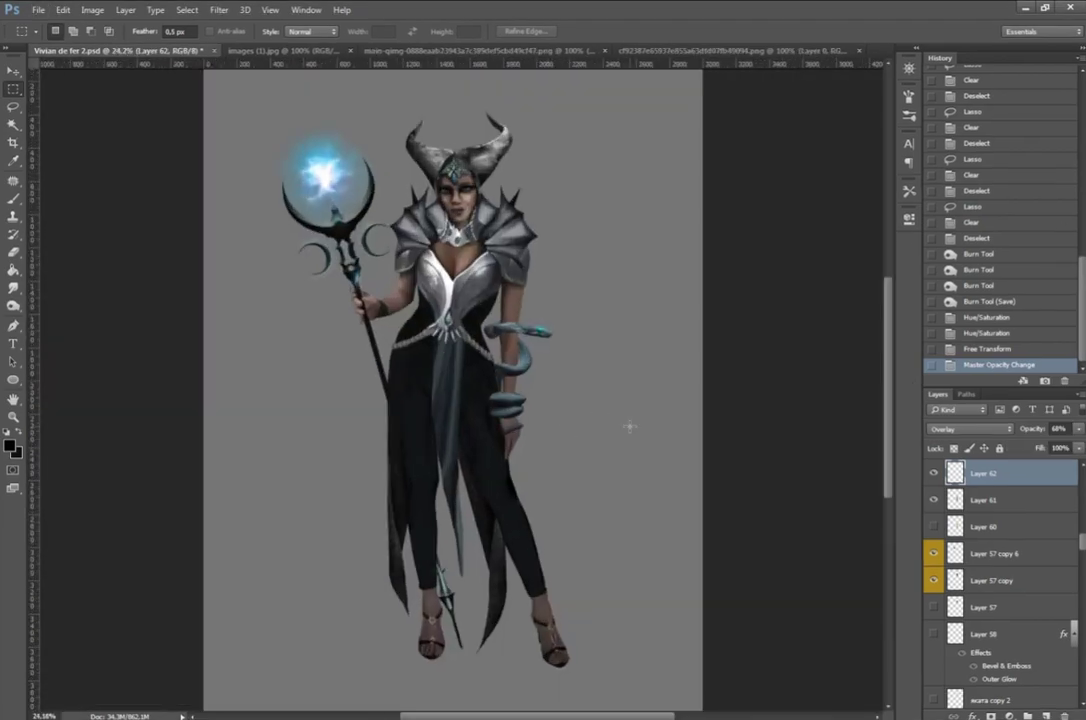
scroll(490, 280, up, 3)
scroll(490, 280, up, 2)
scroll(543, 381, down, 5)
scroll(543, 381, up, 1)
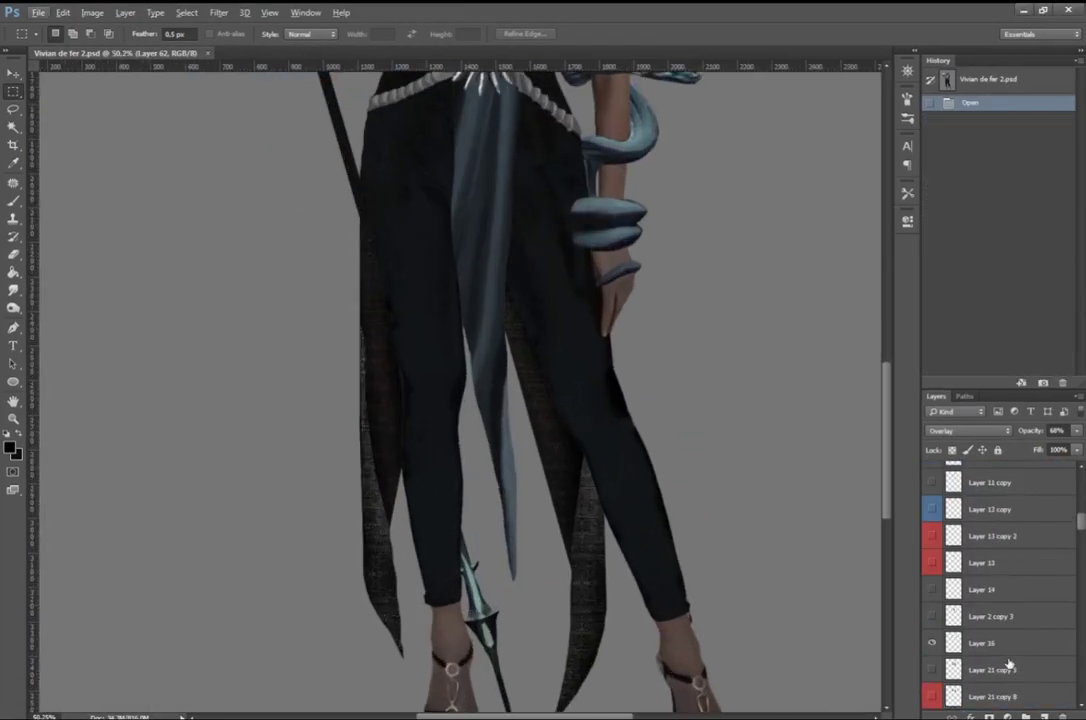
Step: Add a new named boot layer and set a blue brush colour
key(ctrl+shift+alt+n)
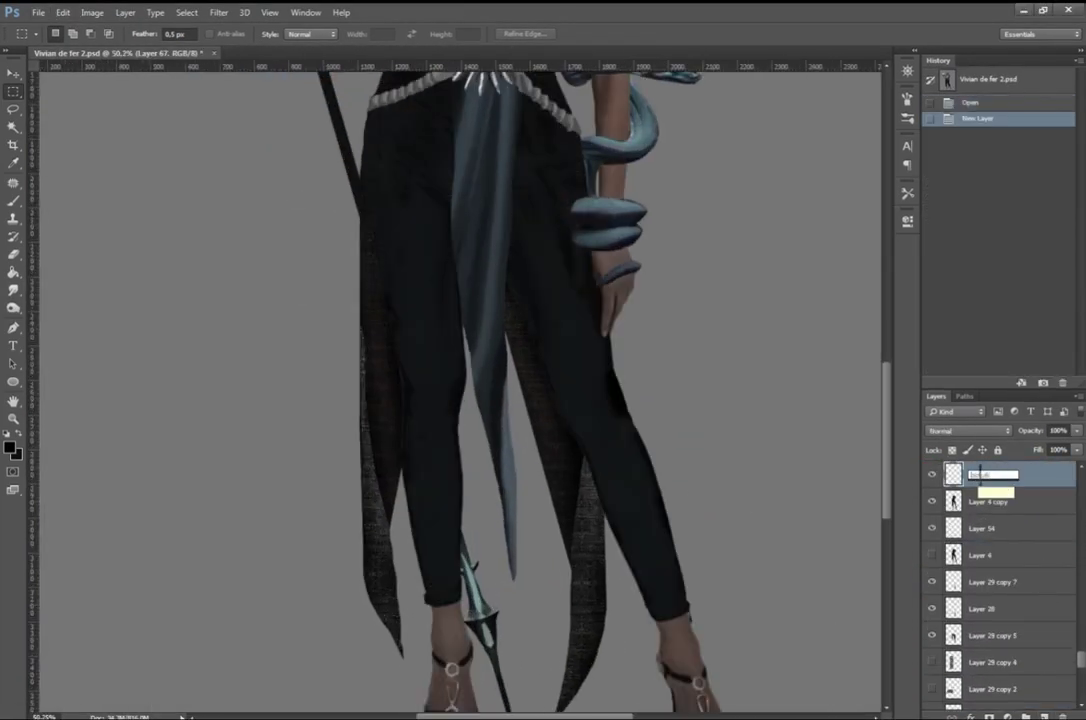
key(Return)
scroll(589, 393, down, 3)
scroll(589, 393, down, 2)
key(b)
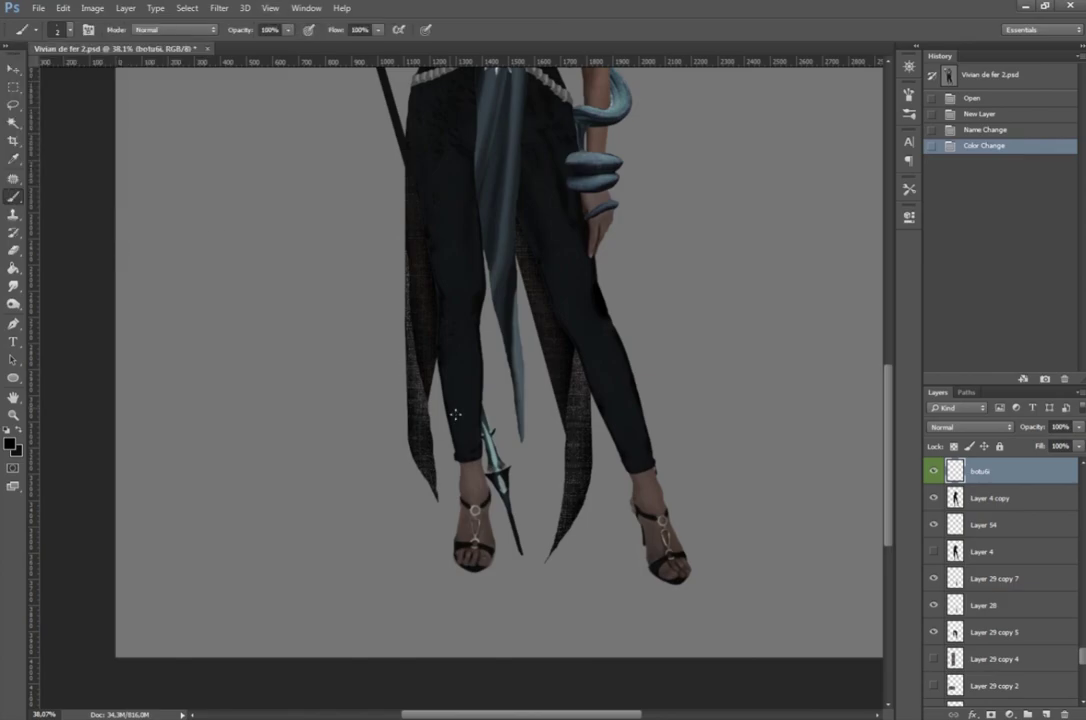
click(10, 443)
click(788, 133)
click(960, 85)
Step: Rotate the copied diamond to fit the right shin and commit its placement
scroll(418, 298, up, 2)
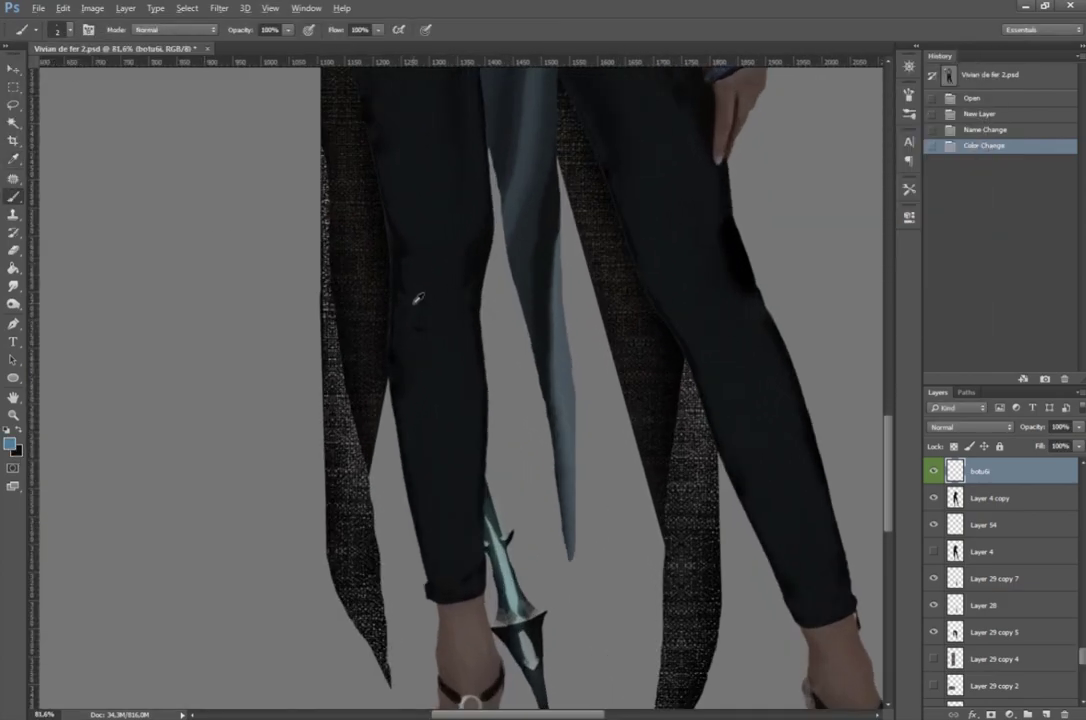
scroll(418, 298, down, 5)
scroll(491, 212, up, 6)
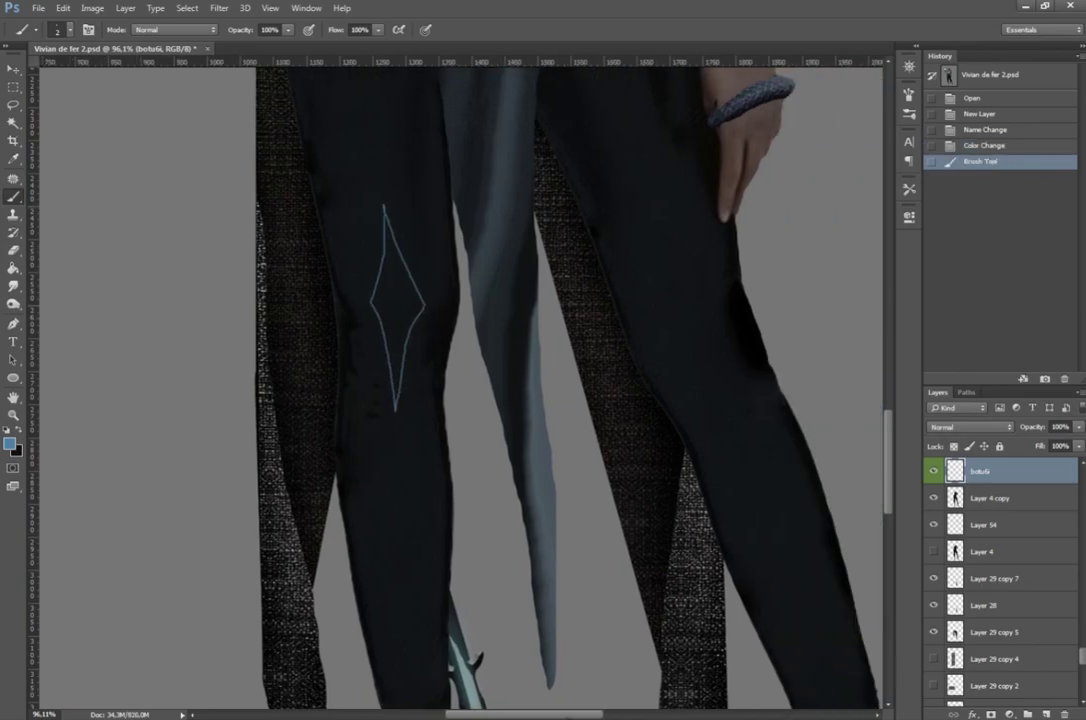
scroll(558, 573, down, 1)
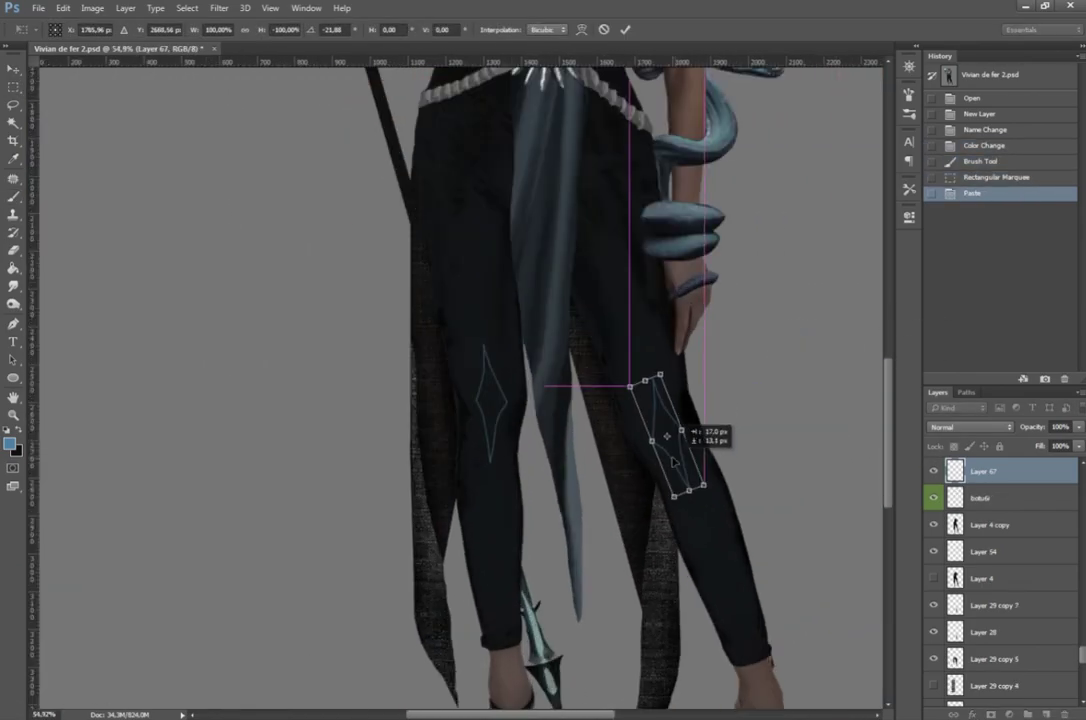
drag(727, 438, 801, 487)
scroll(460, 380, down, 3)
key(Return)
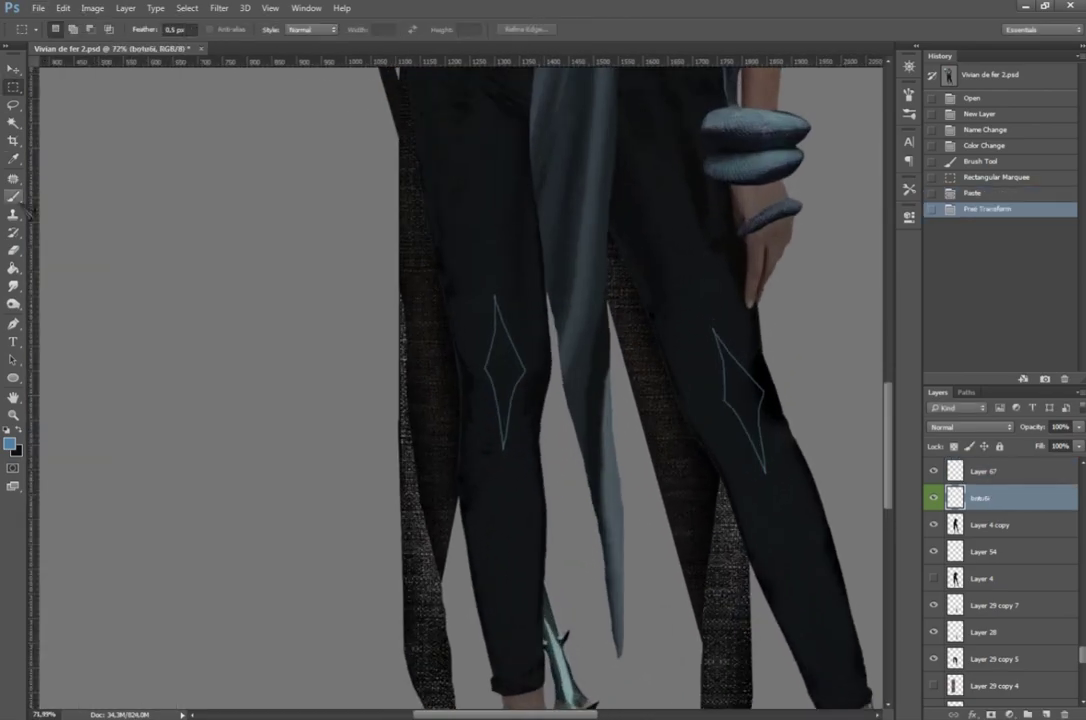
Step: Paint wing strokes and the curved boot edge at the left knee, undoing a wavy shin stroke
key(b)
scroll(540, 380, up, 2)
drag(427, 318, 475, 348)
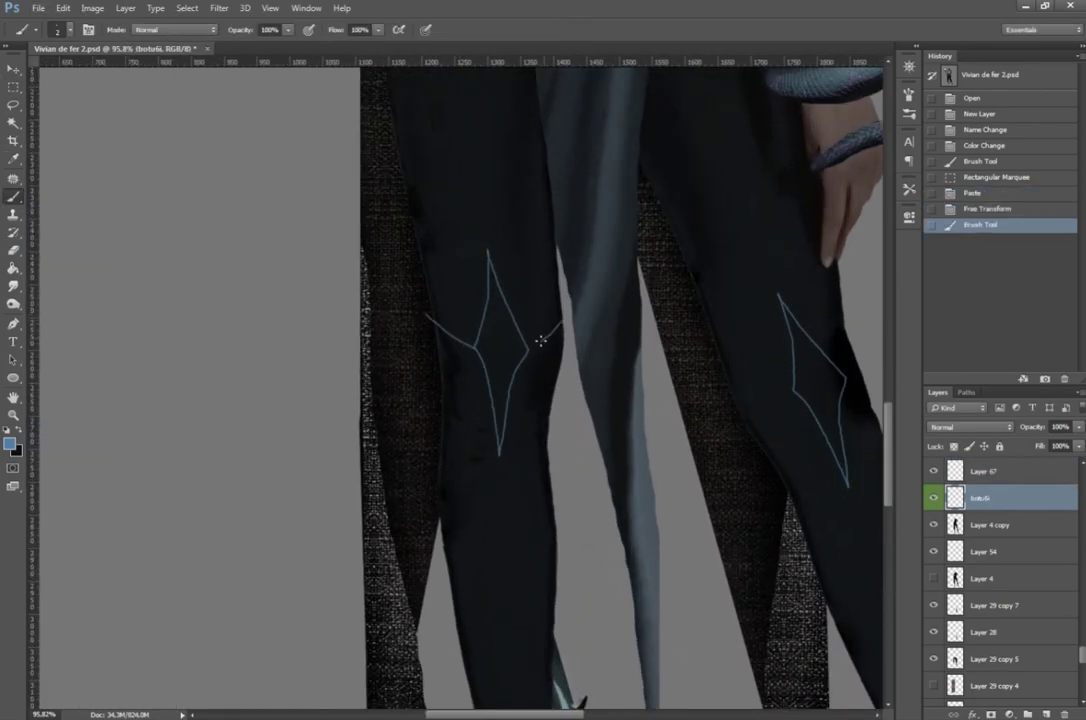
drag(560, 322, 525, 352)
drag(428, 334, 426, 460)
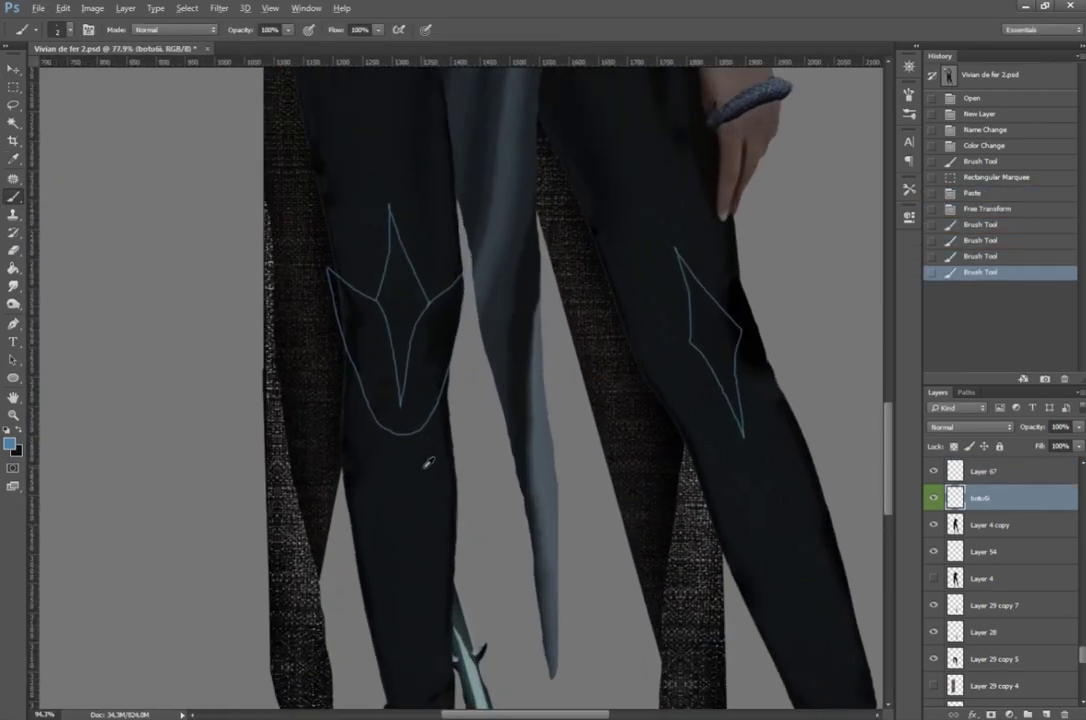
scroll(426, 460, up, 3)
click(313, 146)
scroll(626, 426, down, 3)
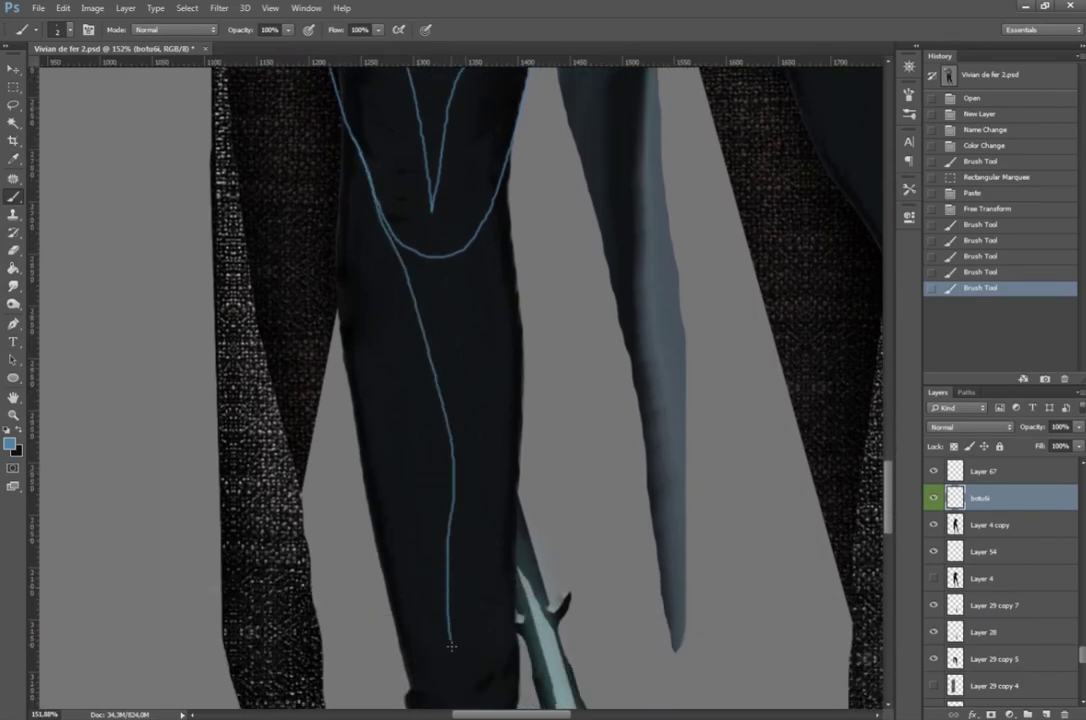
key(ctrl+z)
scroll(451, 647, down, 2)
Step: Outline a straight shin panel running from the knee down the shin
click(398, 160)
shift+click(463, 621)
shift+click(478, 621)
shift+click(476, 157)
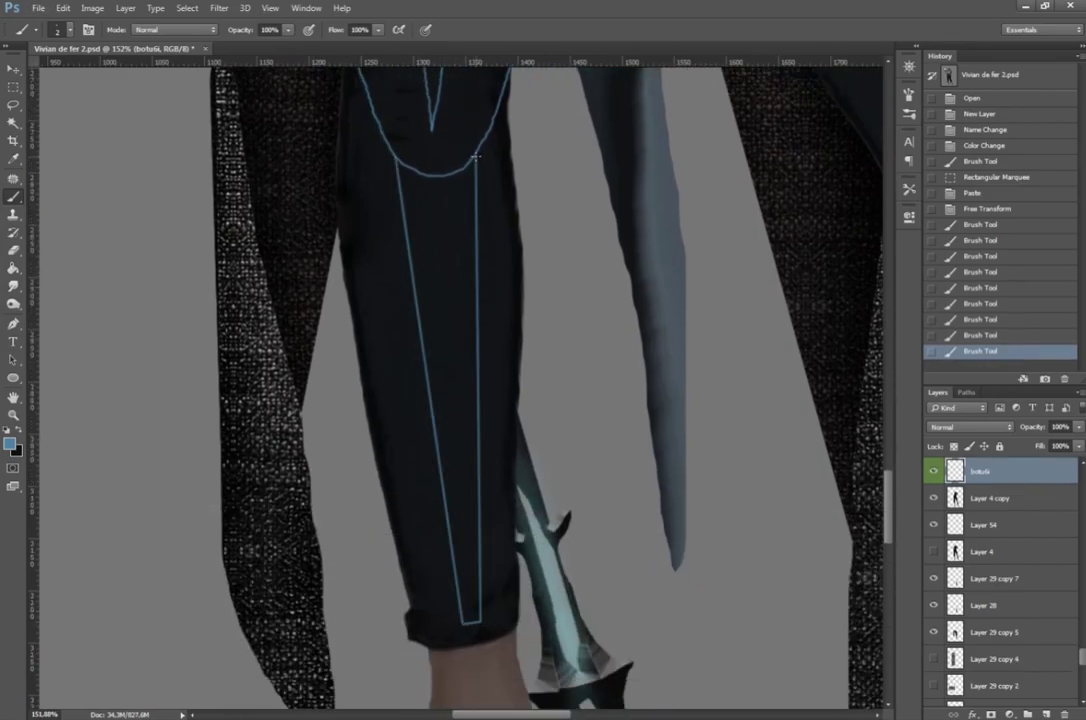
scroll(477, 150, up, 5)
Step: Erase the upper knee outline with a rectangular selection
key(m)
drag(303, 102, 764, 327)
key(Delete)
key(ctrl+d)
key(b)
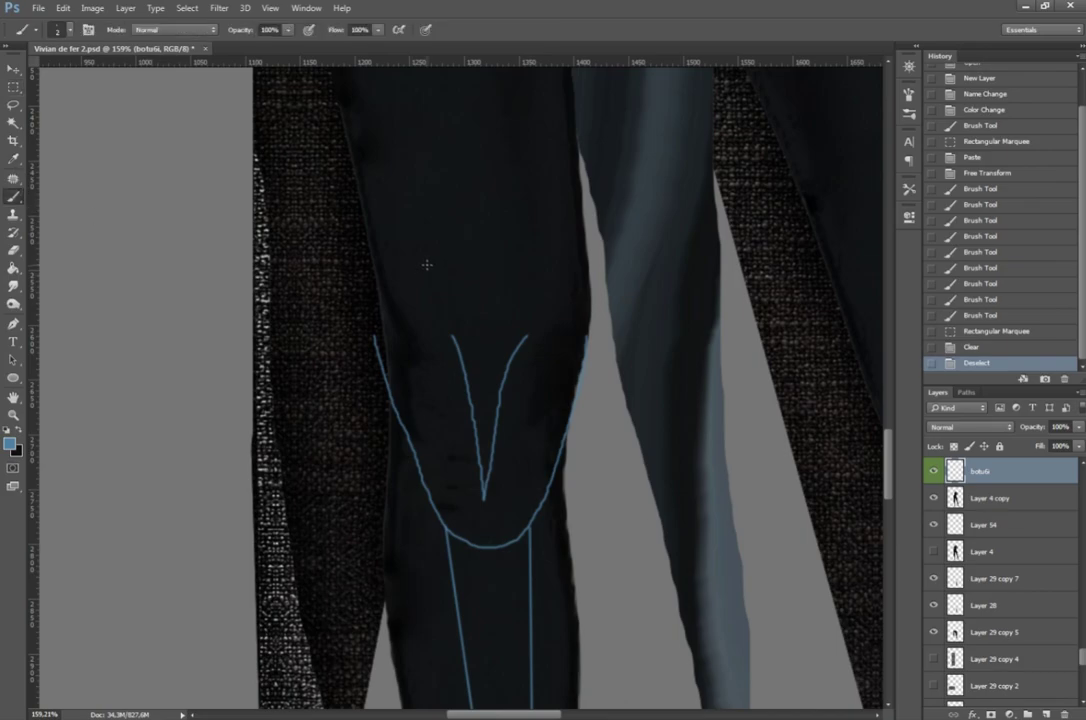
Step: Draw the boot's notched top edge above the knee
shift+click(464, 297)
shift+click(516, 296)
shift+click(538, 240)
shift+click(597, 241)
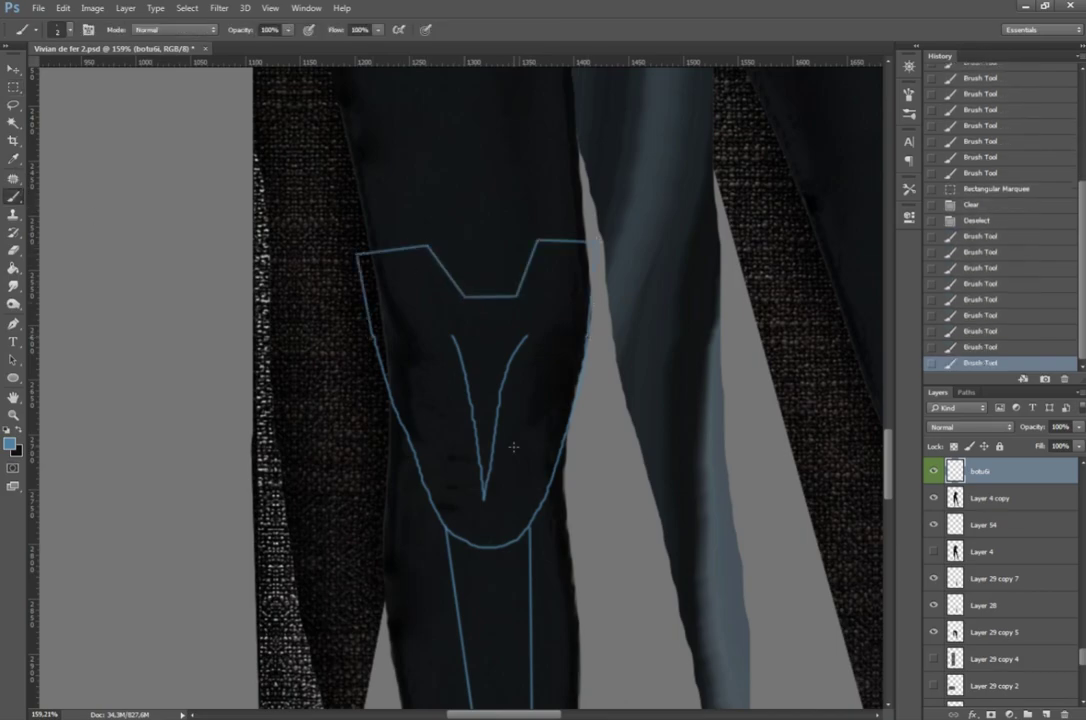
scroll(537, 238, down, 3)
scroll(500, 660, up, 3)
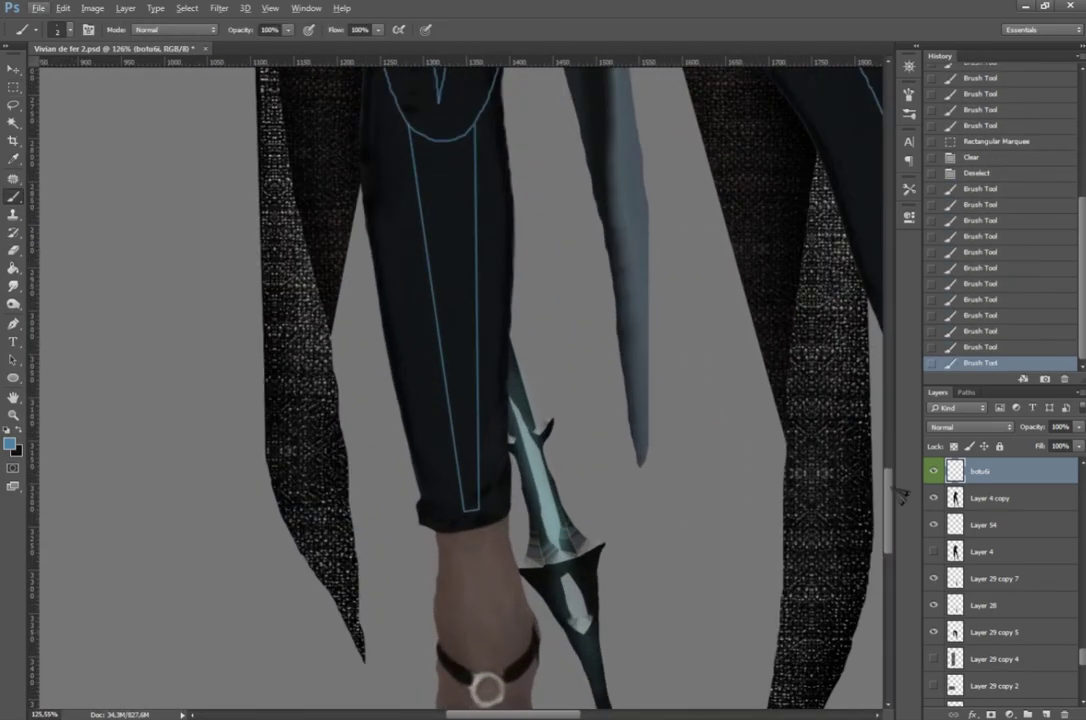
scroll(415, 528, down, 5)
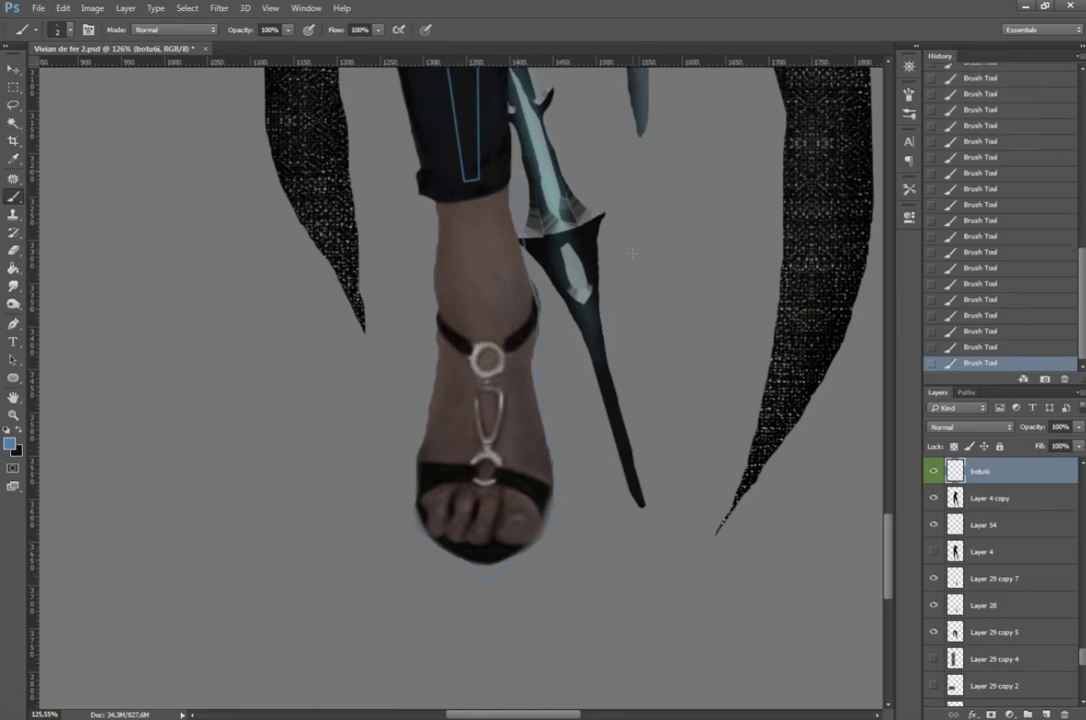
Step: Turn the boot outline white using Hue/Saturation
click(92, 8)
click(291, 118)
key(Return)
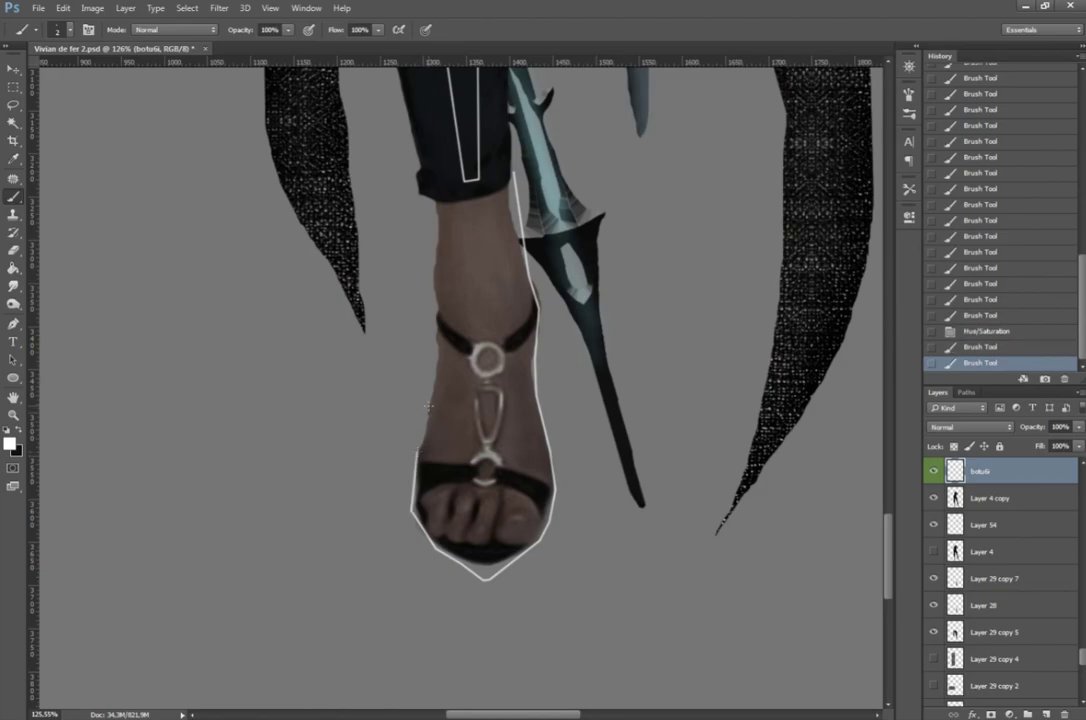
scroll(430, 626, up, 5)
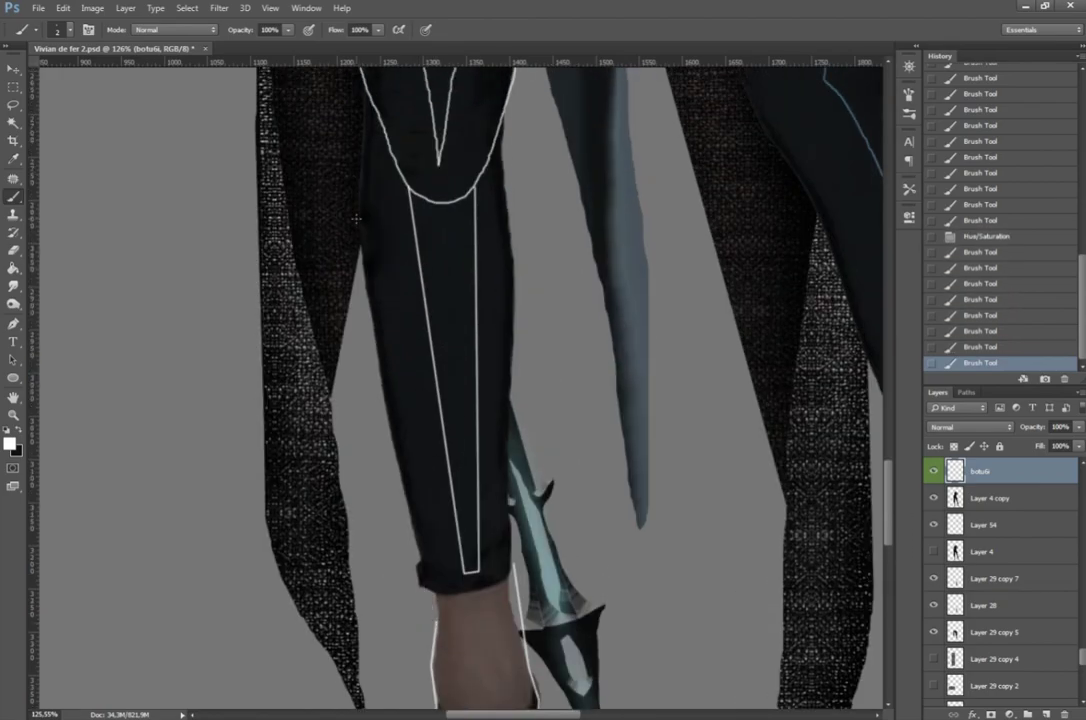
scroll(510, 240, up, 3)
scroll(400, 300, up, 1)
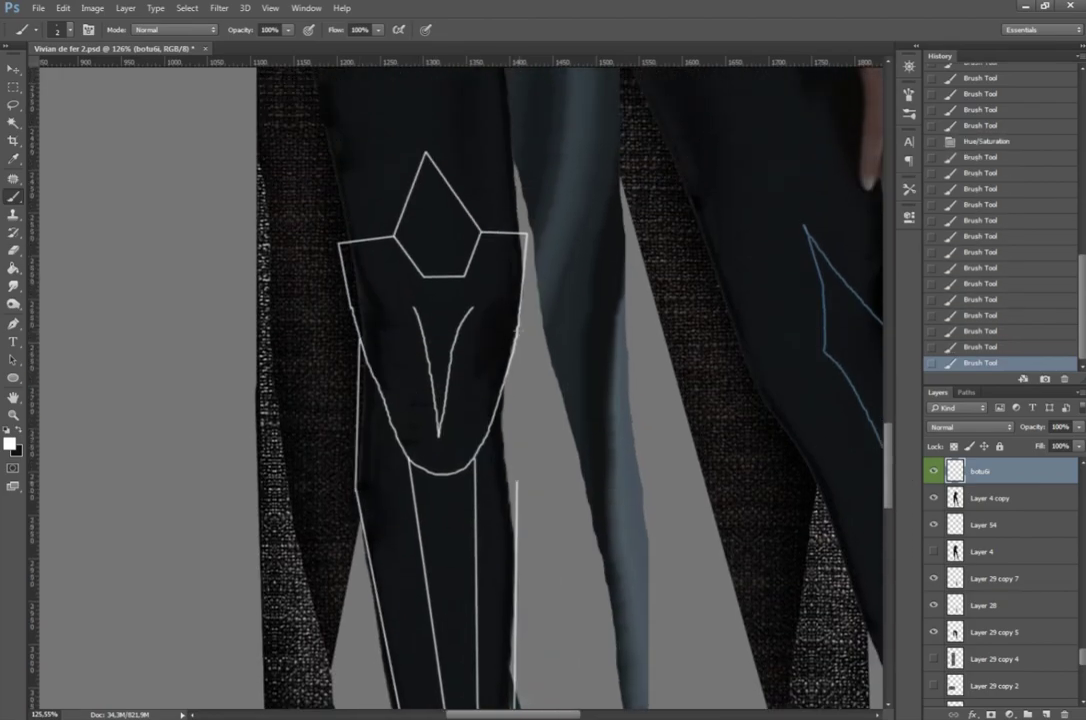
scroll(456, 600, down, 5)
scroll(456, 655, up, 3)
scroll(440, 650, up, 1)
scroll(433, 612, up, 1)
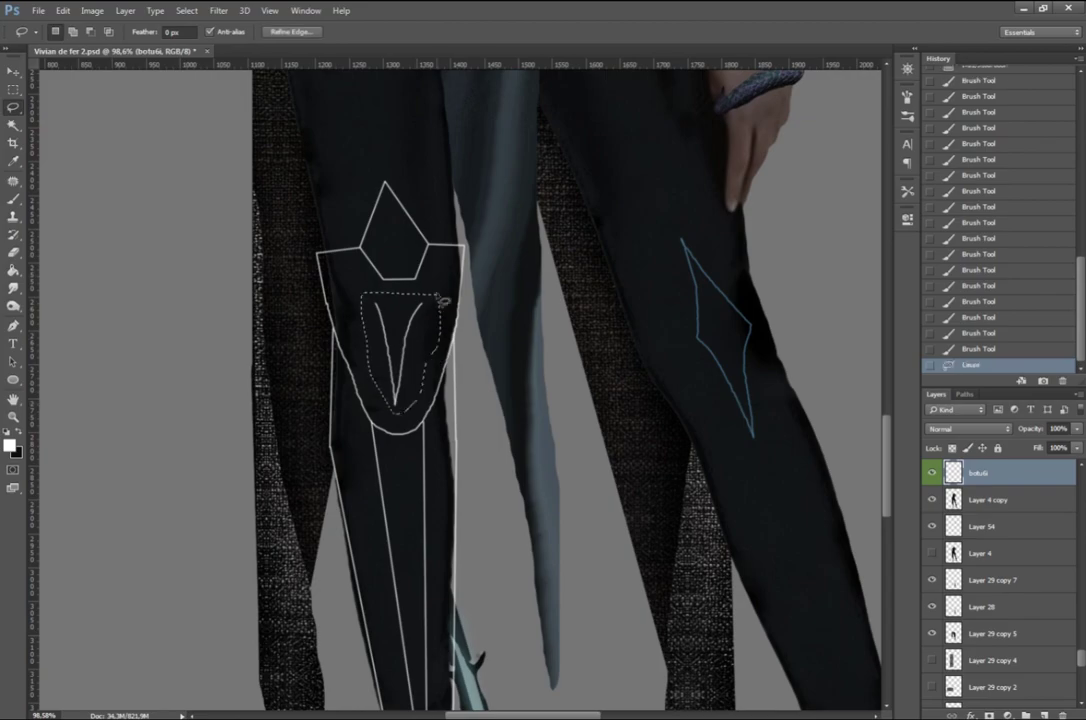
Step: Redraw the knee strap outline and delete the extra layer above the boot lines
click(952, 350)
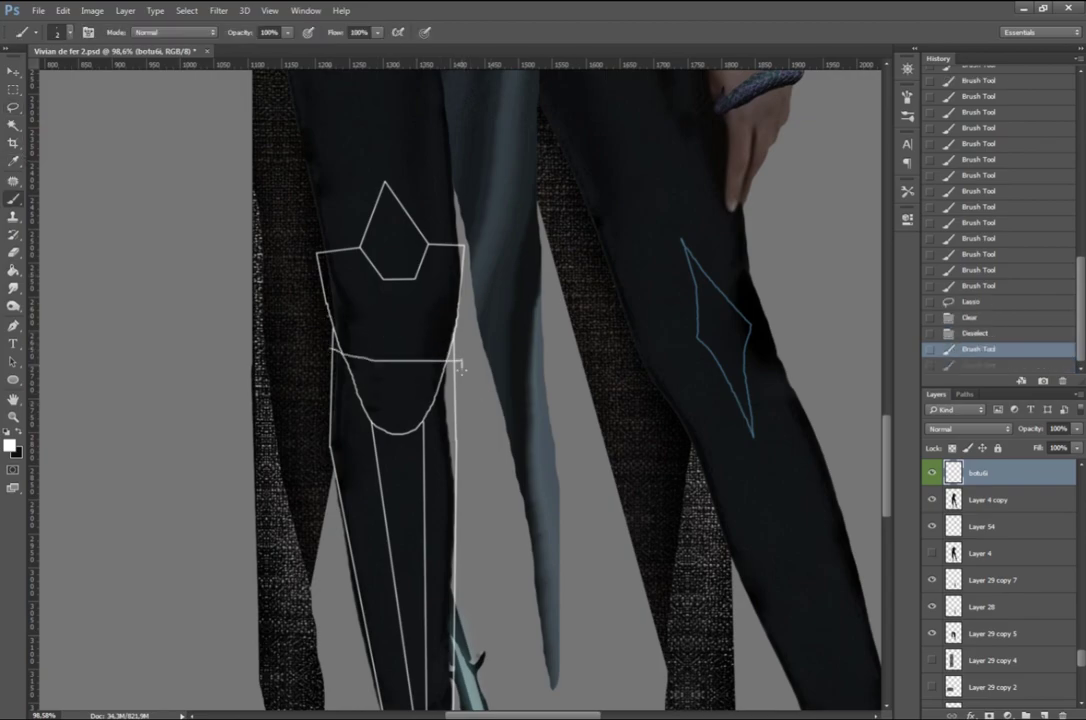
drag(326, 352, 465, 353)
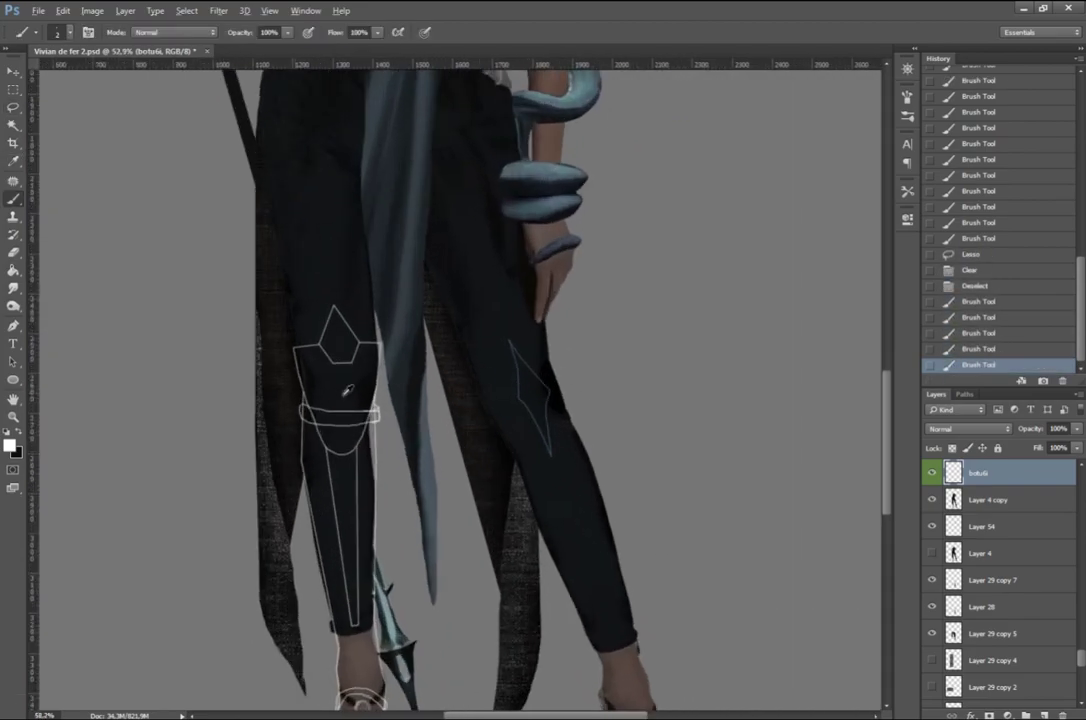
key(ctrl+z)
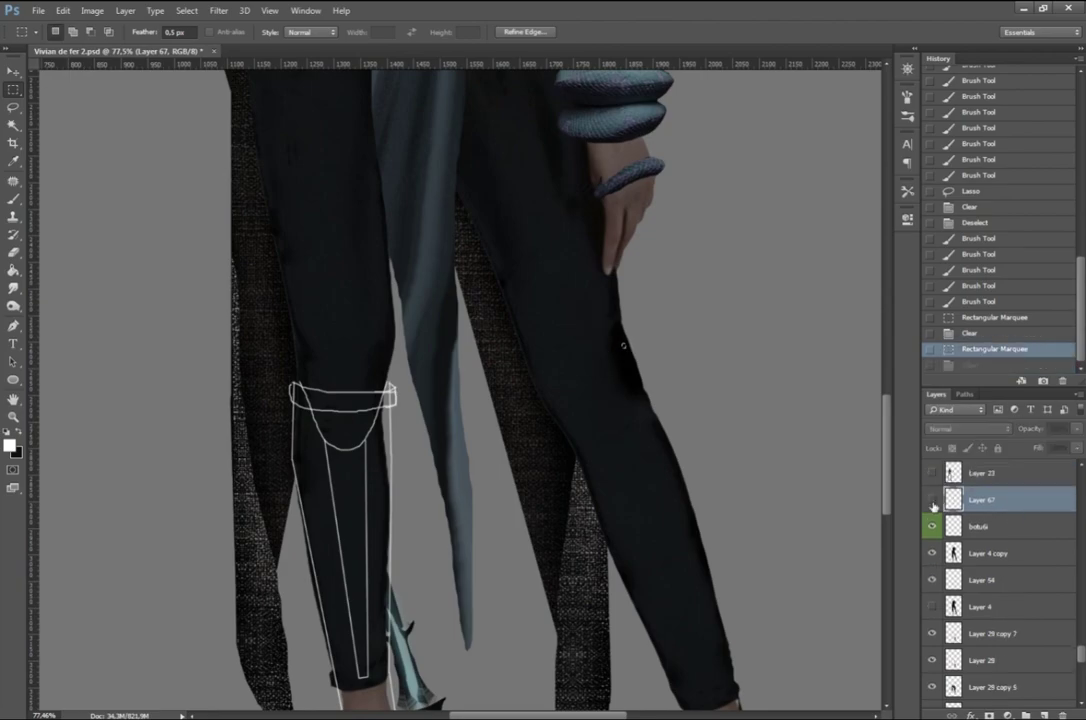
key(ctrl+d)
key(Delete)
scroll(358, 343, up, 1)
scroll(358, 343, down, 1)
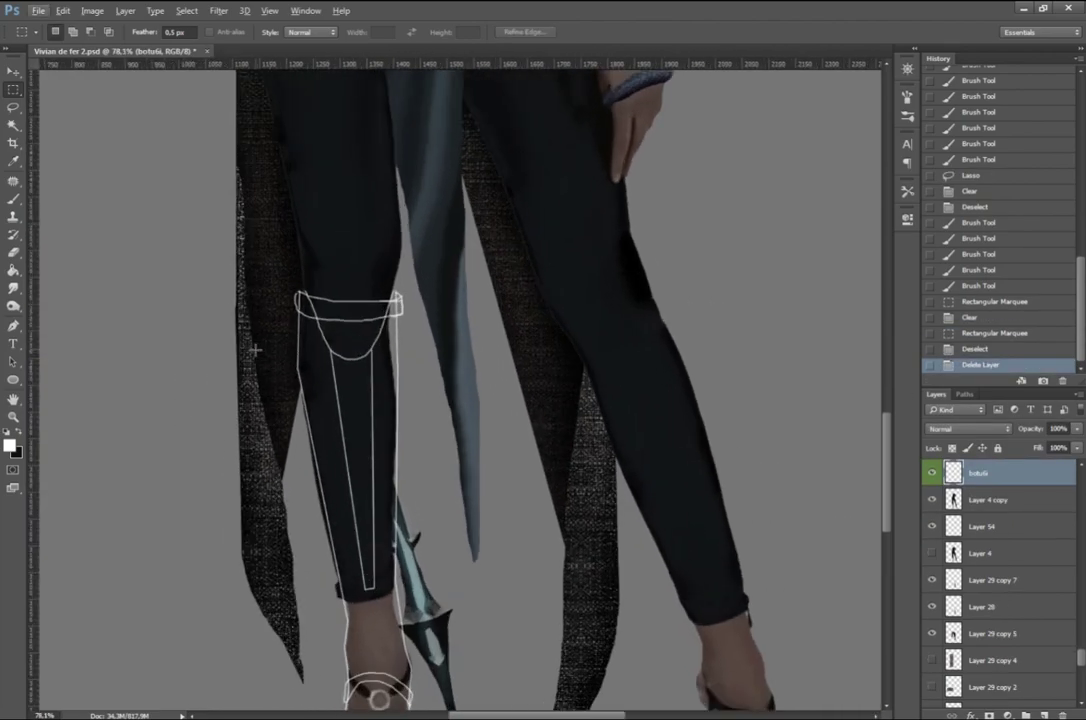
Step: Remove the stray diamond knee lines with a Polygonal Lasso selection
key(b)
scroll(393, 491, up, 5)
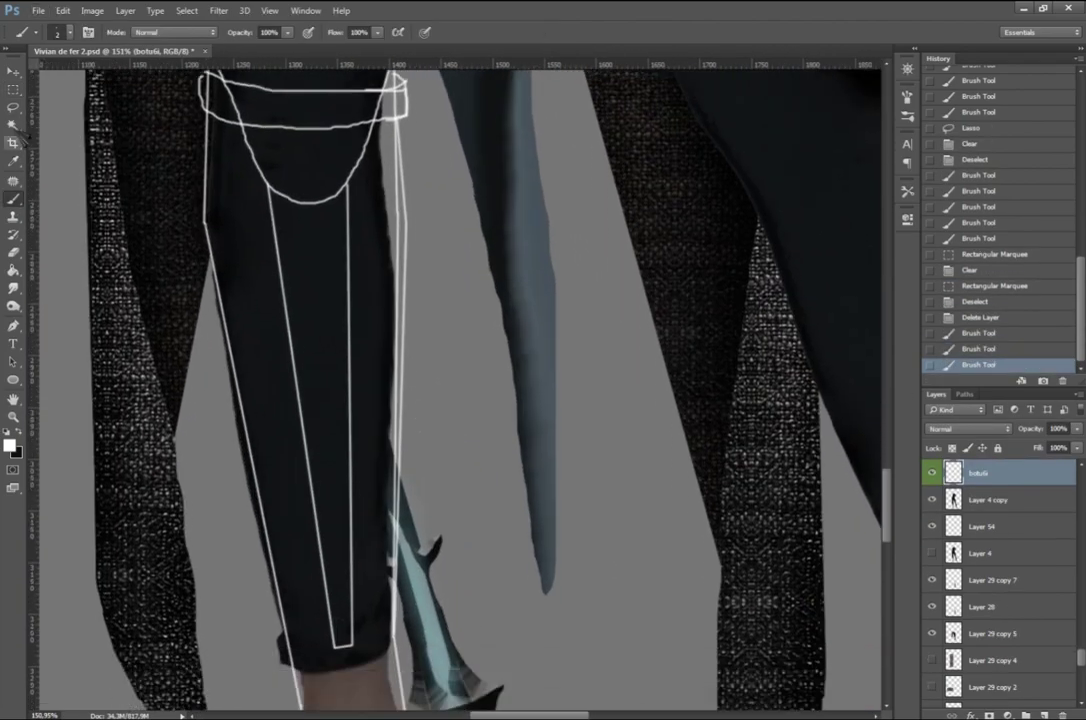
key(l)
double_click(352, 541)
key(Delete)
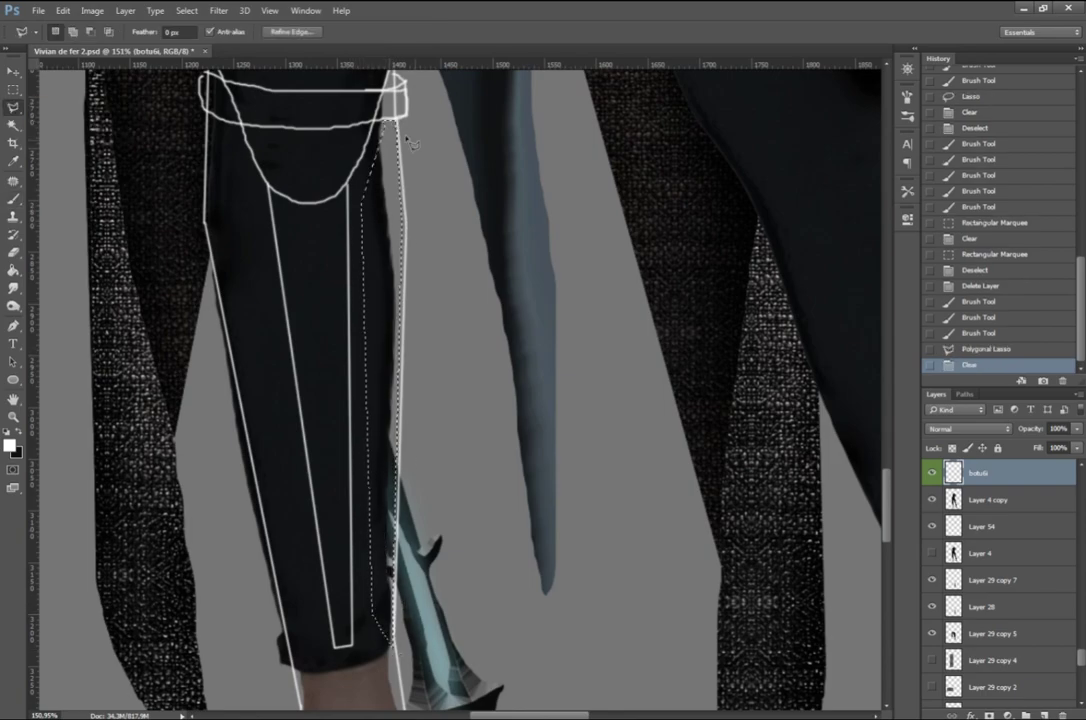
scroll(403, 165, up, 3)
key(ctrl+d)
Step: Touch up the knee band's right end and lower curve, then zoom out to the whole boot
key(b)
mouse_move(388, 155)
mouse_down()
mouse_move(381, 200)
mouse_move(390, 160)
mouse_up()
drag(365, 225, 355, 245)
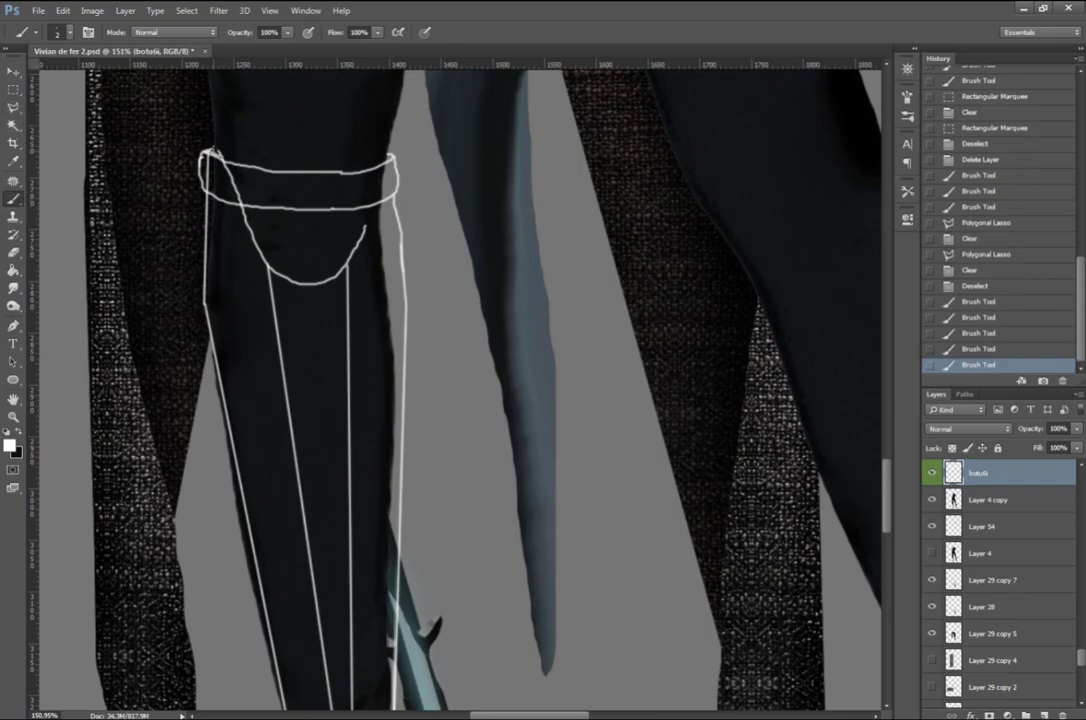
click(185, 131)
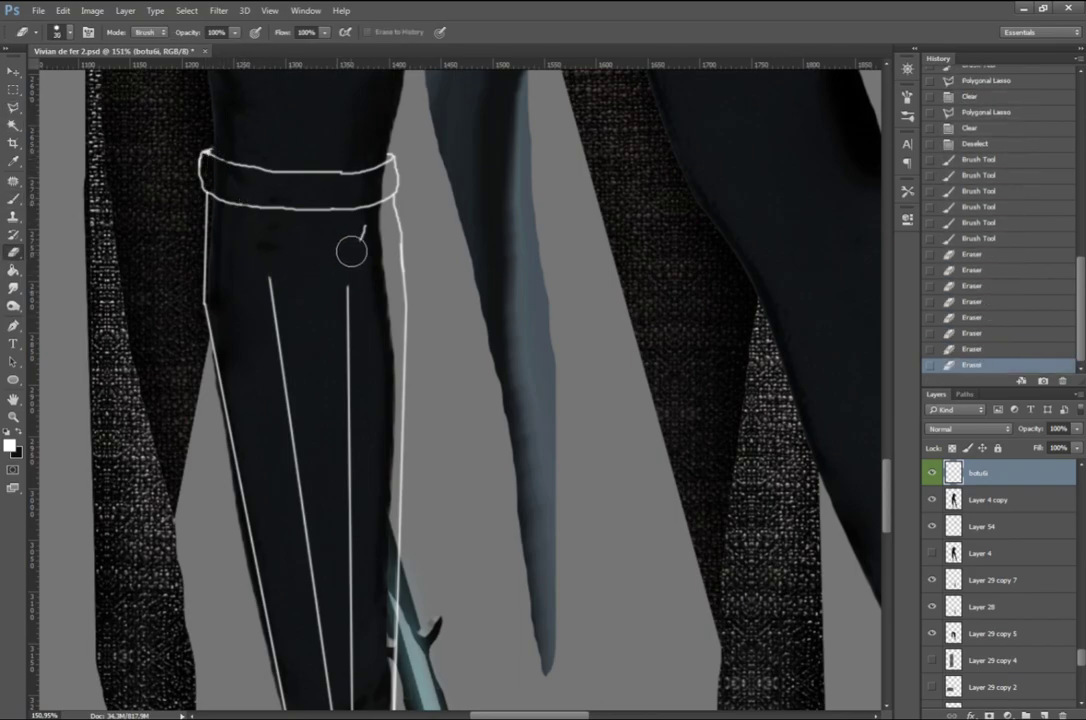
key(ctrl+minus)
key(ctrl+minus)
Step: Fill the boot area with a light blue-grey using a Magic Wand inverse selection
key(w)
click(460, 200)
click(1044, 716)
click(10, 445)
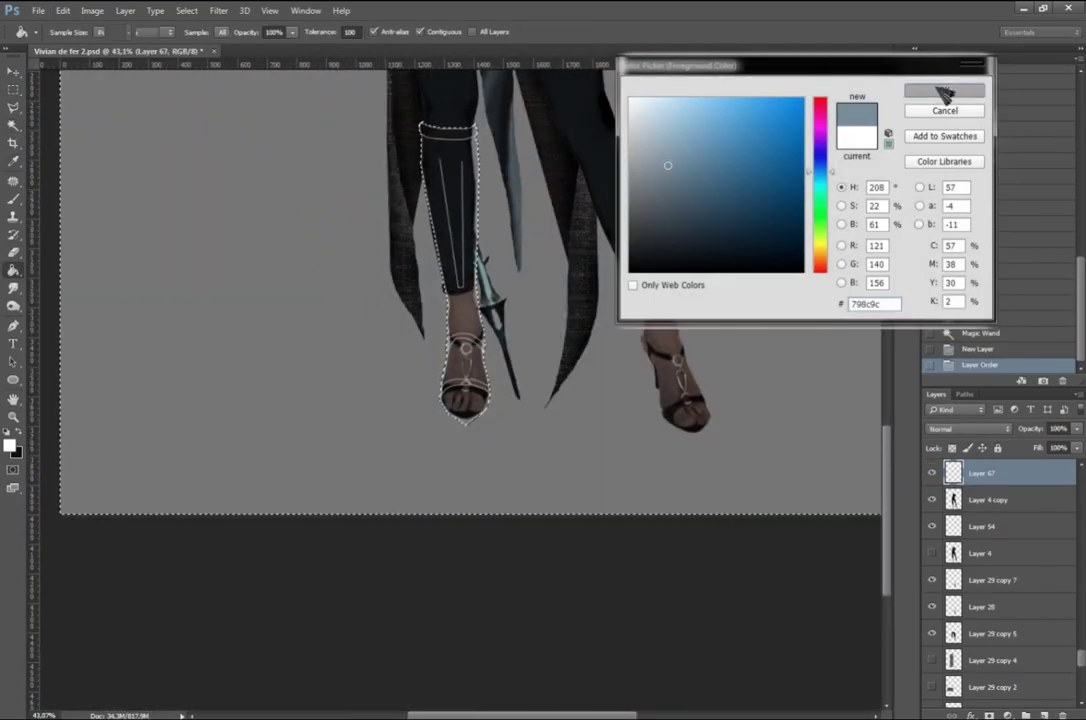
click(944, 92)
right_click(487, 175)
click(545, 201)
click(455, 250)
key(ctrl+d)
Step: Darken the boot fill to slate blue and return to a white brush on the line-art layer
scroll(421, 610, up, 2)
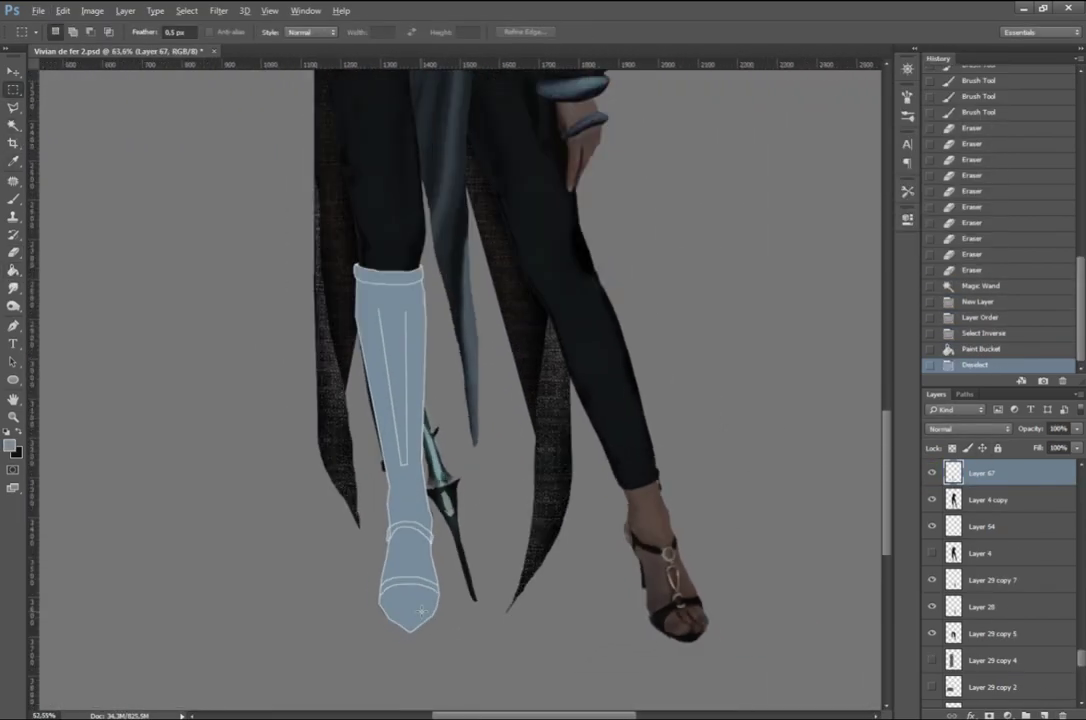
scroll(421, 610, down, 2)
scroll(421, 610, up, 2)
key(ctrl+u)
key(Return)
scroll(1044, 497, up, 1)
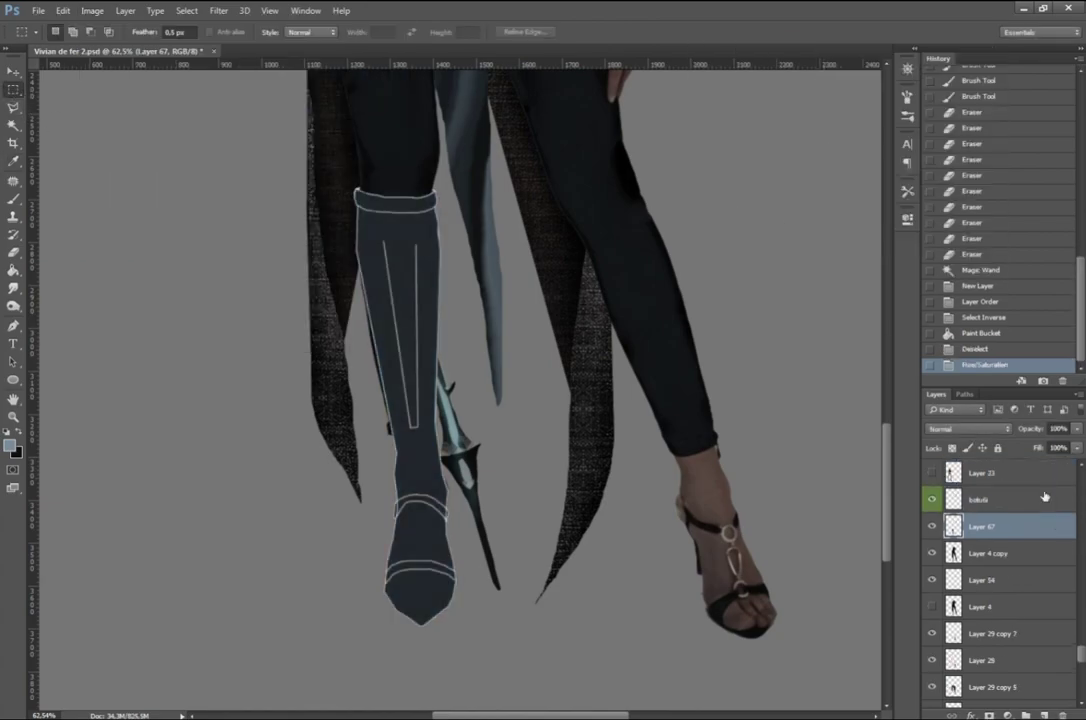
click(1044, 497)
key(b)
key(Return)
scroll(434, 184, up, 3)
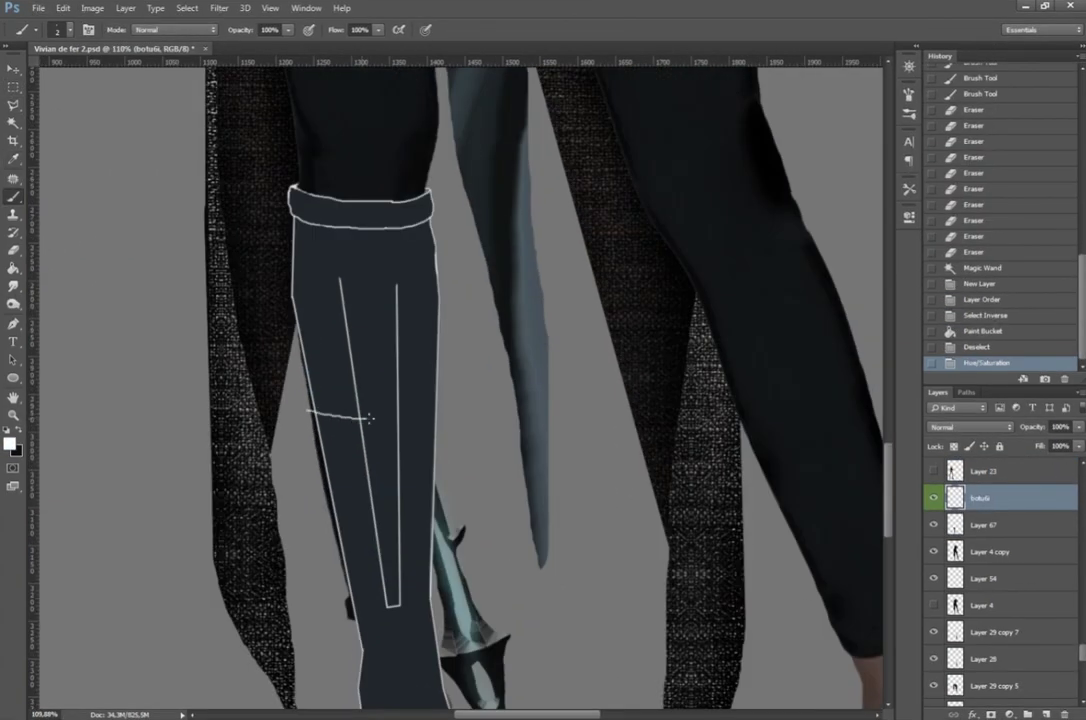
Step: Clear the old lines above the cuff with a Lasso selection
key(l)
scroll(318, 410, up, 4)
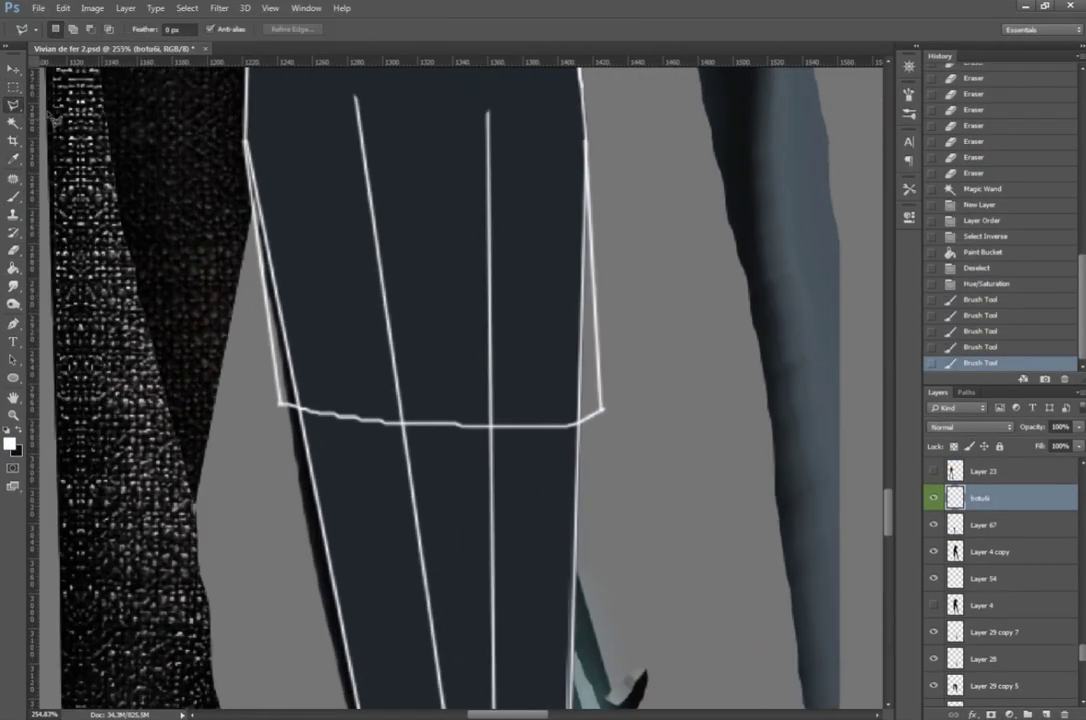
click(587, 138)
key(Delete)
key(ctrl+d)
key(b)
scroll(373, 493, down, 3)
scroll(373, 493, up, 4)
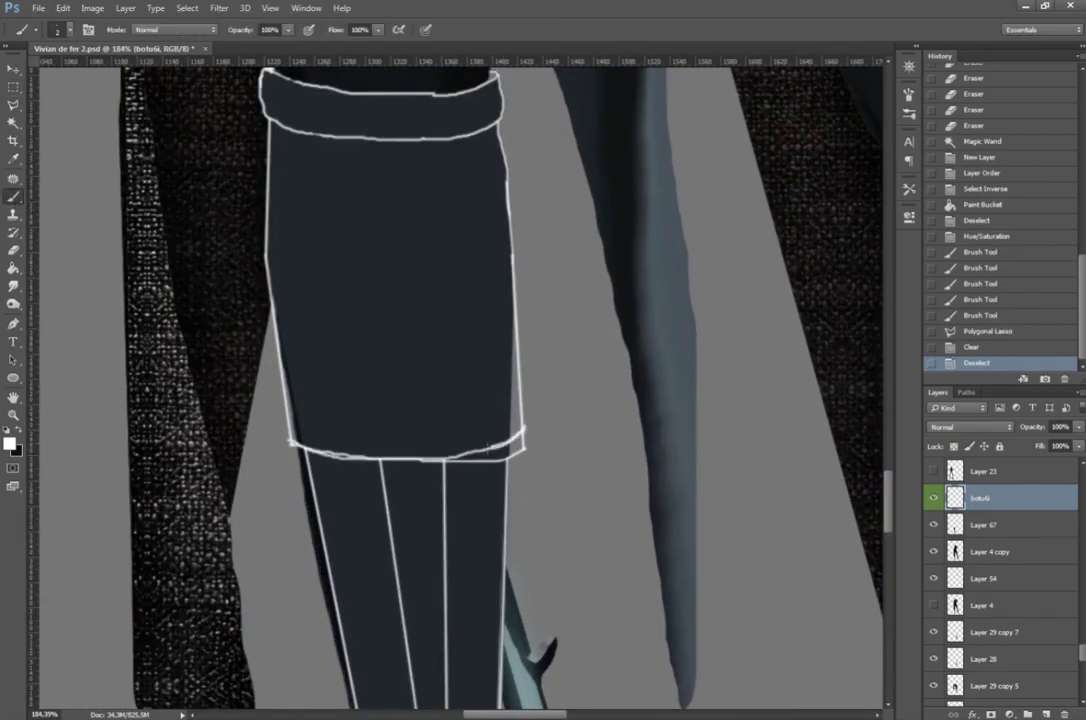
Step: Erase stray white bits along the cuff's right edge
key(e)
drag(519, 390, 520, 420)
drag(522, 430, 520, 455)
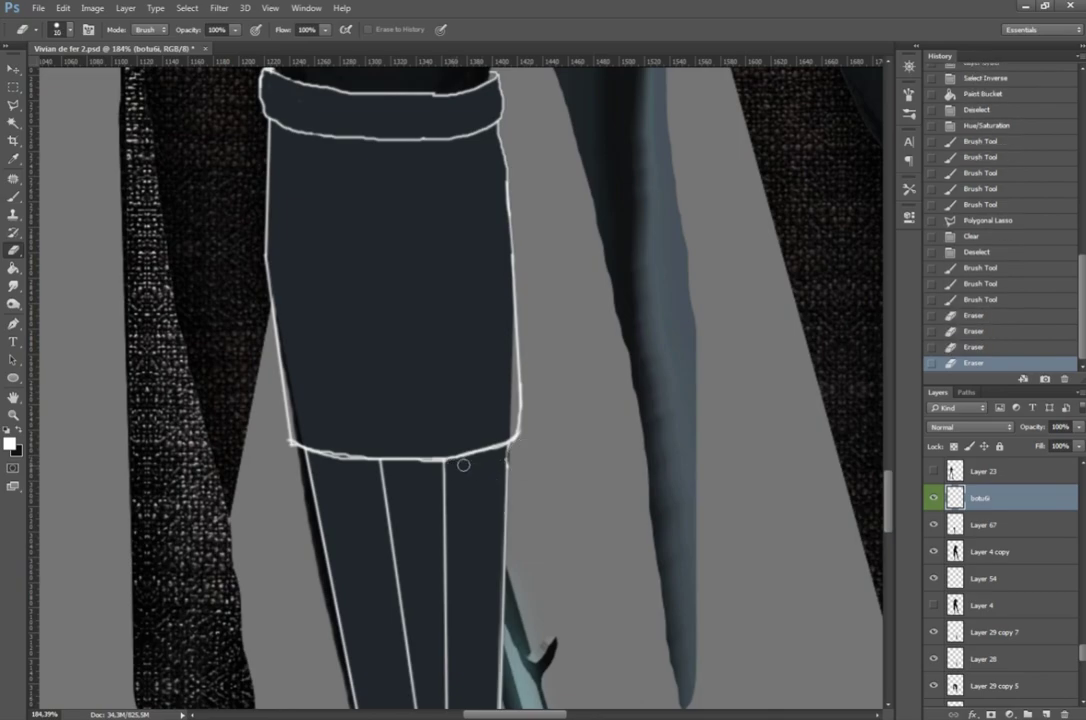
scroll(317, 459, down, 4)
scroll(388, 410, up, 3)
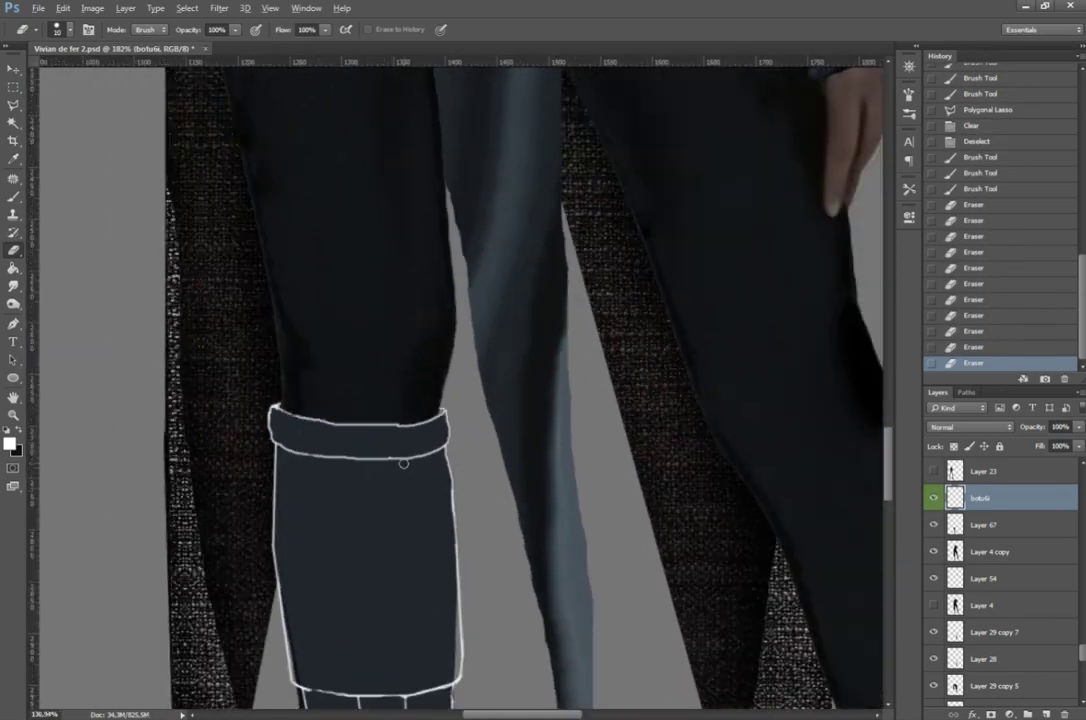
click(14, 196)
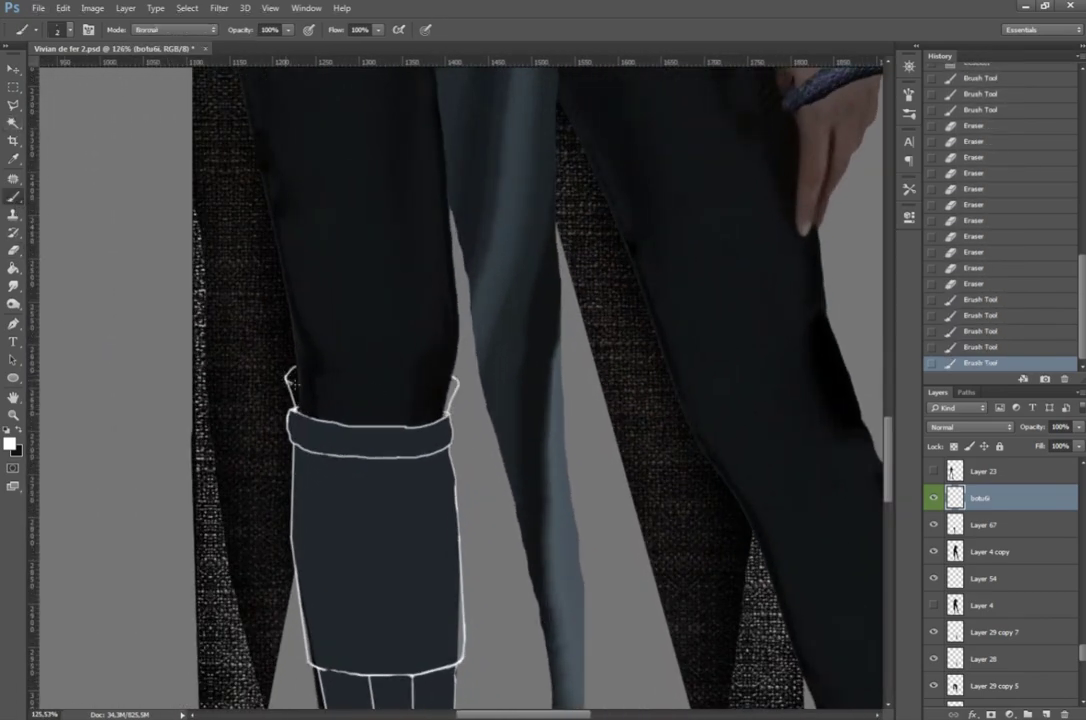
scroll(400, 340, down, 1)
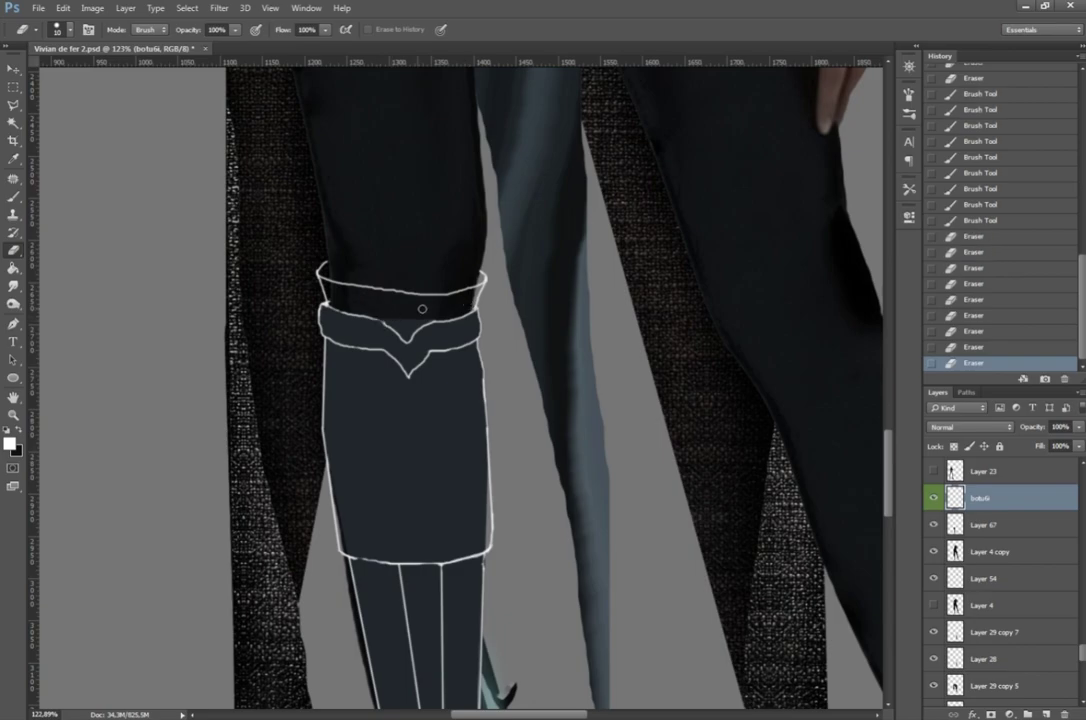
key(e)
scroll(375, 320, down, 3)
scroll(375, 320, up, 4)
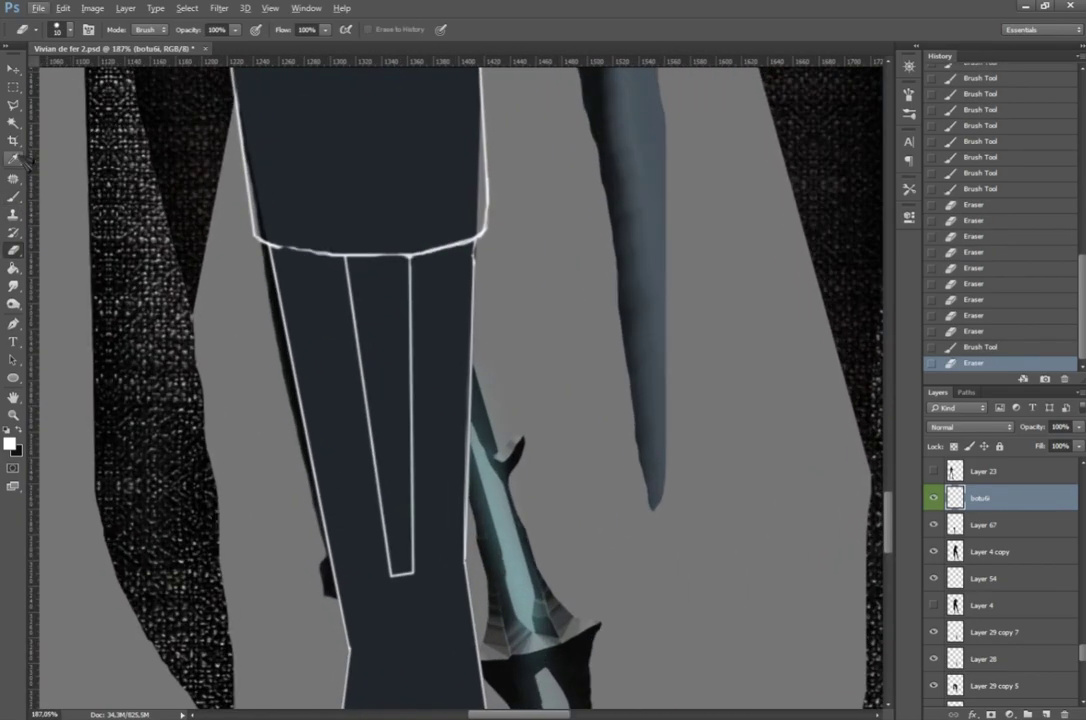
Step: Paint a row of eyelet dots down the boot's front panel below the cuff
click(14, 197)
click(9, 443)
key(Return)
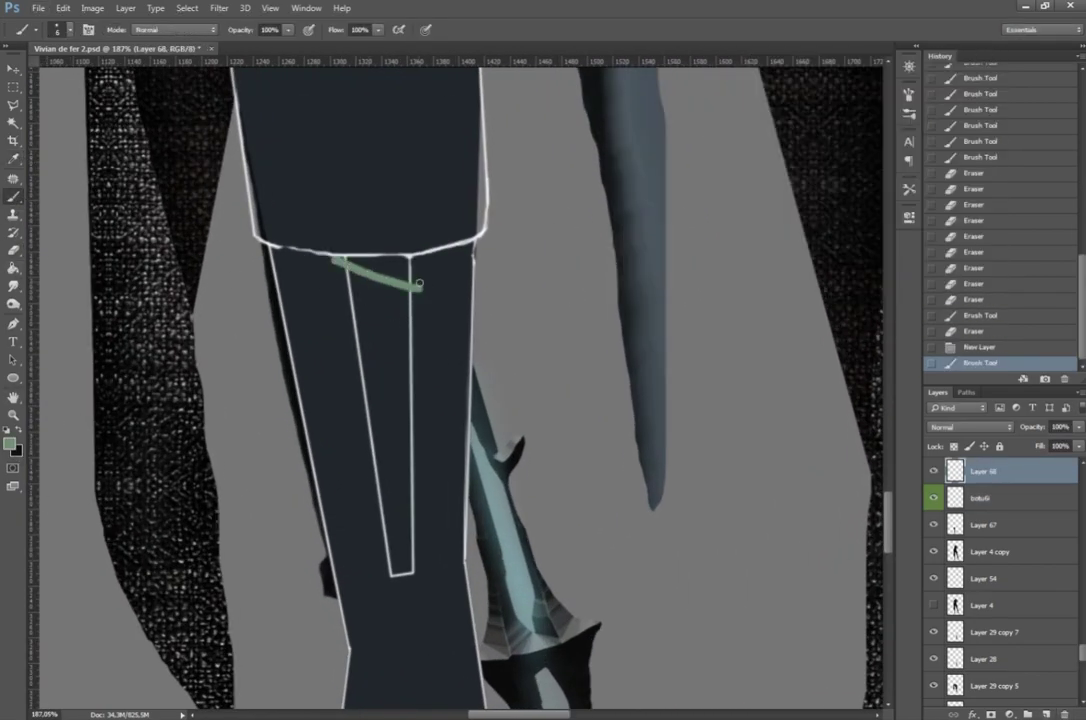
key(ctrl+alt+z)
key(ctrl+alt+z)
key(ctrl+alt+z)
click(336, 262)
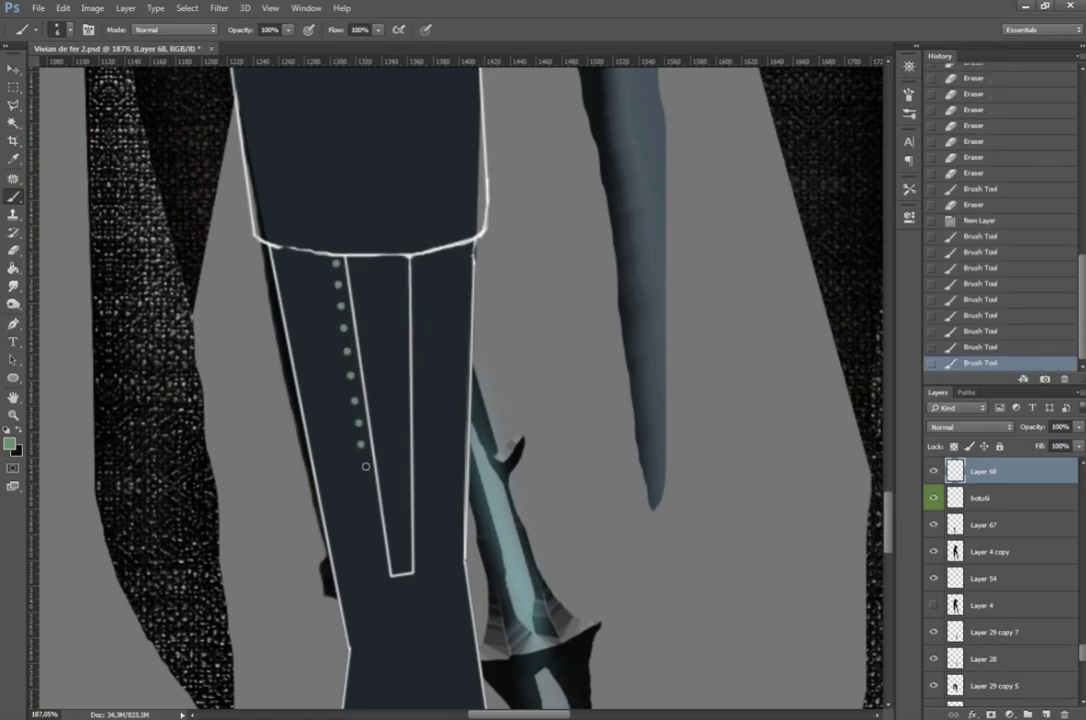
Step: Flip the copied dot row horizontally and rotate it into a second eyelet row on the right strip
key(ctrl+t)
right_click(376, 440)
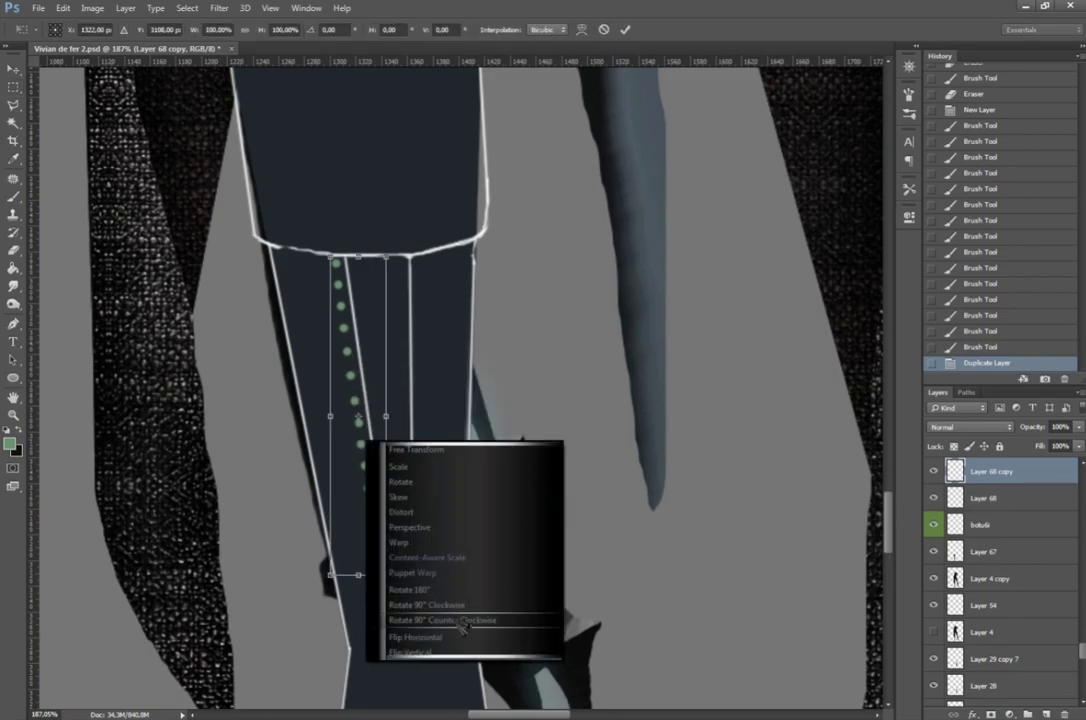
click(424, 654)
drag(500, 560, 517, 521)
key(Return)
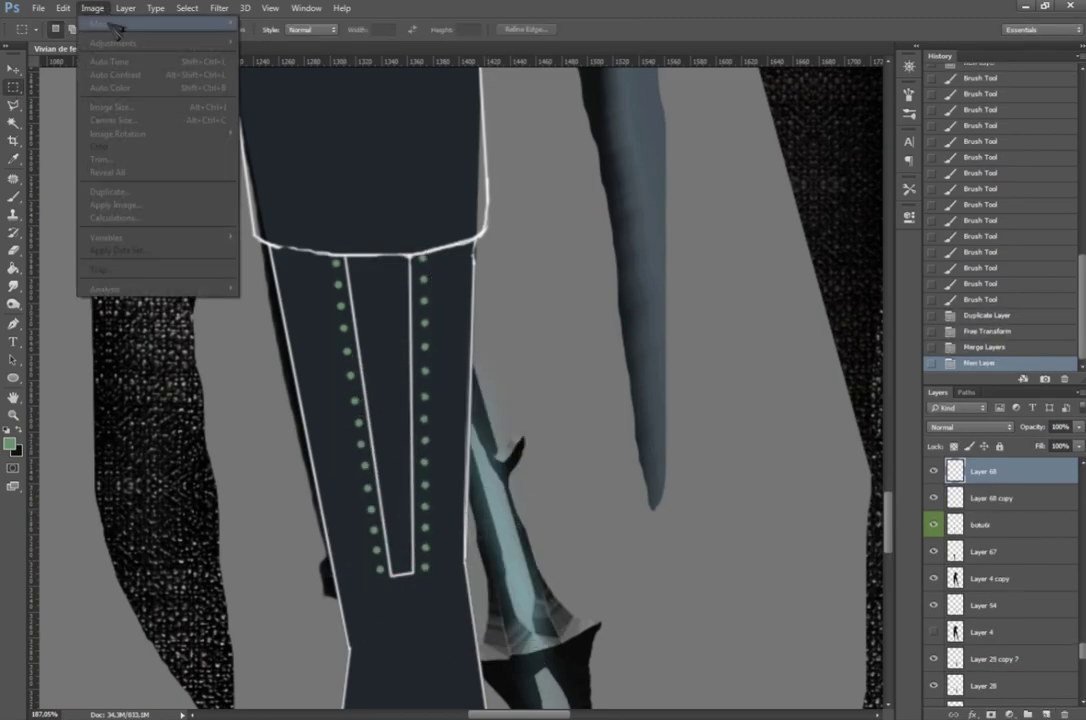
Step: Darken the eyelet dots to black with Hue/Saturation
click(935, 607)
click(935, 607)
key(ctrl+u)
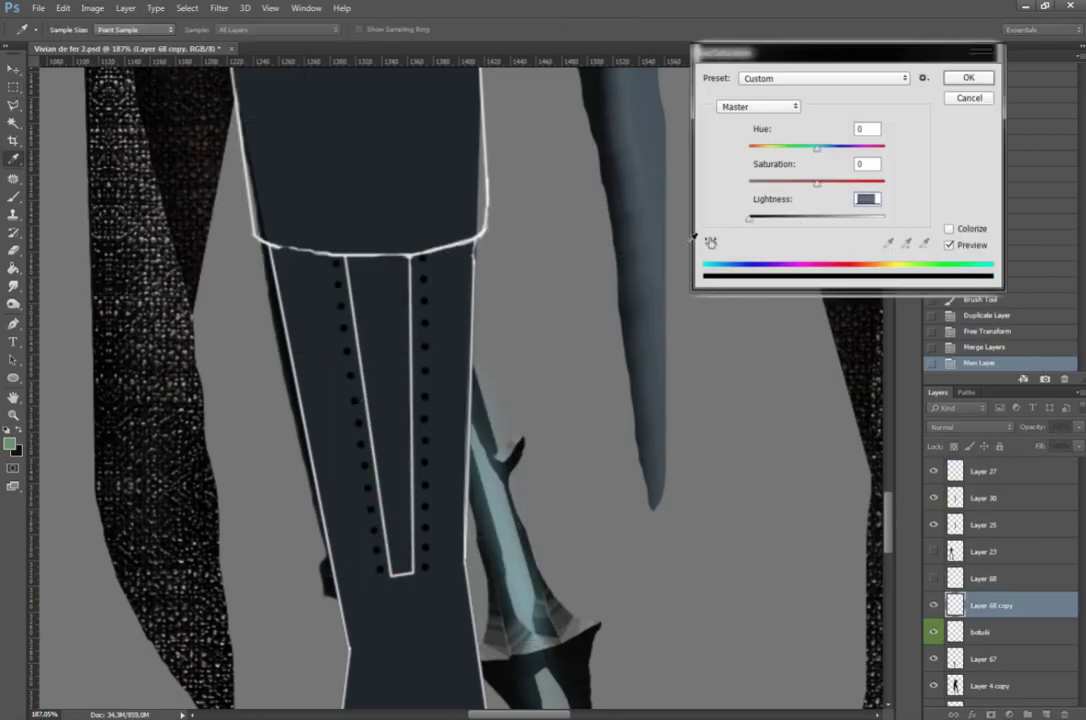
key(Return)
Step: Brush dark grey criss-cross laces between the two eyelet rows
click(930, 92)
key(b)
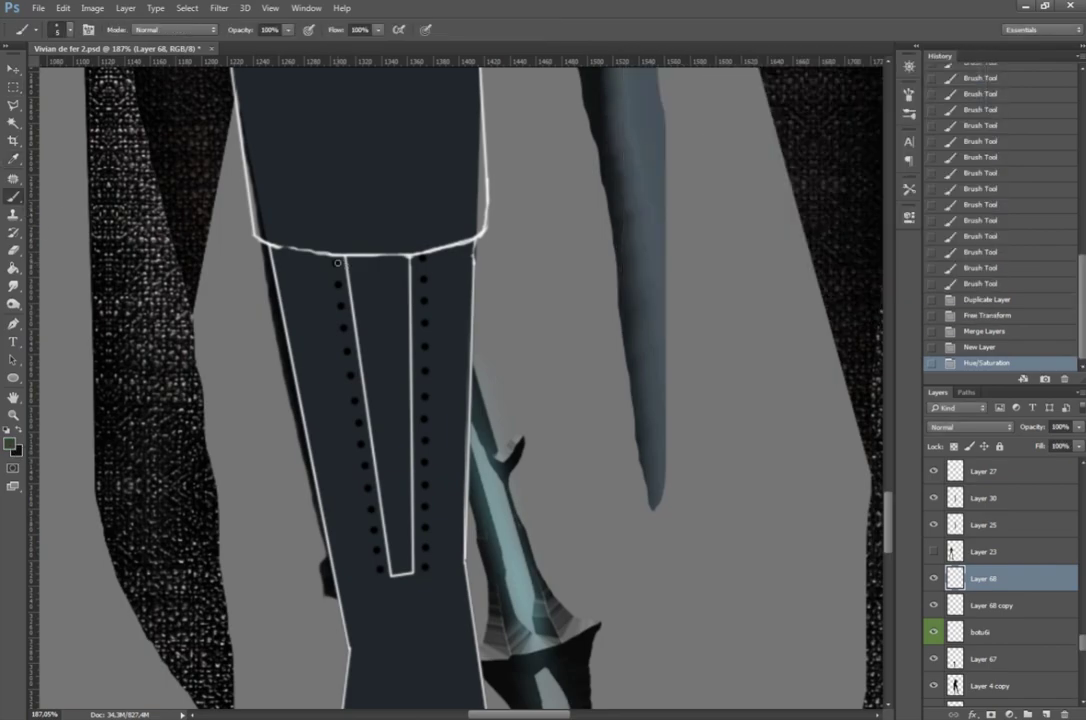
scroll(337, 262, up, 4)
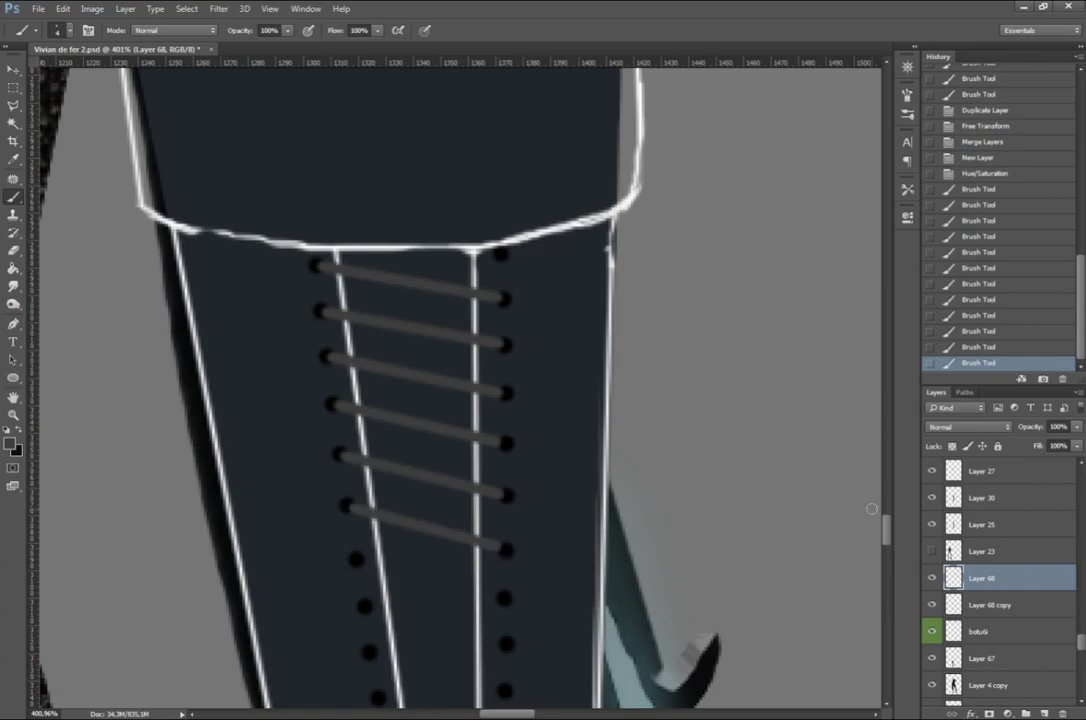
scroll(455, 179, down, 5)
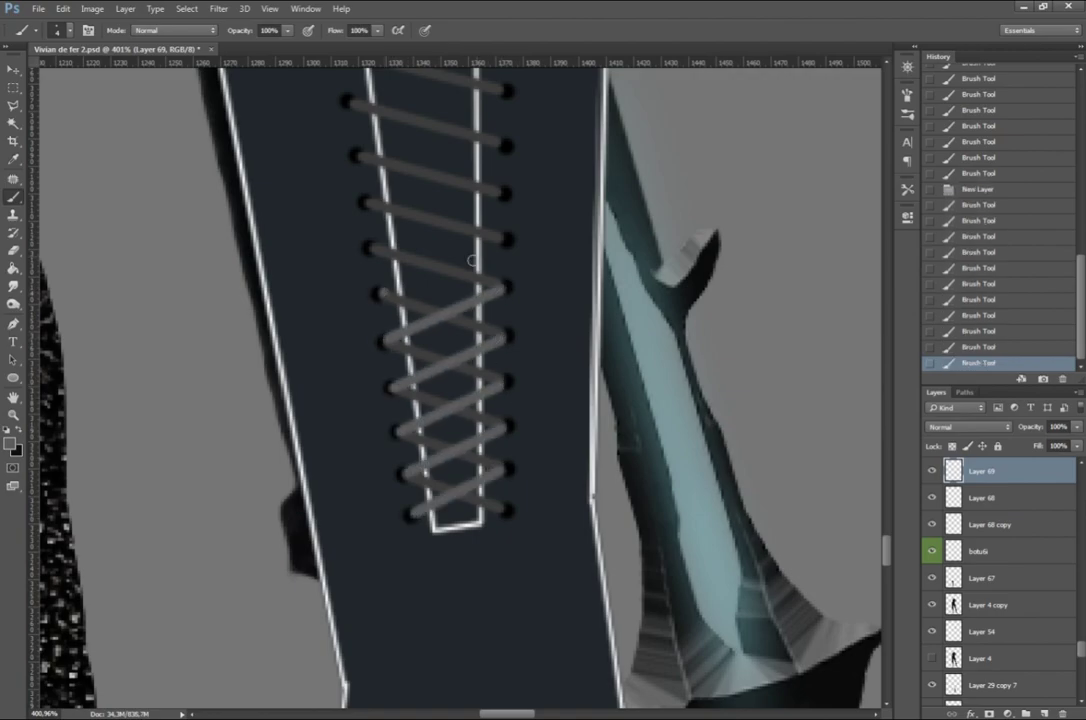
scroll(472, 261, up, 3)
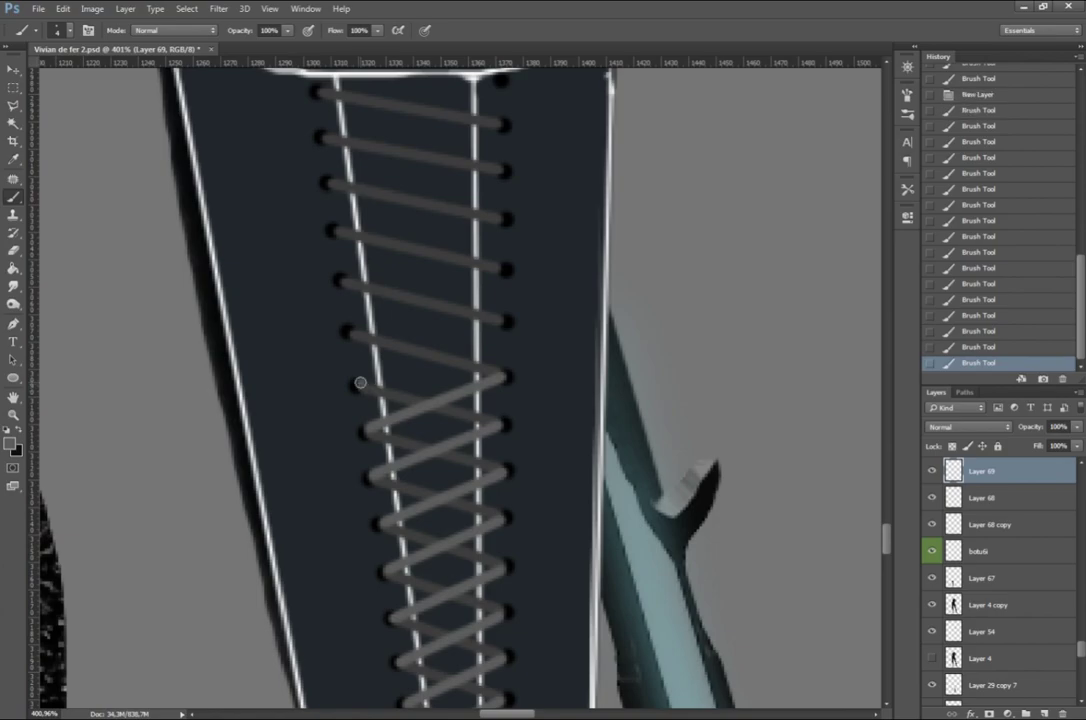
scroll(802, 468, up, 2)
scroll(500, 293, up, 2)
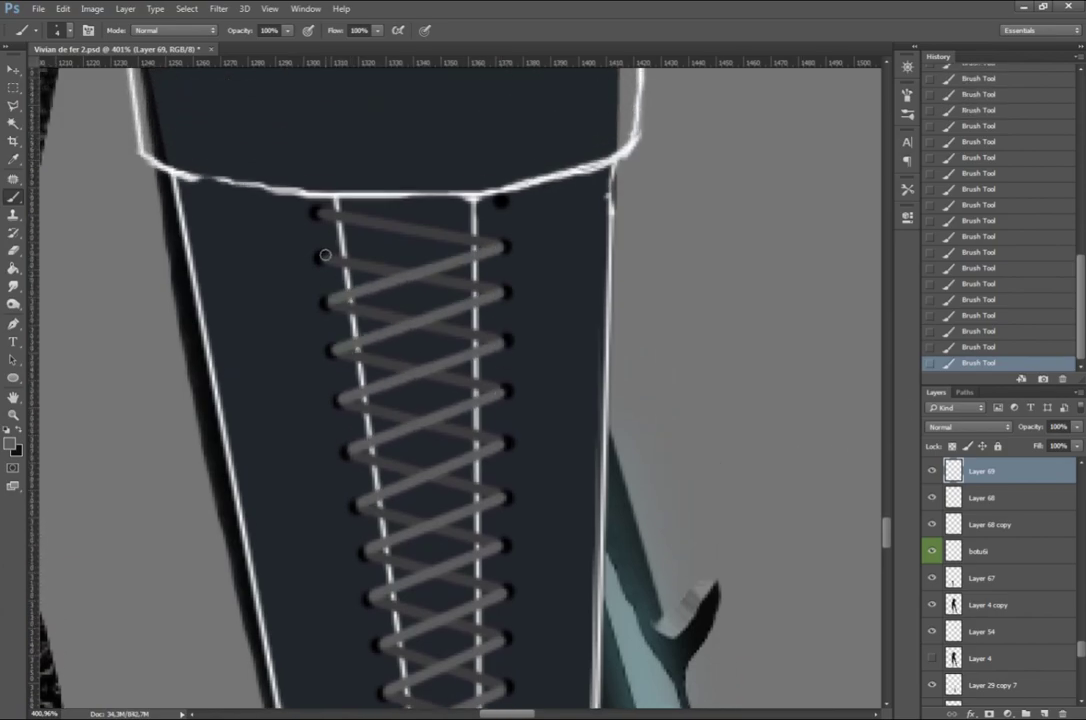
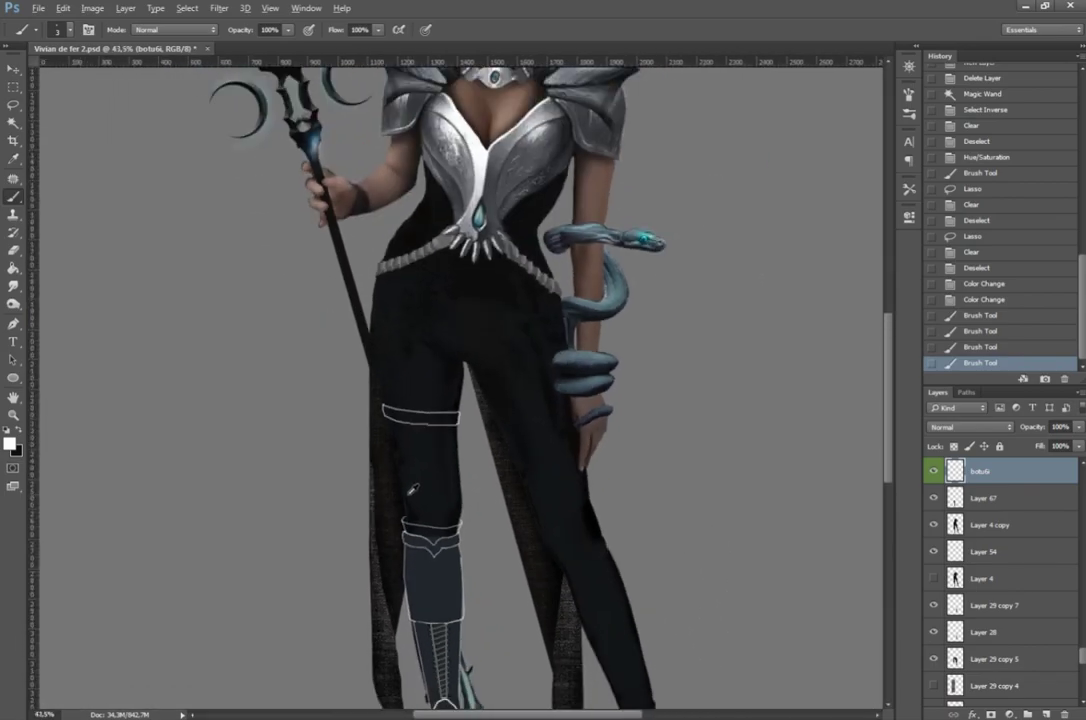
Step: Zoom in on the leg outlines and undo a mistaken erase on the thigh-guard sketch
drag(412, 488, 655, 385)
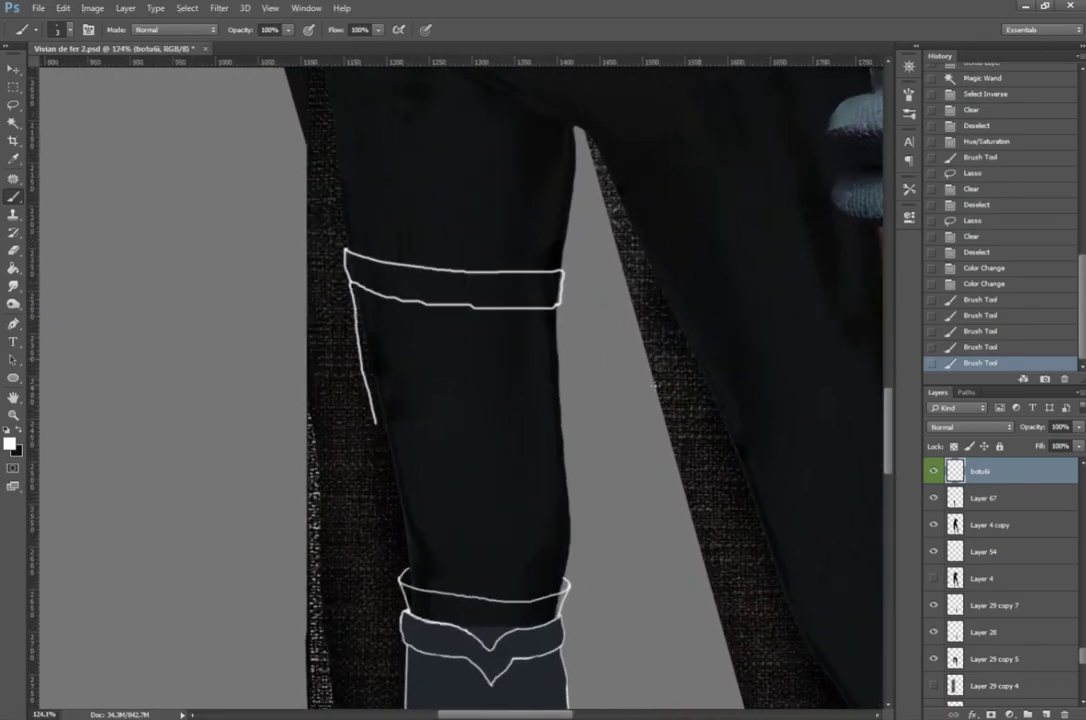
scroll(421, 627, up, 3)
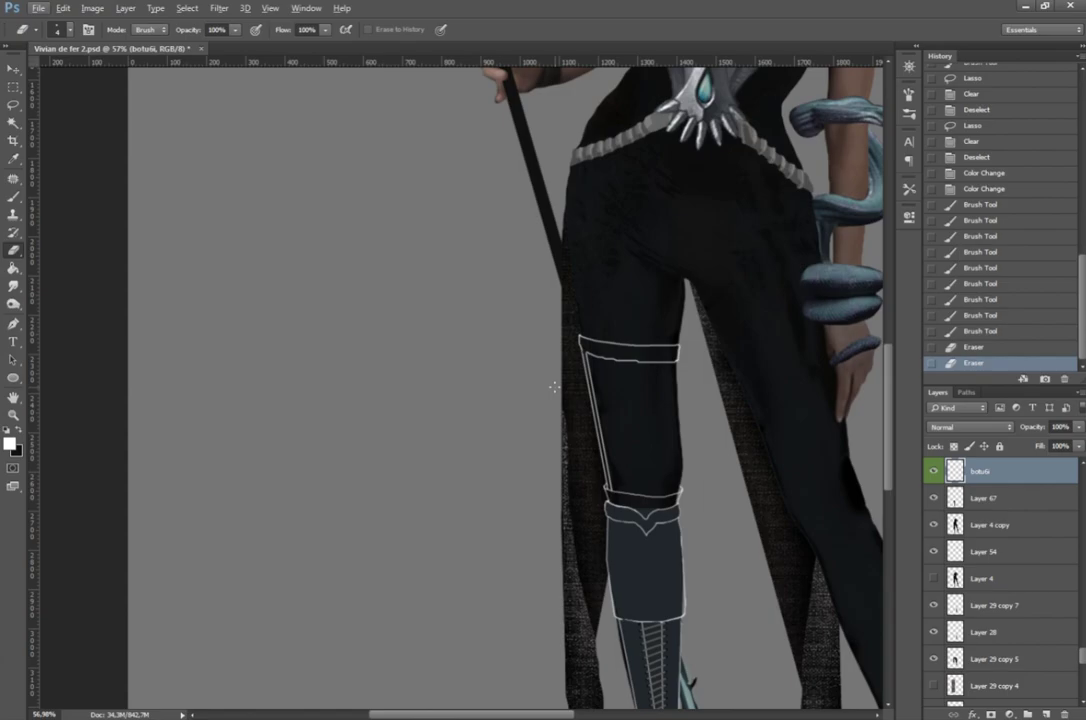
scroll(567, 453, up, 5)
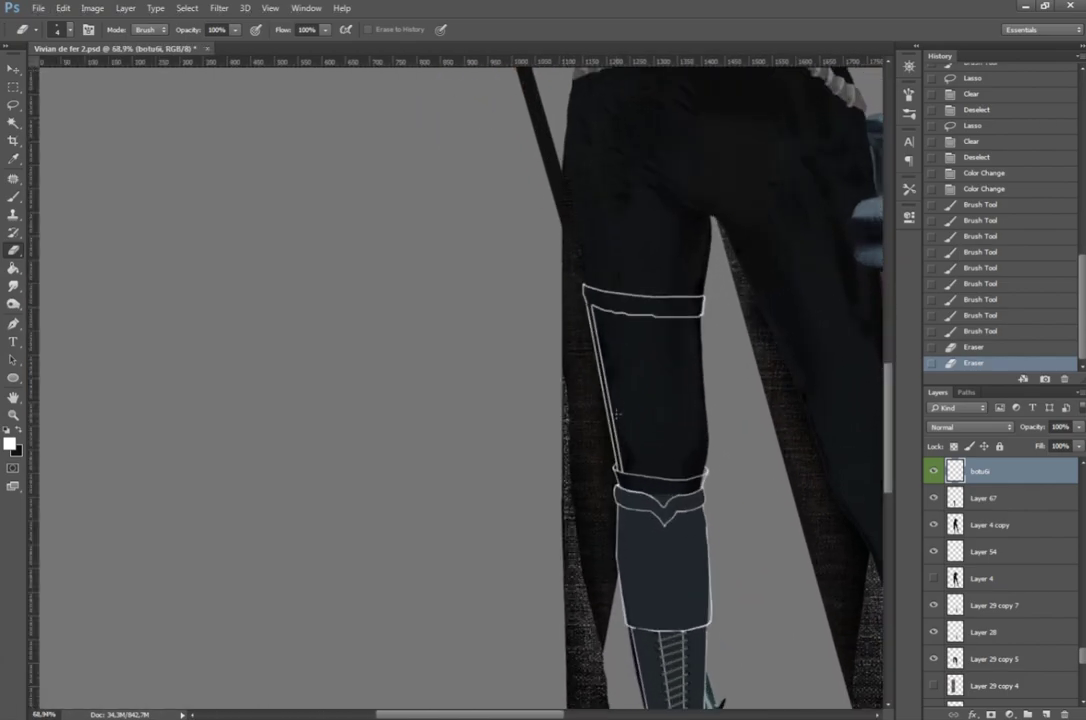
key(ctrl+z)
key(b)
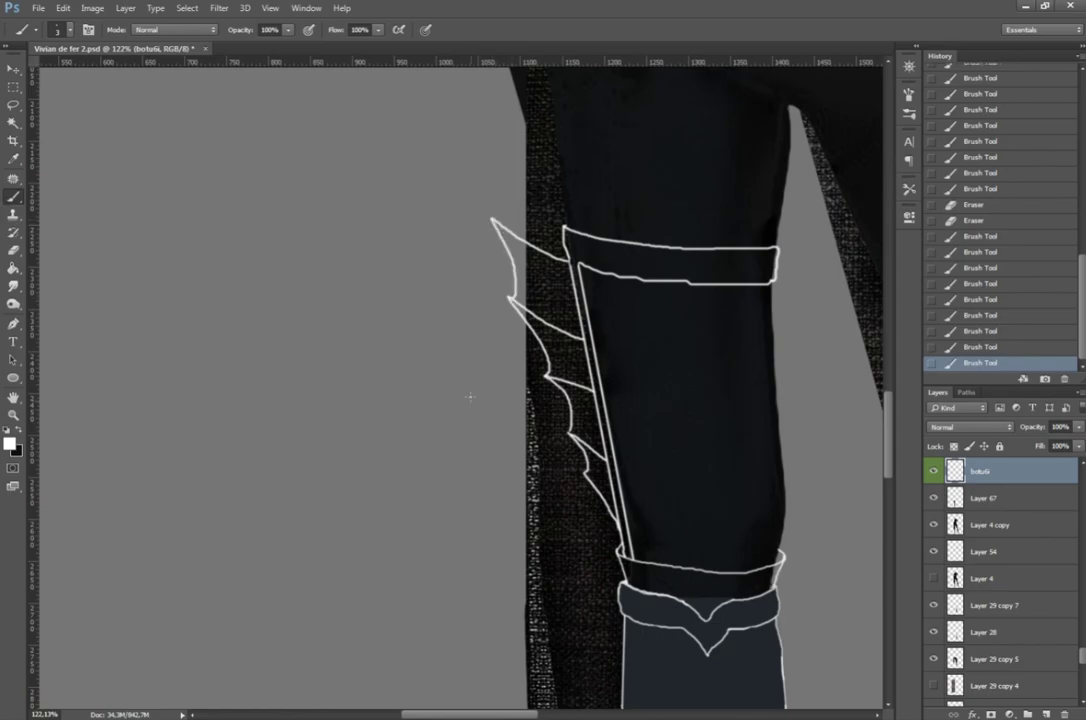
scroll(604, 410, down, 5)
scroll(363, 388, up, 5)
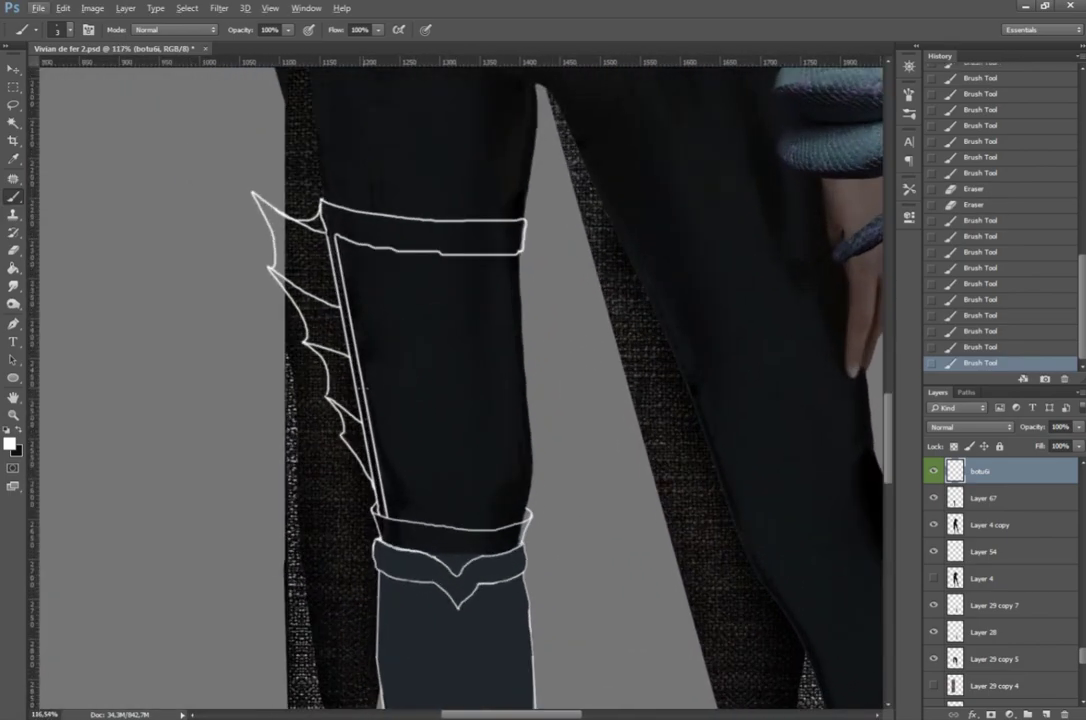
scroll(388, 568, up, 3)
Step: Remove the stray diagonal stroke across the thigh
key(e)
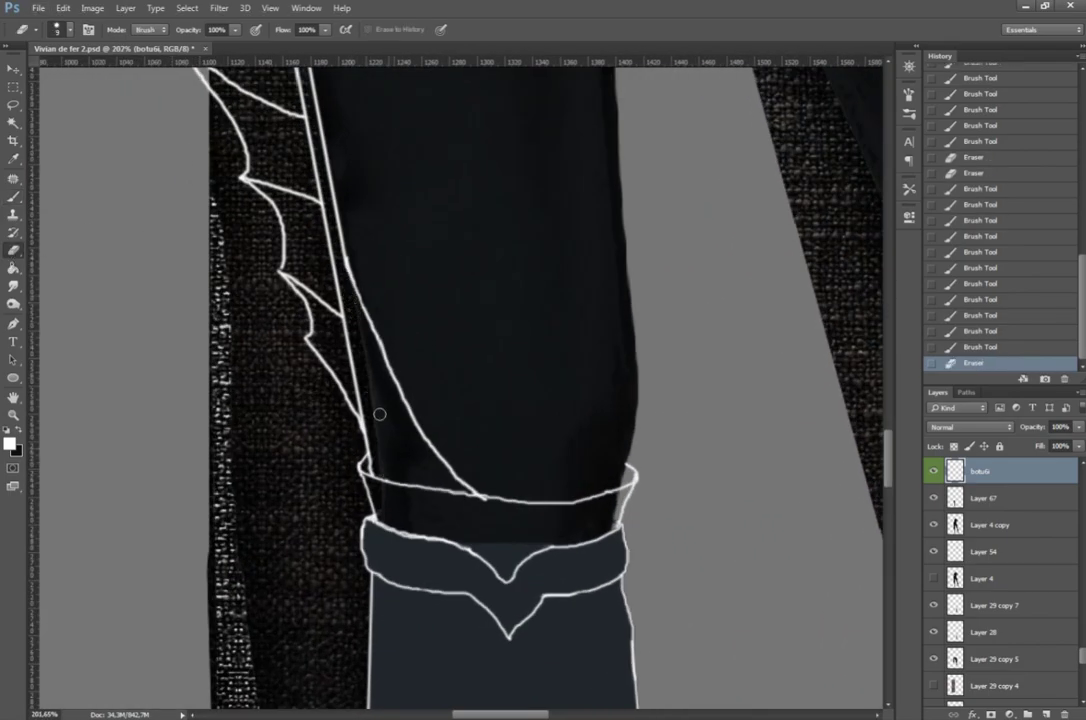
scroll(396, 590, down, 4)
scroll(300, 487, up, 1)
scroll(300, 487, up, 1)
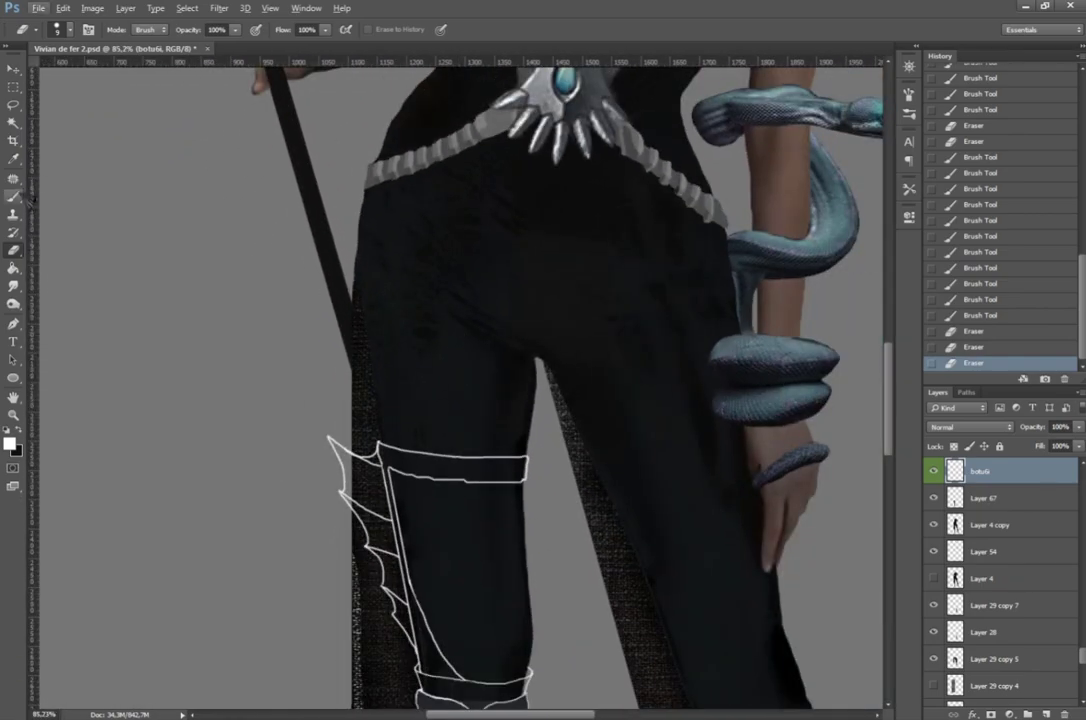
key(ctrl+z)
key(ctrl+z)
scroll(386, 428, down, 3)
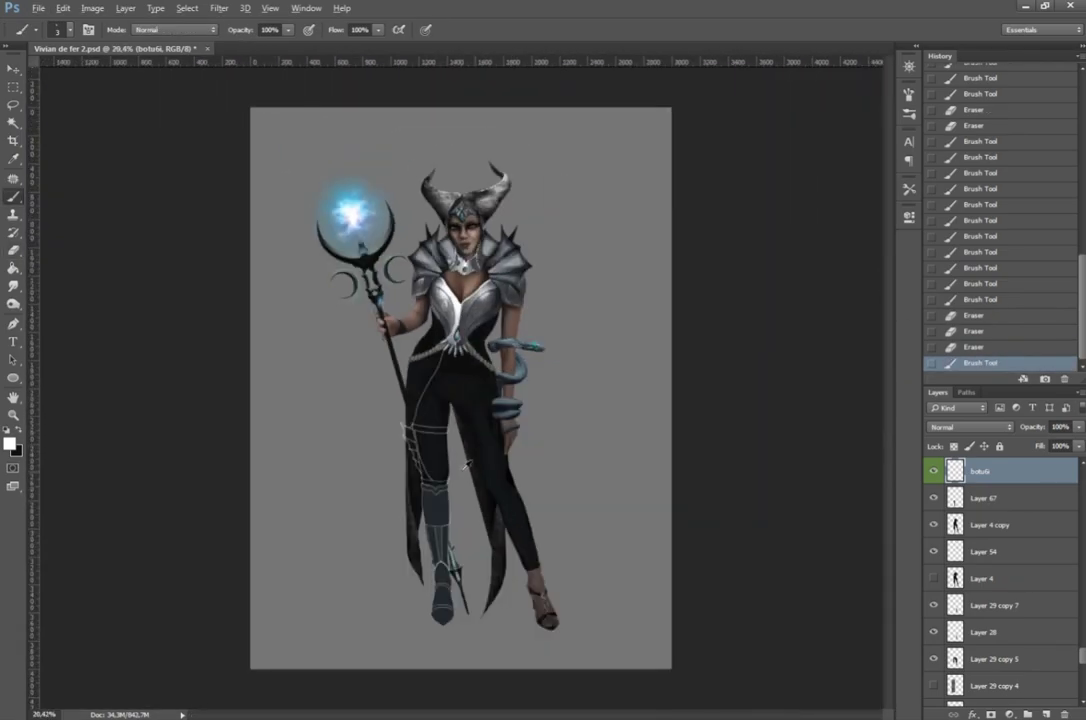
scroll(440, 489, up, 2)
scroll(440, 489, down, 1)
scroll(440, 489, up, 1)
scroll(421, 285, up, 2)
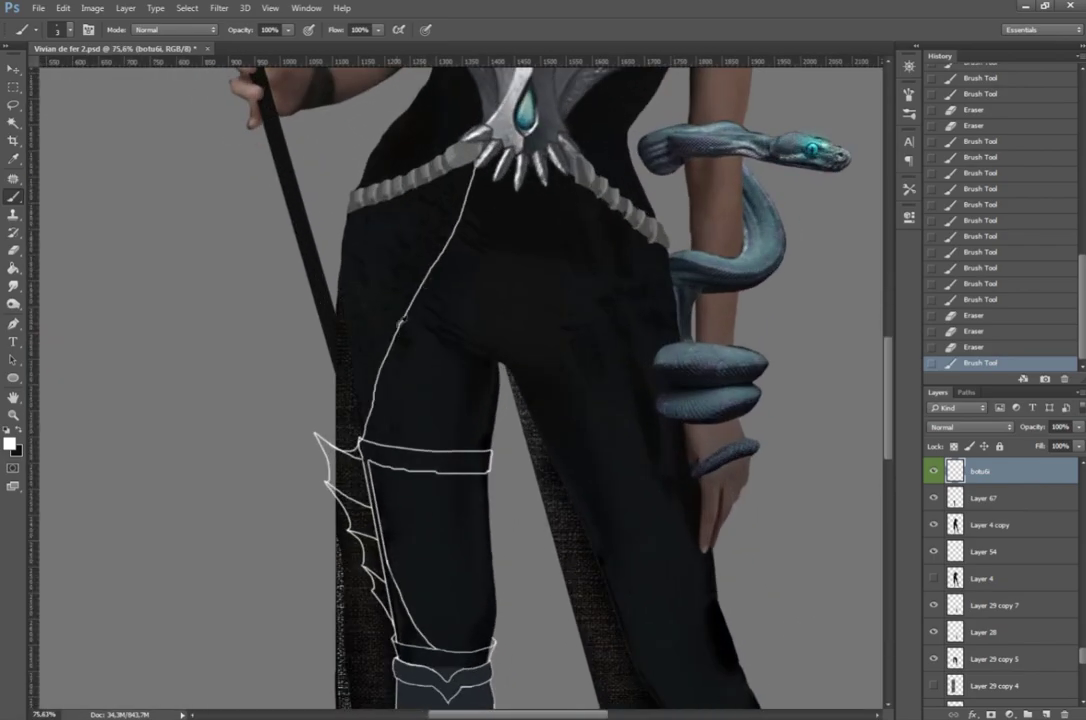
Step: Erase the overlapping outline near the belt strap, then go back to the Brush
key(e)
scroll(562, 255, up, 3)
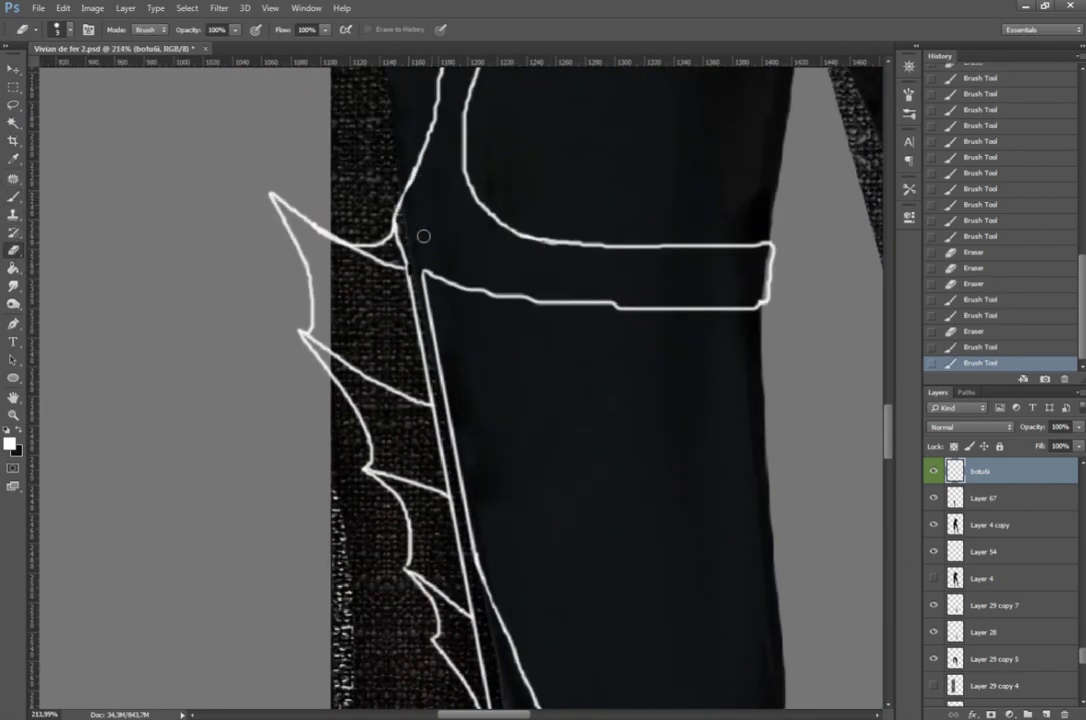
click(423, 236)
scroll(566, 374, down, 5)
scroll(548, 275, up, 4)
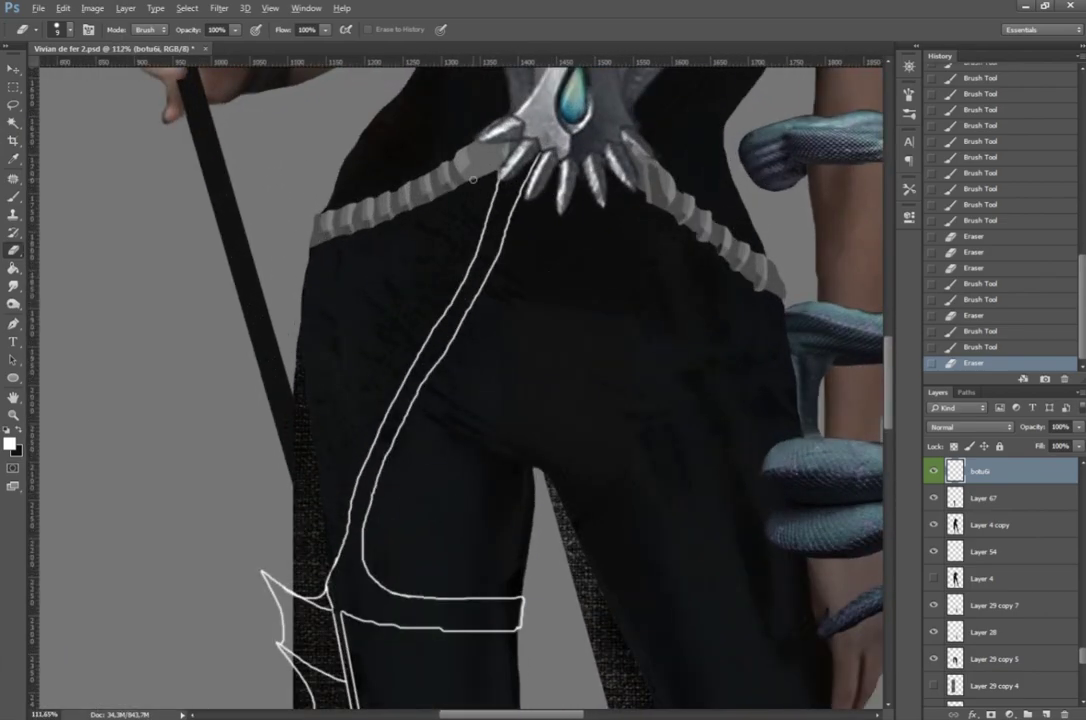
scroll(473, 180, down, 3)
scroll(473, 300, down, 4)
scroll(450, 400, up, 1)
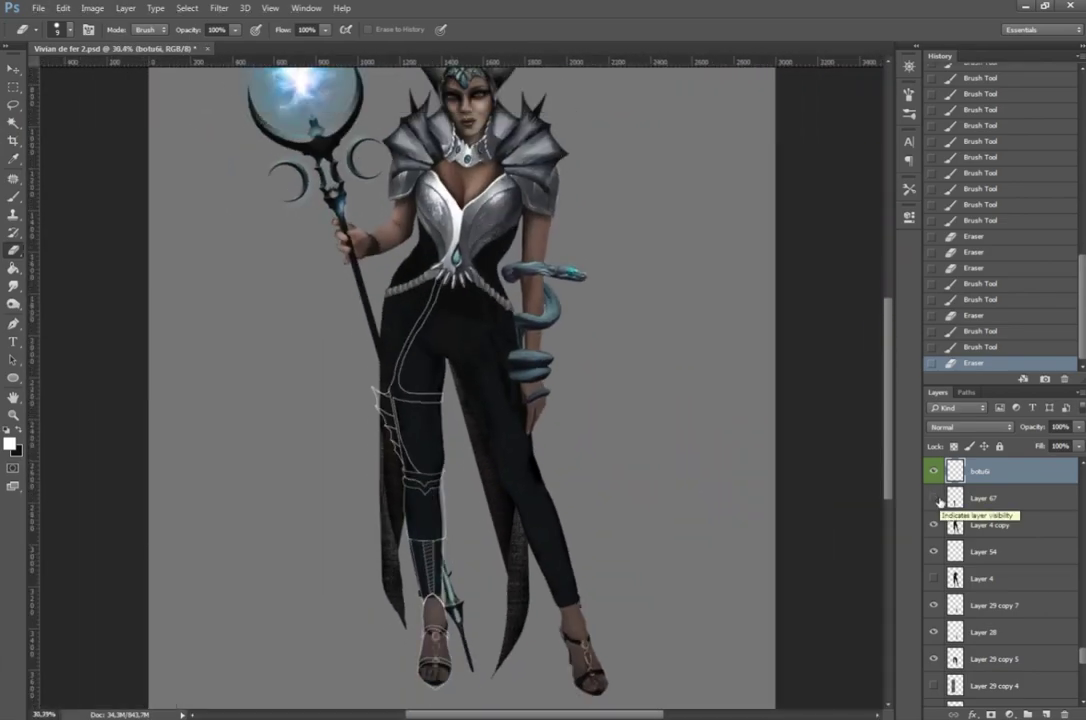
key(b)
scroll(470, 290, up, 3)
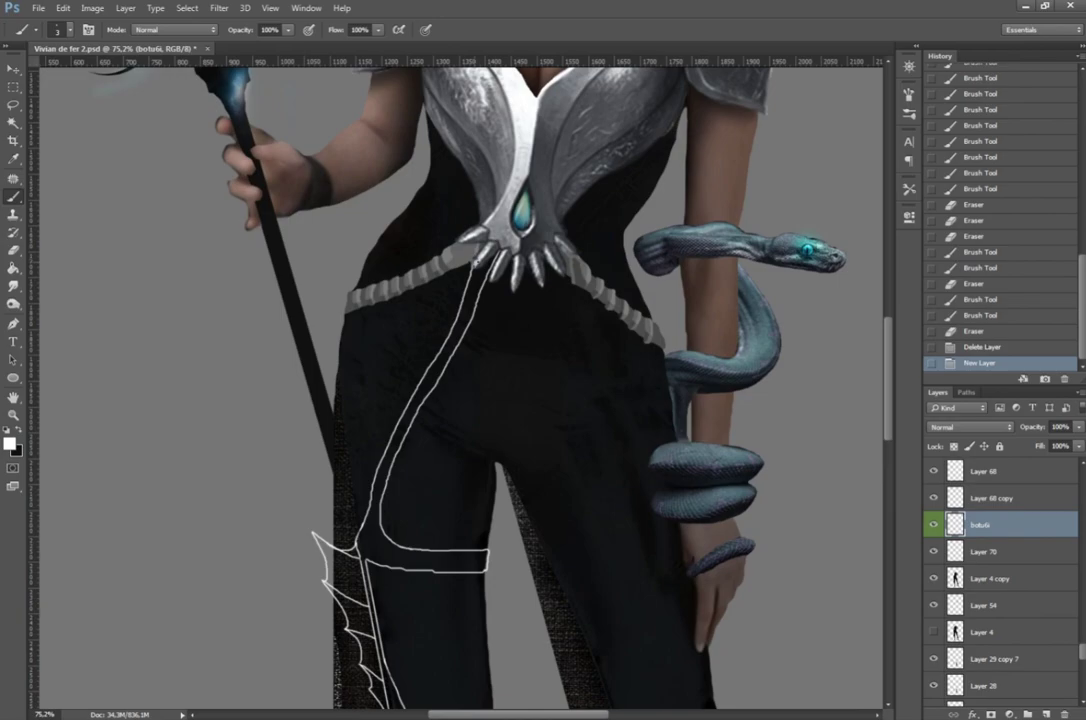
Step: Fill the strap, leg armor and boot pieces with flat light grey on Layer 70
scroll(526, 460, down, 3)
key(w)
click(430, 400)
right_click(410, 433)
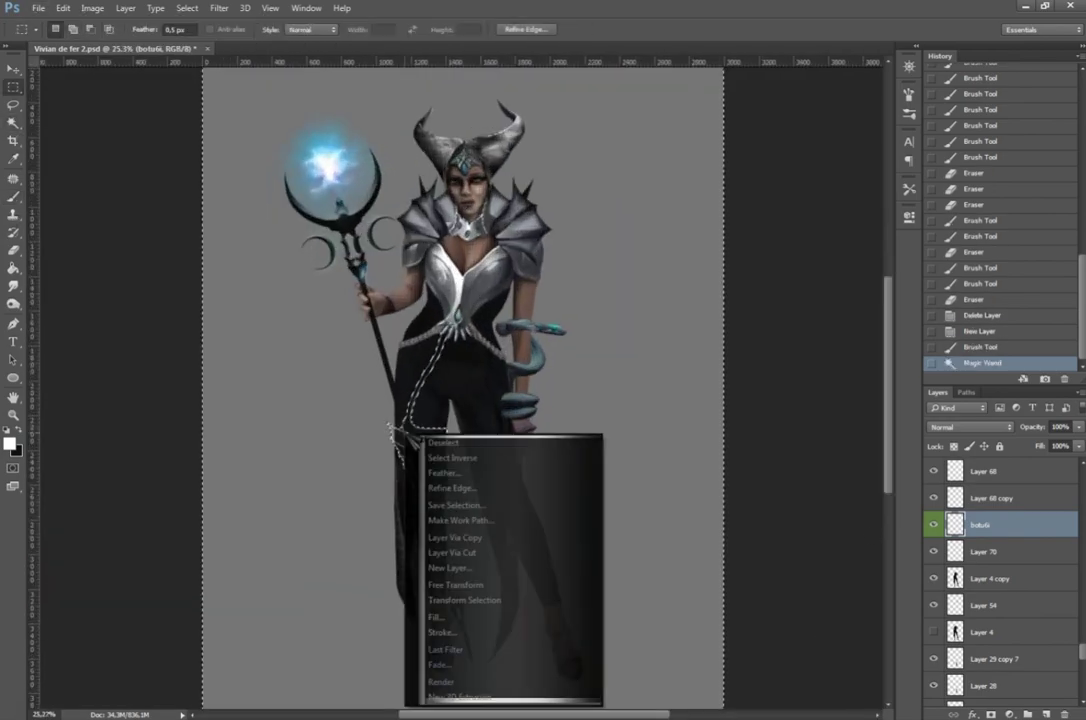
click(450, 461)
click(1003, 558)
click(10, 444)
click(945, 87)
key(g)
click(355, 420)
key(ctrl+d)
Step: Delete the selected strip beside the boot on the Layer 4 copy layer
key(m)
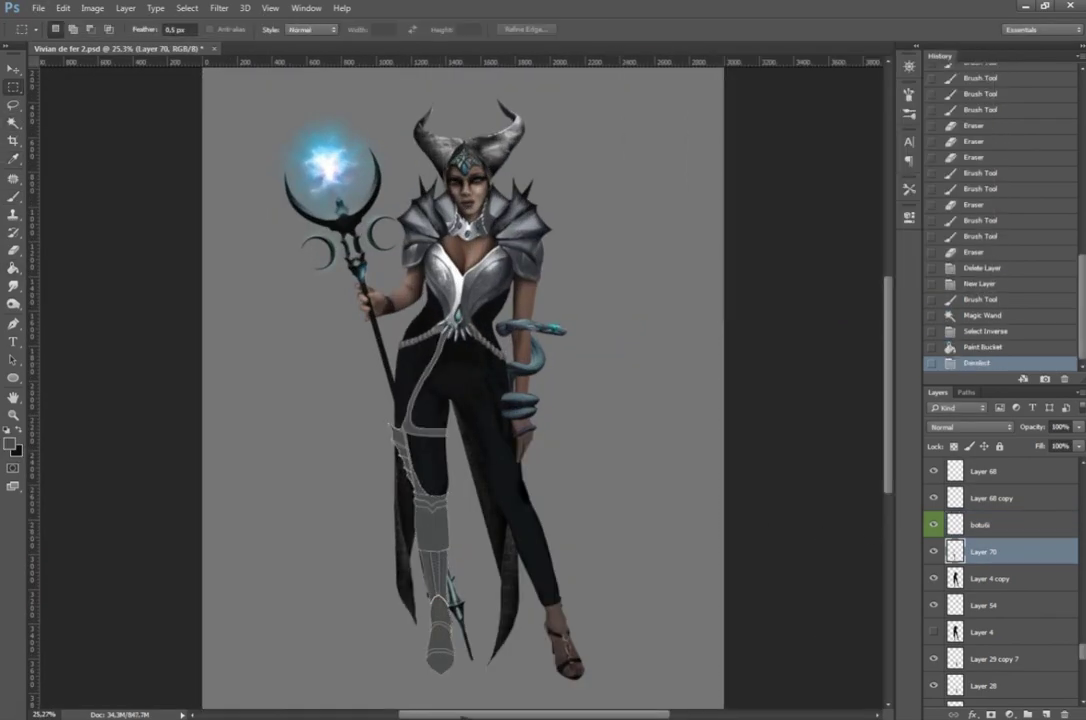
key(ctrl+0)
scroll(440, 560, up, 5)
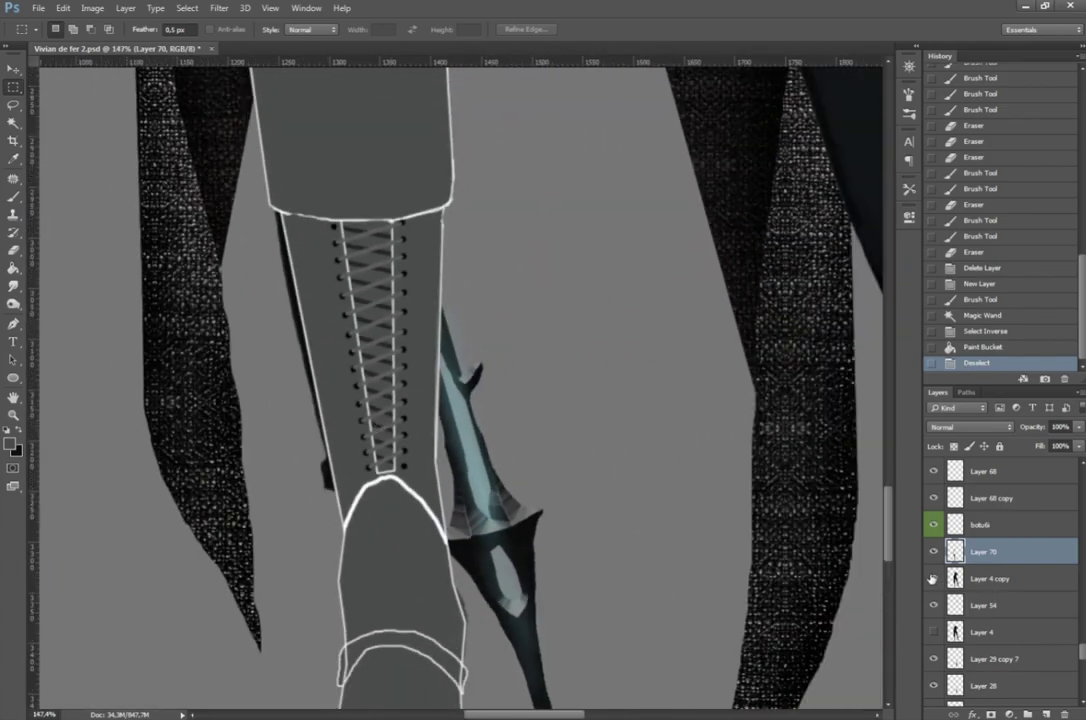
click(13, 104)
key(Delete)
scroll(455, 313, down, 2)
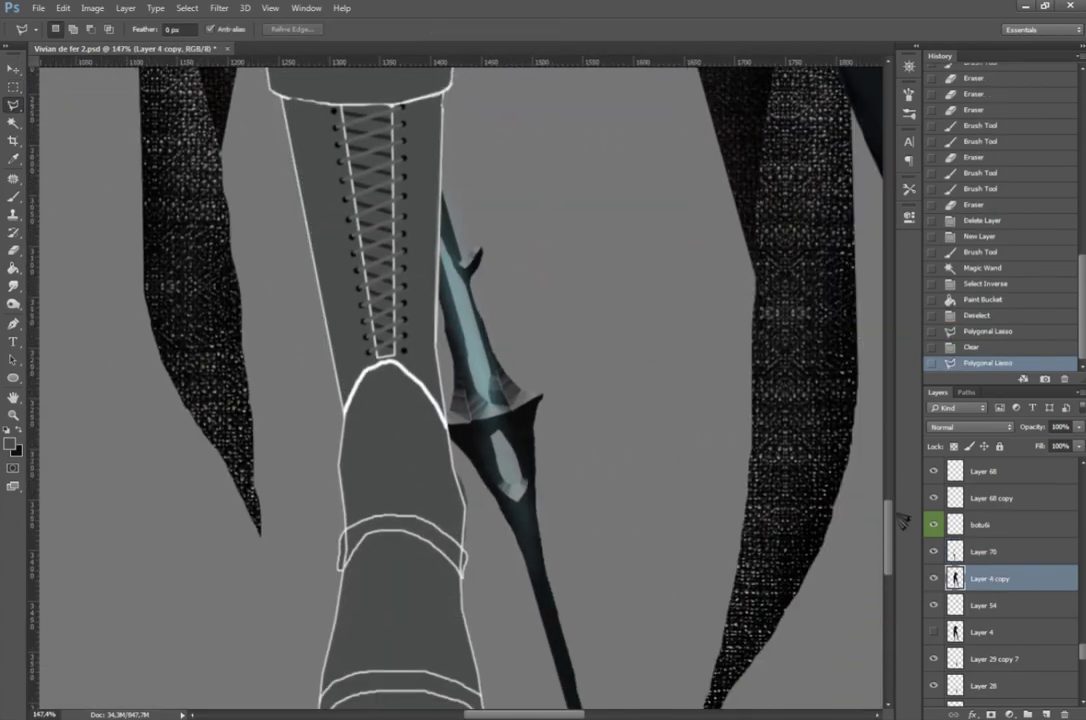
scroll(455, 313, down, 3)
Step: Erase stray outline strokes near the boot band on the botu6i layer
key(e)
scroll(407, 519, up, 3)
click(983, 524)
click(295, 315)
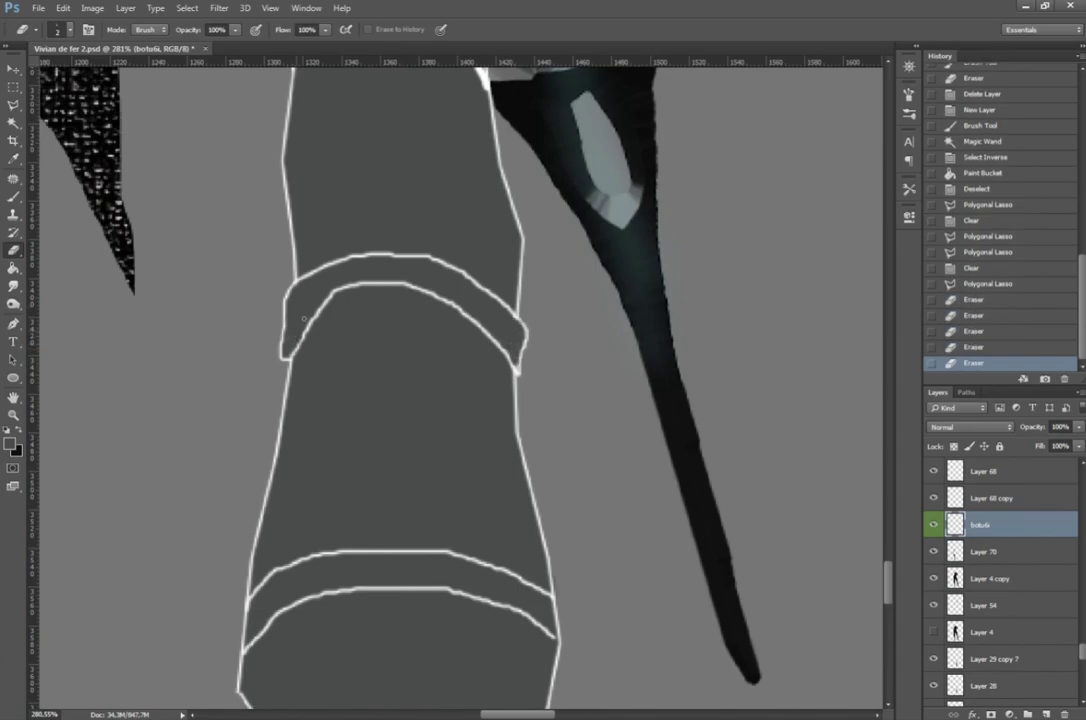
click(304, 318)
scroll(304, 318, down, 2)
scroll(298, 395, up, 4)
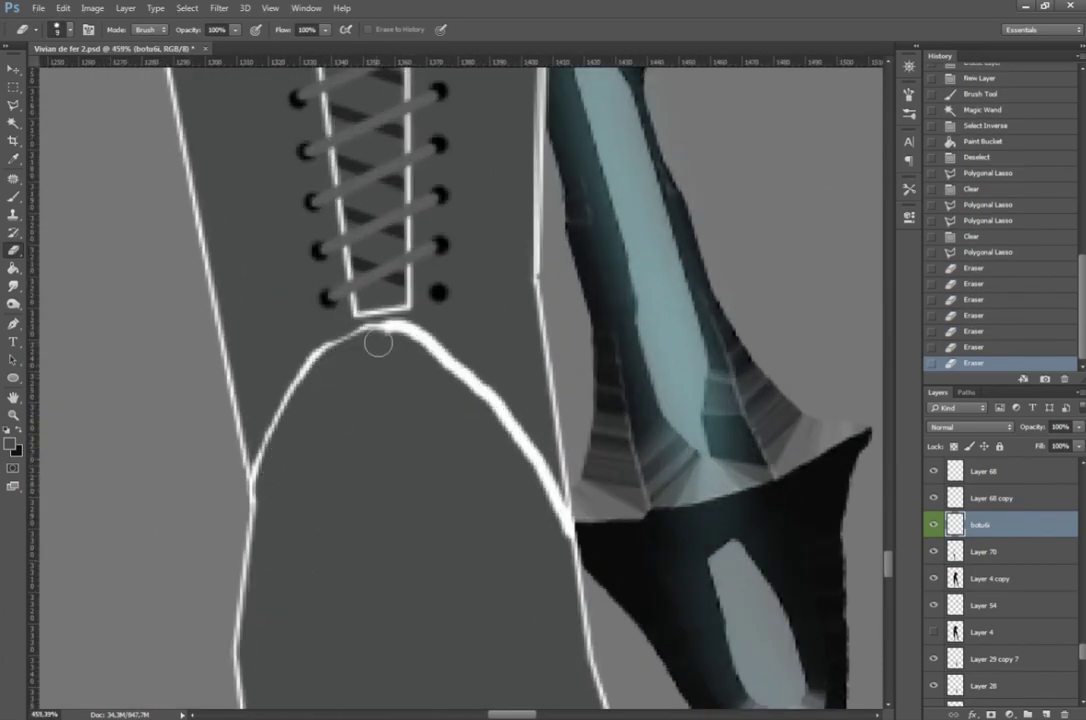
scroll(349, 411, down, 8)
scroll(349, 411, down, 3)
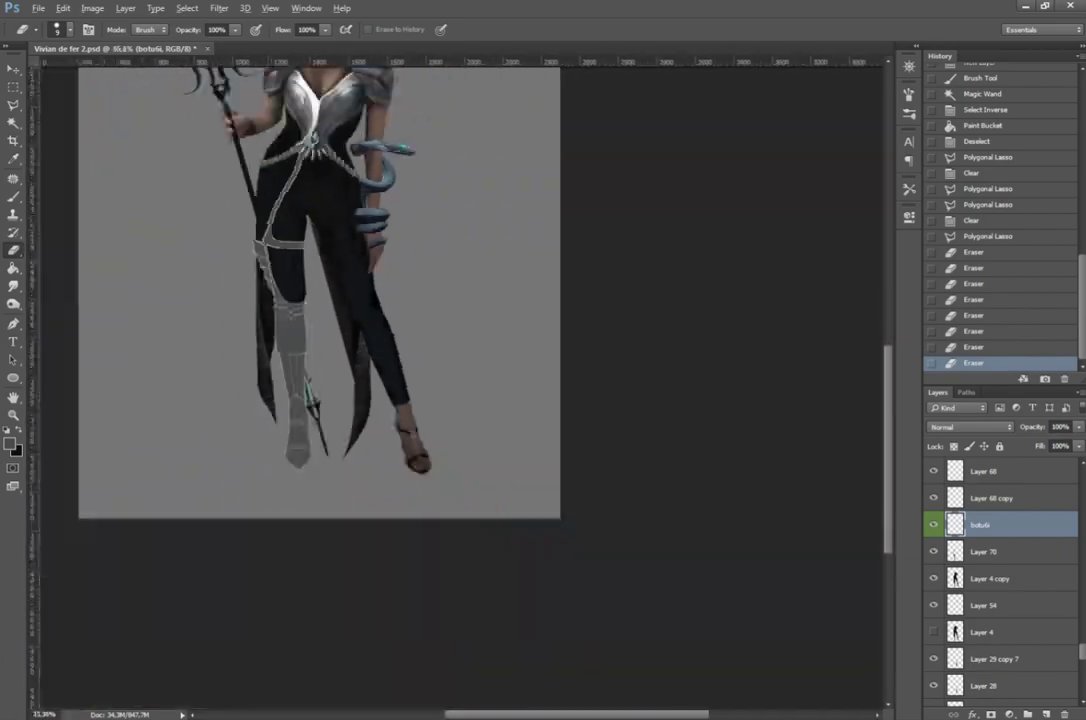
scroll(340, 410, up, 6)
Step: Convert the snake image's background into Layer 0 and bring up Image Size
click(1065, 477)
click(92, 10)
click(115, 122)
Step: Enlarge the snake image and push it to stark black and white using Camera Raw tone values of 100 and -100
drag(599, 245, 566, 229)
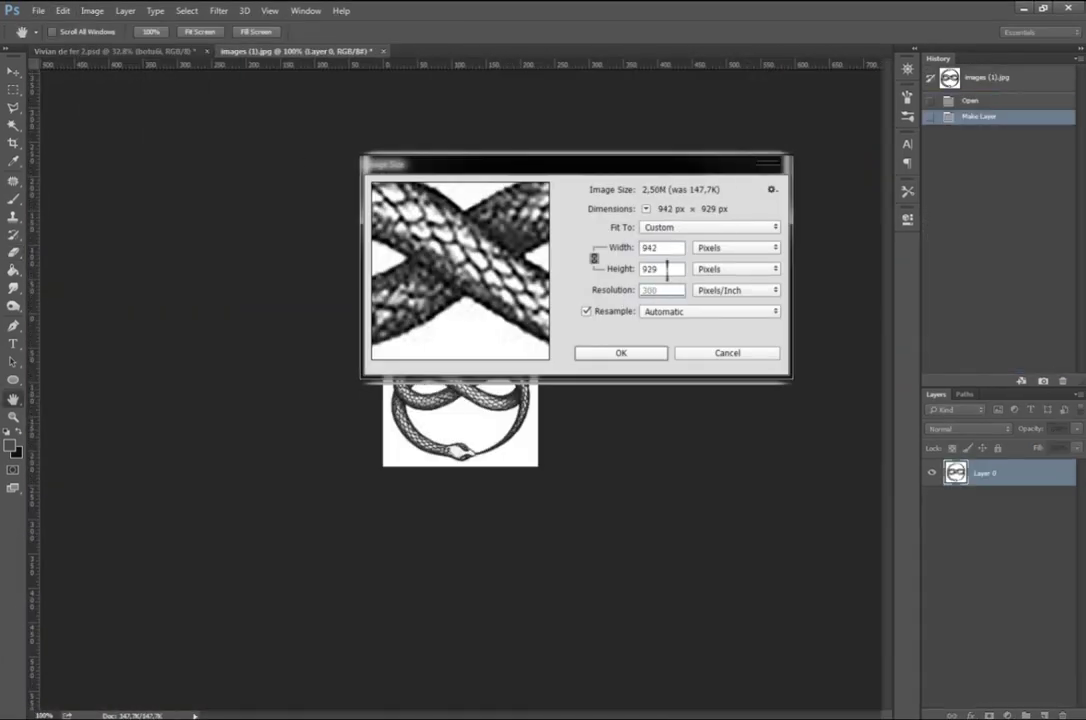
key(Return)
click(218, 10)
click(255, 108)
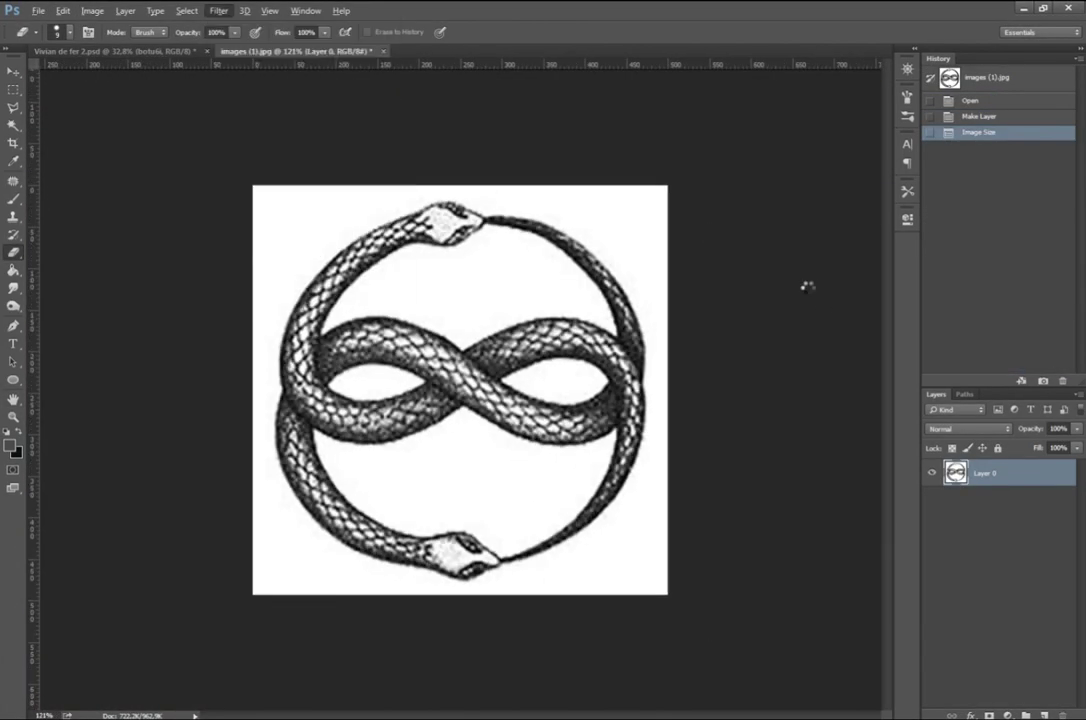
text(100)
key(Tab)
text(-100)
key(Tab)
text(100)
key(Tab)
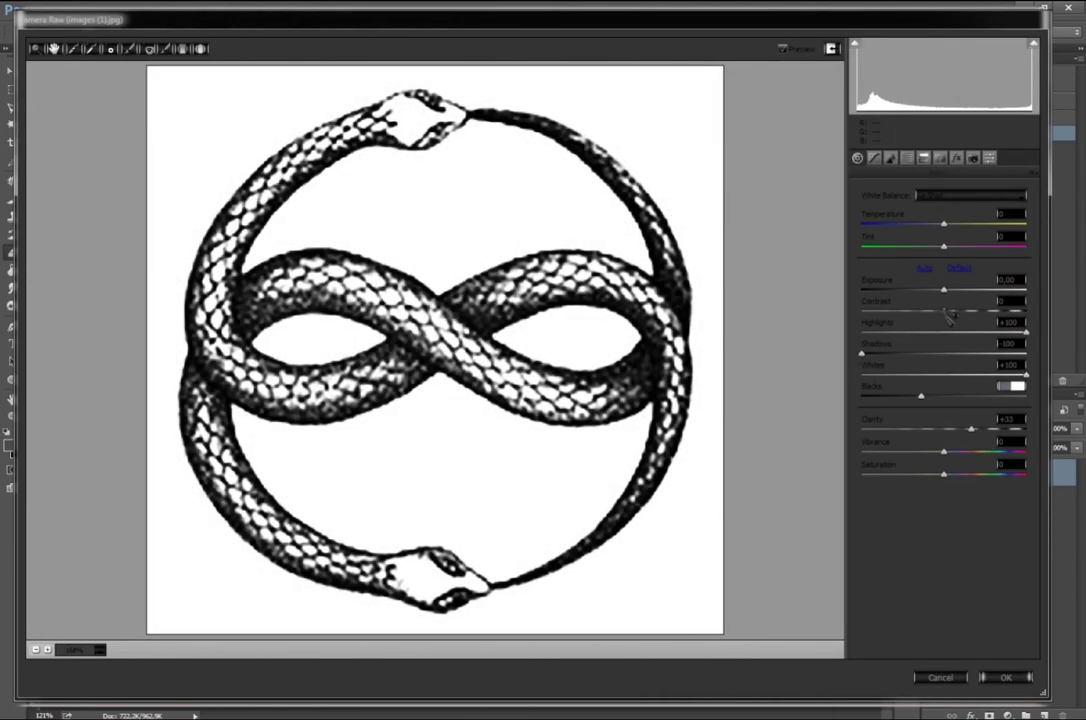
text(-100)
click(1005, 677)
Step: Apply Poster Edges with stronger edge intensity and delete the white background
click(218, 10)
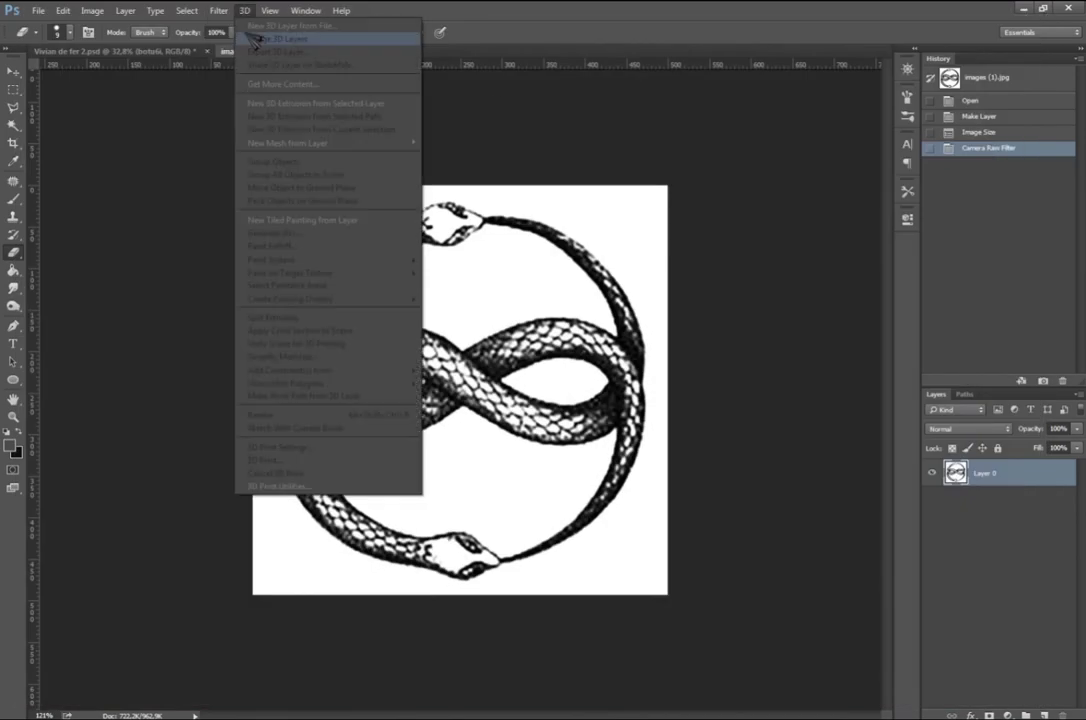
click(255, 72)
drag(943, 146, 1003, 146)
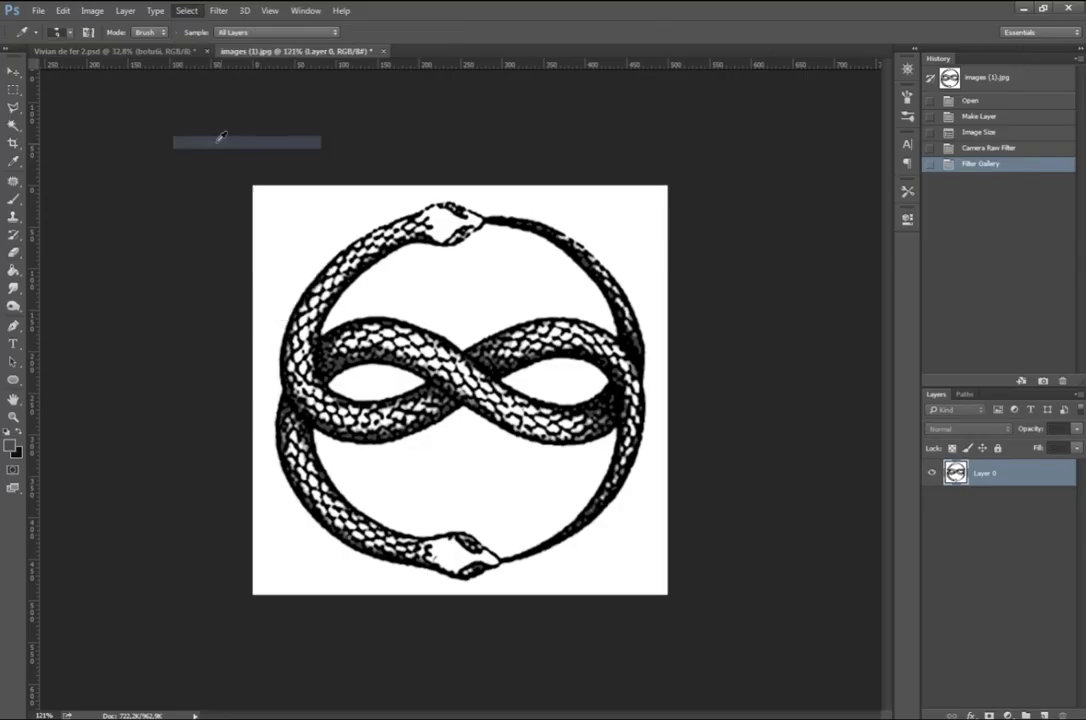
right_click(582, 327)
key(Delete)
key(Delete)
key(Delete)
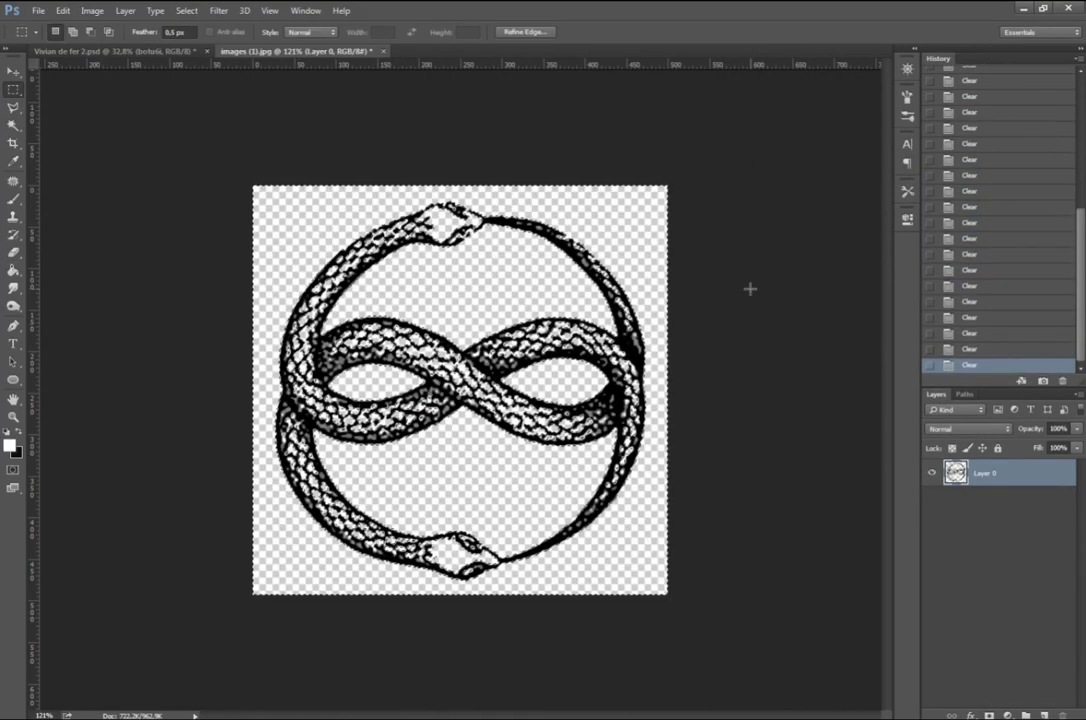
key(ctrl+d)
Step: Refine the snake selection's edges, clear everything outside it, and copy the emblem
key(m)
key(ctrl+alt+r)
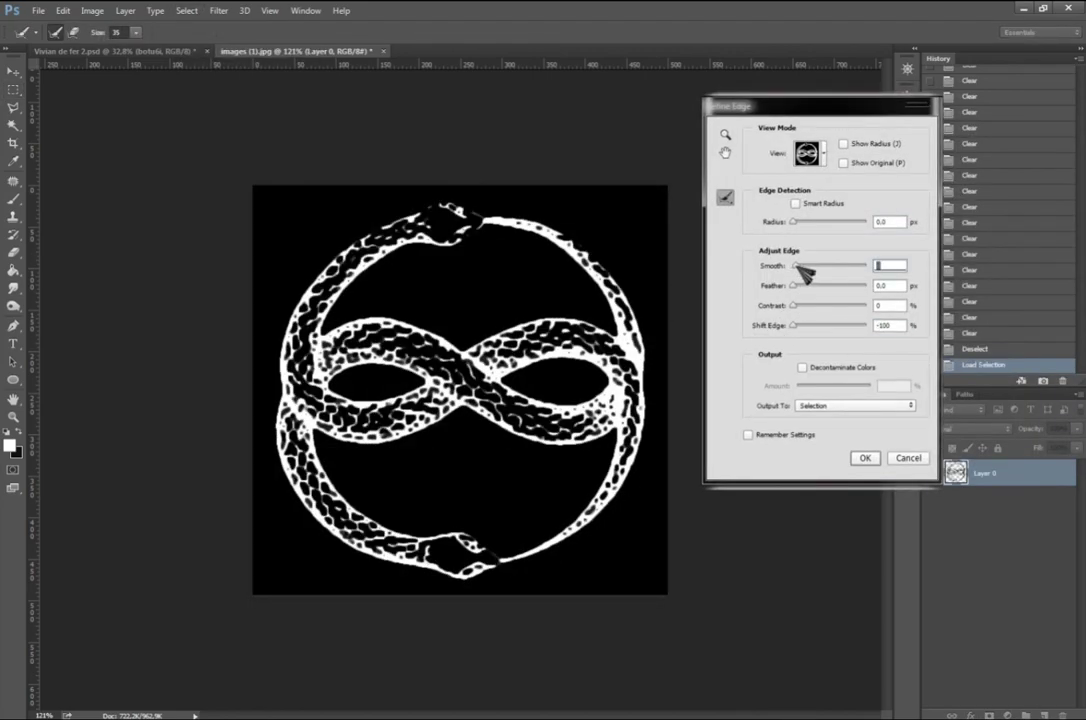
key(Return)
key(ctrl+shift+i)
key(Delete)
key(ctrl+d)
key(ctrl+a)
key(ctrl+c)
Step: Paste the snake emblem into the painting and shrink it onto the grey boot panel
key(ctrl+Tab)
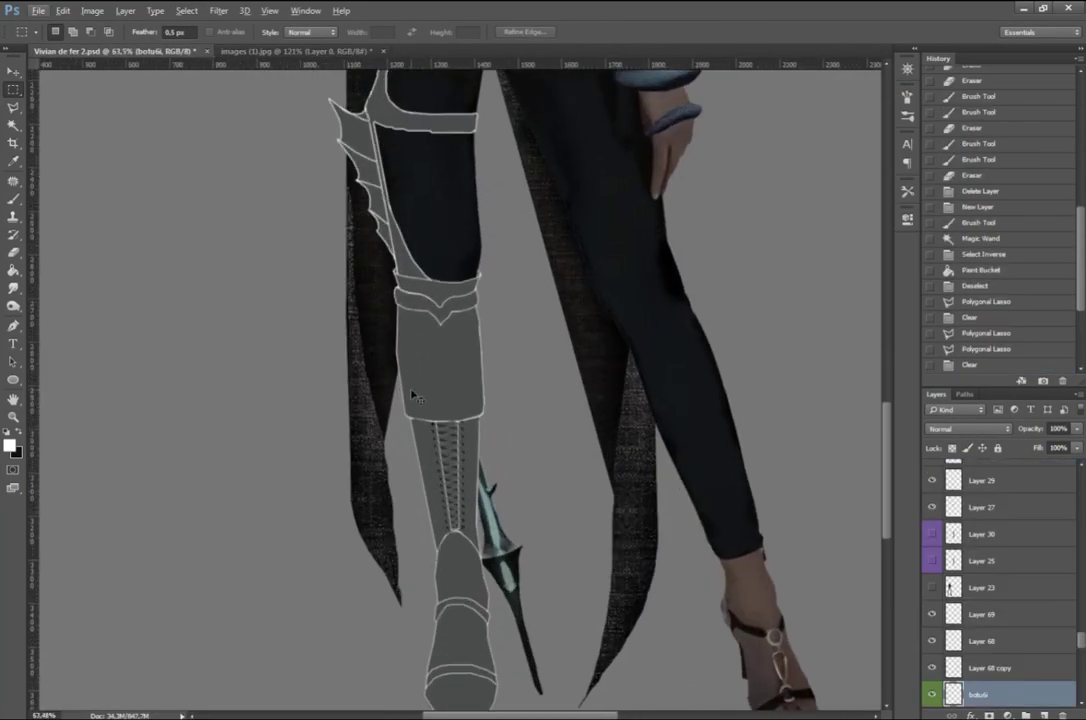
key(ctrl+v)
key(ctrl+t)
drag(475, 252, 495, 398)
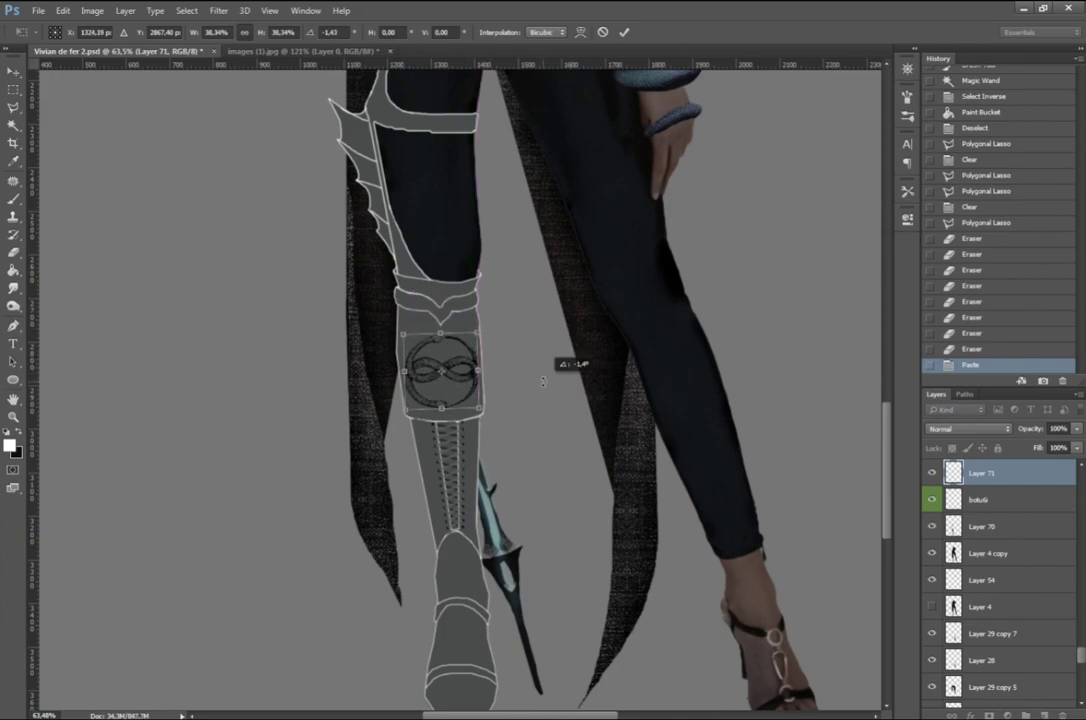
key(Return)
Step: Warp the serpent emblem so it curves along the boot's upper plate
scroll(461, 366, up, 5)
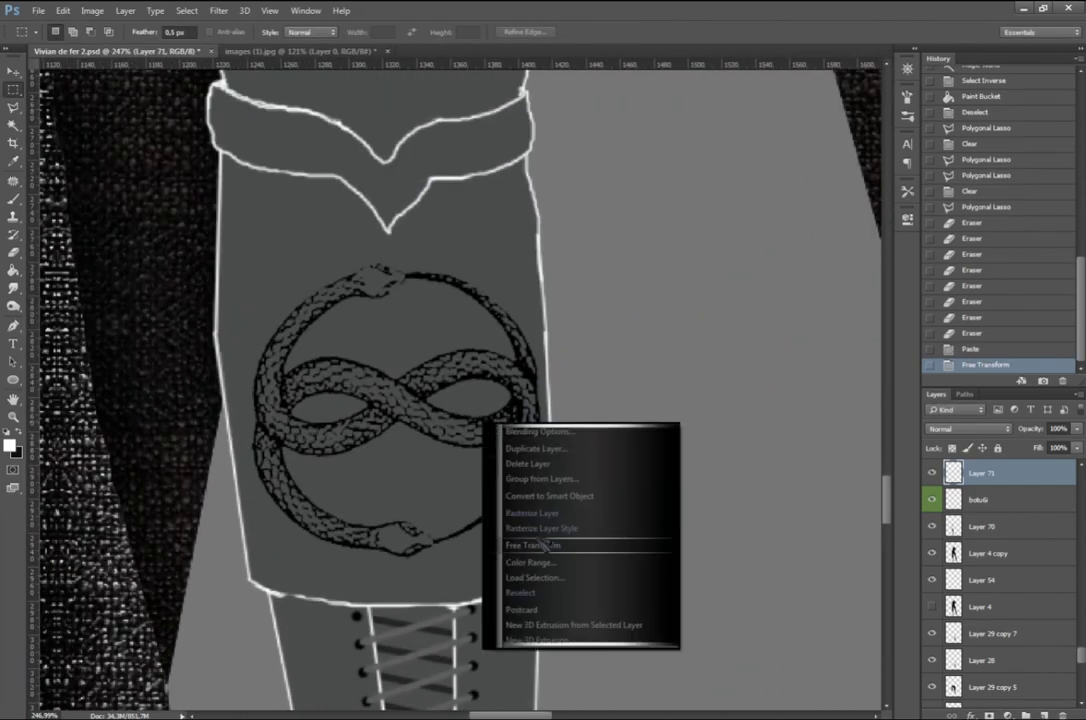
right_click(416, 400)
click(466, 522)
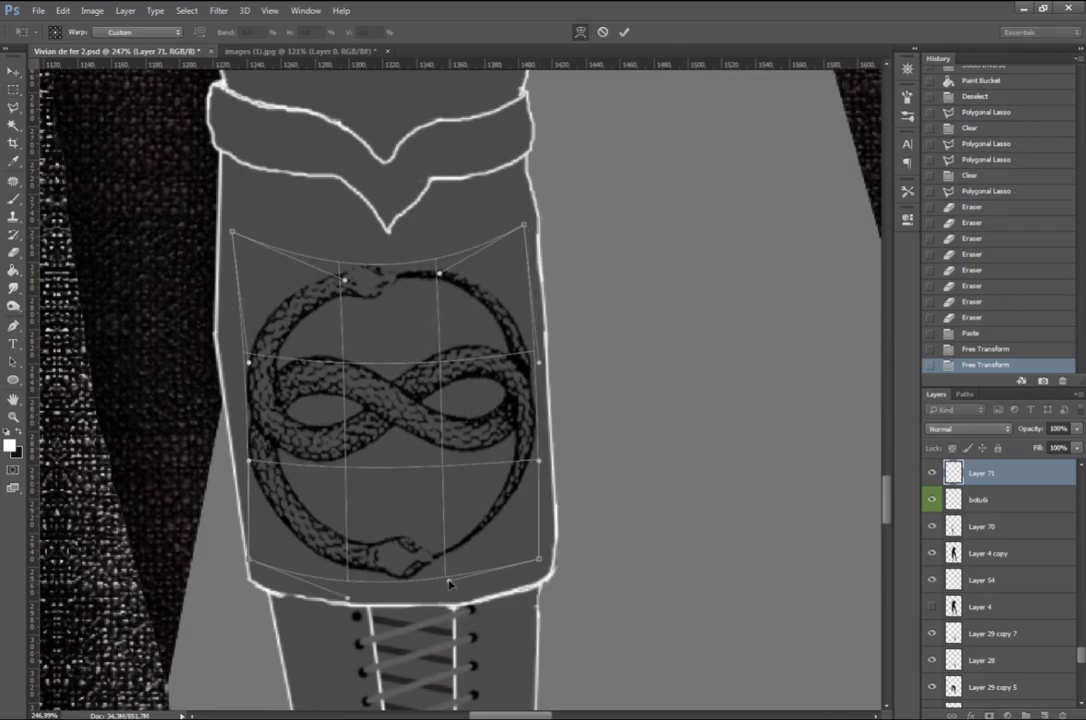
drag(521, 509, 528, 562)
key(Return)
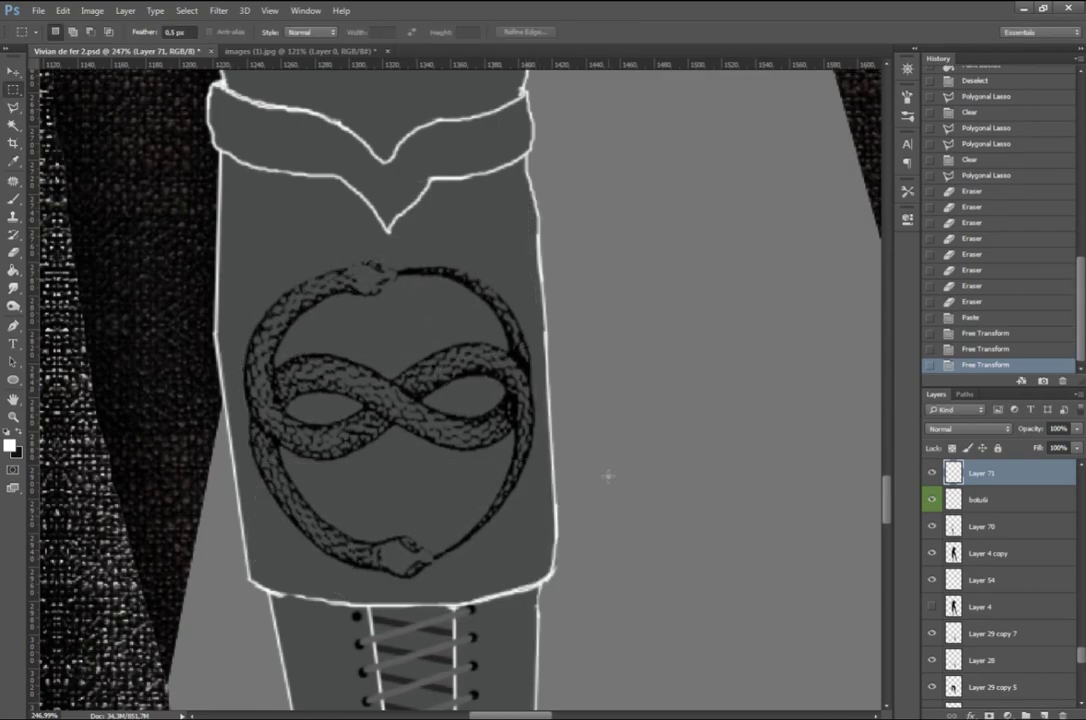
key(ctrl+0)
scroll(521, 620, down, 2)
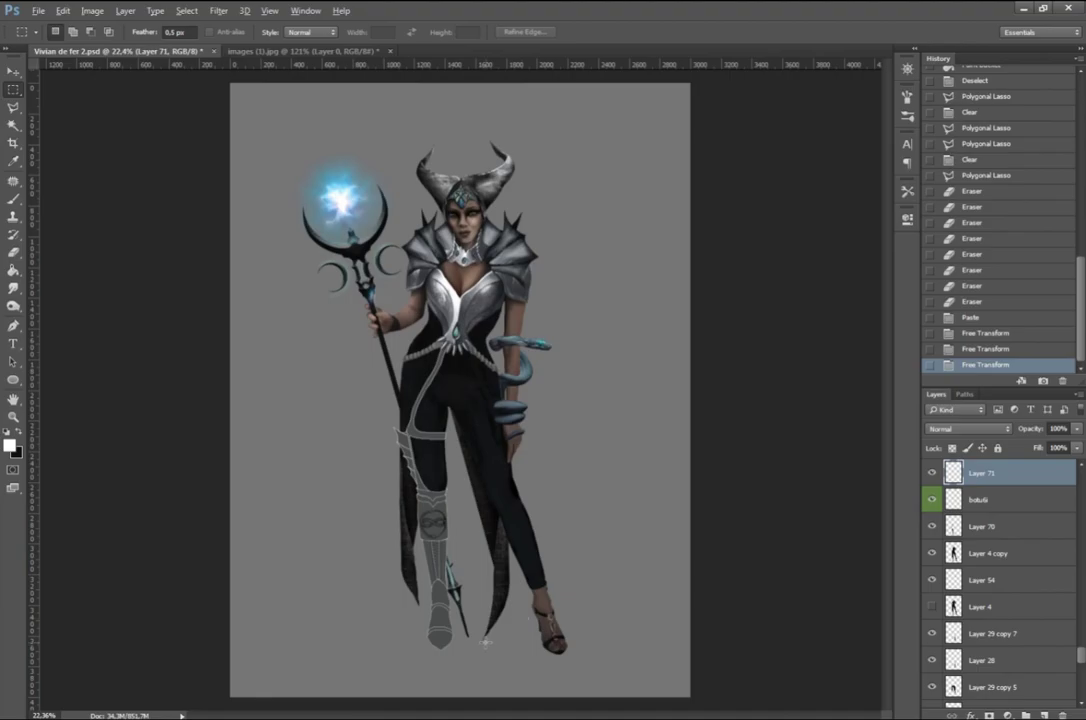
scroll(485, 643, up, 3)
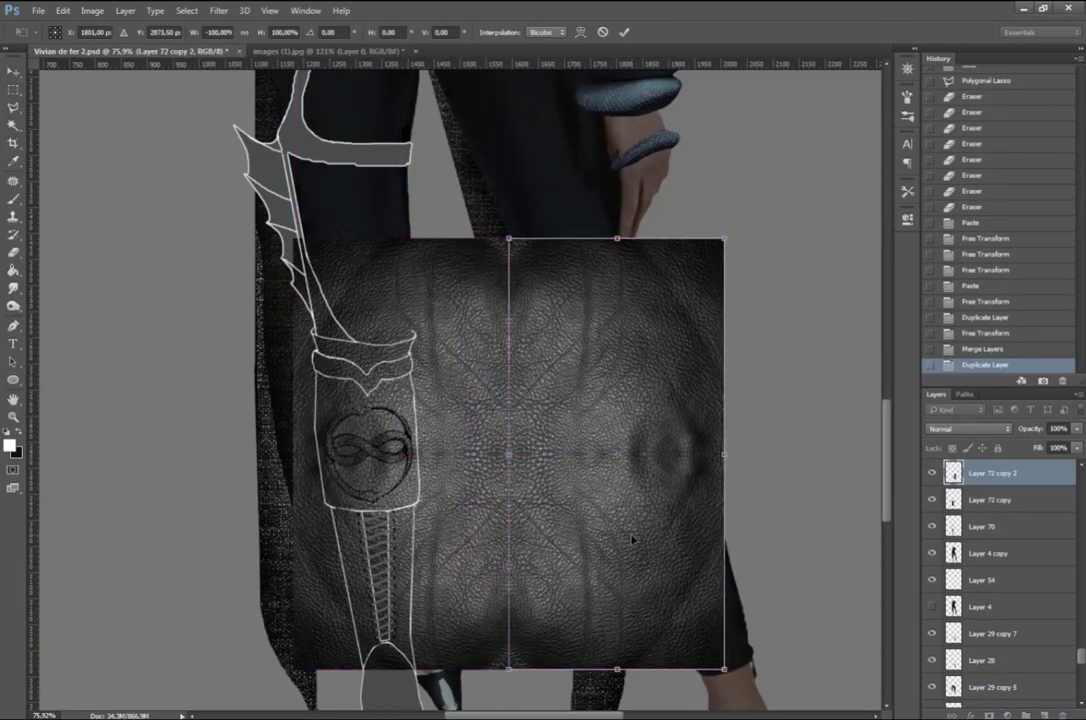
Step: Move the leather texture up over the thigh and duplicate it
right_click(553, 453)
click(600, 560)
mouse_move(520, 620)
mouse_down()
mouse_move(516, 292)
mouse_move(546, 483)
mouse_up()
key(Return)
key(ctrl+j)
key(ctrl+t)
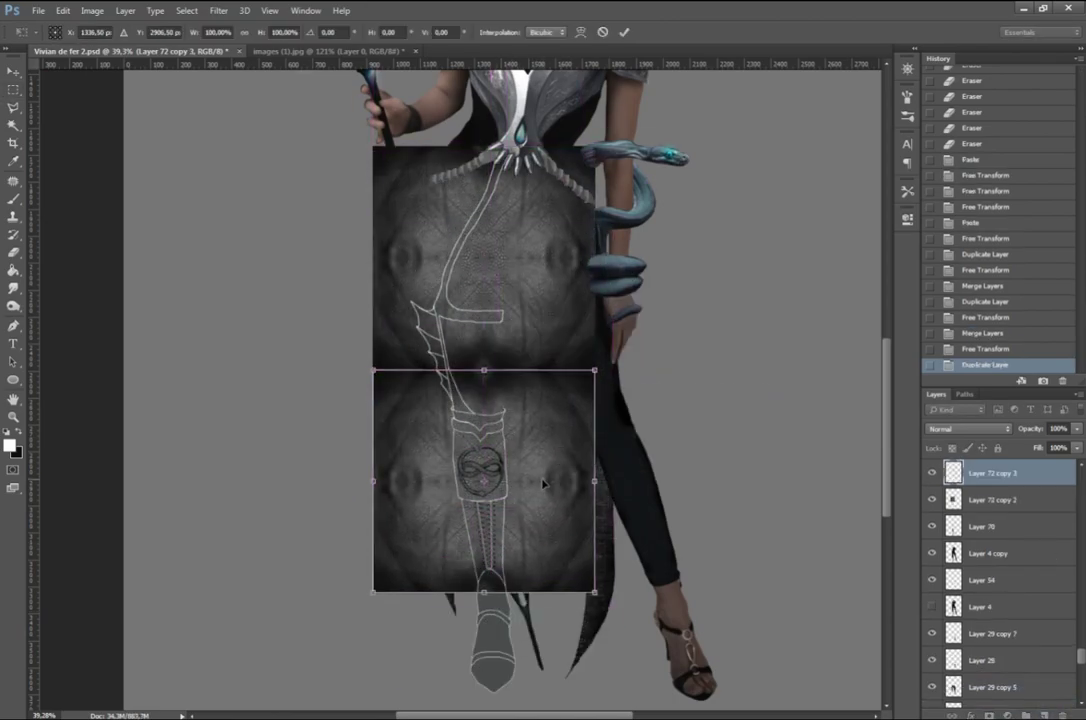
key(Return)
Step: Add another leather texture copy over the foot and warp the bottom block
key(ctrl+j)
key(ctrl+t)
right_click(521, 328)
drag(551, 410, 551, 630)
scroll(893, 478, down, 3)
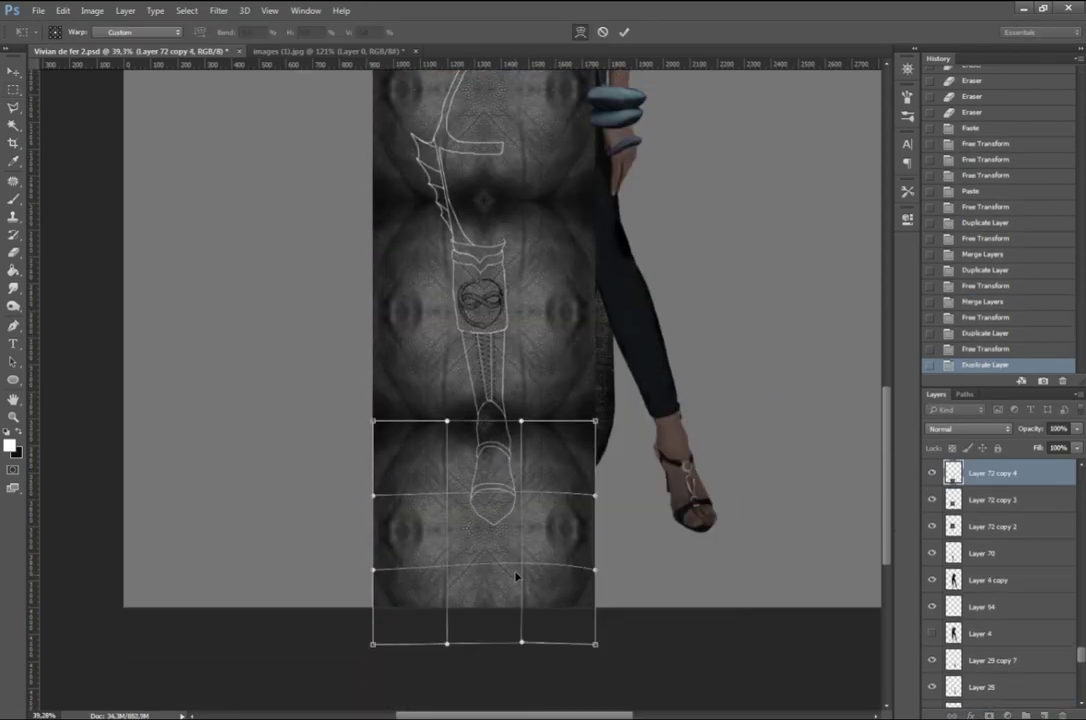
drag(516, 577, 528, 460)
key(Return)
Step: Merge the texture copies and delete all leather outside the boot outline
key(m)
ctrl+click(953, 553)
right_click(487, 334)
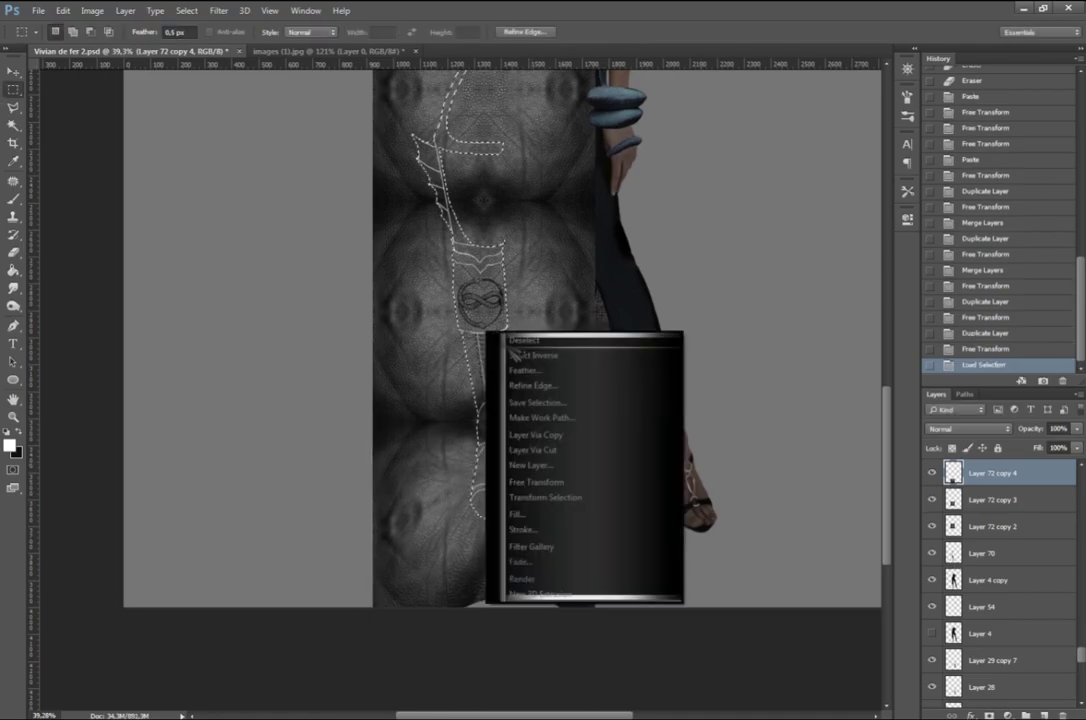
click(530, 364)
key(ctrl+e)
key(Delete)
key(ctrl+d)
Step: Lasso and clear the leftover leather texture by the fin
scroll(940, 500, up, 1)
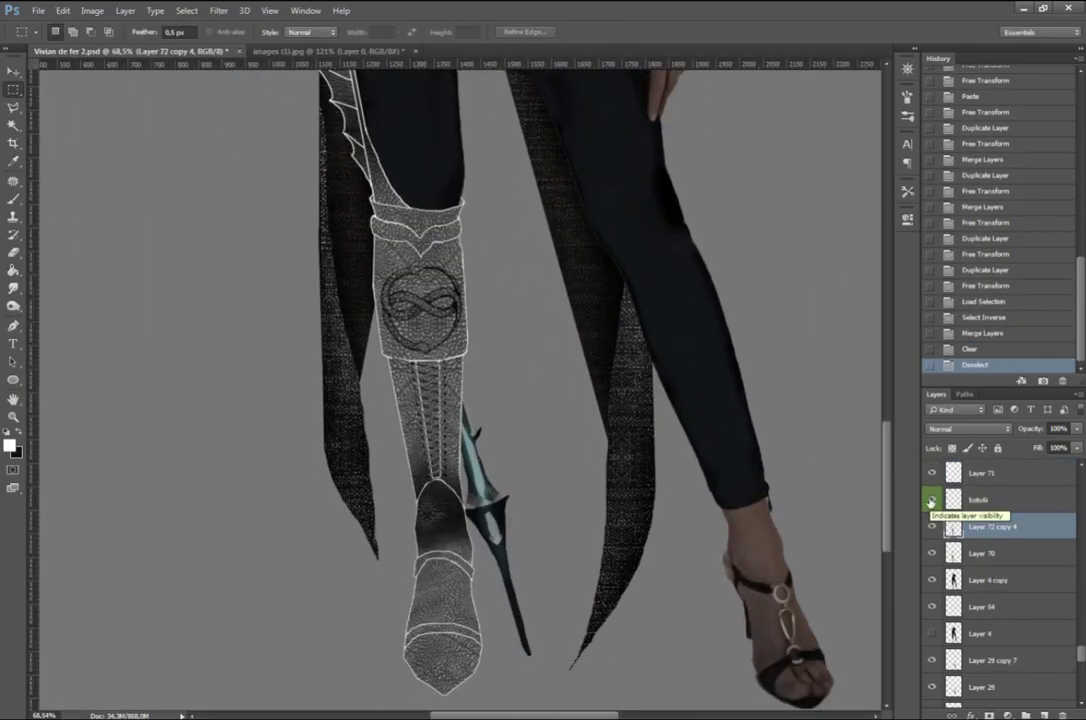
scroll(420, 200, up, 3)
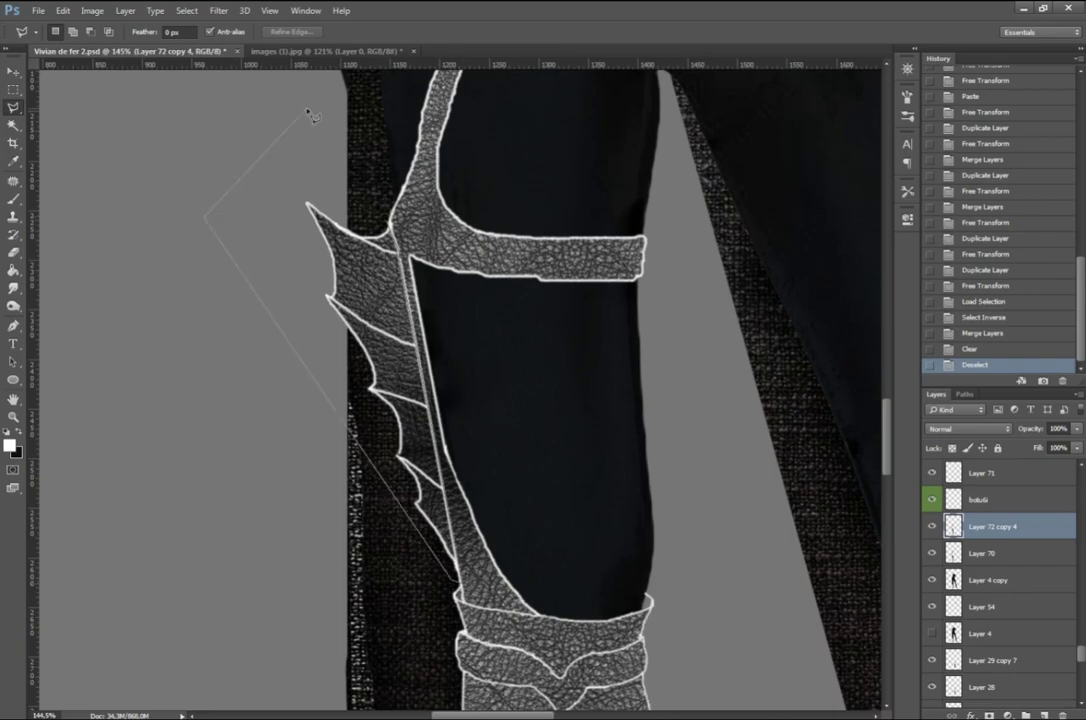
click(312, 116)
key(Delete)
key(ctrl+d)
scroll(460, 448, down, 5)
key(m)
scroll(930, 522, down, 5)
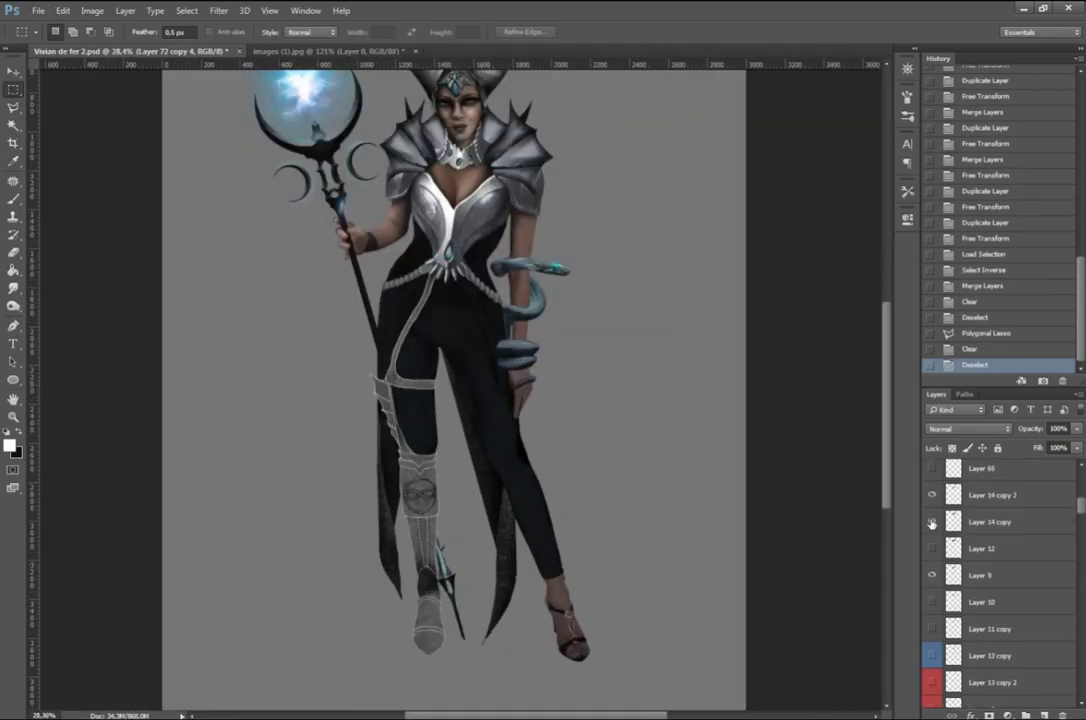
Step: Duplicate the silver armour layer, colour-label it, and raise it in the stack beside the thigh strap
scroll(932, 522, down, 5)
key(ctrl+j)
right_click(990, 668)
click(930, 560)
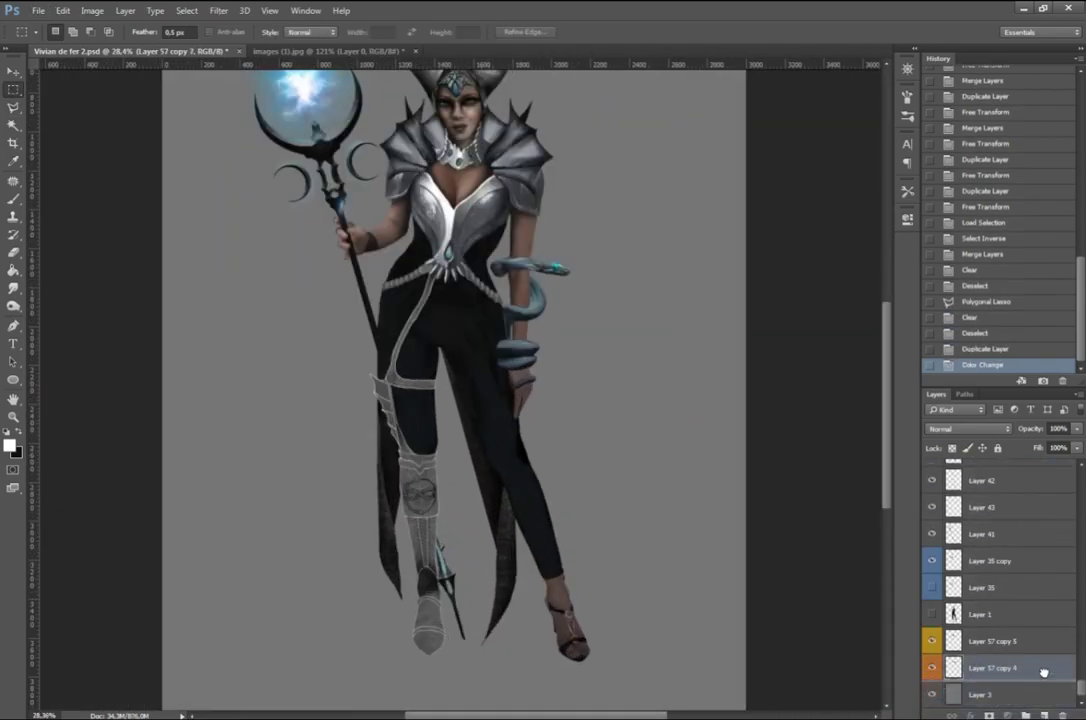
drag(1043, 672, 1000, 504)
key(ctrl+t)
drag(463, 200, 370, 420)
key(Return)
drag(1000, 504, 1042, 613)
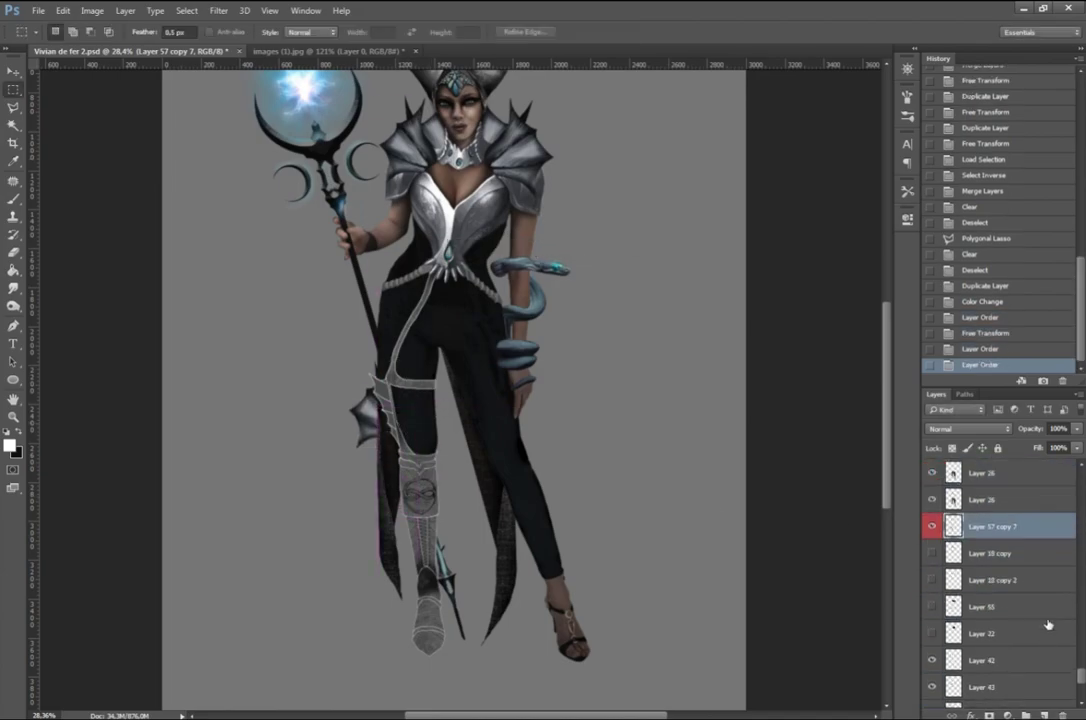
key(ctrl+])
key(ctrl+])
key(ctrl+])
Step: Position, enlarge and warp the silver texture to follow the spiky fin
scroll(370, 410, up, 5)
key(ctrl+t)
drag(484, 412, 545, 430)
drag(550, 572, 497, 671)
drag(580, 470, 651, 509)
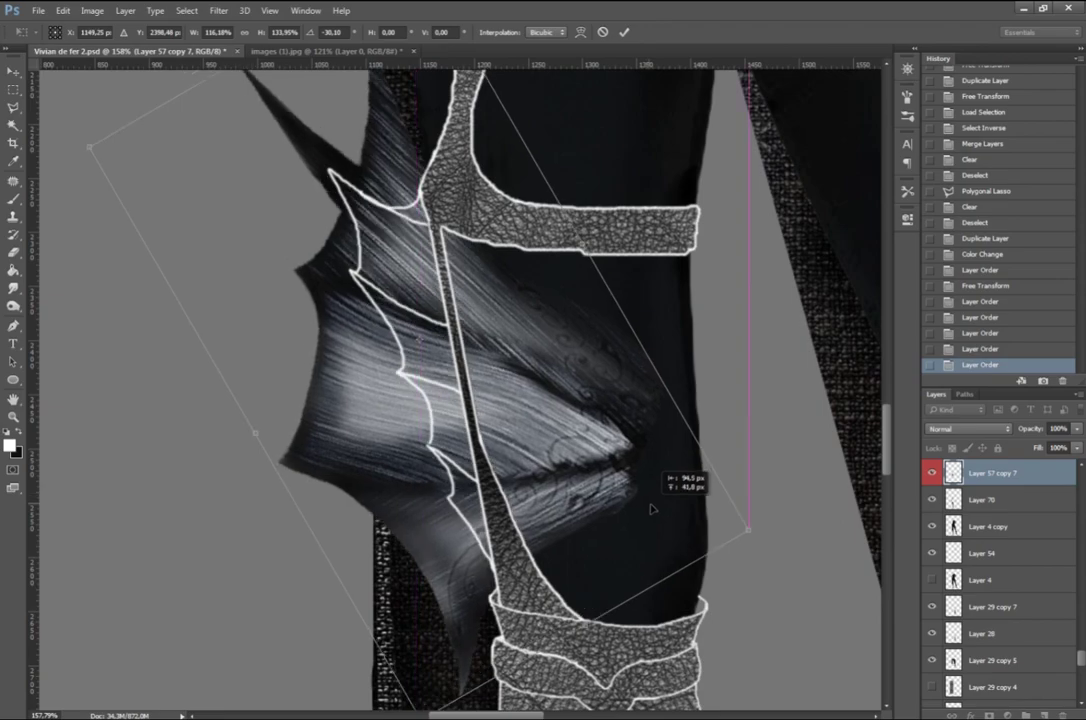
mouse_move(242, 477)
mouse_down()
mouse_move(225, 235)
mouse_move(235, 140)
mouse_up()
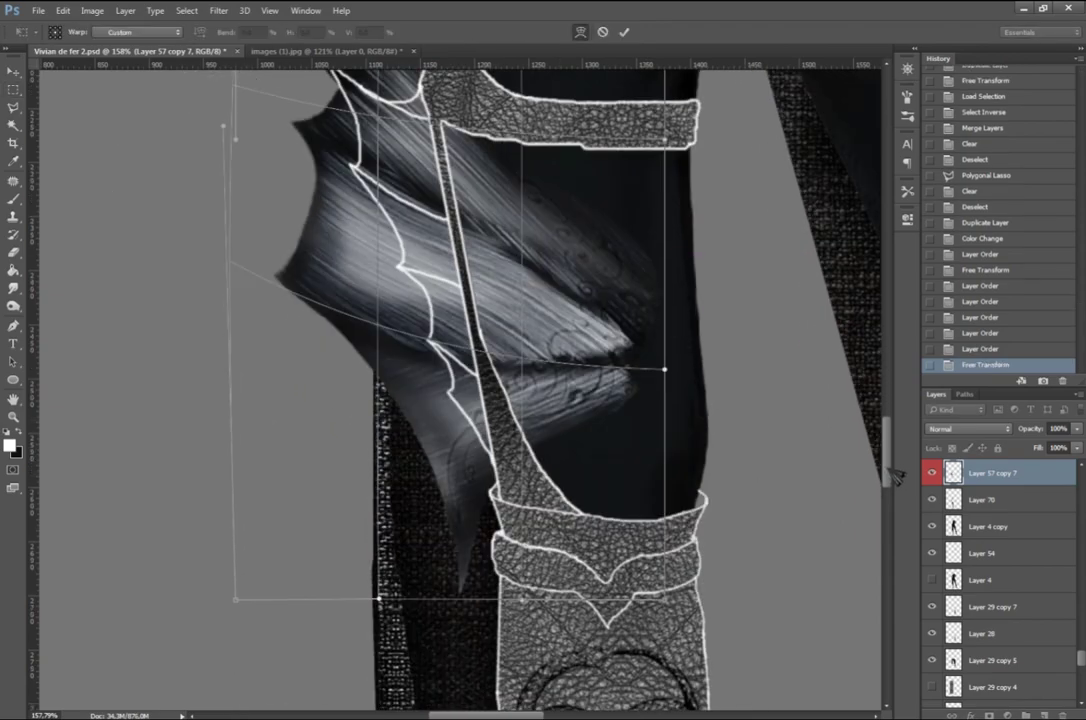
drag(600, 390, 600, 370)
drag(237, 240, 240, 300)
key(Return)
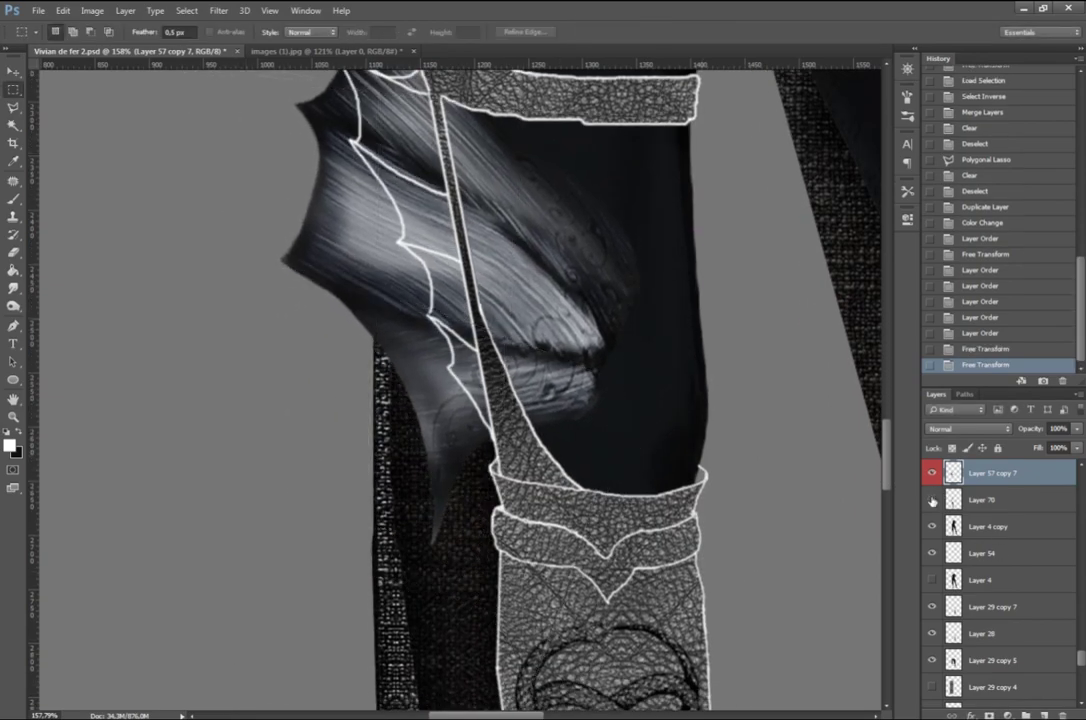
Step: Trim the silver to the fin by loading its outline, inverting, and deleting outside
ctrl+click(953, 473)
key(ctrl+shift+i)
key(Delete)
key(ctrl+d)
drag(886, 455, 886, 425)
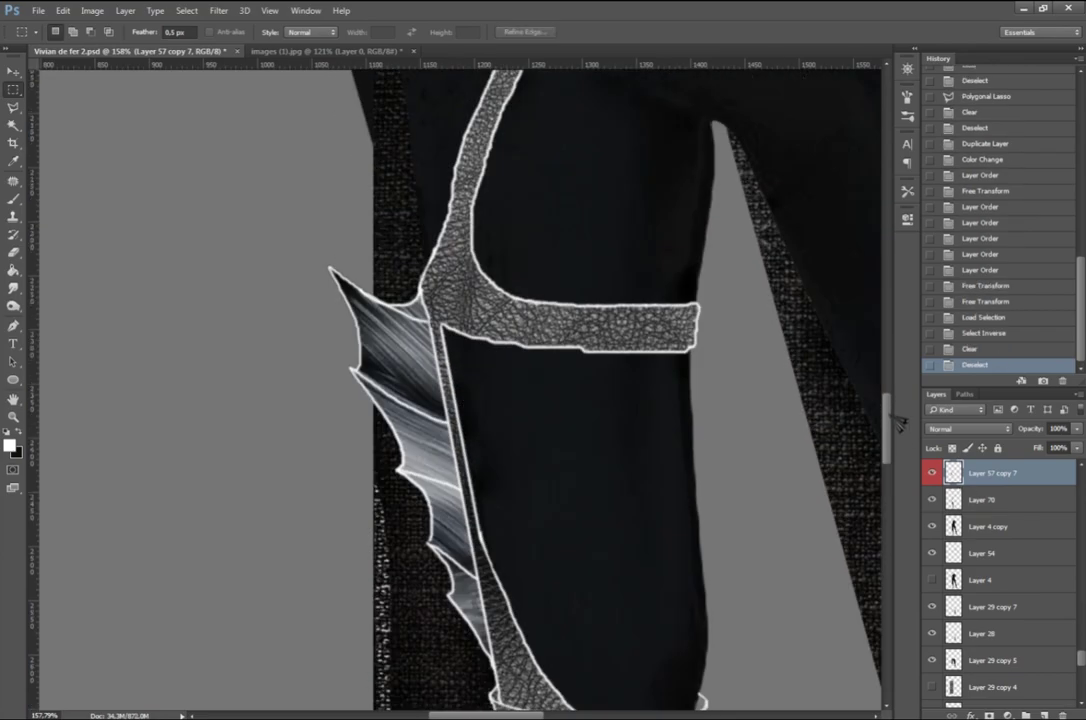
scroll(727, 371, down, 5)
scroll(485, 582, up, 3)
scroll(981, 532, up, 3)
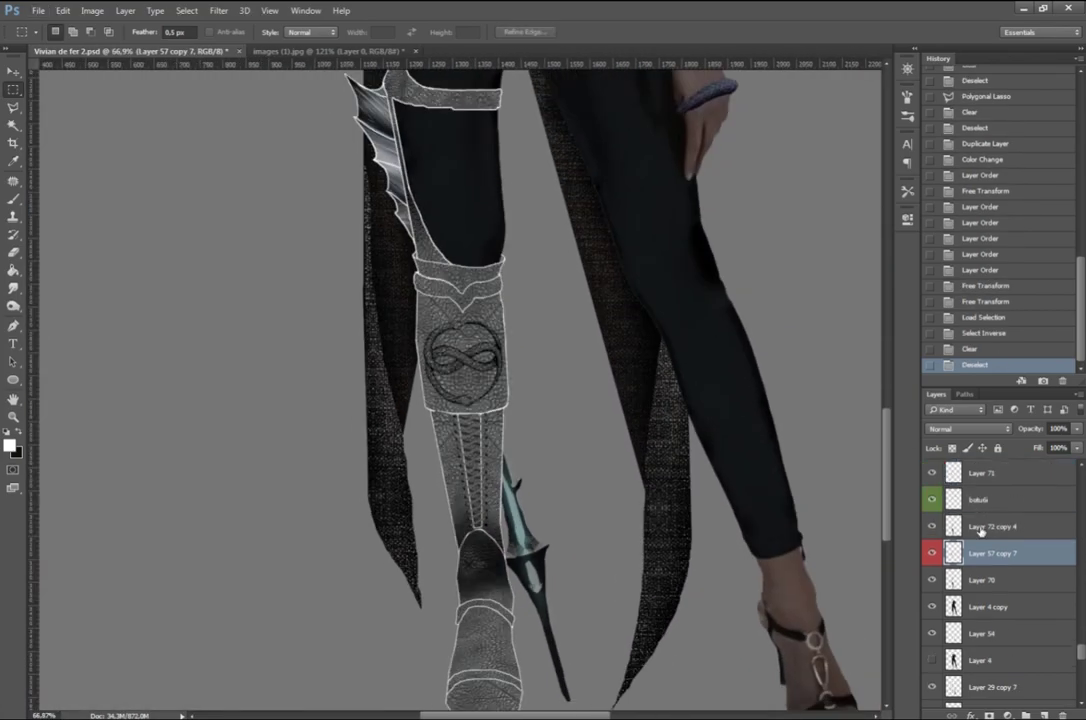
click(218, 10)
Step: Darken the boot leather with two Camera Raw Filter passes, dodging some leather highlights between them
click(240, 85)
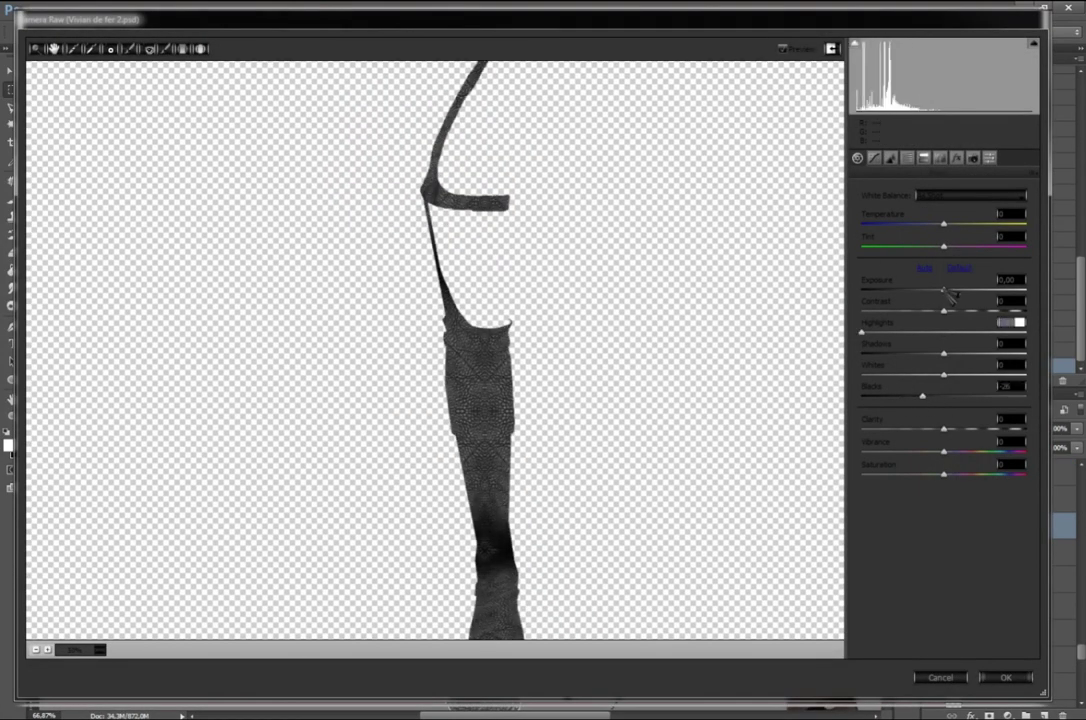
key(Return)
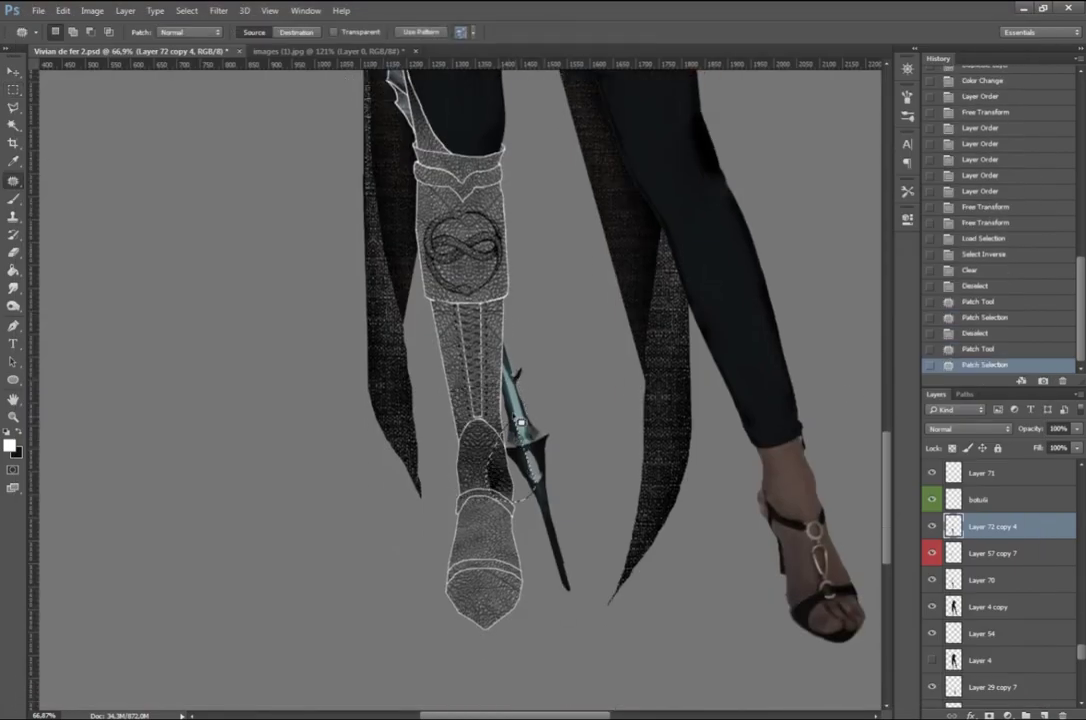
scroll(493, 428, down, 3)
scroll(493, 428, up, 5)
key(o)
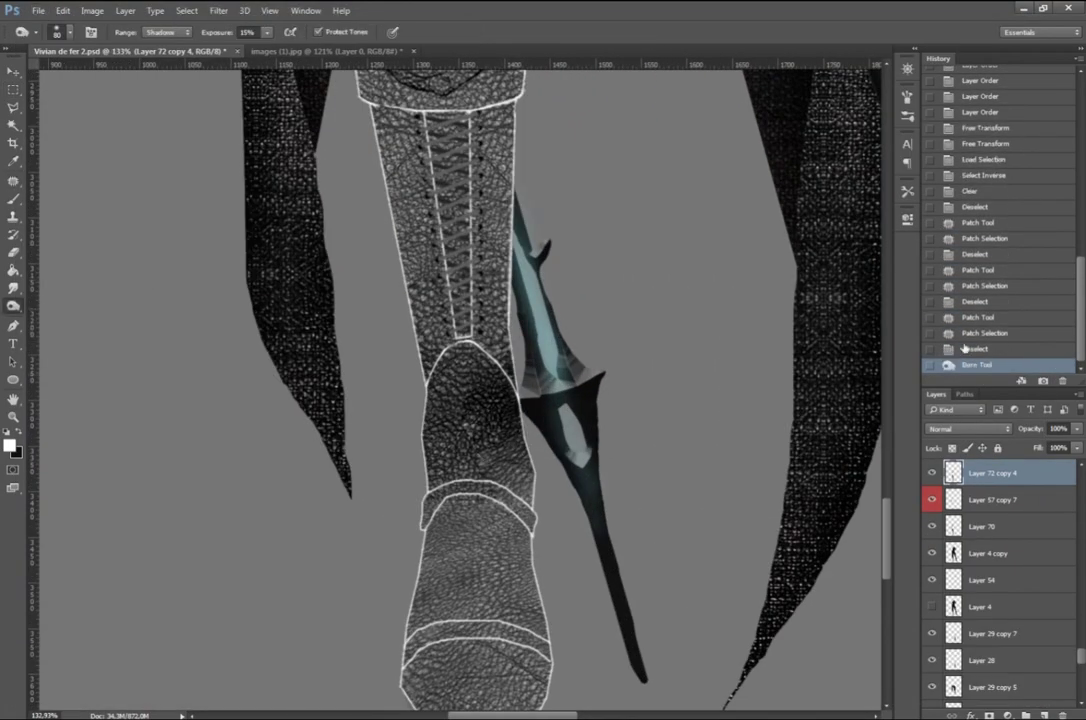
drag(448, 345, 470, 420)
click(218, 10)
click(267, 92)
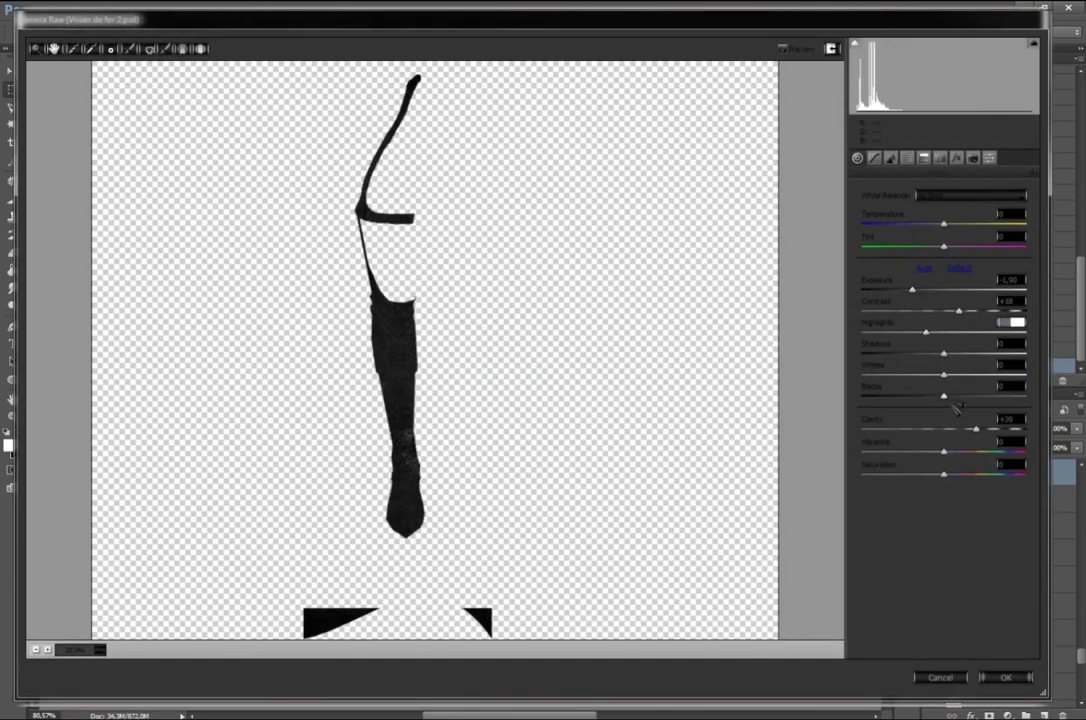
key(Return)
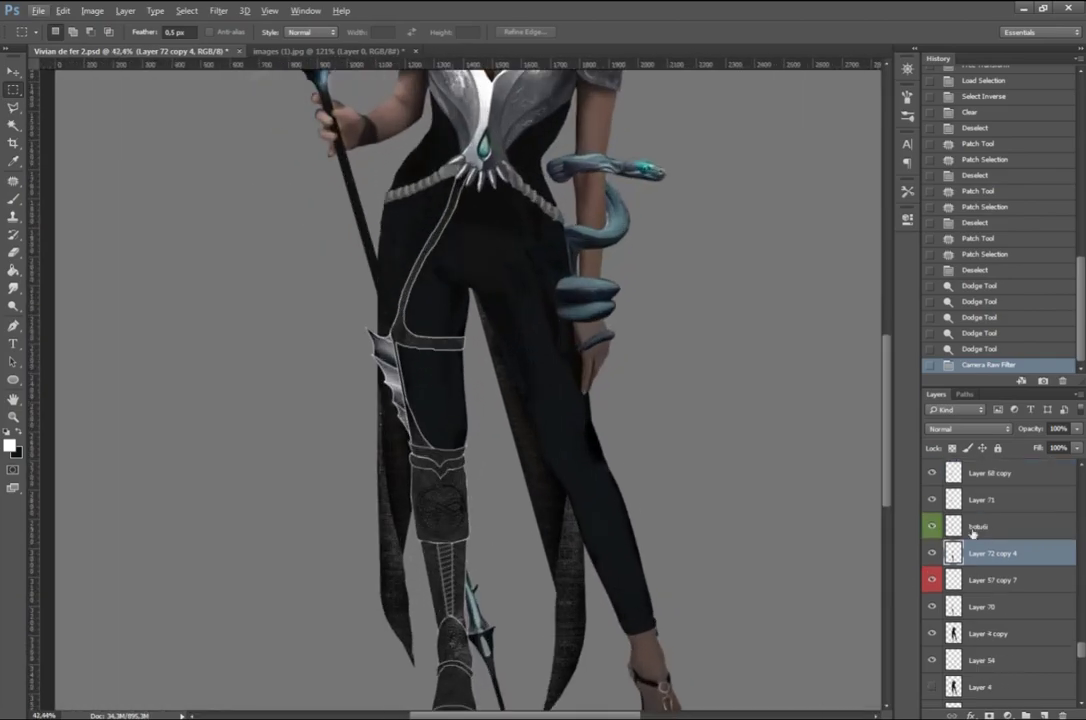
Step: Invert the botuti layer, set it to Overlay, and select the serpent emblem layer
scroll(470, 390, down, 2)
click(980, 526)
key(ctrl+i)
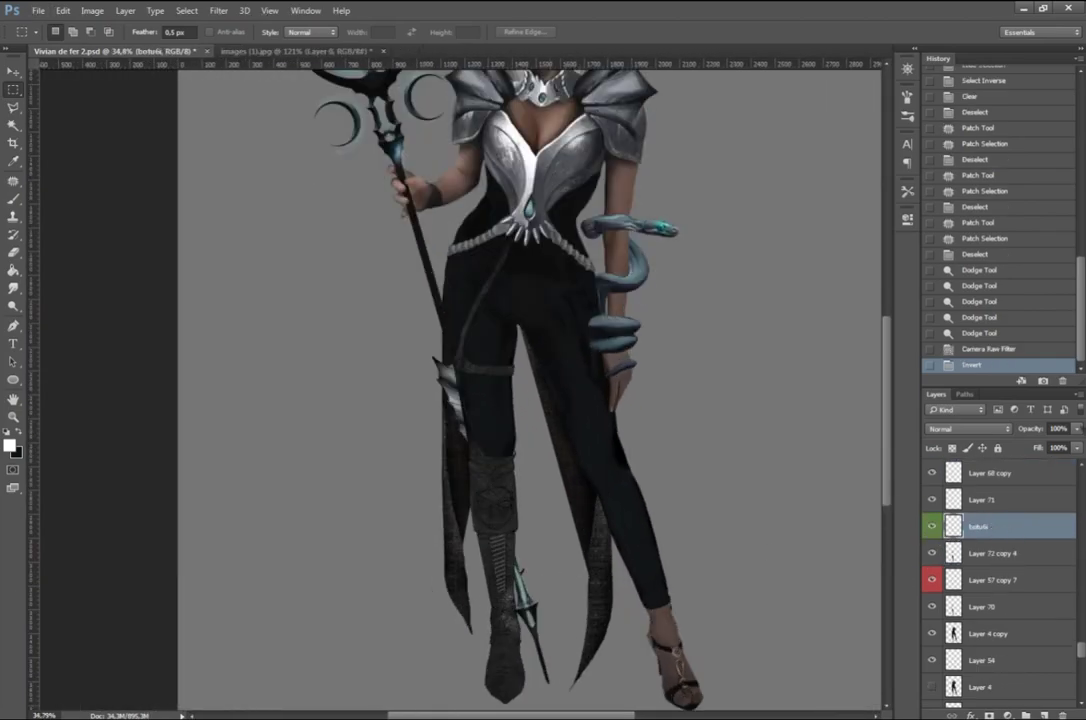
key(alt+shift+o)
scroll(968, 428, down, 7)
scroll(490, 526, up, 8)
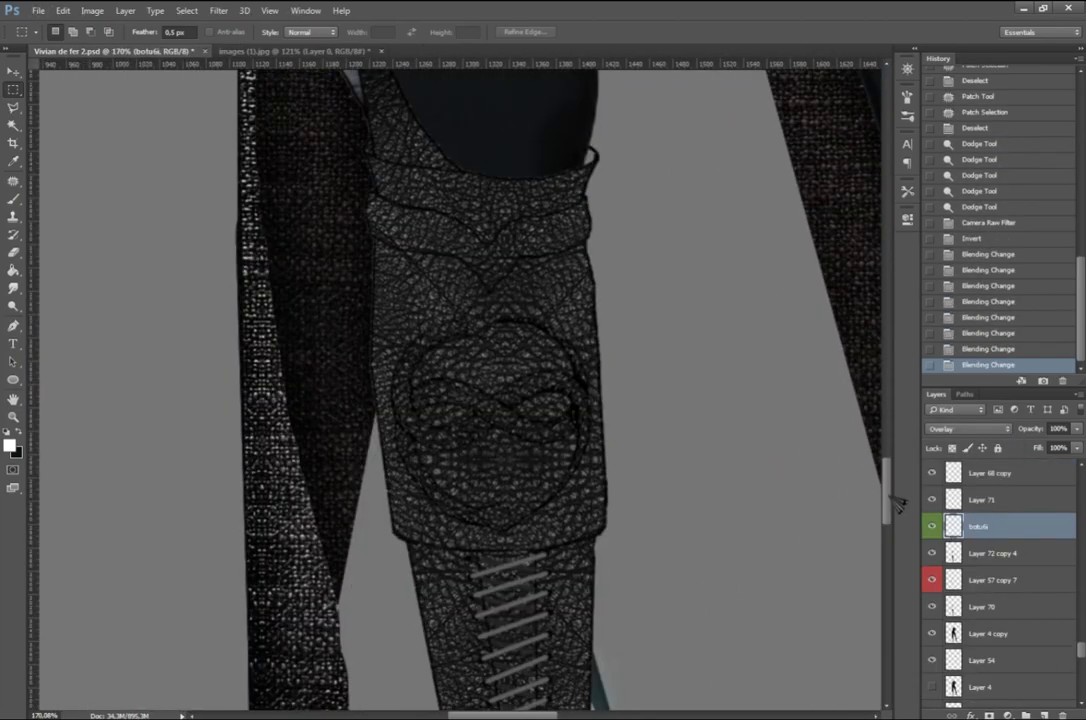
click(980, 499)
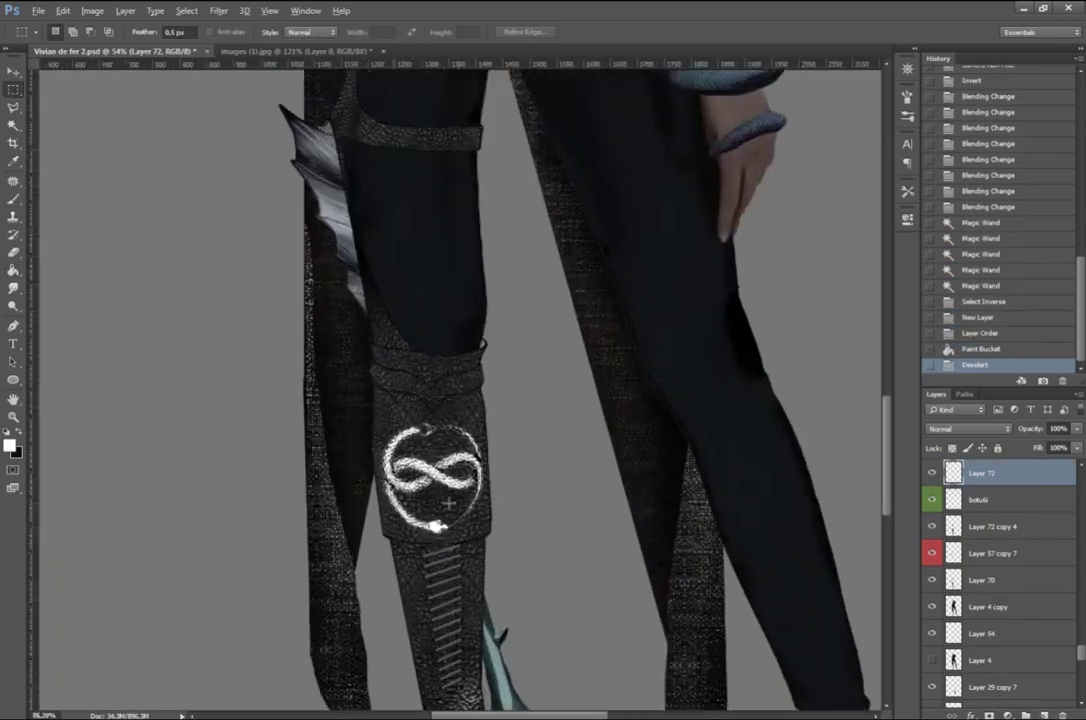
Step: Set the white emblem layer to Screen and add a Drop Shadow in its Layer Style
click(968, 428)
click(982, 477)
double_click(1010, 473)
drag(466, 122, 754, 105)
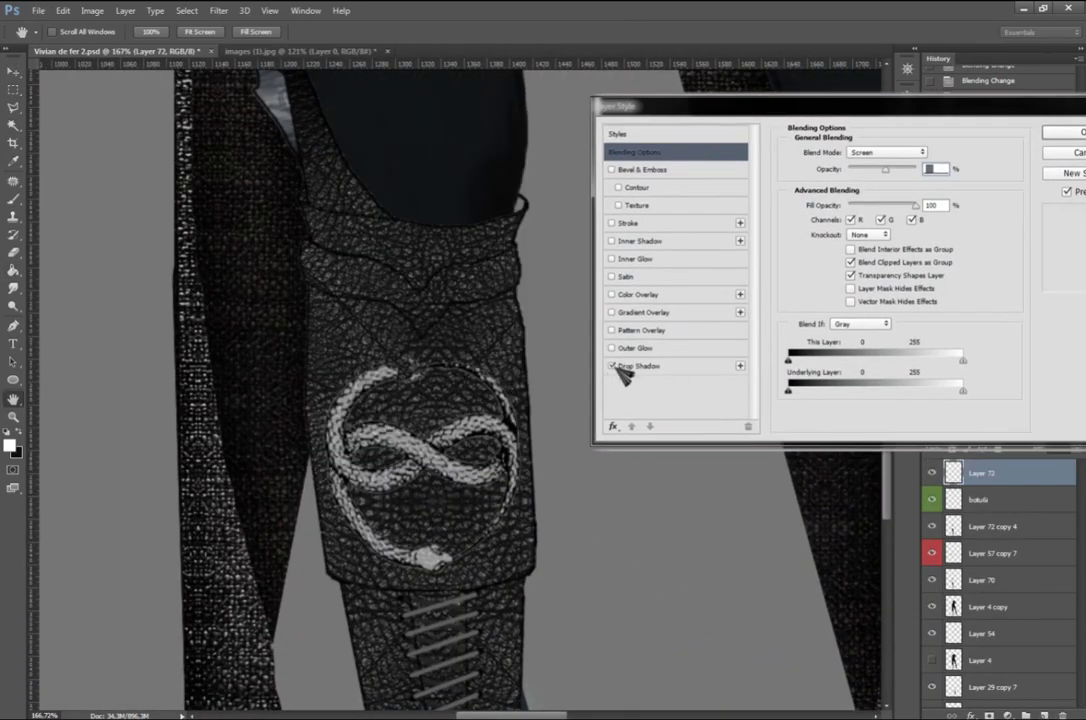
click(640, 366)
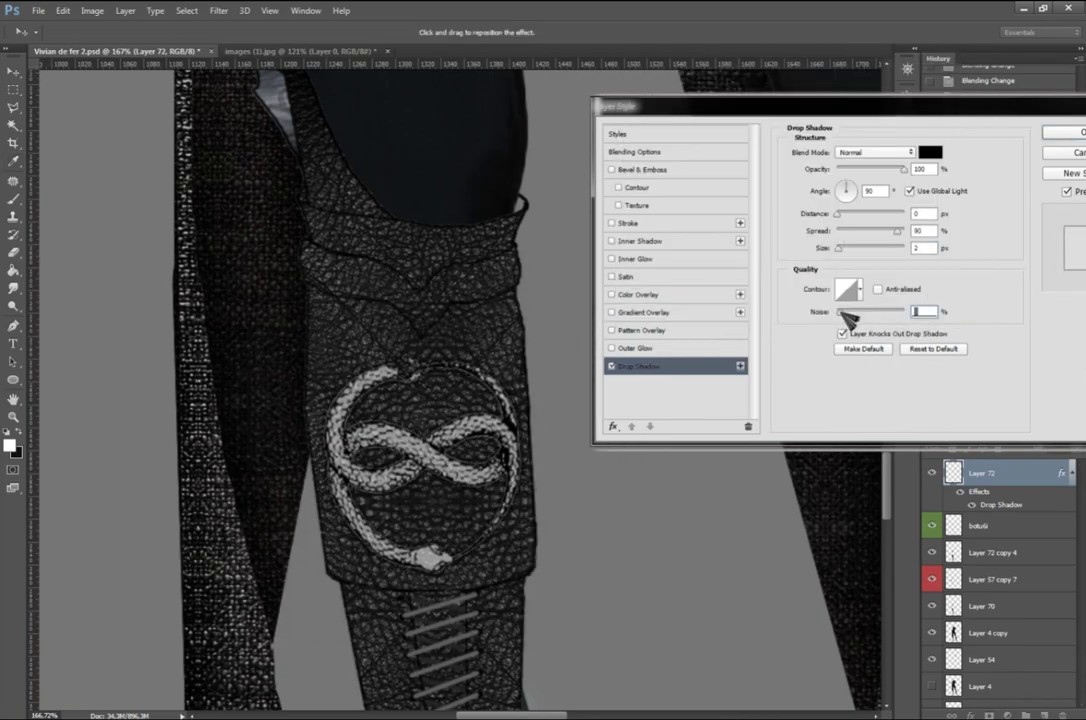
key(Escape)
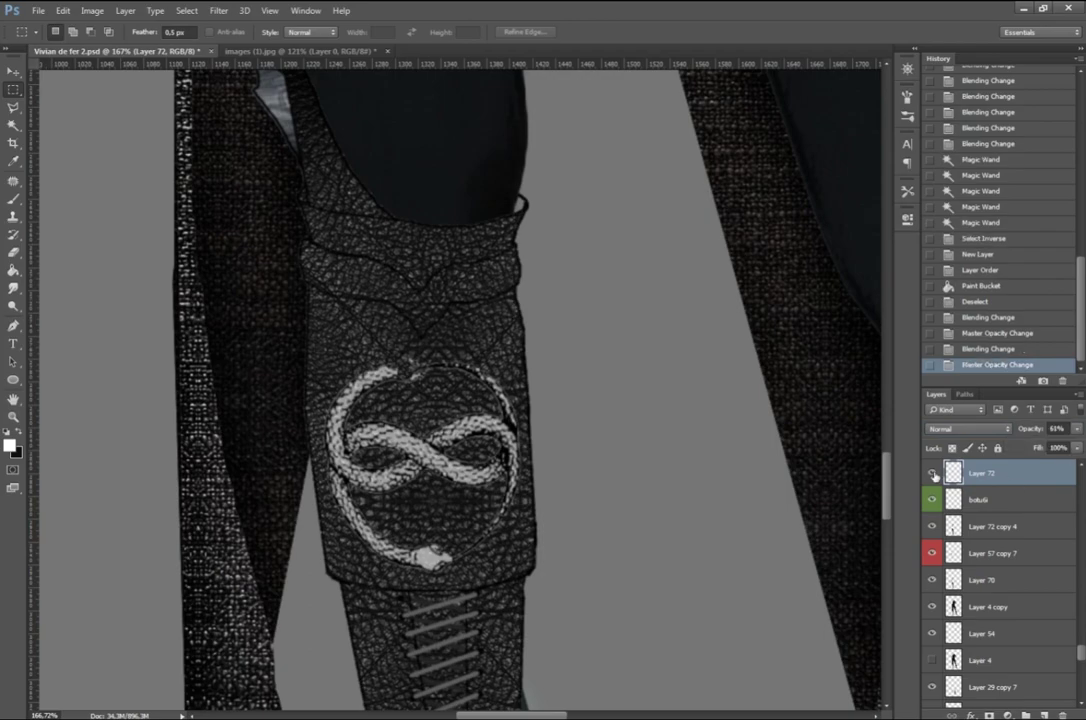
drag(700, 109, 767, 92)
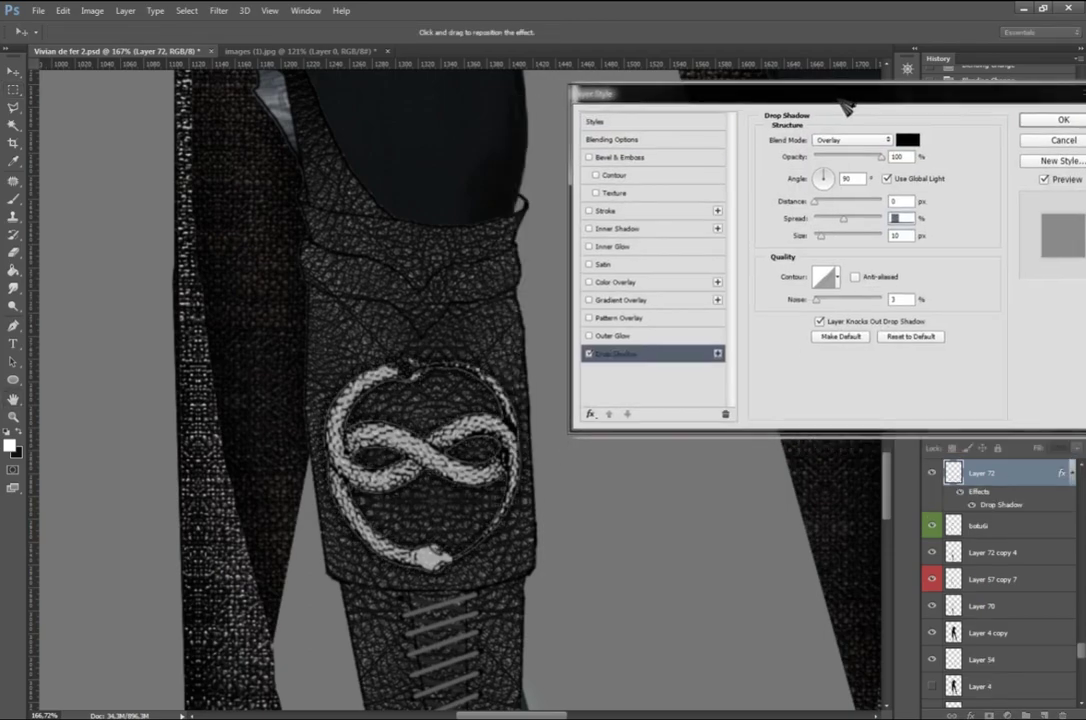
Step: Load the Rock Patterns set into the Texture pattern picker
click(618, 156)
click(612, 191)
click(815, 152)
click(912, 191)
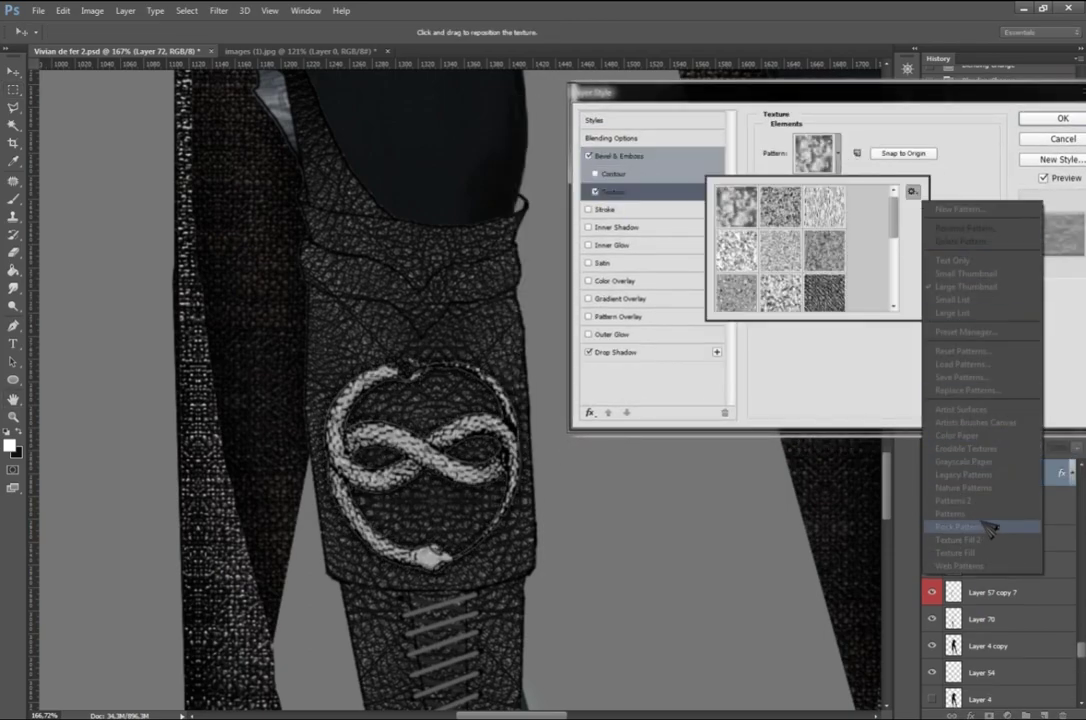
click(987, 528)
click(490, 279)
click(690, 130)
Step: Turn Texture off, add Inner Shadow, review Bevel & Emboss, and apply the styles
click(595, 191)
click(588, 228)
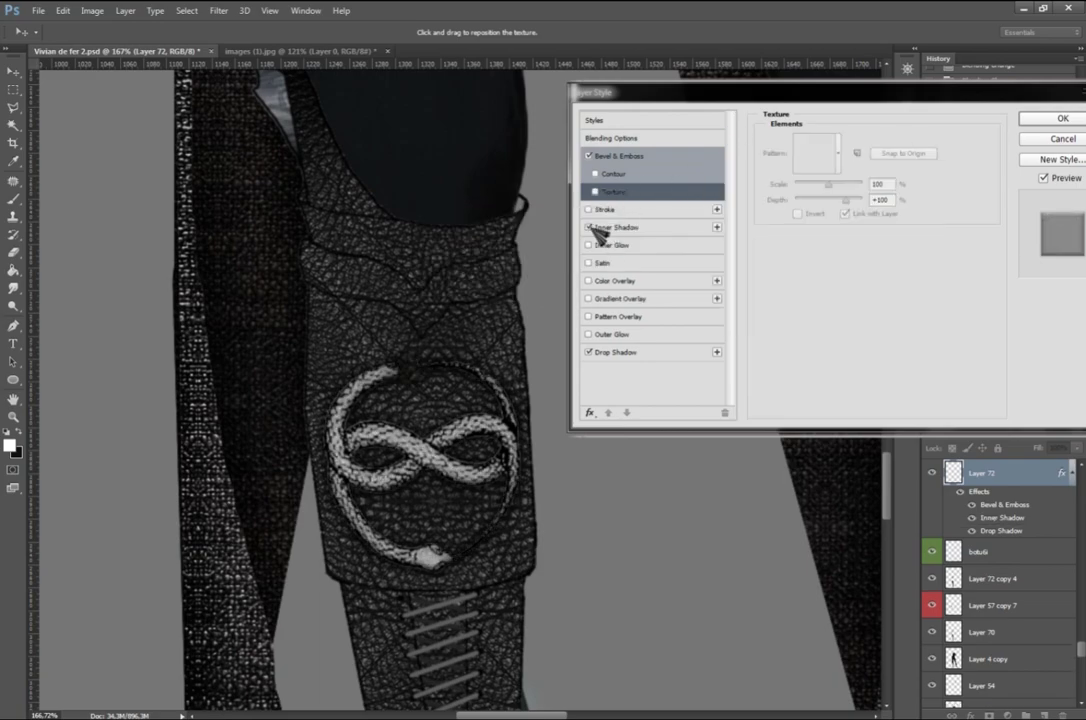
click(610, 228)
click(615, 156)
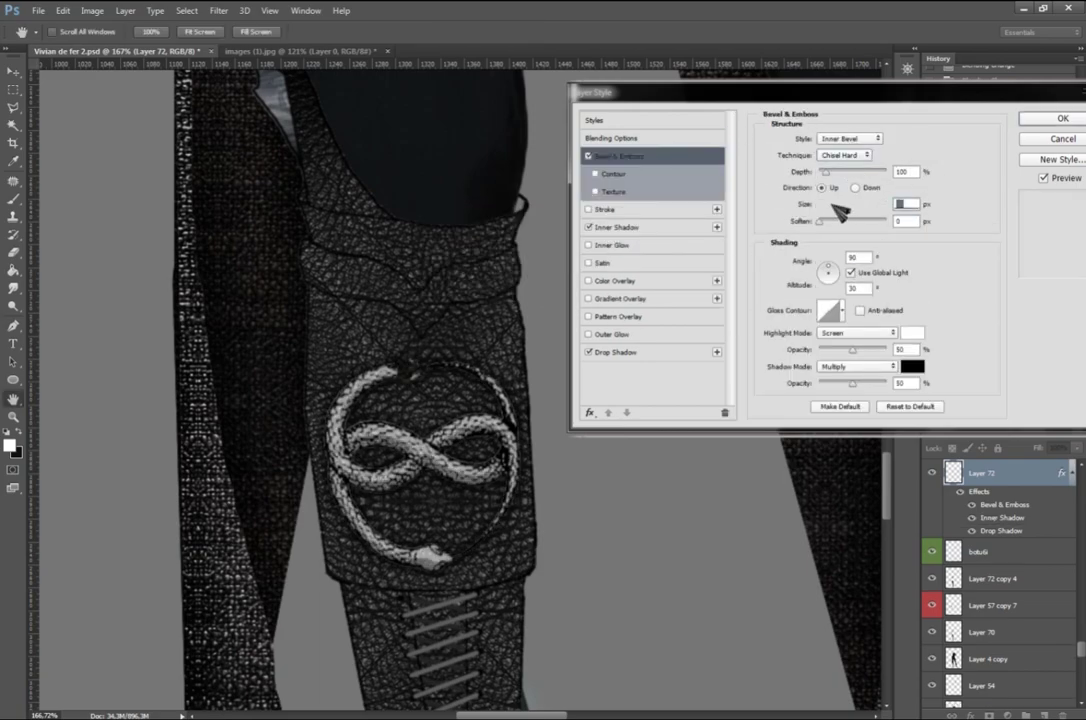
text(136)
key(Return)
key(m)
key(ctrl+0)
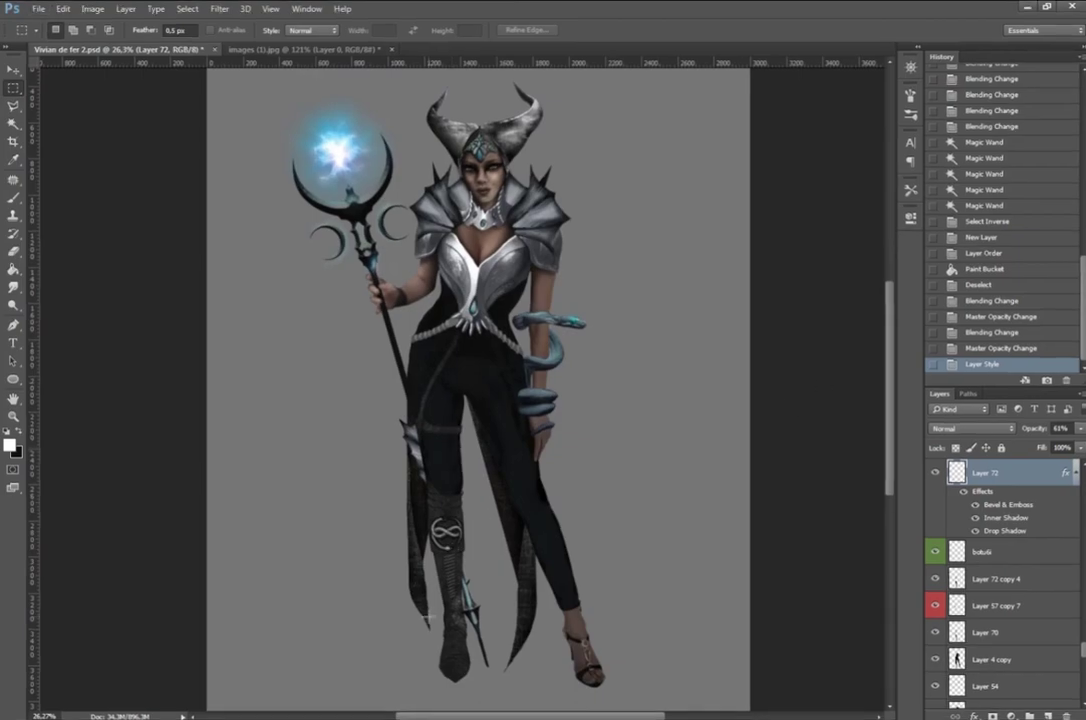
Step: On a new layer, sample a colour and invert the white strap line to dark
scroll(522, 470, up, 3)
scroll(500, 252, up, 6)
key(ctrl+shift+alt+n)
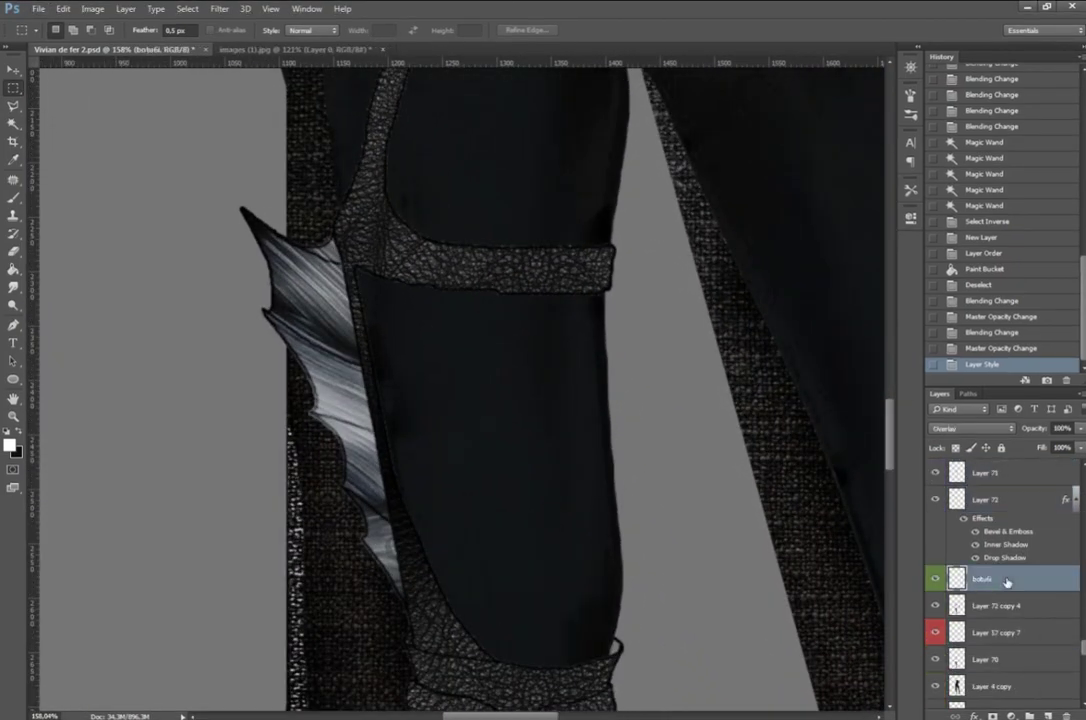
key(i)
key(m)
scroll(566, 306, down, 3)
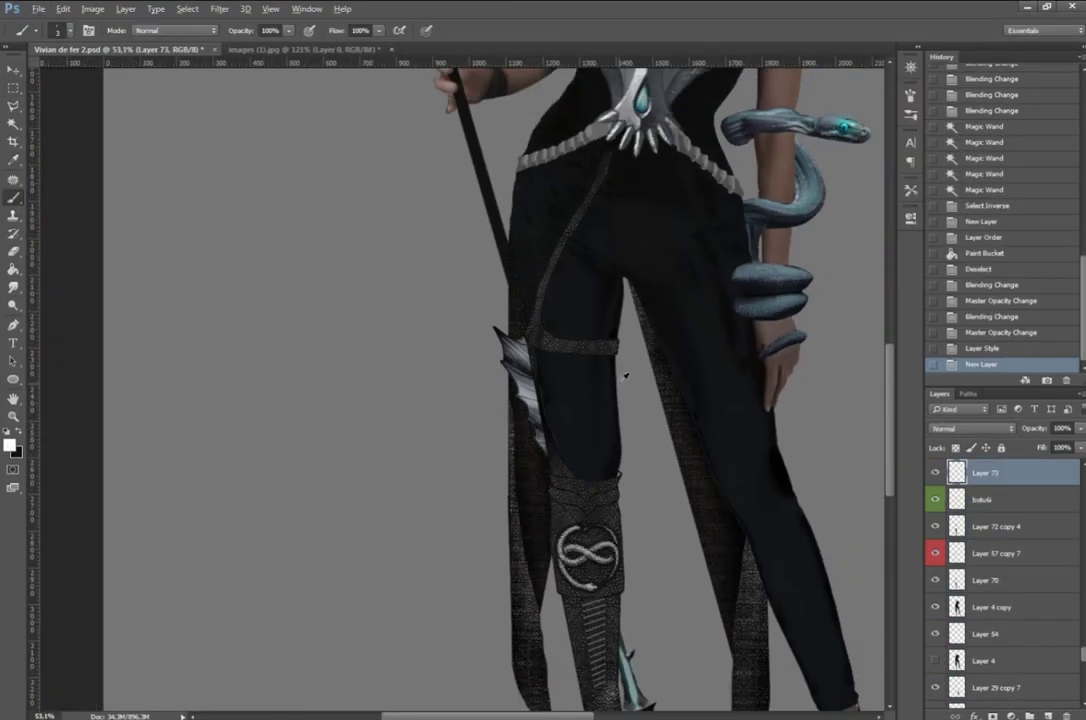
scroll(620, 370, up, 3)
scroll(560, 320, down, 2)
scroll(538, 284, up, 3)
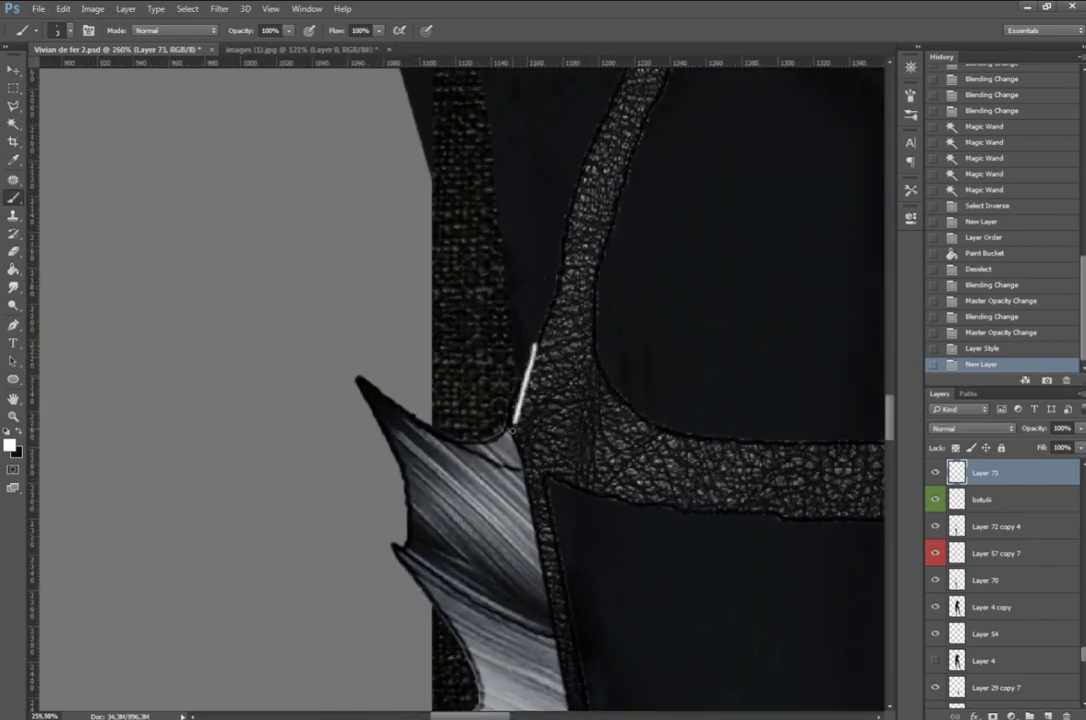
key(ctrl+i)
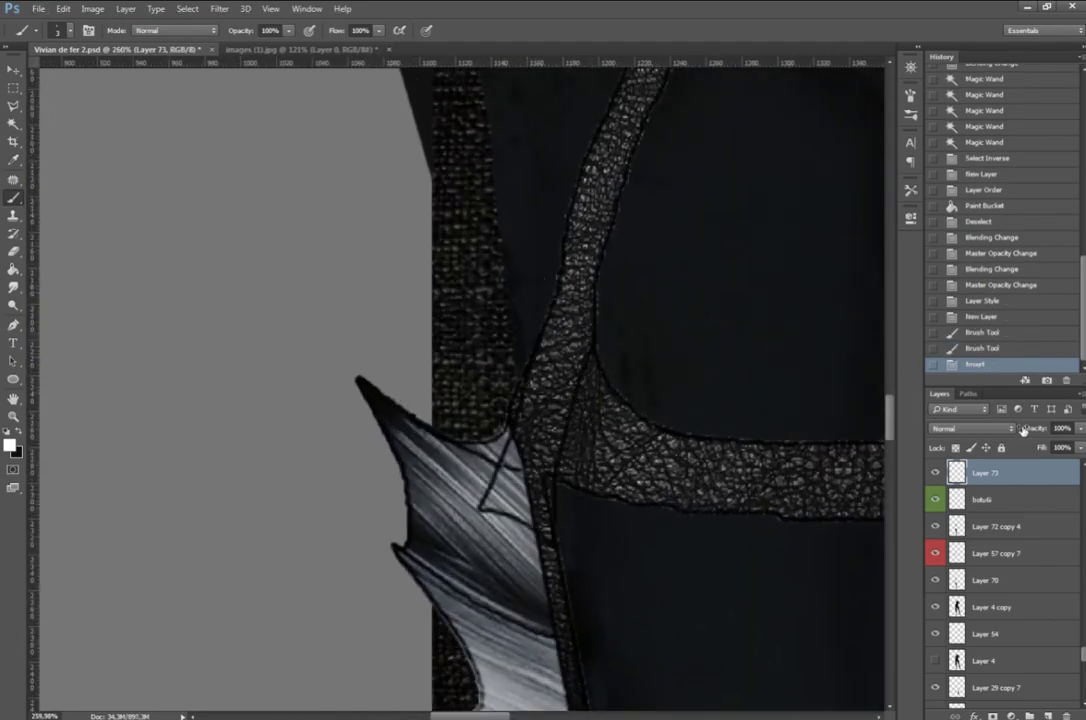
Step: Copy a section of leather strap, paste it as a new layer, and warp it across the cuff
key(m)
key(ctrl+c)
key(ctrl+d)
key(ctrl+v)
mouse_move(490, 362)
mouse_down()
mouse_move(583, 520)
mouse_move(589, 577)
mouse_up()
key(ctrl+t)
right_click(555, 495)
click(585, 615)
key(Return)
Step: Clear the overlapping strap area from both the botu6 layer and Layer 74
scroll(560, 450, down, 3)
scroll(560, 450, up, 4)
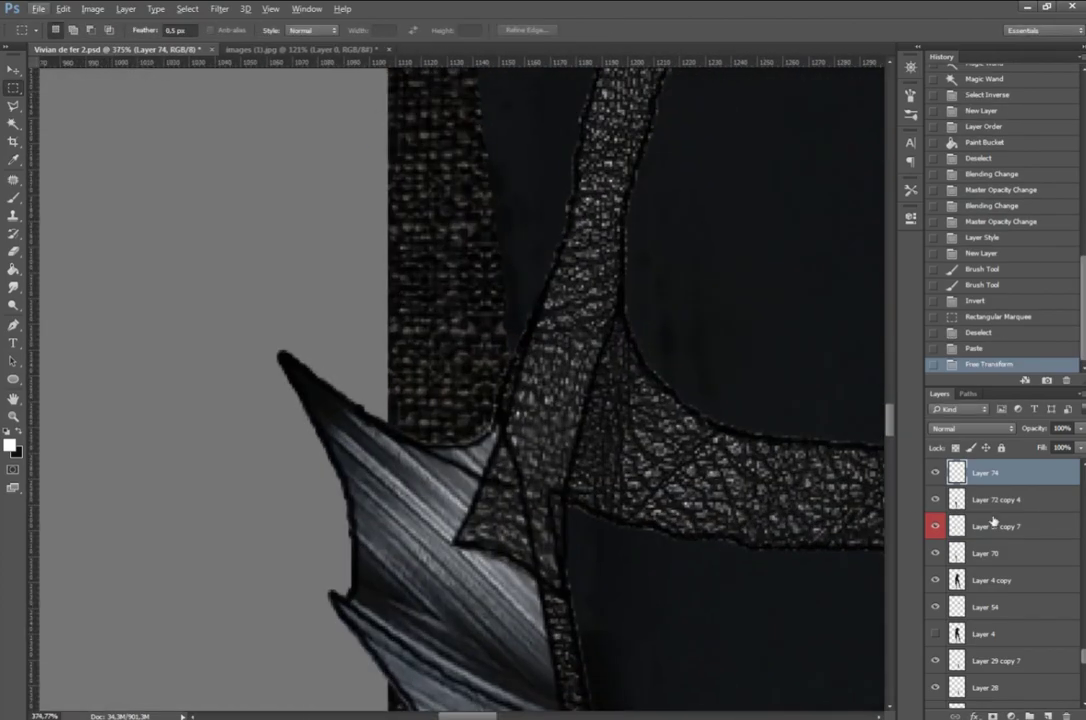
scroll(940, 530, up, 2)
click(955, 552)
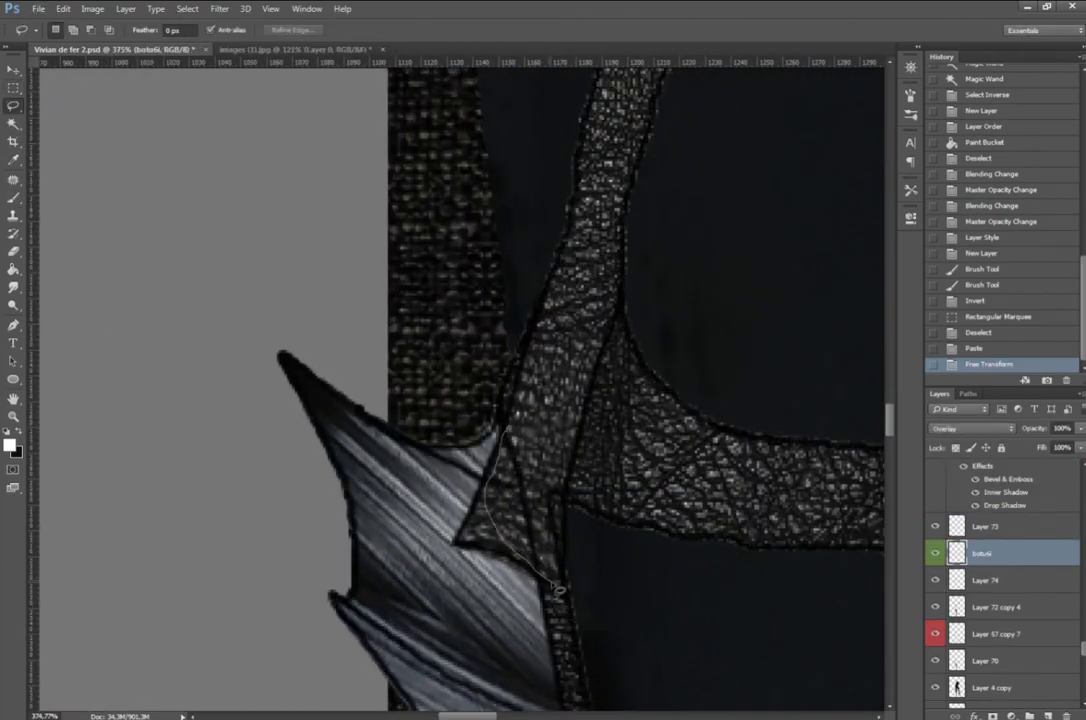
drag(558, 590, 490, 432)
key(Delete)
key(ctrl+d)
click(985, 580)
key(Delete)
key(Delete)
key(ctrl+d)
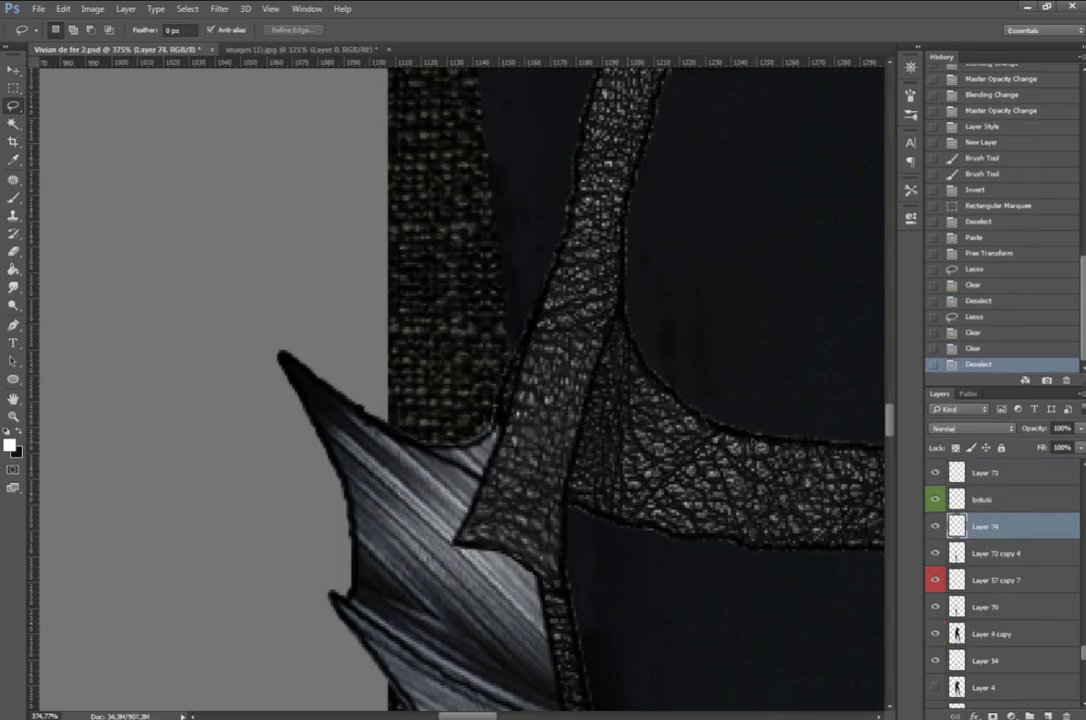
Step: Paint dark black shading along the upper boot cuff edge
drag(750, 440, 765, 571)
key(alt+bracketleft)
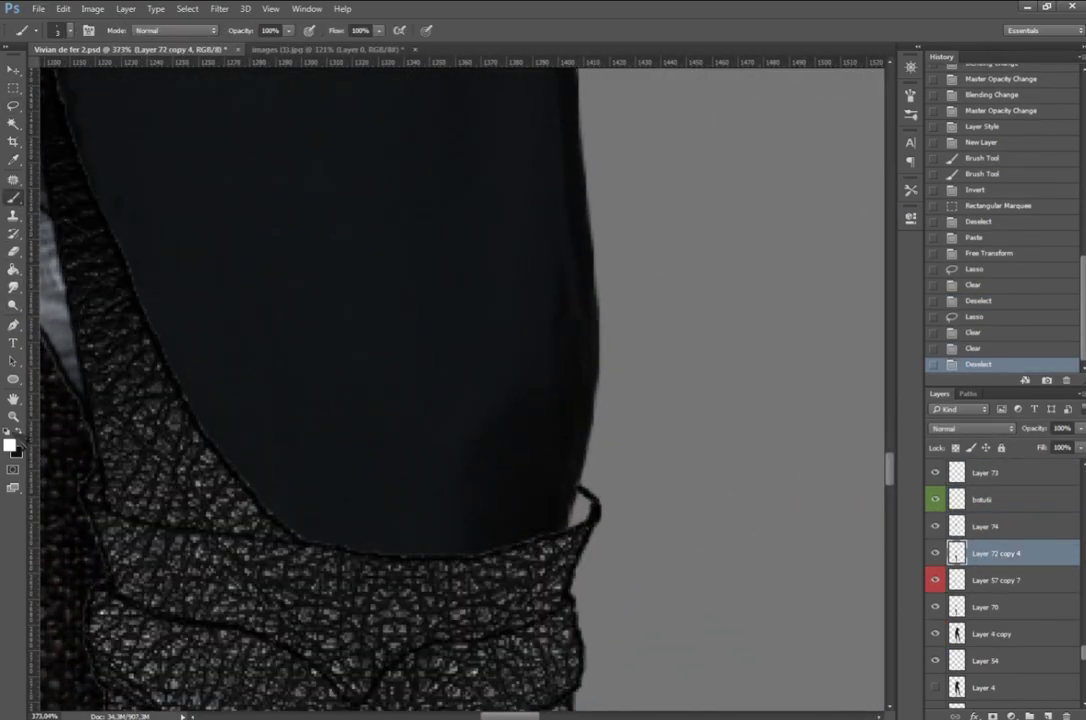
key(x)
key(ctrl+z)
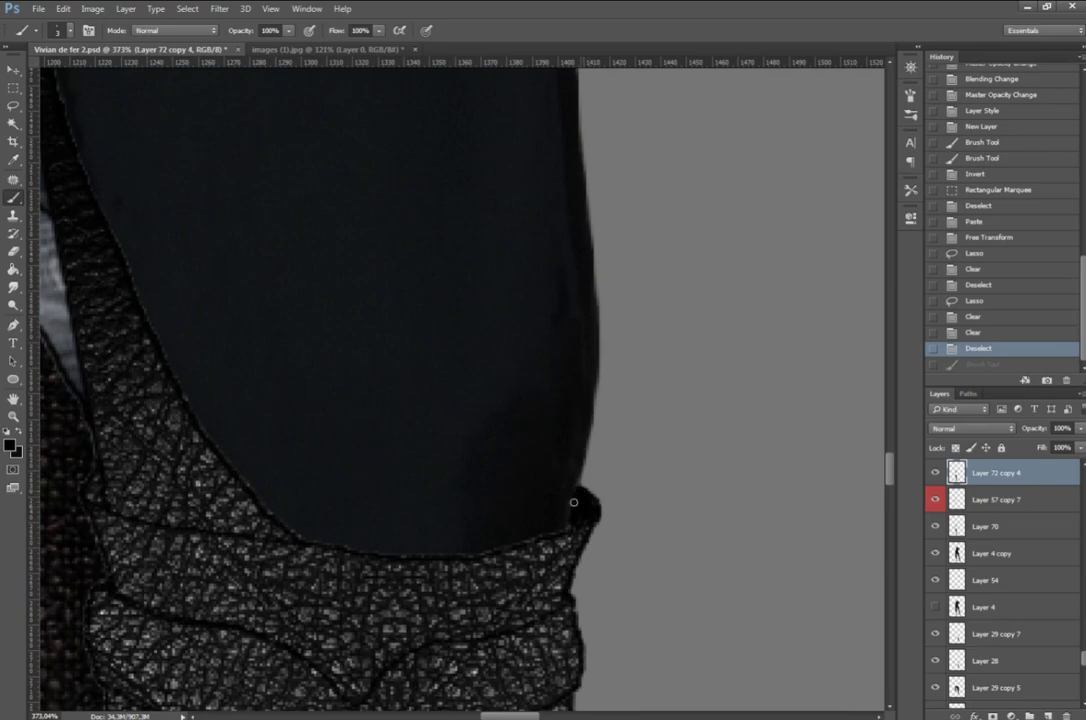
click(579, 491)
click(579, 491)
scroll(500, 400, down, 3)
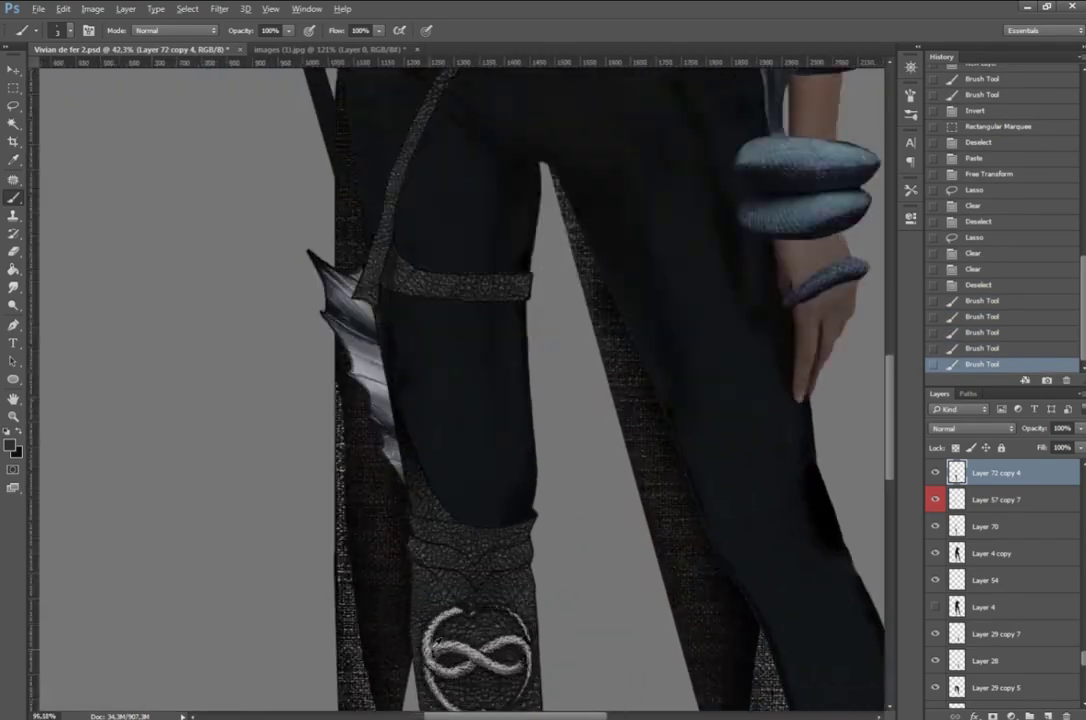
scroll(500, 400, up, 2)
Step: On a new layer, set a small soft brush and paint shadows beside the boot
key(ctrl+shift+alt+n)
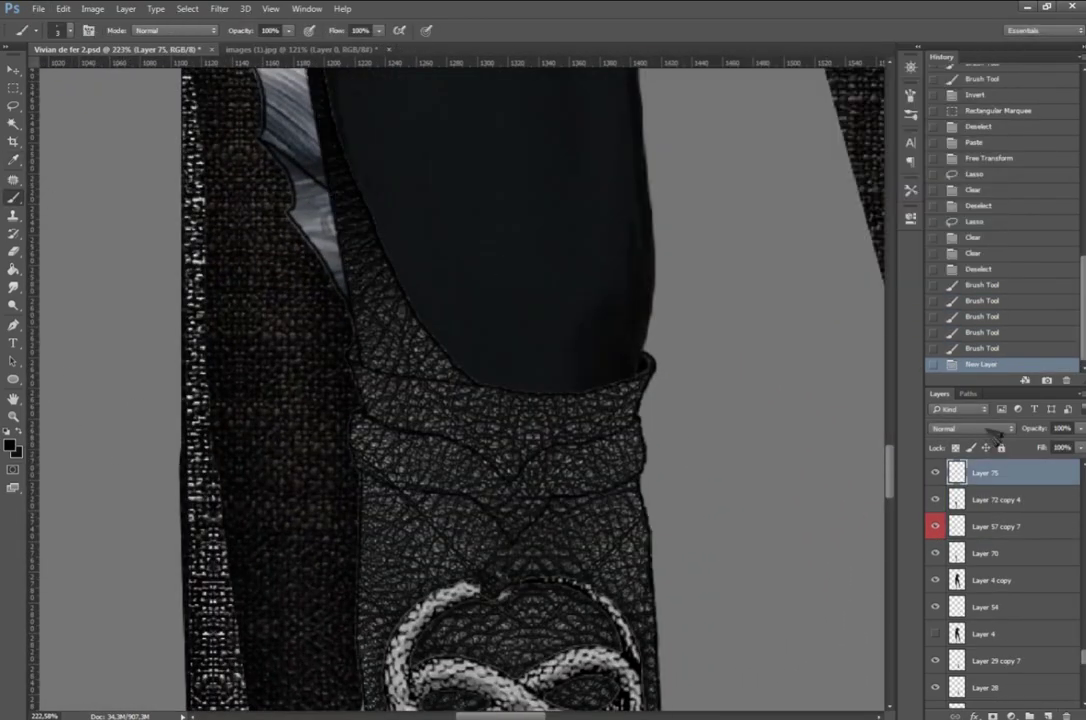
click(66, 33)
click(472, 426)
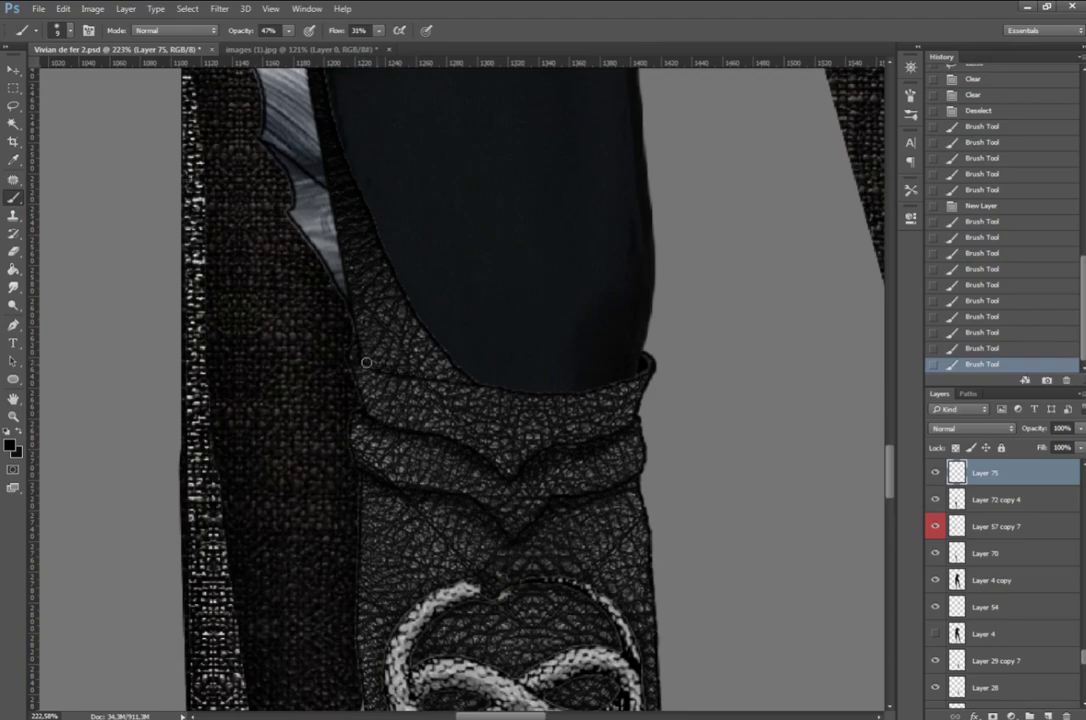
key(ctrl+0)
scroll(451, 317, up, 4)
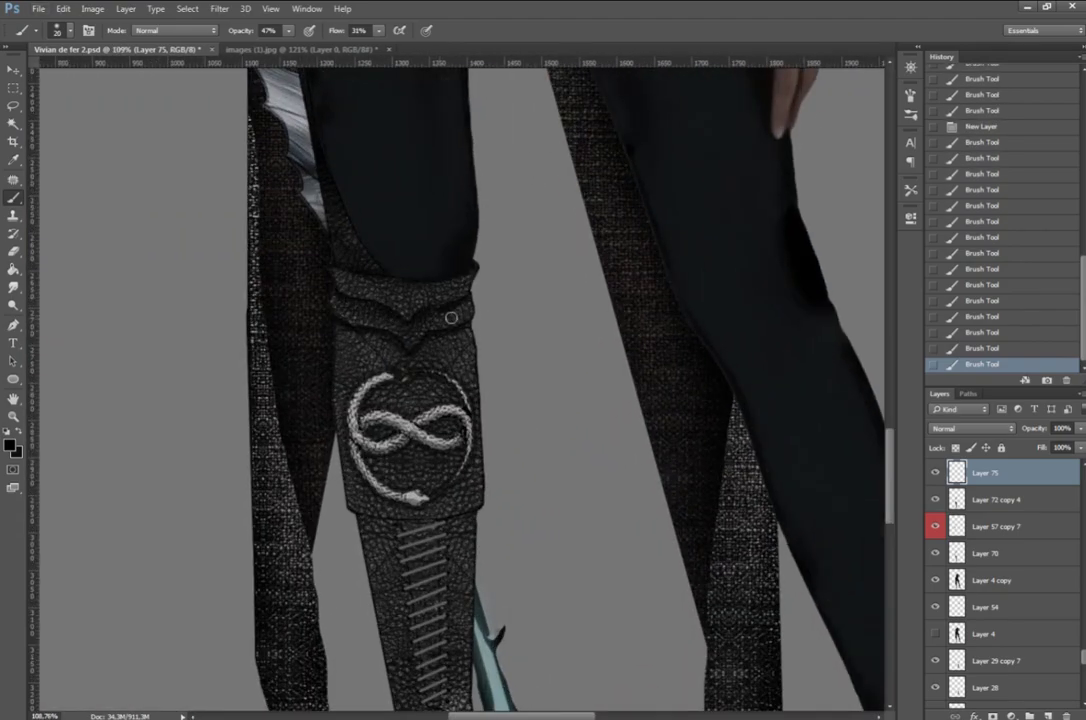
key(bracketright)
key(bracketright)
key(bracketright)
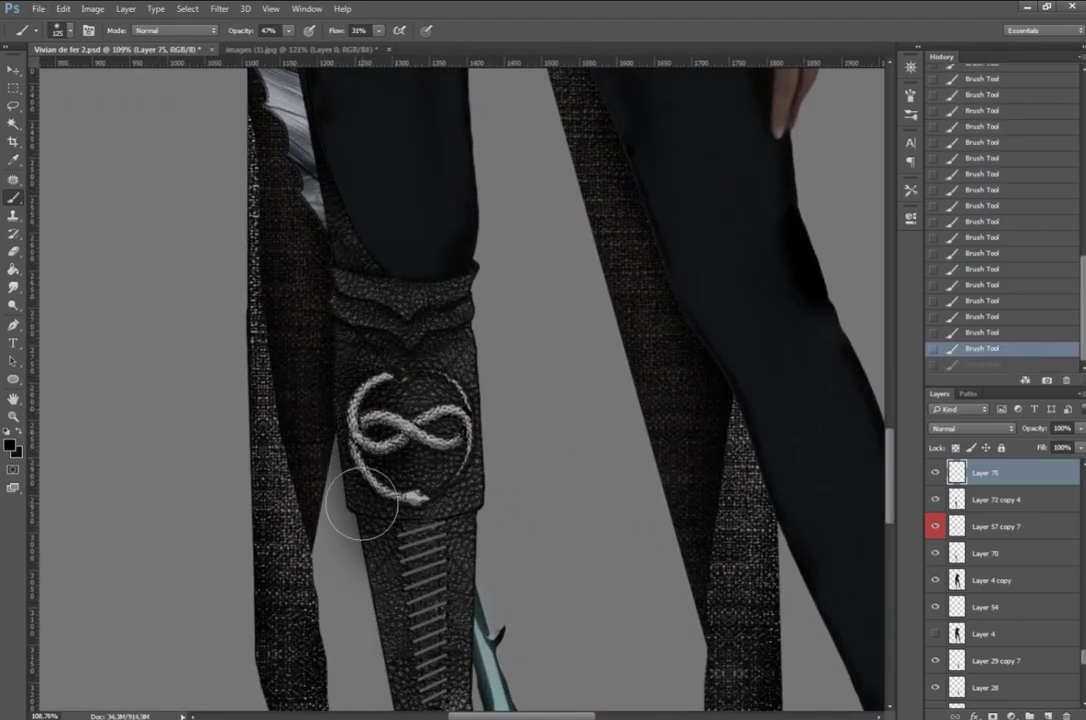
scroll(431, 565, down, 3)
scroll(448, 610, down, 3)
scroll(448, 610, down, 1)
scroll(448, 610, up, 3)
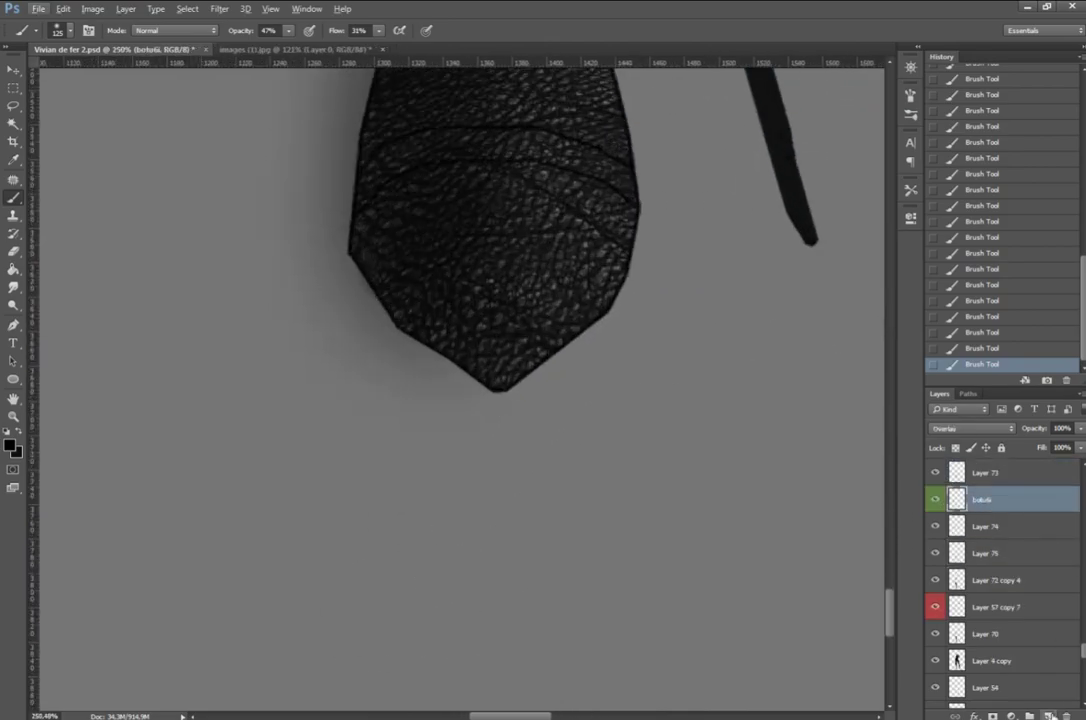
Step: Add another new layer and paint more shadows with a smaller, full-opacity brush
key(ctrl+shift+alt+n)
key(0)
key(bracketleft)
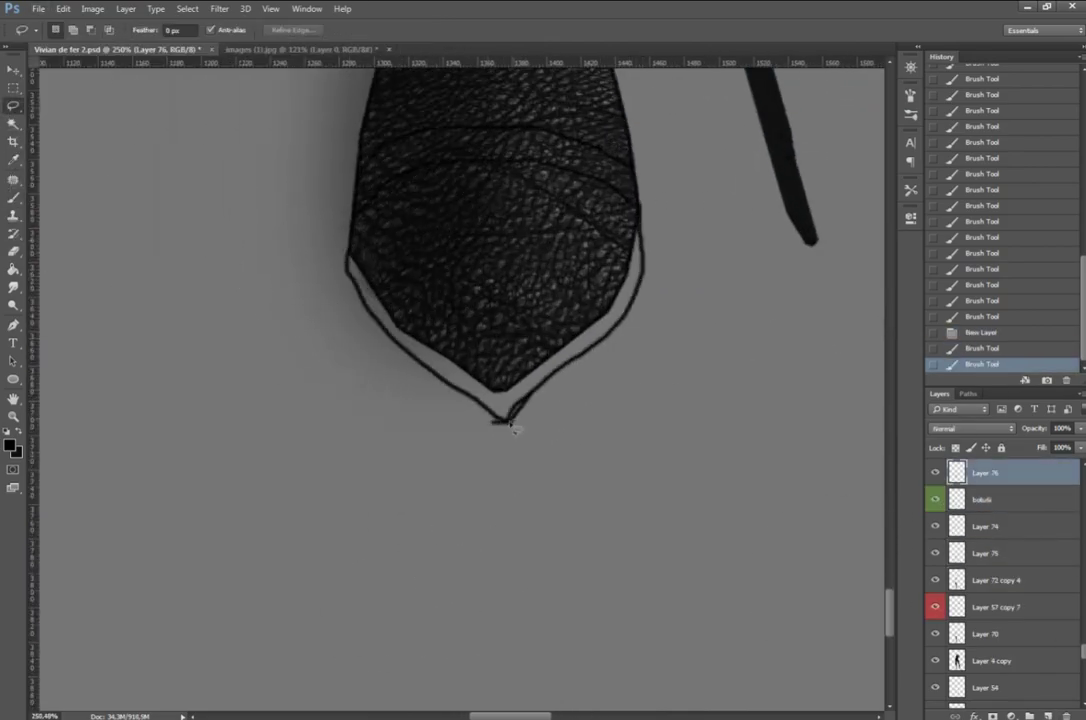
scroll(505, 428, down, 5)
scroll(647, 429, up, 1)
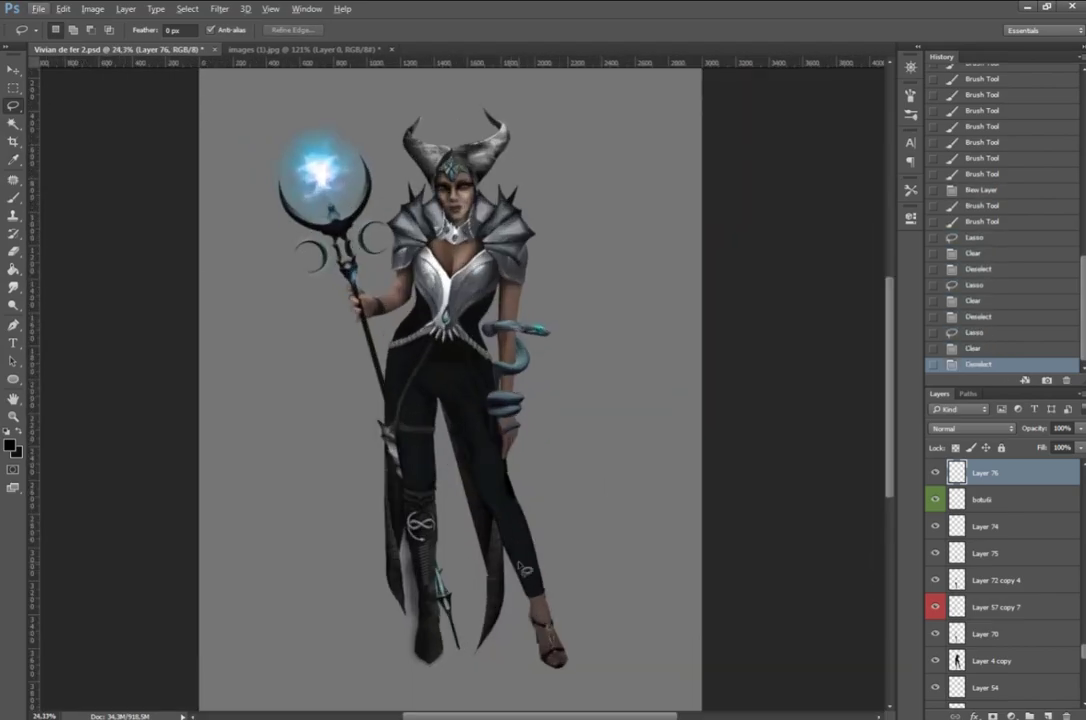
scroll(500, 500, up, 3)
scroll(424, 133, up, 1)
scroll(424, 133, up, 4)
Step: On Layer 72 copy 4, select the boot's stitched strip and burn it darker
key(w)
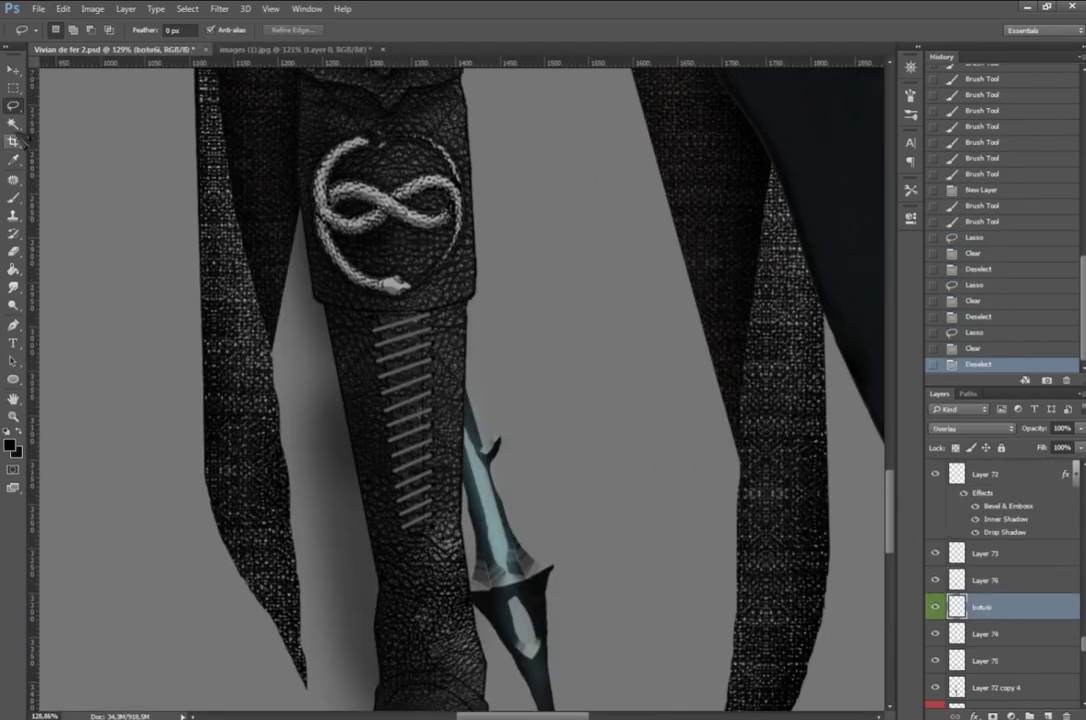
click(985, 687)
click(402, 420)
key(o)
drag(392, 330, 412, 455)
drag(405, 440, 385, 367)
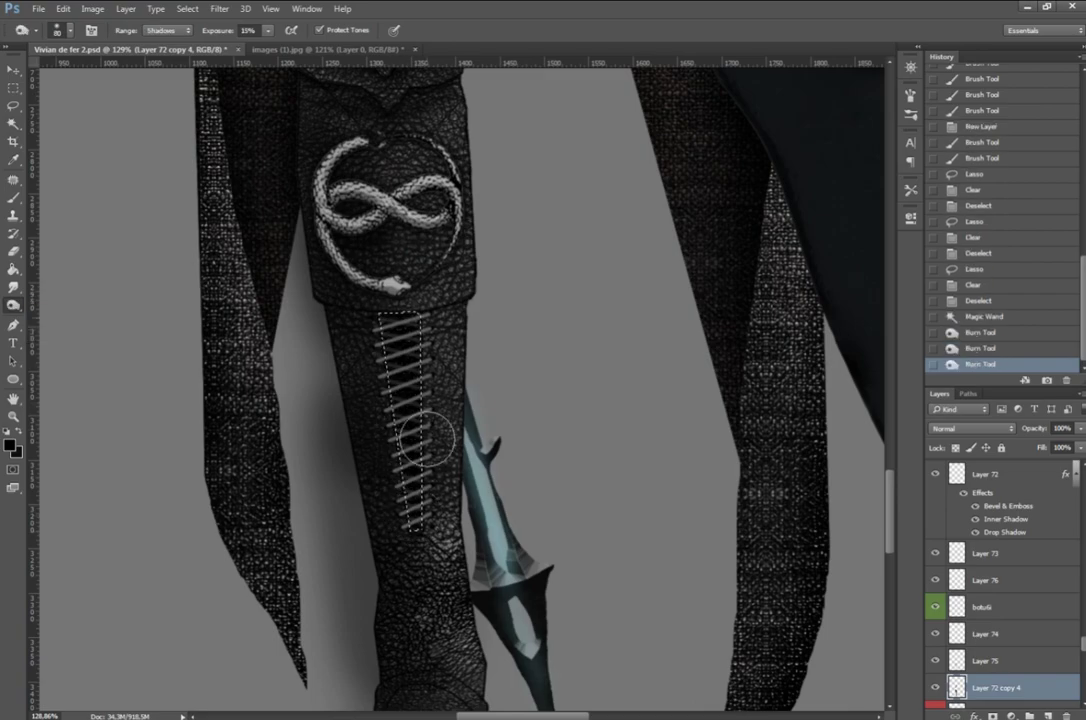
drag(427, 437, 405, 340)
drag(405, 340, 415, 500)
key(ctrl+d)
scroll(500, 400, down, 3)
scroll(500, 400, up, 2)
Step: Restack Layer 75 so it sits just above Layer 69
key(m)
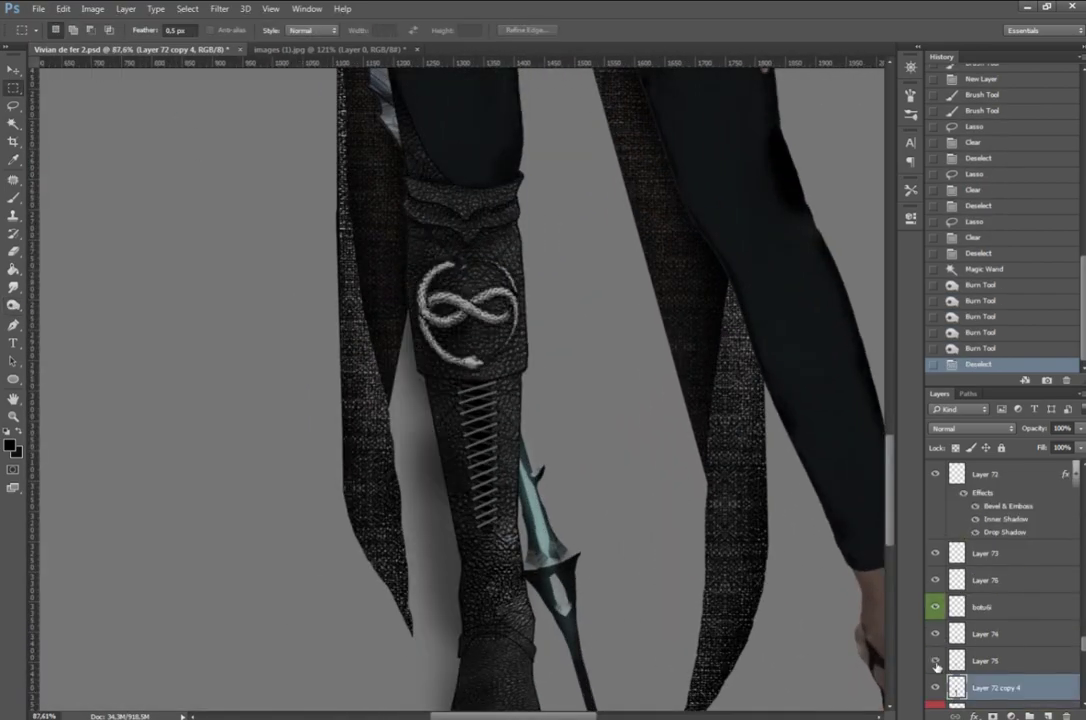
click(985, 661)
key(ctrl+shift+bracketright)
key(ctrl+bracketleft)
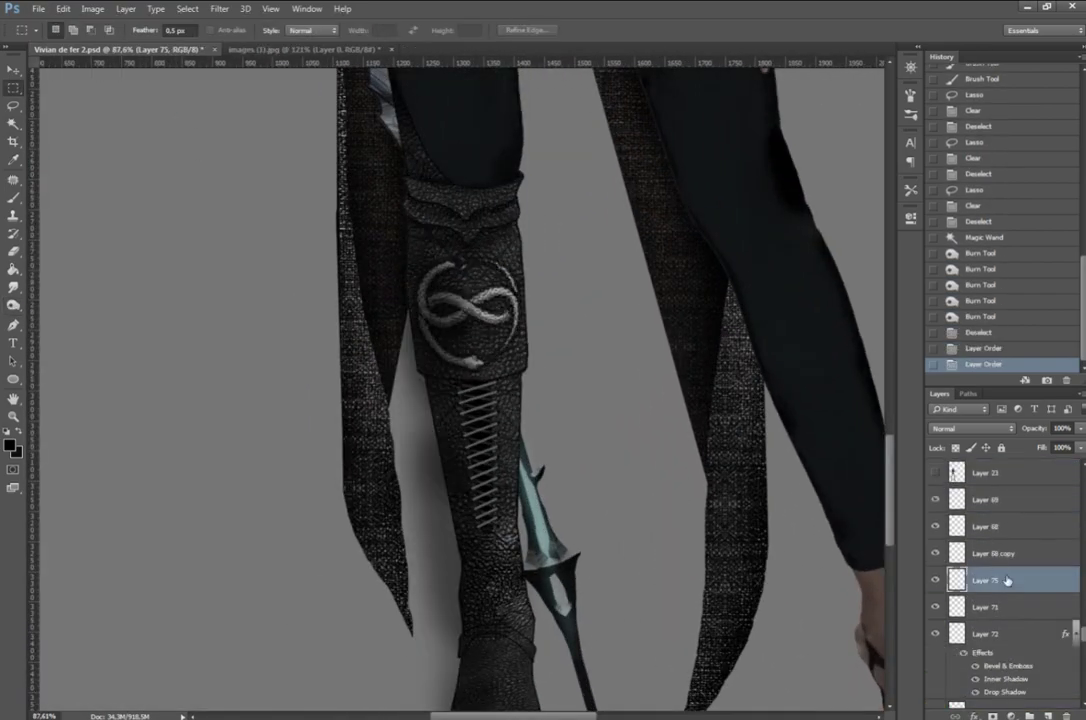
key(ctrl+bracketleft)
key(ctrl+bracketleft)
key(ctrl+bracketright)
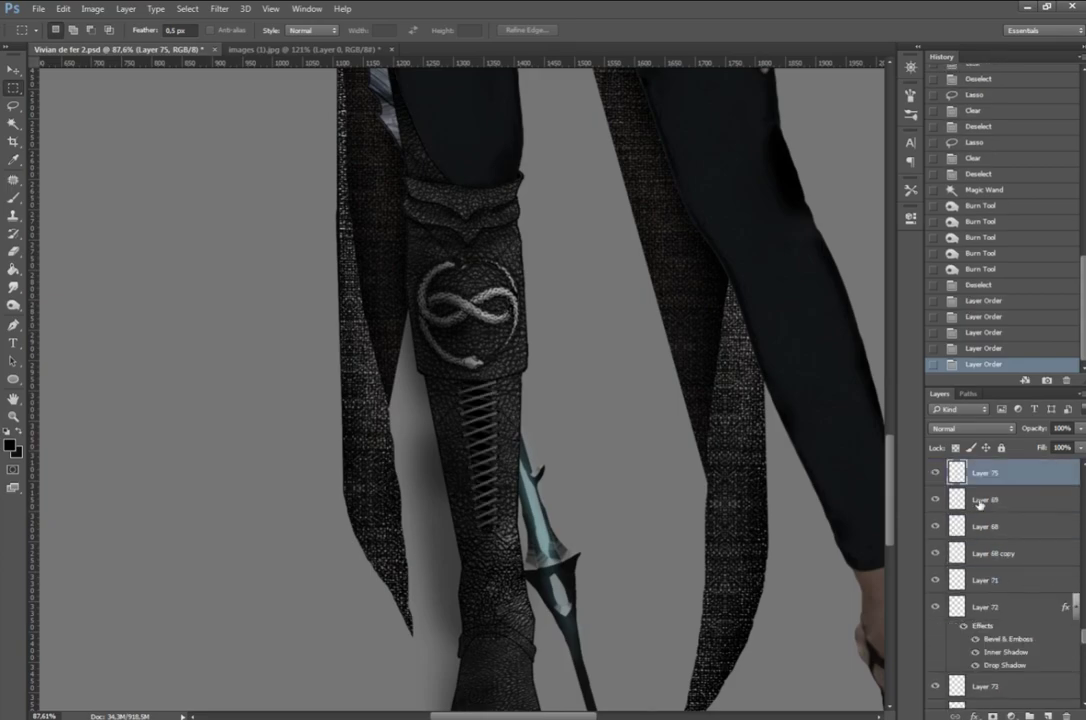
Step: Shrink Layer 69's bevel texture scale to 77% and apply the same effects to Layer 68
click(980, 503)
click(590, 147)
click(640, 184)
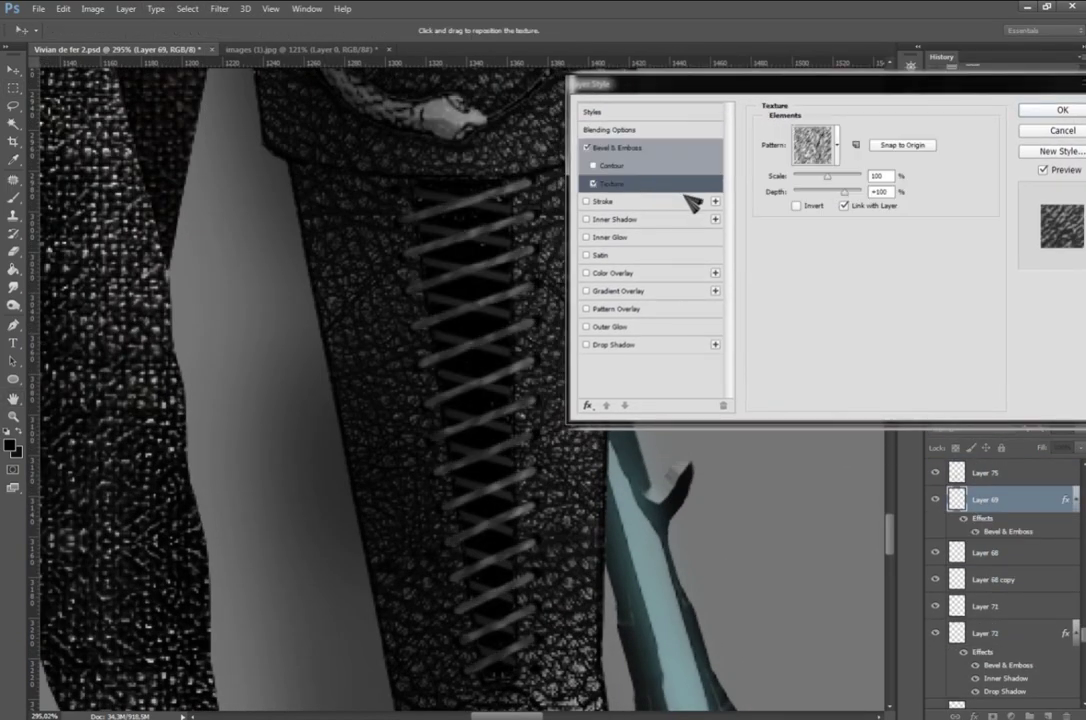
mouse_move(828, 176)
mouse_down()
mouse_move(819, 176)
mouse_move(833, 192)
mouse_up()
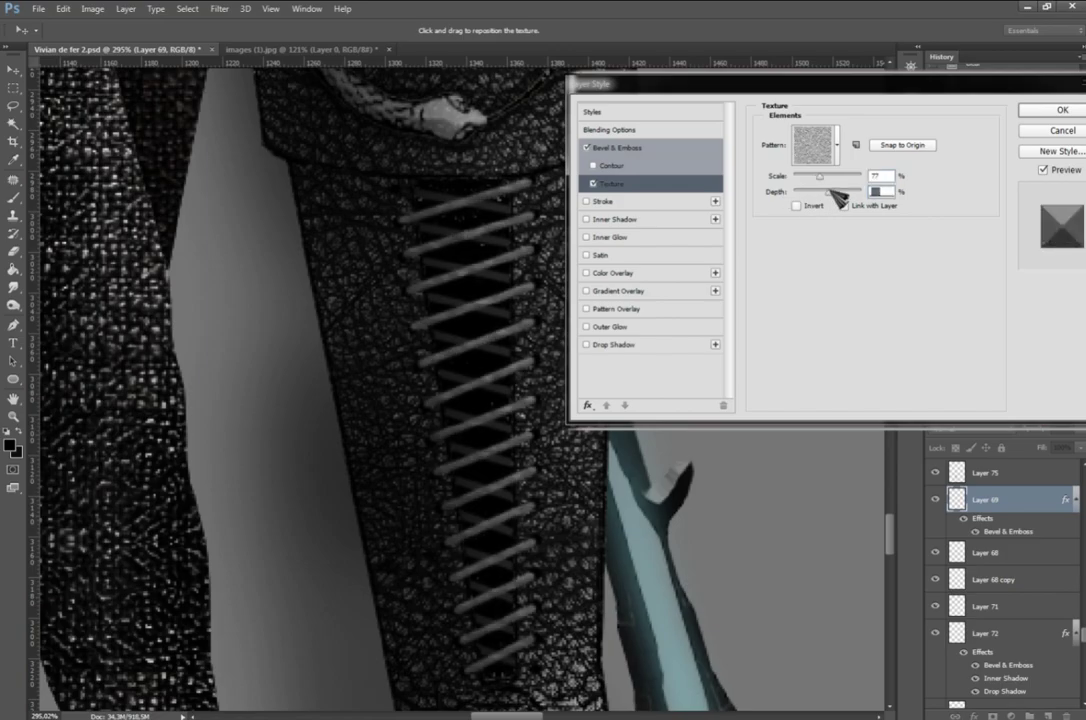
key(Return)
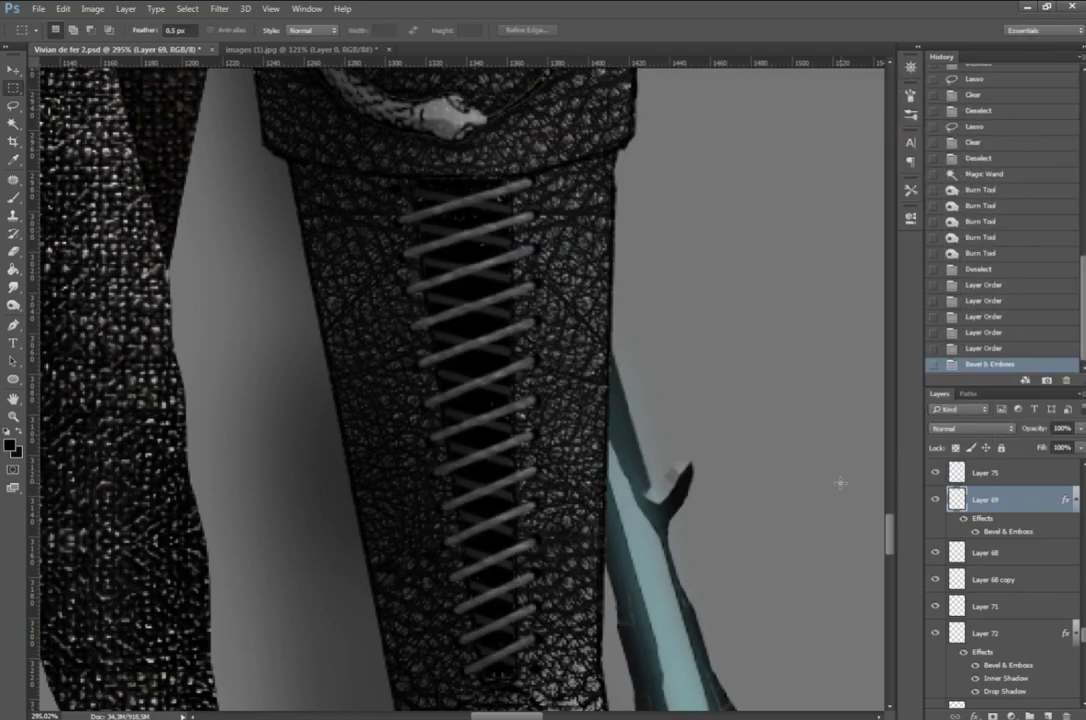
key(alt+bracketleft)
scroll(750, 382, down, 5)
scroll(790, 420, up, 2)
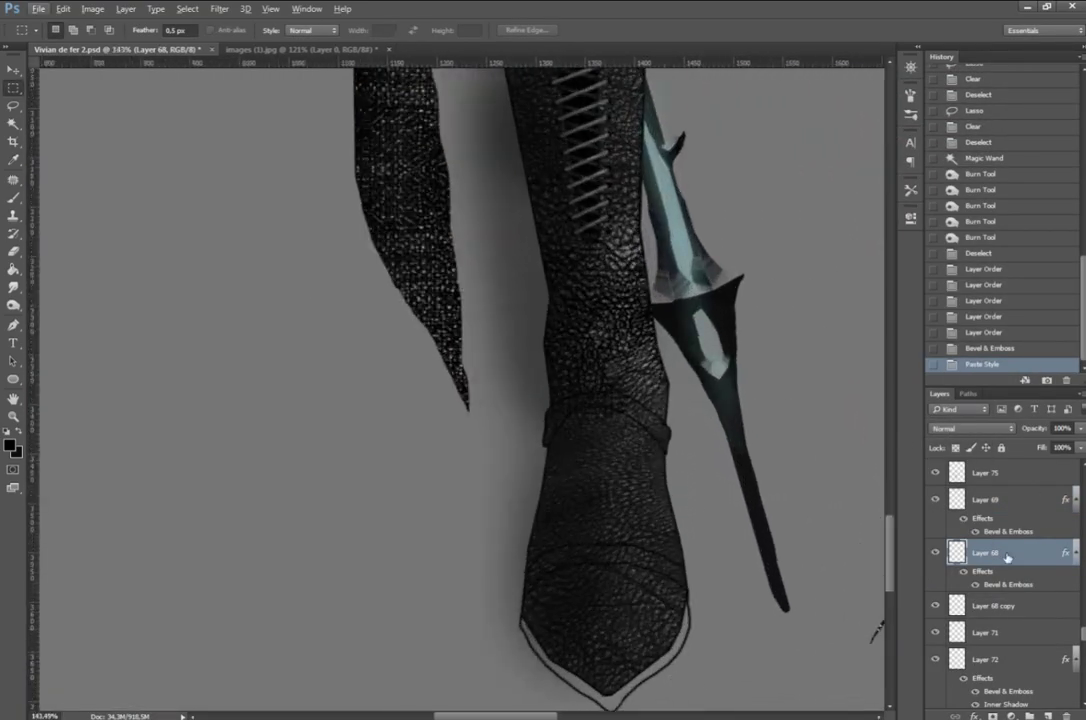
scroll(817, 449, down, 1)
Step: Add an Overlay drop shadow under the boot, then pick Layer 76 for brush painting
double_click(1010, 606)
click(640, 621)
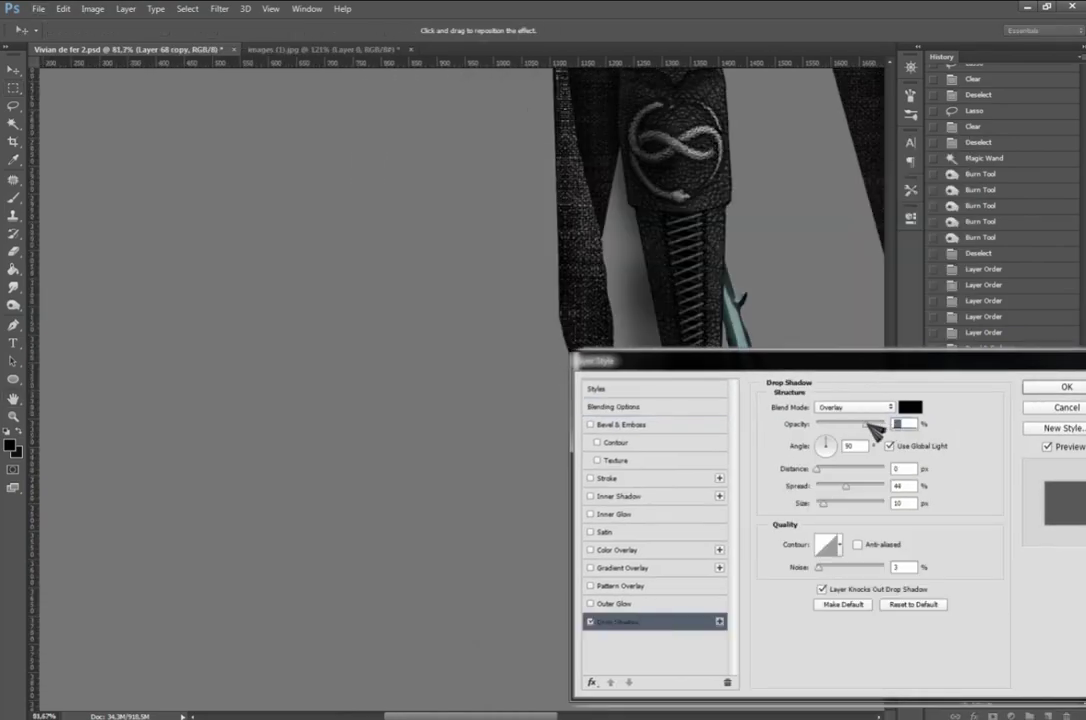
key(Return)
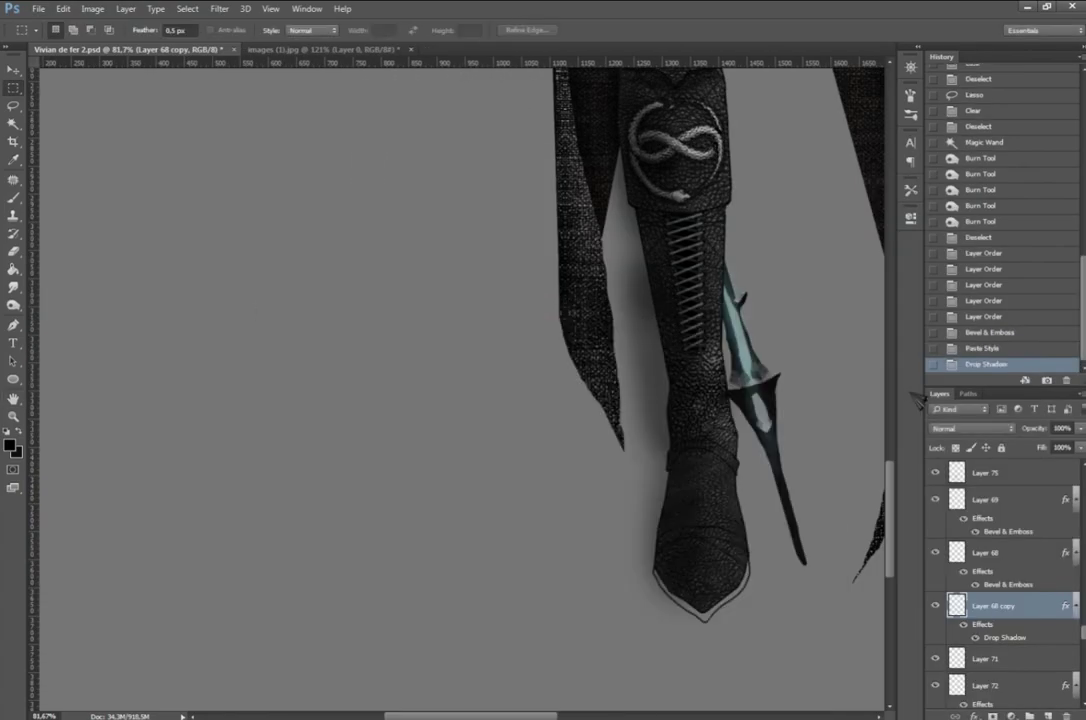
scroll(938, 660, down, 2)
scroll(938, 660, down, 2)
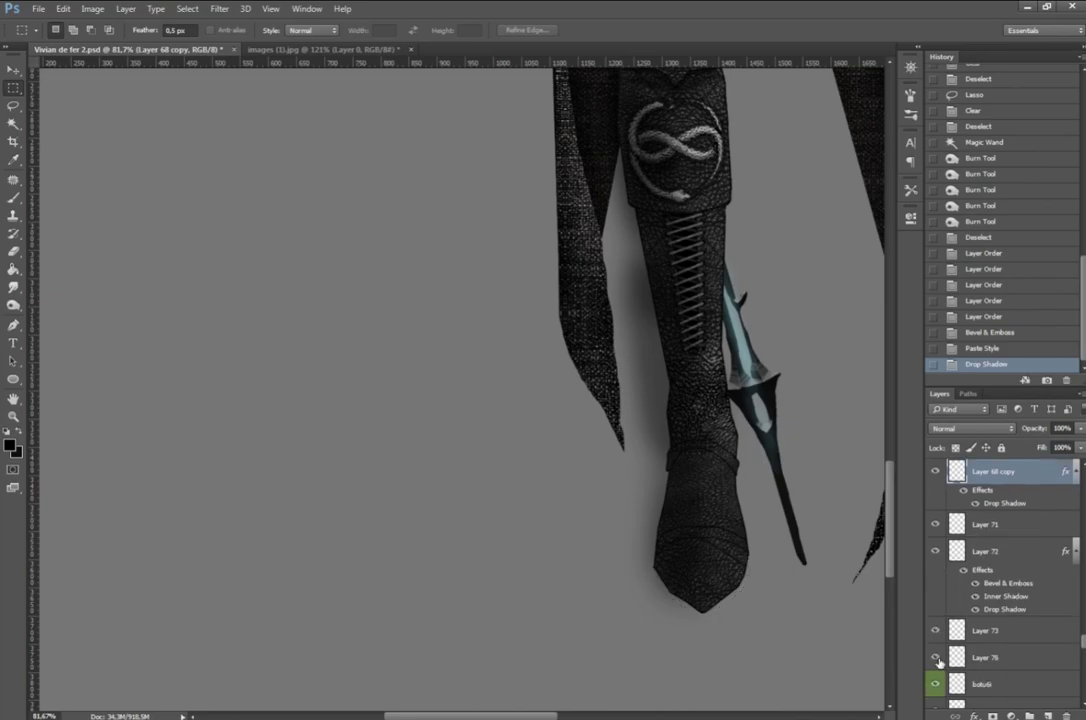
click(985, 657)
scroll(715, 625, up, 3)
key(b)
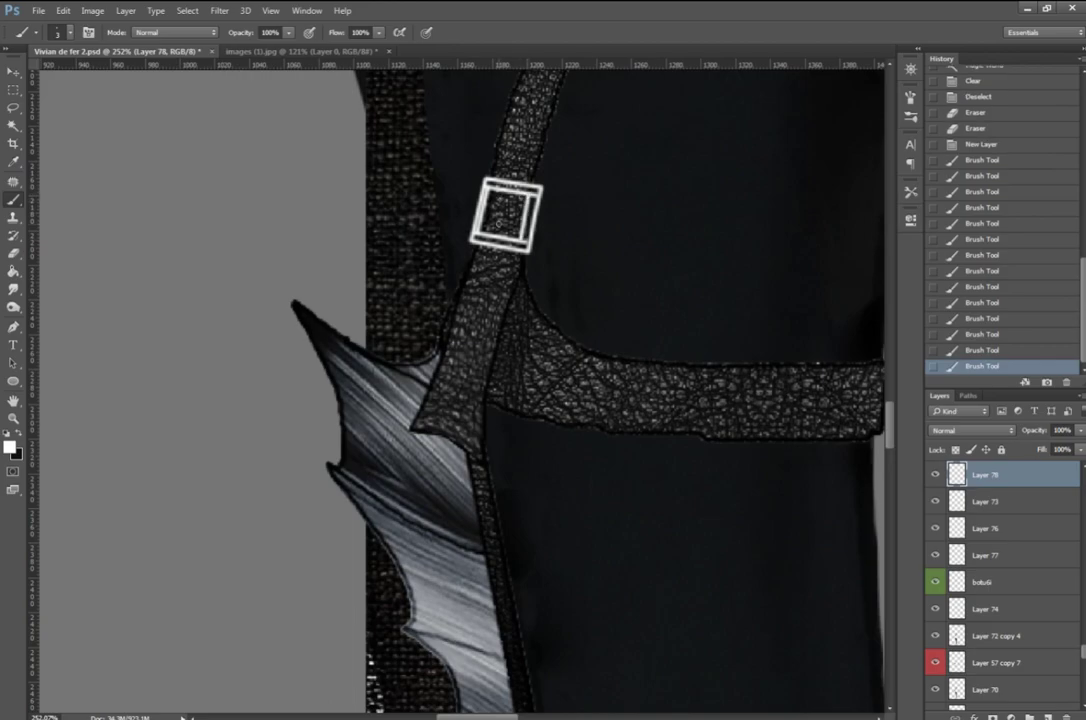
Step: Warp the buckle outline, paste it as a new layer, and smudge its centre slot
scroll(877, 391, up, 3)
key(ctrl+t)
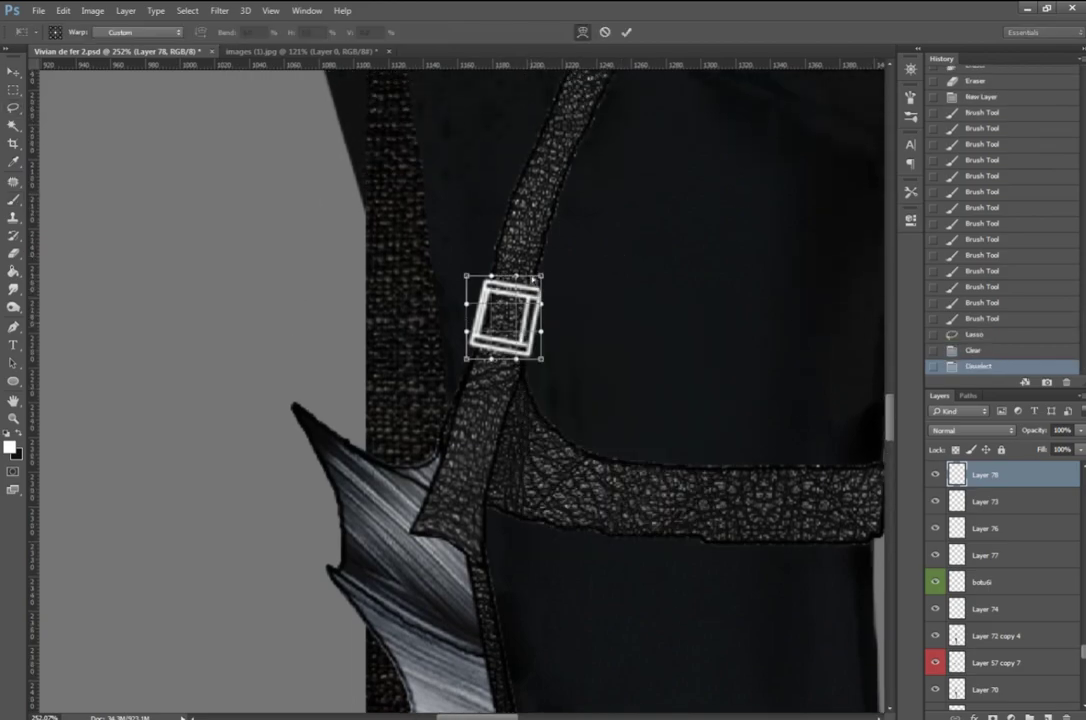
key(Return)
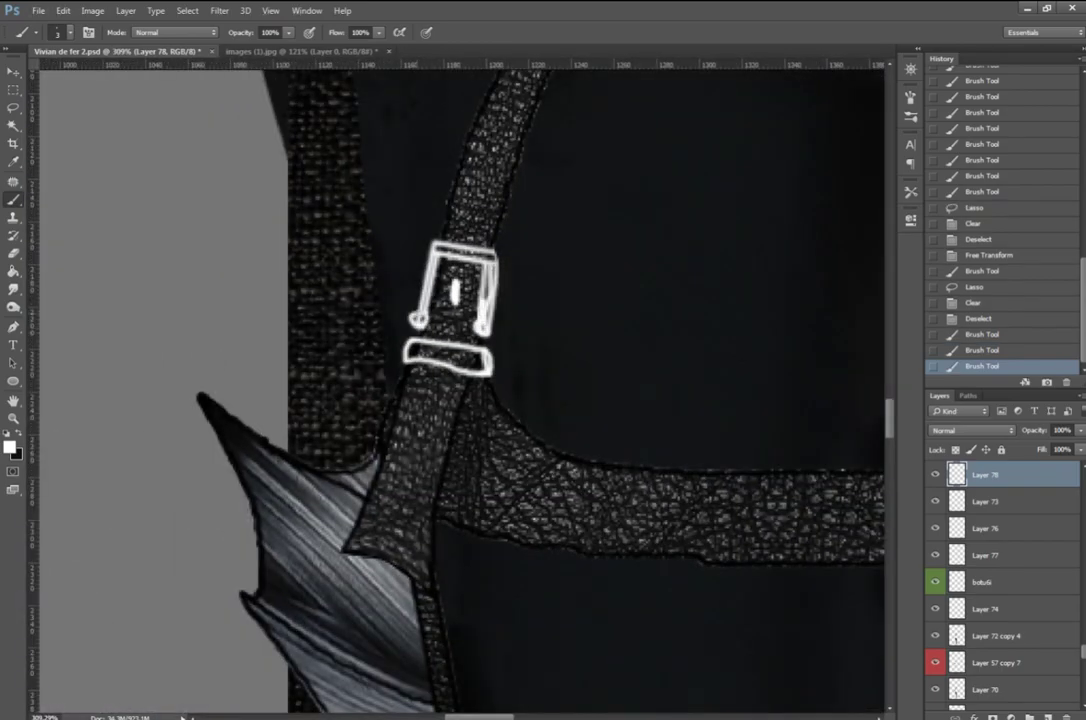
key(ctrl+v)
key(ctrl+t)
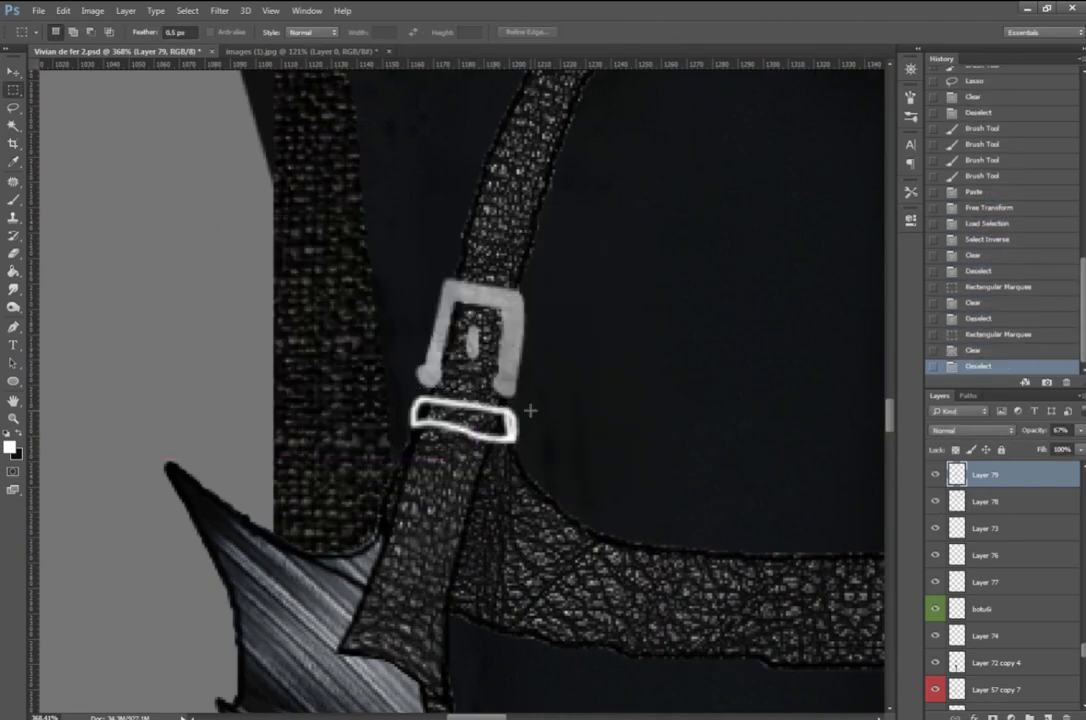
drag(477, 350, 472, 330)
drag(472, 330, 473, 360)
drag(473, 360, 472, 340)
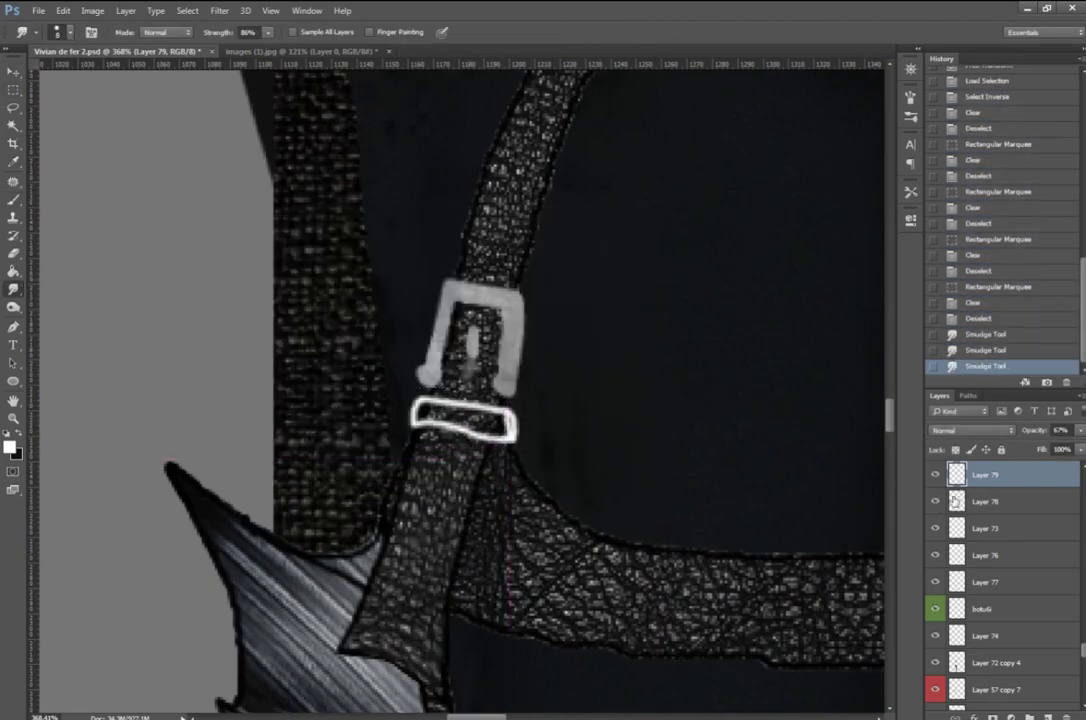
Step: Paste a strap leather patch, rotate it level, and warp it into a loop under the buckle
key(ctrl+d)
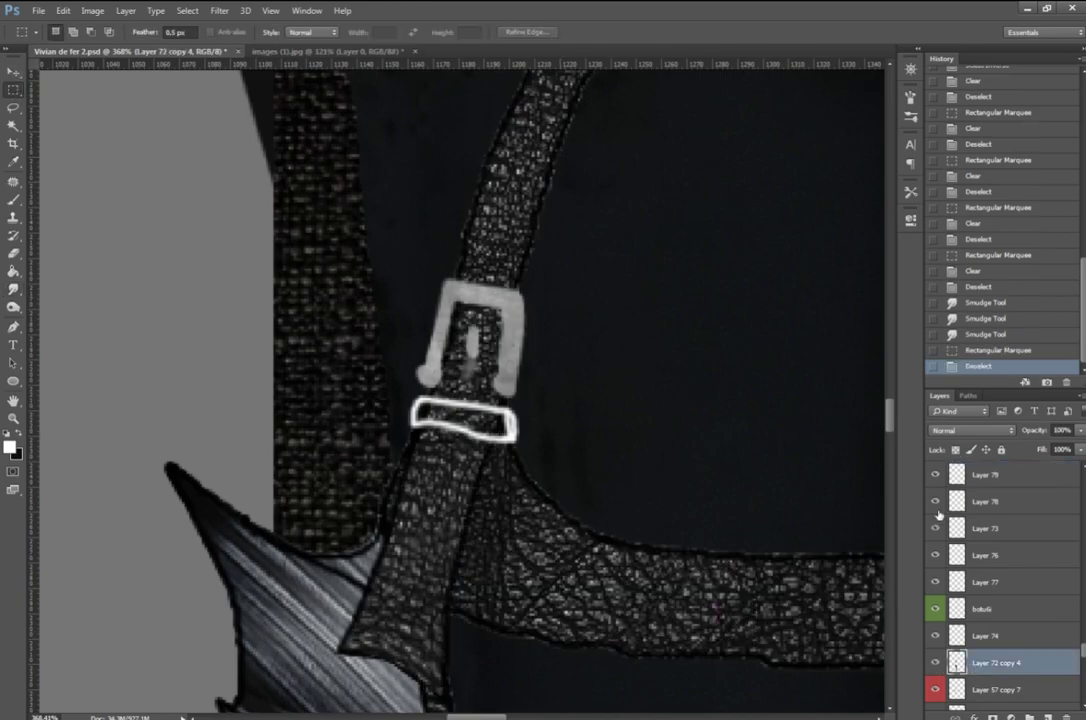
key(ctrl+v)
key(ctrl+t)
right_click(500, 390)
mouse_move(617, 383)
mouse_down()
mouse_move(619, 443)
mouse_move(470, 420)
mouse_move(523, 413)
mouse_up()
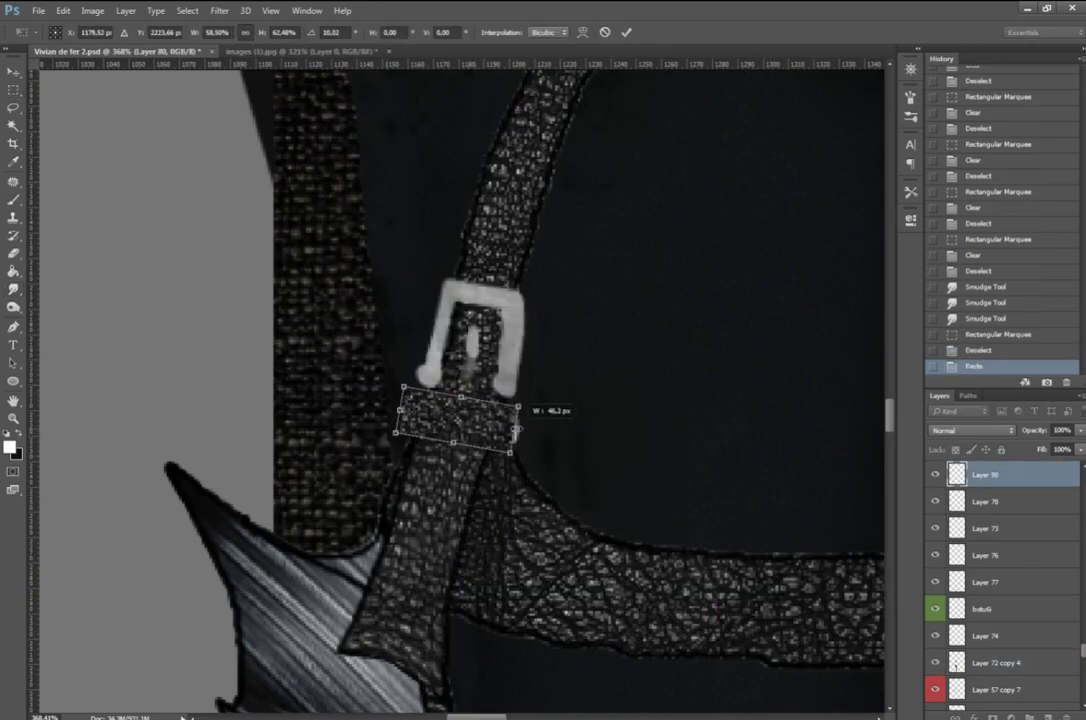
right_click(523, 413)
click(560, 600)
key(Return)
Step: Hide Layer 78's old outline and give the buckle layer Inner Shadow and Stroke styles
click(990, 528)
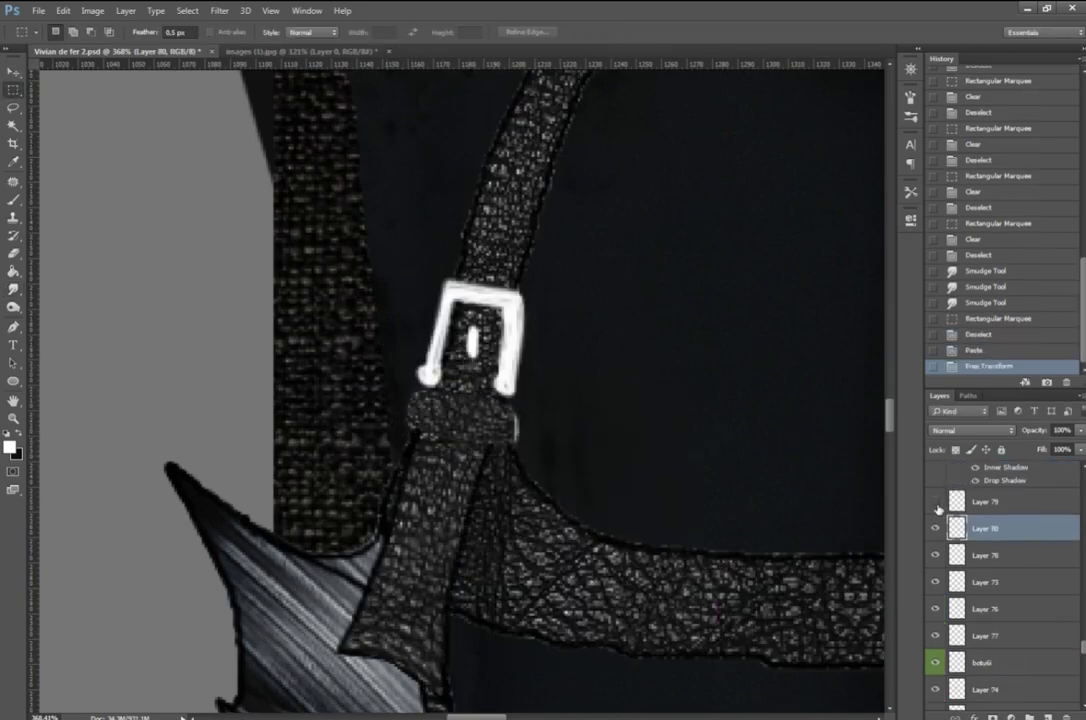
click(935, 581)
double_click(1030, 528)
click(626, 245)
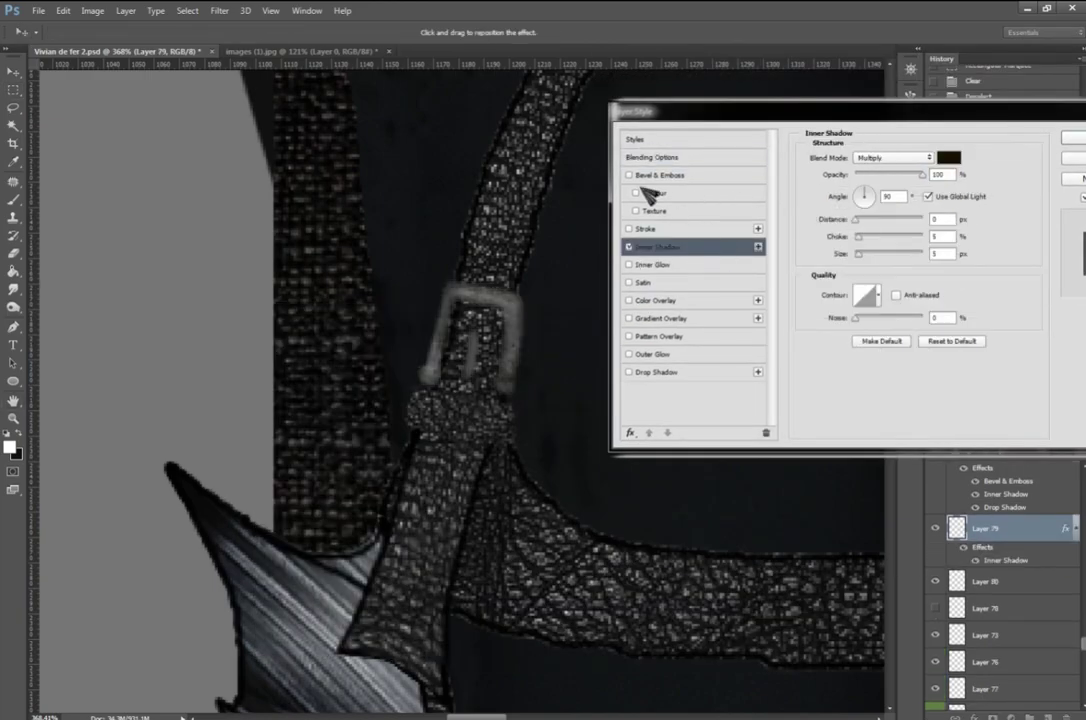
click(524, 218)
click(999, 177)
Step: Add a stroke outline to the leather keeper loop and fit the figure in view
double_click(940, 596)
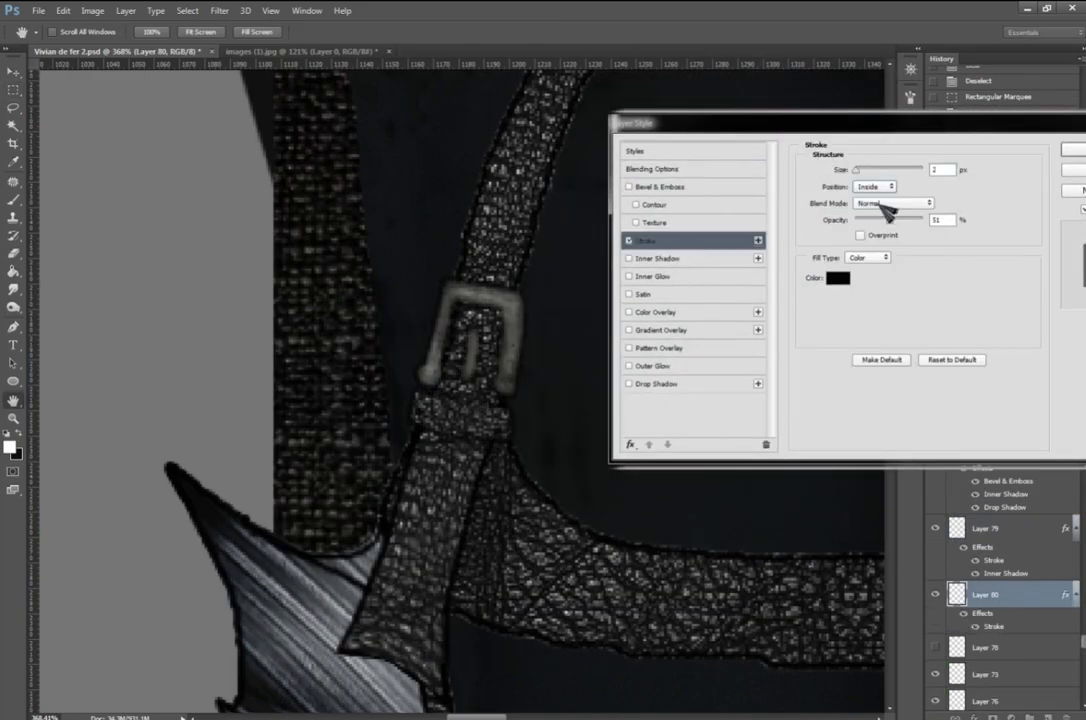
drag(700, 123, 575, 123)
click(970, 152)
key(ctrl+0)
Step: Duplicate the boot layers, including Layers 76 and 77, and merge the copies into one boot layer
key(m)
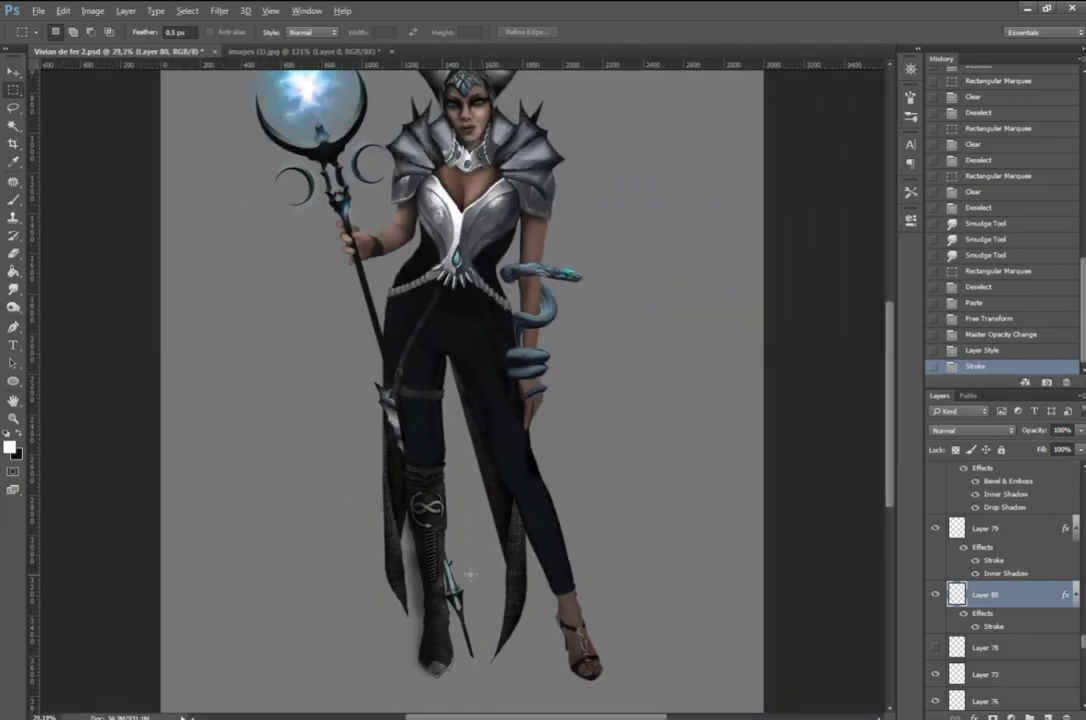
scroll(479, 633, up, 3)
scroll(479, 633, down, 2)
scroll(1000, 560, up, 5)
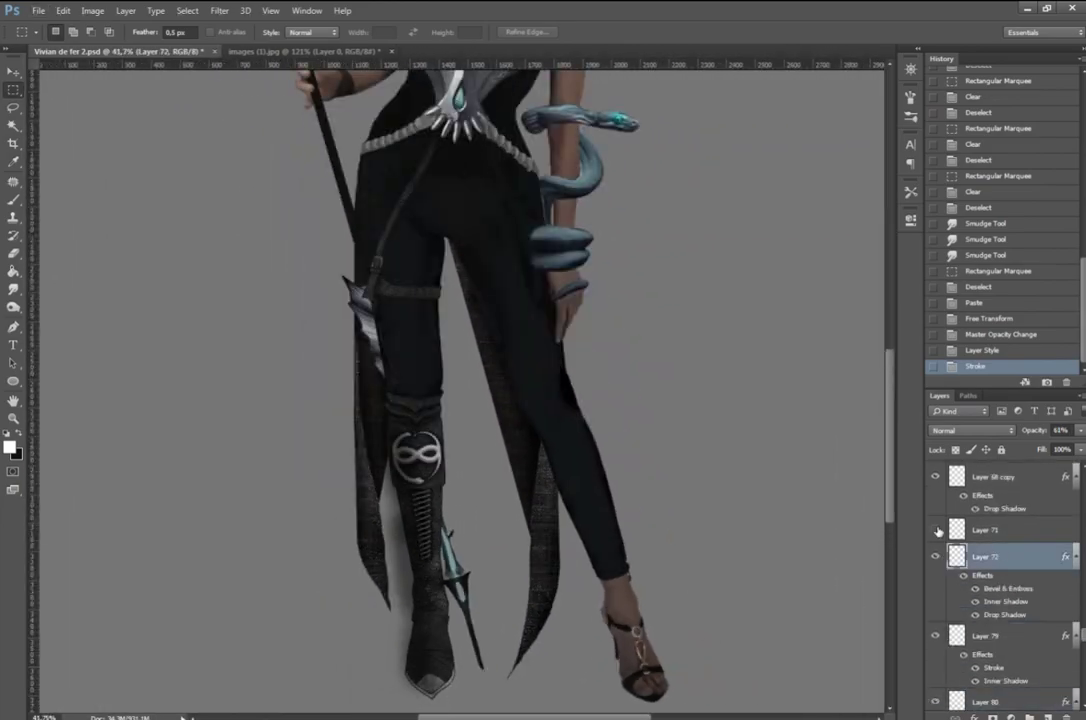
scroll(976, 478, up, 2)
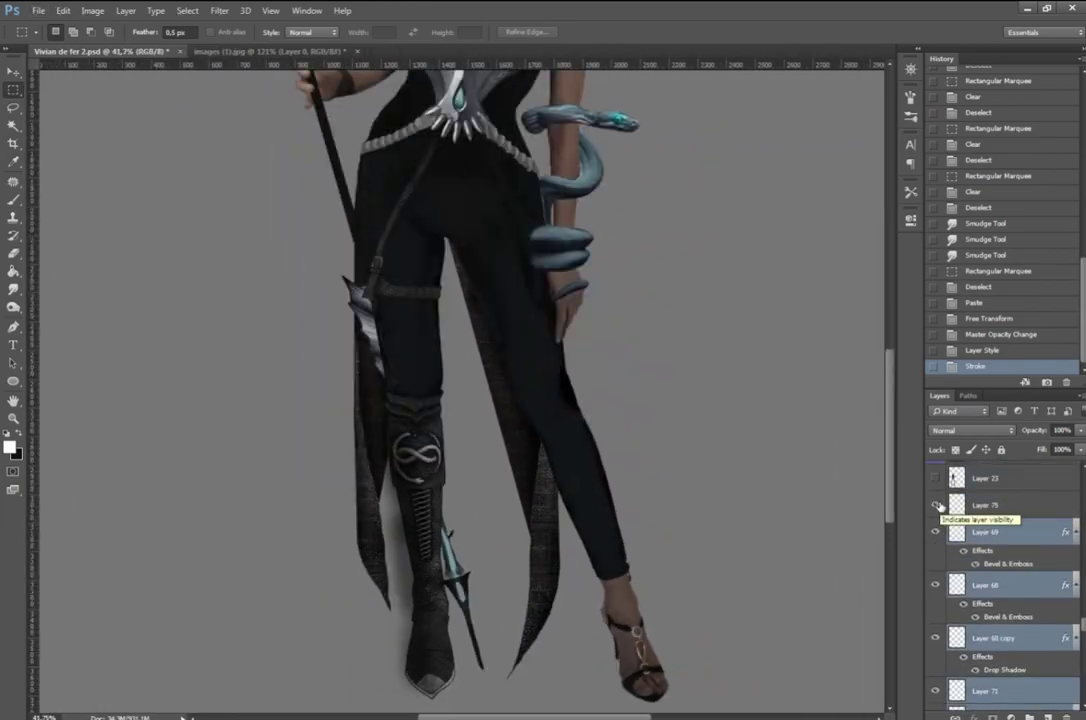
scroll(944, 493, down, 2)
scroll(935, 560, down, 1)
scroll(937, 570, down, 1)
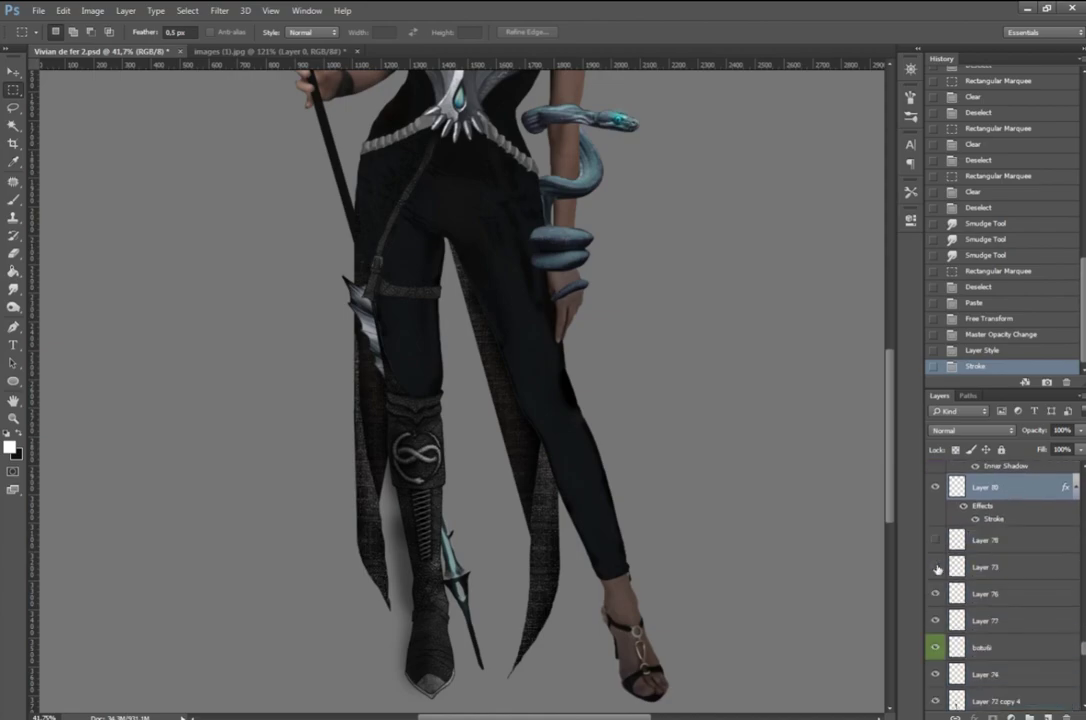
shift+click(998, 621)
scroll(1003, 628, down, 1)
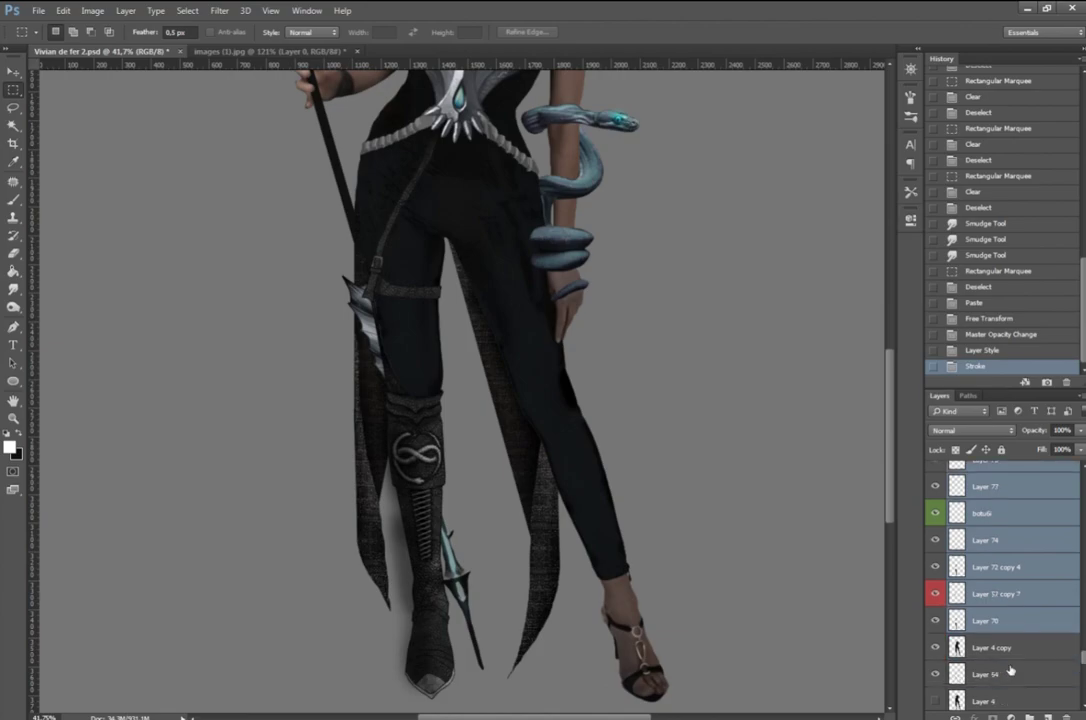
key(ctrl+j)
key(ctrl+e)
Step: Flip and rotate the boot copy onto the right leg at 74% opacity
right_click(428, 461)
click(508, 581)
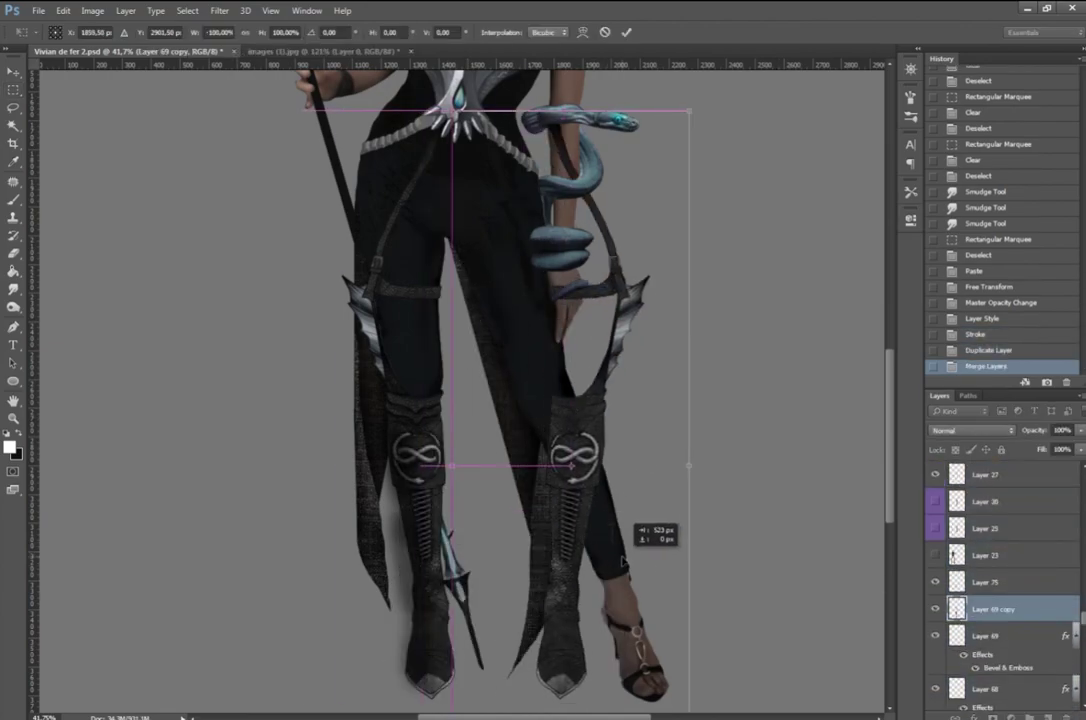
drag(640, 555, 797, 513)
mouse_move(662, 497)
mouse_down()
mouse_move(690, 545)
mouse_move(897, 402)
mouse_up()
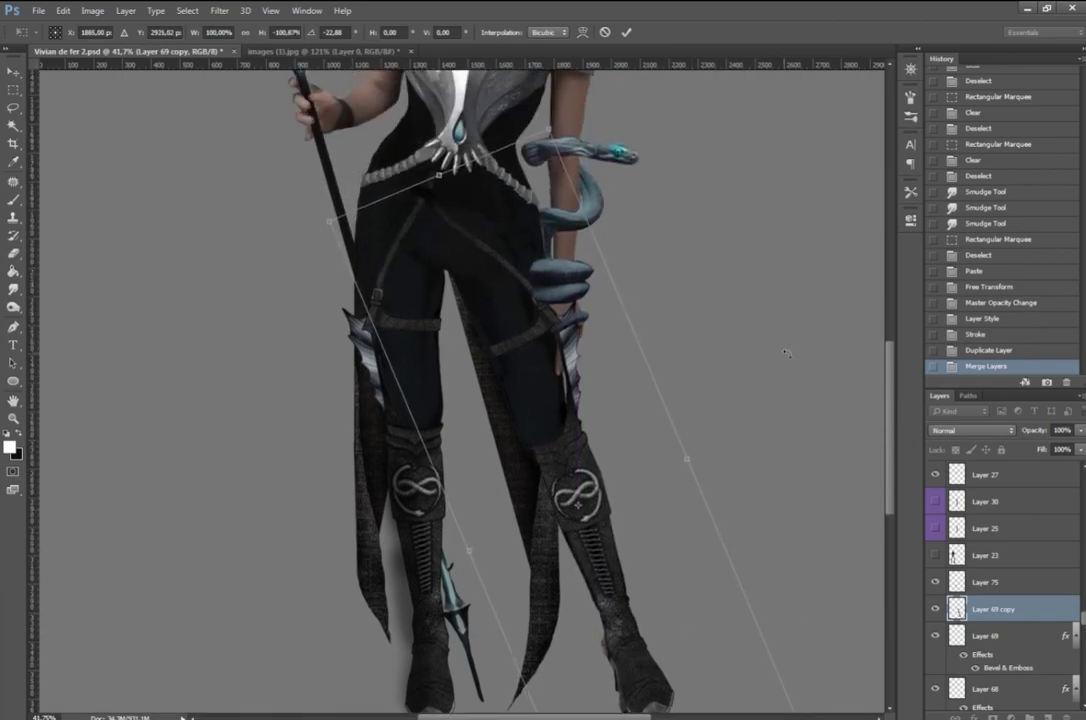
key(Return)
key(7)
key(4)
scroll(695, 489, up, 2)
scroll(695, 489, up, 3)
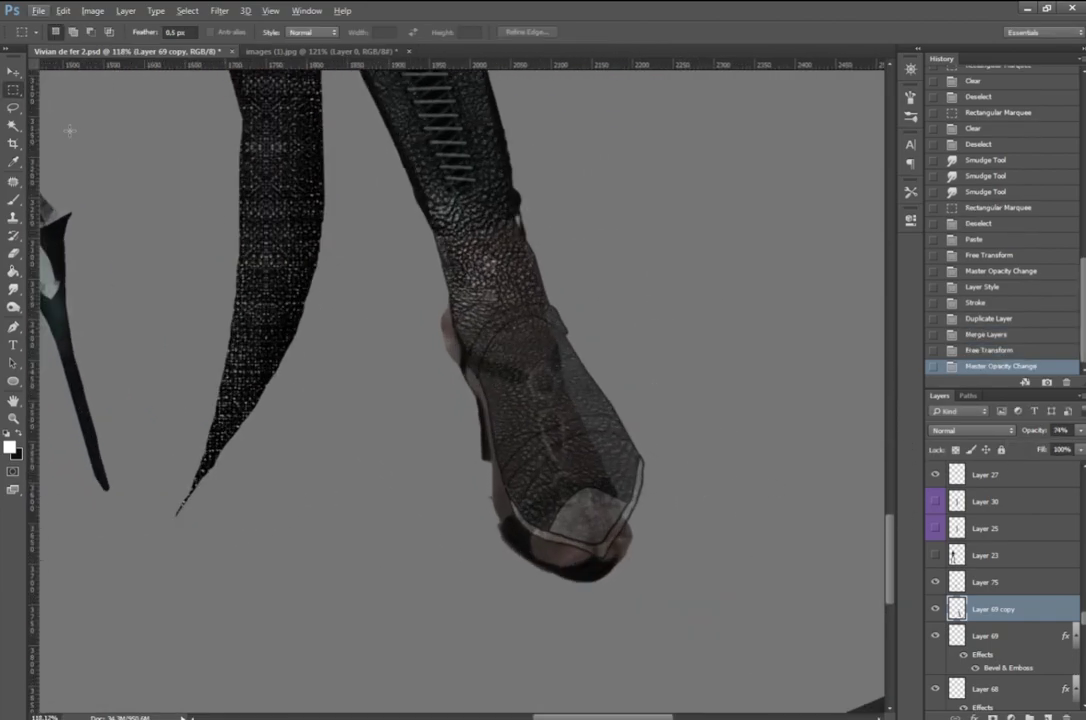
Step: Skew and warp the boot copy's foot to fit the shoe, then restore full opacity
key(l)
drag(540, 220, 440, 230)
right_click(452, 291)
click(500, 424)
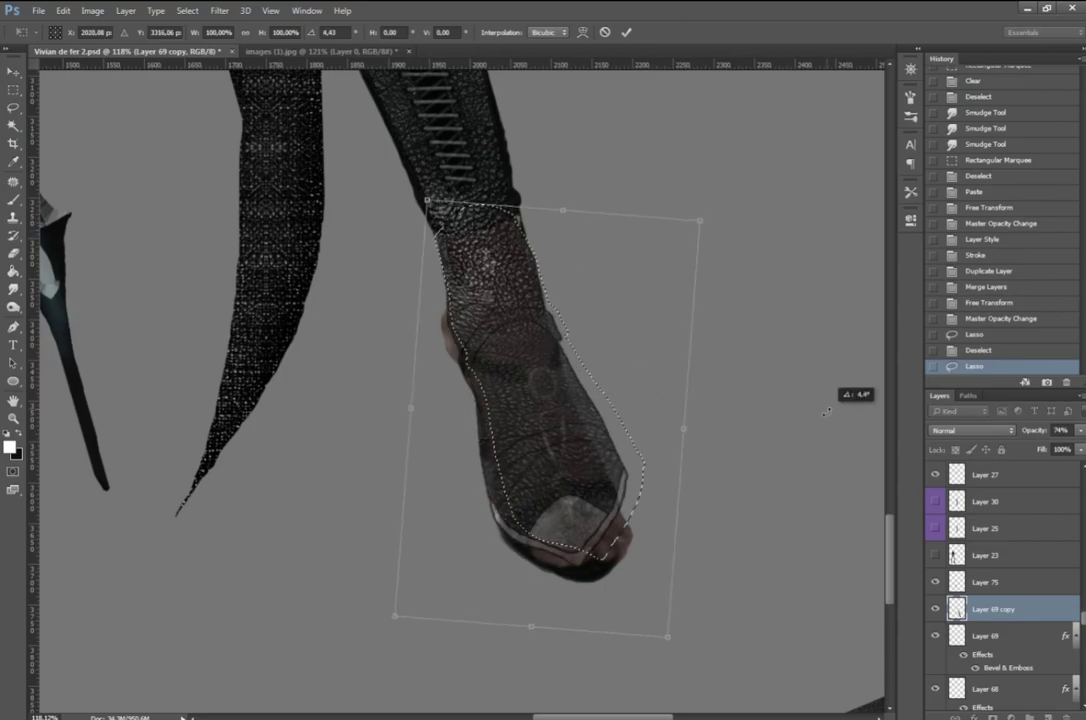
mouse_move(696, 635)
mouse_down()
mouse_move(667, 655)
mouse_move(410, 555)
mouse_up()
right_click(667, 655)
click(540, 520)
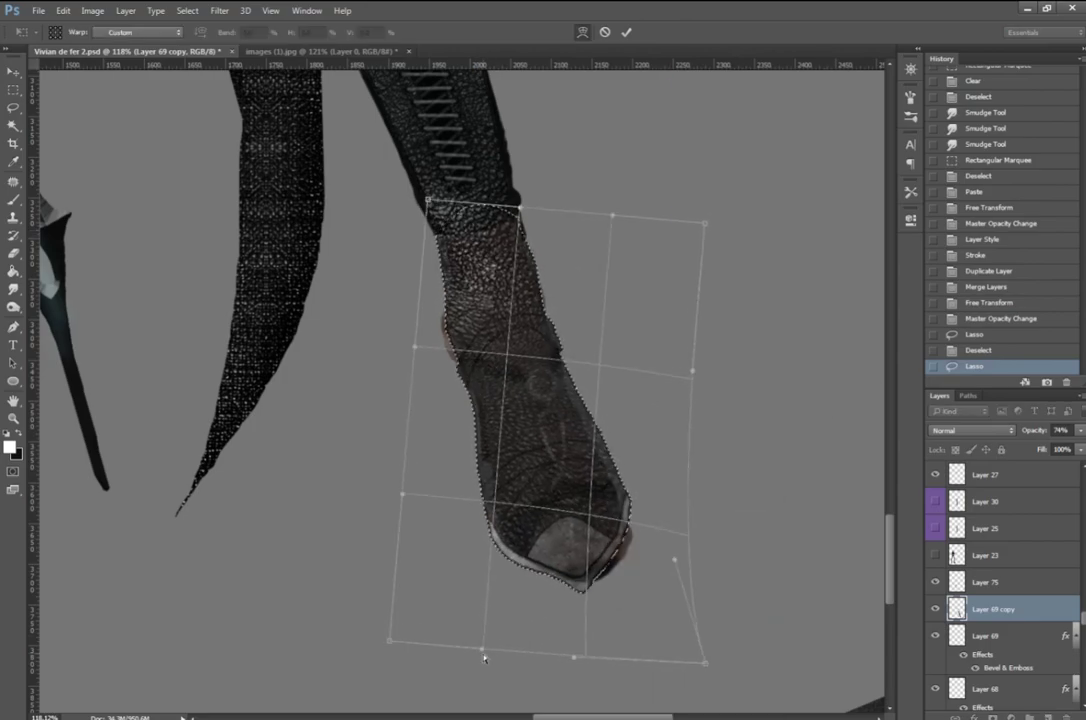
mouse_move(497, 554)
mouse_down()
mouse_move(344, 301)
mouse_move(590, 258)
mouse_up()
key(Return)
key(ctrl+d)
key(0)
scroll(686, 480, down, 3)
scroll(686, 480, up, 4)
Step: Bend and rotate the thigh strap so it wraps the right thigh
key(ctrl+t)
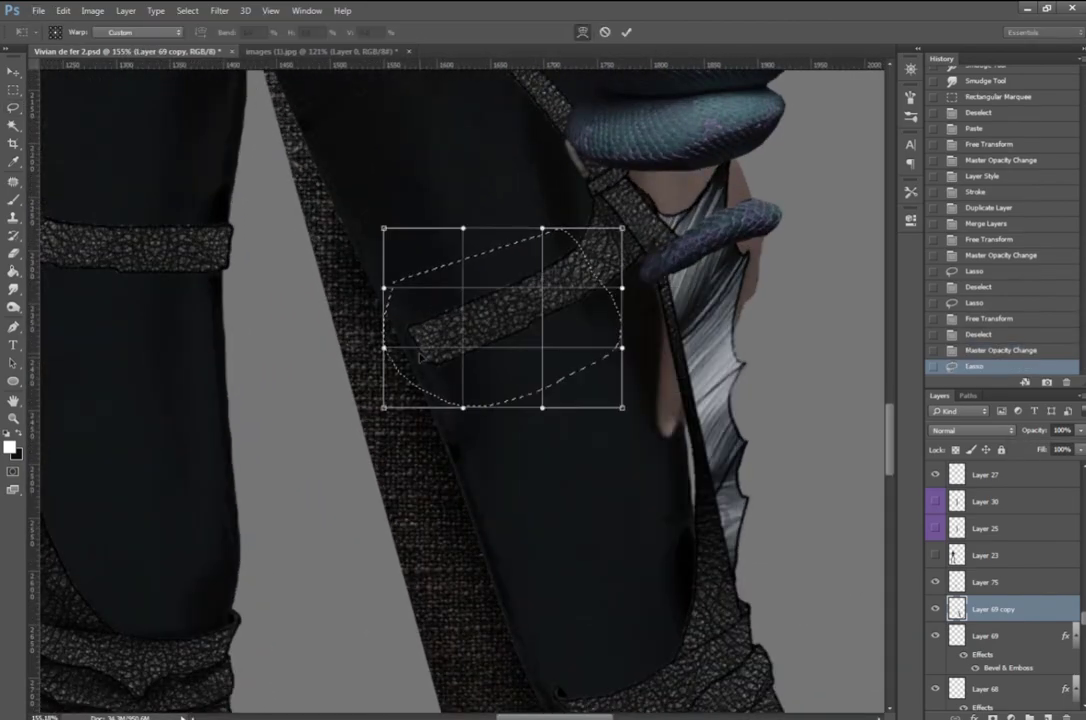
drag(383, 350, 355, 360)
scroll(500, 320, down, 3)
click(581, 32)
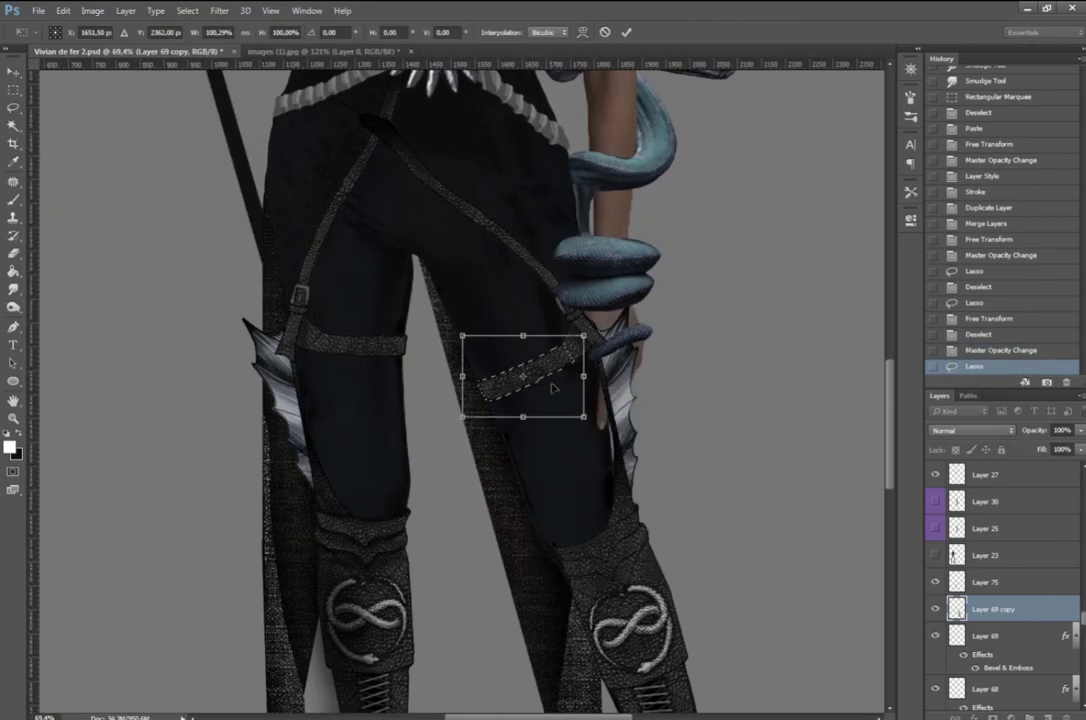
scroll(500, 320, up, 3)
mouse_move(618, 322)
mouse_down()
mouse_move(425, 292)
mouse_move(475, 347)
mouse_move(408, 356)
mouse_up()
key(Return)
key(ctrl+d)
Step: Warp the newly outlined thigh strap and lower the boot layer's opacity to check fit
key(ctrl+t)
click(581, 32)
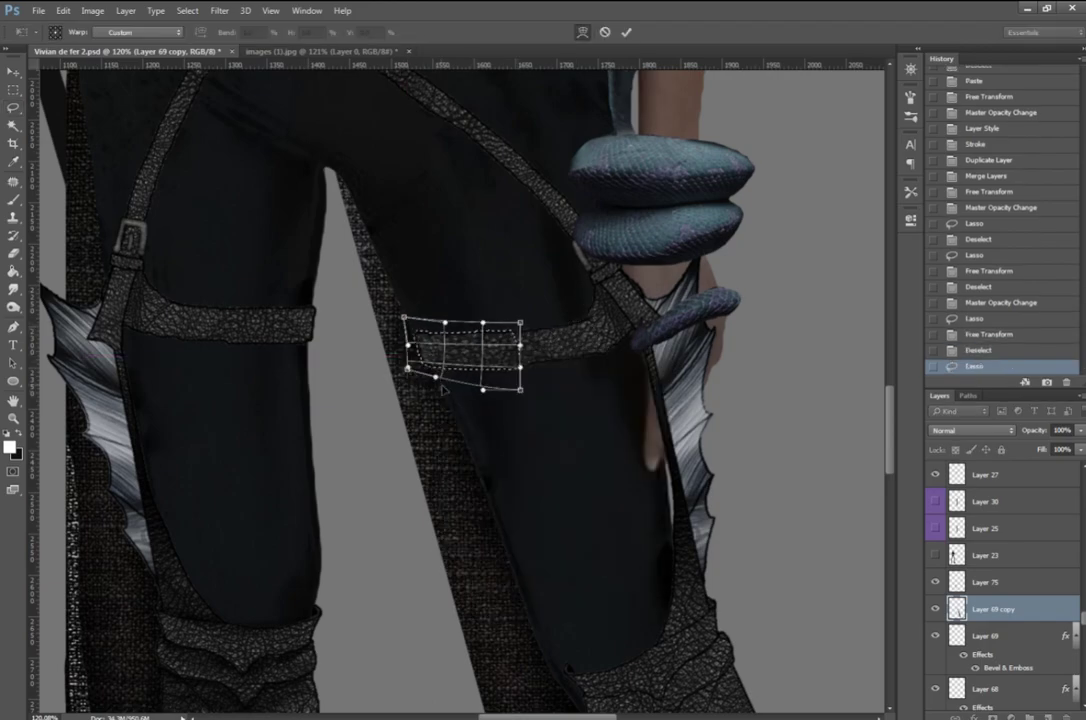
key(Return)
key(ctrl+d)
key(ctrl+0)
scroll(450, 350, up, 3)
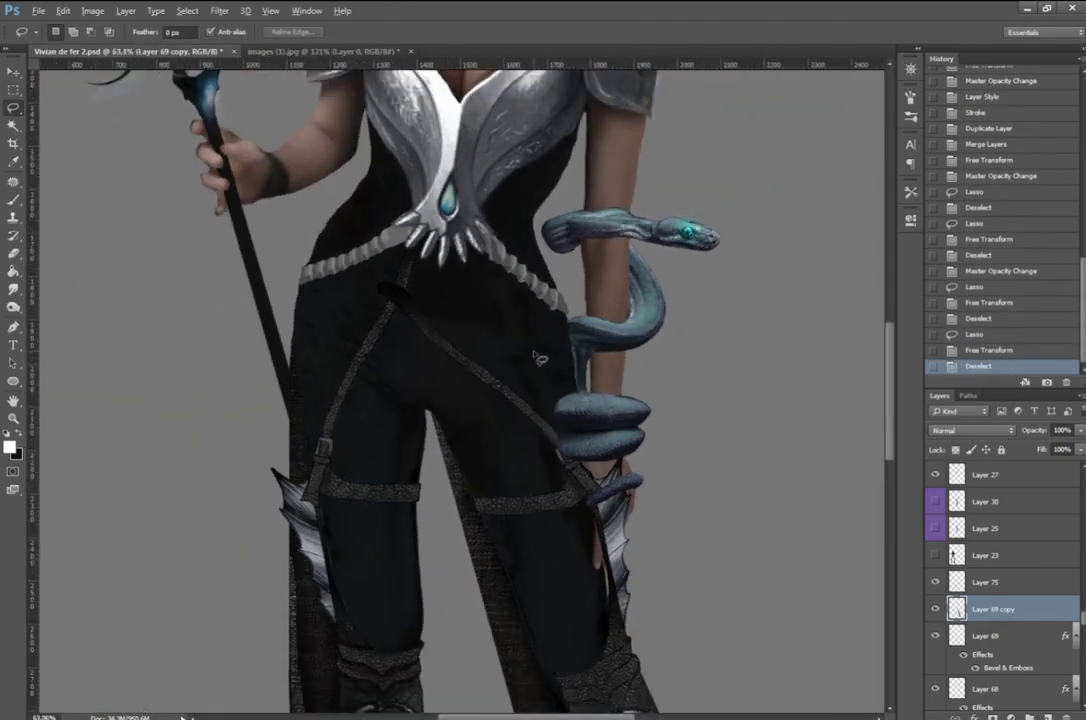
mouse_move(1080, 430)
mouse_down()
mouse_move(1070, 453)
mouse_move(1080, 453)
mouse_up()
Step: Rotate the diagonal strap along the hip and make the boot layer nearly transparent
drag(478, 250, 570, 445)
key(ctrl+t)
right_click(497, 359)
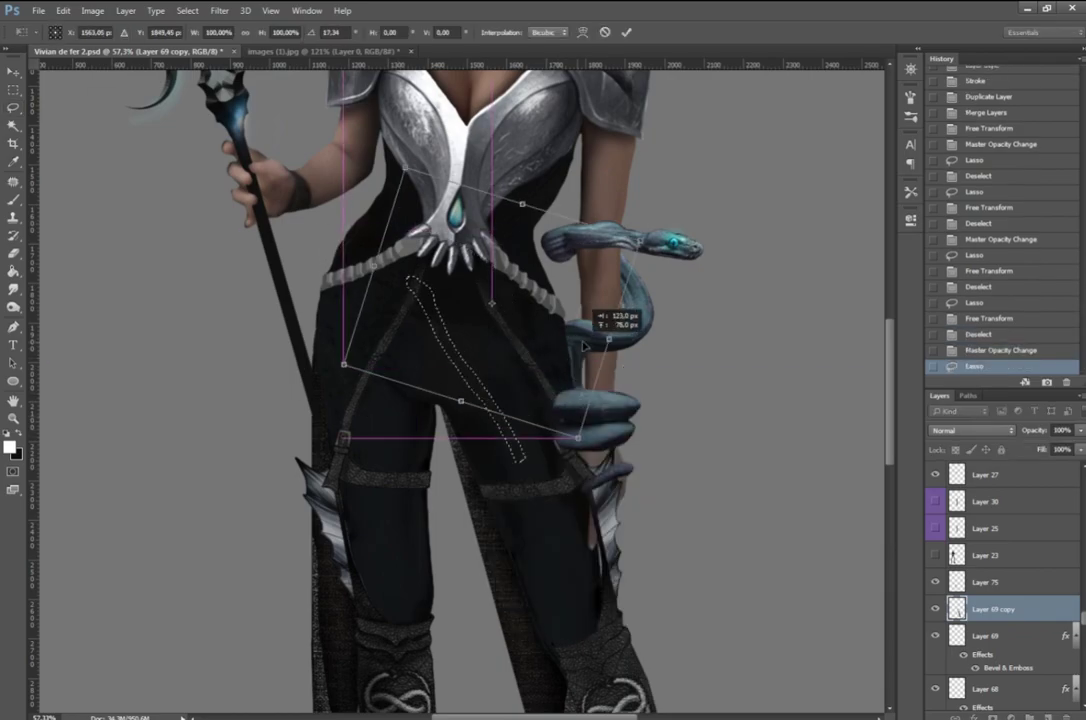
click(530, 392)
mouse_move(590, 322)
mouse_down()
mouse_move(623, 330)
mouse_move(596, 316)
mouse_up()
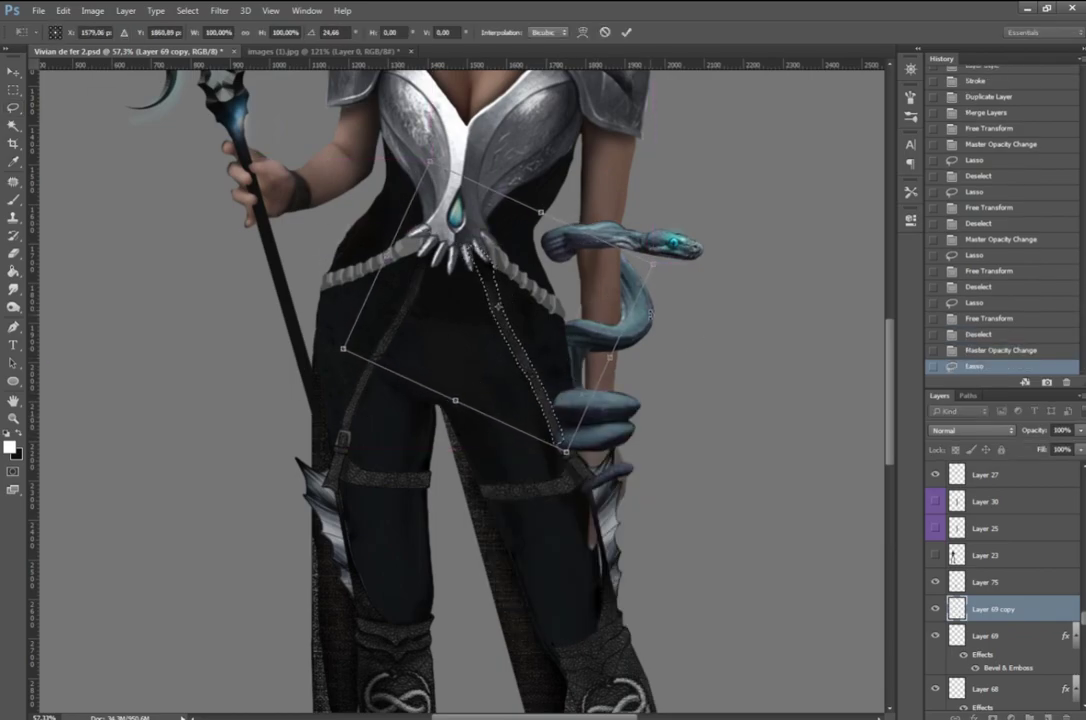
key(Return)
key(ctrl+d)
scroll(550, 451, up, 2)
key(0)
key(1)
scroll(550, 451, up, 3)
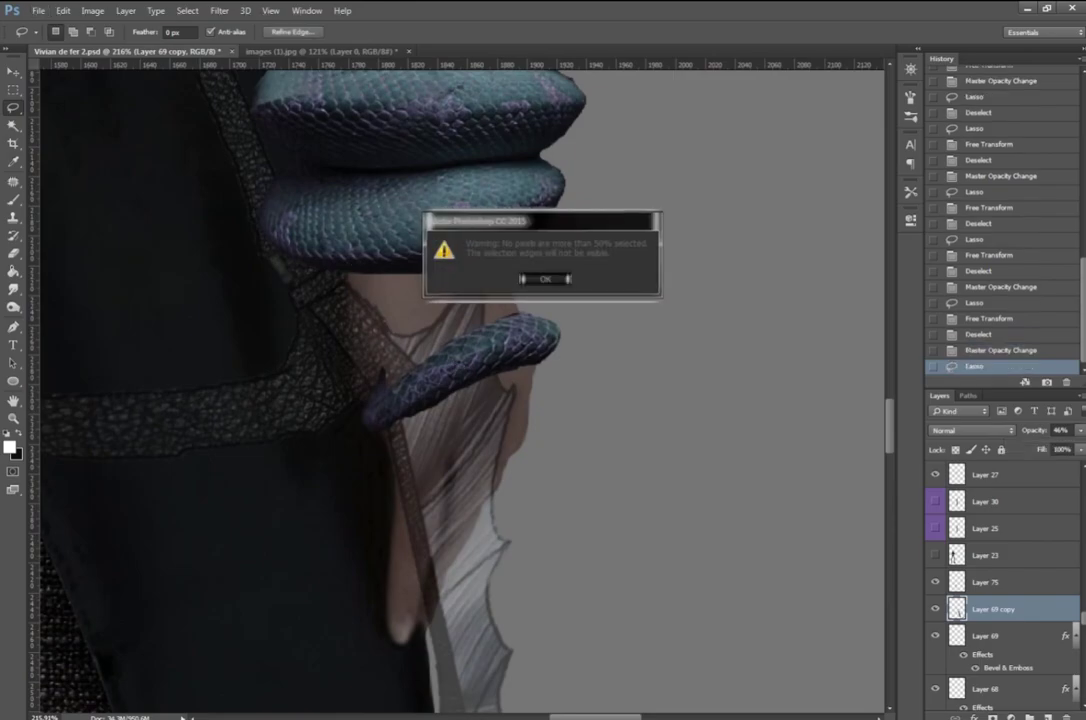
key(Return)
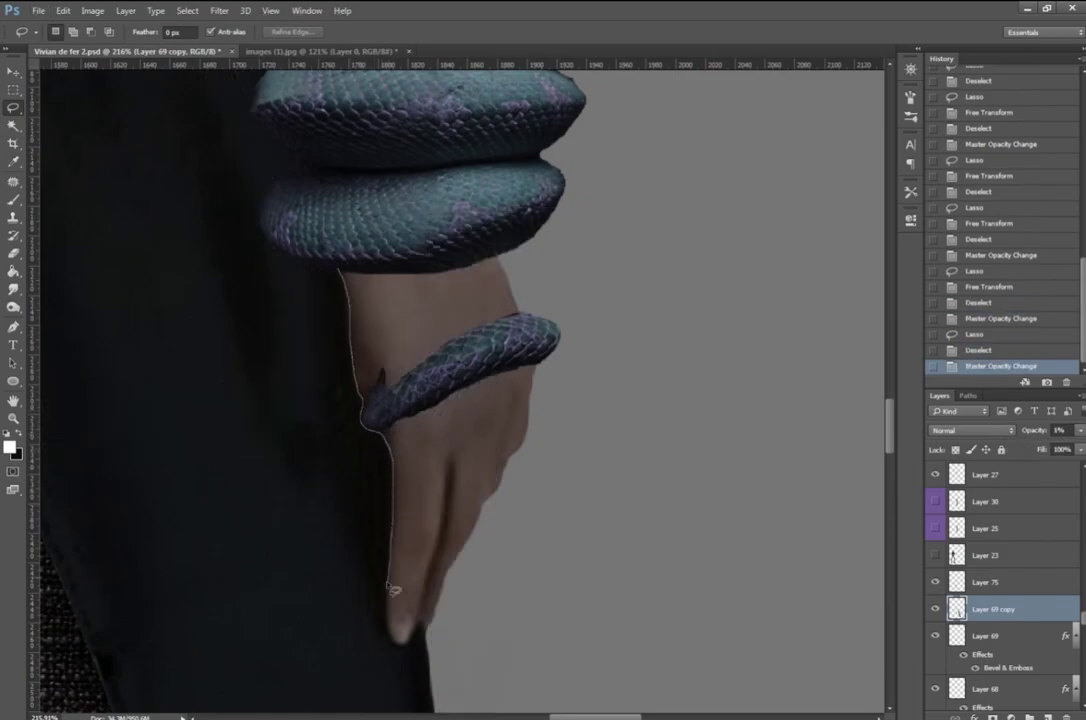
Step: Erase the strap section lassoed over the hand
drag(623, 488, 566, 232)
key(0)
key(Delete)
click(1018, 334)
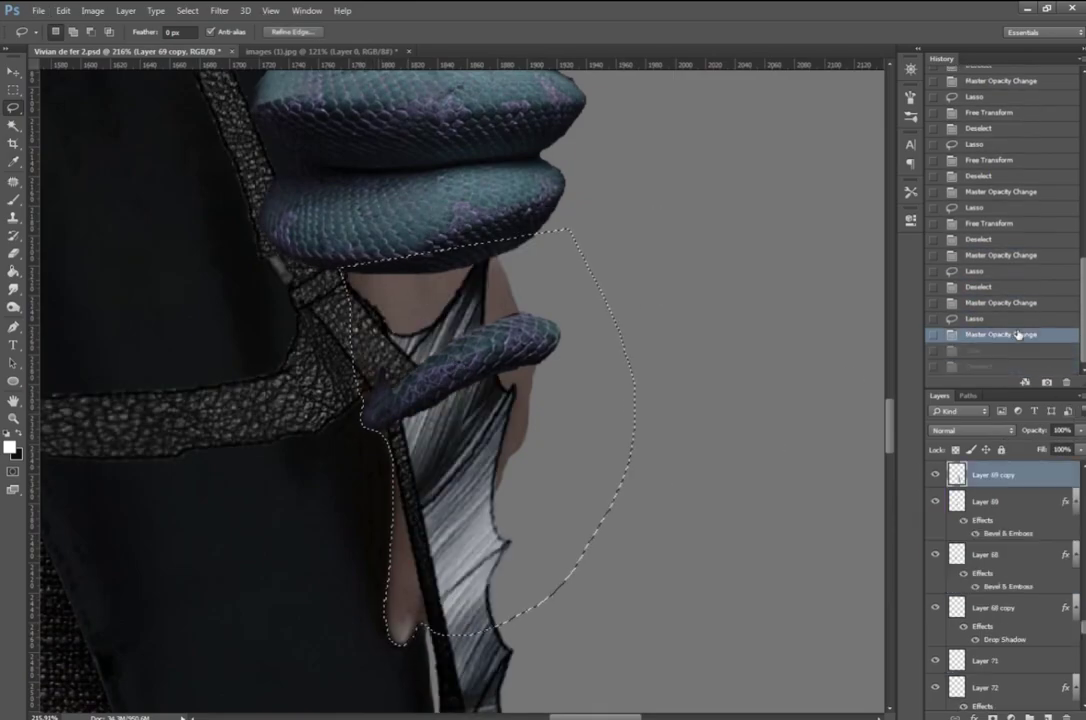
key(e)
drag(412, 254, 388, 521)
key(ctrl+d)
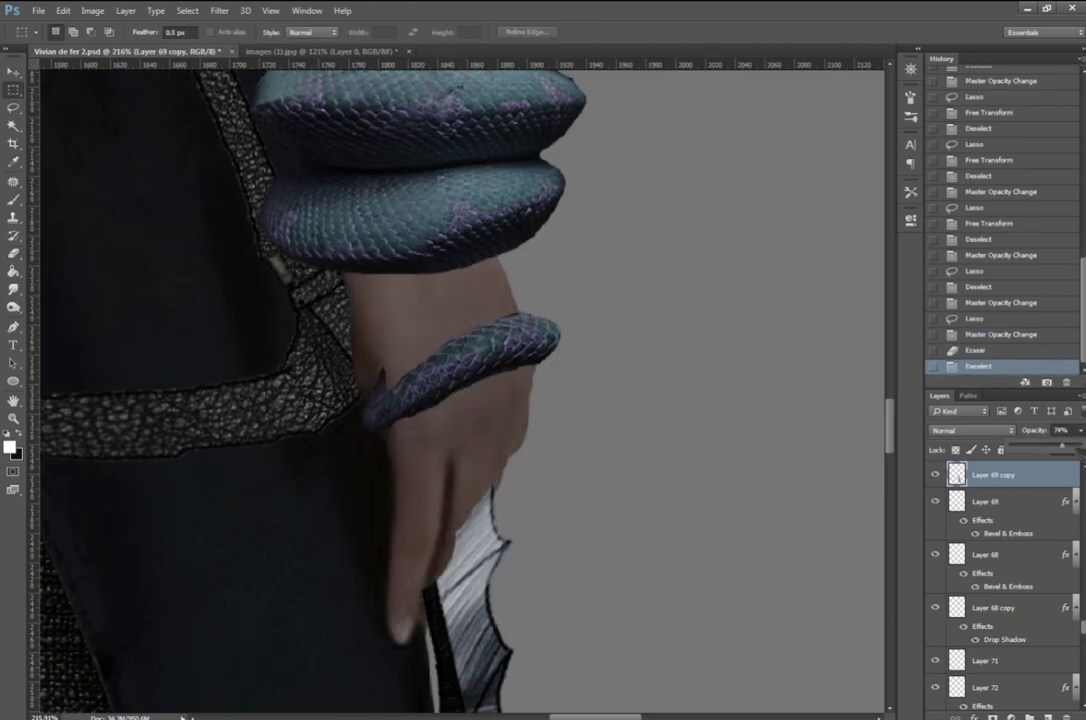
Step: Delete the strap area around the fingers, checking it at 67% opacity
key(l)
key(0)
key(0)
drag(421, 630, 455, 386)
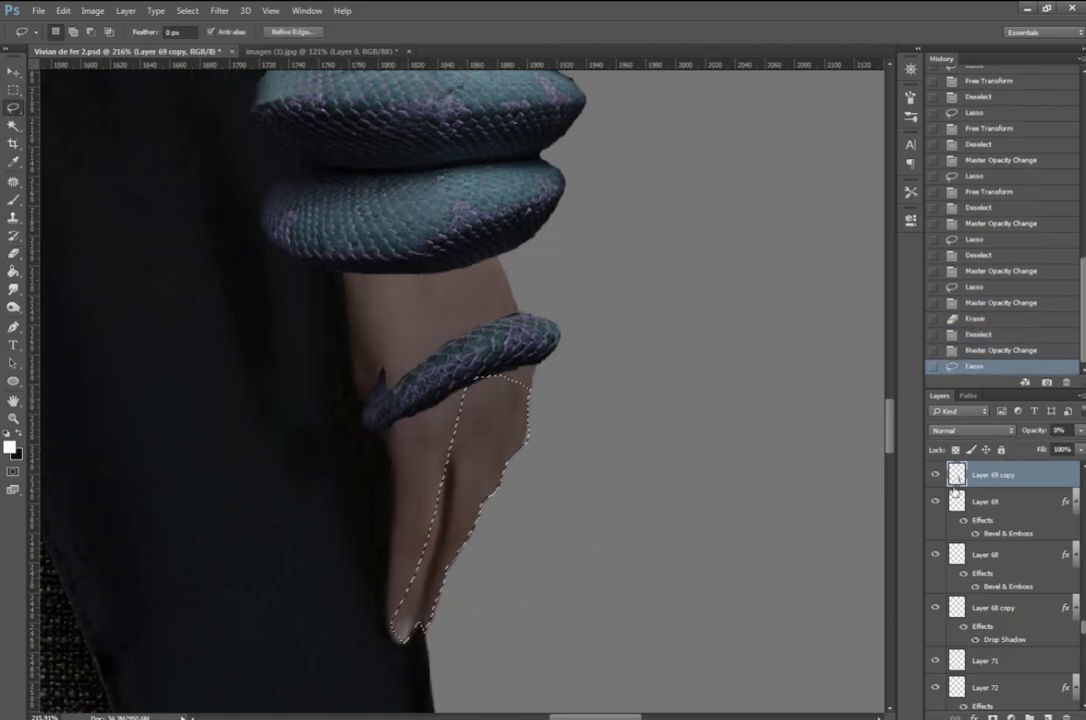
key(6)
key(7)
key(Delete)
key(ctrl+d)
Step: Lasso the right boot and cancel its warp, leaving it unchanged
key(m)
scroll(601, 451, down, 5)
key(0)
scroll(601, 451, up, 6)
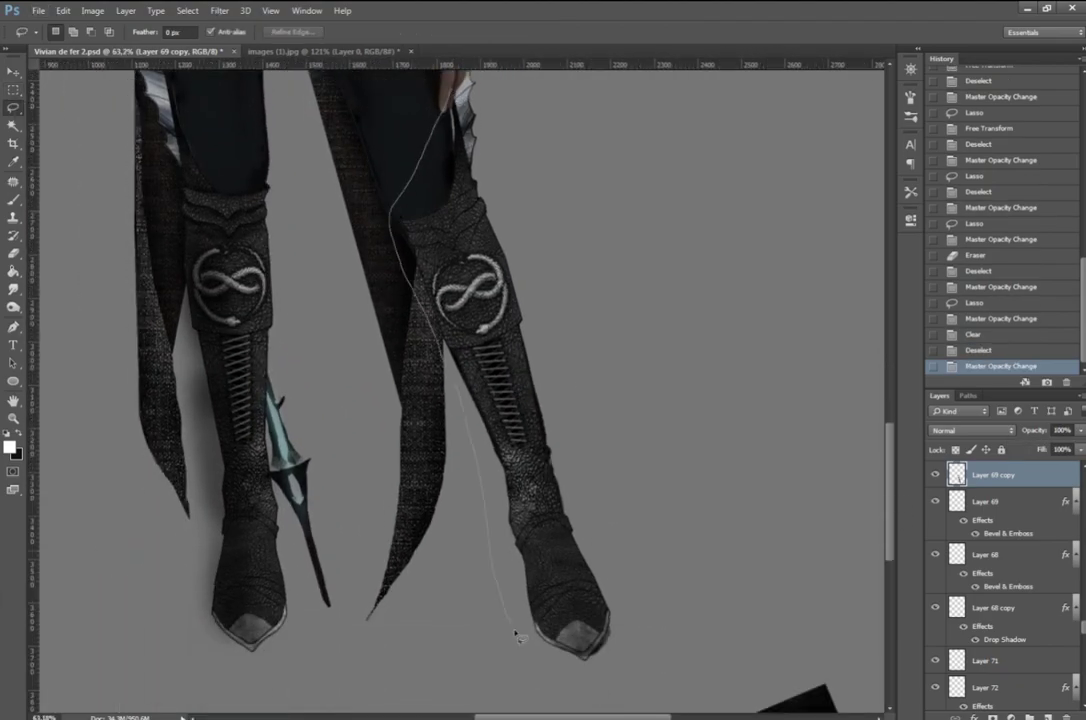
drag(516, 634, 470, 100)
key(ctrl+t)
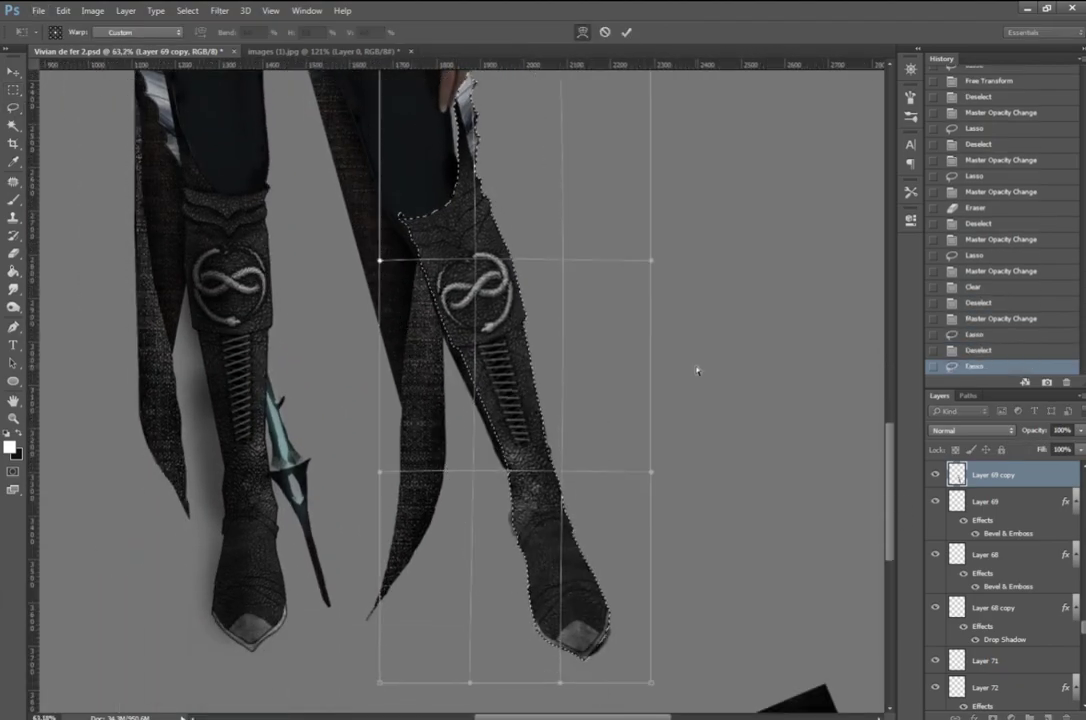
key(Escape)
key(ctrl+d)
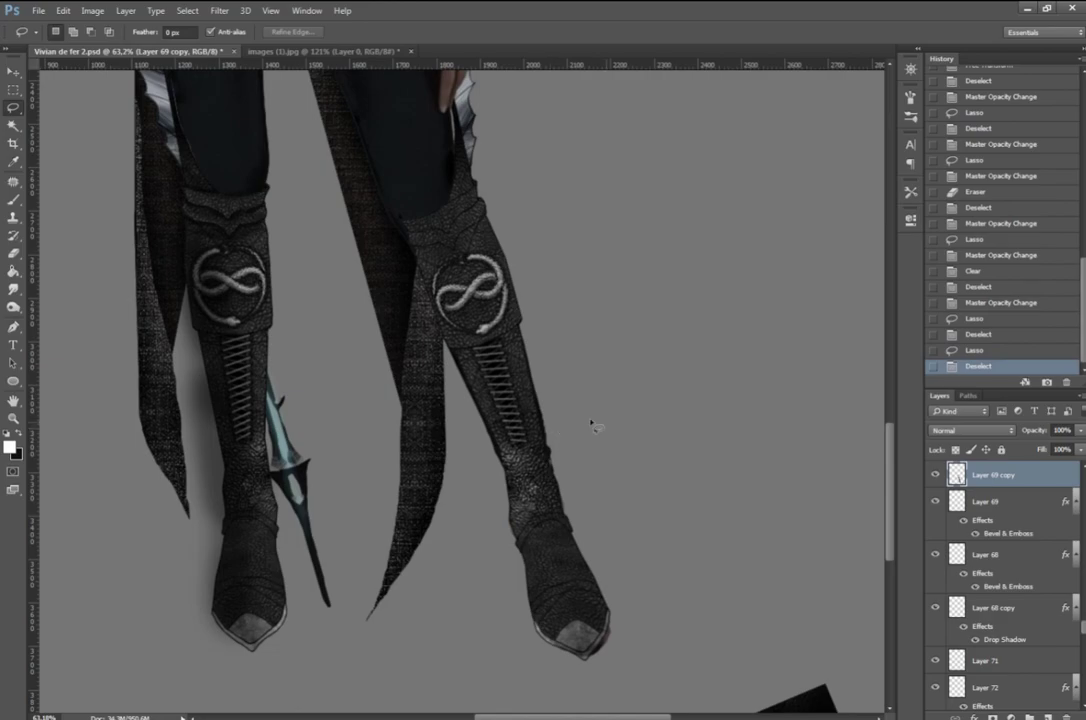
scroll(594, 426, up, 3)
Step: Set Layer 69 copy to 42% opacity and trace the sandal foot outline onto the boot
click(937, 477)
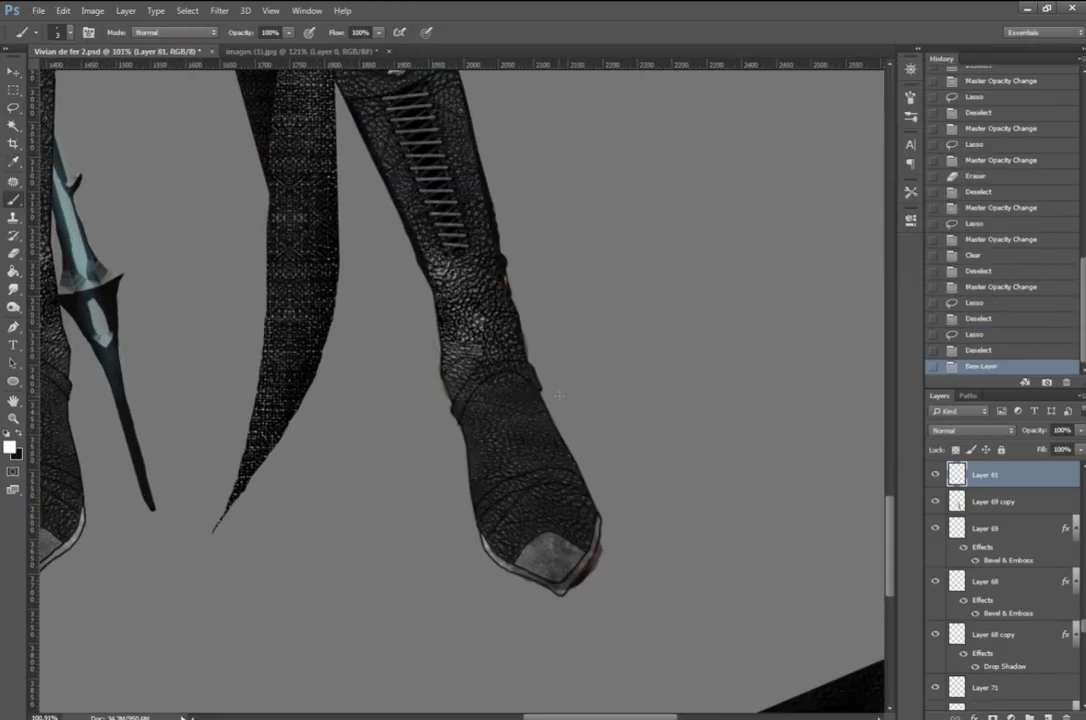
click(991, 505)
drag(1080, 430, 1040, 445)
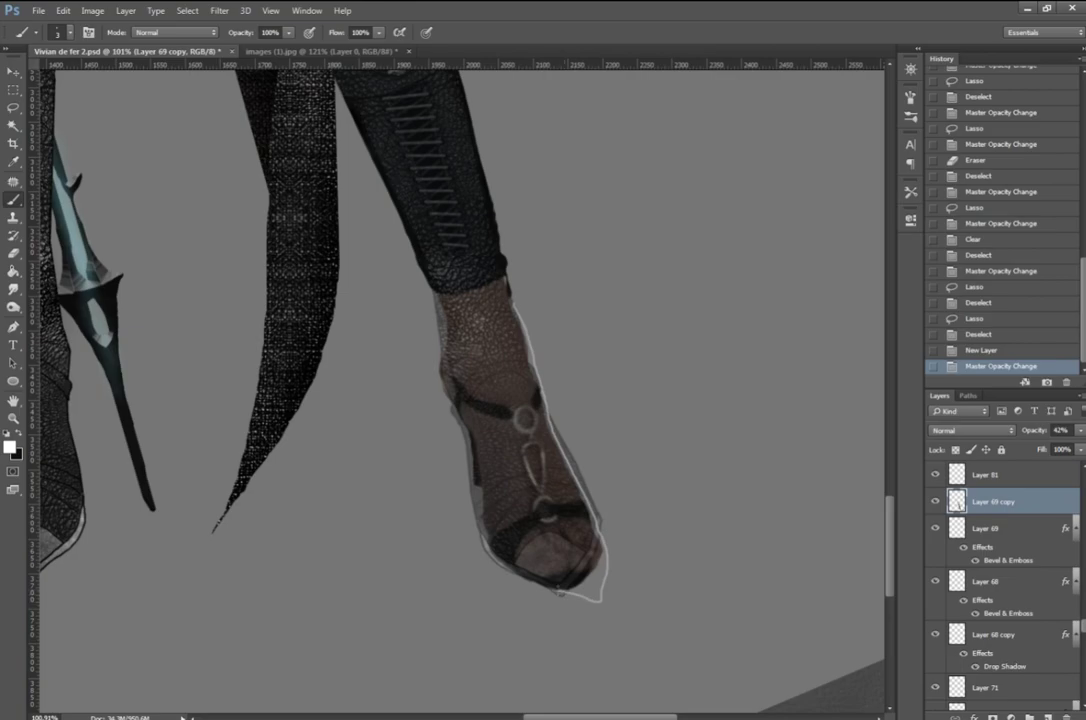
drag(517, 298, 478, 545)
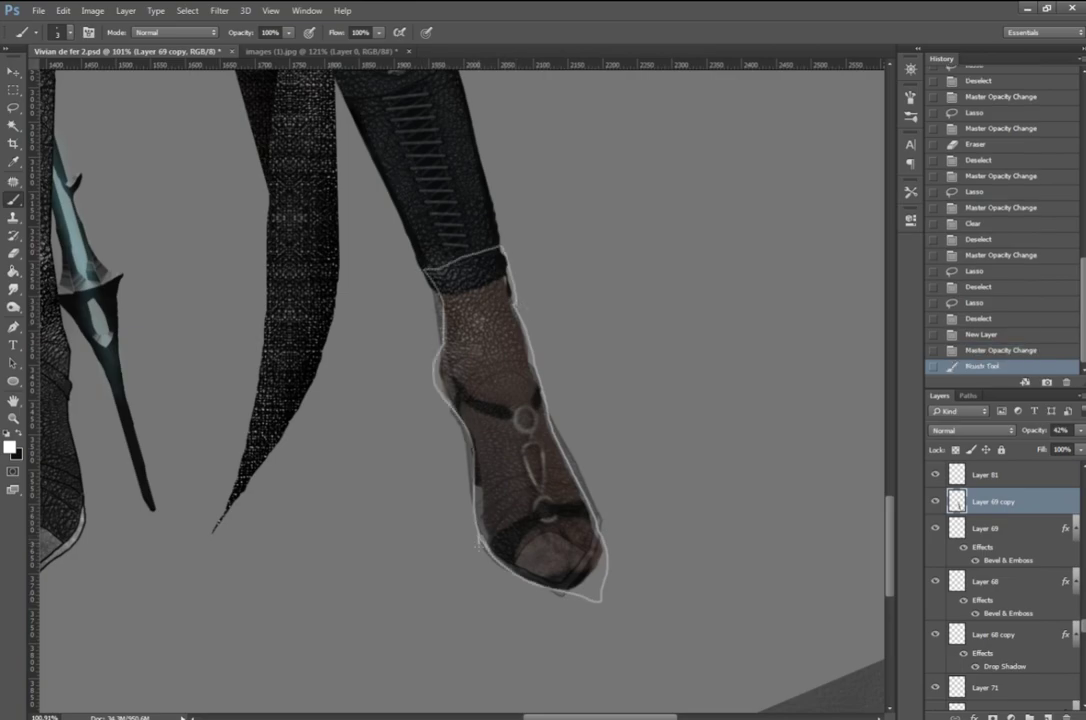
mouse_move(607, 612)
mouse_down()
mouse_move(600, 562)
mouse_move(566, 552)
mouse_move(550, 563)
mouse_move(605, 610)
mouse_up()
Step: Delete some heel strokes, undo that removal, and restore the boot layer to 100% opacity
key(l)
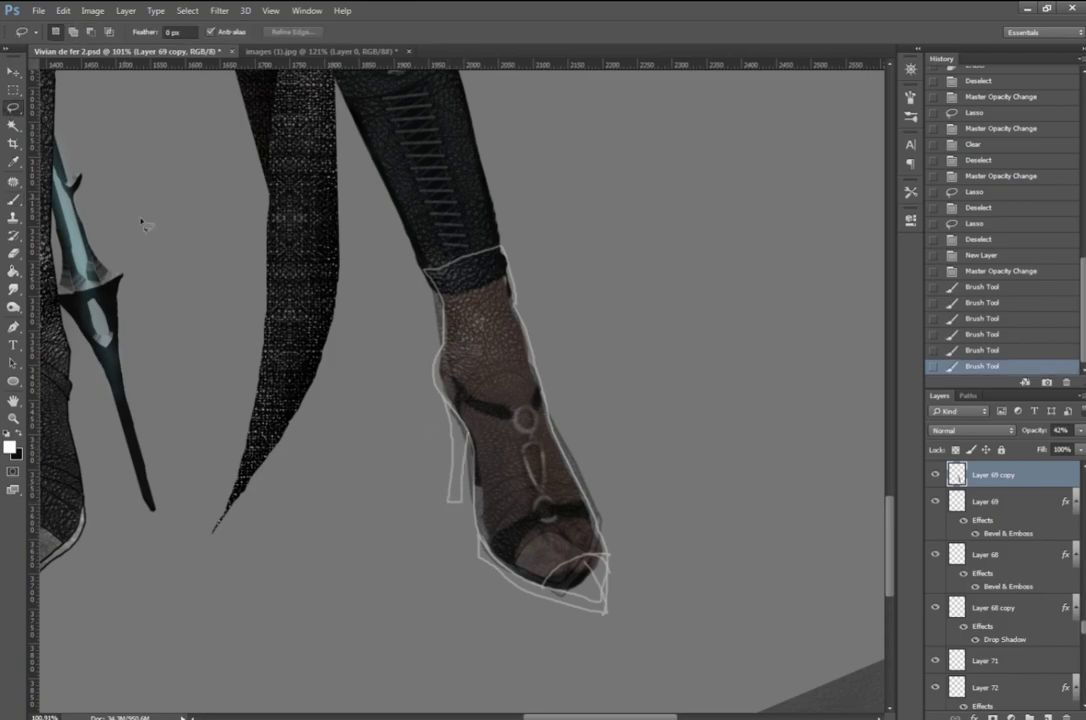
drag(453, 519, 438, 436)
key(Delete)
key(ctrl+d)
key(b)
key(ctrl+alt+z)
key(ctrl+alt+z)
key(ctrl+alt+z)
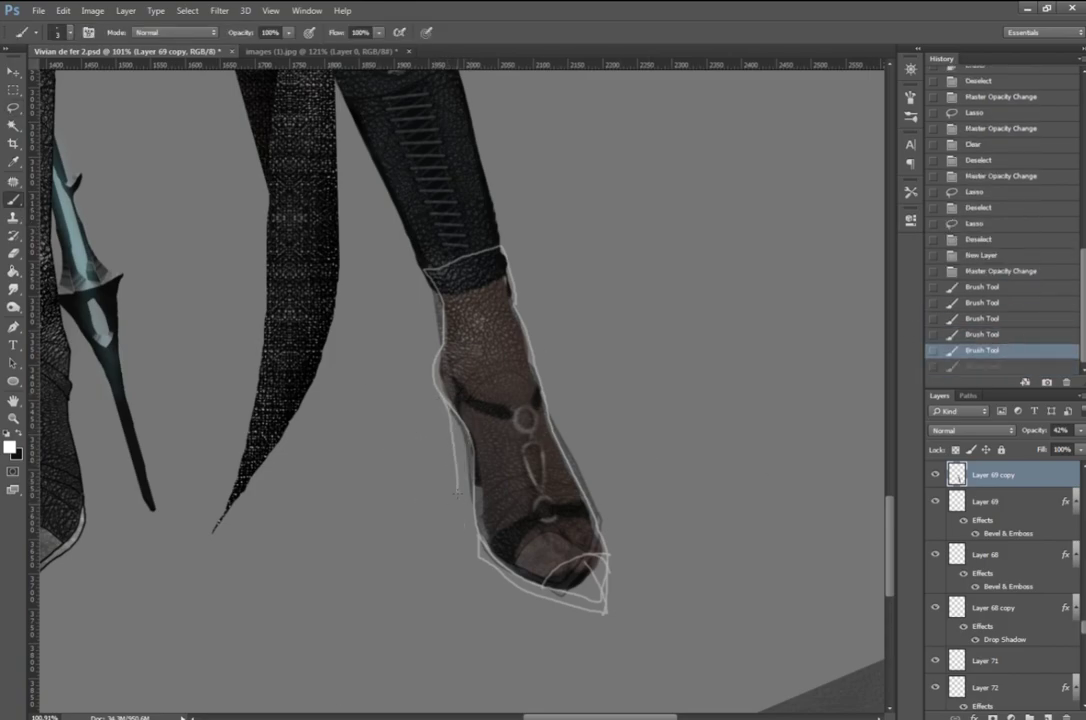
key(0)
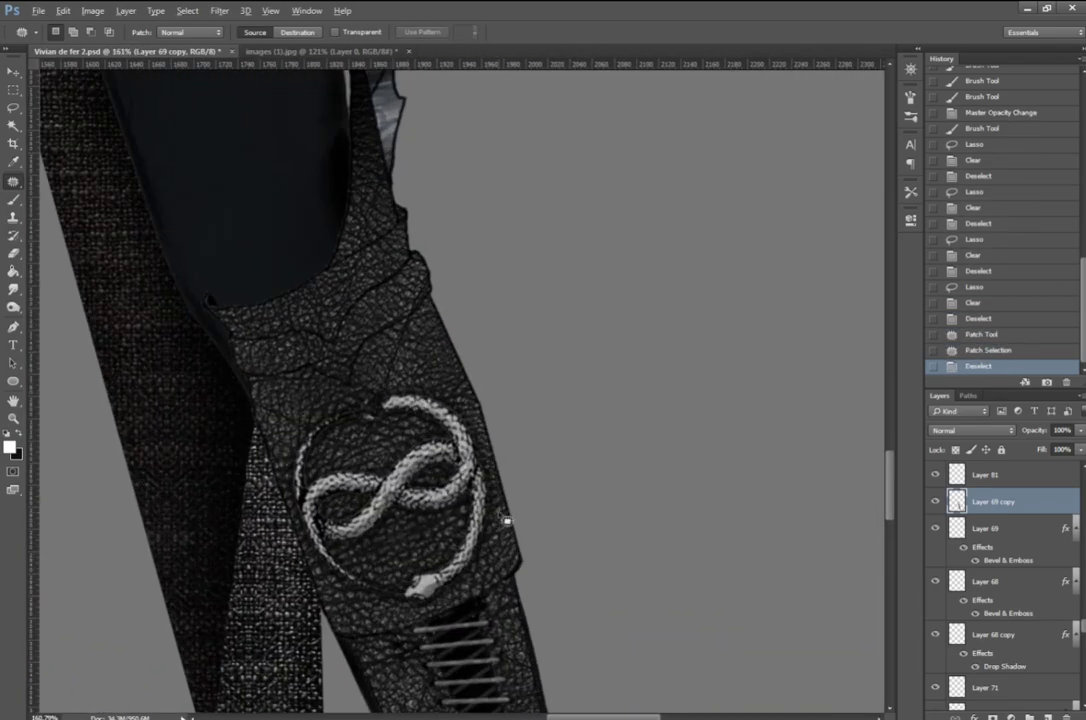
Step: Patch the leather texture beside the boot lacing
drag(283, 333, 308, 351)
key(ctrl+d)
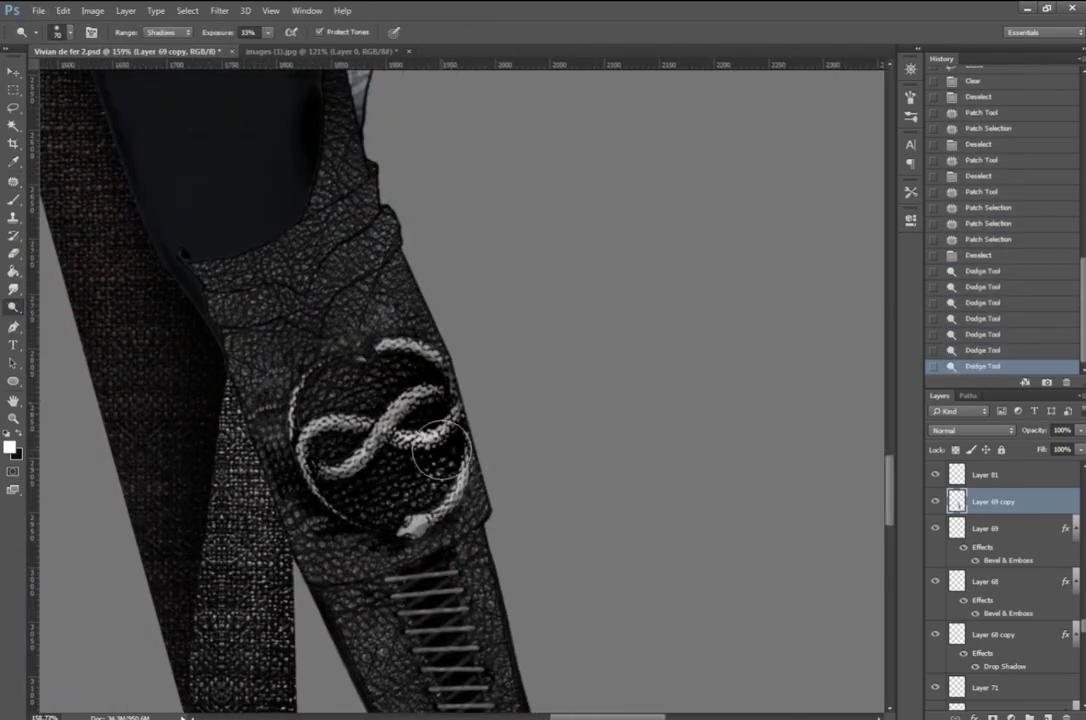
scroll(611, 635, down, 2)
scroll(574, 472, up, 5)
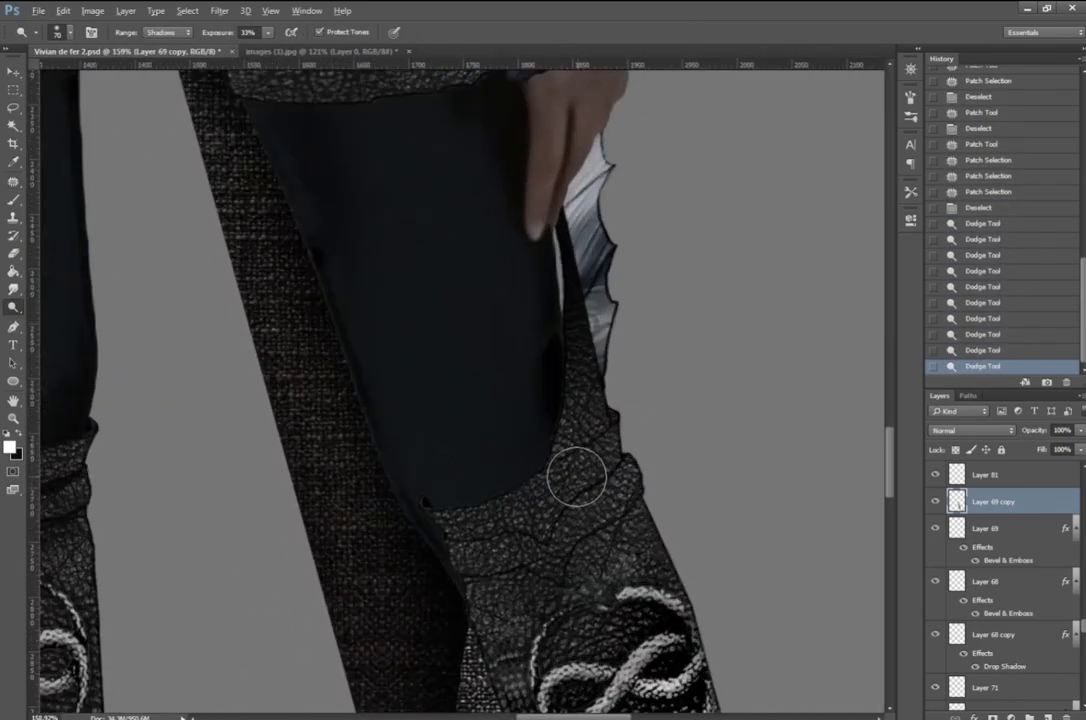
Step: Lasso the boot top below the knee and bring up its transform options
key(l)
drag(457, 316, 457, 316)
key(ctrl+t)
right_click(516, 325)
Step: Warp the boot top below the knee and patch a small area of boot leather
click(557, 431)
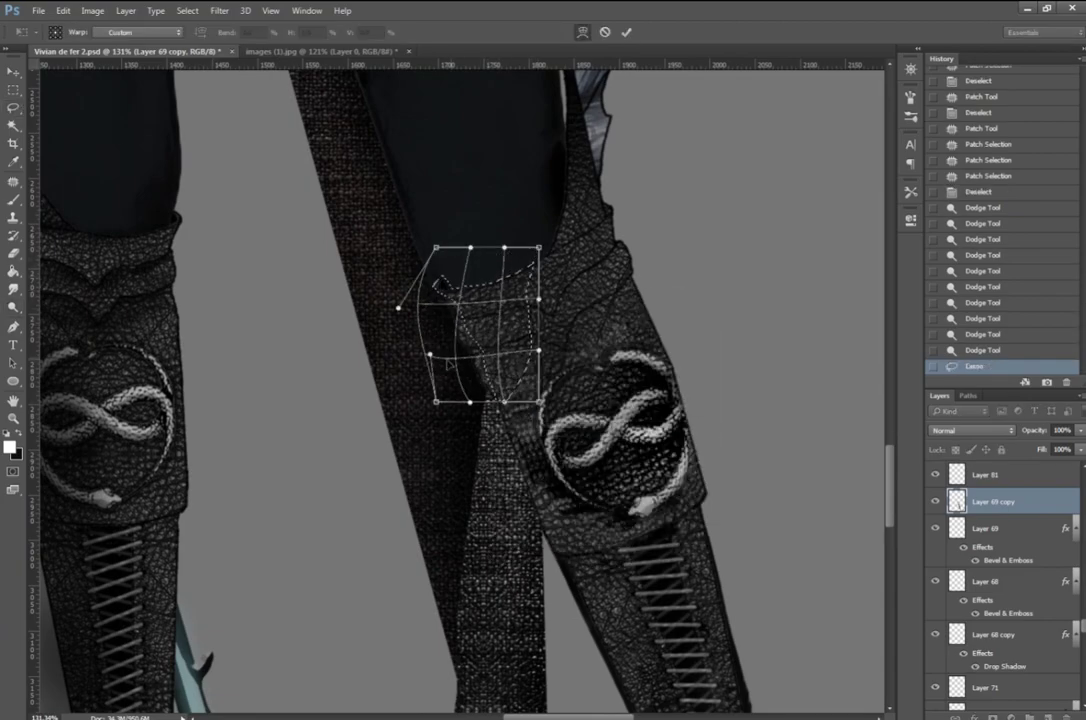
key(Return)
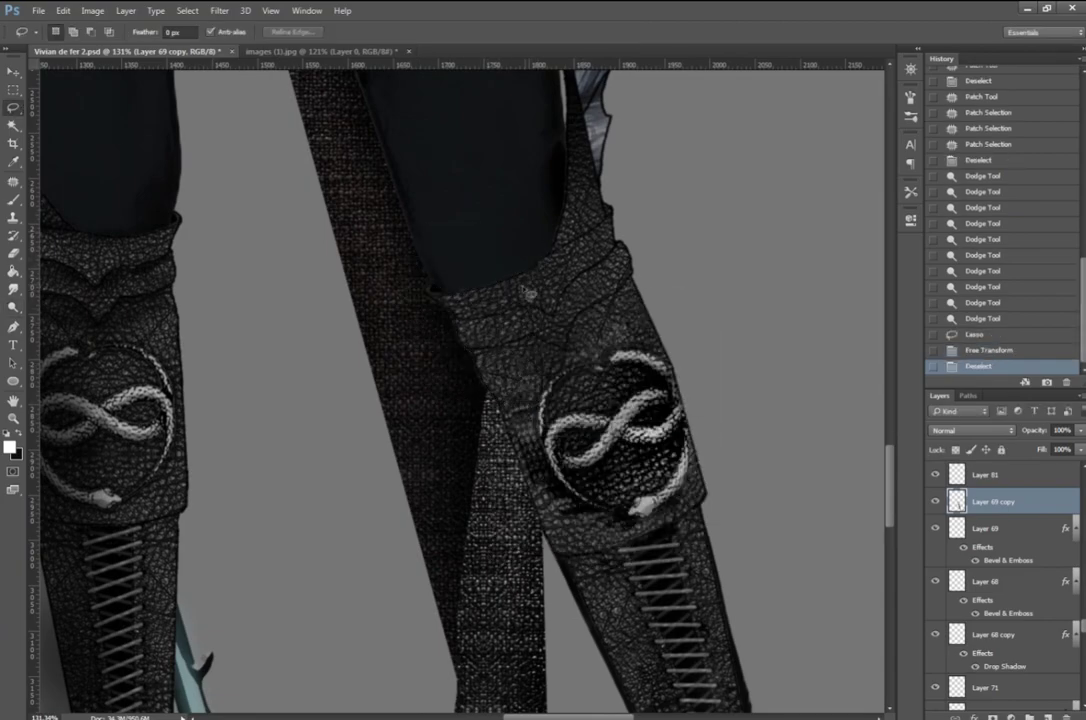
key(j)
mouse_move(597, 280)
mouse_down()
mouse_move(512, 292)
mouse_move(478, 265)
mouse_up()
key(ctrl+d)
Step: Zoom out to the whole figure and close the images (1).jpg reference tab
key(ctrl+0)
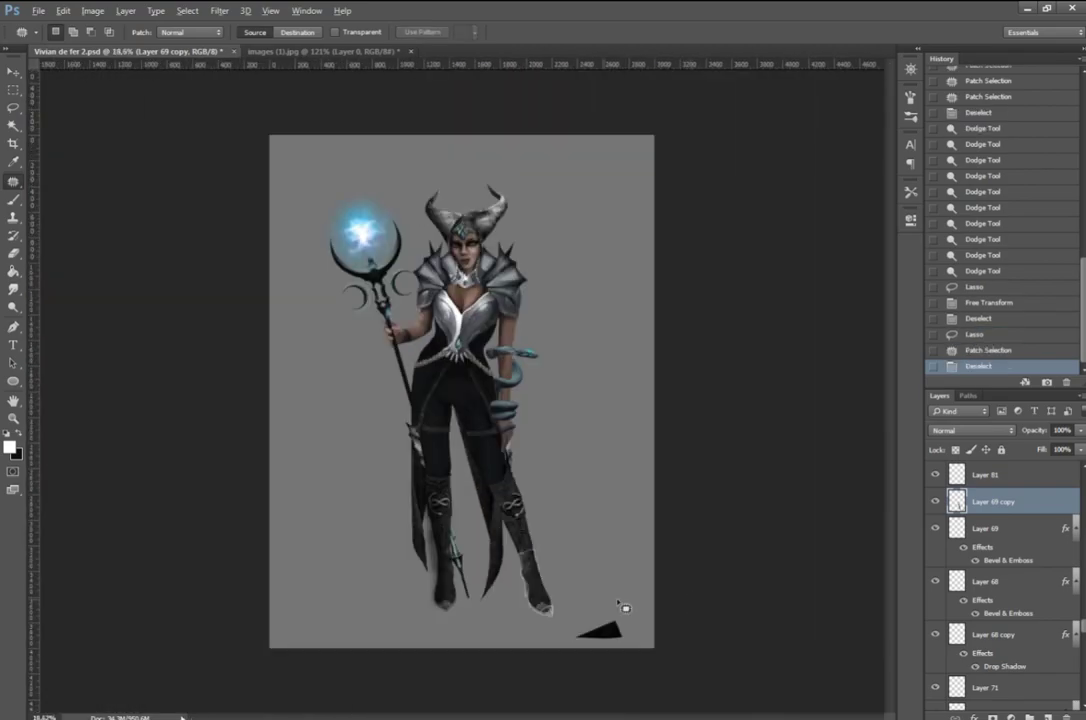
click(320, 50)
click(398, 50)
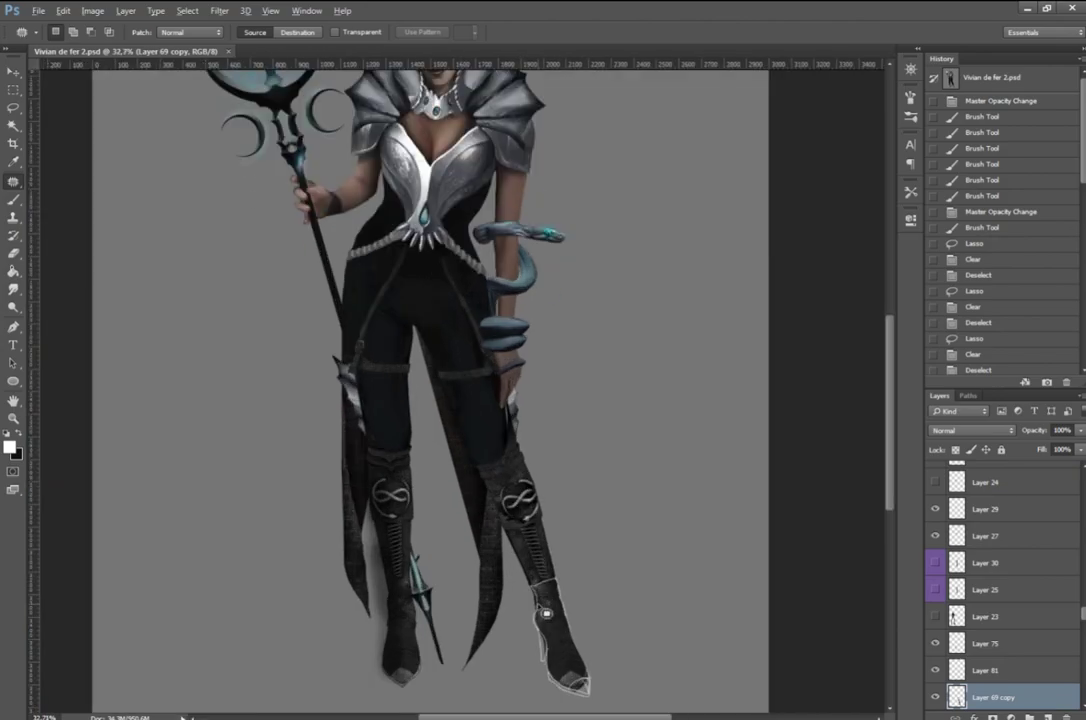
Step: On Layer 69 copy, select the boot by colour range and adjust its hue/saturation
scroll(700, 500, up, 5)
click(1000, 643)
scroll(1010, 590, down, 3)
click(934, 618)
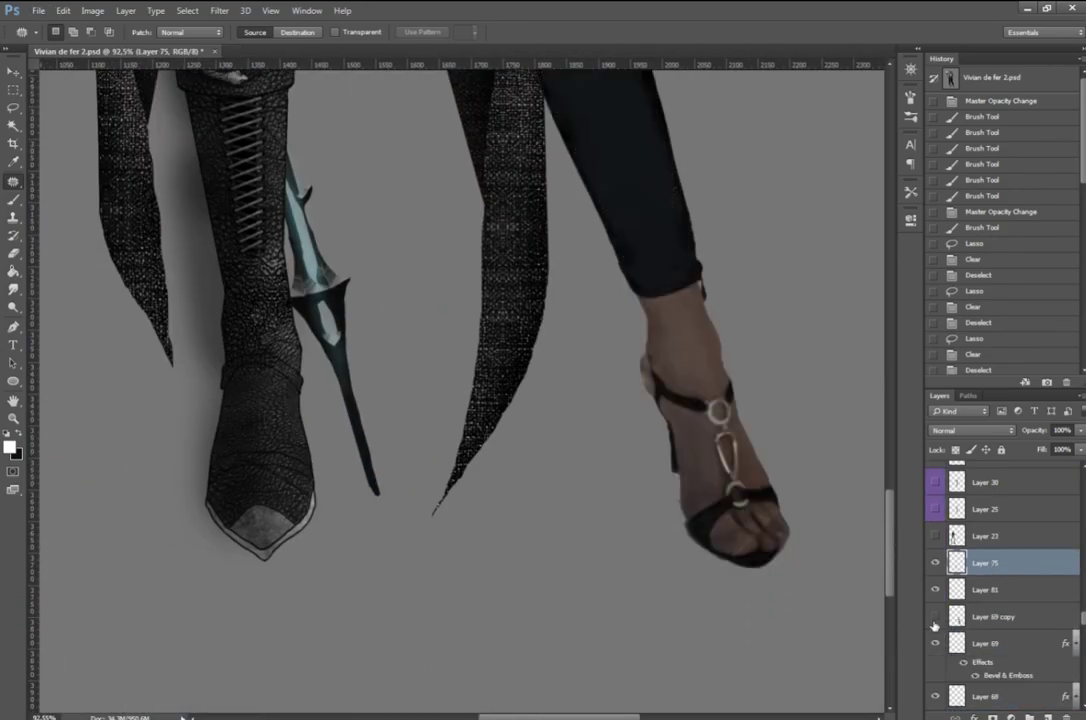
click(934, 620)
click(990, 617)
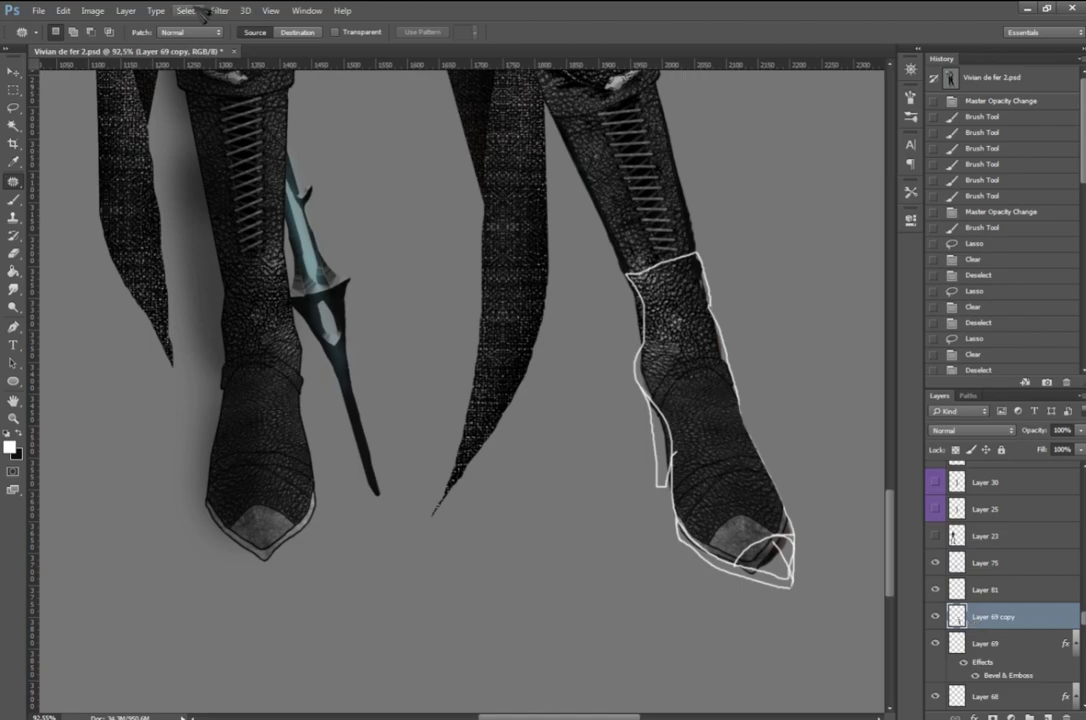
click(187, 10)
click(215, 135)
click(996, 95)
click(92, 10)
click(280, 117)
key(Return)
key(ctrl+d)
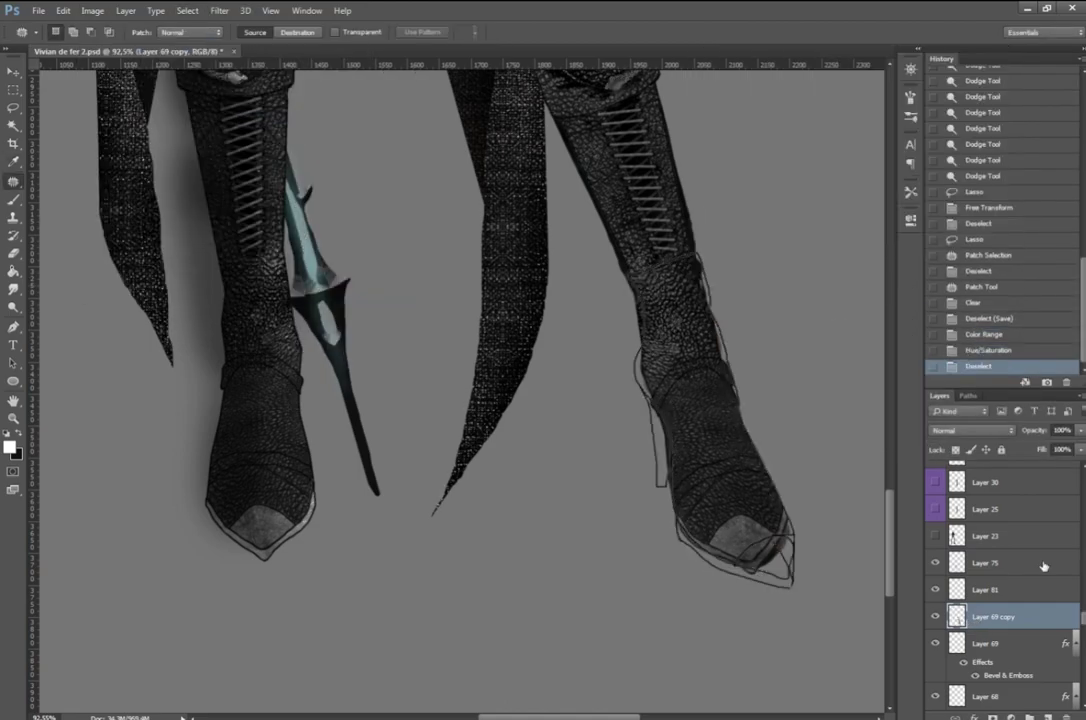
Step: Duplicate the boot layer to the top of the stack and shift it down-right
scroll(817, 562, up, 2)
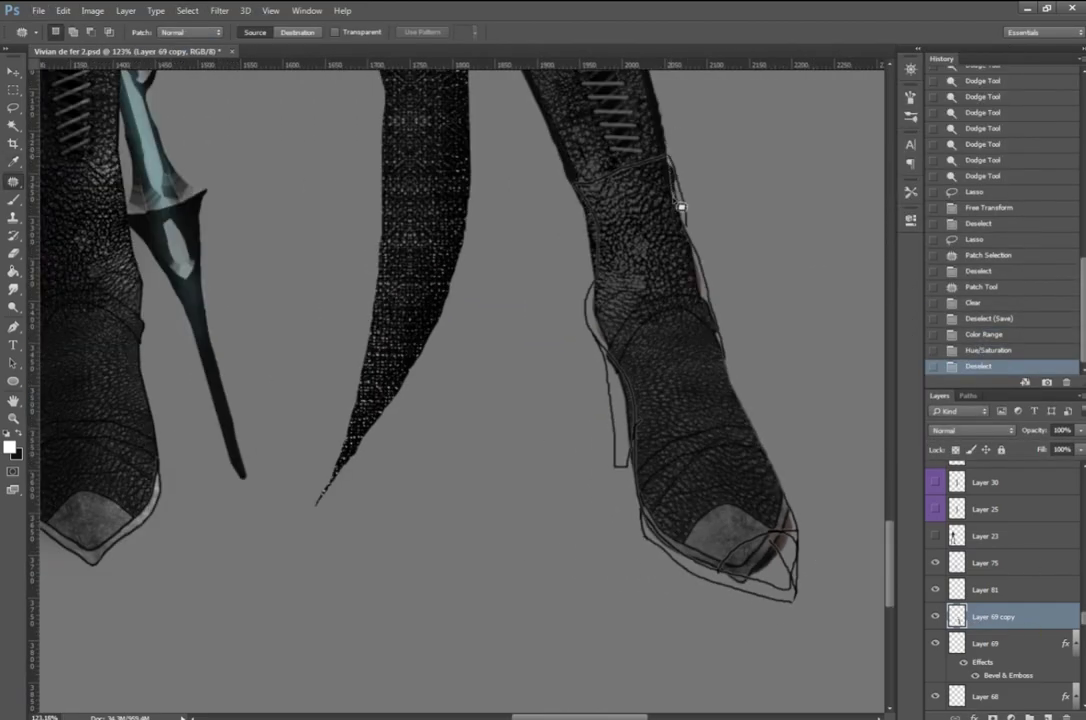
key(ctrl+j)
key(ctrl+shift+bracketright)
key(ctrl+t)
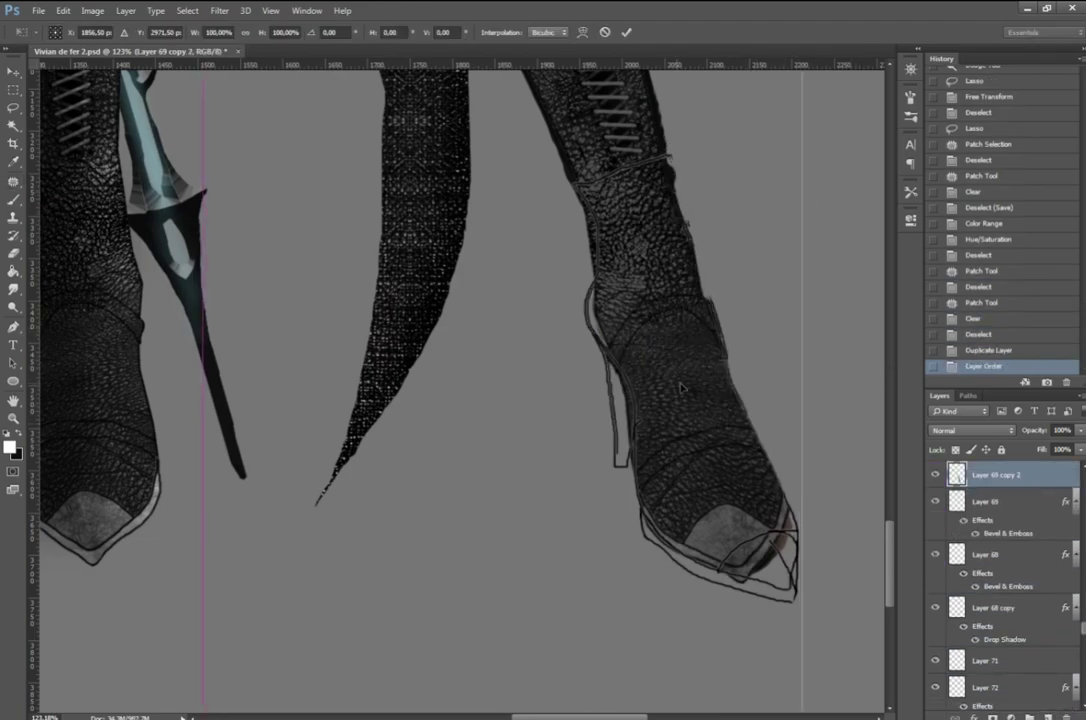
drag(659, 333, 716, 516)
key(Return)
Step: Delete everything on the boot copy outside the boot's outline
ctrl+click(957, 501)
key(ctrl+d)
ctrl+click(957, 501)
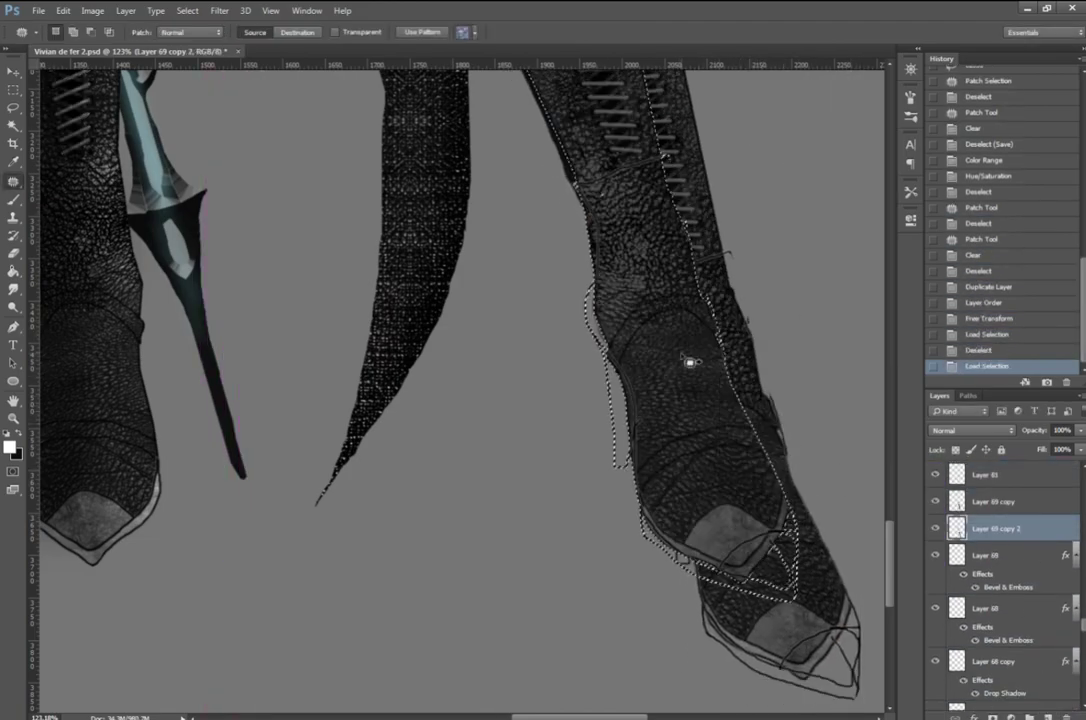
key(ctrl+shift+i)
key(m)
key(Delete)
key(ctrl+d)
key(ctrl+alt+z)
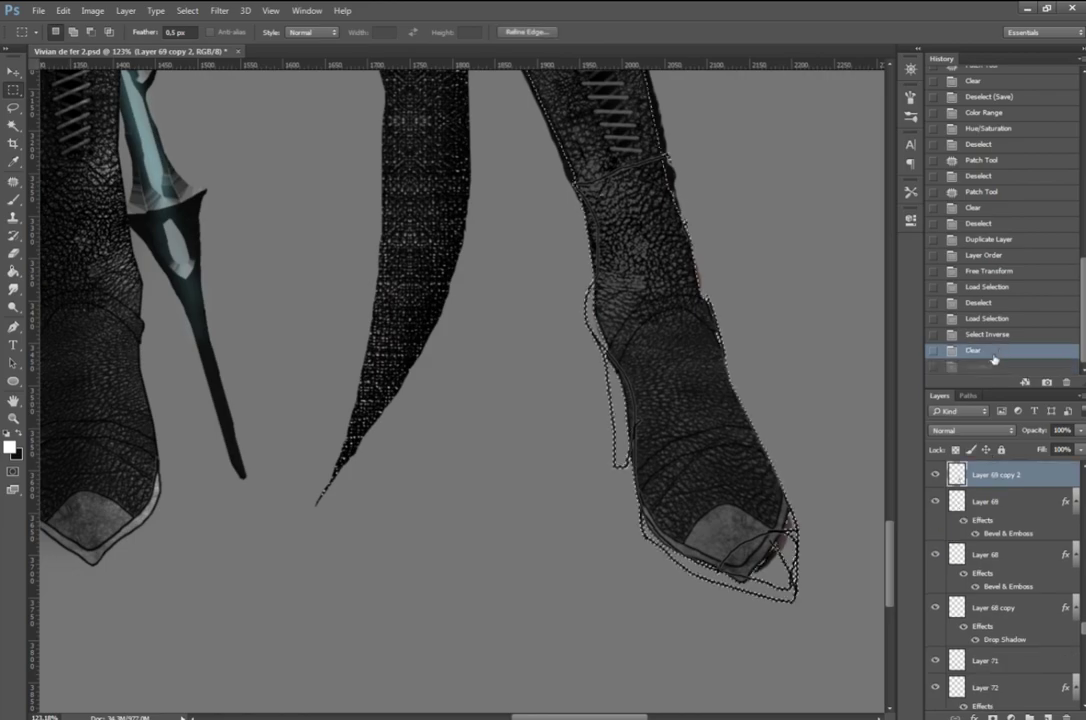
key(ctrl+alt+z)
key(ctrl+d)
Step: Lasso and delete the overlapping toe area and a region near the upper boot edge
key(l)
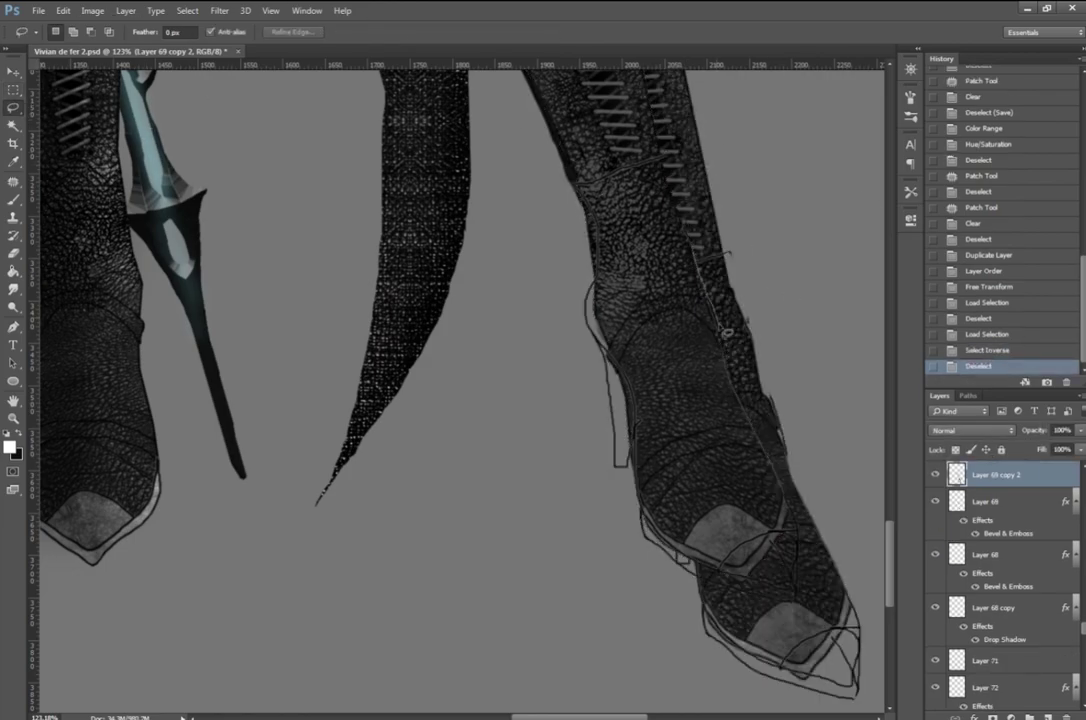
drag(787, 608, 828, 168)
key(Delete)
key(ctrl+d)
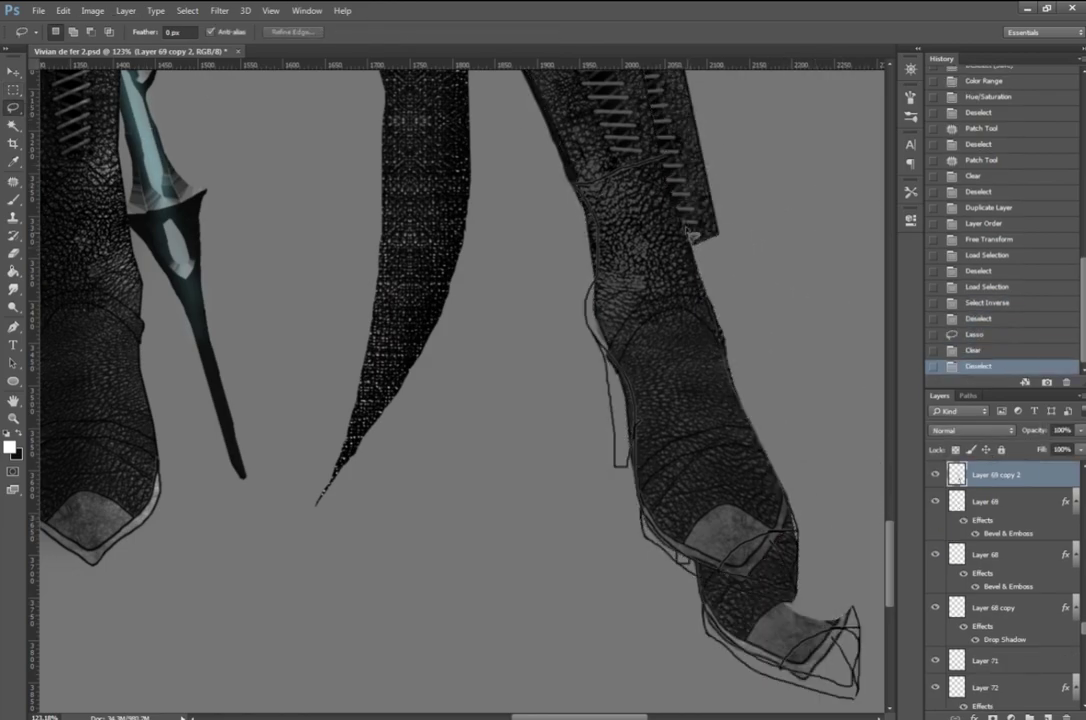
drag(700, 102, 690, 248)
key(Delete)
key(ctrl+d)
key(ctrl+z)
scroll(1000, 550, up, 3)
click(935, 528)
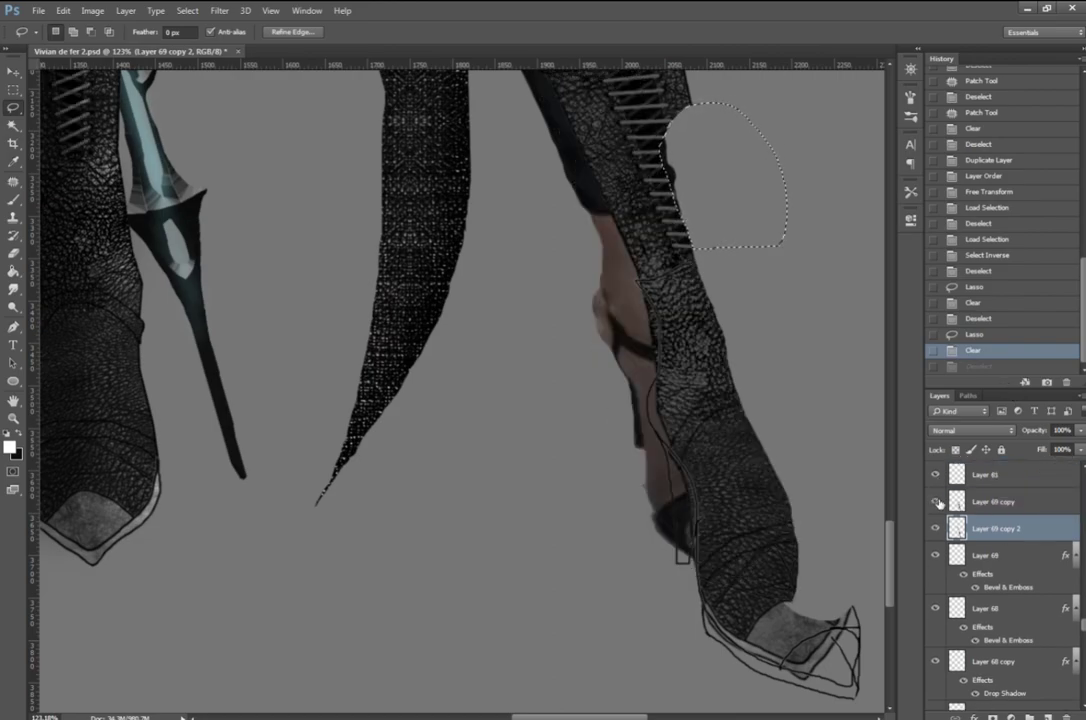
click(935, 528)
key(Delete)
key(ctrl+d)
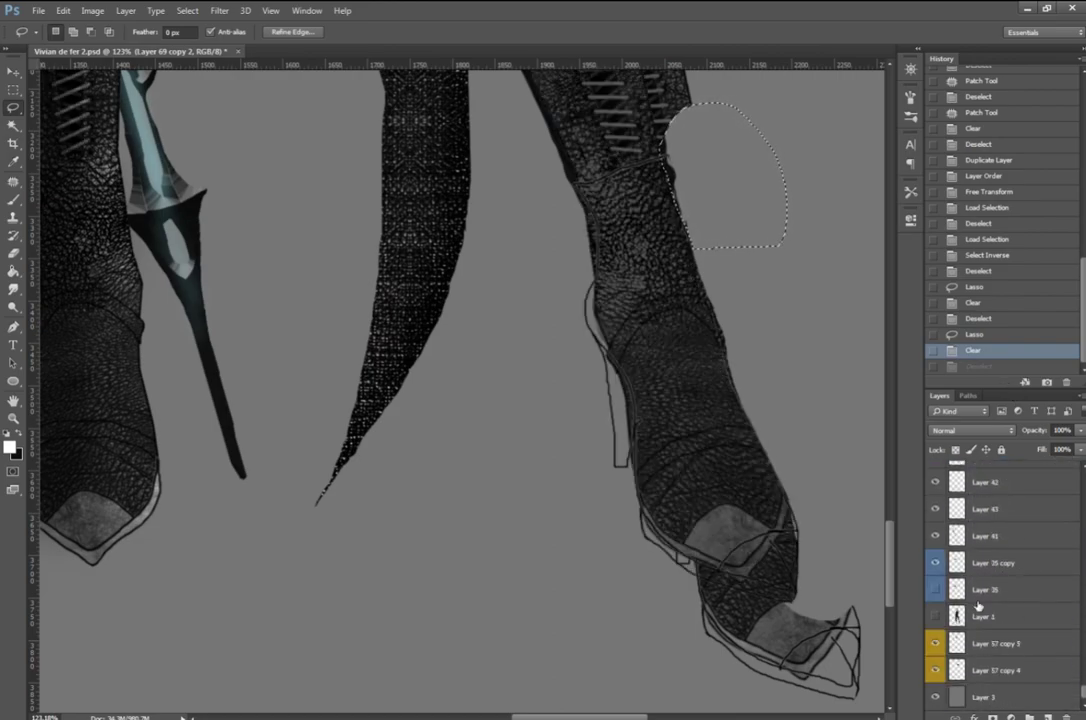
Step: On Layer 4 copy, lasso and delete the stray outline scrap near the heel
click(990, 482)
scroll(499, 360, up, 5)
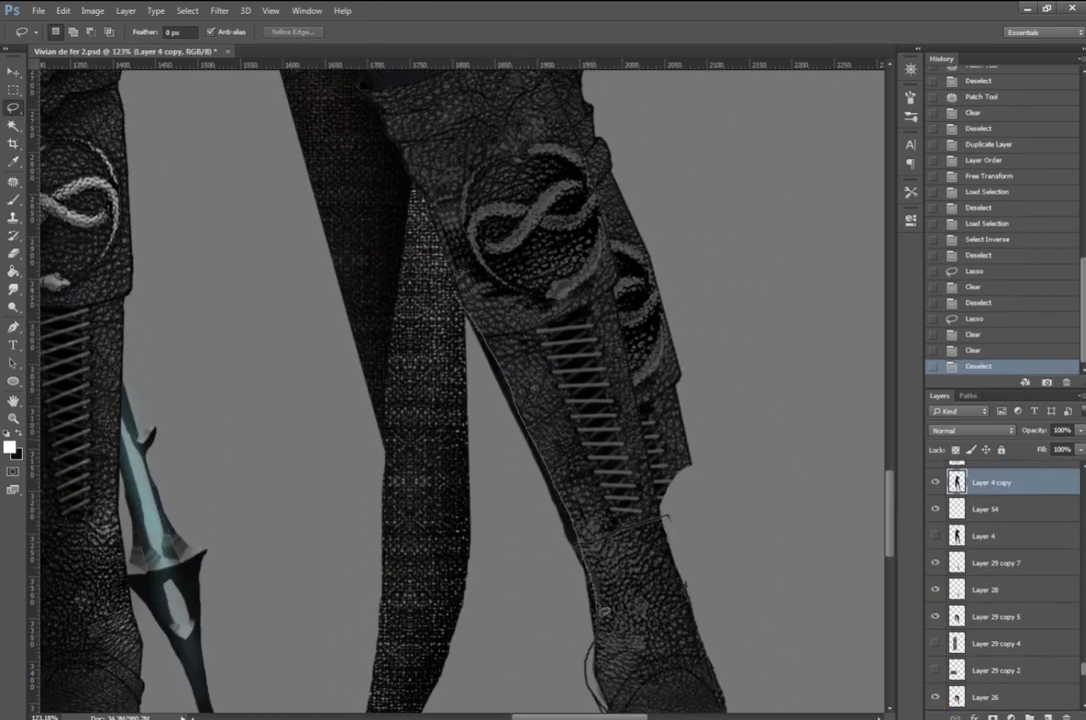
scroll(500, 380, down, 5)
drag(590, 330, 533, 244)
key(Delete)
scroll(940, 548, up, 3)
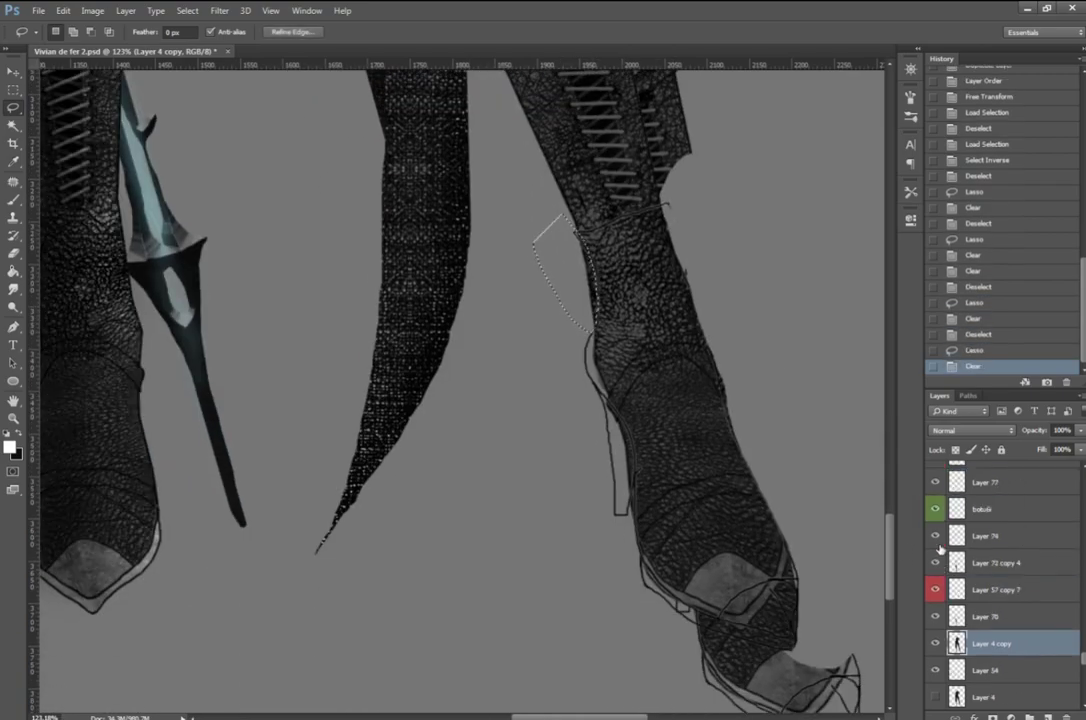
scroll(940, 548, down, 3)
scroll(938, 589, down, 3)
scroll(938, 560, down, 3)
scroll(937, 483, down, 3)
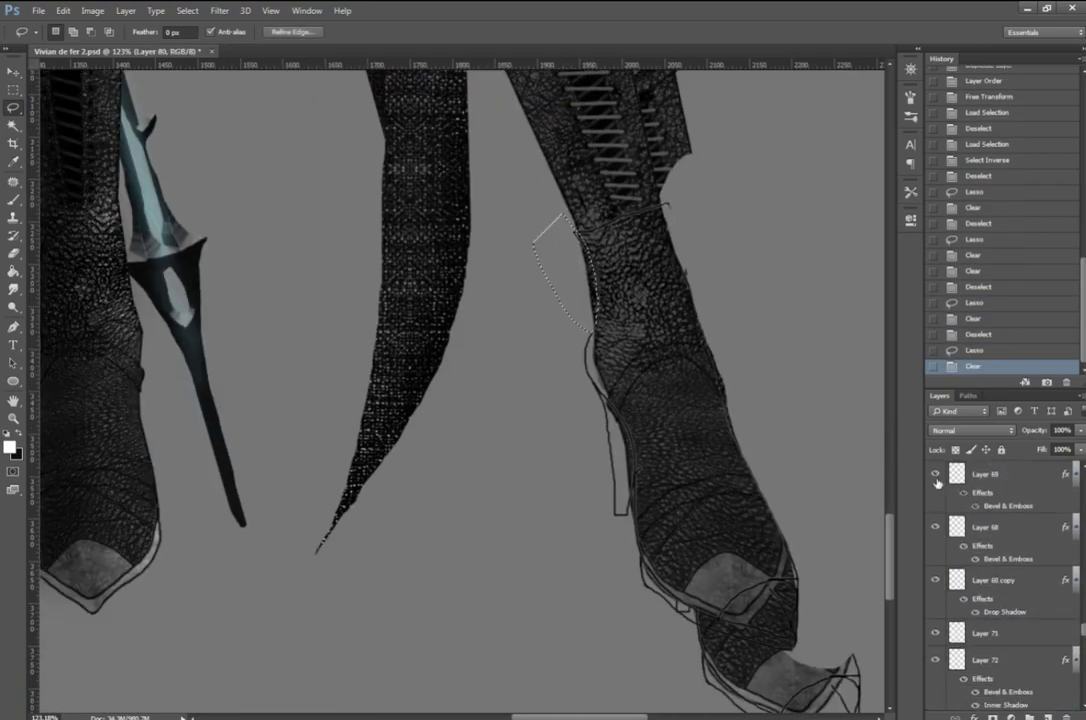
key(ctrl+d)
scroll(940, 540, down, 3)
Step: On Layer 69 copy 2, delete the extra outline line beyond the toe
click(990, 555)
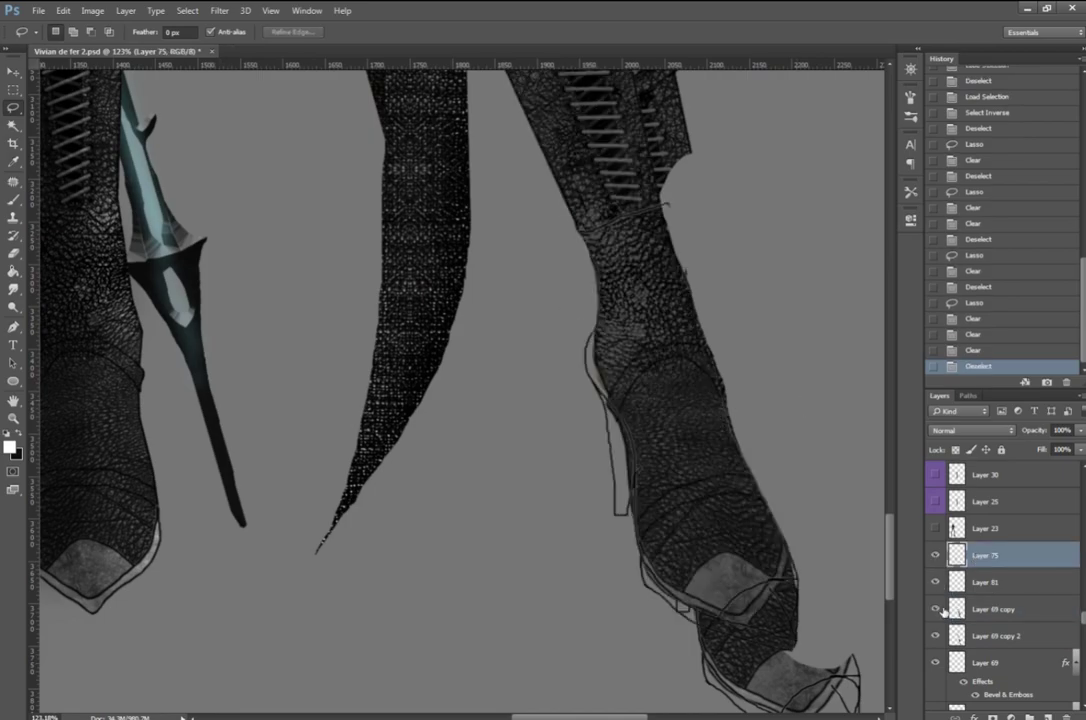
click(950, 636)
scroll(806, 381, down, 3)
drag(748, 435, 745, 430)
key(Delete)
key(ctrl+d)
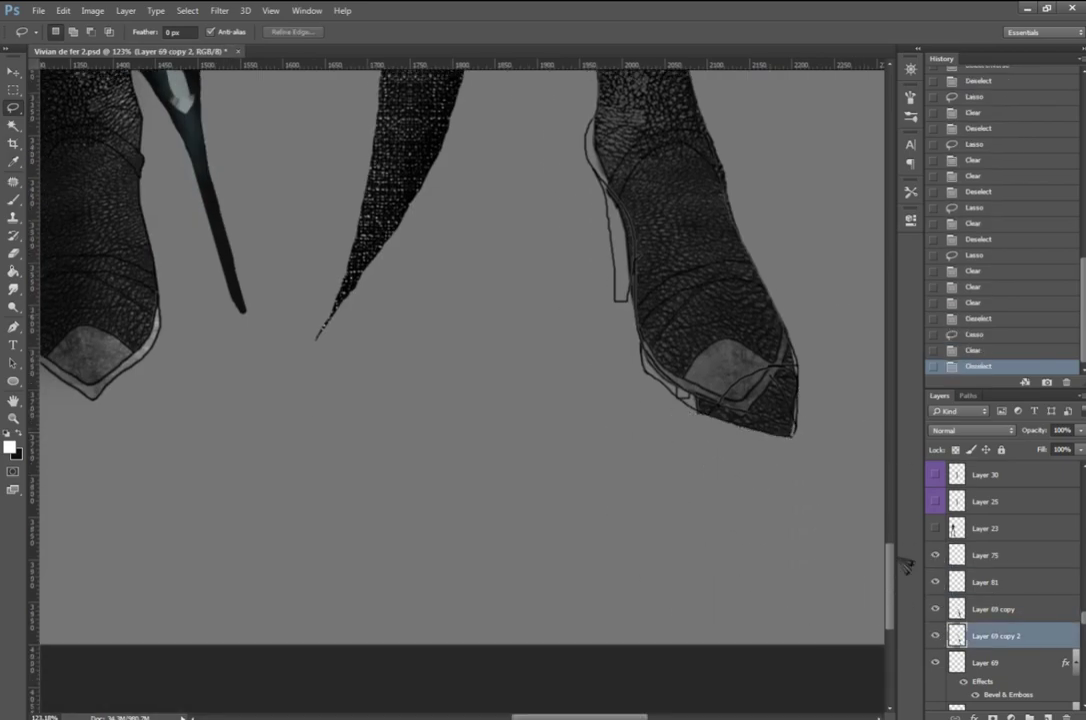
scroll(760, 450, up, 1)
click(983, 612)
scroll(580, 197, up, 5)
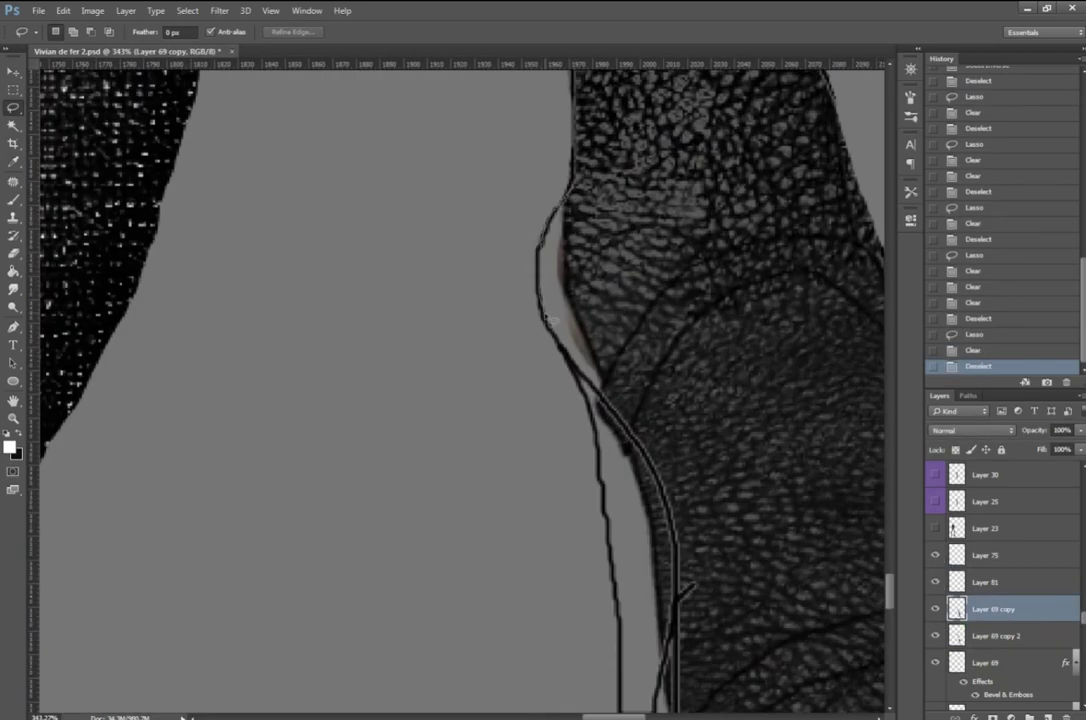
Step: Patch the rough heel edge with nearby background using Content-Aware Patch
drag(590, 244, 585, 232)
key(j)
drag(570, 300, 490, 250)
key(ctrl+d)
scroll(583, 165, down, 3)
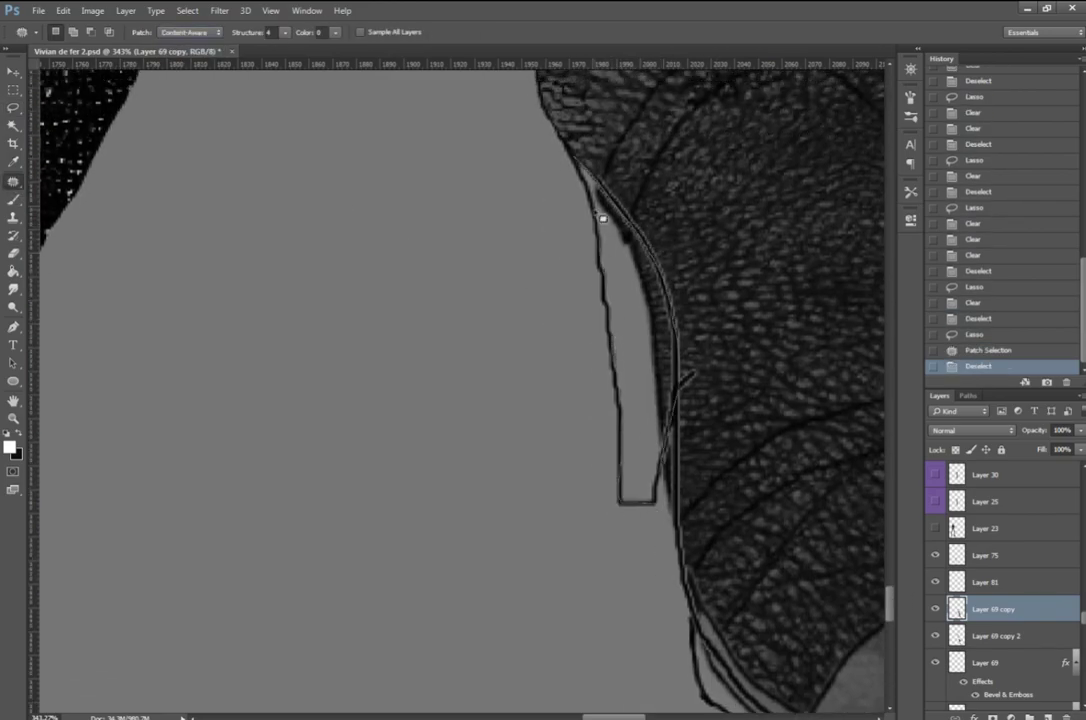
Step: Fill the narrow heel strip with a dark black gradient
drag(603, 218, 600, 205)
click(9, 446)
key(Return)
key(alt+BackSpace)
key(b)
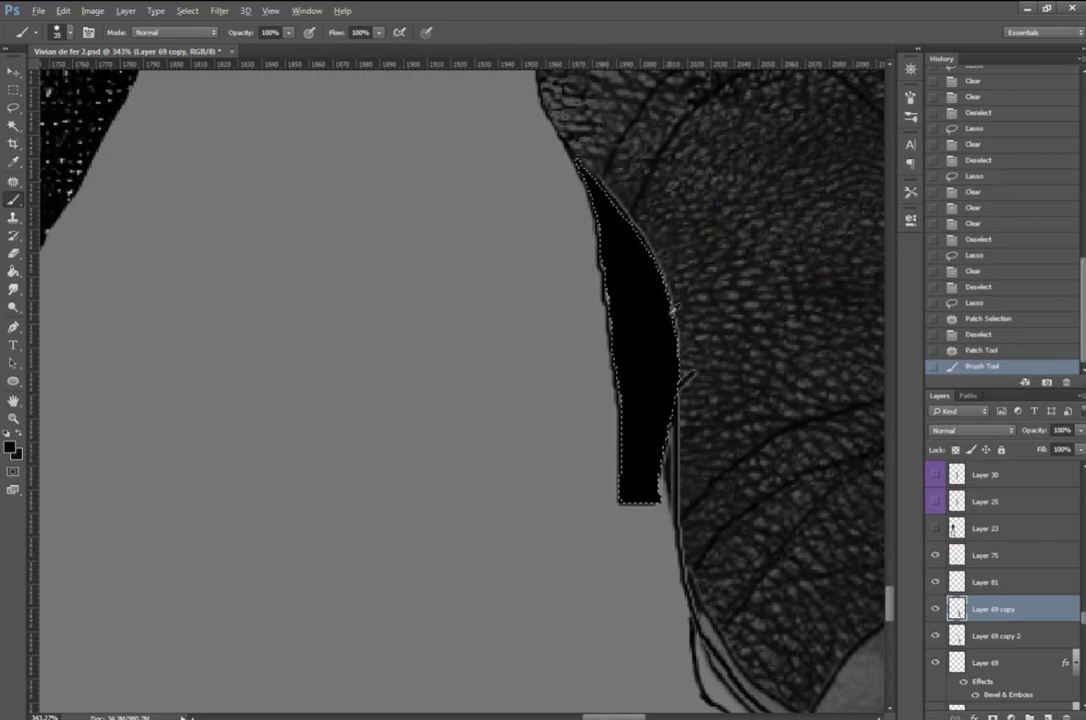
click(555, 222)
scroll(256, 500, down, 5)
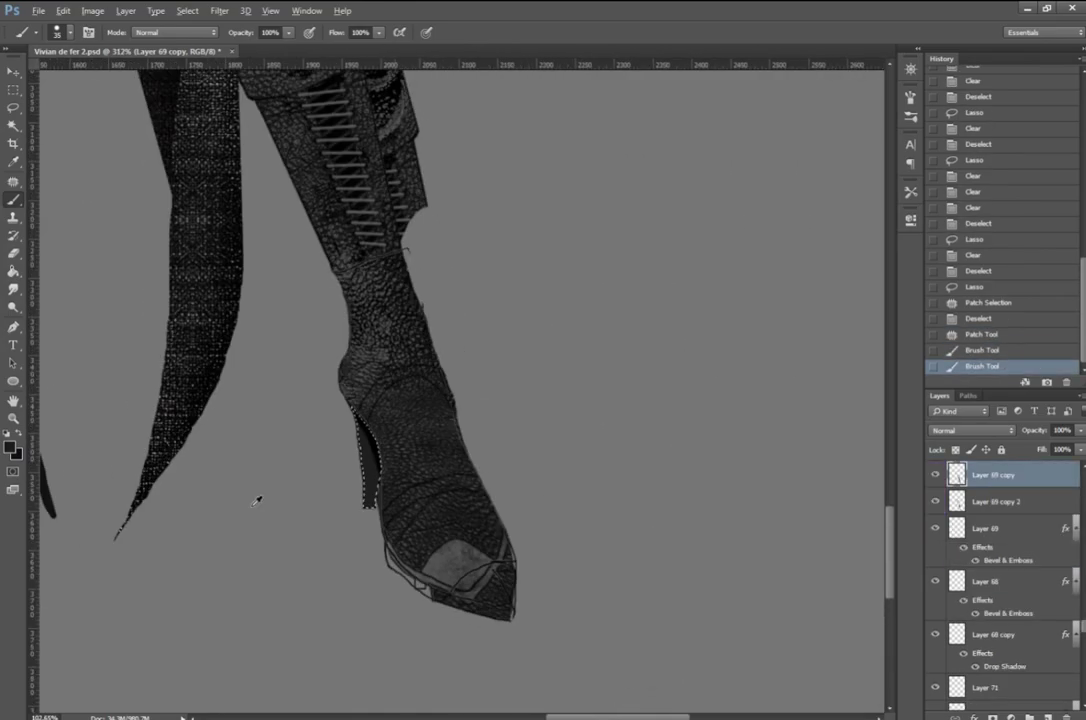
scroll(256, 500, up, 3)
click(982, 350)
click(13, 271)
click(85, 266)
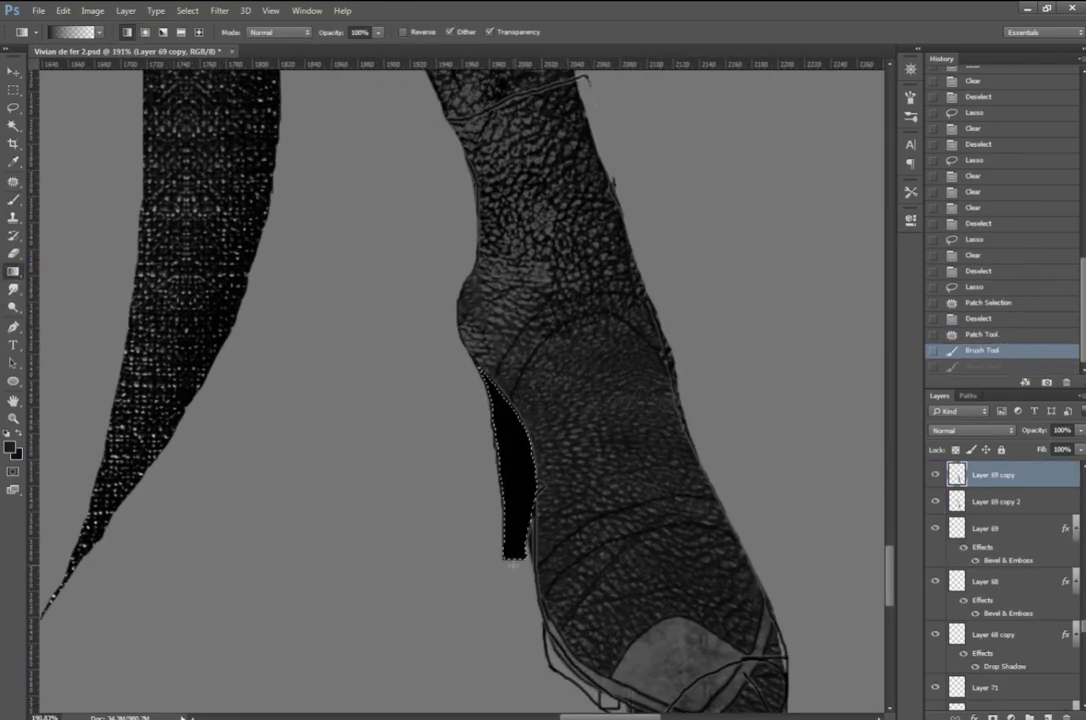
drag(513, 563, 495, 390)
key(ctrl+d)
Step: Trim three slivers along the heel's edge and touch up its bottom corner in black
key(l)
scroll(560, 560, up, 5)
scroll(560, 560, down, 1)
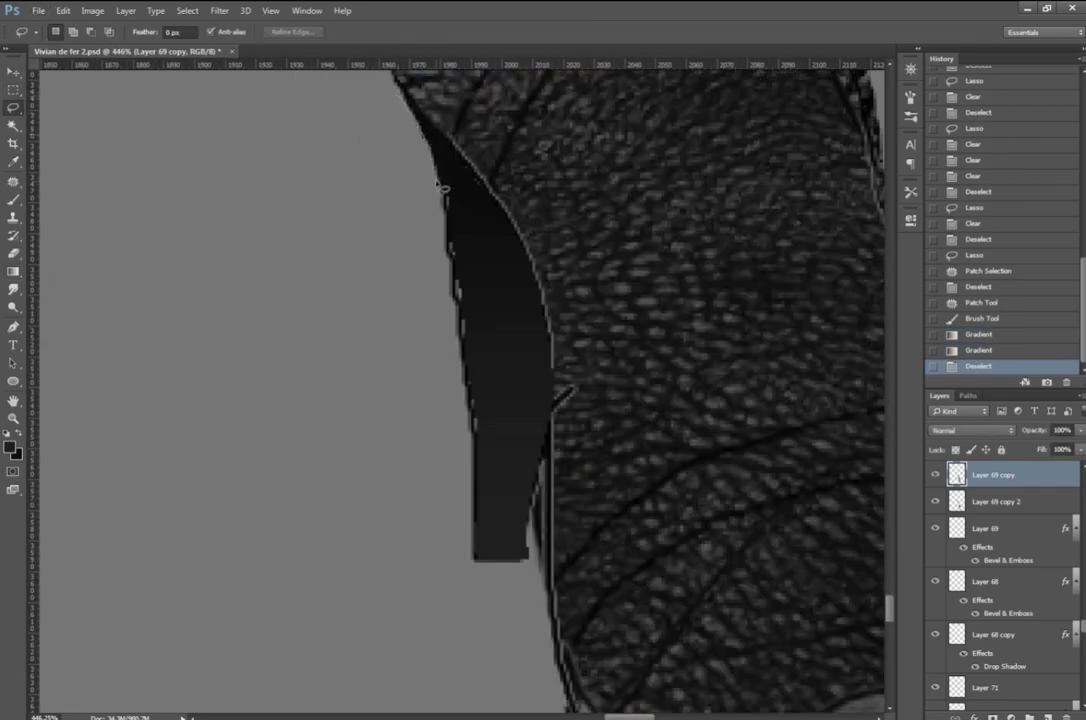
drag(420, 125, 405, 470)
key(Delete)
key(ctrl+d)
drag(480, 350, 460, 525)
key(Delete)
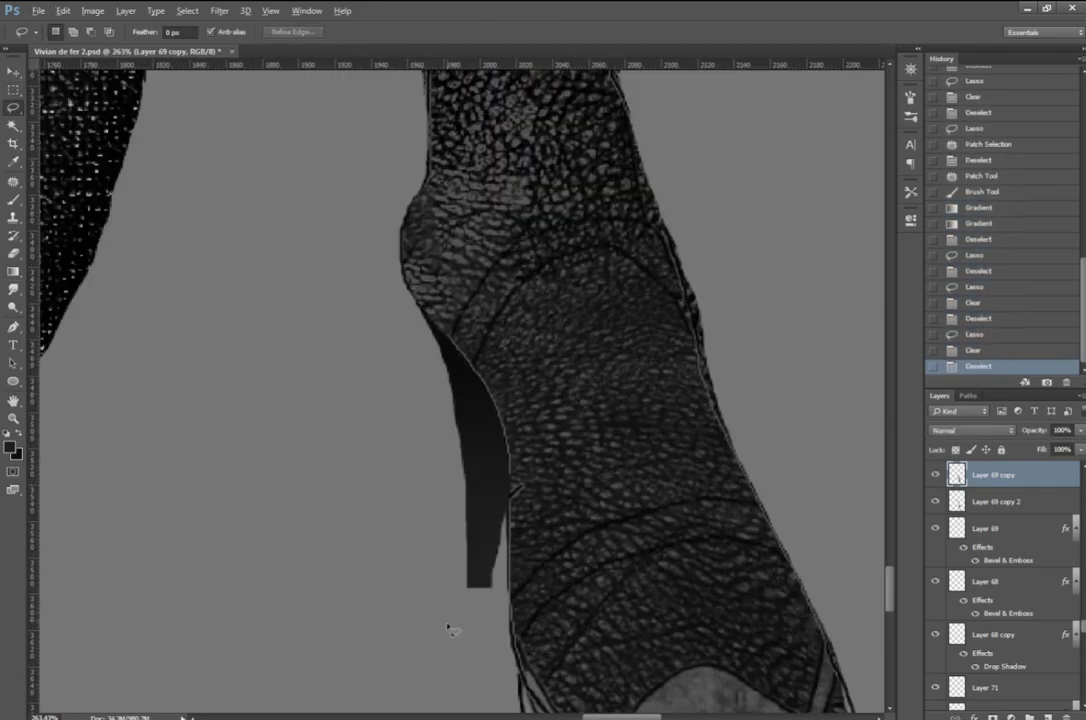
scroll(345, 195, down, 2)
drag(272, 300, 427, 303)
key(Delete)
key(ctrl+d)
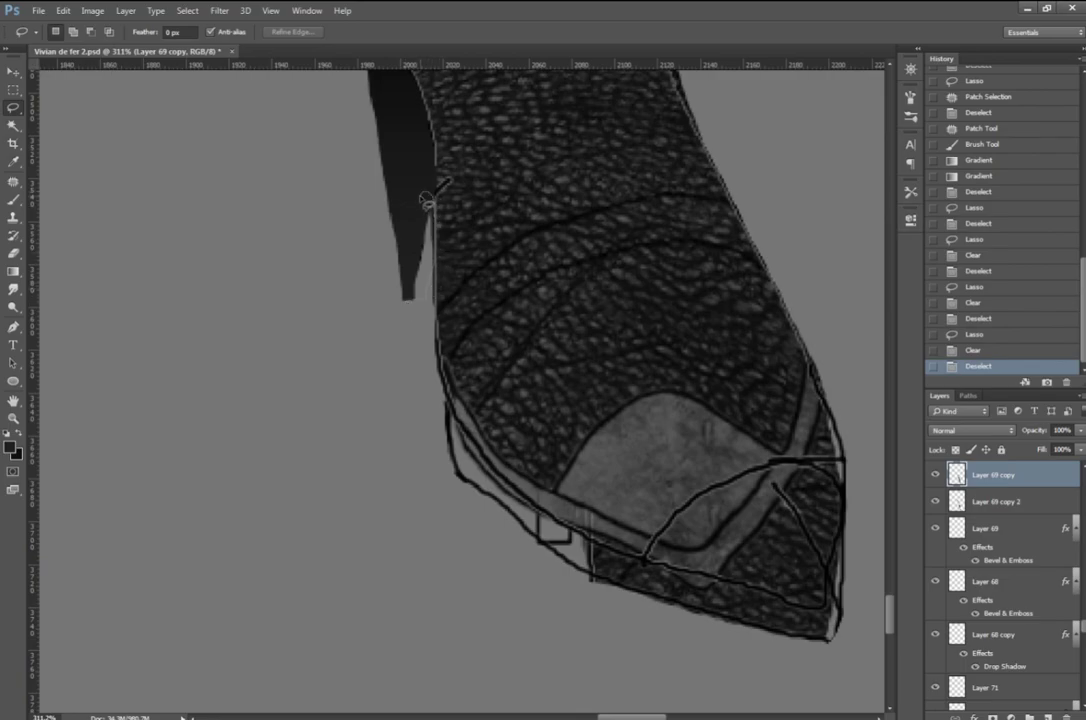
key(b)
click(218, 170)
key(ctrl+d)
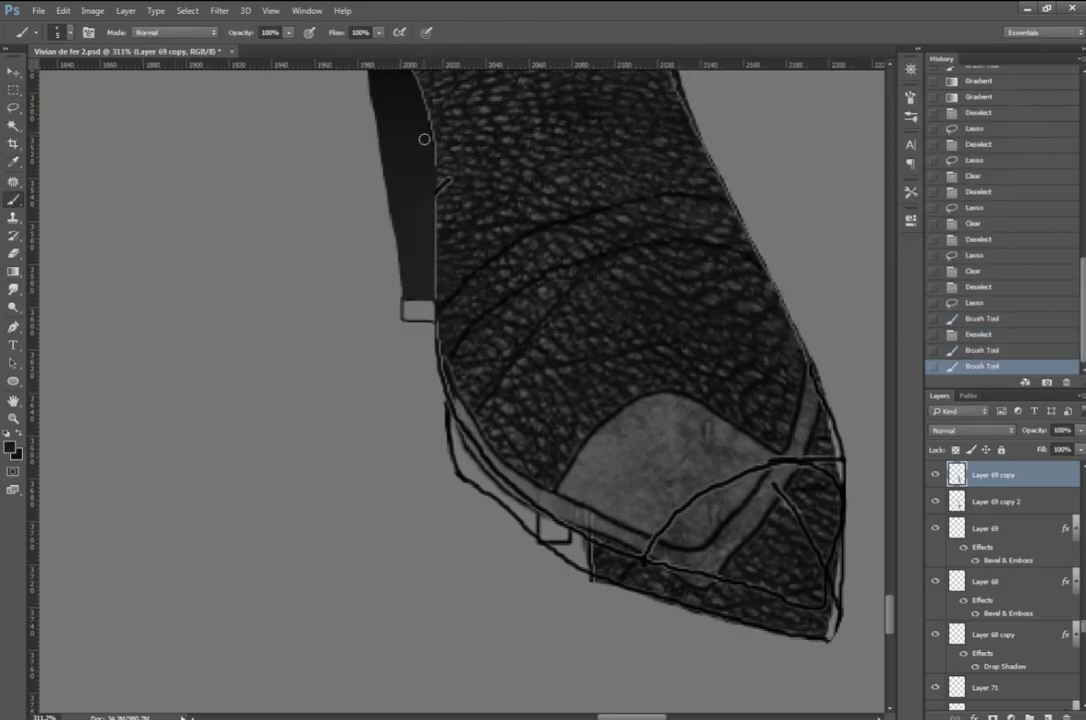
Step: Patch the pale toe patch and its light stripes with surrounding leather texture
mouse_move(545, 510)
mouse_down()
mouse_move(696, 429)
mouse_move(640, 300)
mouse_up()
key(ctrl+d)
mouse_move(715, 395)
mouse_down()
mouse_move(755, 412)
mouse_move(640, 375)
mouse_up()
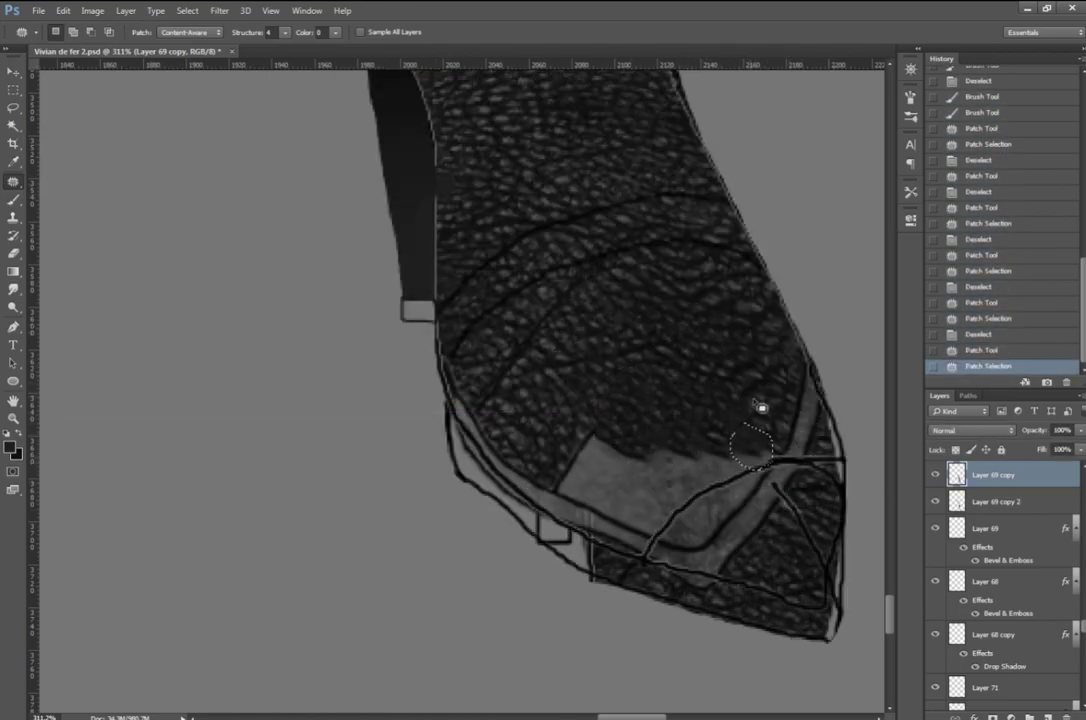
key(ctrl+d)
drag(641, 564, 635, 315)
key(ctrl+d)
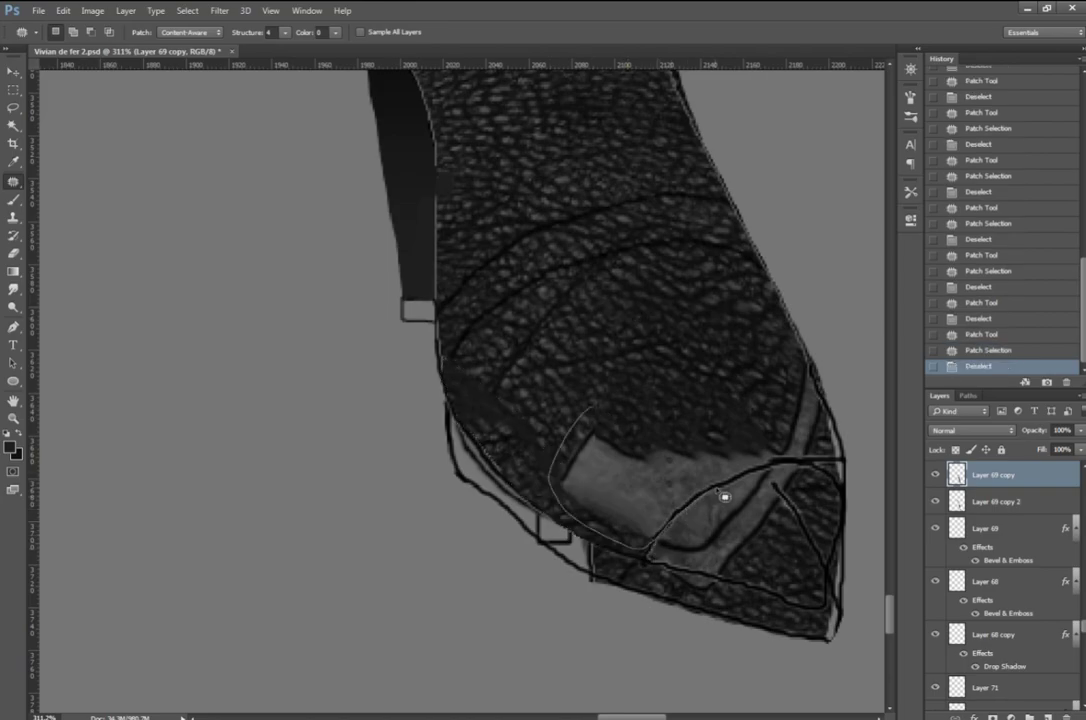
mouse_move(720, 494)
mouse_down()
mouse_move(755, 464)
mouse_move(610, 410)
mouse_up()
key(ctrl+d)
drag(570, 470, 562, 515)
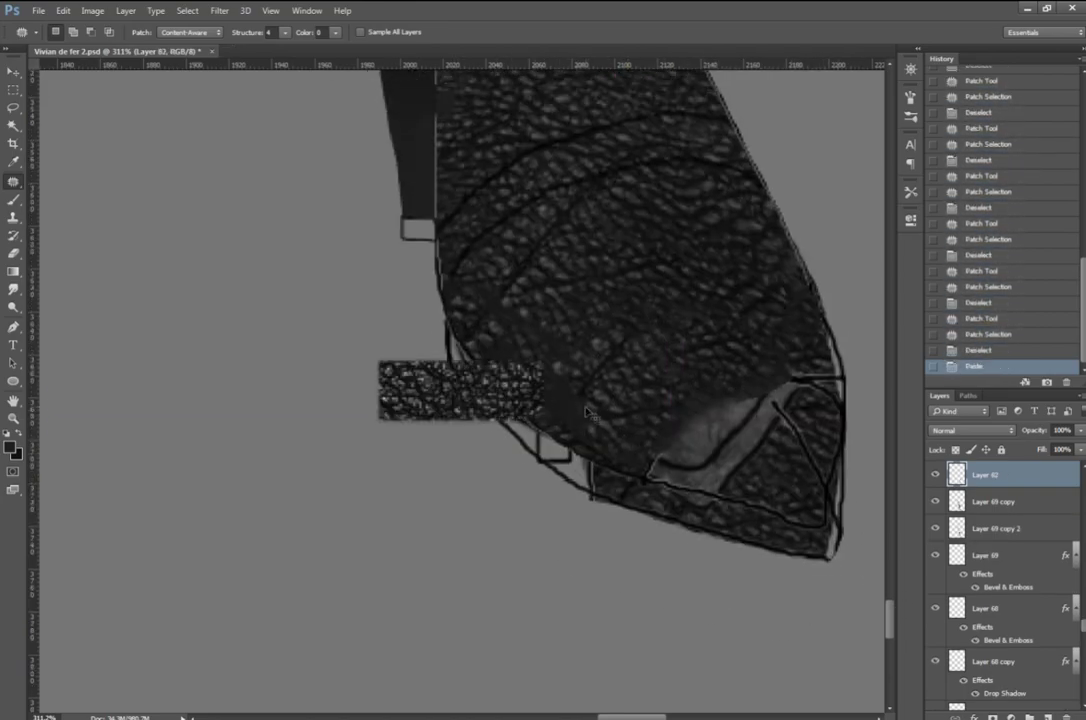
Step: Desaturate the texture image, paste it into the painting and scale it over the toe
key(shift+ctrl+u)
key(ctrl+a)
key(ctrl+c)
key(ctrl+Tab)
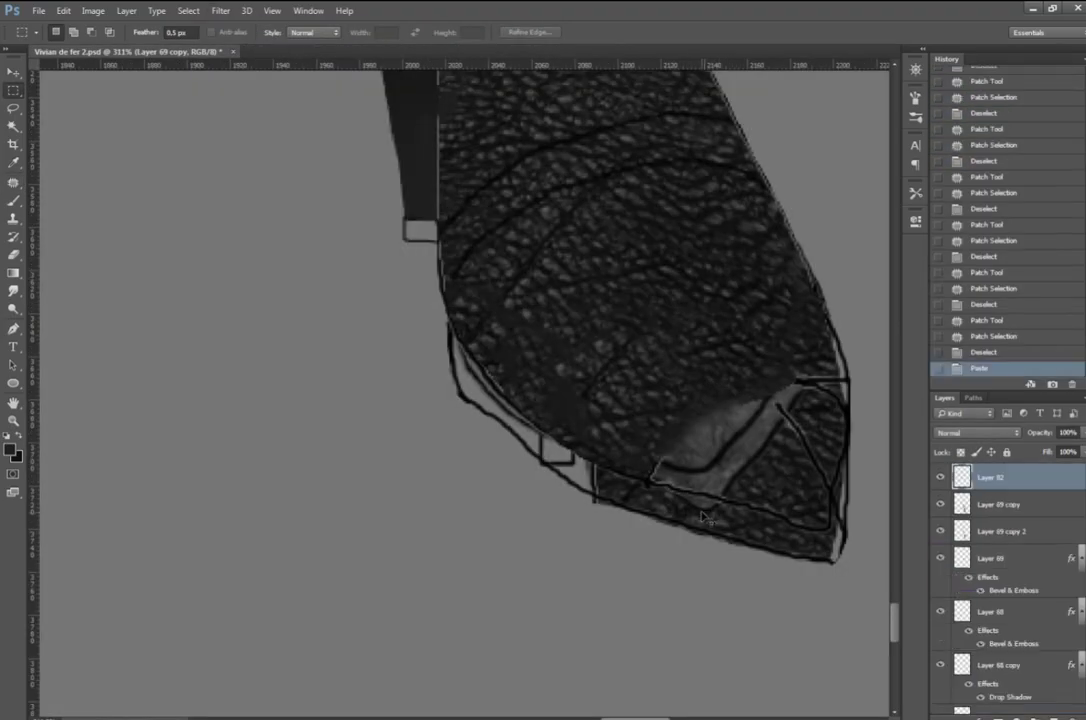
key(ctrl+v)
key(ctrl+0)
key(ctrl+t)
drag(490, 368, 693, 490)
Step: Set the pasted texture layer's opacity to 35%
scroll(700, 500, up, 5)
key(Return)
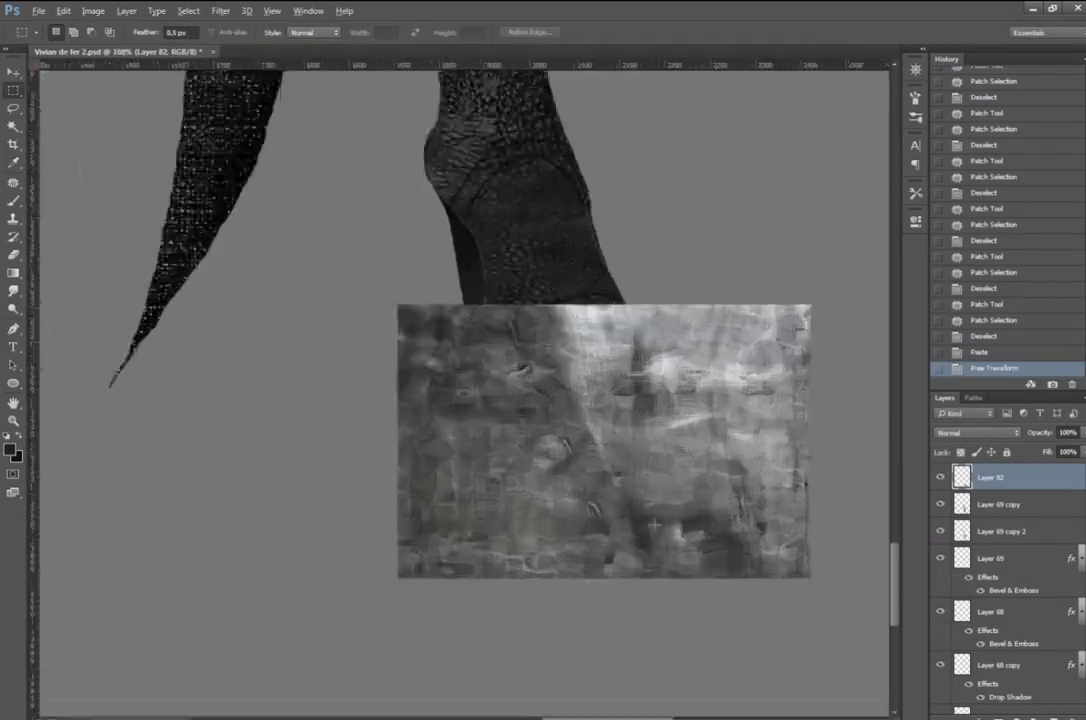
key(3)
key(5)
scroll(418, 316, up, 3)
Step: On a new layer, brush thin black lines along the shoe's left and lower edges
key(ctrl+shift+alt+n)
key(b)
click(10, 449)
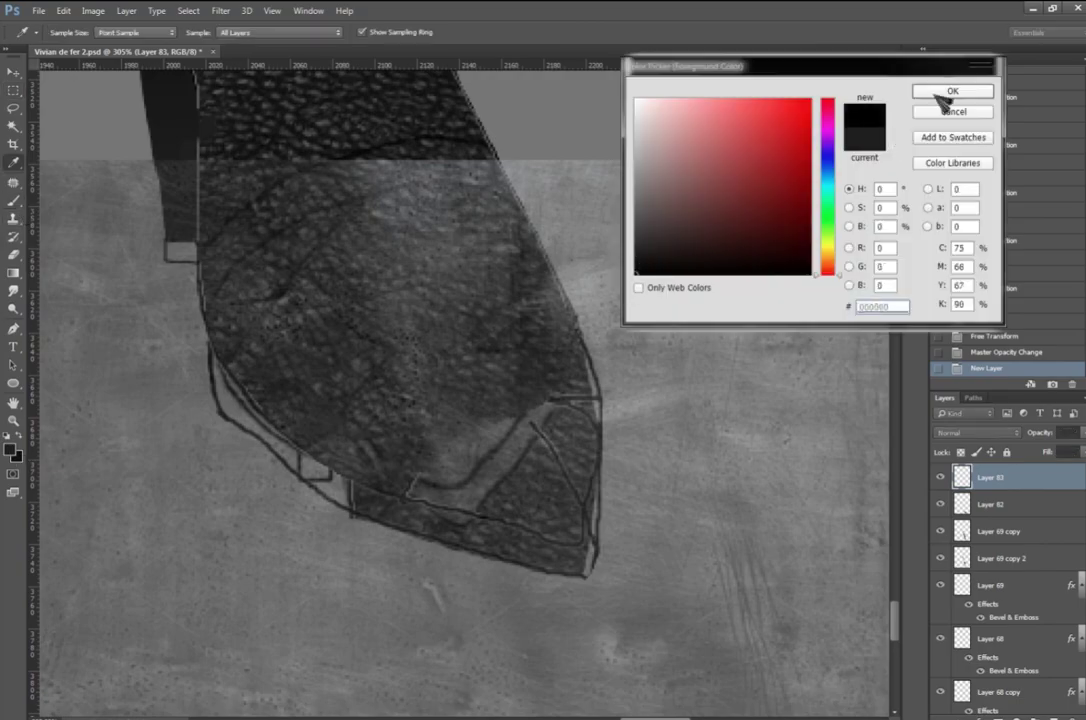
click(950, 90)
mouse_move(172, 265)
mouse_down()
mouse_move(177, 332)
mouse_move(220, 377)
mouse_up()
drag(215, 370, 255, 405)
key(ctrl+alt+z)
key(ctrl+alt+z)
mouse_move(380, 494)
mouse_down()
mouse_move(498, 462)
mouse_move(492, 496)
mouse_up()
drag(190, 300, 224, 363)
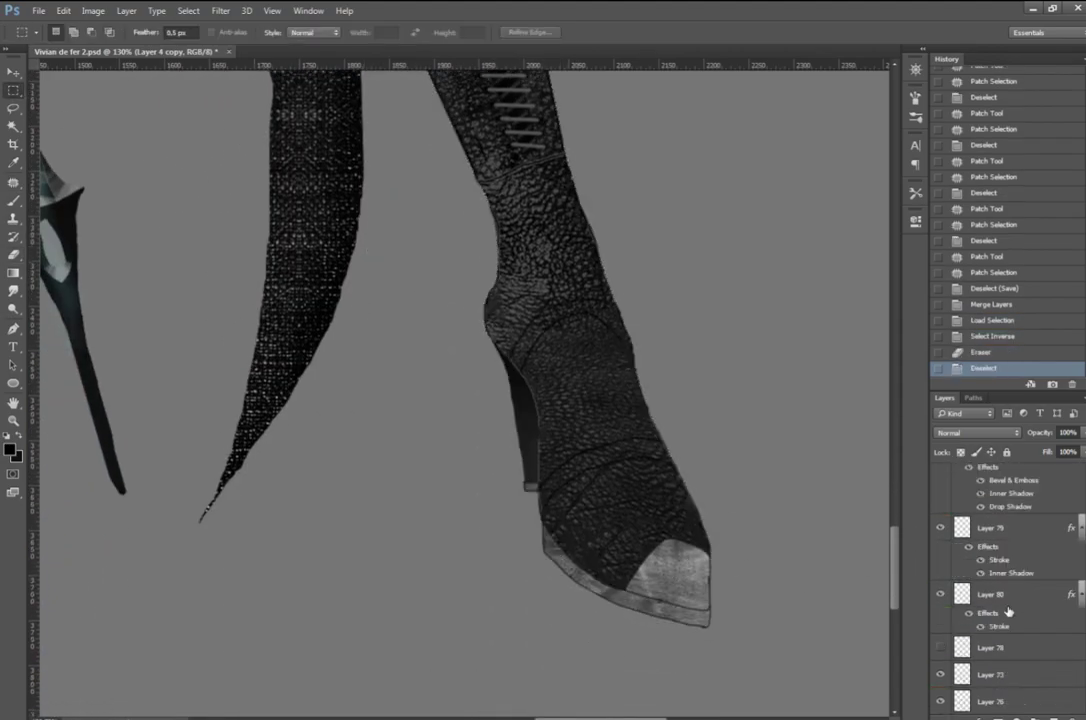
Step: Select Layer 69 copy with Layer 82 and merge them together
scroll(1008, 612, down, 3)
click(995, 617)
shift+click(995, 585)
key(ctrl+t)
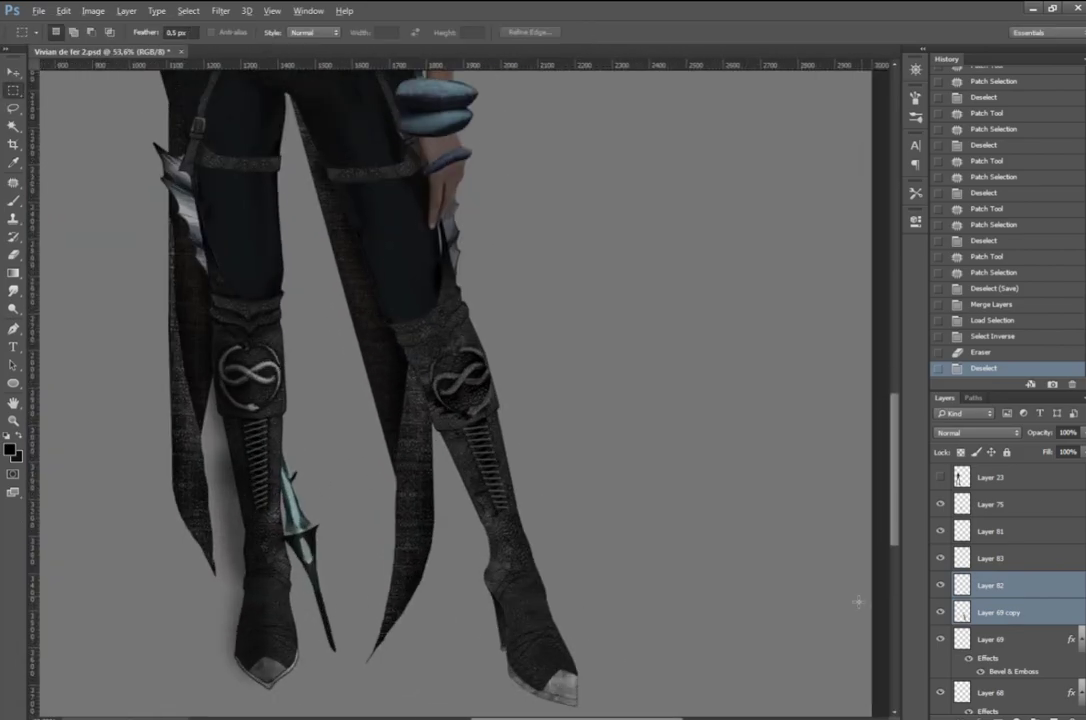
key(ctrl+e)
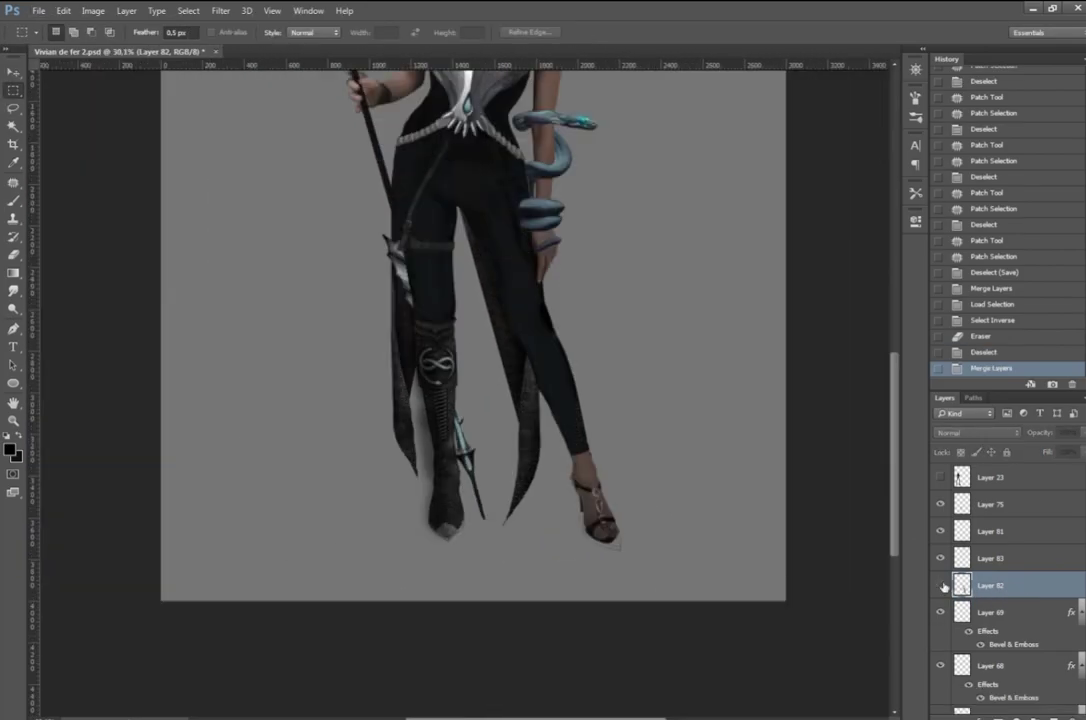
Step: Try distorting the lassoed boot toe, cancel it, and merge Layer 83 into Layer 82
scroll(420, 510, up, 3)
scroll(466, 444, up, 3)
key(l)
drag(560, 418, 515, 388)
key(ctrl+t)
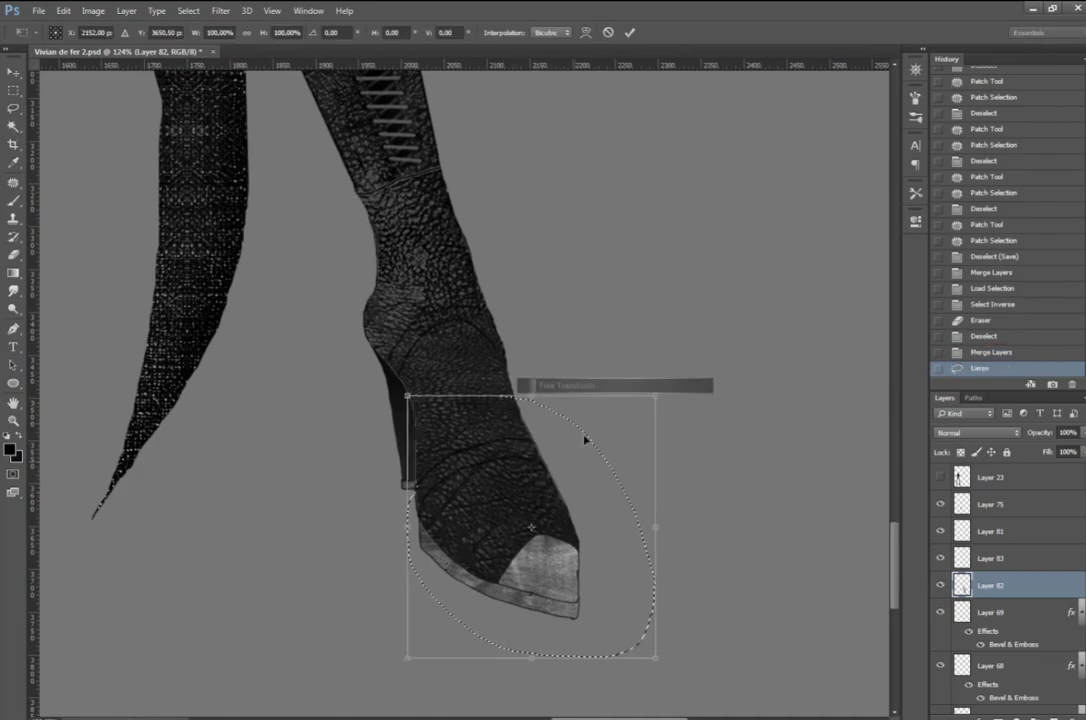
drag(654, 656, 628, 607)
right_click(740, 441)
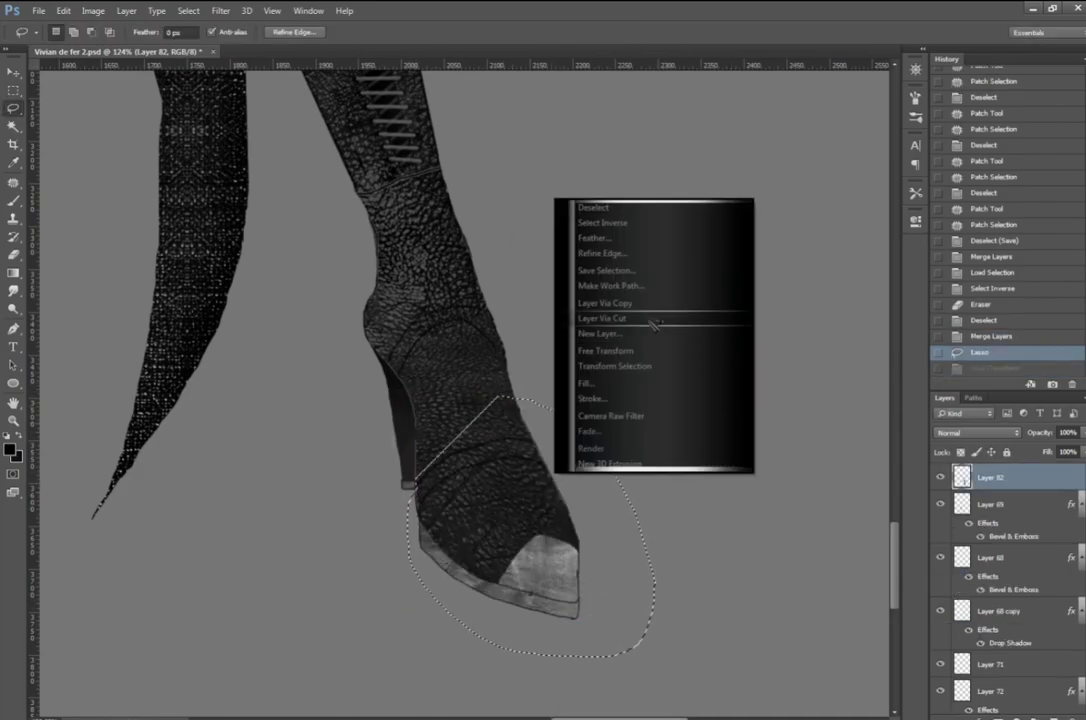
key(Escape)
key(ctrl+d)
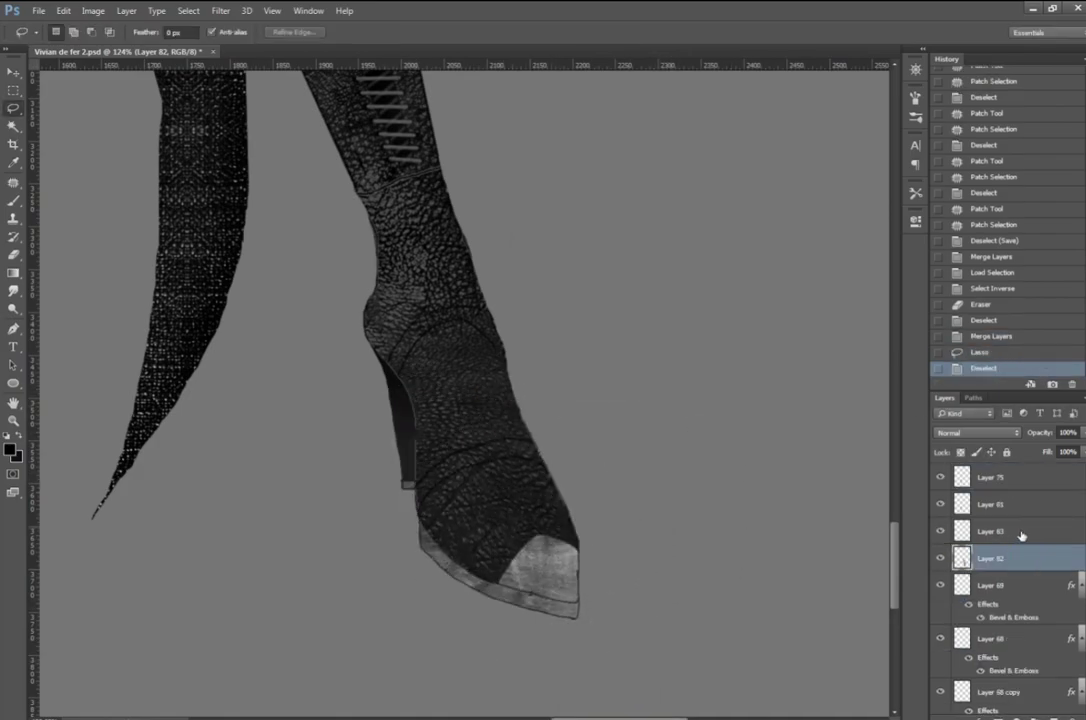
key(ctrl+e)
Step: Lasso the toe and warp its lower corner outward
drag(491, 415, 418, 485)
right_click(500, 510)
click(645, 492)
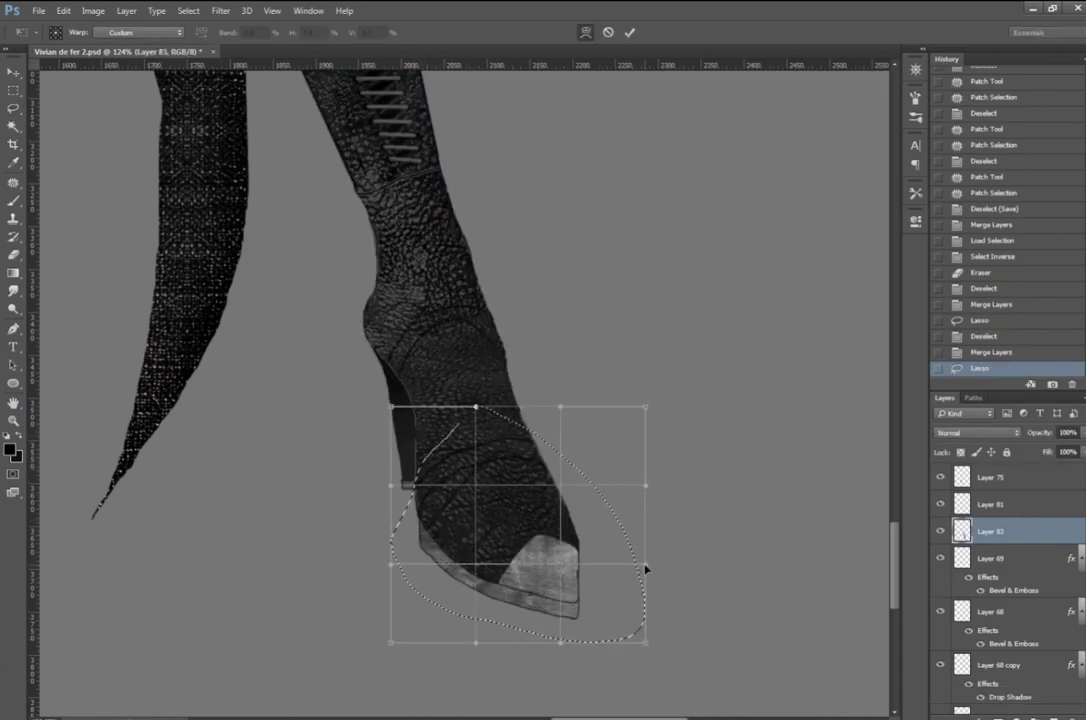
mouse_move(647, 568)
mouse_down()
mouse_move(697, 612)
mouse_move(714, 591)
mouse_move(700, 470)
mouse_up()
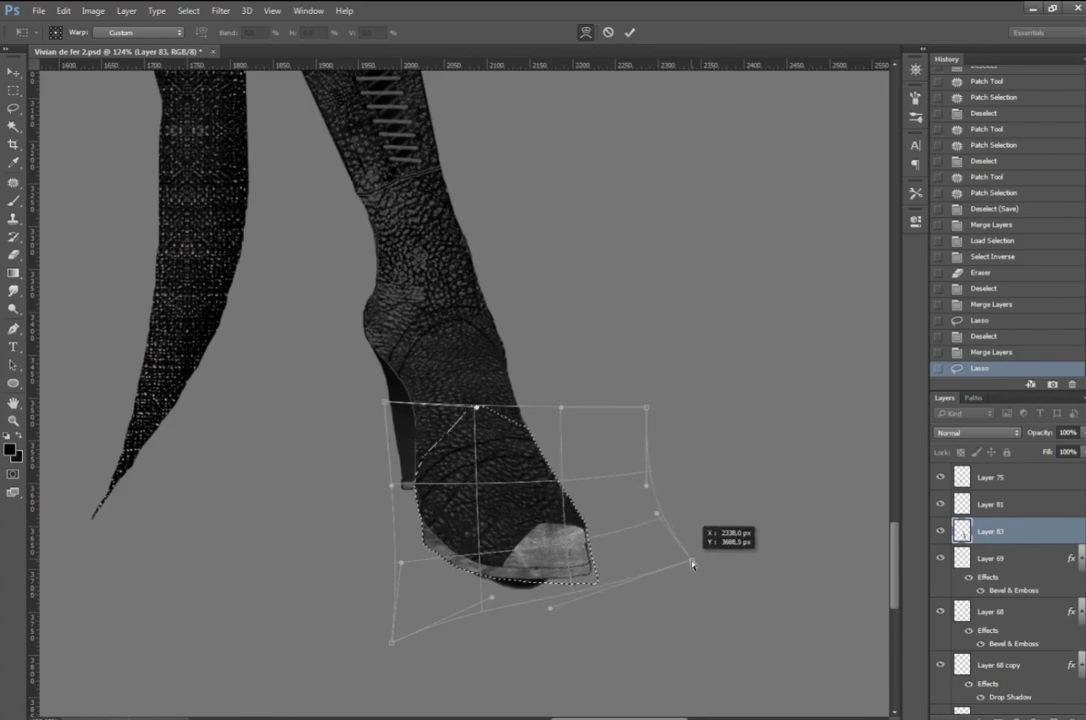
key(Return)
key(ctrl+d)
scroll(600, 500, up, 3)
Step: On a new layer, paint a dark line from the toe corner and erase the stray hooks
key(r)
key(ctrl+shift+alt+n)
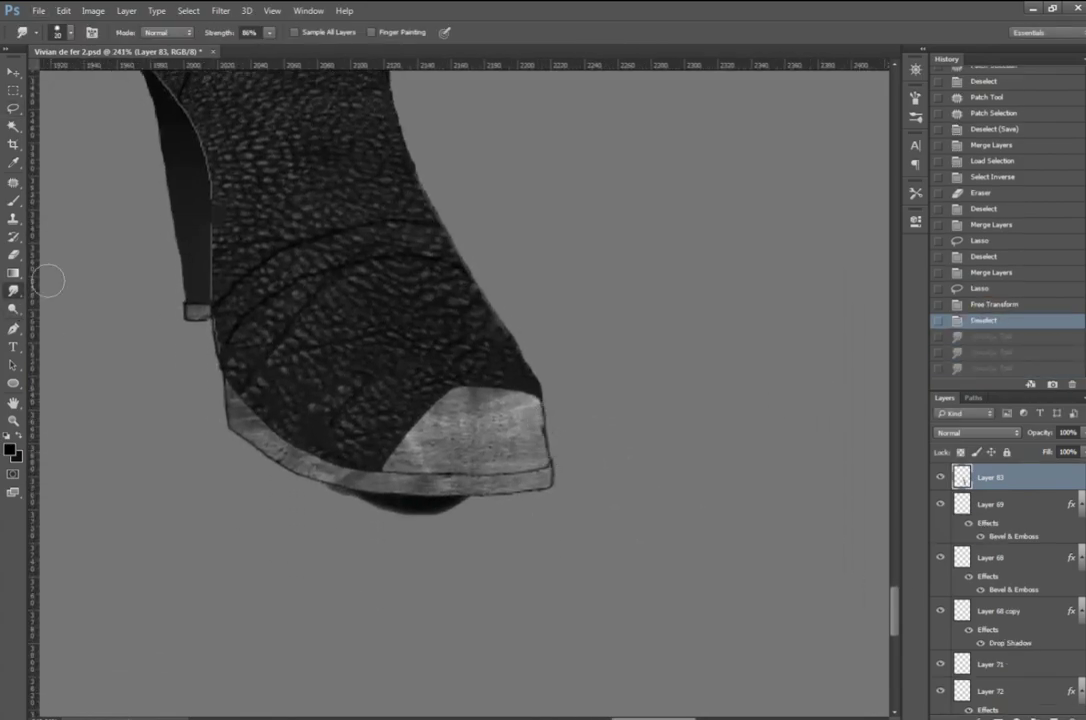
key(b)
mouse_move(541, 398)
mouse_down()
mouse_move(596, 472)
mouse_move(552, 490)
mouse_move(578, 497)
mouse_up()
key(e)
click(604, 488)
click(583, 496)
scroll(1050, 600, down, 5)
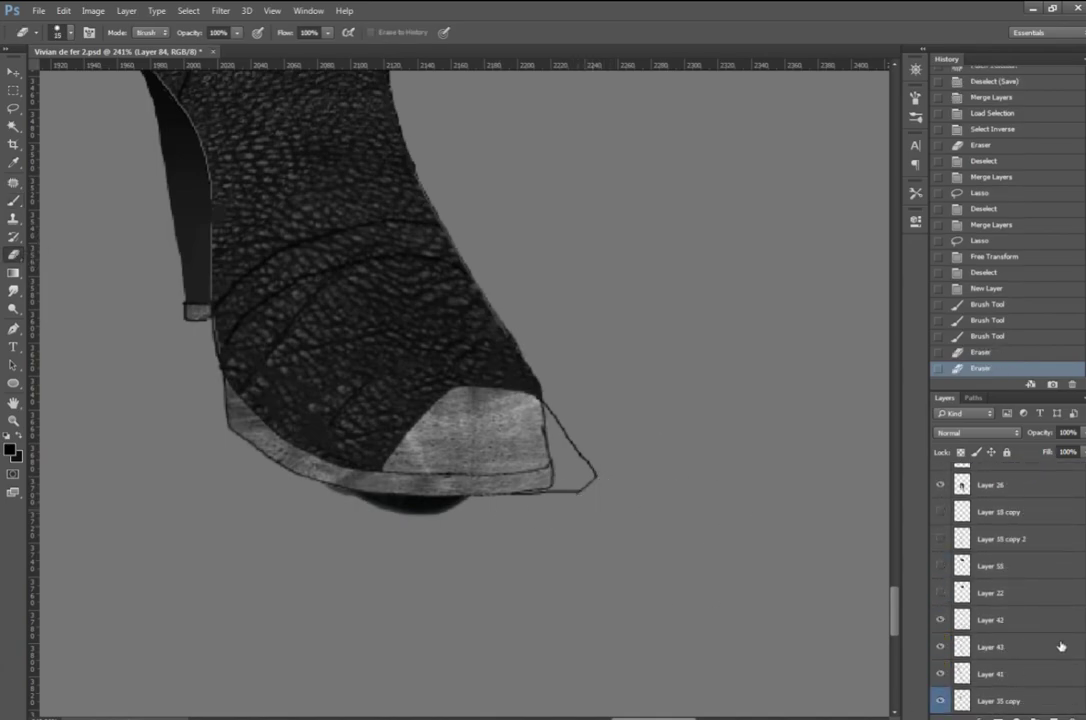
click(940, 593)
Step: Lasso the toe piece's triangle and warp it into a longer pointed tip
click(990, 637)
key(l)
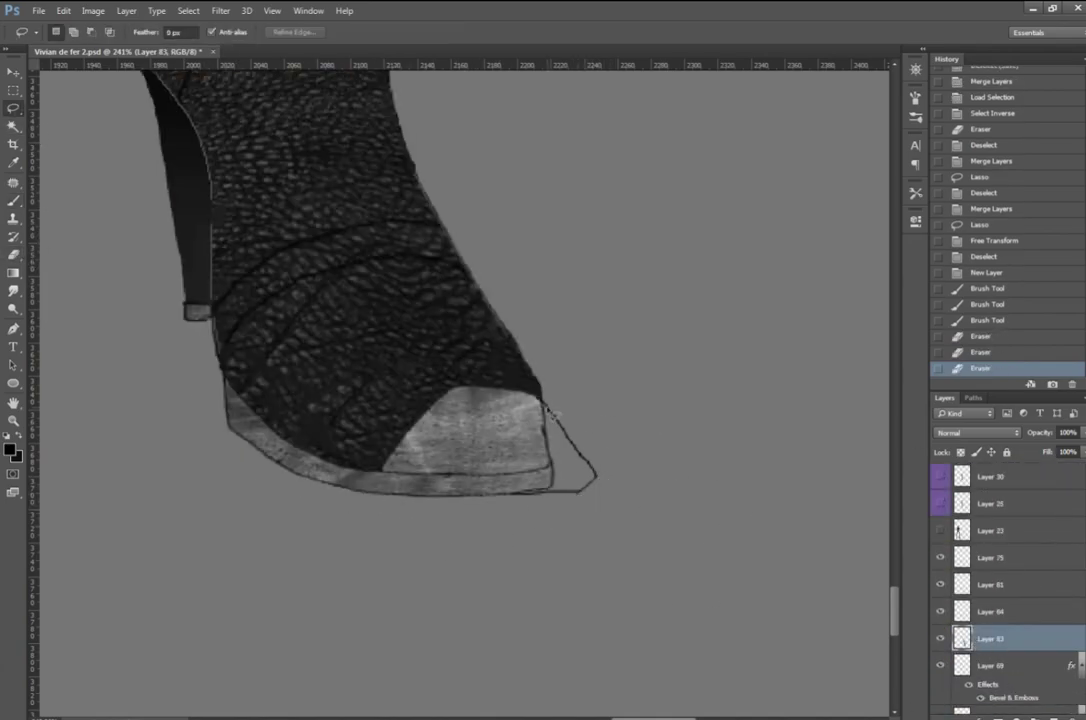
drag(512, 497, 600, 512)
key(ctrl+t)
right_click(612, 452)
click(665, 553)
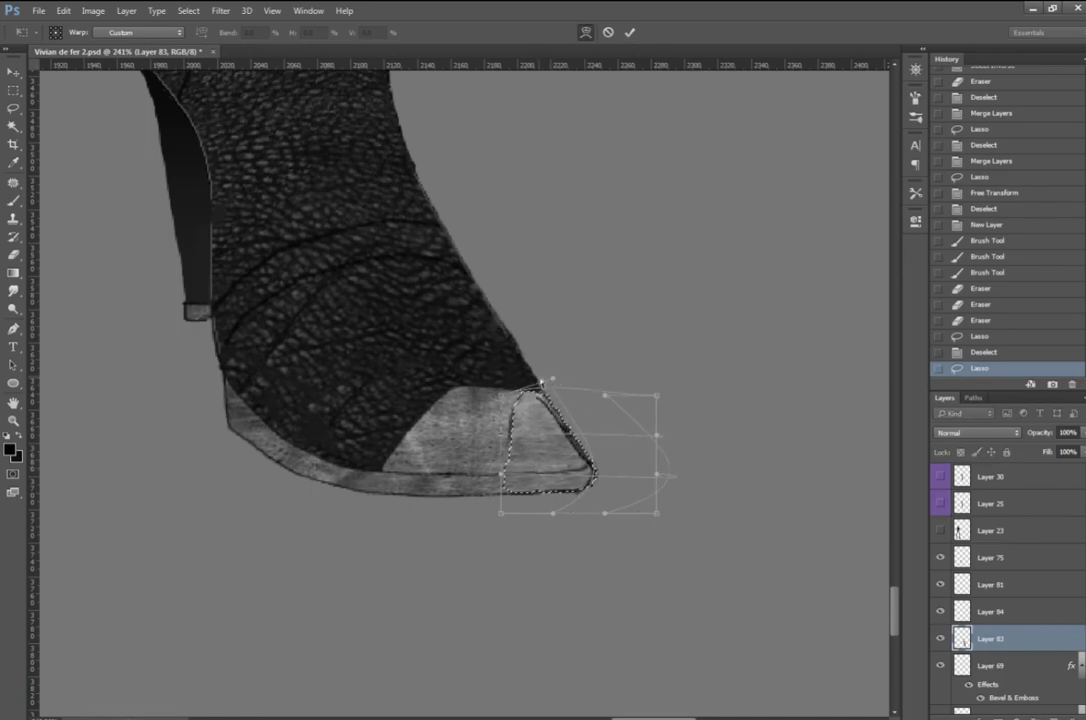
drag(542, 384, 487, 369)
scroll(606, 516, down, 5)
scroll(606, 516, up, 6)
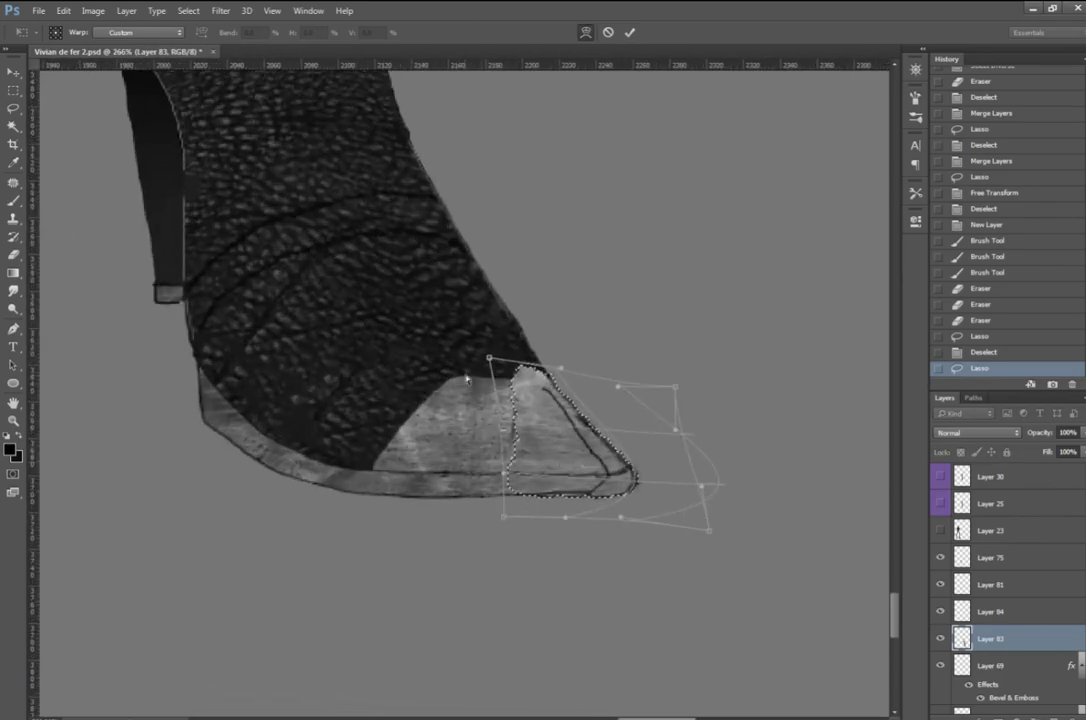
drag(512, 451, 517, 425)
key(Return)
key(ctrl+d)
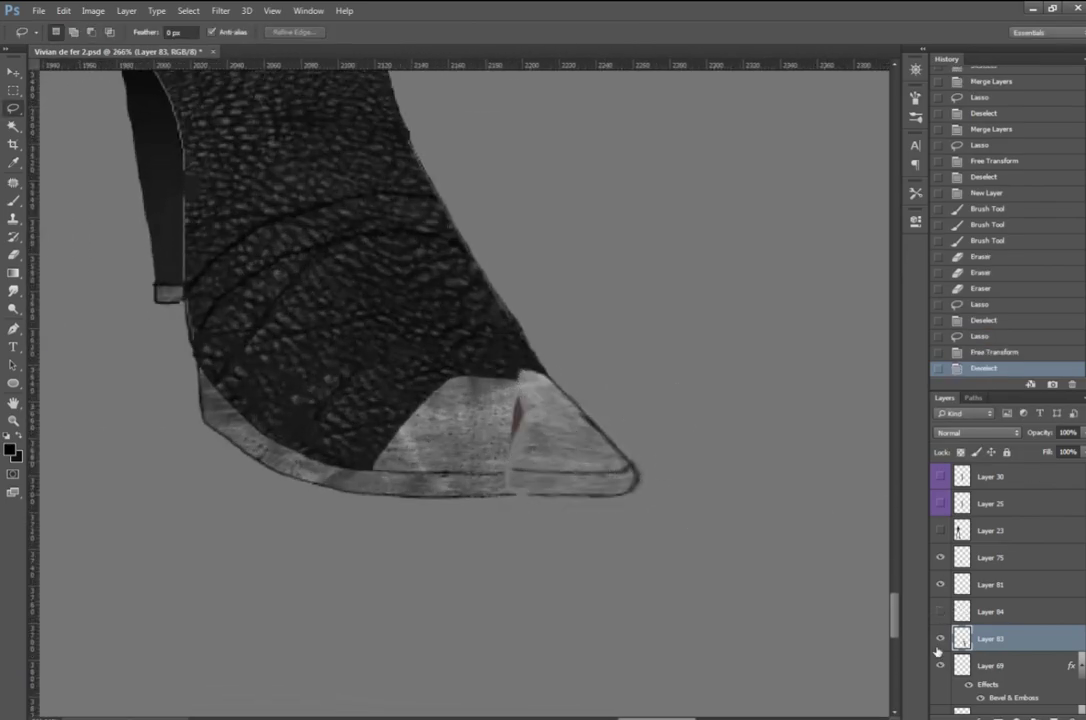
Step: Patch over the toe cap's seam and smudge its top edge smooth
mouse_move(420, 470)
mouse_down()
mouse_move(450, 488)
mouse_move(455, 420)
mouse_move(520, 440)
mouse_up()
key(ctrl+d)
drag(510, 420, 470, 415)
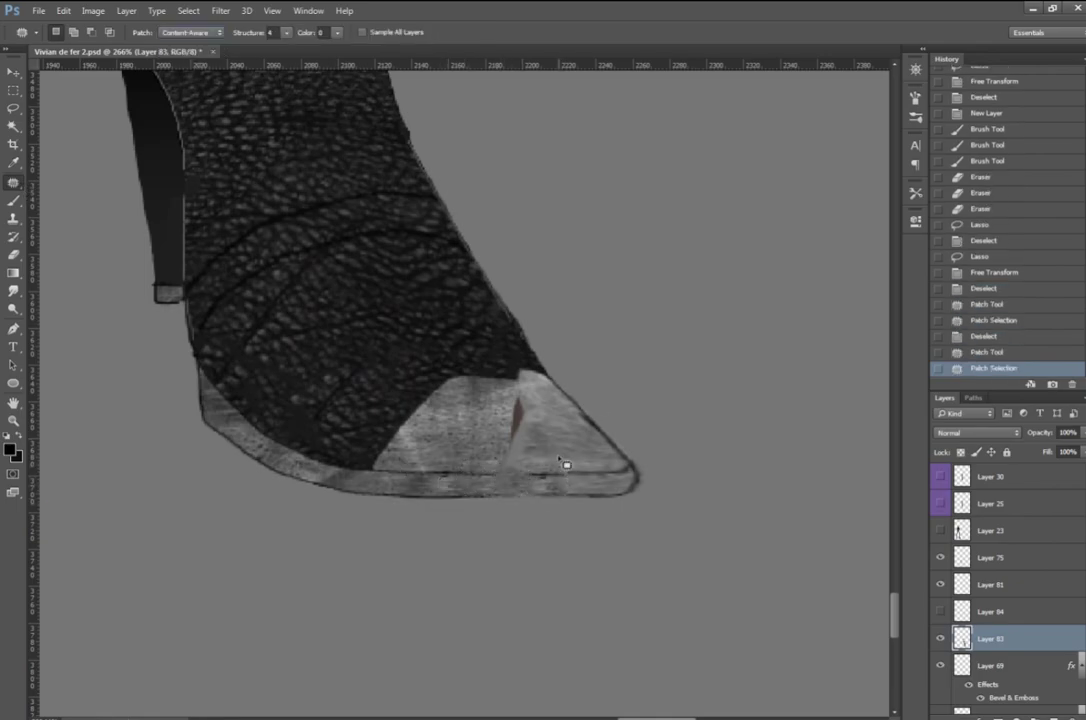
key(ctrl+d)
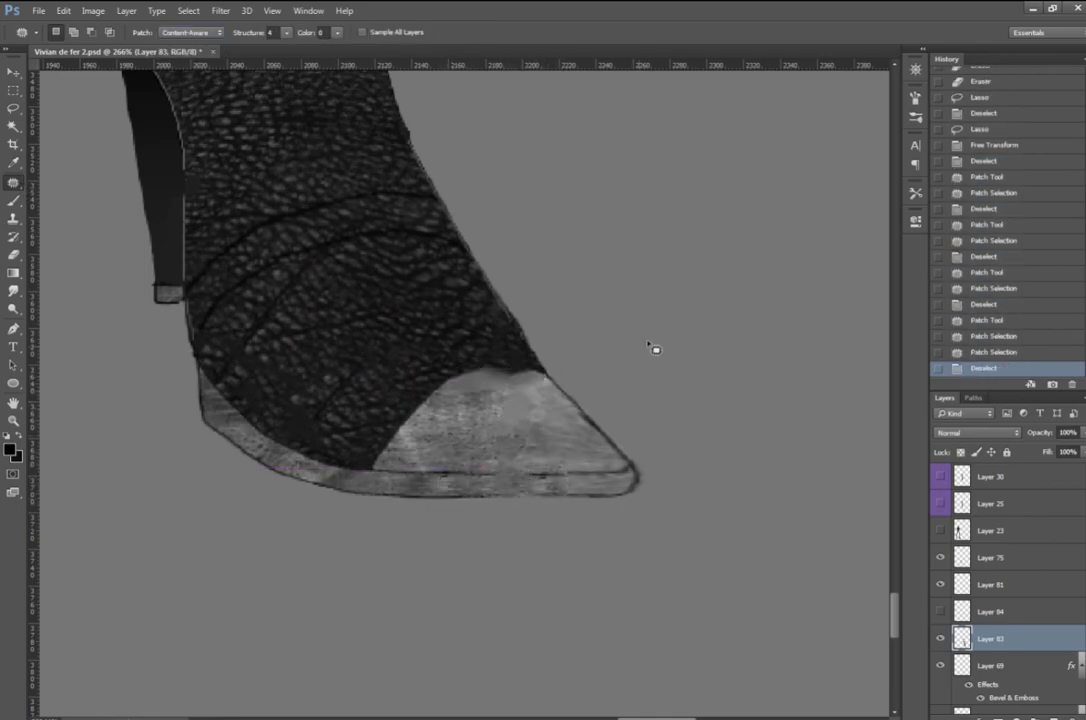
key(r)
drag(509, 368, 540, 376)
drag(470, 372, 510, 380)
drag(455, 385, 500, 390)
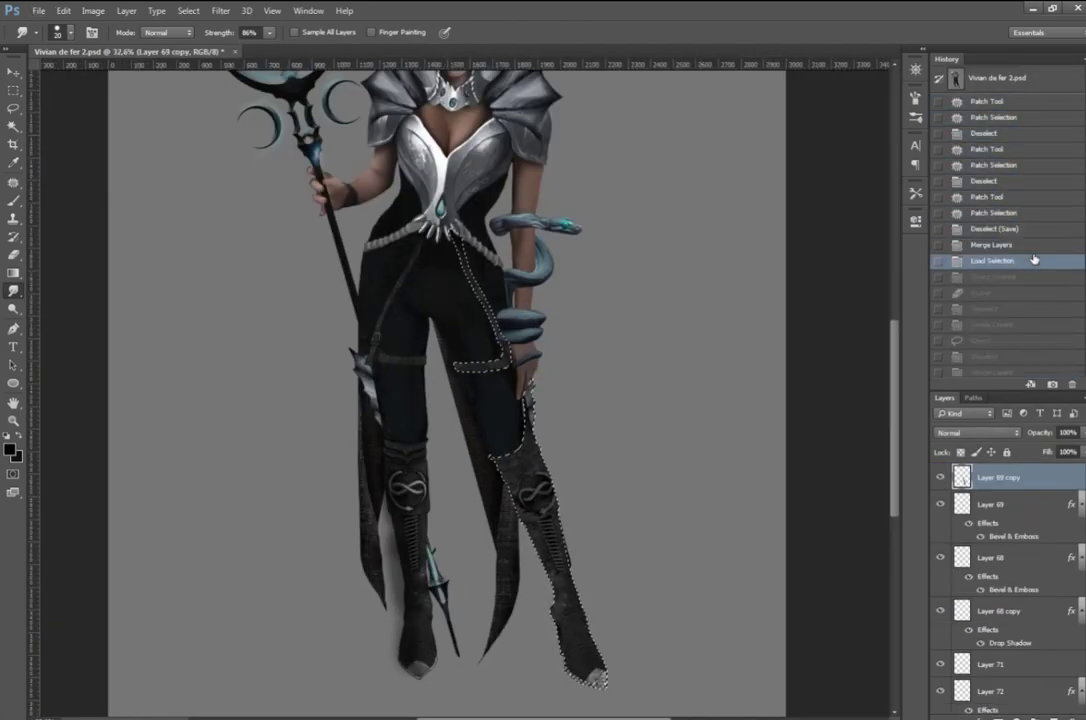
Step: Restore the merge steps, then duplicate the left boot's emblem layer onto the right boot
drag(1026, 164, 1030, 287)
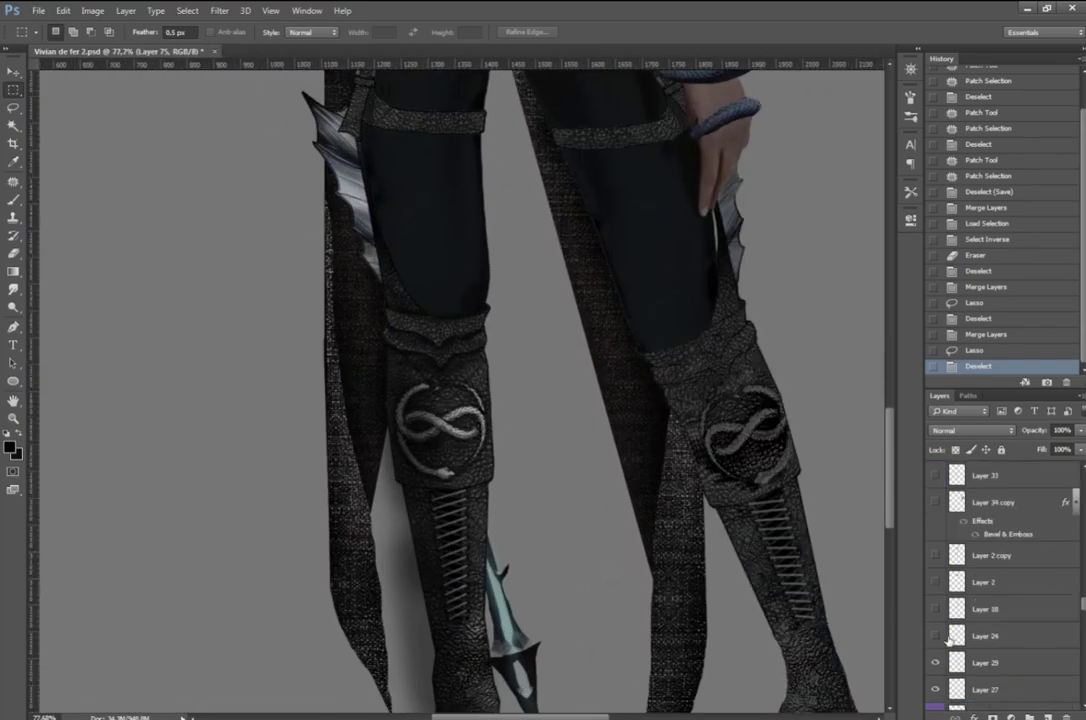
click(938, 610)
scroll(937, 590, down, 3)
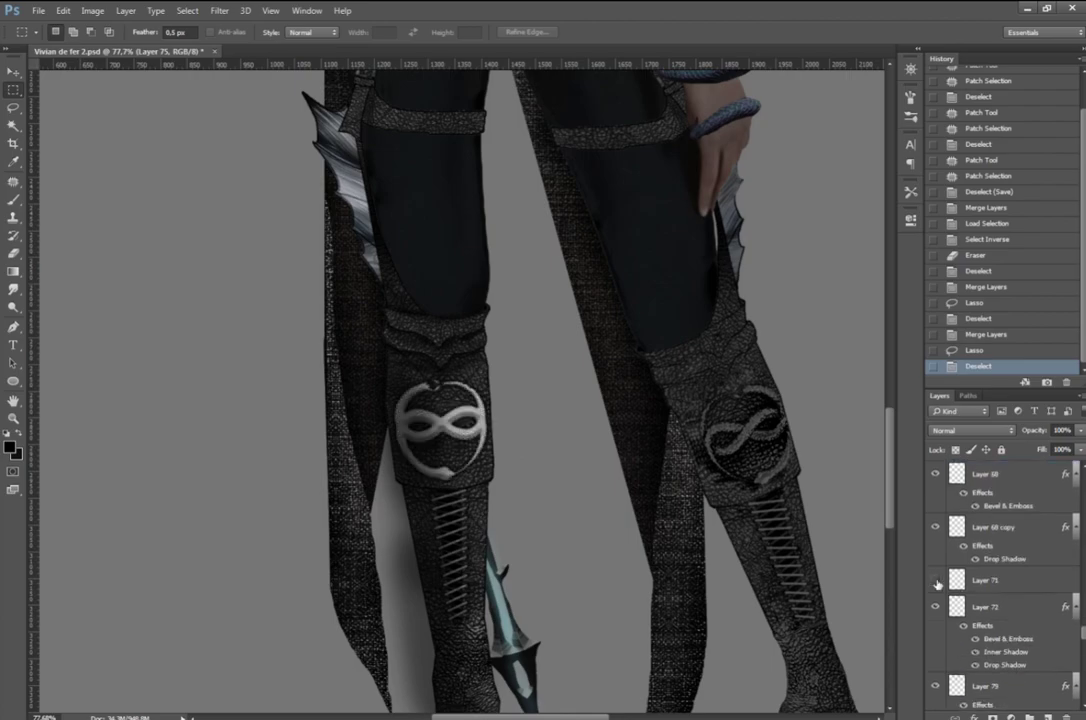
click(985, 607)
key(ctrl+j)
key(ctrl+t)
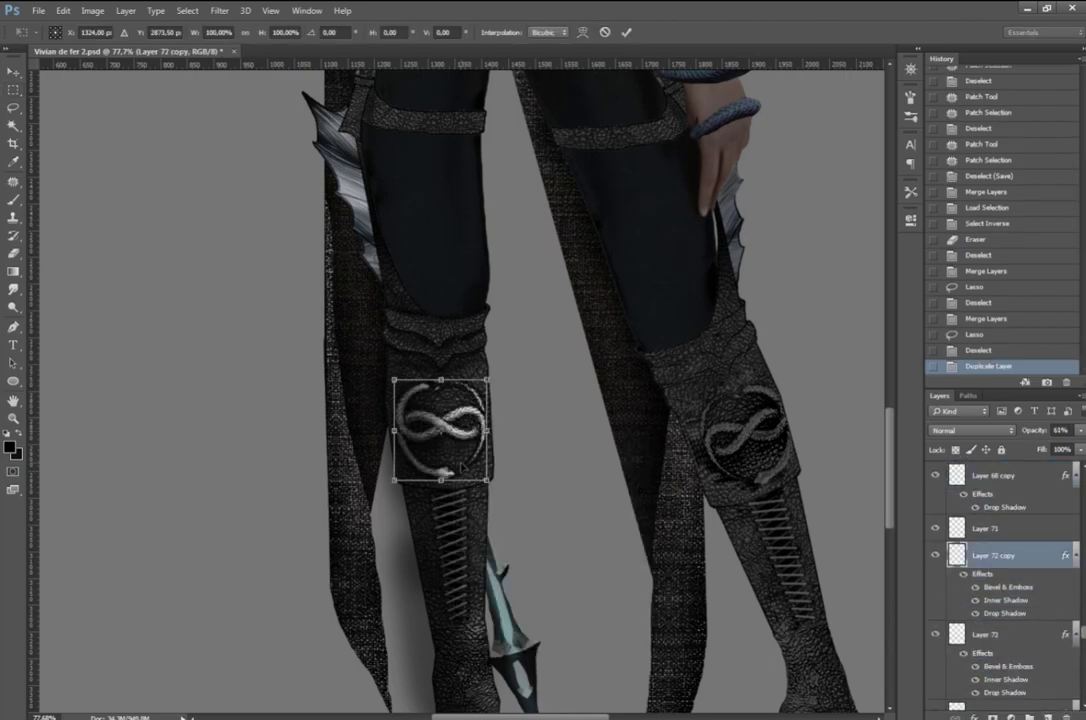
key(Return)
Step: Raise the emblem copy, set it to Overlay, and rotate it to match the right boot
key(ctrl+bracketright)
key(ctrl+bracketright)
key(ctrl+bracketright)
key(shift+alt+s)
click(972, 430)
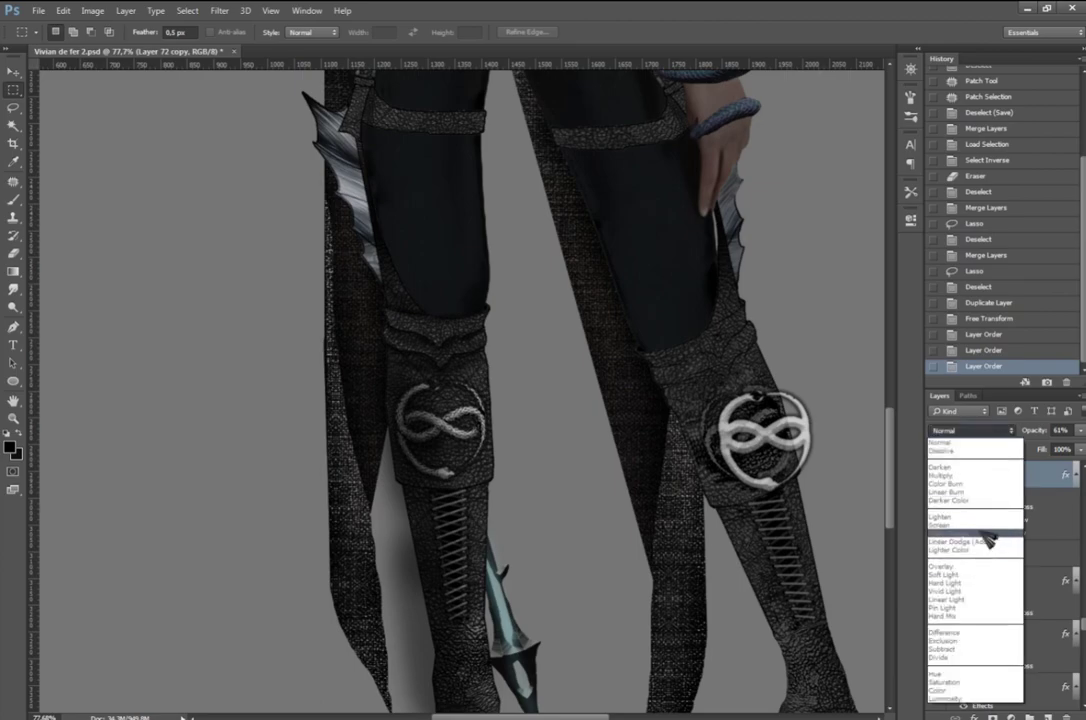
click(985, 566)
key(ctrl+t)
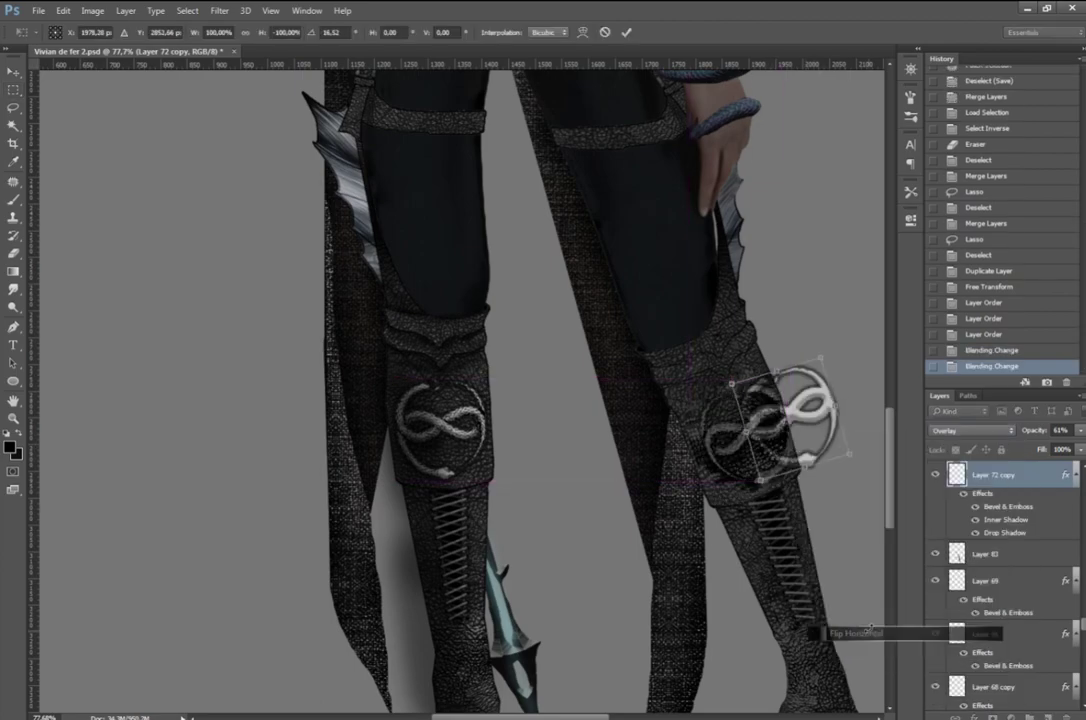
drag(848, 535, 847, 456)
key(Return)
Step: Delete the emblem's excess and lower its opacity to 62%
key(l)
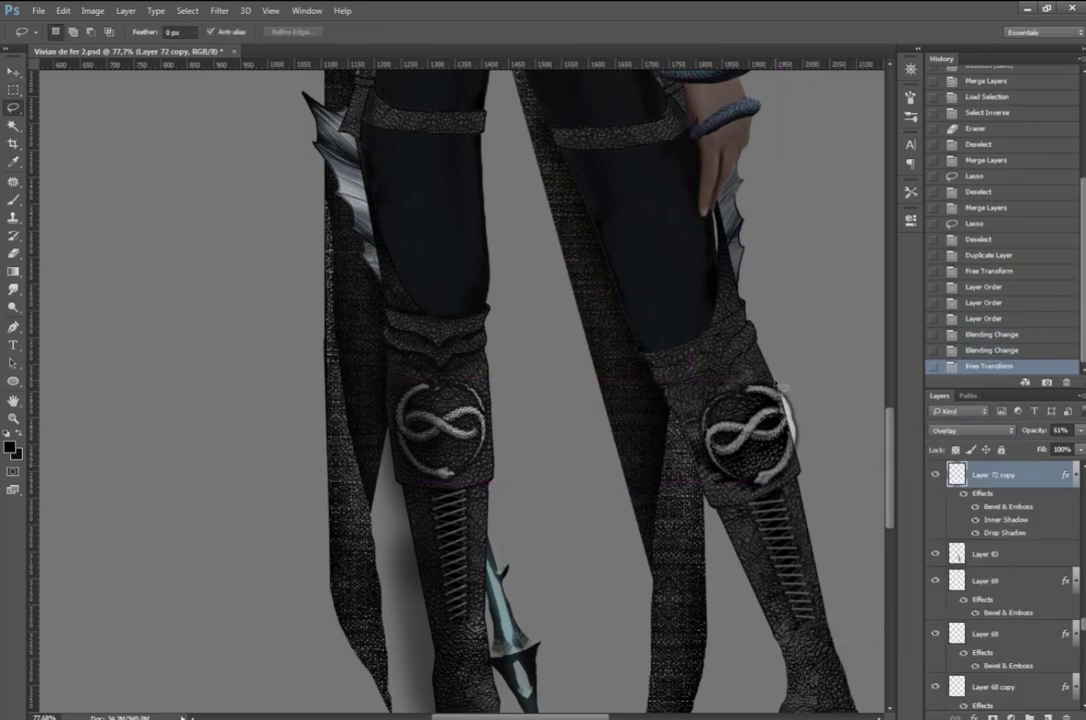
drag(690, 318, 692, 390)
key(Delete)
key(ctrl+d)
drag(1080, 430, 1066, 450)
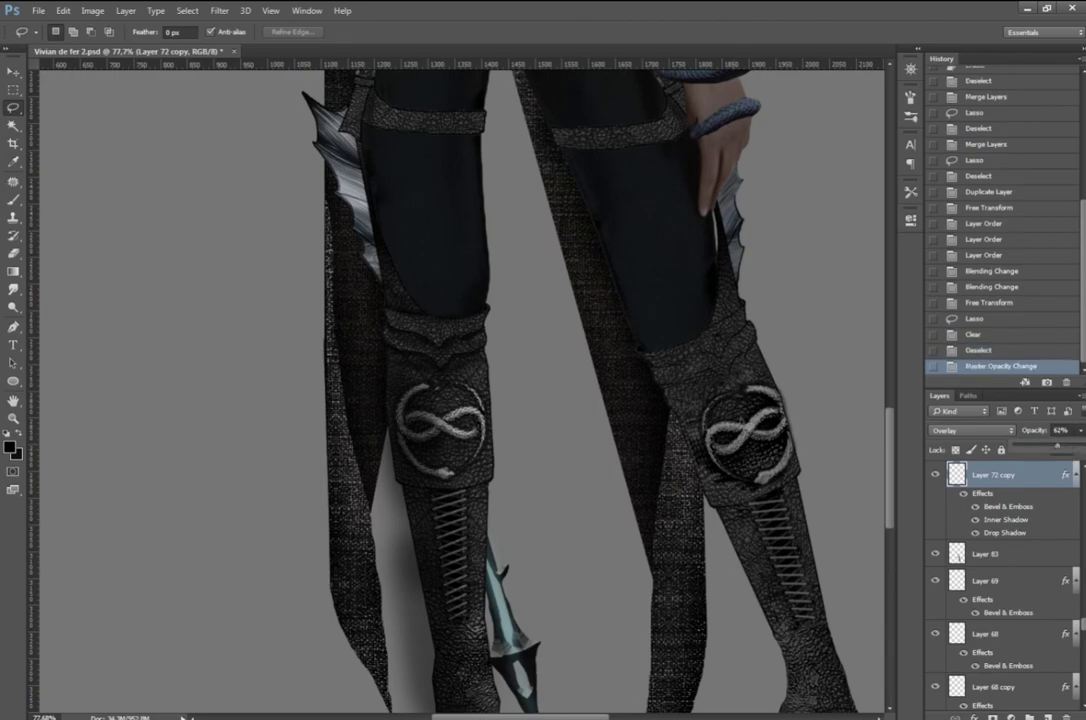
scroll(460, 390, down, 3)
click(985, 501)
Step: Paint soft, low-opacity shadows between the boots
key(b)
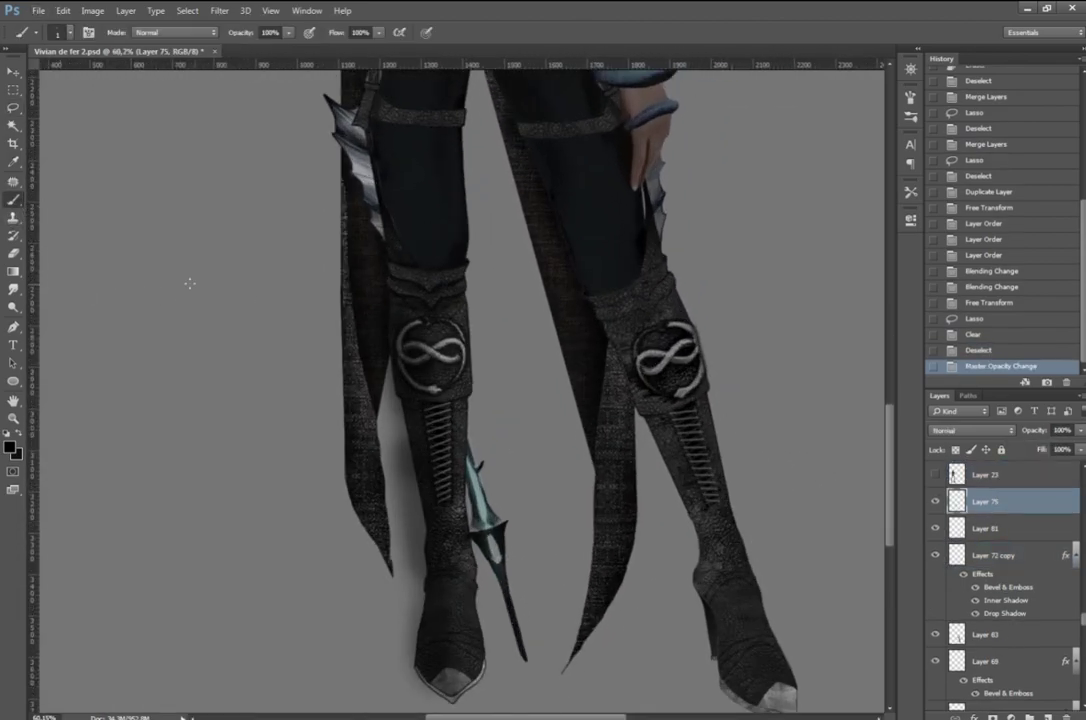
drag(383, 46, 340, 46)
key(4)
key(7)
click(58, 32)
drag(530, 280, 560, 440)
drag(600, 330, 600, 600)
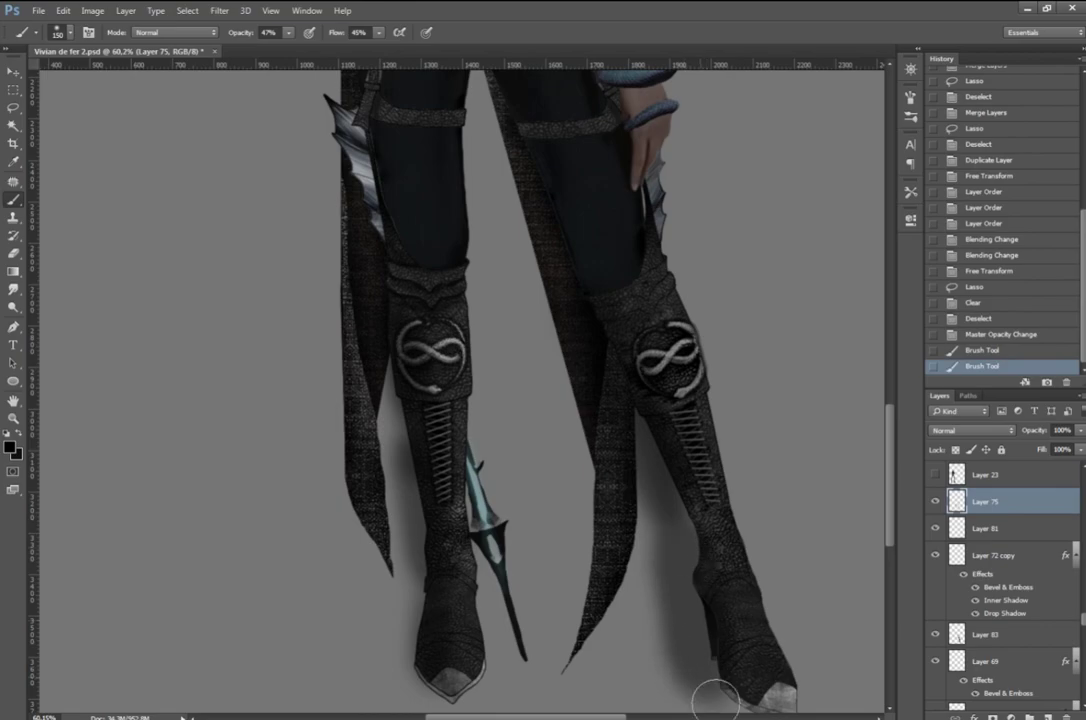
drag(590, 360, 606, 318)
Step: Shade the boot cuff and upper boot, undoing and redoing strokes
scroll(650, 300, up, 5)
drag(560, 210, 485, 295)
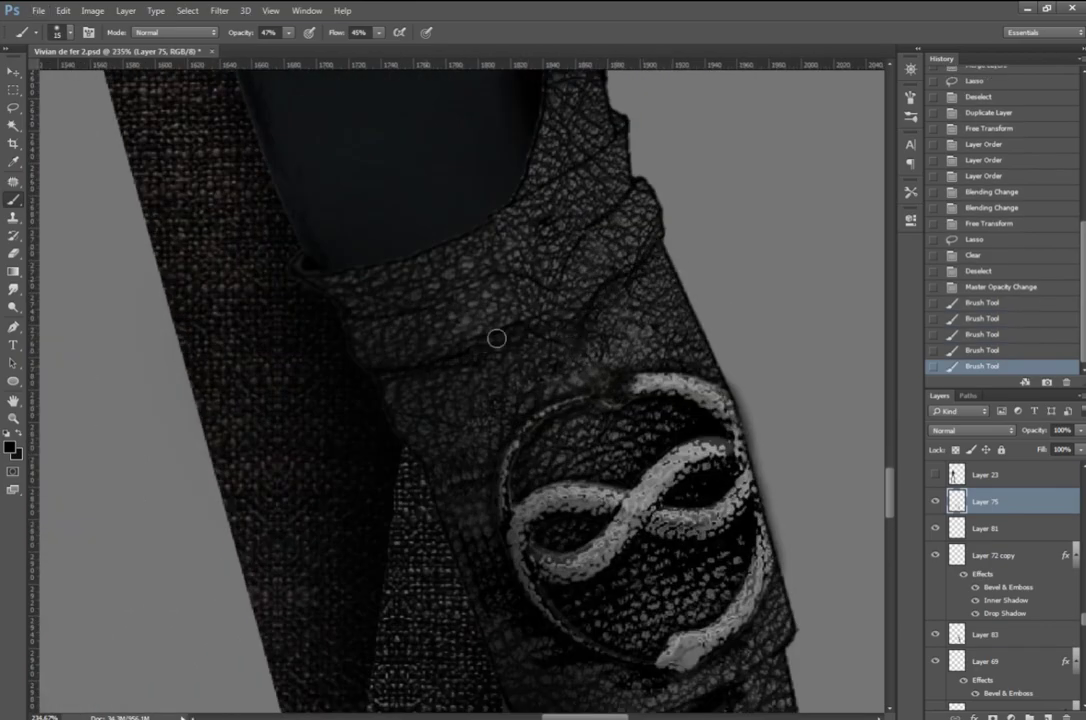
click(970, 352)
drag(604, 319, 492, 279)
key(bracketleft)
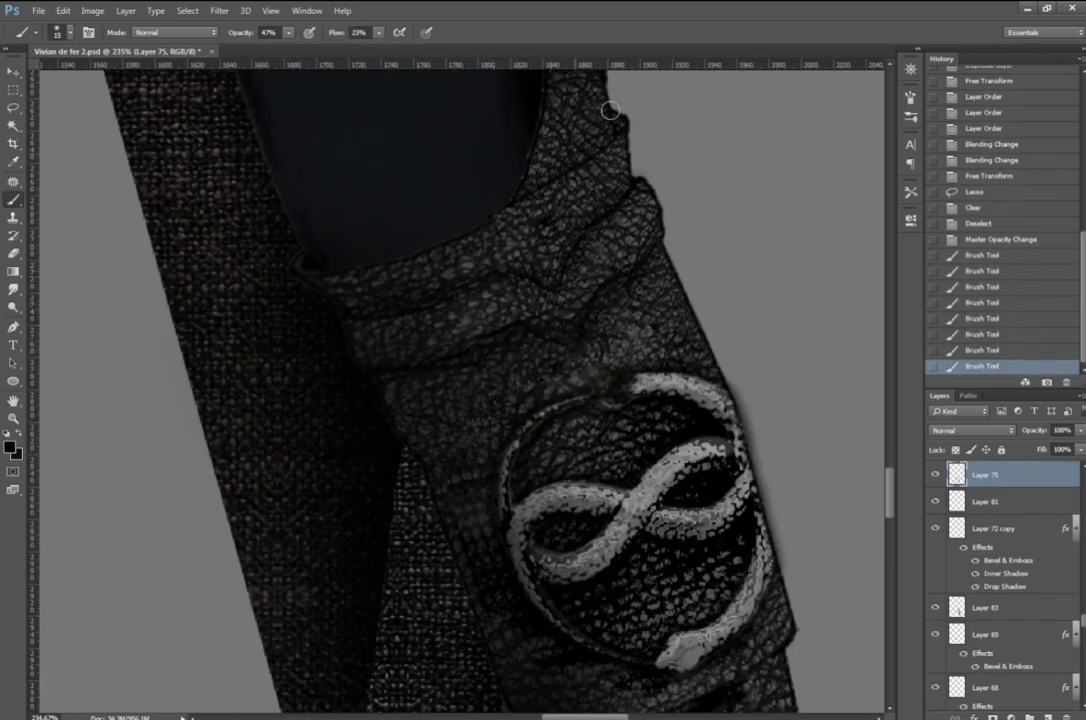
scroll(569, 317, down, 2)
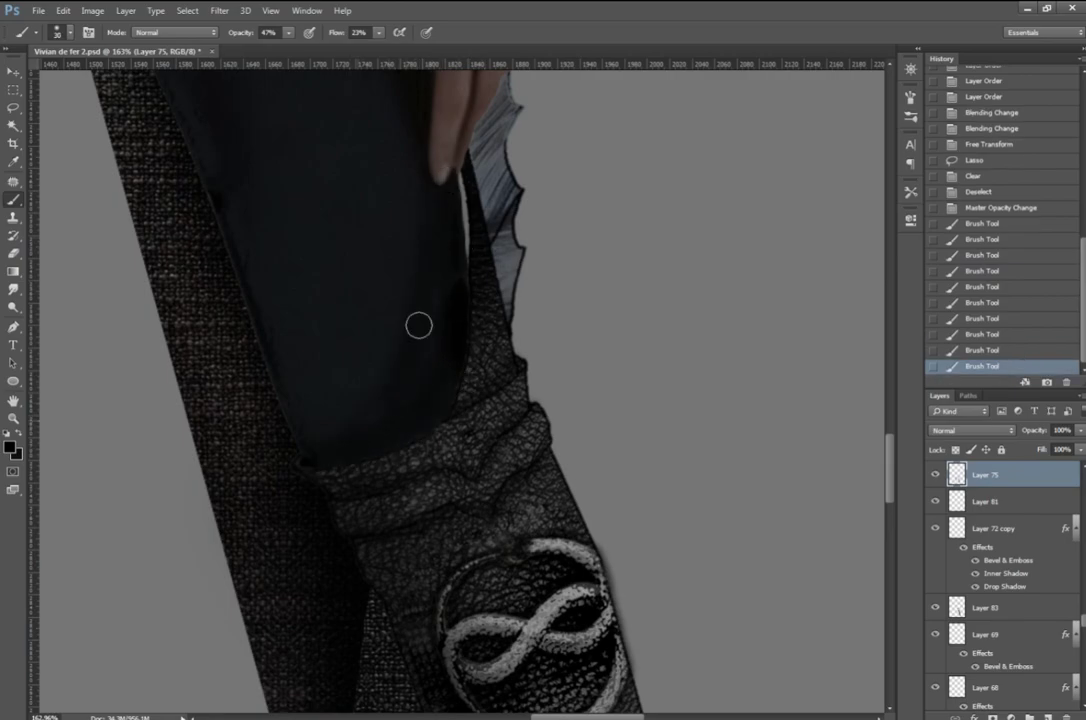
scroll(417, 322, down, 5)
key(ctrl+shift+z)
key(ctrl+shift+z)
key(ctrl+shift+z)
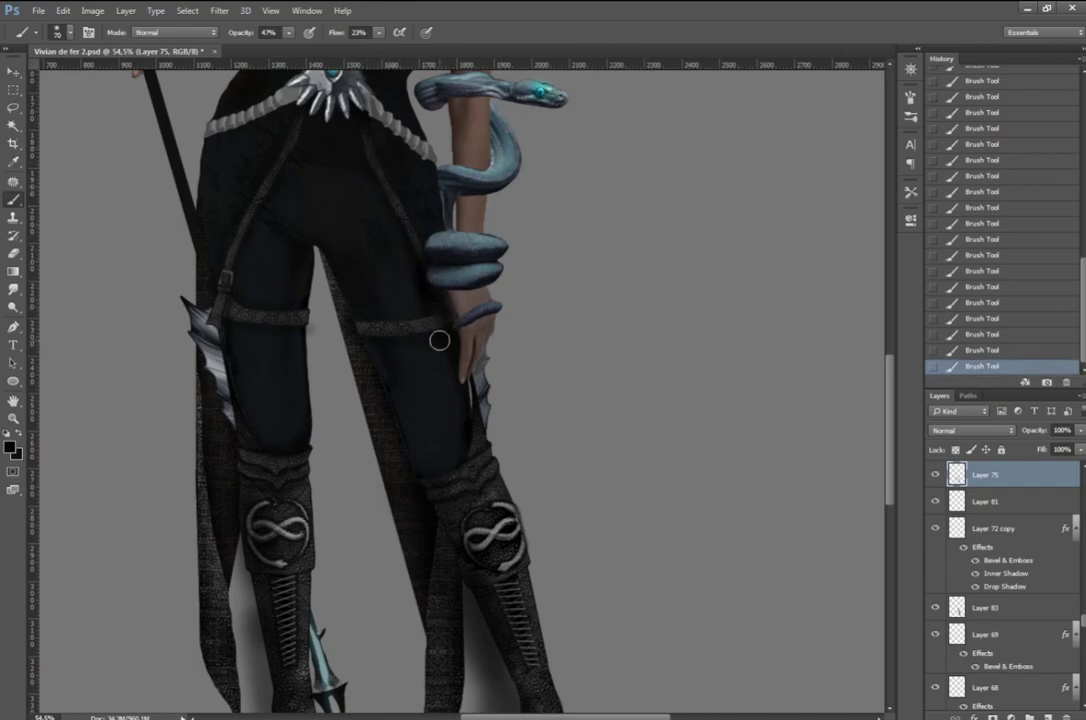
Step: Pan around the boots to review the shading, briefly switching to Patch and back to Brush
scroll(504, 640, down, 2)
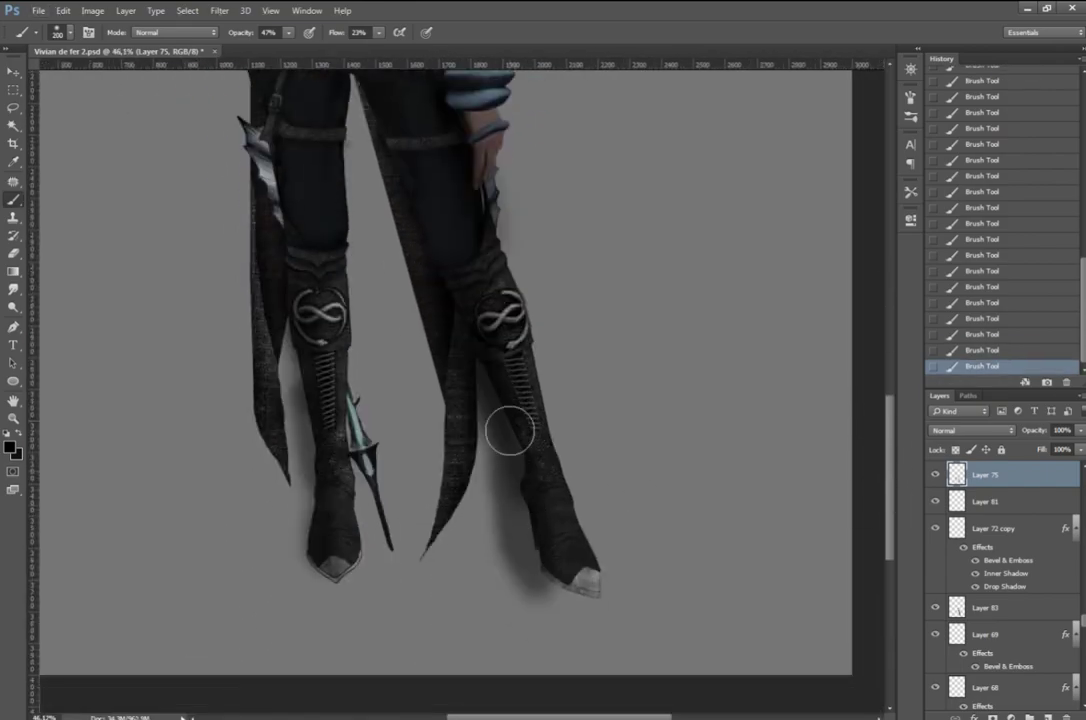
scroll(507, 431, up, 3)
scroll(320, 413, up, 2)
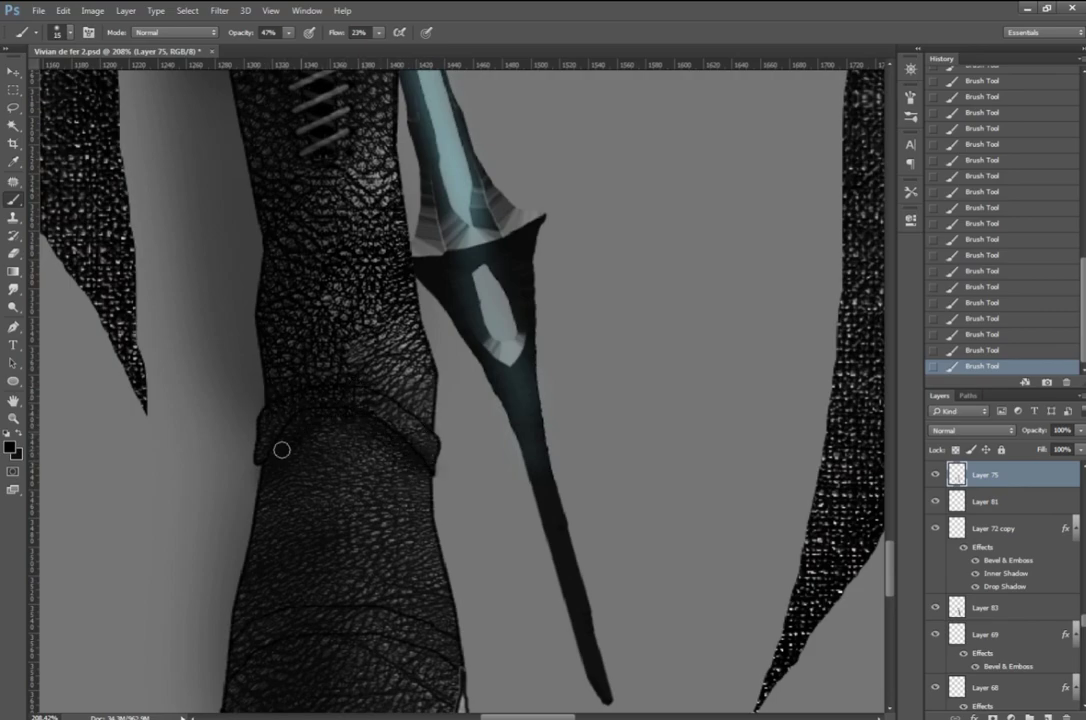
scroll(496, 430, down, 5)
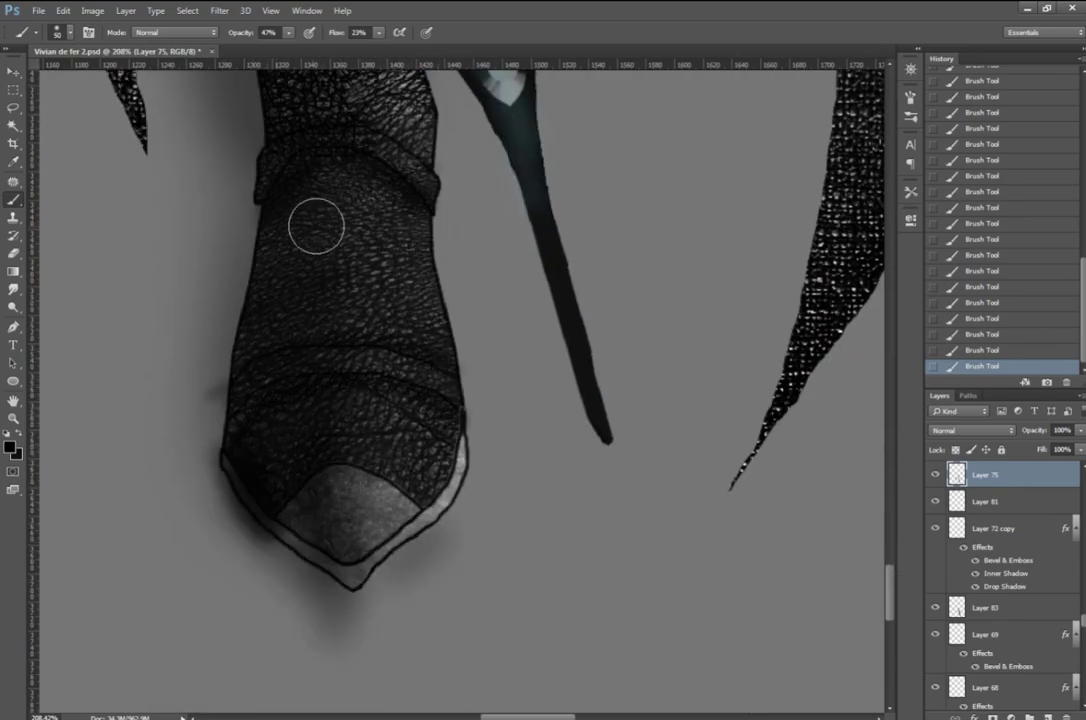
scroll(318, 225, down, 5)
scroll(432, 340, down, 3)
scroll(400, 300, up, 5)
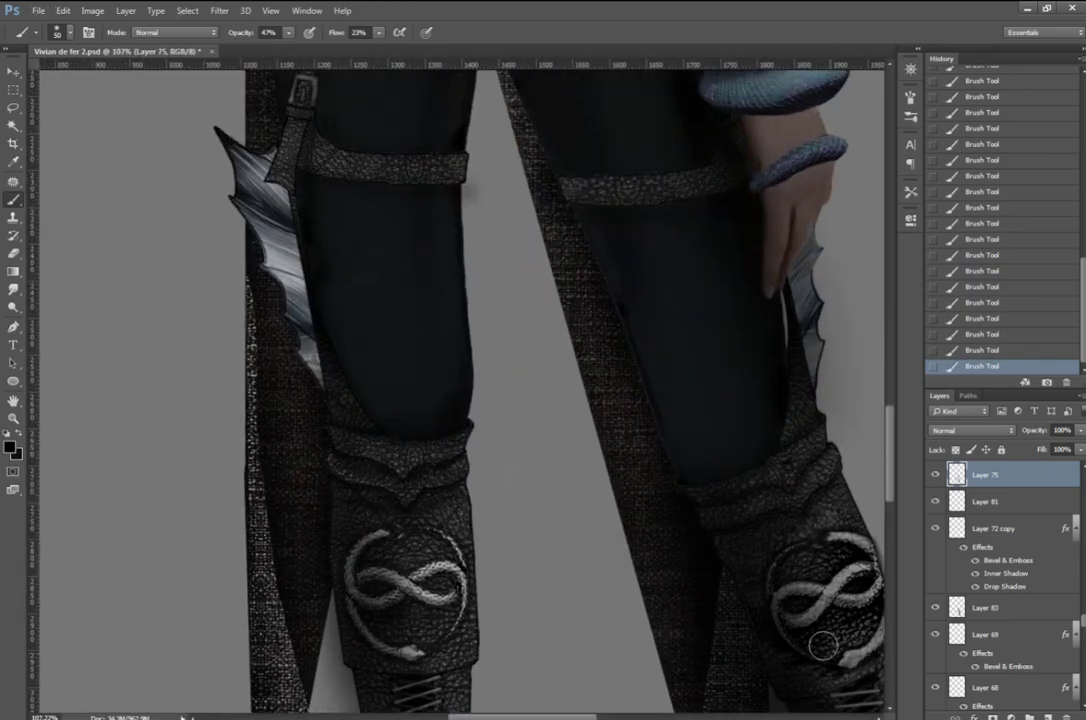
scroll(364, 150, down, 3)
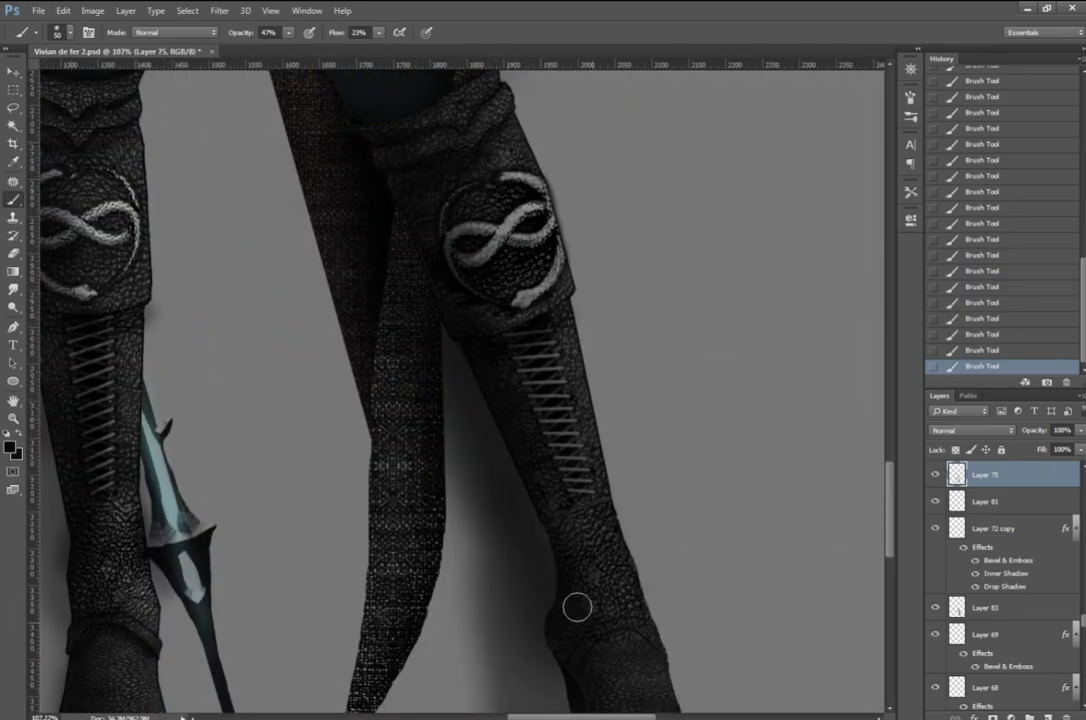
scroll(577, 607, left, 2)
scroll(700, 400, down, 5)
scroll(778, 439, up, 3)
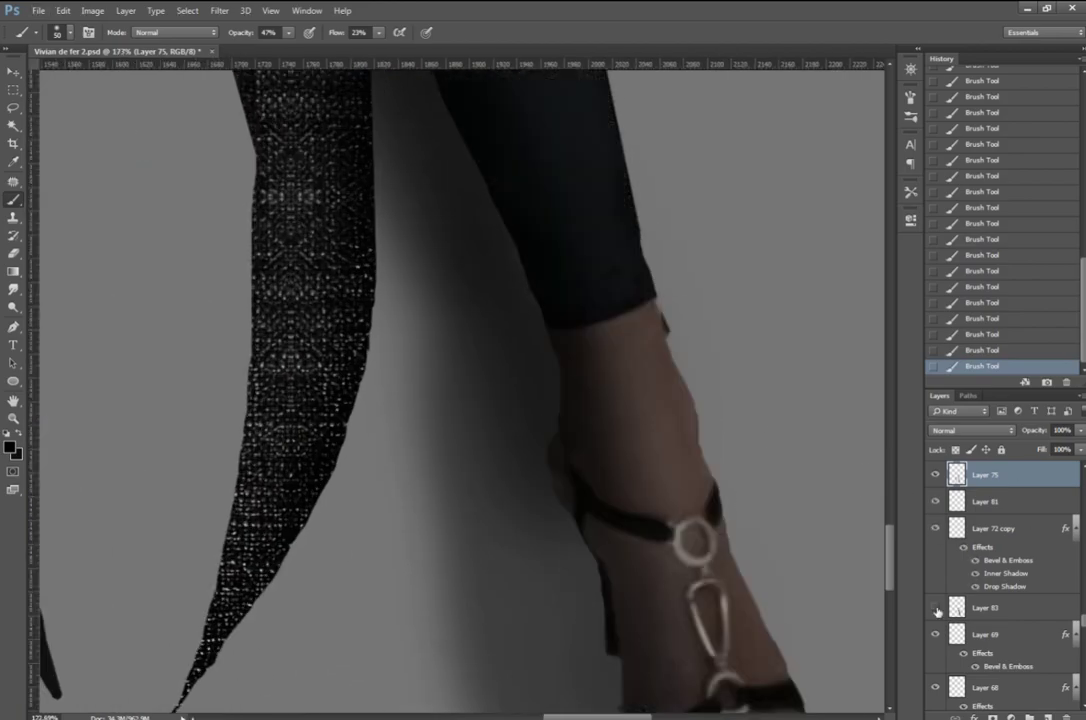
scroll(644, 248, up, 3)
key(j)
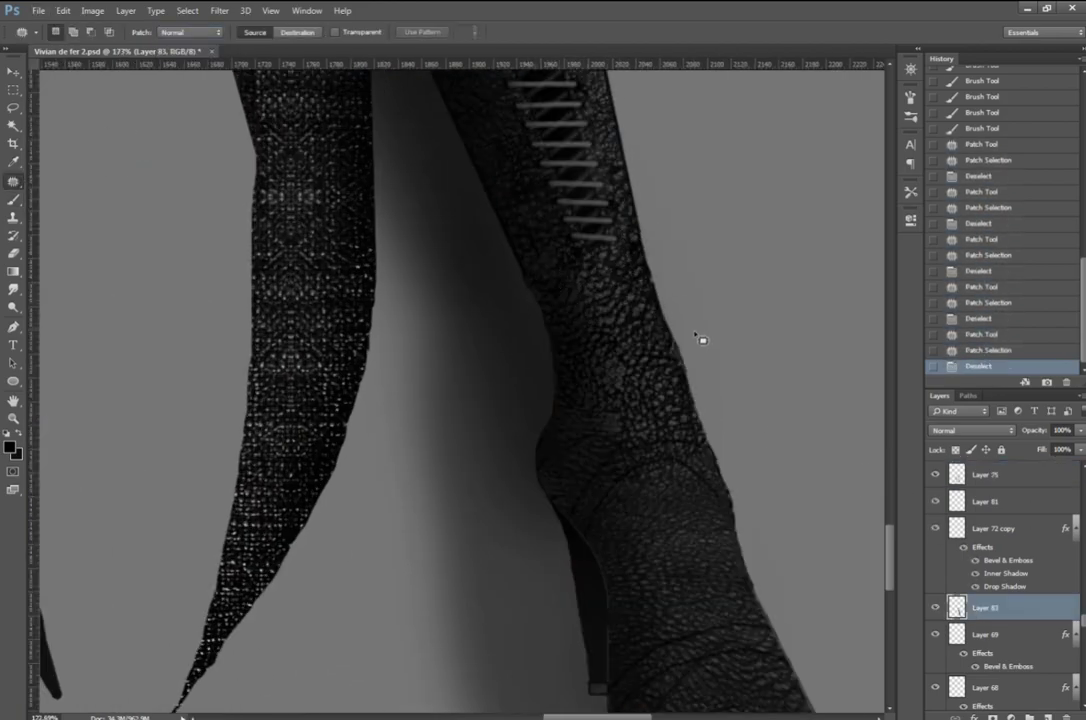
scroll(532, 281, down, 3)
key(b)
scroll(476, 428, up, 3)
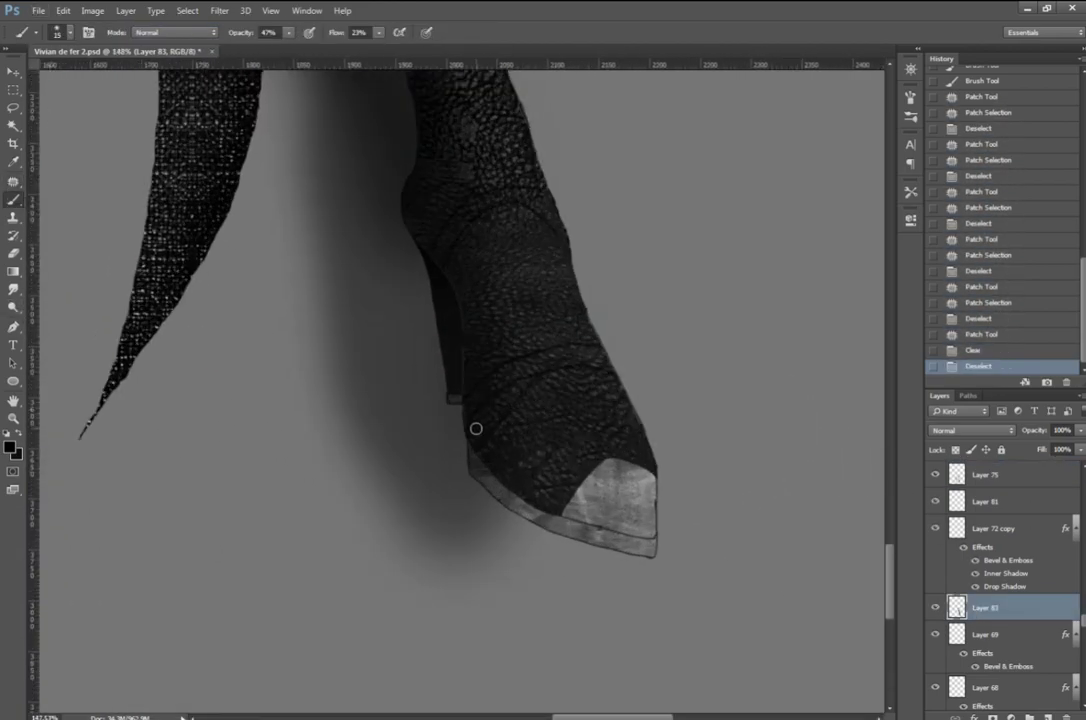
scroll(540, 420, up, 3)
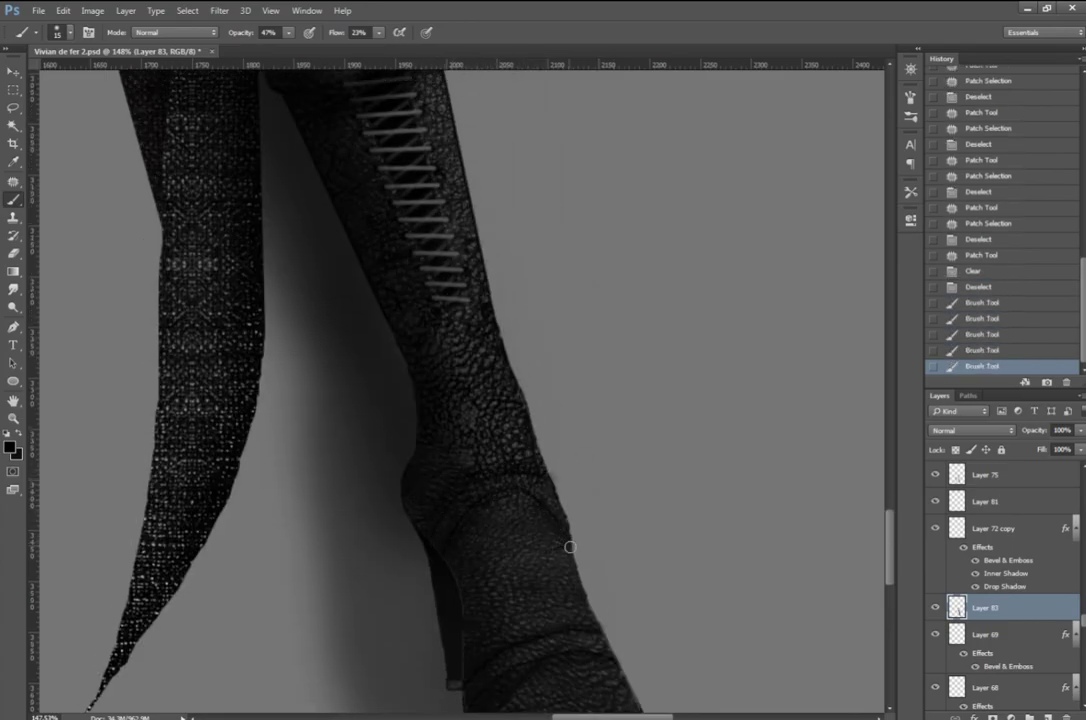
scroll(273, 426, left, 5)
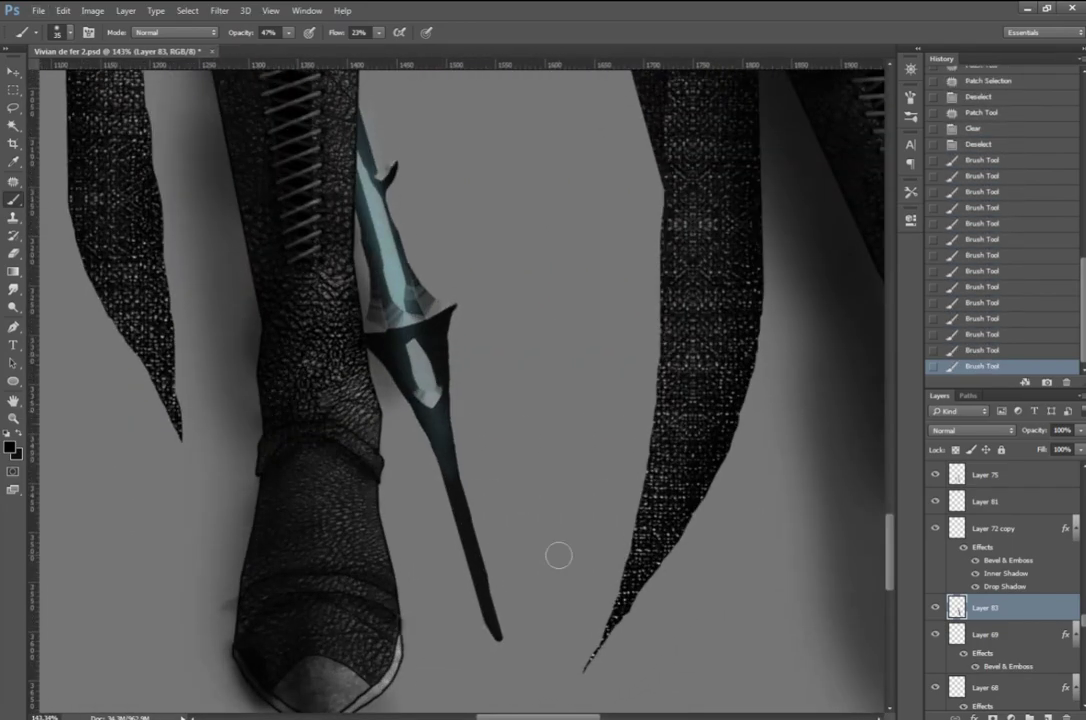
scroll(558, 555, down, 5)
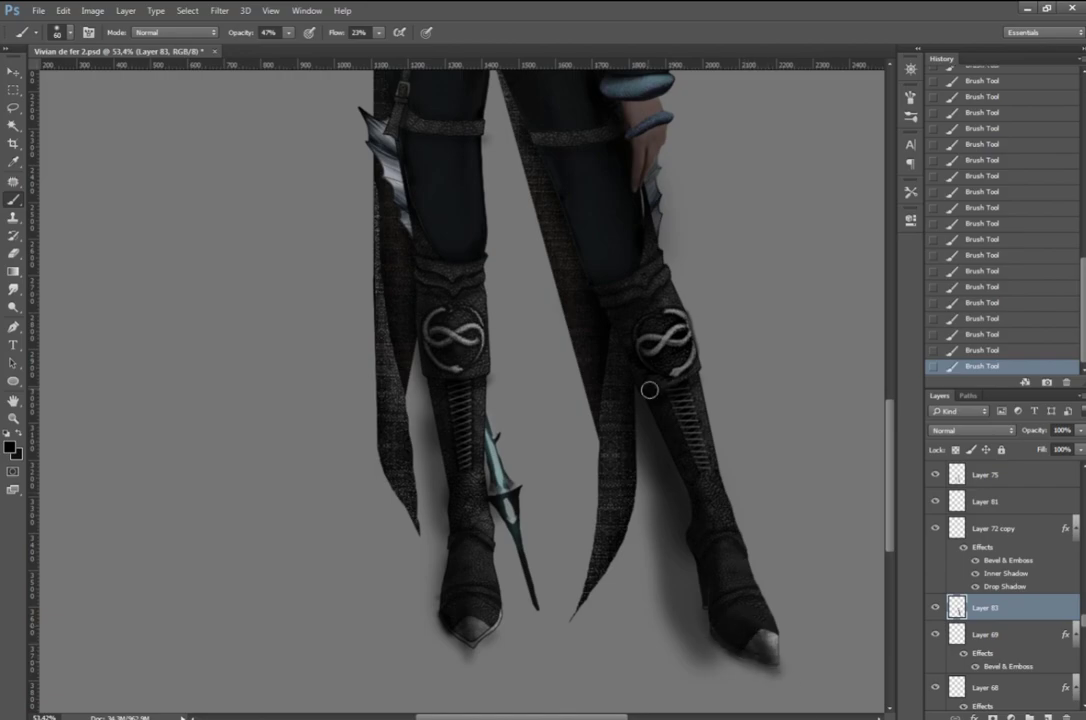
Step: Select outside the right leg's outline and erase the stray shadow beyond the right boot
ctrl+click(955, 608)
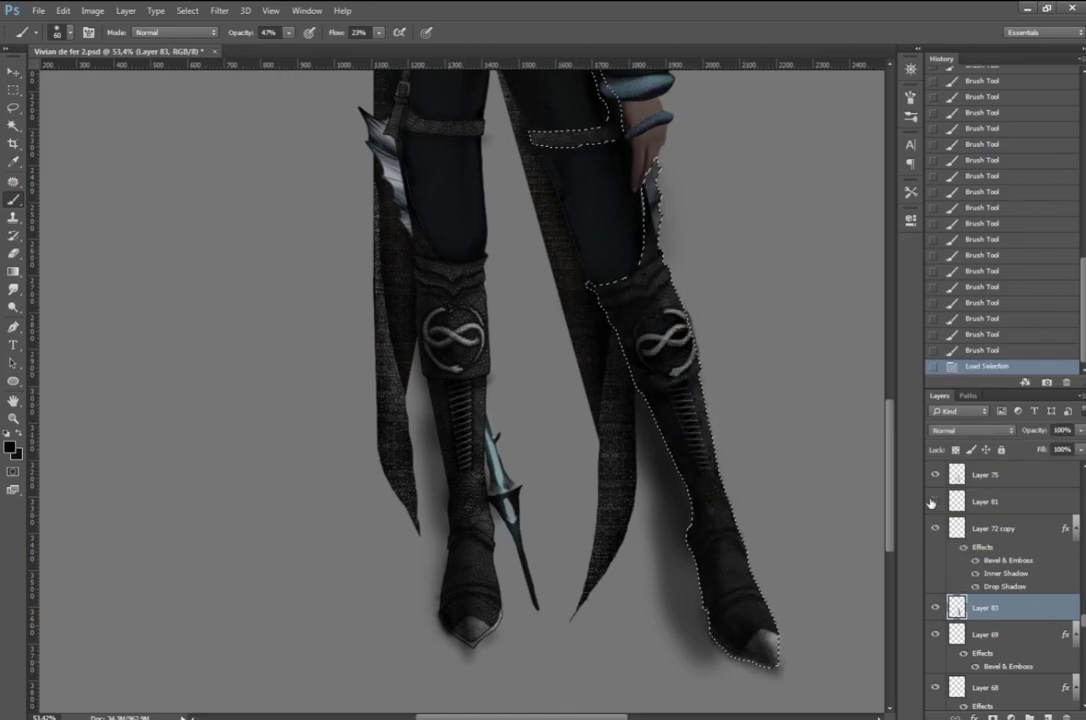
click(985, 475)
key(m)
right_click(664, 360)
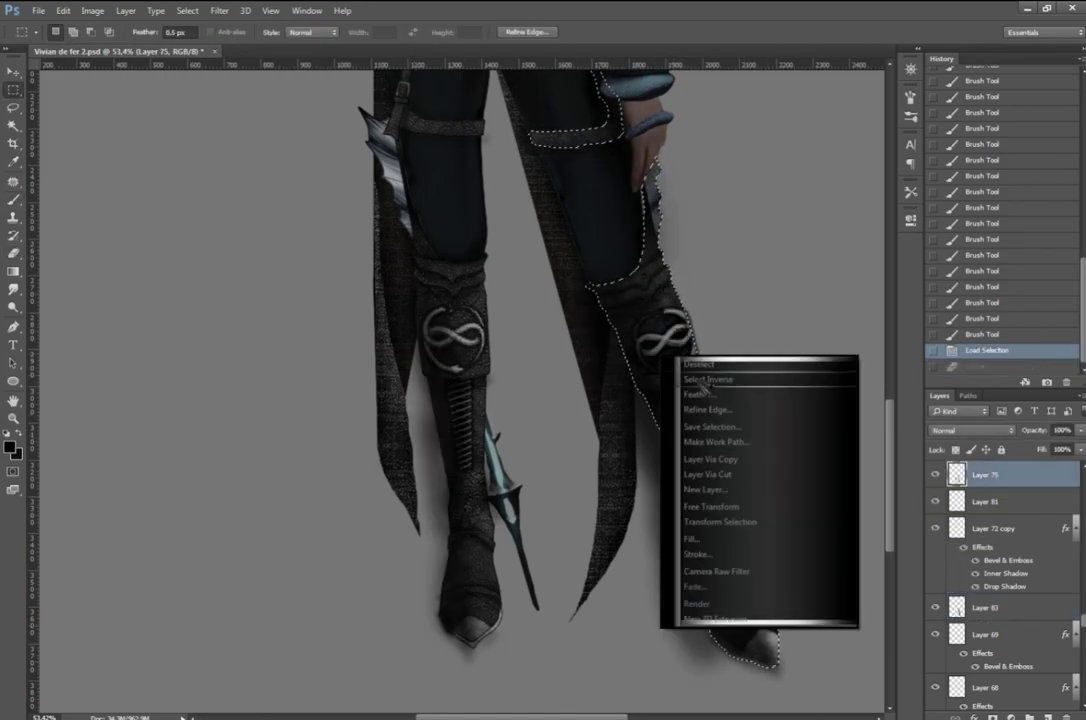
click(703, 380)
key(e)
drag(727, 635, 849, 666)
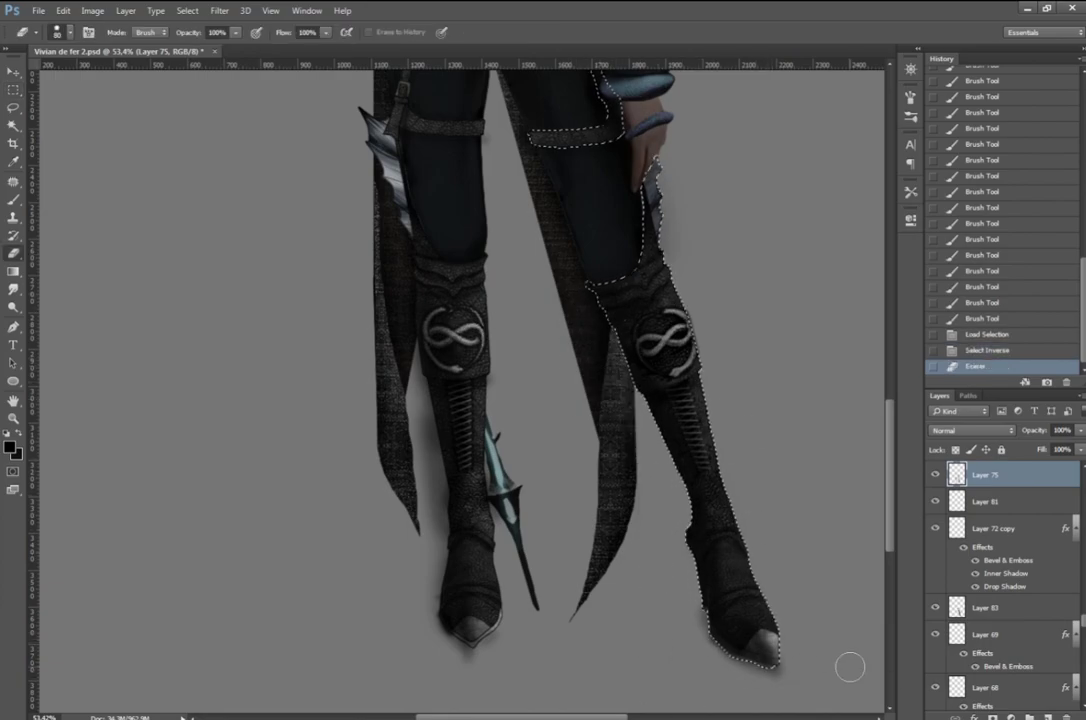
scroll(651, 561, up, 5)
scroll(460, 390, down, 7)
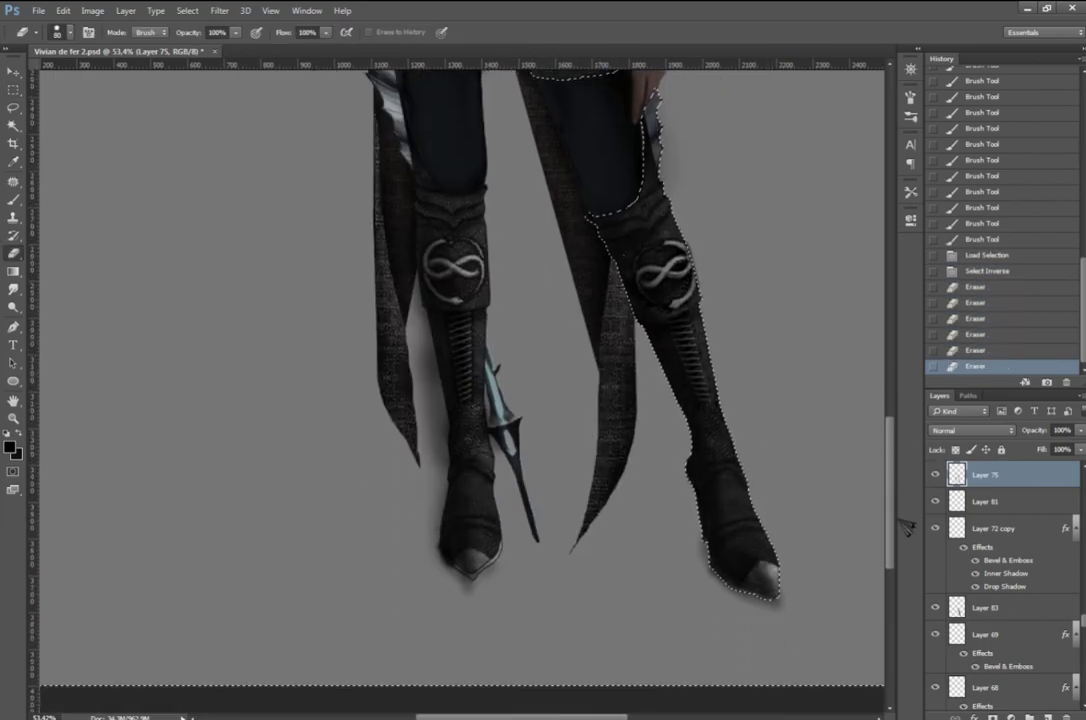
scroll(1000, 580, down, 5)
Step: Select outside the left boot's outline and erase the shadow beside its toe
ctrl+click(957, 508)
key(l)
key(ctrl+shift+i)
key(e)
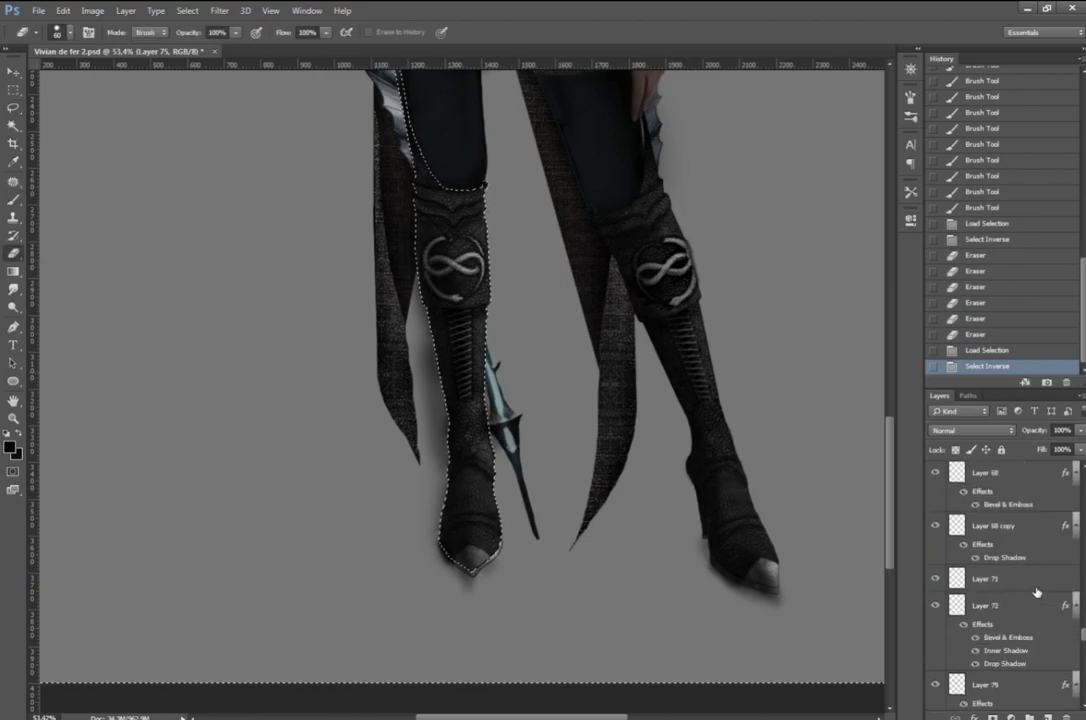
scroll(475, 610, up, 3)
scroll(475, 610, up, 2)
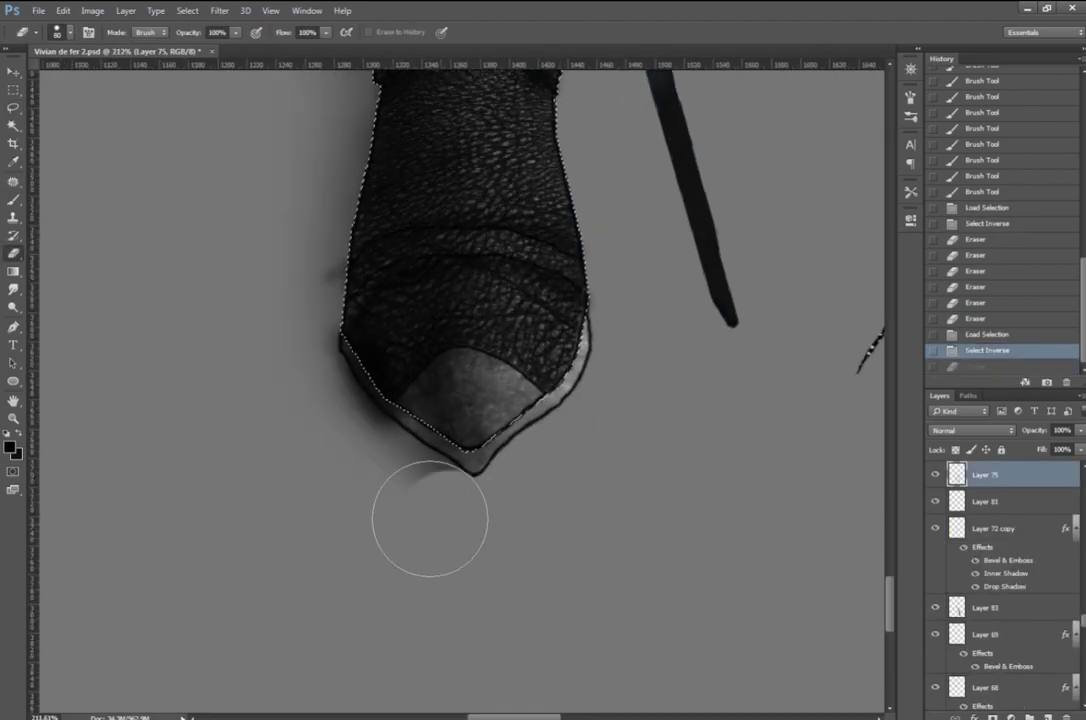
drag(431, 516, 300, 395)
Step: Erase the stray shadow along the left leg and clear the selection
scroll(300, 395, down, 2)
scroll(447, 307, down, 1)
scroll(447, 307, down, 2)
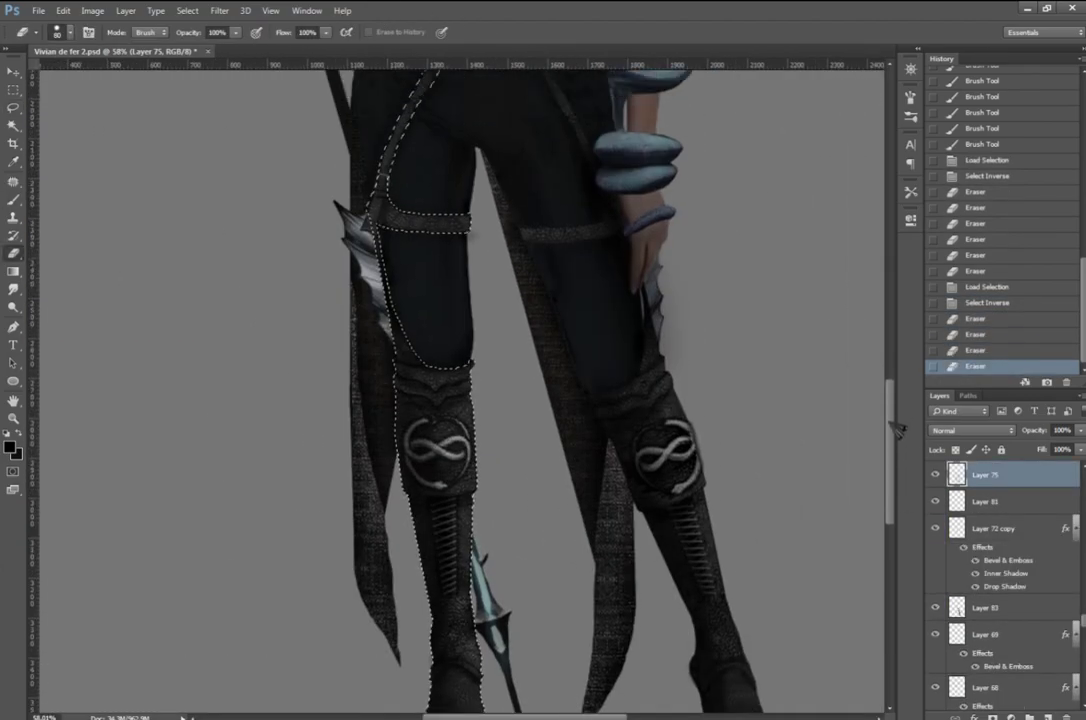
scroll(447, 307, up, 2)
drag(889, 560, 895, 487)
scroll(500, 400, down, 3)
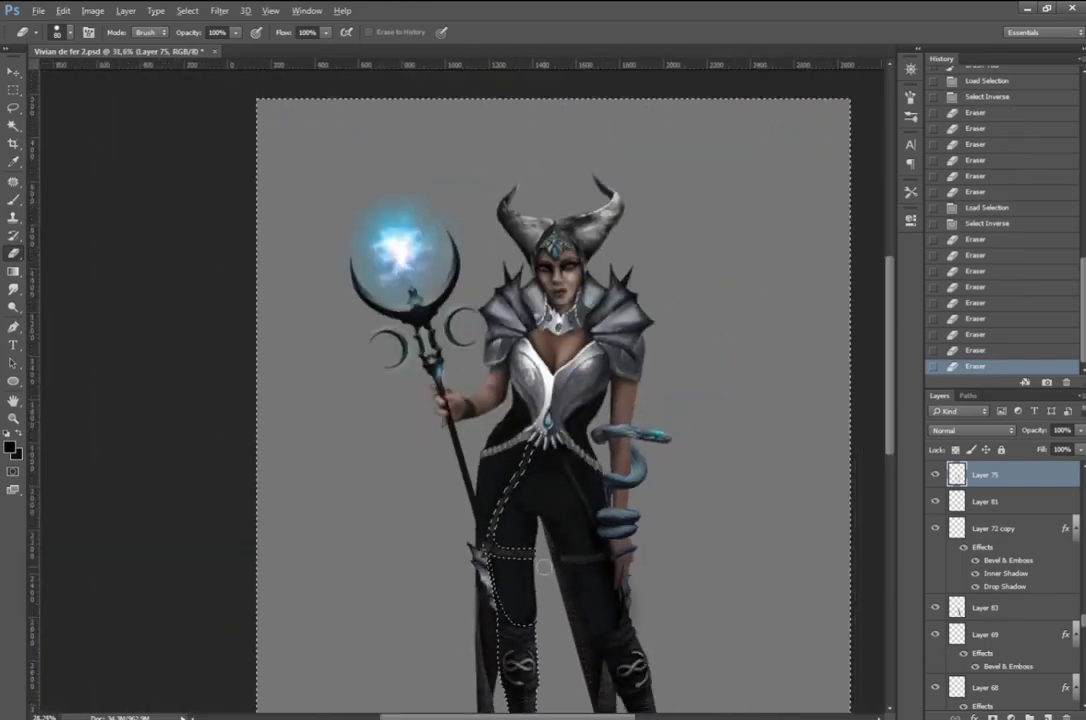
key(m)
scroll(500, 400, up, 2)
key(ctrl+d)
Step: On Layer 83, delete the leftover shadow under the right toe
scroll(1012, 600, down, 5)
scroll(1012, 660, down, 3)
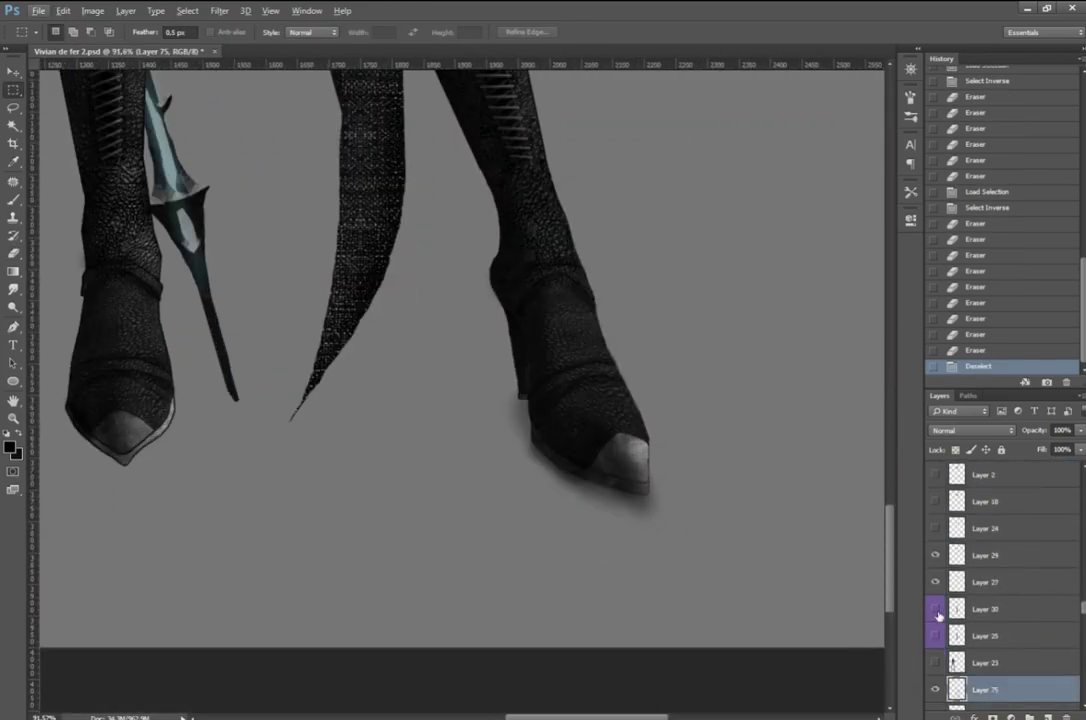
scroll(985, 605, up, 3)
click(985, 553)
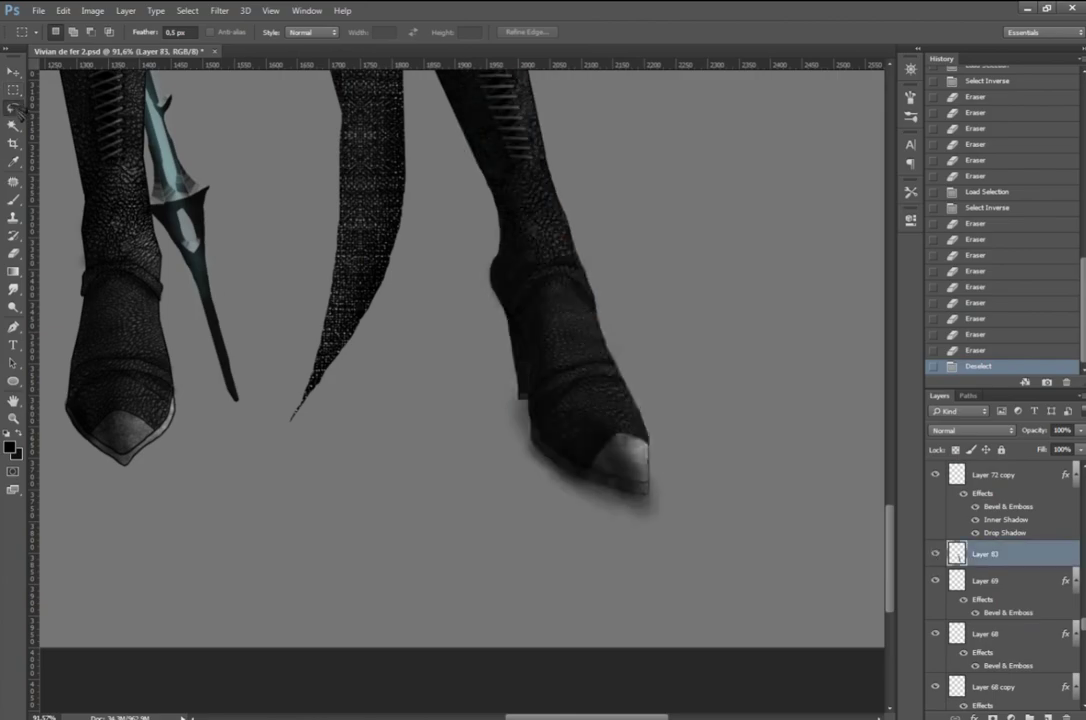
drag(475, 490, 530, 440)
key(Delete)
key(ctrl+d)
Step: Delete the remaining stray shadow beside the right boot
scroll(600, 470, up, 5)
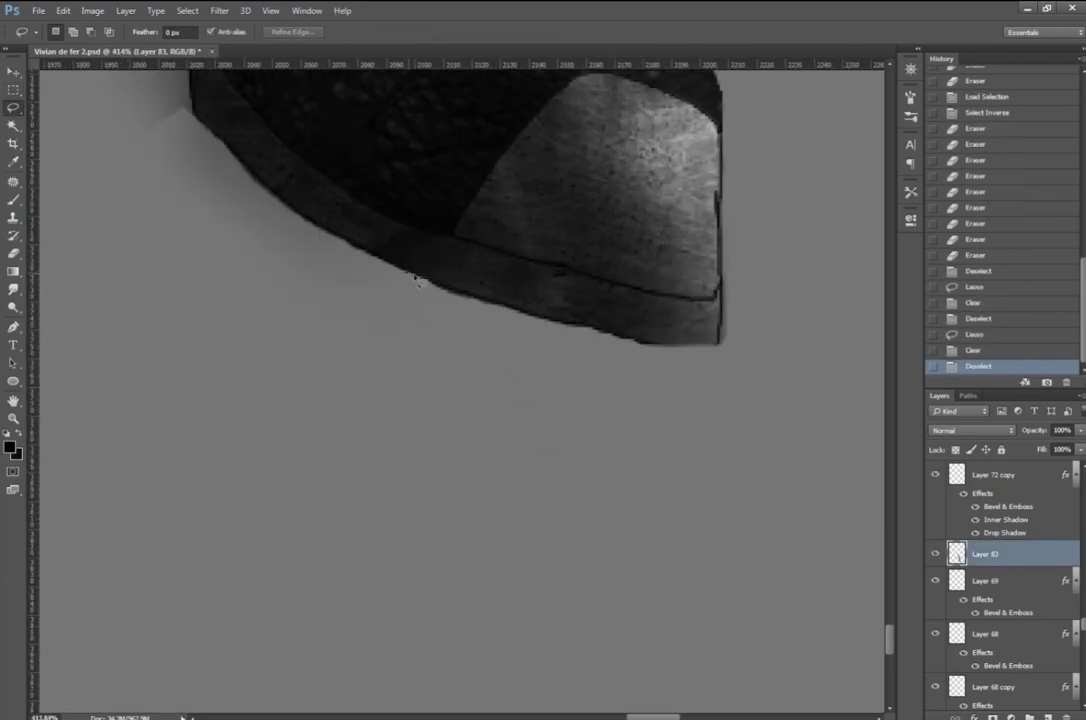
scroll(890, 613, up, 5)
scroll(900, 608, left, 3)
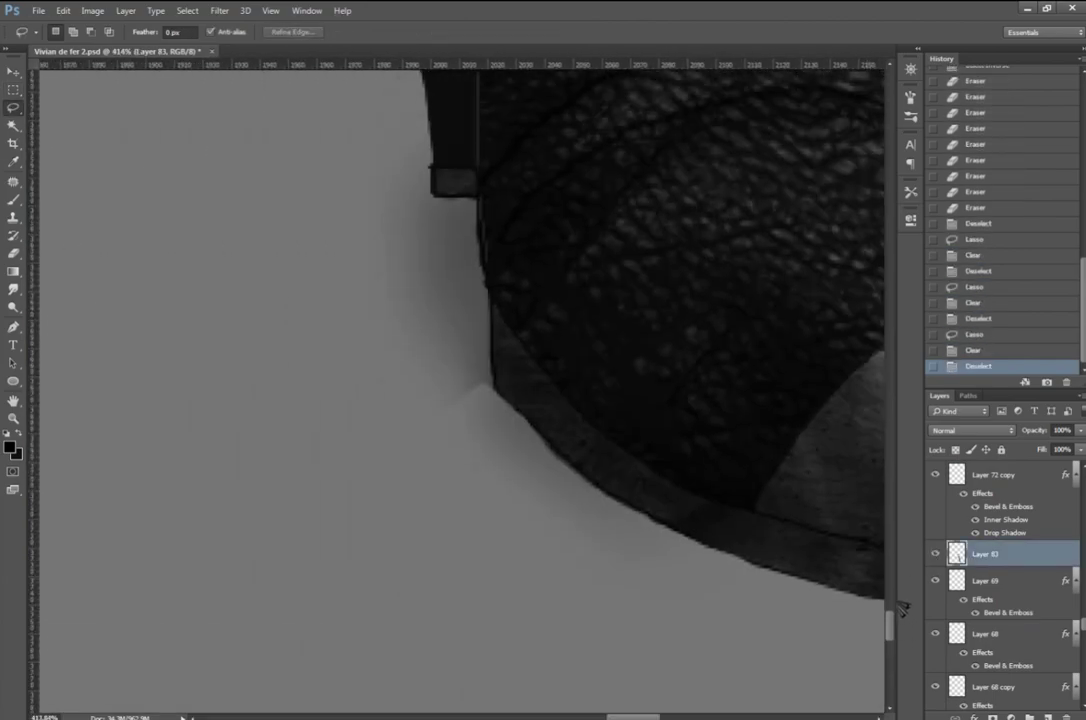
scroll(895, 632, up, 5)
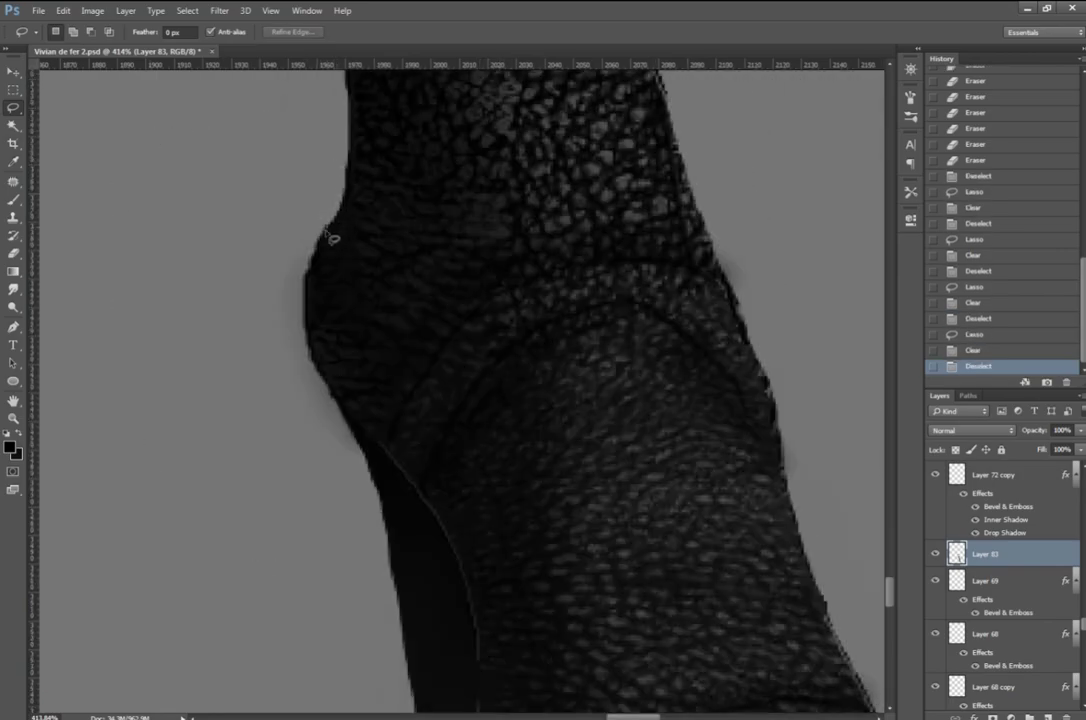
drag(310, 312, 305, 330)
key(Delete)
key(ctrl+d)
Step: Brush shading inside the loaded selection near the hip and knee, then deselect
scroll(400, 400, down, 10)
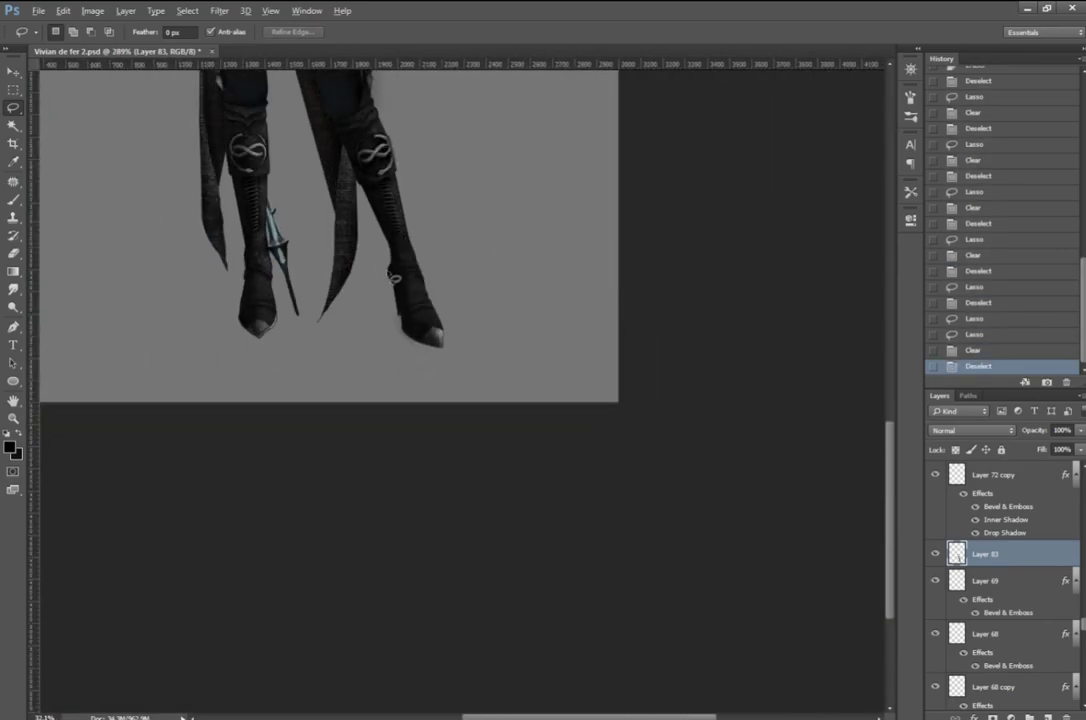
scroll(490, 575, up, 3)
scroll(490, 575, up, 2)
scroll(490, 575, up, 2)
scroll(600, 470, up, 2)
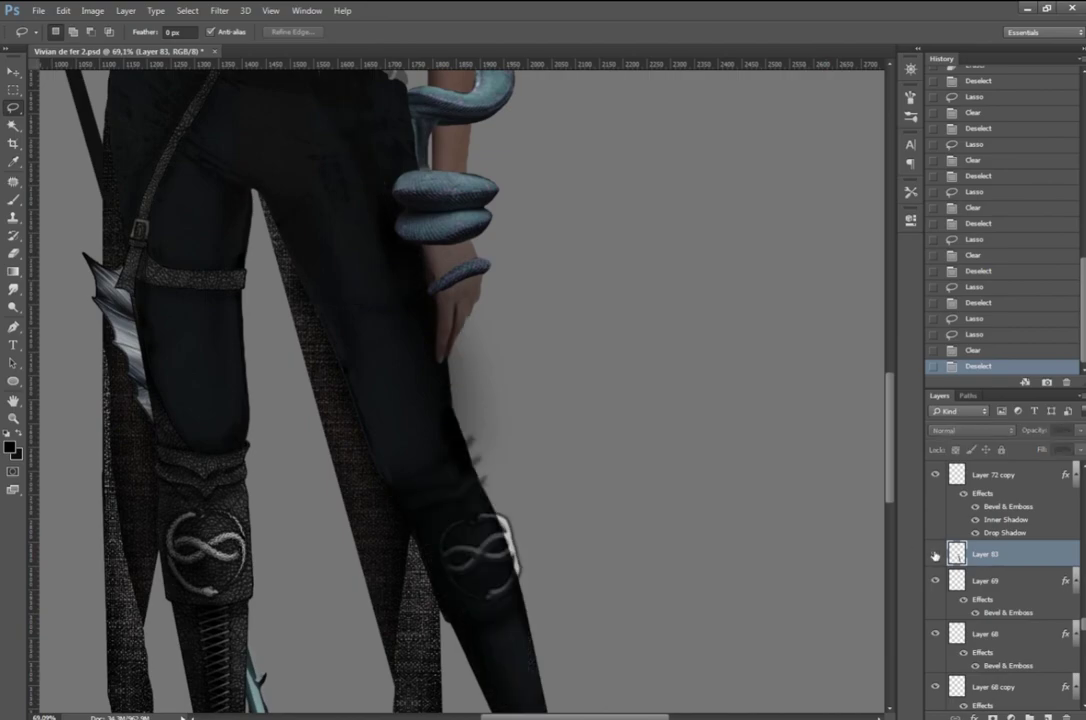
scroll(495, 236, up, 3)
key(b)
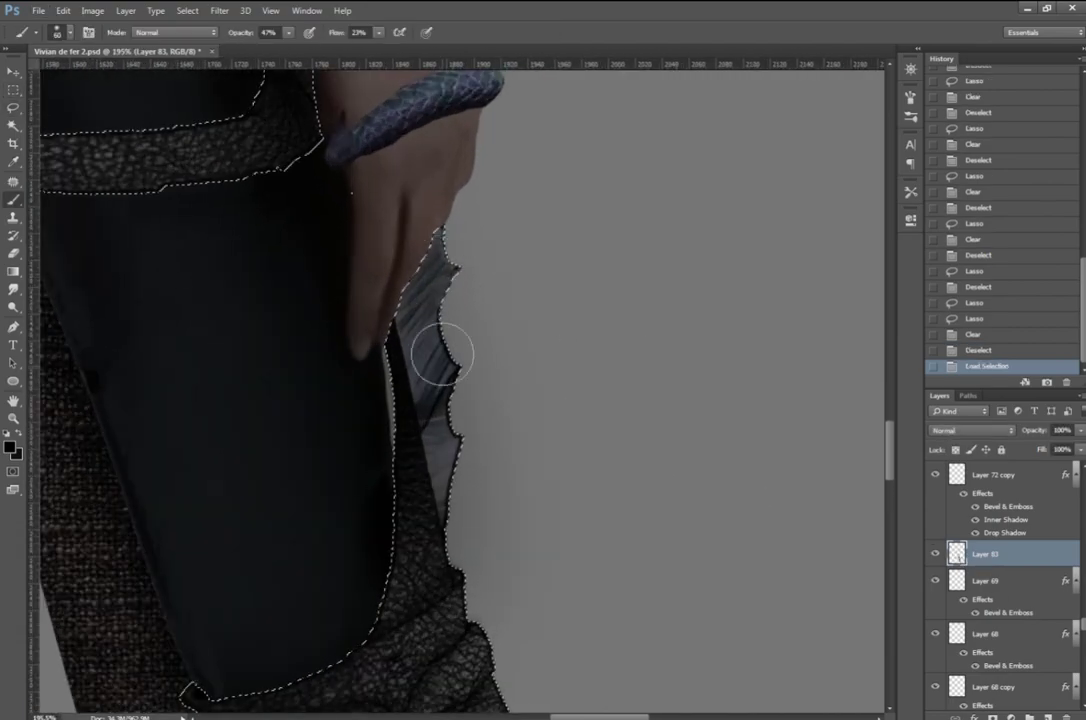
drag(444, 351, 477, 538)
scroll(477, 538, down, 5)
scroll(450, 400, down, 2)
key(ctrl+d)
Step: Show and select the Layer 19 copy silver armour layer
key(m)
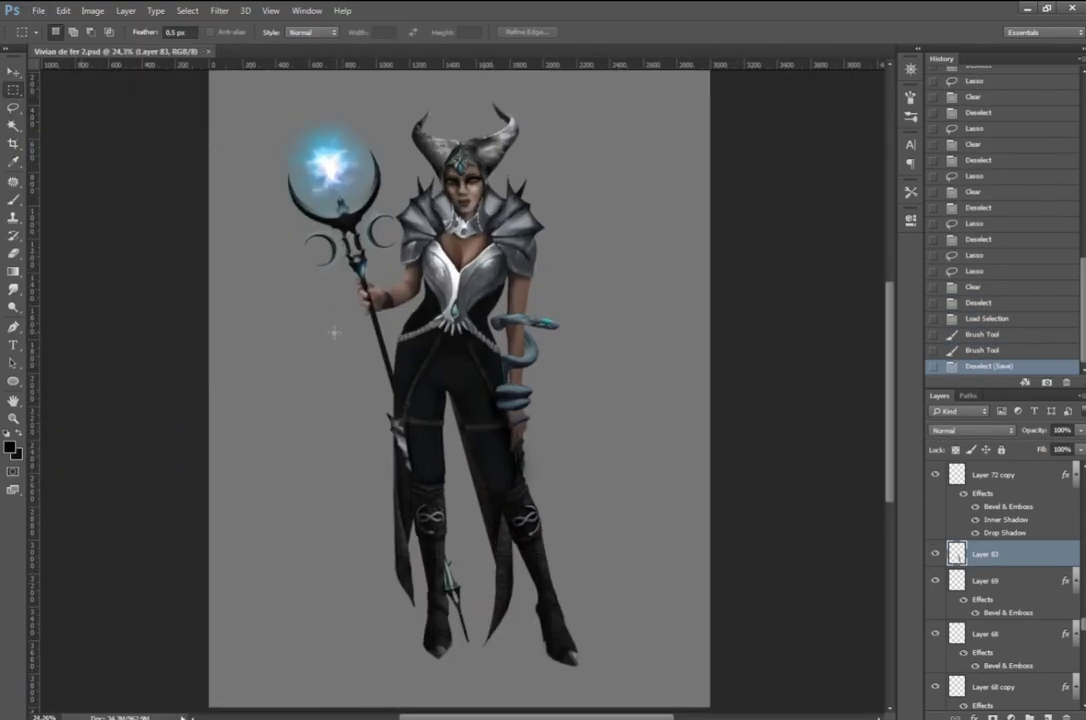
scroll(428, 270, up, 3)
scroll(1024, 596, down, 5)
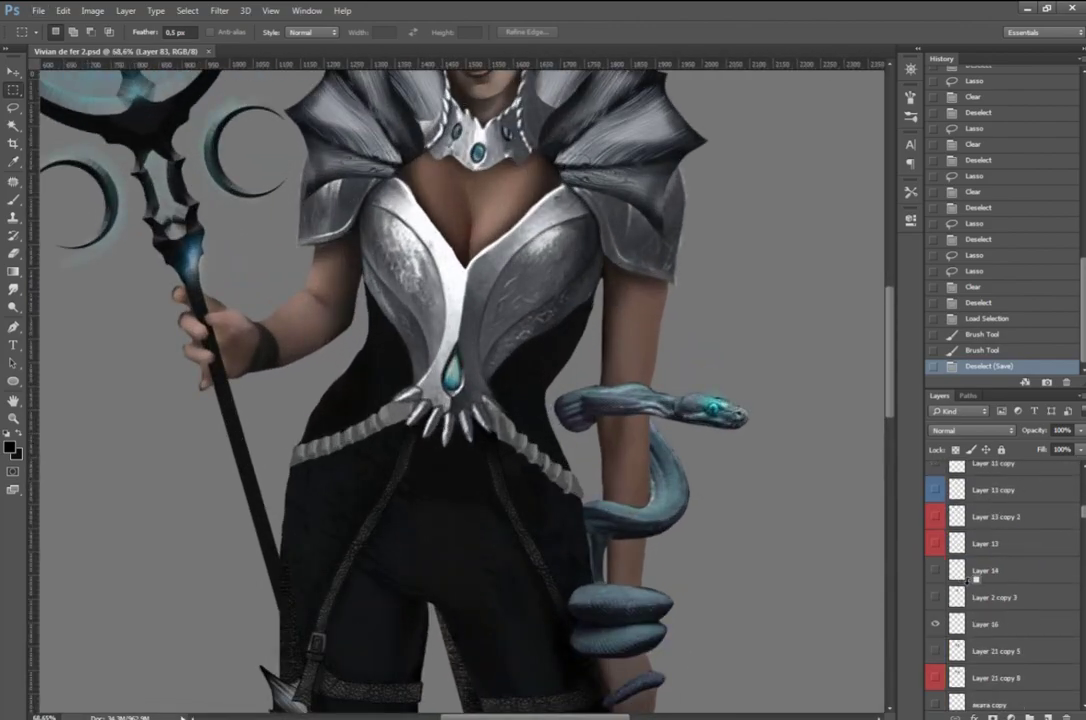
scroll(440, 380, up, 5)
key(m)
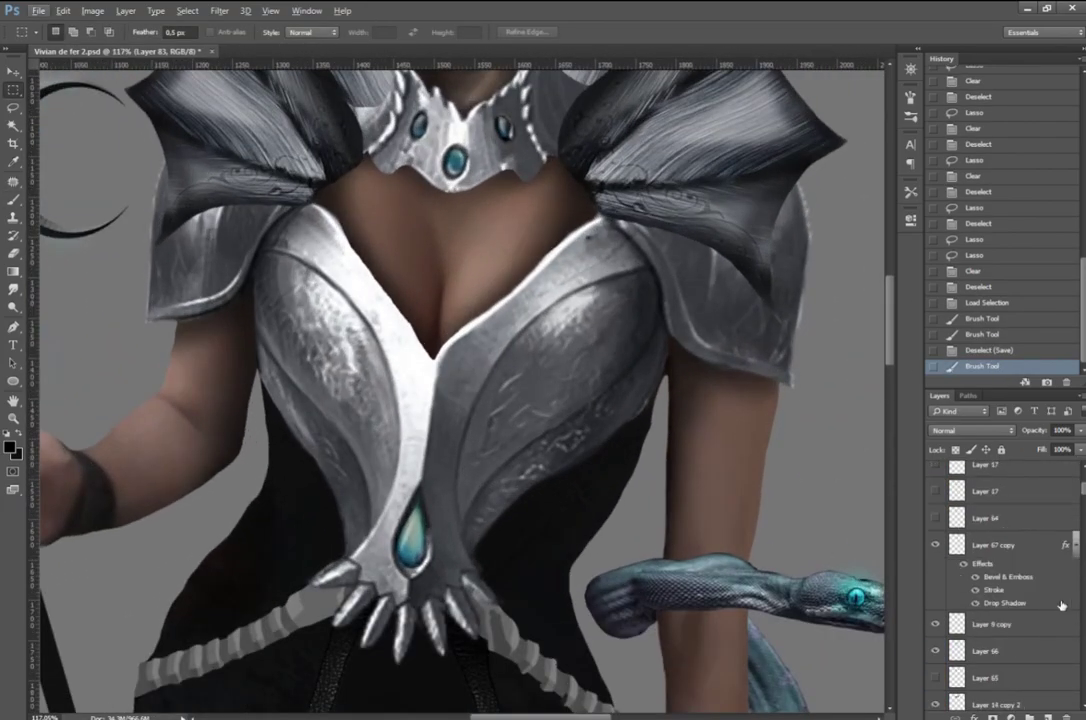
scroll(1000, 560, down, 3)
click(934, 539)
click(934, 515)
click(990, 512)
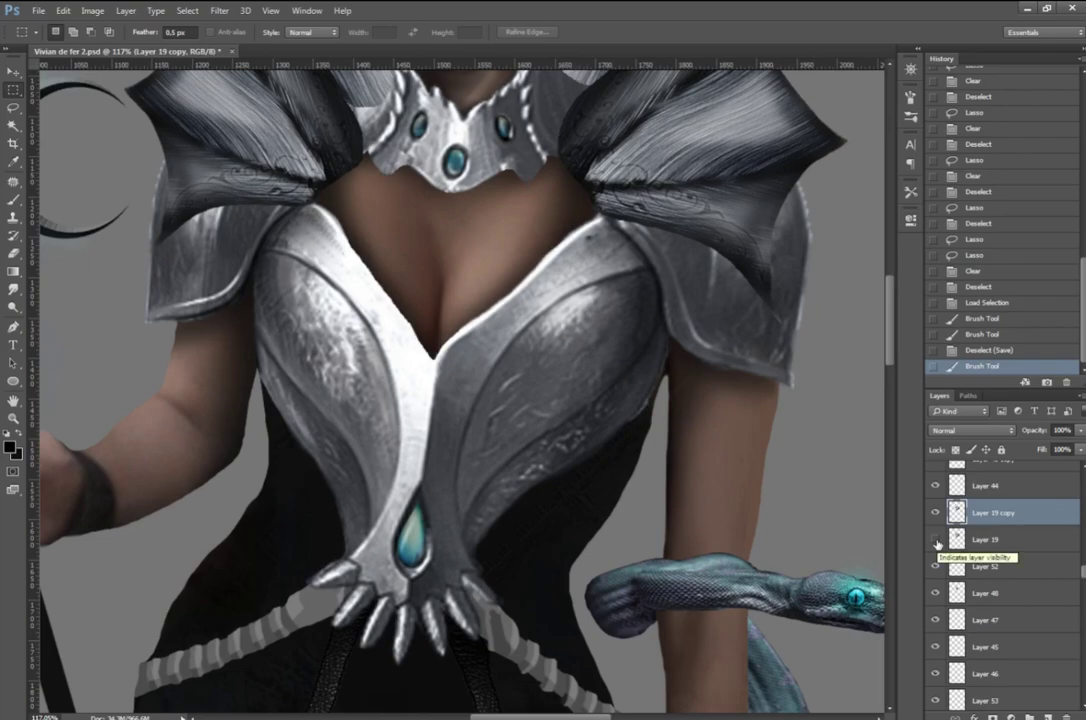
key(Delete)
Step: Burn deeper shadows into the left armour plate and chest armour
click(16, 306)
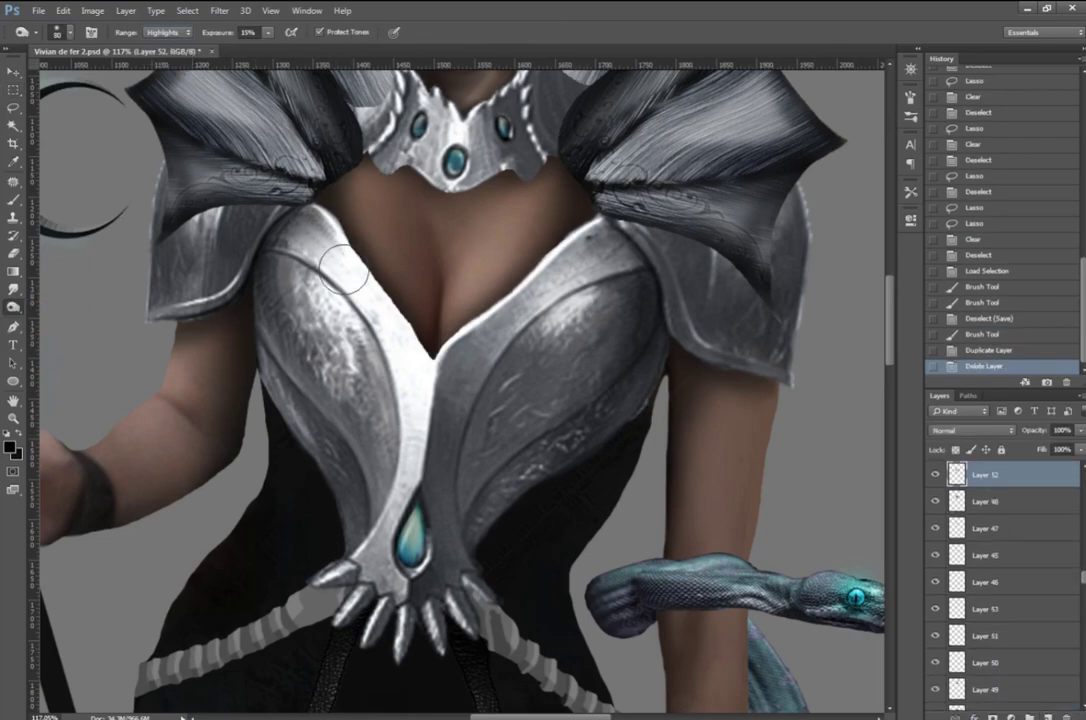
drag(330, 200, 300, 380)
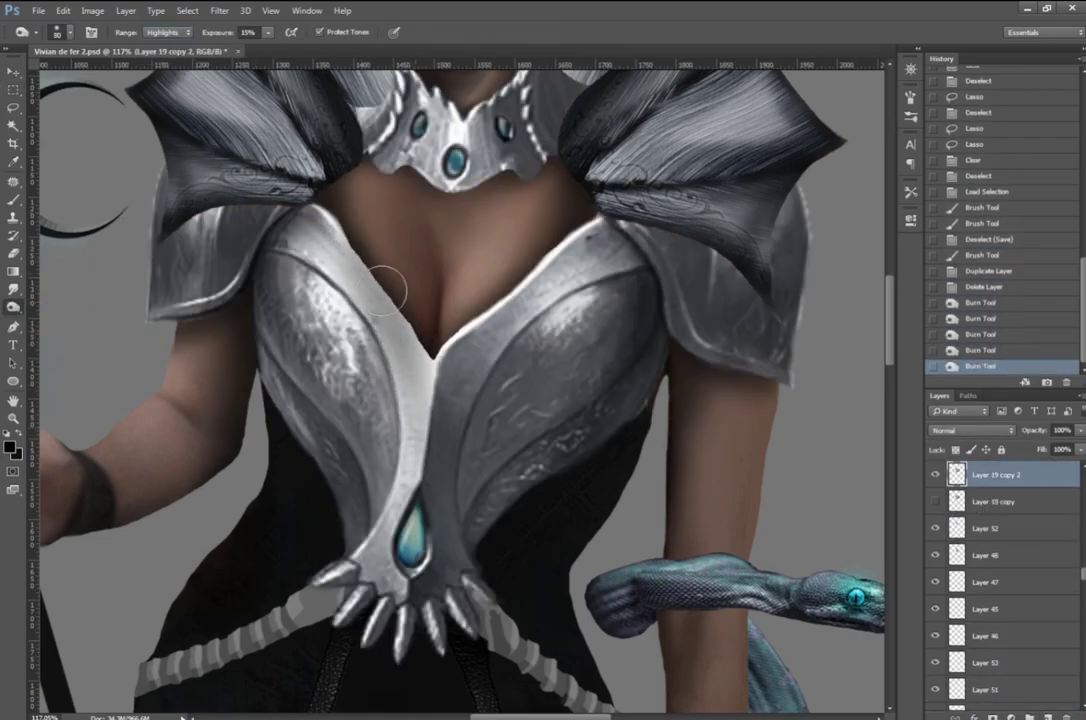
mouse_move(290, 180)
mouse_down()
mouse_move(339, 254)
mouse_move(290, 420)
mouse_up()
drag(300, 180, 370, 300)
right_click(13, 289)
click(55, 287)
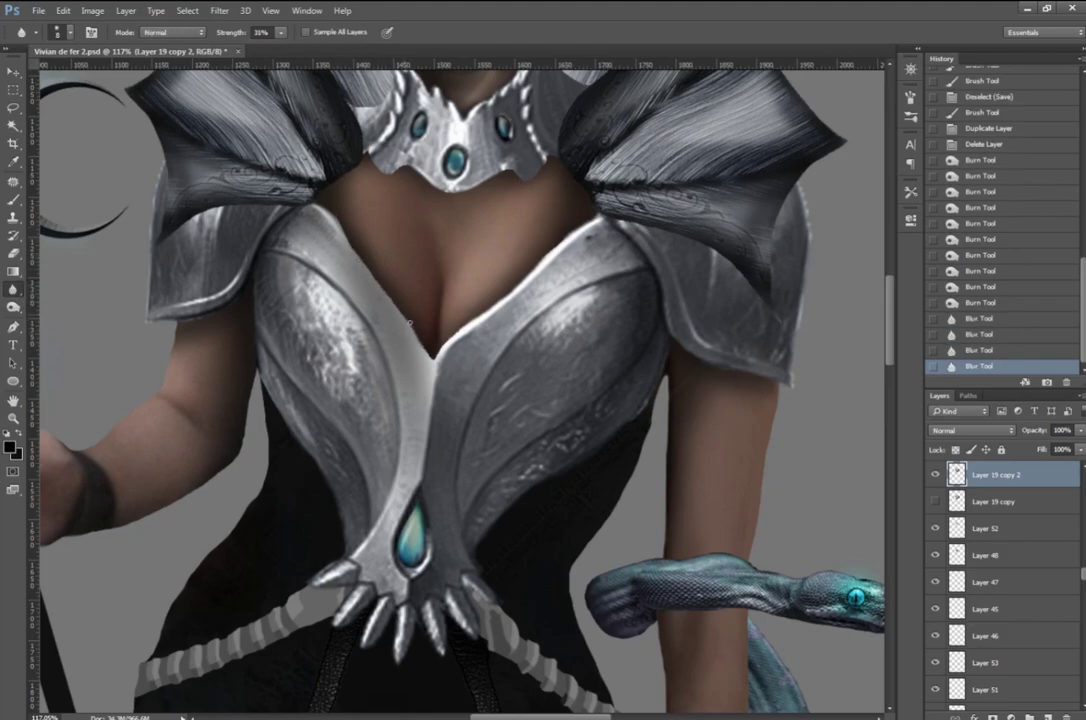
key(o)
drag(330, 200, 345, 360)
drag(340, 280, 360, 430)
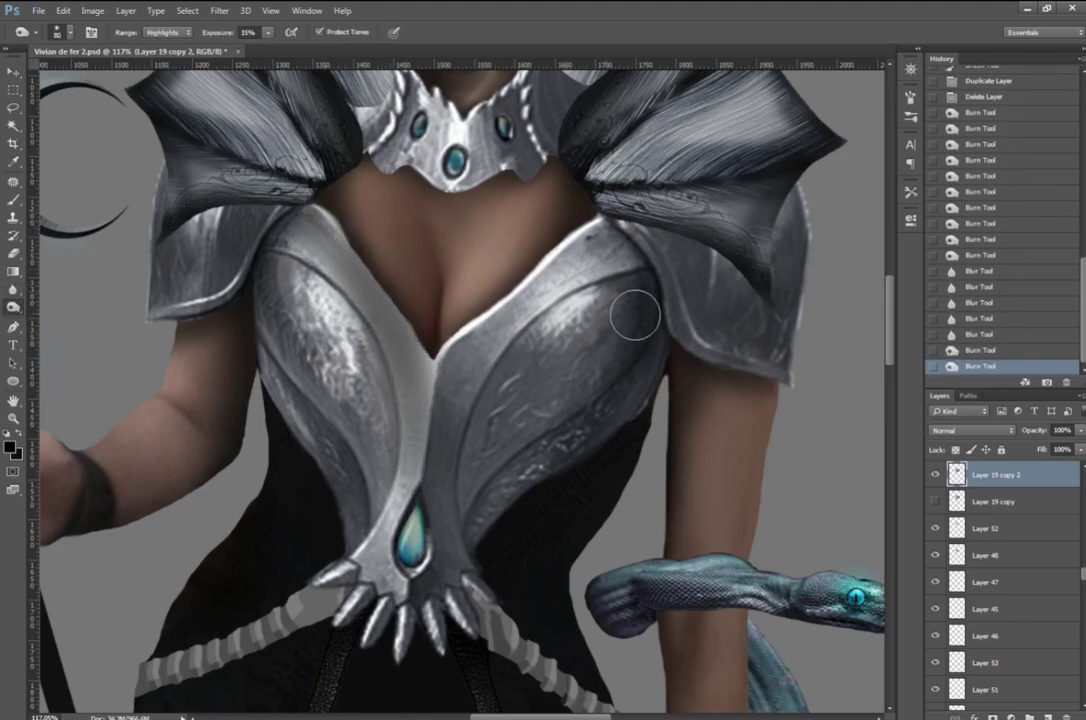
Step: Darken the shoulder armour shadows and the left armour edge
key(ctrl+0)
scroll(416, 609, up, 5)
key(ctrl+0)
drag(240, 370, 285, 480)
drag(420, 340, 505, 410)
drag(410, 350, 505, 425)
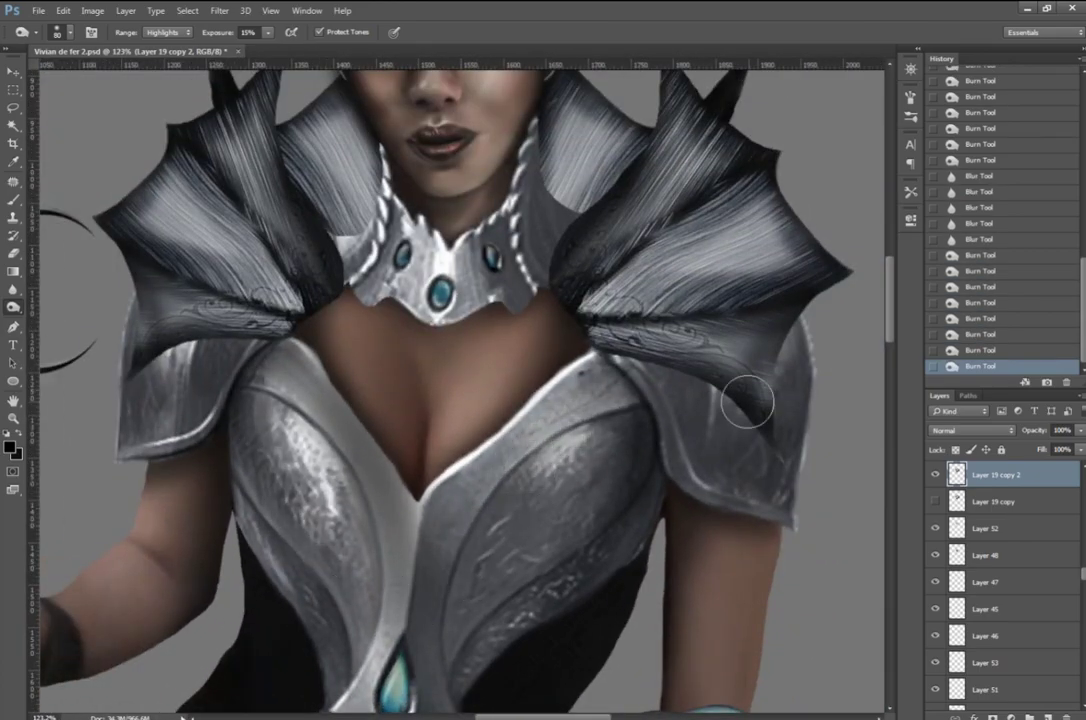
scroll(744, 395, up, 2)
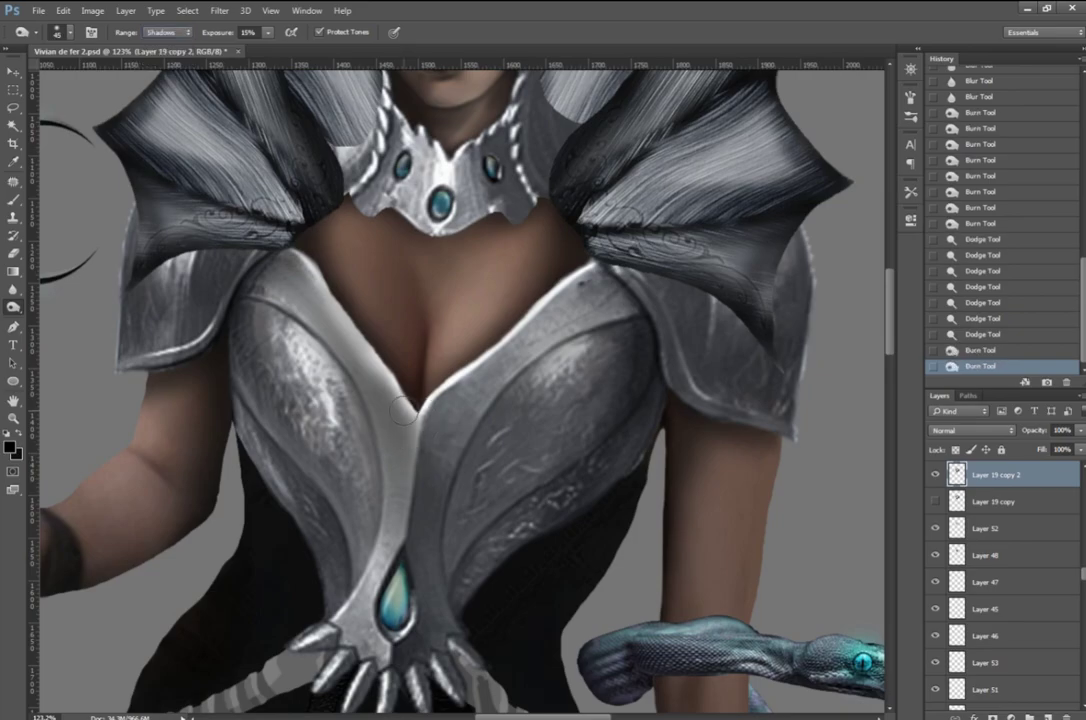
drag(345, 445, 330, 335)
drag(340, 440, 361, 374)
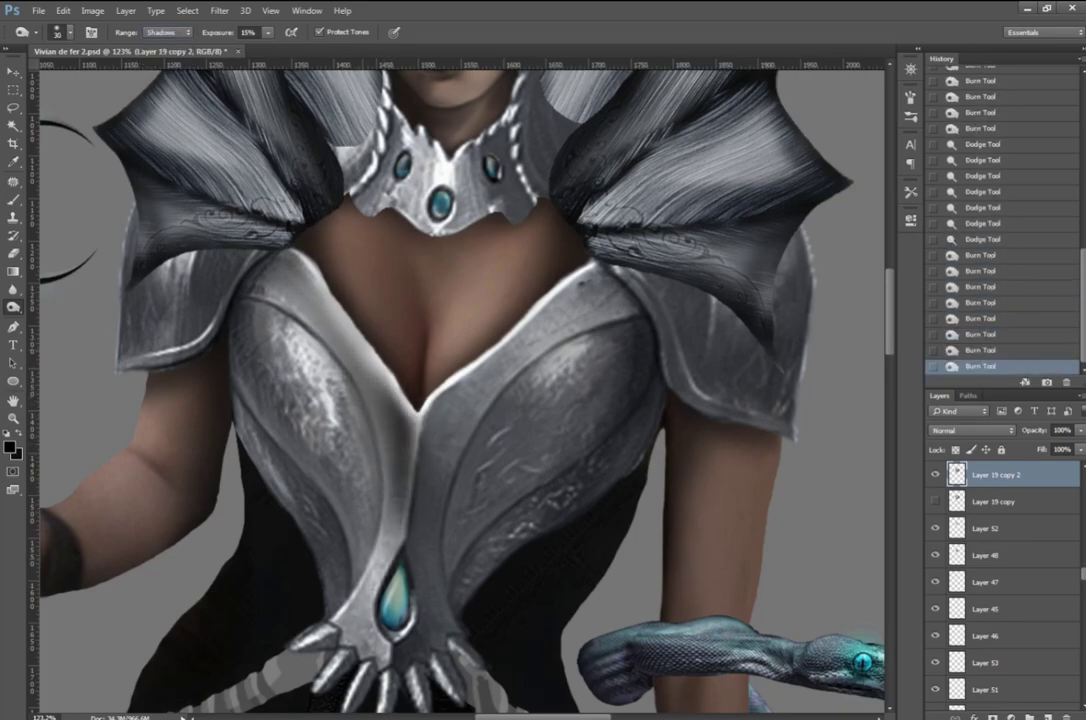
scroll(646, 313, down, 2)
Step: Dodge brighter highlights onto the chest armour
drag(482, 265, 450, 375)
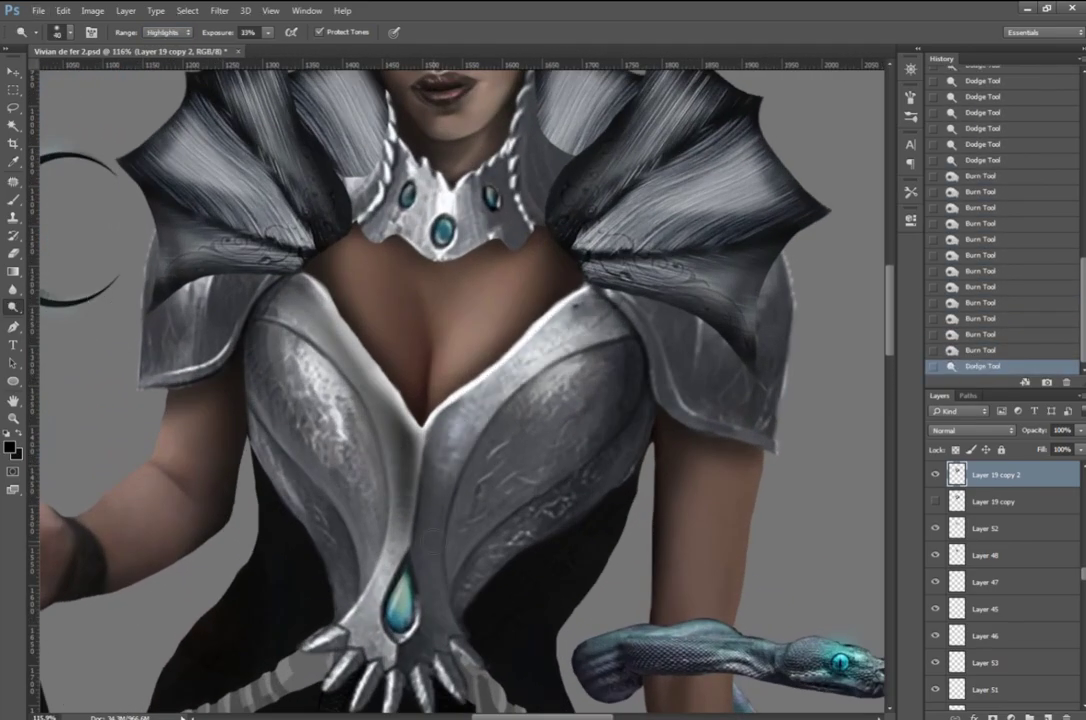
drag(385, 340, 380, 410)
drag(500, 270, 400, 400)
scroll(346, 420, down, 3)
scroll(376, 518, down, 1)
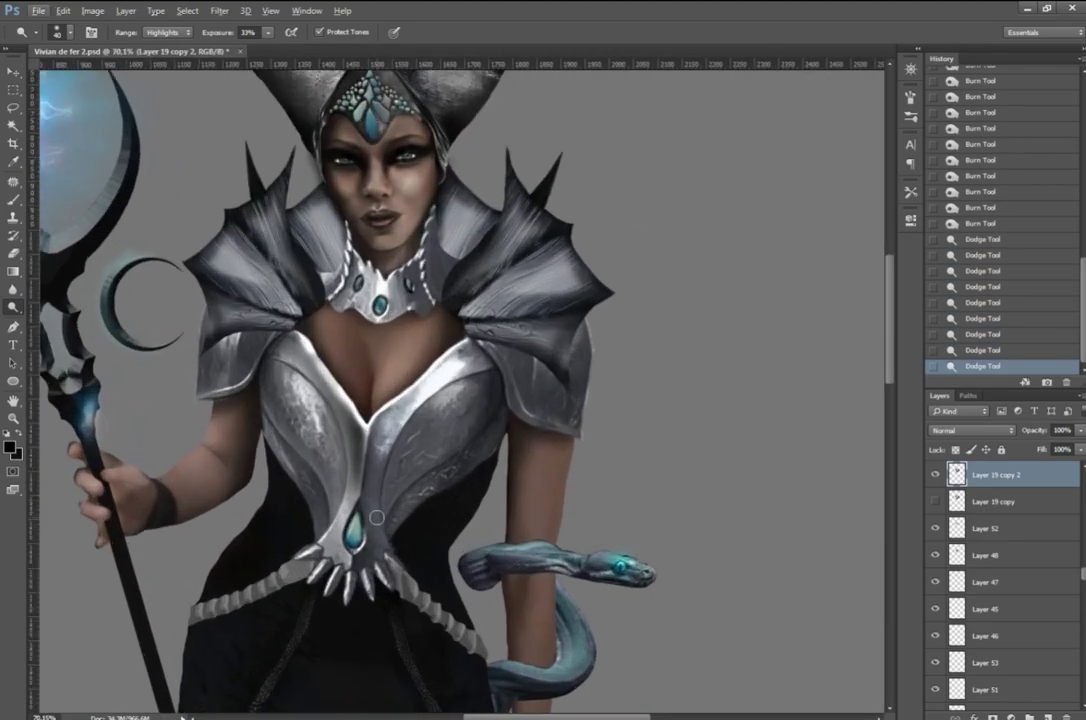
Step: Apply a Hue/Saturation adjustment, then dodge chest armour highlights at 13% exposure
click(92, 11)
click(300, 150)
click(970, 58)
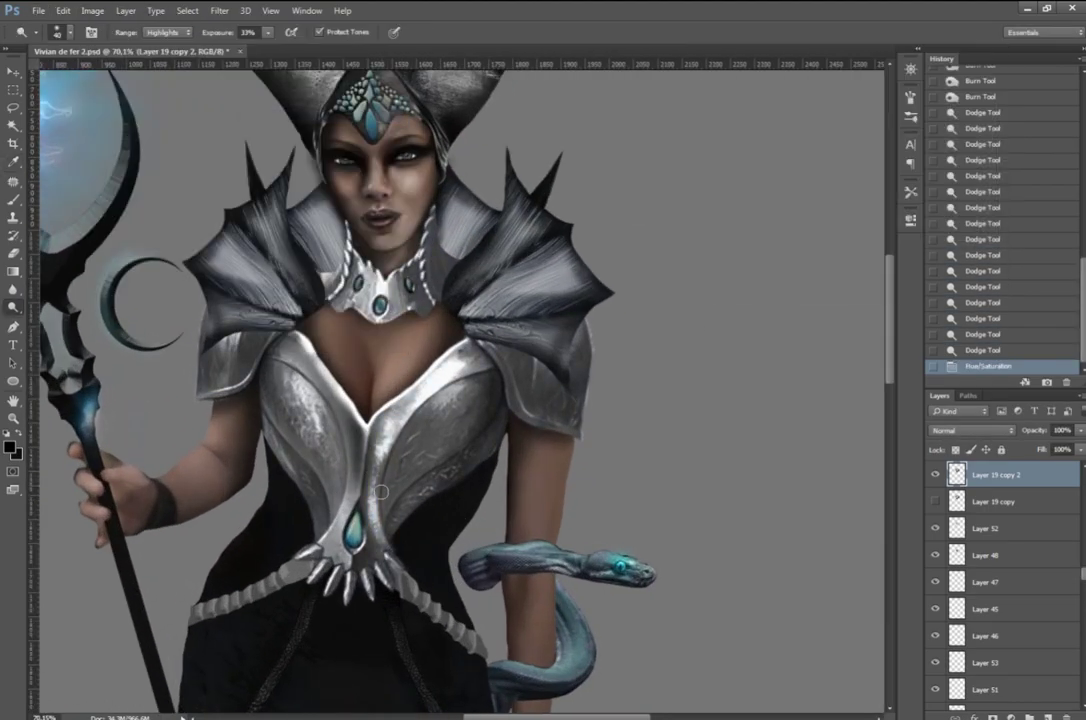
drag(268, 52, 262, 52)
drag(260, 330, 396, 481)
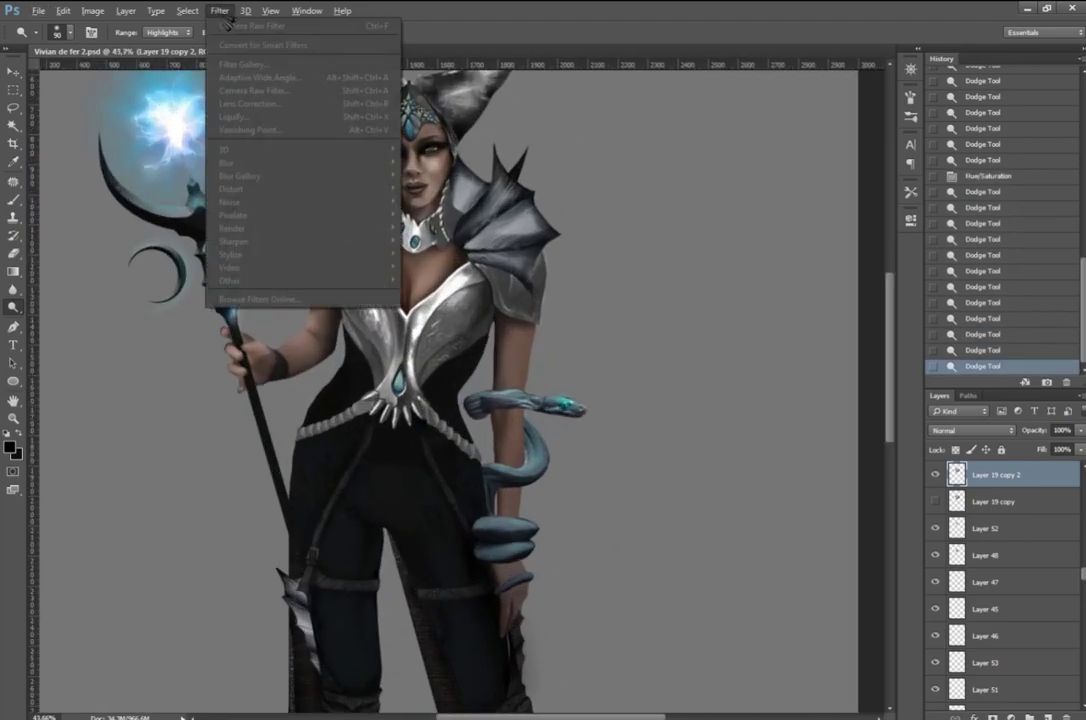
Step: Apply Camera Raw Detail sharpening and noise reduction, then inspect the textured boots up close
key(ctrl+alt+3)
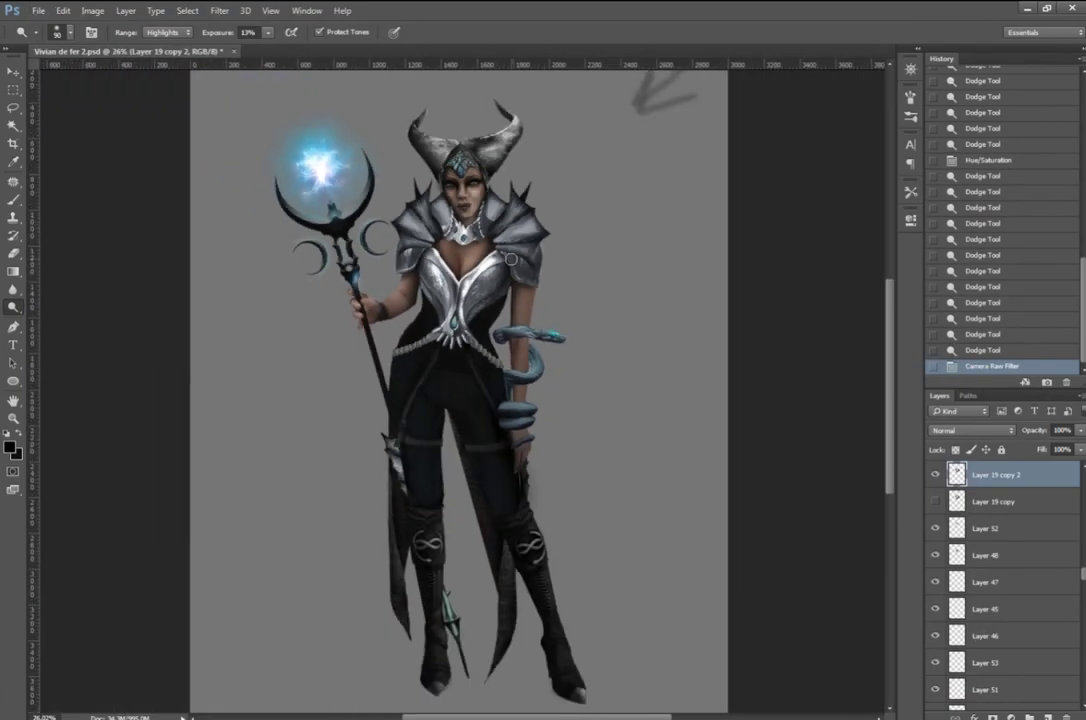
scroll(417, 557, up, 3)
scroll(296, 199, up, 2)
scroll(654, 491, down, 5)
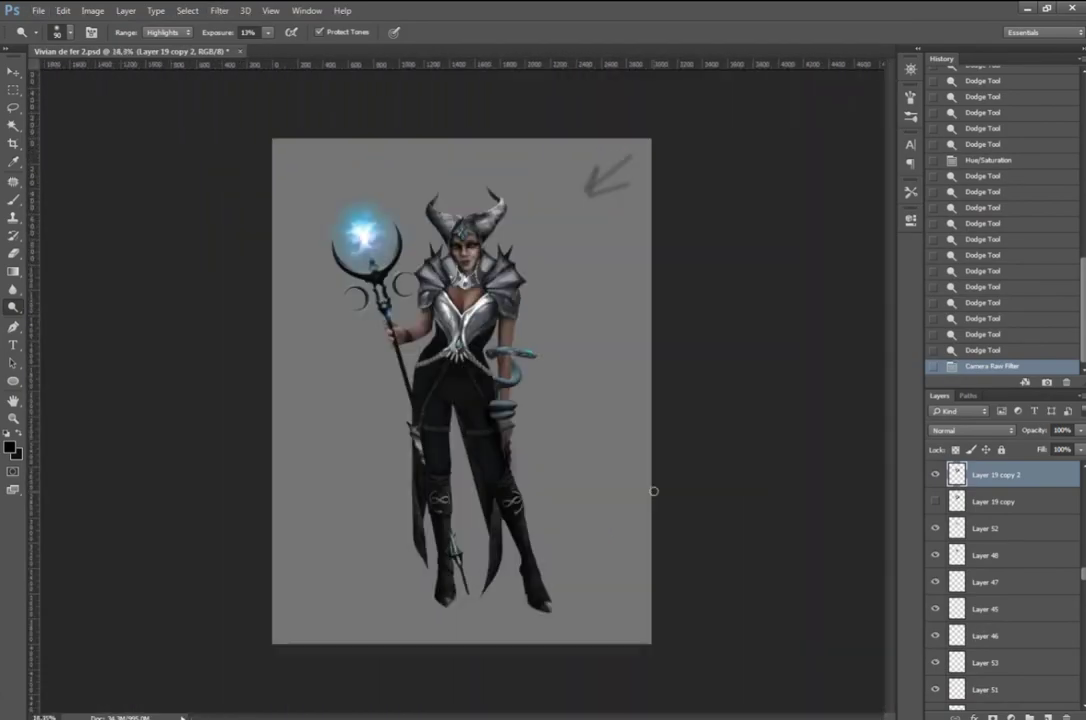
scroll(501, 638, up, 4)
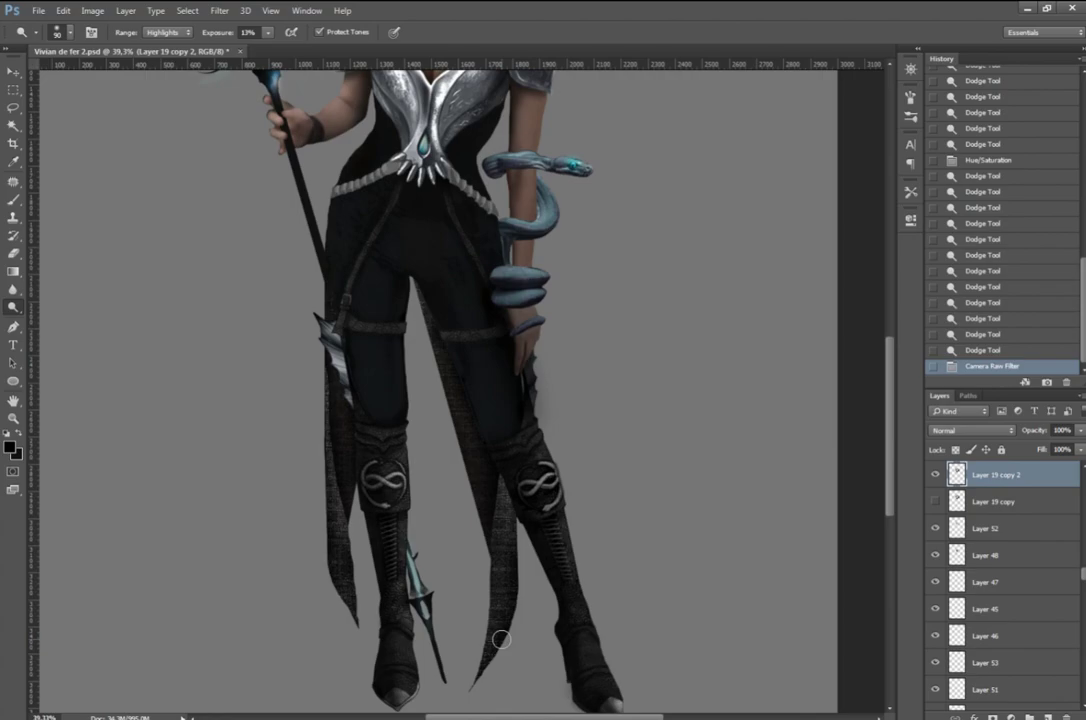
scroll(620, 466, down, 1)
scroll(504, 572, up, 2)
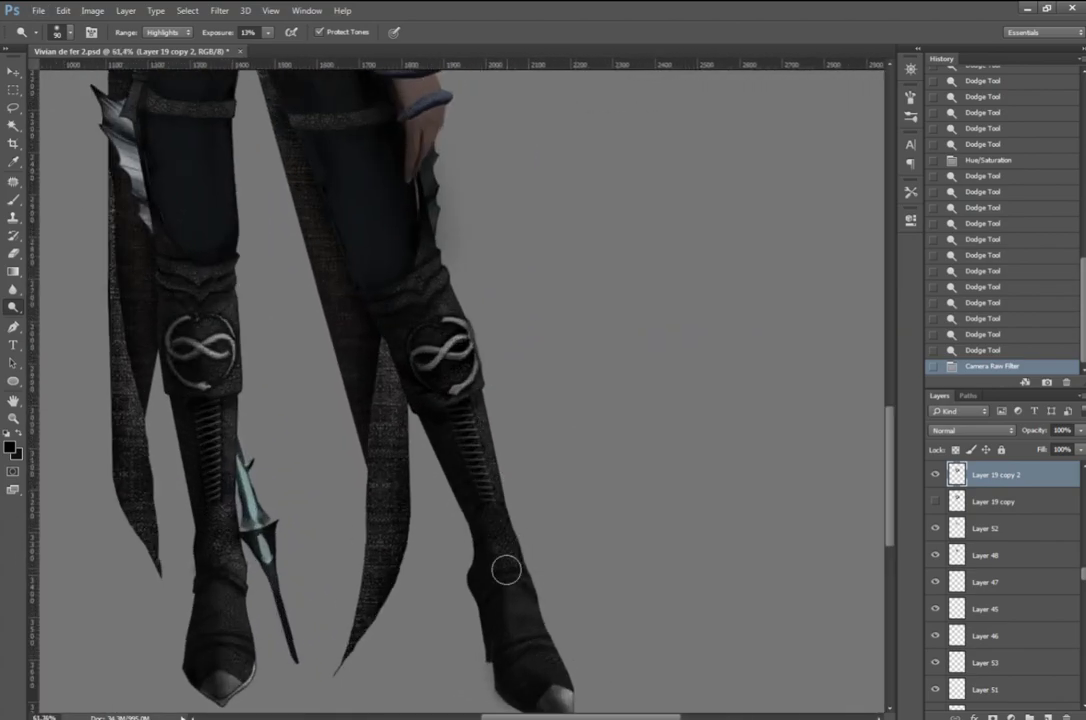
scroll(528, 547, down, 3)
scroll(434, 545, up, 2)
scroll(497, 575, down, 1)
scroll(988, 594, down, 5)
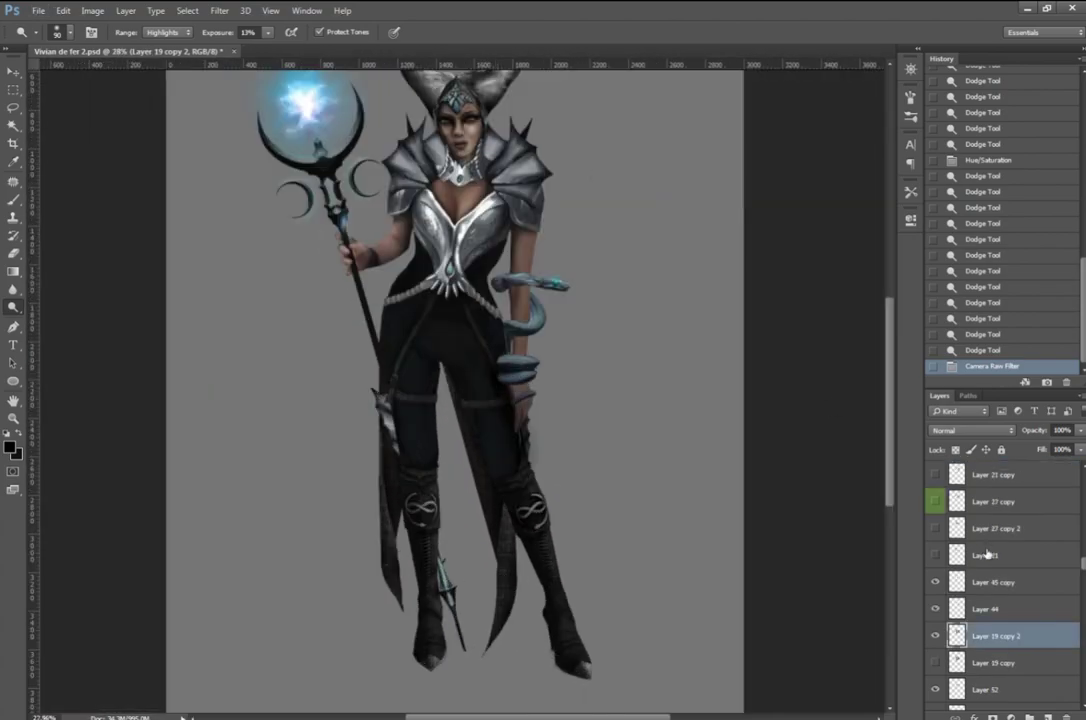
scroll(988, 594, down, 1)
scroll(988, 594, down, 5)
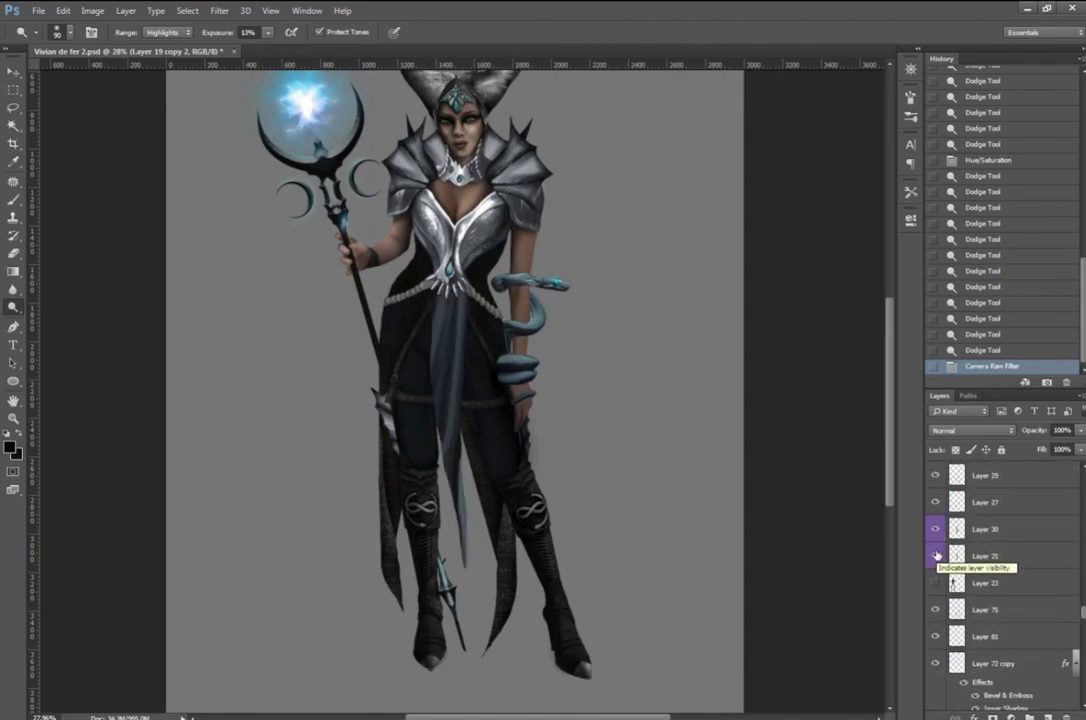
Step: Show the drape layer and tint it bluish grey (Hue +24, Saturation -48, Lightness +10)
click(985, 556)
key(ctrl+u)
drag(865, 219, 816, 224)
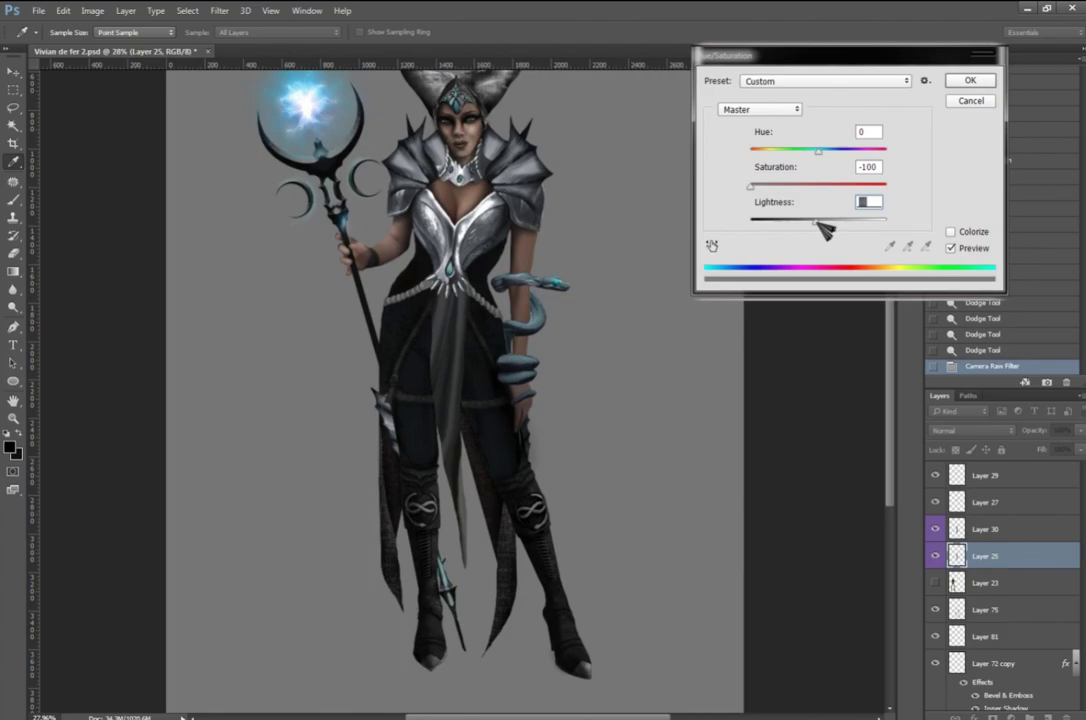
click(952, 232)
key(Escape)
key(ctrl+u)
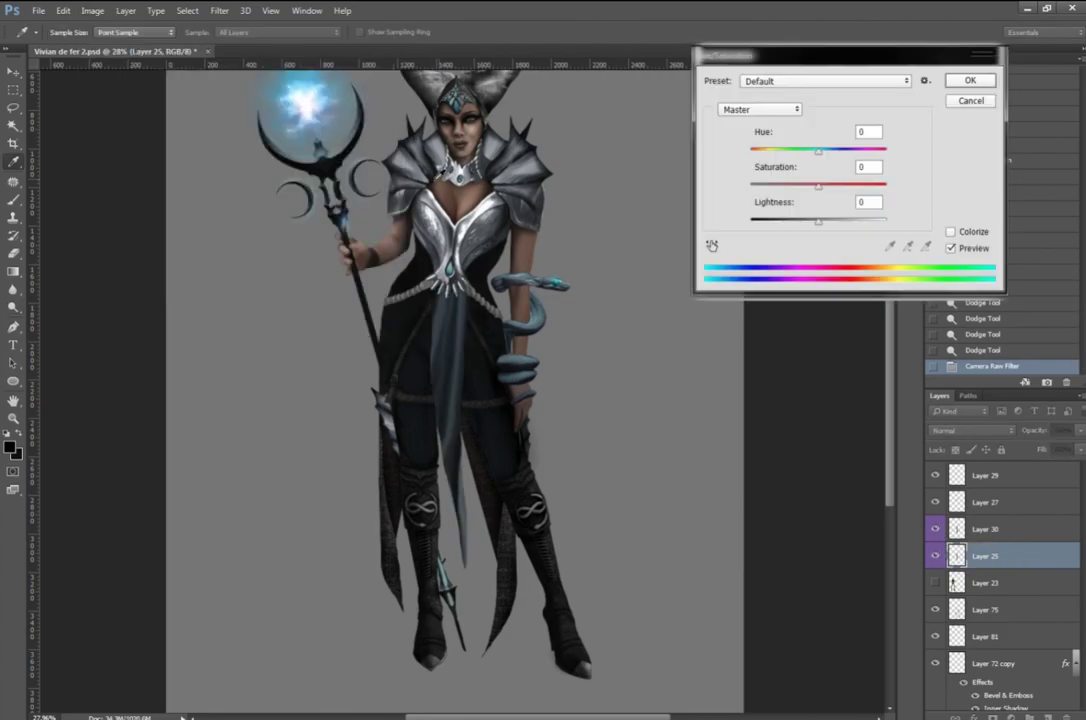
drag(798, 186, 785, 186)
drag(818, 221, 828, 222)
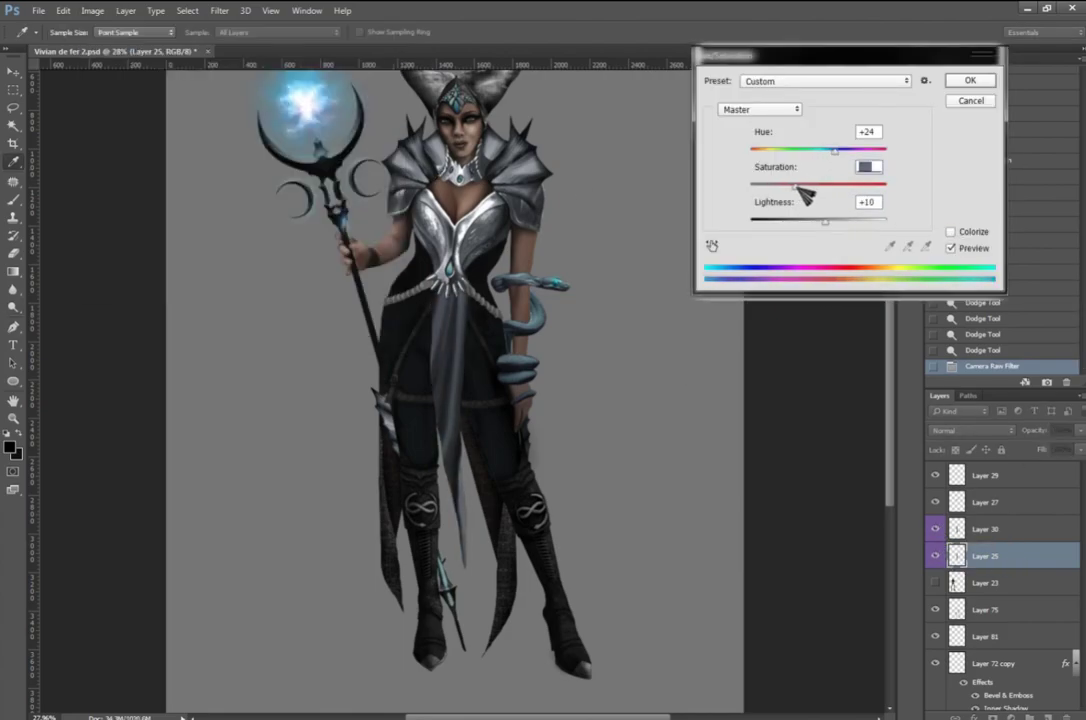
click(975, 81)
Step: Duplicate Layer 30 and transform the drape copy into place
click(985, 529)
key(ctrl+j)
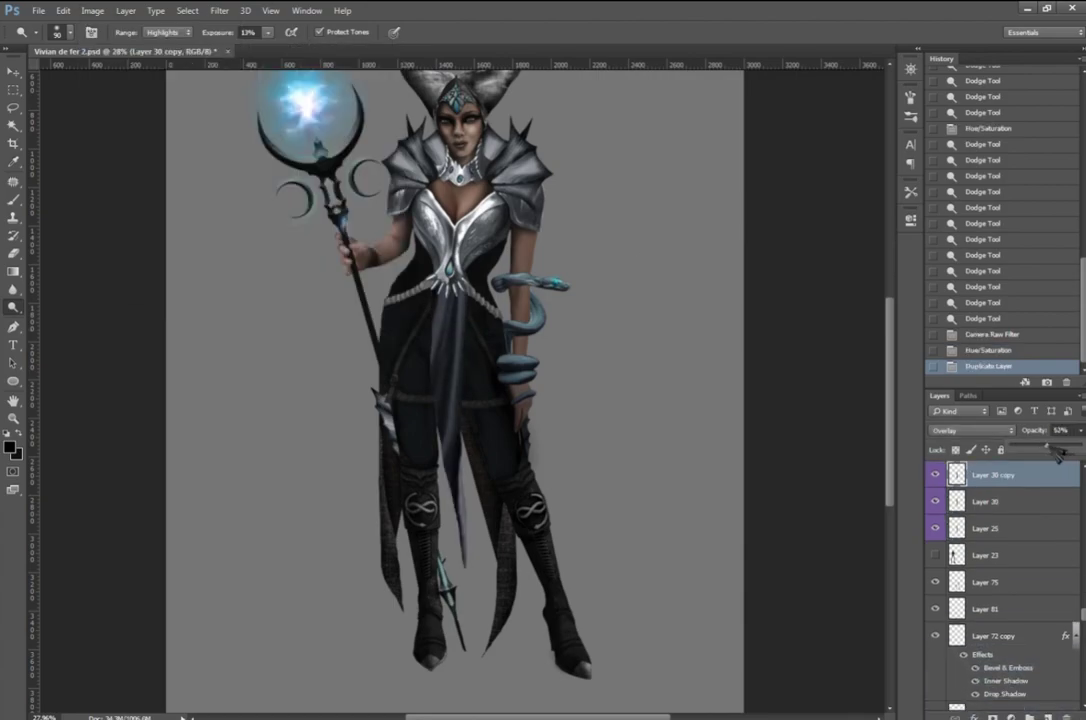
shift+click(955, 530)
right_click(450, 296)
click(490, 424)
click(978, 352)
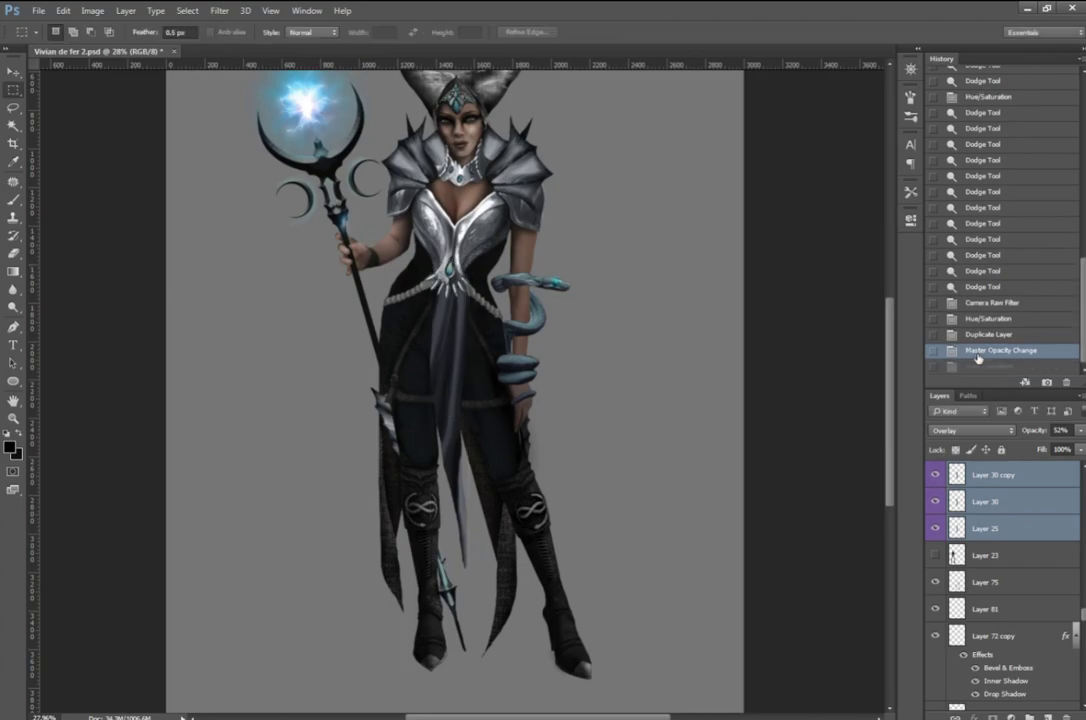
right_click(389, 281)
click(420, 410)
key(Return)
Step: Lasso the area beside the drape and erase the excess at 79% eraser opacity
click(935, 475)
click(985, 502)
key(l)
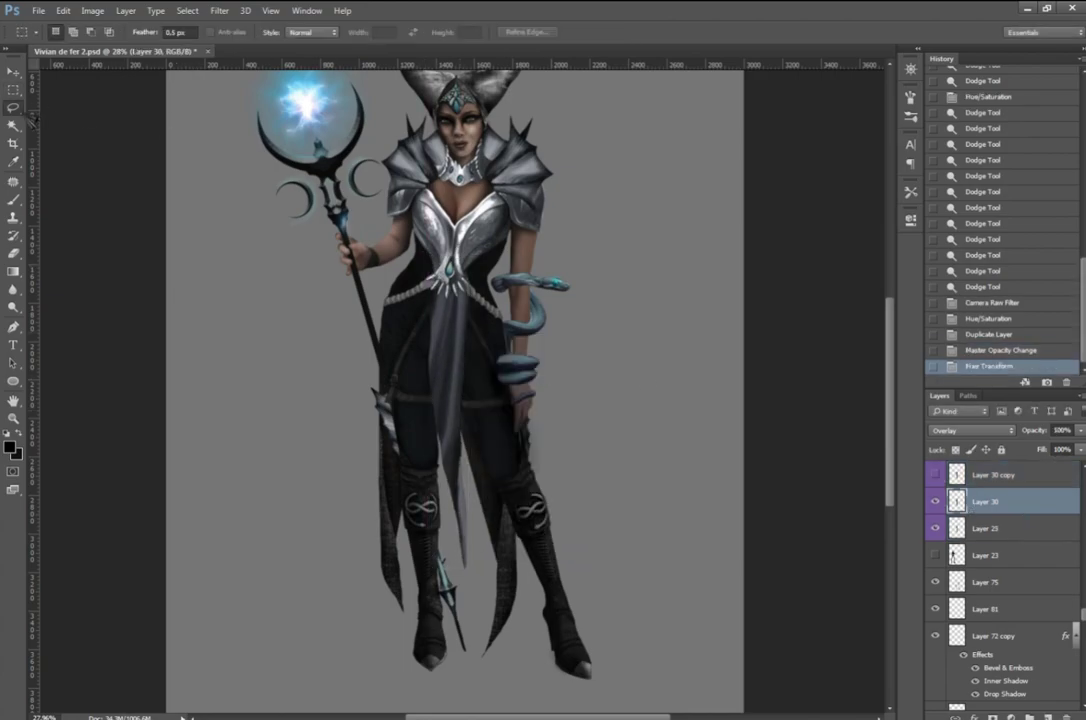
scroll(450, 300, up, 3)
drag(440, 152, 430, 260)
click(985, 475)
key(Delete)
key(ctrl+z)
click(236, 32)
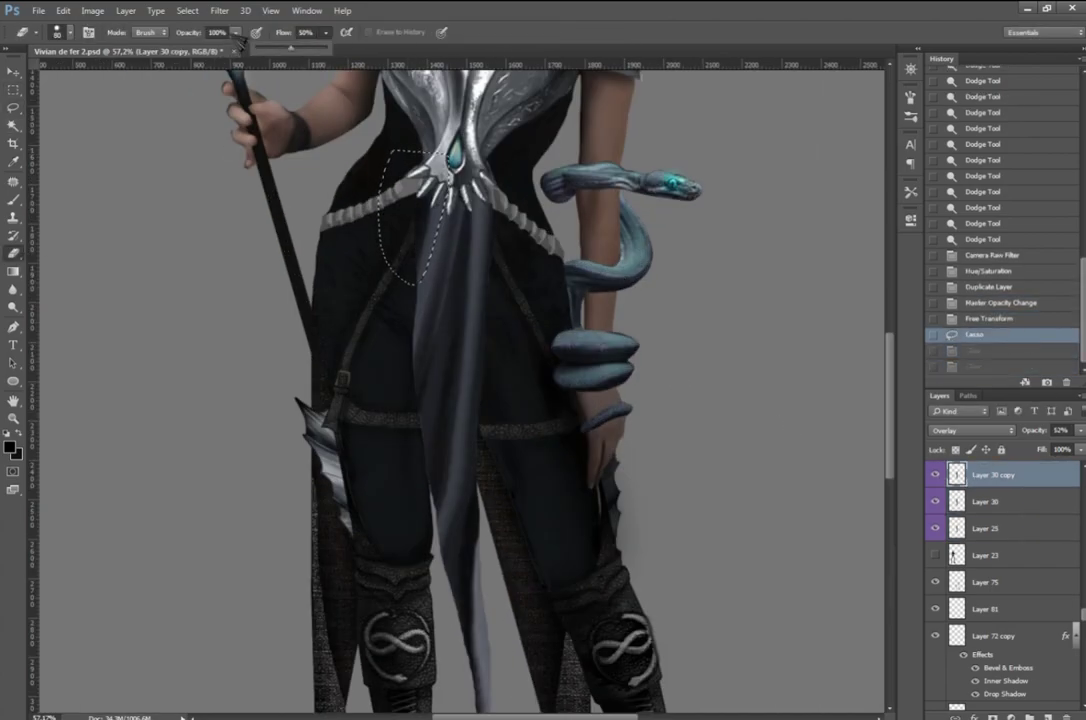
drag(290, 46, 270, 46)
drag(400, 180, 400, 280)
Step: Make Layer 30 copy visible and active again and clear the lasso selection
click(935, 475)
click(985, 502)
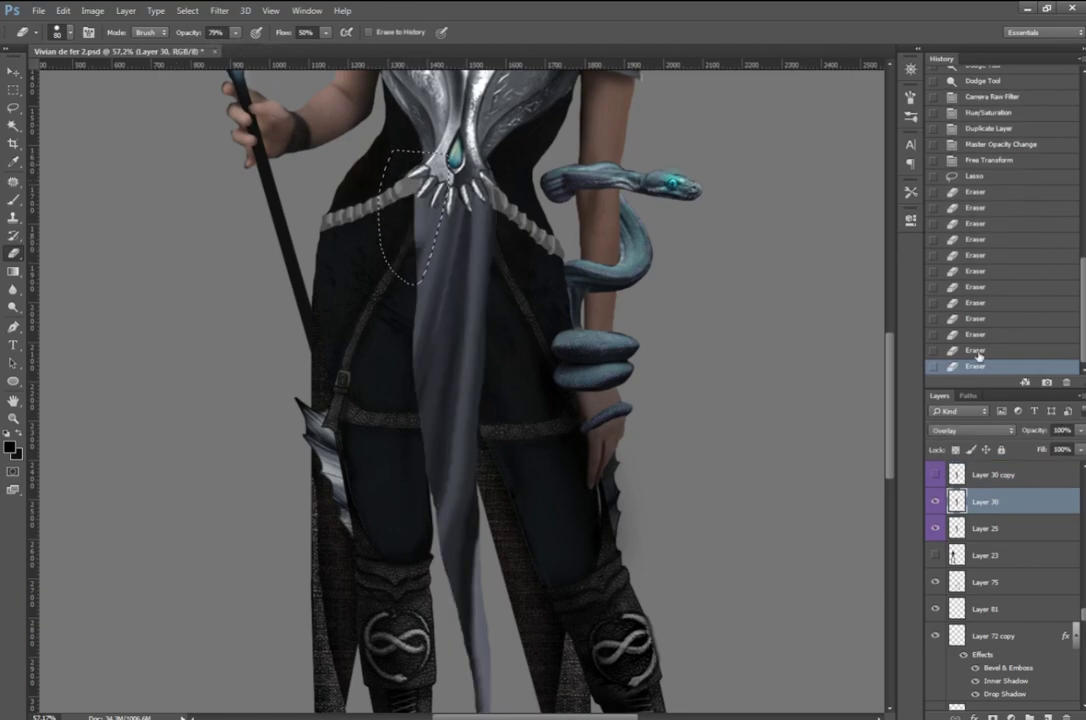
click(13, 89)
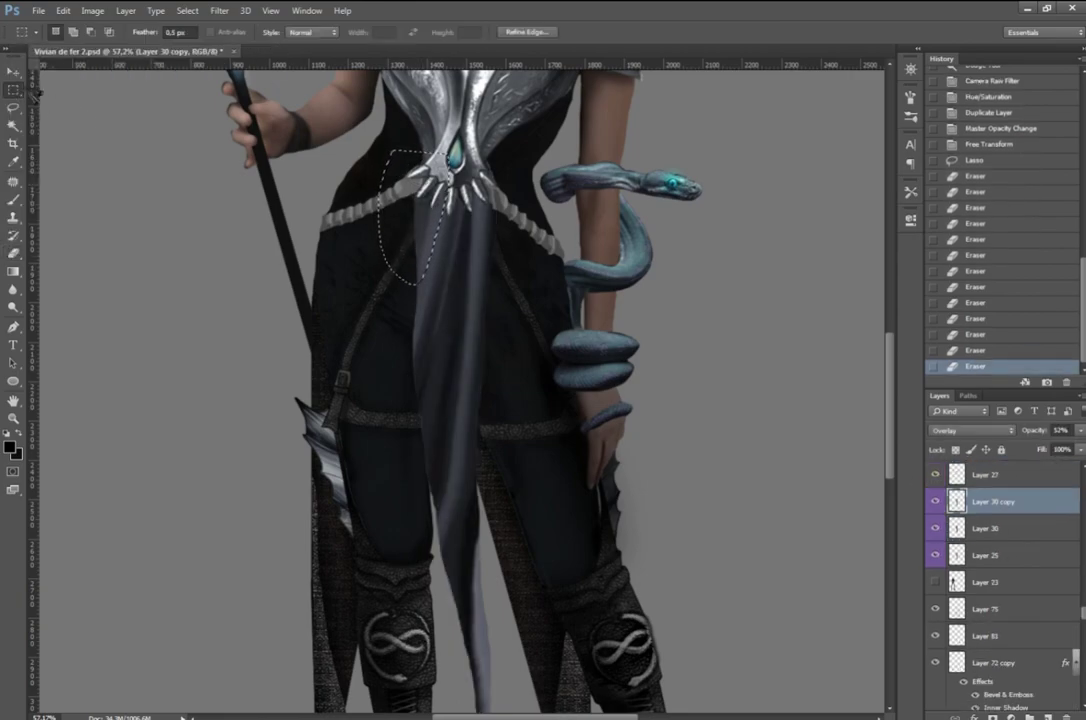
scroll(430, 300, up, 5)
key(ctrl+d)
Step: Load the drape's outline as a selection and brush soft highlights down its length
key(ctrl+shift+n)
key(Delete)
ctrl+click(957, 475)
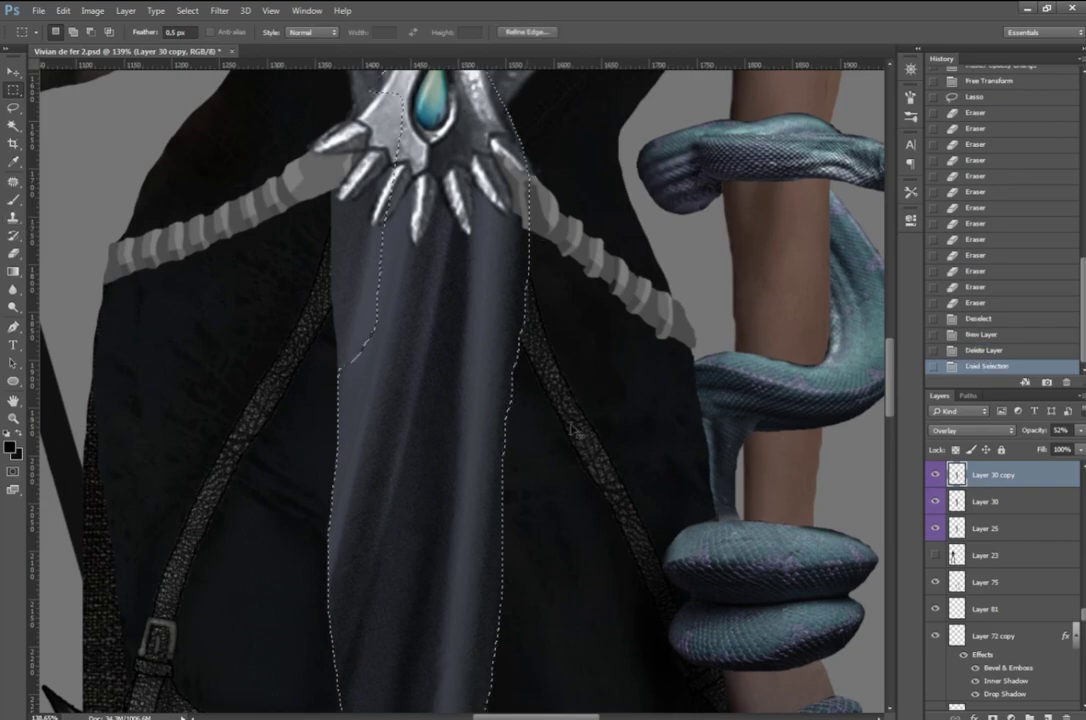
key(b)
drag(300, 170, 339, 211)
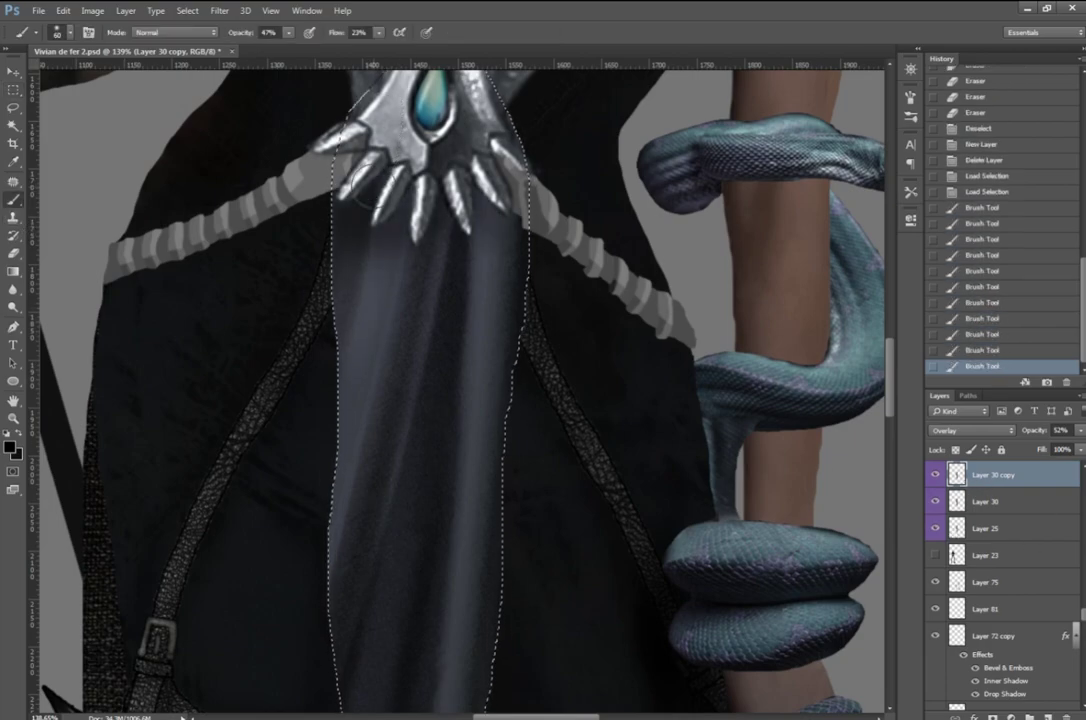
key(m)
key(ctrl+d)
scroll(474, 484, down, 5)
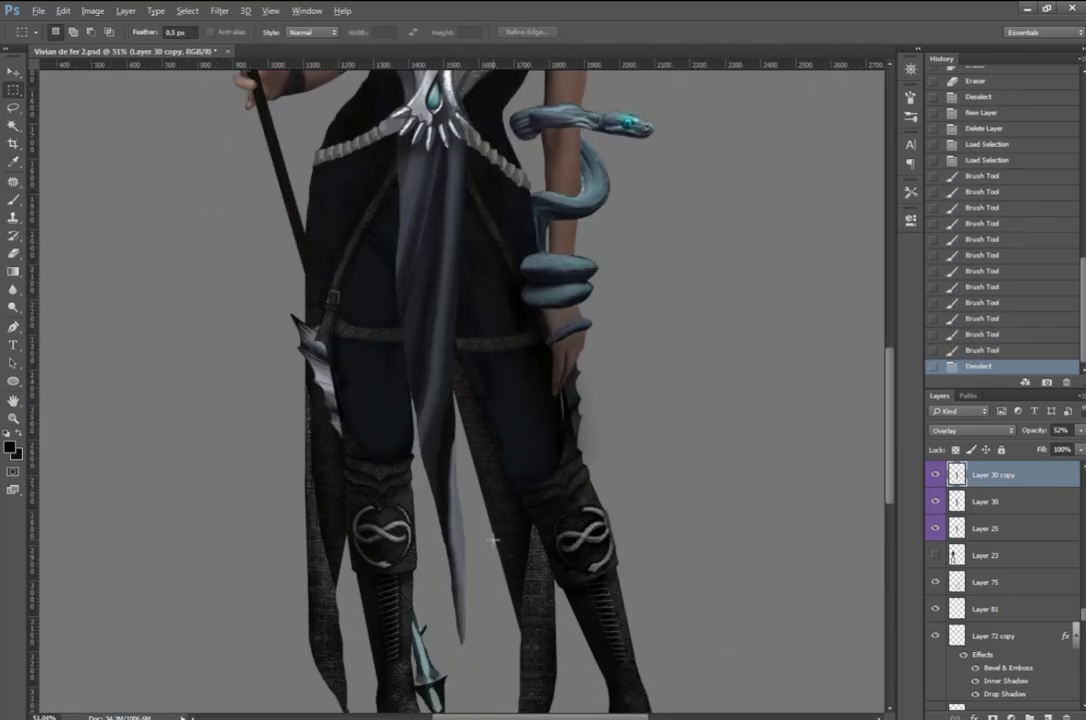
scroll(509, 468, down, 2)
Step: Lower Layer 47's opacity to 98%
scroll(681, 451, up, 1)
scroll(1030, 587, down, 5)
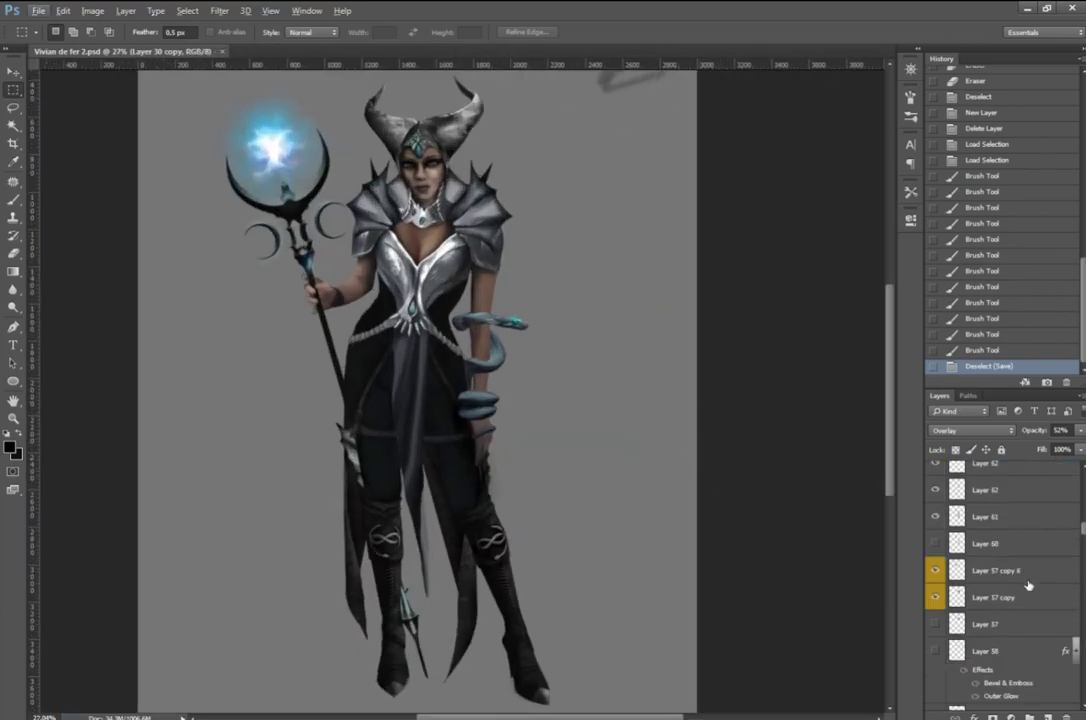
scroll(938, 495, down, 5)
scroll(935, 530, down, 3)
scroll(932, 556, down, 3)
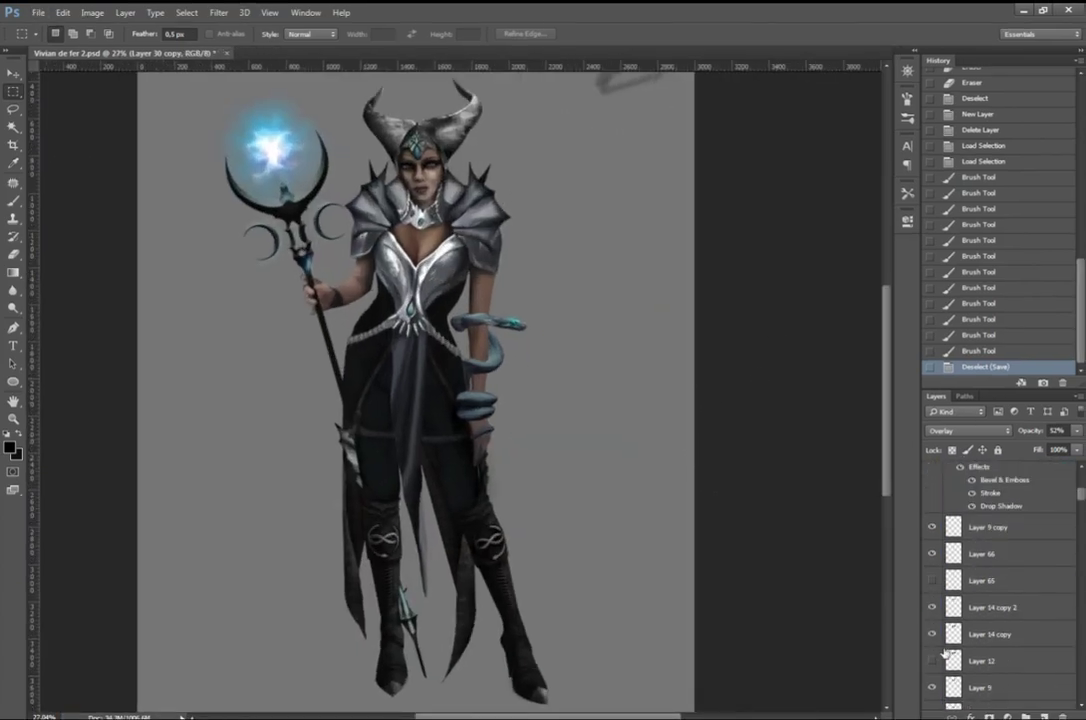
click(985, 687)
scroll(932, 548, down, 3)
scroll(937, 557, down, 2)
scroll(1002, 563, down, 5)
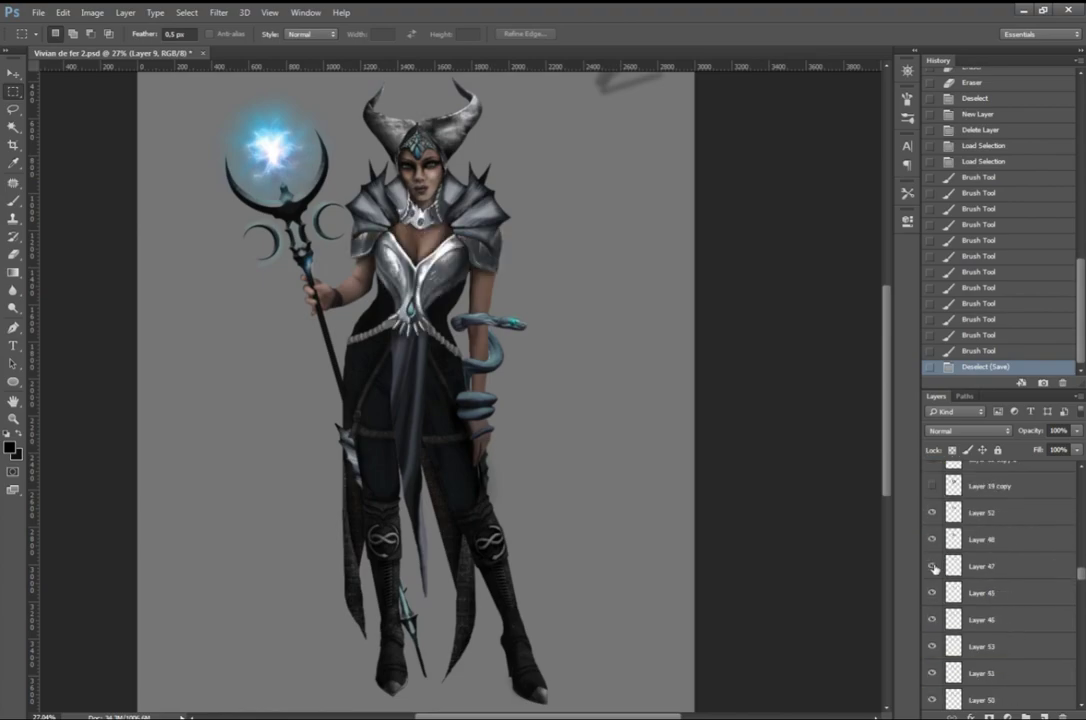
click(980, 566)
drag(1077, 430, 1076, 450)
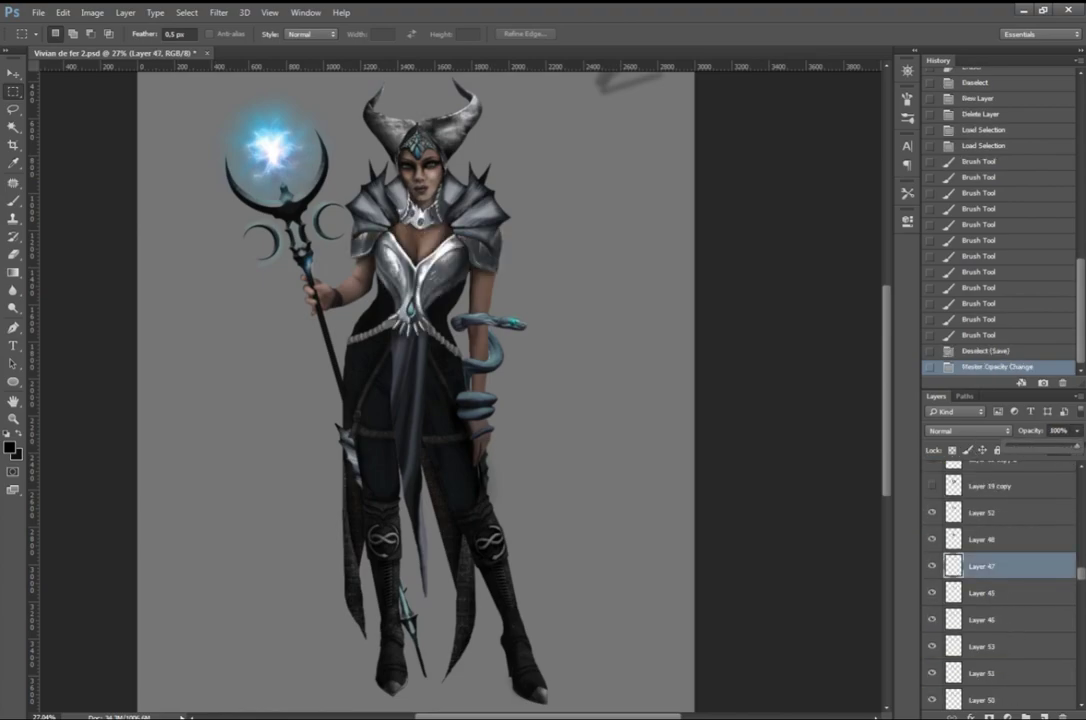
Step: Fade Layer 50 to 23% opacity and save the painting
click(960, 620)
scroll(933, 540, down, 5)
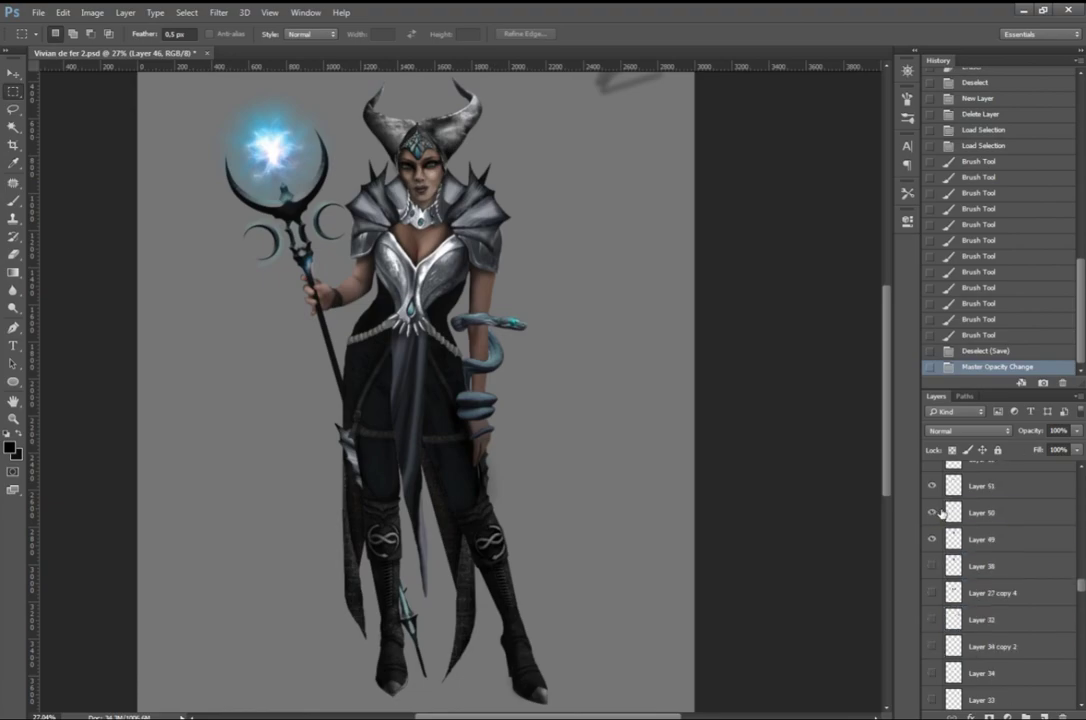
click(940, 513)
drag(1077, 430, 1036, 457)
click(955, 540)
scroll(938, 600, down, 5)
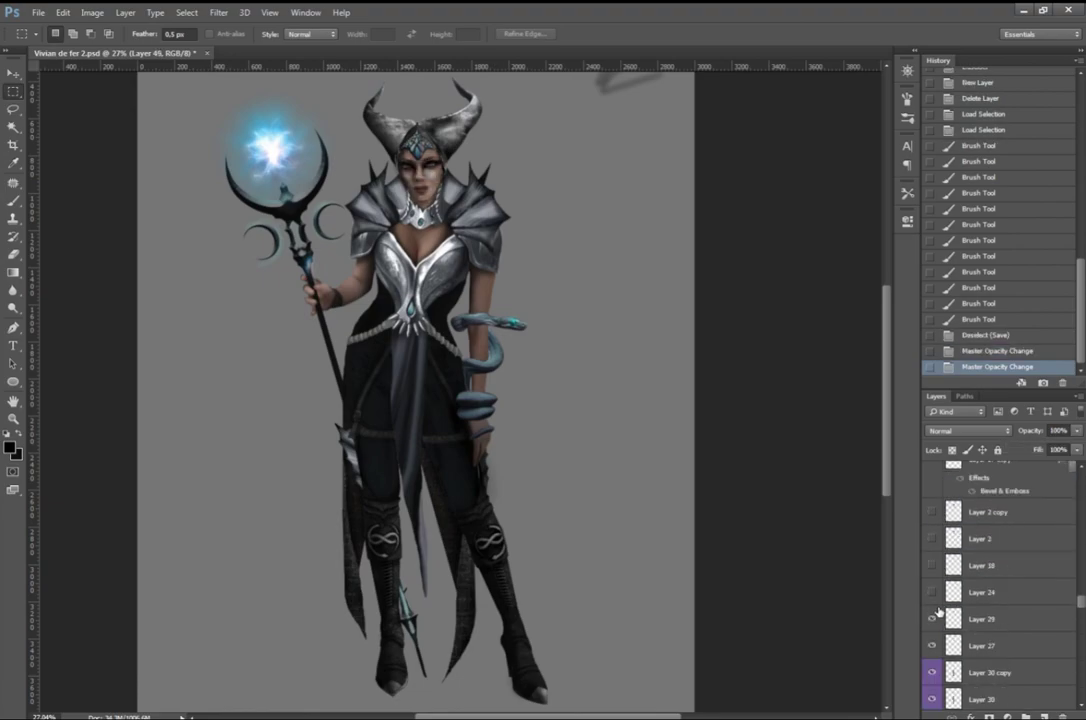
scroll(932, 600, down, 5)
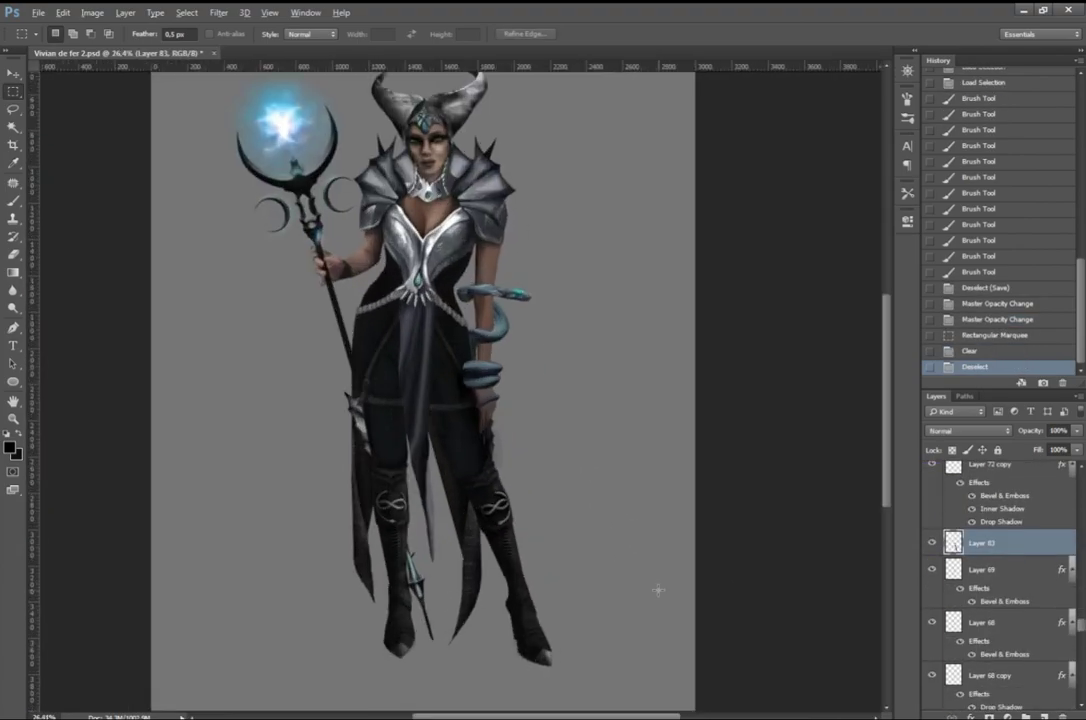
key(ctrl+s)
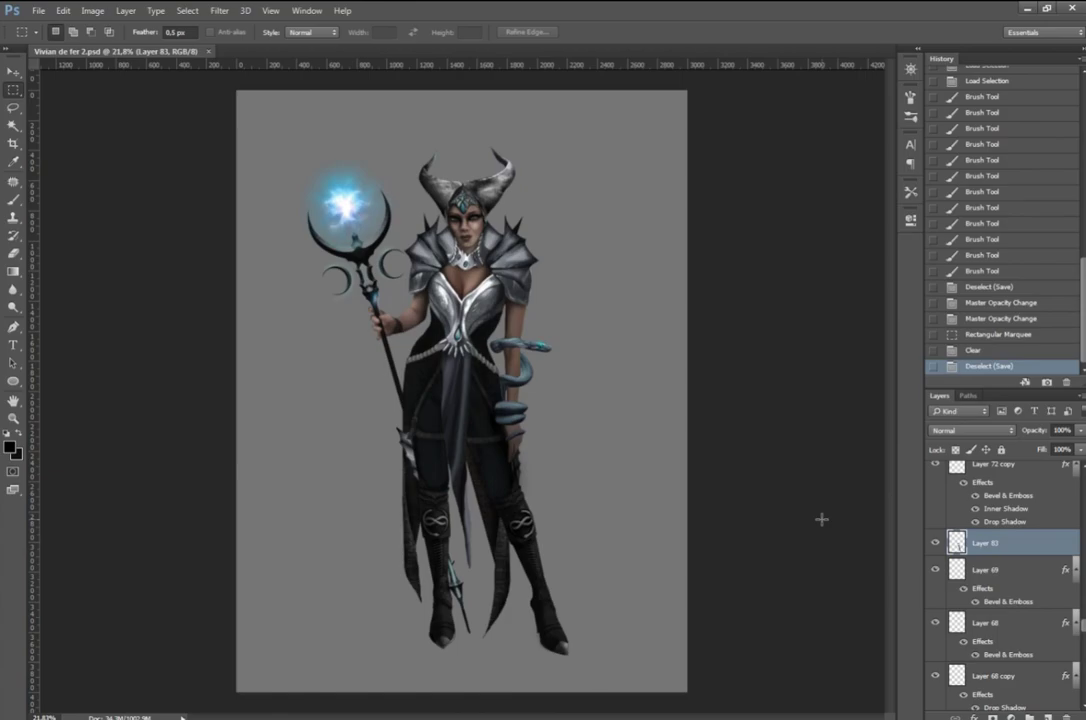
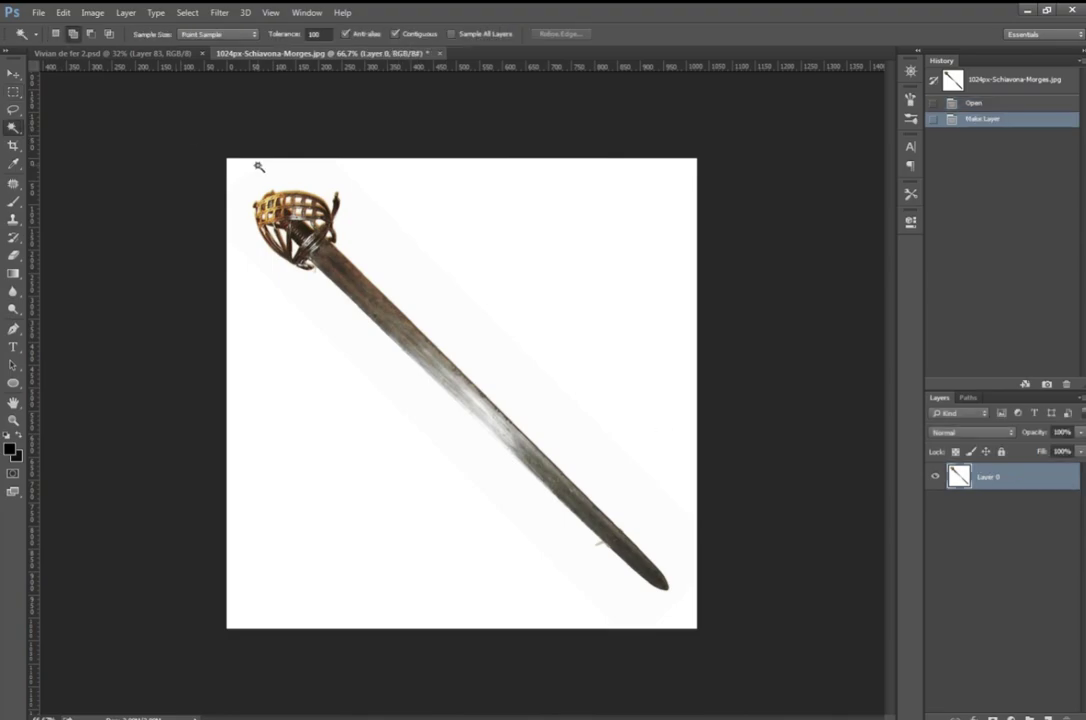
Step: Select the white background with Color Range and delete it
click(187, 12)
click(215, 172)
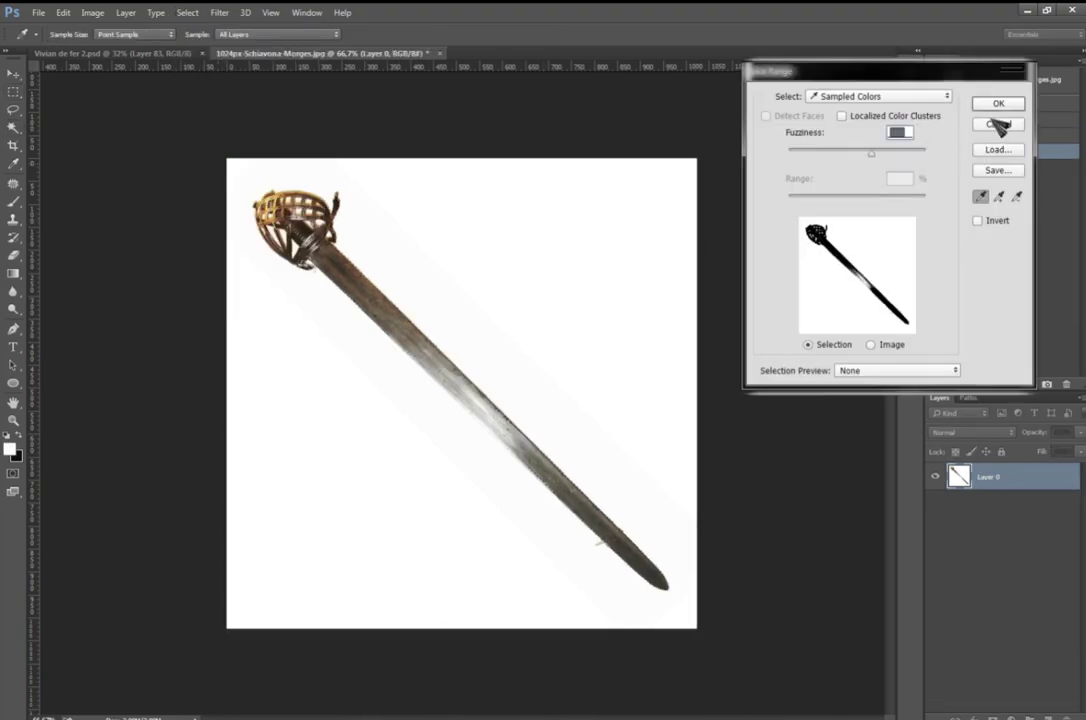
key(Return)
key(Delete)
key(Delete)
key(ctrl+d)
Step: Paint back the lost blade edge with the History Brush
scroll(537, 470, up, 2)
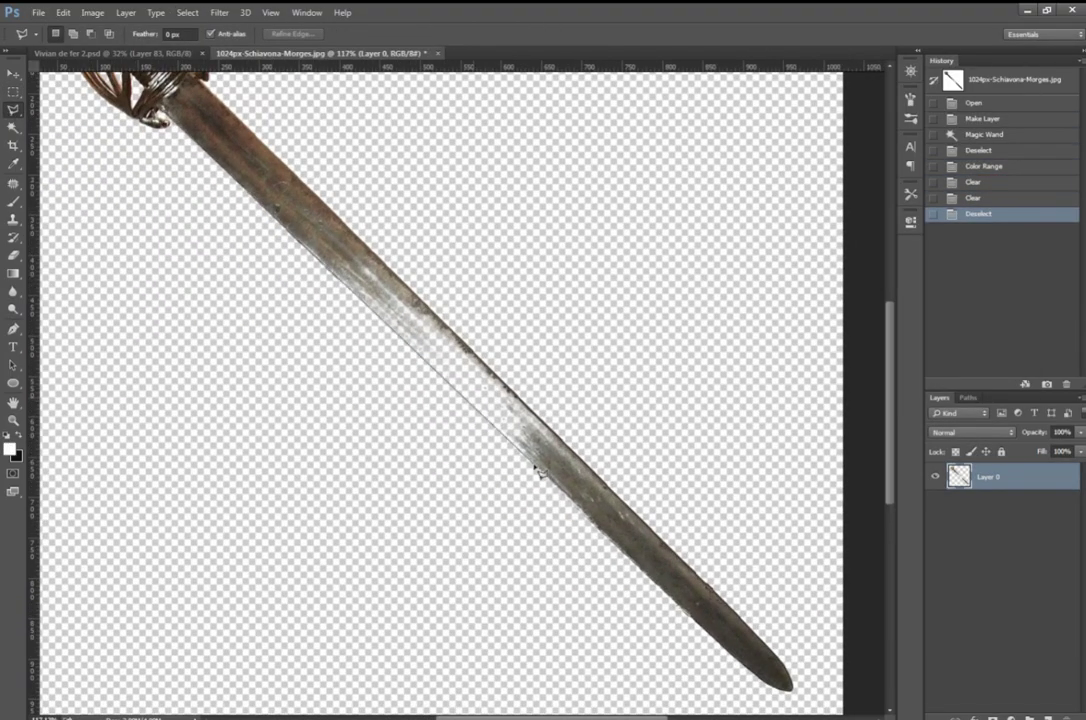
click(14, 237)
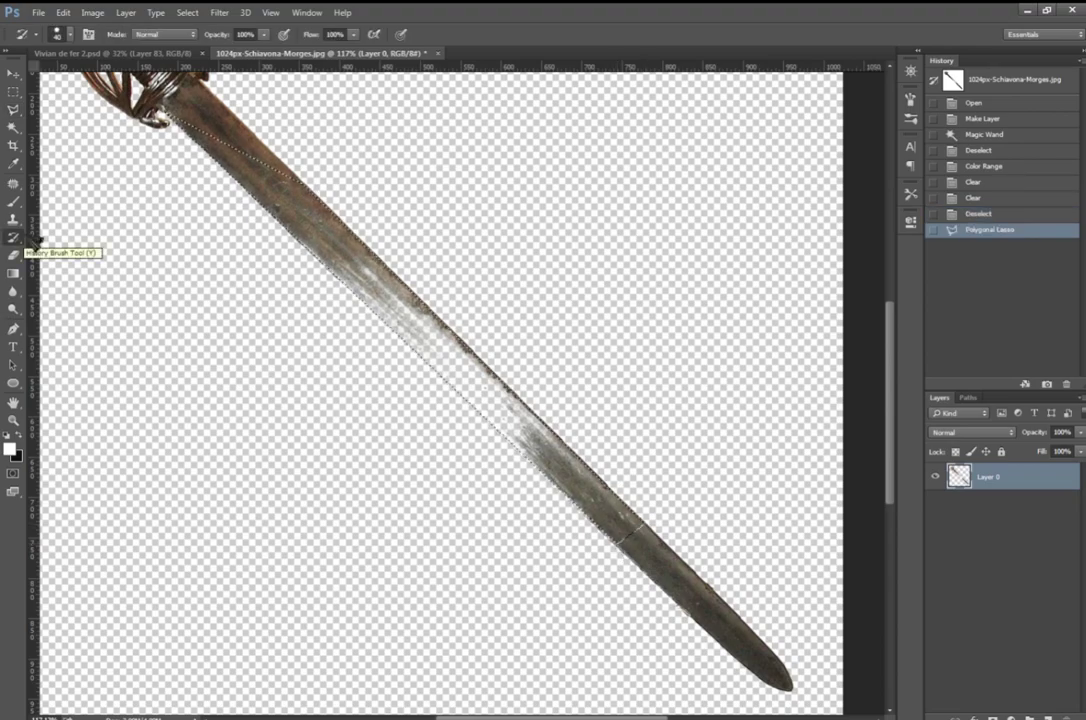
drag(280, 220, 470, 400)
key(ctrl+d)
Step: Add a new layer below the sword and fill it with black
key(ctrl+0)
ctrl+click(1046, 384)
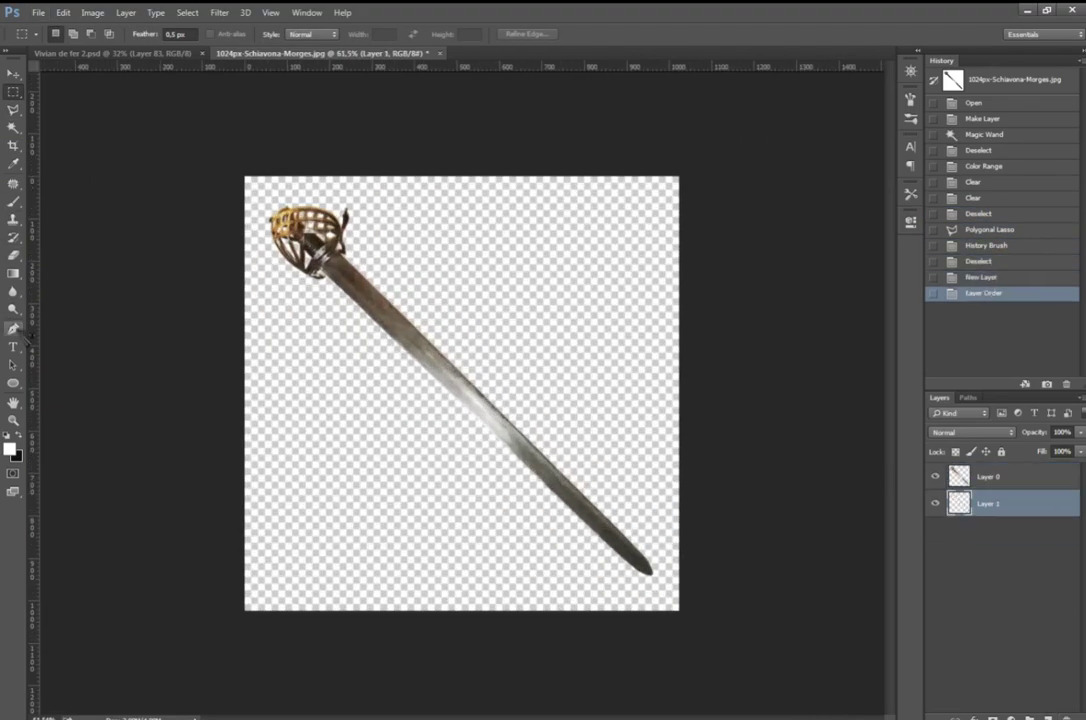
click(10, 449)
click(946, 92)
click(705, 411)
click(988, 476)
scroll(740, 667, up, 2)
Step: Trim the blade tip with a Polygonal Lasso outline and delete it
key(l)
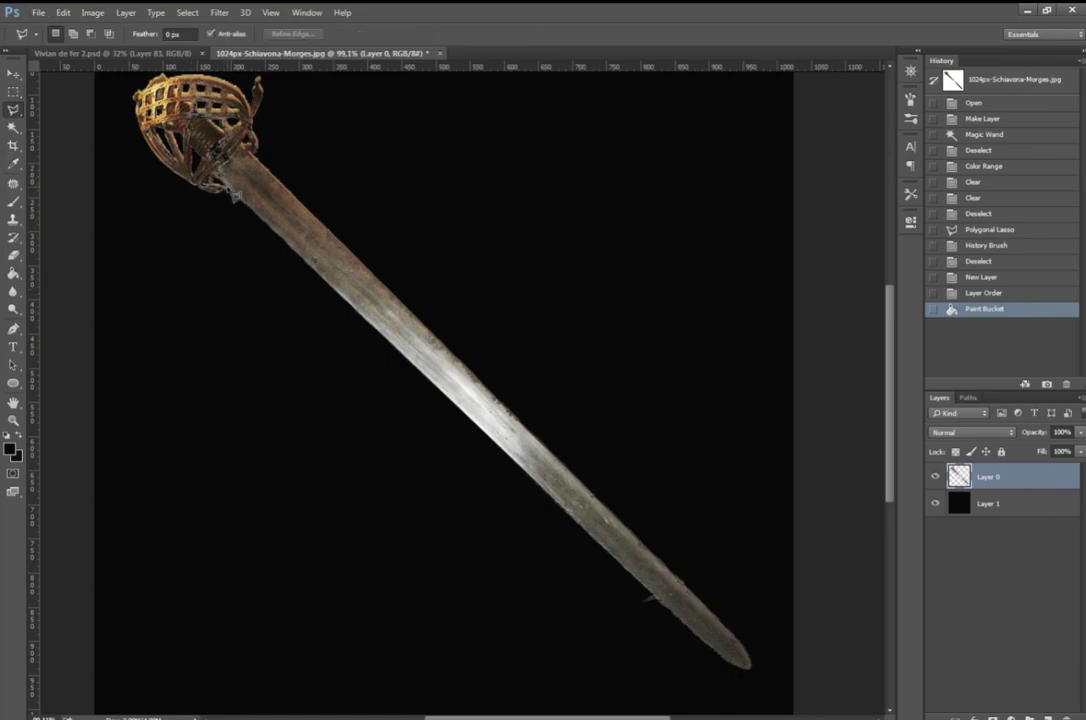
click(733, 660)
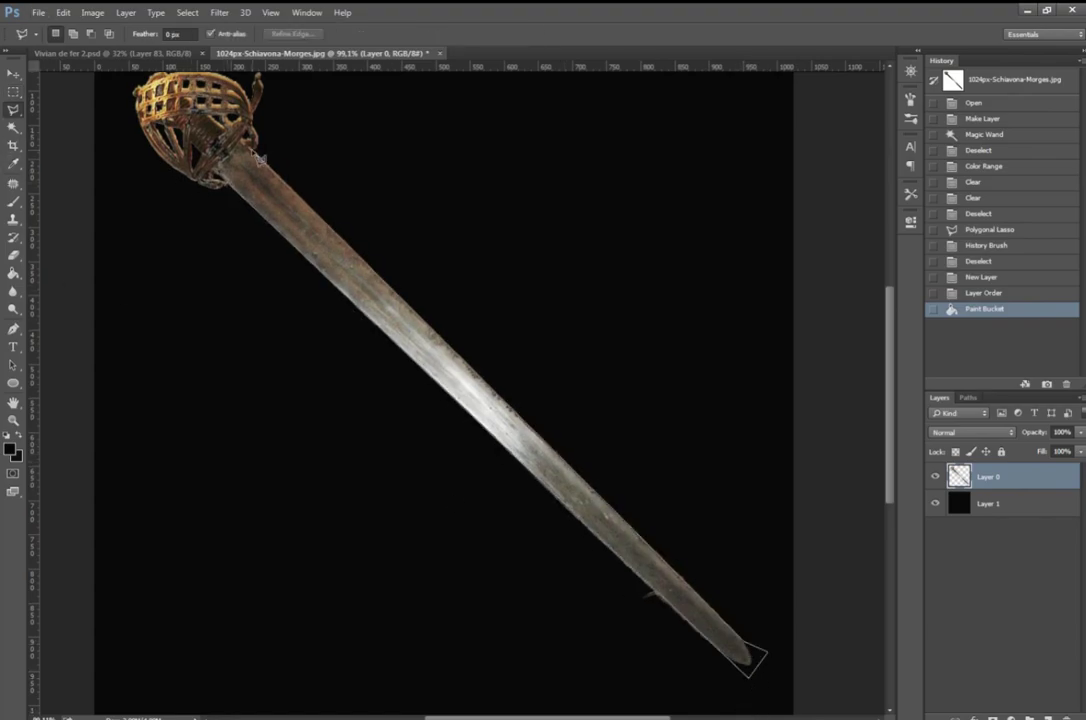
click(478, 147)
click(735, 661)
key(Delete)
key(ctrl+d)
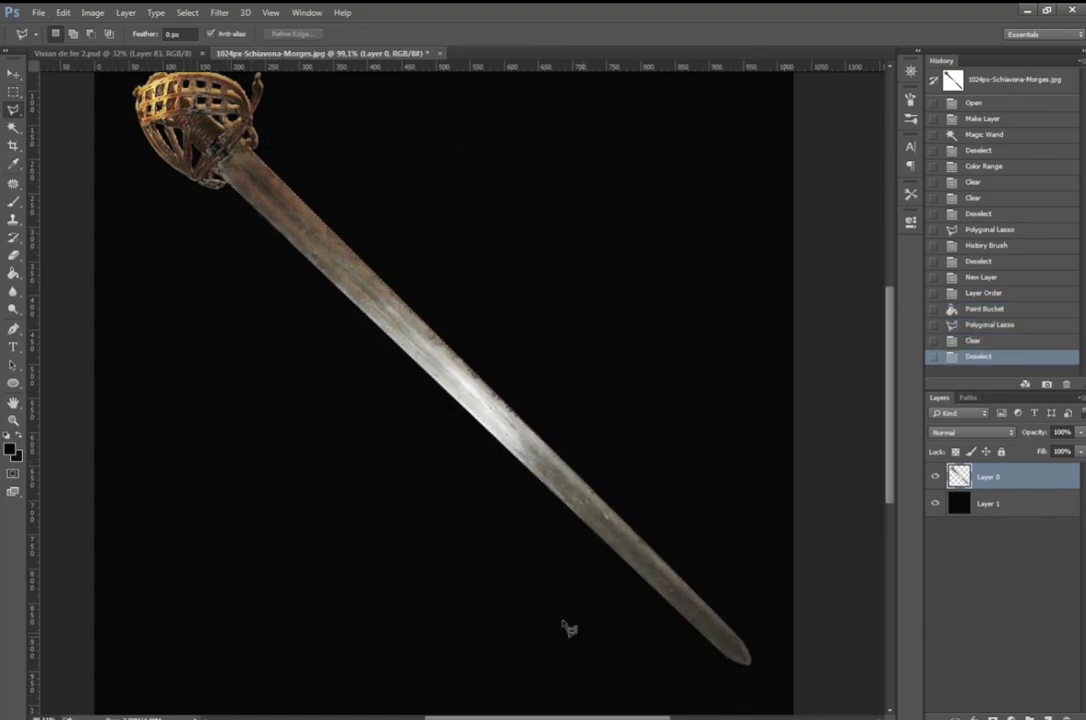
scroll(565, 628, up, 5)
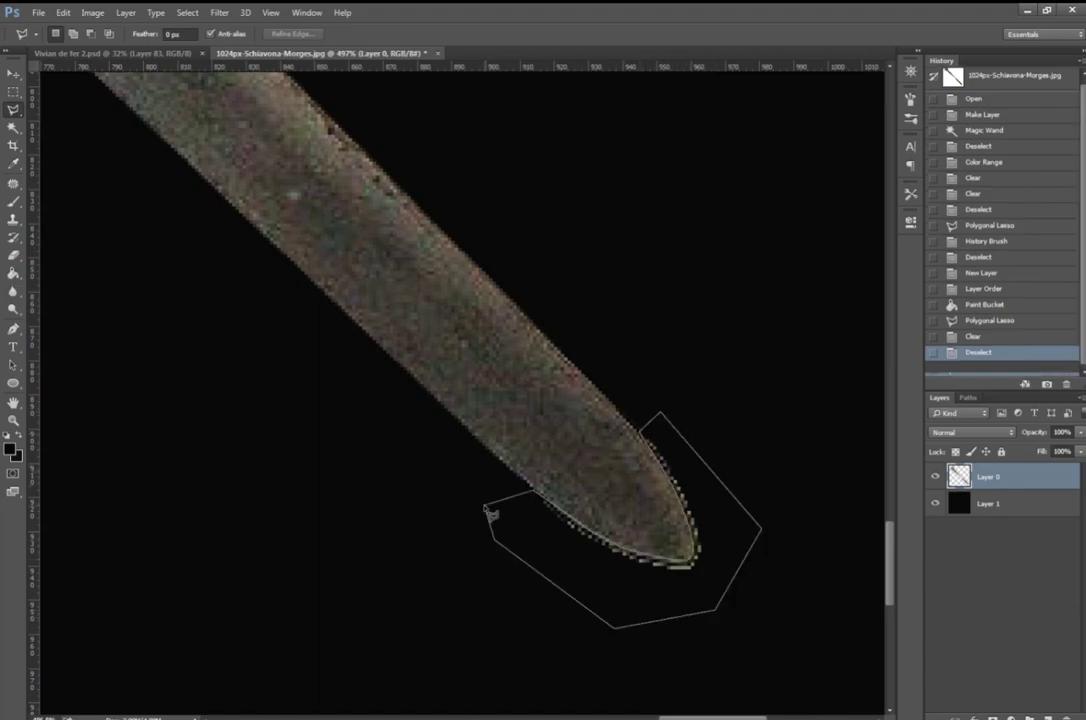
scroll(356, 485, down, 2)
Step: Reload the sword selection, refine its edge, and delete the inverted fringe
key(ctrl+0)
ctrl+click(959, 476)
key(alt+ctrl+r)
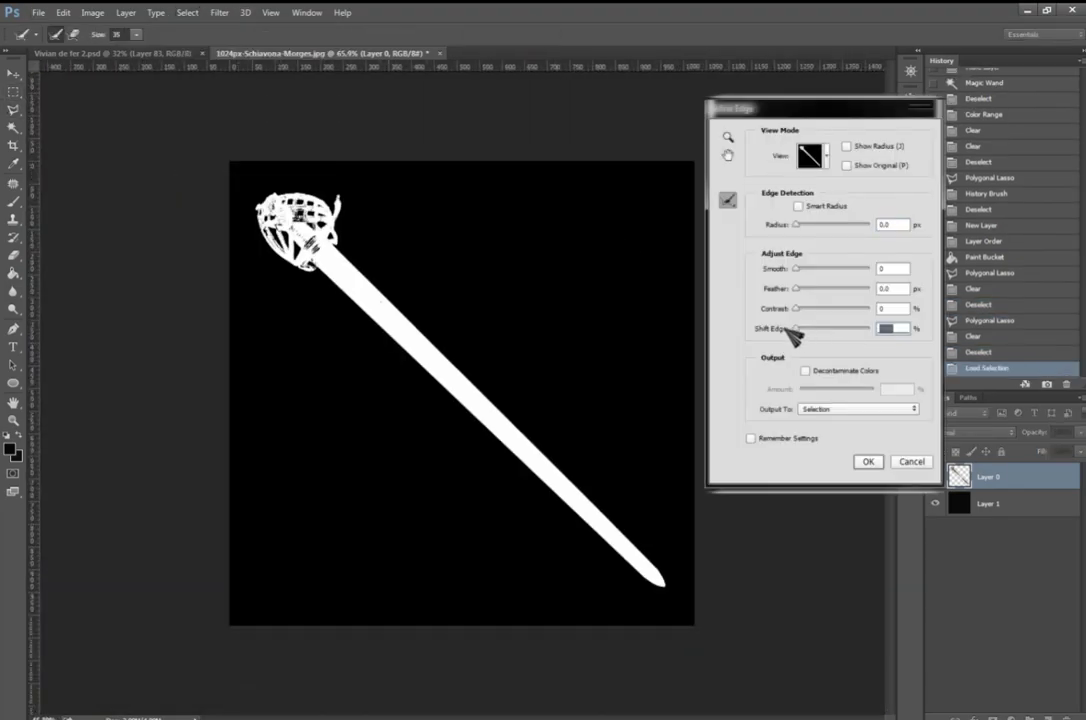
key(Return)
key(ctrl+shift+i)
key(Delete)
key(Delete)
key(Delete)
key(ctrl+d)
scroll(456, 364, up, 5)
Step: History Brush the blade and upper hilt bars back to bright detail
key(y)
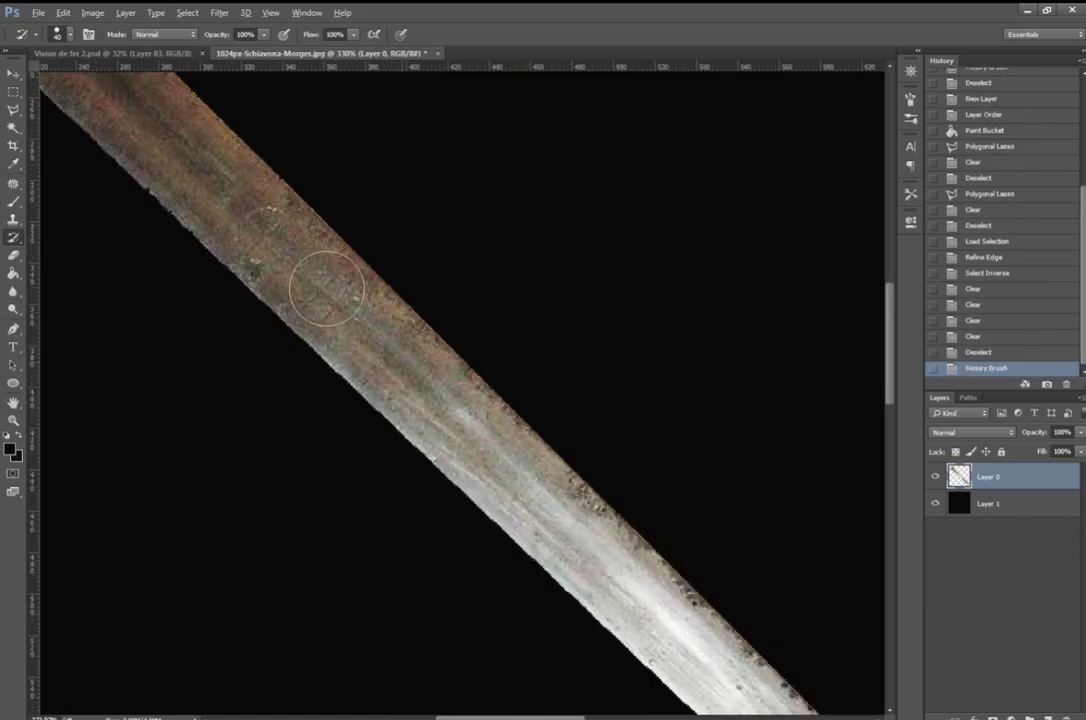
drag(315, 279, 760, 560)
mouse_move(300, 200)
mouse_down()
mouse_move(424, 245)
mouse_move(340, 230)
mouse_up()
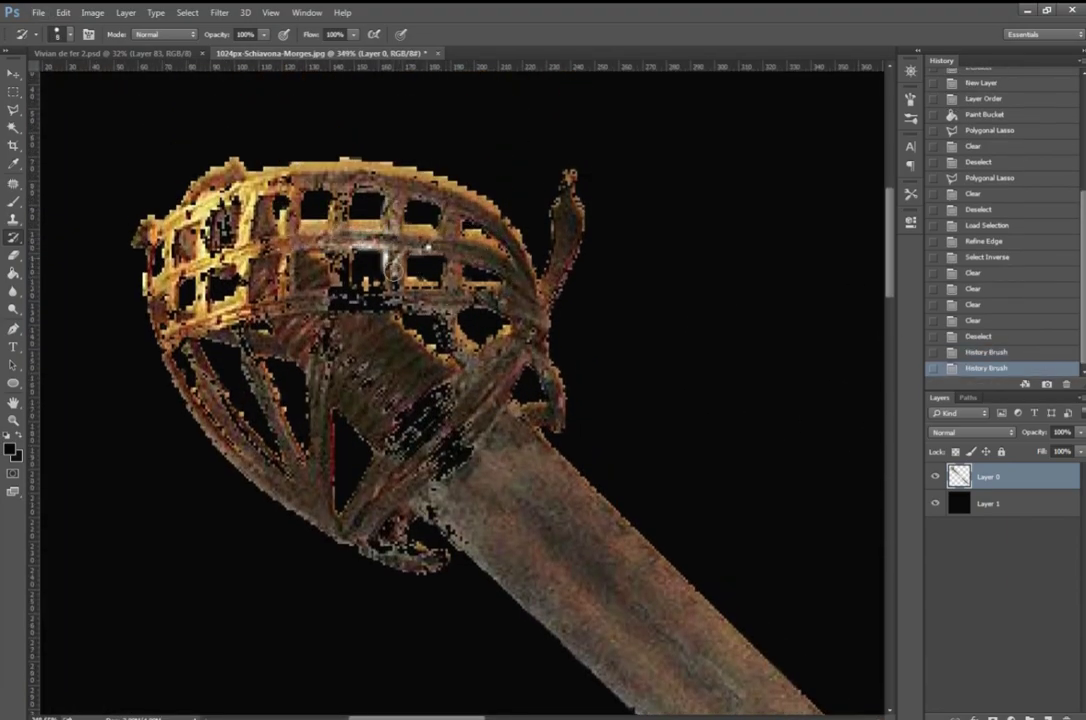
drag(275, 245, 360, 265)
drag(140, 290, 185, 360)
drag(324, 213, 328, 245)
Step: Restore the left and lower hilt bars and the grip with the History Brush
drag(290, 165, 285, 248)
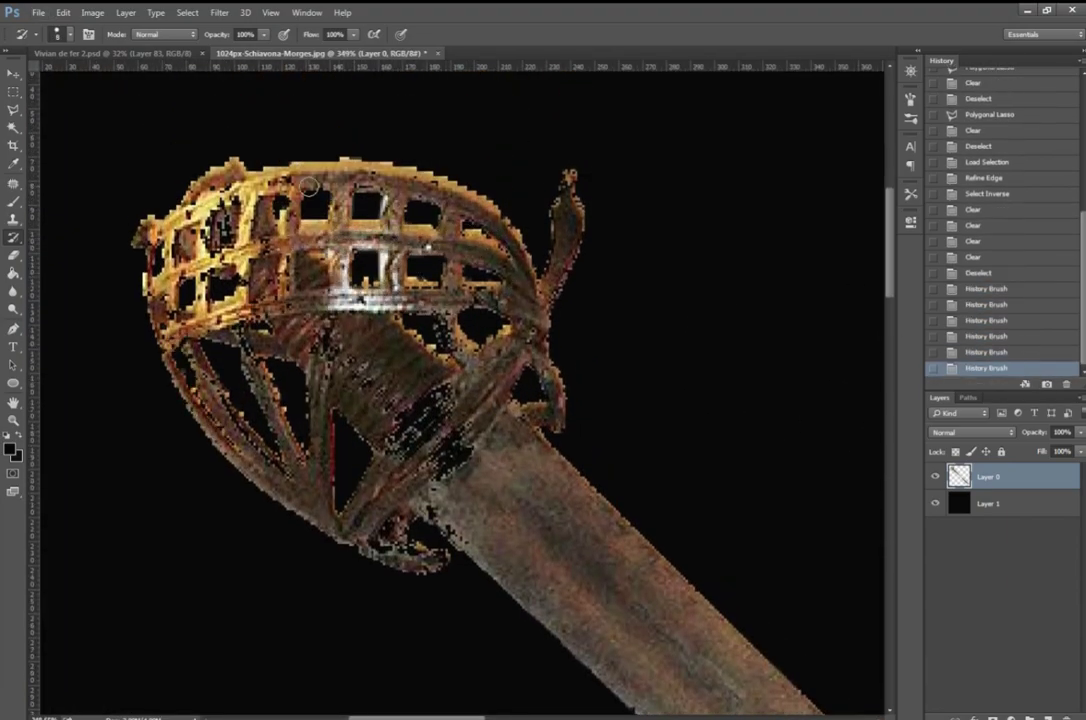
drag(262, 150, 258, 187)
drag(152, 172, 140, 196)
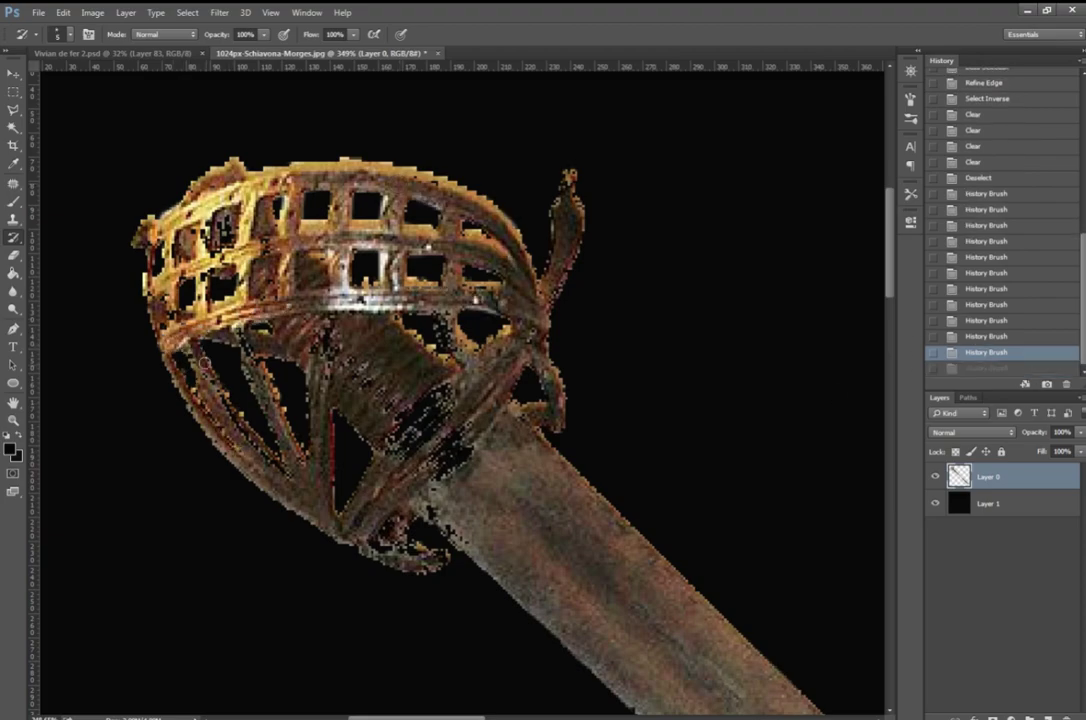
drag(200, 370, 235, 444)
drag(330, 310, 425, 465)
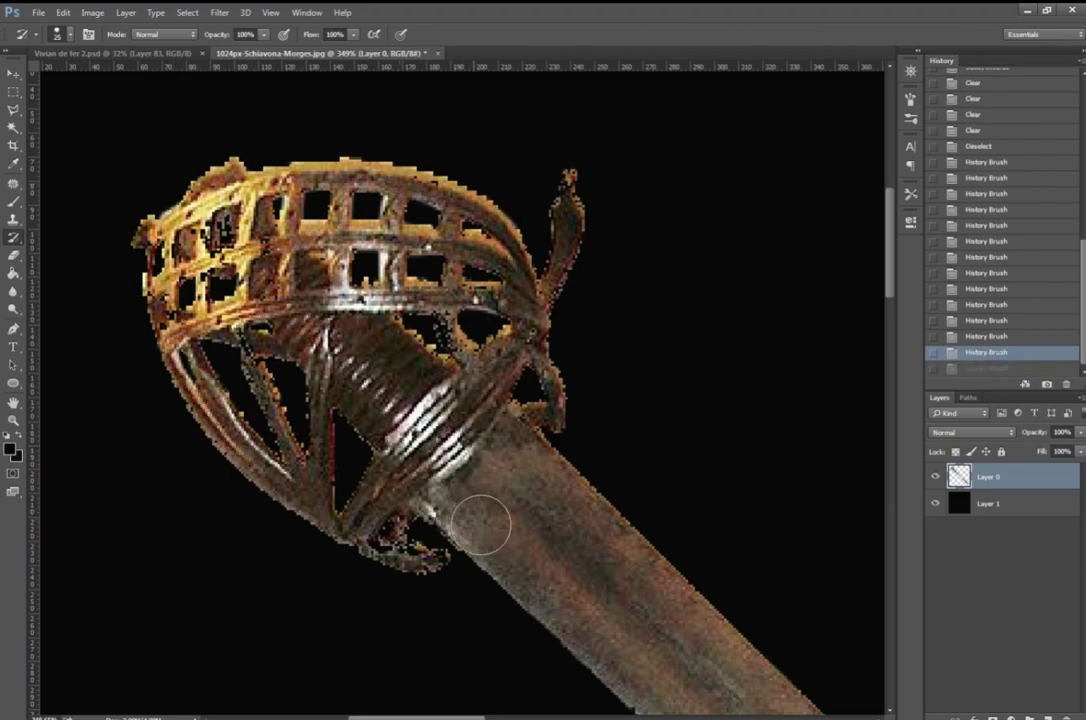
drag(430, 540, 533, 405)
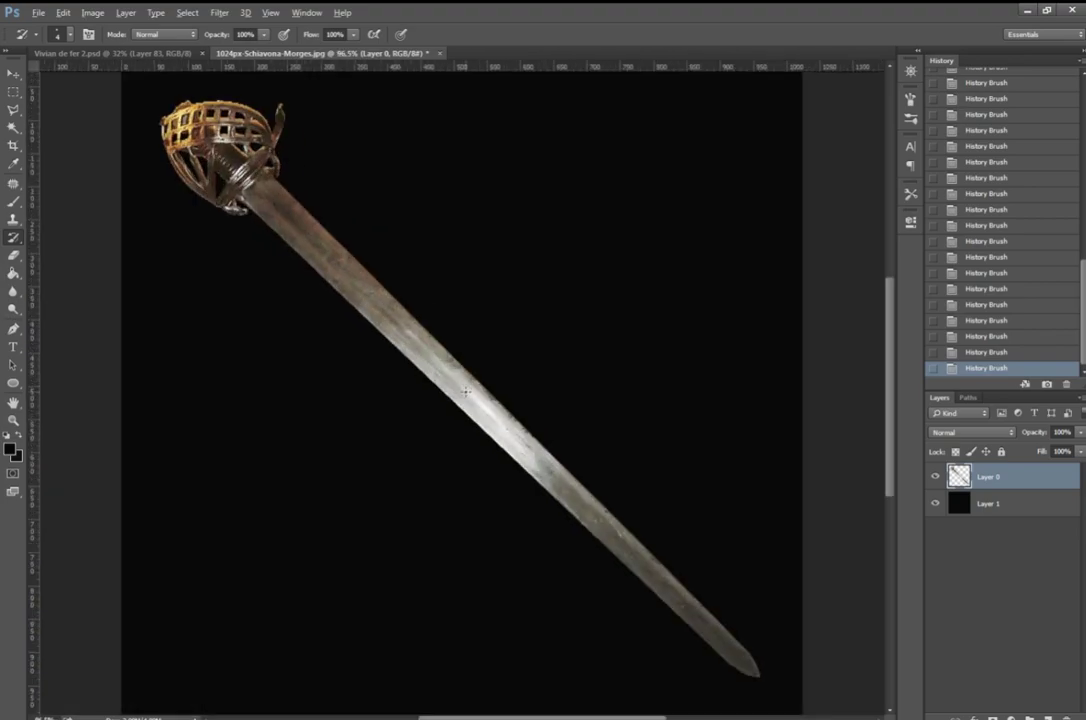
Step: Lasso and delete stray pixel patches beside the hilt
click(13, 109)
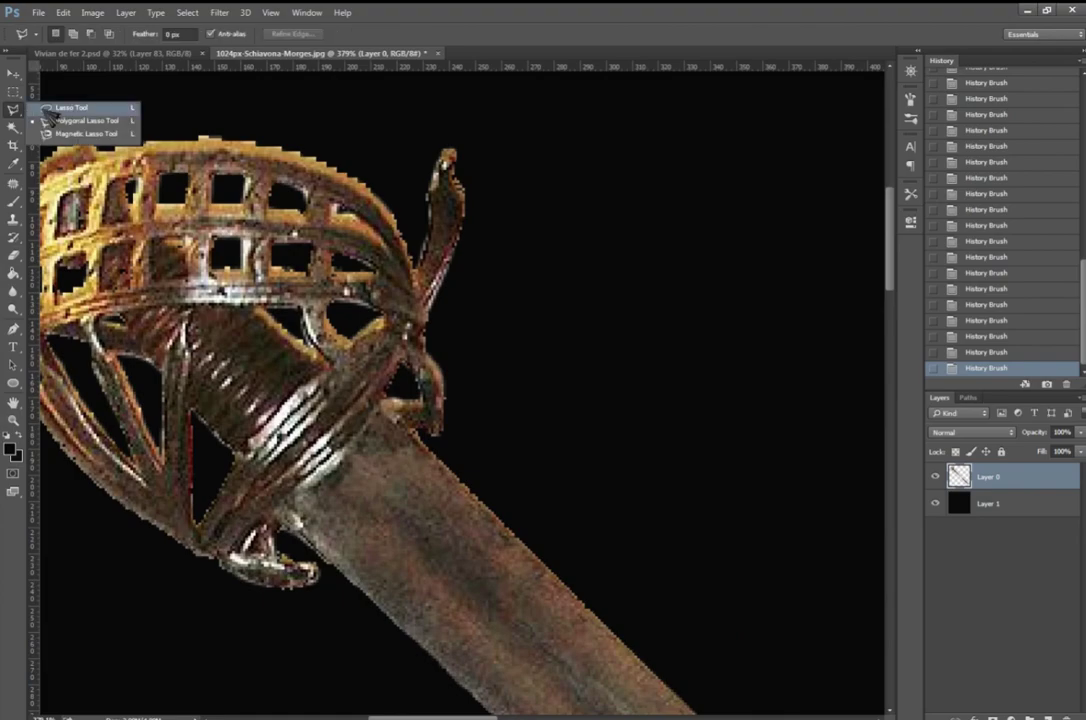
click(73, 107)
drag(230, 90, 350, 215)
key(Delete)
key(ctrl+d)
drag(60, 300, 247, 120)
key(ctrl+d)
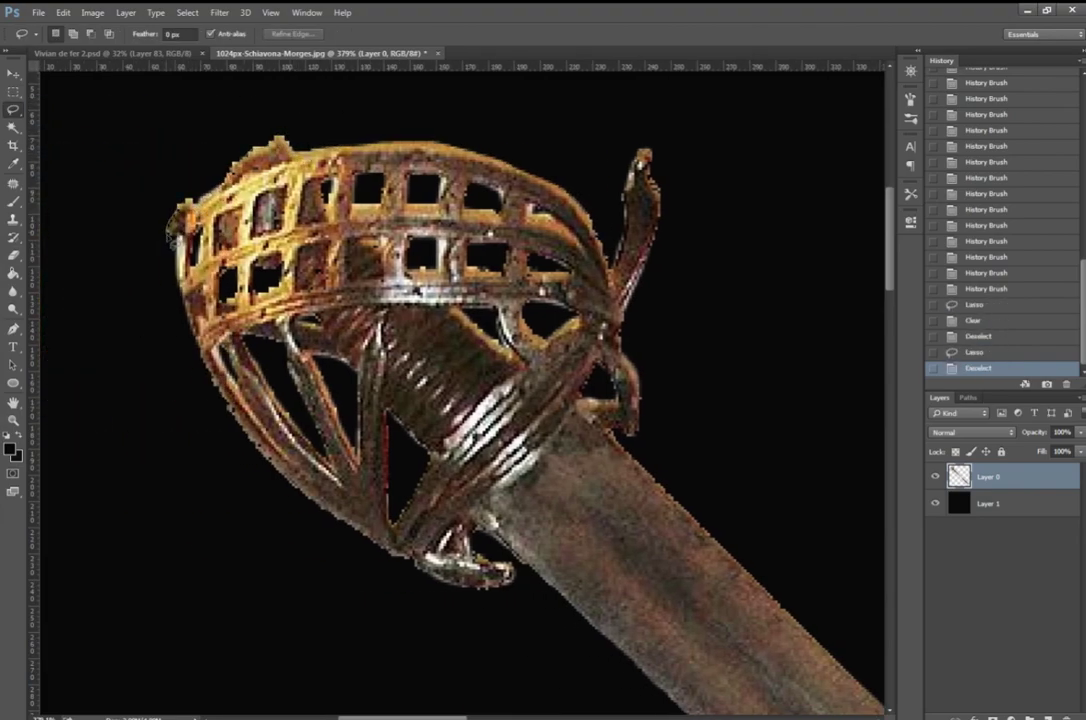
Step: Delete stray pixels below the hilt and near its hook
drag(462, 452, 400, 490)
key(Delete)
key(ctrl+d)
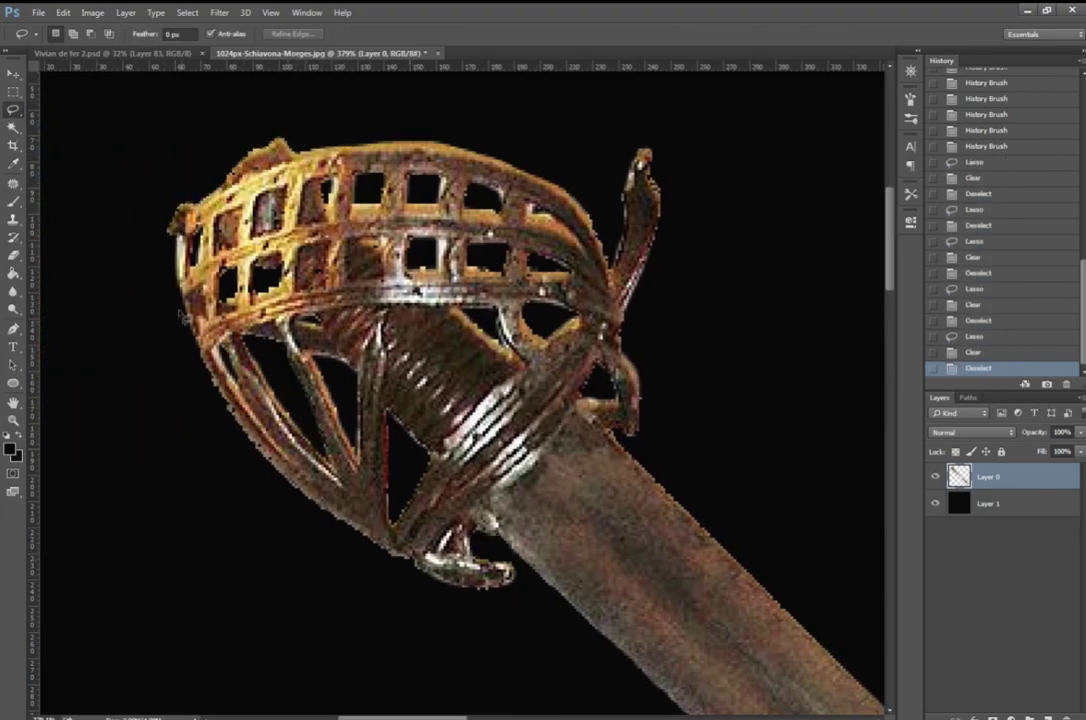
drag(482, 588, 500, 605)
key(Delete)
key(ctrl+d)
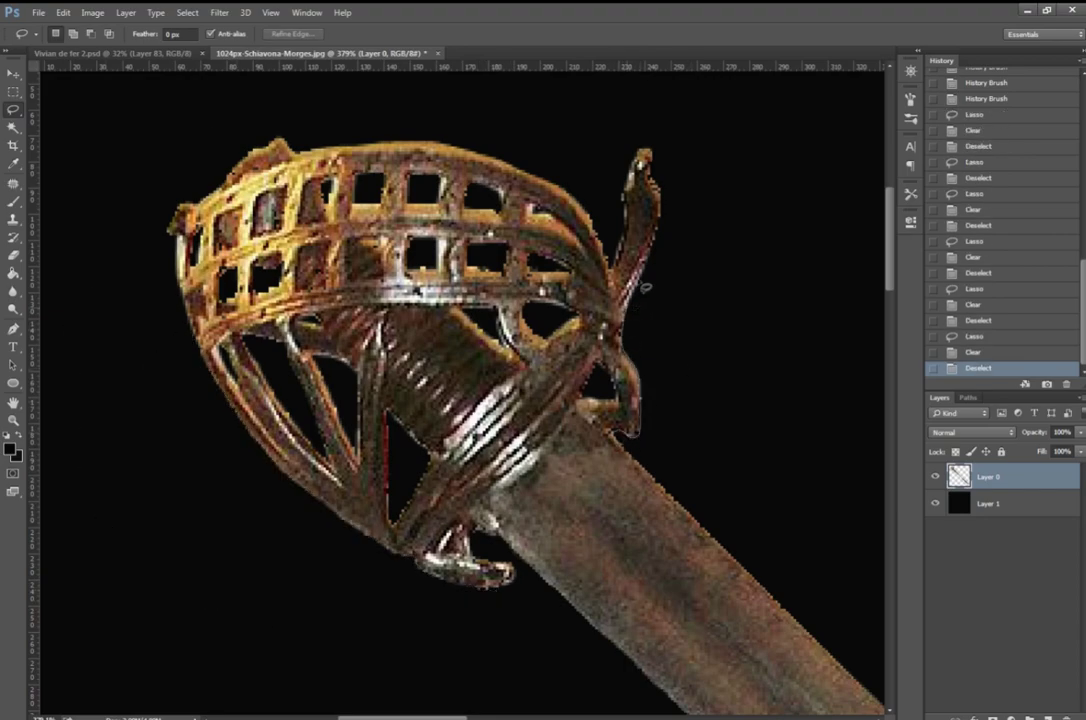
Step: Remove a last stray patch on the hilt and select the whole sword image
drag(557, 140, 540, 205)
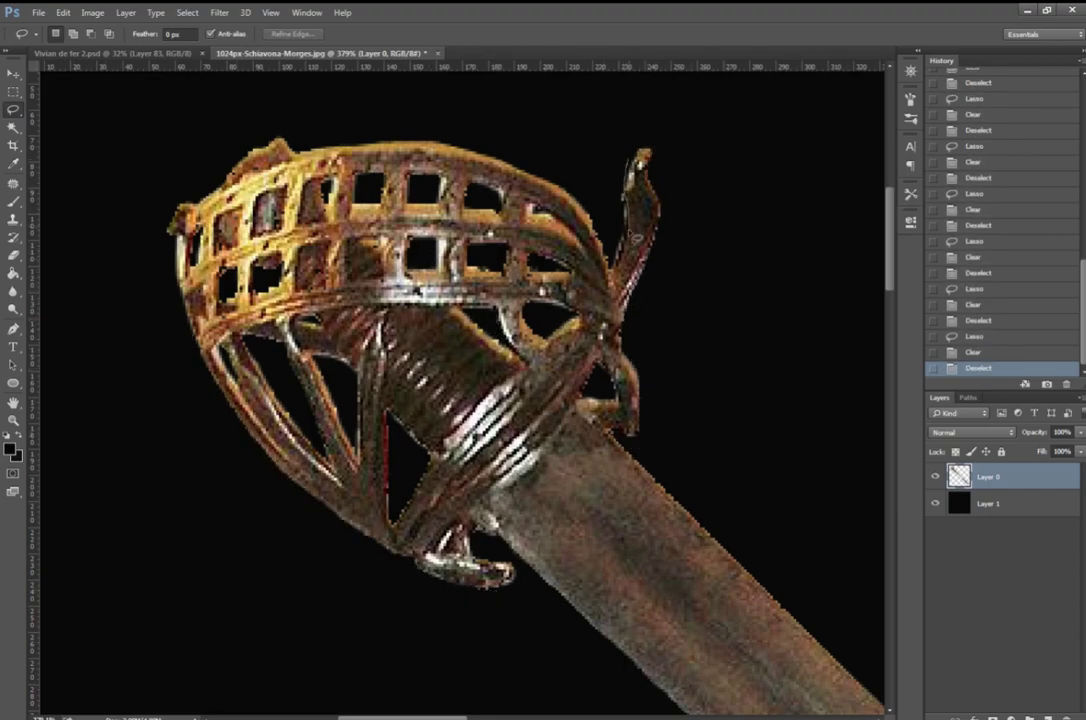
key(ctrl+d)
key(ctrl+z)
key(Delete)
key(ctrl+d)
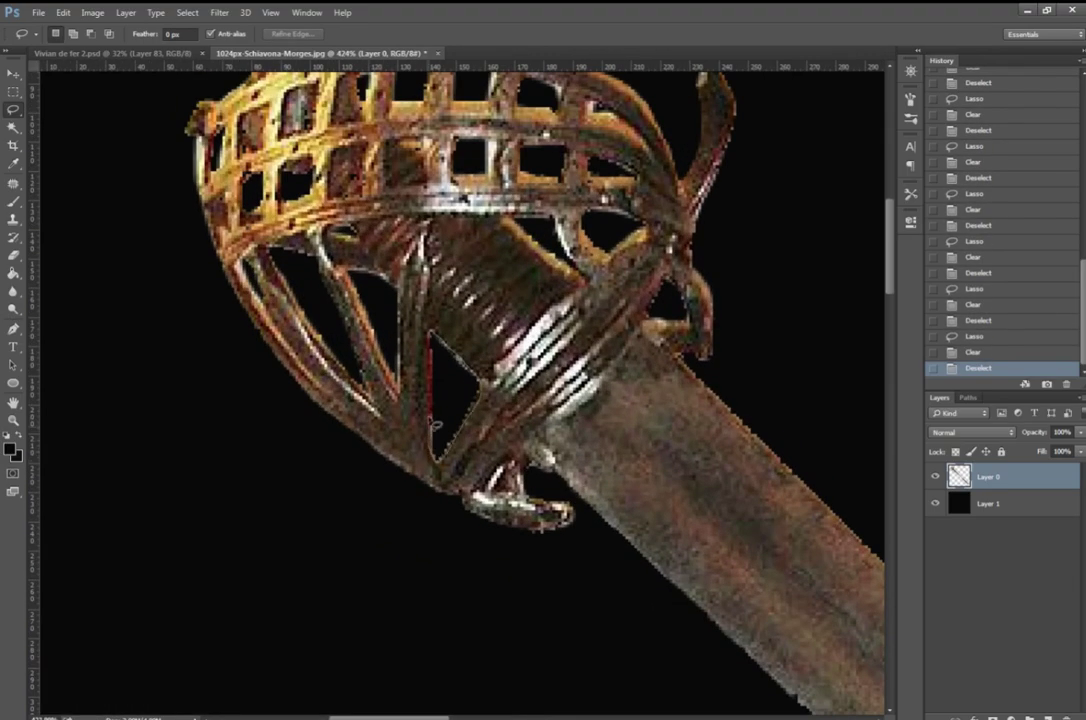
key(ctrl+0)
key(m)
key(ctrl+a)
Step: Paste the copied sword into the sorceress illustration as a new layer
key(ctrl+c)
key(ctrl+Tab)
key(ctrl+v)
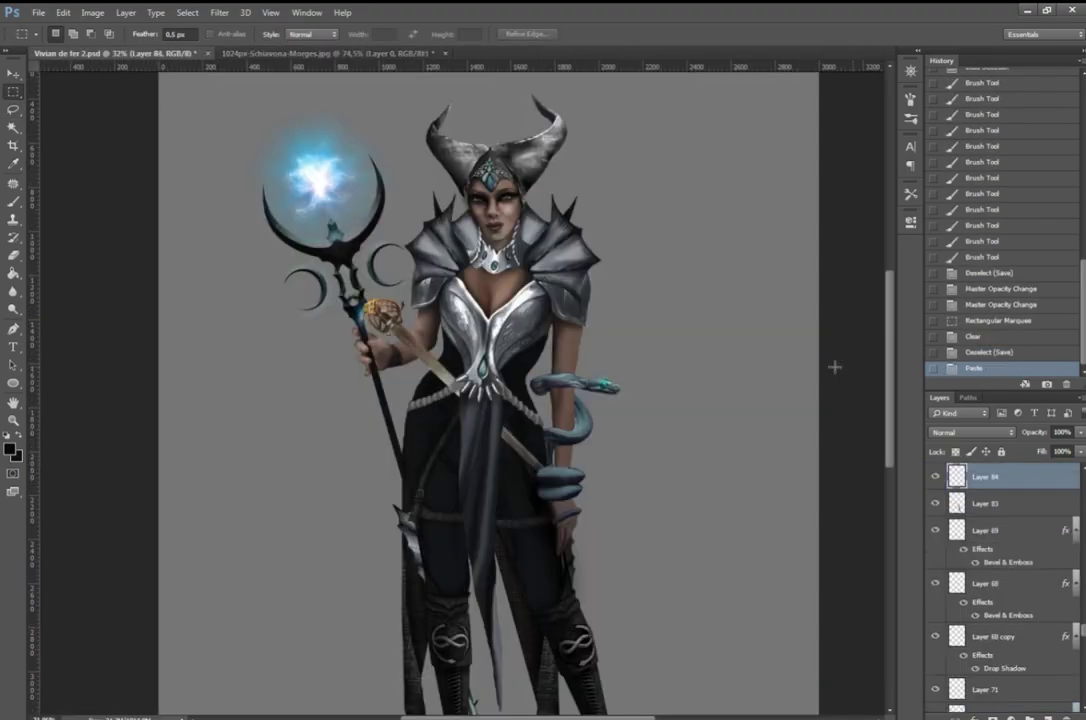
scroll(834, 367, down, 2)
Step: Free Transform the sword to about 136% and angle it toward her hand
key(ctrl+t)
mouse_move(424, 359)
mouse_down()
mouse_move(593, 327)
mouse_move(581, 513)
mouse_move(600, 497)
mouse_up()
scroll(898, 437, down, 2)
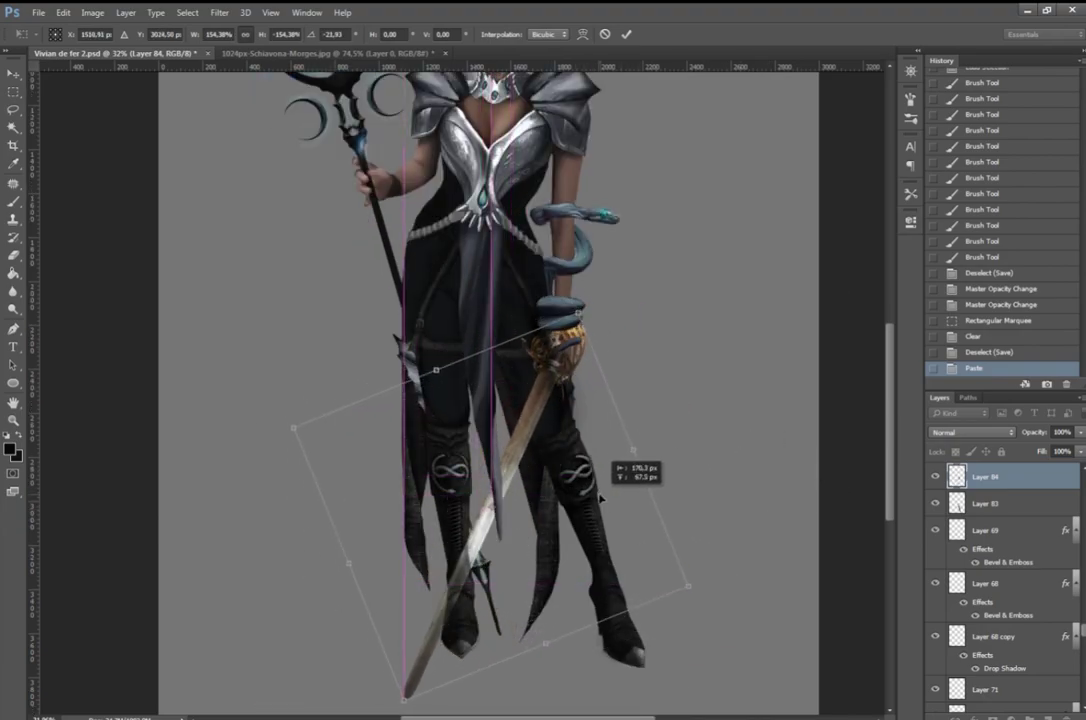
drag(404, 697, 424, 657)
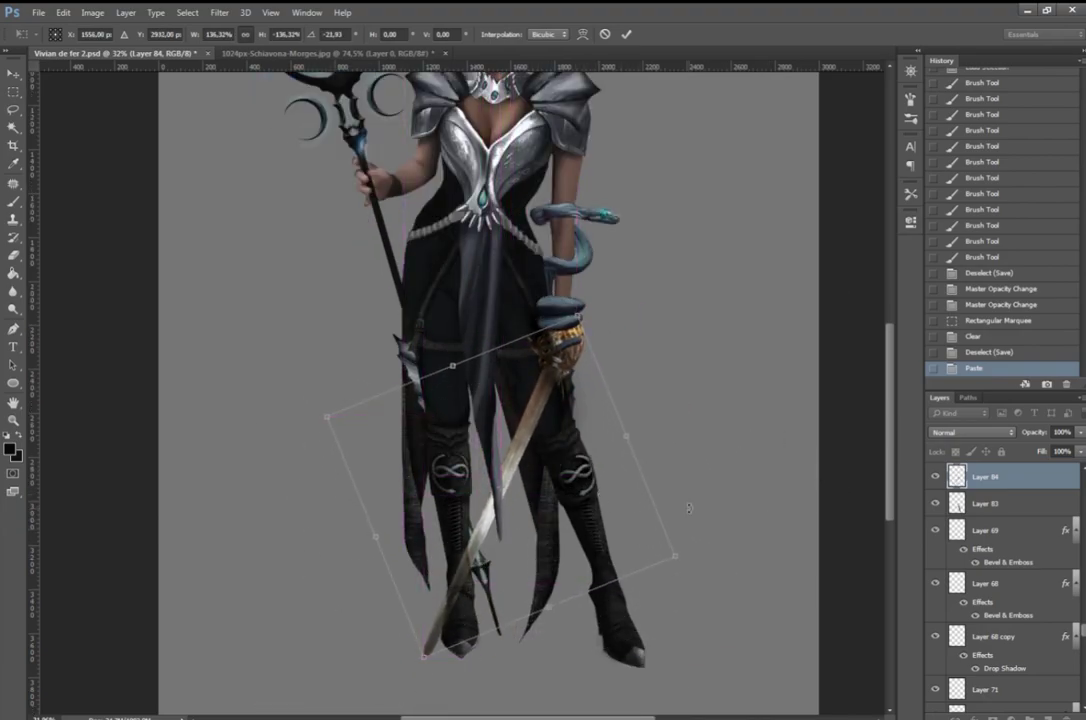
key(Return)
Step: Raise the sword layer in front of the hand and rotate it slightly
key(ctrl+shift+bracketleft)
key(ctrl+bracketright)
key(ctrl+bracketright)
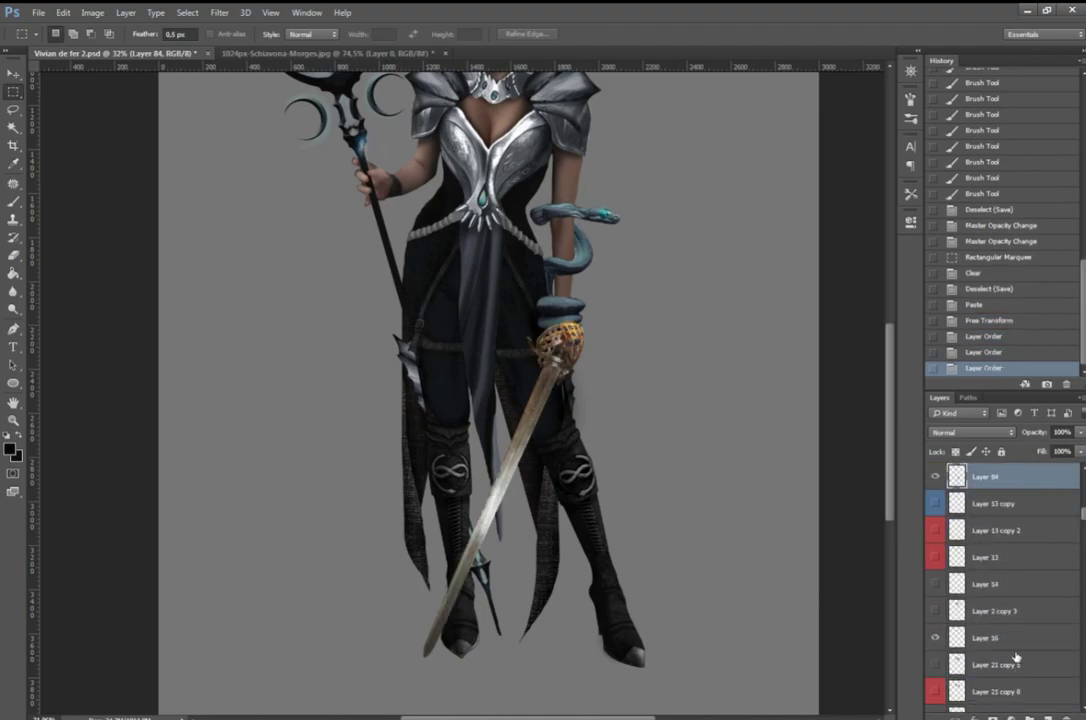
key(ctrl+bracketright)
key(ctrl+bracketright)
key(ctrl+bracketright)
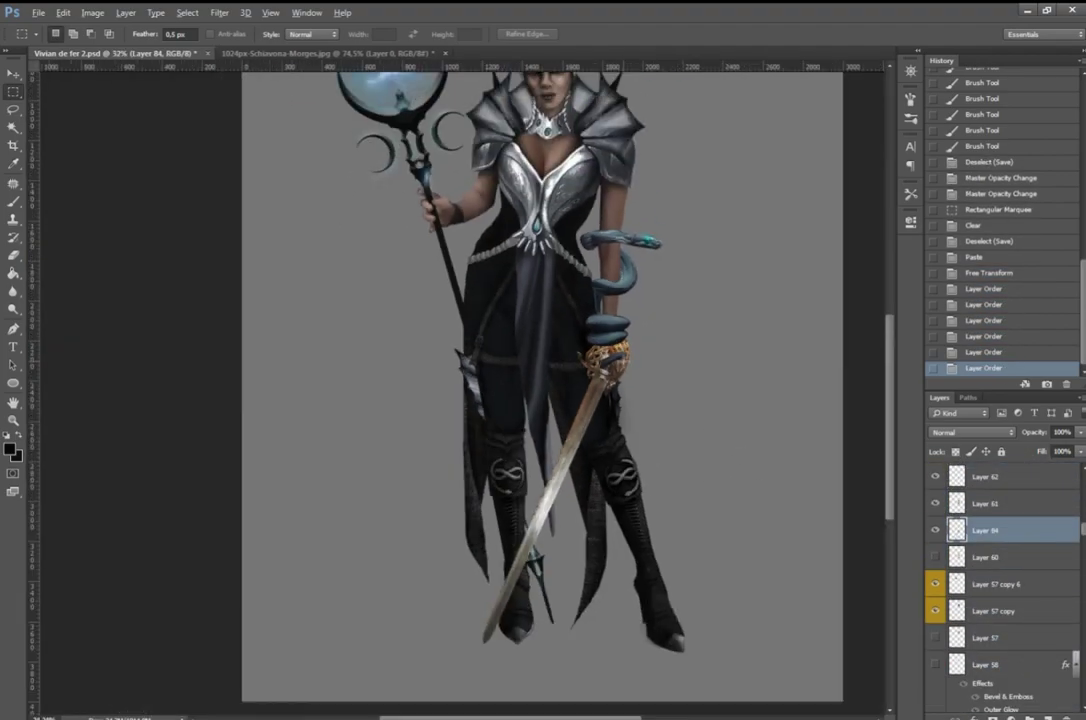
right_click(529, 417)
click(560, 475)
key(ctrl+minus)
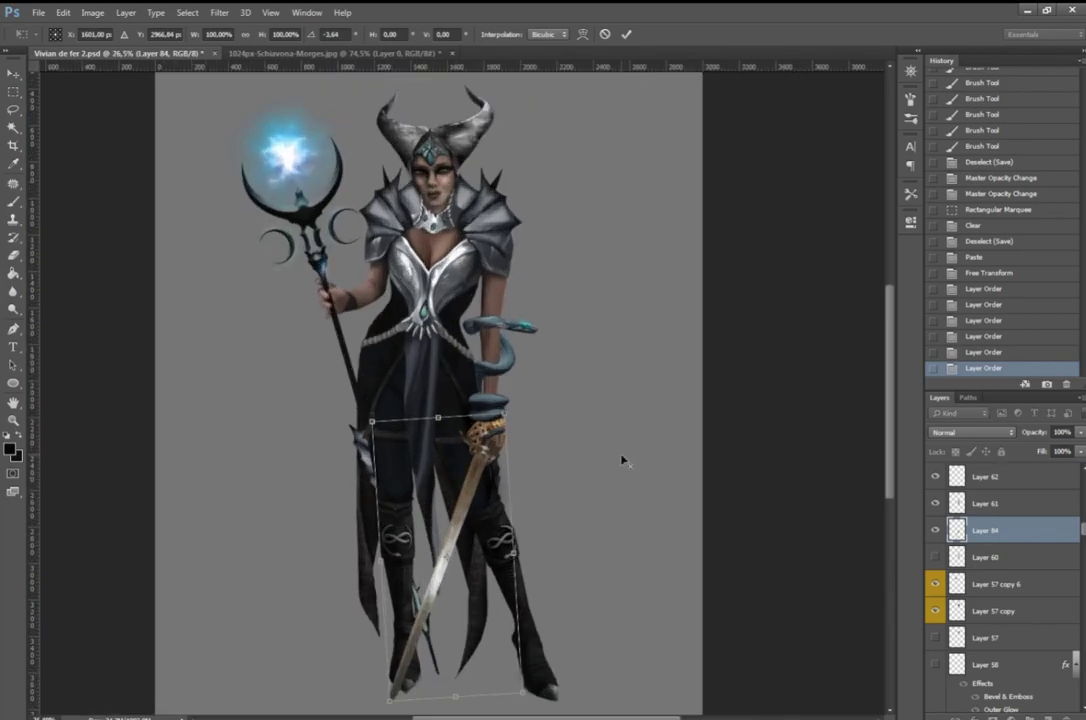
key(Return)
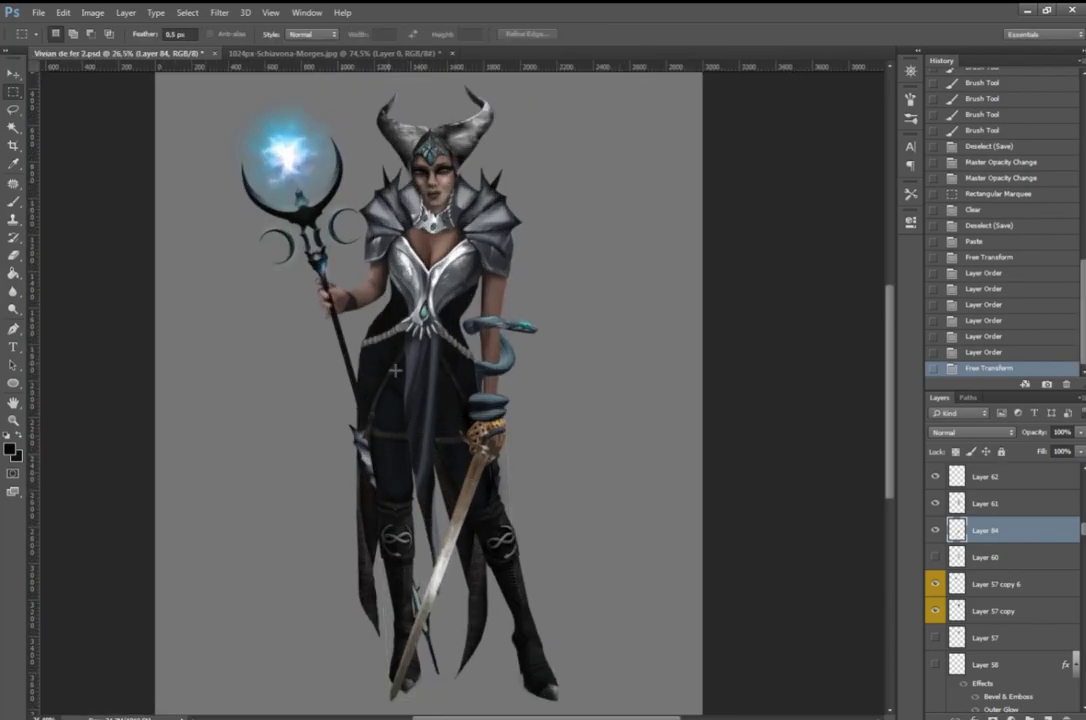
Step: Lasso and delete the sword parts overlapping the hand
key(l)
scroll(395, 371, up, 5)
drag(370, 245, 420, 290)
key(Delete)
key(ctrl+d)
scroll(420, 290, down, 5)
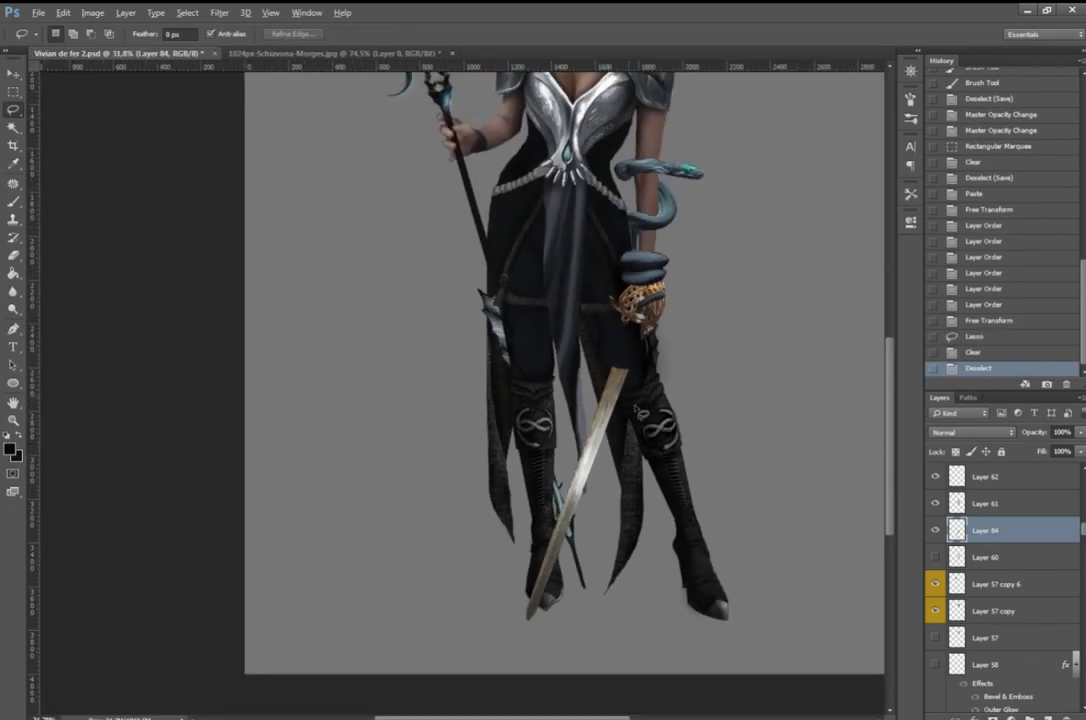
drag(490, 595, 516, 662)
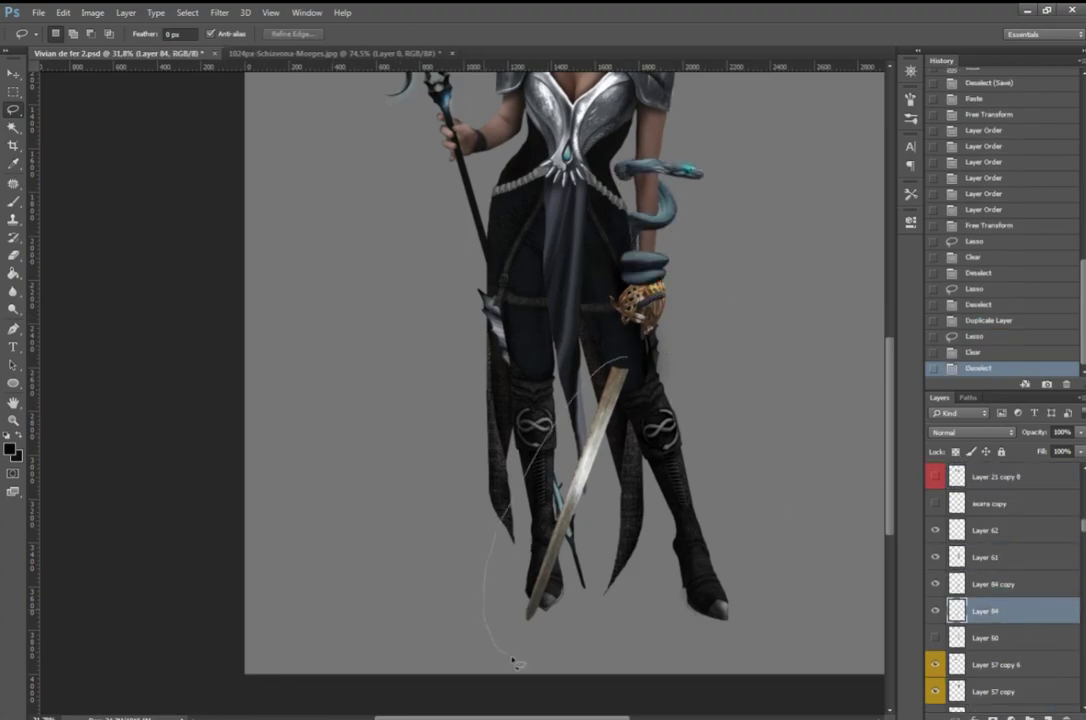
key(Delete)
key(ctrl+d)
Step: Rename the two sword layers 'ostrie' and 'drujka'
click(935, 584)
double_click(985, 584)
text(zsfnw)
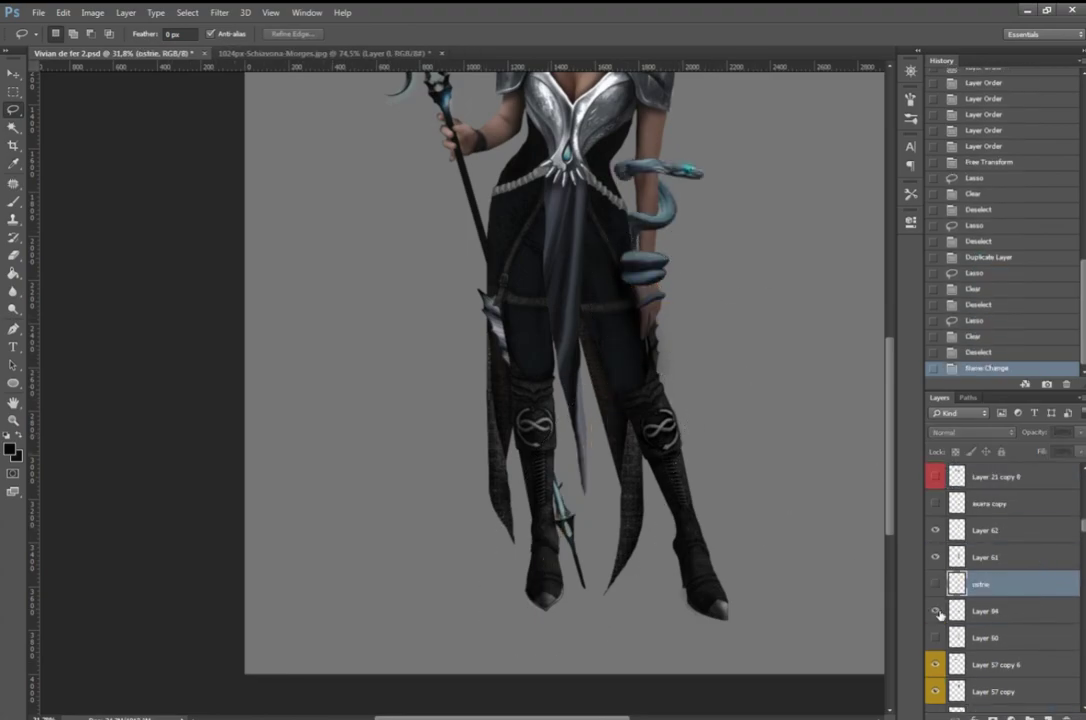
click(938, 613)
scroll(537, 654, up, 2)
double_click(985, 611)
Step: Name the hand guard layer 'drujka'
text(drujka)
key(Return)
right_click(935, 611)
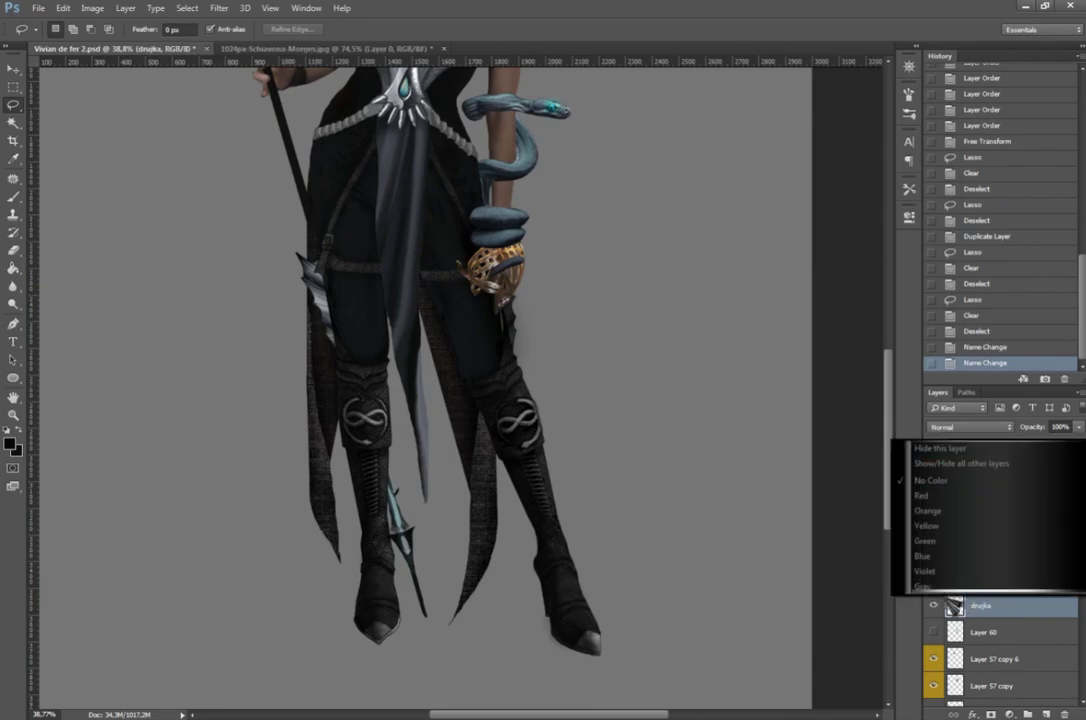
key(Escape)
Step: Darken the boot layer with Camera Raw, lowering exposure and deepening the blacks
scroll(1000, 600, down, 3)
click(985, 642)
key(ctrl+shift+a)
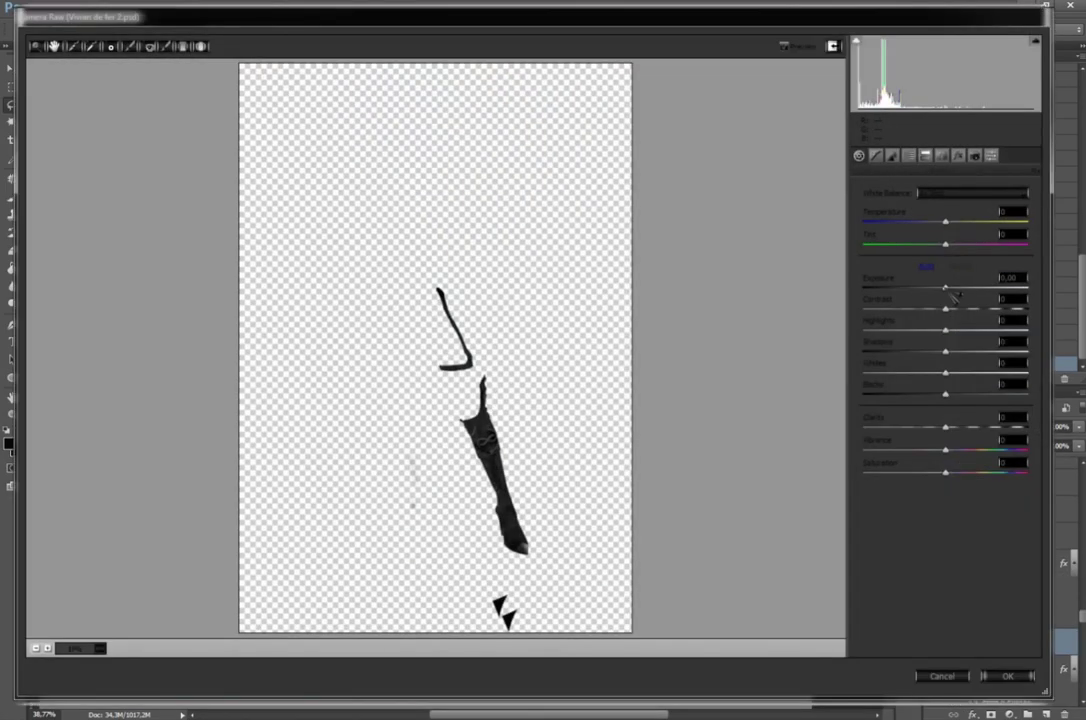
drag(945, 288, 939, 288)
drag(945, 394, 913, 395)
click(1008, 676)
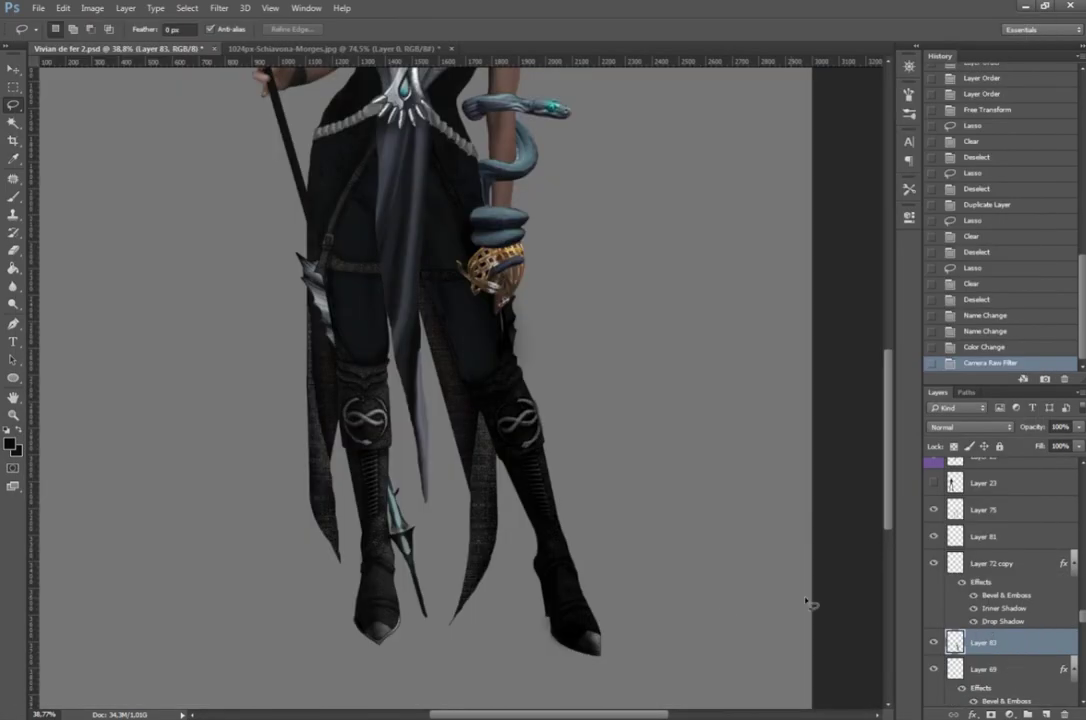
click(220, 10)
click(254, 70)
drag(945, 288, 989, 417)
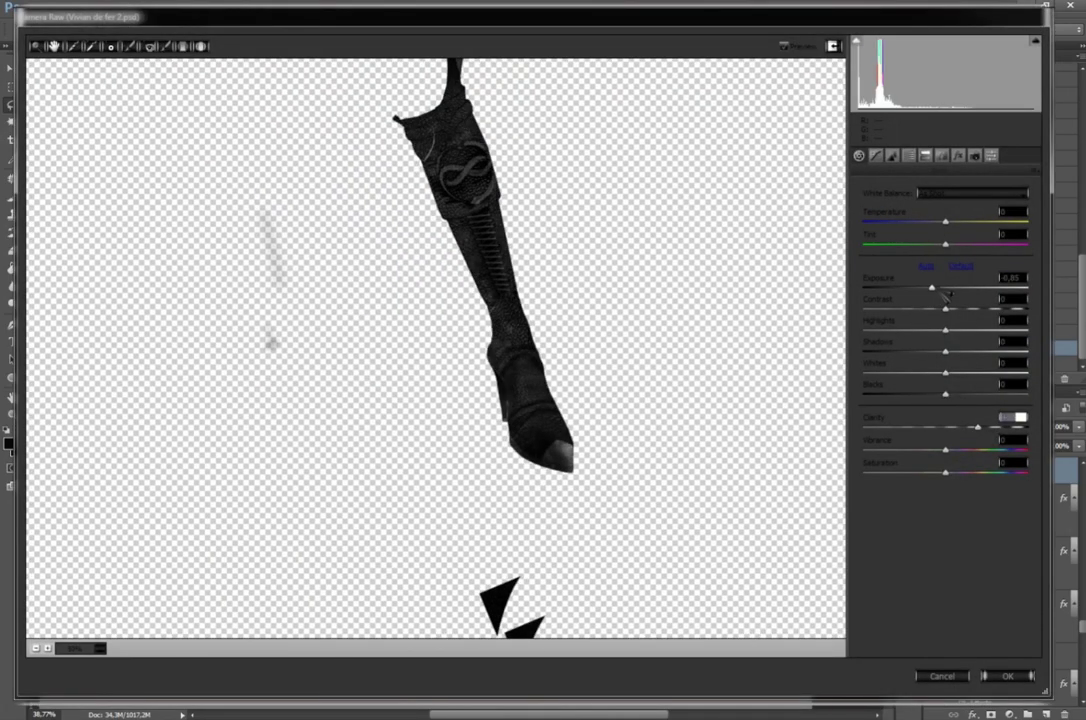
click(1008, 676)
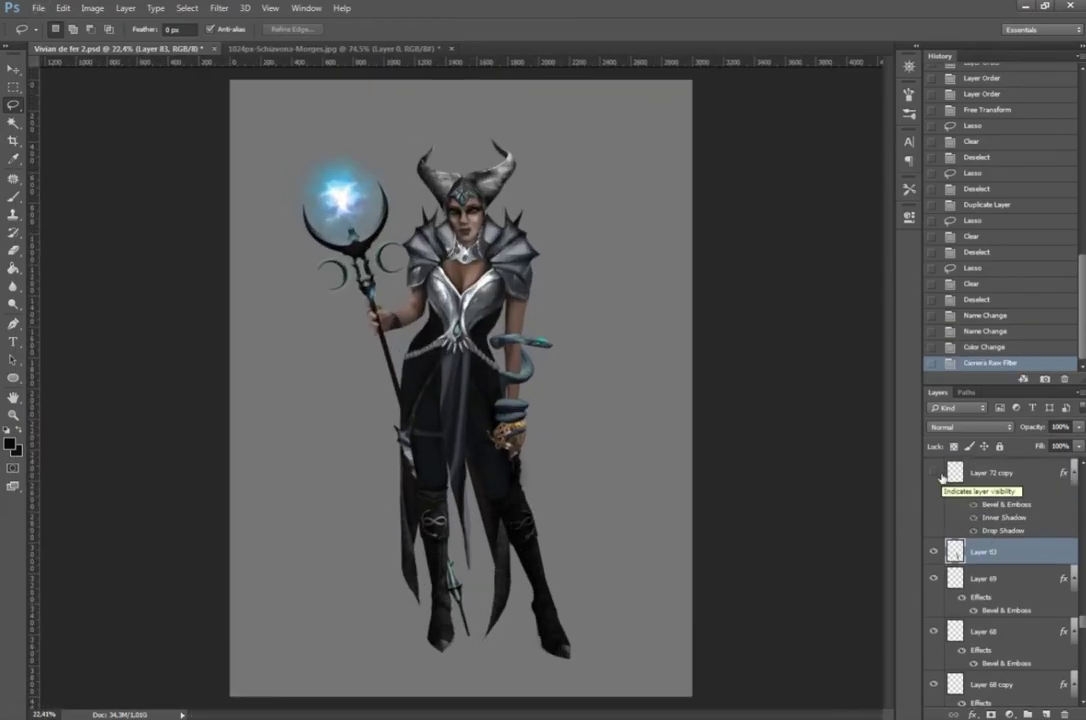
Step: Reapply the boot filter to Layer 72 copy 4, then undo a trial opacity change via History
scroll(1065, 609, up, 5)
click(985, 613)
key(ctrl+f)
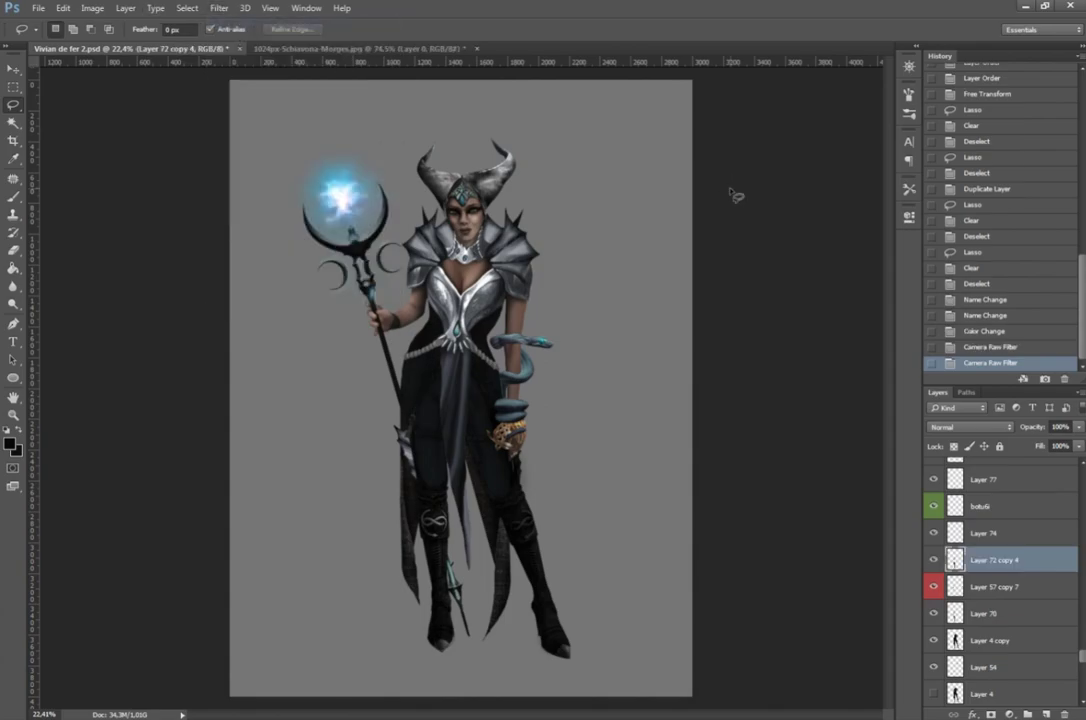
scroll(1000, 580, up, 5)
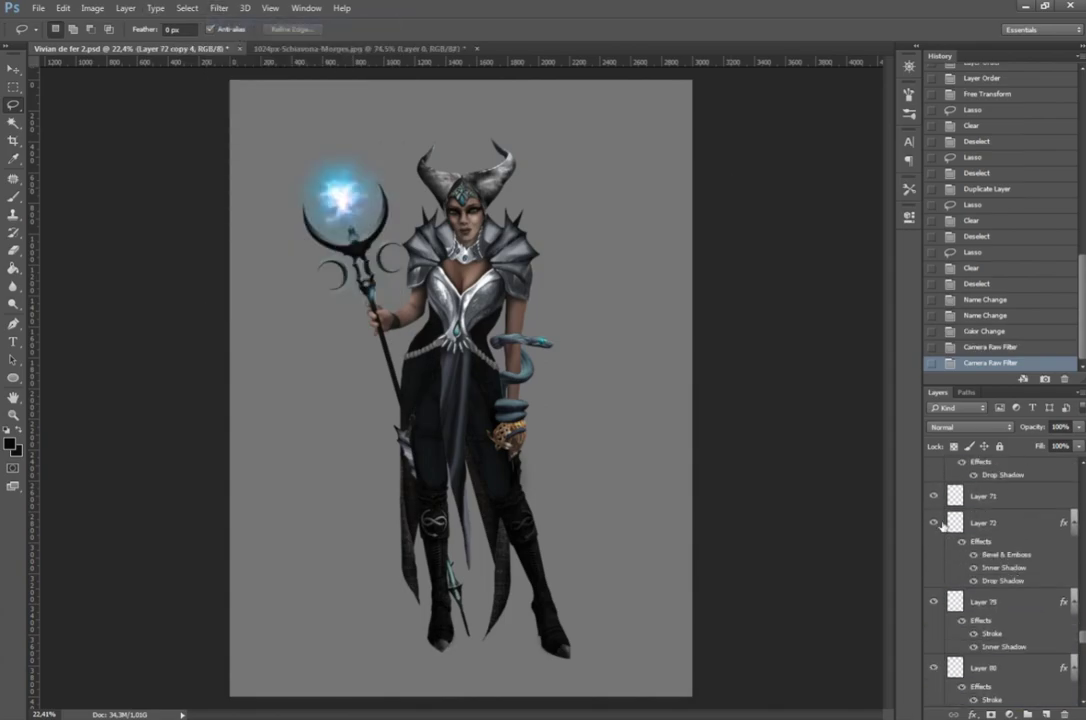
click(985, 522)
drag(1078, 427, 1036, 455)
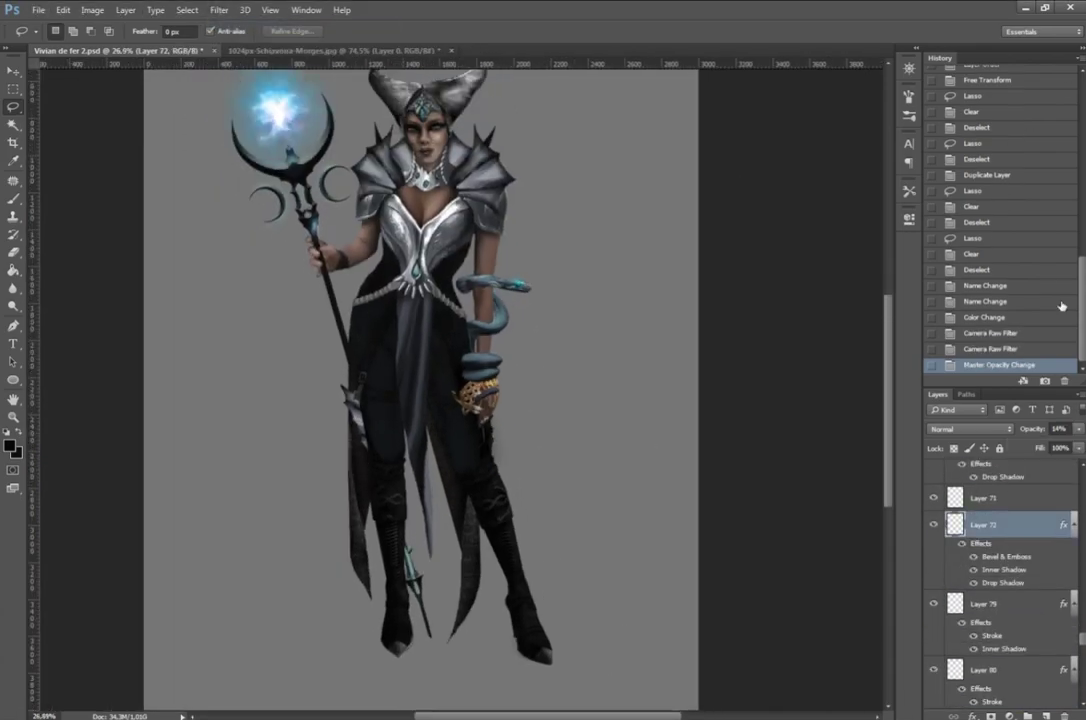
click(997, 256)
click(985, 301)
click(985, 317)
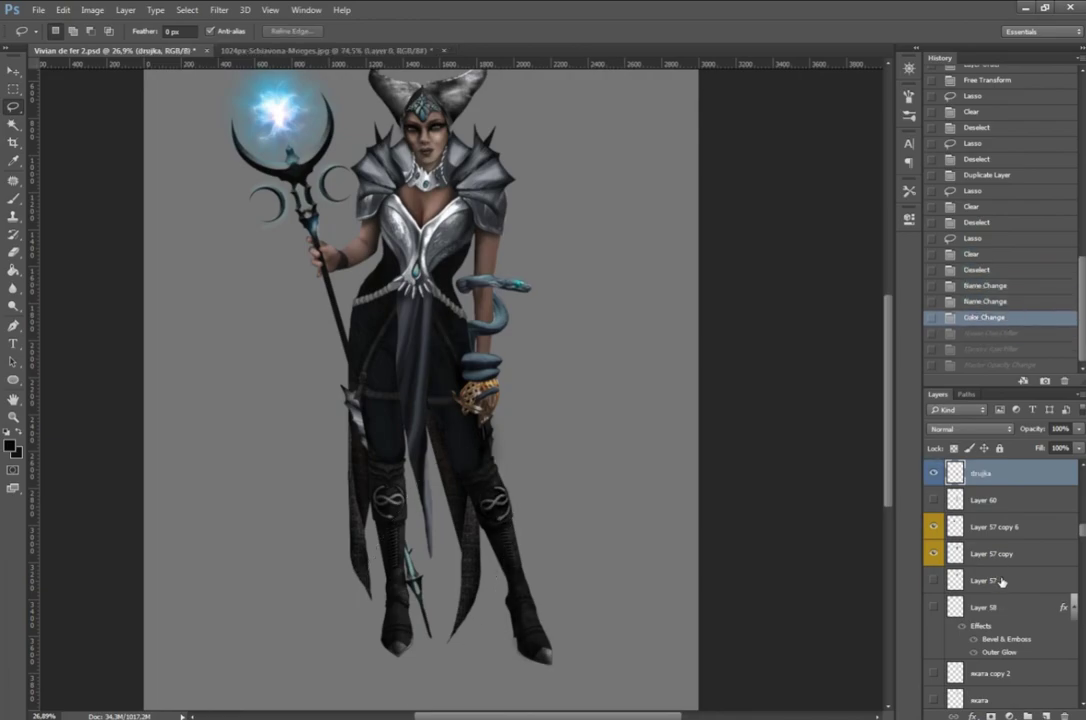
Step: Boost clarity and vibrance on the Layer 83 boot with Camera Raw
scroll(940, 540, down, 3)
scroll(940, 560, down, 3)
scroll(940, 590, down, 3)
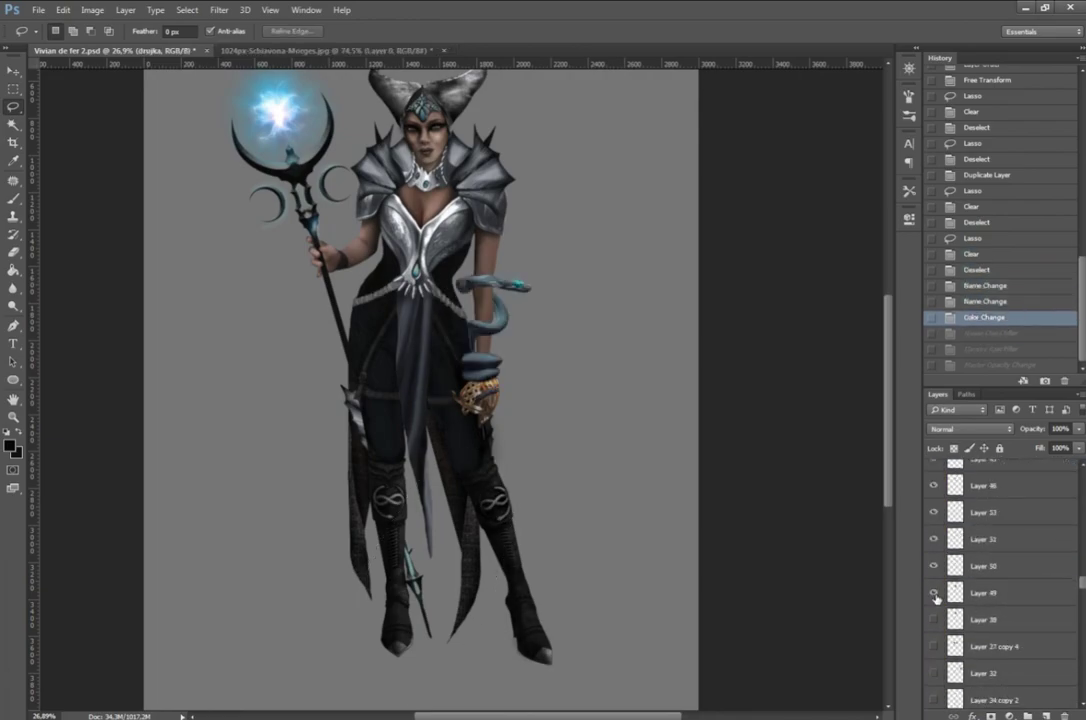
scroll(1000, 630, down, 3)
scroll(1000, 650, up, 1)
scroll(977, 634, up, 1)
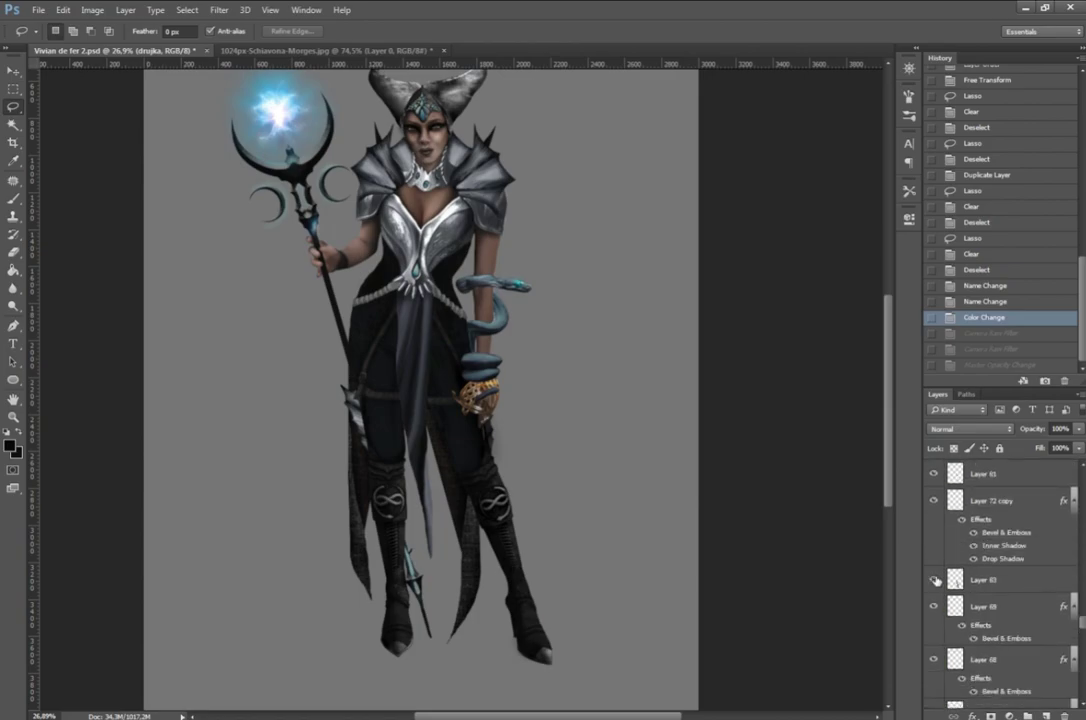
click(990, 582)
click(219, 10)
click(250, 80)
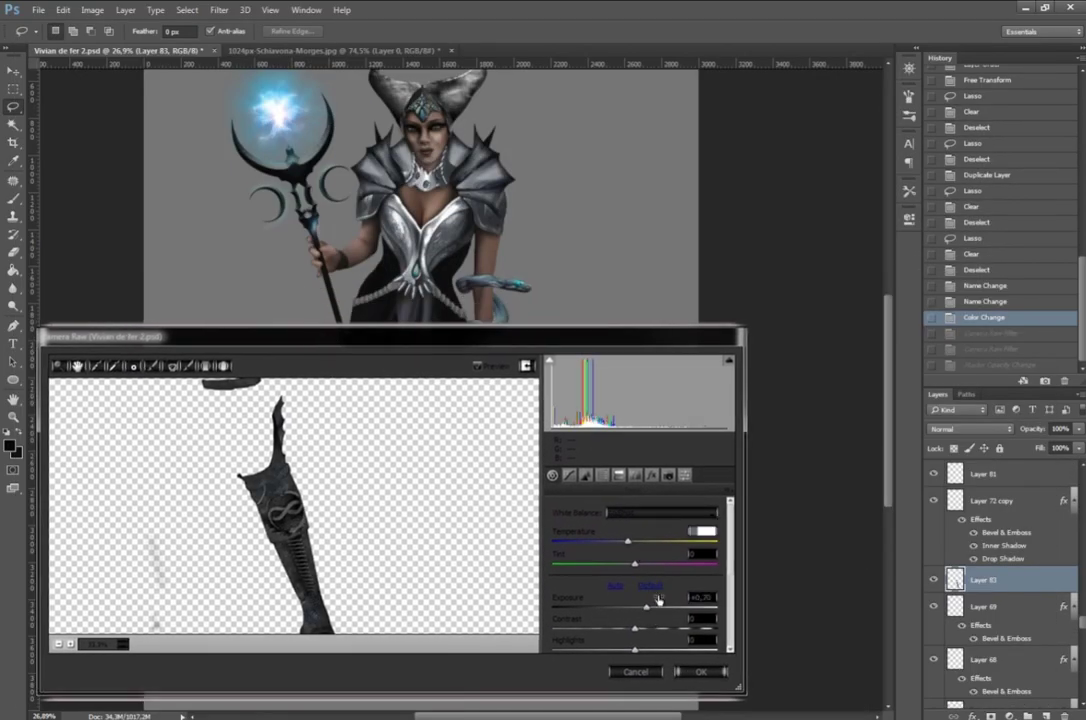
scroll(658, 600, down, 3)
mouse_move(634, 595)
mouse_down()
mouse_move(654, 595)
mouse_move(688, 622)
mouse_up()
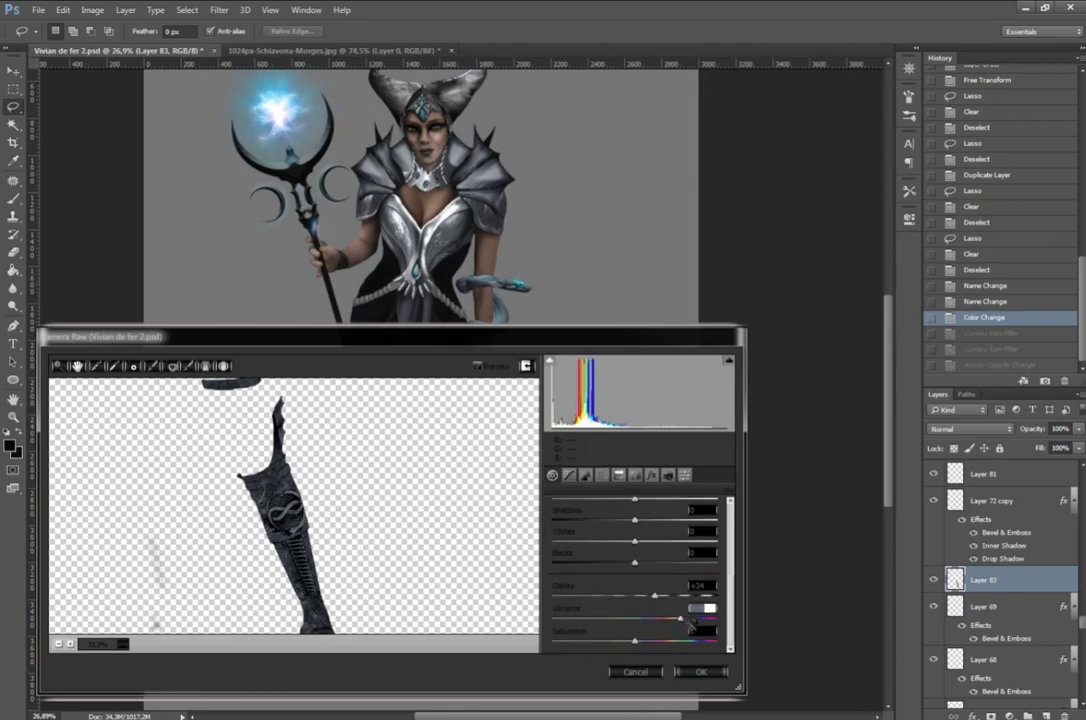
click(700, 671)
Step: Restore Layer 72 copy 4's second tone adjustment from History
scroll(1000, 594, down, 3)
click(993, 534)
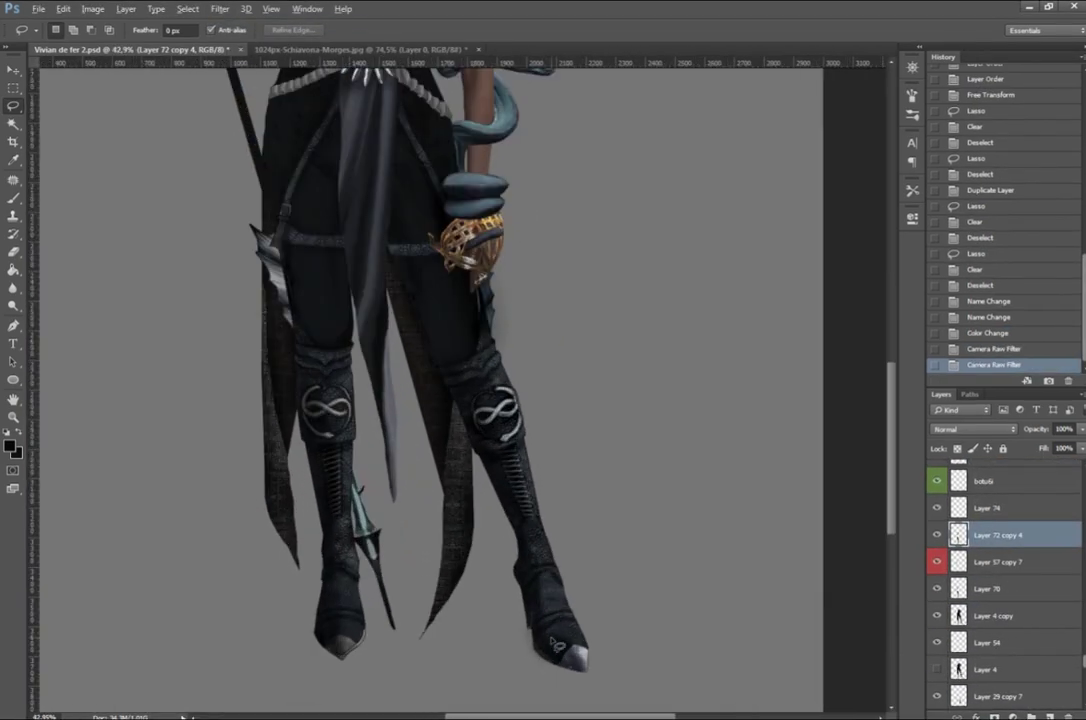
click(988, 349)
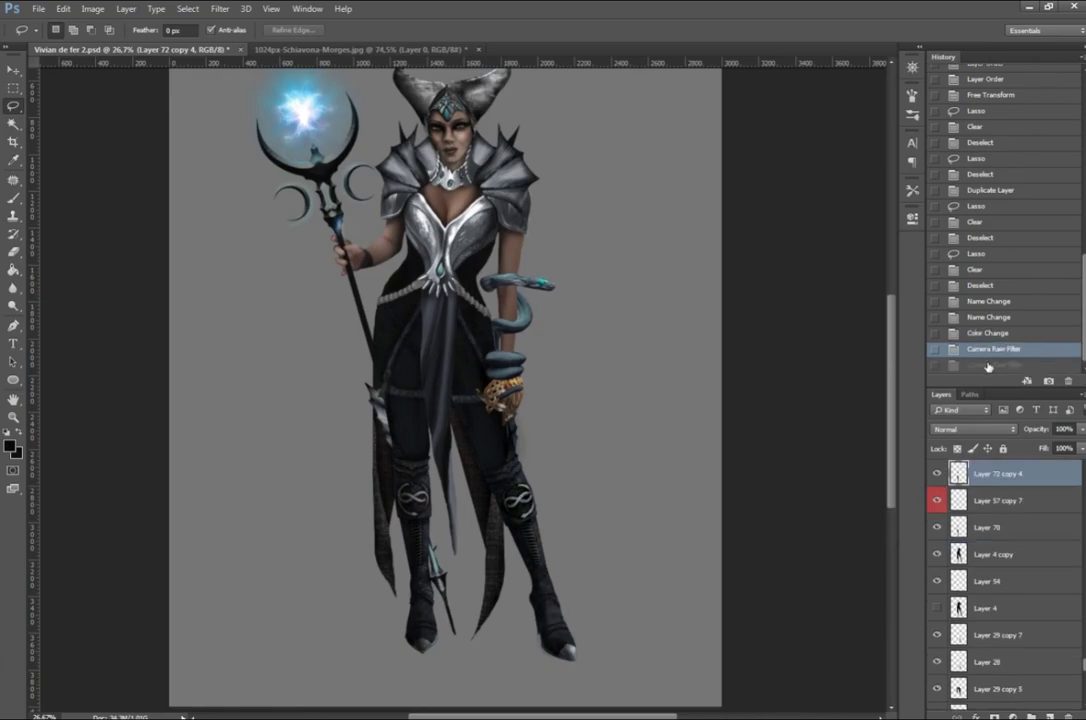
click(988, 365)
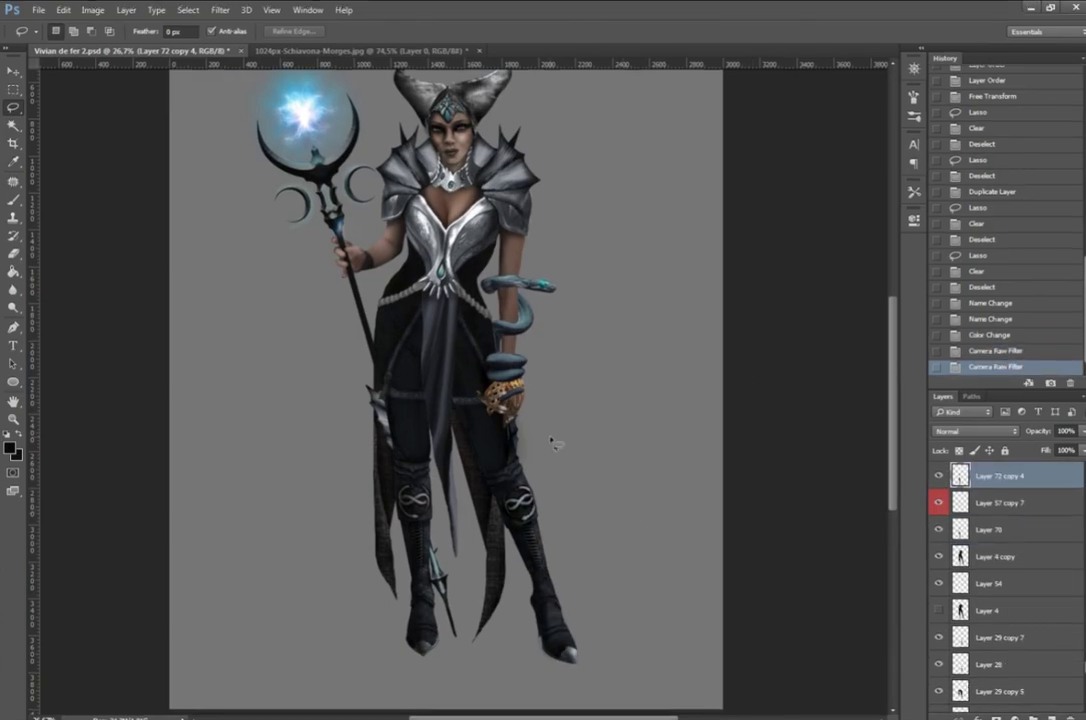
Step: Desaturate the drujka hand guard to silver with reduced Vibrance and Saturation in Camera Raw
scroll(553, 439, up, 5)
click(990, 538)
click(220, 9)
click(270, 95)
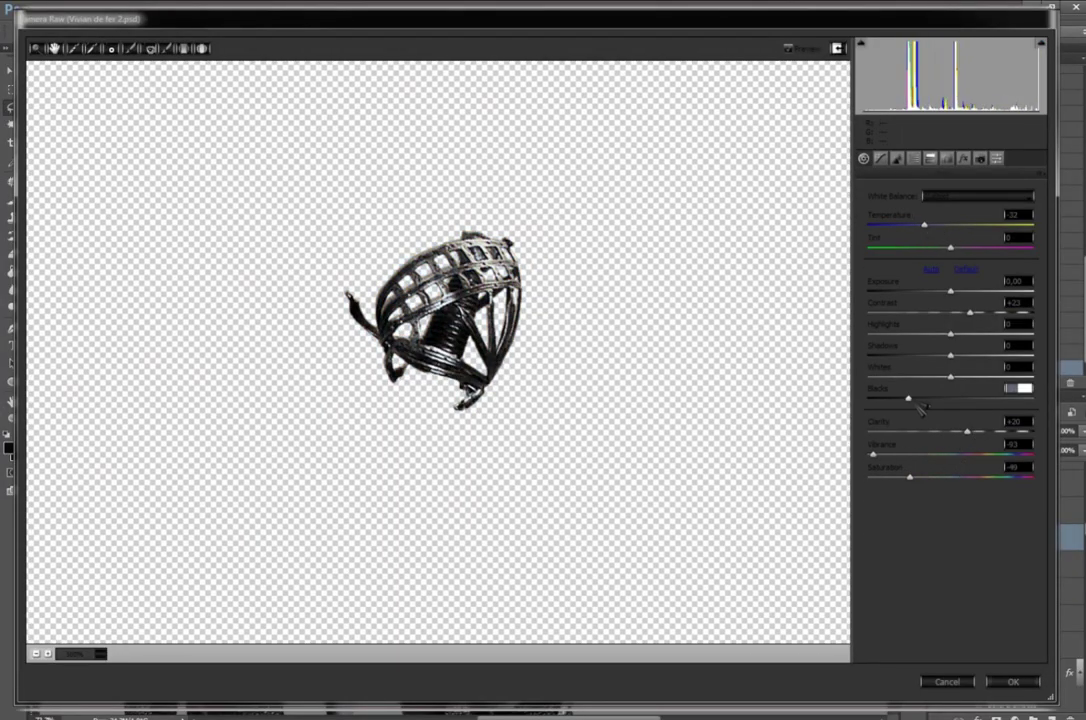
click(897, 158)
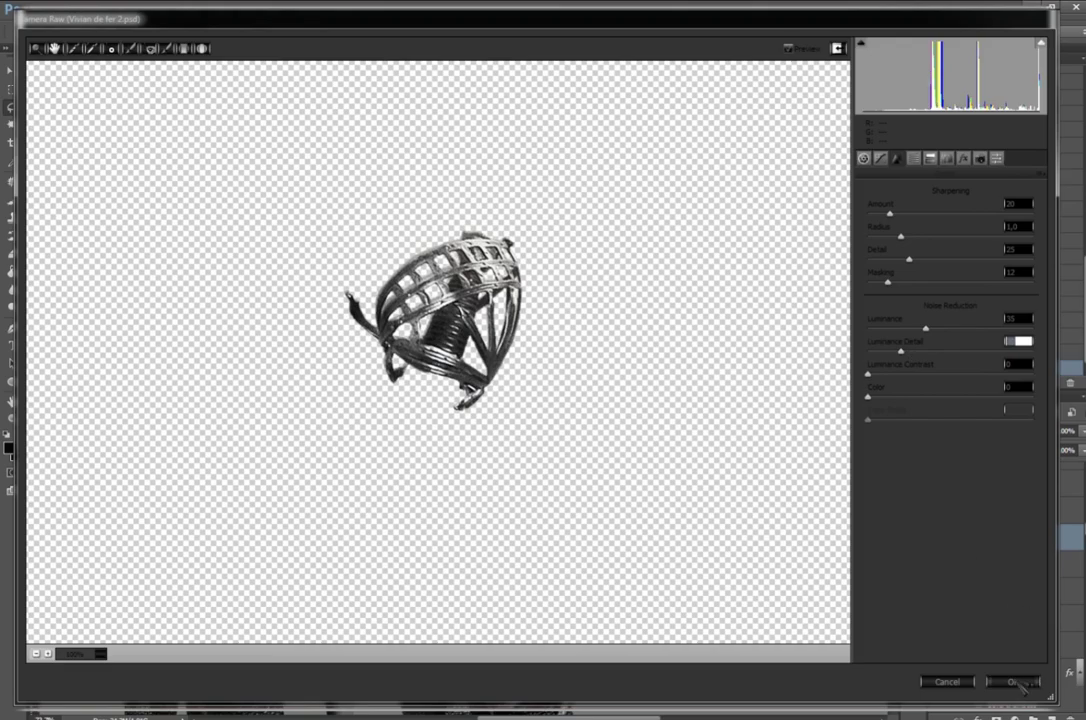
click(1020, 683)
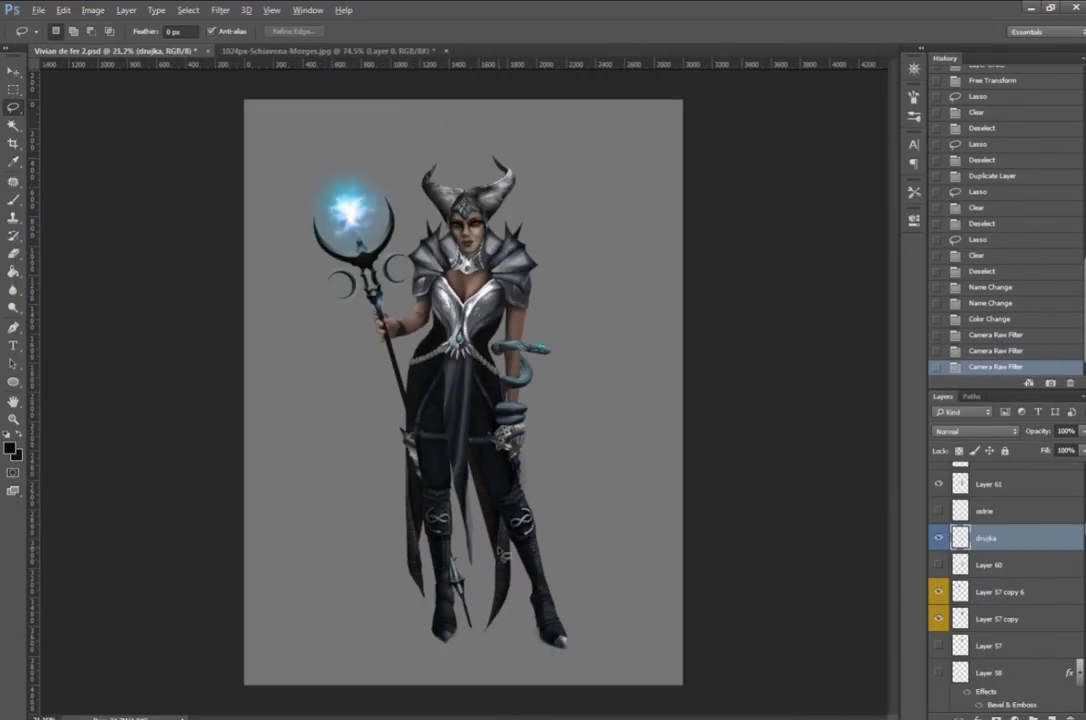
Step: Fade the hand guard layer to 25% opacity
scroll(500, 430, up, 5)
click(1080, 431)
drag(1078, 446, 1031, 446)
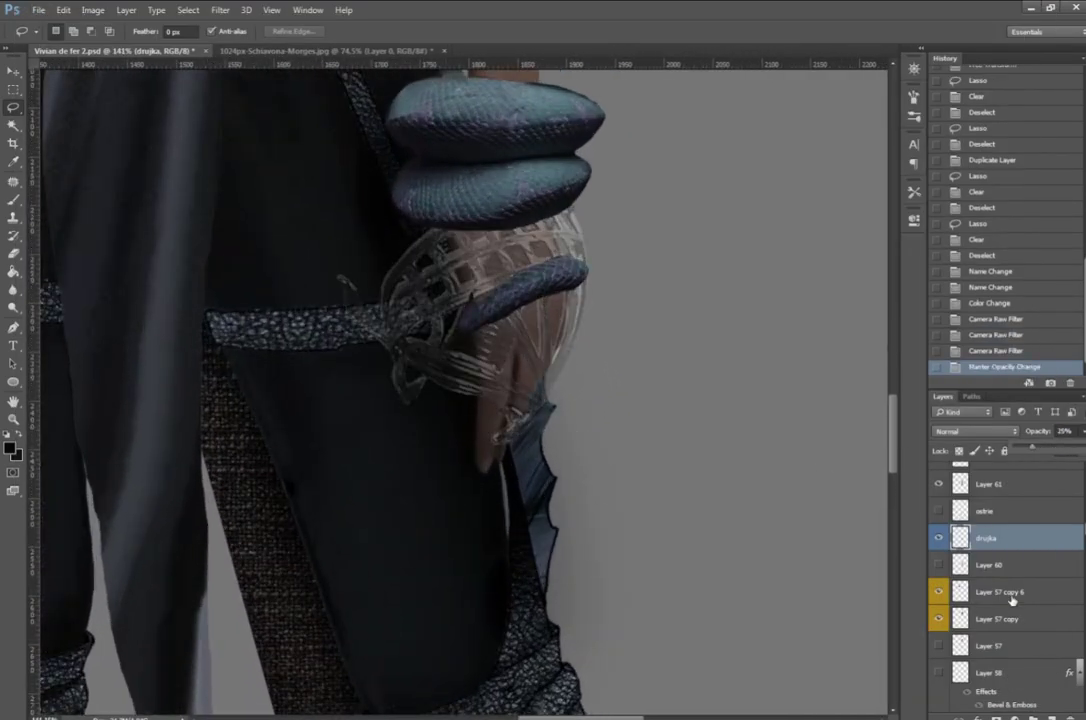
scroll(1015, 615, down, 3)
scroll(1020, 630, down, 3)
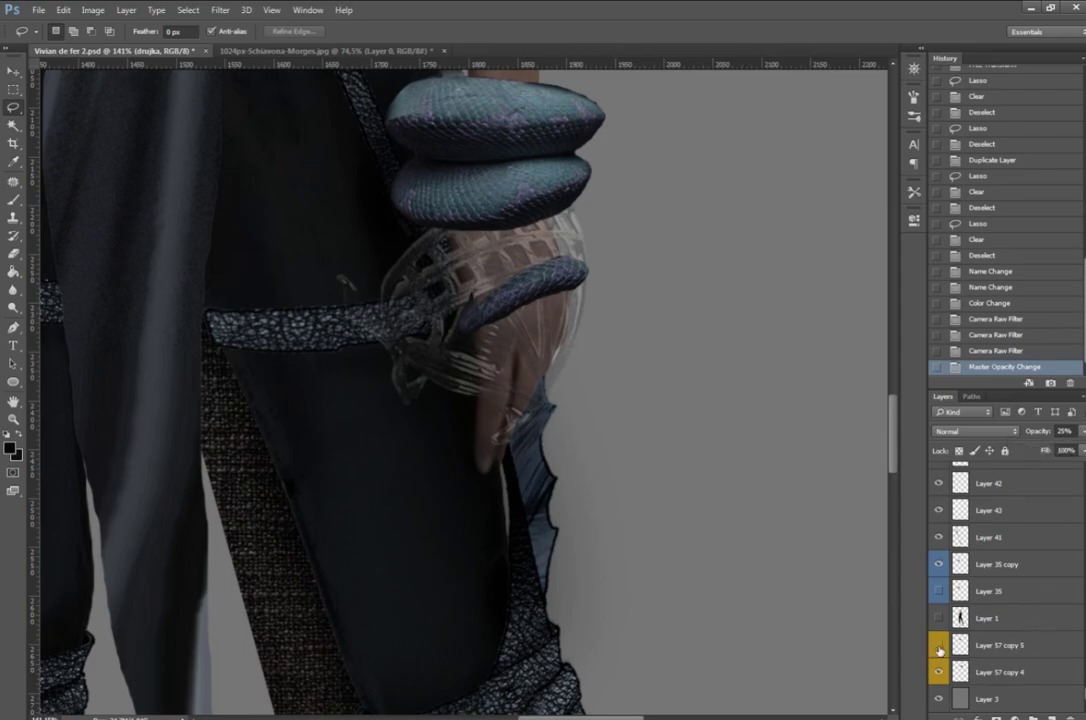
Step: Duplicate Layer 4 and isolate the hand by clearing everything outside a lasso
key(ctrl+j)
drag(620, 128, 738, 340)
right_click(548, 318)
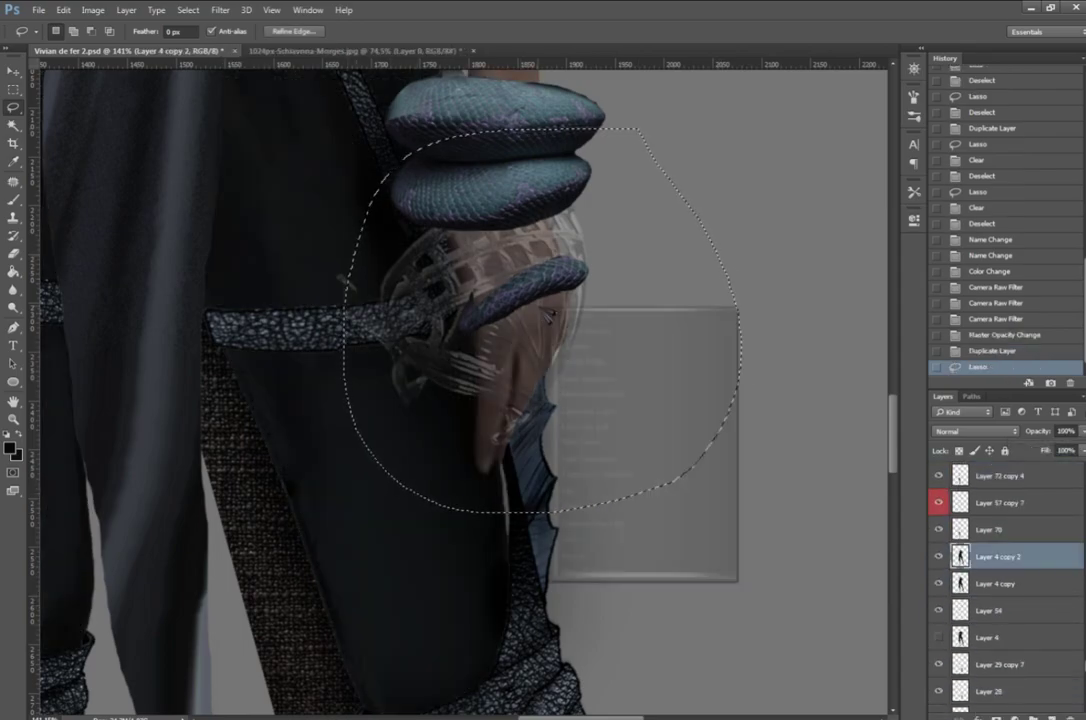
click(585, 345)
key(Delete)
key(ctrl+d)
Step: Place the hand copy above drujka, partly transparent, and warp it to the guard's curve
mouse_move(1000, 557)
mouse_down()
mouse_move(1016, 583)
mouse_move(1010, 470)
mouse_up()
drag(1000, 560, 1005, 476)
click(1080, 431)
drag(1078, 447, 1066, 452)
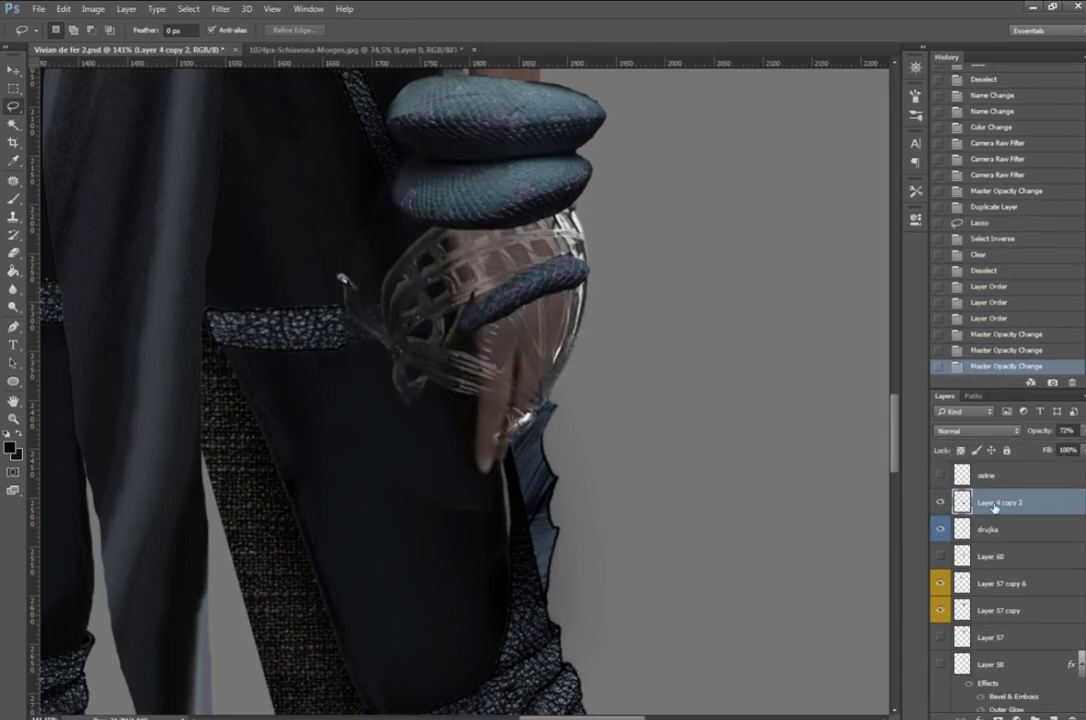
key(ctrl+t)
right_click(528, 322)
click(560, 450)
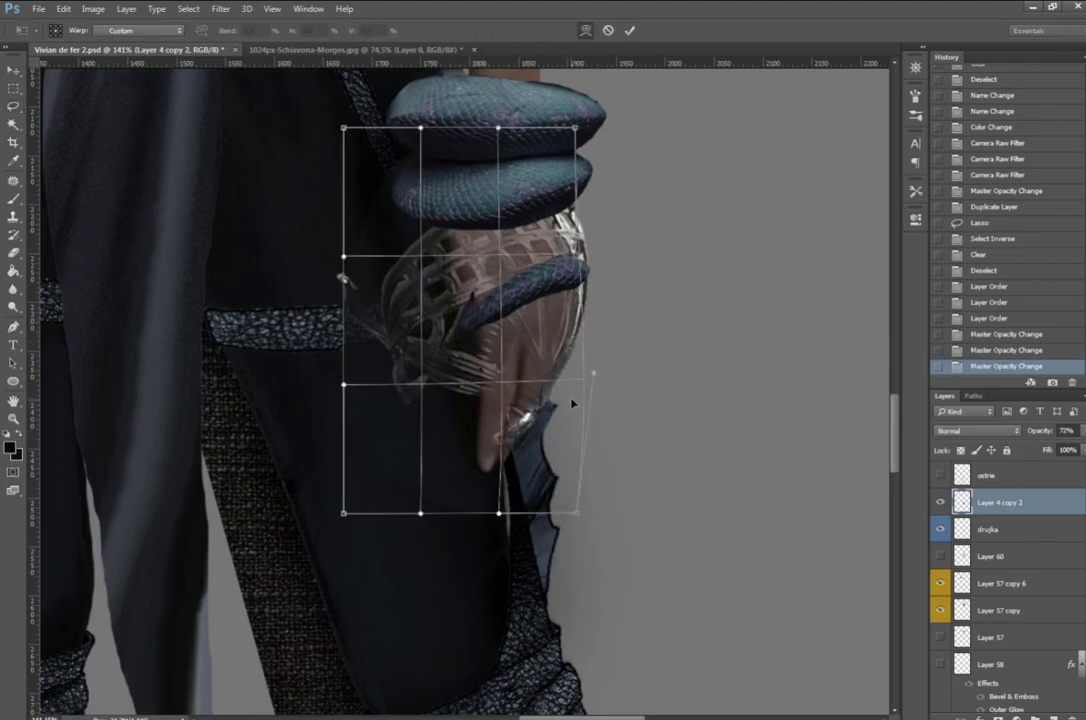
drag(484, 337, 604, 383)
key(Return)
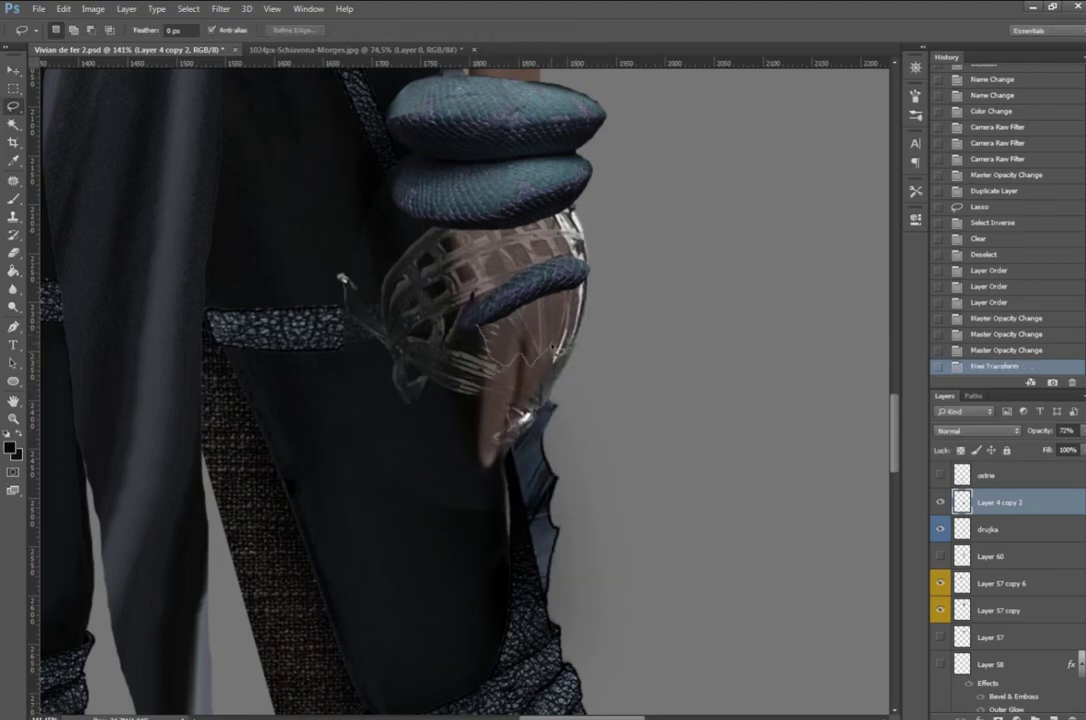
Step: Erase the hand spilling left of the guard and restore the copy to full opacity
drag(521, 470, 667, 364)
key(ctrl+d)
key(ctrl+alt+z)
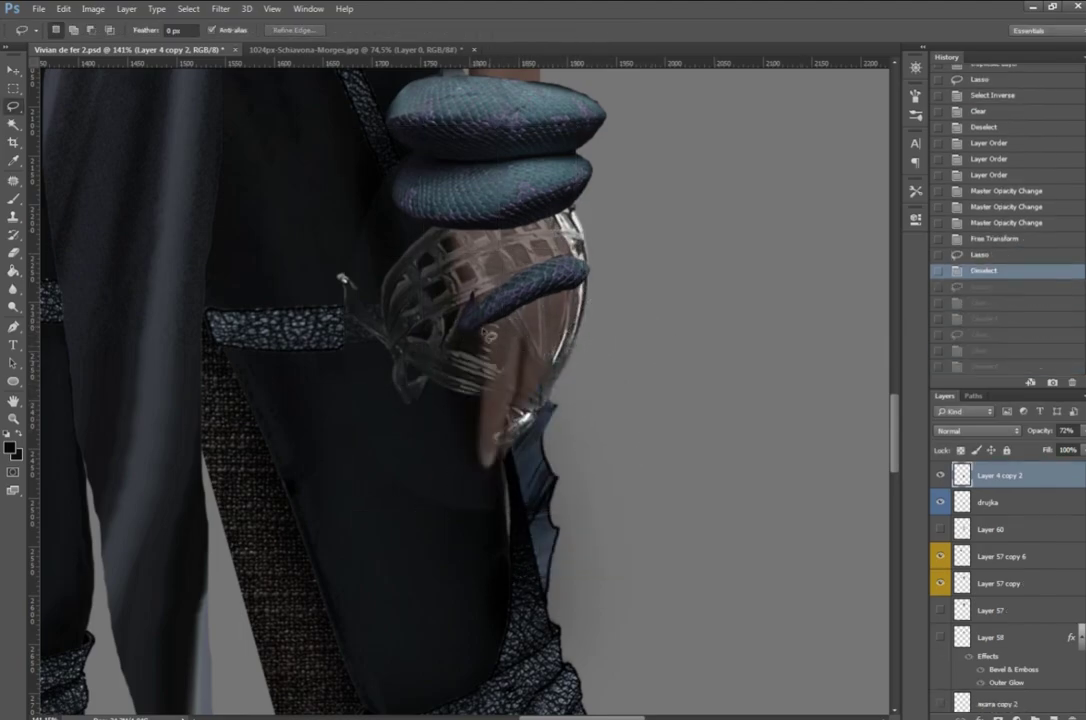
key(ctrl+shift+z)
key(ctrl+shift+z)
key(ctrl+shift+z)
drag(472, 335, 400, 200)
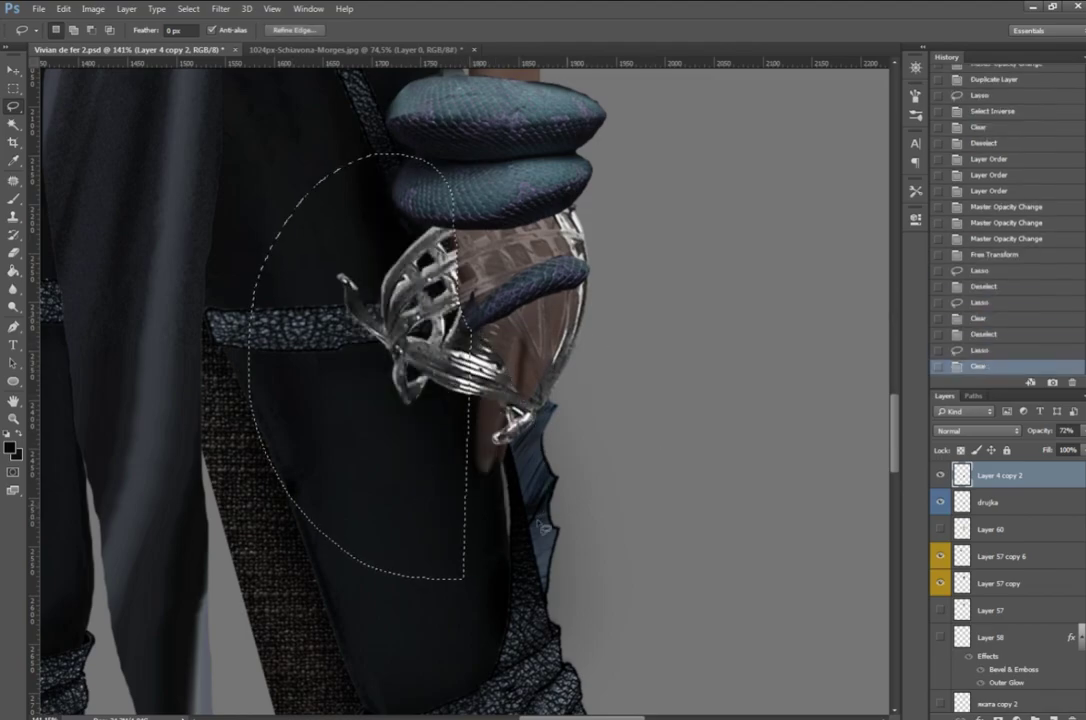
key(Delete)
key(ctrl+d)
key(0)
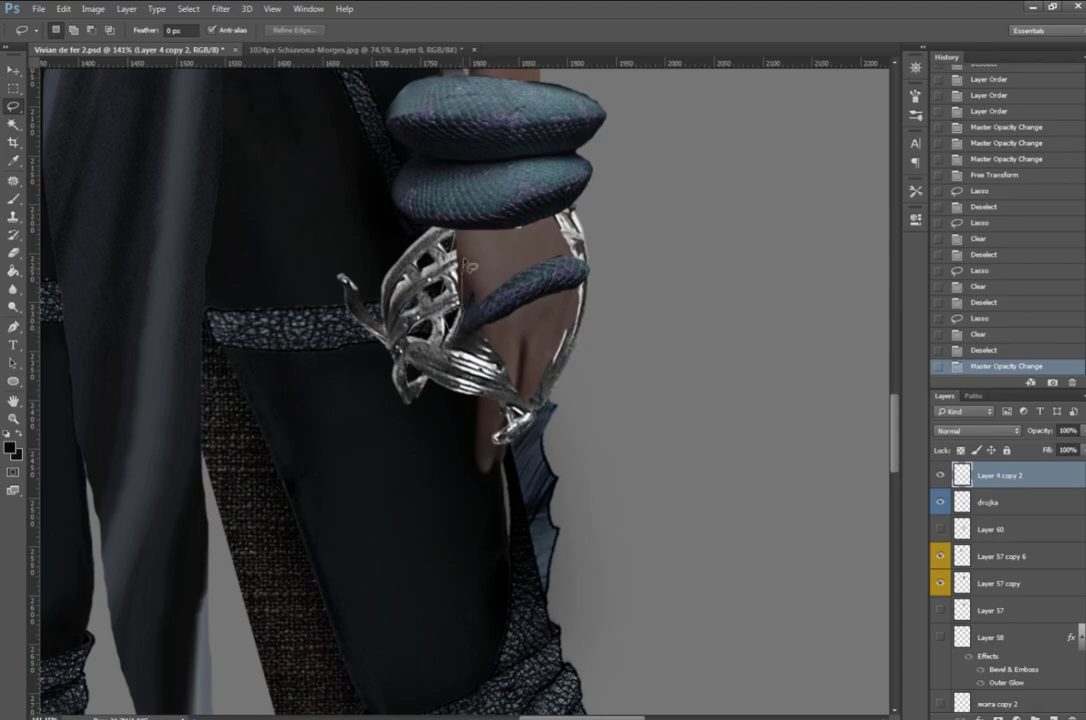
Step: Patch rough spots along the guard edge and knuckles with nearby skin
key(j)
mouse_move(450, 240)
mouse_down()
mouse_move(455, 300)
mouse_move(400, 230)
mouse_up()
key(ctrl+d)
mouse_move(453, 300)
mouse_down()
mouse_move(453, 181)
mouse_move(455, 285)
mouse_move(465, 235)
mouse_up()
key(ctrl+d)
key(Delete)
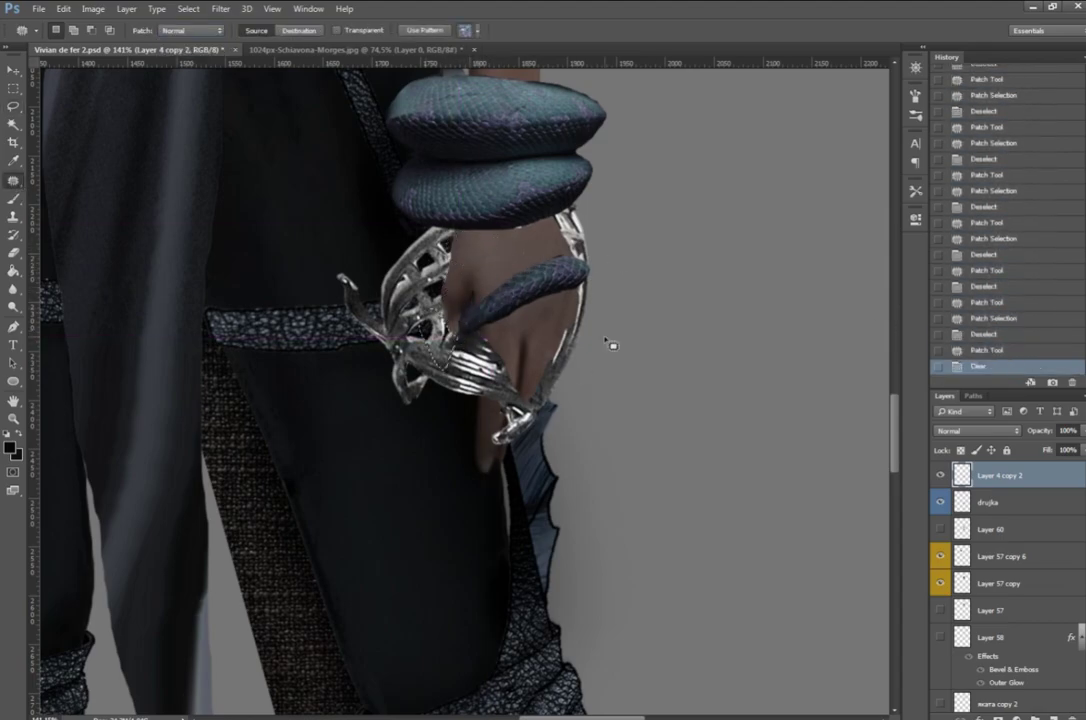
key(ctrl+d)
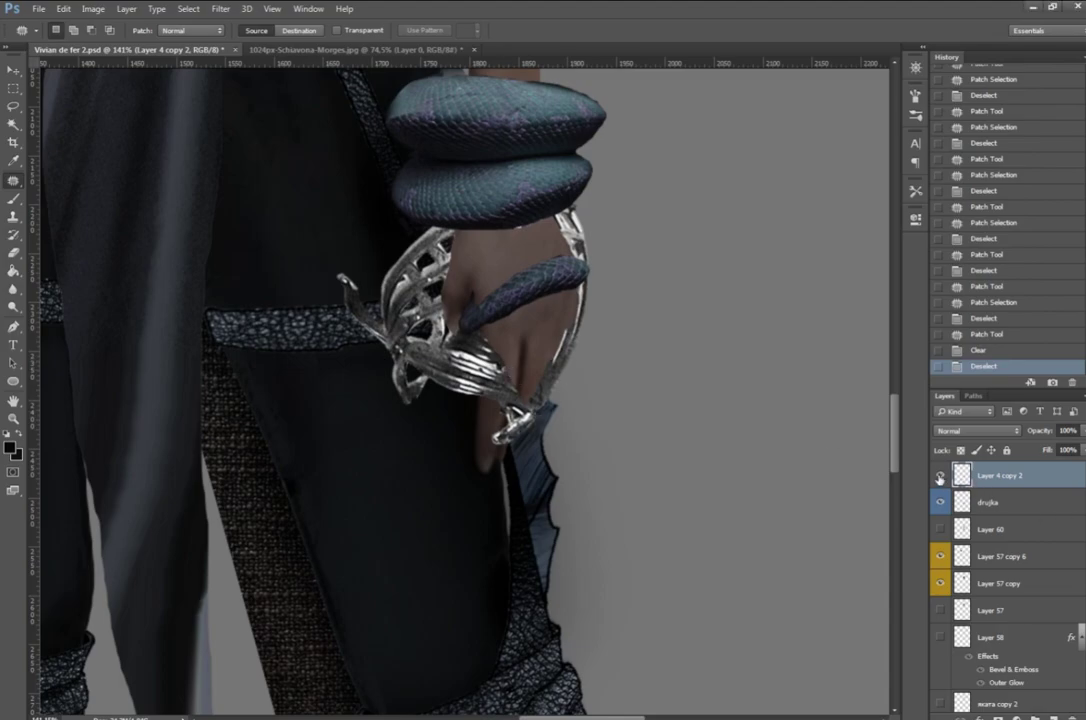
drag(543, 352, 518, 332)
drag(530, 360, 490, 330)
key(ctrl+d)
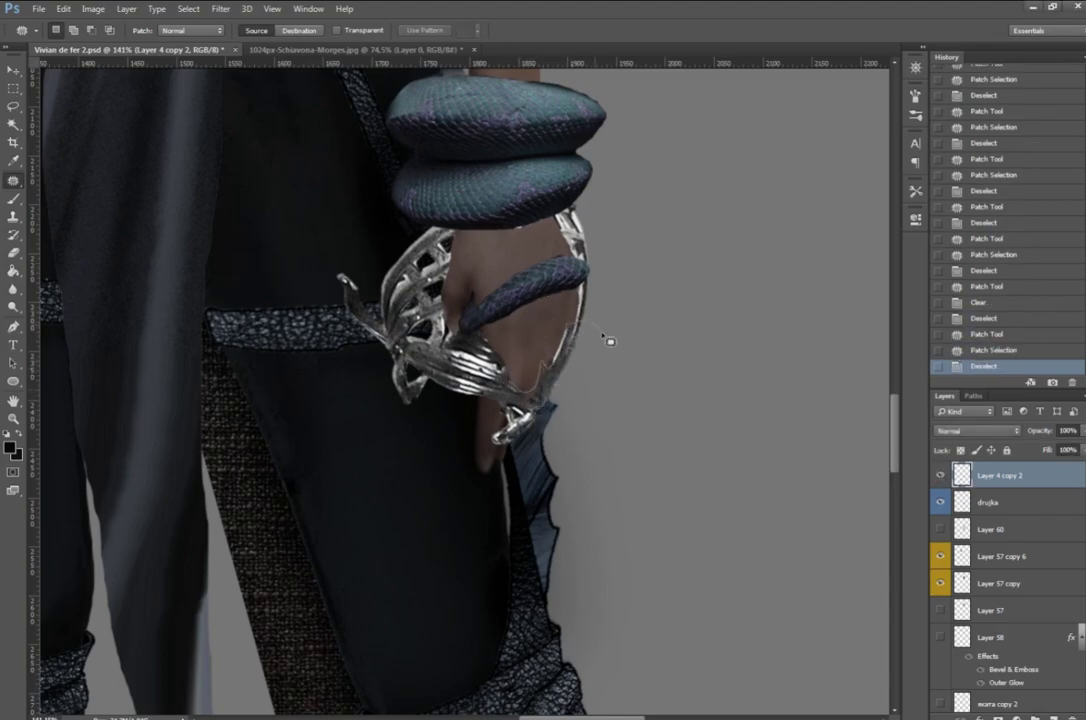
Step: Burn the hand beneath the guard and deepen the knuckle shadows
right_click(13, 306)
click(50, 302)
mouse_move(539, 337)
mouse_down()
mouse_move(420, 285)
mouse_move(410, 250)
mouse_up()
mouse_move(455, 300)
mouse_down()
mouse_move(470, 280)
mouse_move(497, 352)
mouse_move(420, 290)
mouse_up()
Step: Darken the knuckles and hand shading on Layer 4 copy
drag(430, 300, 489, 345)
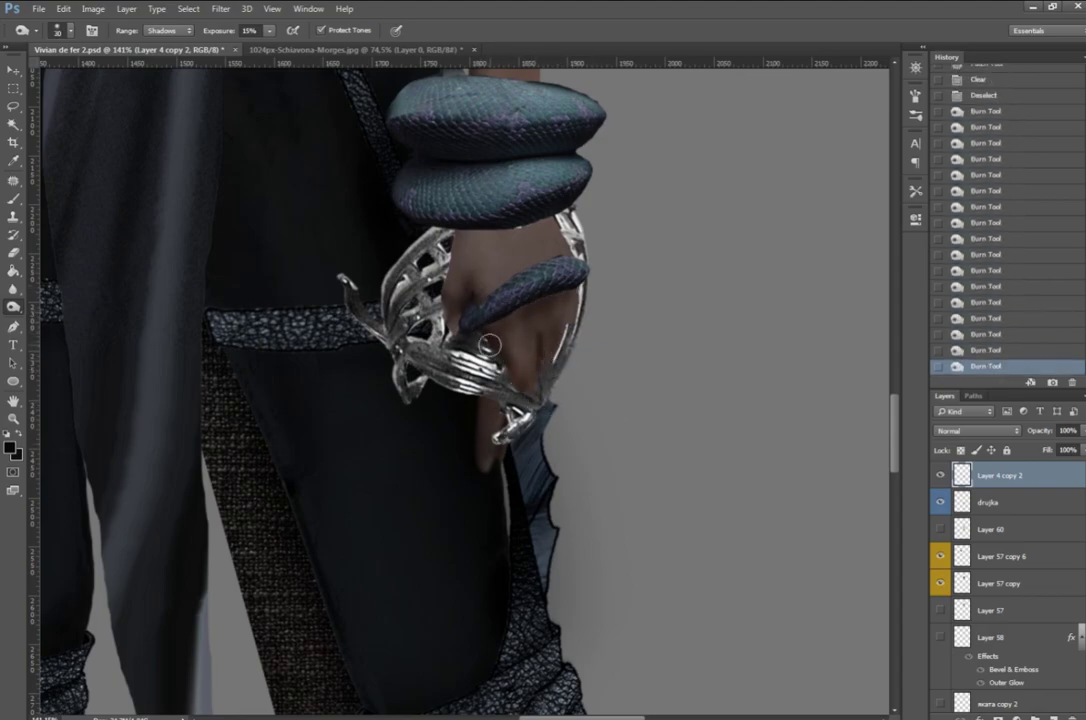
scroll(1000, 560, down, 3)
scroll(1000, 560, down, 5)
click(1000, 537)
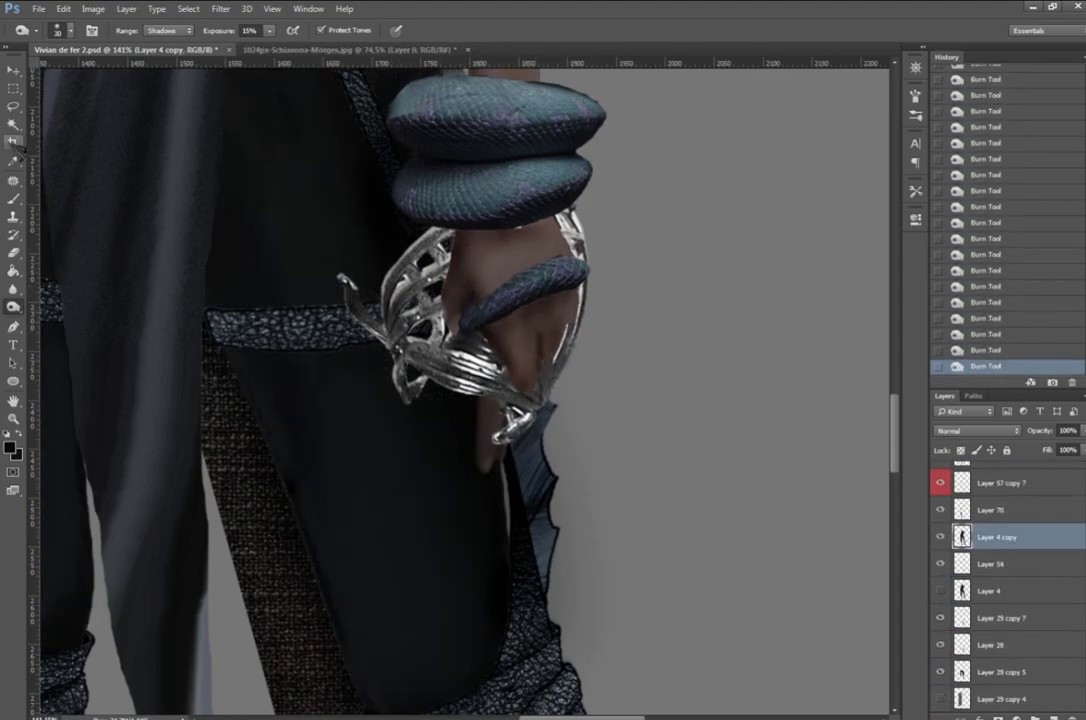
key(j)
key(o)
drag(435, 345, 400, 410)
key(m)
key(ctrl+d)
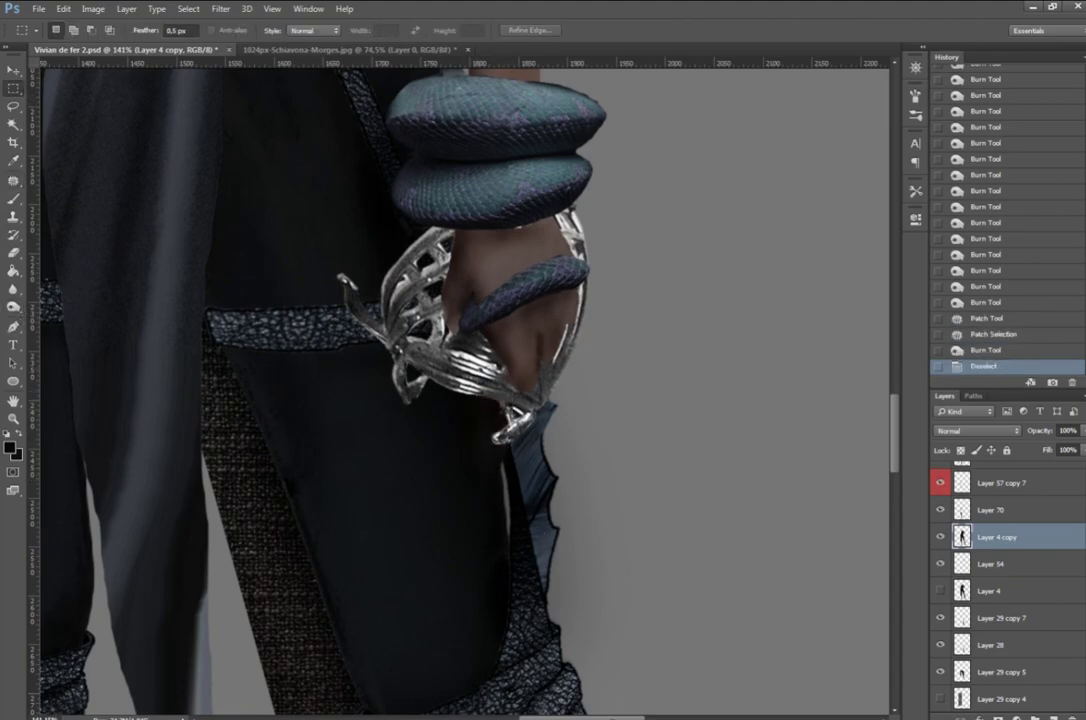
Step: Patch a rough spot on the hand with the Patch tool
scroll(1010, 632, up, 5)
scroll(1010, 632, down, 2)
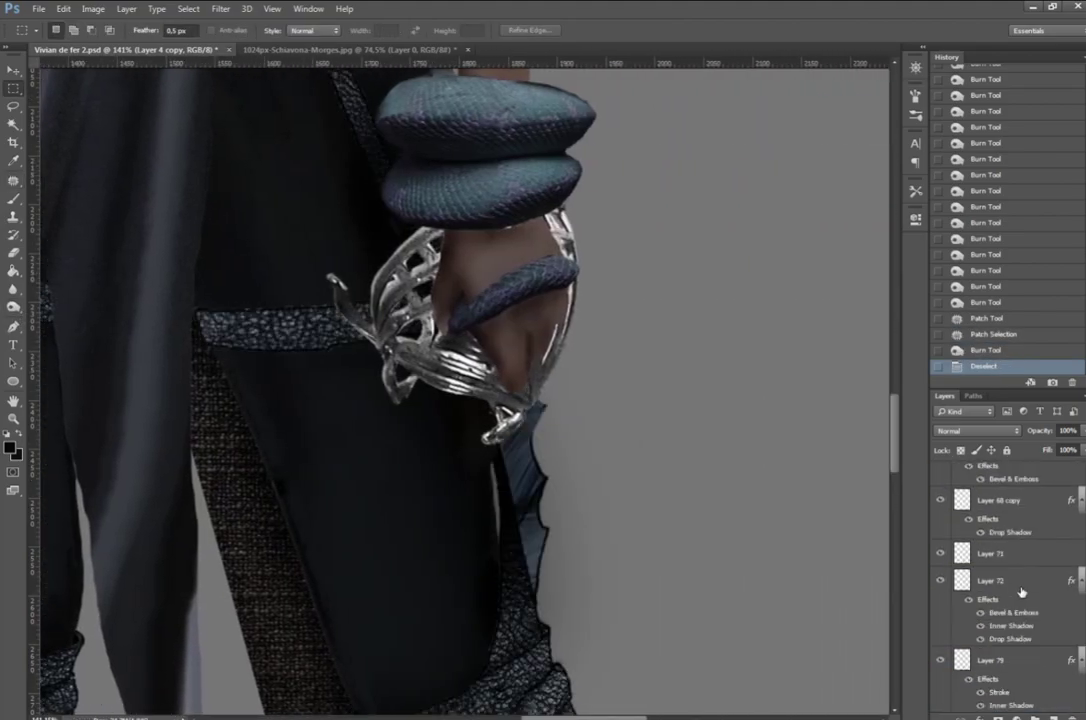
scroll(1010, 600, down, 3)
key(j)
drag(487, 447, 513, 585)
drag(500, 520, 435, 415)
key(ctrl+d)
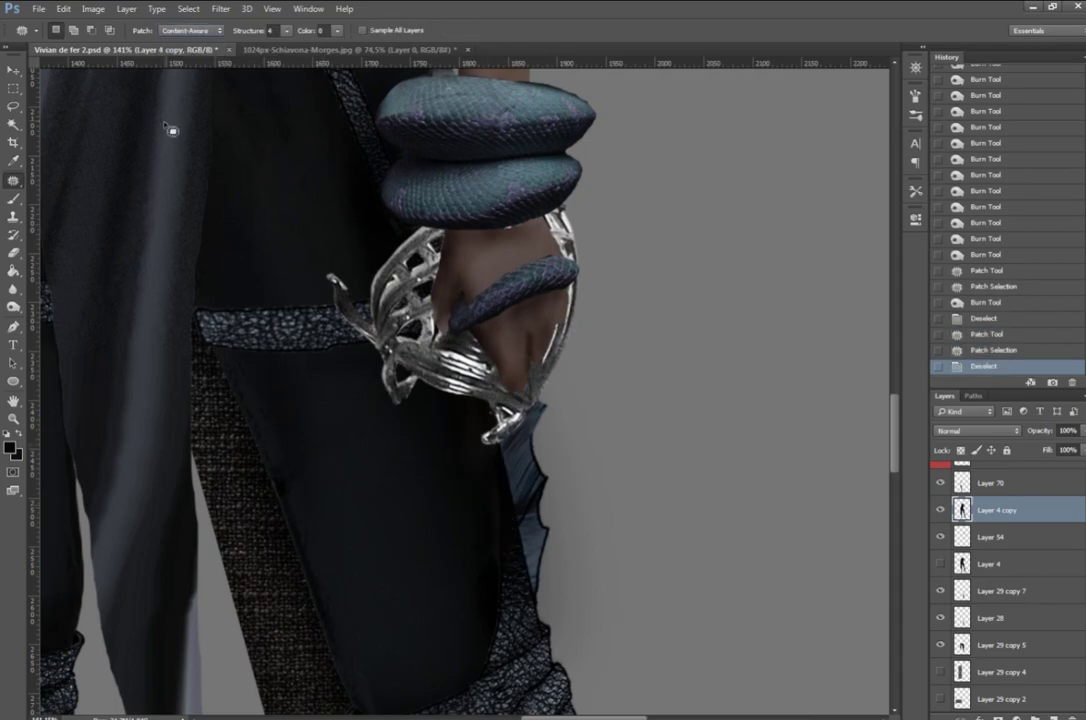
key(m)
Step: Move drujka above Layer 4 copy 2 and load its outline as a selection
key(ctrl+0)
scroll(489, 428, up, 10)
scroll(1022, 558, up, 3)
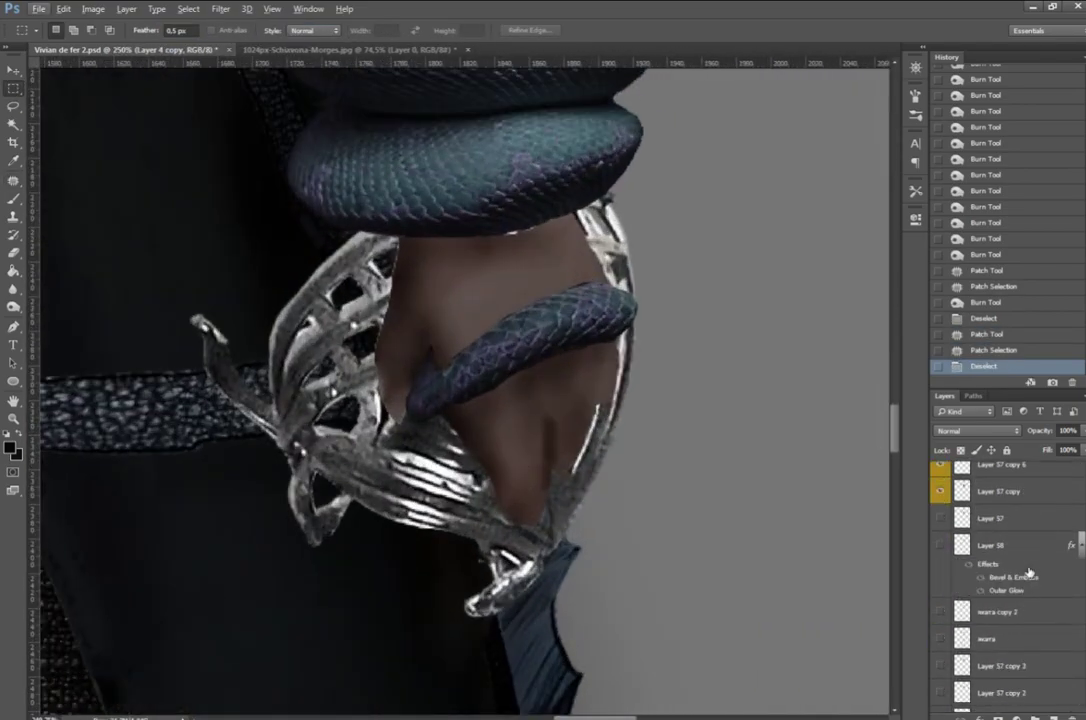
scroll(1022, 558, up, 3)
scroll(1022, 558, up, 3)
scroll(1022, 558, down, 3)
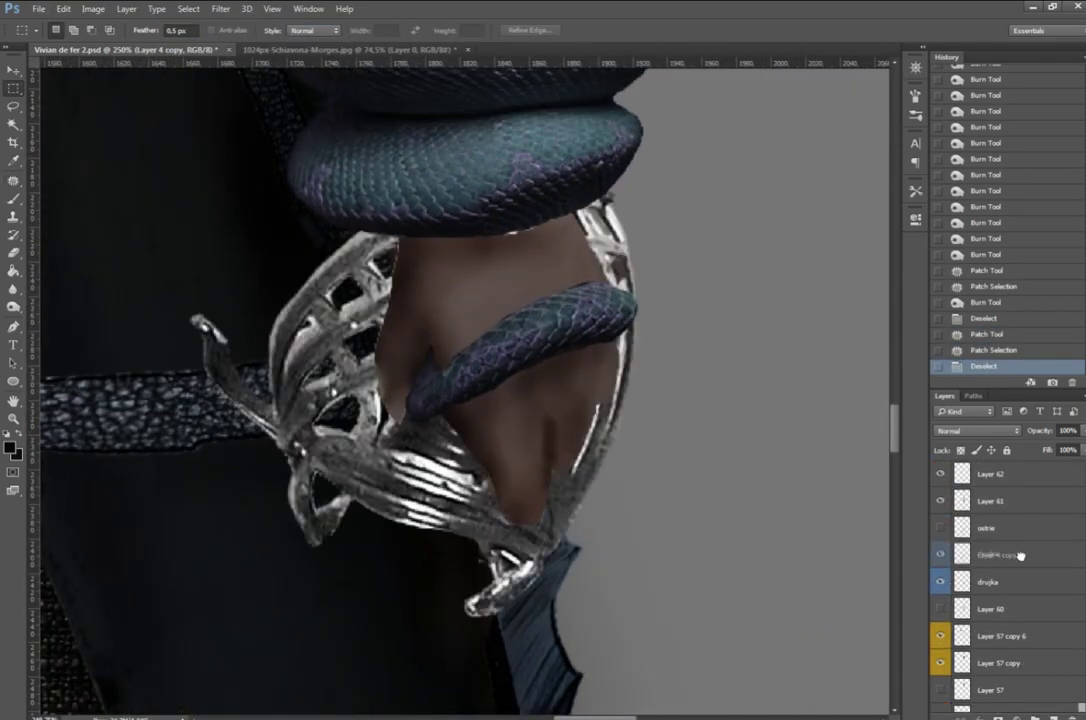
mouse_move(1020, 556)
mouse_down()
mouse_move(1020, 545)
mouse_move(1036, 716)
mouse_up()
ctrl+click(962, 530)
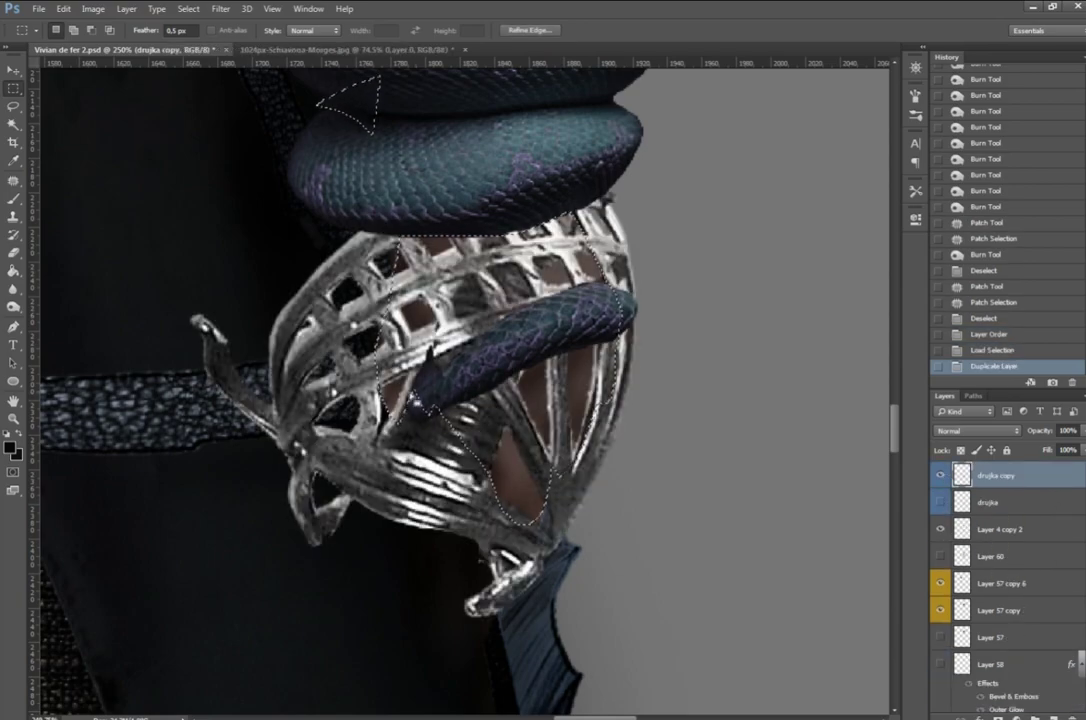
Step: Erase stray guard pixels inside the cage openings and near its top and right edge
key(e)
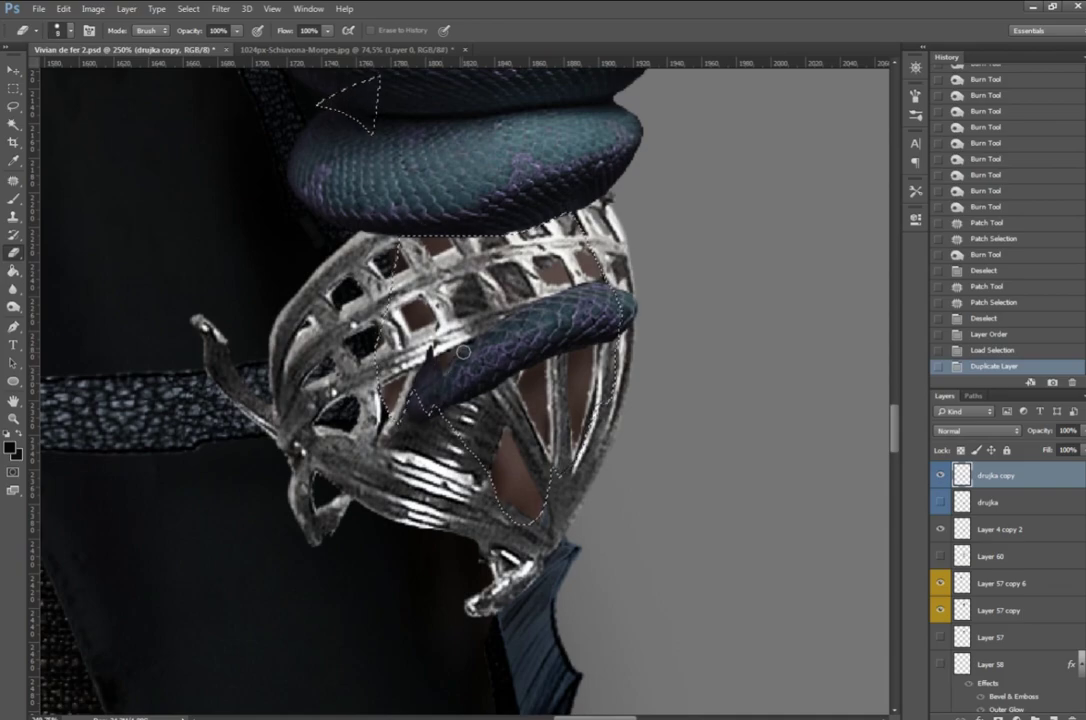
mouse_move(477, 450)
mouse_down()
mouse_move(497, 429)
mouse_move(379, 244)
mouse_move(416, 266)
mouse_up()
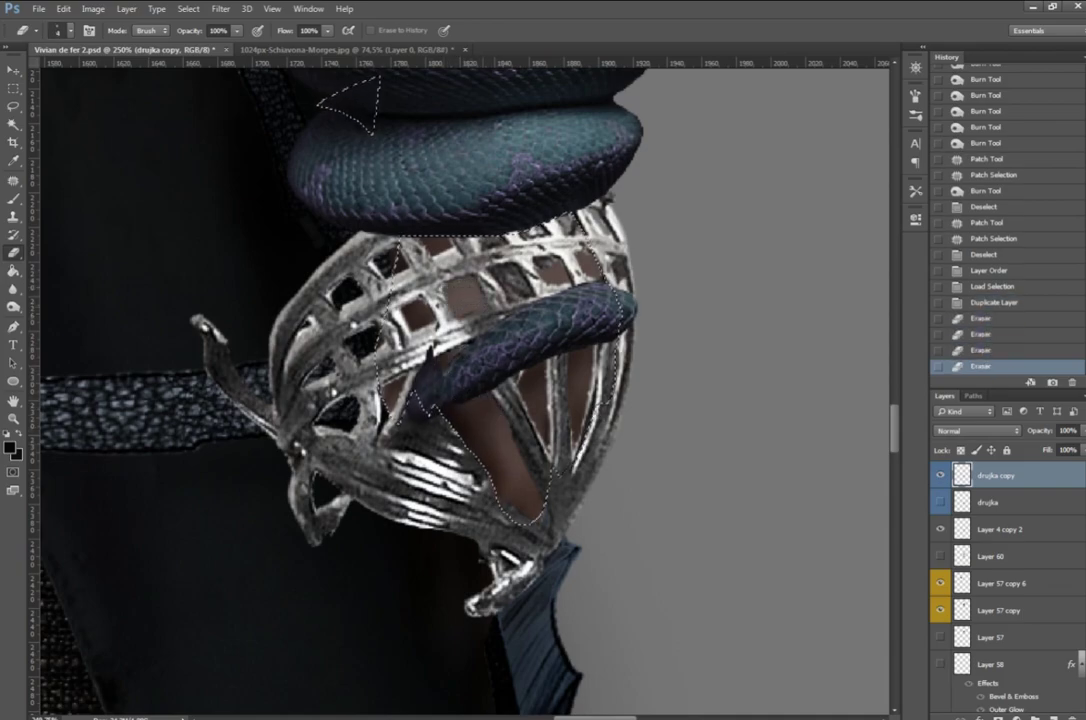
mouse_move(560, 470)
mouse_down()
mouse_move(600, 400)
mouse_move(612, 440)
mouse_up()
mouse_move(420, 228)
mouse_down()
mouse_move(452, 256)
mouse_move(426, 212)
mouse_up()
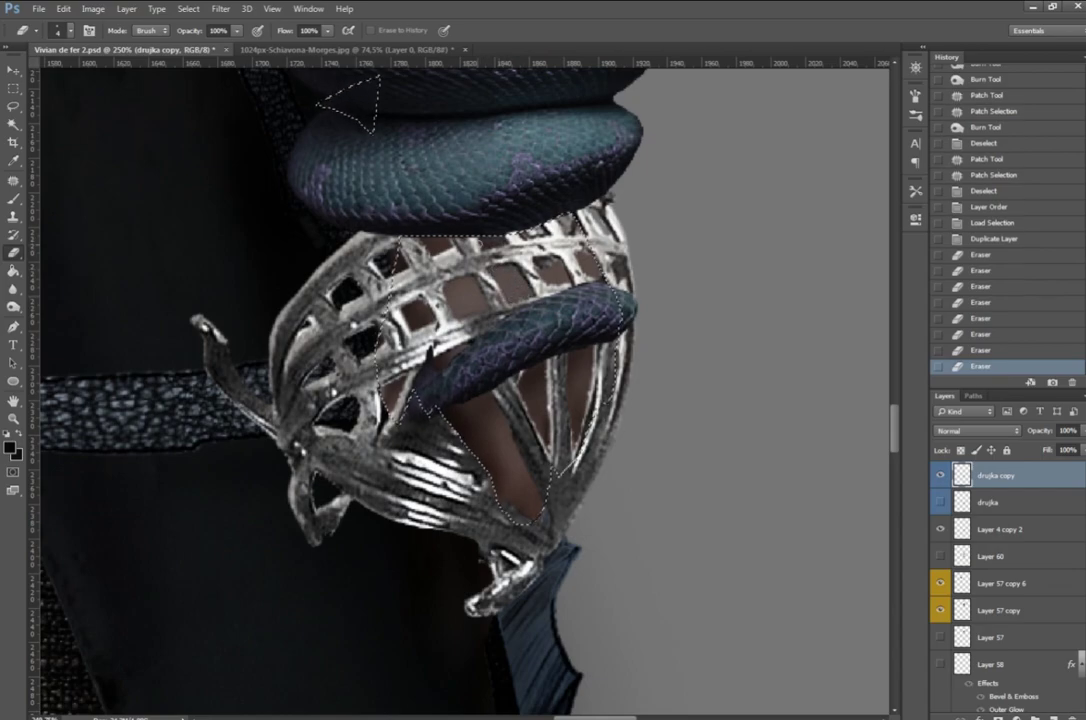
drag(520, 262, 536, 268)
drag(536, 266, 540, 268)
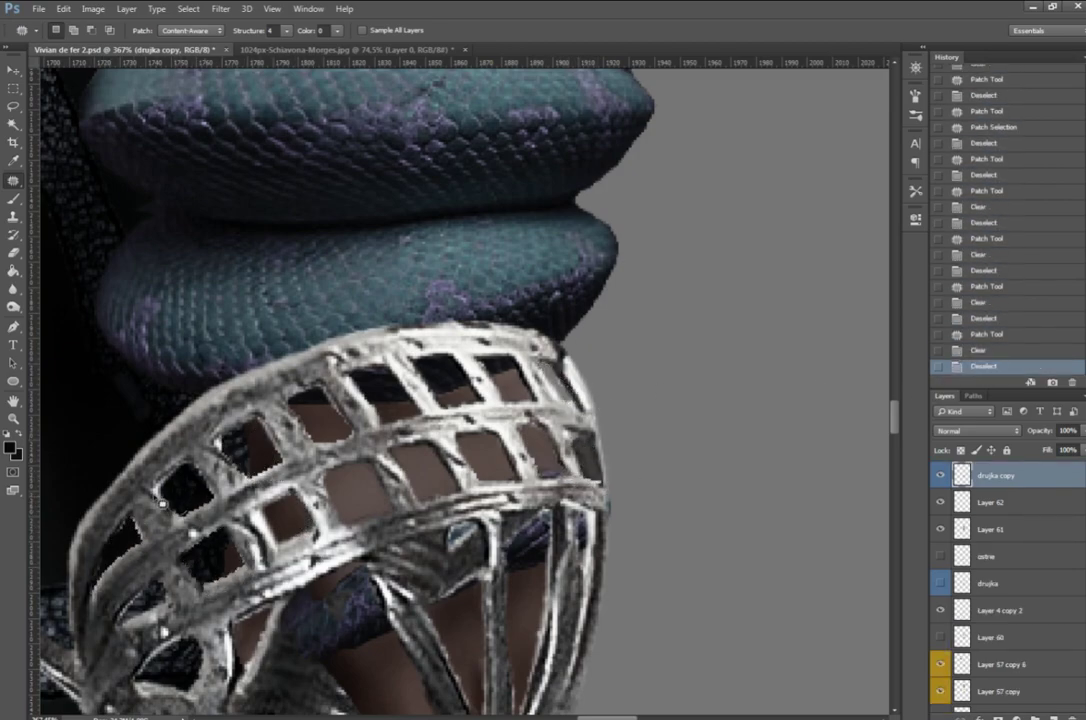
Step: Fit the whole figure in view and save the document
key(ctrl+0)
key(ctrl+s)
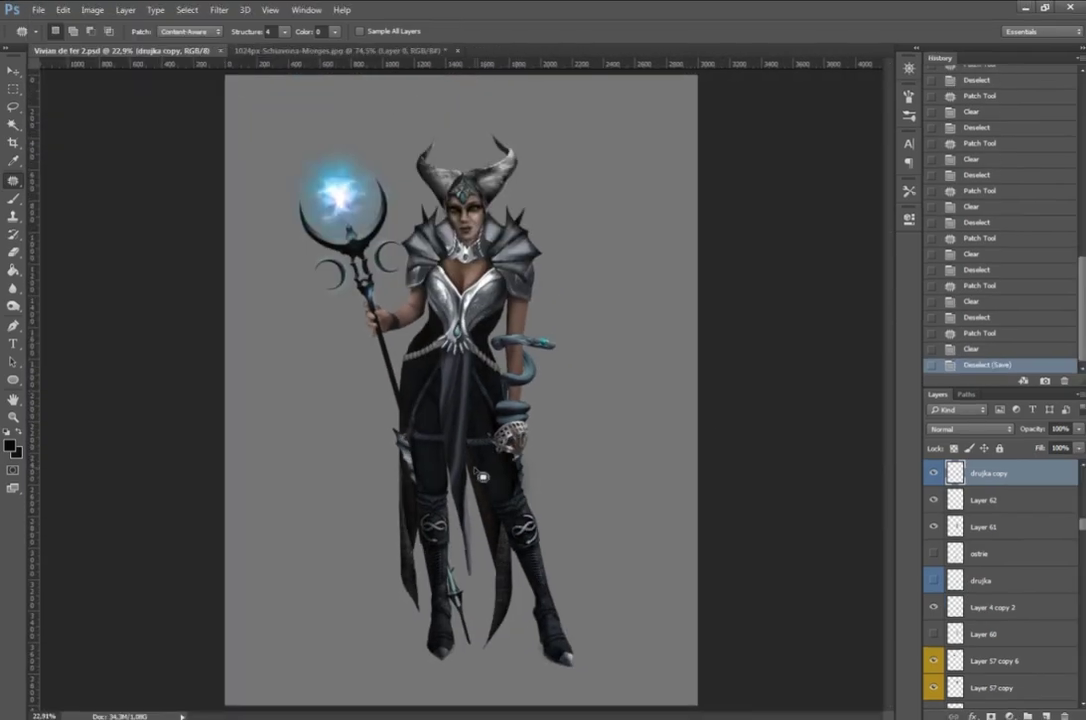
scroll(738, 346, down, 1)
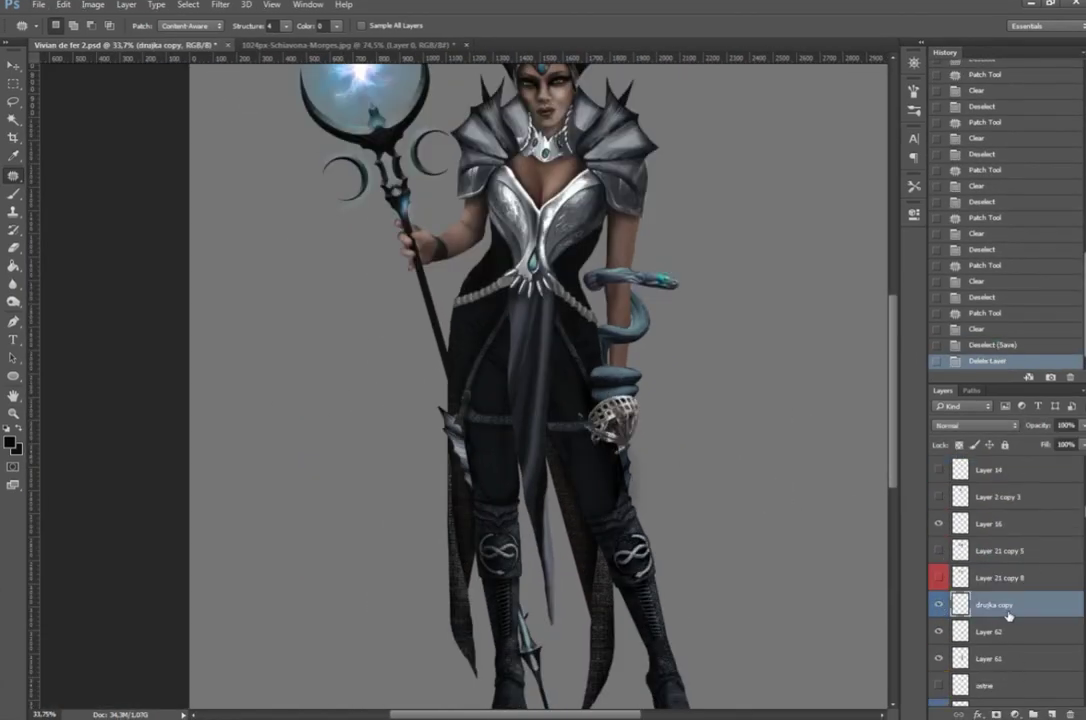
Step: Warp the ostrie blade layer so it bends along the leg
click(975, 578)
scroll(540, 400, down, 3)
key(ctrl+t)
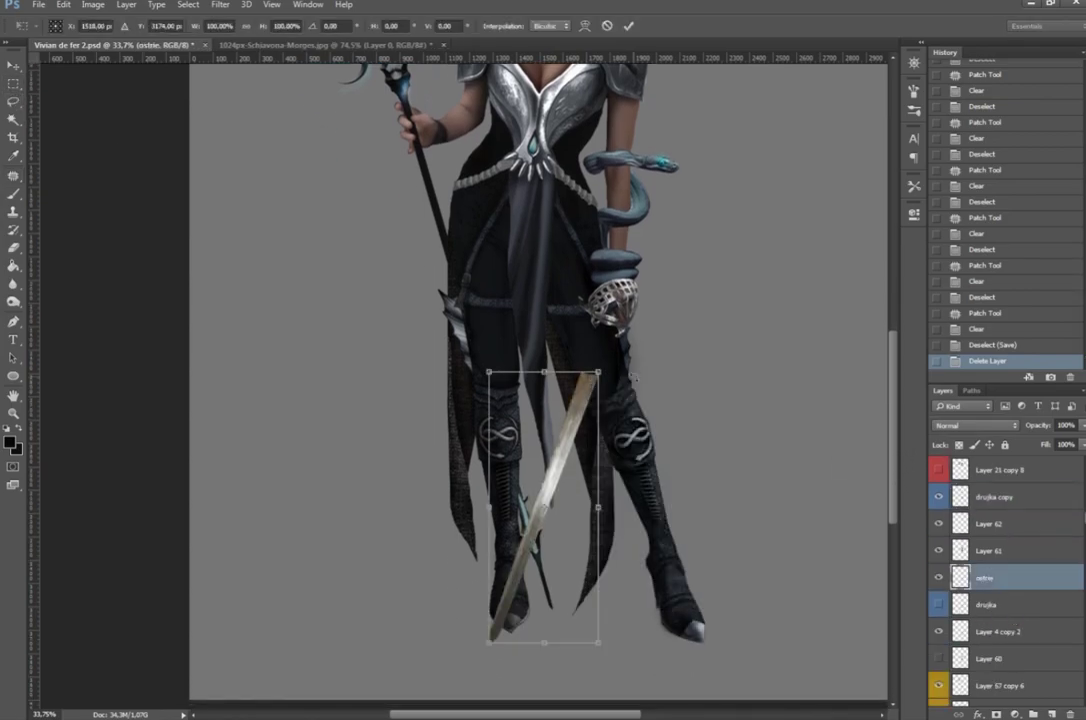
click(584, 25)
drag(600, 420, 610, 320)
key(Return)
click(220, 4)
Step: Max out the blade's exposure in Camera Raw and set the layer to Overlay
click(279, 68)
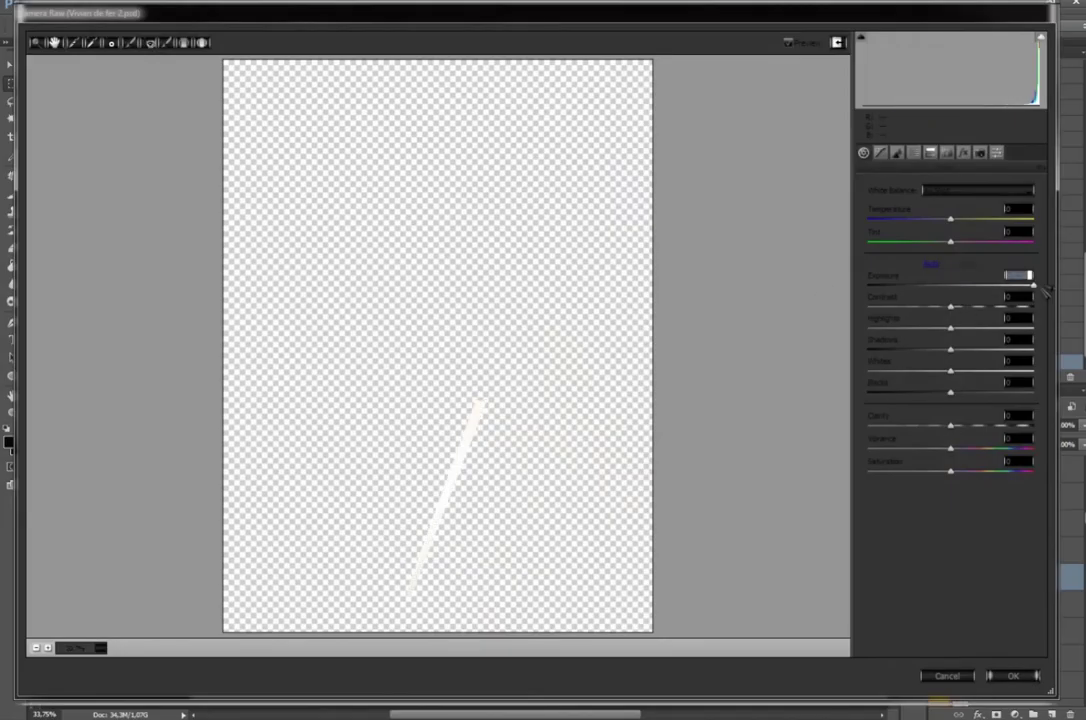
click(979, 690)
click(975, 425)
click(950, 562)
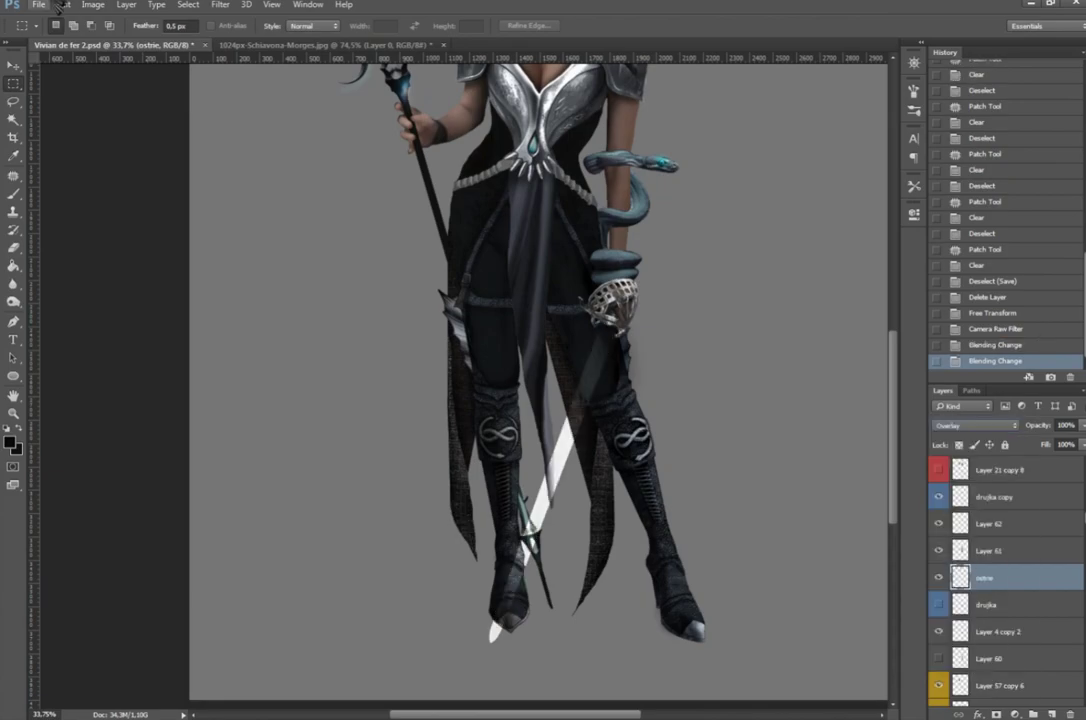
Step: Colorize the blade a fully saturated cyan with Hue/Saturation
key(ctrl+u)
click(955, 227)
drag(800, 216, 812, 216)
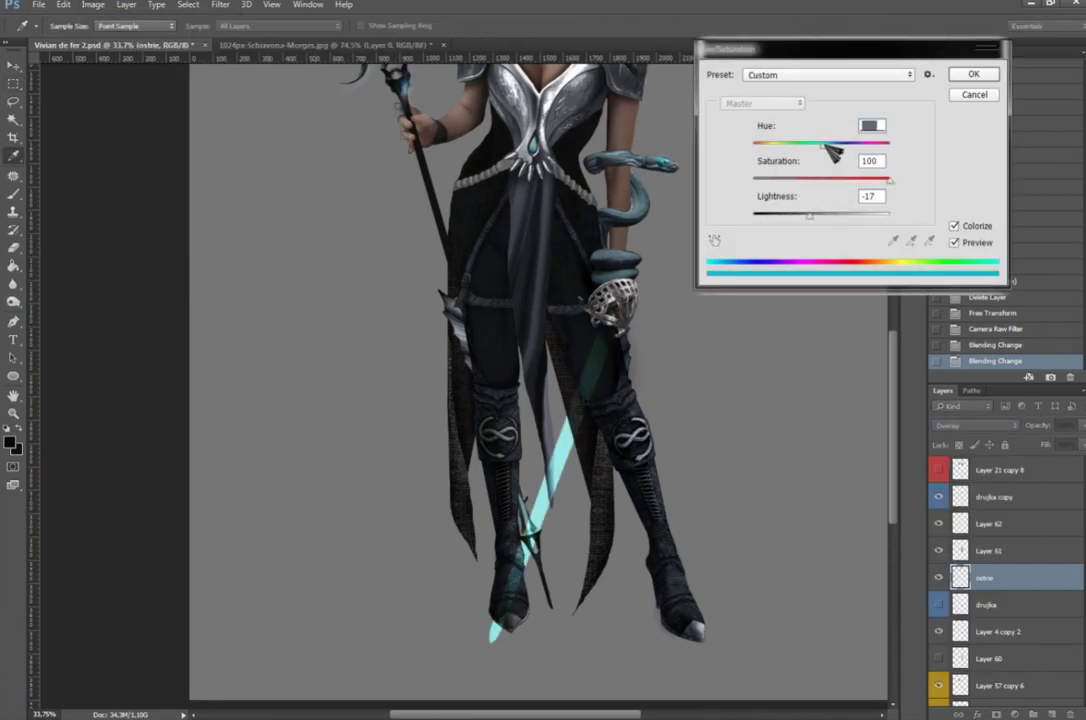
key(Return)
Step: Duplicate the blade to the top of the stack and Gaussian-blur it into a soft glow
key(m)
key(ctrl+0)
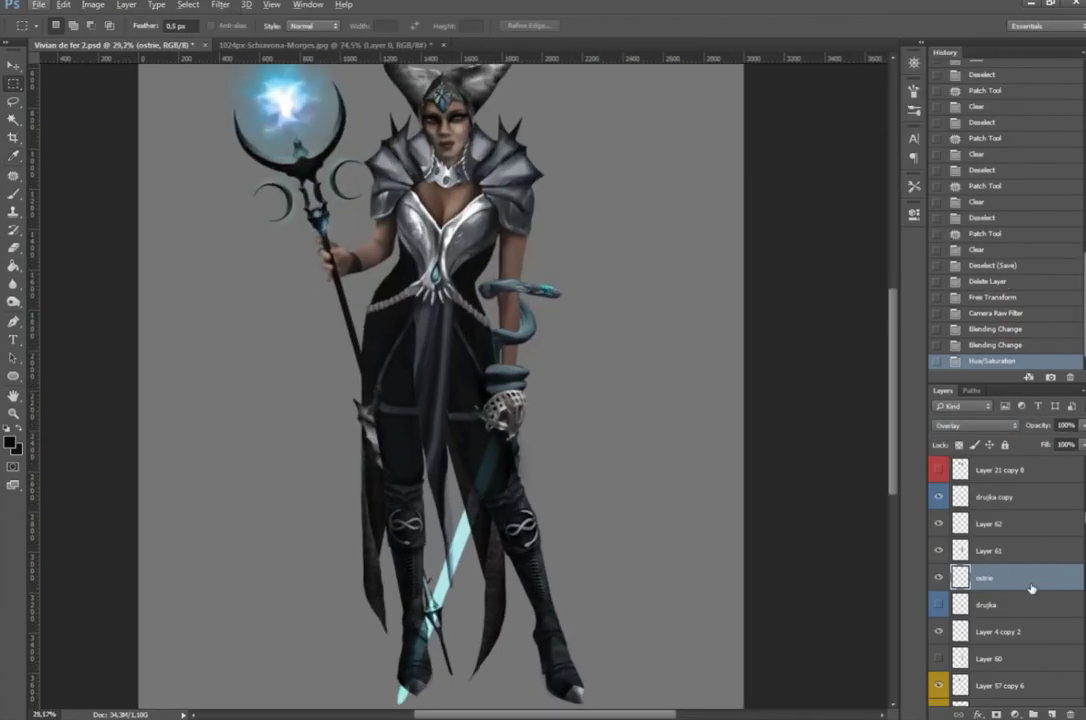
key(ctrl+j)
key(ctrl+shift+bracketright)
click(220, 4)
click(440, 222)
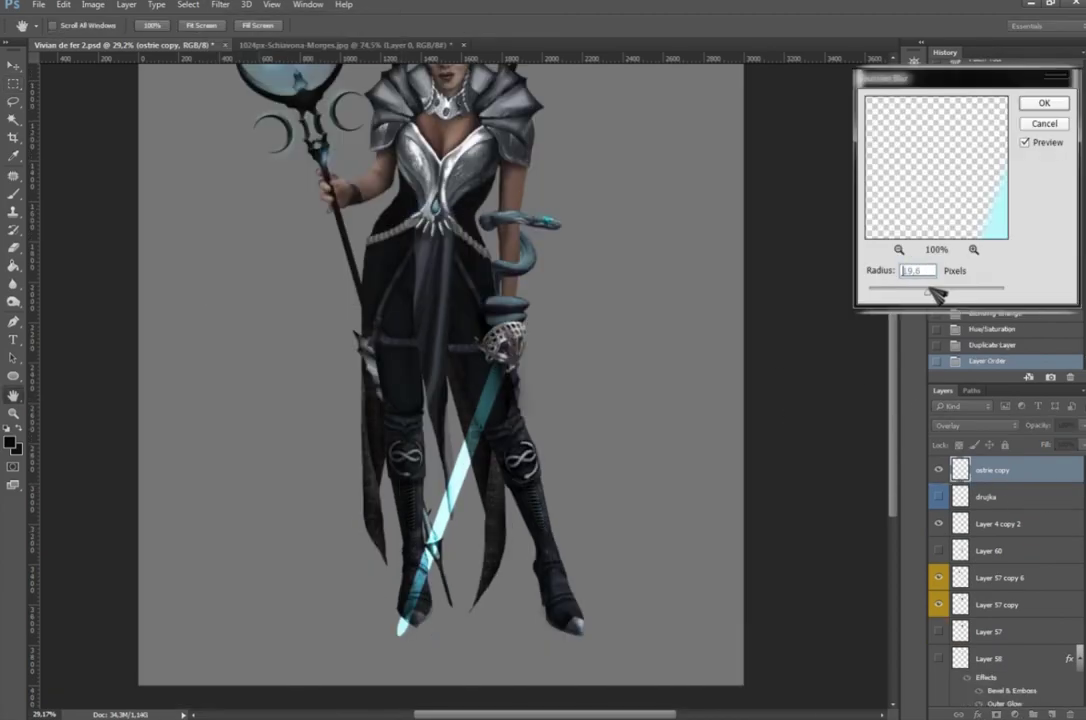
click(1056, 106)
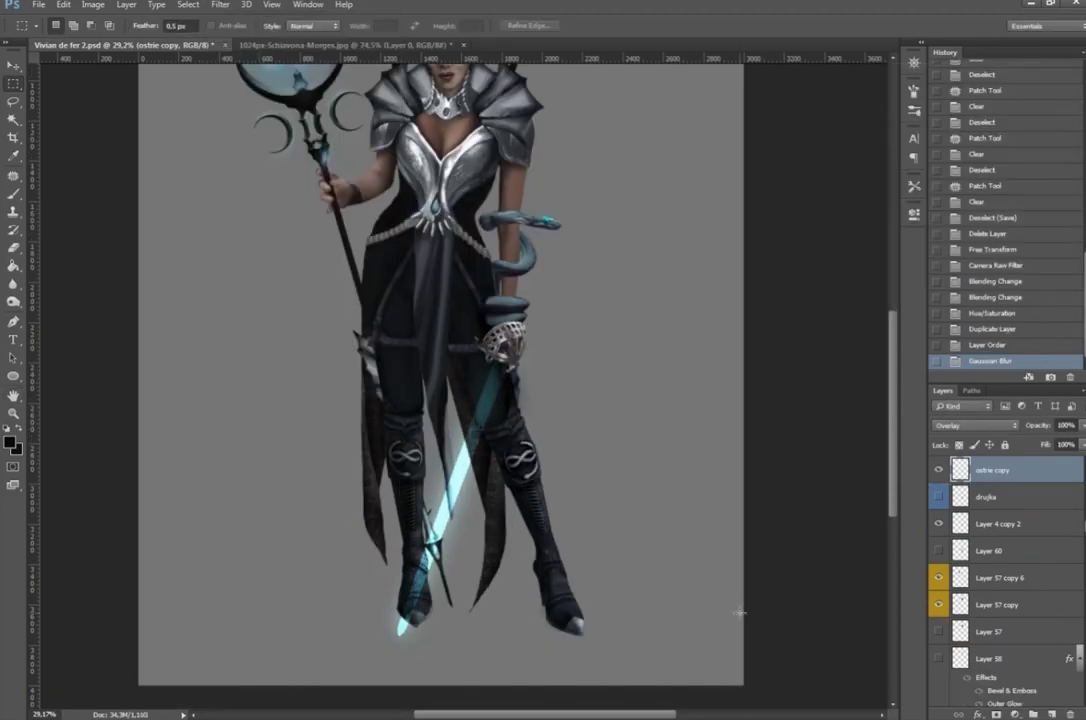
key(ctrl+0)
key(ctrl+1)
key(ctrl+0)
scroll(1000, 550, down, 1)
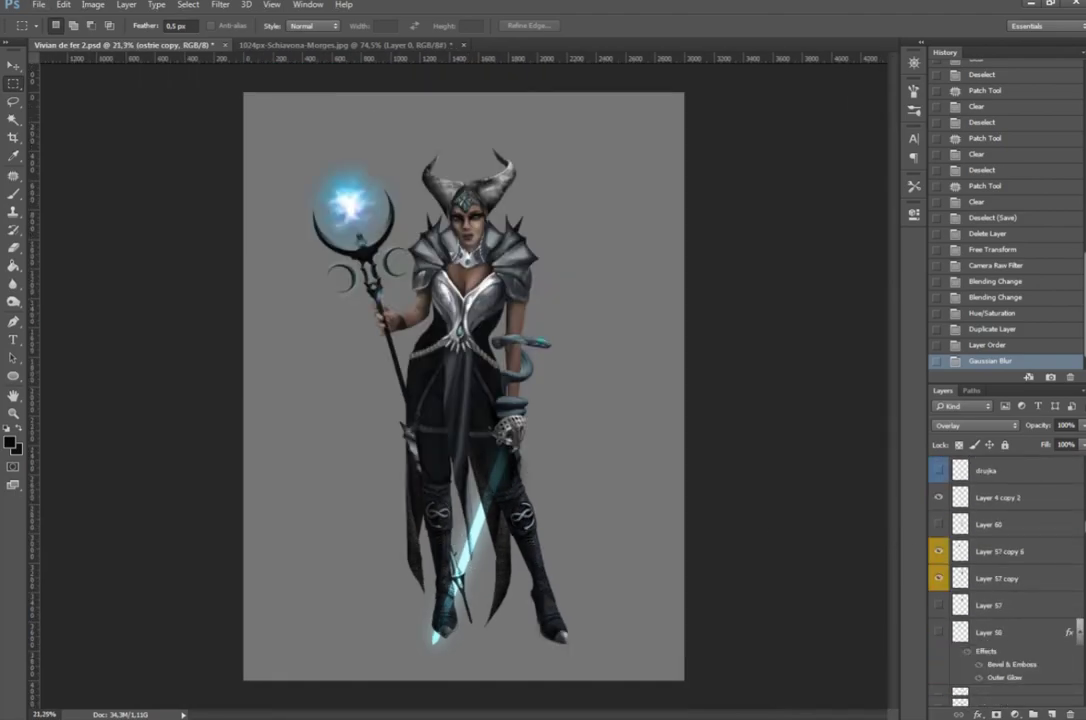
scroll(1000, 550, up, 5)
Step: Warp the original ostrie blade again and duplicate it as 'ostrie copy 2'
scroll(463, 400, up, 2)
click(990, 554)
scroll(461, 600, up, 1)
key(ctrl+t)
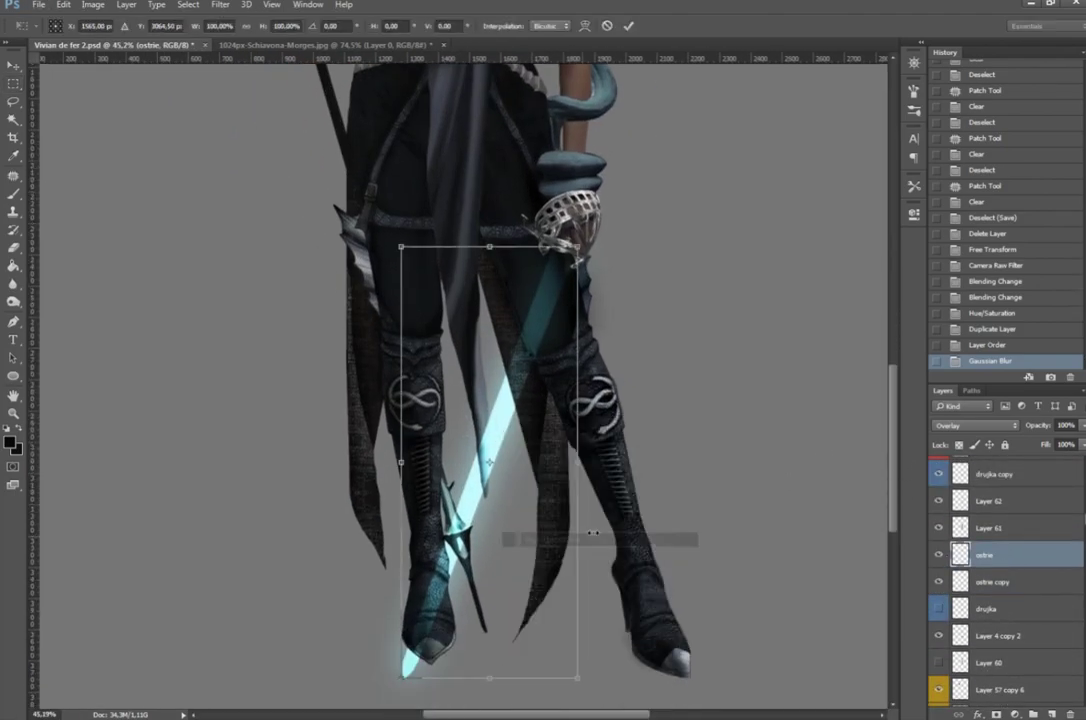
right_click(446, 378)
click(480, 457)
key(Return)
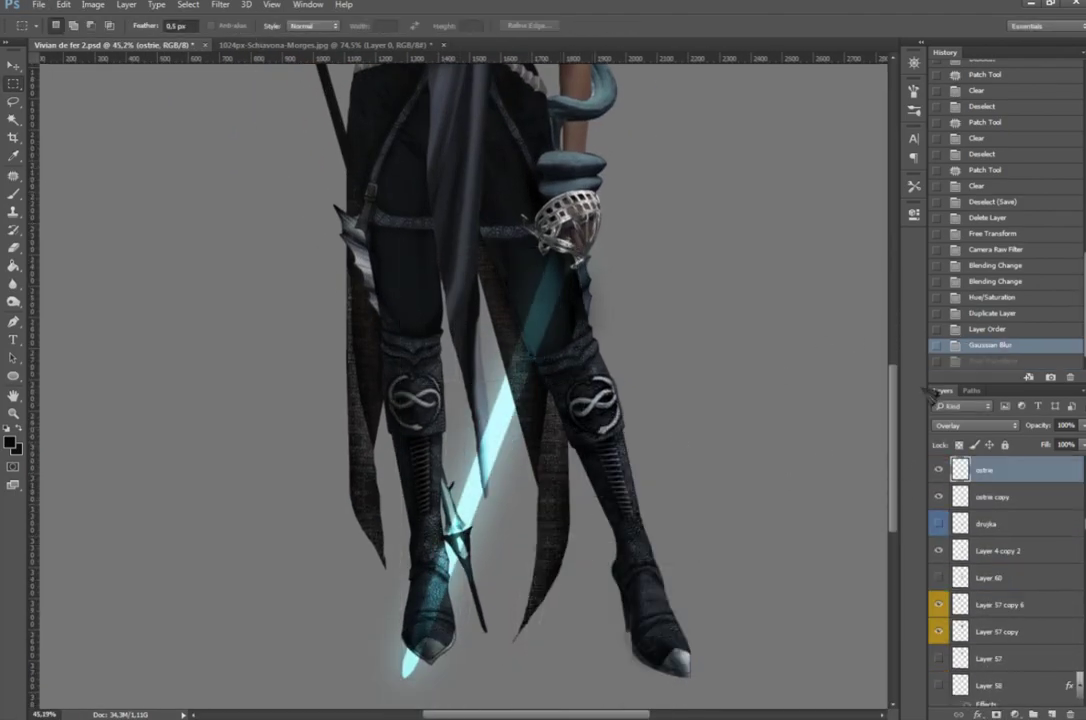
key(ctrl+j)
scroll(398, 462, down, 2)
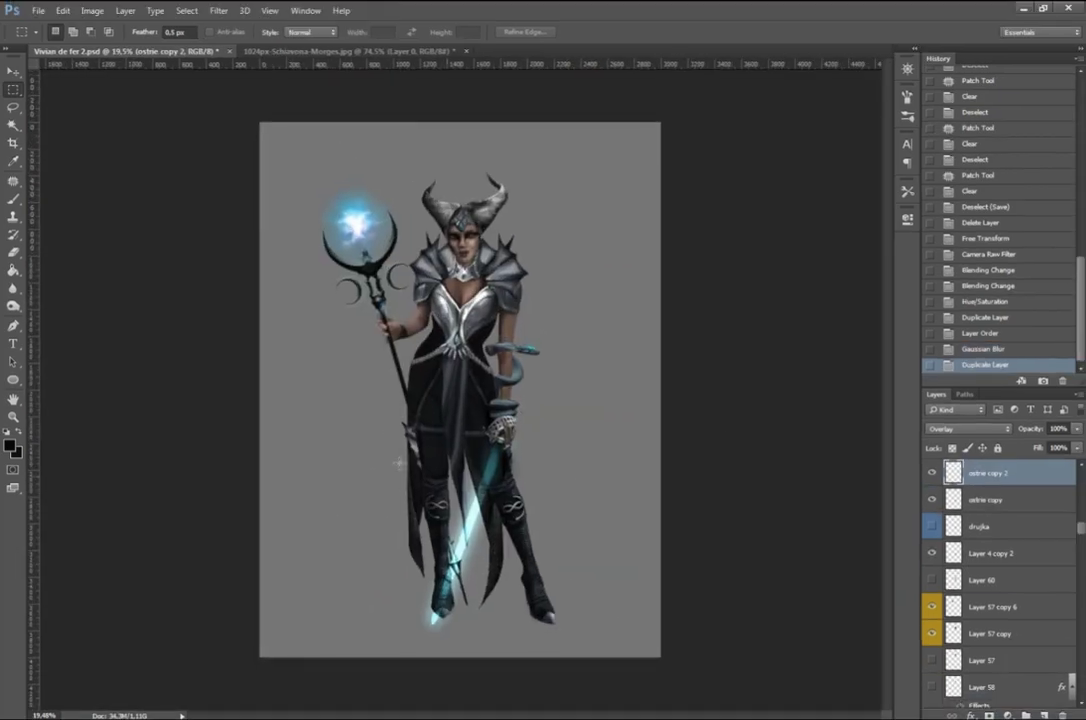
Step: Patch rough spots on the left horn of Layer 14 copy 2 with clean texture
scroll(398, 462, up, 1)
scroll(441, 173, up, 10)
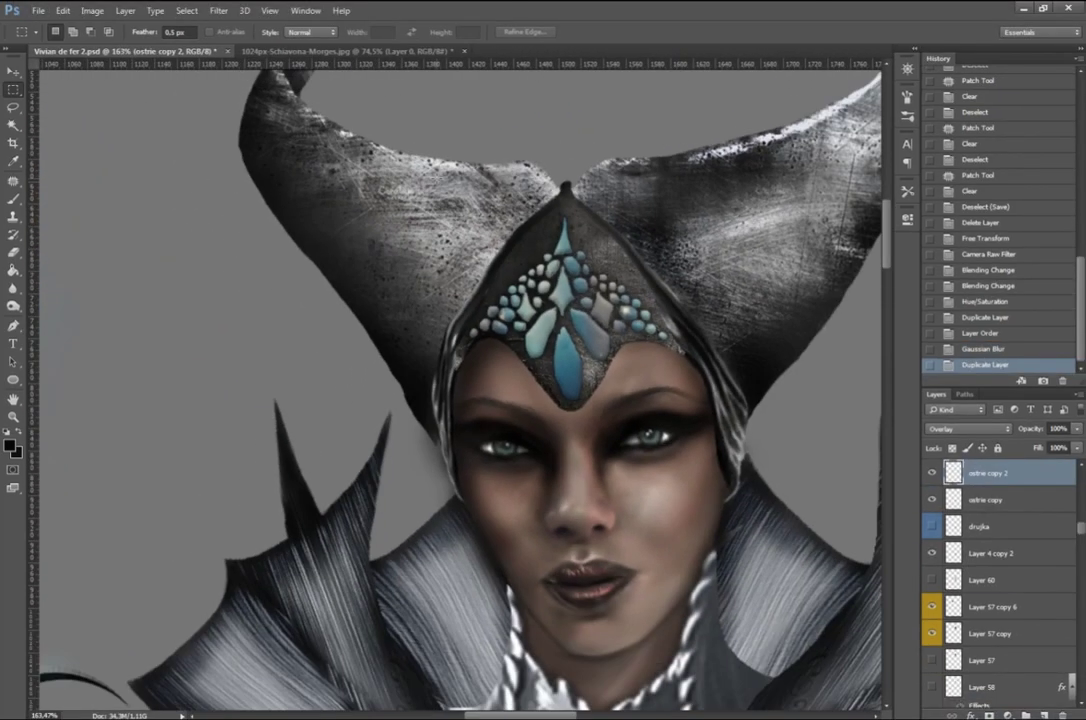
ctrl+click(441, 173)
drag(330, 155, 345, 210)
key(ctrl+d)
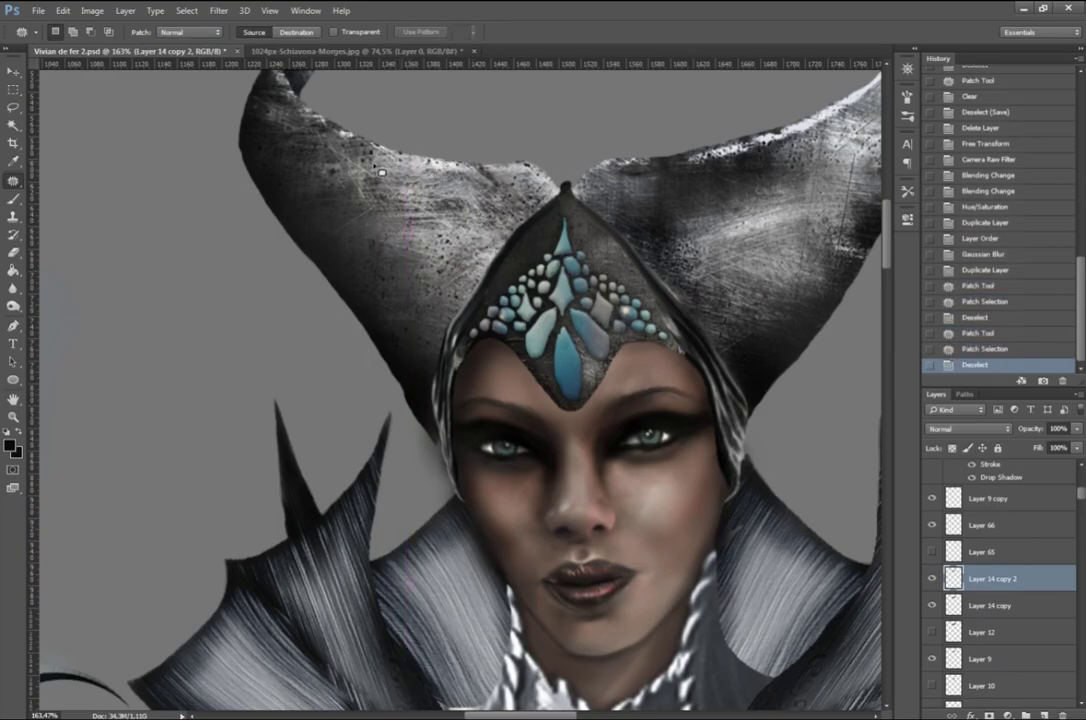
drag(300, 130, 285, 200)
drag(375, 200, 310, 245)
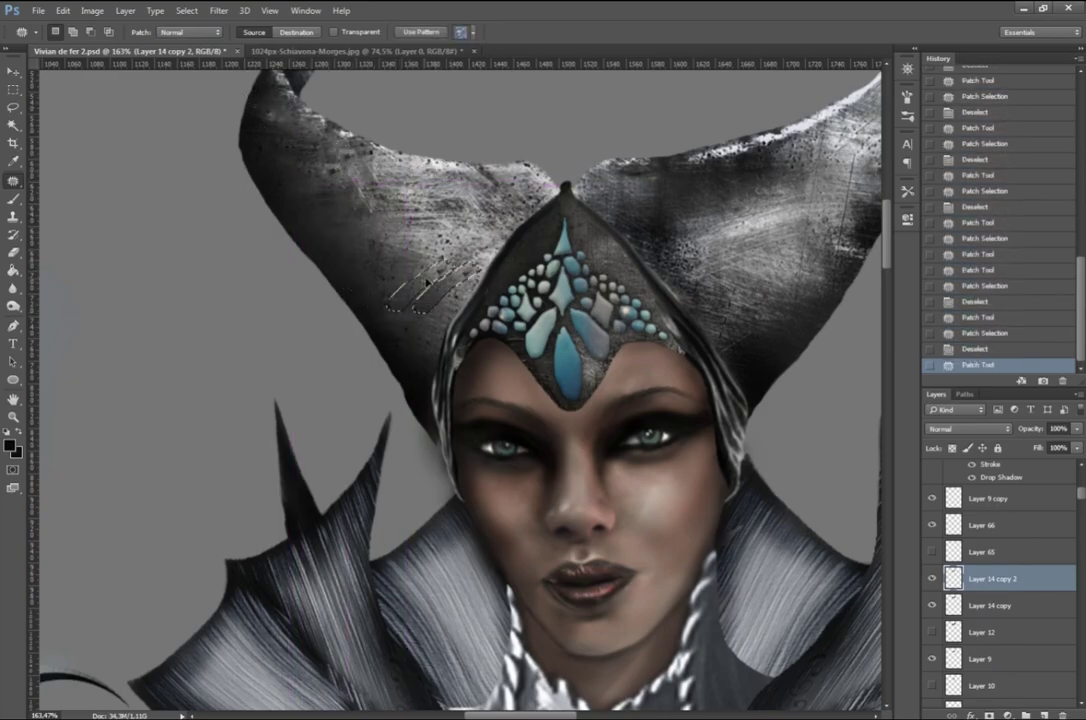
Step: Scroll the canvas down to the blade between the boots
scroll(388, 356, right, 4)
scroll(440, 440, up, 2)
scroll(487, 524, down, 3)
scroll(488, 524, down, 10)
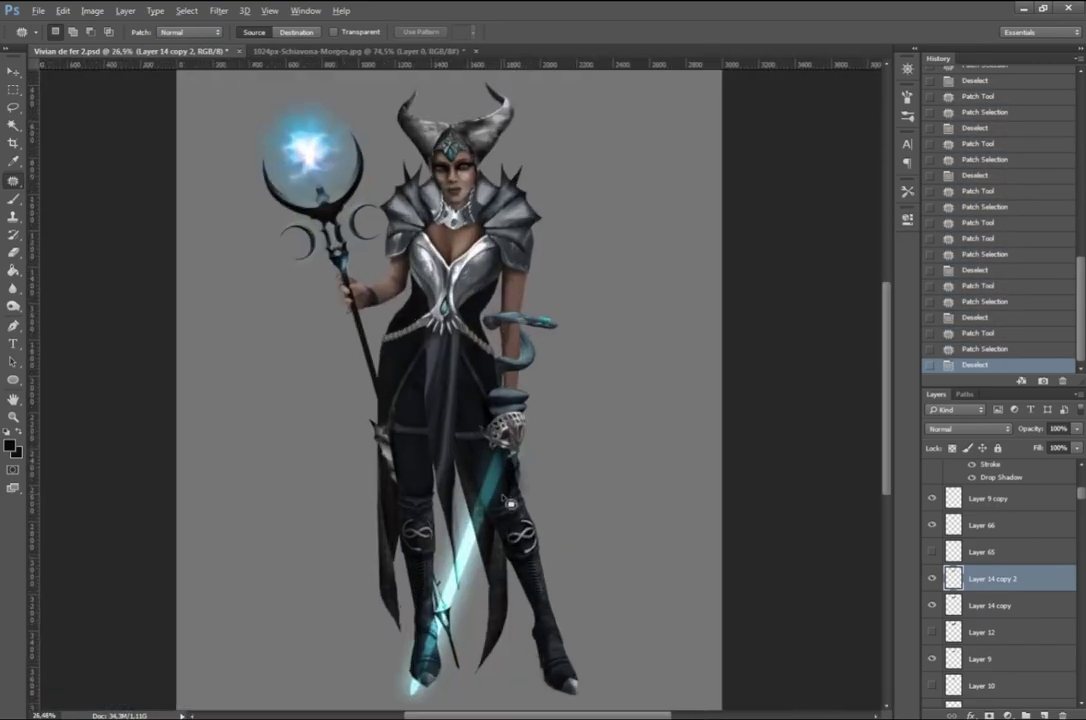
scroll(504, 145, up, 10)
scroll(540, 200, down, 2)
scroll(583, 236, up, 2)
scroll(583, 236, down, 5)
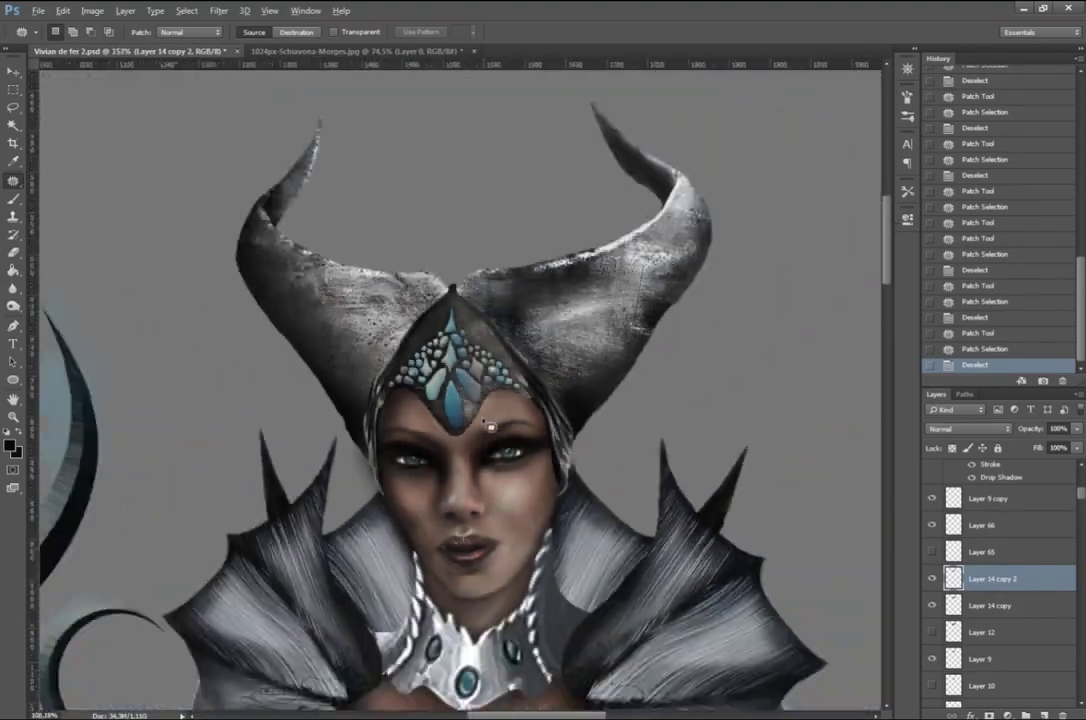
scroll(583, 236, down, 4)
scroll(500, 315, up, 5)
scroll(998, 640, down, 5)
scroll(990, 635, down, 3)
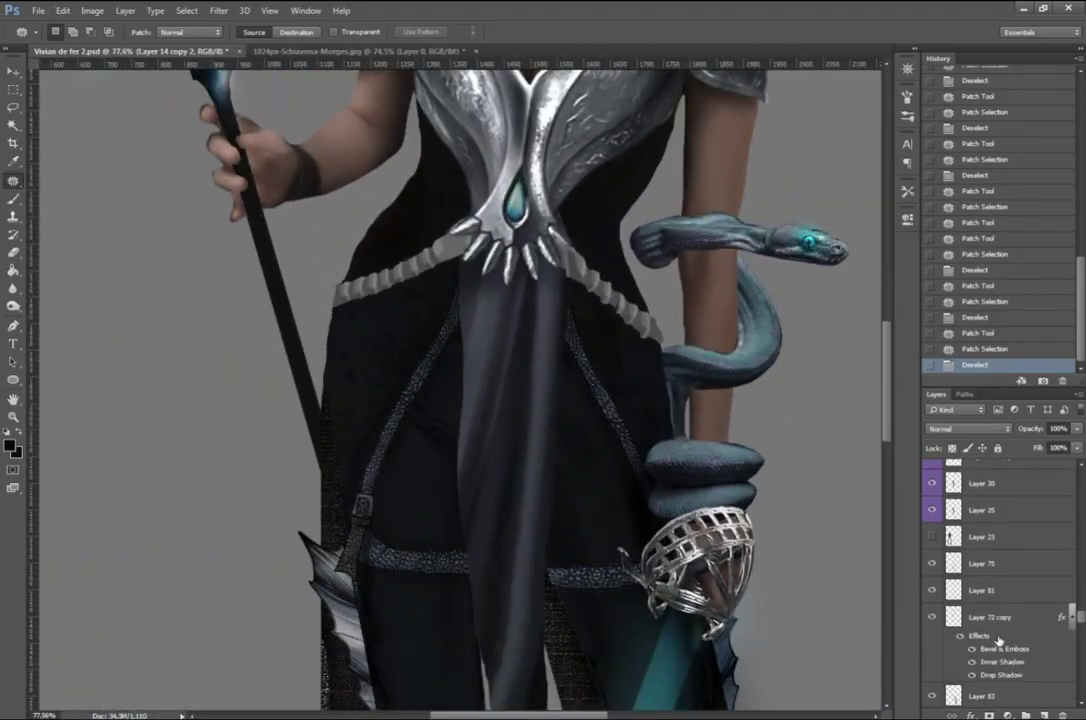
scroll(960, 630, down, 3)
scroll(950, 620, down, 3)
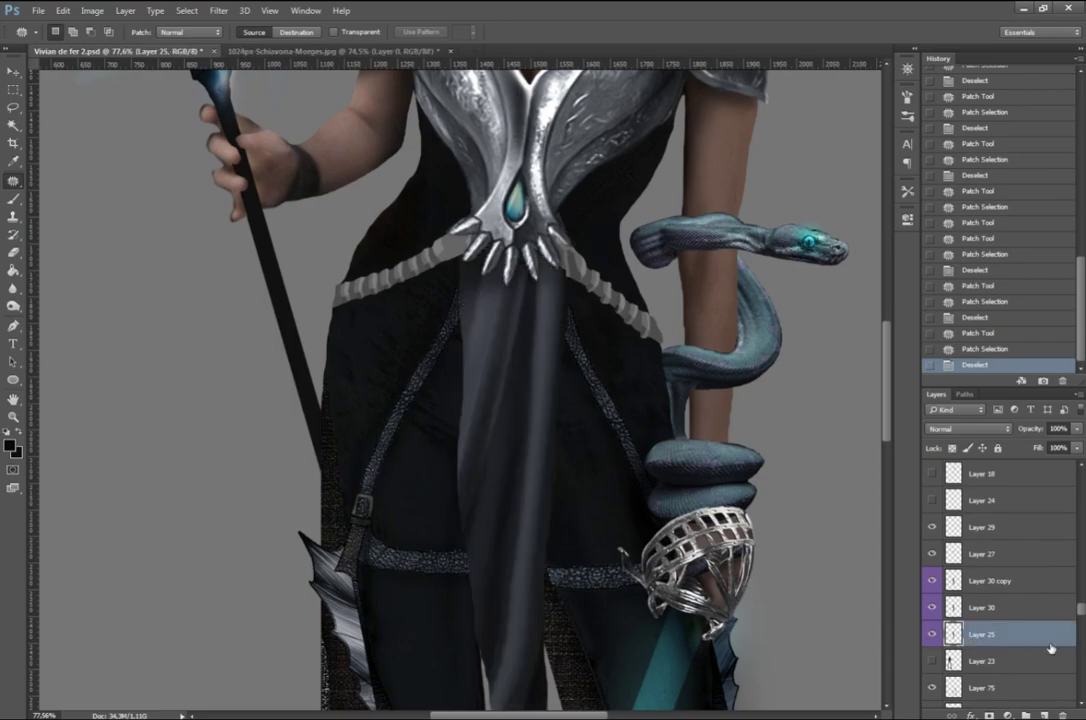
Step: Duplicate Layer 25 and dodge the blade brighter, undoing stray strokes
key(ctrl+j)
click(13, 306)
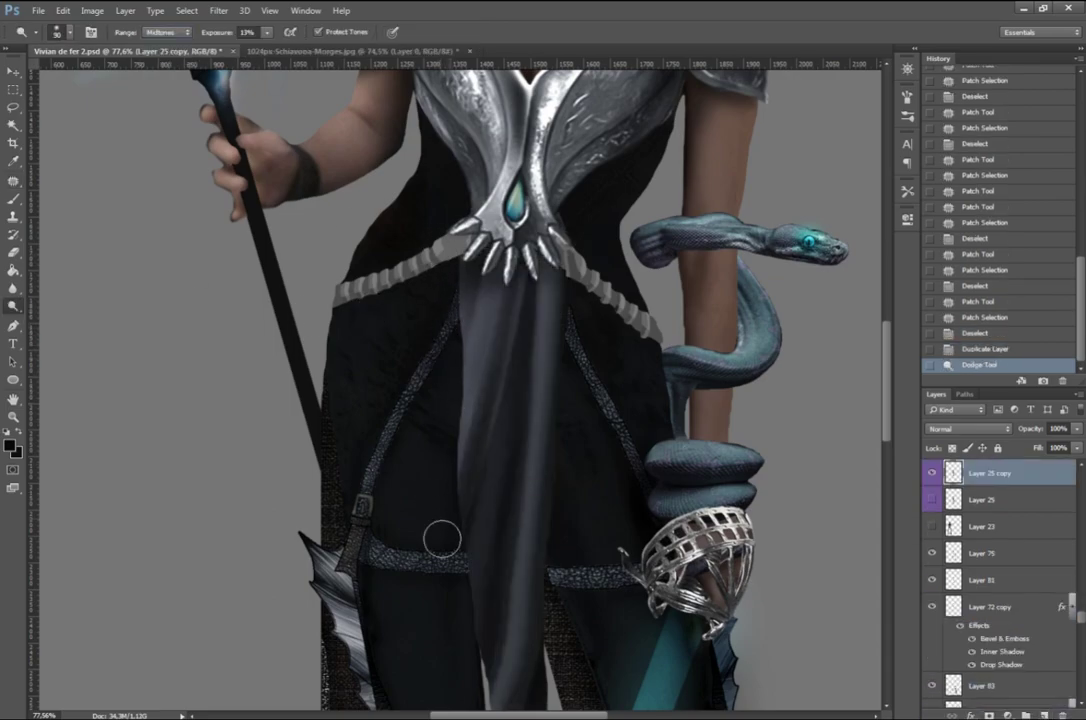
drag(441, 540, 524, 453)
scroll(524, 453, up, 2)
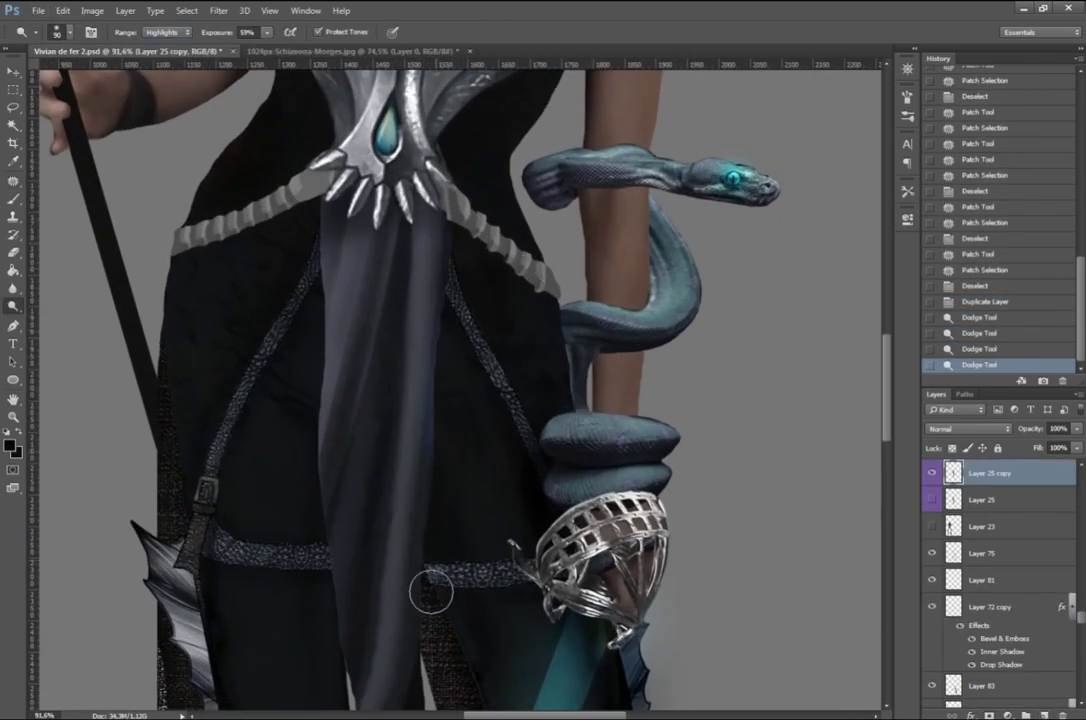
key(ctrl+alt+z)
key(ctrl+alt+z)
key(ctrl+alt+z)
scroll(776, 424, down, 3)
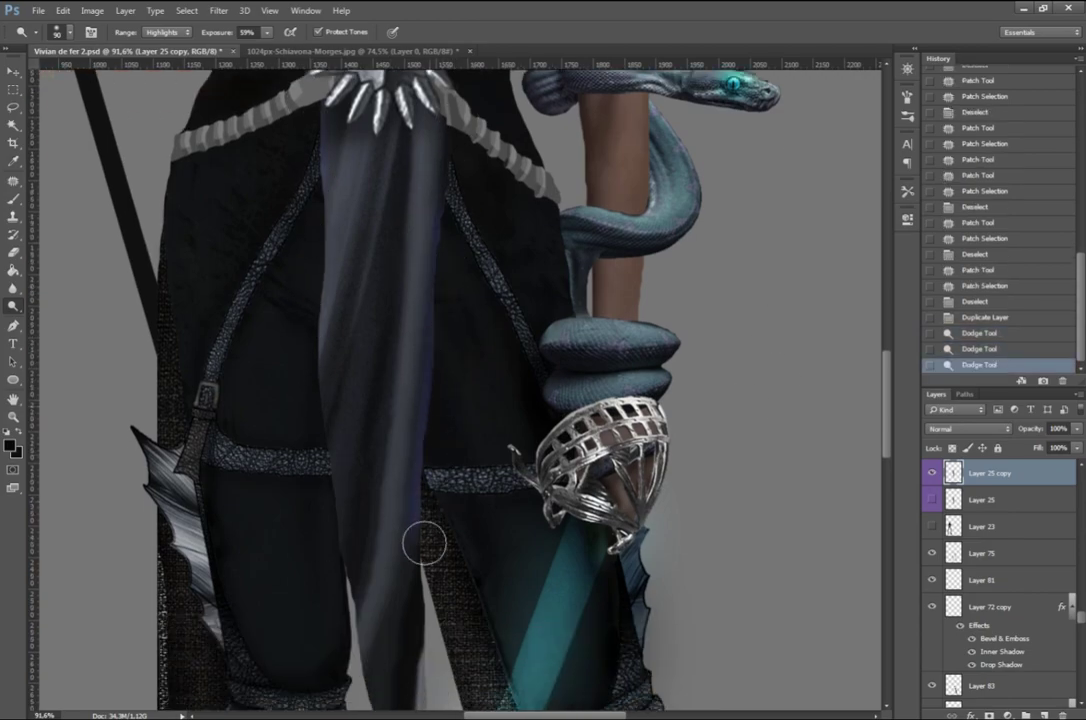
scroll(424, 538, down, 3)
scroll(424, 538, down, 3)
scroll(352, 481, down, 2)
scroll(352, 481, down, 2)
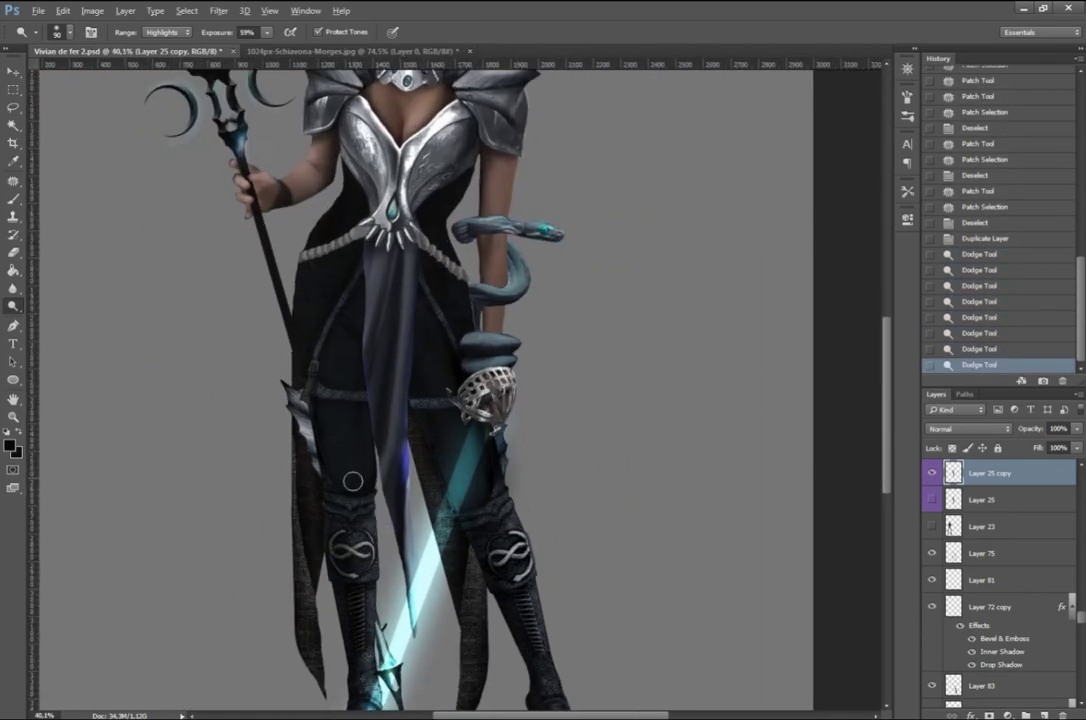
Step: Adjust the hue and saturation of Layer 25 copy
key(ctrl+u)
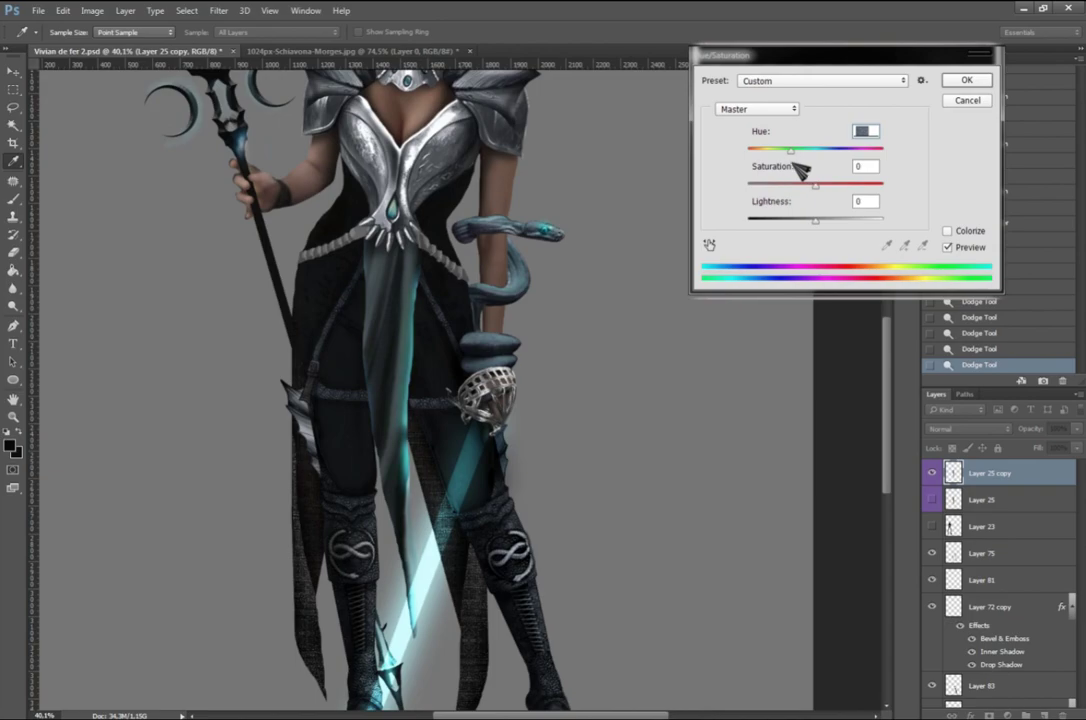
key(Escape)
scroll(560, 332, down, 3)
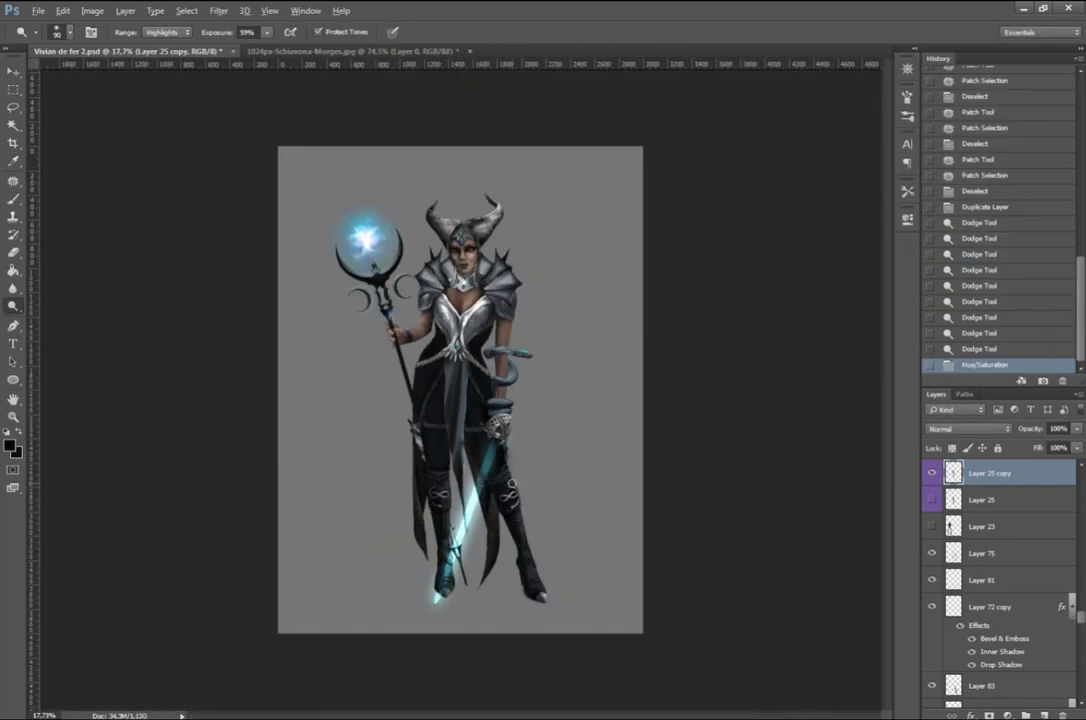
scroll(560, 332, up, 1)
click(990, 207)
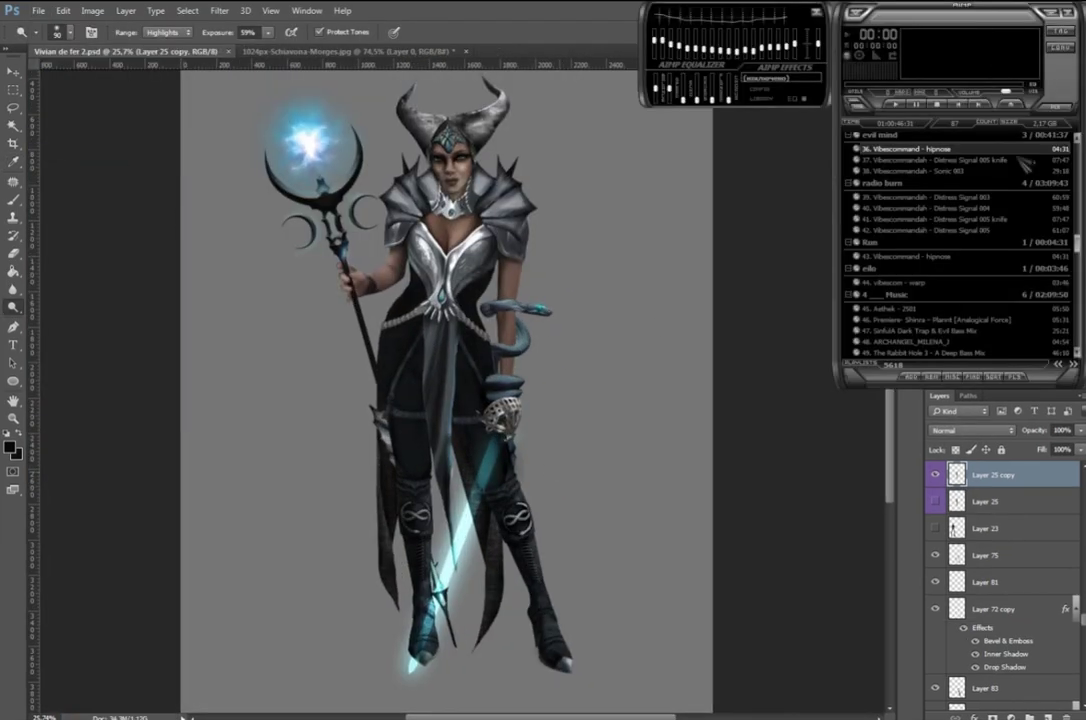
Step: Scroll around the canvas to inspect the glowing blade and staff orb
scroll(536, 510, up, 3)
scroll(545, 503, down, 3)
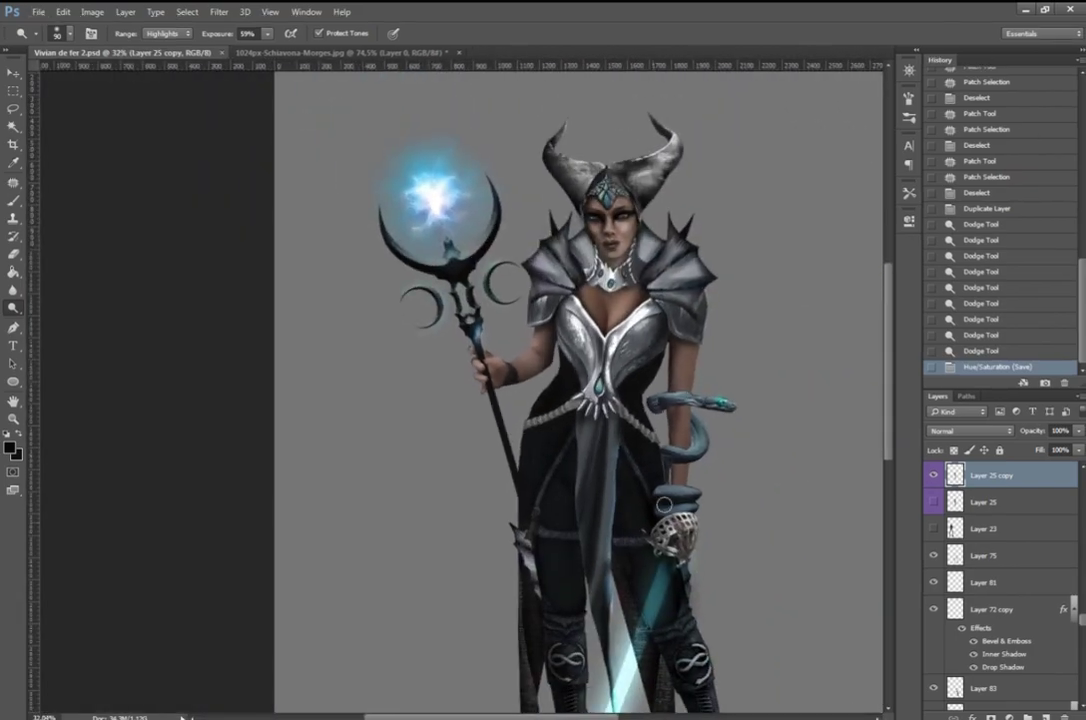
scroll(556, 497, up, 3)
scroll(555, 497, down, 3)
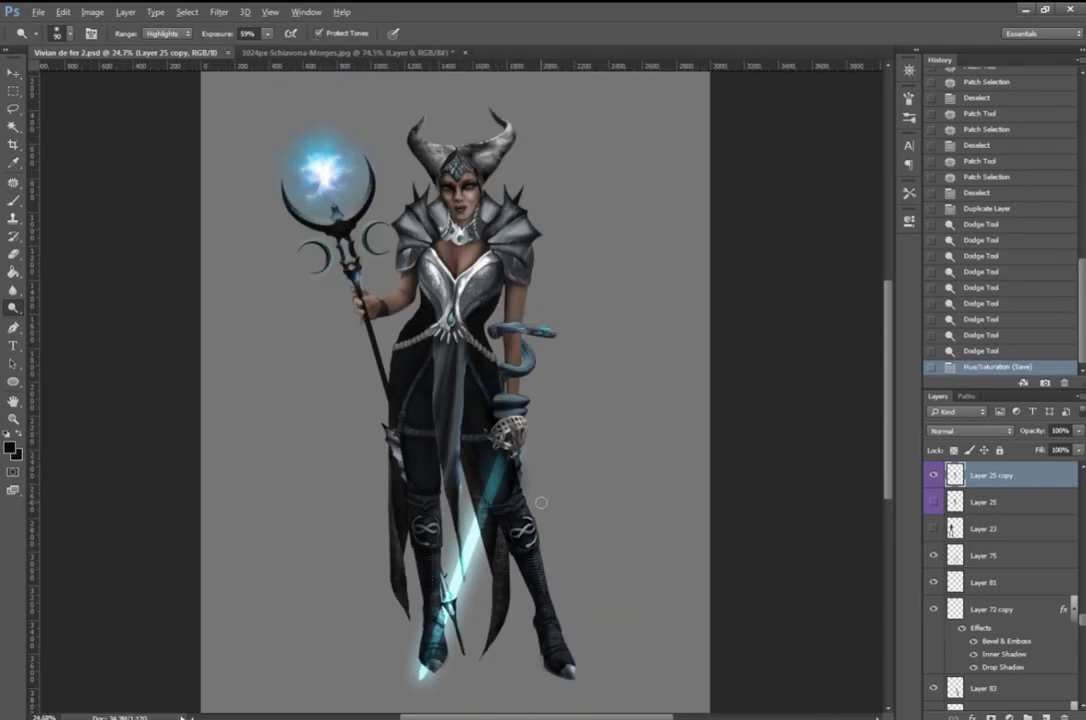
scroll(473, 504, up, 2)
scroll(494, 663, down, 3)
scroll(486, 620, down, 1)
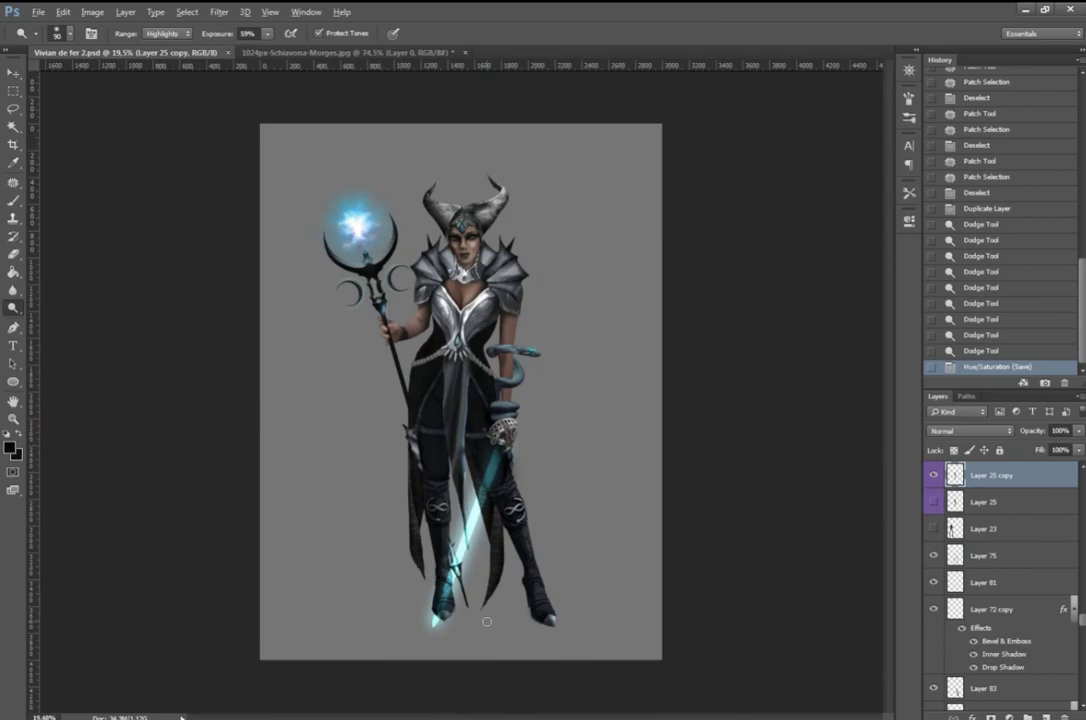
scroll(486, 620, up, 2)
scroll(486, 622, down, 1)
scroll(486, 622, up, 1)
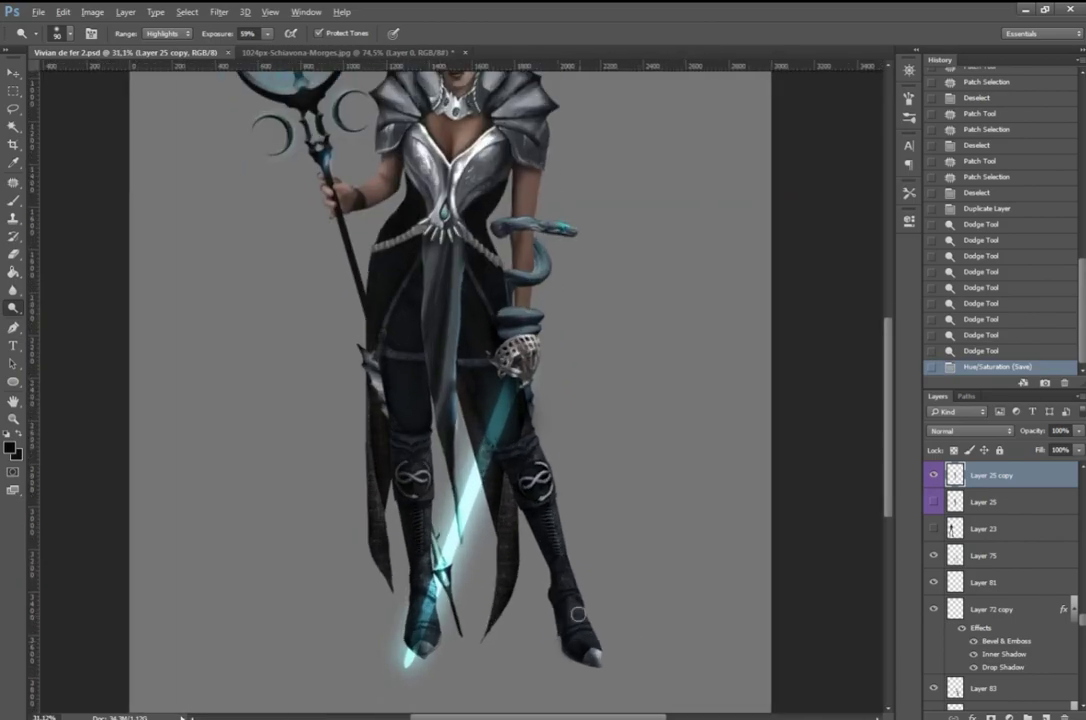
scroll(534, 544, up, 2)
scroll(493, 392, down, 1)
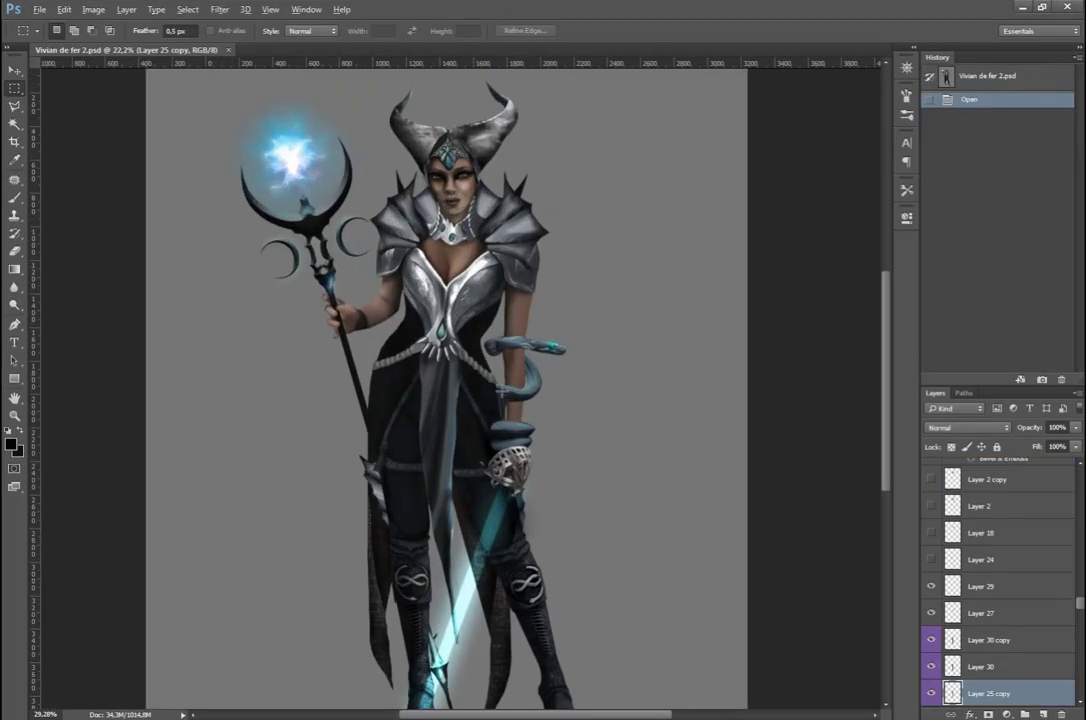
Step: Delete Layers 6, 8, 17 copy and 17, and hide Layer 64
scroll(480, 450, up, 2)
scroll(1003, 600, down, 5)
scroll(1000, 655, up, 5)
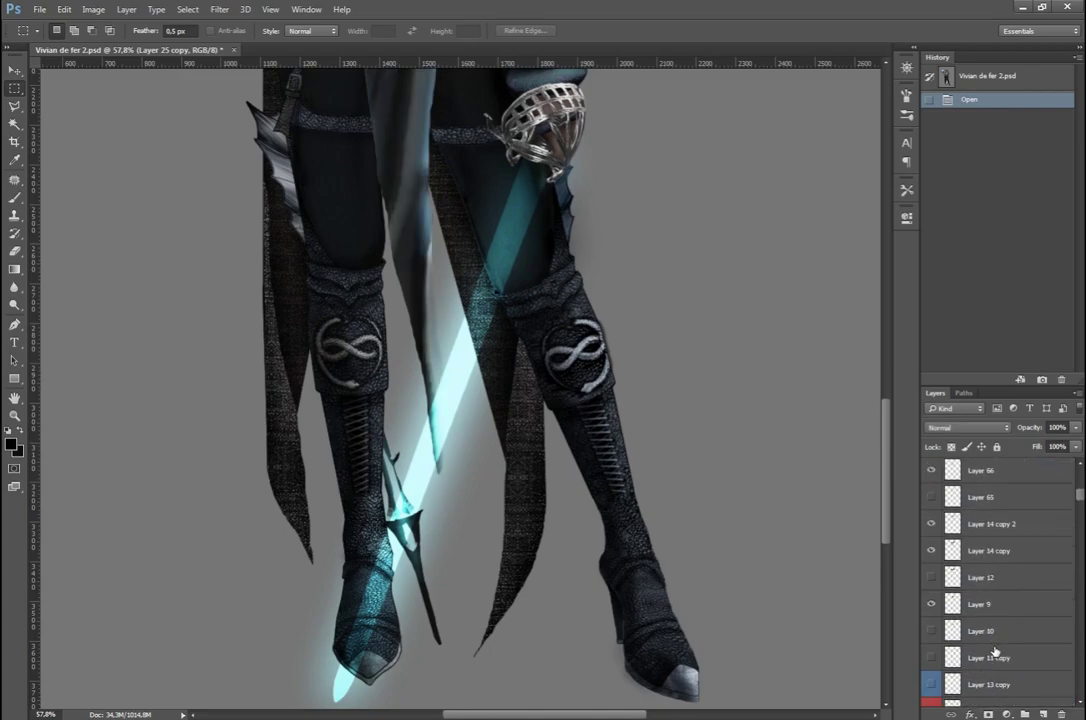
key(ctrl+0)
click(934, 474)
key(Delete)
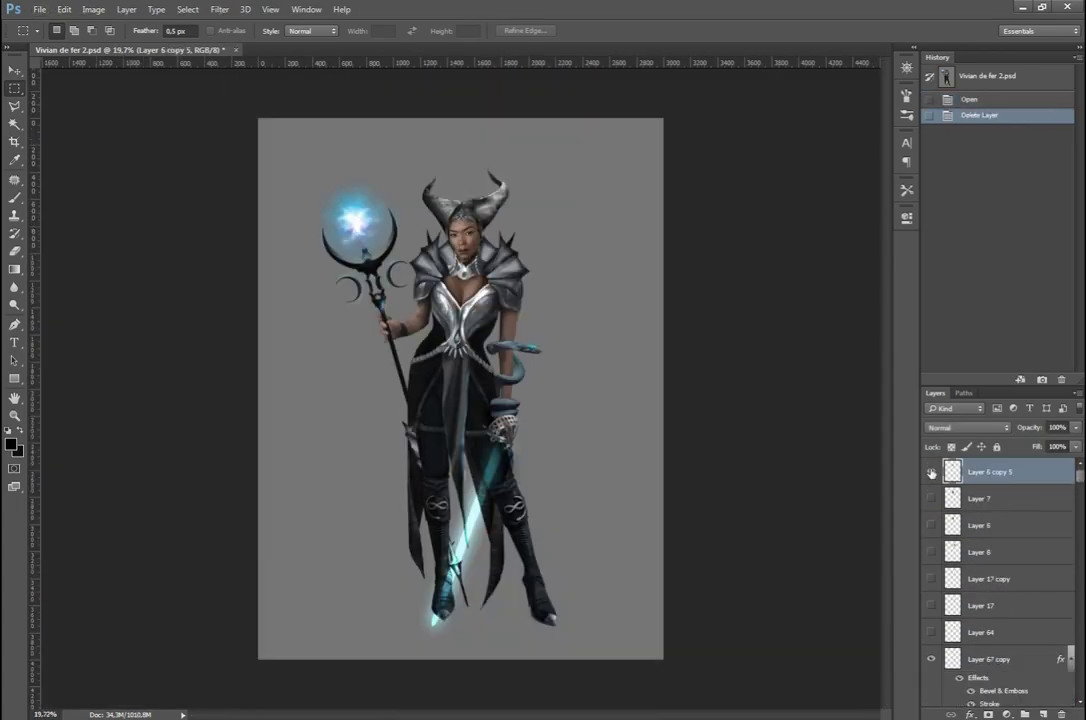
key(Delete)
key(Delete)
key(Delete)
key(Delete)
key(Delete)
key(Delete)
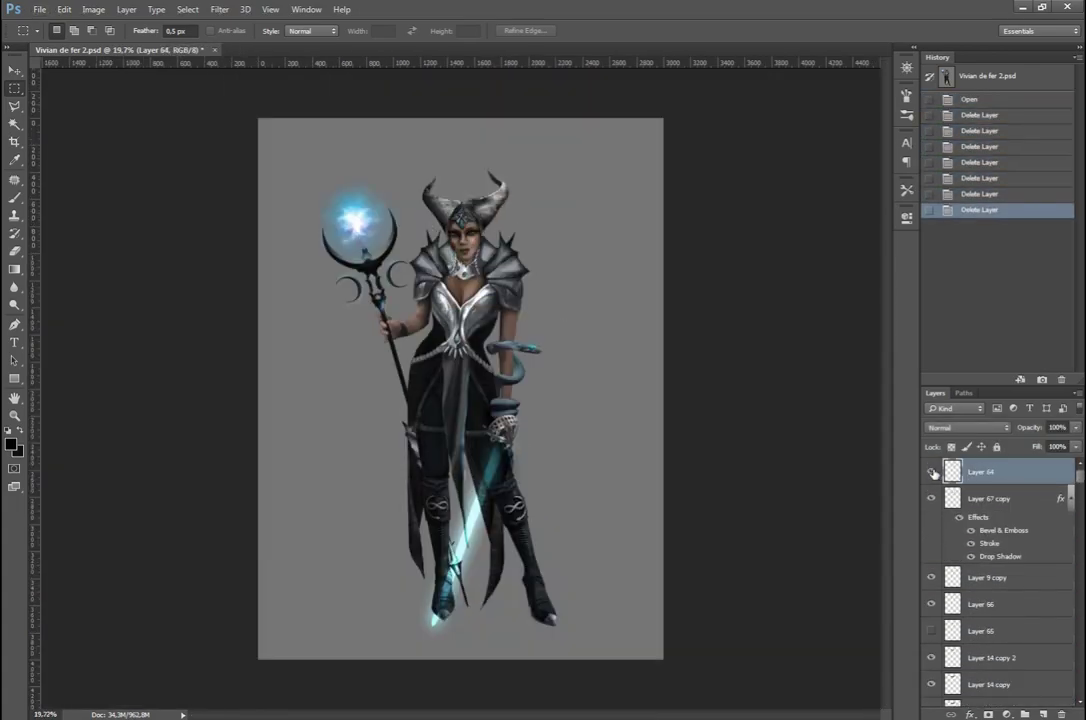
click(931, 471)
scroll(1000, 560, down, 1)
click(980, 608)
Step: Delete Layer 65, Layer 12 and several more unused layers
key(Delete)
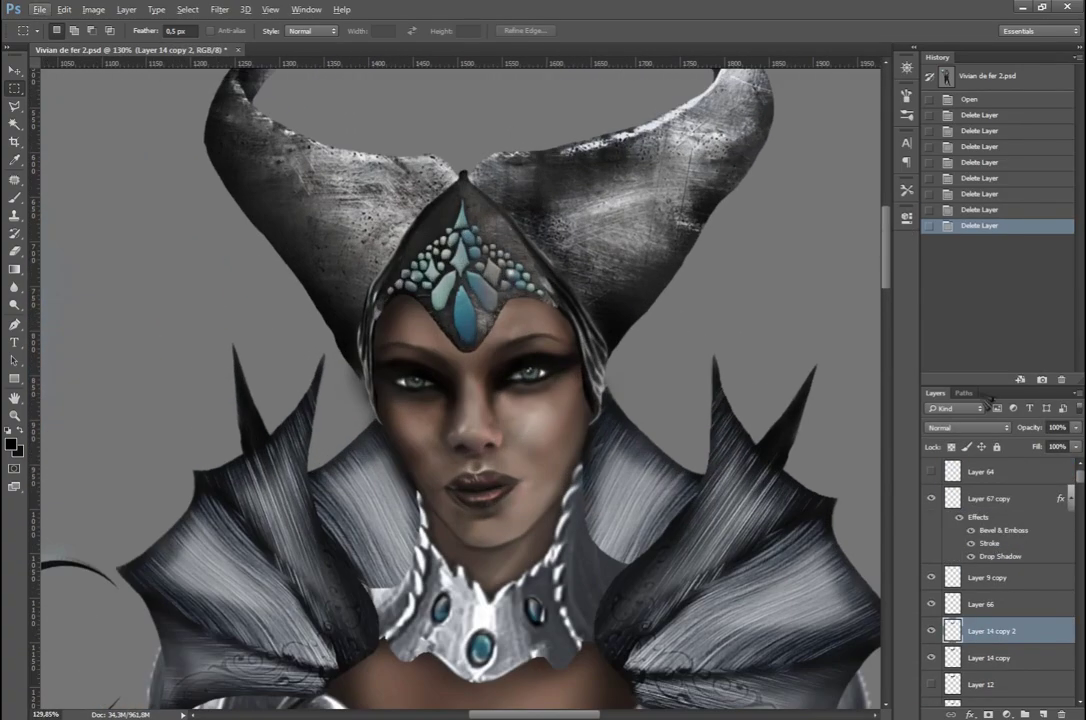
click(980, 471)
key(Delete)
key(ctrl+0)
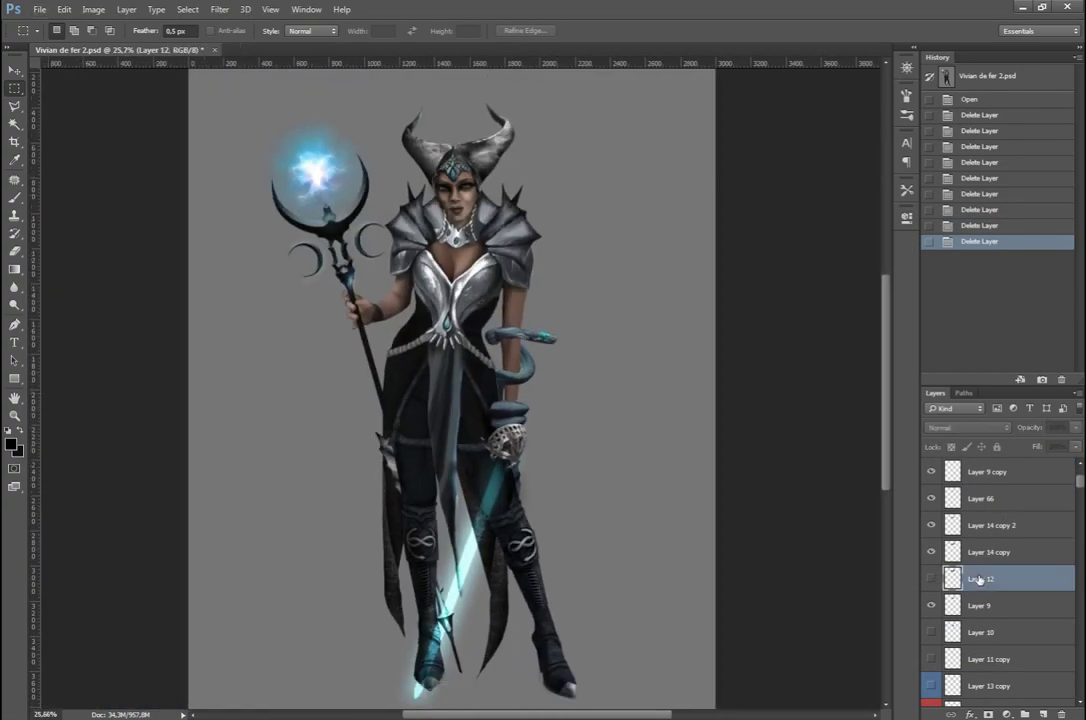
key(Delete)
scroll(931, 591, down, 3)
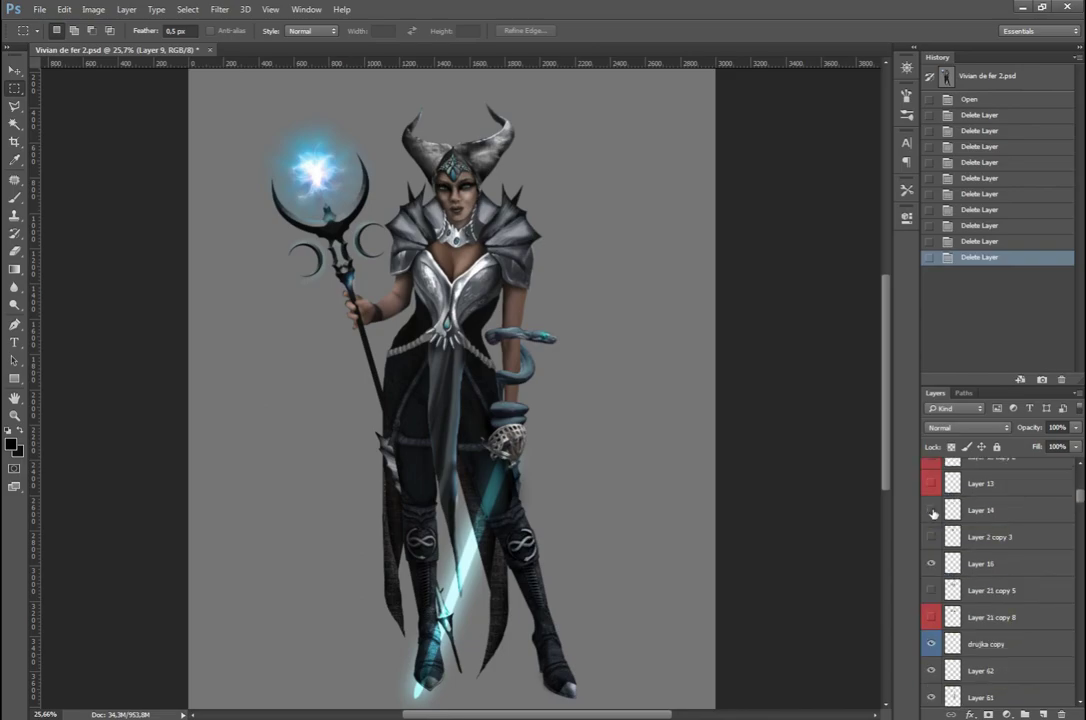
key(Delete)
key(Delete)
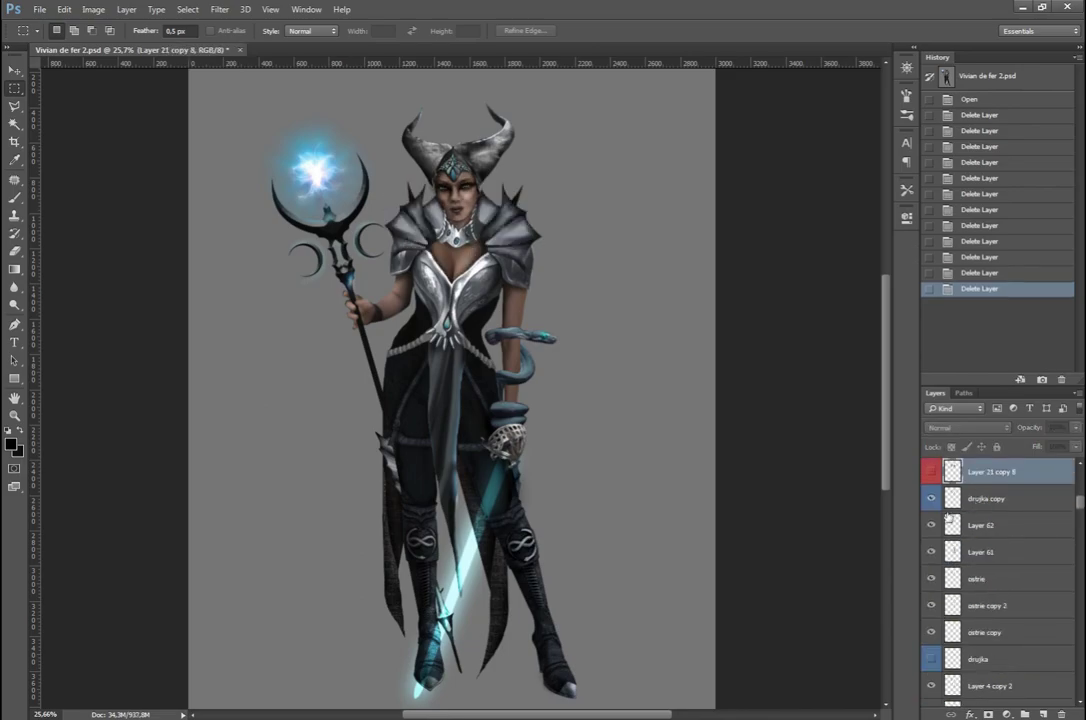
key(Delete)
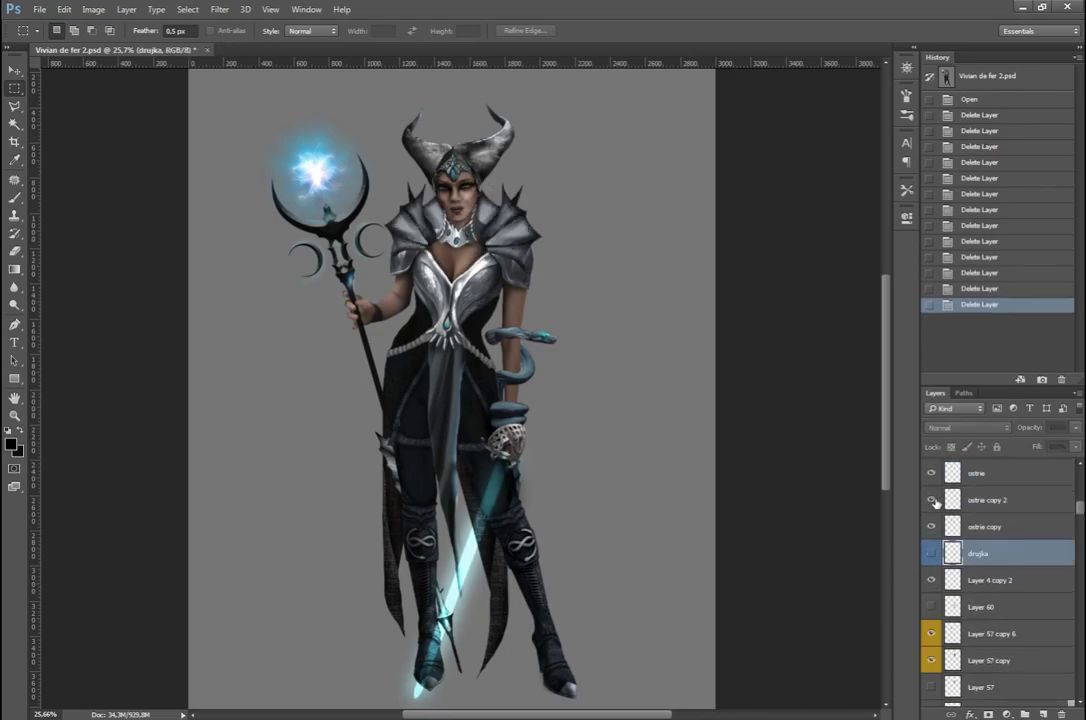
Step: Delete the drujka layer and duplicate the ostrie blade as 'ostrie copy 3'
click(945, 500)
click(980, 553)
key(Delete)
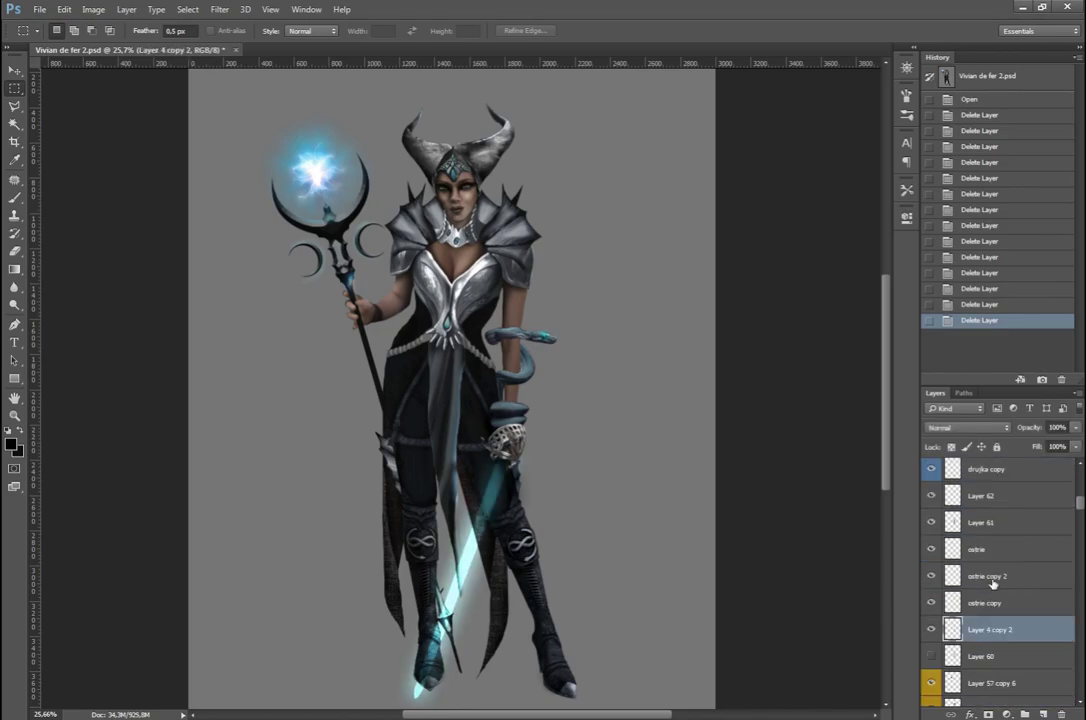
click(980, 549)
key(ctrl+j)
Step: Erase the marked portion of the blade overlay
scroll(413, 474, up, 2)
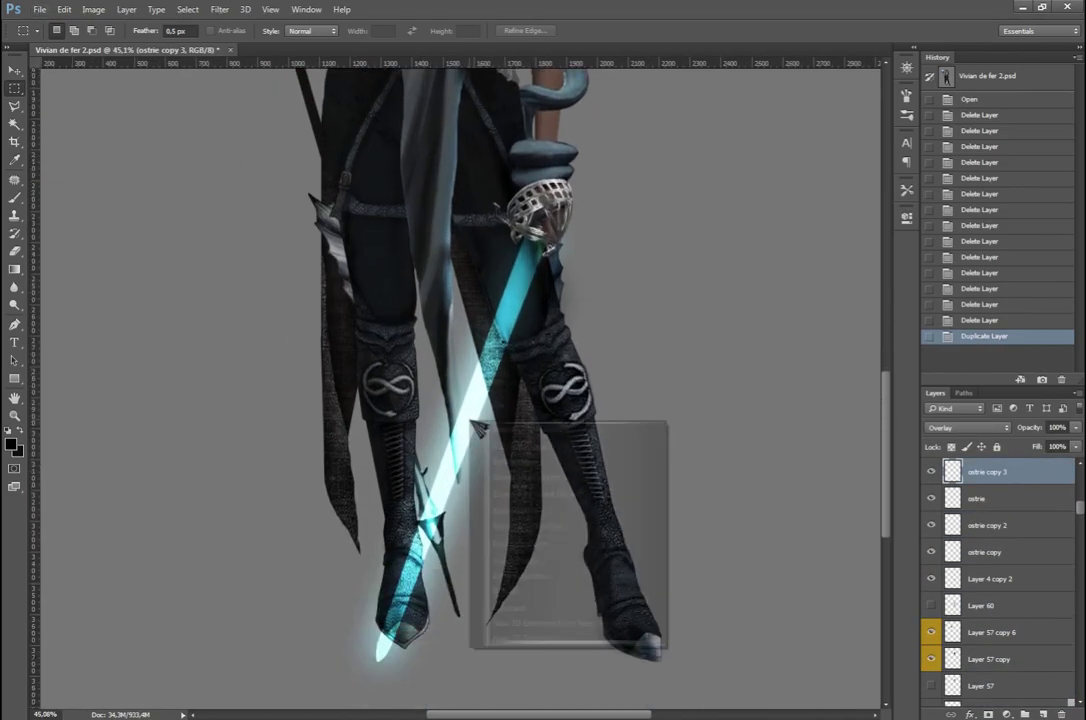
drag(180, 108, 765, 675)
key(Delete)
key(ctrl+d)
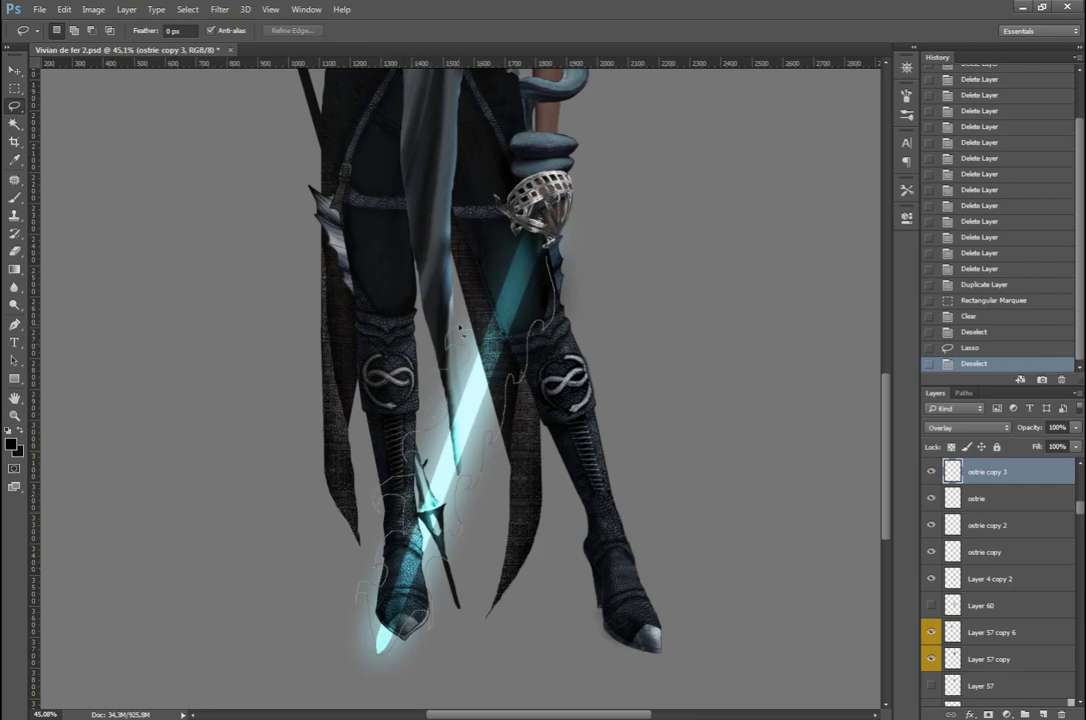
Step: Fill the flame outline with bright cyan and clear everything outside it
key(g)
click(11, 444)
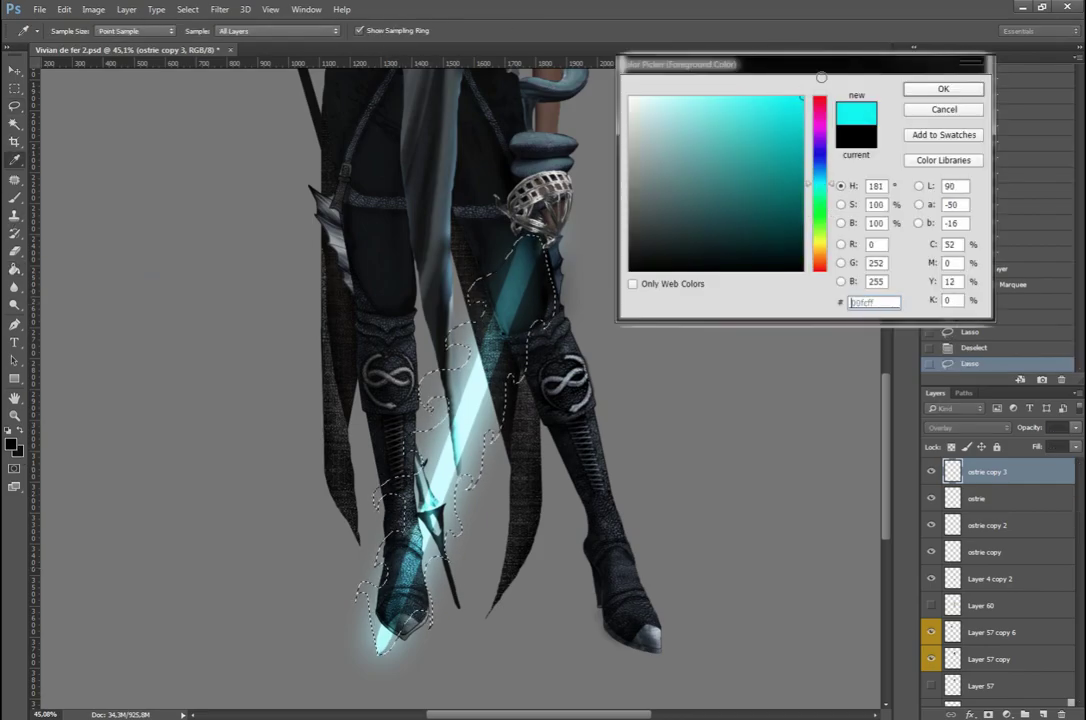
click(989, 87)
click(440, 420)
key(ctrl+d)
scroll(548, 509, down, 3)
scroll(548, 509, up, 3)
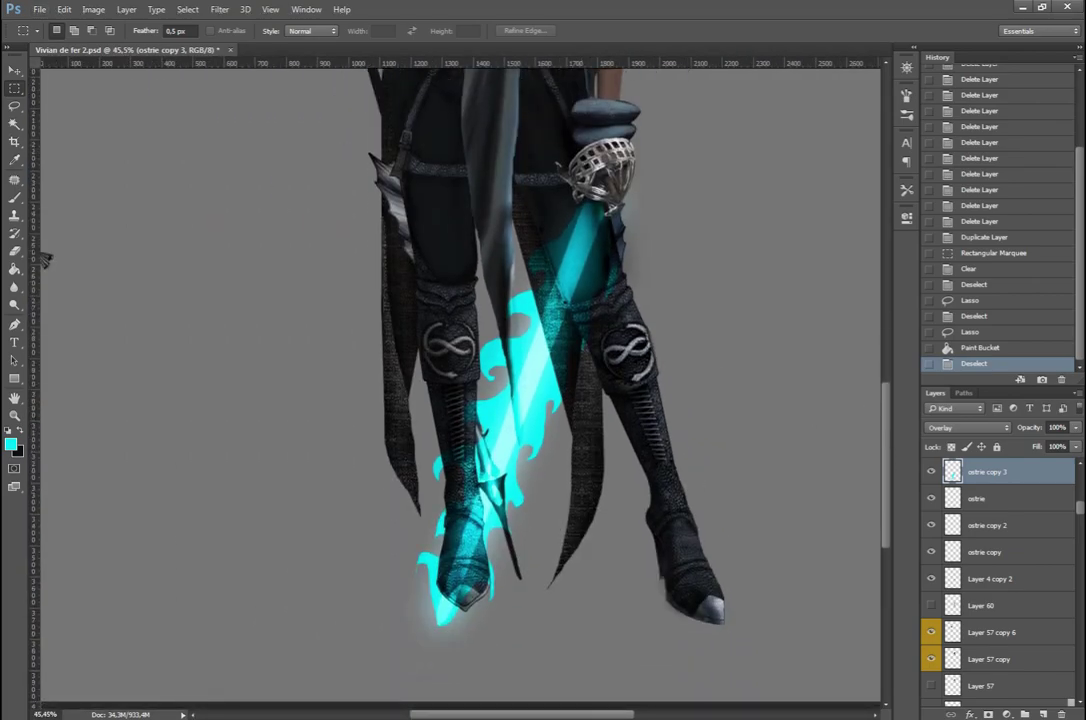
key(ctrl+shift+i)
key(Delete)
key(ctrl+d)
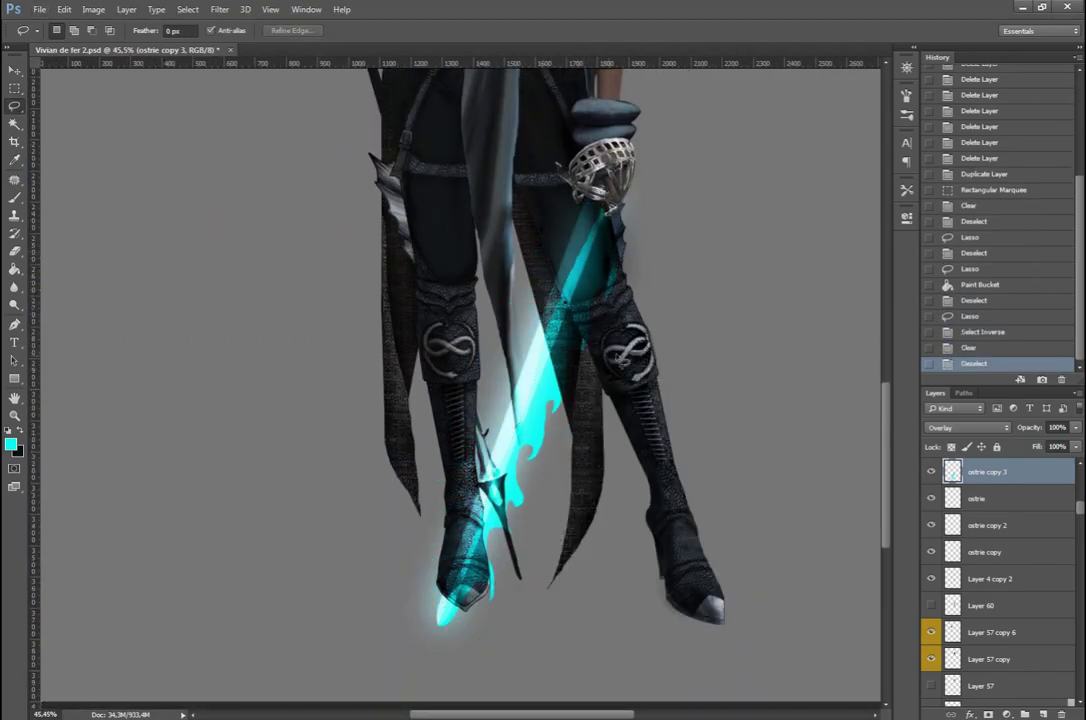
Step: Paste a vertically flipped flame copy in Overlay mode, rotated and placed along the blade
key(ctrl+v)
key(ctrl+t)
right_click(485, 424)
click(540, 628)
drag(509, 574, 556, 486)
click(968, 427)
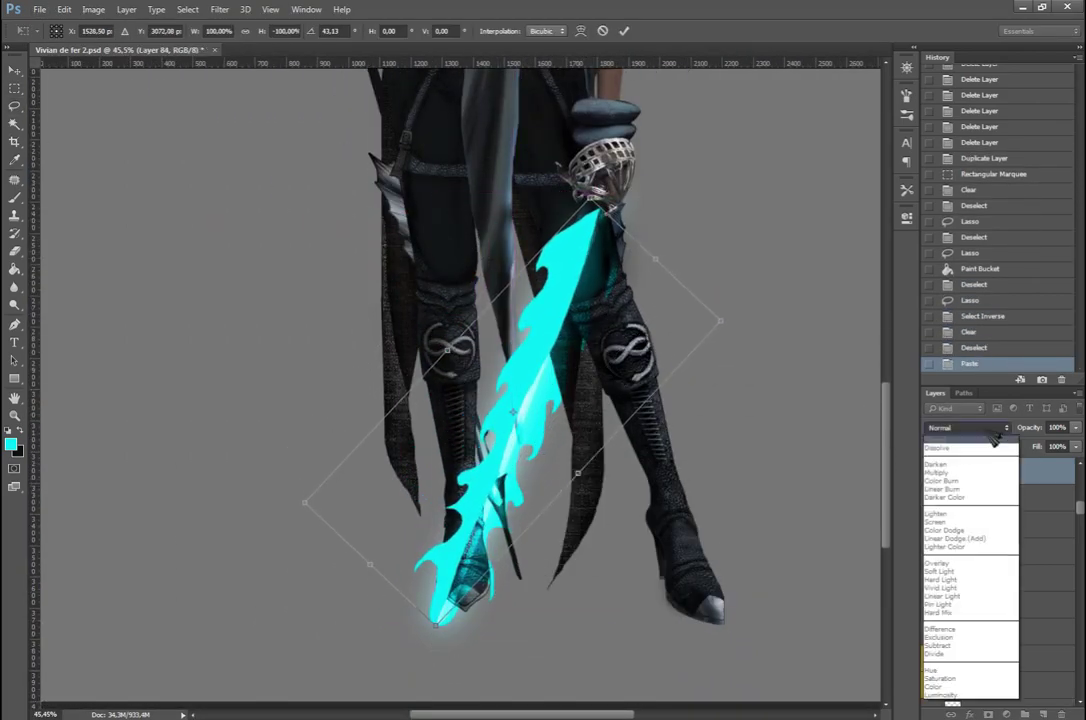
click(960, 565)
drag(560, 420, 574, 393)
drag(735, 330, 727, 323)
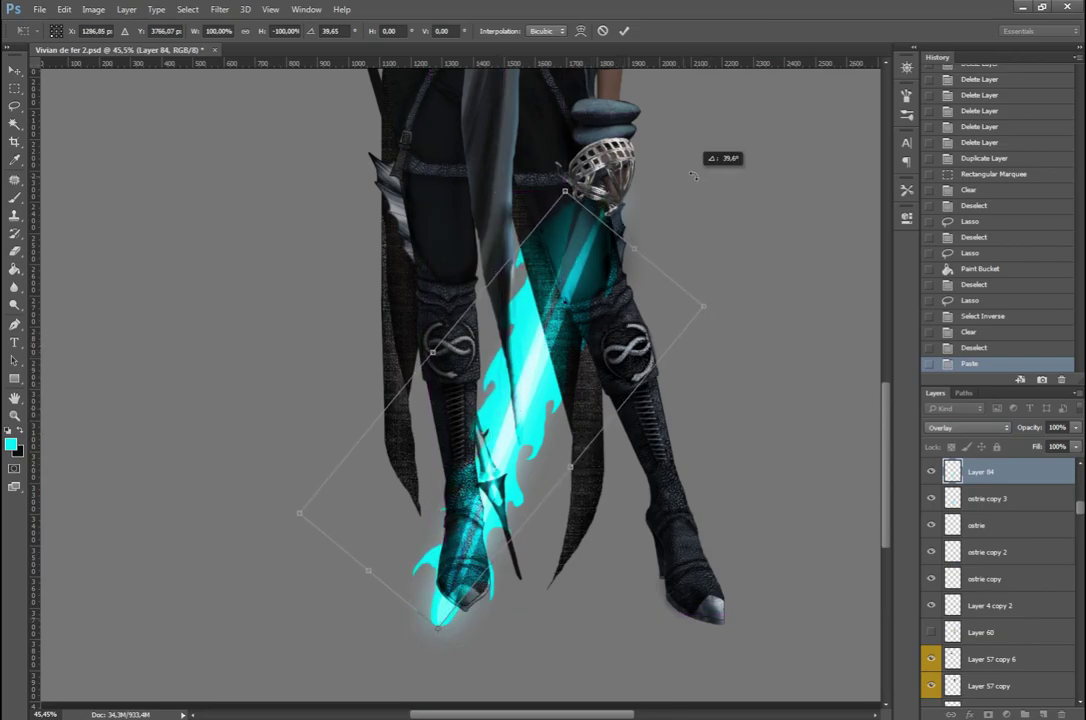
drag(693, 176, 705, 170)
key(Return)
Step: Merge the flame copy into the blade layer and fill the blade's centre strip
key(l)
key(shift+alt+bracketleft)
key(ctrl+e)
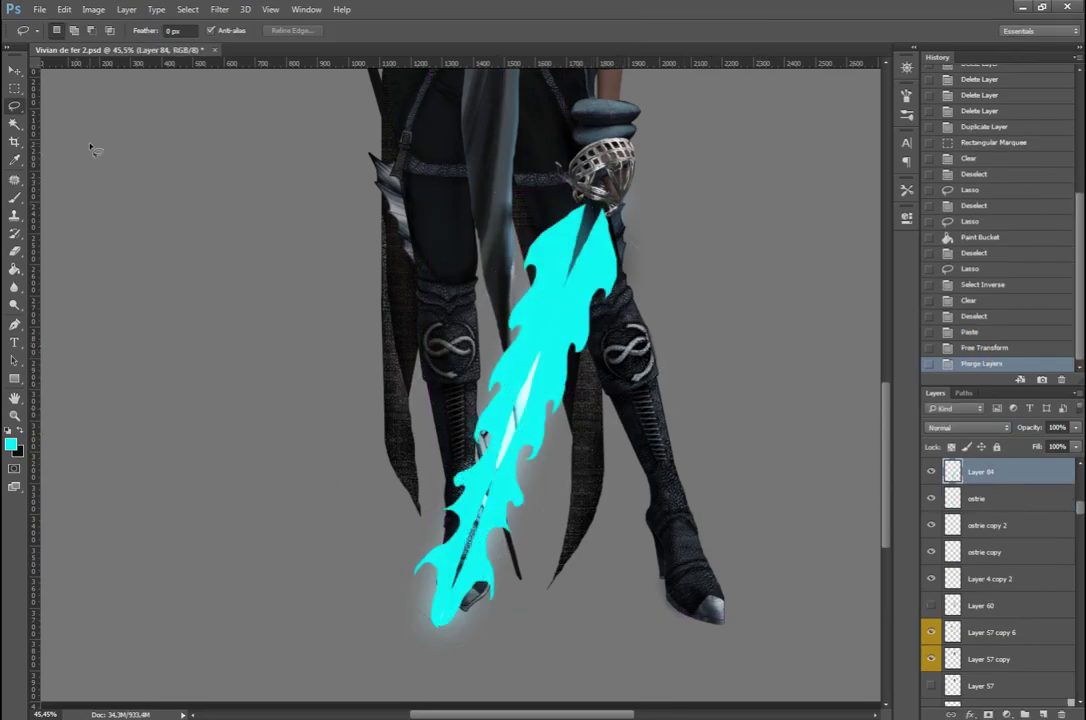
drag(447, 620, 575, 230)
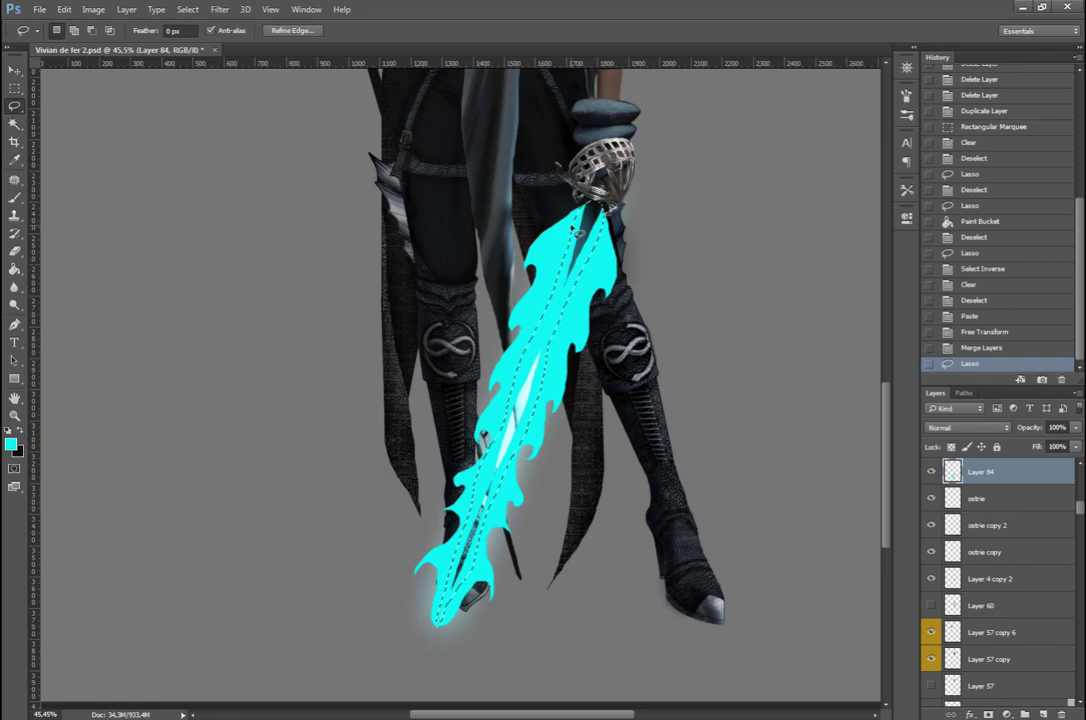
click(326, 188)
key(ctrl+d)
Step: Trim the flame tip near the boot and repaint it as a rounded cyan point
key(l)
scroll(420, 590, up, 5)
drag(413, 527, 618, 516)
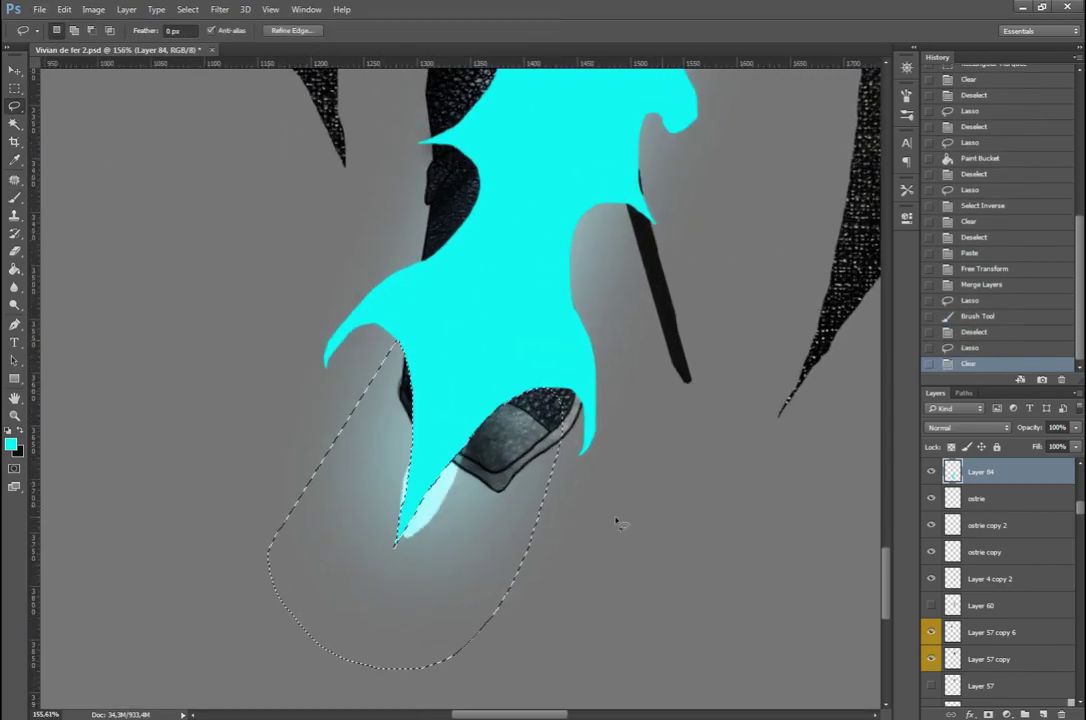
key(Delete)
key(ctrl+d)
key(b)
drag(445, 420, 415, 515)
key(l)
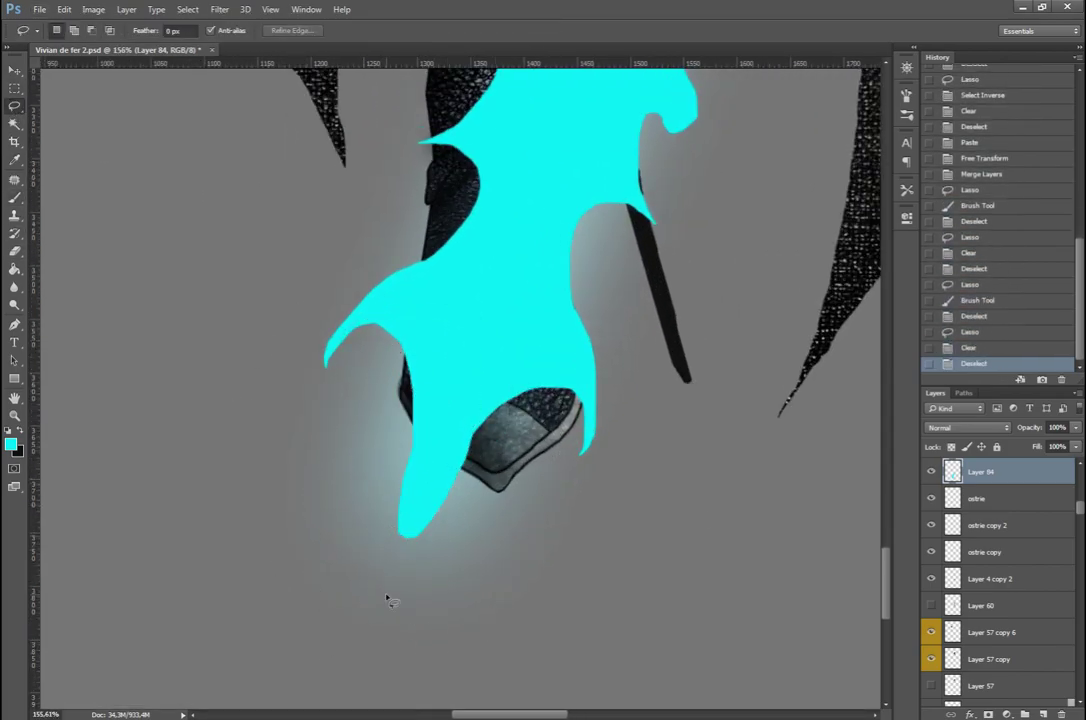
Step: Set the flame layer to Overlay blending at 34% opacity
scroll(388, 600, down, 5)
key(shift+alt+o)
click(1075, 427)
drag(1070, 442, 1040, 445)
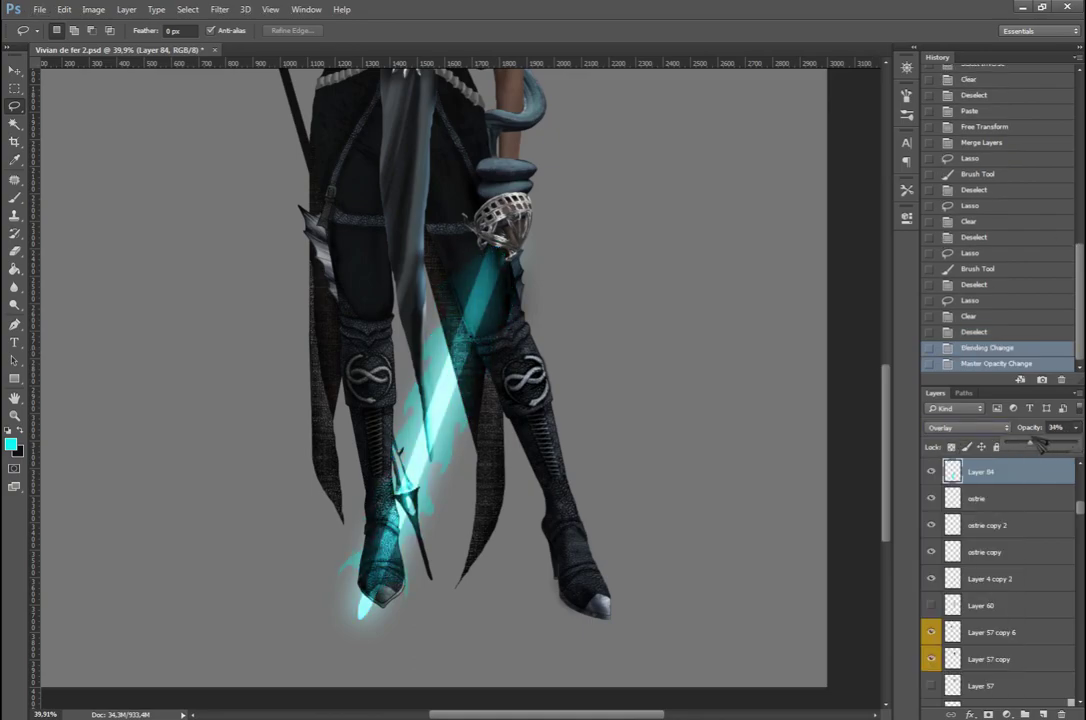
scroll(460, 436, down, 2)
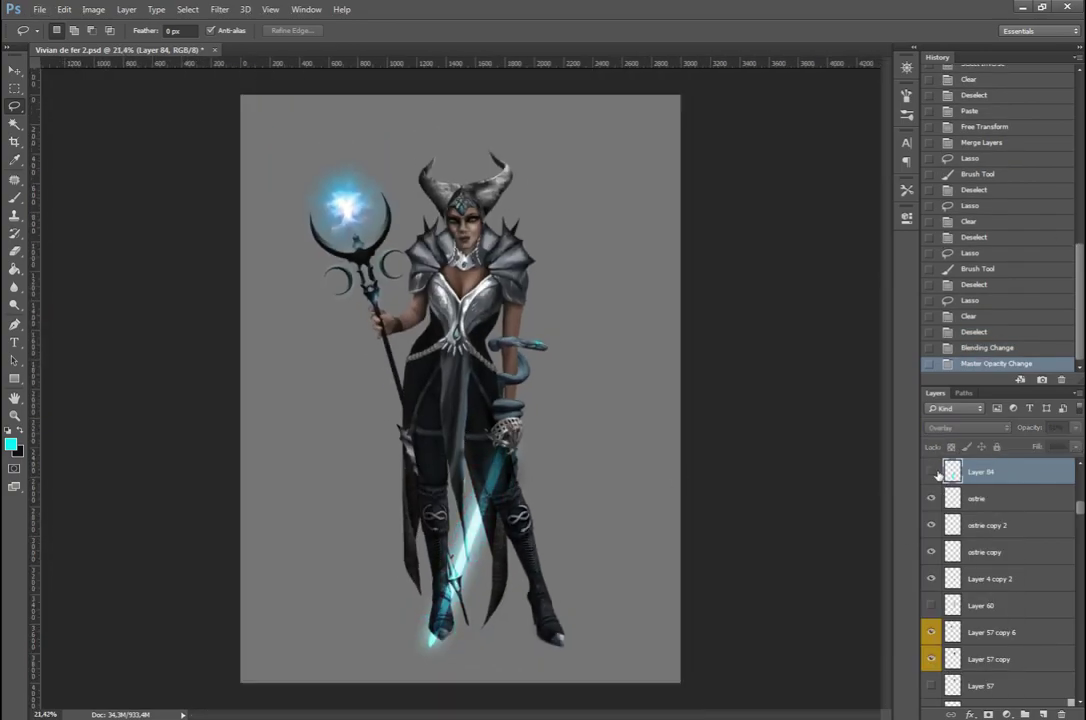
Step: Add a new Overlay layer and ready a black brush for shading
scroll(455, 230, up, 6)
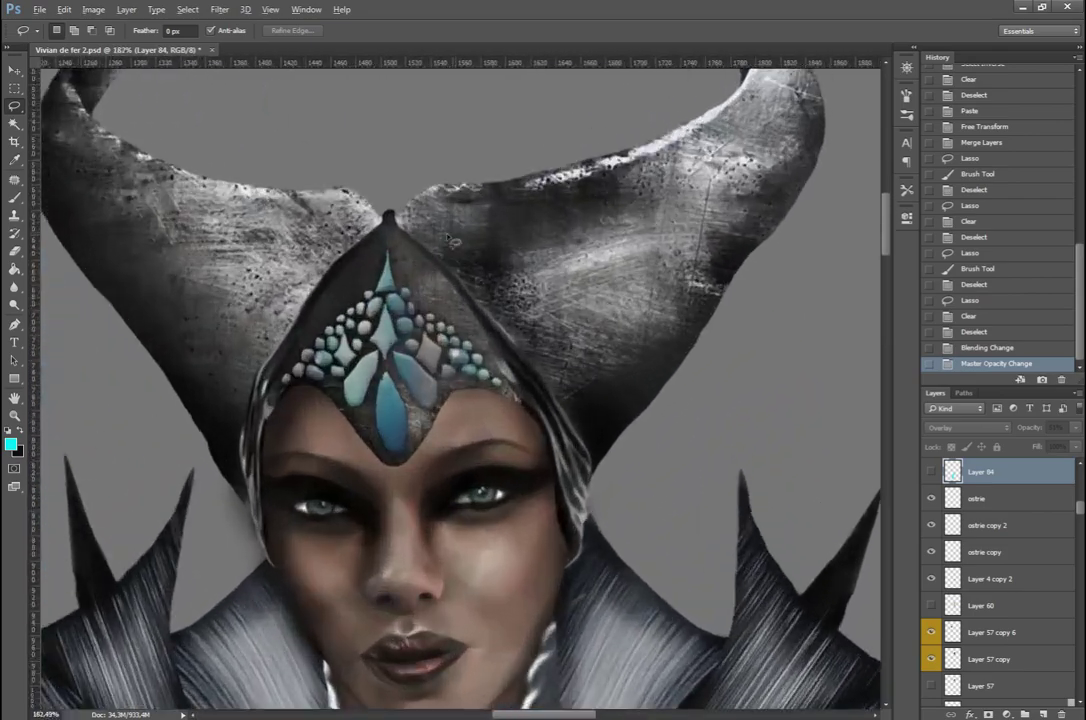
scroll(932, 552, up, 2)
key(shift+ctrl+alt+n)
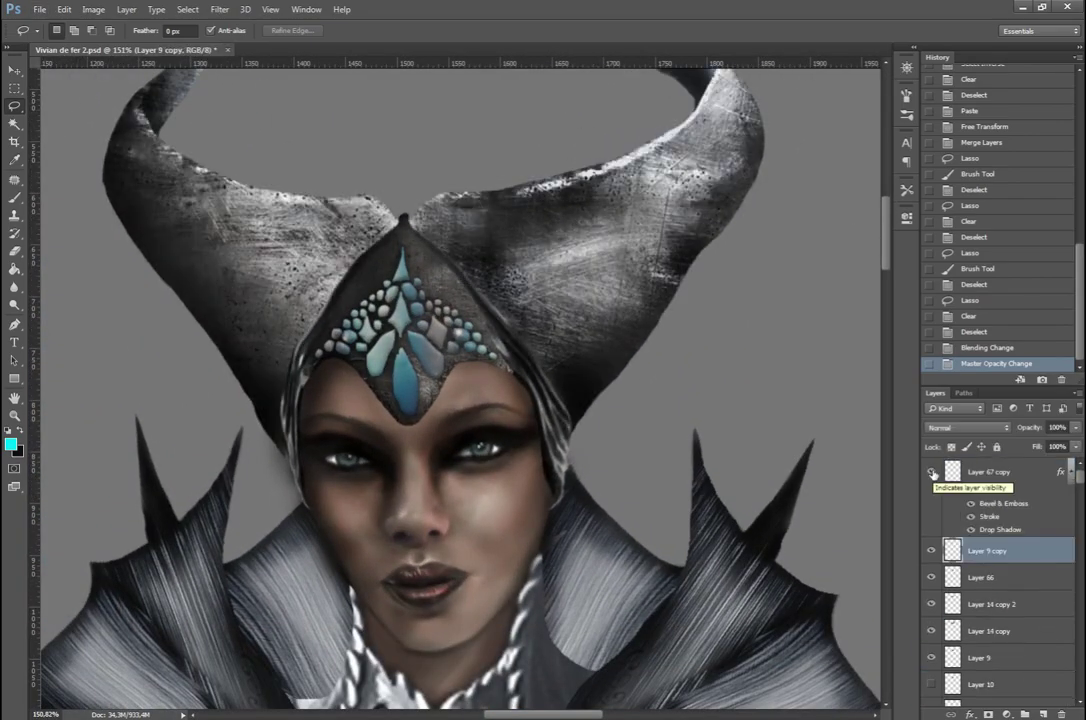
click(965, 427)
click(960, 380)
key(b)
key(d)
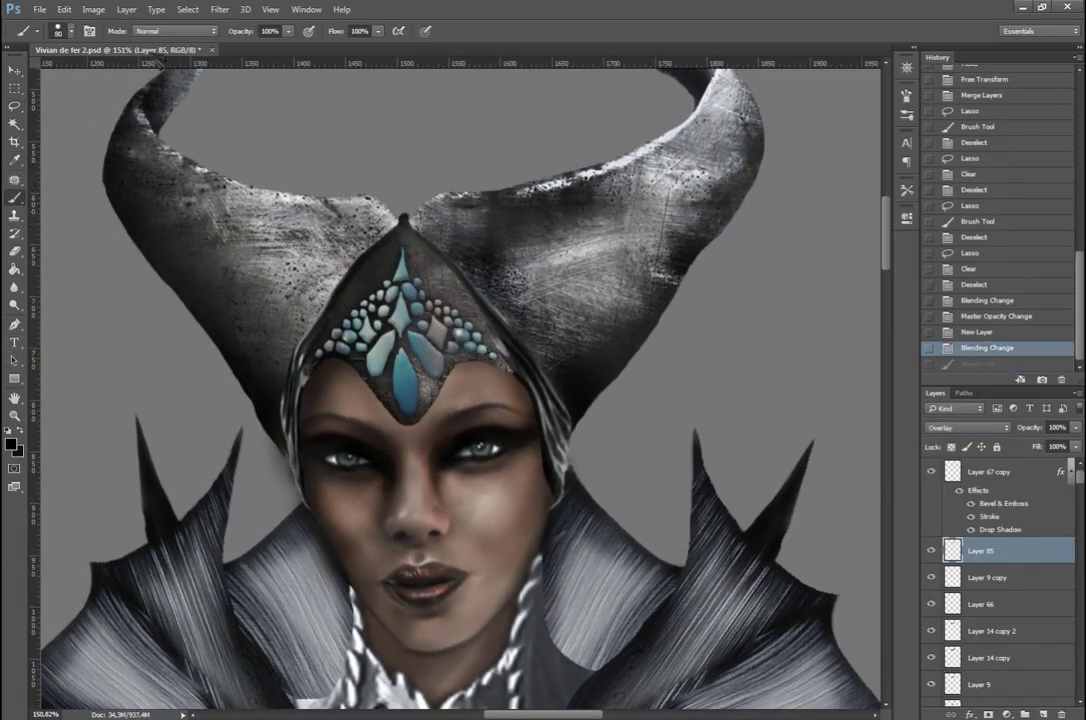
Step: Paint dark shadow behind, around and along the top of the horns
drag(480, 128, 473, 213)
scroll(473, 213, down, 2)
drag(165, 238, 220, 180)
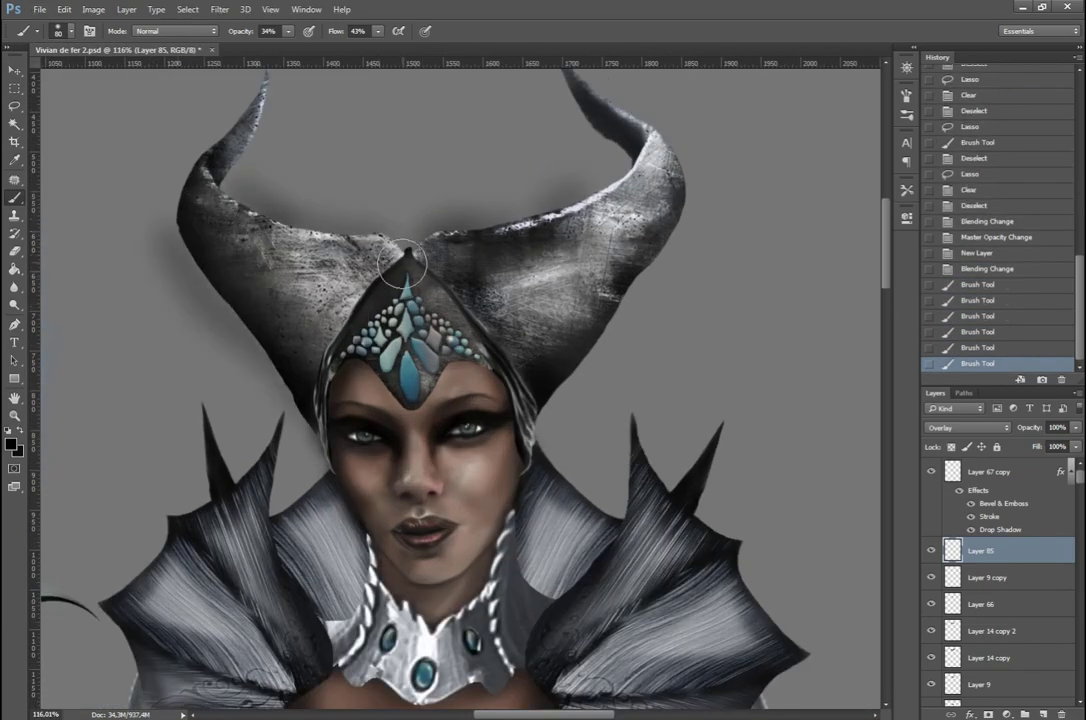
mouse_move(280, 220)
mouse_down()
mouse_move(428, 248)
mouse_move(370, 230)
mouse_up()
drag(440, 235, 565, 193)
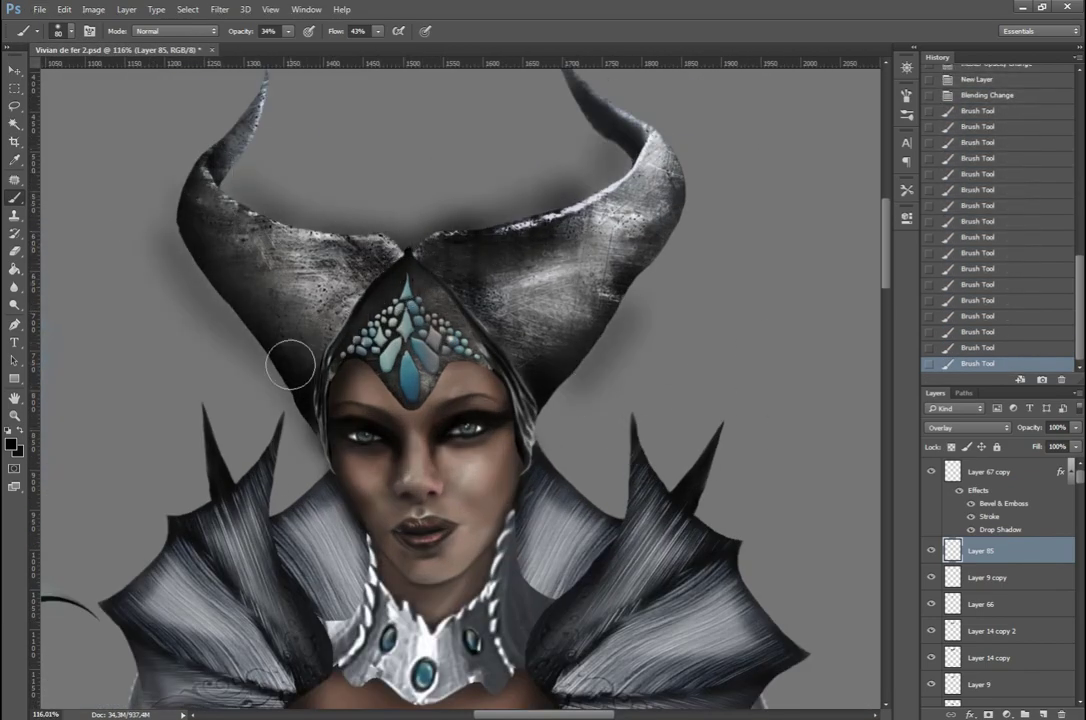
Step: Erase shadow spilling outside the horns using their inverted outline selection
ctrl+click(952, 631)
key(e)
key(ctrl+shift+i)
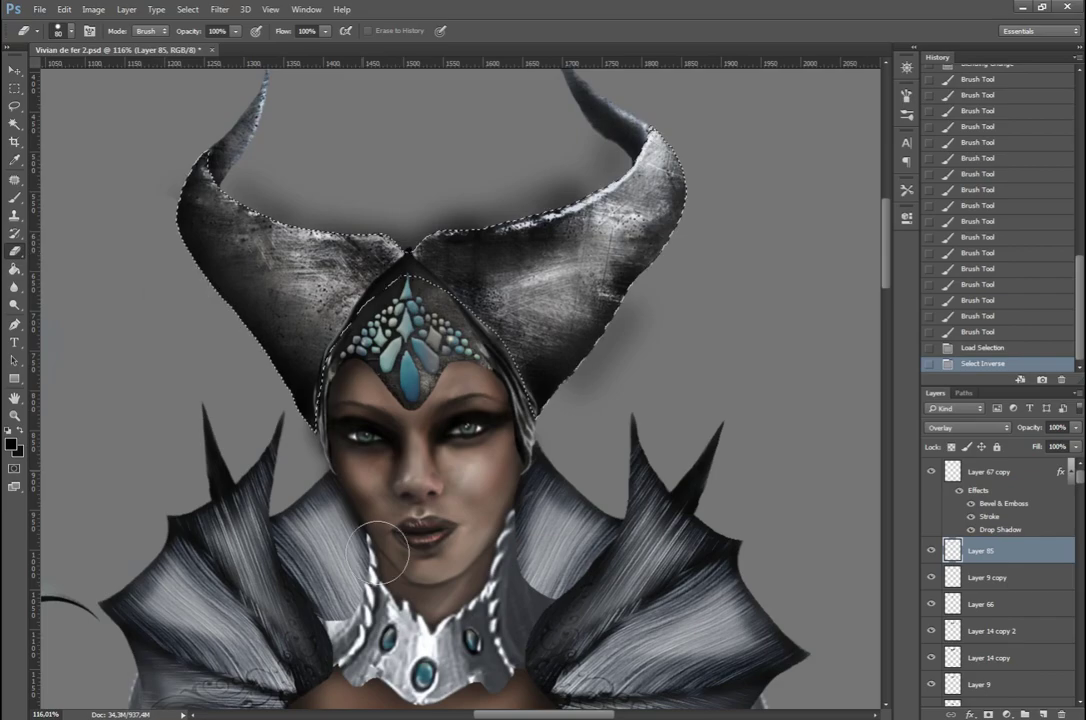
drag(530, 98, 286, 109)
scroll(589, 364, down, 3)
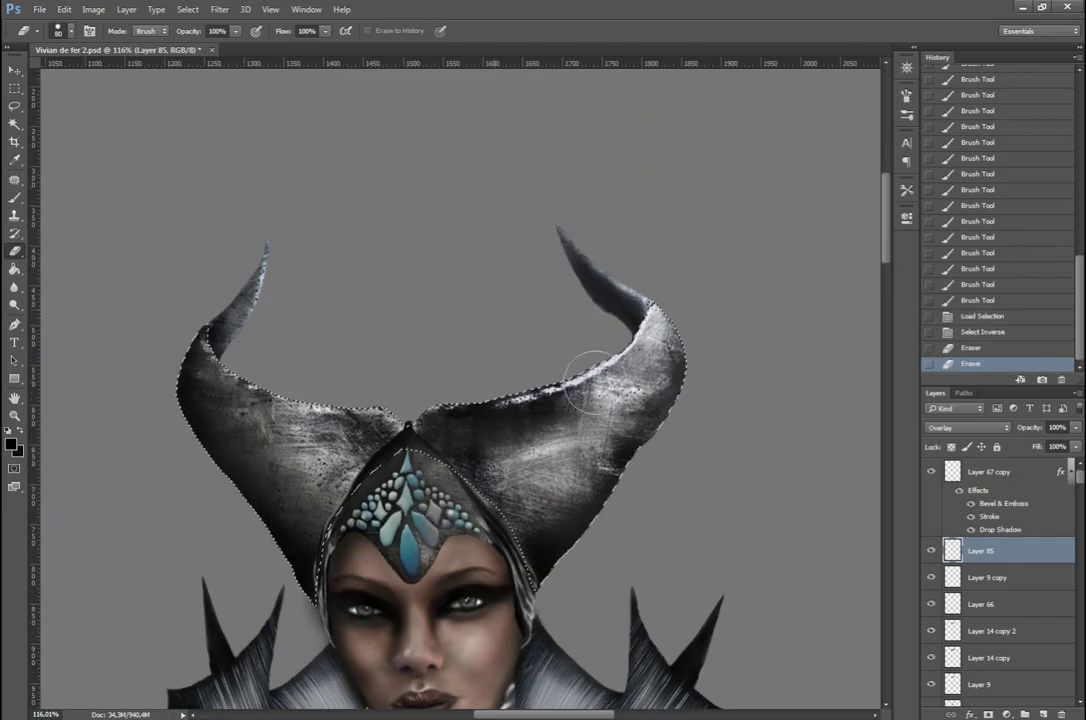
Step: Lower the horn shadow layer's opacity to 48%
key(ctrl+d)
key(m)
click(1076, 427)
drag(1075, 447, 1063, 447)
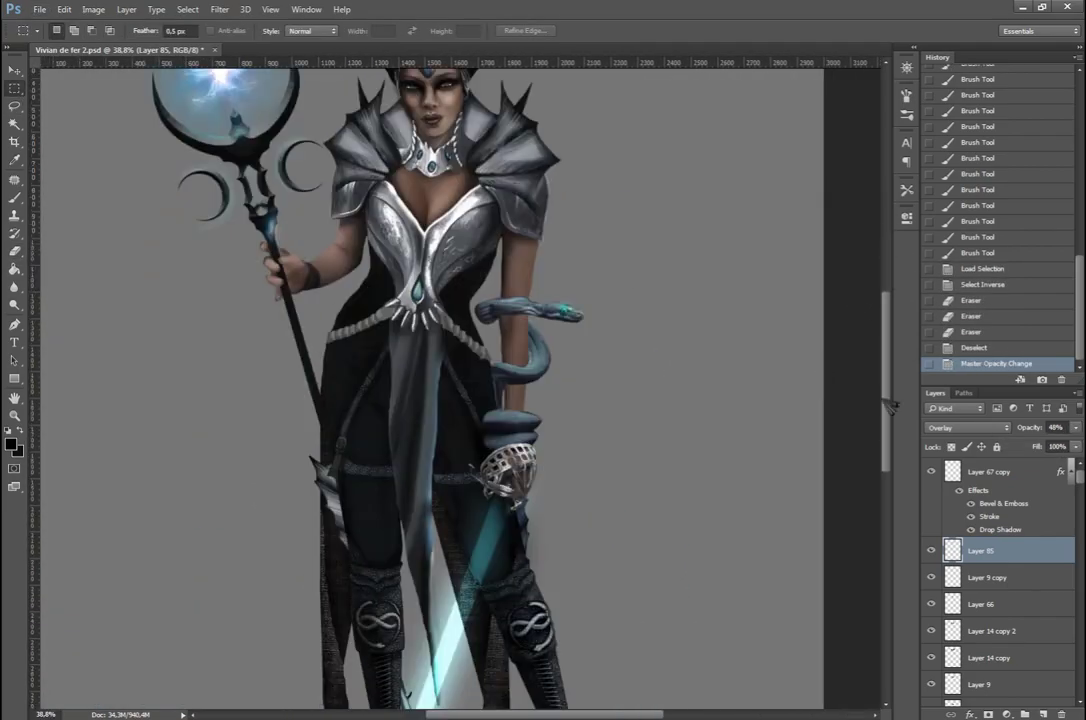
Step: Rotate the right boot's foot about 10 degrees and warp it into place
scroll(990, 580, down, 5)
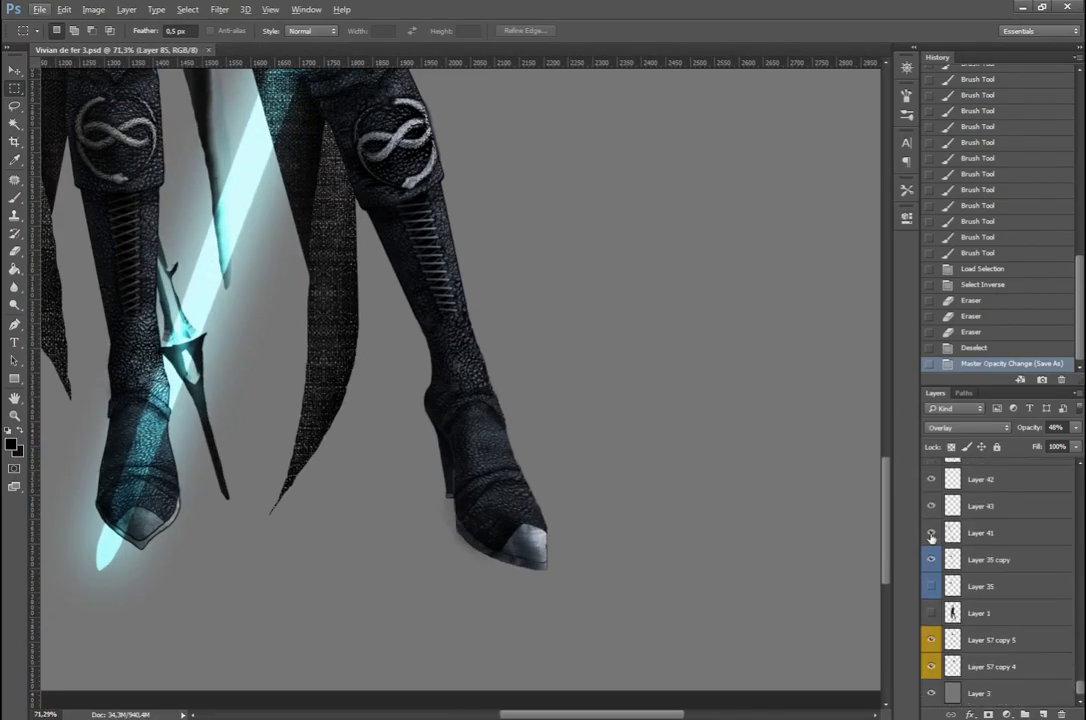
scroll(990, 580, down, 5)
scroll(928, 510, down, 3)
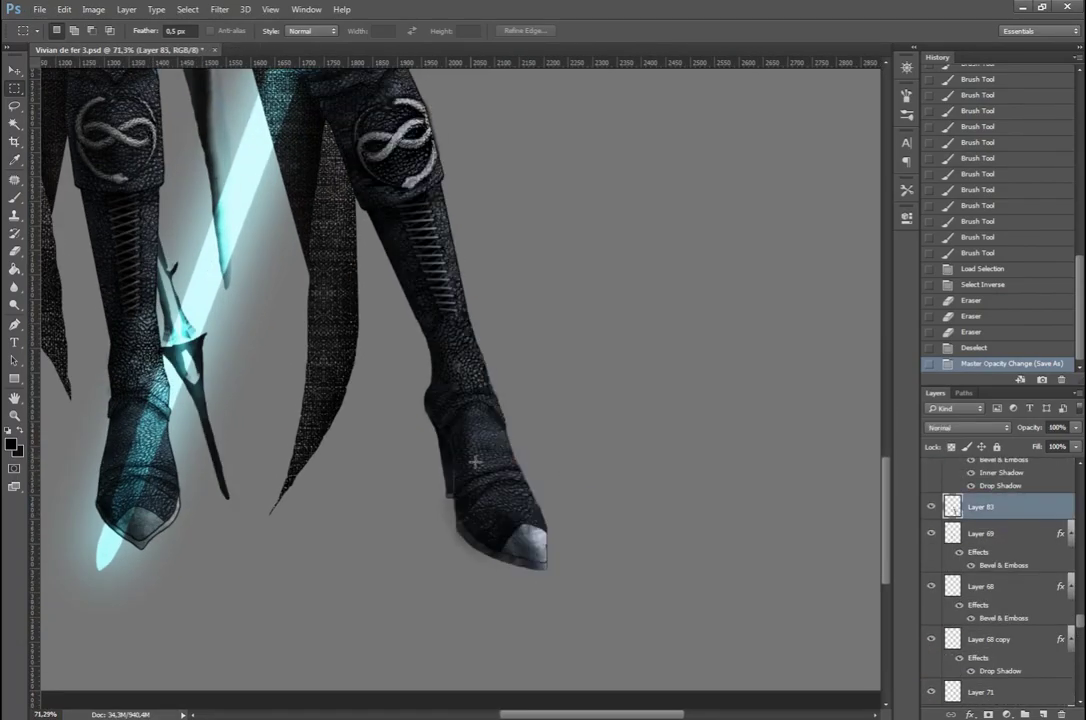
drag(407, 364, 587, 582)
right_click(540, 505)
click(565, 400)
drag(592, 360, 573, 370)
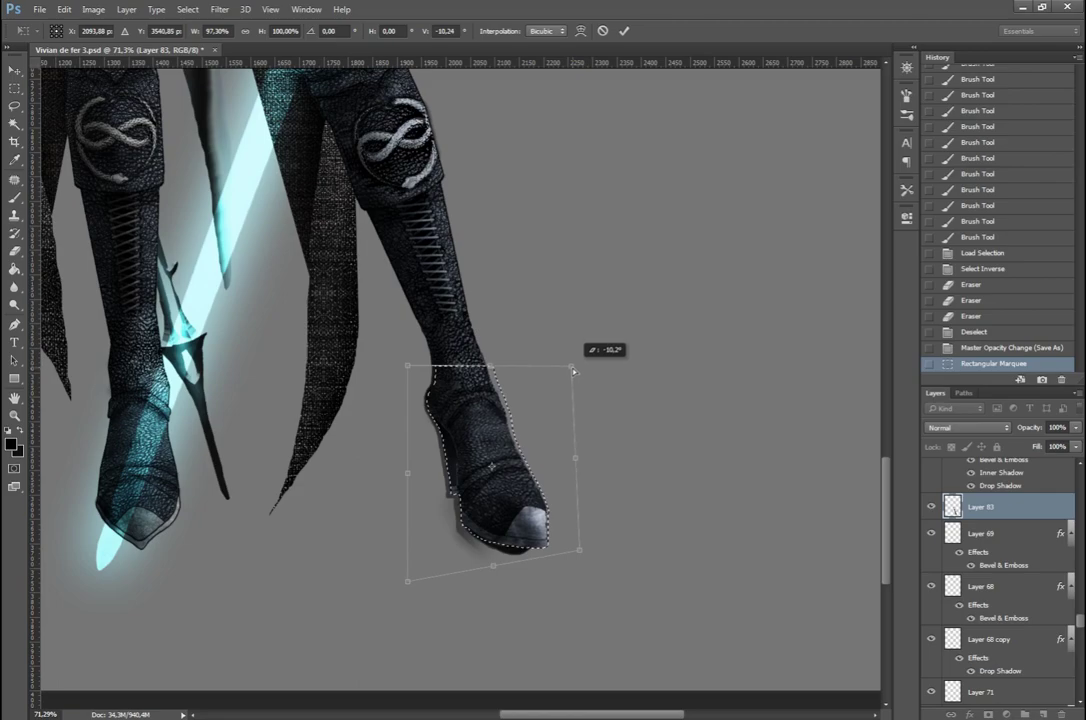
scroll(573, 371, down, 3)
scroll(671, 553, up, 4)
right_click(479, 507)
click(500, 620)
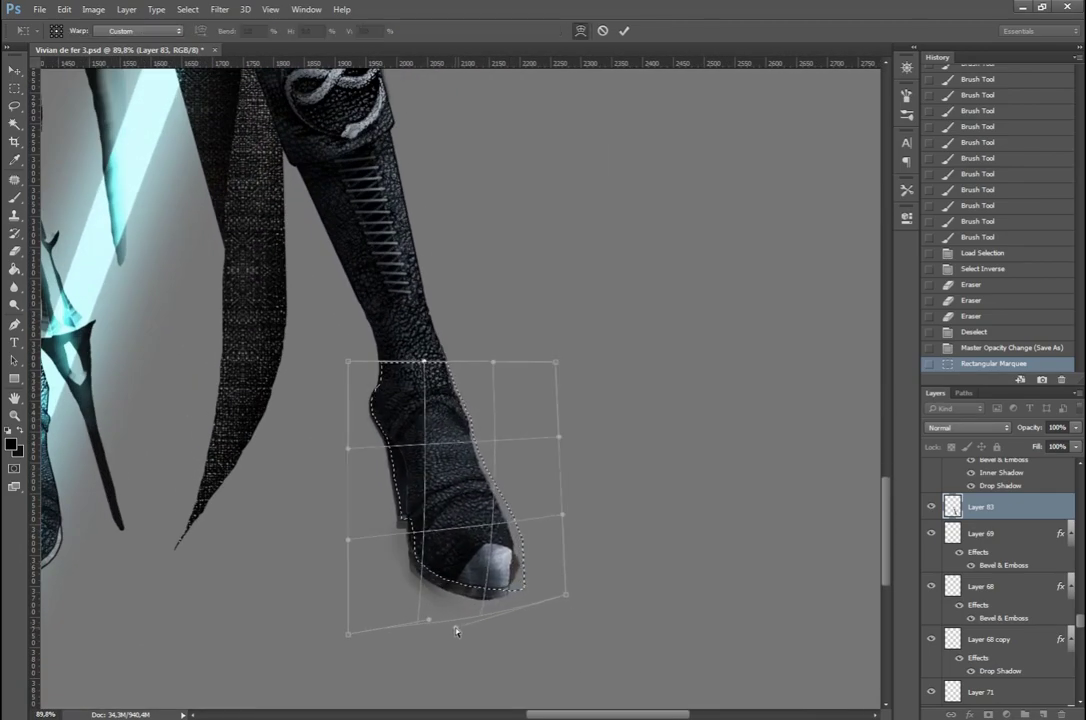
key(Return)
key(ctrl+d)
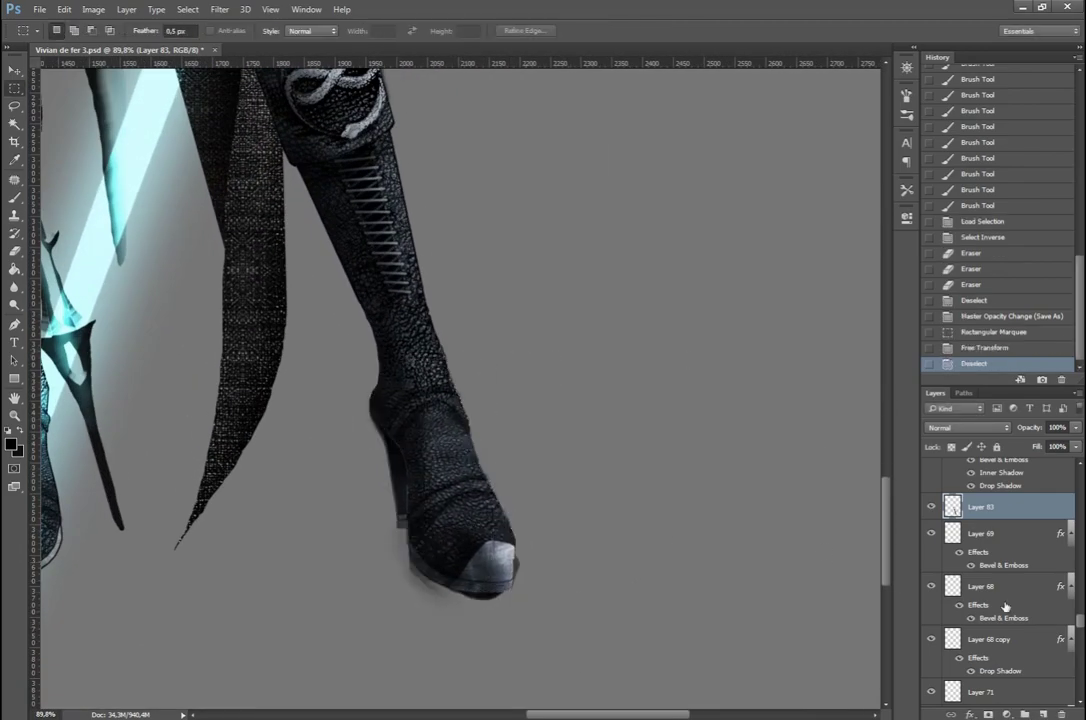
Step: Erase leftover edges around the boot using its inverted outline selection
ctrl+click(952, 506)
right_click(398, 186)
click(440, 201)
scroll(990, 600, up, 3)
key(e)
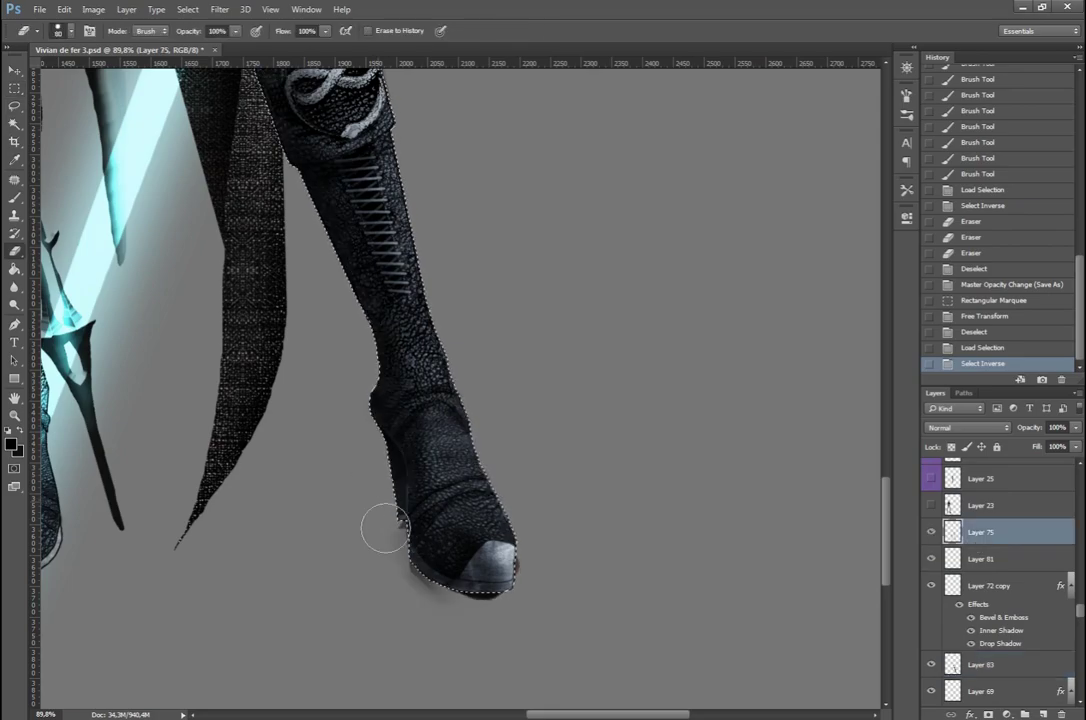
ctrl+click(388, 521)
drag(388, 470, 370, 388)
key(ctrl+d)
Step: Lasso the whole right boot and make the boot layer the active one
key(l)
scroll(389, 331, down, 4)
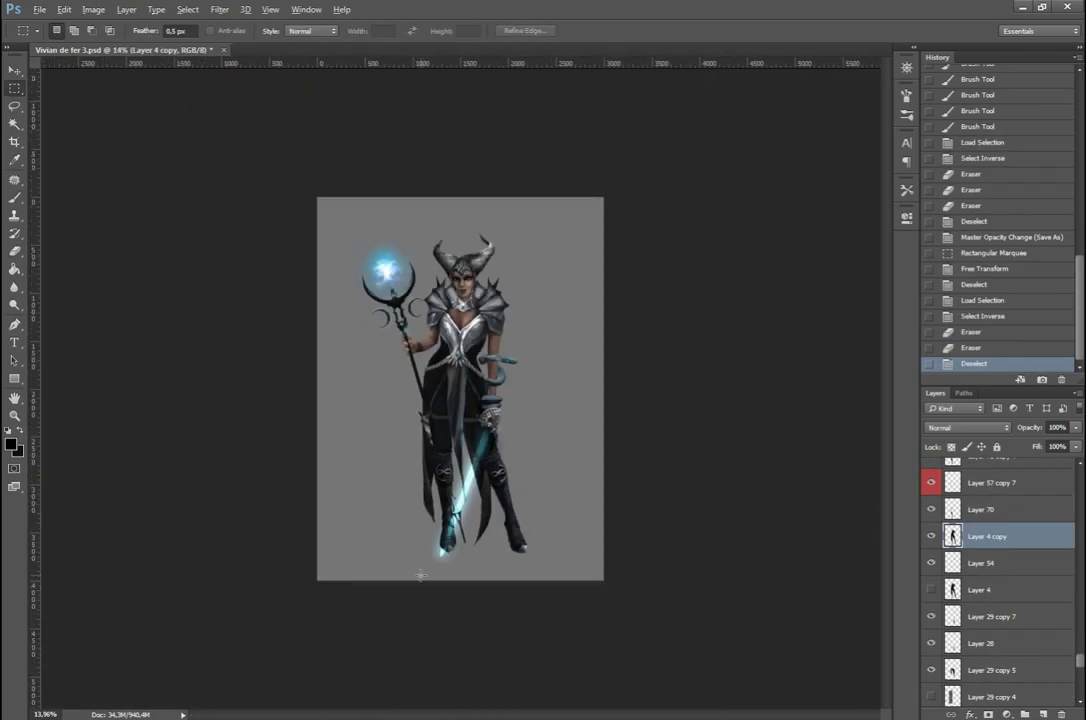
scroll(389, 331, up, 4)
scroll(389, 331, up, 1)
drag(507, 692, 390, 325)
key(ctrl+t)
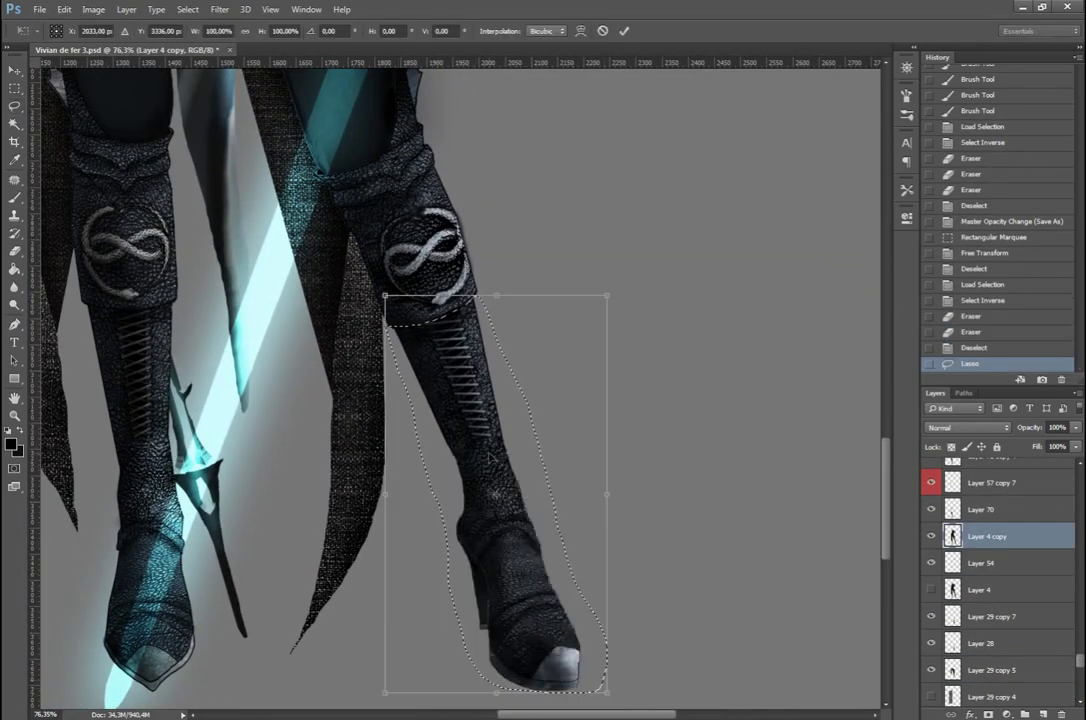
key(ctrl+z)
scroll(990, 580, down, 3)
click(933, 609)
click(933, 609)
click(980, 610)
Step: Try warping the whole boot, then discard it and return to the lacing selection
key(ctrl+t)
right_click(497, 492)
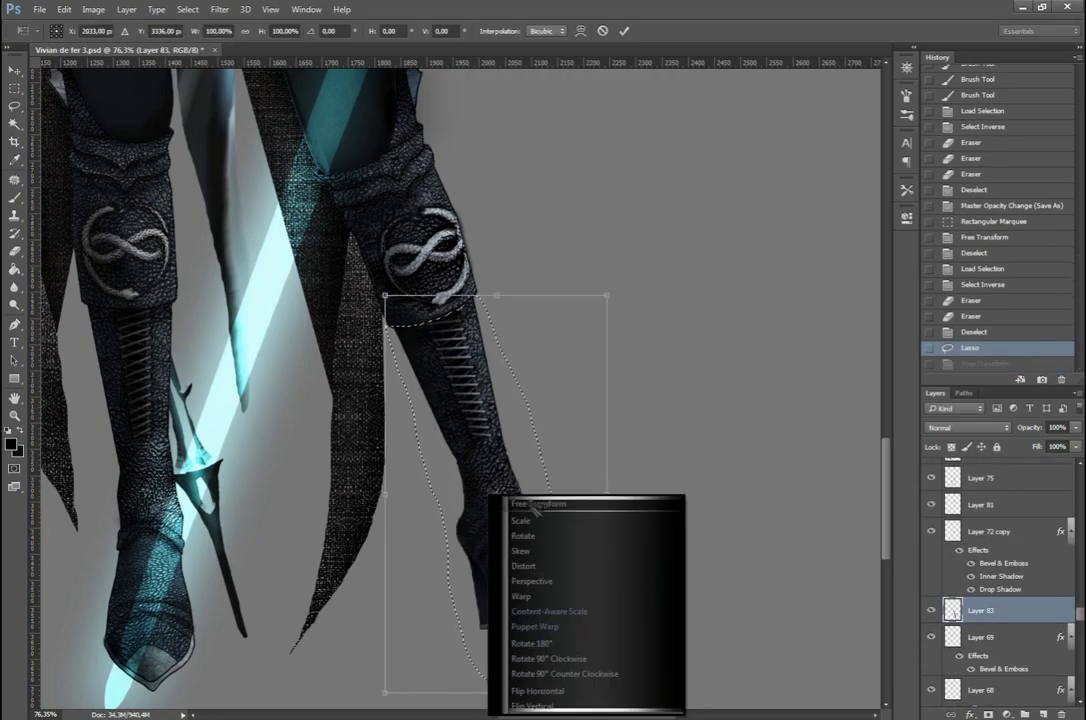
click(525, 612)
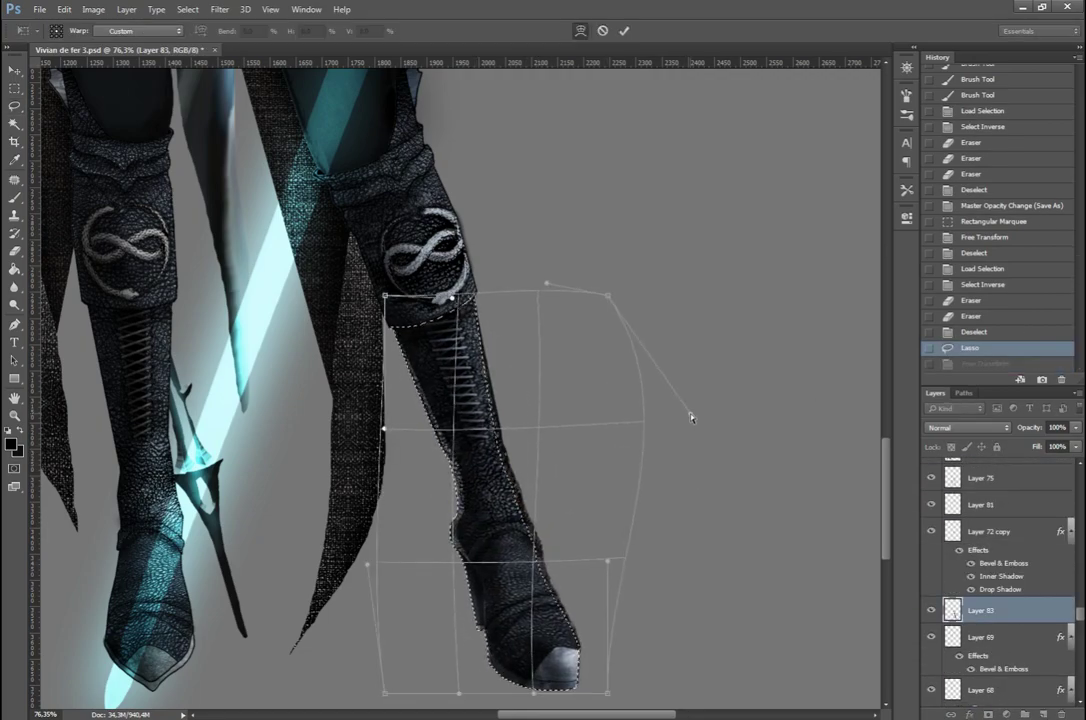
key(Return)
key(ctrl+d)
key(ctrl+alt+z)
key(ctrl+alt+z)
key(ctrl+alt+z)
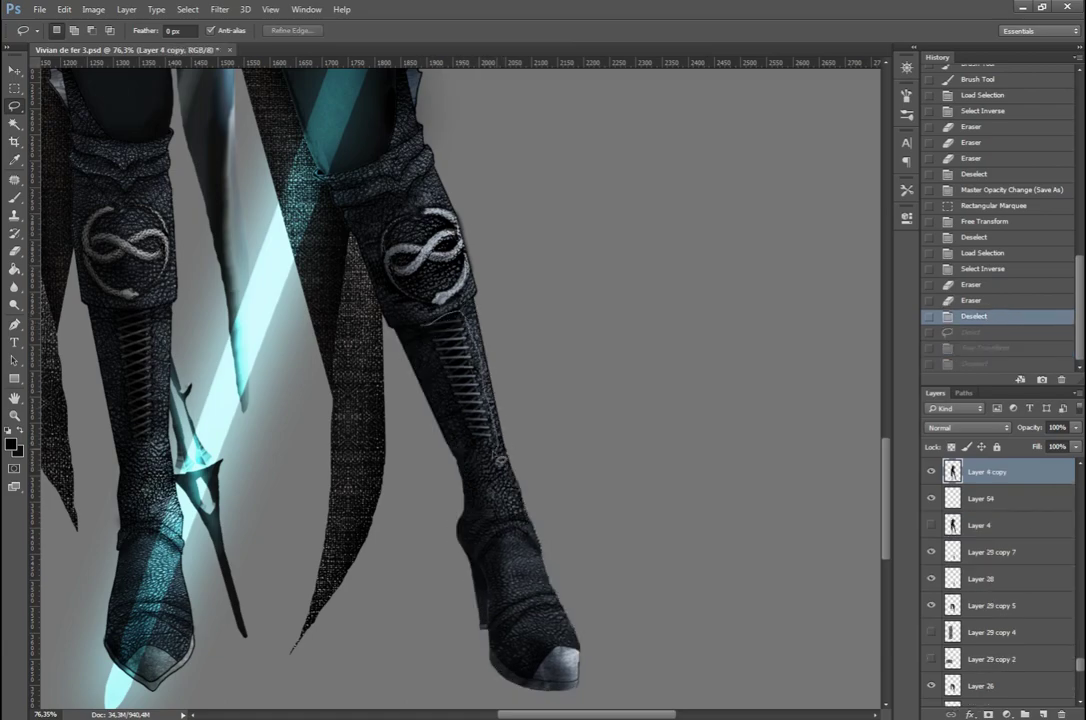
key(ctrl+shift+z)
key(ctrl+t)
right_click(487, 374)
key(Escape)
click(979, 332)
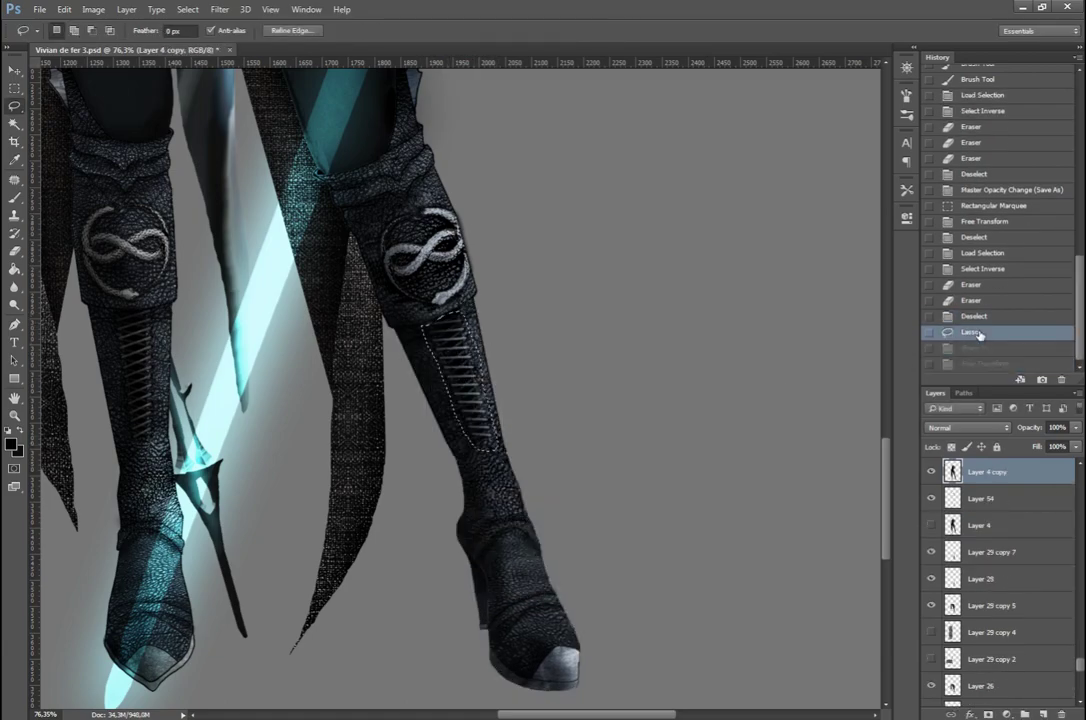
scroll(964, 538, down, 5)
Step: Copy the boot lacing to a new layer and warp it to follow the boot's curve
key(ctrl+c)
key(ctrl+v)
key(ctrl+t)
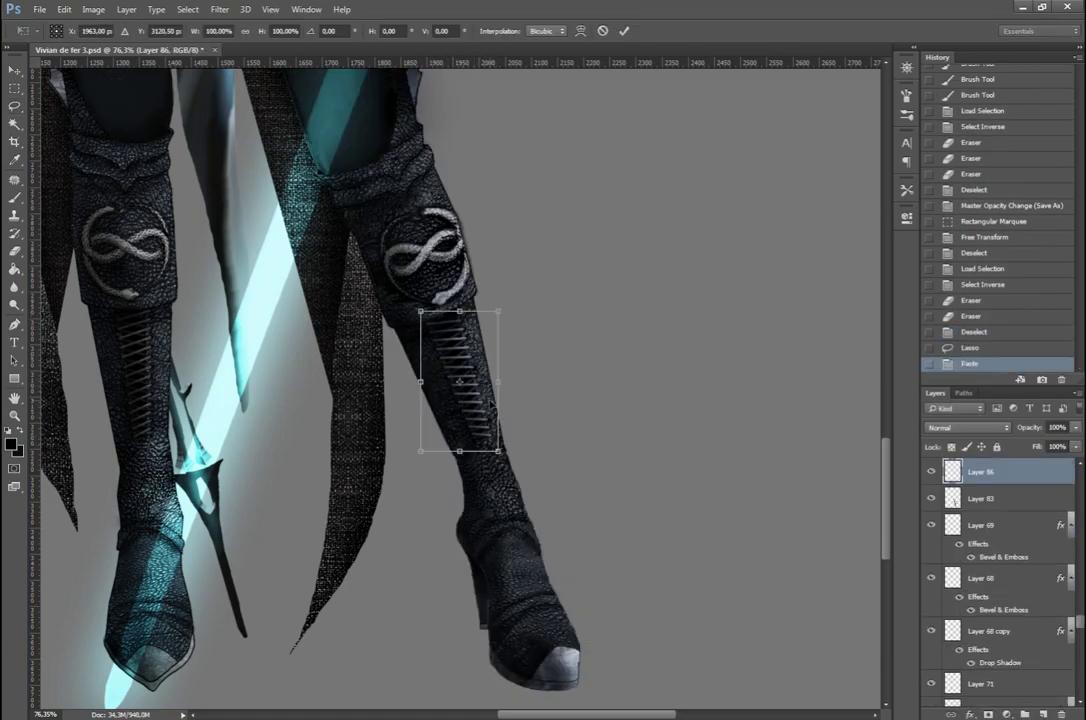
right_click(507, 392)
click(557, 502)
drag(507, 450, 509, 467)
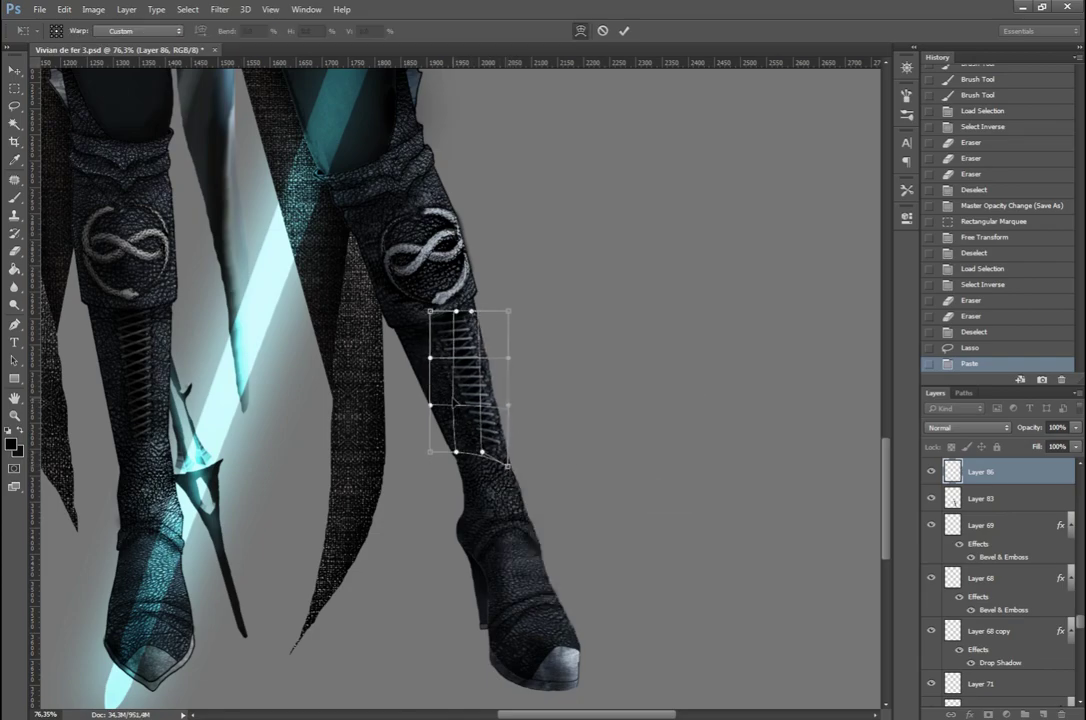
key(Return)
Step: Zoom to the whole figure and outline the bulge at the boot's outer edge
key(ctrl+0)
scroll(575, 543, up, 3)
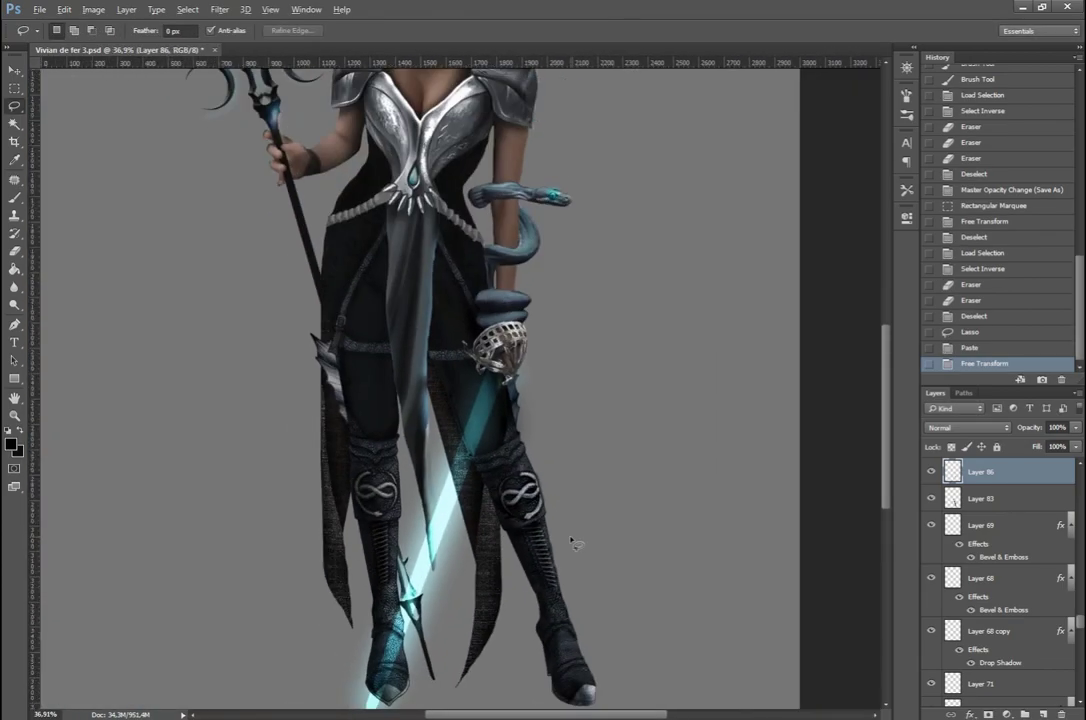
scroll(563, 553, up, 1)
scroll(563, 543, up, 5)
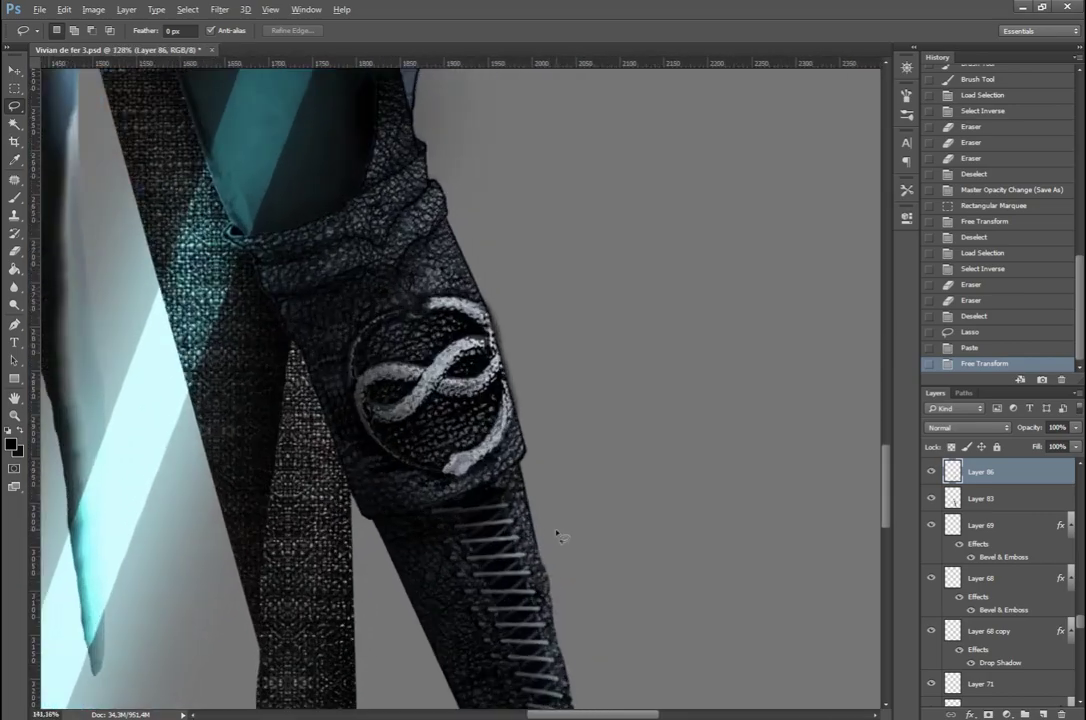
scroll(557, 528, up, 1)
drag(512, 220, 476, 268)
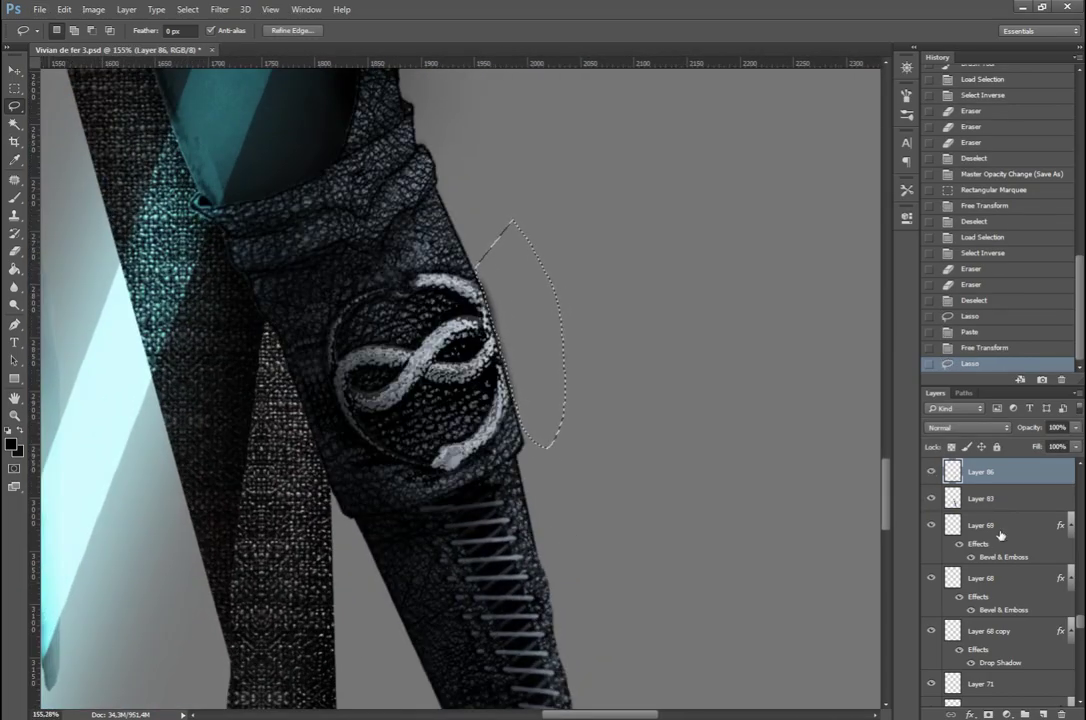
Step: Deselect, then load the right leg's outline as a selection and invert it
key(ctrl+d)
key(ctrl+0)
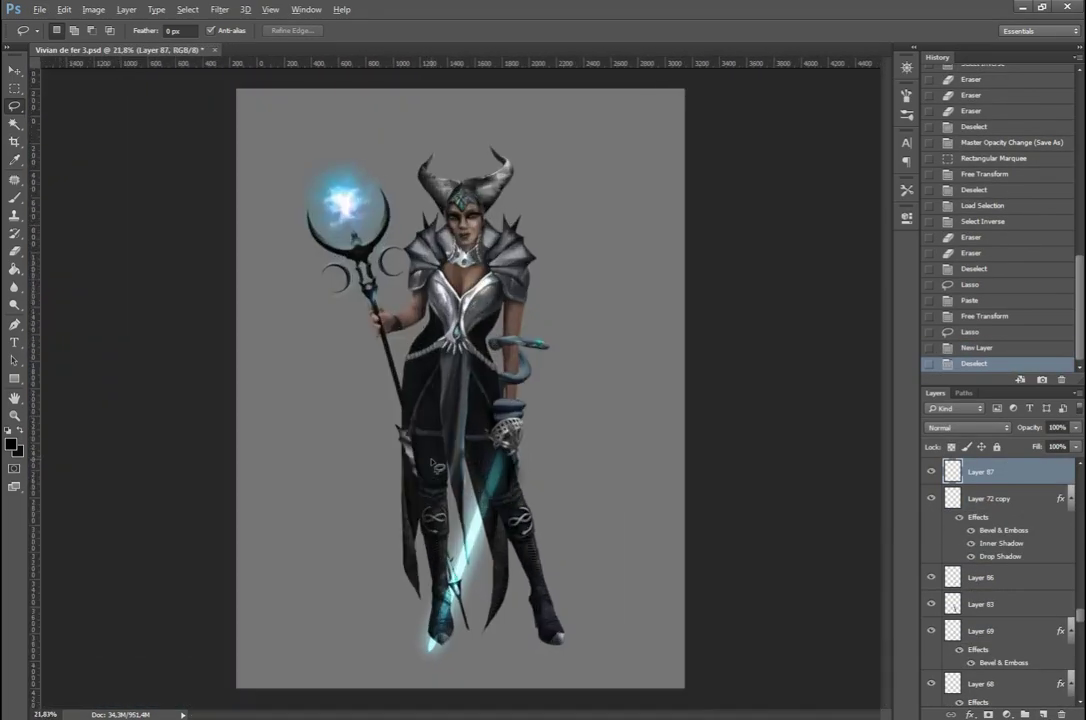
scroll(450, 350, up, 3)
scroll(845, 515, down, 5)
scroll(717, 580, left, 3)
scroll(555, 557, down, 3)
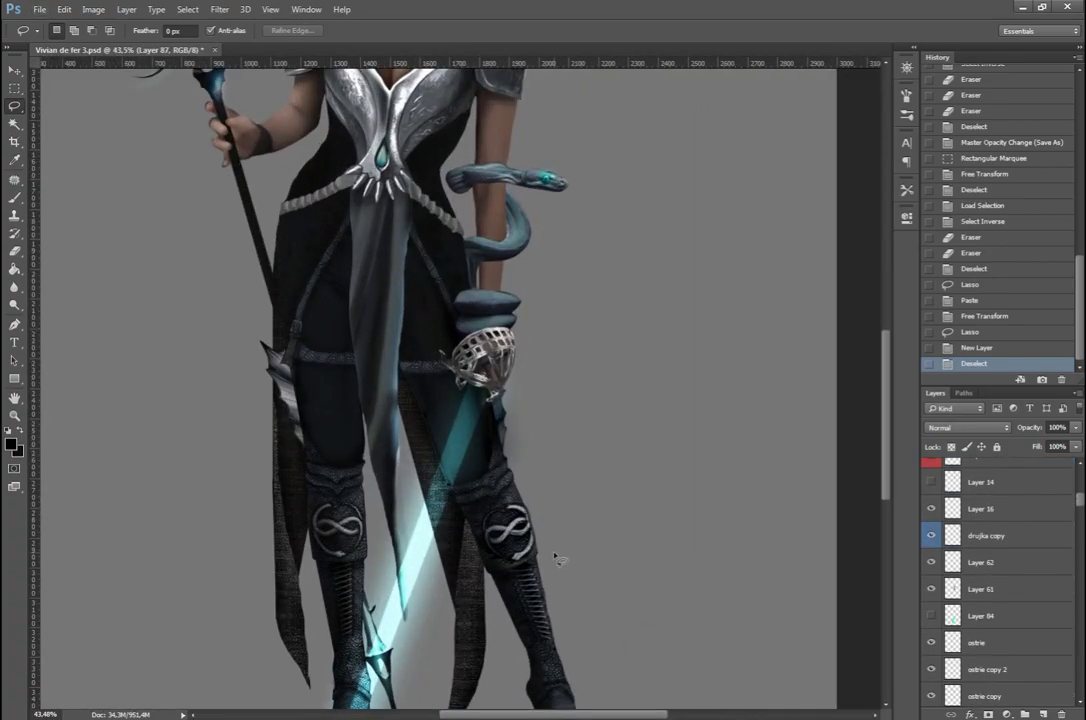
scroll(555, 557, up, 3)
scroll(1000, 560, down, 5)
scroll(885, 497, down, 1)
scroll(885, 497, down, 2)
ctrl+click(952, 498)
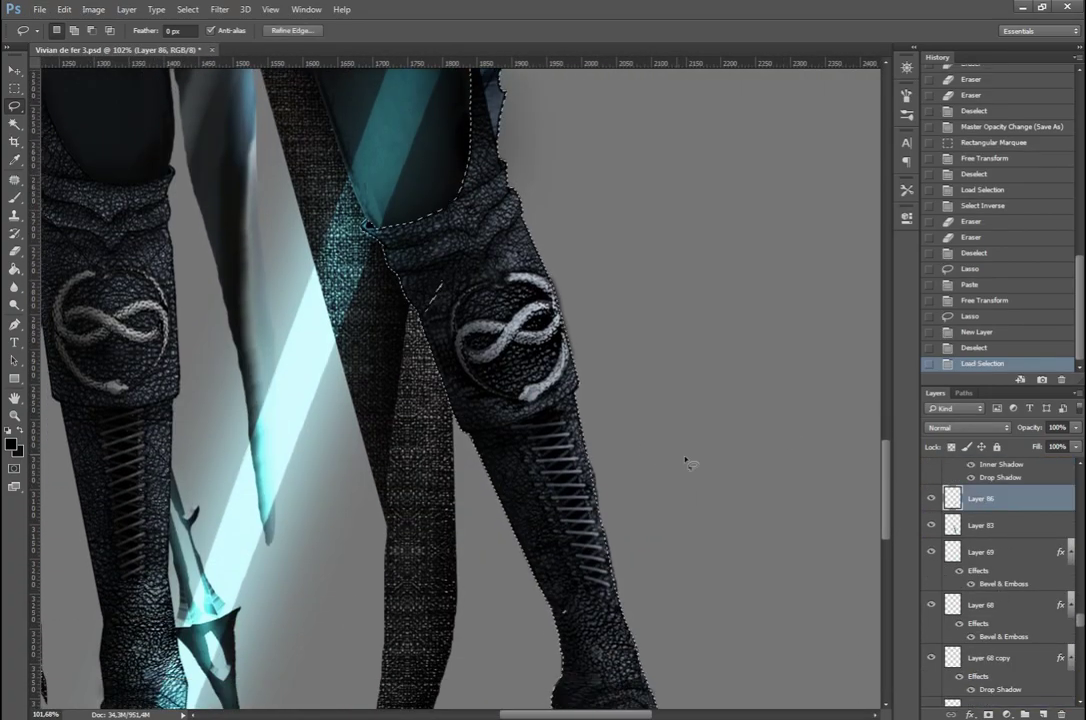
key(ctrl+shift+i)
key(v)
Step: Patch the knee blemish on the boot layer with a rectangular selection, then deselect
key(m)
key(ctrl+d)
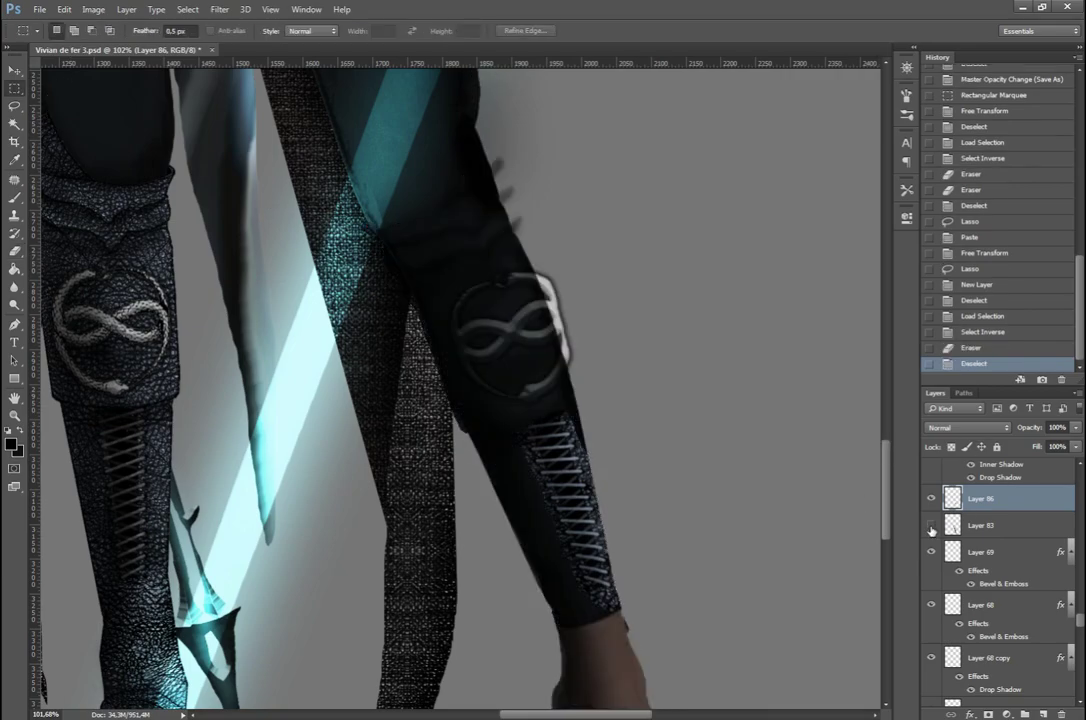
click(952, 526)
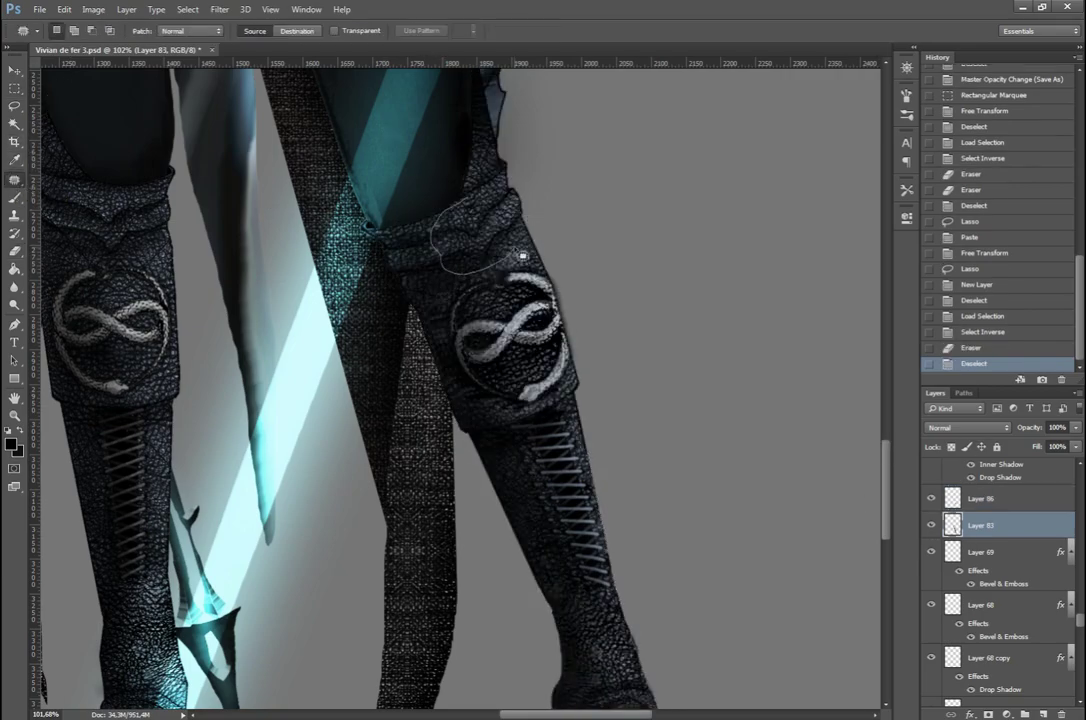
mouse_move(522, 257)
mouse_down()
mouse_move(514, 212)
mouse_move(430, 200)
mouse_up()
key(ctrl+d)
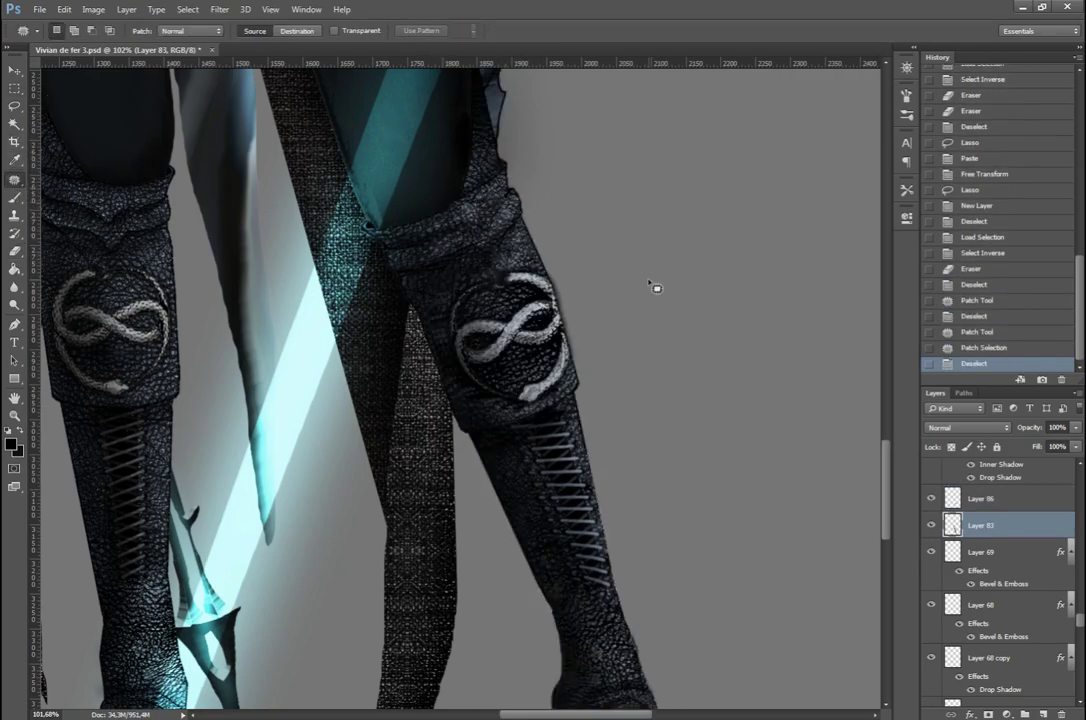
scroll(352, 527, down, 5)
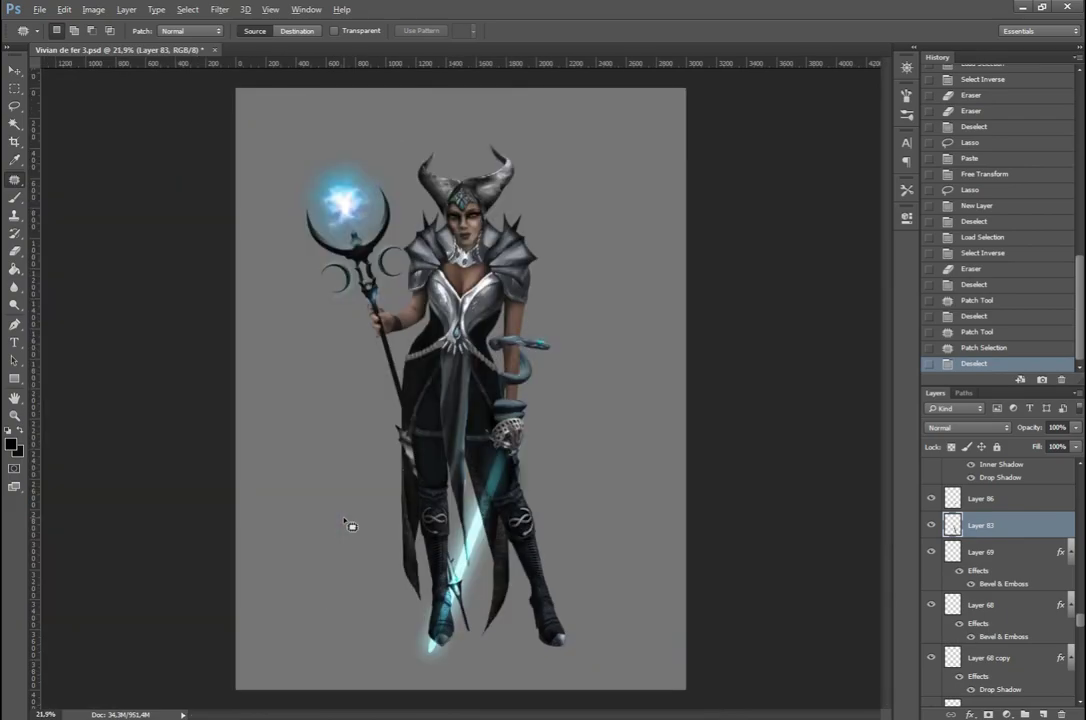
scroll(347, 521, up, 5)
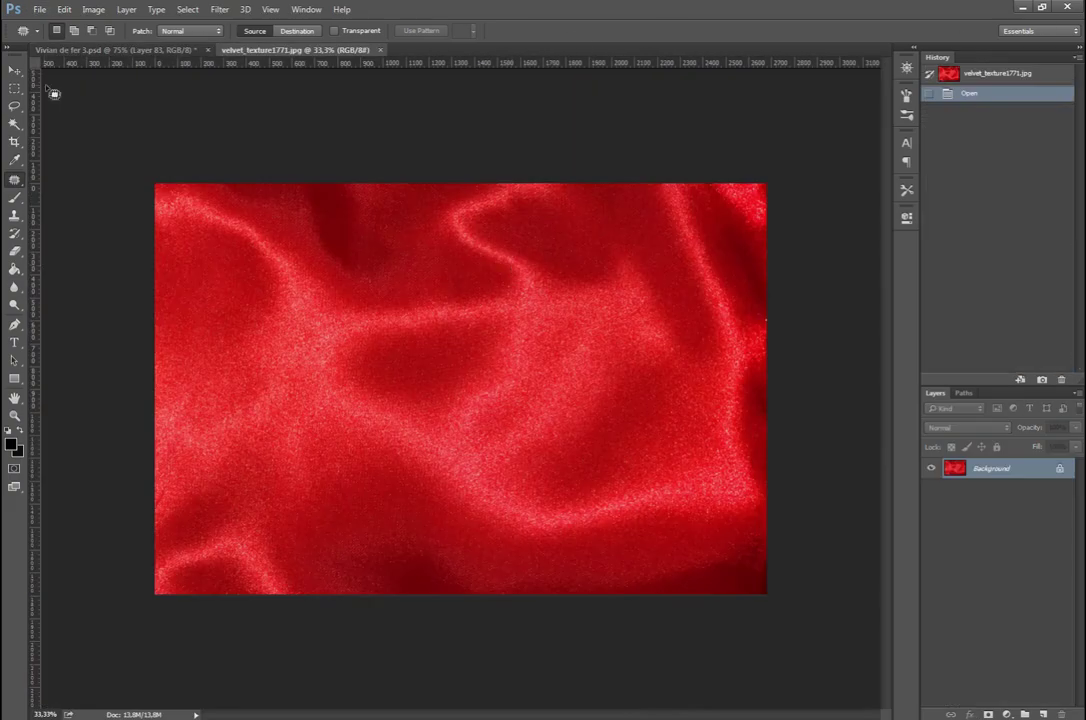
Step: Apply Camera Raw noise reduction and a Gaussian Blur to the velvet texture
click(219, 9)
click(279, 90)
click(873, 157)
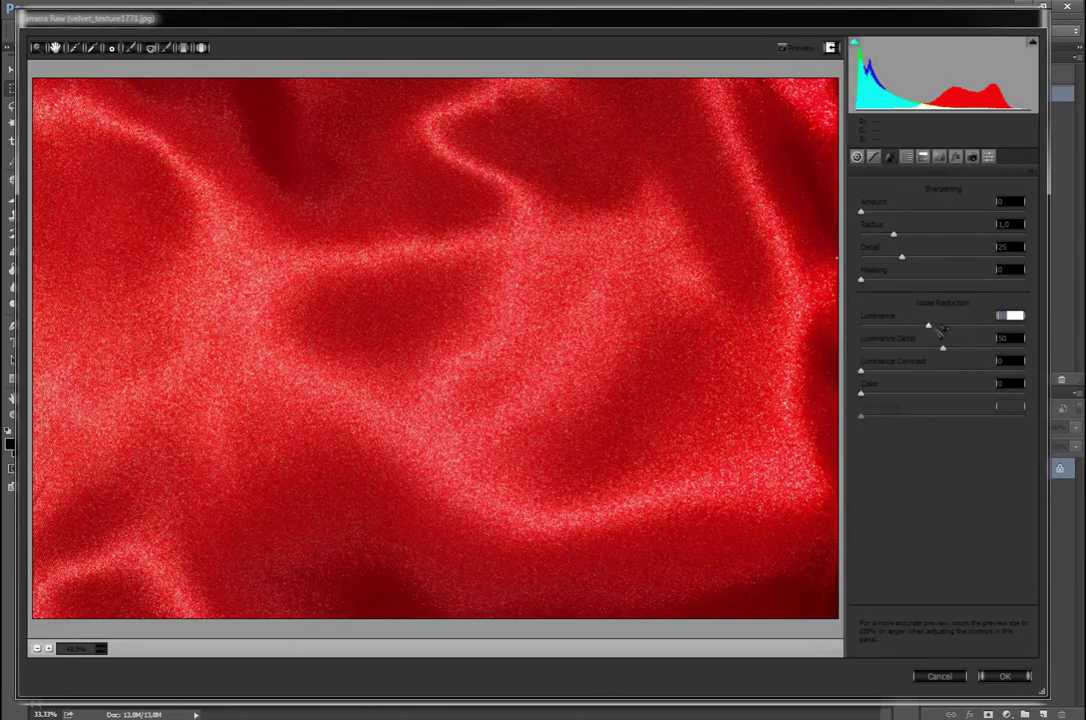
click(1005, 676)
click(219, 9)
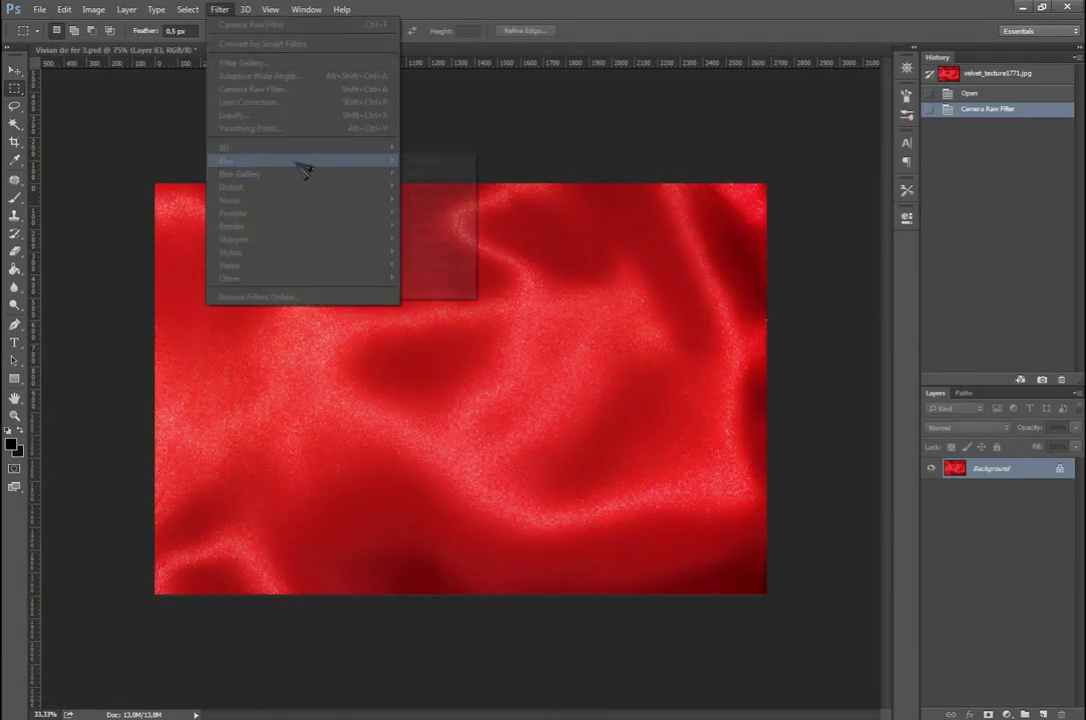
click(450, 291)
key(Return)
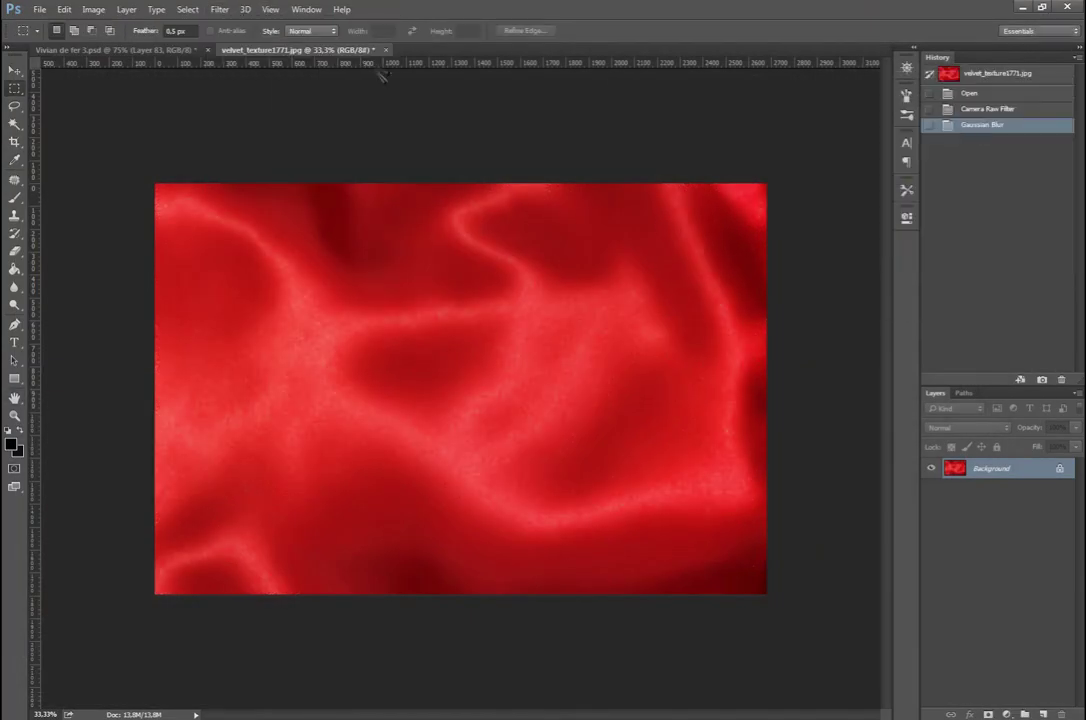
Step: Colorize the velvet a dark blue with Hue/Saturation, shifting hue and lowering lightness
click(93, 9)
click(351, 116)
click(946, 229)
drag(836, 189, 841, 158)
drag(815, 217, 770, 228)
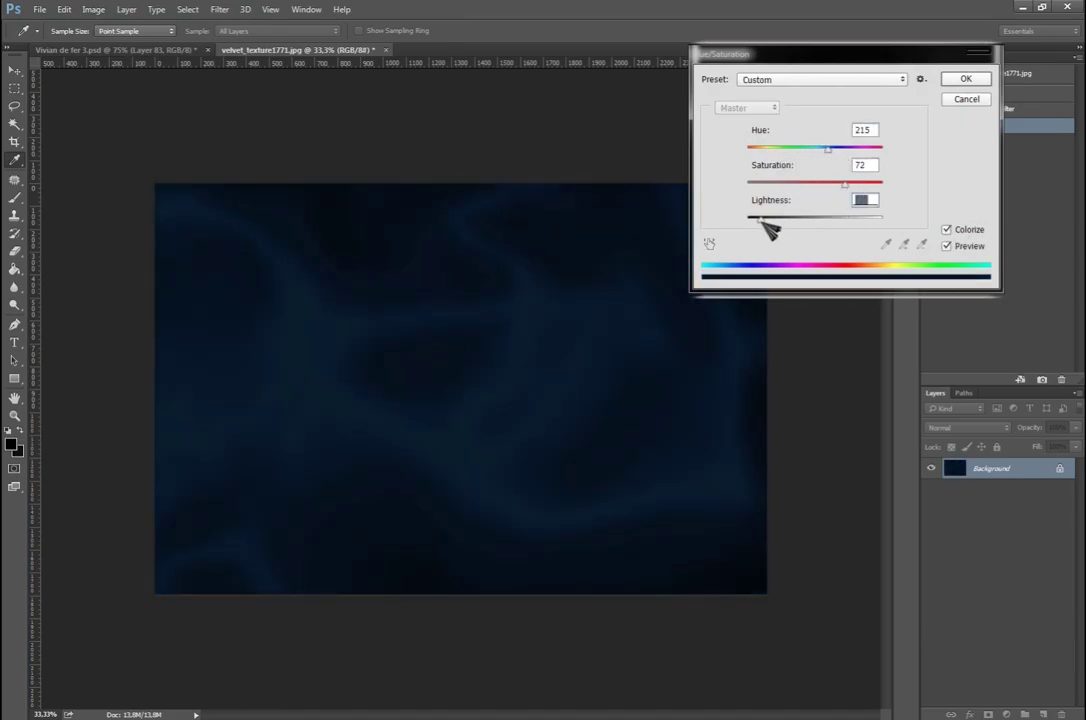
key(Return)
Step: Copy the whole velvet texture and pick the sorceress layer to paste it above
key(ctrl+a)
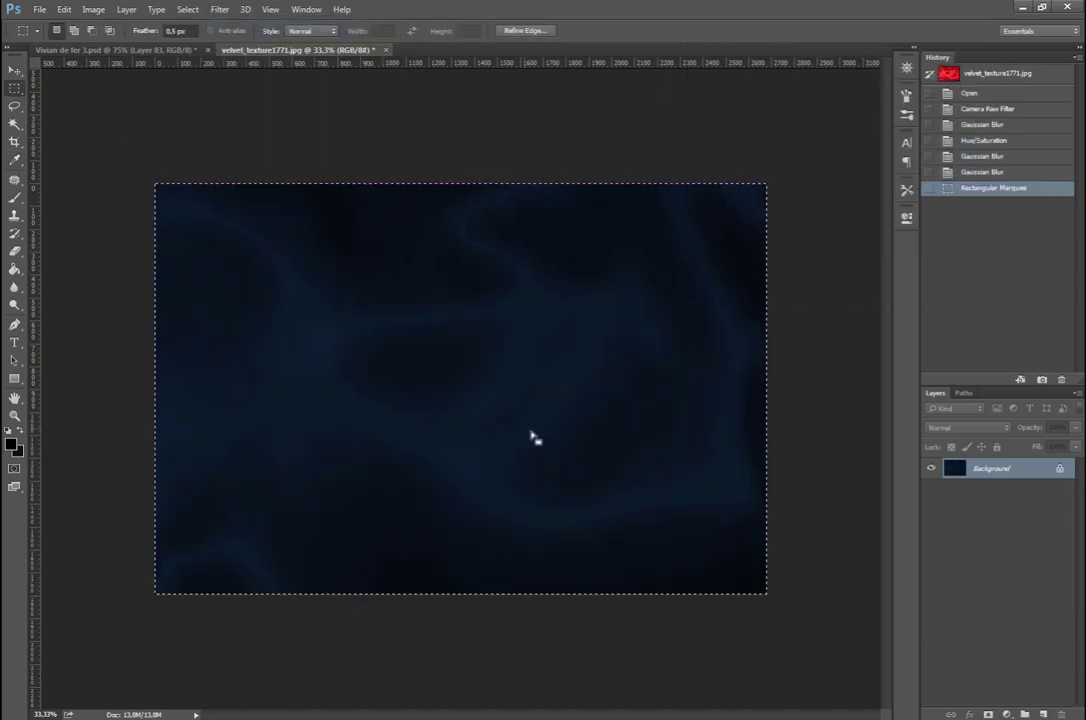
key(ctrl+Tab)
scroll(553, 453, down, 5)
scroll(553, 453, up, 3)
ctrl+click(553, 453)
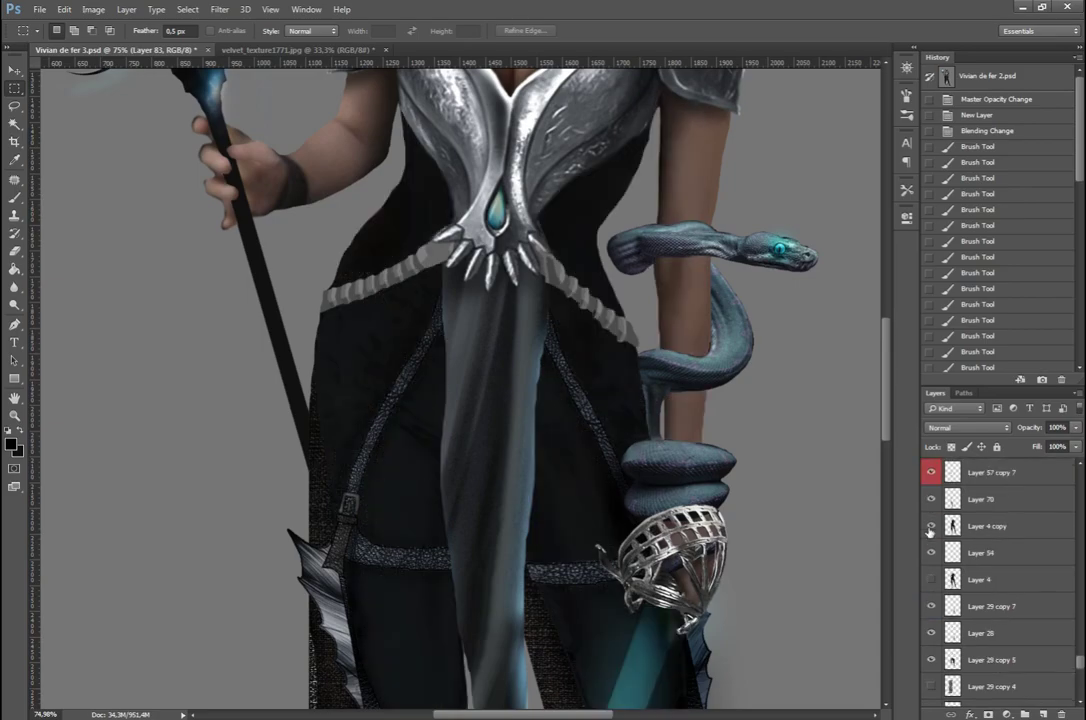
Step: Paste the blue velvet and scale it over the left hip and leg
key(ctrl+0)
key(ctrl+v)
key(ctrl+t)
mouse_move(785, 595)
mouse_down()
mouse_move(654, 521)
mouse_move(504, 368)
mouse_up()
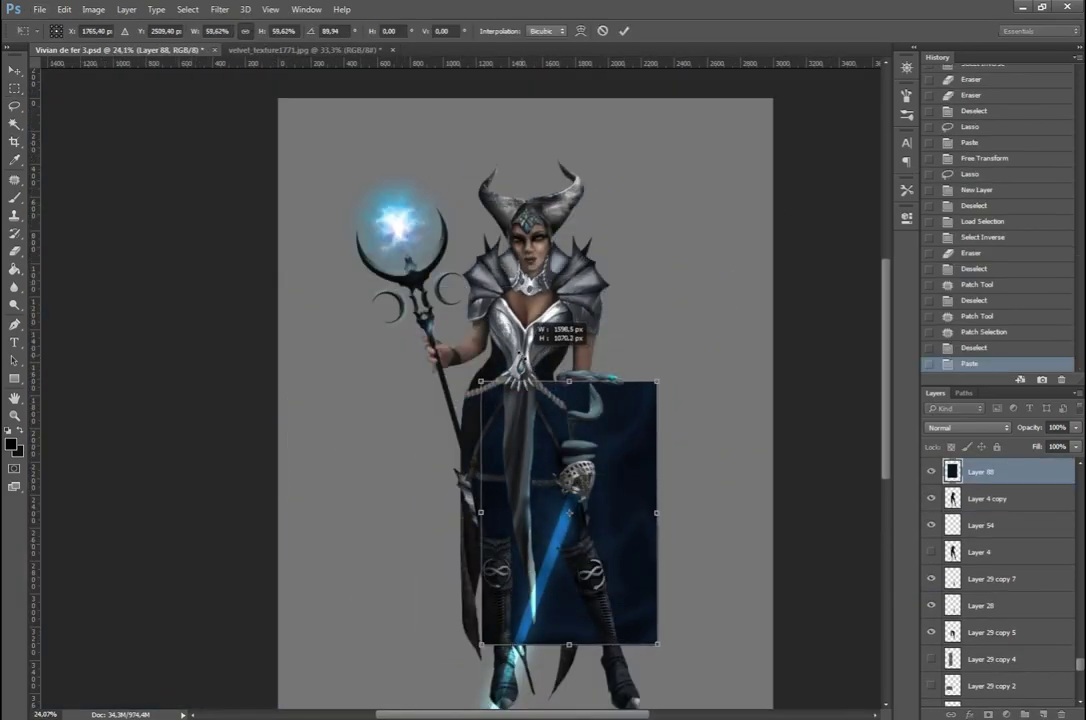
scroll(563, 482, up, 2)
drag(286, 213, 383, 279)
mouse_move(478, 342)
mouse_down()
mouse_move(308, 286)
mouse_move(523, 342)
mouse_up()
key(Return)
Step: Duplicate the velvet patch twice and move a copy up over the torso
key(ctrl+j)
key(ctrl+t)
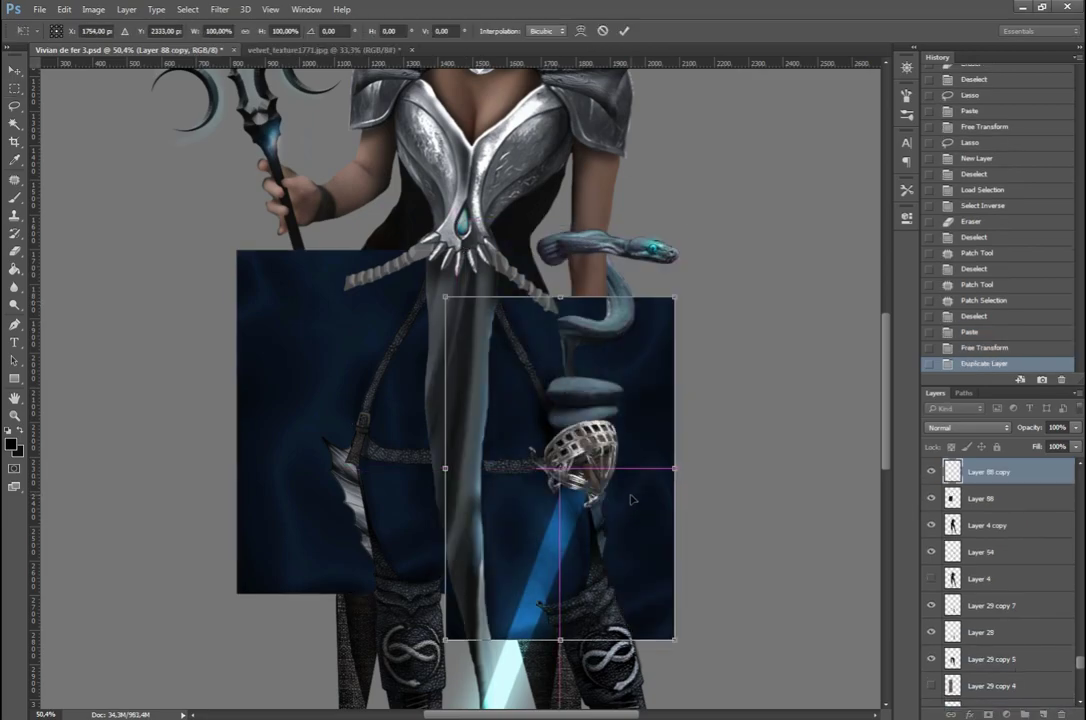
key(Return)
key(ctrl+j)
key(ctrl+t)
right_click(637, 444)
key(Escape)
drag(640, 560, 640, 216)
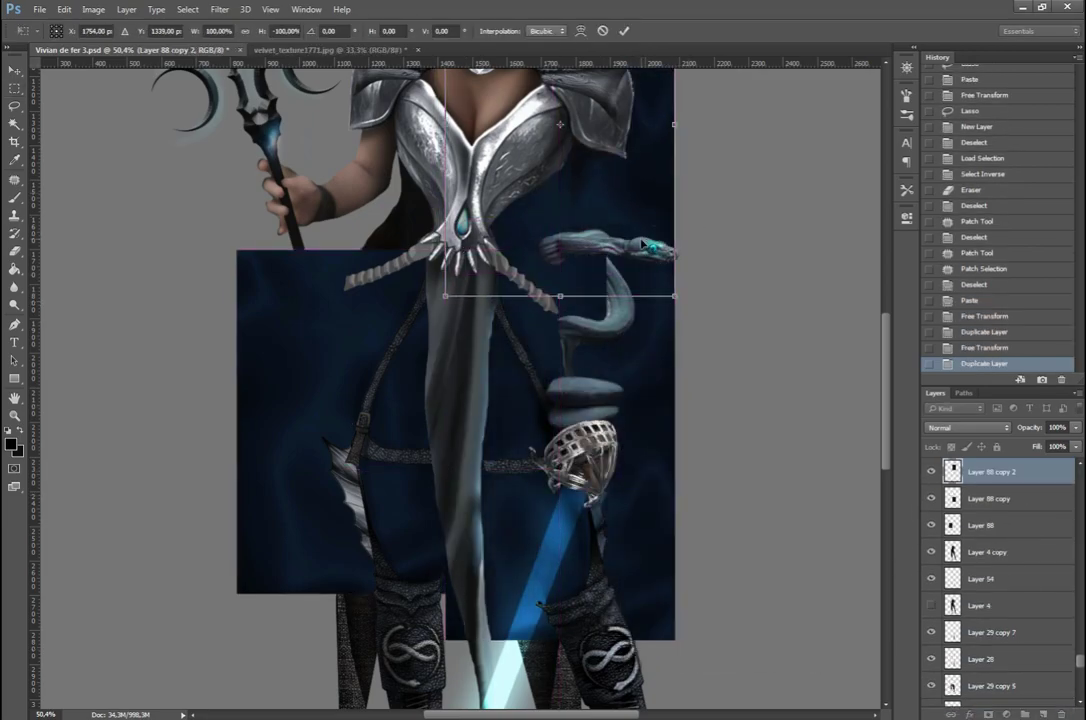
key(Return)
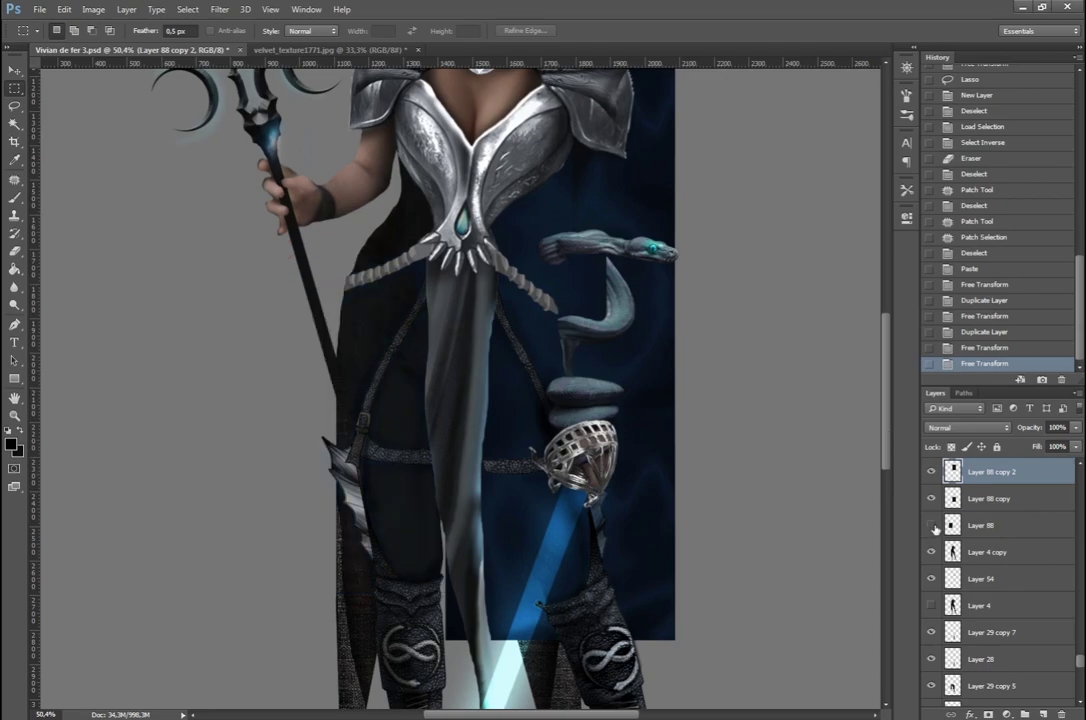
Step: Add a vertically flipped velvet copy over the left torso and merge all velvet pieces
key(ctrl+j)
key(ctrl+t)
right_click(437, 447)
click(480, 690)
drag(445, 700, 440, 228)
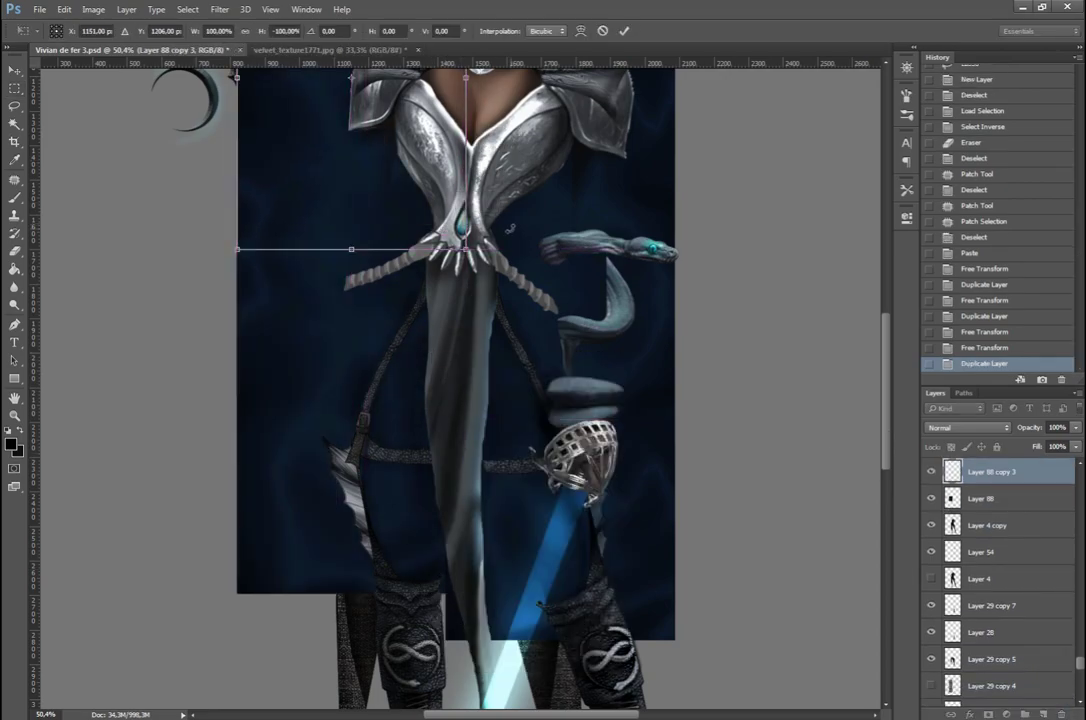
key(Return)
key(ctrl+e)
Step: Delete the velvet lying outside the figure's silhouette
ctrl+click(952, 576)
key(ctrl+shift+i)
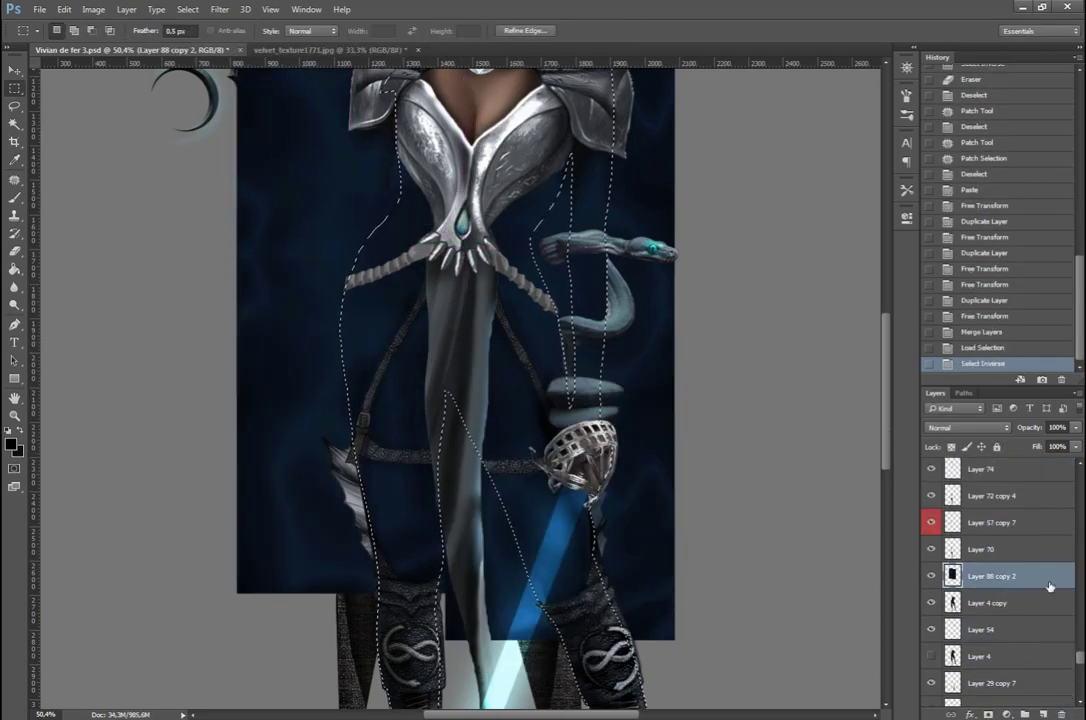
key(ctrl+j)
key(Delete)
key(ctrl+d)
click(931, 576)
Step: Lasso and delete the velvet spilling onto the arm
alt+scroll(718, 400, up, 3)
key(l)
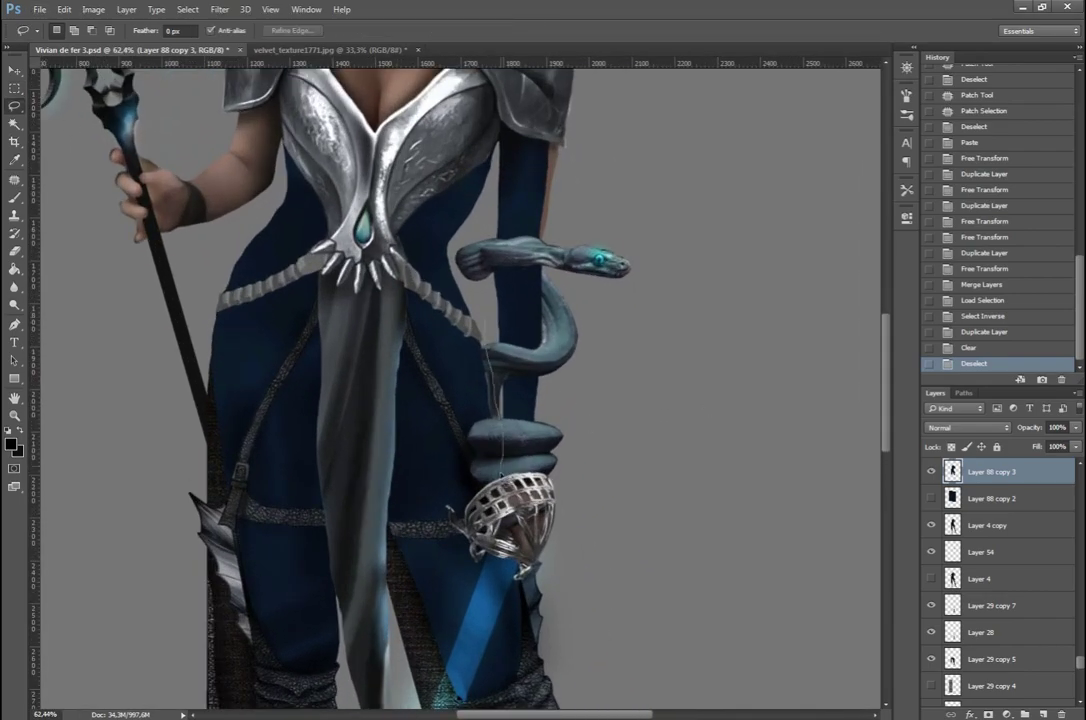
drag(507, 197, 502, 186)
key(Delete)
key(ctrl+d)
Step: Bring up Hue/Saturation on the velvet, previewing hue -10 and lightness -16
alt+scroll(750, 318, up, 5)
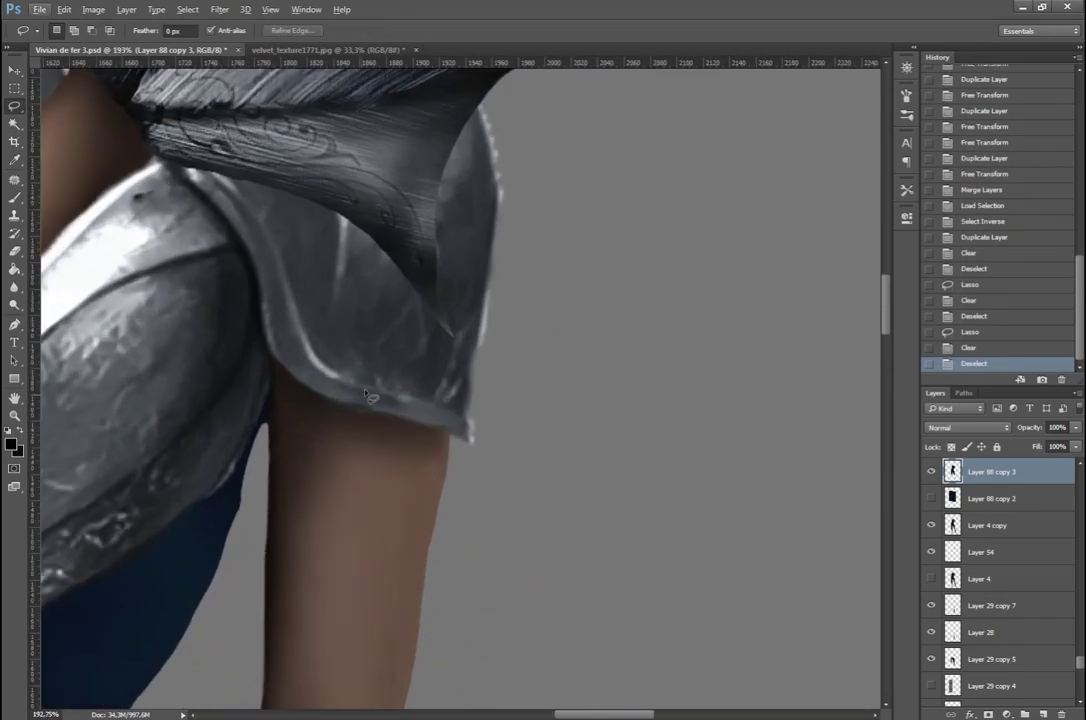
alt+scroll(268, 410, down, 5)
scroll(671, 315, down, 5)
scroll(671, 315, up, 2)
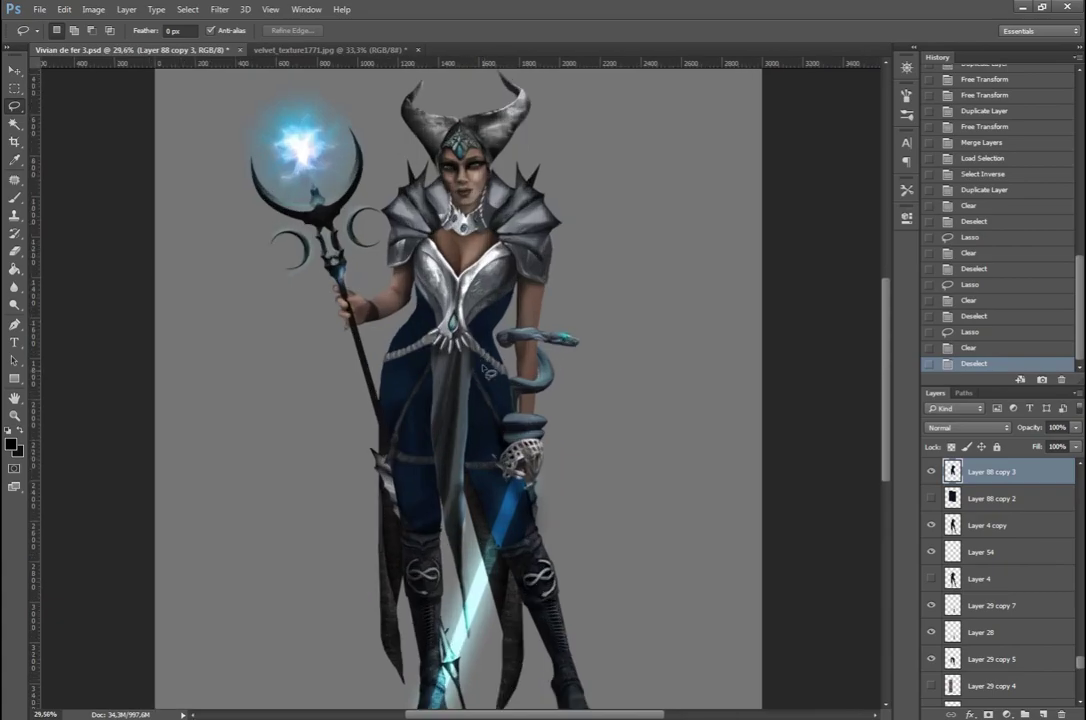
click(93, 9)
click(303, 114)
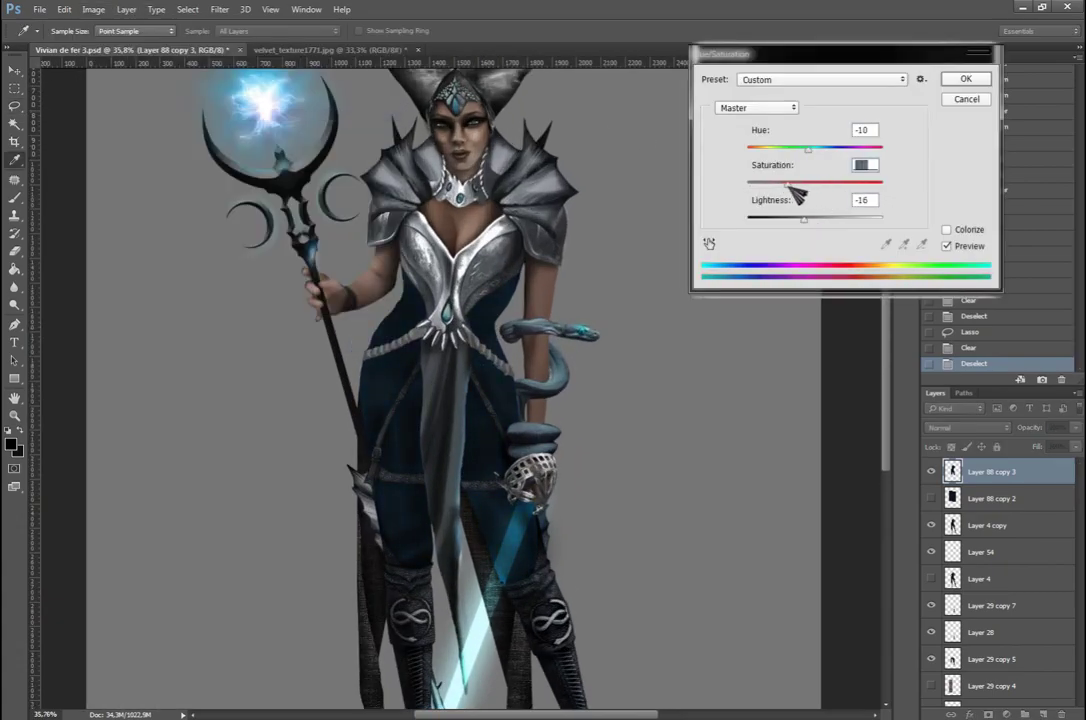
Step: Confirm the darker velvet, then add a new layer with the clothing outline selected
key(Return)
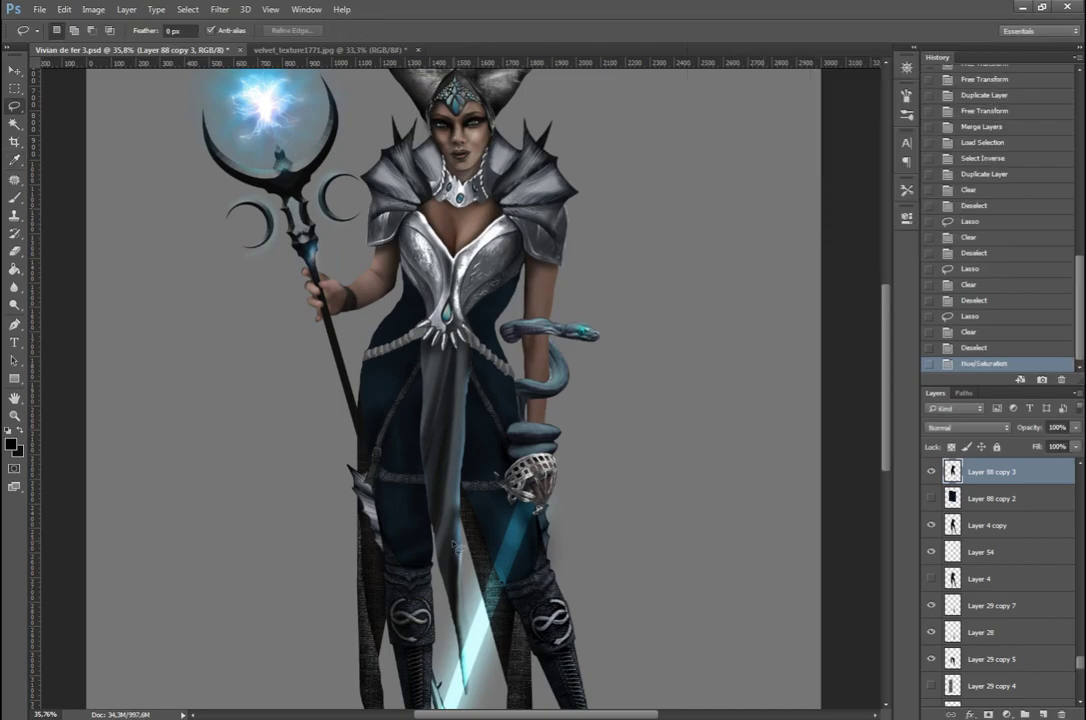
scroll(370, 459, up, 4)
scroll(370, 459, down, 4)
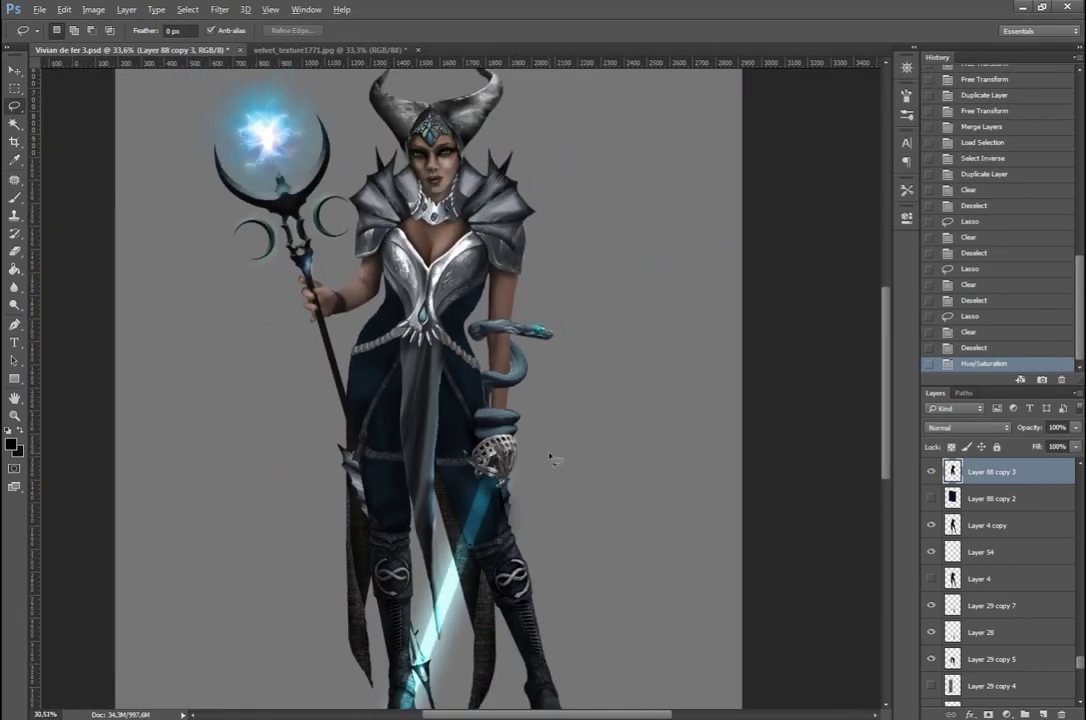
click(1043, 713)
ctrl+click(952, 498)
Step: Brush soft shading over the bodysuit's hips, left leg and right side
key(b)
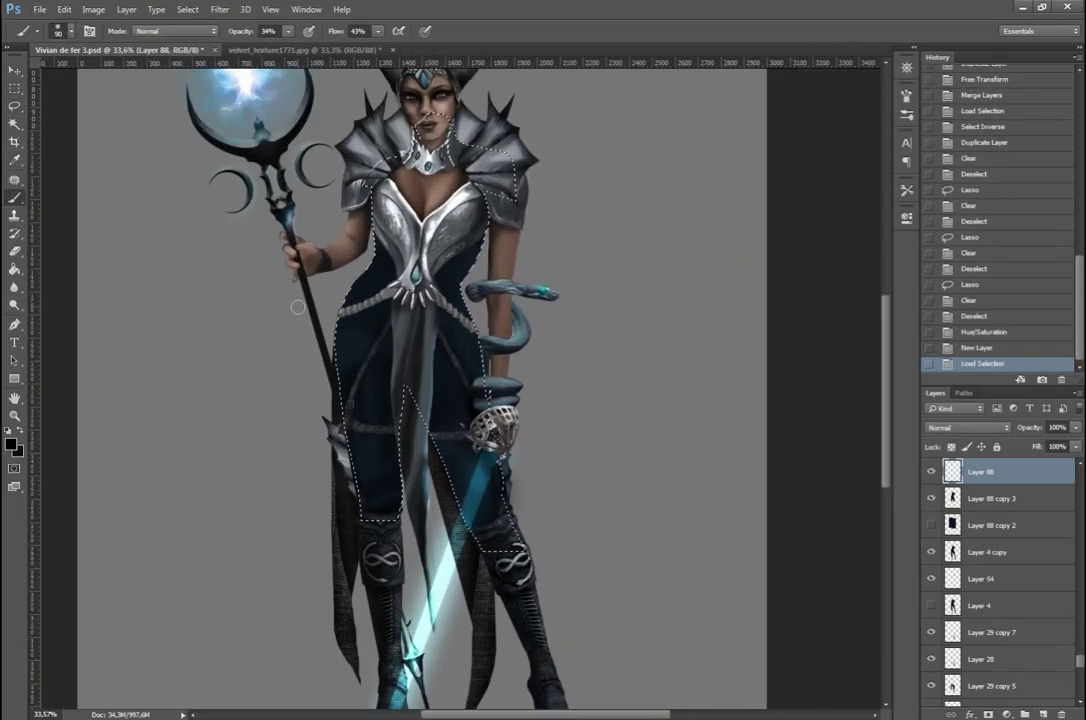
drag(437, 346, 400, 440)
drag(370, 290, 335, 335)
drag(375, 400, 400, 440)
drag(470, 480, 515, 566)
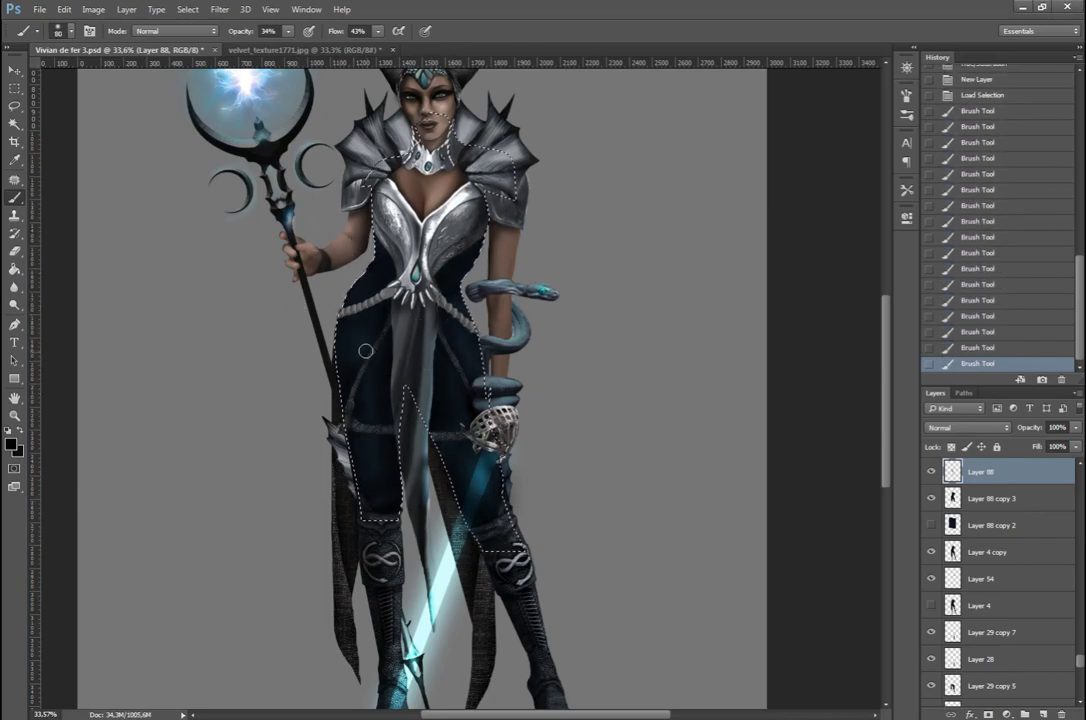
scroll(393, 347, up, 5)
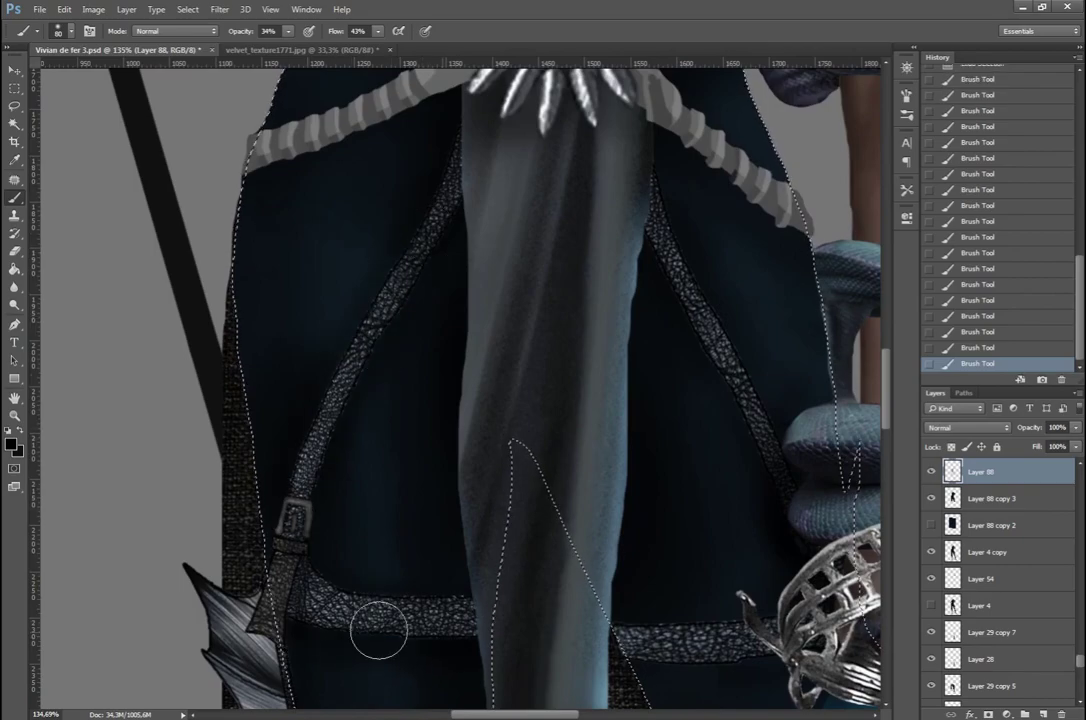
scroll(700, 255, up, 5)
scroll(500, 400, up, 2)
scroll(300, 590, down, 4)
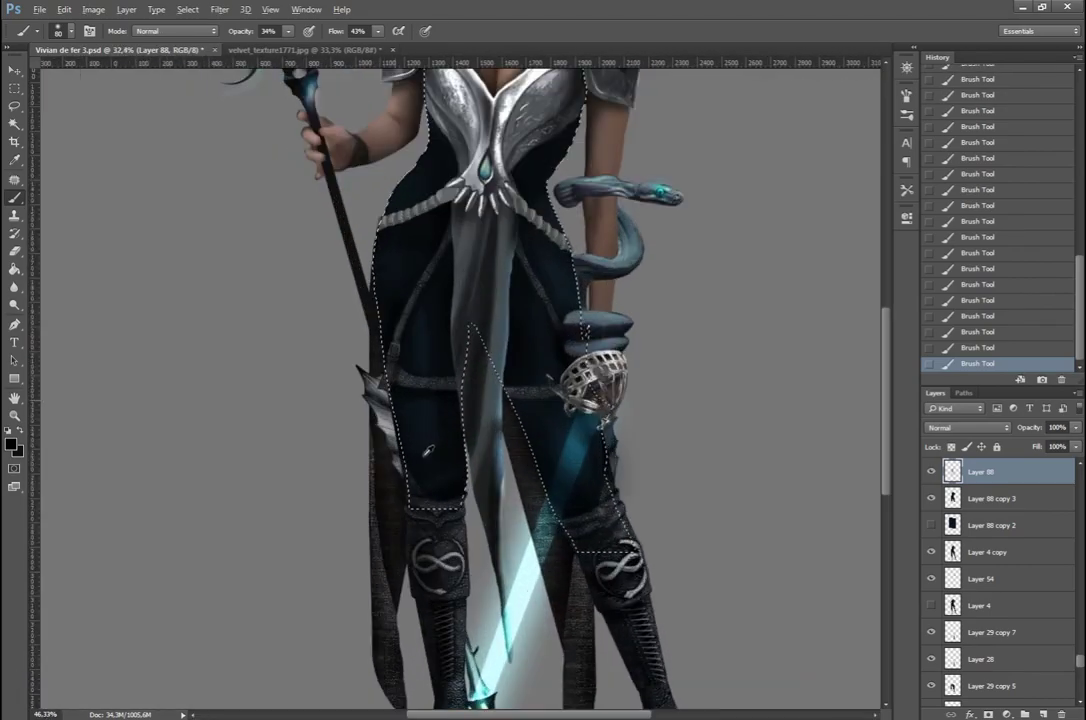
scroll(500, 500, up, 2)
scroll(592, 484, down, 2)
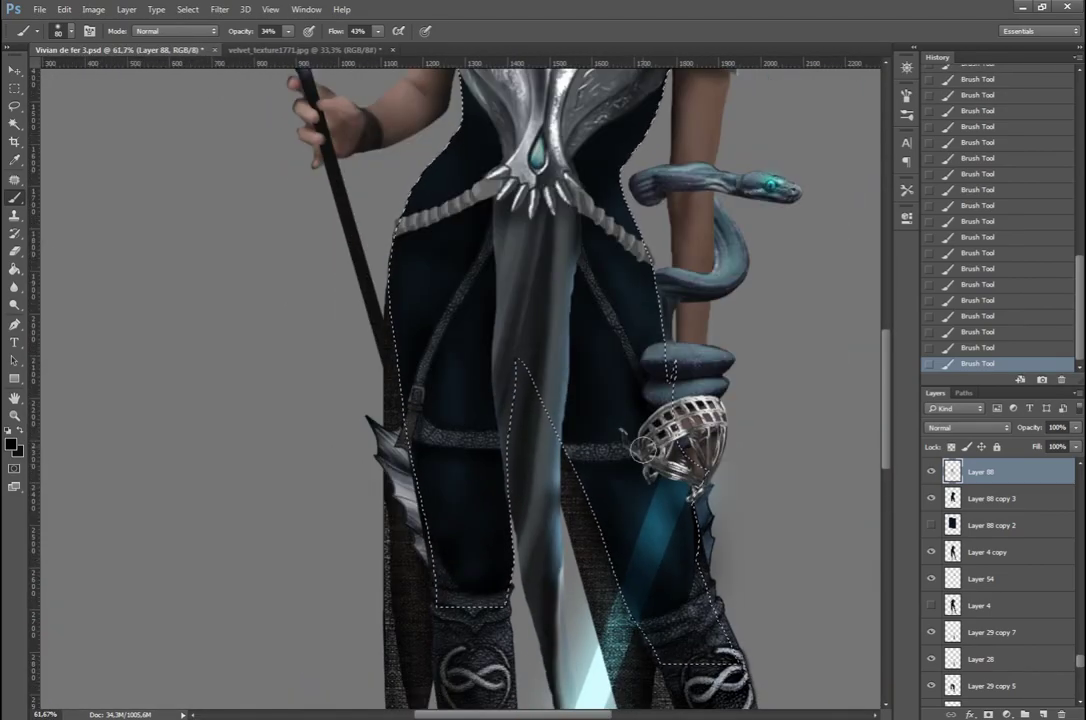
scroll(592, 484, down, 2)
scroll(592, 484, down, 3)
scroll(472, 370, up, 3)
scroll(472, 370, down, 3)
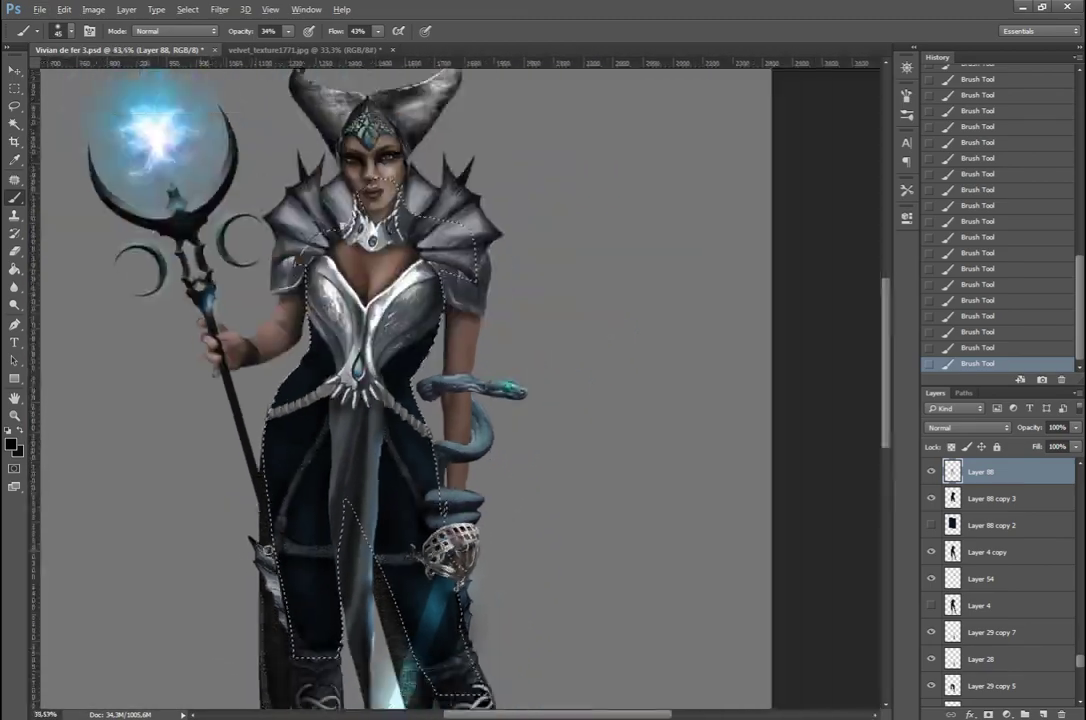
Step: Deselect and apply another Hue/Saturation adjustment to the velvet bodysuit layer
key(m)
key(ctrl+d)
click(992, 498)
key(ctrl+u)
key(Return)
Step: Give the drujka copy layer an Inner Shadow layer style
scroll(361, 617, up, 3)
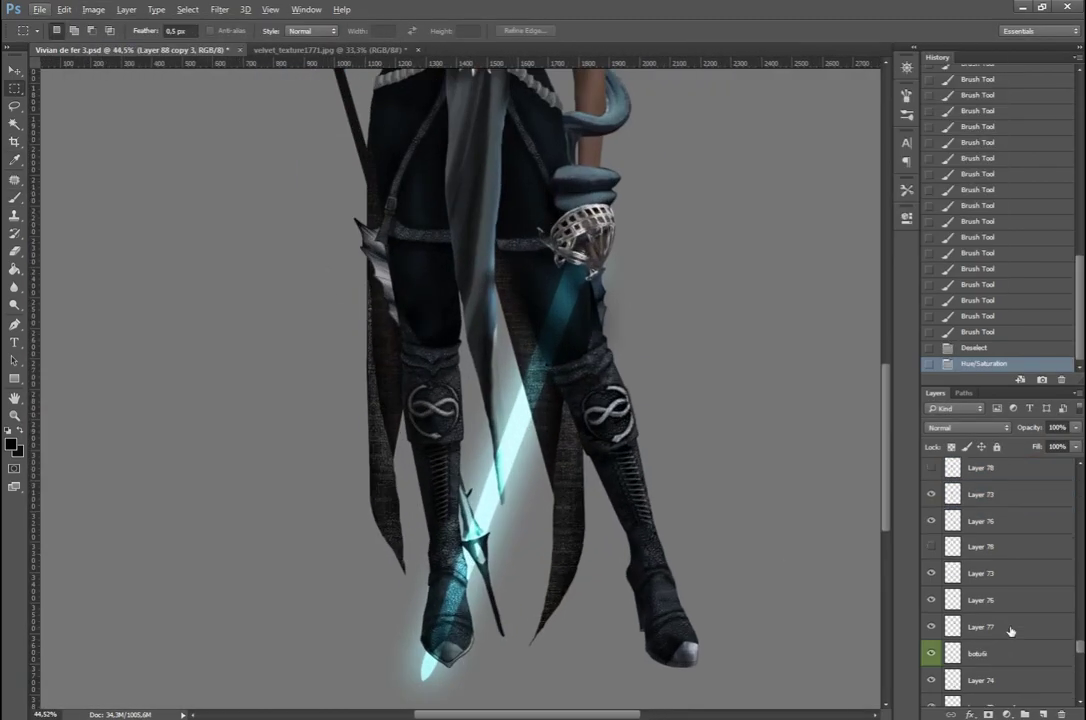
scroll(934, 545, down, 3)
scroll(934, 545, down, 3)
scroll(934, 545, down, 2)
double_click(1020, 541)
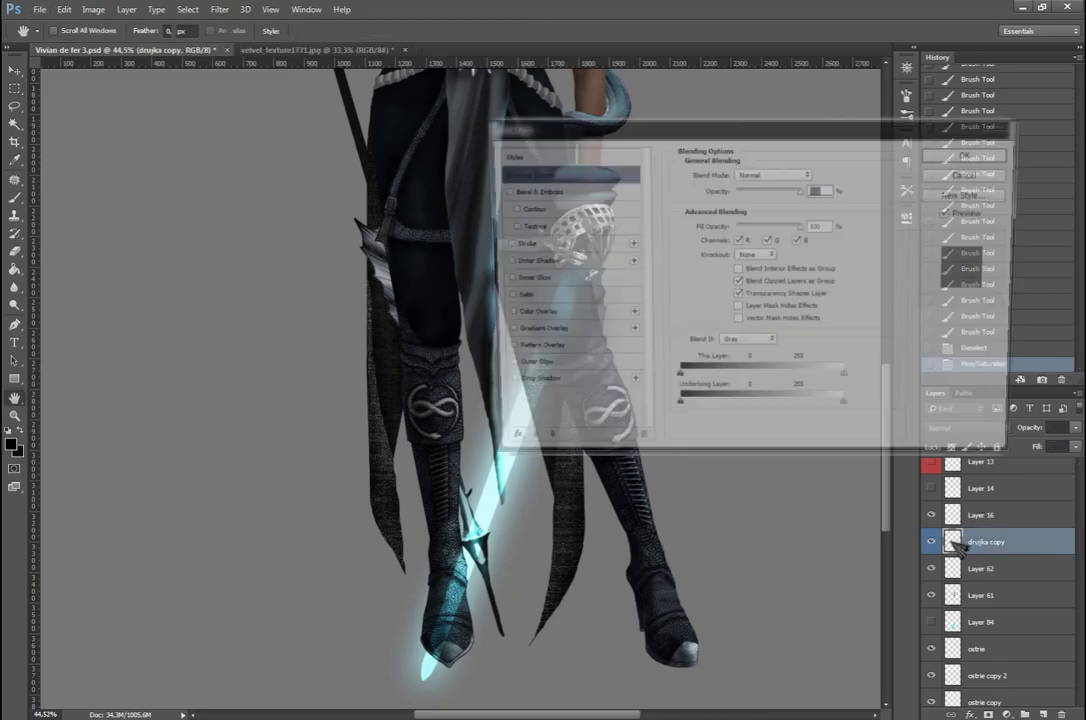
click(711, 248)
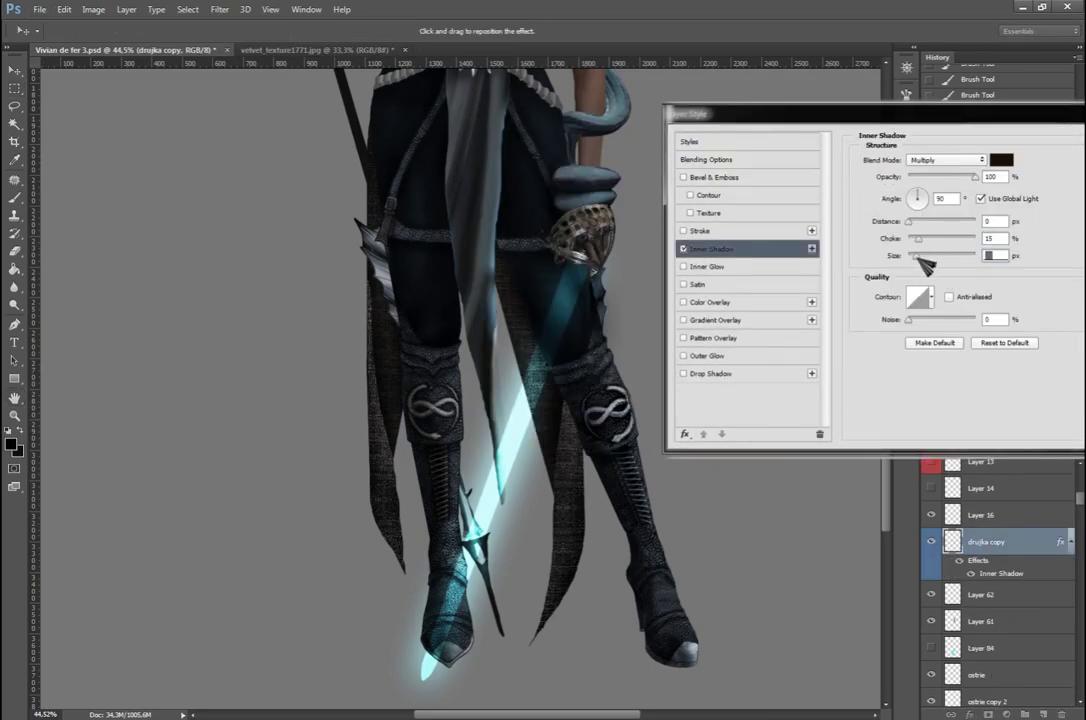
click(711, 373)
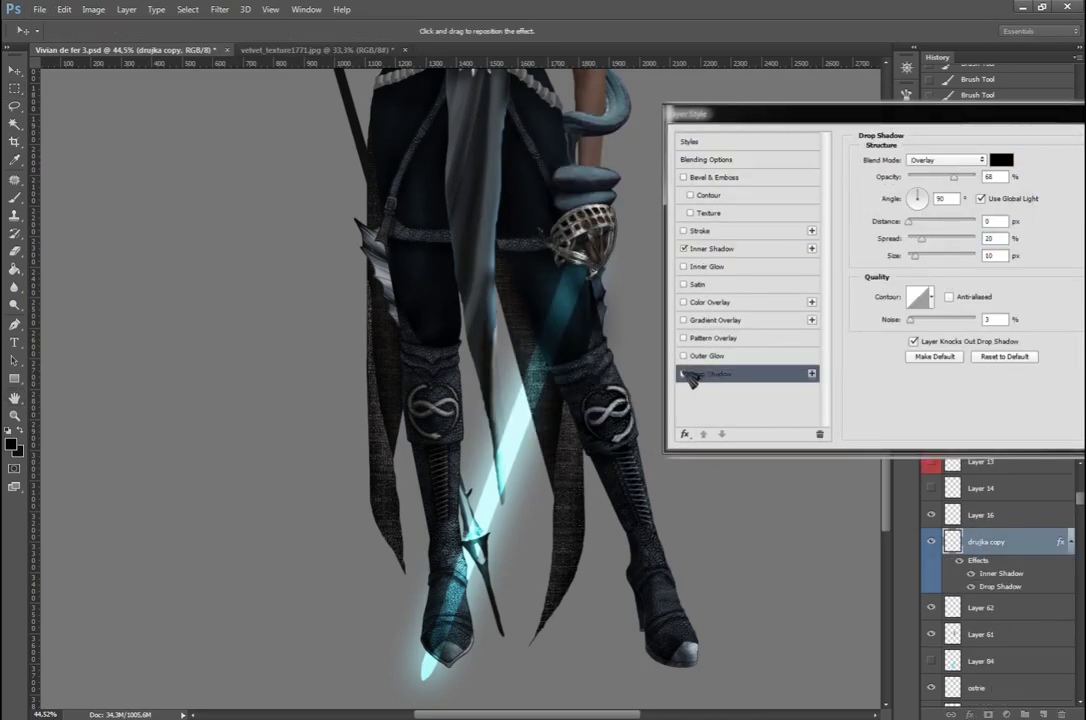
key(Return)
Step: Add a couple of brush strokes on Layer 62
click(980, 594)
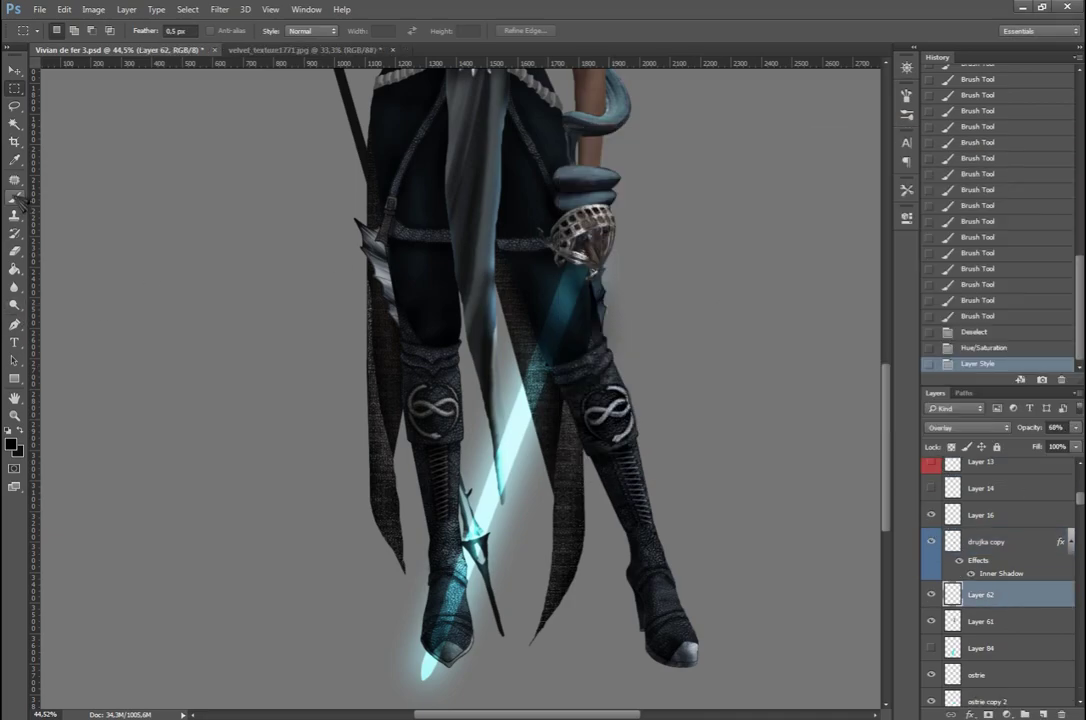
click(14, 197)
drag(510, 224, 506, 195)
mouse_move(886, 440)
mouse_down()
mouse_move(901, 320)
mouse_move(899, 425)
mouse_up()
Step: Toggle the ostrie copy 2 glow off and on to compare, then add a new layer
click(931, 551)
click(931, 551)
click(976, 551)
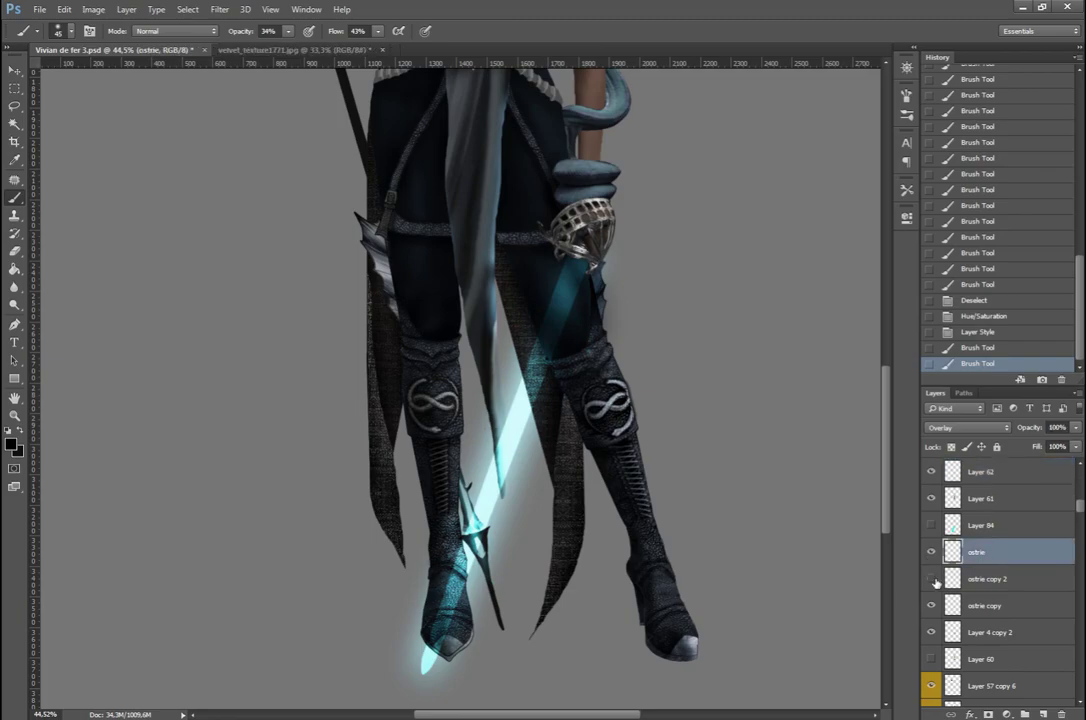
click(997, 607)
Step: Set a new layer to Overlay blending and choose a light cyan foreground colour
click(1042, 714)
key(shift+alt+o)
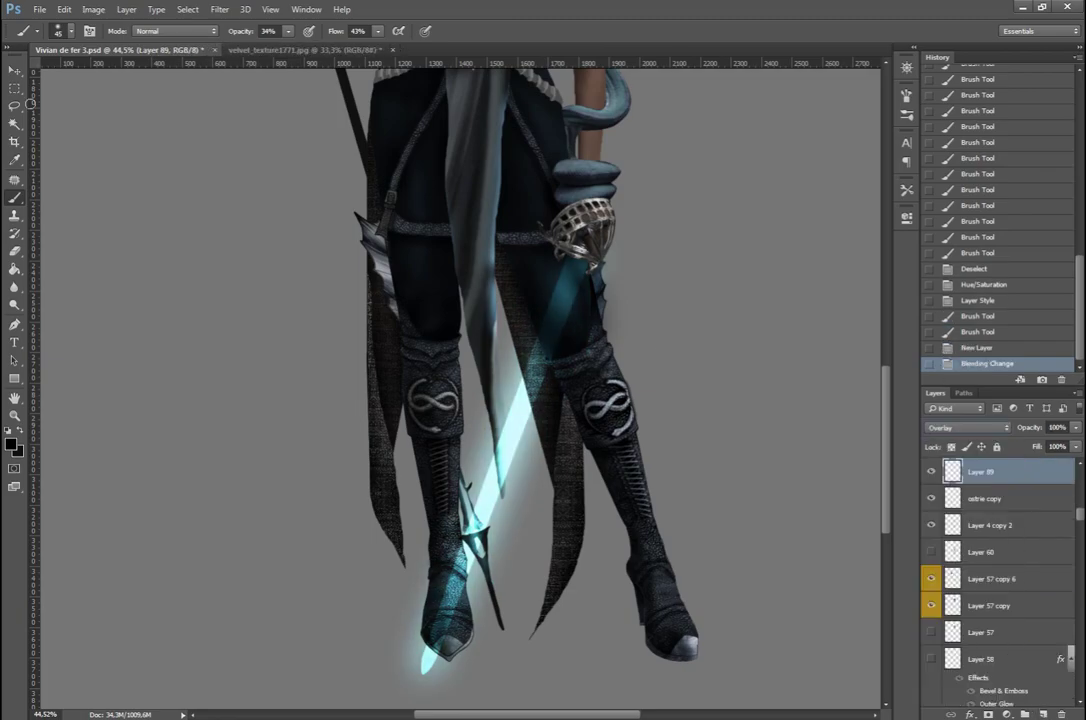
click(11, 443)
click(729, 98)
Step: Paint a broad cyan glow along the sword and lower the layer opacity to 85%
key(Return)
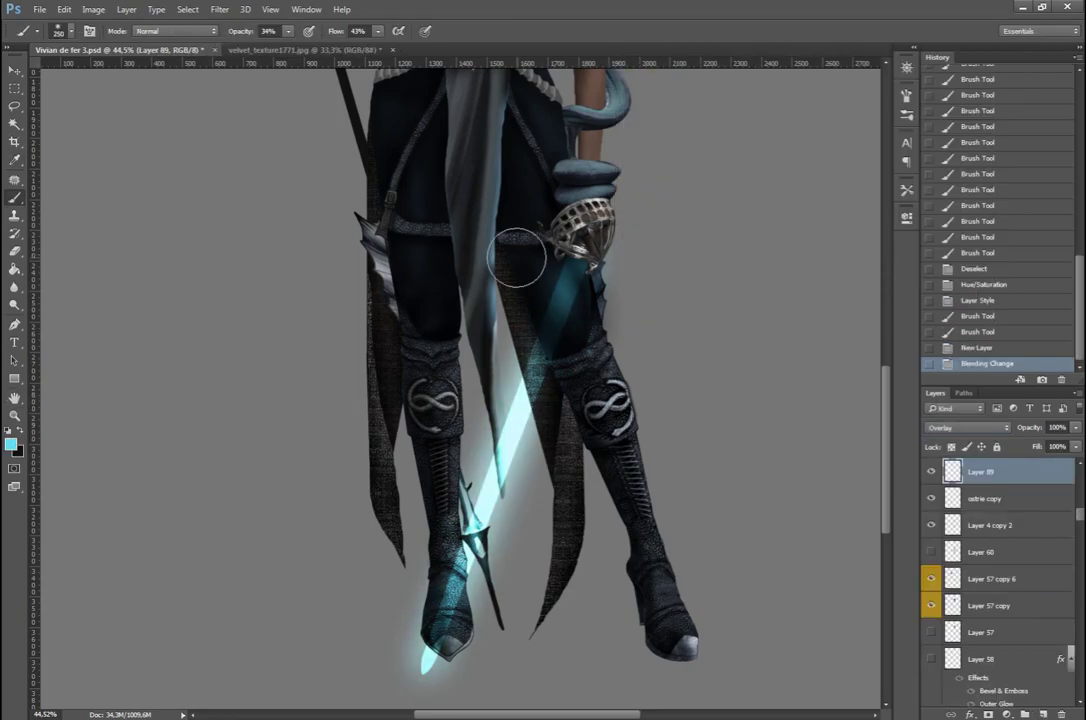
mouse_move(516, 322)
mouse_down()
mouse_move(557, 364)
mouse_move(420, 632)
mouse_move(364, 606)
mouse_up()
key(ctrl+0)
drag(1076, 427, 1070, 446)
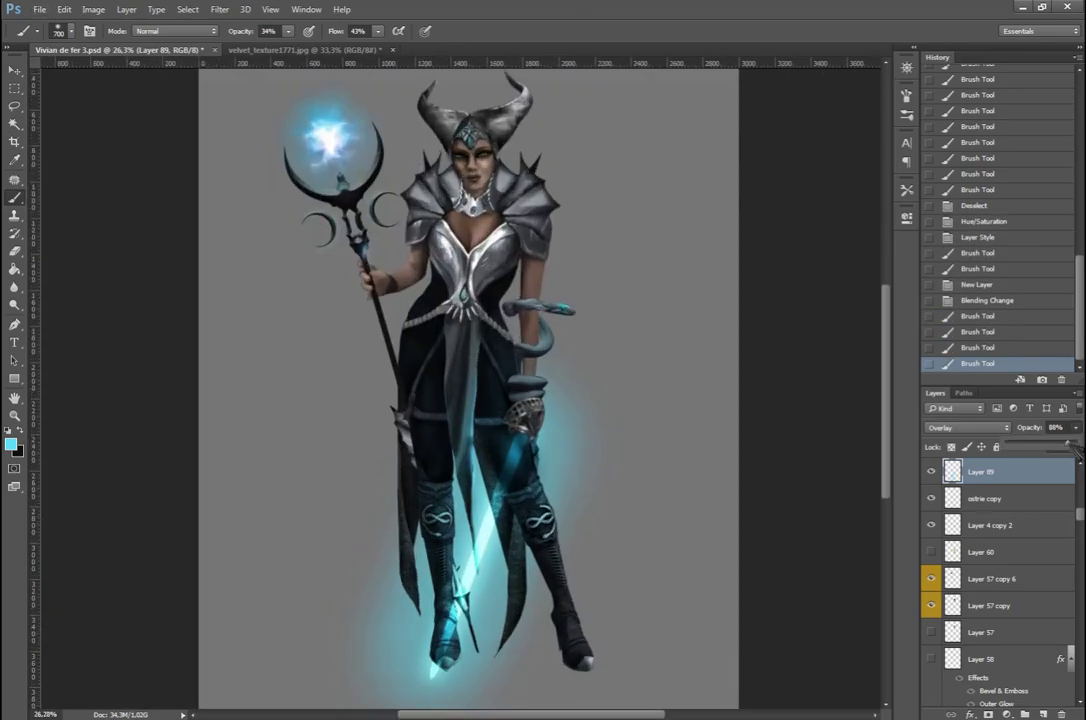
Step: Brush finer cyan glow around the staff head and down the staff
drag(334, 162, 347, 196)
scroll(436, 210, up, 3)
key([)
key([)
key([)
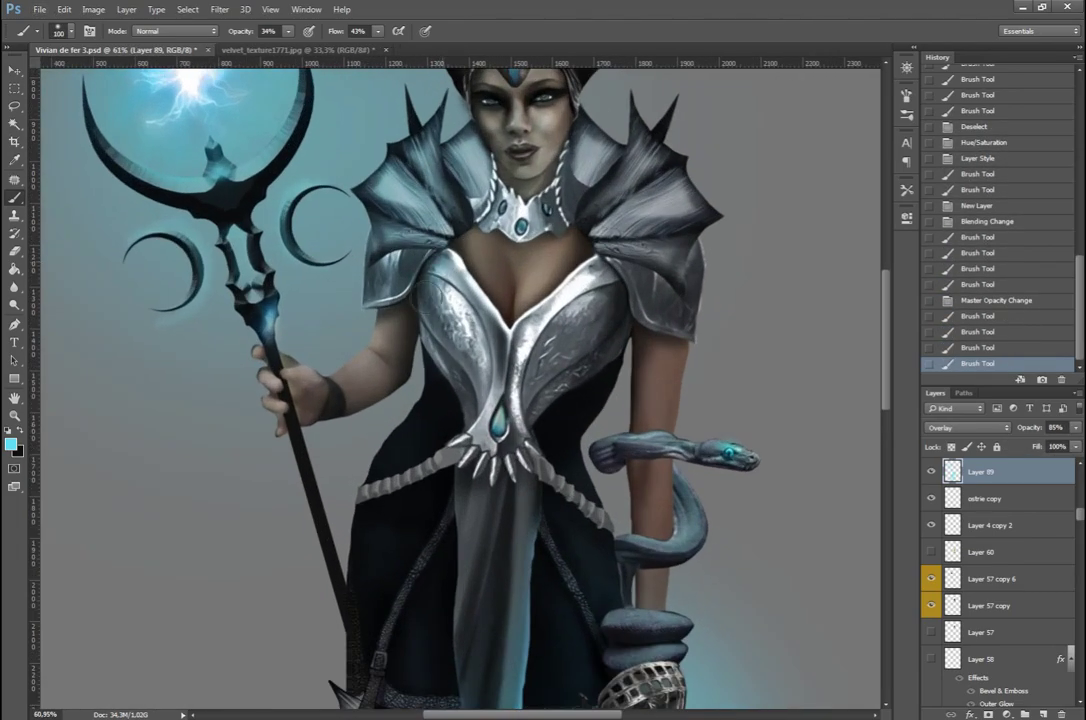
drag(372, 240, 287, 580)
scroll(456, 215, up, 3)
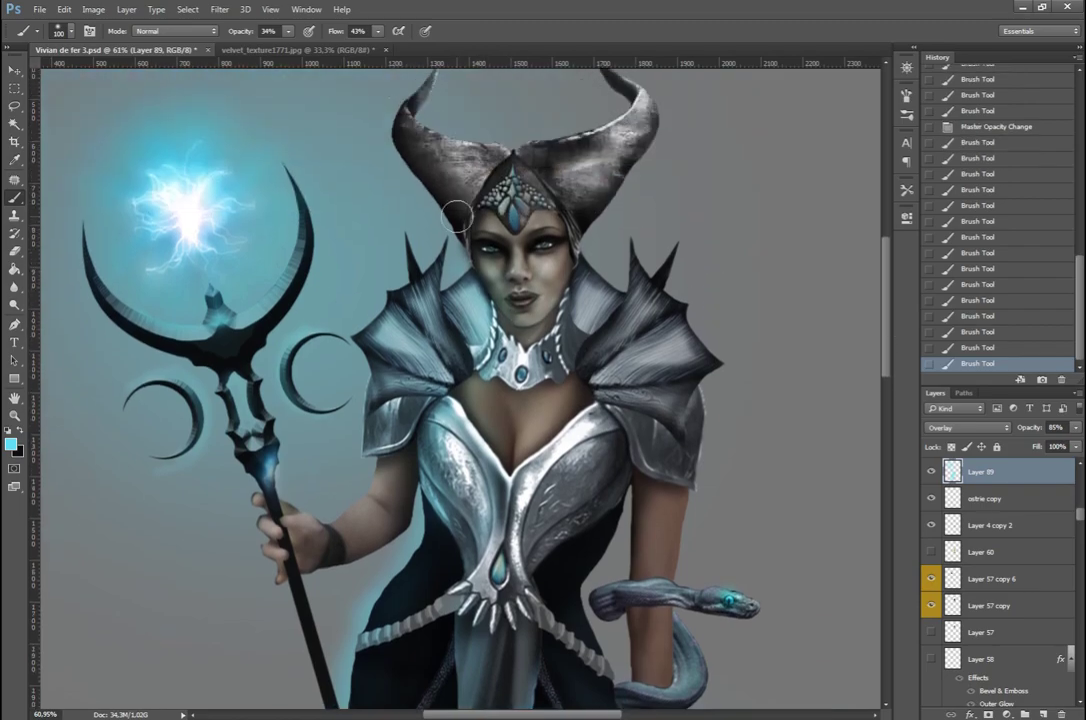
Step: Move the cyan glow layer to a new position in the layer stack
drag(1043, 483, 1020, 469)
scroll(614, 115, down, 5)
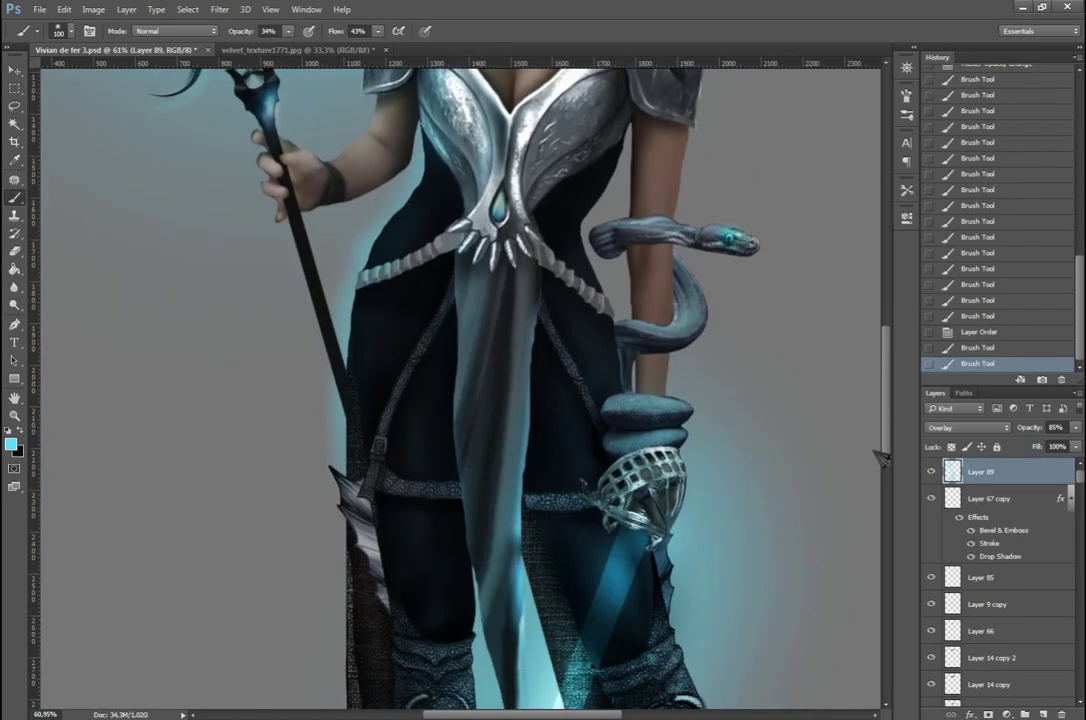
scroll(614, 115, down, 5)
scroll(384, 290, down, 5)
scroll(384, 290, up, 5)
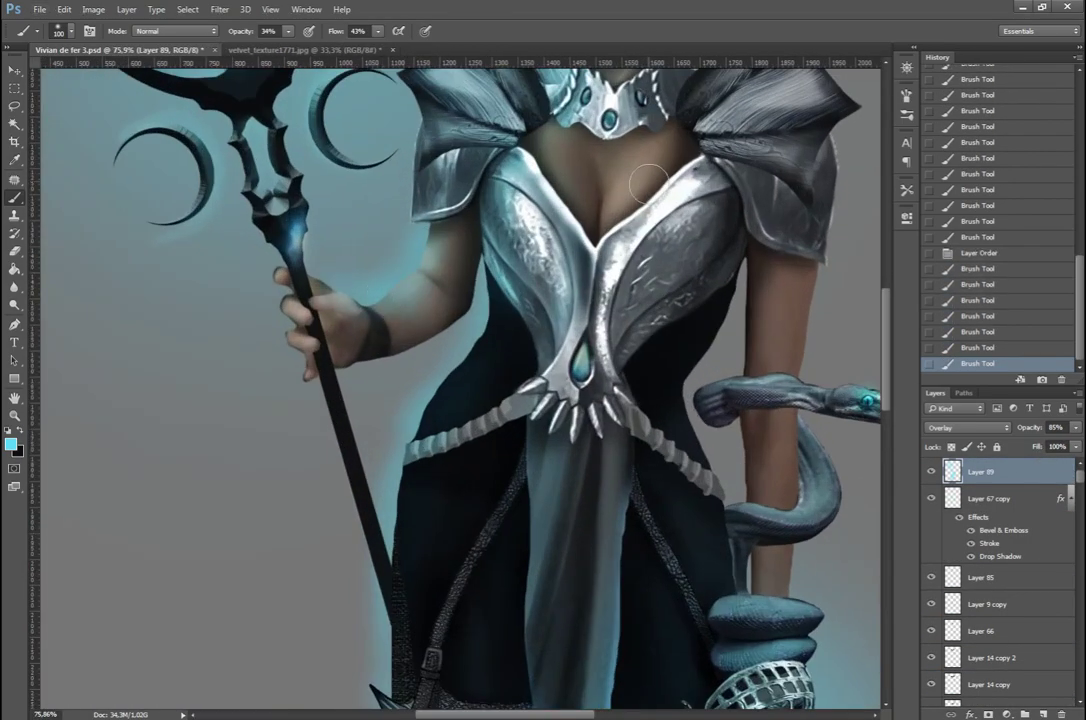
scroll(688, 107, down, 5)
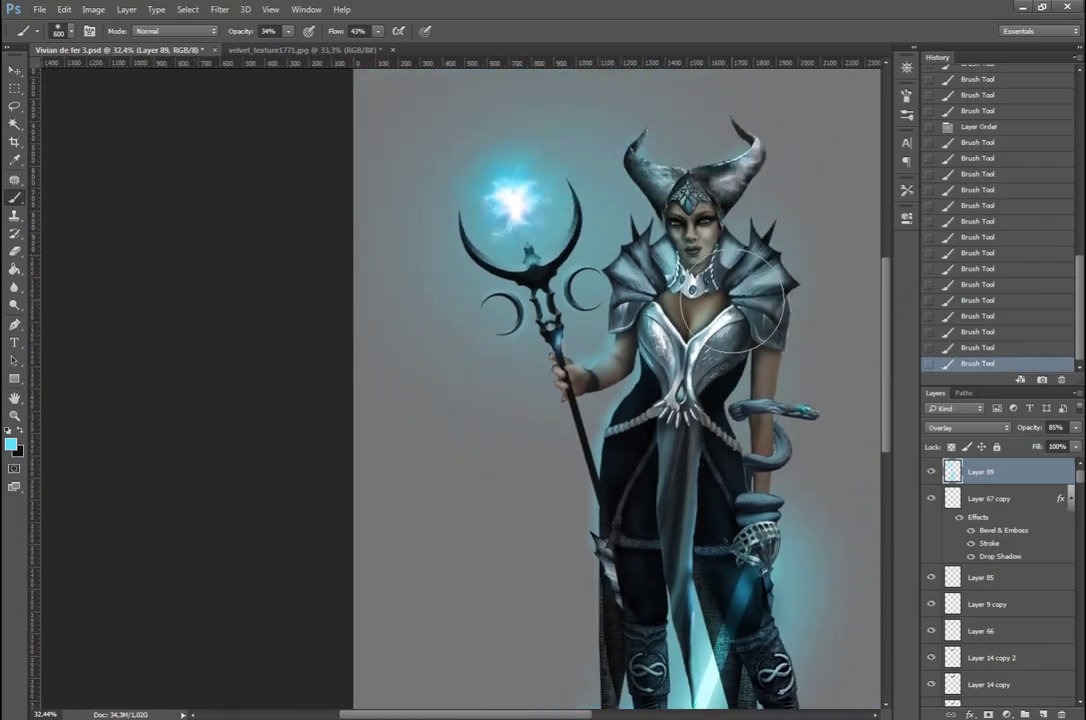
scroll(640, 330, down, 2)
scroll(1010, 615, down, 5)
scroll(1010, 600, down, 5)
scroll(931, 540, down, 3)
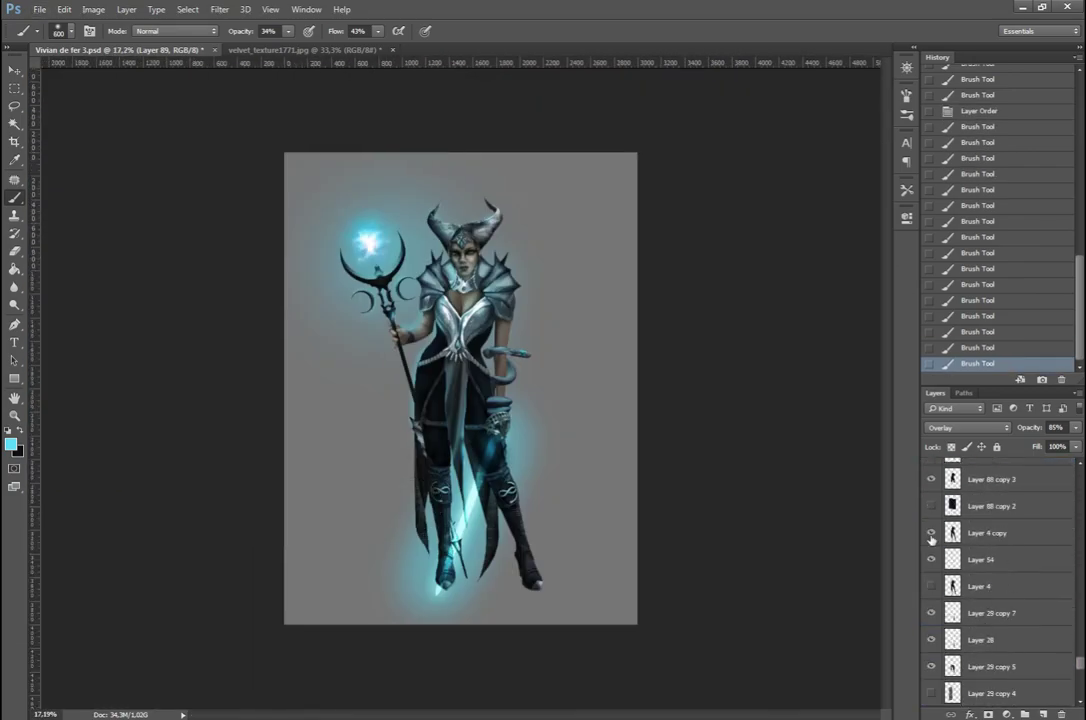
scroll(931, 561, up, 3)
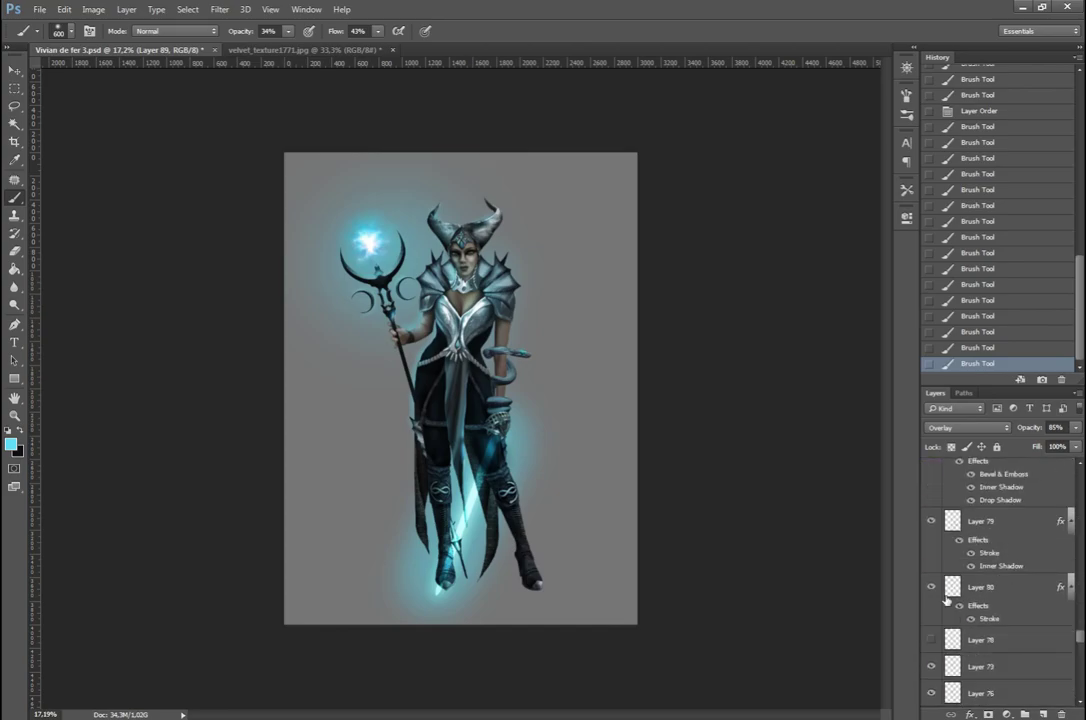
scroll(955, 588, down, 5)
Step: Load the figure's outline as a selection, invert it, and erase glow beside the legs
ctrl+click(953, 586)
scroll(606, 533, up, 5)
key(e)
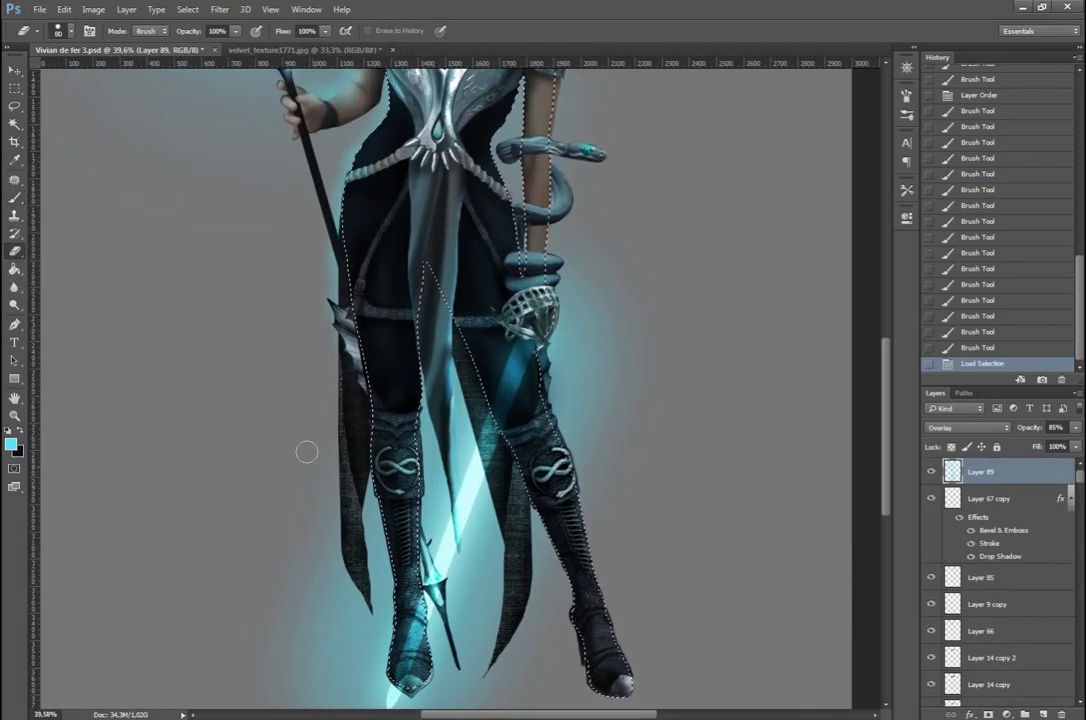
key(bracketleft)
key(bracketleft)
drag(357, 500, 365, 483)
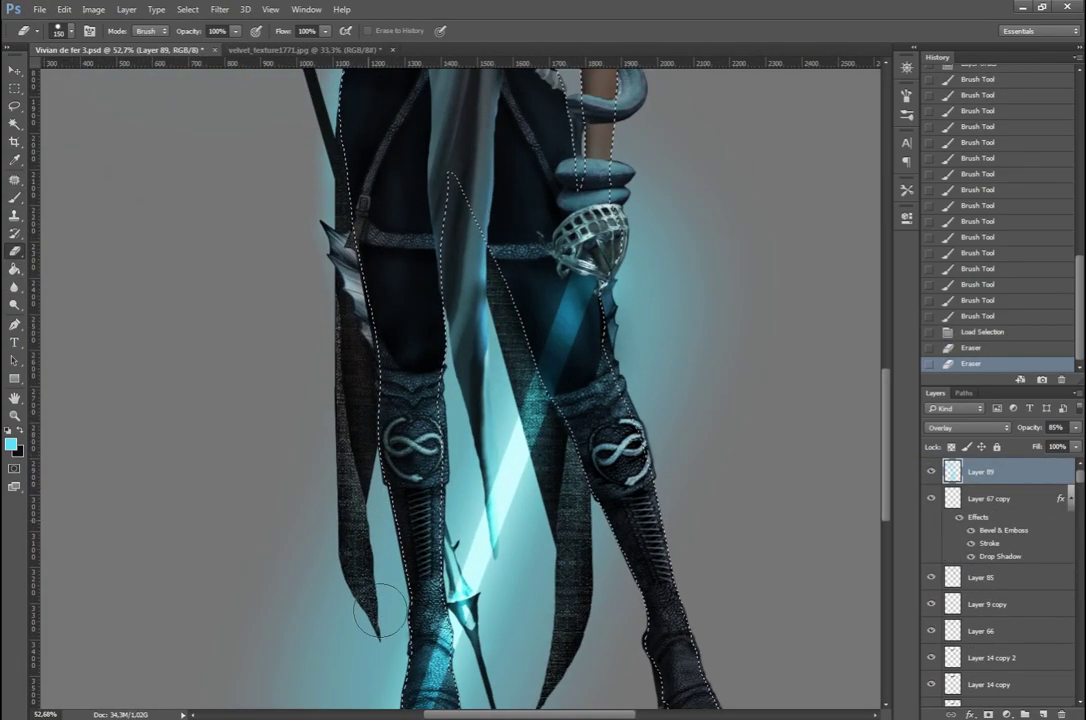
click(965, 331)
key(ctrl+shift+i)
drag(388, 308, 377, 509)
key(ctrl+z)
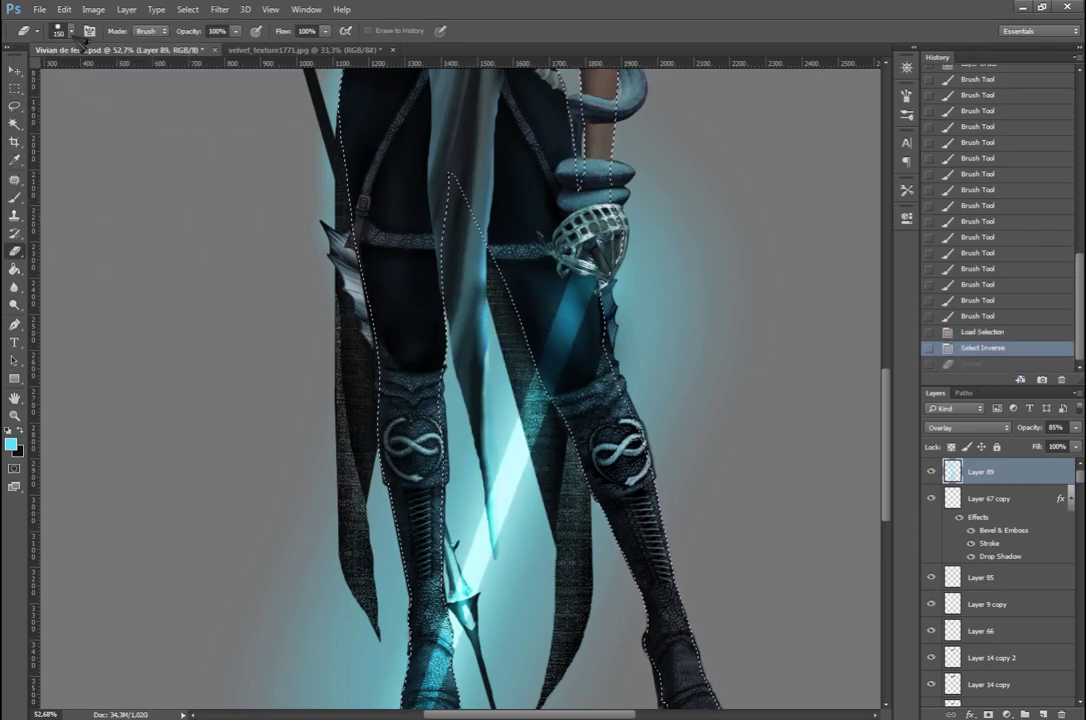
key(bracketleft)
key(bracketleft)
key(bracketleft)
Step: Erase the glow left of the hanging fabric and below the left boot
drag(386, 640, 384, 516)
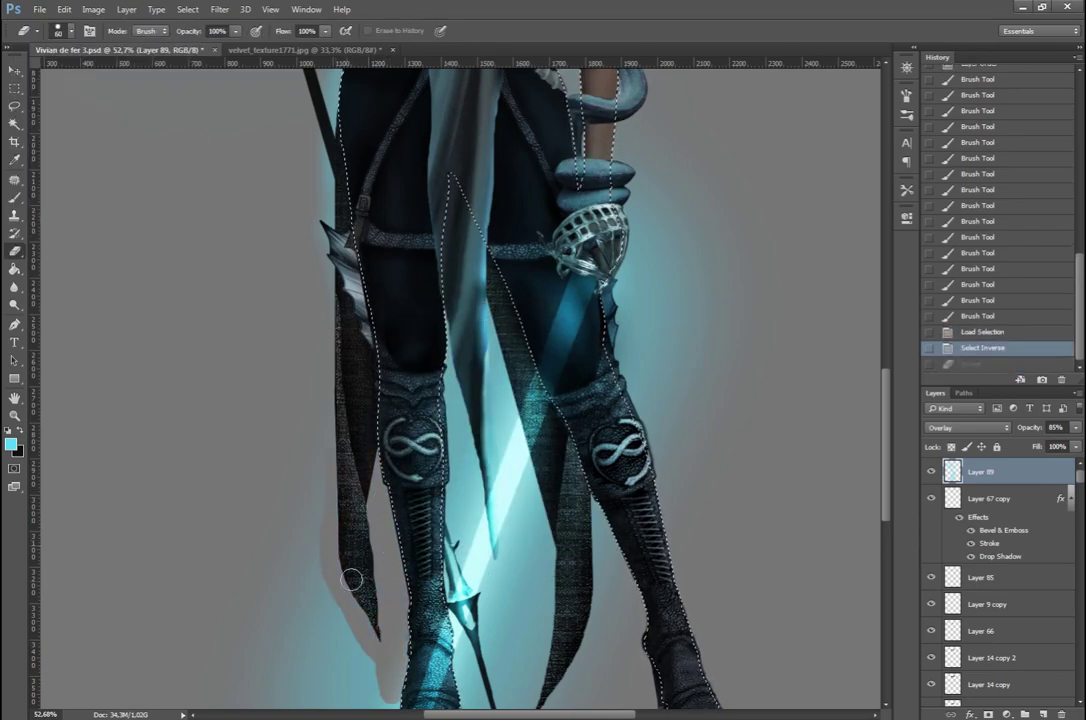
key(bracketright)
key(bracketright)
key(bracketright)
scroll(252, 400, down, 3)
mouse_move(252, 400)
mouse_down()
mouse_move(371, 562)
mouse_move(577, 708)
mouse_up()
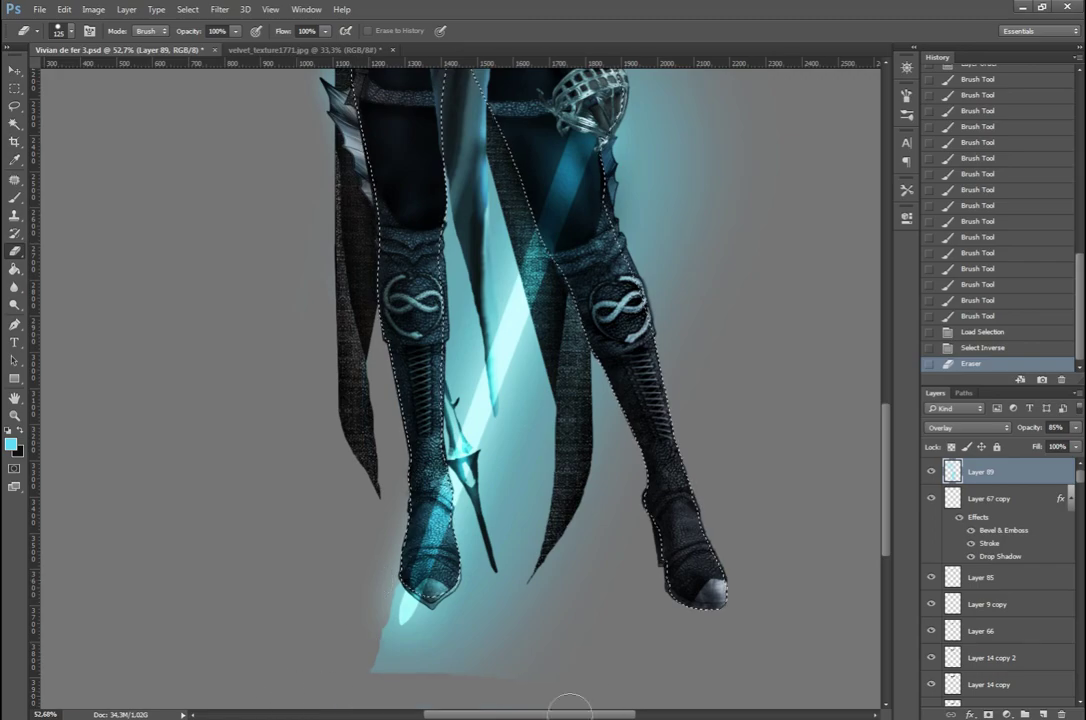
key(bracketright)
key(bracketright)
key(bracketright)
mouse_move(303, 606)
mouse_down()
mouse_move(368, 657)
mouse_move(607, 561)
mouse_up()
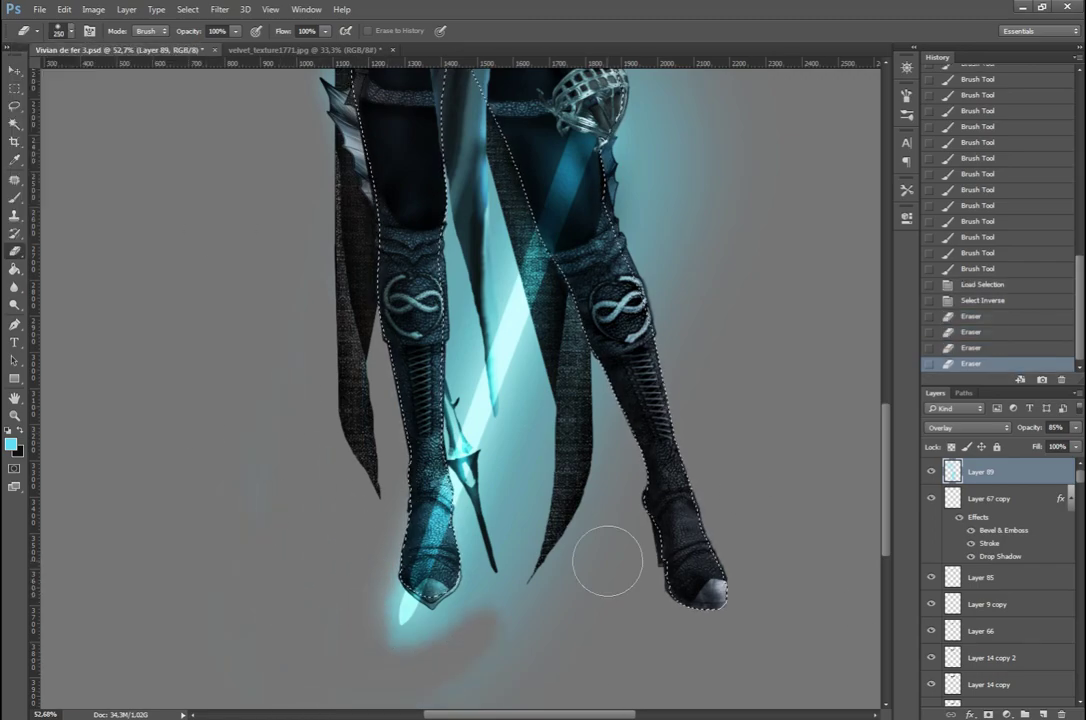
click(1006, 347)
Step: Enlarge the eraser to 300 and sweep away more glow across the lower figure
key(bracketright)
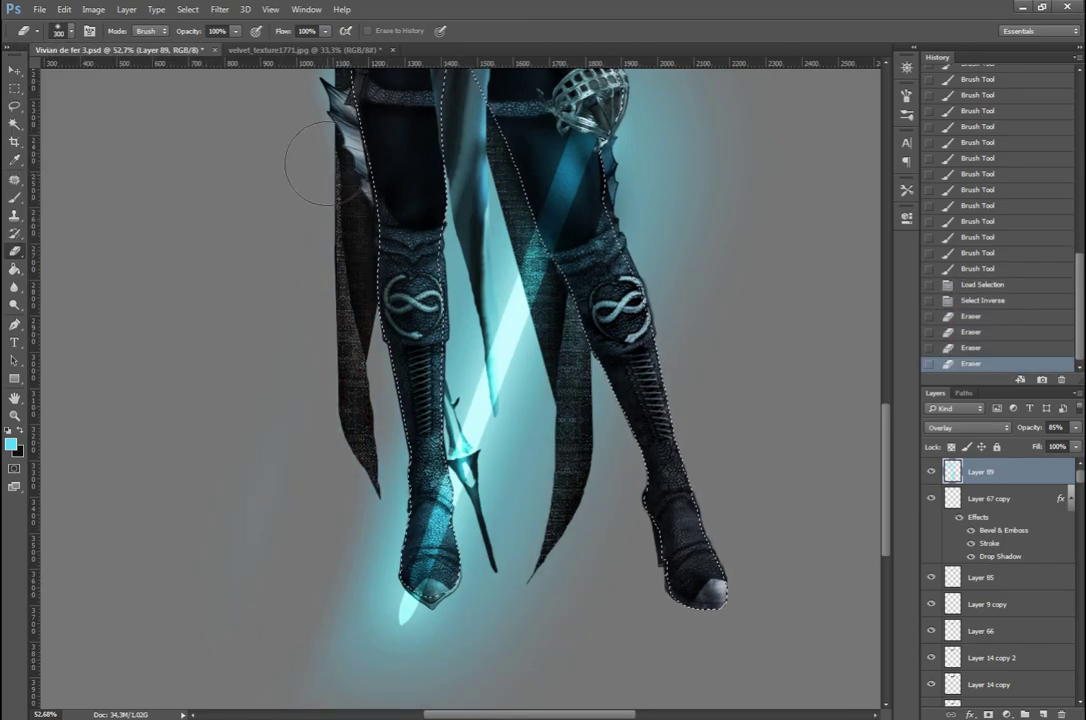
scroll(218, 521, up, 9)
drag(218, 521, 364, 339)
scroll(870, 428, down, 5)
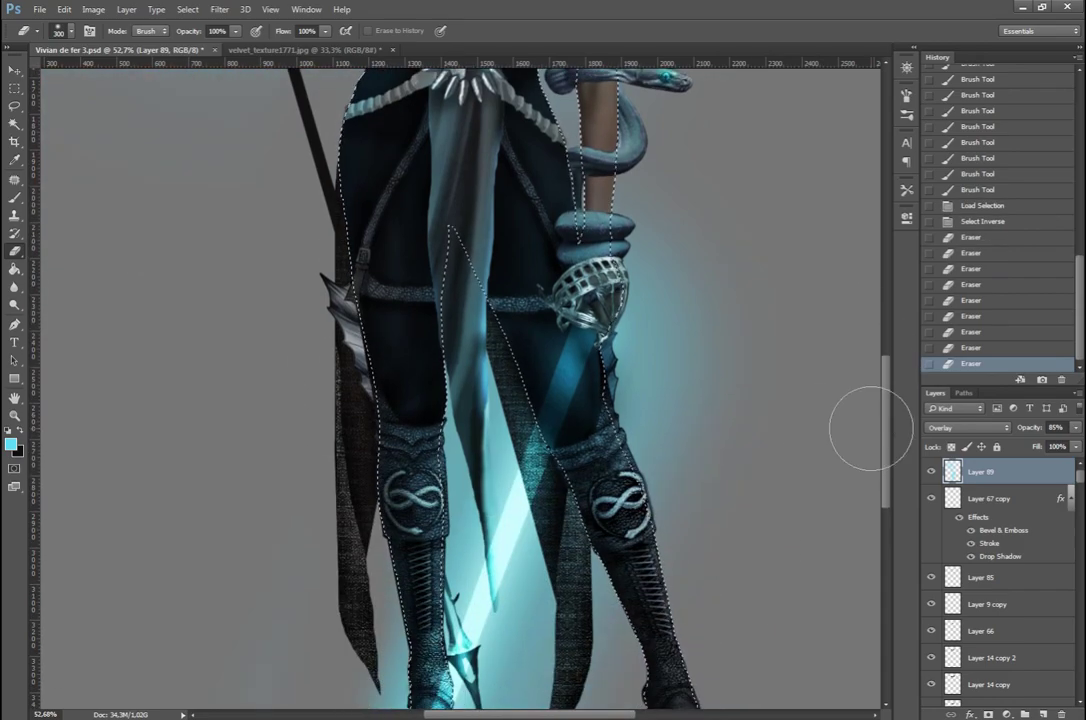
scroll(780, 420, down, 3)
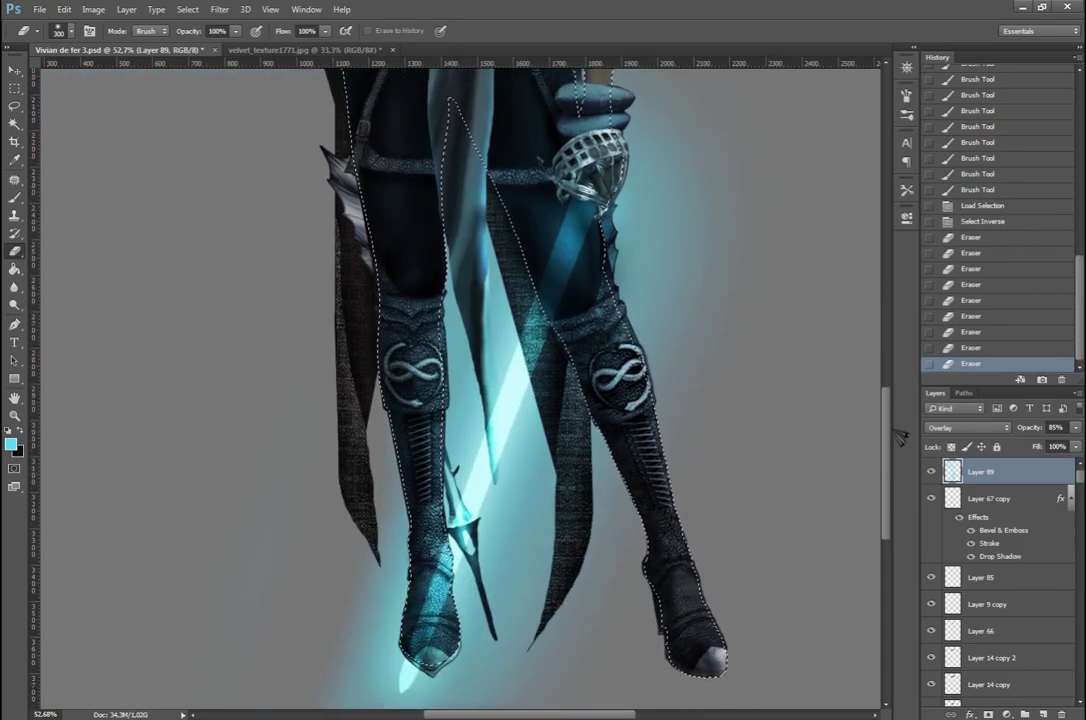
scroll(686, 242, up, 6)
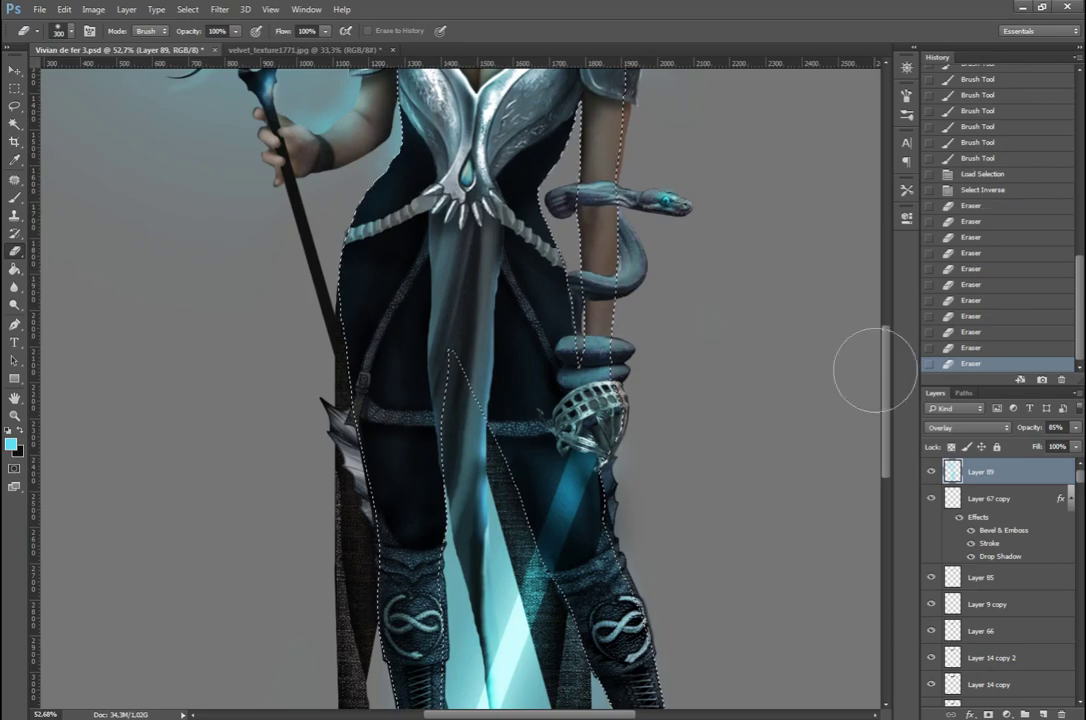
scroll(644, 194, up, 7)
scroll(638, 170, up, 5)
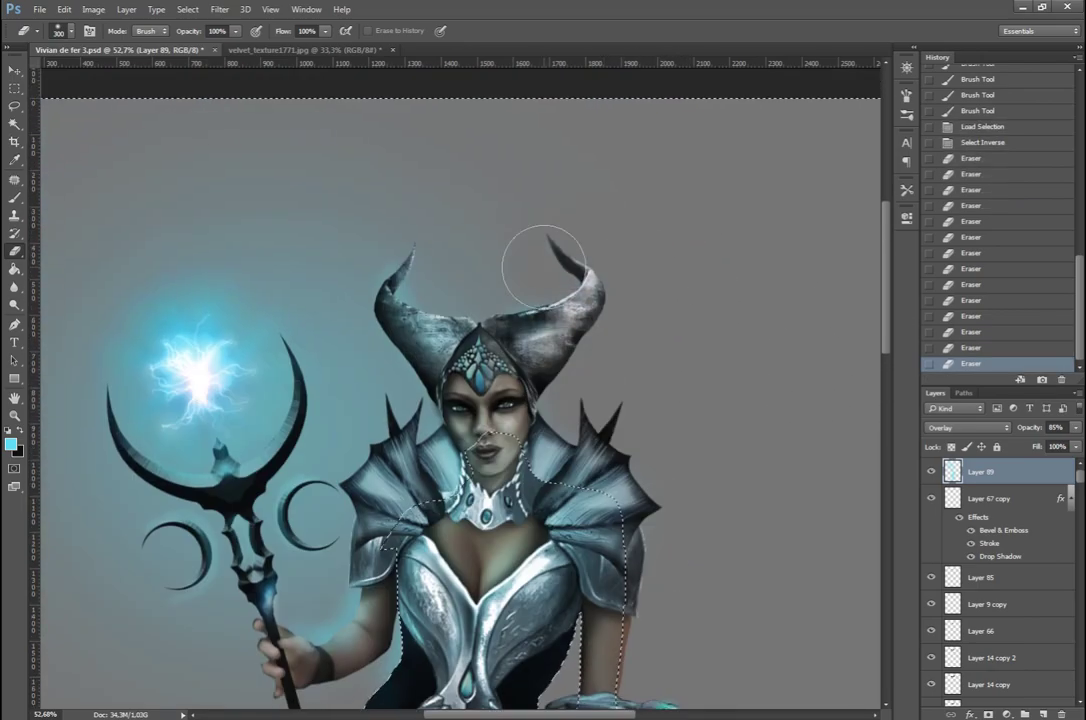
Step: Invert the selection and erase the cyan glow around the horns
key(ctrl+shift+i)
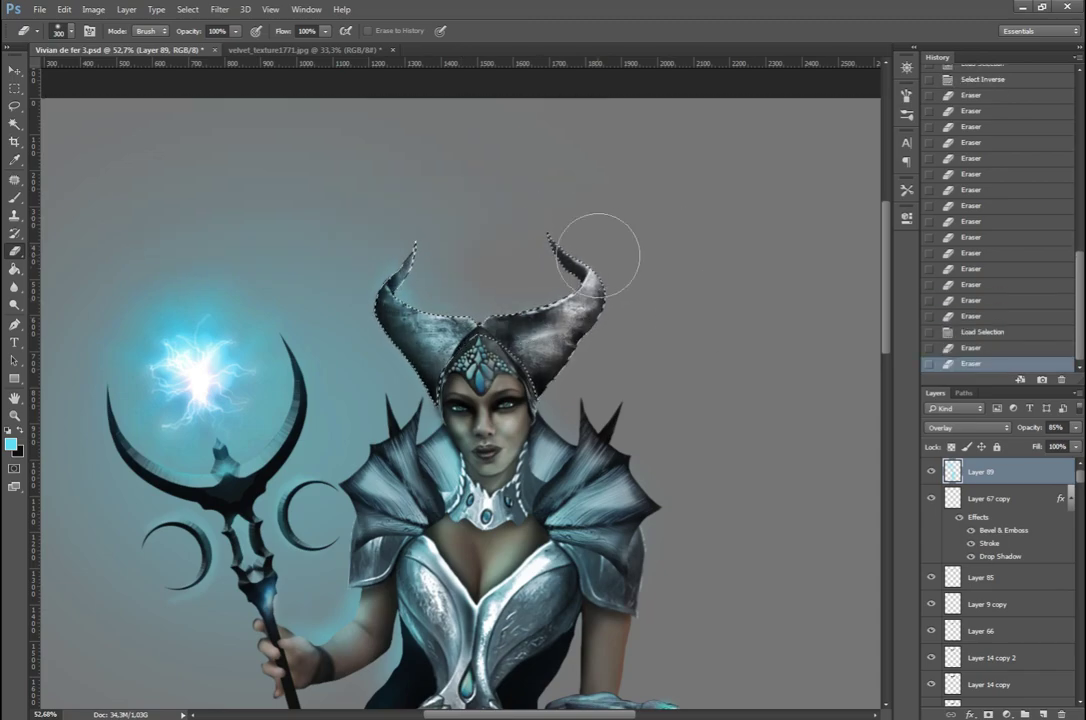
key(l)
right_click(408, 324)
click(452, 346)
key(ctrl+shift+i)
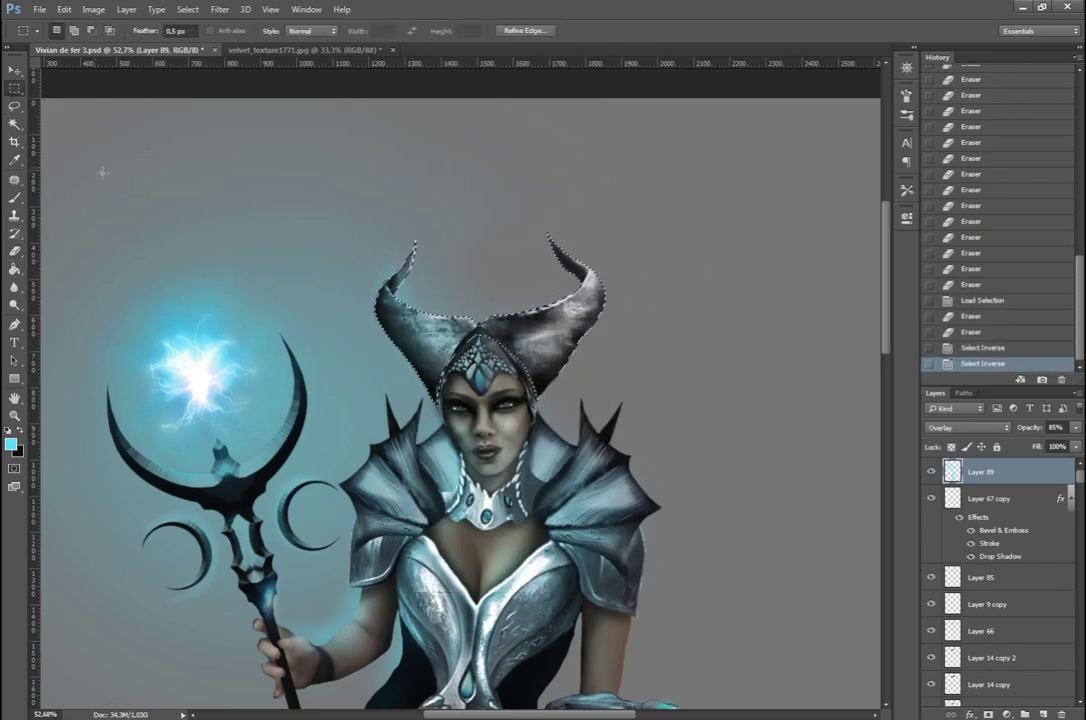
key(e)
drag(470, 300, 445, 330)
key(ctrl+shift+i)
drag(380, 360, 432, 452)
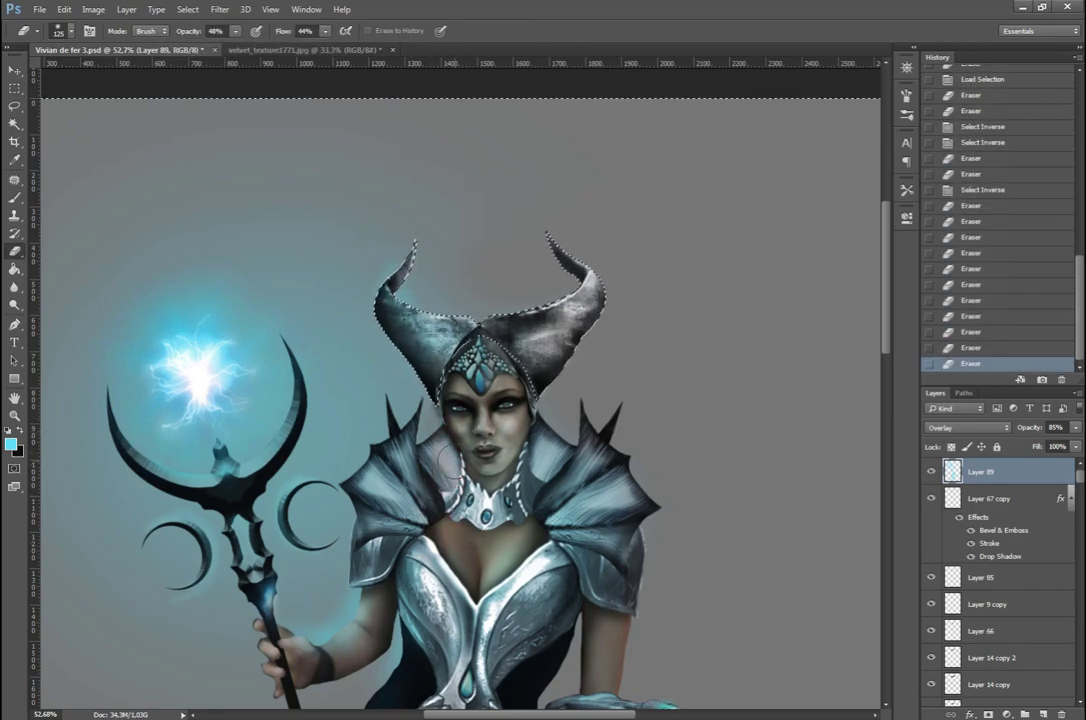
Step: Reload a layer outline selection and erase glow over the armour and along the torso edge
key(m)
key(ctrl+d)
scroll(460, 500, up, 3)
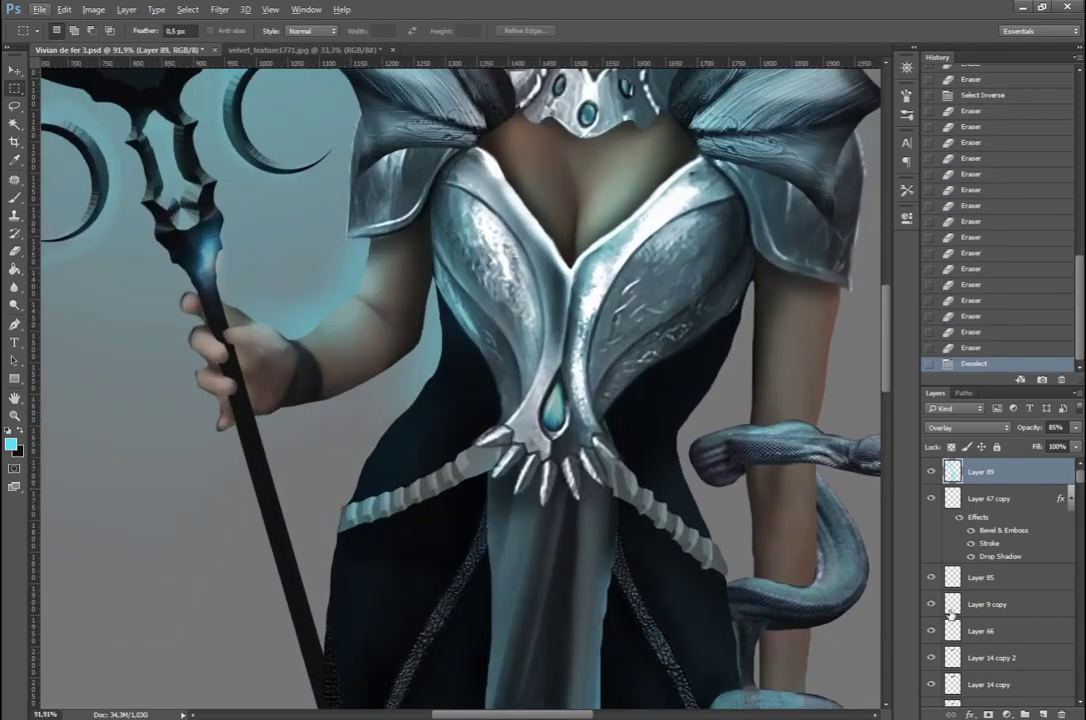
scroll(1000, 600, down, 3)
scroll(1000, 635, down, 5)
ctrl+click(952, 595)
key(ctrl+d)
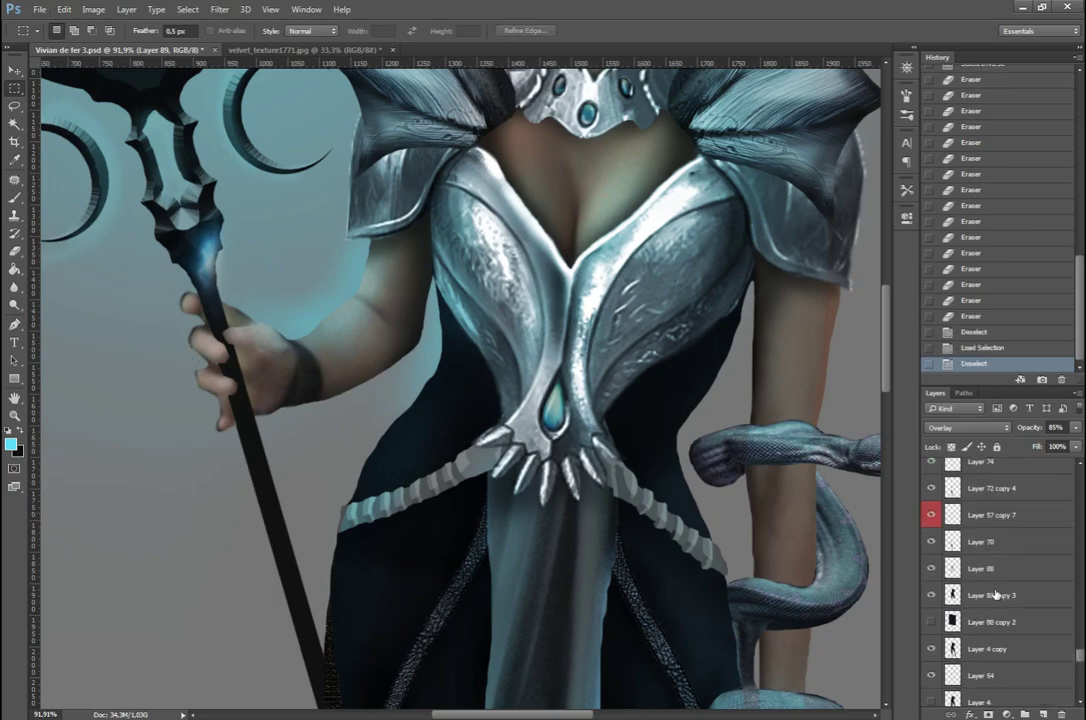
key(e)
drag(400, 380, 431, 412)
drag(740, 300, 771, 335)
drag(380, 450, 359, 482)
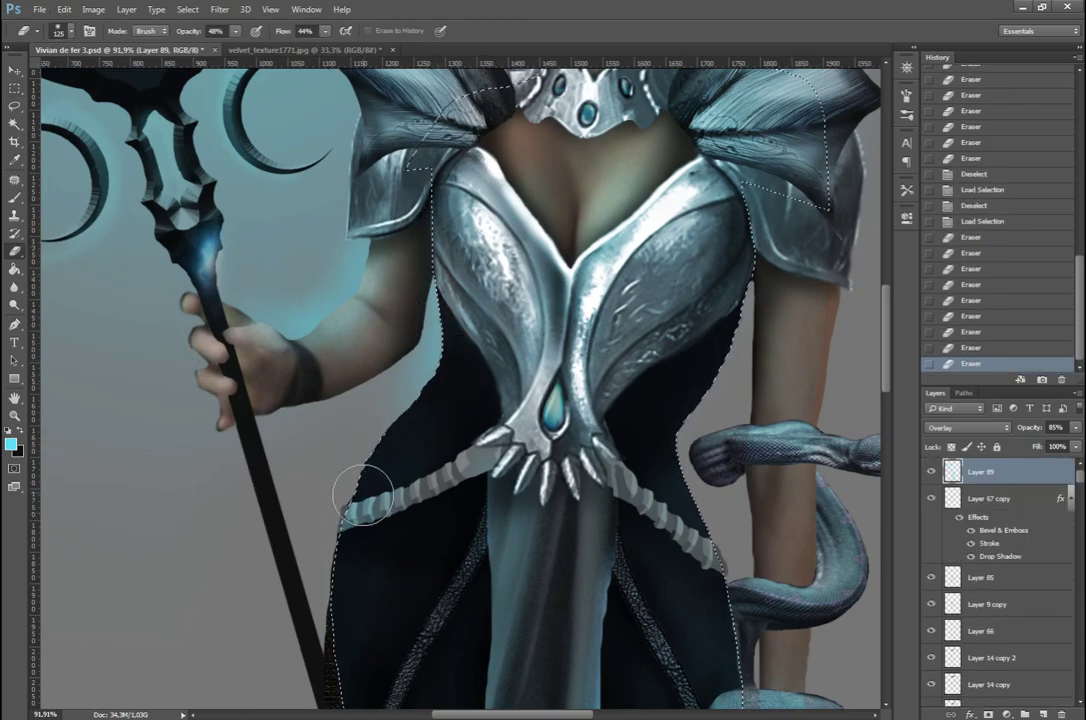
Step: Erase the blue glow near the arm edge and shoulder, undoing the last stroke
key(ctrl+shift+i)
key(l)
key(e)
drag(370, 210, 300, 380)
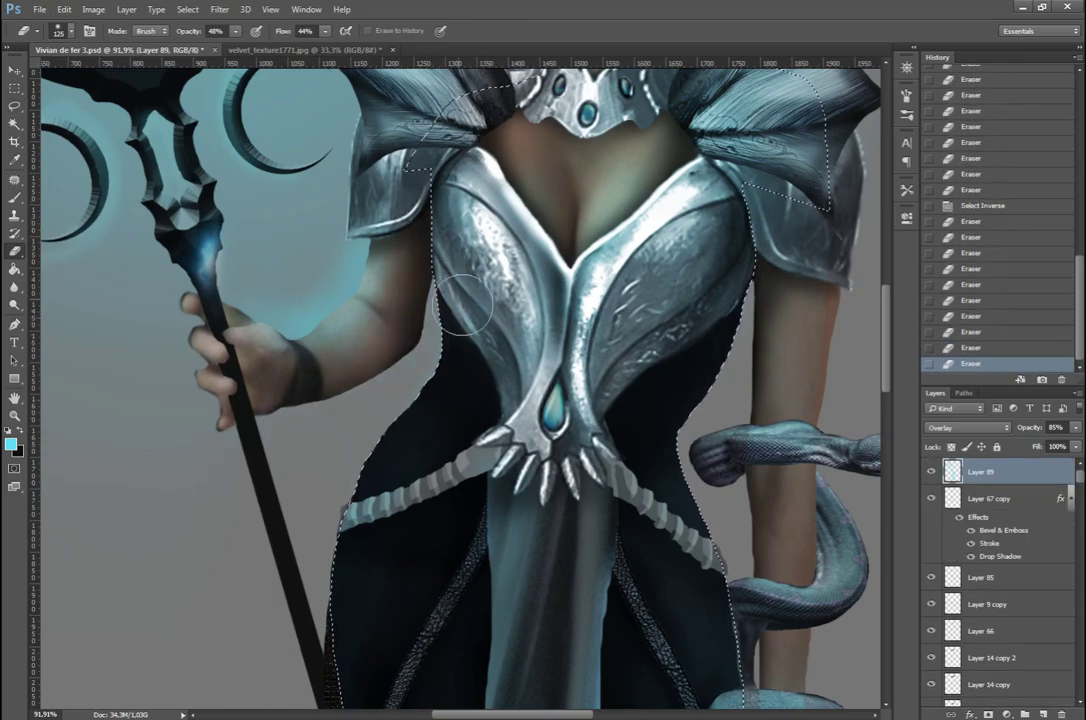
key(ctrl+0)
alt+scroll(560, 380, up, 3)
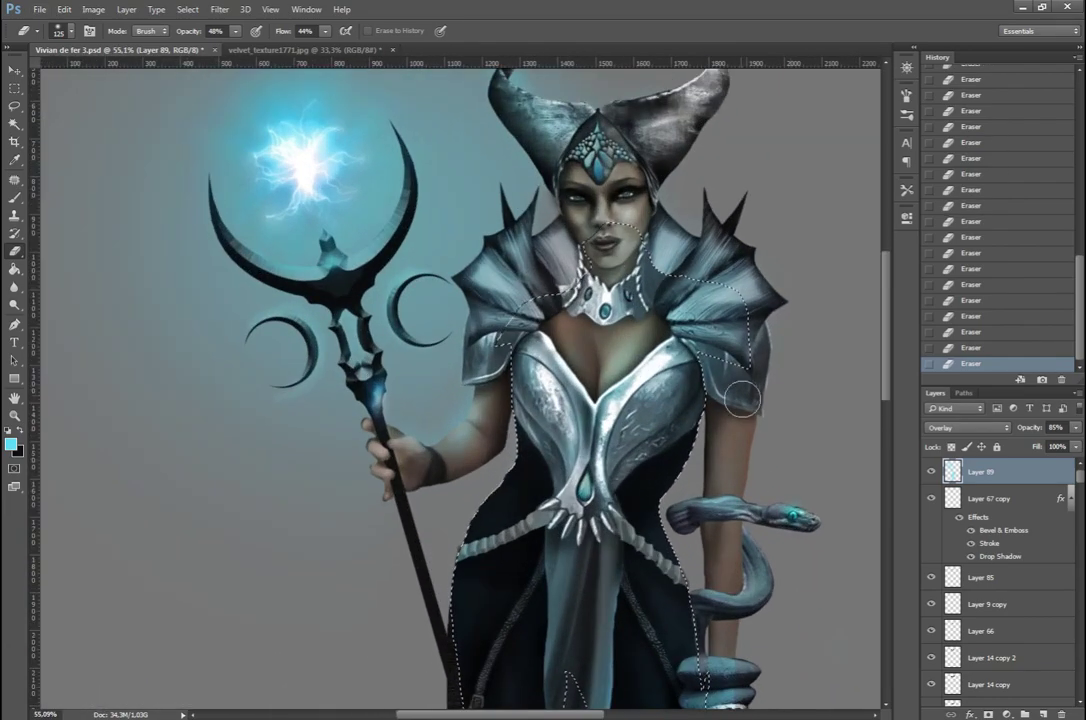
key(ctrl+d)
drag(738, 388, 693, 348)
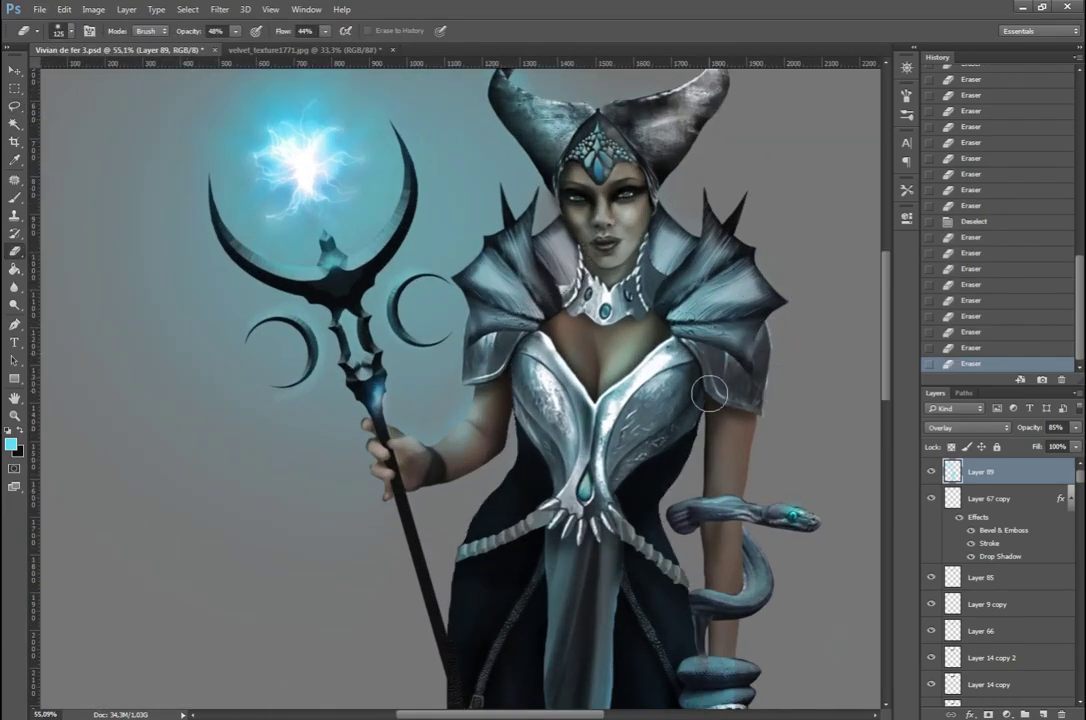
key(ctrl+z)
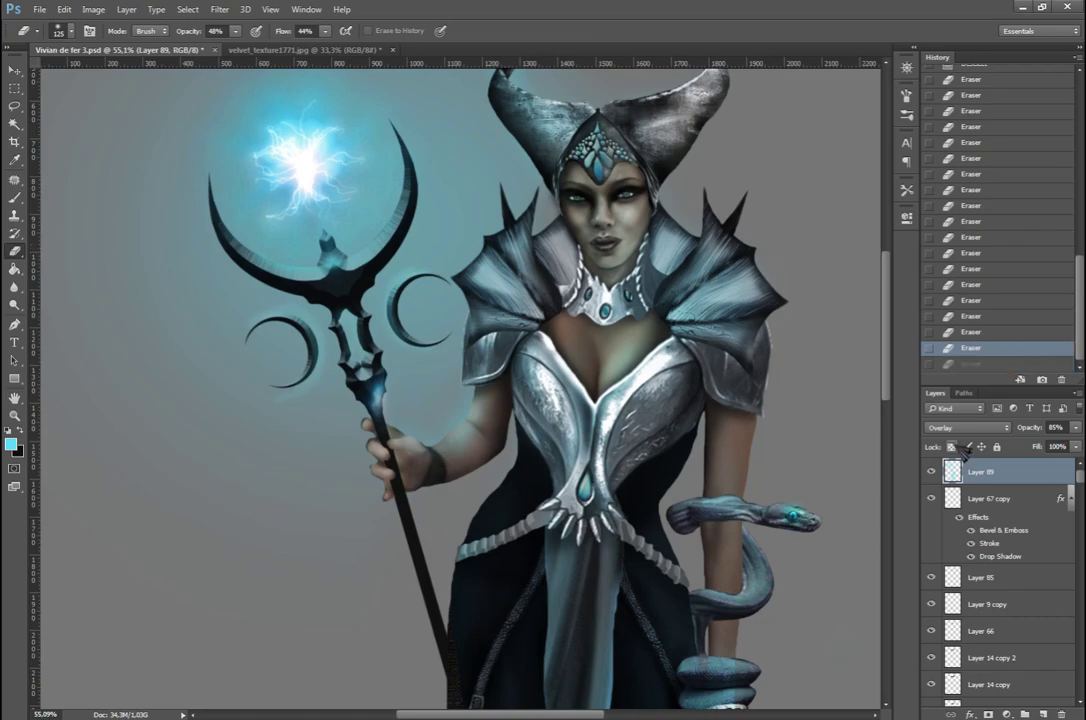
Step: Lightly erase the glow near the sword hilt with the 48% opacity eraser and inspect the result
key(ctrl+0)
alt+scroll(572, 565, up, 2)
alt+scroll(507, 553, up, 1)
alt+scroll(507, 553, down, 2)
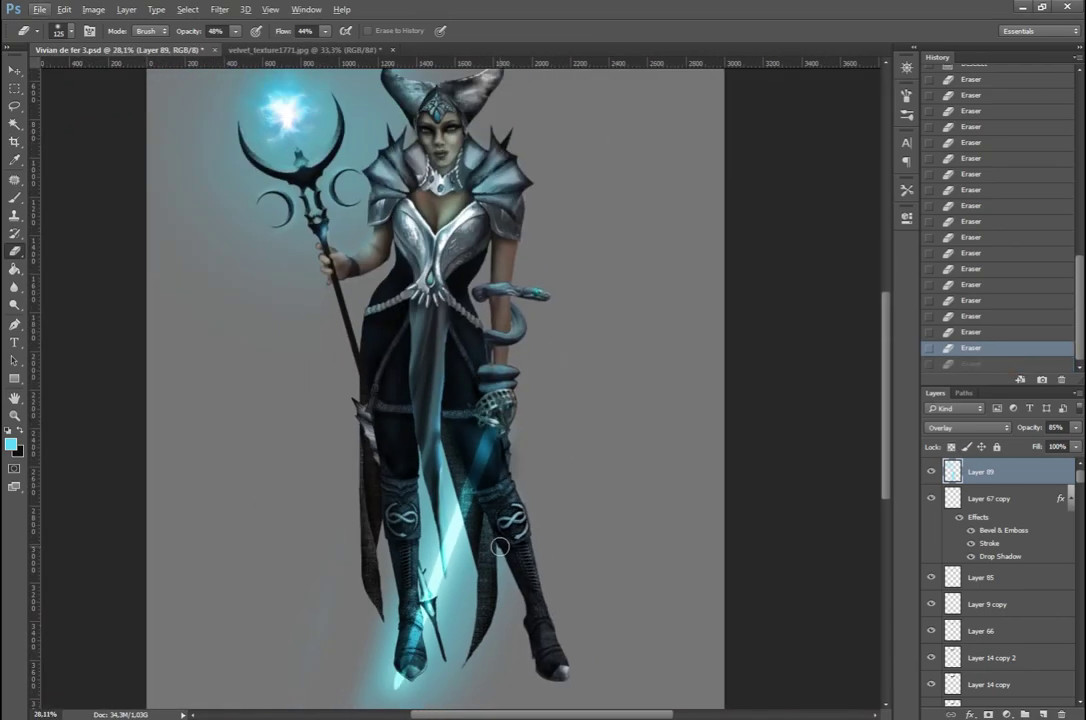
alt+scroll(542, 550, down, 1)
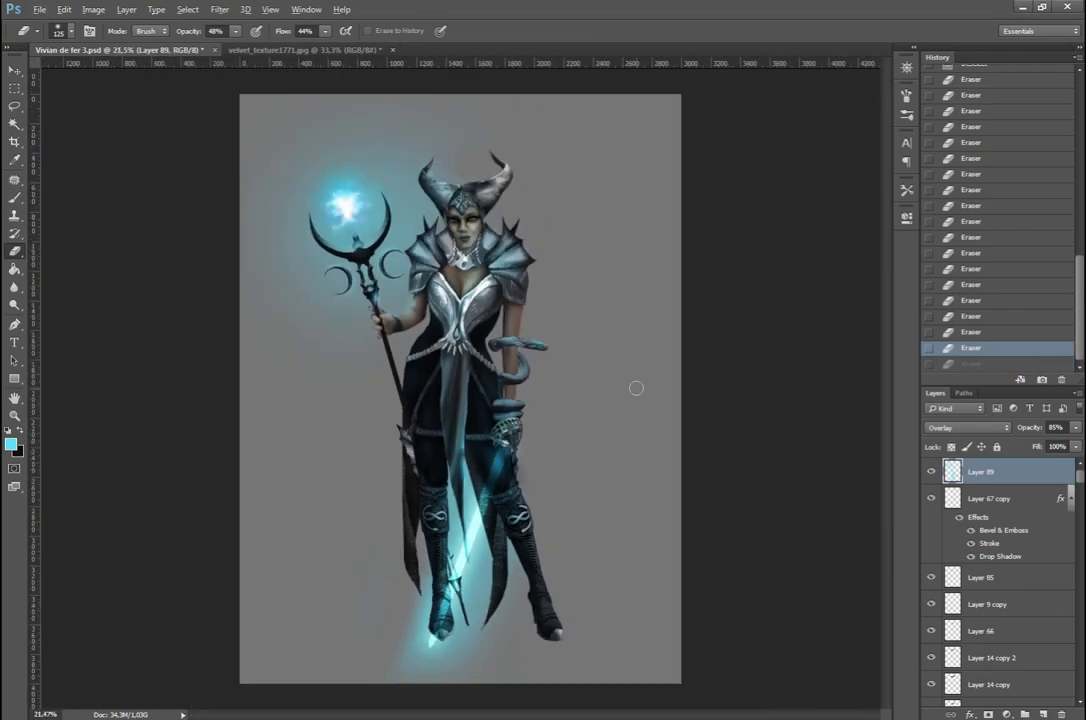
alt+scroll(500, 425, up, 6)
alt+scroll(425, 383, up, 2)
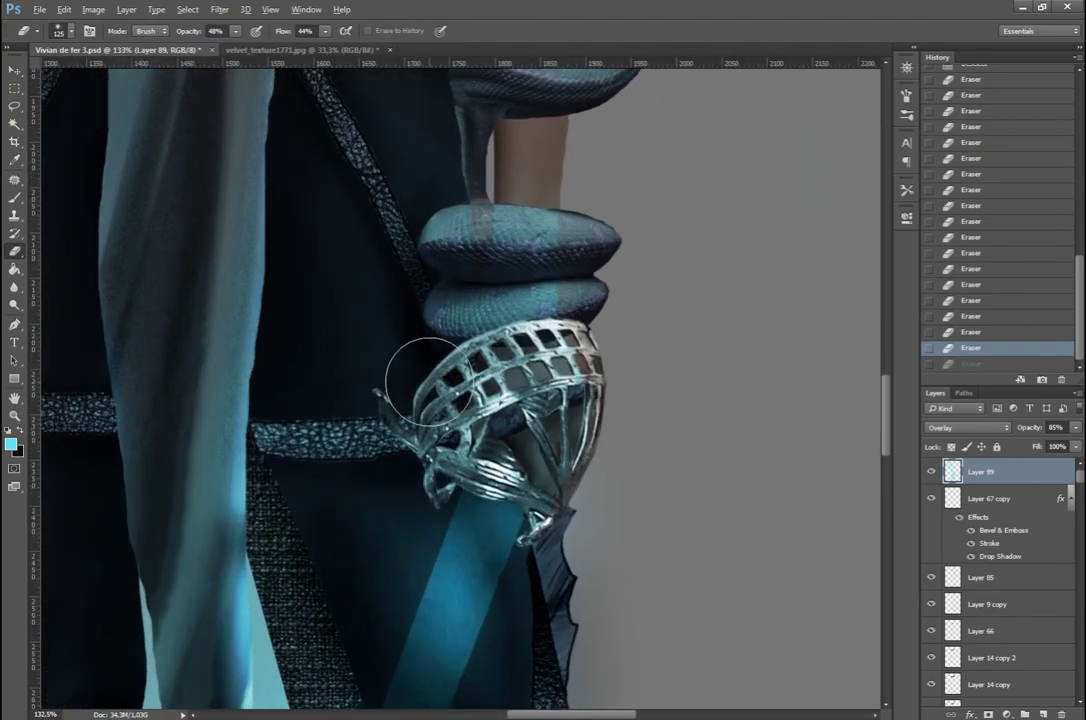
drag(425, 258, 490, 300)
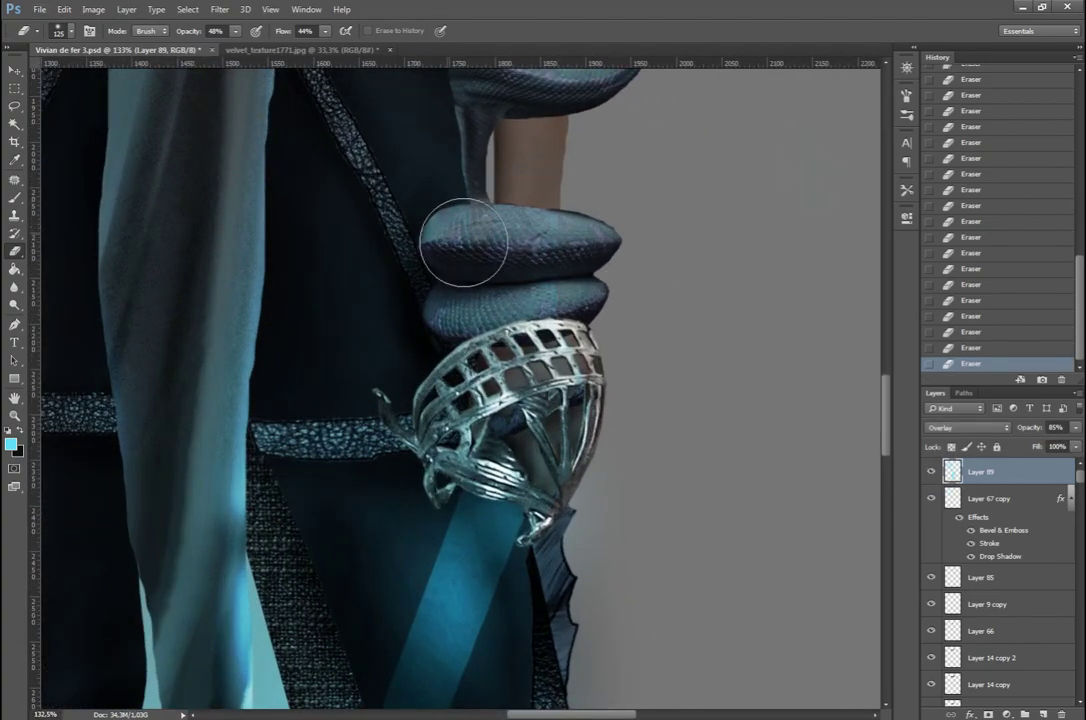
scroll(628, 562, up, 5)
scroll(606, 405, down, 3)
alt+scroll(606, 405, down, 5)
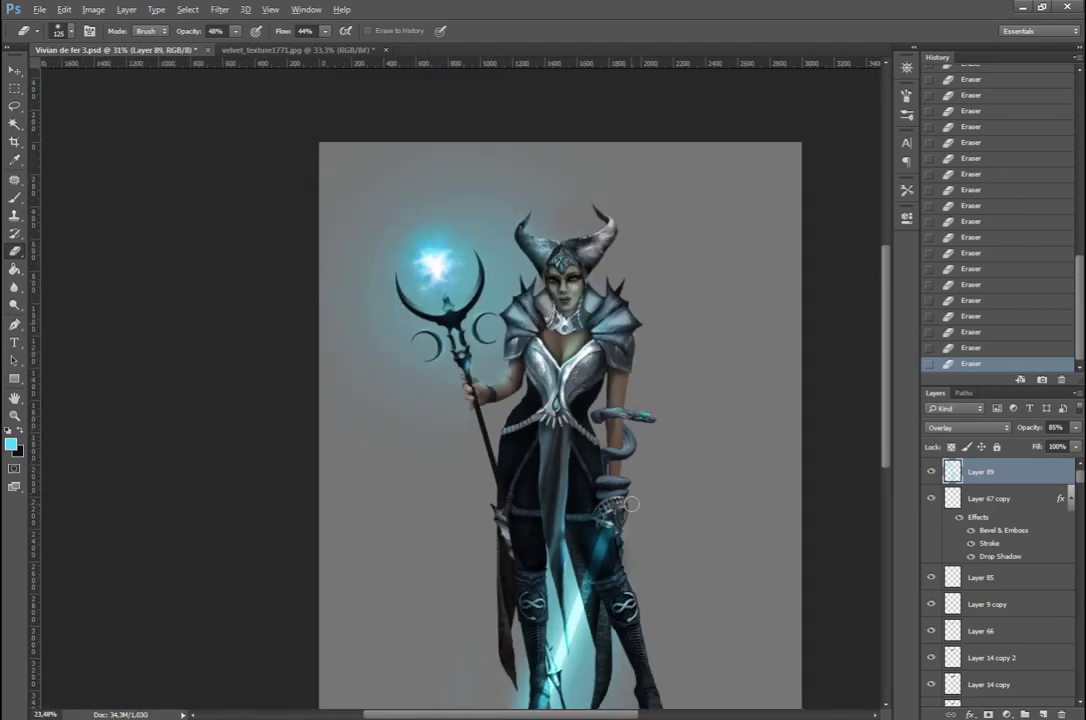
alt+scroll(407, 165, up, 5)
alt+scroll(407, 340, down, 3)
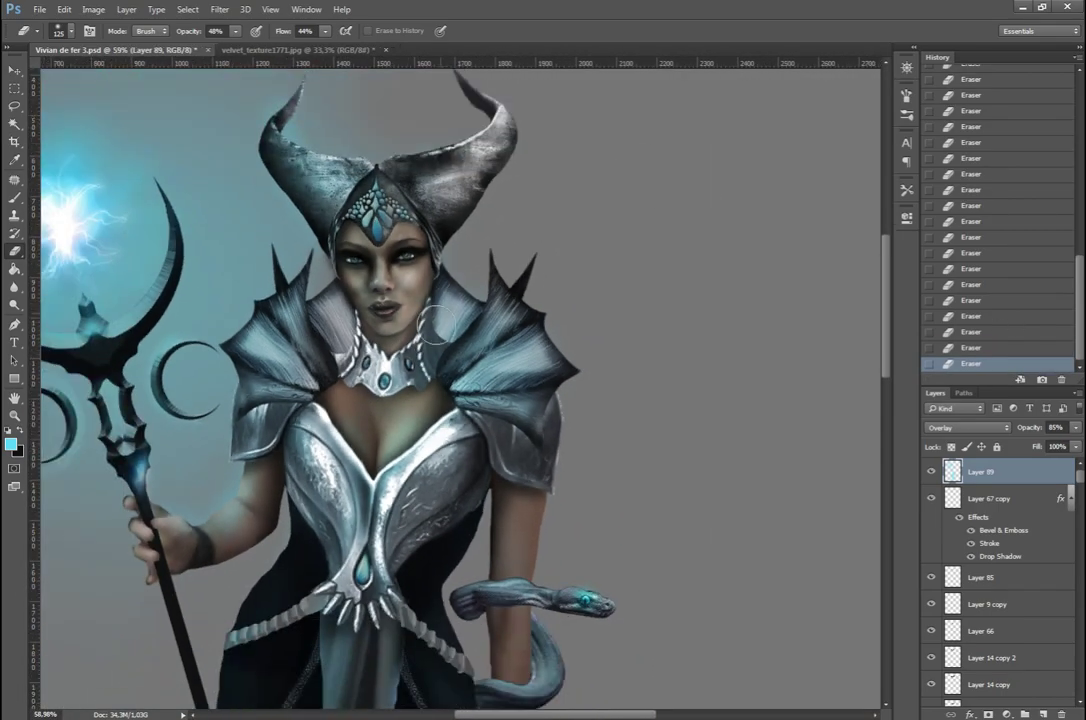
alt+scroll(390, 522, down, 1)
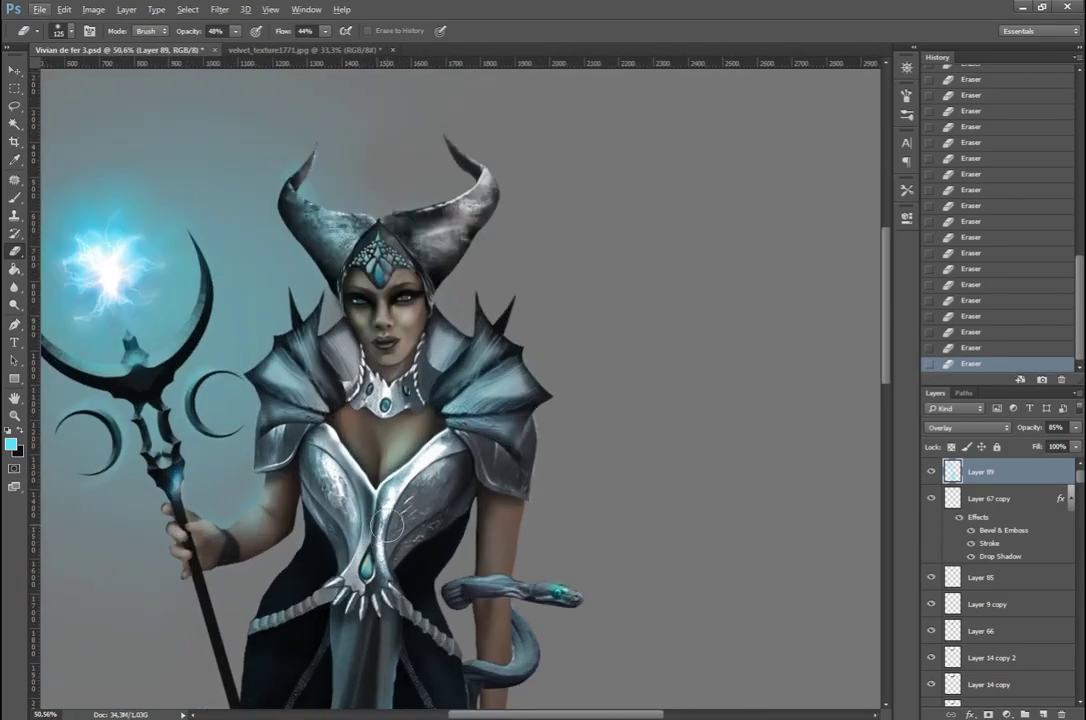
alt+scroll(387, 524, down, 4)
alt+scroll(450, 480, up, 3)
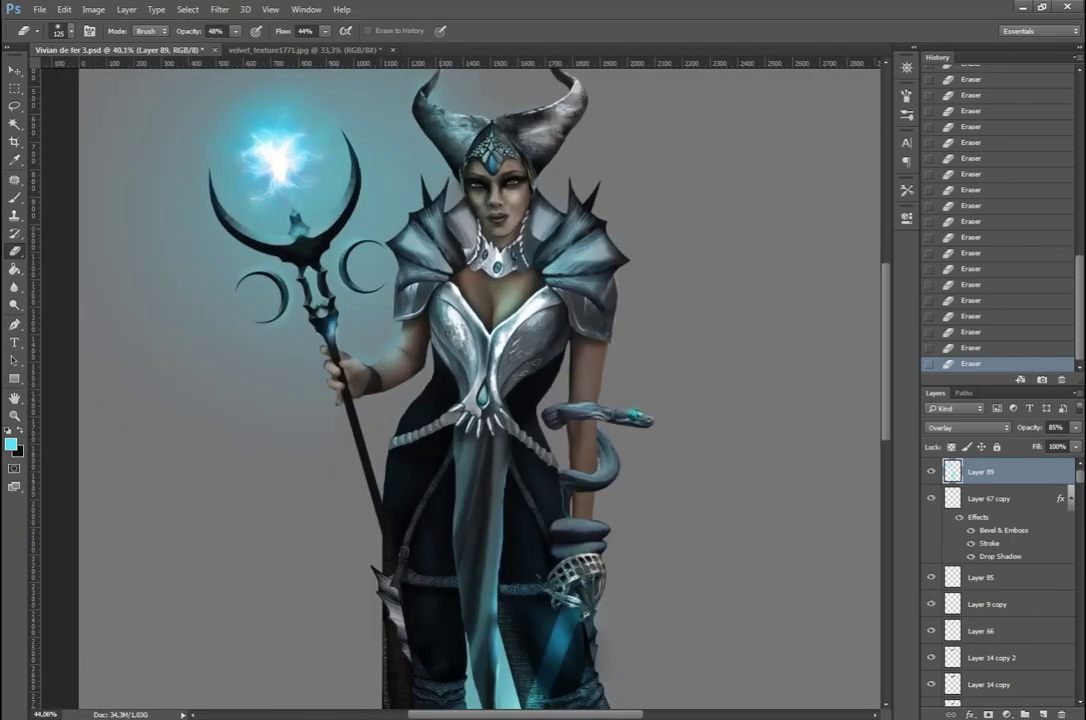
alt+scroll(520, 460, down, 2)
alt+scroll(560, 448, down, 1)
alt+scroll(520, 445, up, 1)
alt+scroll(440, 440, up, 1)
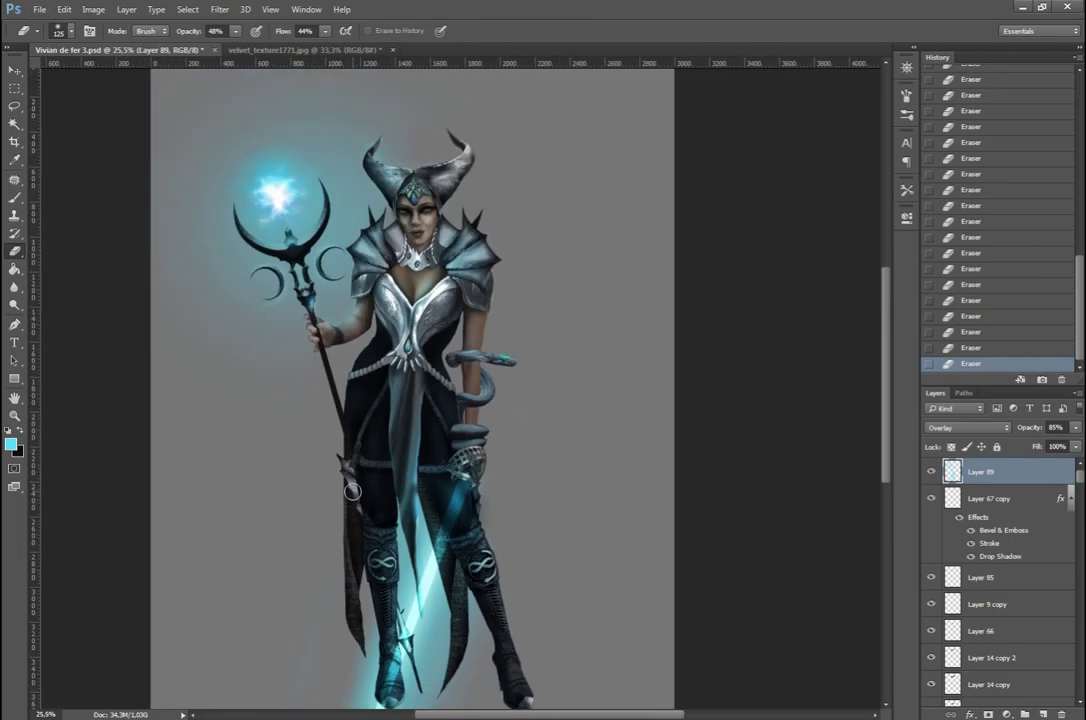
alt+scroll(360, 435, up, 1)
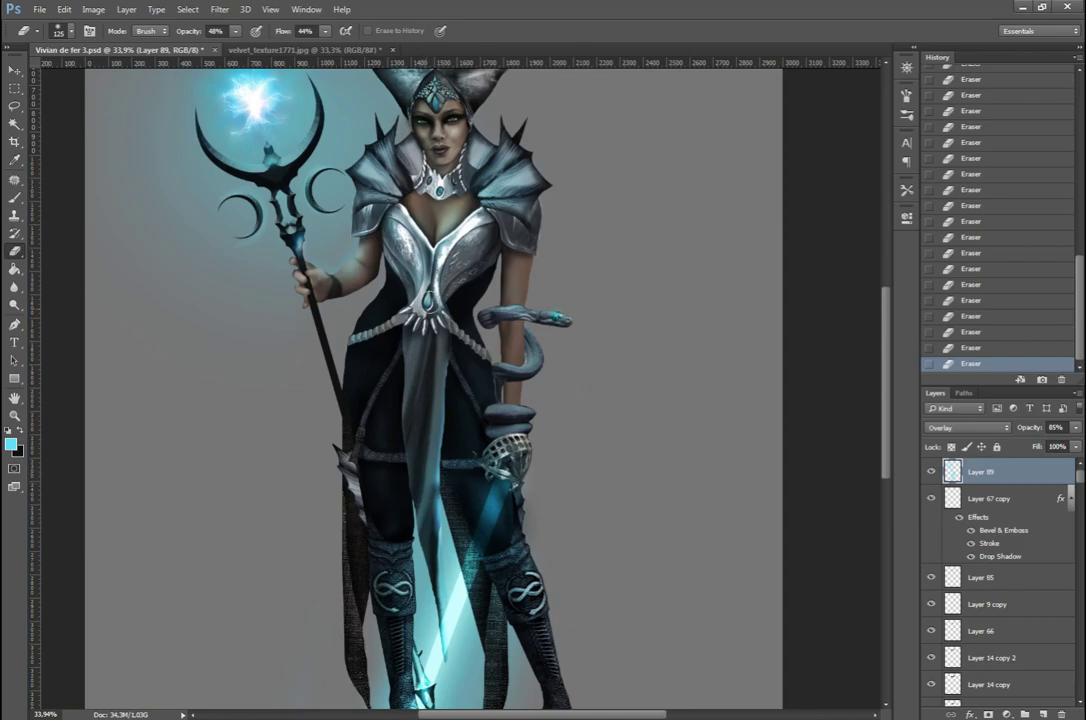
alt+scroll(702, 296, down, 1)
alt+scroll(702, 296, down, 1)
Step: Colorize the bottom background layer to a greyish beige with Hue/Saturation
key(alt+comma)
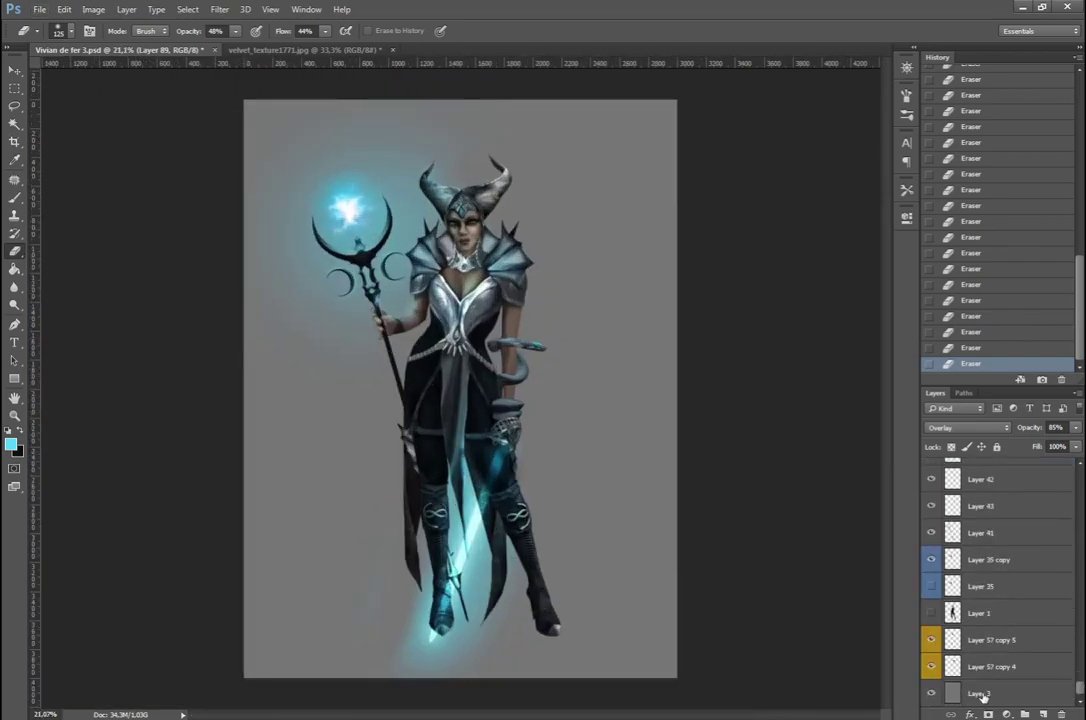
key(ctrl+u)
mouse_move(843, 148)
mouse_down()
mouse_move(897, 150)
mouse_move(760, 150)
mouse_move(775, 150)
mouse_move(771, 183)
mouse_up()
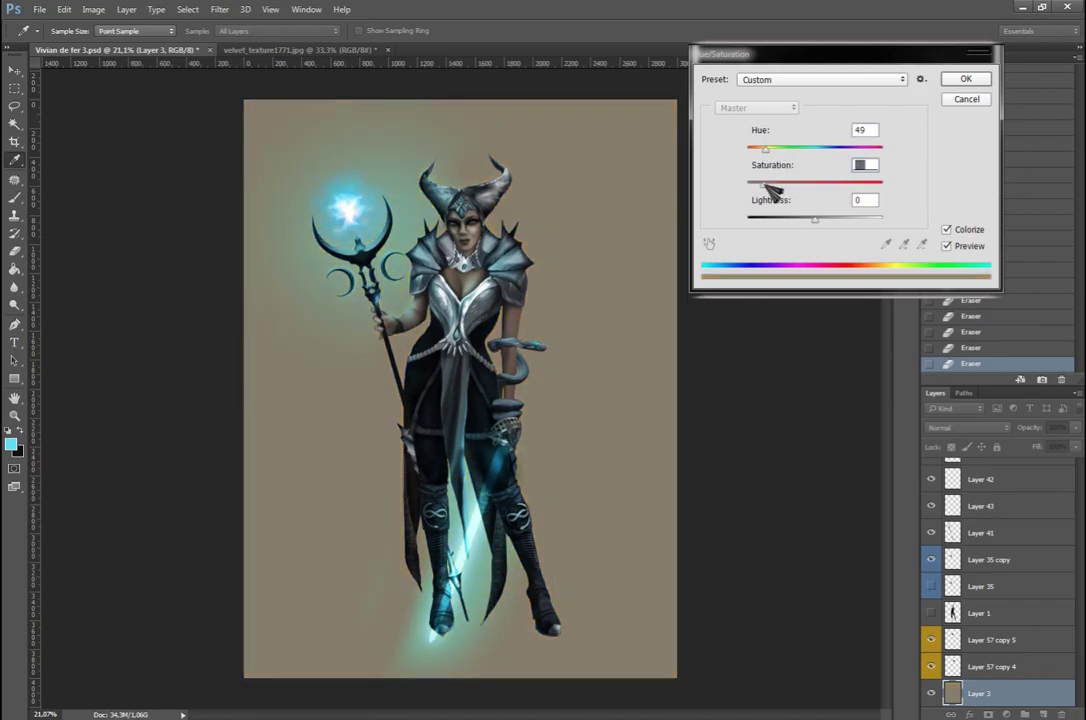
key(Return)
alt+scroll(462, 671, up, 1)
alt+scroll(330, 300, up, 7)
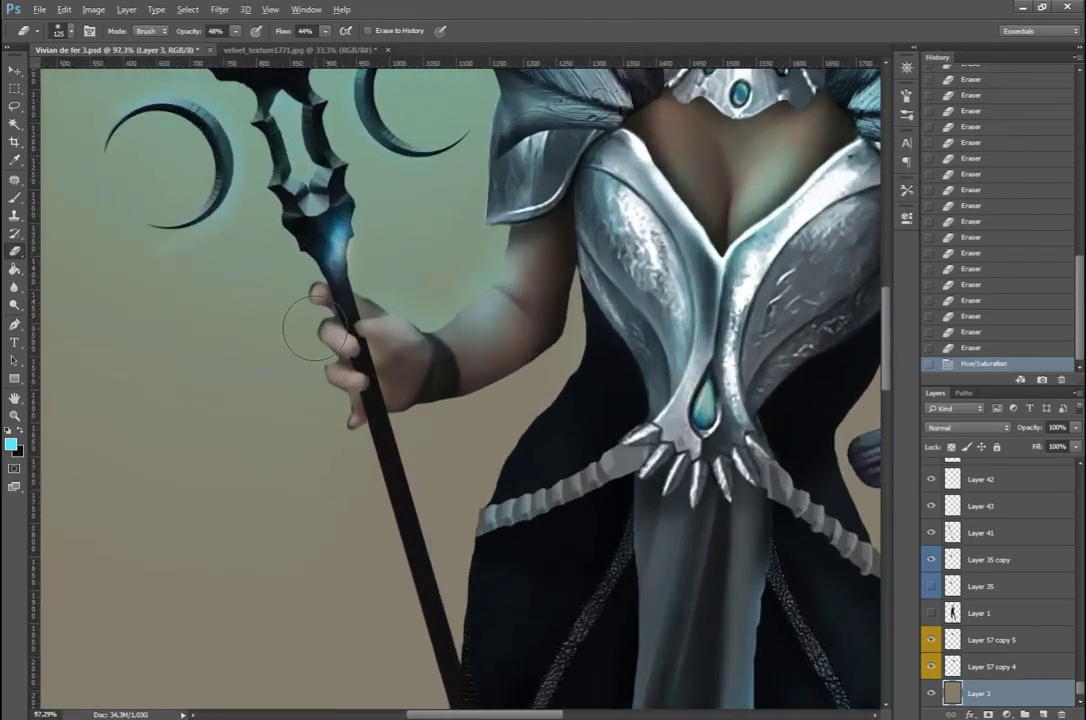
Step: On Layer 42, delete lassoed stray paint around the fingers and patch a rough spot
click(980, 479)
key(l)
alt+scroll(322, 243, up, 3)
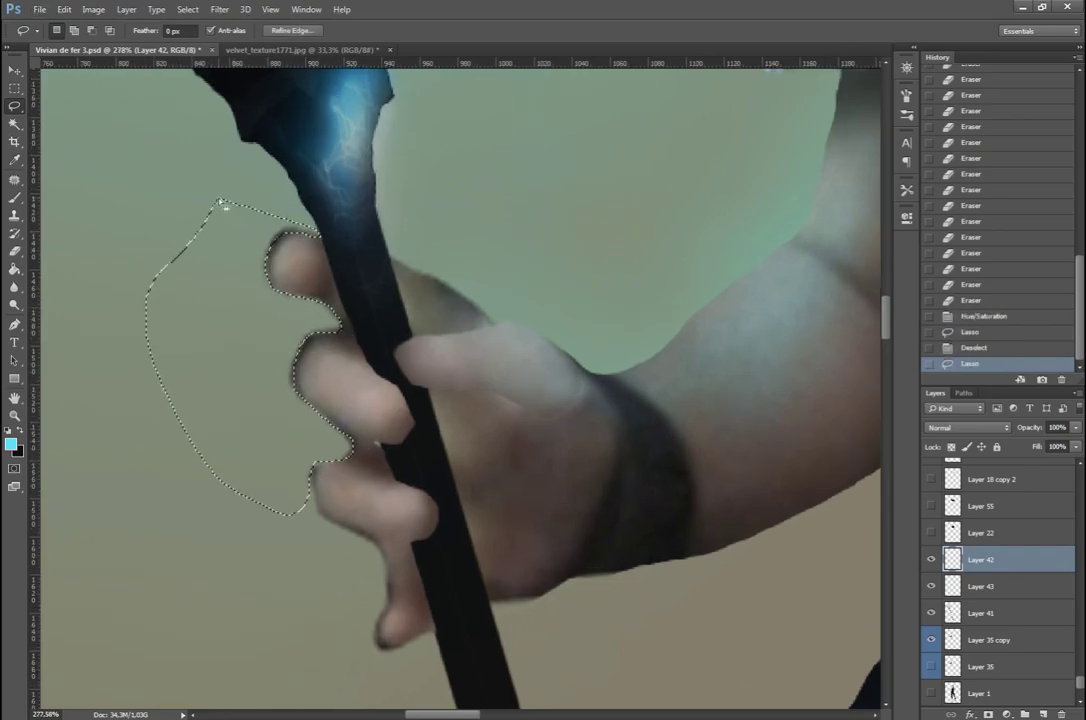
key(Delete)
key(ctrl+d)
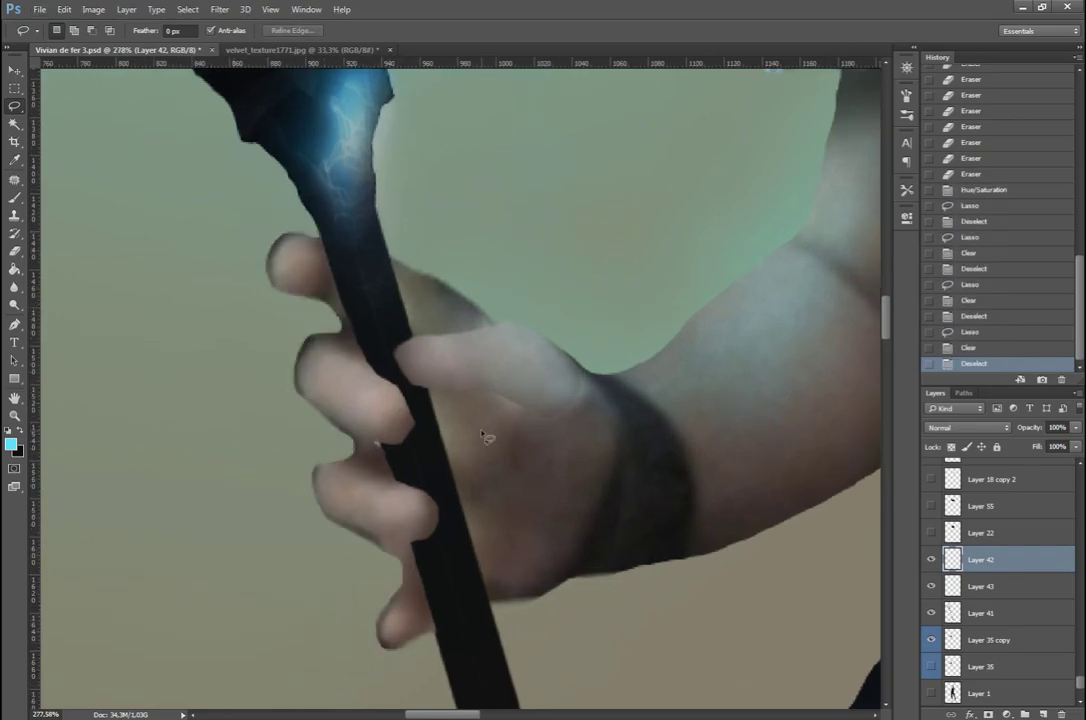
key(j)
drag(378, 448, 377, 462)
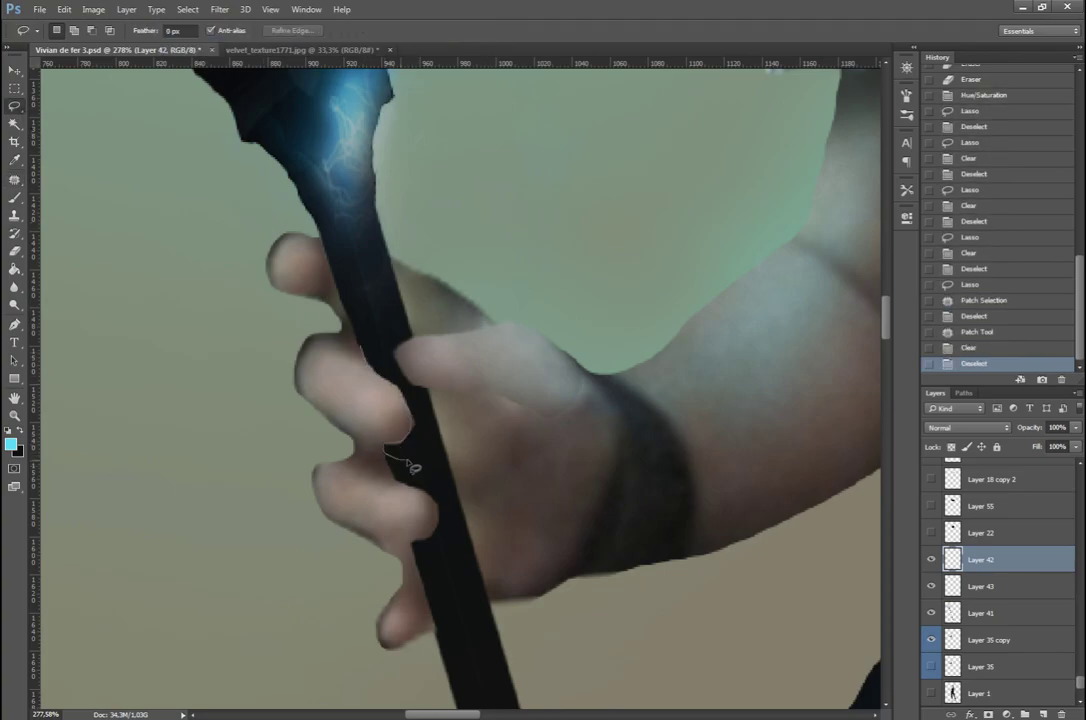
Step: Delete the remaining stray paint beside a finger and near the knuckle
drag(411, 467, 412, 466)
key(Delete)
key(ctrl+d)
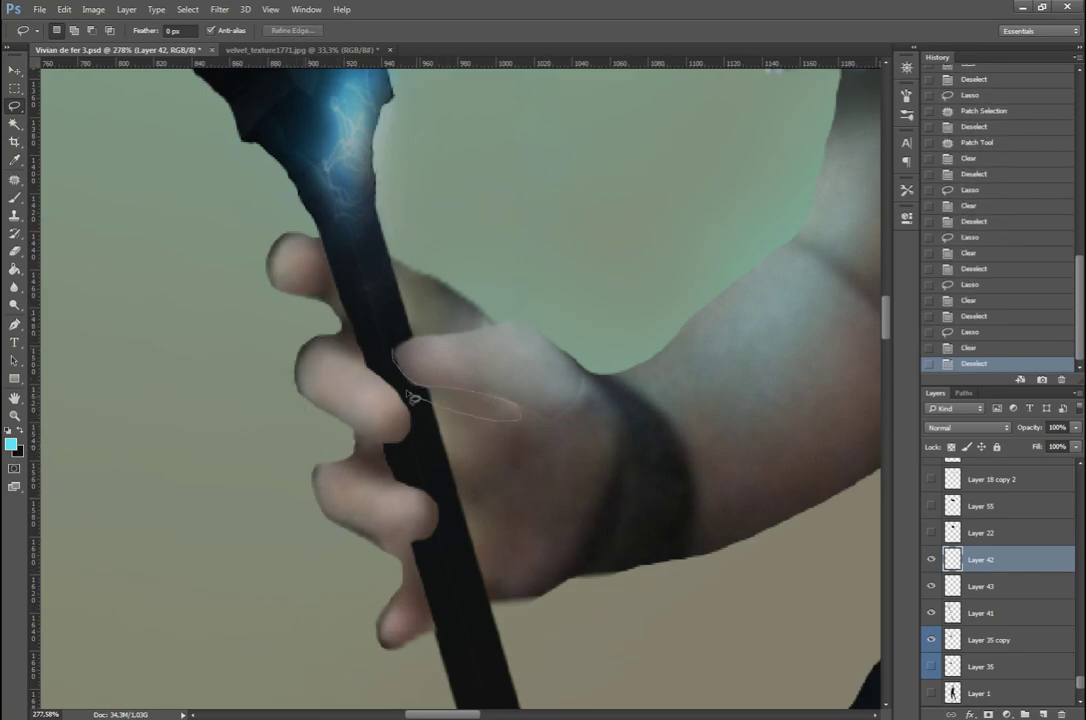
drag(410, 397, 398, 360)
key(Delete)
key(ctrl+d)
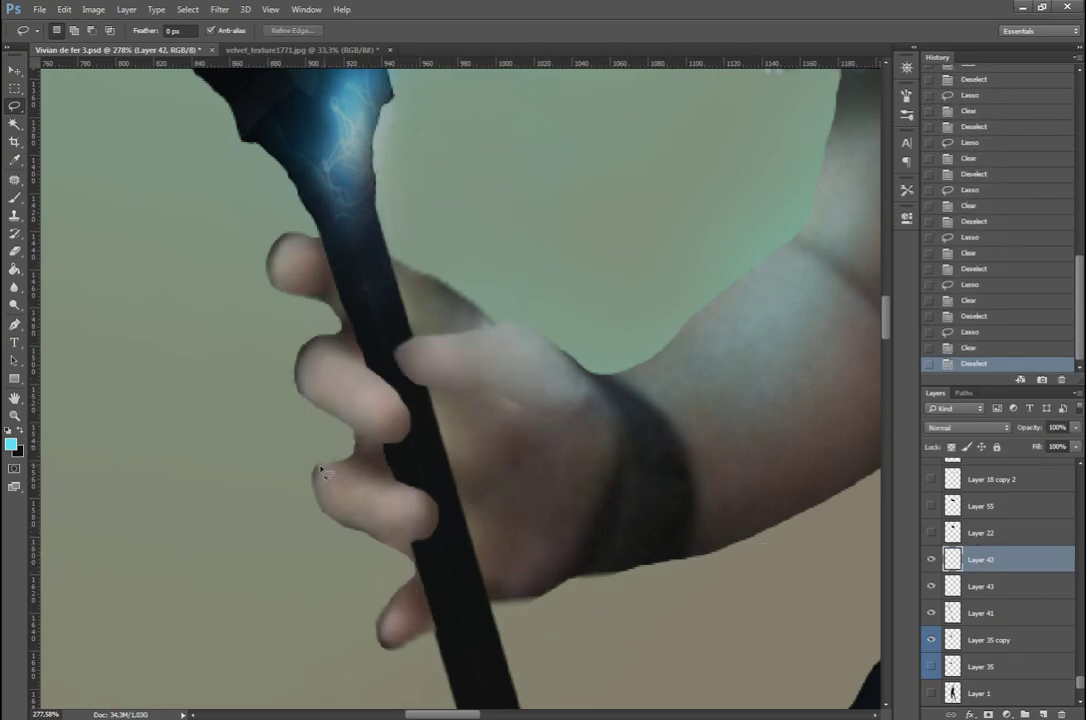
Step: Trim the excess along the arm's underside on Layer 35 copy
key(ctrl+0)
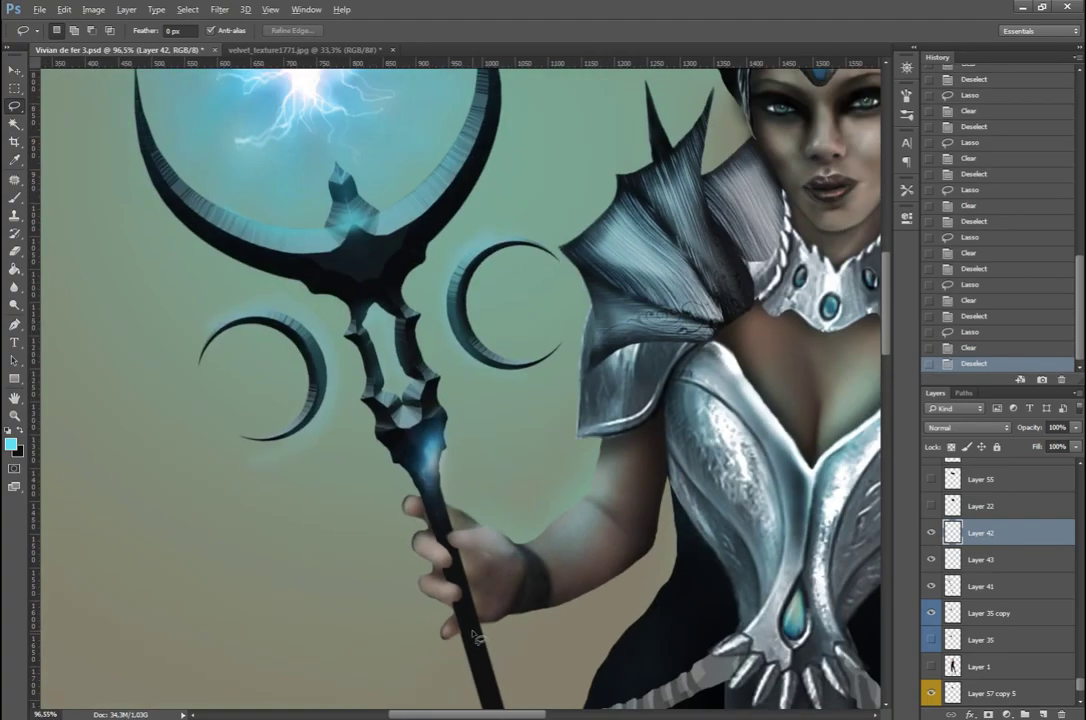
scroll(476, 637, up, 3)
click(968, 617)
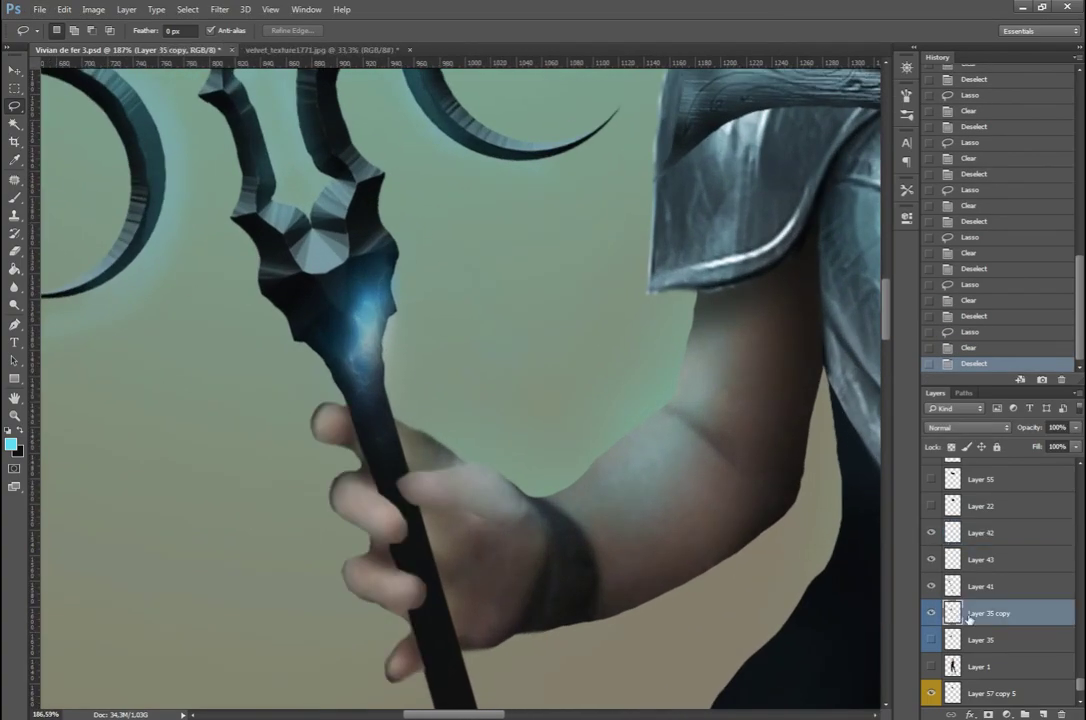
drag(527, 640, 553, 659)
key(Delete)
key(ctrl+d)
Step: Show Layer 43 again and darken the shadows on the hand
click(931, 559)
click(982, 560)
key(e)
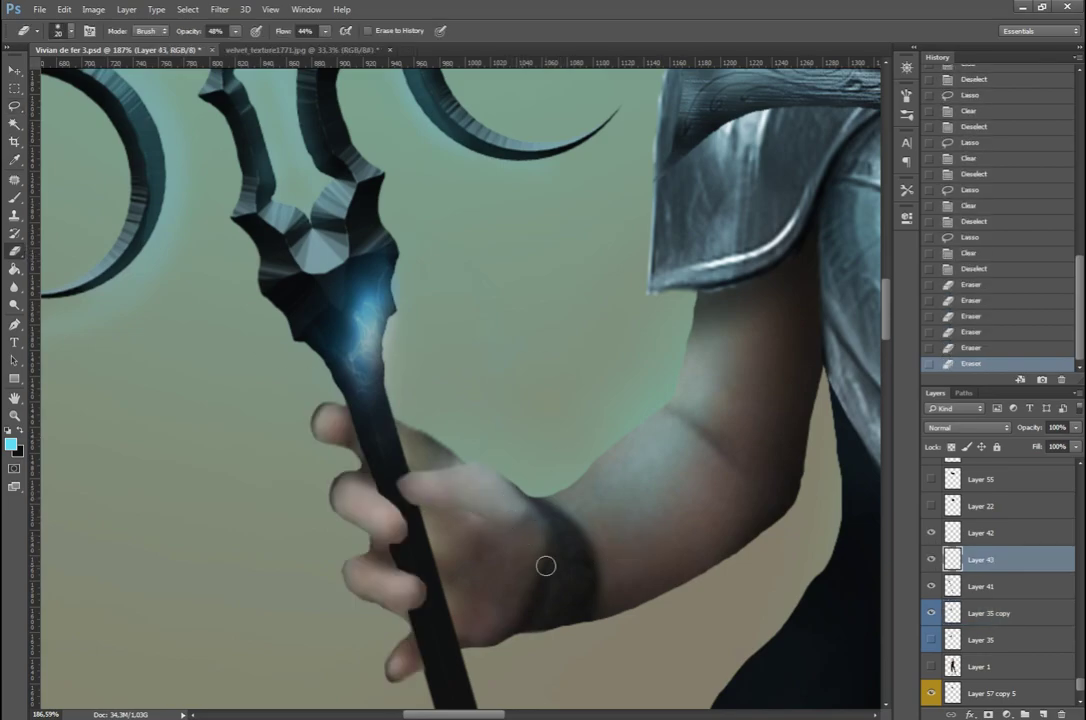
key(o)
drag(448, 511, 380, 470)
Step: Paint black shadow strokes across the hand on a new layer
key(ctrl+shift+alt+n)
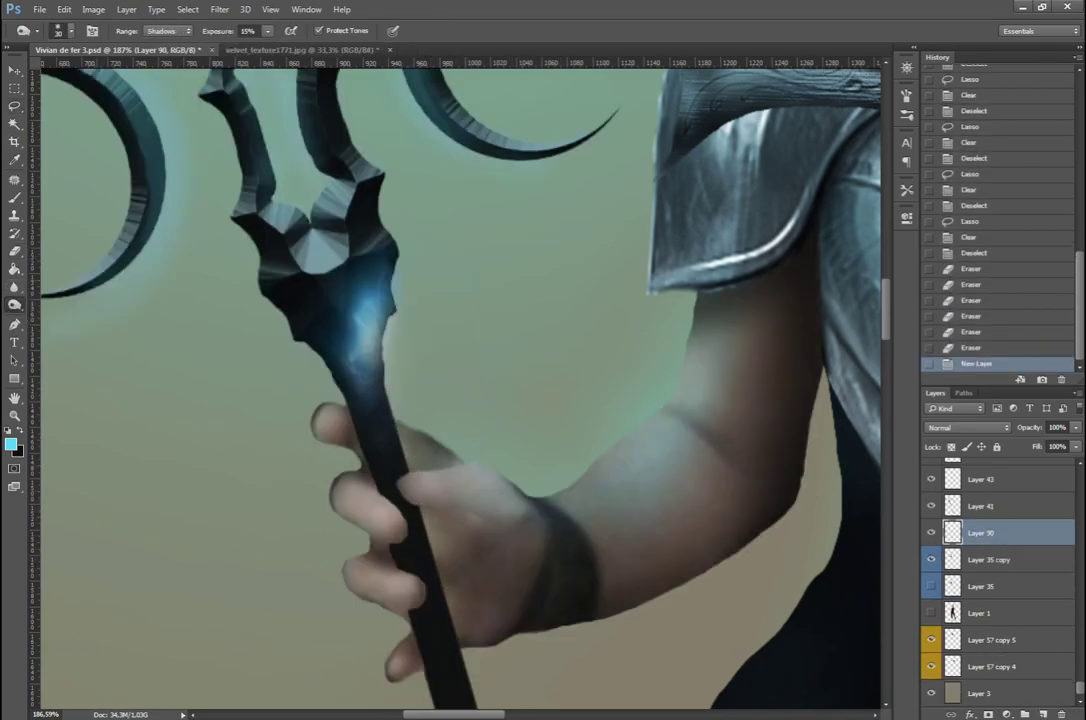
click(11, 443)
key(b)
click(940, 90)
drag(330, 350, 420, 430)
drag(350, 405, 472, 518)
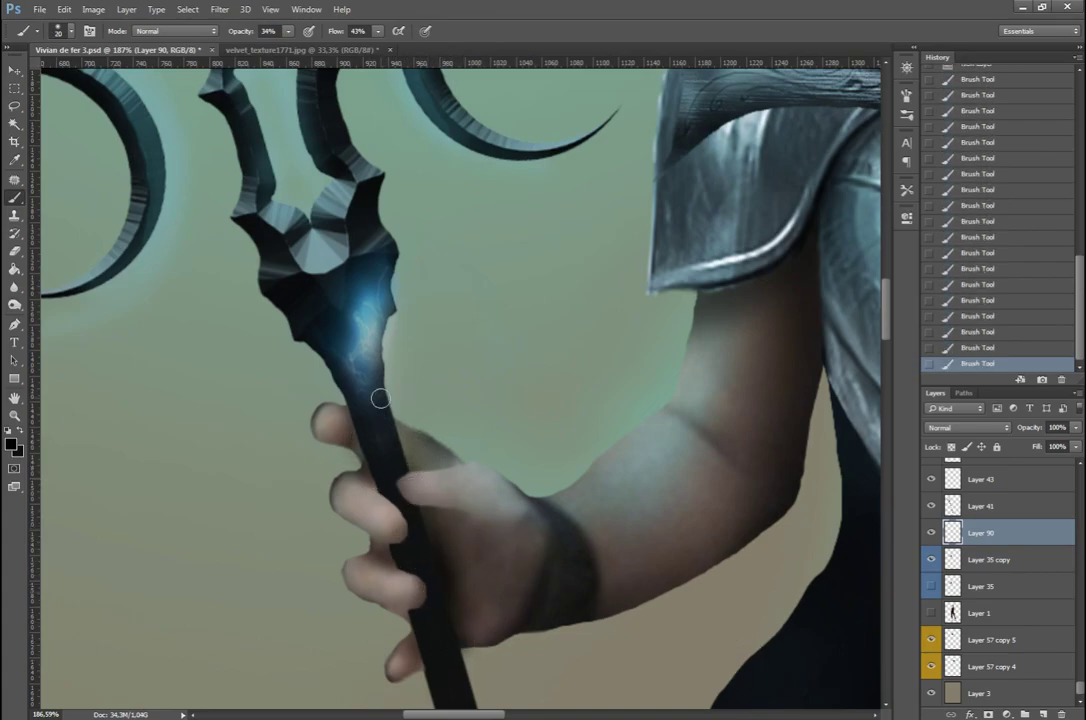
scroll(380, 399, down, 3)
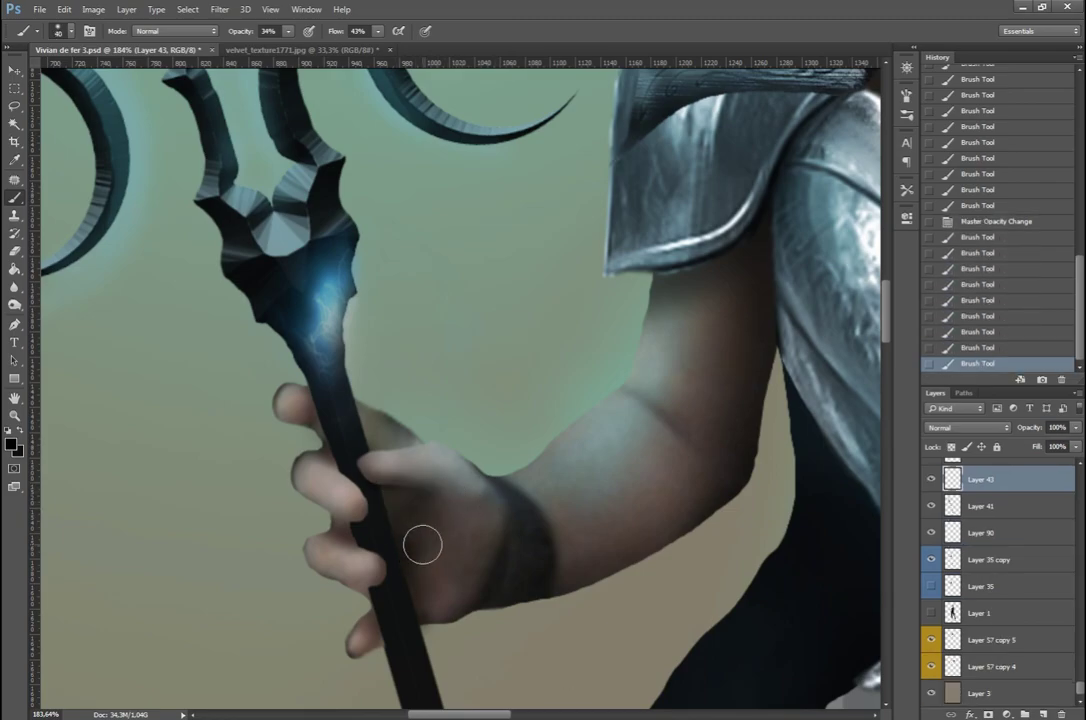
Step: Revert the shading strokes and redo the hand shading on a fresh layer
click(1000, 205)
click(995, 189)
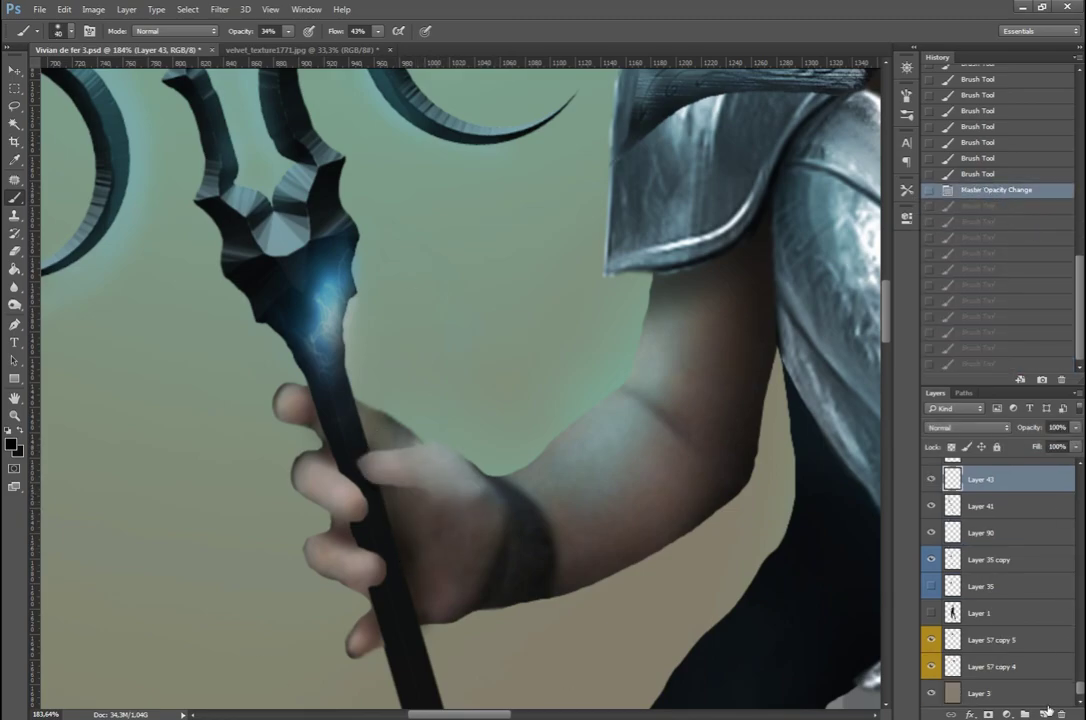
key(ctrl+shift+alt+n)
ctrl+click(952, 498)
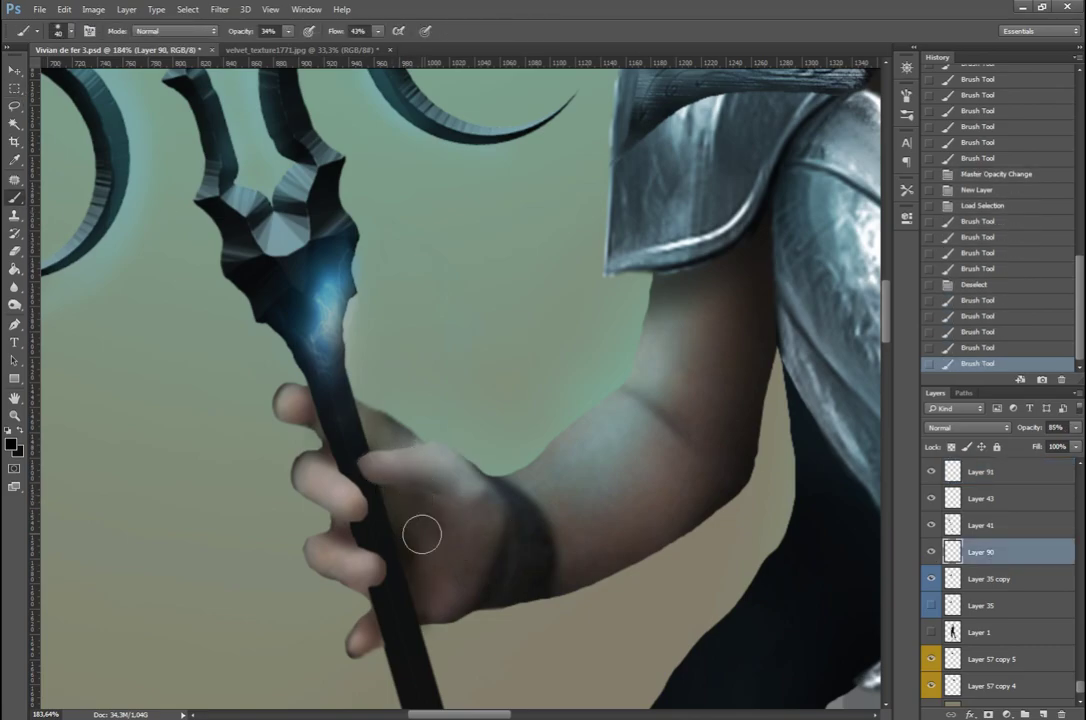
key(ctrl+z)
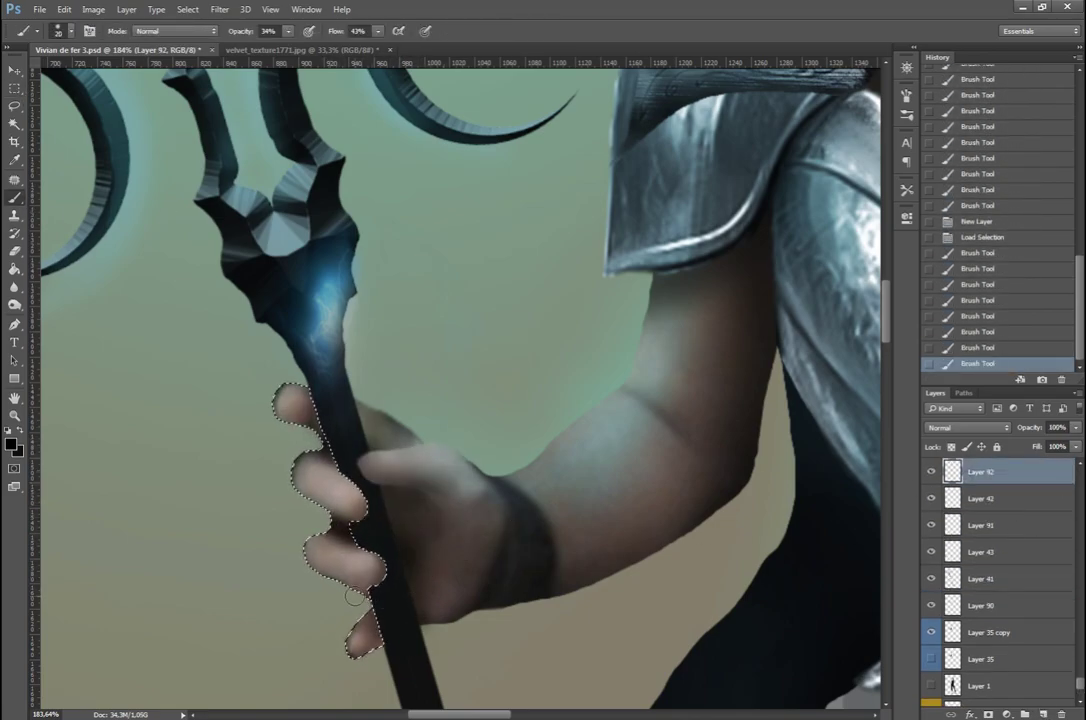
key(ctrl+d)
key(m)
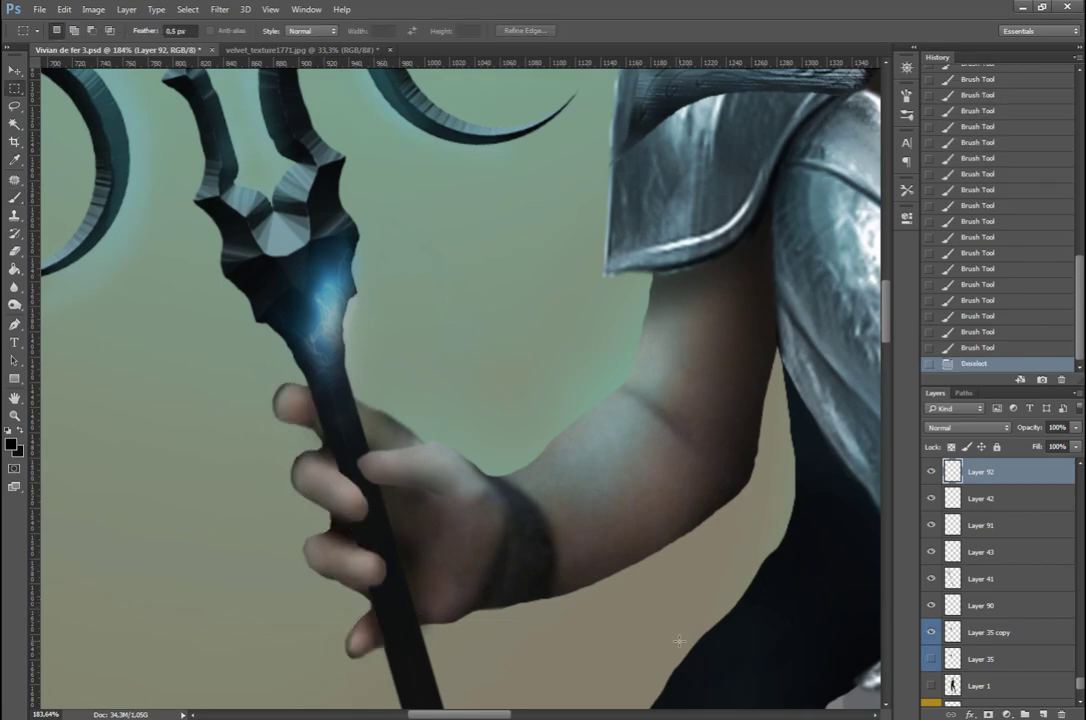
Step: Zoom out to the full figure and add a new layer for the nails
key(ctrl+minus)
key(ctrl+minus)
key(ctrl+minus)
scroll(514, 500, up, 3)
scroll(514, 500, up, 3)
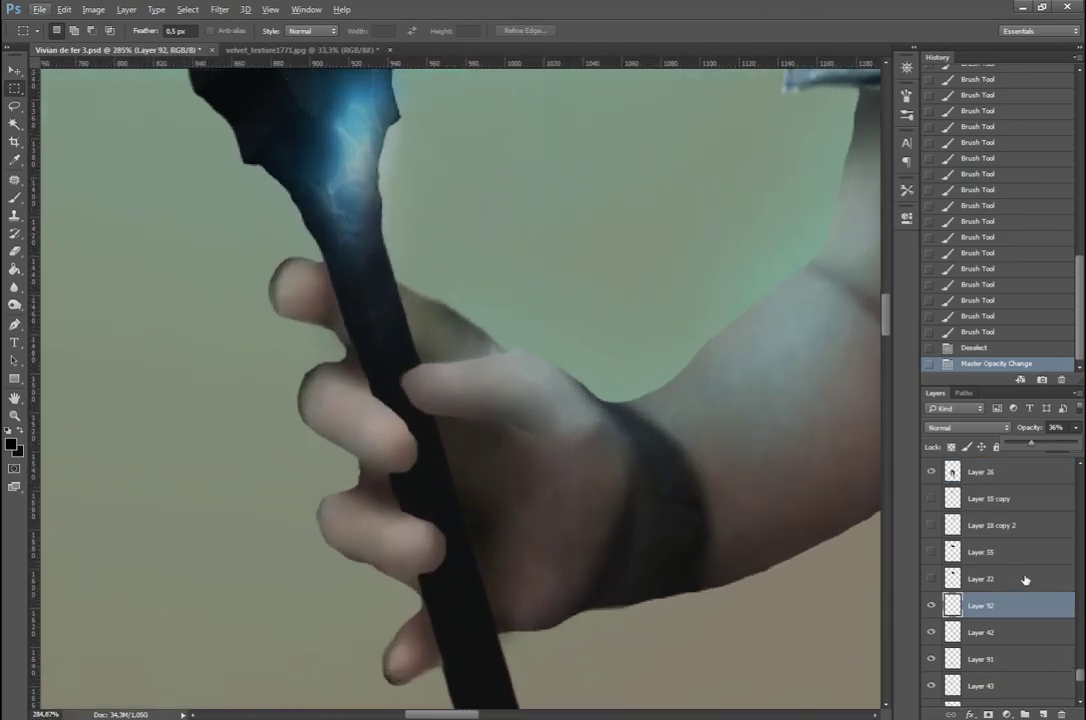
key(ctrl+shift+alt+n)
text(manikiur)
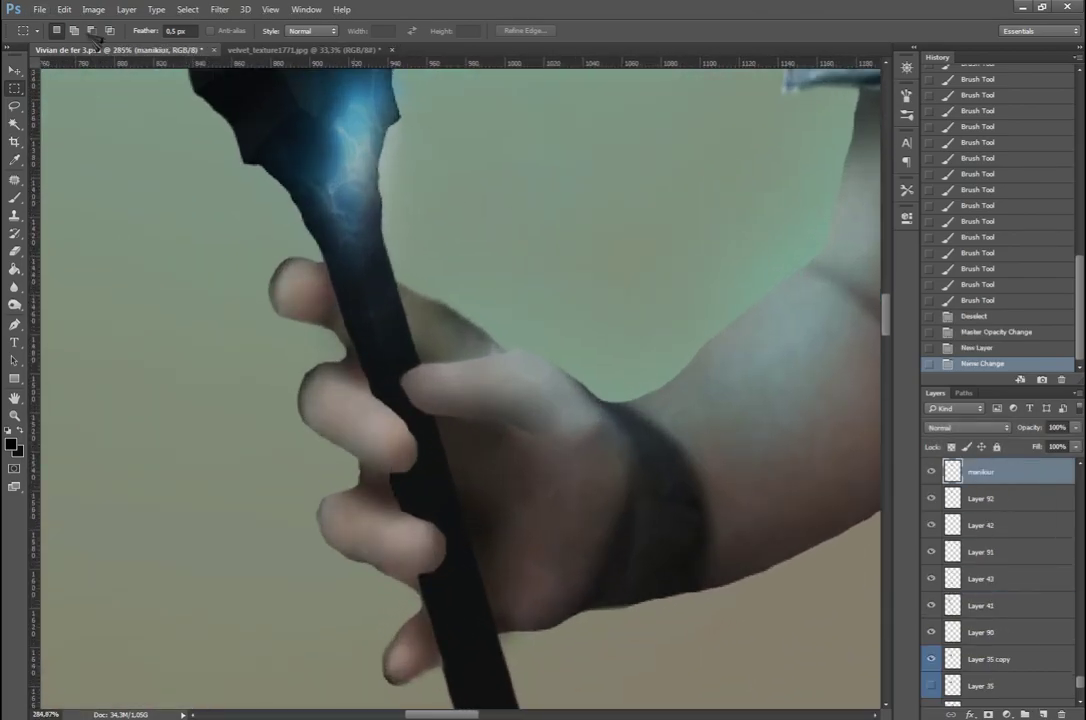
Step: Save, undo the dark fingernail strokes and set the paint colour to red
key(ctrl+s)
key(b)
click(62, 30)
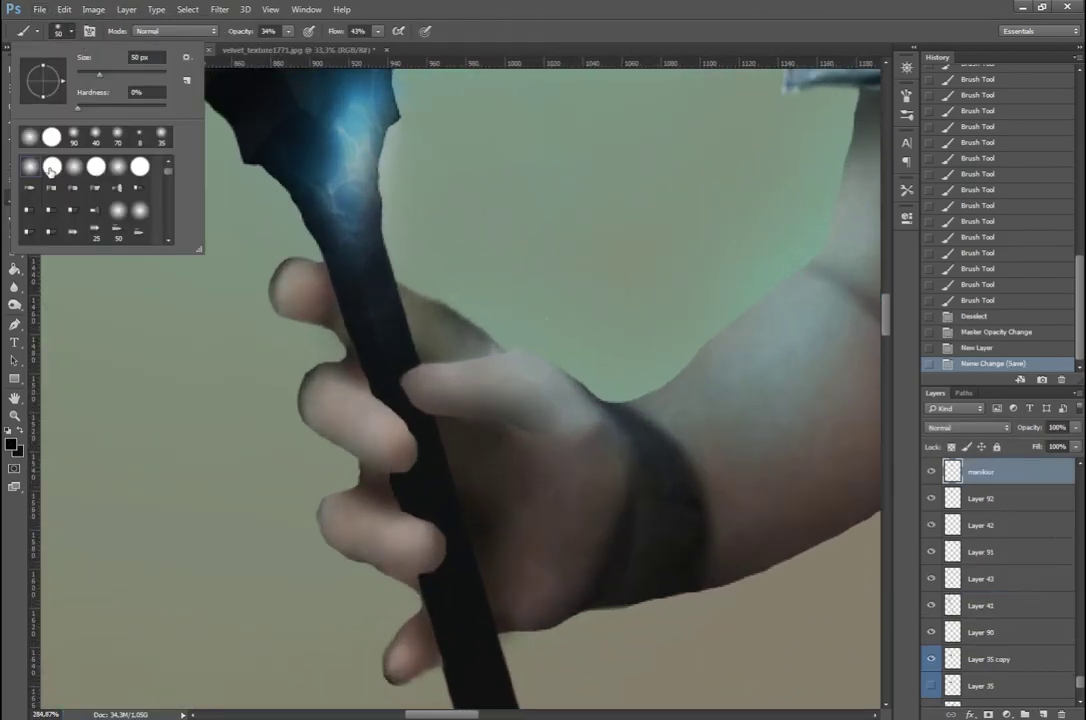
key(Escape)
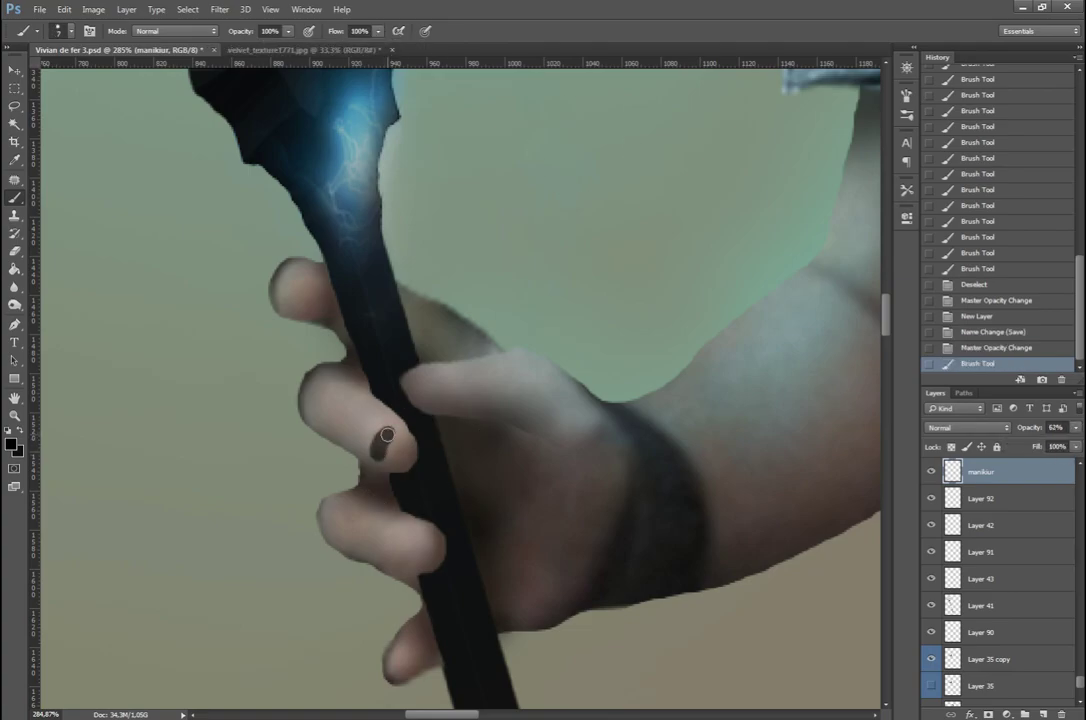
key(ctrl+z)
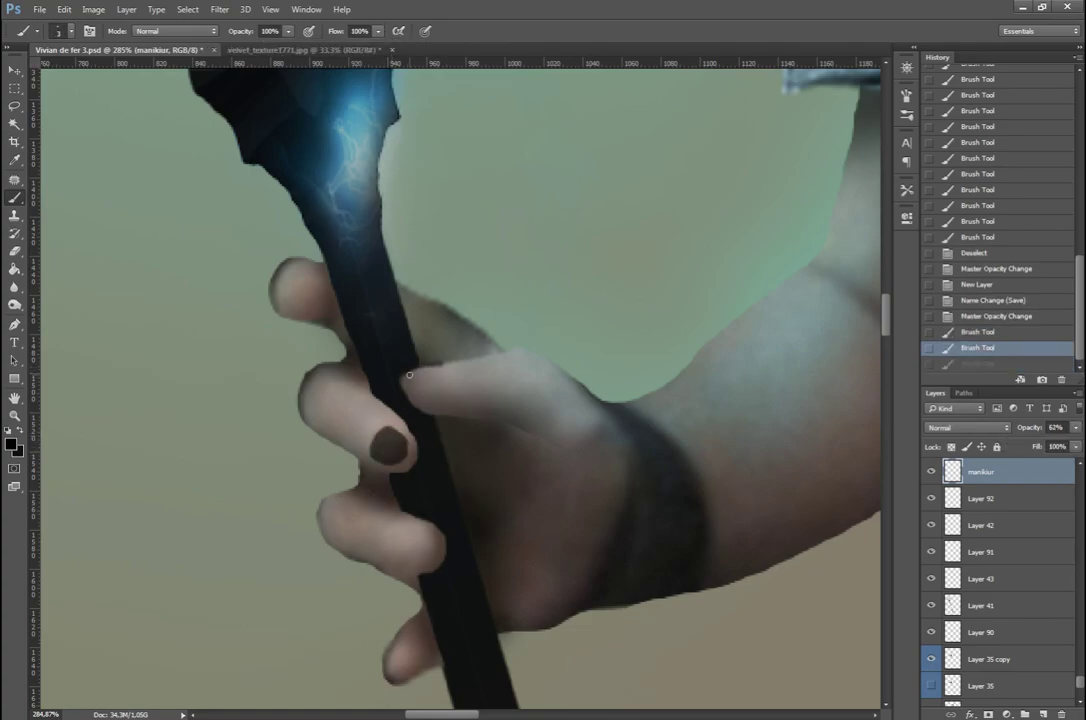
key(ctrl+z)
click(404, 380)
click(10, 443)
click(930, 85)
Step: Colorize the nails a vivid red with Hue/Saturation
key(i)
key(ctrl+u)
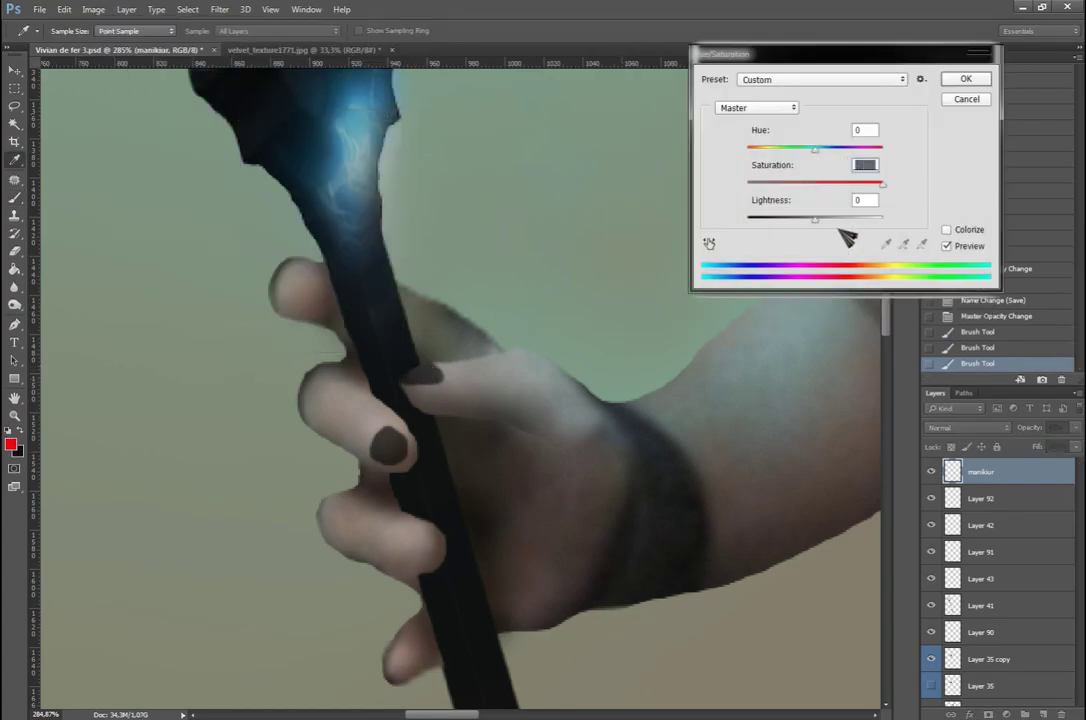
click(946, 229)
click(966, 79)
click(93, 9)
click(290, 125)
click(946, 229)
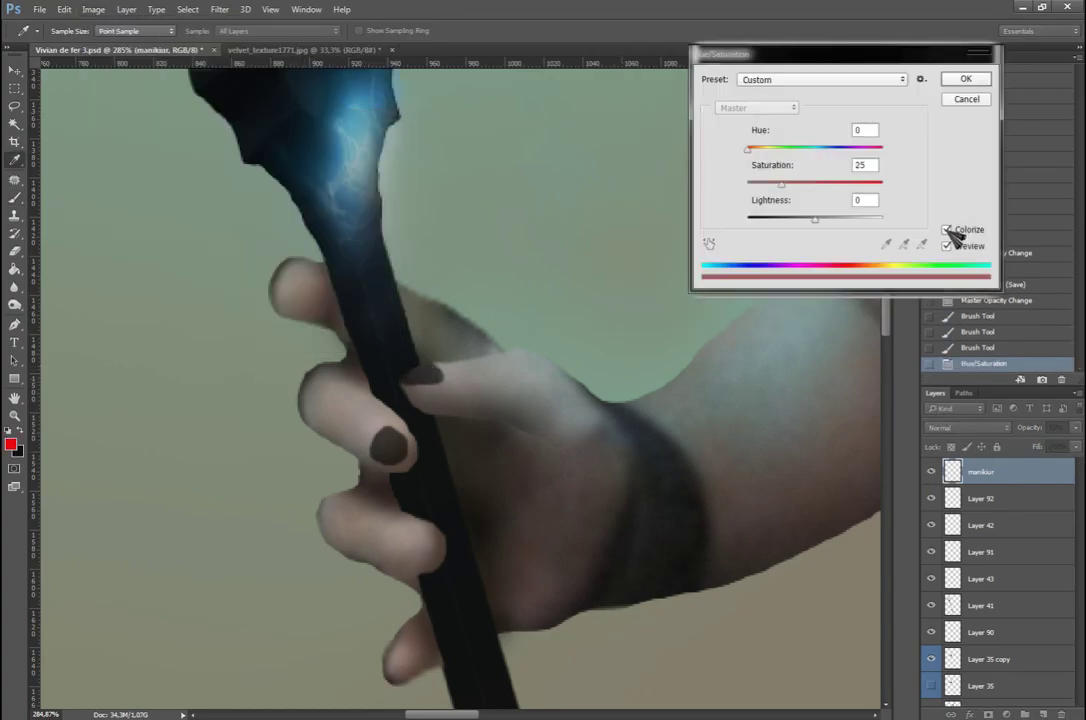
drag(820, 226, 848, 226)
key(Return)
Step: Paint long pointed nails on the middle and top fingers and trim the top nail's excess
key(b)
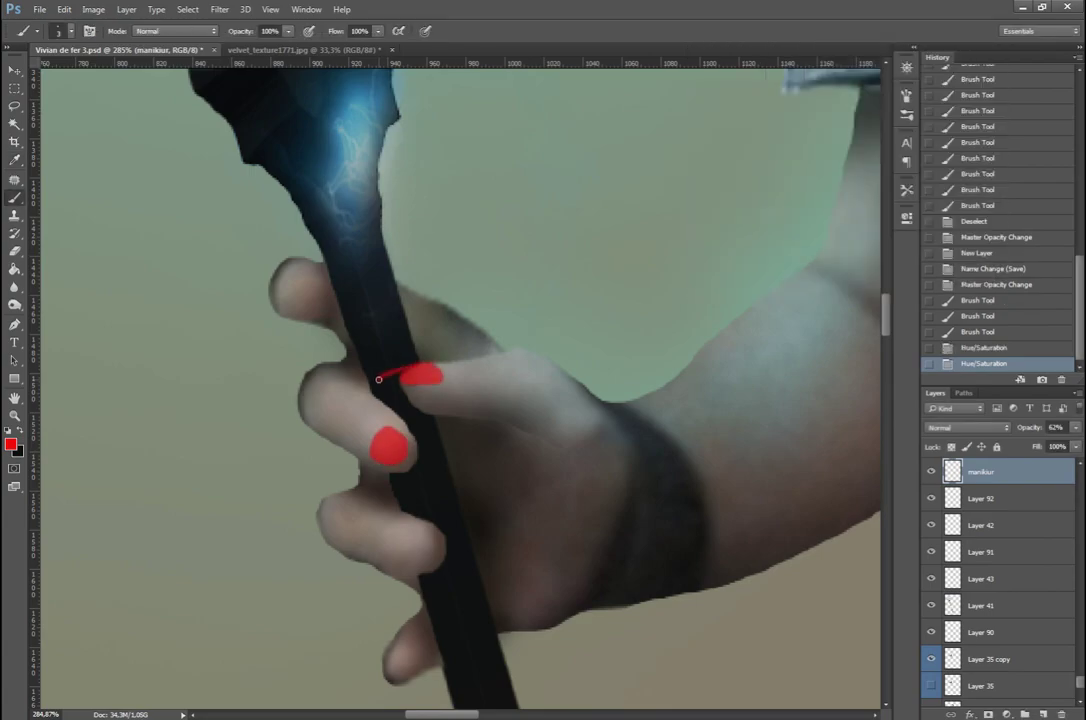
drag(396, 376, 441, 371)
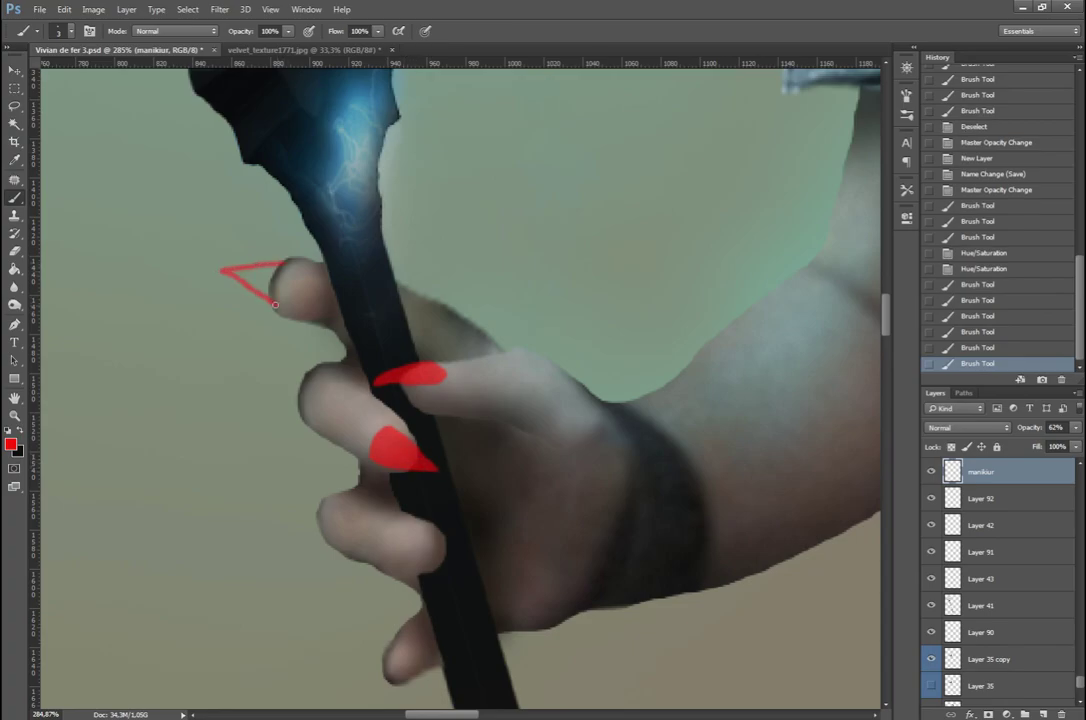
mouse_move(270, 287)
mouse_down()
mouse_move(252, 271)
mouse_move(266, 256)
mouse_move(228, 277)
mouse_up()
key(l)
key(Delete)
key(ctrl+d)
key(Delete)
key(ctrl+d)
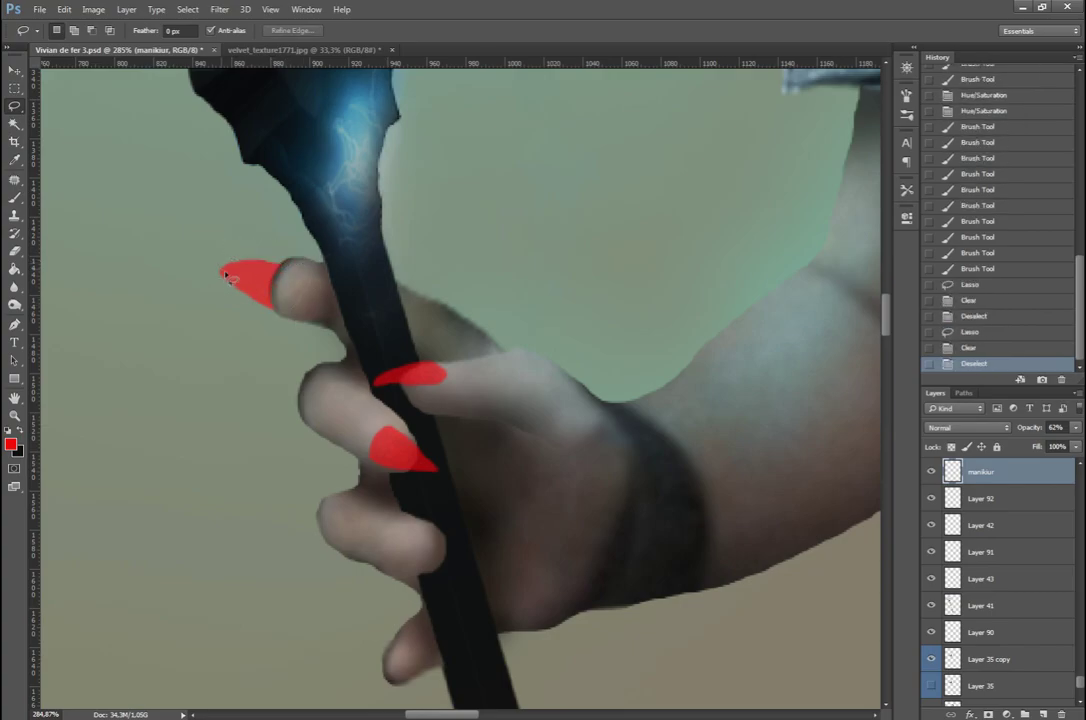
Step: Trim the excess paint from the lower nail
key(ctrl+0)
scroll(545, 440, up, 5)
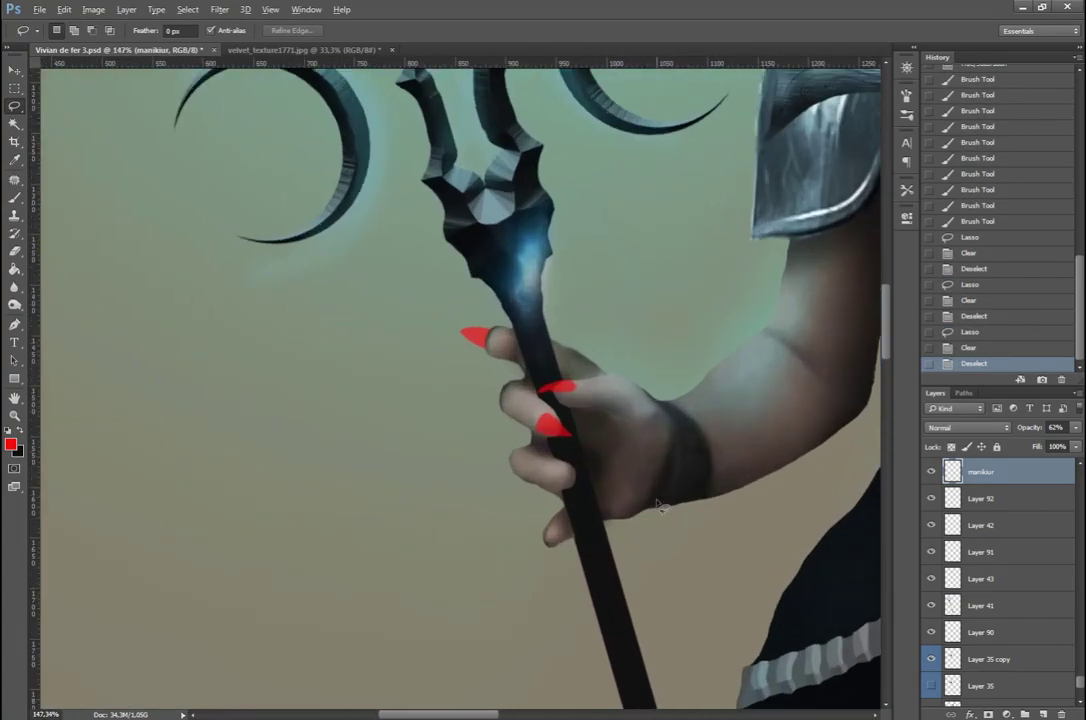
scroll(545, 440, up, 3)
drag(476, 246, 451, 252)
key(Delete)
key(ctrl+d)
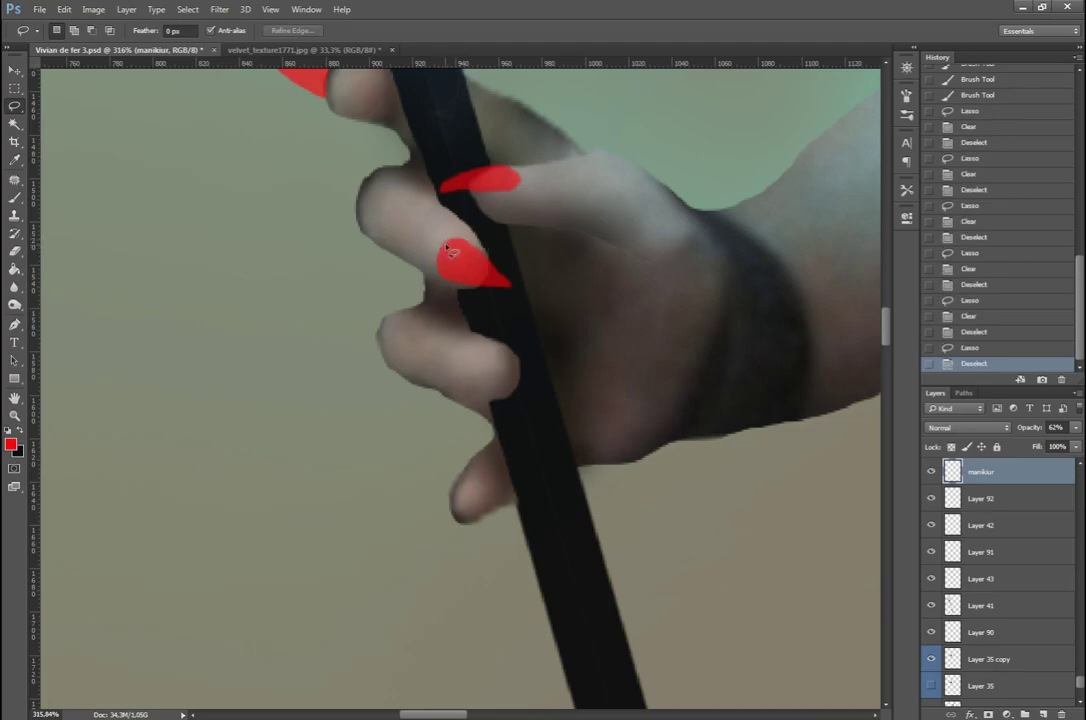
Step: Copy the pointed nail shape and move the pasted copy down to the next finger
drag(515, 176, 550, 305)
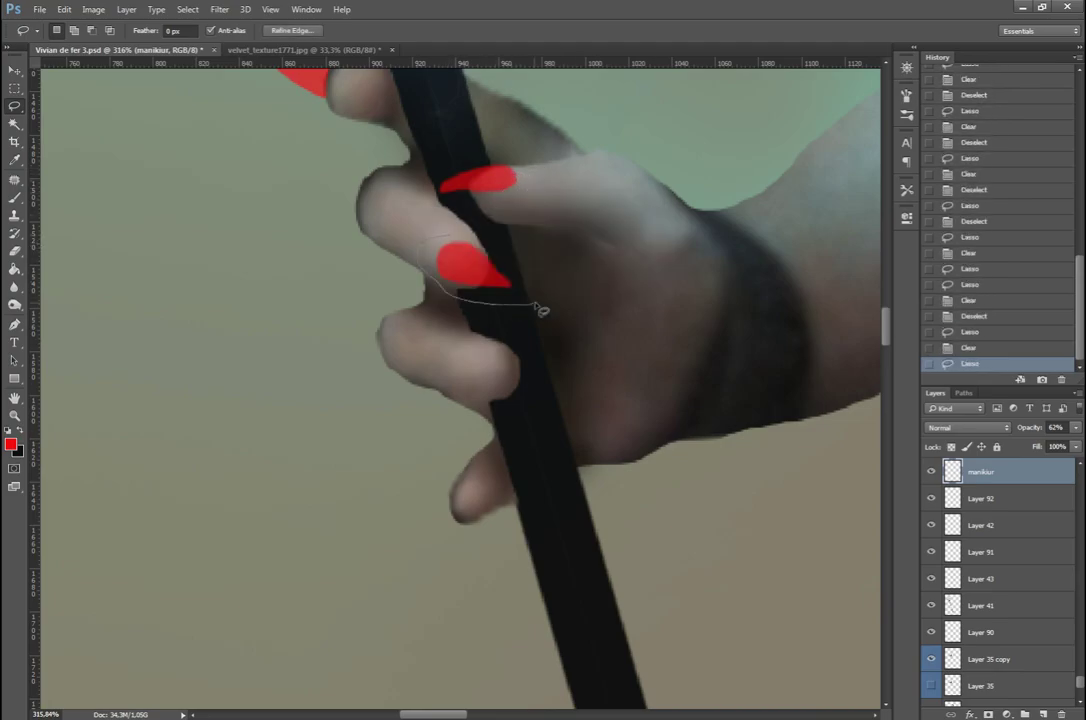
key(ctrl+c)
key(ctrl+v)
key(ctrl+t)
drag(473, 257, 497, 368)
key(Return)
Step: Reorder the nail layers and rotate and flip the copied nail onto the third finger
click(1045, 490)
key(0)
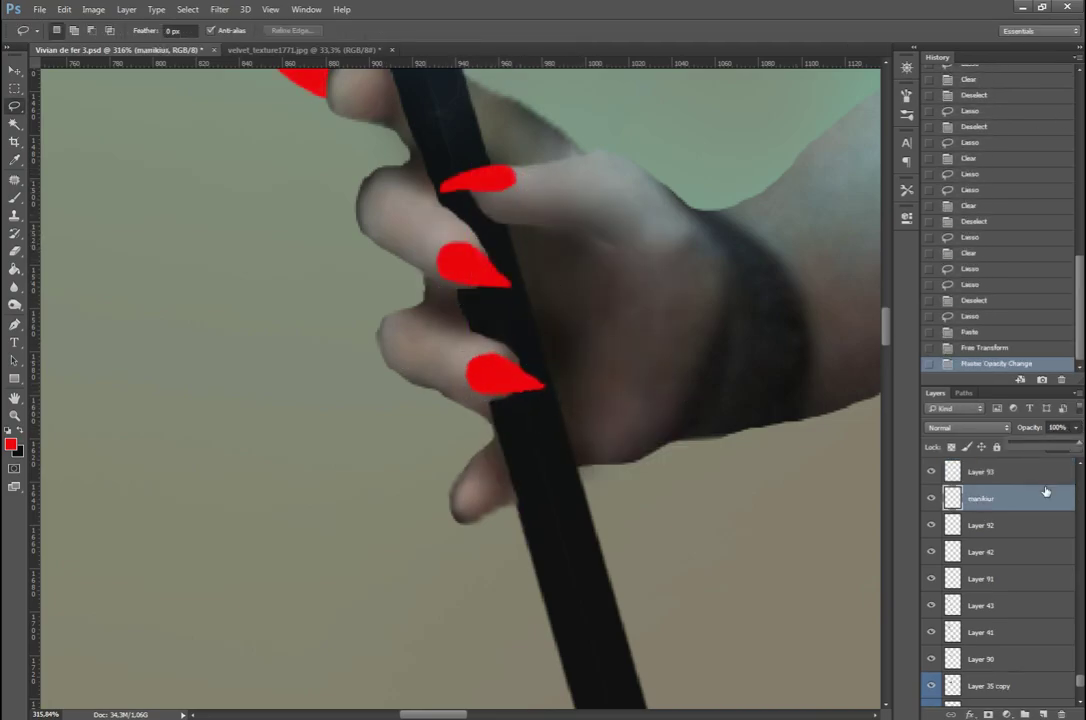
key(ctrl+bracketright)
click(1045, 498)
key(ctrl+t)
drag(537, 381, 594, 417)
right_click(538, 383)
click(590, 582)
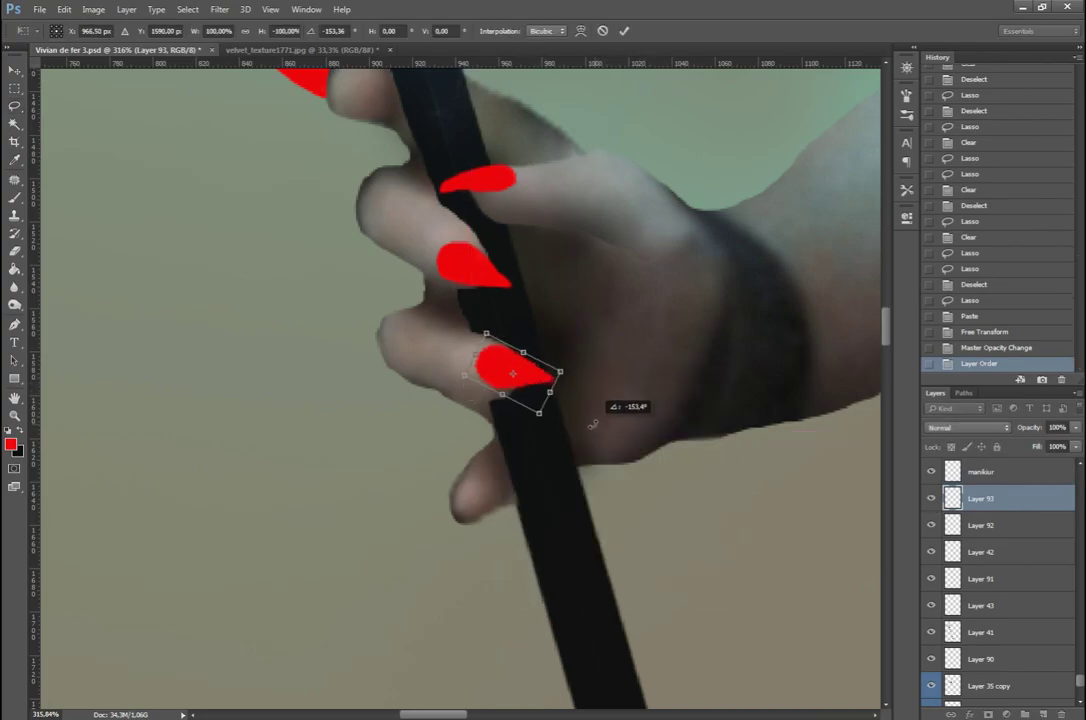
right_click(537, 390)
key(Escape)
key(Return)
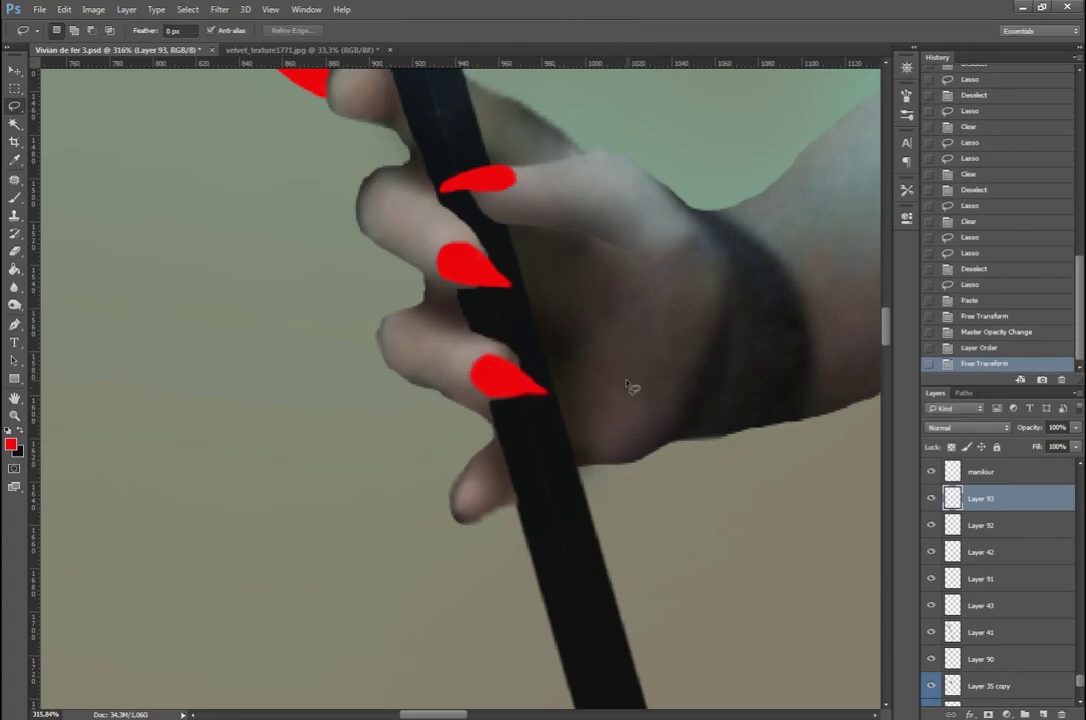
Step: Merge the nail layers, set opacity to 61% and trim excess paint
key(ctrl+e)
key(6)
key(1)
drag(537, 387, 542, 399)
key(Delete)
key(ctrl+d)
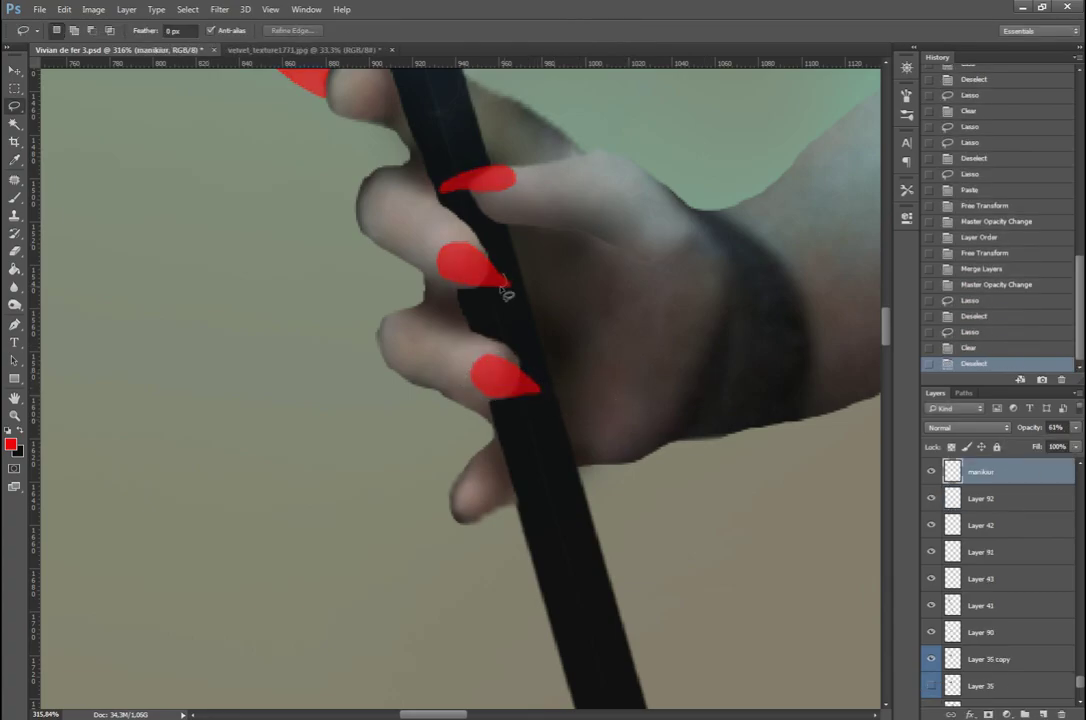
Step: Brush additional nail strokes on the lower fingers
key(ctrl+minus)
scroll(500, 438, up, 5)
scroll(611, 642, down, 5)
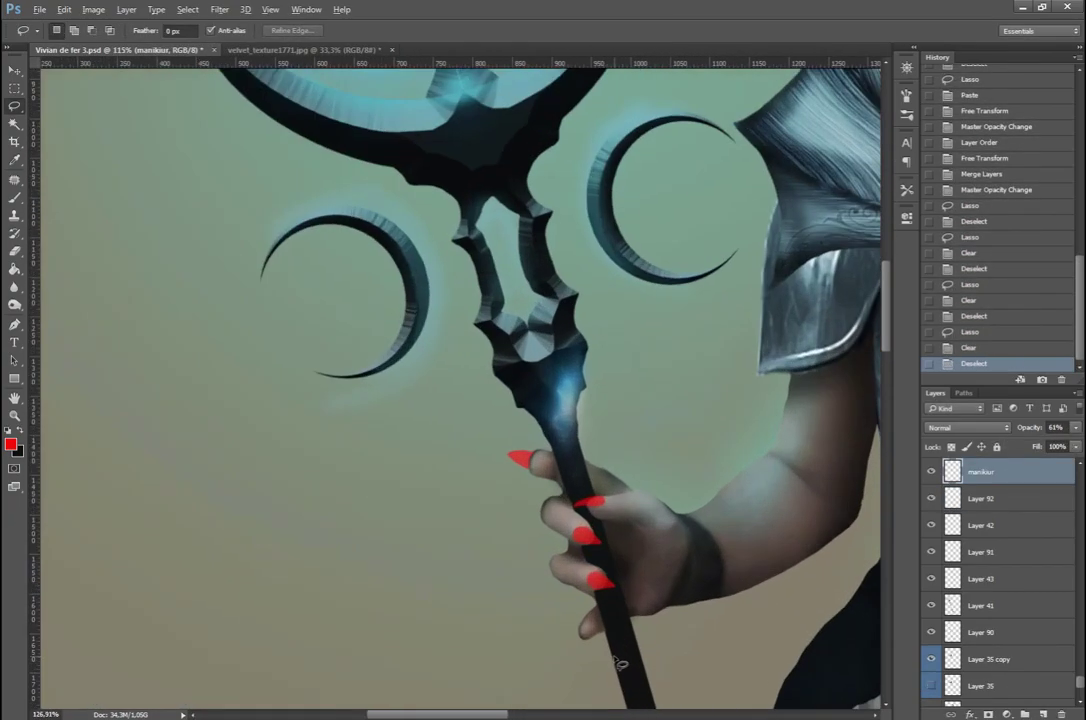
scroll(618, 655, up, 5)
scroll(238, 286, down, 2)
key(b)
drag(525, 548, 495, 575)
mouse_move(530, 545)
mouse_down()
mouse_move(510, 565)
mouse_move(628, 516)
mouse_move(520, 560)
mouse_move(516, 533)
mouse_up()
Step: Trim excess paint at the nail tips, including the lowest nail
key(l)
key(ctrl+d)
key(Delete)
key(ctrl+d)
key(Delete)
key(ctrl+d)
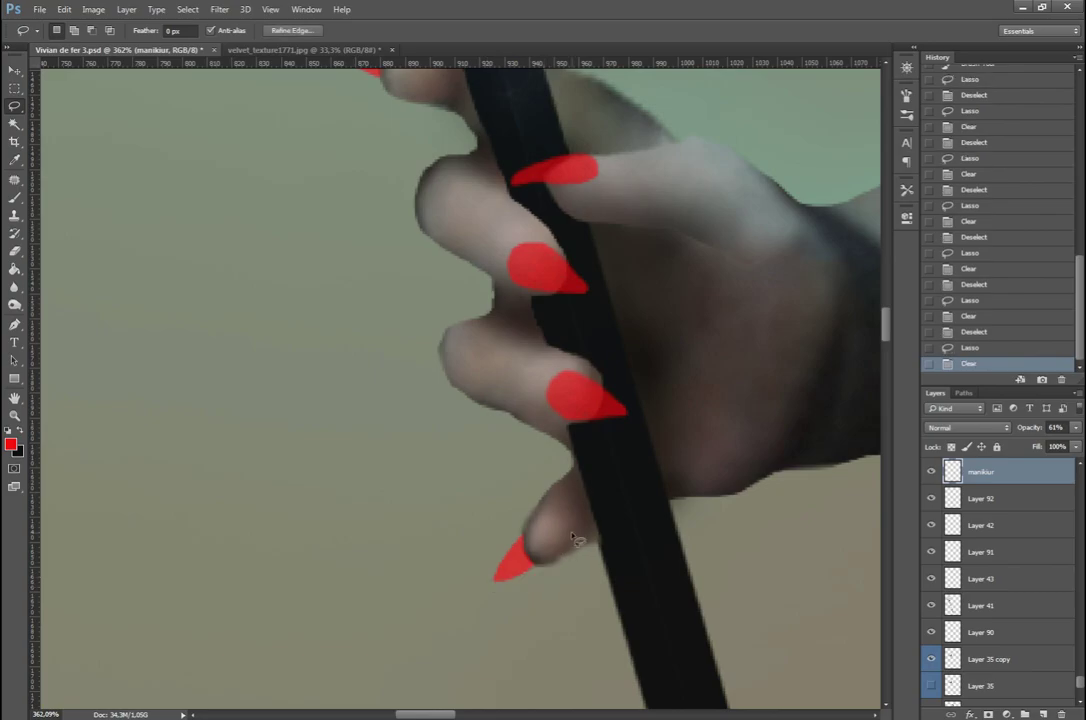
key(Return)
key(ctrl+0)
scroll(430, 605, up, 5)
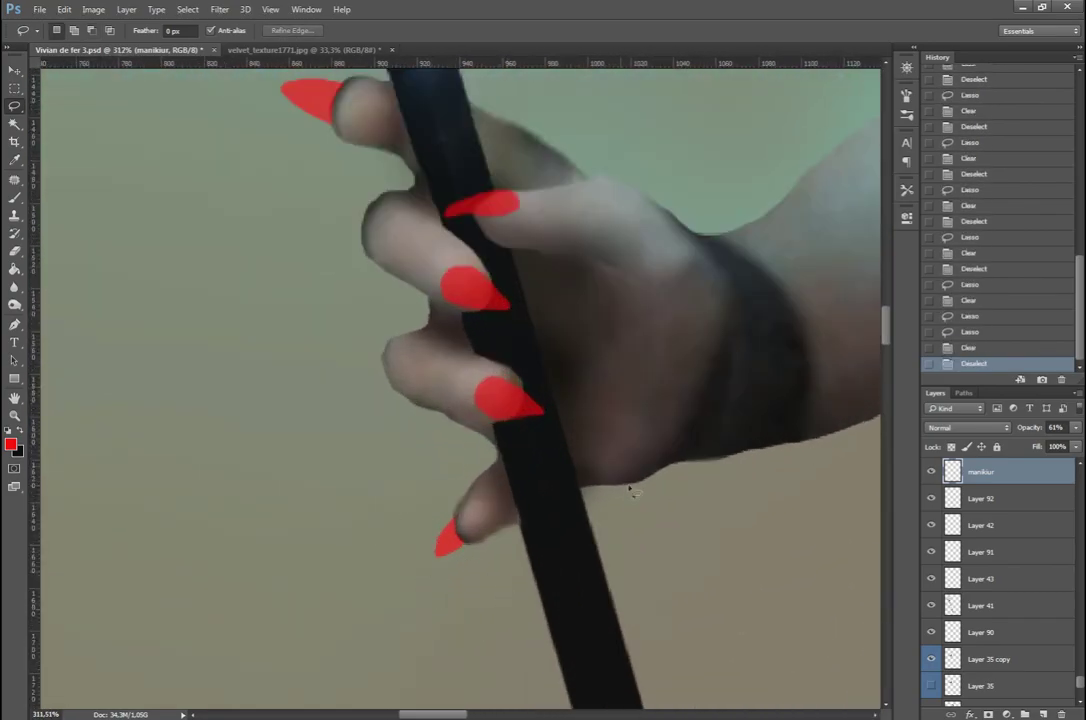
scroll(630, 490, down, 5)
Step: Shift the nails to dark teal with Hue/Saturation (Hue -168, Saturation -64, darker lightness)
click(93, 9)
click(250, 133)
drag(815, 147, 766, 150)
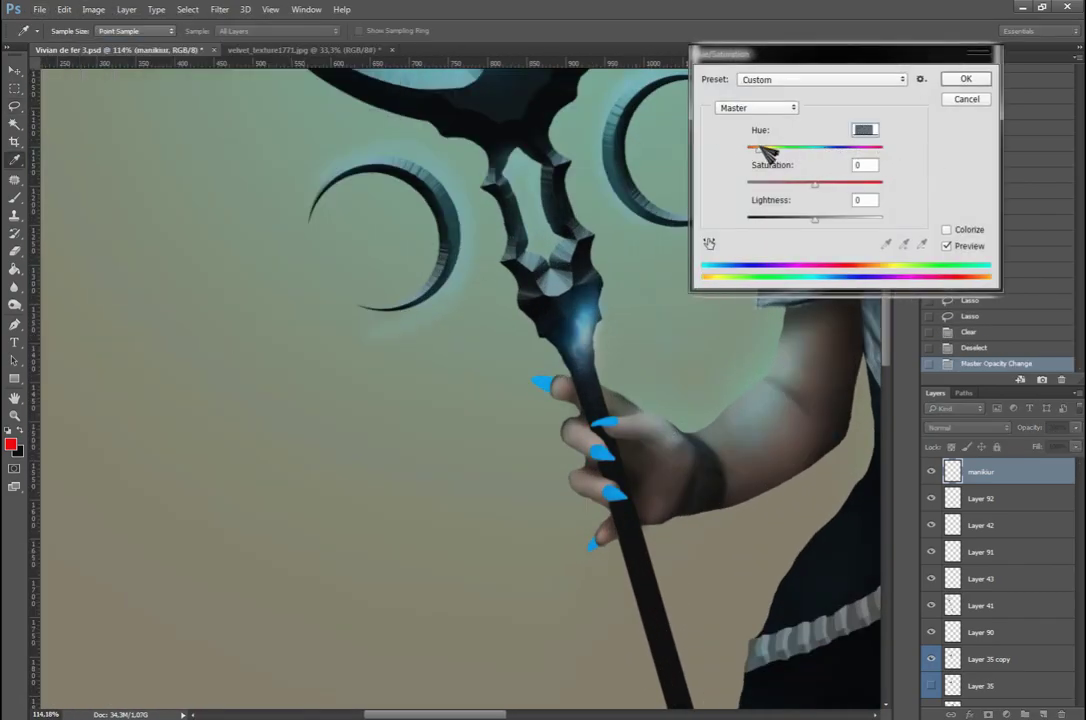
drag(815, 184, 771, 184)
drag(815, 218, 762, 219)
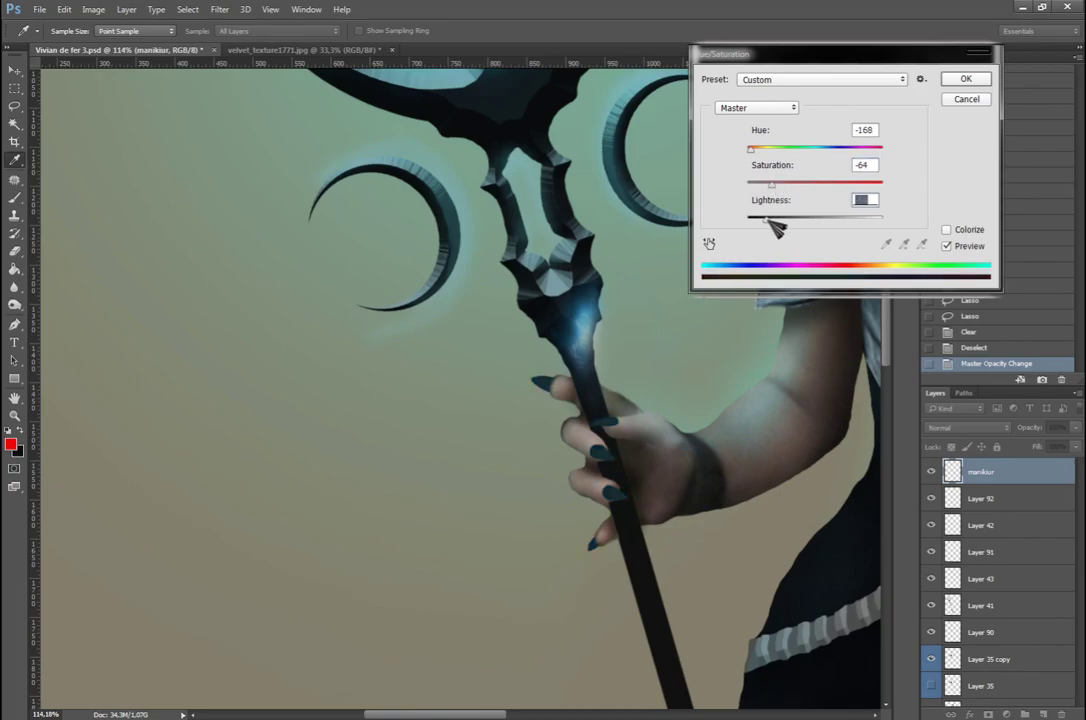
key(Return)
scroll(450, 380, down, 3)
scroll(450, 380, down, 1)
scroll(333, 198, up, 6)
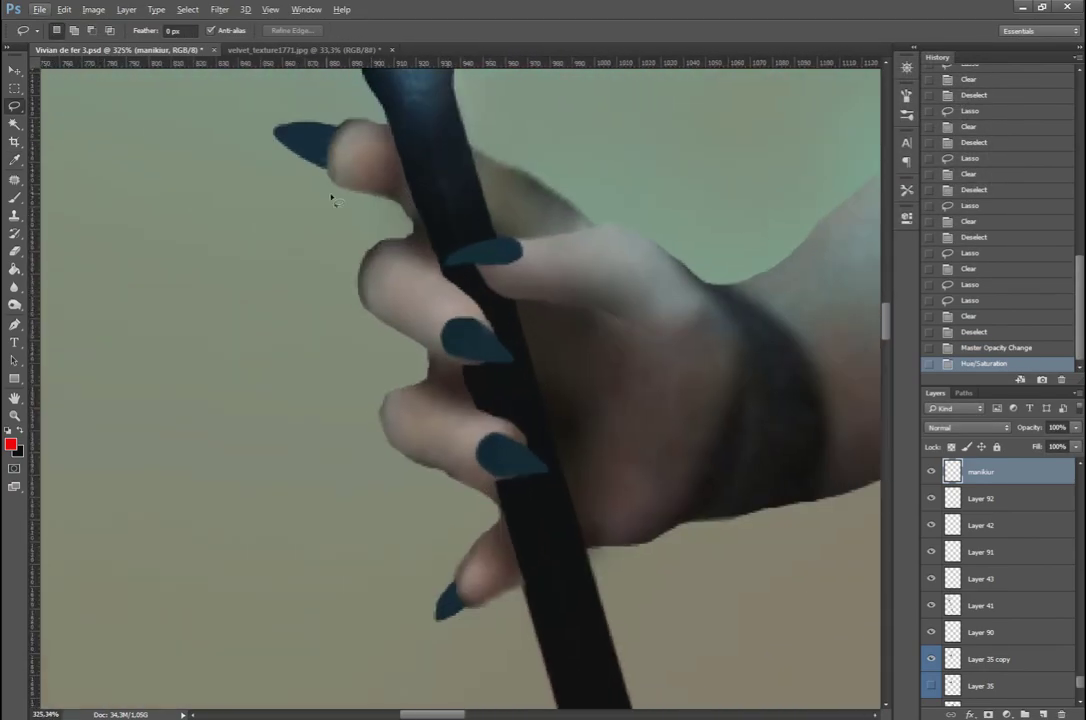
Step: Duplicate the nail layer, hide the original and touch up nails with the teal colour
key(ctrl+j)
key(o)
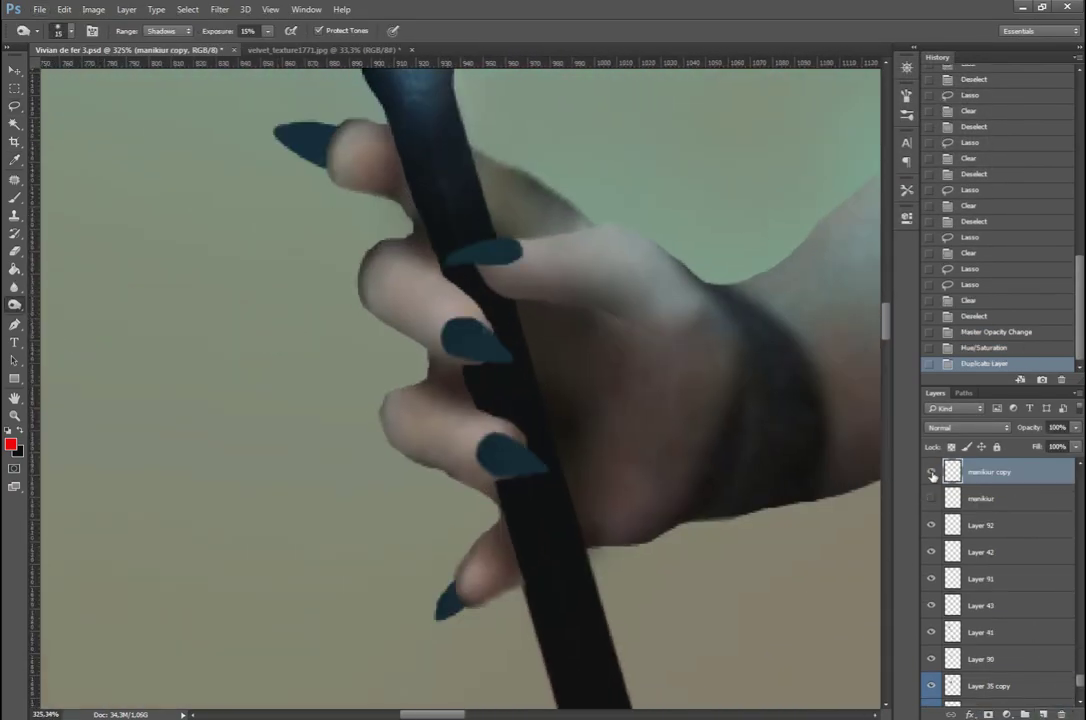
click(14, 197)
alt+click(480, 345)
click(492, 352)
click(497, 445)
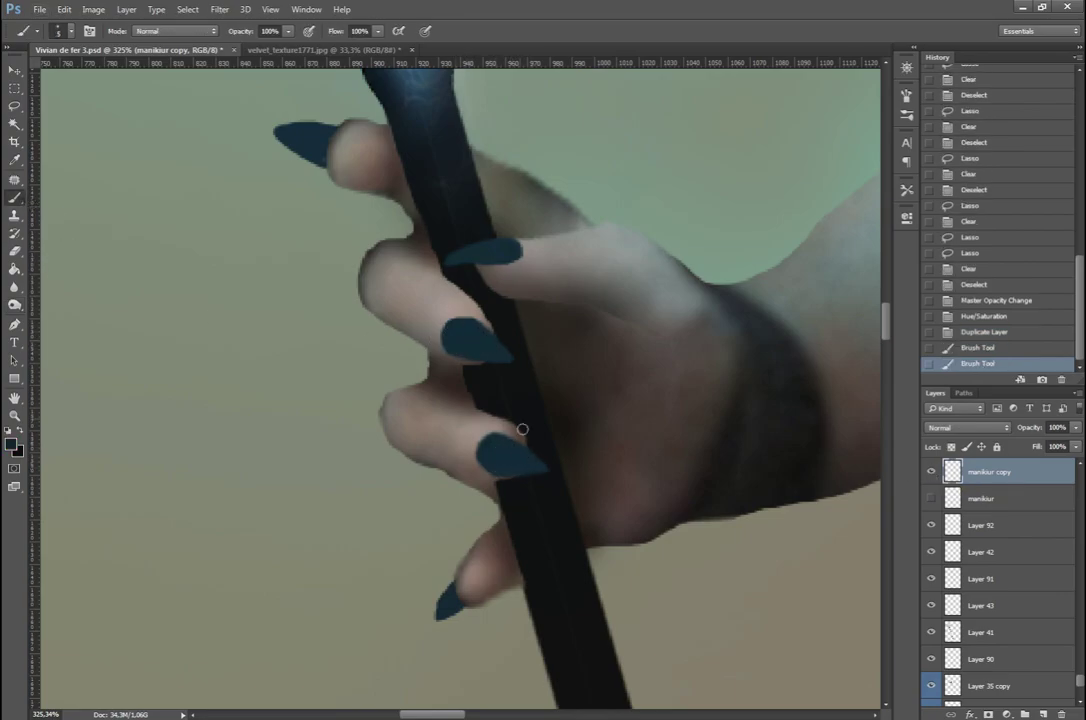
click(319, 158)
Step: Burn darker shadows onto the knuckles, fingers and nails
key(o)
drag(374, 296, 394, 312)
drag(398, 388, 445, 415)
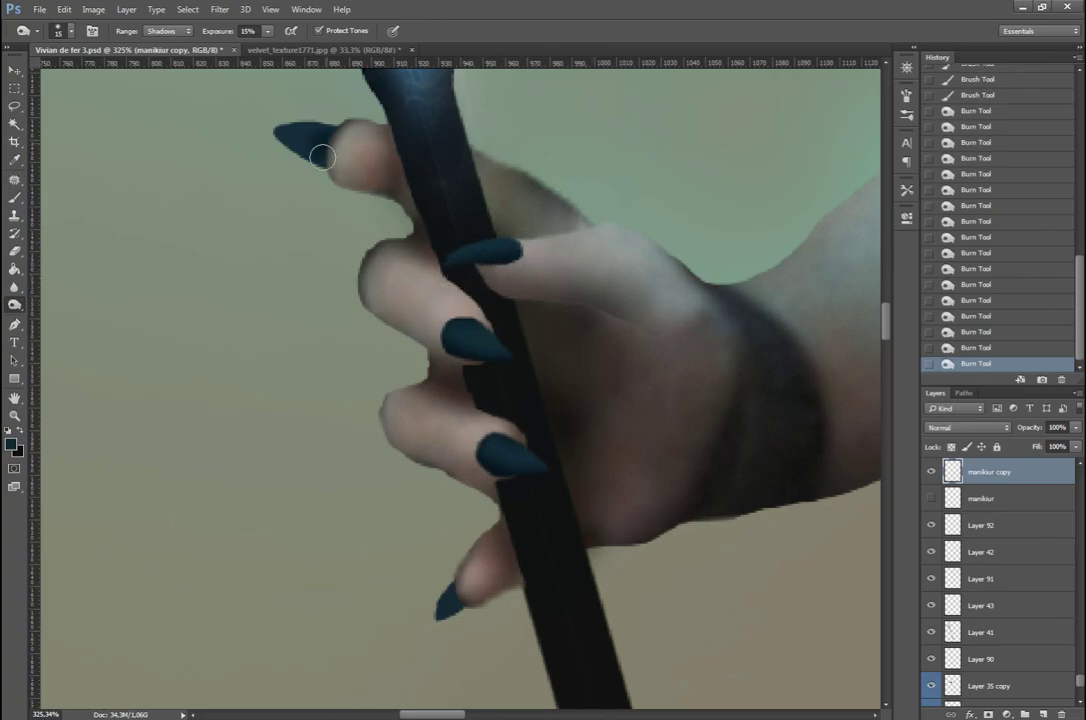
scroll(408, 432, down, 4)
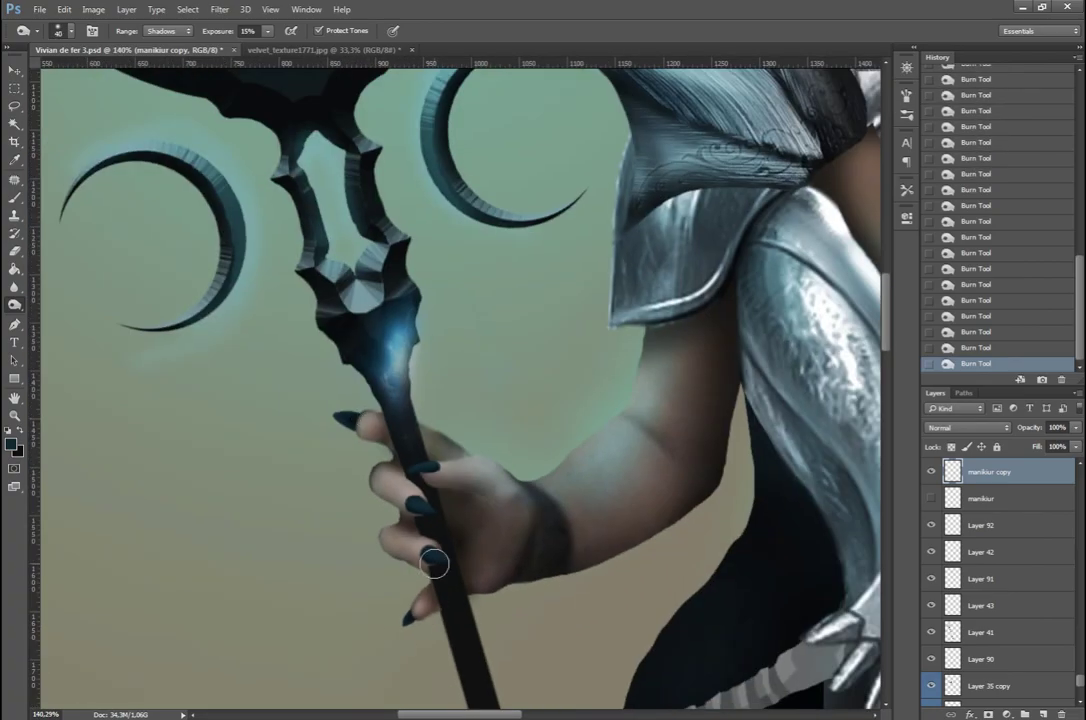
scroll(434, 564, up, 5)
Step: Step back and restore the lightening strokes on the nail via History
click(995, 333)
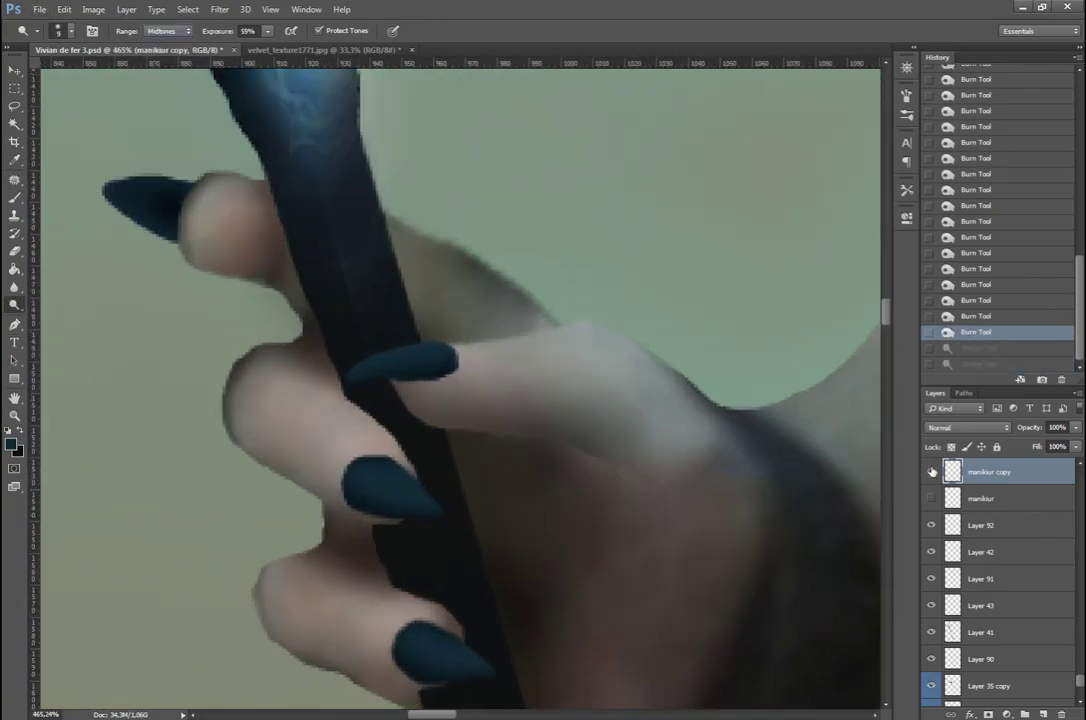
key(ctrl+shift+z)
key(ctrl+shift+z)
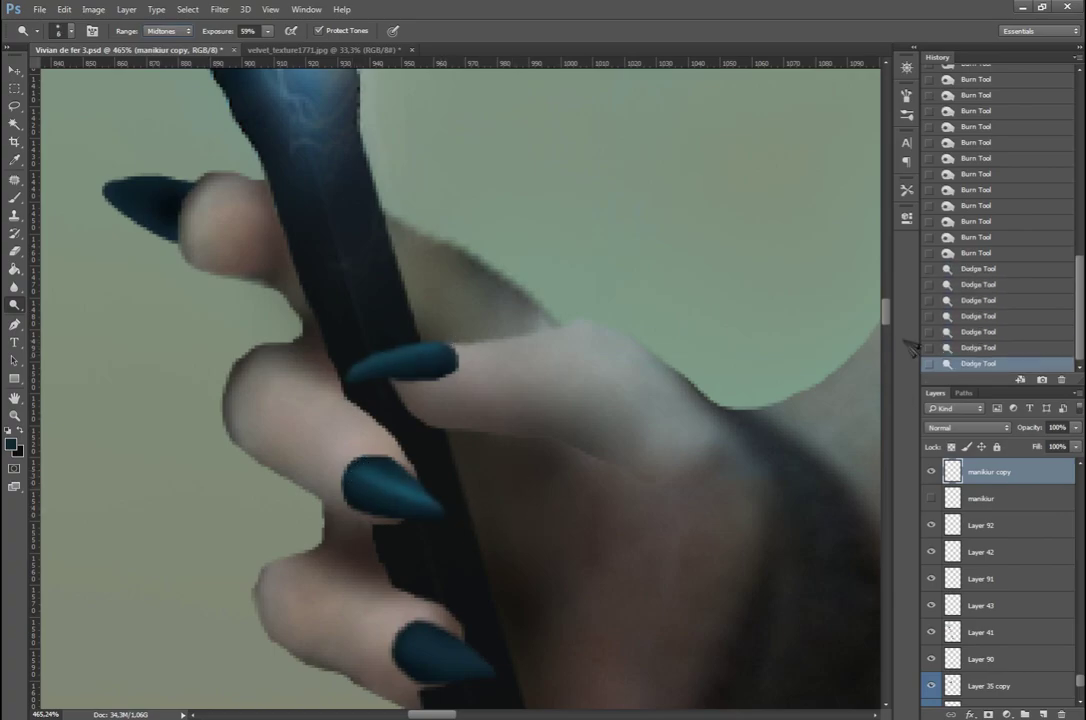
drag(890, 326, 889, 341)
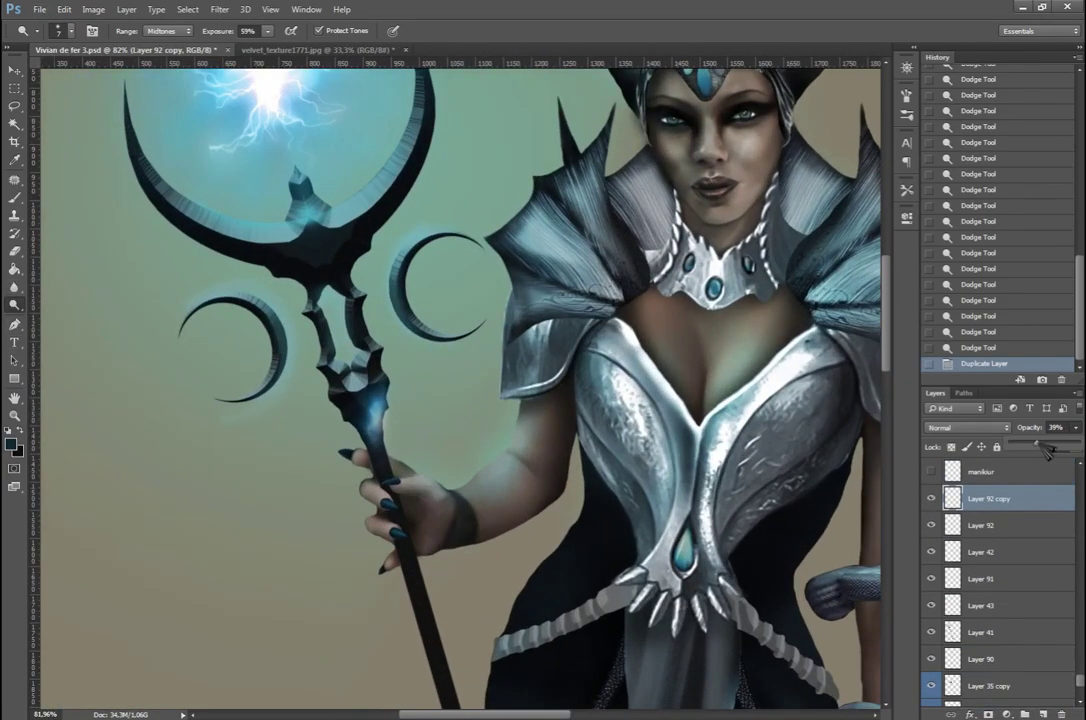
drag(1045, 450, 1050, 450)
scroll(932, 585, up, 2)
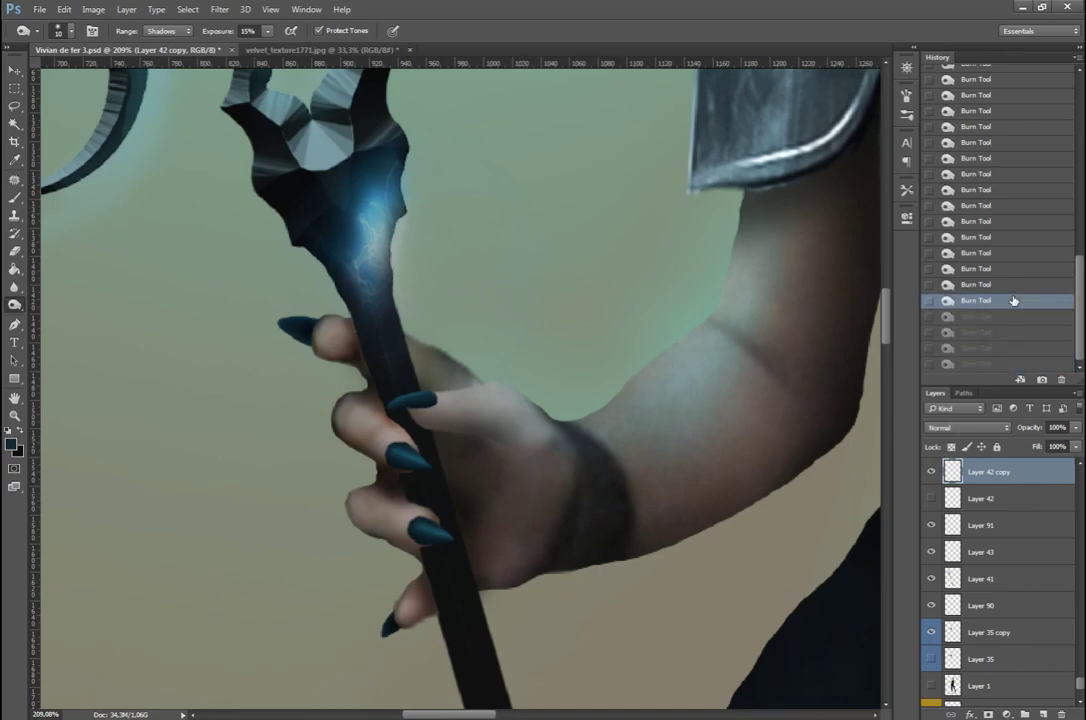
Step: Select a small area on the fingers, burn it and undo the last stroke
key(l)
drag(370, 470, 418, 488)
key(o)
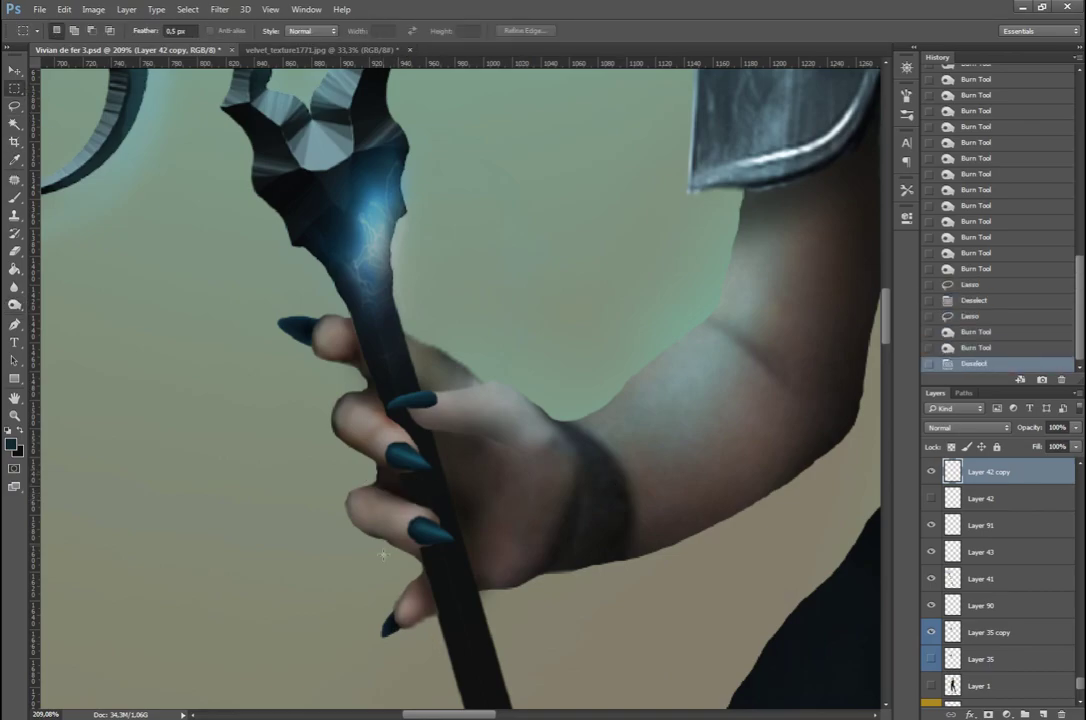
scroll(468, 513, down, 2)
key(o)
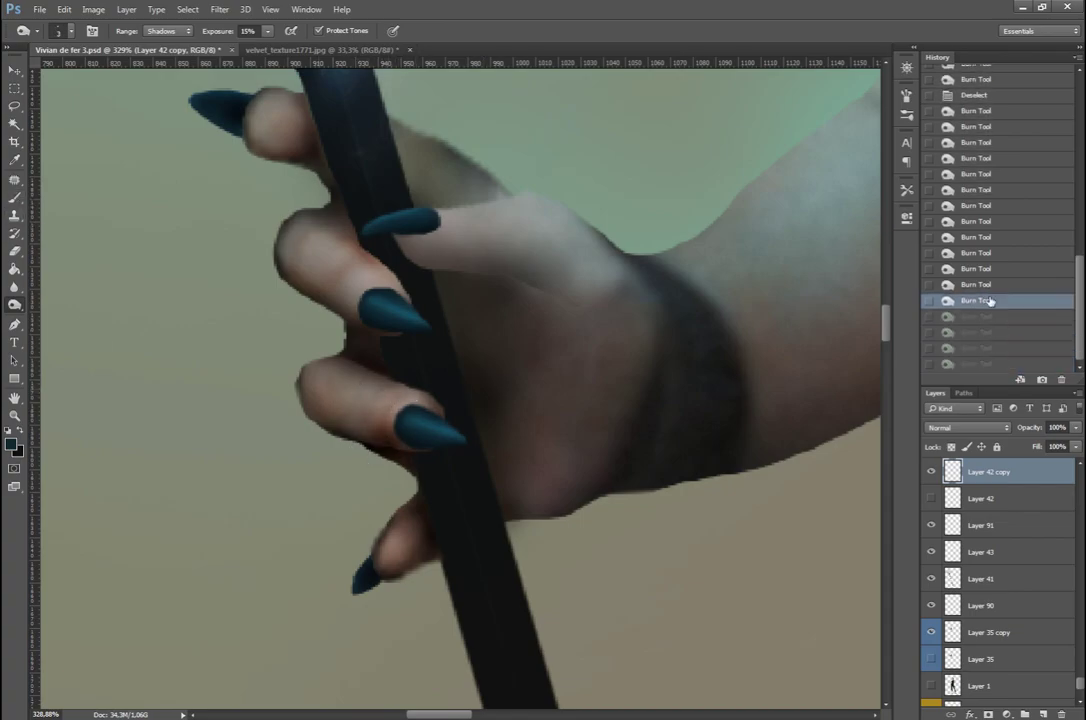
click(975, 347)
key(l)
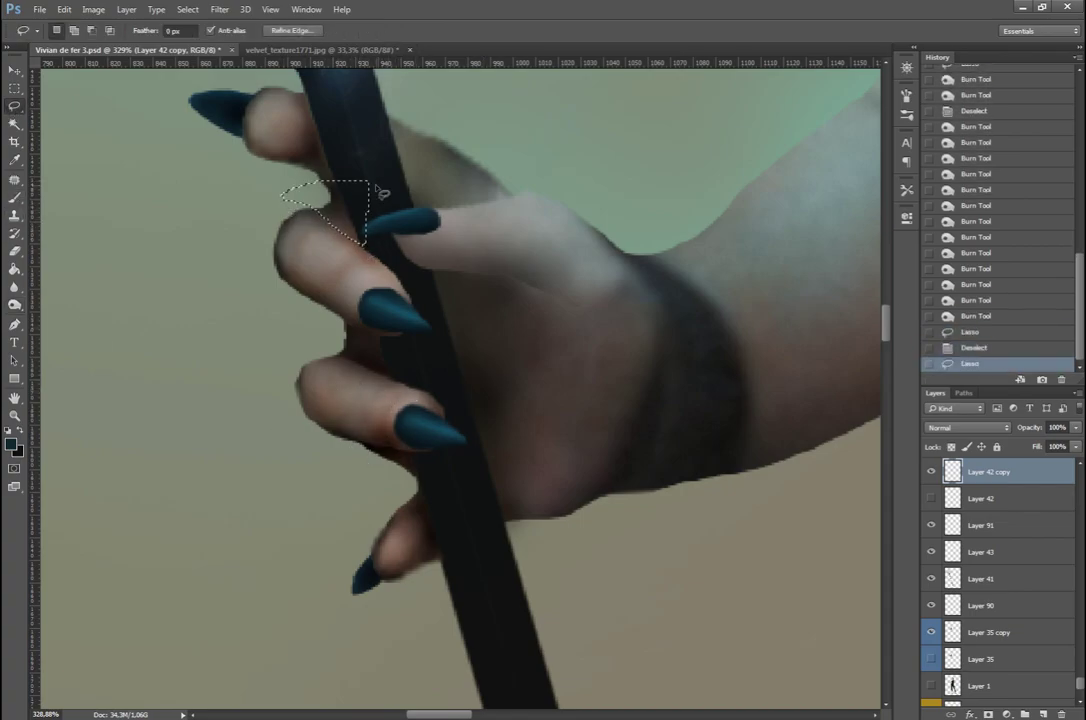
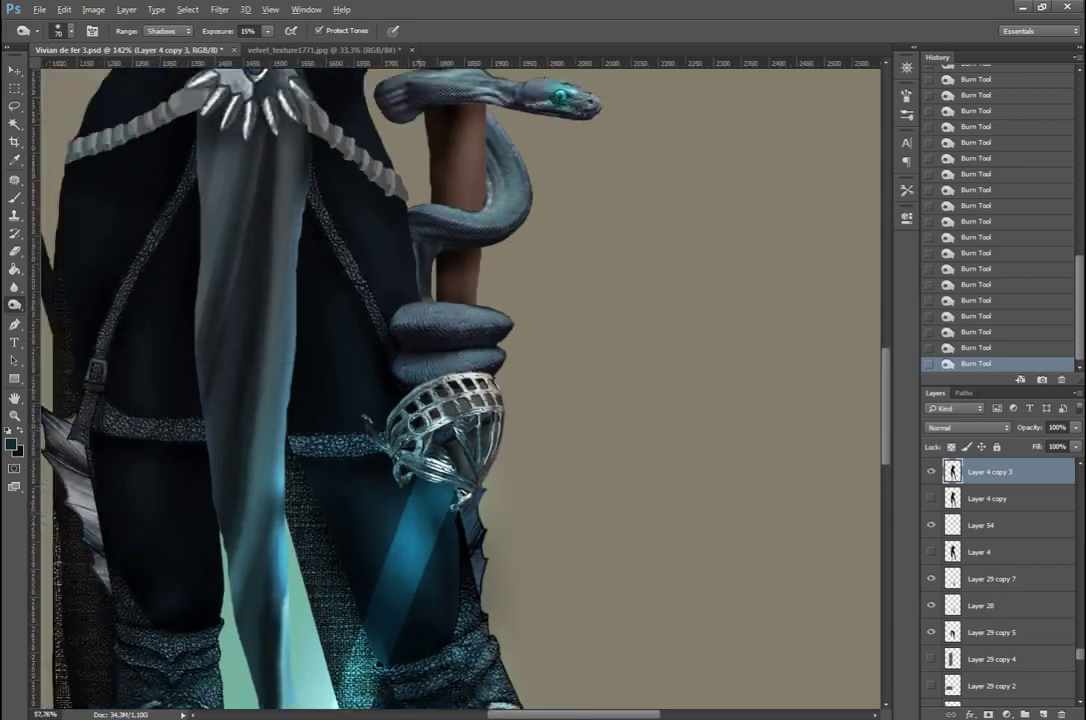
Step: Undo the last two burn strokes and darken the shading with one new Shadows burn stroke
scroll(1010, 557, down, 3)
scroll(1010, 557, down, 3)
scroll(1010, 557, down, 3)
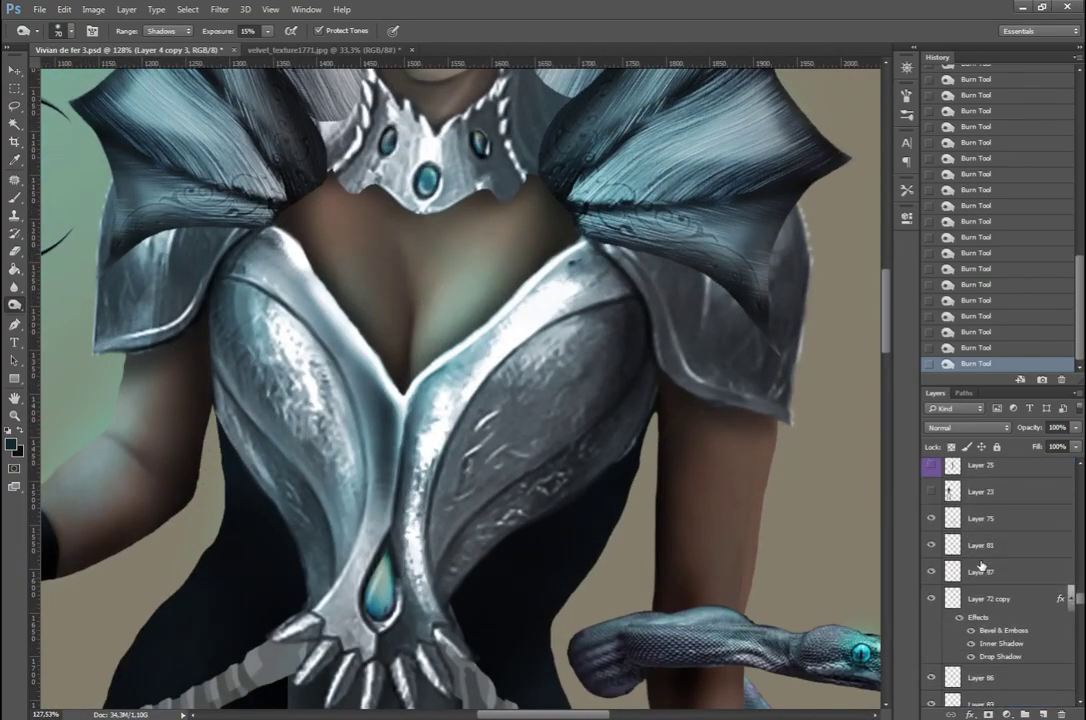
scroll(1010, 557, down, 3)
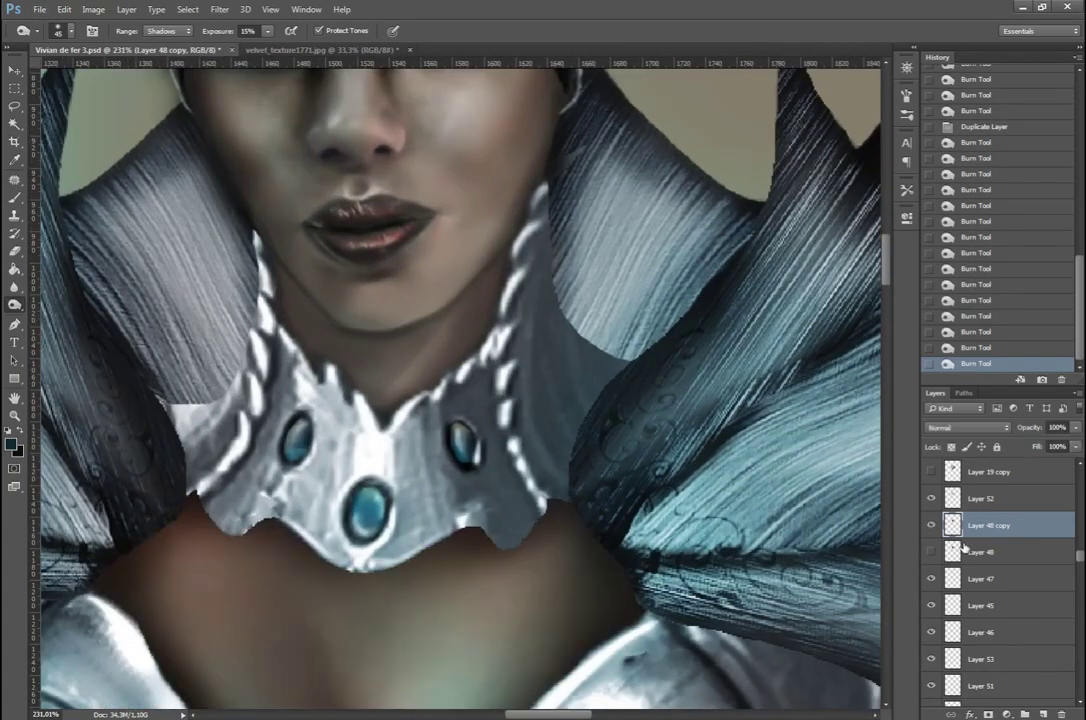
scroll(1000, 600, up, 2)
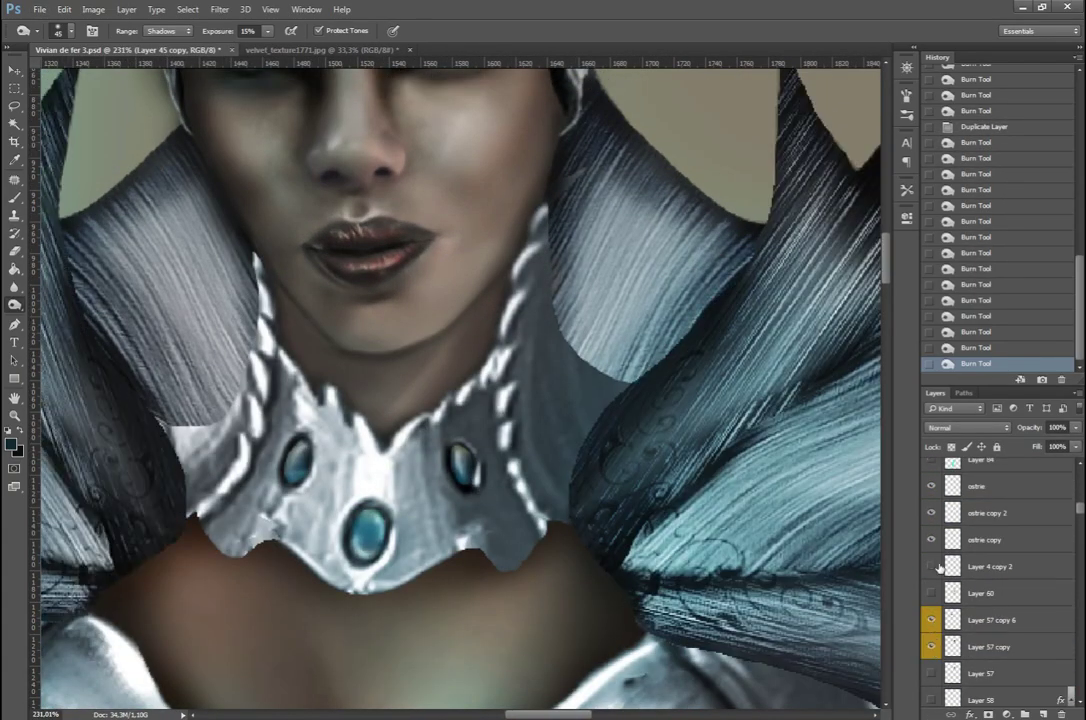
scroll(968, 583, down, 10)
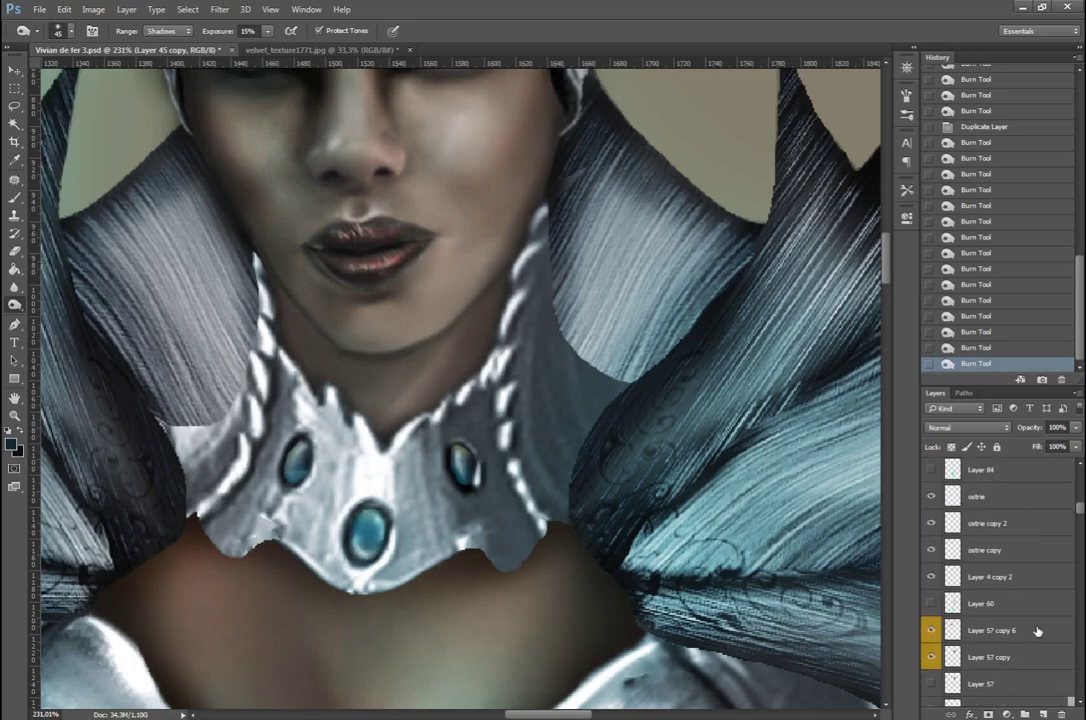
scroll(1000, 600, up, 5)
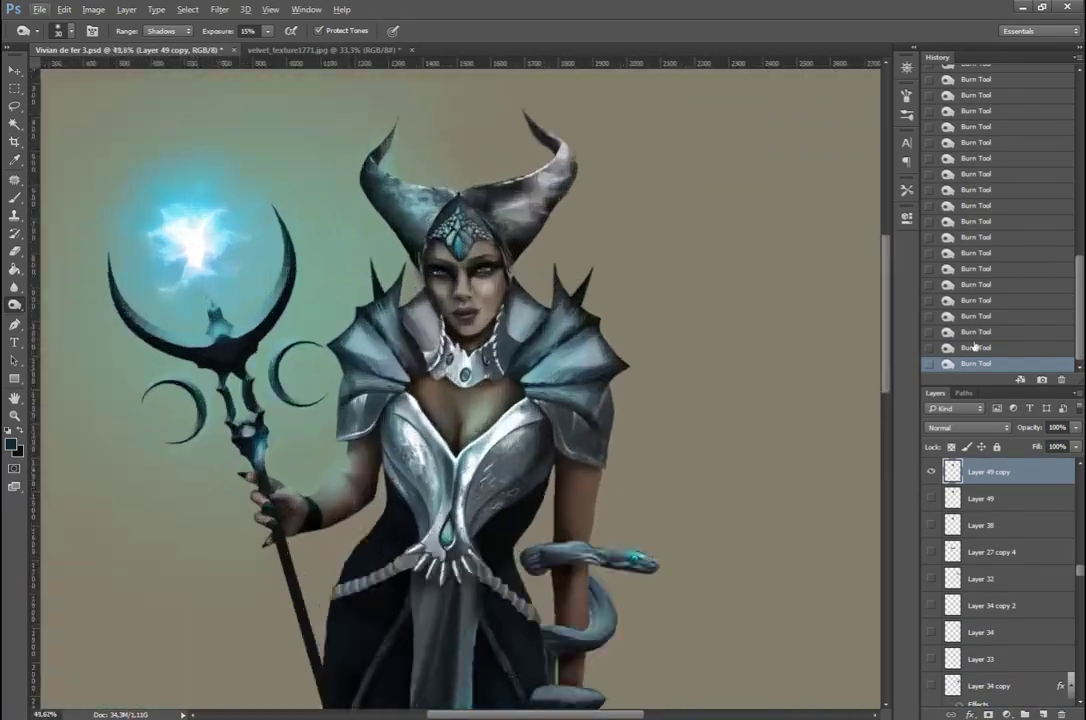
key(ctrl+alt+z)
key(ctrl+alt+z)
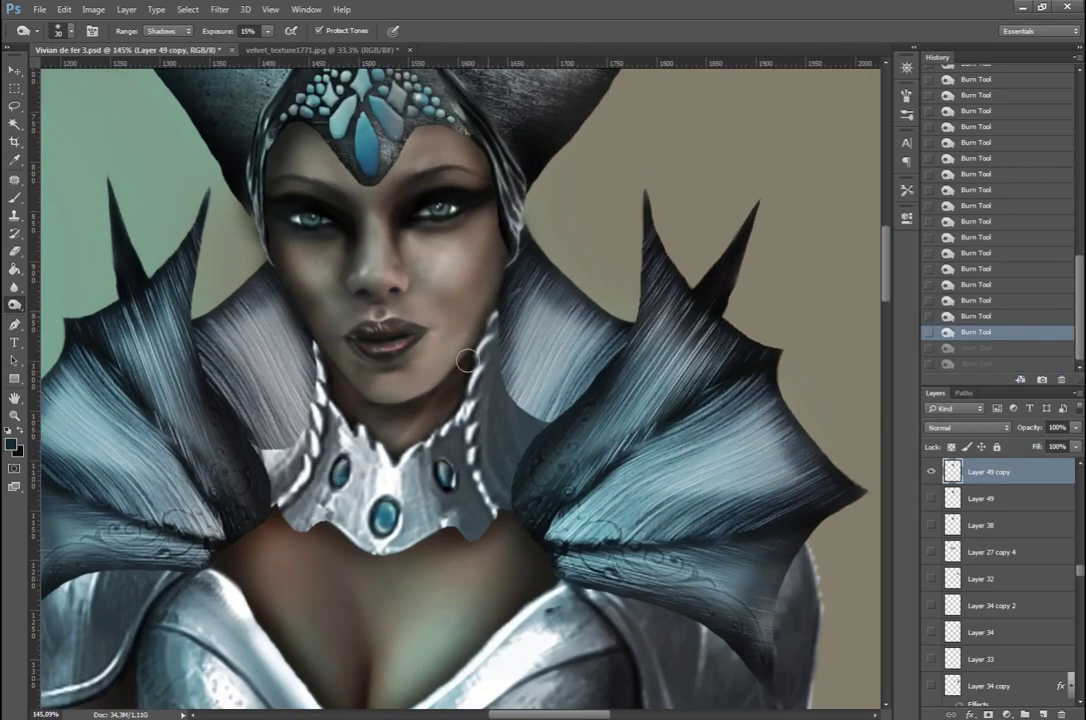
drag(467, 360, 414, 257)
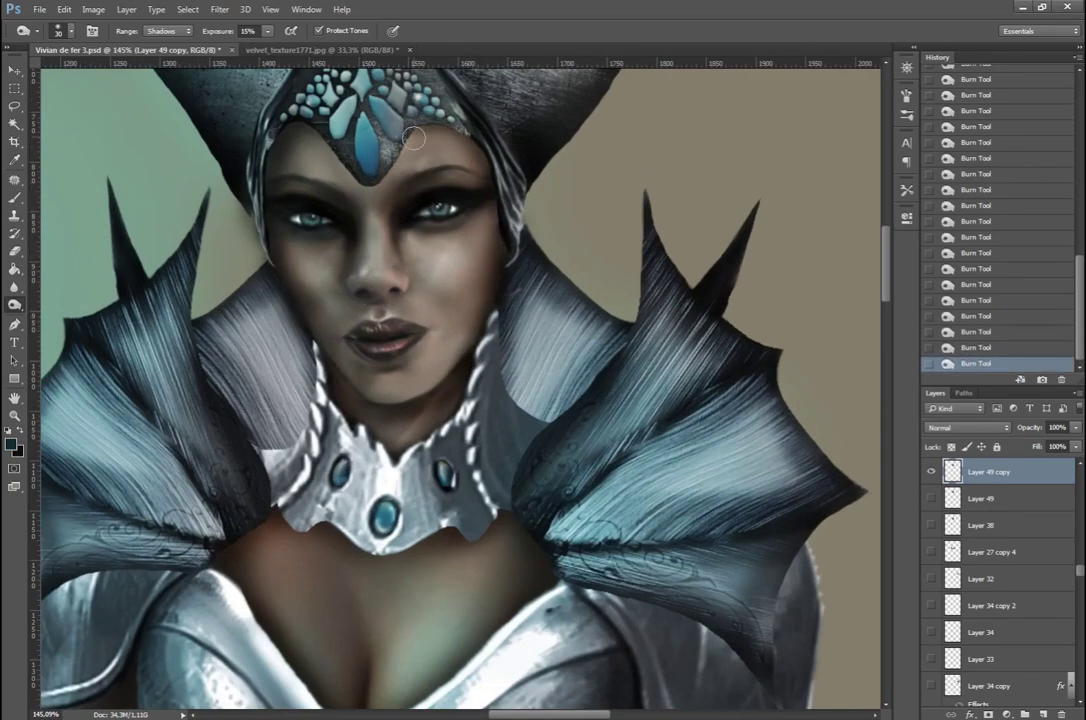
scroll(893, 285, up, 3)
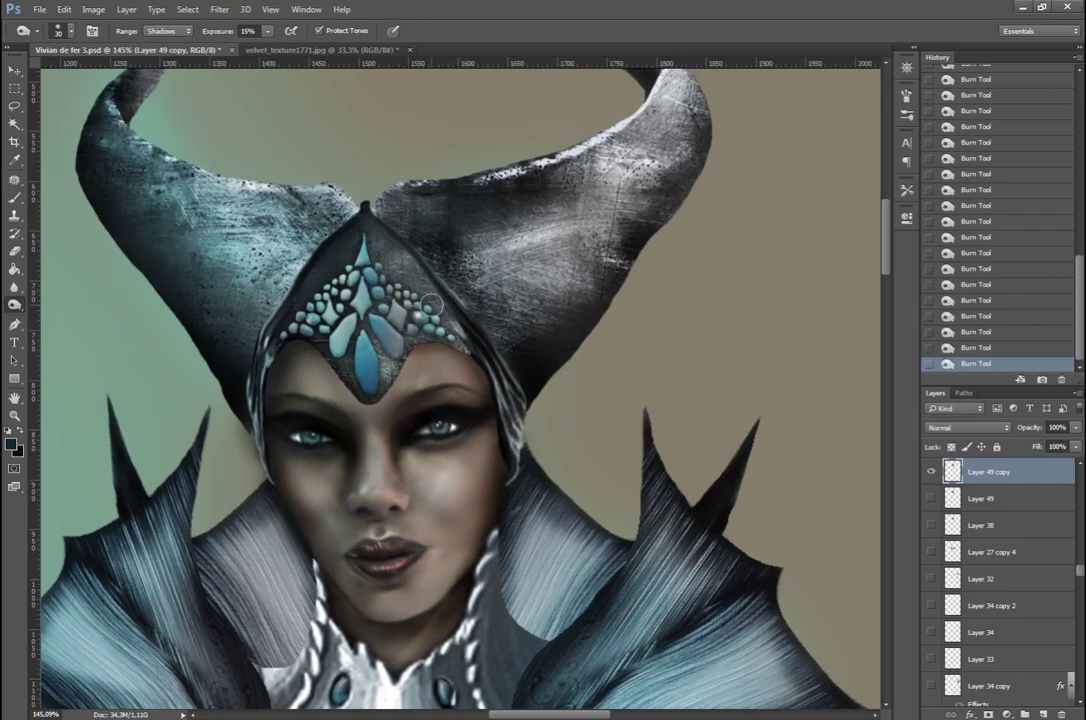
Step: Save the painting and fit the whole canvas on screen
click(39, 9)
click(60, 143)
key(ctrl+0)
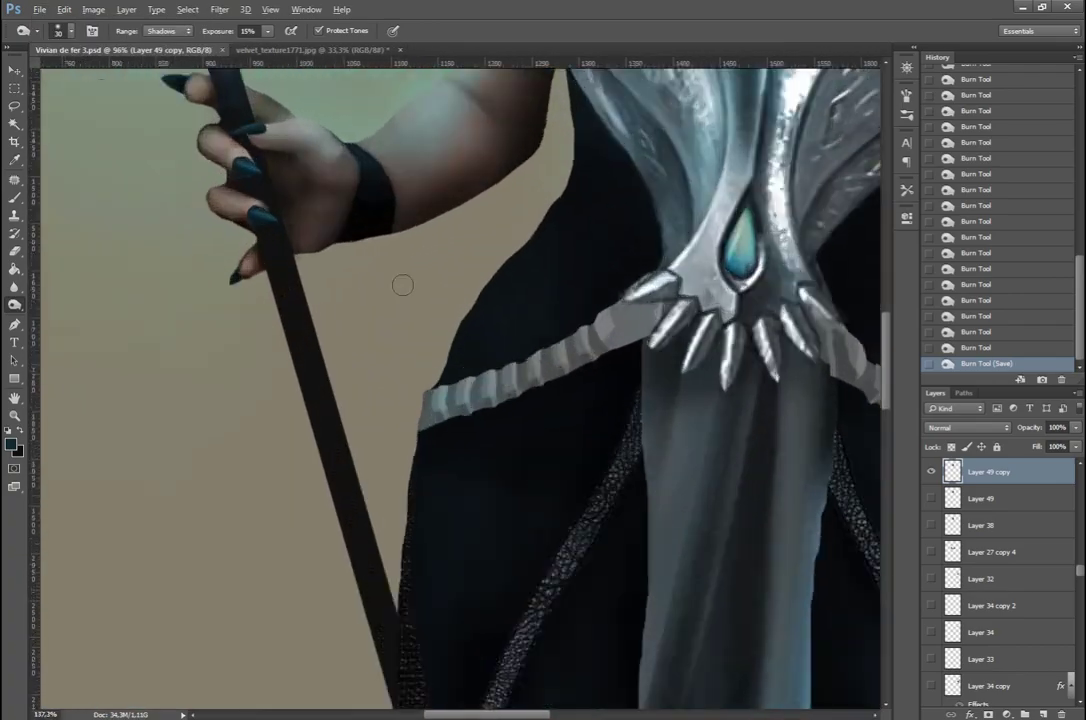
scroll(461, 196, up, 10)
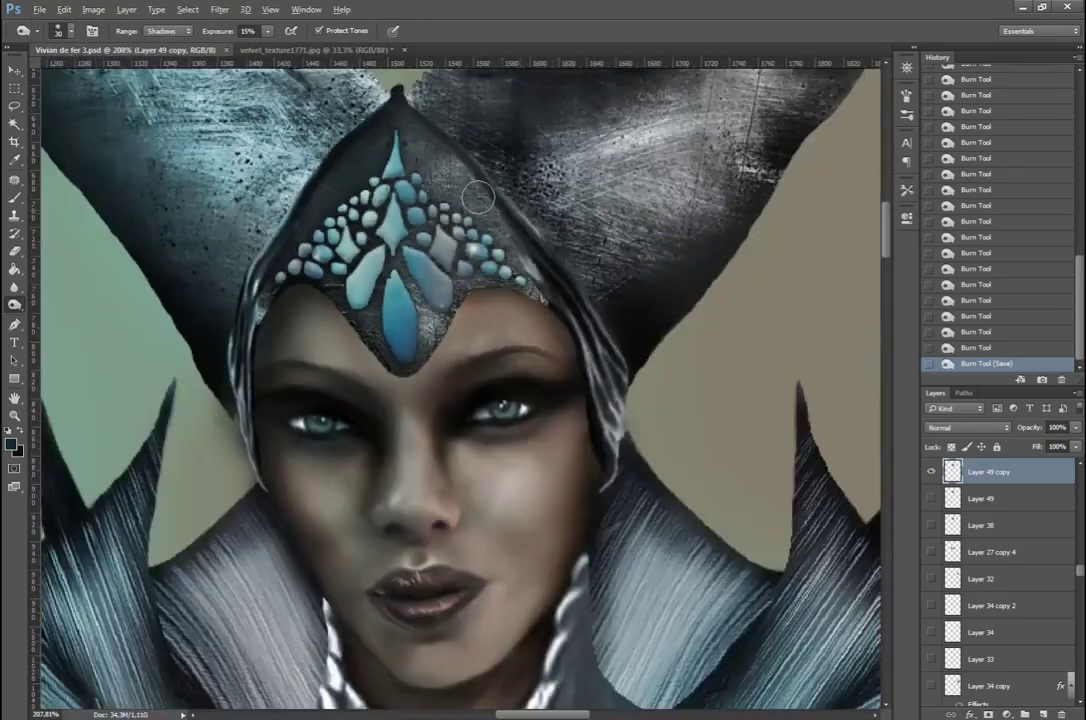
scroll(960, 508, down, 5)
Step: Duplicate the tiara layer and warp the copy's corner outward
key(ctrl+j)
key(ctrl+t)
right_click(290, 110)
click(320, 235)
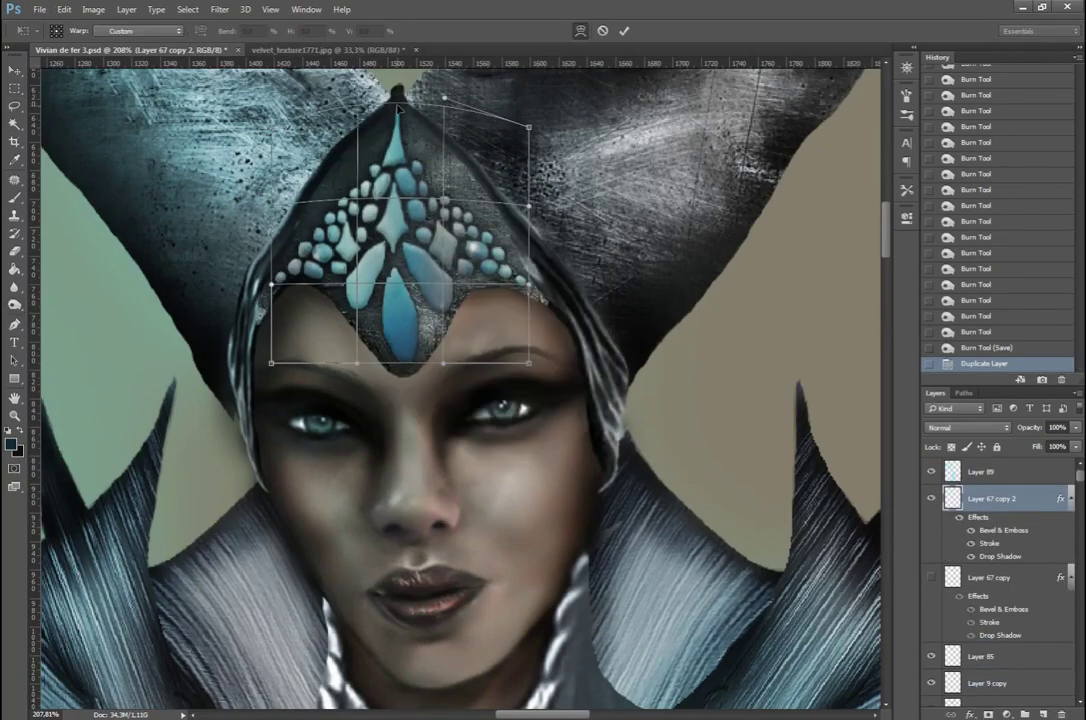
scroll(445, 300, up, 2)
drag(470, 140, 503, 158)
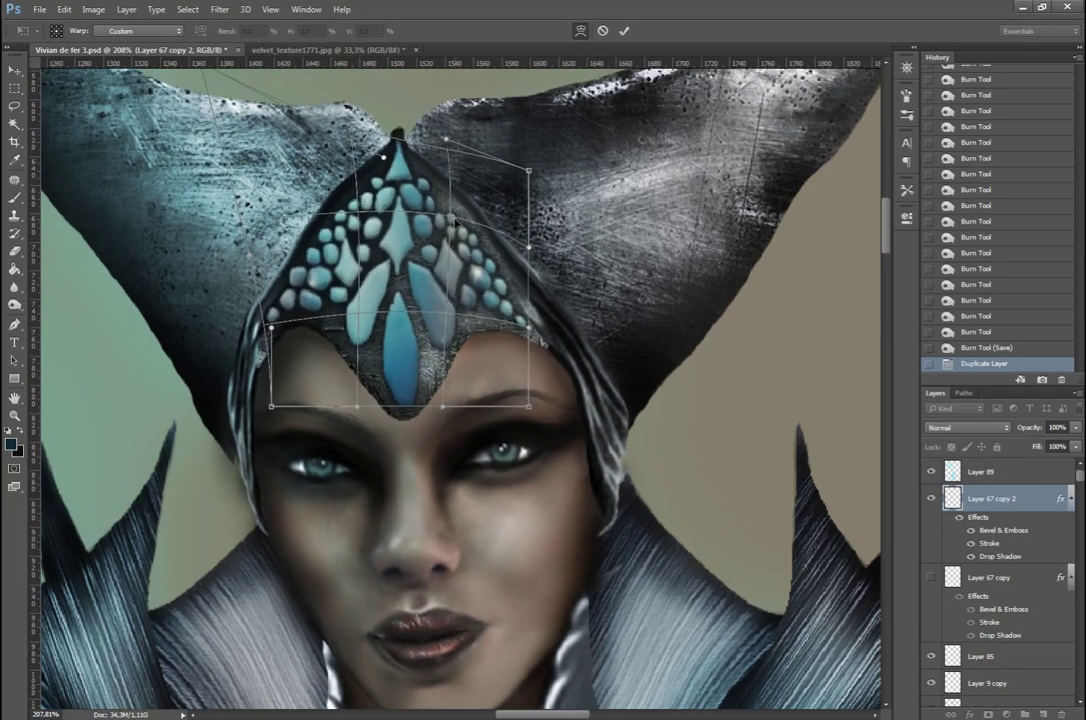
key(Return)
scroll(588, 376, down, 5)
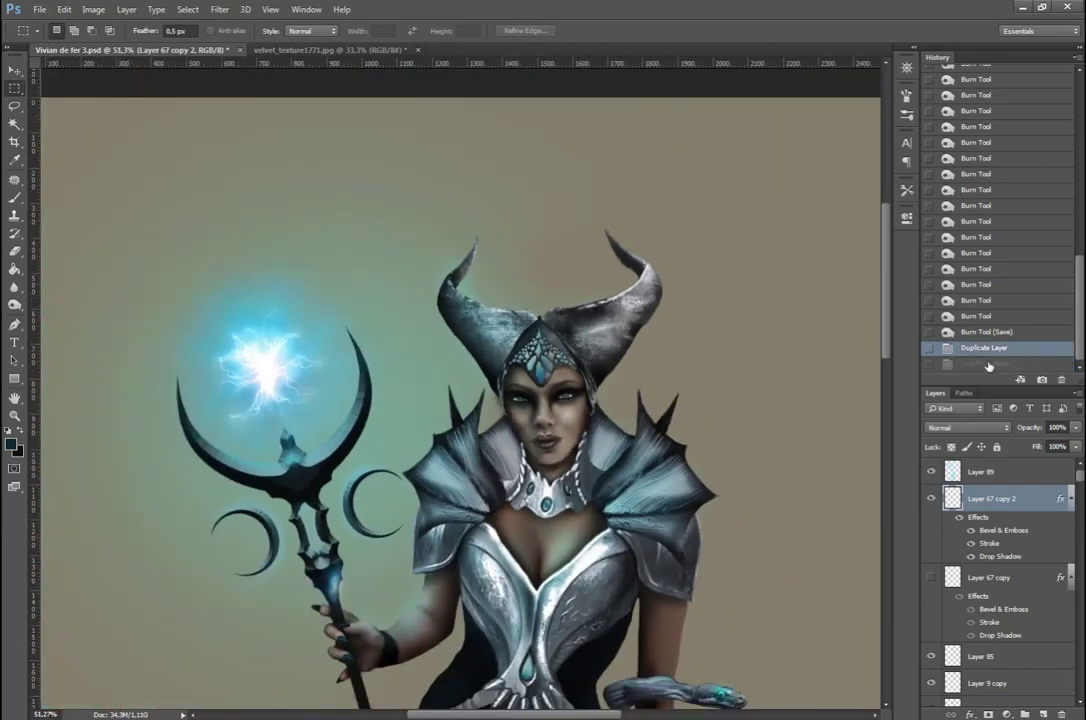
scroll(447, 310, up, 5)
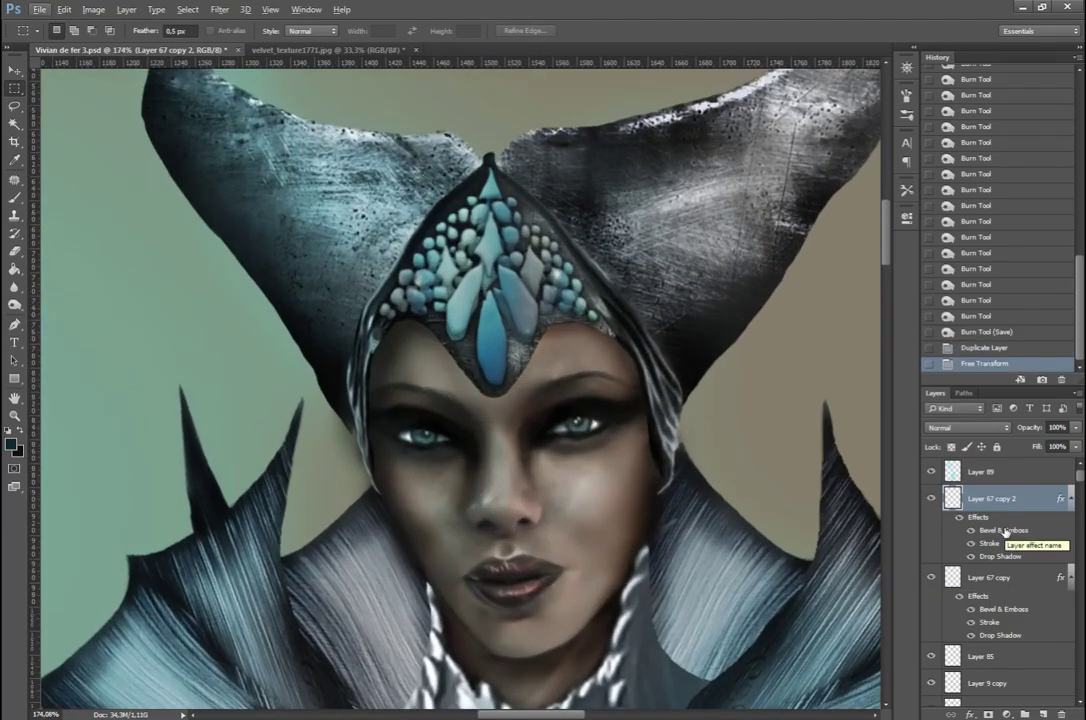
Step: Duplicate the warped tiara again, scale and warp it across the horns, then merge the copies
drag(990, 498, 990, 570)
key(ctrl+t)
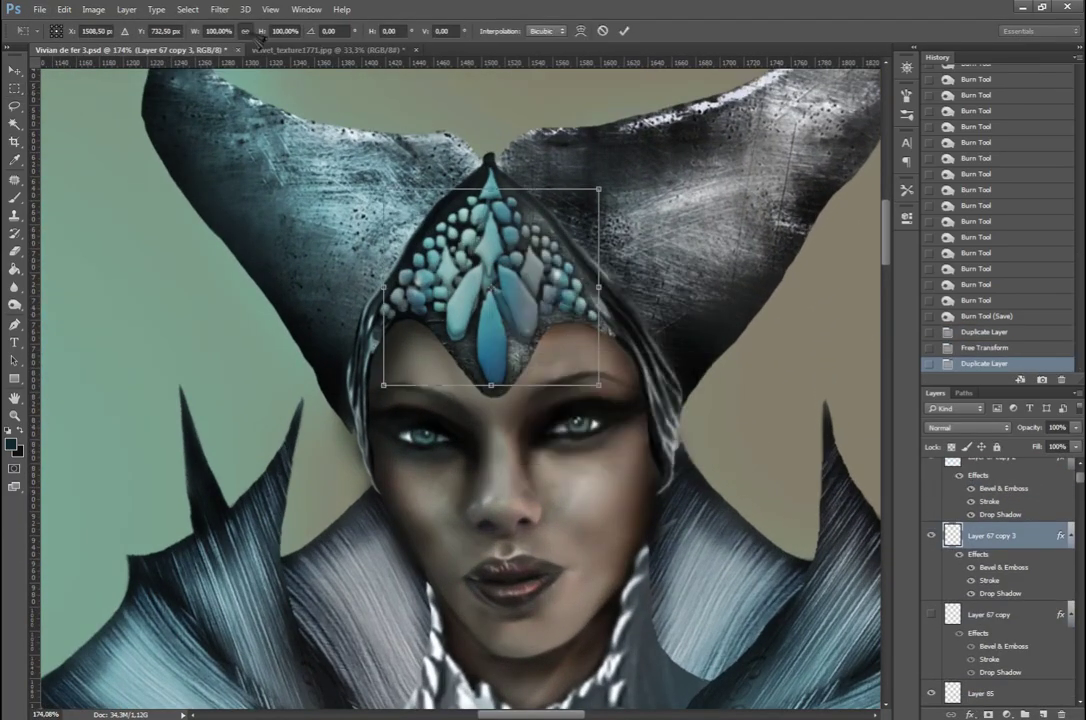
drag(384, 385, 218, 528)
click(580, 30)
drag(413, 560, 421, 665)
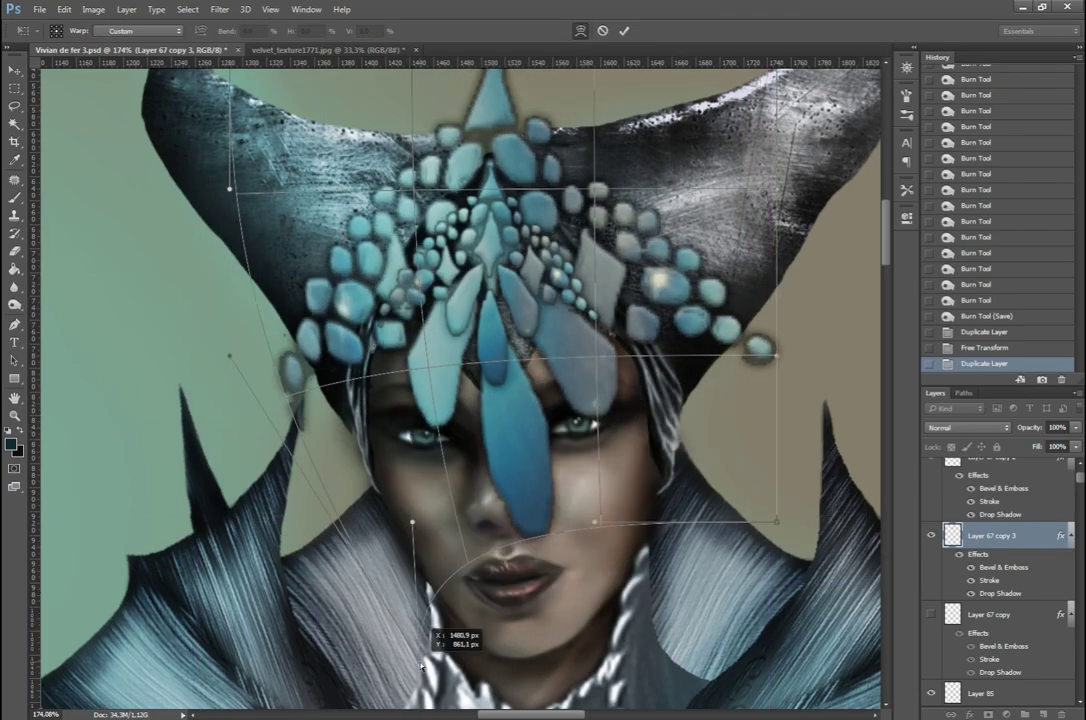
scroll(421, 600, up, 3)
key(Return)
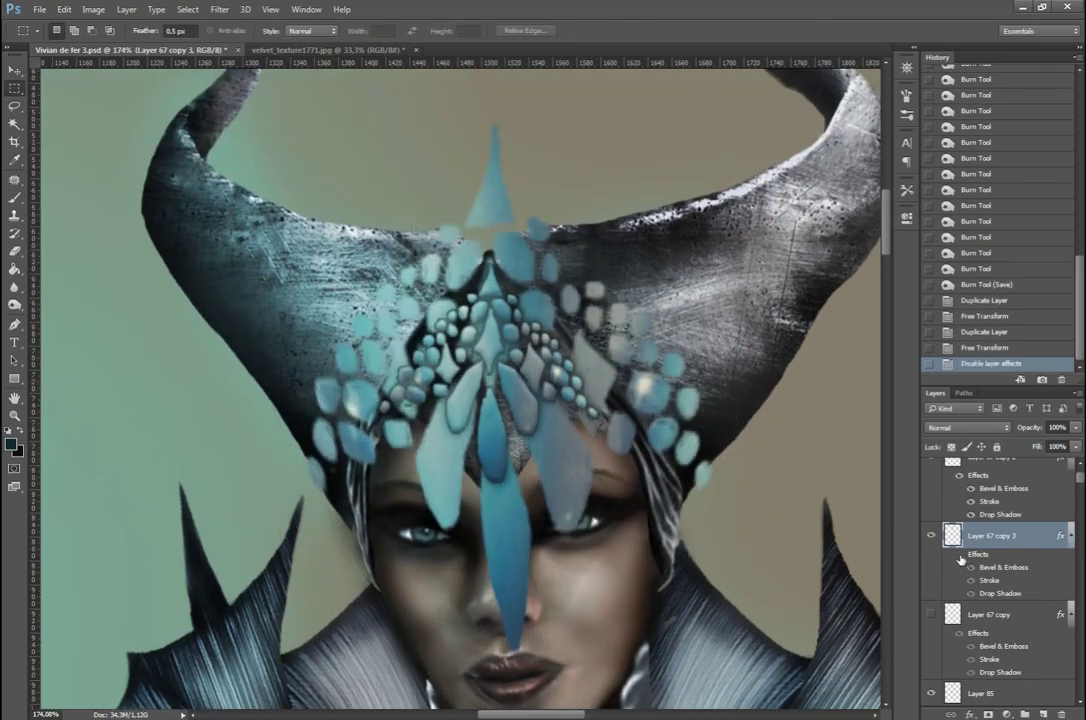
key(ctrl+e)
Step: Trim the merged pattern to the horn shapes by deleting everything outside the horn selection
ctrl+click(952, 550)
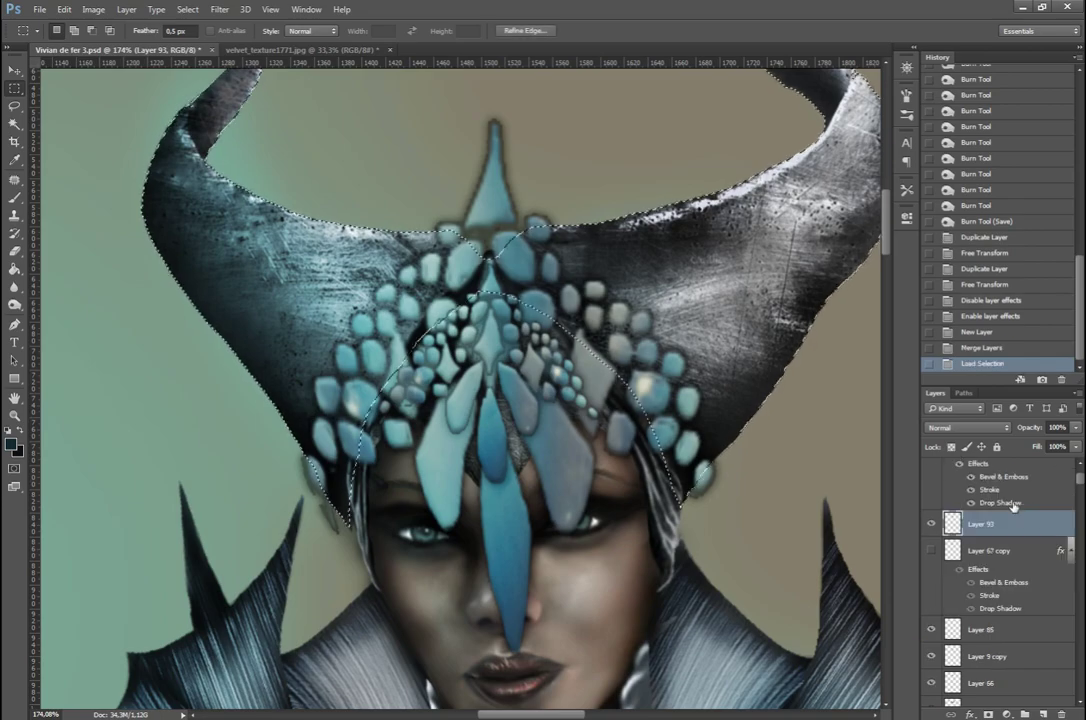
key(ctrl+shift+i)
key(Delete)
key(ctrl+d)
Step: Lasso-delete excess pattern near the tiara, its left edge and the top point
key(l)
scroll(447, 425, up, 3)
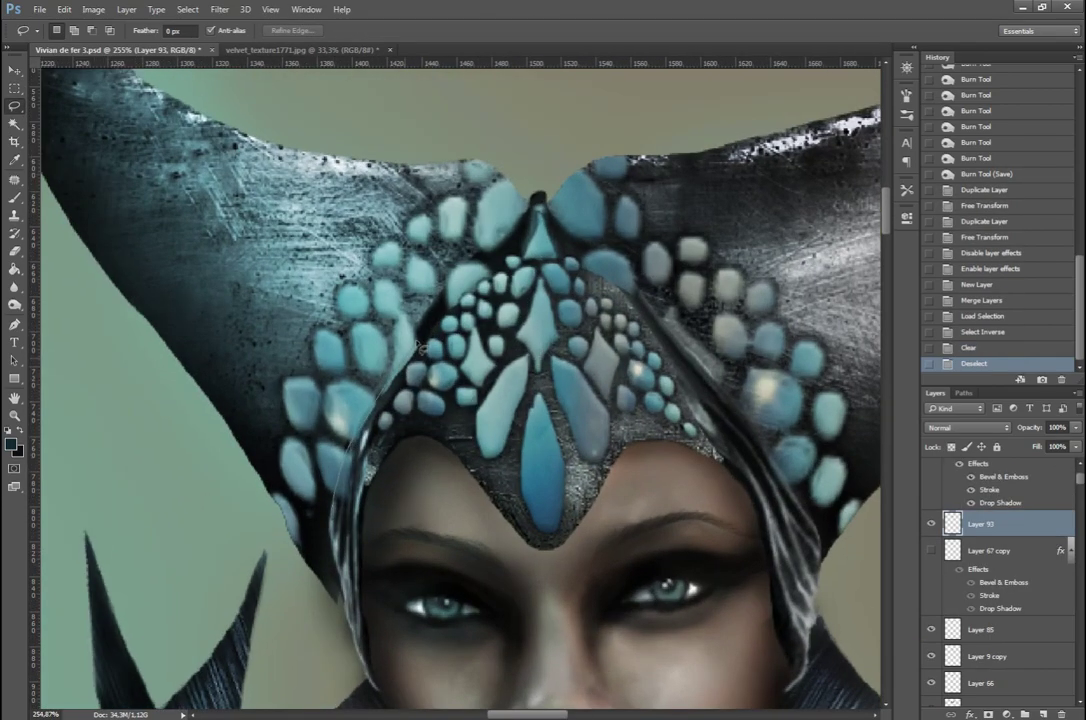
drag(422, 348, 347, 440)
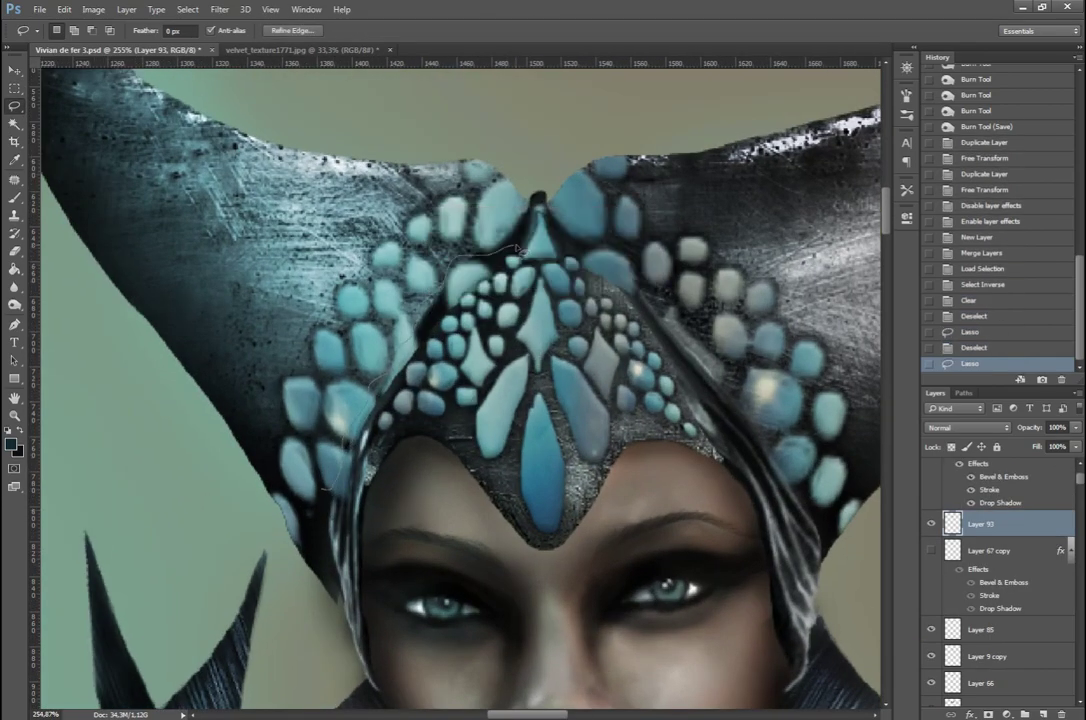
key(Delete)
key(ctrl+d)
drag(526, 326, 480, 190)
key(Delete)
key(ctrl+d)
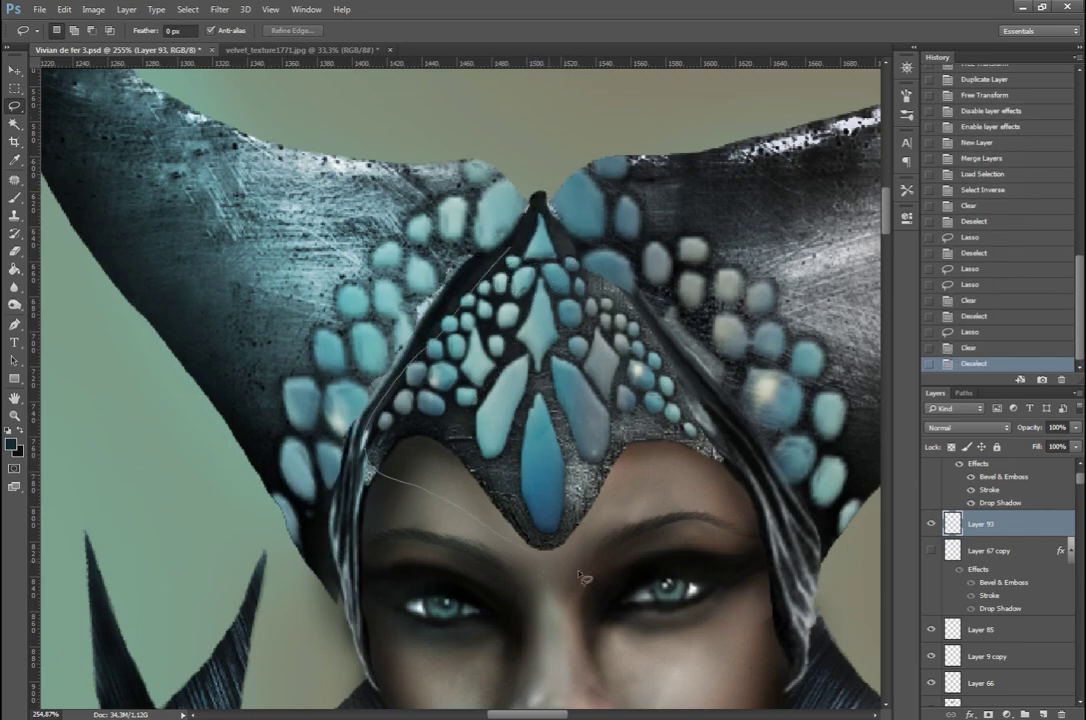
drag(611, 257, 600, 248)
key(Delete)
key(ctrl+d)
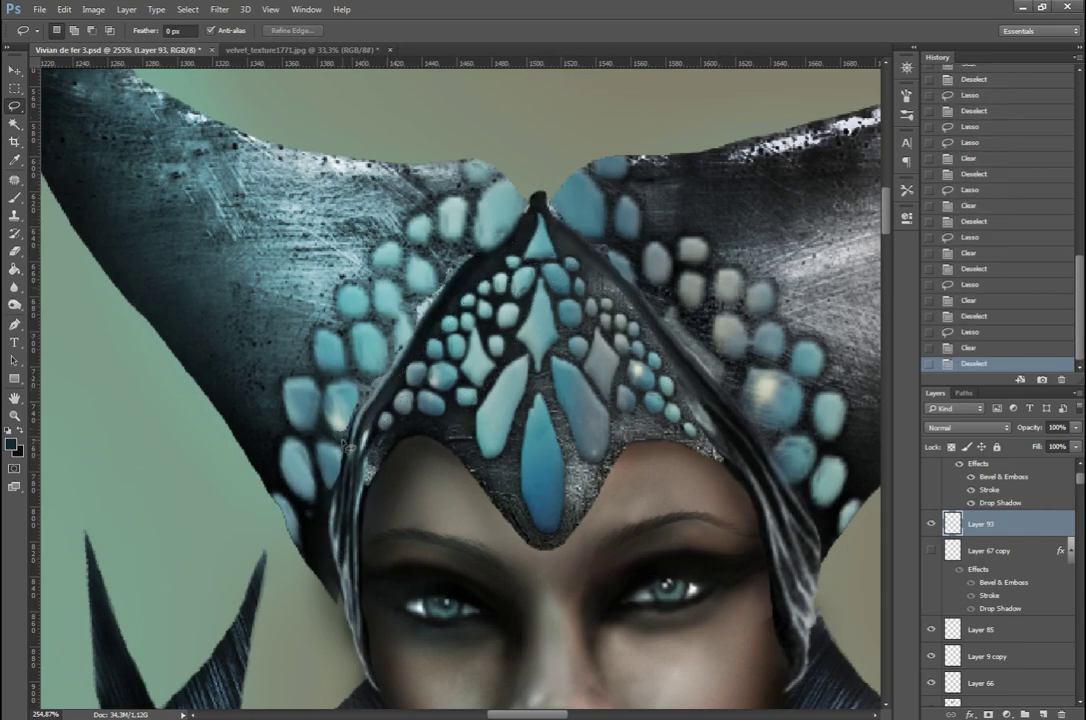
Step: Try blending modes and opacities on the horn pattern layer, merging its duplicate down
key(ctrl+minus)
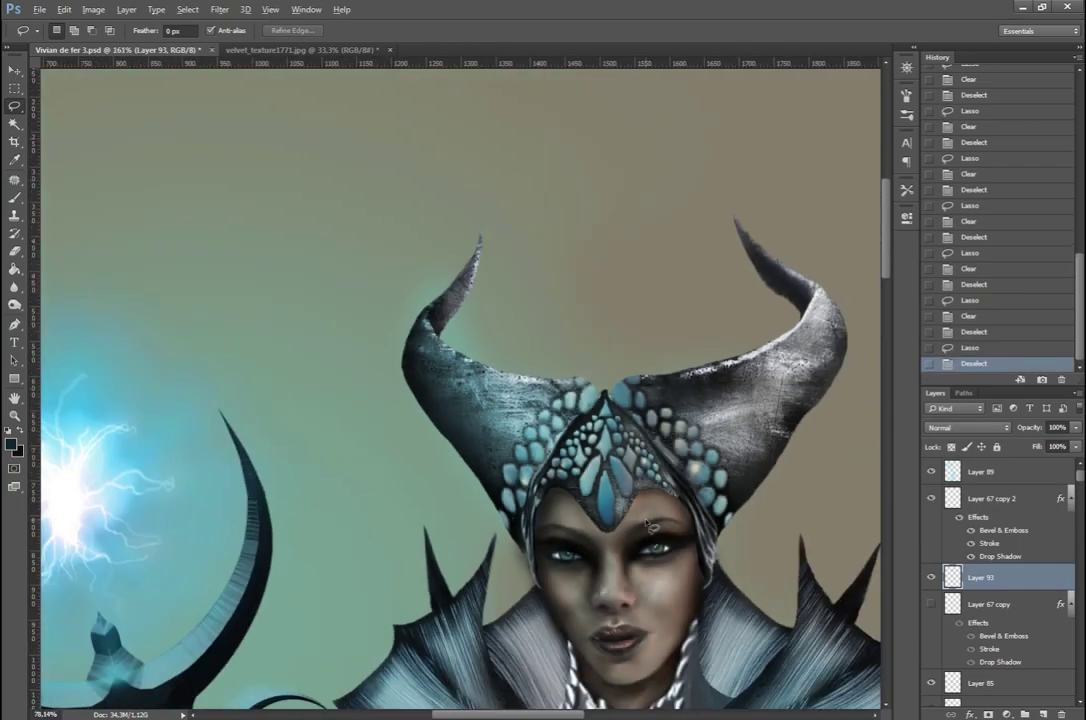
key(shift+alt+o)
drag(975, 523, 1044, 714)
key(ctrl+e)
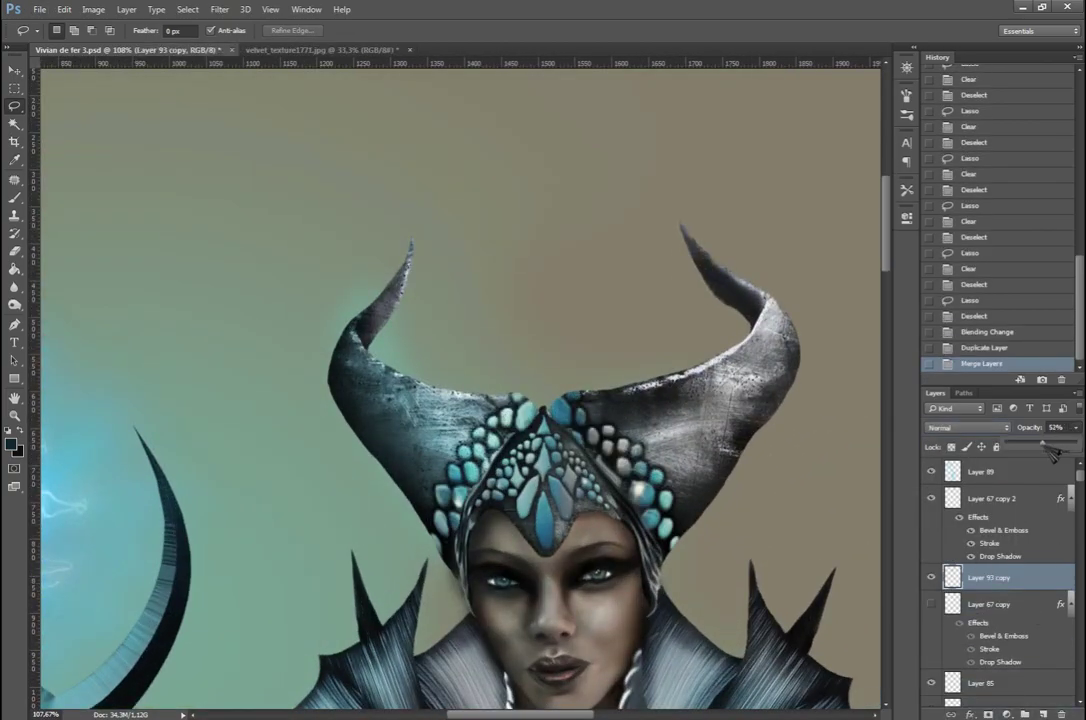
key(4)
click(968, 428)
click(968, 566)
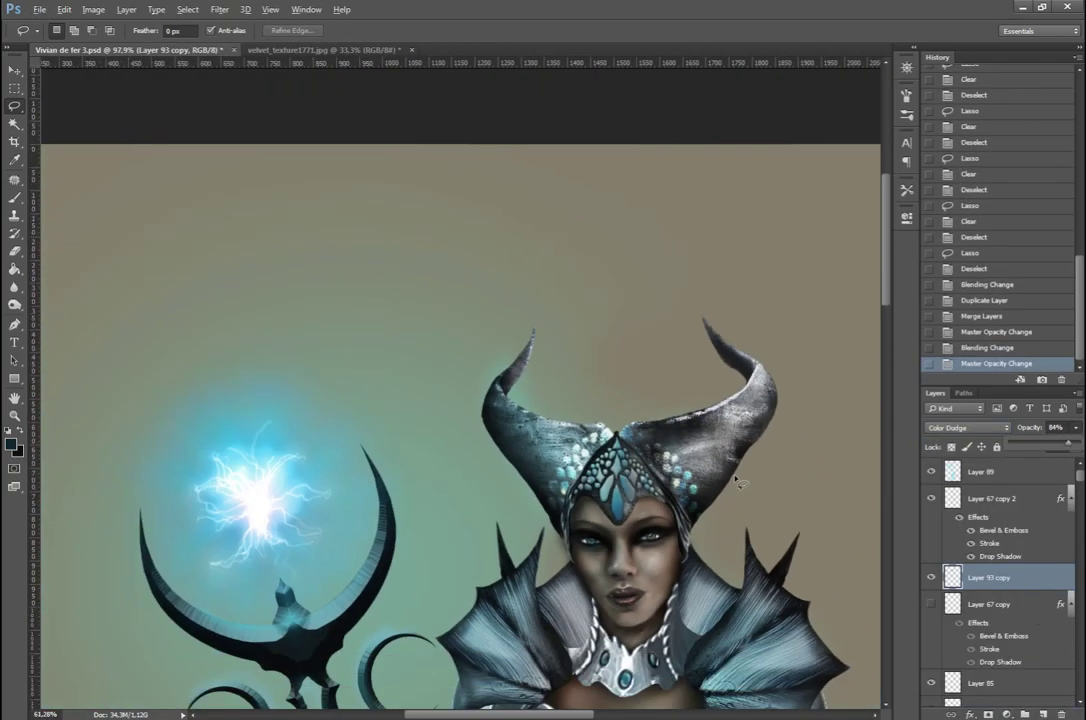
click(968, 428)
click(983, 432)
scroll(983, 432, down, 6)
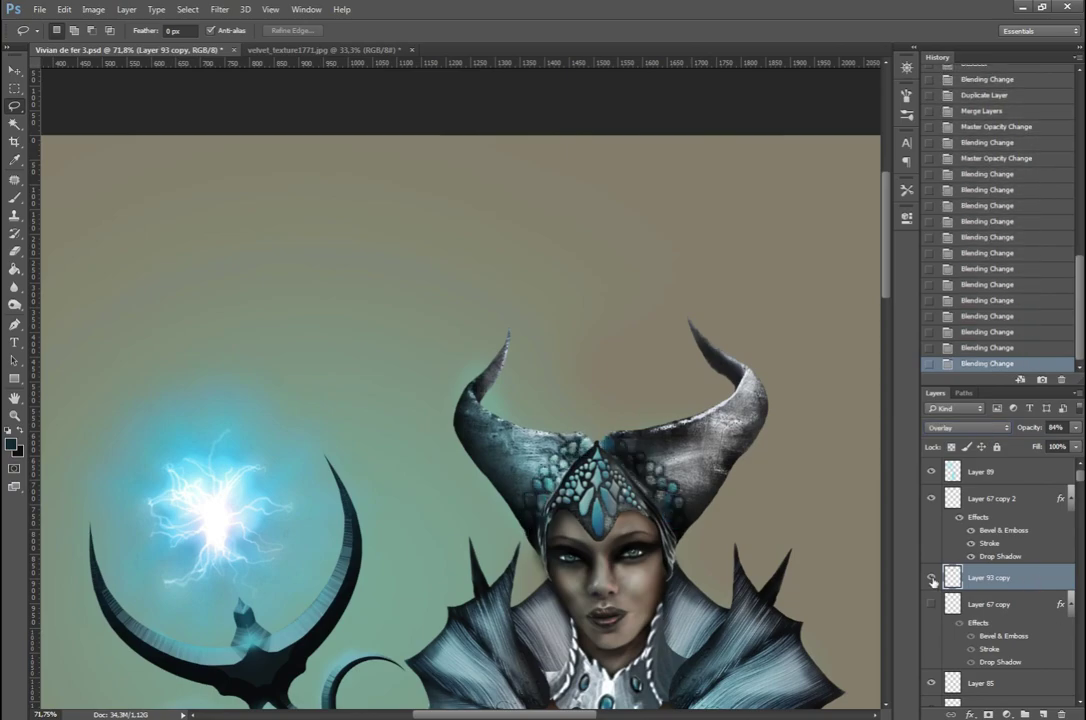
Step: Duplicate and enlarge the horn pattern over the horns, deleting stray leftover fragments
key(ctrl+j)
key(ctrl+t)
drag(505, 380, 478, 345)
key(Return)
scroll(258, 350, up, 3)
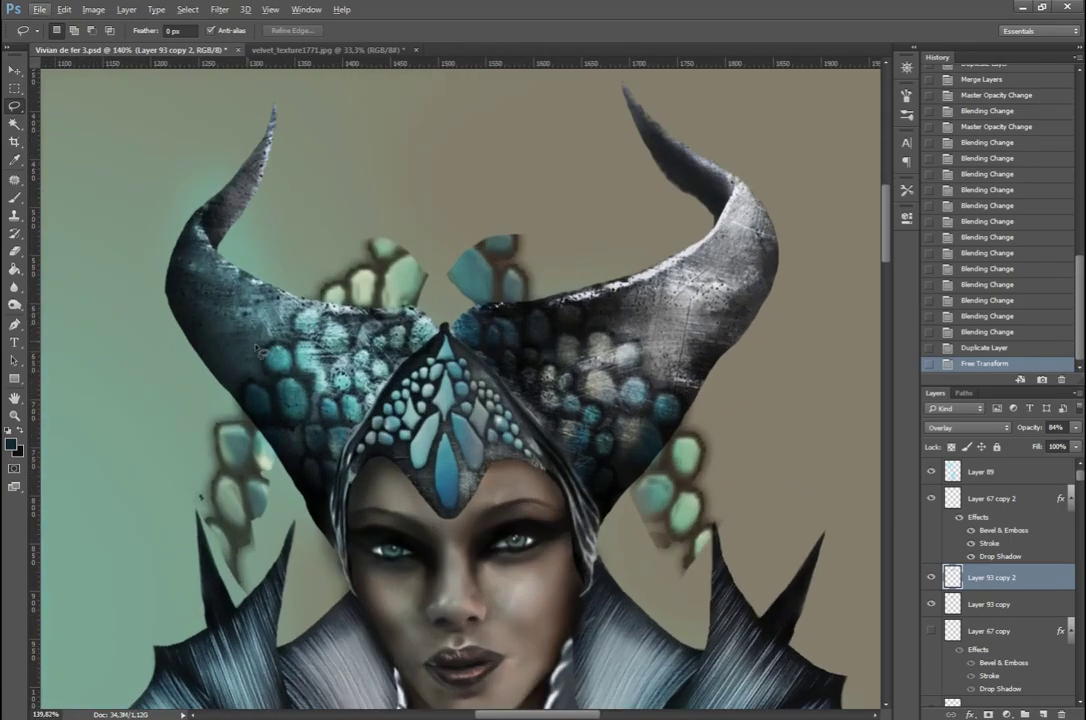
key(ctrl+d)
key(Delete)
key(ctrl+d)
mouse_move(330, 240)
mouse_down()
mouse_move(437, 316)
mouse_move(450, 240)
mouse_up()
key(Delete)
drag(700, 430, 650, 560)
key(Delete)
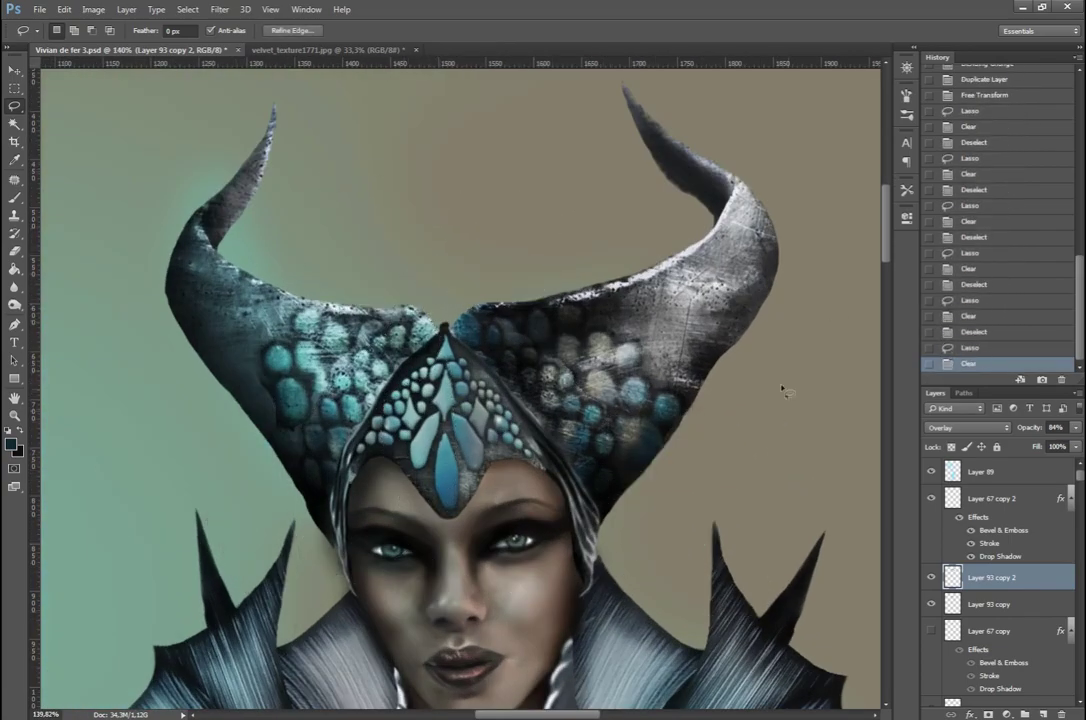
Step: Desaturate the horn pattern with Hue/Saturation and set its opacity to 44%
click(93, 9)
click(290, 150)
click(966, 80)
key(ctrl+u)
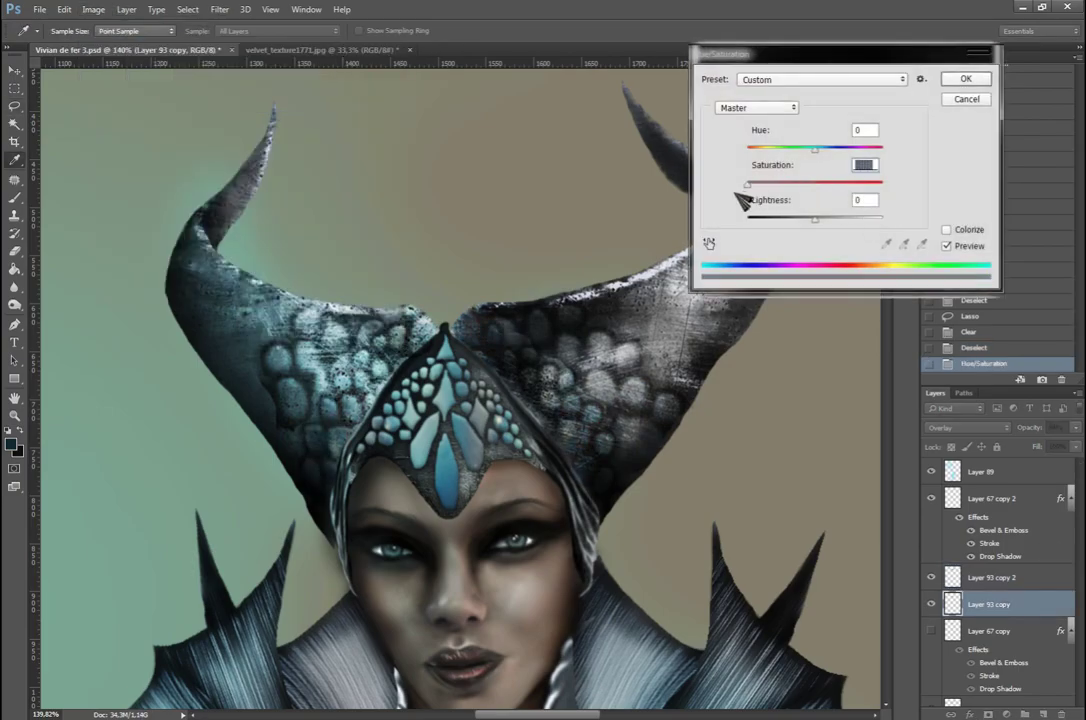
key(Return)
key(l)
key(8)
key(4)
key(4)
key(4)
Step: Save the painting via the File menu
scroll(472, 300, down, 2)
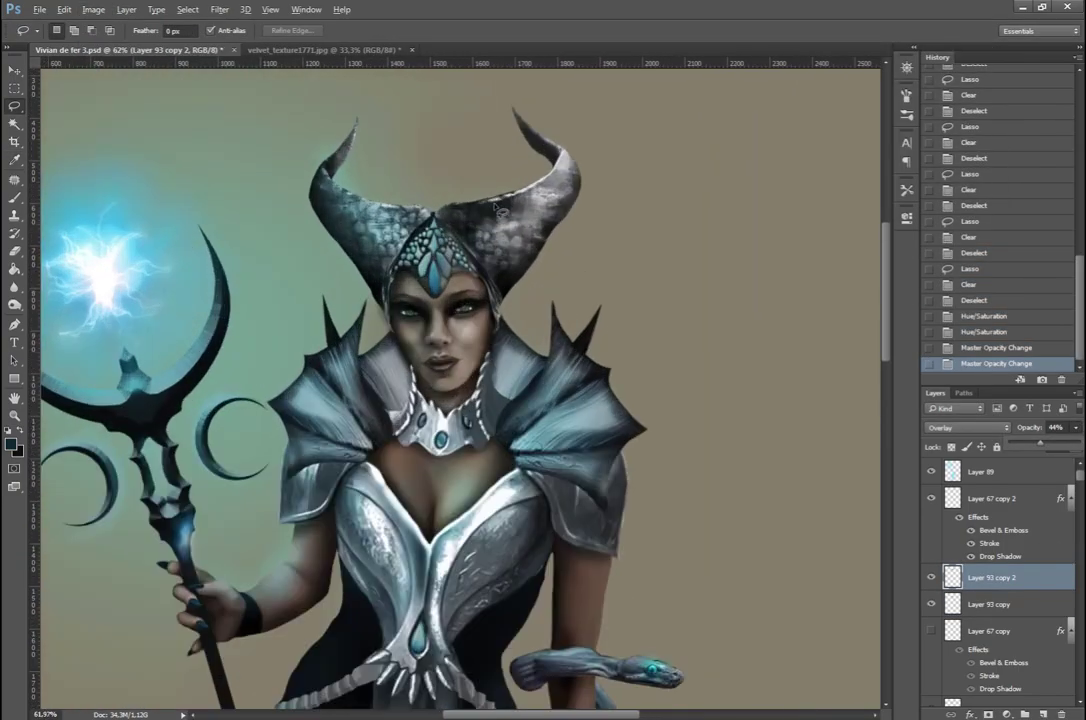
scroll(472, 300, down, 2)
scroll(472, 300, up, 1)
scroll(474, 302, down, 1)
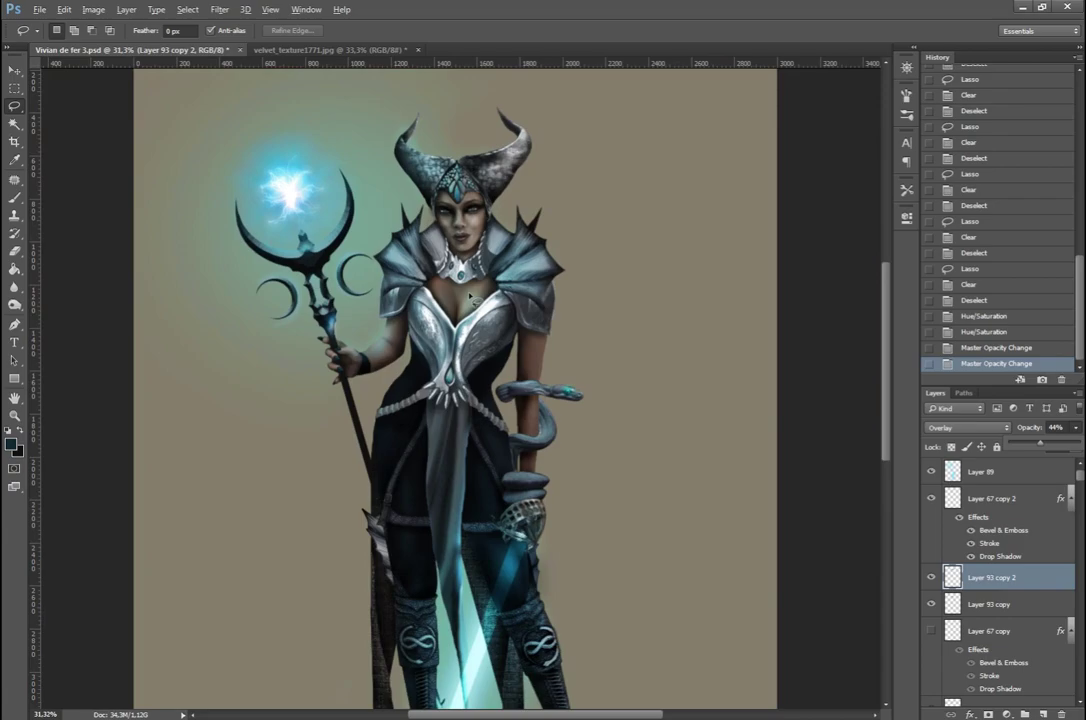
scroll(474, 302, down, 1)
scroll(474, 302, down, 1)
click(39, 9)
click(84, 152)
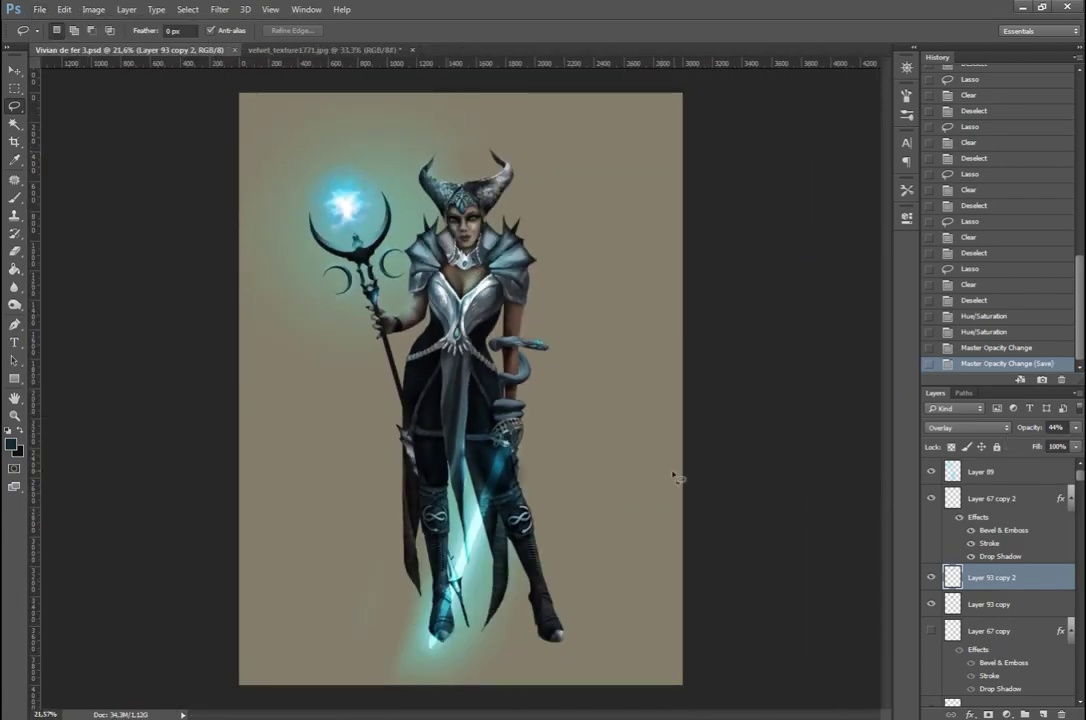
scroll(676, 478, up, 1)
Step: Recolour background Layer 3 to muted slate blue (Hue about +165) and add a new empty layer
key(alt+comma)
key(ctrl+u)
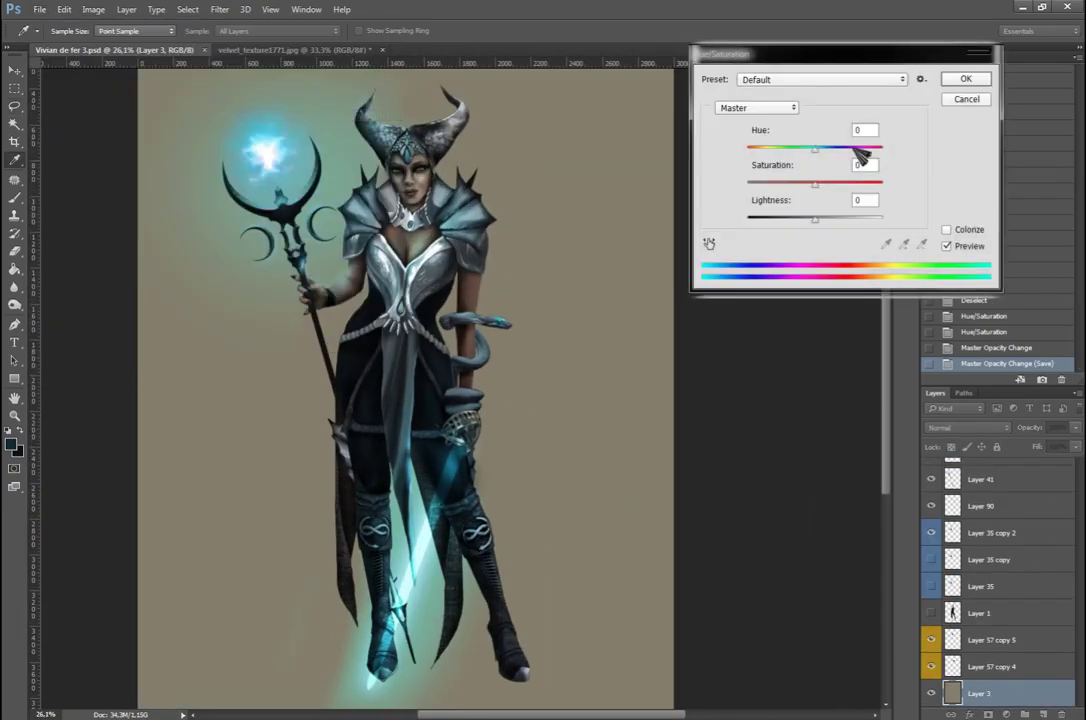
mouse_move(860, 147)
mouse_down()
mouse_move(790, 150)
mouse_move(862, 183)
mouse_move(752, 150)
mouse_move(877, 150)
mouse_move(819, 170)
mouse_move(885, 189)
mouse_up()
mouse_move(815, 218)
mouse_down()
mouse_move(776, 228)
mouse_move(748, 220)
mouse_move(882, 220)
mouse_move(829, 220)
mouse_up()
drag(875, 183, 799, 185)
mouse_move(820, 150)
mouse_down()
mouse_move(832, 155)
mouse_move(759, 160)
mouse_move(885, 160)
mouse_up()
drag(799, 183, 826, 183)
drag(829, 218, 818, 229)
key(Return)
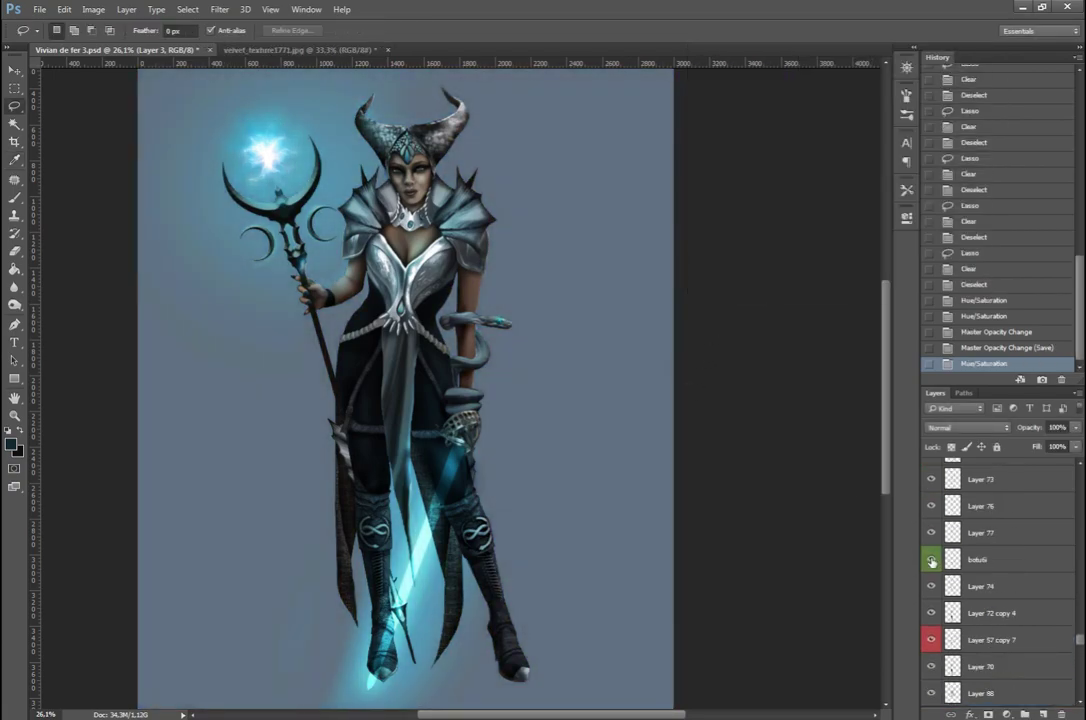
scroll(924, 476, up, 3)
key(ctrl+shift+alt+n)
Step: Paint dark strokes along the spiky fin and set that layer to Overlay at 75% opacity
key(b)
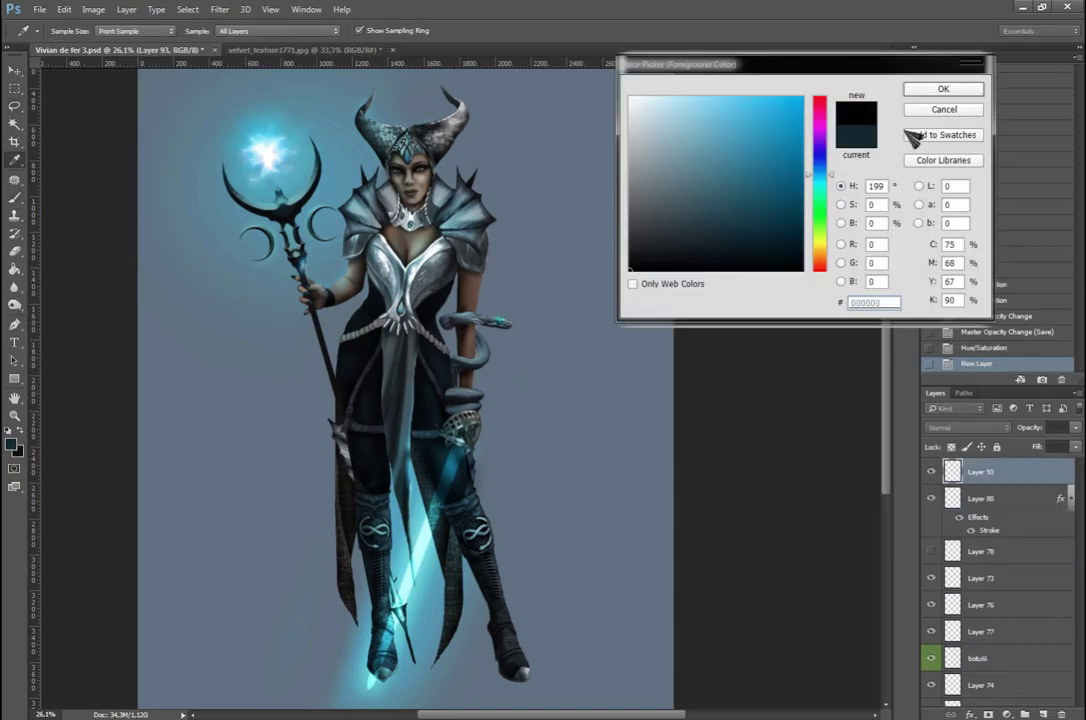
click(70, 30)
scroll(337, 212, up, 8)
key(4)
key(4)
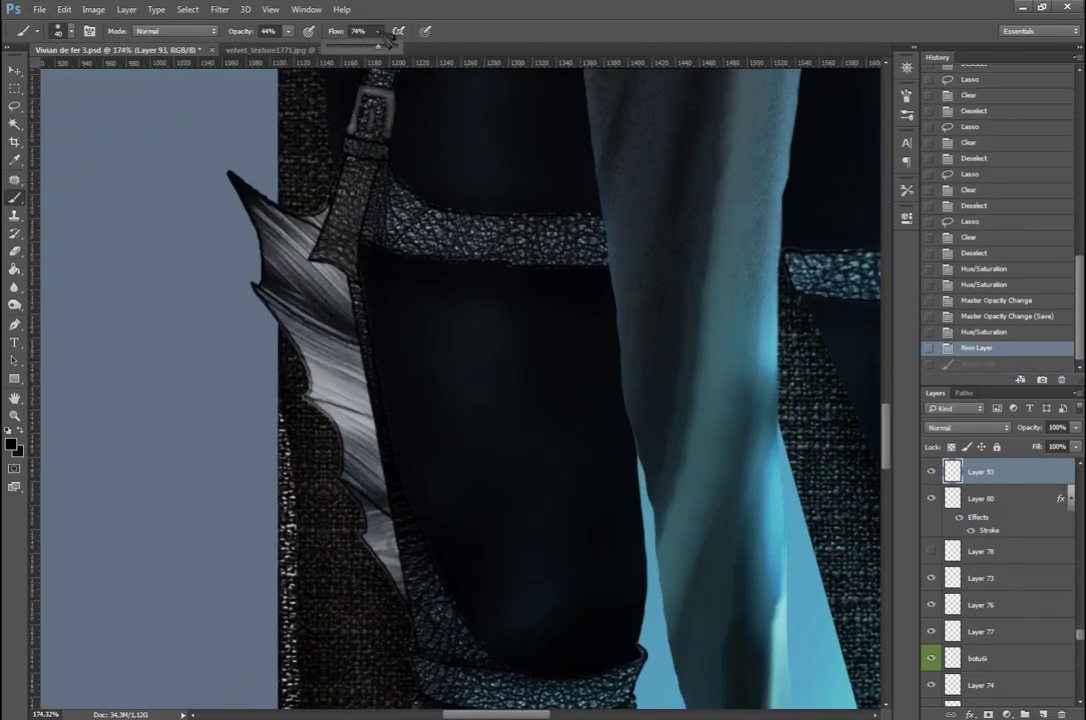
mouse_move(300, 230)
mouse_down()
mouse_move(337, 212)
mouse_move(376, 582)
mouse_up()
click(967, 427)
key(Down)
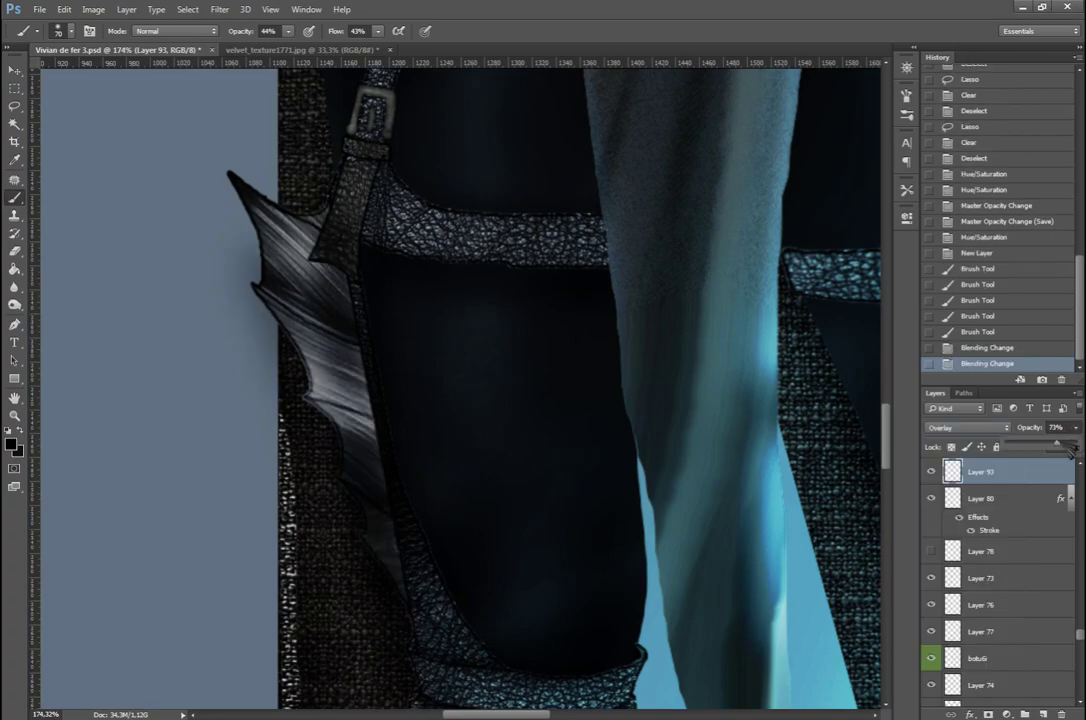
drag(1032, 427, 1058, 427)
scroll(564, 467, down, 5)
scroll(564, 467, down, 5)
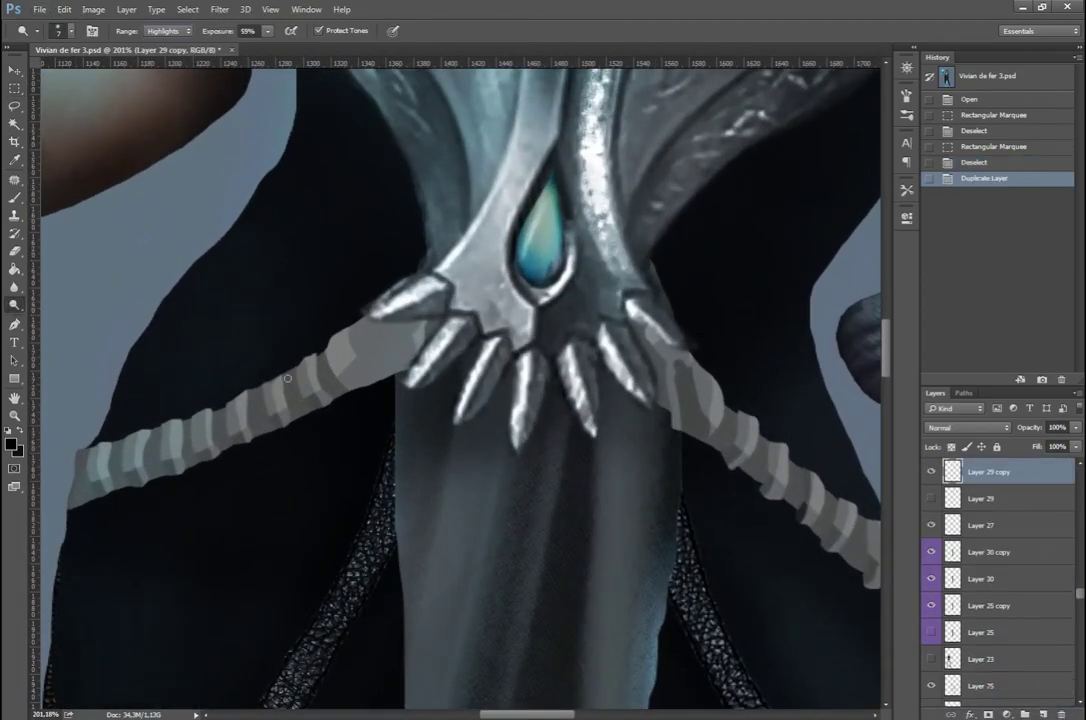
Step: Raise dodge exposure to 88%, duplicate Layer 27, and burn shadows into the belt cord
drag(268, 31, 296, 50)
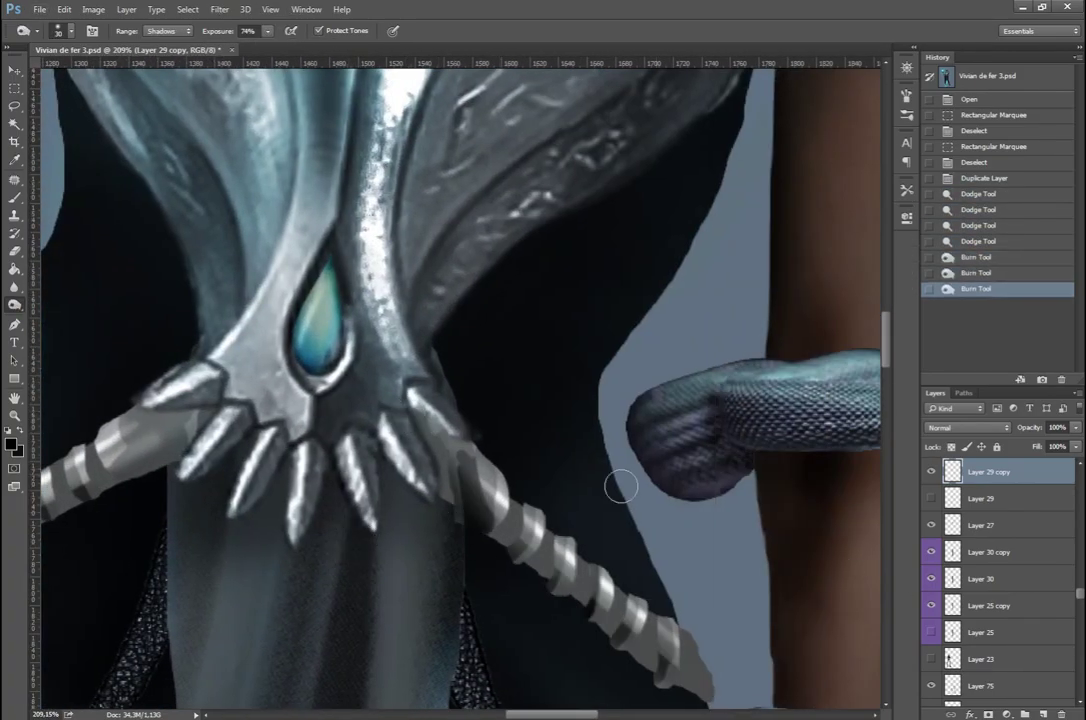
key(ctrl+j)
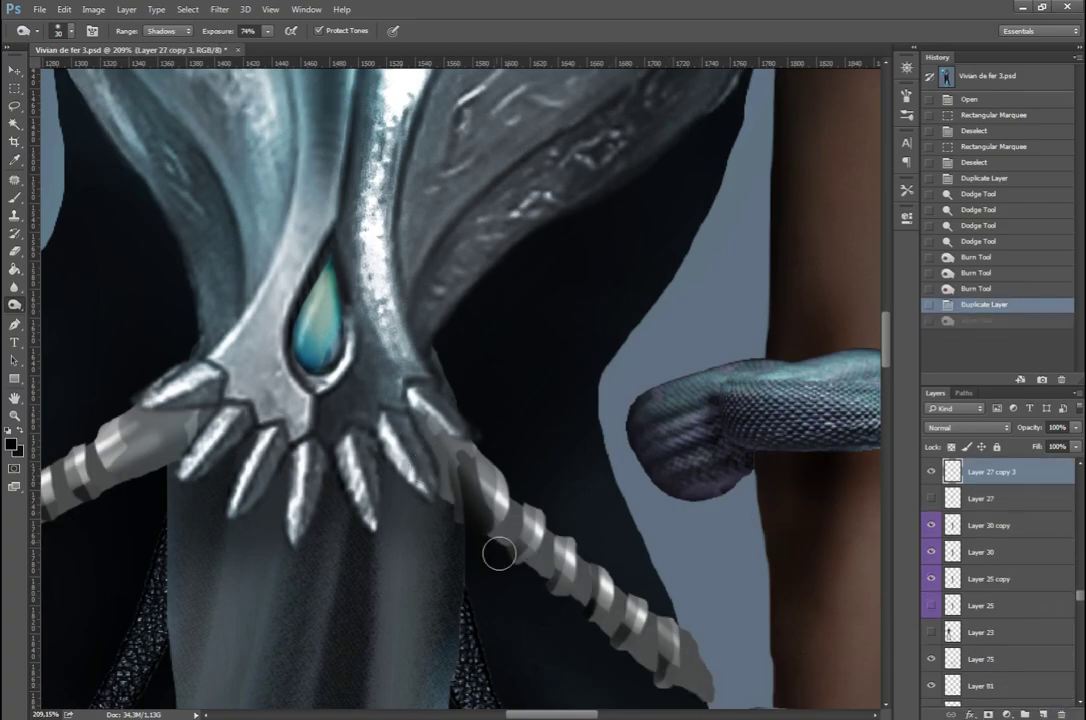
drag(450, 510, 710, 445)
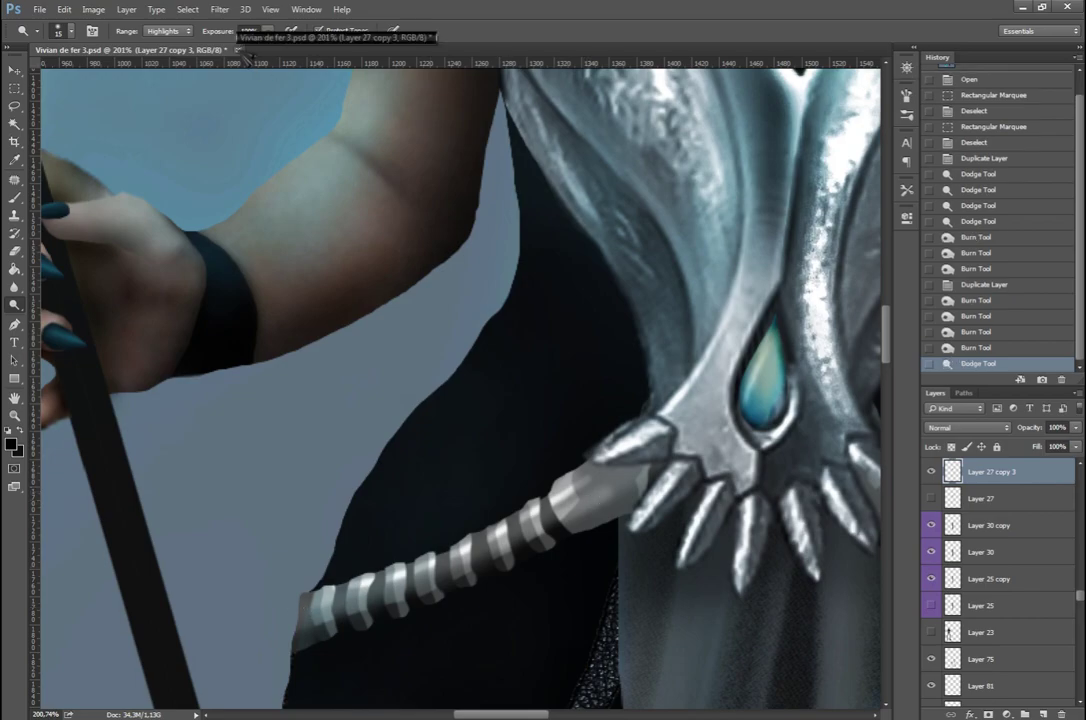
scroll(402, 582, right, 10)
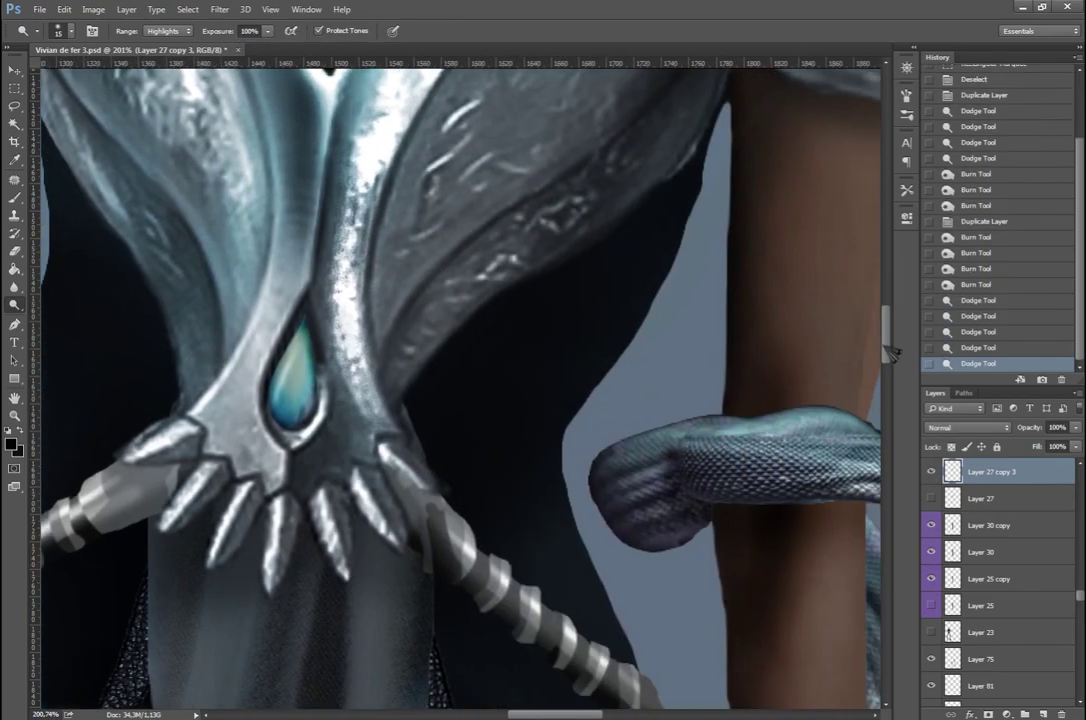
scroll(557, 433, down, 5)
scroll(645, 497, down, 5)
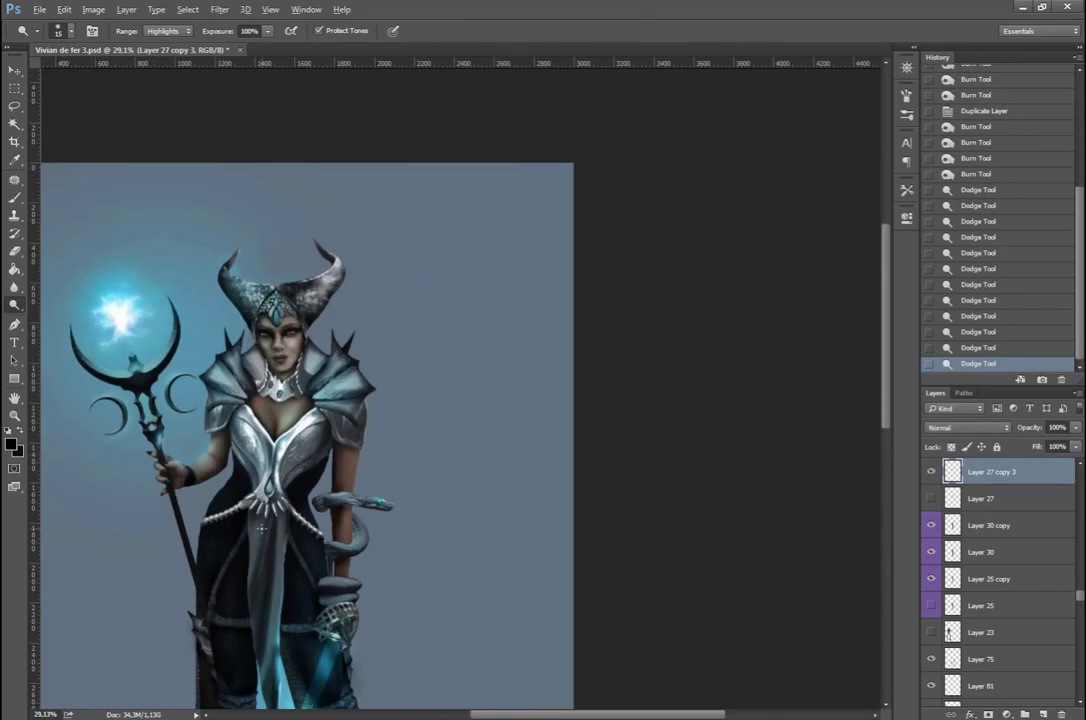
scroll(576, 326, up, 3)
scroll(576, 326, up, 3)
scroll(576, 326, up, 2)
scroll(978, 590, up, 3)
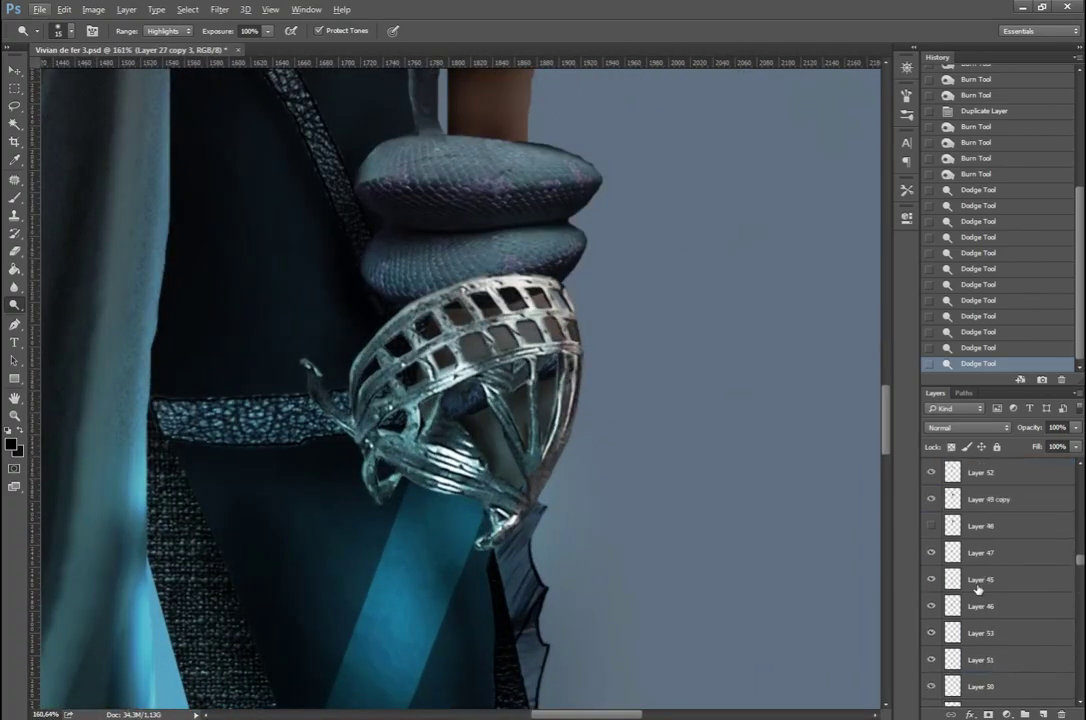
scroll(950, 585, up, 3)
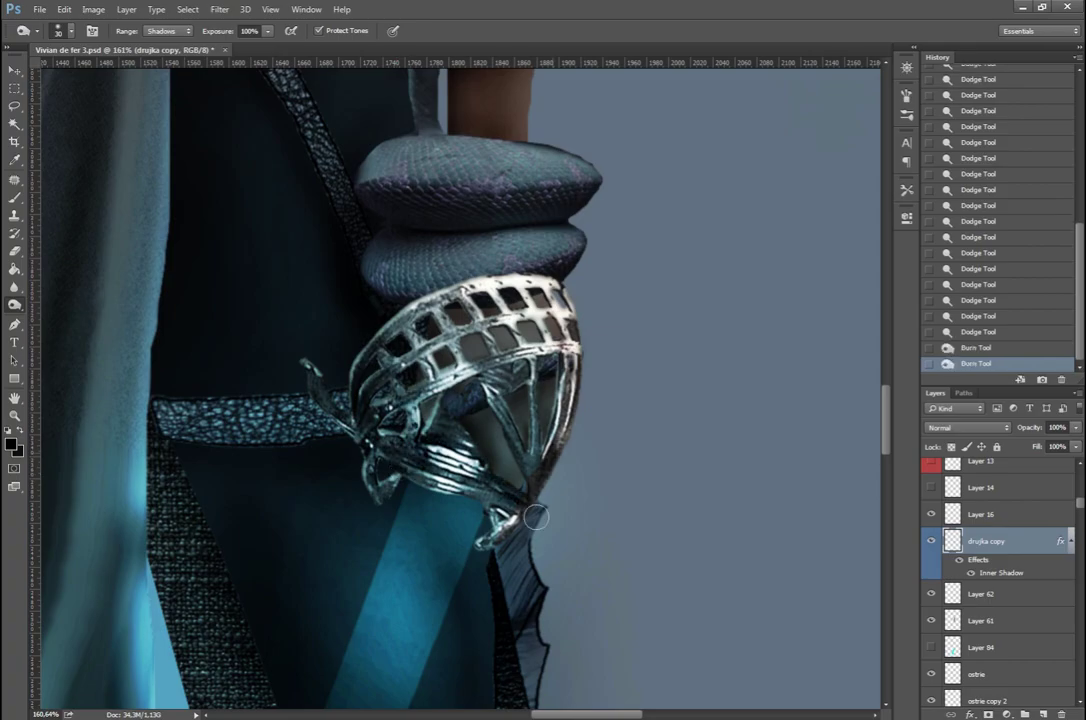
scroll(380, 515, down, 3)
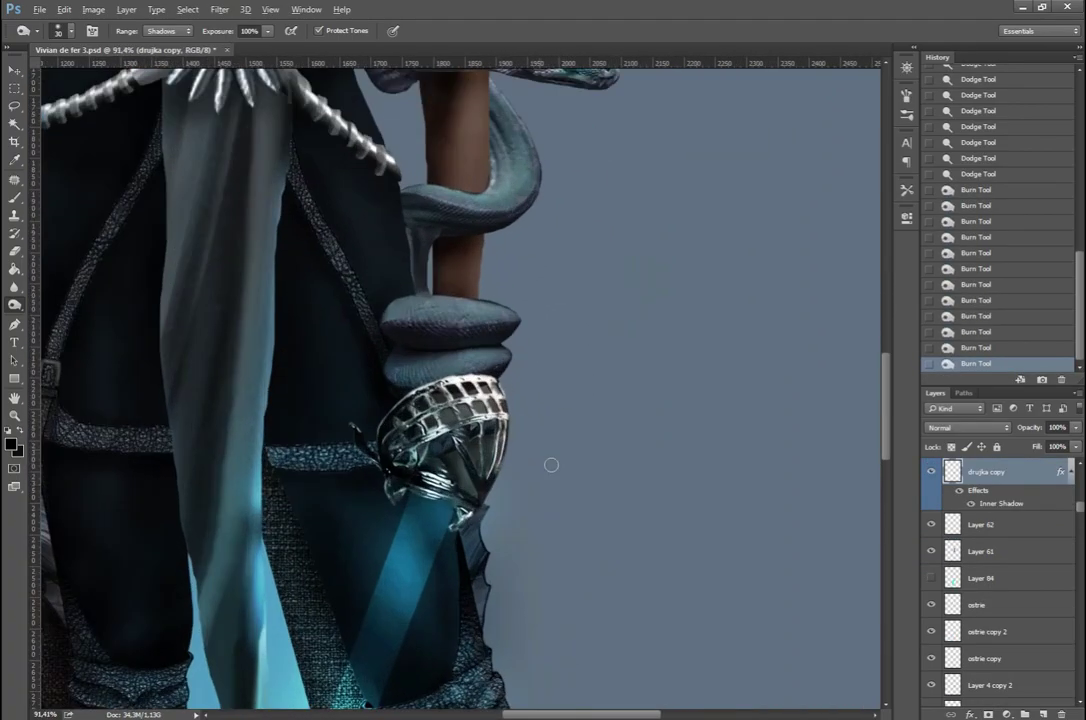
key(ctrl+u)
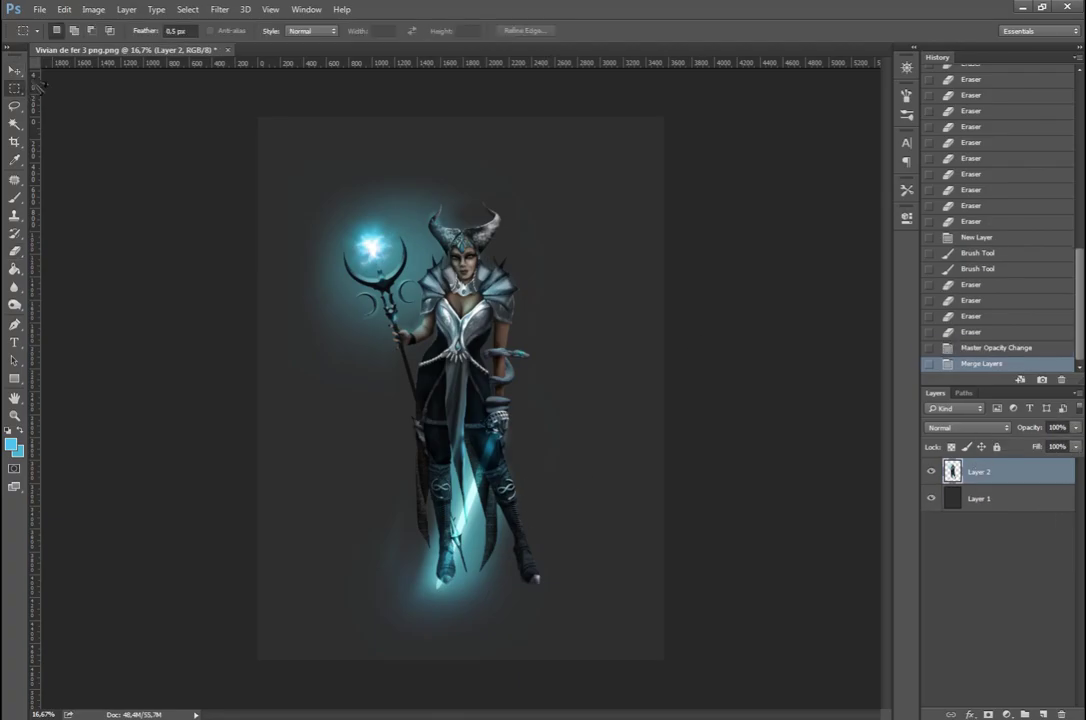
Step: Nudge the merged figure slightly upward into place with the Move tool
key(v)
drag(450, 350, 462, 331)
scroll(490, 387, up, 8)
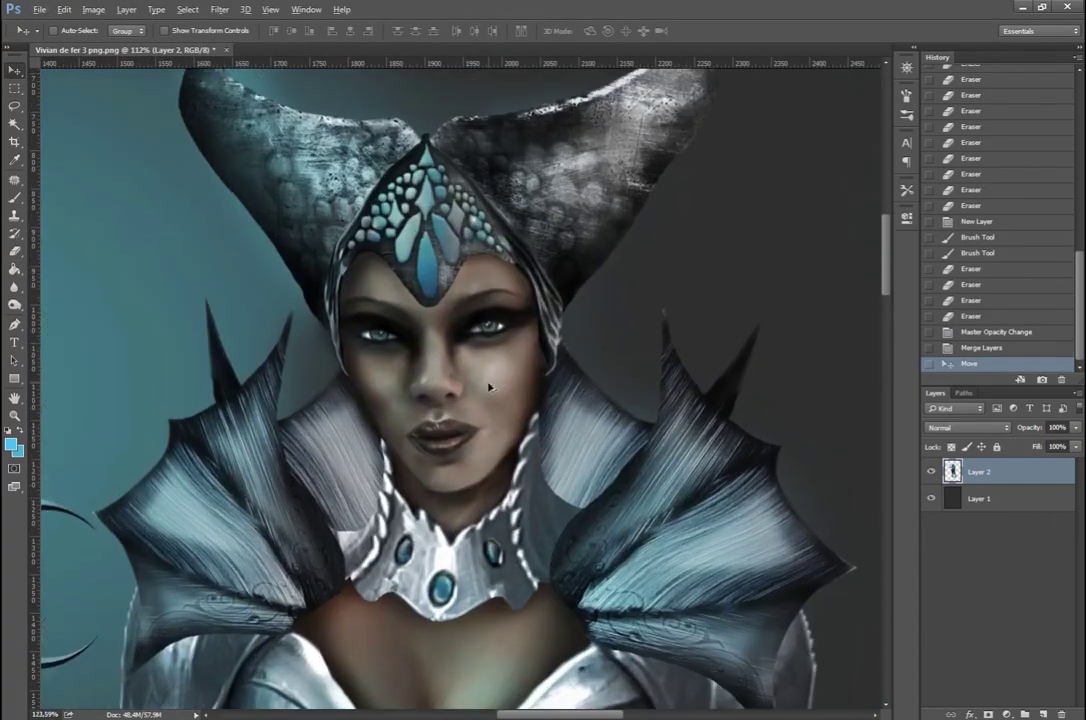
scroll(490, 387, down, 5)
scroll(420, 280, up, 2)
scroll(390, 205, up, 3)
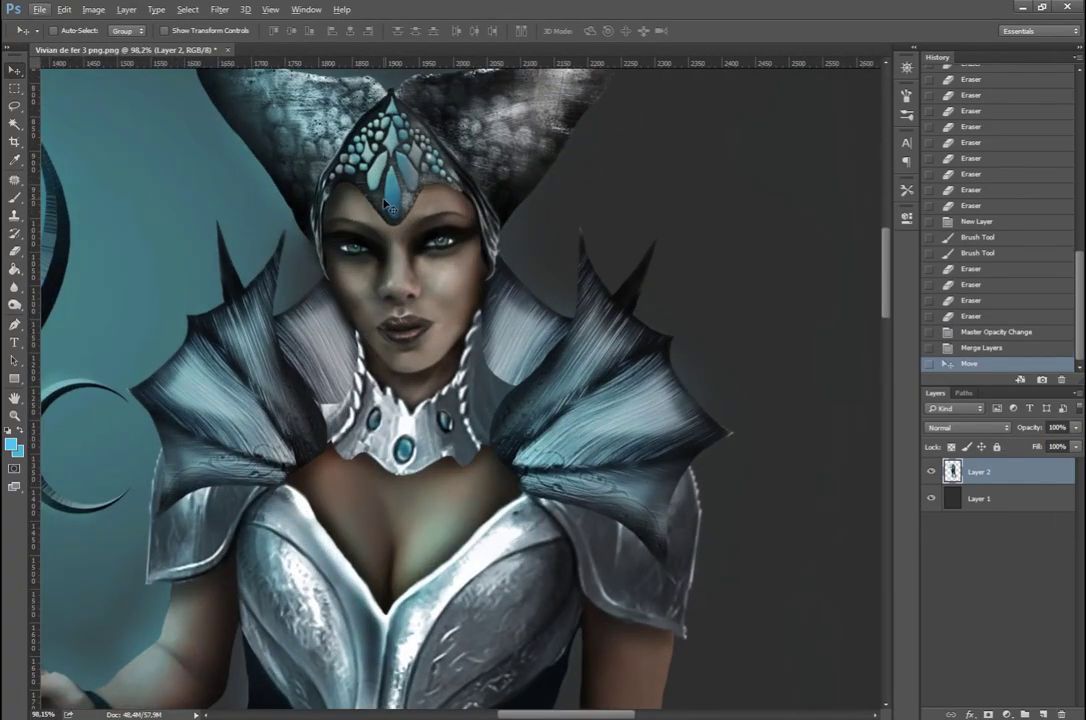
scroll(437, 249, up, 2)
Step: Warp-transform the figure layer to slightly reshape it, then fit the canvas in view
key(ctrl+t)
right_click(458, 208)
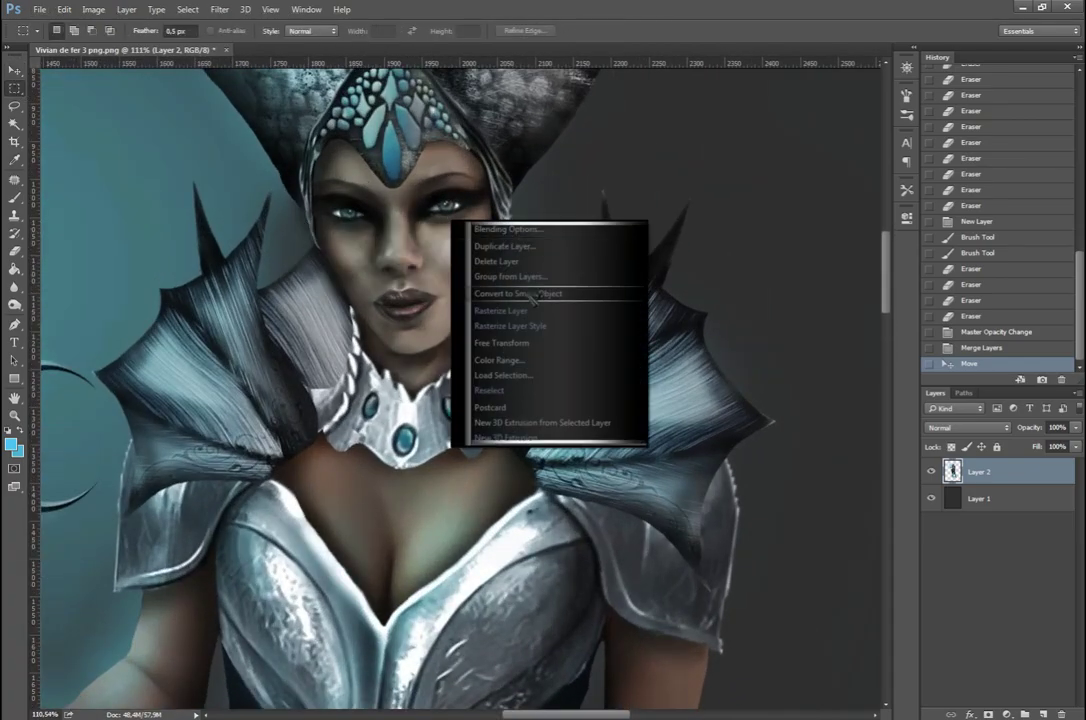
click(500, 325)
key(ctrl+0)
key(Escape)
key(m)
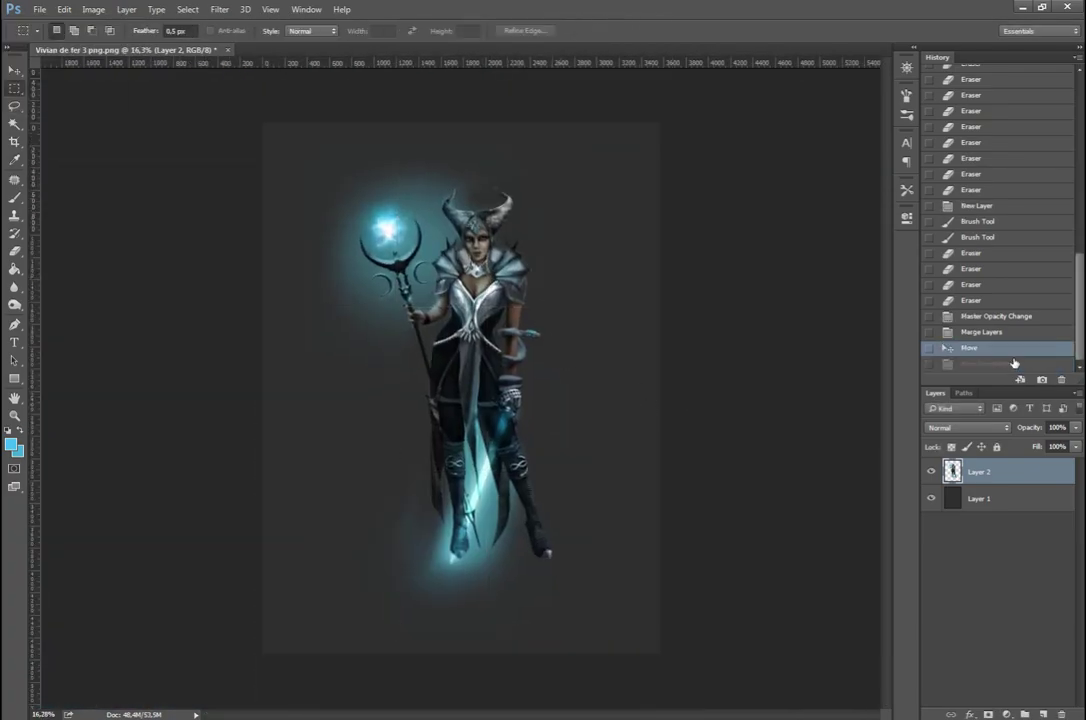
scroll(470, 245, up, 5)
scroll(470, 245, up, 3)
scroll(470, 245, up, 2)
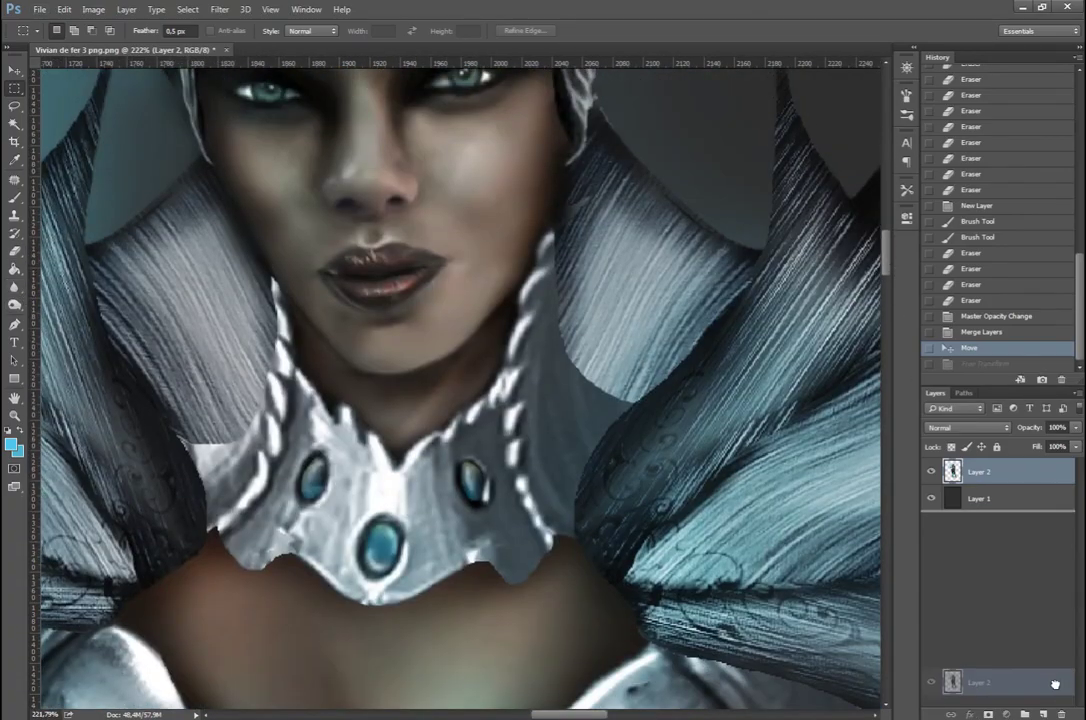
Step: Duplicate the figure layer and inspect the shoulder fins
key(ctrl+j)
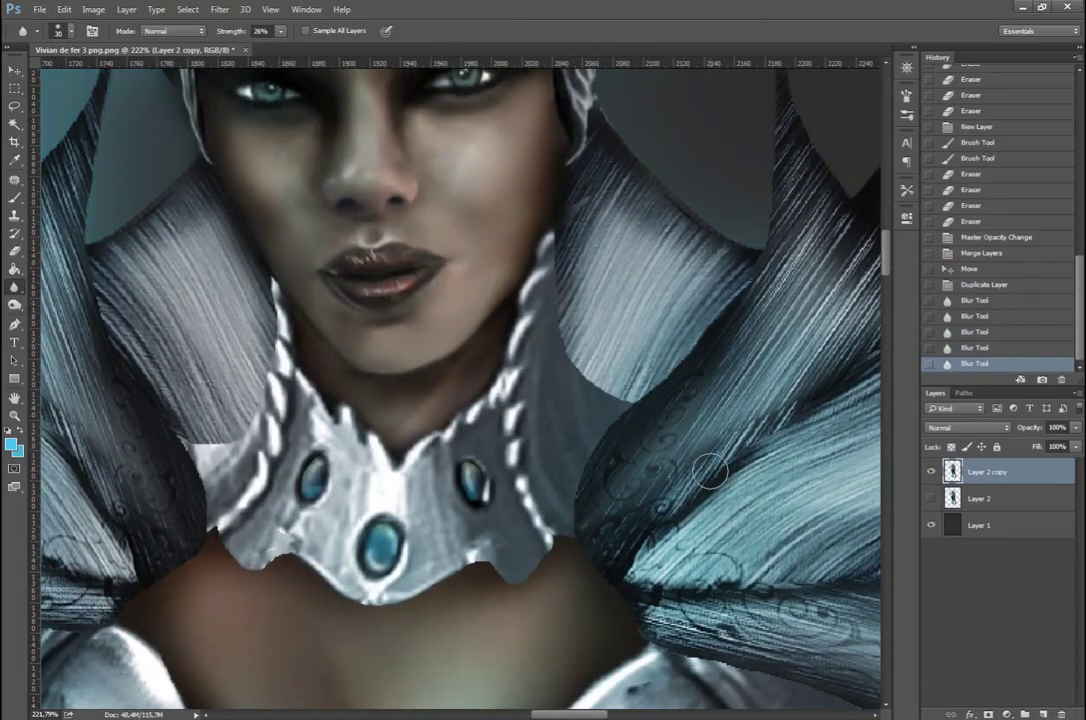
scroll(588, 680, right, 5)
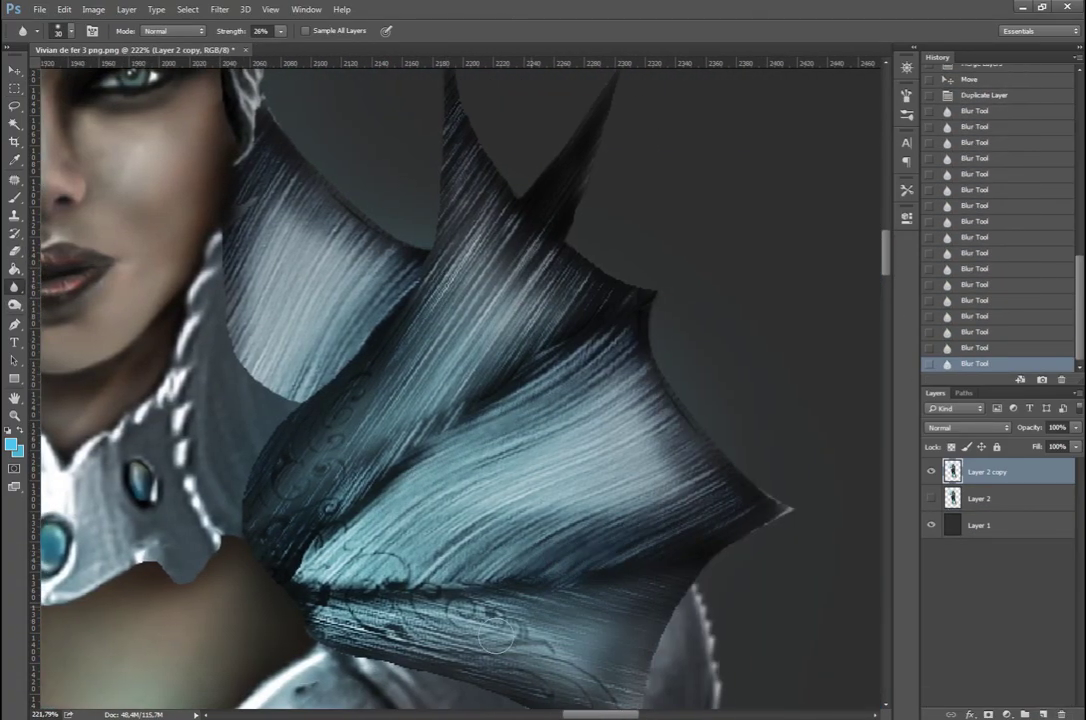
scroll(511, 464, left, 8)
scroll(418, 204, left, 3)
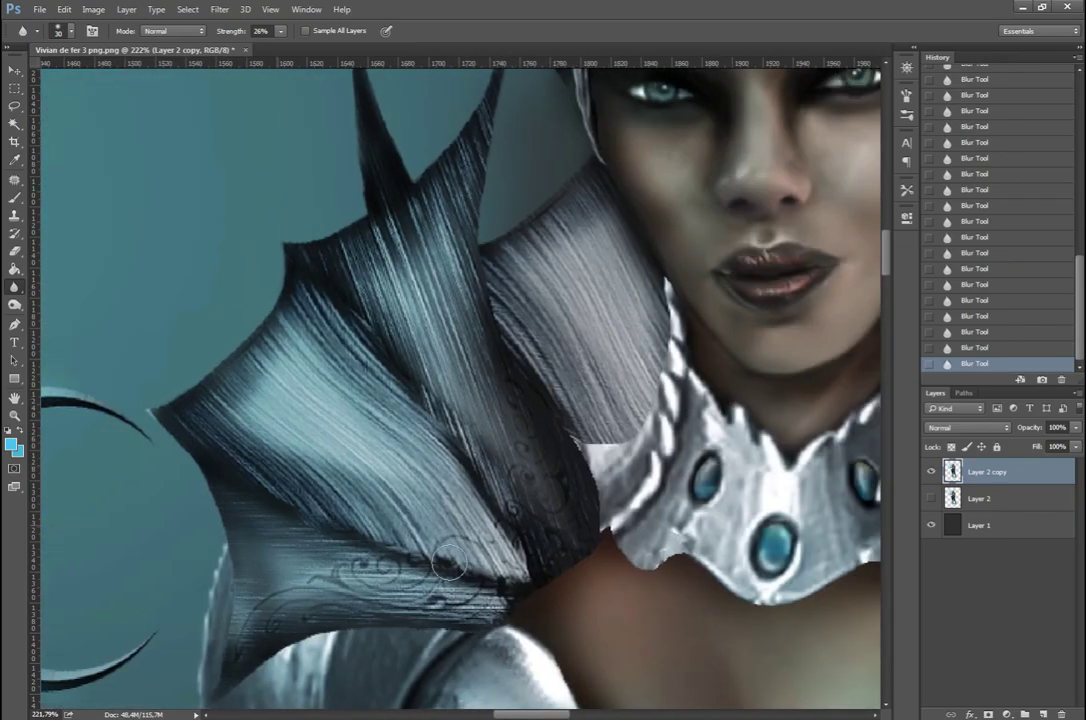
scroll(616, 538, down, 10)
scroll(548, 330, up, 10)
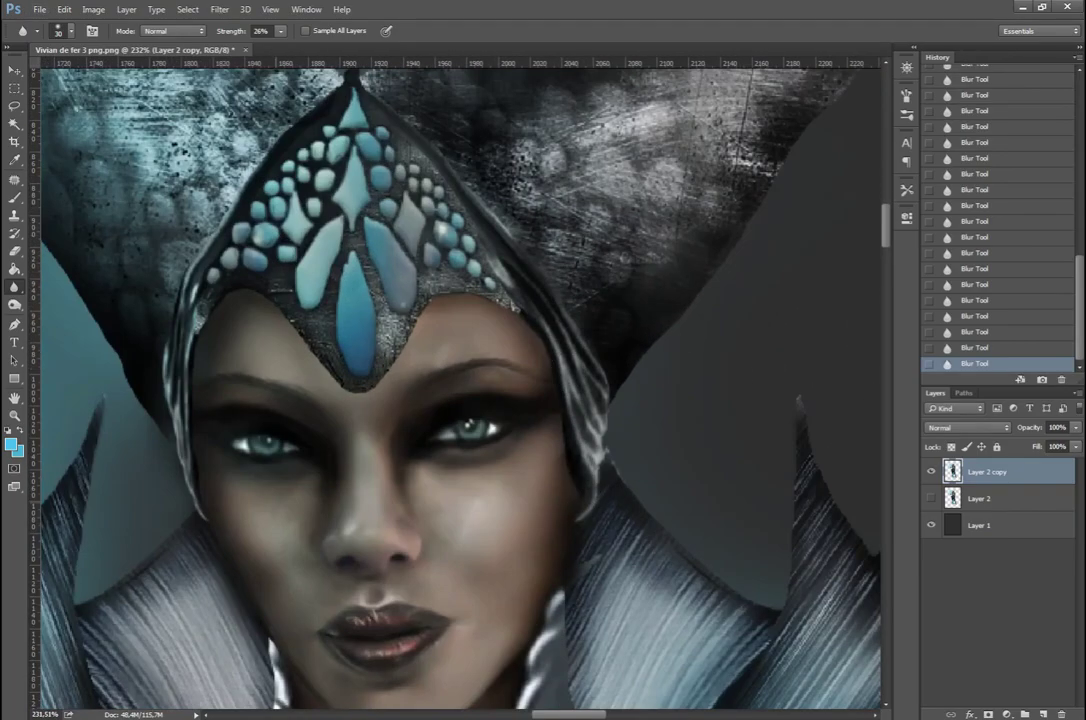
scroll(431, 345, down, 10)
scroll(413, 247, up, 8)
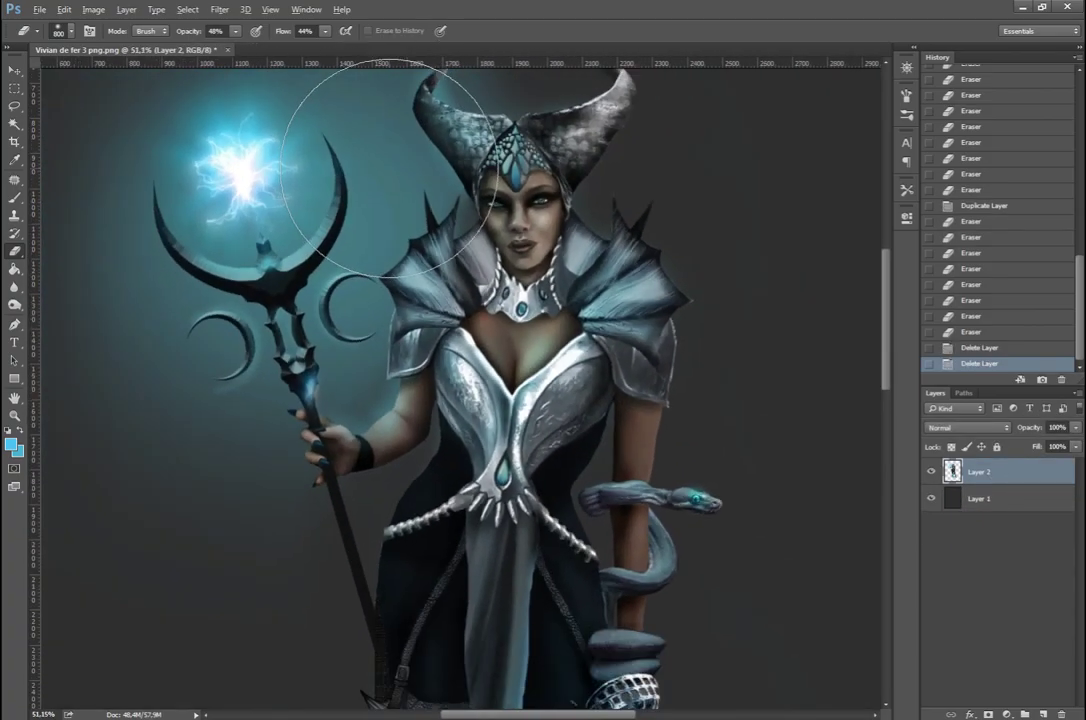
Step: In Camera Raw Filter on Layer 2, raise Clarity and lift the Blacks, checking the Detail settings
click(219, 9)
click(279, 100)
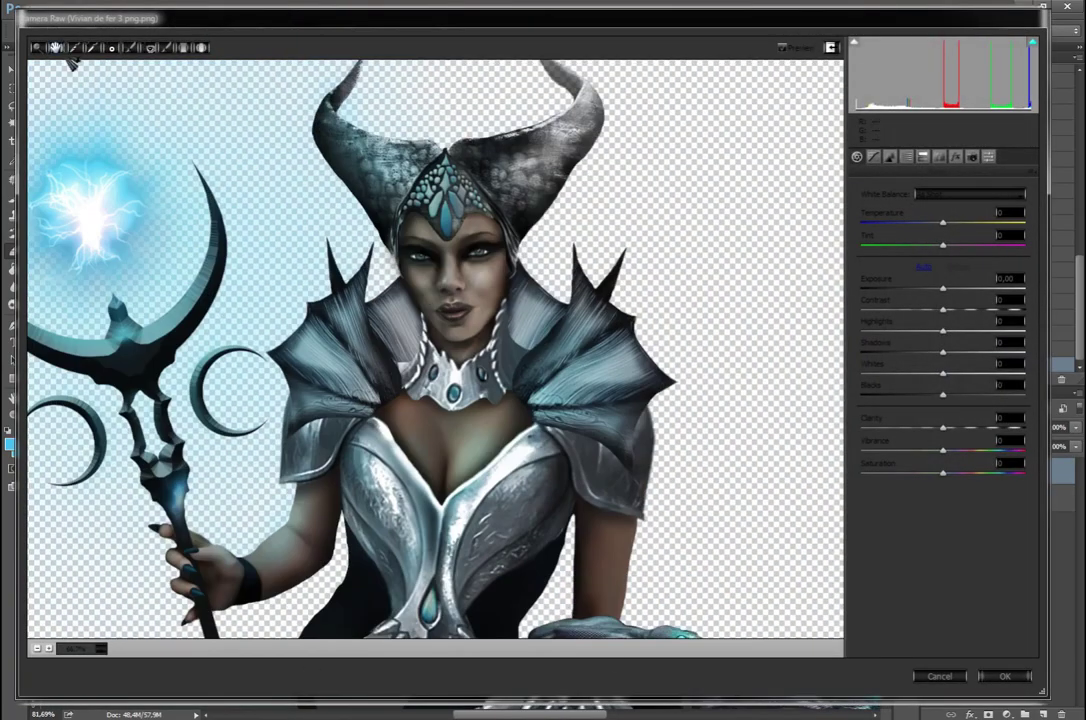
click(873, 157)
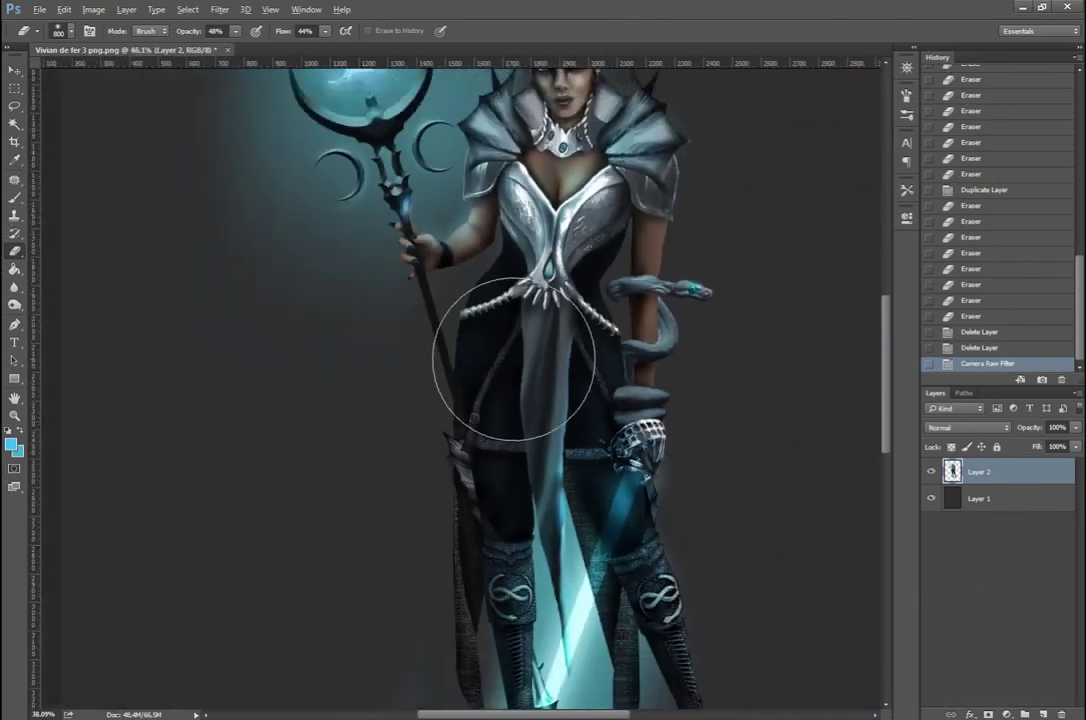
click(219, 9)
click(266, 92)
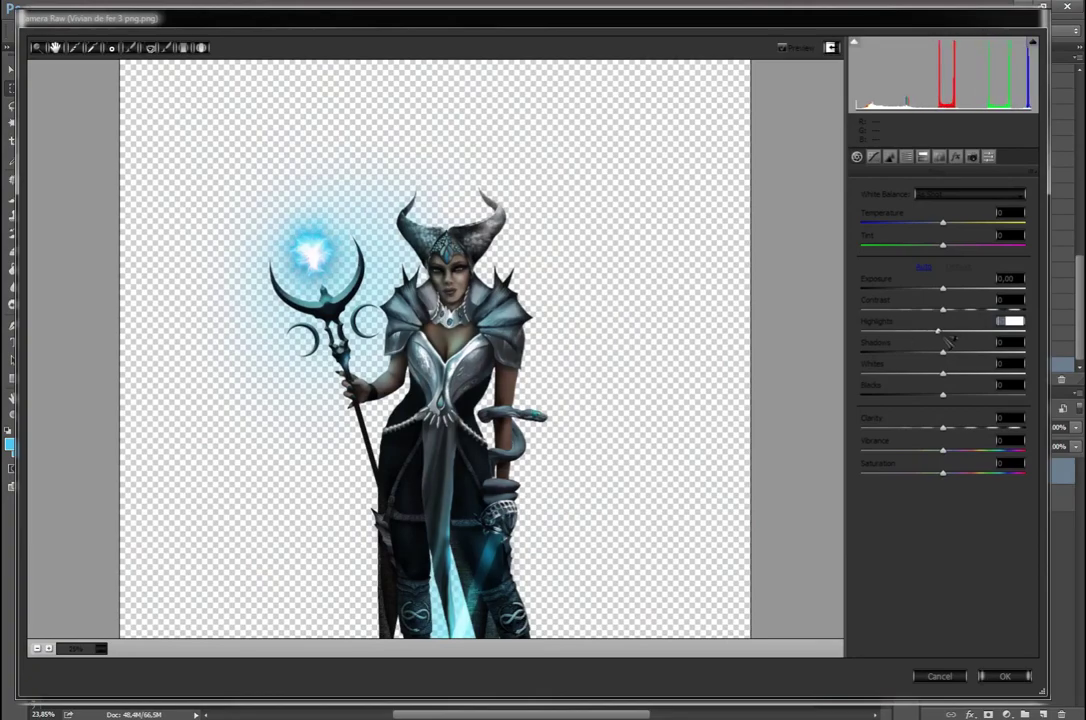
drag(943, 428, 1012, 395)
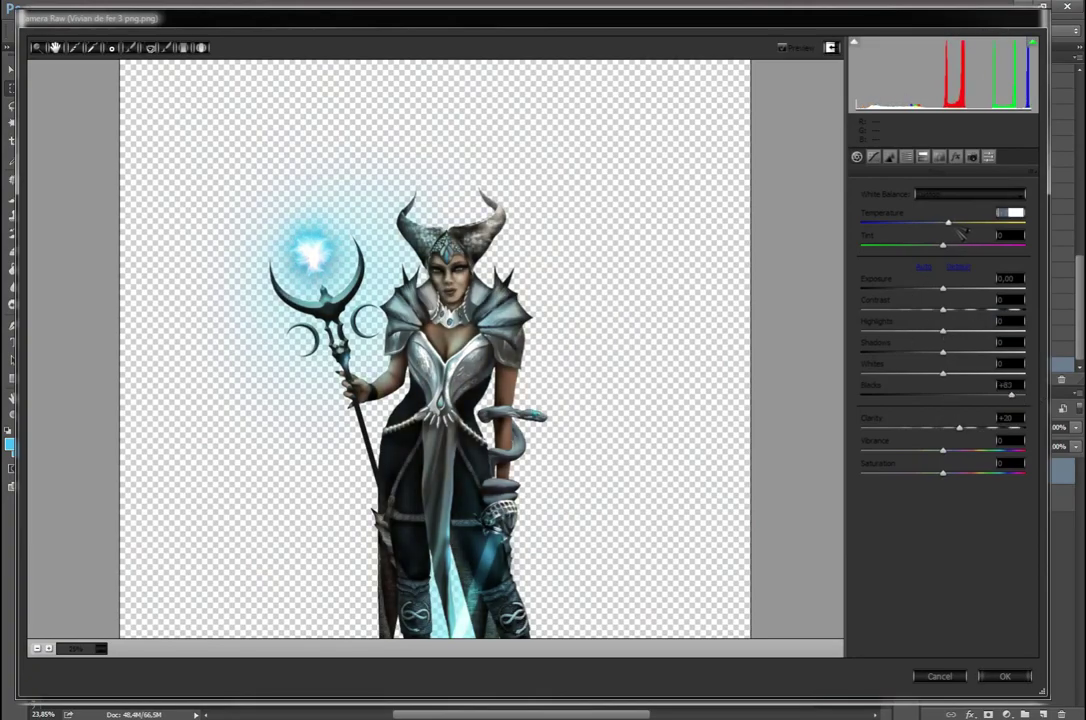
click(890, 157)
Step: Apply then undo the Camera Raw filter, and duplicate Layer 2
key(Return)
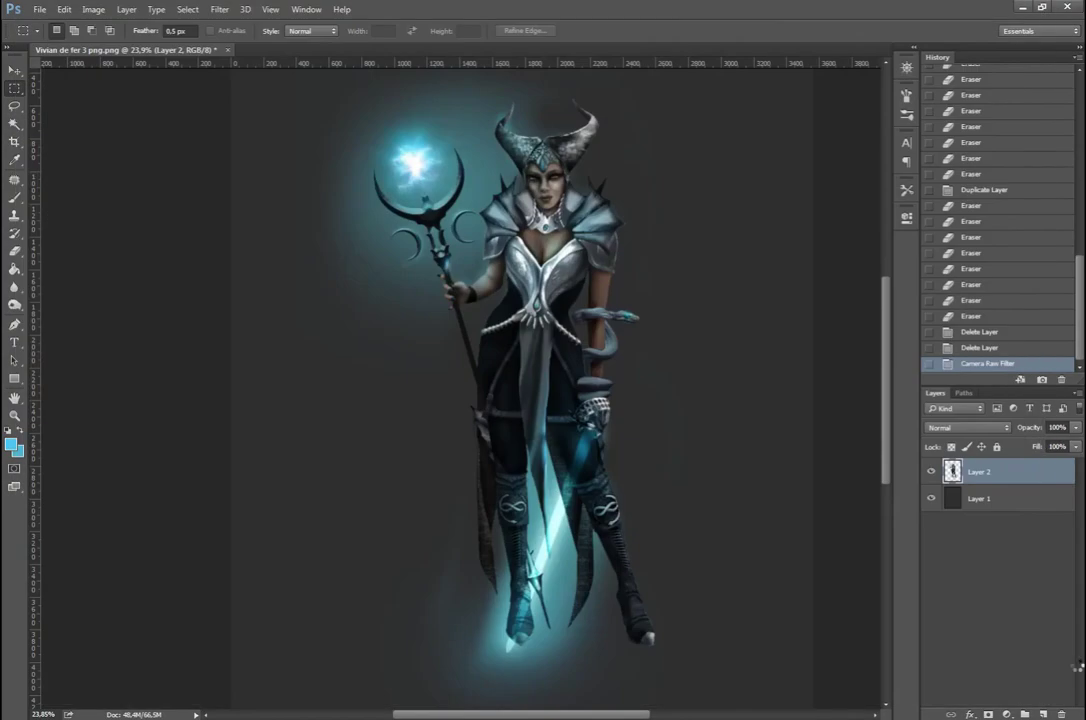
key(ctrl+z)
key(ctrl+j)
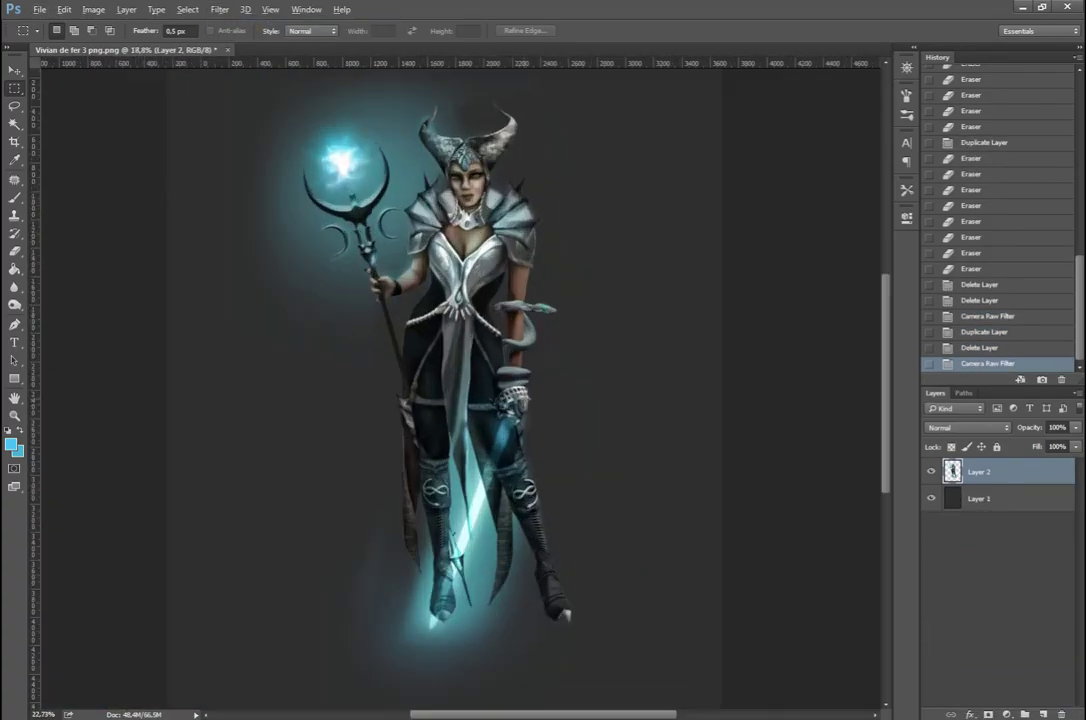
Step: Patch out unwanted detail on the belt and legs, then deselect
scroll(490, 345, up, 5)
key(j)
key(ctrl+d)
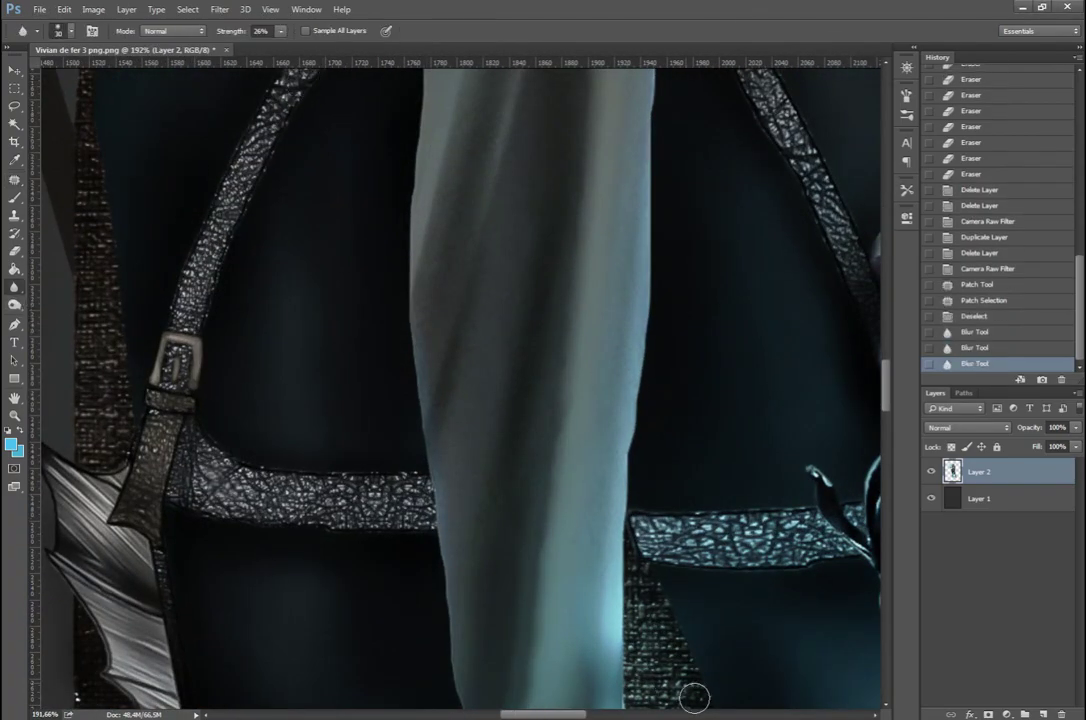
scroll(697, 375, down, 4)
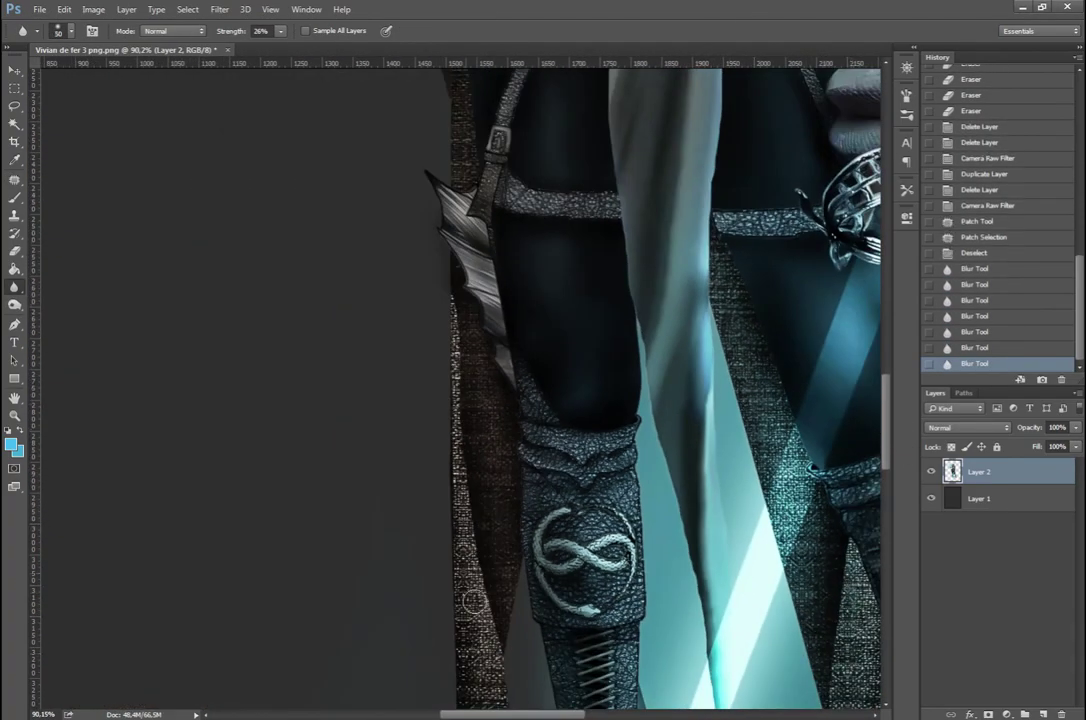
scroll(468, 187, up, 3)
scroll(453, 484, down, 5)
Step: Duplicate the figure, set Layer 2 copy's blending-option channels, and toggle visibility to compare colours
key(ctrl+j)
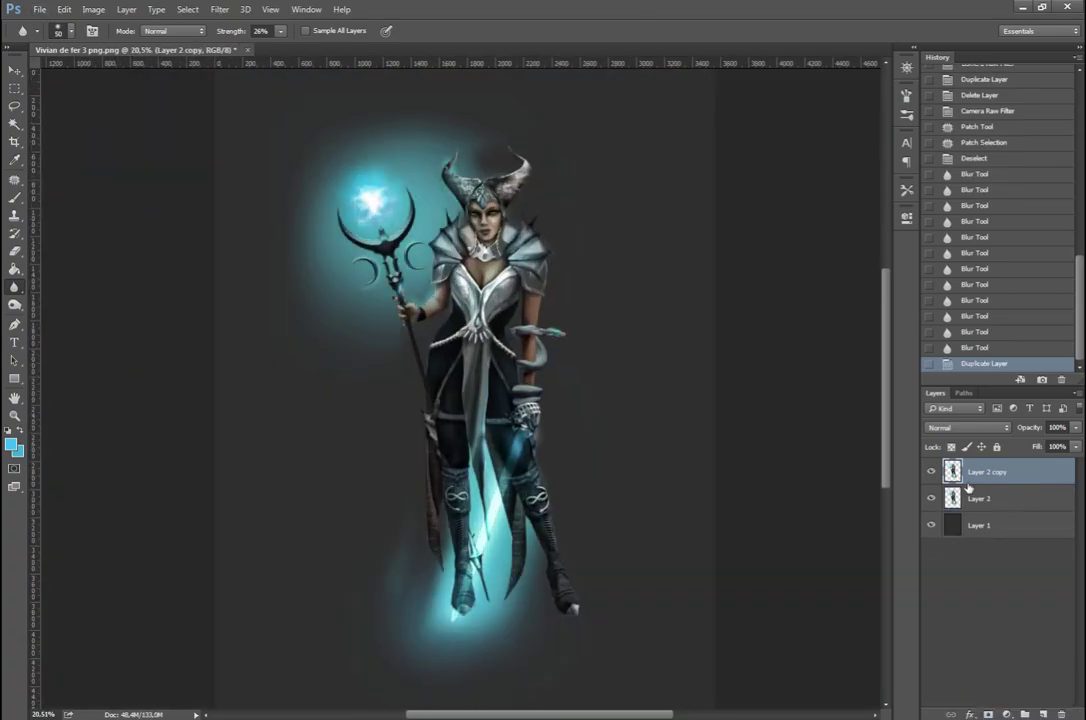
double_click(1035, 471)
key(Return)
click(978, 498)
click(931, 471)
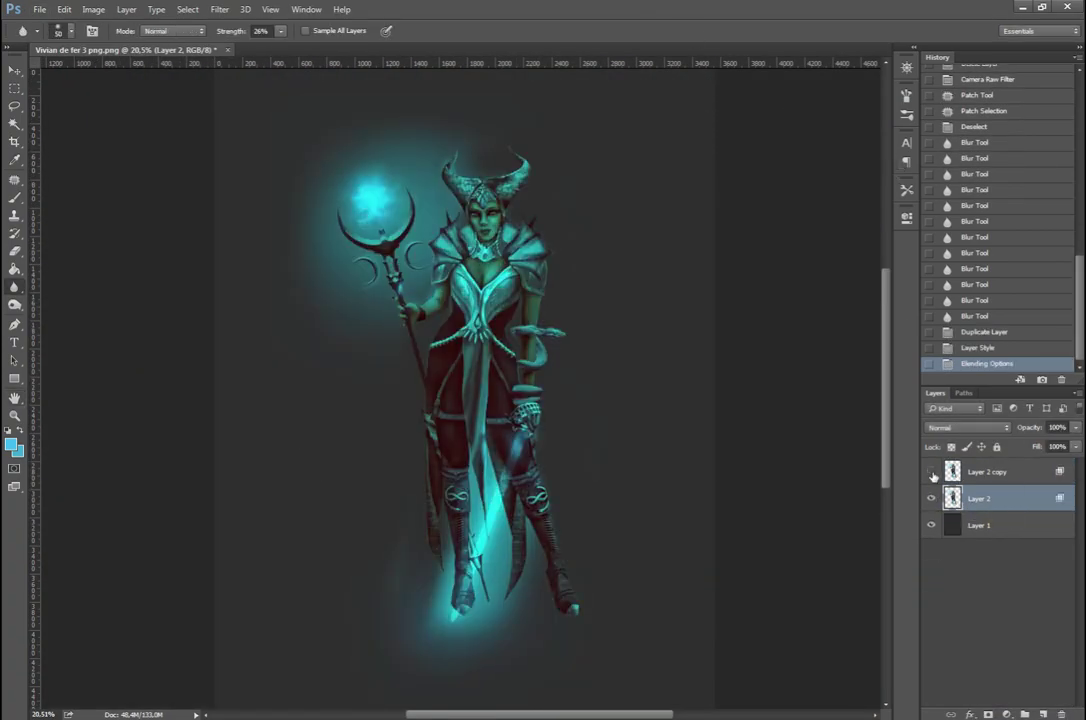
scroll(729, 340, up, 4)
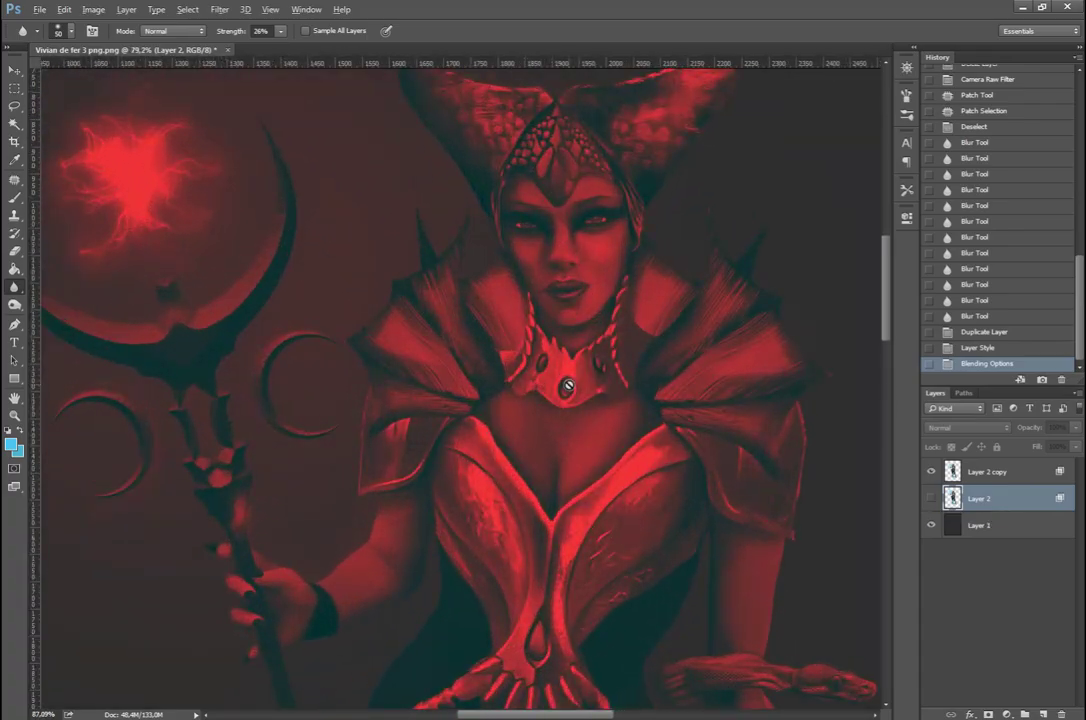
click(931, 471)
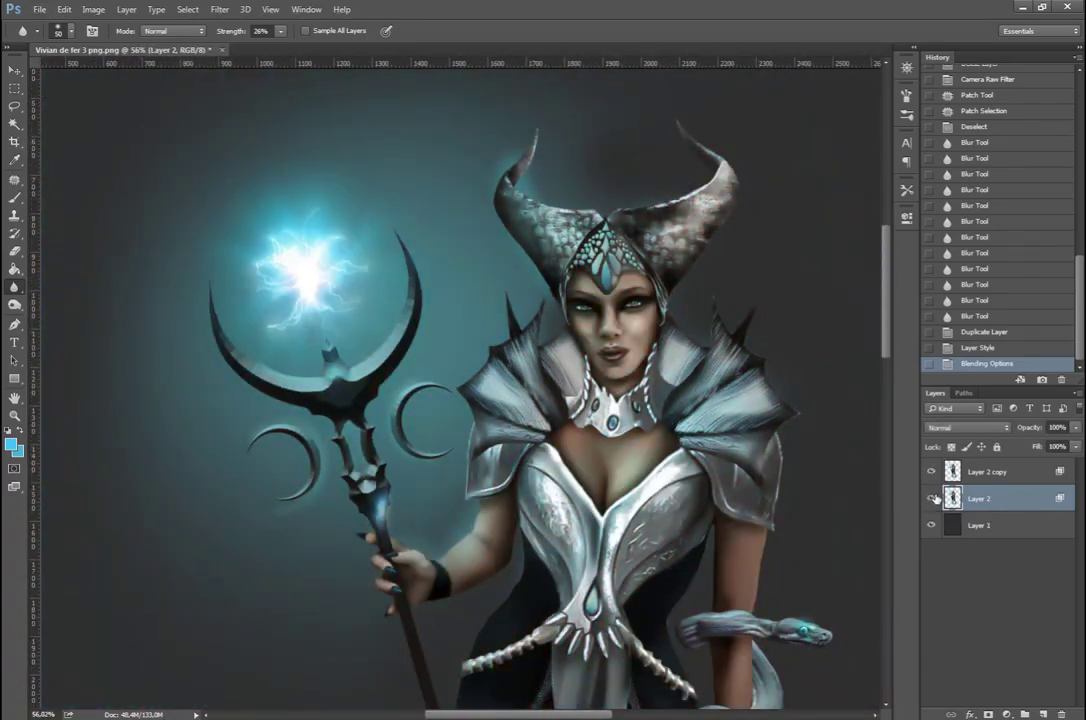
Step: Offset Layer 2 slightly with Free Transform for a red-cyan fringe, then step back in History
key(ctrl+t)
scroll(645, 302, up, 3)
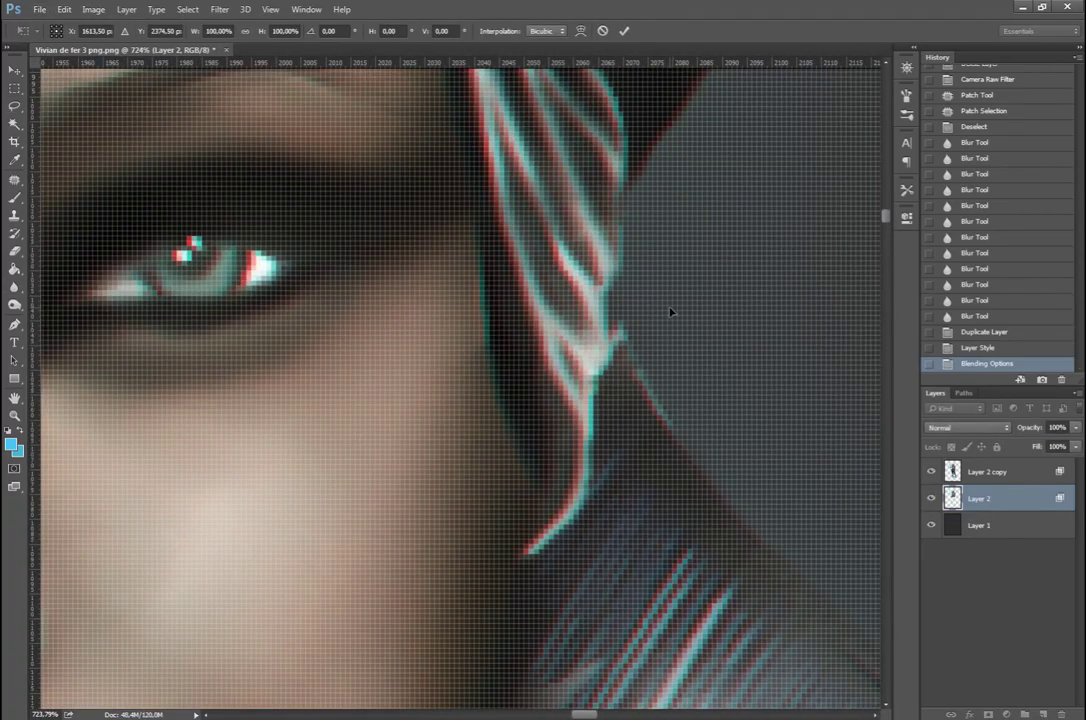
scroll(593, 315, down, 10)
key(Return)
scroll(518, 372, up, 5)
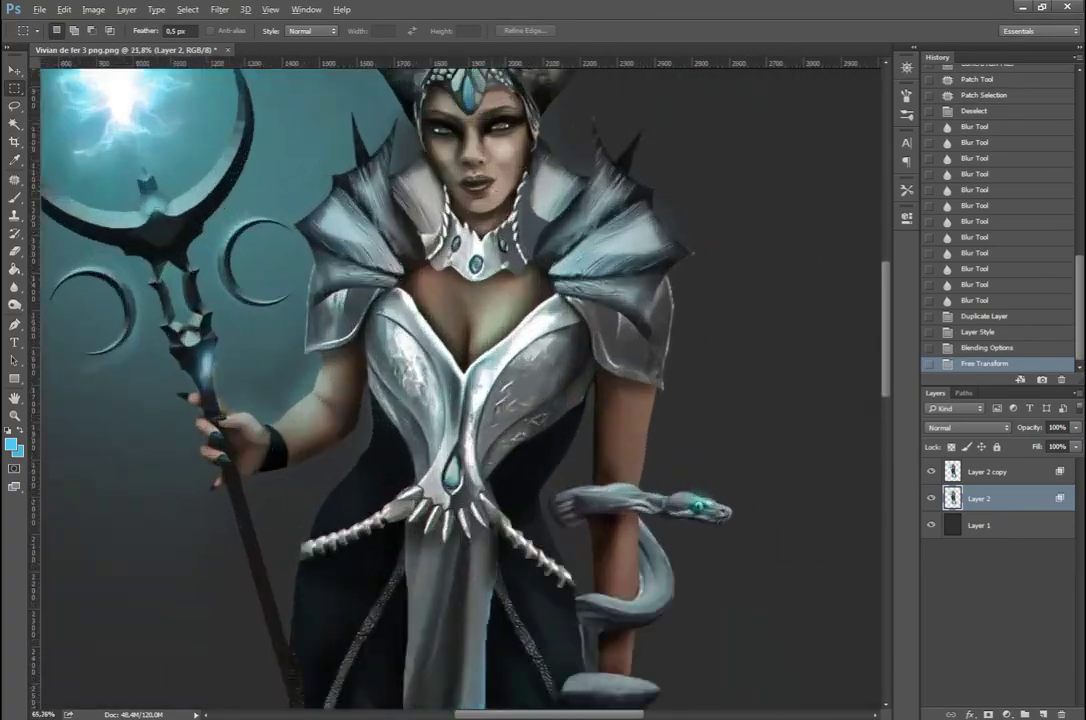
scroll(518, 372, down, 2)
scroll(518, 372, down, 2)
scroll(518, 372, down, 2)
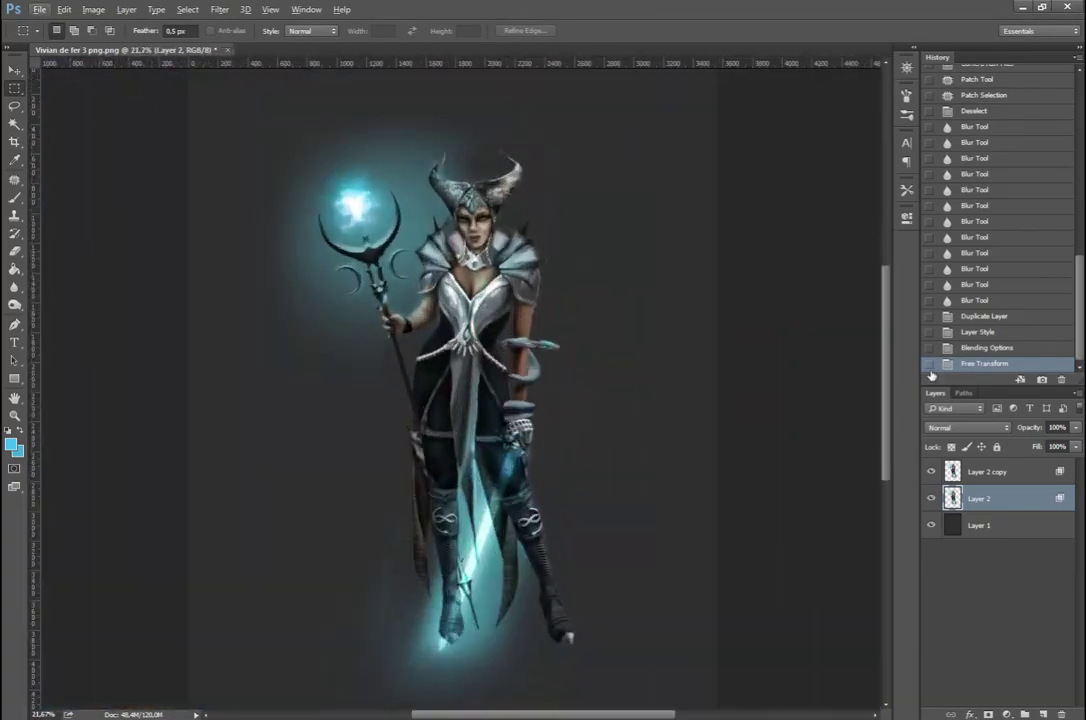
click(988, 347)
scroll(600, 300, up, 6)
Step: Retry the Layer 2 transform, cancel it, and undo to restore the offset
key(ctrl+t)
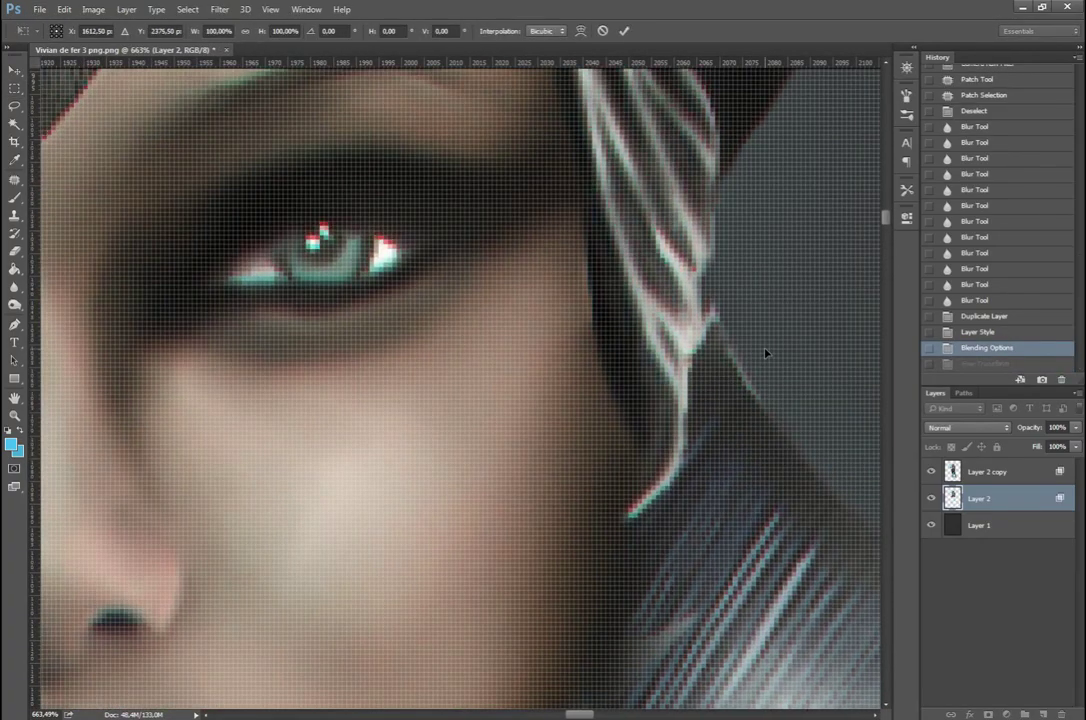
scroll(498, 453, down, 1)
scroll(498, 453, down, 5)
key(Escape)
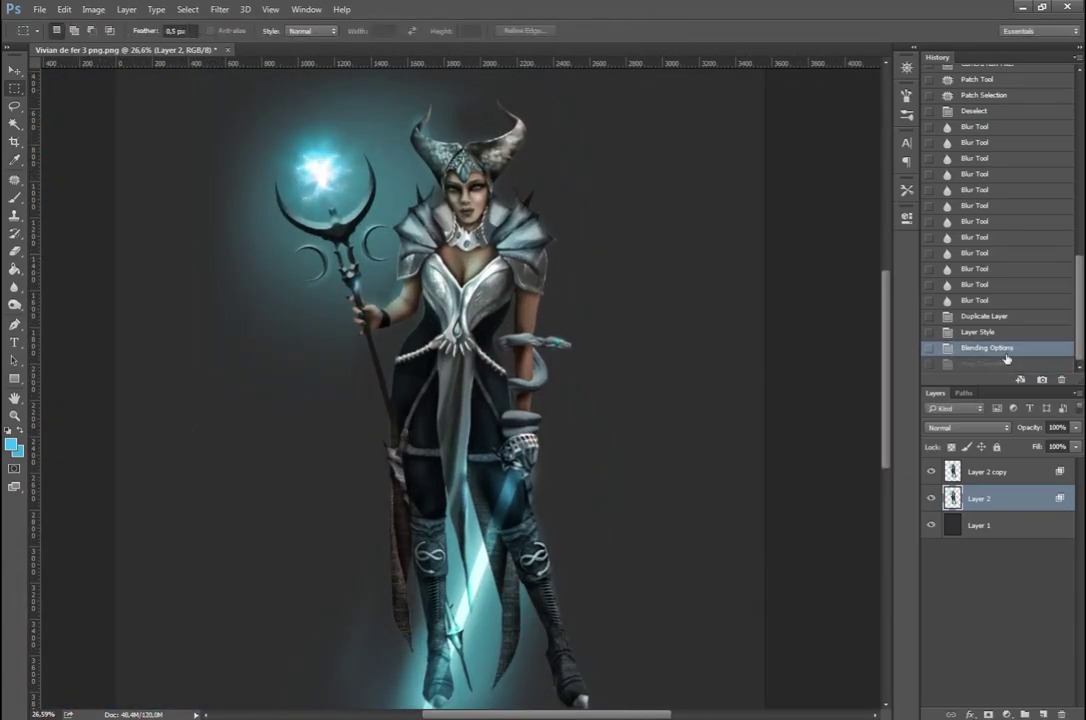
scroll(460, 170, up, 3)
scroll(460, 170, up, 2)
scroll(460, 170, down, 2)
key(ctrl+z)
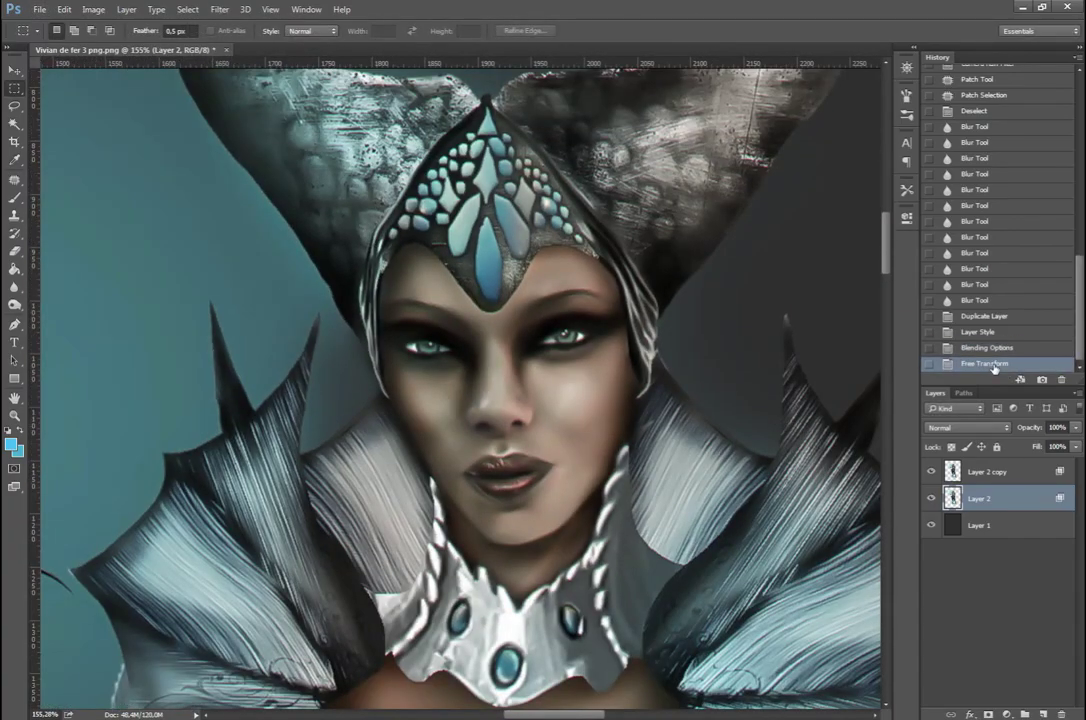
scroll(387, 142, down, 5)
scroll(387, 142, up, 3)
scroll(387, 142, up, 4)
scroll(387, 142, down, 5)
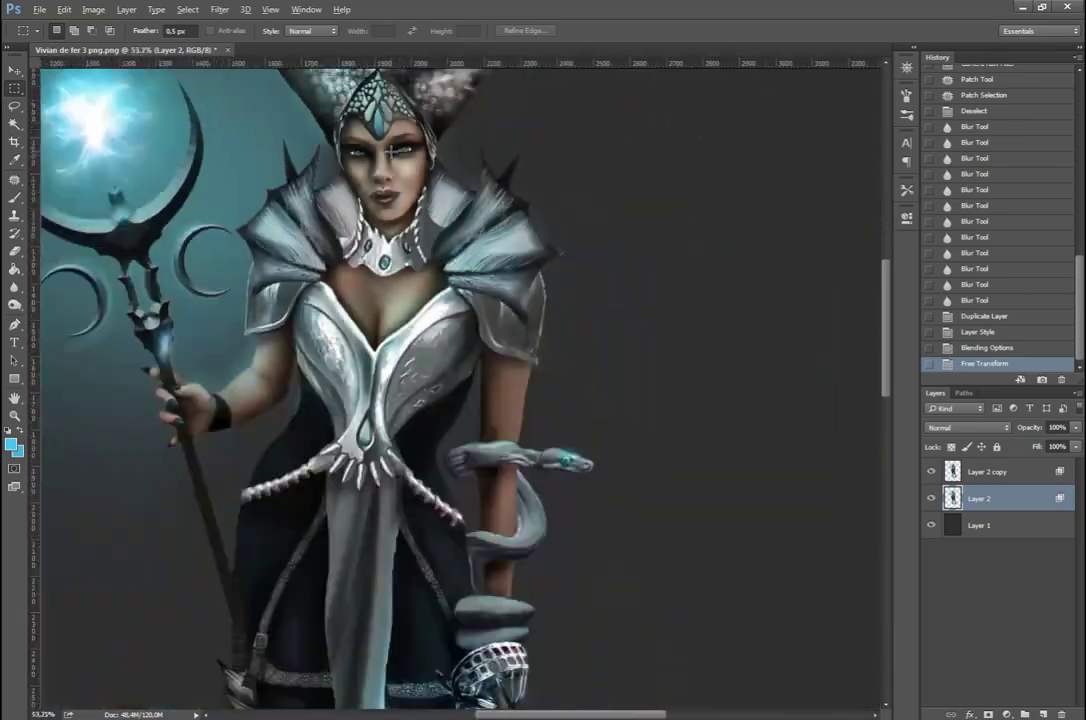
scroll(654, 235, down, 3)
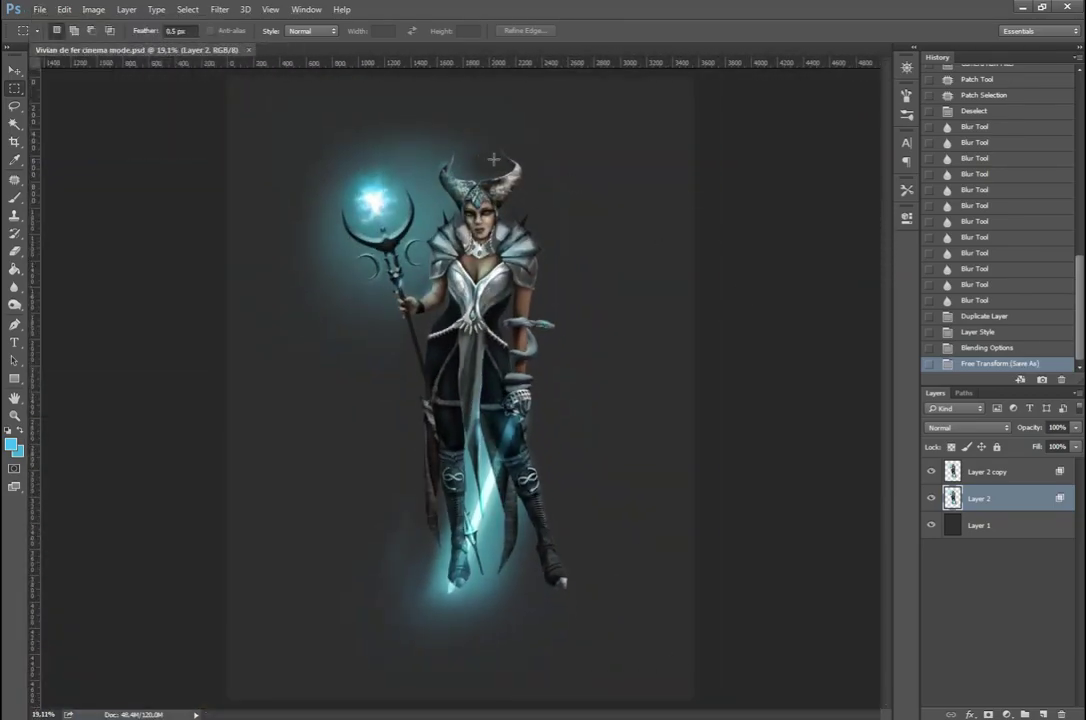
scroll(493, 159, up, 4)
Step: Transform Layer 2 once more, commit it, then undo the change
key(ctrl+t)
scroll(493, 159, up, 2)
scroll(493, 159, down, 5)
click(1041, 7)
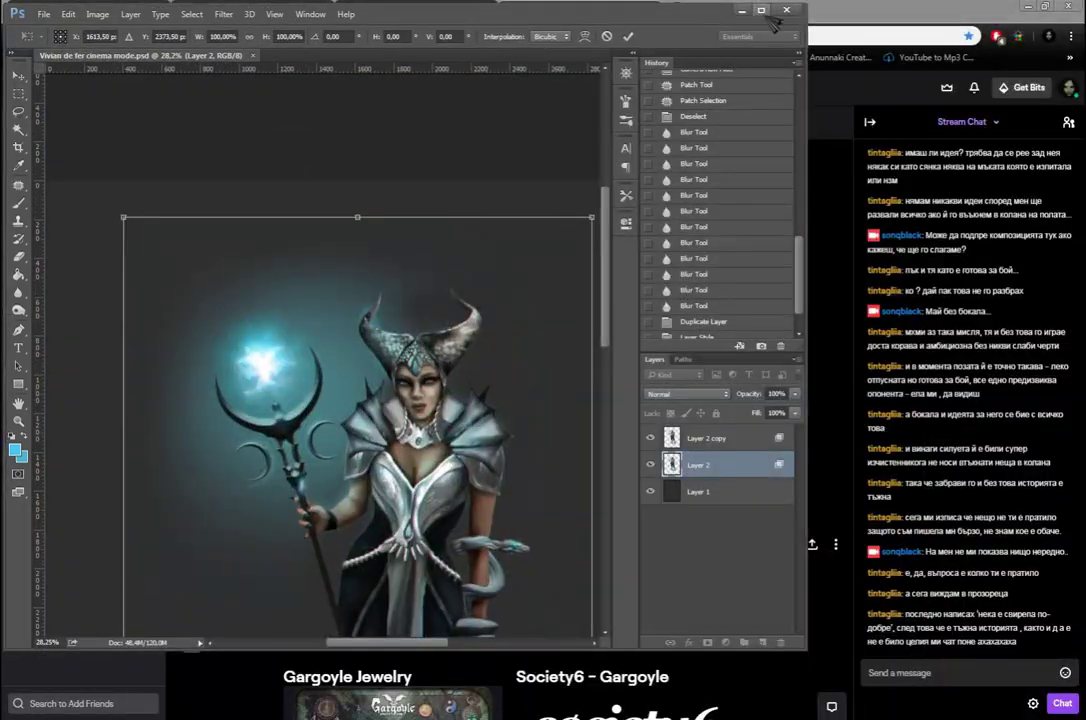
click(761, 10)
key(Return)
key(ctrl+z)
scroll(473, 330, up, 4)
Step: Merge a duplicate of the figure into a new top layer and shift its hue
scroll(473, 330, down, 4)
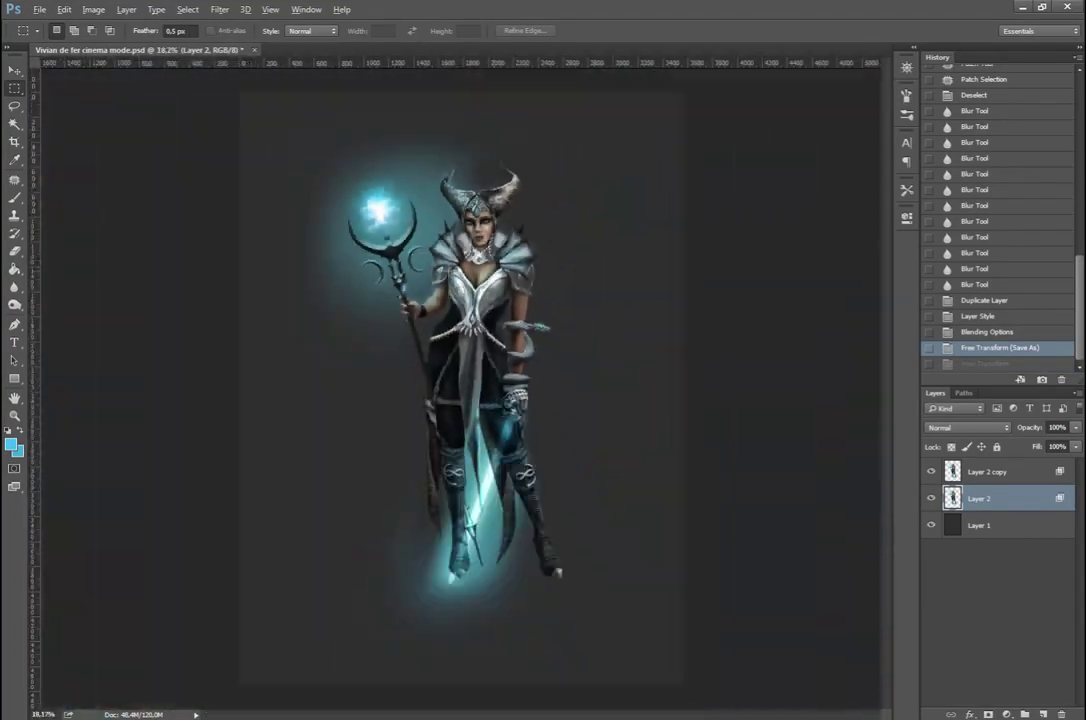
scroll(451, 297, up, 4)
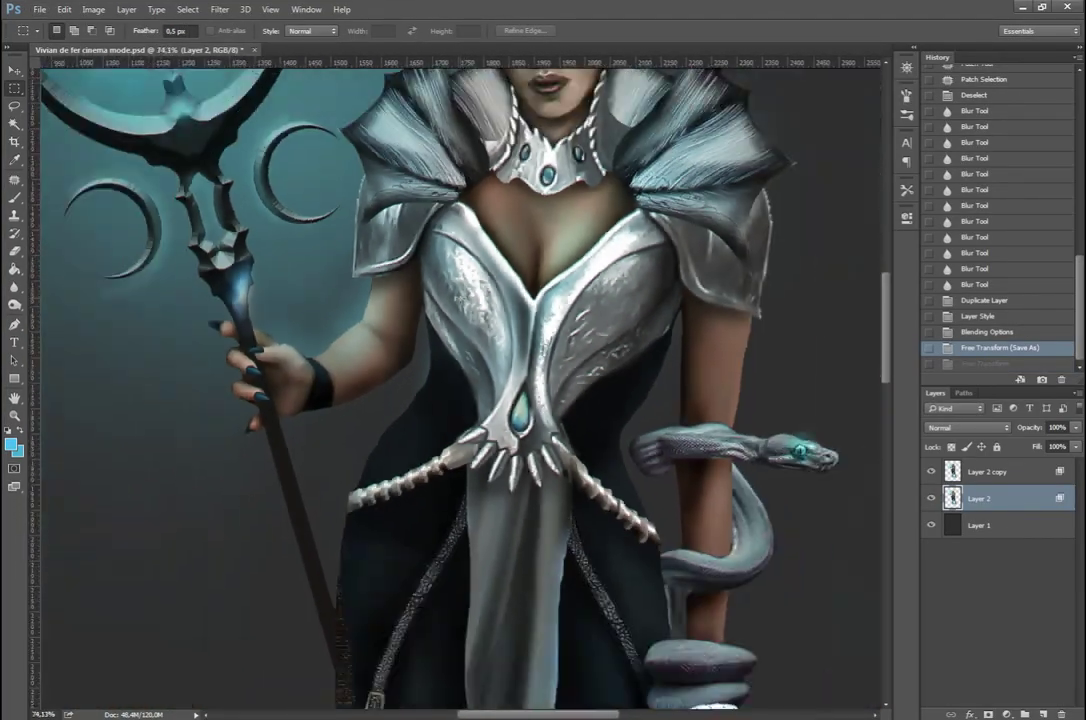
scroll(676, 492, up, 3)
scroll(676, 492, up, 3)
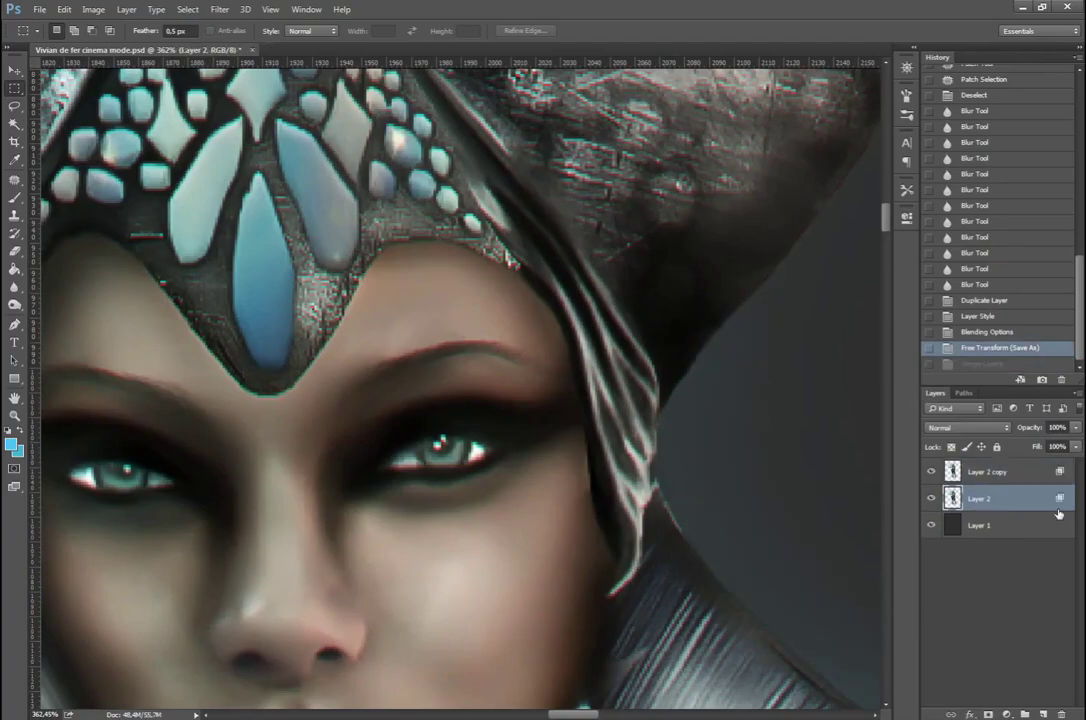
key(ctrl+j)
key(ctrl+e)
scroll(691, 417, down, 2)
scroll(691, 417, up, 2)
click(93, 9)
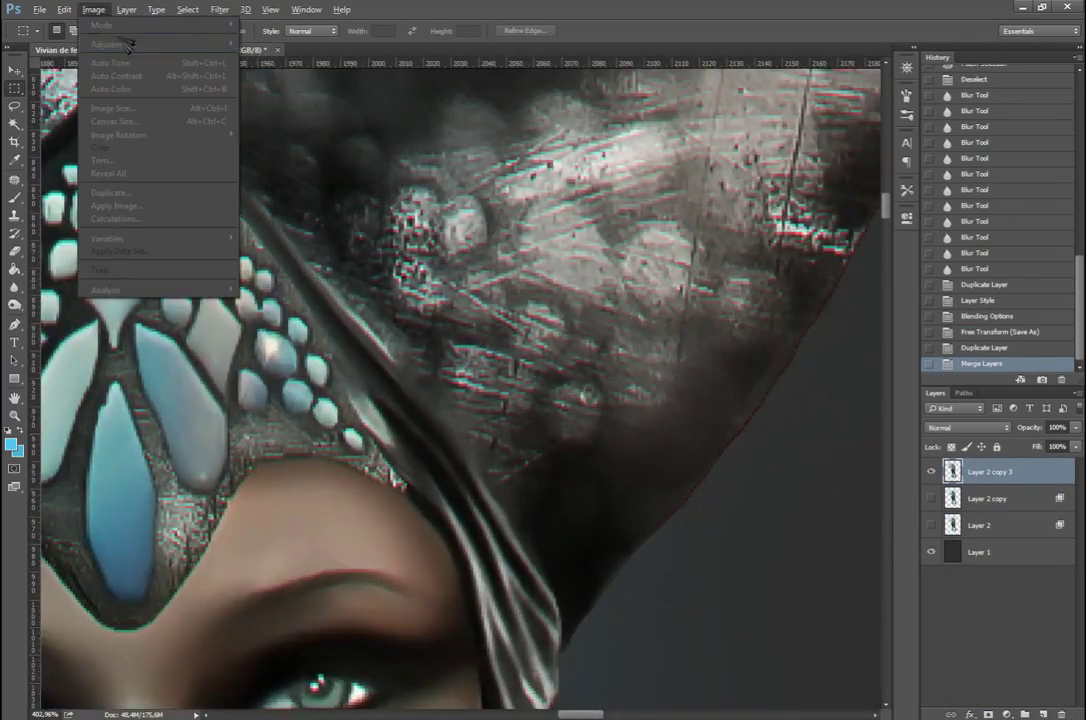
drag(814, 148, 828, 152)
click(290, 116)
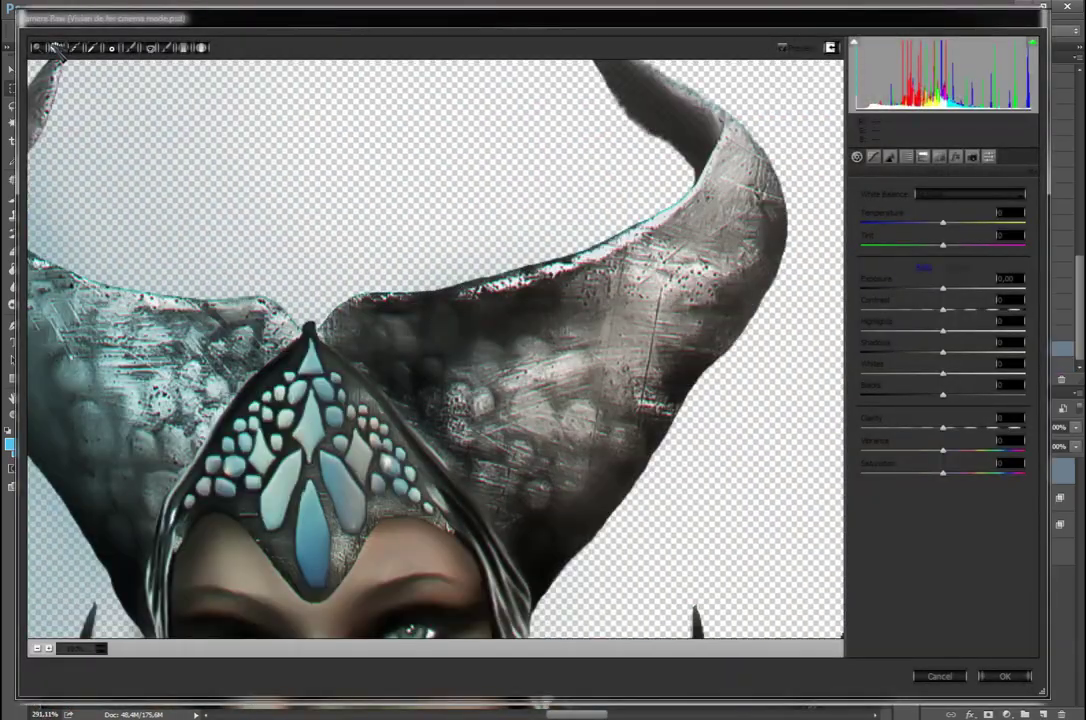
click(873, 157)
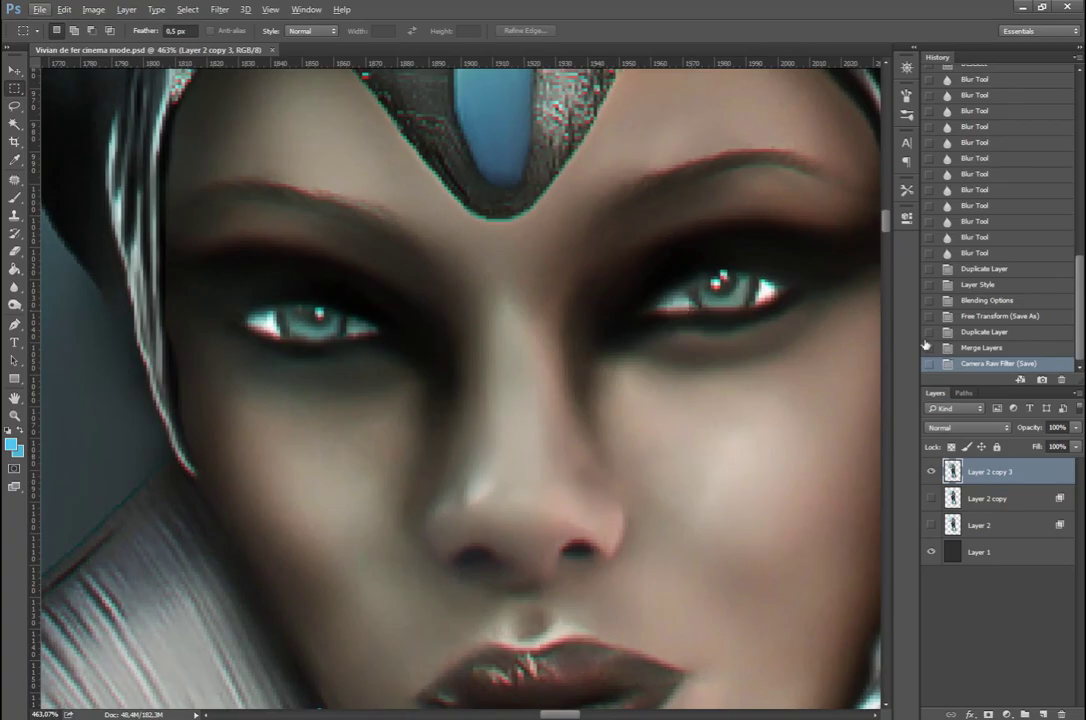
Step: Select Layer 2, apply a Free Transform, and fit the painting in view
click(1013, 526)
key(ctrl+t)
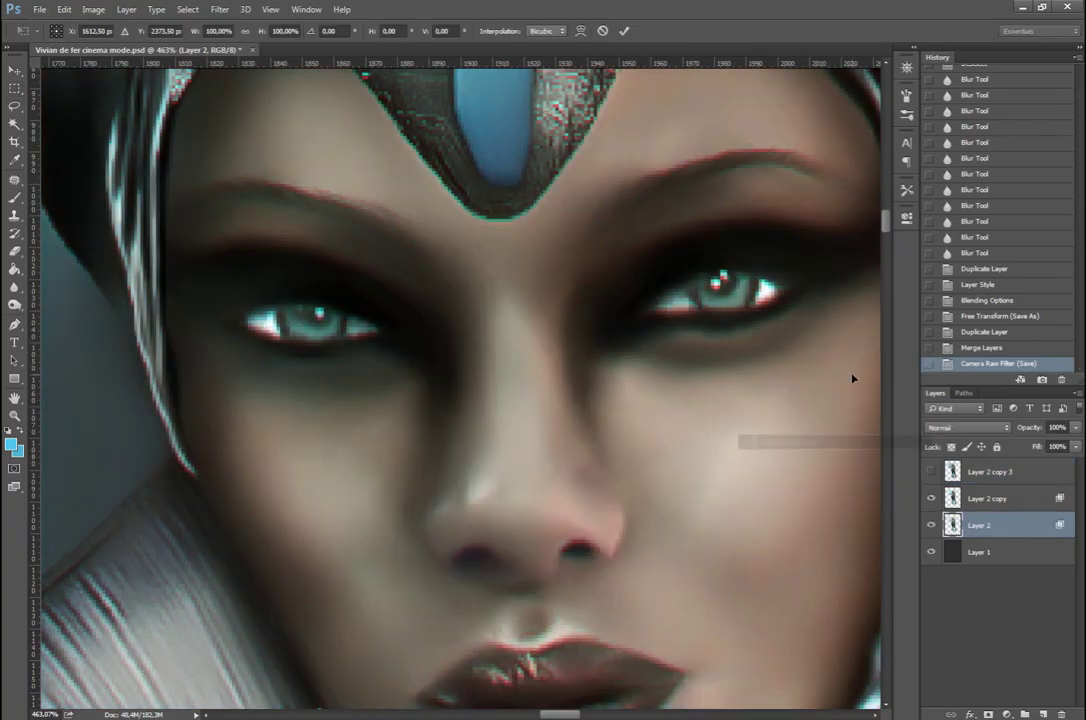
key(m)
key(Return)
key(ctrl+0)
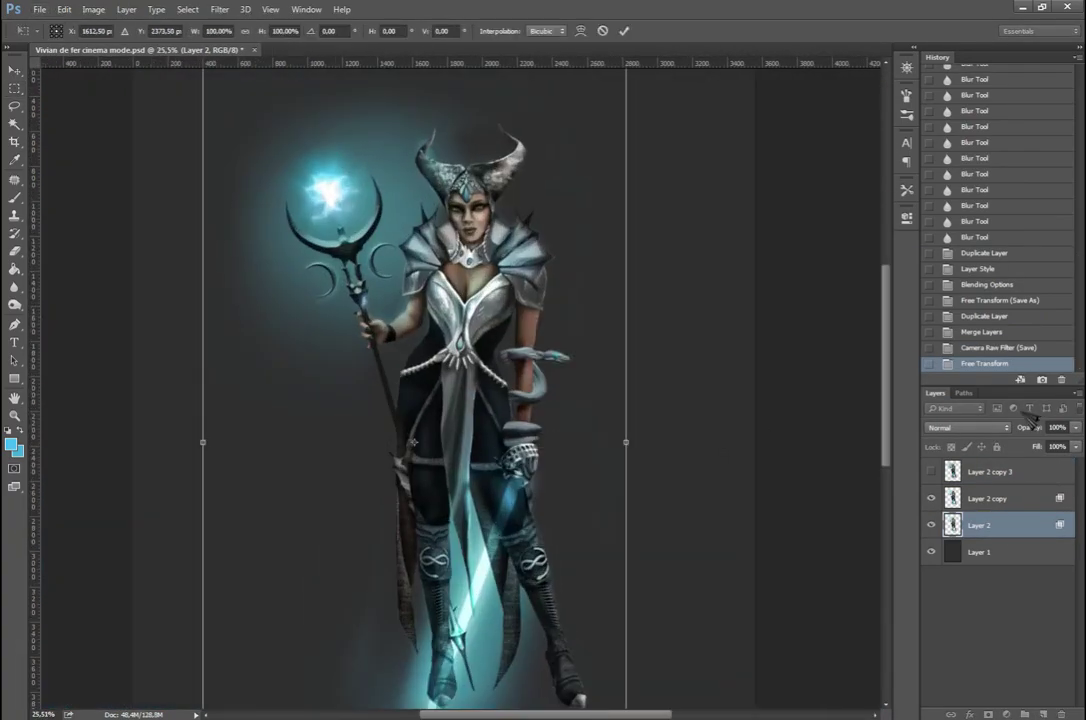
alt+scroll(470, 210, up, 10)
right_click(612, 255)
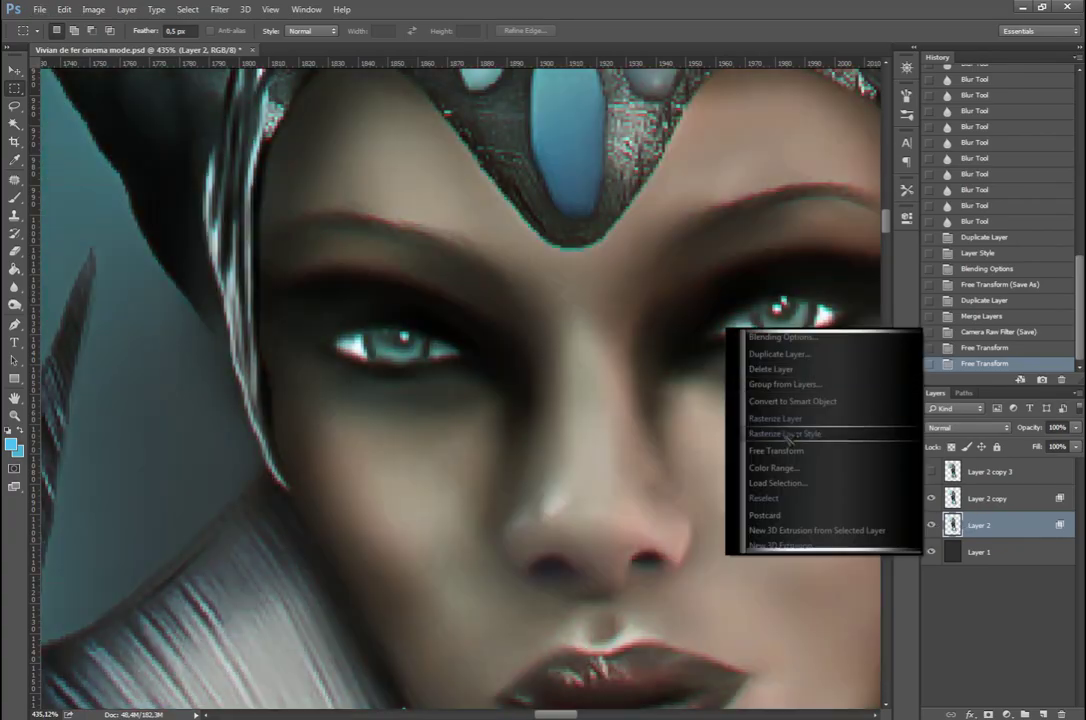
key(Escape)
key(ctrl+0)
Step: Transform the figure layer again, then open and cancel the Camera Raw filter
key(ctrl+t)
alt+scroll(648, 375, up, 5)
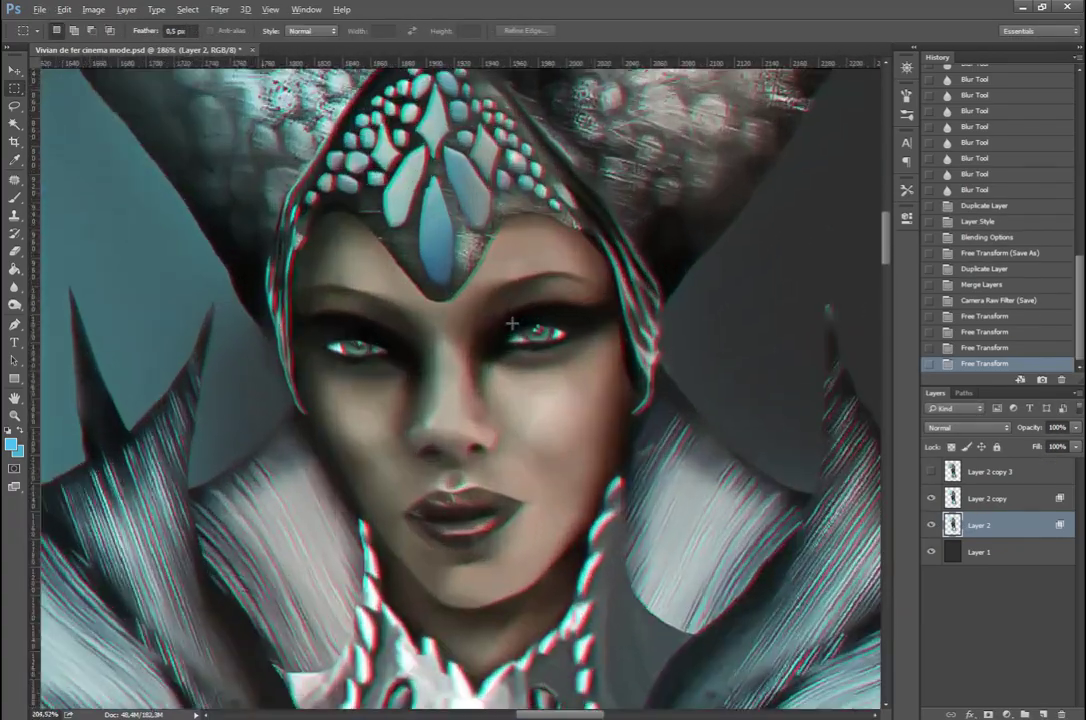
alt+scroll(648, 375, up, 4)
alt+scroll(648, 375, down, 3)
alt+scroll(549, 313, down, 4)
alt+scroll(549, 313, down, 3)
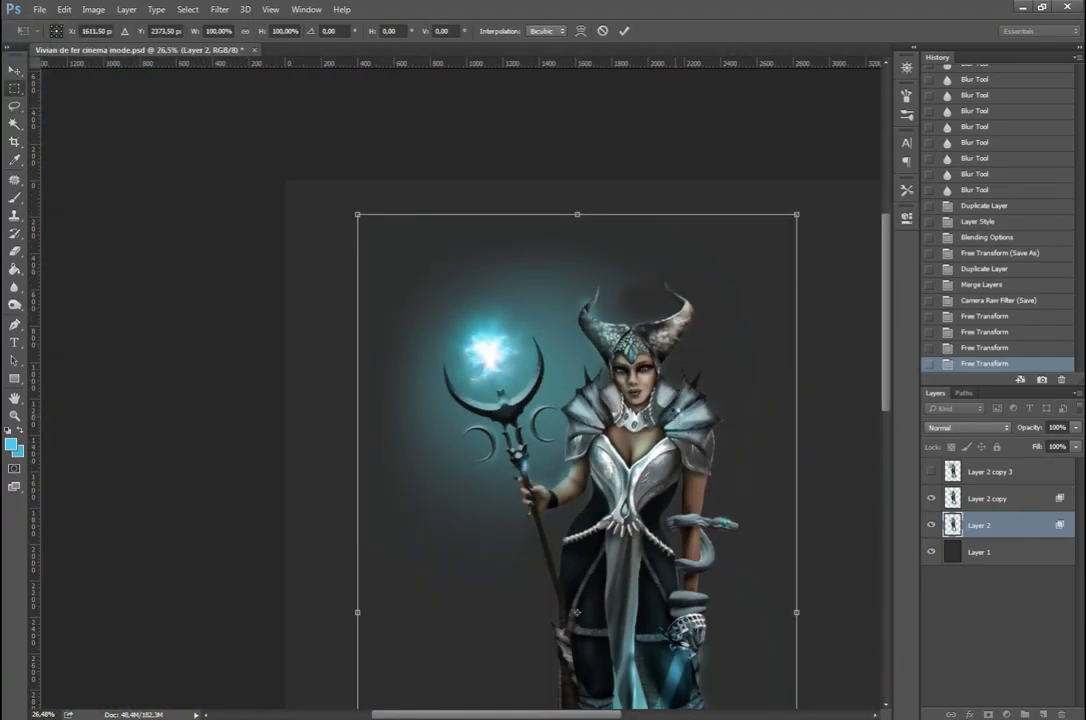
key(Return)
alt+scroll(422, 251, up, 10)
alt+scroll(422, 251, down, 3)
key(ctrl+shift+a)
alt+scroll(440, 330, up, 2)
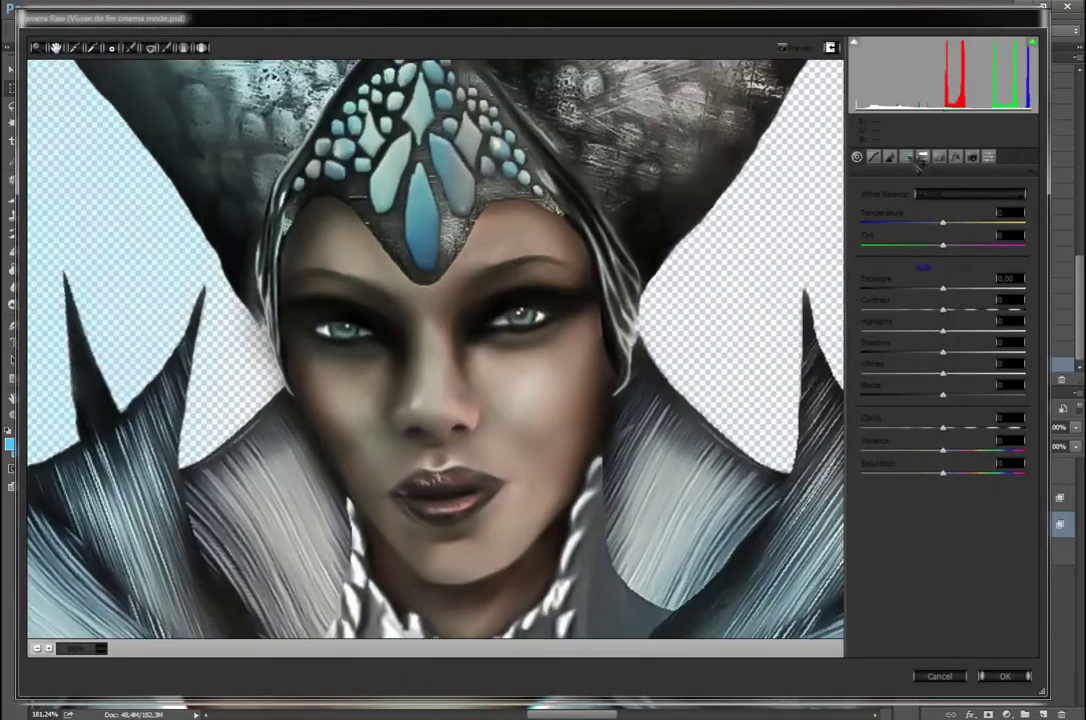
key(Escape)
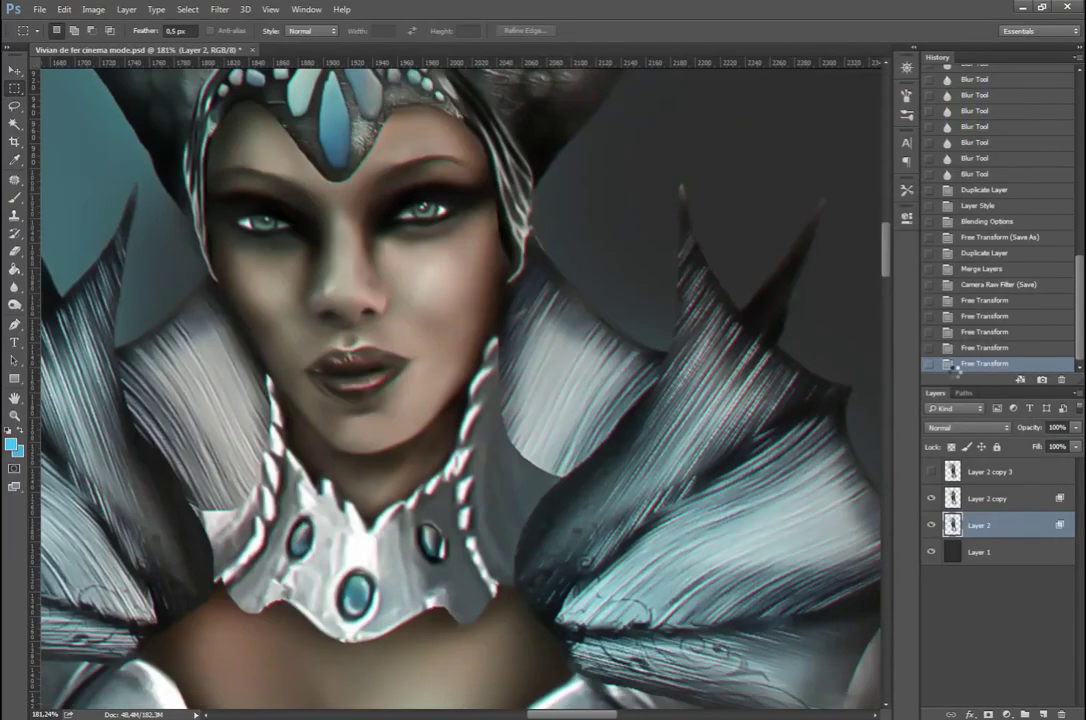
Step: Delete the extra layer, merge fresh figure copies, and preview Camera Raw zoomed on the cloth edge
click(1006, 349)
key(ctrl+minus)
key(ctrl+minus)
key(Delete)
key(ctrl+j)
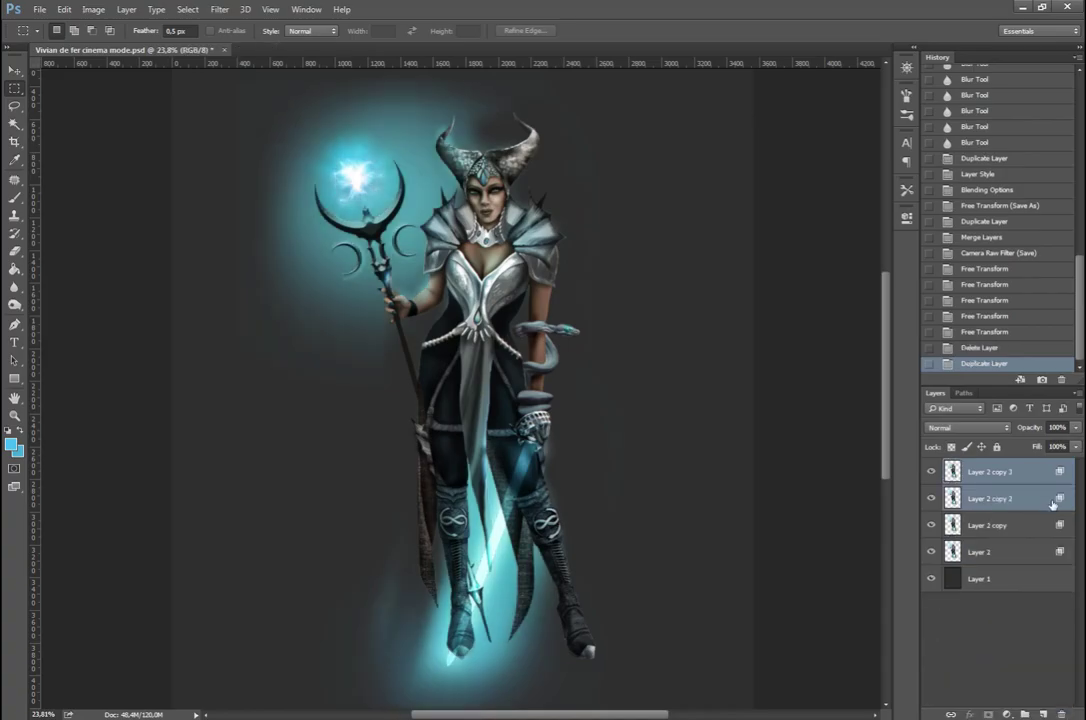
key(ctrl+e)
alt+scroll(283, 97, up, 3)
alt+scroll(667, 328, up, 3)
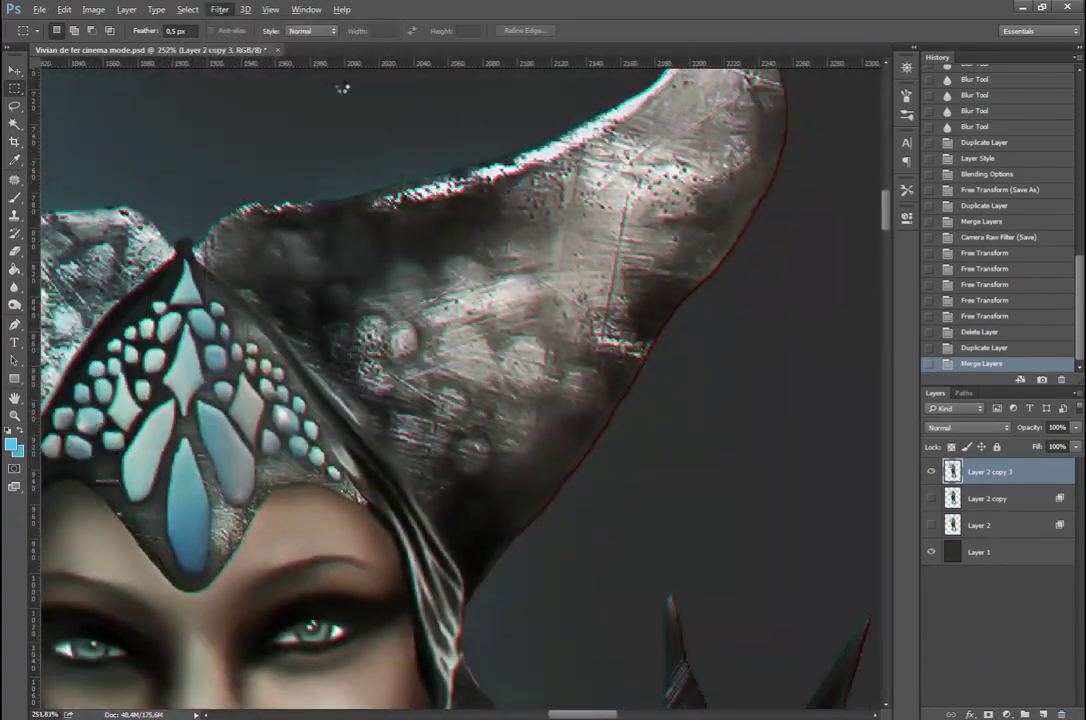
key(ctrl+shift+a)
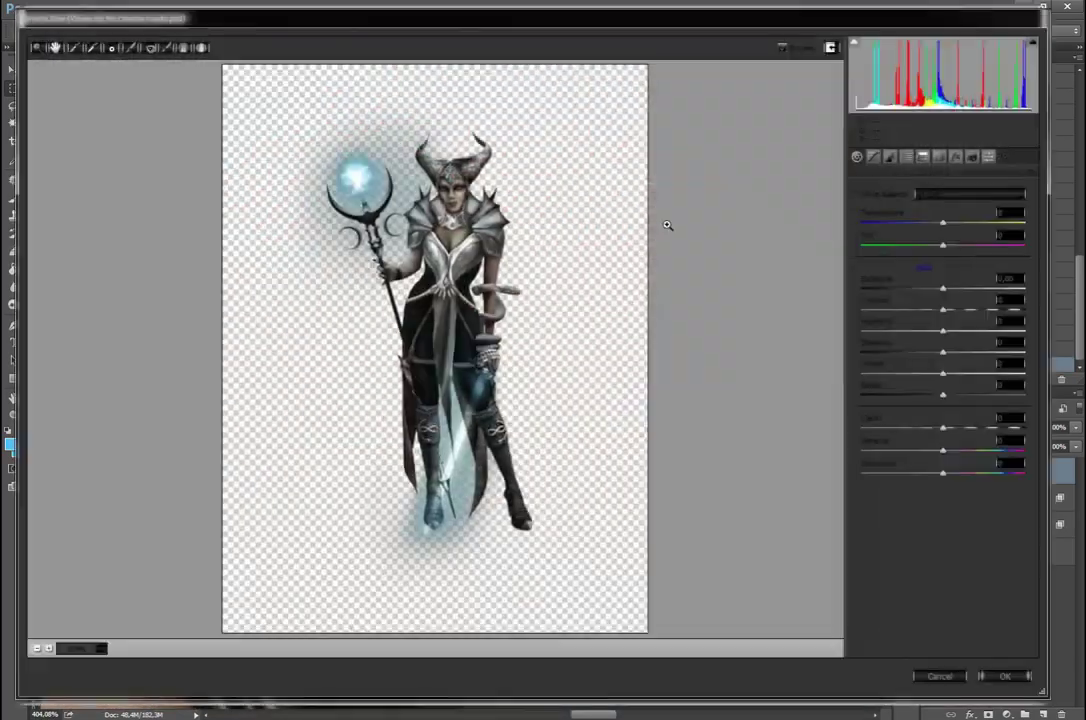
key(ctrl+alt+0)
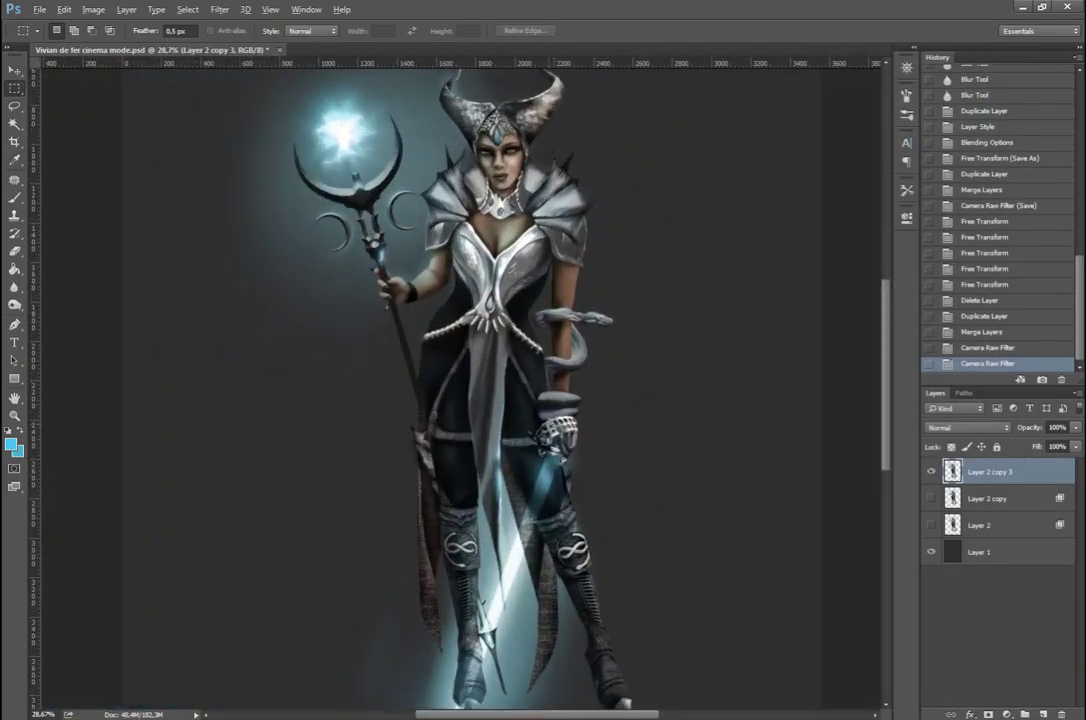
Step: Return in History to the 'Duplicate Layer' state, discarding both Camera Raw passes
click(990, 332)
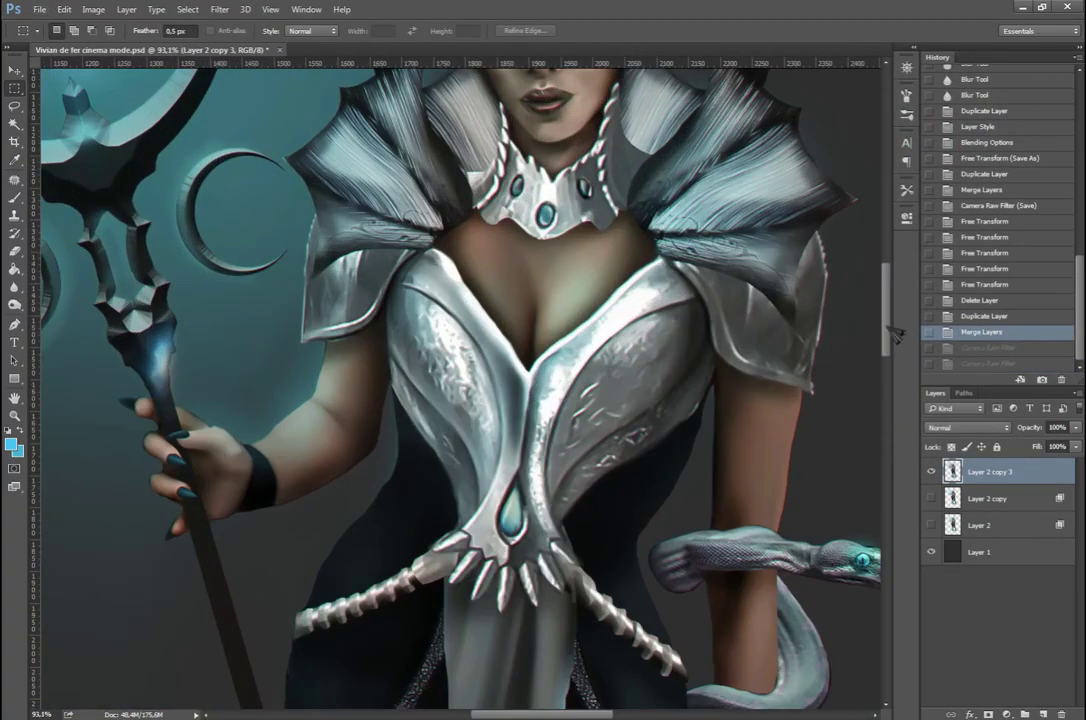
click(988, 316)
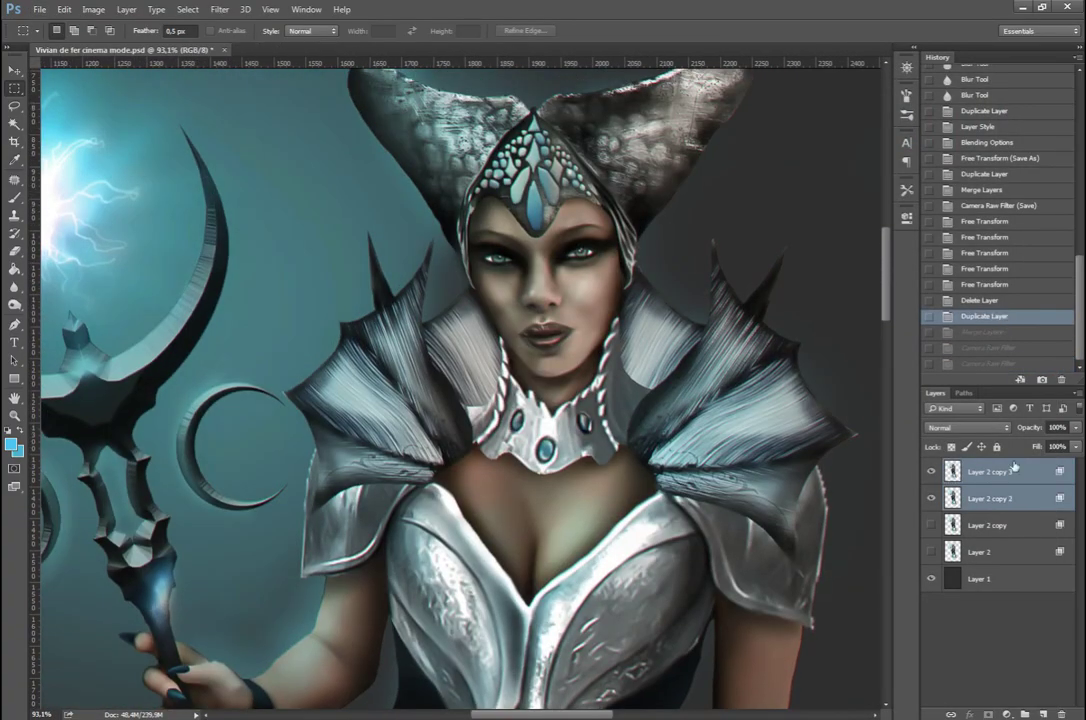
scroll(742, 501, down, 5)
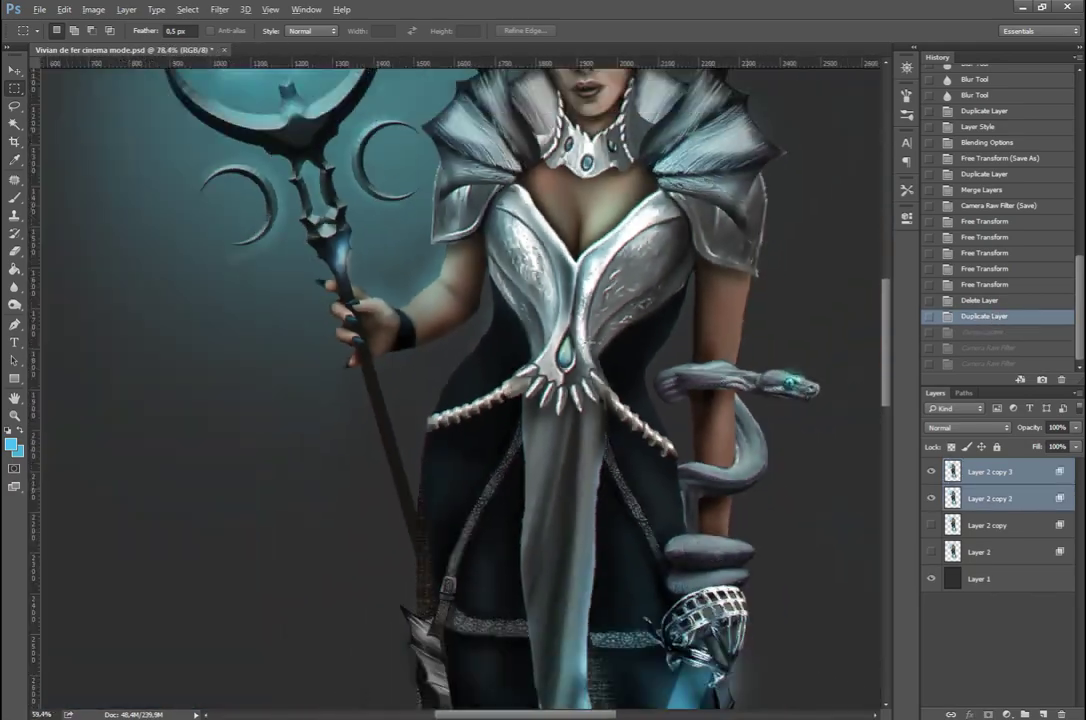
Step: Add a new Overlay-blended layer and pick the Brush with default black and white colours
scroll(742, 501, up, 5)
key(ctrl+shift+alt+n)
key(shift+alt+o)
key(b)
key(d)
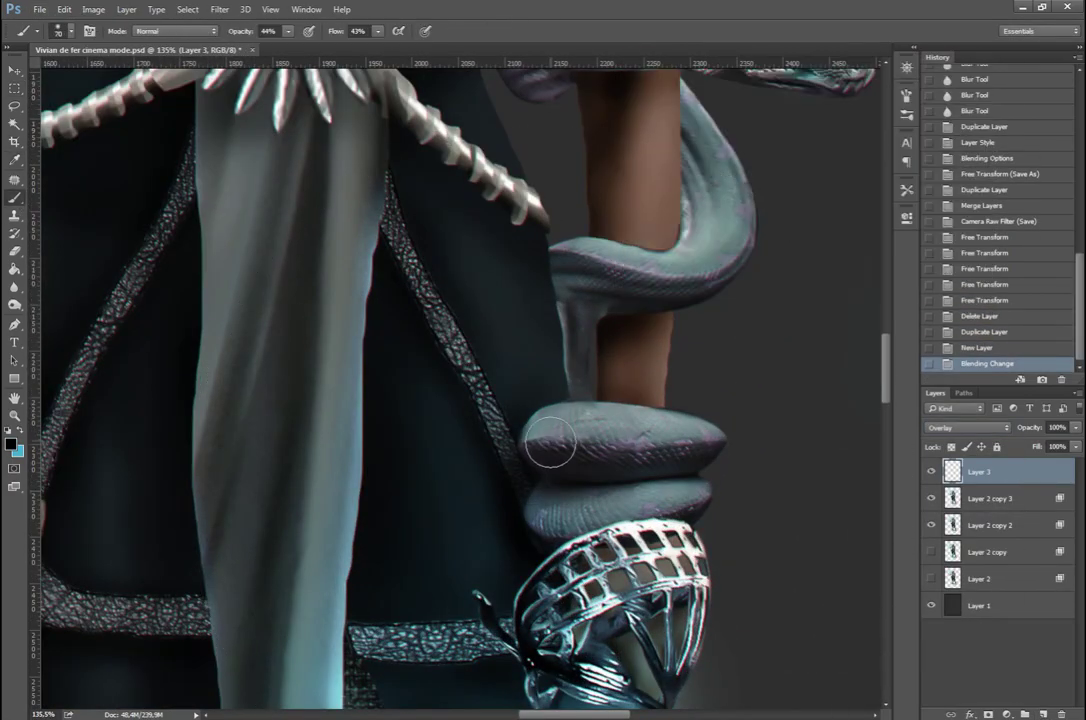
Step: Paint a dark shading stroke over the snake coil, then undo it
drag(545, 512, 543, 410)
scroll(487, 565, down, 5)
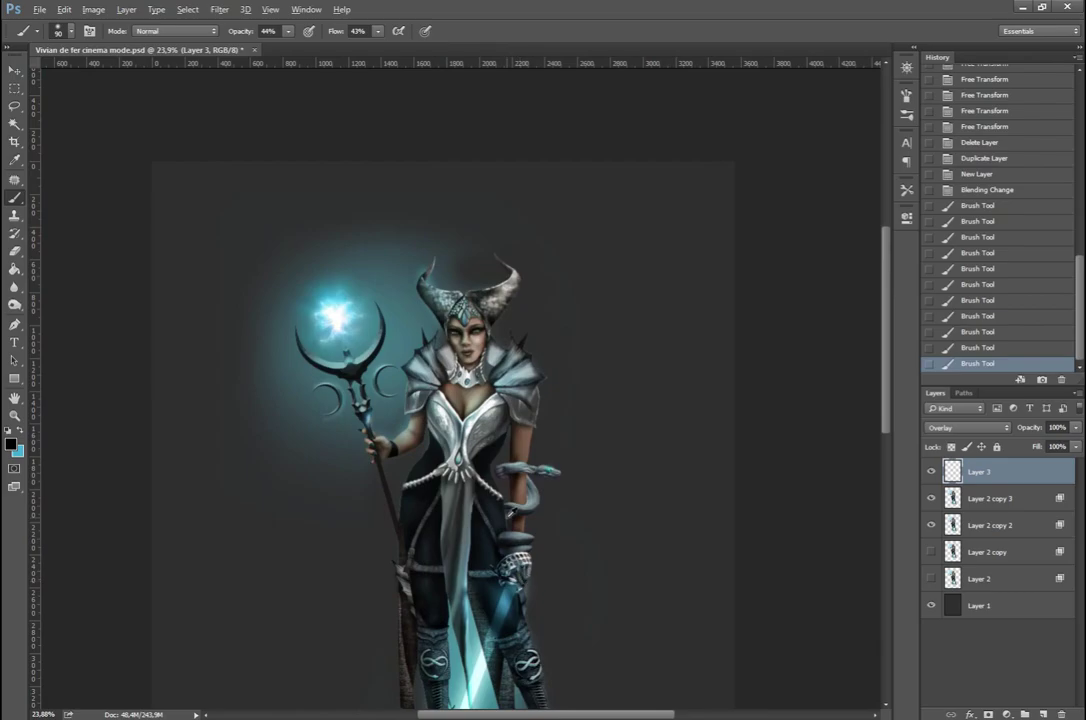
scroll(575, 376, up, 3)
scroll(480, 350, down, 2)
scroll(397, 328, up, 2)
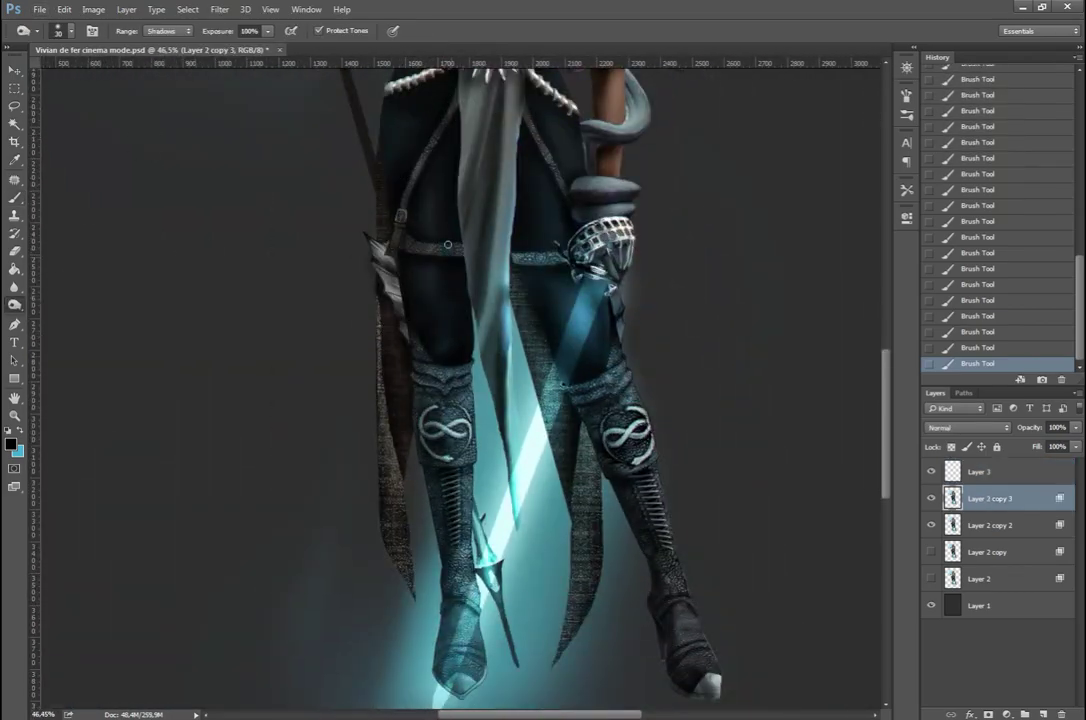
key(ctrl+z)
key(b)
Step: Step back two brush strokes in the History panel
scroll(534, 230, up, 3)
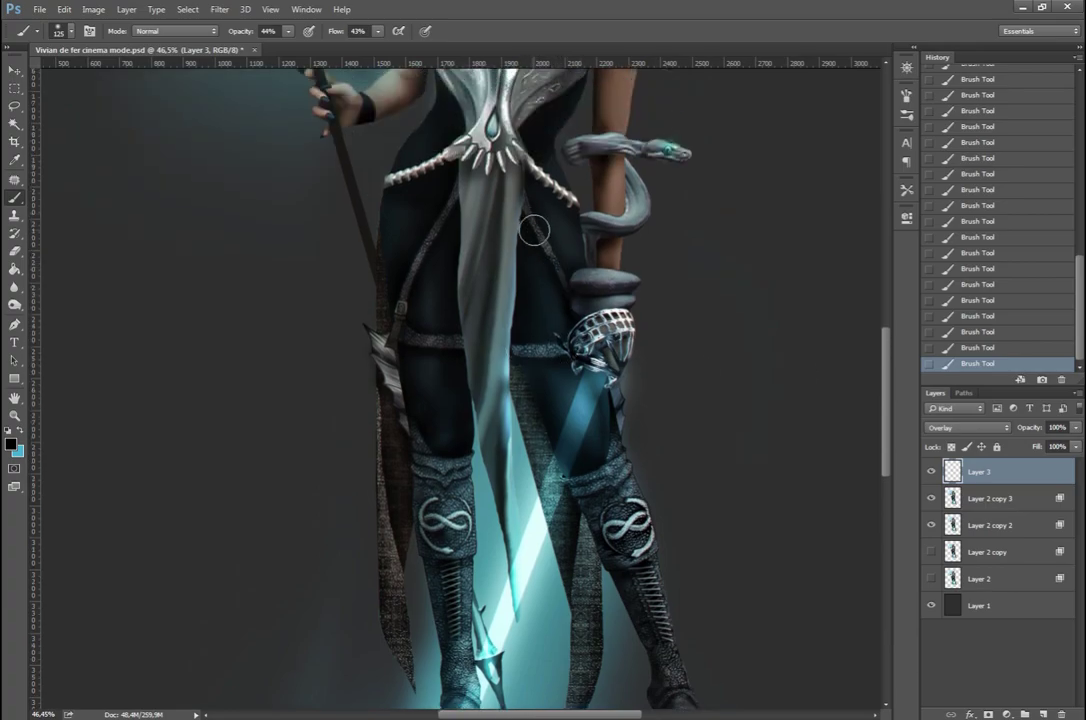
scroll(431, 330, down, 2)
scroll(444, 374, up, 4)
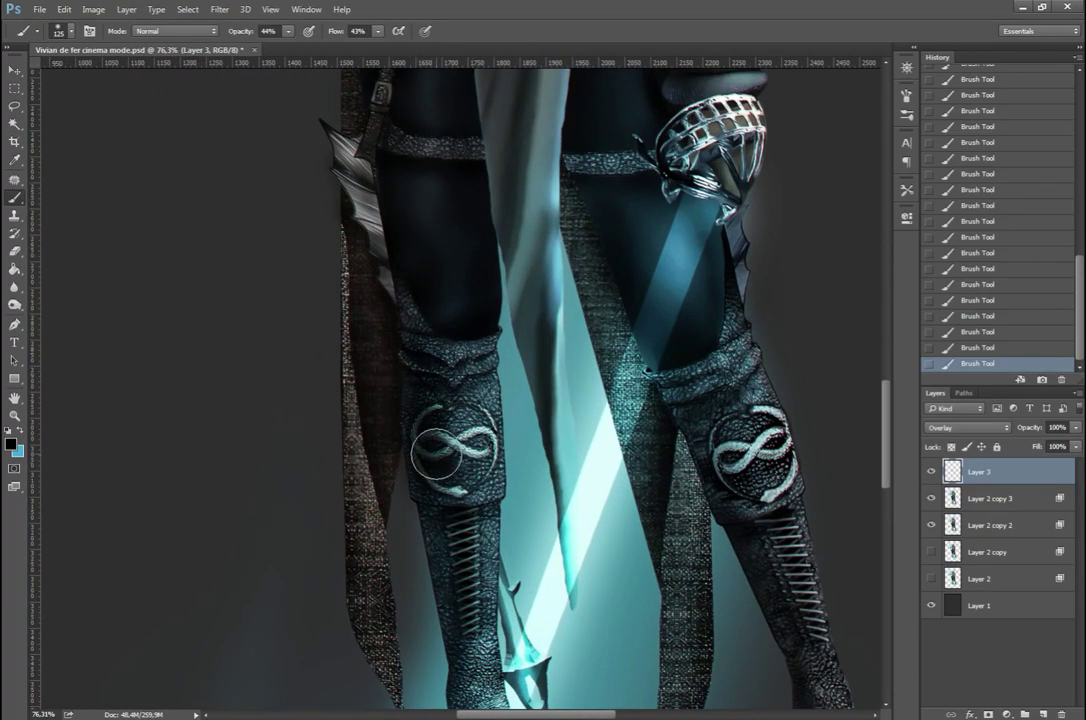
scroll(436, 453, down, 5)
scroll(417, 192, down, 5)
click(1021, 332)
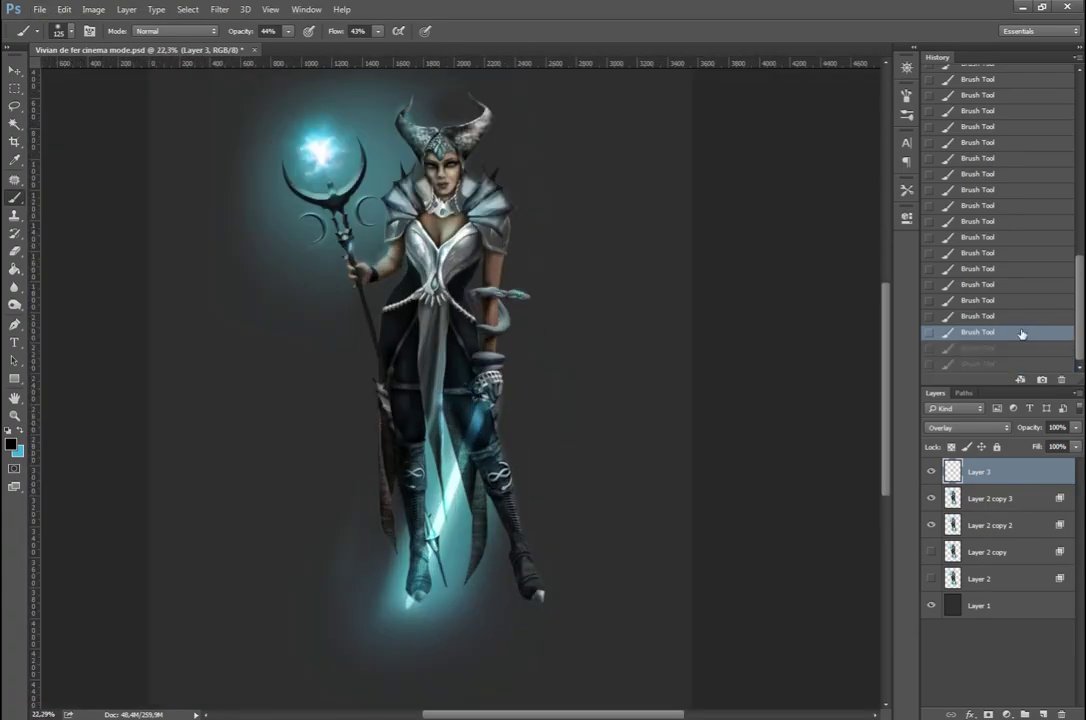
Step: Undo the most recent brush strokes and select the background layer
scroll(429, 364, up, 4)
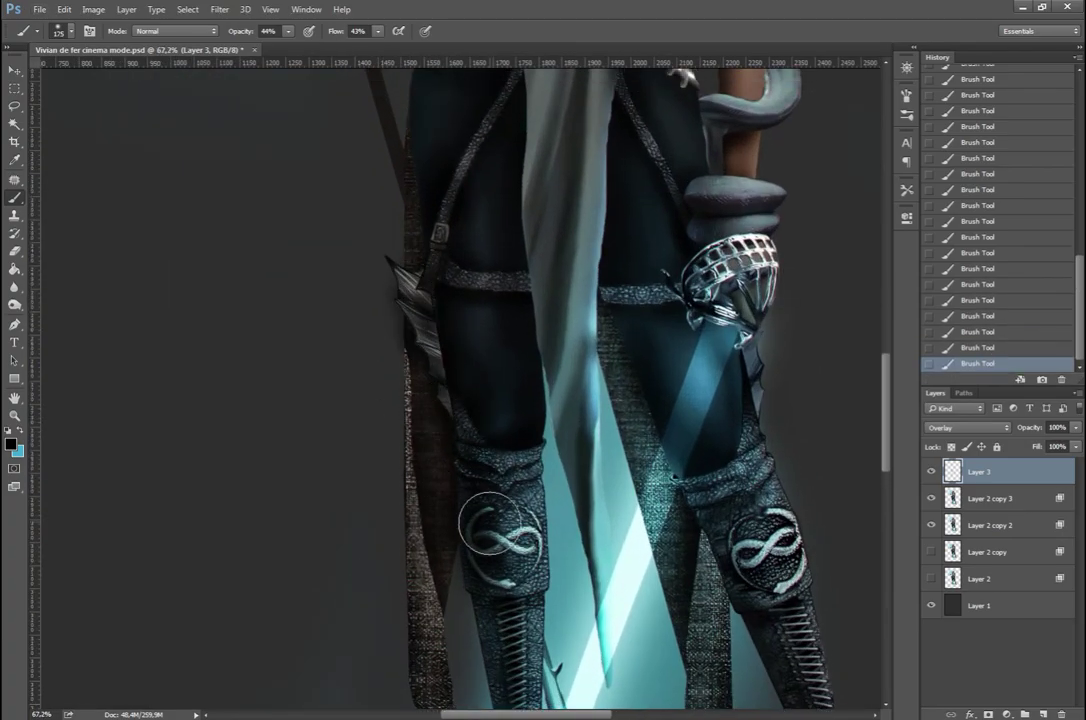
scroll(480, 617, down, 3)
scroll(611, 565, down, 4)
scroll(710, 449, down, 2)
key(ctrl+alt+z)
key(ctrl+alt+z)
key(ctrl+alt+z)
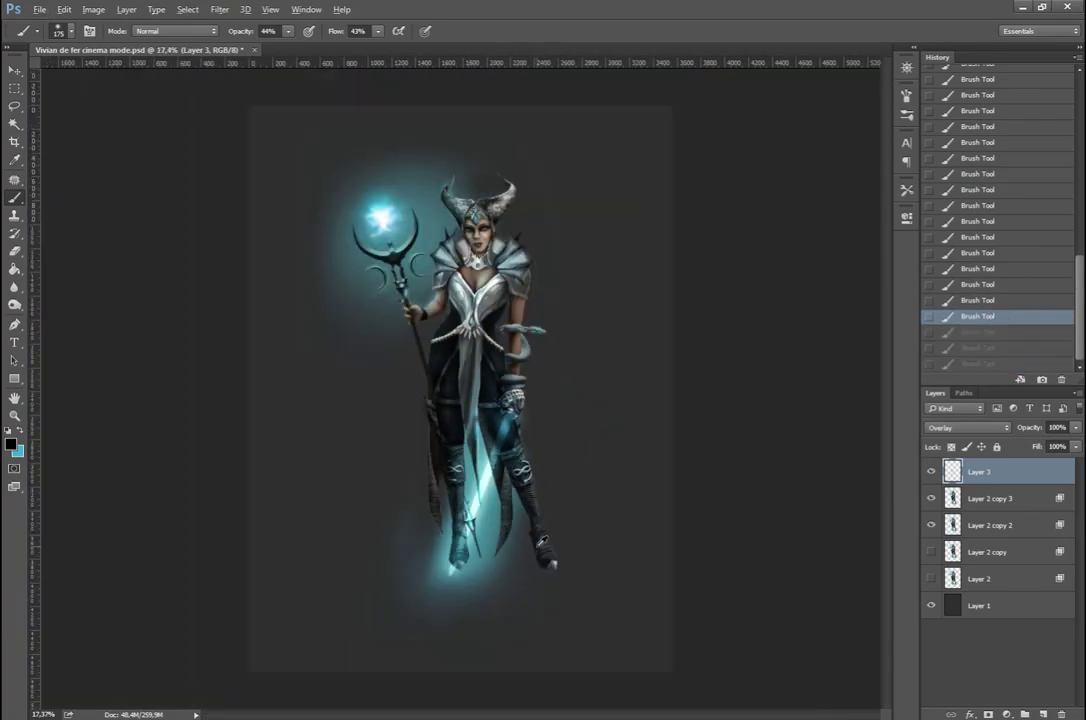
scroll(519, 309, up, 5)
scroll(614, 277, down, 5)
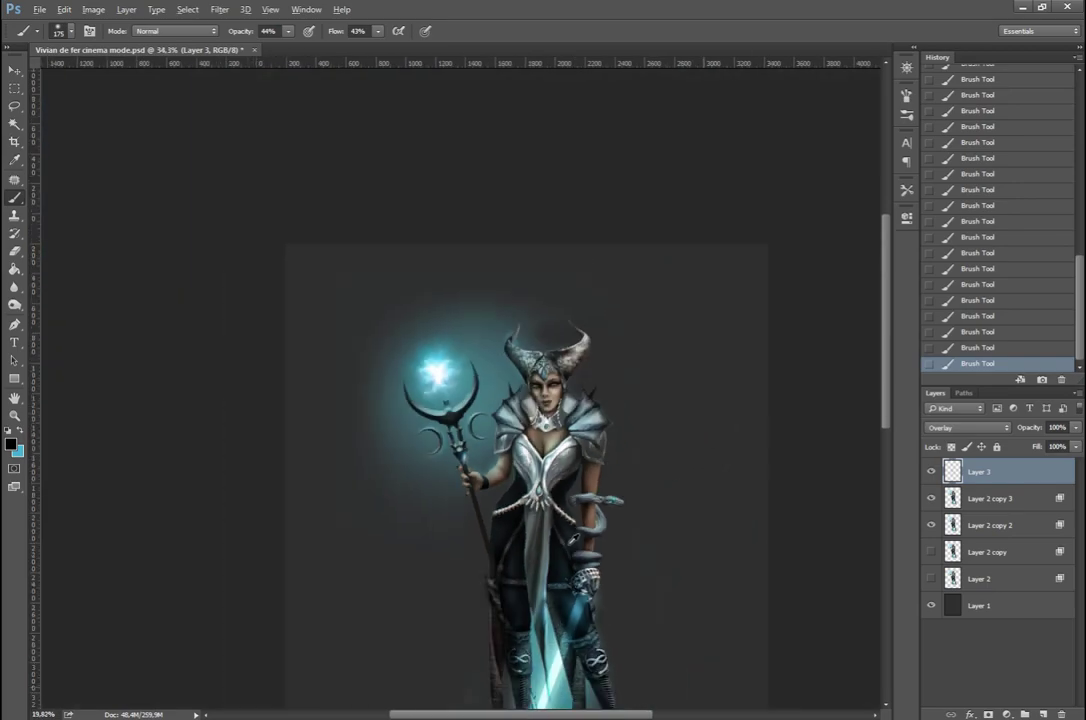
click(978, 605)
Step: Colorize the background blue-black with Hue/Saturation: hue 231, saturation 26, lower lightness
key(ctrl+u)
drag(881, 220, 772, 237)
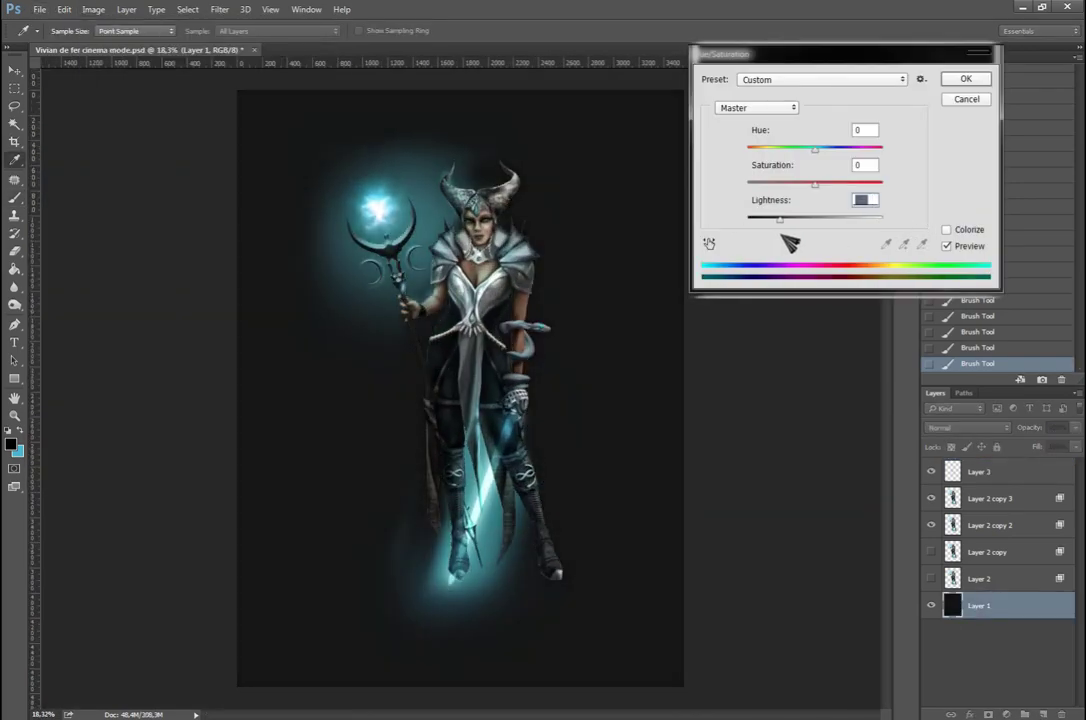
click(946, 229)
mouse_move(815, 148)
mouse_down()
mouse_move(710, 160)
mouse_move(889, 160)
mouse_move(765, 148)
mouse_up()
drag(883, 181, 783, 181)
drag(825, 218, 787, 227)
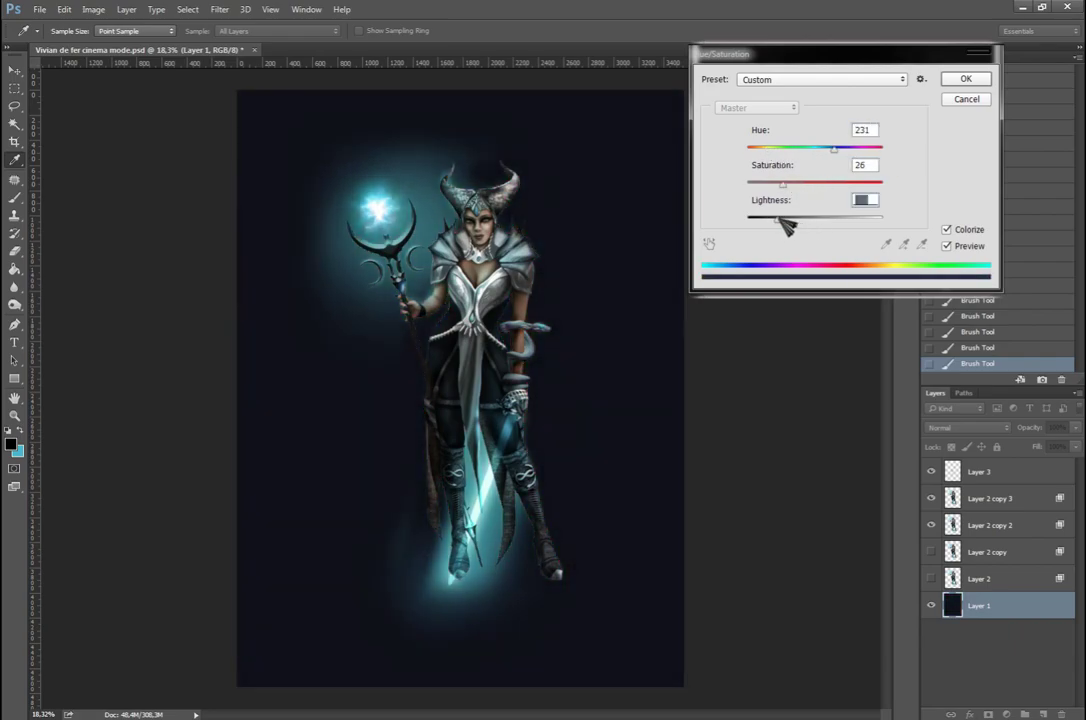
key(Return)
Step: Crop the canvas by pulling in the top-left corner and shifting the image down
key(b)
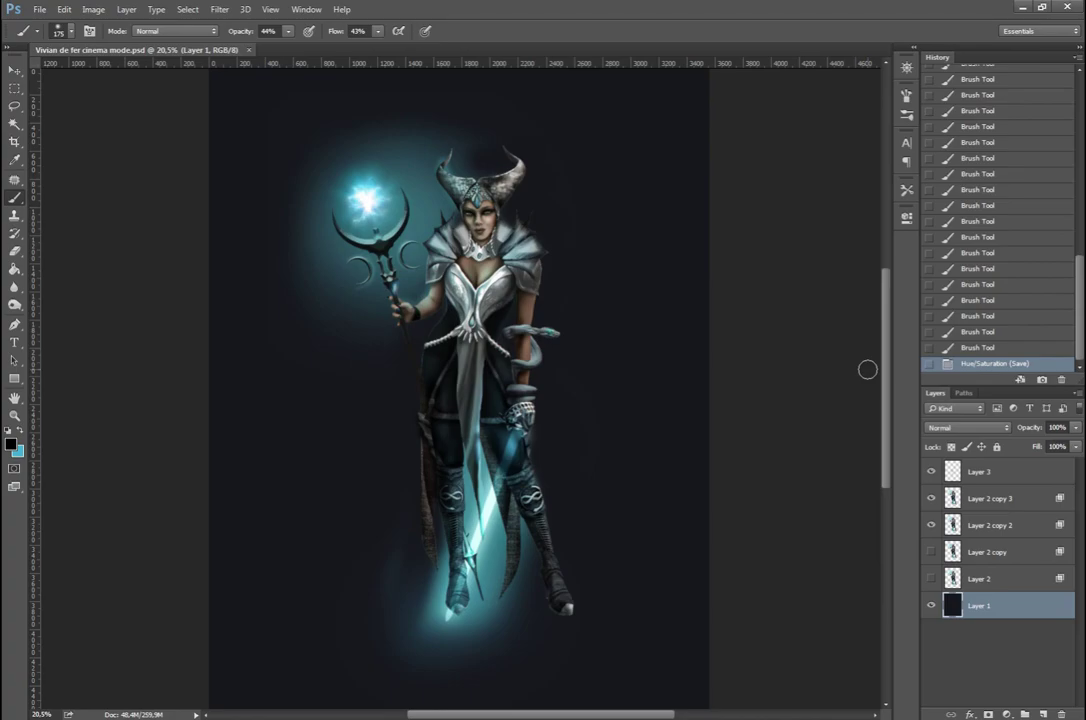
key(ctrl+0)
key(c)
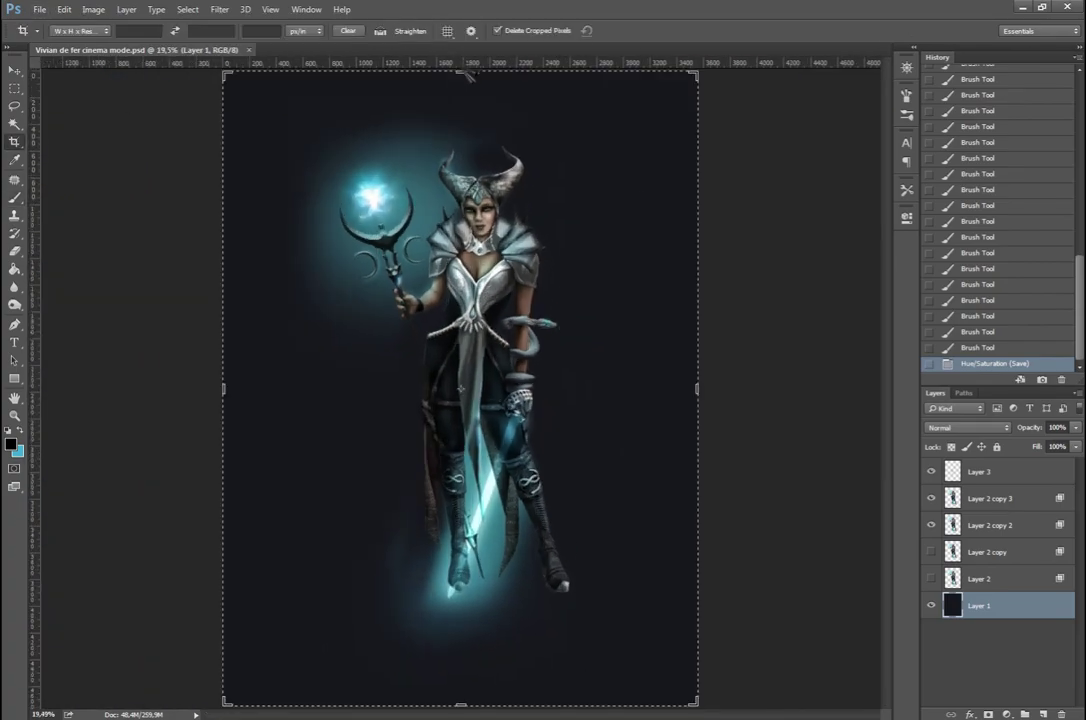
drag(224, 76, 250, 102)
drag(568, 341, 568, 366)
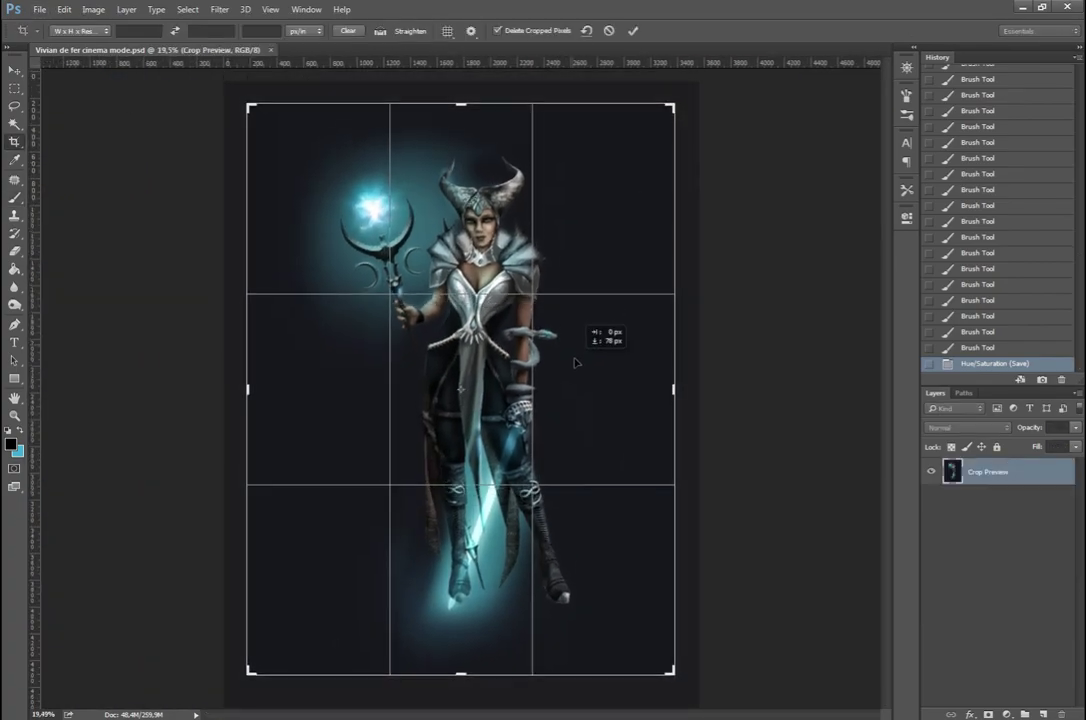
key(Return)
Step: Apply Lens Correction from the Filter menu
key(m)
click(219, 9)
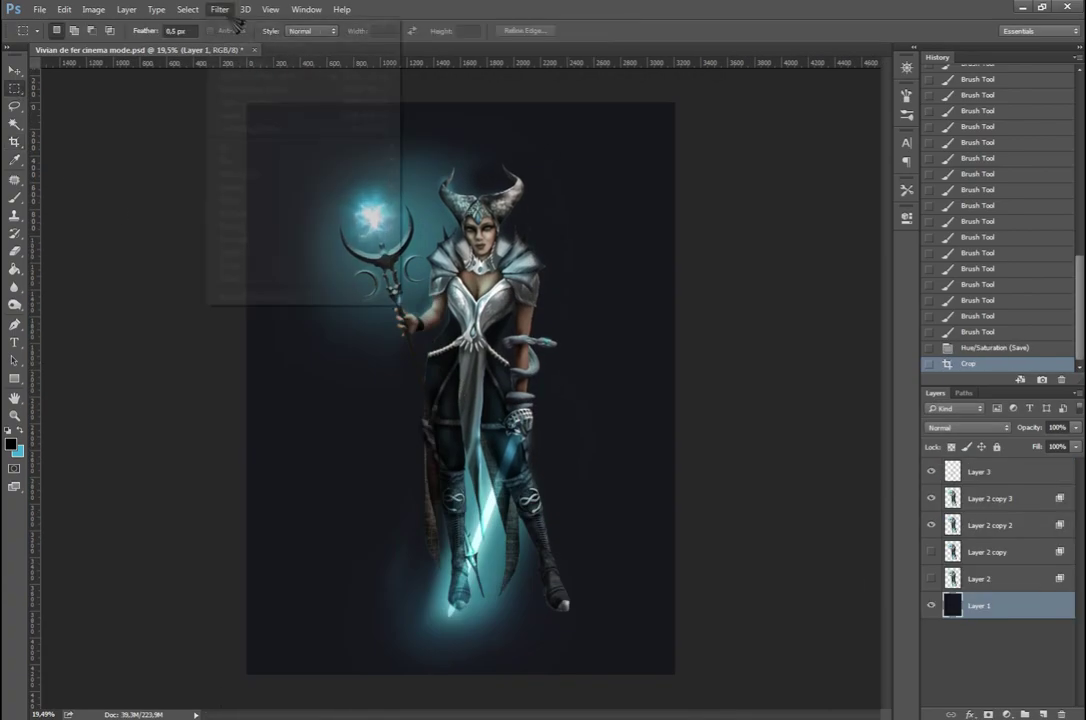
click(255, 101)
click(960, 37)
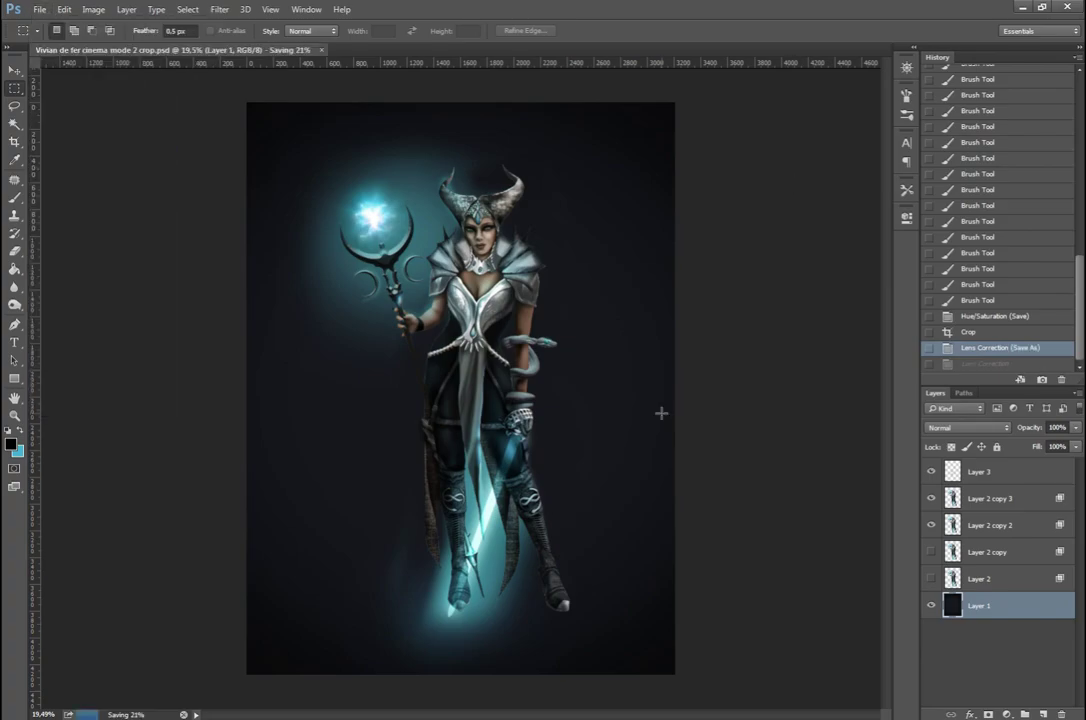
Step: Revert to the pre-crop state, hide the background layer, and confirm PNG save options
click(1008, 315)
click(931, 605)
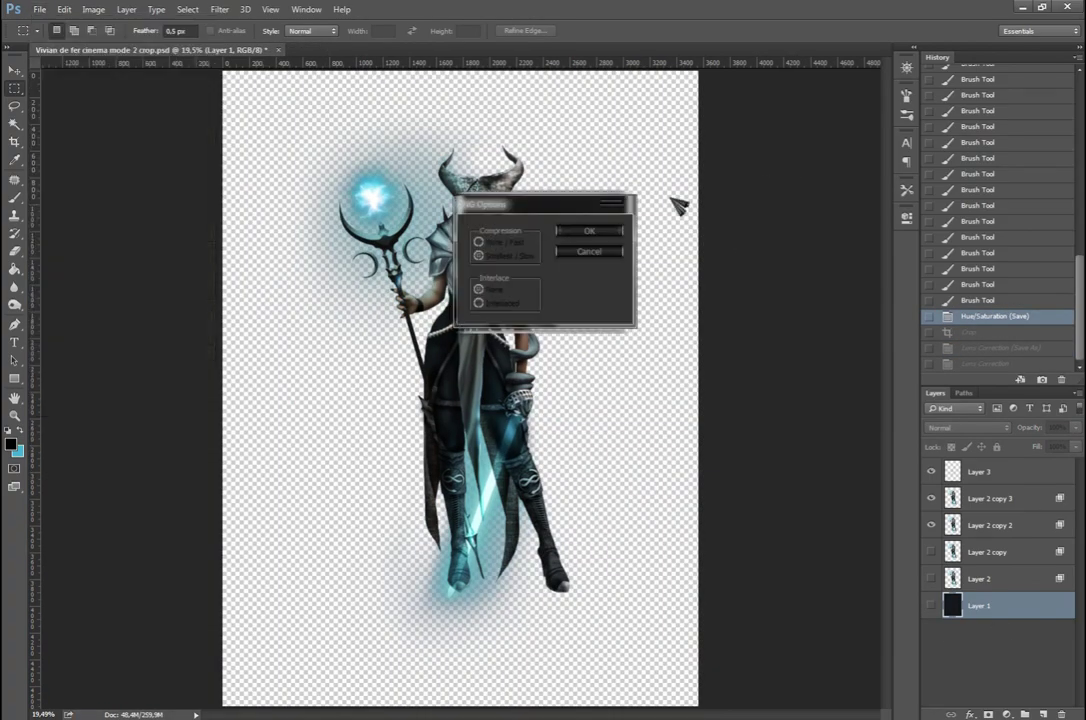
key(Return)
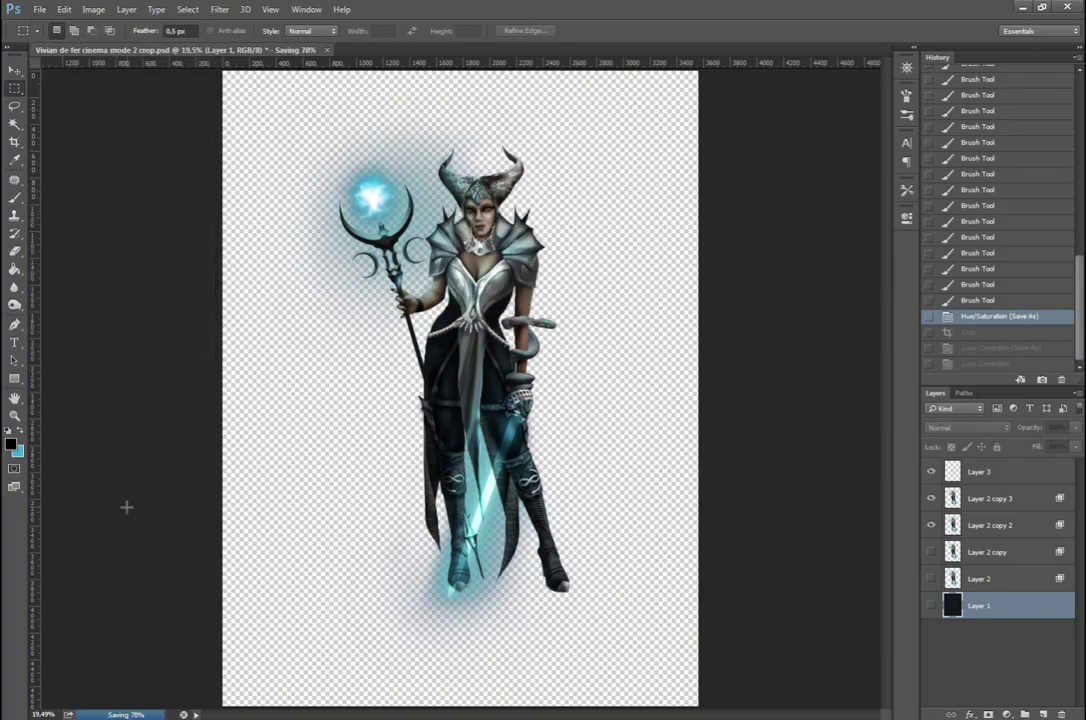